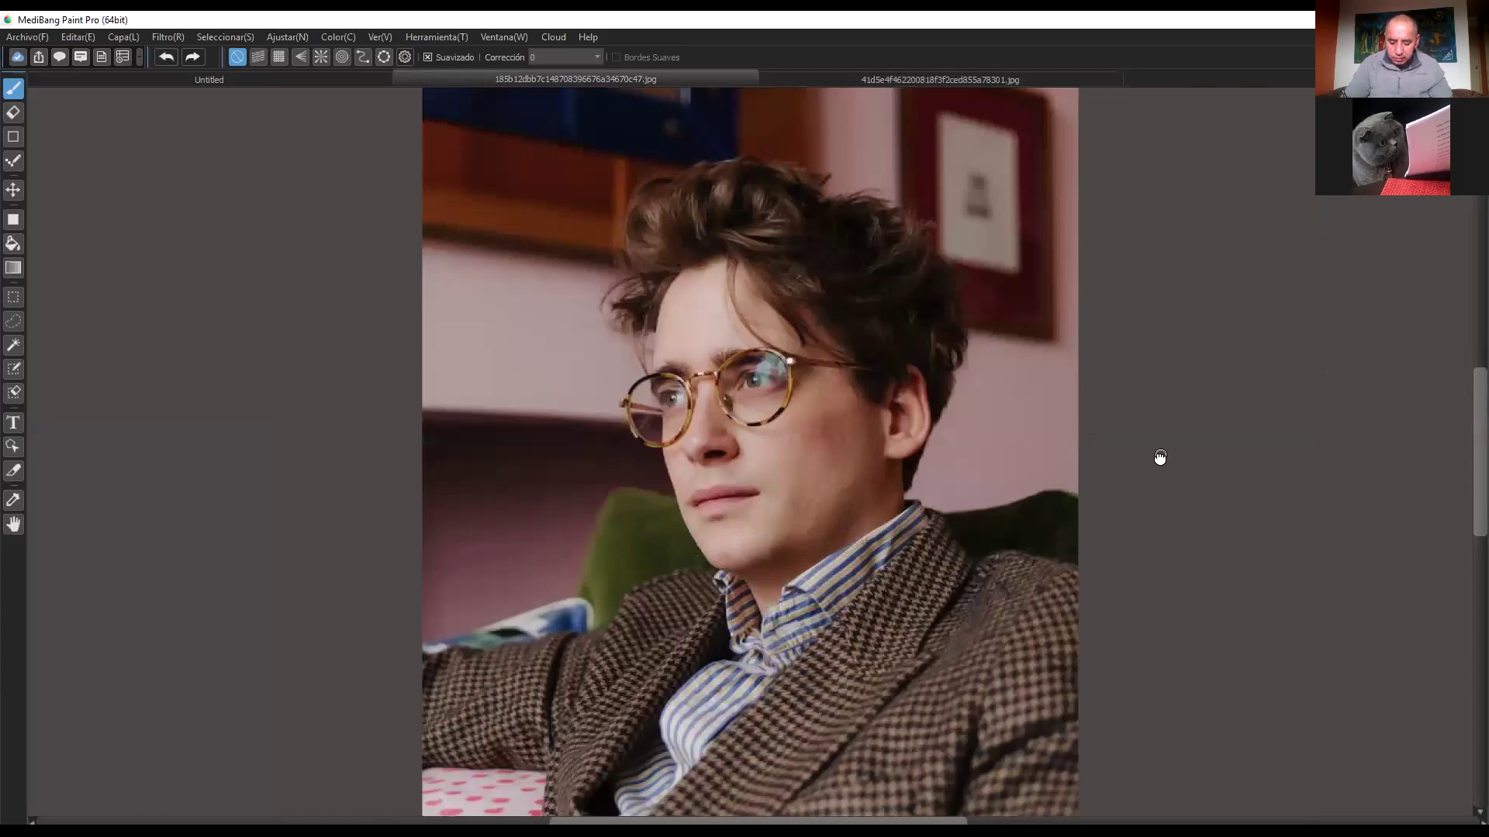
Step: Add a new layer above the photo, sample a skin tone from the cheek and choose the Pluma brush
{"action": "key", "text": "Tab"}
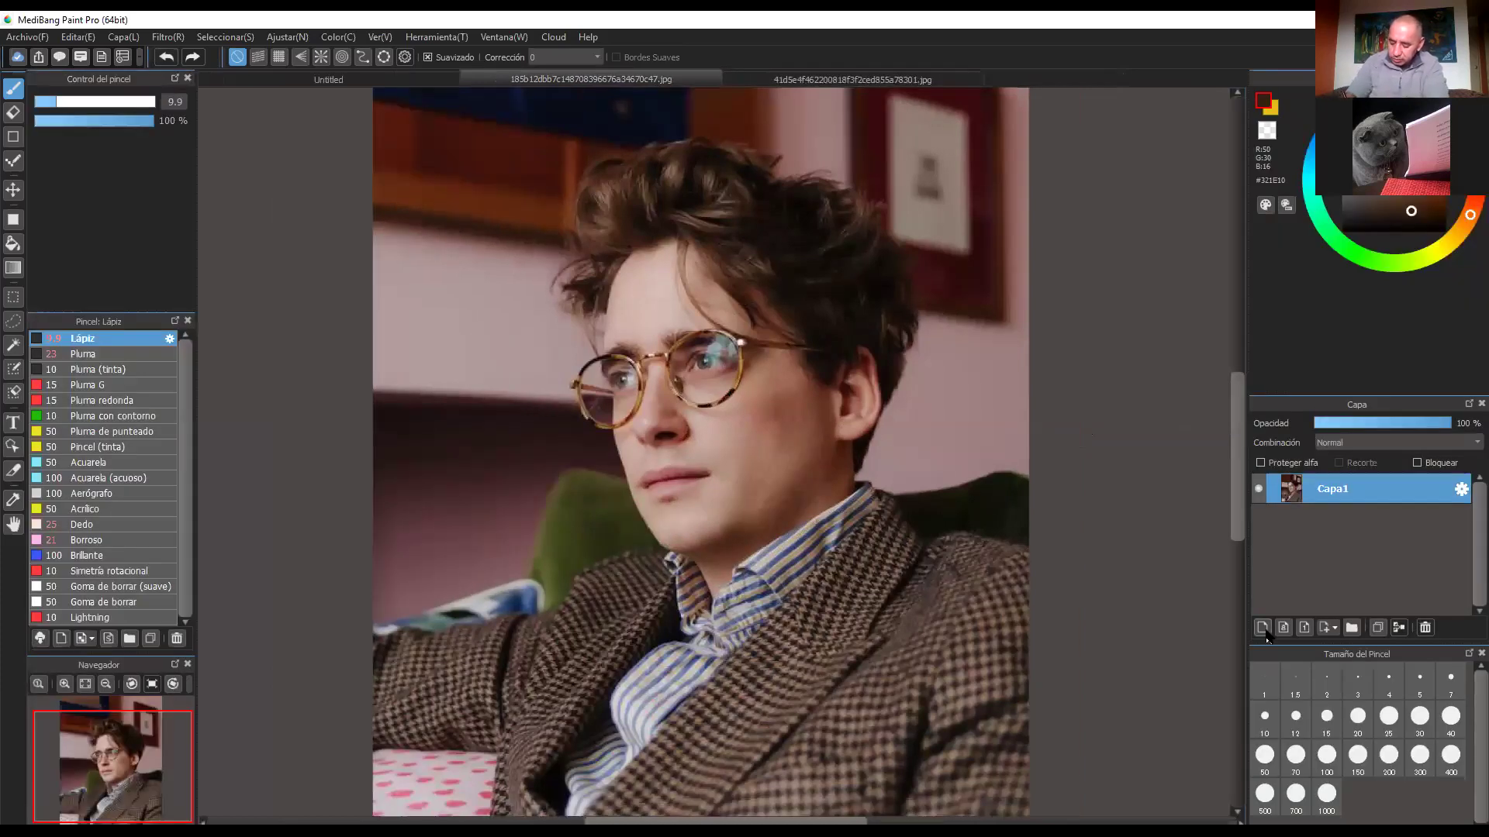
{"action": "key", "text": "ctrl+shift+n"}
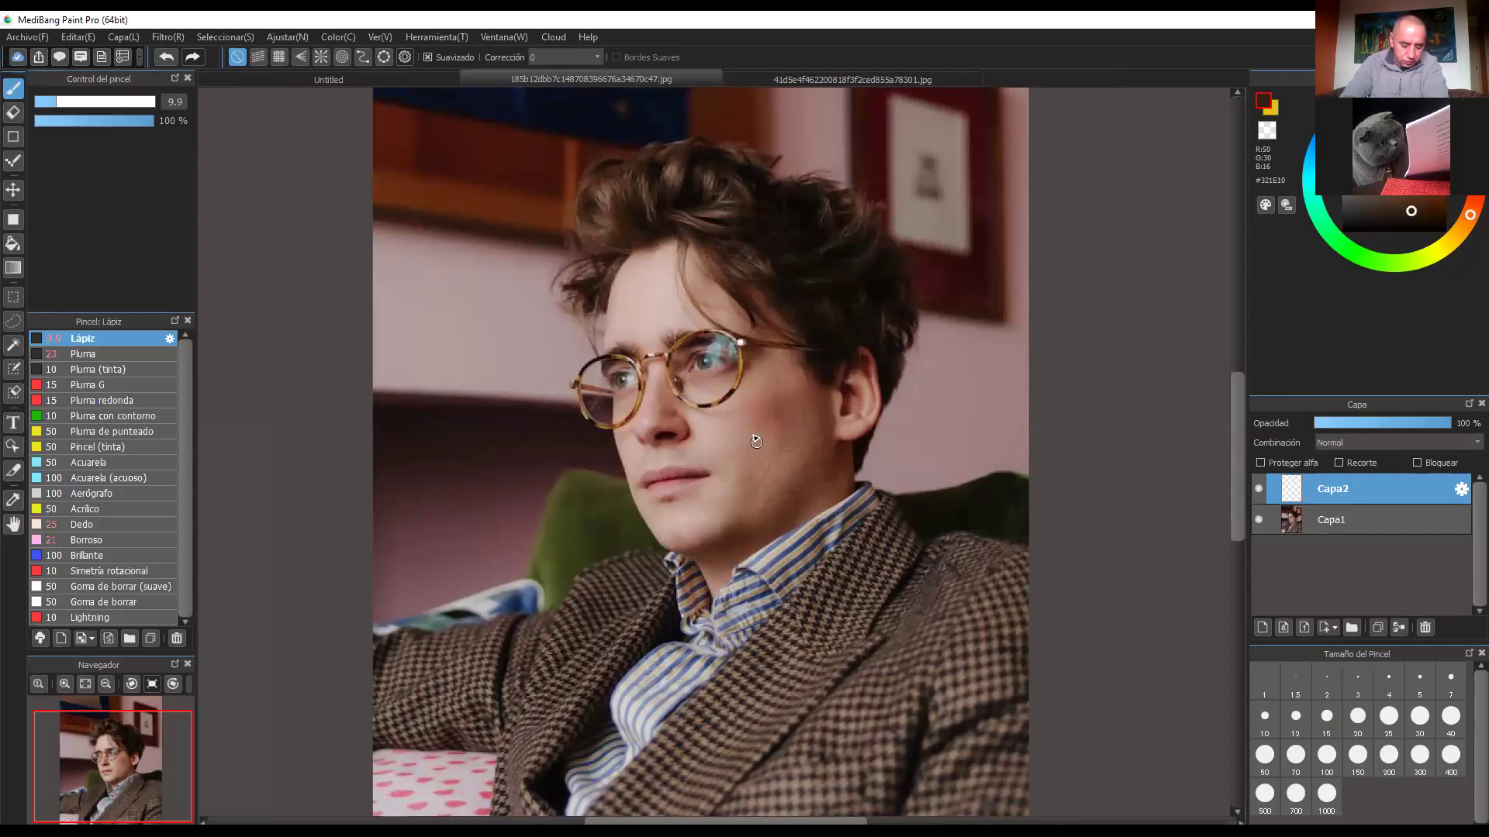
{"action": "left_click", "coordinate": [757, 441]}
{"action": "left_click", "coordinate": [100, 354]}
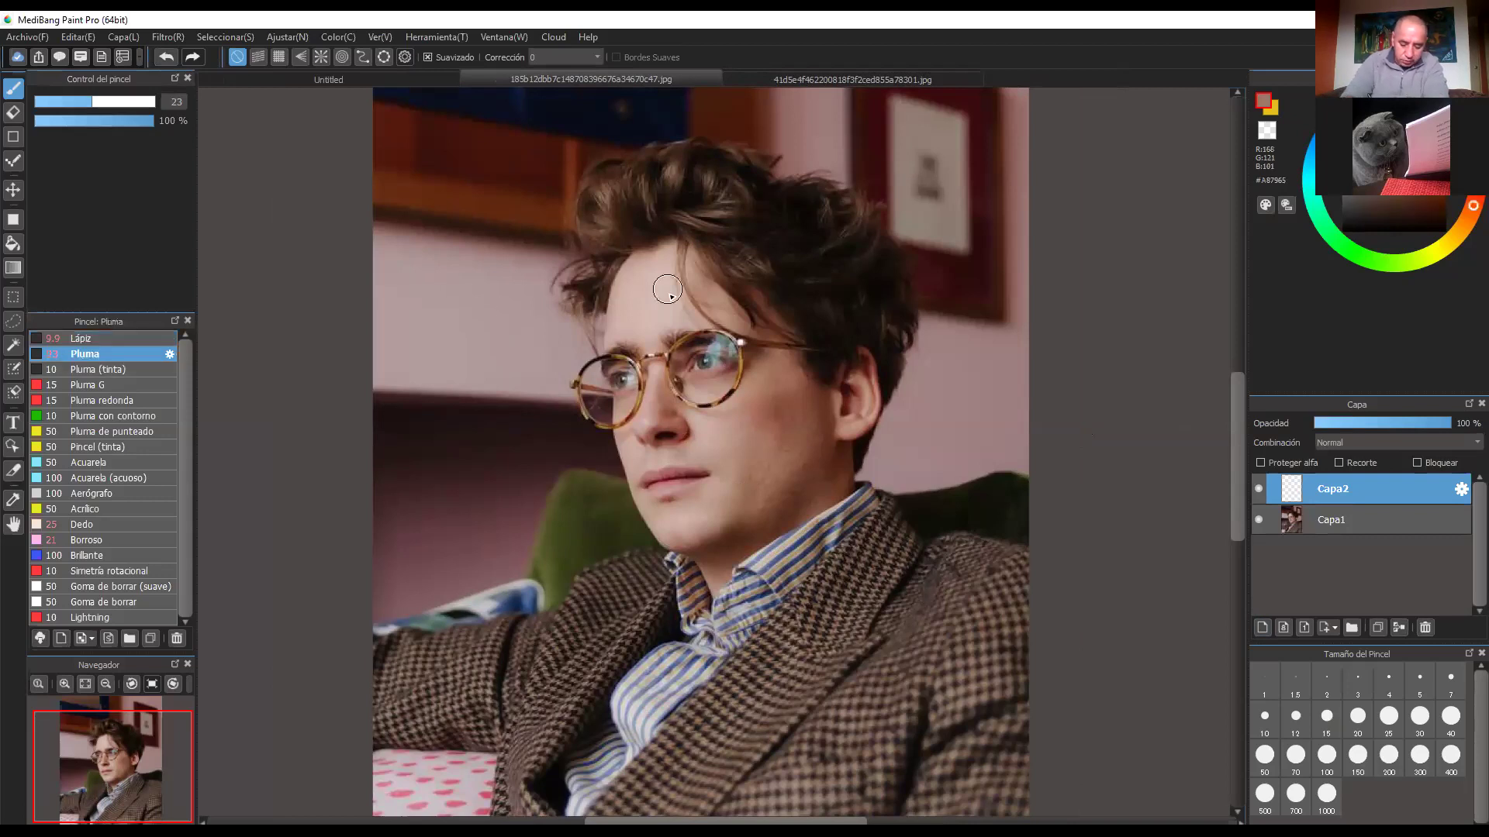
{"action": "left_click_drag", "start_coordinate": [673, 271], "coordinate": [647, 338]}
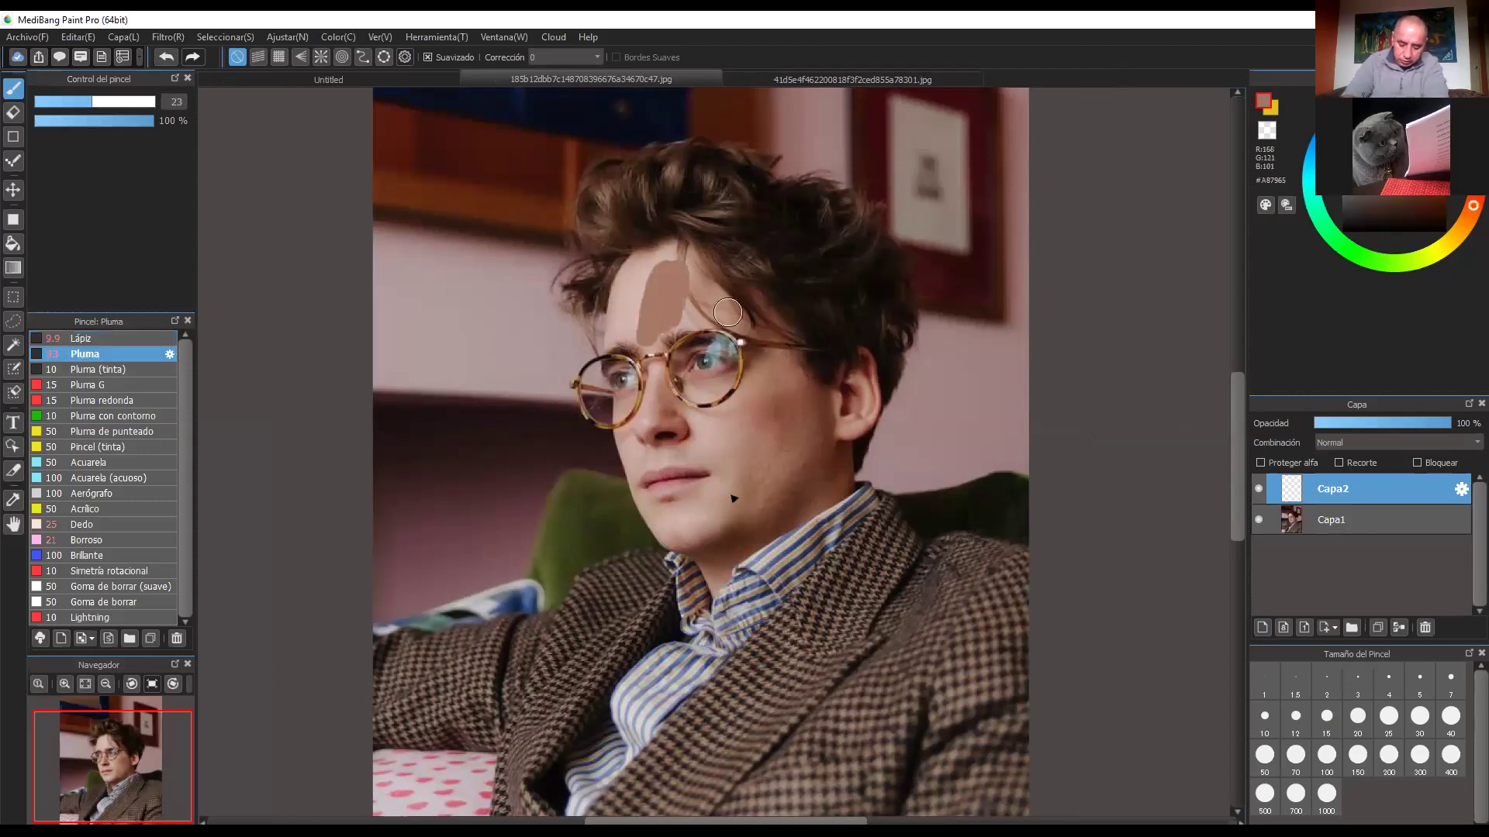
{"action": "left_click_drag", "start_coordinate": [781, 388], "coordinate": [746, 502]}
{"action": "left_click_drag", "start_coordinate": [791, 423], "coordinate": [725, 512]}
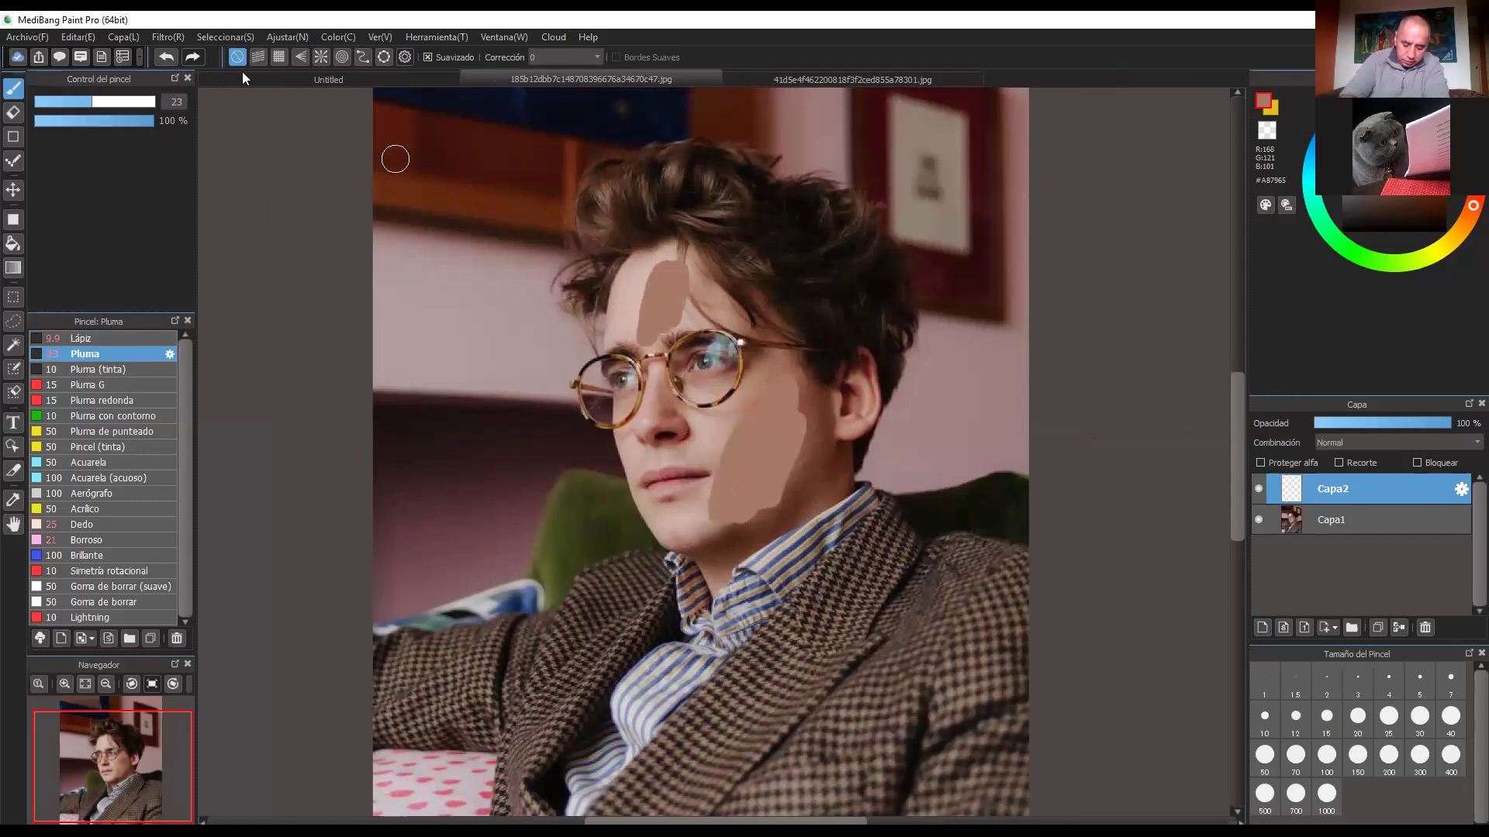
{"action": "key", "text": "ctrl+z"}
{"action": "key", "text": "ctrl+z"}
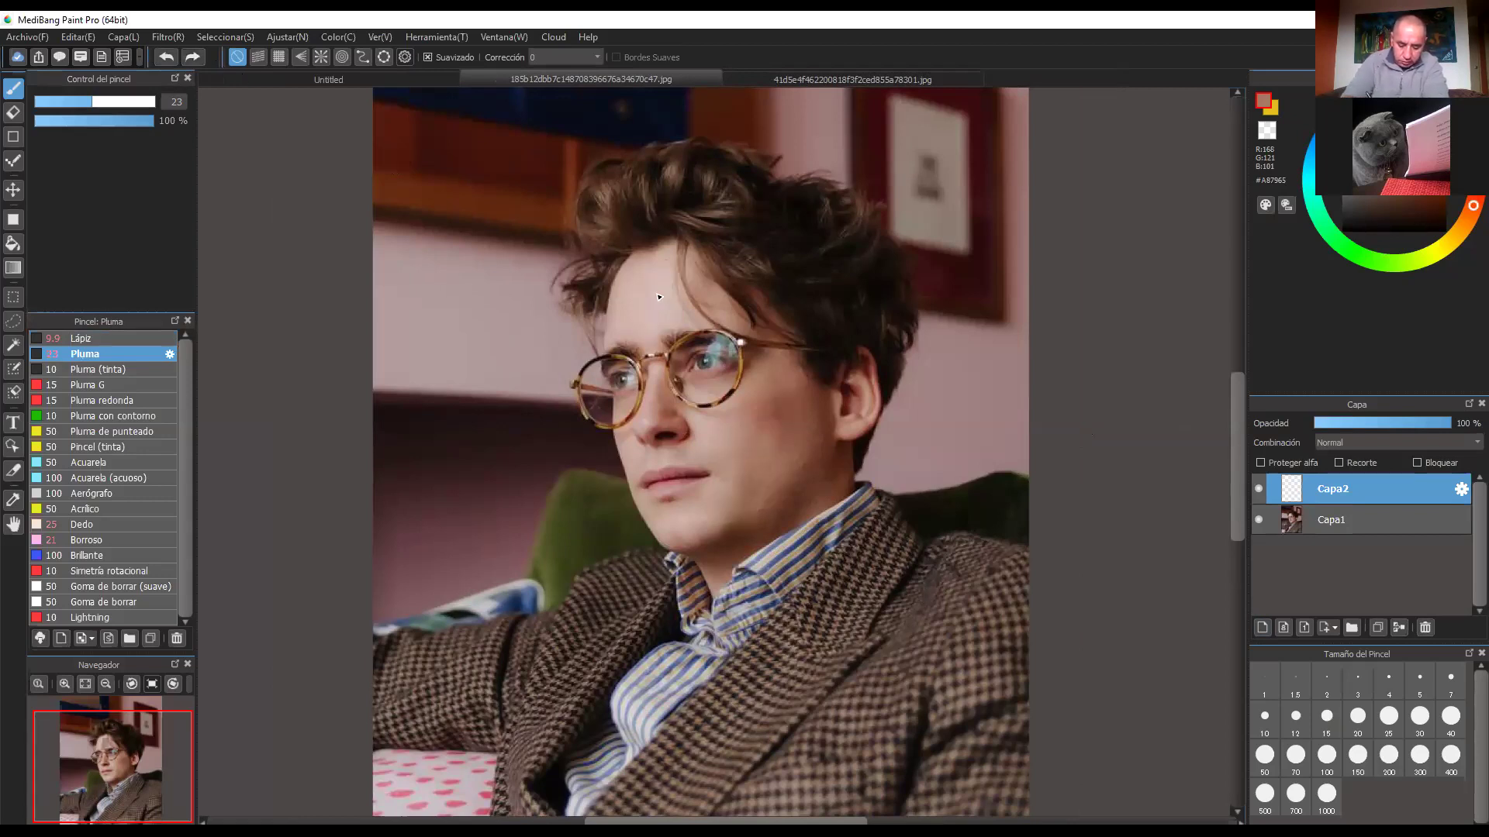
Step: Block in the forehead up to the hairline with flat patches of light and shaded skin tones sampled from the photo
{"action": "left_click", "coordinate": [651, 293], "text": "alt"}
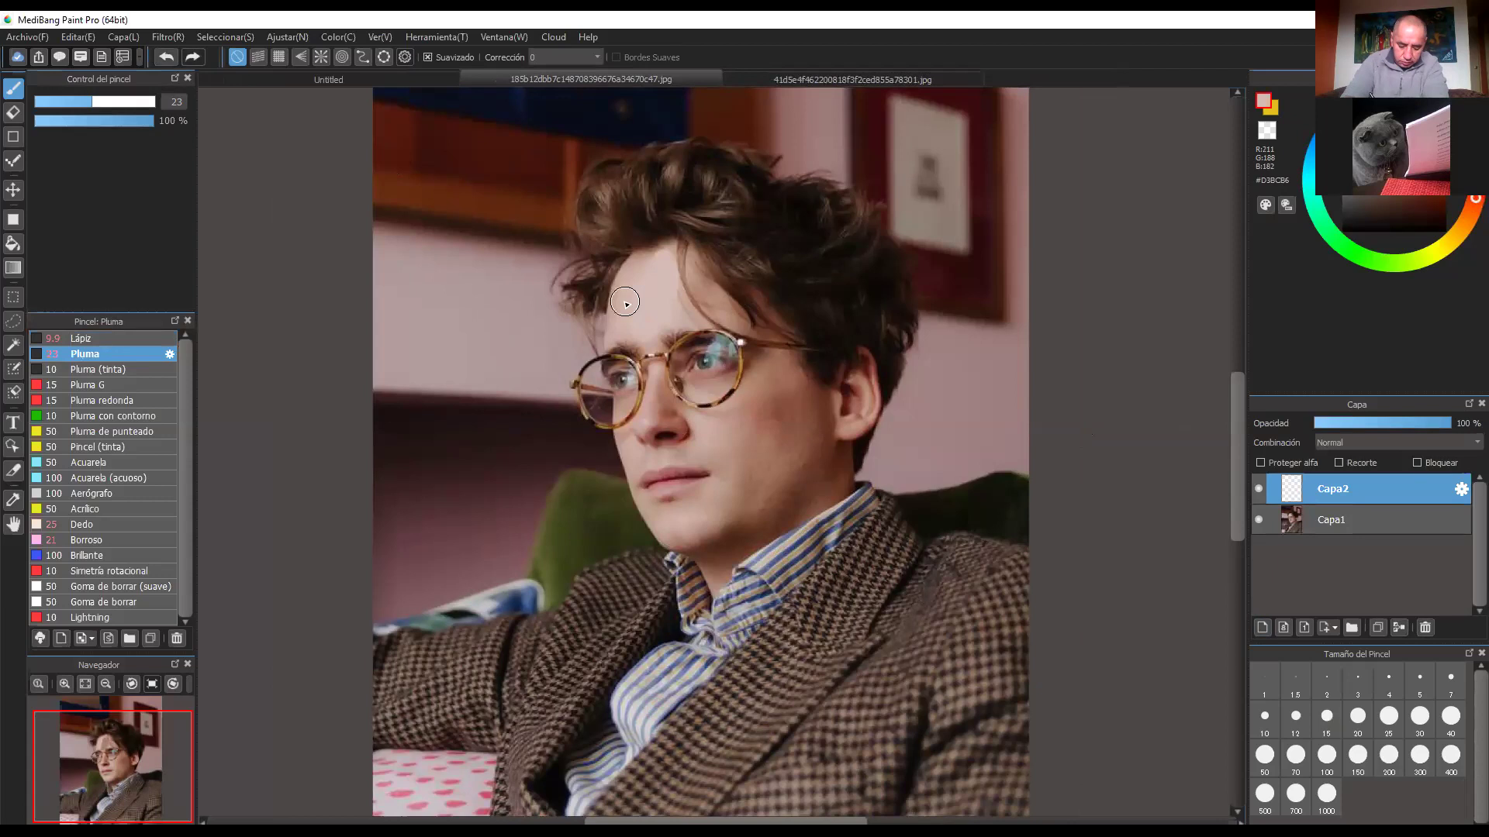
{"action": "left_click", "coordinate": [628, 264], "text": "alt"}
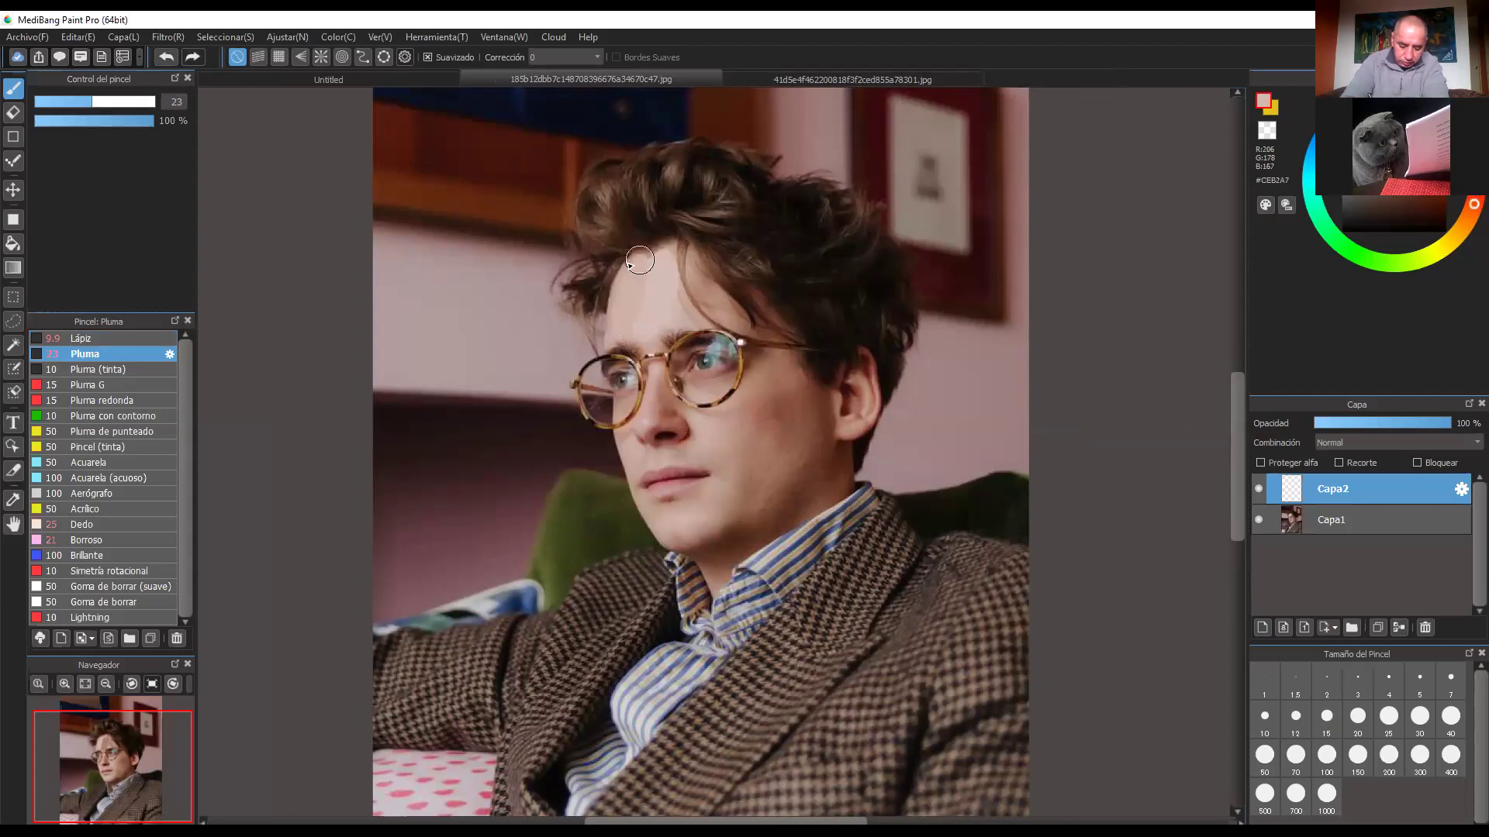
{"action": "left_click", "coordinate": [629, 263], "text": "alt"}
{"action": "left_click_drag", "start_coordinate": [629, 263], "coordinate": [624, 317]}
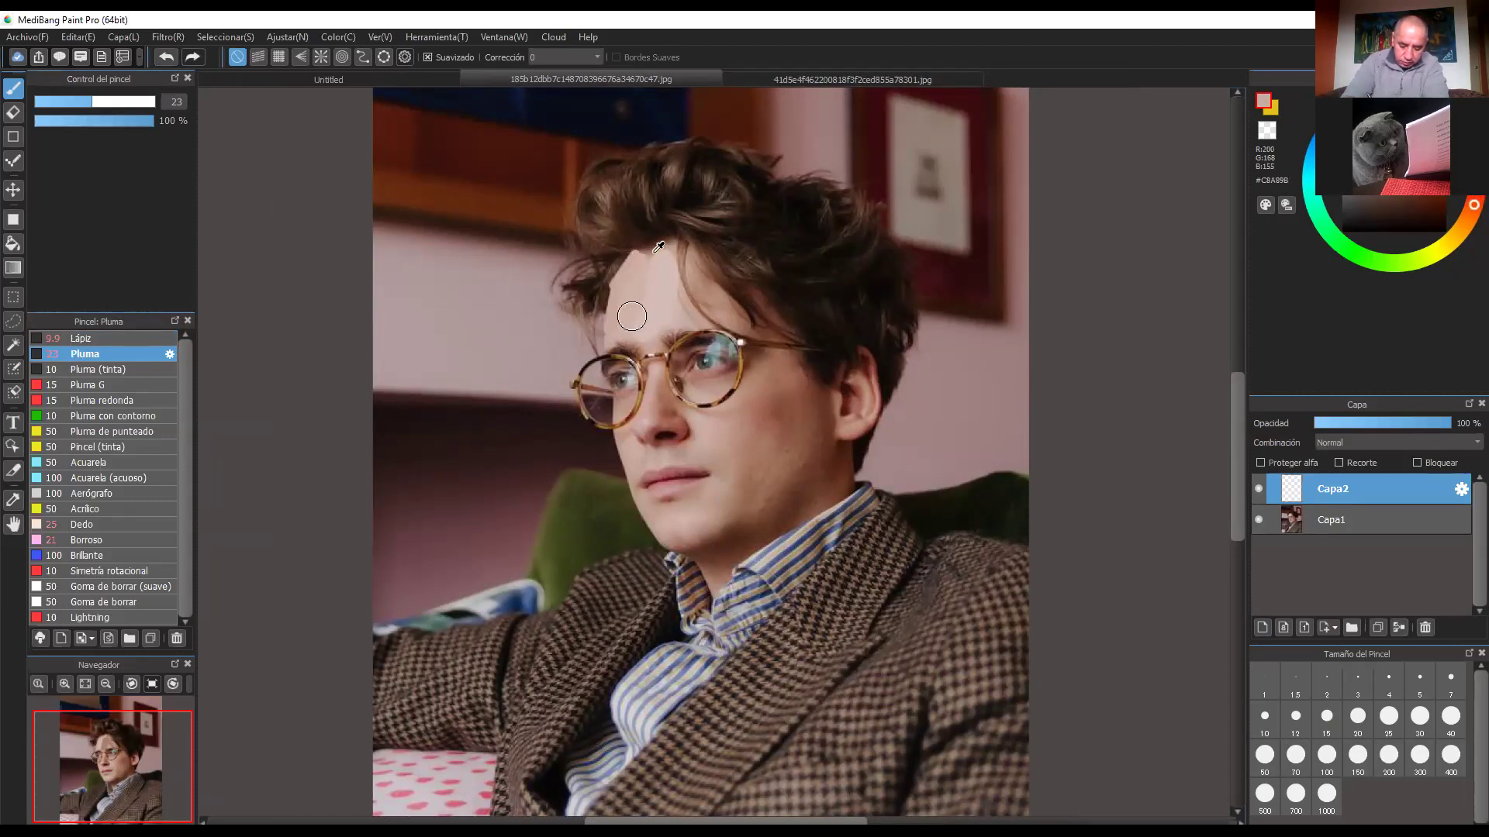
{"action": "left_click", "coordinate": [660, 245], "text": "alt"}
{"action": "left_click_drag", "start_coordinate": [659, 245], "coordinate": [675, 239]}
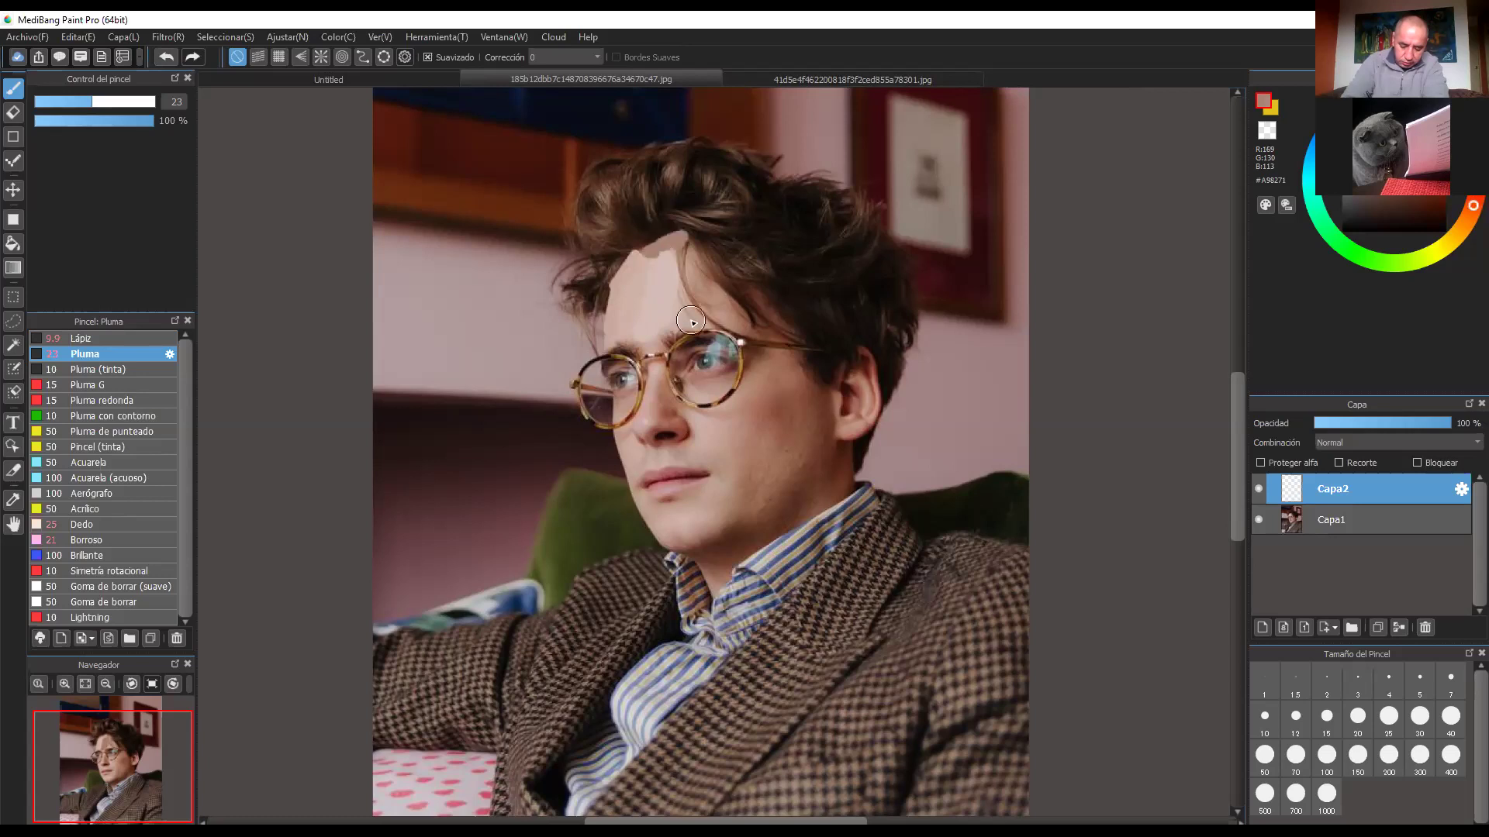
{"action": "left_click", "coordinate": [690, 319], "text": "alt"}
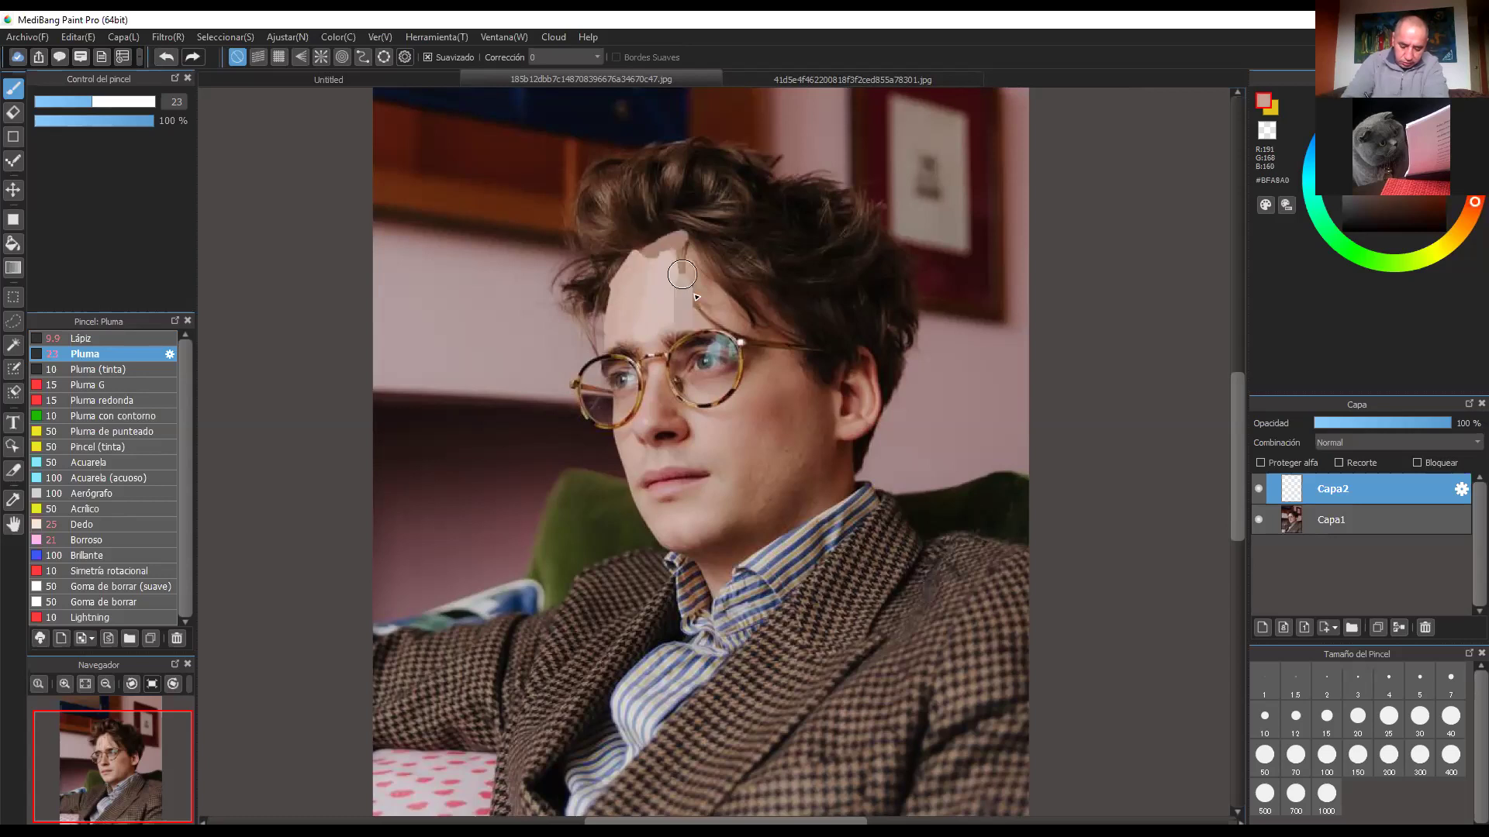
{"action": "mouse_move", "coordinate": [691, 311]}
{"action": "left_mouse_down"}
{"action": "mouse_move", "coordinate": [686, 273]}
{"action": "mouse_move", "coordinate": [748, 318]}
{"action": "left_mouse_up"}
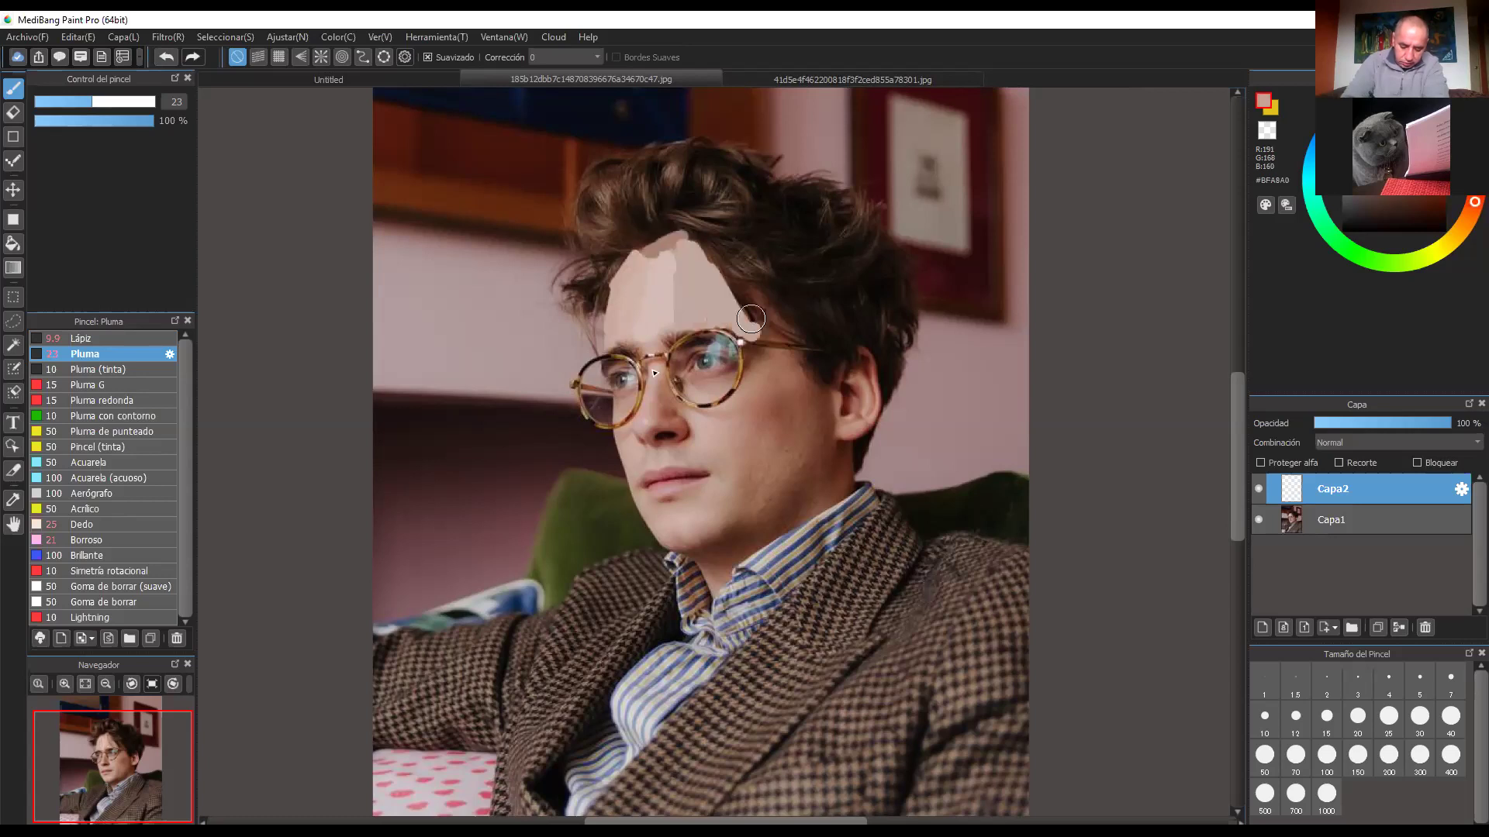
Step: Paint the lit ridge of the nose, from the glasses' bridge to the tip, with sampled light skin tones
{"action": "left_click", "coordinate": [654, 382], "text": "alt"}
{"action": "left_click", "coordinate": [650, 399], "text": "alt"}
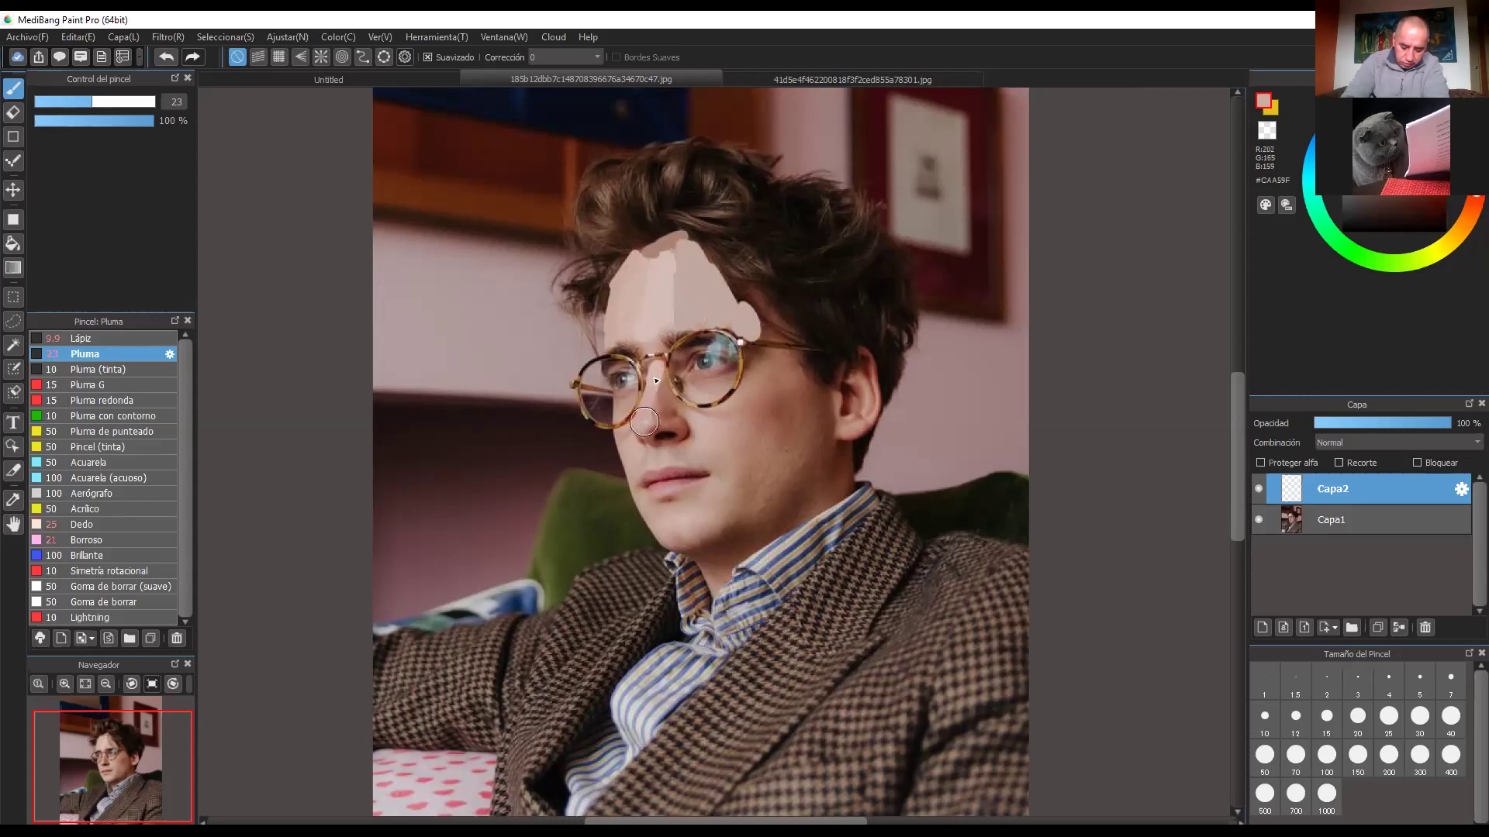
{"action": "left_click", "coordinate": [648, 396], "text": "alt"}
{"action": "left_click", "coordinate": [656, 355], "text": "alt"}
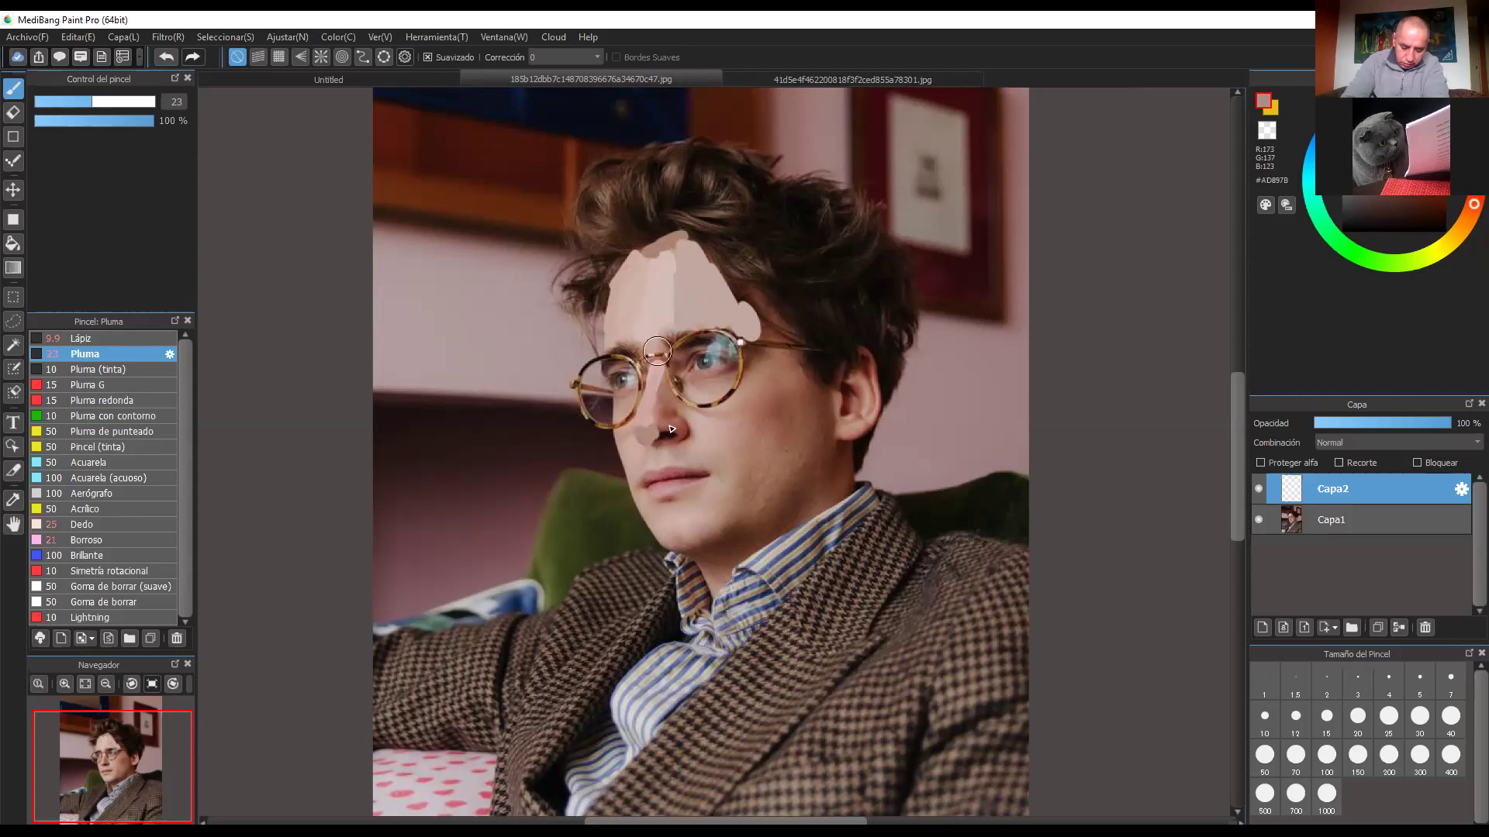
Step: Paint the underside of the nose in sampled brown and fill the nostril with the sampled near-black tone
{"action": "left_click", "coordinate": [667, 431], "text": "alt"}
{"action": "left_click_drag", "start_coordinate": [683, 434], "coordinate": [660, 436]}
{"action": "key", "text": "ctrl+z"}
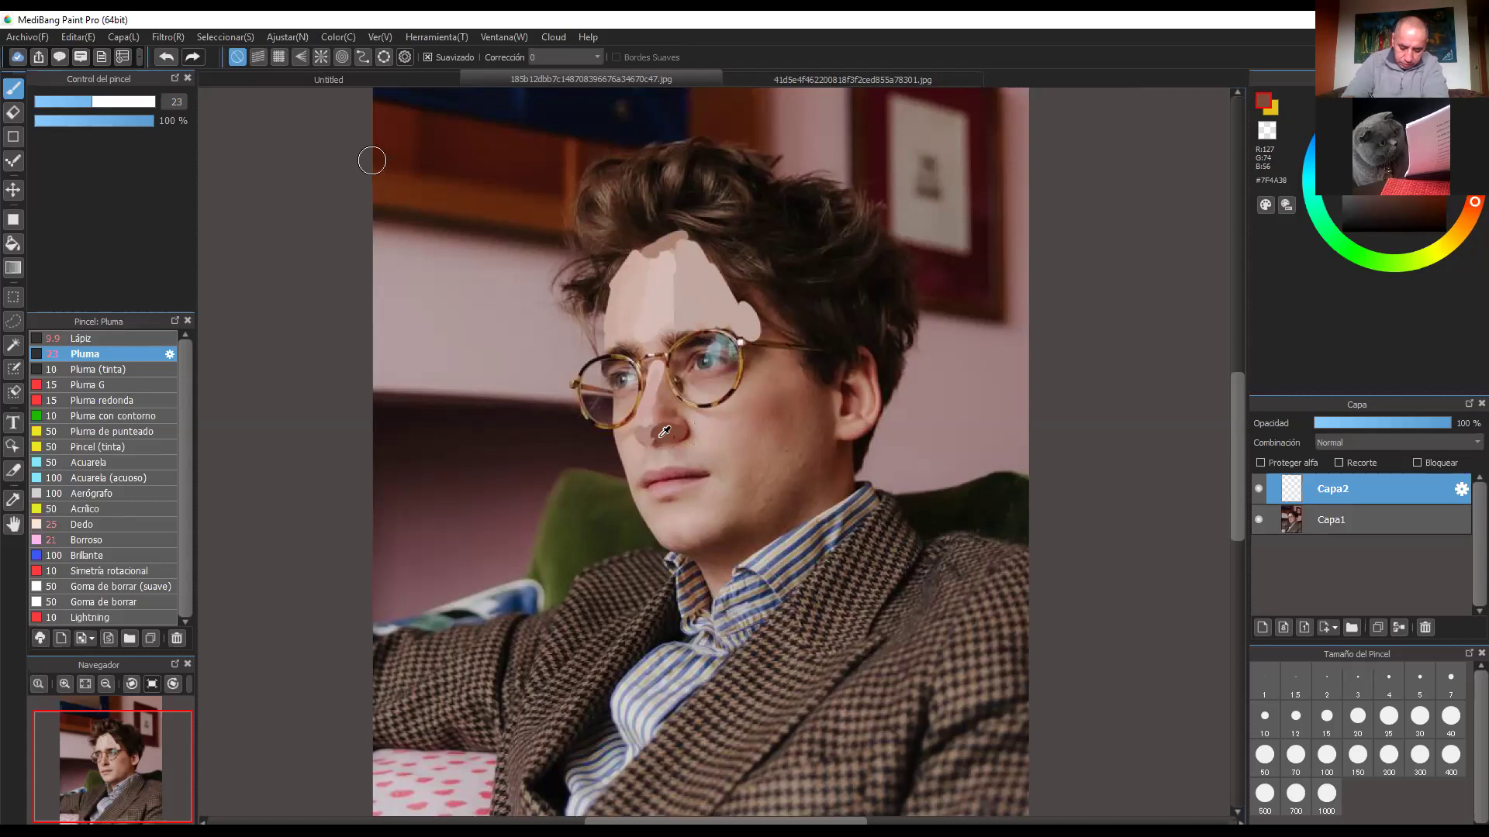
{"action": "right_click", "coordinate": [667, 437]}
{"action": "left_click_drag", "start_coordinate": [664, 438], "coordinate": [674, 439]}
{"action": "right_click", "coordinate": [676, 444]}
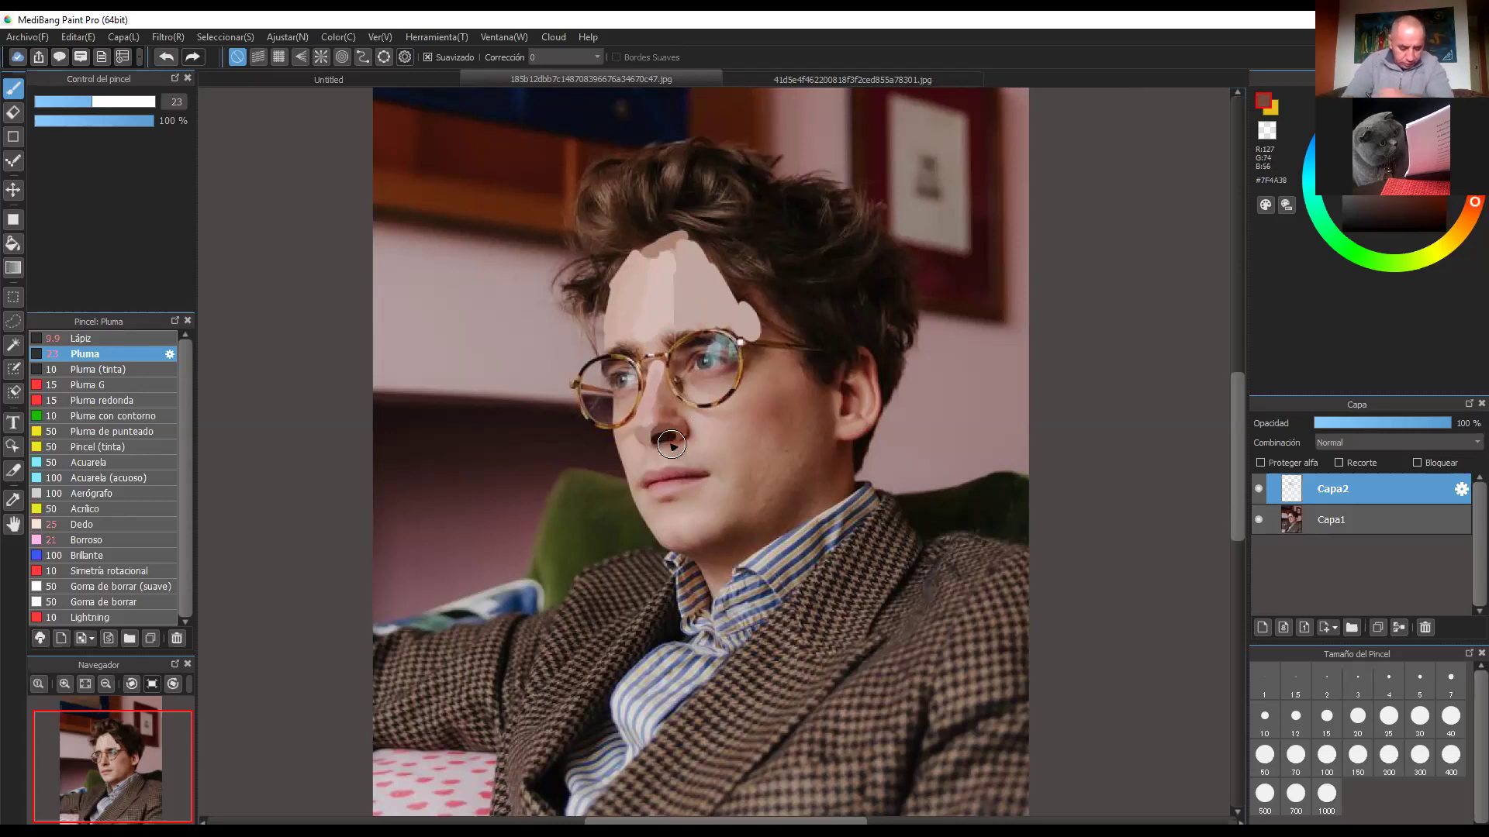
Step: Paint the shaded side of the nose, from the tip up to the glasses' bridge, with sampled brown tones
{"action": "key", "text": "ctrl+Up"}
{"action": "key", "text": "ctrl+Up"}
{"action": "key", "text": "ctrl+Up"}
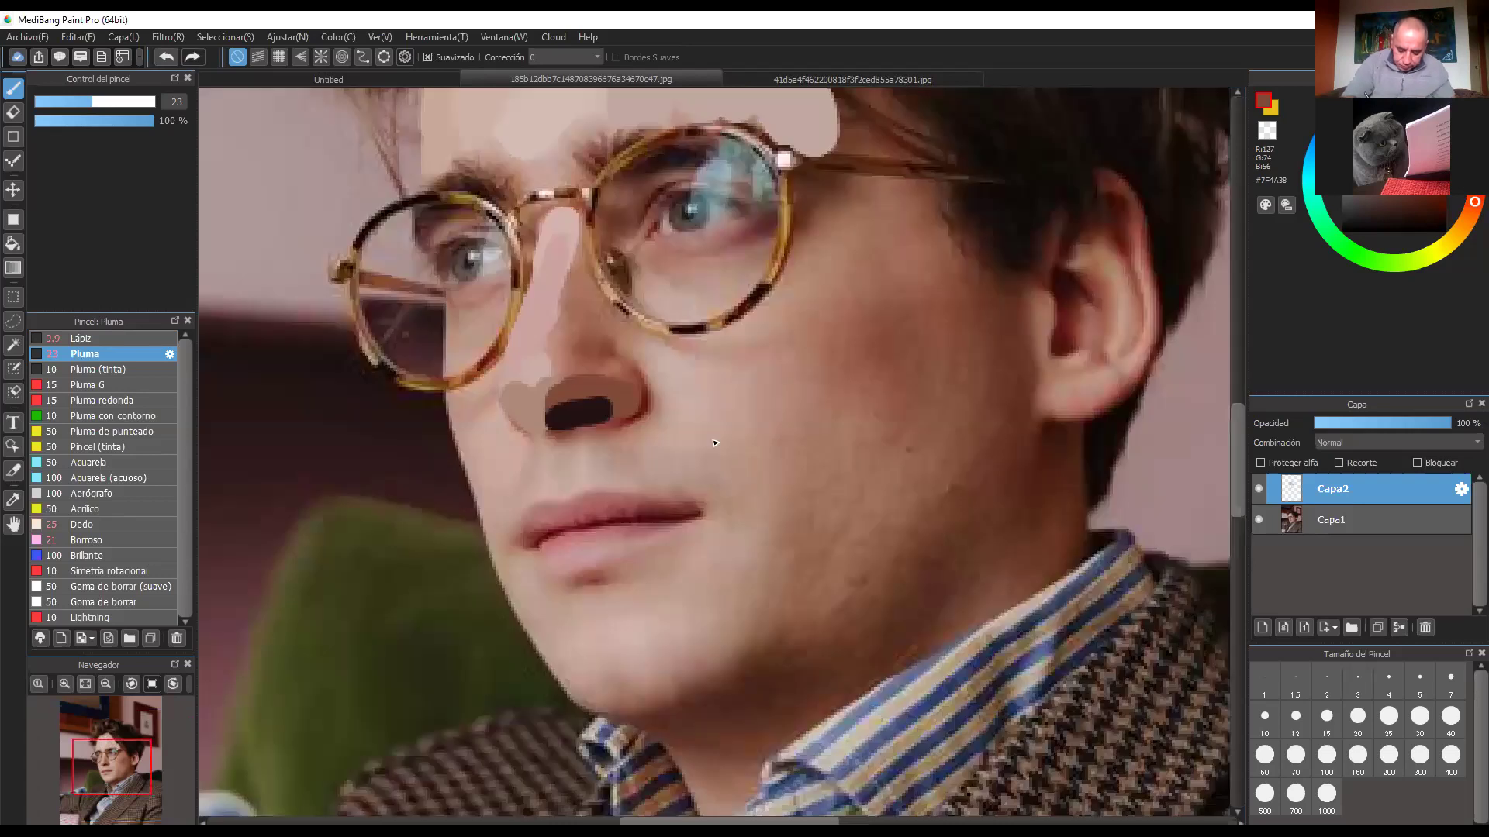
{"action": "scroll", "coordinate": [620, 465], "scroll_direction": "up", "scroll_amount": 2}
{"action": "right_click", "coordinate": [636, 449]}
{"action": "left_click", "coordinate": [589, 472]}
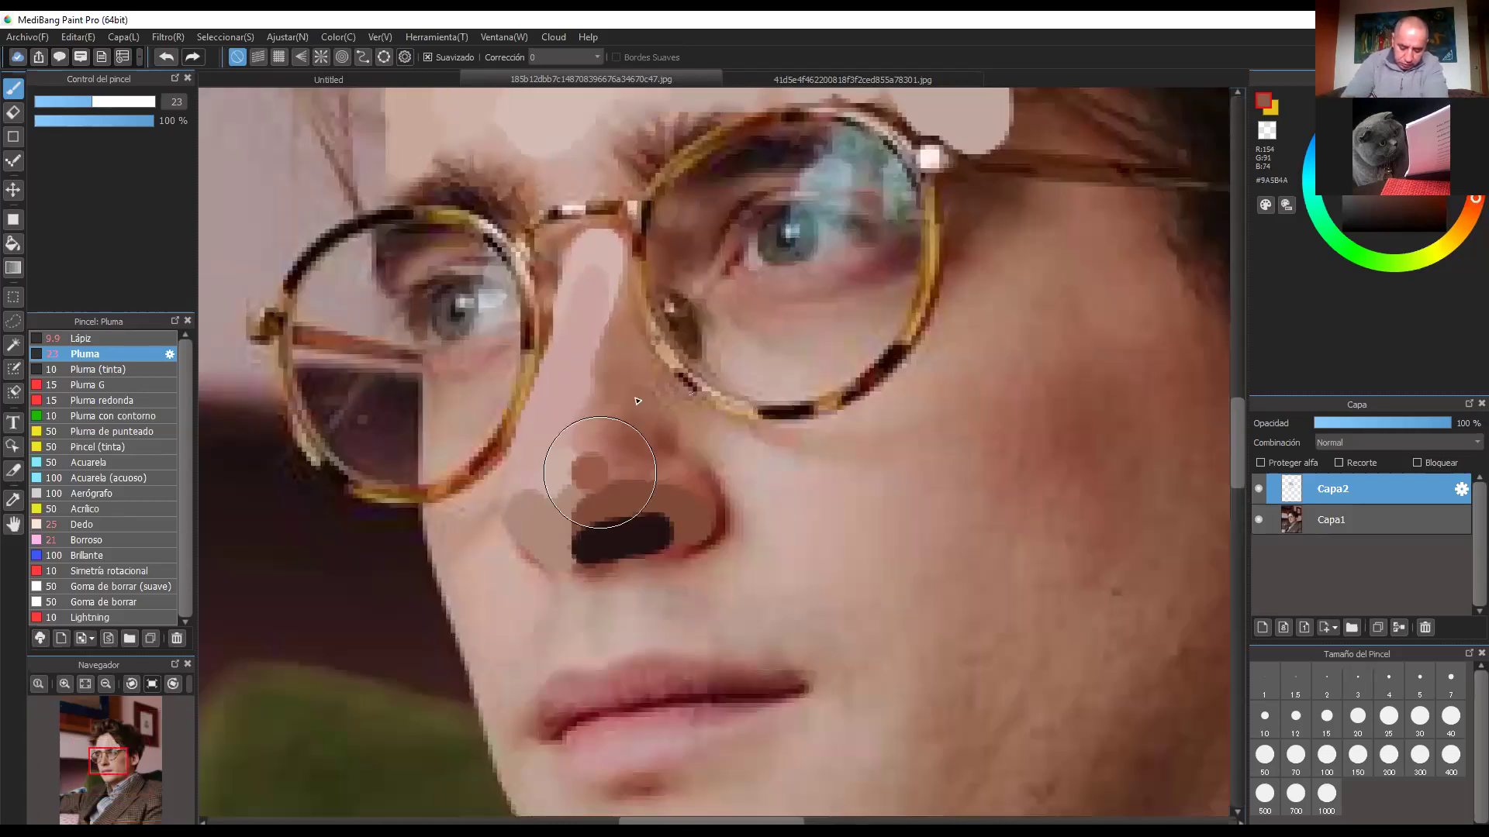
{"action": "right_click", "coordinate": [624, 348]}
{"action": "mouse_move", "coordinate": [599, 473]}
{"action": "left_mouse_down"}
{"action": "mouse_move", "coordinate": [637, 465]}
{"action": "mouse_move", "coordinate": [624, 281]}
{"action": "left_mouse_up"}
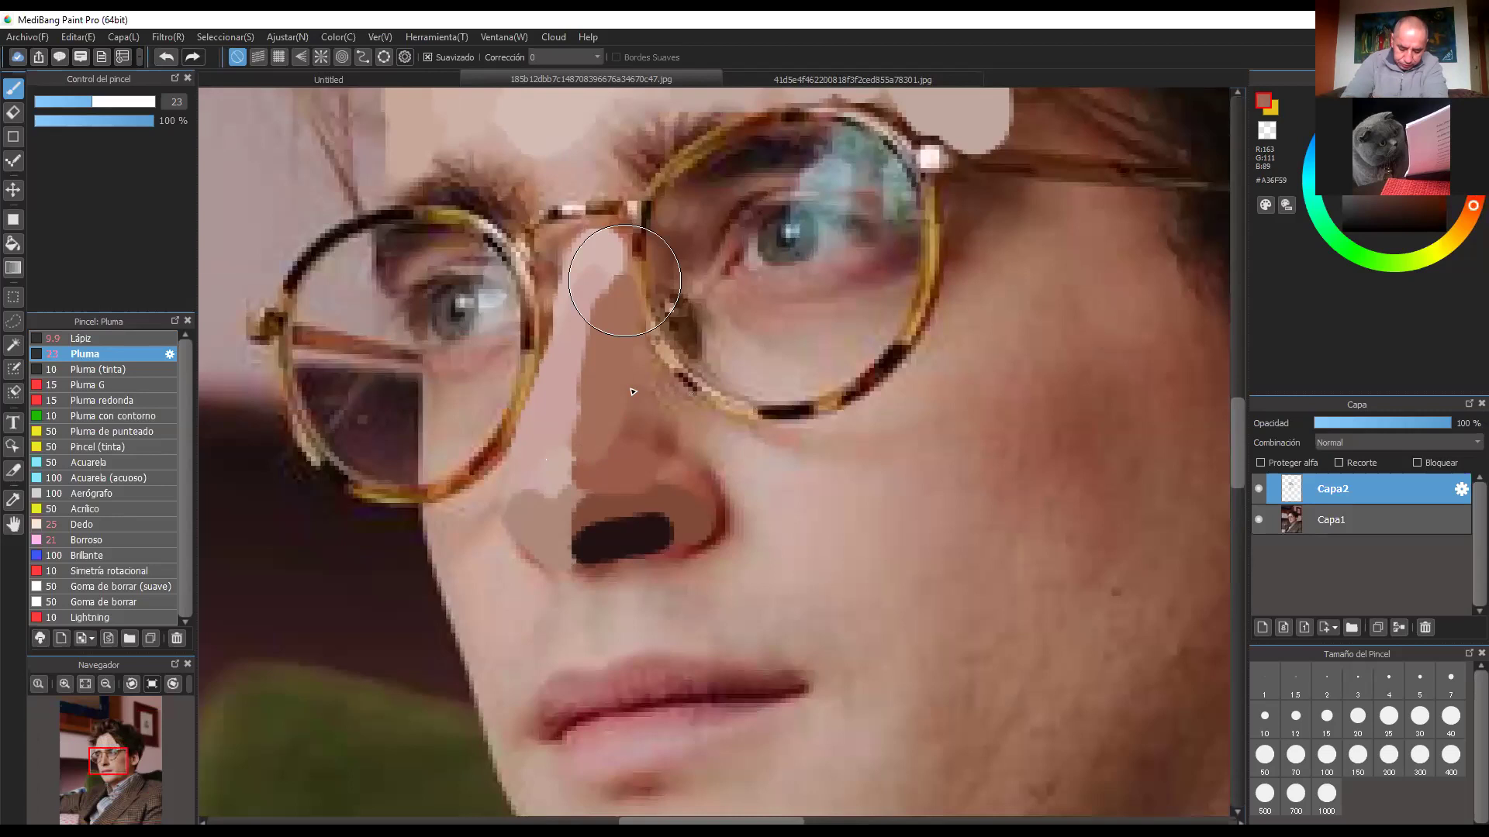
Step: Block in the shaded nostril wing with sampled reddish-brown and dark red tones, undoing the oversized light stroke beside it
{"action": "left_click", "coordinate": [670, 429], "text": "alt"}
{"action": "mouse_move", "coordinate": [656, 372]}
{"action": "left_mouse_down"}
{"action": "mouse_move", "coordinate": [676, 462]}
{"action": "mouse_move", "coordinate": [722, 545]}
{"action": "mouse_move", "coordinate": [699, 561]}
{"action": "left_mouse_up"}
{"action": "left_click", "coordinate": [698, 485], "text": "alt"}
{"action": "left_click", "coordinate": [724, 503], "text": "alt"}
{"action": "left_click", "coordinate": [746, 528], "text": "alt"}
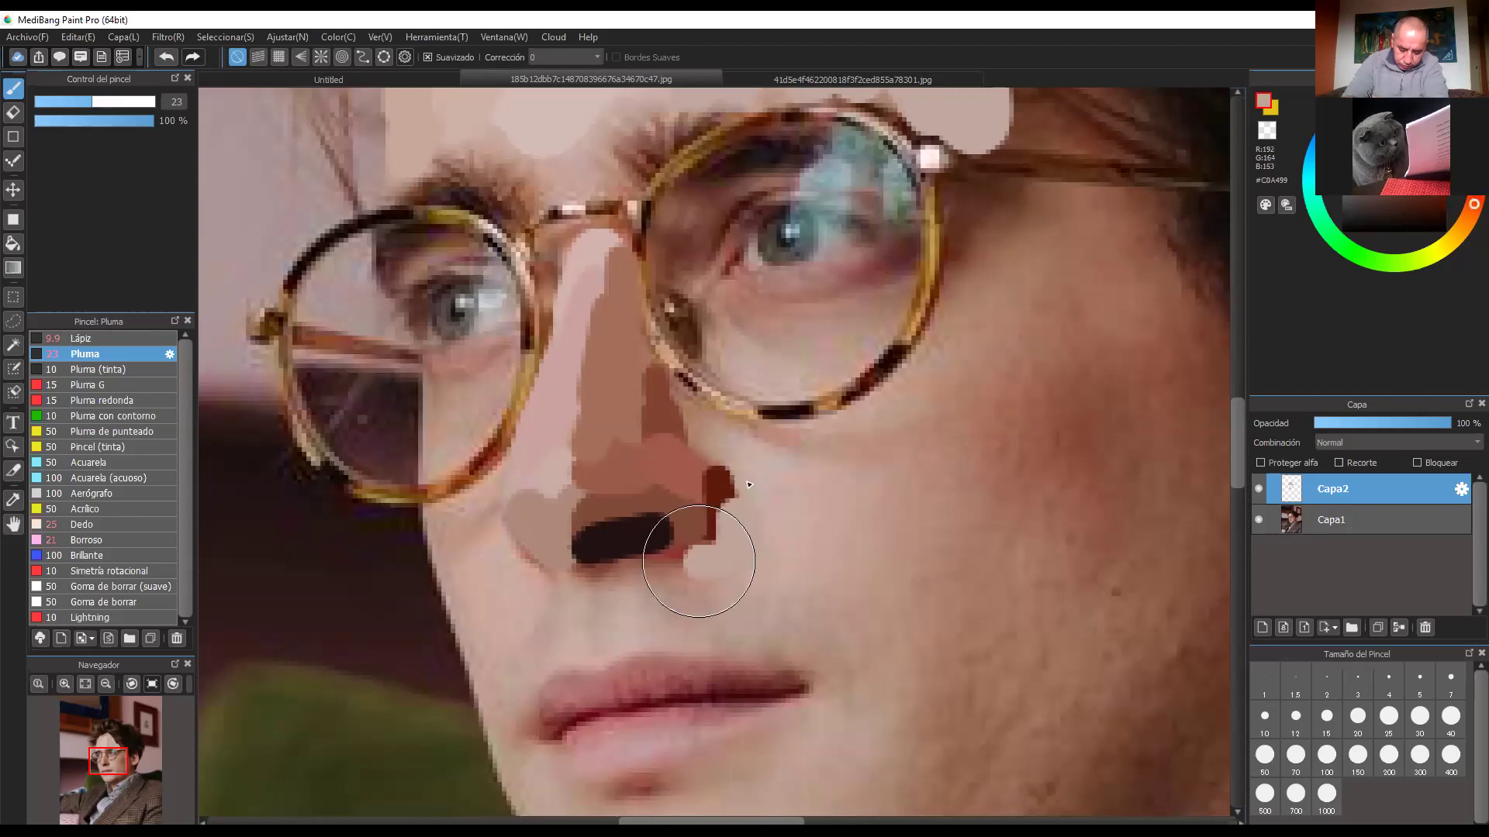
{"action": "left_click", "coordinate": [165, 57]}
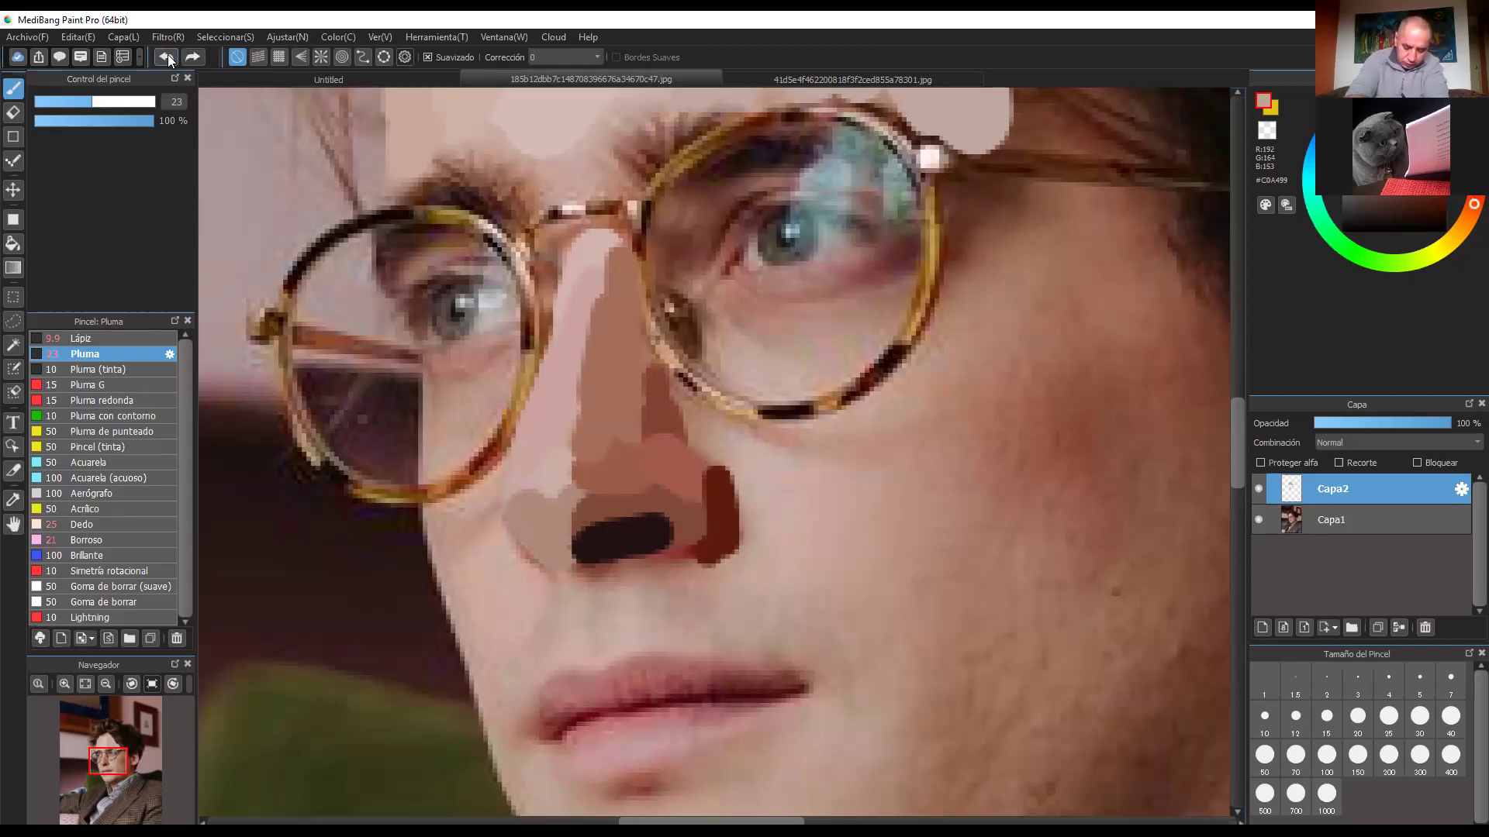
Step: Trim the outer edge of the dark nostril wing with a sampled cheek tone, reducing the brush size to 12.6
{"action": "left_click", "coordinate": [734, 558], "text": "alt"}
{"action": "left_click_drag", "start_coordinate": [740, 544], "coordinate": [710, 568]}
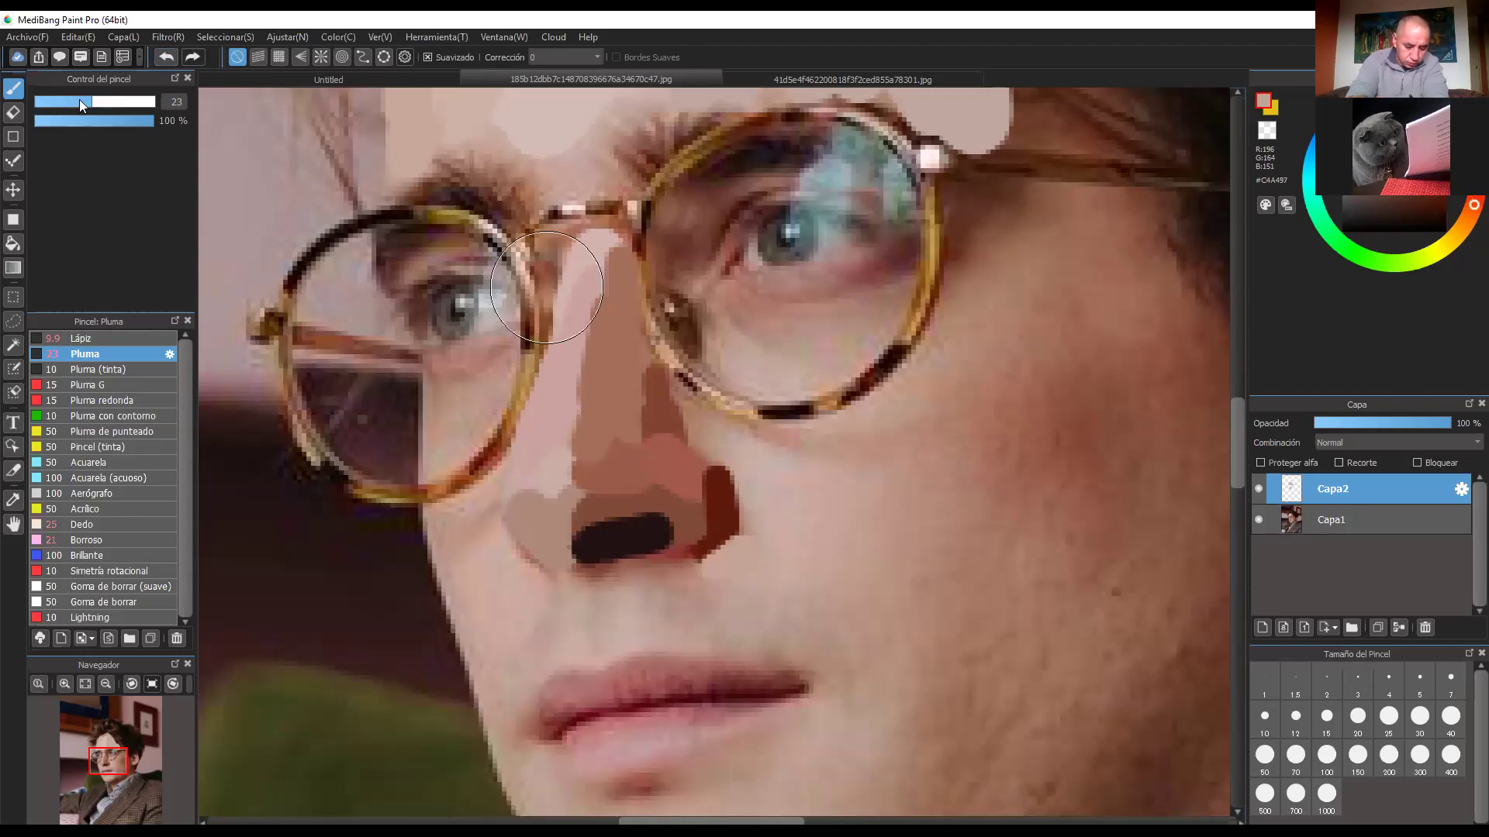
{"action": "left_click", "coordinate": [64, 102]}
{"action": "left_click_drag", "start_coordinate": [737, 474], "coordinate": [721, 551]}
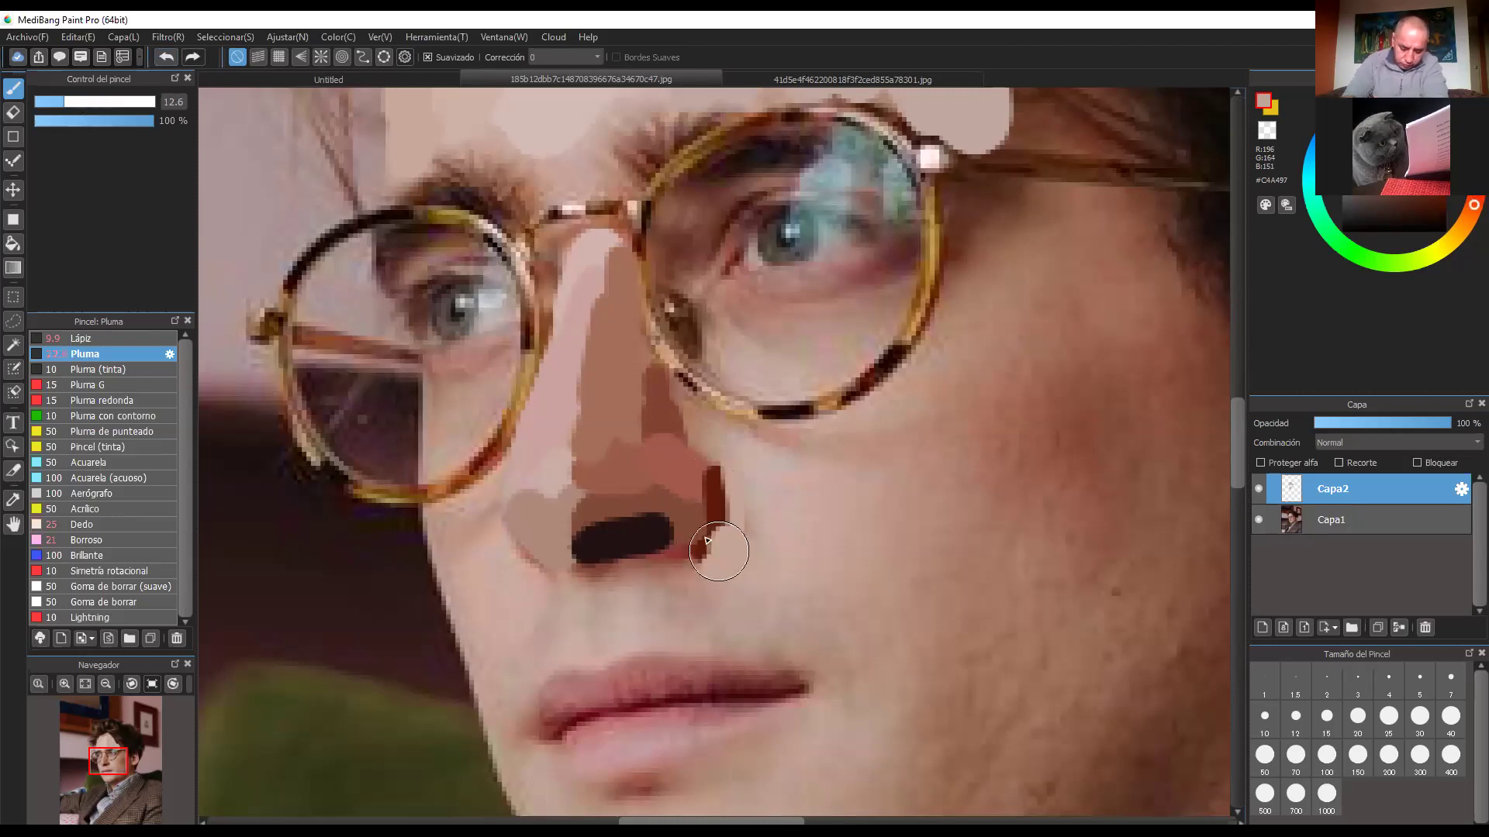
Step: Fill out the lit nostril wing and paint the shadow directly beneath the nose with sampled browns
{"action": "left_click", "coordinate": [515, 542], "text": "alt"}
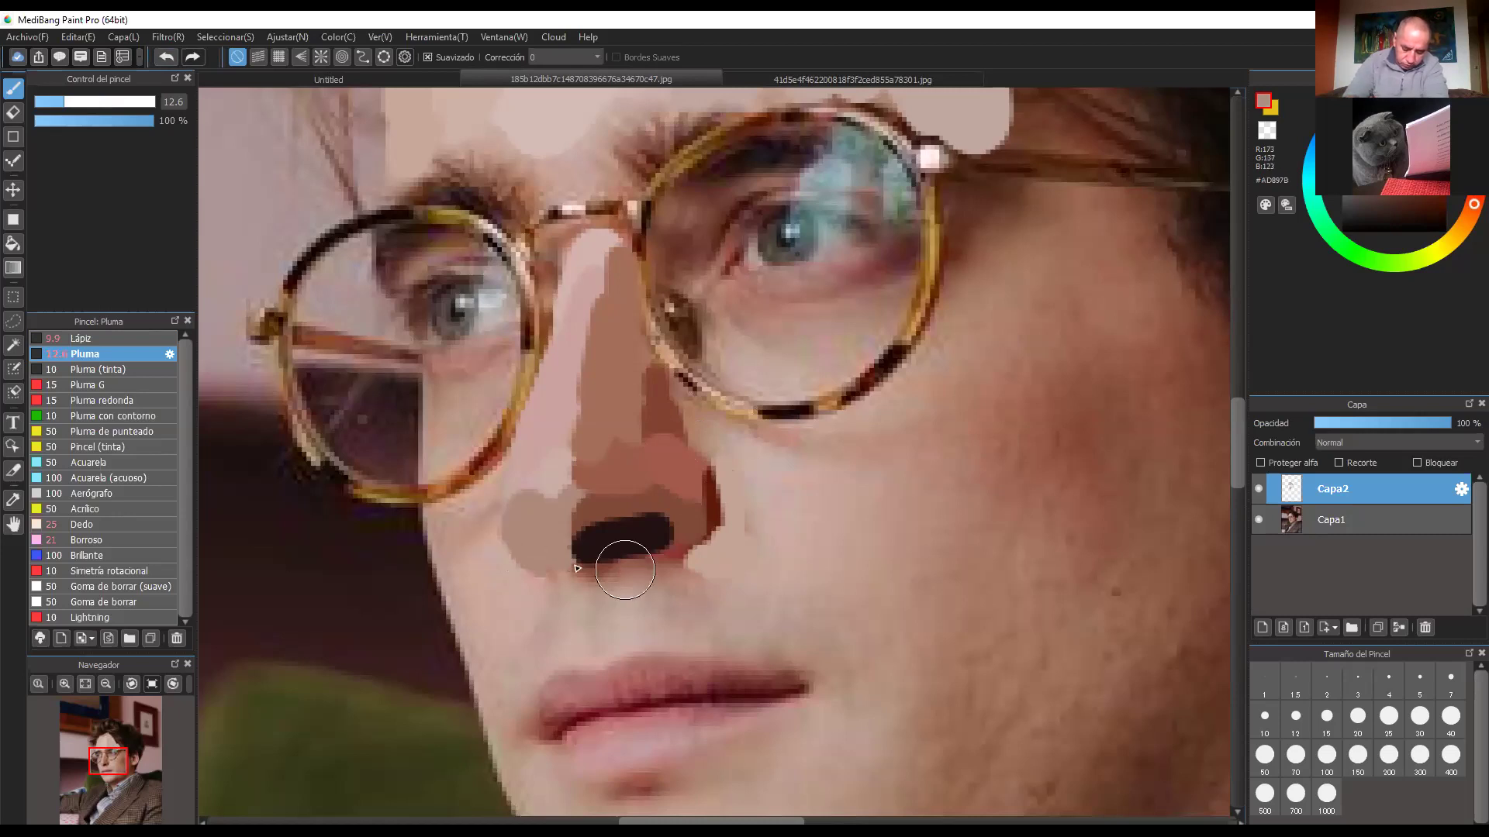
{"action": "left_click", "coordinate": [623, 567], "text": "alt"}
{"action": "left_click_drag", "start_coordinate": [583, 569], "coordinate": [687, 575]}
{"action": "left_click", "coordinate": [602, 579], "text": "alt"}
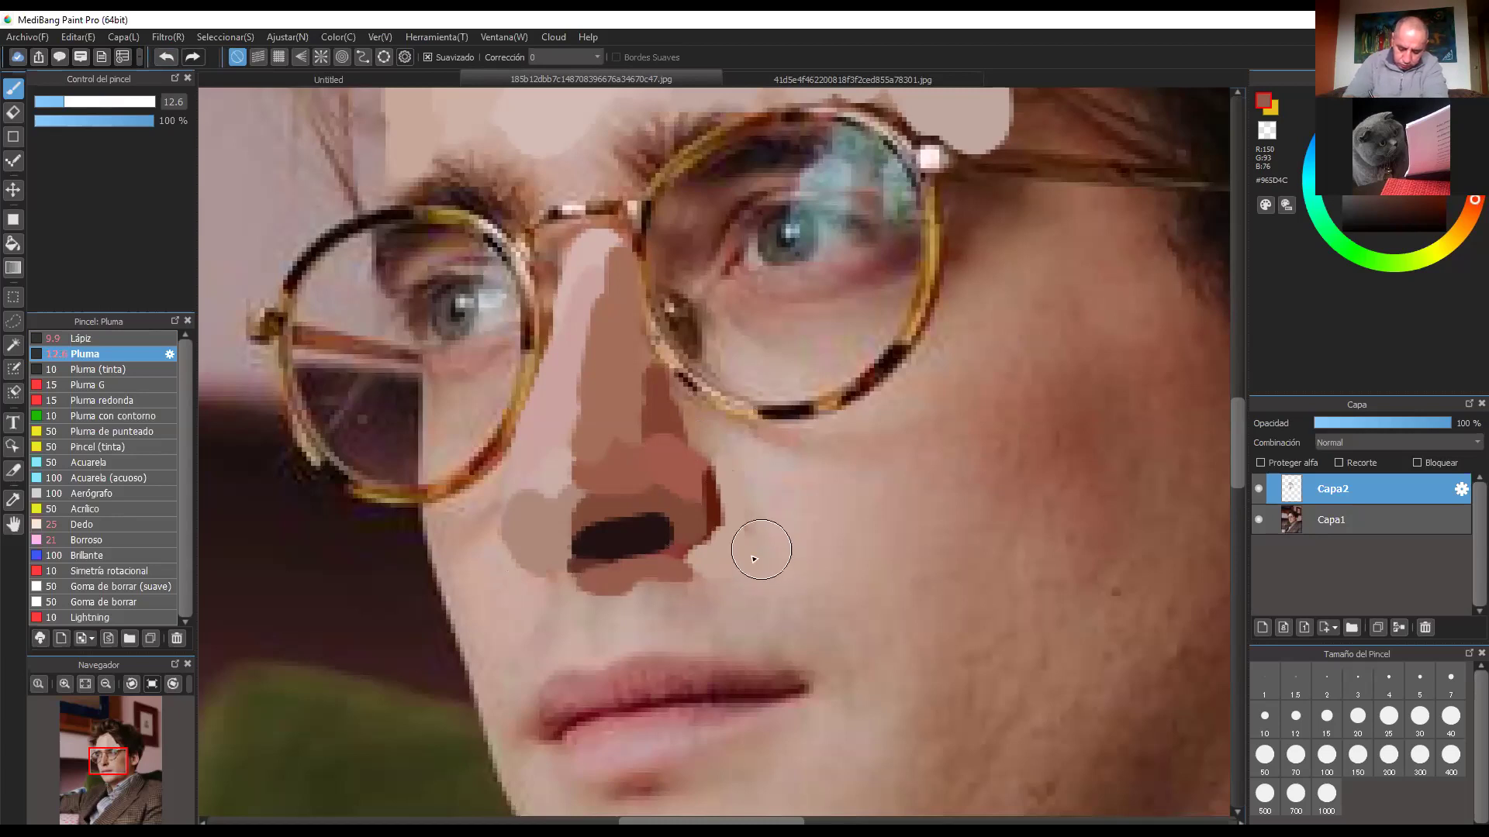
Step: Block in the skin between nose and upper lip and the cheek edge beside the nose with sampled tones
{"action": "left_click", "coordinate": [615, 614], "text": "alt"}
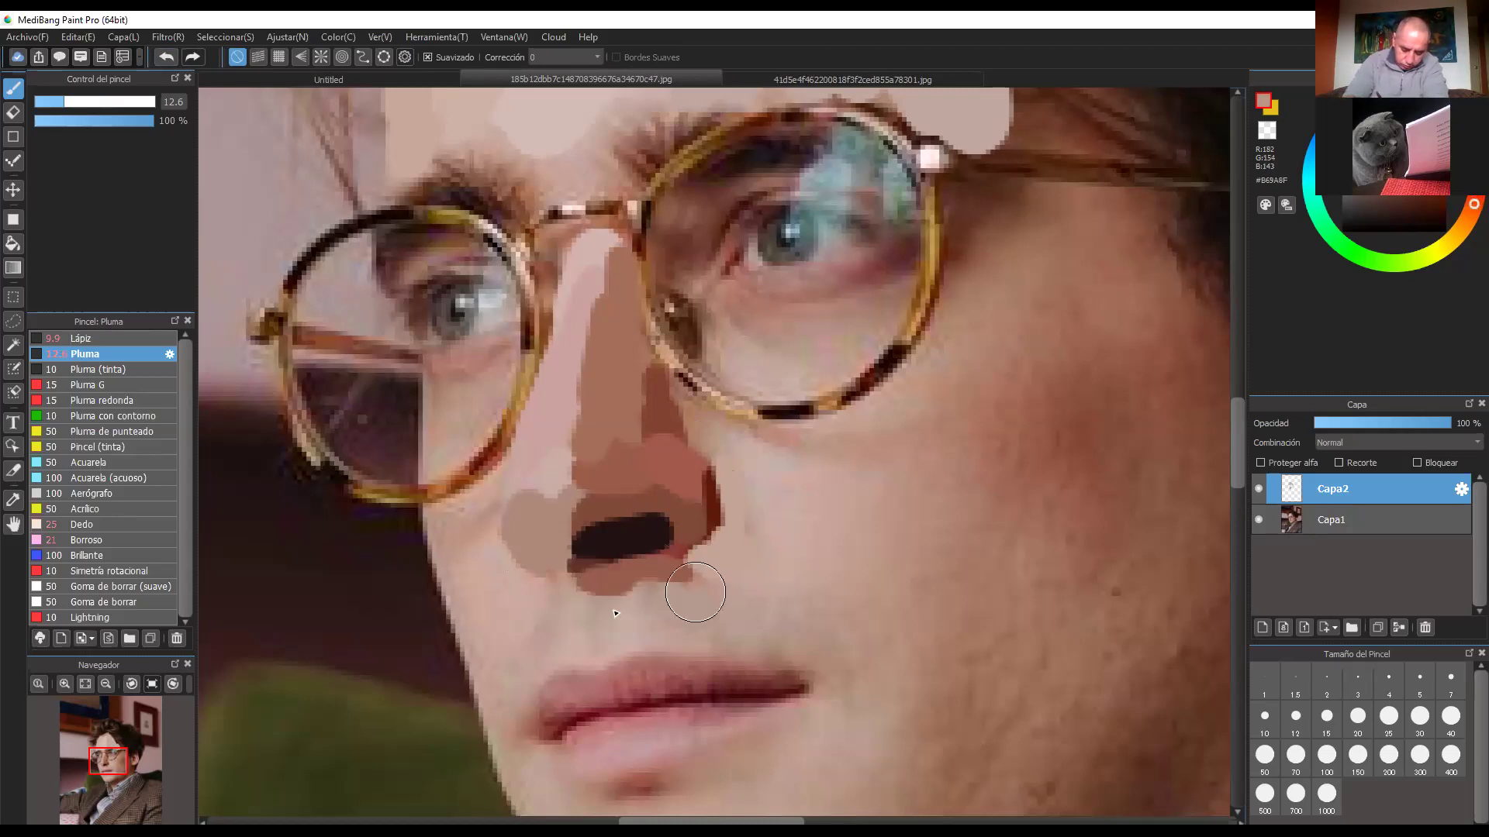
{"action": "left_click_drag", "start_coordinate": [695, 593], "coordinate": [740, 593]}
{"action": "left_click", "coordinate": [609, 634], "text": "alt"}
{"action": "left_click", "coordinate": [544, 640], "text": "alt"}
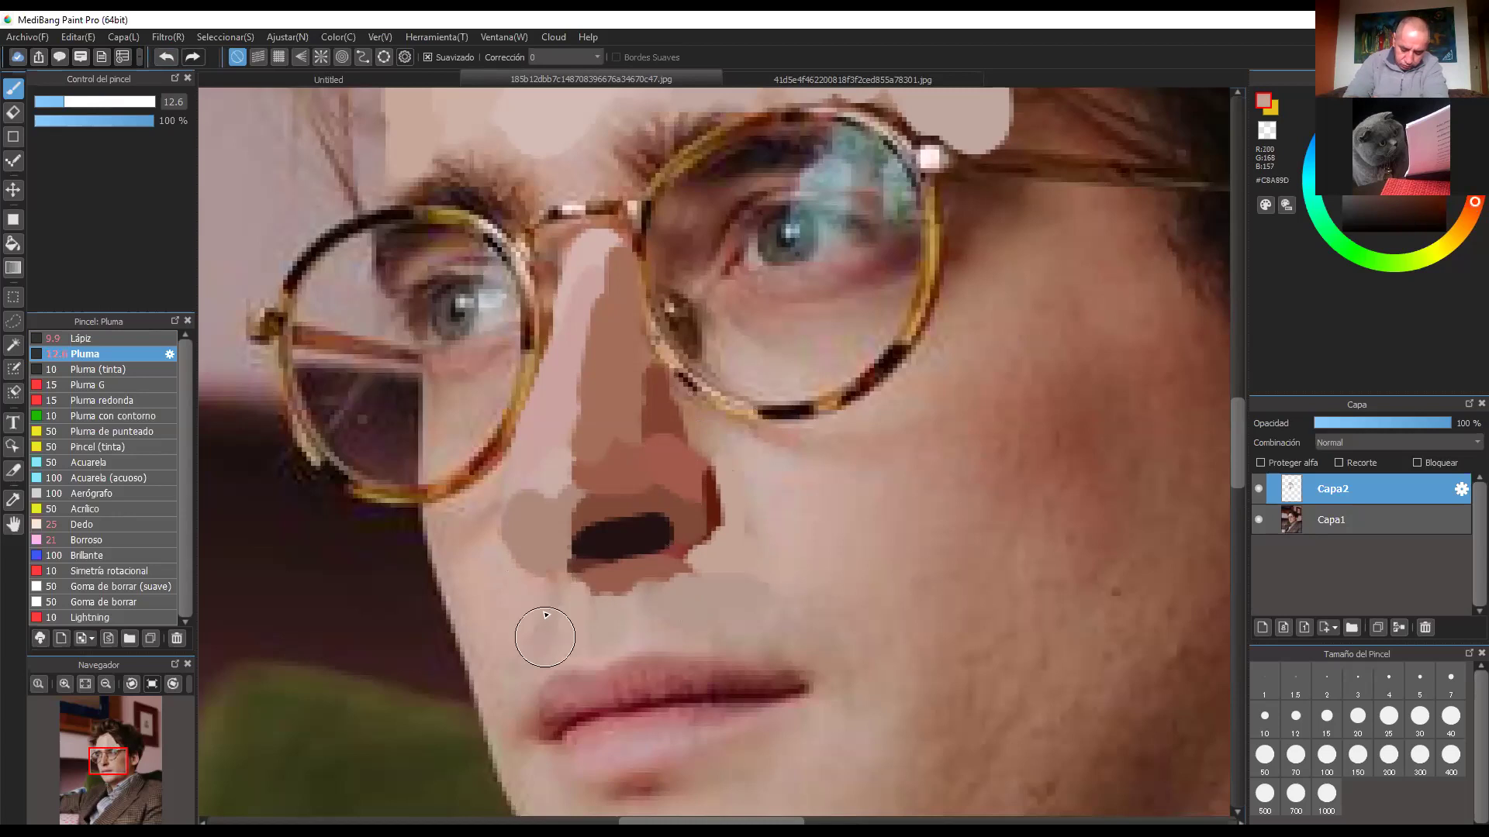
{"action": "left_click", "coordinate": [778, 595], "text": "alt"}
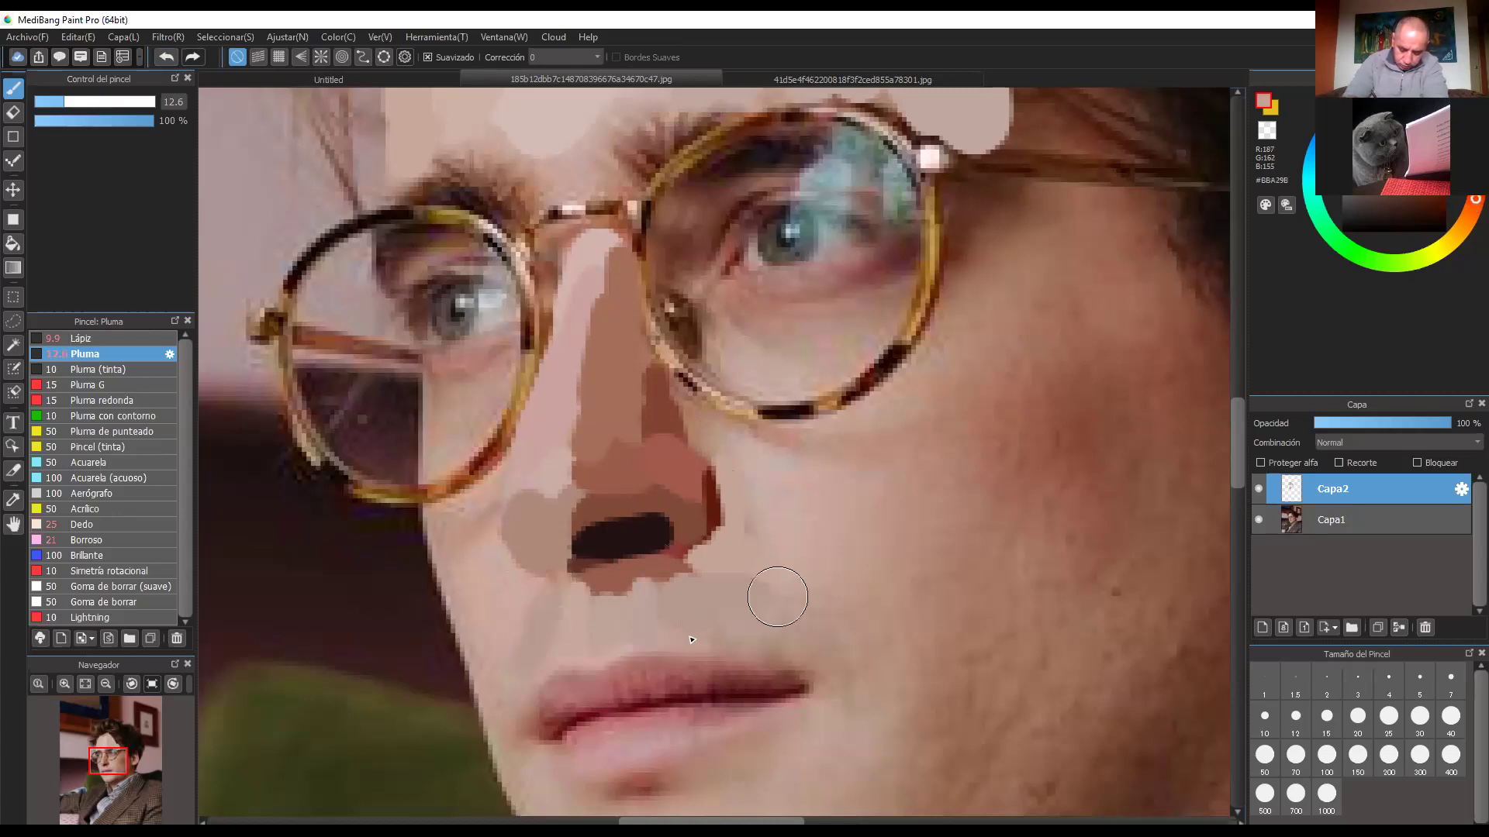
{"action": "left_click", "coordinate": [778, 631]}
{"action": "left_click", "coordinate": [751, 498], "text": "alt"}
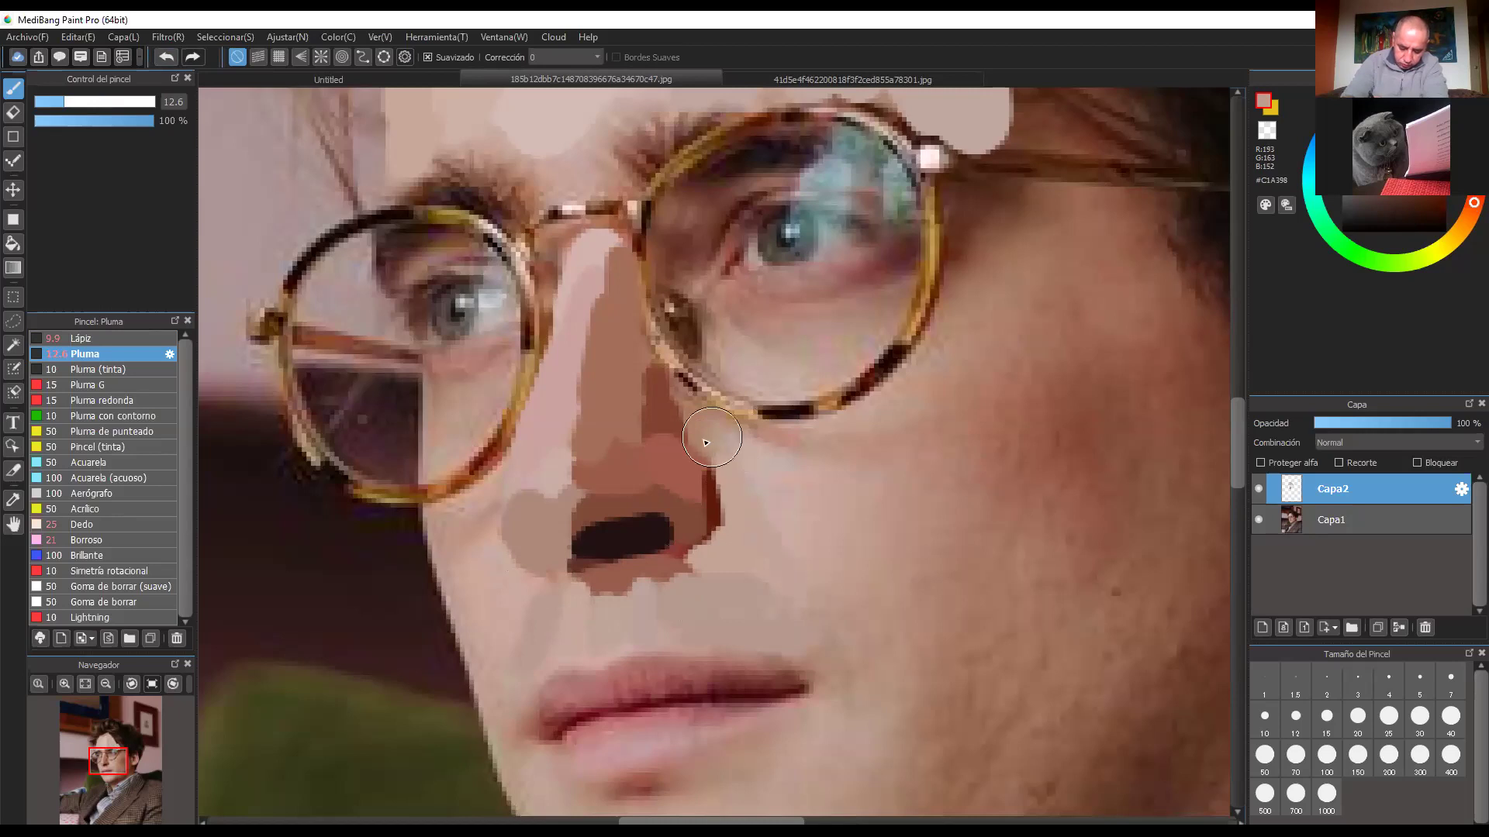
{"action": "left_click", "coordinate": [686, 409], "text": "alt"}
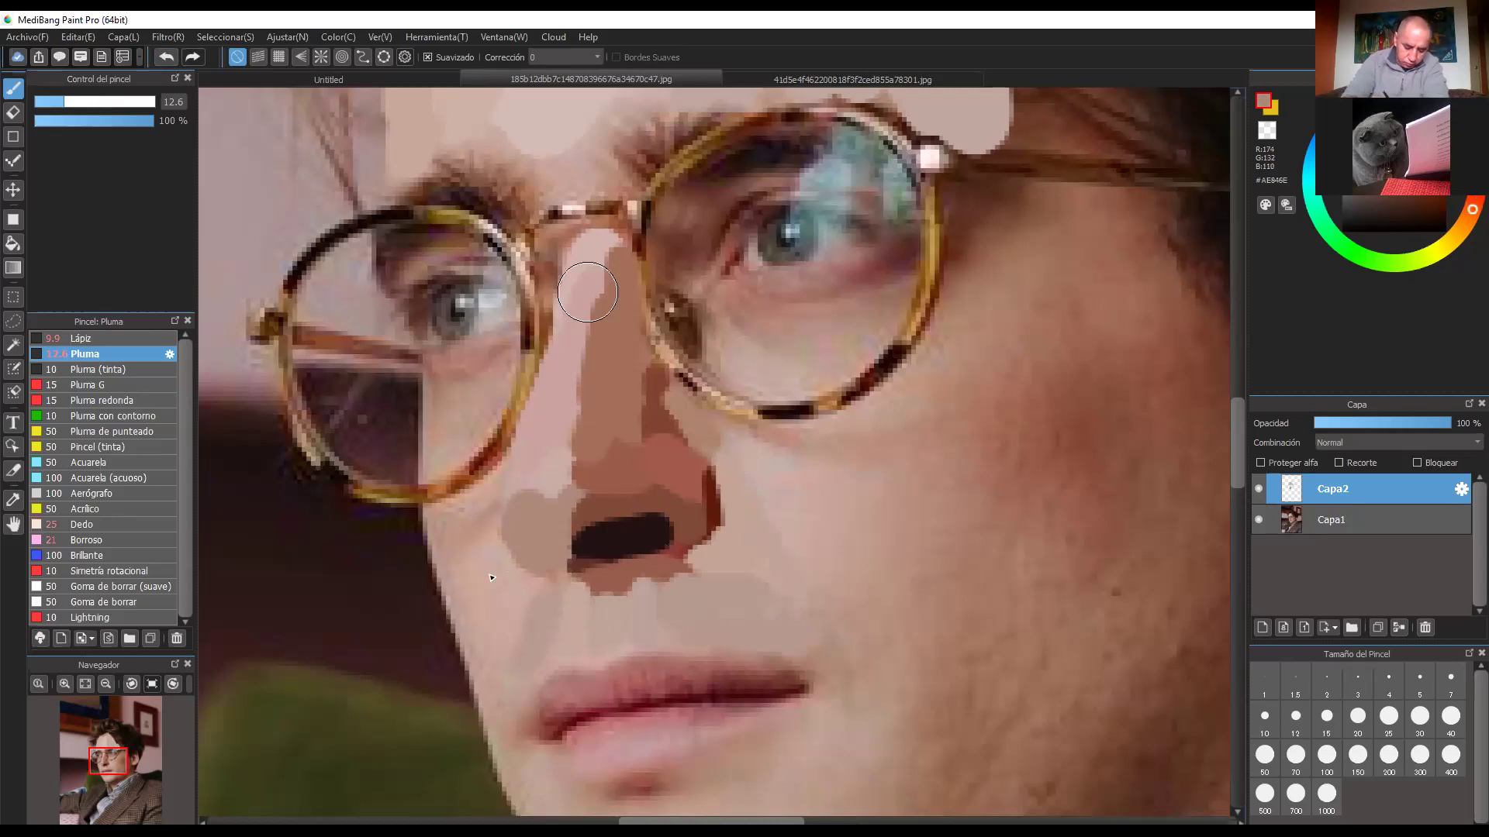
Step: Paint the far cheek below the glasses and the skin under the far eye with sampled skin tones
{"action": "left_click", "coordinate": [482, 515], "text": "alt"}
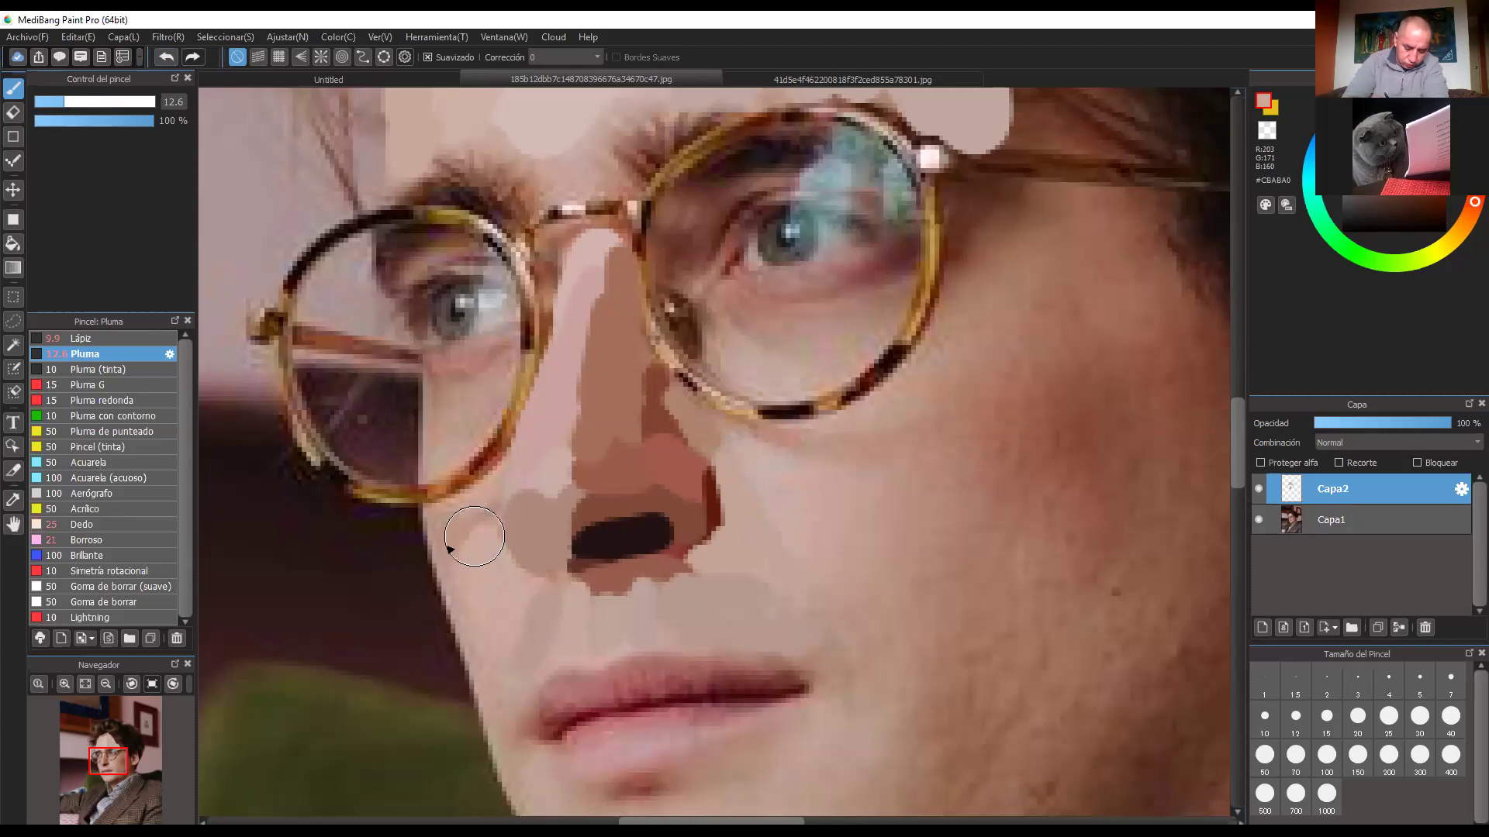
{"action": "mouse_move", "coordinate": [475, 536]}
{"action": "left_mouse_down"}
{"action": "mouse_move", "coordinate": [449, 539]}
{"action": "mouse_move", "coordinate": [432, 513]}
{"action": "left_mouse_up"}
{"action": "left_click", "coordinate": [453, 511], "text": "alt"}
{"action": "left_click", "coordinate": [447, 409], "text": "alt"}
{"action": "mouse_move", "coordinate": [446, 409]}
{"action": "left_mouse_down"}
{"action": "mouse_move", "coordinate": [480, 406]}
{"action": "mouse_move", "coordinate": [489, 379]}
{"action": "mouse_move", "coordinate": [482, 422]}
{"action": "mouse_move", "coordinate": [474, 301]}
{"action": "mouse_move", "coordinate": [441, 367]}
{"action": "mouse_move", "coordinate": [496, 384]}
{"action": "left_mouse_up"}
{"action": "left_click", "coordinate": [440, 368], "text": "alt"}
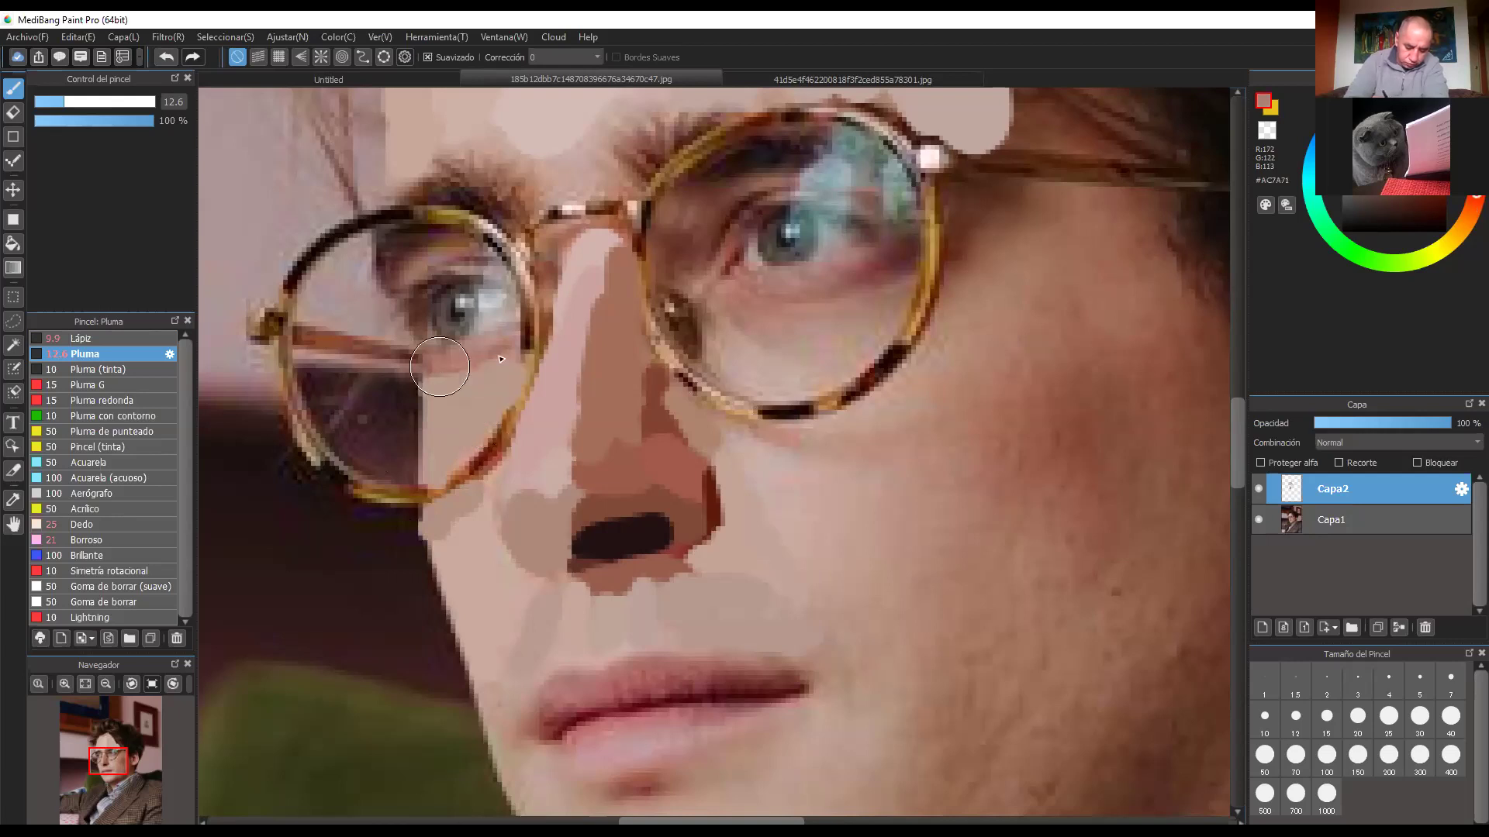
Step: Block in the upper eyelid and crease of the far eye with brown tones sampled from the photo
{"action": "left_click", "coordinate": [435, 254], "text": "alt"}
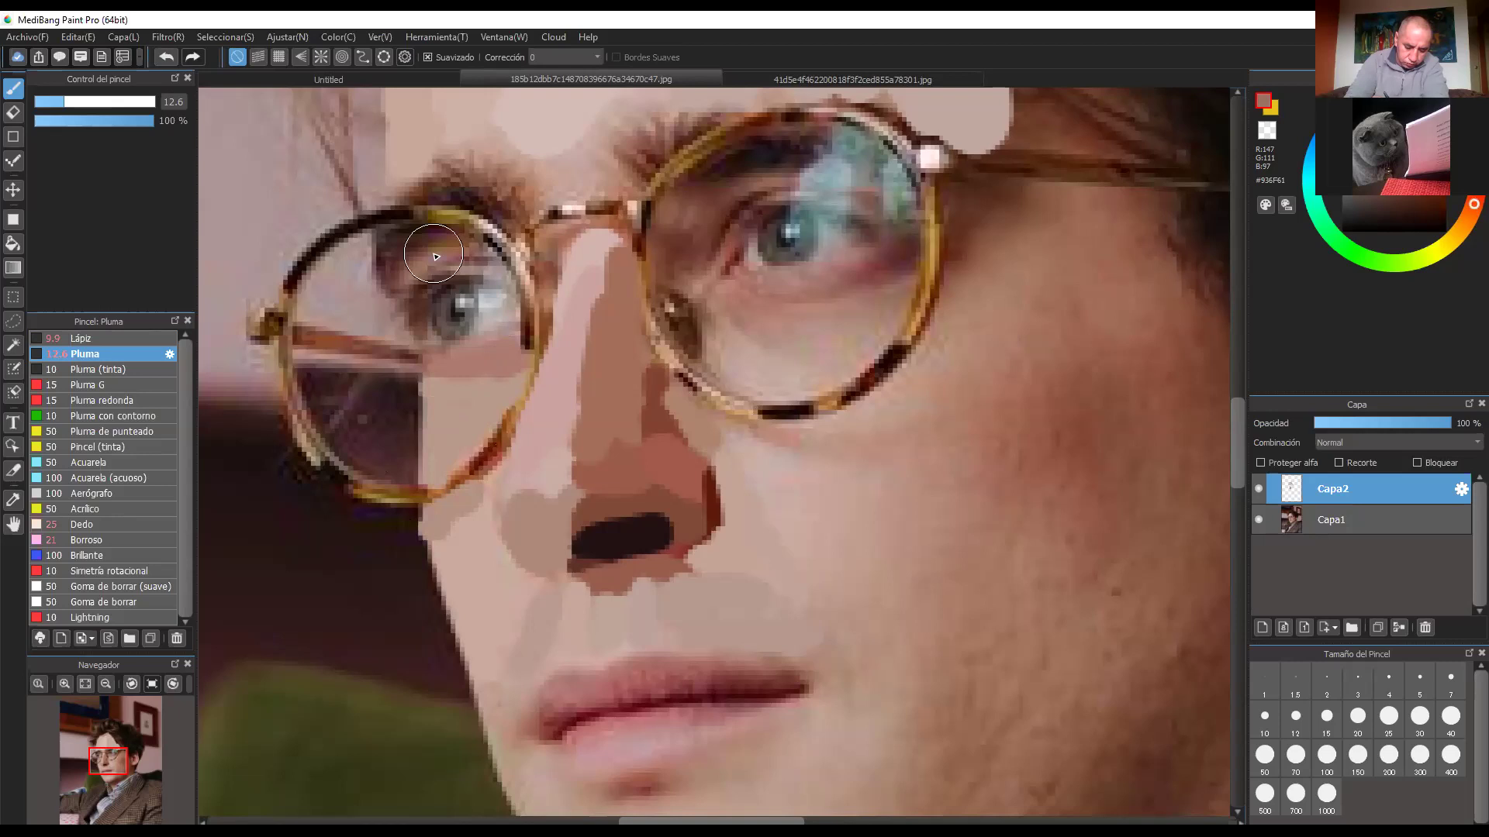
{"action": "left_click_drag", "start_coordinate": [439, 258], "coordinate": [461, 269]}
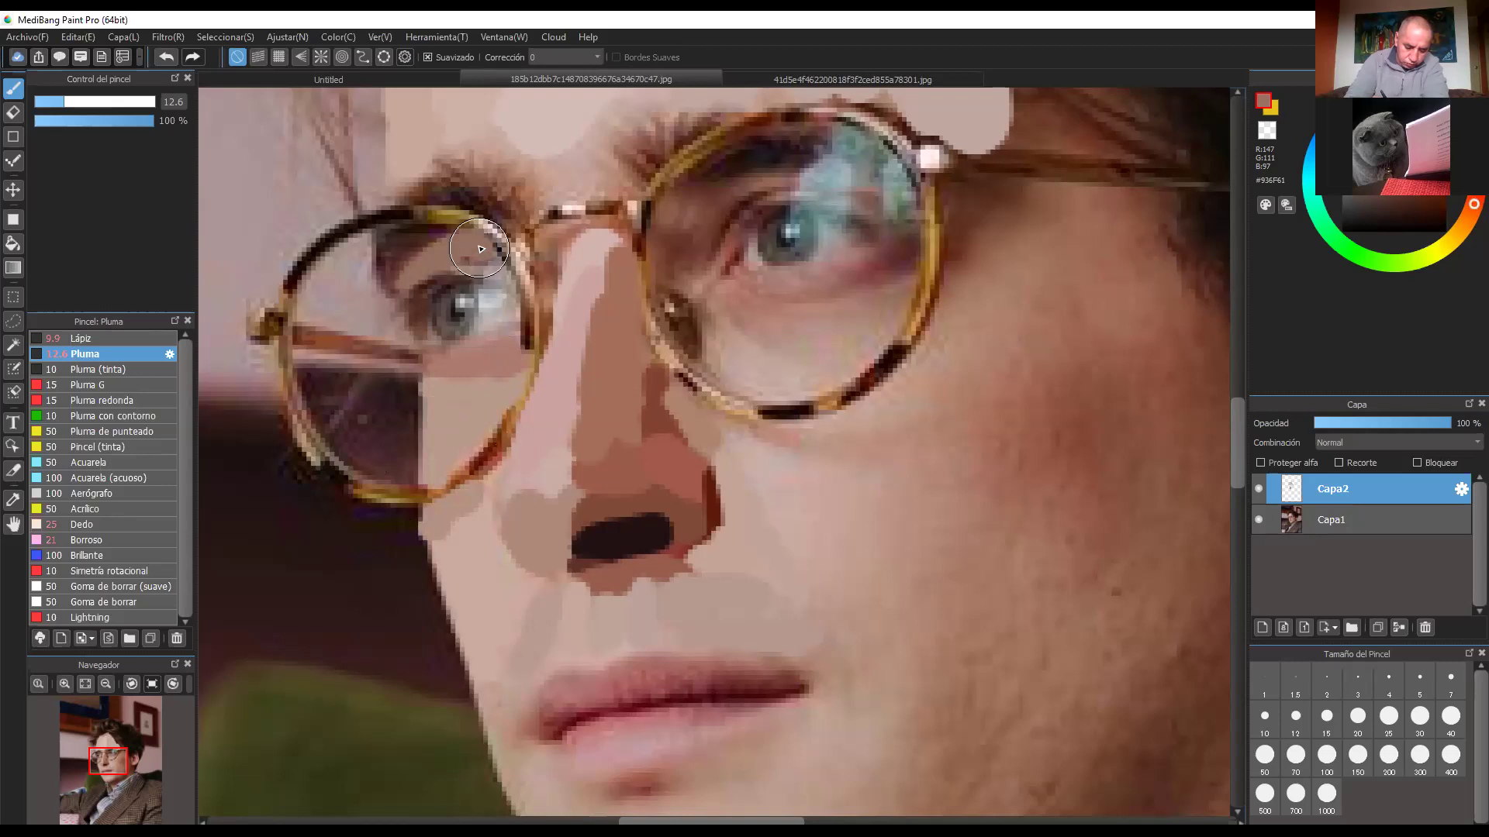
{"action": "left_click", "coordinate": [439, 265], "text": "alt"}
{"action": "mouse_move", "coordinate": [482, 268]}
{"action": "left_mouse_down"}
{"action": "mouse_move", "coordinate": [433, 287]}
{"action": "mouse_move", "coordinate": [473, 288]}
{"action": "mouse_move", "coordinate": [456, 314]}
{"action": "left_mouse_up"}
Step: Paint the far eye's grey-brown iris and near-black pupil with sampled colours, adding an off-white highlight on the pupil
{"action": "left_click", "coordinate": [457, 333], "text": "alt"}
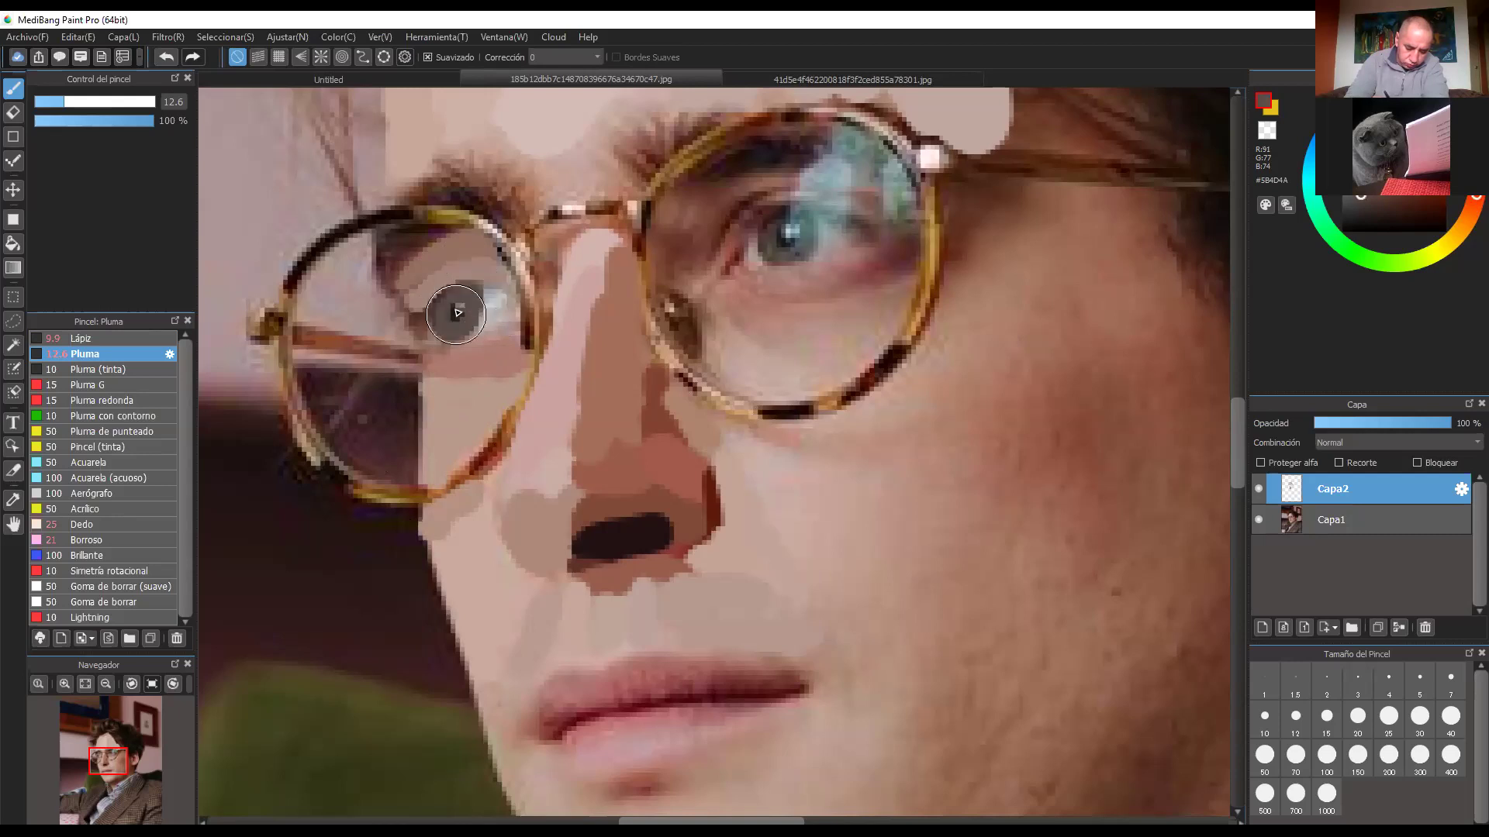
{"action": "left_click", "coordinate": [456, 314], "text": "alt"}
{"action": "left_click", "coordinate": [458, 314]}
{"action": "left_click_drag", "start_coordinate": [458, 313], "coordinate": [462, 306]}
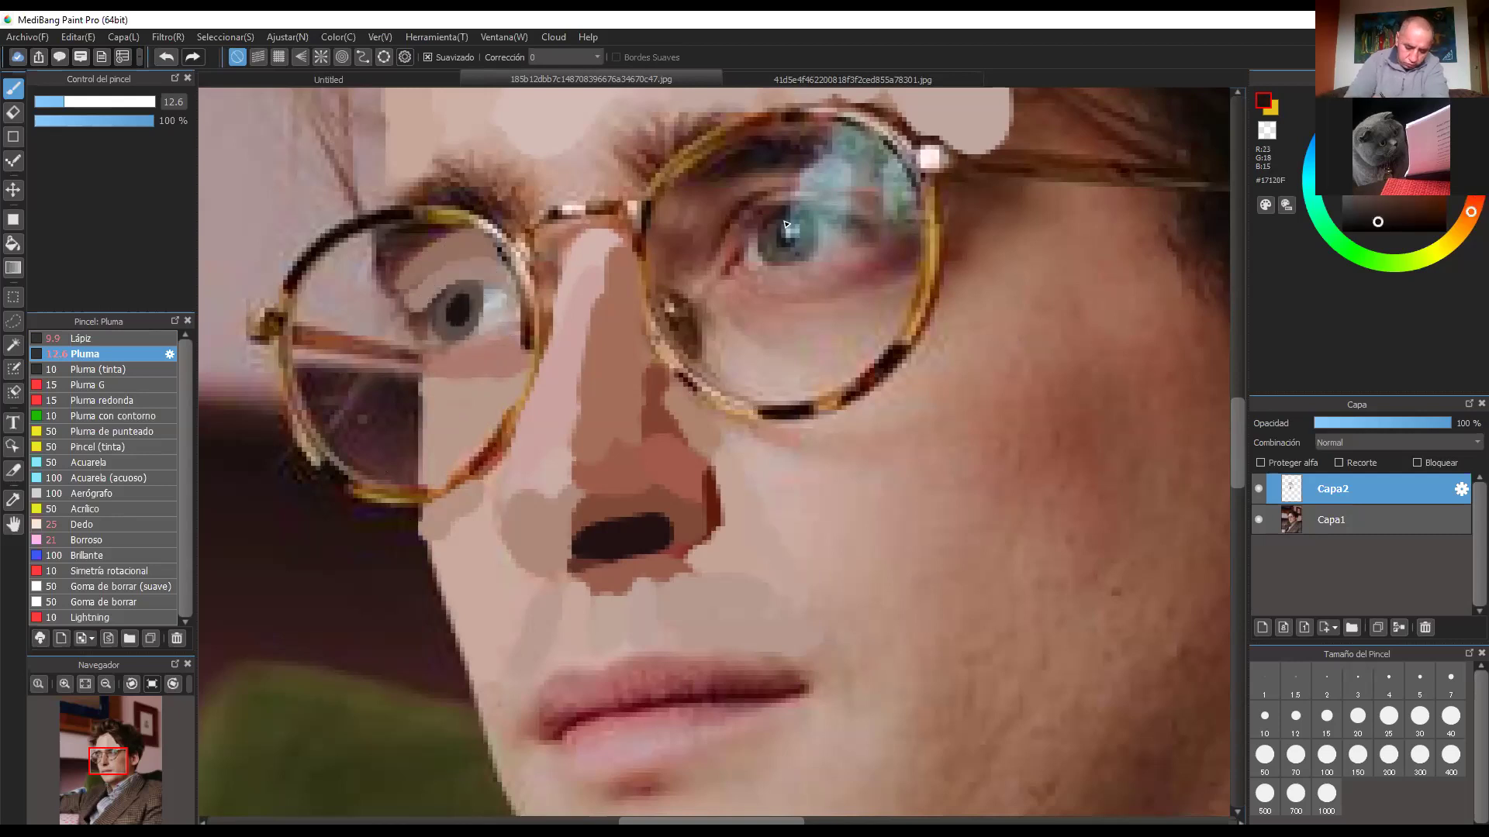
{"action": "left_click", "coordinate": [460, 303], "text": "alt"}
{"action": "left_click", "coordinate": [459, 301]}
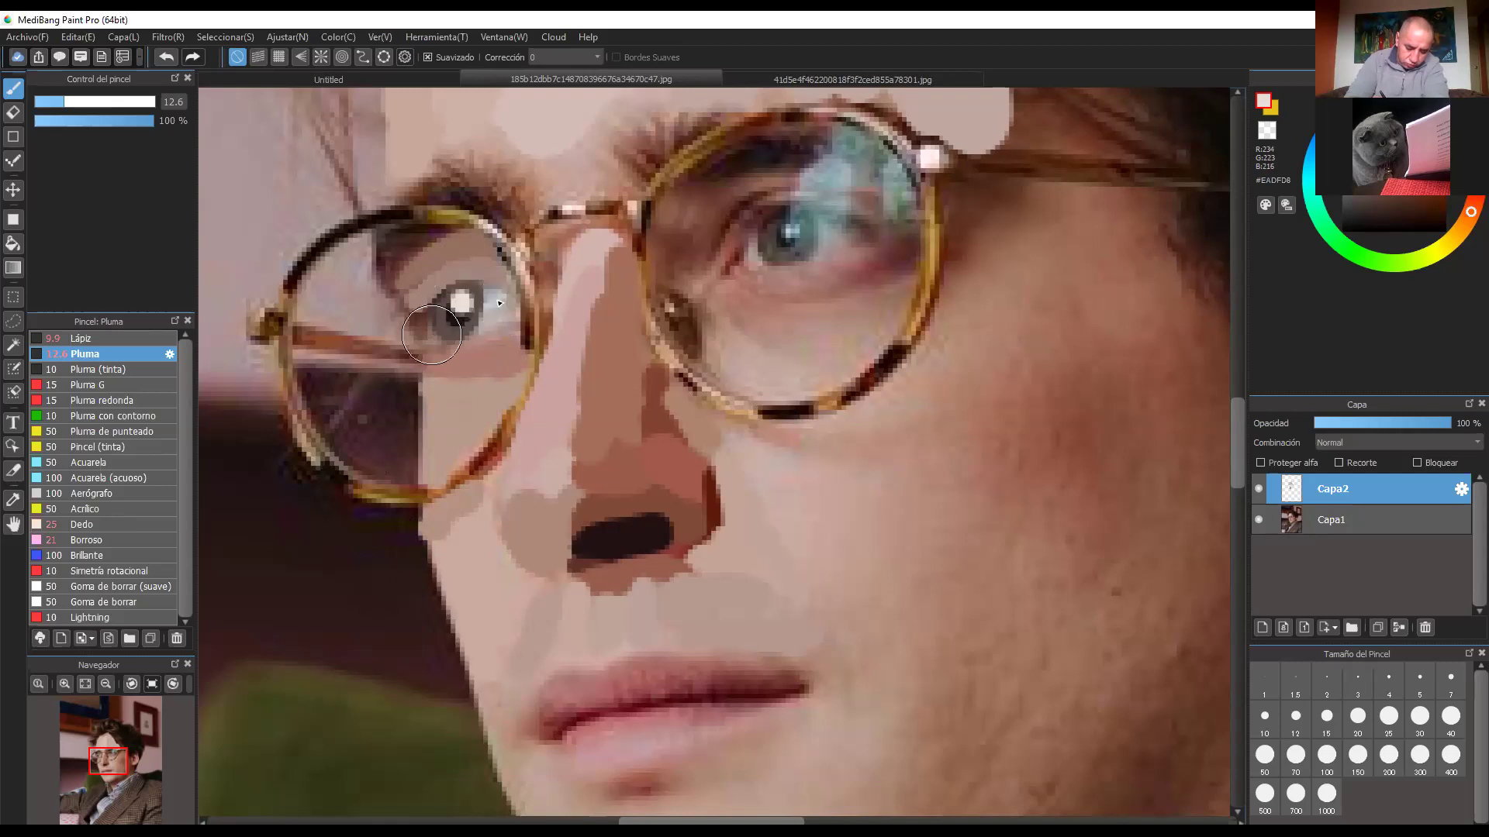
Step: Fill the white of the far eye on both sides of the iris with a sampled pale blue-grey
{"action": "left_click", "coordinate": [493, 295], "text": "alt"}
{"action": "mouse_move", "coordinate": [493, 295]}
{"action": "left_mouse_down"}
{"action": "mouse_move", "coordinate": [507, 310]}
{"action": "mouse_move", "coordinate": [486, 306]}
{"action": "left_mouse_up"}
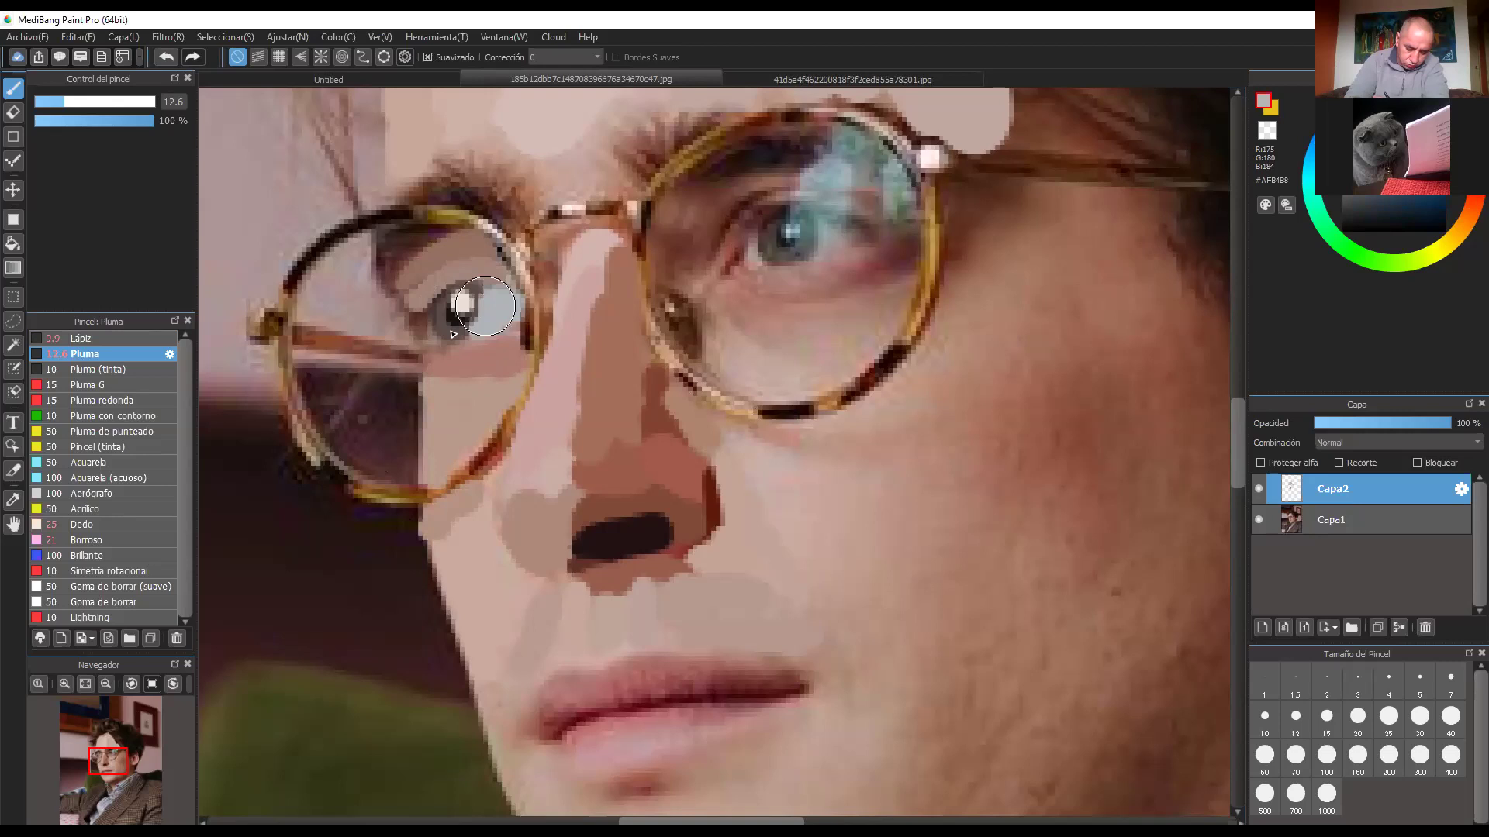
{"action": "left_click", "coordinate": [444, 317]}
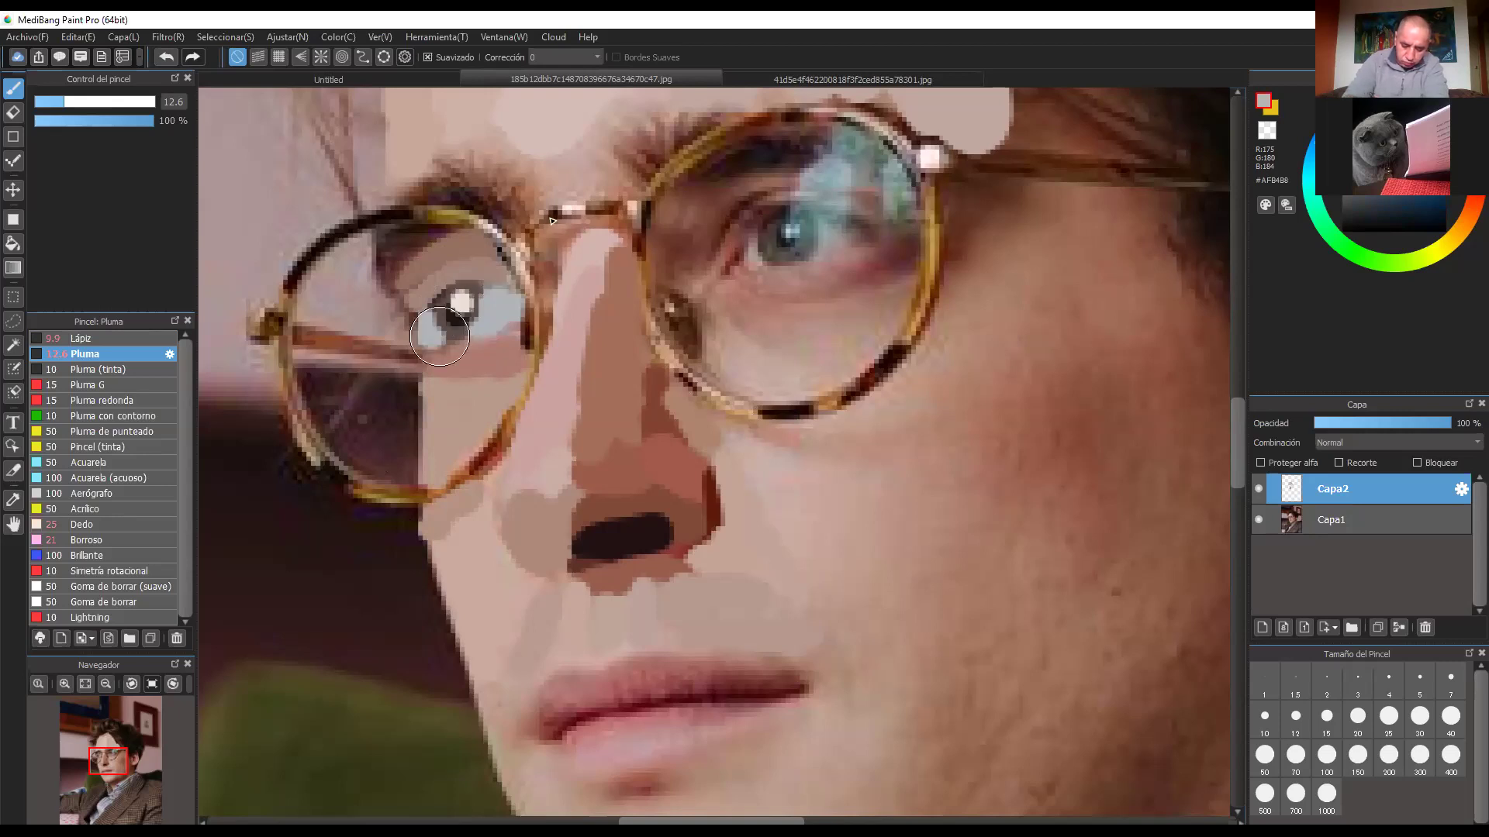
Step: Paint the skin beside the upper nose and cover the metal bridge of the glasses with sampled browns
{"action": "left_click", "coordinate": [549, 286], "text": "alt"}
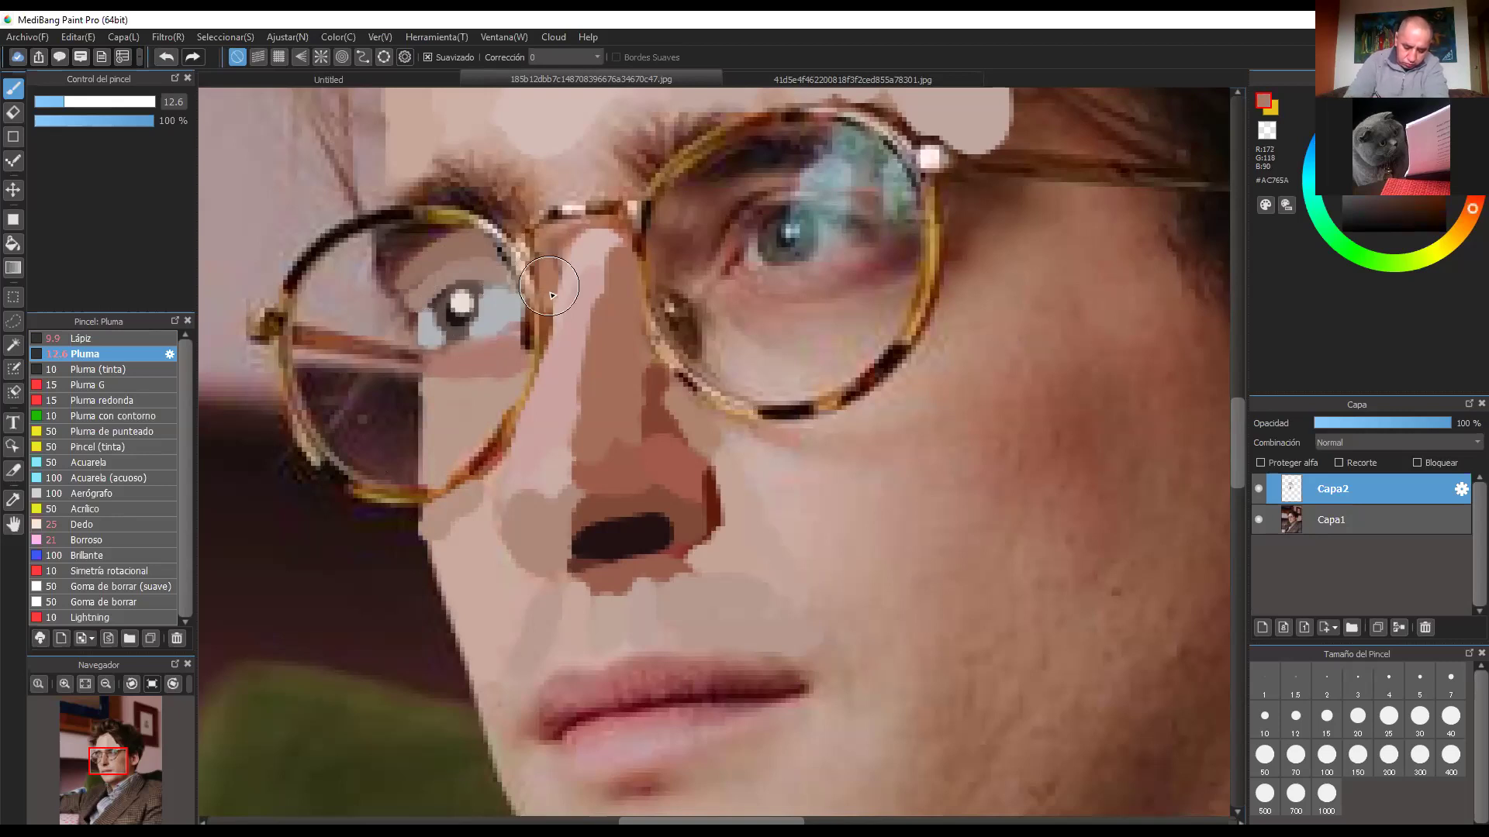
{"action": "left_click_drag", "start_coordinate": [551, 295], "coordinate": [584, 215]}
{"action": "left_click", "coordinate": [580, 229]}
{"action": "left_click", "coordinate": [601, 227], "text": "alt"}
{"action": "mouse_move", "coordinate": [601, 228]}
{"action": "left_mouse_down"}
{"action": "mouse_move", "coordinate": [584, 199]}
{"action": "mouse_move", "coordinate": [603, 204]}
{"action": "mouse_move", "coordinate": [530, 232]}
{"action": "mouse_move", "coordinate": [620, 203]}
{"action": "left_mouse_up"}
{"action": "left_click", "coordinate": [604, 202], "text": "alt"}
{"action": "left_click", "coordinate": [604, 205], "text": "alt"}
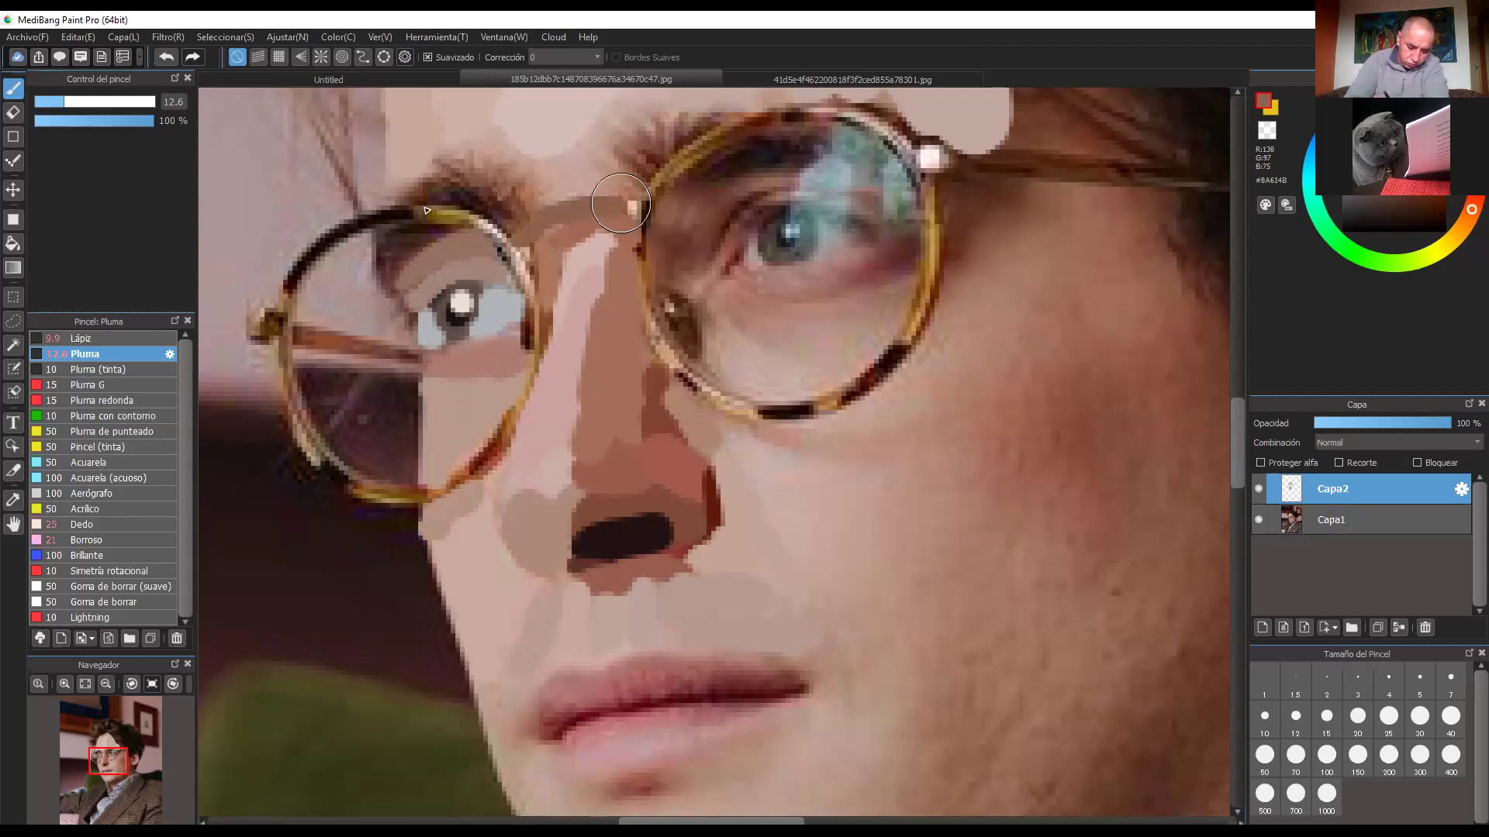
{"action": "left_click", "coordinate": [624, 205]}
Step: Trace the round rims of both lenses with the same flat brown as the glasses bridge
{"action": "left_click_drag", "start_coordinate": [427, 207], "coordinate": [535, 333]}
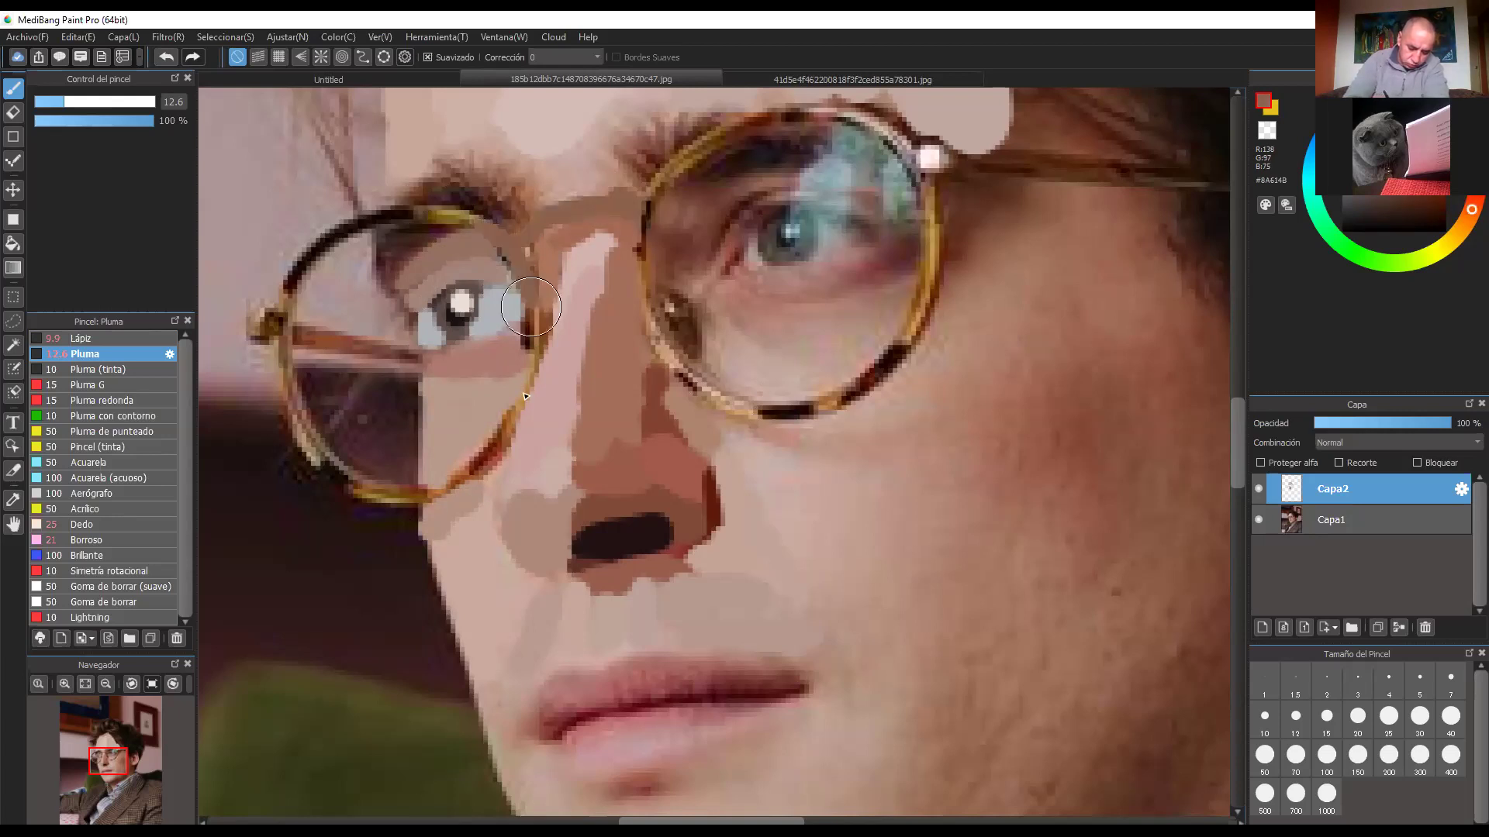
{"action": "mouse_move", "coordinate": [535, 283]}
{"action": "left_mouse_down"}
{"action": "mouse_move", "coordinate": [423, 496]}
{"action": "mouse_move", "coordinate": [273, 295]}
{"action": "left_mouse_up"}
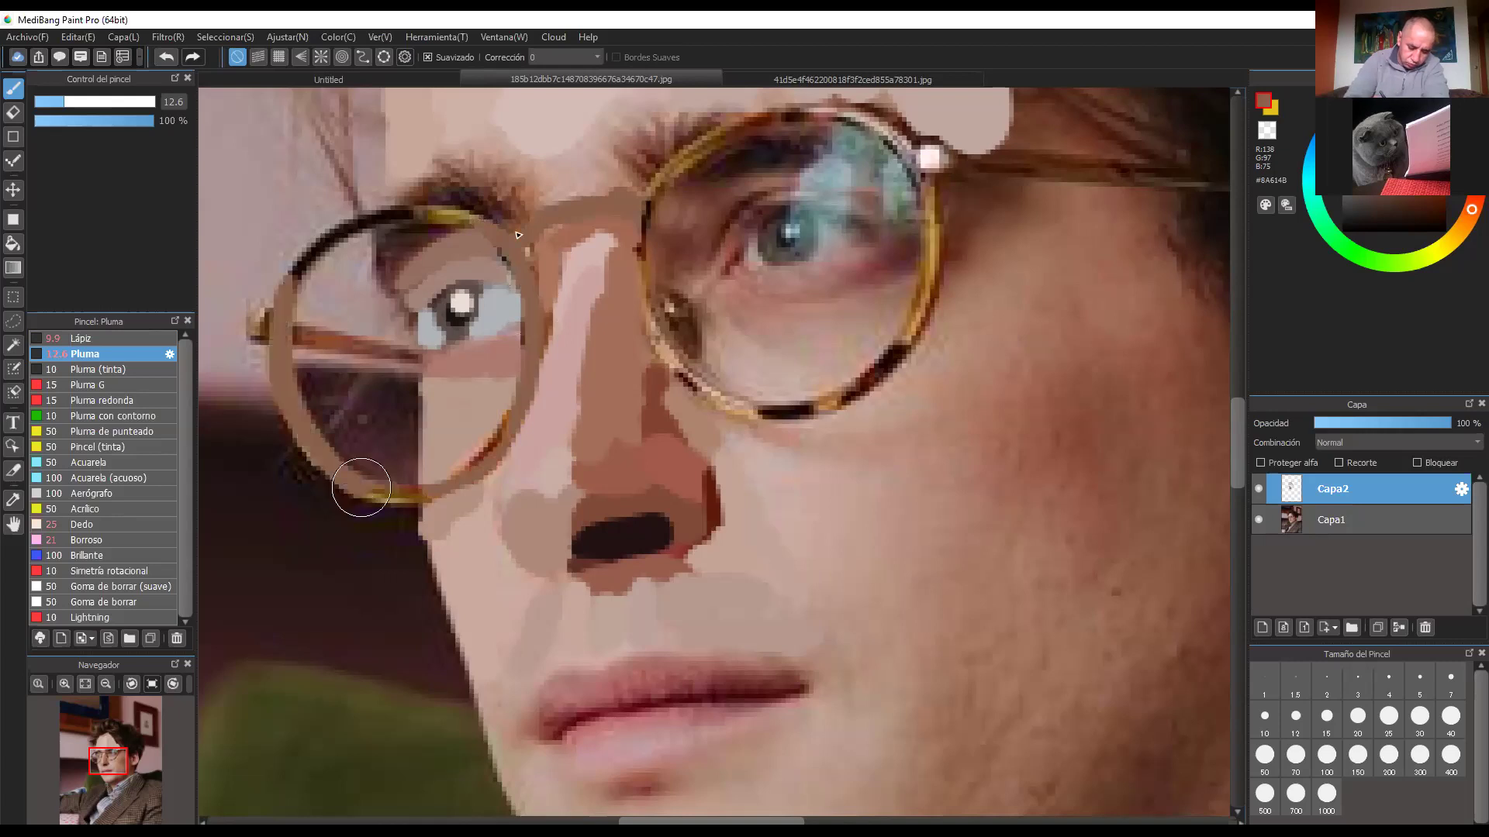
{"action": "mouse_move", "coordinate": [480, 222]}
{"action": "left_mouse_down"}
{"action": "mouse_move", "coordinate": [333, 250]}
{"action": "mouse_move", "coordinate": [298, 289]}
{"action": "left_mouse_up"}
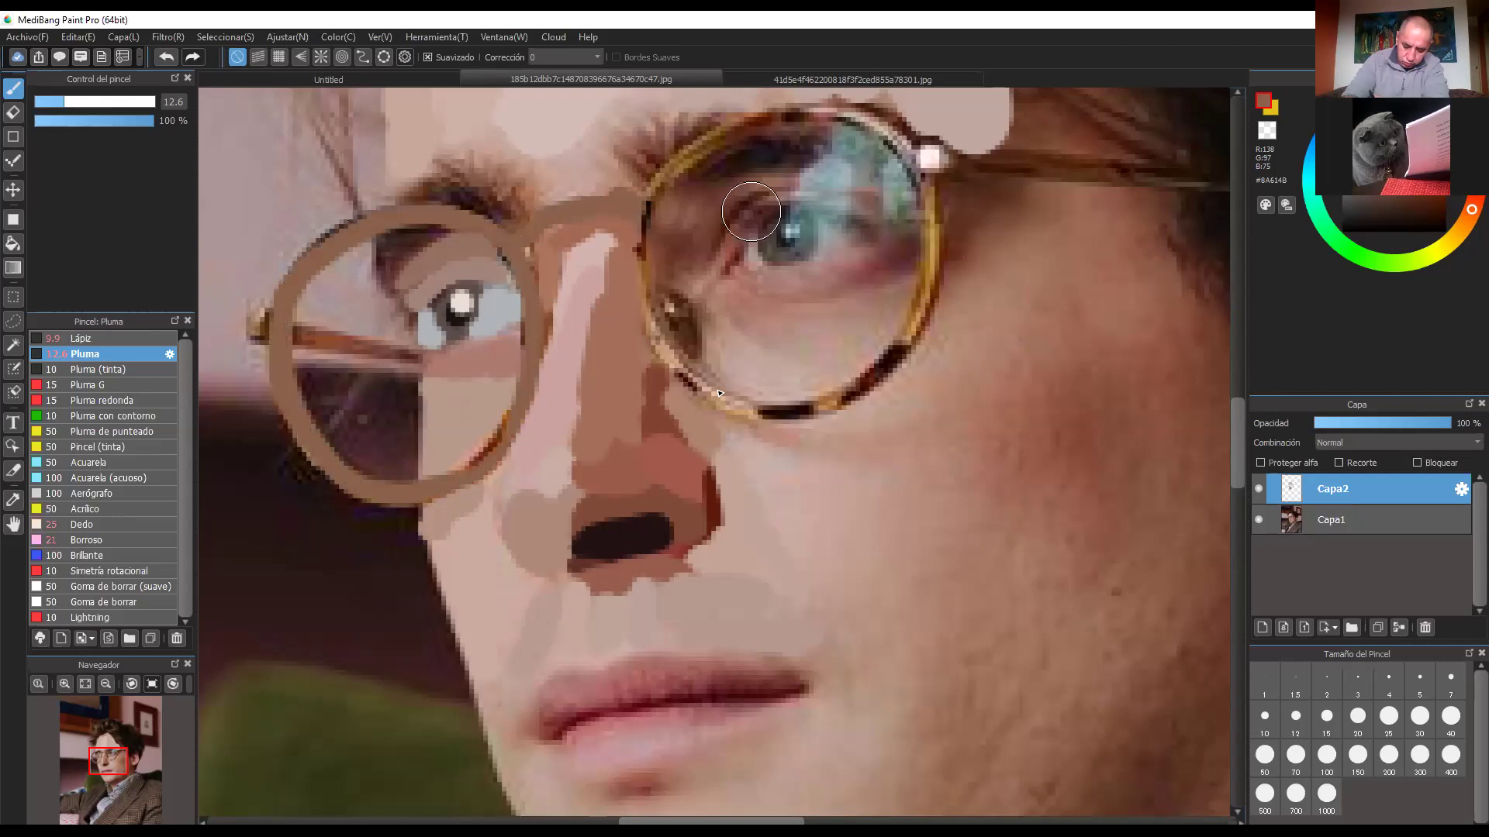
{"action": "left_click_drag", "start_coordinate": [647, 174], "coordinate": [698, 383]}
{"action": "mouse_move", "coordinate": [667, 310]}
{"action": "left_mouse_down"}
{"action": "mouse_move", "coordinate": [925, 292]}
{"action": "mouse_move", "coordinate": [690, 147]}
{"action": "left_mouse_up"}
Step: Block in the far eyebrow and the dark patch below it inside the lens with sampled dark browns
{"action": "left_click", "coordinate": [470, 190], "text": "alt"}
{"action": "mouse_move", "coordinate": [457, 177]}
{"action": "left_mouse_down"}
{"action": "mouse_move", "coordinate": [494, 181]}
{"action": "mouse_move", "coordinate": [508, 218]}
{"action": "mouse_move", "coordinate": [517, 210]}
{"action": "left_mouse_up"}
{"action": "left_click", "coordinate": [505, 175], "text": "alt"}
{"action": "left_click", "coordinate": [508, 187], "text": "alt"}
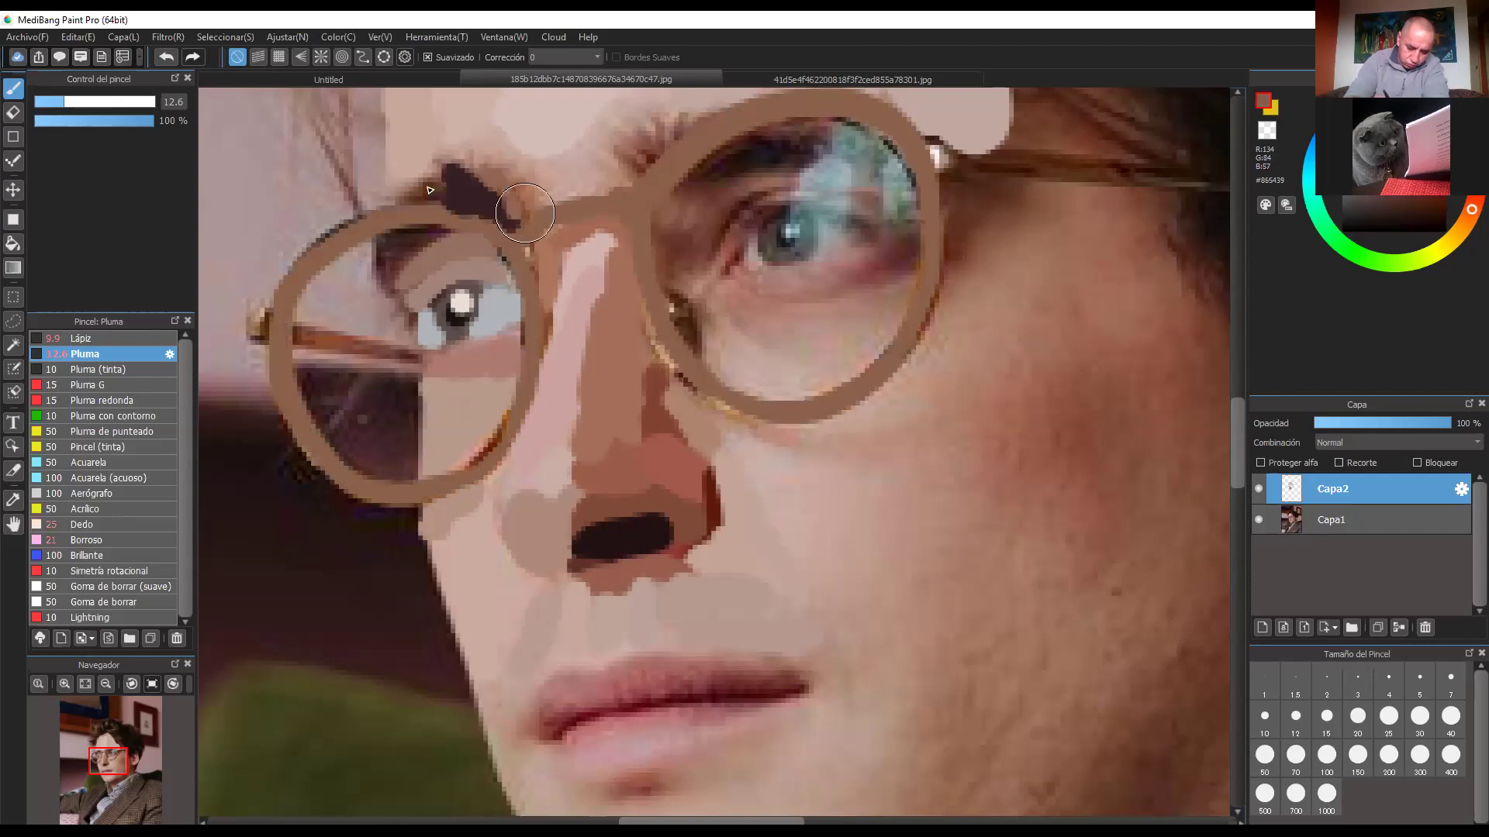
{"action": "left_click", "coordinate": [427, 186], "text": "alt"}
{"action": "left_click_drag", "start_coordinate": [404, 197], "coordinate": [445, 183]}
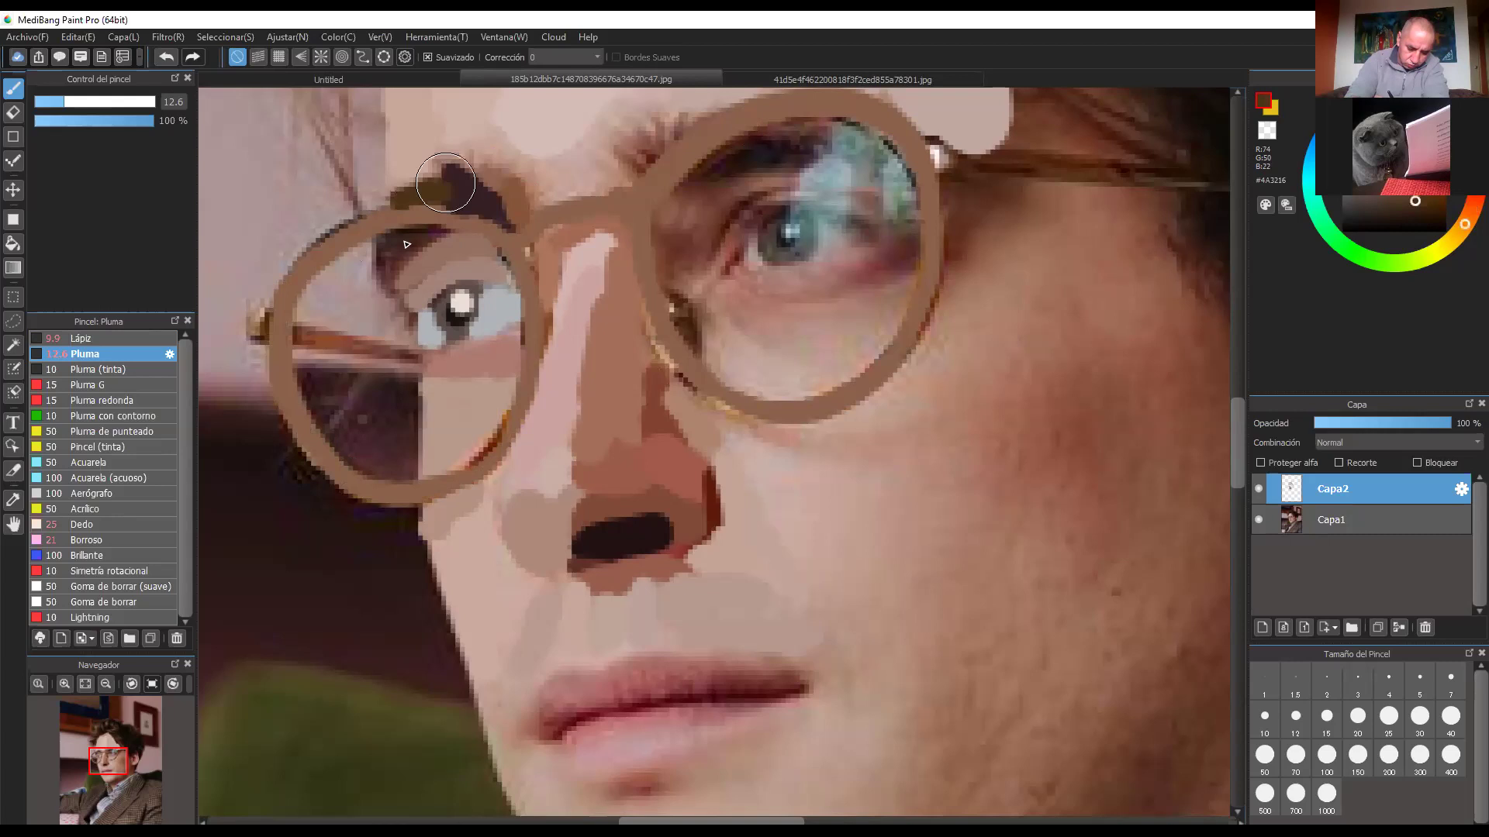
{"action": "left_click", "coordinate": [389, 243], "text": "alt"}
{"action": "left_click_drag", "start_coordinate": [390, 243], "coordinate": [390, 288]}
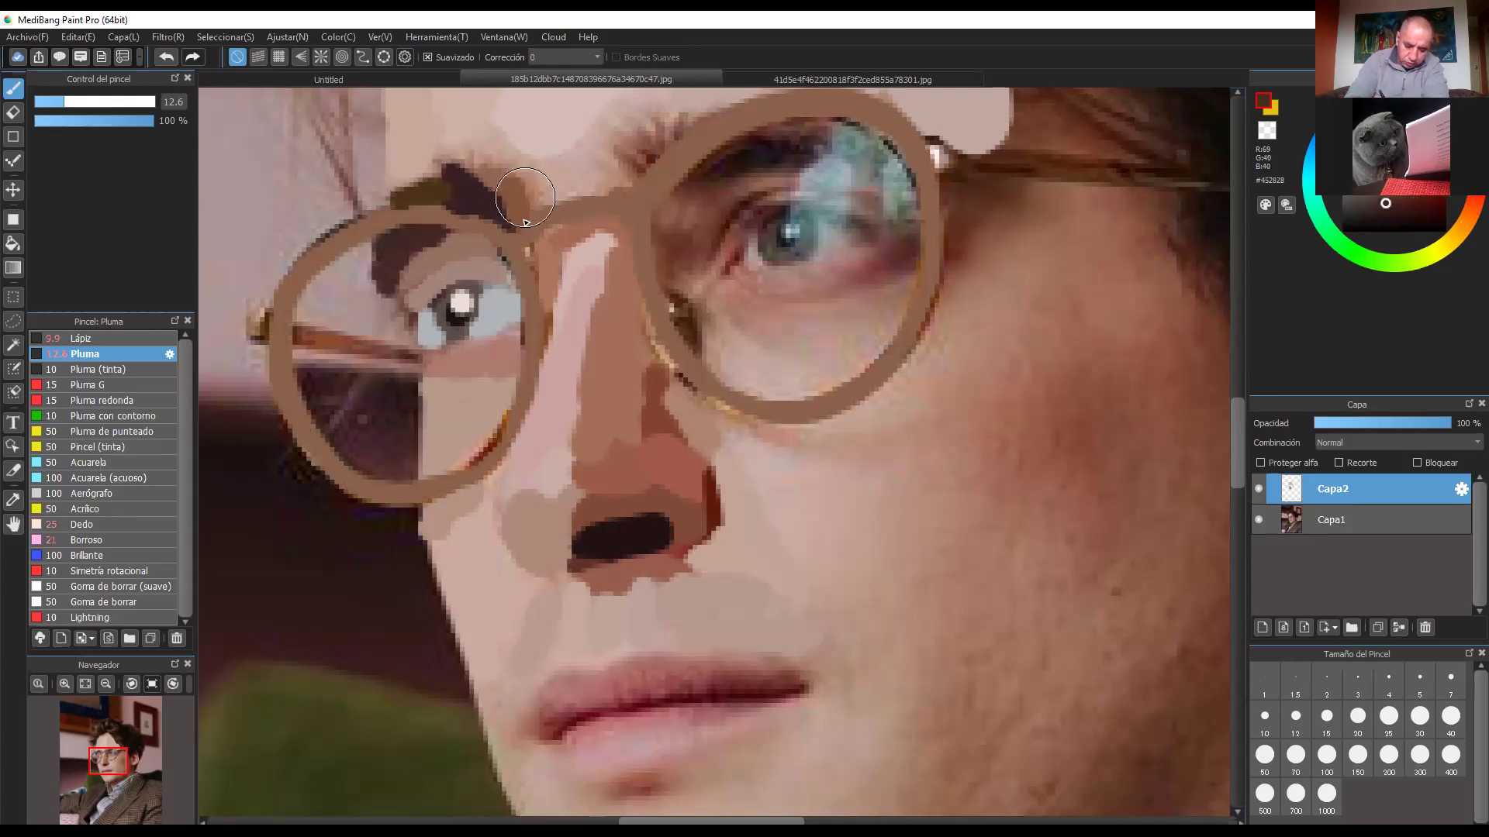
{"action": "left_click_drag", "start_coordinate": [486, 180], "coordinate": [504, 208]}
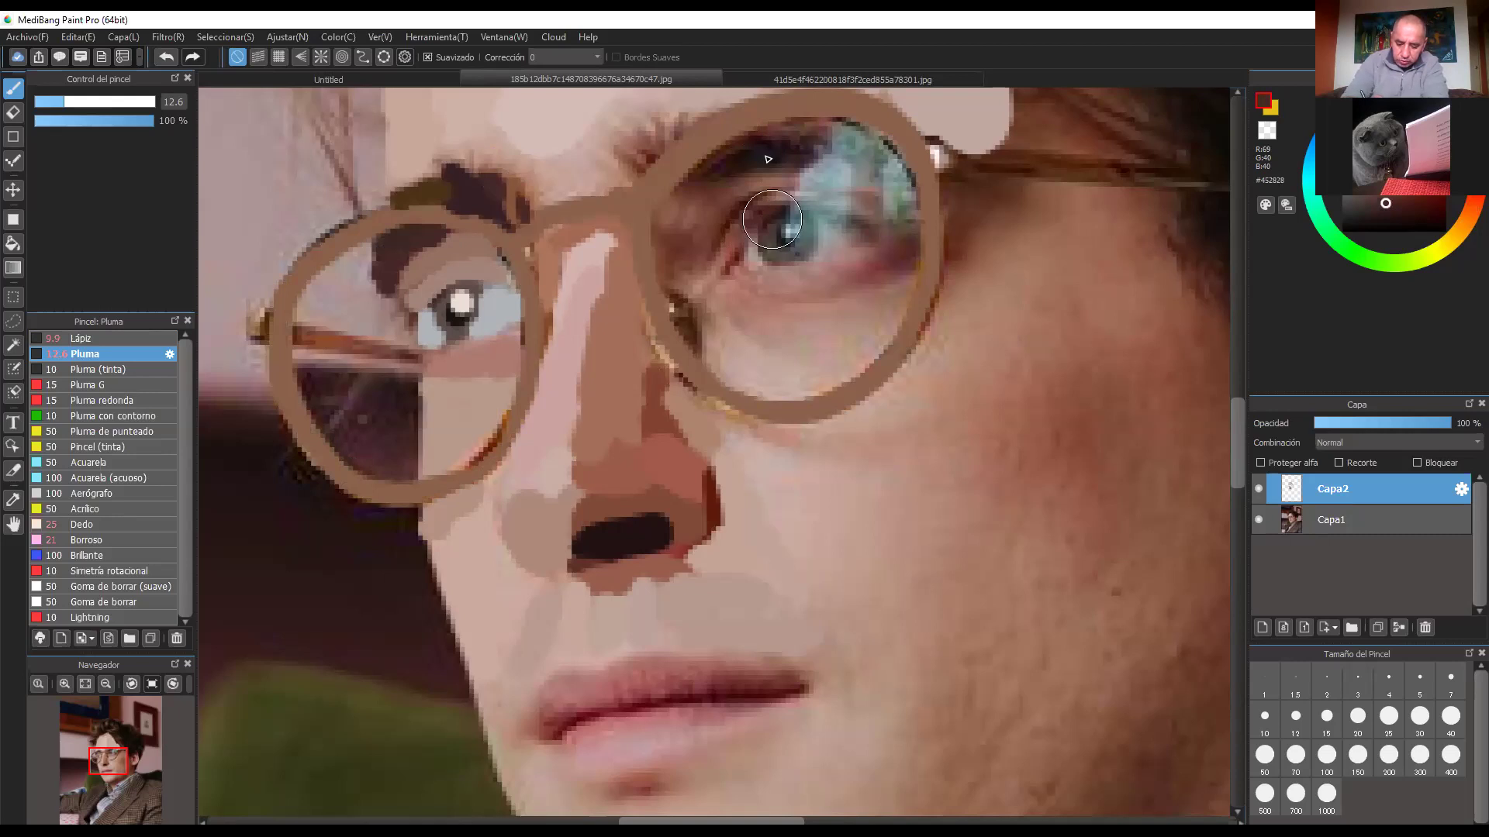
Step: Paint the near eyebrow with a sampled dark tone inside the lens and a reddish brown at its inner end
{"action": "left_click", "coordinate": [716, 167], "text": "alt"}
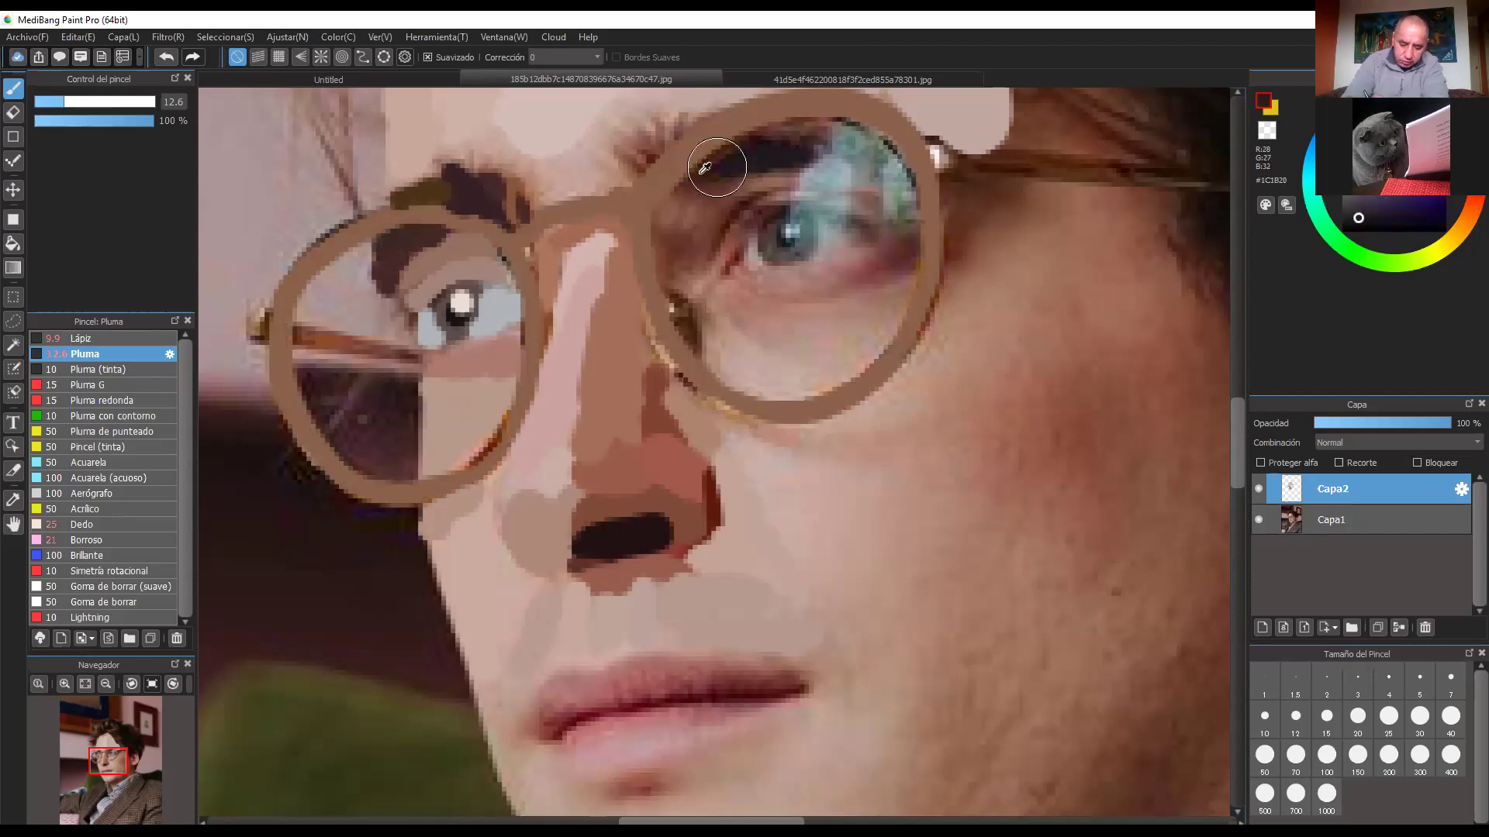
{"action": "left_click", "coordinate": [742, 155], "text": "alt"}
{"action": "mouse_move", "coordinate": [746, 154]}
{"action": "left_mouse_down"}
{"action": "mouse_move", "coordinate": [793, 131]}
{"action": "mouse_move", "coordinate": [684, 142]}
{"action": "mouse_move", "coordinate": [698, 177]}
{"action": "left_mouse_up"}
{"action": "left_click", "coordinate": [634, 164], "text": "alt"}
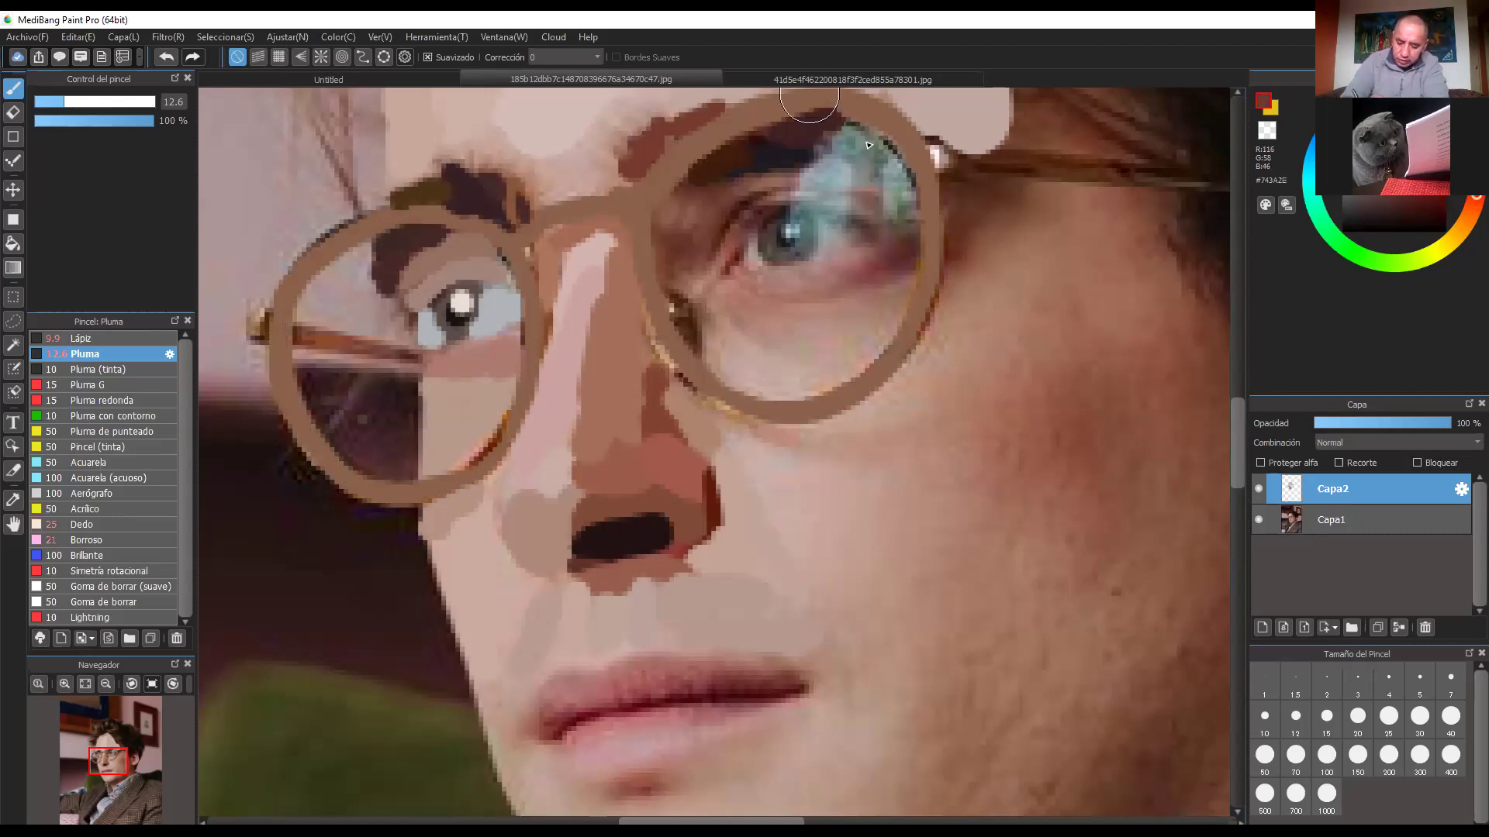
Step: Block in the near eye's inner socket and the lid below the brow with sampled browns, undoing the last stroke
{"action": "left_click", "coordinate": [686, 241], "text": "alt"}
{"action": "left_click", "coordinate": [686, 240], "text": "alt"}
{"action": "left_click_drag", "start_coordinate": [673, 235], "coordinate": [686, 240]}
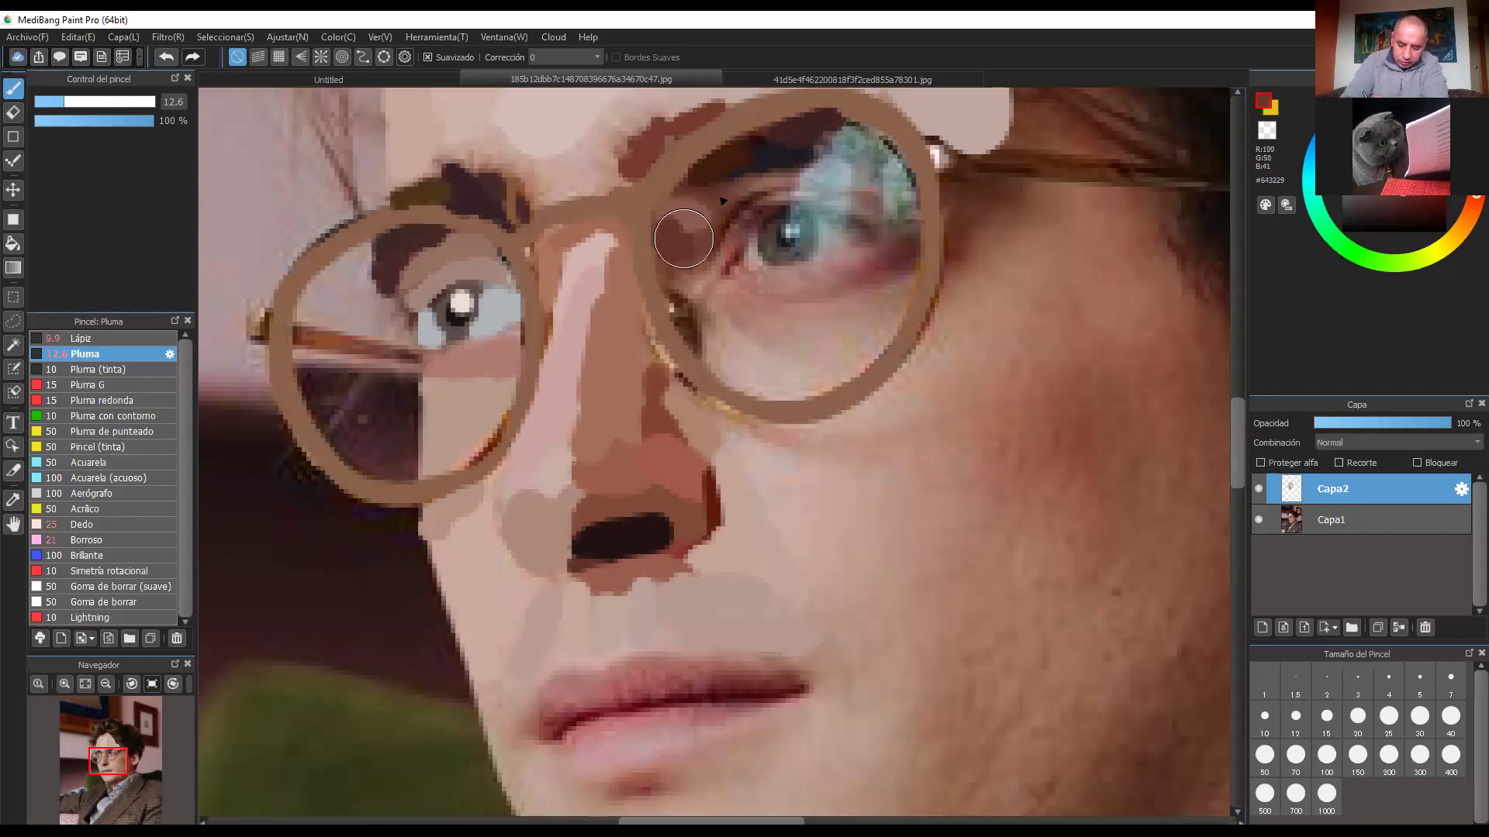
{"action": "left_click", "coordinate": [716, 191], "text": "alt"}
{"action": "mouse_move", "coordinate": [715, 191]}
{"action": "left_mouse_down"}
{"action": "mouse_move", "coordinate": [721, 216]}
{"action": "mouse_move", "coordinate": [770, 176]}
{"action": "mouse_move", "coordinate": [803, 180]}
{"action": "left_mouse_up"}
{"action": "left_click", "coordinate": [772, 183], "text": "alt"}
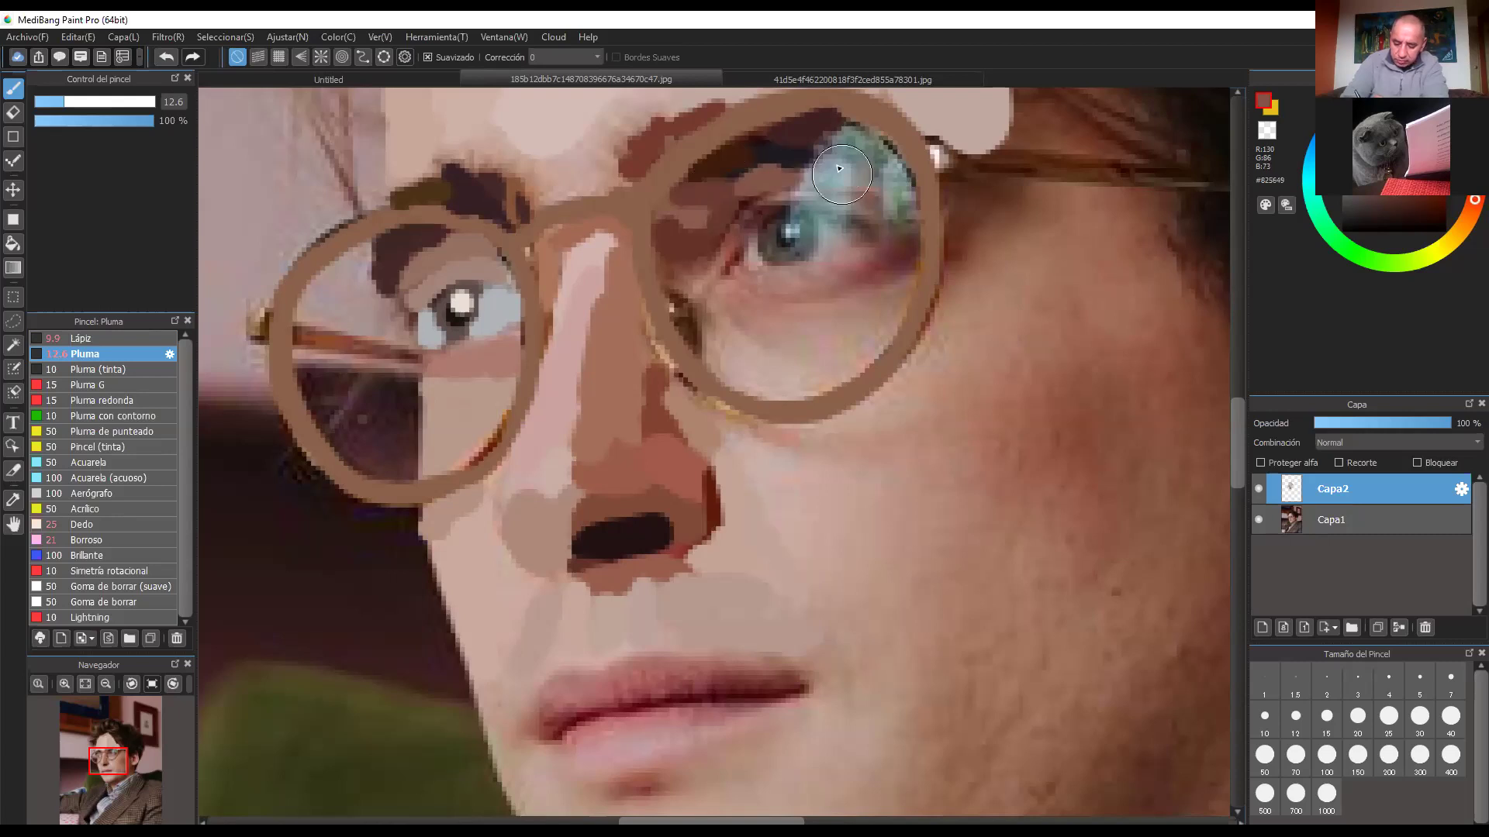
{"action": "key", "text": "ctrl+z"}
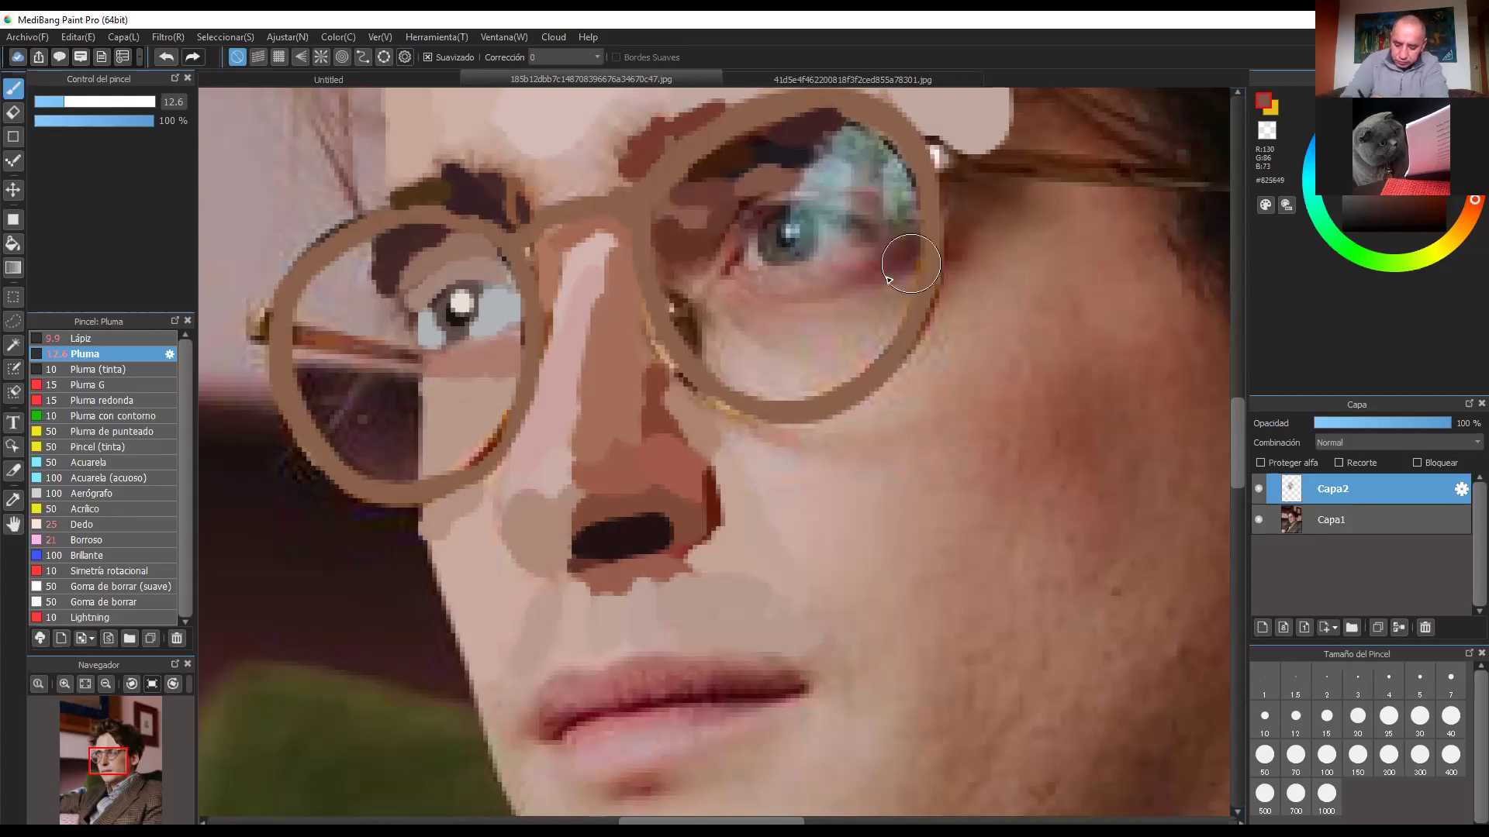
Step: Paint the lens reflection beside the near eyebrow with sampled teal and grey-green tones, undoing the darker green stroke
{"action": "right_click", "coordinate": [793, 199]}
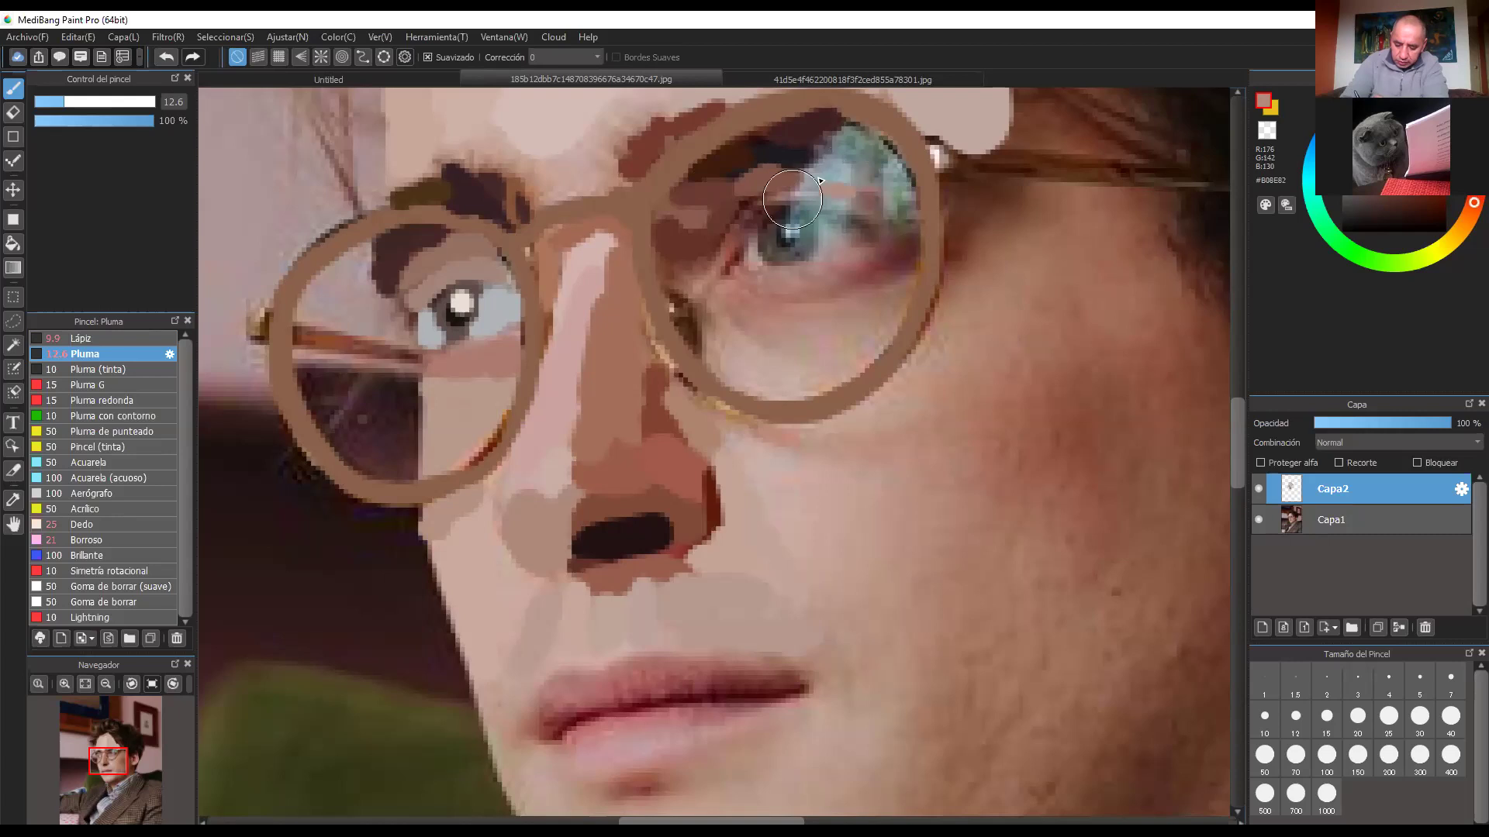
{"action": "mouse_move", "coordinate": [849, 186]}
{"action": "left_mouse_down"}
{"action": "mouse_move", "coordinate": [859, 150]}
{"action": "mouse_move", "coordinate": [878, 174]}
{"action": "mouse_move", "coordinate": [885, 158]}
{"action": "mouse_move", "coordinate": [844, 153]}
{"action": "left_mouse_up"}
{"action": "left_click", "coordinate": [826, 252], "text": "alt"}
{"action": "left_click", "coordinate": [868, 146], "text": "alt"}
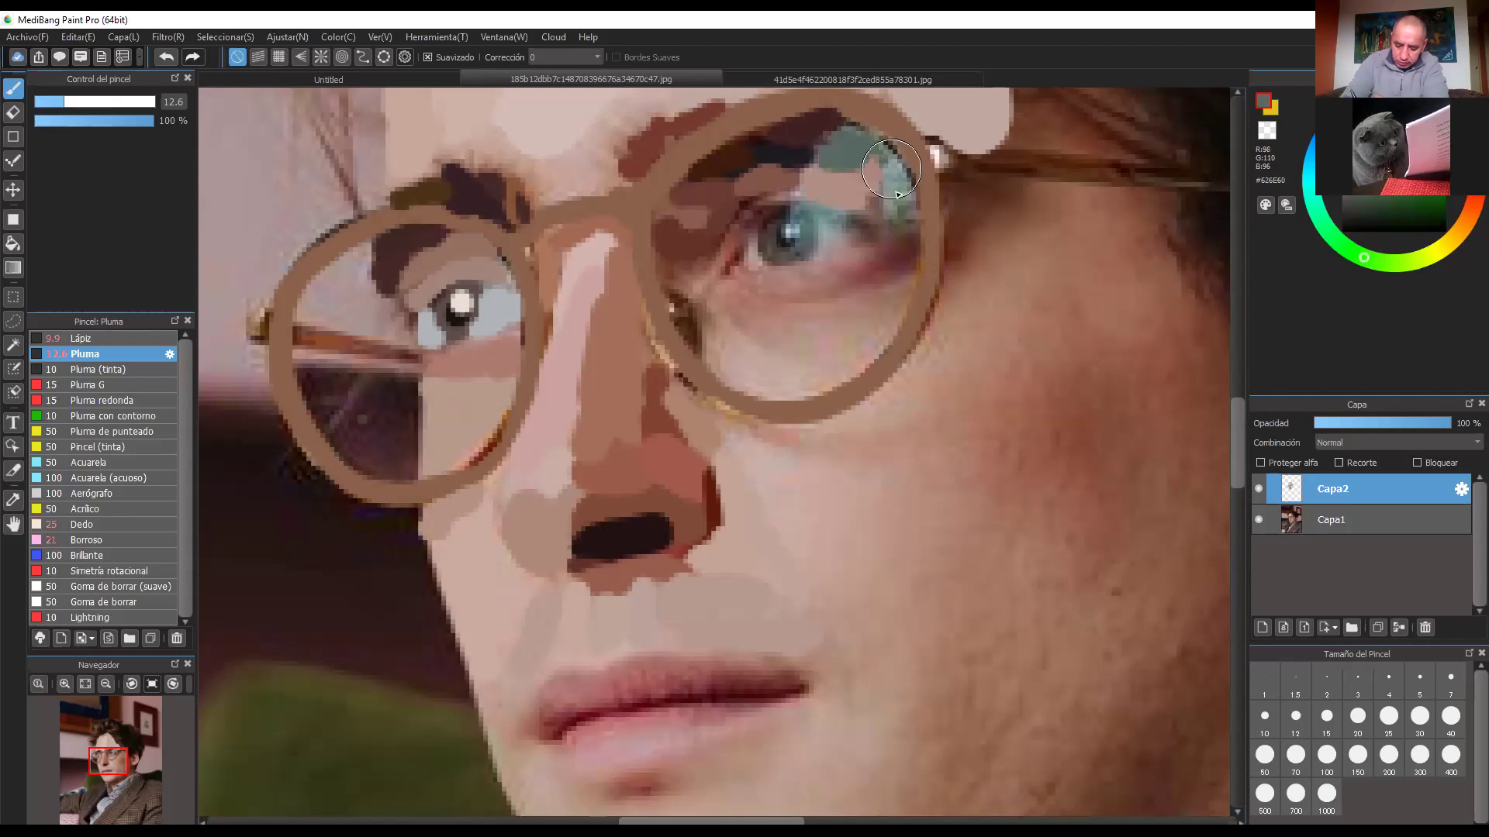
{"action": "key", "text": "ctrl+z"}
{"action": "left_click", "coordinate": [822, 192], "text": "alt"}
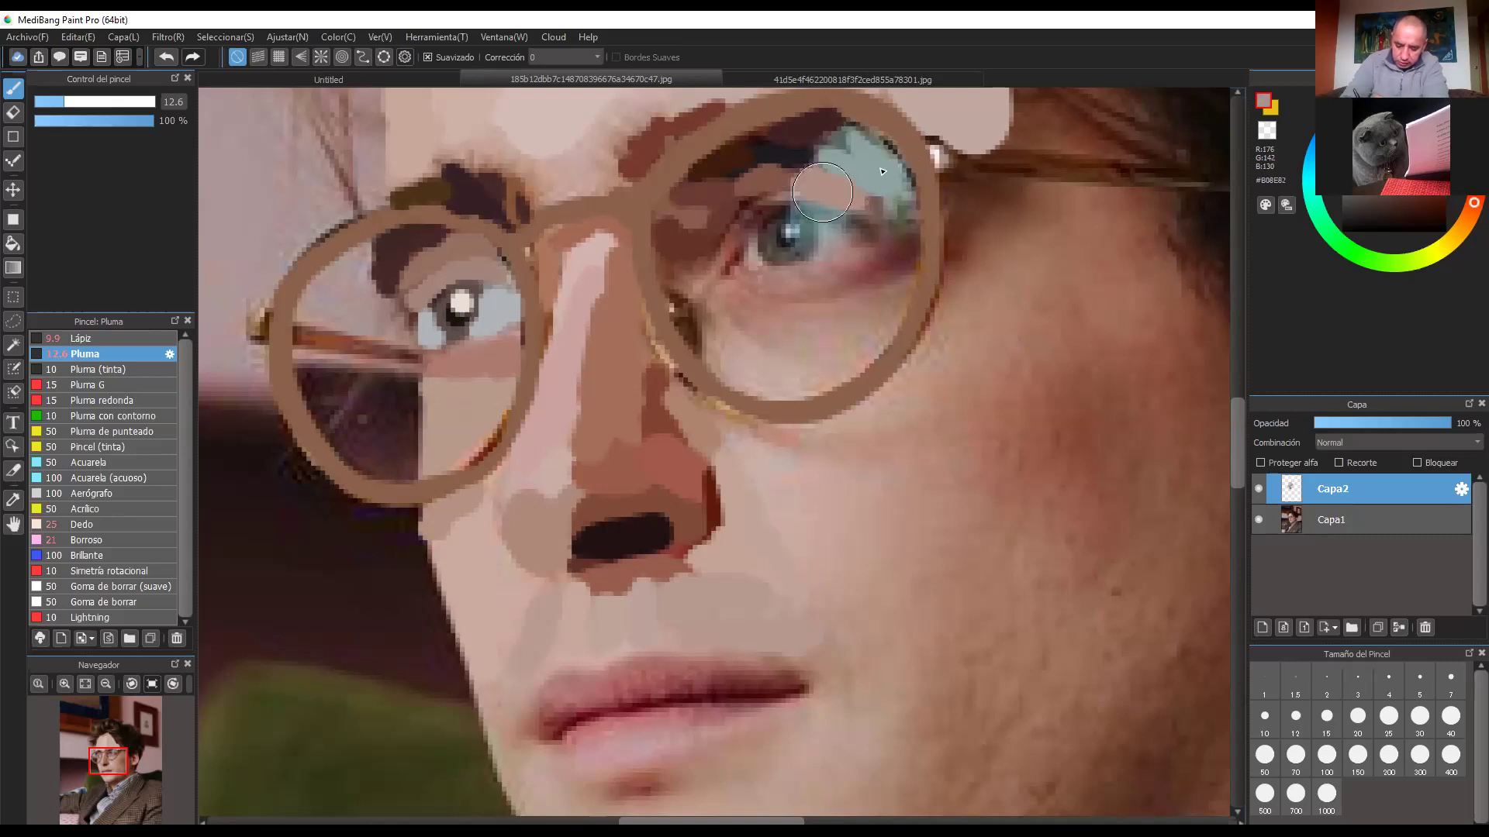
{"action": "mouse_move", "coordinate": [823, 191]}
{"action": "left_mouse_down"}
{"action": "mouse_move", "coordinate": [895, 208]}
{"action": "mouse_move", "coordinate": [876, 210]}
{"action": "mouse_move", "coordinate": [899, 193]}
{"action": "left_mouse_up"}
{"action": "left_click", "coordinate": [895, 207], "text": "alt"}
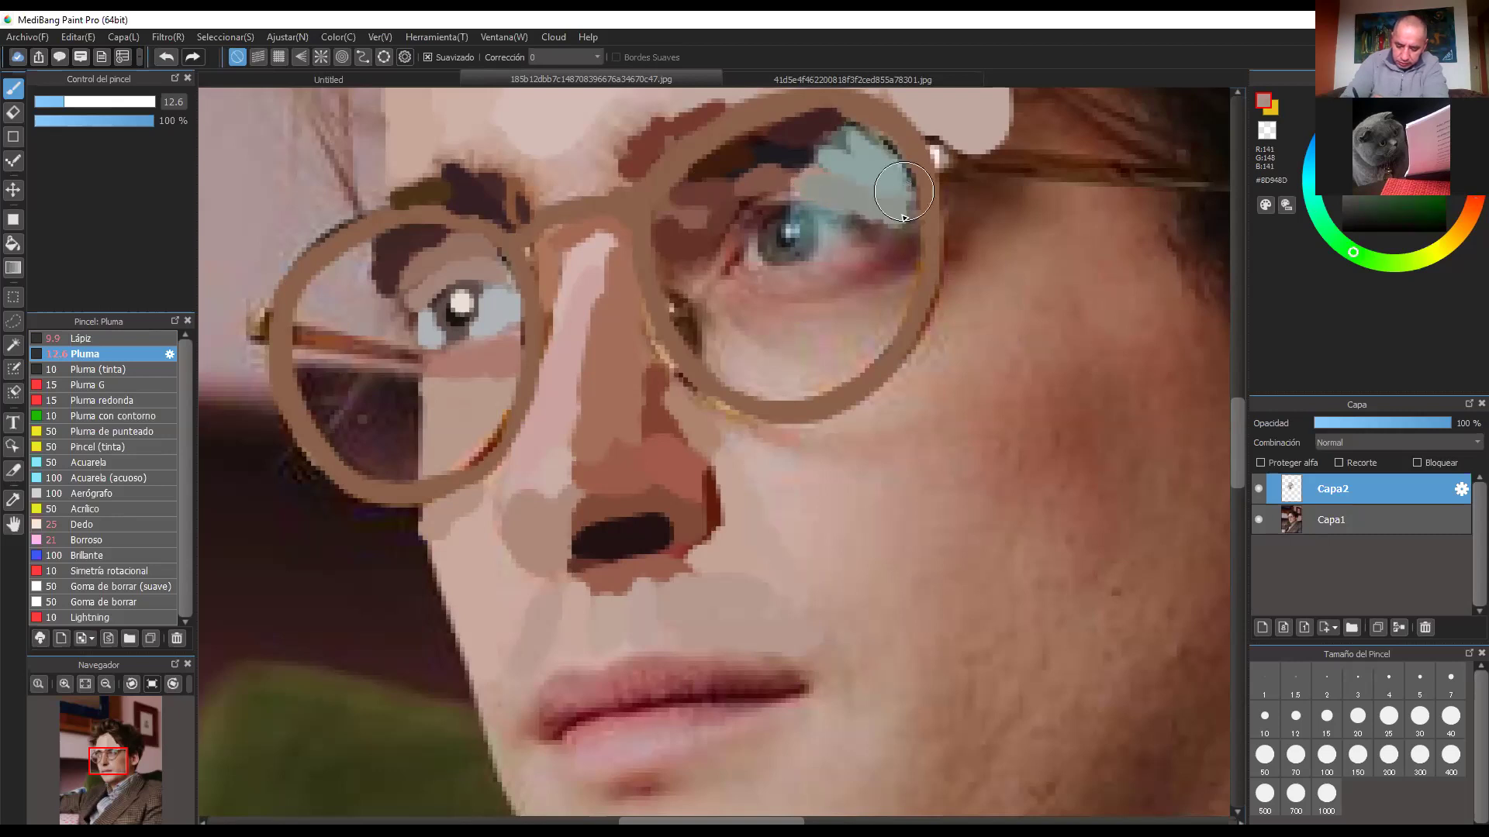
Step: Paint the white of the near eye and its dark and blue-green iris halves with sampled colours
{"action": "left_click", "coordinate": [751, 253], "text": "alt"}
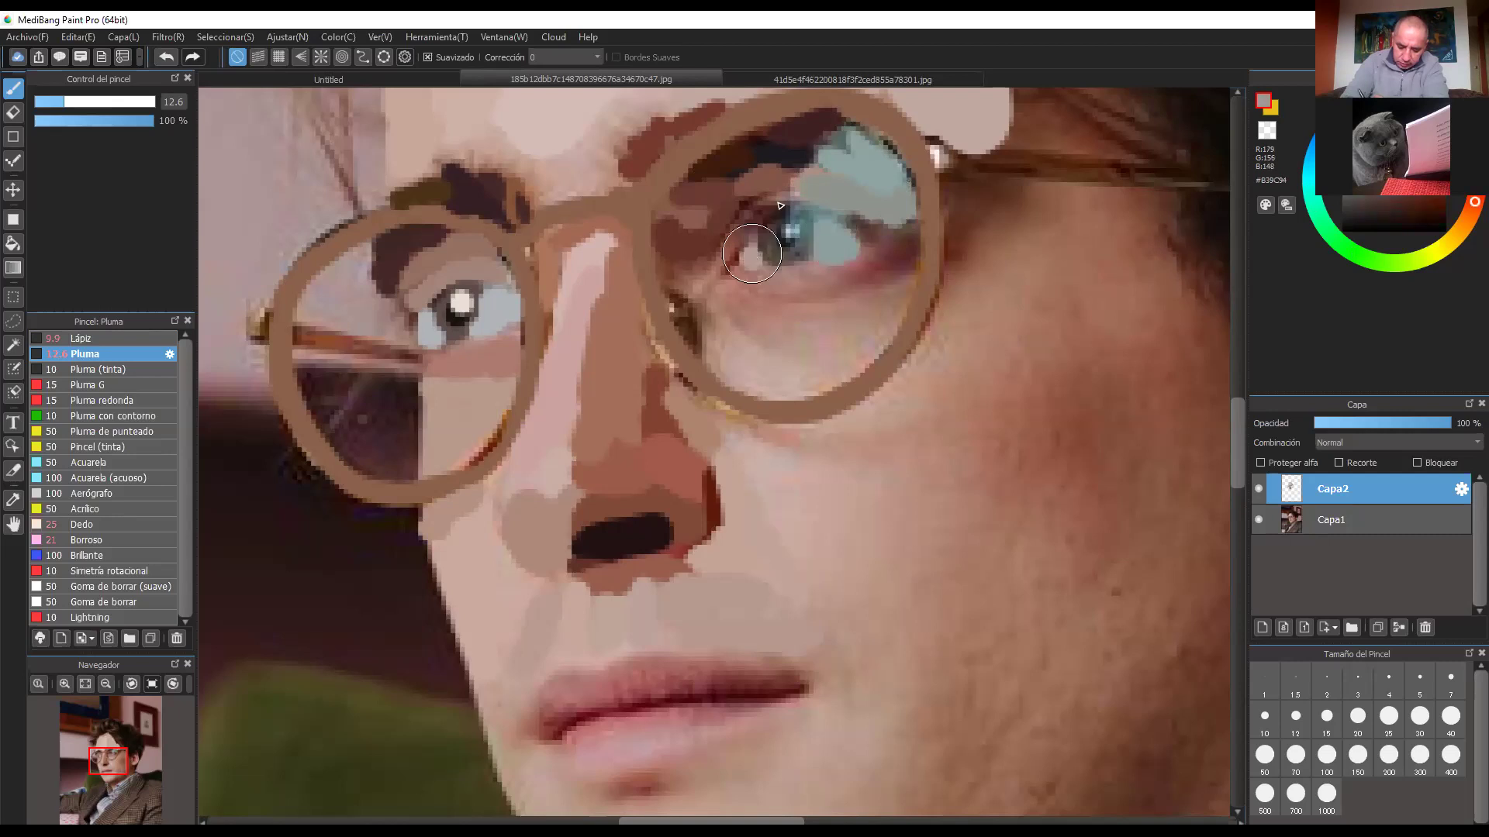
{"action": "left_click", "coordinate": [776, 242], "text": "alt"}
{"action": "left_click_drag", "start_coordinate": [773, 250], "coordinate": [806, 236]}
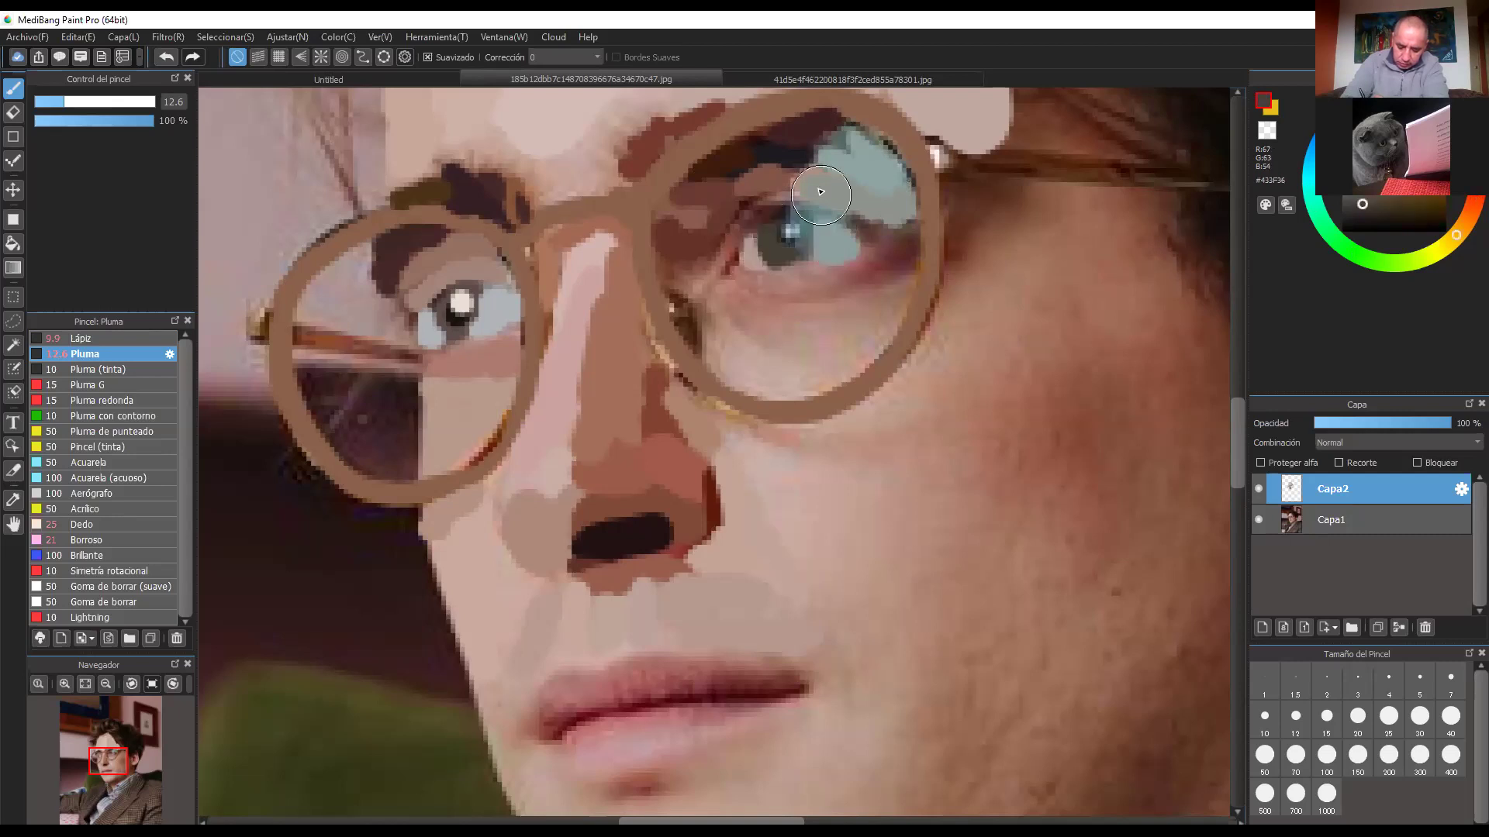
{"action": "left_click", "coordinate": [814, 238], "text": "alt"}
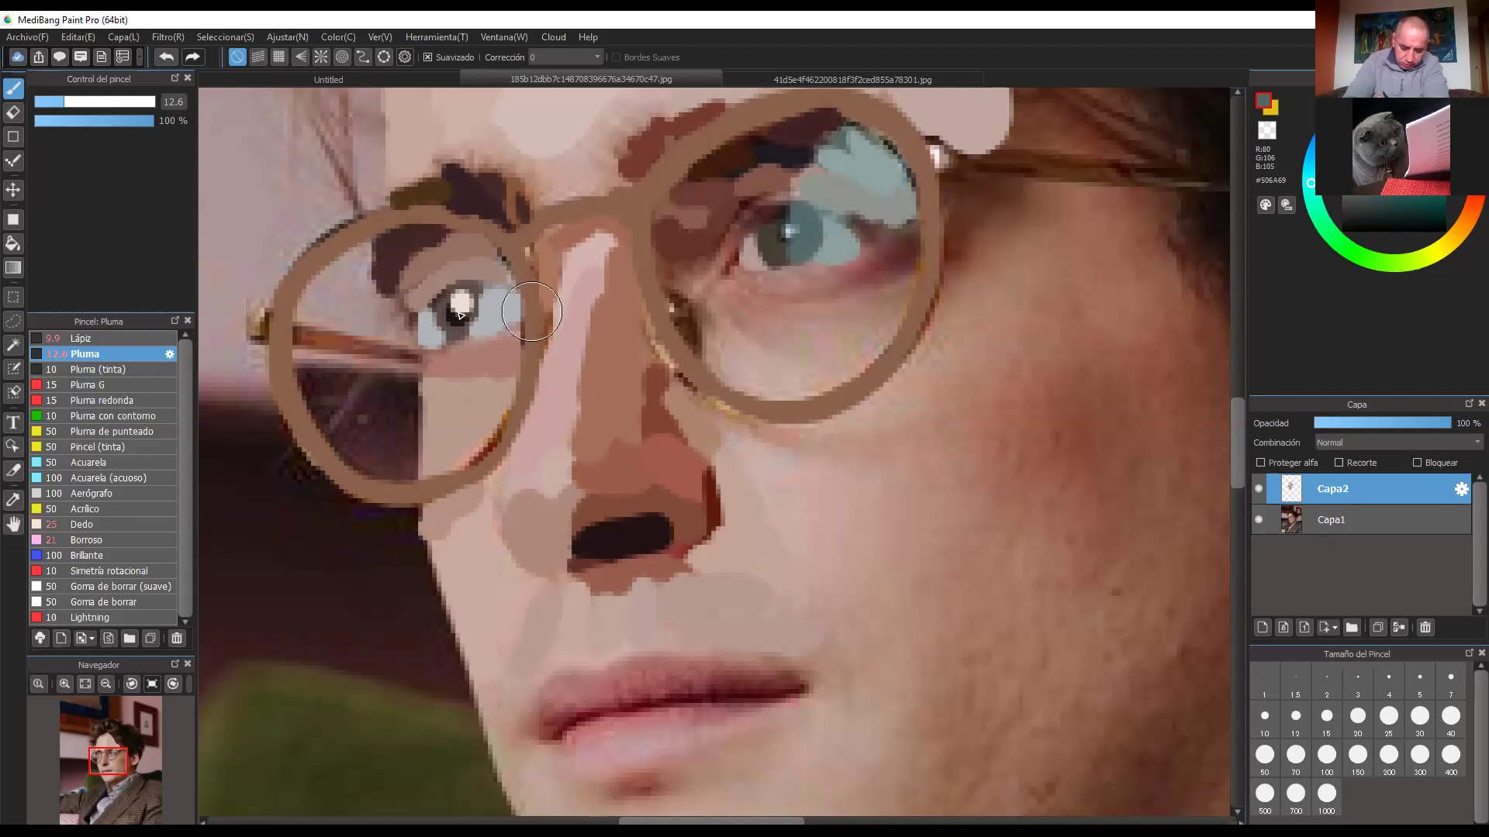
Step: Add a near-black pupil to the near eye and dot it with the far eye's off-white highlight colour
{"action": "left_click", "coordinate": [784, 232], "text": "alt"}
{"action": "left_click", "coordinate": [783, 233]}
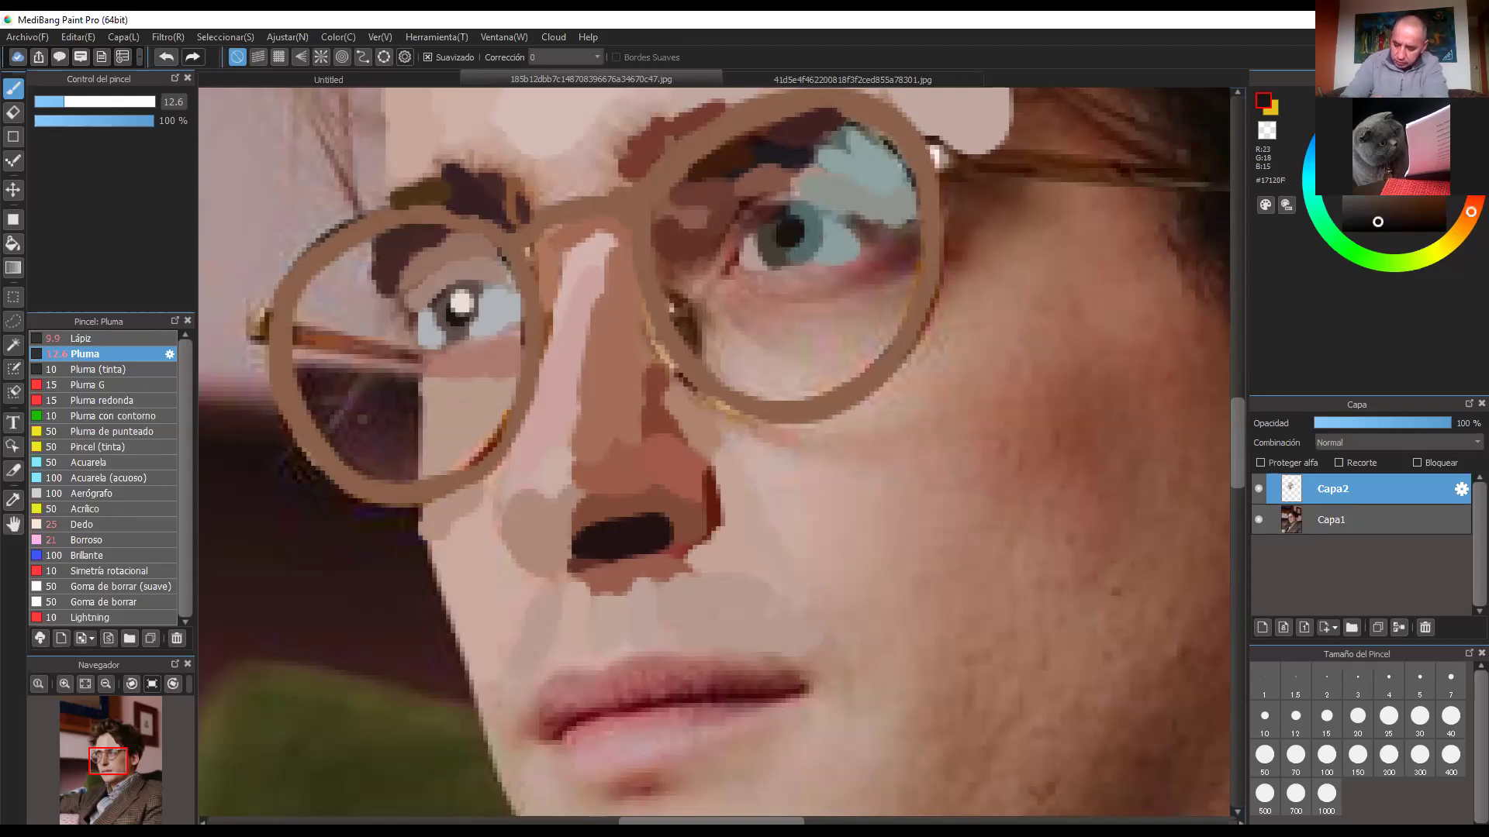
{"action": "right_click", "coordinate": [462, 302]}
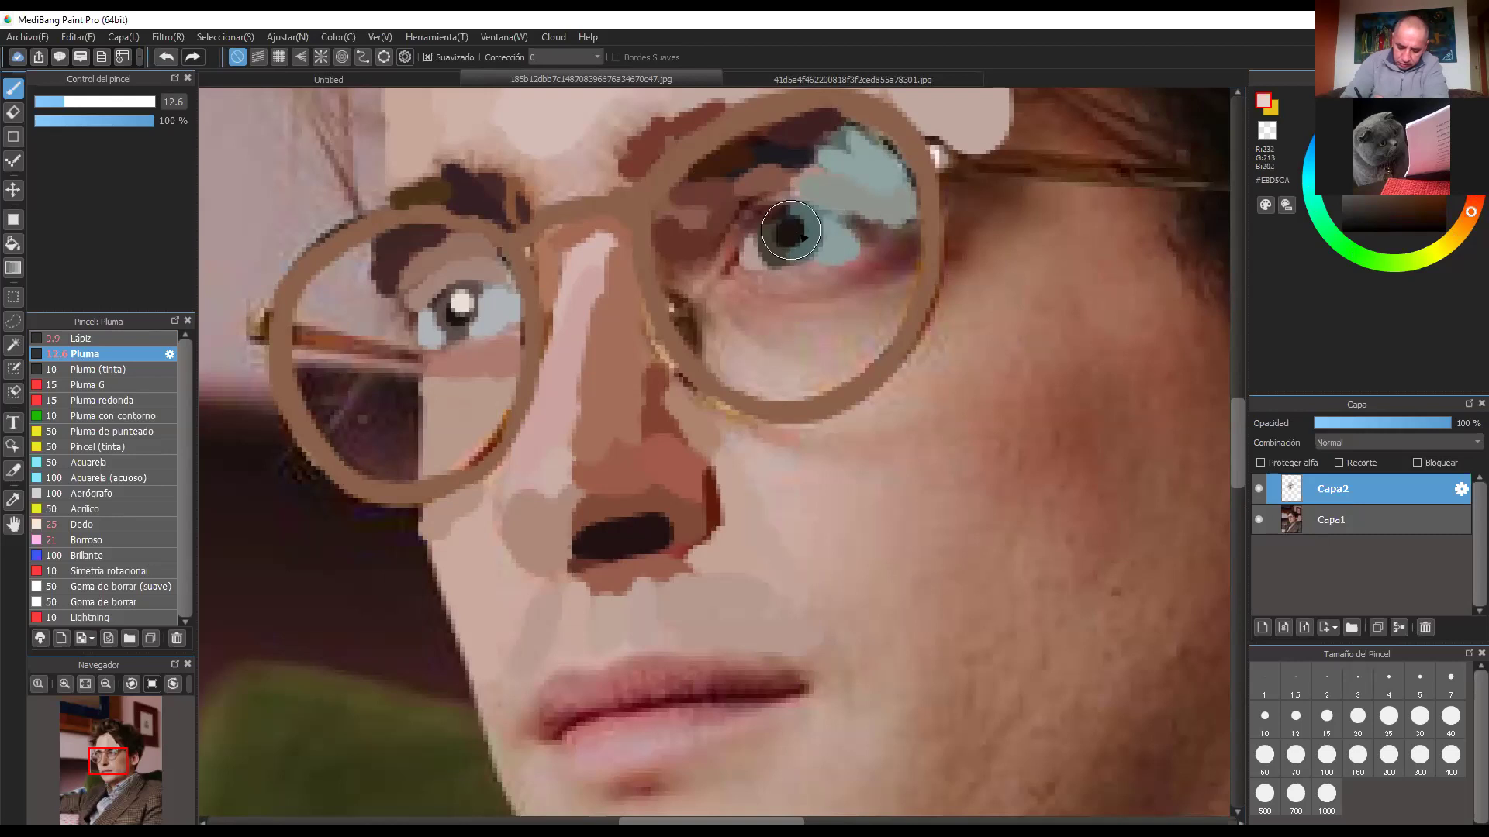
{"action": "left_click", "coordinate": [791, 231]}
Step: Paint the near eye's inner corner and upper lid line with sampled reddish browns
{"action": "left_click", "coordinate": [728, 254], "text": "alt"}
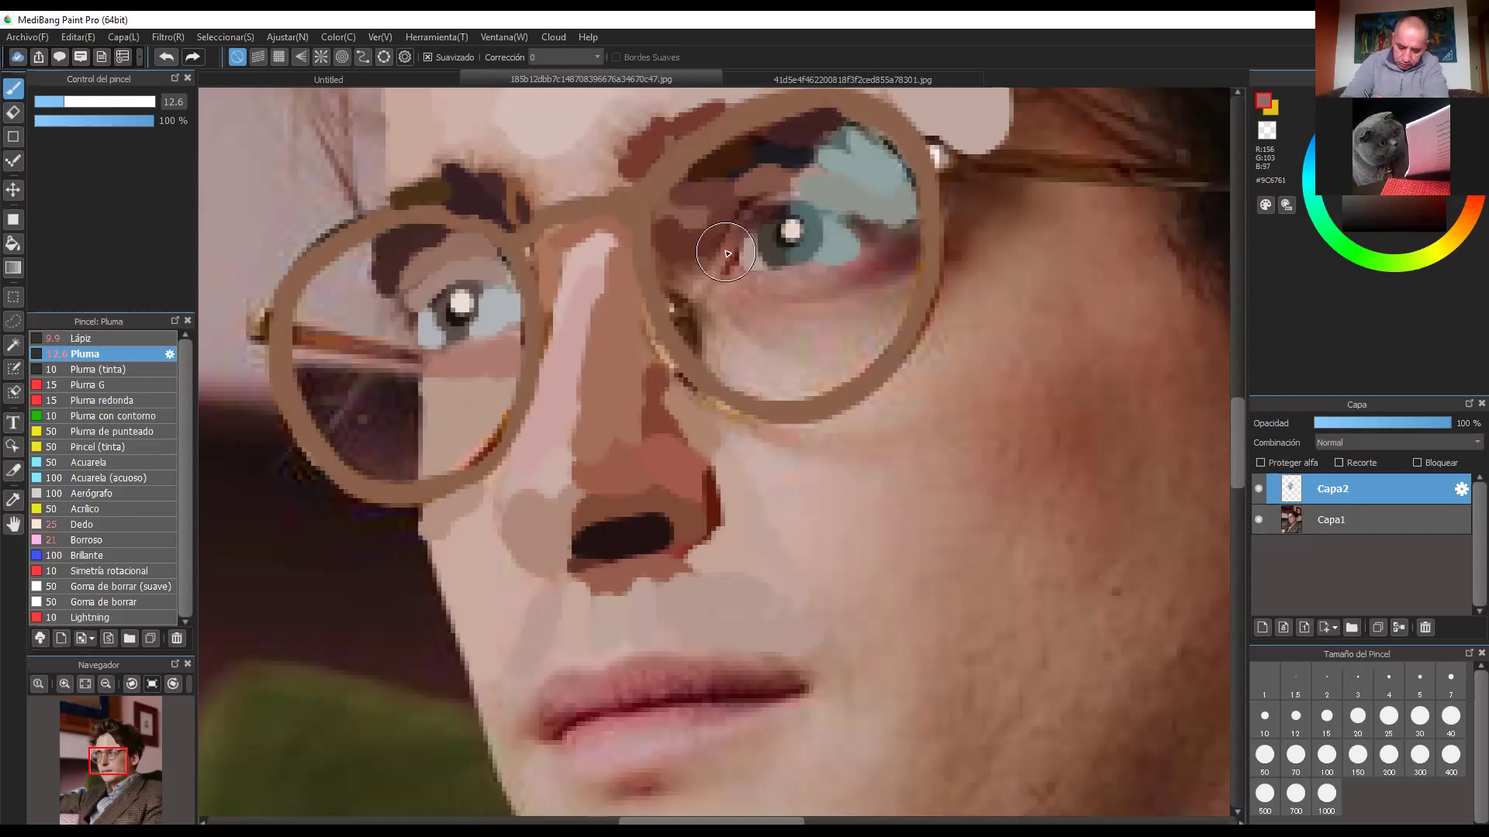
{"action": "left_click", "coordinate": [774, 205], "text": "alt"}
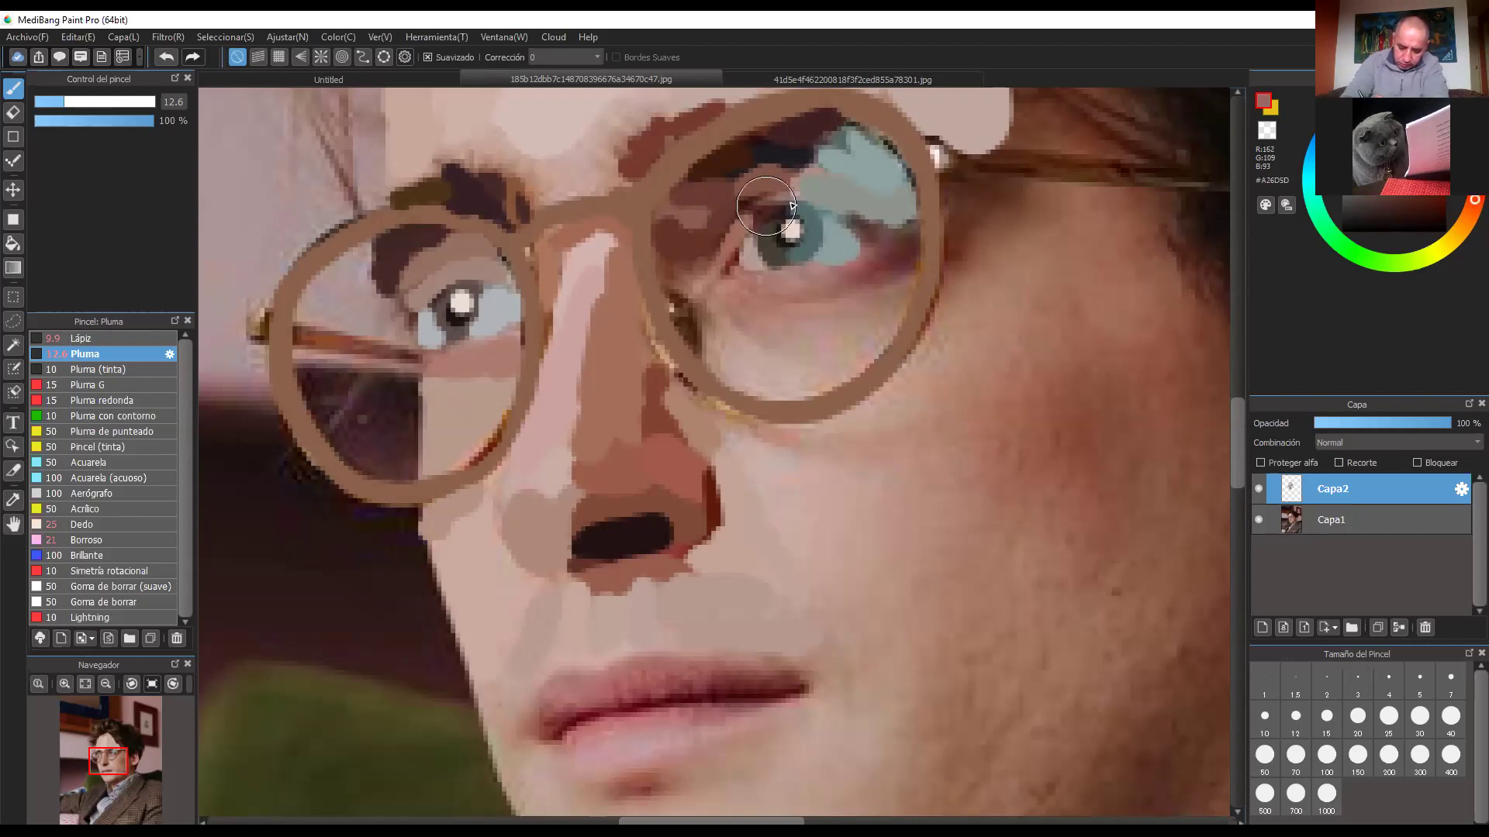
{"action": "left_click", "coordinate": [790, 199], "text": "alt"}
{"action": "left_click", "coordinate": [789, 199]}
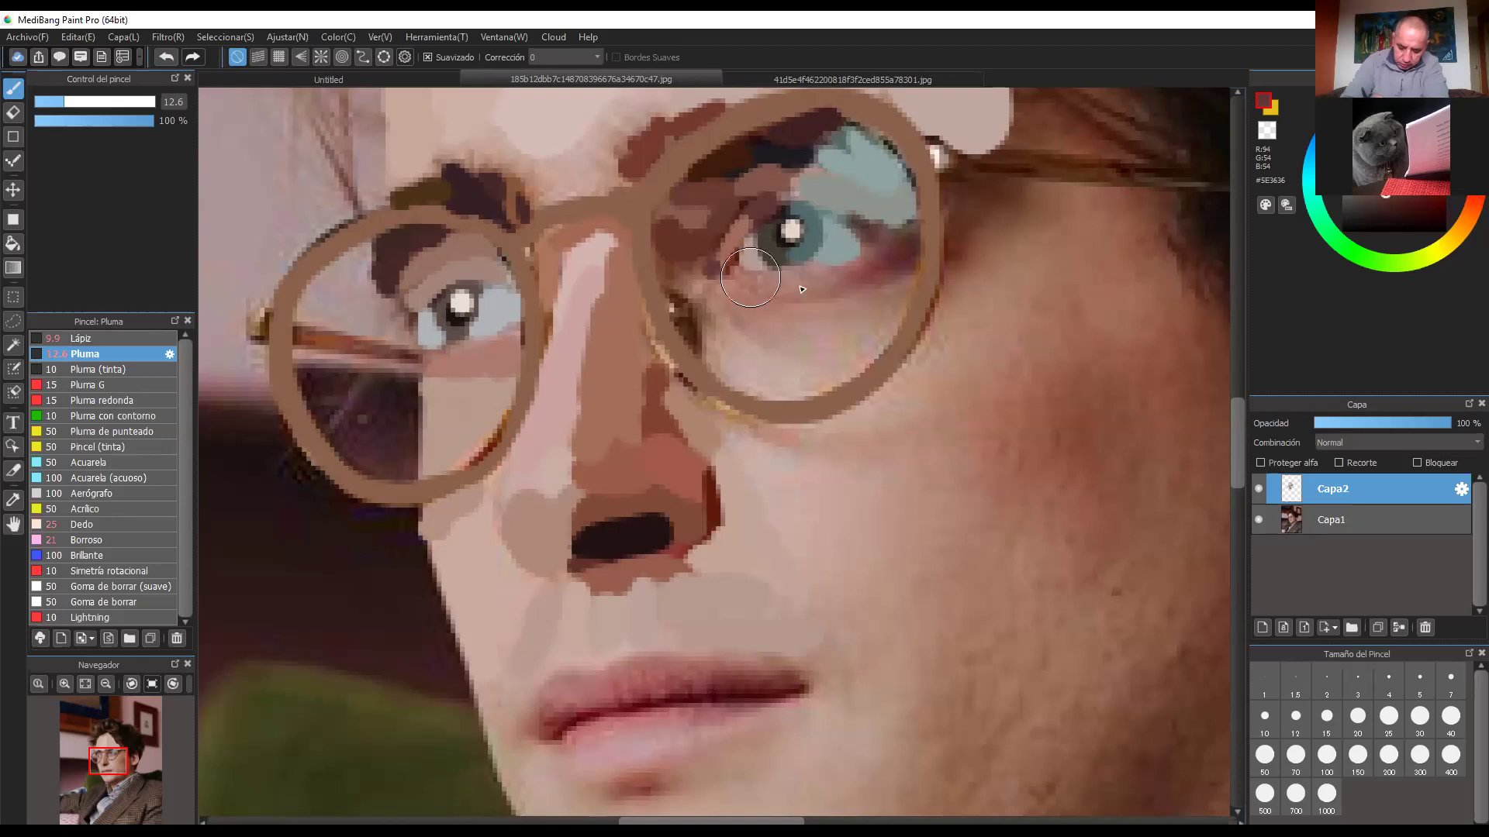
Step: Paint the lower lid and outer corner shadow of the near eye with sampled pinkish and reddish tones
{"action": "left_click", "coordinate": [878, 248], "text": "alt"}
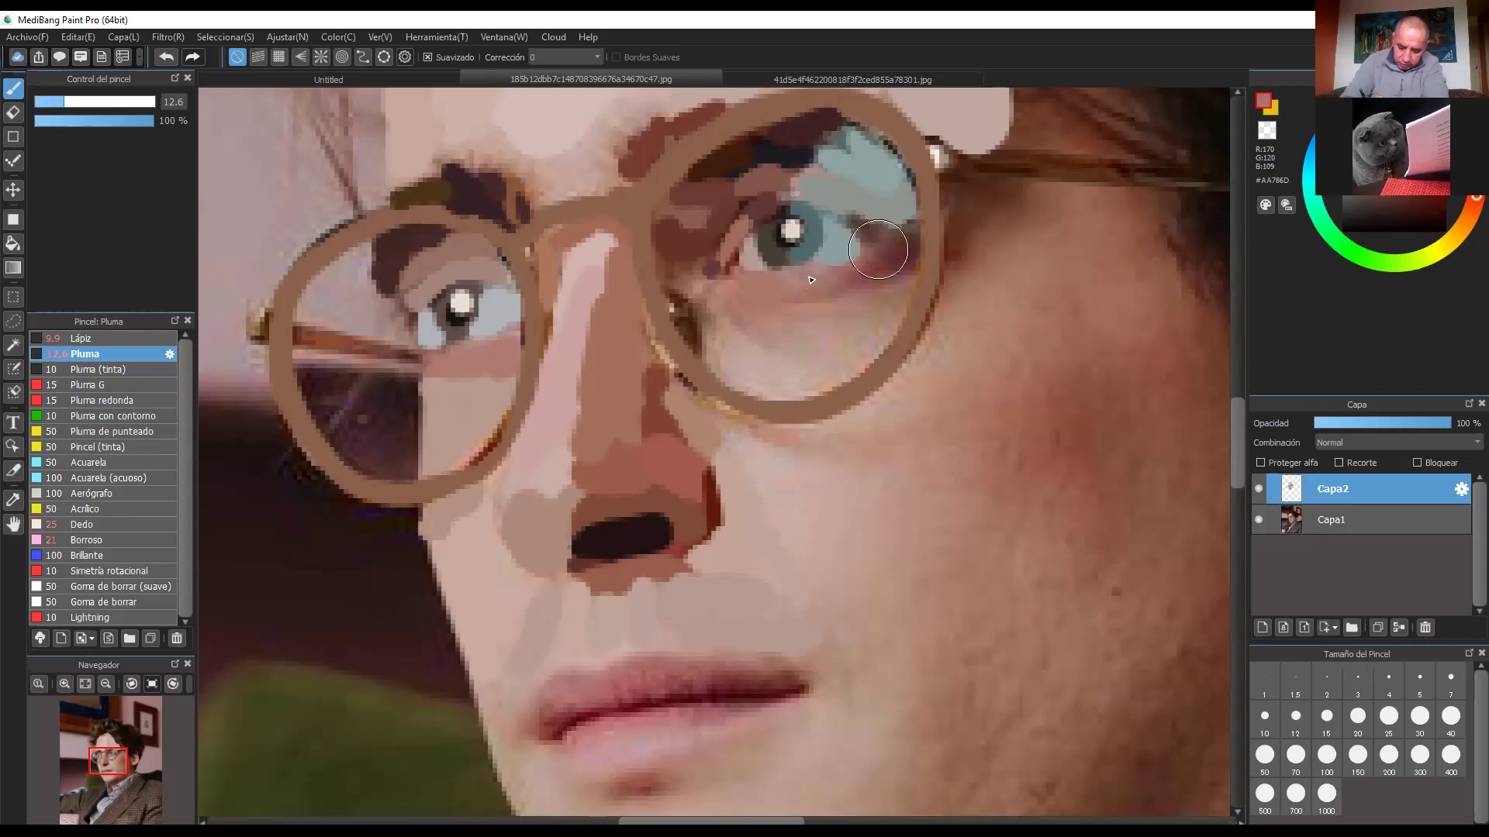
{"action": "left_click", "coordinate": [851, 270], "text": "alt"}
{"action": "left_click_drag", "start_coordinate": [852, 271], "coordinate": [894, 245]}
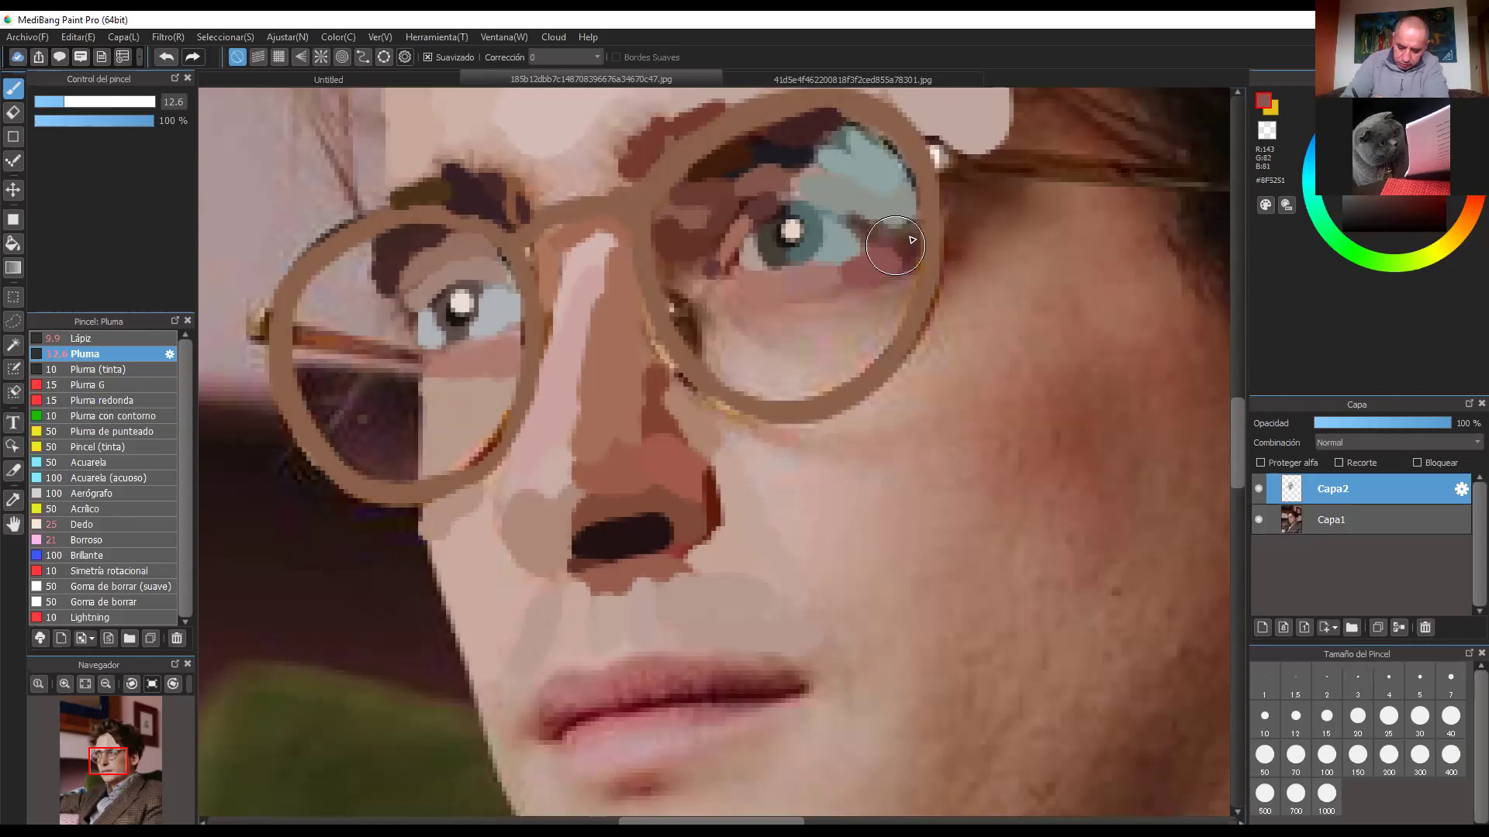
Step: Paint the near eye's outer corner dark brown and block in the shadow beside the lens under the glasses arm with sampled browns
{"action": "left_click", "coordinate": [909, 236], "text": "alt"}
{"action": "left_click_drag", "start_coordinate": [908, 235], "coordinate": [904, 259]}
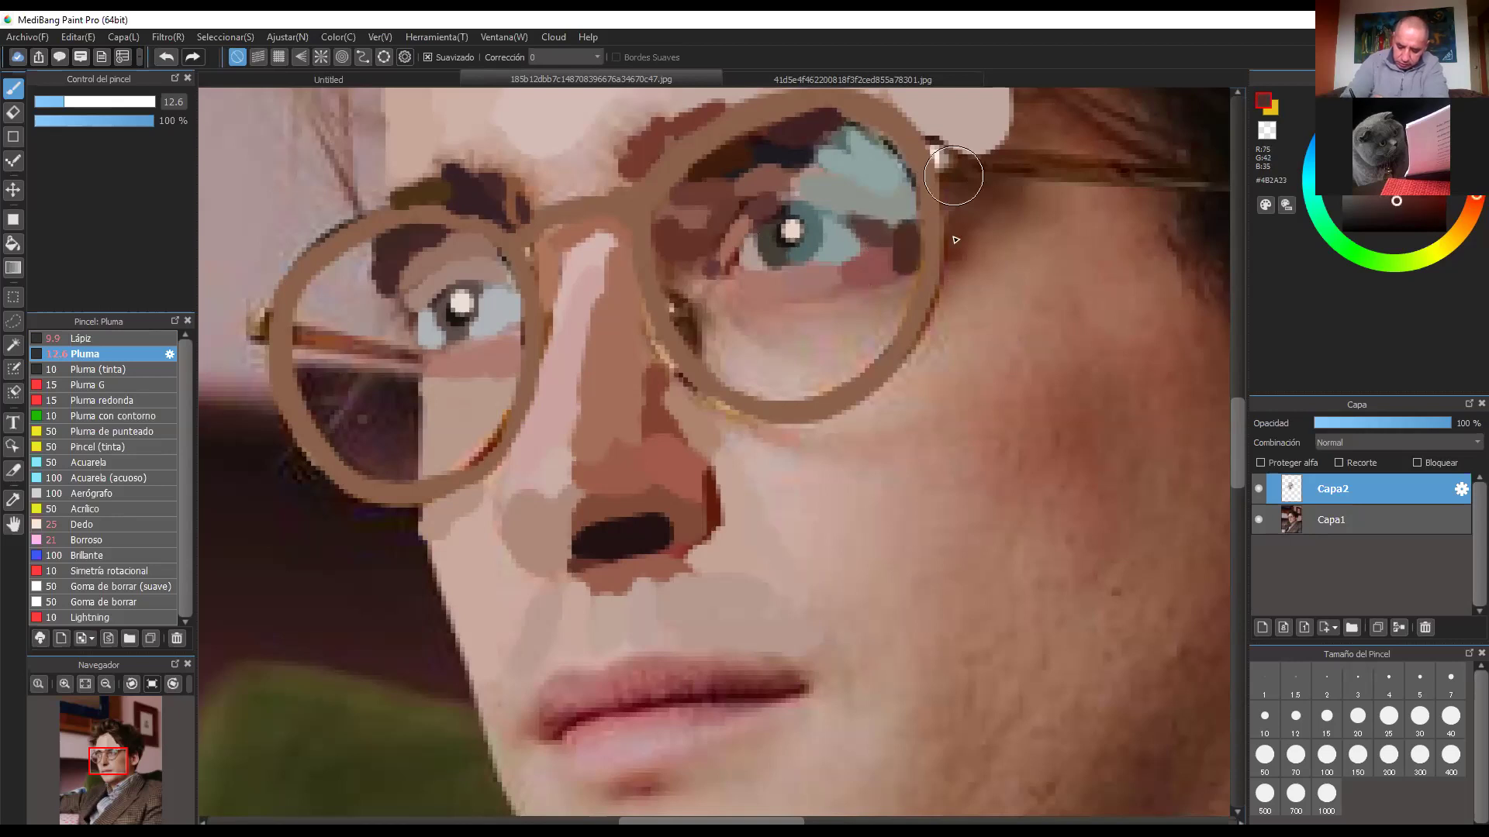
{"action": "left_click", "coordinate": [965, 206], "text": "alt"}
{"action": "left_click", "coordinate": [993, 191], "text": "alt"}
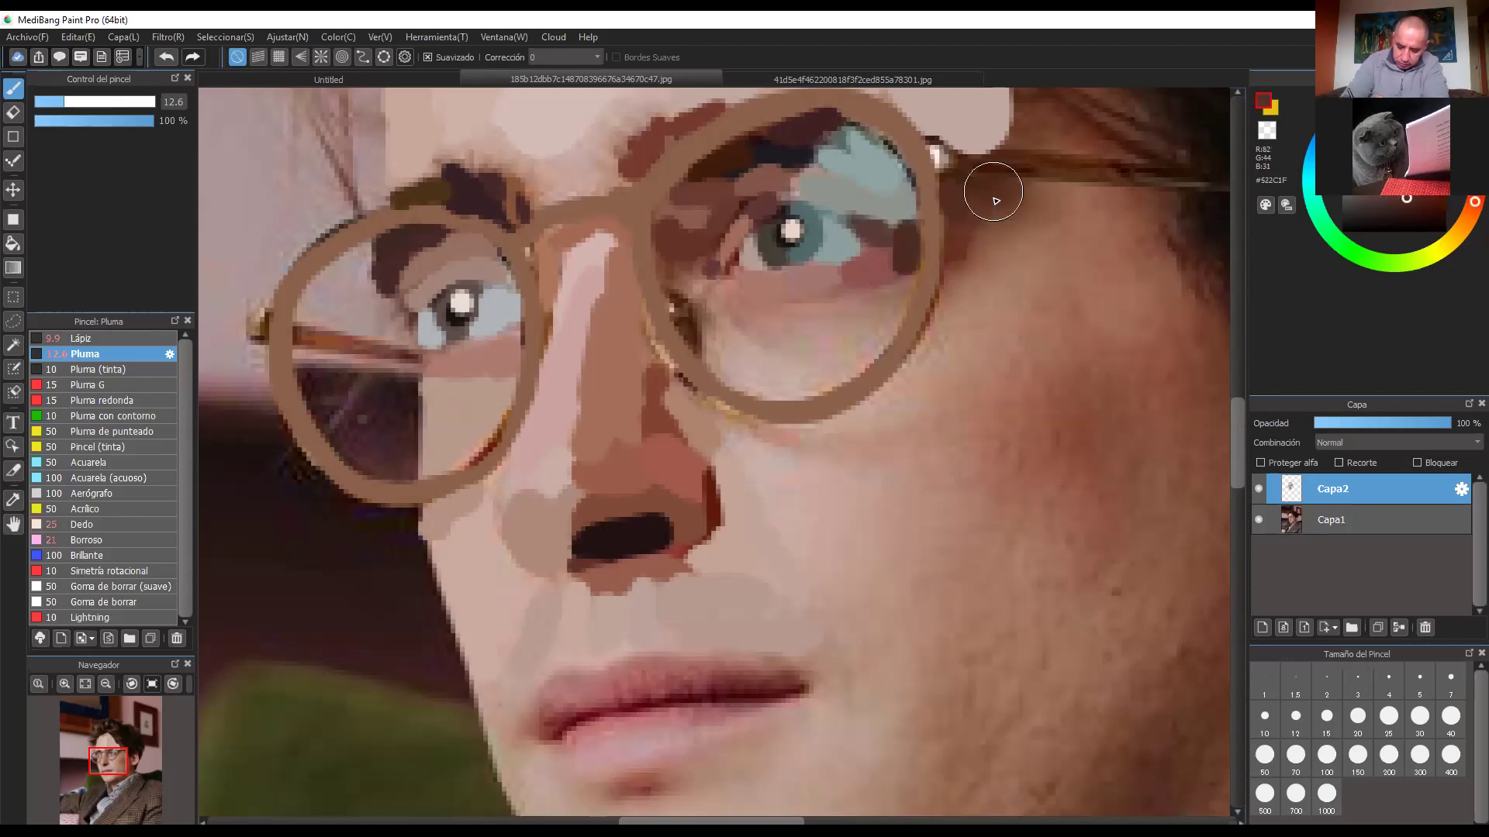
{"action": "left_click", "coordinate": [1005, 193], "text": "alt"}
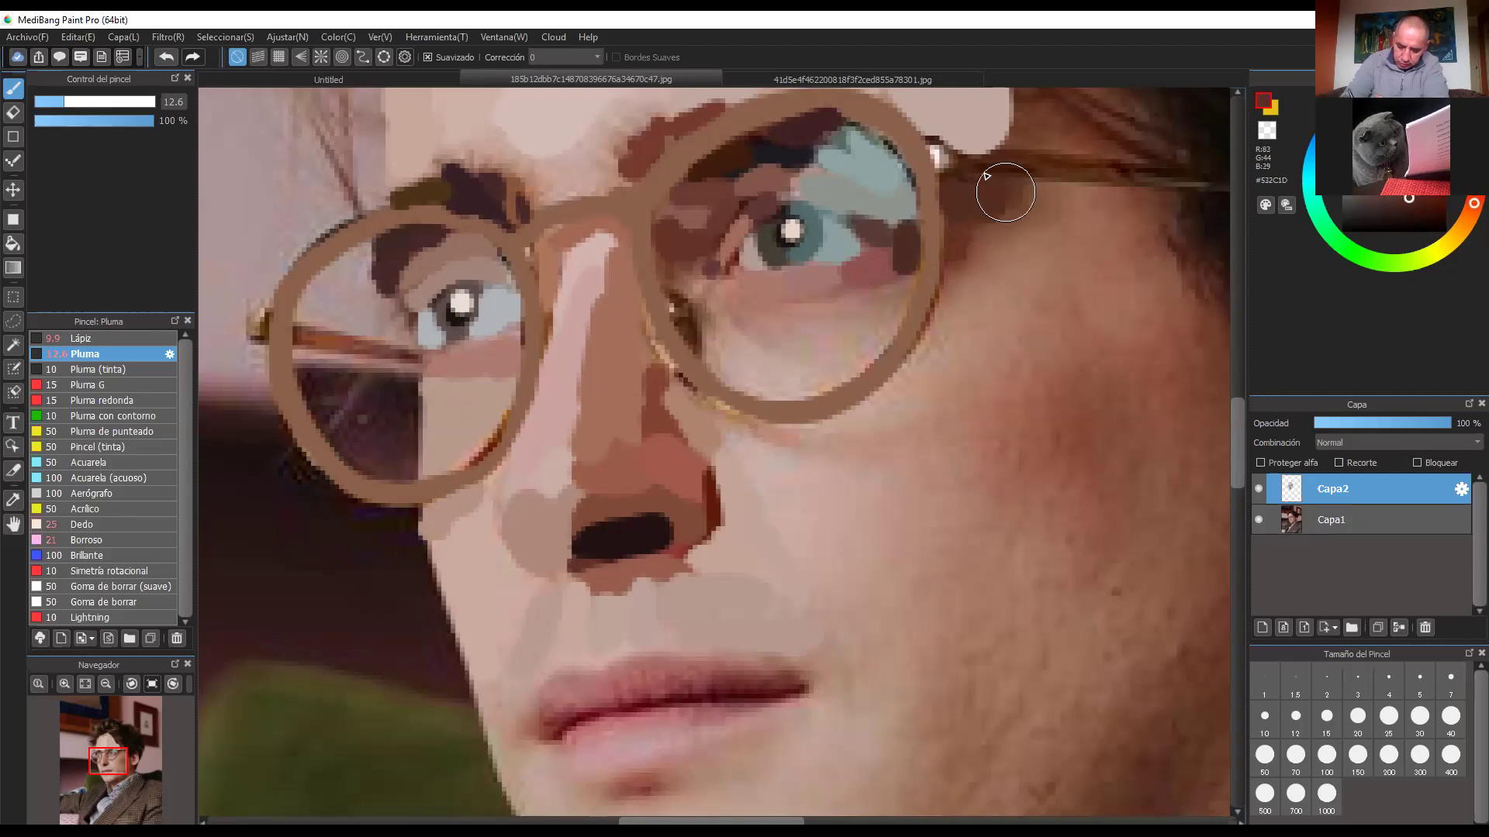
Step: Paint the dark spot at the glasses hinge and the full length of the arm with sampled dark brown
{"action": "left_click", "coordinate": [933, 143], "text": "alt"}
{"action": "left_click", "coordinate": [1006, 134], "text": "alt"}
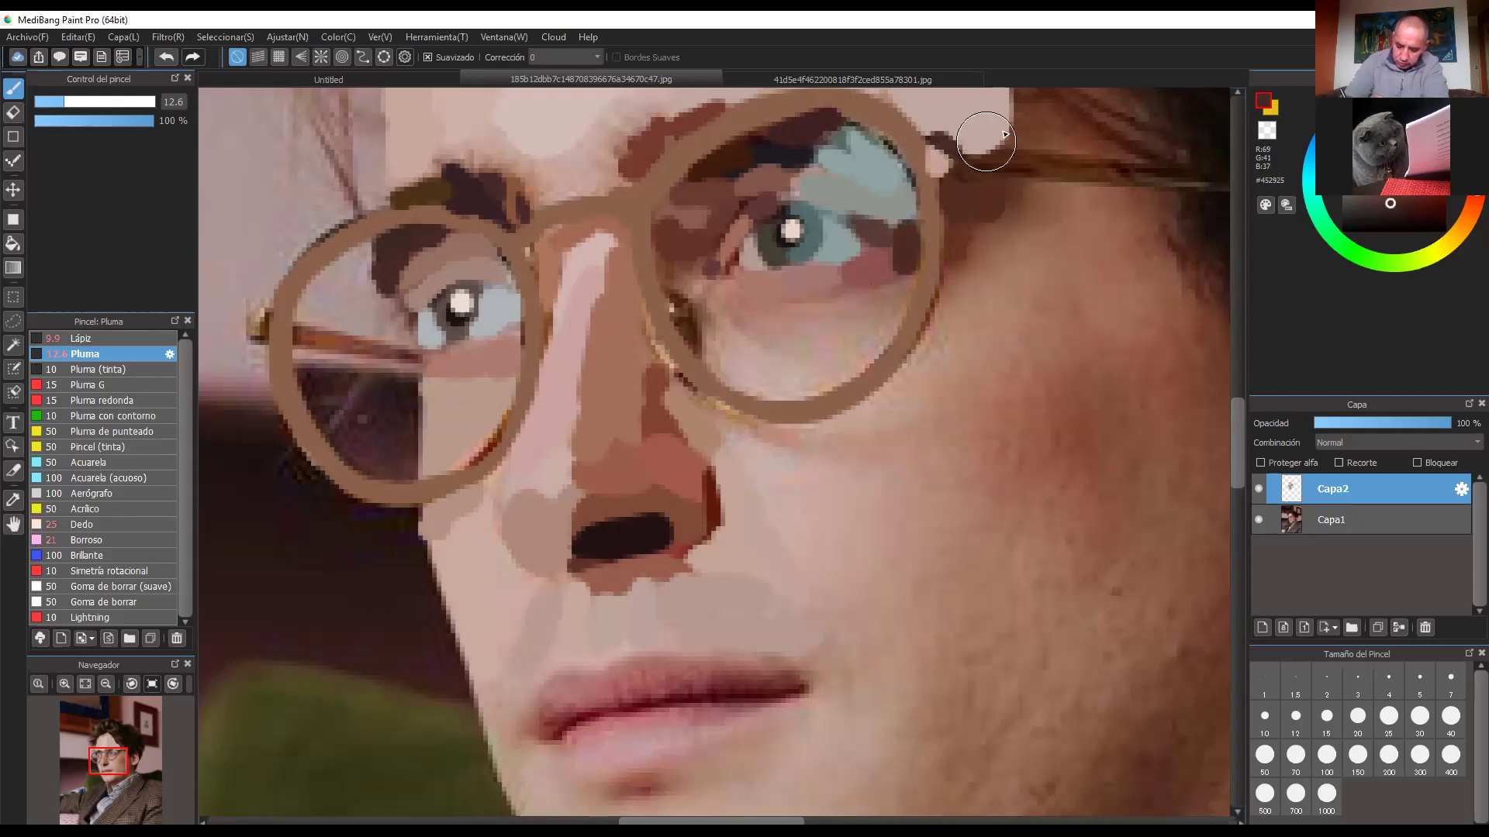
{"action": "left_click_drag", "start_coordinate": [966, 161], "coordinate": [1034, 160]}
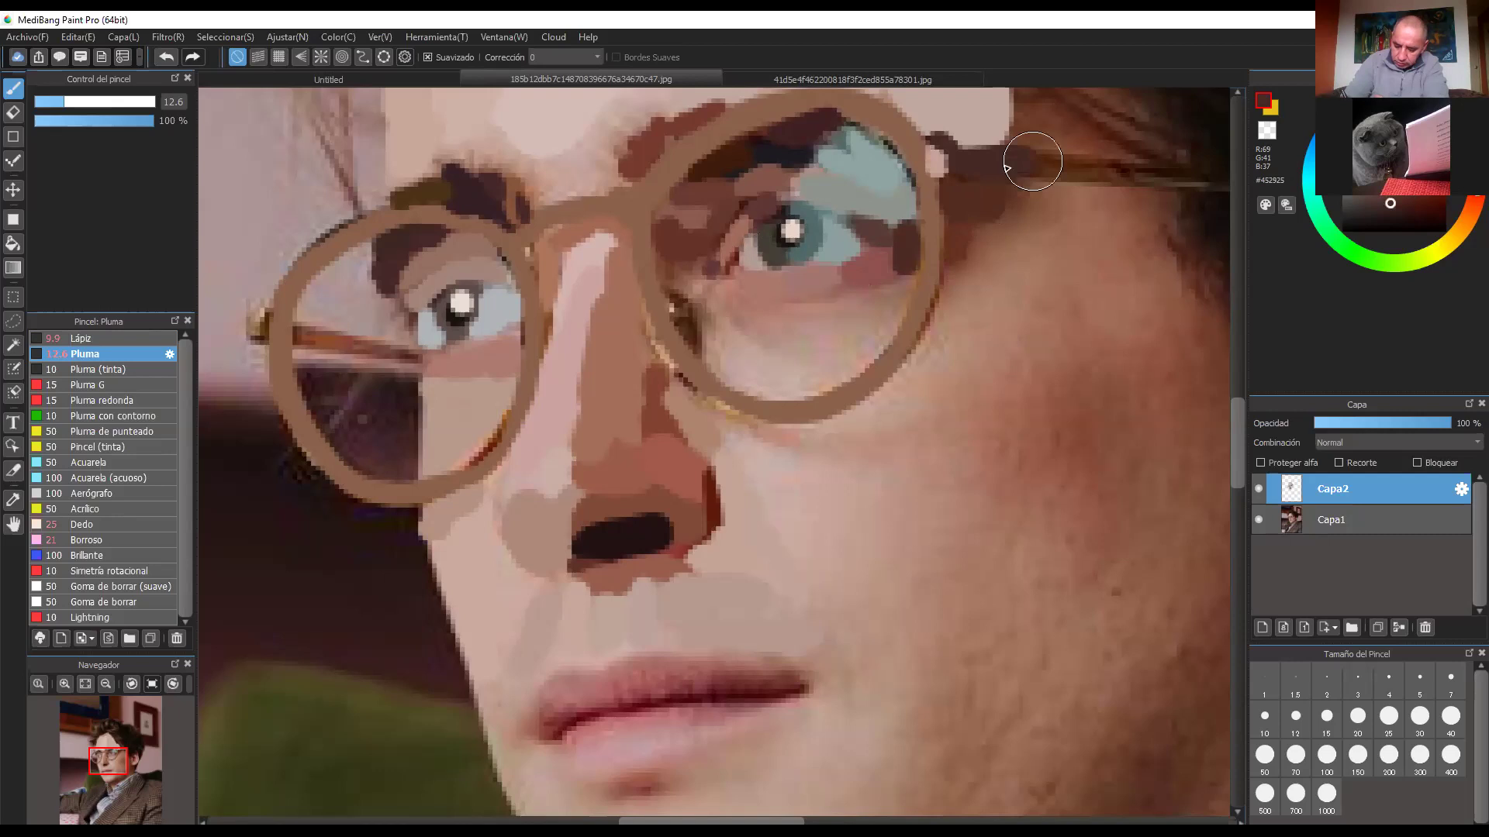
{"action": "left_click_drag", "start_coordinate": [997, 158], "coordinate": [1144, 168]}
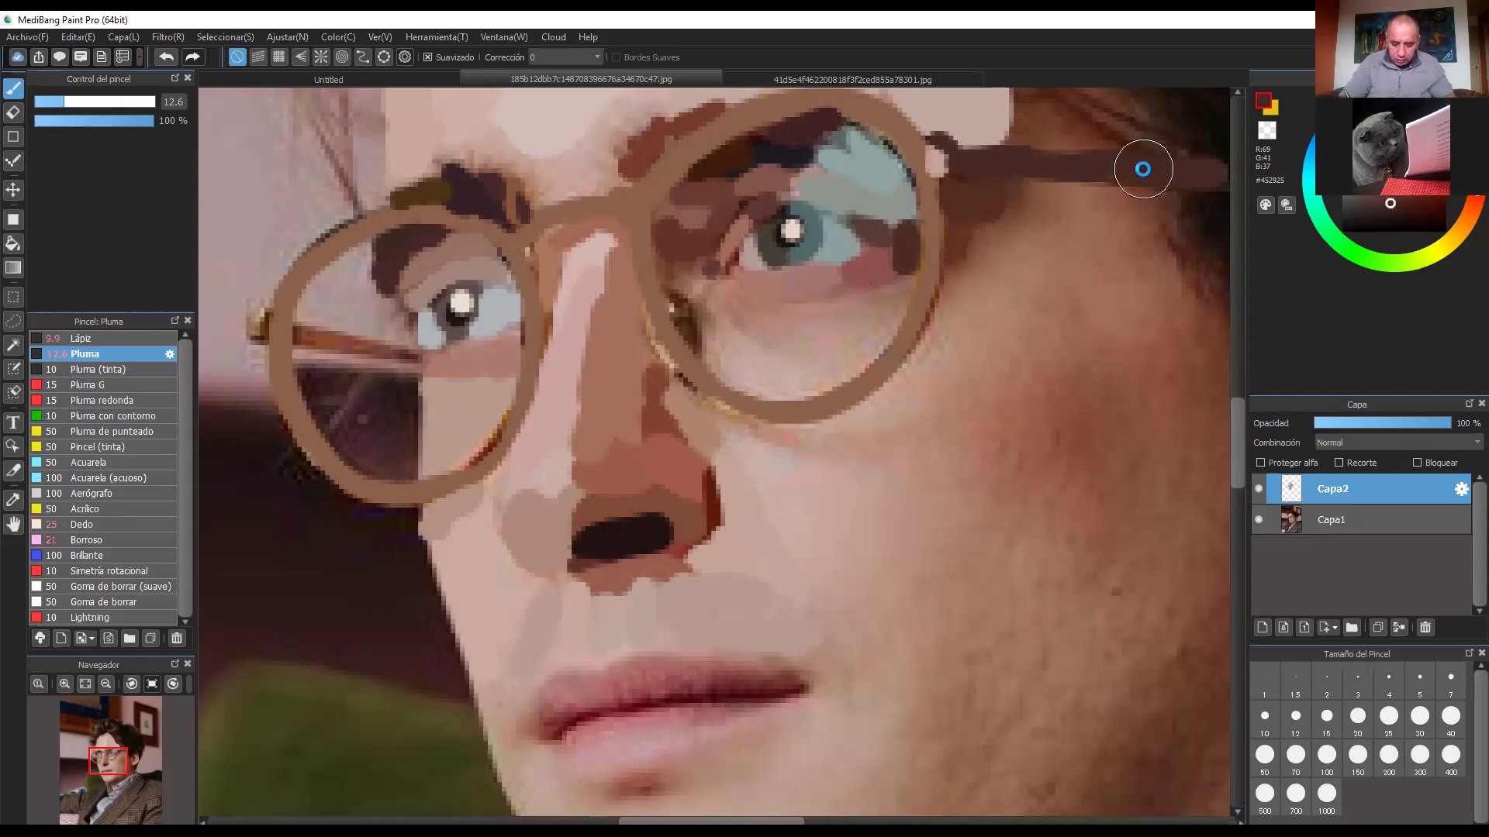
Step: Hide the paint layer to sample the photo's temple browns, show it again, and paint the temple skin above the hinge
{"action": "key", "text": "ctrl+minus"}
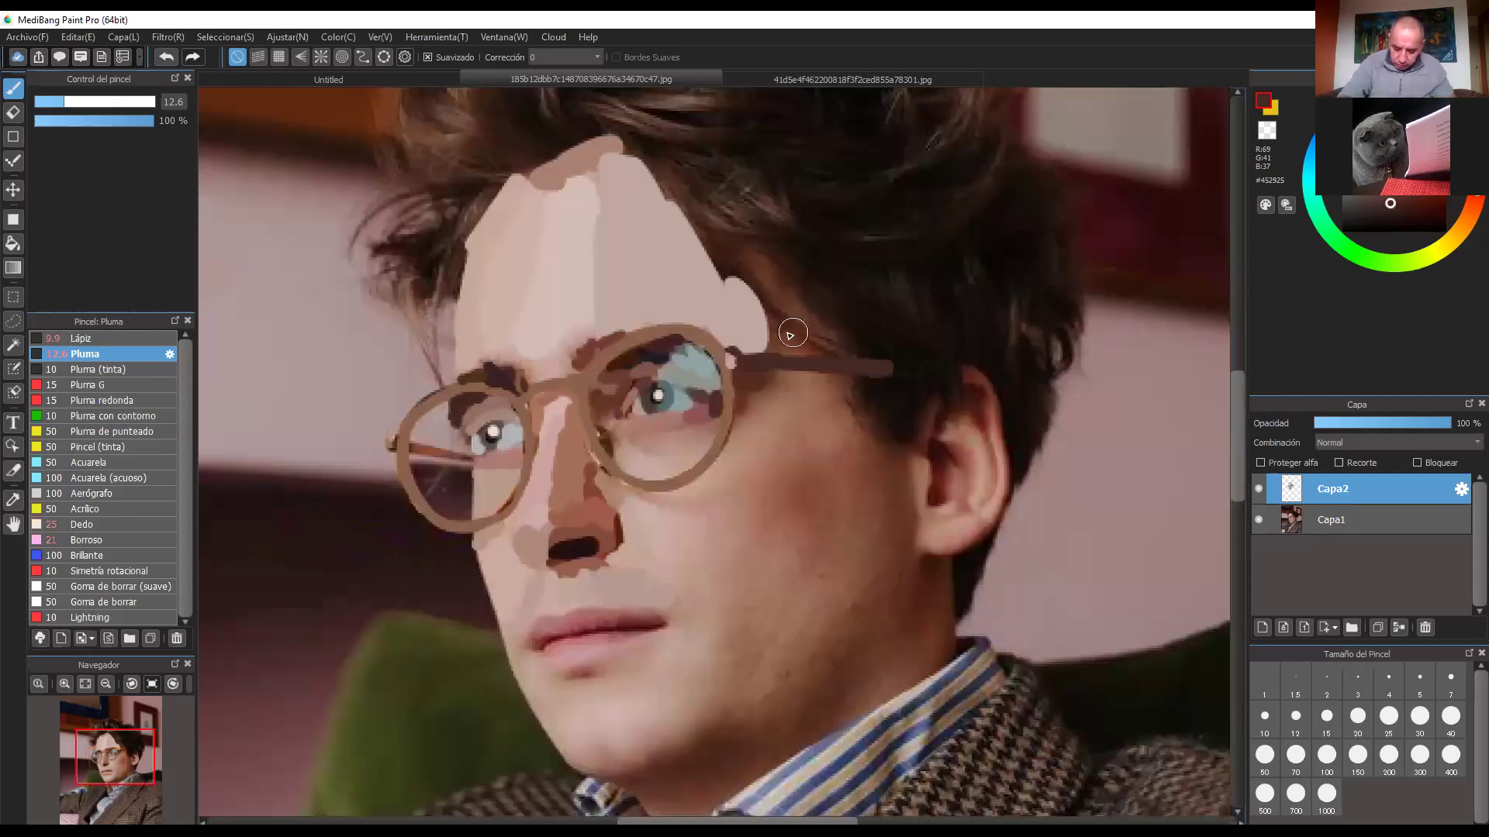
{"action": "left_click", "coordinate": [771, 329], "text": "alt"}
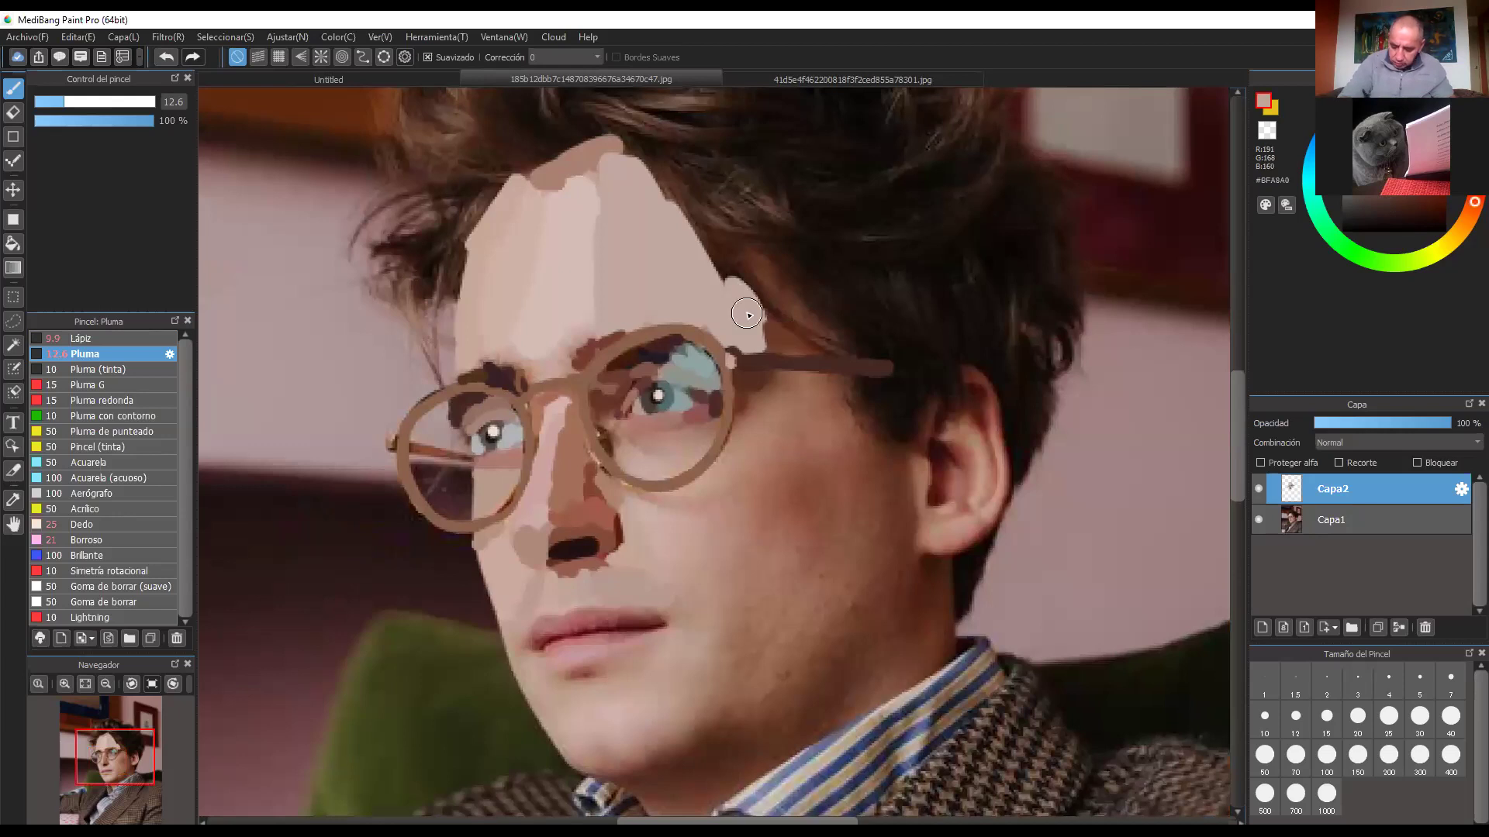
{"action": "left_click", "coordinate": [1261, 487]}
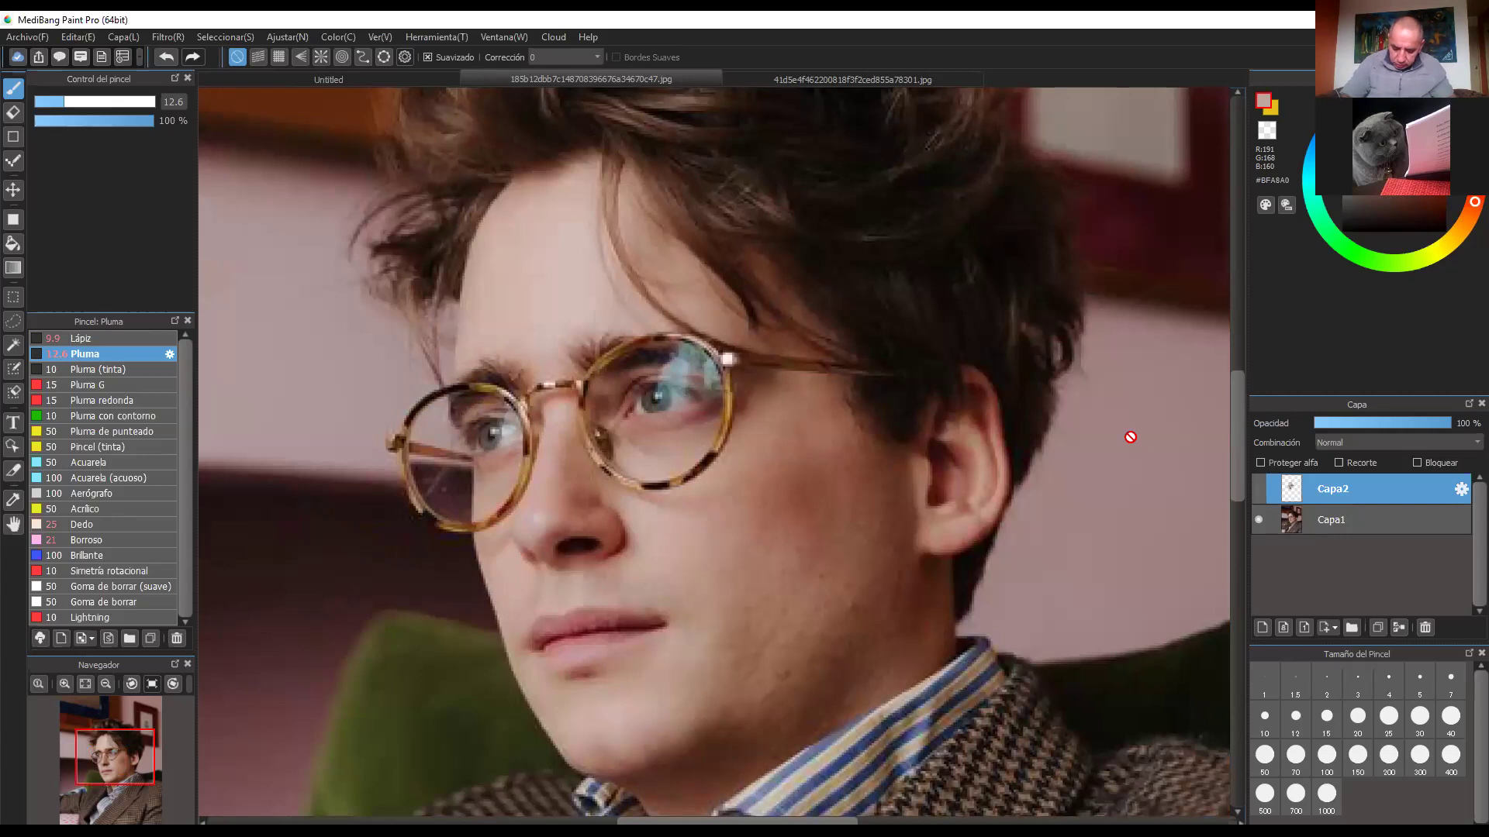
{"action": "left_click", "coordinate": [737, 304], "text": "alt"}
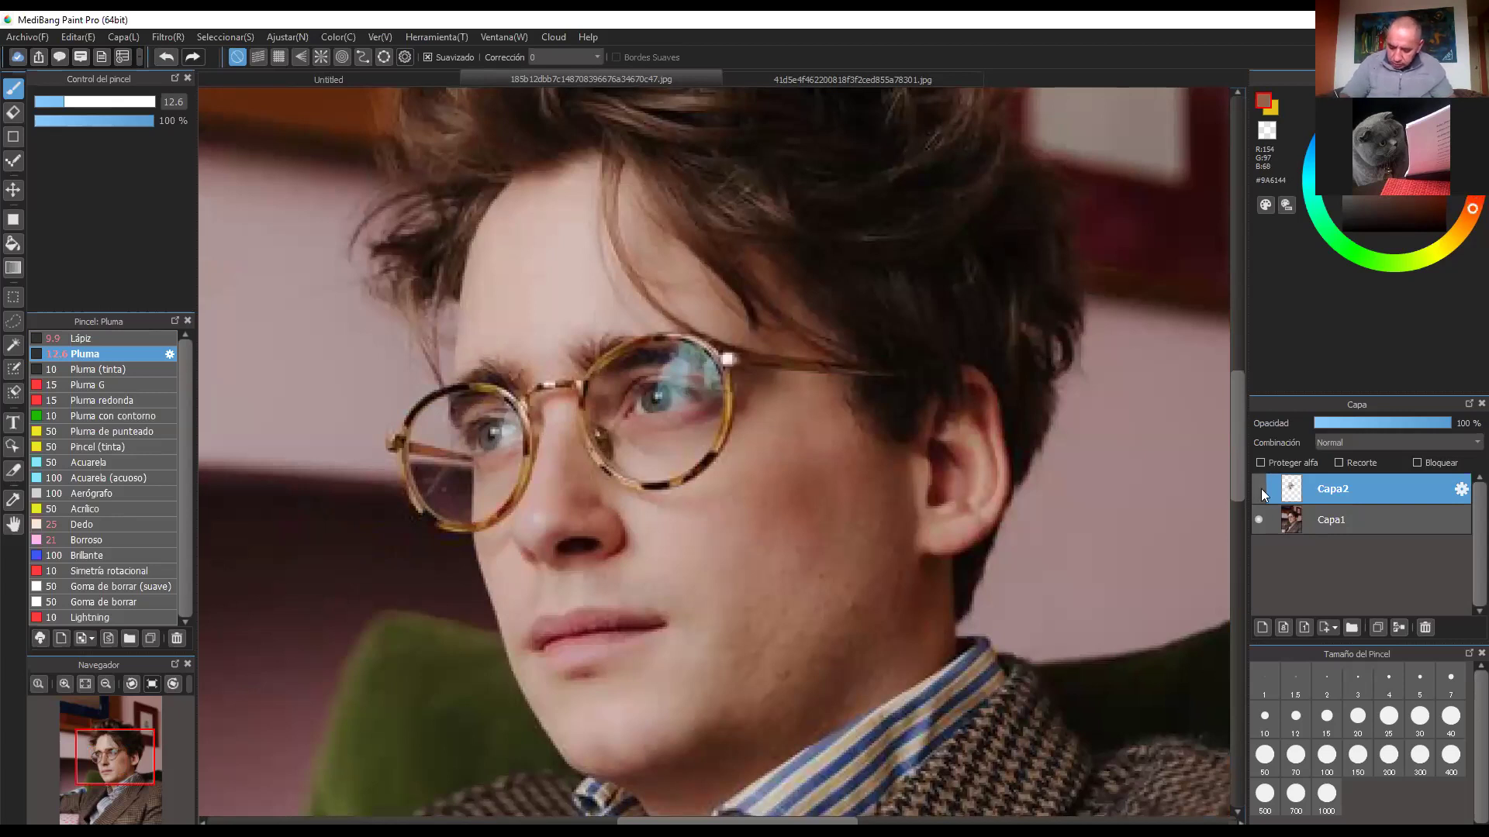
{"action": "left_click", "coordinate": [1258, 488]}
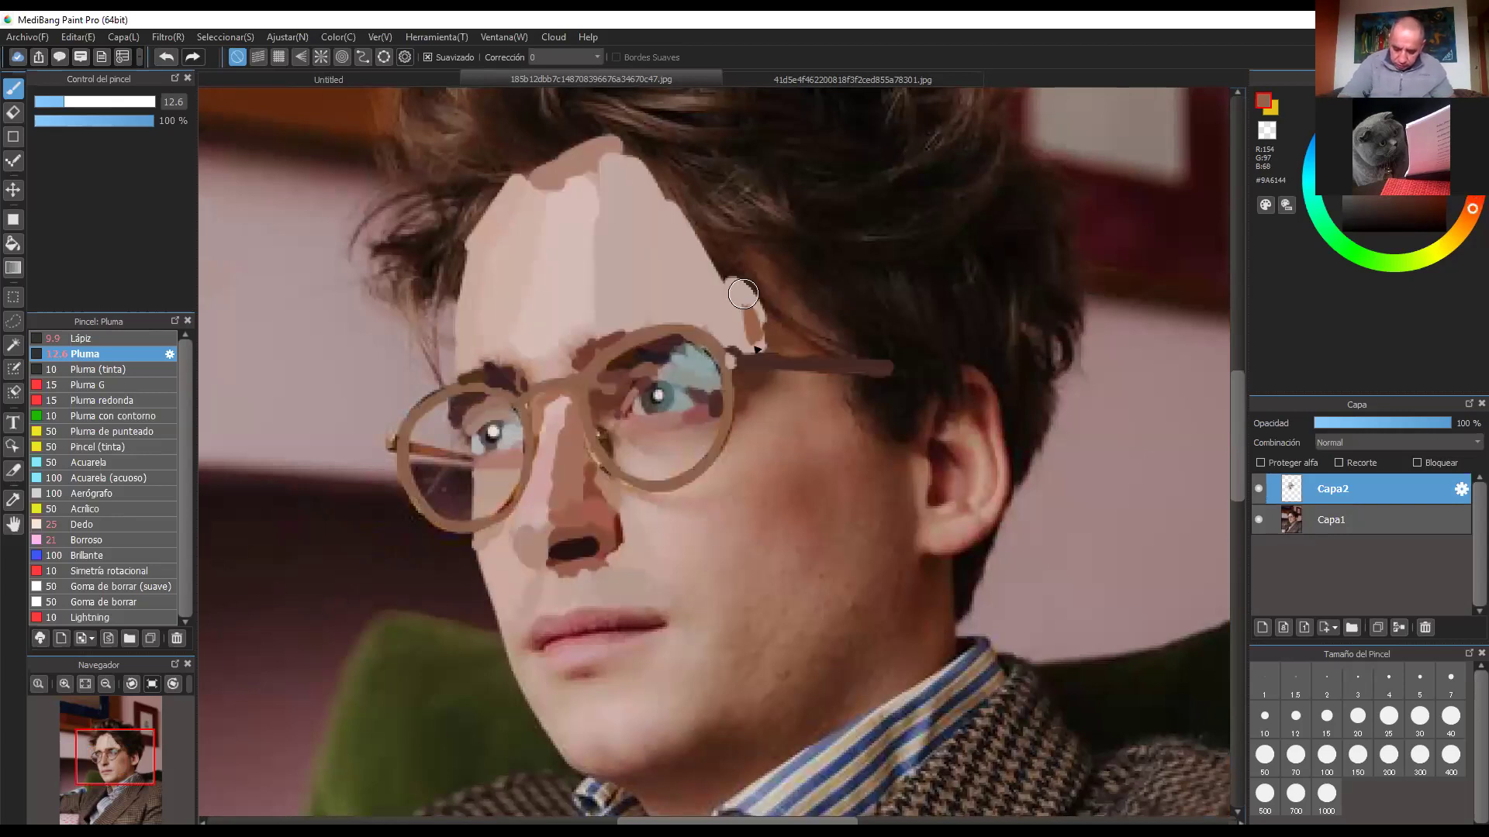
{"action": "mouse_move", "coordinate": [743, 293]}
{"action": "left_mouse_down"}
{"action": "mouse_move", "coordinate": [754, 346]}
{"action": "mouse_move", "coordinate": [744, 314]}
{"action": "left_mouse_up"}
{"action": "left_click", "coordinate": [1259, 489]}
{"action": "left_click", "coordinate": [754, 319], "text": "alt"}
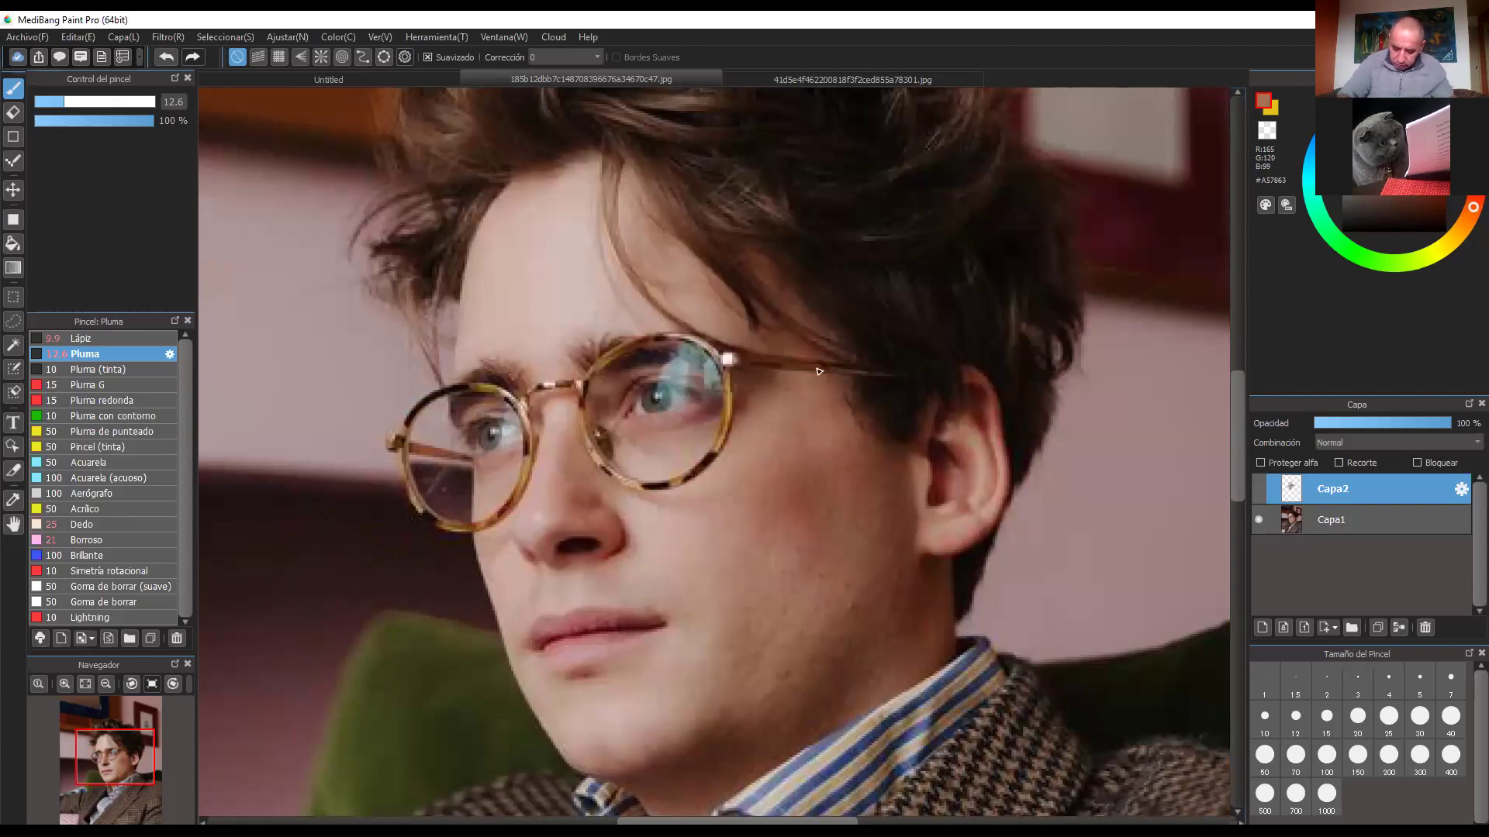
{"action": "left_click", "coordinate": [1259, 488]}
{"action": "left_click_drag", "start_coordinate": [709, 260], "coordinate": [710, 317]}
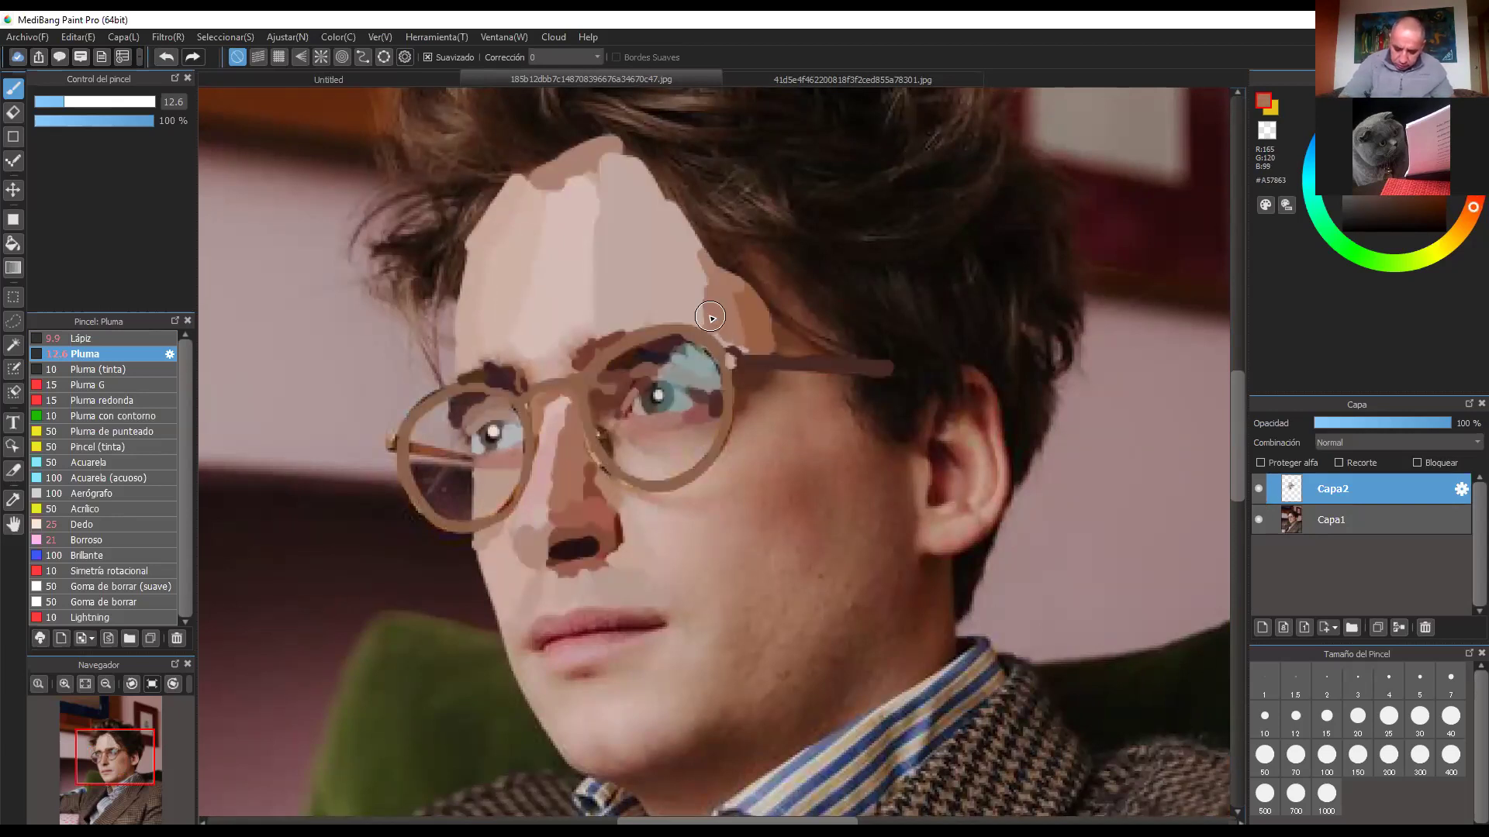
Step: Paint the hairline beside the temple down to the glasses arm with sampled reddish-brown, dark brown and near-black strokes
{"action": "left_click", "coordinate": [779, 330], "text": "alt"}
{"action": "left_click", "coordinate": [765, 265], "text": "alt"}
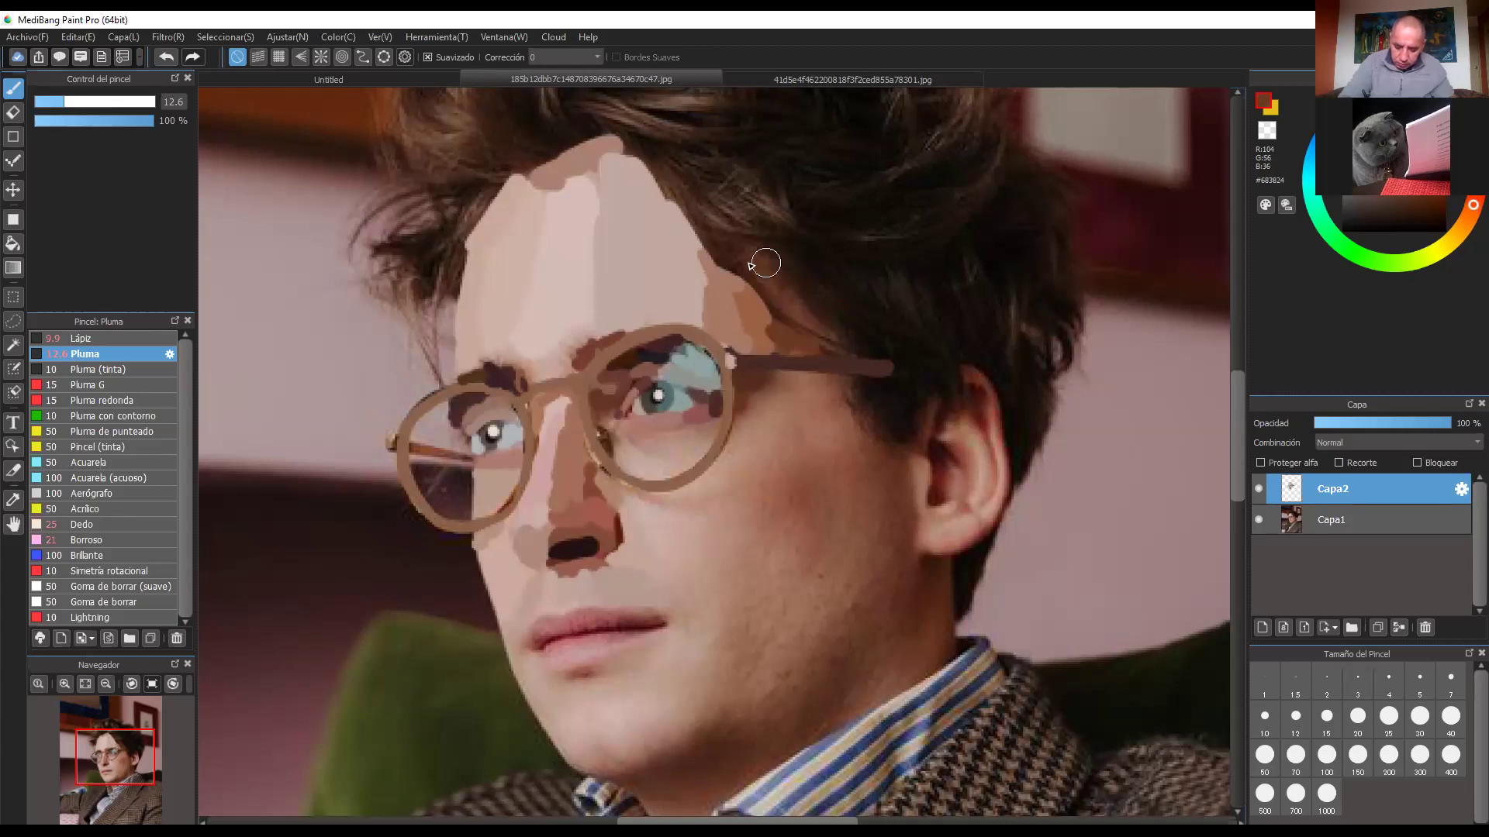
{"action": "left_click_drag", "start_coordinate": [756, 260], "coordinate": [799, 314]}
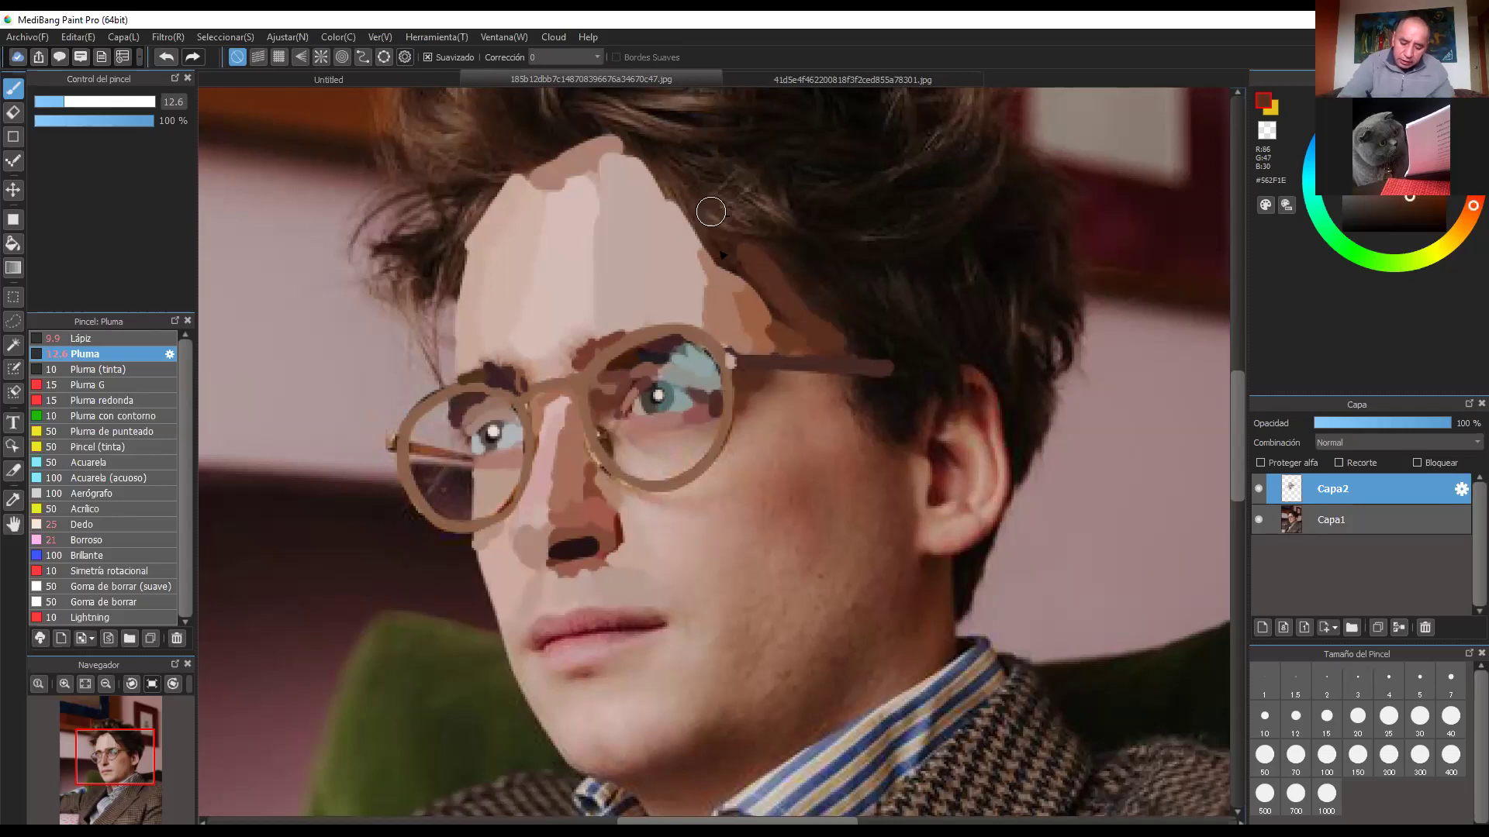
{"action": "left_click", "coordinate": [711, 212], "text": "alt"}
{"action": "left_click_drag", "start_coordinate": [749, 283], "coordinate": [833, 349]}
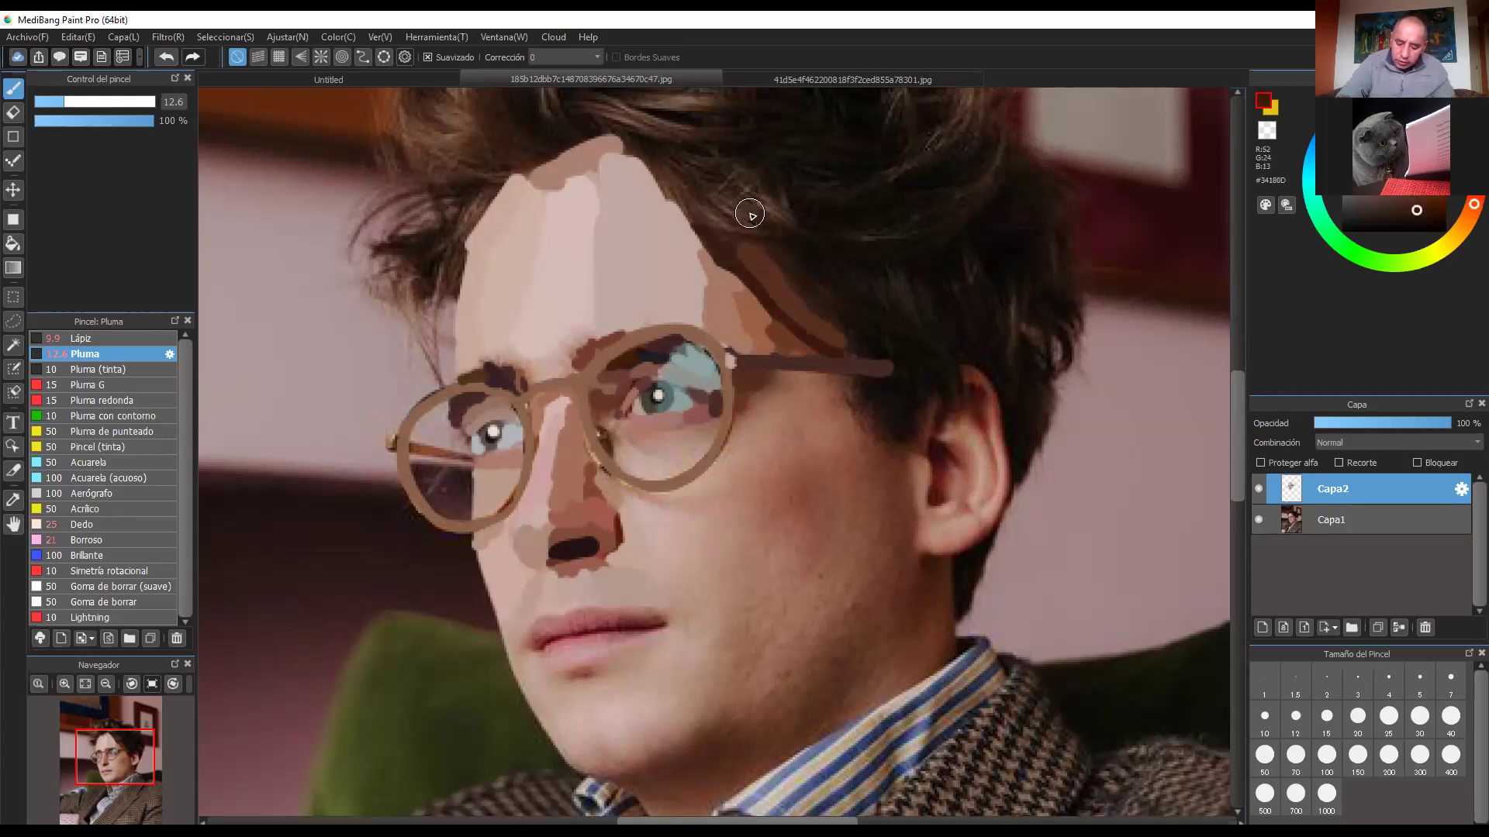
{"action": "left_click_drag", "start_coordinate": [753, 233], "coordinate": [834, 302]}
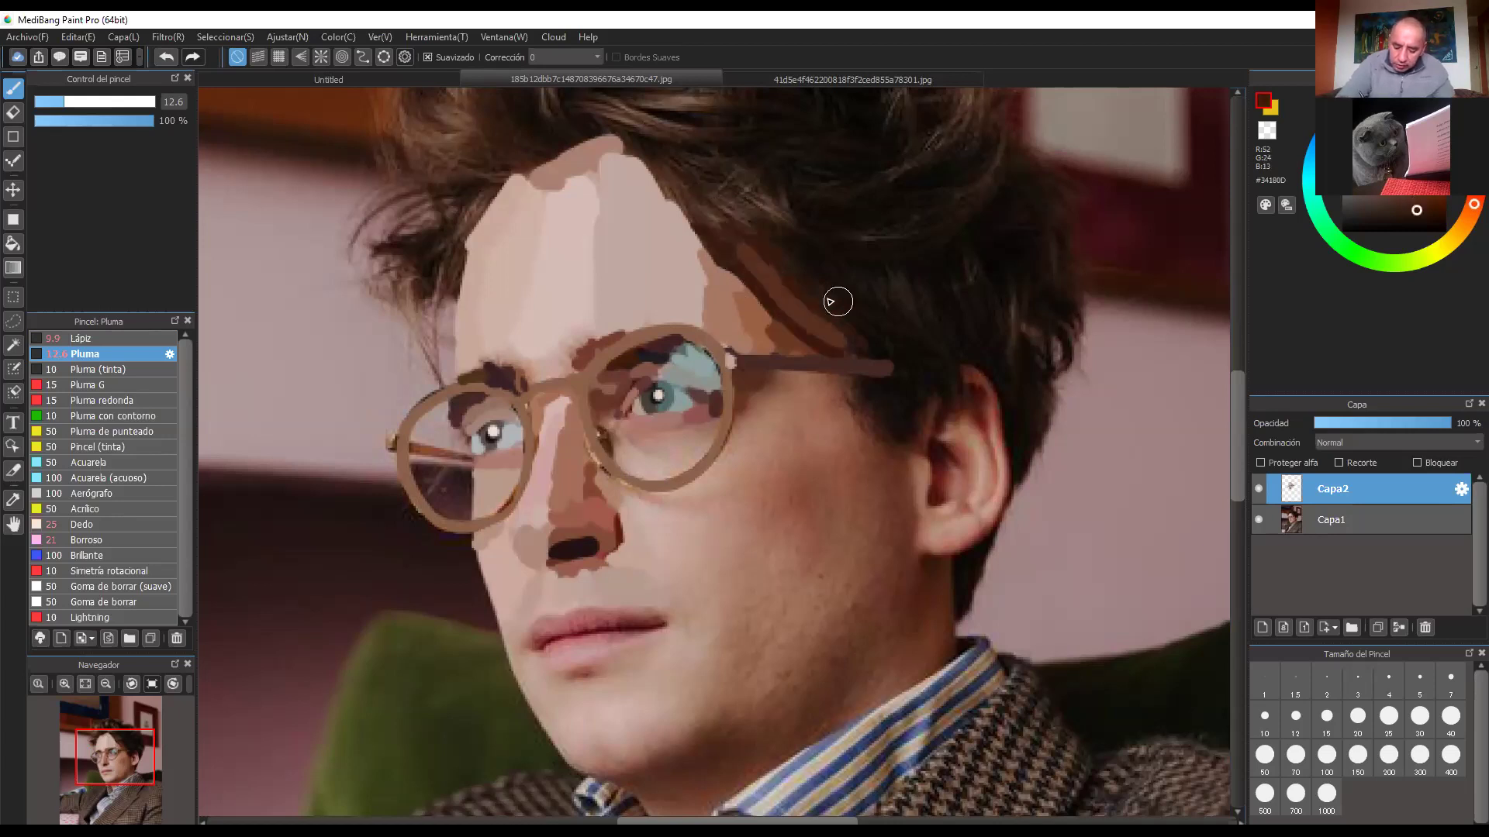
{"action": "left_click", "coordinate": [839, 302], "text": "alt"}
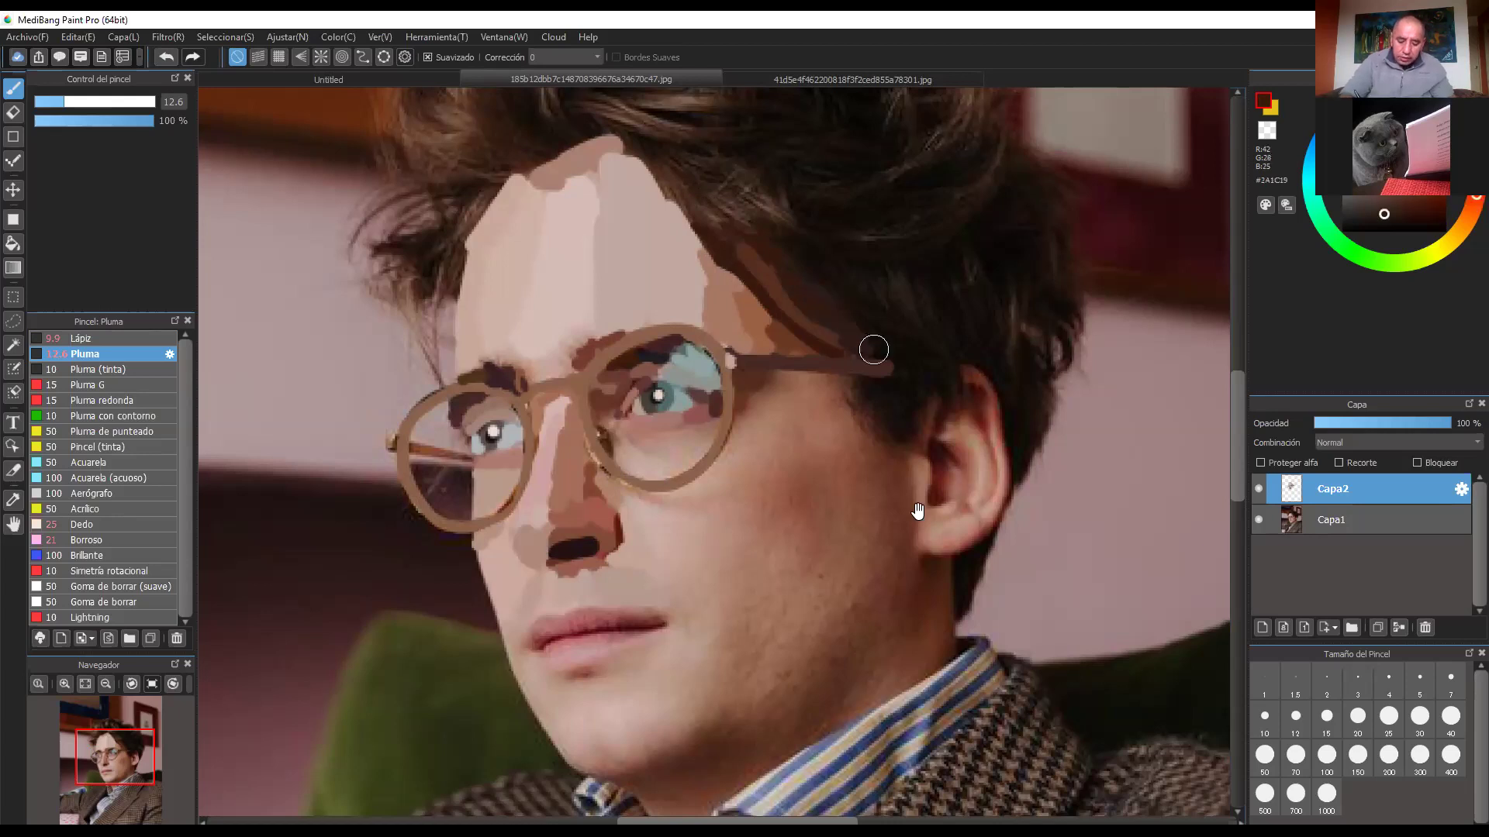
Step: Fill the skin under the near eye, inside the lens, with sampled dusty pink and paler pinkish-beige tones
{"action": "left_click_drag", "start_coordinate": [918, 511], "coordinate": [958, 493]}
{"action": "key", "text": "ctrl+plus"}
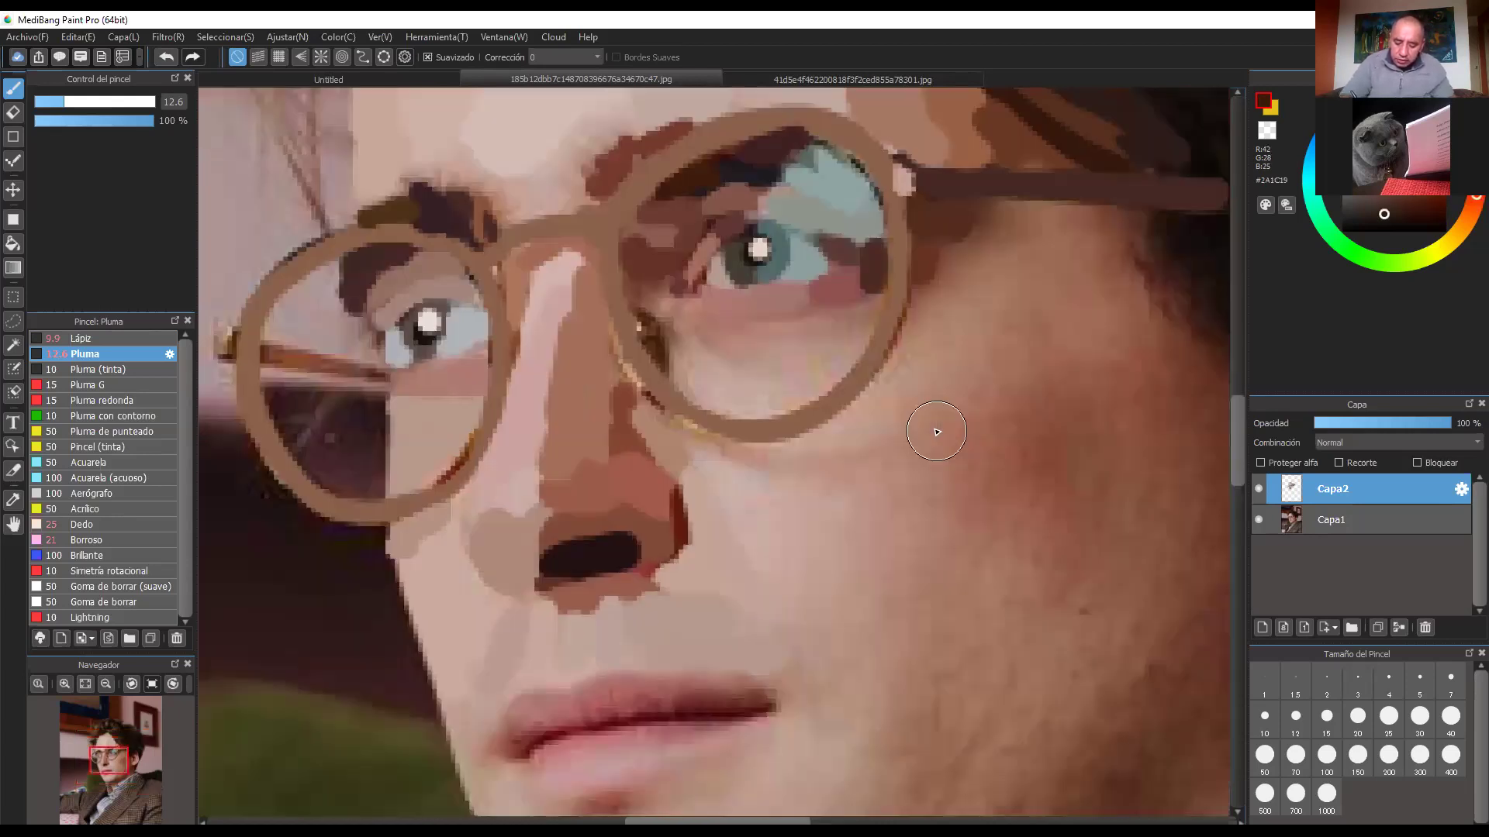
{"action": "left_click", "coordinate": [900, 419], "text": "alt"}
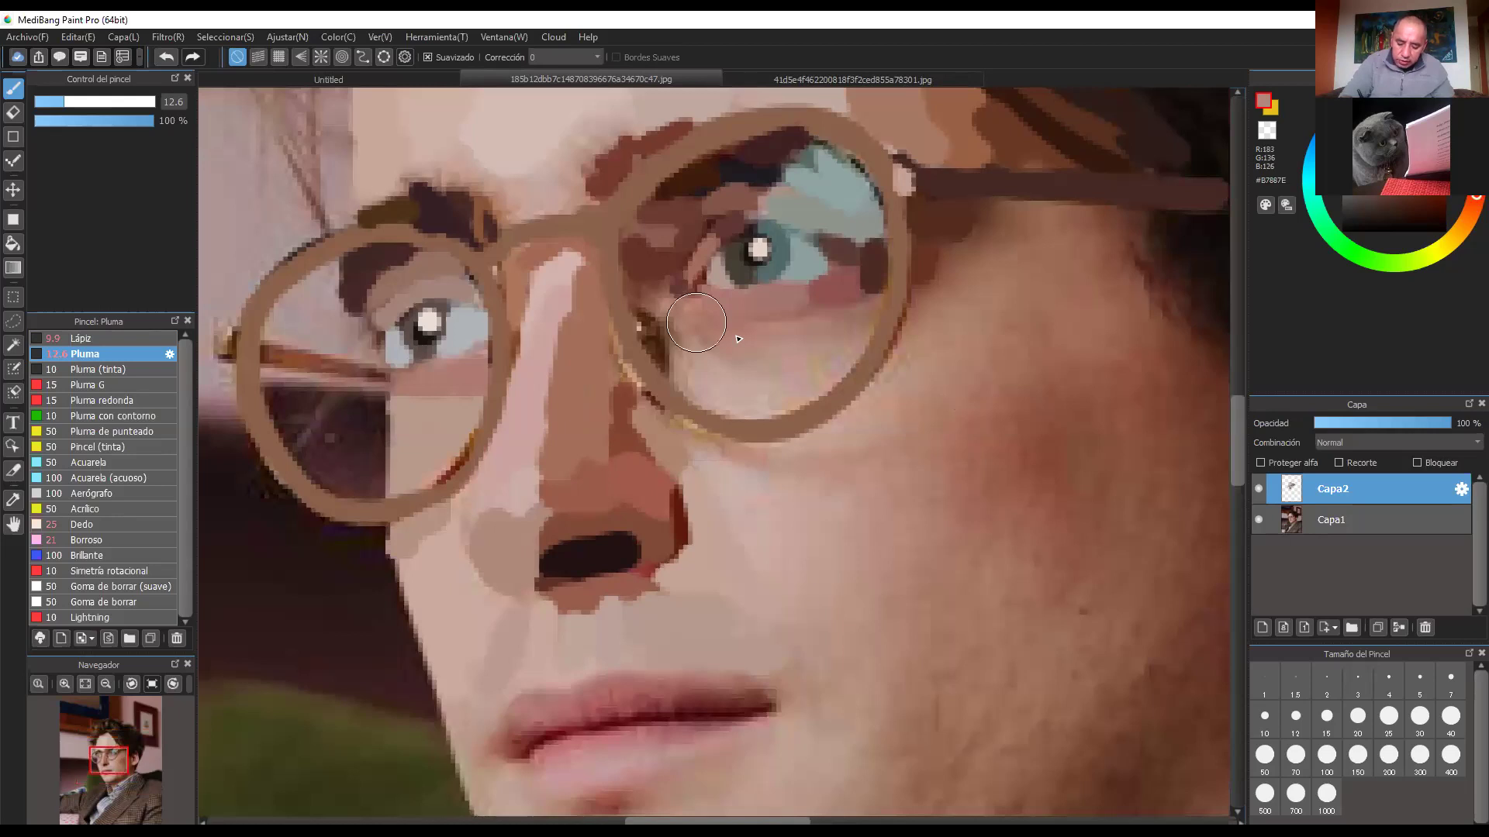
{"action": "left_click_drag", "start_coordinate": [836, 342], "coordinate": [715, 390]}
{"action": "left_click", "coordinate": [694, 347], "text": "alt"}
{"action": "left_click", "coordinate": [666, 296]}
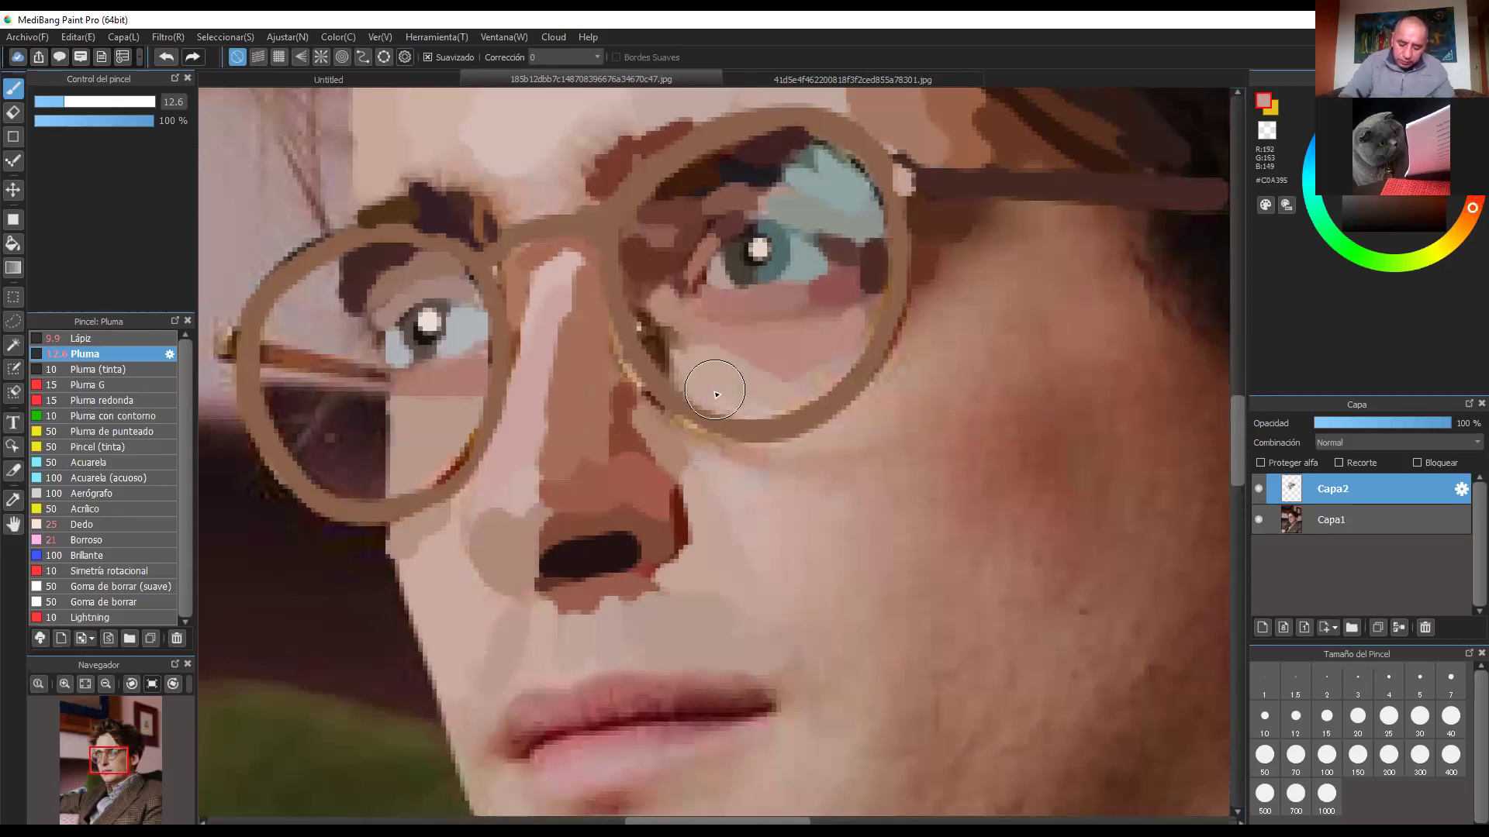
Step: Paint the upper cheek below and beside the near lens rim with sampled peach and light brown patches
{"action": "left_click", "coordinate": [758, 468], "text": "alt"}
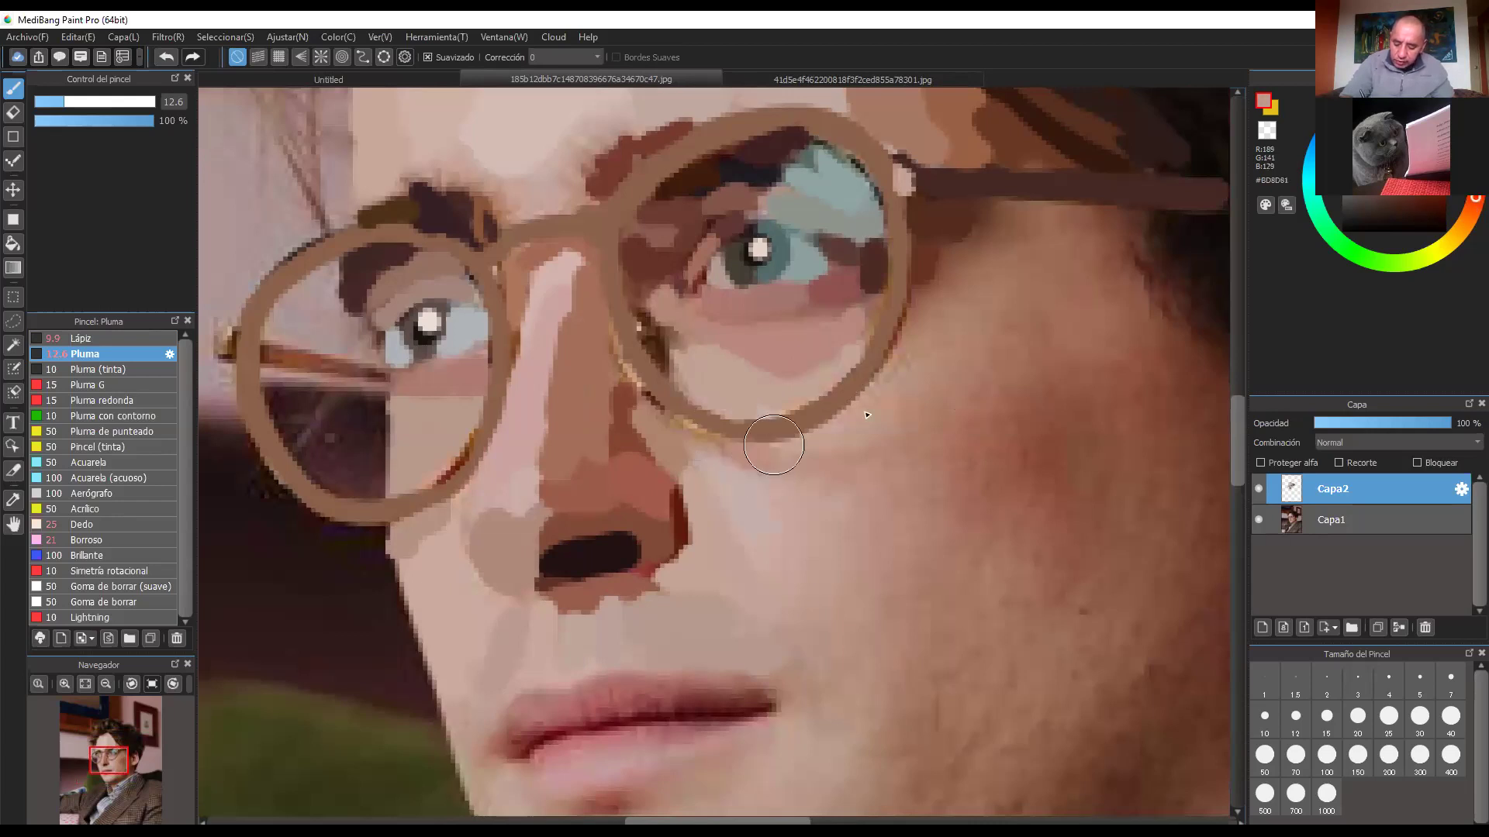
{"action": "left_click", "coordinate": [889, 387], "text": "alt"}
{"action": "mouse_move", "coordinate": [850, 419]}
{"action": "left_mouse_down"}
{"action": "mouse_move", "coordinate": [906, 338]}
{"action": "mouse_move", "coordinate": [909, 371]}
{"action": "mouse_move", "coordinate": [875, 422]}
{"action": "left_mouse_up"}
{"action": "left_click", "coordinate": [929, 304], "text": "alt"}
{"action": "left_click", "coordinate": [808, 462], "text": "alt"}
{"action": "mouse_move", "coordinate": [817, 463]}
{"action": "left_mouse_down"}
{"action": "mouse_move", "coordinate": [901, 440]}
{"action": "mouse_move", "coordinate": [886, 414]}
{"action": "mouse_move", "coordinate": [937, 411]}
{"action": "left_mouse_up"}
{"action": "left_click", "coordinate": [918, 409], "text": "alt"}
{"action": "mouse_move", "coordinate": [953, 323]}
{"action": "left_mouse_down"}
{"action": "mouse_move", "coordinate": [947, 343]}
{"action": "mouse_move", "coordinate": [964, 313]}
{"action": "left_mouse_up"}
{"action": "left_click", "coordinate": [988, 351], "text": "alt"}
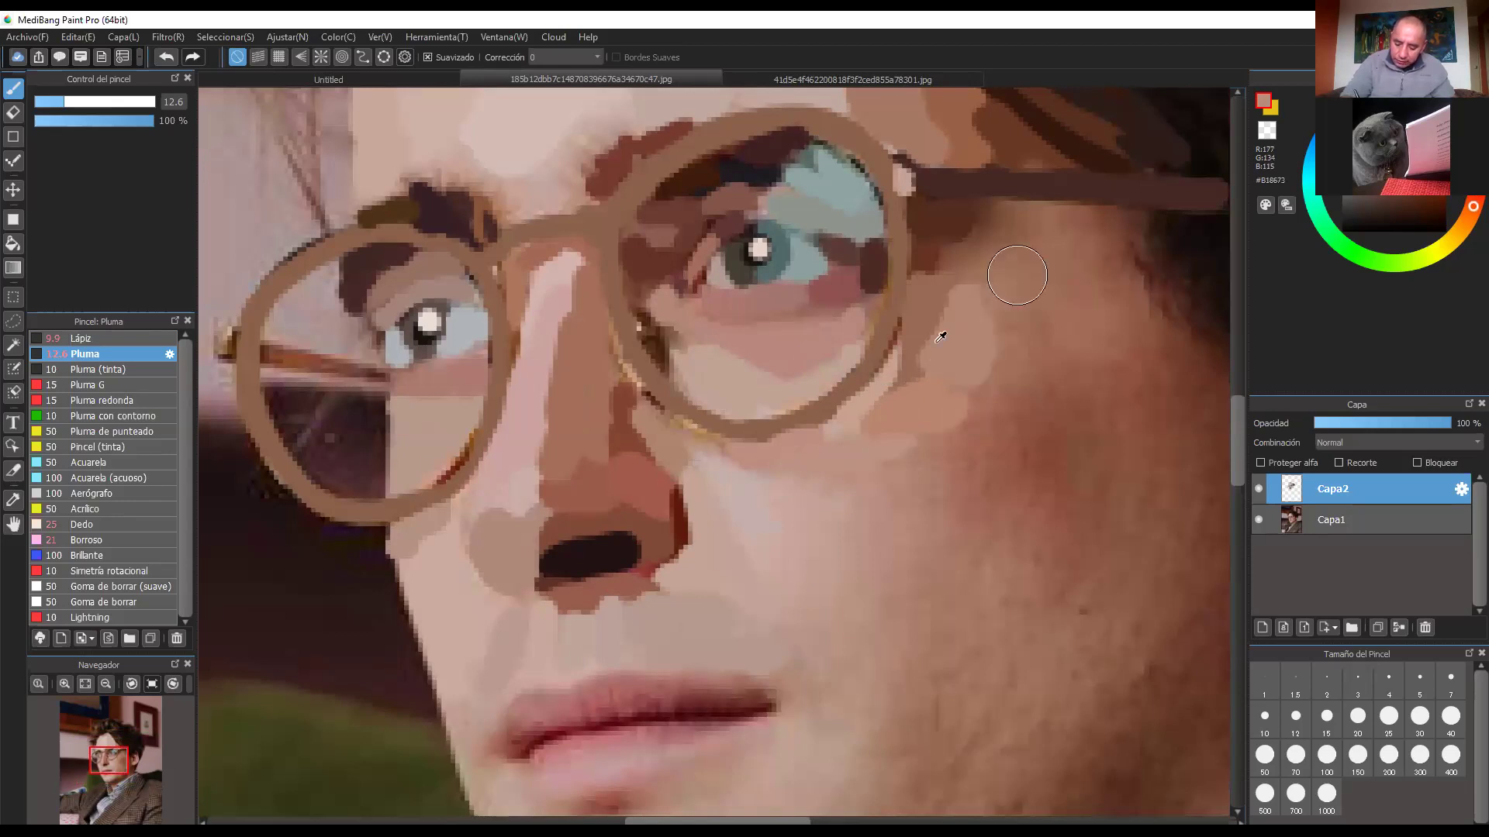
Step: Block in the temple skin beneath the glasses arm, from the lens shadow to the sideburn, with sampled brown tones
{"action": "left_click", "coordinate": [957, 328], "text": "alt"}
{"action": "mouse_move", "coordinate": [1044, 233]}
{"action": "left_mouse_down"}
{"action": "mouse_move", "coordinate": [1019, 318]}
{"action": "mouse_move", "coordinate": [982, 300]}
{"action": "left_mouse_up"}
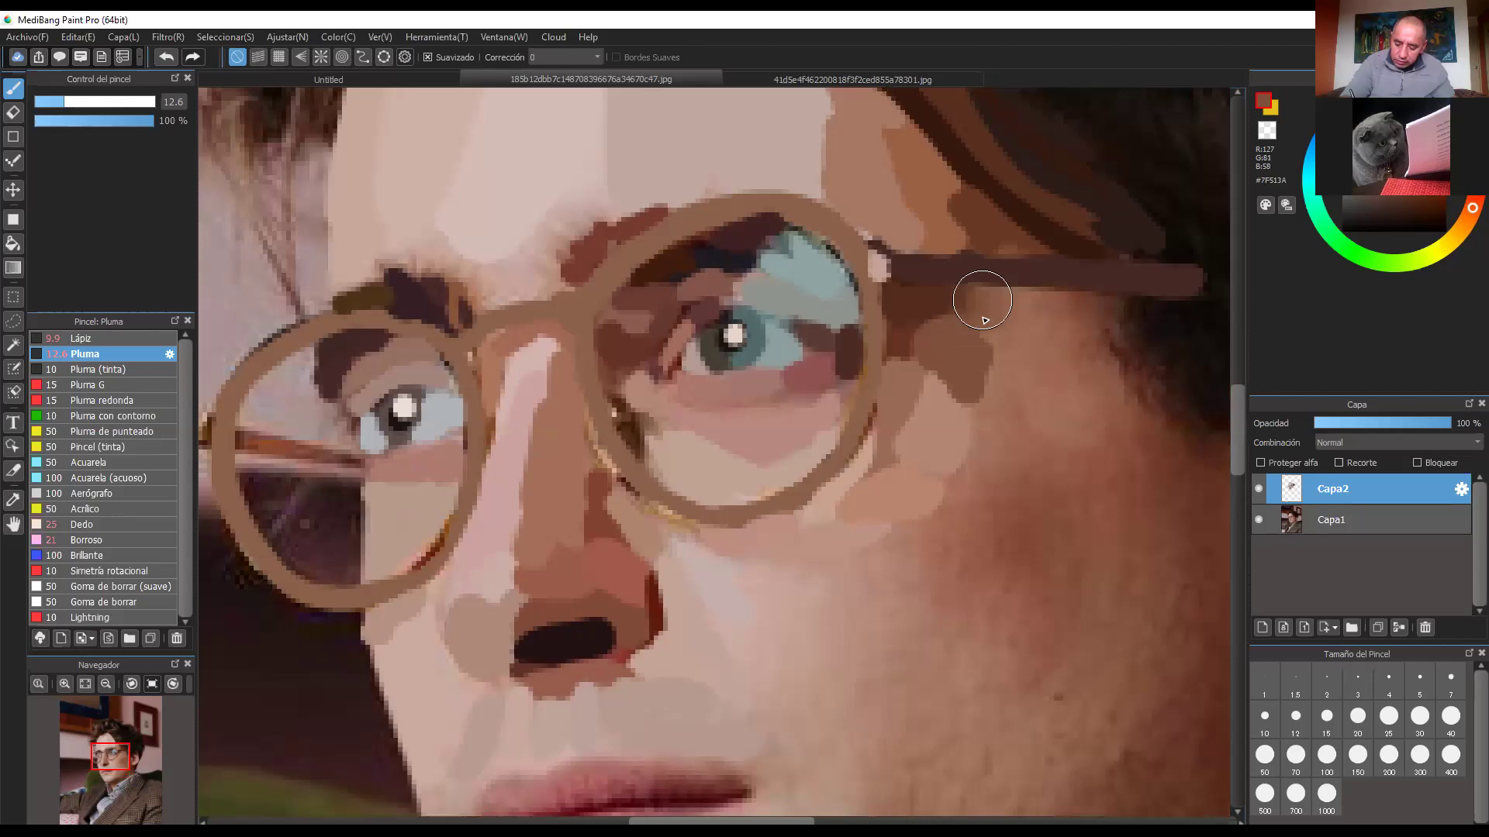
{"action": "left_click", "coordinate": [1007, 380], "text": "alt"}
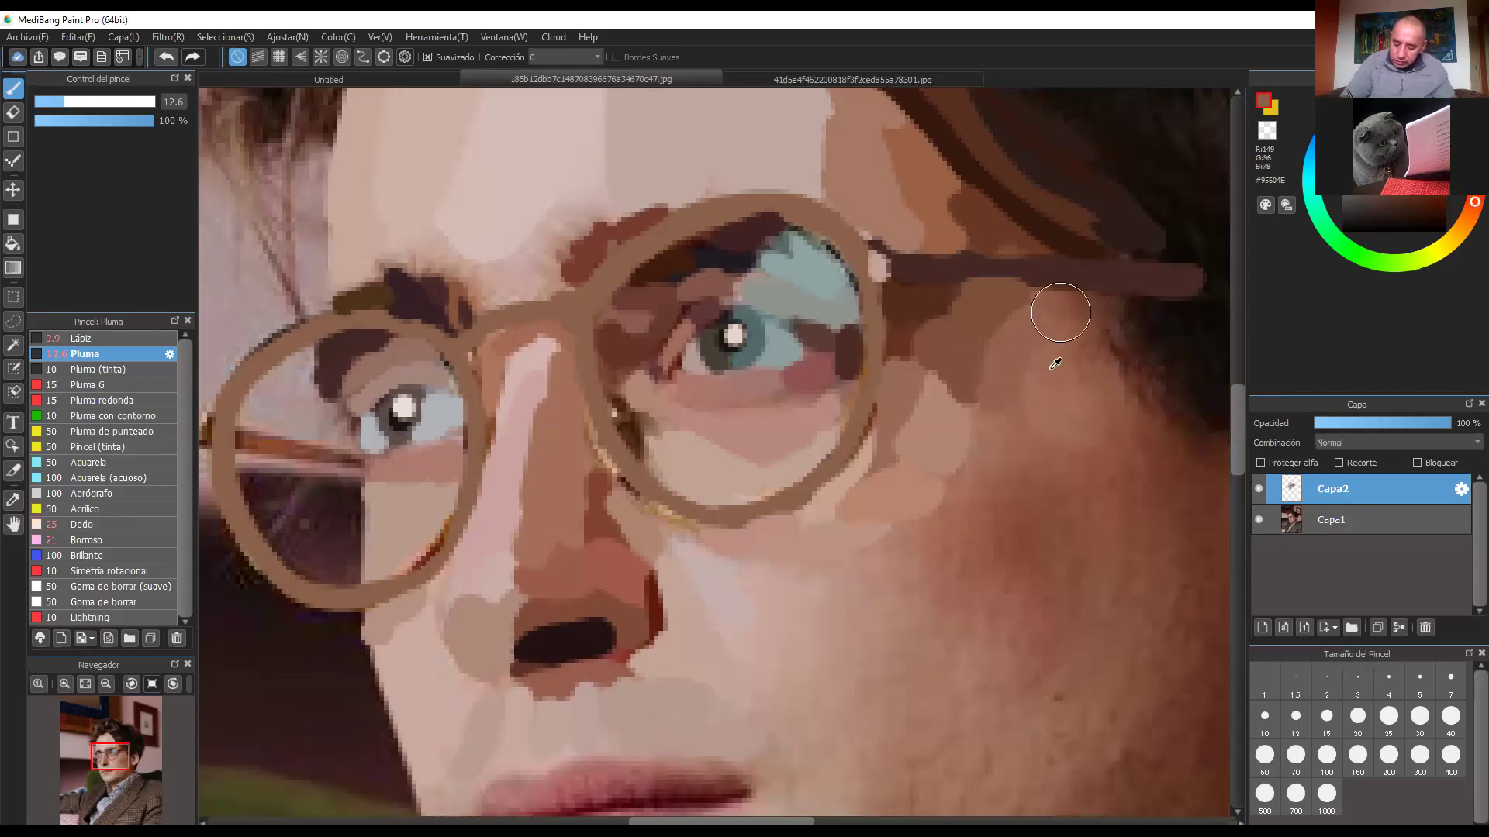
{"action": "left_click", "coordinate": [1030, 381], "text": "alt"}
{"action": "left_click_drag", "start_coordinate": [1058, 329], "coordinate": [921, 345]}
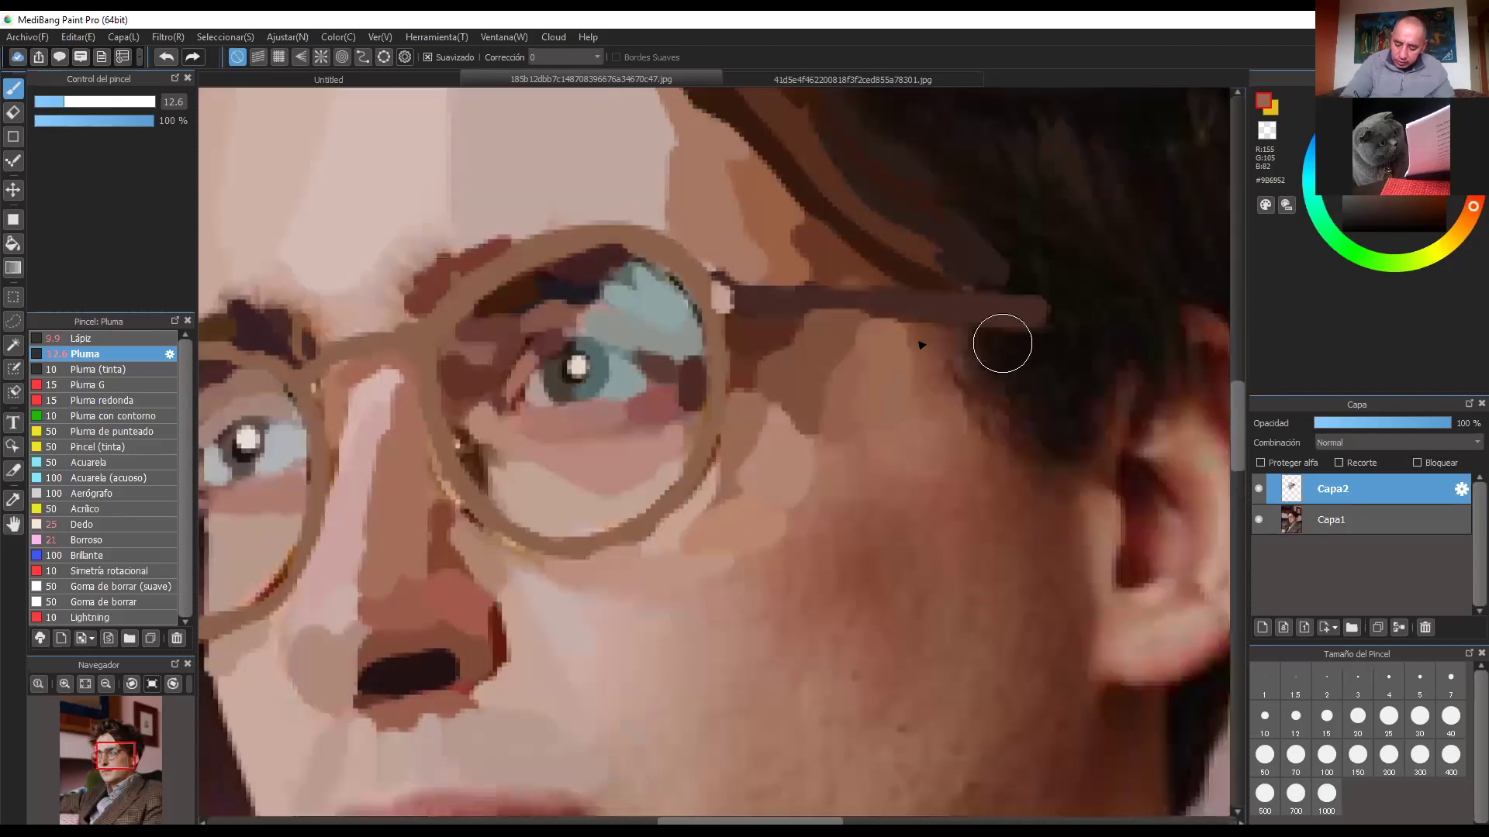
{"action": "left_click", "coordinate": [936, 353], "text": "alt"}
{"action": "scroll", "coordinate": [1001, 422], "scroll_direction": "down", "scroll_amount": 2}
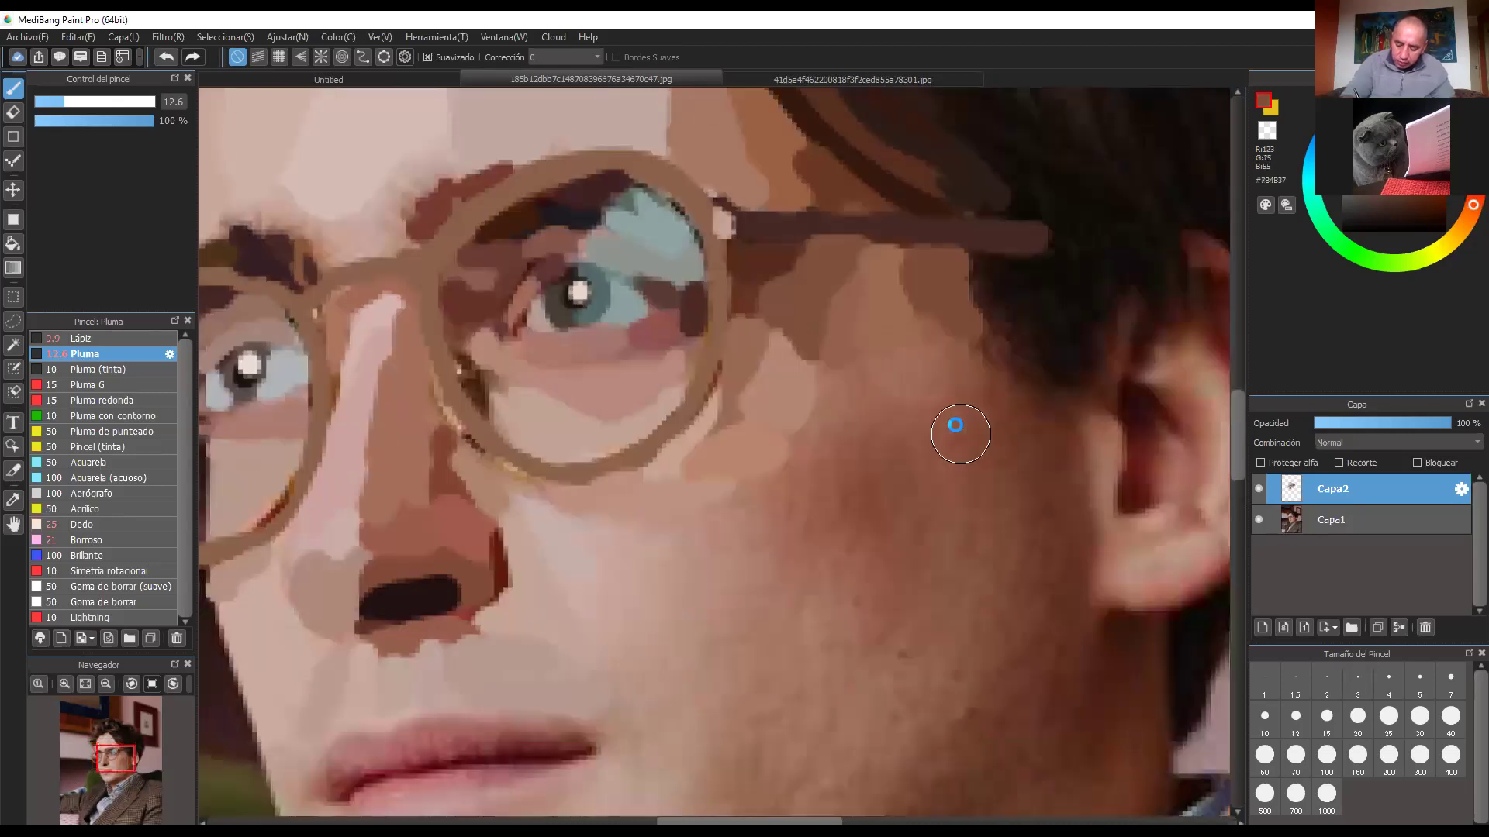
{"action": "left_click", "coordinate": [945, 351], "text": "alt"}
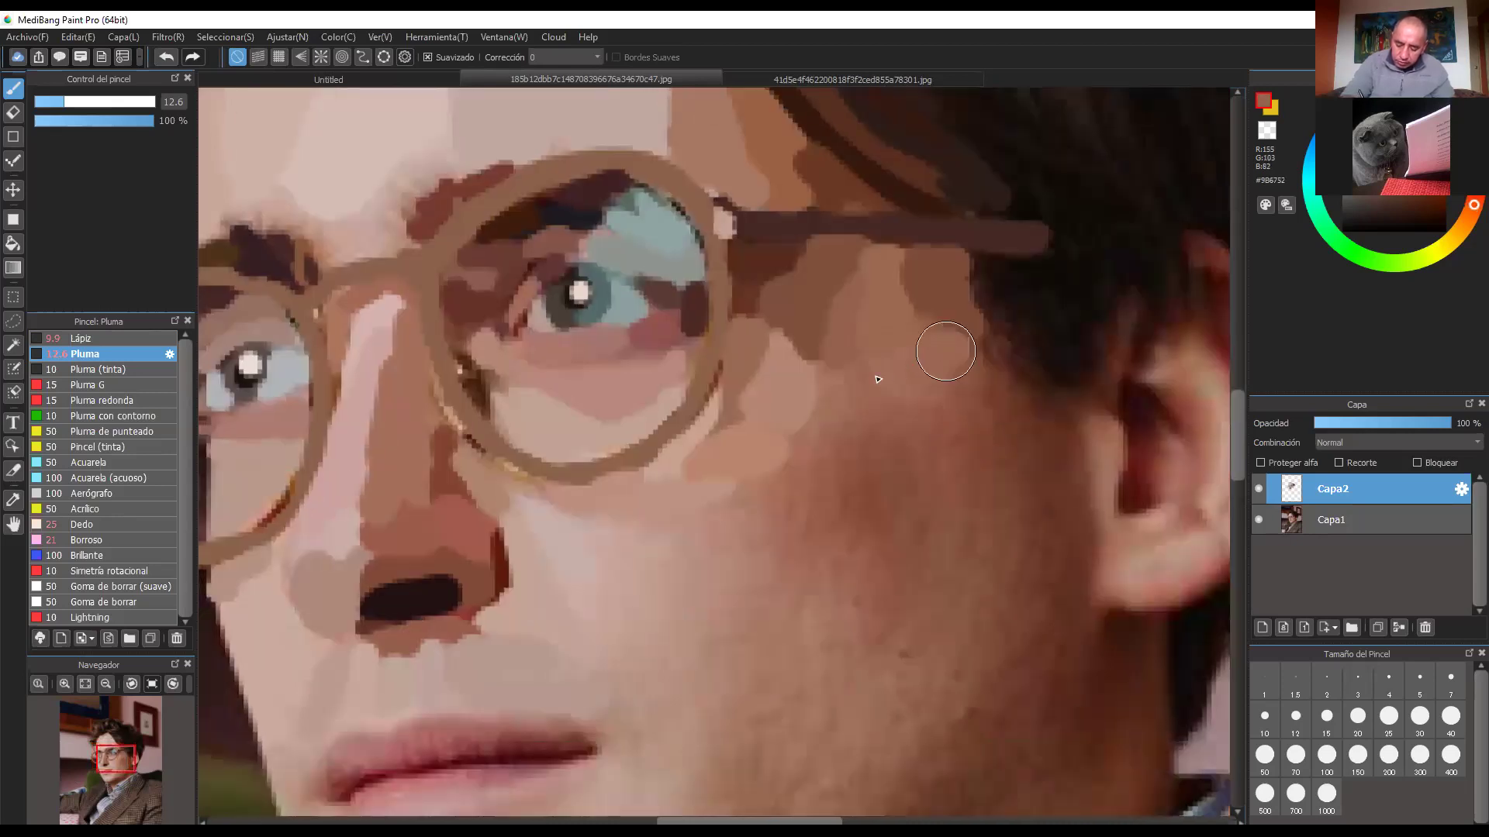
{"action": "left_click", "coordinate": [940, 326]}
Step: Extend sampled mid-brown patches from the temple down over the upper cheek beside the lens
{"action": "left_click", "coordinate": [881, 370], "text": "alt"}
{"action": "left_click_drag", "start_coordinate": [880, 370], "coordinate": [807, 458]}
{"action": "left_click", "coordinate": [945, 402], "text": "alt"}
{"action": "scroll", "coordinate": [947, 403], "scroll_direction": "down", "scroll_amount": 1}
{"action": "left_click_drag", "start_coordinate": [914, 501], "coordinate": [984, 372]}
Step: Paint the cheek beside the nose and below the near lens with sampled pale pinkish-beige tones
{"action": "left_click", "coordinate": [679, 397], "text": "alt"}
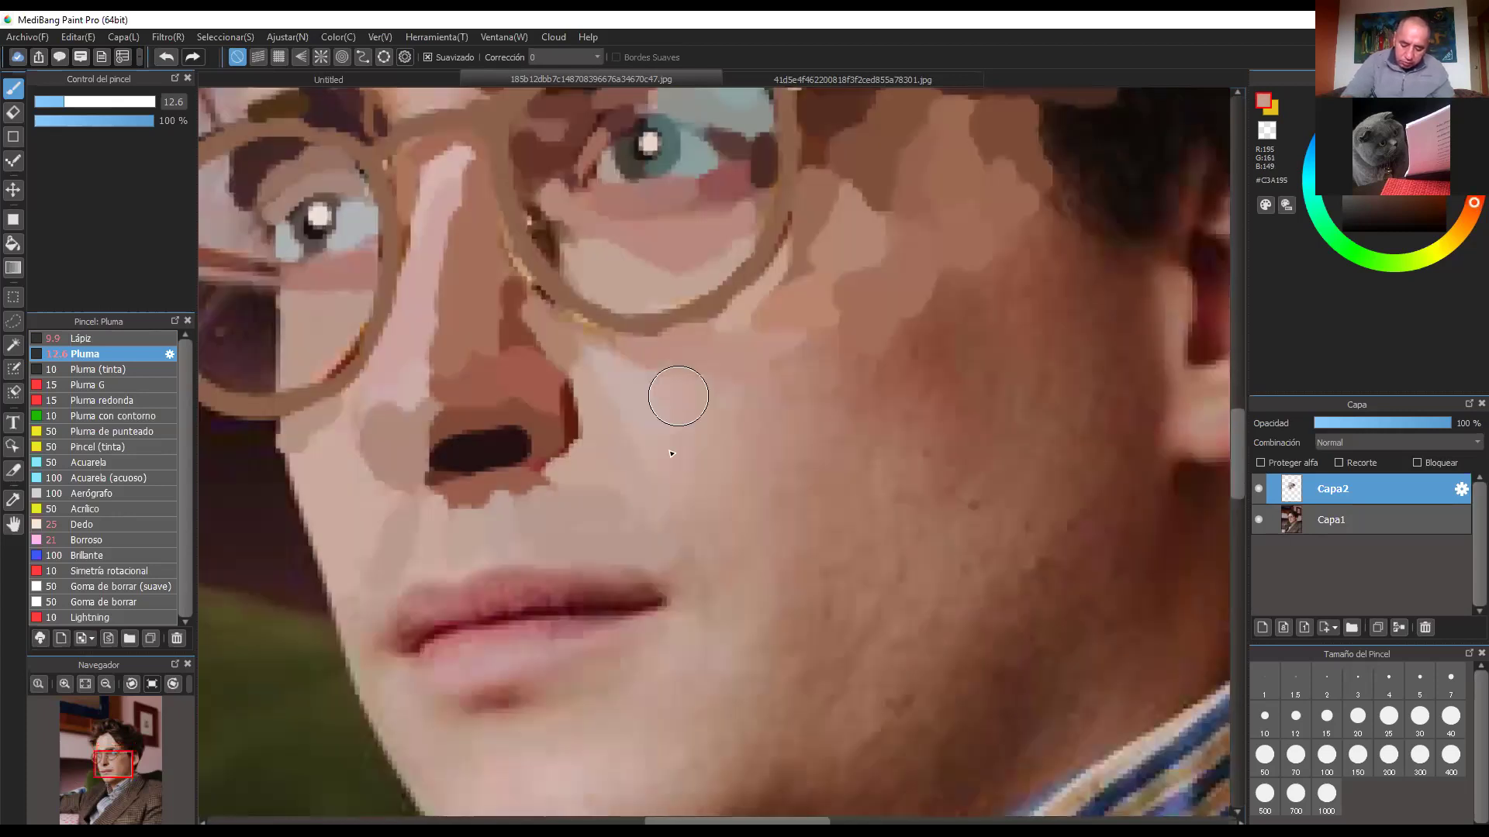
{"action": "left_click", "coordinate": [757, 398]}
{"action": "left_click", "coordinate": [745, 479], "text": "alt"}
{"action": "left_click", "coordinate": [690, 500]}
{"action": "left_click", "coordinate": [758, 517], "text": "alt"}
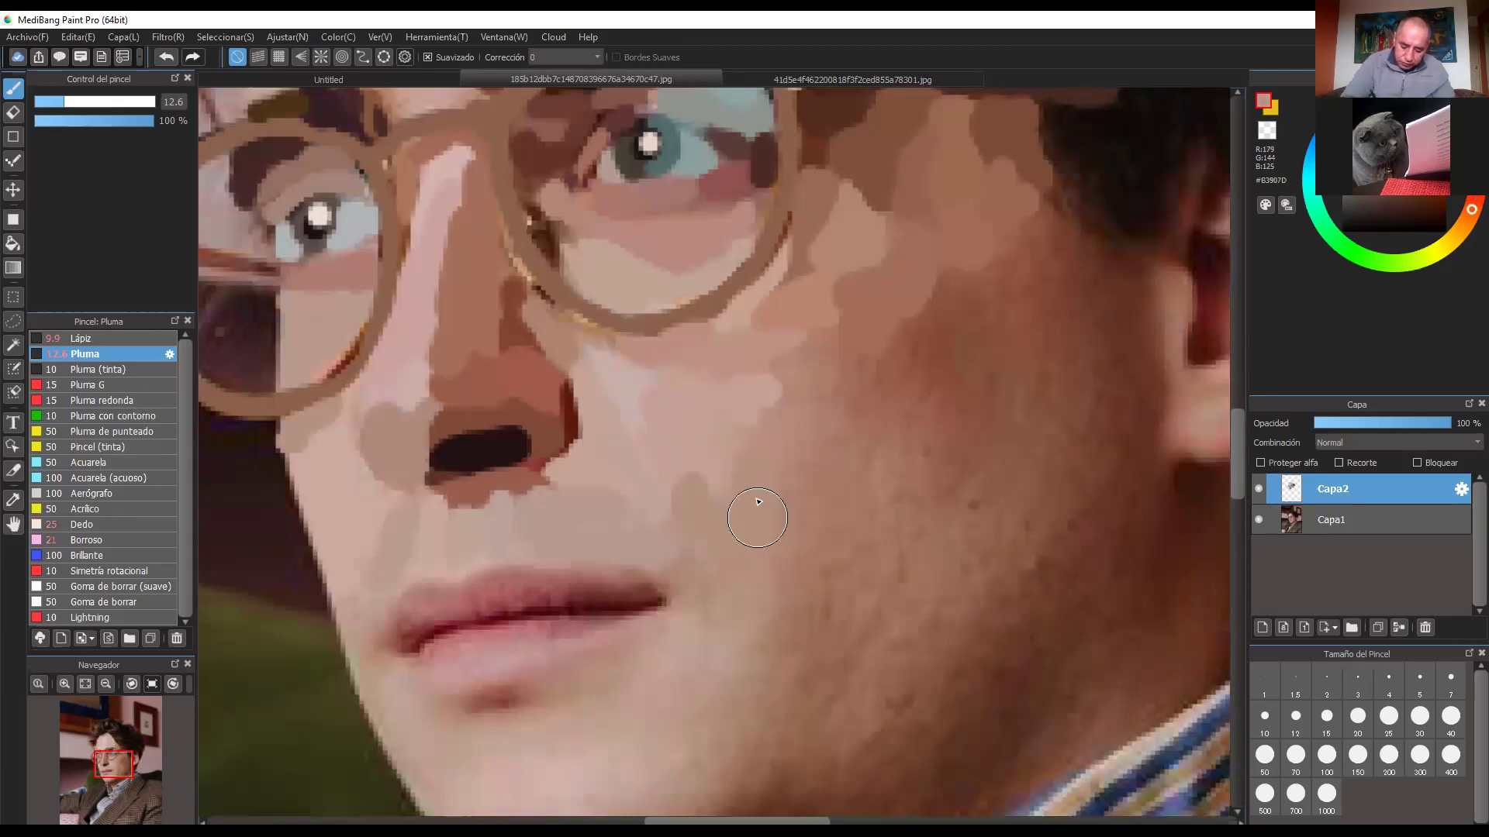
{"action": "left_click", "coordinate": [721, 481]}
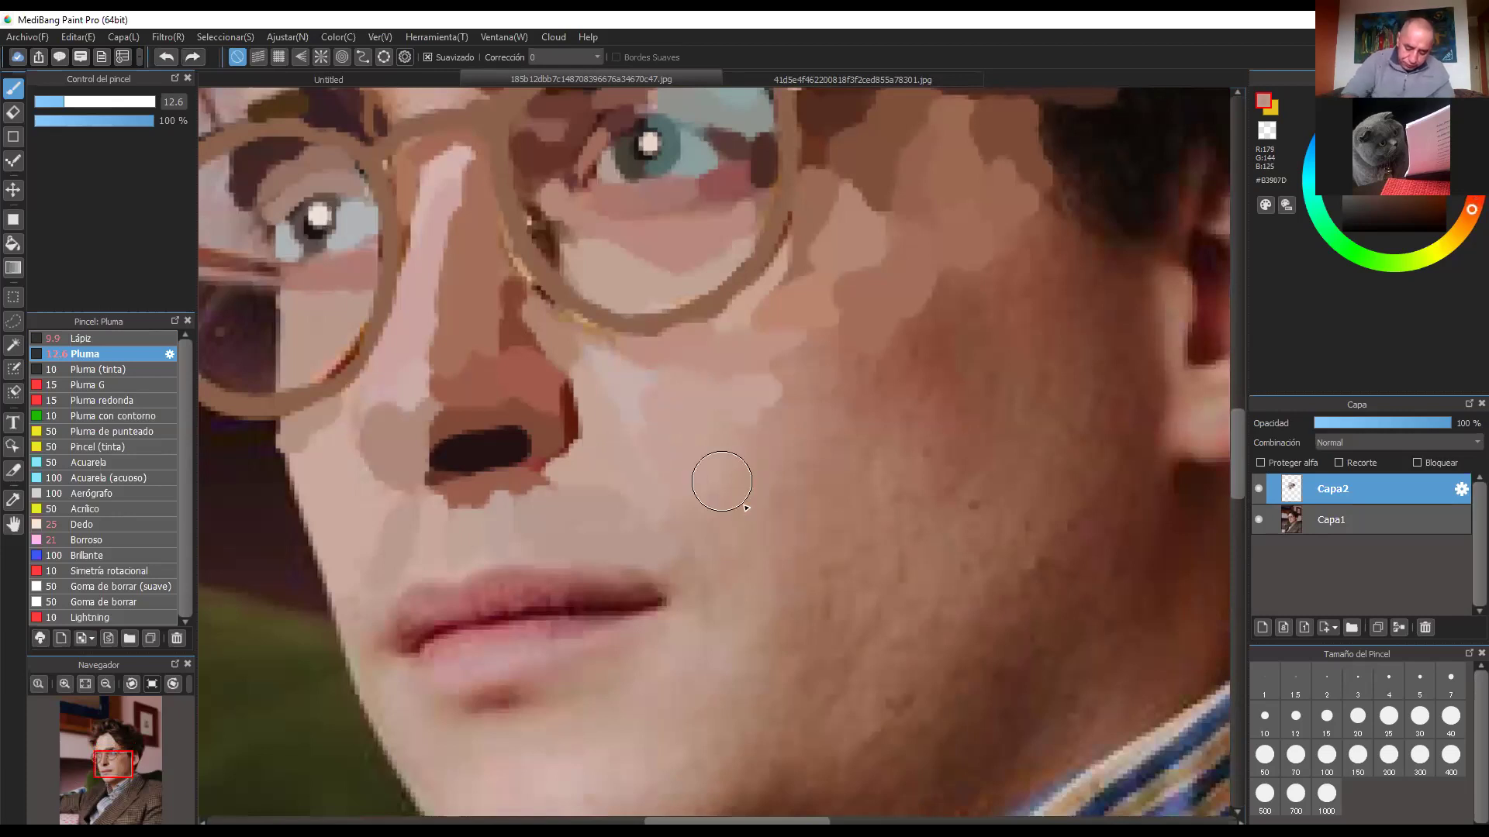
Step: Block in the middle of the near cheek with sampled pinkish beige and a light brown patch
{"action": "left_click", "coordinate": [722, 481], "text": "alt"}
{"action": "mouse_move", "coordinate": [728, 535]}
{"action": "left_mouse_down"}
{"action": "mouse_move", "coordinate": [813, 397]}
{"action": "mouse_move", "coordinate": [837, 417]}
{"action": "mouse_move", "coordinate": [884, 367]}
{"action": "left_mouse_up"}
{"action": "left_click", "coordinate": [879, 382], "text": "alt"}
Step: Block in the far side of the upper lip with muted pink tones sampled from the photo
{"action": "left_click_drag", "start_coordinate": [599, 523], "coordinate": [746, 370]}
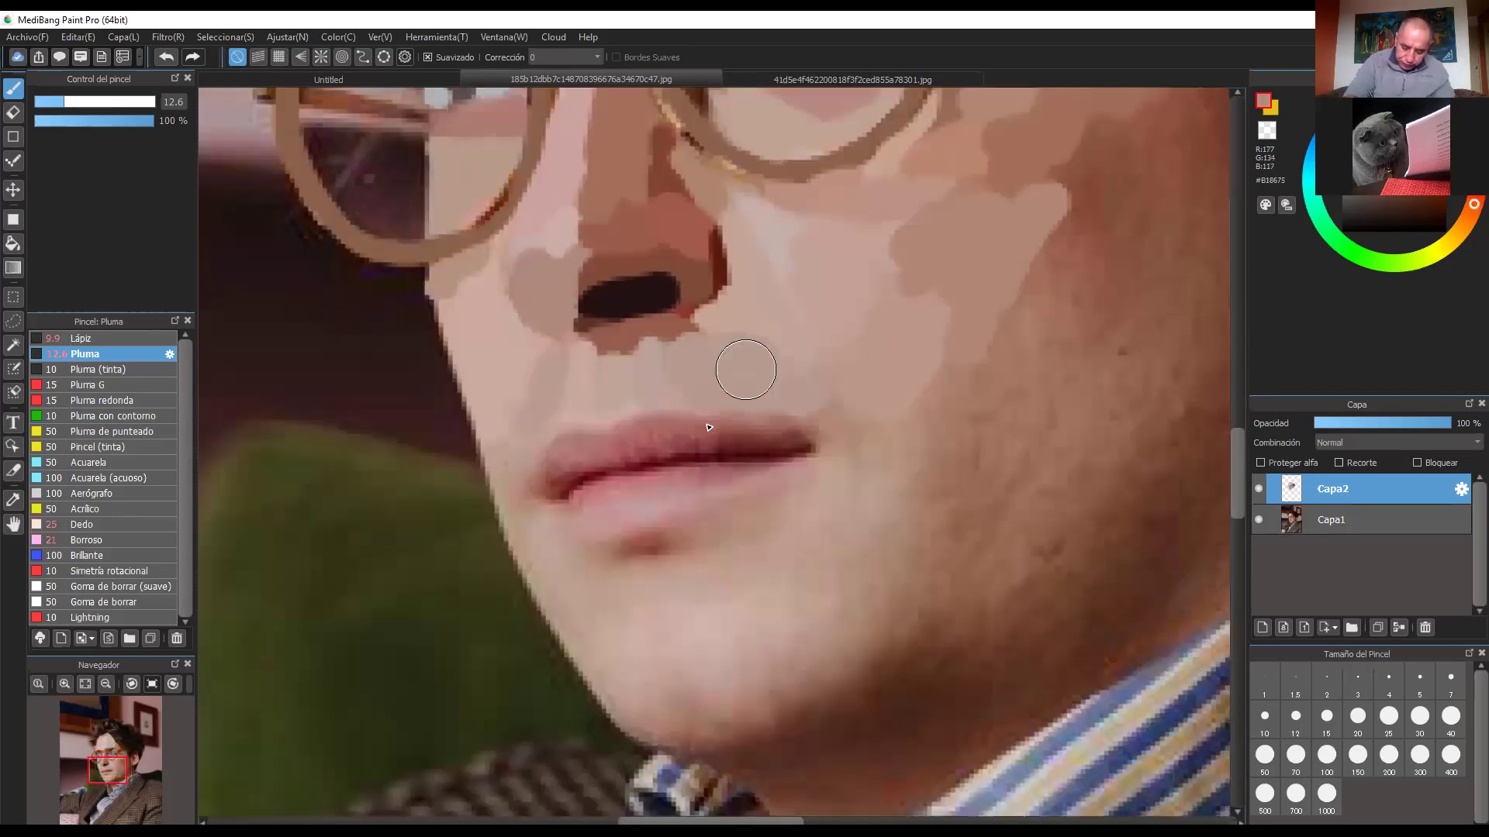
{"action": "left_click", "coordinate": [633, 442], "text": "alt"}
{"action": "left_click_drag", "start_coordinate": [645, 425], "coordinate": [581, 428]}
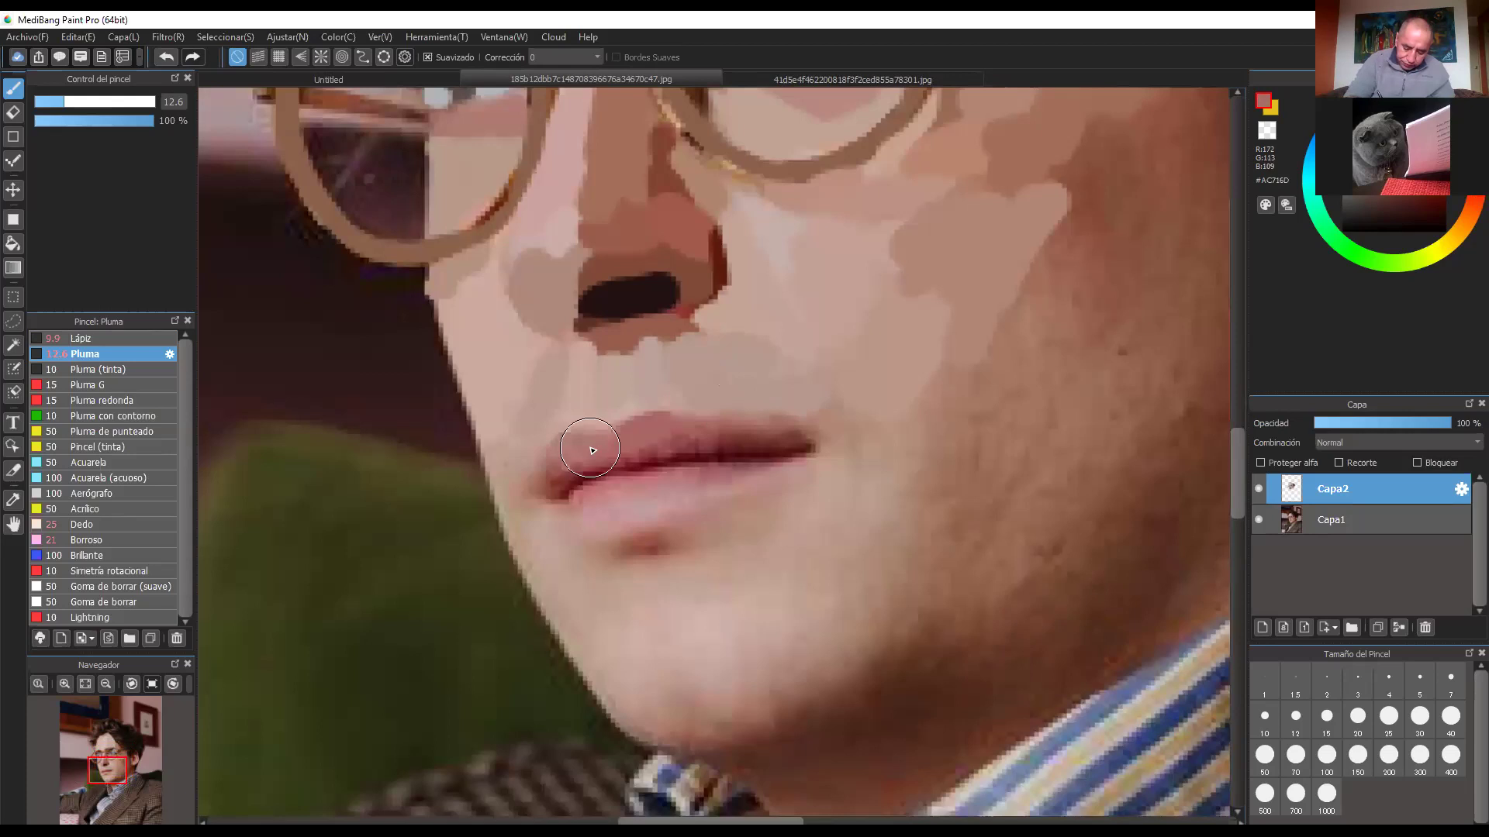
{"action": "left_click", "coordinate": [557, 471], "text": "alt"}
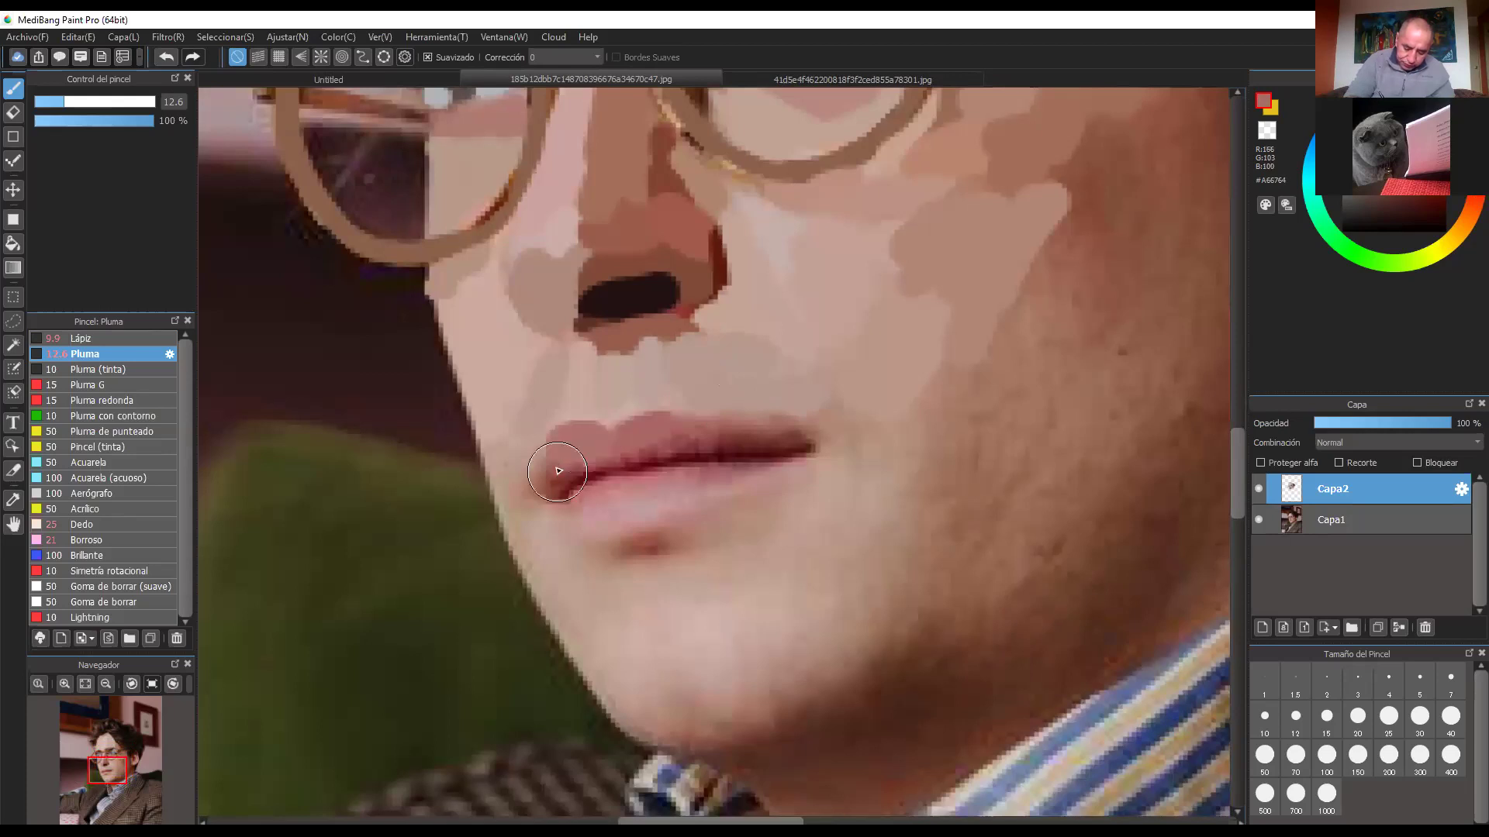
Step: Fill the middle and near corner of the upper lip with sampled dusky pink and brownish red patches
{"action": "left_click", "coordinate": [624, 424], "text": "alt"}
{"action": "left_click_drag", "start_coordinate": [624, 424], "coordinate": [814, 441]}
{"action": "left_click", "coordinate": [761, 427], "text": "alt"}
{"action": "left_click", "coordinate": [761, 427], "text": "alt"}
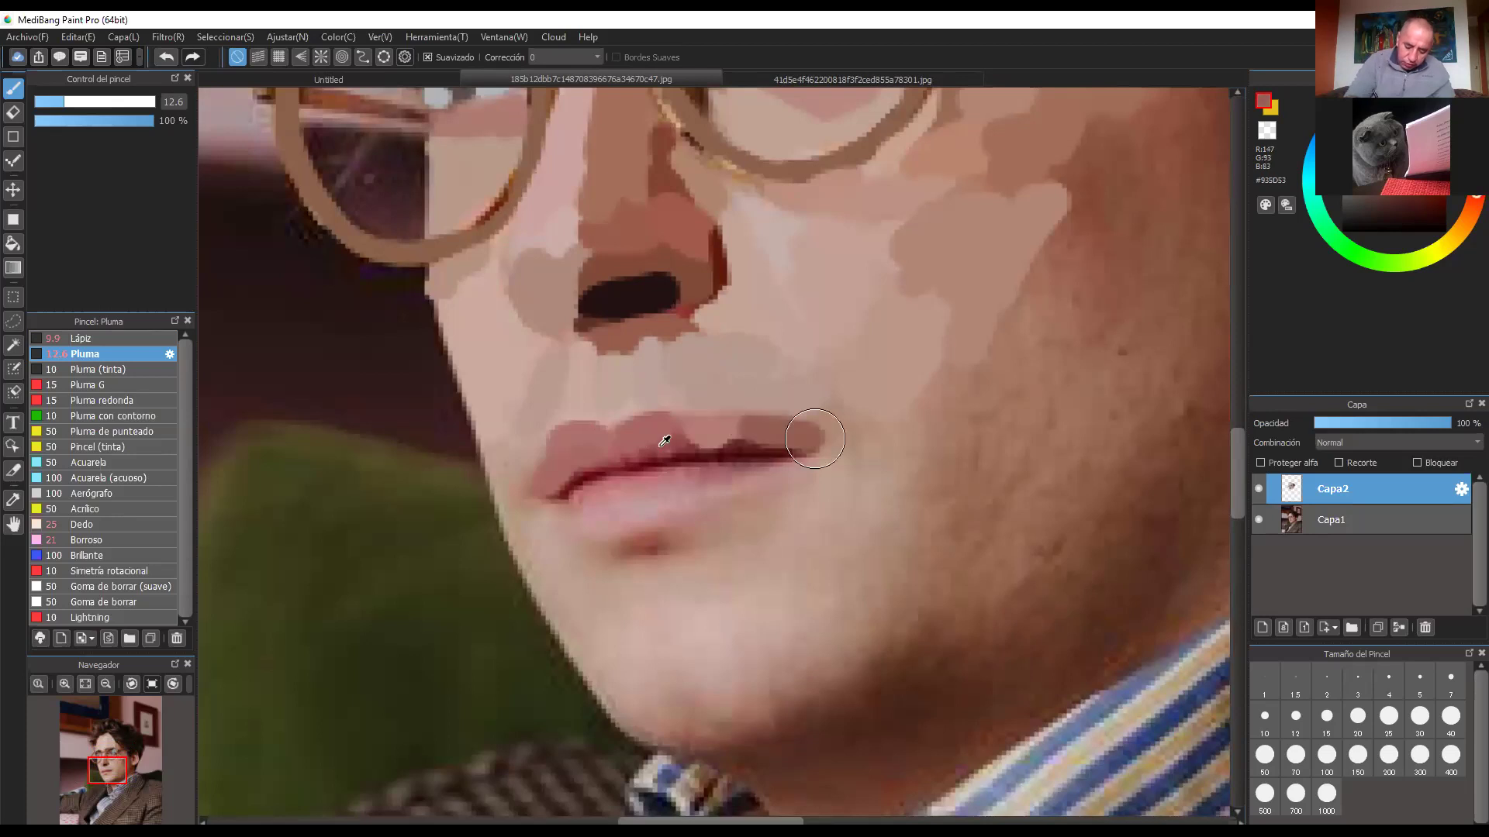
{"action": "left_click", "coordinate": [690, 438], "text": "alt"}
{"action": "left_click_drag", "start_coordinate": [690, 437], "coordinate": [764, 443]}
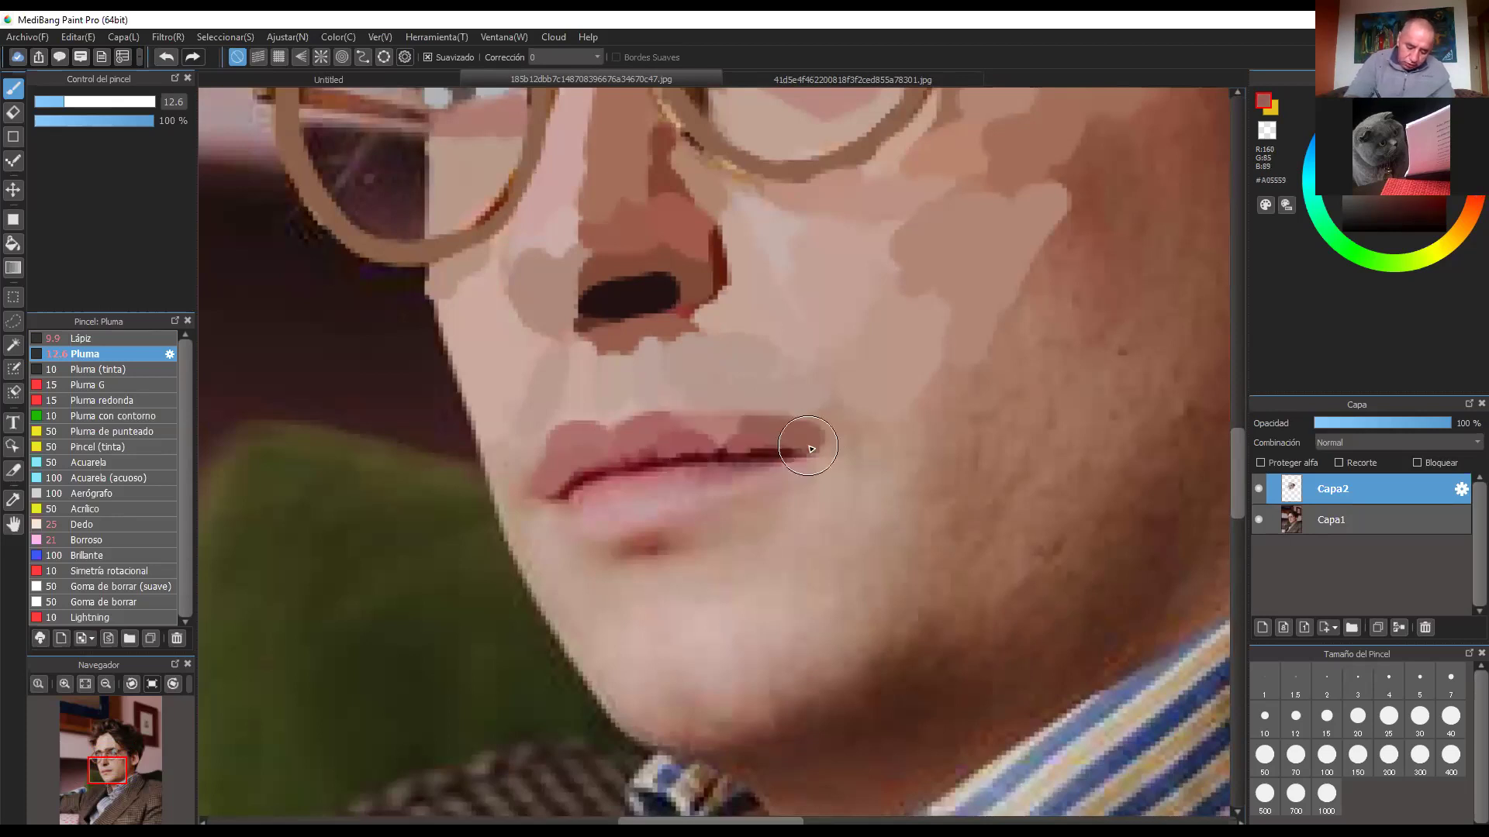
{"action": "left_click", "coordinate": [641, 453], "text": "alt"}
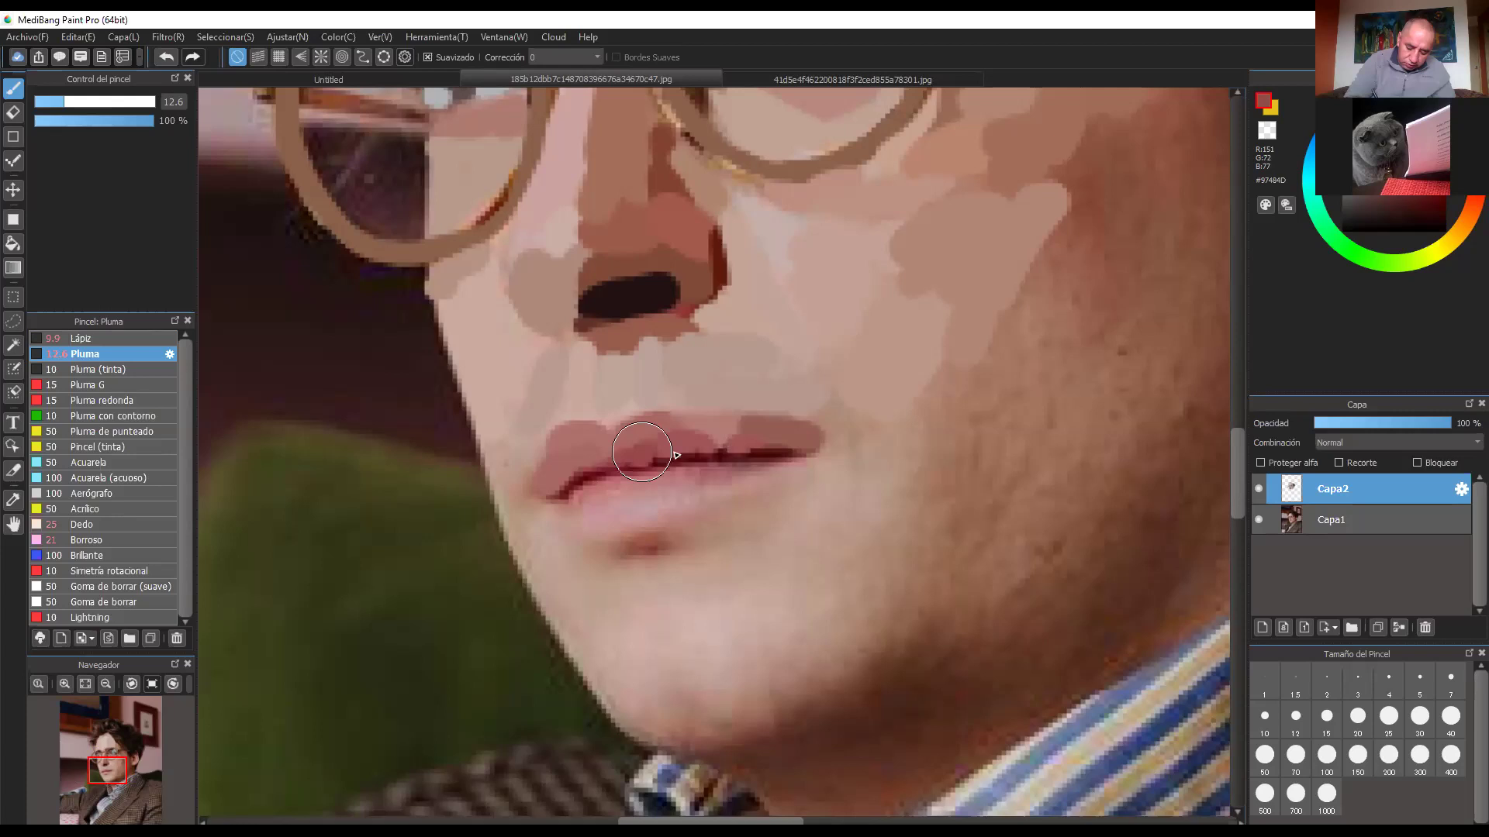
{"action": "left_click", "coordinate": [593, 466]}
Step: Reduce the brush size to 3.4 and paint the dark red mouth line with short creases rising into the upper lip
{"action": "left_click", "coordinate": [644, 460], "text": "alt"}
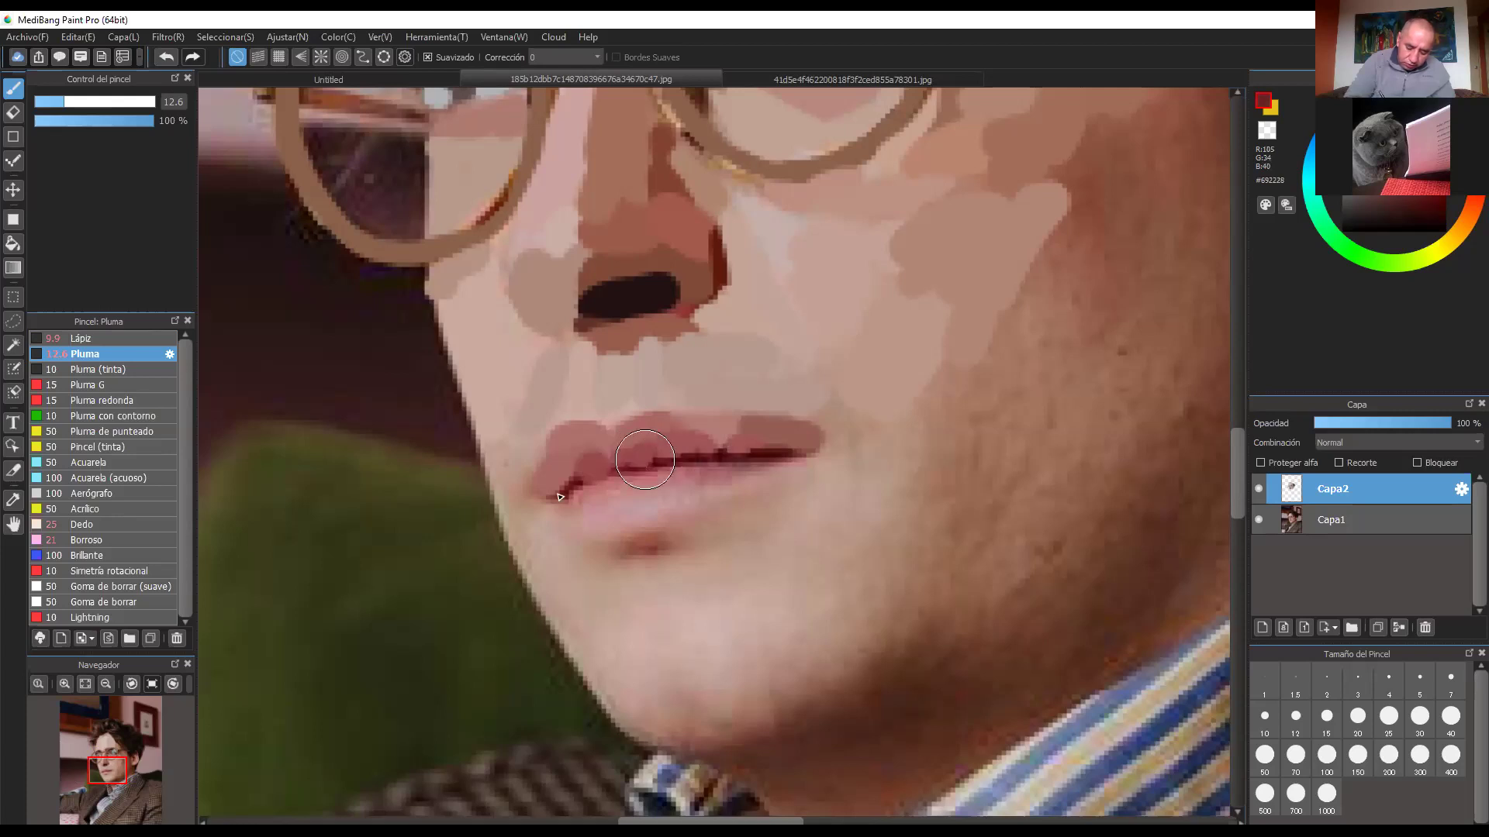
{"action": "left_click_drag", "start_coordinate": [559, 478], "coordinate": [569, 496]}
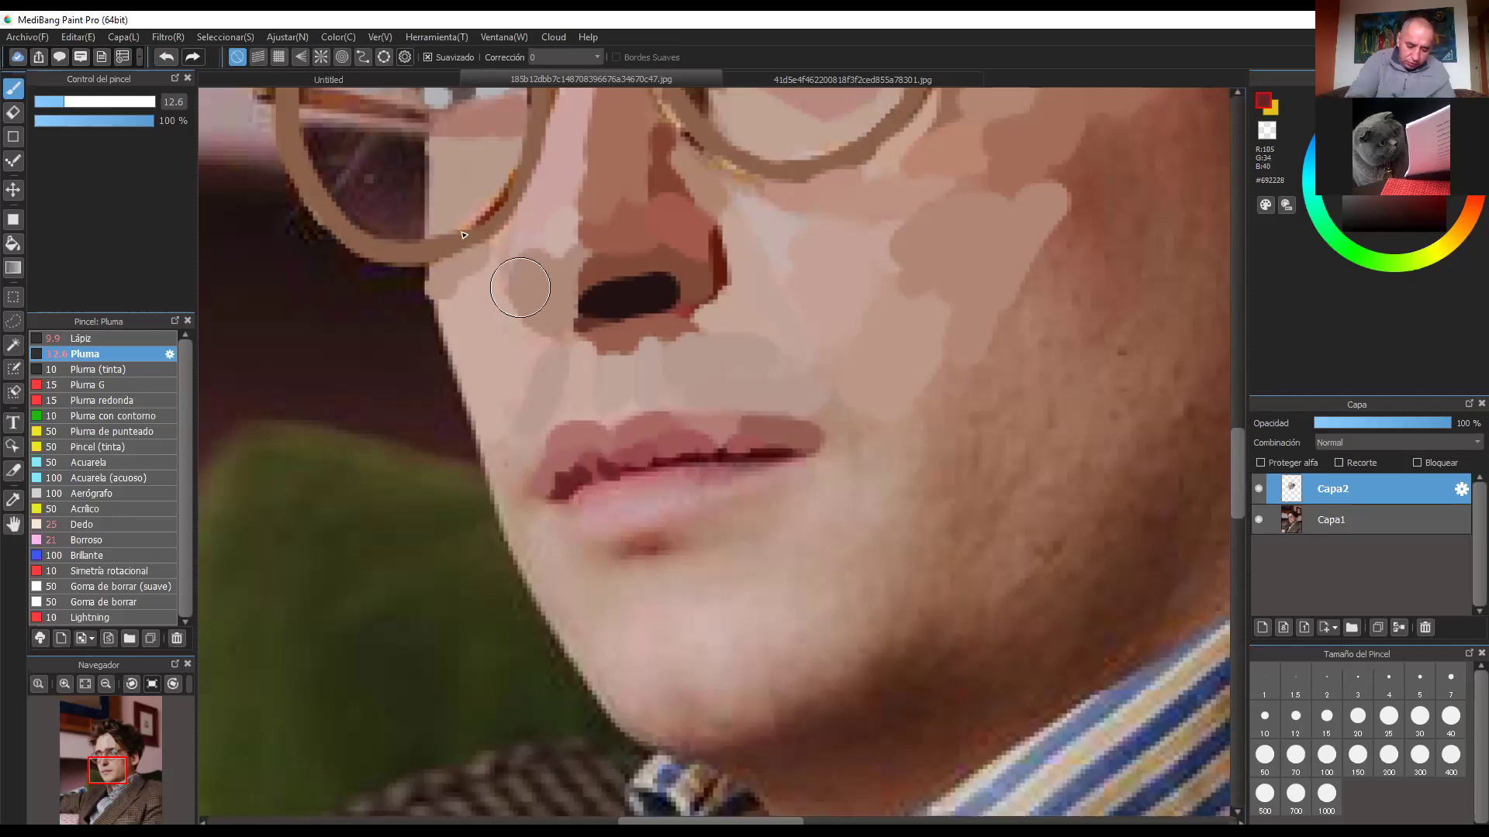
{"action": "left_click", "coordinate": [166, 57]}
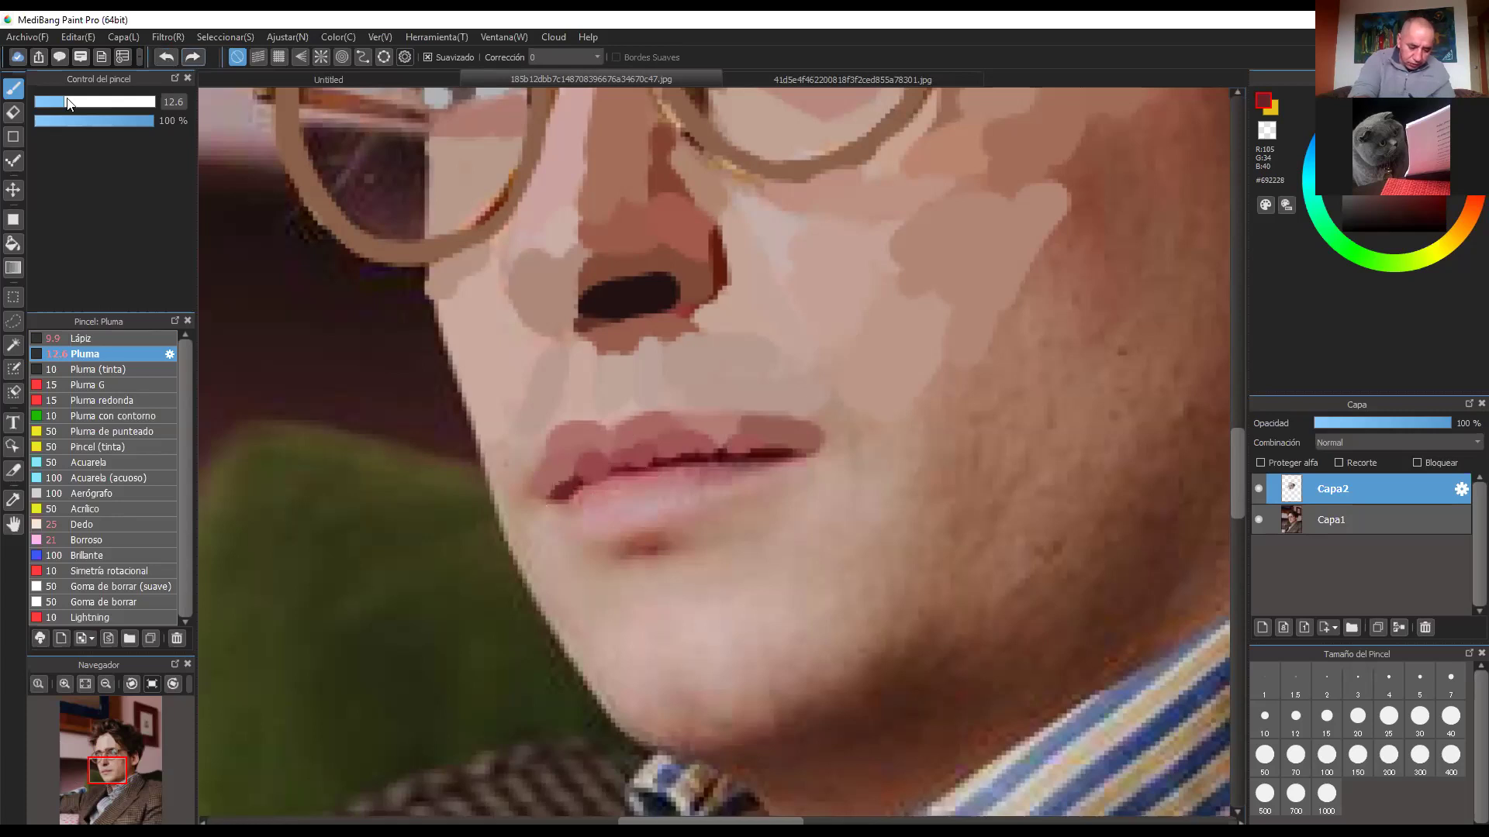
{"action": "left_click_drag", "start_coordinate": [66, 102], "coordinate": [40, 102]}
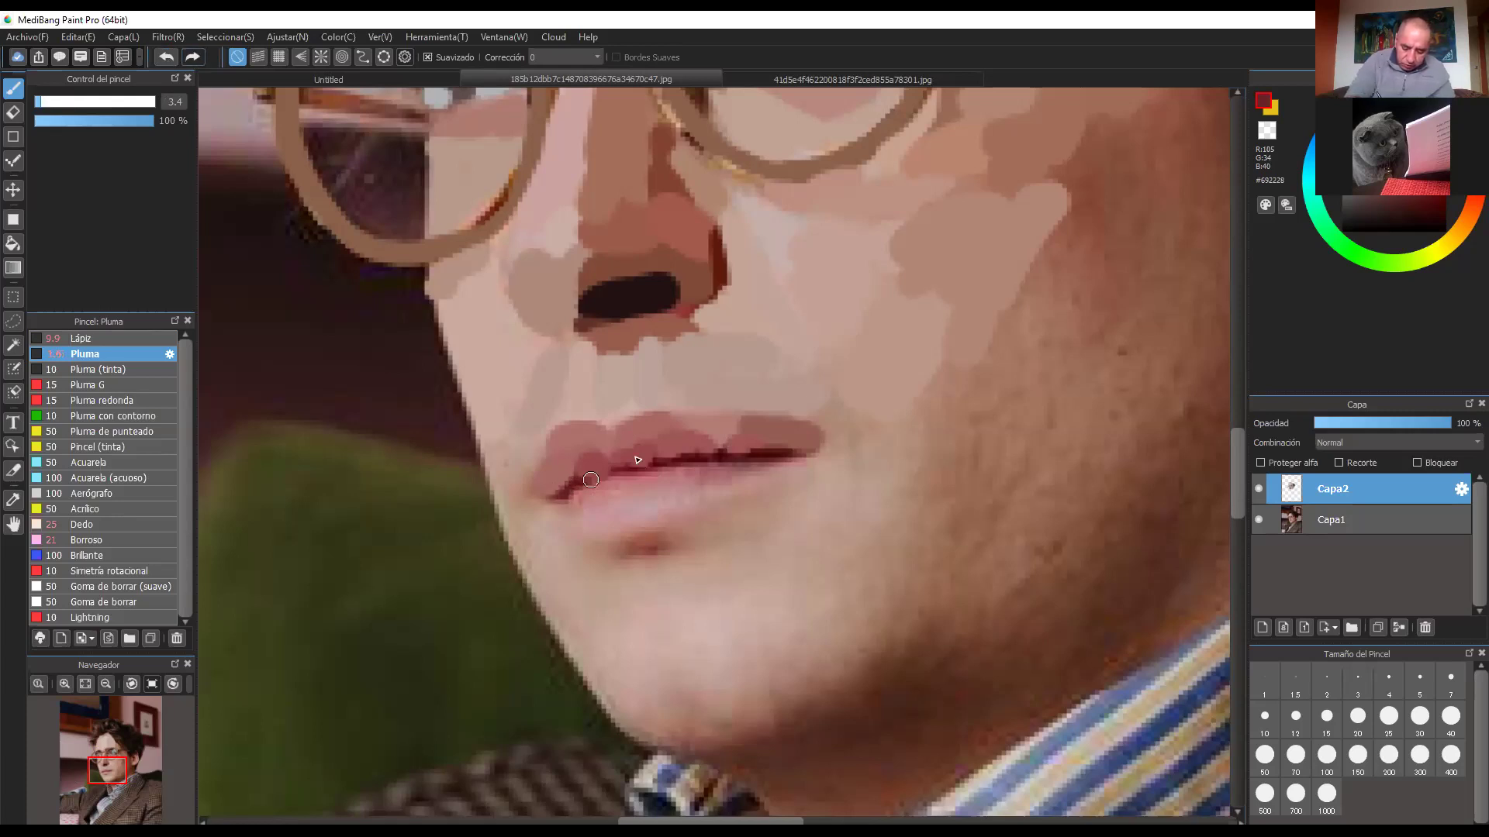
{"action": "mouse_move", "coordinate": [590, 480]}
{"action": "left_mouse_down"}
{"action": "mouse_move", "coordinate": [601, 457]}
{"action": "mouse_move", "coordinate": [647, 445]}
{"action": "left_mouse_up"}
{"action": "left_click_drag", "start_coordinate": [691, 456], "coordinate": [699, 441]}
{"action": "mouse_move", "coordinate": [738, 455]}
{"action": "left_mouse_down"}
{"action": "mouse_move", "coordinate": [734, 441]}
{"action": "mouse_move", "coordinate": [820, 448]}
{"action": "left_mouse_up"}
{"action": "left_click", "coordinate": [790, 450], "text": "alt"}
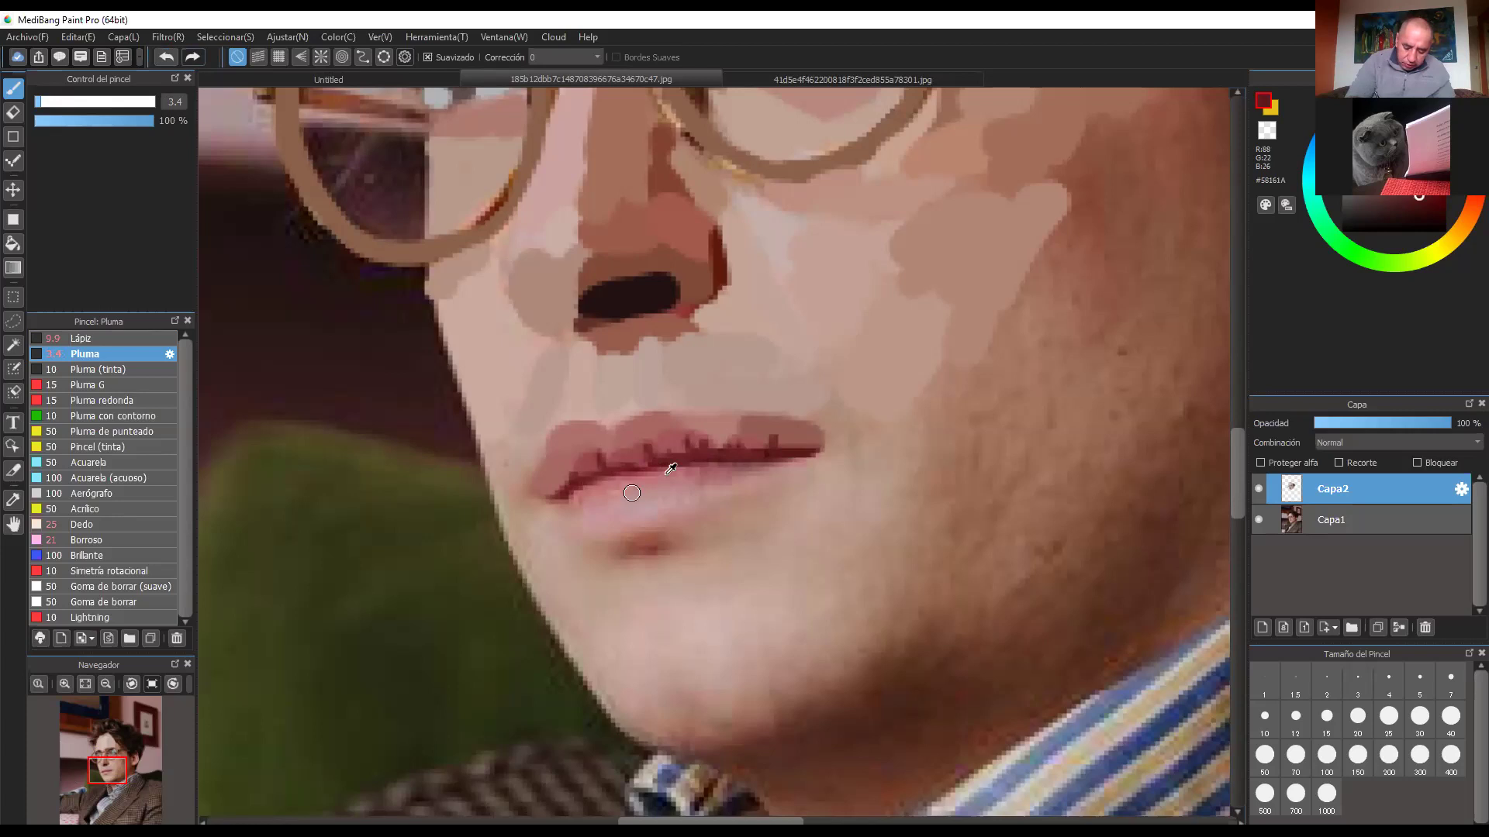
Step: Paint the lower lip with strokes of sampled pink tones running from its far side to the near mouth corner
{"action": "left_click", "coordinate": [621, 472], "text": "alt"}
{"action": "left_click_drag", "start_coordinate": [622, 473], "coordinate": [792, 457]}
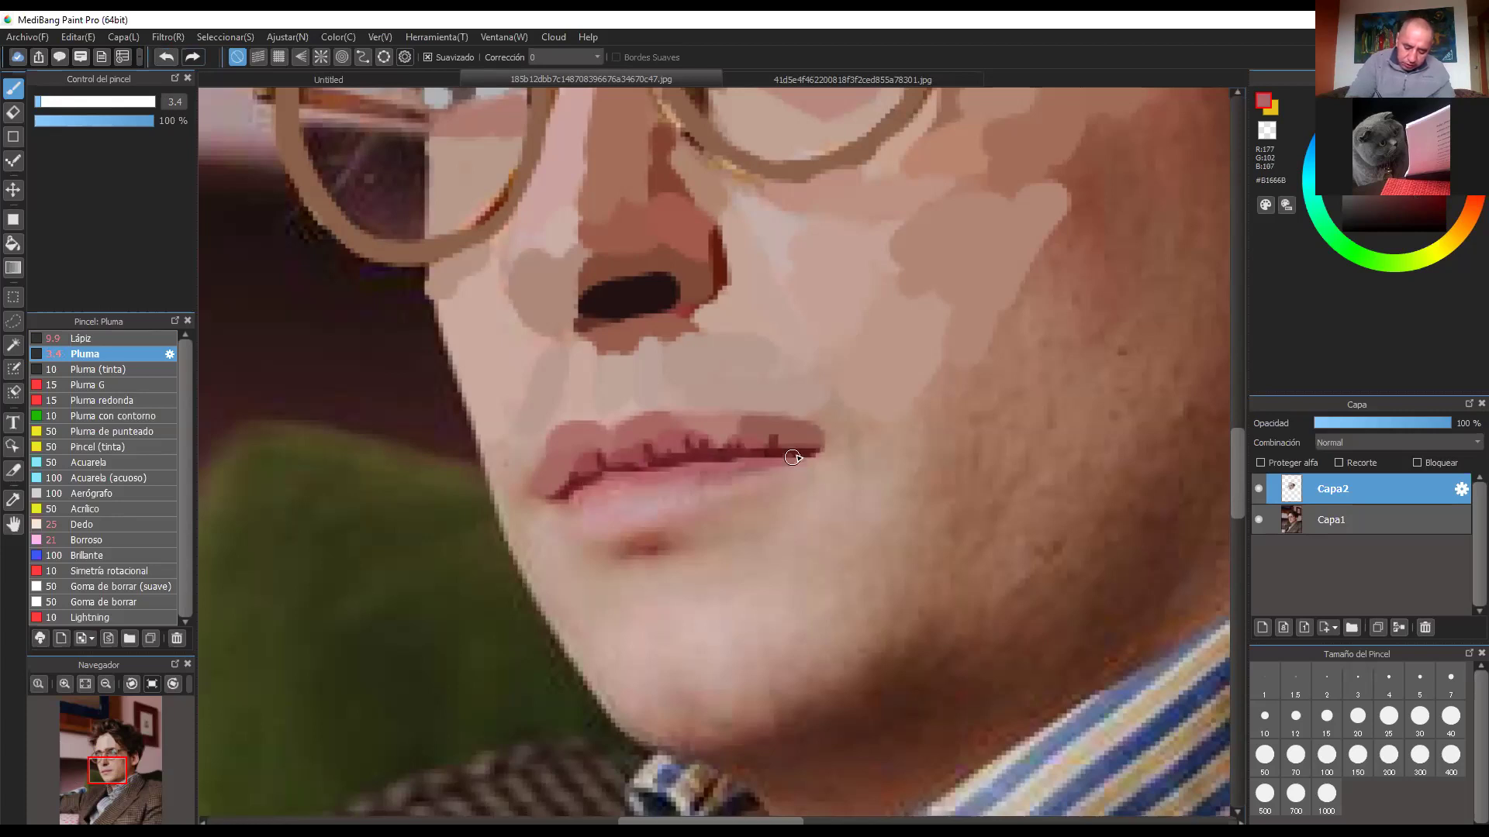
{"action": "left_click", "coordinate": [646, 480], "text": "alt"}
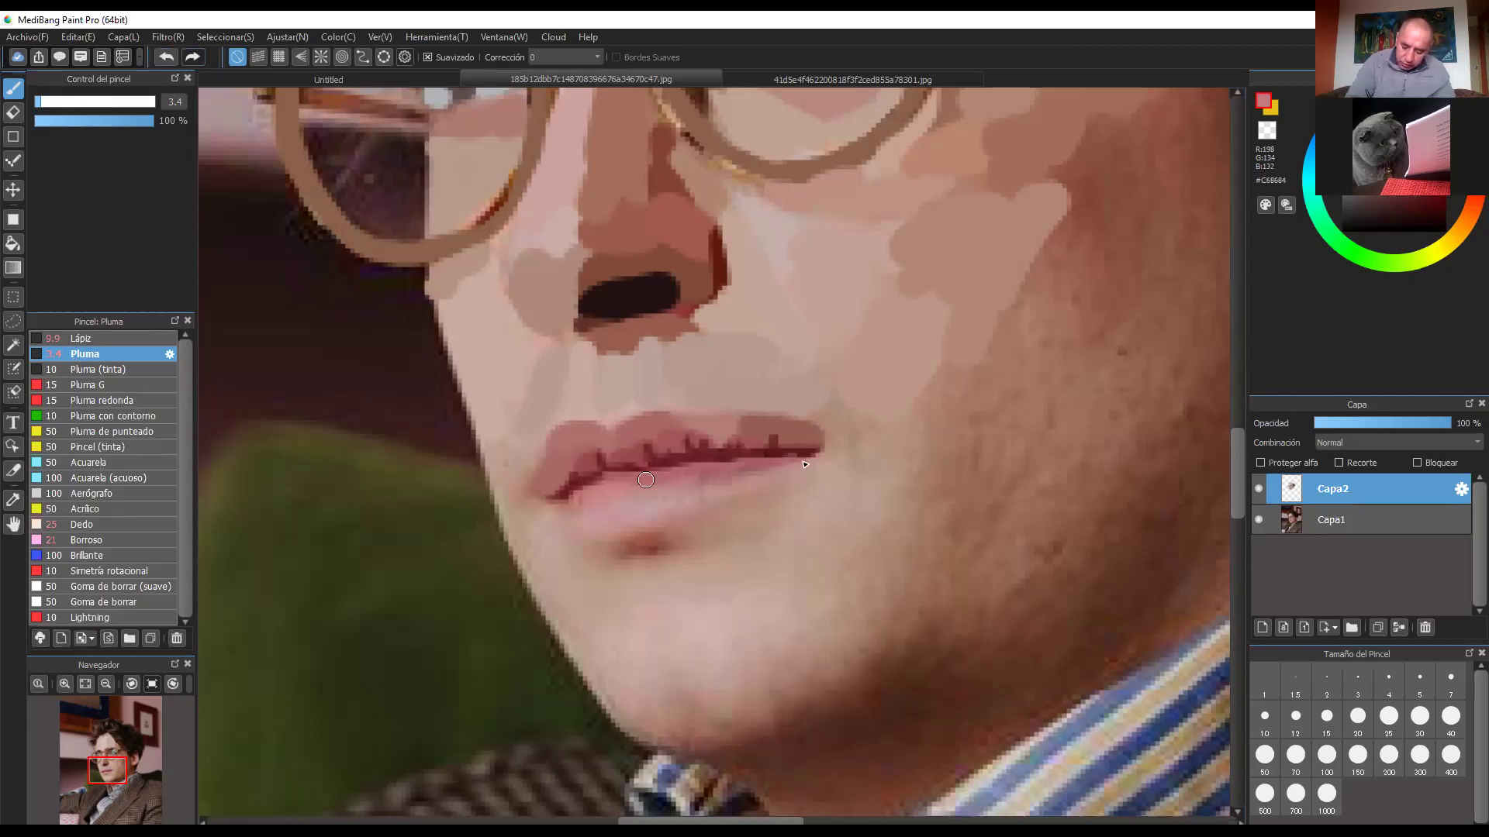
{"action": "left_click_drag", "start_coordinate": [694, 475], "coordinate": [800, 461]}
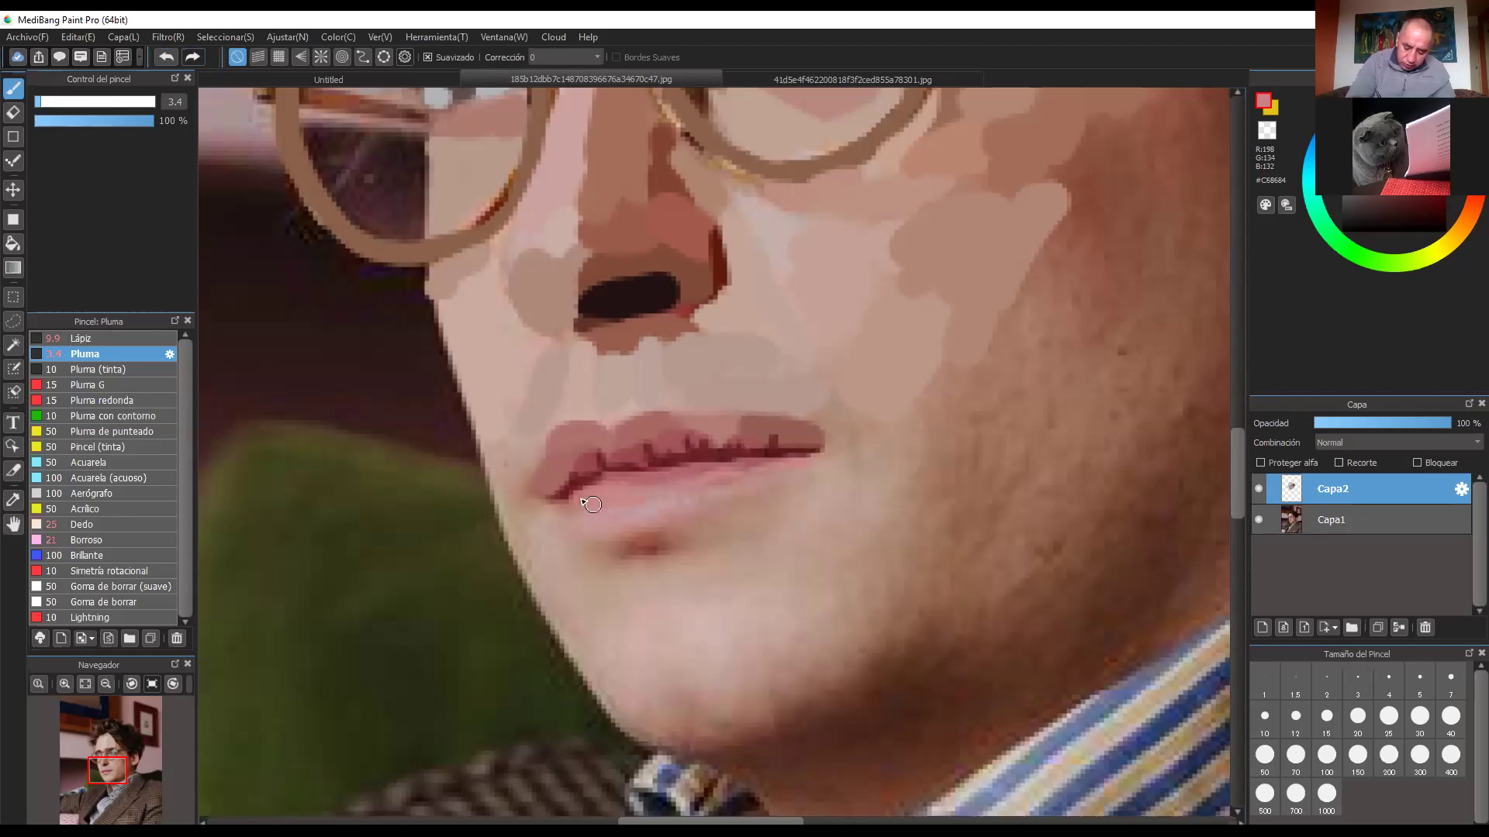
{"action": "left_click", "coordinate": [682, 491], "text": "alt"}
{"action": "left_click_drag", "start_coordinate": [684, 488], "coordinate": [794, 456]}
Step: Paint the skin around the far mouth corner with sampled beige tones, tidying the edge of the lips
{"action": "left_click", "coordinate": [515, 507], "text": "alt"}
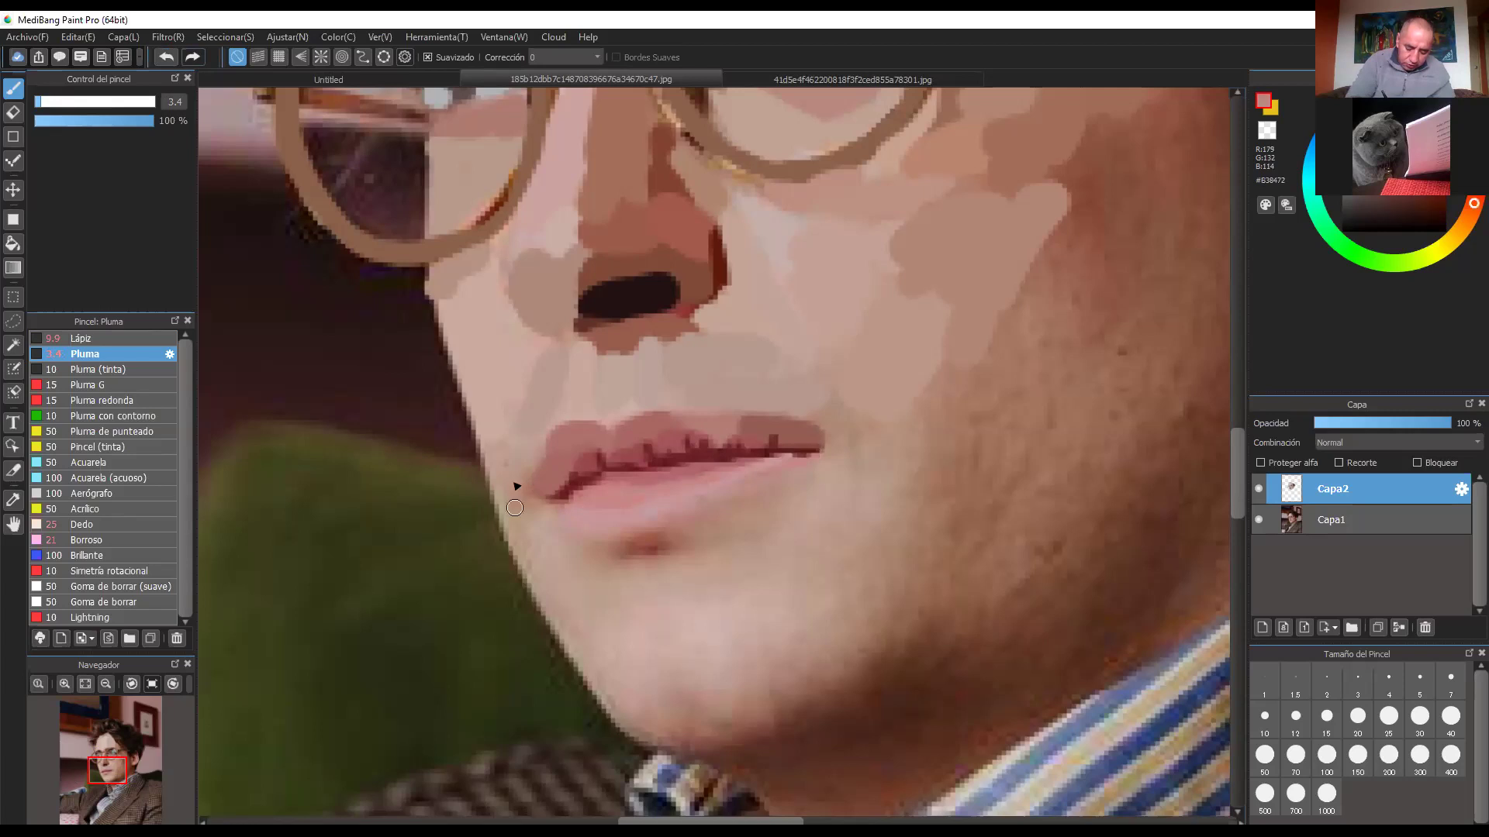
{"action": "left_click_drag", "start_coordinate": [517, 505], "coordinate": [532, 479]}
{"action": "left_click", "coordinate": [514, 477], "text": "alt"}
{"action": "left_click", "coordinate": [527, 521], "text": "alt"}
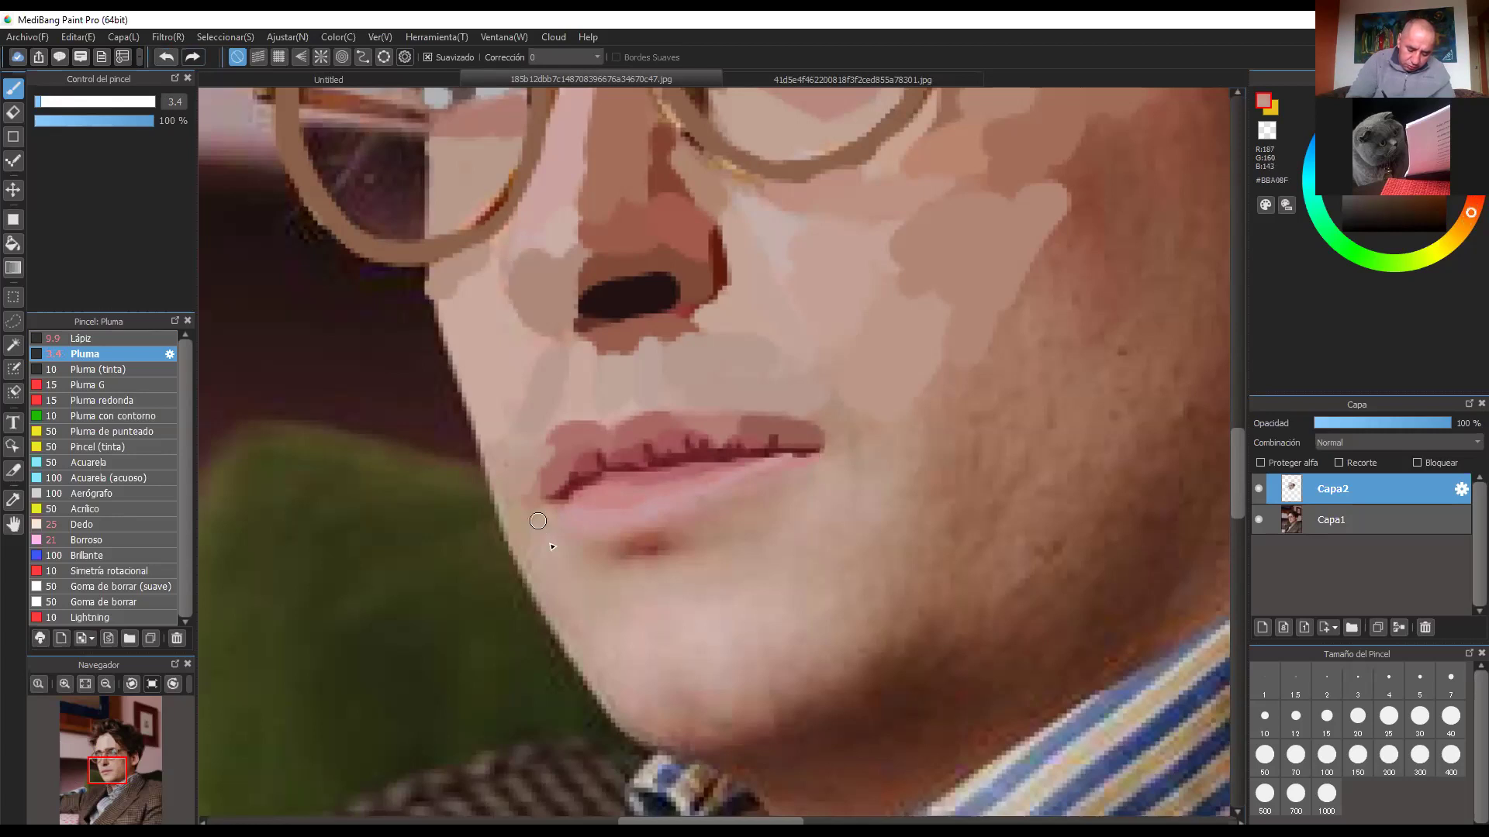
{"action": "left_click", "coordinate": [544, 524], "text": "alt"}
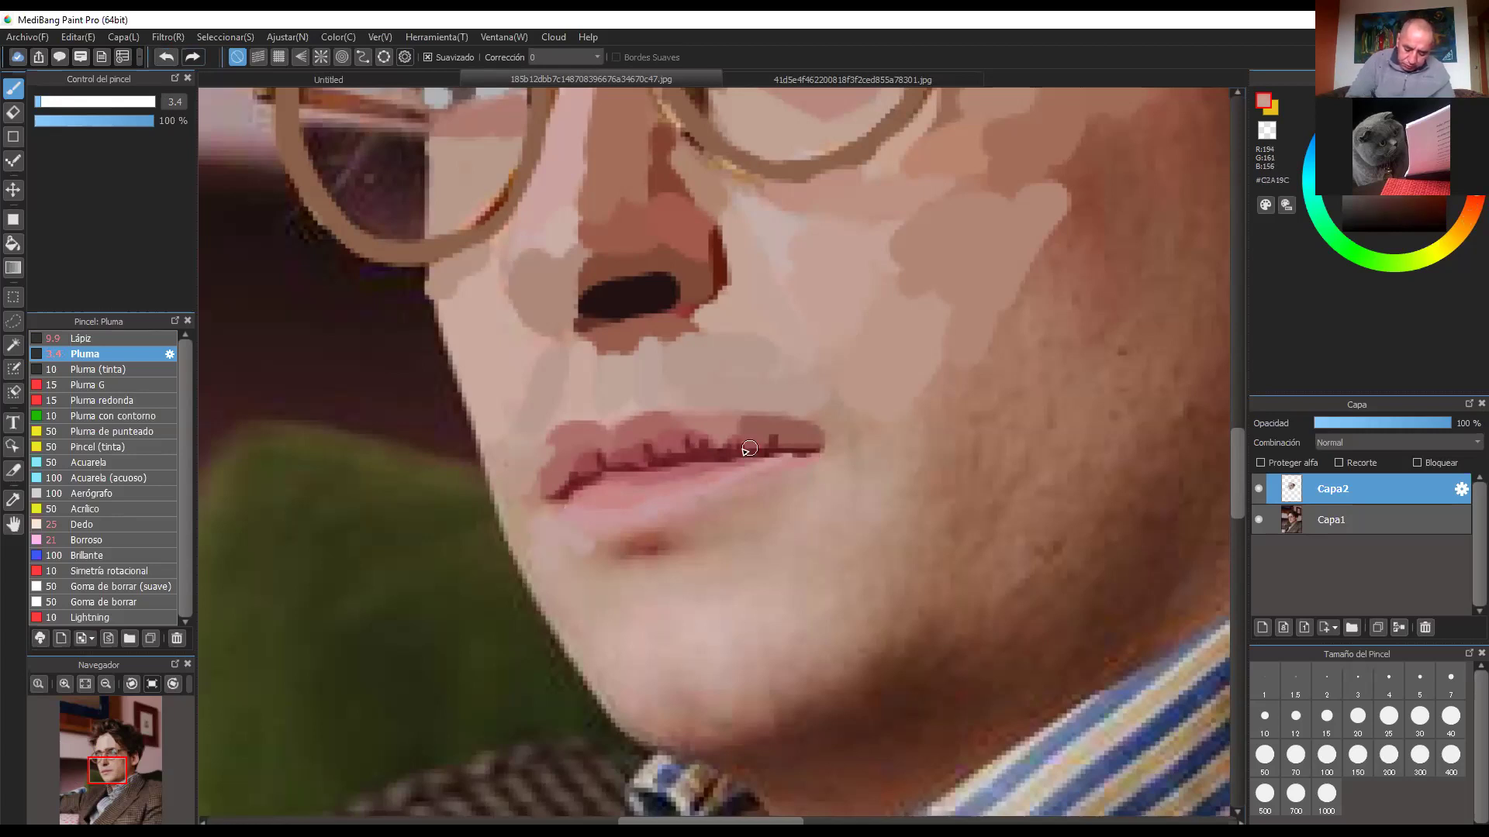
Step: Paint the reddish-brown shadow along the underside of the lower lip with sampled colours
{"action": "left_click", "coordinate": [666, 525], "text": "alt"}
{"action": "left_click_drag", "start_coordinate": [609, 542], "coordinate": [690, 523]}
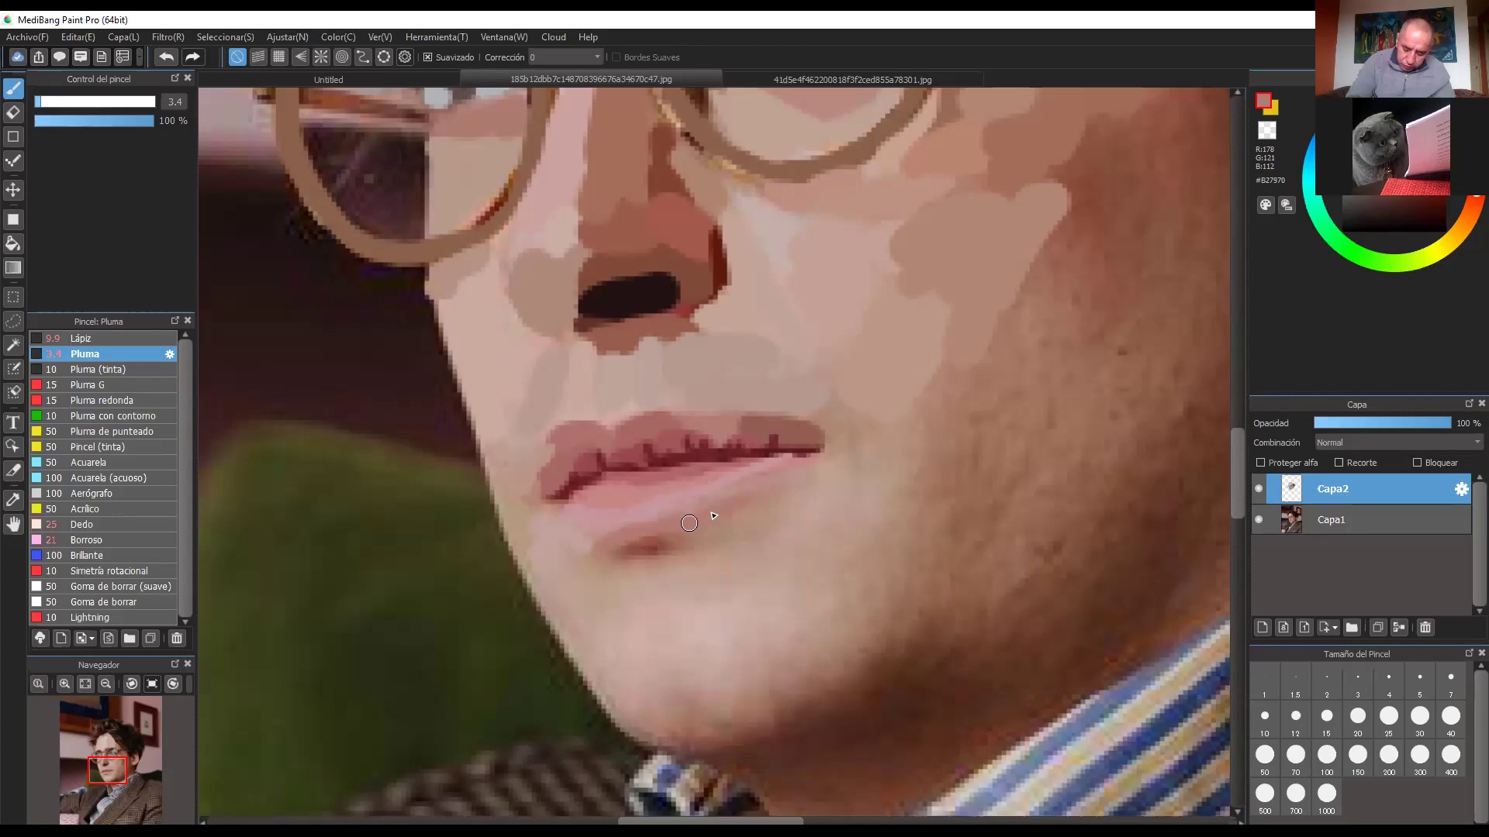
{"action": "left_click", "coordinate": [658, 545], "text": "alt"}
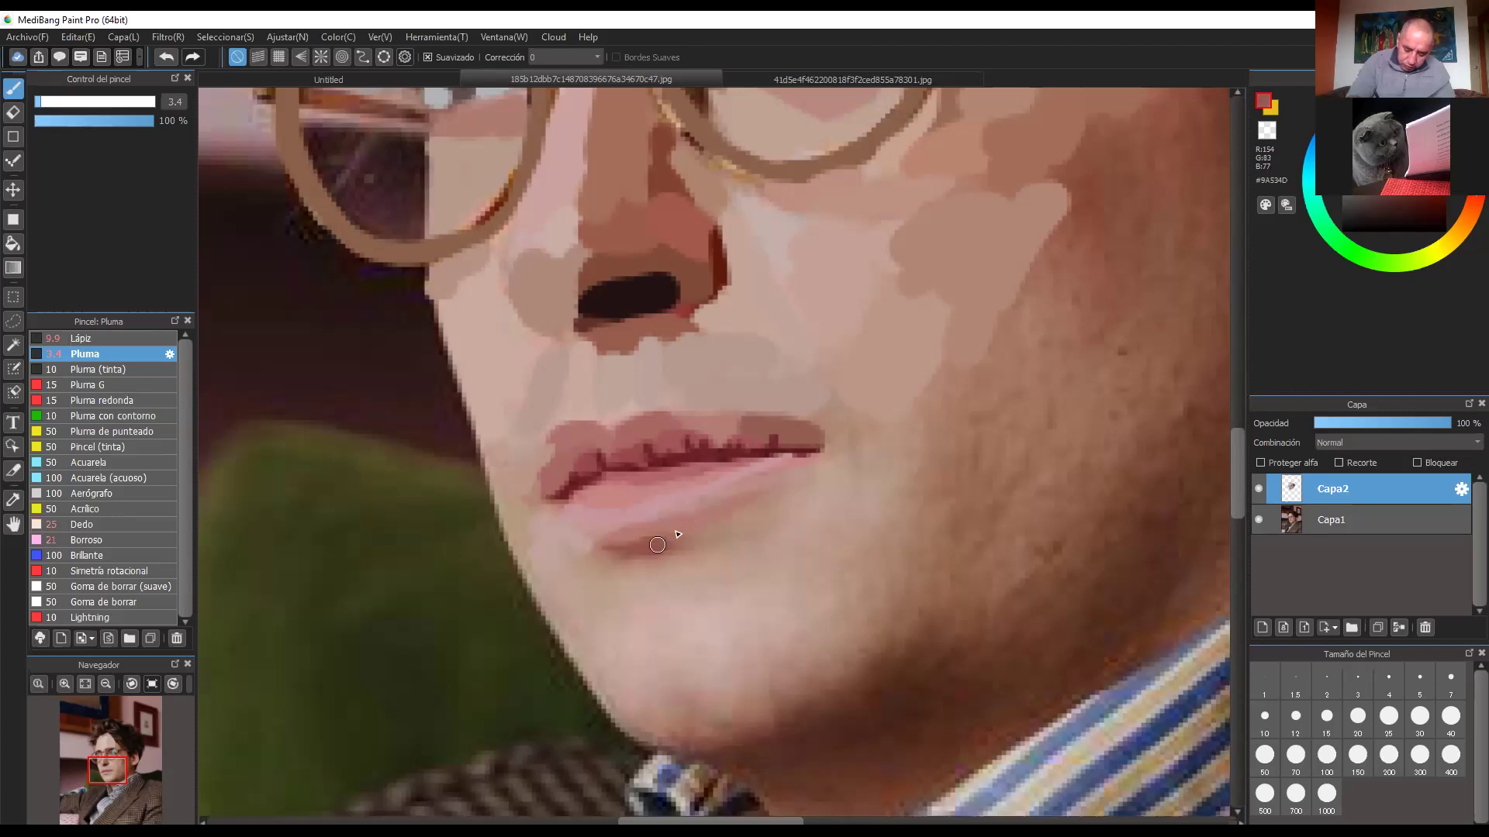
{"action": "left_click_drag", "start_coordinate": [658, 545], "coordinate": [721, 520]}
{"action": "left_click", "coordinate": [661, 551], "text": "alt"}
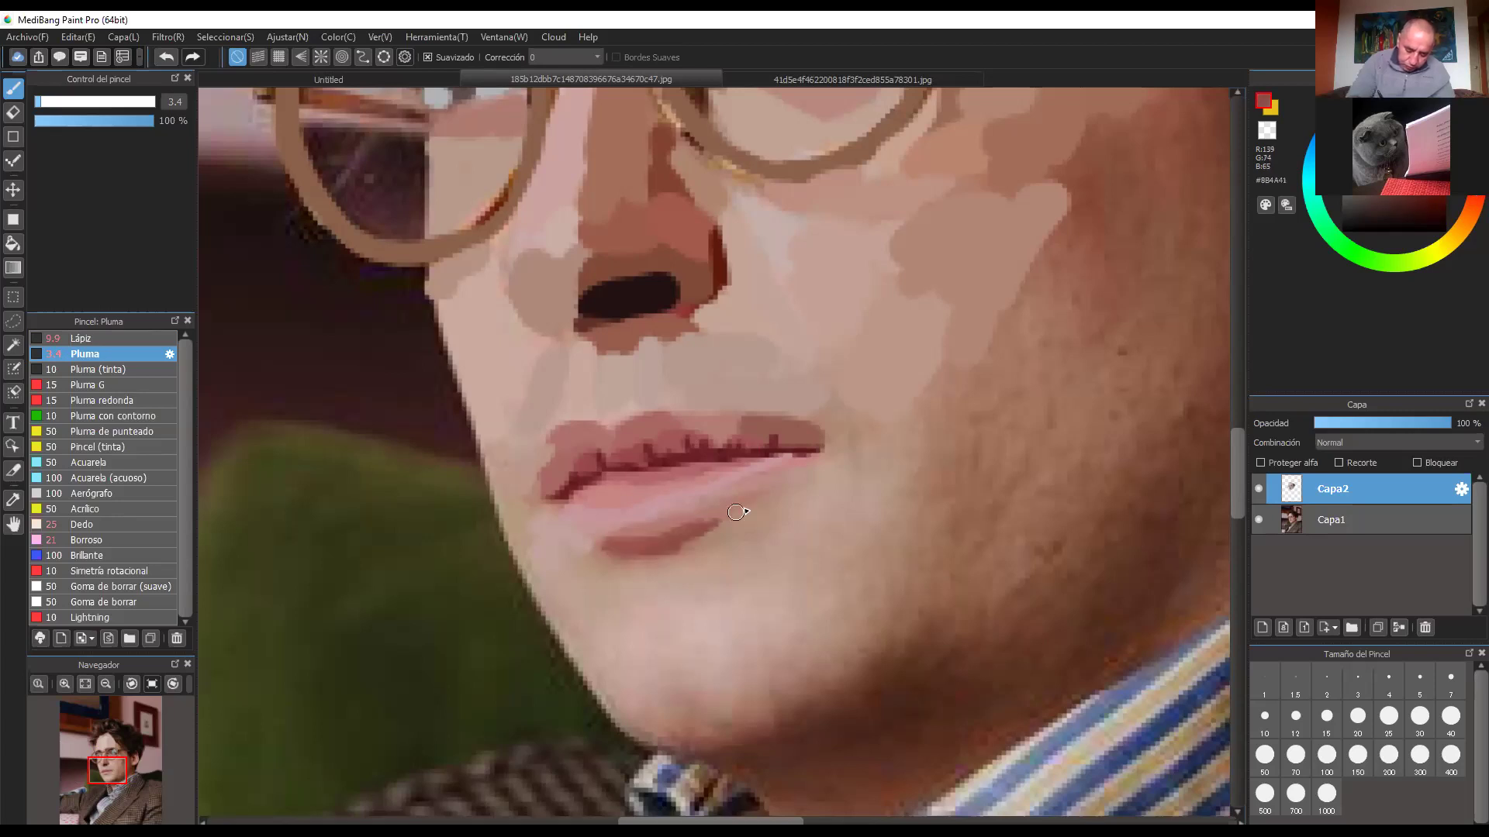
Step: Enlarge the brush to 8.9 and block in the skin directly beneath the lower lip with sampled beige-brown tones
{"action": "left_click", "coordinate": [578, 581], "text": "alt"}
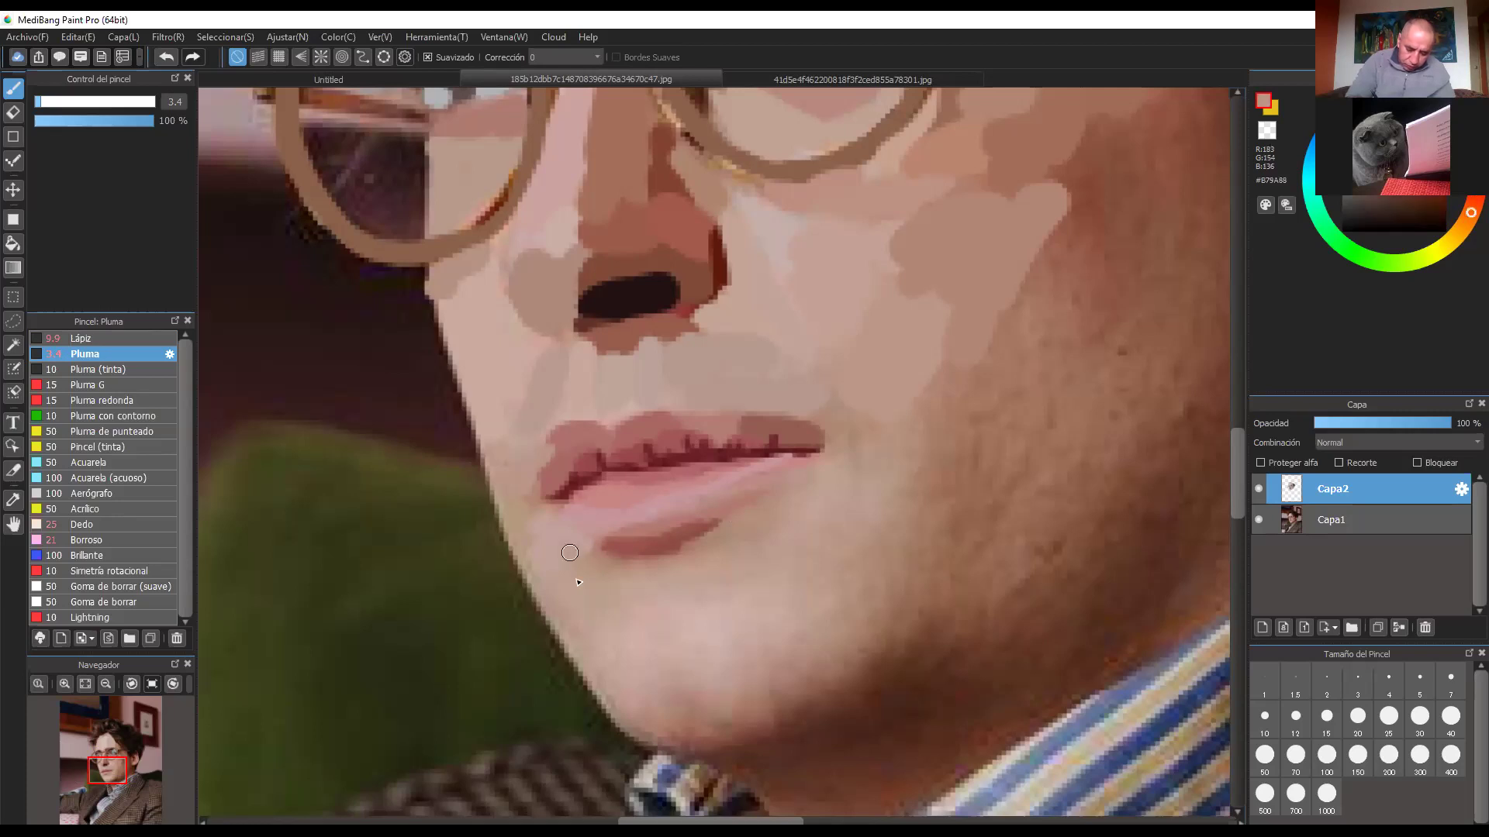
{"action": "left_click_drag", "start_coordinate": [610, 571], "coordinate": [676, 594], "text": "ctrl+alt"}
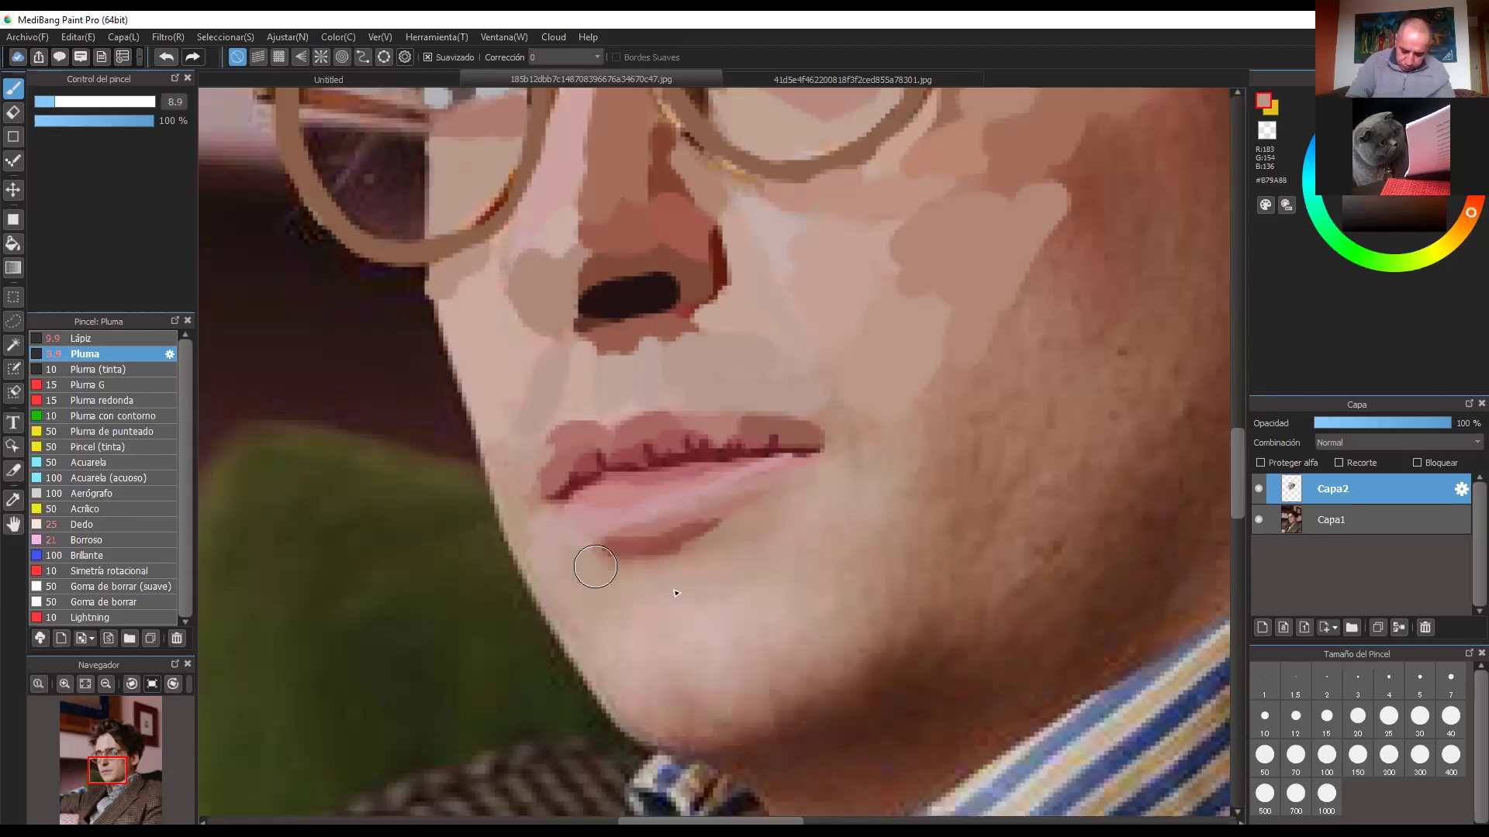
{"action": "left_click", "coordinate": [719, 559], "text": "alt"}
{"action": "left_click", "coordinate": [734, 526], "text": "alt"}
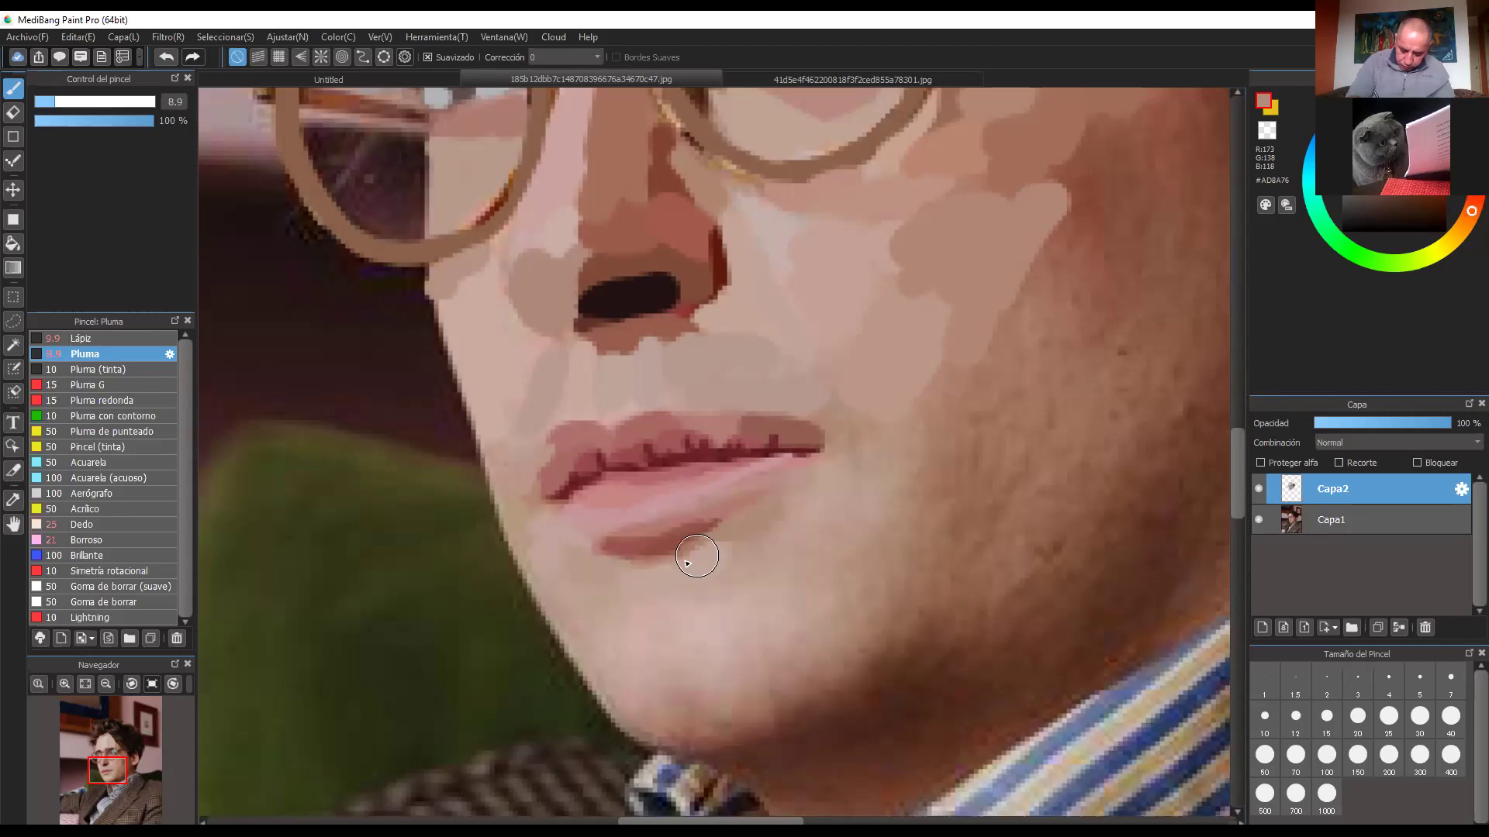
{"action": "left_click_drag", "start_coordinate": [647, 563], "coordinate": [729, 546]}
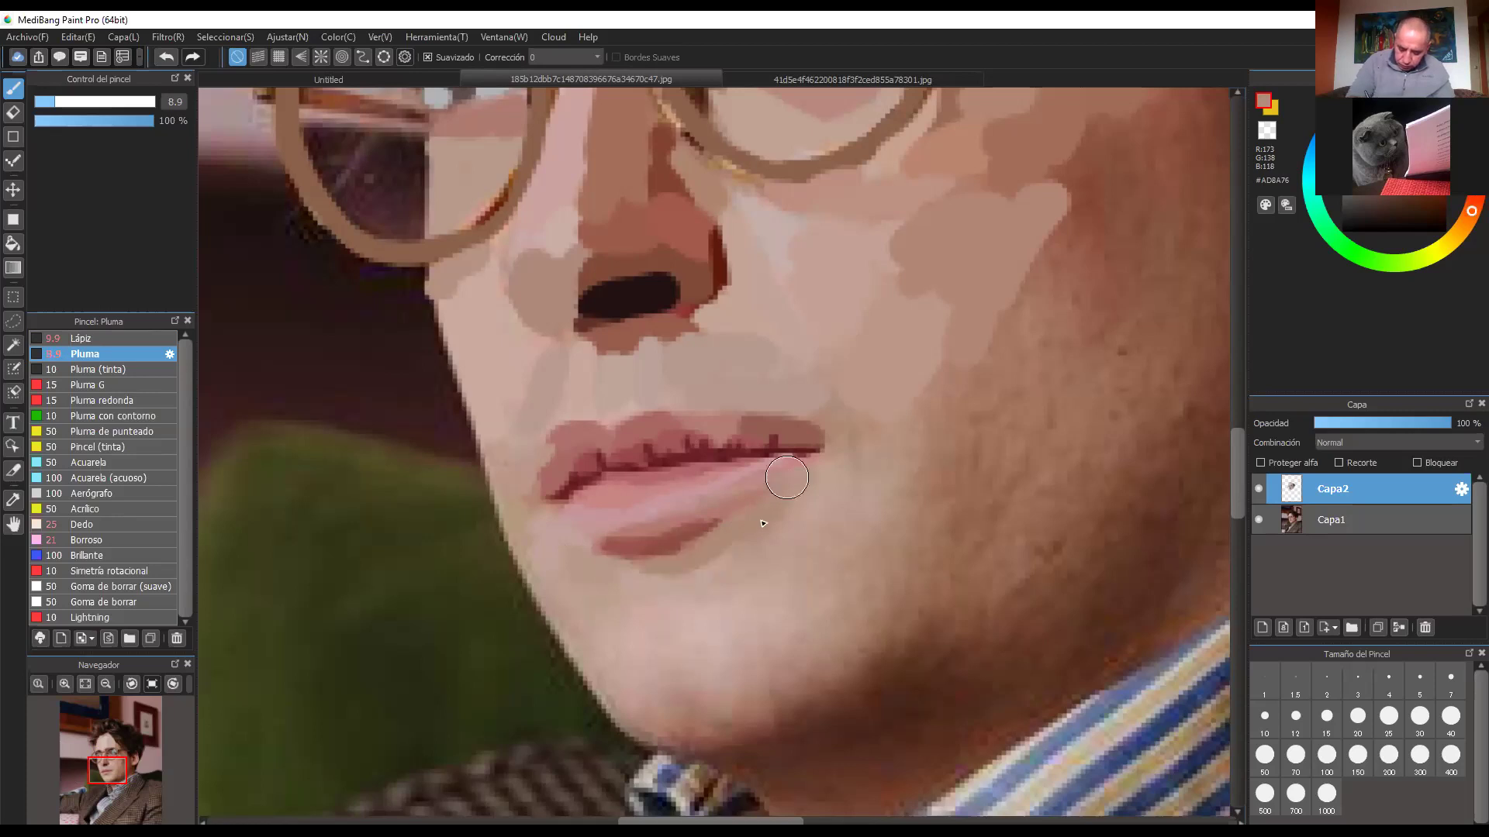
Step: Paint the skin from the near mouth corner down onto the upper and far chin with sampled beige and pinkish tones
{"action": "left_click", "coordinate": [820, 473], "text": "alt"}
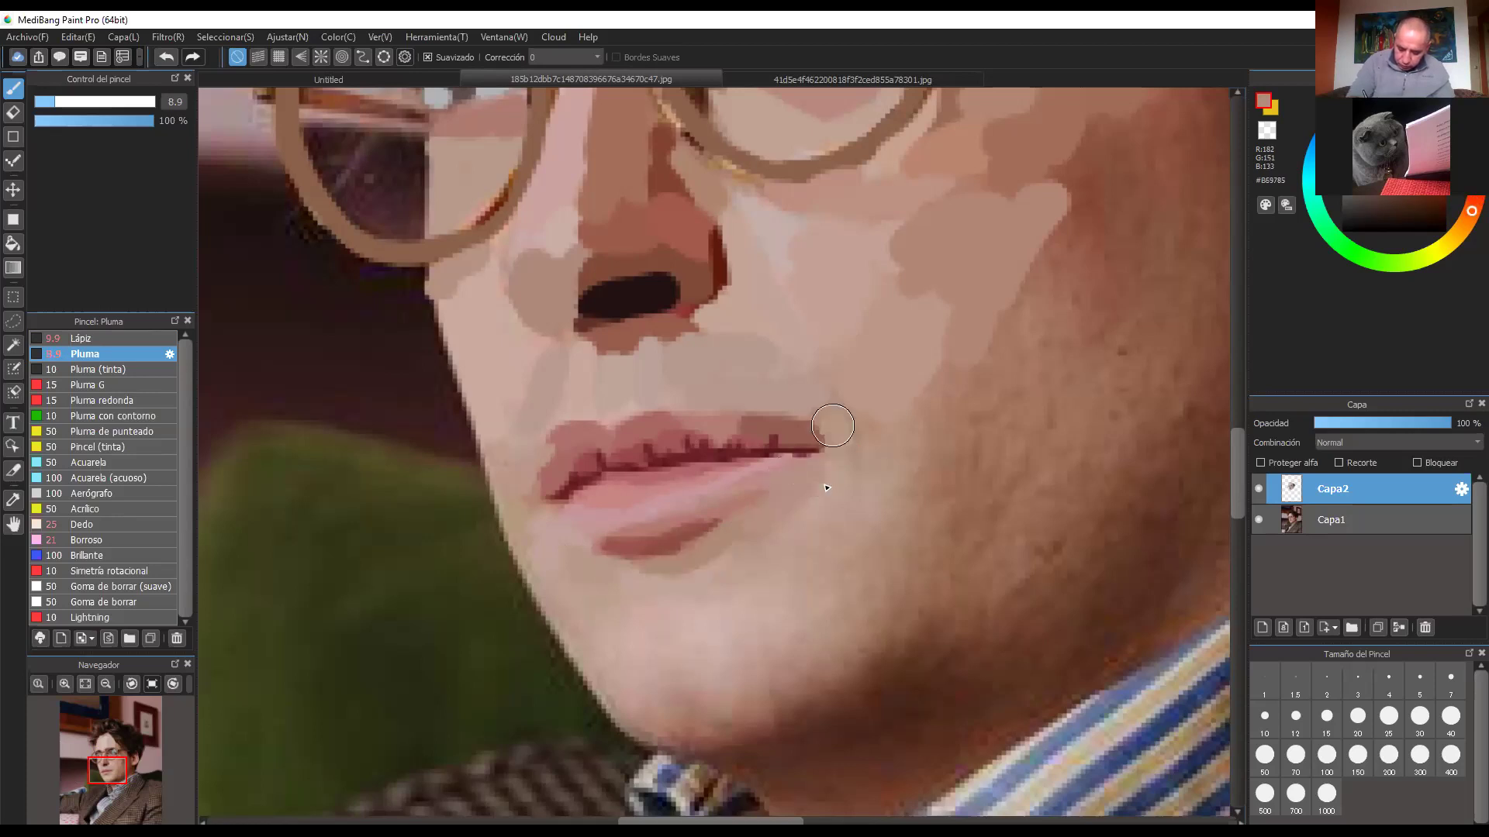
{"action": "left_click", "coordinate": [851, 487], "text": "alt"}
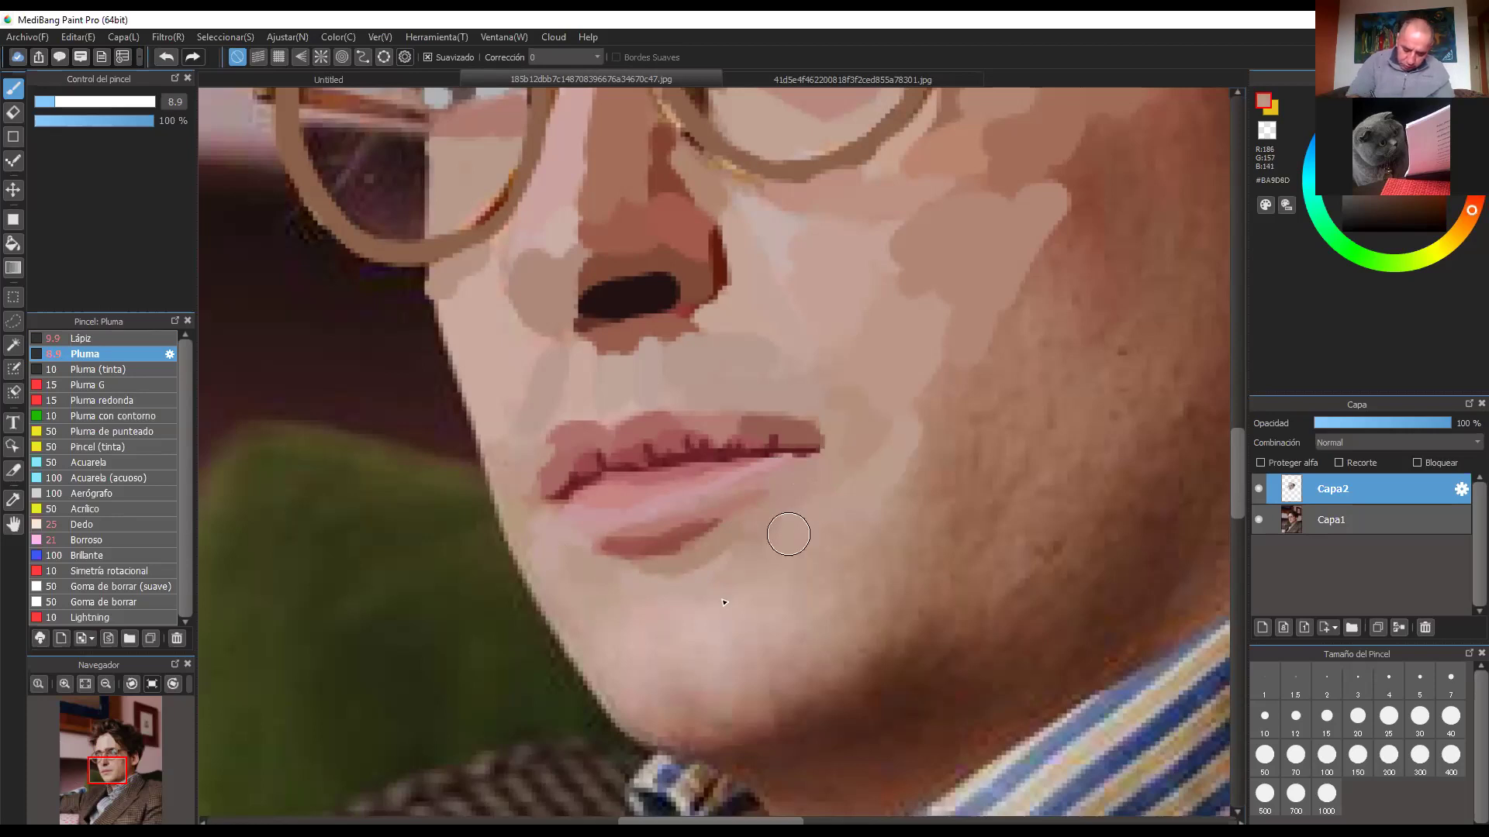
{"action": "left_click", "coordinate": [788, 533], "text": "alt"}
{"action": "left_click_drag", "start_coordinate": [705, 586], "coordinate": [732, 583]}
{"action": "left_click", "coordinate": [712, 620], "text": "alt"}
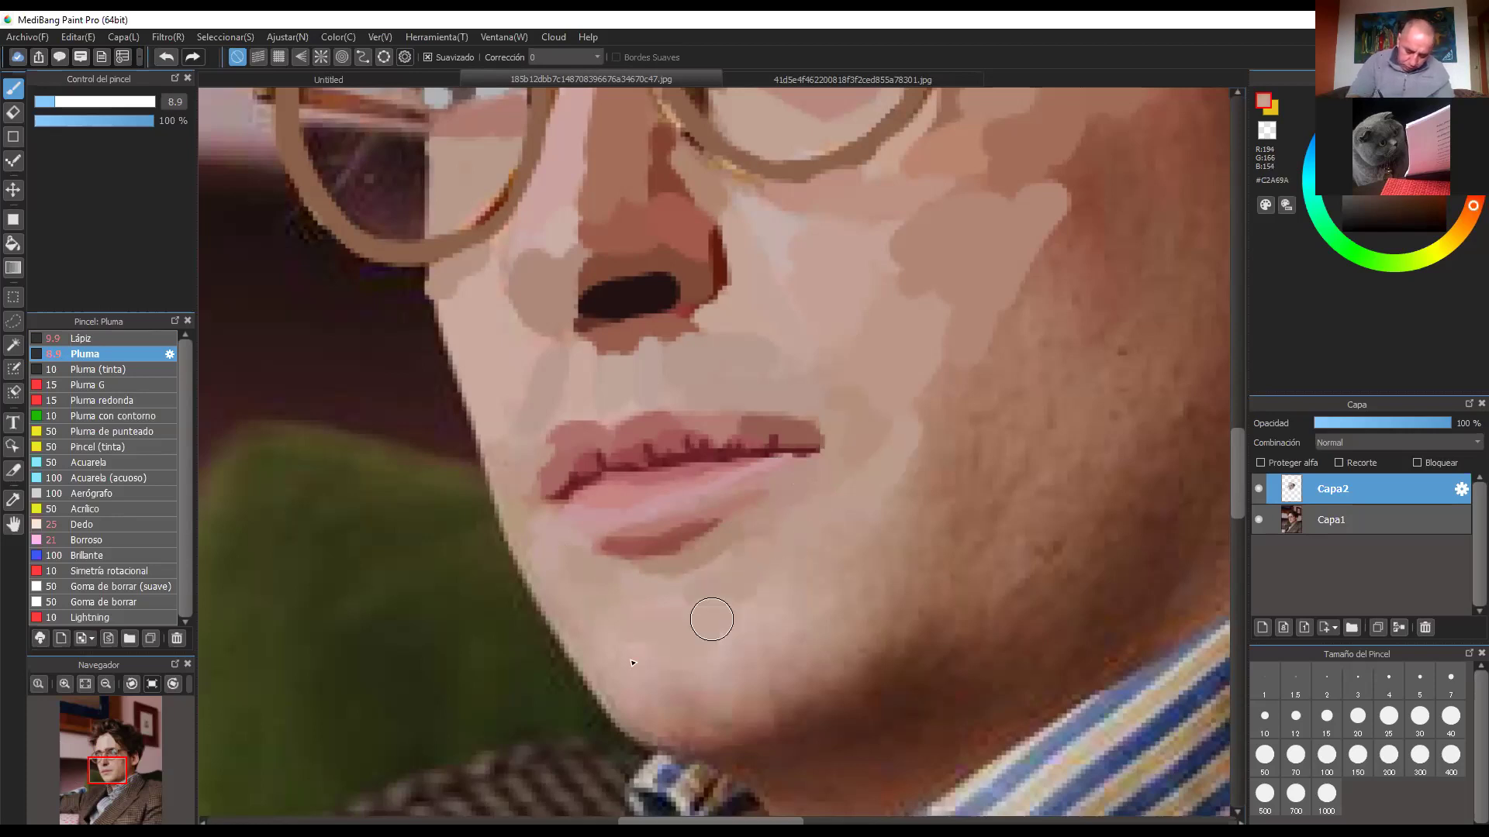
{"action": "left_click", "coordinate": [618, 664], "text": "alt"}
{"action": "left_click_drag", "start_coordinate": [603, 648], "coordinate": [618, 664]}
Step: Fill the middle and near side of the chin with sampled pale pinkish-beige patches
{"action": "left_click_drag", "start_coordinate": [918, 600], "coordinate": [849, 515]}
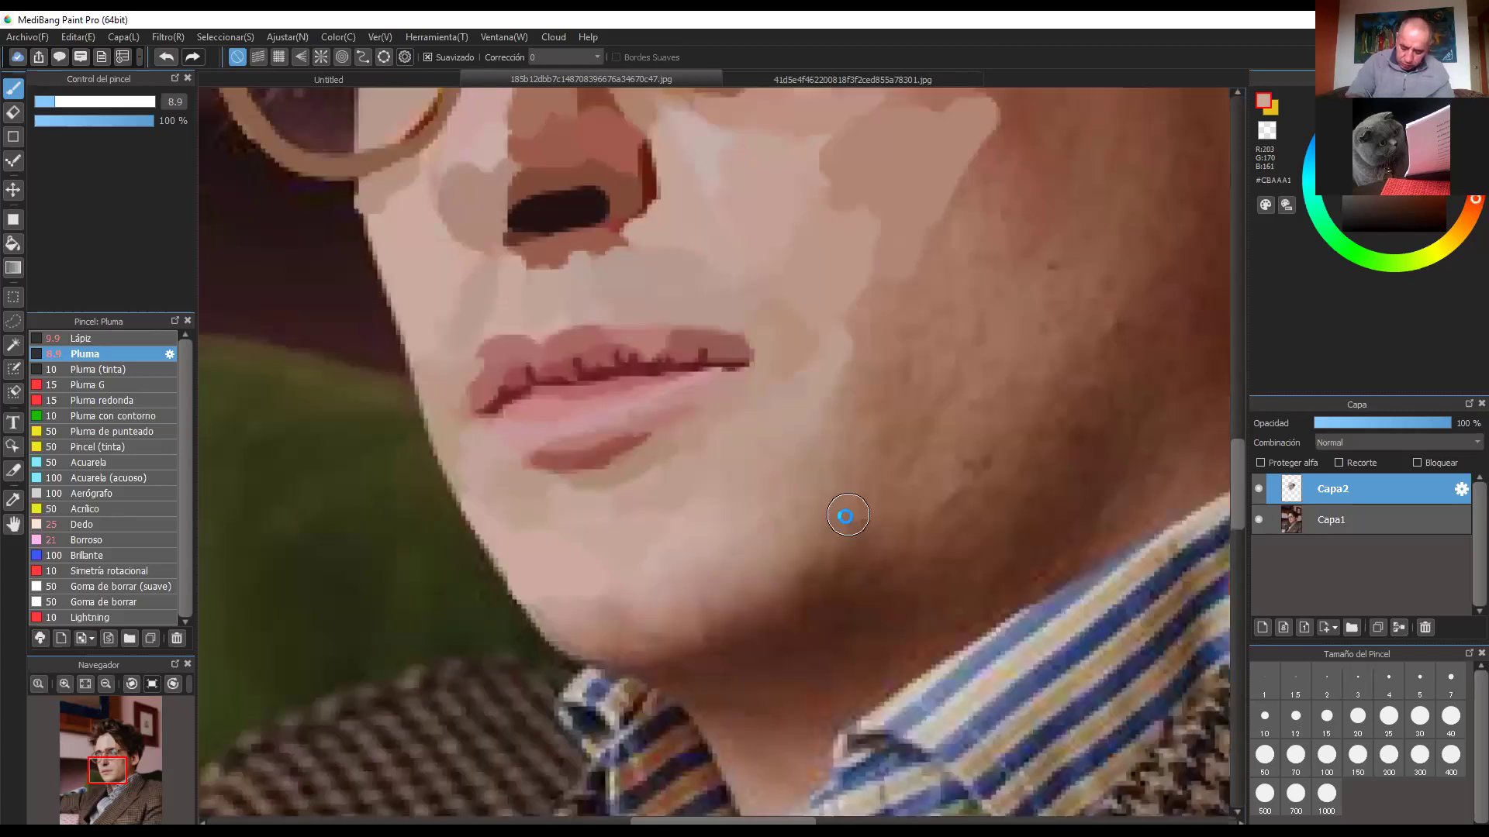
{"action": "left_click_drag", "start_coordinate": [658, 514], "coordinate": [774, 434]}
{"action": "left_click", "coordinate": [749, 512], "text": "alt"}
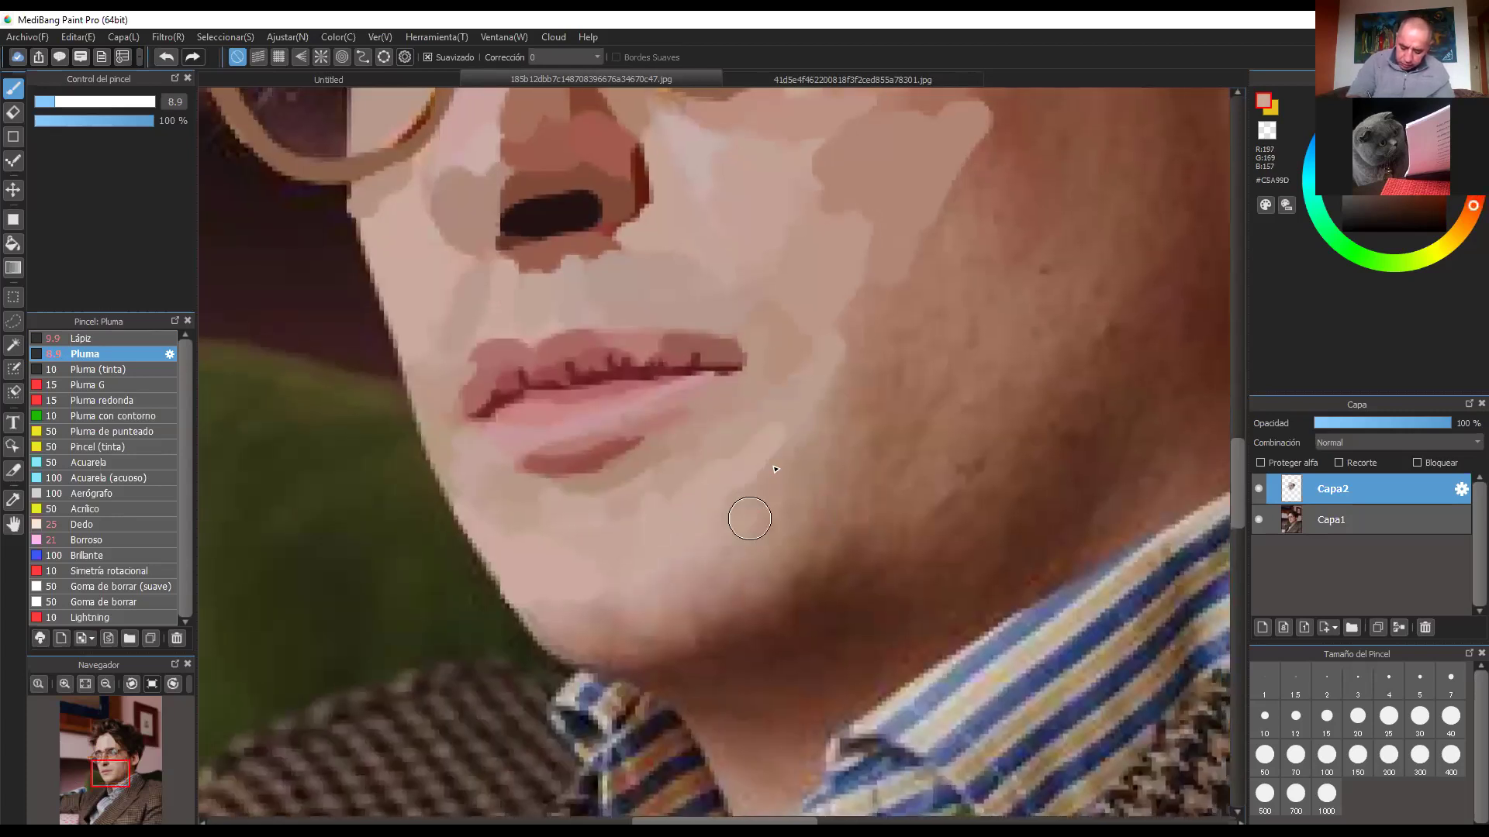
{"action": "left_click", "coordinate": [707, 558], "text": "alt"}
{"action": "left_click", "coordinate": [605, 612], "text": "alt"}
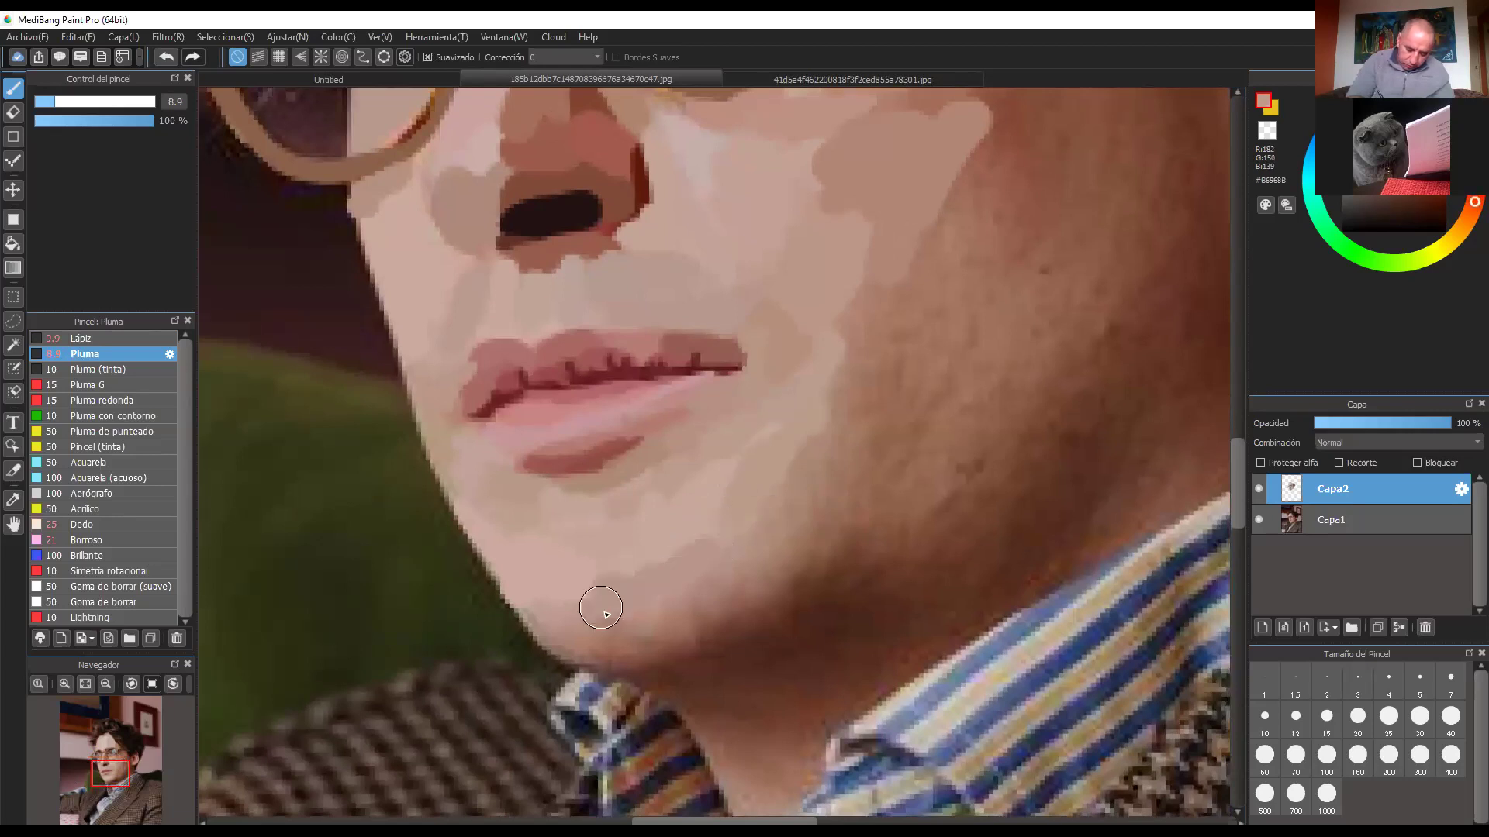
Step: Block in the lower edge of the chin with sampled greyish-pink and light brown patches
{"action": "left_click", "coordinate": [593, 640], "text": "alt"}
{"action": "mouse_move", "coordinate": [545, 611]}
{"action": "left_mouse_down"}
{"action": "mouse_move", "coordinate": [643, 629]}
{"action": "mouse_move", "coordinate": [740, 563]}
{"action": "left_mouse_up"}
{"action": "left_click", "coordinate": [592, 640], "text": "alt"}
{"action": "left_click", "coordinate": [709, 593], "text": "alt"}
{"action": "left_click", "coordinate": [752, 533], "text": "alt"}
{"action": "left_click", "coordinate": [787, 566], "text": "alt"}
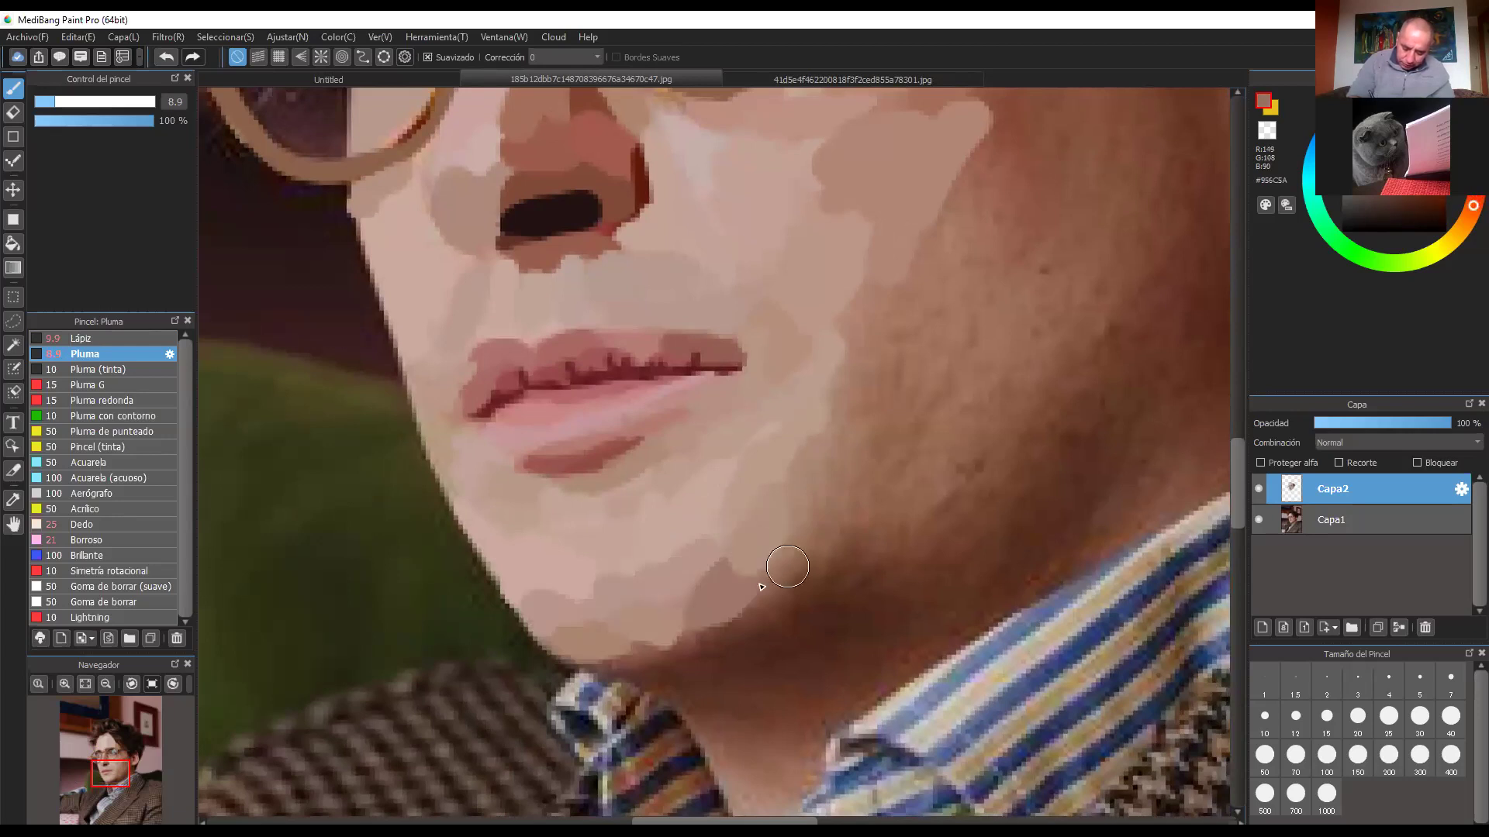
Step: Extend sampled light brown patches from the near side of the chin up the cheek beyond the mouth corner
{"action": "left_click", "coordinate": [815, 541], "text": "alt"}
{"action": "left_click_drag", "start_coordinate": [815, 540], "coordinate": [823, 517]}
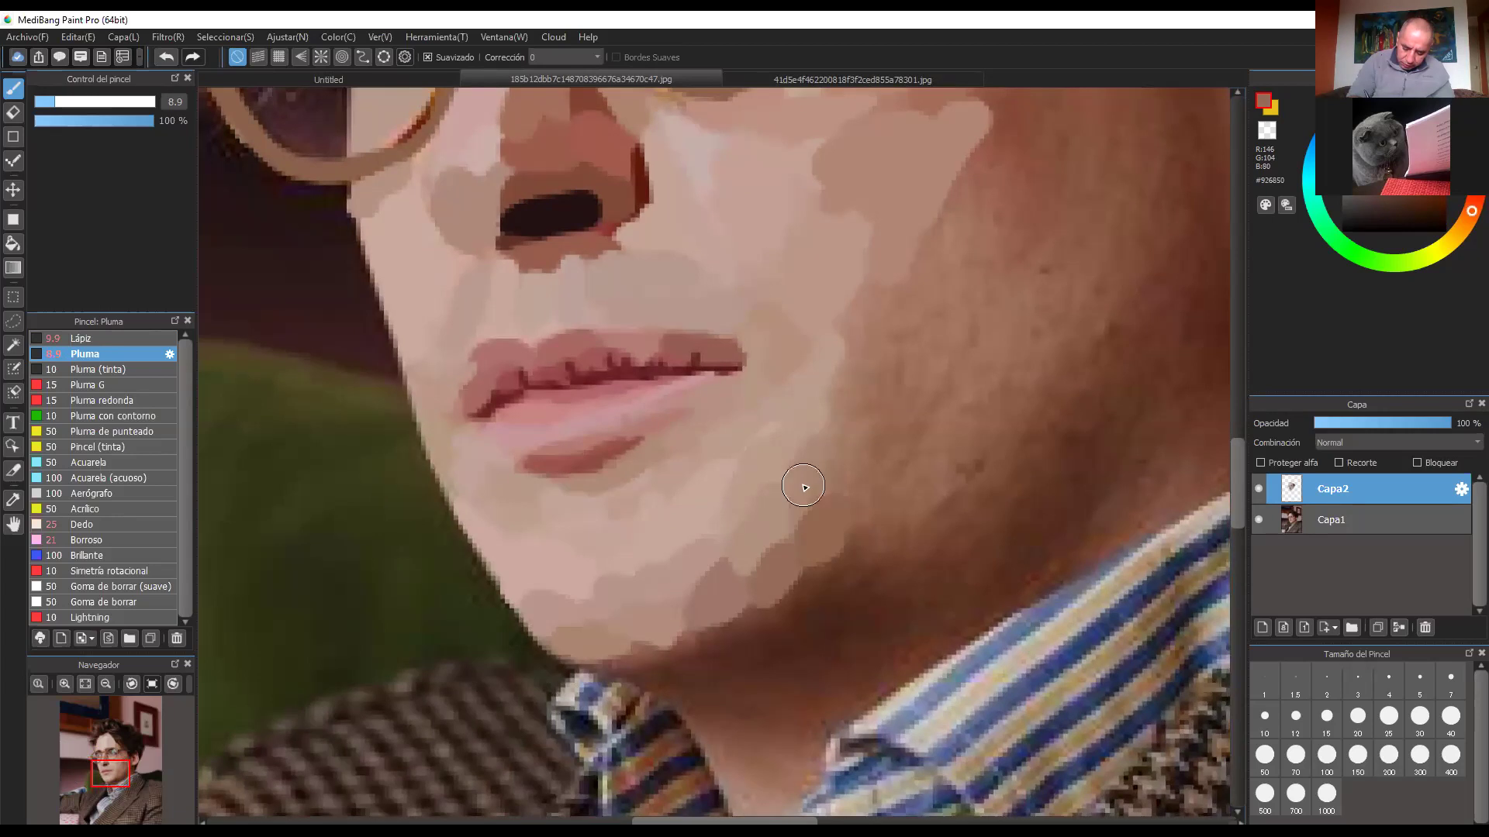
{"action": "left_click", "coordinate": [861, 422], "text": "alt"}
{"action": "left_click", "coordinate": [863, 419], "text": "alt"}
{"action": "left_click_drag", "start_coordinate": [843, 484], "coordinate": [884, 306]}
{"action": "left_click", "coordinate": [876, 351], "text": "alt"}
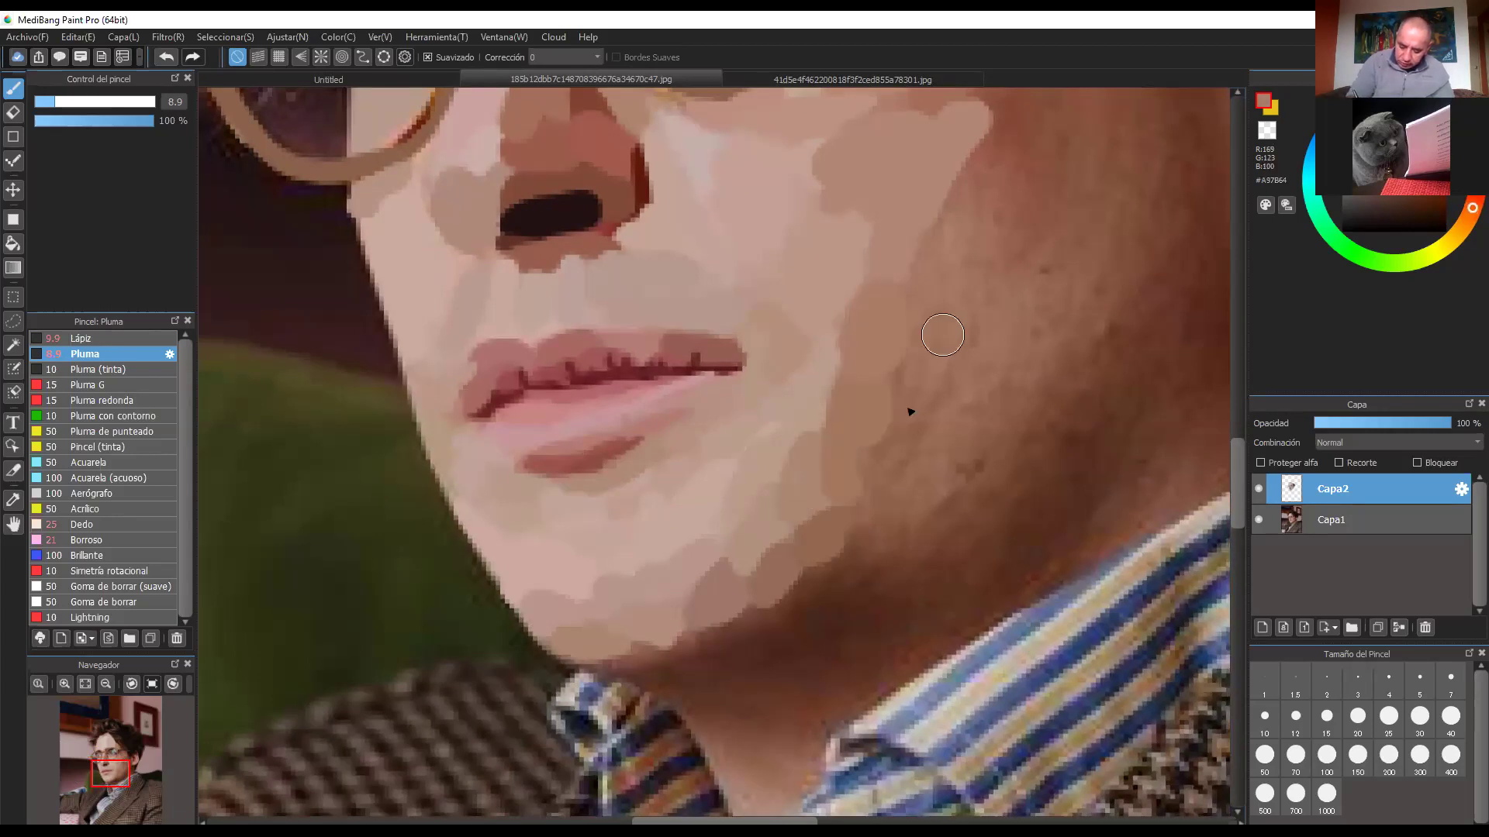
Step: Block in the lower near cheek with broad patches of sampled mid-brown
{"action": "left_click", "coordinate": [959, 256], "text": "alt"}
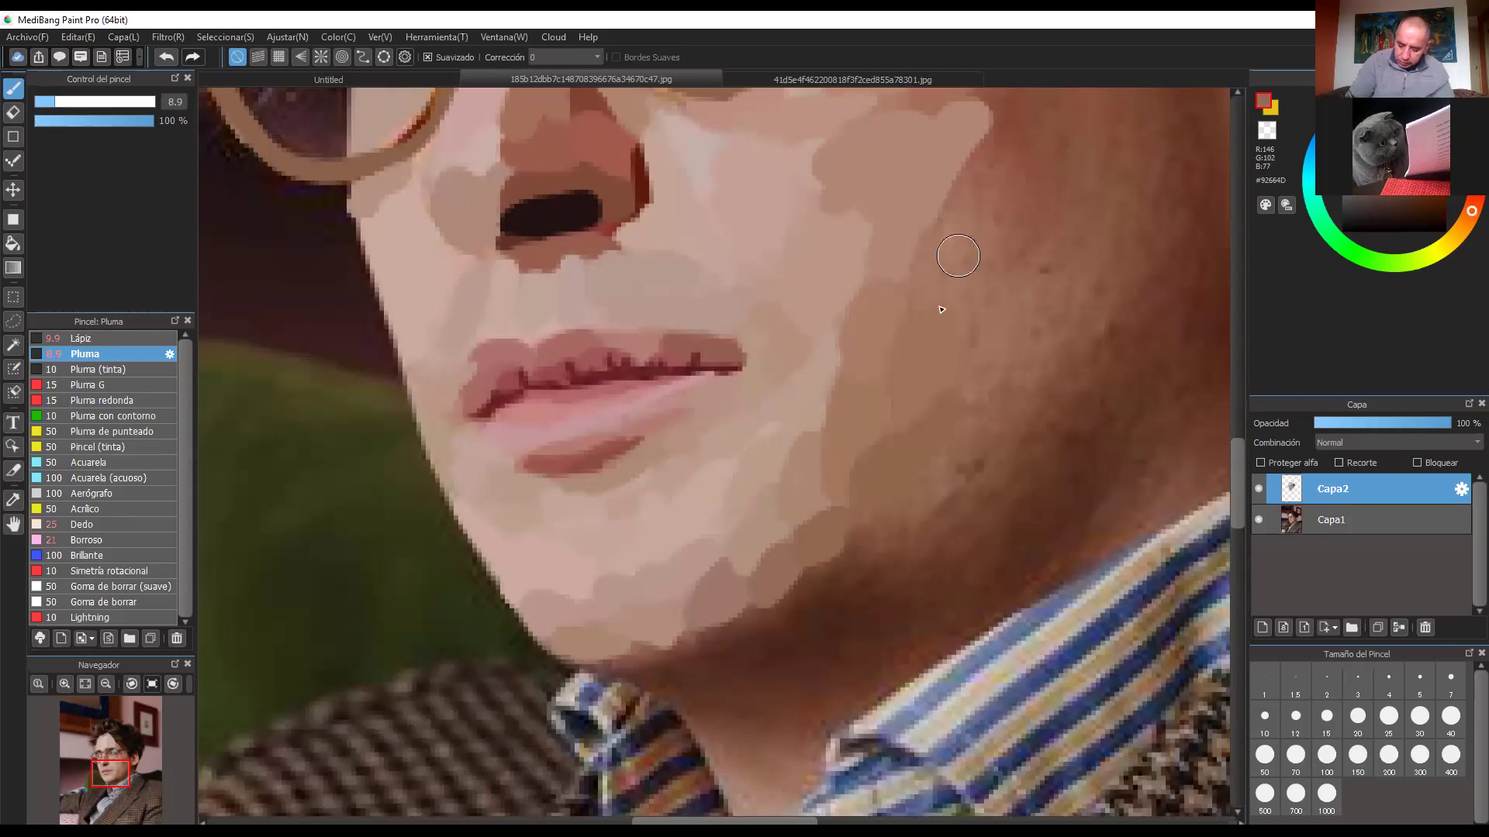
{"action": "left_click", "coordinate": [958, 255], "text": "alt"}
{"action": "left_click_drag", "start_coordinate": [936, 295], "coordinate": [981, 205]}
{"action": "left_click_drag", "start_coordinate": [978, 380], "coordinate": [1044, 265]}
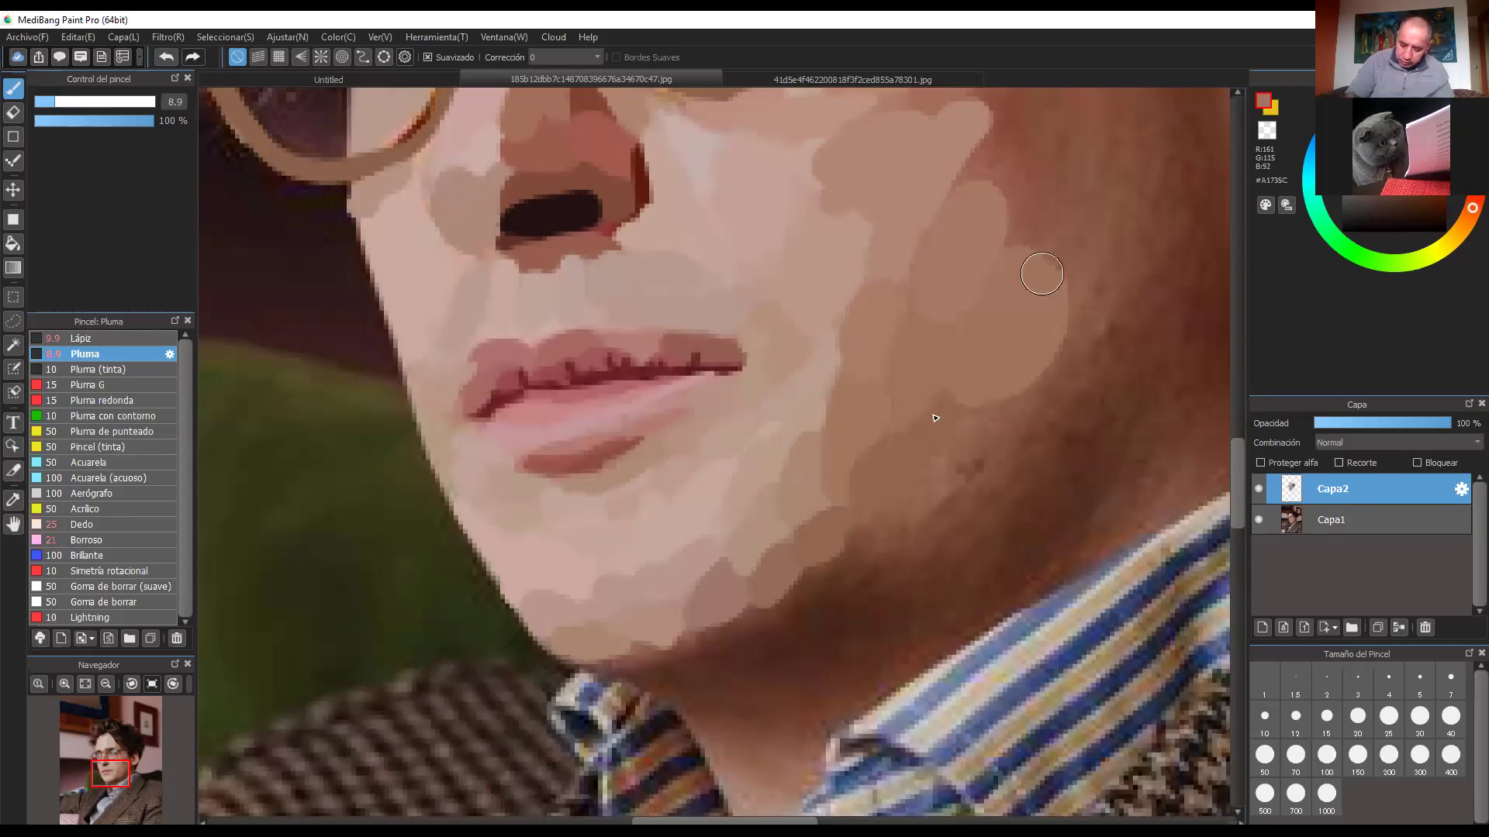
Step: Block in the middle of the near cheek with sampled mid-brown and reddish-brown patches
{"action": "left_click", "coordinate": [880, 334], "text": "alt"}
{"action": "mouse_move", "coordinate": [1012, 118]}
{"action": "left_mouse_down"}
{"action": "mouse_move", "coordinate": [881, 334]}
{"action": "mouse_move", "coordinate": [909, 479]}
{"action": "left_mouse_up"}
{"action": "left_click", "coordinate": [905, 440], "text": "alt"}
{"action": "left_click", "coordinate": [964, 386], "text": "alt"}
{"action": "left_click_drag", "start_coordinate": [891, 259], "coordinate": [936, 403]}
{"action": "left_click", "coordinate": [955, 459], "text": "alt"}
{"action": "left_click_drag", "start_coordinate": [955, 459], "coordinate": [913, 555]}
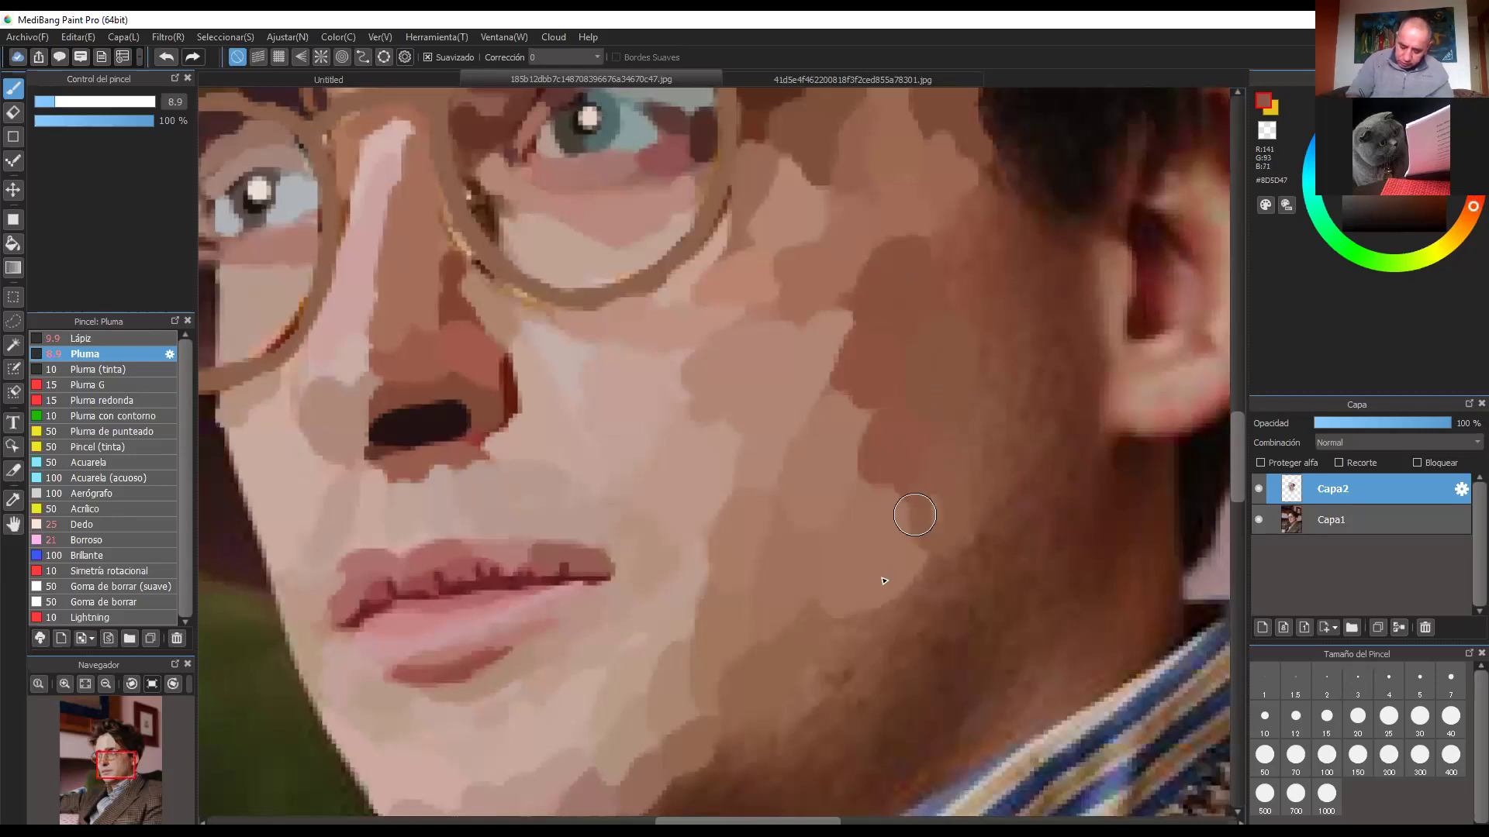
Step: Check the photo beneath the paint layer and extend sampled brown patches across the lower cheek towards the jaw
{"action": "left_click", "coordinate": [1258, 489]}
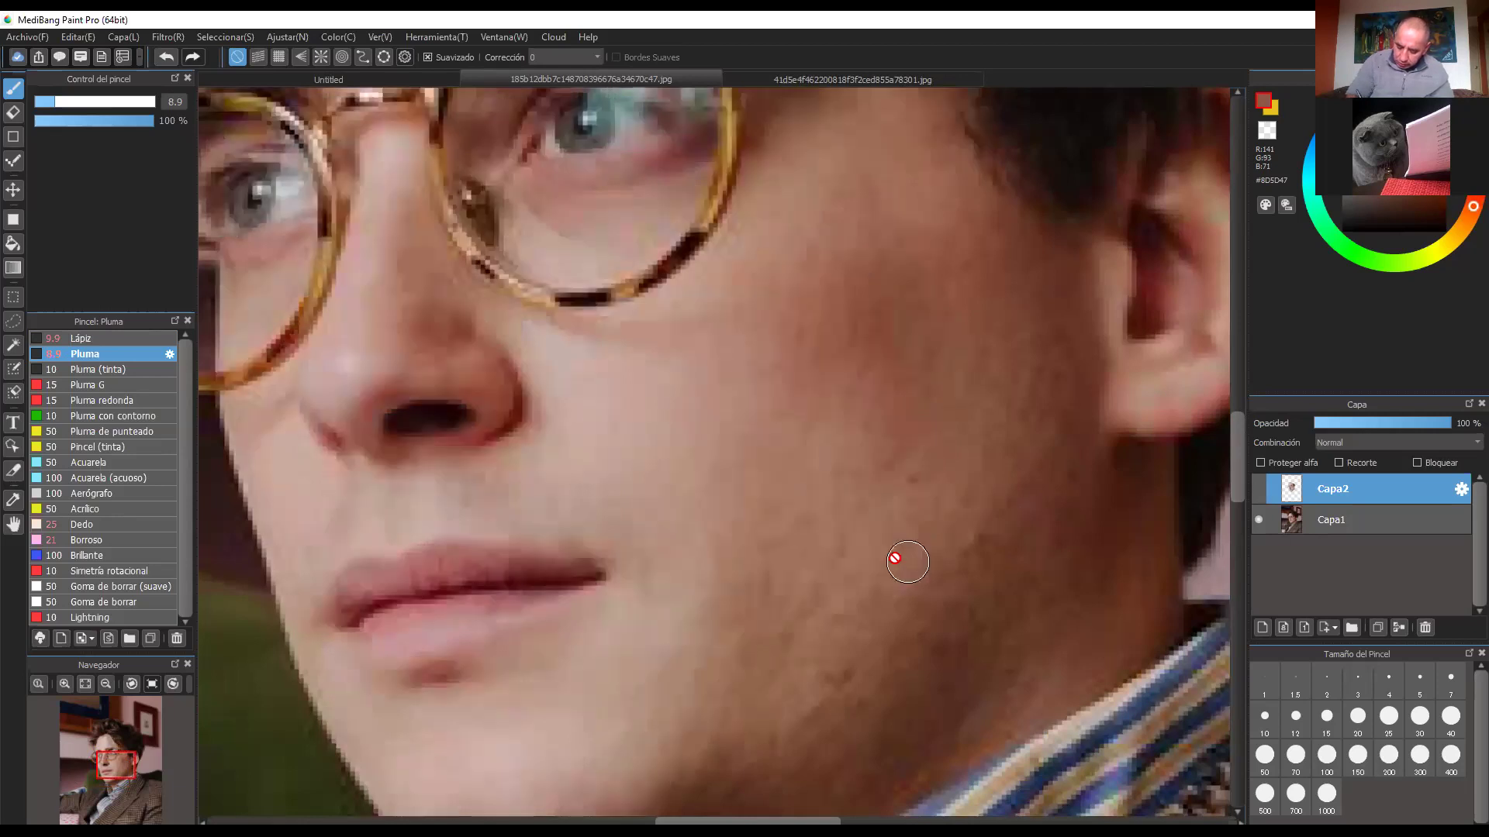
{"action": "right_click", "coordinate": [873, 619]}
{"action": "key", "text": "h"}
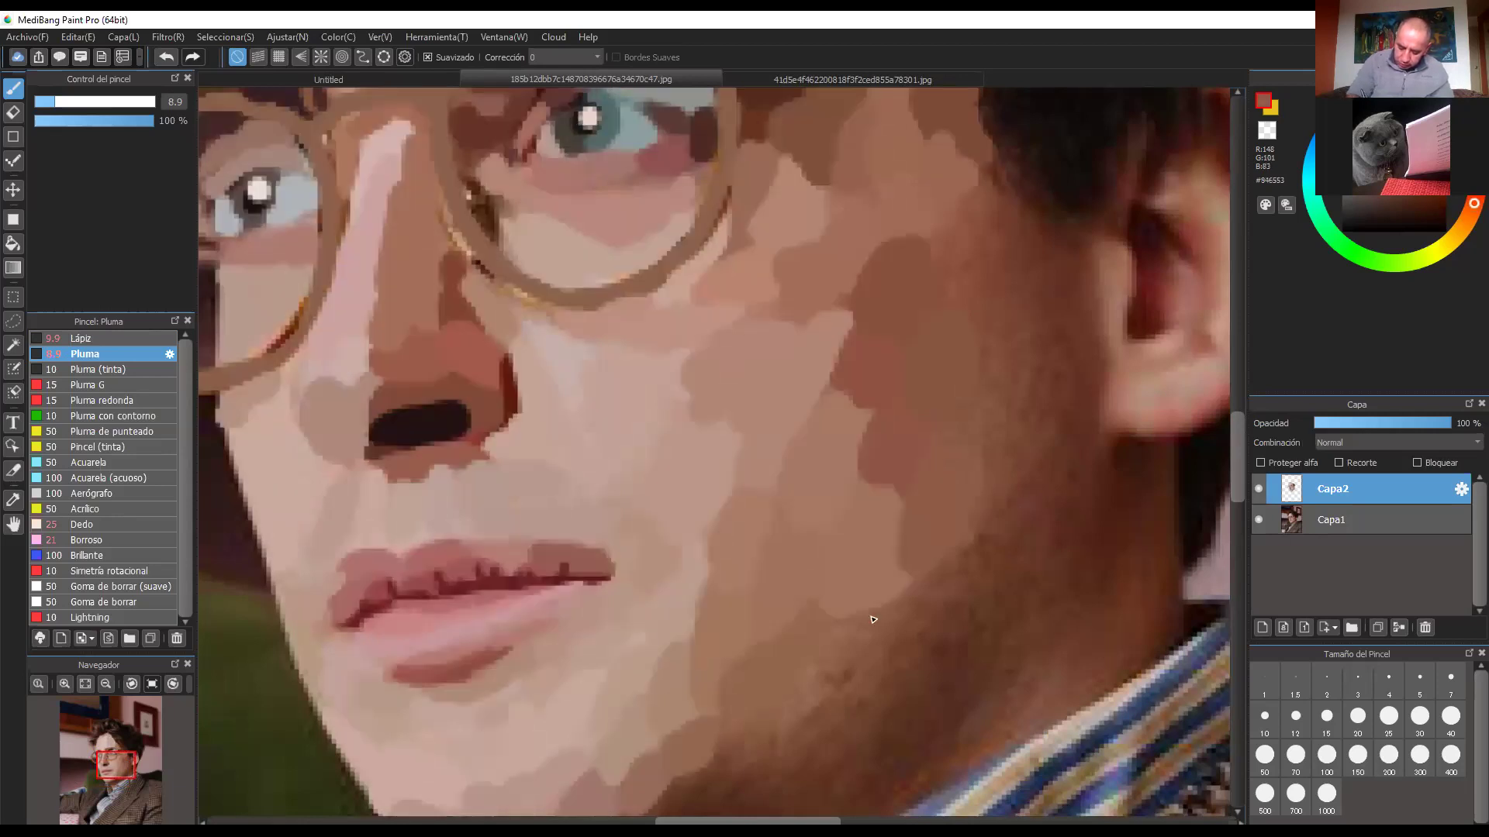
{"action": "left_click_drag", "start_coordinate": [908, 568], "coordinate": [897, 572]}
{"action": "left_click_drag", "start_coordinate": [1031, 580], "coordinate": [983, 472]}
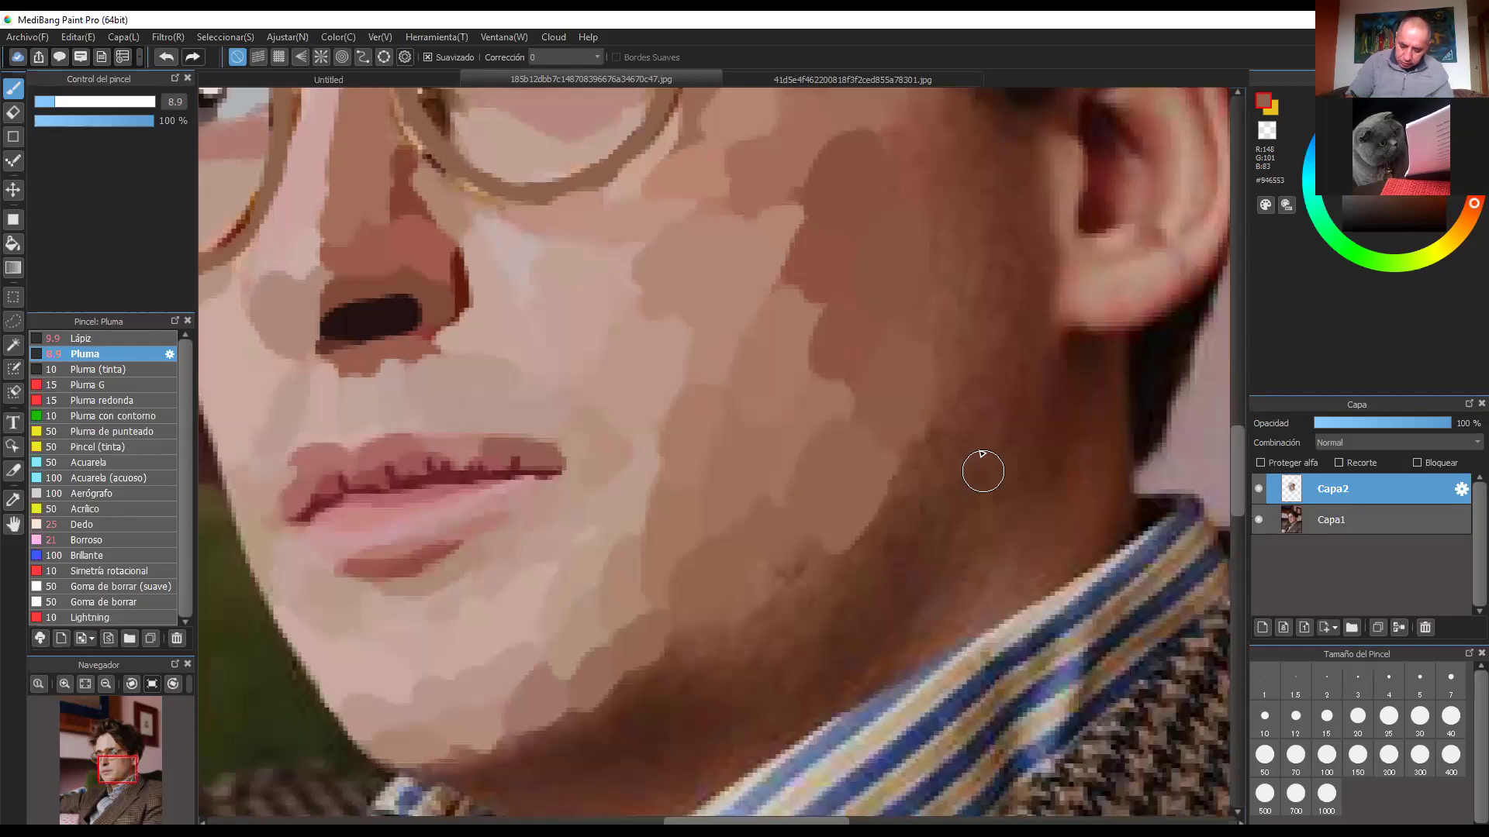
{"action": "scroll", "coordinate": [966, 391], "scroll_direction": "down", "scroll_amount": 2}
{"action": "scroll", "coordinate": [838, 503], "scroll_direction": "up", "scroll_amount": 1}
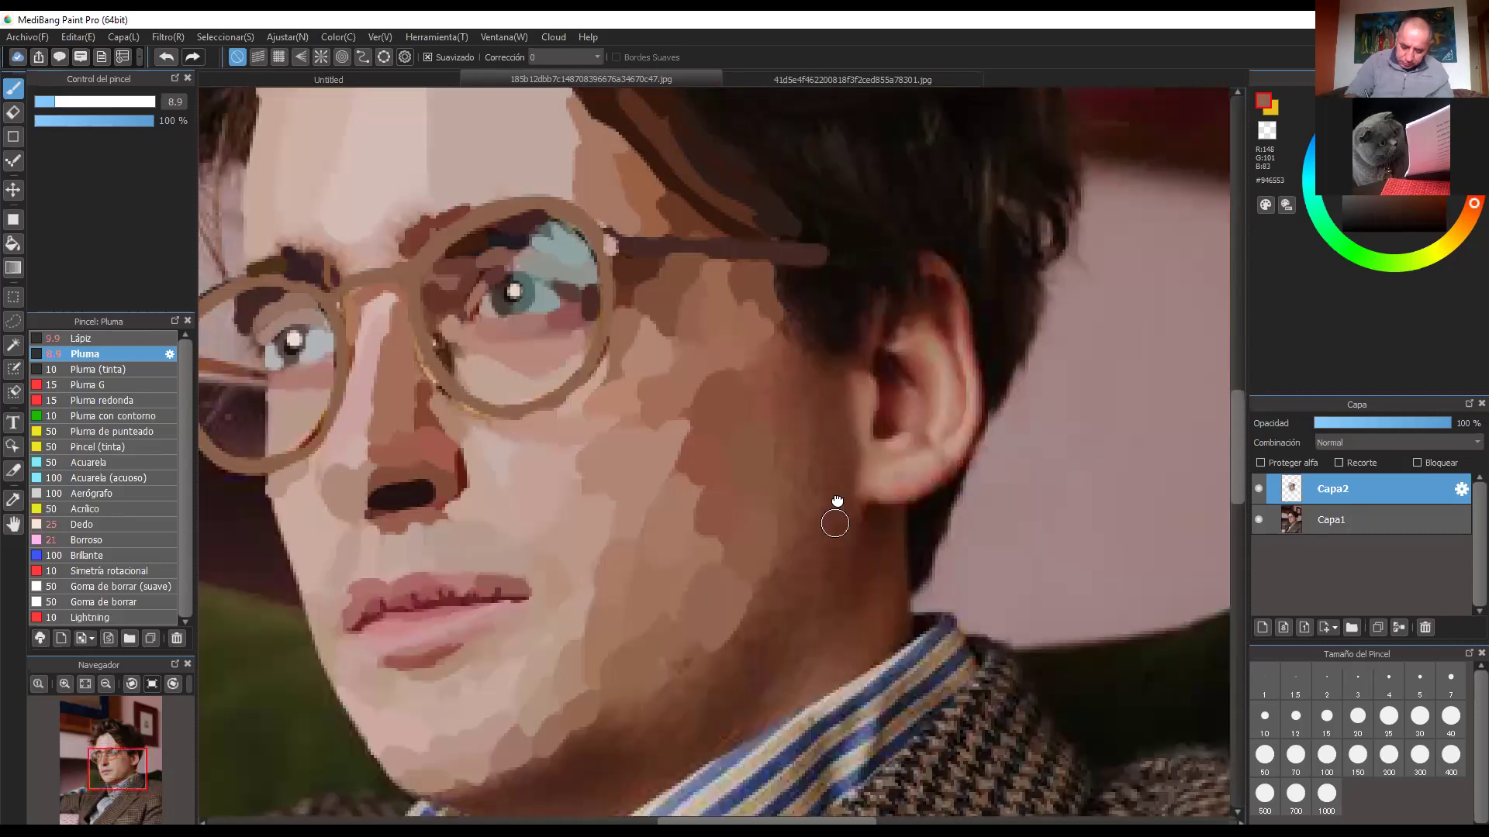
{"action": "scroll", "coordinate": [835, 524], "scroll_direction": "down", "scroll_amount": 2}
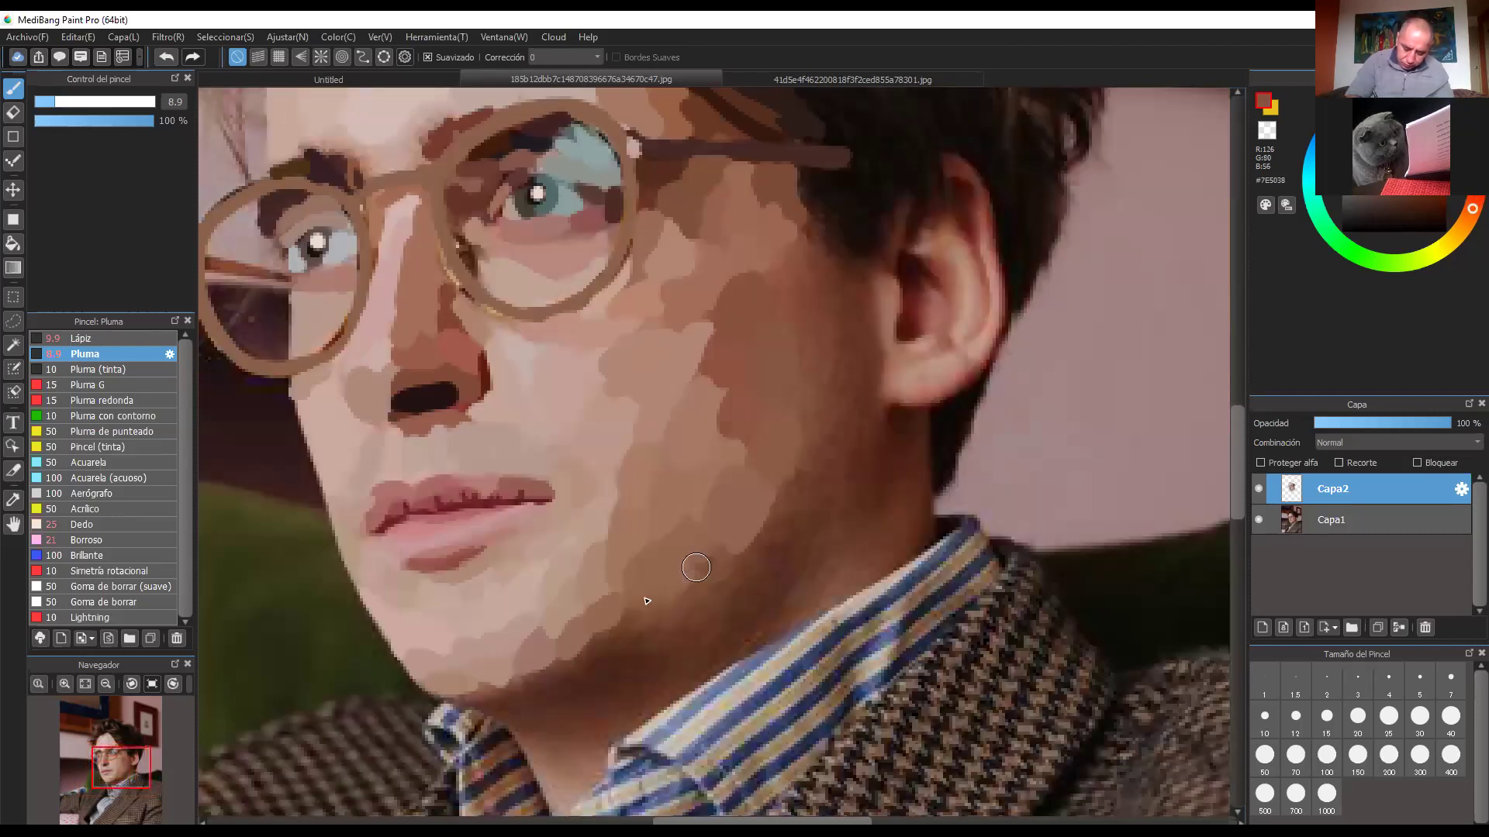
{"action": "right_click", "coordinate": [663, 585]}
{"action": "left_click_drag", "start_coordinate": [663, 588], "coordinate": [638, 611]}
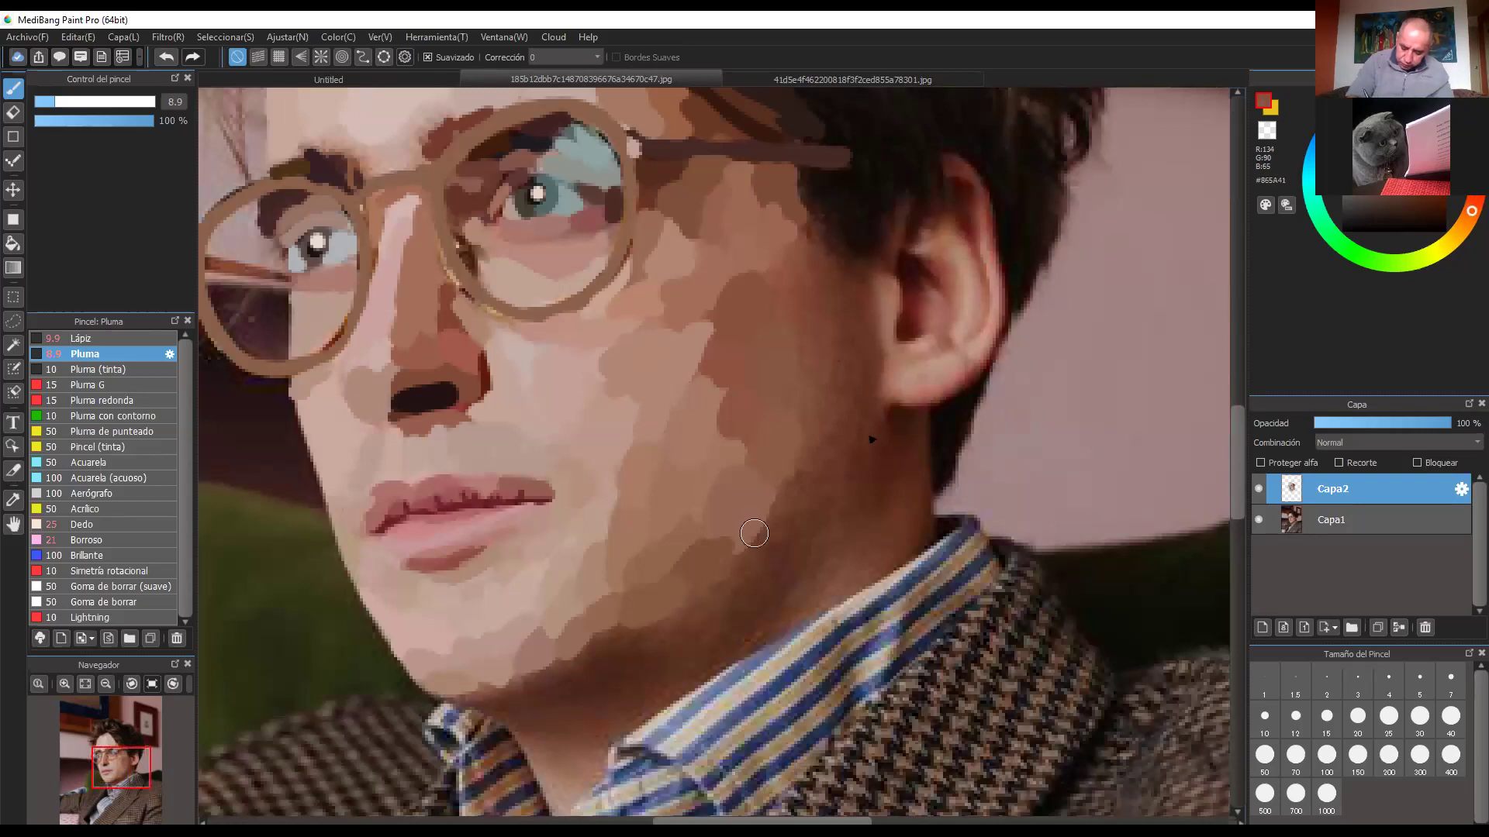
Step: Block in the outer cheek from the jaw up to the sideburn with sampled darker brown and reddish-brown patches
{"action": "left_click", "coordinate": [786, 506], "text": "alt"}
{"action": "left_click_drag", "start_coordinate": [786, 508], "coordinate": [806, 397]}
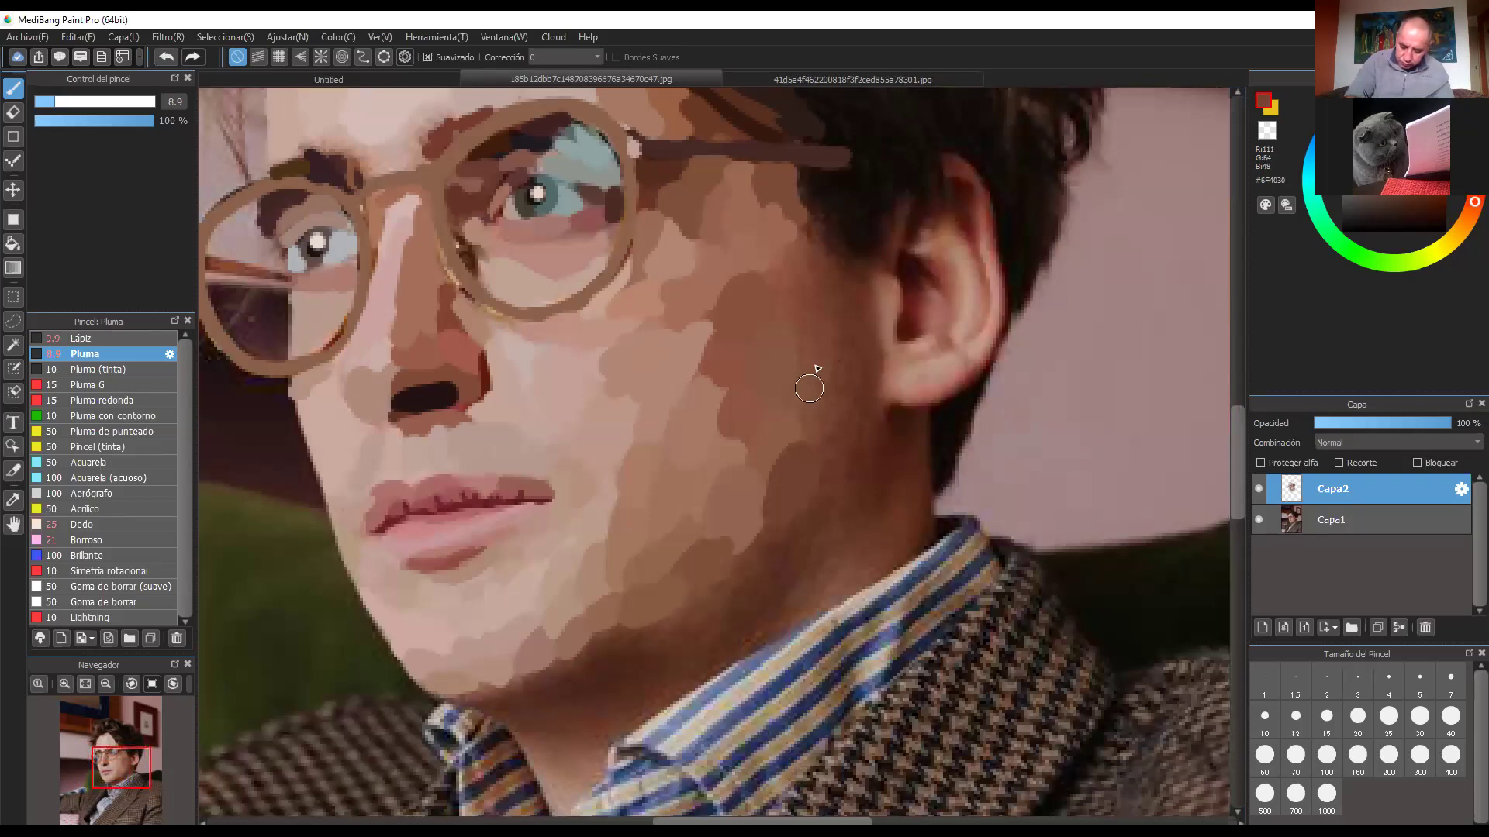
{"action": "left_click", "coordinate": [776, 274], "text": "alt"}
{"action": "mouse_move", "coordinate": [773, 273]}
{"action": "left_mouse_down"}
{"action": "mouse_move", "coordinate": [815, 242]}
{"action": "mouse_move", "coordinate": [827, 337]}
{"action": "left_mouse_up"}
{"action": "left_click", "coordinate": [827, 318], "text": "alt"}
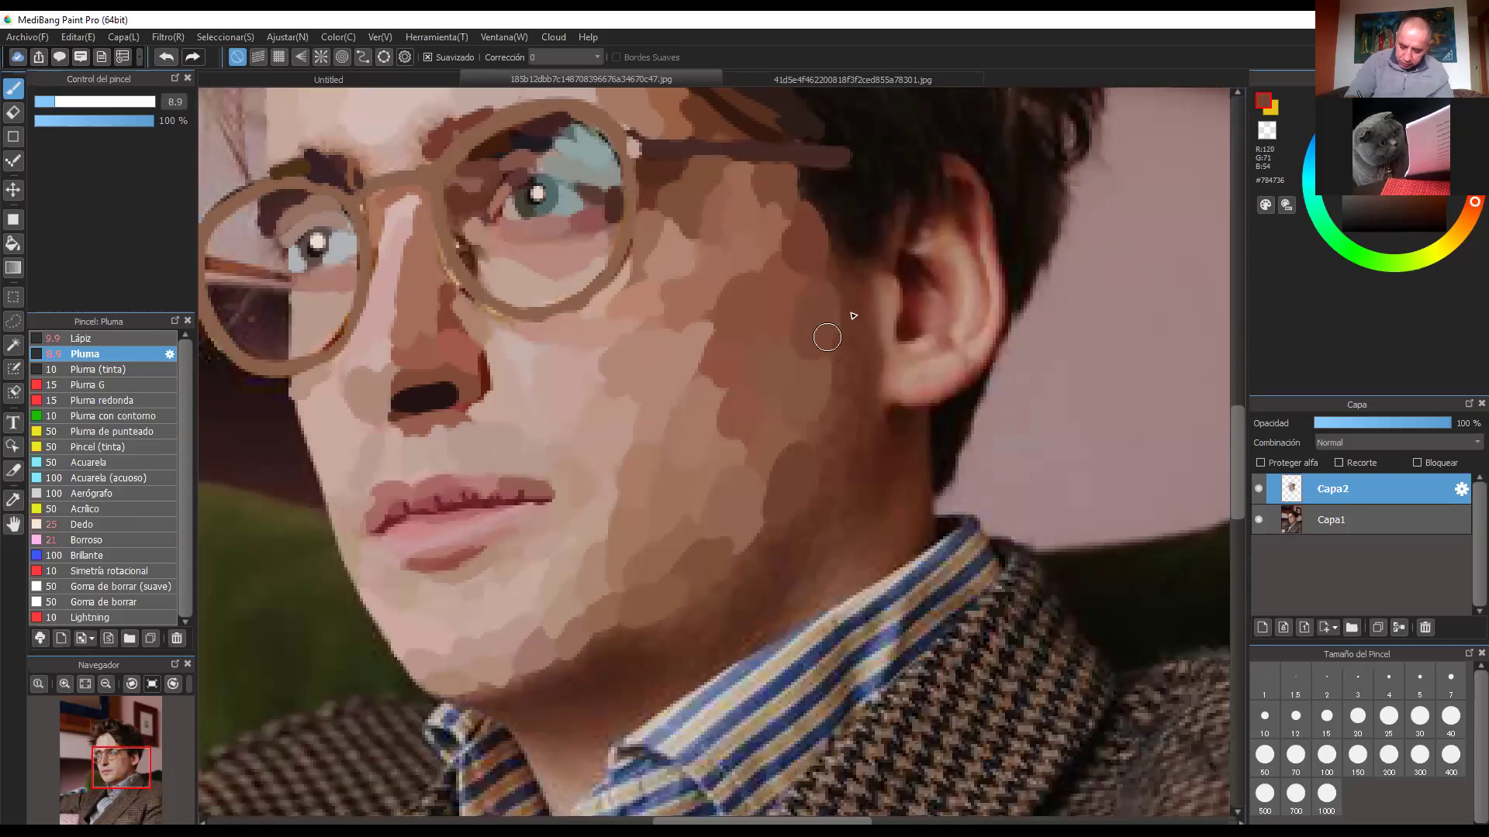
Step: Fill the strip of skin in front of the ear with sampled dark reddish-brown patches
{"action": "left_click", "coordinate": [868, 307], "text": "alt"}
{"action": "mouse_move", "coordinate": [842, 281]}
{"action": "left_mouse_down"}
{"action": "mouse_move", "coordinate": [831, 253]}
{"action": "mouse_move", "coordinate": [857, 341]}
{"action": "left_mouse_up"}
{"action": "left_click", "coordinate": [868, 346], "text": "alt"}
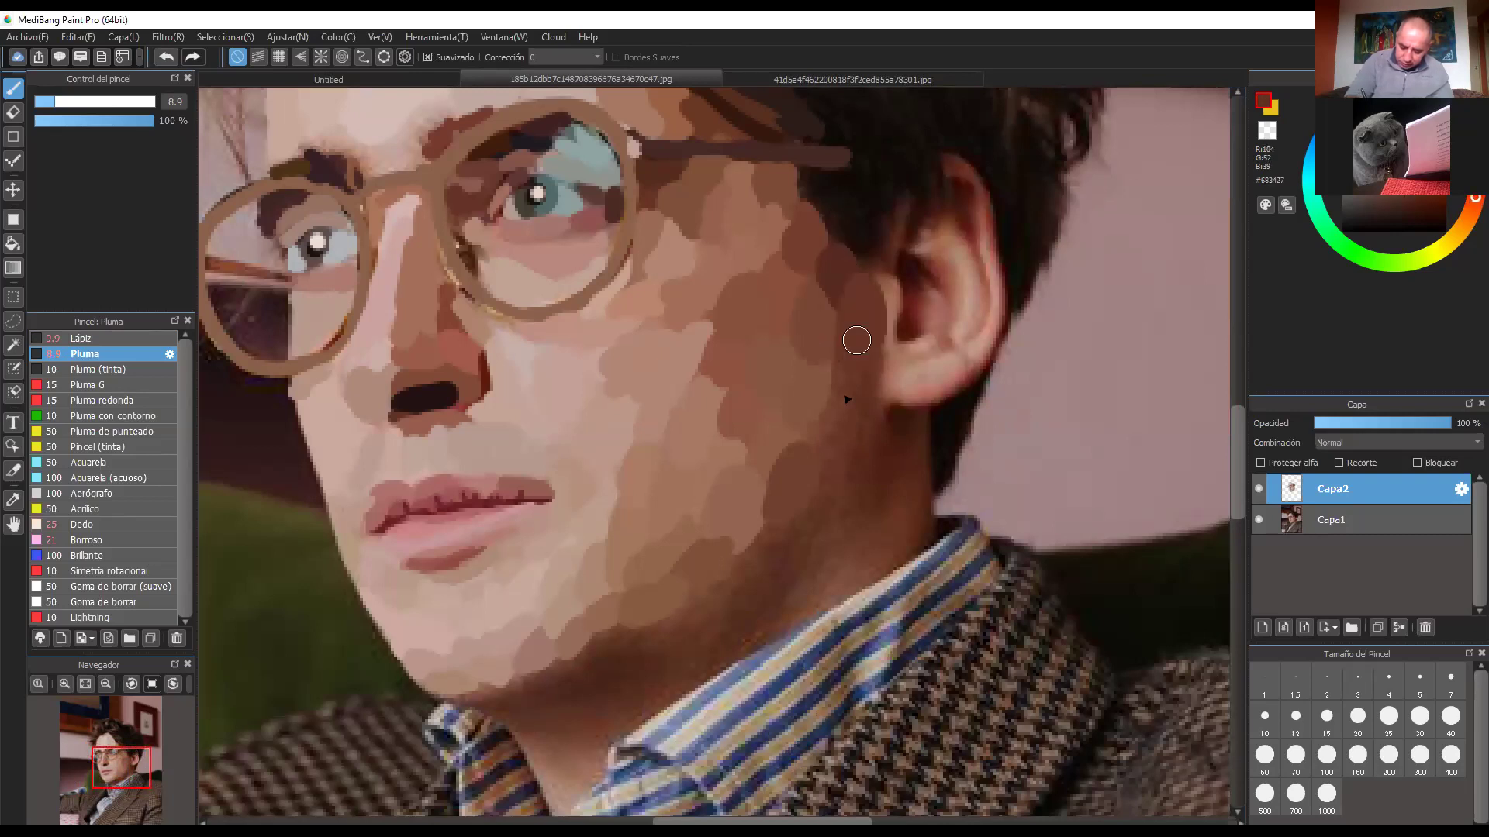
{"action": "left_click", "coordinate": [892, 377], "text": "alt"}
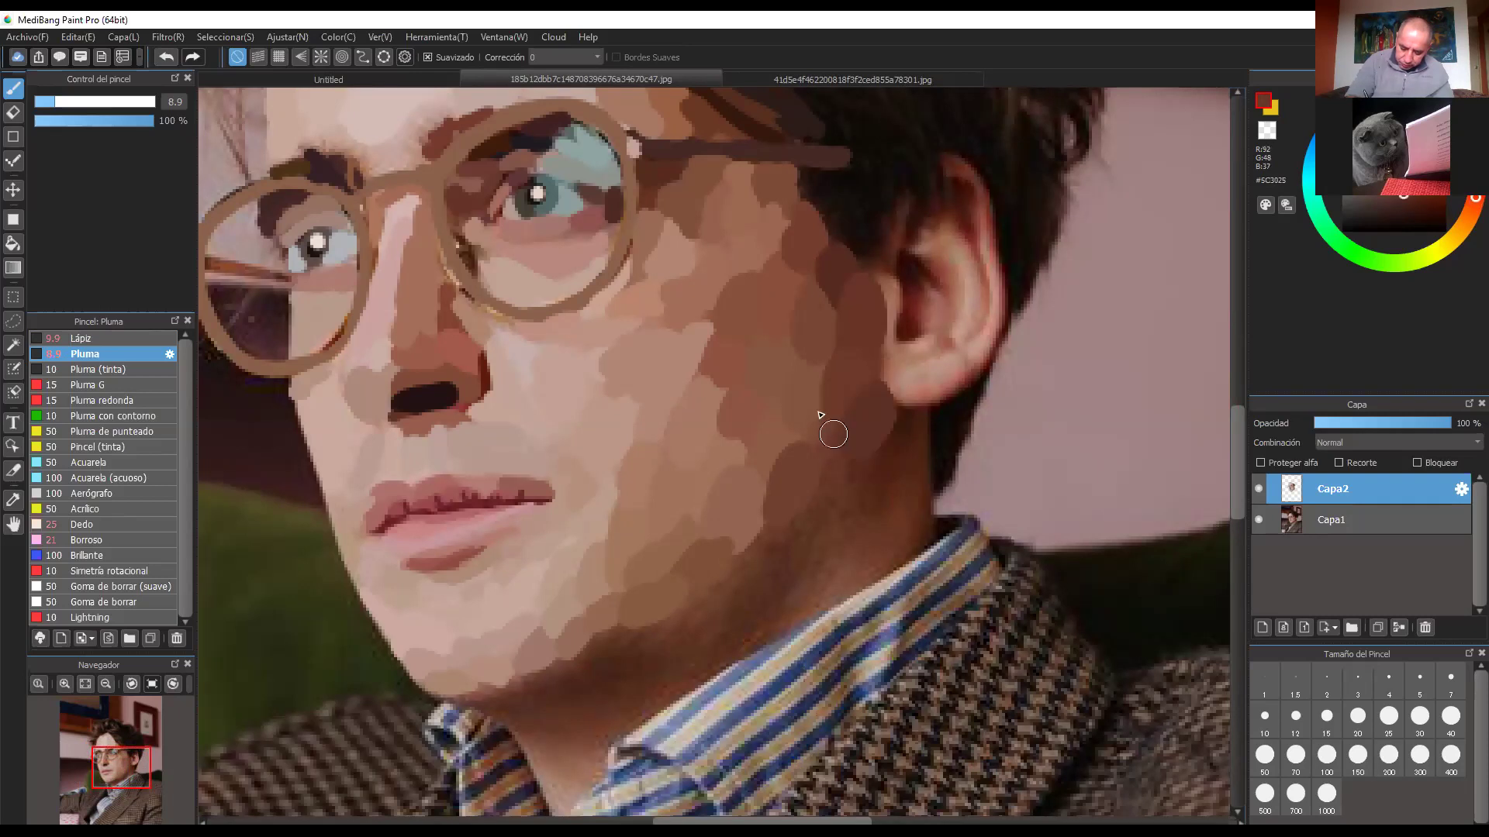
Step: Block in the jaw corner and the neck just below the earlobe with sampled very dark brown patches
{"action": "left_click", "coordinate": [840, 471], "text": "alt"}
{"action": "left_click", "coordinate": [902, 445], "text": "alt"}
{"action": "left_click", "coordinate": [898, 420], "text": "alt"}
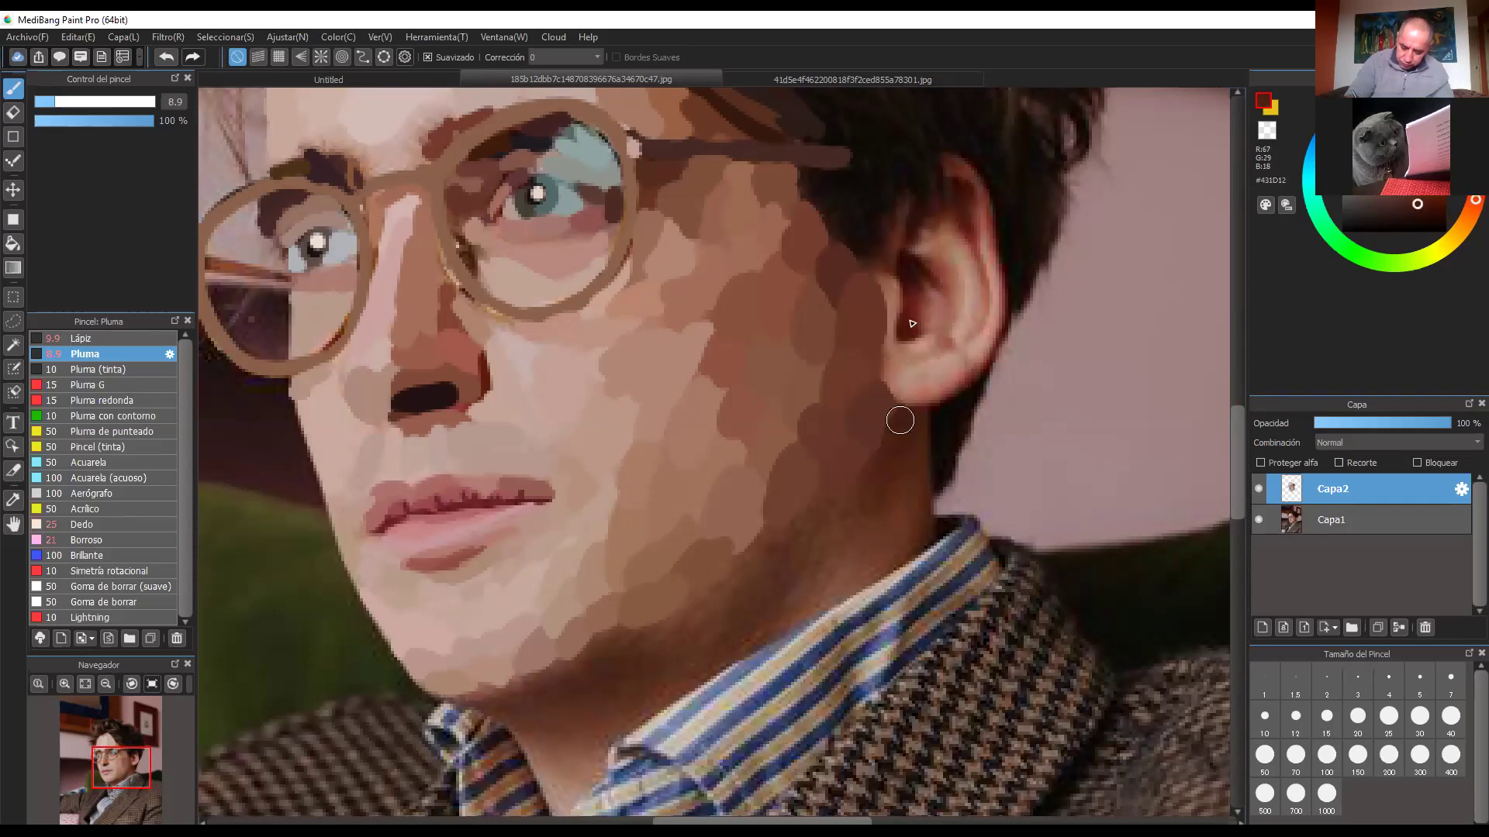
{"action": "left_click", "coordinate": [912, 418], "text": "alt"}
{"action": "left_click", "coordinate": [909, 459], "text": "alt"}
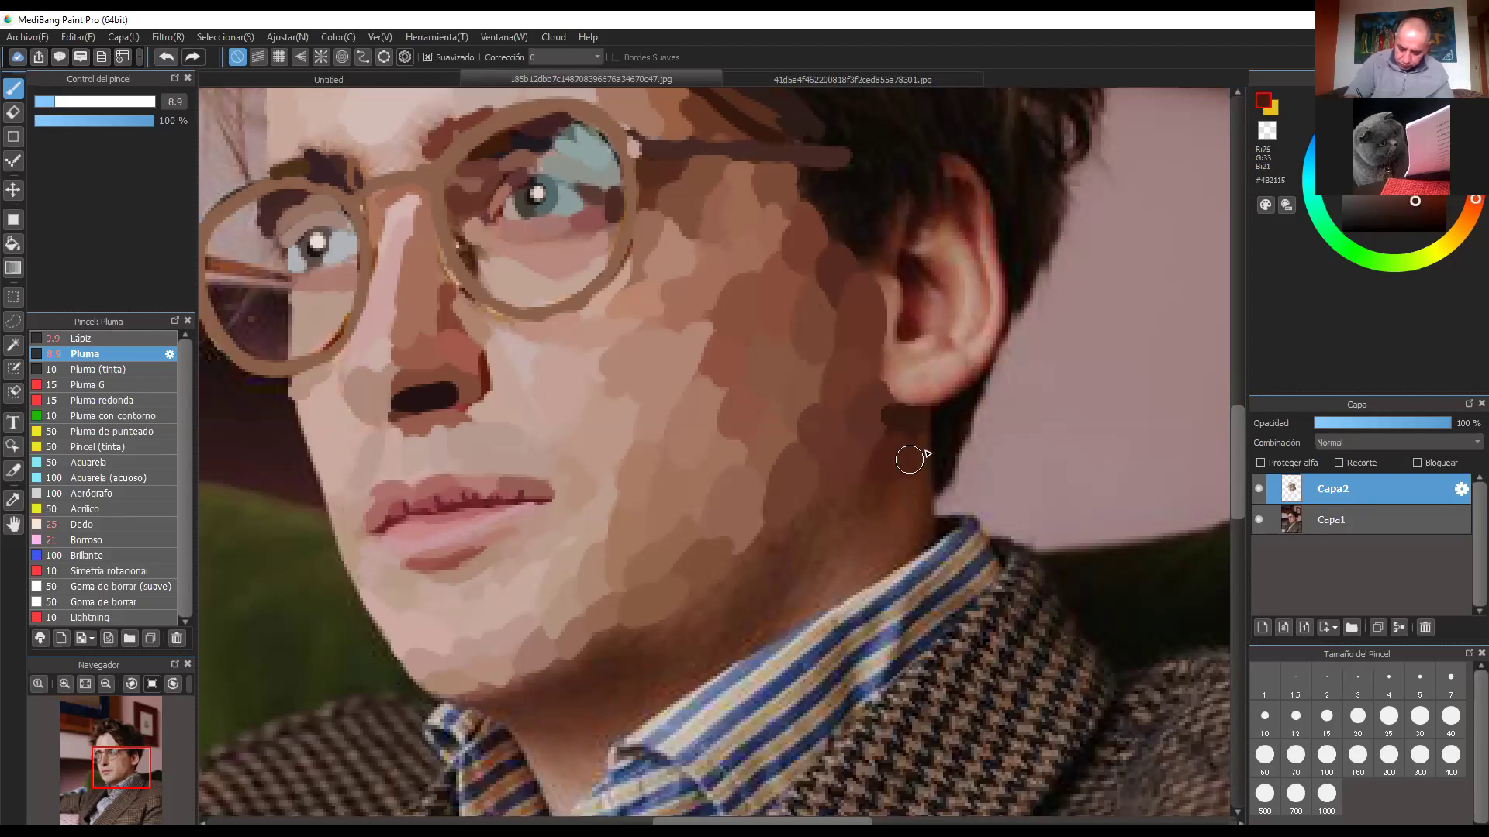
{"action": "left_click", "coordinate": [914, 426], "text": "alt"}
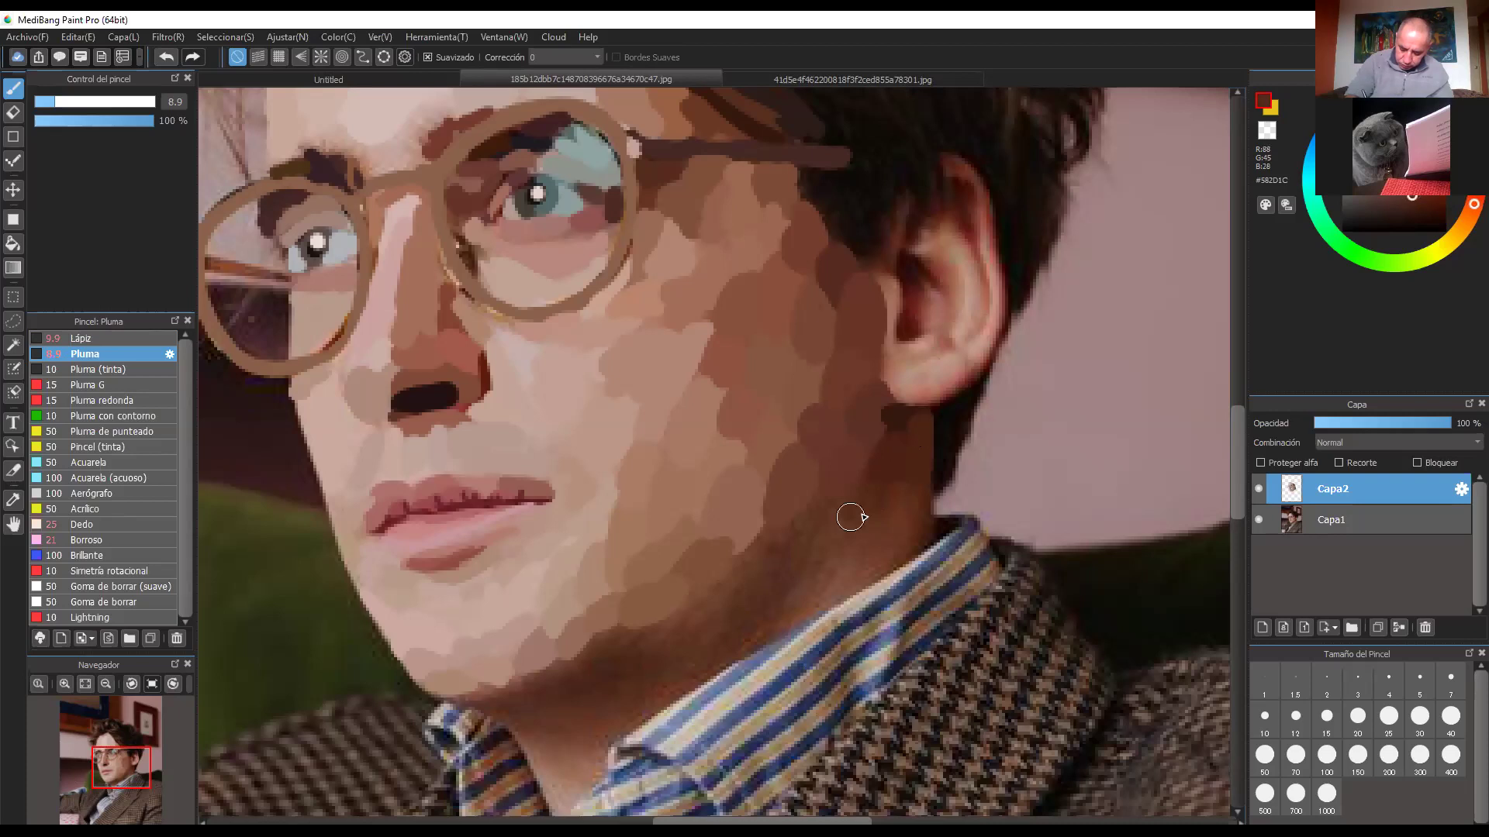
Step: Fill the neck beside the shirt collar below the ear with sampled reddish-brown and lighter brown patches
{"action": "left_click", "coordinate": [919, 526], "text": "alt"}
{"action": "left_click", "coordinate": [917, 540], "text": "alt"}
{"action": "left_click", "coordinate": [877, 556], "text": "alt"}
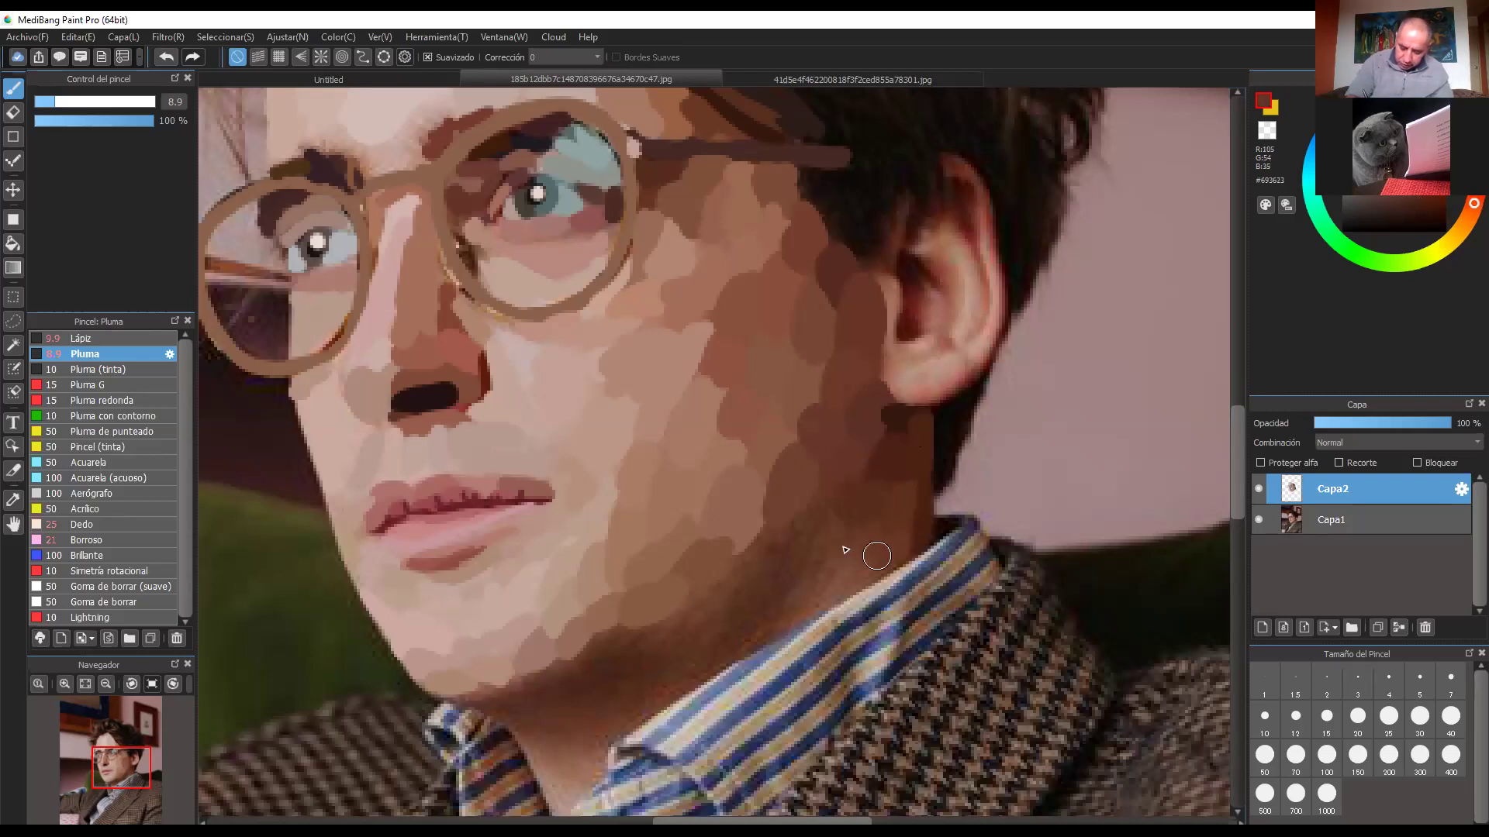
{"action": "left_click", "coordinate": [861, 563], "text": "alt"}
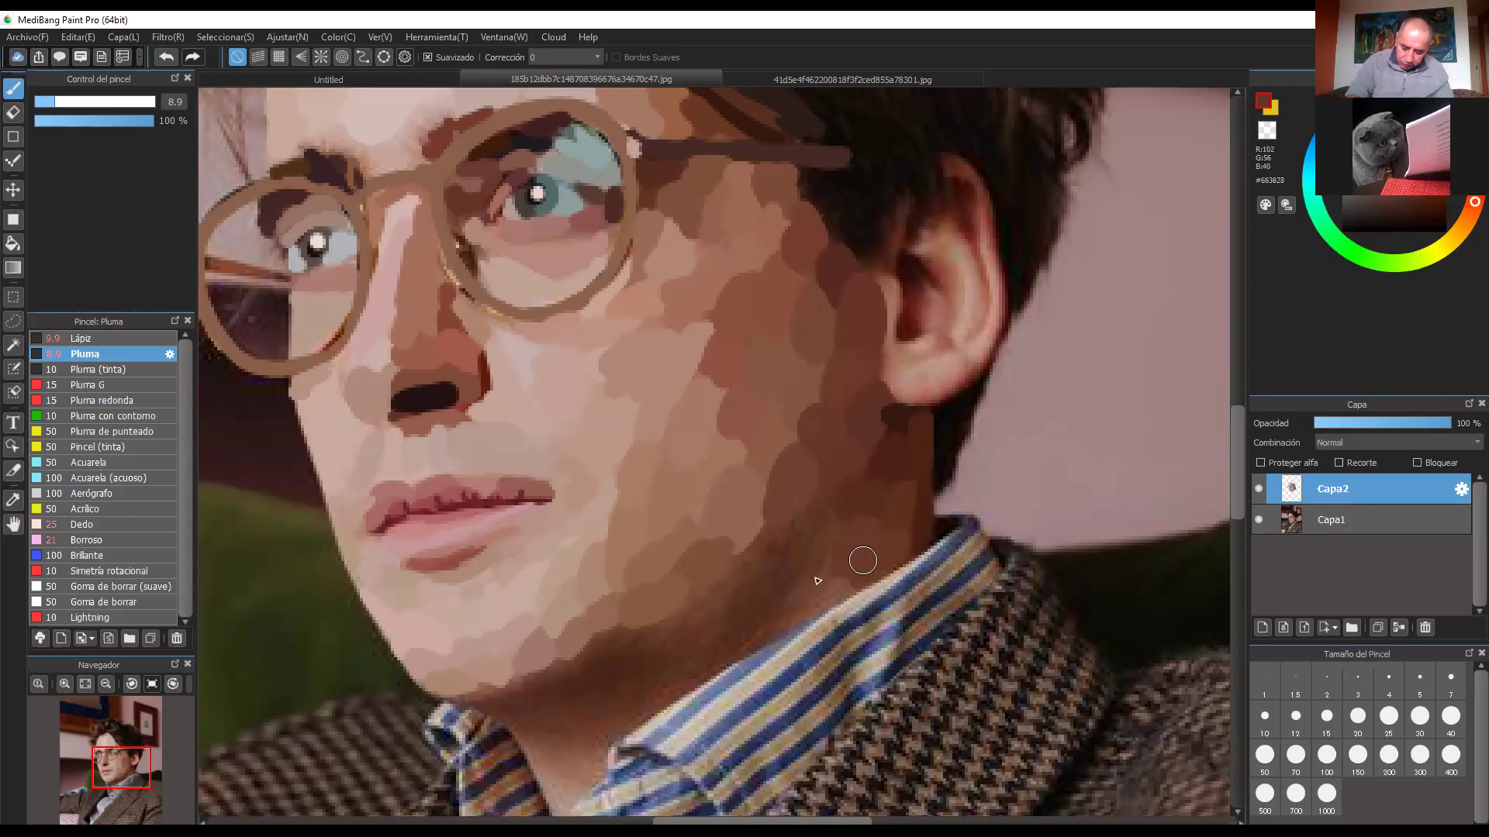
{"action": "left_click", "coordinate": [834, 593], "text": "alt"}
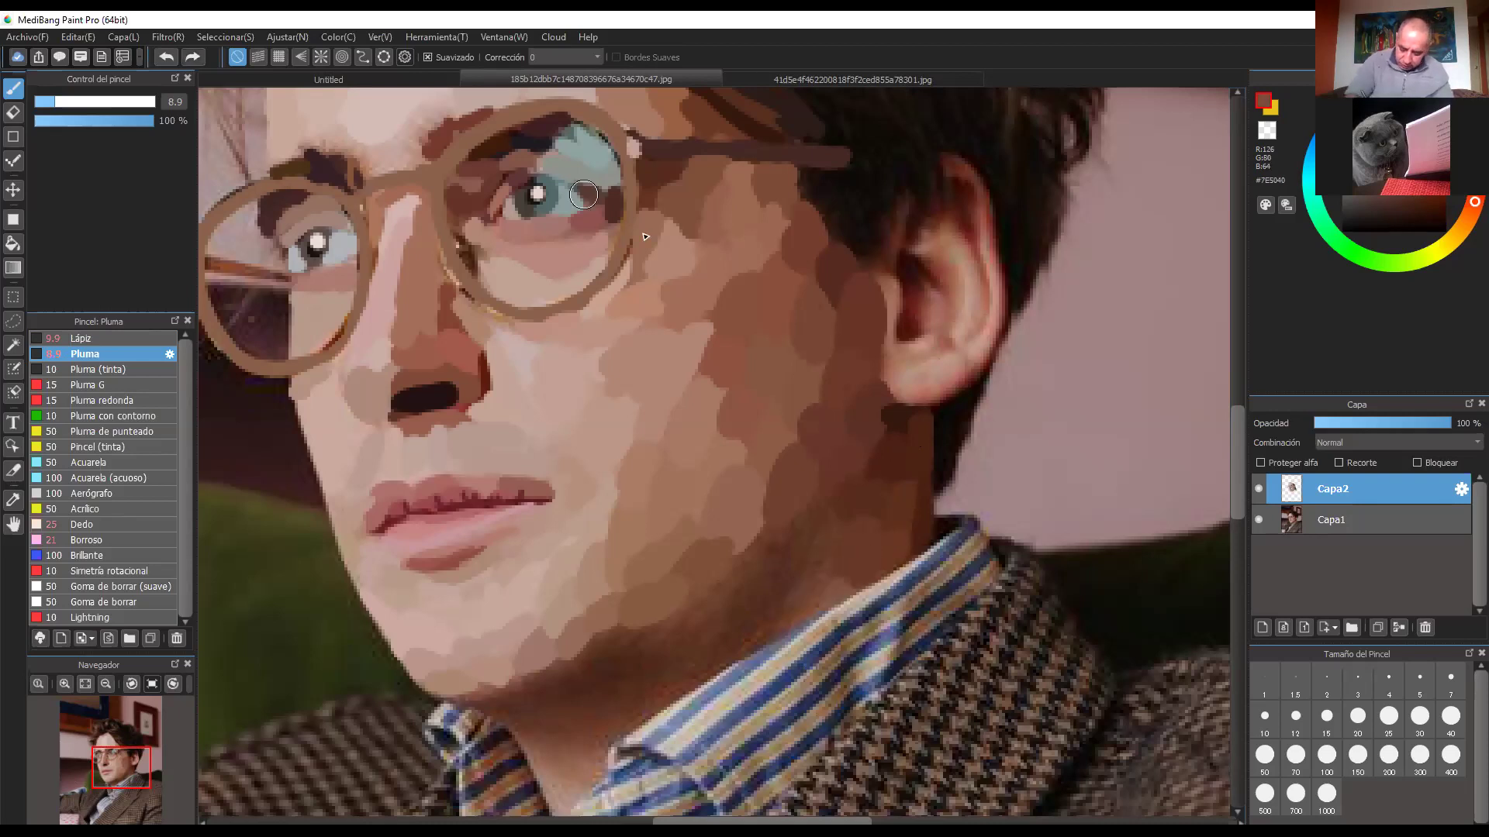
{"action": "left_click", "coordinate": [834, 590], "text": "alt"}
{"action": "left_click", "coordinate": [810, 589], "text": "alt"}
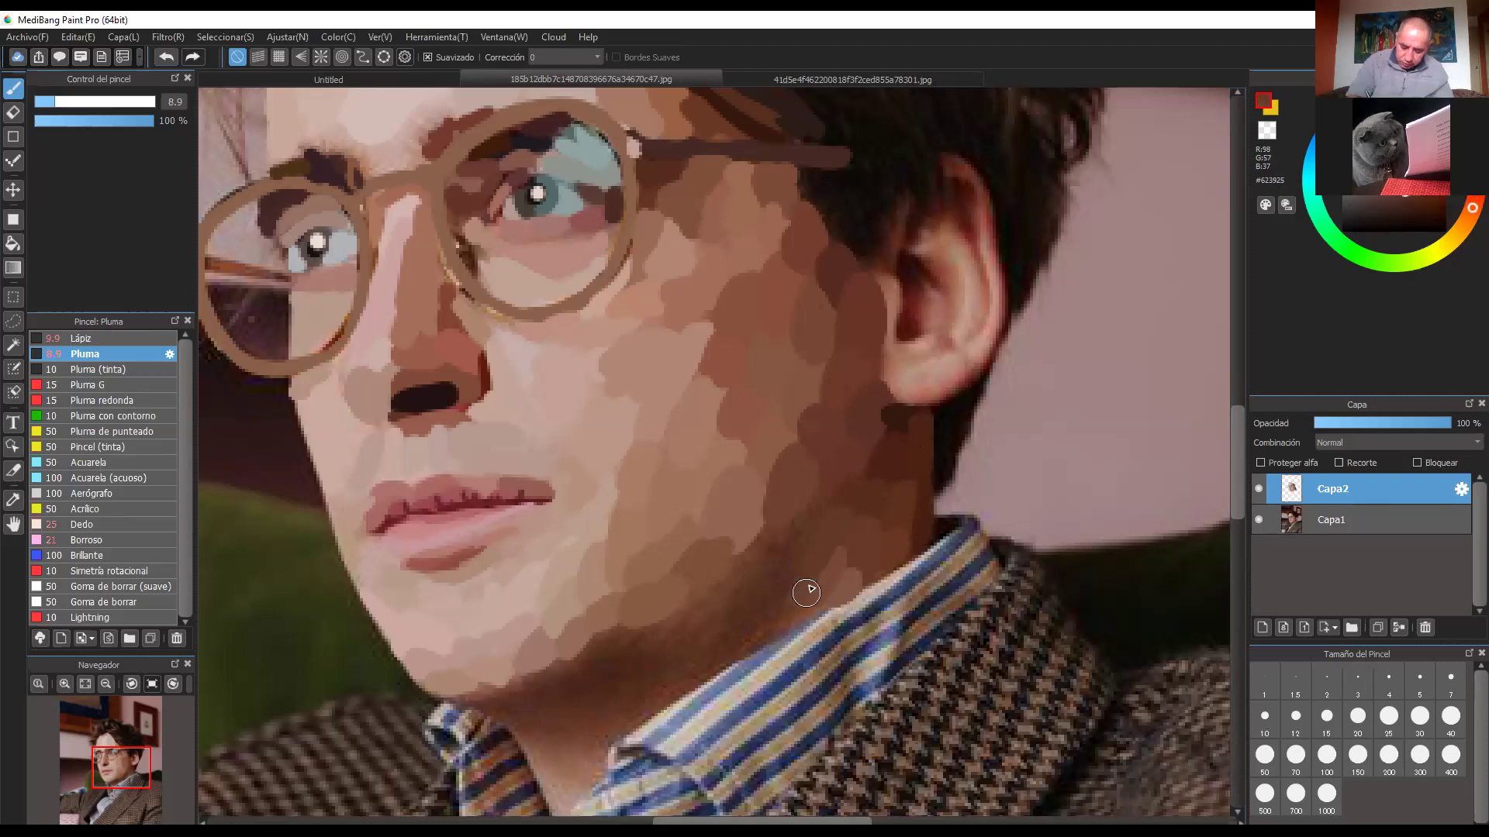
Step: Block in the shadowed underside of the jaw towards the chin with sampled dark brown patches
{"action": "left_click", "coordinate": [817, 528], "text": "alt"}
{"action": "left_click", "coordinate": [759, 547], "text": "alt"}
{"action": "left_click_drag", "start_coordinate": [832, 538], "coordinate": [832, 482]}
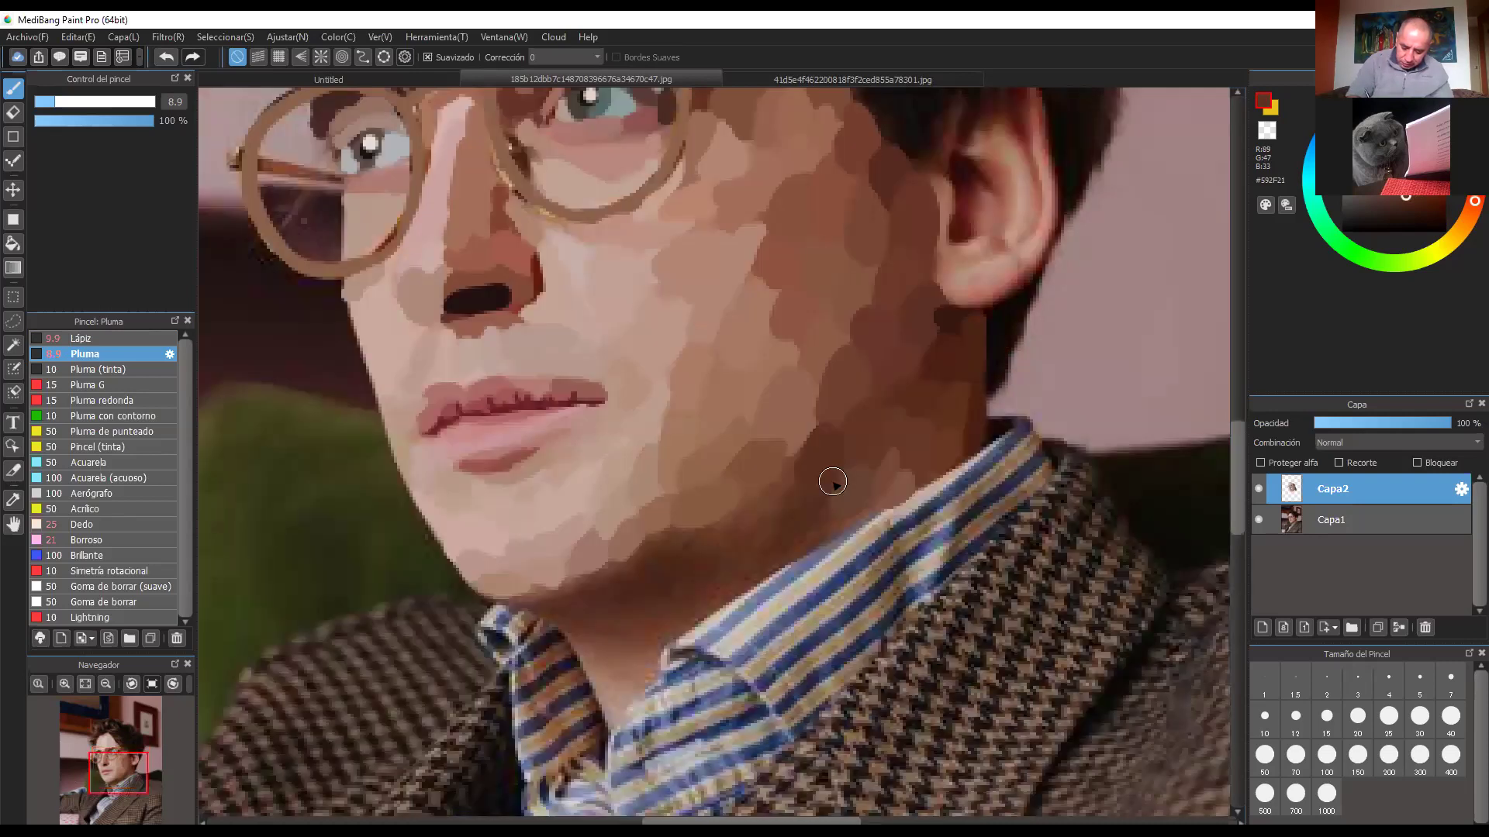
{"action": "left_click", "coordinate": [795, 482], "text": "alt"}
{"action": "left_click", "coordinate": [749, 518], "text": "alt"}
{"action": "left_click", "coordinate": [771, 535], "text": "alt"}
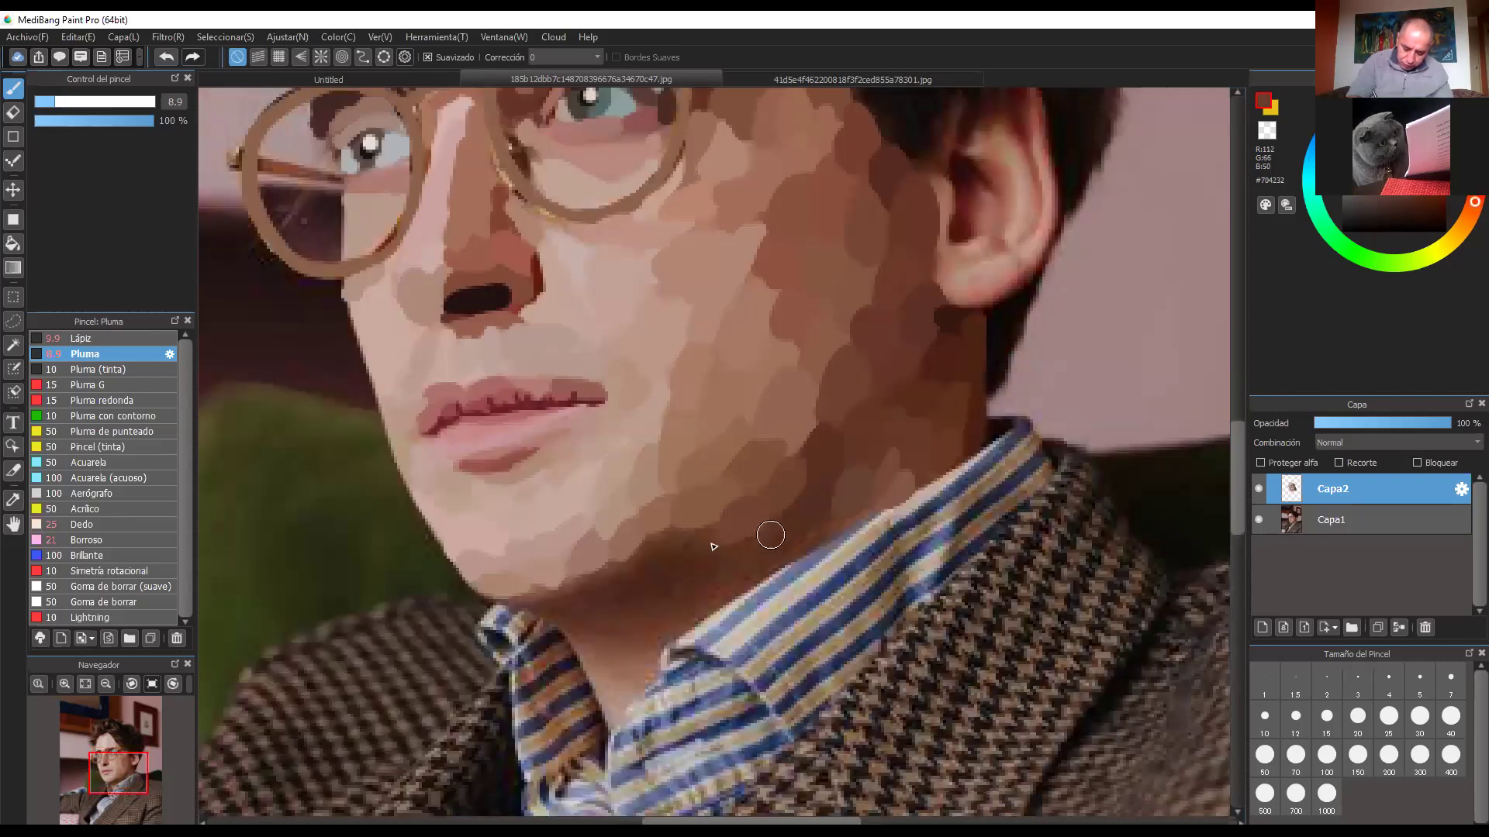
{"action": "left_click", "coordinate": [824, 470], "text": "alt"}
{"action": "mouse_move", "coordinate": [677, 552]}
{"action": "left_mouse_down"}
{"action": "mouse_move", "coordinate": [774, 482]}
{"action": "mouse_move", "coordinate": [753, 483]}
{"action": "left_mouse_up"}
{"action": "left_click", "coordinate": [763, 482], "text": "alt"}
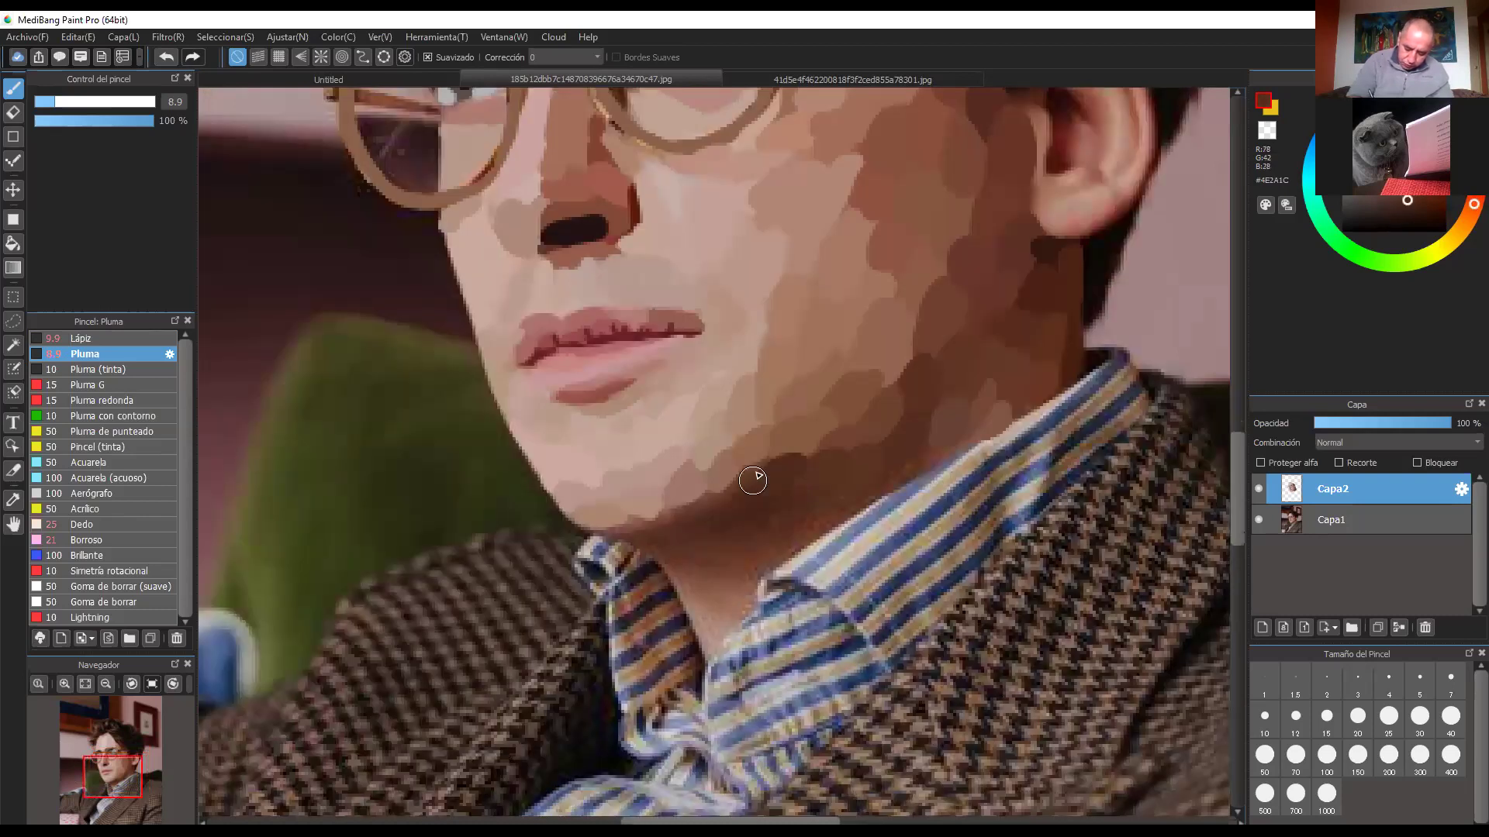
Step: Paint the lower contour of the chin with small patches of sampled dark and mid-brown
{"action": "left_click", "coordinate": [693, 514], "text": "alt"}
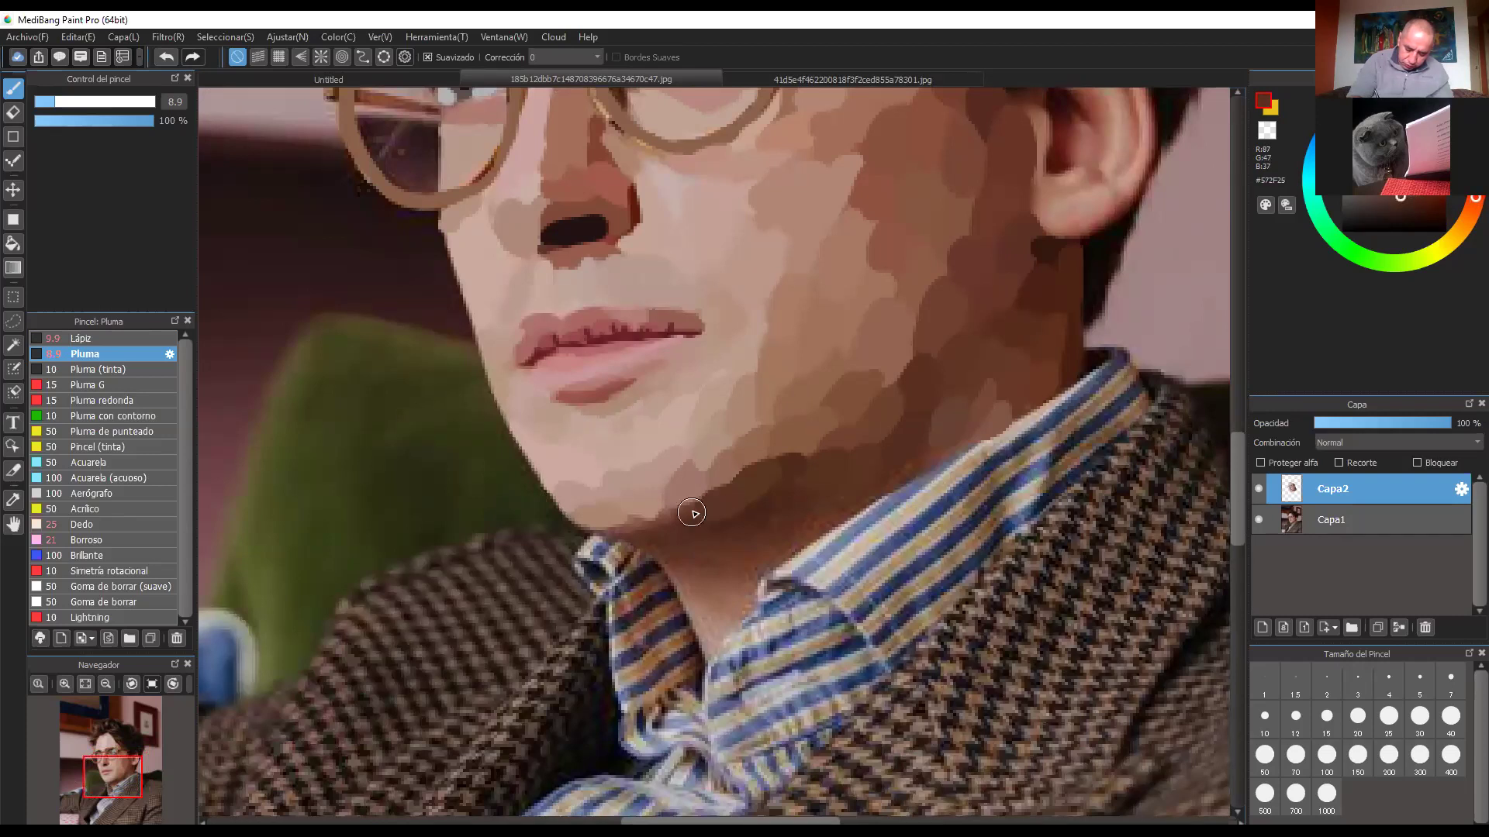
{"action": "left_click_drag", "start_coordinate": [665, 517], "coordinate": [656, 519]}
{"action": "left_click", "coordinate": [626, 526], "text": "alt"}
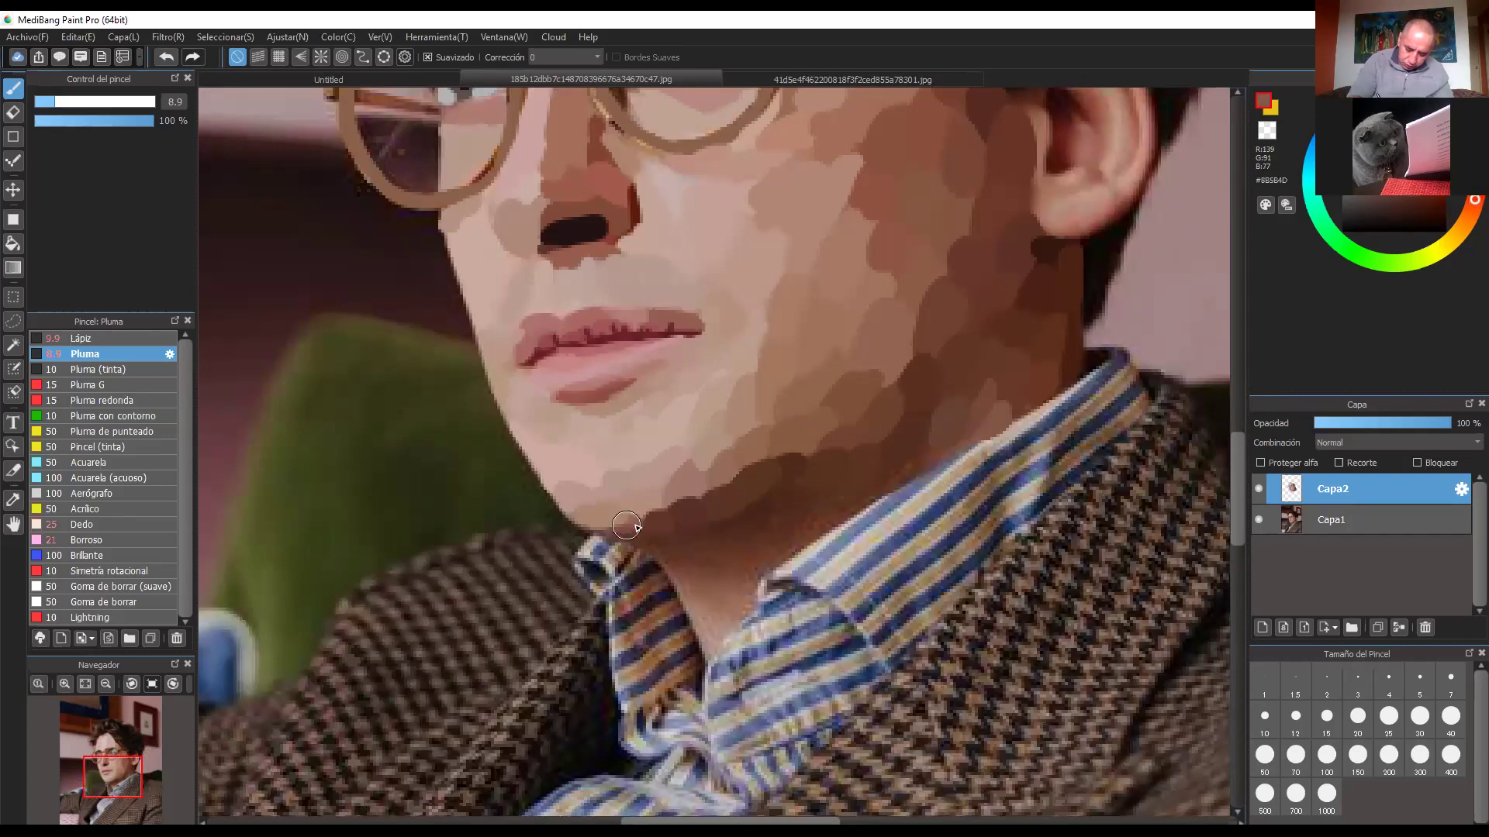
{"action": "left_click", "coordinate": [626, 525], "text": "alt"}
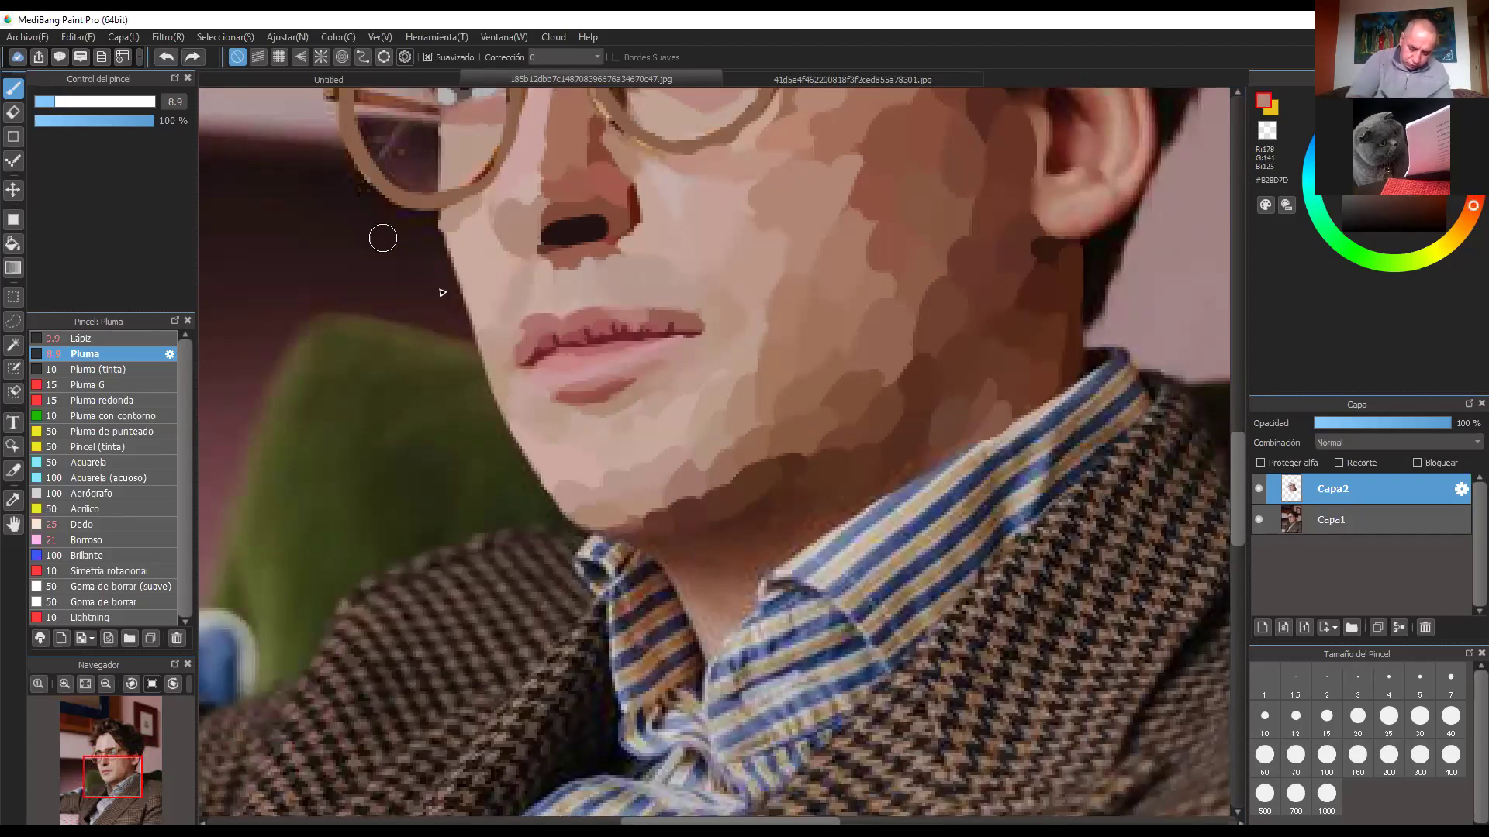
{"action": "left_click", "coordinate": [627, 528], "text": "alt"}
{"action": "left_click", "coordinate": [653, 539], "text": "alt"}
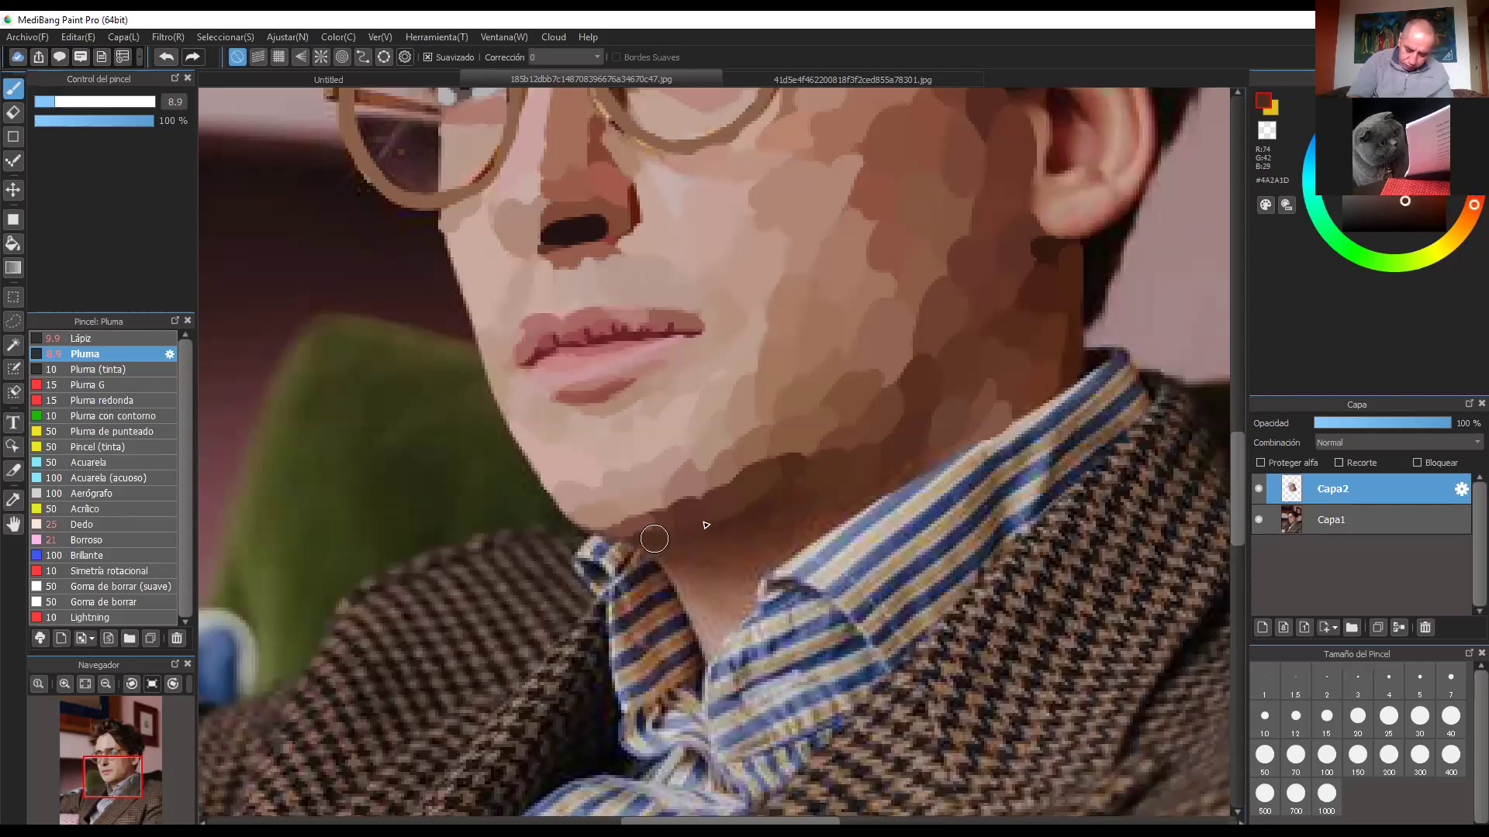
Step: Fill the deep shadow on the neck beneath the jaw with sampled very dark brown patches
{"action": "left_click", "coordinate": [707, 525], "text": "alt"}
{"action": "left_click", "coordinate": [735, 517]}
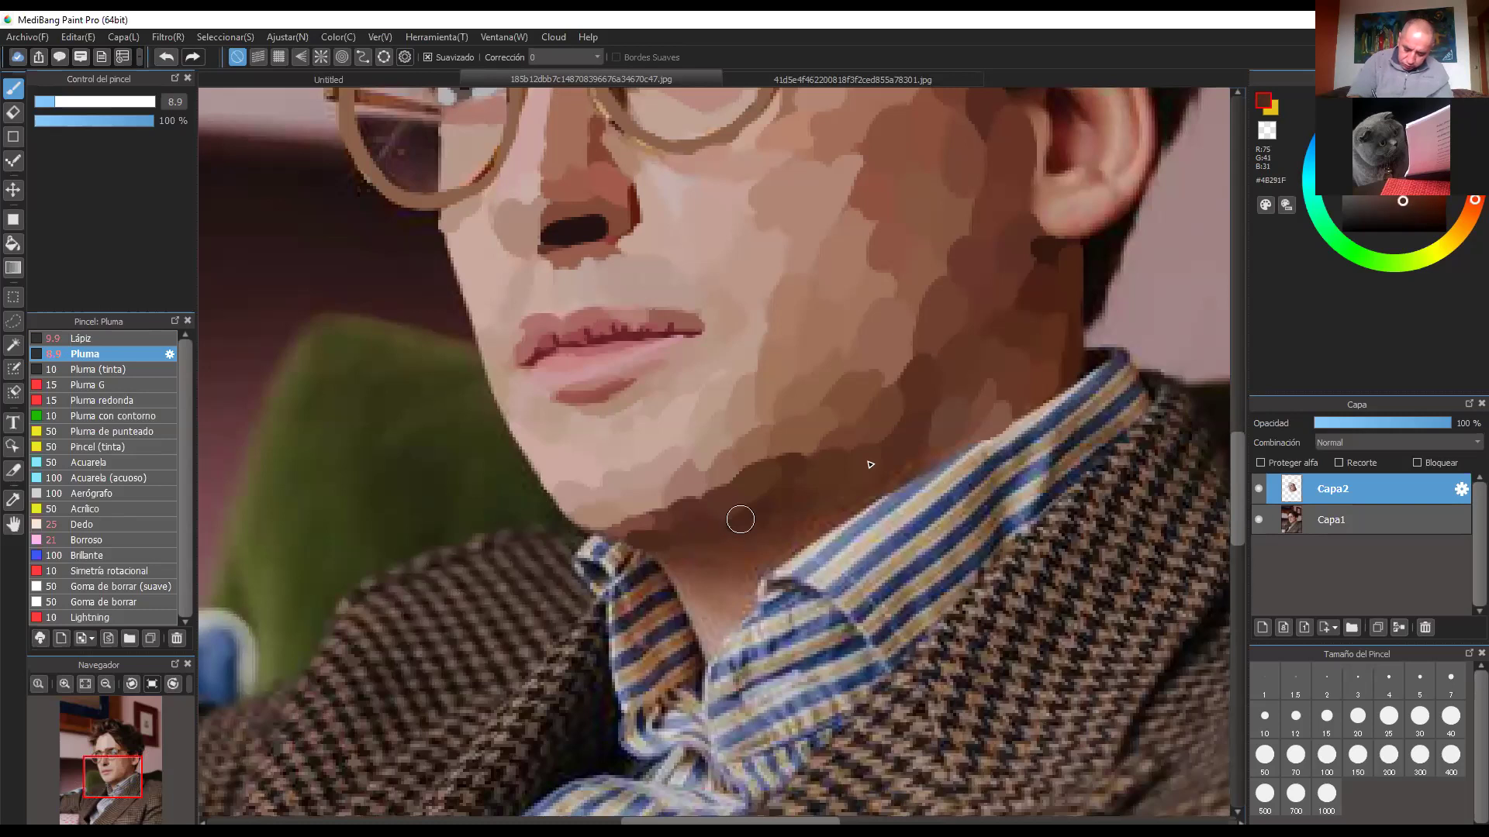
{"action": "left_click", "coordinate": [766, 508], "text": "alt"}
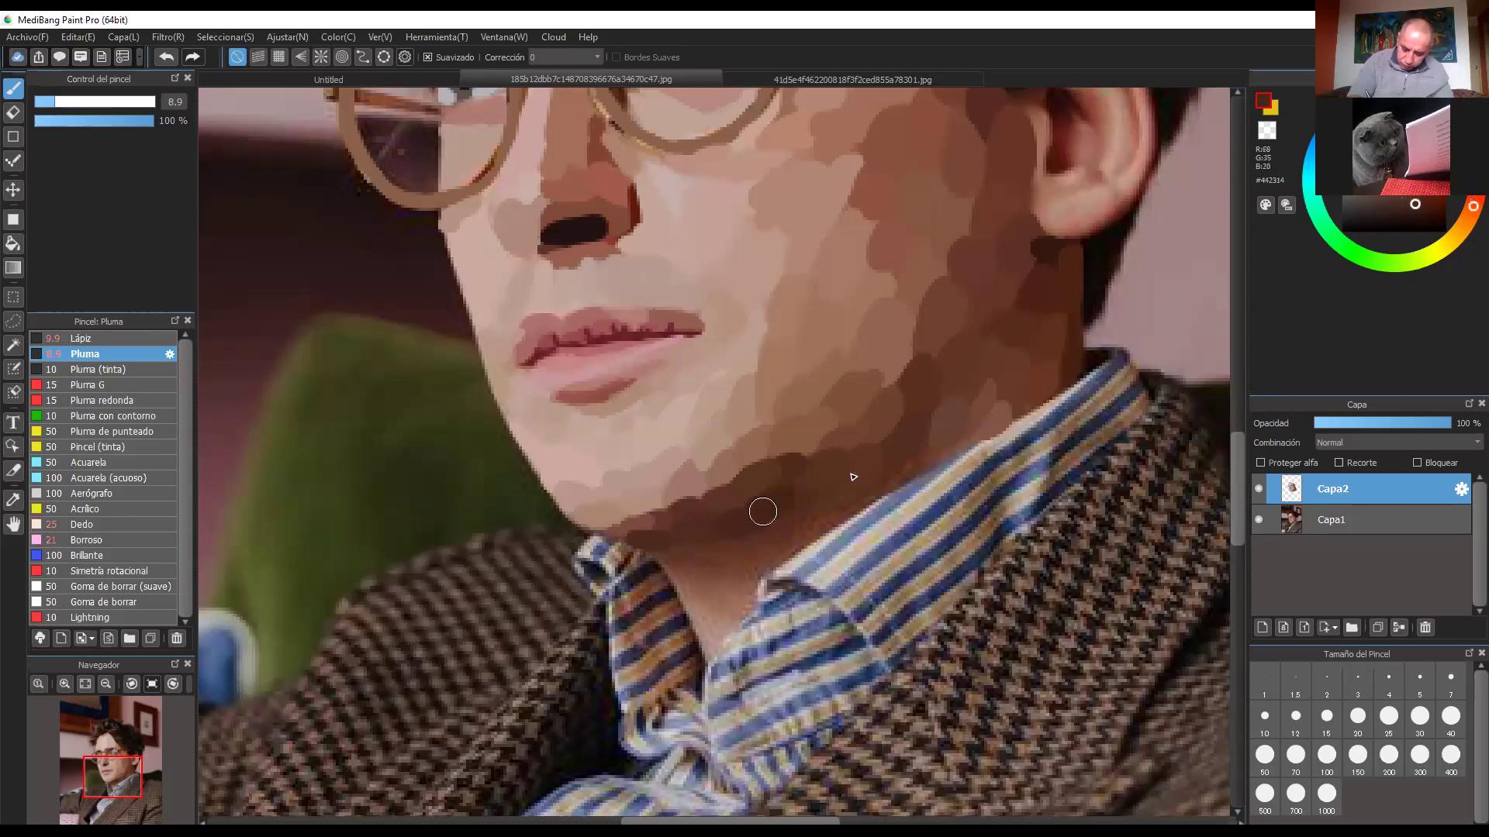
{"action": "left_click", "coordinate": [808, 492], "text": "alt"}
{"action": "left_click", "coordinate": [775, 520], "text": "alt"}
{"action": "left_click", "coordinate": [825, 509], "text": "alt"}
Step: Extend sampled dark reddish-brown patches over the neck along the upper edge of the shirt collar
{"action": "left_click", "coordinate": [915, 452], "text": "alt"}
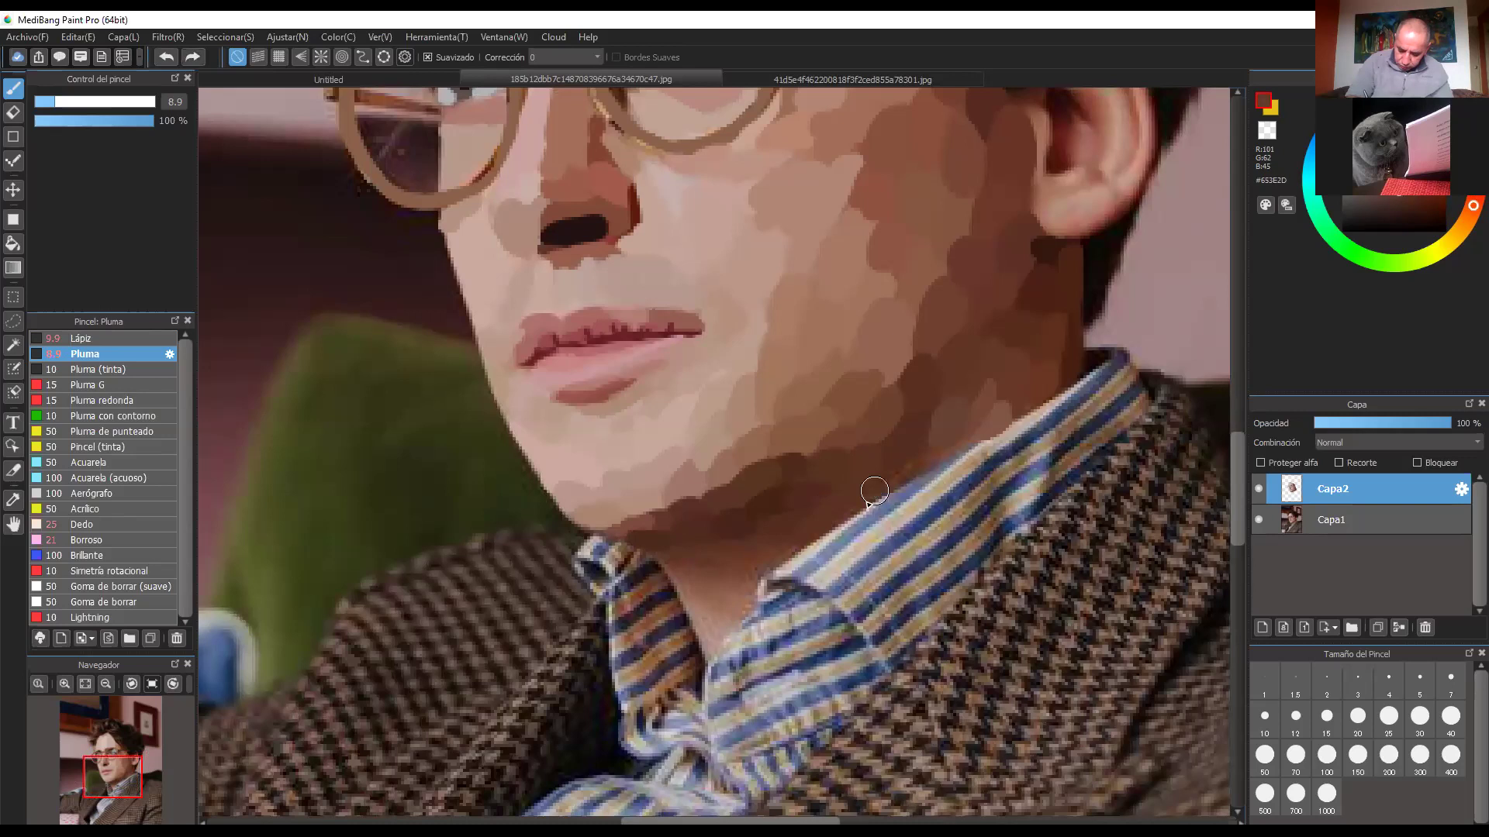
{"action": "left_click", "coordinate": [911, 464], "text": "alt"}
{"action": "left_click", "coordinate": [903, 474], "text": "alt"}
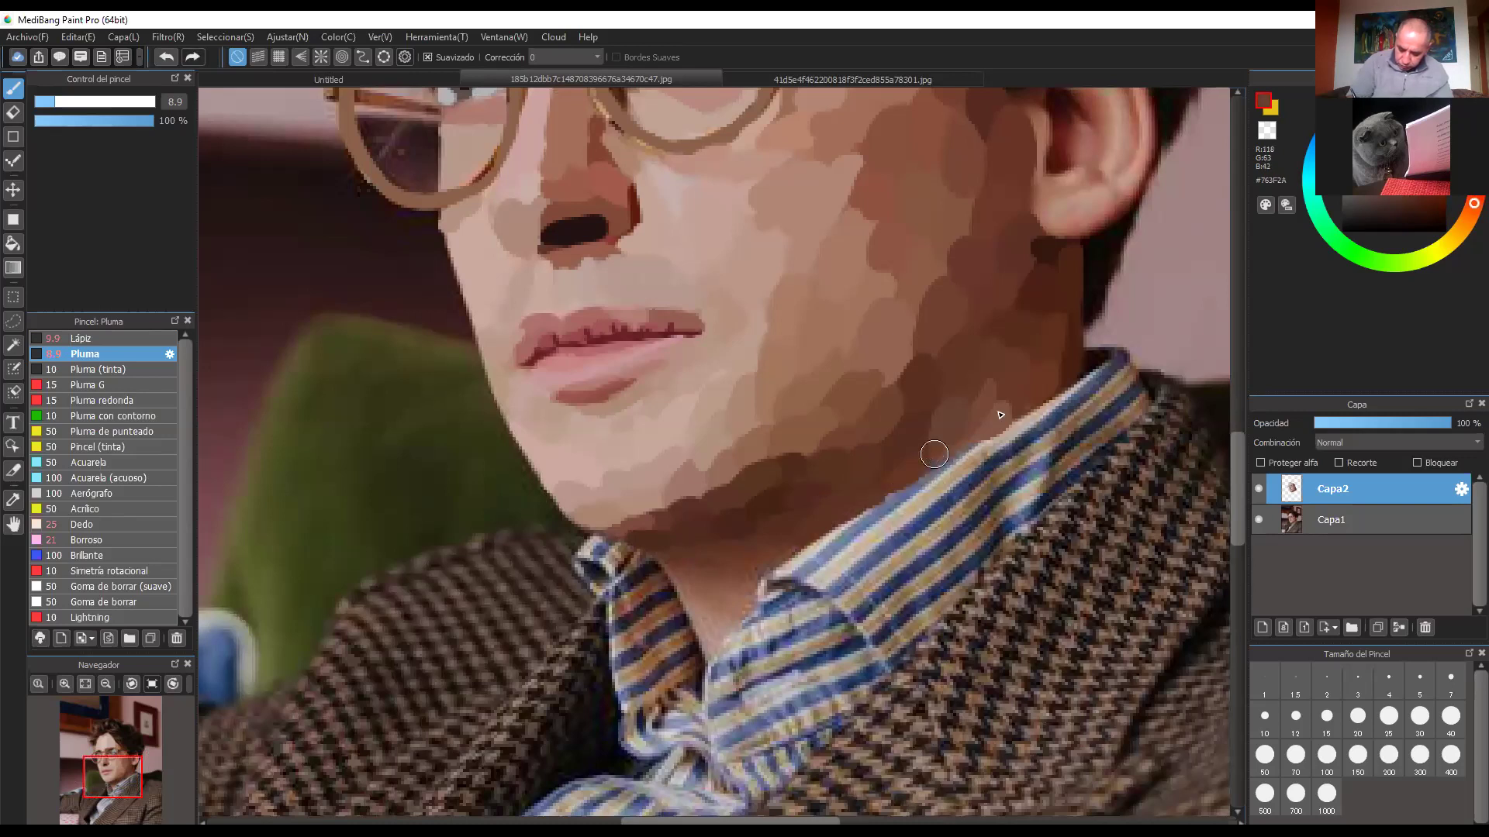
Step: Block in the front of the neck below the chin with sampled brown patches down to the collar
{"action": "left_click", "coordinate": [784, 536], "text": "alt"}
{"action": "left_click_drag", "start_coordinate": [729, 552], "coordinate": [688, 563]}
{"action": "left_click_drag", "start_coordinate": [774, 541], "coordinate": [735, 541]}
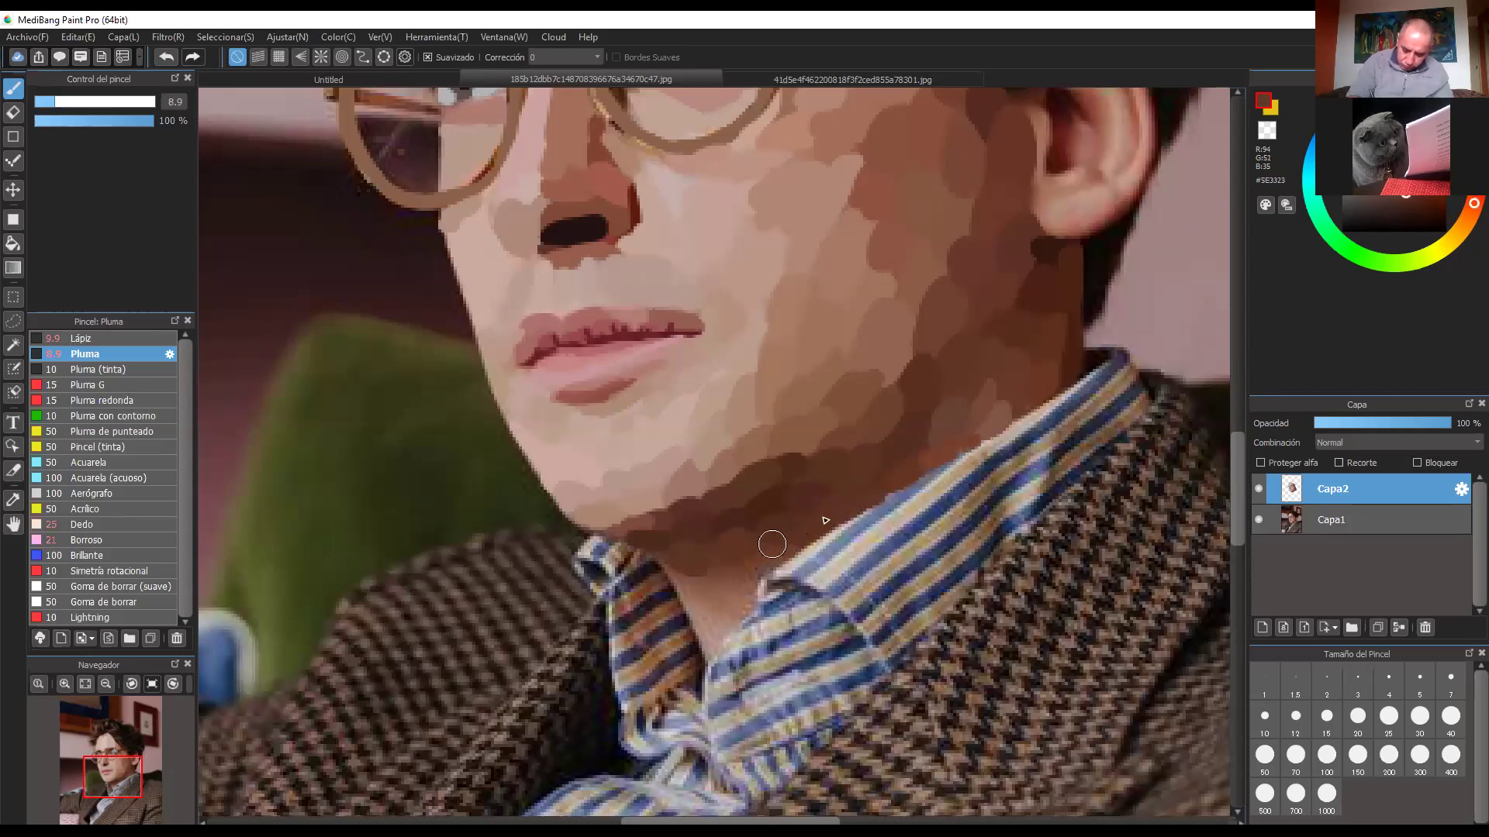
{"action": "left_click", "coordinate": [775, 557], "text": "alt"}
{"action": "left_click", "coordinate": [752, 569], "text": "alt"}
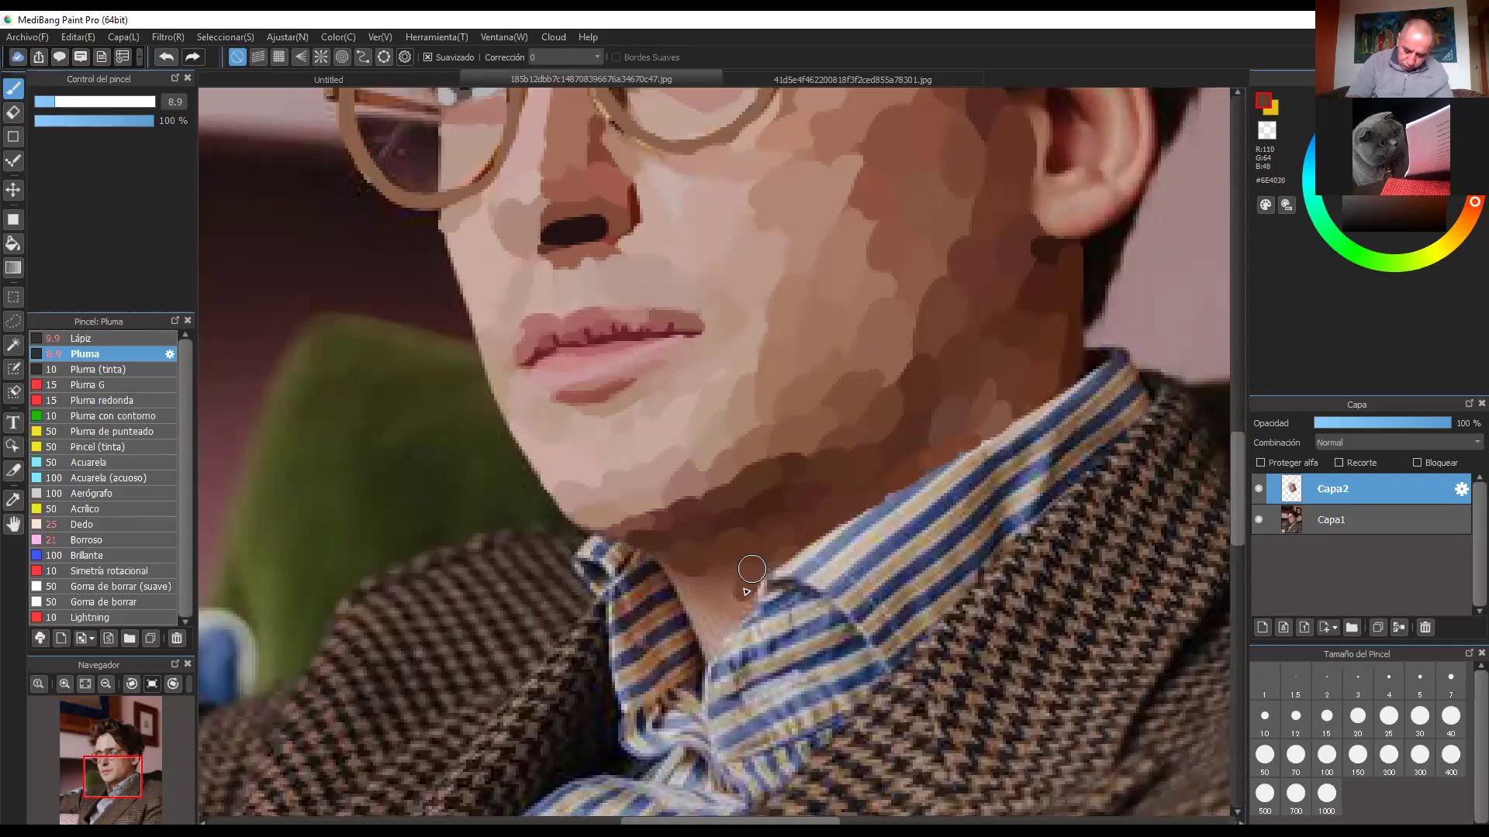
{"action": "left_click_drag", "start_coordinate": [740, 585], "coordinate": [723, 572]}
Step: Fill the lowest part of the throat in the collar opening with sampled lighter brown and pinkish-brown patches
{"action": "left_click", "coordinate": [705, 587], "text": "alt"}
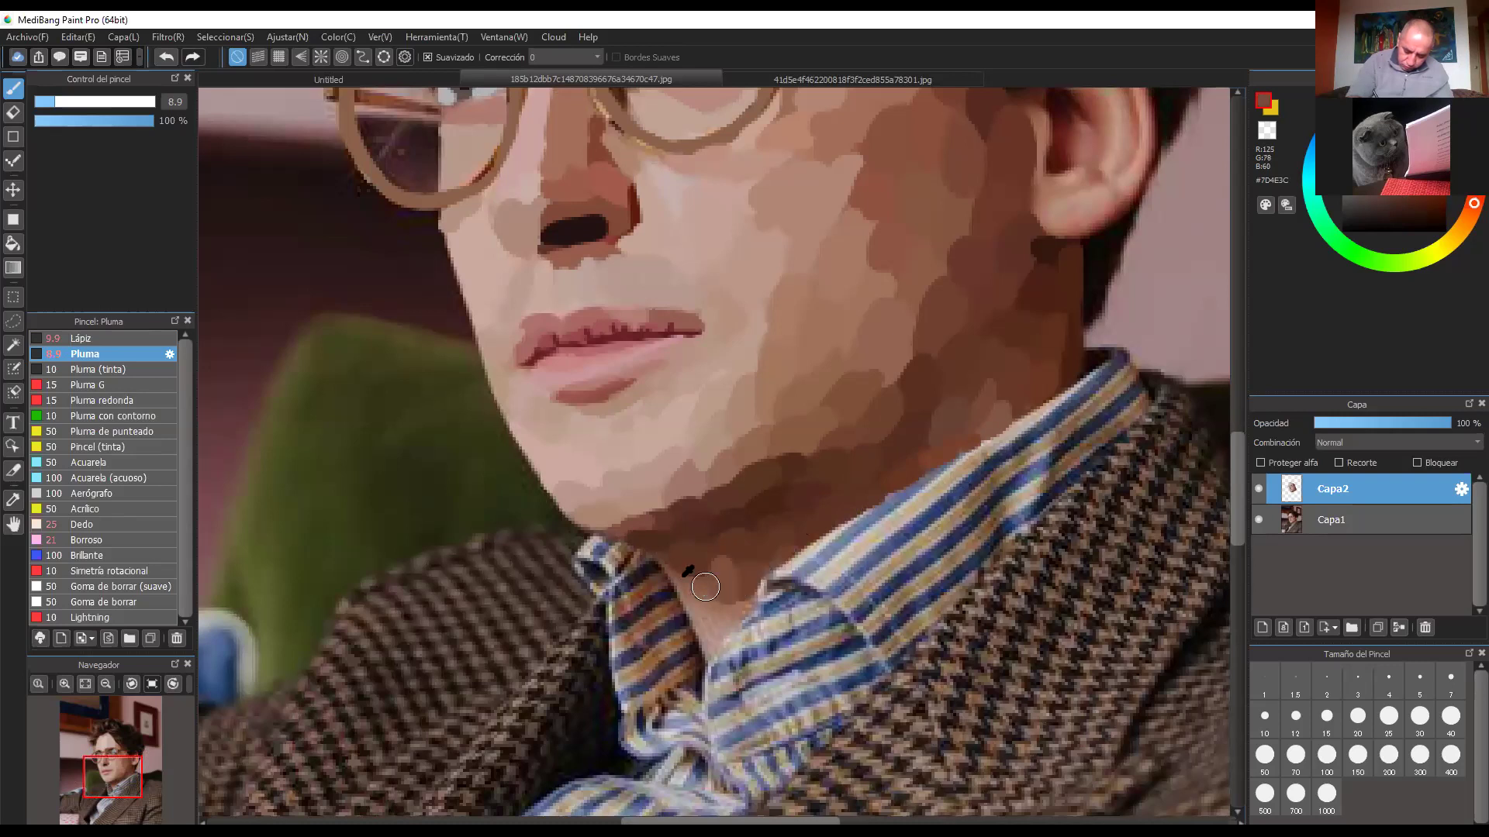
{"action": "left_click", "coordinate": [683, 578], "text": "alt"}
{"action": "left_click_drag", "start_coordinate": [671, 574], "coordinate": [694, 617]}
{"action": "left_click", "coordinate": [709, 629], "text": "alt"}
{"action": "left_click", "coordinate": [706, 636]}
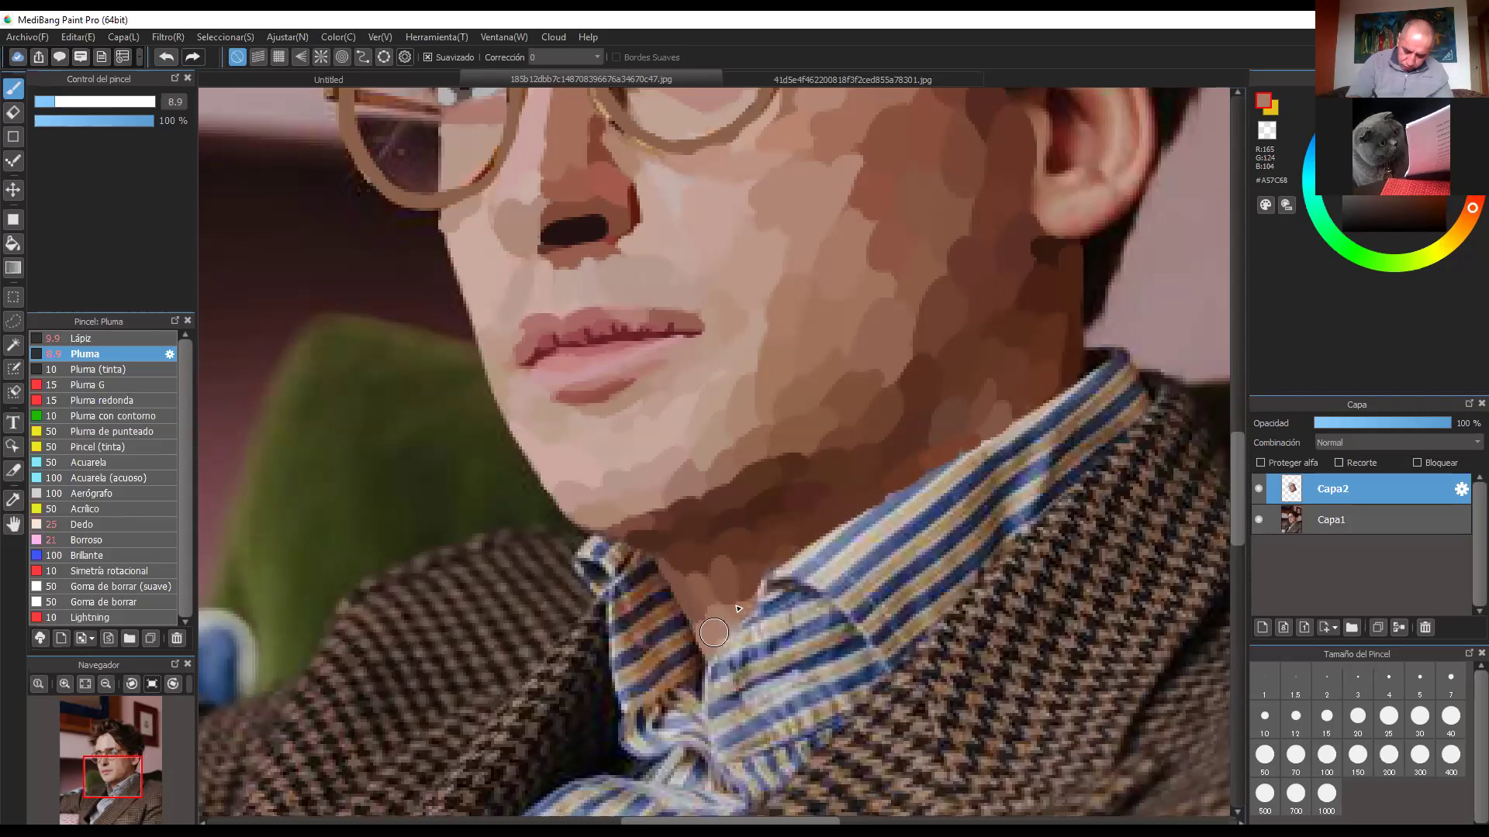
{"action": "left_click", "coordinate": [747, 600], "text": "alt"}
Step: Block in the sideburn between the cheek and the ear with sampled near-black strokes
{"action": "key", "text": "ctrl+minus"}
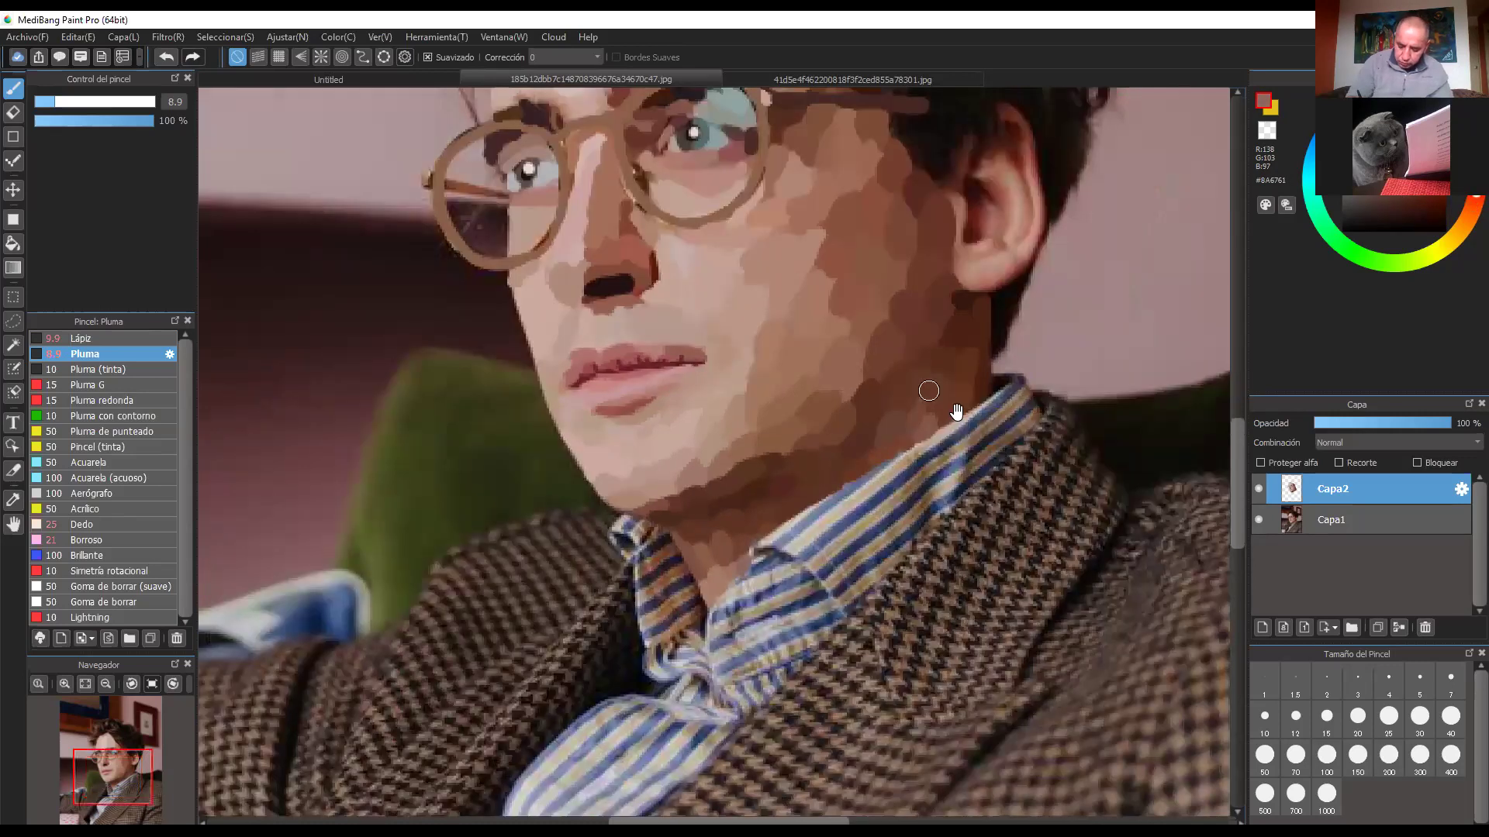
{"action": "left_click_drag", "start_coordinate": [981, 198], "coordinate": [900, 455]}
{"action": "left_click", "coordinate": [913, 434], "text": "alt"}
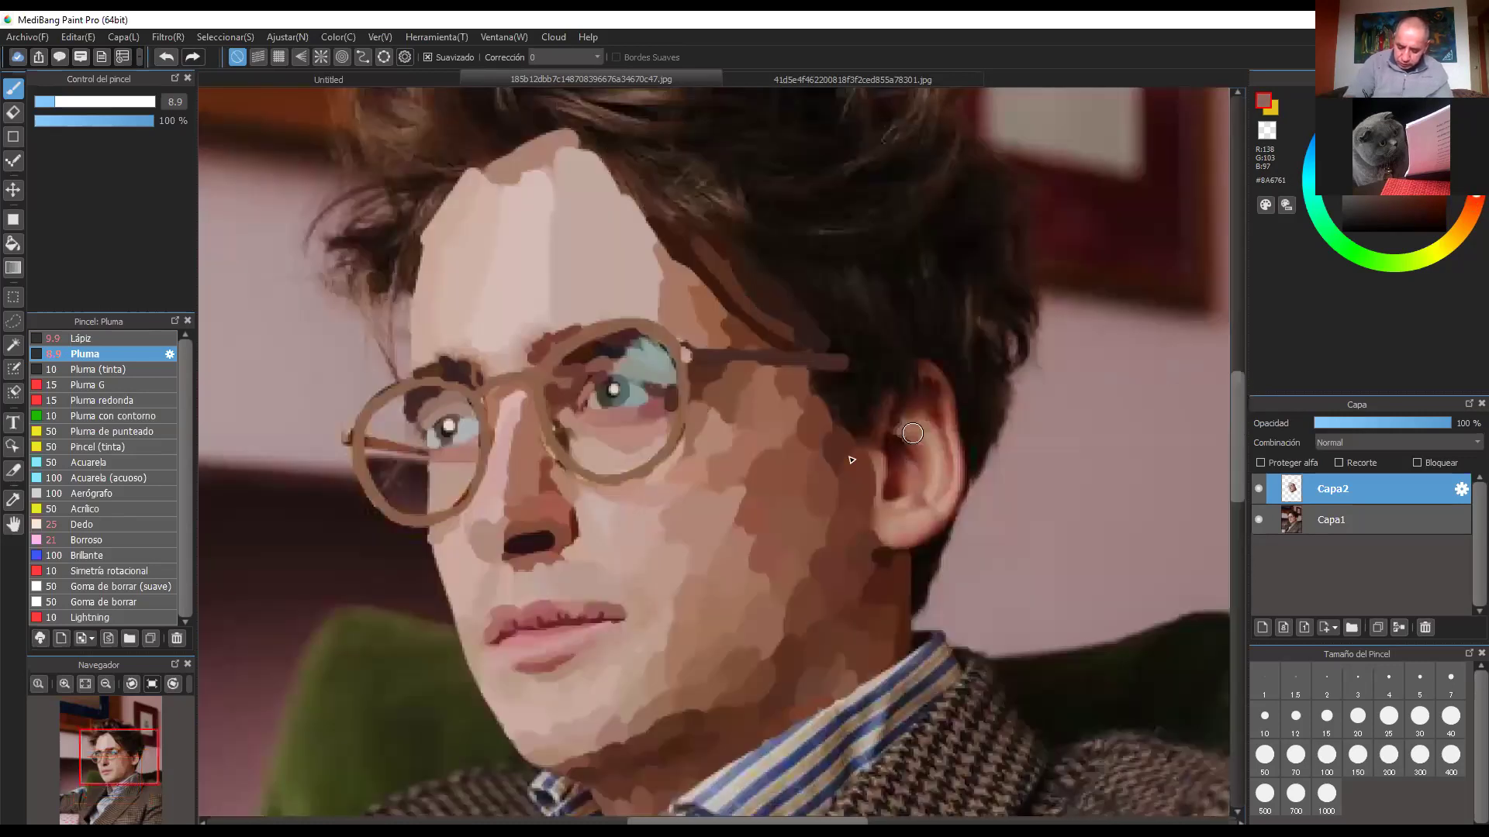
{"action": "scroll", "coordinate": [876, 446], "scroll_direction": "up", "scroll_amount": 1}
{"action": "left_click", "coordinate": [809, 489], "text": "alt"}
{"action": "mouse_move", "coordinate": [777, 475]}
{"action": "left_mouse_down"}
{"action": "mouse_move", "coordinate": [807, 491]}
{"action": "mouse_move", "coordinate": [804, 540]}
{"action": "left_mouse_up"}
{"action": "left_click", "coordinate": [808, 492], "text": "alt"}
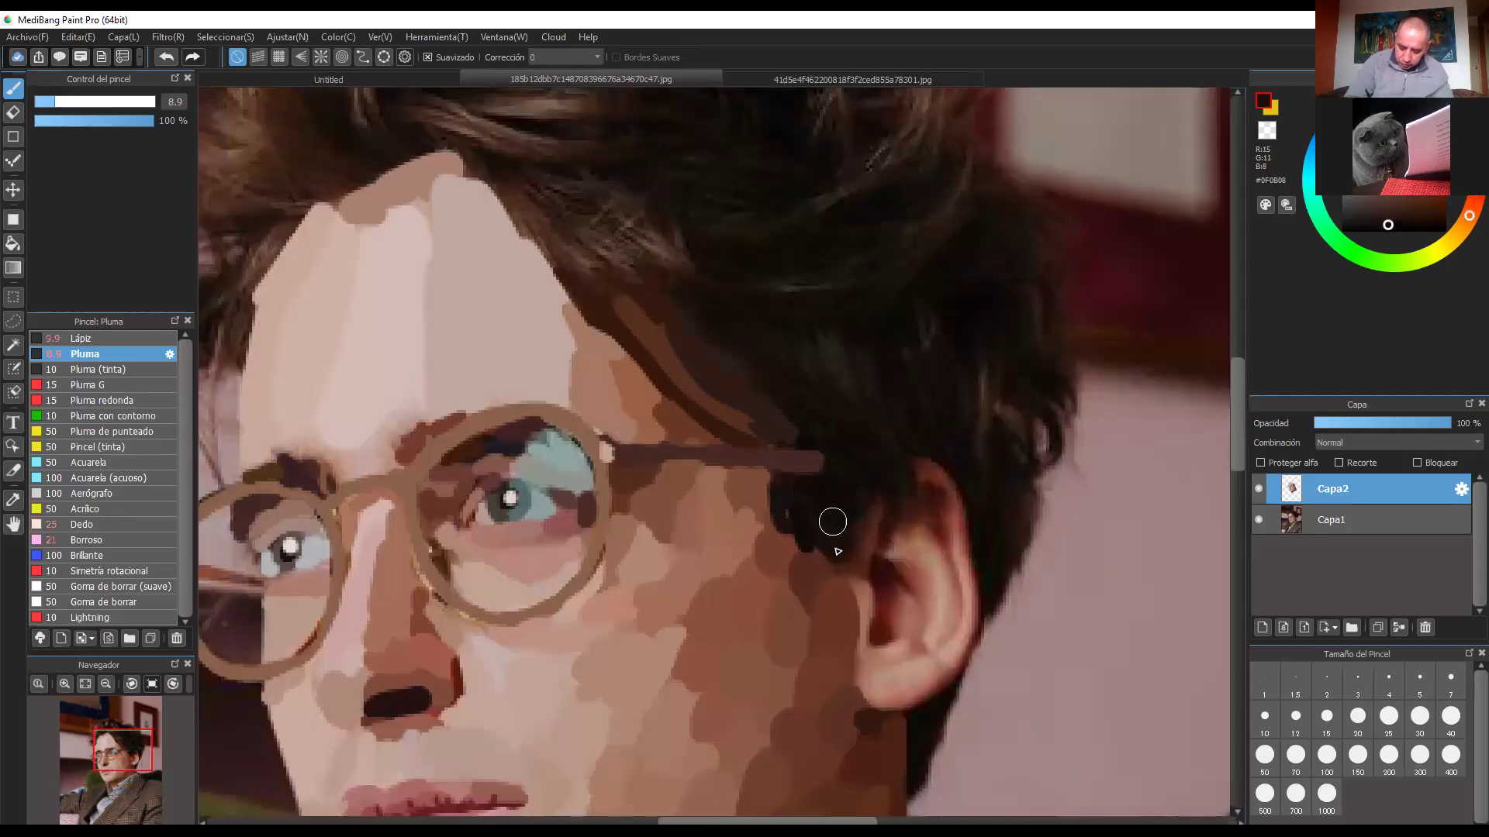
{"action": "left_click", "coordinate": [826, 495], "text": "alt"}
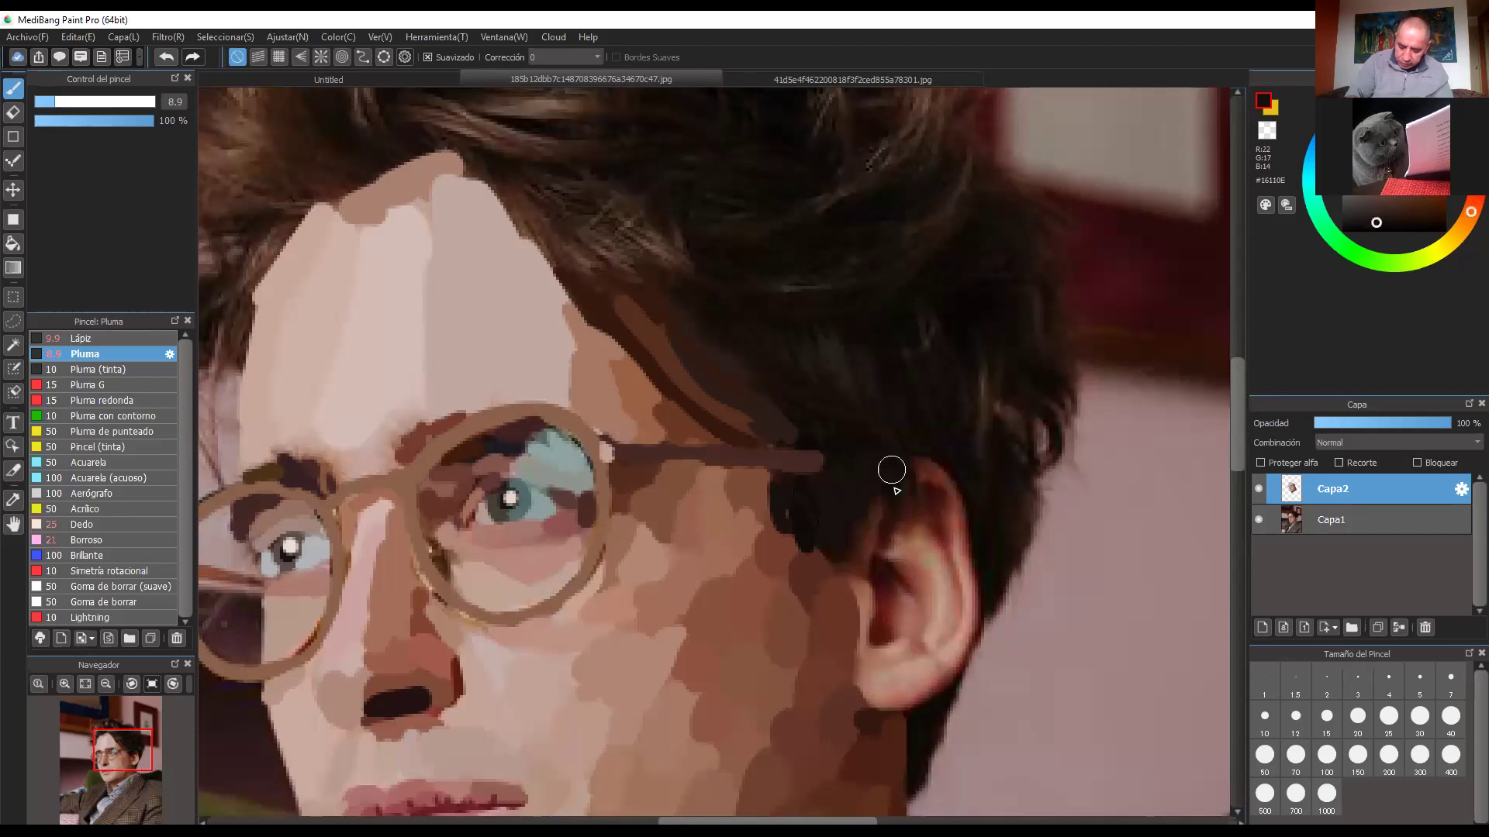
Step: Cover the hair beside the temple, above the end of the glasses arm, with sampled near-black strokes reaching the top of the ear
{"action": "left_click", "coordinate": [822, 342], "text": "alt"}
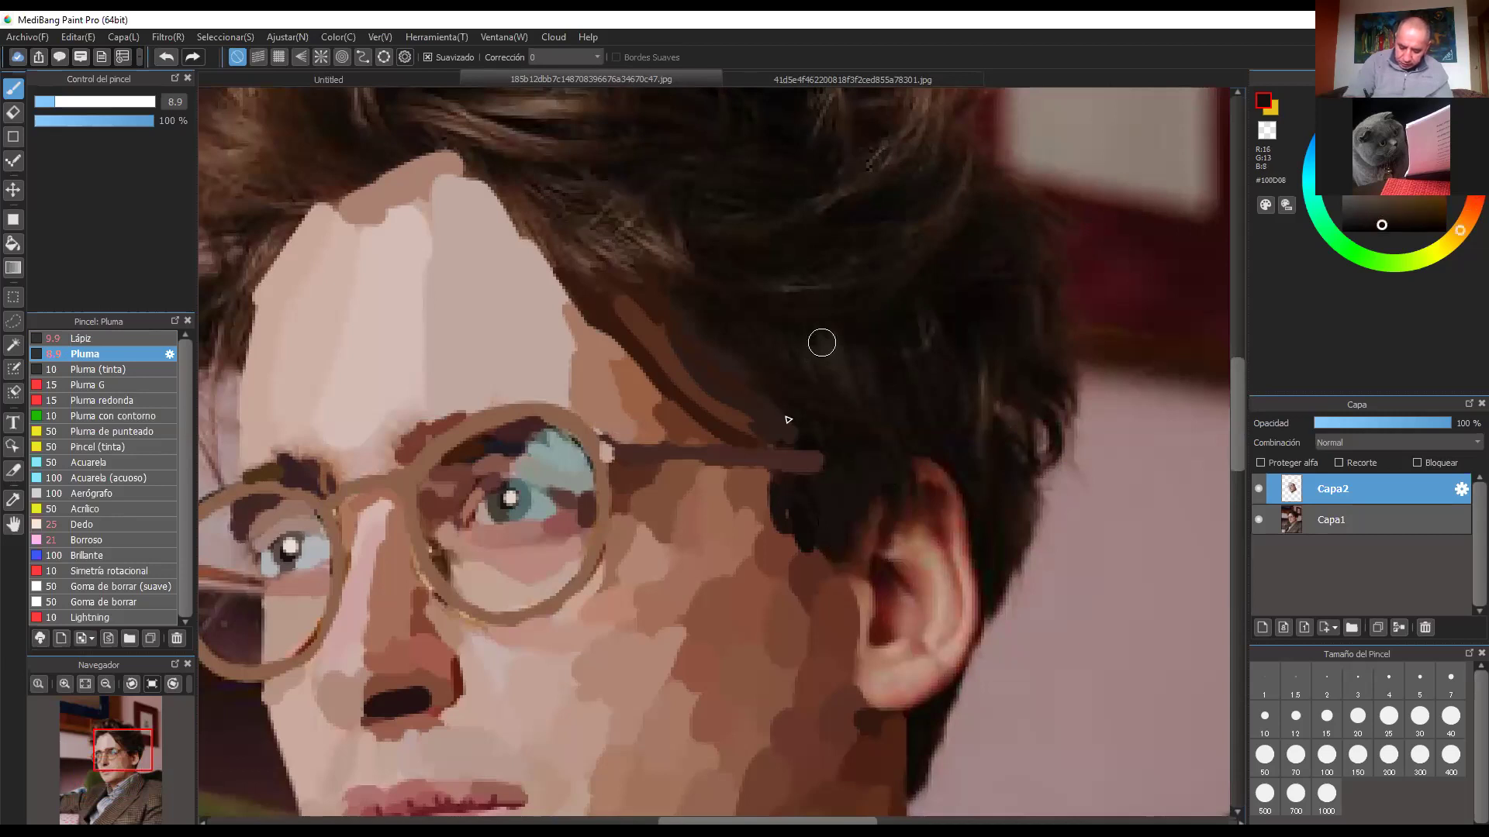
{"action": "left_click", "coordinate": [824, 393], "text": "alt"}
{"action": "left_click", "coordinate": [813, 357], "text": "alt"}
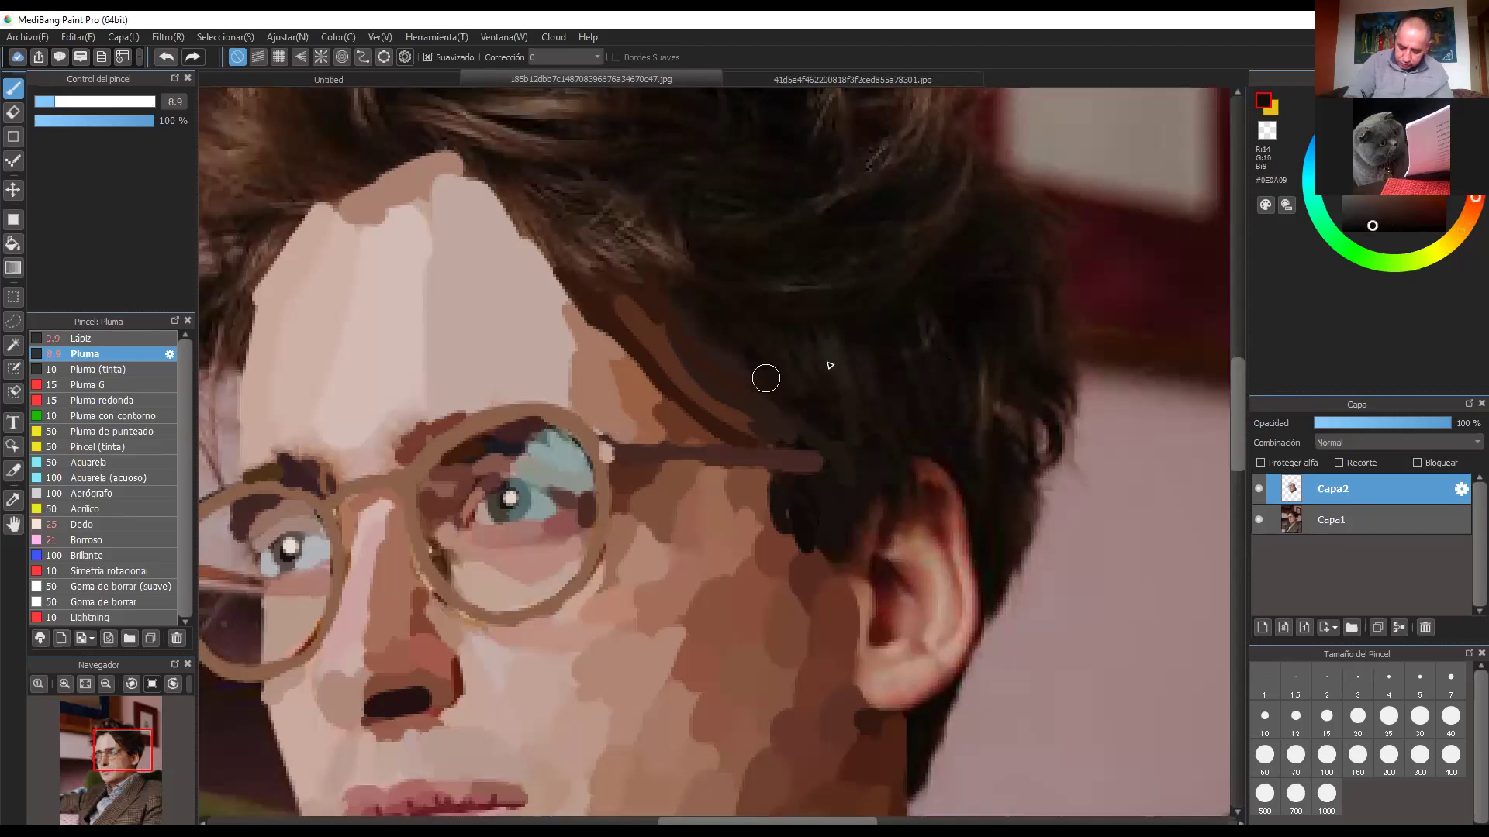
{"action": "left_click_drag", "start_coordinate": [830, 356], "coordinate": [780, 438]}
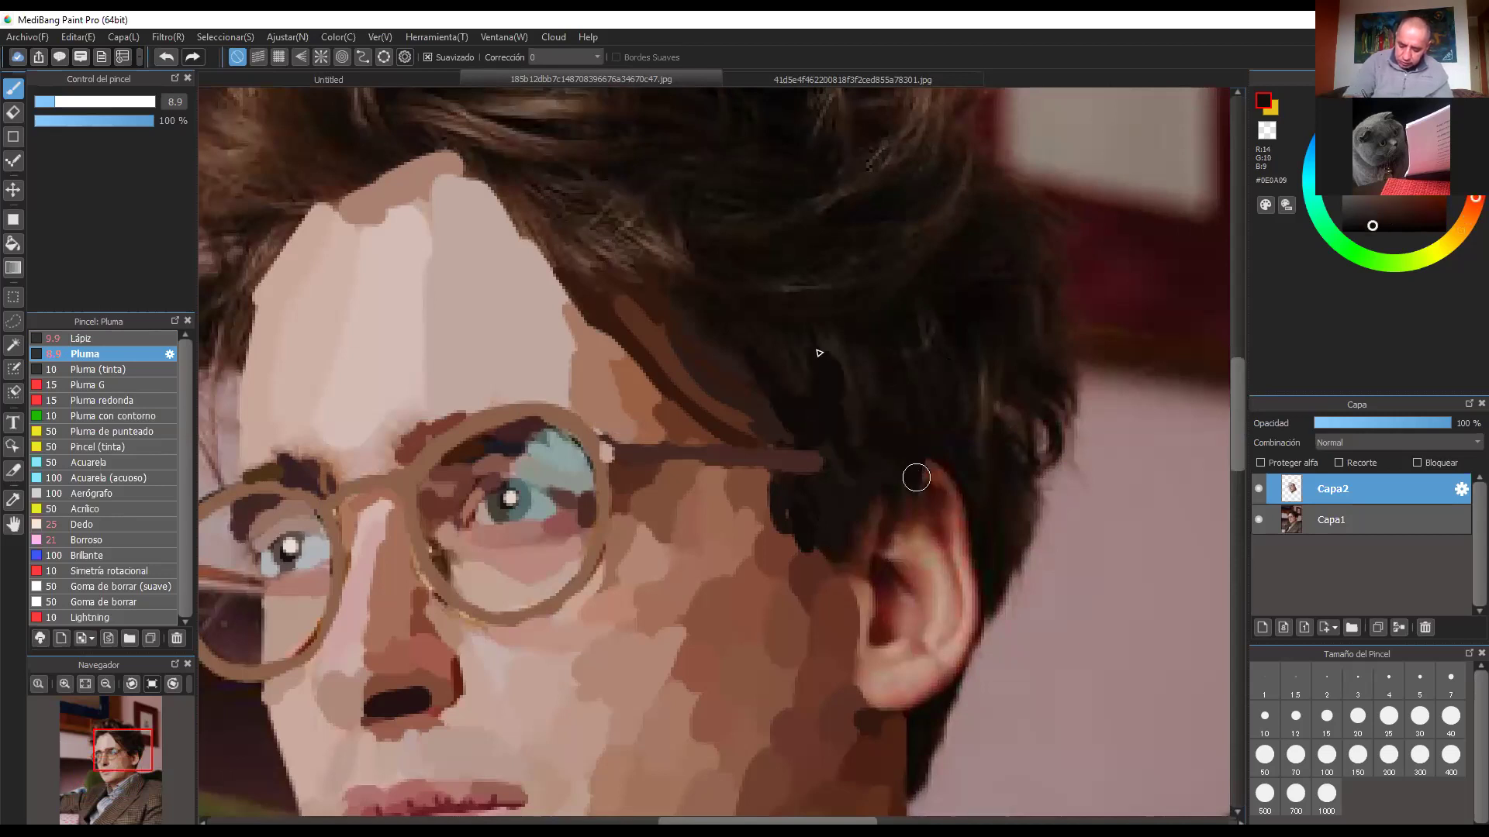
{"action": "left_click_drag", "start_coordinate": [916, 477], "coordinate": [895, 514]}
Step: Fill the hair directly above and behind the ear with sampled very dark brown strokes
{"action": "left_click", "coordinate": [848, 363], "text": "alt"}
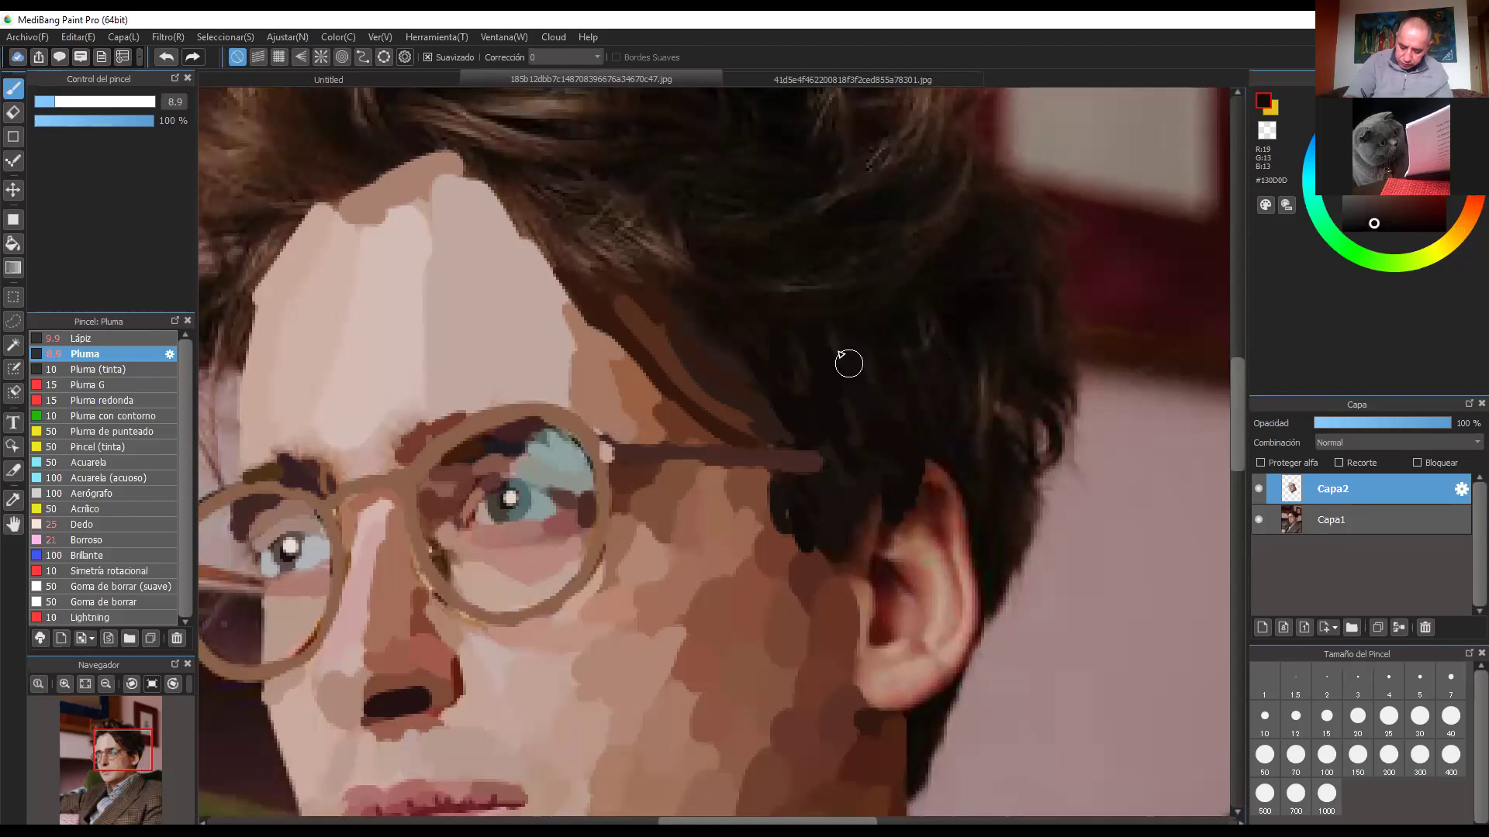
{"action": "left_click", "coordinate": [910, 363], "text": "alt"}
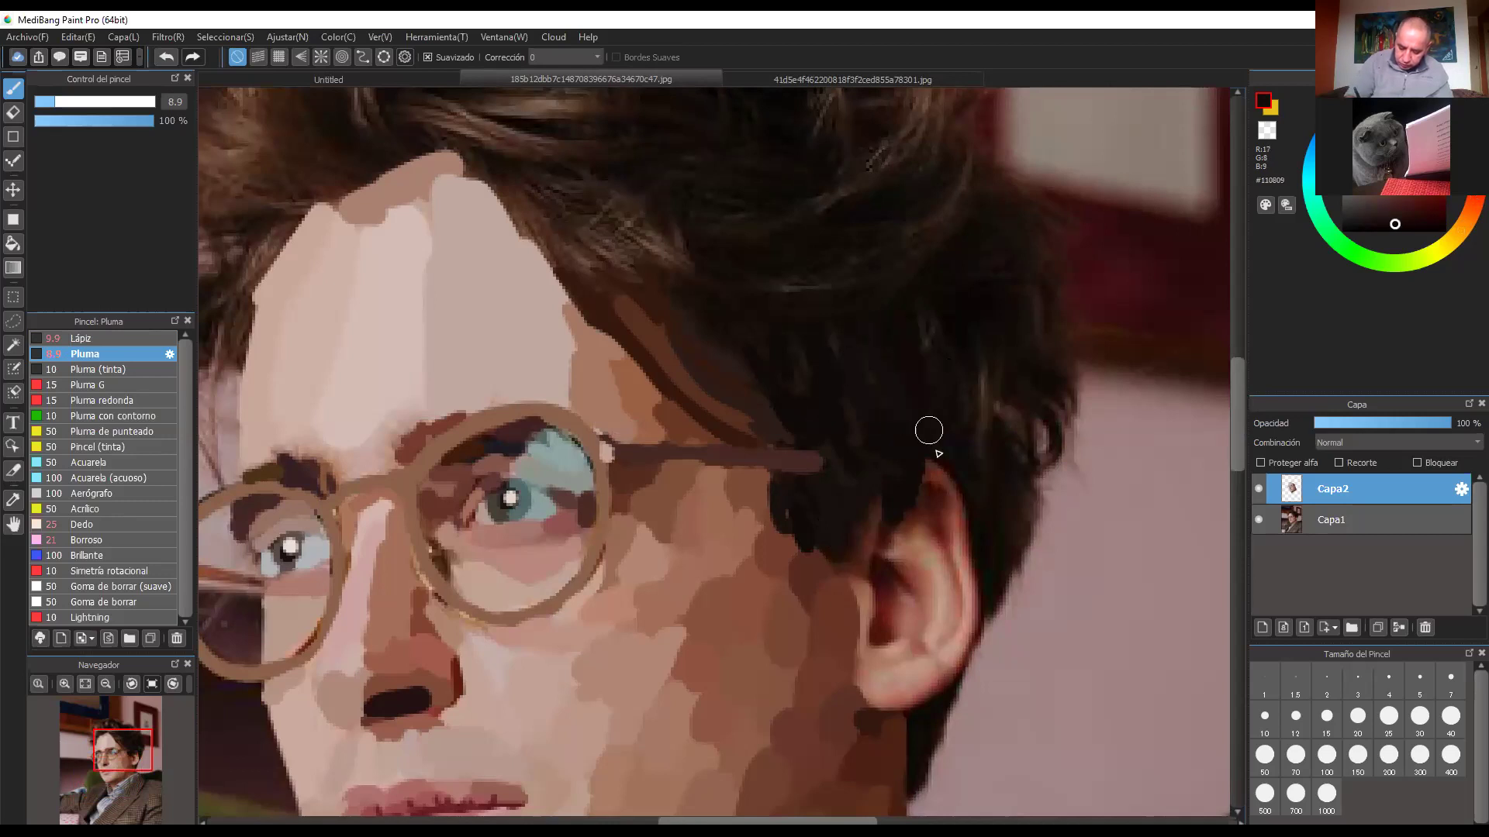
{"action": "left_click", "coordinate": [987, 560], "text": "alt"}
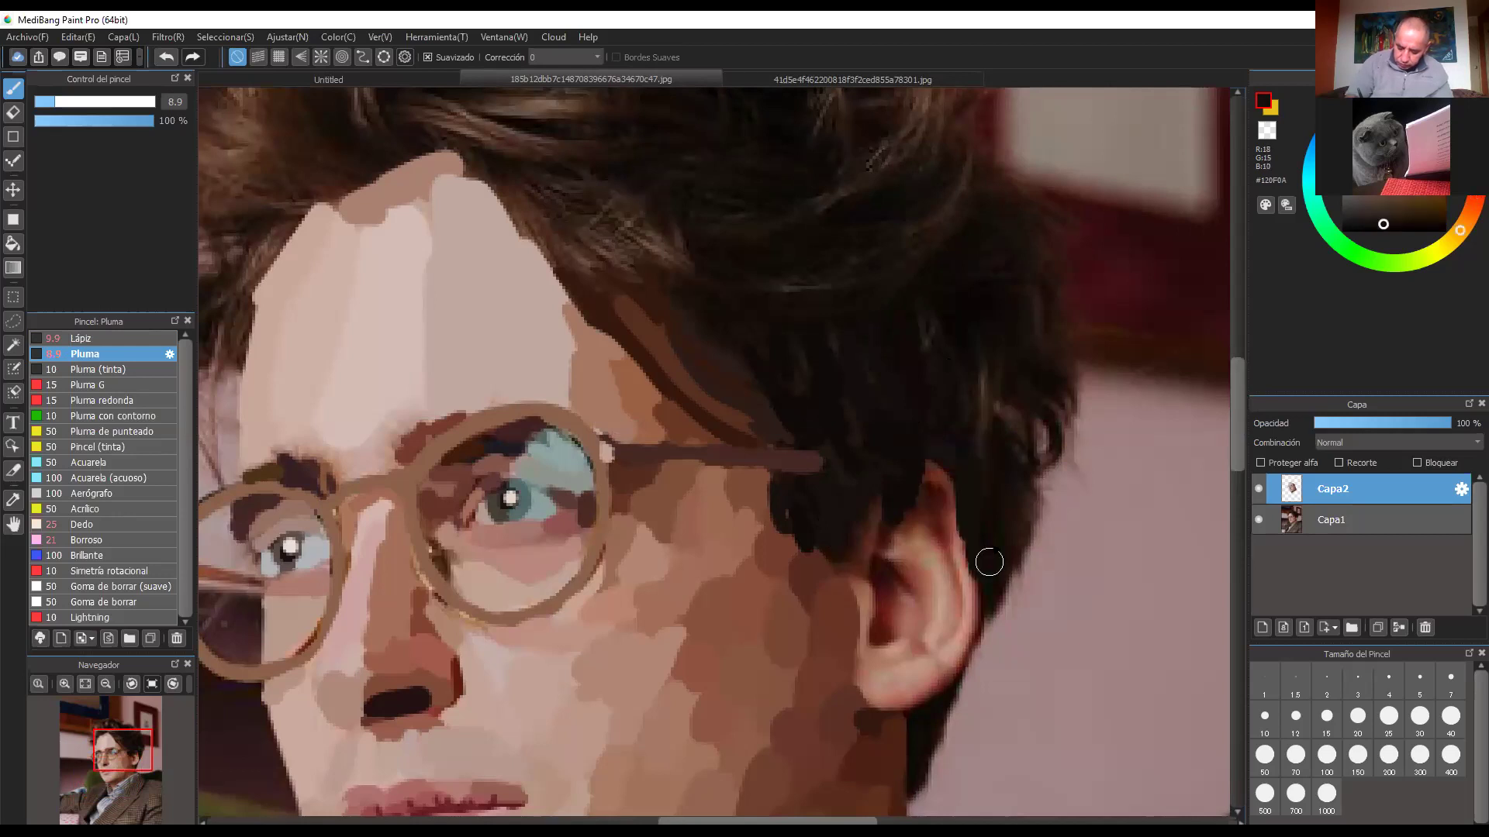
Step: Paint thin vertical strands in sampled dark grey, near-black and olive-brown in the hair above and behind the ear
{"action": "left_click", "coordinate": [931, 339], "text": "alt"}
{"action": "left_click", "coordinate": [933, 303], "text": "alt"}
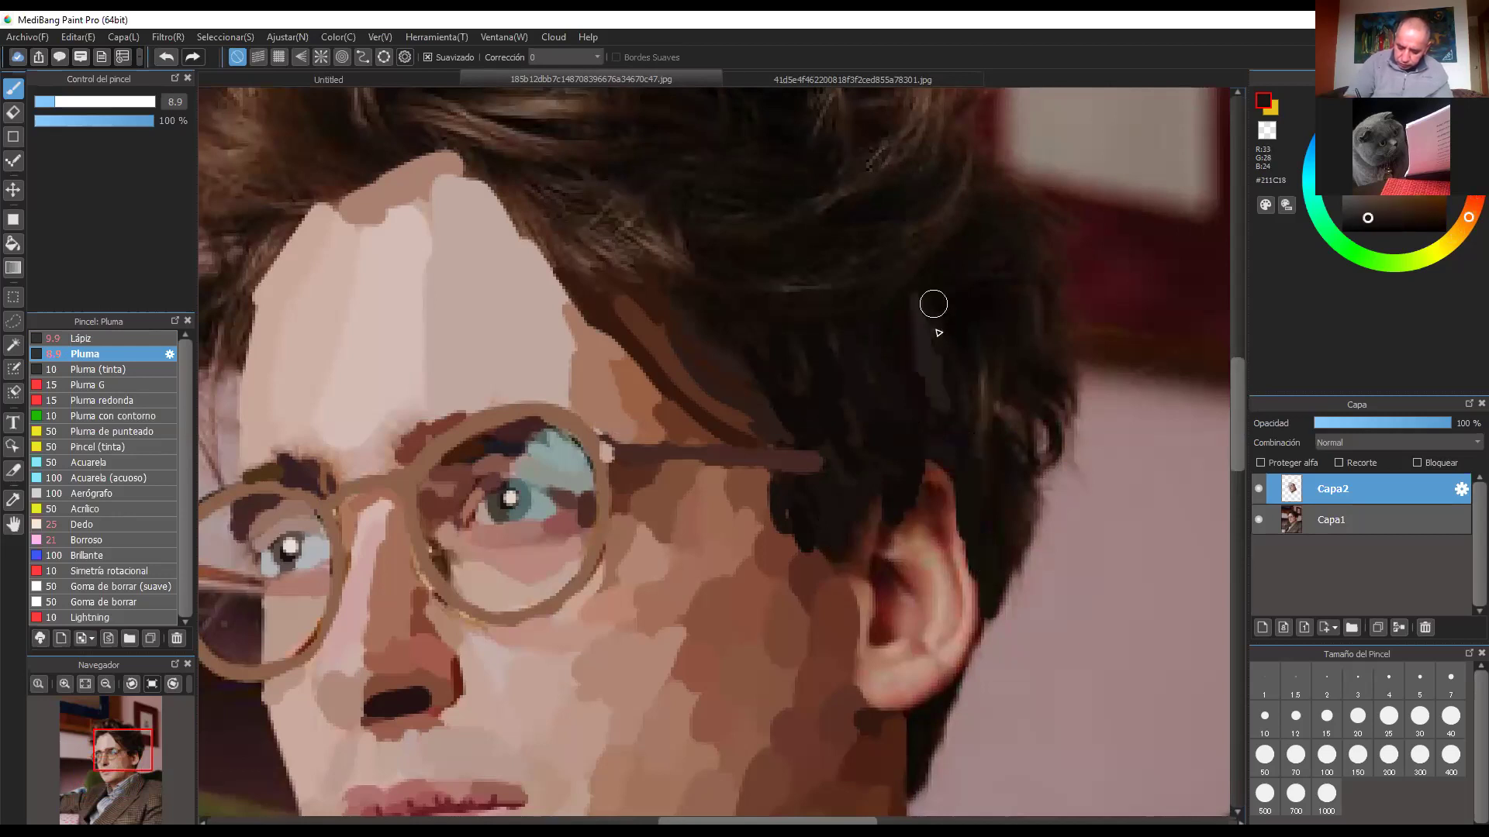
{"action": "left_click_drag", "start_coordinate": [934, 306], "coordinate": [965, 446]}
{"action": "left_click", "coordinate": [934, 287], "text": "alt"}
{"action": "left_click_drag", "start_coordinate": [935, 287], "coordinate": [951, 403]}
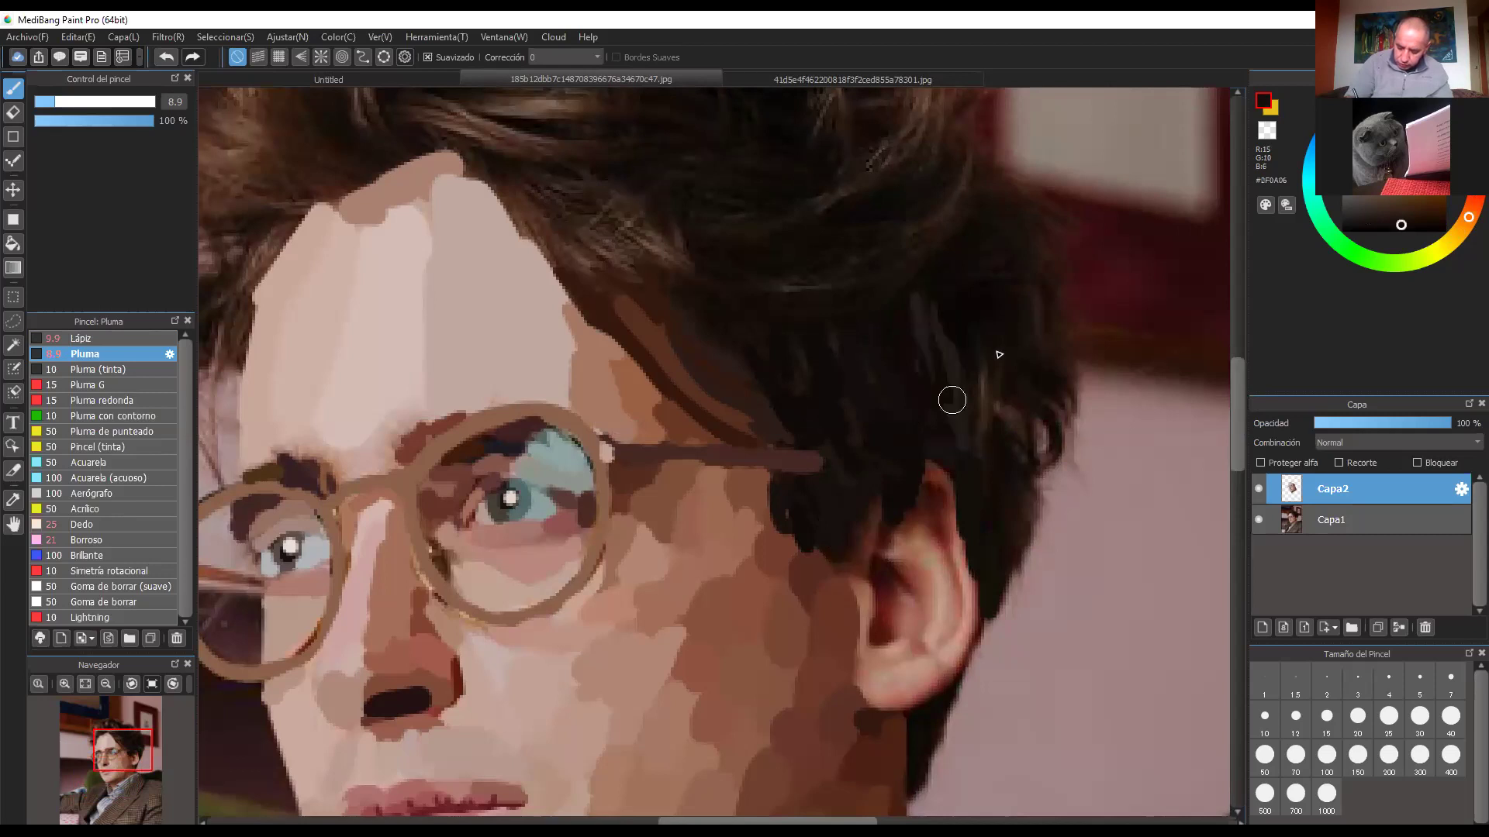
{"action": "left_click", "coordinate": [984, 346], "text": "alt"}
{"action": "left_click_drag", "start_coordinate": [966, 319], "coordinate": [998, 504]}
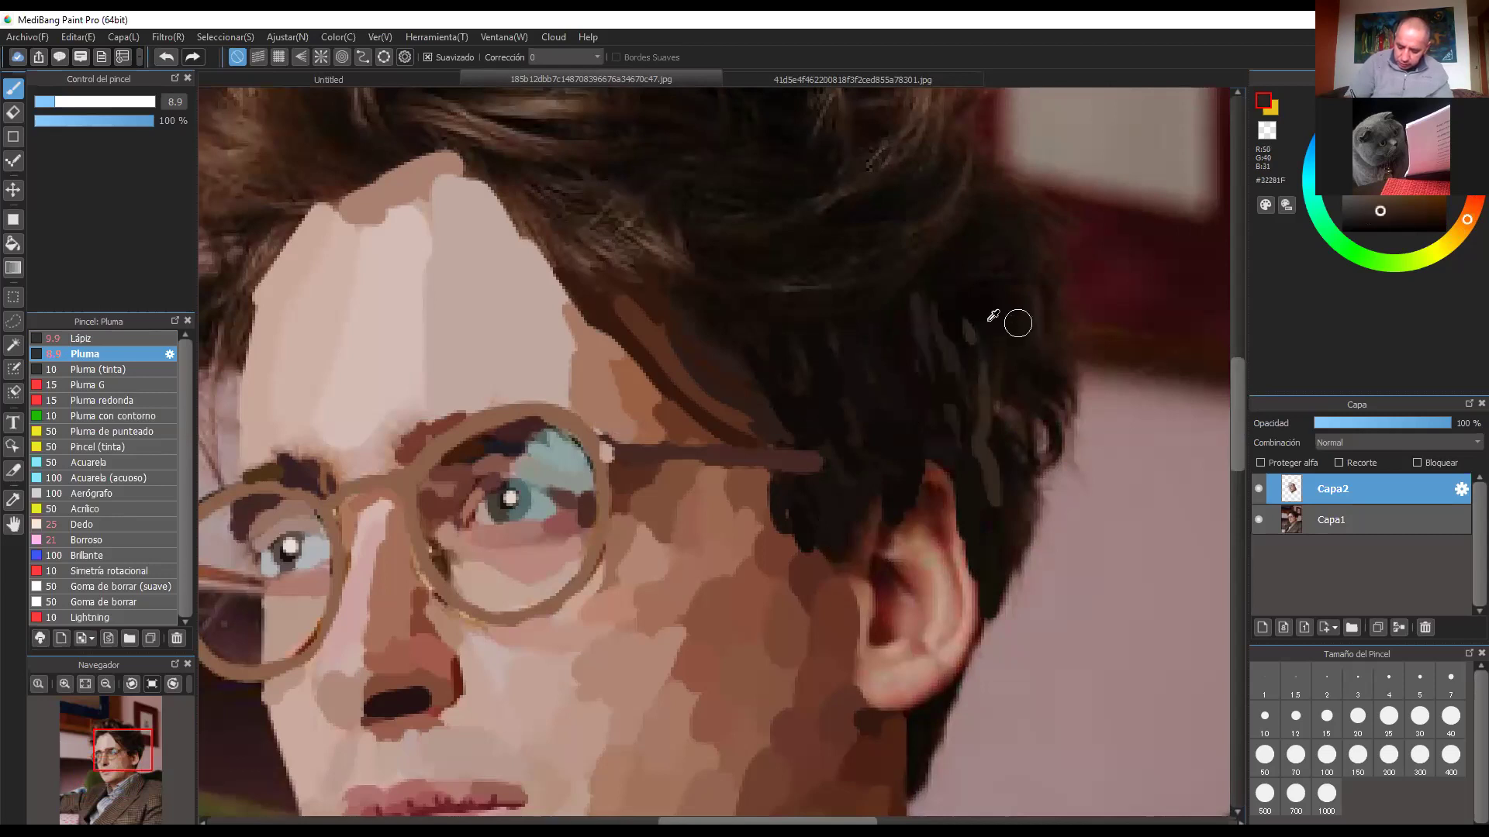
Step: Paint the outer locks at the back of the head with sampled near-black and dark brown downward strokes
{"action": "left_click", "coordinate": [970, 379], "text": "alt"}
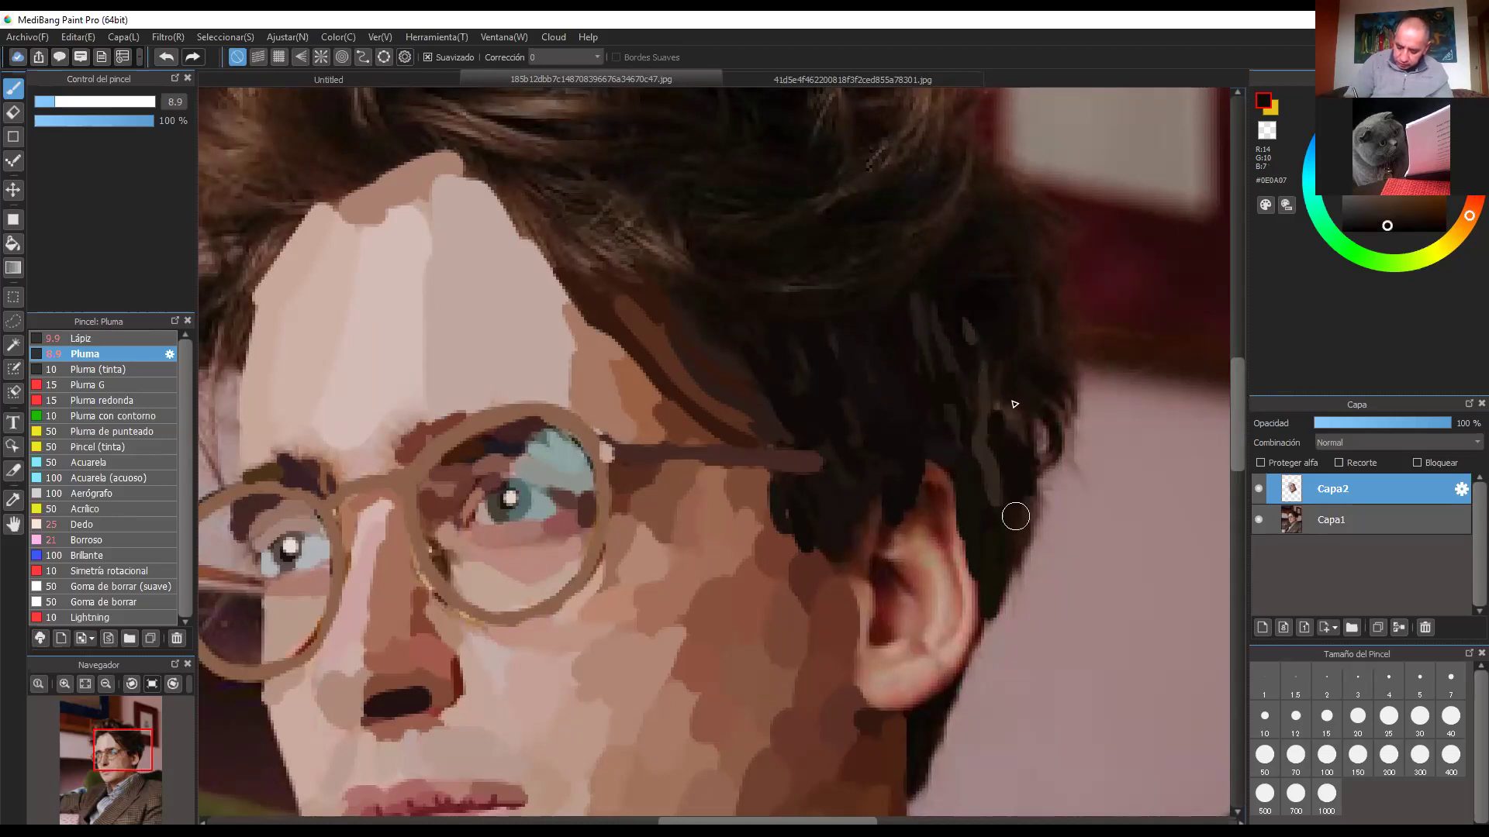
{"action": "mouse_move", "coordinate": [1022, 422]}
{"action": "left_mouse_down"}
{"action": "mouse_move", "coordinate": [1041, 504]}
{"action": "mouse_move", "coordinate": [1028, 582]}
{"action": "left_mouse_up"}
{"action": "left_click", "coordinate": [1029, 333], "text": "alt"}
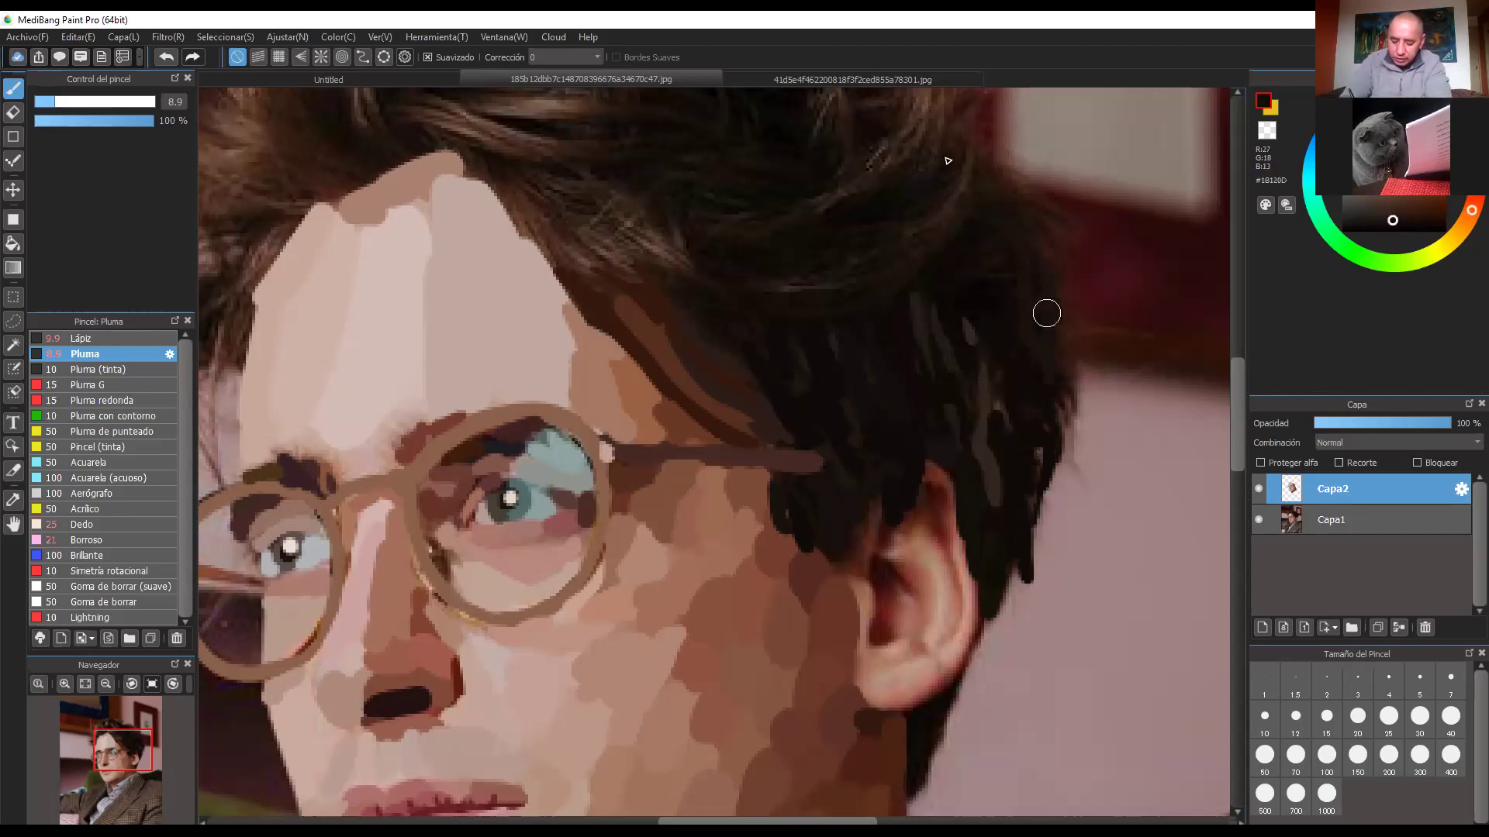
{"action": "left_click", "coordinate": [1049, 264], "text": "alt"}
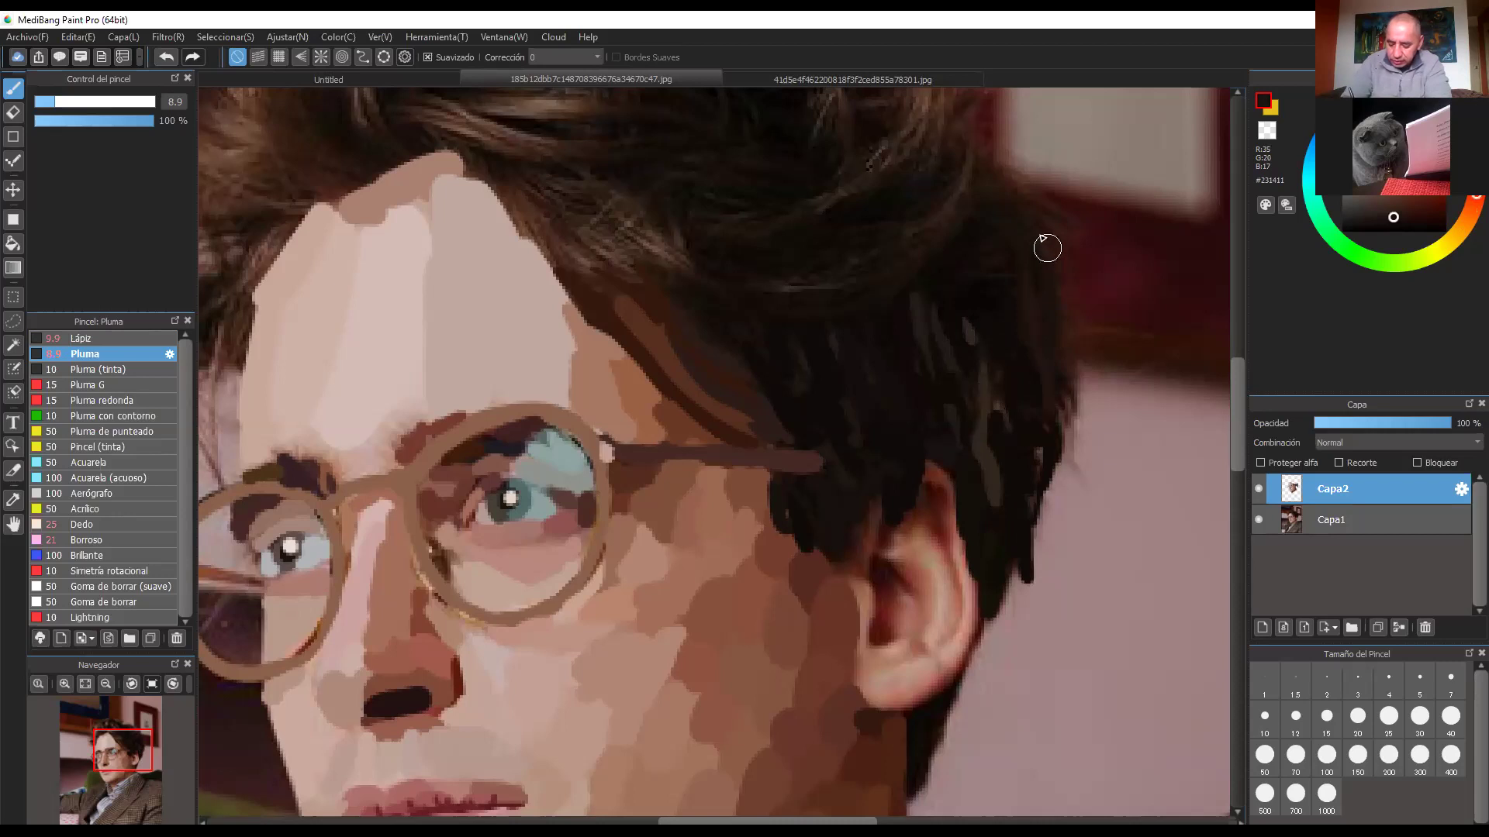
{"action": "left_click_drag", "start_coordinate": [1064, 385], "coordinate": [1062, 477]}
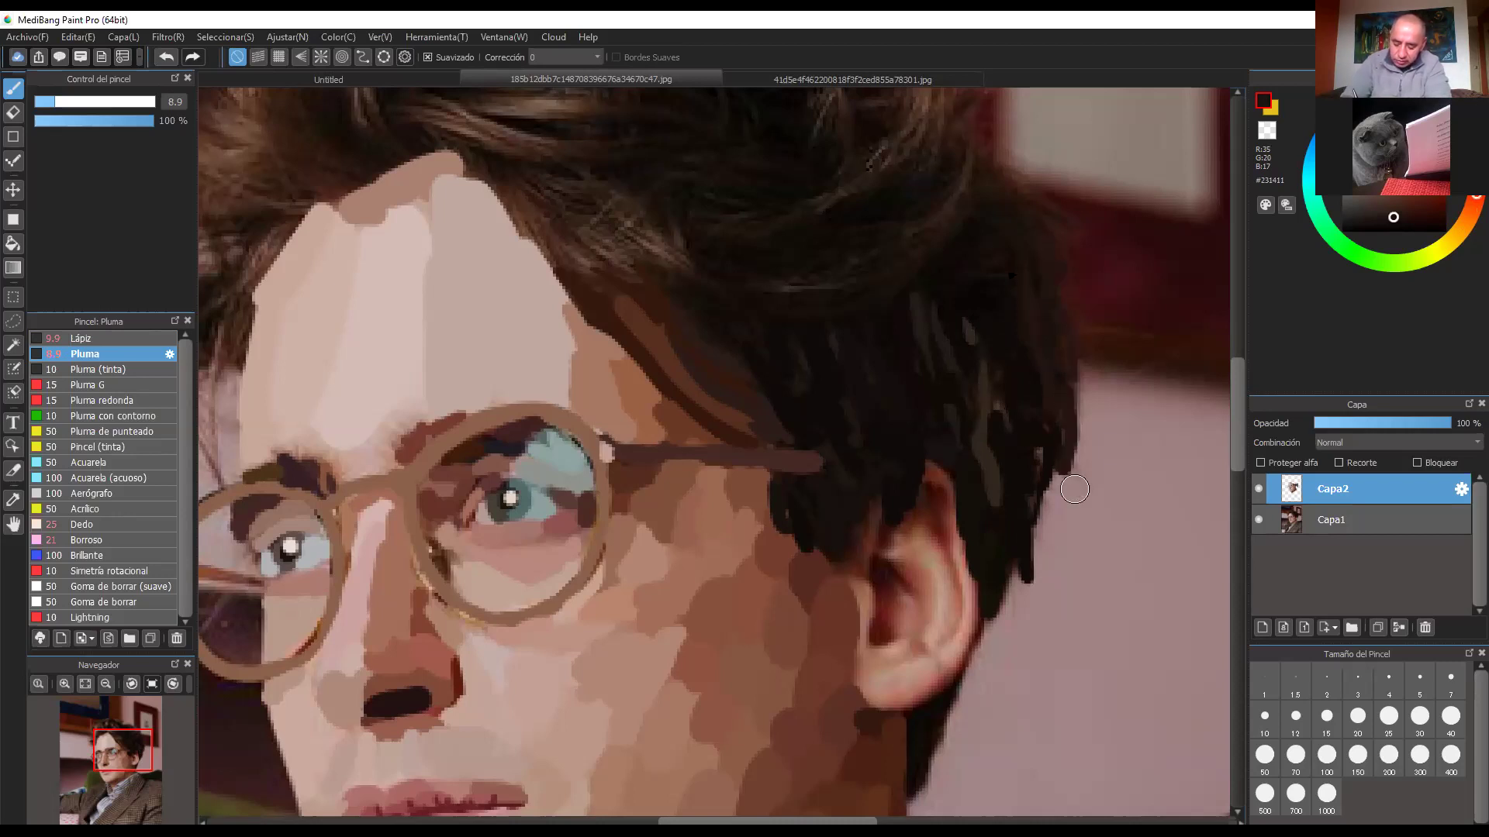
Step: Block in the upper back of the hair with sampled near-black strokes and a dark reddish-brown edge against the wall picture
{"action": "left_click", "coordinate": [969, 238], "text": "alt"}
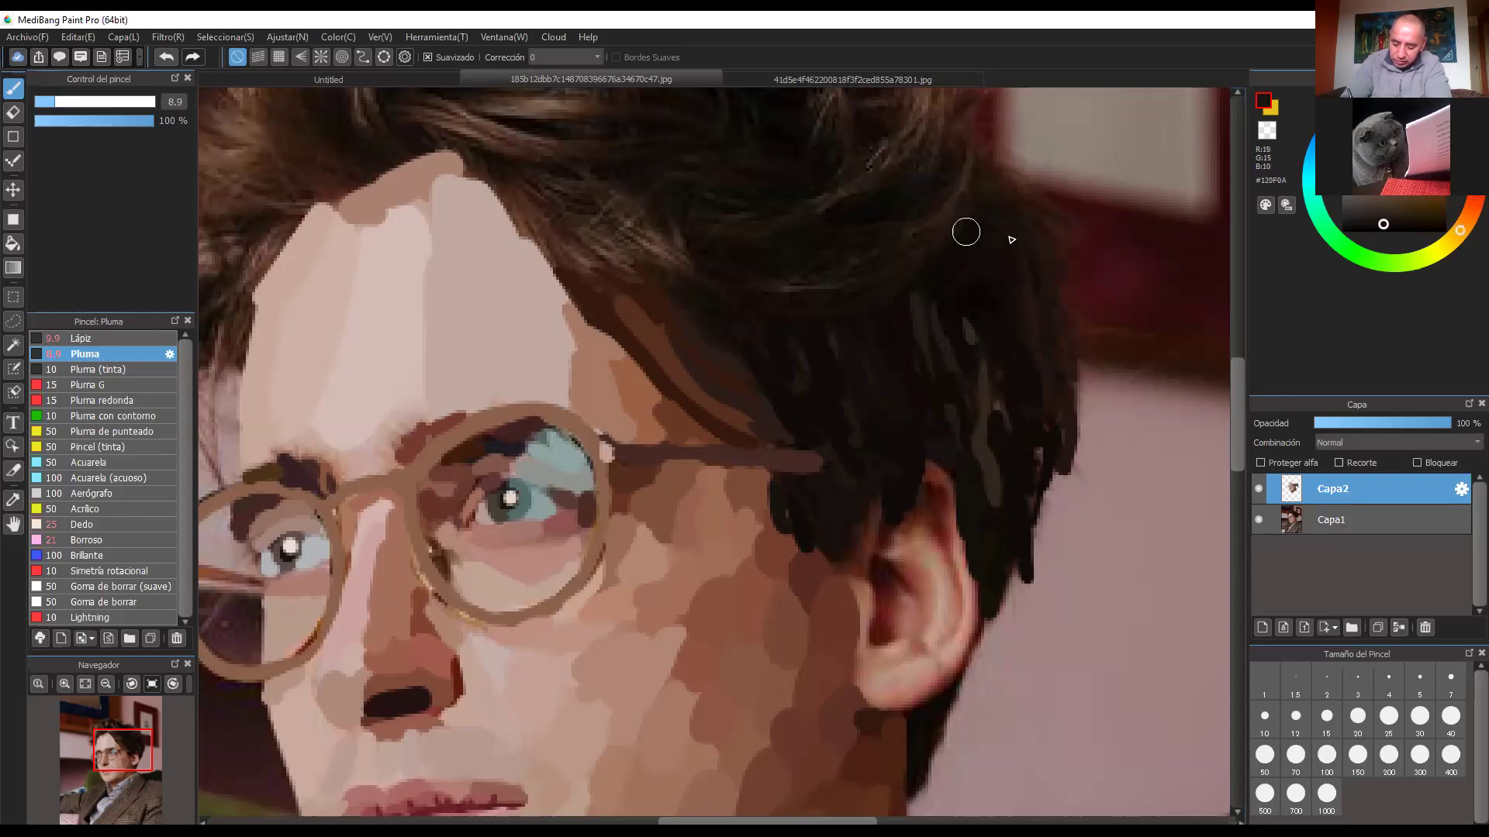
{"action": "left_click", "coordinate": [1040, 201], "text": "alt"}
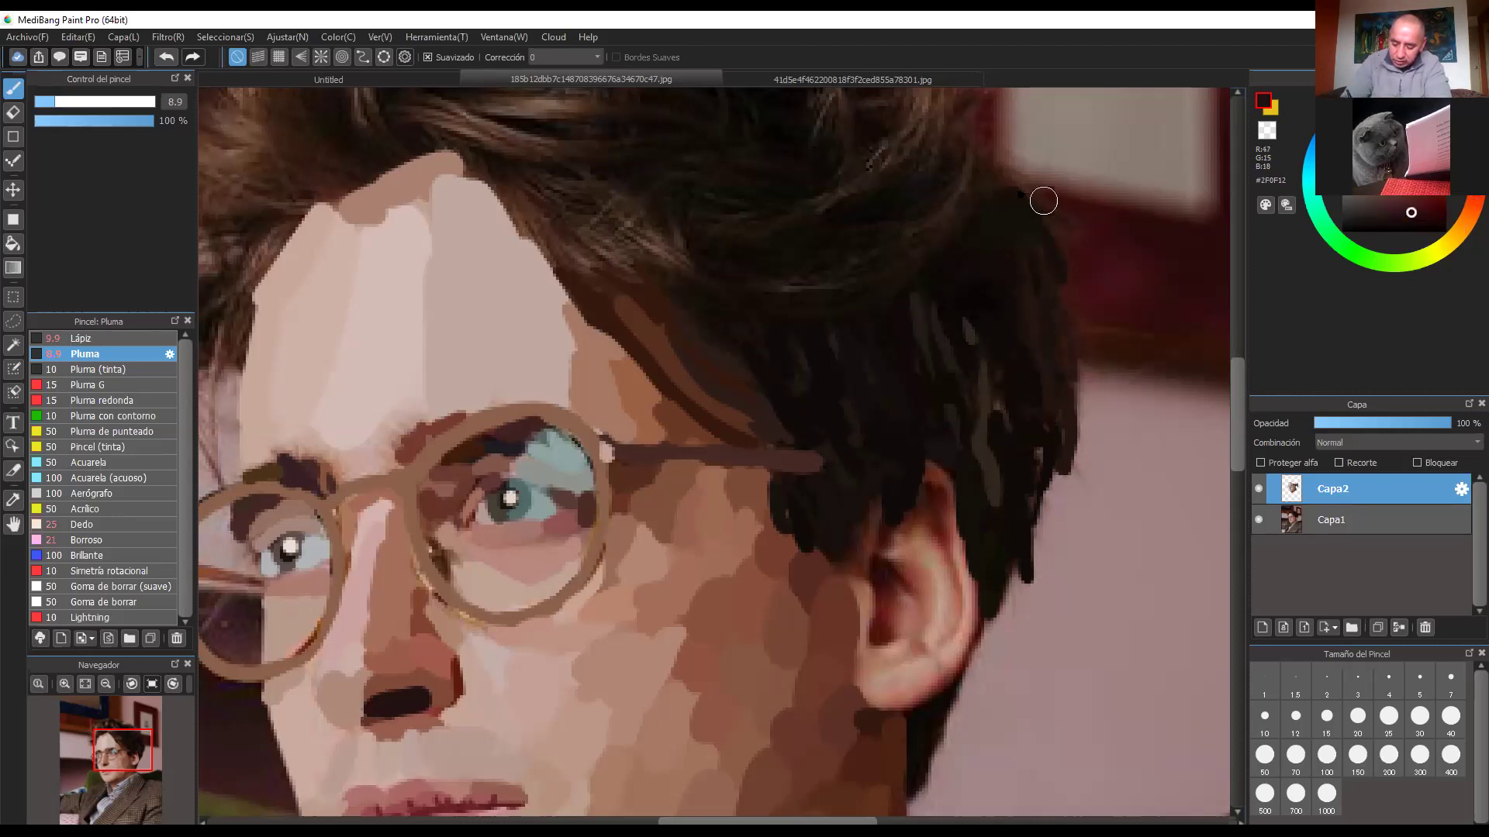
{"action": "left_click", "coordinate": [1026, 214], "text": "alt"}
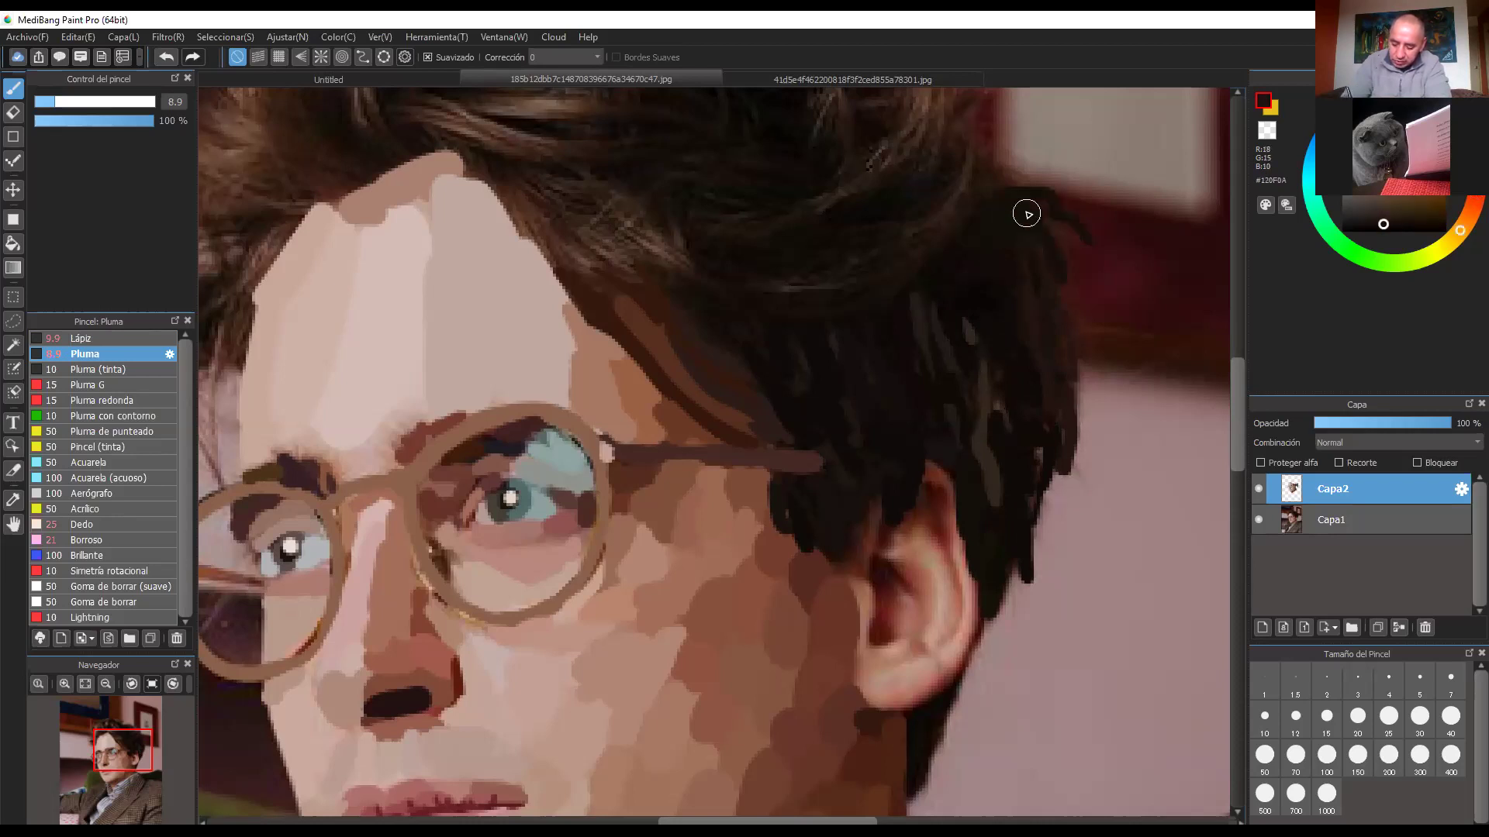
{"action": "left_click_drag", "start_coordinate": [1040, 188], "coordinate": [991, 179]}
{"action": "left_click", "coordinate": [991, 166], "text": "alt"}
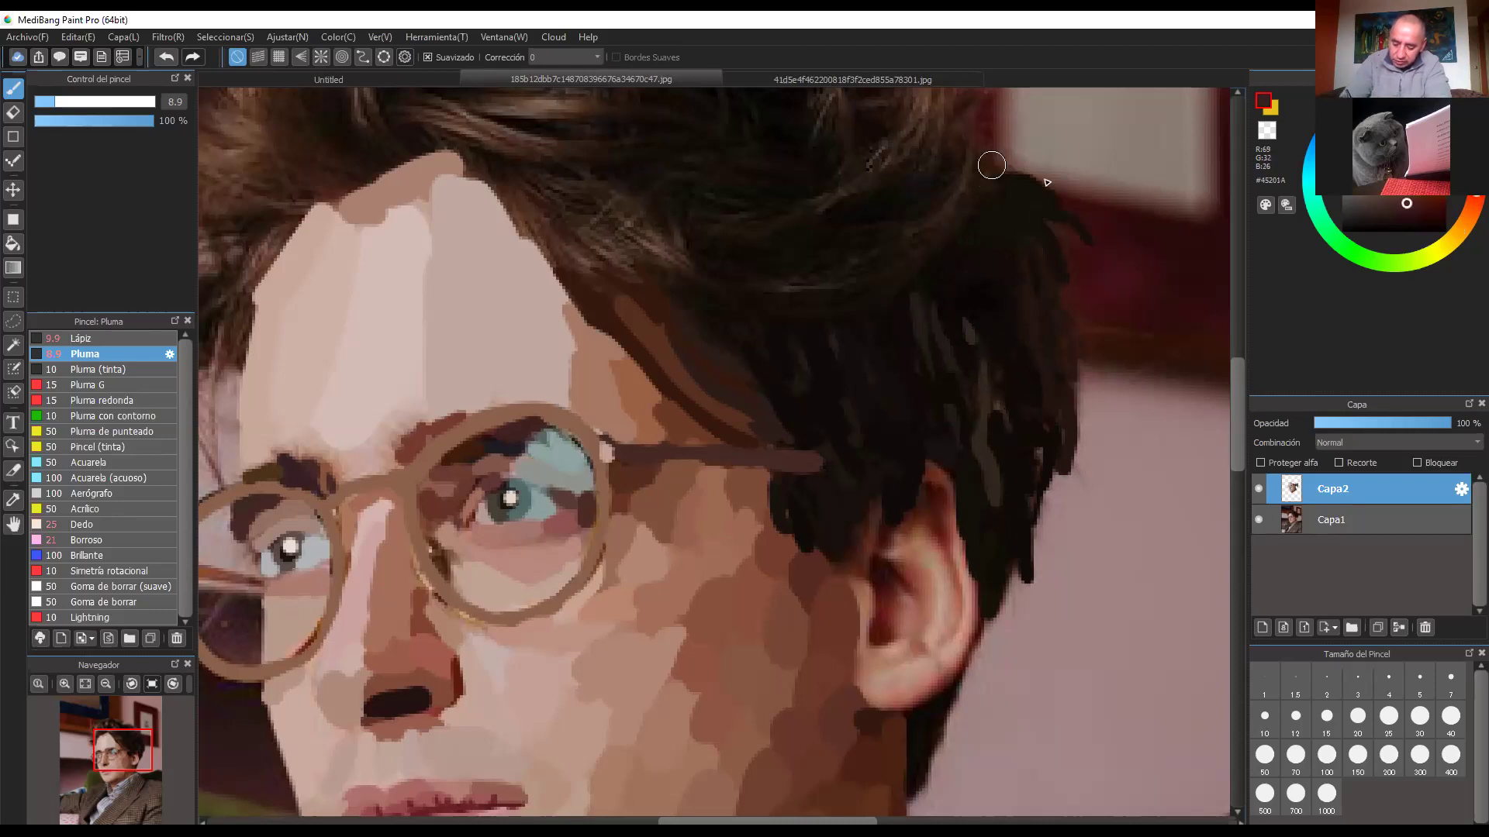
Step: Darken the hair above the temple and add curved grey highlight strands across it in sampled tones
{"action": "left_click", "coordinate": [801, 239], "text": "alt"}
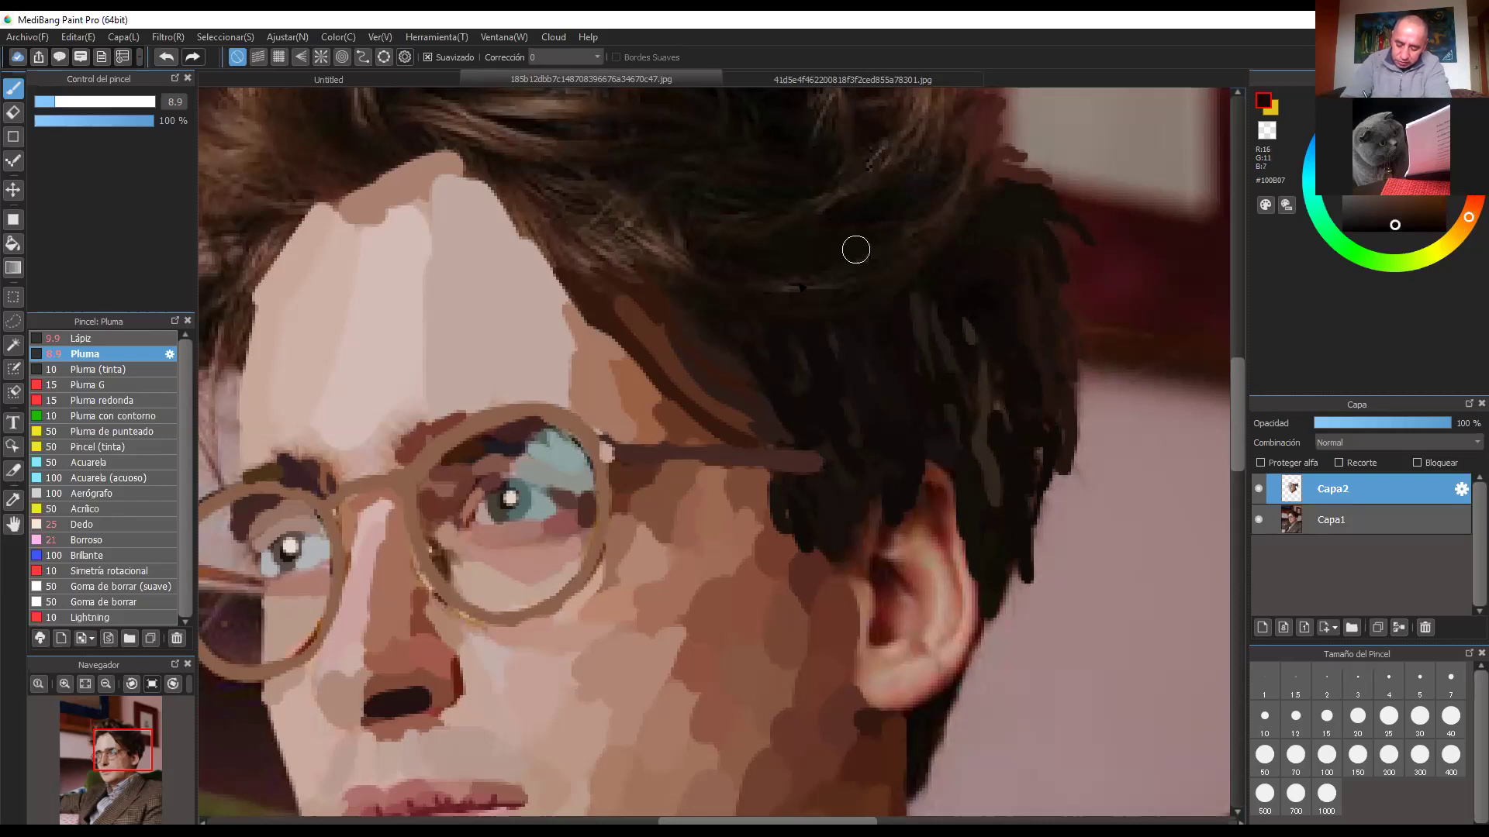
{"action": "left_click", "coordinate": [778, 284], "text": "alt"}
{"action": "left_click_drag", "start_coordinate": [765, 290], "coordinate": [879, 277]}
{"action": "mouse_move", "coordinate": [796, 269]}
{"action": "left_mouse_down"}
{"action": "mouse_move", "coordinate": [916, 255]}
{"action": "mouse_move", "coordinate": [884, 260]}
{"action": "left_mouse_up"}
Step: Fill the hair around and below the curved grey highlights with sampled near-black strokes
{"action": "left_click", "coordinate": [830, 276], "text": "alt"}
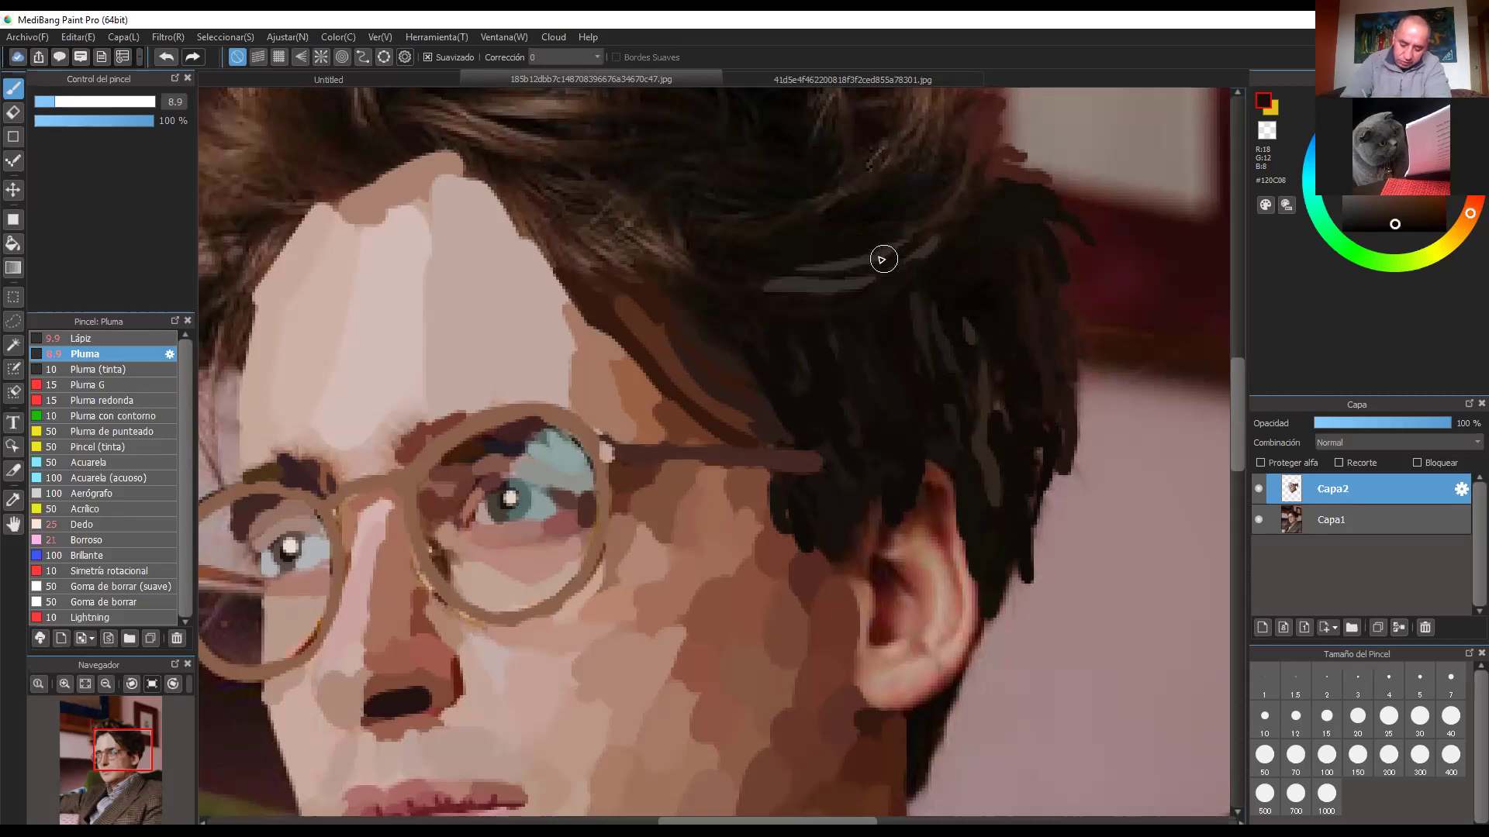
{"action": "left_click", "coordinate": [841, 301], "text": "alt"}
{"action": "left_click_drag", "start_coordinate": [841, 301], "coordinate": [756, 293]}
{"action": "left_click", "coordinate": [757, 346], "text": "alt"}
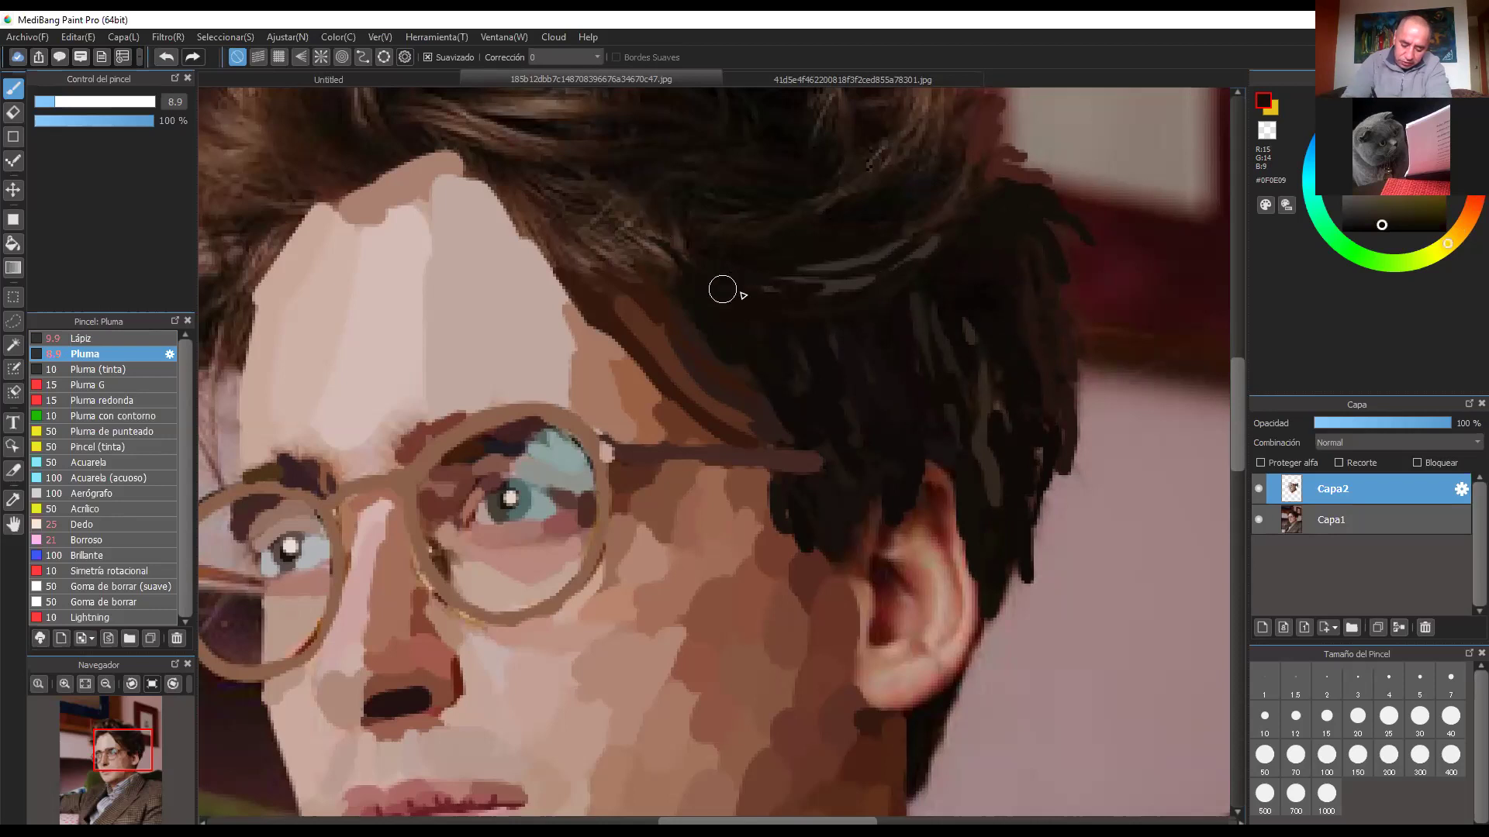
Step: Paint the hairline from the forehead edge to the temple with sampled dark reddish-brown and dark brown strands
{"action": "left_click", "coordinate": [653, 233], "text": "alt"}
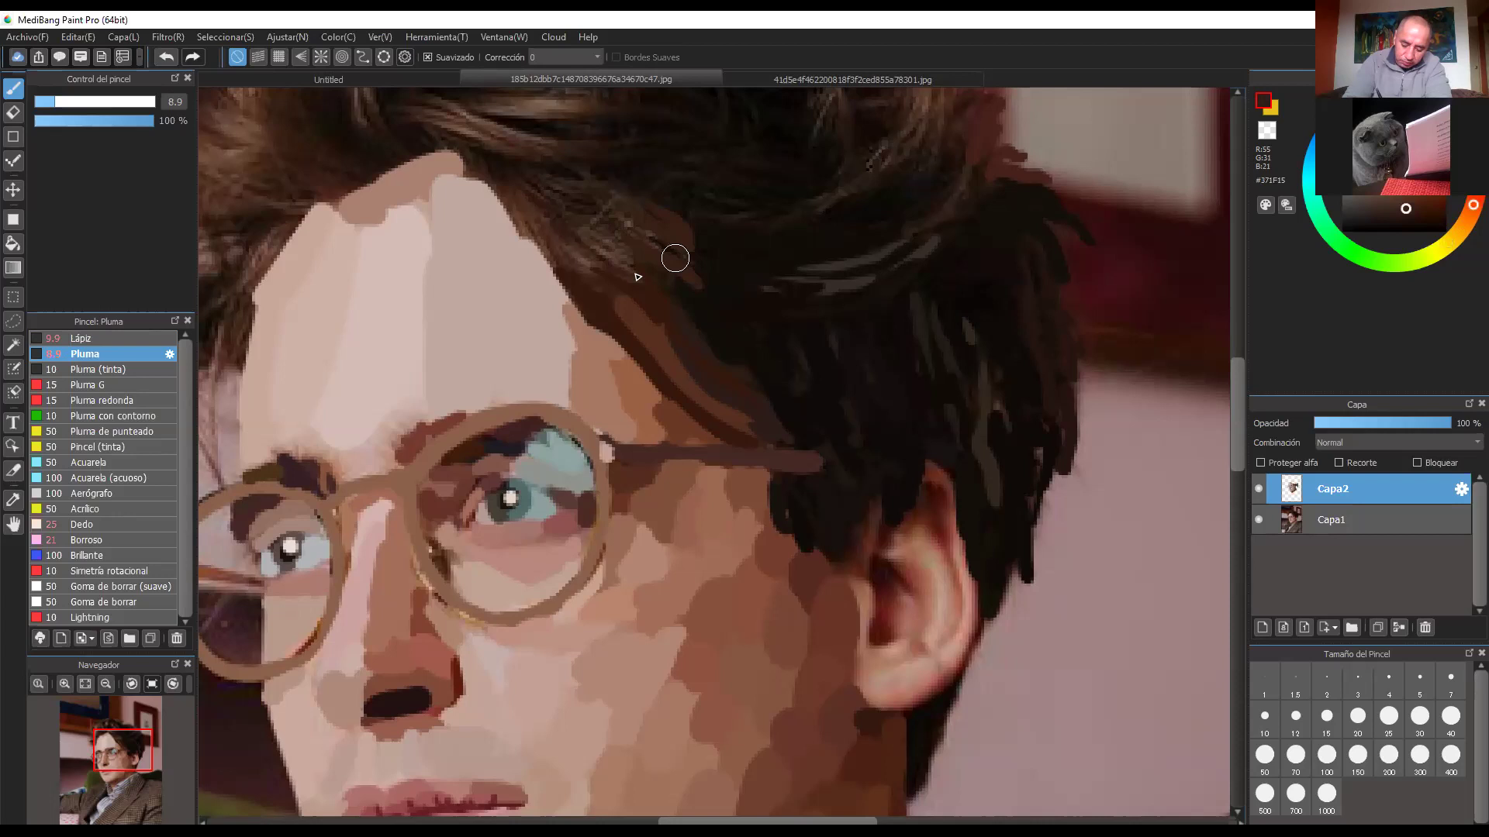
{"action": "left_click", "coordinate": [502, 210]}
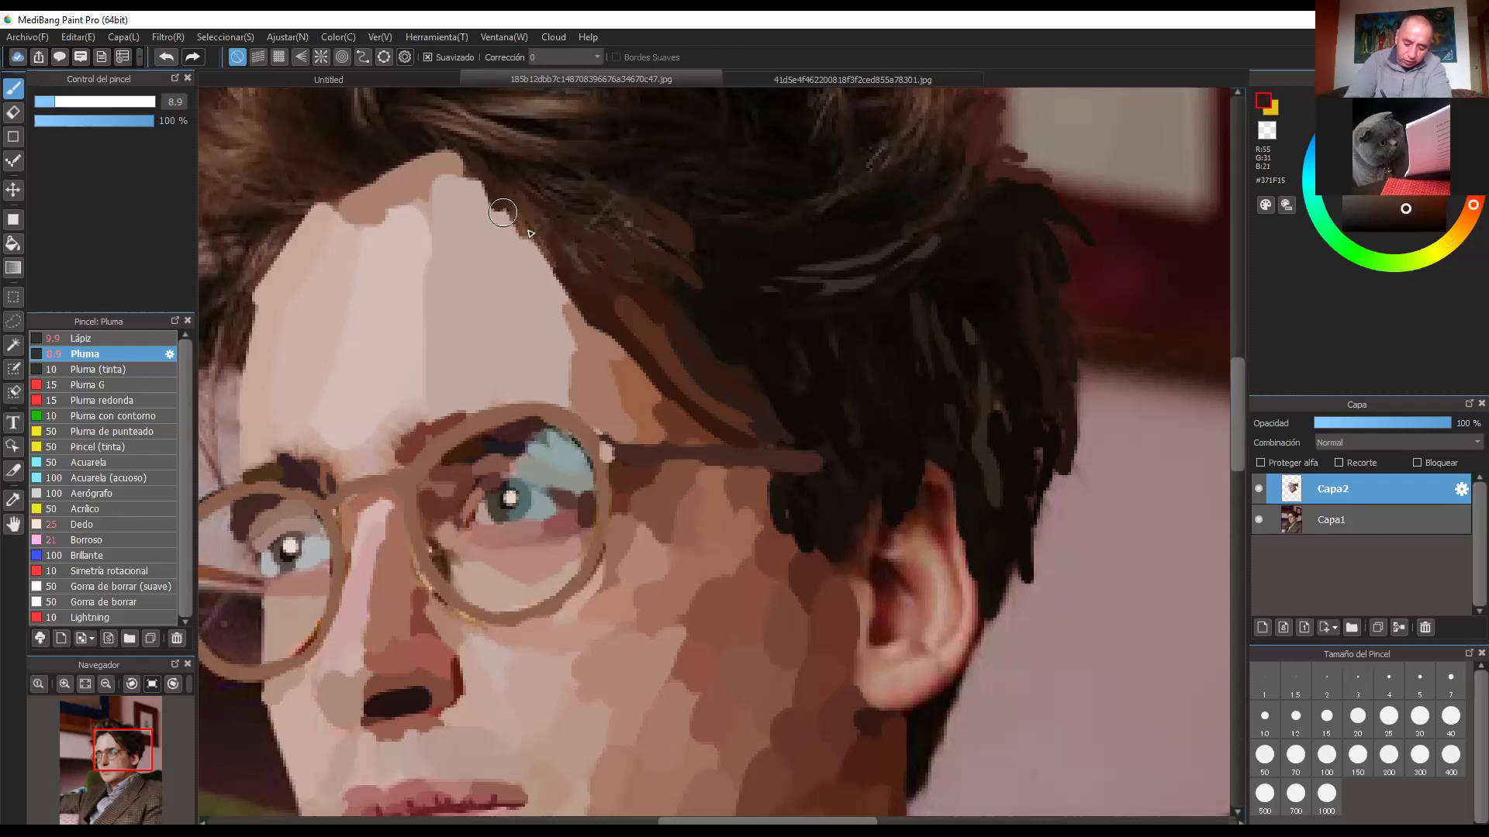
{"action": "right_click", "coordinate": [600, 158]}
{"action": "mouse_move", "coordinate": [600, 205]}
{"action": "left_mouse_down"}
{"action": "mouse_move", "coordinate": [630, 239]}
{"action": "mouse_move", "coordinate": [618, 279]}
{"action": "left_mouse_up"}
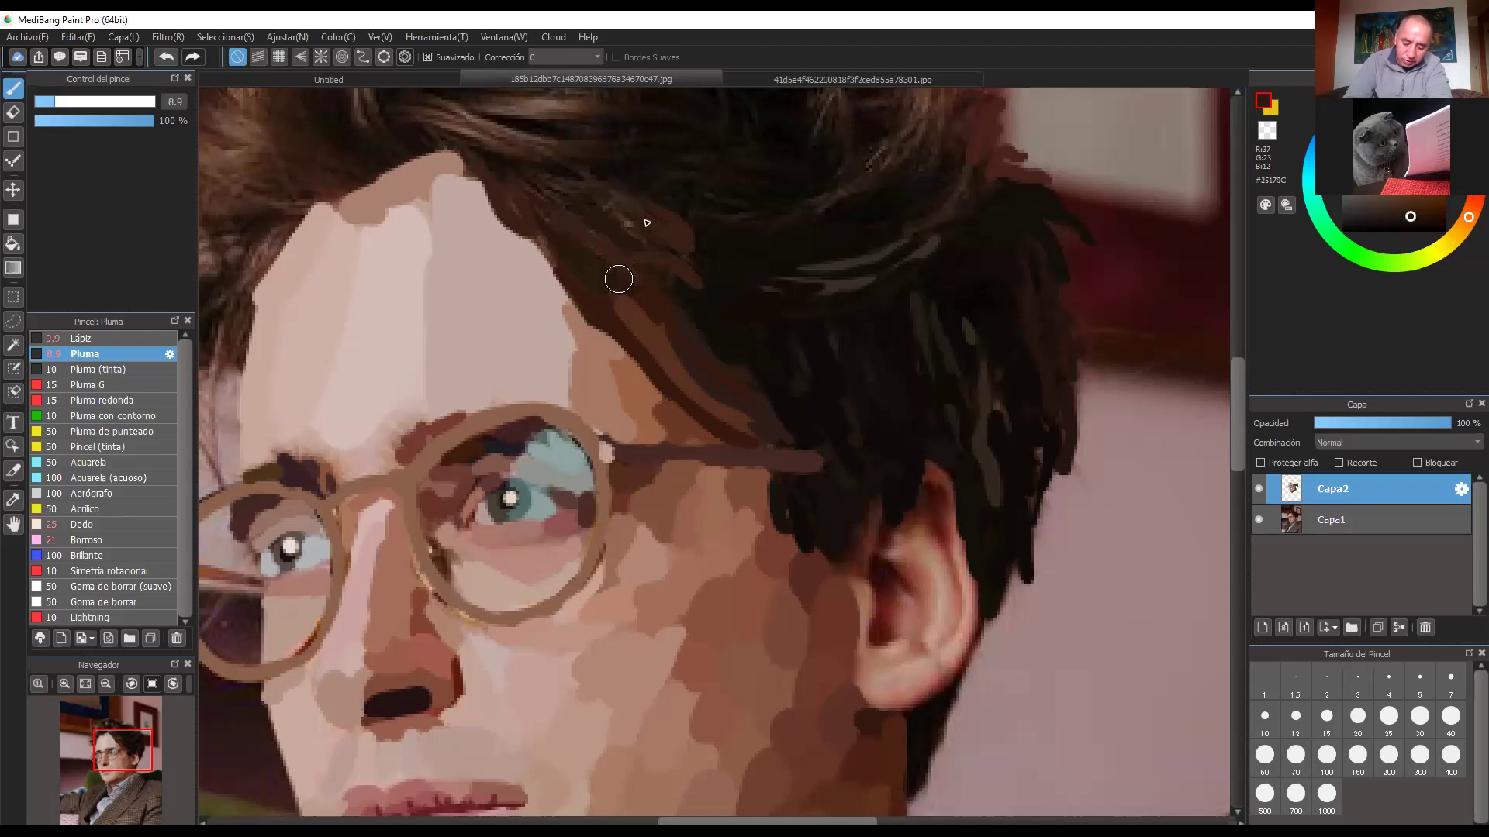
Step: Layer sampled dark grey and near-black strands over the hair just above the forehead hairline
{"action": "right_click", "coordinate": [522, 169]}
{"action": "left_click_drag", "start_coordinate": [511, 163], "coordinate": [630, 189]}
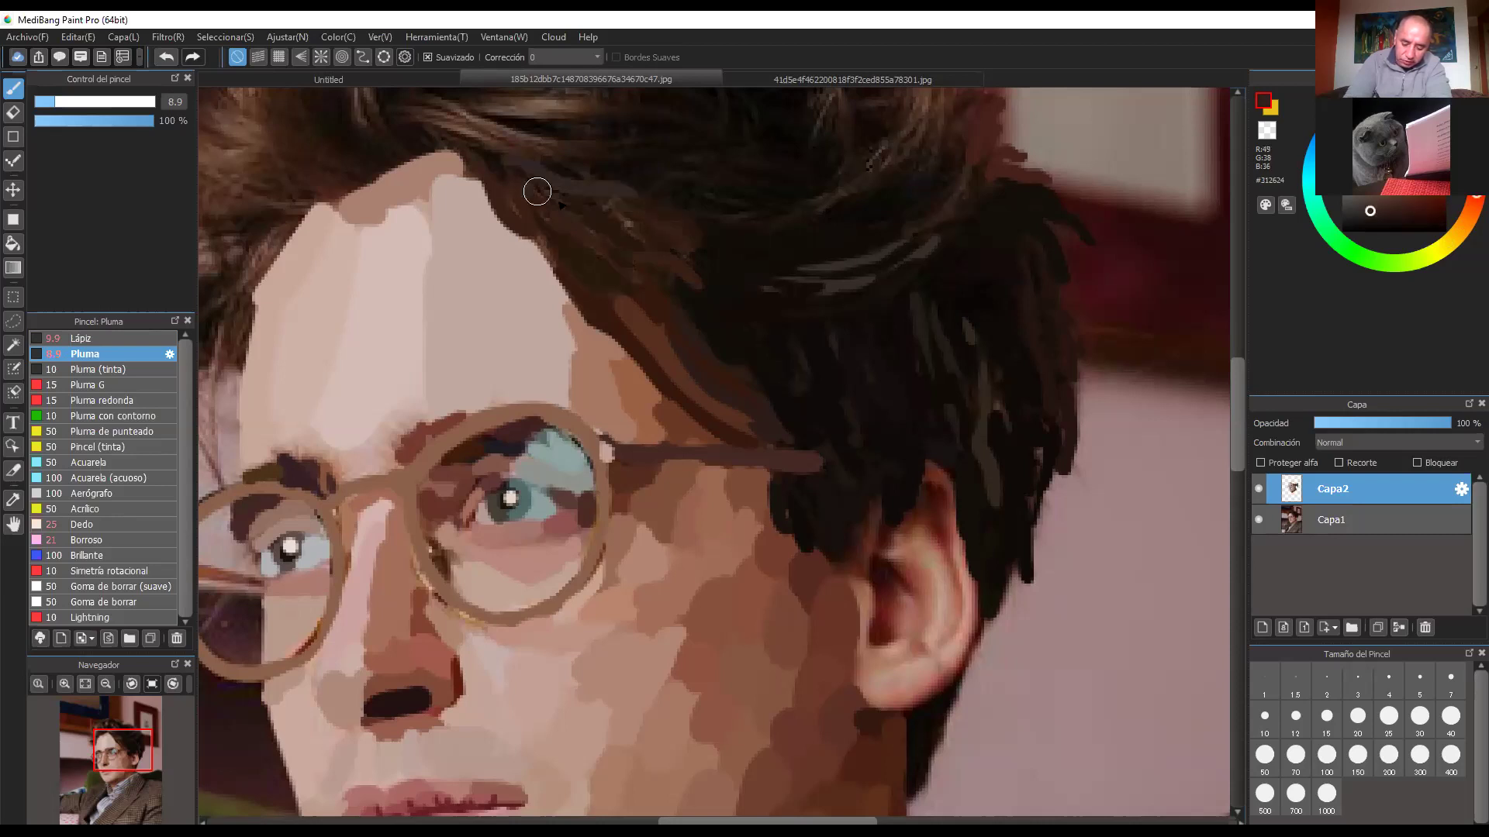
{"action": "mouse_move", "coordinate": [537, 190]}
{"action": "left_mouse_down"}
{"action": "mouse_move", "coordinate": [594, 146]}
{"action": "mouse_move", "coordinate": [677, 186]}
{"action": "left_mouse_up"}
{"action": "right_click", "coordinate": [677, 186]}
{"action": "mouse_move", "coordinate": [508, 148]}
{"action": "left_mouse_down"}
{"action": "mouse_move", "coordinate": [609, 203]}
{"action": "mouse_move", "coordinate": [620, 179]}
{"action": "left_mouse_up"}
{"action": "left_click_drag", "start_coordinate": [583, 197], "coordinate": [640, 212]}
{"action": "left_click_drag", "start_coordinate": [519, 174], "coordinate": [525, 140]}
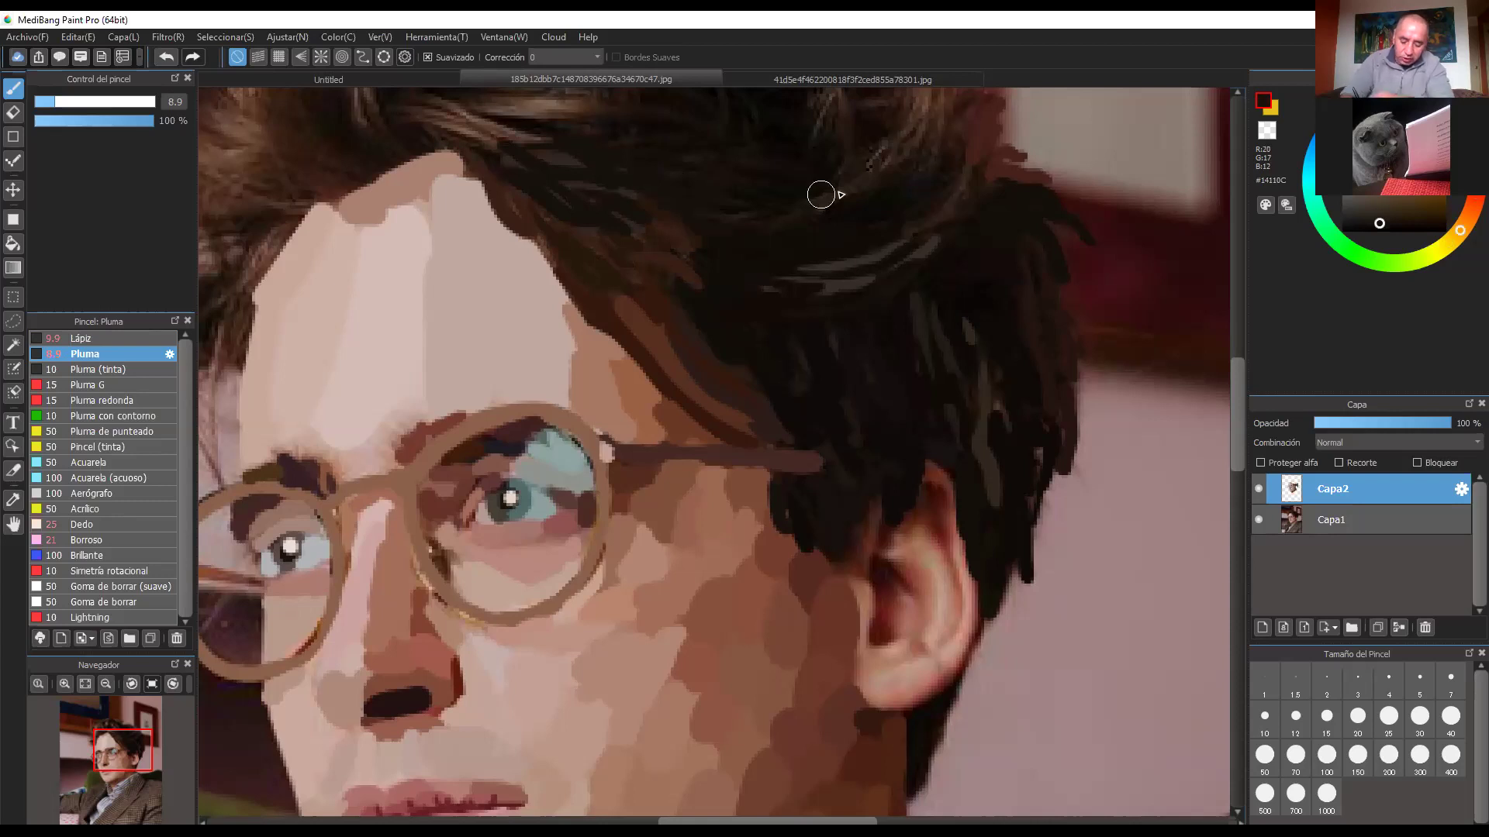
Step: Fill the hair above the forehead hairline and toward the crown with sampled dark brown and near-black strokes
{"action": "scroll", "coordinate": [887, 426], "scroll_direction": "down", "scroll_amount": 5}
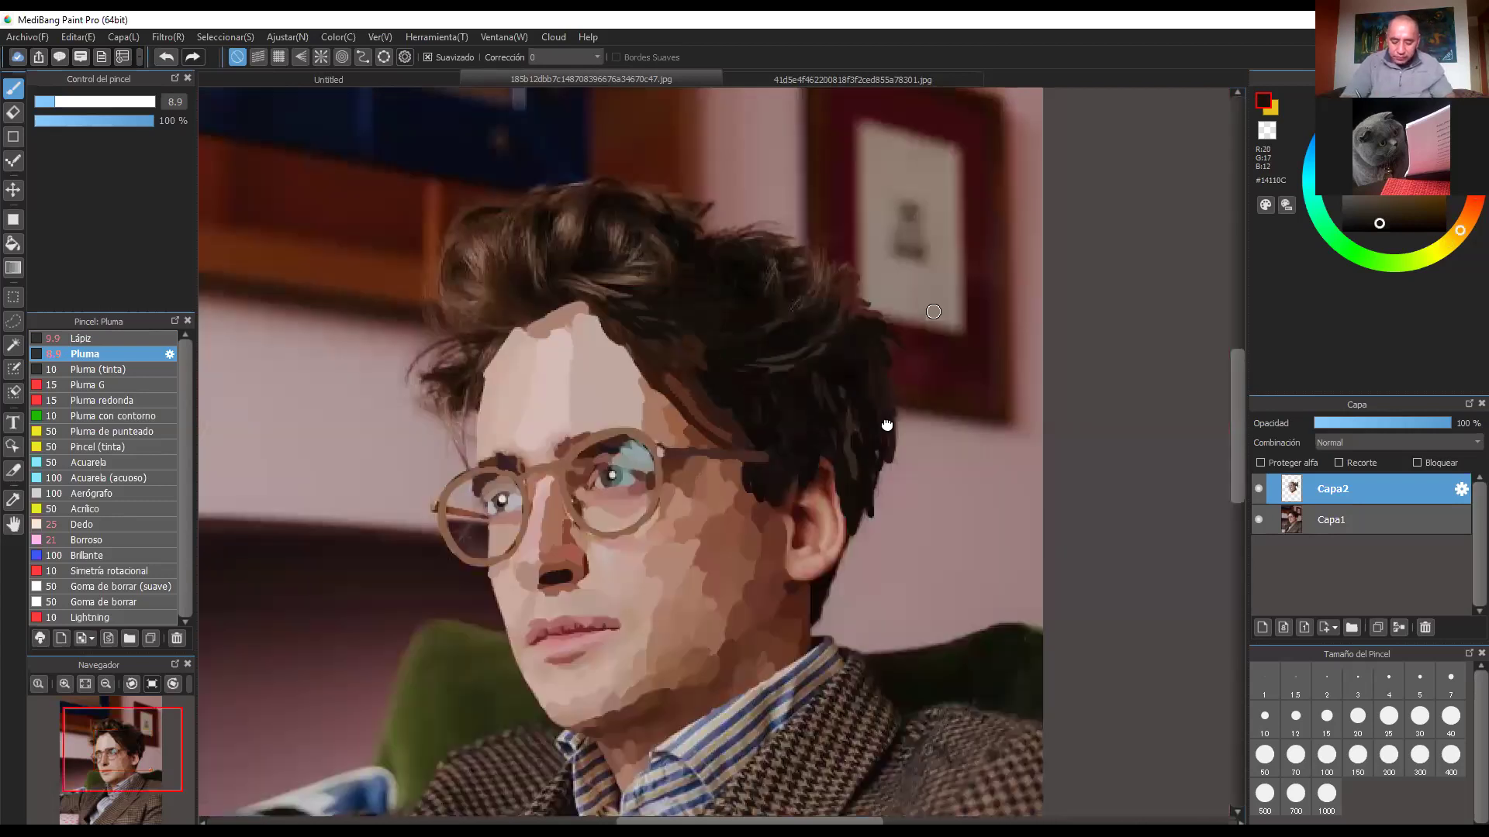
{"action": "scroll", "coordinate": [904, 384], "scroll_direction": "up", "scroll_amount": 3}
{"action": "scroll", "coordinate": [897, 388], "scroll_direction": "up", "scroll_amount": 3}
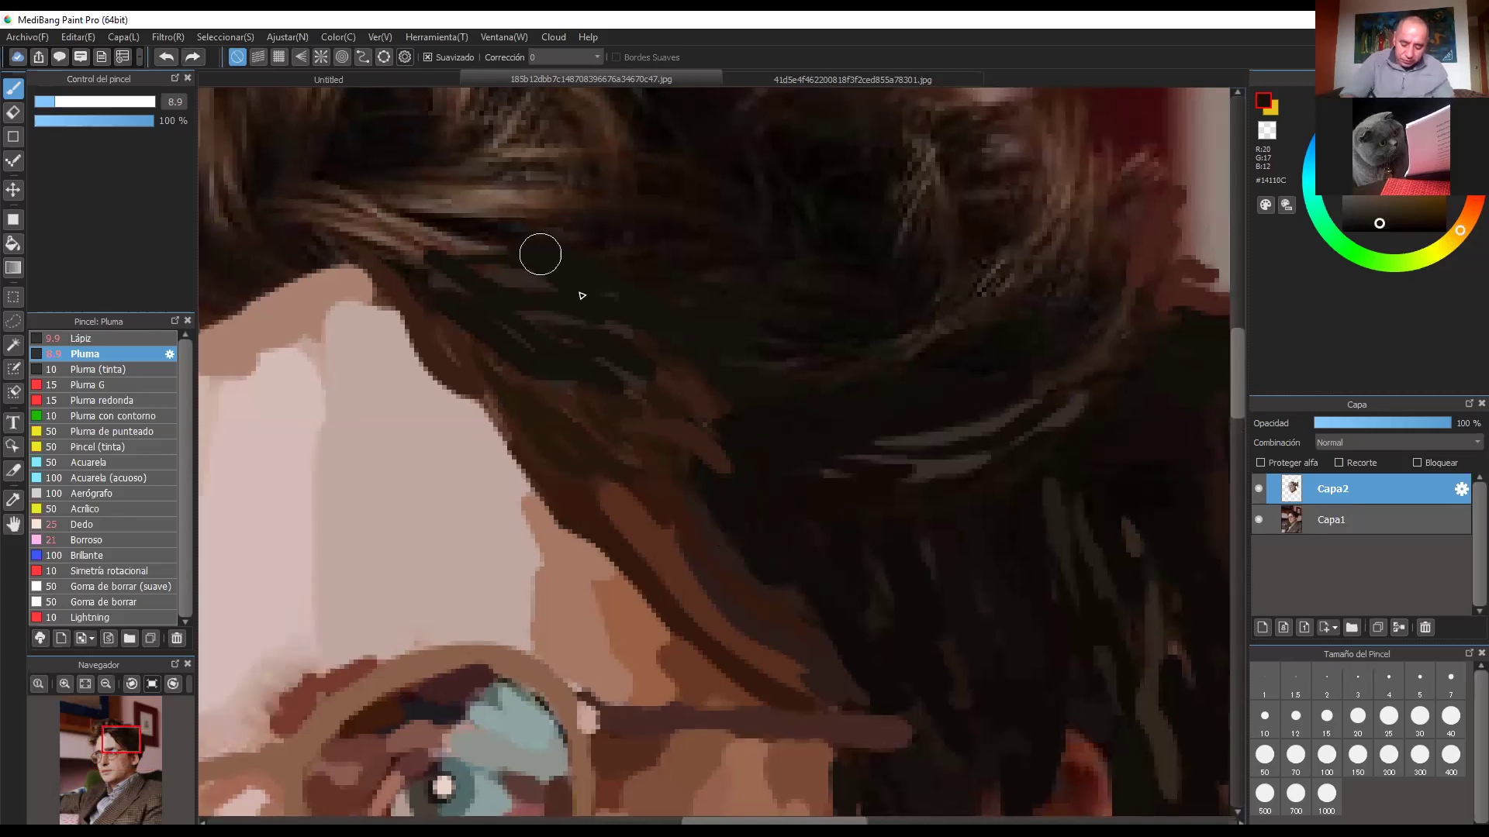
{"action": "left_click", "coordinate": [550, 472], "text": "alt"}
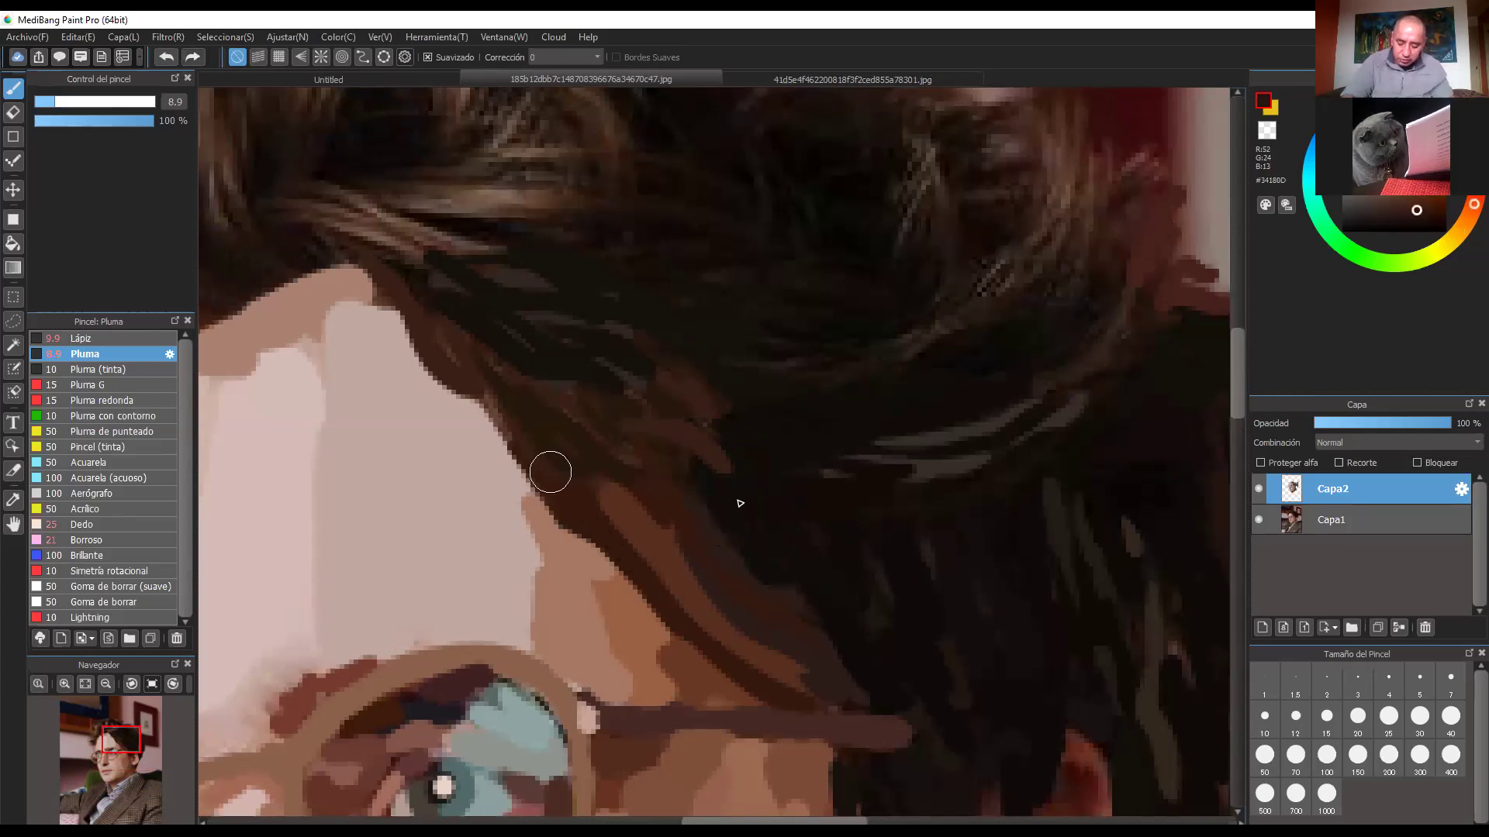
{"action": "scroll", "coordinate": [860, 391], "scroll_direction": "up", "scroll_amount": 3}
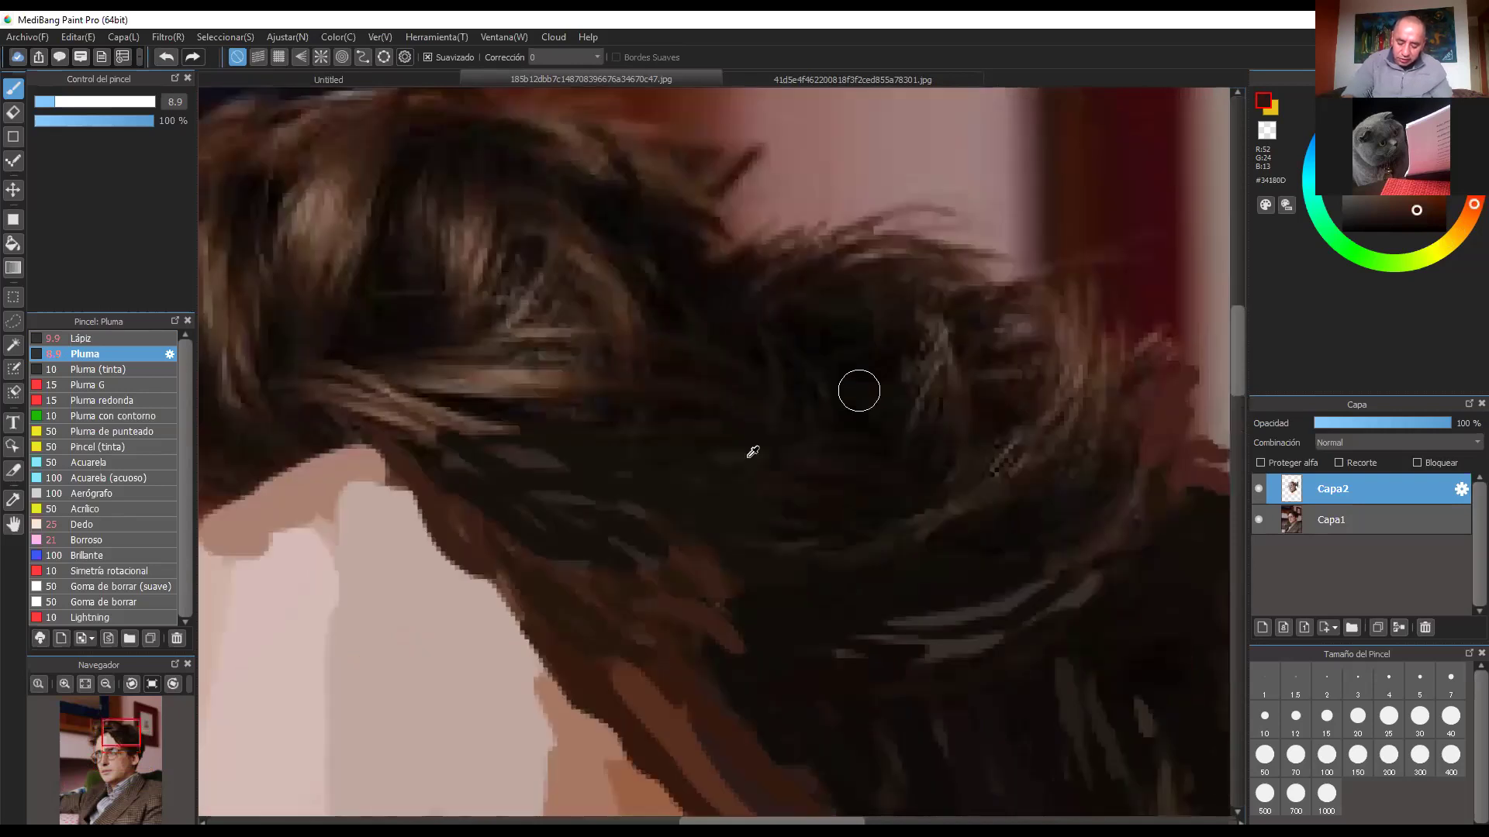
{"action": "left_click", "coordinate": [752, 451], "text": "alt"}
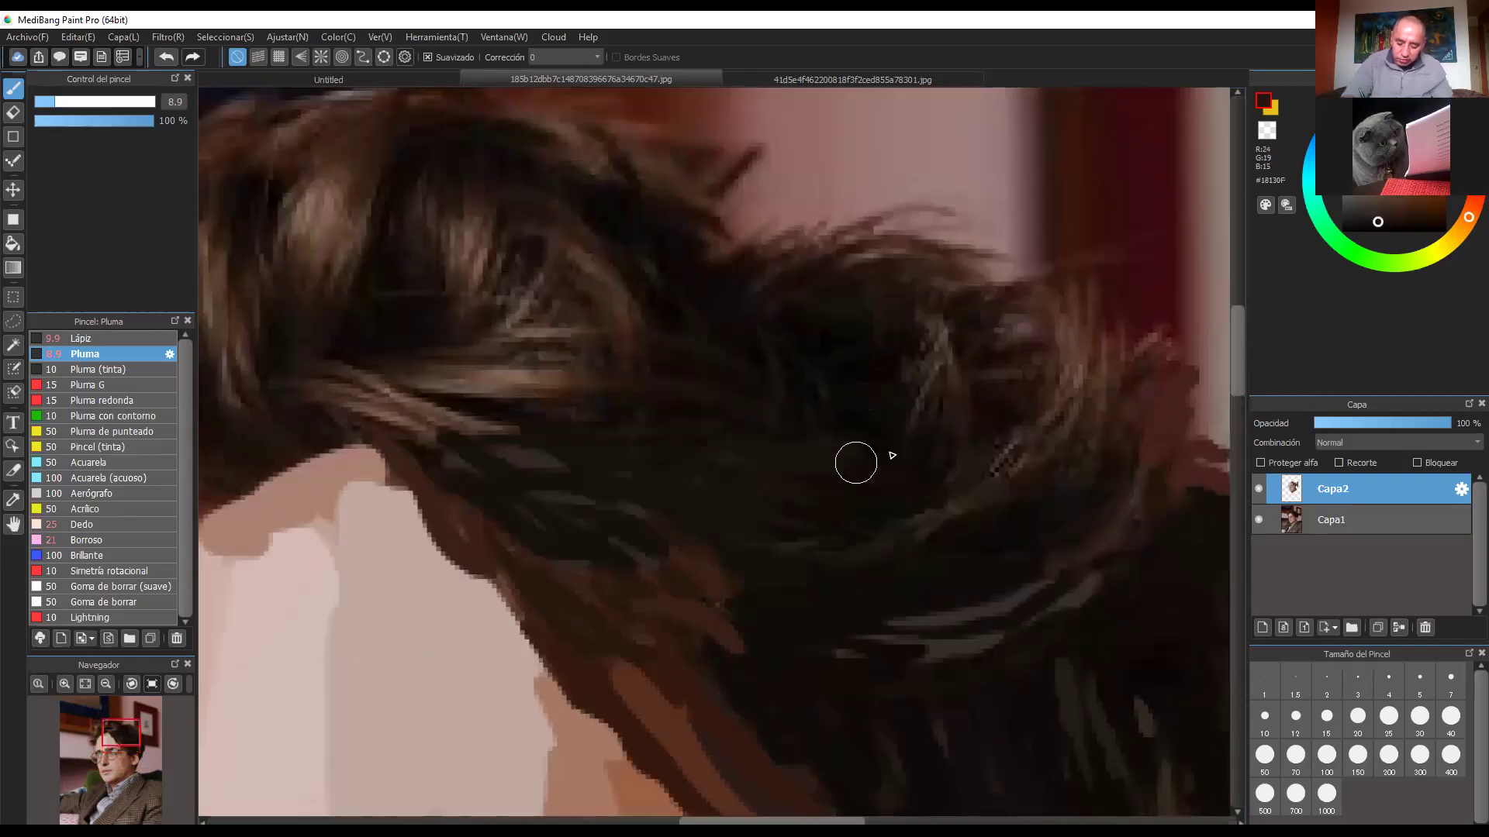
{"action": "right_click", "coordinate": [689, 445]}
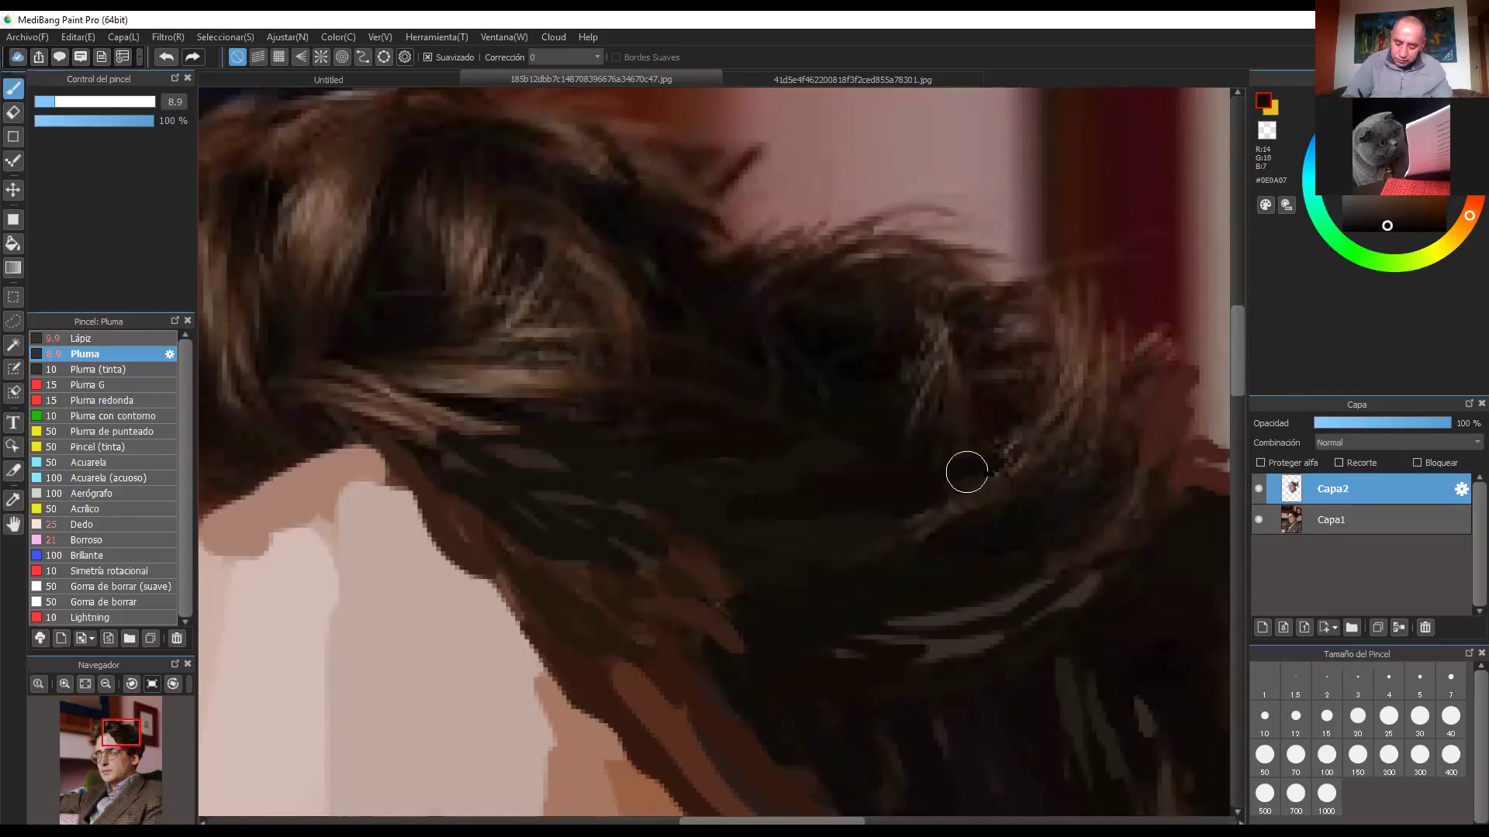
Step: Paint a curved dark grey-brown strand above the grey highlights with tones sampled from the hair
{"action": "right_click", "coordinate": [920, 532]}
{"action": "mouse_move", "coordinate": [908, 529]}
{"action": "left_mouse_down"}
{"action": "mouse_move", "coordinate": [1033, 490]}
{"action": "mouse_move", "coordinate": [1043, 452]}
{"action": "mouse_move", "coordinate": [1040, 485]}
{"action": "left_mouse_up"}
{"action": "right_click", "coordinate": [997, 517]}
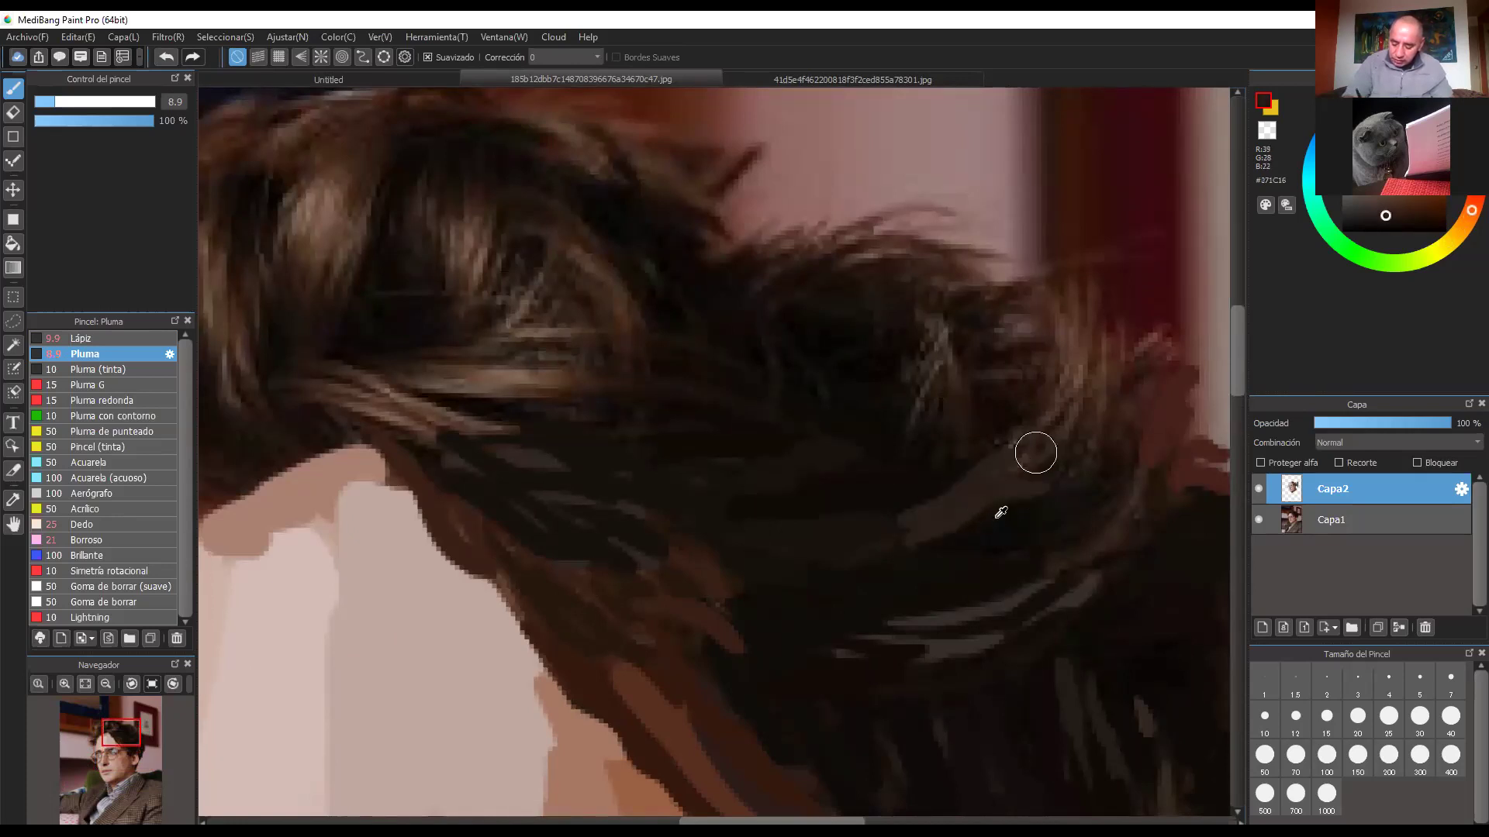
{"action": "left_click", "coordinate": [1029, 450], "text": "alt"}
{"action": "left_click", "coordinate": [1096, 272], "text": "alt"}
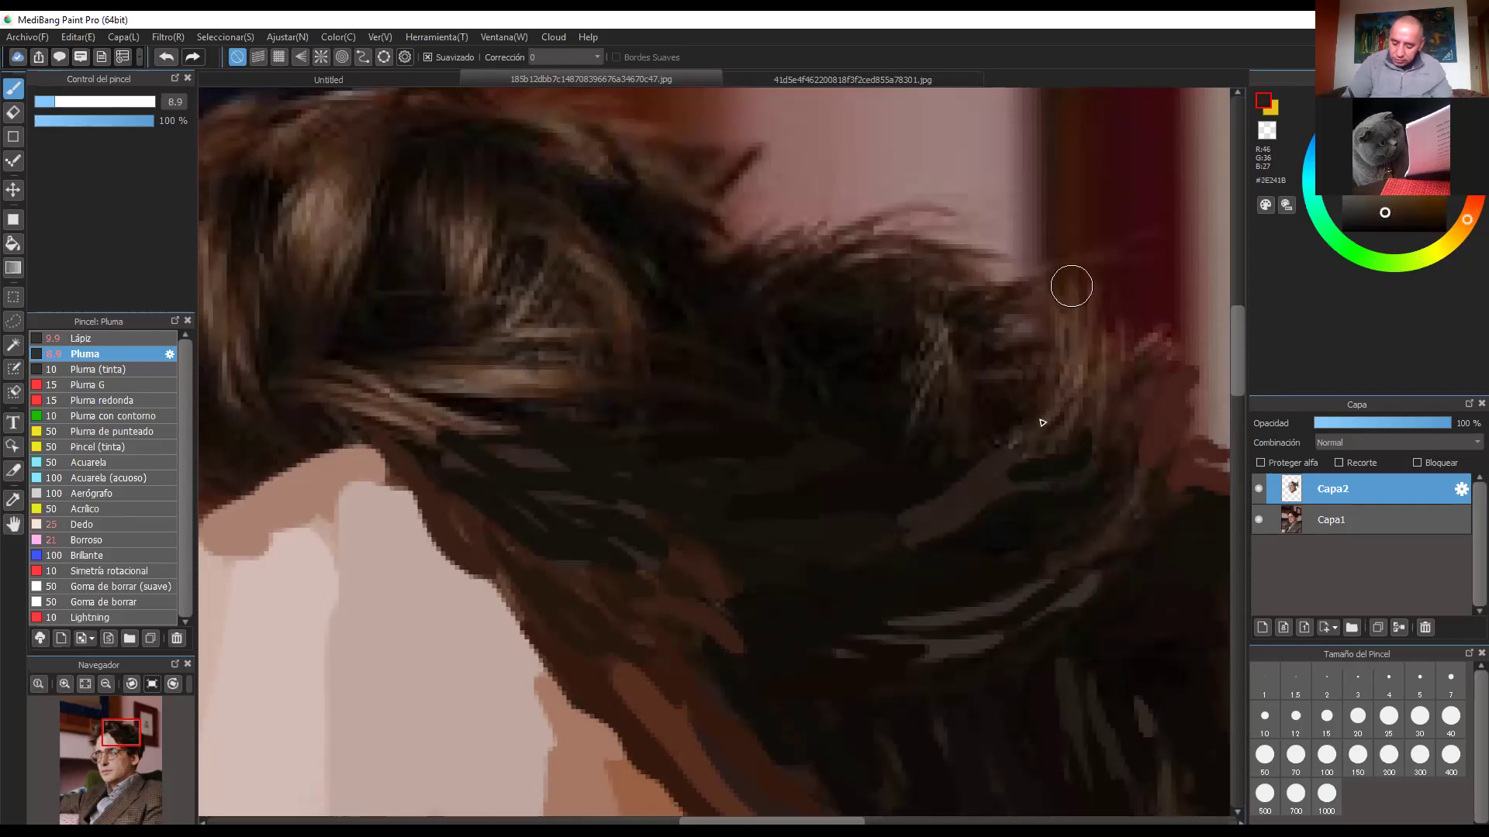
Step: Paint sweeping reddish-brown strands through the tuft at the back of the head using sampled tones
{"action": "left_click_drag", "start_coordinate": [1072, 312], "coordinate": [1045, 422]}
{"action": "right_click", "coordinate": [1096, 277]}
{"action": "mouse_move", "coordinate": [1096, 299]}
{"action": "left_mouse_down"}
{"action": "mouse_move", "coordinate": [1074, 405]}
{"action": "mouse_move", "coordinate": [1012, 475]}
{"action": "left_mouse_up"}
{"action": "right_click", "coordinate": [1150, 395]}
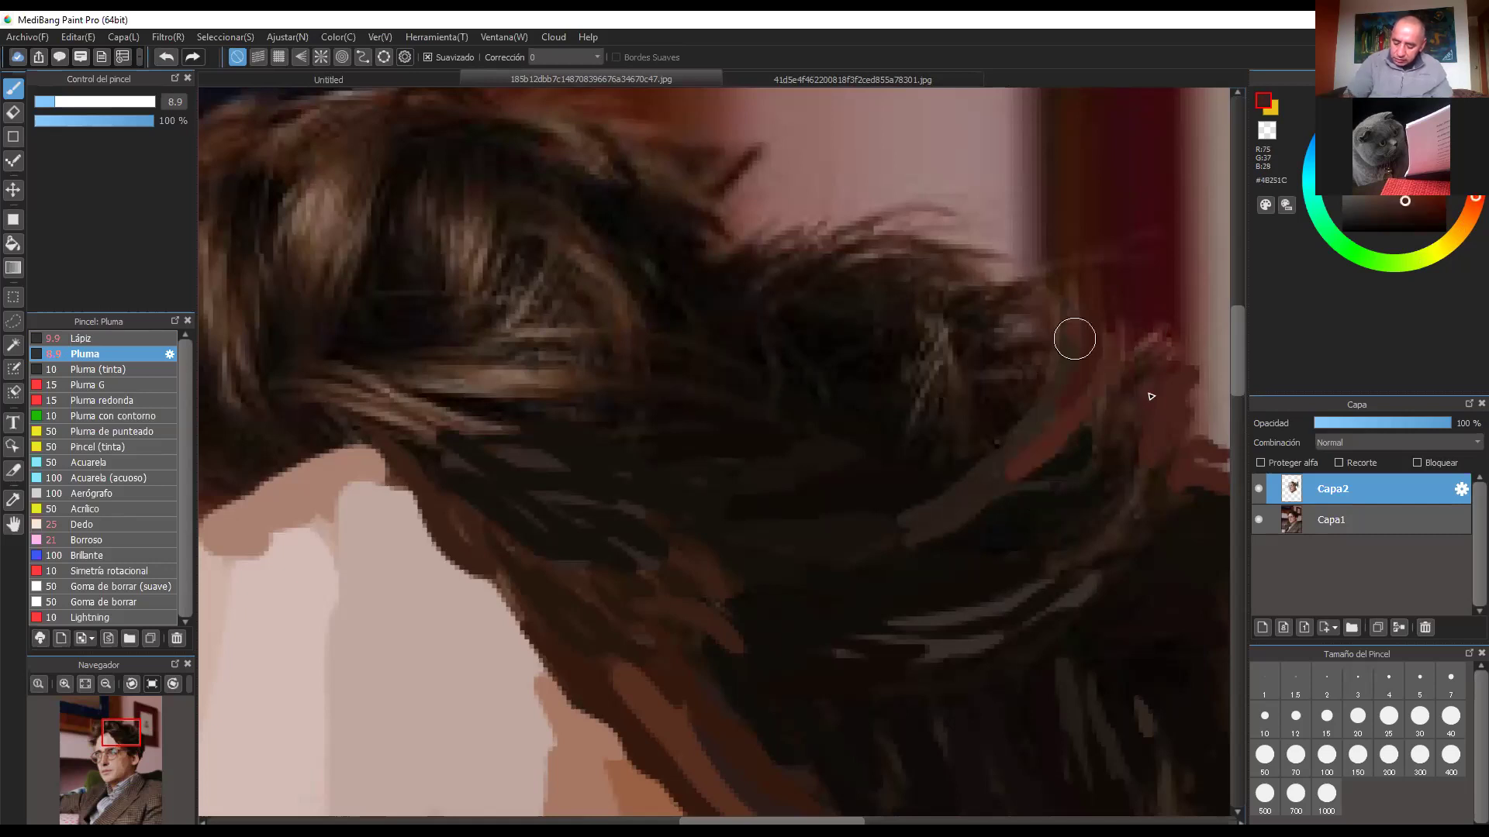
{"action": "left_click_drag", "start_coordinate": [1051, 310], "coordinate": [989, 459]}
{"action": "mouse_move", "coordinate": [1108, 418]}
{"action": "left_mouse_down"}
{"action": "mouse_move", "coordinate": [1085, 448]}
{"action": "mouse_move", "coordinate": [926, 516]}
{"action": "left_mouse_up"}
{"action": "left_click_drag", "start_coordinate": [1119, 388], "coordinate": [1059, 284]}
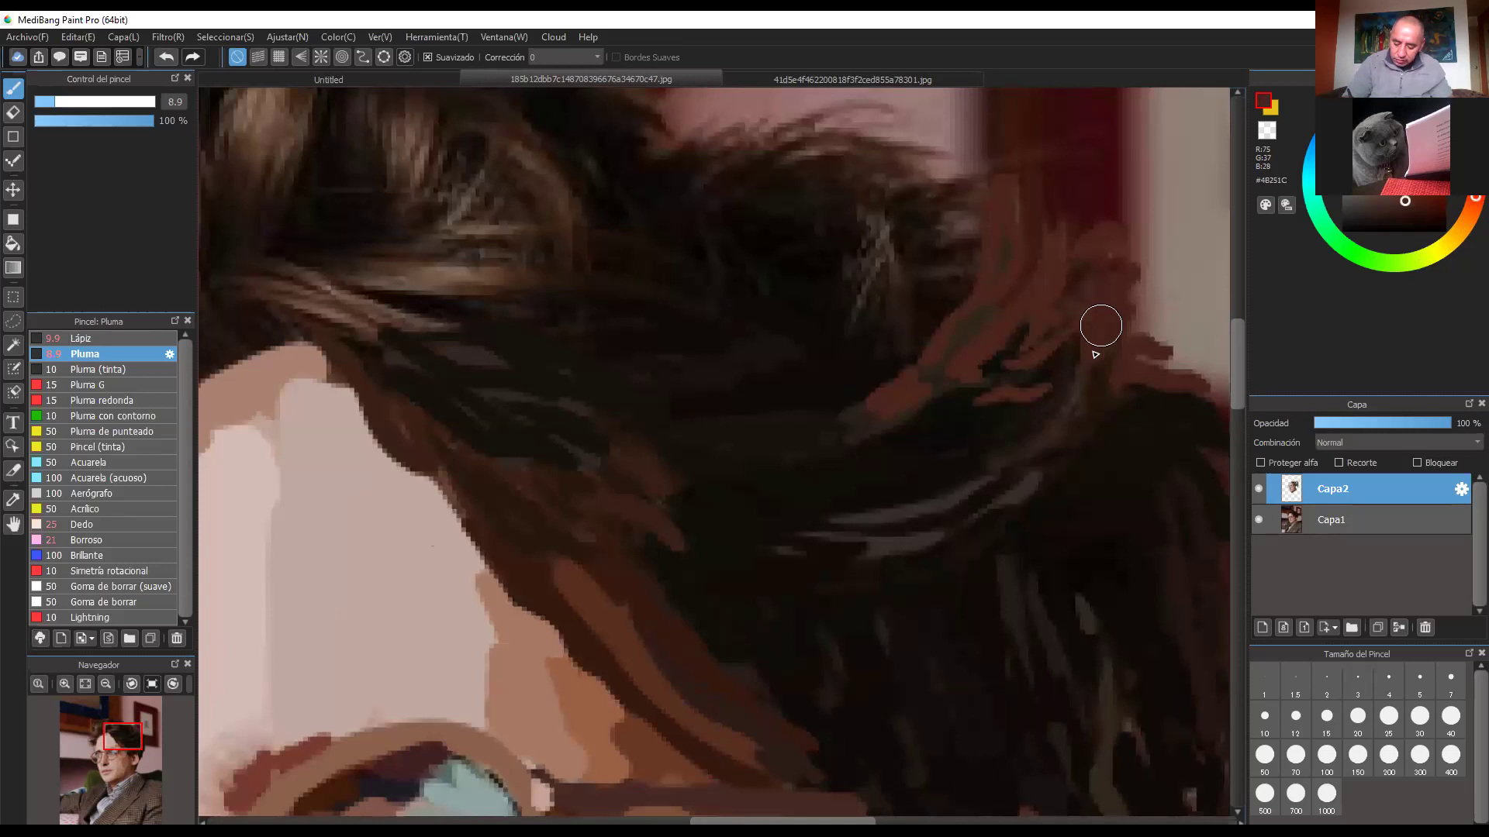
Step: Layer sampled dark brown, dark grey and near-black strands in and beside the reddish-brown tuft
{"action": "left_click", "coordinate": [1050, 406], "text": "alt"}
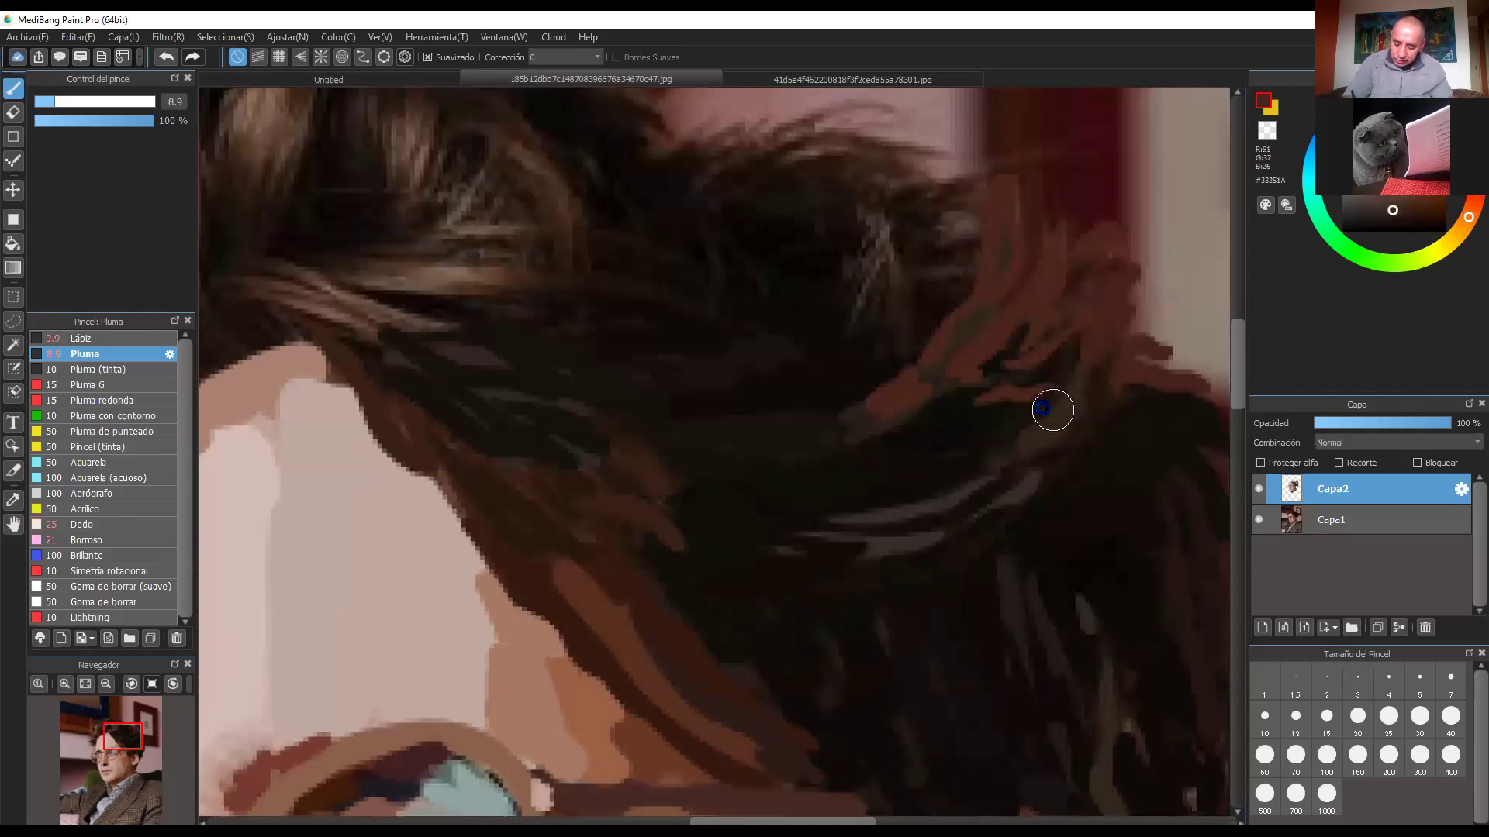
{"action": "scroll", "coordinate": [1014, 388], "scroll_direction": "down", "scroll_amount": 1}
{"action": "scroll", "coordinate": [1008, 435], "scroll_direction": "down", "scroll_amount": 2}
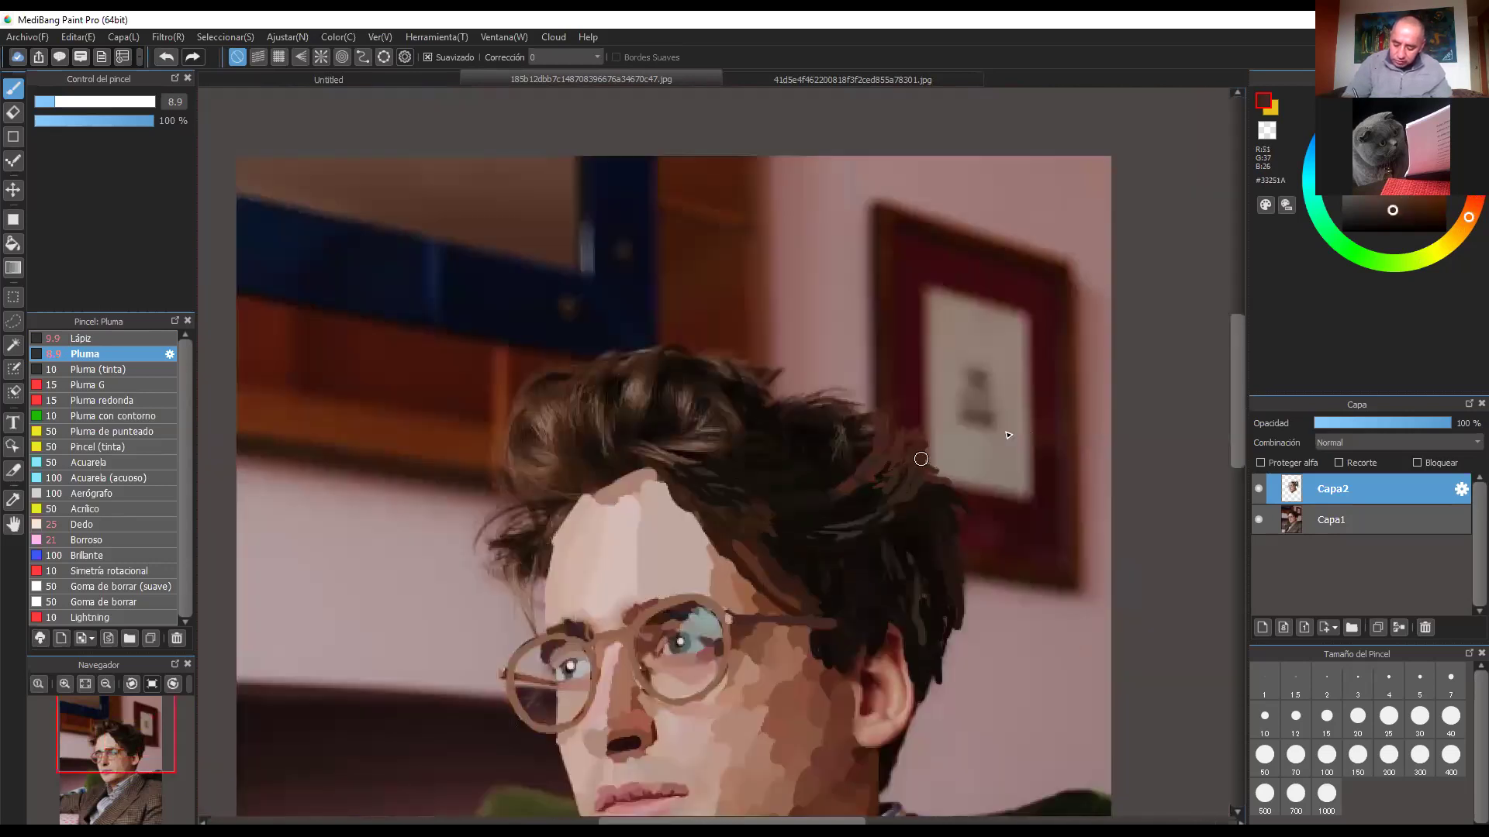
{"action": "scroll", "coordinate": [1075, 446], "scroll_direction": "up", "scroll_amount": 2}
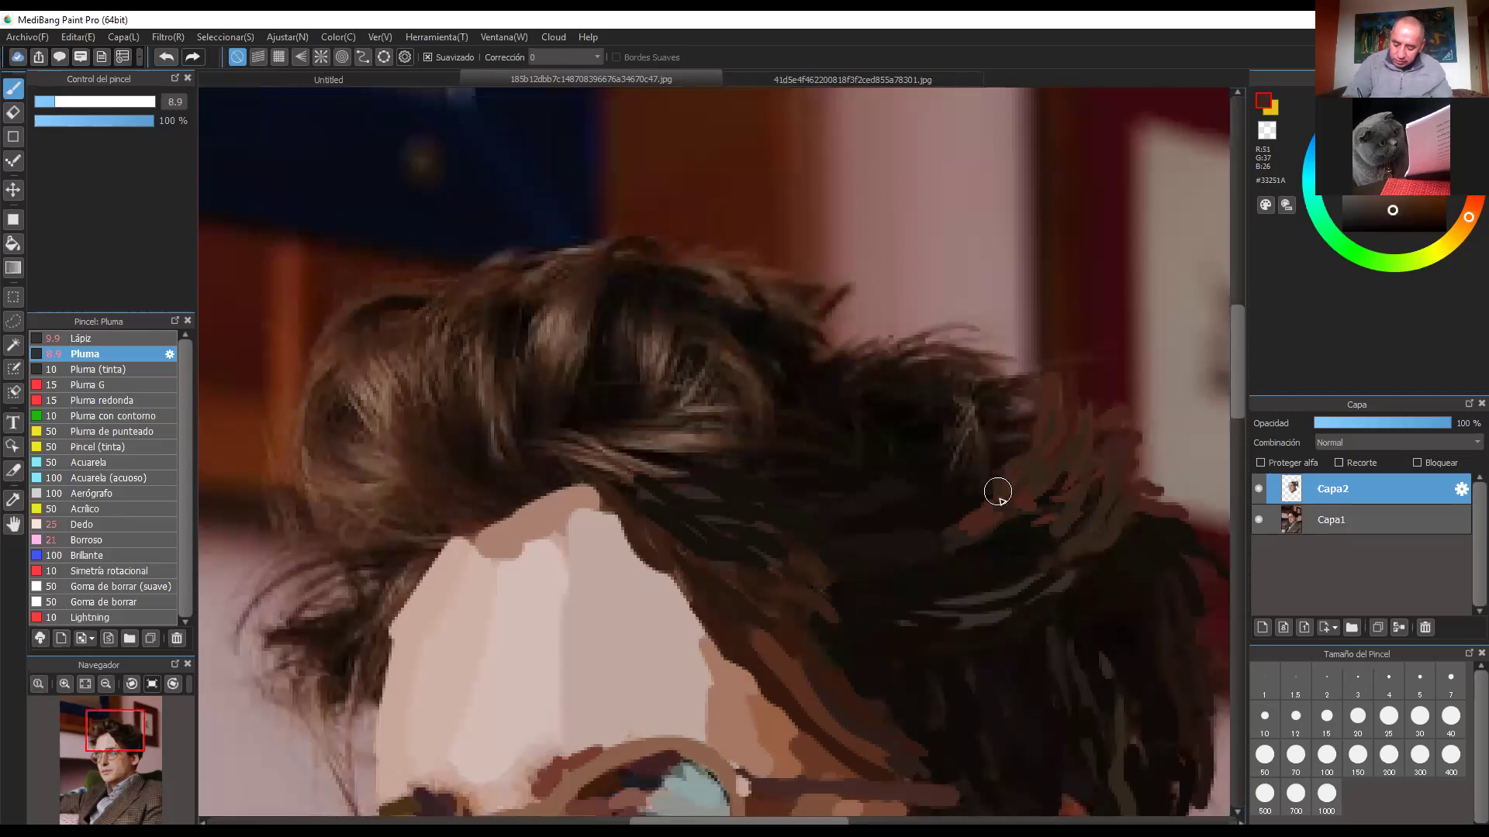
{"action": "left_click", "coordinate": [959, 488], "text": "alt"}
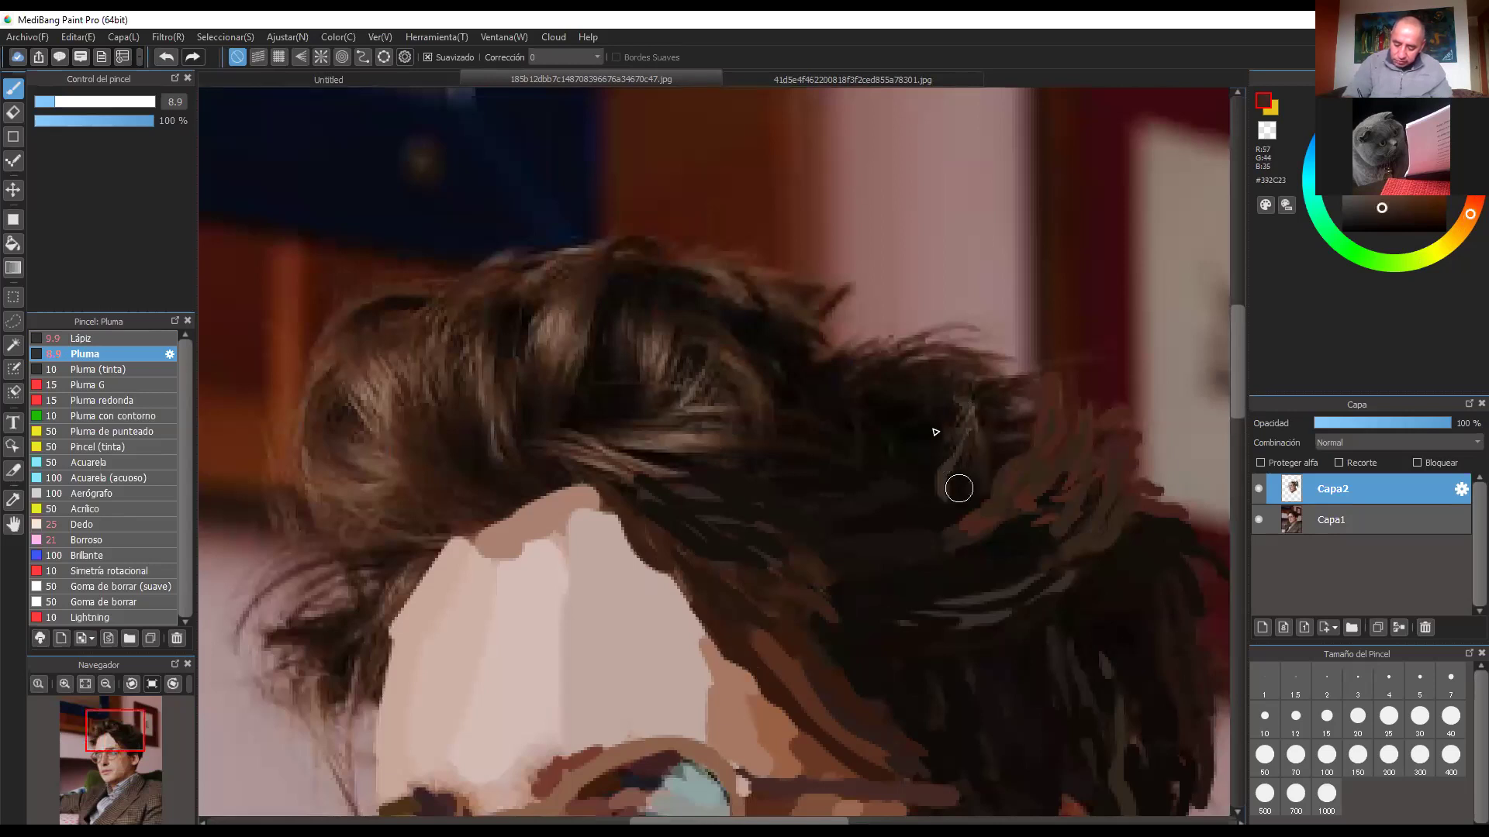
{"action": "mouse_move", "coordinate": [959, 488]}
{"action": "left_mouse_down"}
{"action": "mouse_move", "coordinate": [933, 430]}
{"action": "mouse_move", "coordinate": [1040, 372]}
{"action": "left_mouse_up"}
{"action": "left_click", "coordinate": [1000, 399], "text": "alt"}
Step: Hide the photo layer Capa1 to examine the painted strokes alone, and show it again
{"action": "scroll", "coordinate": [957, 421], "scroll_direction": "down", "scroll_amount": 2}
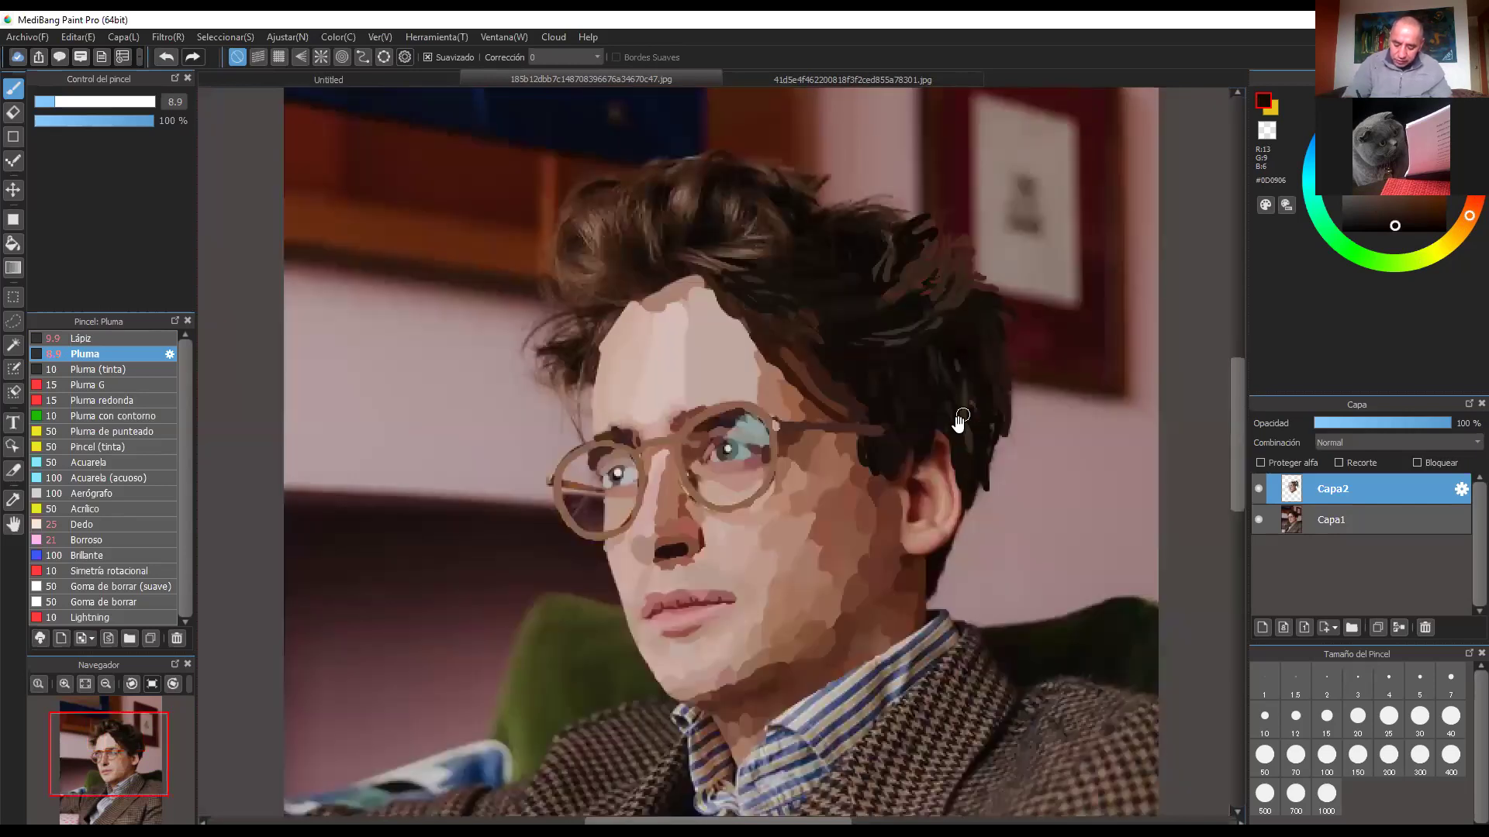
{"action": "left_click", "coordinate": [1264, 518]}
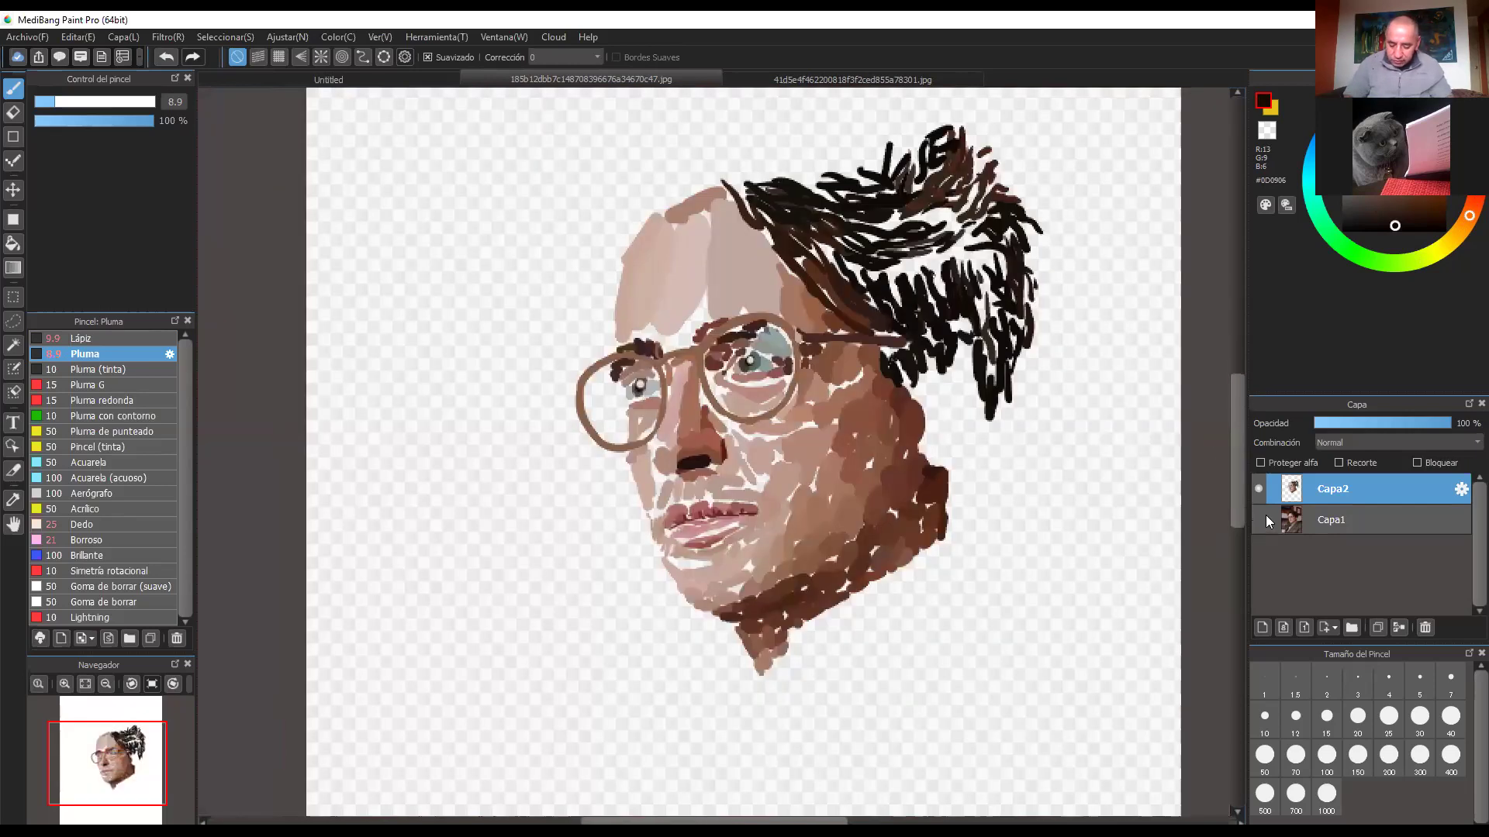
{"action": "key", "text": "ctrl+Up"}
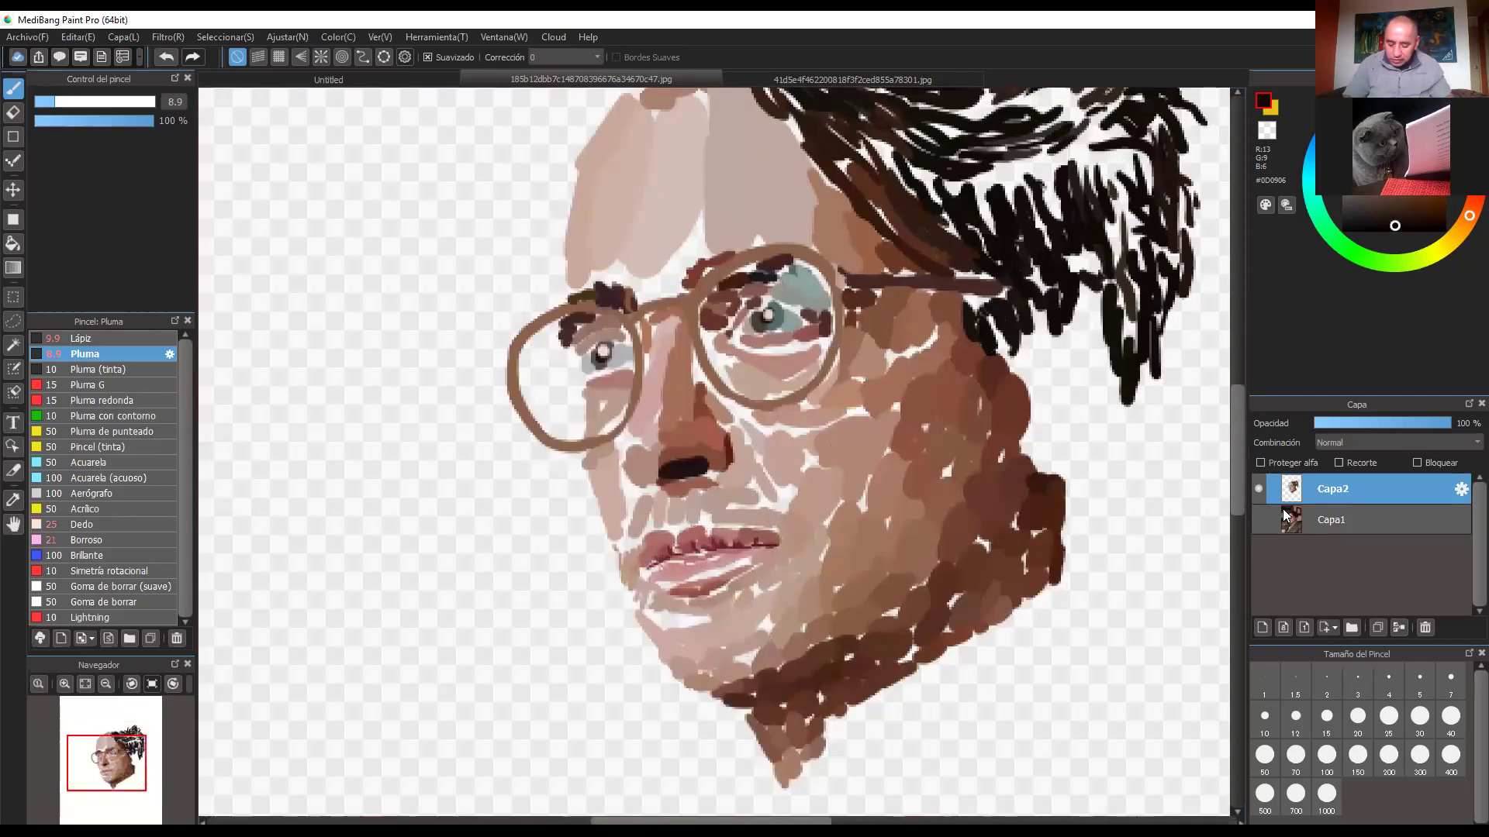
{"action": "left_click_drag", "start_coordinate": [1122, 485], "coordinate": [1107, 592]}
{"action": "left_click", "coordinate": [1256, 520]}
{"action": "scroll", "coordinate": [1106, 592], "scroll_direction": "up", "scroll_amount": 1}
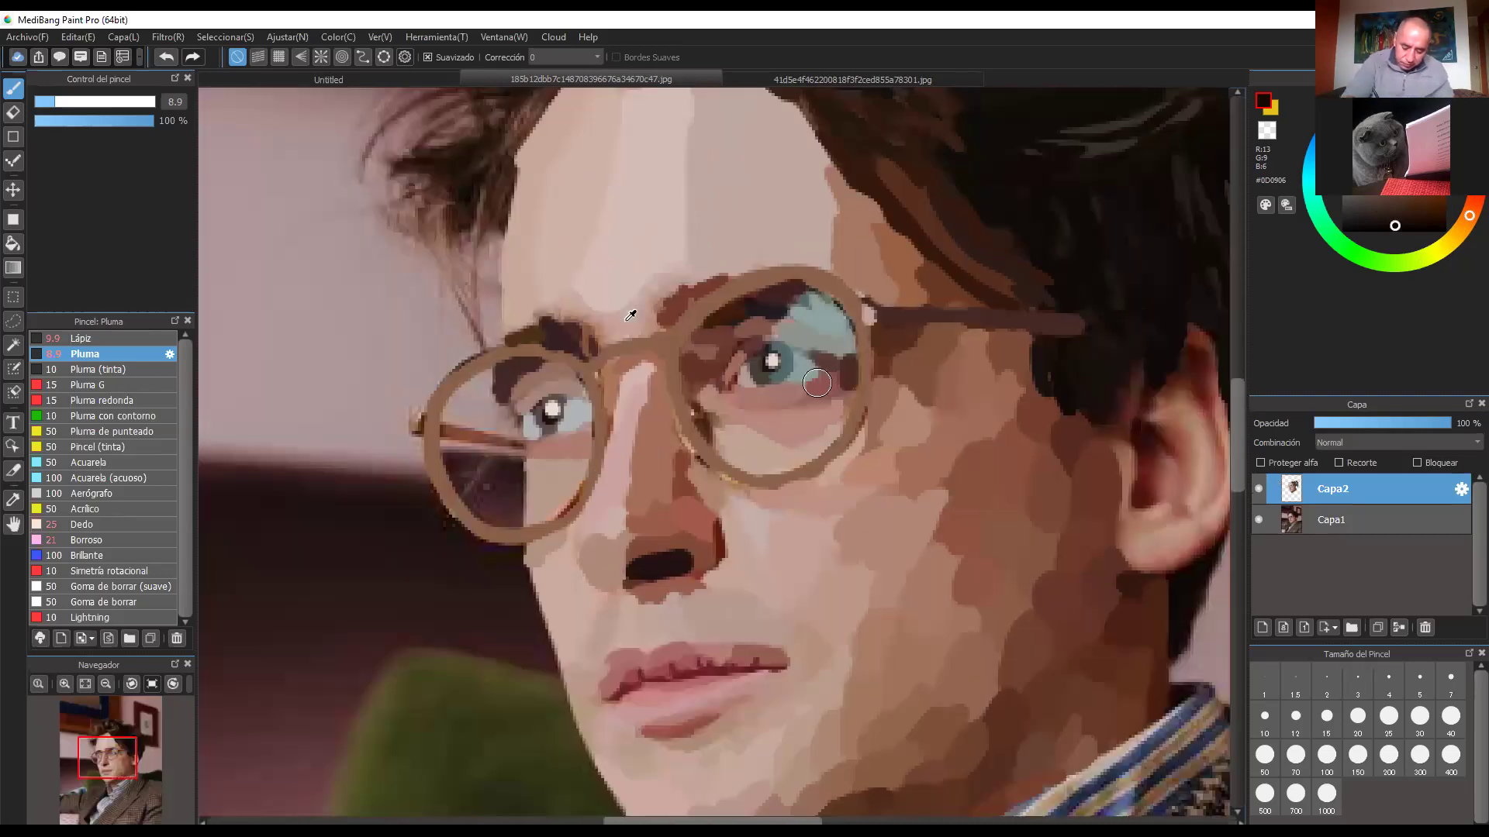
Step: Fill the skin between the eyebrows with strokes in sampled pinkish skin tones
{"action": "left_click", "coordinate": [623, 328], "text": "alt"}
{"action": "left_click", "coordinate": [587, 311], "text": "alt"}
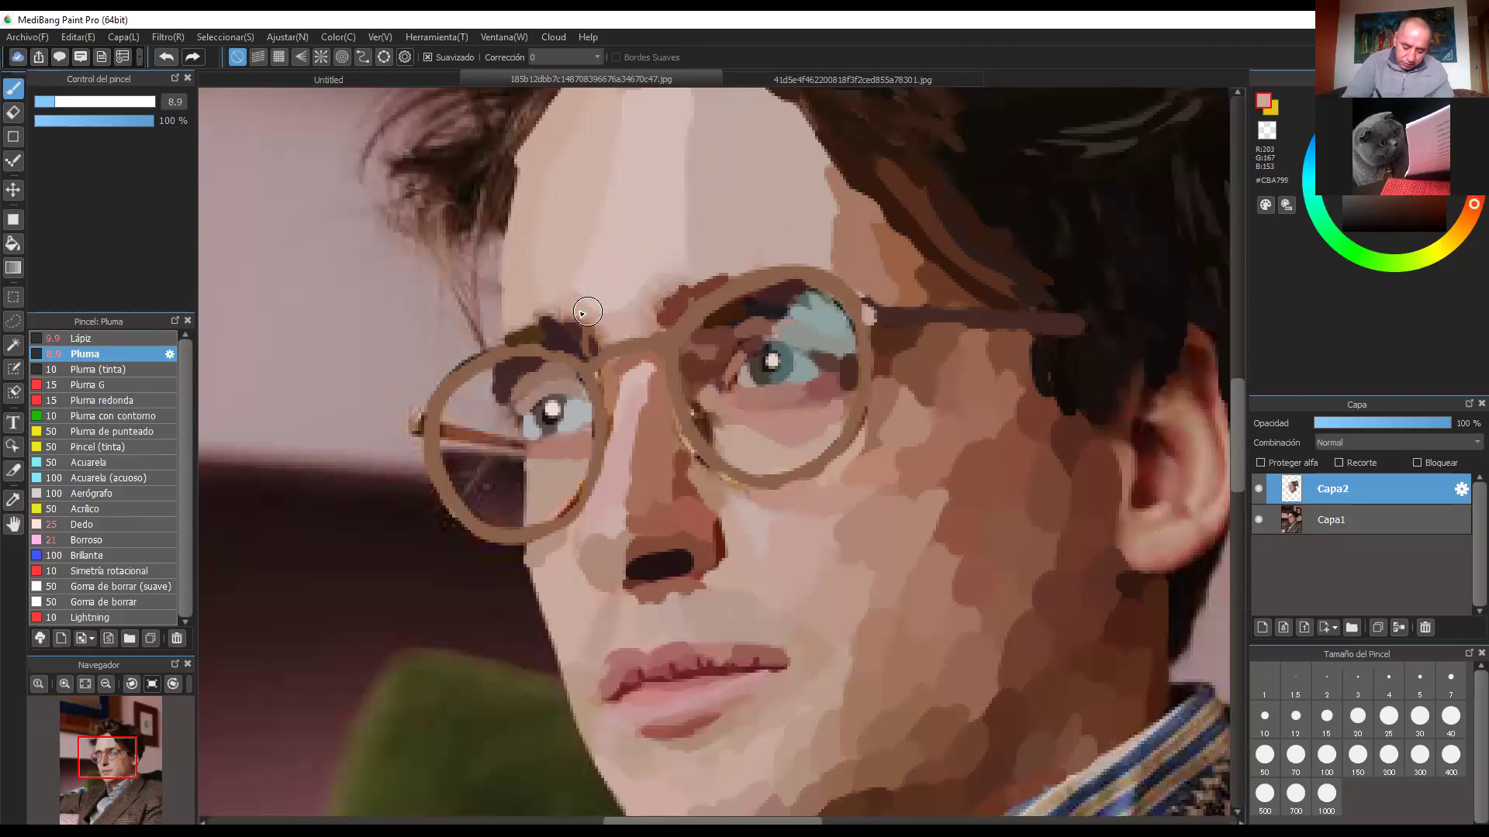
{"action": "left_click", "coordinate": [664, 287], "text": "alt"}
{"action": "key", "text": "ctrl+minus"}
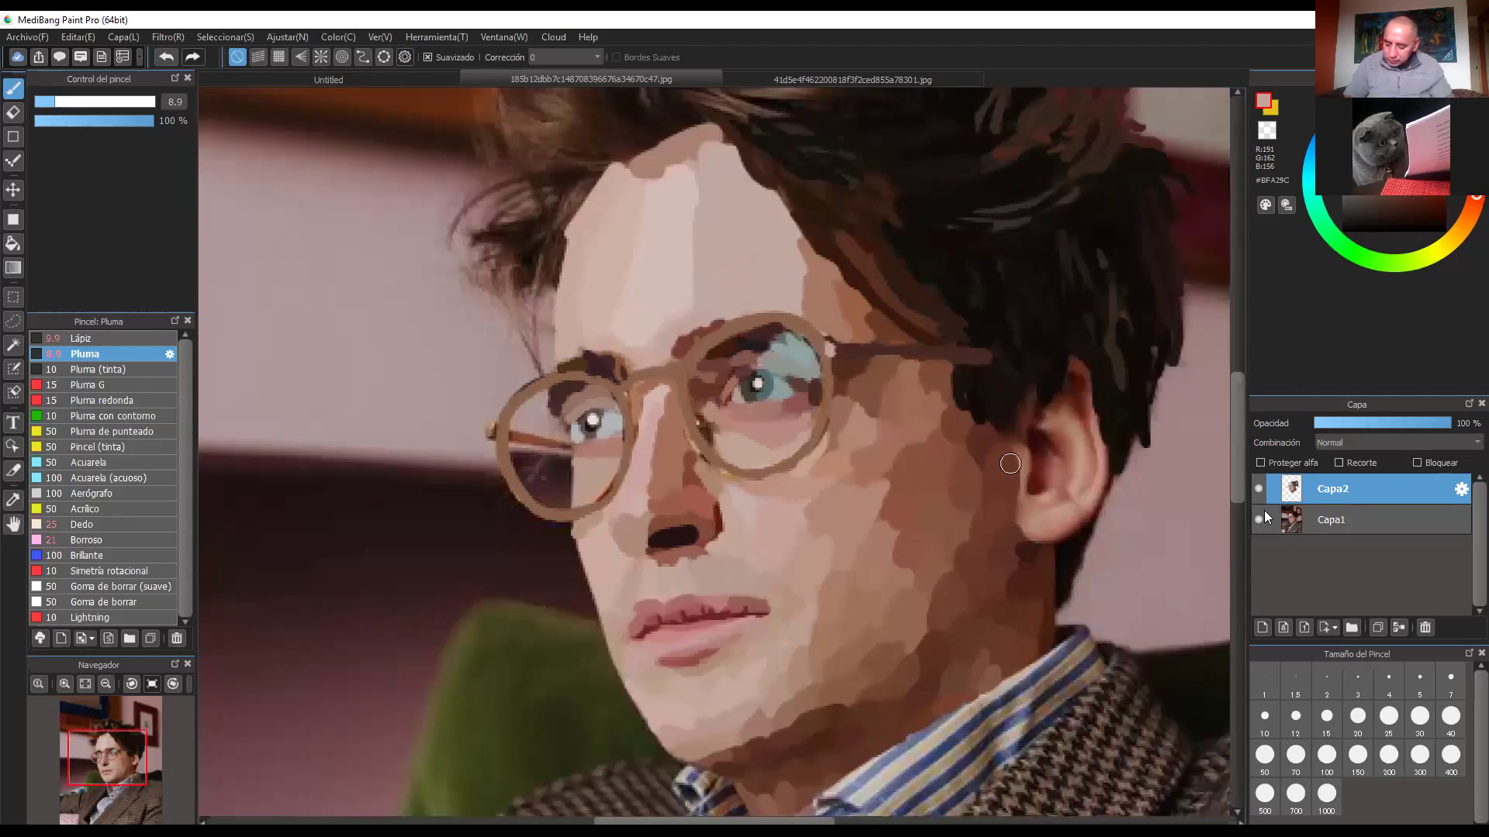
Step: Toggle Capa2 to compare the painting with the photo, and hide the photo layer Capa1
{"action": "left_click", "coordinate": [1258, 489]}
{"action": "left_click", "coordinate": [1258, 488]}
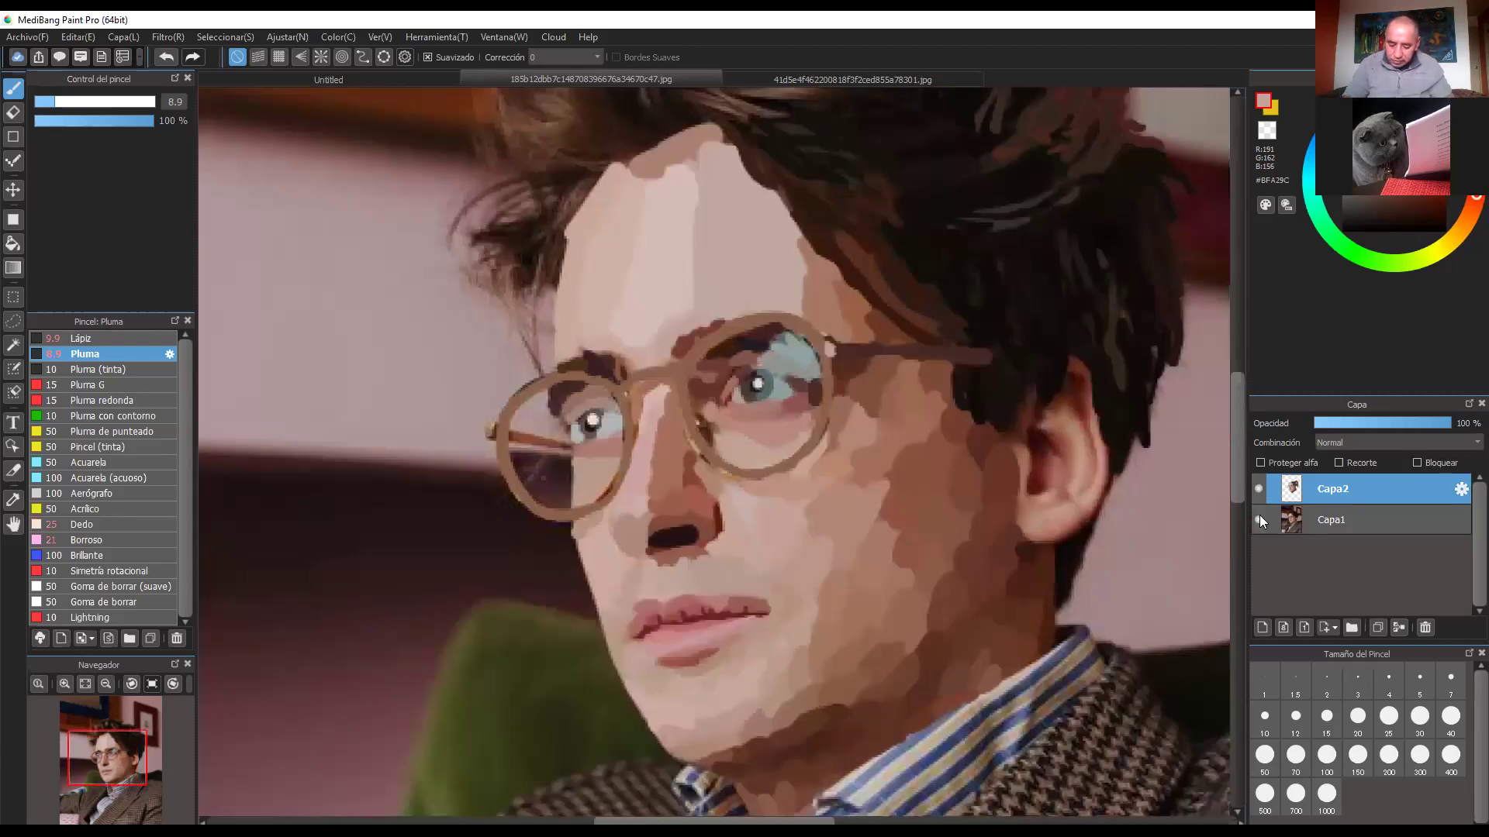
{"action": "left_click", "coordinate": [1258, 519]}
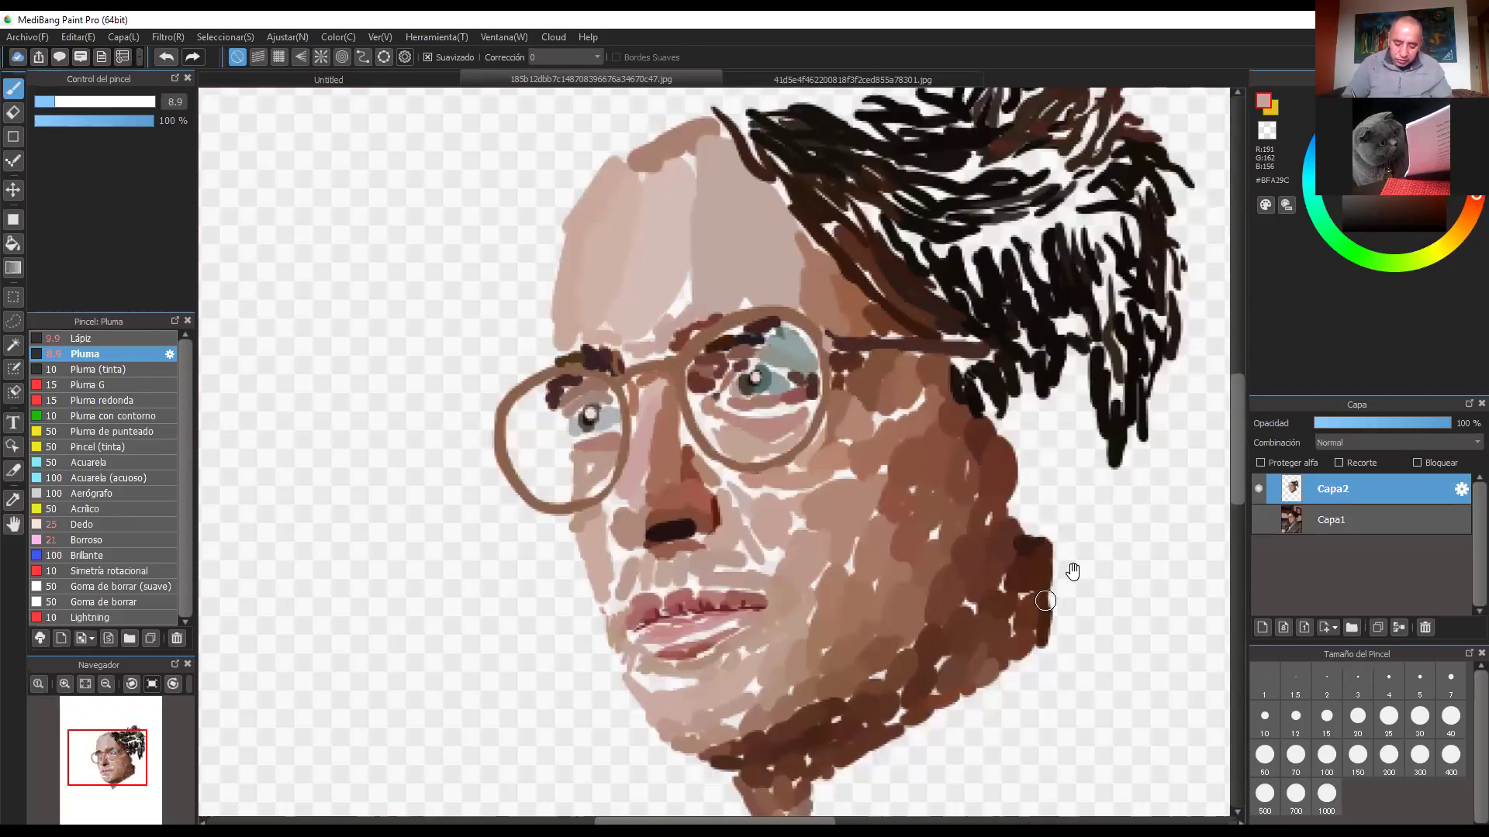
{"action": "left_click_drag", "start_coordinate": [914, 502], "coordinate": [910, 434]}
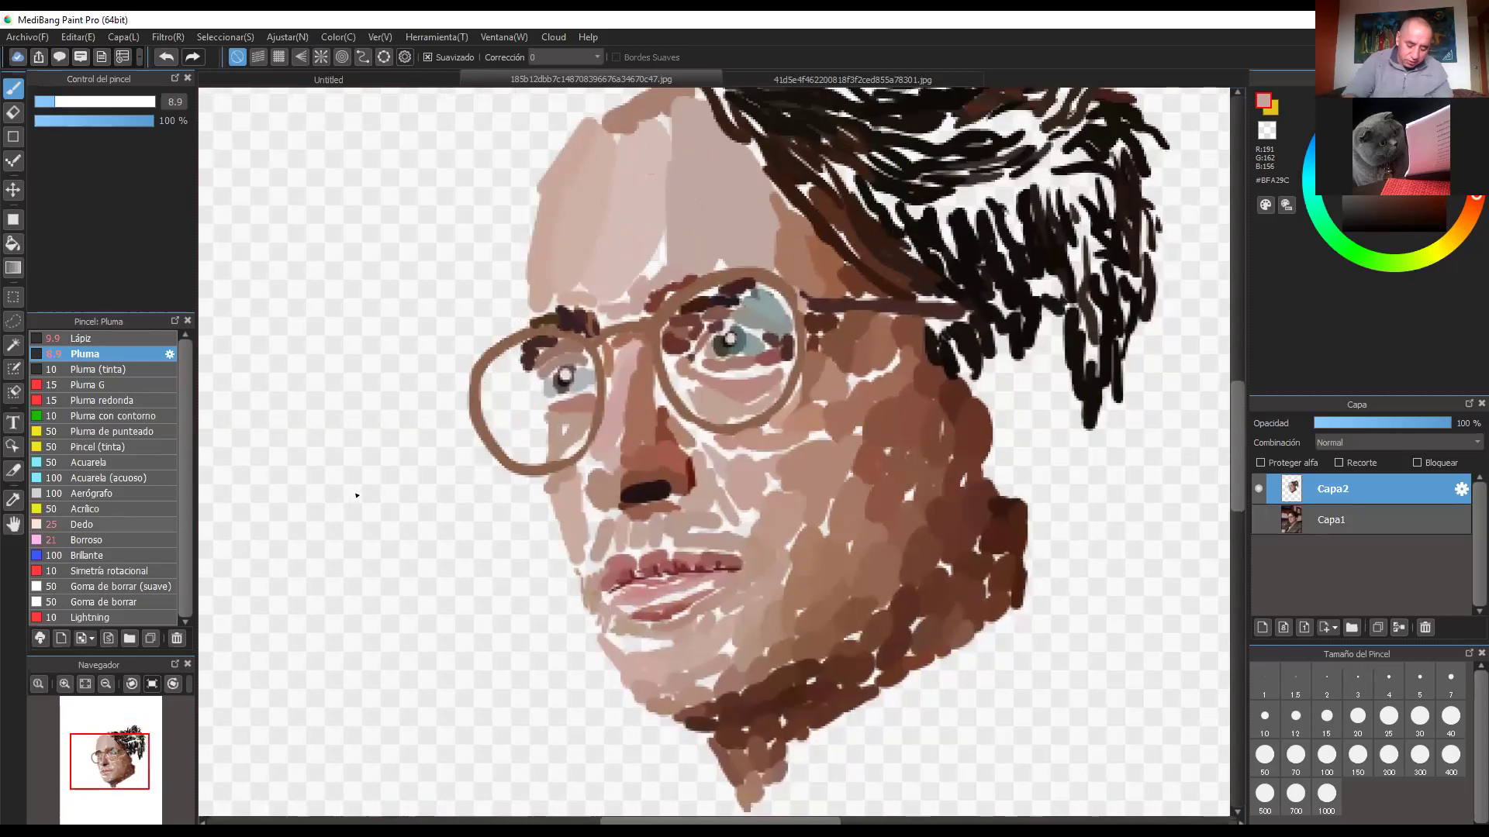
Step: Start blending the cheek strokes beside the glasses with the Borroso brush at size 21
{"action": "left_click", "coordinate": [87, 540]}
{"action": "mouse_move", "coordinate": [832, 504]}
{"action": "left_mouse_down"}
{"action": "mouse_move", "coordinate": [861, 428]}
{"action": "mouse_move", "coordinate": [841, 489]}
{"action": "mouse_move", "coordinate": [874, 453]}
{"action": "mouse_move", "coordinate": [821, 489]}
{"action": "left_mouse_up"}
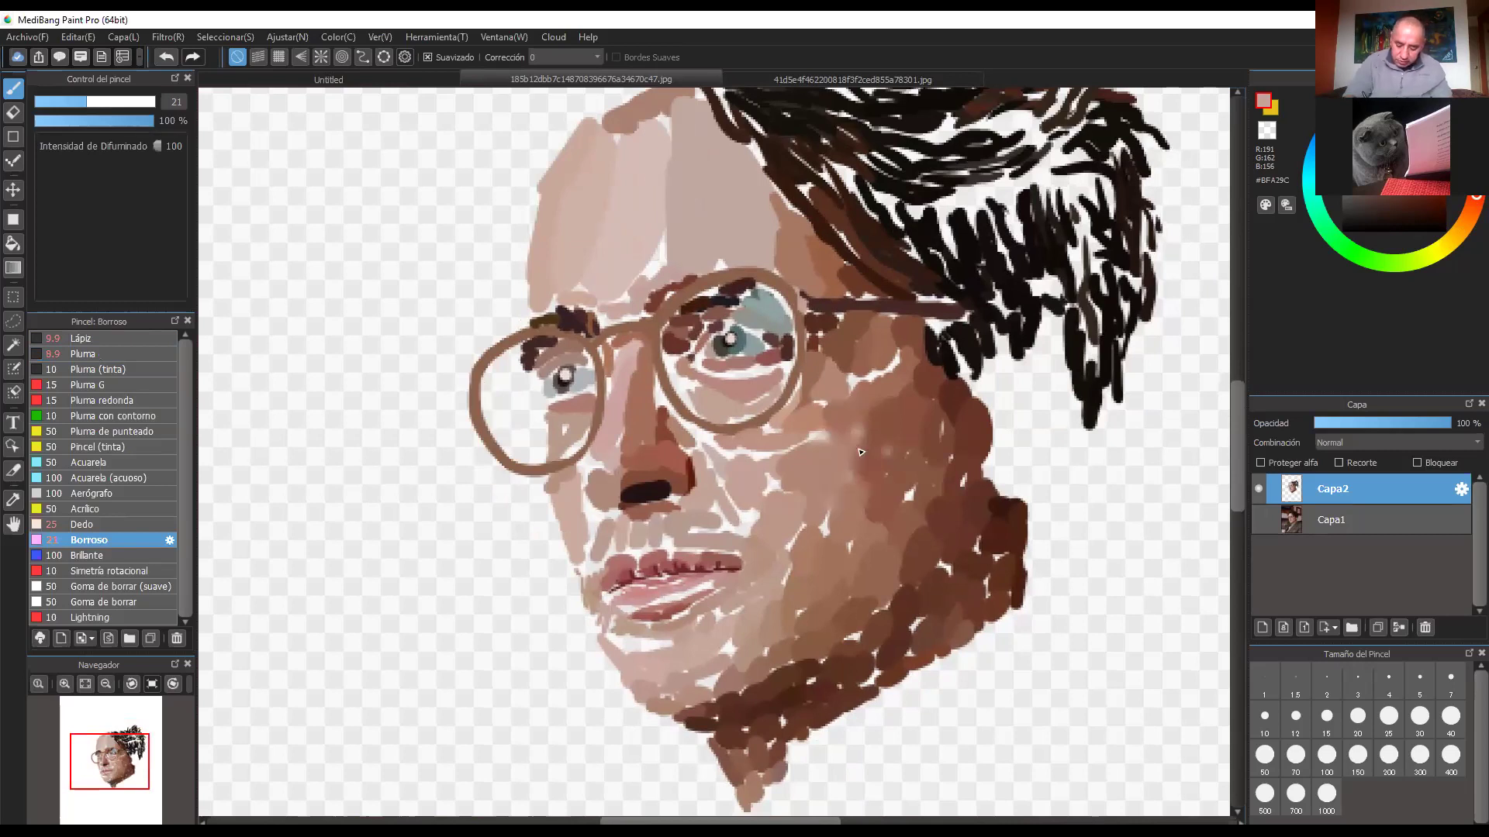
{"action": "left_click_drag", "start_coordinate": [838, 476], "coordinate": [803, 443]}
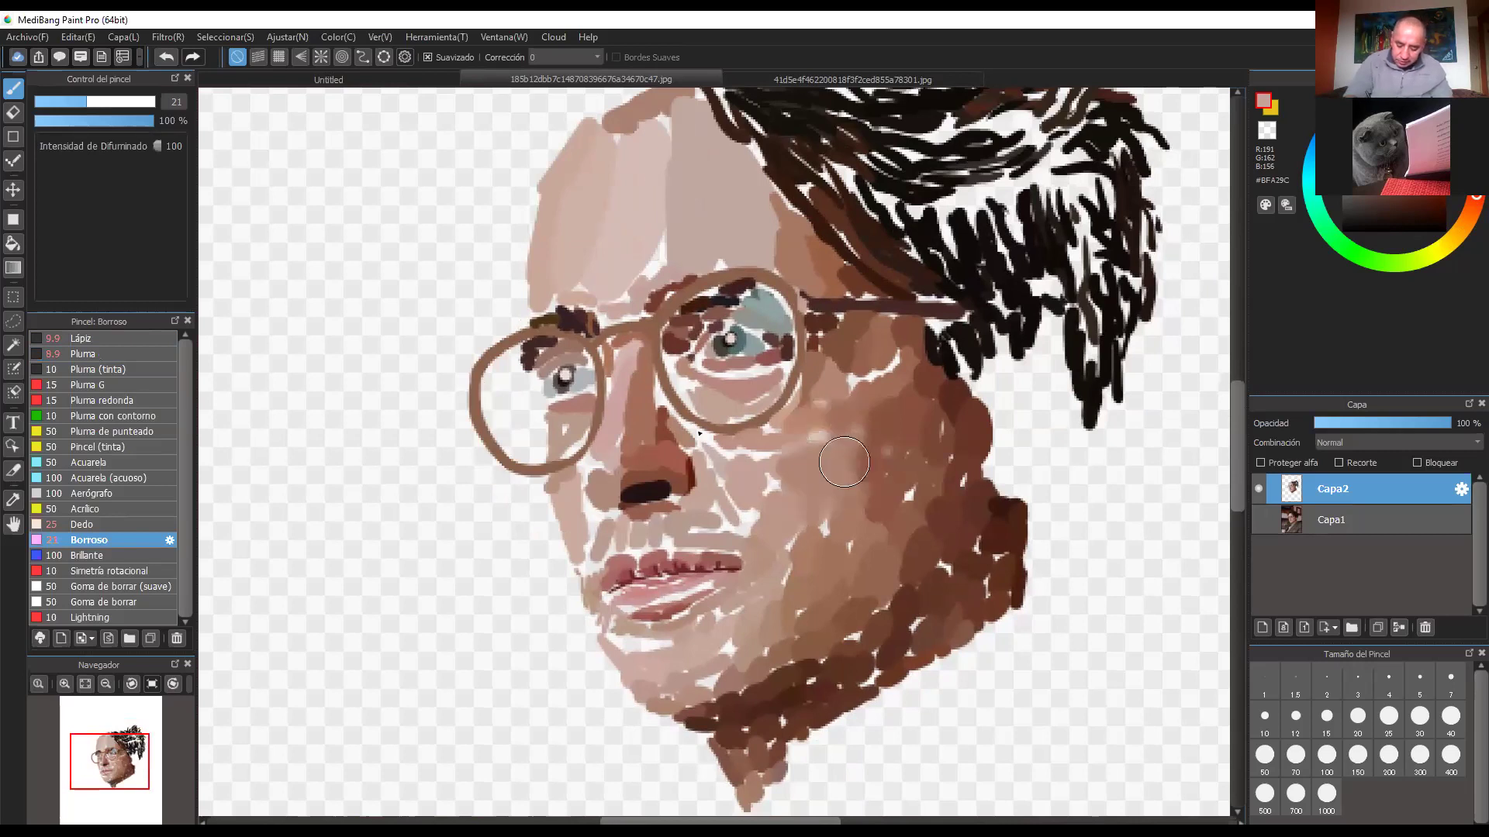
Step: Set the Borroso brush size to 44 and blend the strokes of the cheek, jaw, neck and forehead into smooth skin
{"action": "left_click", "coordinate": [119, 101]}
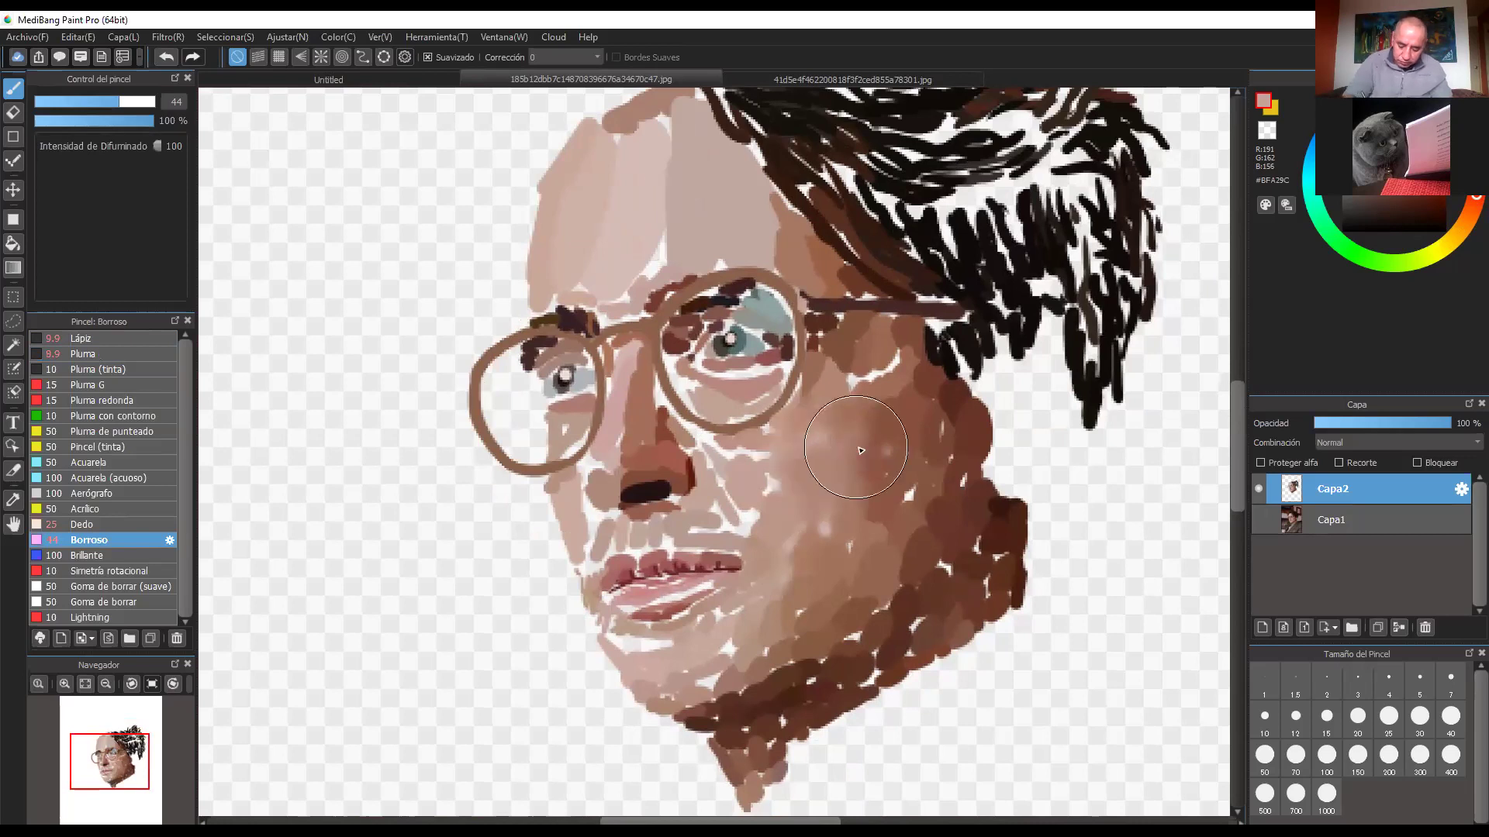
{"action": "mouse_move", "coordinate": [855, 447]}
{"action": "left_mouse_down"}
{"action": "mouse_move", "coordinate": [825, 512]}
{"action": "mouse_move", "coordinate": [931, 509]}
{"action": "left_mouse_up"}
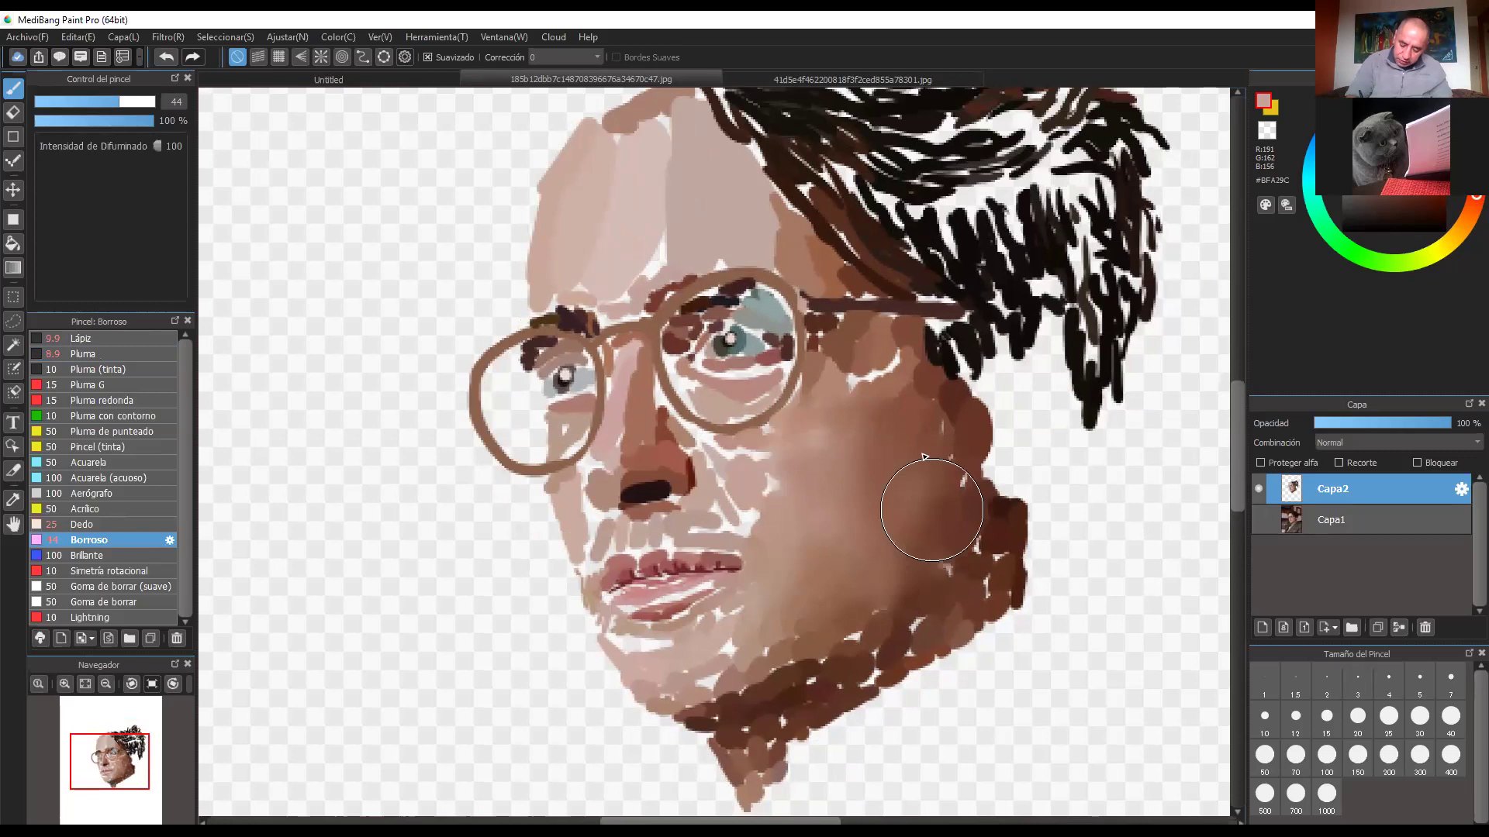
{"action": "mouse_move", "coordinate": [924, 457]}
{"action": "left_mouse_down"}
{"action": "mouse_move", "coordinate": [797, 621]}
{"action": "mouse_move", "coordinate": [892, 573]}
{"action": "mouse_move", "coordinate": [840, 515]}
{"action": "mouse_move", "coordinate": [739, 503]}
{"action": "mouse_move", "coordinate": [815, 543]}
{"action": "mouse_move", "coordinate": [739, 508]}
{"action": "left_mouse_up"}
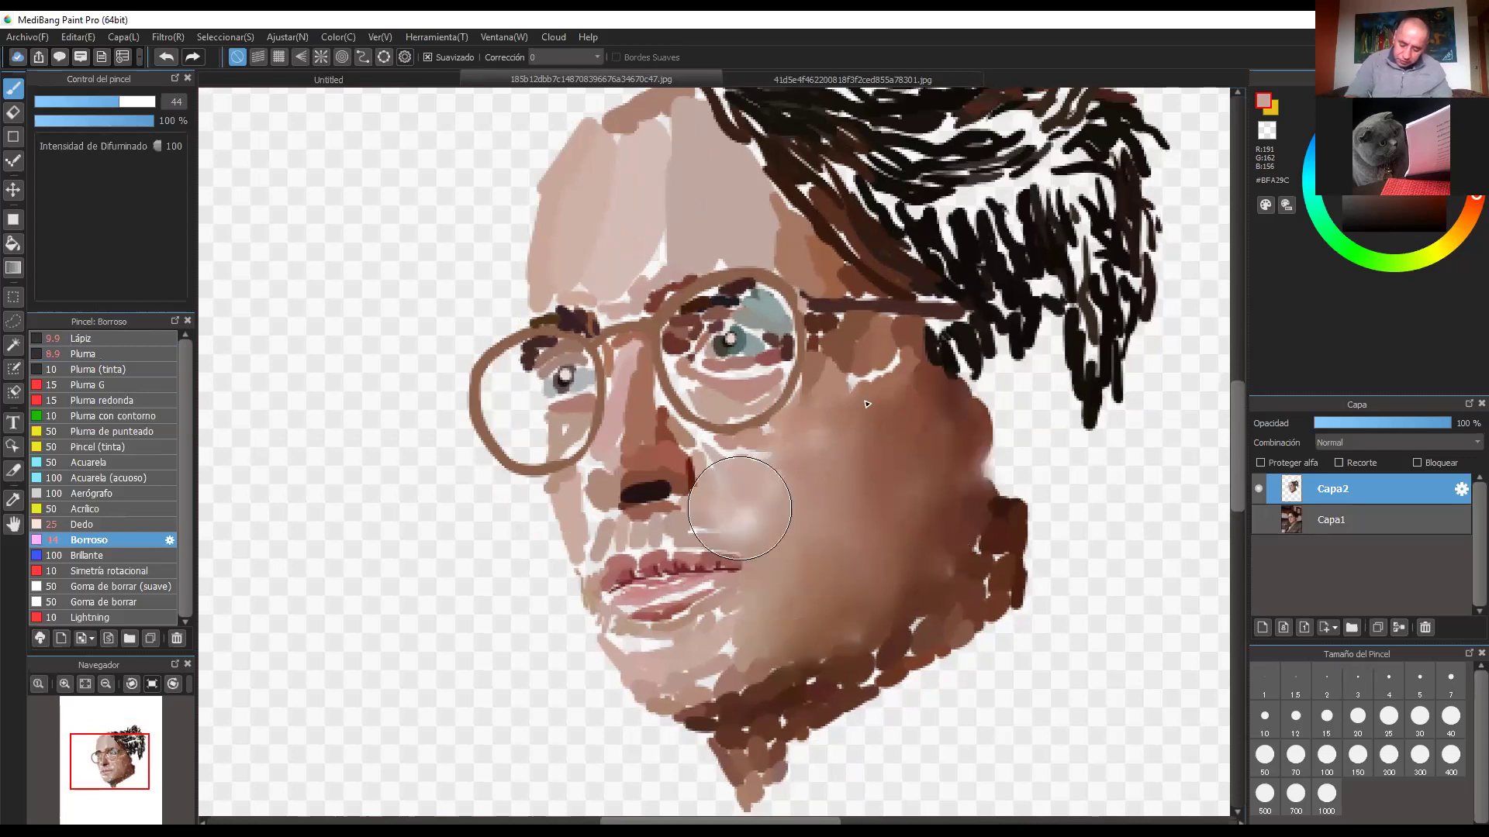
{"action": "mouse_move", "coordinate": [866, 403]}
{"action": "left_mouse_down"}
{"action": "mouse_move", "coordinate": [897, 359]}
{"action": "mouse_move", "coordinate": [835, 558]}
{"action": "left_mouse_up"}
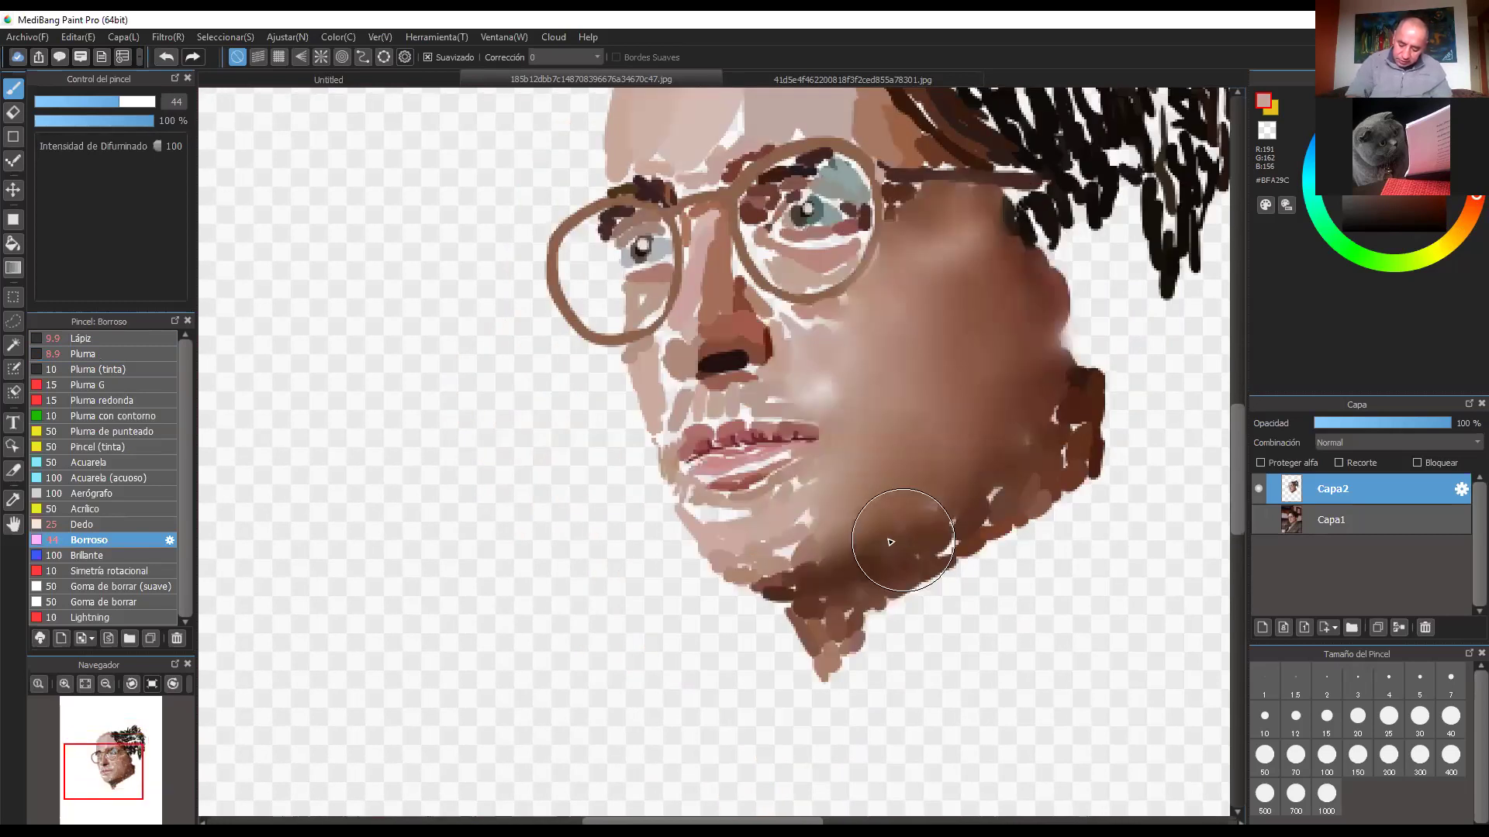
{"action": "mouse_move", "coordinate": [892, 591]}
{"action": "left_mouse_down"}
{"action": "mouse_move", "coordinate": [938, 539]}
{"action": "mouse_move", "coordinate": [869, 554]}
{"action": "mouse_move", "coordinate": [1040, 426]}
{"action": "mouse_move", "coordinate": [832, 530]}
{"action": "left_mouse_up"}
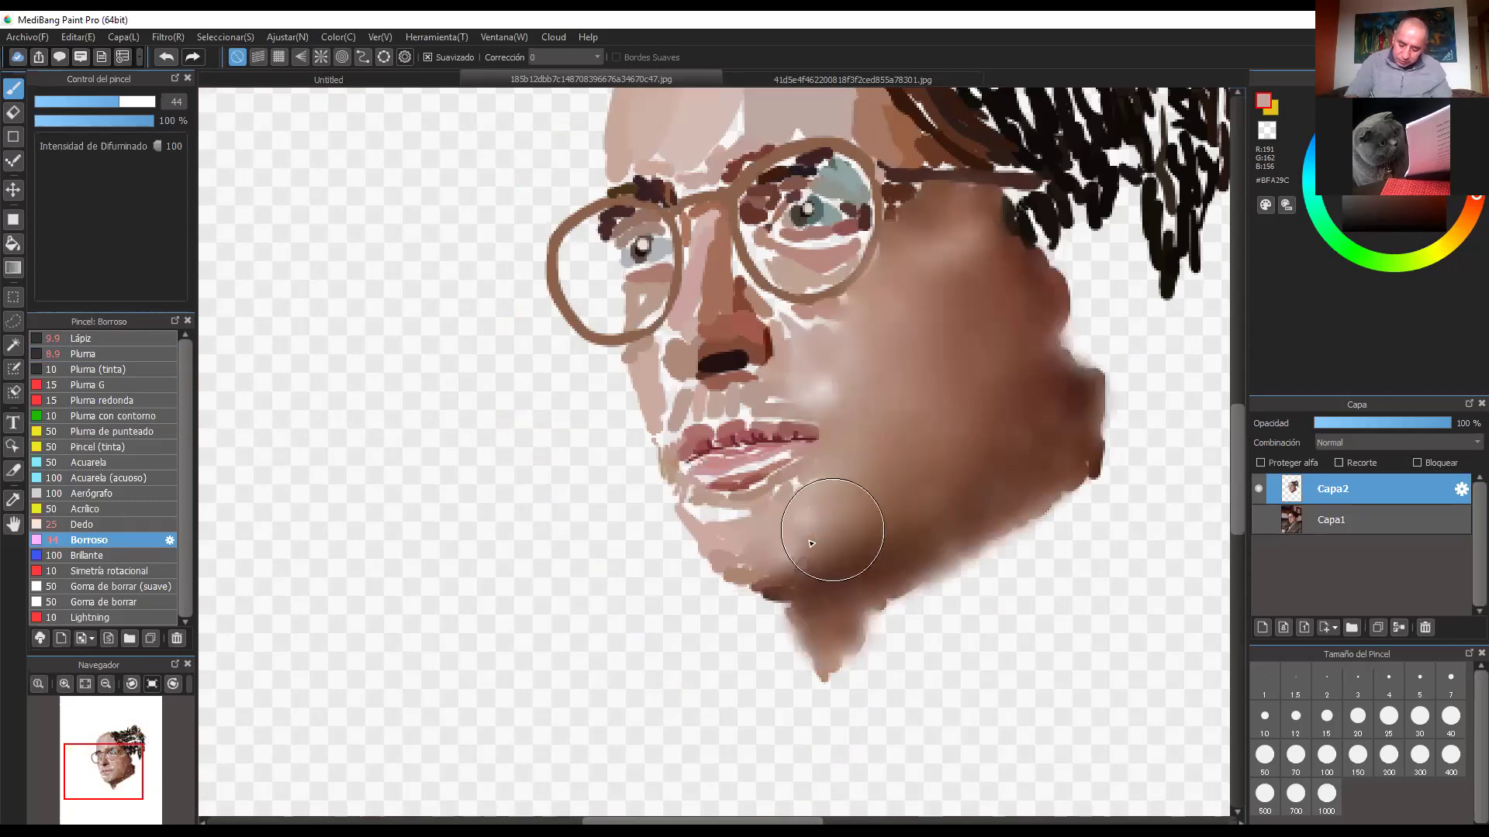
{"action": "left_click_drag", "start_coordinate": [984, 625], "coordinate": [922, 776]}
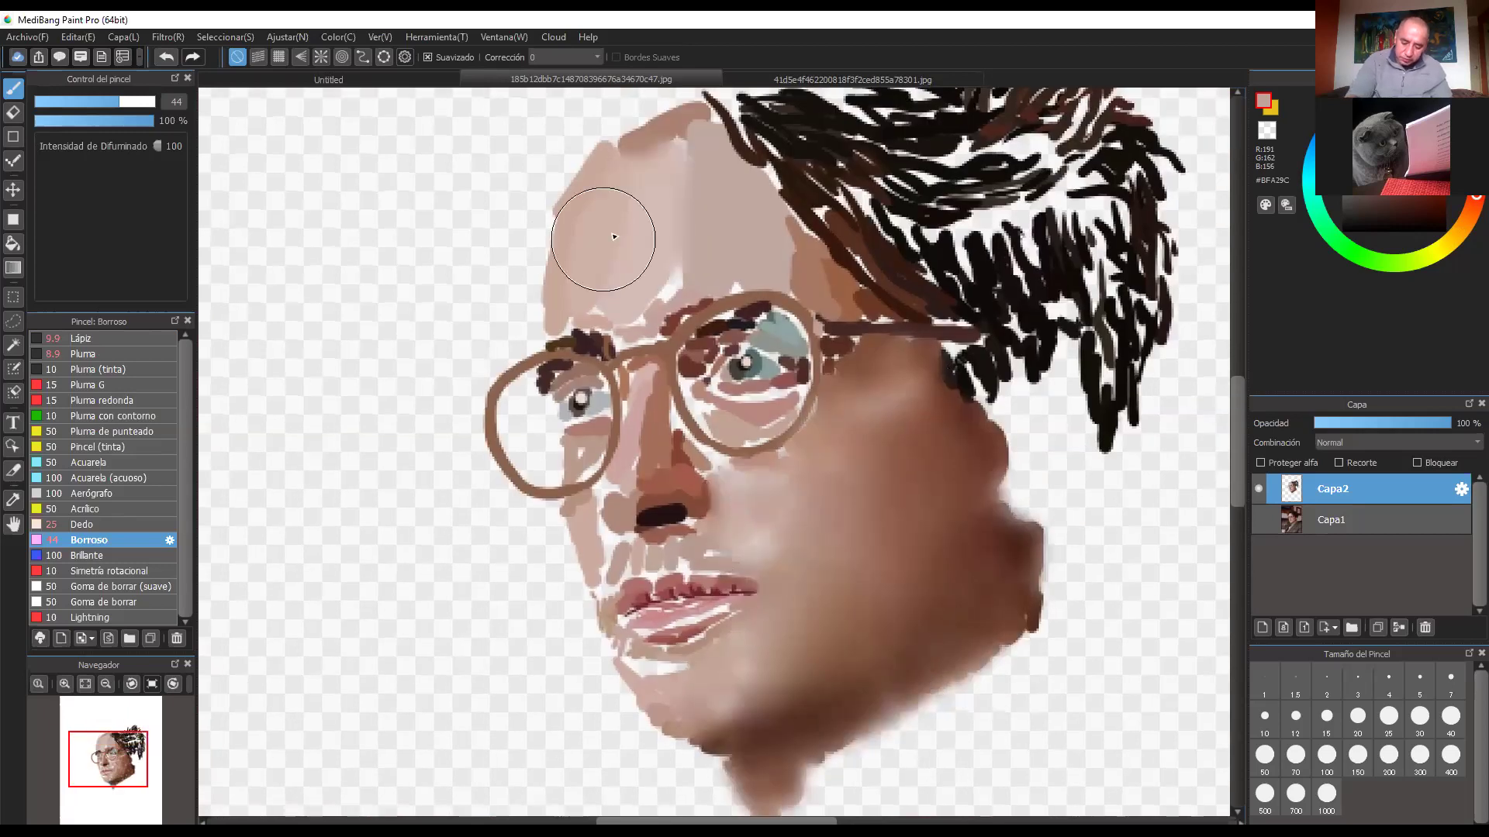
{"action": "mouse_move", "coordinate": [582, 286]}
{"action": "left_mouse_down"}
{"action": "mouse_move", "coordinate": [668, 176]}
{"action": "mouse_move", "coordinate": [757, 230]}
{"action": "mouse_move", "coordinate": [653, 291]}
{"action": "mouse_move", "coordinate": [795, 258]}
{"action": "mouse_move", "coordinate": [760, 223]}
{"action": "mouse_move", "coordinate": [673, 275]}
{"action": "mouse_move", "coordinate": [787, 254]}
{"action": "mouse_move", "coordinate": [743, 243]}
{"action": "left_mouse_up"}
Step: Reduce the blur brush size to 20 and blend the strokes along the nose
{"action": "key", "text": "bracketleft"}
{"action": "key", "text": "bracketleft"}
{"action": "key", "text": "bracketleft"}
{"action": "key", "text": "bracketleft"}
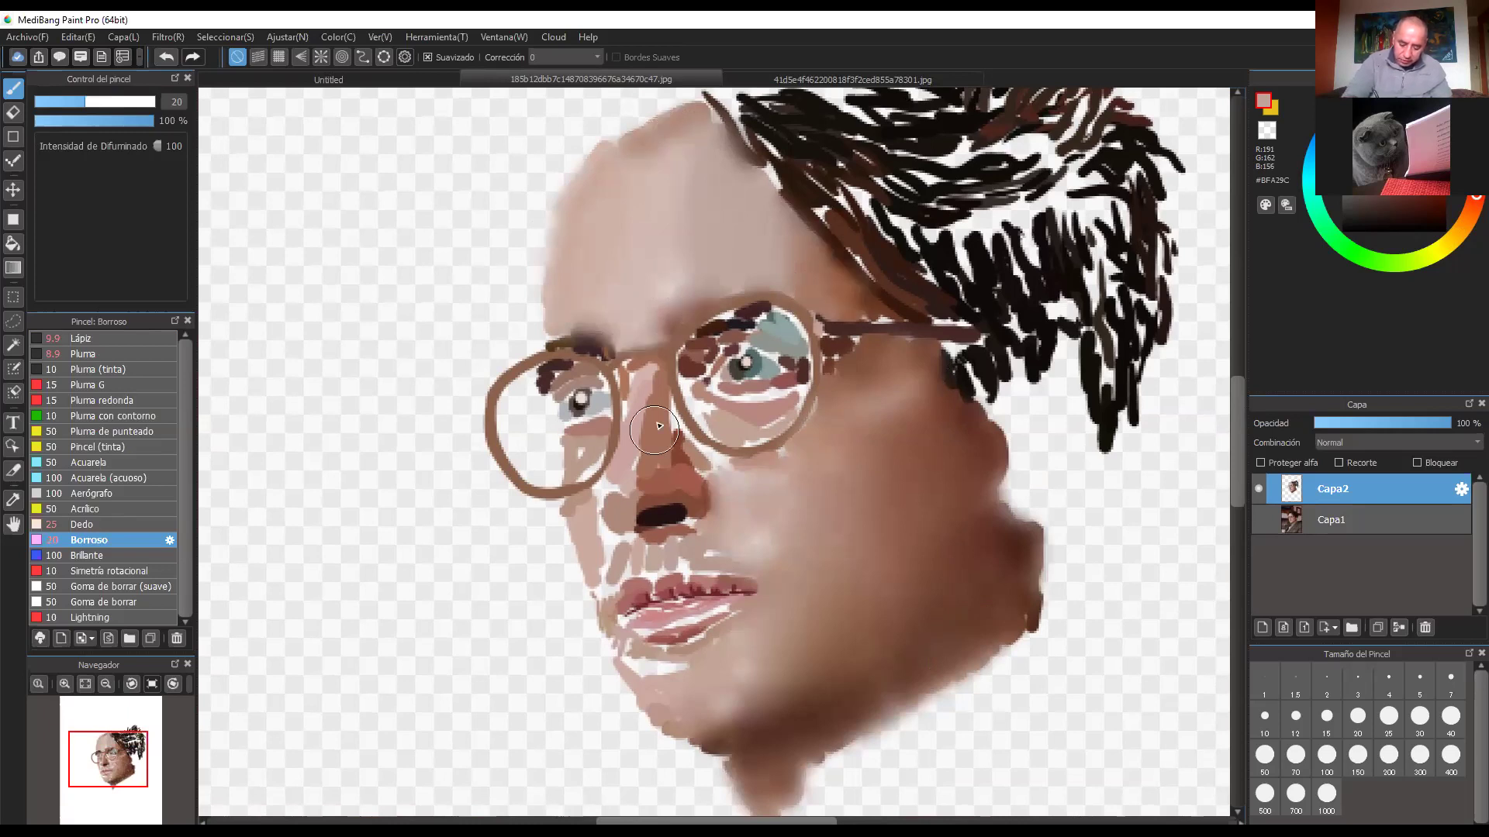
{"action": "mouse_move", "coordinate": [654, 430]}
{"action": "left_mouse_down"}
{"action": "mouse_move", "coordinate": [622, 496]}
{"action": "mouse_move", "coordinate": [670, 475]}
{"action": "mouse_move", "coordinate": [684, 487]}
{"action": "mouse_move", "coordinate": [659, 517]}
{"action": "left_mouse_up"}
Step: Set the blur brush size to 10.5 and soften the nostril and the skin above the upper lip
{"action": "left_click", "coordinate": [59, 102]}
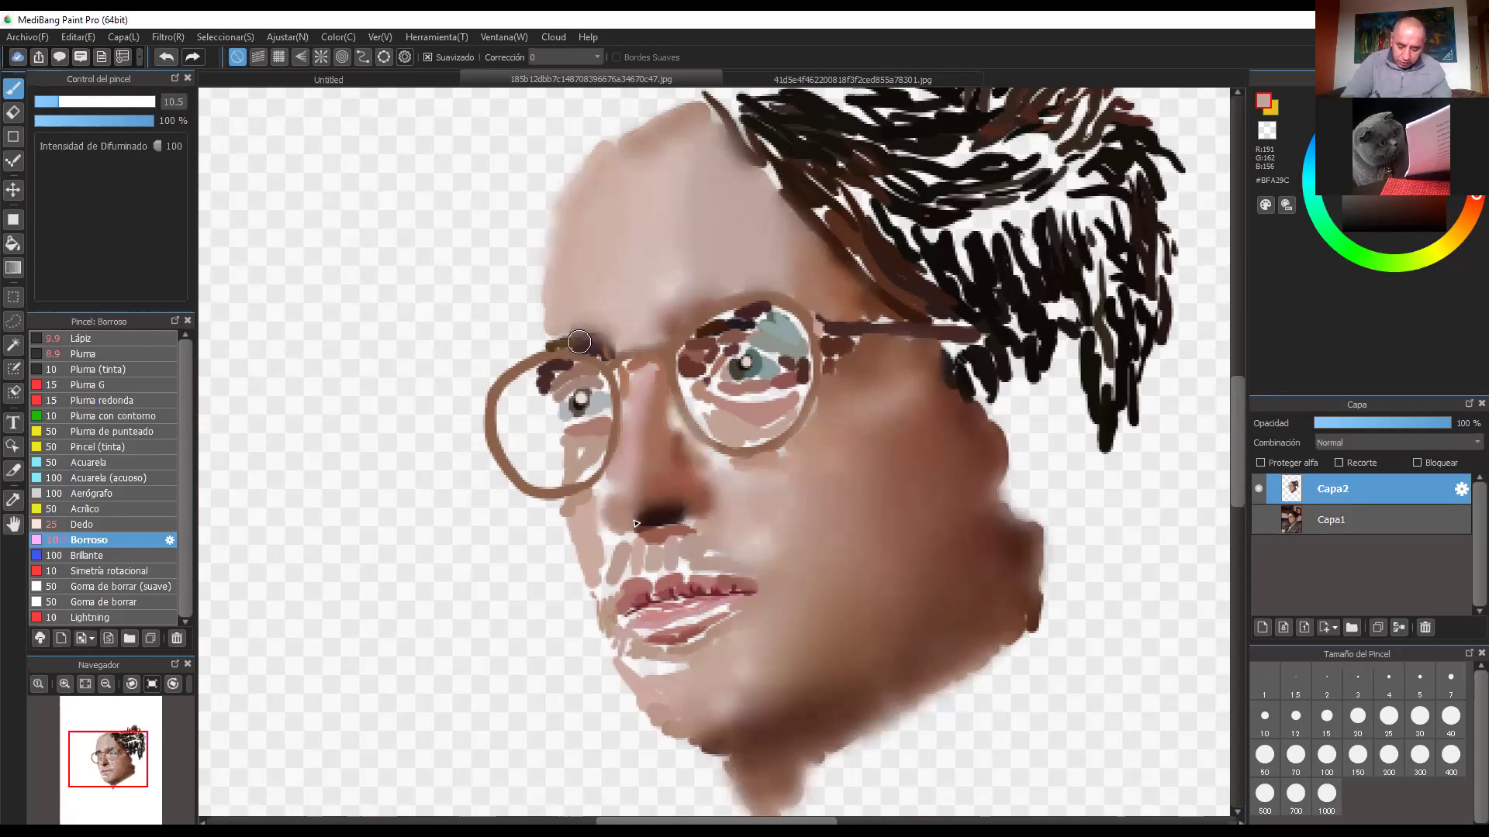
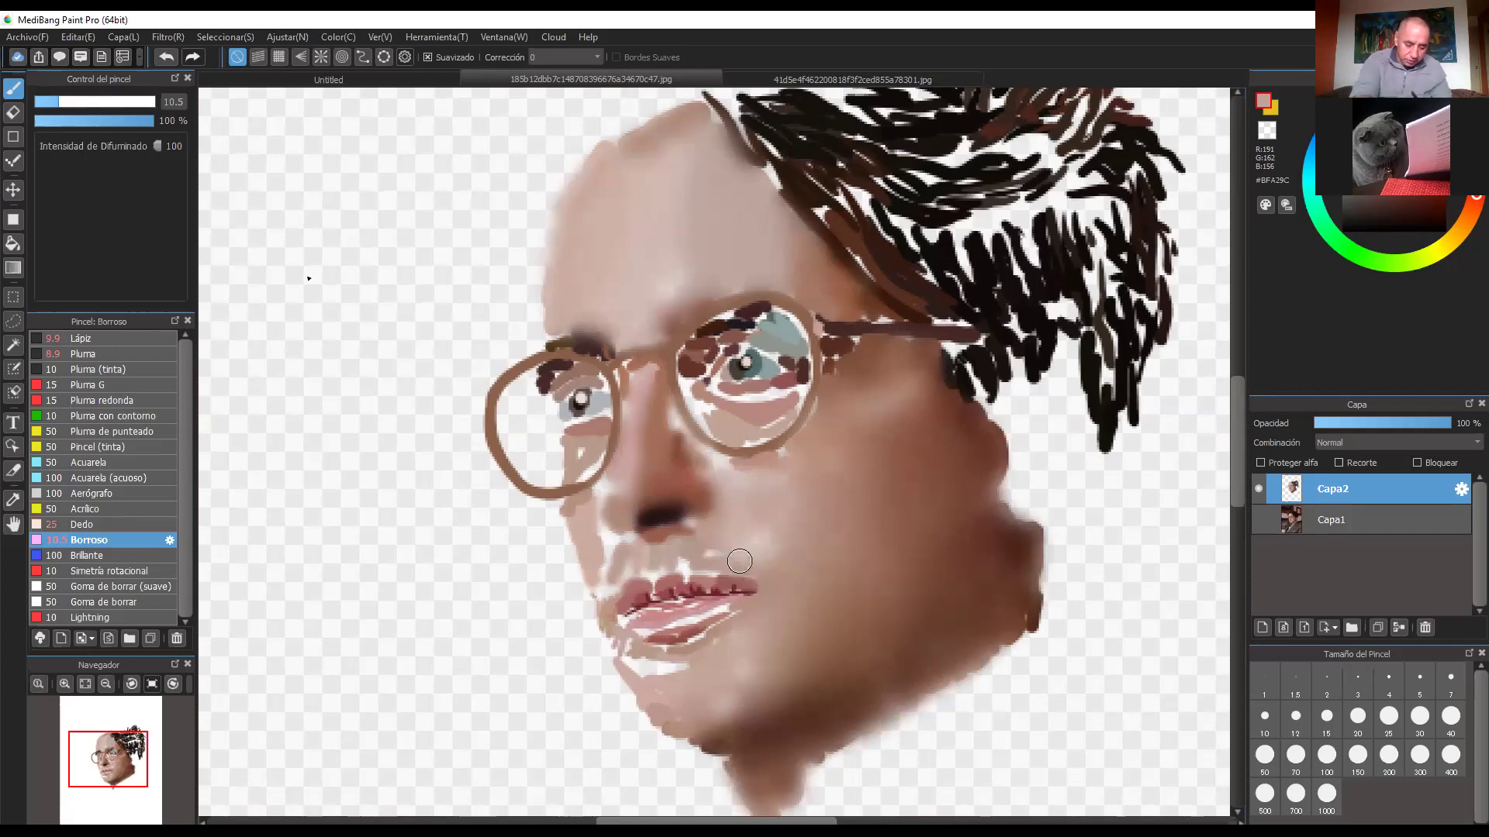
{"action": "key", "text": "ctrl+Down"}
{"action": "key", "text": "ctrl+Up"}
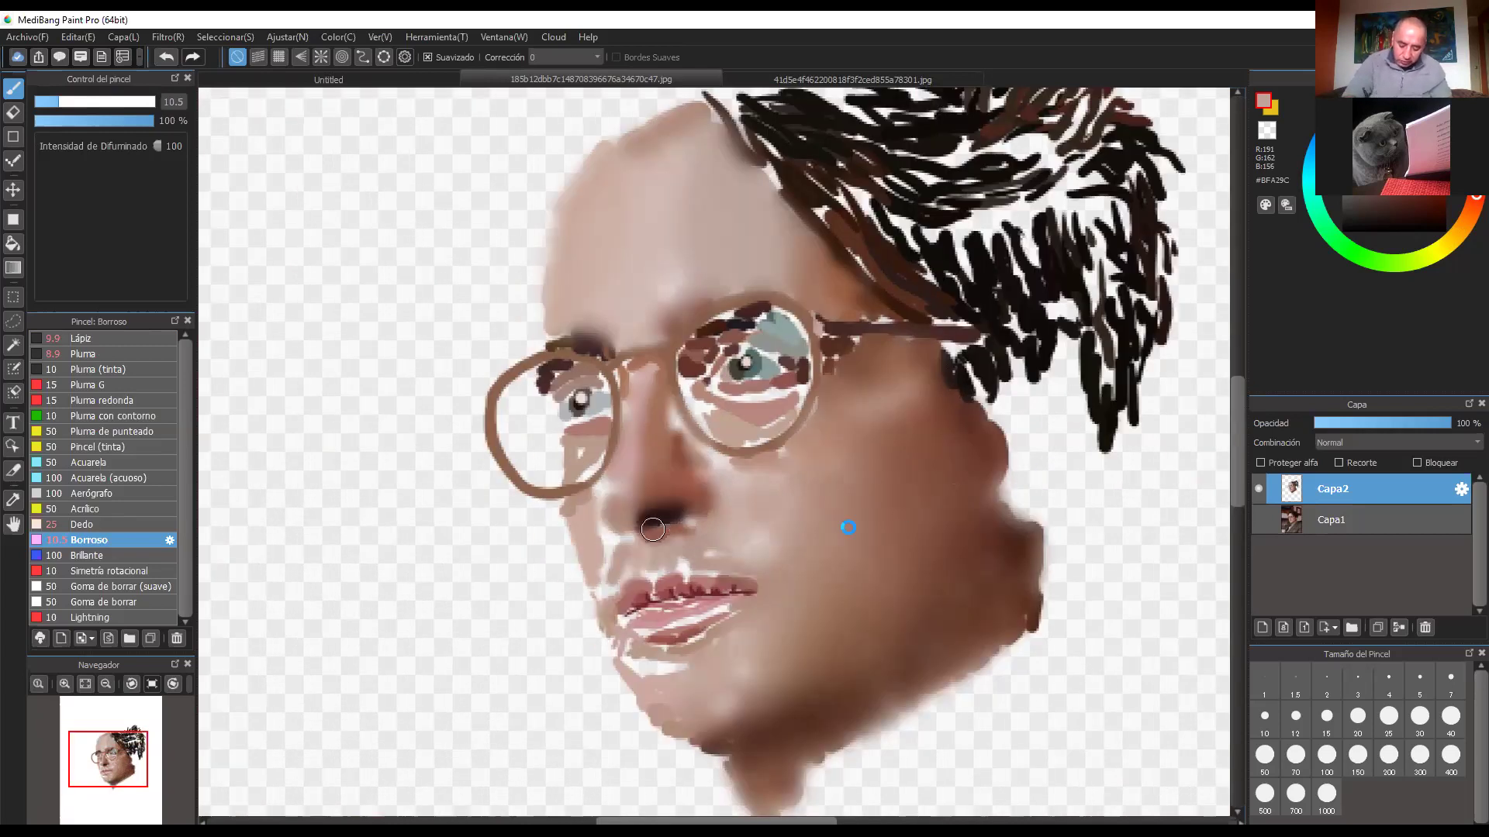
Step: Set the Borroso brush size to 6.2 for fine blending around the nose and mouth
{"action": "scroll", "coordinate": [653, 529], "scroll_direction": "up", "scroll_amount": 1}
{"action": "scroll", "coordinate": [617, 501], "scroll_direction": "up", "scroll_amount": 2}
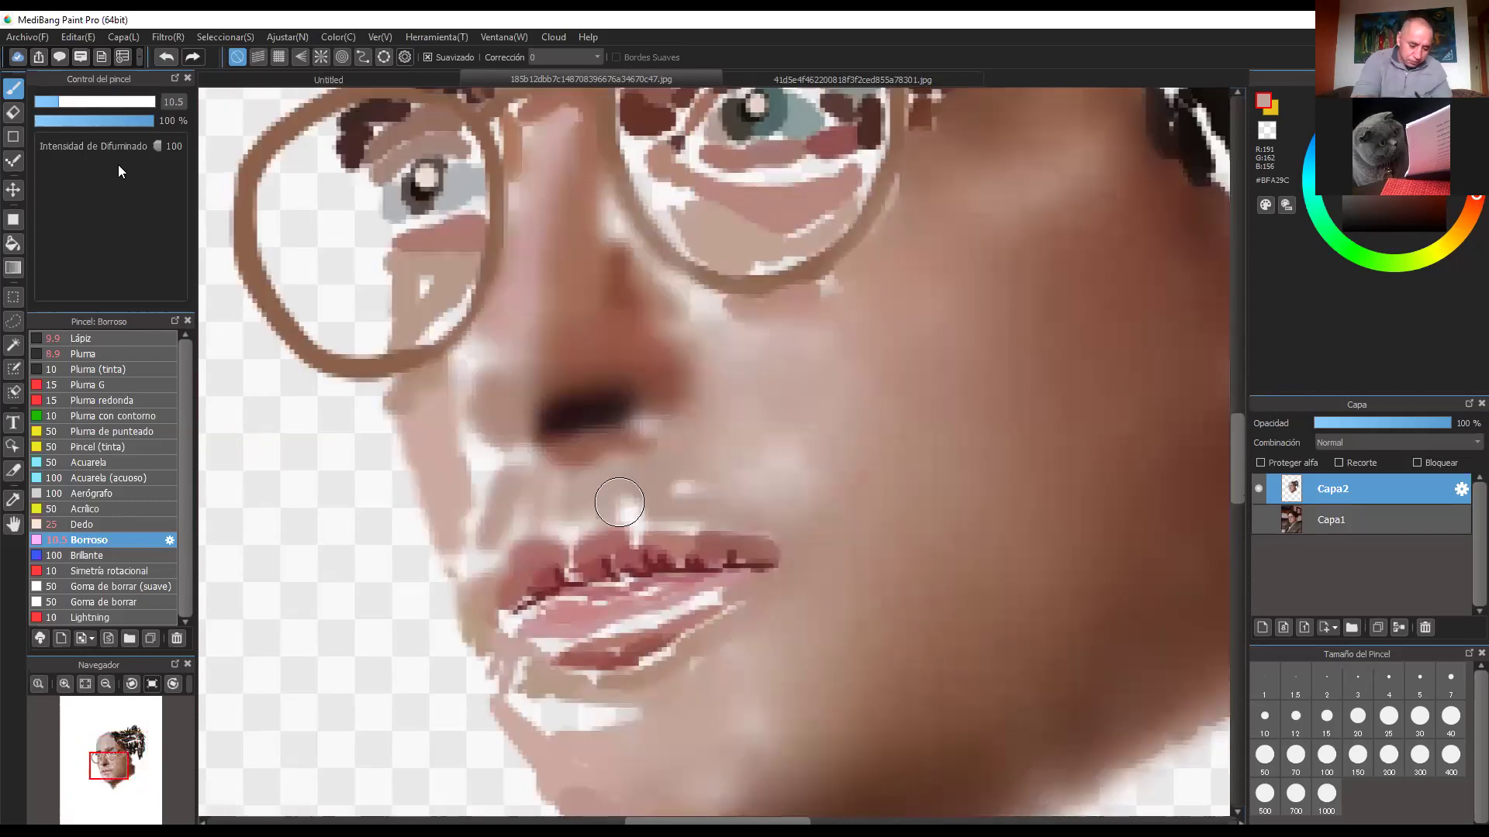
{"action": "left_click", "coordinate": [47, 101]}
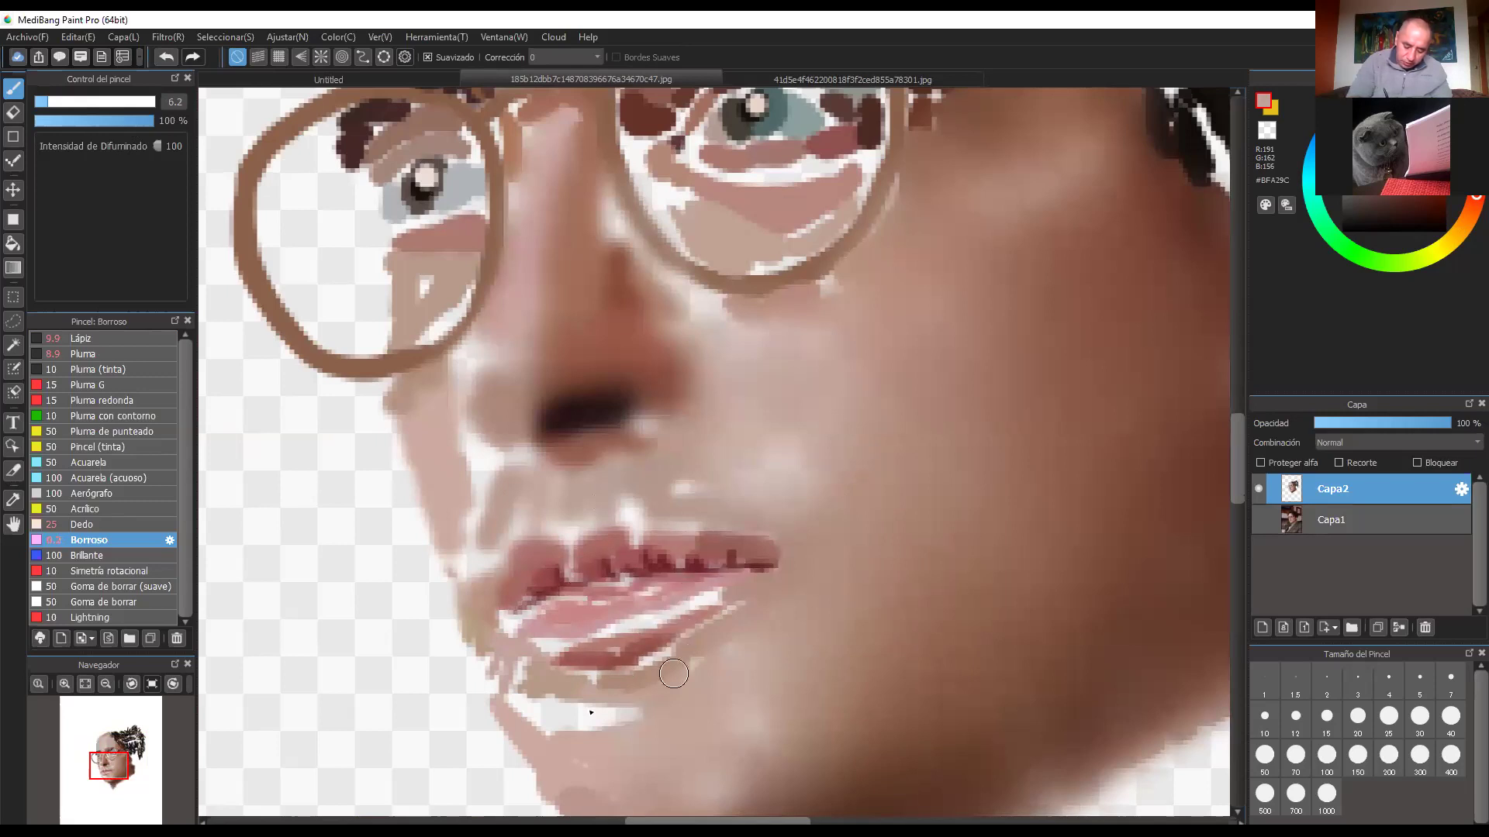
Step: Examine the blended skin across the whole face and up close around the nose, glasses and lips
{"action": "key", "text": "ctrl+minus"}
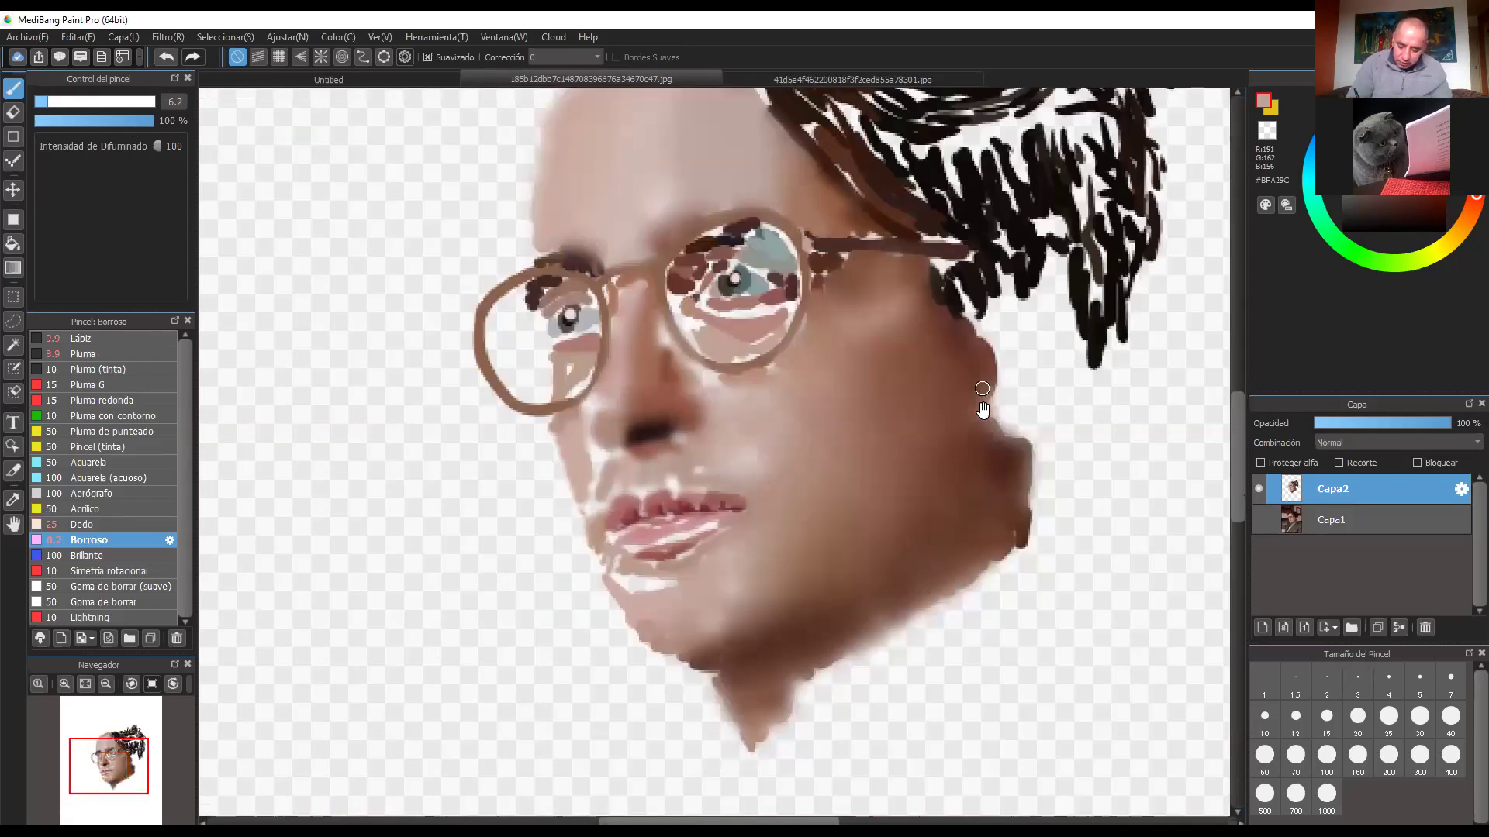
{"action": "left_click_drag", "start_coordinate": [1006, 443], "coordinate": [943, 481]}
{"action": "key", "text": "ctrl+plus"}
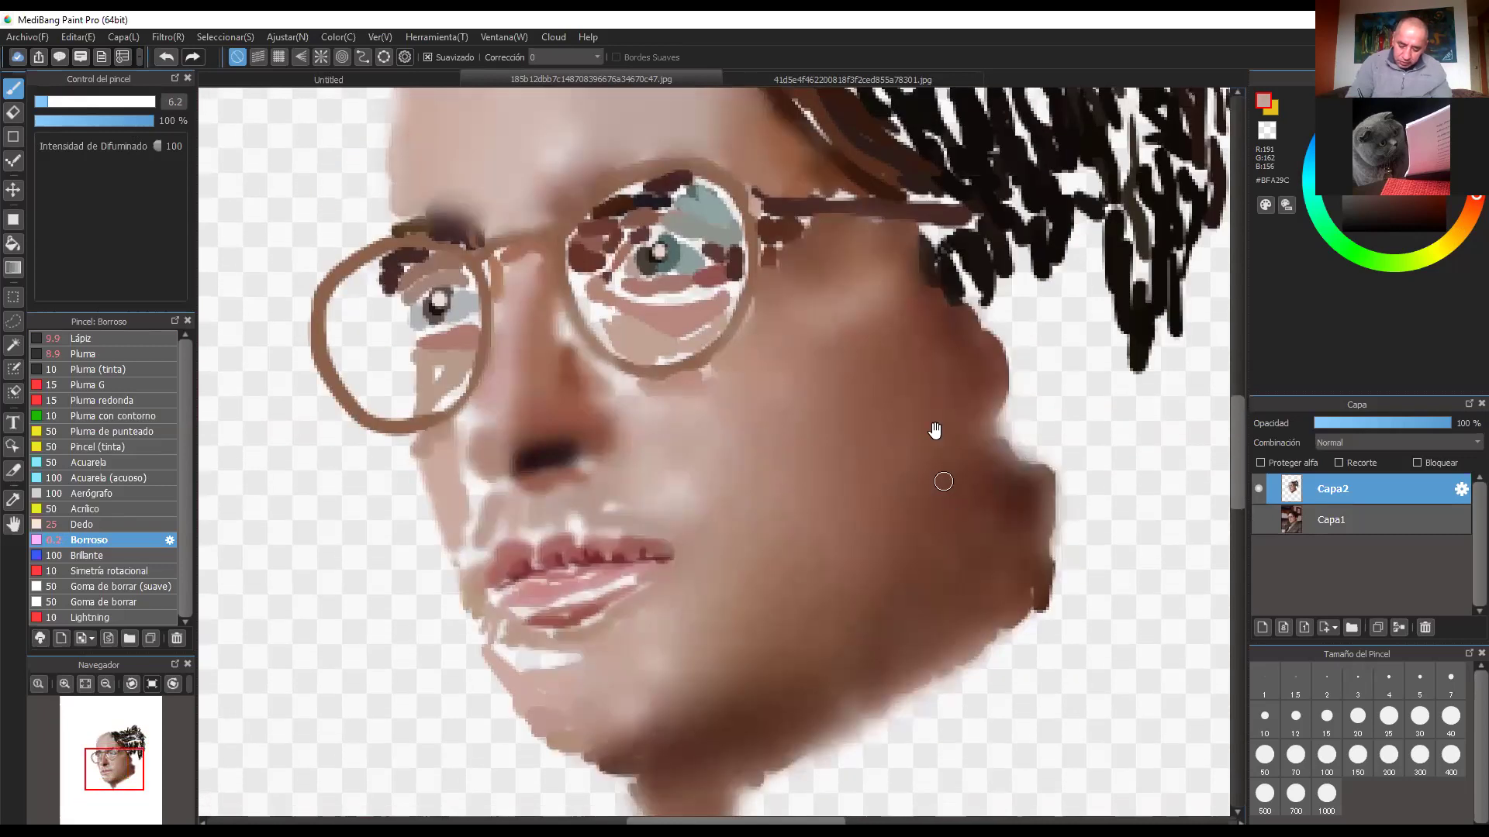
{"action": "key", "text": "ctrl+minus"}
{"action": "key", "text": "ctrl+plus"}
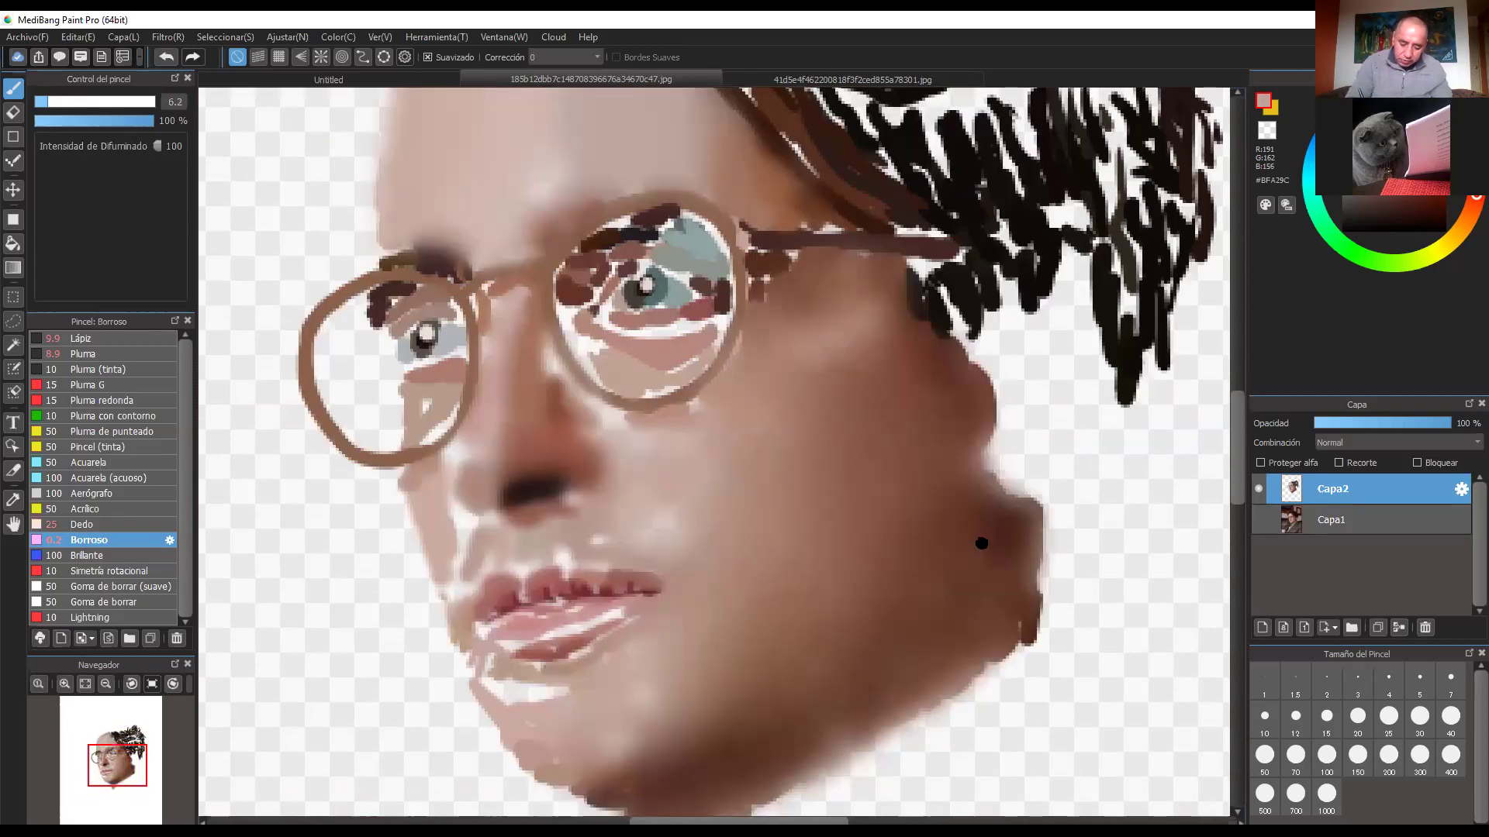
{"action": "key", "text": "ctrl+plus"}
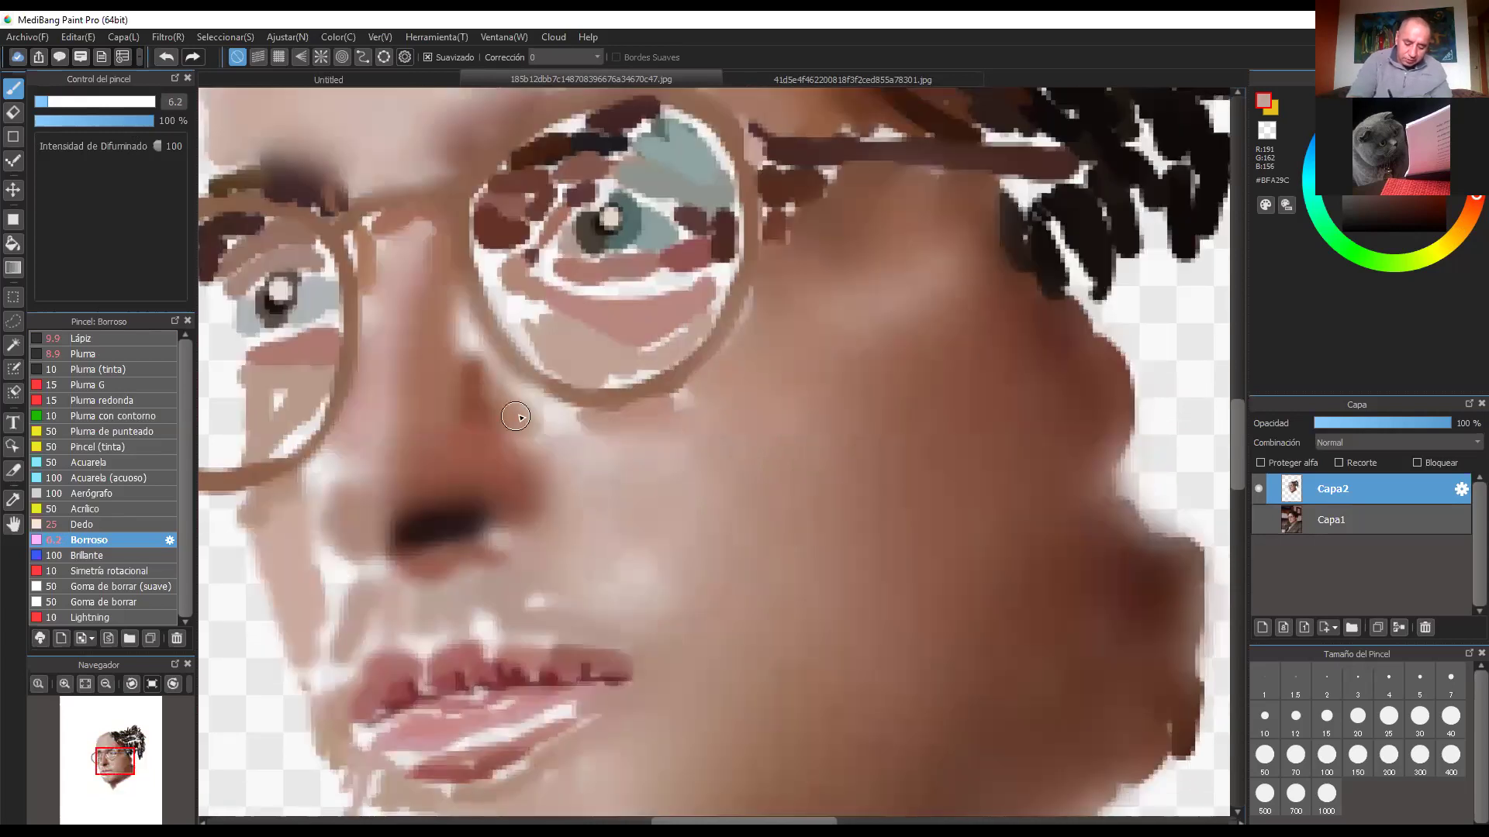
{"action": "left_click_drag", "start_coordinate": [726, 616], "coordinate": [924, 598]}
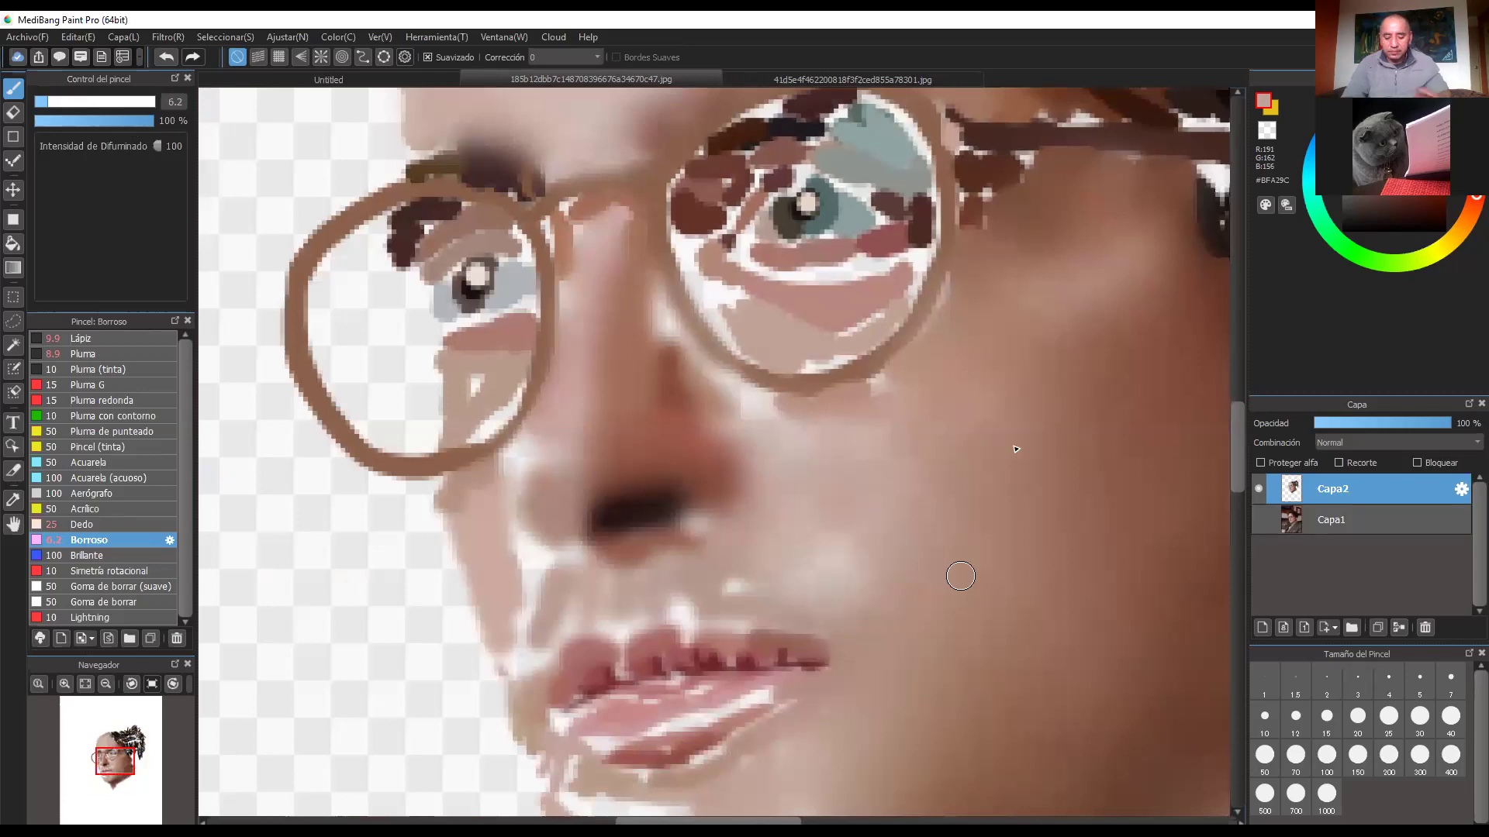
{"action": "scroll", "coordinate": [960, 576], "scroll_direction": "down", "scroll_amount": 1}
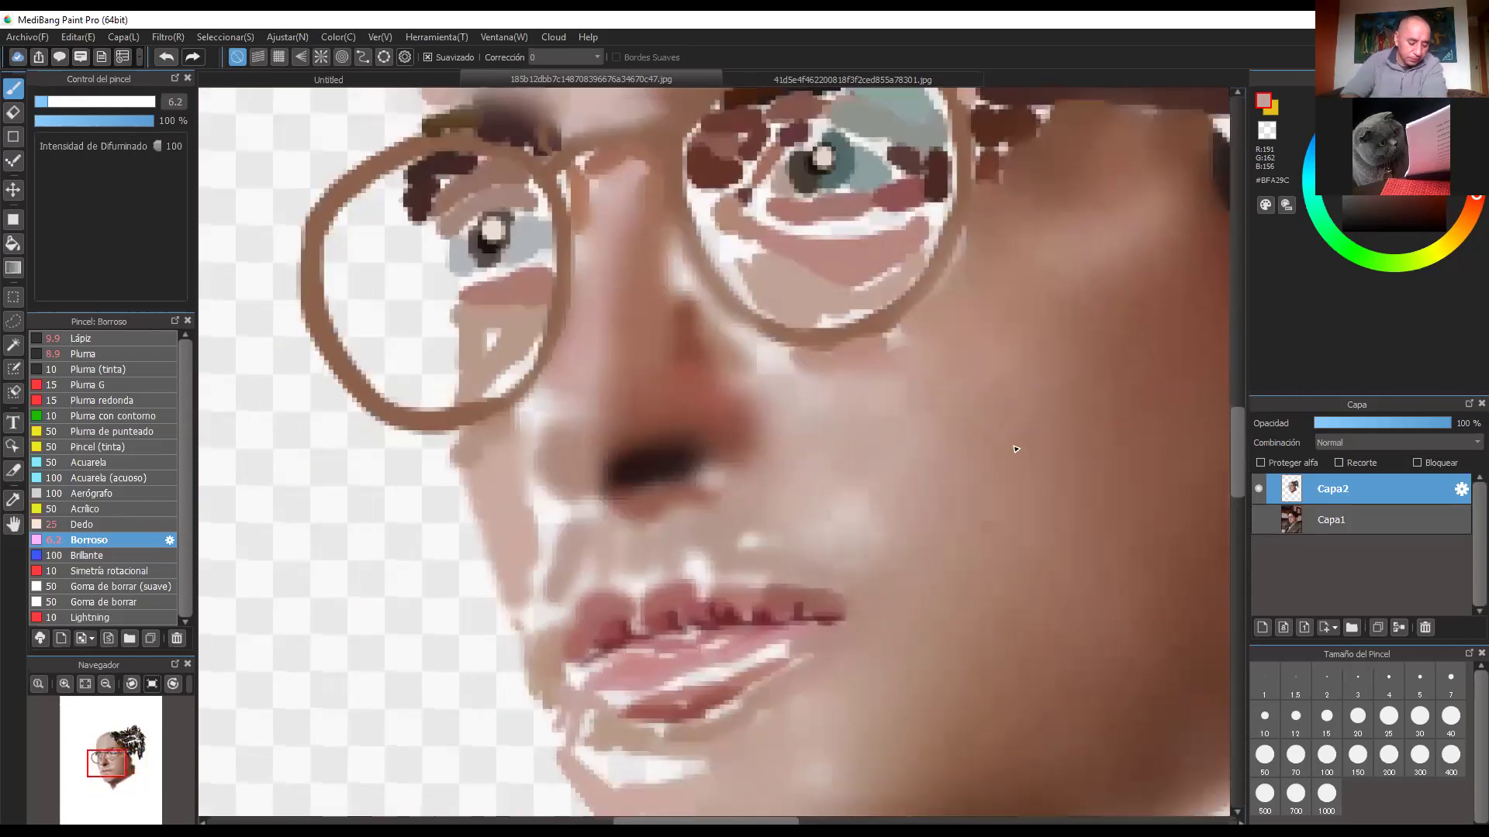
Step: Switch to the Aerógrafo brush with a skin tone sampled from the nose, at size 5.6 and 56% opacity
{"action": "left_click", "coordinate": [109, 493]}
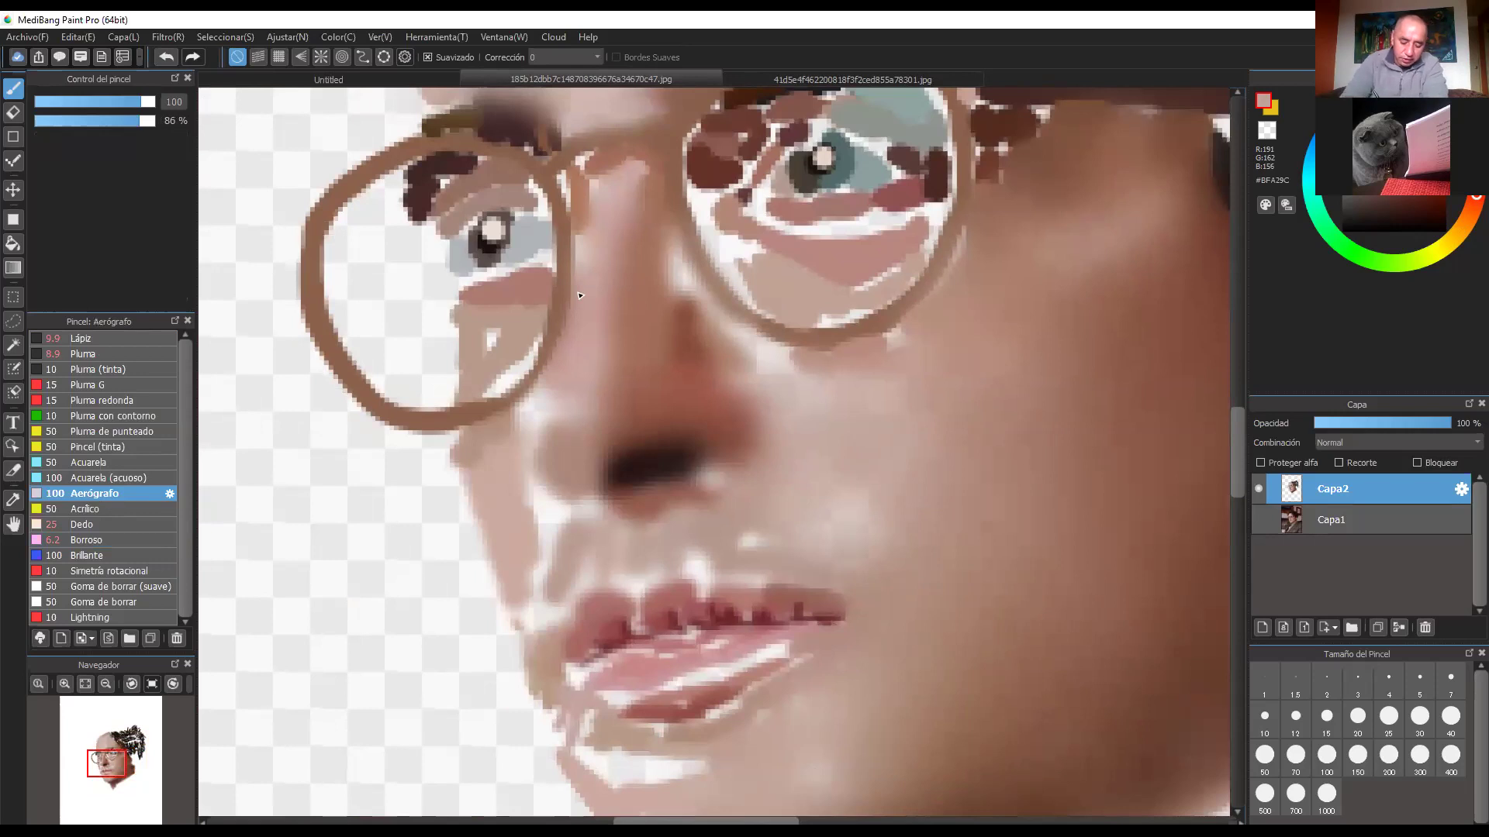
{"action": "right_click", "coordinate": [589, 332]}
{"action": "left_click", "coordinate": [54, 101]}
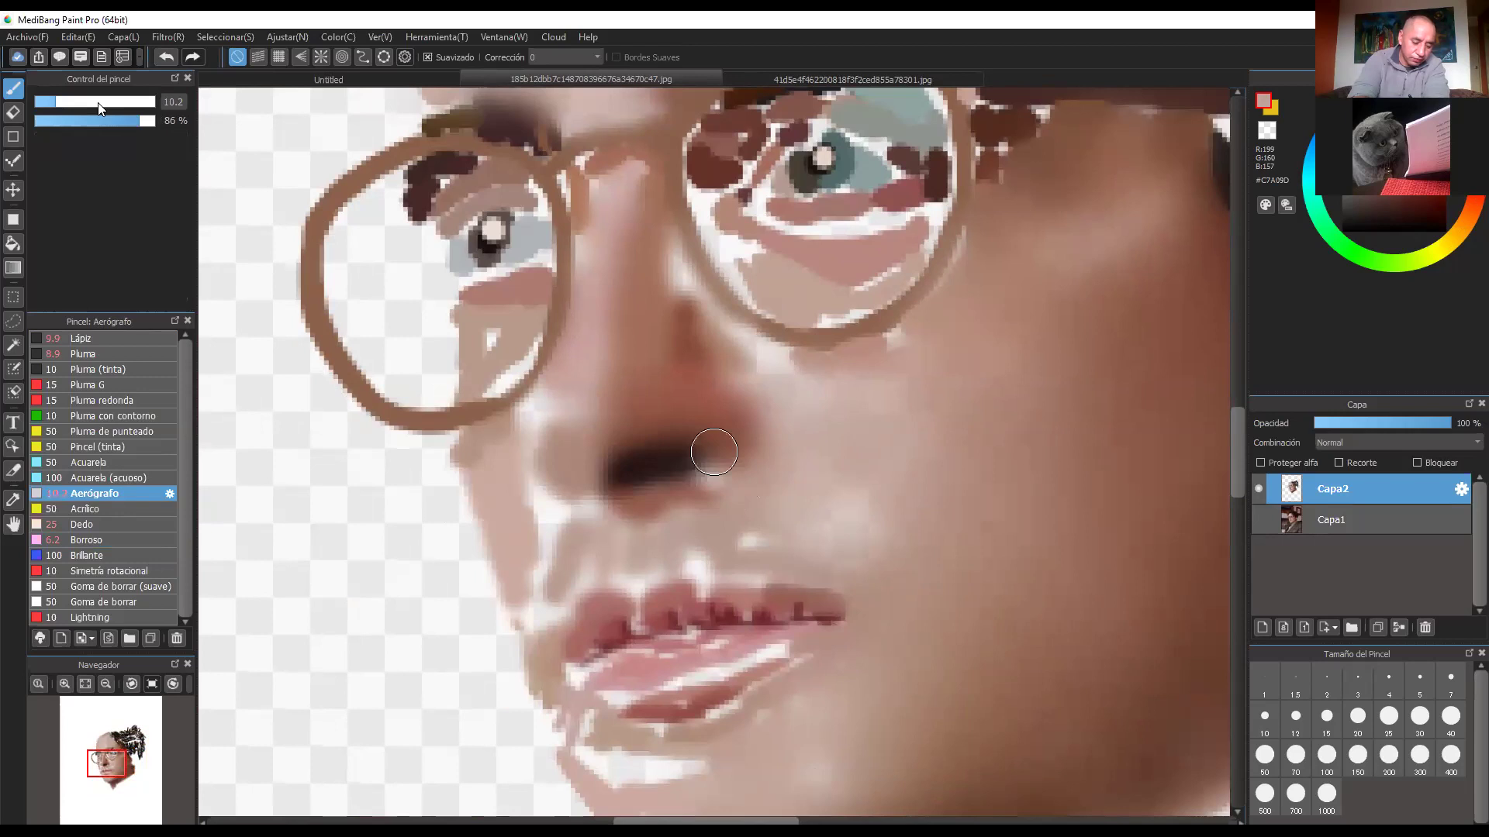
{"action": "left_click", "coordinate": [102, 120]}
{"action": "left_click", "coordinate": [69, 100]}
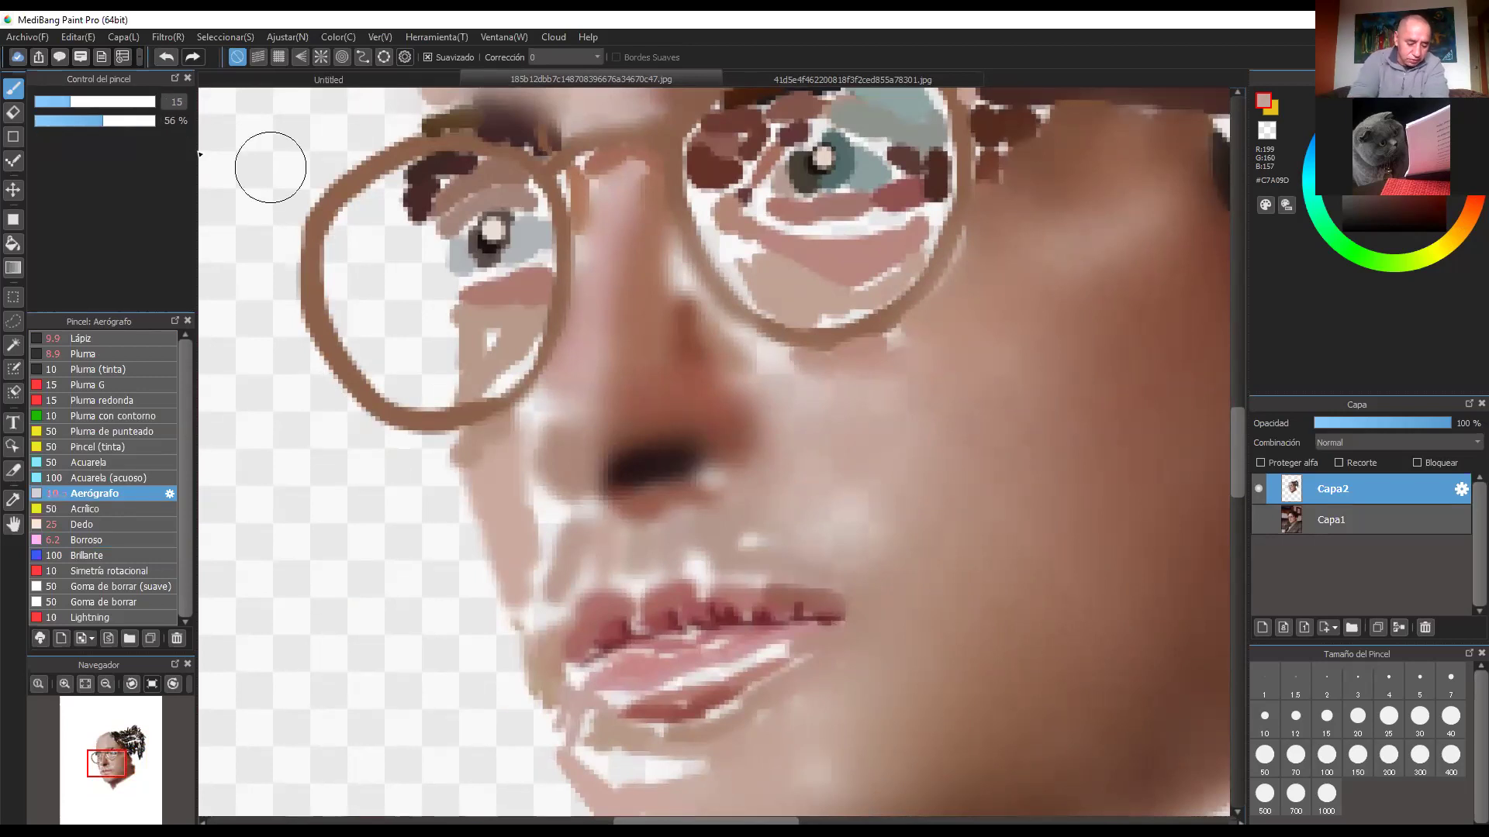
{"action": "left_click", "coordinate": [48, 101]}
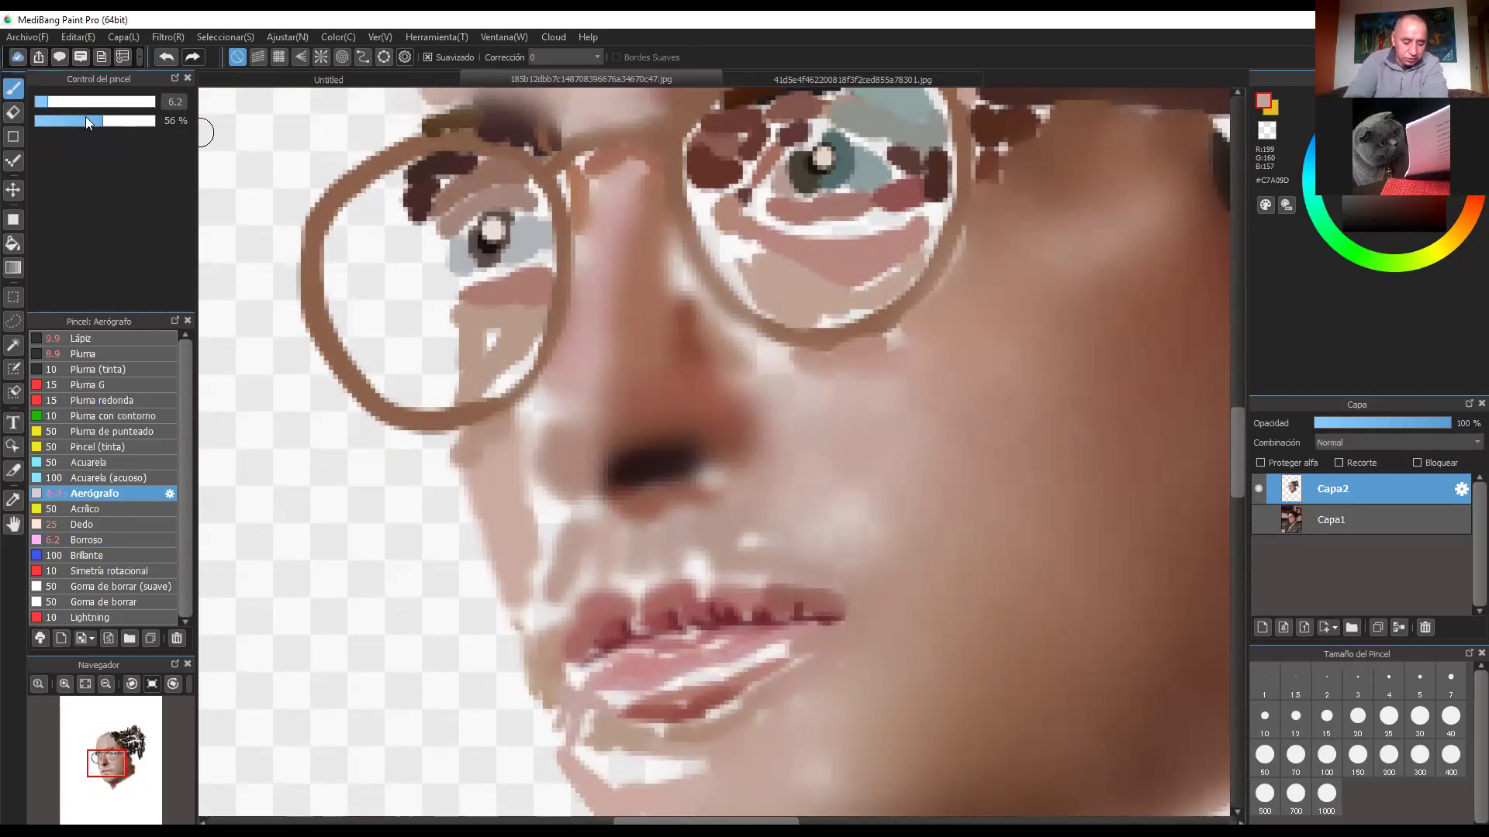
{"action": "key", "text": "bracketleft"}
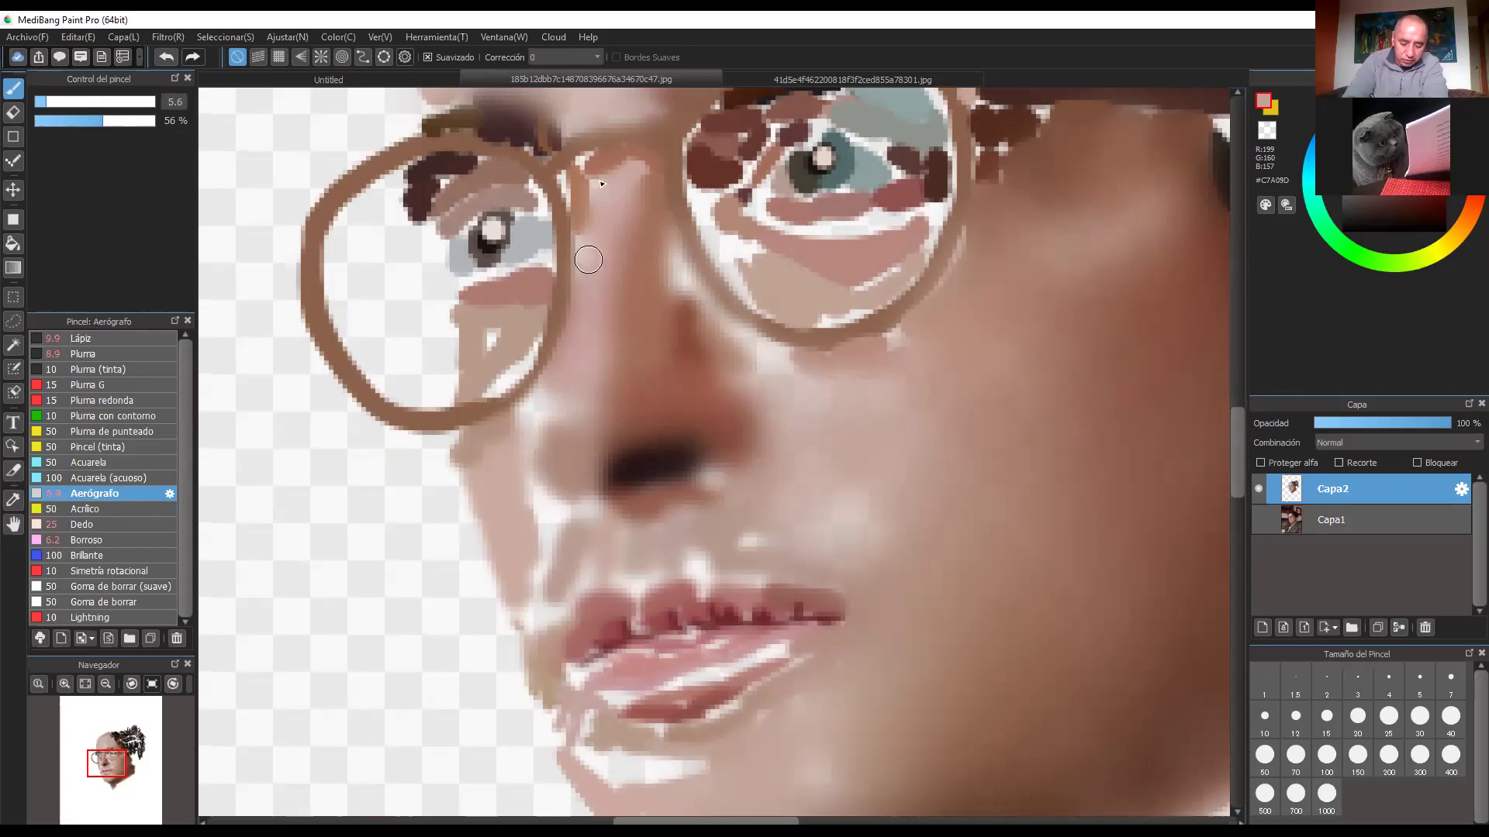
Step: Try an airbrush stroke along the bridge of the nose and undo it
{"action": "mouse_move", "coordinate": [589, 260]}
{"action": "left_mouse_down"}
{"action": "mouse_move", "coordinate": [555, 384]}
{"action": "mouse_move", "coordinate": [621, 214]}
{"action": "left_mouse_up"}
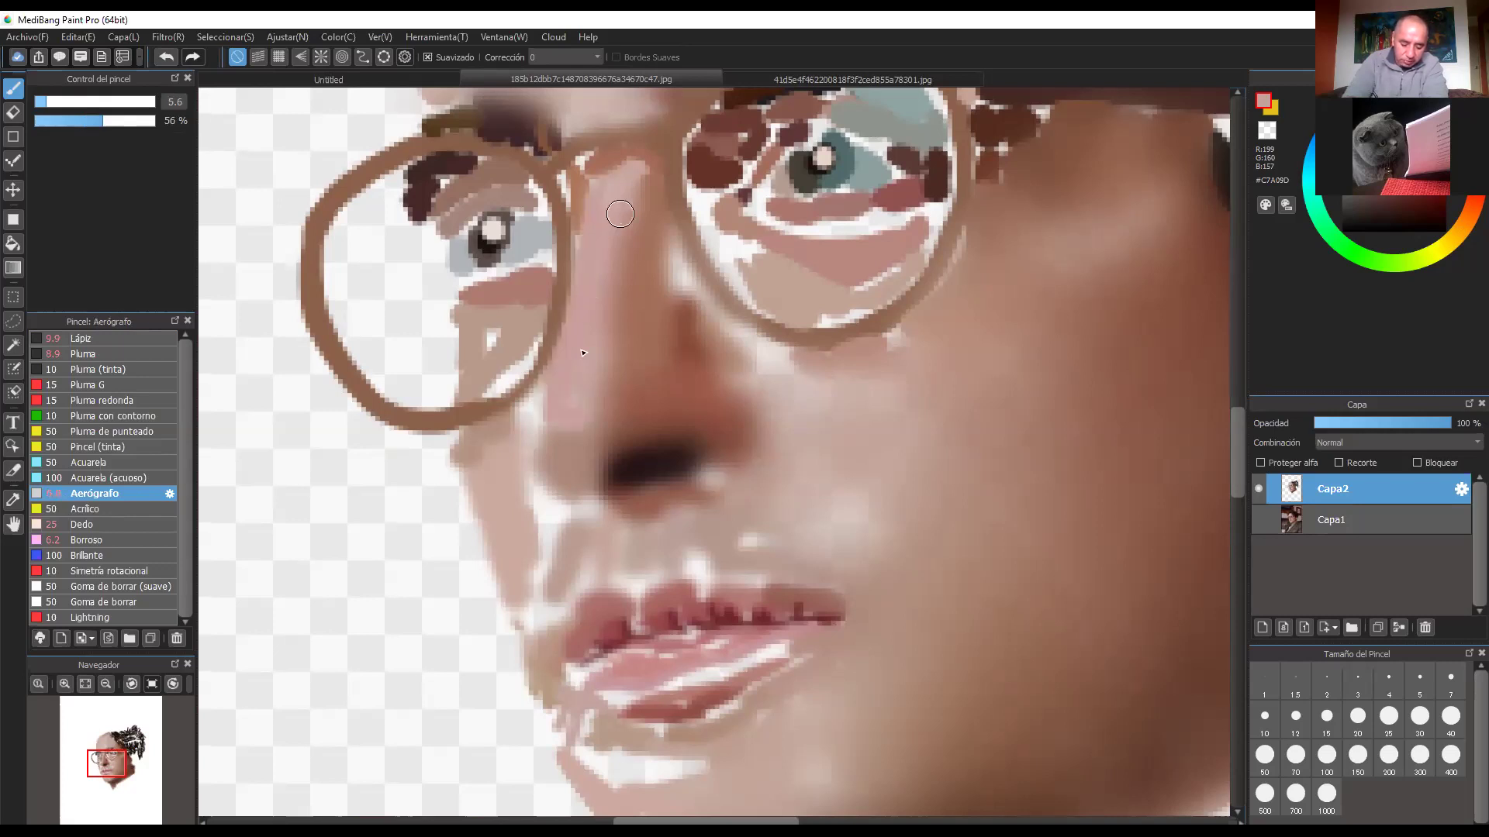
{"action": "left_click", "coordinate": [165, 56]}
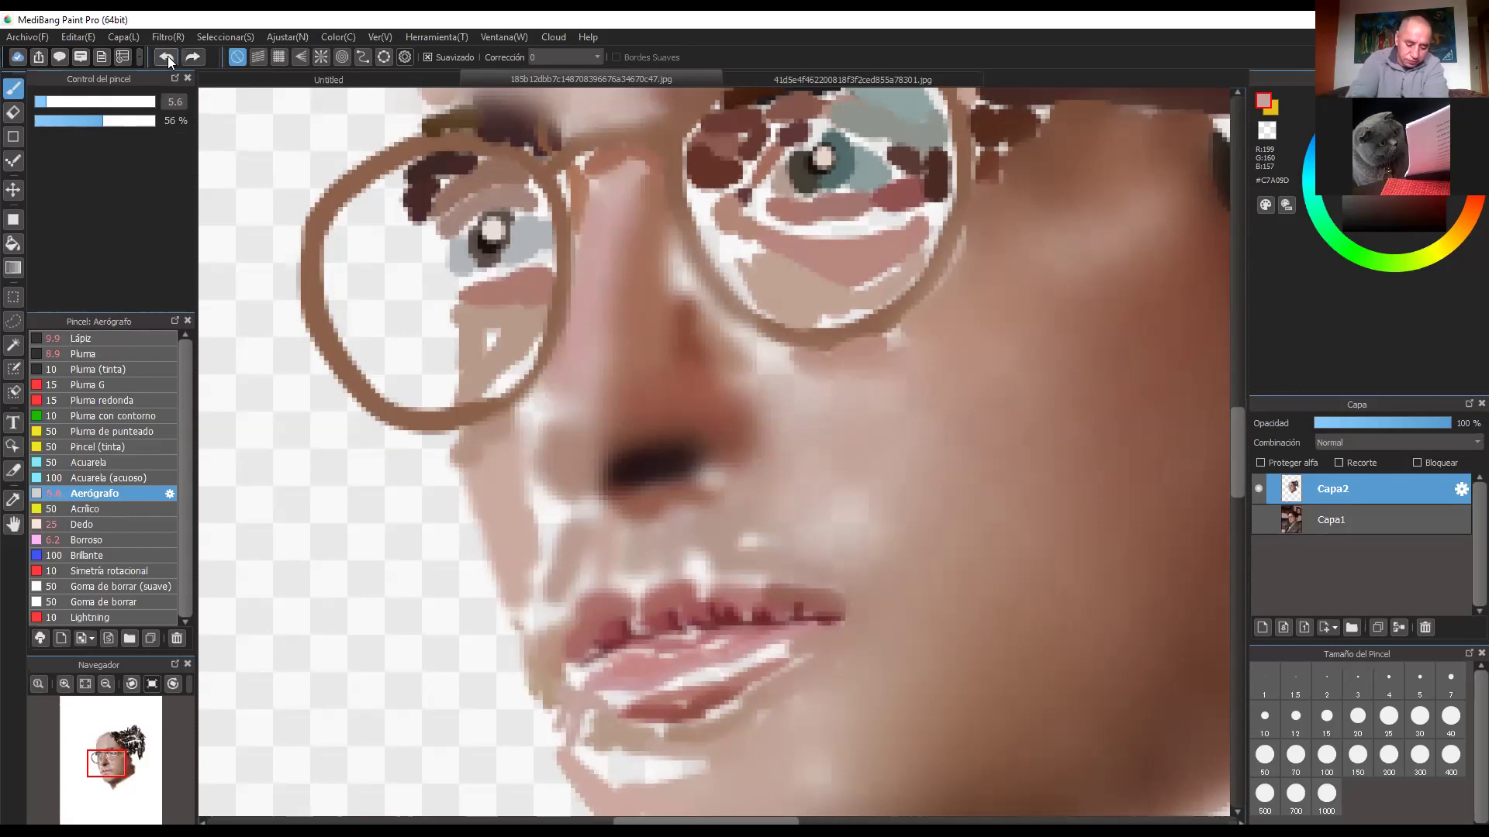
{"action": "key", "text": "ctrl+z"}
Step: Sample a pink tone from the side of the nose and airbrush its edge beside the far lens at size 2.8
{"action": "right_click", "coordinate": [582, 376]}
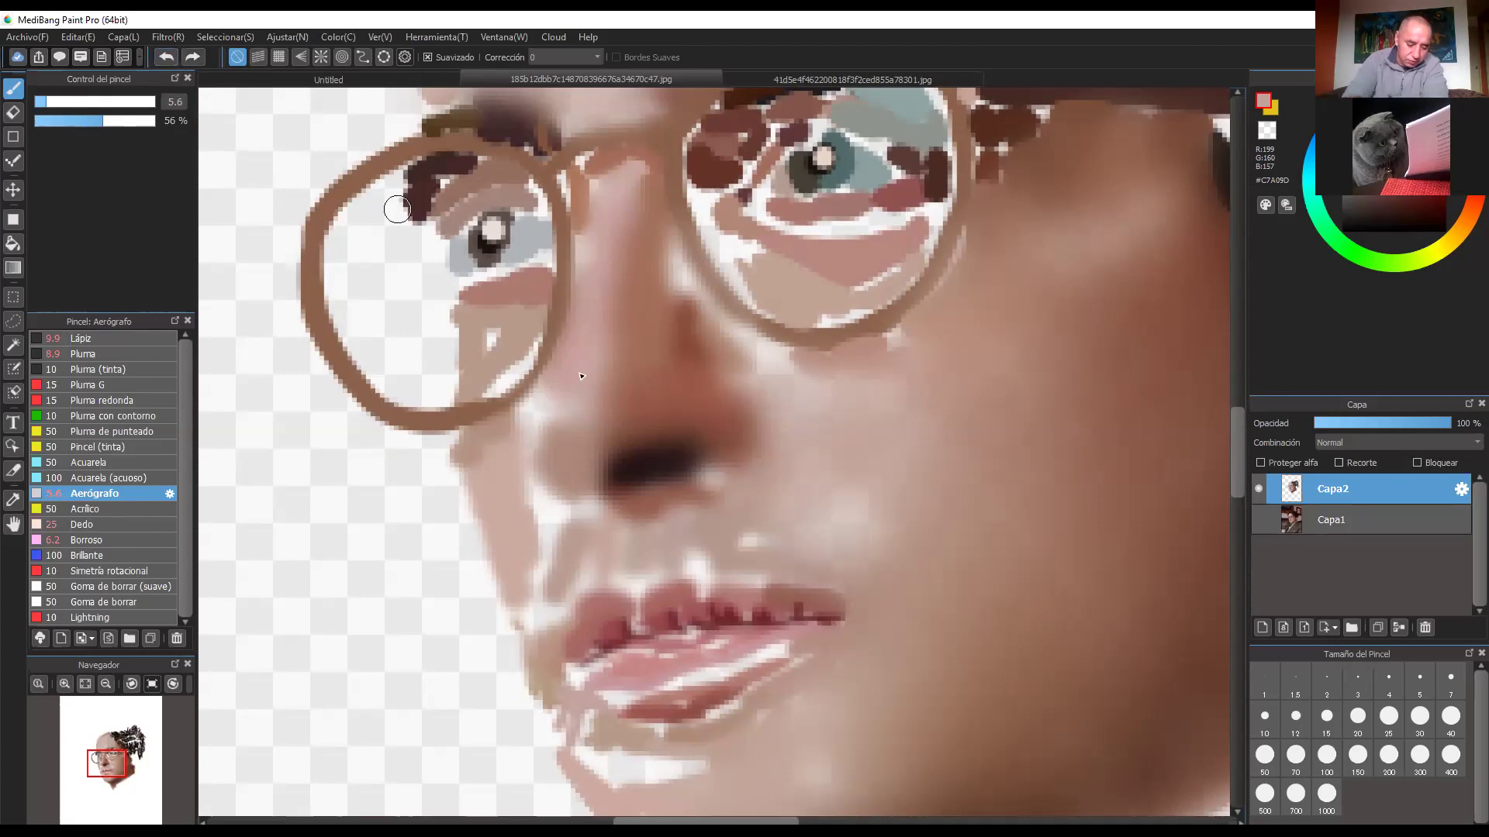
{"action": "key", "text": "["}
{"action": "left_click_drag", "start_coordinate": [585, 244], "coordinate": [582, 265]}
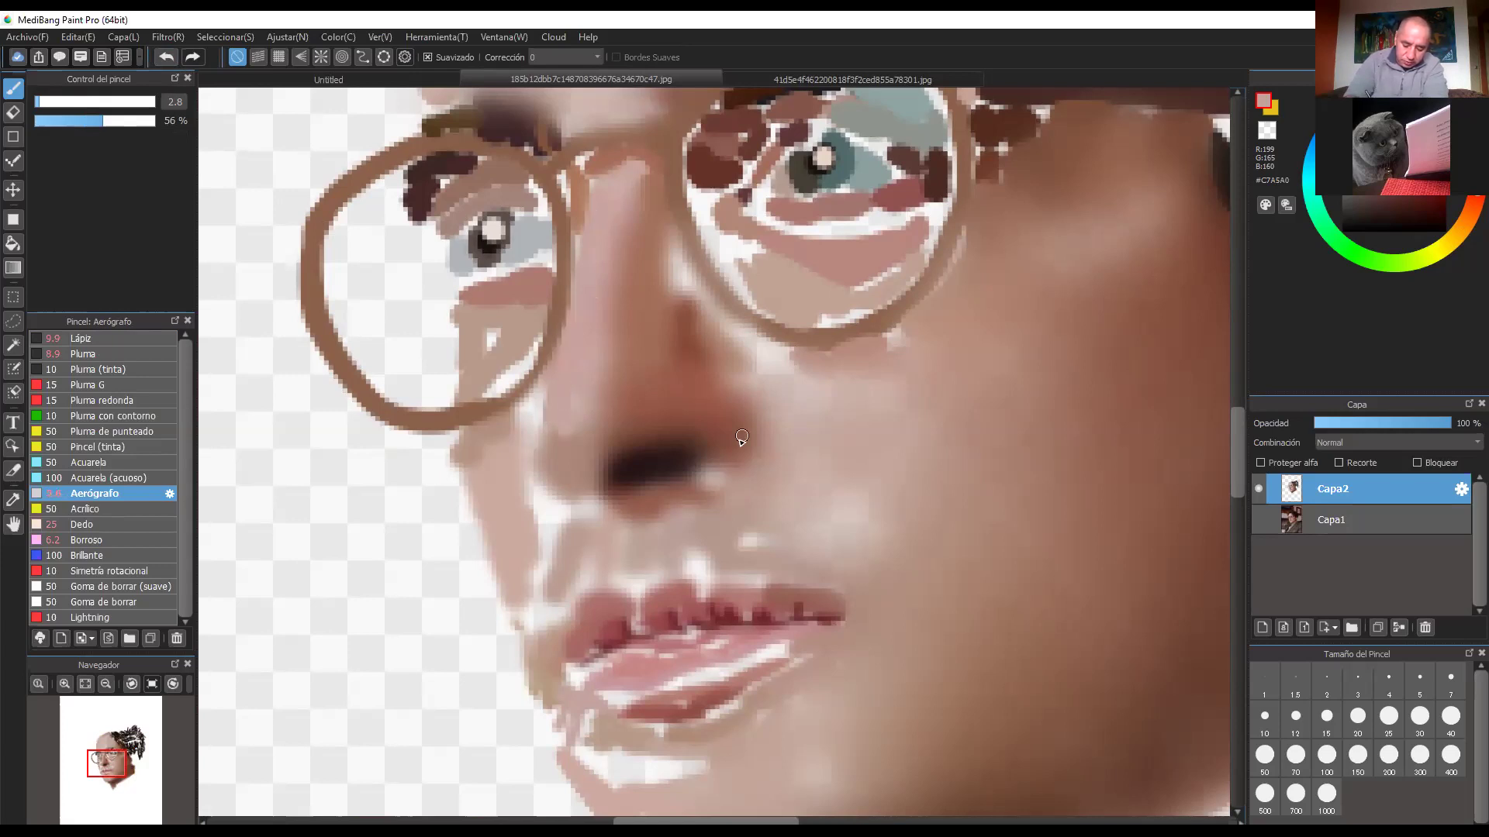
Step: Darken the nostril's edge with sampled dark brown at size 2.8, and shade the nostril wing at size 8.3 and 22% opacity
{"action": "left_click", "coordinate": [700, 453], "text": "alt"}
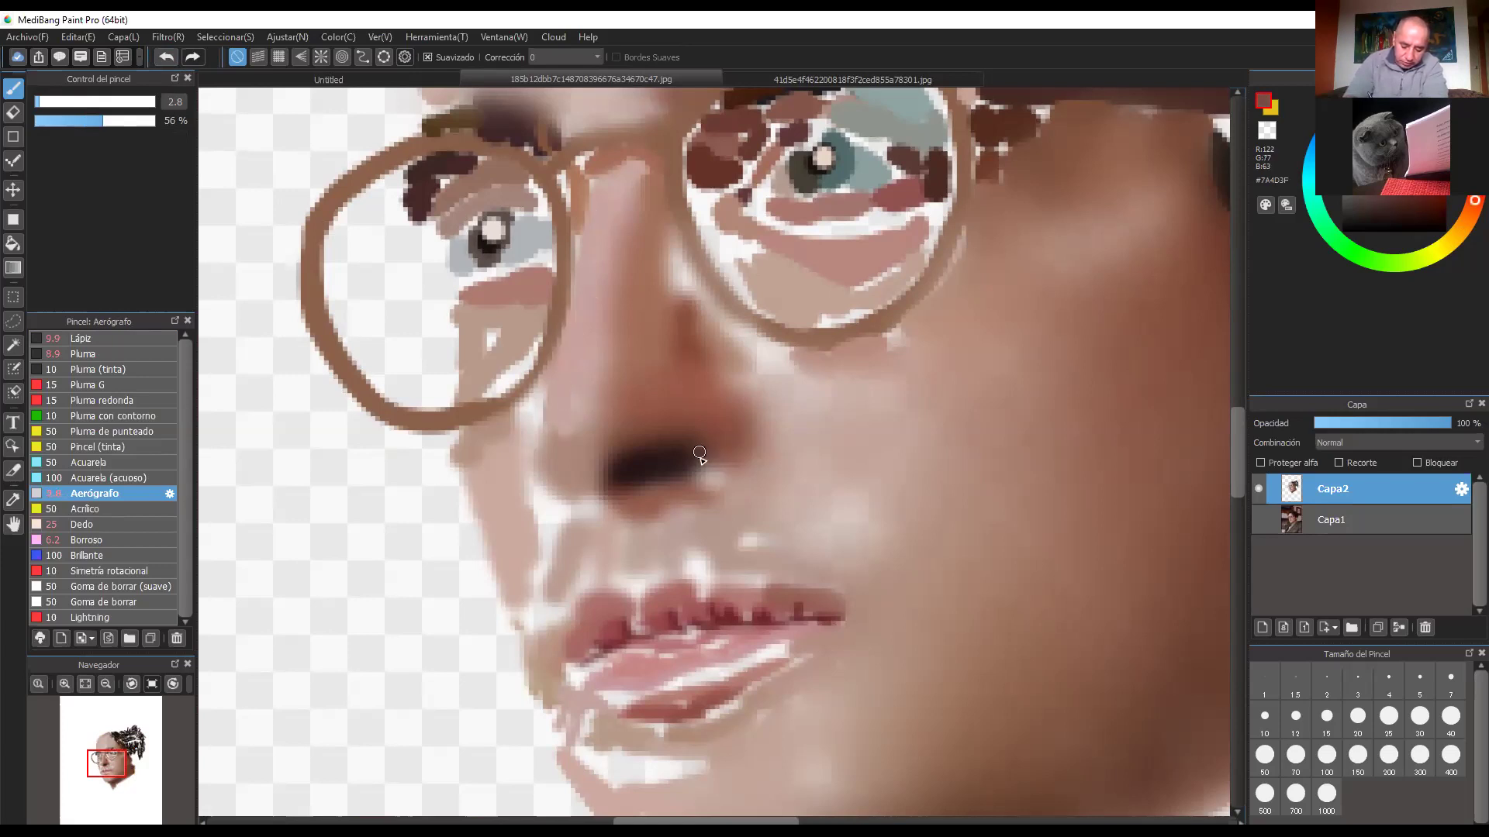
{"action": "left_click", "coordinate": [700, 453], "text": "alt"}
{"action": "left_click_drag", "start_coordinate": [701, 464], "coordinate": [738, 457]}
{"action": "left_click", "coordinate": [52, 102]}
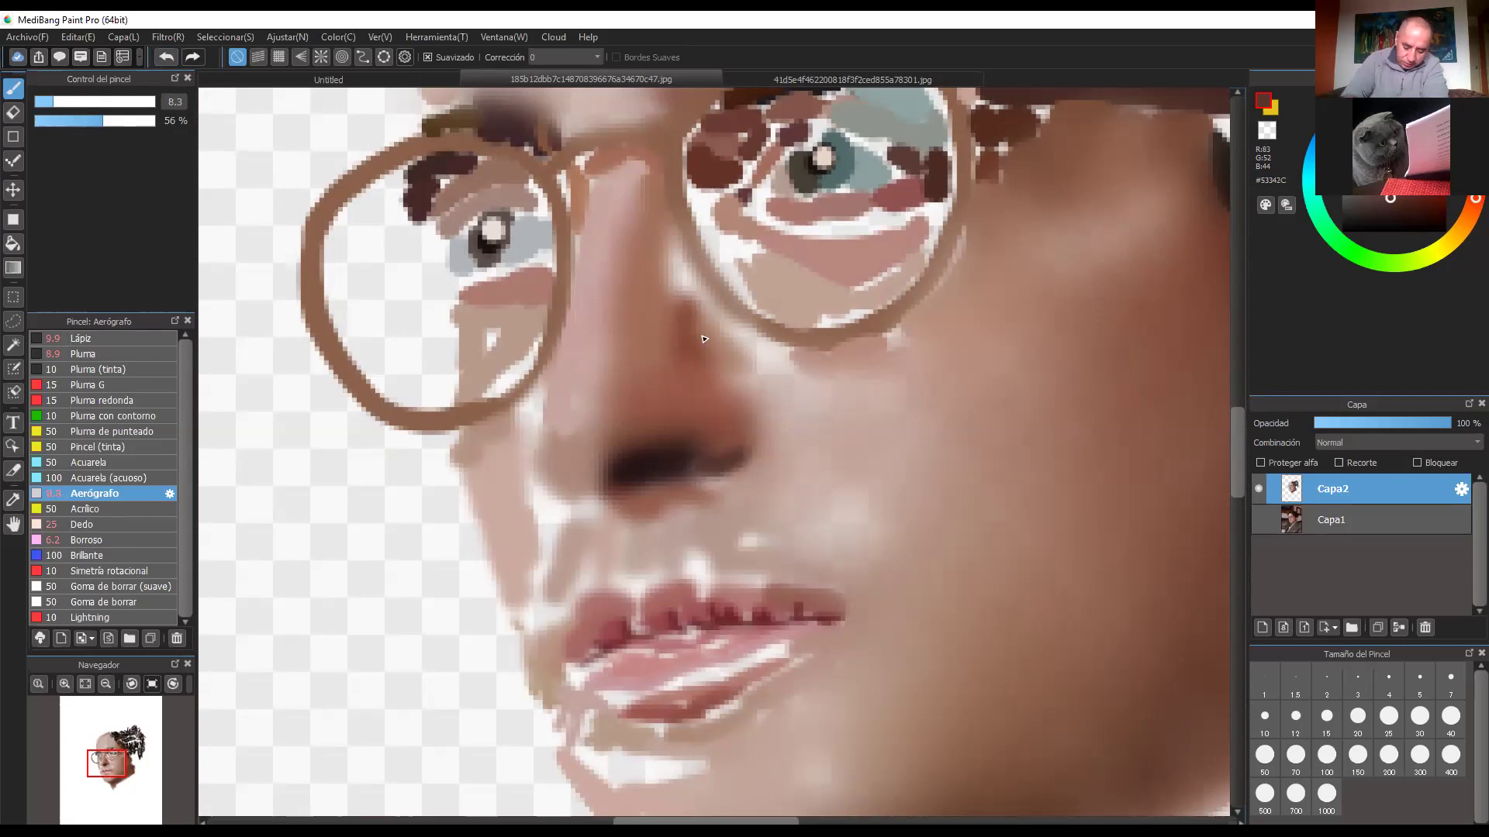
{"action": "left_click", "coordinate": [61, 121]}
{"action": "mouse_move", "coordinate": [736, 396]}
{"action": "left_mouse_down"}
{"action": "mouse_move", "coordinate": [727, 469]}
{"action": "mouse_move", "coordinate": [665, 473]}
{"action": "left_mouse_up"}
Step: Sample light pink tones from the nose and airbrush its lit side from the bridge down to the tip
{"action": "left_click", "coordinate": [572, 406], "text": "alt"}
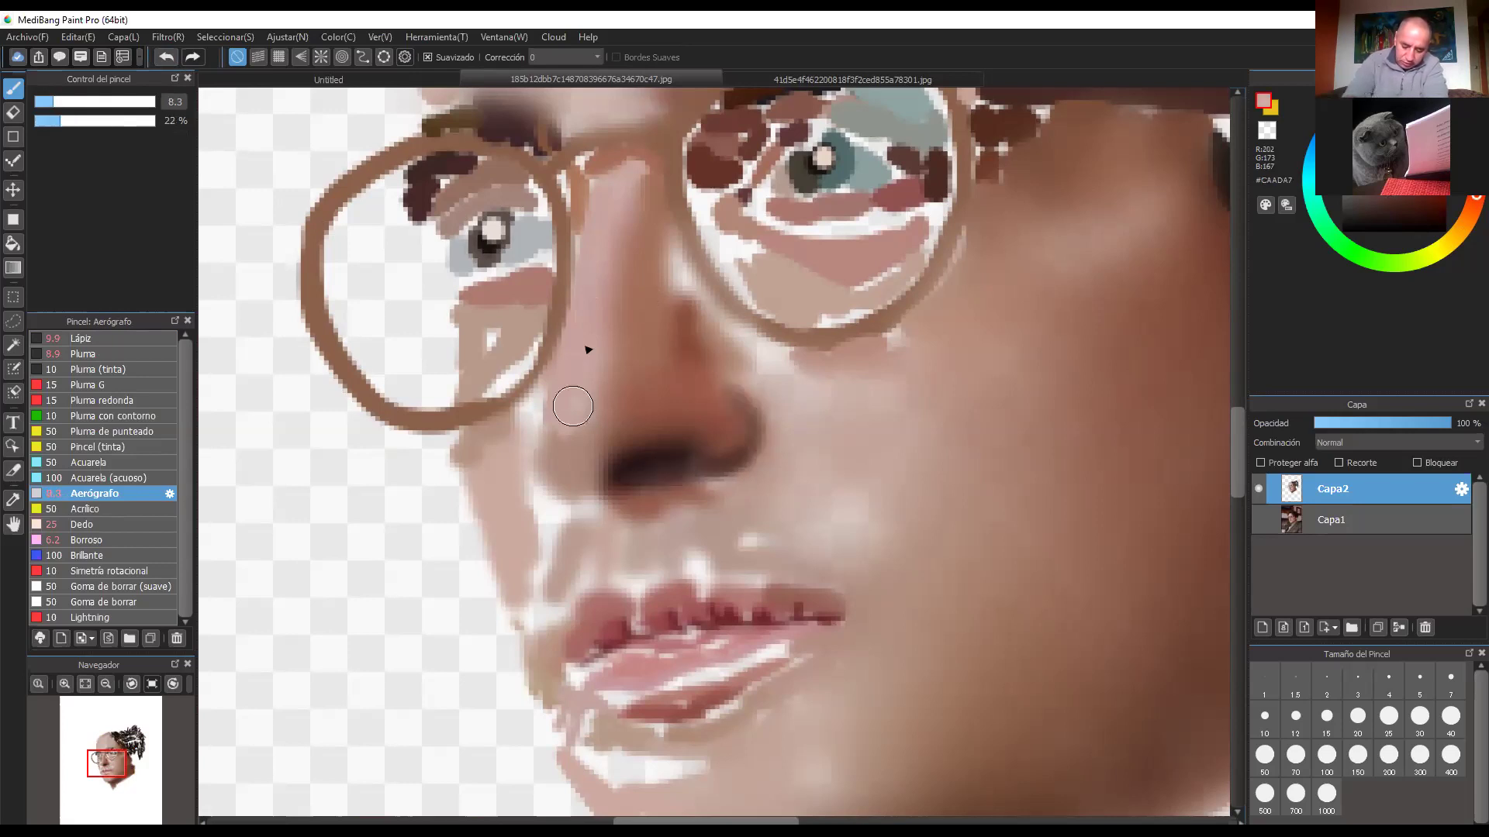
{"action": "left_click", "coordinate": [572, 407]}
{"action": "left_click", "coordinate": [572, 406], "text": "alt"}
{"action": "left_click", "coordinate": [578, 308], "text": "alt"}
{"action": "mouse_move", "coordinate": [582, 265]}
{"action": "left_mouse_down"}
{"action": "mouse_move", "coordinate": [556, 396]}
{"action": "mouse_move", "coordinate": [596, 493]}
{"action": "left_mouse_up"}
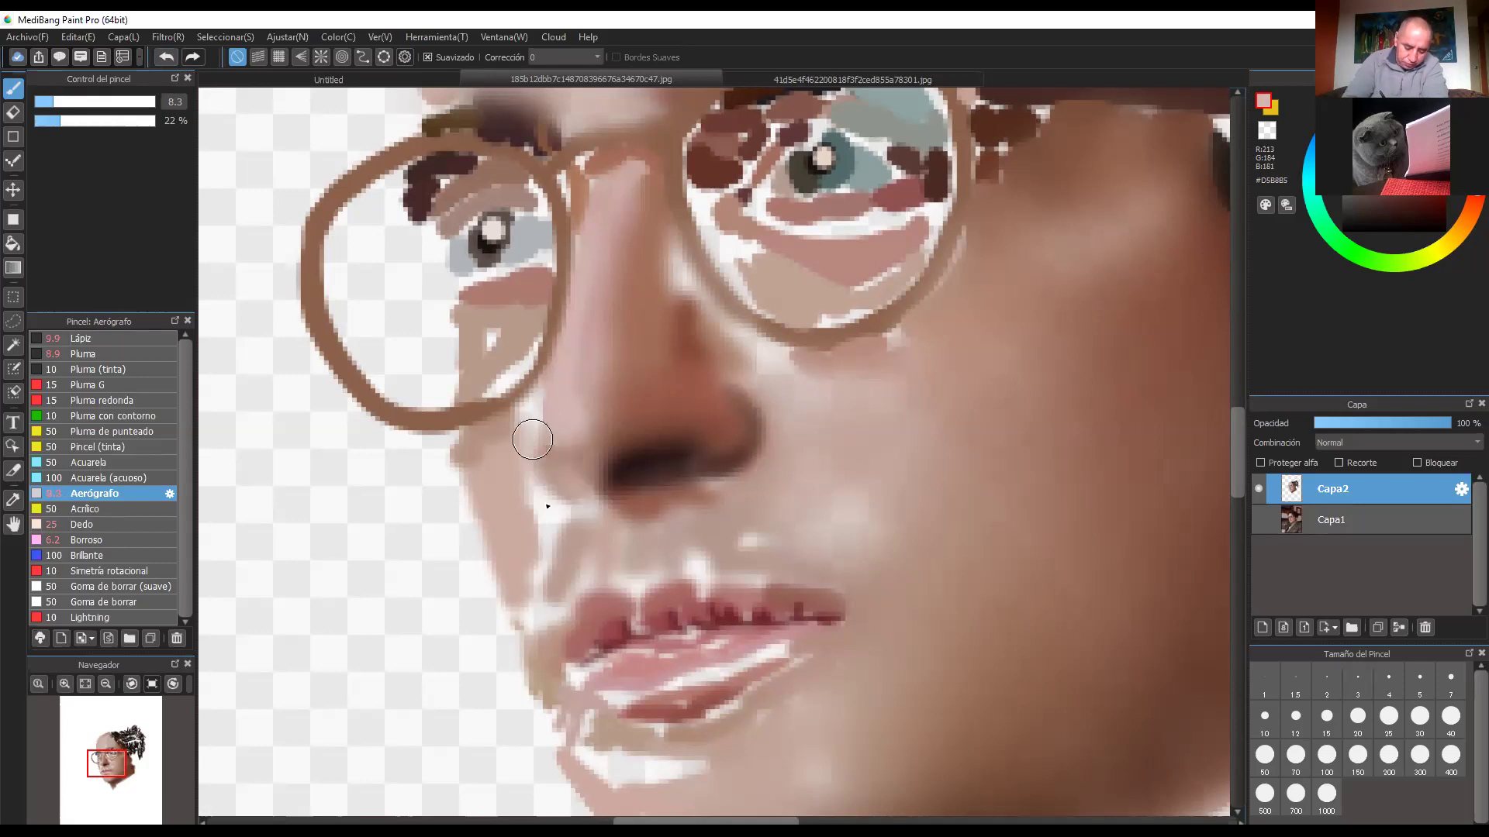
Step: Fill the gaps on the far cheek with its sampled skin tone, and airbrush a darker tone below the lens at size 14.8
{"action": "left_click", "coordinate": [524, 493], "text": "alt"}
{"action": "left_click_drag", "start_coordinate": [524, 493], "coordinate": [544, 593]}
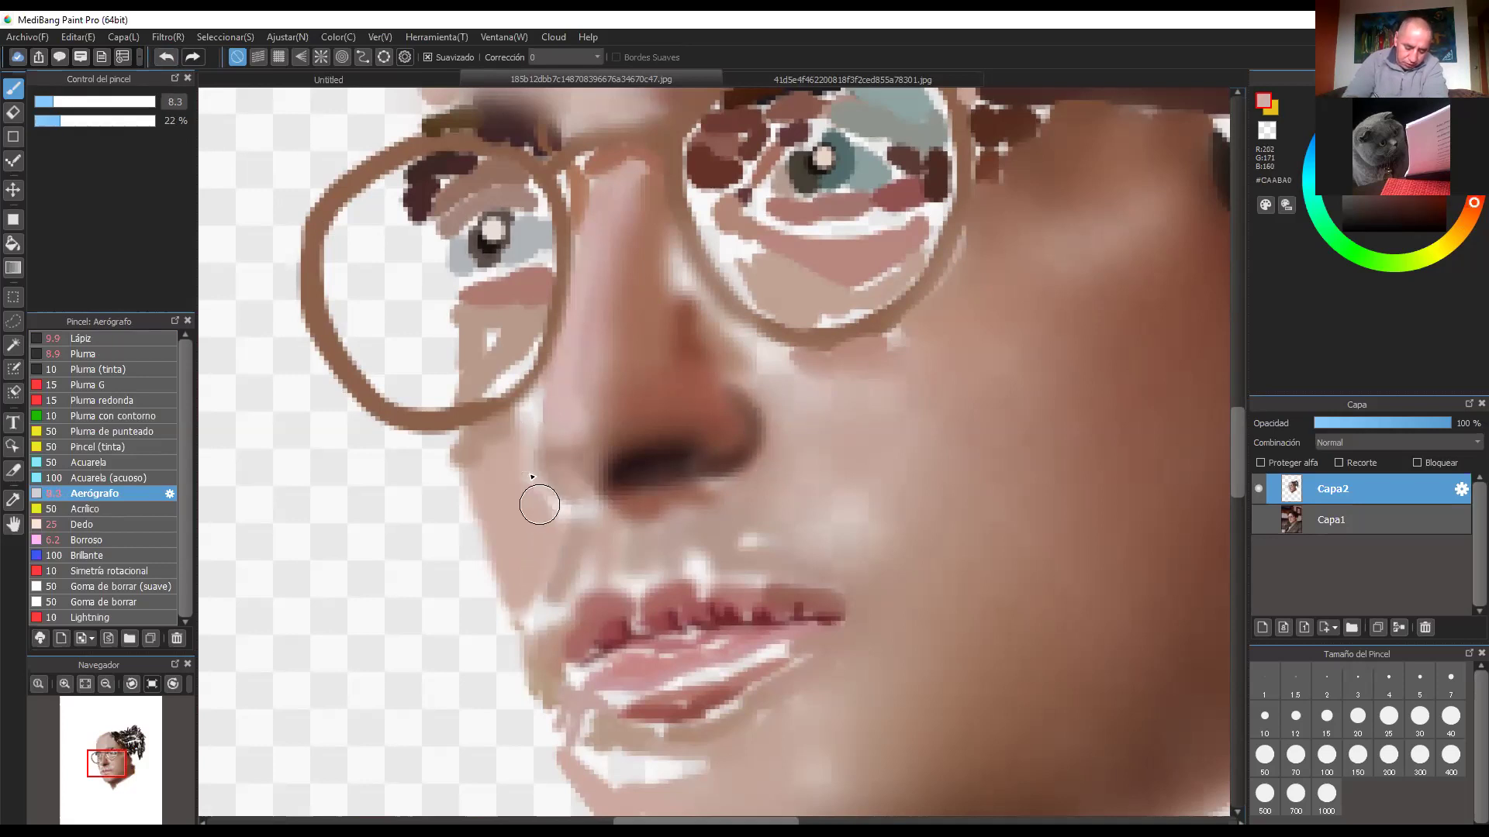
{"action": "left_click", "coordinate": [69, 102]}
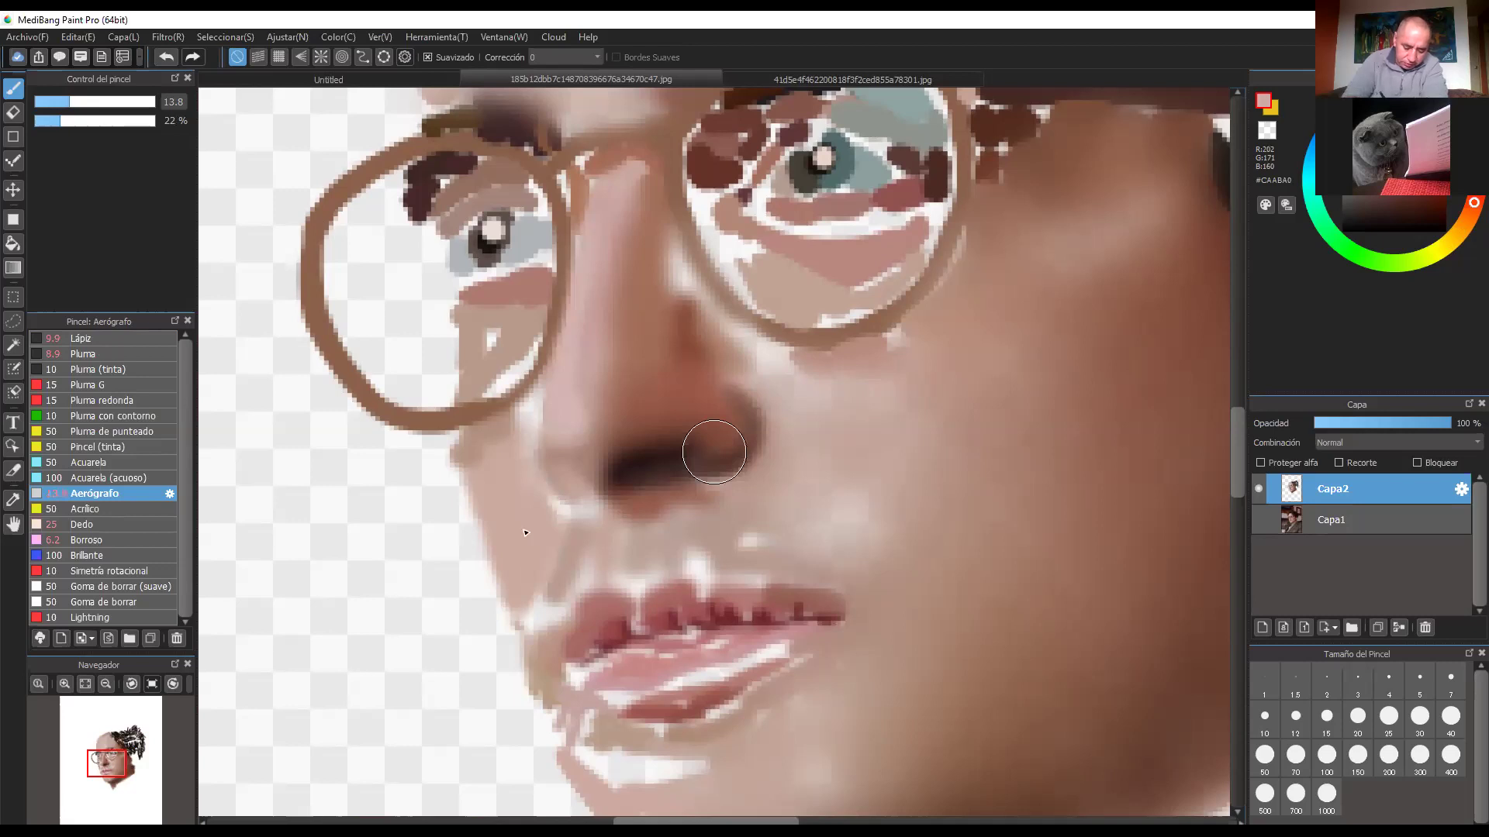
{"action": "key", "text": "bracketright"}
{"action": "left_click", "coordinate": [493, 431], "text": "alt"}
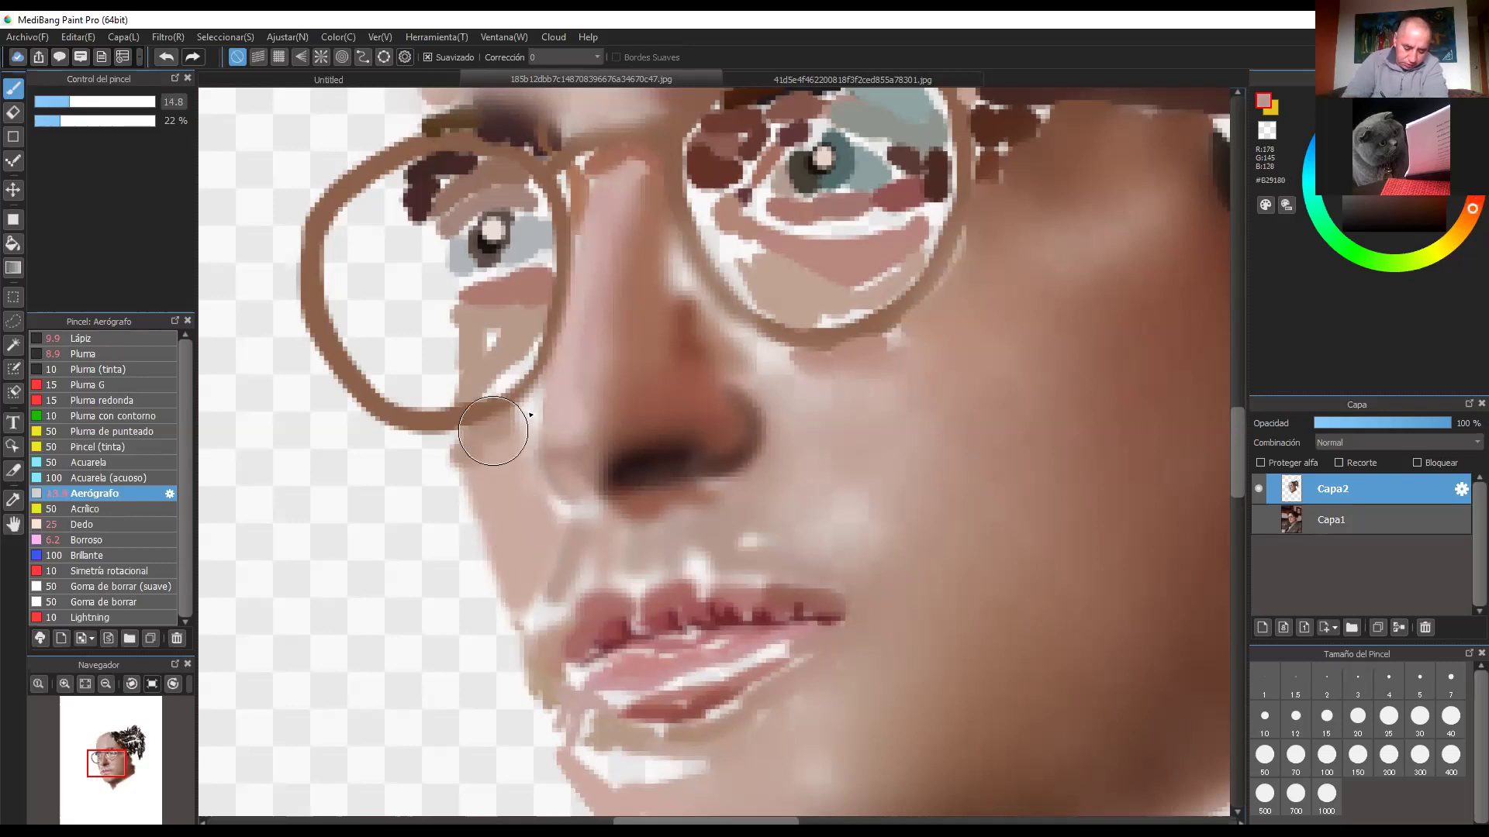
{"action": "left_click_drag", "start_coordinate": [494, 431], "coordinate": [525, 475]}
Step: Set the airbrush size to 5.9 and fill the gaps between the nose tip, far cheek and upper lip with sampled skin tones
{"action": "left_click", "coordinate": [47, 102]}
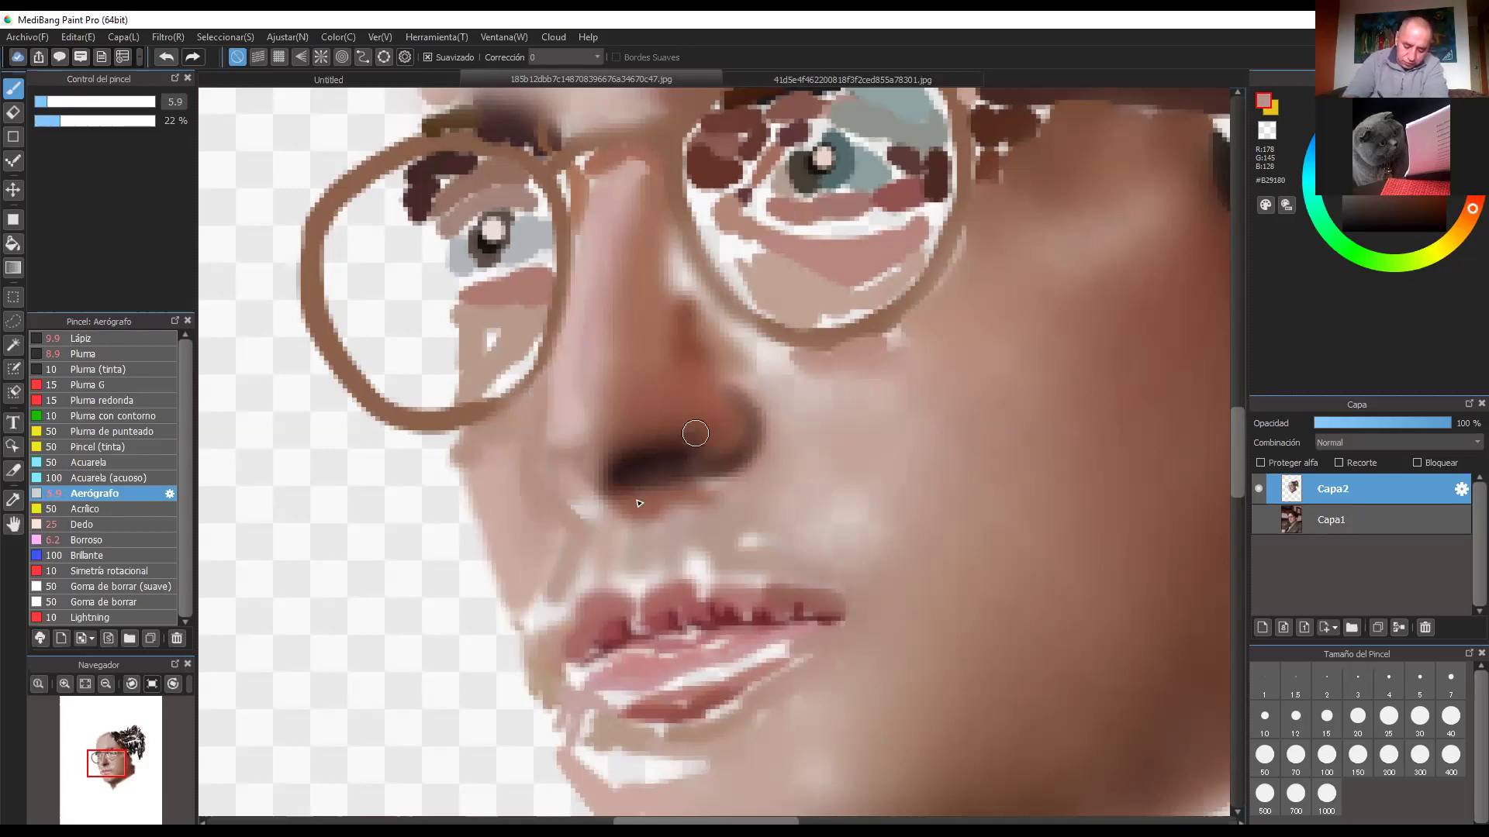
{"action": "left_click", "coordinate": [552, 537], "text": "alt"}
{"action": "left_click", "coordinate": [570, 516], "text": "alt"}
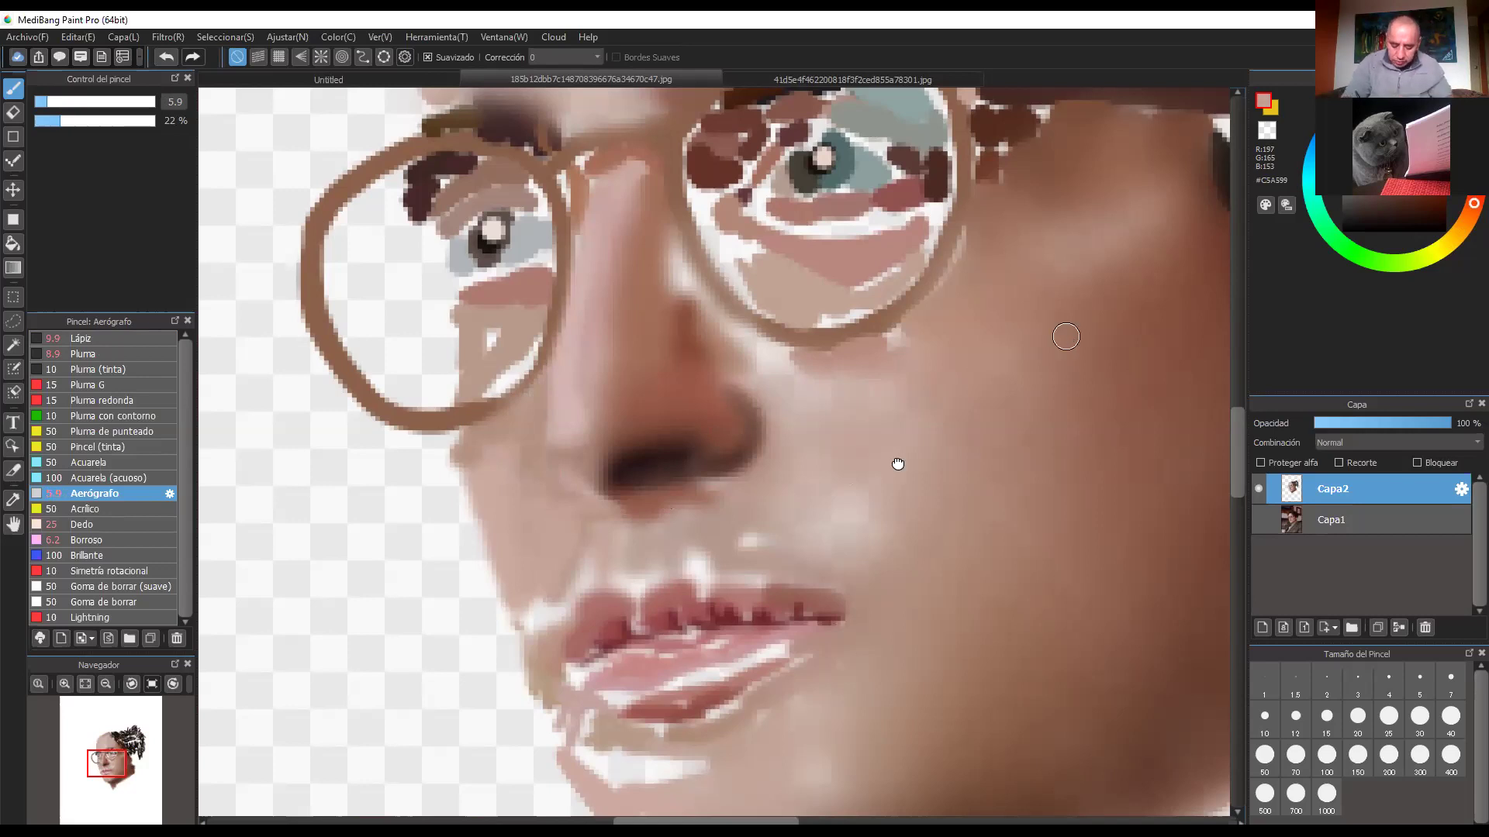
Step: Sample dark brown from under the jaw and deepen the jawline shadow with the airbrush at size 21
{"action": "left_click_drag", "start_coordinate": [751, 518], "coordinate": [624, 443]}
{"action": "scroll", "coordinate": [853, 481], "scroll_direction": "down", "scroll_amount": 1}
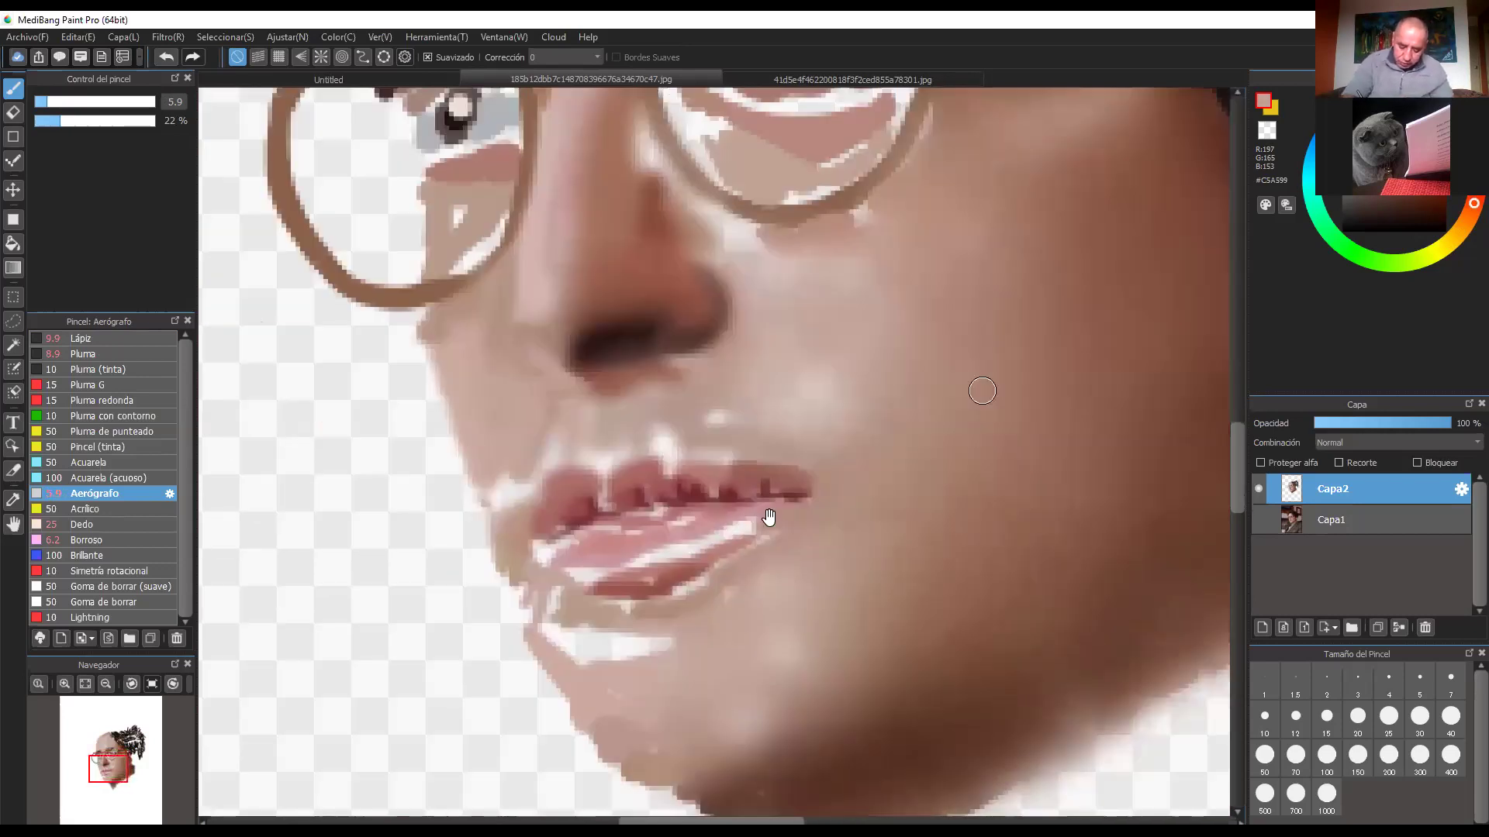
{"action": "scroll", "coordinate": [908, 548], "scroll_direction": "down", "scroll_amount": 3}
{"action": "left_click_drag", "start_coordinate": [907, 547], "coordinate": [799, 464]}
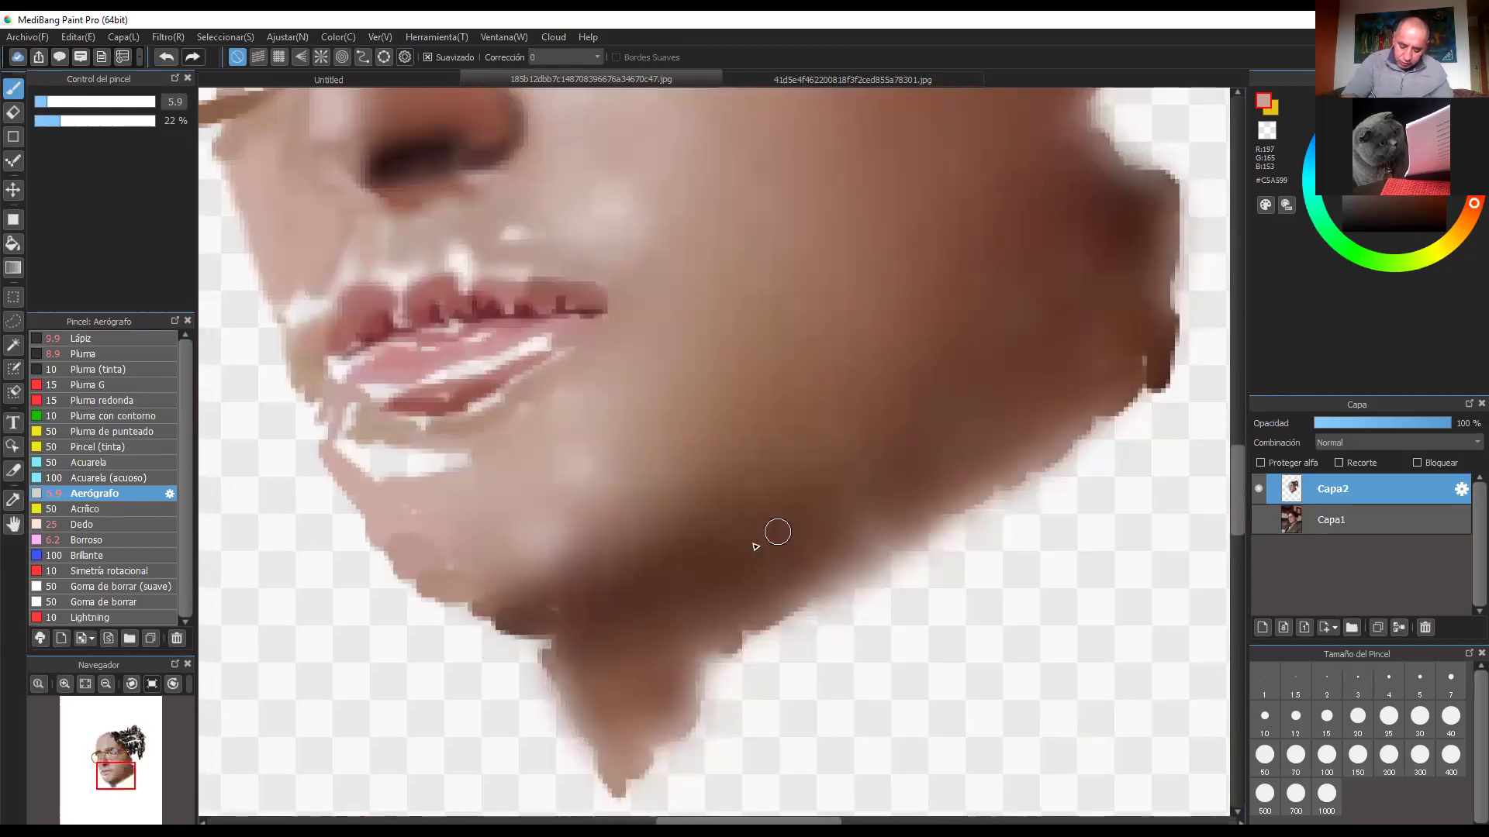
{"action": "left_click", "coordinate": [667, 582], "text": "alt"}
{"action": "left_click", "coordinate": [86, 103]}
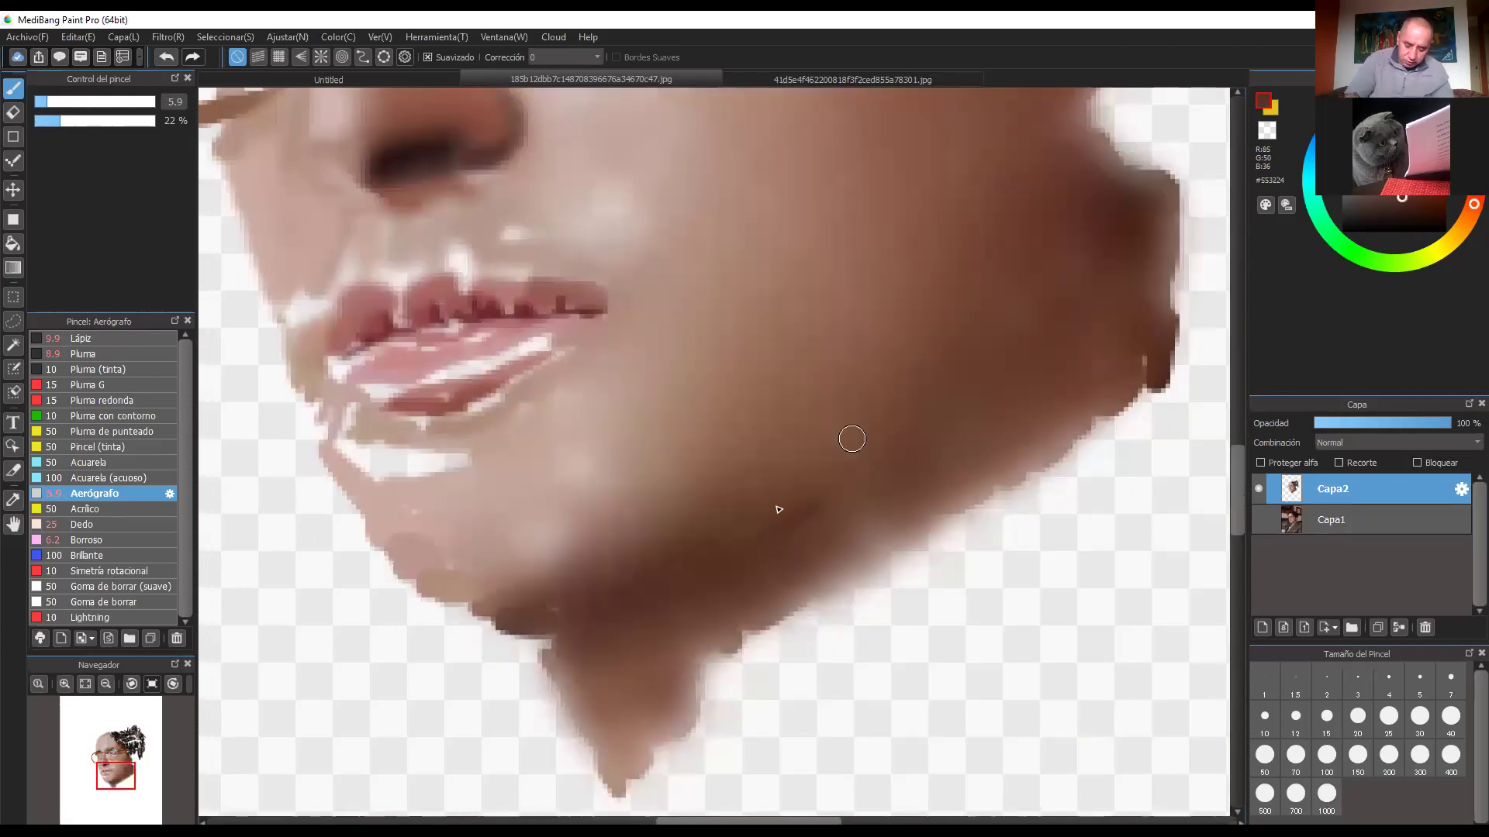
{"action": "left_click_drag", "start_coordinate": [825, 455], "coordinate": [890, 460]}
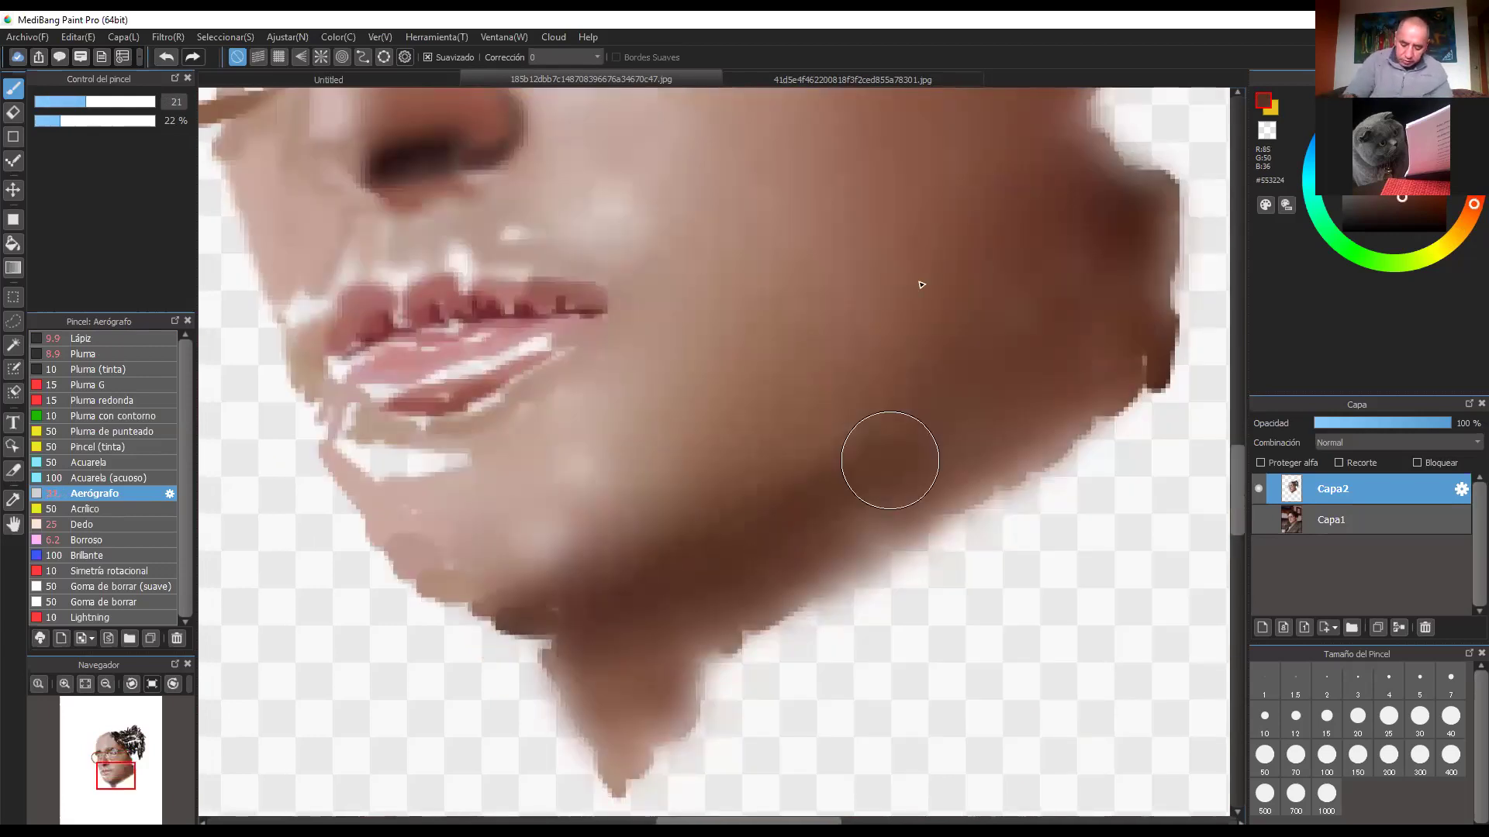
Step: Reduce the airbrush size to 12.3 and darken the neck and the underside of the jaw up toward the ear
{"action": "key", "text": "ctrl+minus"}
{"action": "left_click_drag", "start_coordinate": [786, 318], "coordinate": [741, 445]}
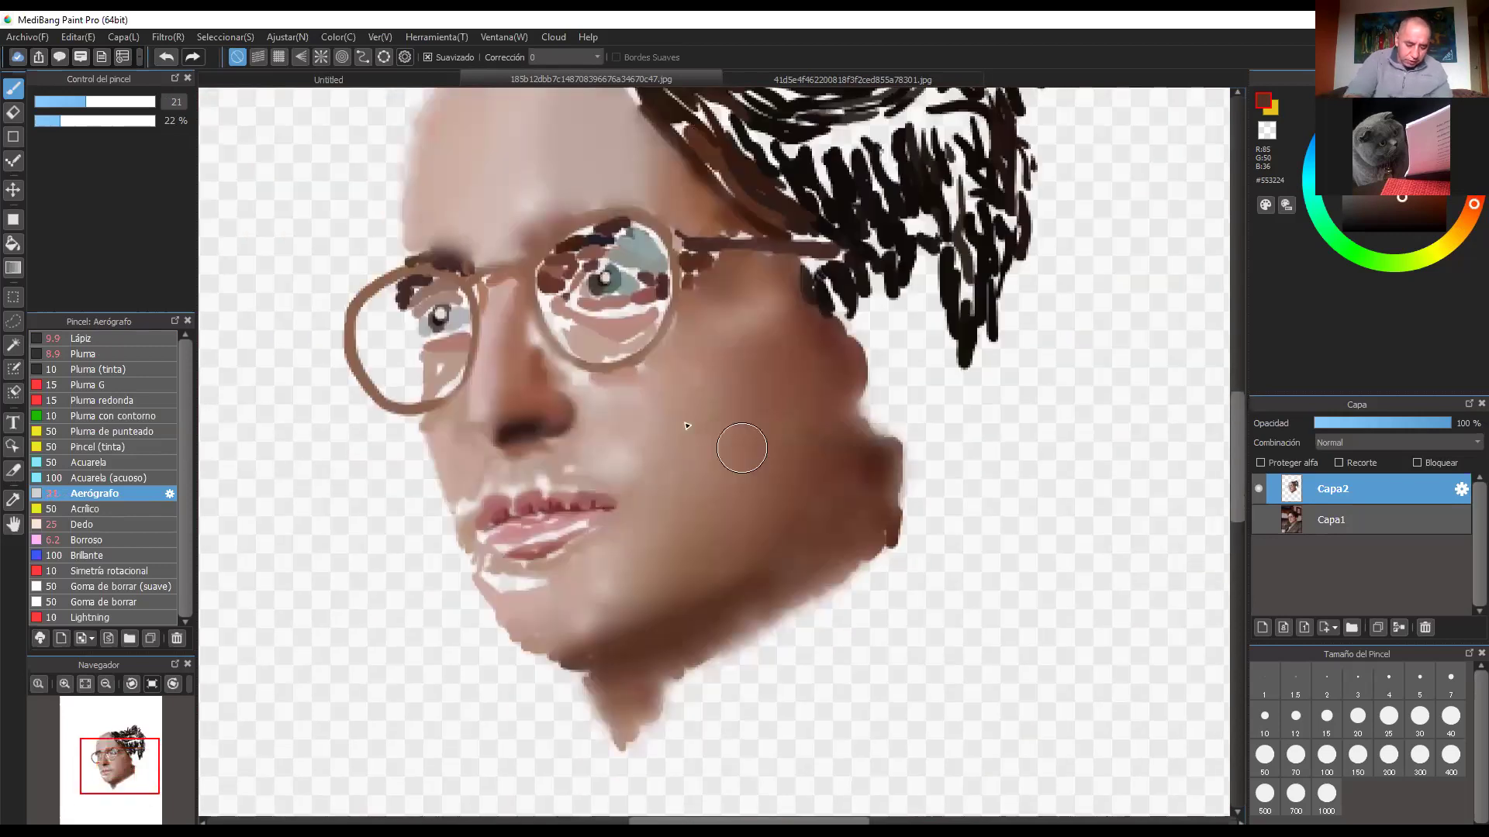
{"action": "left_click", "coordinate": [64, 101]}
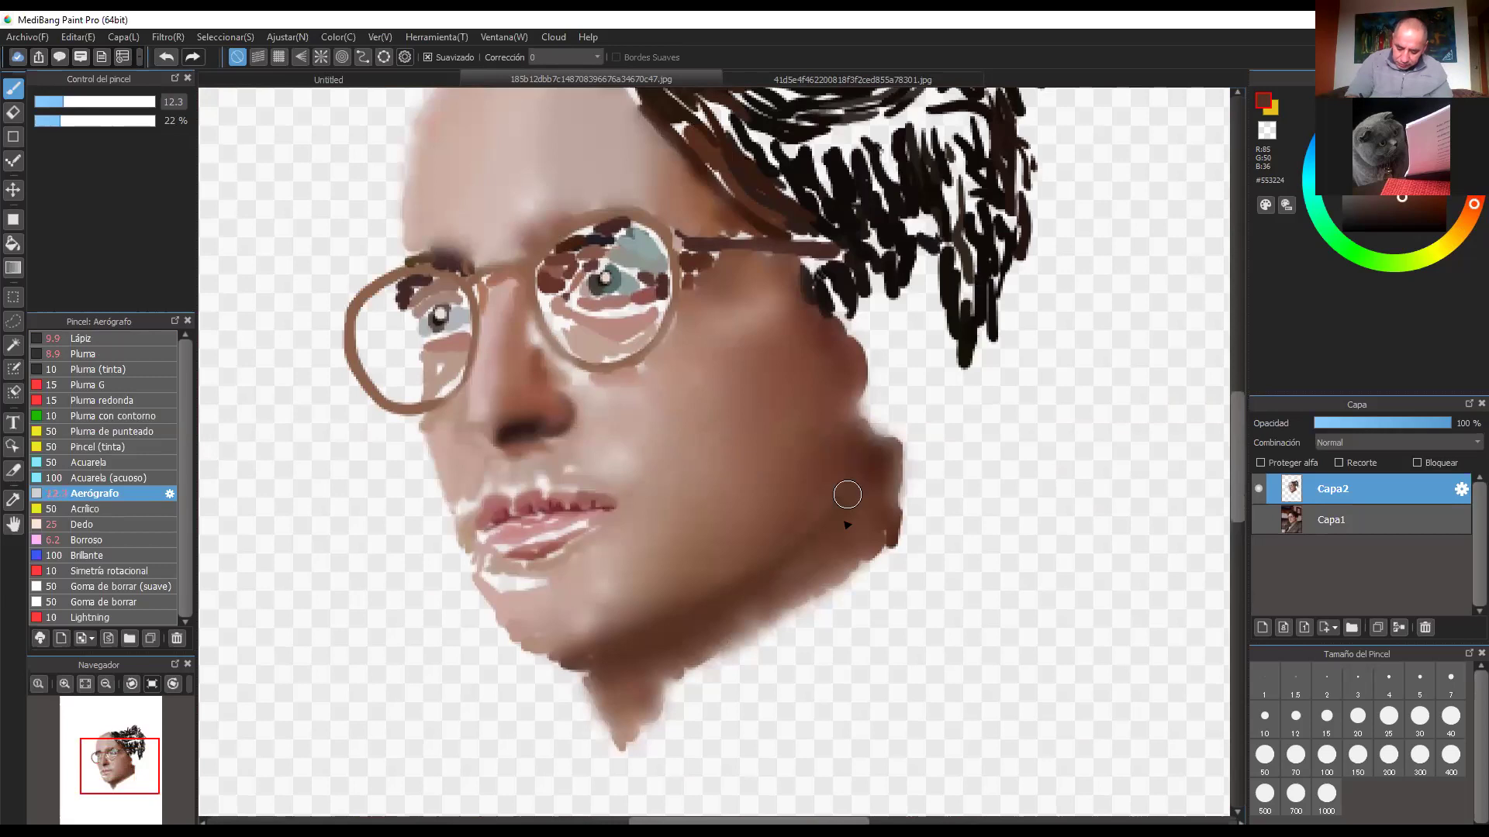
{"action": "mouse_move", "coordinate": [847, 510]}
{"action": "left_mouse_down"}
{"action": "mouse_move", "coordinate": [609, 685]}
{"action": "mouse_move", "coordinate": [758, 625]}
{"action": "mouse_move", "coordinate": [891, 499]}
{"action": "left_mouse_up"}
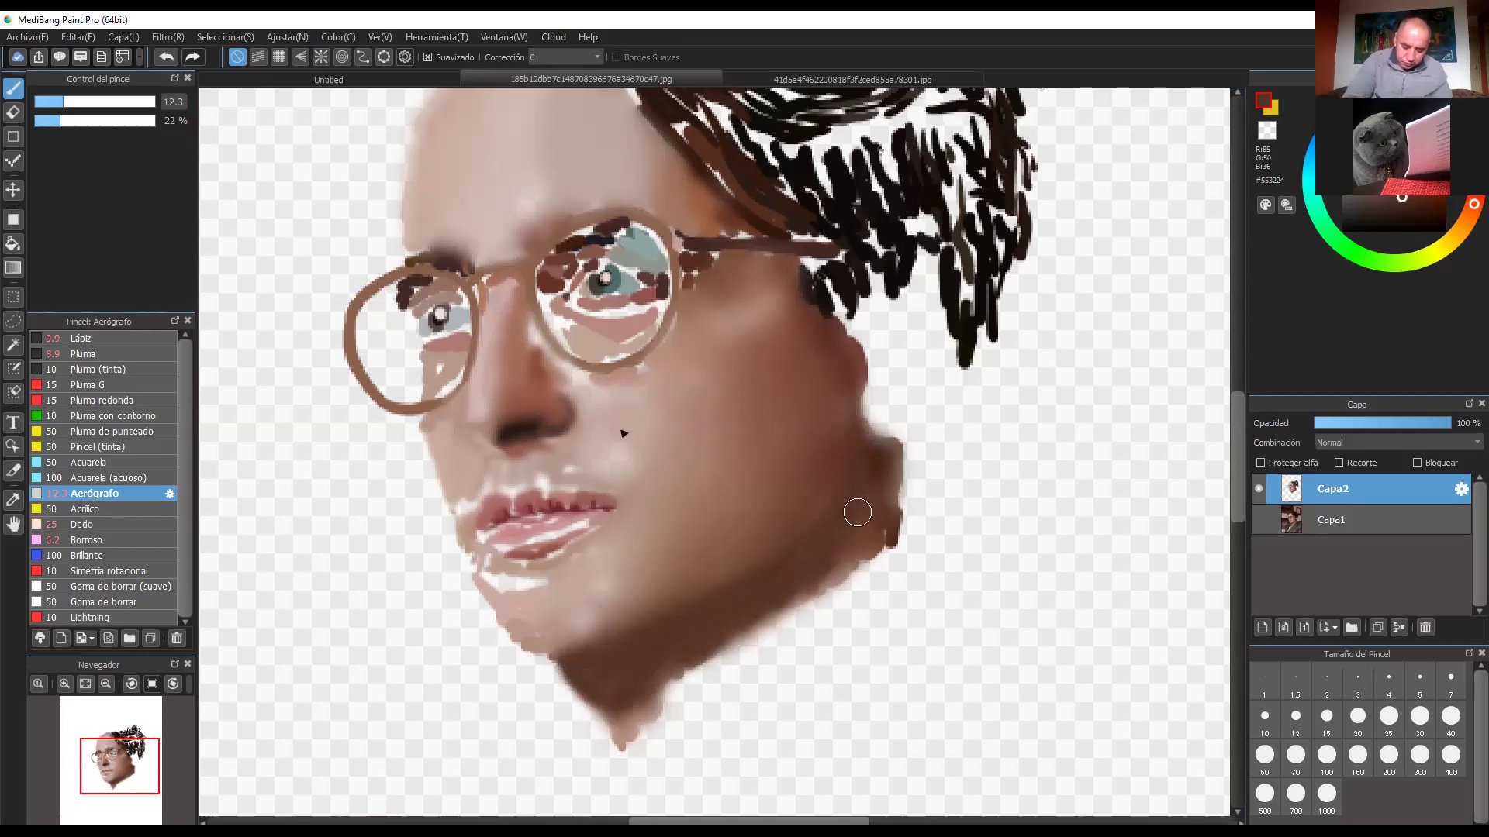
Step: Sample a reddish brown from the shaded side of the nose and airbrush that side next to the near lens
{"action": "scroll", "coordinate": [538, 309], "scroll_direction": "up", "scroll_amount": 2}
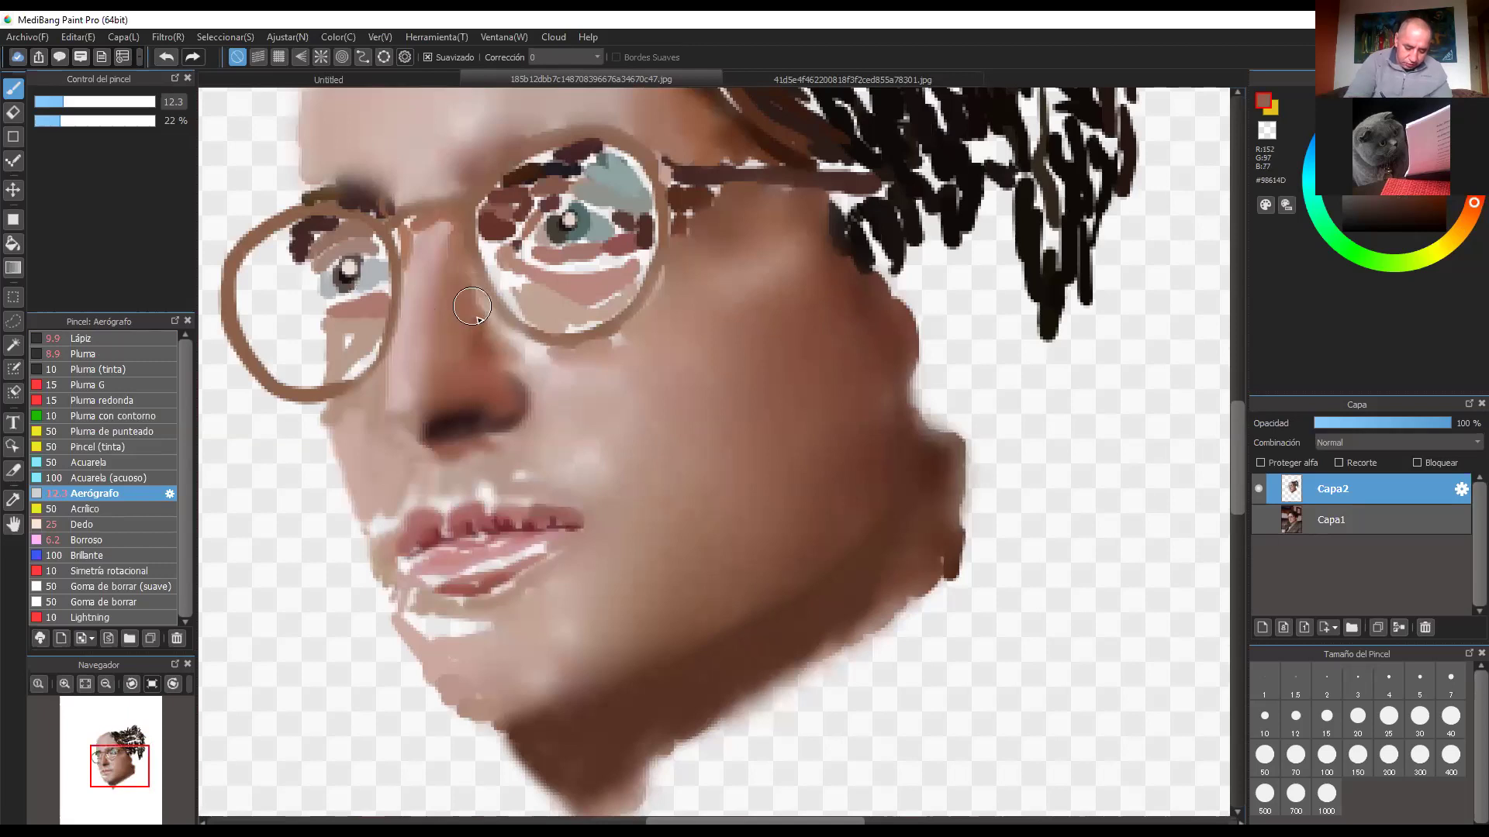
{"action": "left_click", "coordinate": [468, 325], "text": "alt"}
{"action": "mouse_move", "coordinate": [459, 280]}
{"action": "left_mouse_down"}
{"action": "mouse_move", "coordinate": [454, 348]}
{"action": "mouse_move", "coordinate": [507, 330]}
{"action": "left_mouse_up"}
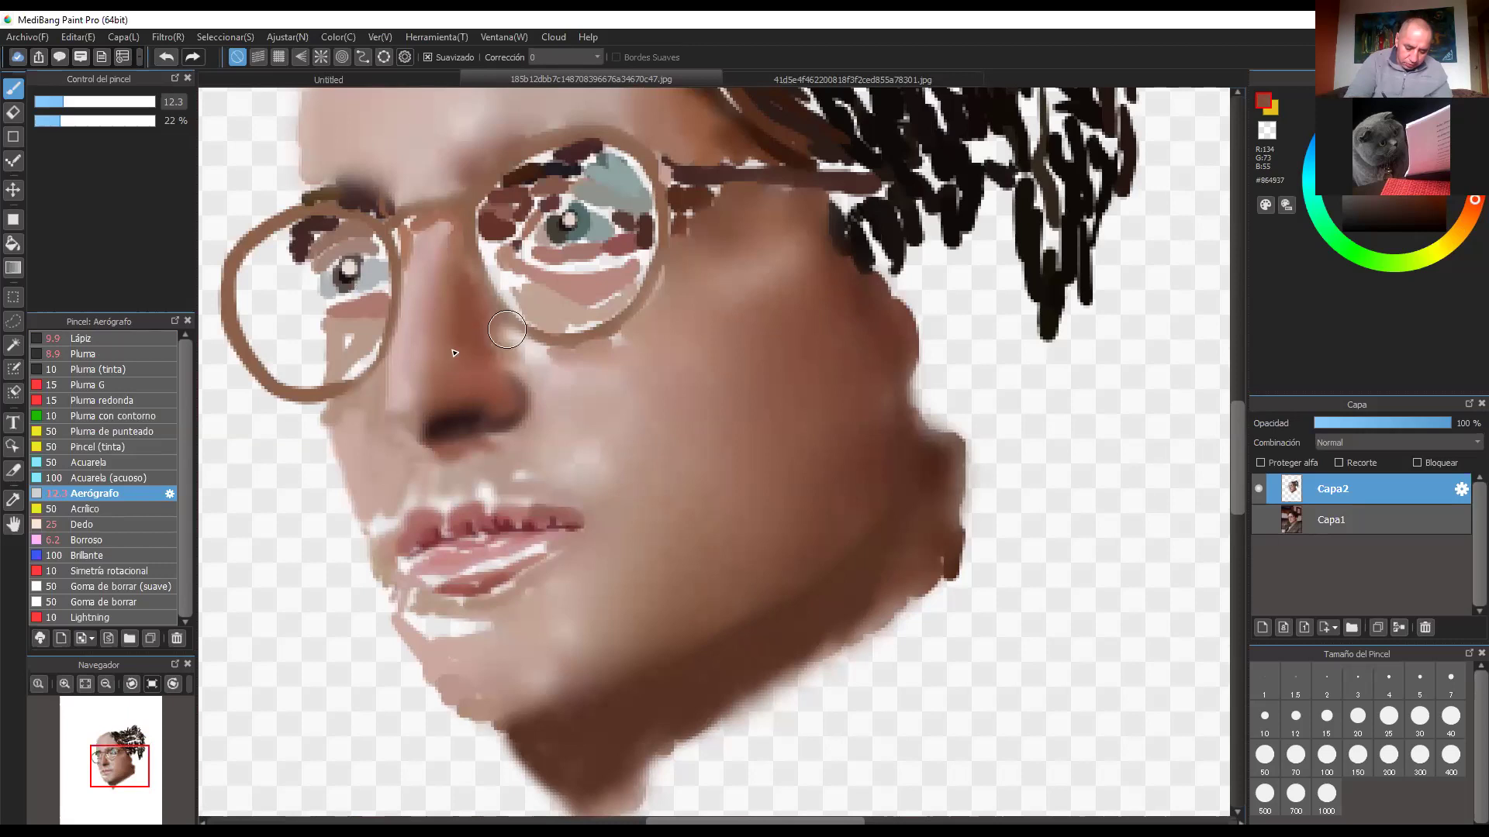
Step: Set the airbrush to 16% opacity and size 8, and soften the skin beneath the near lens with sampled skin tones
{"action": "left_click", "coordinate": [47, 102]}
{"action": "left_click", "coordinate": [514, 350], "text": "alt"}
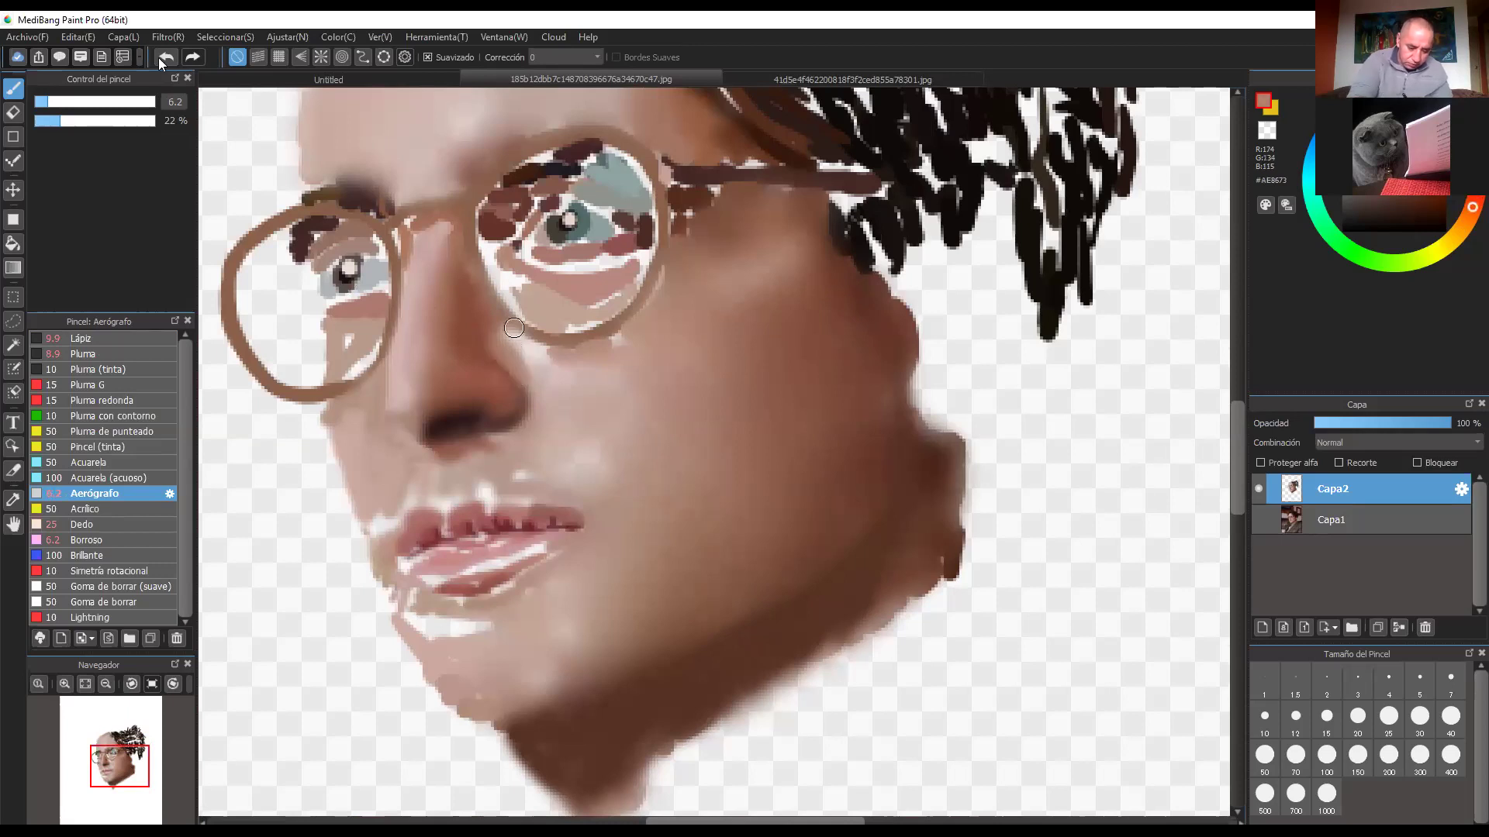
{"action": "left_click_drag", "start_coordinate": [45, 102], "coordinate": [52, 124]}
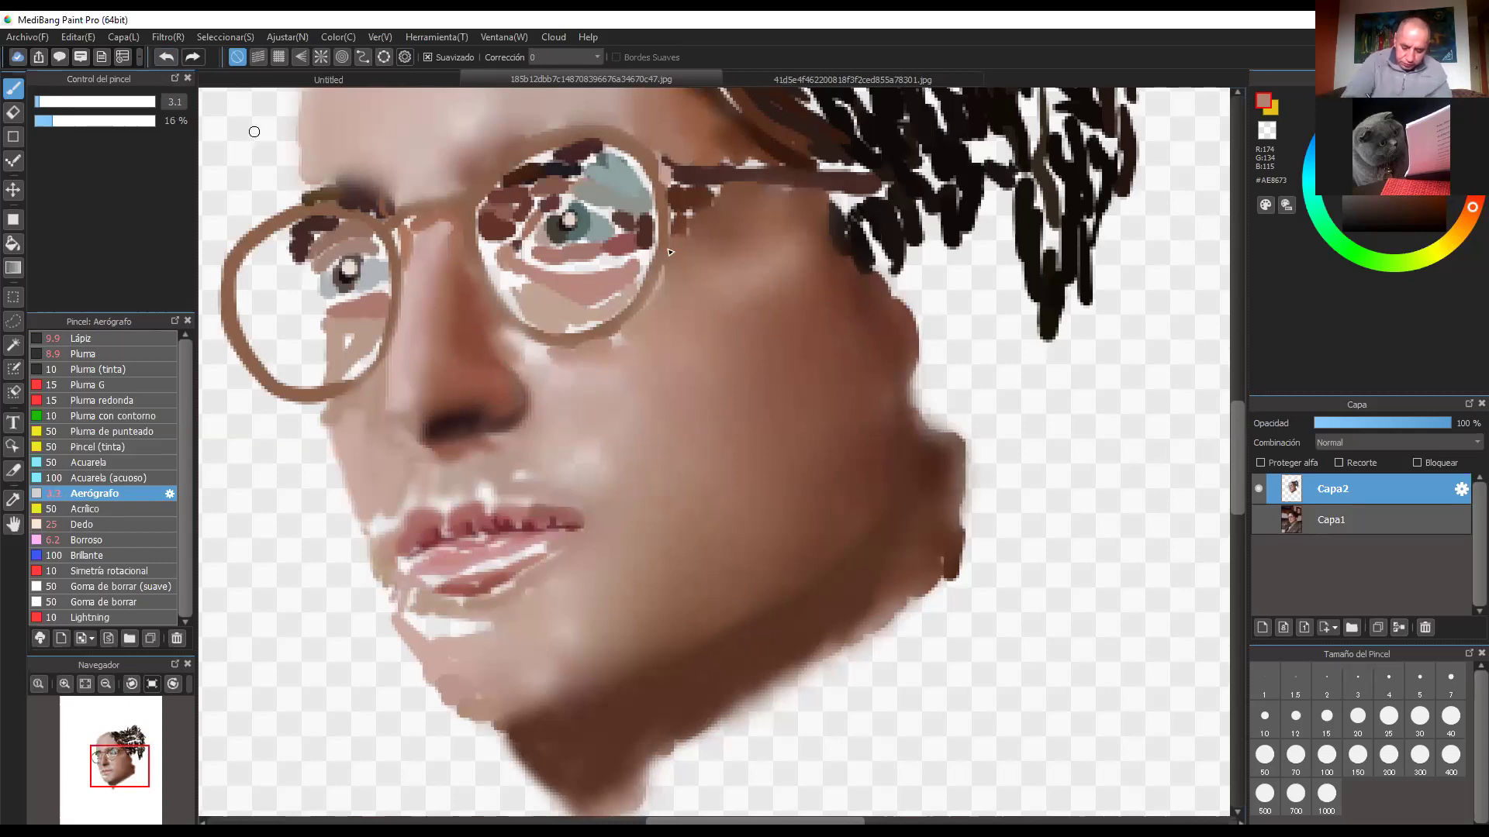
{"action": "left_click", "coordinate": [624, 391], "text": "alt"}
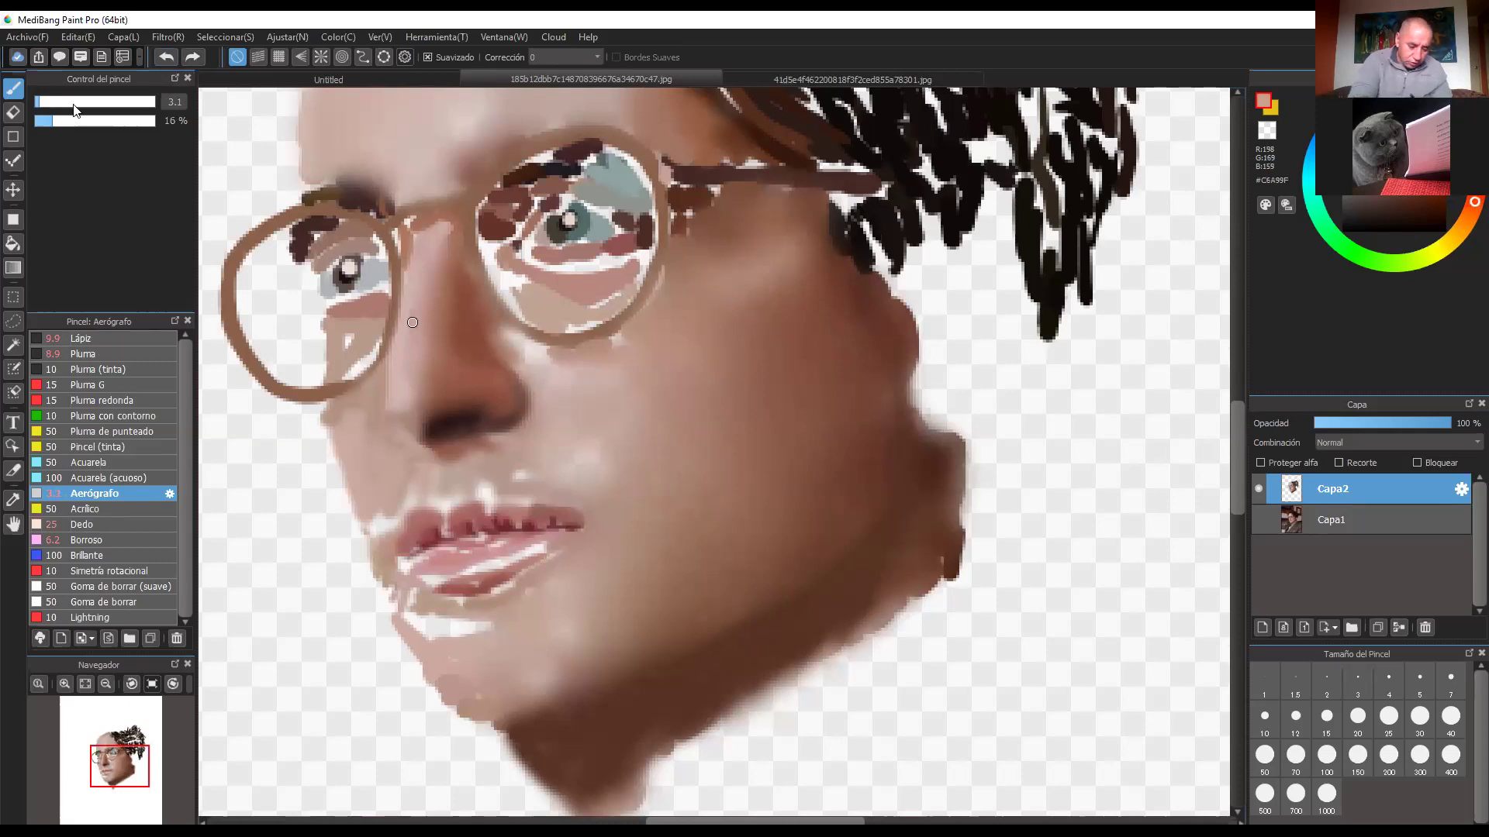
{"action": "left_click", "coordinate": [52, 101]}
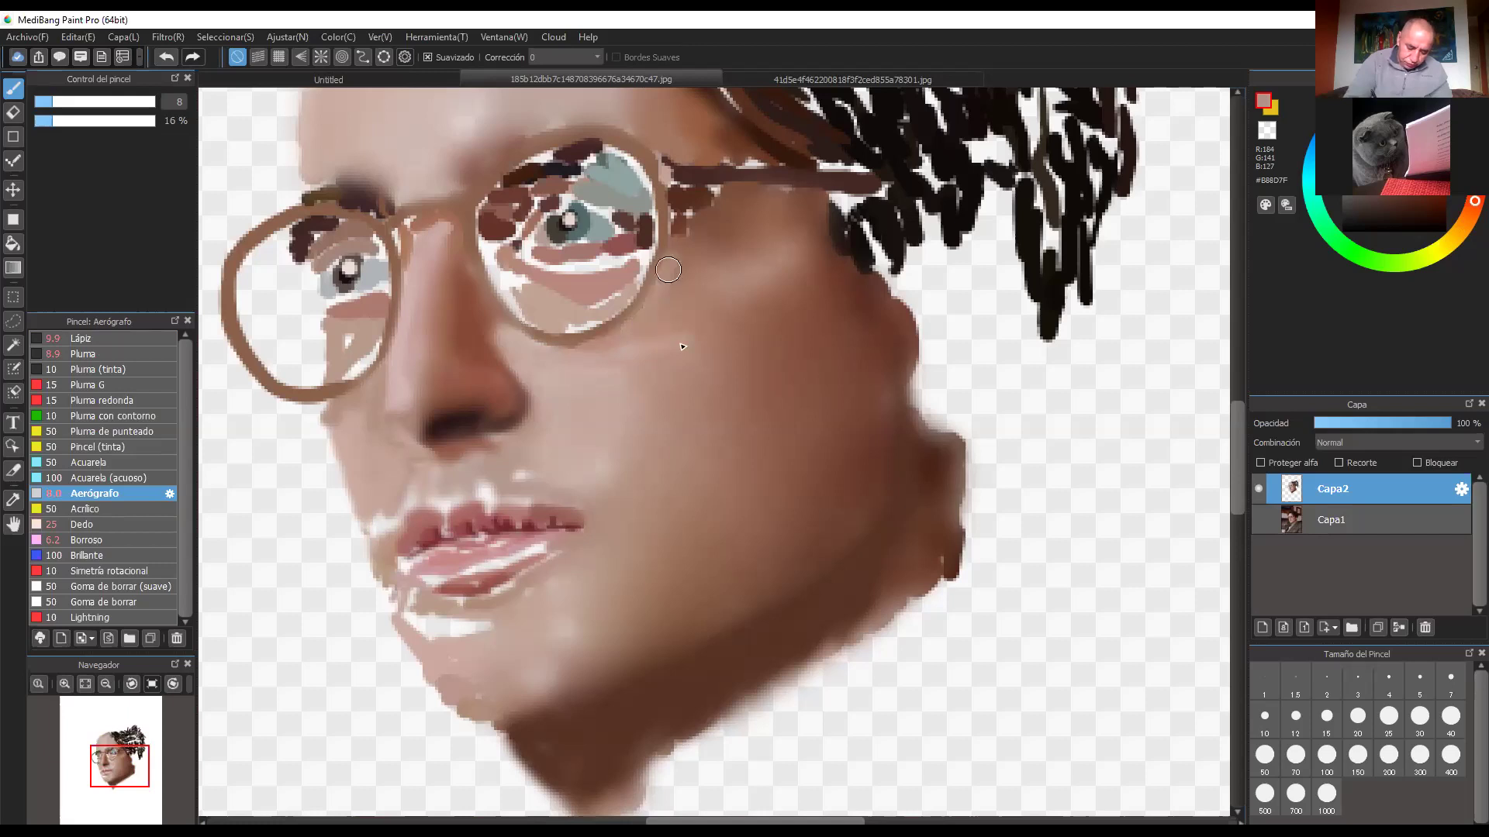
Step: Sample skin tones around the upper lip and airbrush over the white spots between the nose and the mouth
{"action": "left_click_drag", "start_coordinate": [807, 439], "coordinate": [837, 479]}
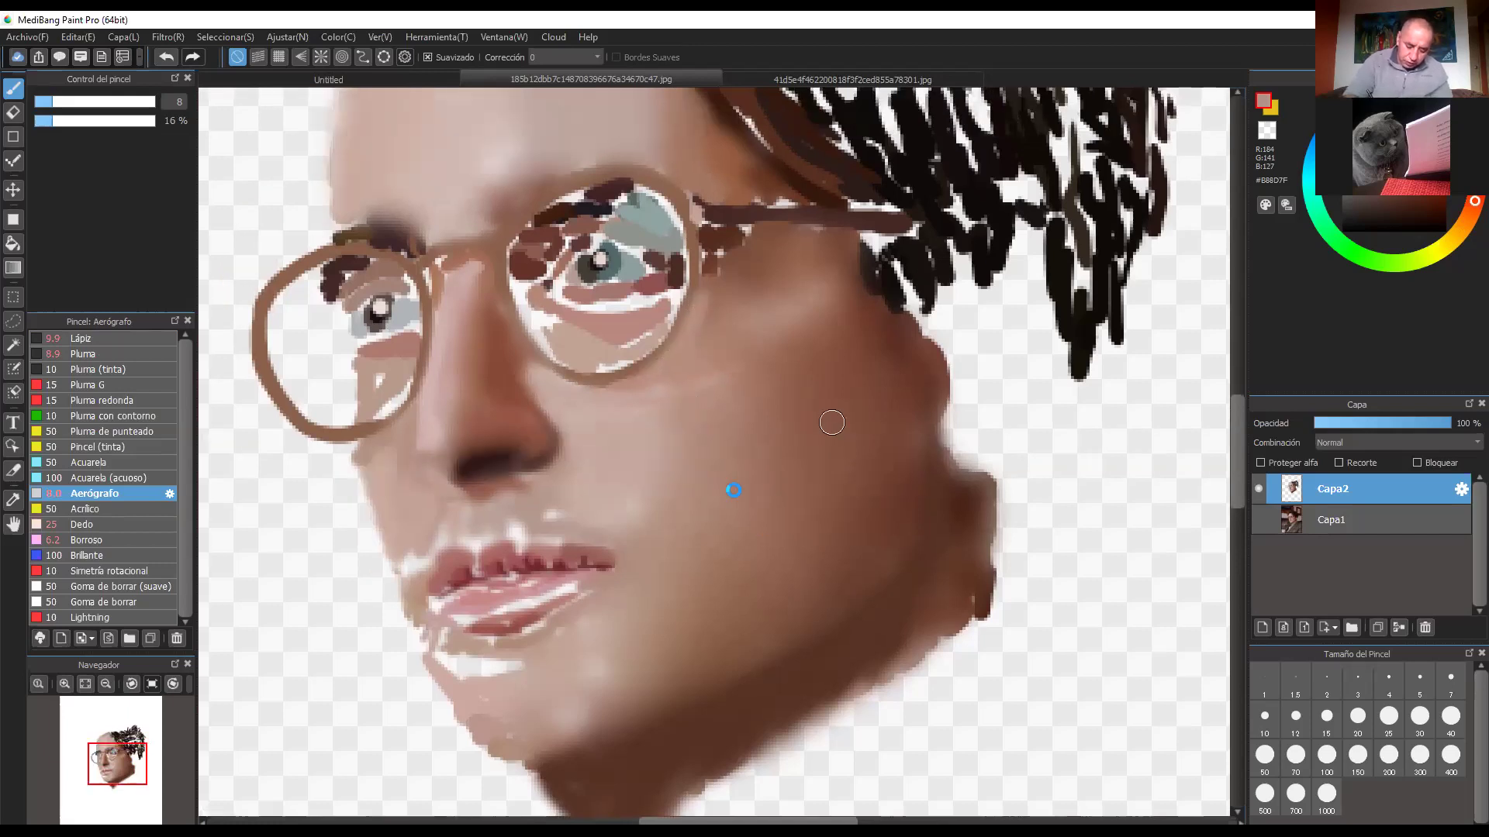
{"action": "key", "text": "ctrl+plus"}
{"action": "left_click", "coordinate": [392, 419], "text": "alt"}
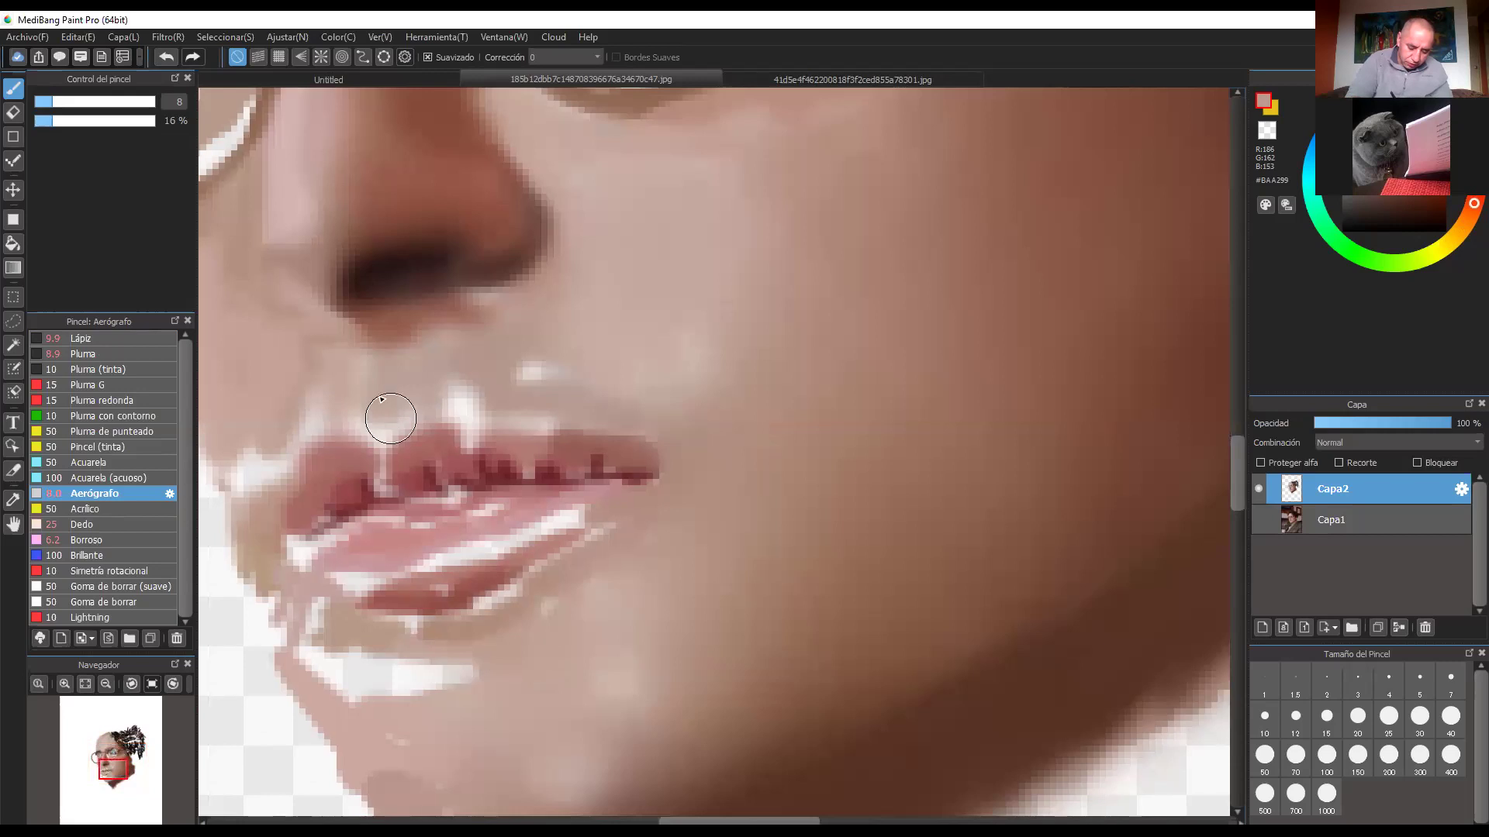
{"action": "left_click_drag", "start_coordinate": [391, 419], "coordinate": [341, 421]}
{"action": "left_click", "coordinate": [329, 422], "text": "alt"}
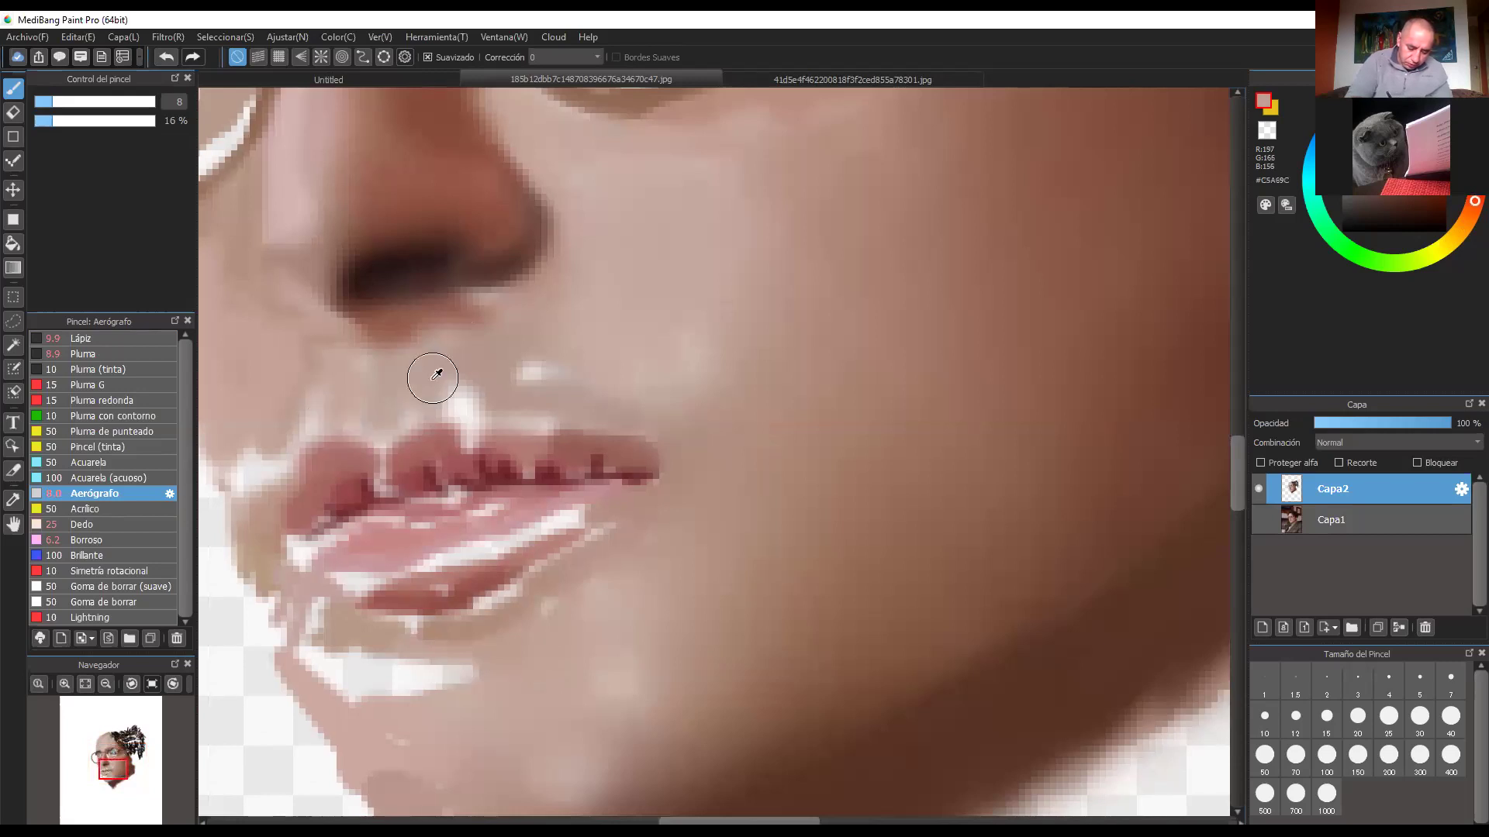
{"action": "left_click", "coordinate": [456, 403], "text": "alt"}
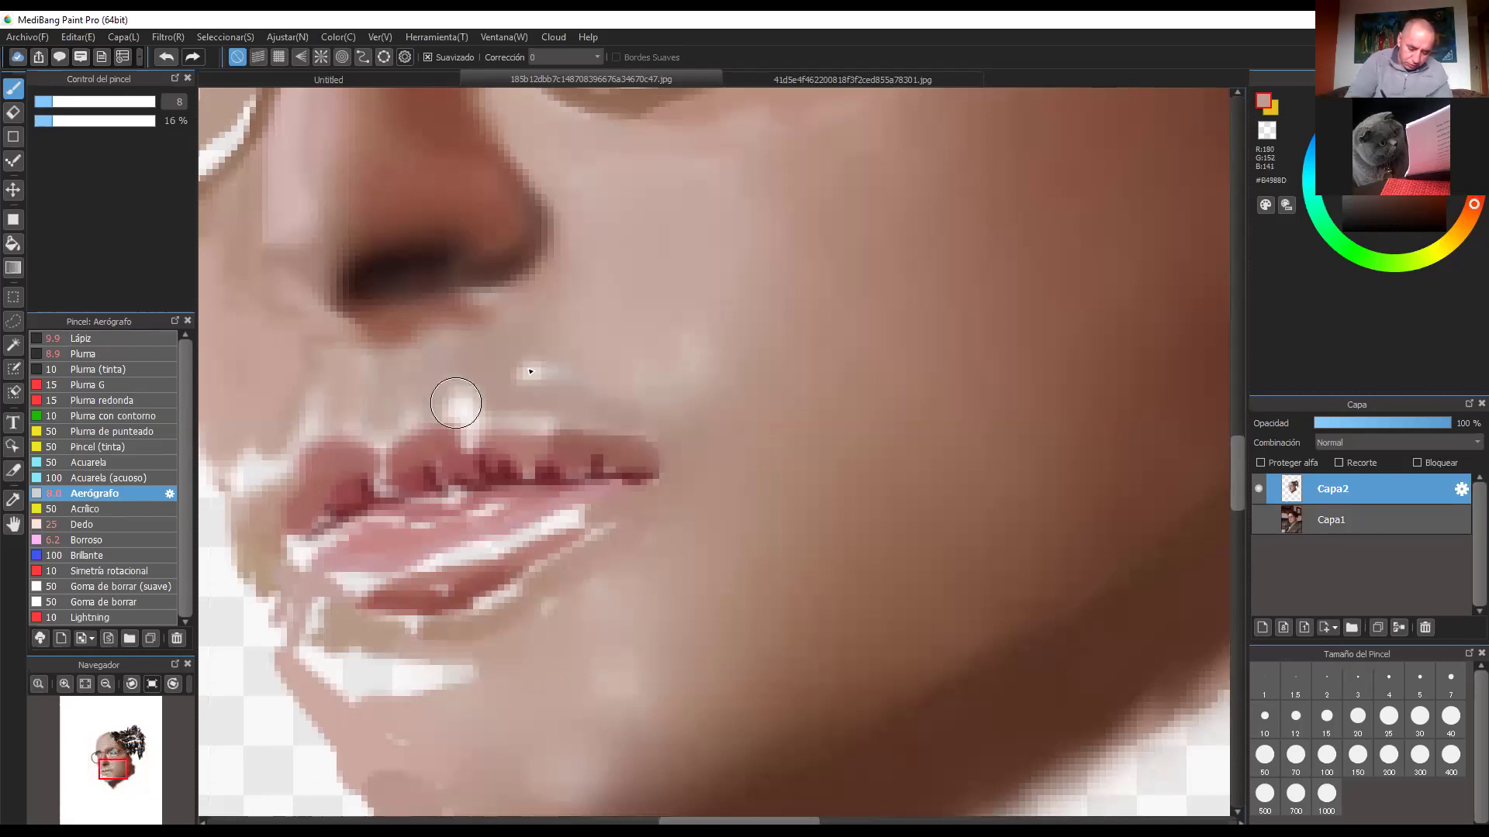
{"action": "left_click", "coordinate": [529, 371], "text": "alt"}
{"action": "left_click", "coordinate": [502, 343], "text": "alt"}
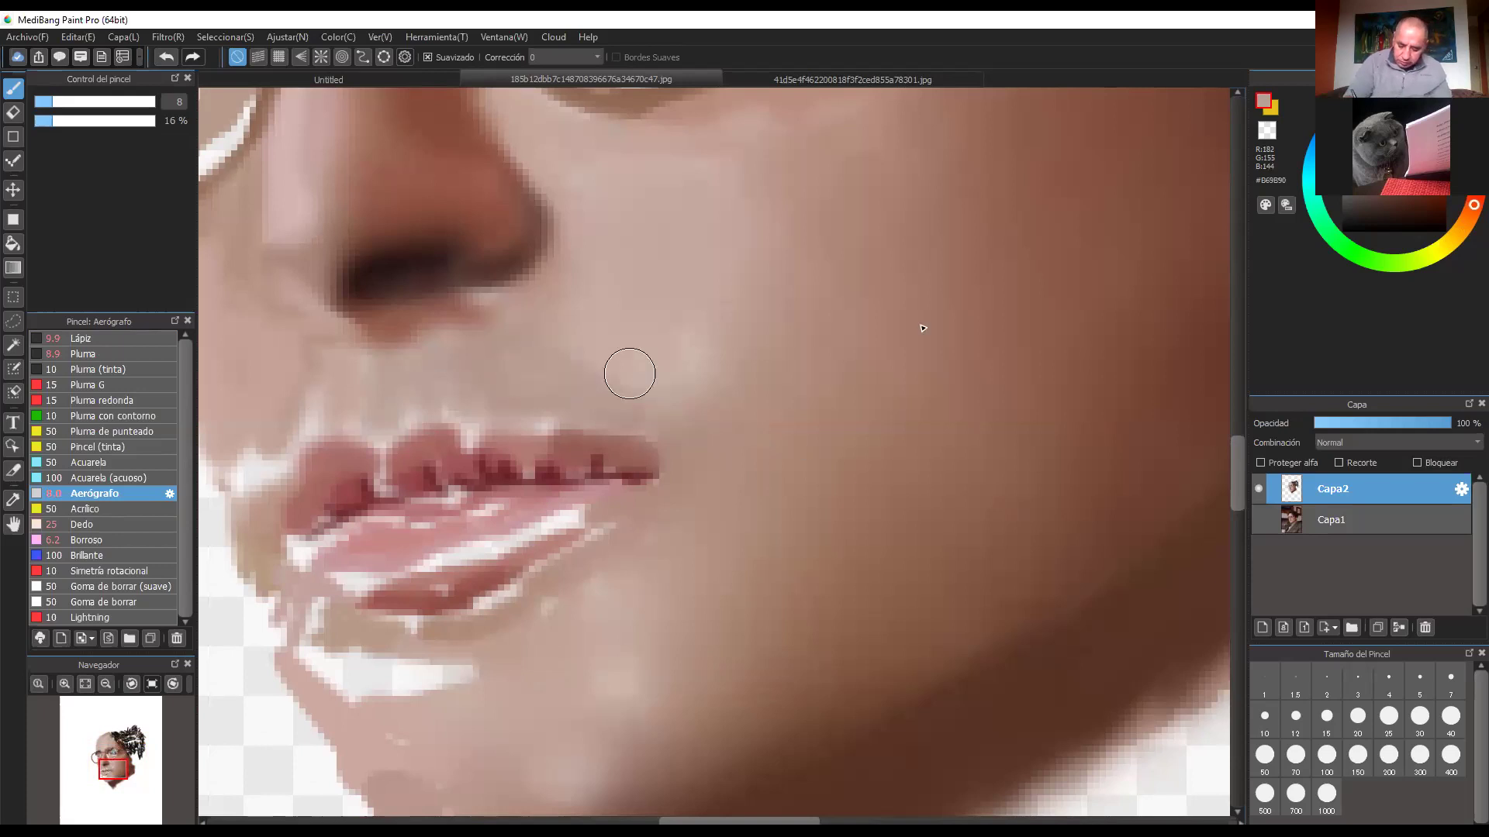
Step: Sample light skin below the near lens and smooth the cheek down to the mouth corner with the airbrush at size 16
{"action": "key", "text": "ctrl+minus"}
{"action": "scroll", "coordinate": [787, 411], "scroll_direction": "down", "scroll_amount": 1}
{"action": "scroll", "coordinate": [709, 457], "scroll_direction": "up", "scroll_amount": 1}
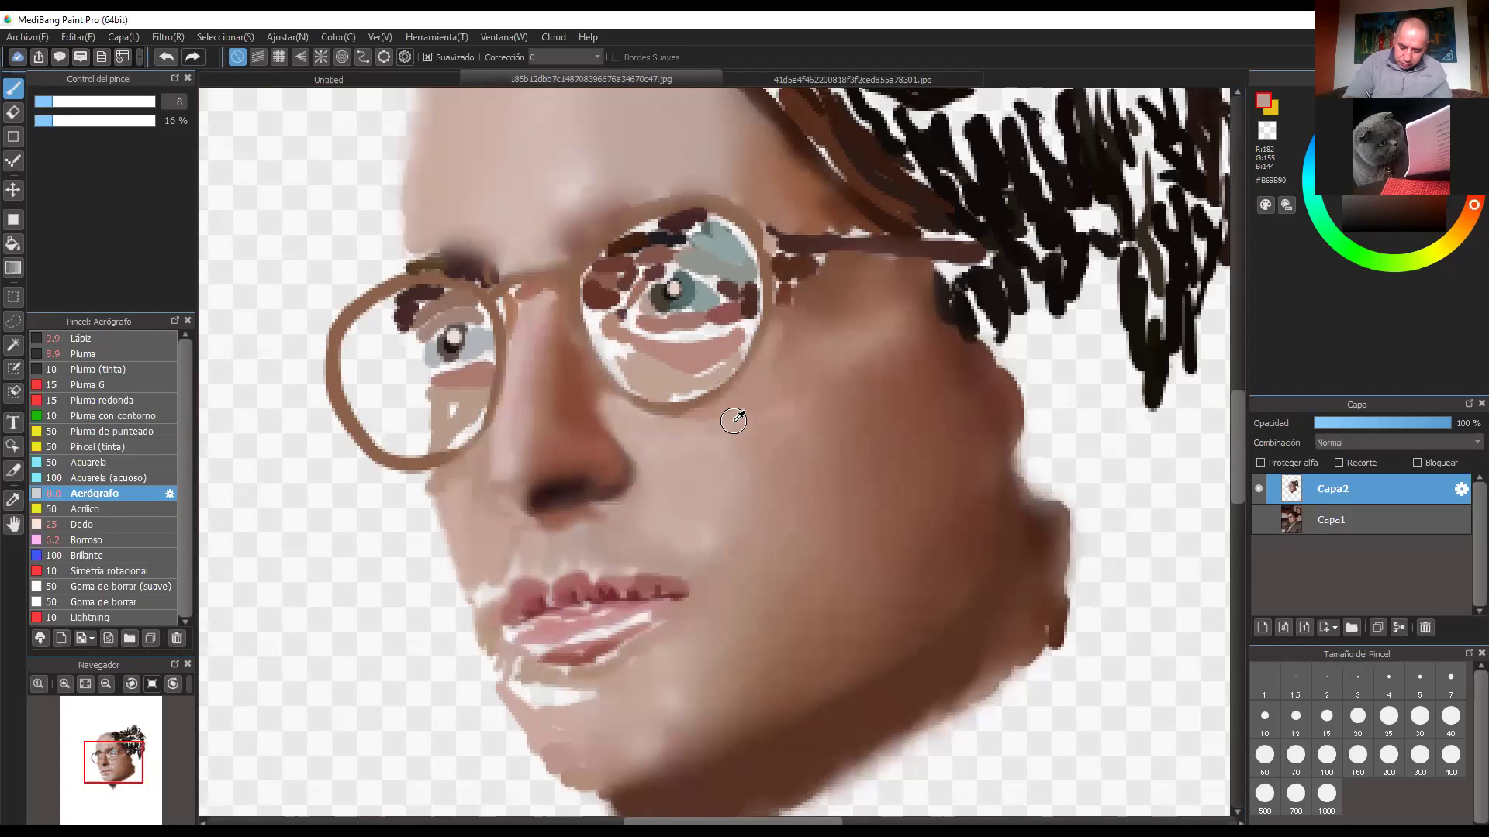
{"action": "left_click", "coordinate": [750, 419], "text": "alt"}
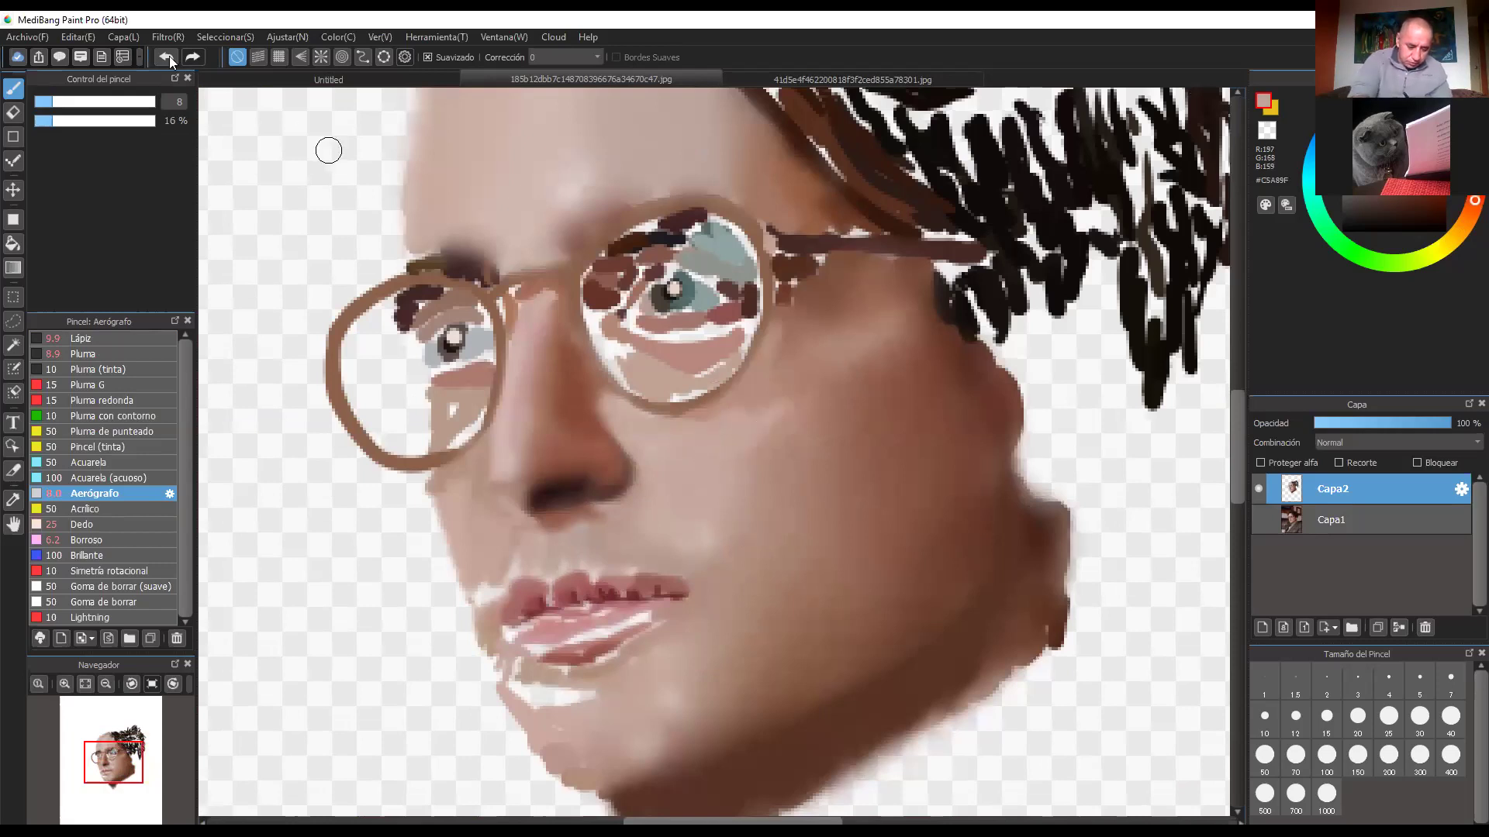
{"action": "key", "text": "]"}
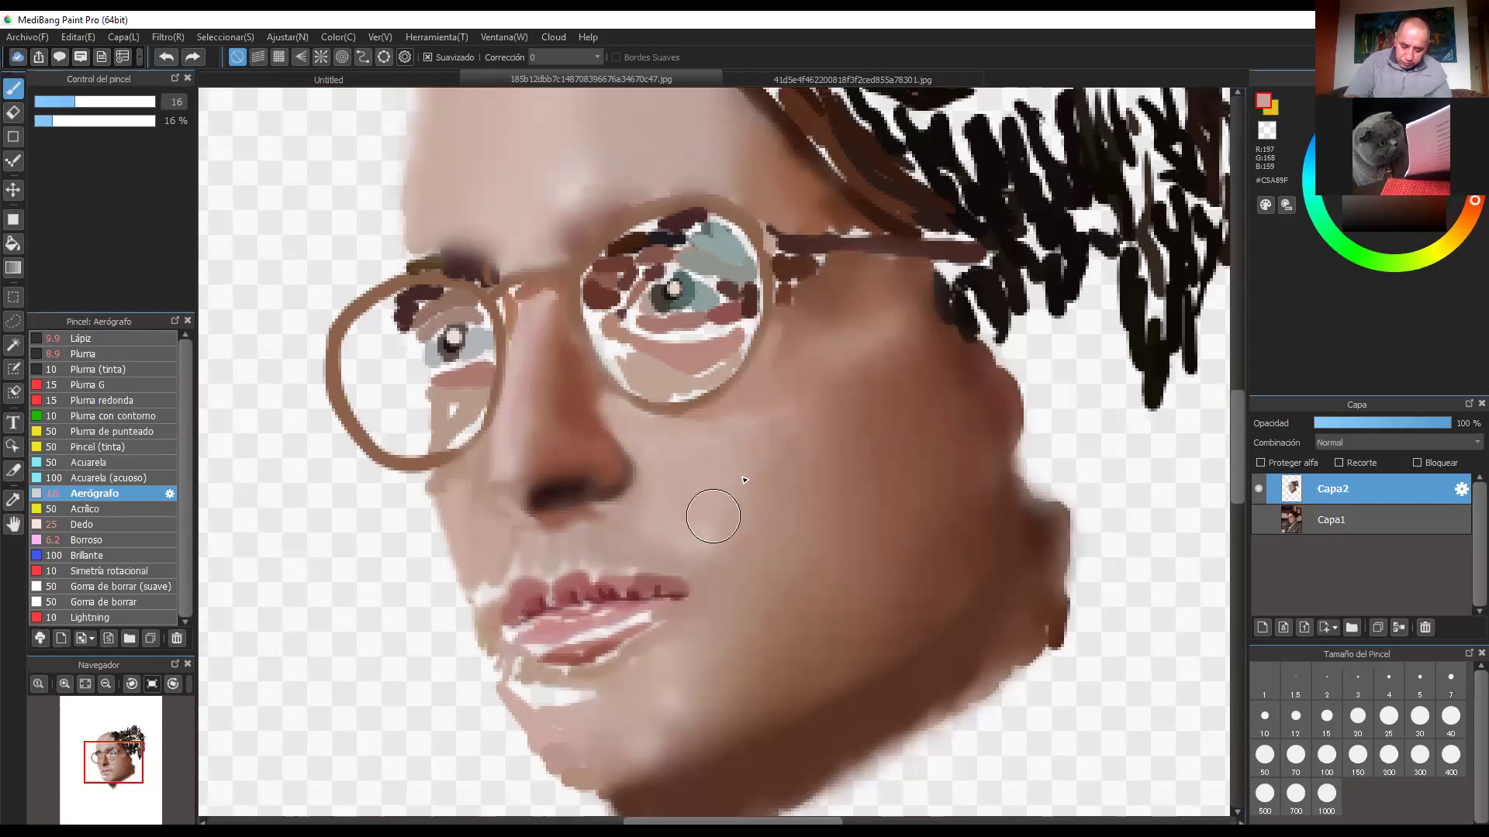
{"action": "left_click_drag", "start_coordinate": [713, 516], "coordinate": [695, 563]}
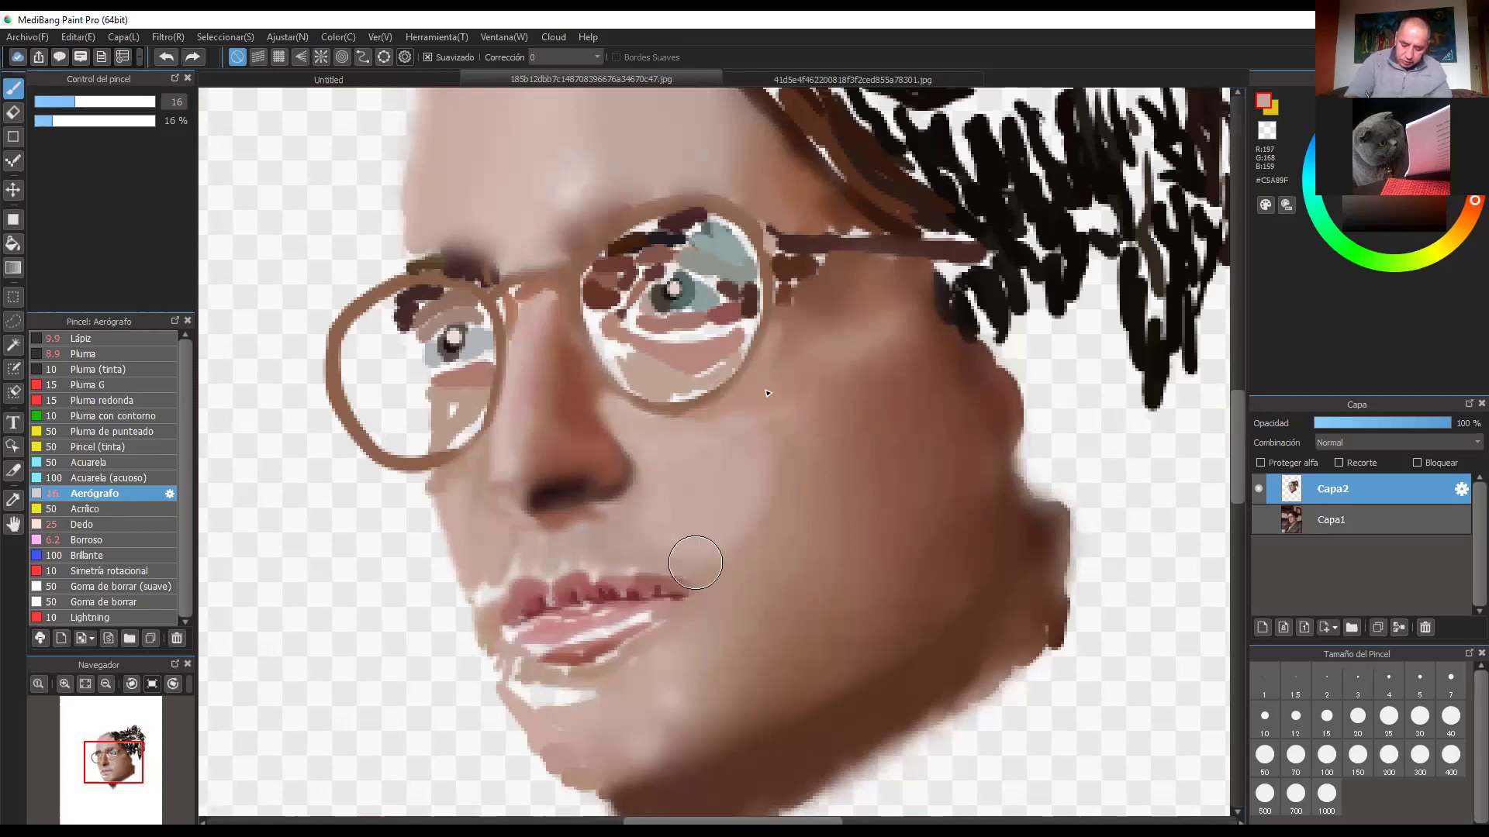
{"action": "mouse_move", "coordinate": [843, 351]}
{"action": "left_mouse_down"}
{"action": "mouse_move", "coordinate": [739, 440]}
{"action": "mouse_move", "coordinate": [814, 386]}
{"action": "left_mouse_up"}
Step: Sample brown tones from the shaded cheek and refine the shading toward the ear and jaw with the airbrush
{"action": "left_click", "coordinate": [752, 425], "text": "alt"}
{"action": "key", "text": "ctrl+minus"}
{"action": "key", "text": "ctrl+minus"}
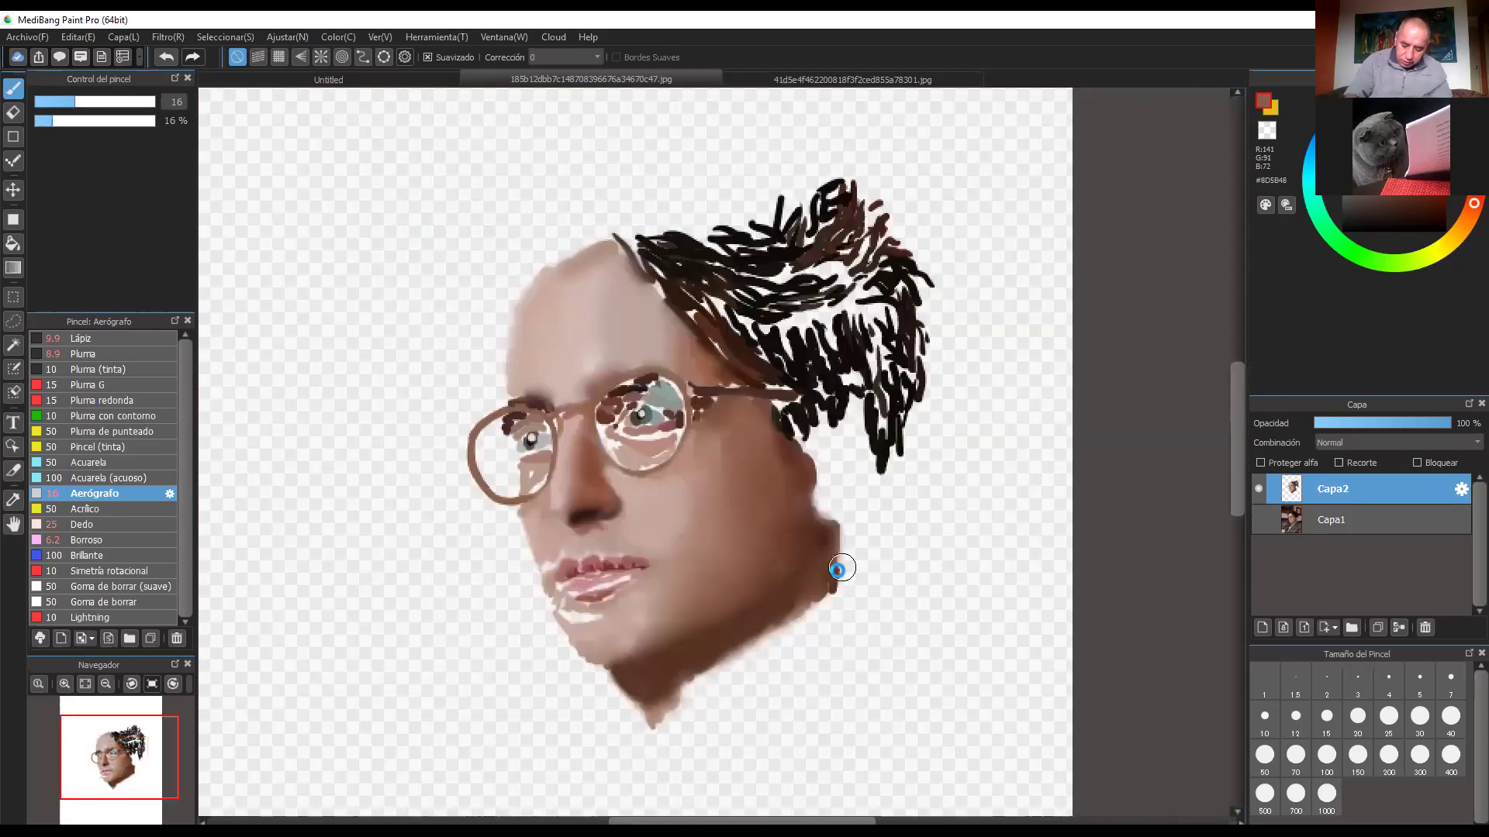
{"action": "left_click_drag", "start_coordinate": [851, 548], "coordinate": [844, 449]}
{"action": "key", "text": "ctrl+plus"}
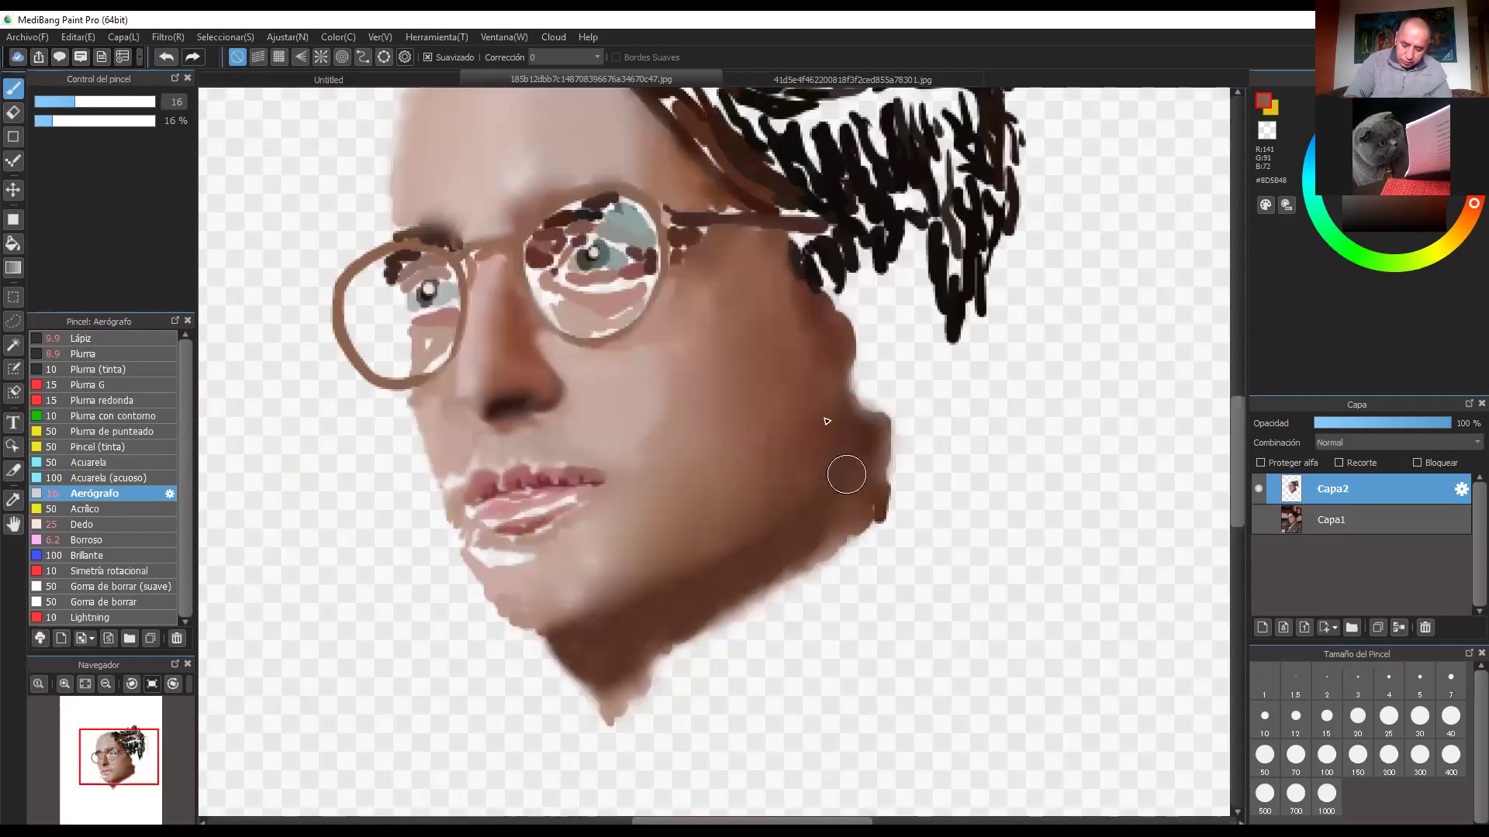
{"action": "scroll", "coordinate": [834, 446], "scroll_direction": "down", "scroll_amount": 2}
{"action": "key", "text": "ctrl+z"}
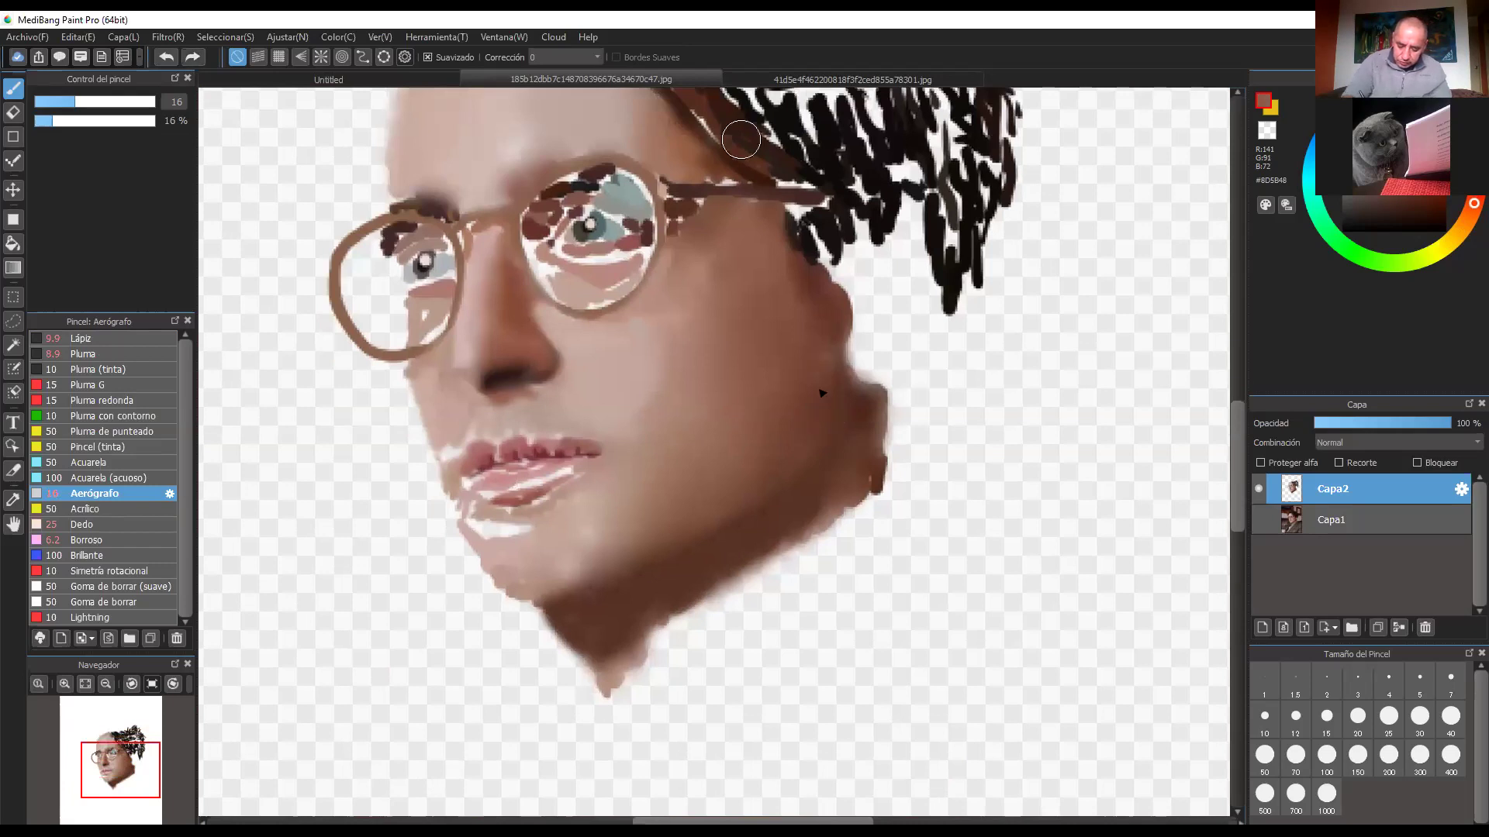
{"action": "left_click", "coordinate": [814, 411], "text": "alt"}
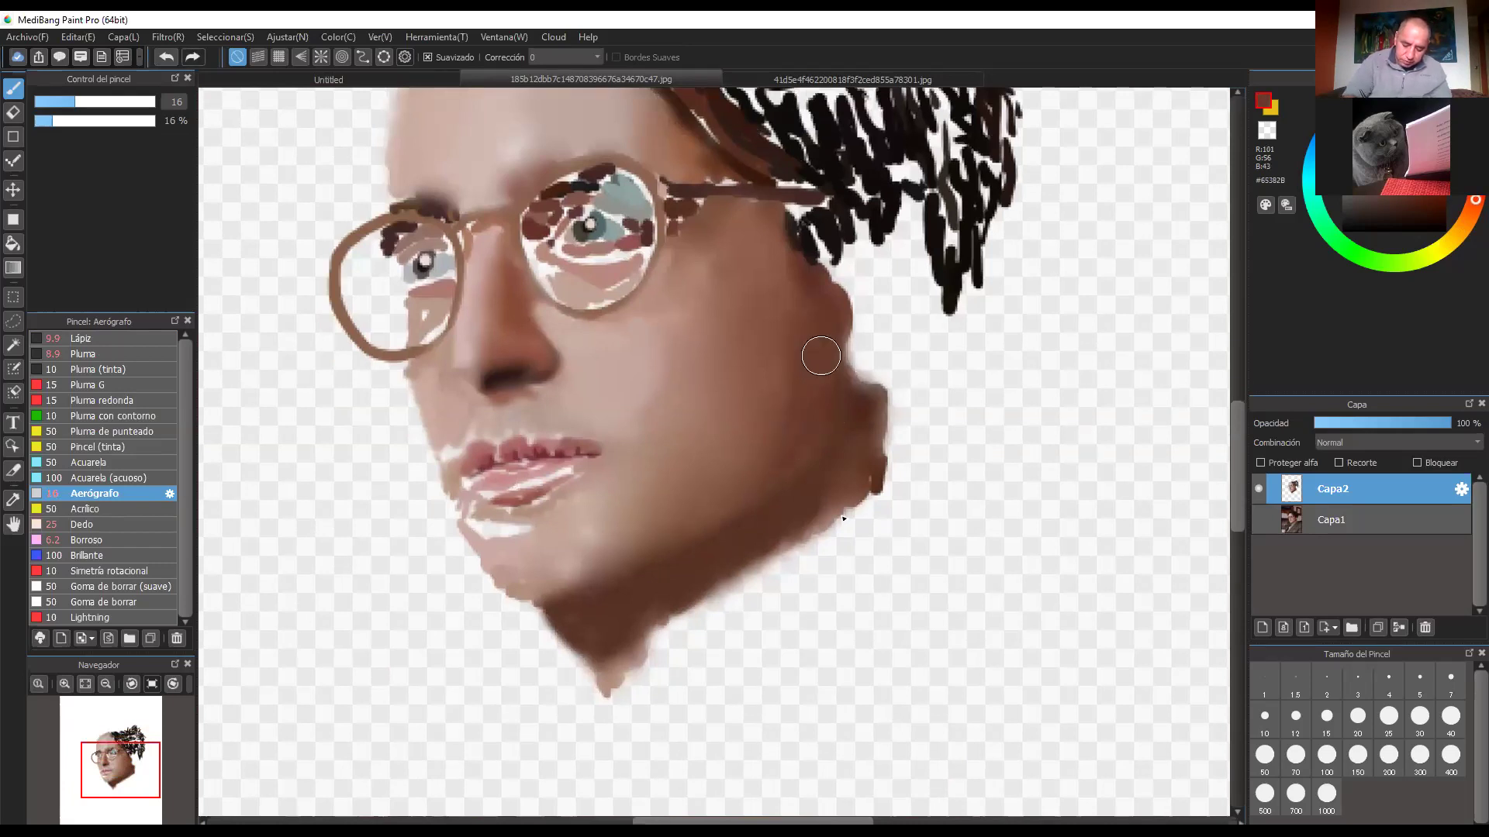
{"action": "left_click_drag", "start_coordinate": [802, 451], "coordinate": [931, 431]}
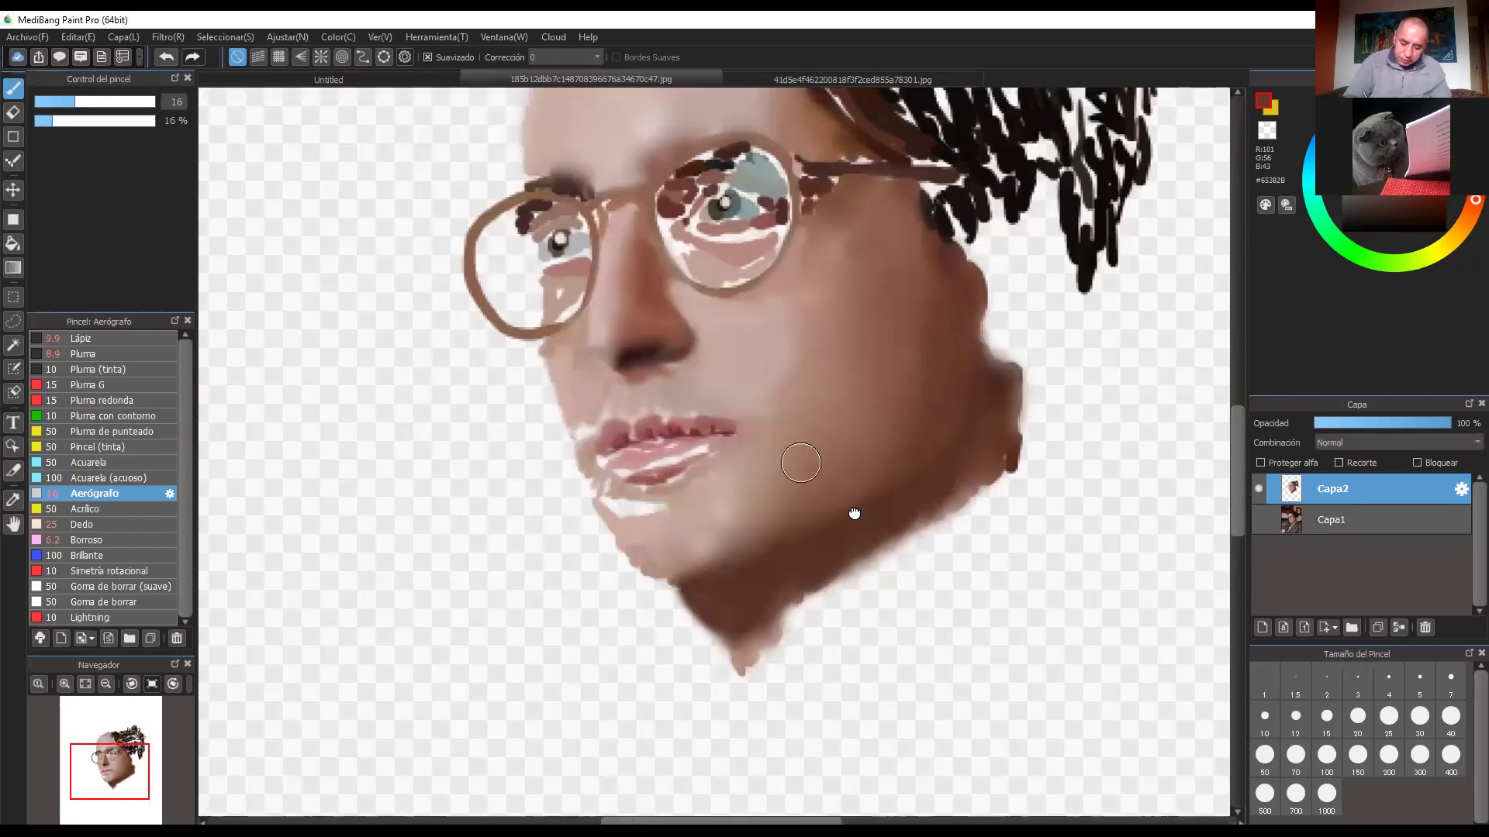
{"action": "left_click_drag", "start_coordinate": [907, 379], "coordinate": [907, 604]}
{"action": "key", "text": "ctrl+plus"}
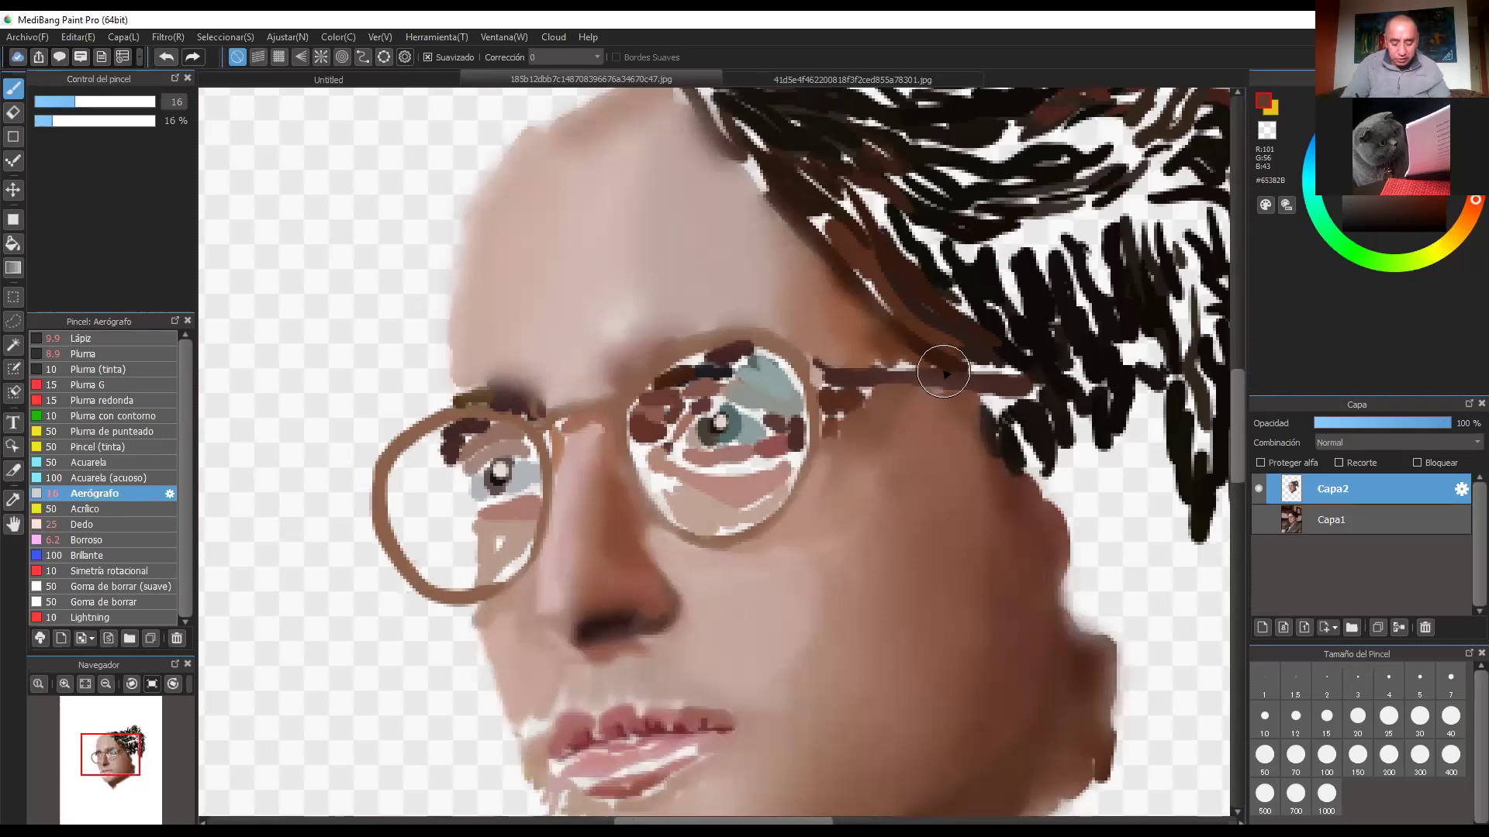
Step: Compare the whole painting with the reference photo by toggling the visibility of Capa1 and Capa2, ending with only Capa2 shown
{"action": "key", "text": "ctrl+0"}
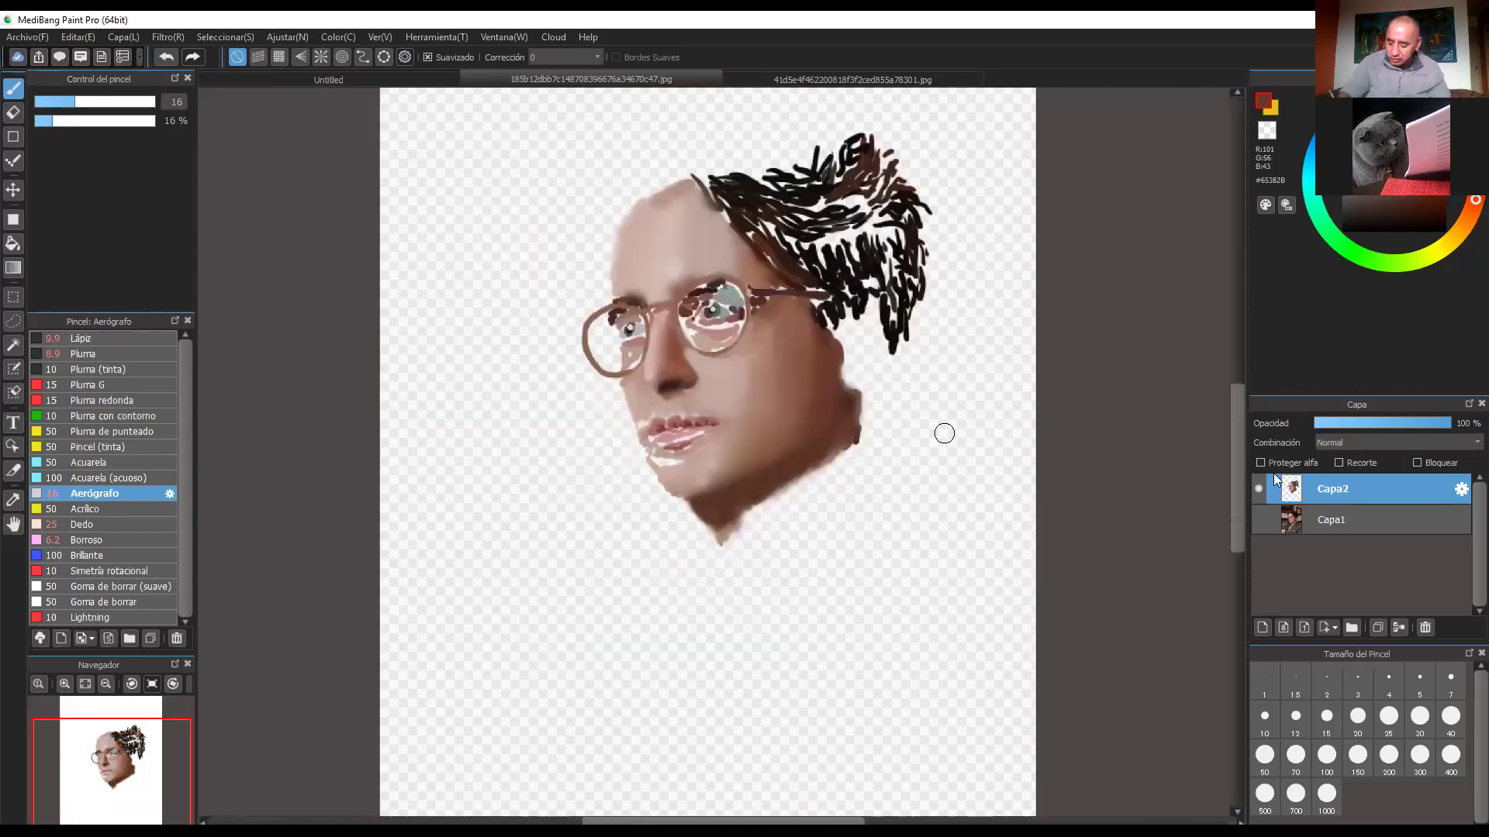
{"action": "left_click", "coordinate": [1258, 518]}
{"action": "left_click", "coordinate": [1258, 488]}
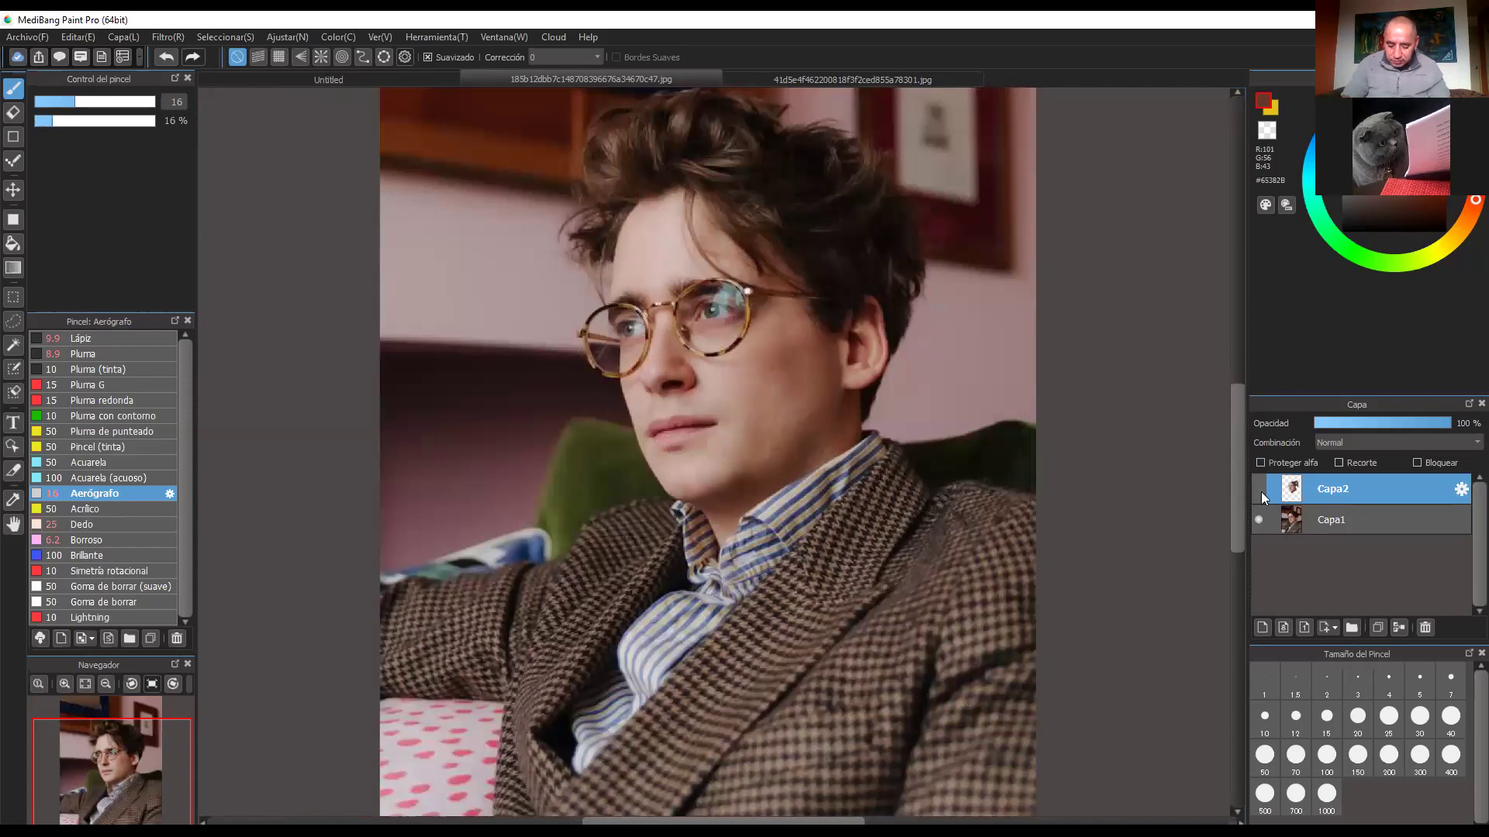
{"action": "left_click", "coordinate": [1259, 489]}
{"action": "left_click", "coordinate": [1259, 488]}
{"action": "left_click", "coordinate": [1259, 489]}
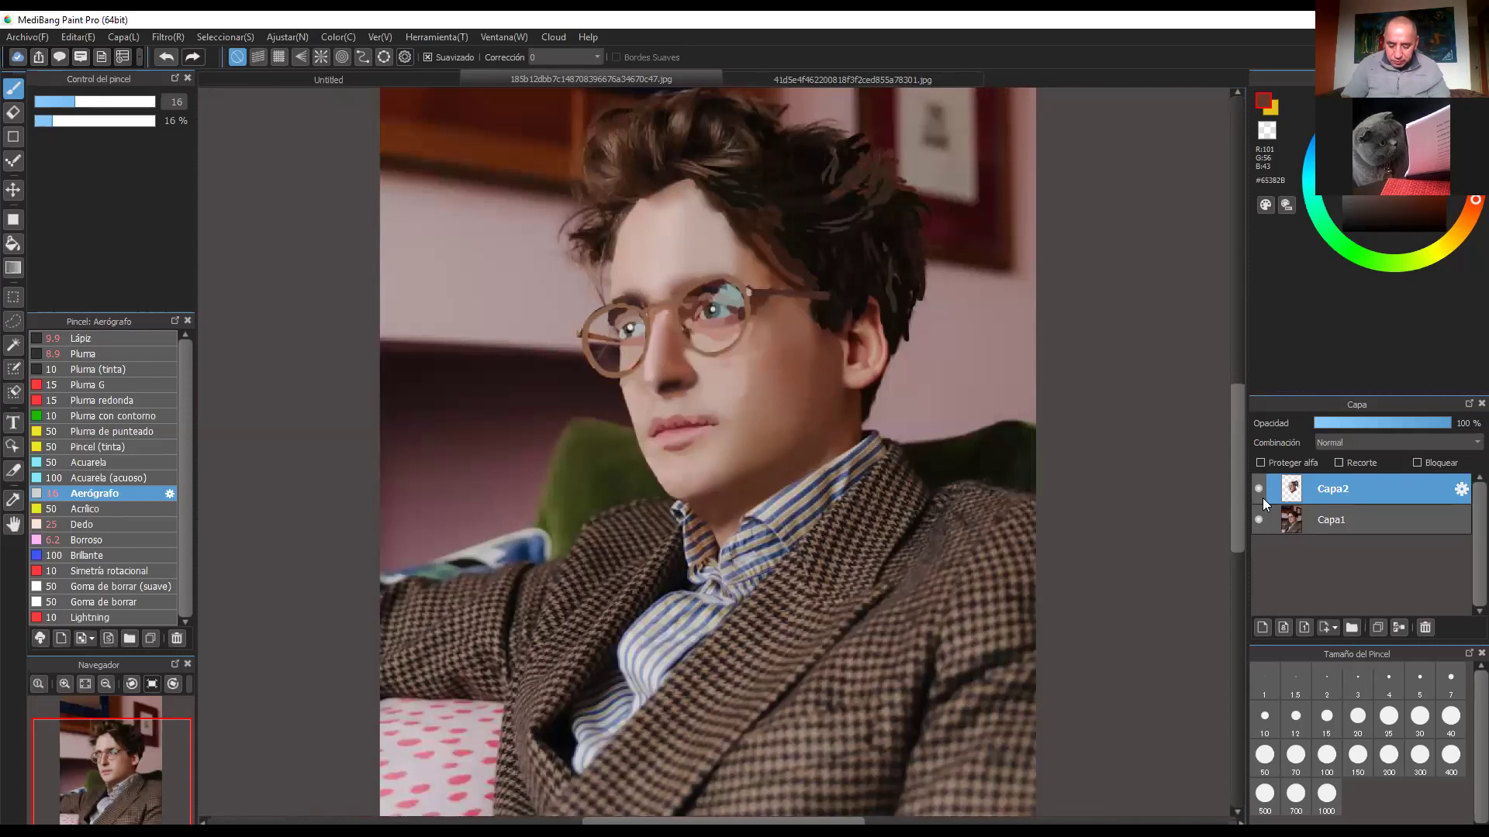
{"action": "left_click", "coordinate": [1259, 489]}
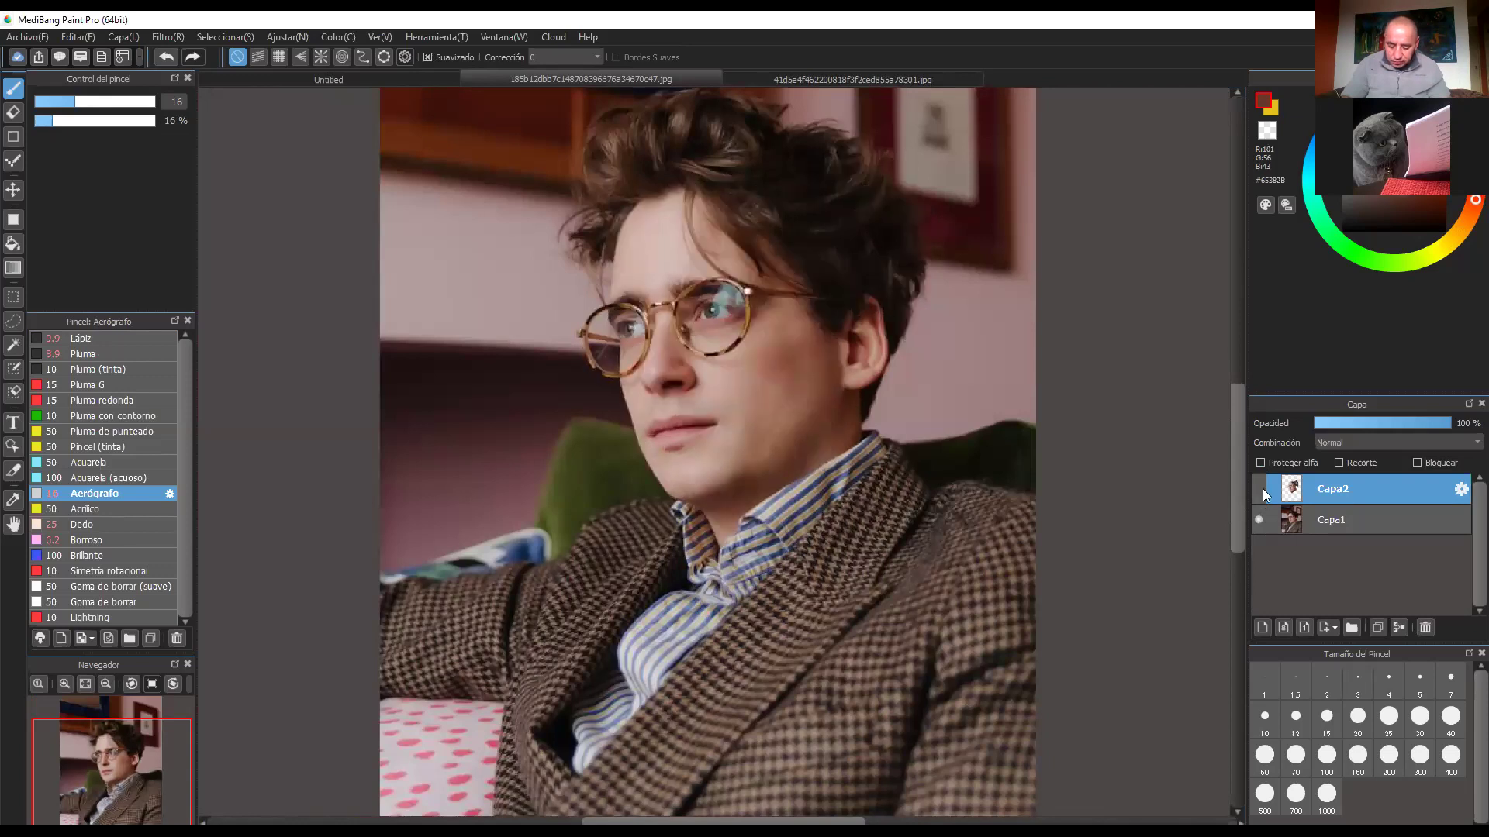
{"action": "left_click", "coordinate": [1258, 489]}
{"action": "scroll", "coordinate": [976, 543], "scroll_direction": "up", "scroll_amount": 1}
{"action": "key", "text": "space"}
{"action": "left_click_drag", "start_coordinate": [1057, 467], "coordinate": [1064, 476]}
{"action": "left_click_drag", "start_coordinate": [1105, 313], "coordinate": [1055, 393]}
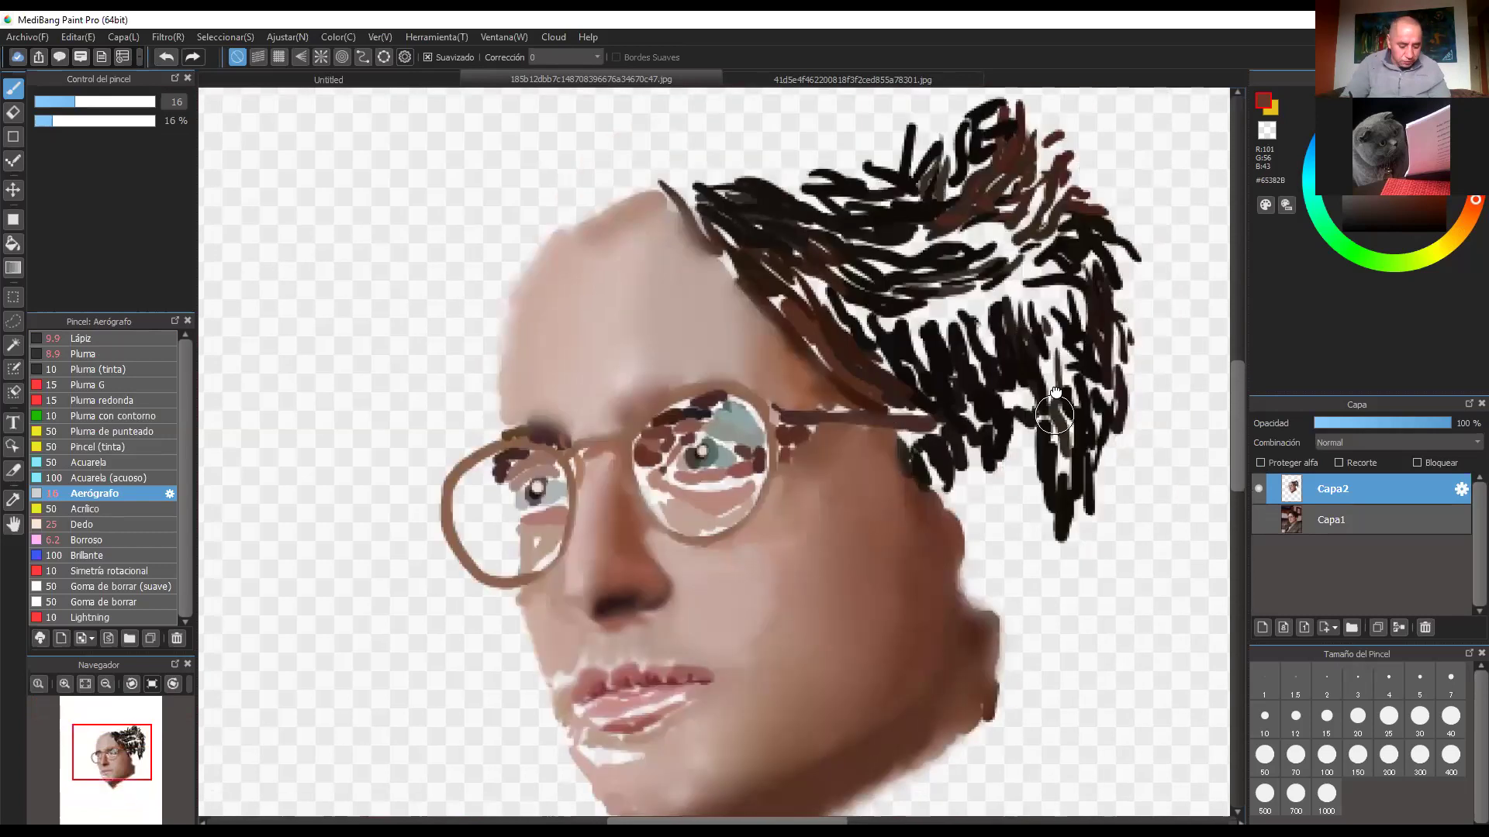
{"action": "left_click_drag", "start_coordinate": [1083, 510], "coordinate": [1072, 481]}
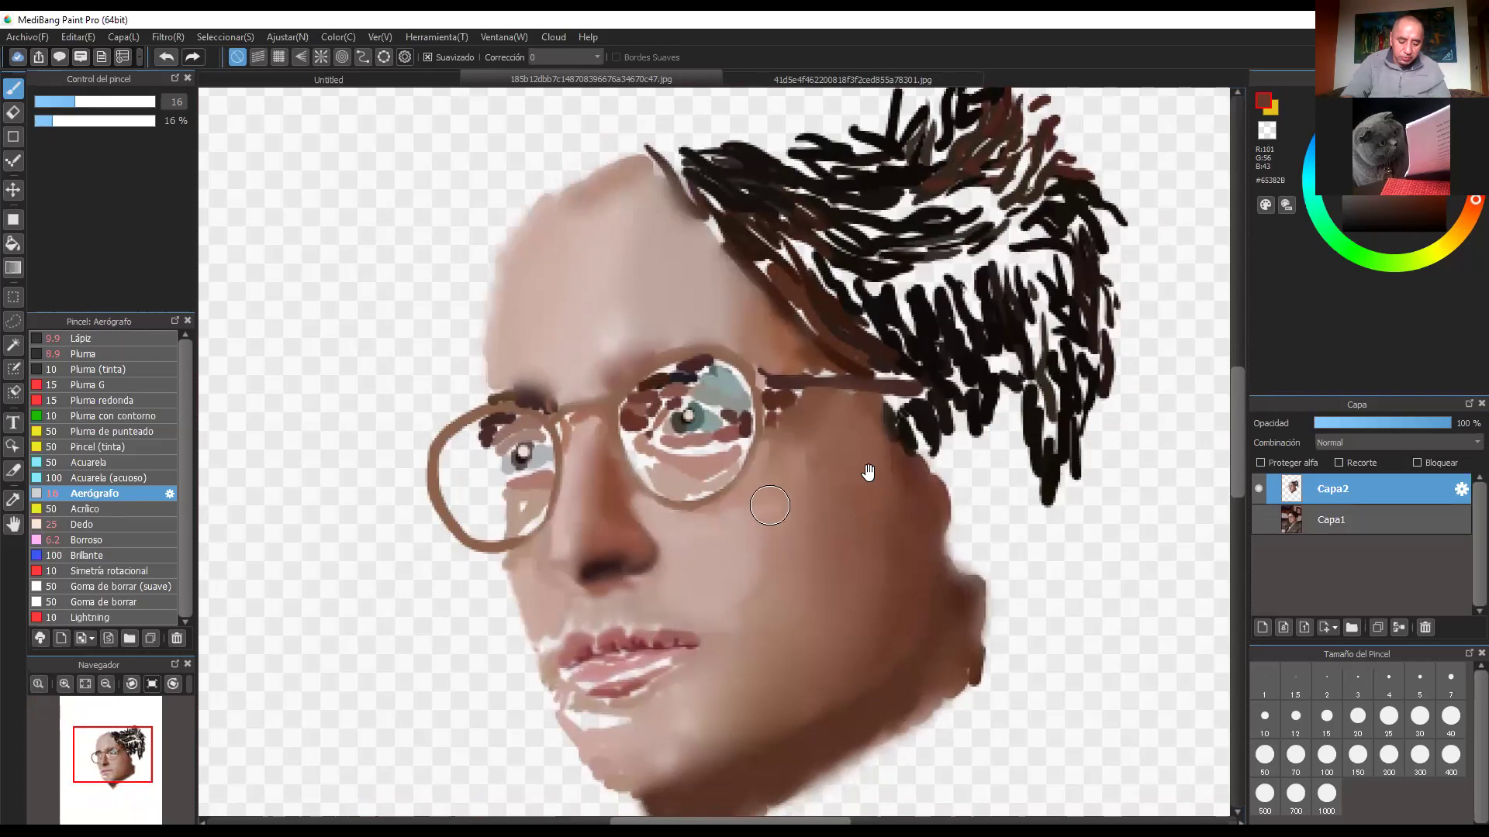
{"action": "left_click_drag", "start_coordinate": [845, 396], "coordinate": [909, 419]}
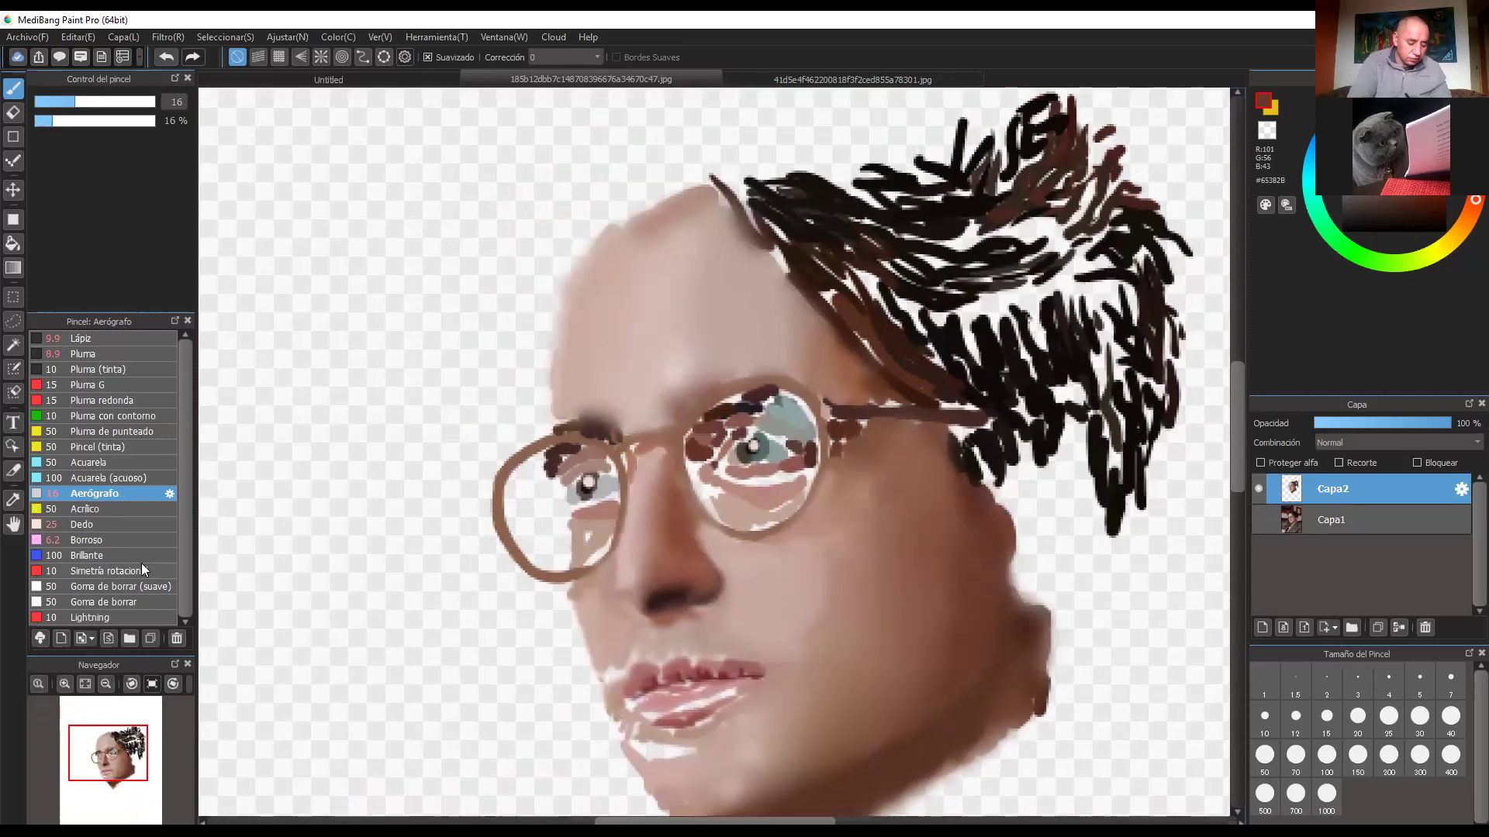
{"action": "left_click", "coordinate": [127, 540]}
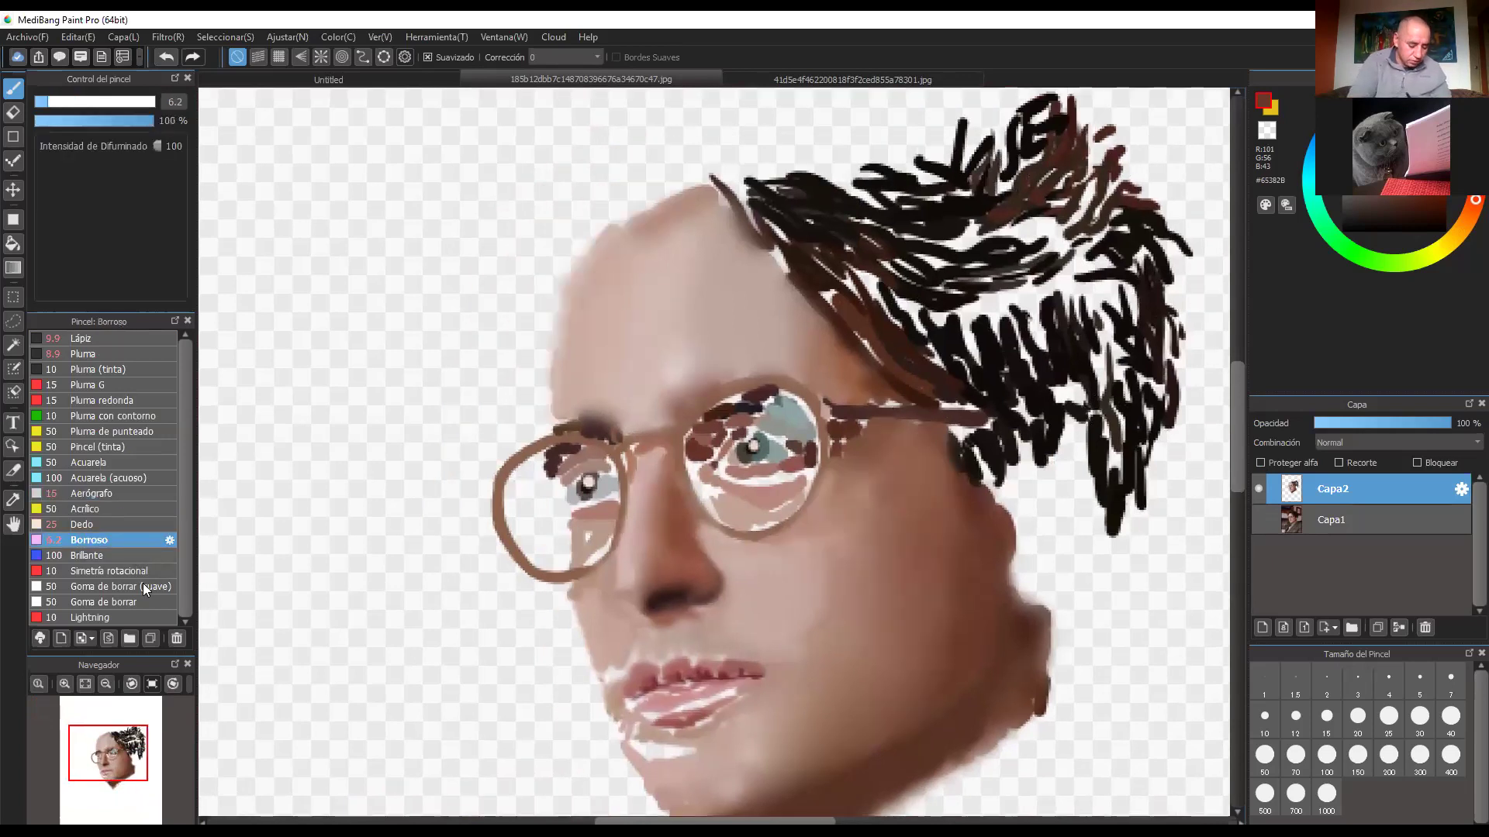
{"action": "left_click", "coordinate": [119, 354]}
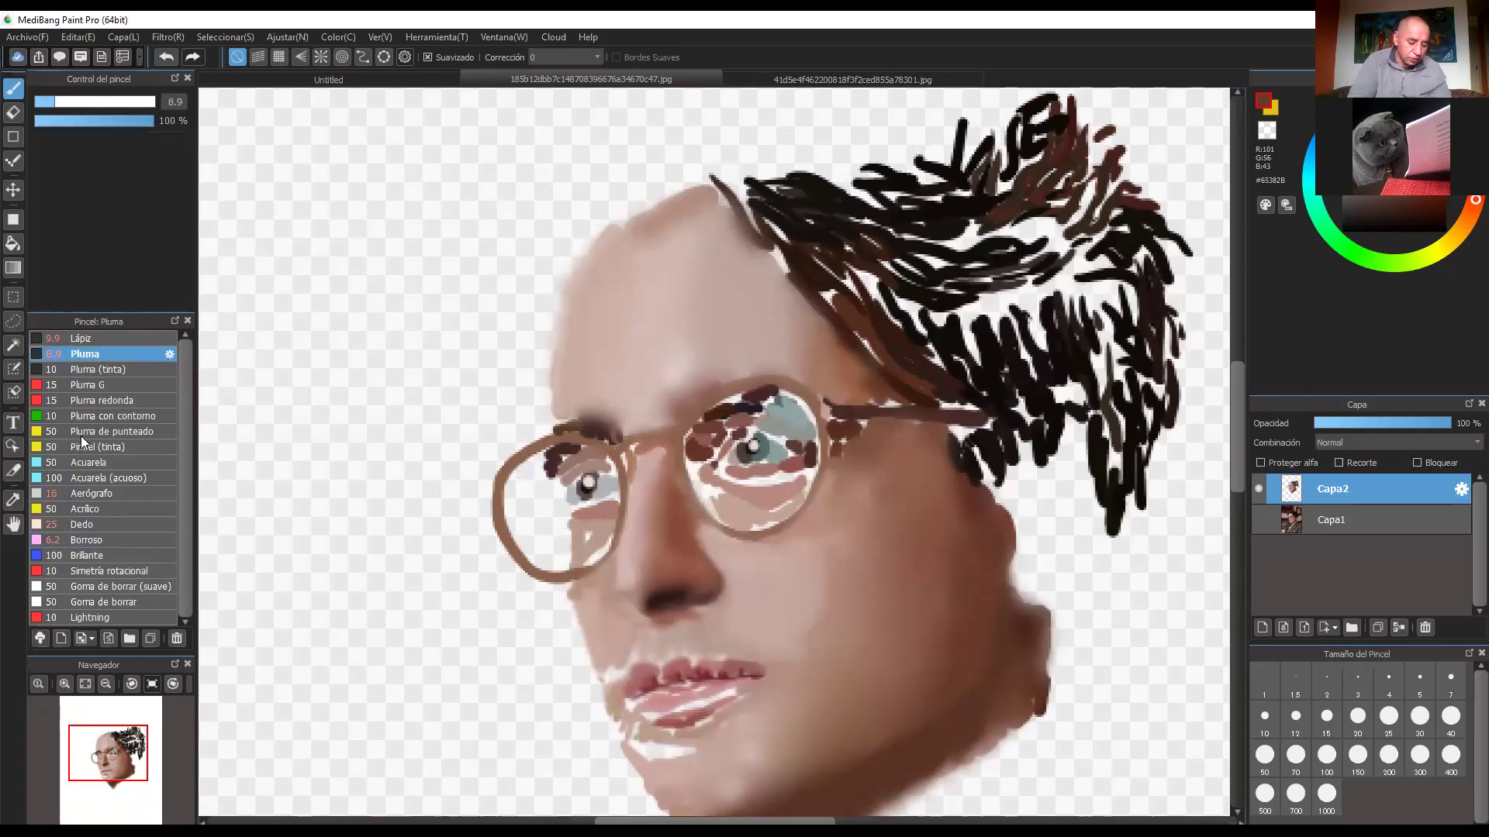
{"action": "left_click", "coordinate": [115, 539]}
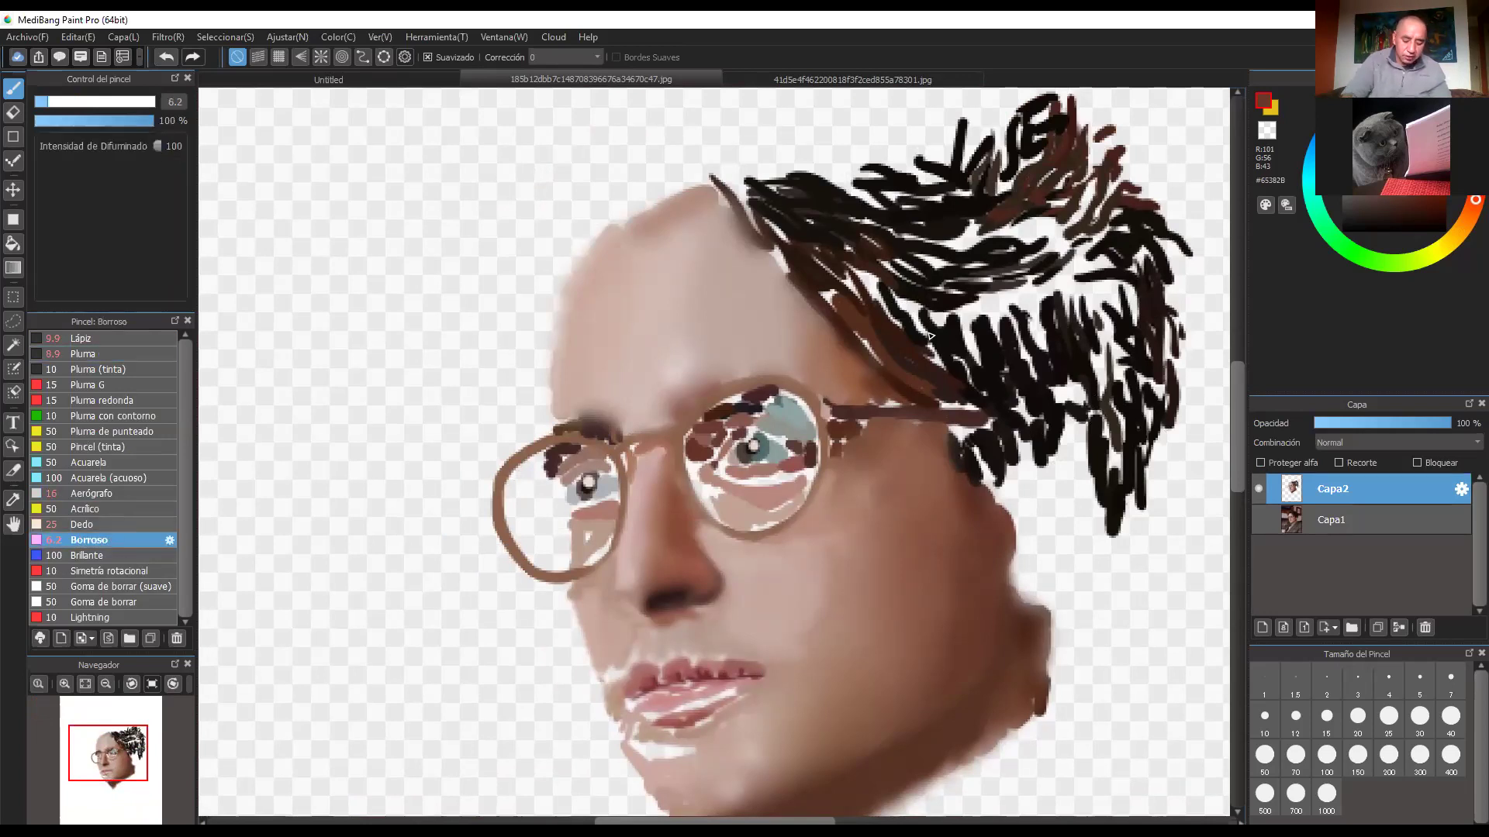
{"action": "left_click", "coordinate": [117, 509]}
Step: Sample the pink of the lower lip and cover its white gaps with the airbrush at size 16
{"action": "left_click_drag", "start_coordinate": [999, 499], "coordinate": [992, 296]}
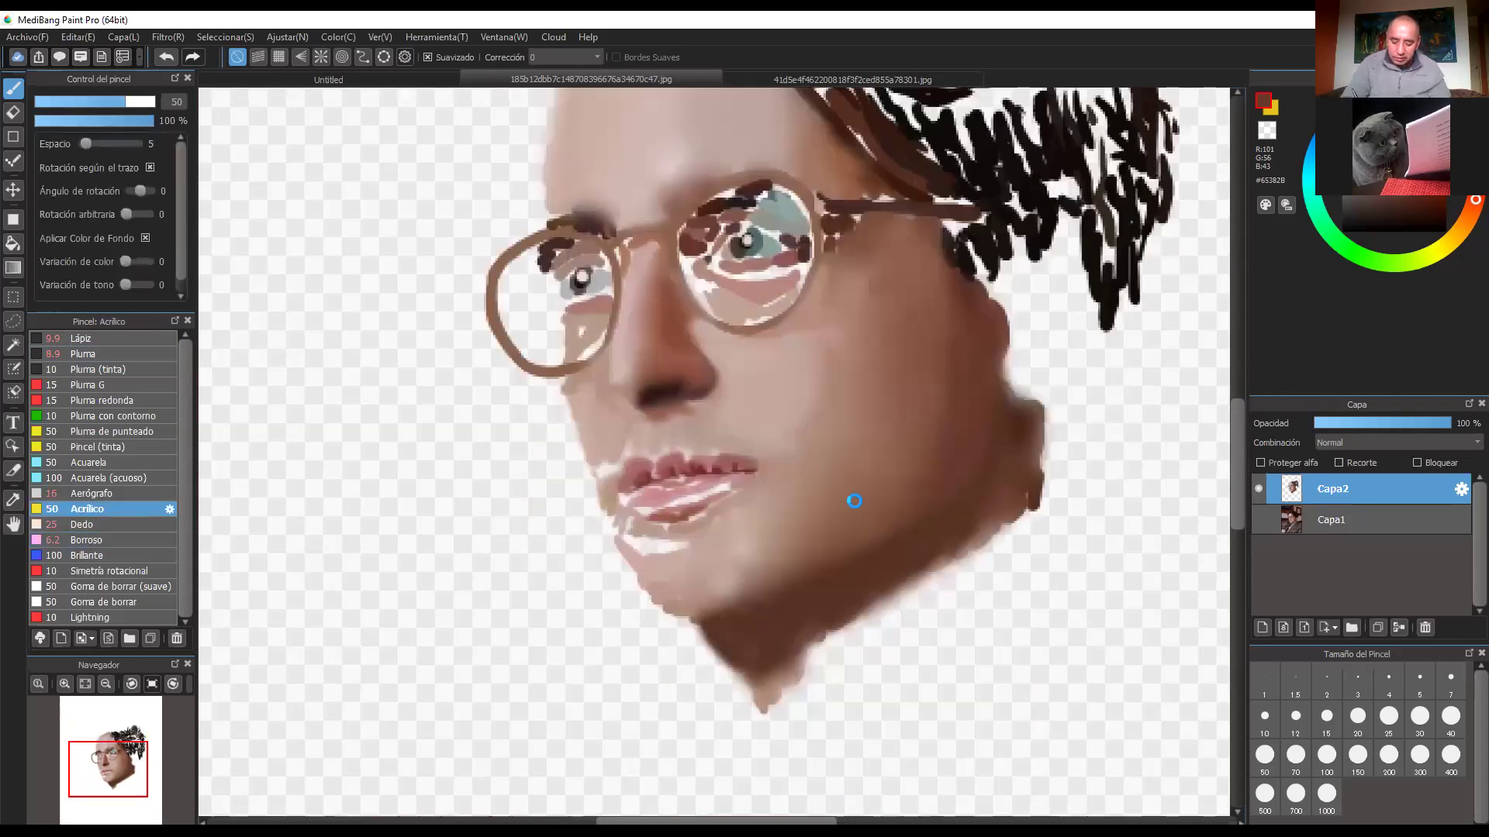
{"action": "key", "text": "ctrl+plus"}
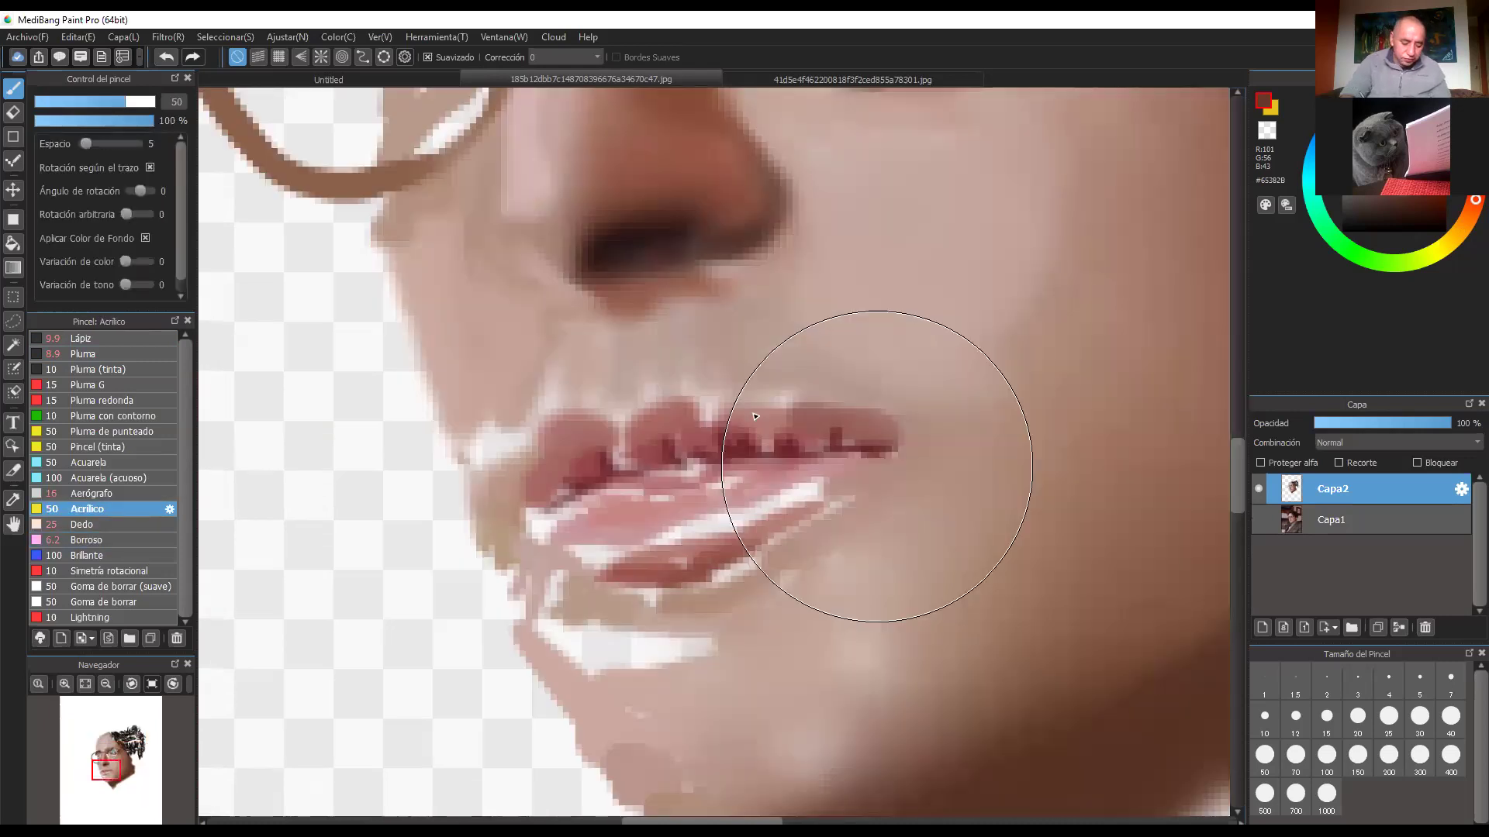
{"action": "left_click", "coordinate": [124, 492]}
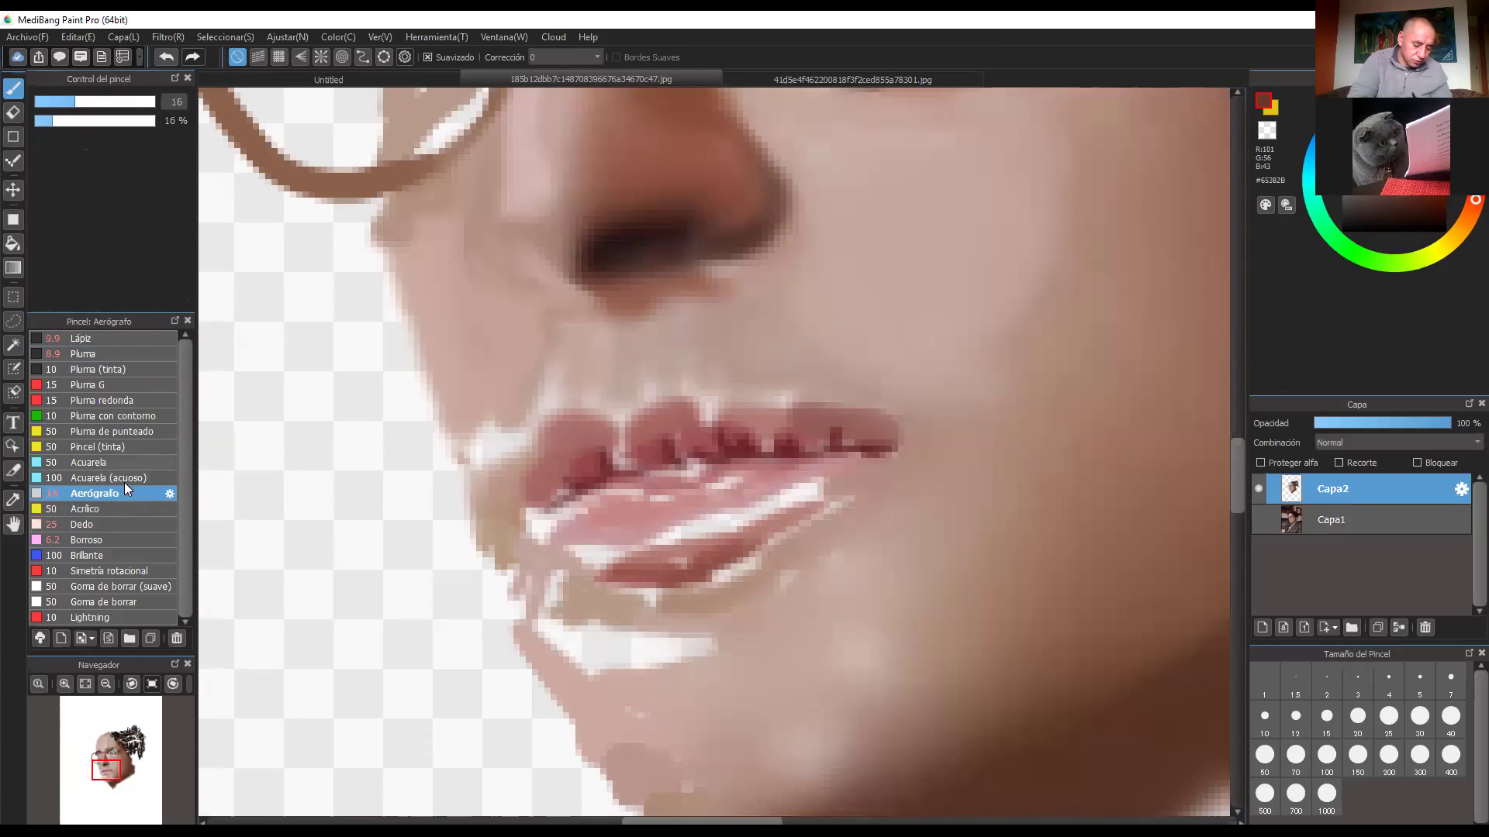
{"action": "left_click", "coordinate": [109, 539]}
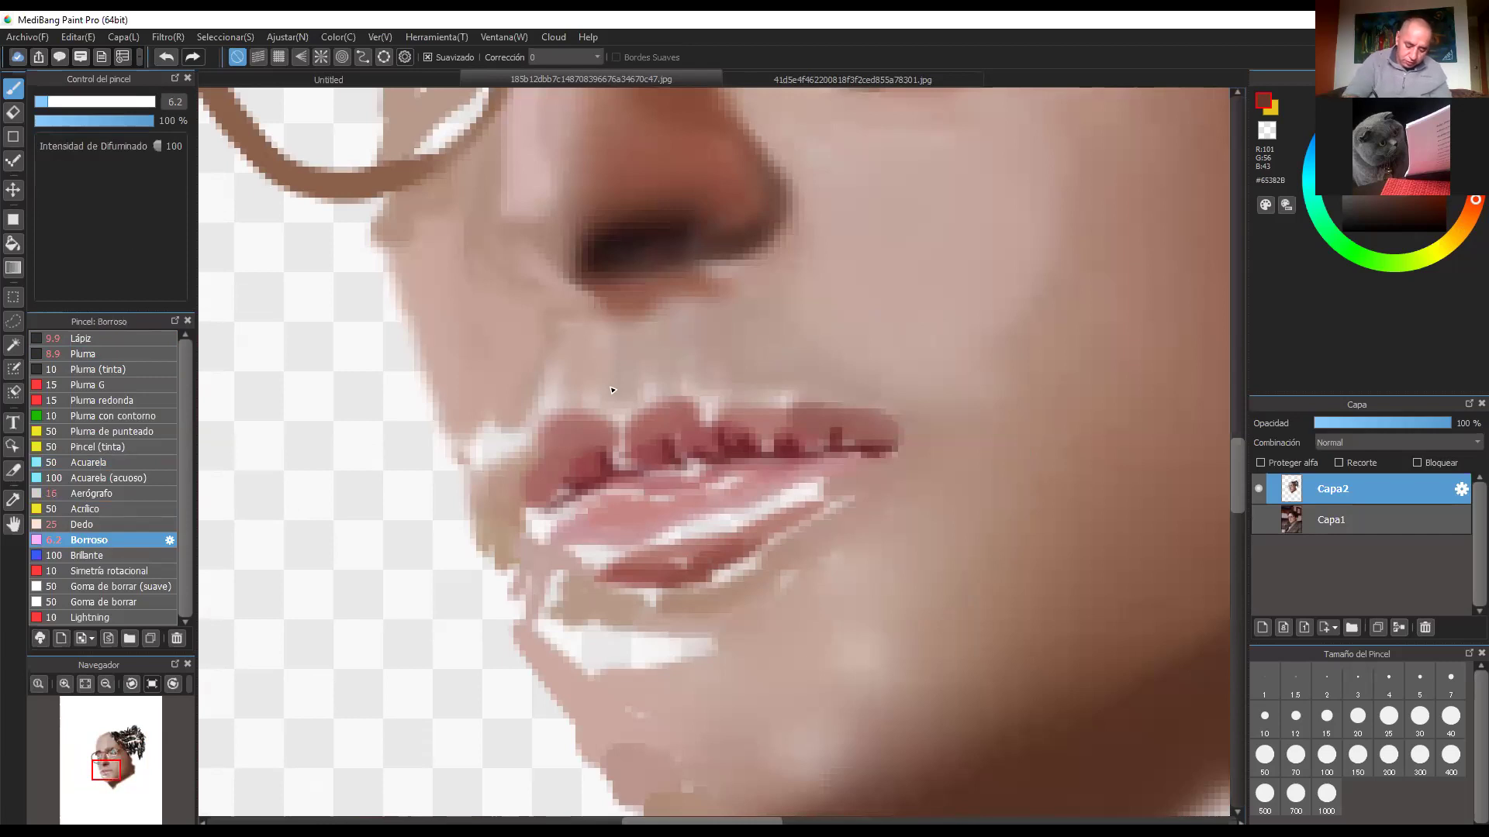
{"action": "left_click", "coordinate": [644, 515], "text": "alt"}
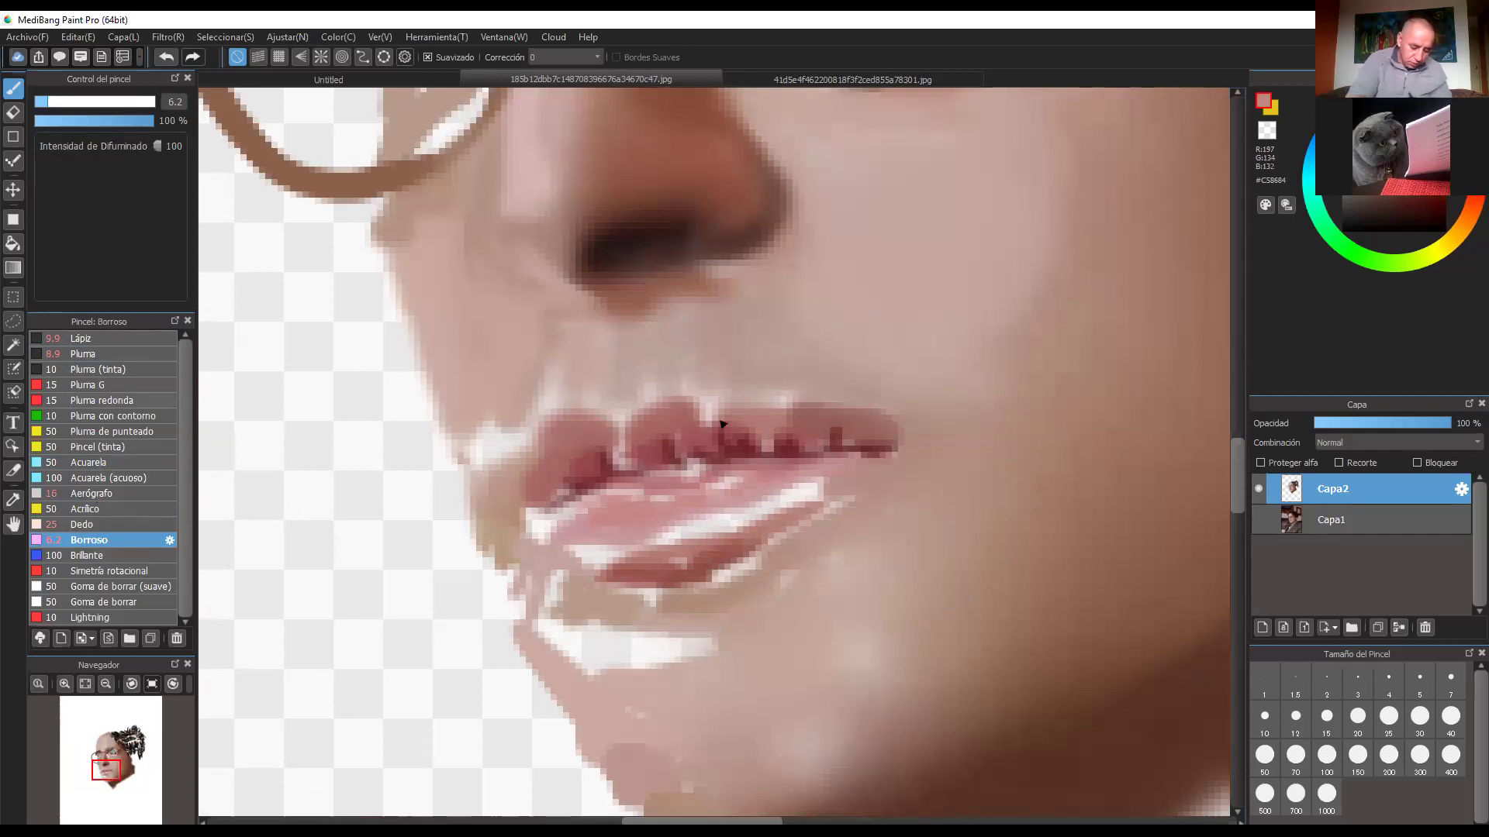
{"action": "left_click", "coordinate": [97, 496]}
{"action": "left_click_drag", "start_coordinate": [673, 523], "coordinate": [771, 510]}
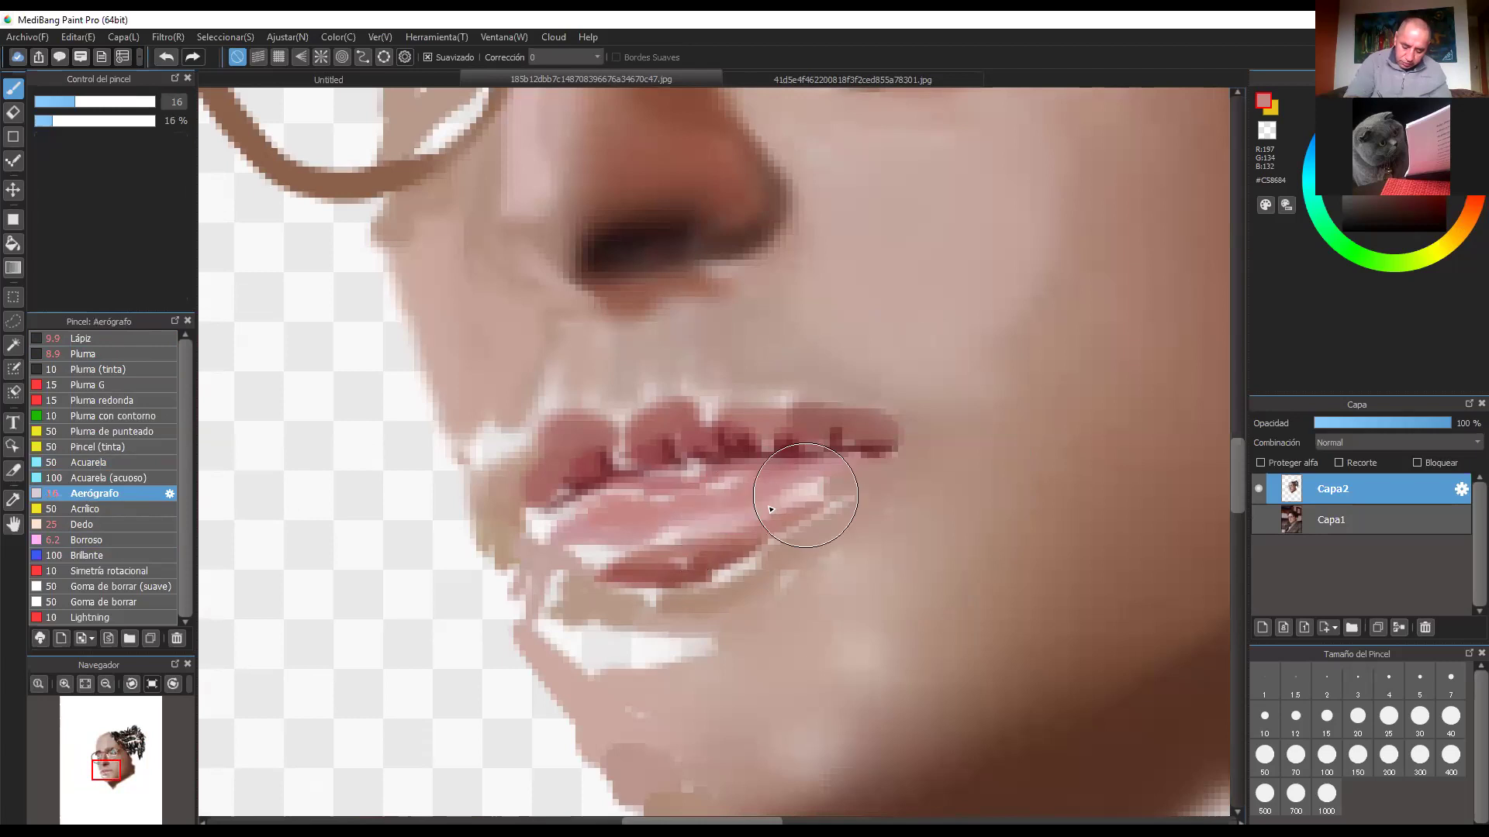
Step: Reduce the airbrush to size 7.1, choose a very light pink and paint a small highlight near the nose tip
{"action": "key", "text": "ctrl+minus"}
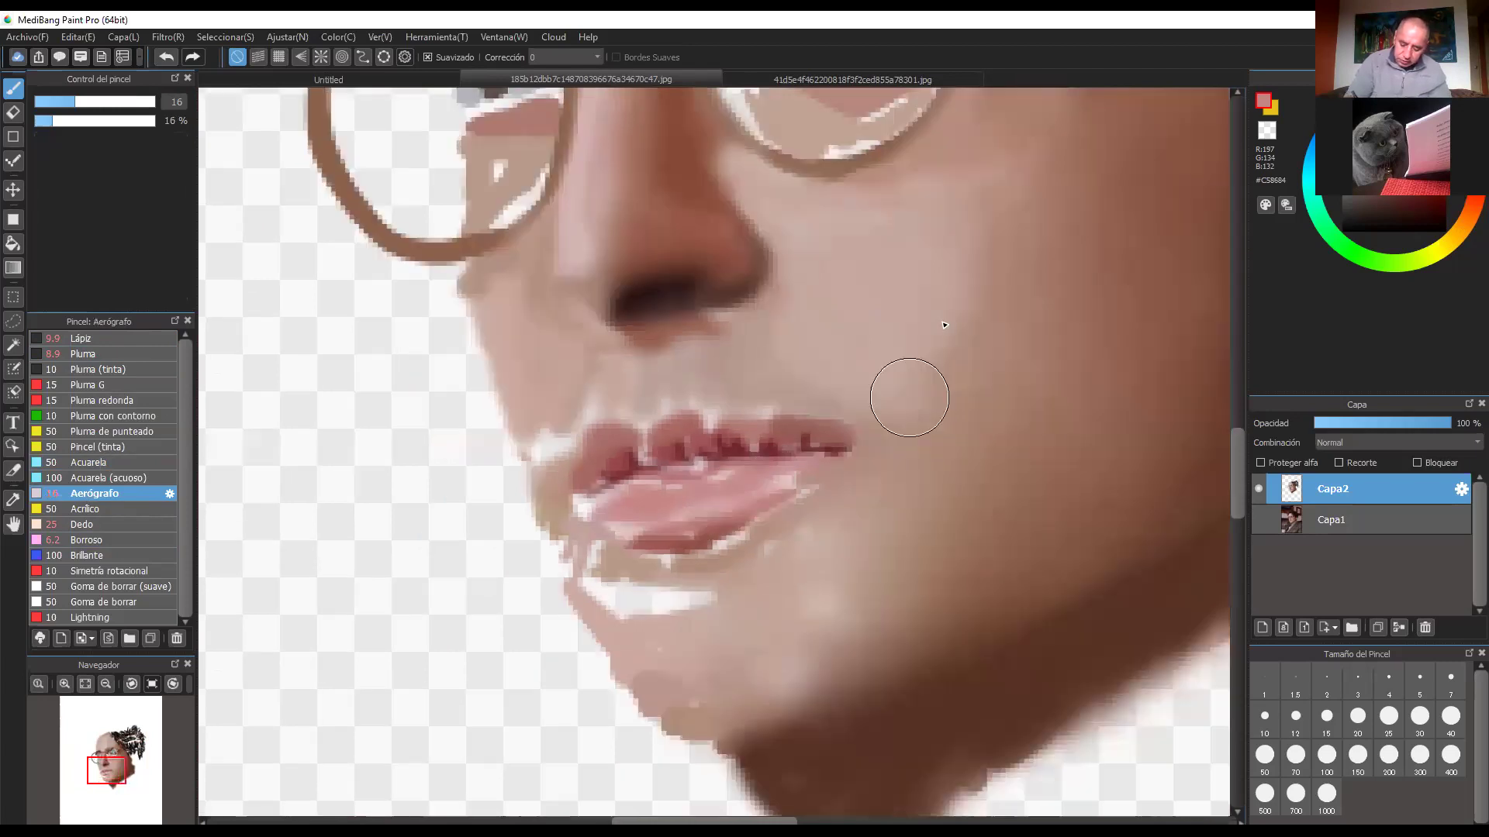
{"action": "scroll", "coordinate": [920, 432], "scroll_direction": "down", "scroll_amount": 2}
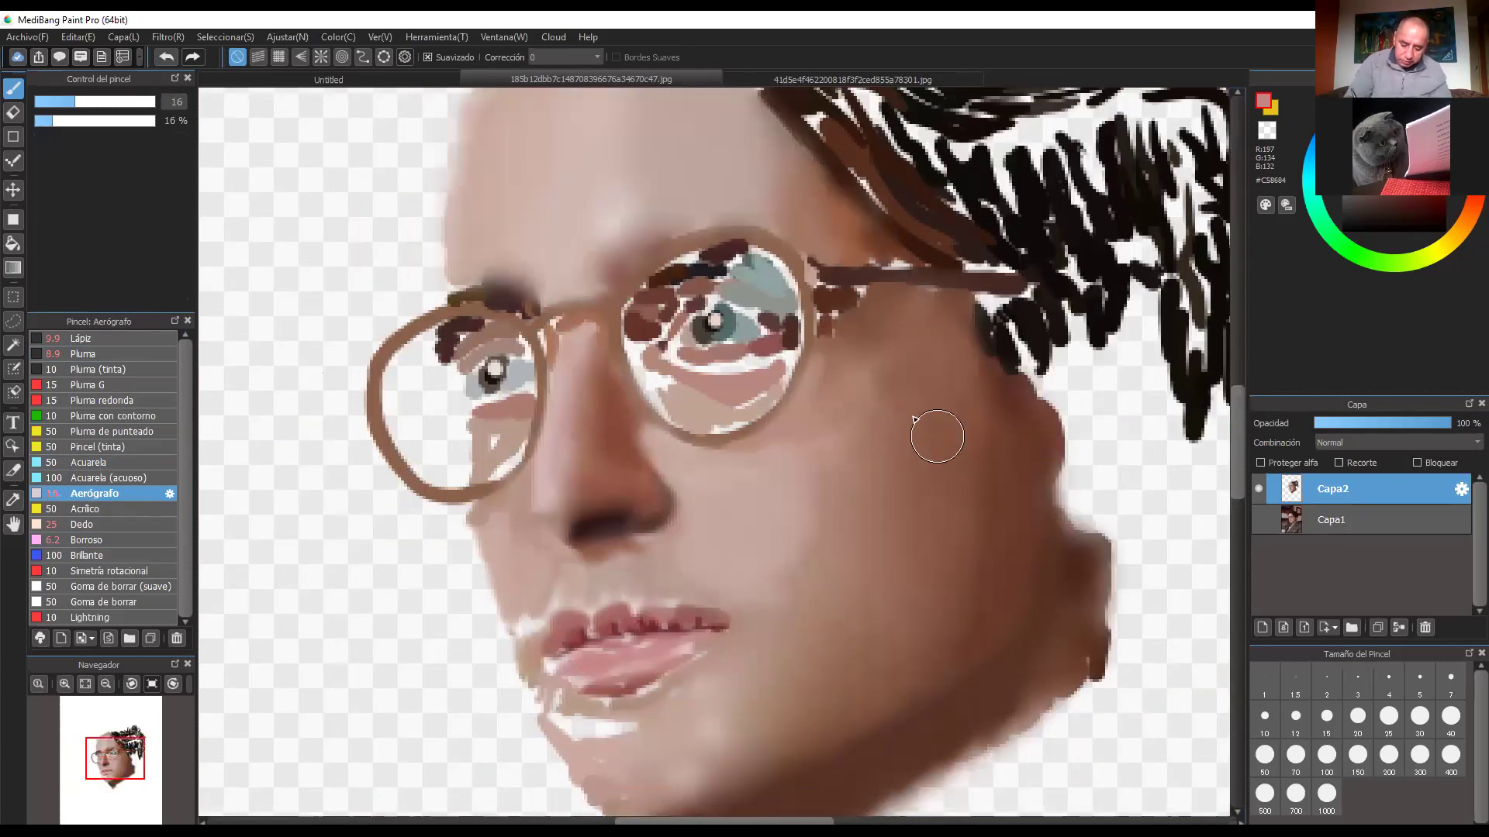
{"action": "scroll", "coordinate": [915, 420], "scroll_direction": "up", "scroll_amount": 1}
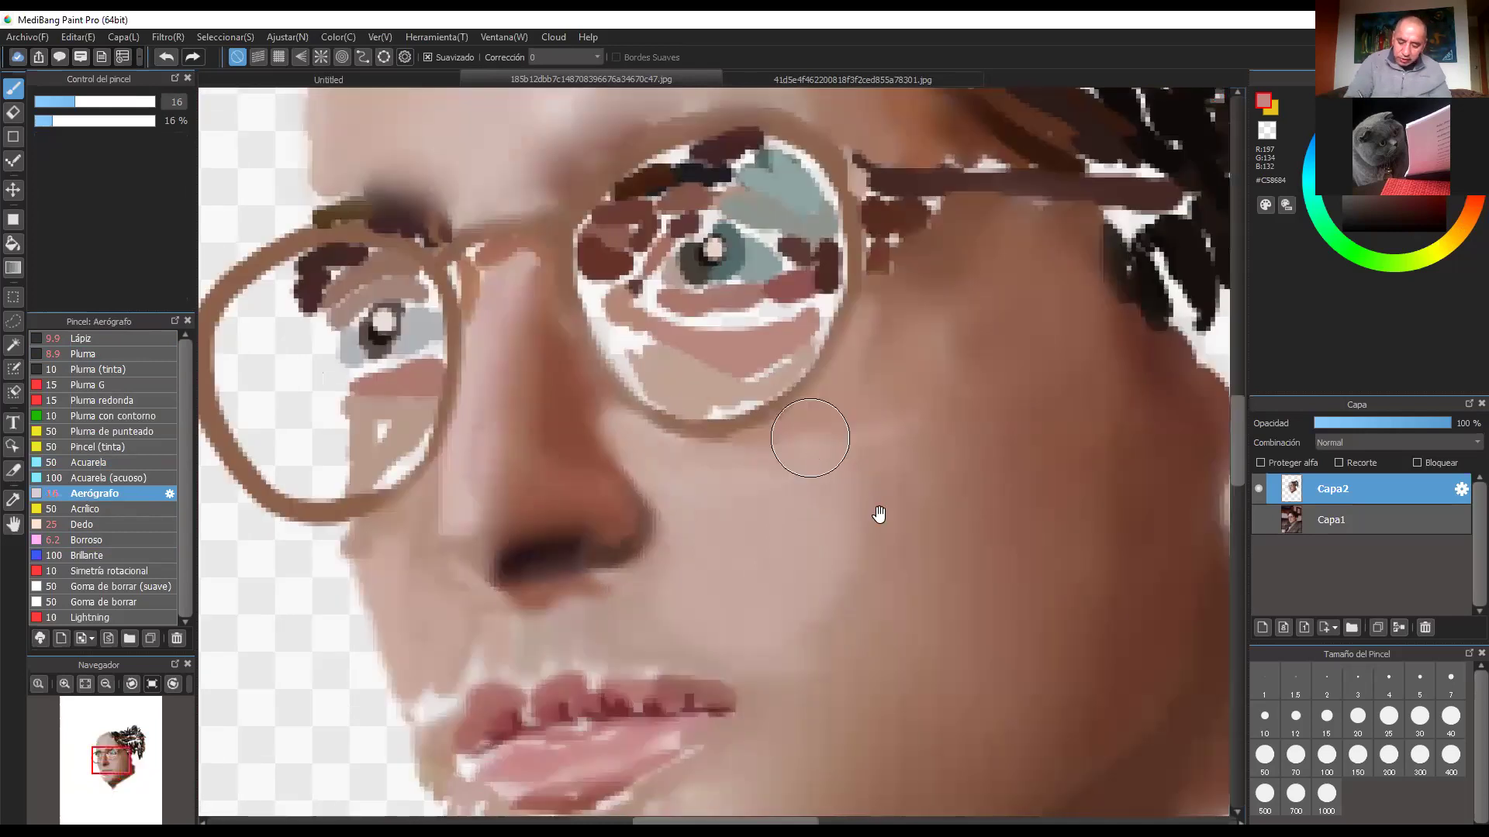
{"action": "scroll", "coordinate": [781, 477], "scroll_direction": "down", "scroll_amount": 1}
{"action": "scroll", "coordinate": [684, 478], "scroll_direction": "up", "scroll_amount": 1}
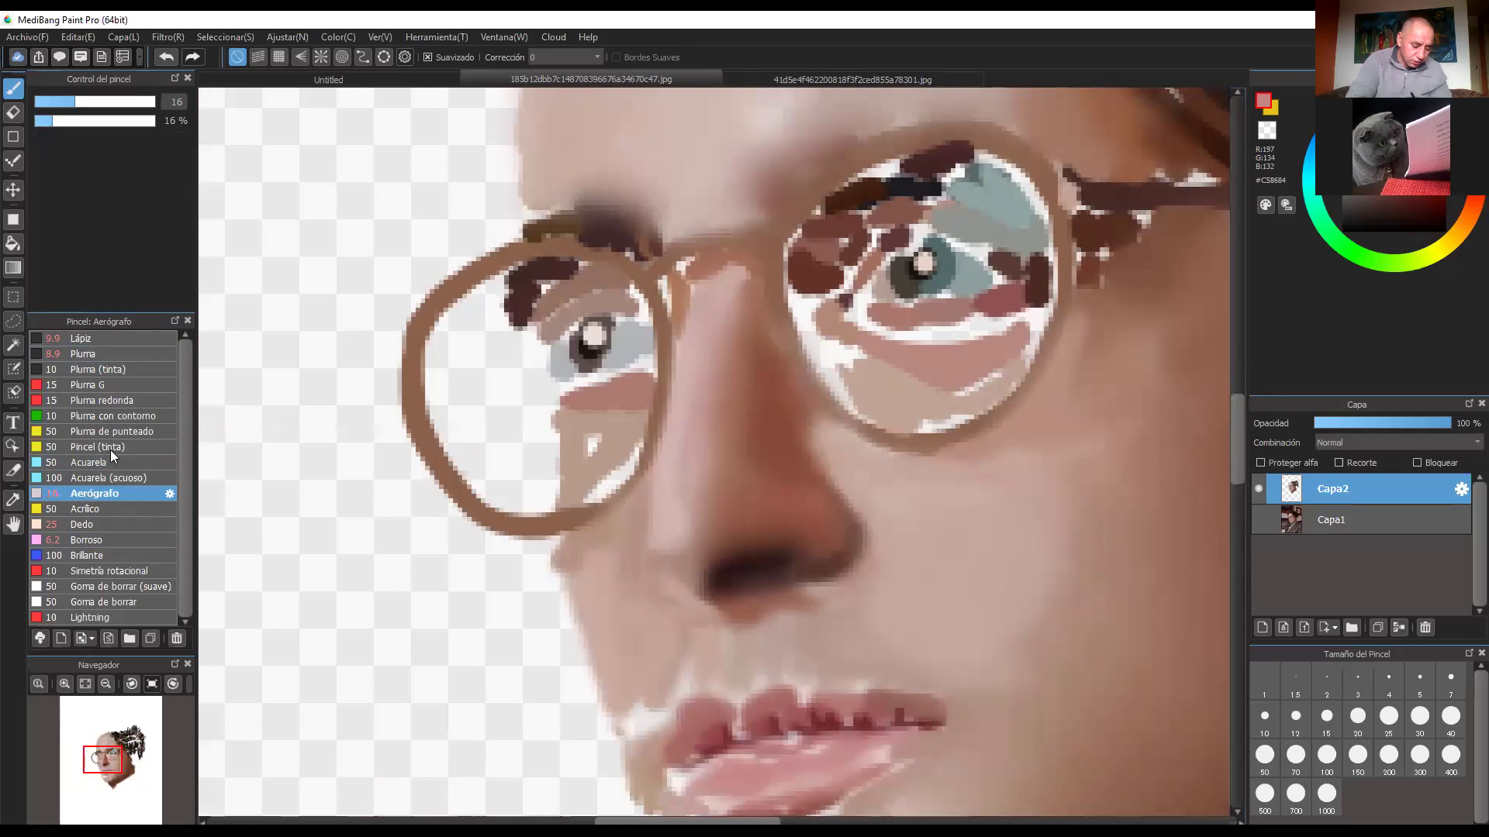
{"action": "left_click", "coordinate": [50, 102]}
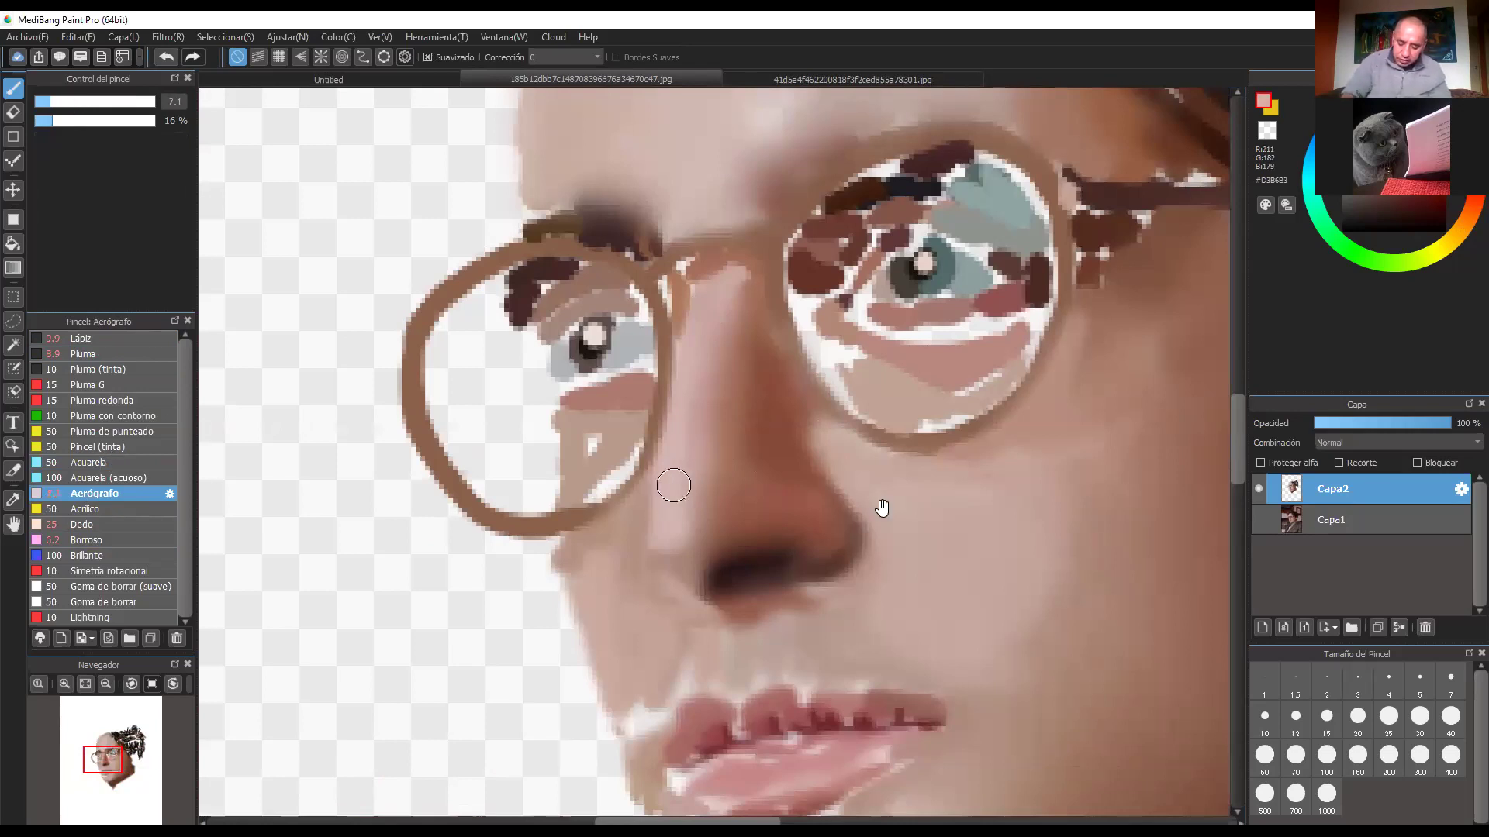
{"action": "scroll", "coordinate": [885, 509], "scroll_direction": "down", "scroll_amount": 1}
{"action": "scroll", "coordinate": [643, 450], "scroll_direction": "up", "scroll_amount": 1}
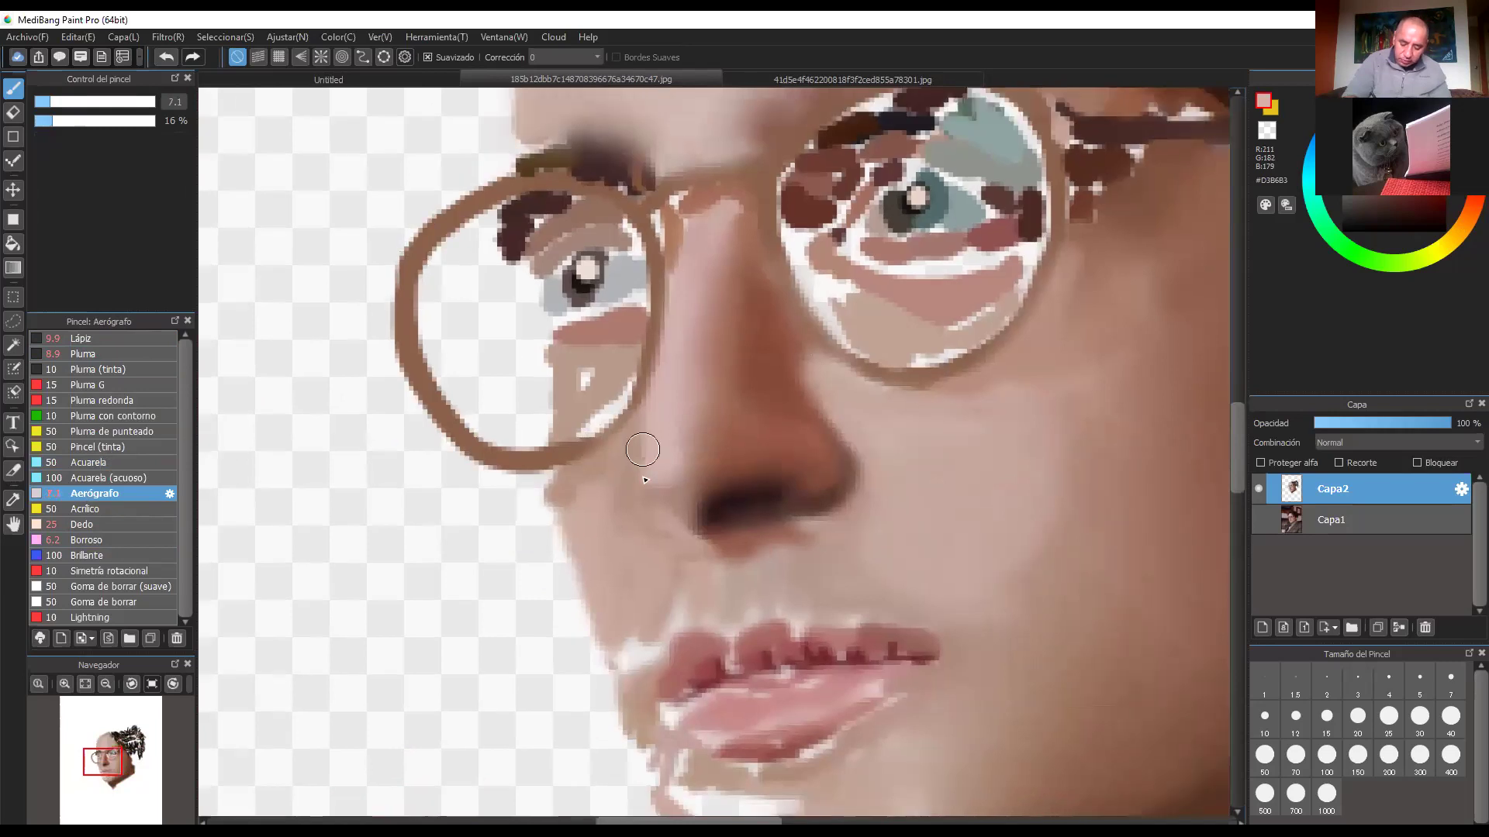
{"action": "scroll", "coordinate": [858, 429], "scroll_direction": "down", "scroll_amount": 1}
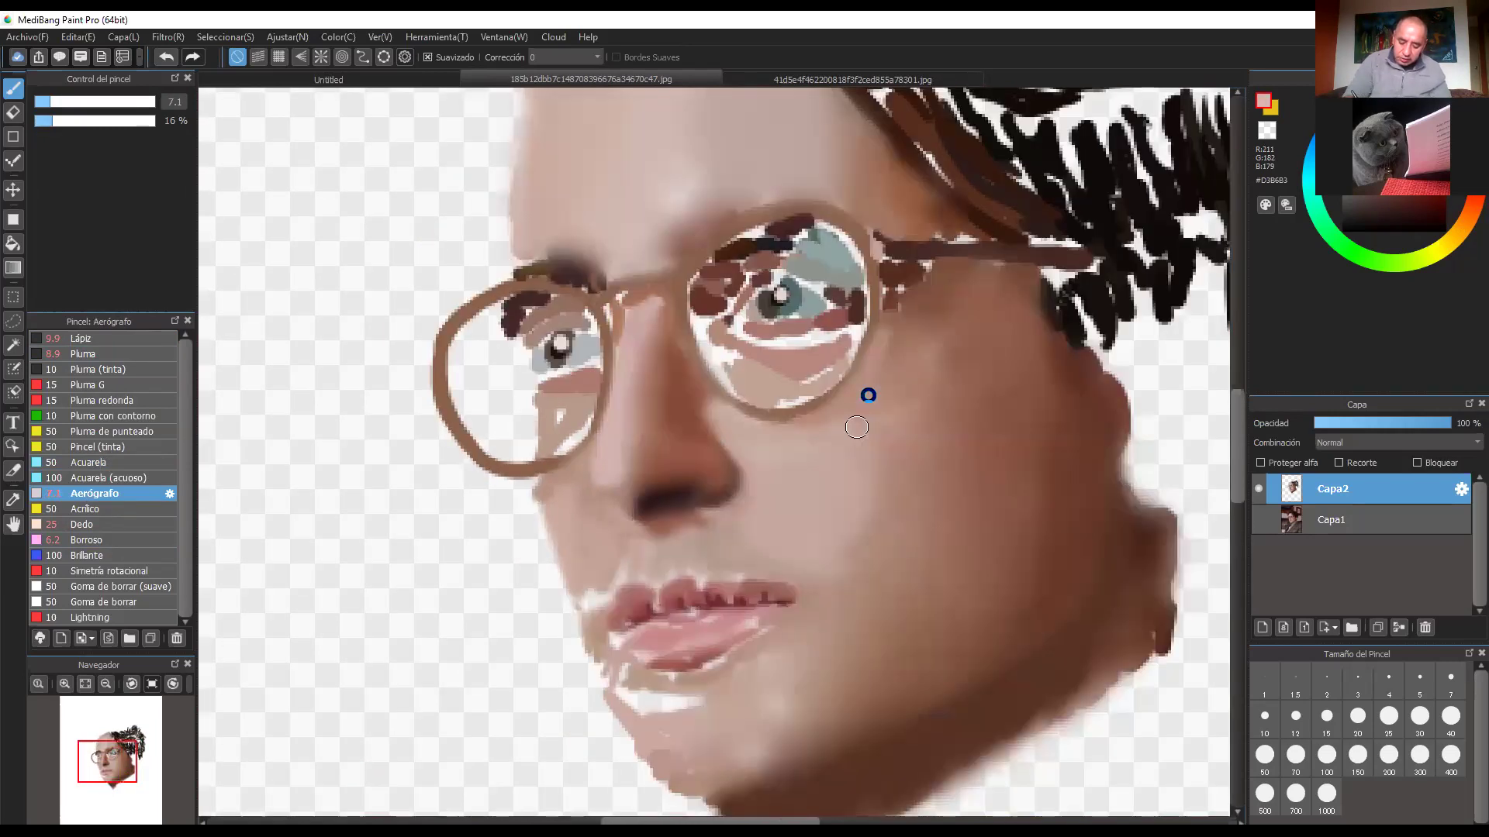
{"action": "scroll", "coordinate": [856, 426], "scroll_direction": "up", "scroll_amount": 1}
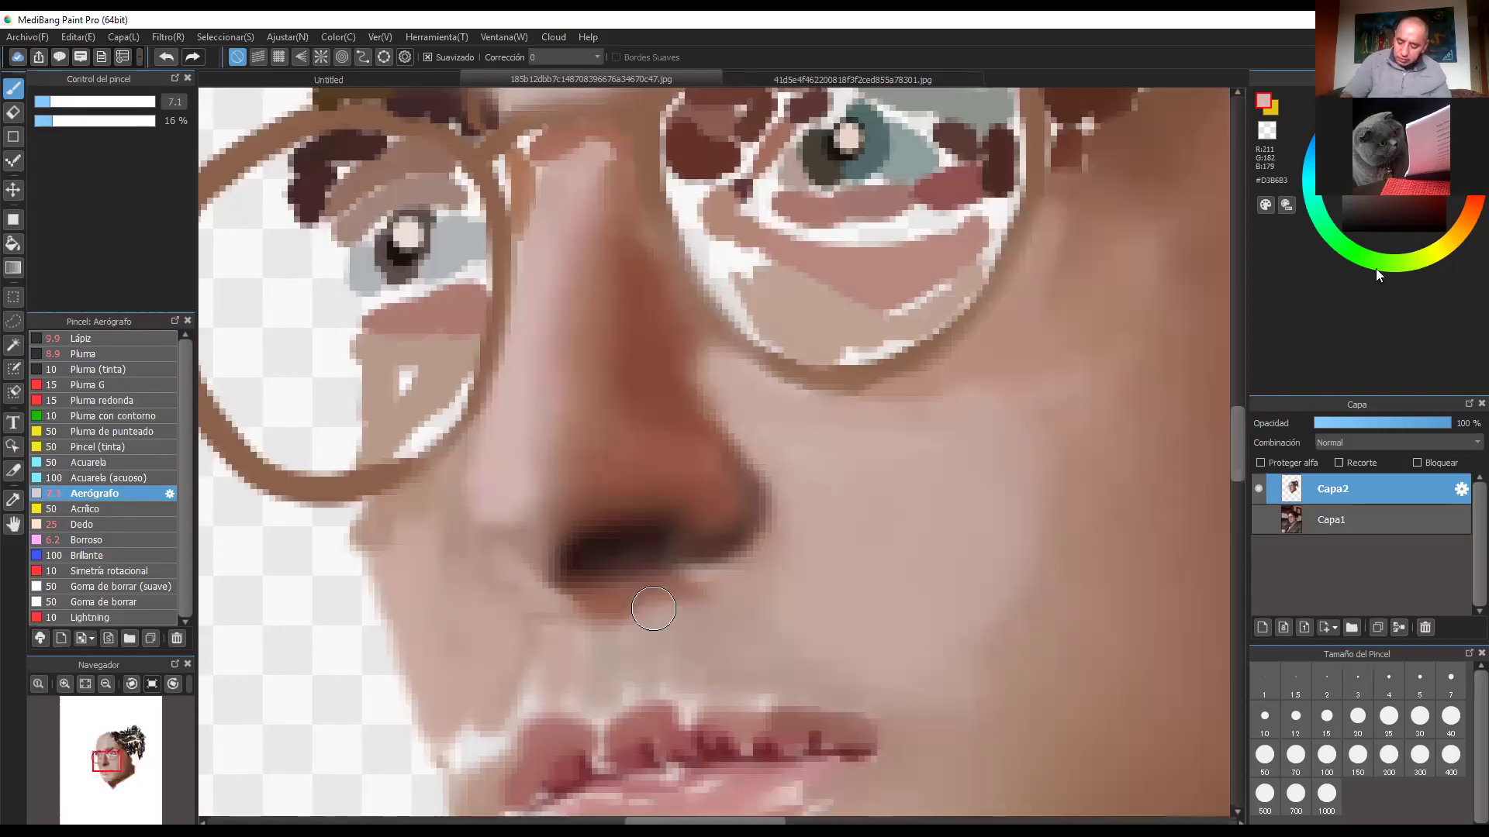
{"action": "left_click_drag", "start_coordinate": [654, 609], "coordinate": [717, 665]}
{"action": "left_click", "coordinate": [1351, 133]}
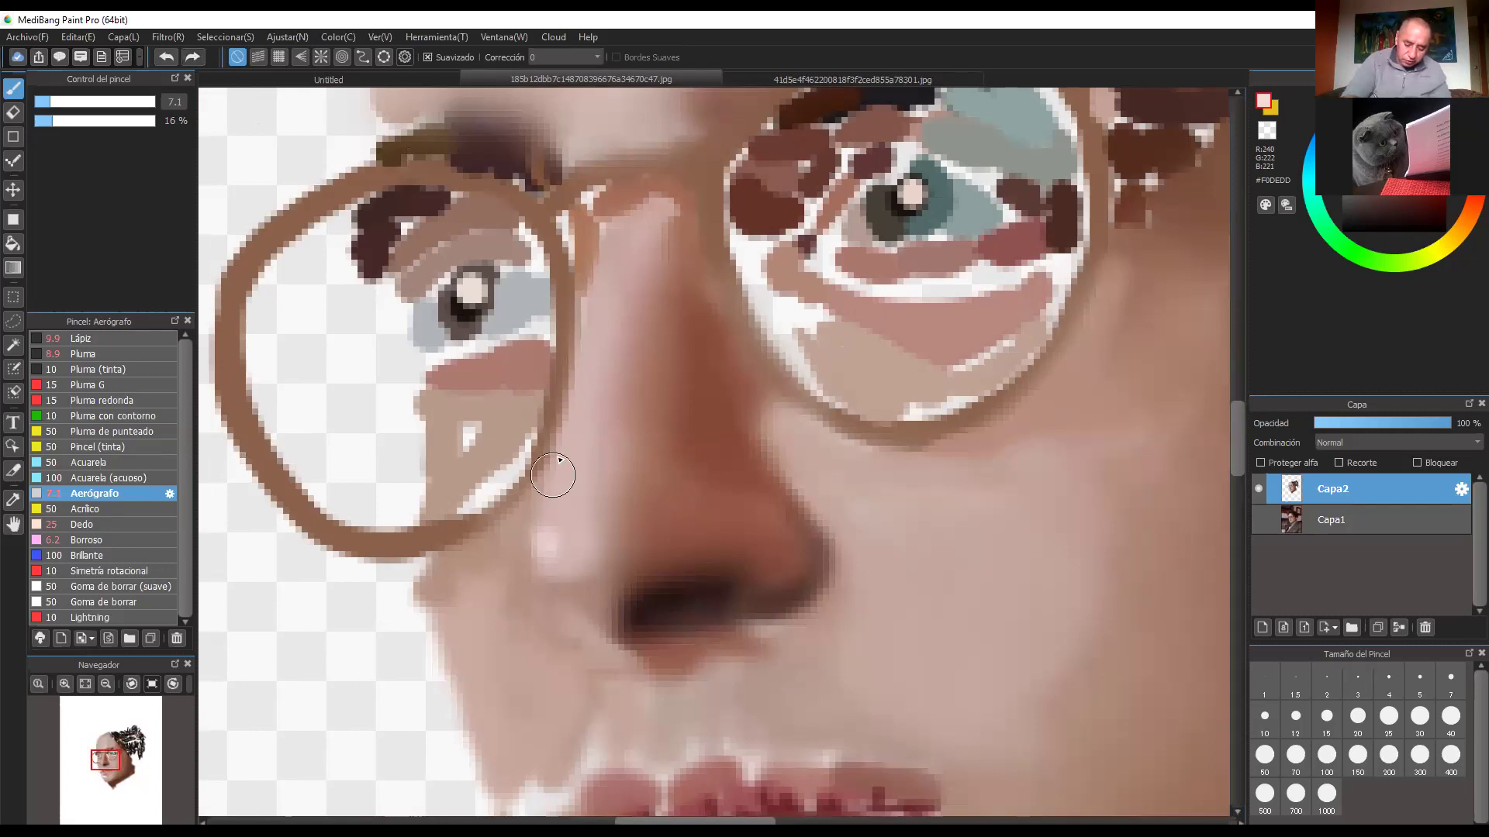
Step: Examine the portrait as a whole and up close around the mouth, glasses, eyes and forehead
{"action": "scroll", "coordinate": [790, 280], "scroll_direction": "down", "scroll_amount": 1}
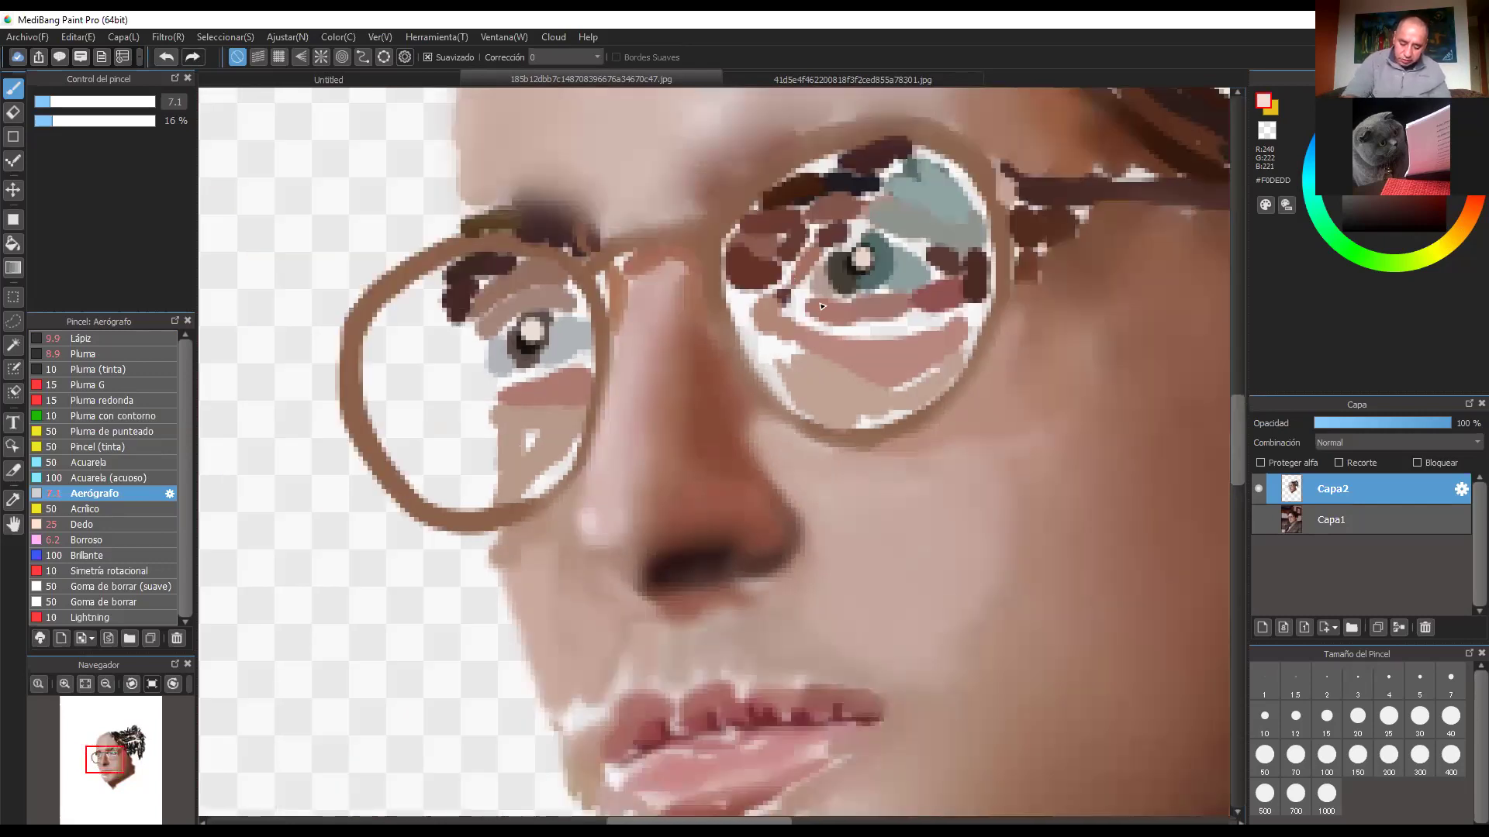
{"action": "scroll", "coordinate": [854, 359], "scroll_direction": "down", "scroll_amount": 1}
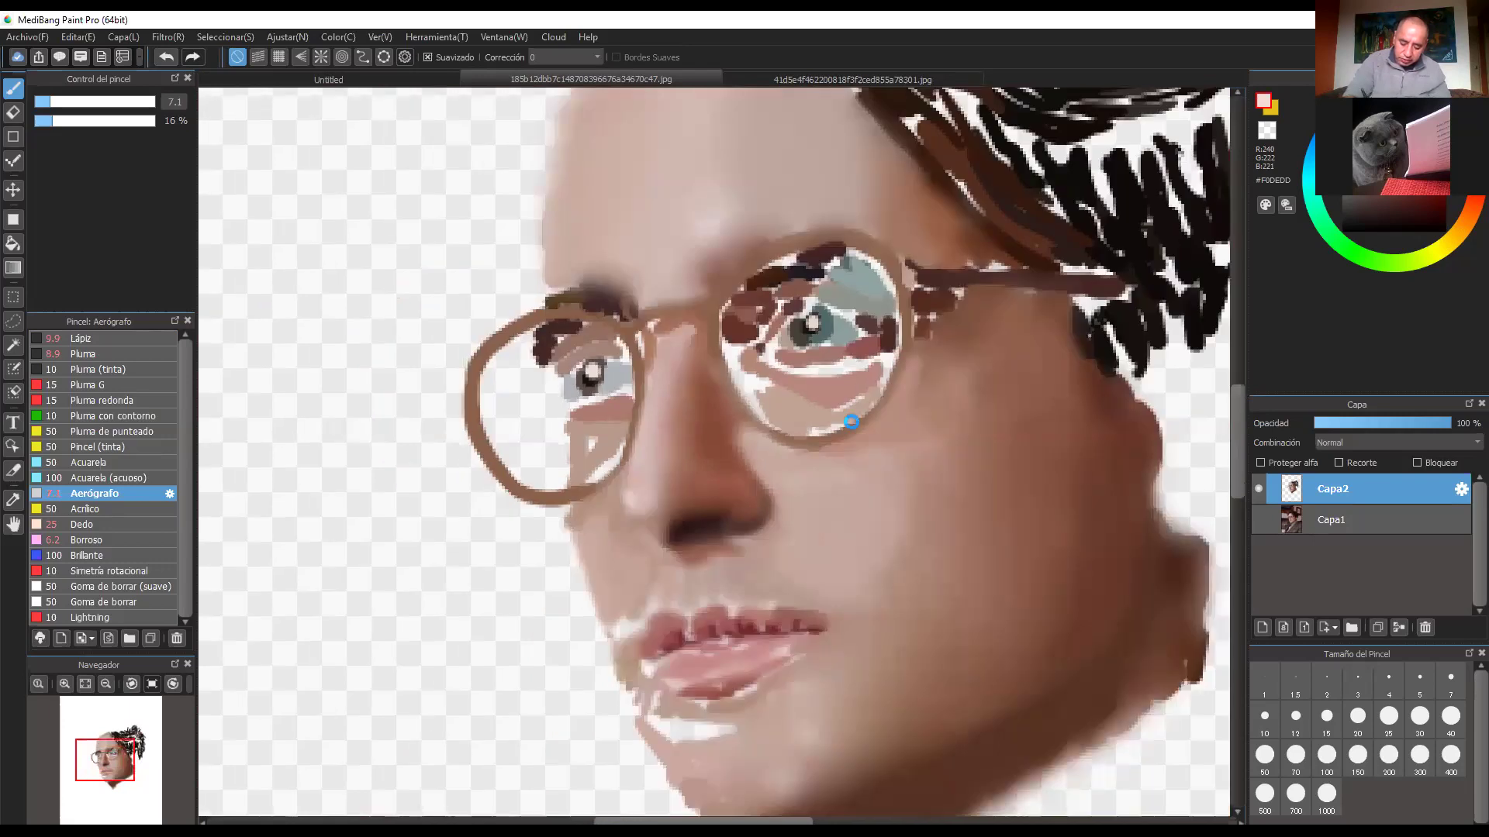
{"action": "scroll", "coordinate": [658, 492], "scroll_direction": "down", "scroll_amount": 4}
{"action": "scroll", "coordinate": [667, 492], "scroll_direction": "down", "scroll_amount": 1}
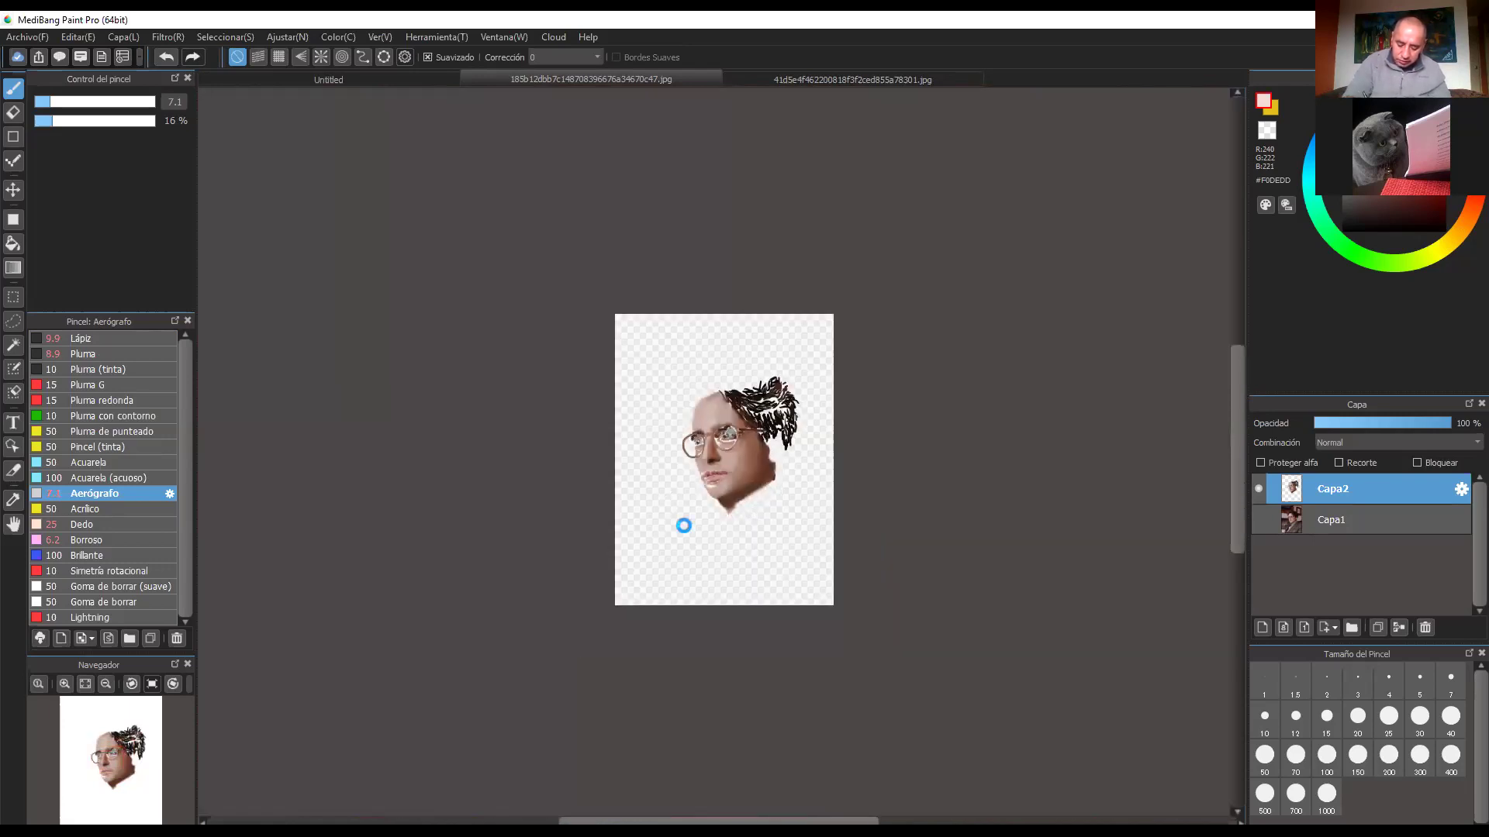
{"action": "left_click_drag", "start_coordinate": [804, 518], "coordinate": [766, 455]}
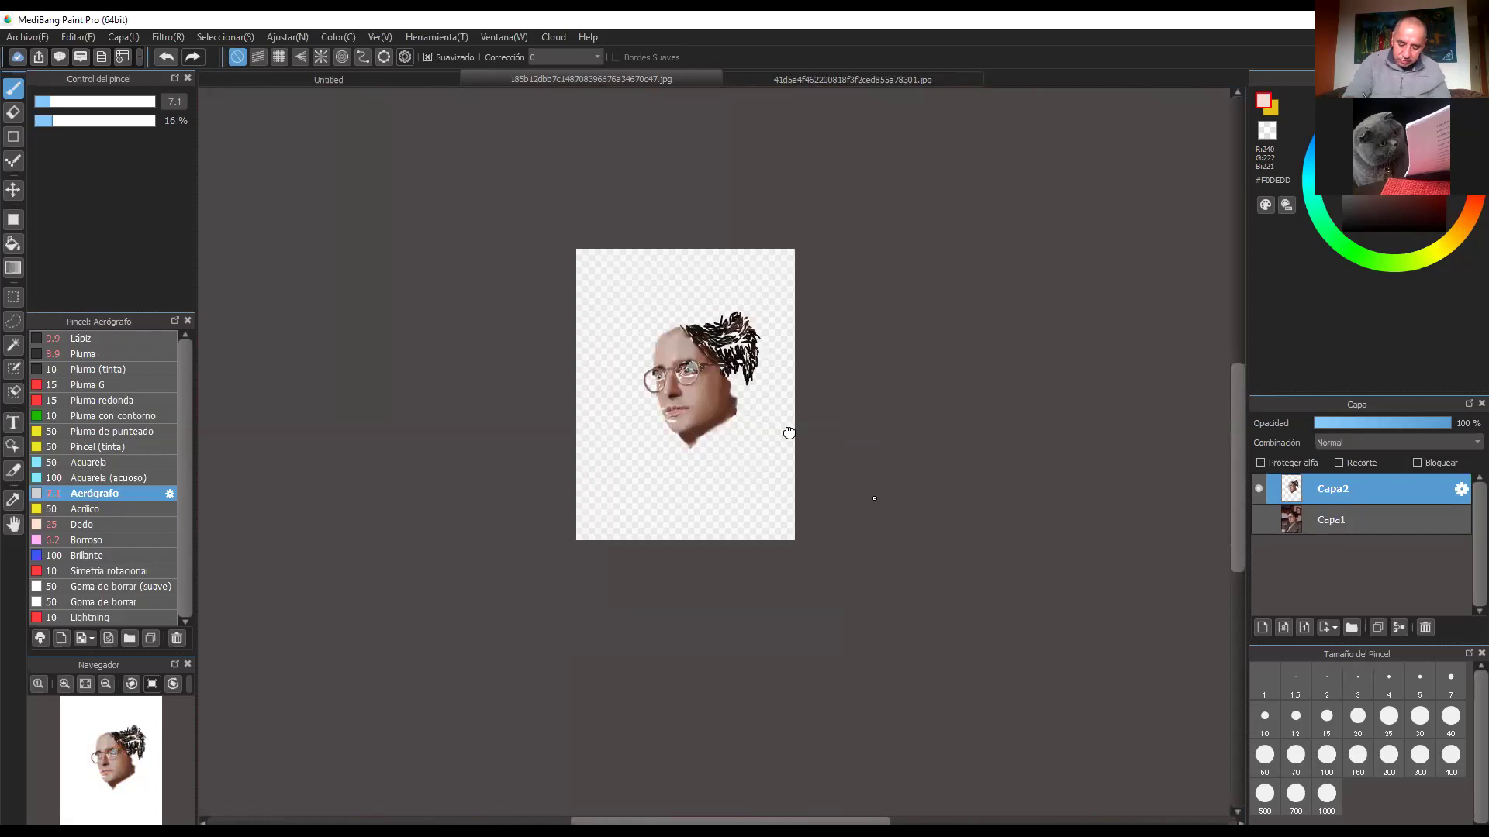
{"action": "scroll", "coordinate": [788, 432], "scroll_direction": "up", "scroll_amount": 3}
{"action": "scroll", "coordinate": [775, 403], "scroll_direction": "up", "scroll_amount": 2}
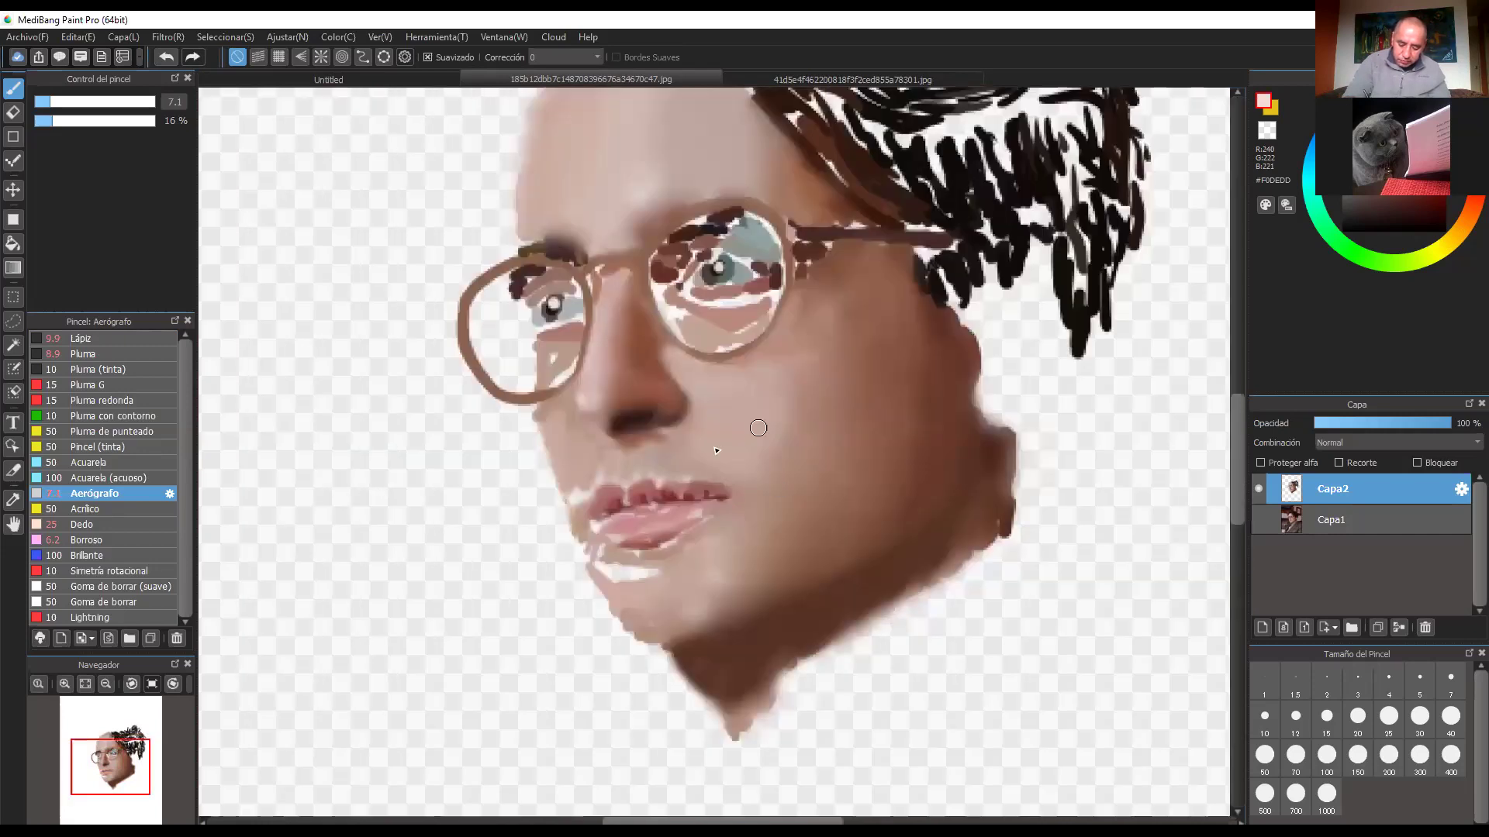
{"action": "scroll", "coordinate": [759, 428], "scroll_direction": "up", "scroll_amount": 1}
{"action": "scroll", "coordinate": [783, 475], "scroll_direction": "up", "scroll_amount": 1}
{"action": "left_click_drag", "start_coordinate": [784, 479], "coordinate": [763, 458]}
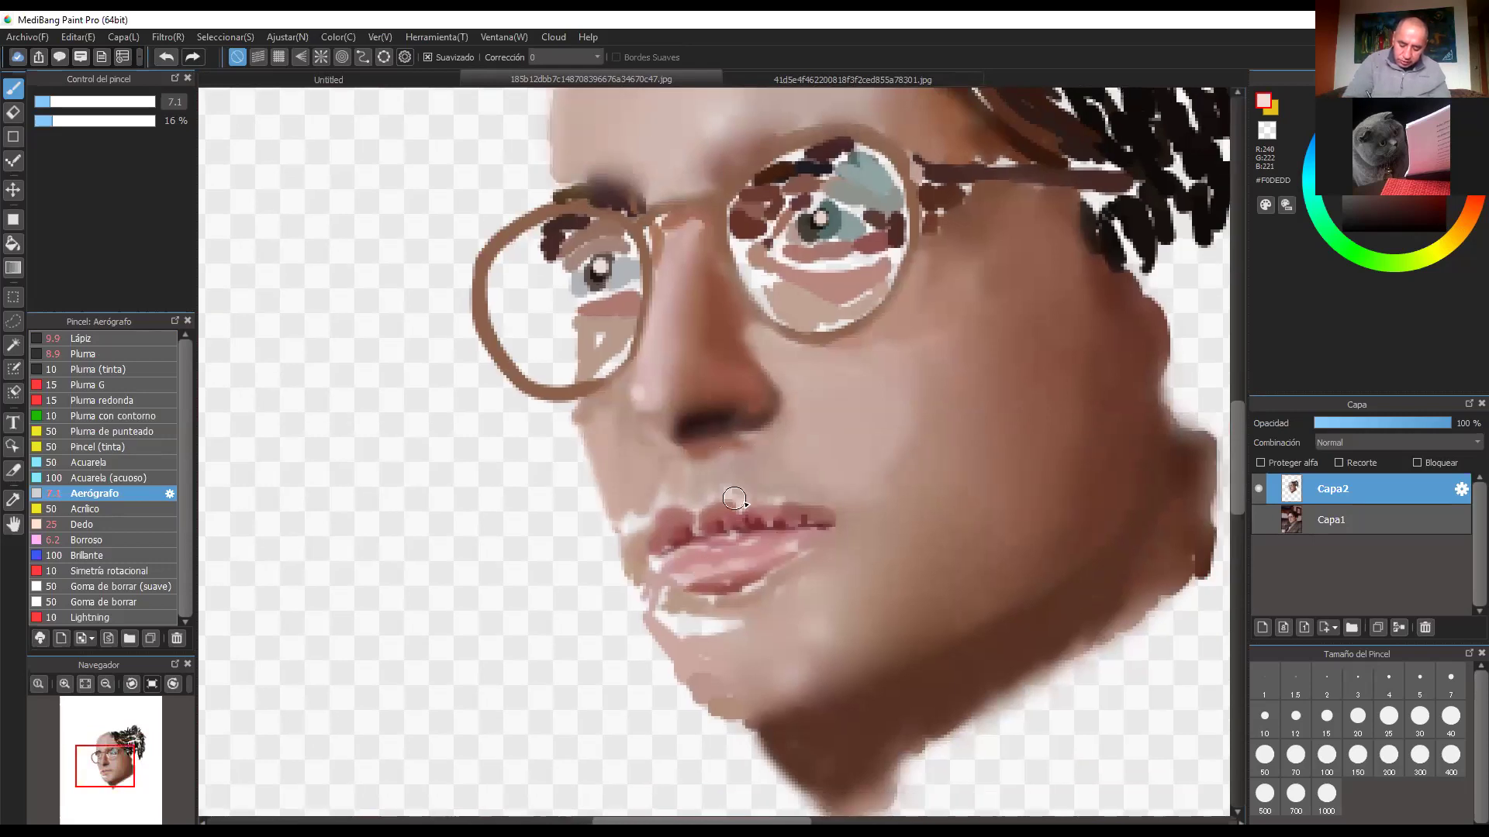
{"action": "scroll", "coordinate": [856, 489], "scroll_direction": "up", "scroll_amount": 1}
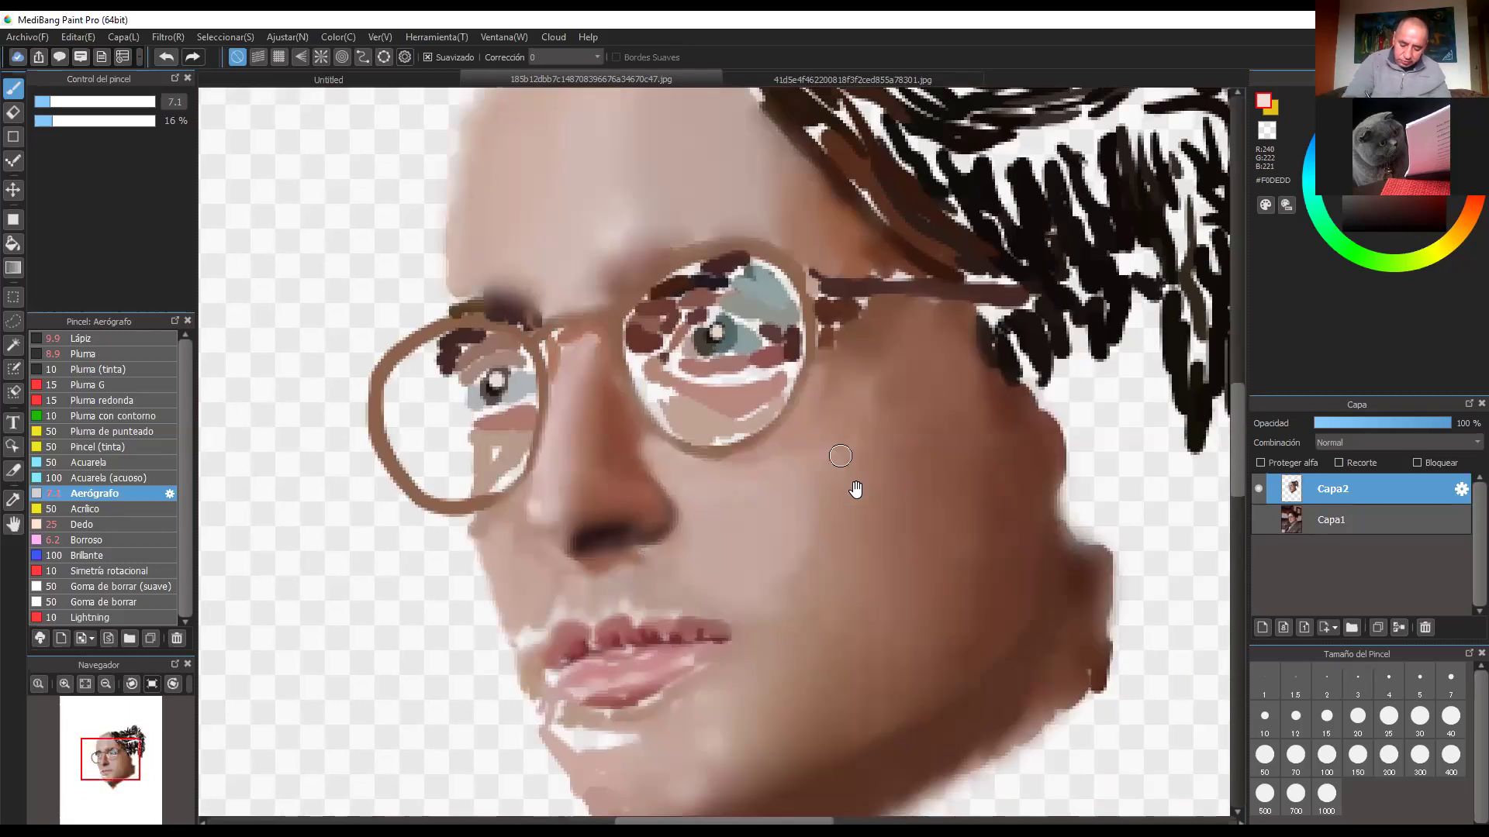
{"action": "scroll", "coordinate": [853, 491], "scroll_direction": "up", "scroll_amount": 1}
{"action": "scroll", "coordinate": [843, 488], "scroll_direction": "up", "scroll_amount": 1}
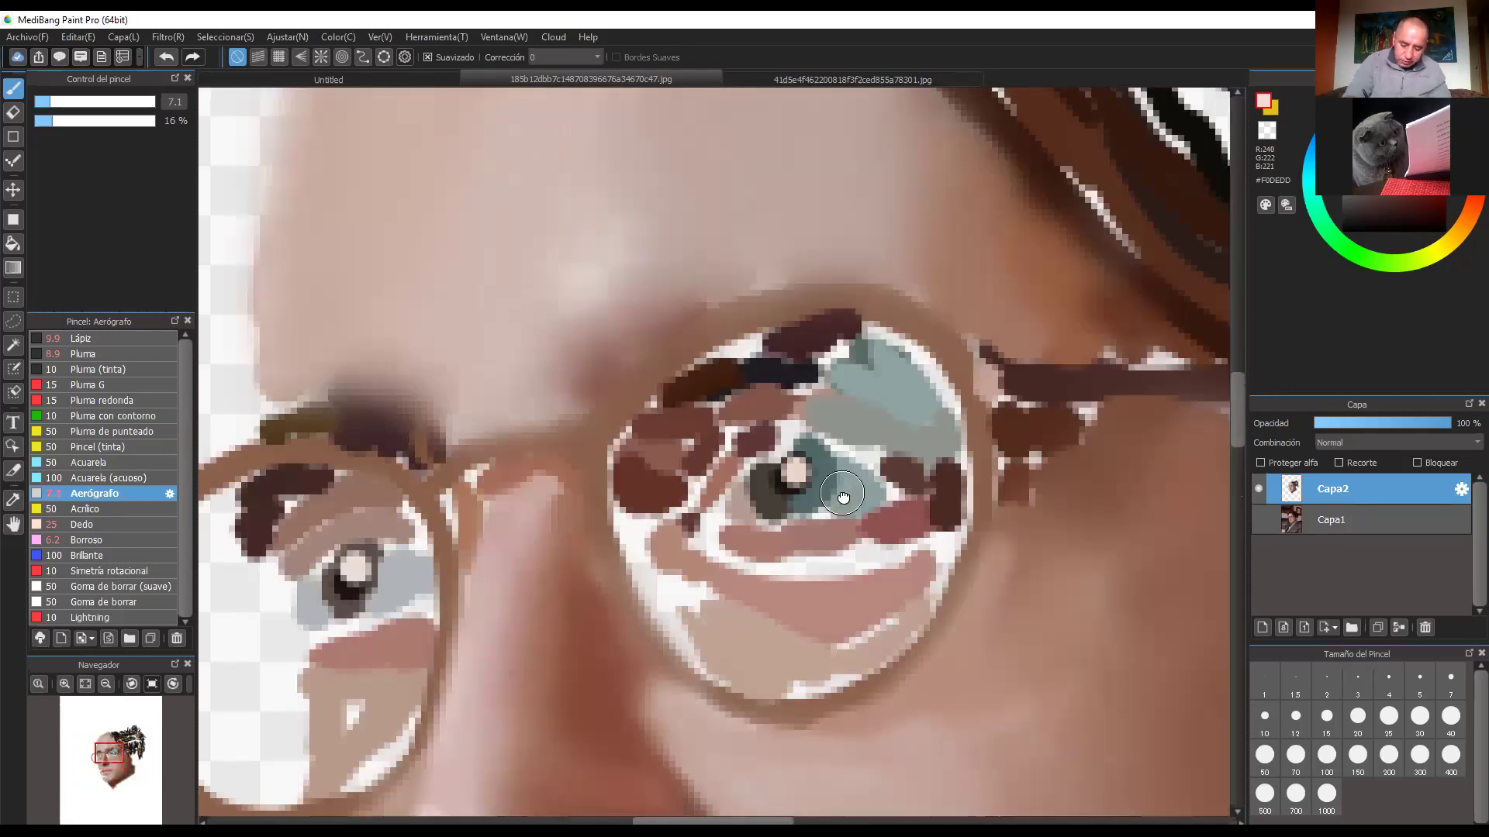
{"action": "left_click_drag", "start_coordinate": [660, 474], "coordinate": [738, 567]}
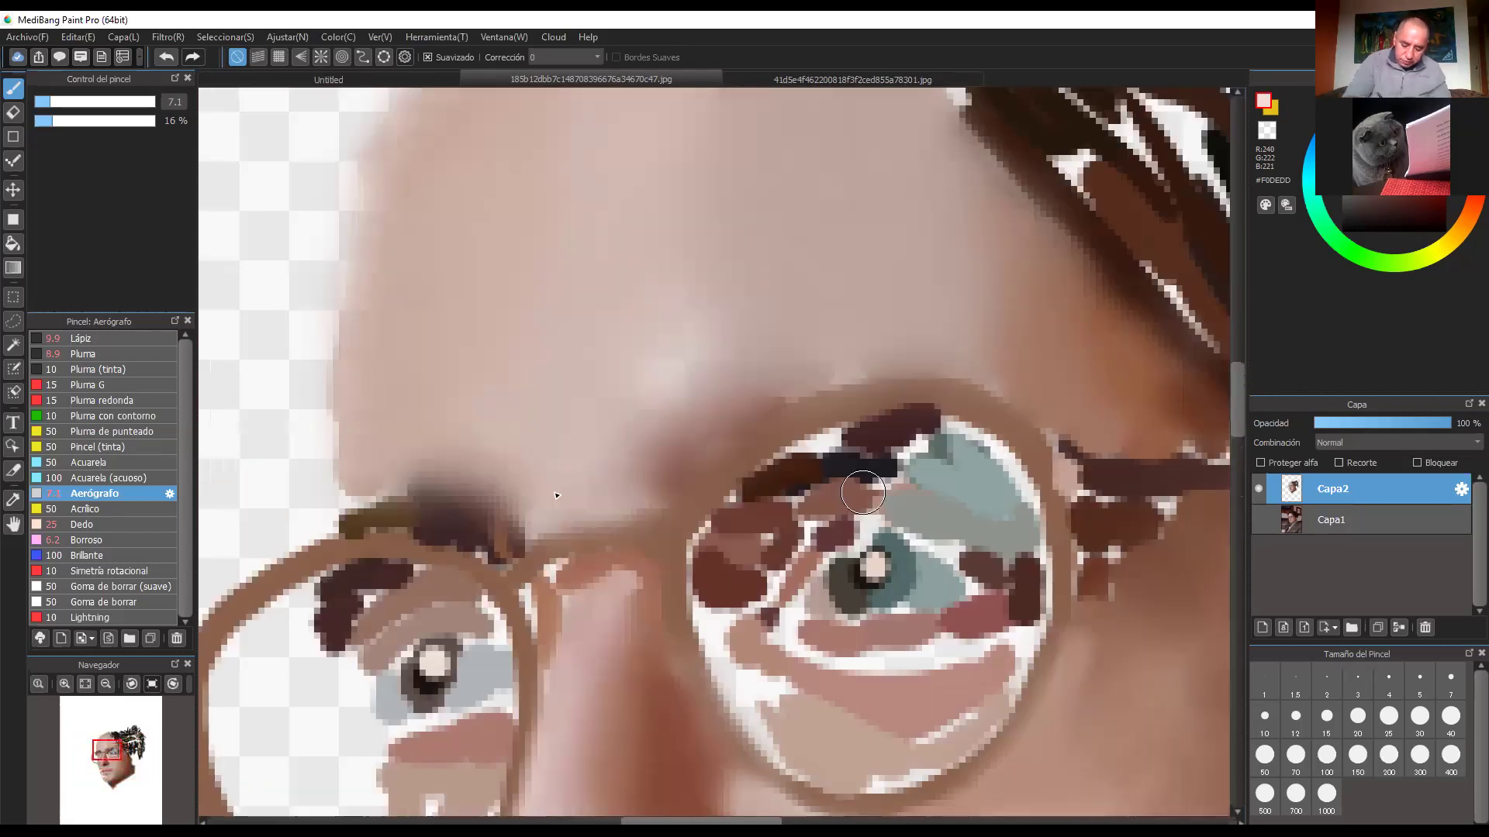
{"action": "left_click_drag", "start_coordinate": [565, 647], "coordinate": [565, 447]}
{"action": "scroll", "coordinate": [821, 489], "scroll_direction": "down", "scroll_amount": 3}
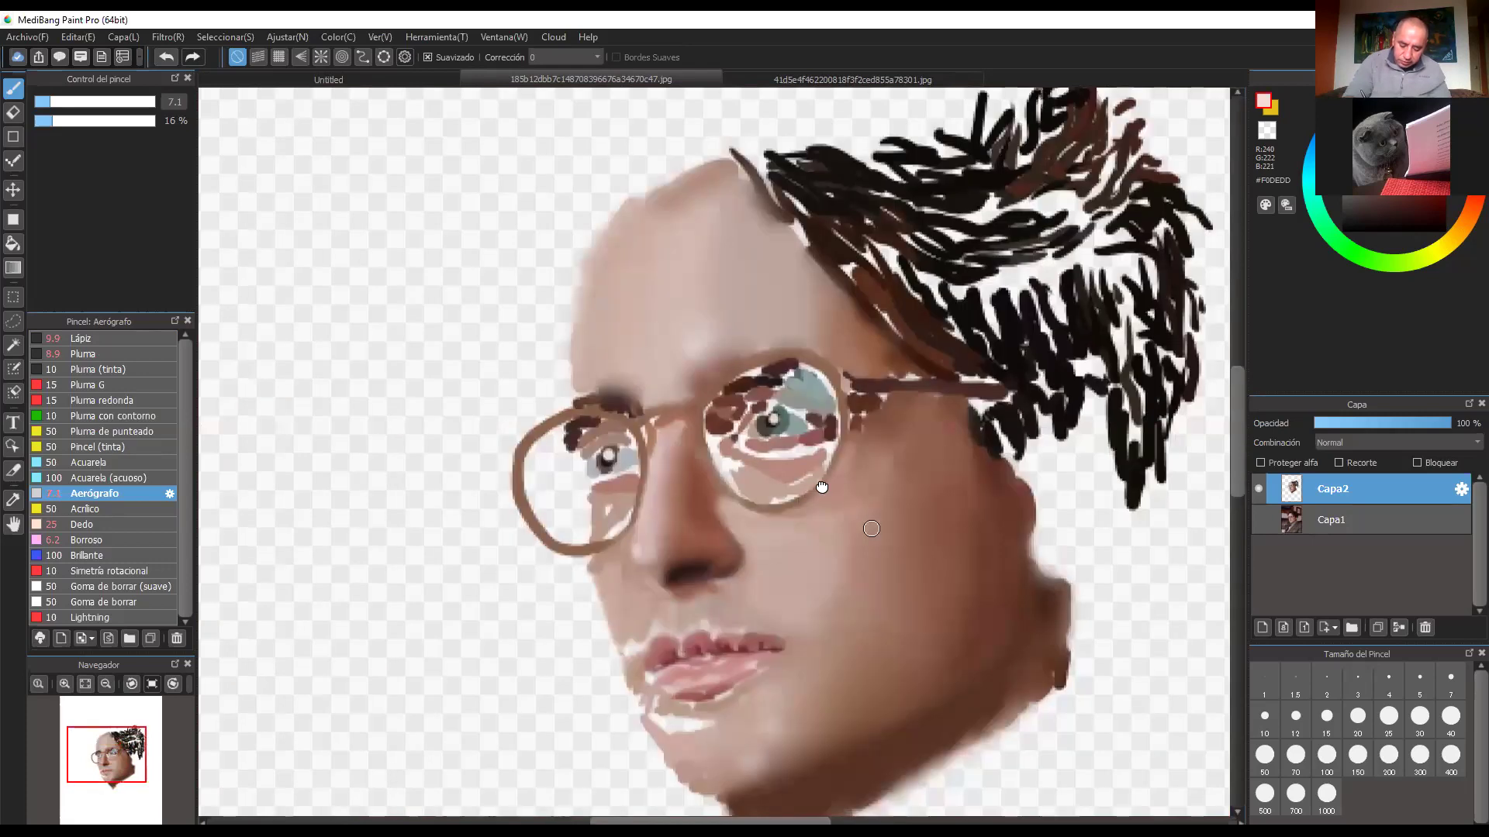
{"action": "left_click_drag", "start_coordinate": [867, 471], "coordinate": [819, 429]}
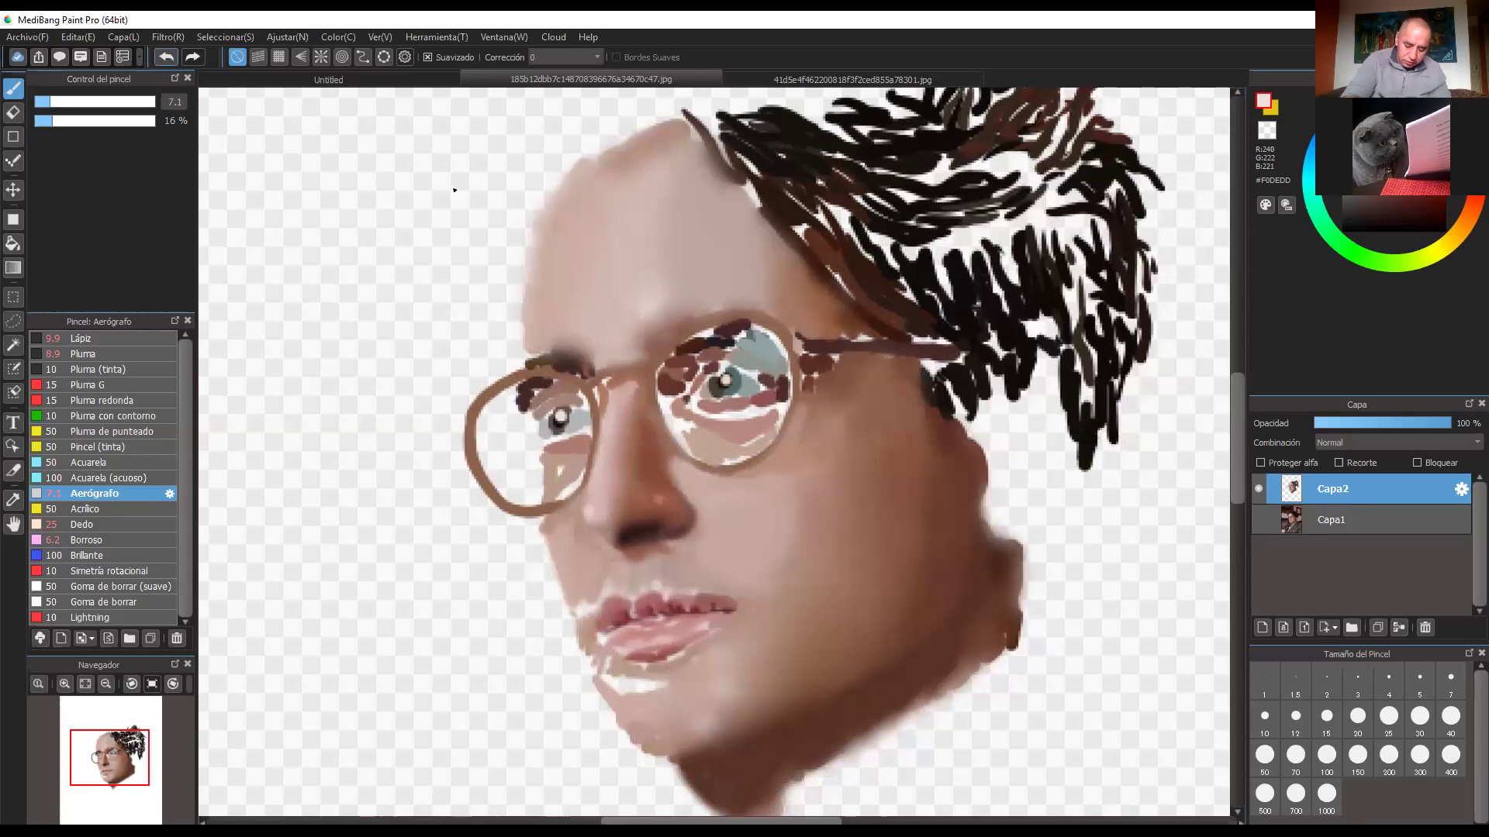
Step: Sample skin tones from the nose and blend the near cheek with the airbrush at size 21
{"action": "left_click", "coordinate": [622, 473], "text": "alt"}
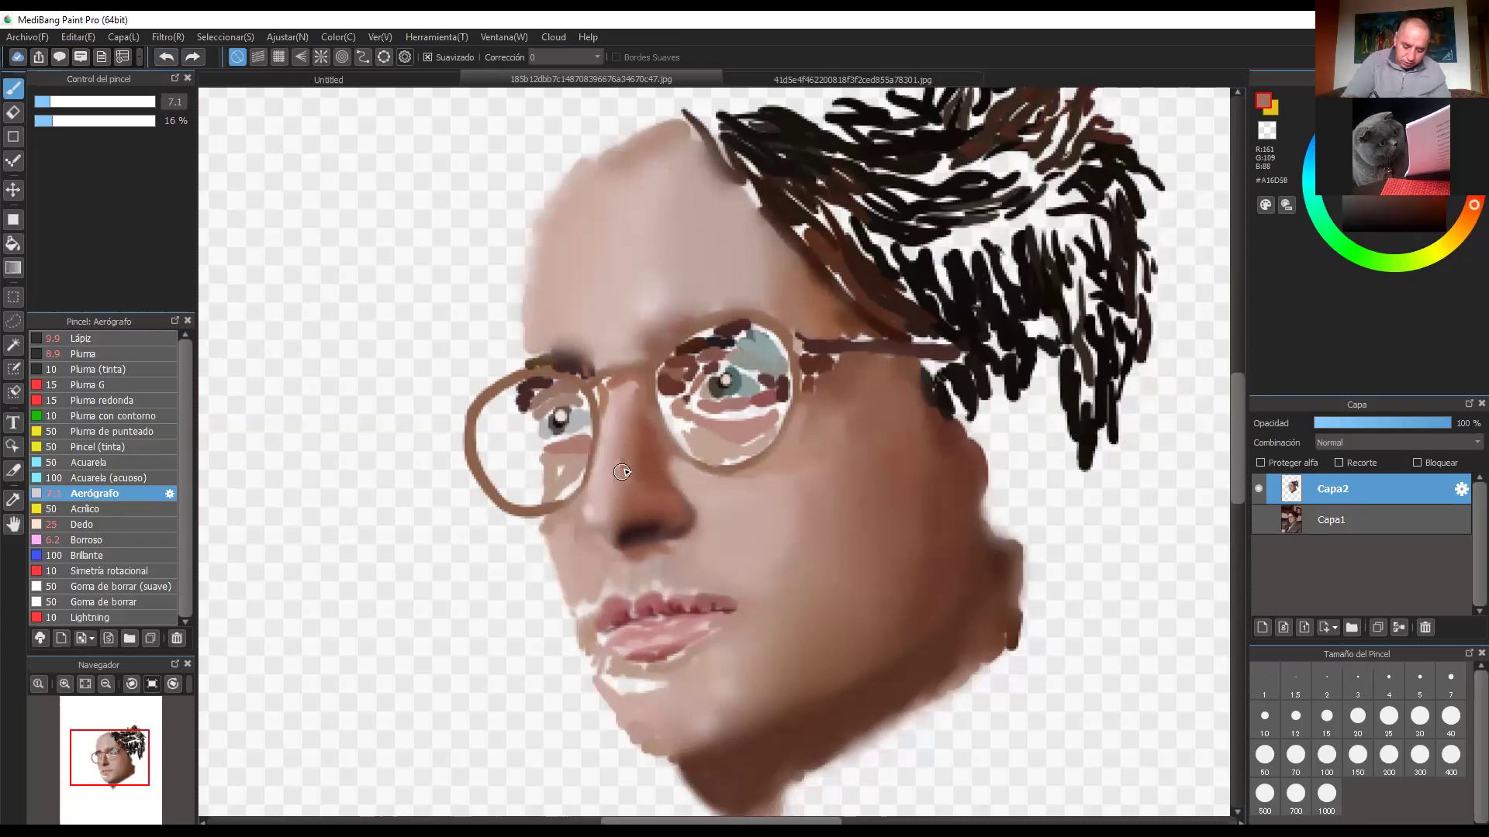
{"action": "left_click", "coordinate": [627, 440], "text": "alt"}
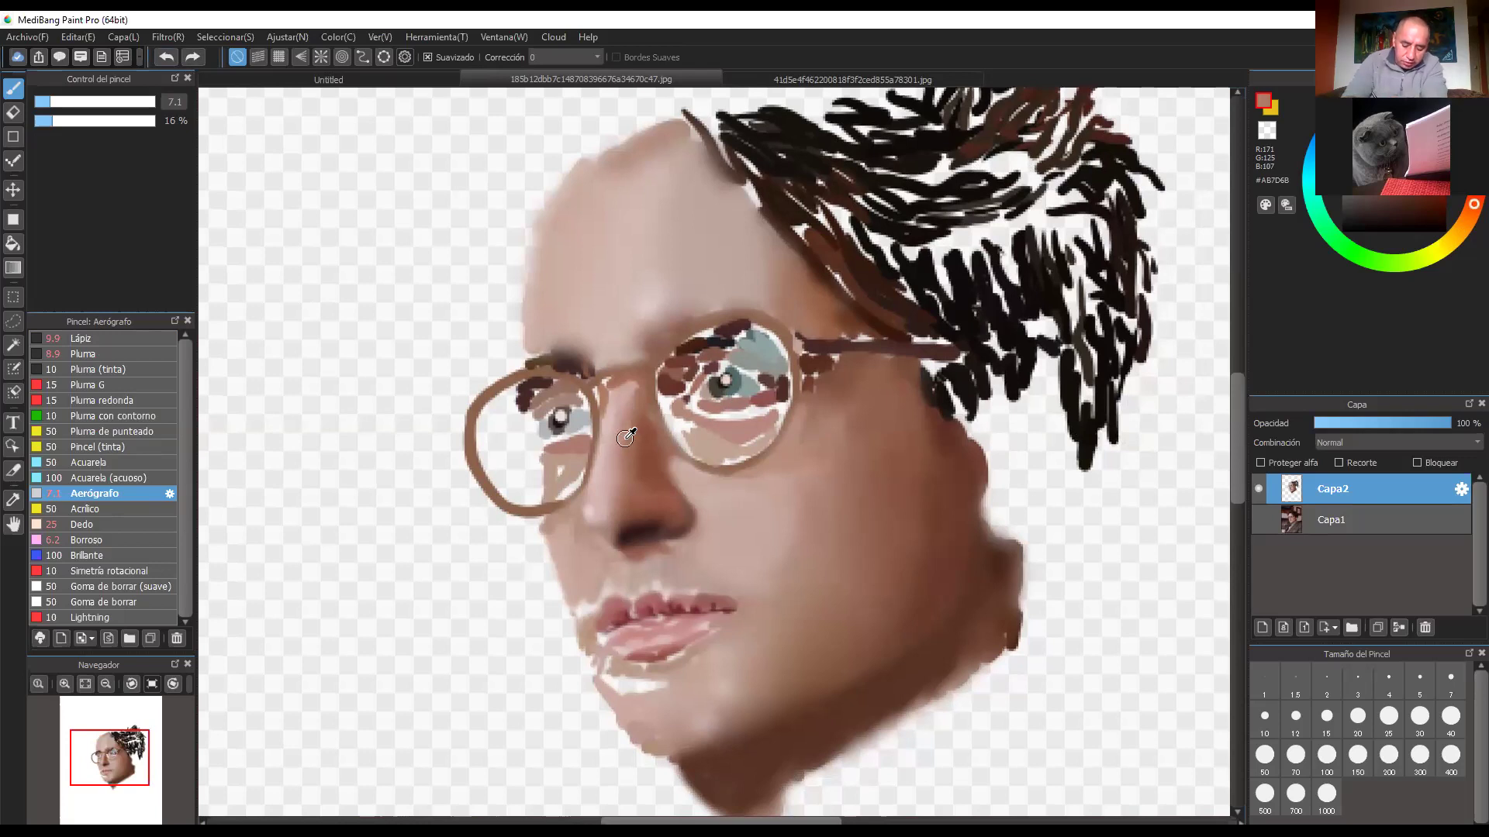
{"action": "left_click", "coordinate": [650, 502], "text": "alt"}
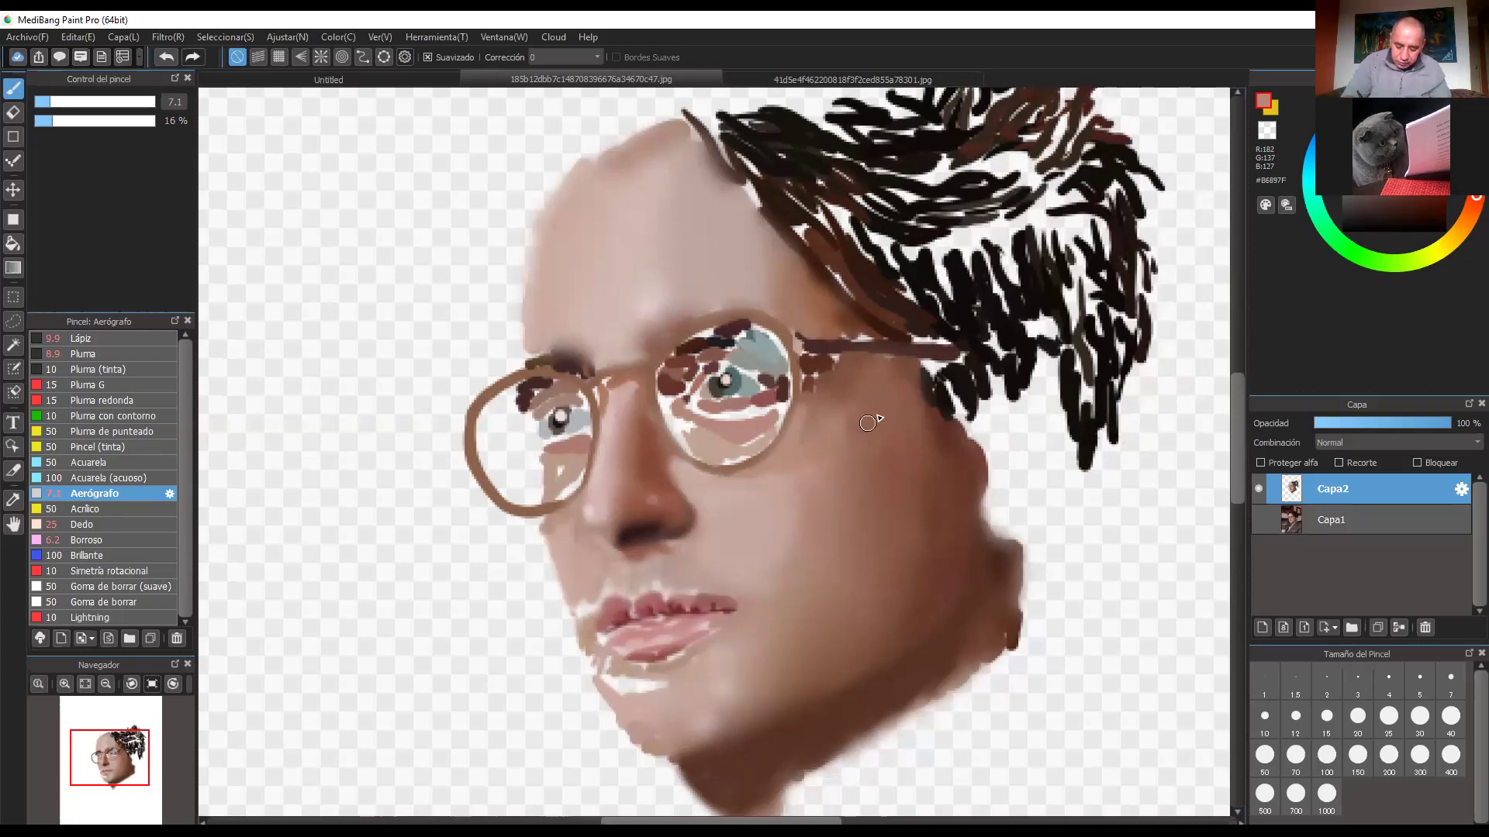
{"action": "left_click", "coordinate": [86, 101]}
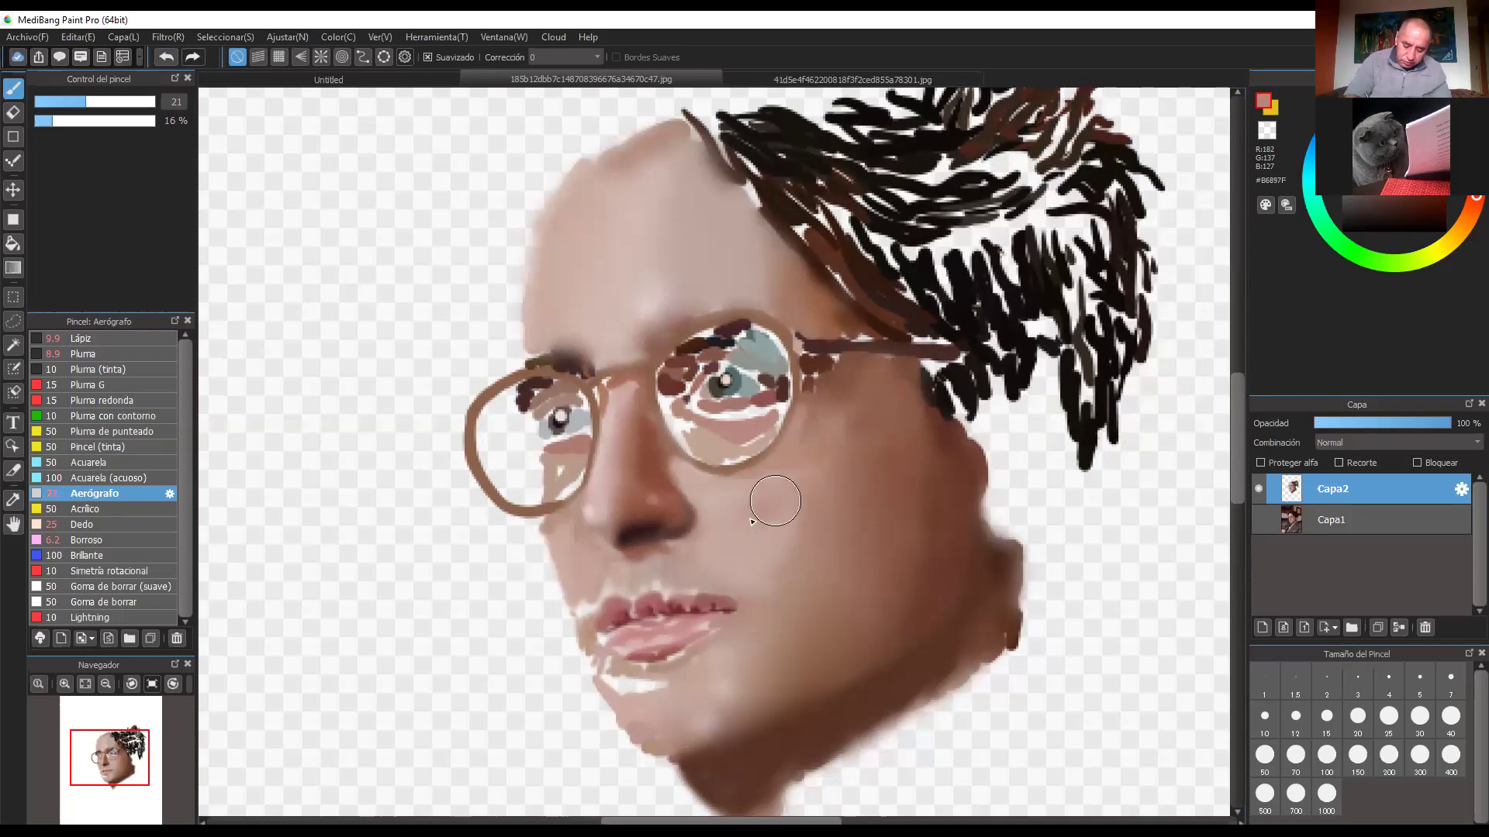
{"action": "left_click", "coordinate": [613, 425], "text": "alt"}
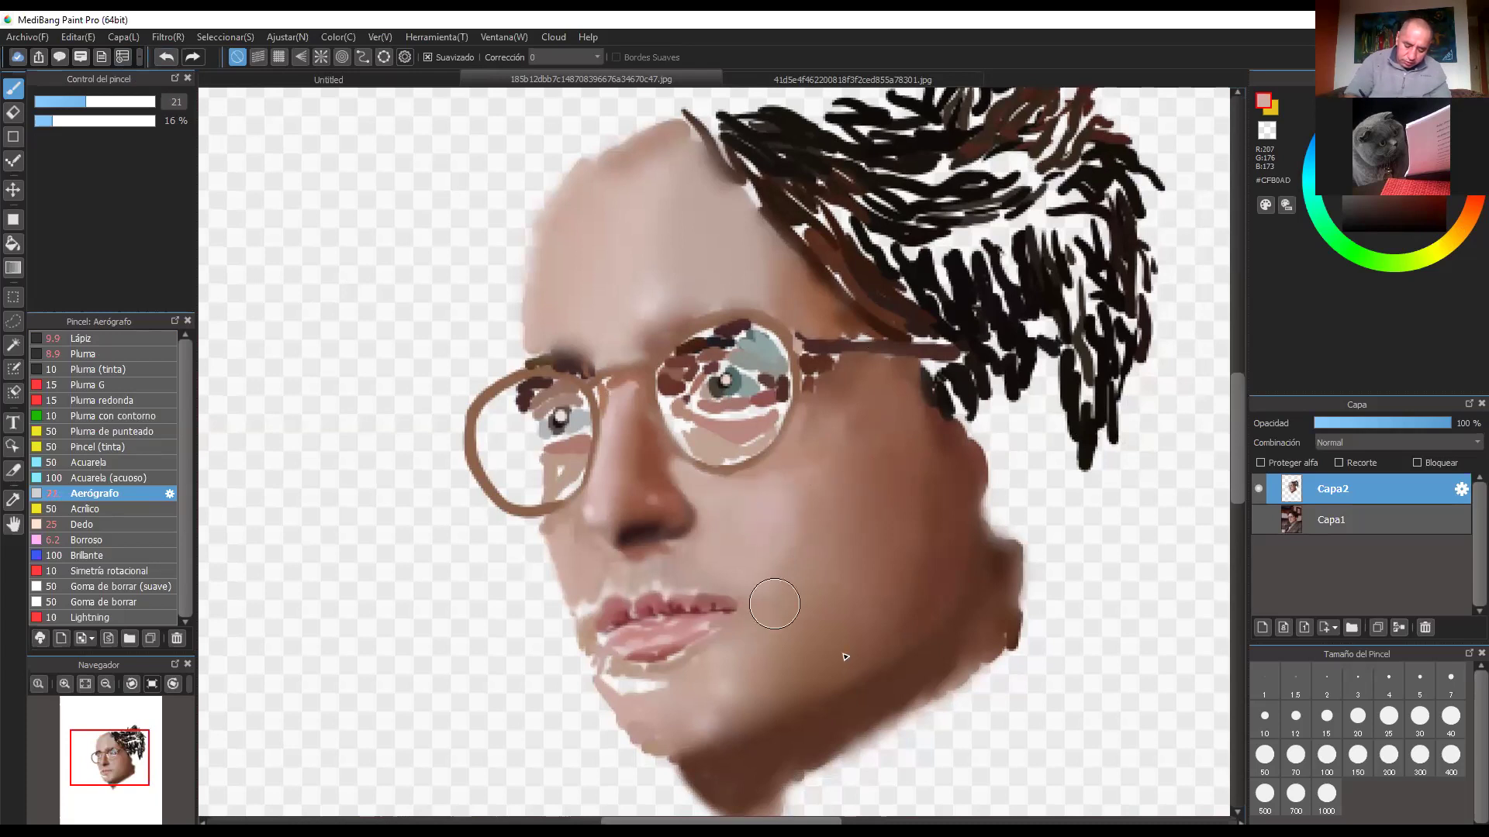
Step: Switch to Clip Studio Paint and examine the coastal landscape illustration with the house and fence
{"action": "scroll", "coordinate": [907, 475], "scroll_direction": "down", "scroll_amount": 1}
{"action": "scroll", "coordinate": [816, 500], "scroll_direction": "up", "scroll_amount": 2}
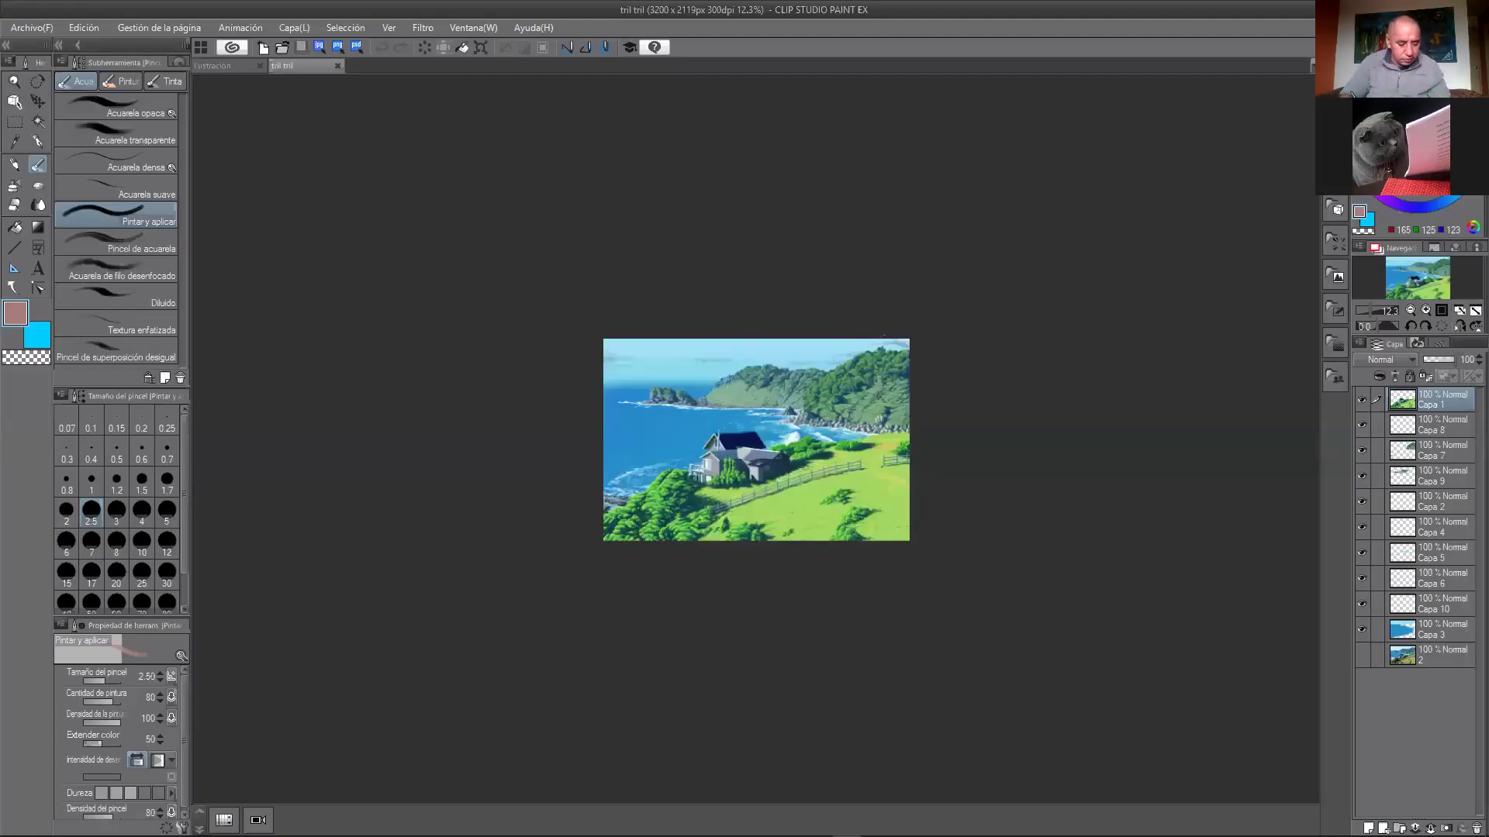
{"action": "scroll", "coordinate": [1022, 414], "scroll_direction": "up", "scroll_amount": 1}
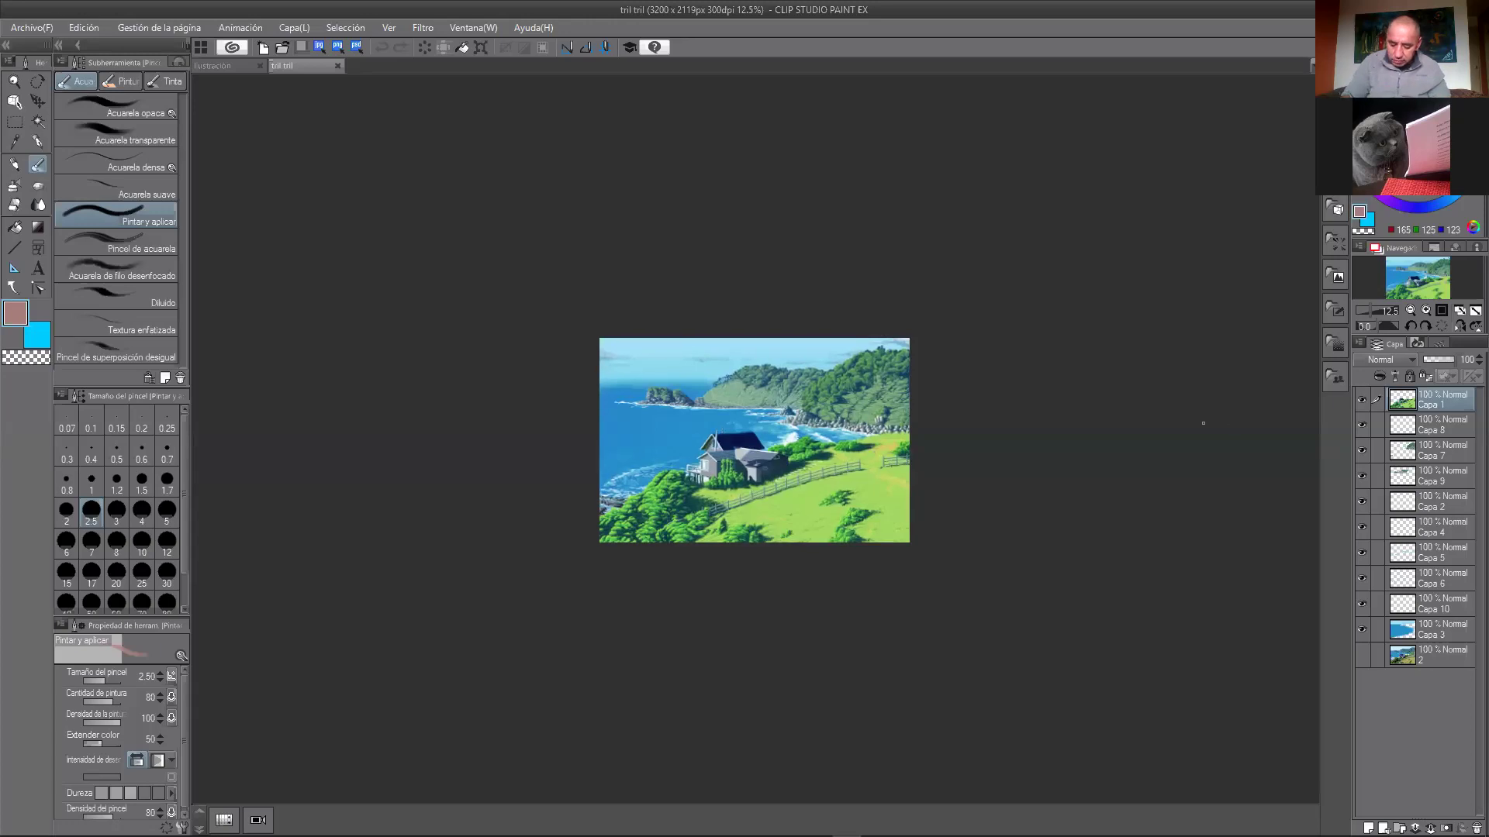
{"action": "scroll", "coordinate": [927, 457], "scroll_direction": "up", "scroll_amount": 3}
{"action": "left_click_drag", "start_coordinate": [832, 435], "coordinate": [1083, 430]}
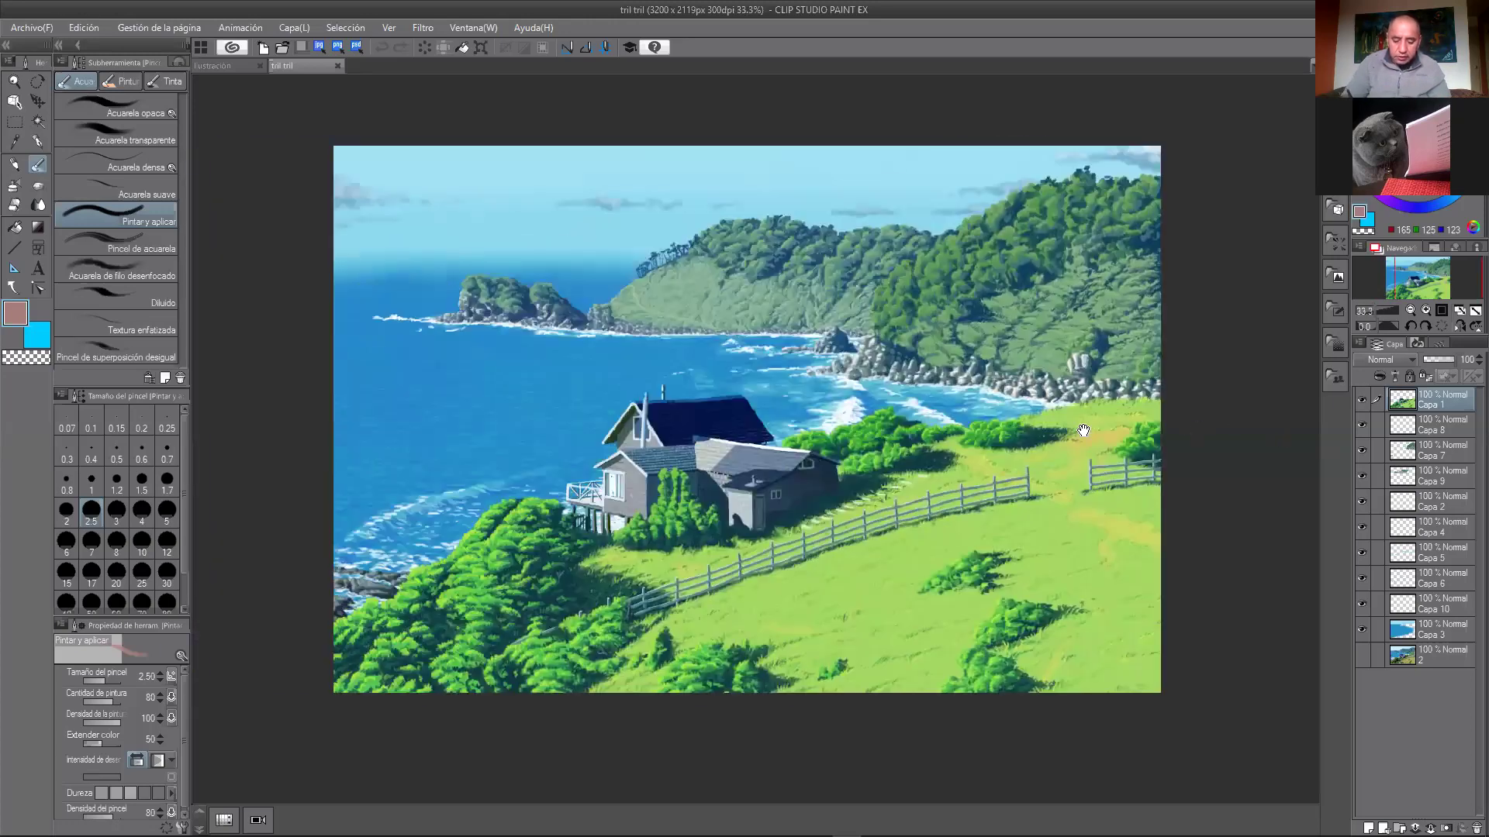
{"action": "scroll", "coordinate": [1148, 365], "scroll_direction": "up", "scroll_amount": 1}
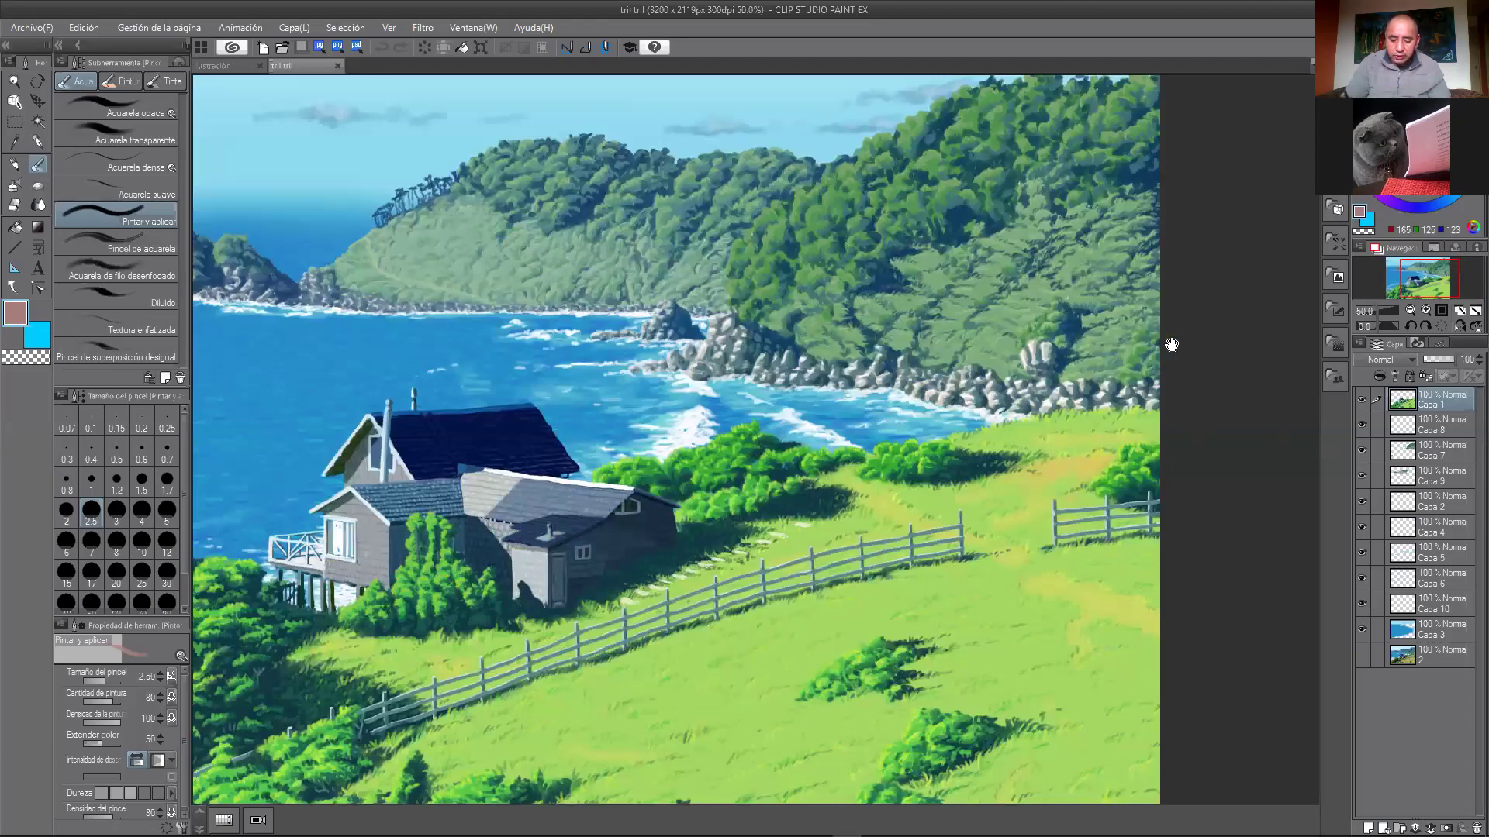
Step: Hide all the painted layers from Capa 1 down to Capa 3 and show only the reference photo layer 2
{"action": "left_click_drag", "start_coordinate": [1208, 351], "coordinate": [1245, 380]}
{"action": "left_click_drag", "start_coordinate": [980, 432], "coordinate": [1086, 422]}
{"action": "scroll", "coordinate": [1183, 387], "scroll_direction": "down", "scroll_amount": 1}
{"action": "scroll", "coordinate": [1148, 496], "scroll_direction": "up", "scroll_amount": 1}
{"action": "left_click_drag", "start_coordinate": [1166, 496], "coordinate": [1201, 414]}
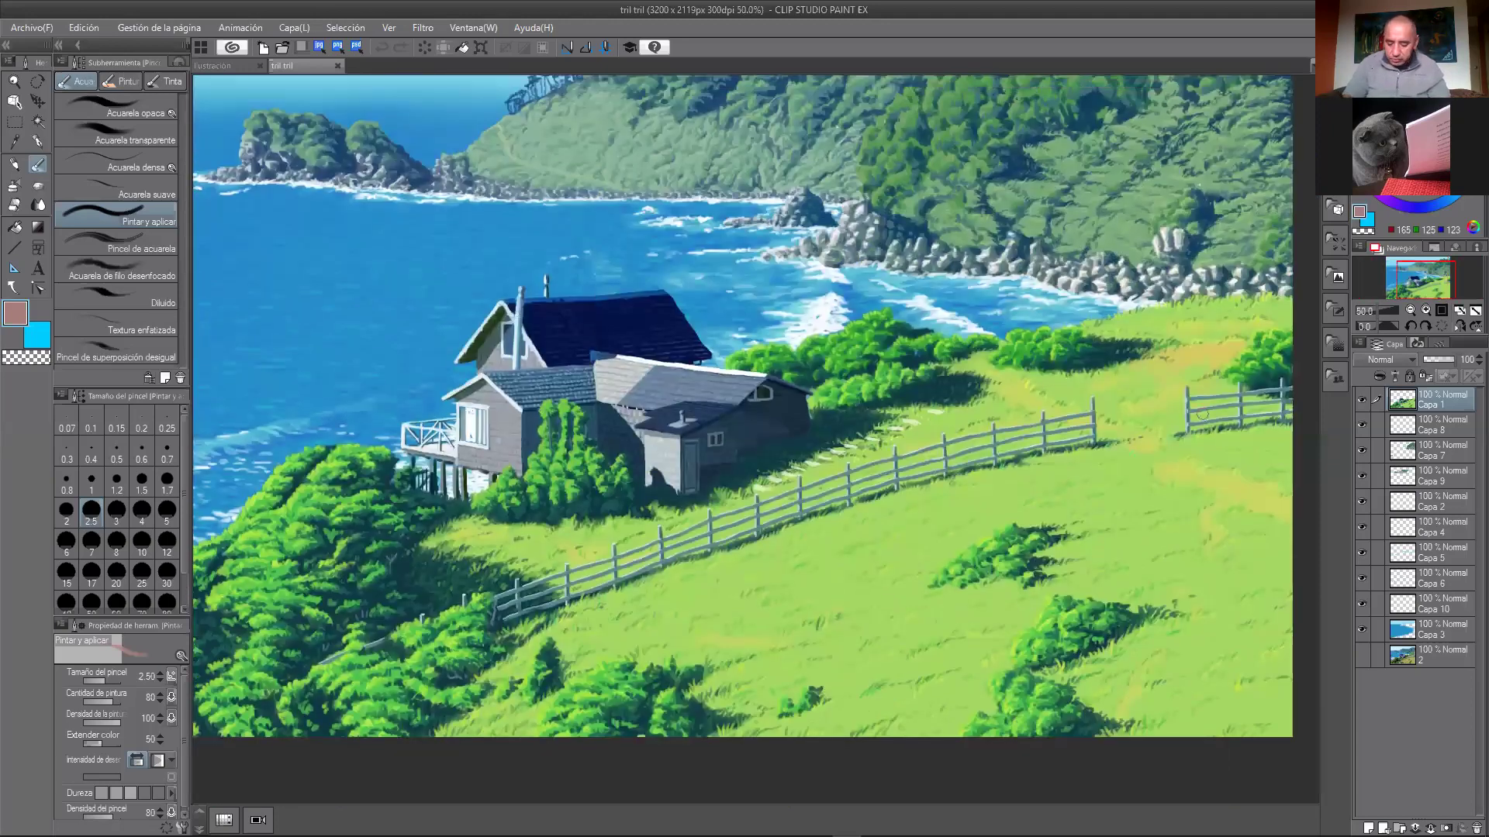
{"action": "key", "text": "Tab"}
{"action": "key", "text": "Tab"}
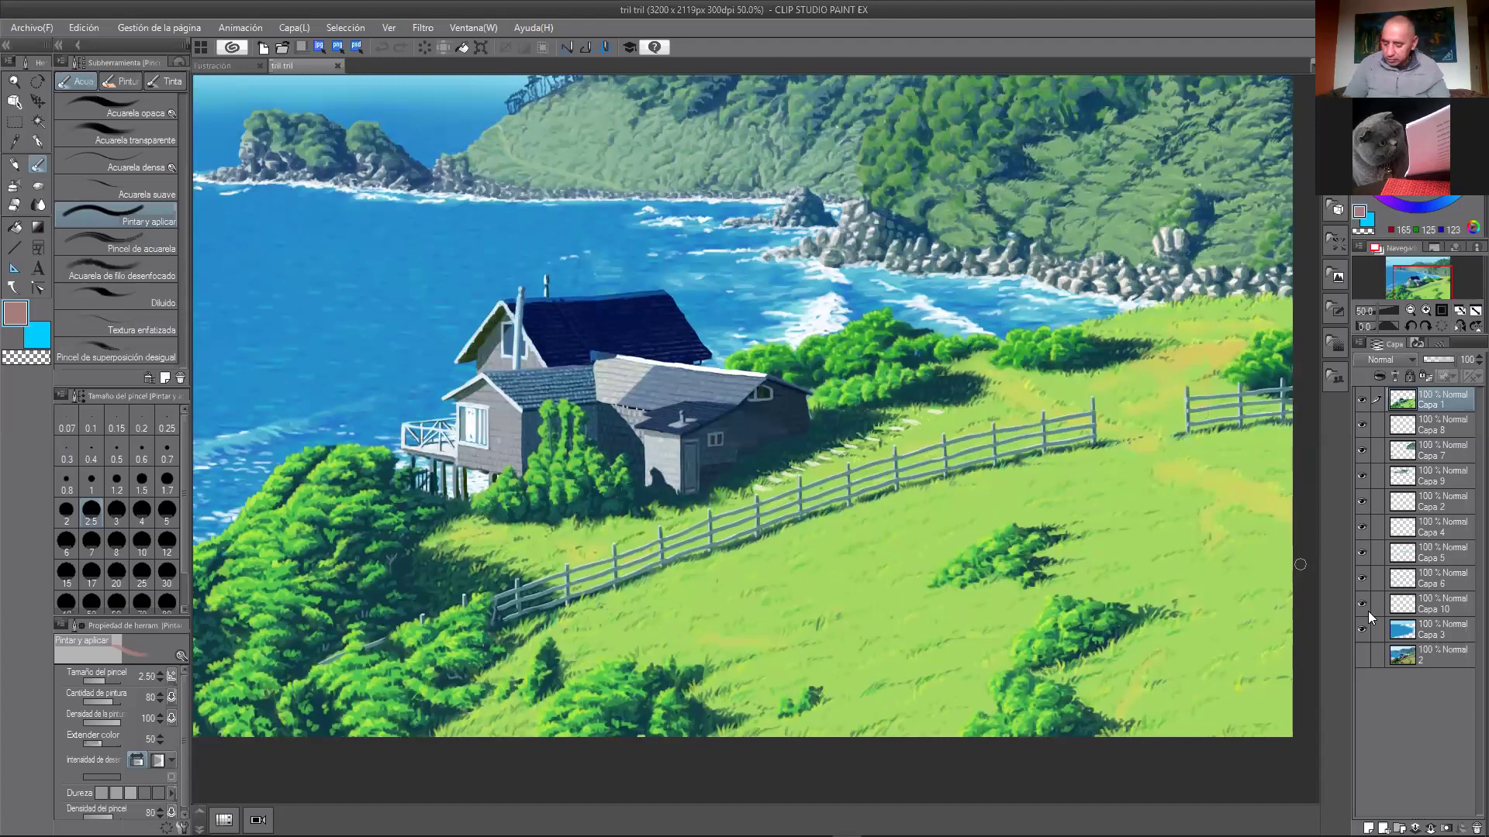
{"action": "left_click_drag", "start_coordinate": [1361, 400], "coordinate": [1365, 608]}
{"action": "left_click", "coordinate": [1368, 631]}
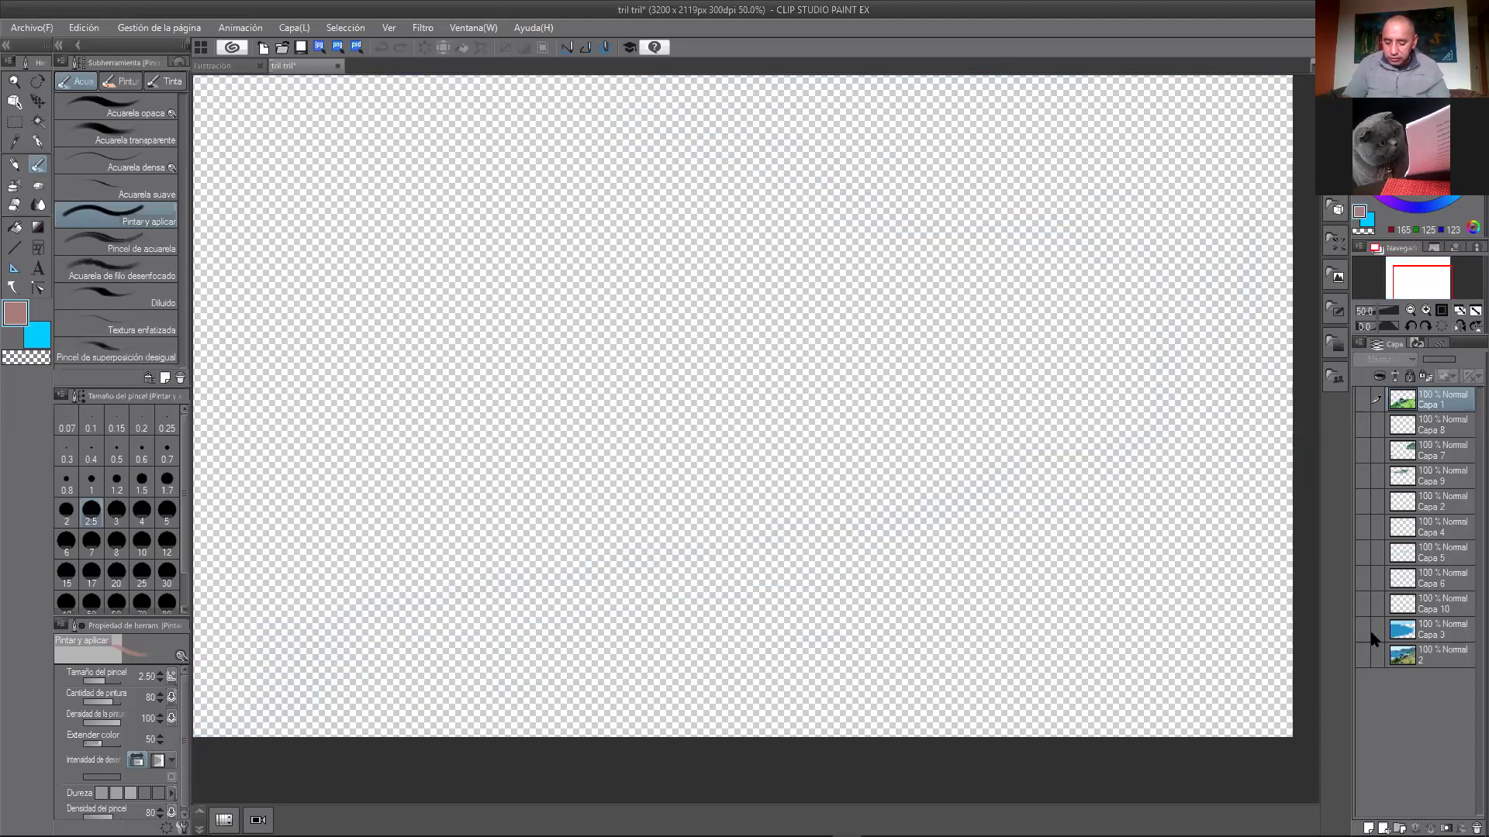
{"action": "left_click", "coordinate": [1362, 655]}
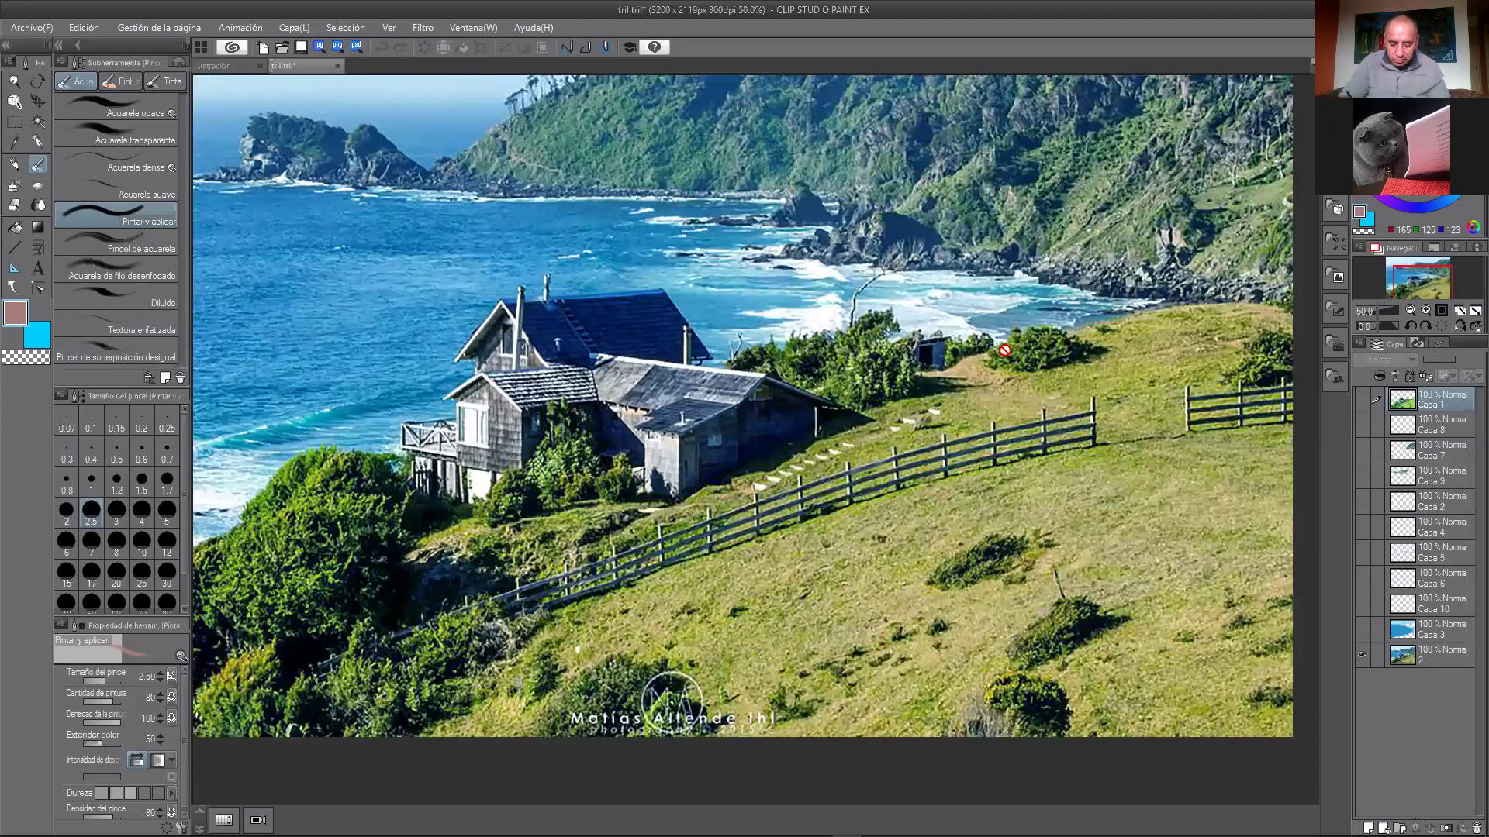
Step: Examine the coastal reference photo as a whole and closer around the house, fence, sea and hills
{"action": "scroll", "coordinate": [1058, 421], "scroll_direction": "down", "scroll_amount": 1}
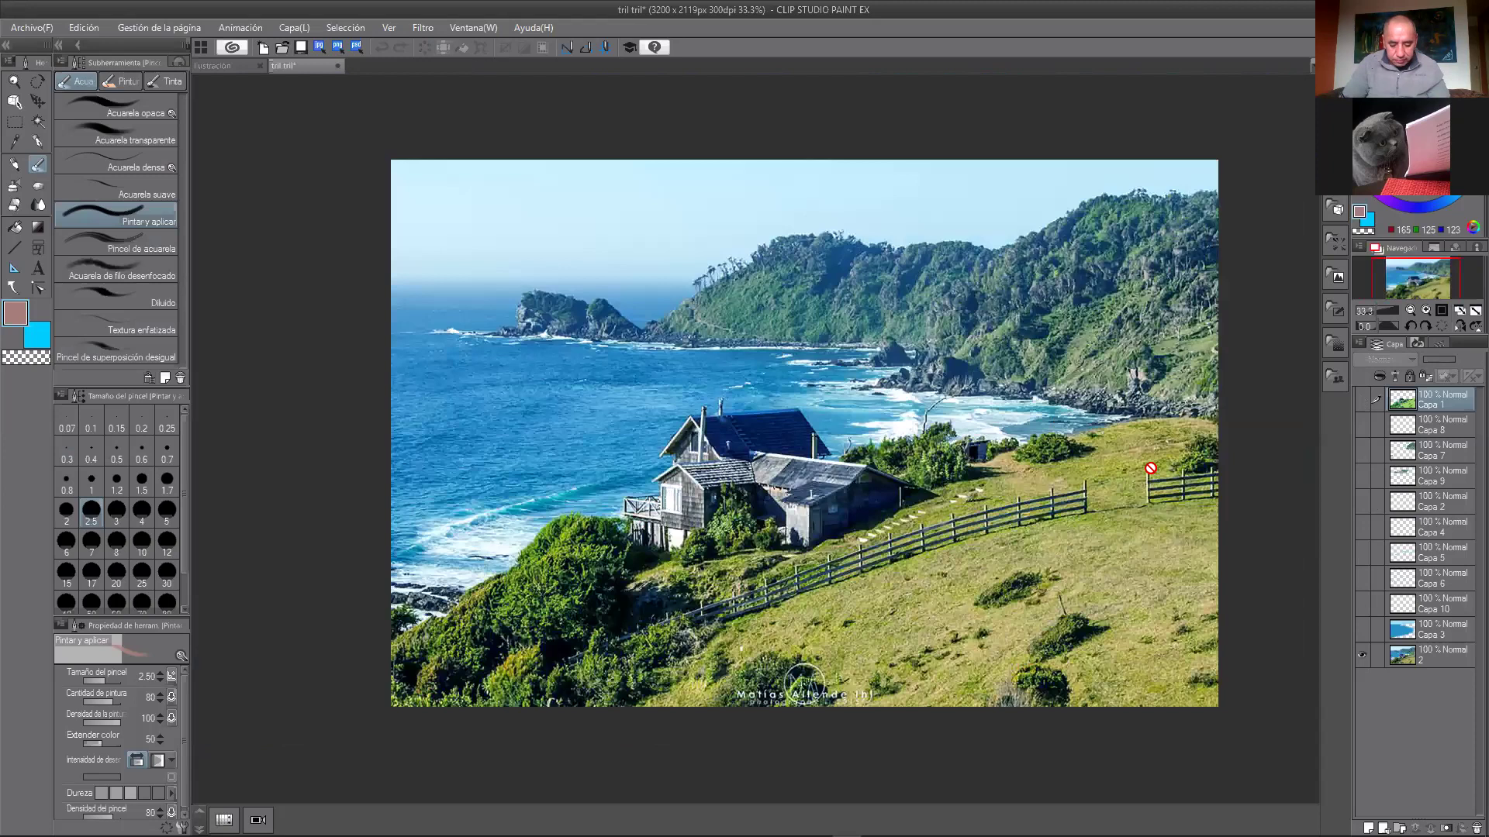
{"action": "scroll", "coordinate": [1146, 398], "scroll_direction": "up", "scroll_amount": 2}
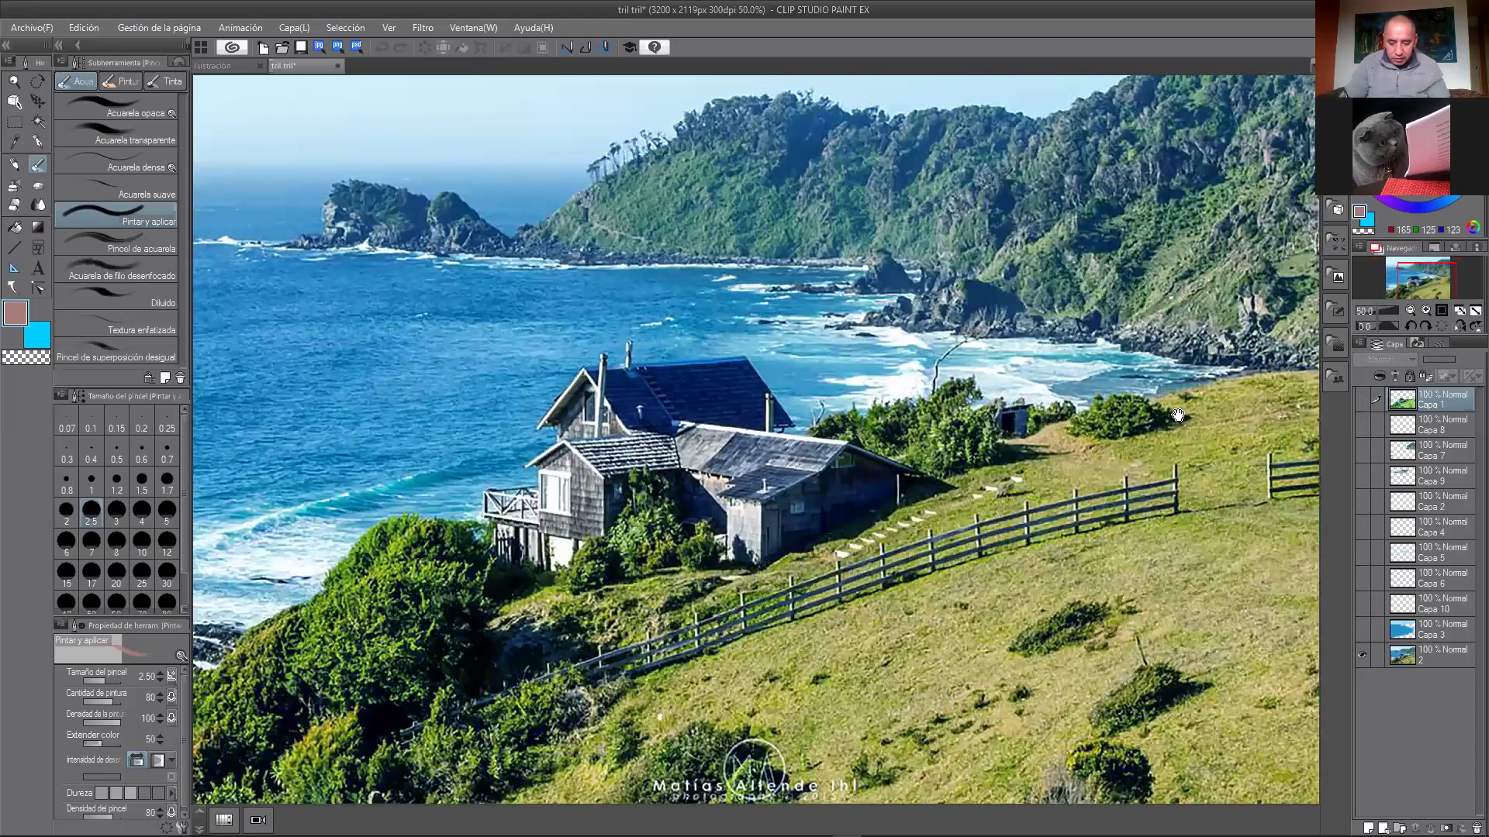
{"action": "left_click_drag", "start_coordinate": [1178, 415], "coordinate": [1238, 404]}
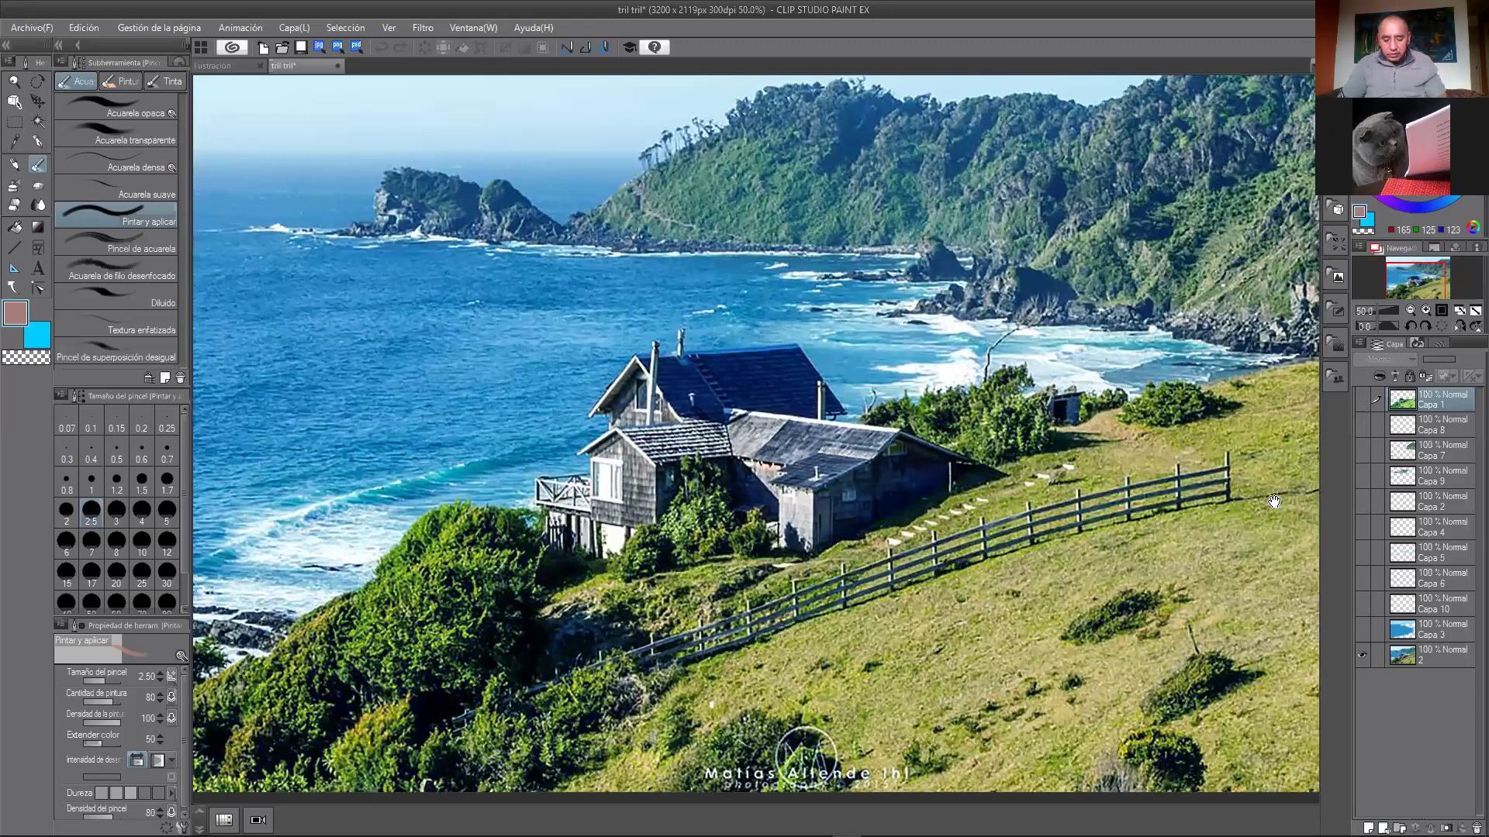
{"action": "left_click_drag", "start_coordinate": [1177, 512], "coordinate": [1249, 561]}
{"action": "left_click_drag", "start_coordinate": [1274, 449], "coordinate": [1246, 517]}
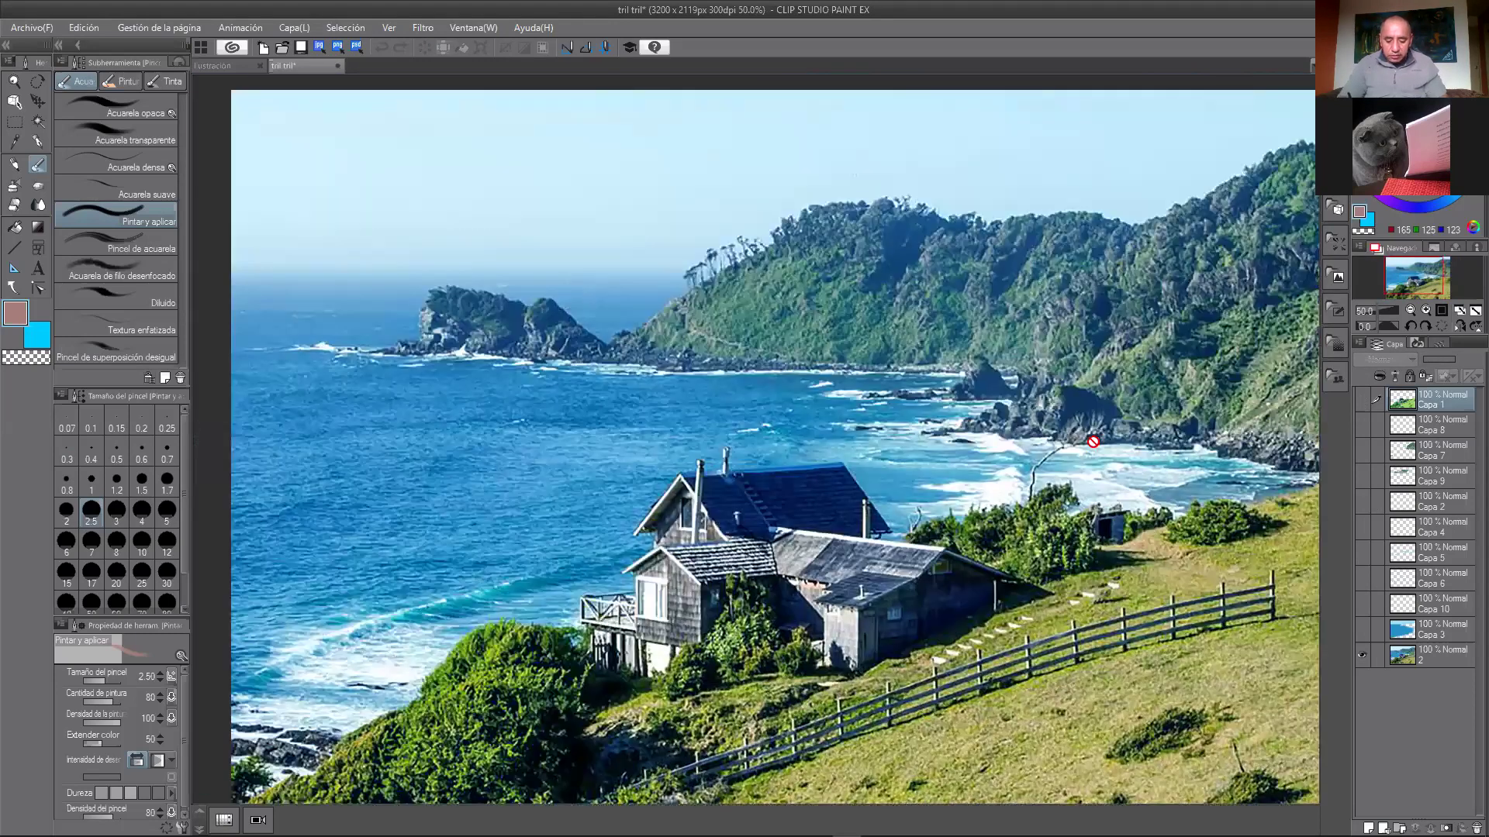
{"action": "key", "text": "ctrl+minus"}
{"action": "scroll", "coordinate": [1172, 439], "scroll_direction": "up", "scroll_amount": 1}
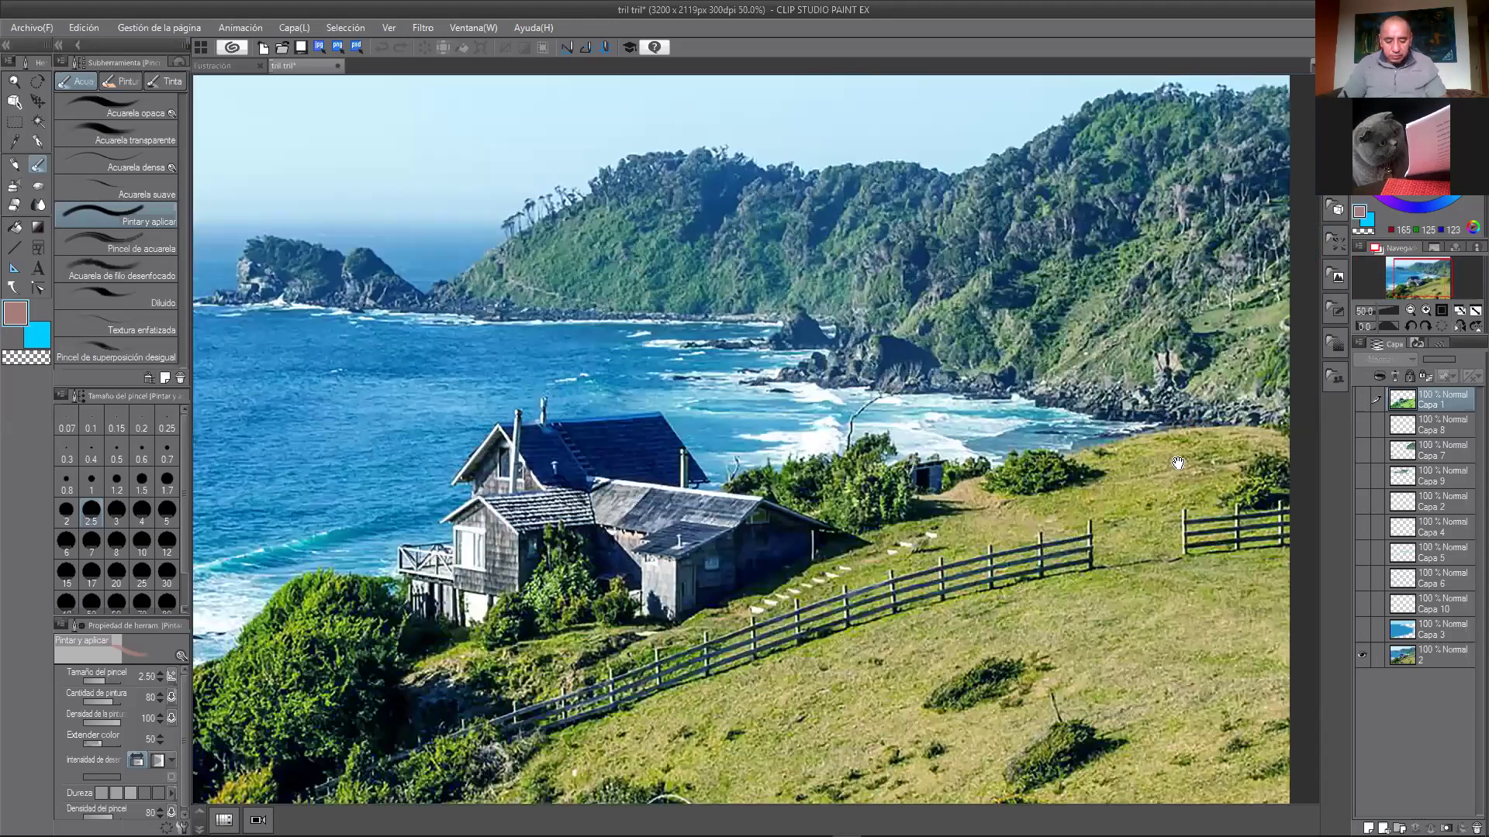
{"action": "left_click_drag", "start_coordinate": [1116, 412], "coordinate": [1281, 453]}
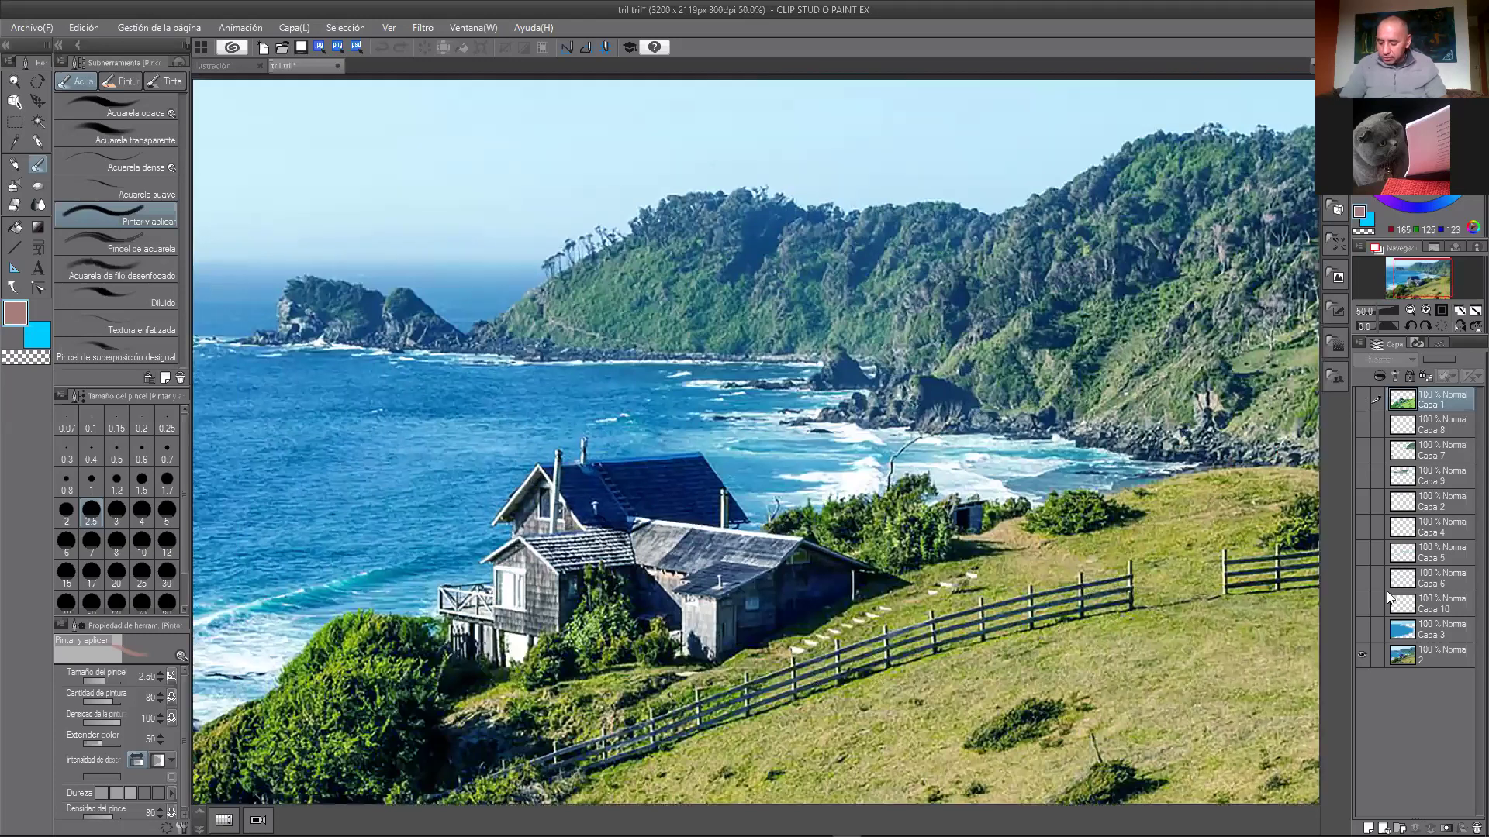
Step: Show the sky and sea base layer Capa 3 and hide the reference photo layer 2
{"action": "left_click", "coordinate": [1362, 632]}
{"action": "left_click", "coordinate": [1362, 634]}
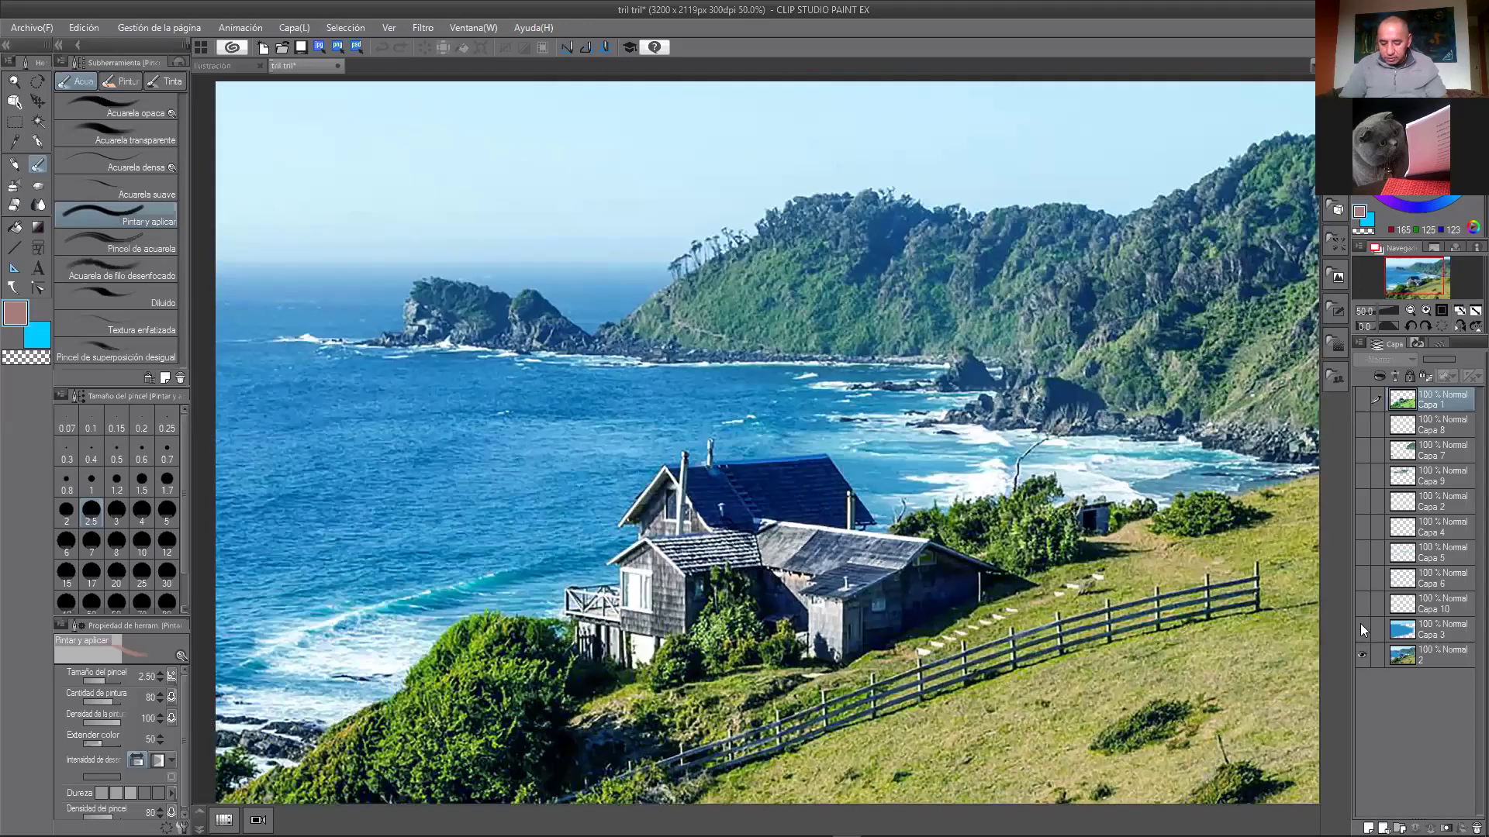
{"action": "left_click", "coordinate": [1361, 626]}
{"action": "left_click_drag", "start_coordinate": [1033, 412], "coordinate": [1063, 399]}
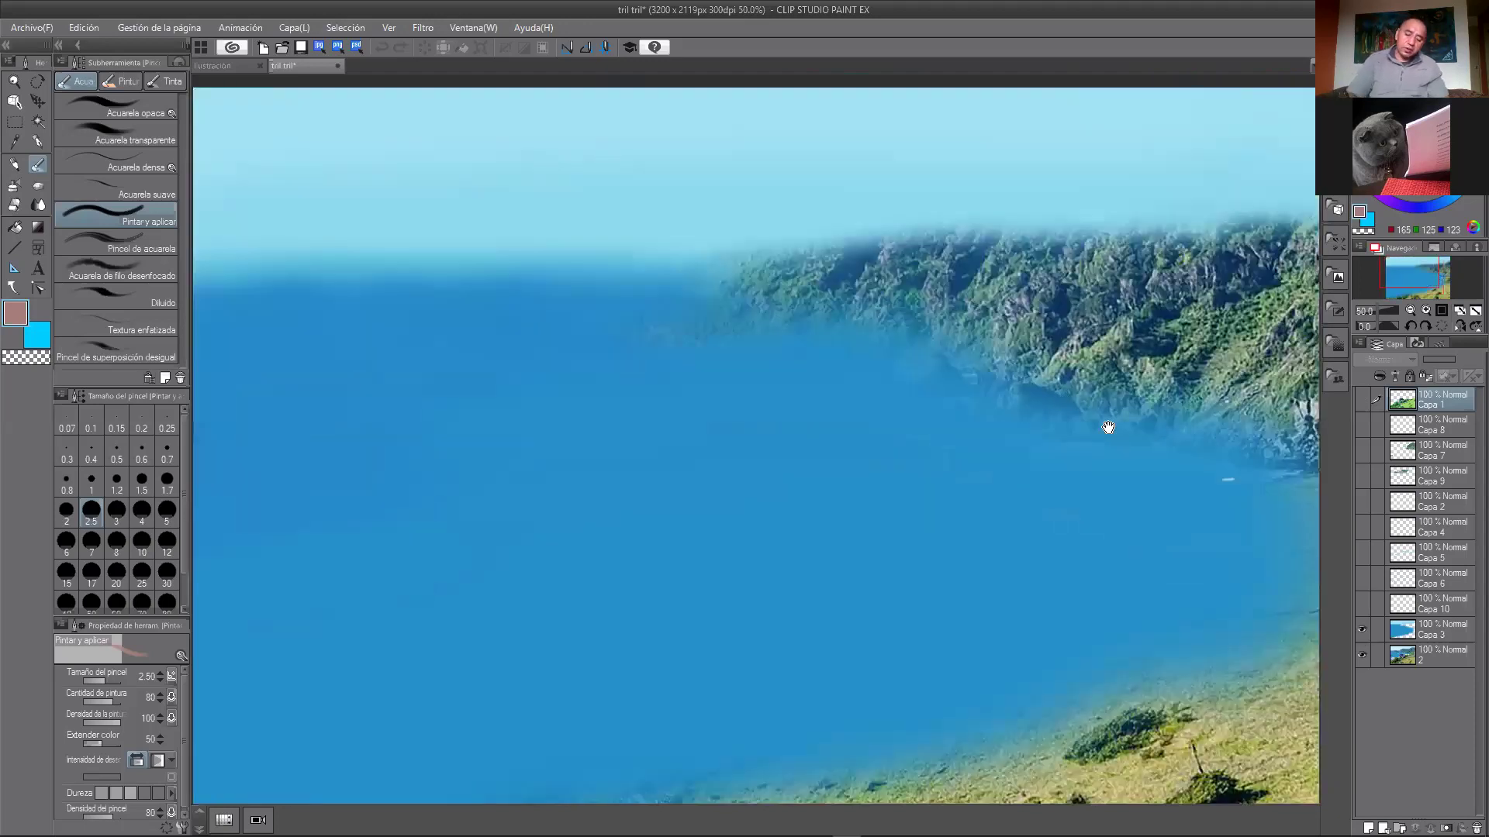
{"action": "left_click_drag", "start_coordinate": [904, 162], "coordinate": [948, 187]}
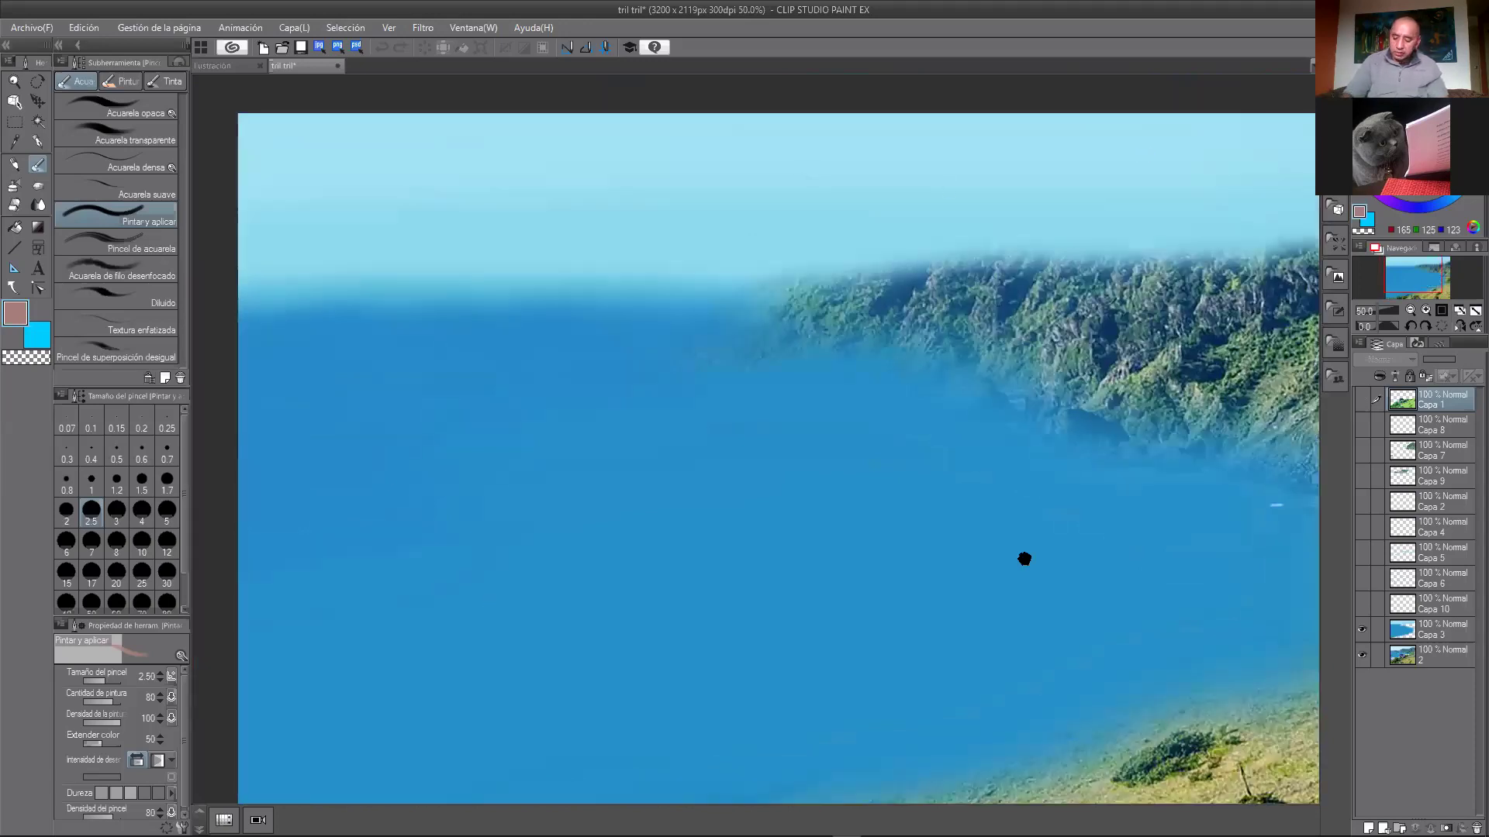
{"action": "left_click_drag", "start_coordinate": [1024, 559], "coordinate": [996, 568]}
{"action": "left_click_drag", "start_coordinate": [1270, 580], "coordinate": [1214, 565]}
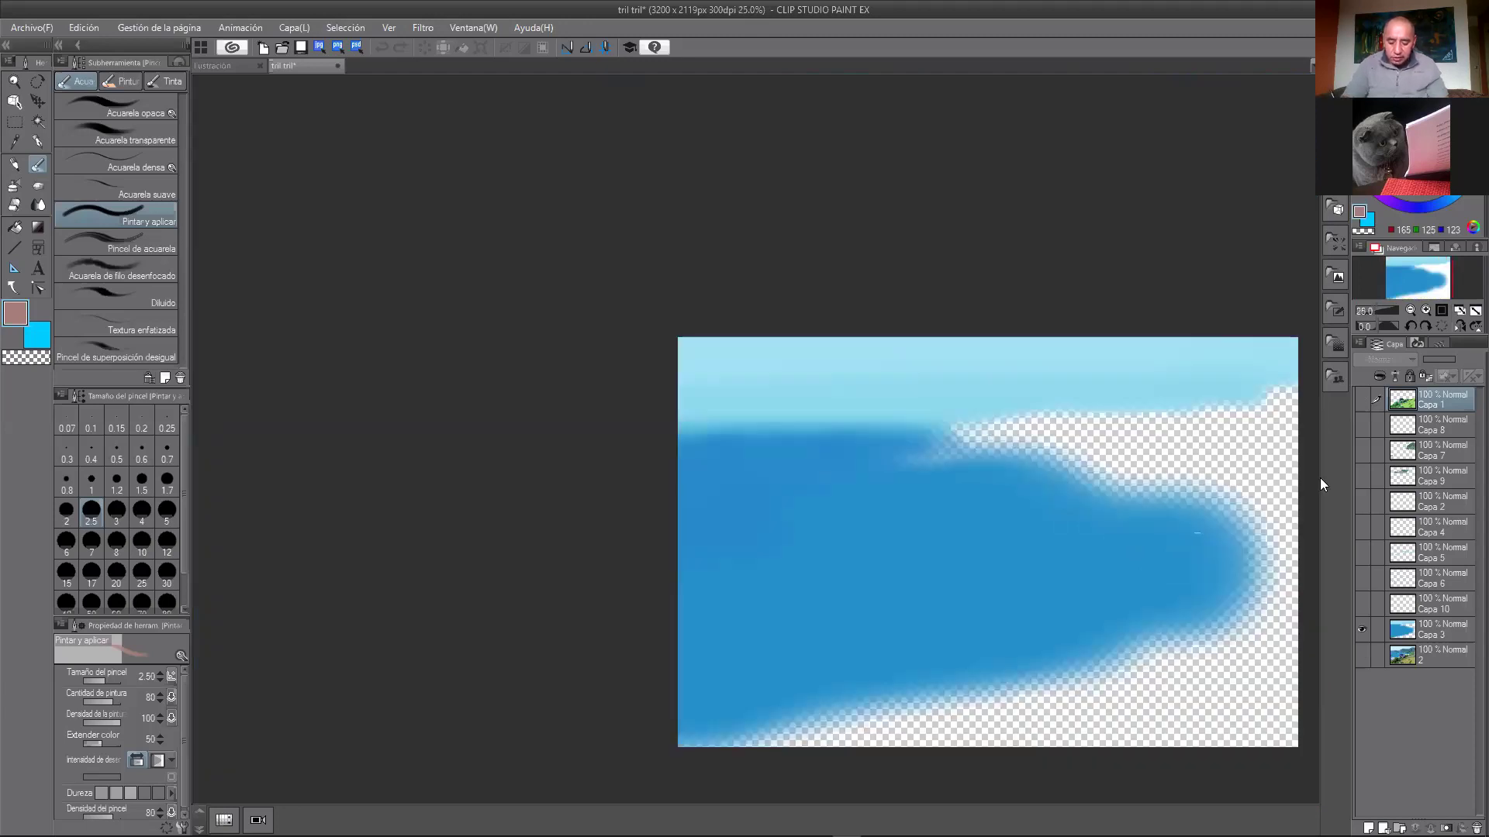
{"action": "key", "text": "ctrl+plus"}
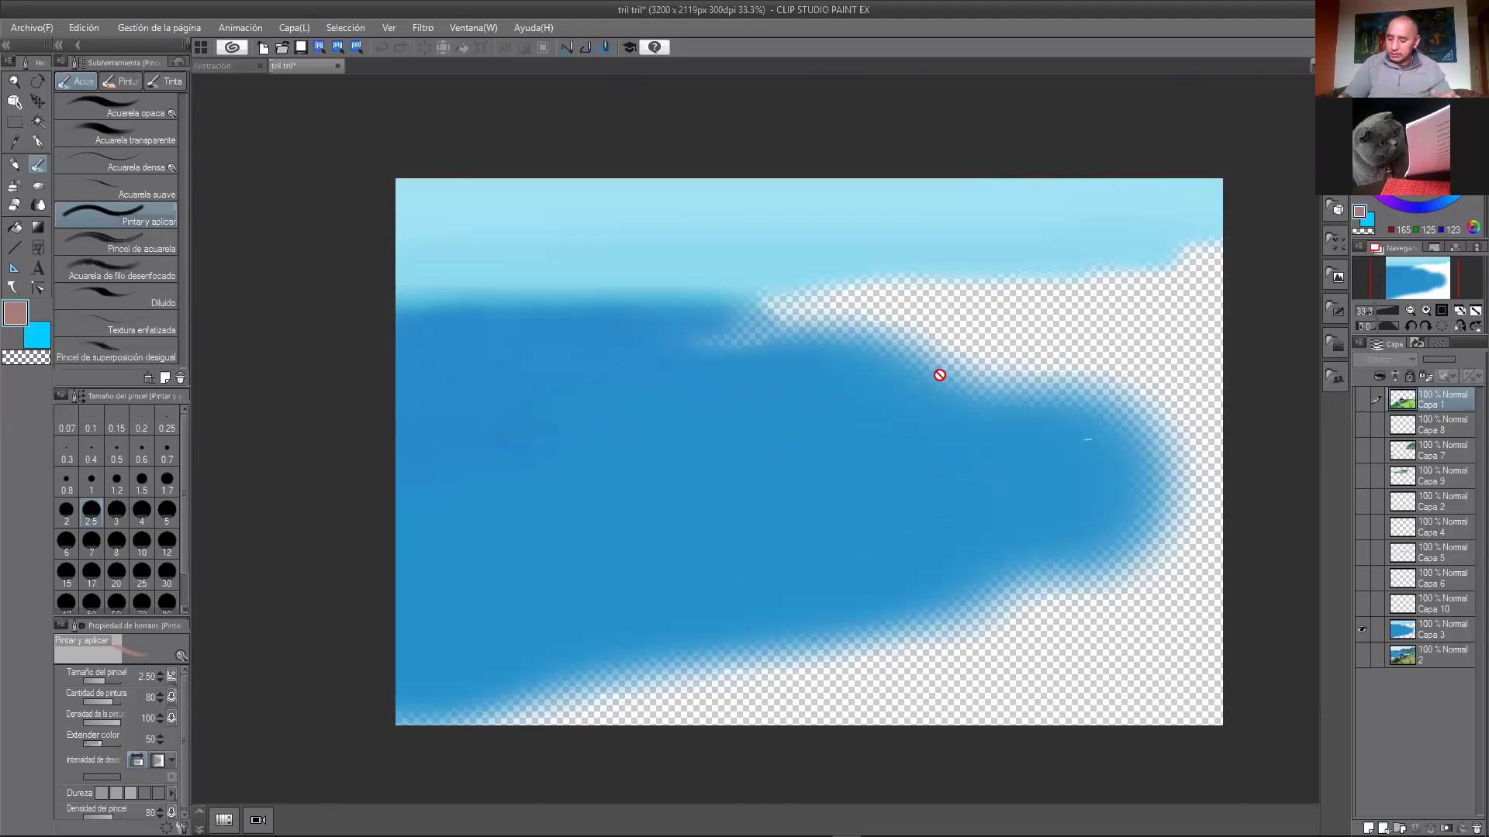
Step: Show the cloud layer Capa 10 and examine the small clouds across the sky up close
{"action": "left_click", "coordinate": [1362, 604]}
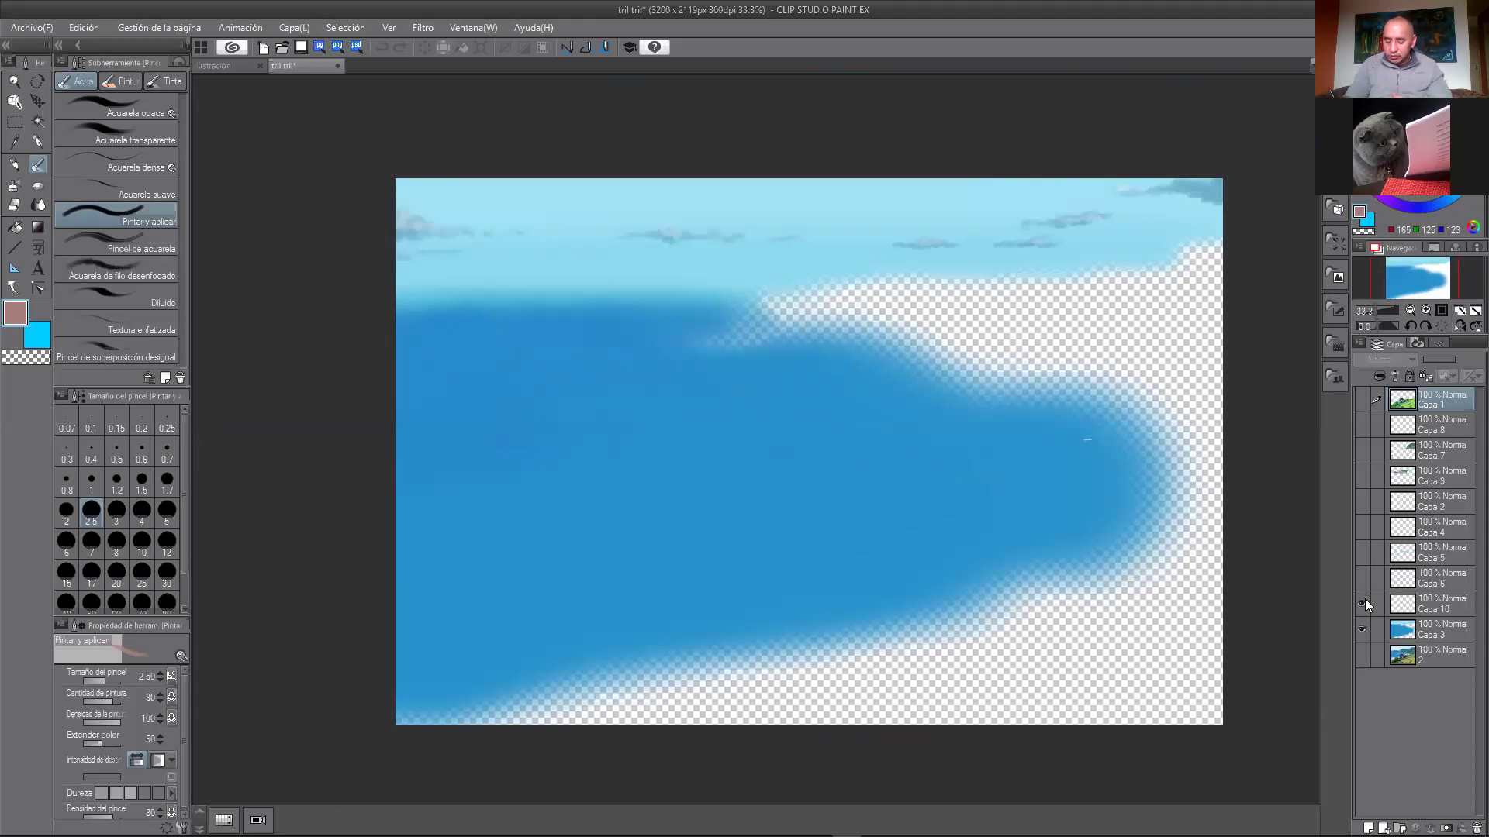
{"action": "scroll", "coordinate": [1105, 283], "scroll_direction": "up", "scroll_amount": 1}
{"action": "scroll", "coordinate": [1096, 318], "scroll_direction": "up", "scroll_amount": 3}
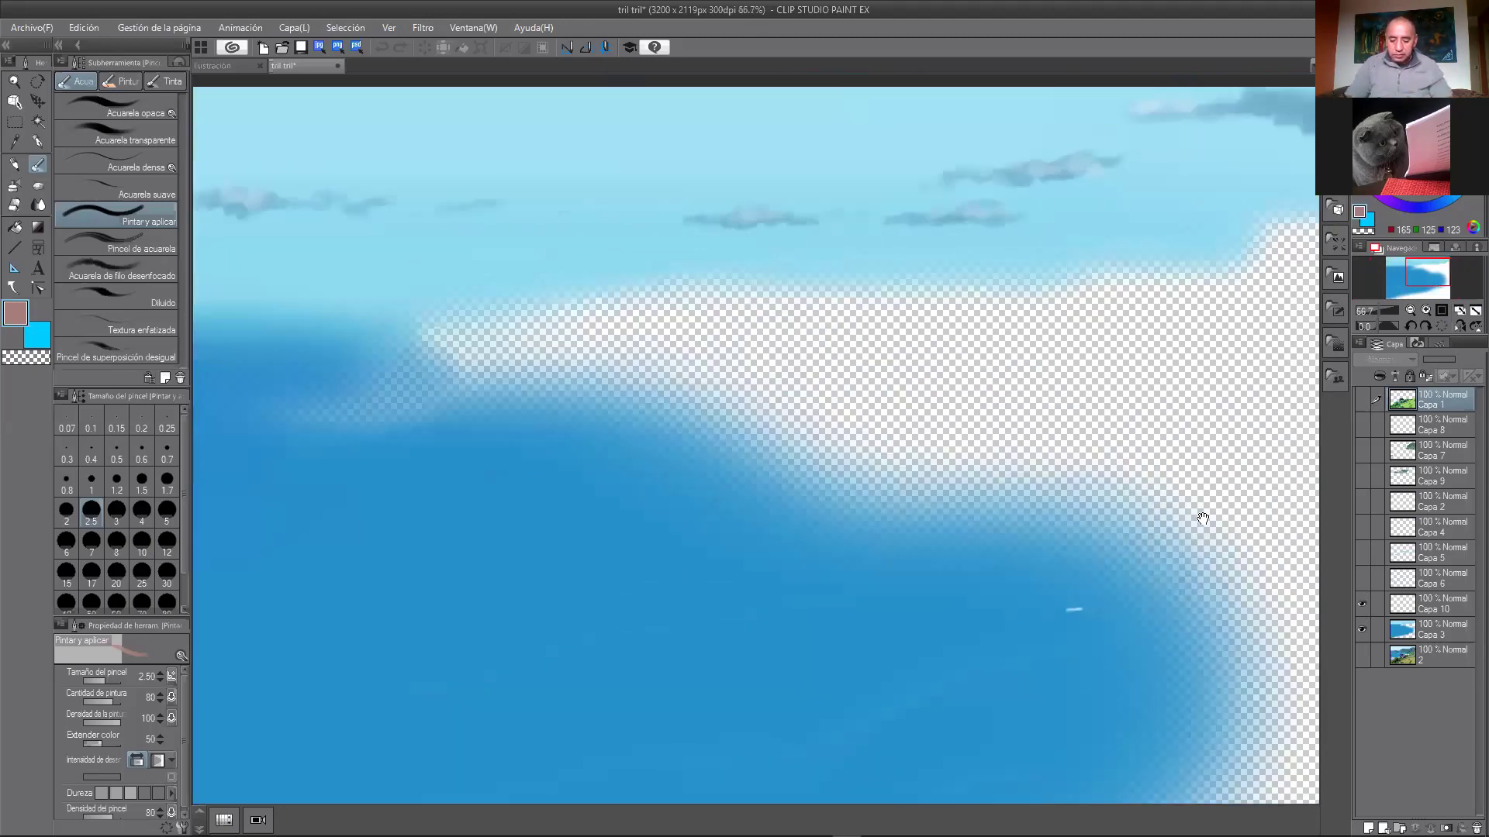
{"action": "left_click_drag", "start_coordinate": [653, 463], "coordinate": [1008, 491]}
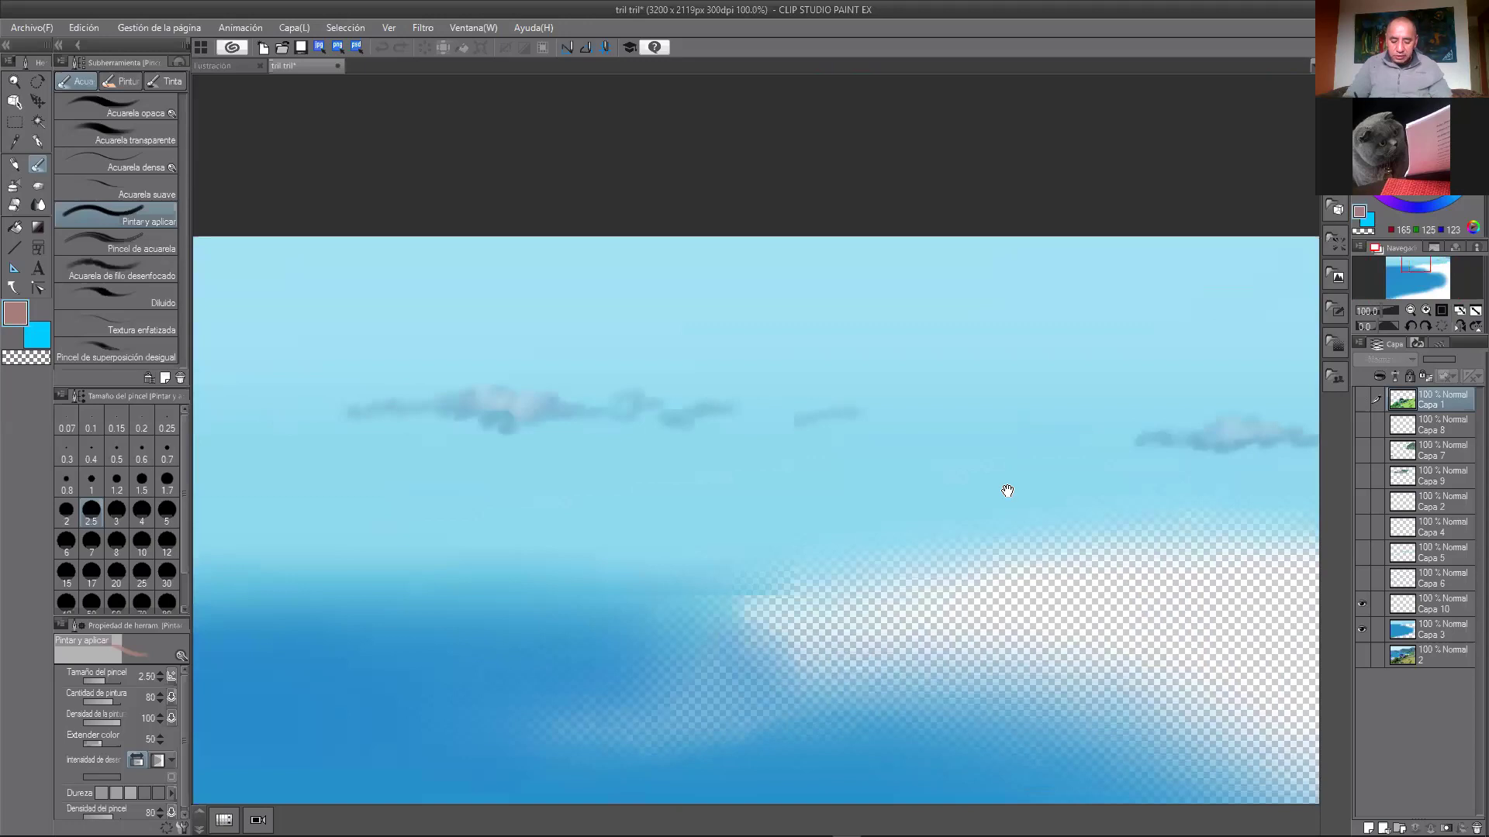
{"action": "left_click_drag", "start_coordinate": [748, 482], "coordinate": [1181, 489]}
{"action": "left_click_drag", "start_coordinate": [1027, 452], "coordinate": [1230, 499]}
{"action": "scroll", "coordinate": [1219, 489], "scroll_direction": "up", "scroll_amount": 3}
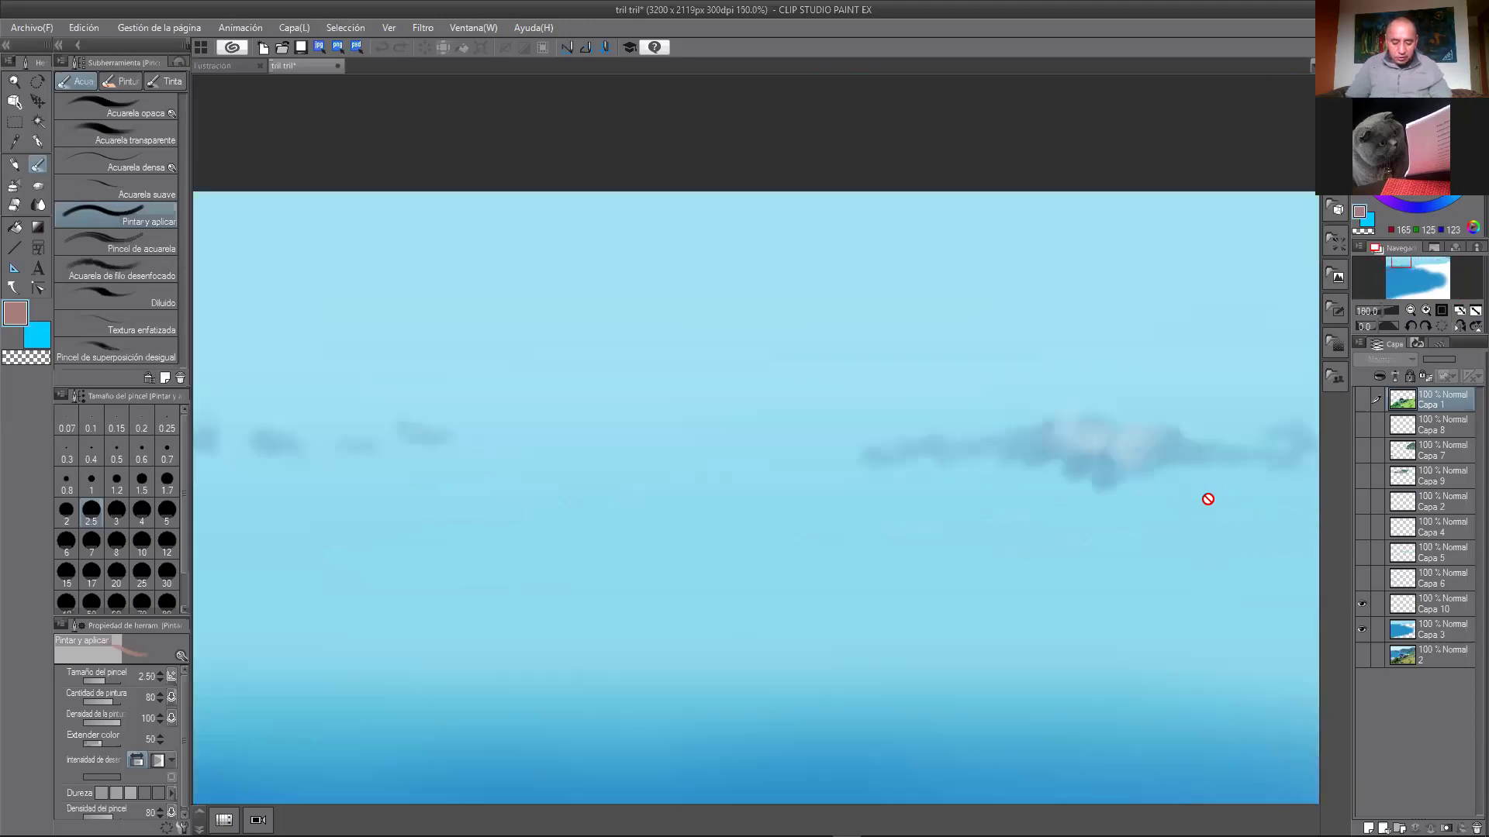
{"action": "left_click_drag", "start_coordinate": [1225, 485], "coordinate": [1156, 465]}
{"action": "scroll", "coordinate": [1214, 477], "scroll_direction": "down", "scroll_amount": 4}
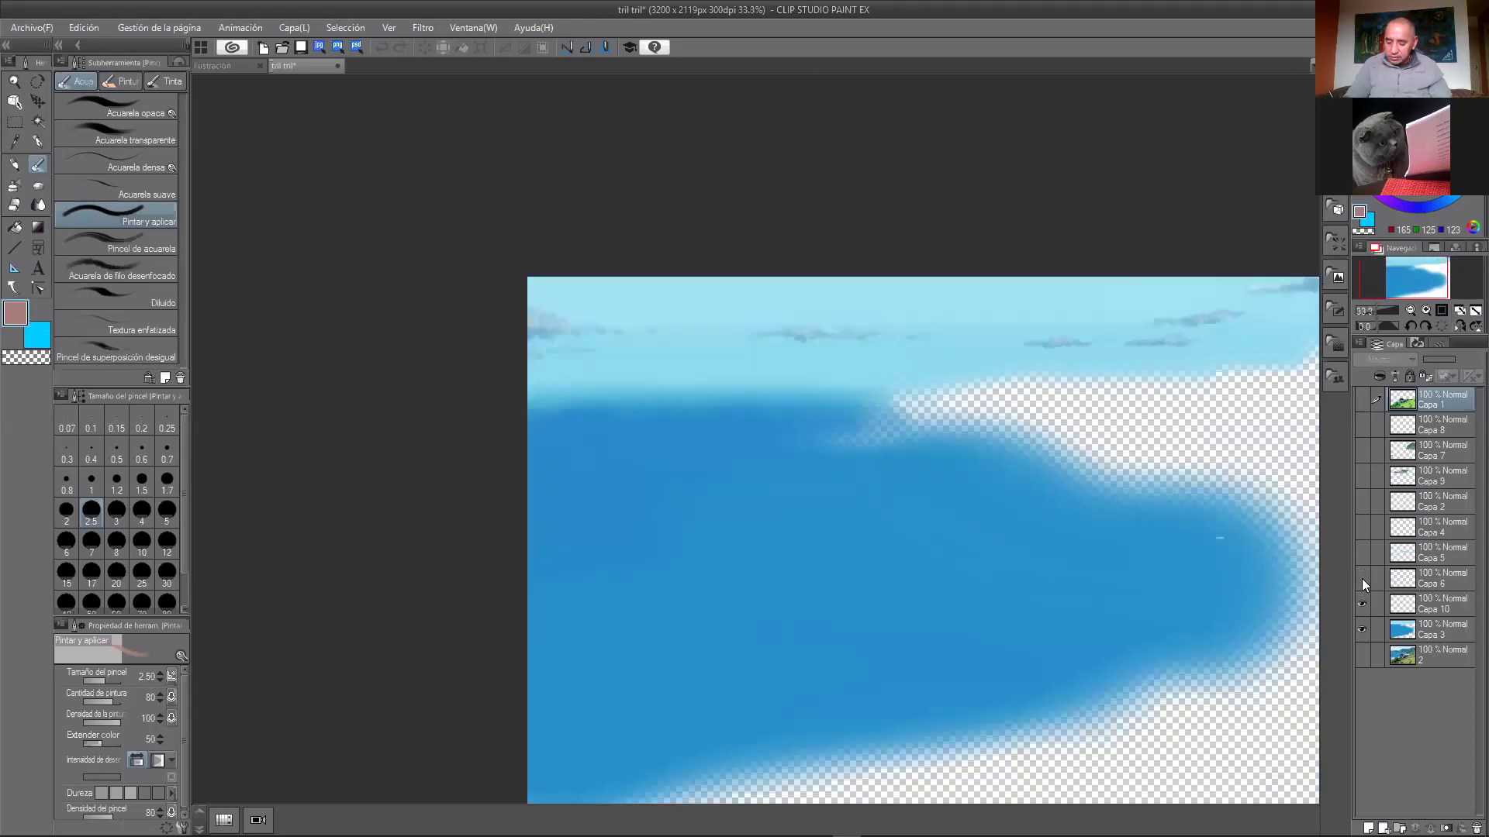
Step: Show layer Capa 6 and inspect the darker blue ripple strokes on the sea
{"action": "left_click", "coordinate": [1362, 578]}
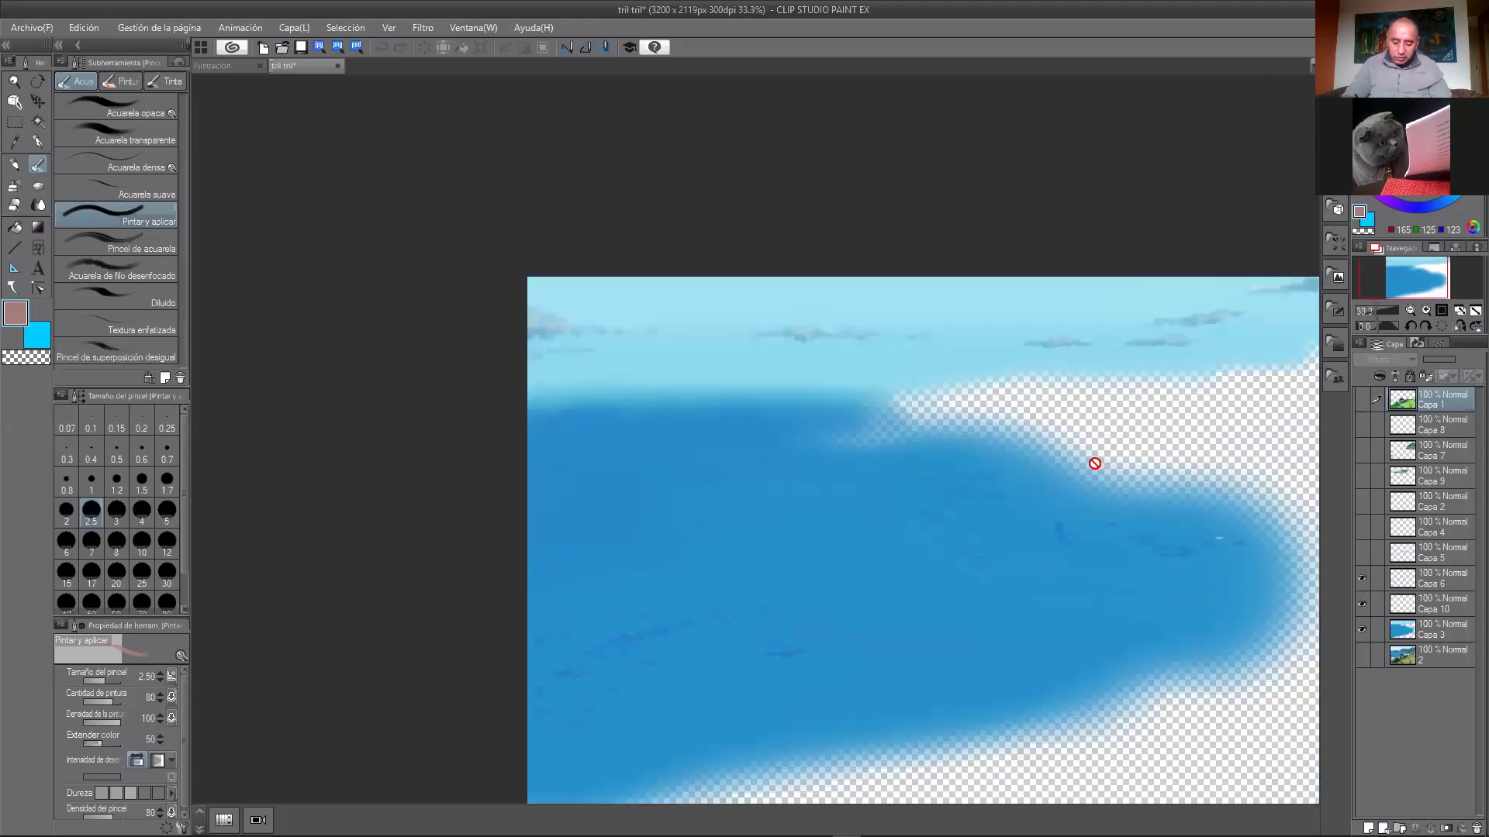
{"action": "scroll", "coordinate": [908, 492], "scroll_direction": "up", "scroll_amount": 2}
{"action": "left_click_drag", "start_coordinate": [1055, 461], "coordinate": [905, 585]}
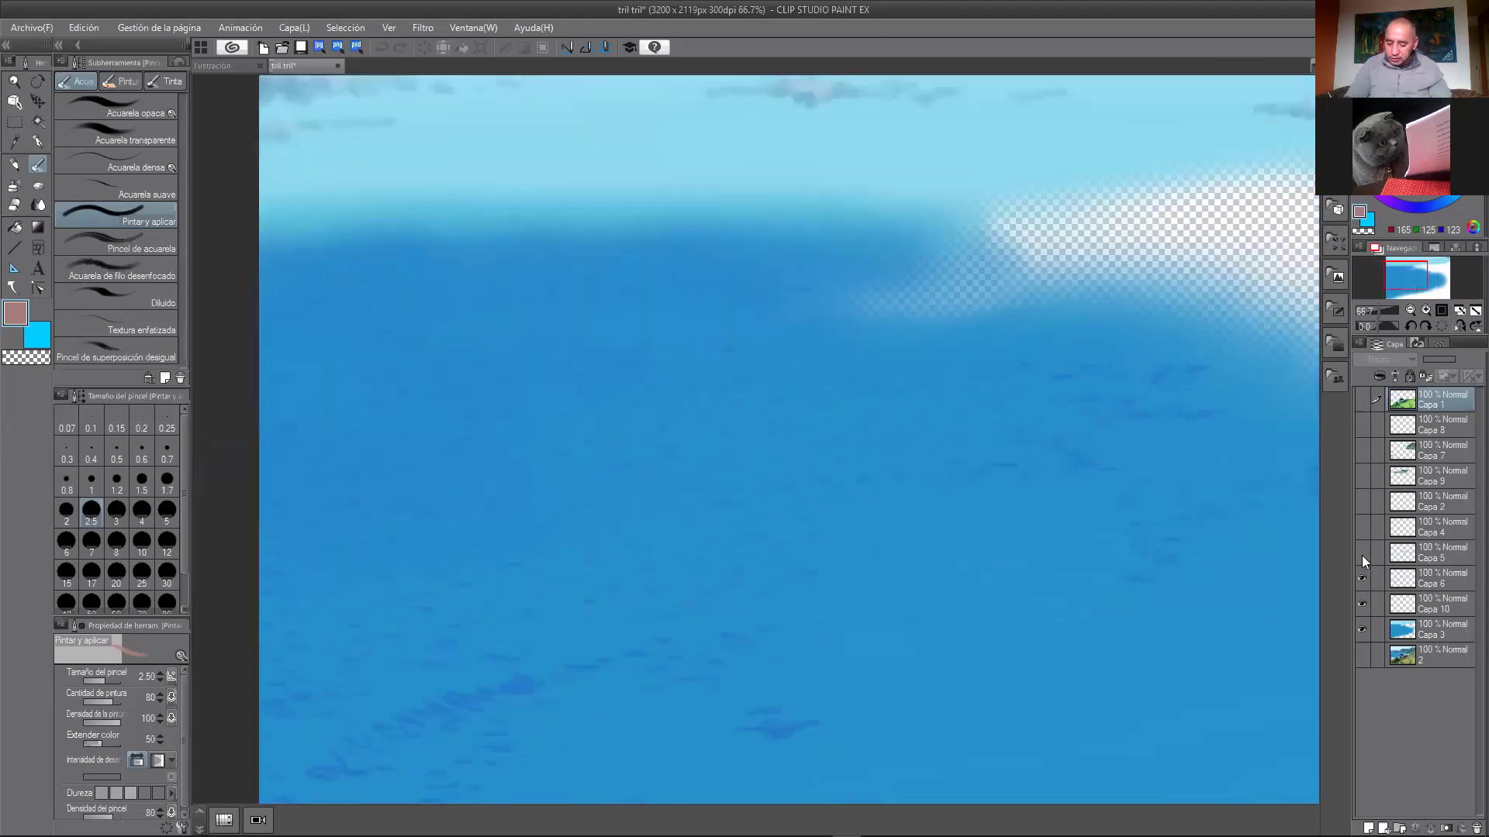
{"action": "key", "text": "ctrl+minus"}
{"action": "key", "text": "ctrl+minus"}
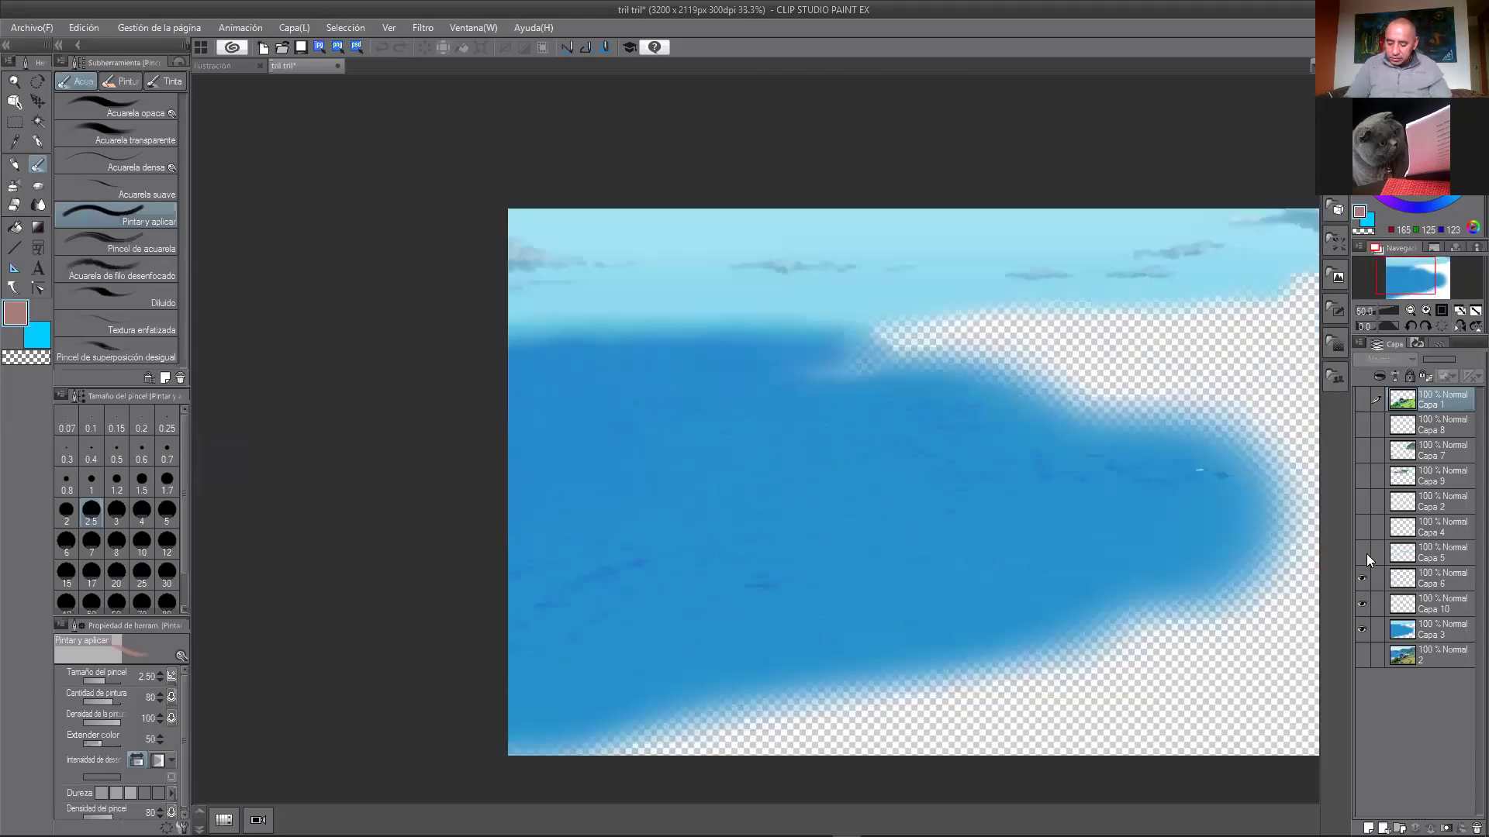
Step: Show layer Capa 5 and inspect the turquoise wave patches and ripples on the sea up close
{"action": "left_click", "coordinate": [1361, 552]}
{"action": "key", "text": "ctrl+plus"}
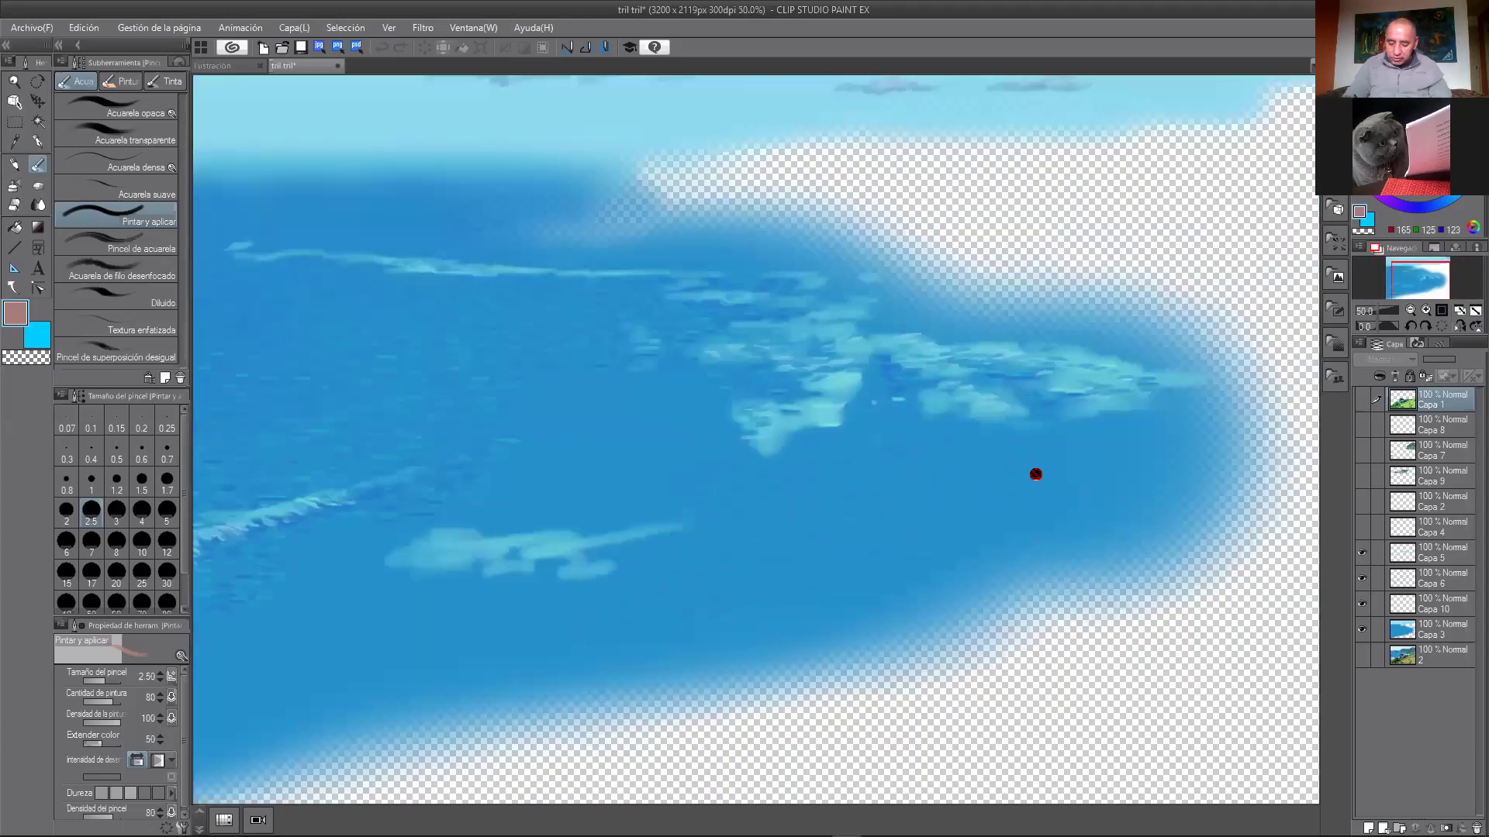
{"action": "key", "text": "ctrl+plus"}
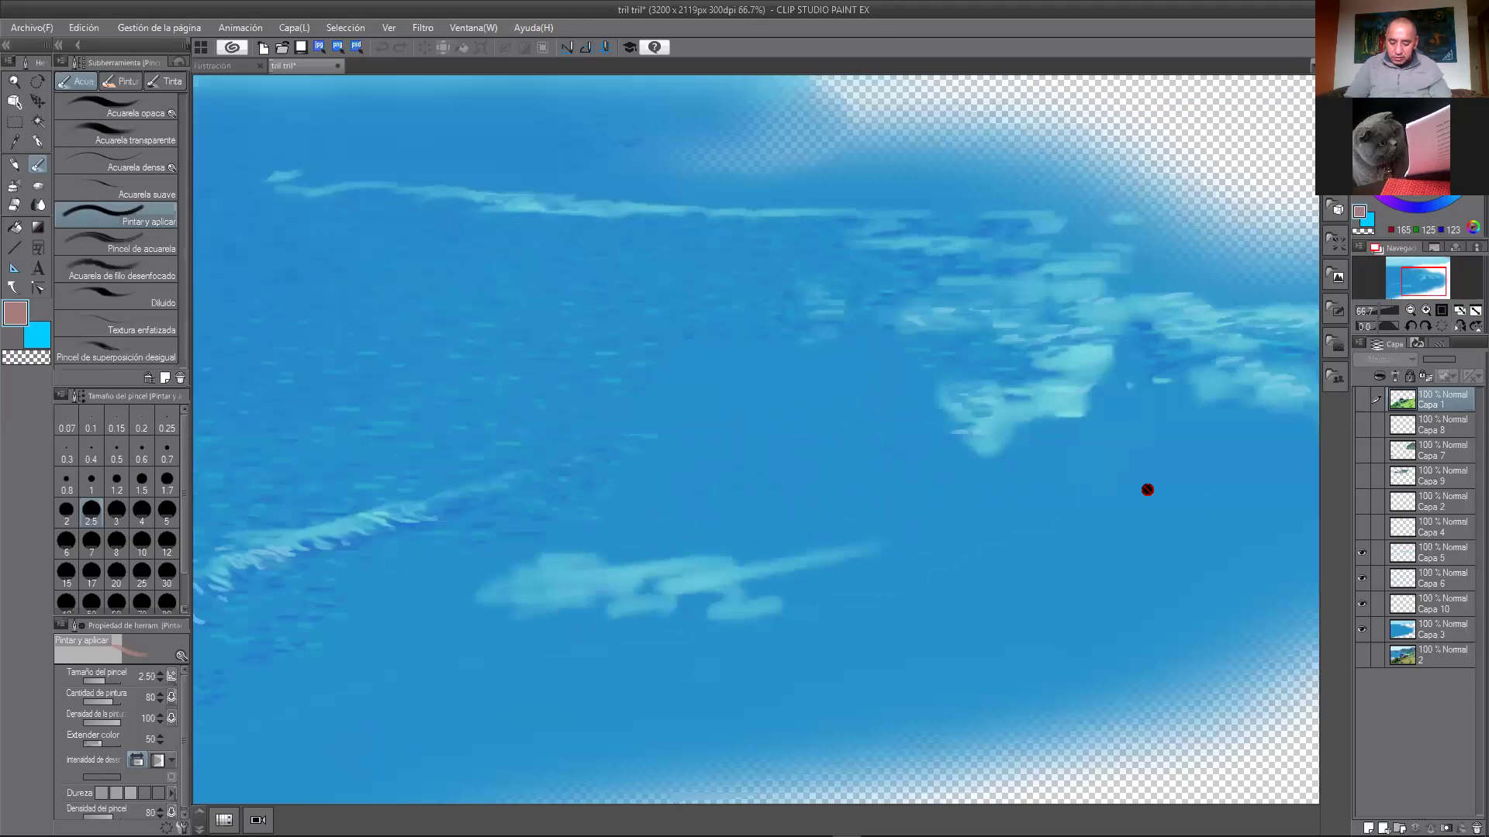
{"action": "left_click_drag", "start_coordinate": [925, 439], "coordinate": [1119, 472]}
{"action": "key", "text": "ctrl+plus"}
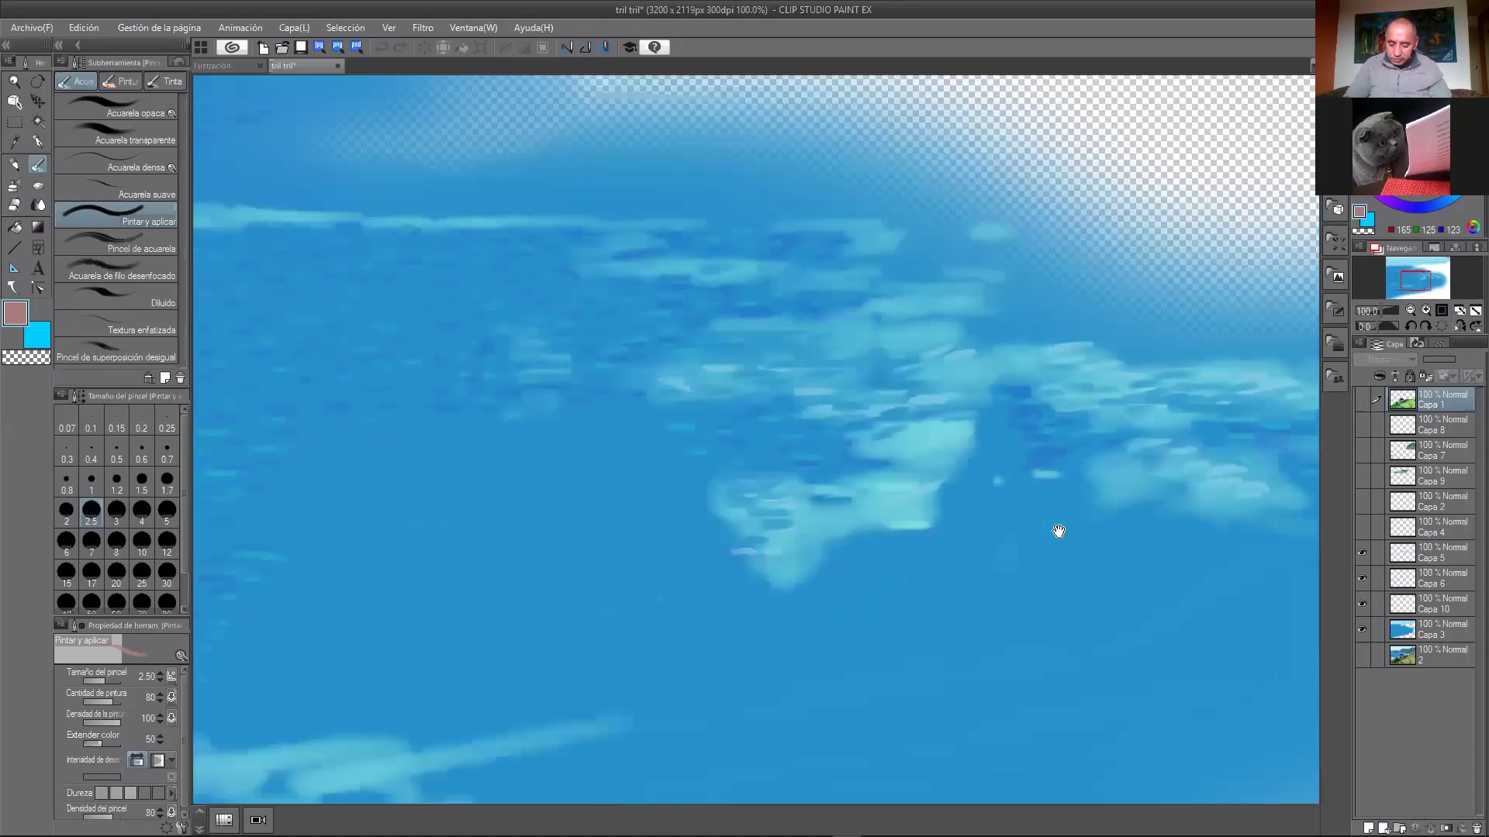
{"action": "key", "text": "ctrl+plus"}
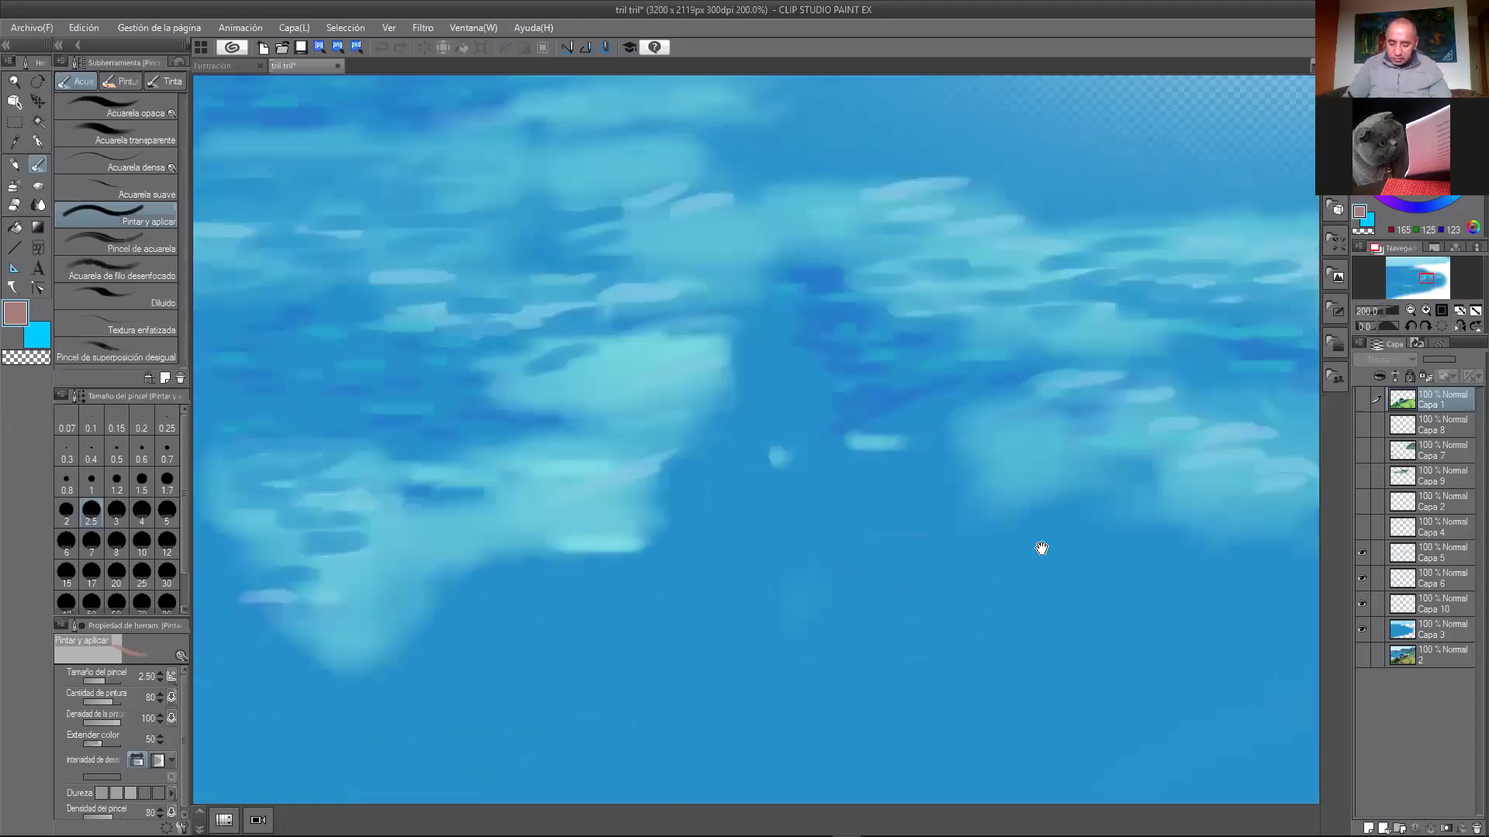
{"action": "left_click_drag", "start_coordinate": [715, 498], "coordinate": [1057, 535]}
{"action": "key", "text": "ctrl+minus"}
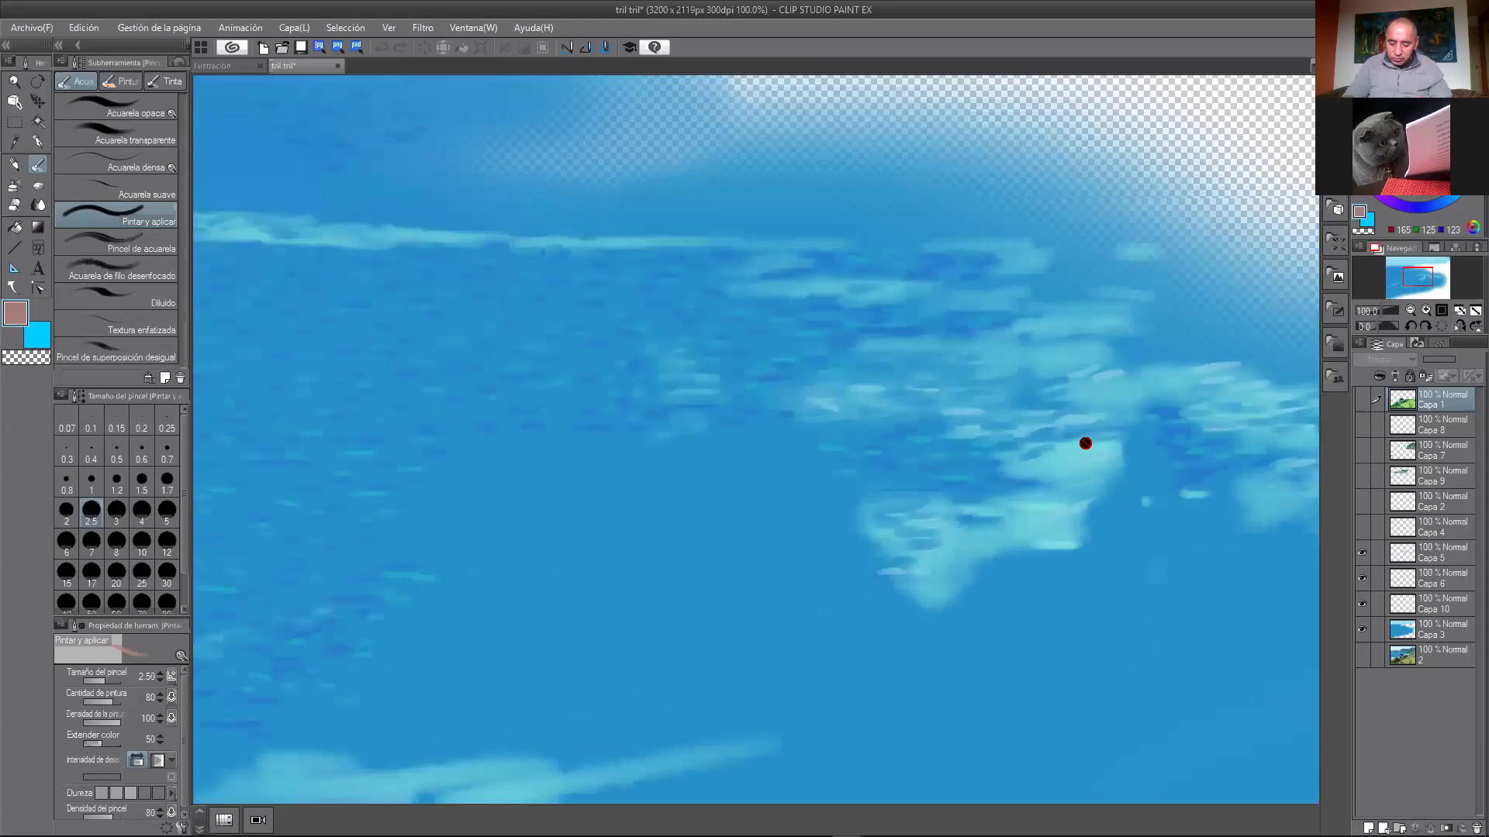
Step: Show layer Capa 4 and inspect the white foam strokes along the waves
{"action": "left_click", "coordinate": [1361, 529]}
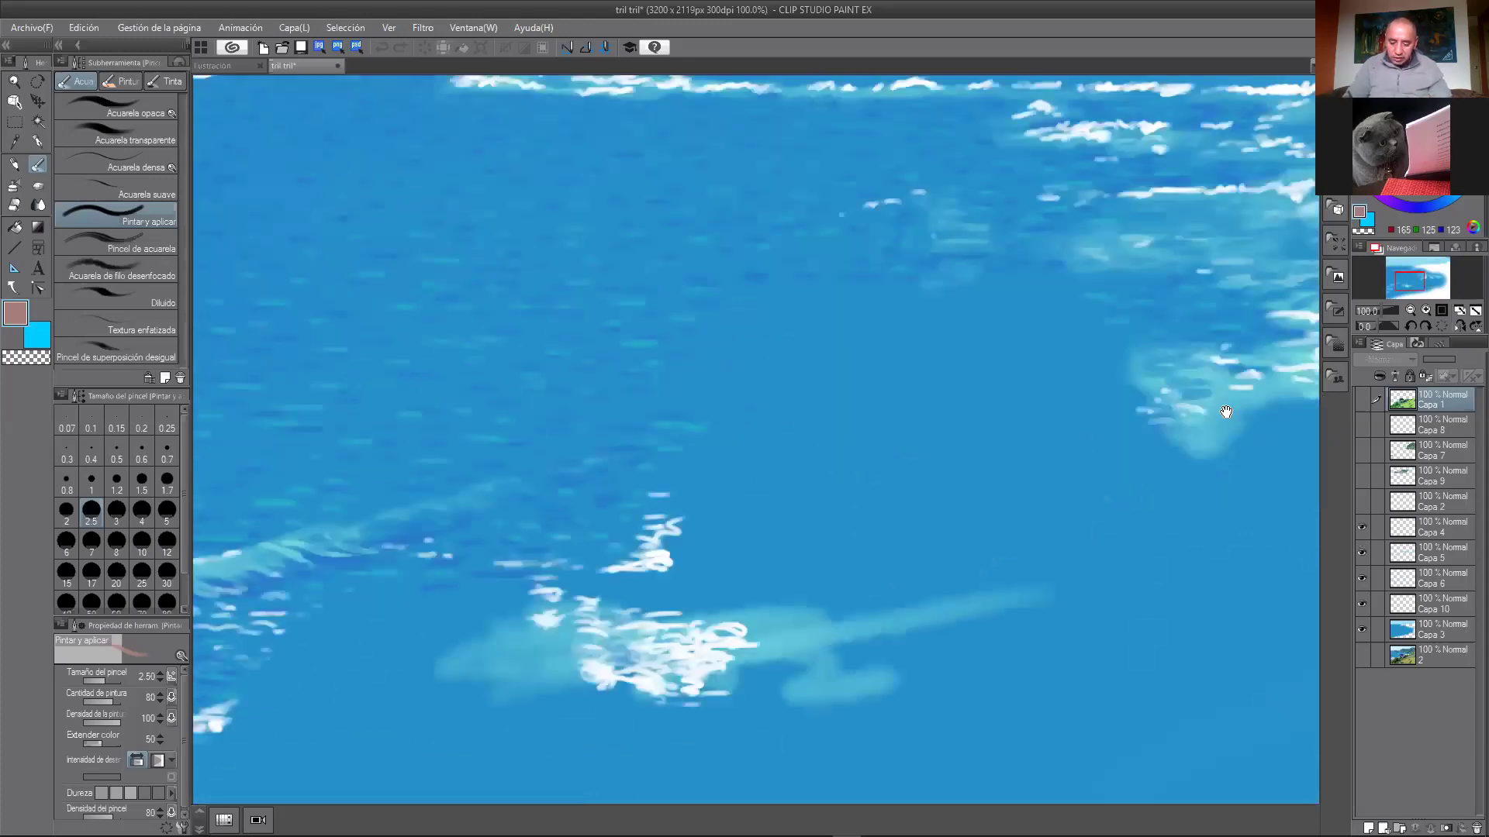
{"action": "key", "text": "ctrl+minus"}
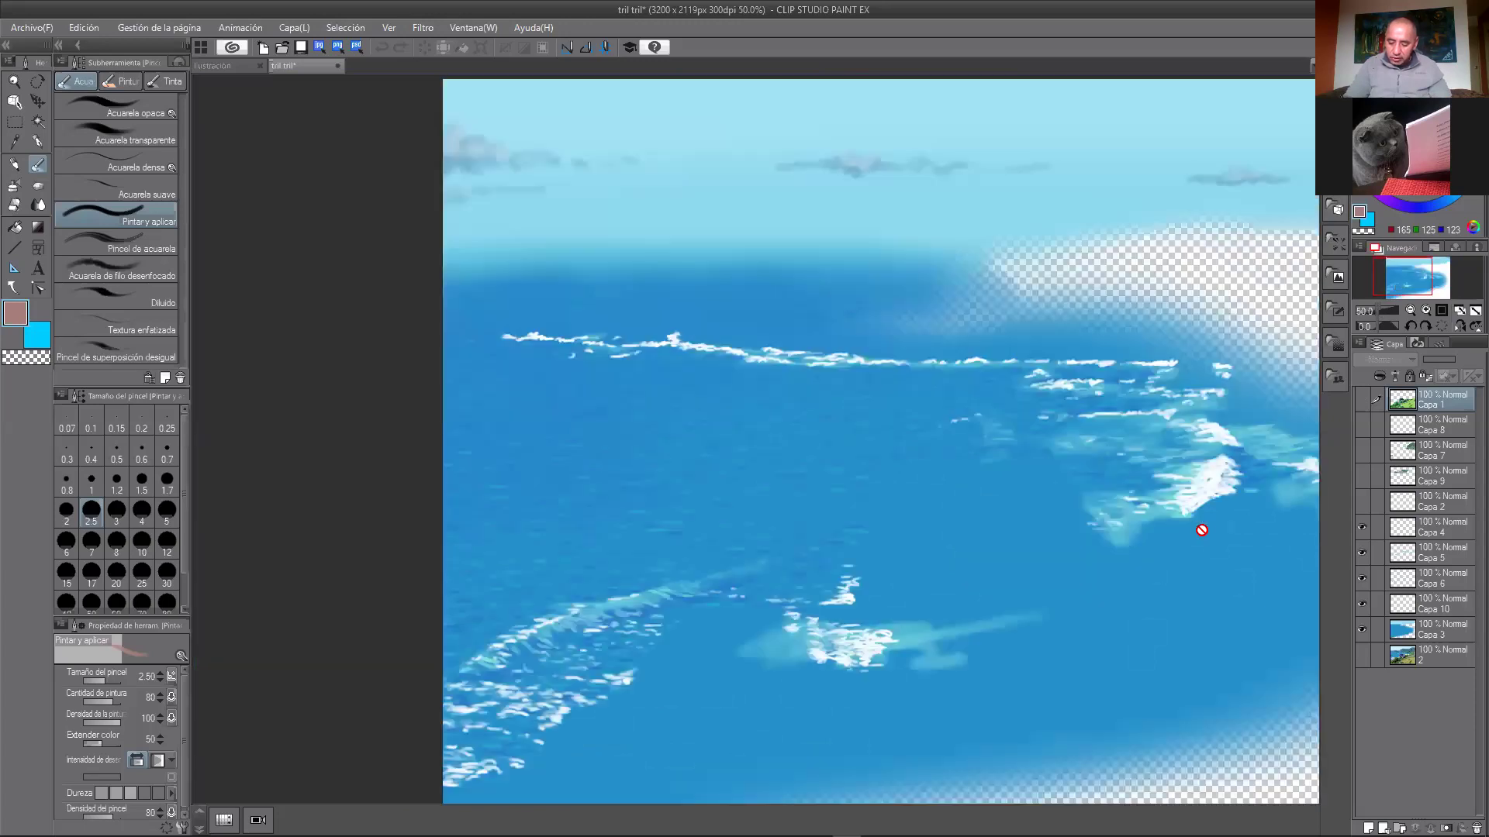
{"action": "key", "text": "ctrl+plus"}
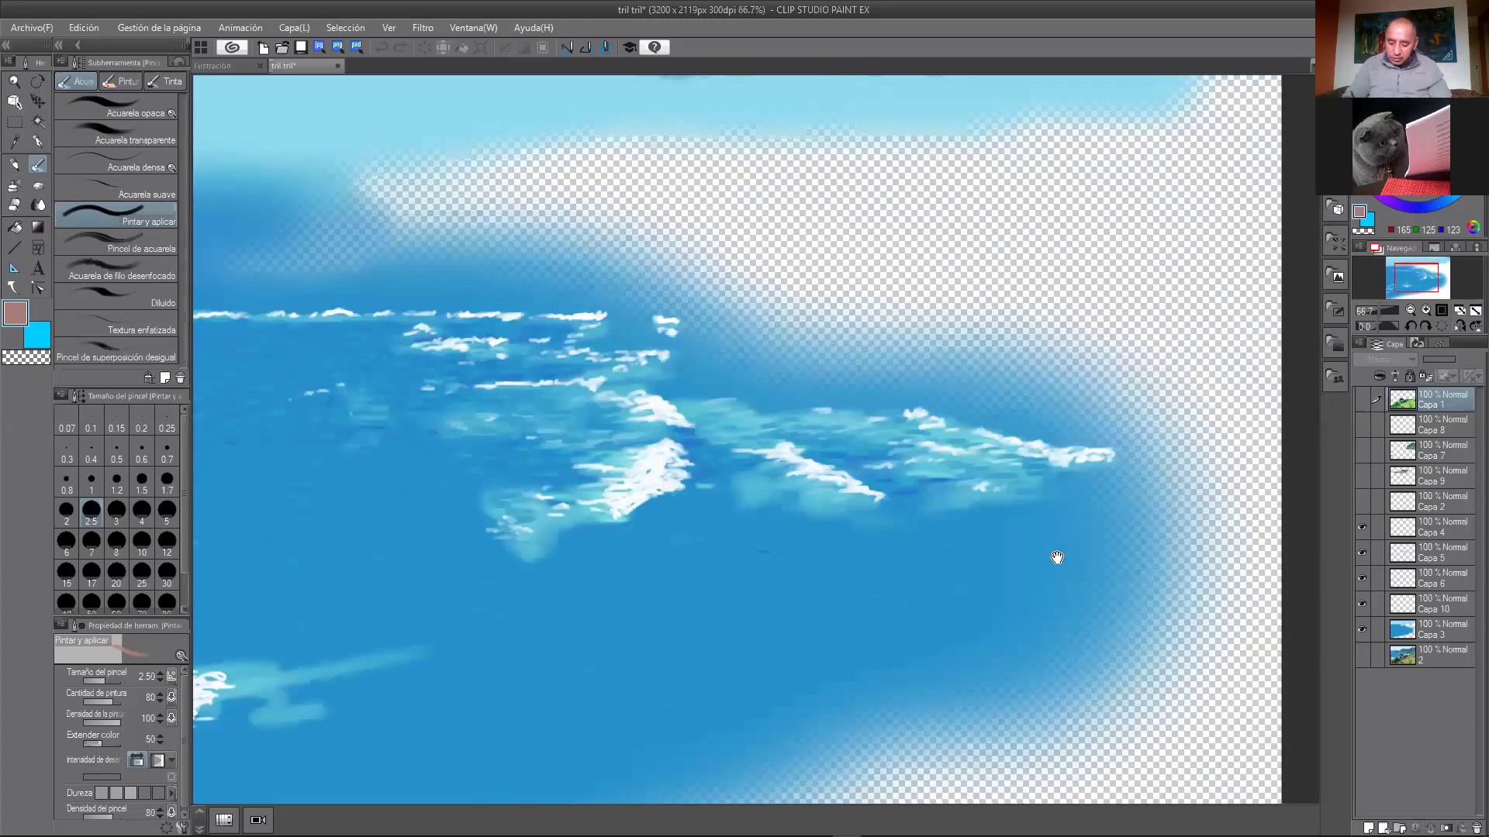
{"action": "left_click_drag", "start_coordinate": [1025, 541], "coordinate": [1375, 488]}
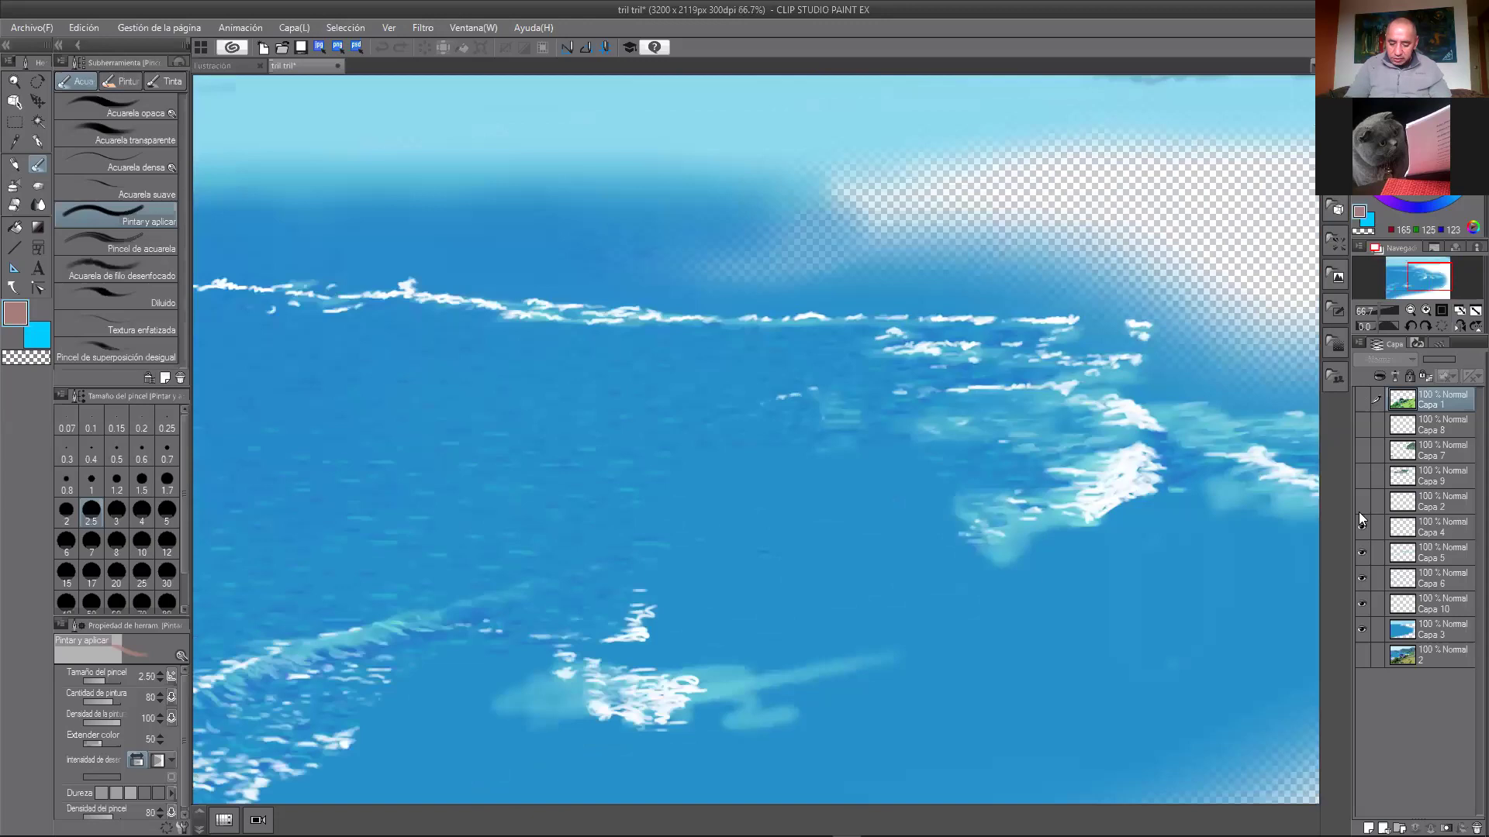
{"action": "key", "text": "ctrl+minus"}
{"action": "key", "text": "ctrl+plus"}
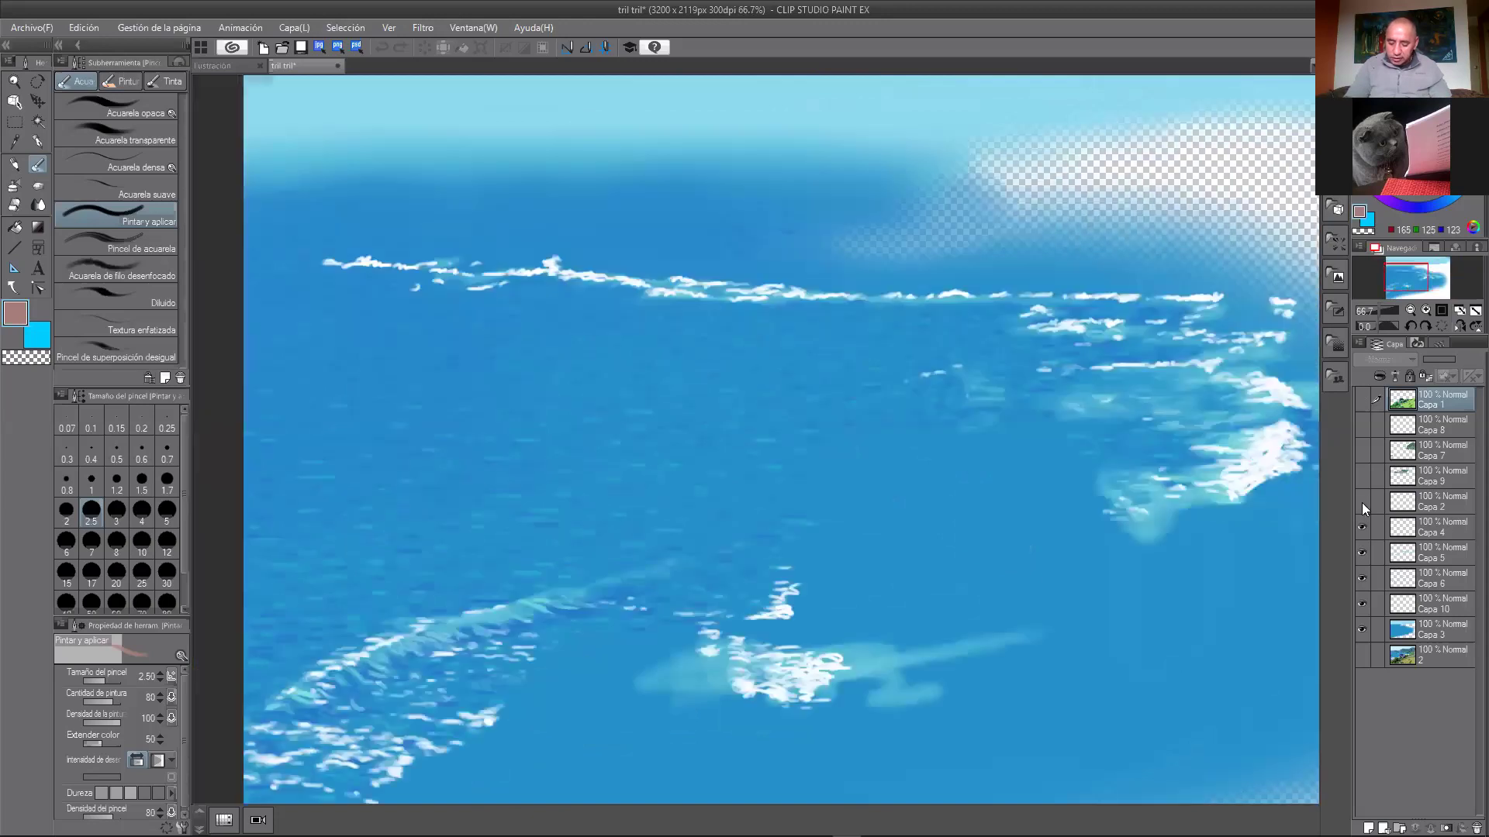
Step: Show layer Capa 2 and inspect its small dark and white marks in the middle of the sea
{"action": "left_click", "coordinate": [1366, 500]}
{"action": "scroll", "coordinate": [1194, 546], "scroll_direction": "down", "scroll_amount": 2}
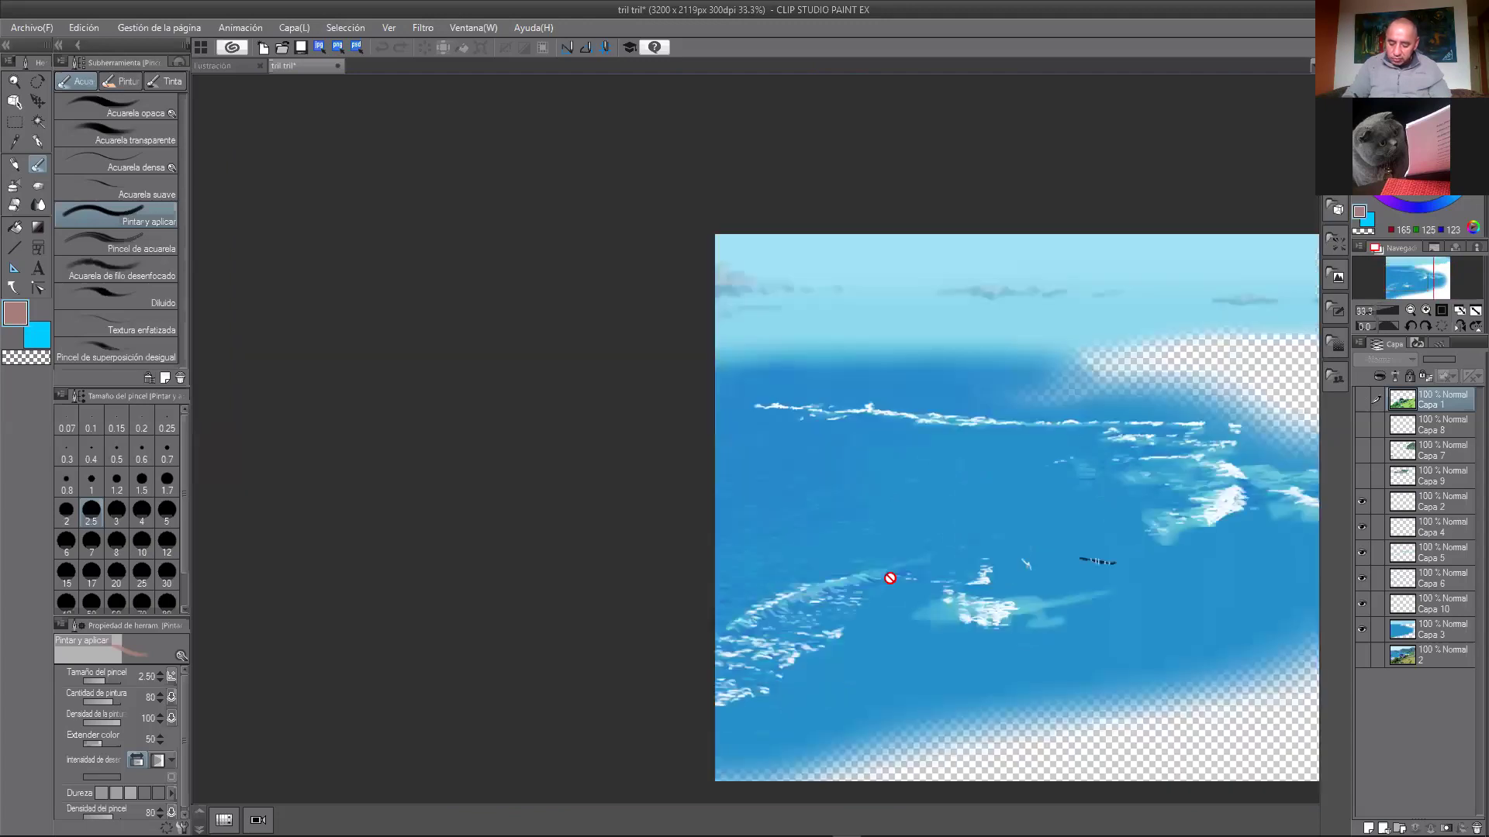
{"action": "key", "text": "ctrl+plus"}
{"action": "key", "text": "ctrl+plus"}
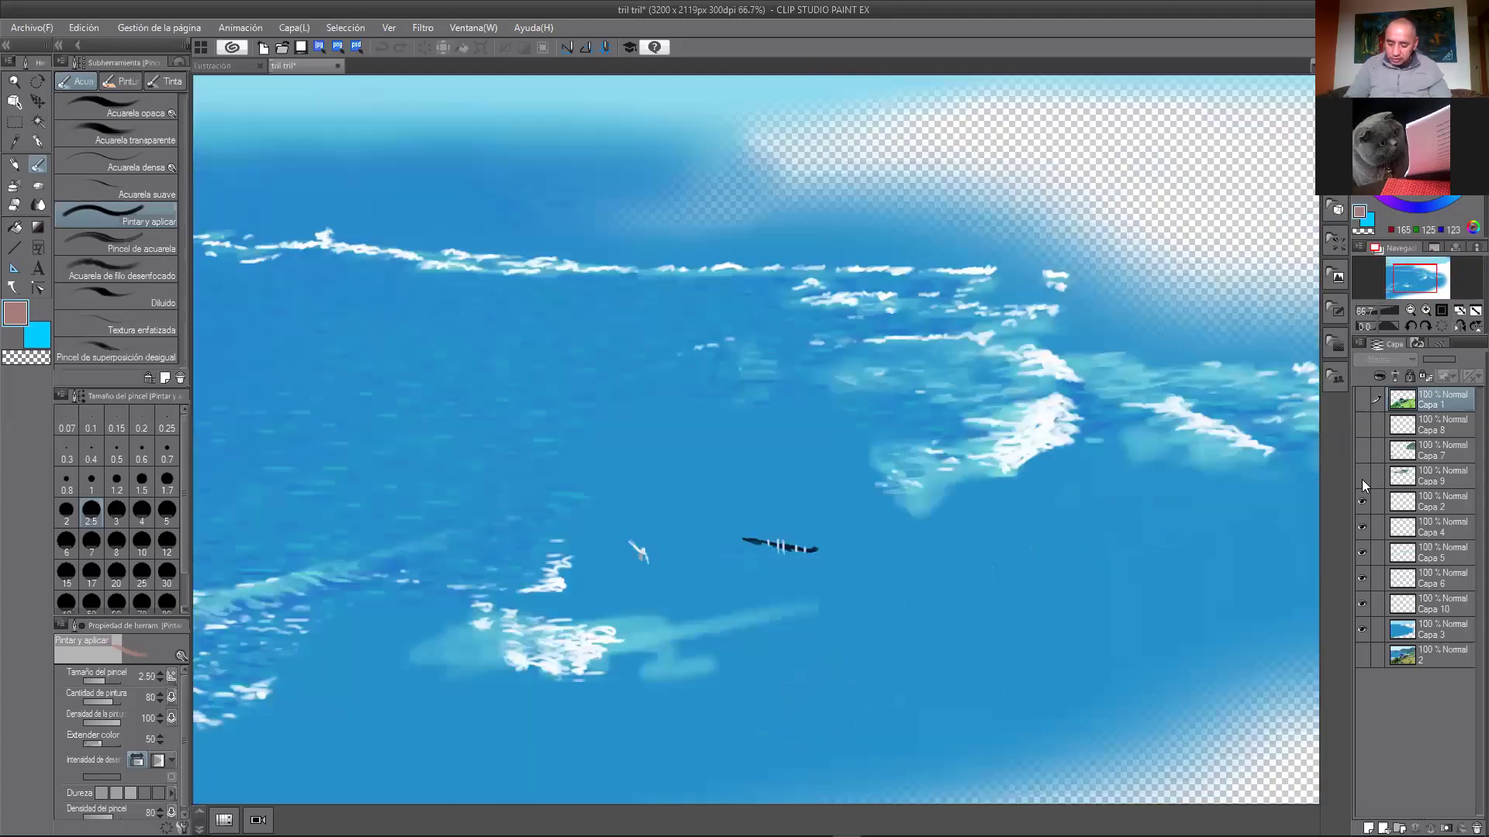
{"action": "key", "text": "ctrl+minus"}
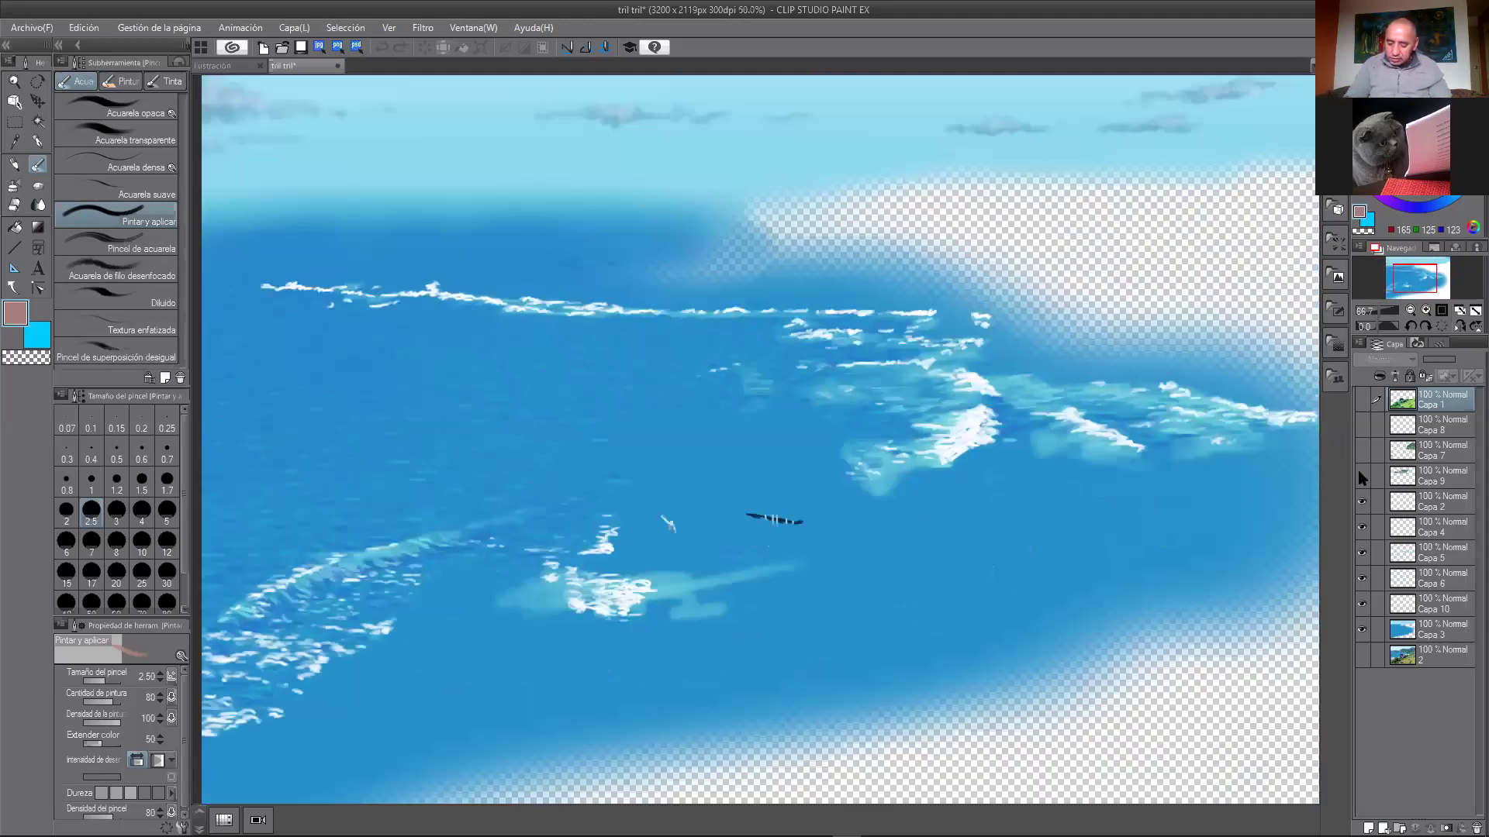
Step: Show layer Capa 9 with the distant headland and inspect its tree foliage and grassy slope up close
{"action": "left_click", "coordinate": [1363, 476]}
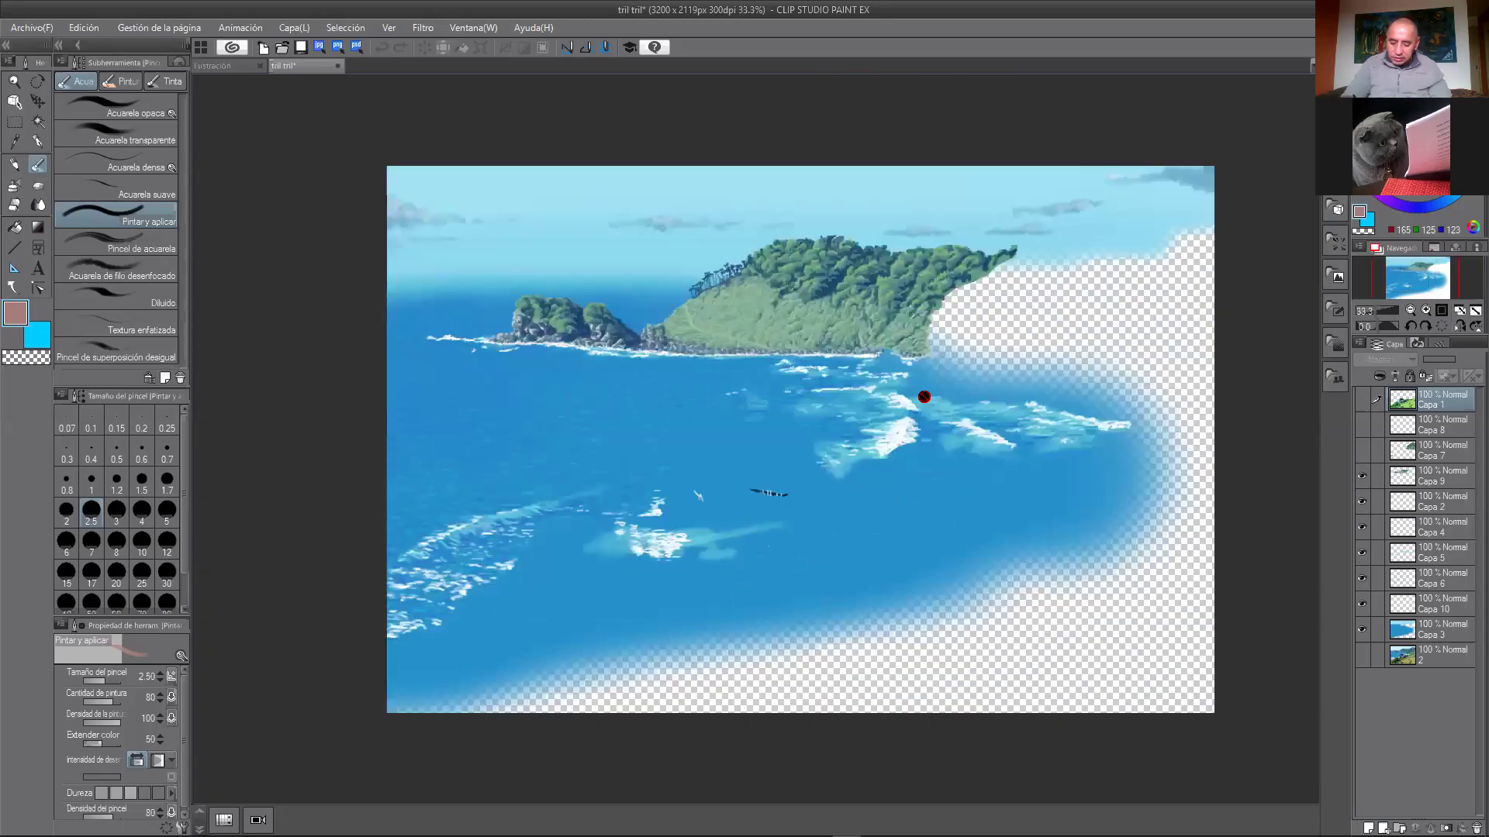
{"action": "left_click_drag", "start_coordinate": [965, 292], "coordinate": [1062, 410]}
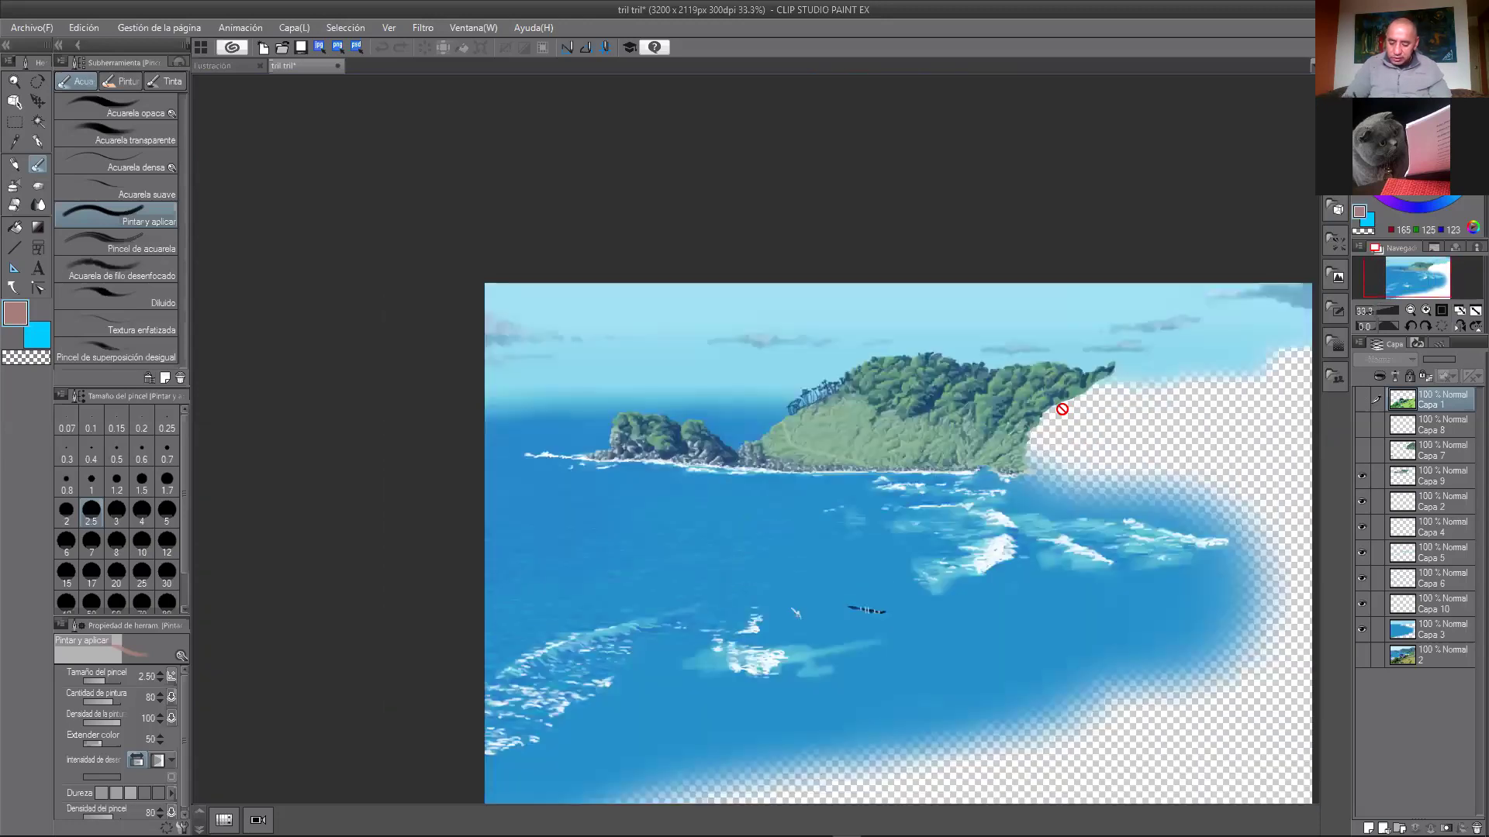
{"action": "scroll", "coordinate": [1087, 523], "scroll_direction": "up", "scroll_amount": 2}
{"action": "scroll", "coordinate": [1140, 416], "scroll_direction": "up", "scroll_amount": 2}
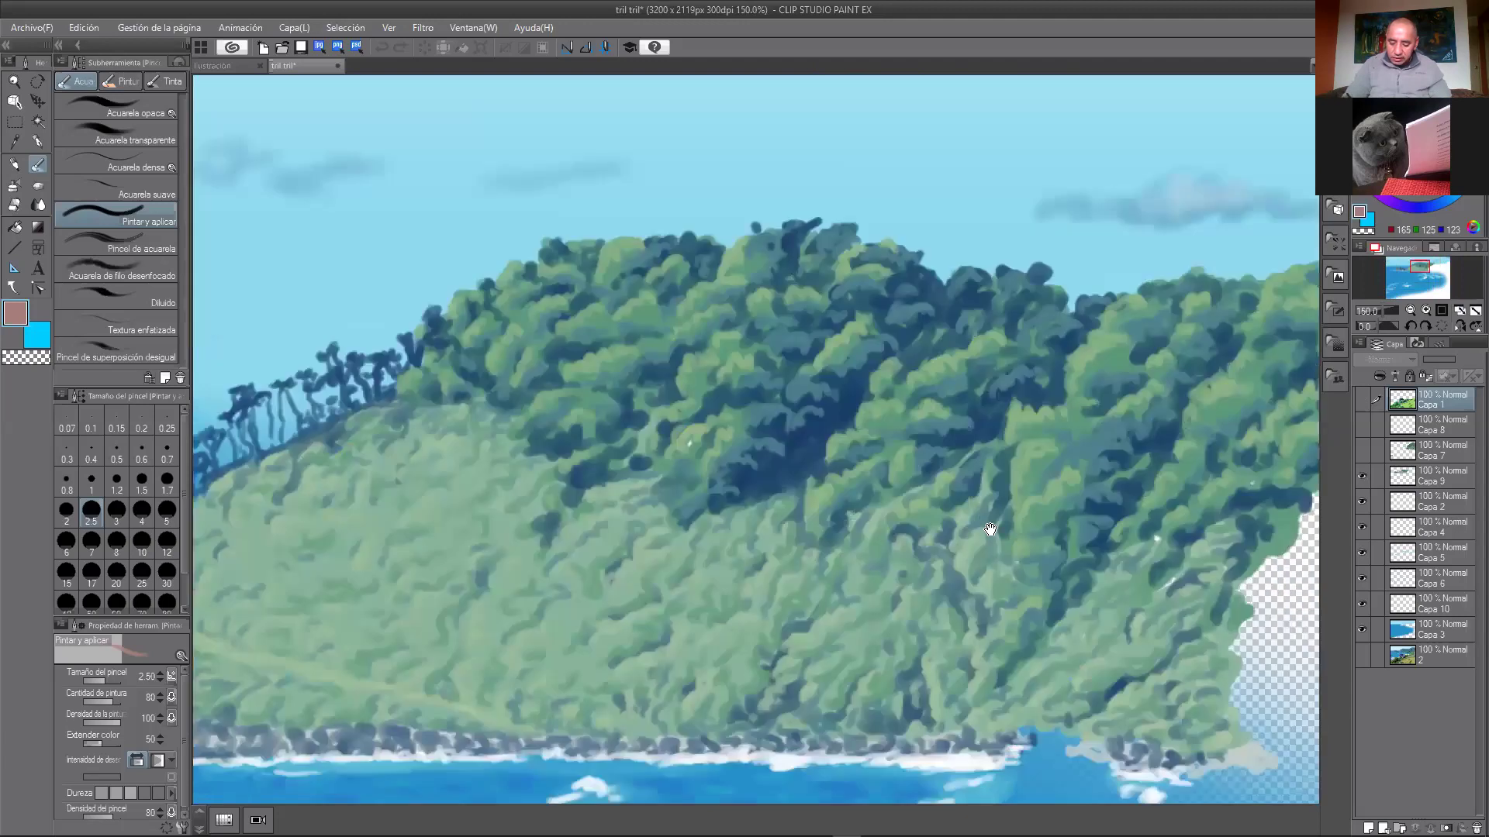
{"action": "left_click_drag", "start_coordinate": [1236, 466], "coordinate": [1072, 532]}
{"action": "left_click_drag", "start_coordinate": [1073, 482], "coordinate": [1004, 442]}
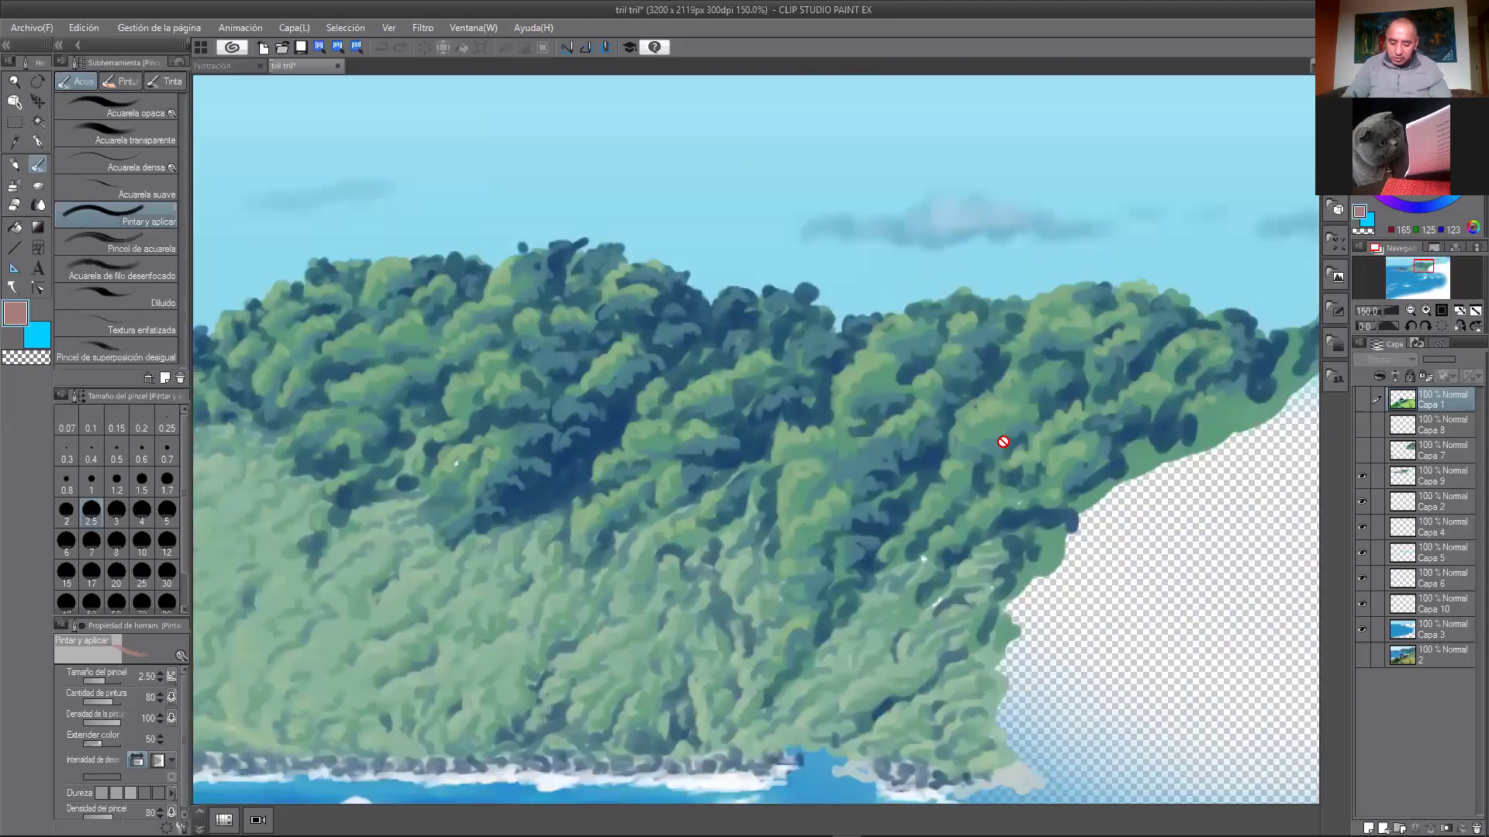
Step: Examine the distant island's grassy slope, tree line and rocky shoreline in the seascape painting
{"action": "left_click_drag", "start_coordinate": [518, 556], "coordinate": [1140, 447]}
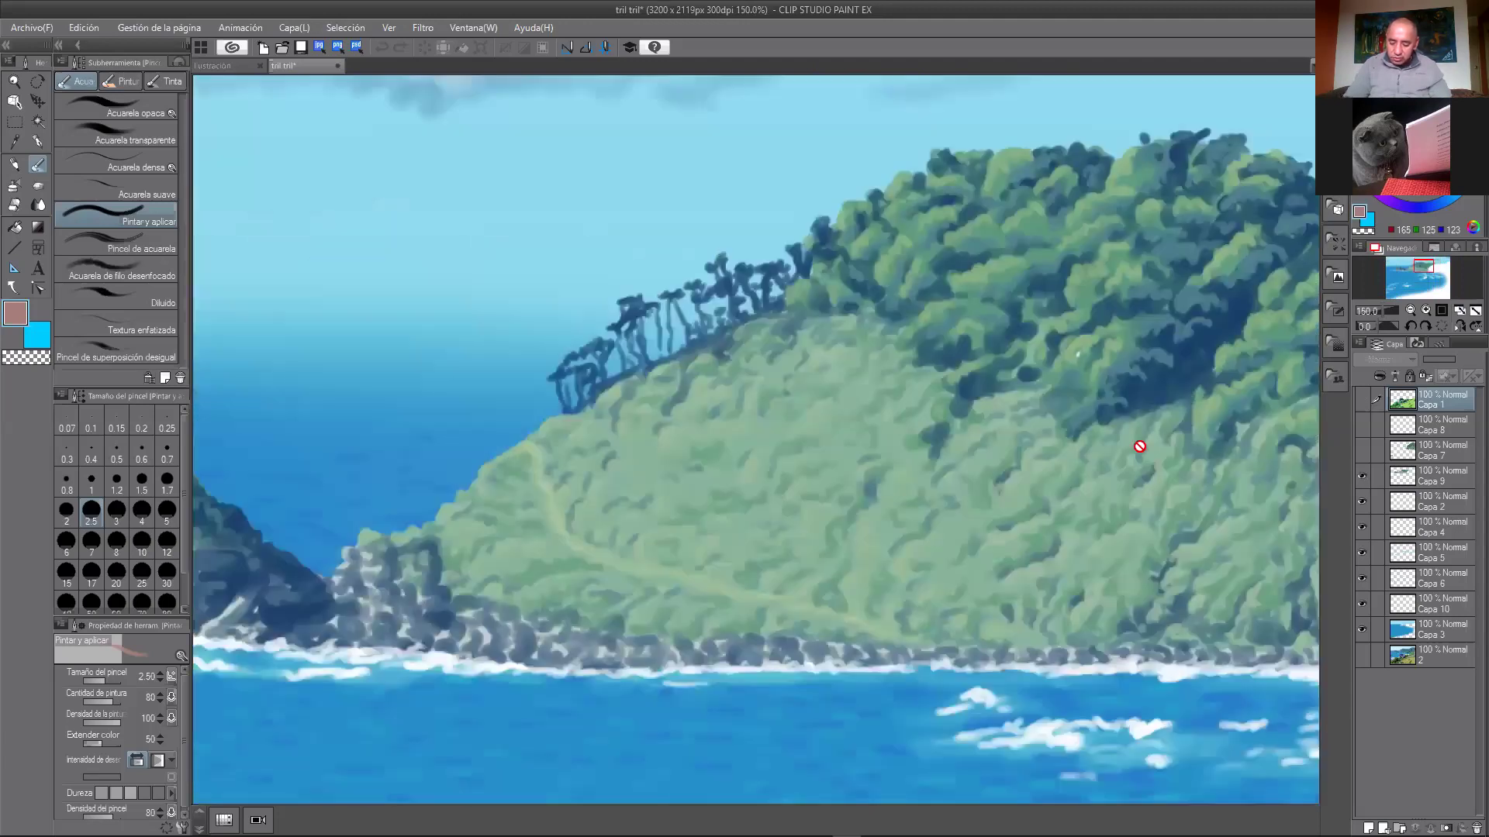
{"action": "scroll", "coordinate": [1140, 446], "scroll_direction": "down", "scroll_amount": 3}
{"action": "left_click_drag", "start_coordinate": [1259, 515], "coordinate": [1053, 459]}
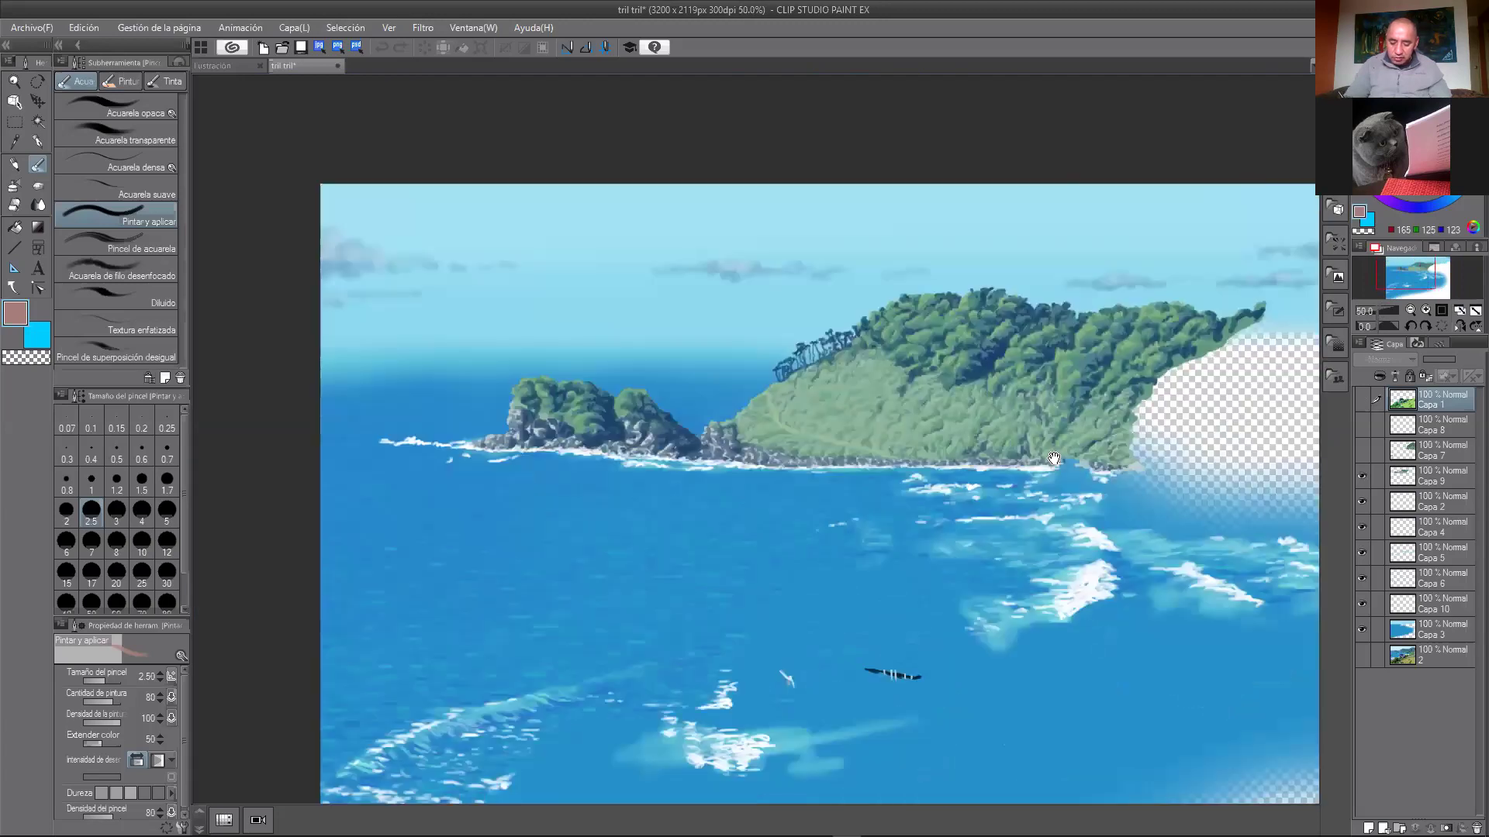
{"action": "scroll", "coordinate": [1140, 532], "scroll_direction": "up", "scroll_amount": 1}
{"action": "scroll", "coordinate": [1047, 473], "scroll_direction": "up", "scroll_amount": 3}
{"action": "left_click_drag", "start_coordinate": [1045, 453], "coordinate": [1197, 582]}
{"action": "scroll", "coordinate": [1196, 582], "scroll_direction": "up", "scroll_amount": 1}
{"action": "left_click_drag", "start_coordinate": [737, 155], "coordinate": [1025, 403]}
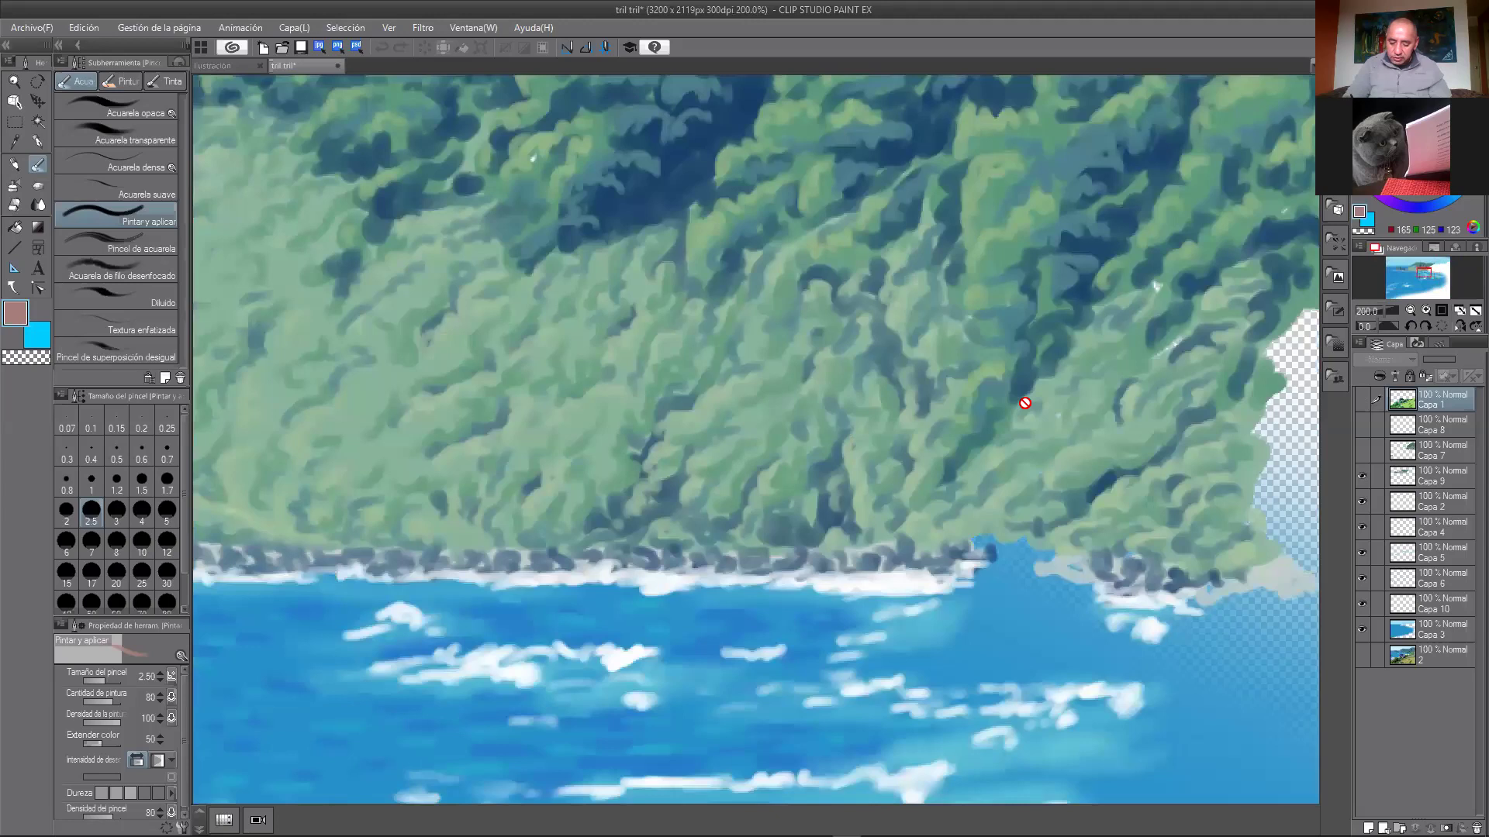
Step: Examine the brushwork of the light and shadow clumps in the distant hill's forest canopy up close
{"action": "scroll", "coordinate": [1008, 388], "scroll_direction": "up", "scroll_amount": 2}
{"action": "left_click_drag", "start_coordinate": [744, 142], "coordinate": [1000, 425]}
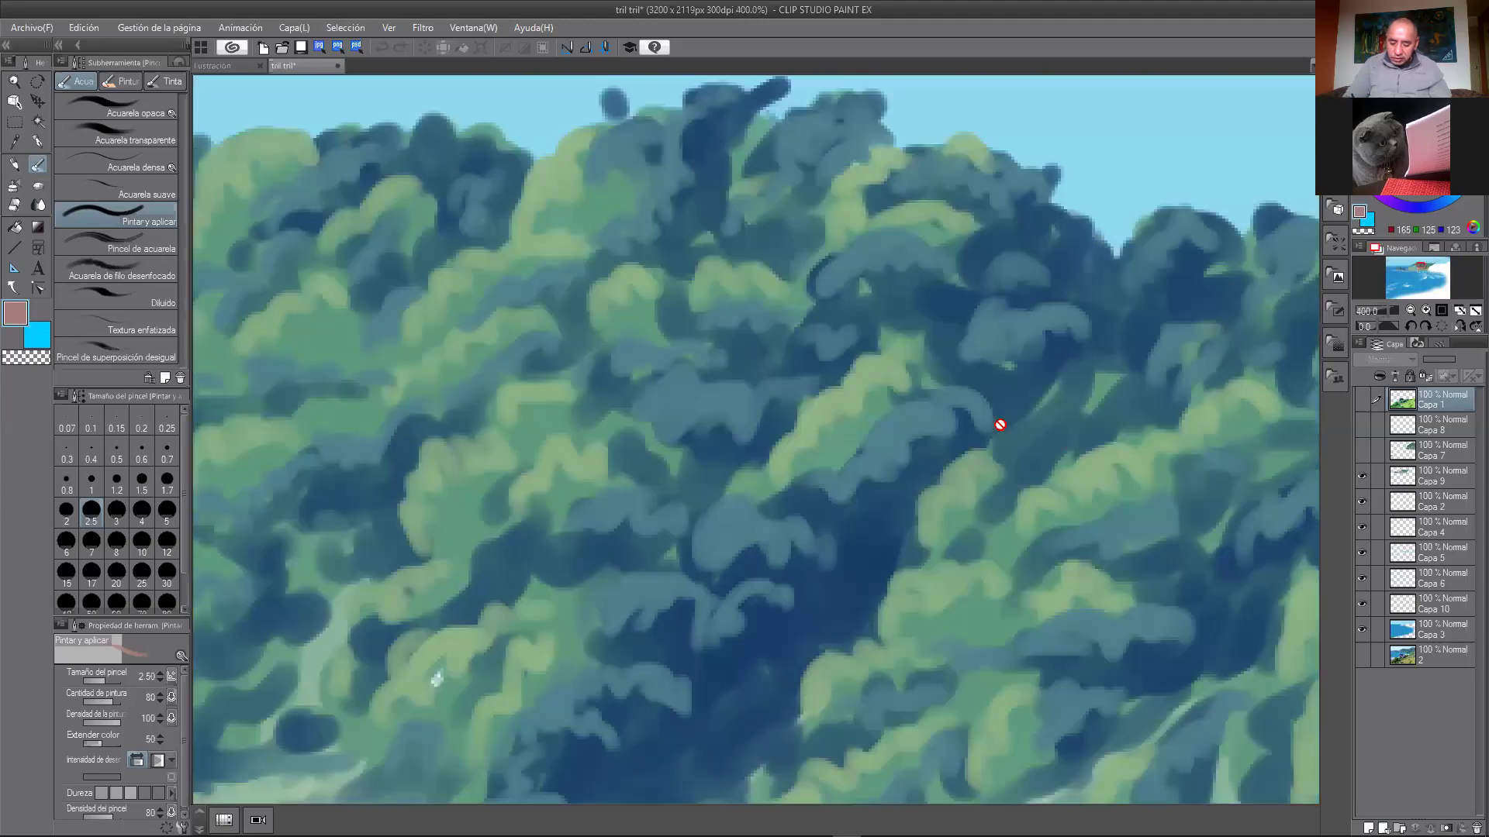
{"action": "left_click", "coordinate": [1074, 538], "text": "ctrl"}
{"action": "scroll", "coordinate": [1128, 491], "scroll_direction": "down", "scroll_amount": 2}
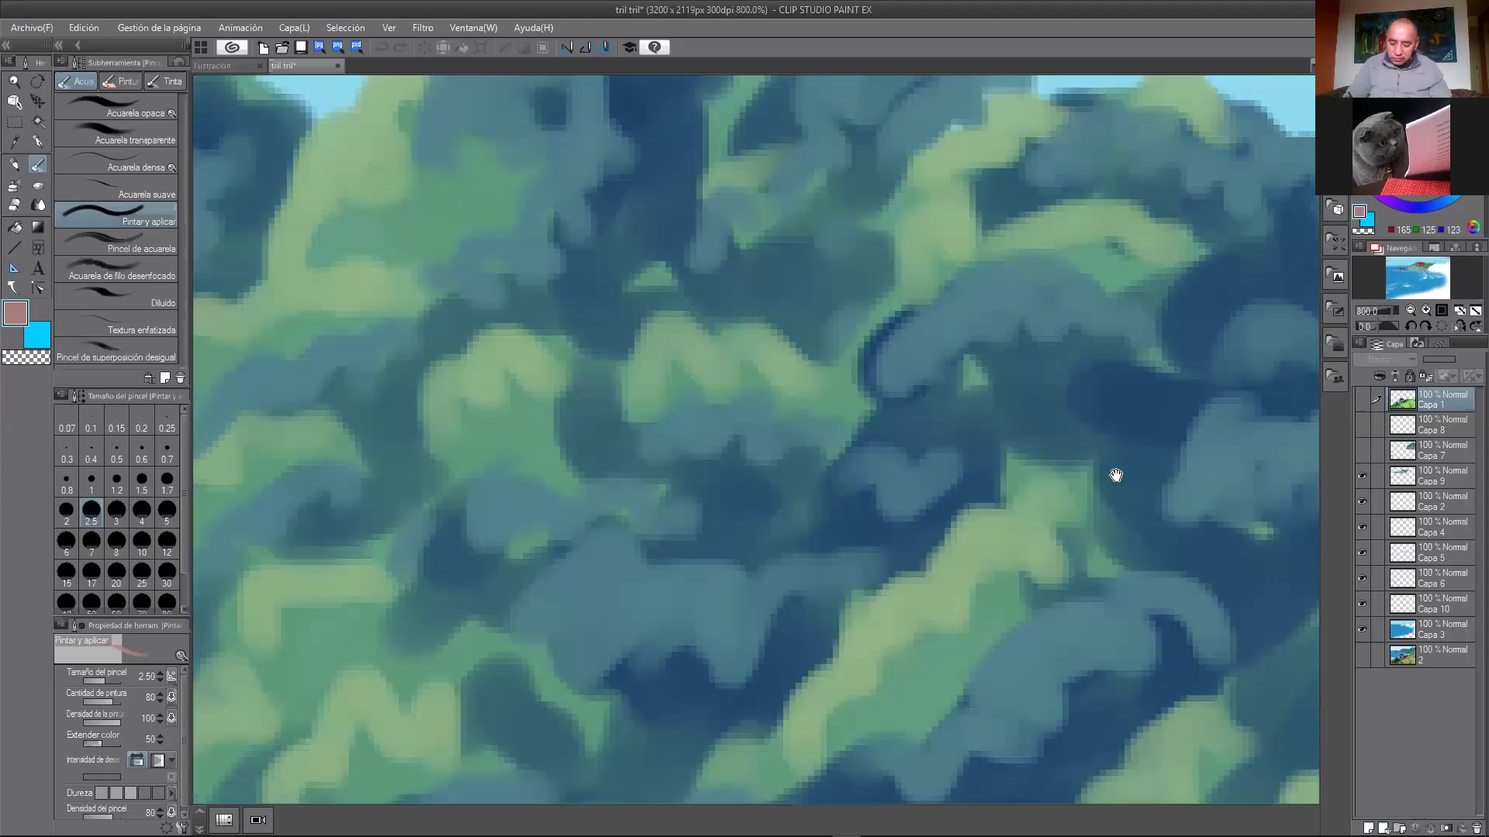
{"action": "scroll", "coordinate": [1113, 476], "scroll_direction": "down", "scroll_amount": 2}
{"action": "scroll", "coordinate": [1177, 546], "scroll_direction": "up", "scroll_amount": 2}
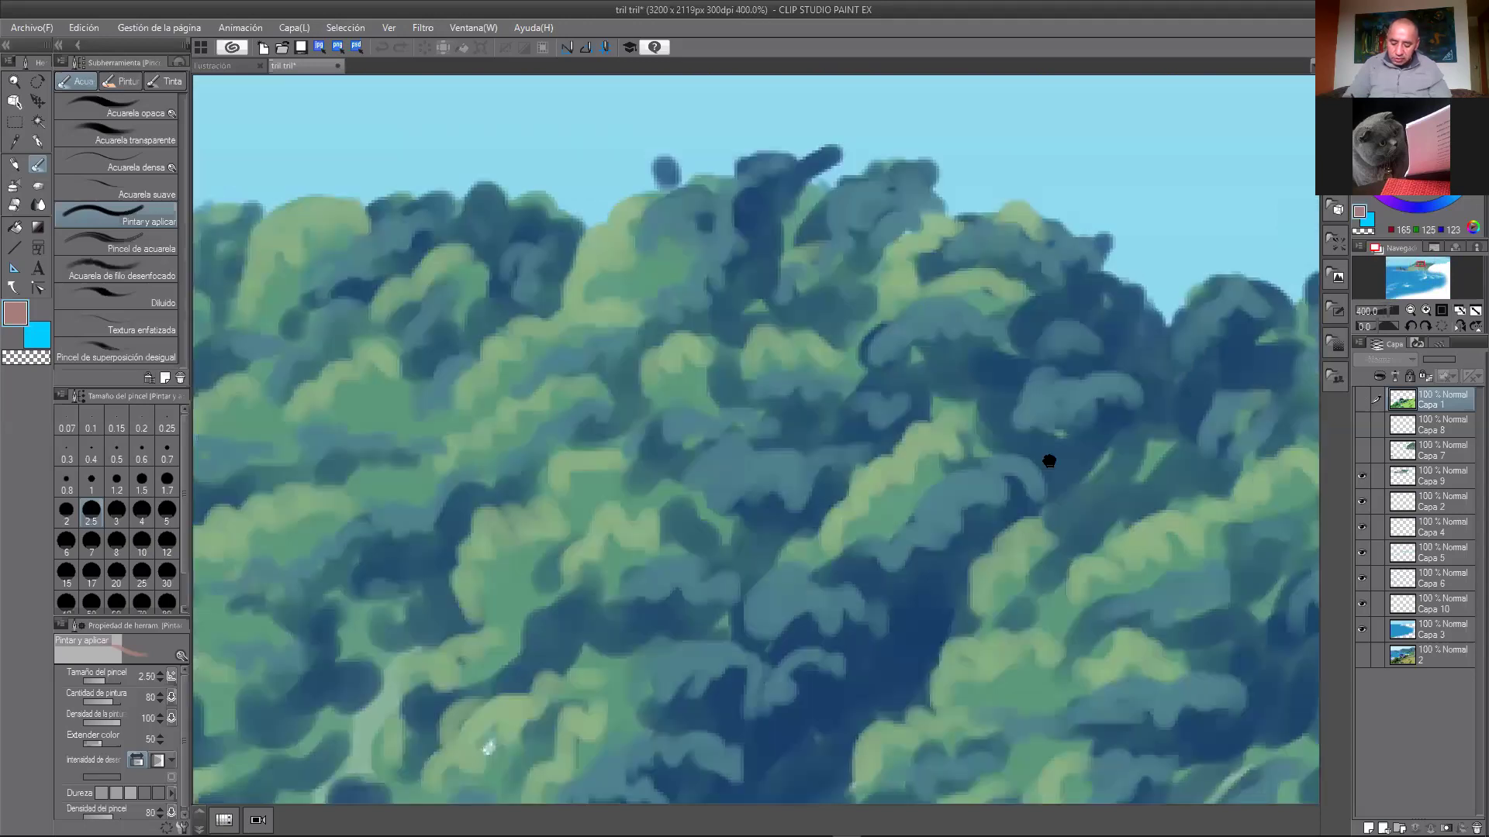
{"action": "left_click_drag", "start_coordinate": [1070, 522], "coordinate": [1117, 455]}
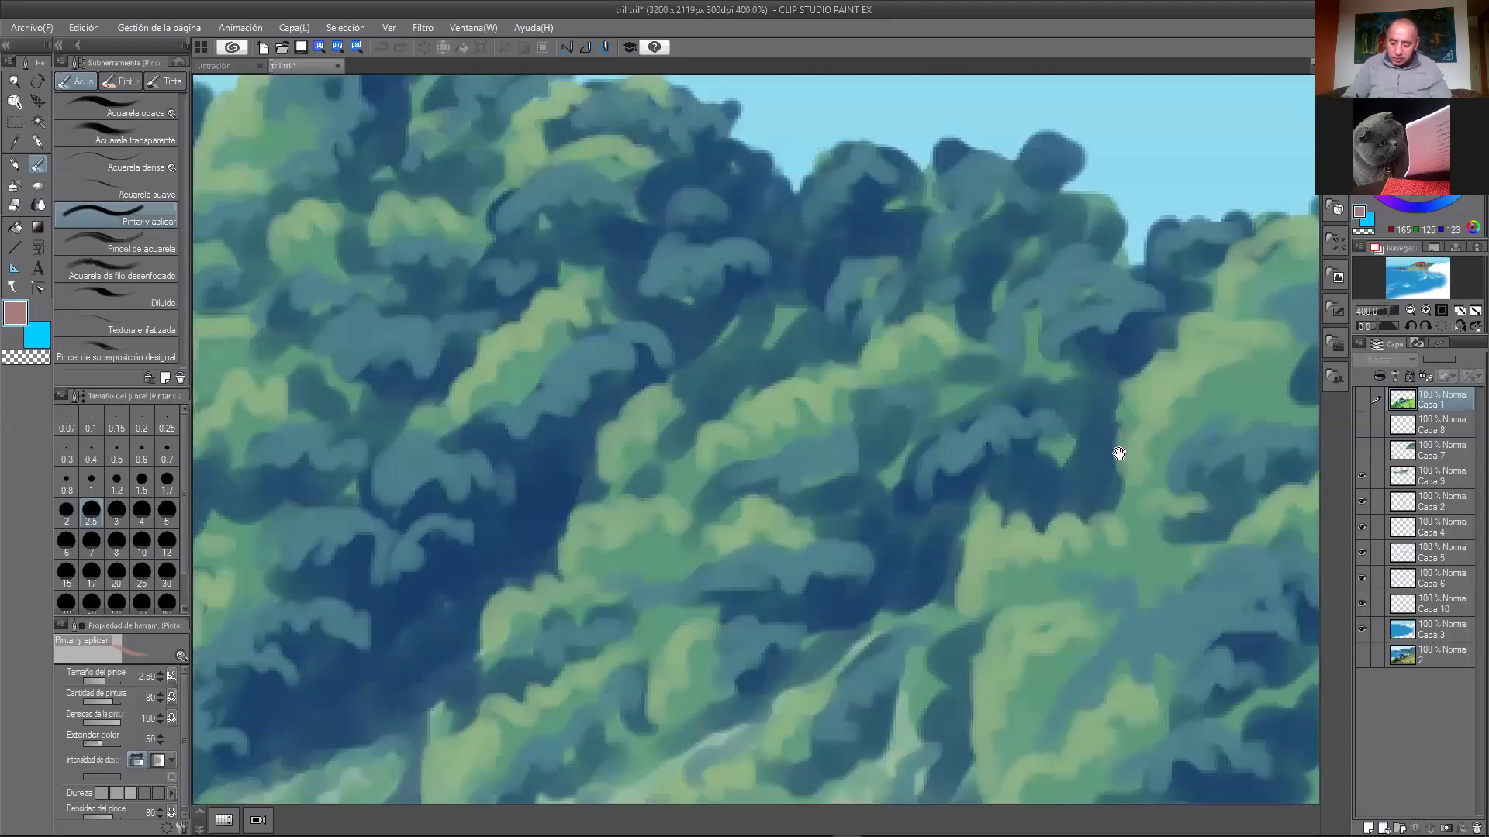
{"action": "scroll", "coordinate": [1077, 560], "scroll_direction": "down", "scroll_amount": 2}
{"action": "scroll", "coordinate": [1128, 547], "scroll_direction": "up", "scroll_amount": 2}
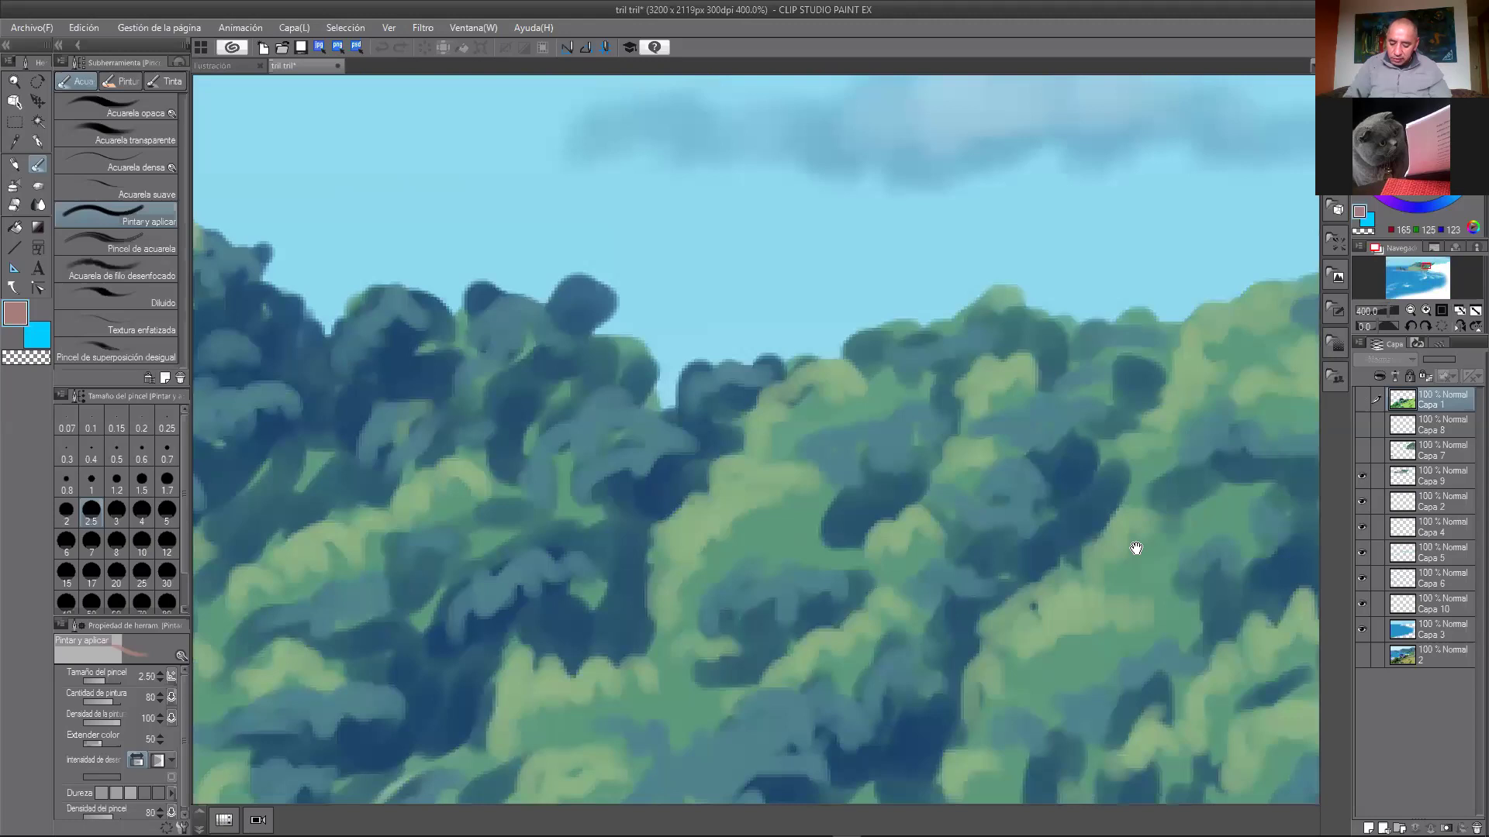
{"action": "left_click_drag", "start_coordinate": [1006, 517], "coordinate": [1194, 478]}
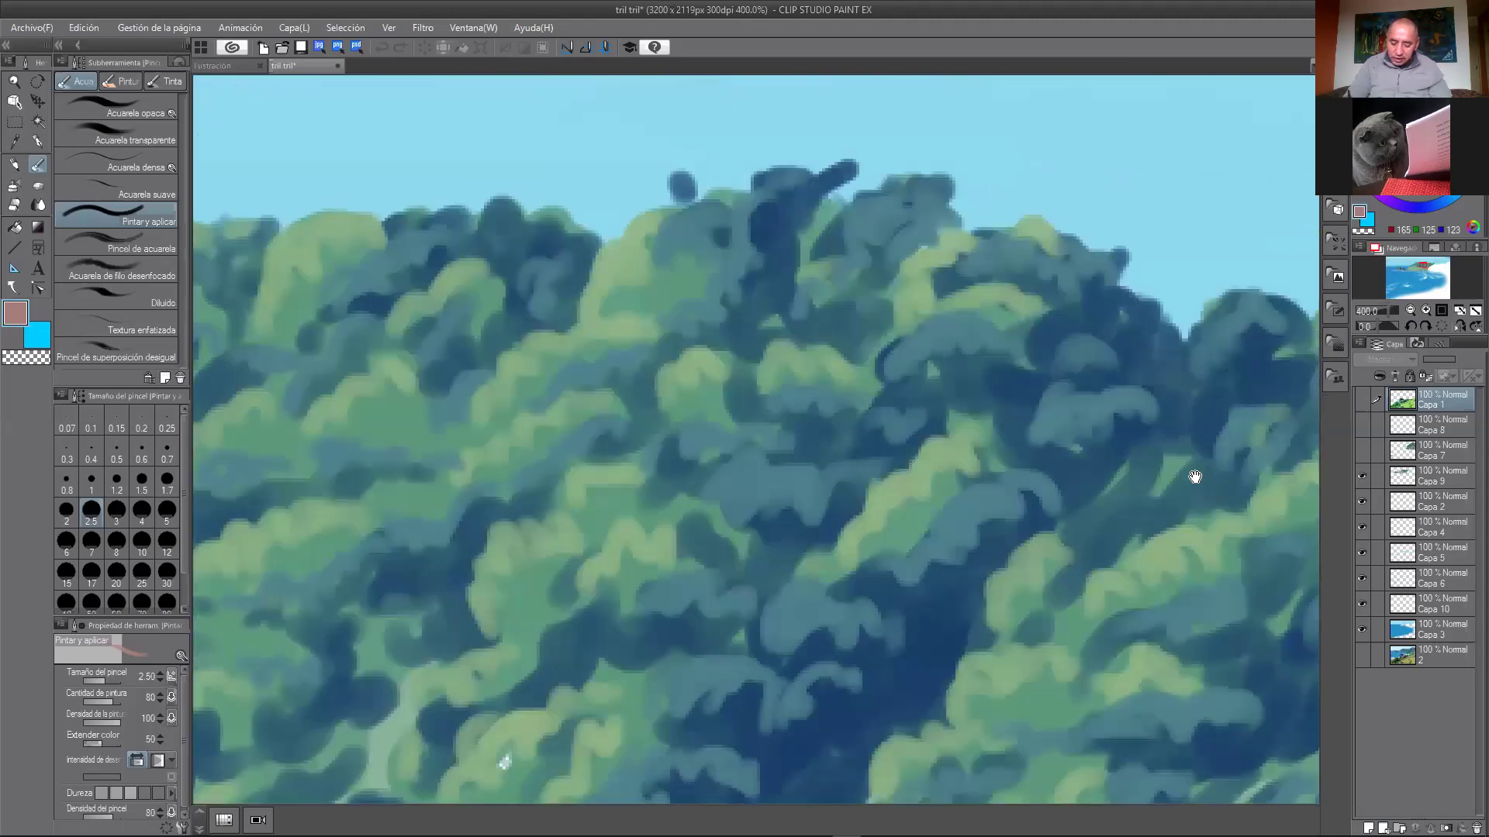
{"action": "scroll", "coordinate": [1104, 452], "scroll_direction": "down", "scroll_amount": 2}
{"action": "scroll", "coordinate": [1170, 338], "scroll_direction": "up", "scroll_amount": 2}
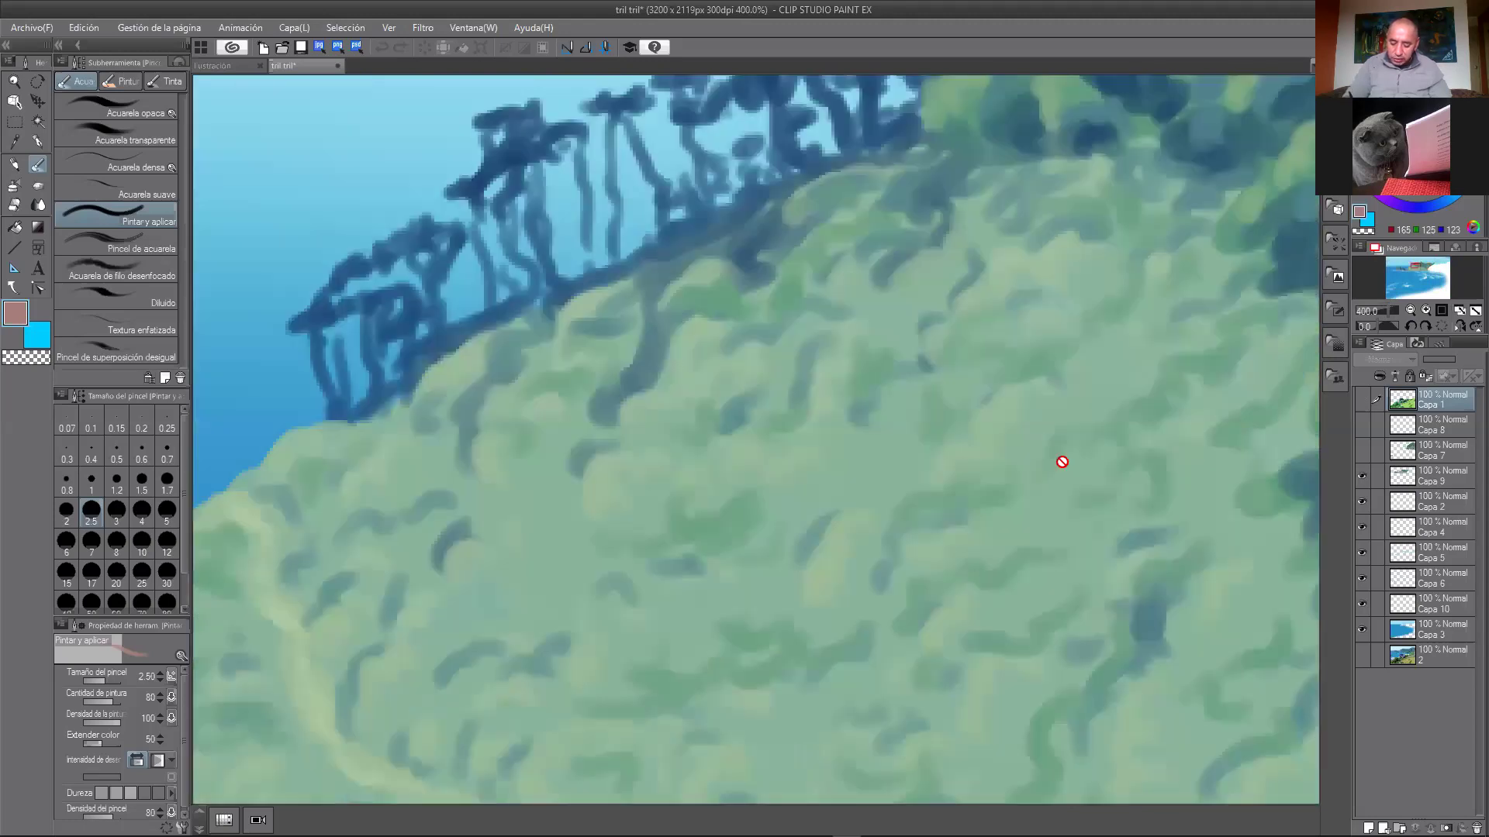
Step: Examine the row of thin trees on the slope, the footpath and the small rocky islet beside the hill
{"action": "scroll", "coordinate": [1105, 419], "scroll_direction": "down", "scroll_amount": 3}
{"action": "scroll", "coordinate": [1176, 342], "scroll_direction": "up", "scroll_amount": 1}
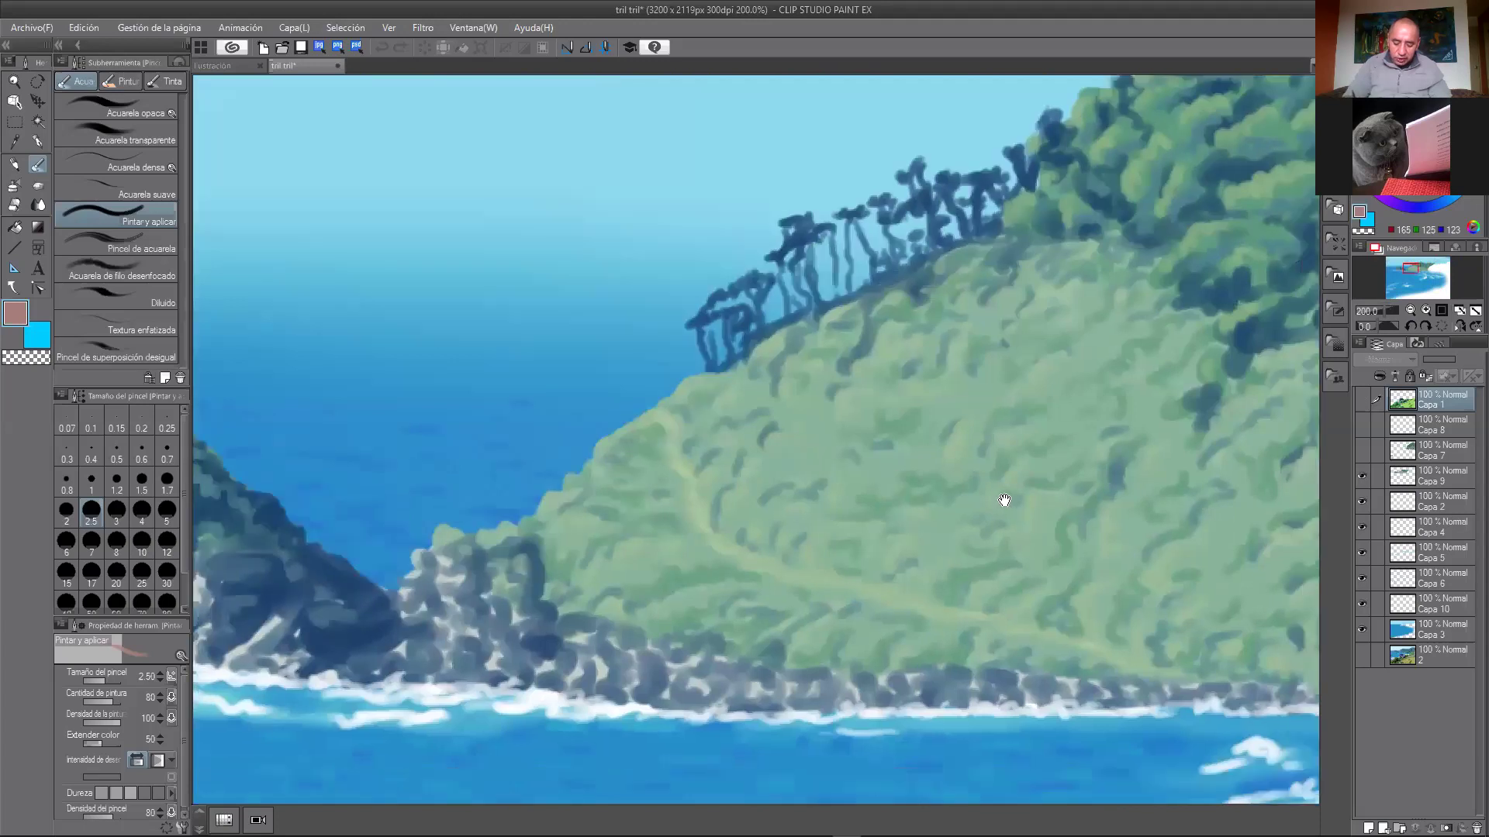
{"action": "left_click_drag", "start_coordinate": [266, 599], "coordinate": [774, 565]}
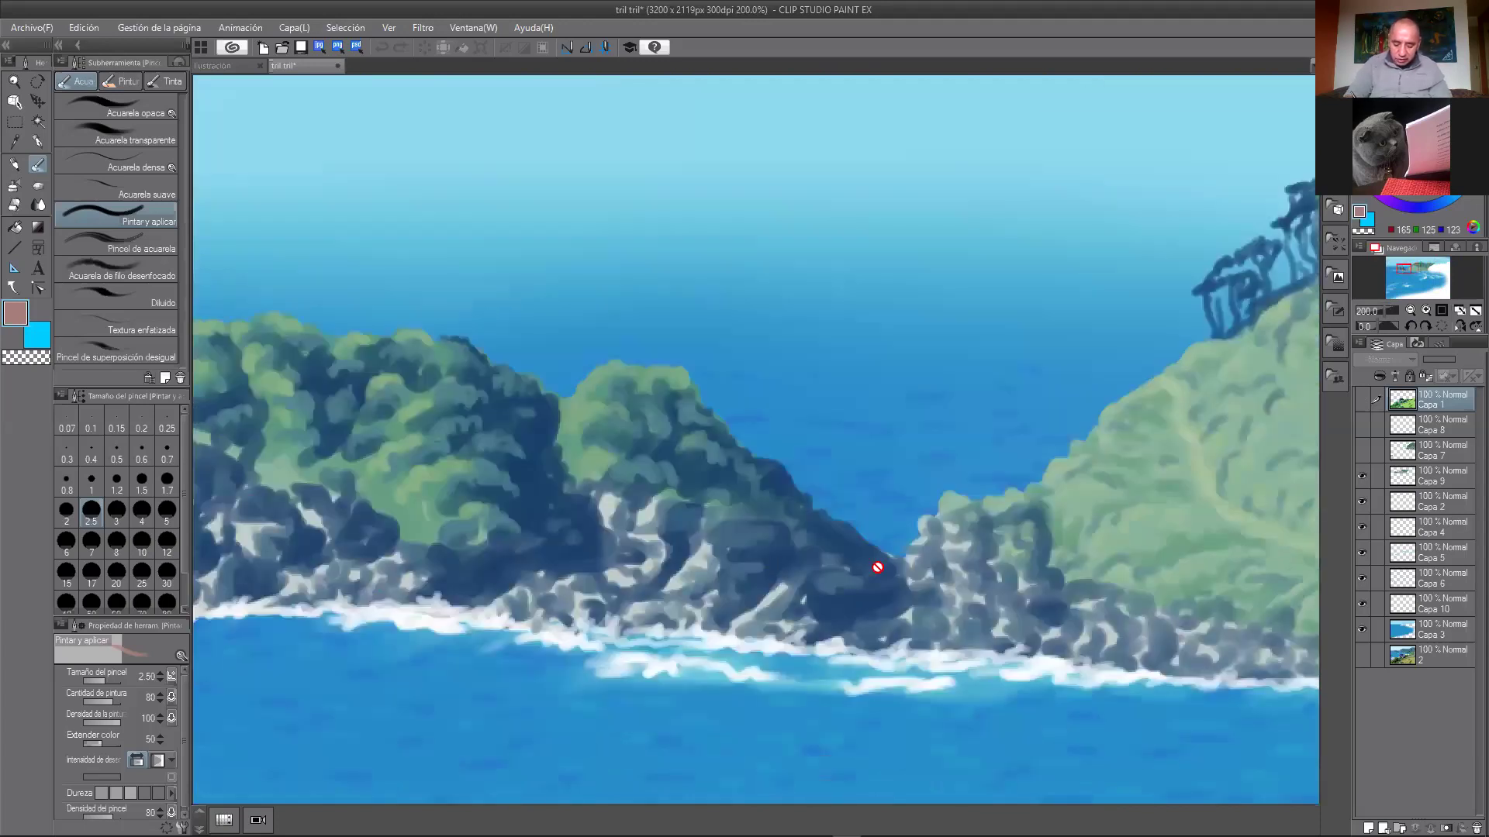
{"action": "scroll", "coordinate": [996, 545], "scroll_direction": "down", "scroll_amount": 1}
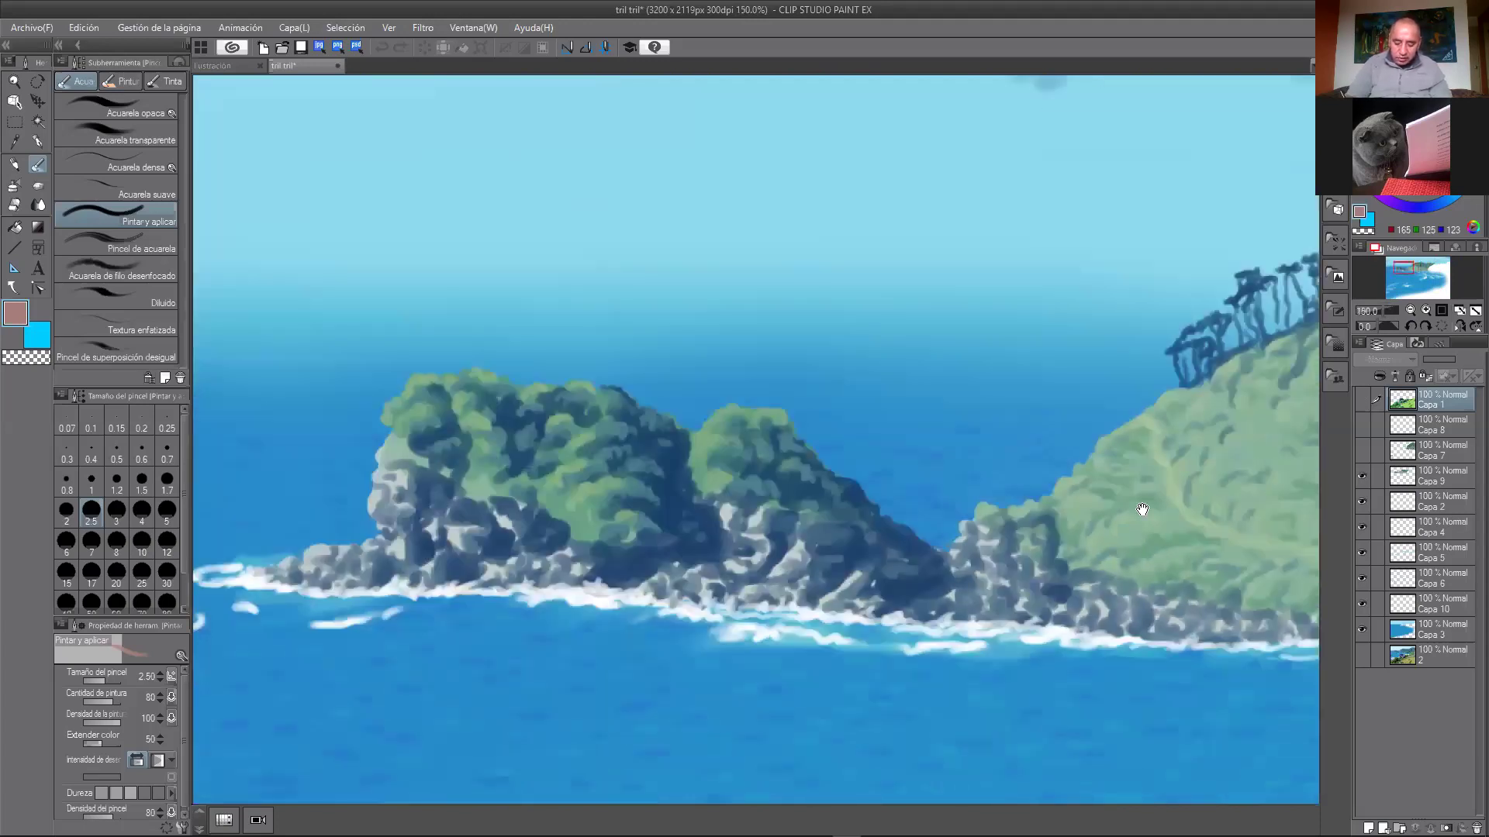
{"action": "key", "text": "space"}
{"action": "scroll", "coordinate": [1163, 455], "scroll_direction": "down", "scroll_amount": 2}
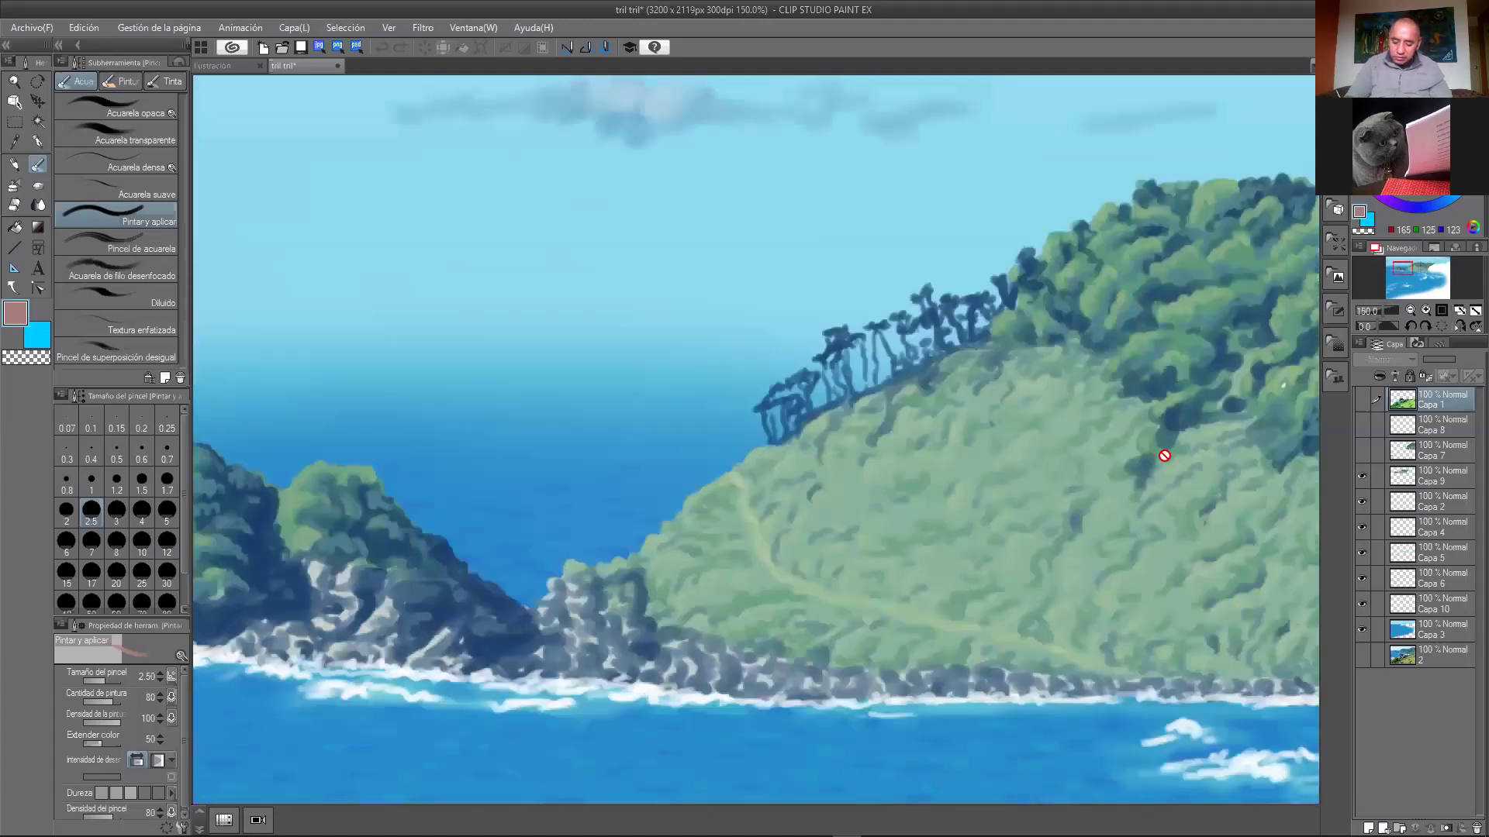
{"action": "scroll", "coordinate": [1179, 435], "scroll_direction": "down", "scroll_amount": 1}
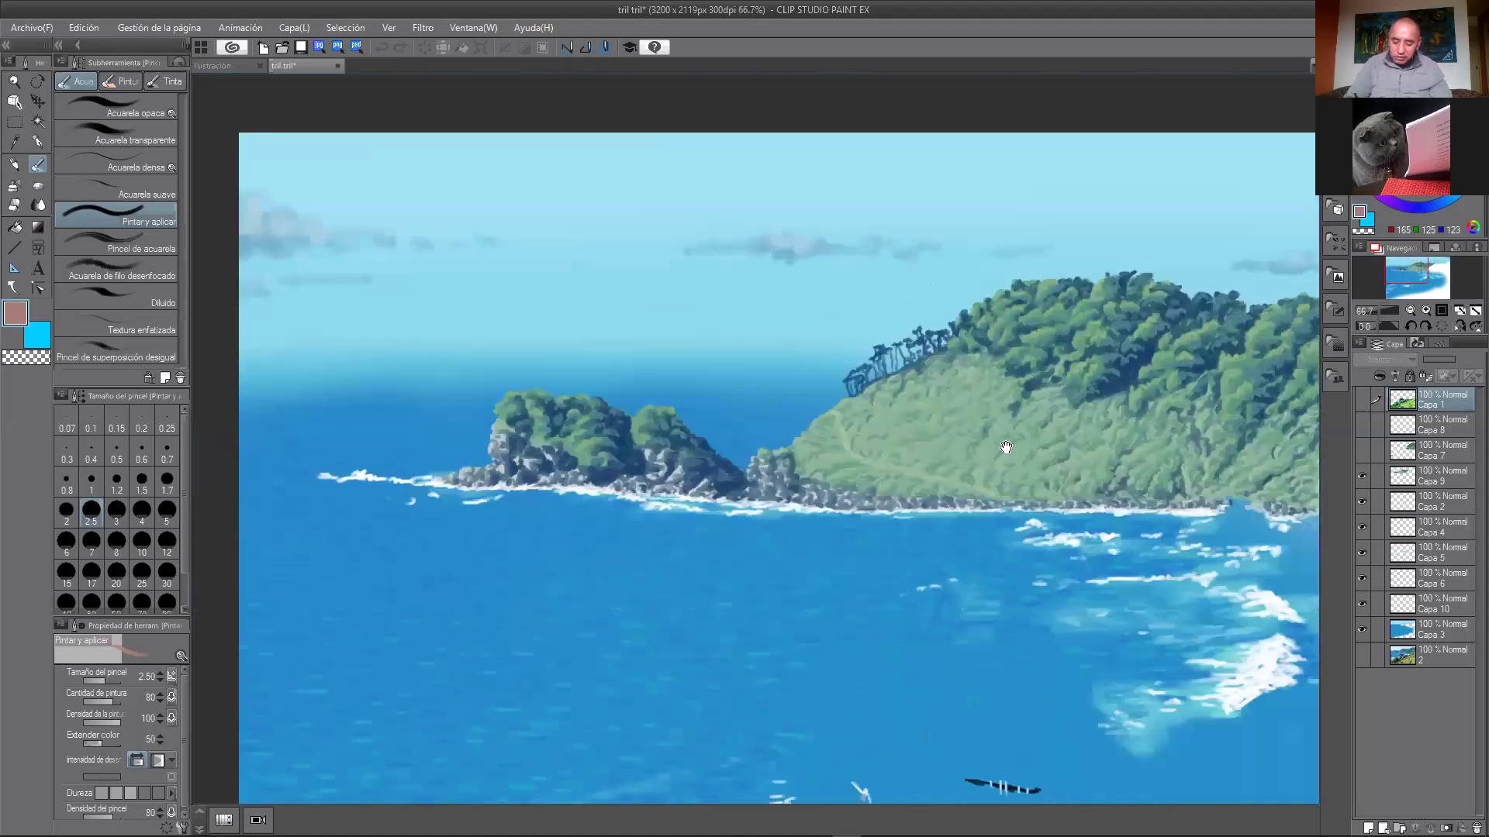
{"action": "scroll", "coordinate": [1202, 422], "scroll_direction": "down", "scroll_amount": 1}
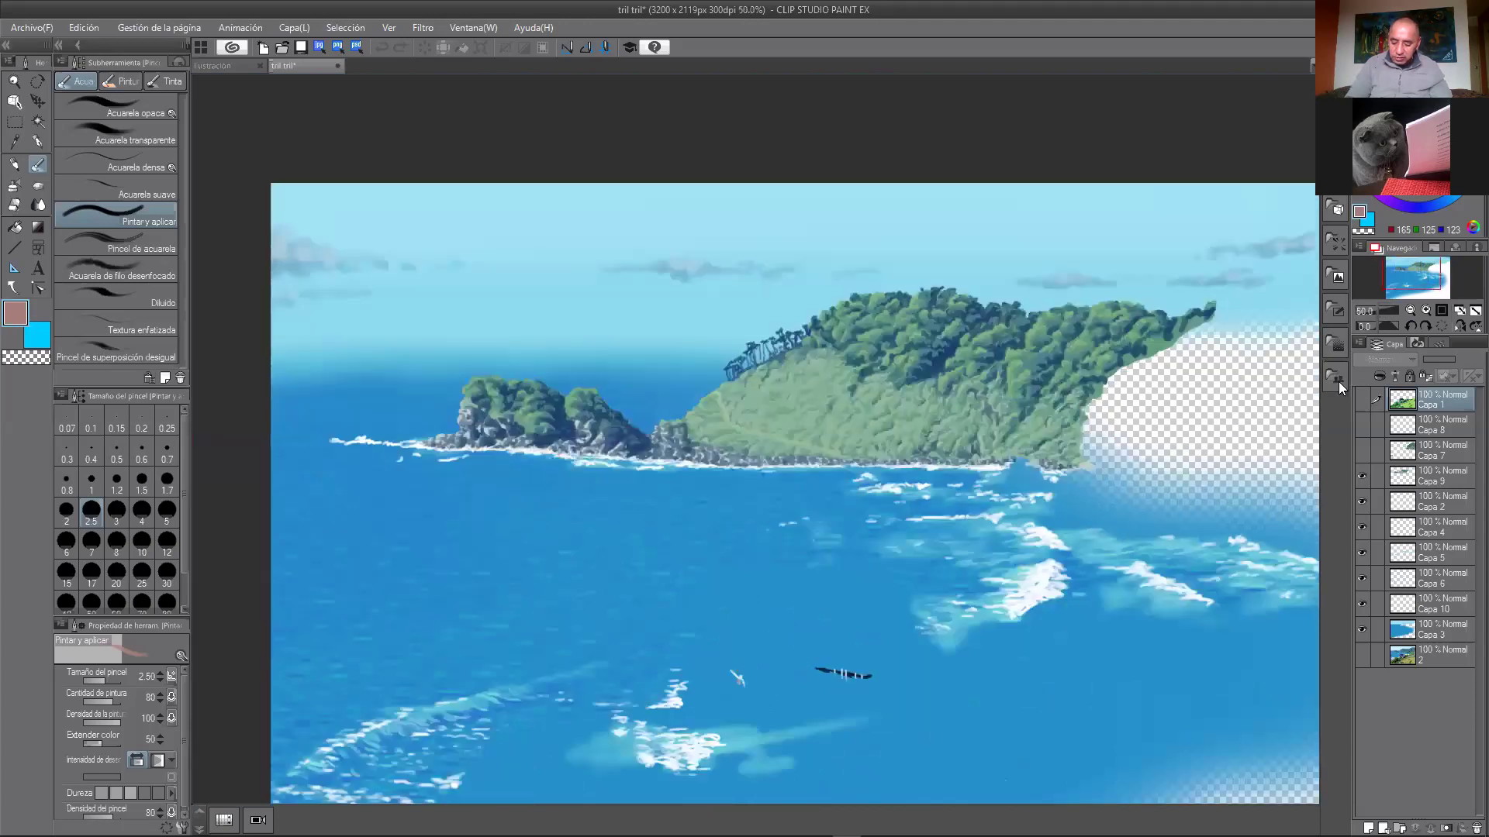
Step: Show layer Capa 7 and inspect the near headland's foliage, grass strokes and shoreline rocks
{"action": "left_click", "coordinate": [1362, 451]}
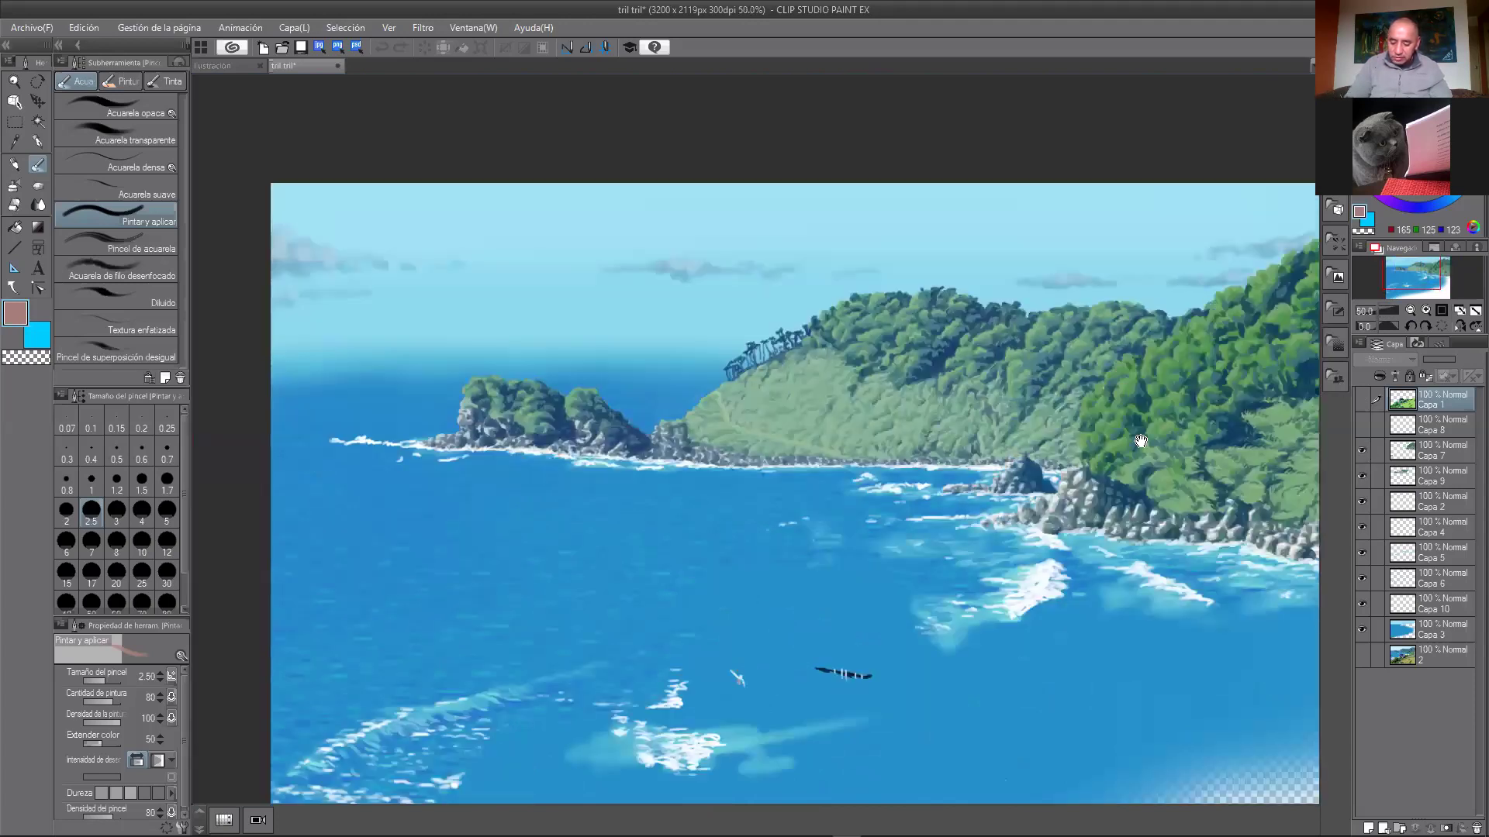
{"action": "left_click_drag", "start_coordinate": [1141, 441], "coordinate": [808, 375]}
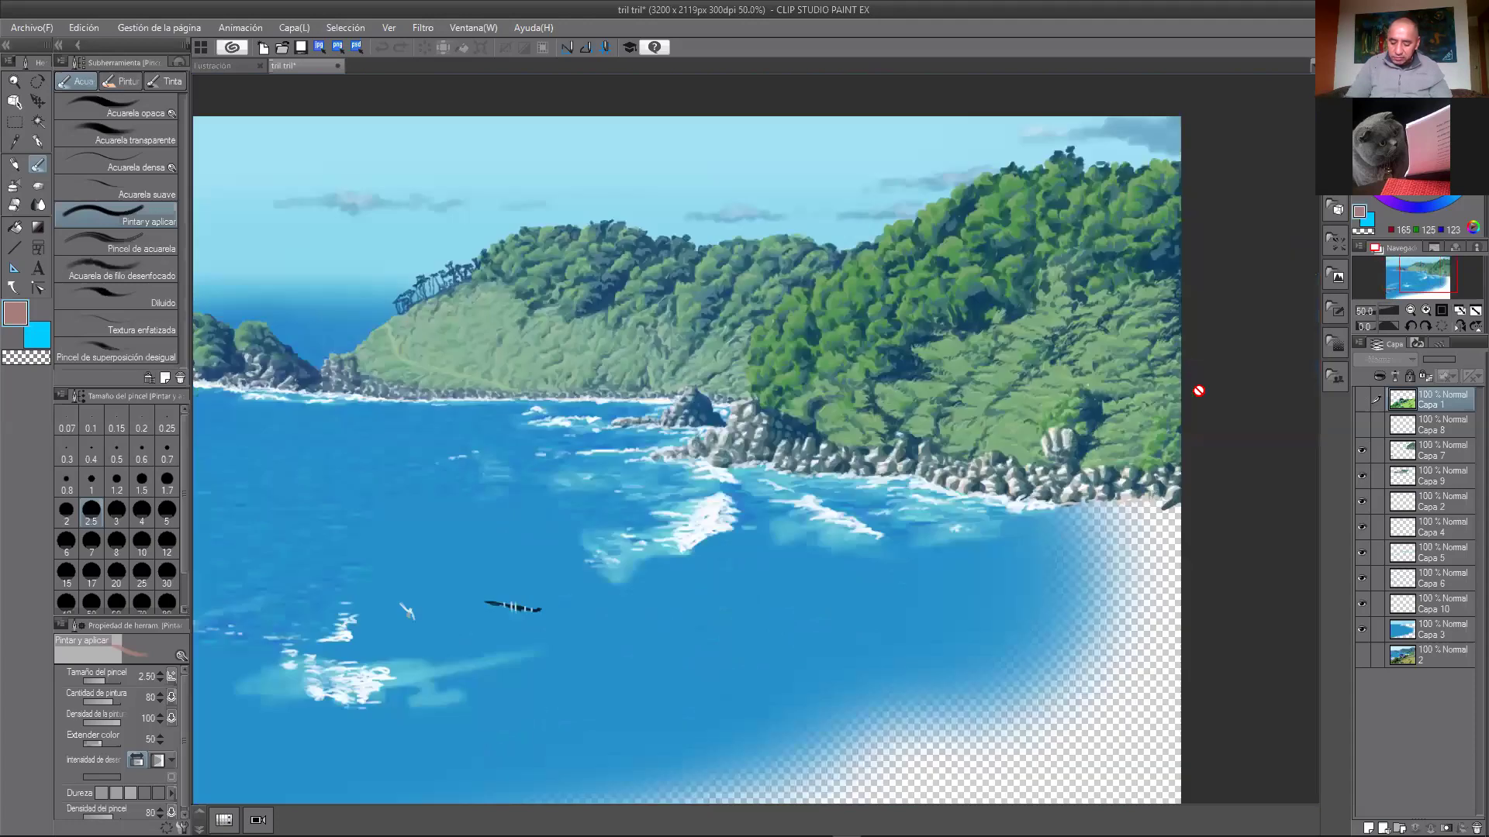
{"action": "scroll", "coordinate": [1040, 385], "scroll_direction": "up", "scroll_amount": 2}
{"action": "scroll", "coordinate": [1043, 390], "scroll_direction": "up", "scroll_amount": 2}
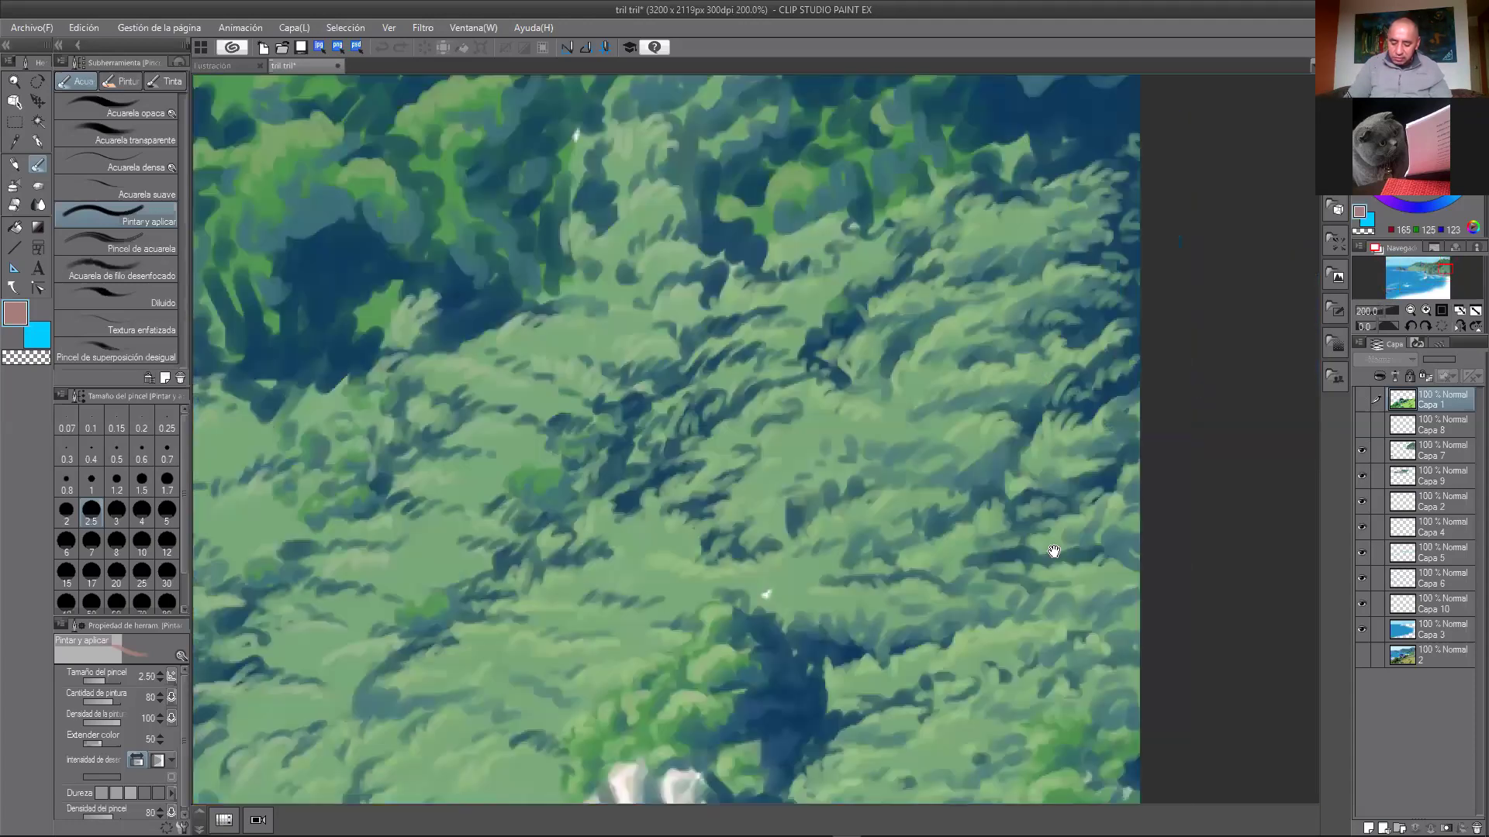
{"action": "left_click_drag", "start_coordinate": [1099, 447], "coordinate": [1067, 442]}
{"action": "scroll", "coordinate": [1062, 461], "scroll_direction": "up", "scroll_amount": 2}
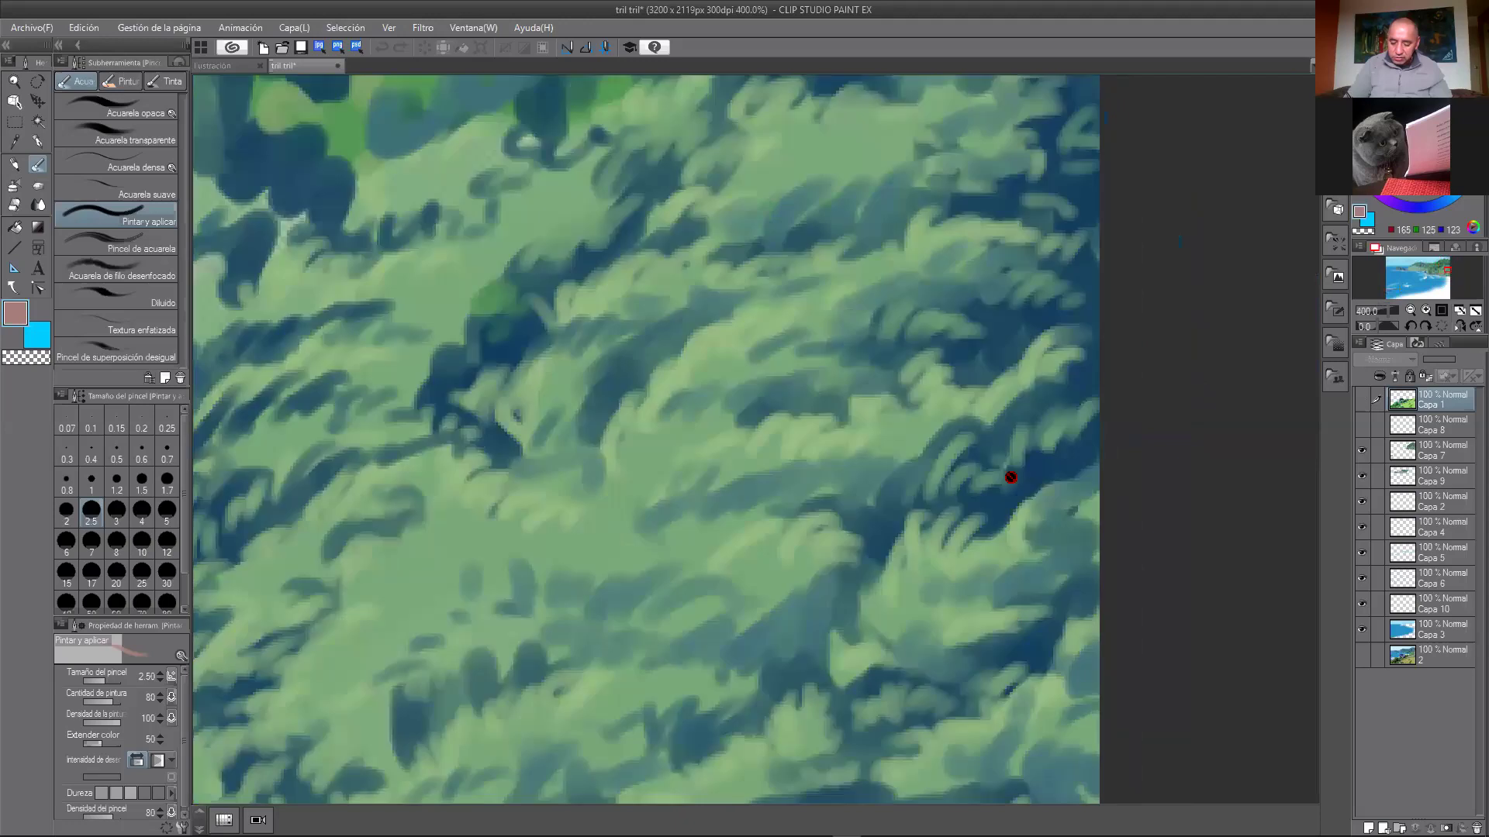
{"action": "scroll", "coordinate": [840, 489], "scroll_direction": "down", "scroll_amount": 4}
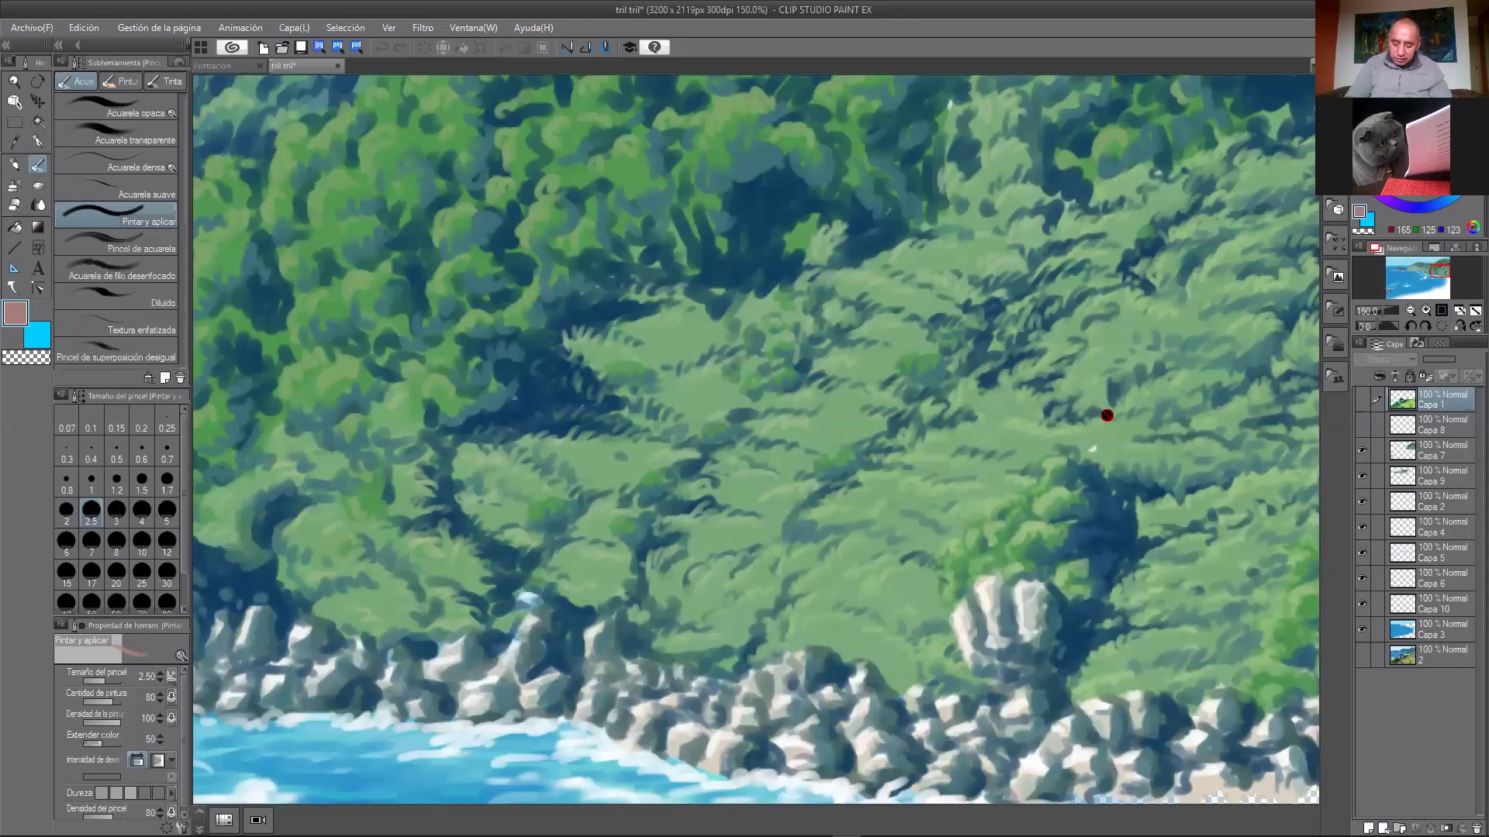
{"action": "scroll", "coordinate": [1140, 436], "scroll_direction": "down", "scroll_amount": 2}
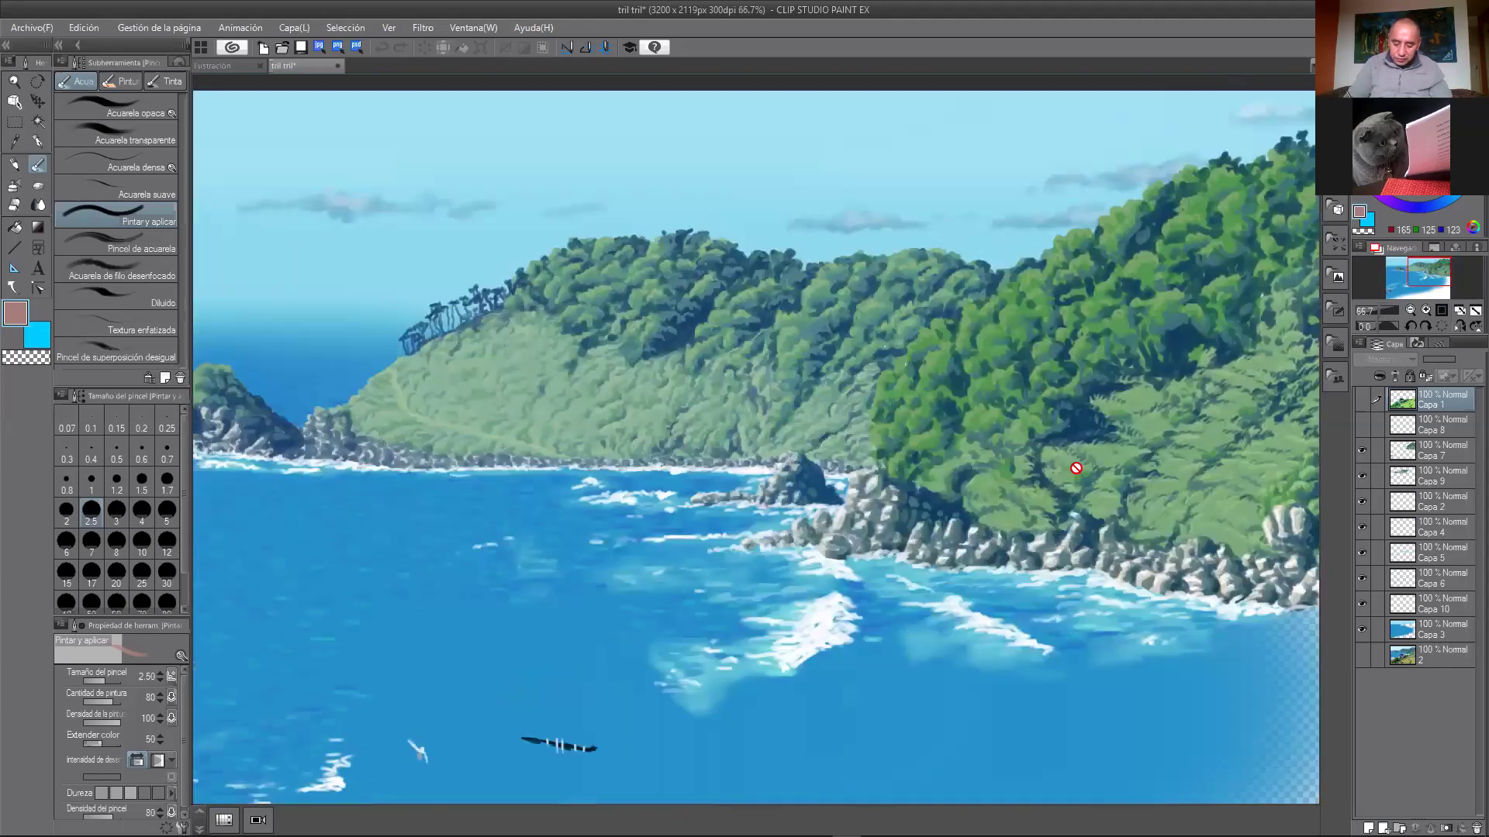
Step: Show layer Capa 8 and inspect the dark foreground rocks and the surrounding wave foam
{"action": "scroll", "coordinate": [1077, 468], "scroll_direction": "down", "scroll_amount": 1}
{"action": "left_click", "coordinate": [1361, 425]}
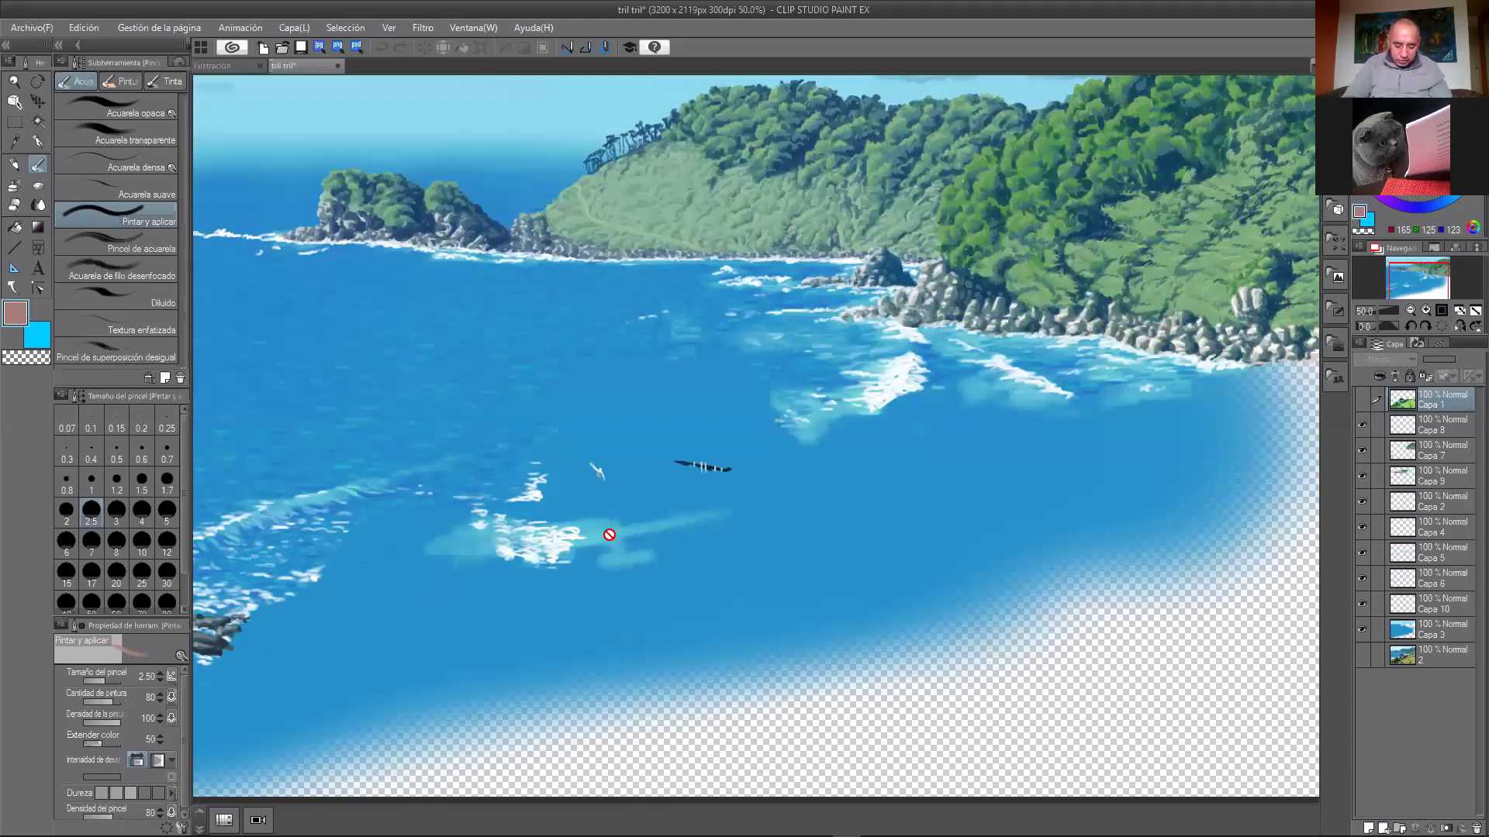
{"action": "left_click_drag", "start_coordinate": [594, 565], "coordinate": [1020, 441]}
{"action": "scroll", "coordinate": [621, 532], "scroll_direction": "up", "scroll_amount": 4}
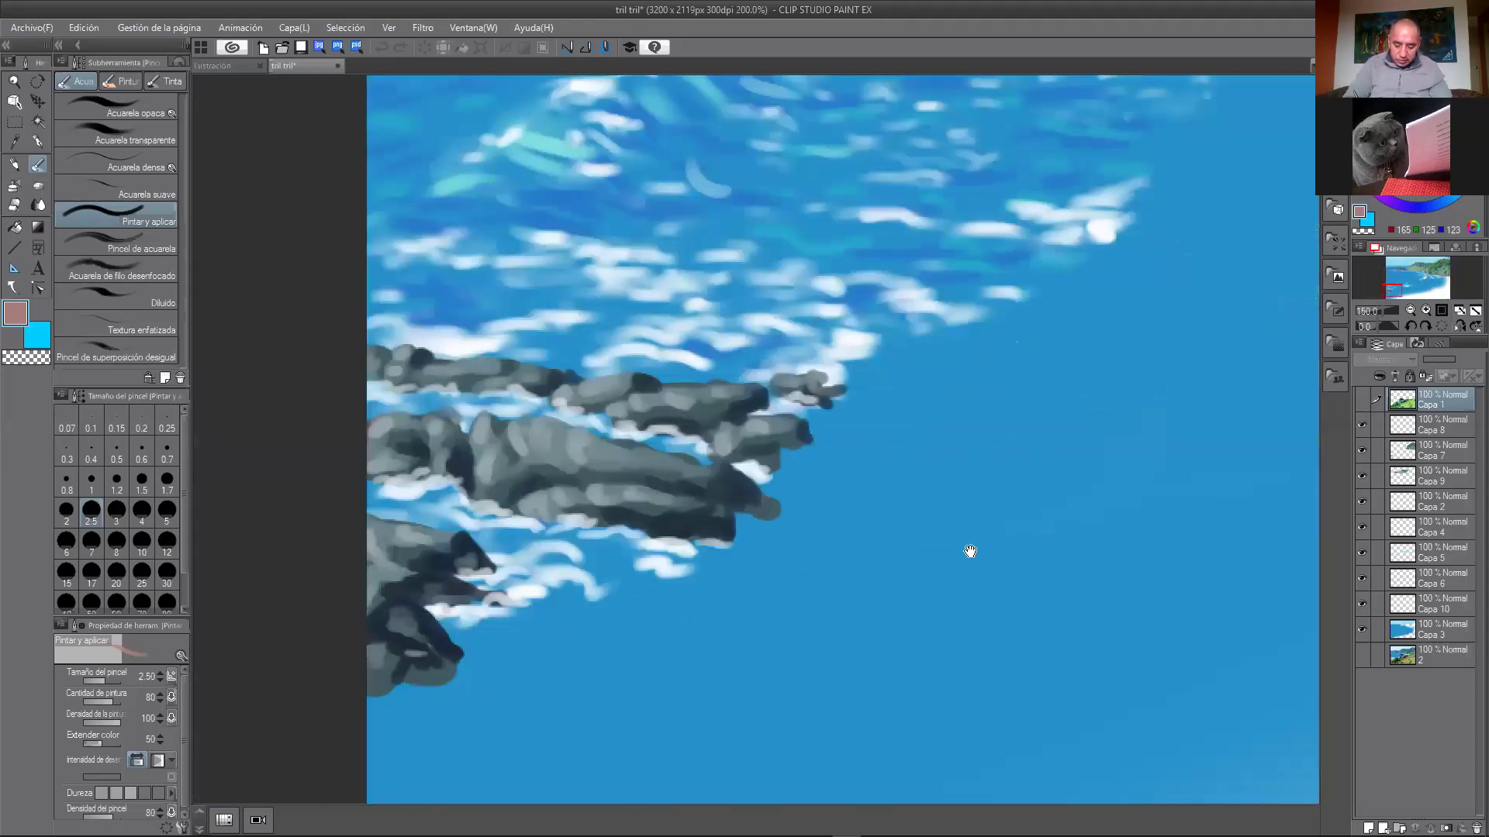
{"action": "scroll", "coordinate": [970, 552], "scroll_direction": "up", "scroll_amount": 2}
{"action": "scroll", "coordinate": [1175, 414], "scroll_direction": "down", "scroll_amount": 3}
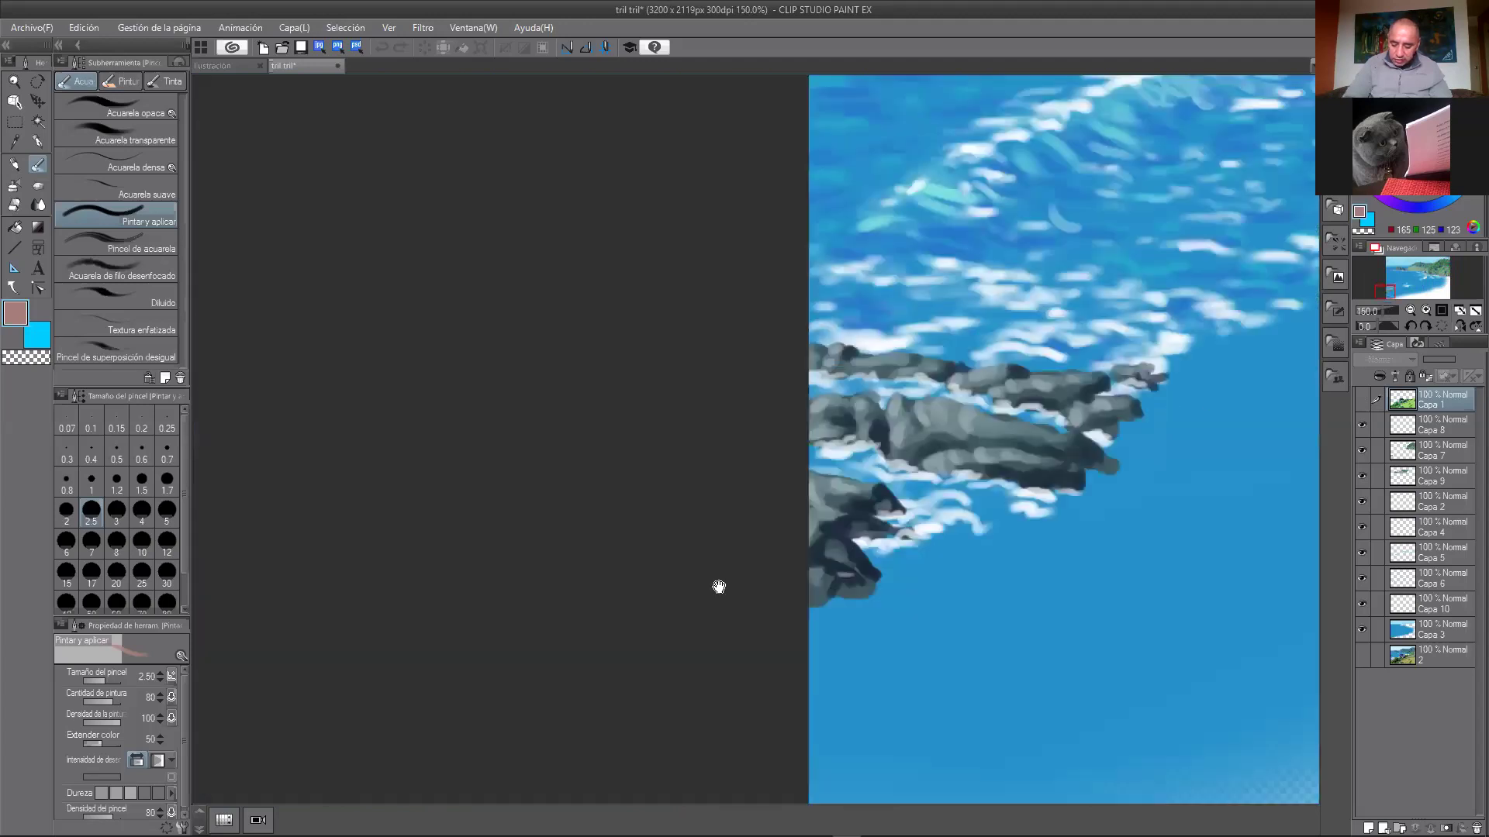
{"action": "left_click_drag", "start_coordinate": [1194, 341], "coordinate": [240, 628]}
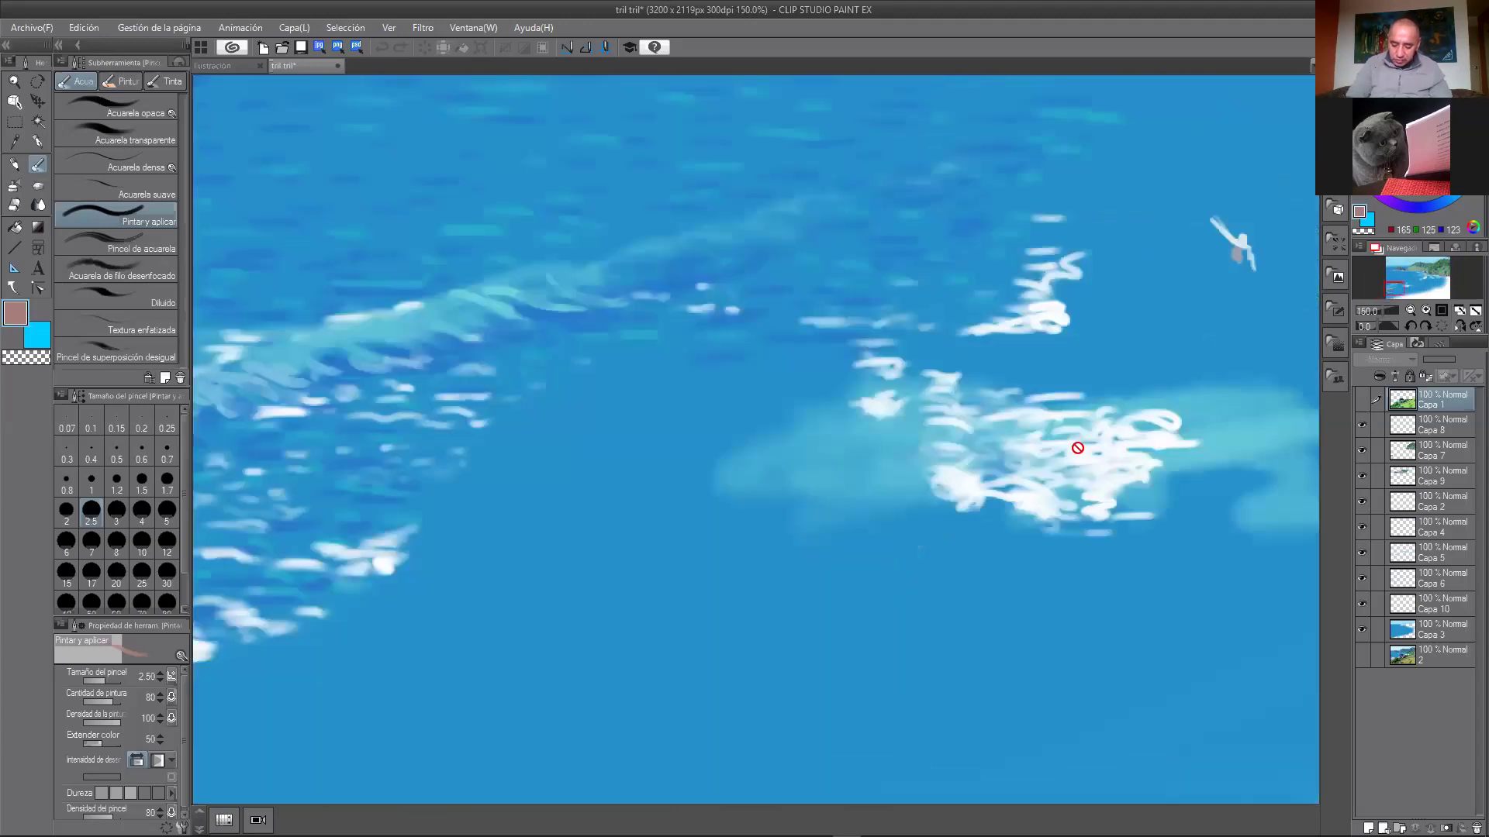
{"action": "left_click_drag", "start_coordinate": [1078, 449], "coordinate": [302, 664]}
{"action": "scroll", "coordinate": [1107, 443], "scroll_direction": "down", "scroll_amount": 3}
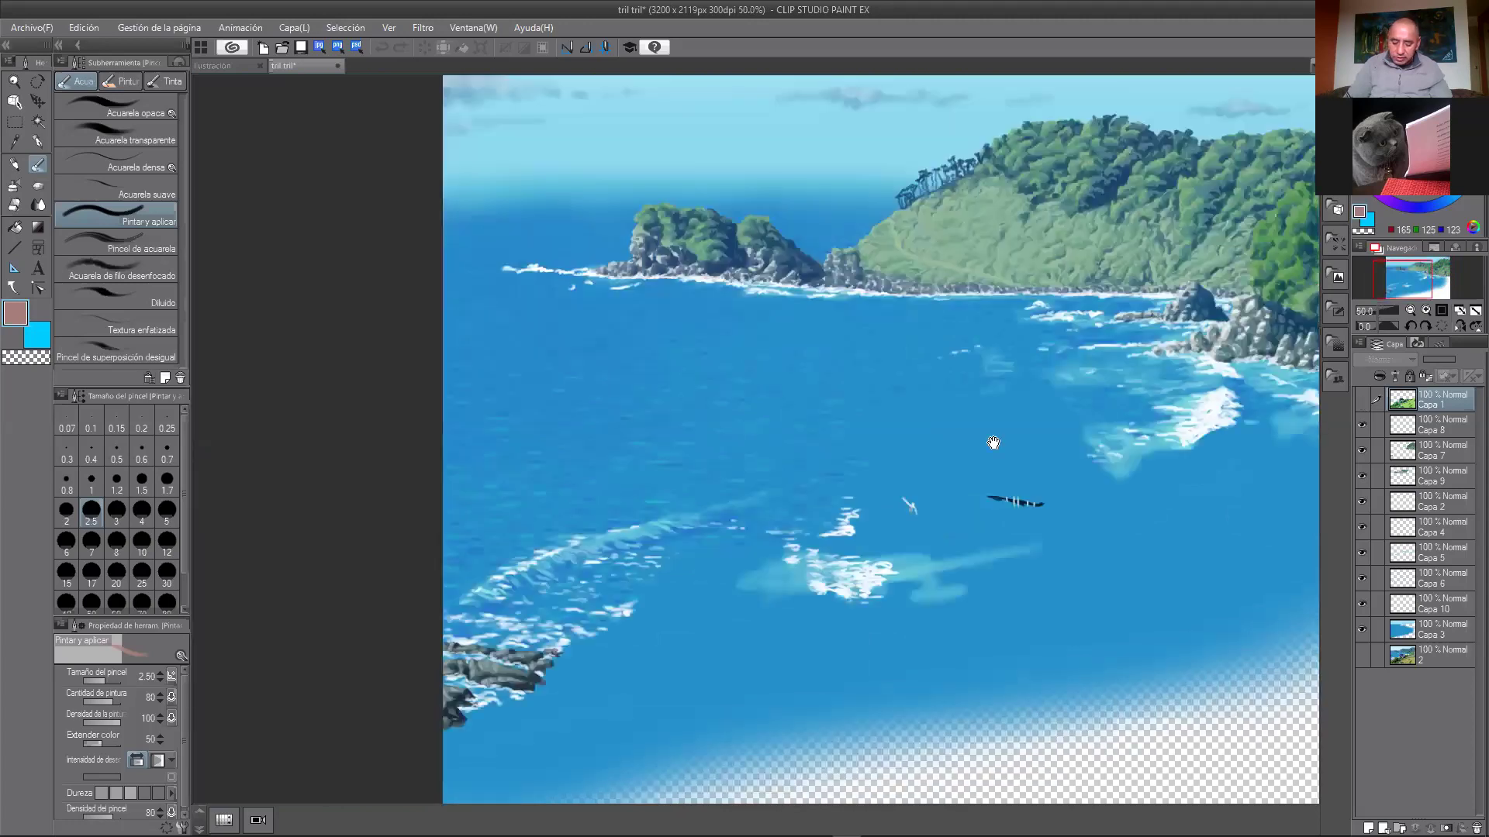
Step: Show layer Capa 1 with the house and meadow, and inspect the fence, annex walls and windows
{"action": "left_click_drag", "start_coordinate": [1067, 468], "coordinate": [677, 260]}
{"action": "left_click_drag", "start_coordinate": [831, 490], "coordinate": [953, 531]}
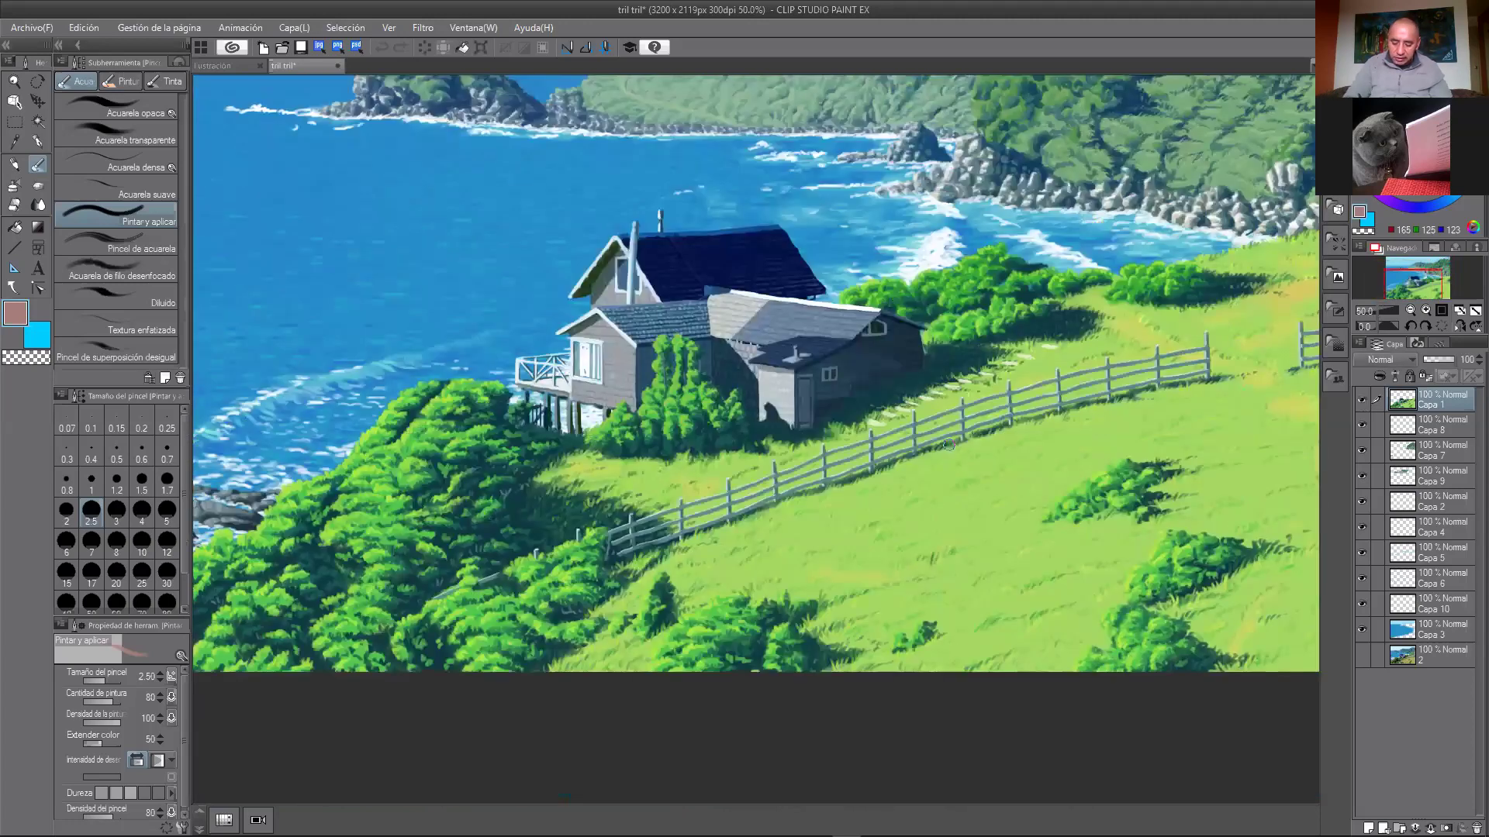
{"action": "scroll", "coordinate": [997, 447], "scroll_direction": "up", "scroll_amount": 6}
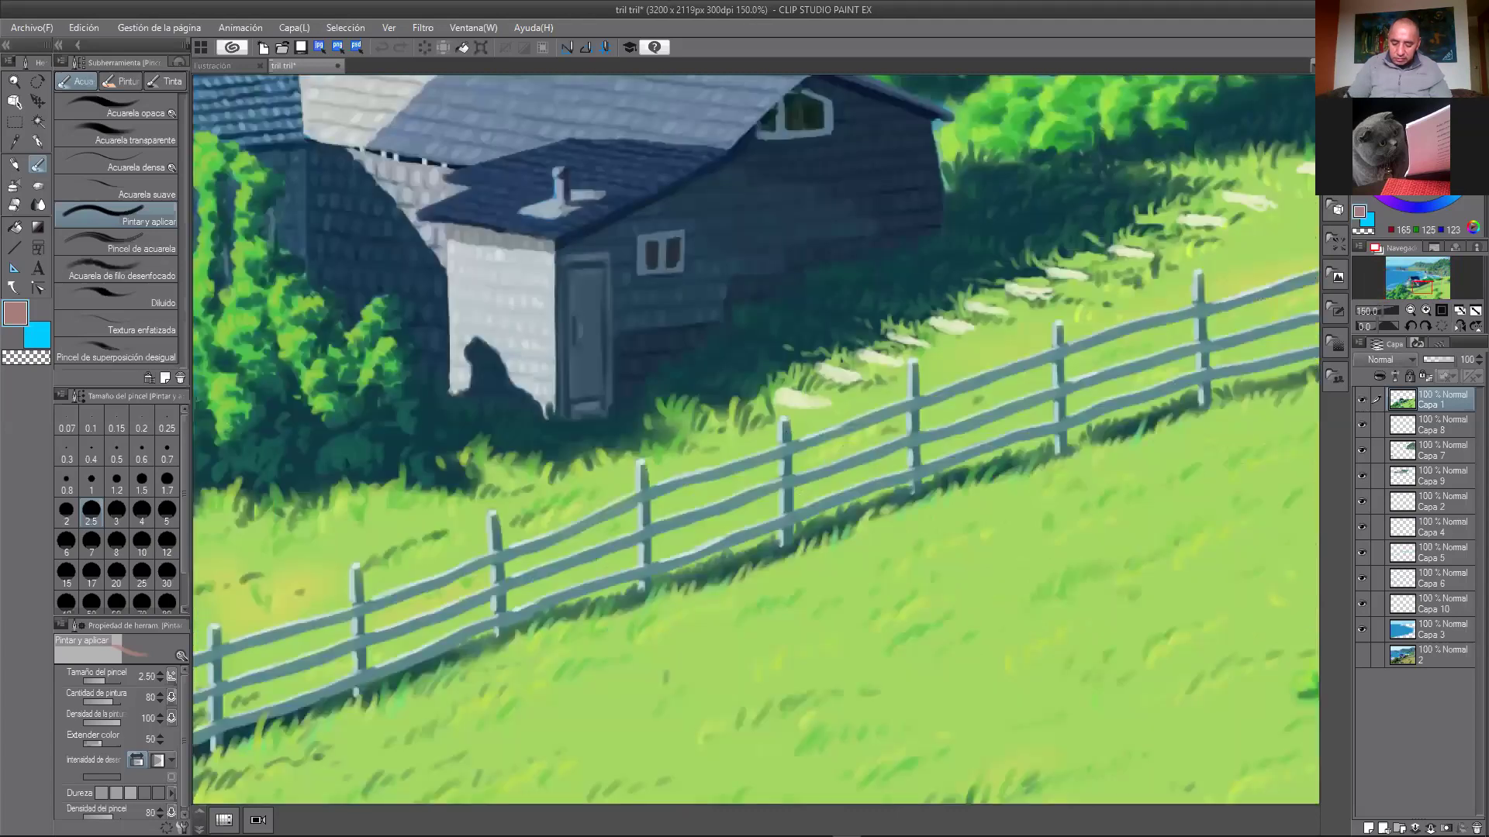
{"action": "left_click_drag", "start_coordinate": [966, 465], "coordinate": [1176, 580]}
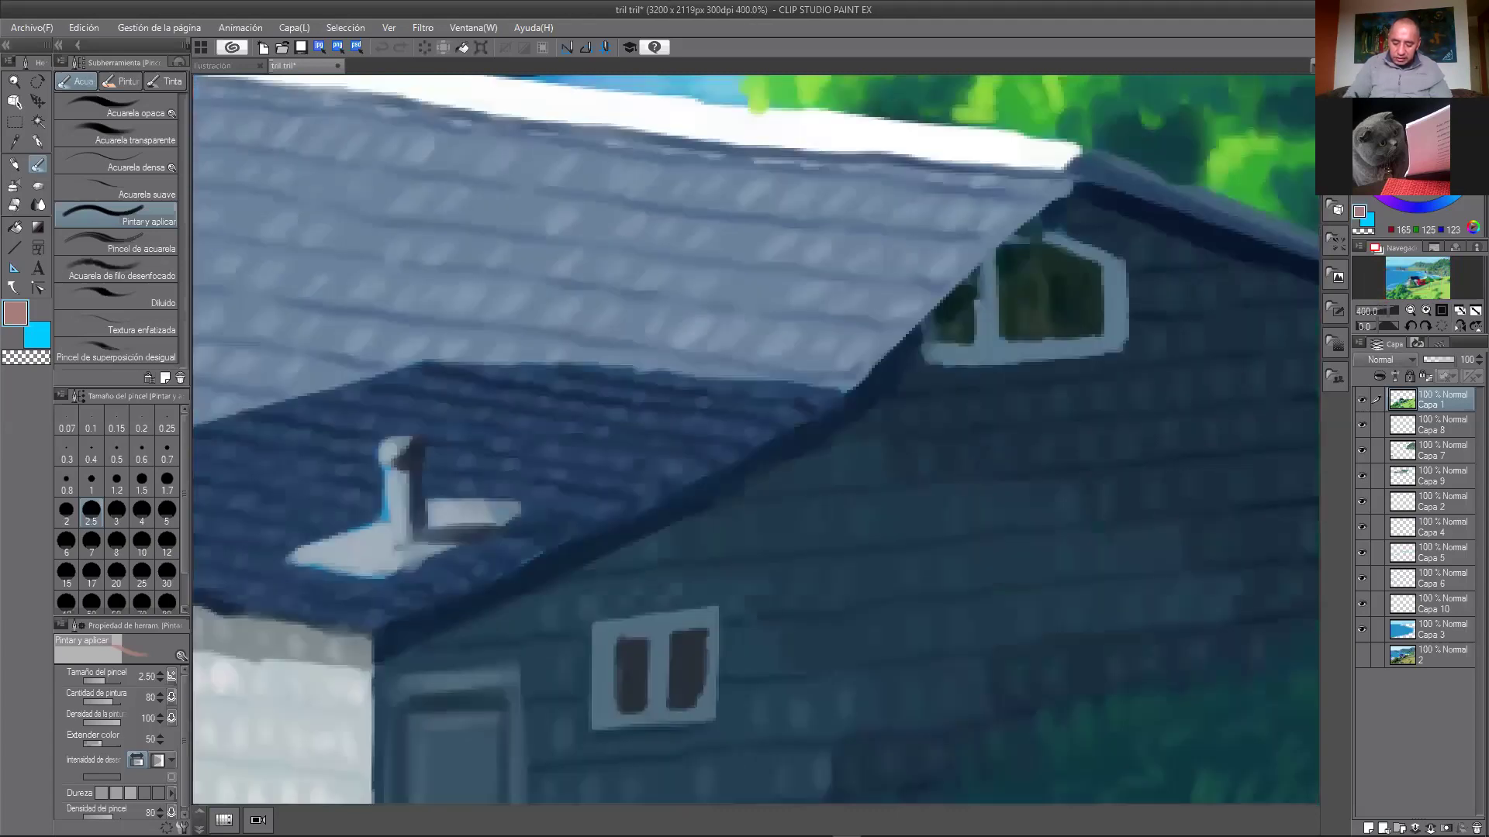
{"action": "left_click_drag", "start_coordinate": [539, 747], "coordinate": [885, 473]}
{"action": "key", "text": "ctrl+minus"}
Step: Examine the house's shingled roofs and shaded walls, and the bushes and stepping stones beside it
{"action": "scroll", "coordinate": [885, 473], "scroll_direction": "down", "scroll_amount": 5}
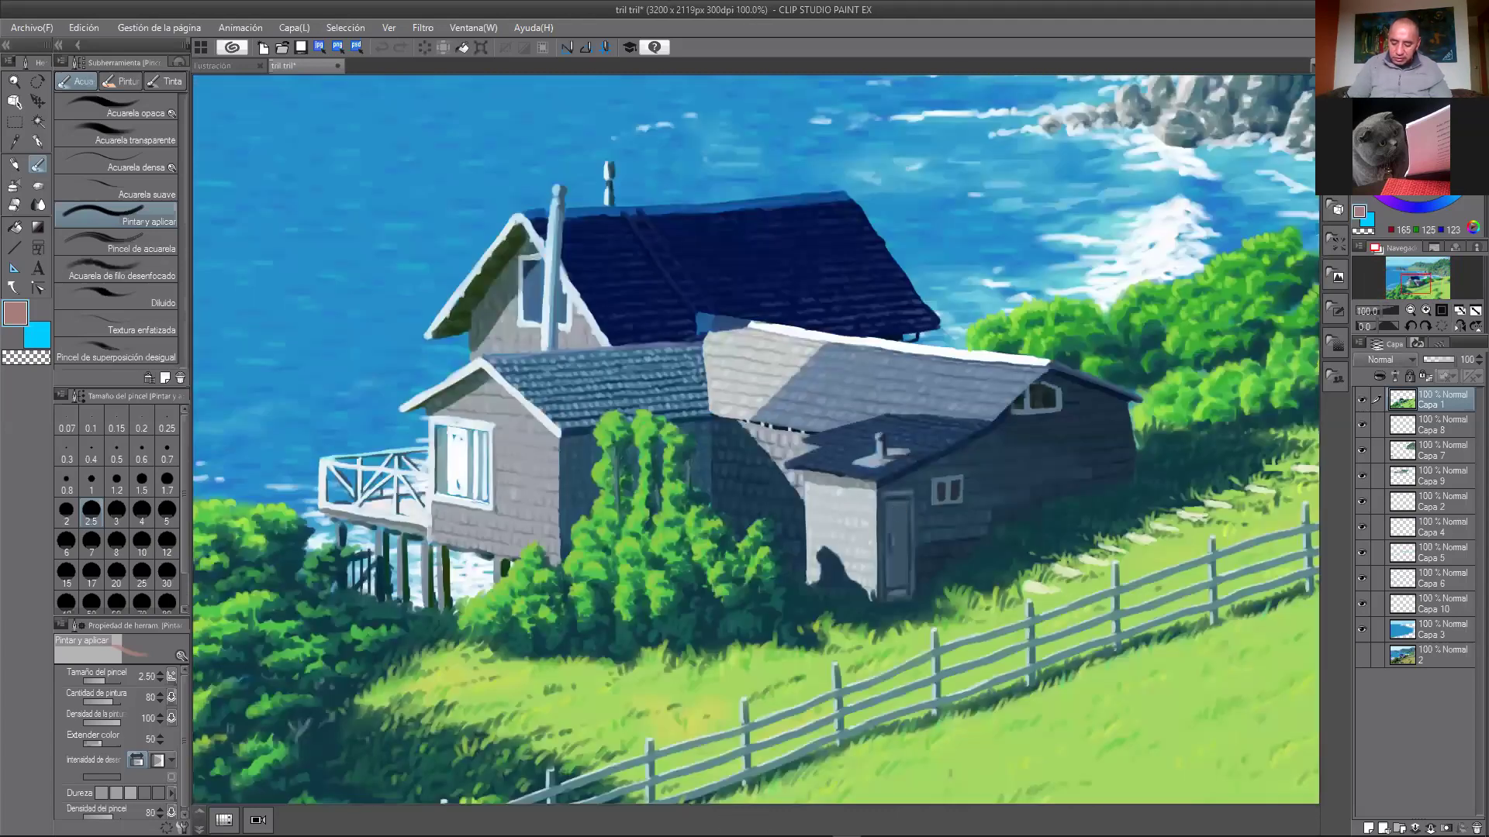
{"action": "scroll", "coordinate": [1090, 460], "scroll_direction": "up", "scroll_amount": 10}
{"action": "scroll", "coordinate": [1089, 460], "scroll_direction": "down", "scroll_amount": 4}
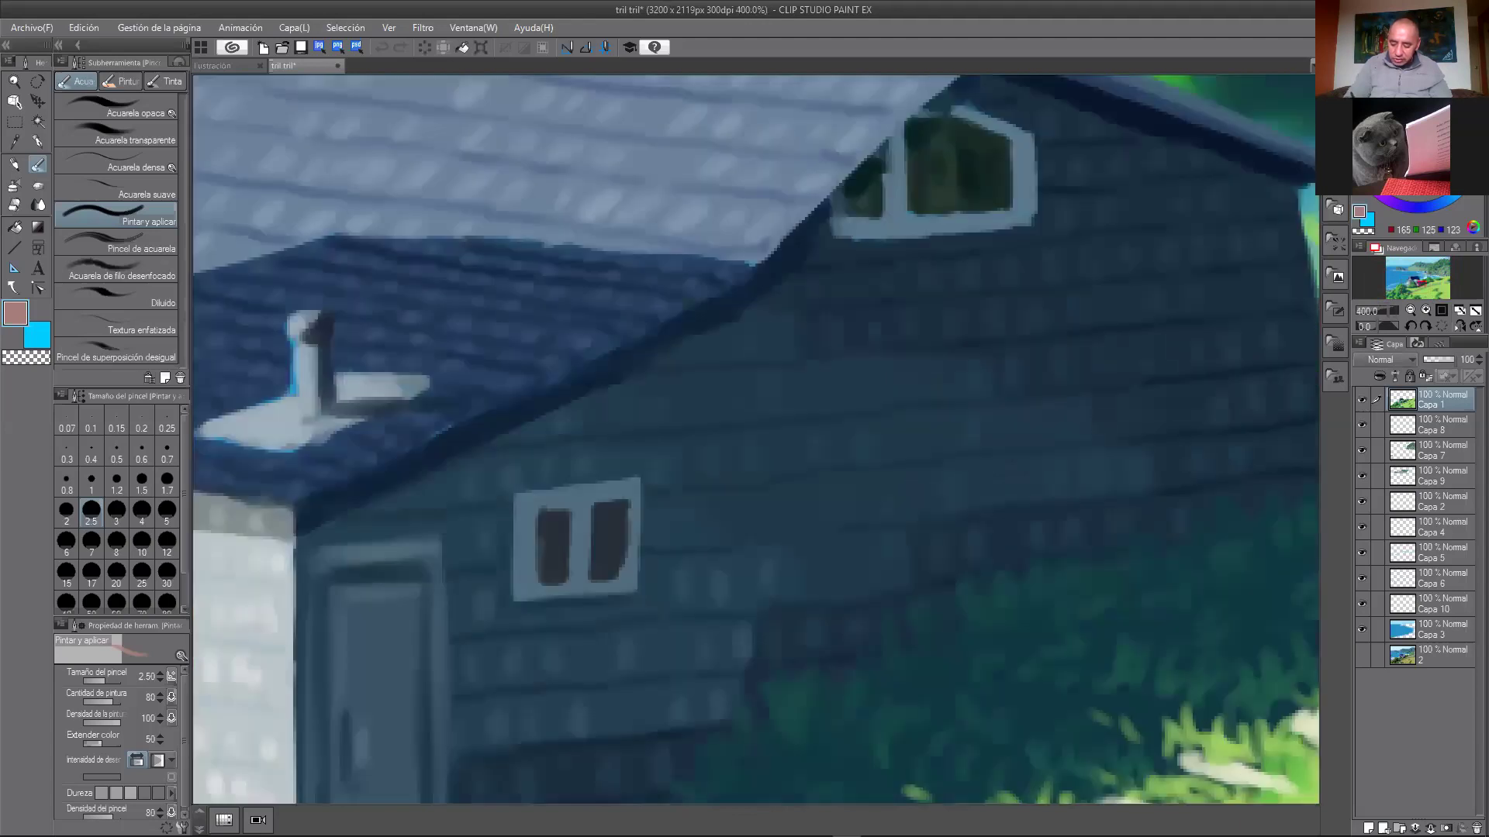
{"action": "left_click_drag", "start_coordinate": [891, 518], "coordinate": [1152, 591]}
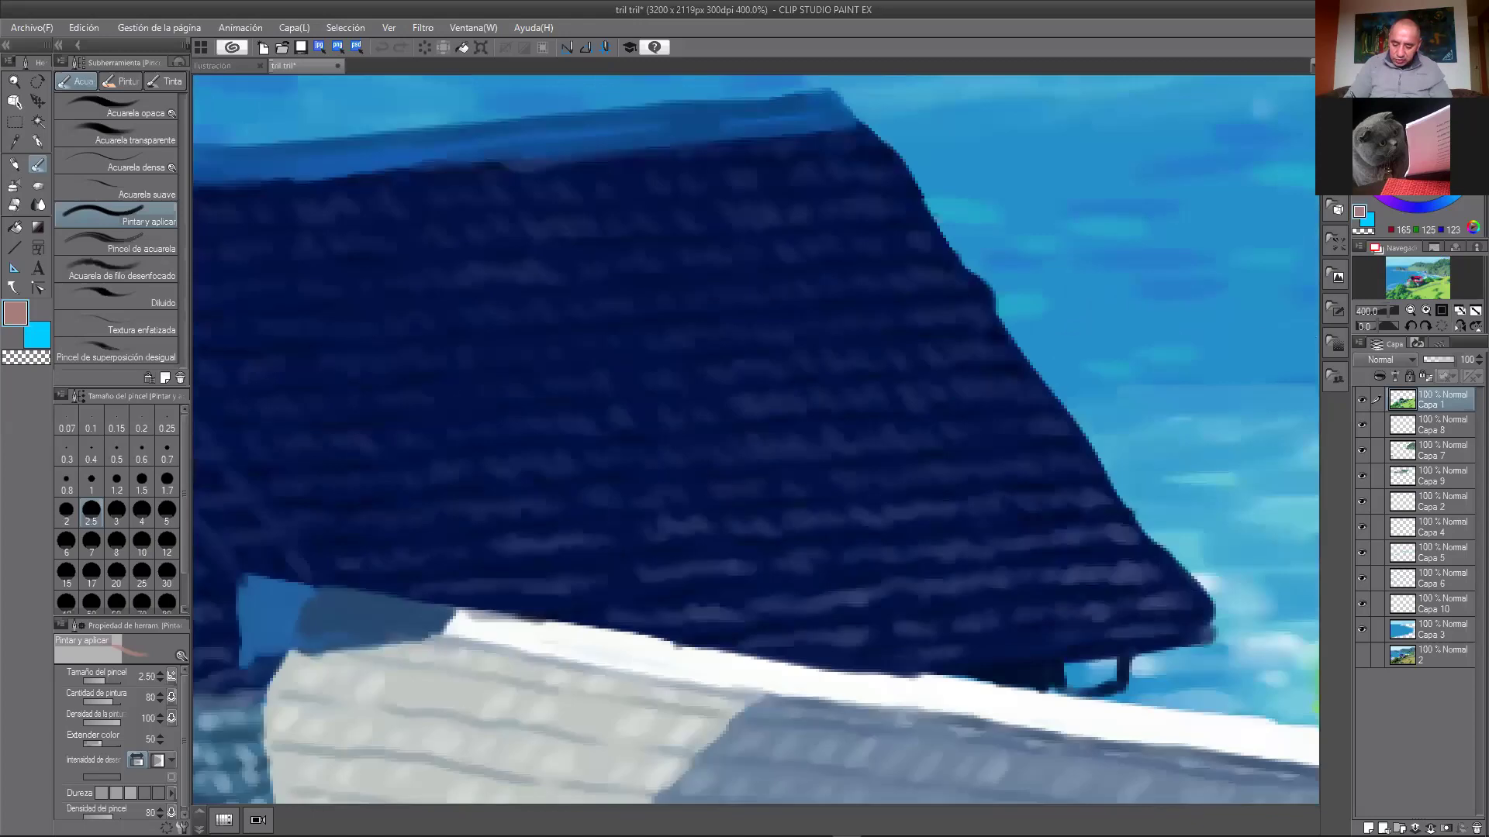
{"action": "scroll", "coordinate": [984, 486], "scroll_direction": "up", "scroll_amount": 3}
{"action": "scroll", "coordinate": [954, 448], "scroll_direction": "down", "scroll_amount": 4}
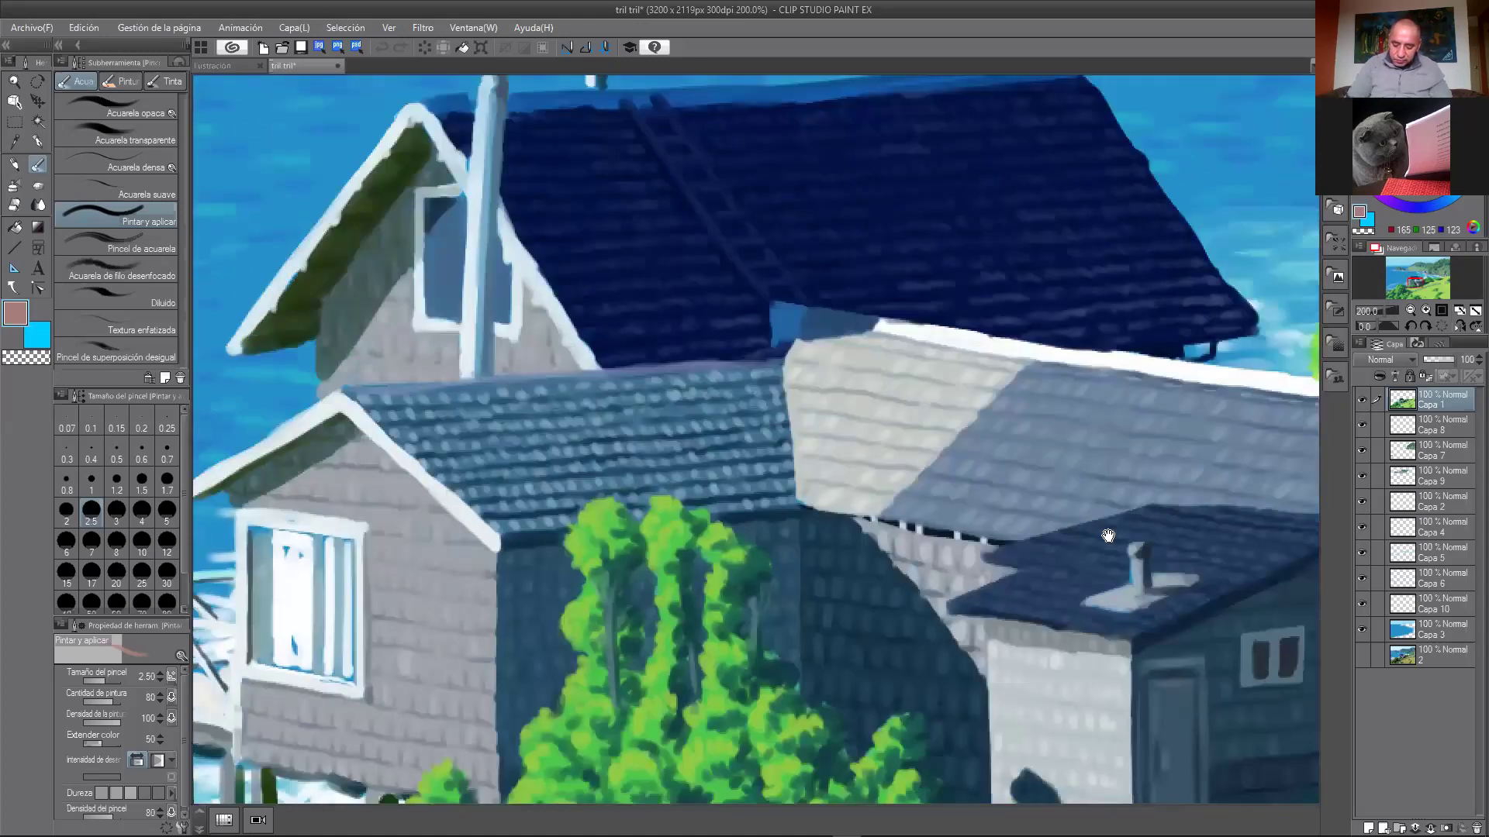
{"action": "left_click_drag", "start_coordinate": [1240, 535], "coordinate": [540, 518]}
{"action": "left_click_drag", "start_coordinate": [1100, 518], "coordinate": [841, 431]}
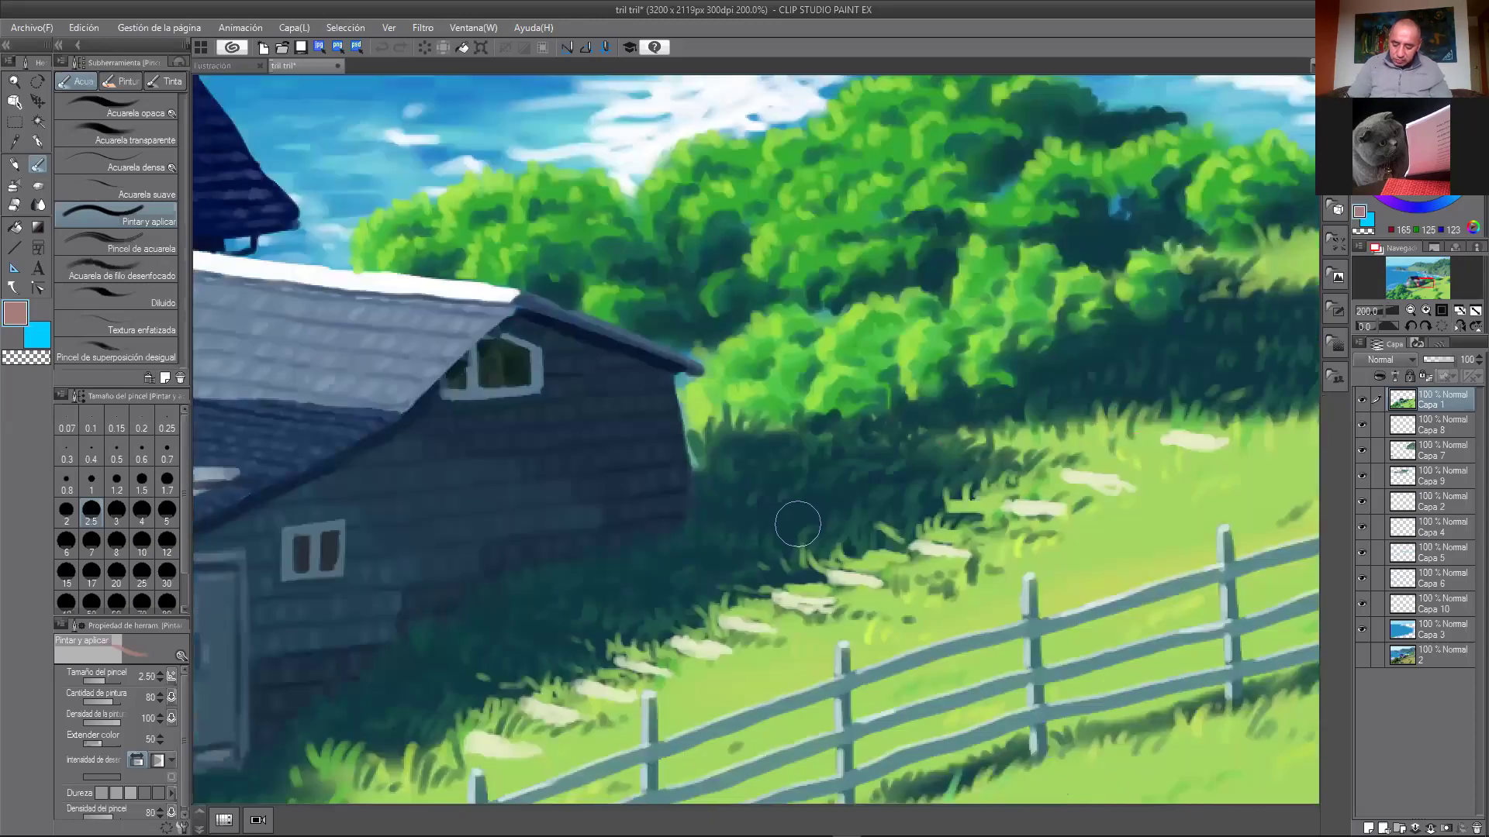
Step: Examine the stepping stones, the meadow's grass strokes and the fence along its whole length past the gap in the path
{"action": "left_click_drag", "start_coordinate": [934, 413], "coordinate": [718, 301]}
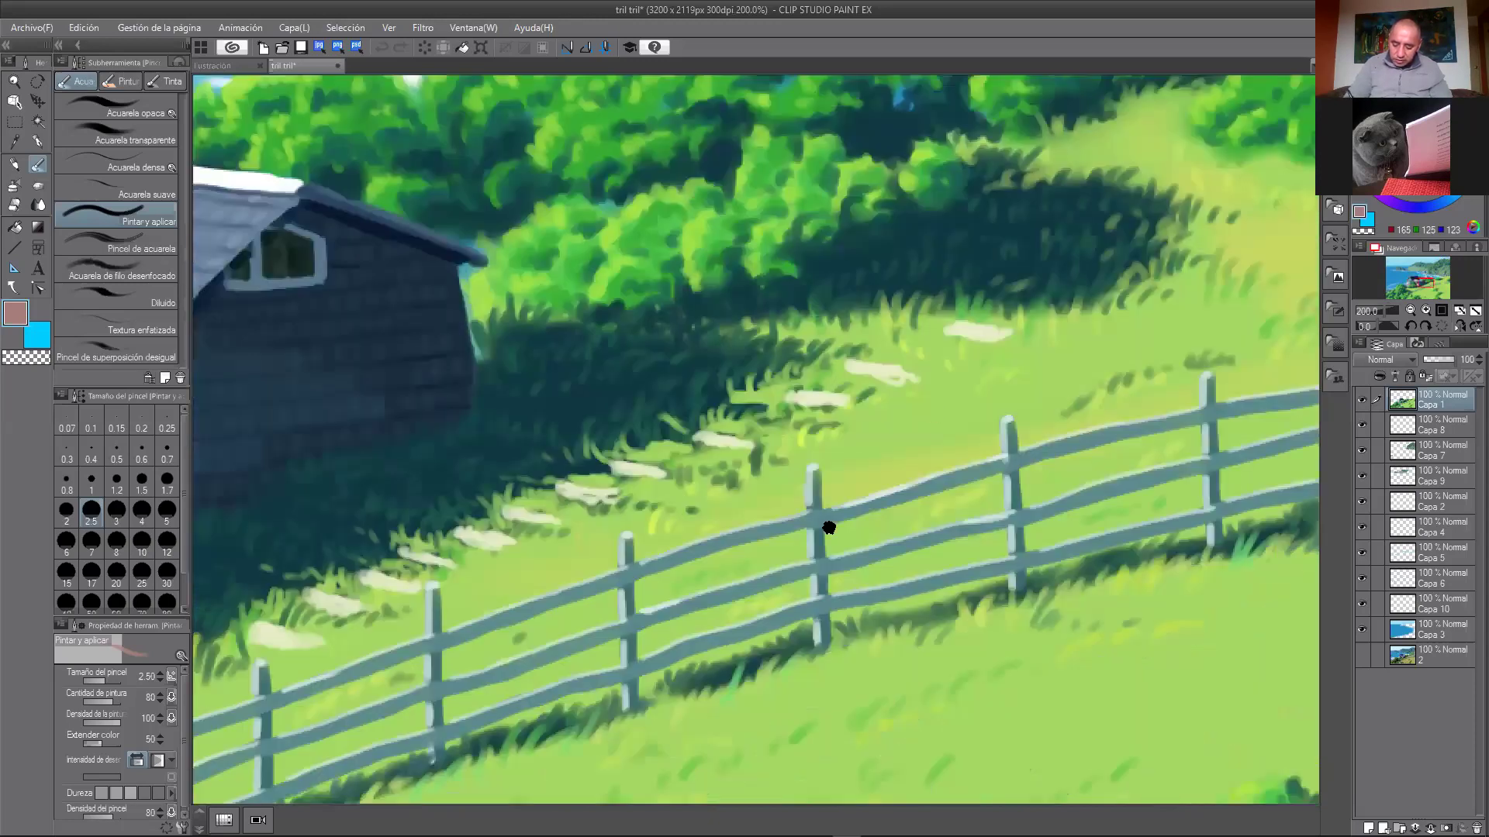
{"action": "left_click_drag", "start_coordinate": [829, 528], "coordinate": [579, 552]}
{"action": "left_click_drag", "start_coordinate": [1180, 510], "coordinate": [1097, 482]}
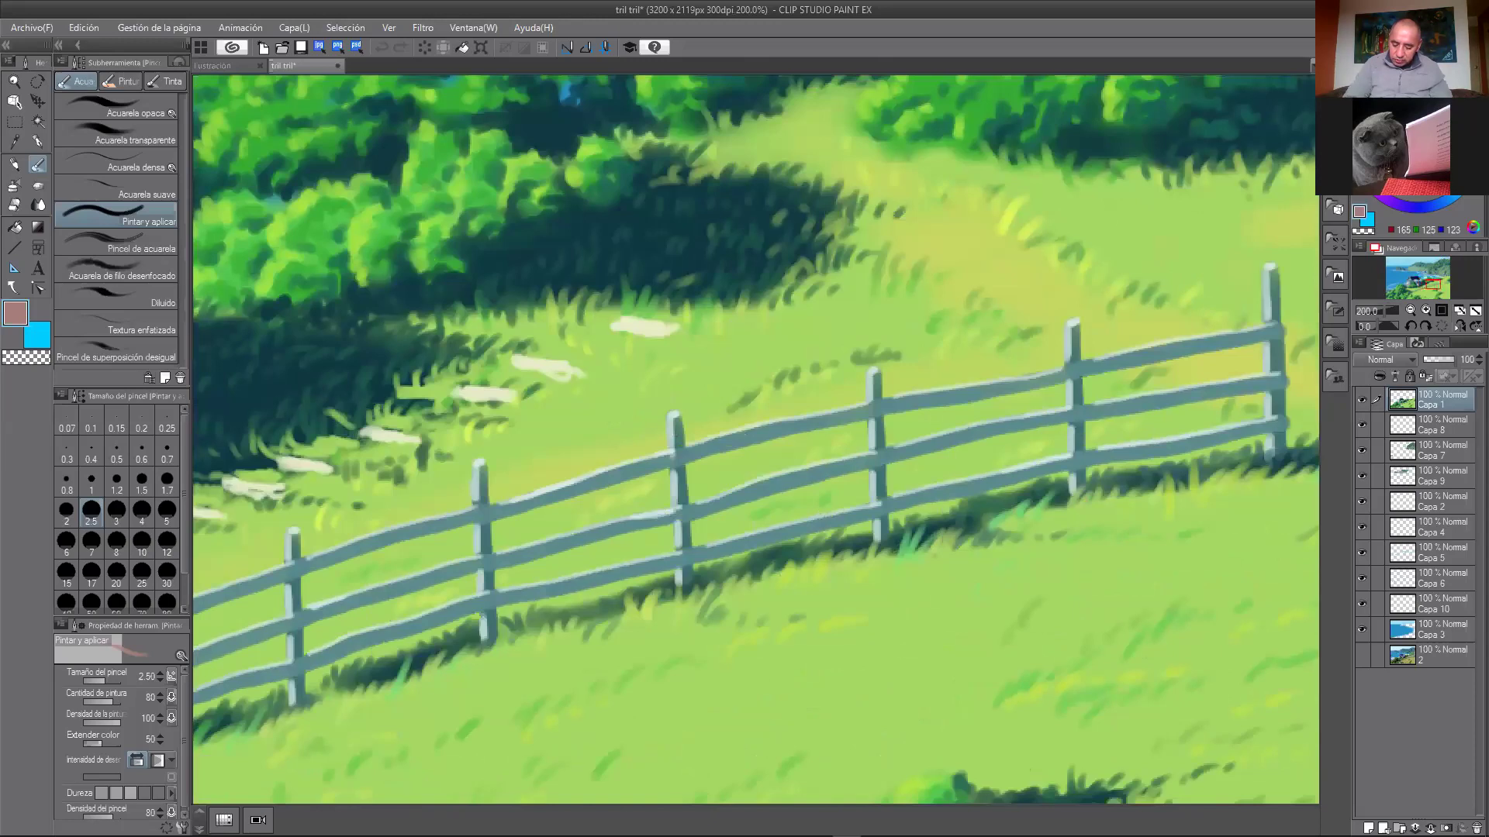
{"action": "left_click_drag", "start_coordinate": [1238, 565], "coordinate": [941, 515]}
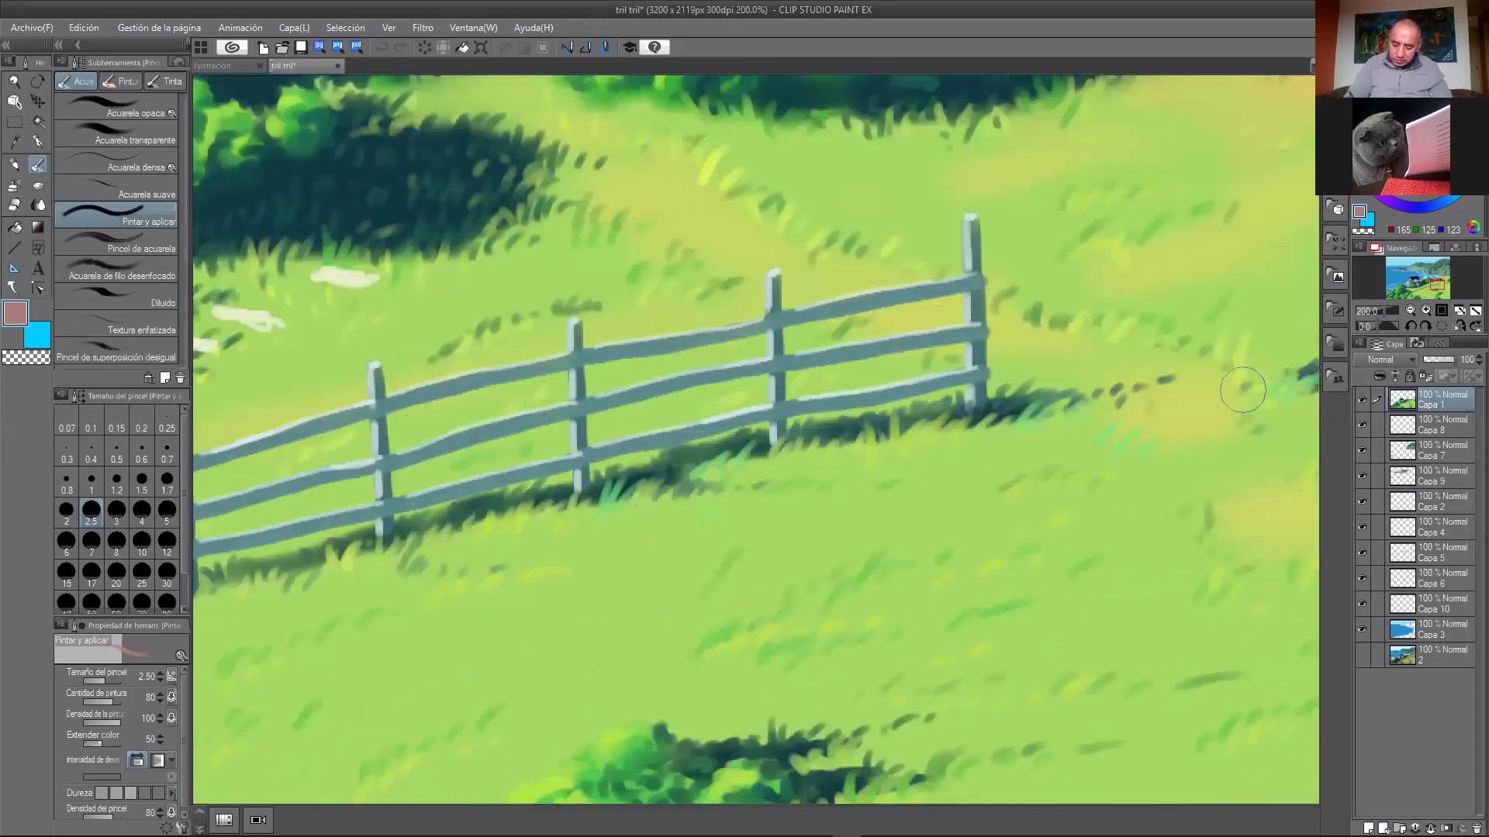
{"action": "left_click_drag", "start_coordinate": [1243, 390], "coordinate": [727, 498]}
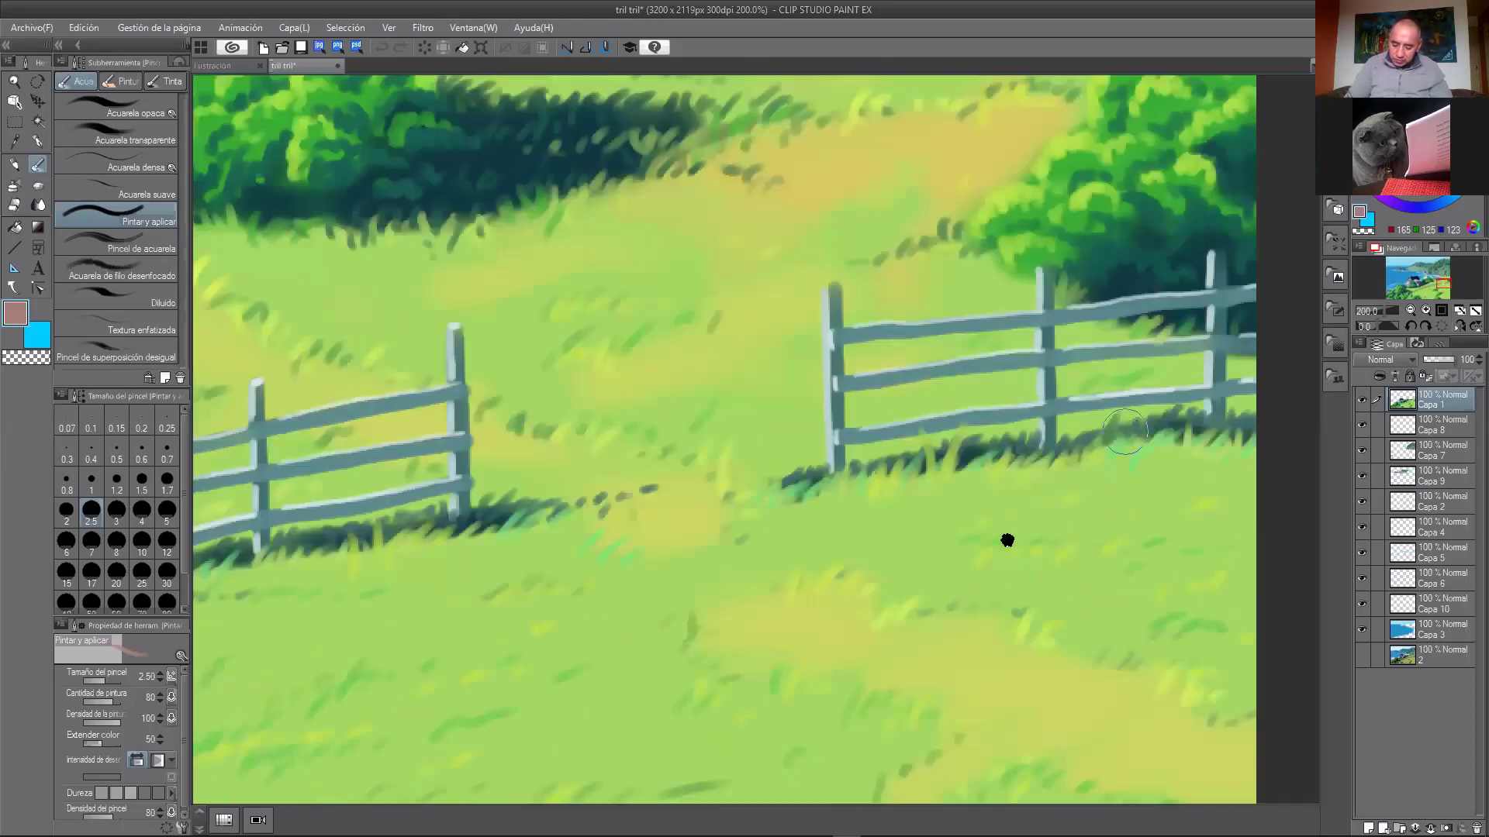
{"action": "key", "text": "ctrl+minus"}
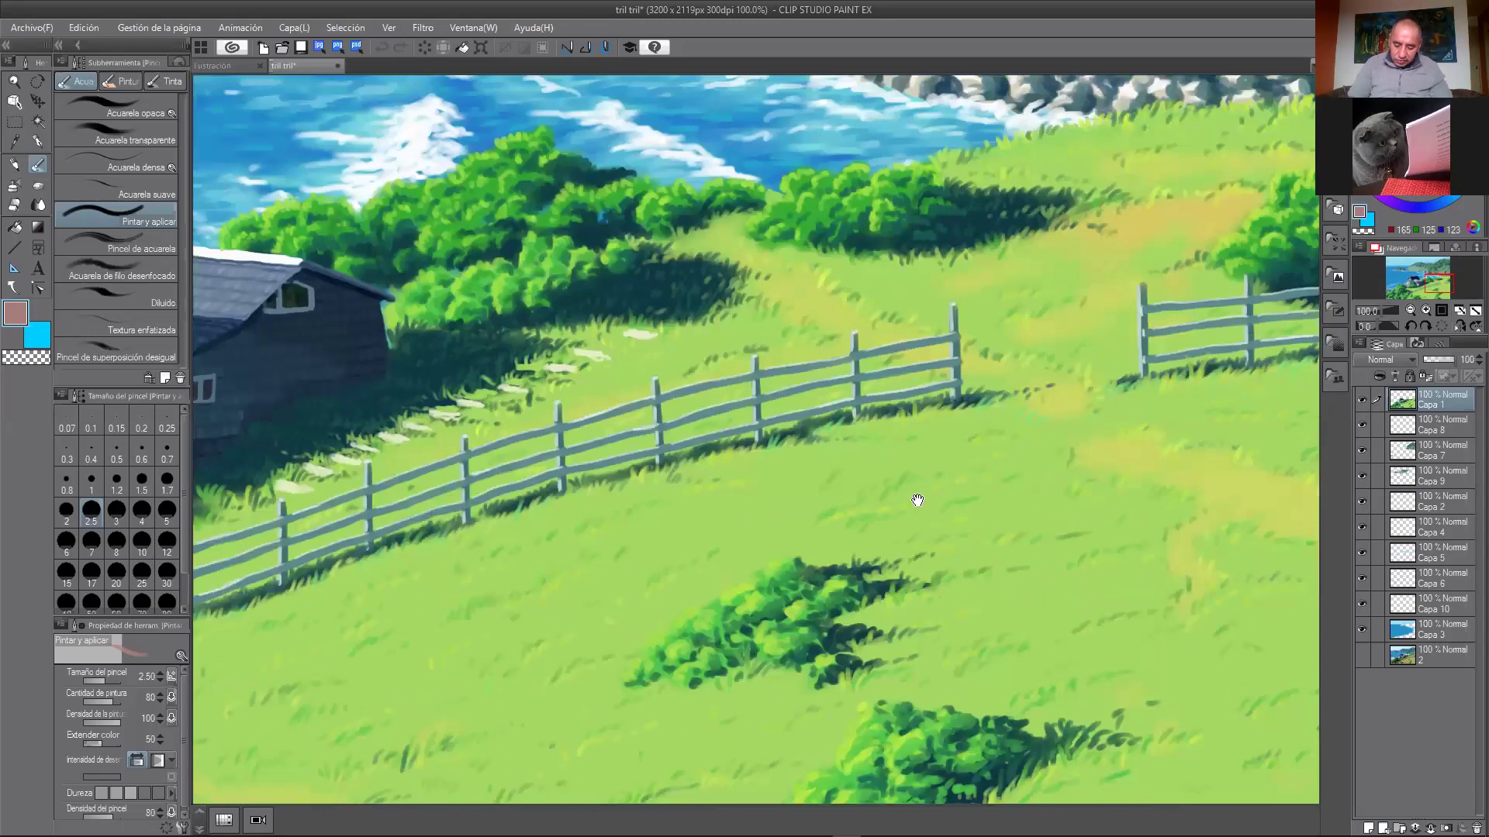
Step: Inspect the foliage strokes on the bushy slope beside the shoreline rocks, undoing the stray brush stroke made there
{"action": "left_click_drag", "start_coordinate": [203, 671], "coordinate": [1140, 358]}
{"action": "scroll", "coordinate": [758, 449], "scroll_direction": "up", "scroll_amount": 4}
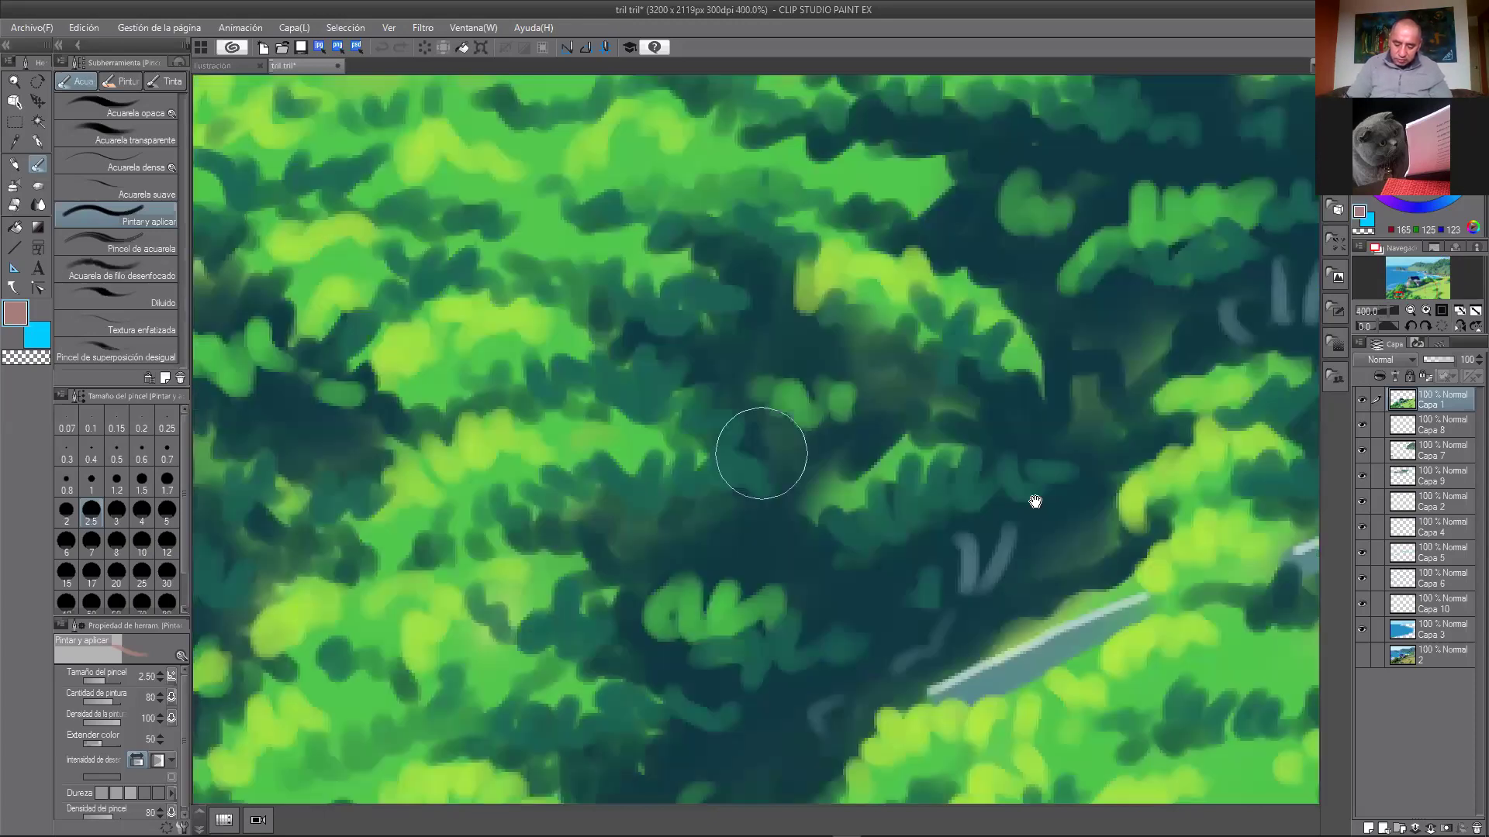
{"action": "left_click_drag", "start_coordinate": [799, 489], "coordinate": [1024, 620]}
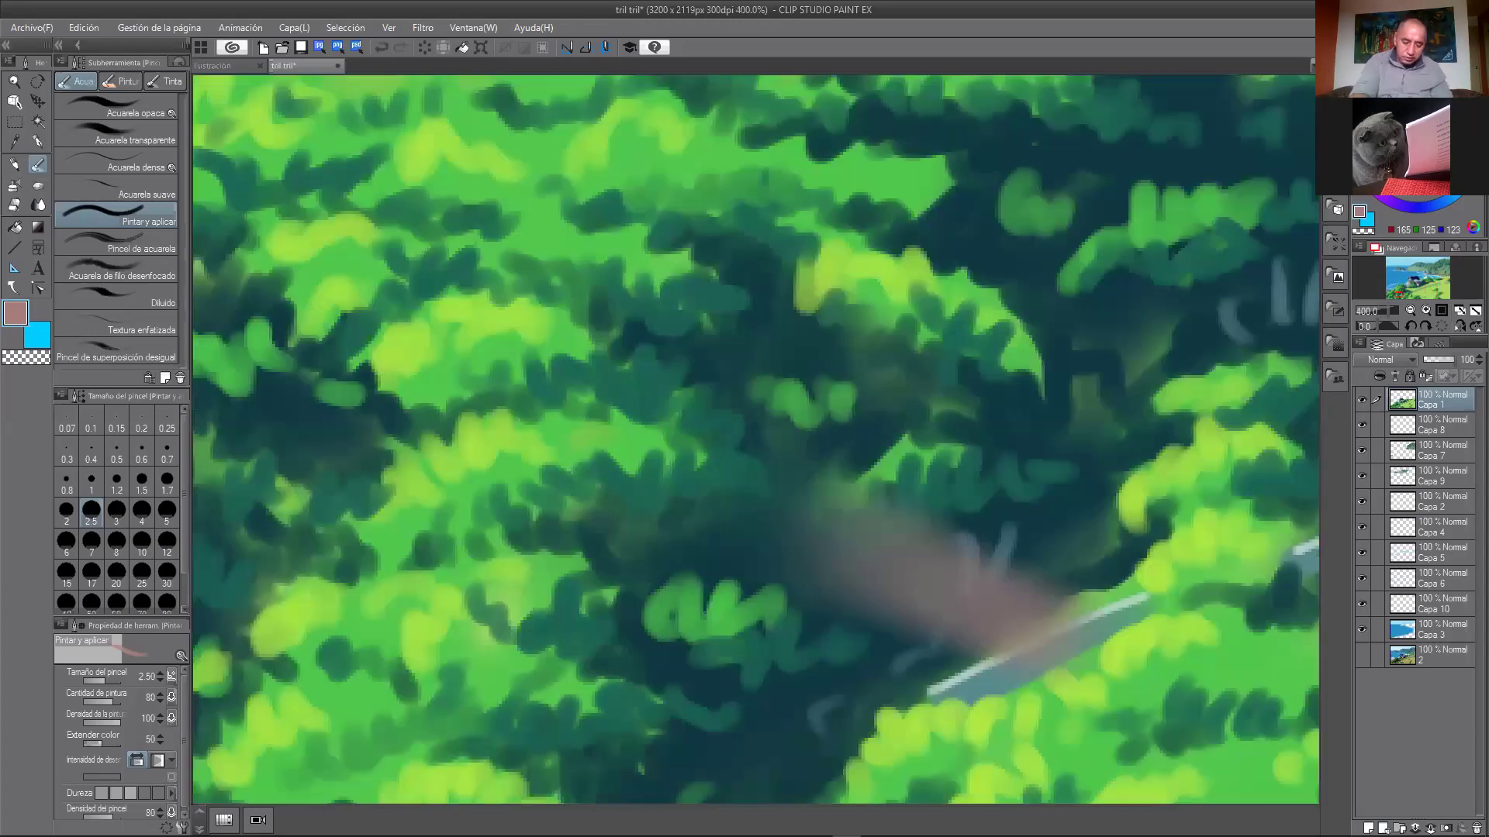
{"action": "left_click", "coordinate": [380, 48]}
{"action": "key", "text": "space"}
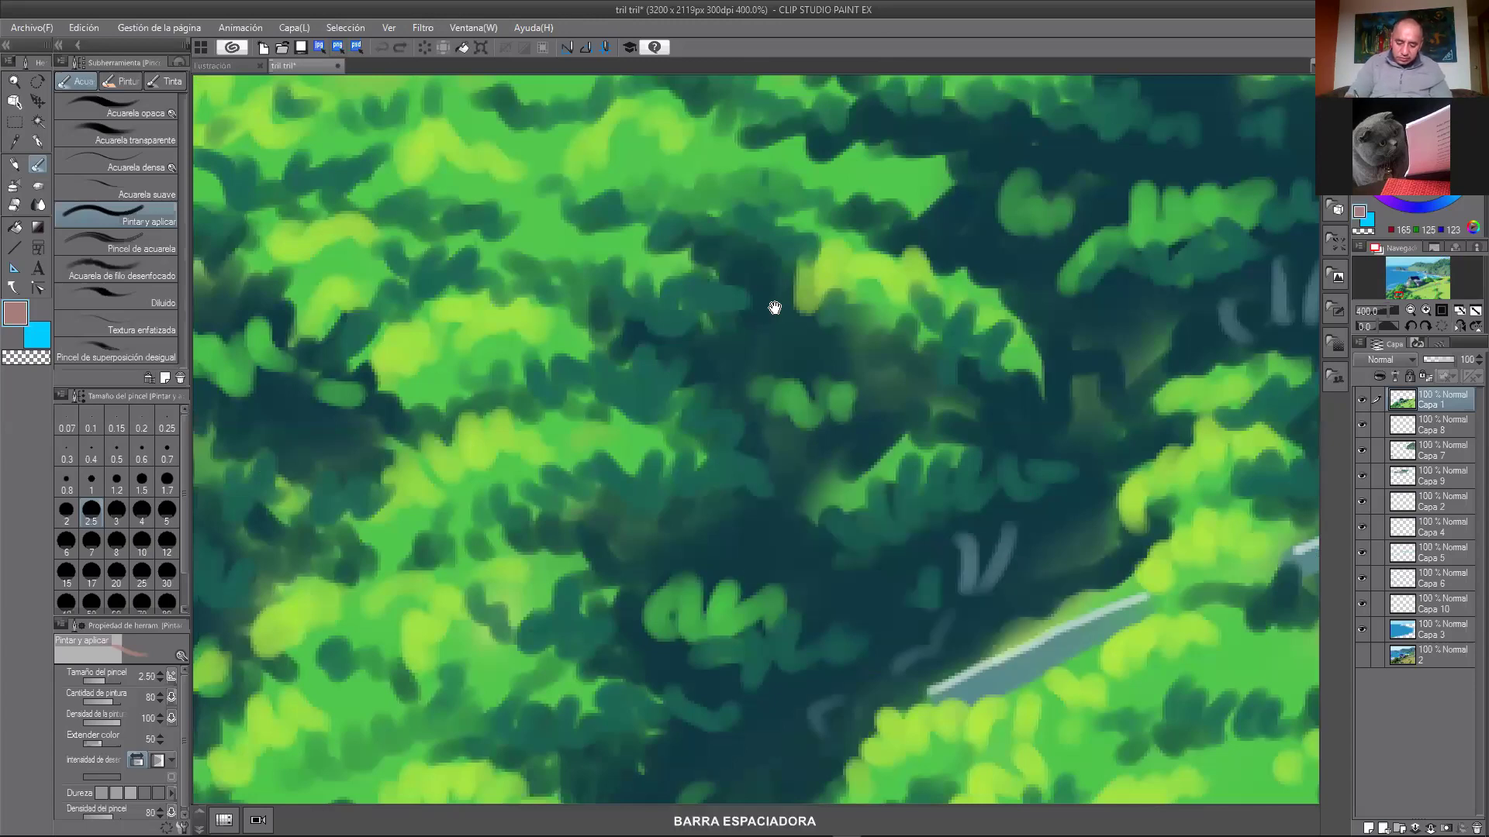
{"action": "left_click_drag", "start_coordinate": [532, 405], "coordinate": [1163, 589]}
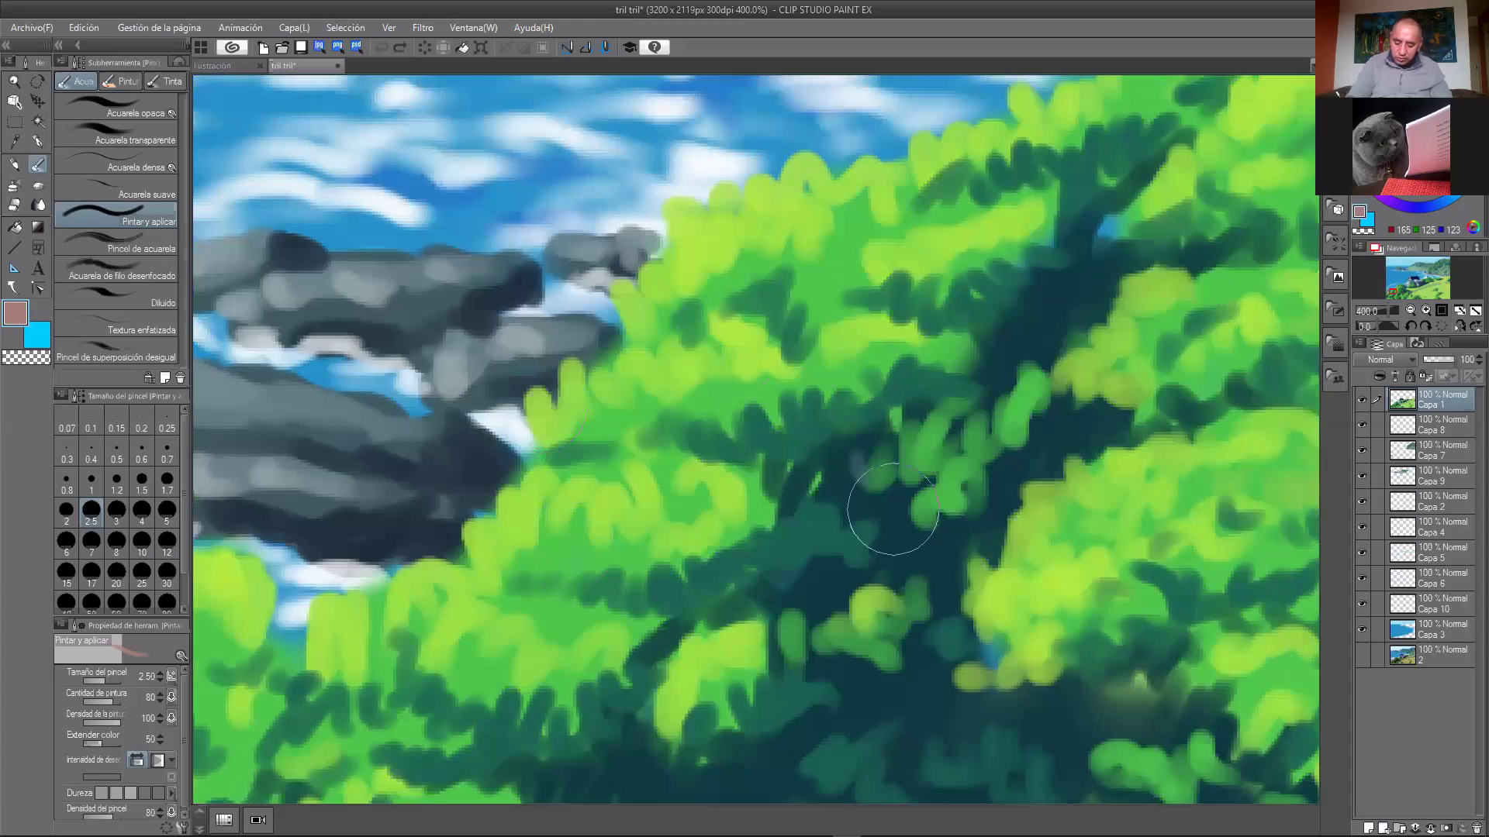
{"action": "scroll", "coordinate": [1077, 473], "scroll_direction": "down", "scroll_amount": 3}
{"action": "scroll", "coordinate": [1176, 417], "scroll_direction": "down", "scroll_amount": 3}
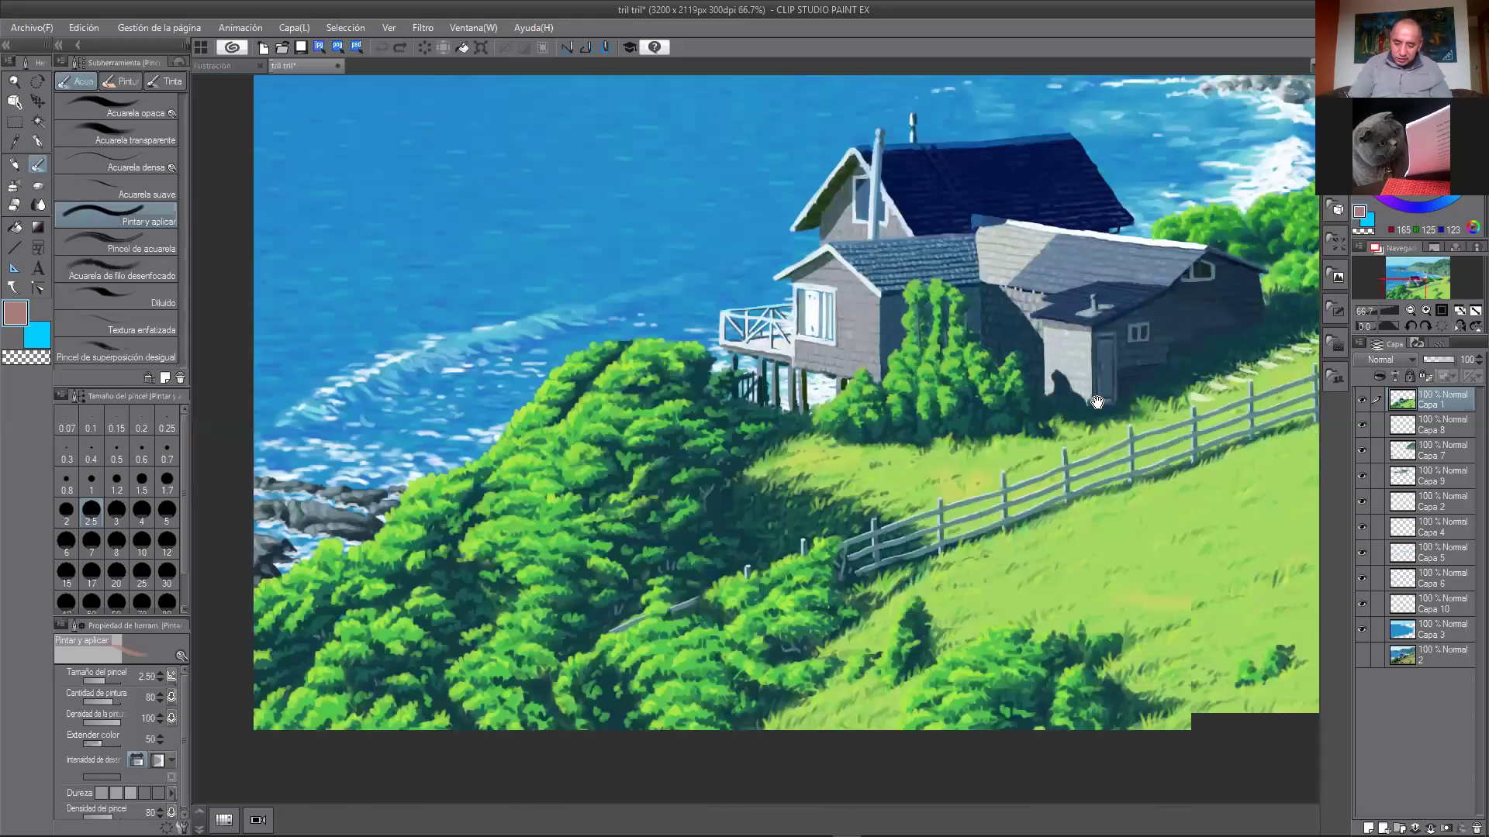
{"action": "scroll", "coordinate": [1198, 418], "scroll_direction": "down", "scroll_amount": 2}
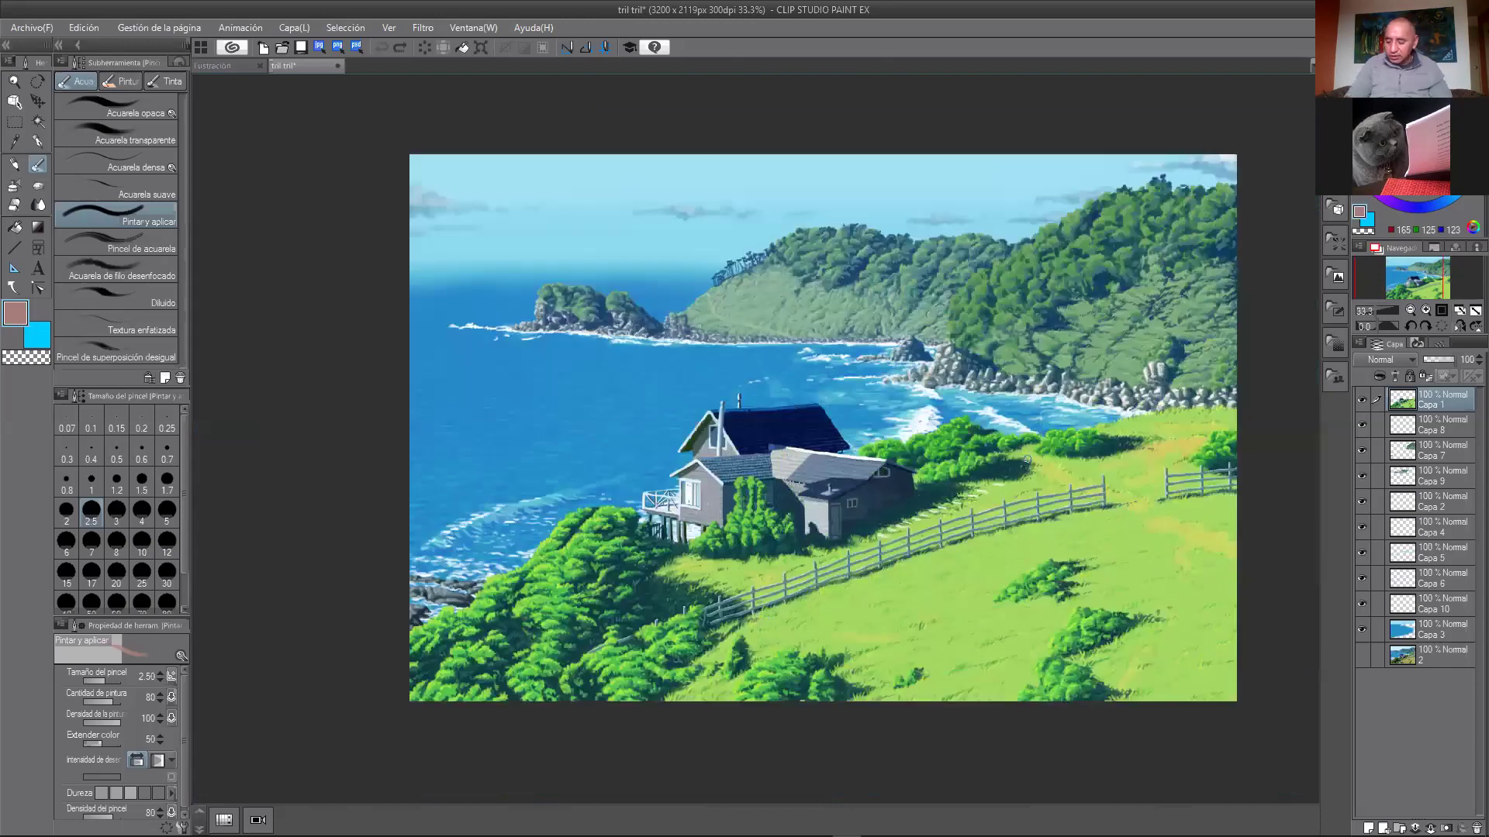
Step: Hide the painted layers and show only the reference photo on layer 2
{"action": "left_click", "coordinate": [1363, 402]}
{"action": "key", "text": "ctrl+z"}
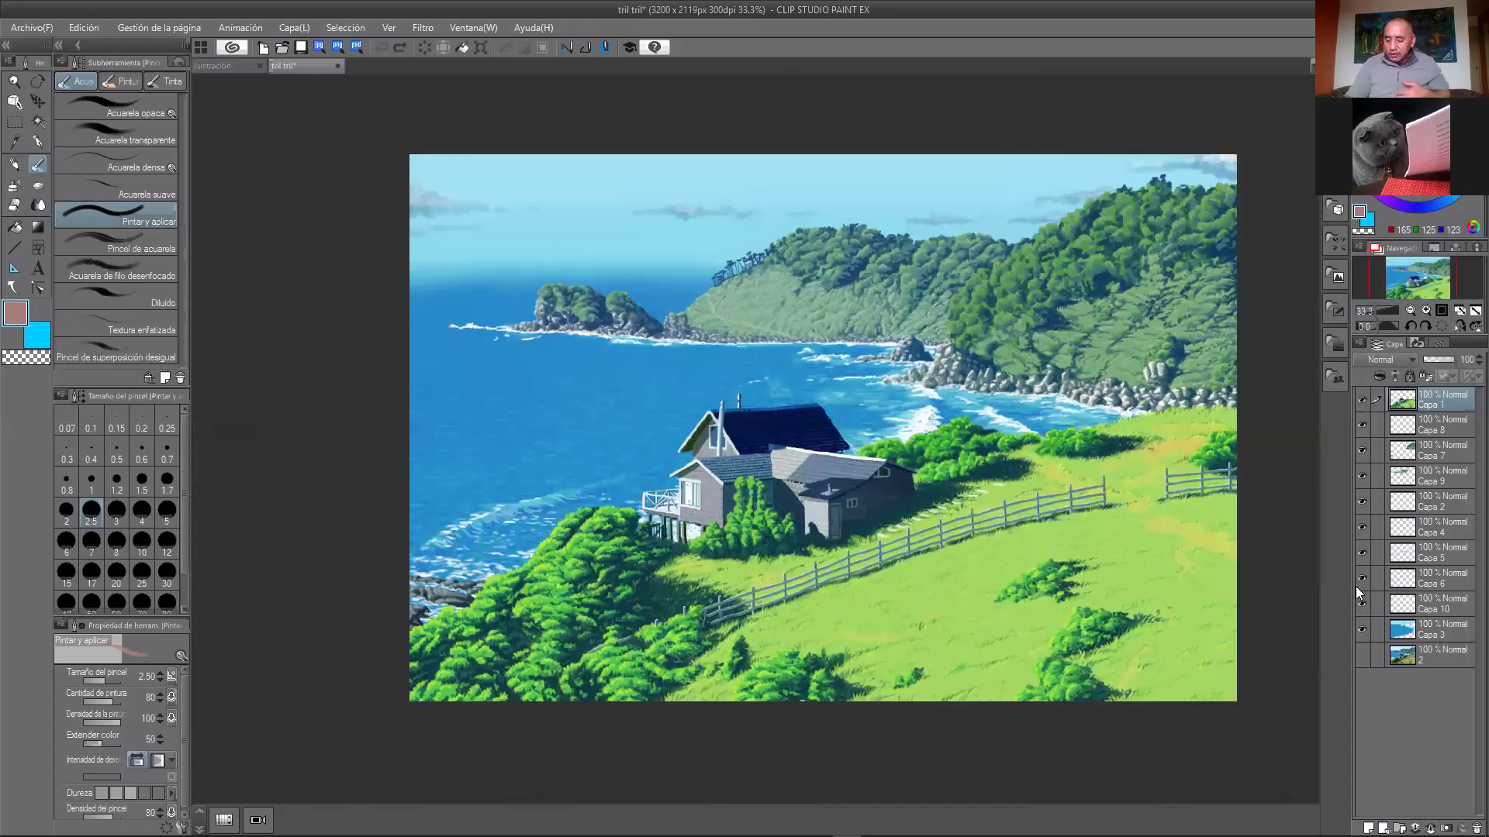
{"action": "left_click", "coordinate": [1361, 628]}
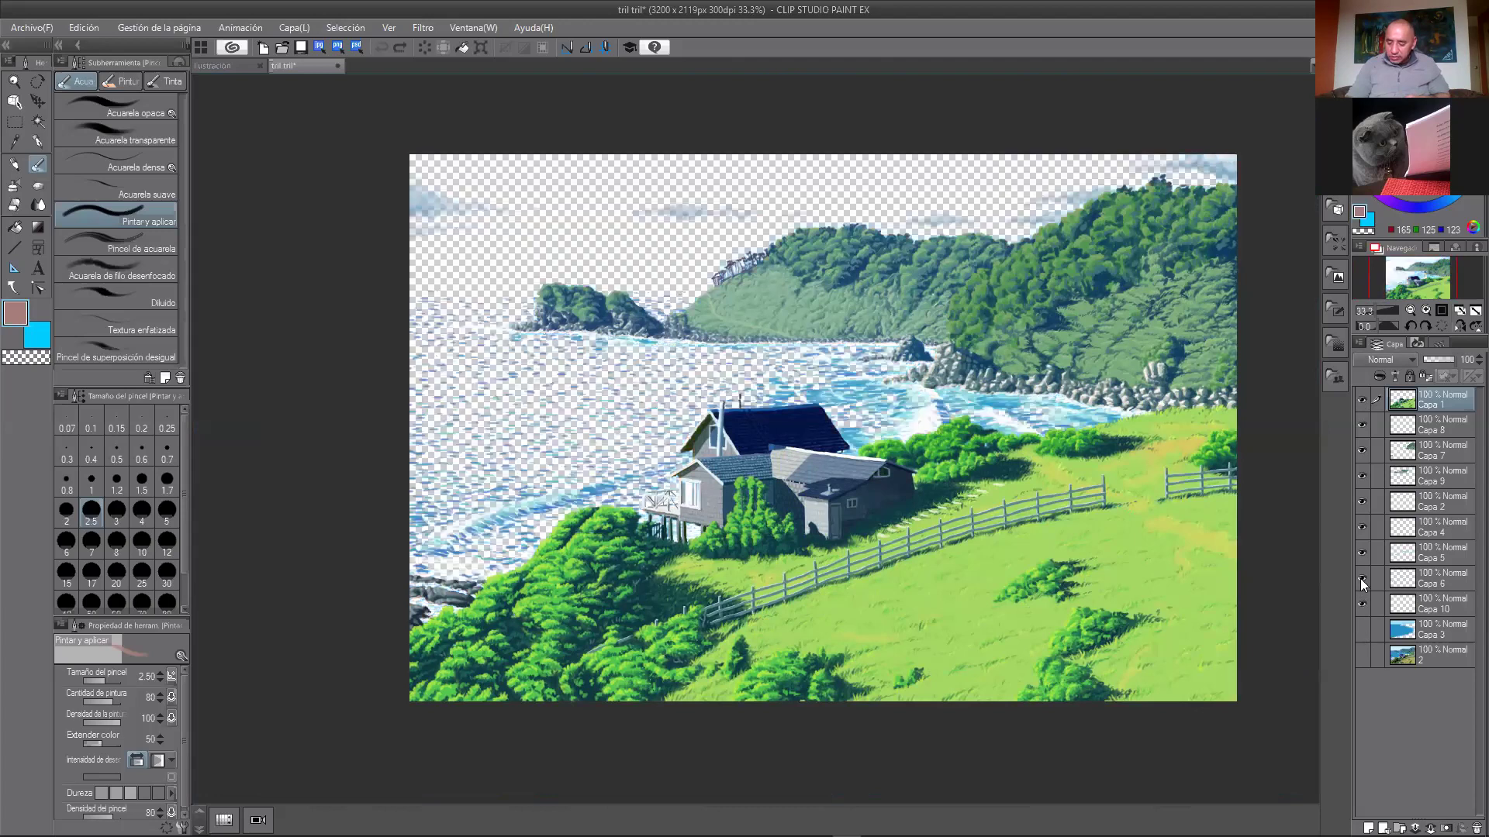
{"action": "left_click", "coordinate": [1362, 603]}
{"action": "left_click", "coordinate": [1361, 578]}
{"action": "left_click", "coordinate": [1362, 524]}
{"action": "left_click", "coordinate": [1361, 499]}
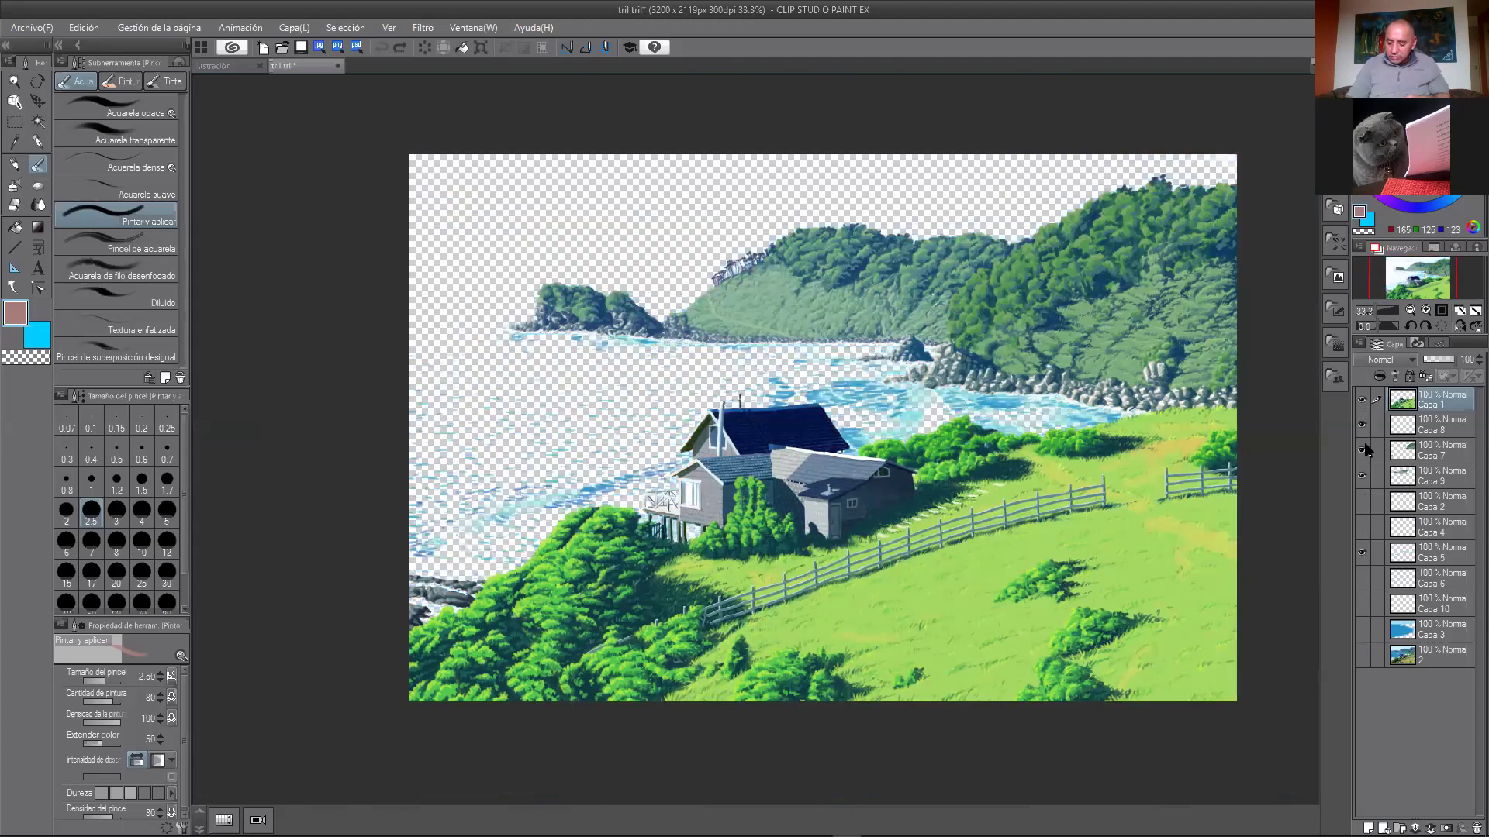
{"action": "left_click", "coordinate": [1362, 448]}
{"action": "left_click", "coordinate": [1362, 425]}
{"action": "left_click", "coordinate": [1363, 402]}
{"action": "left_click", "coordinate": [1361, 473]}
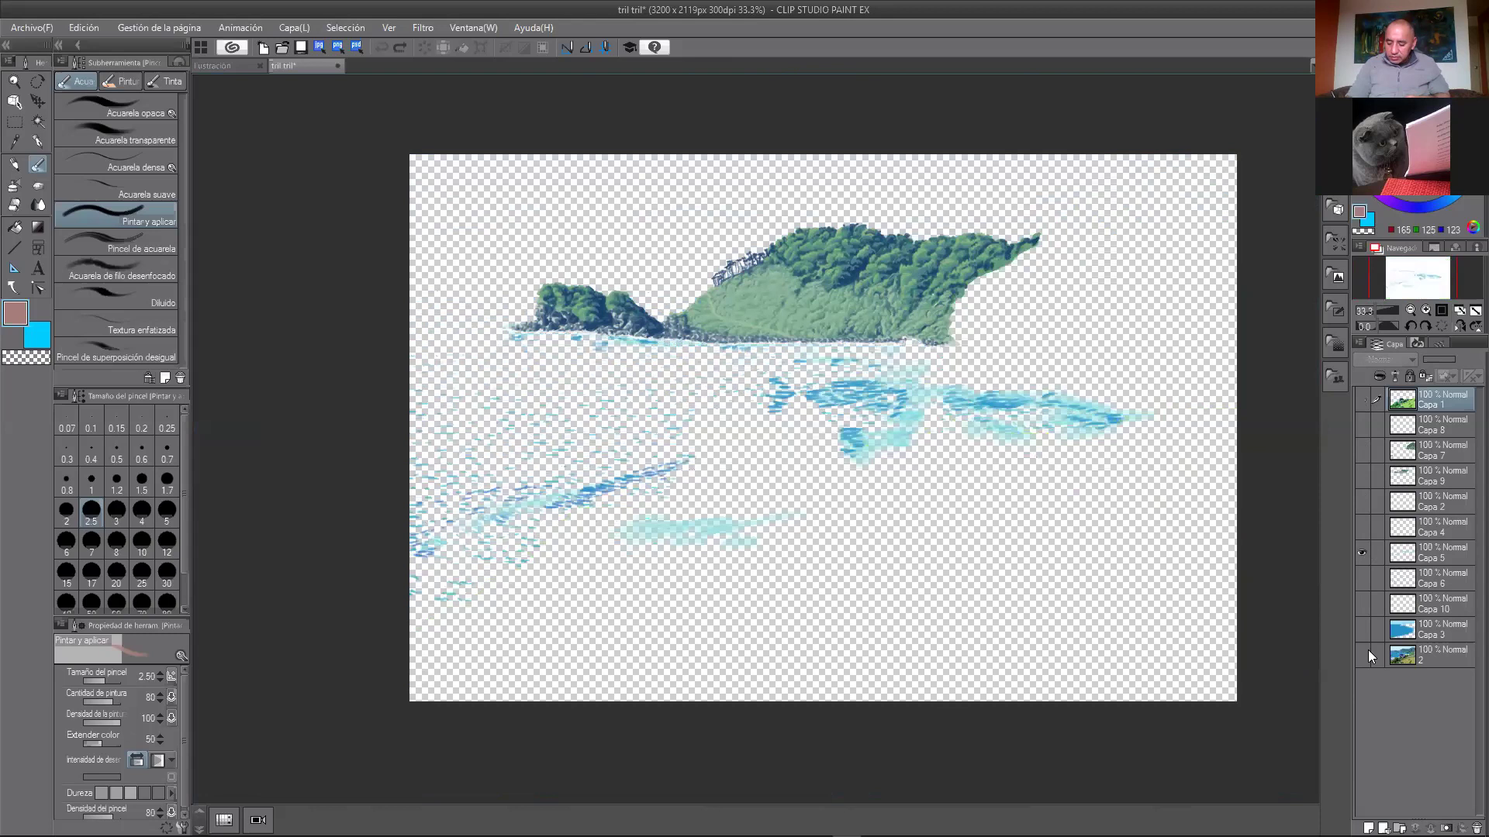
{"action": "left_click", "coordinate": [1363, 656], "text": "alt"}
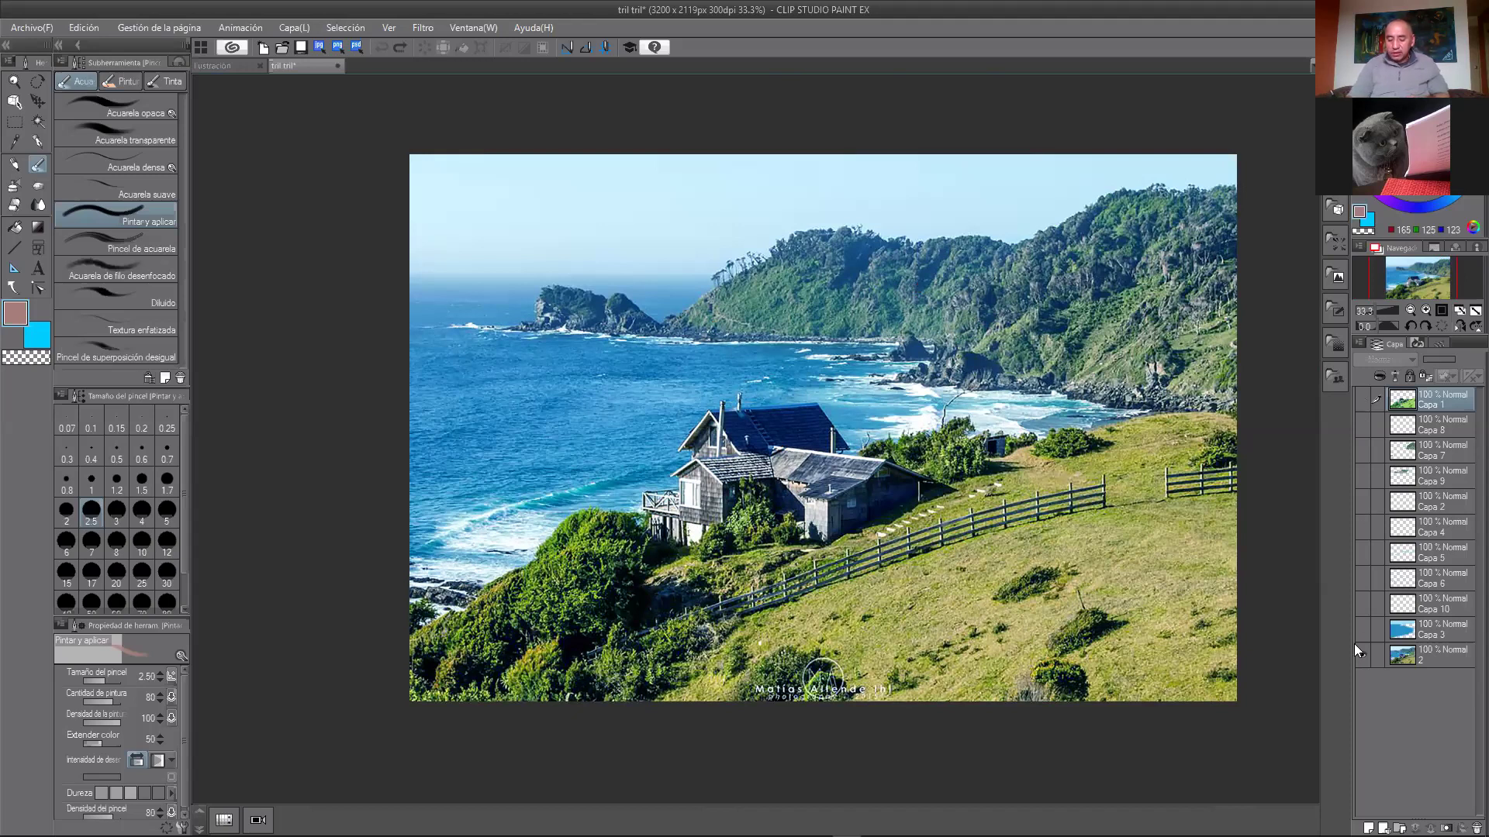
Step: Compare the painting with the reference photo by showing all painted layers over it and hiding them again
{"action": "left_click_drag", "start_coordinate": [1360, 626], "coordinate": [1362, 526]}
{"action": "left_click_drag", "start_coordinate": [1361, 471], "coordinate": [1362, 400]}
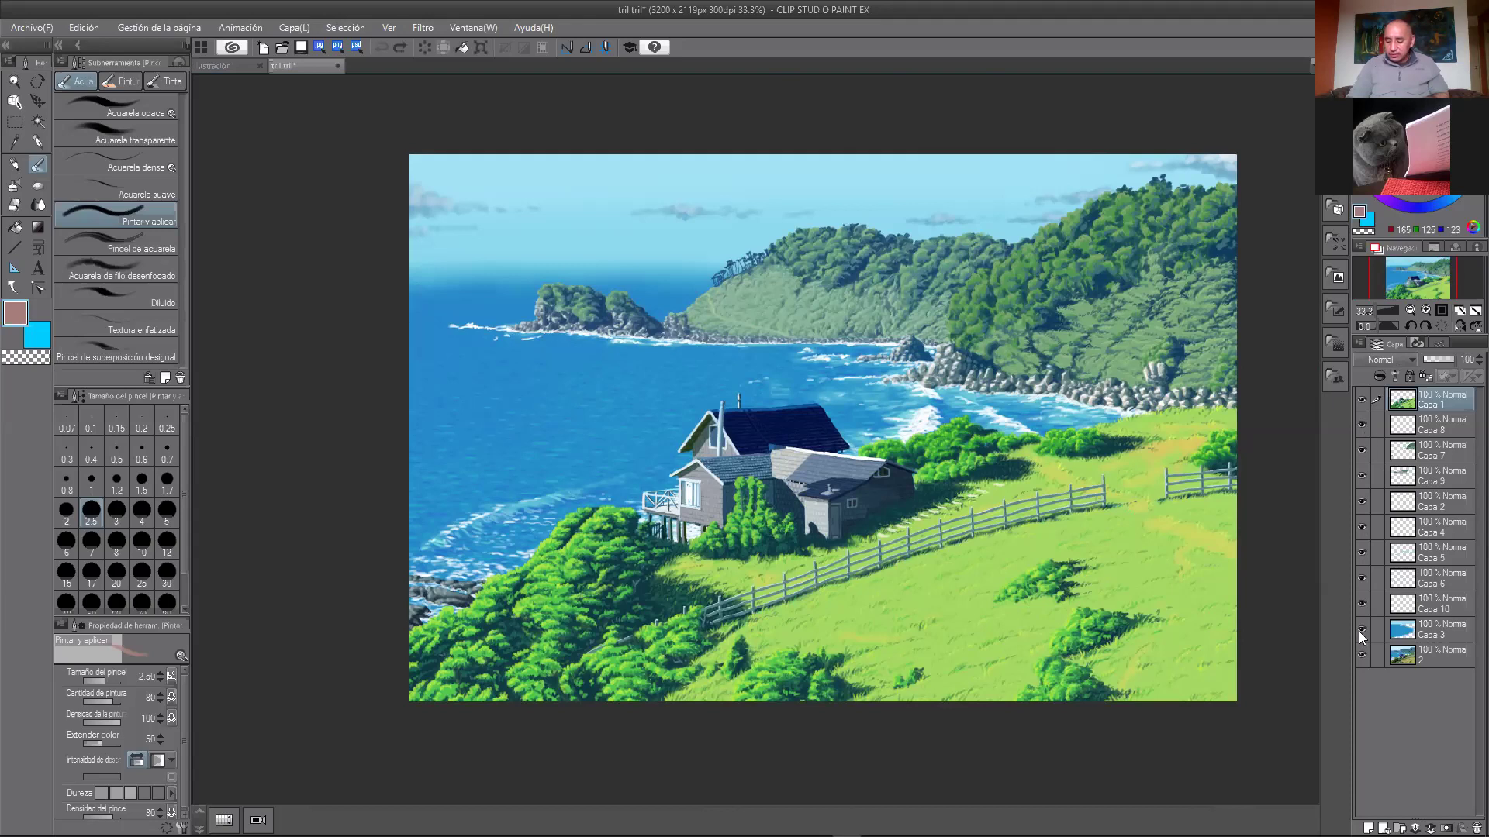
{"action": "left_click", "coordinate": [1363, 547]}
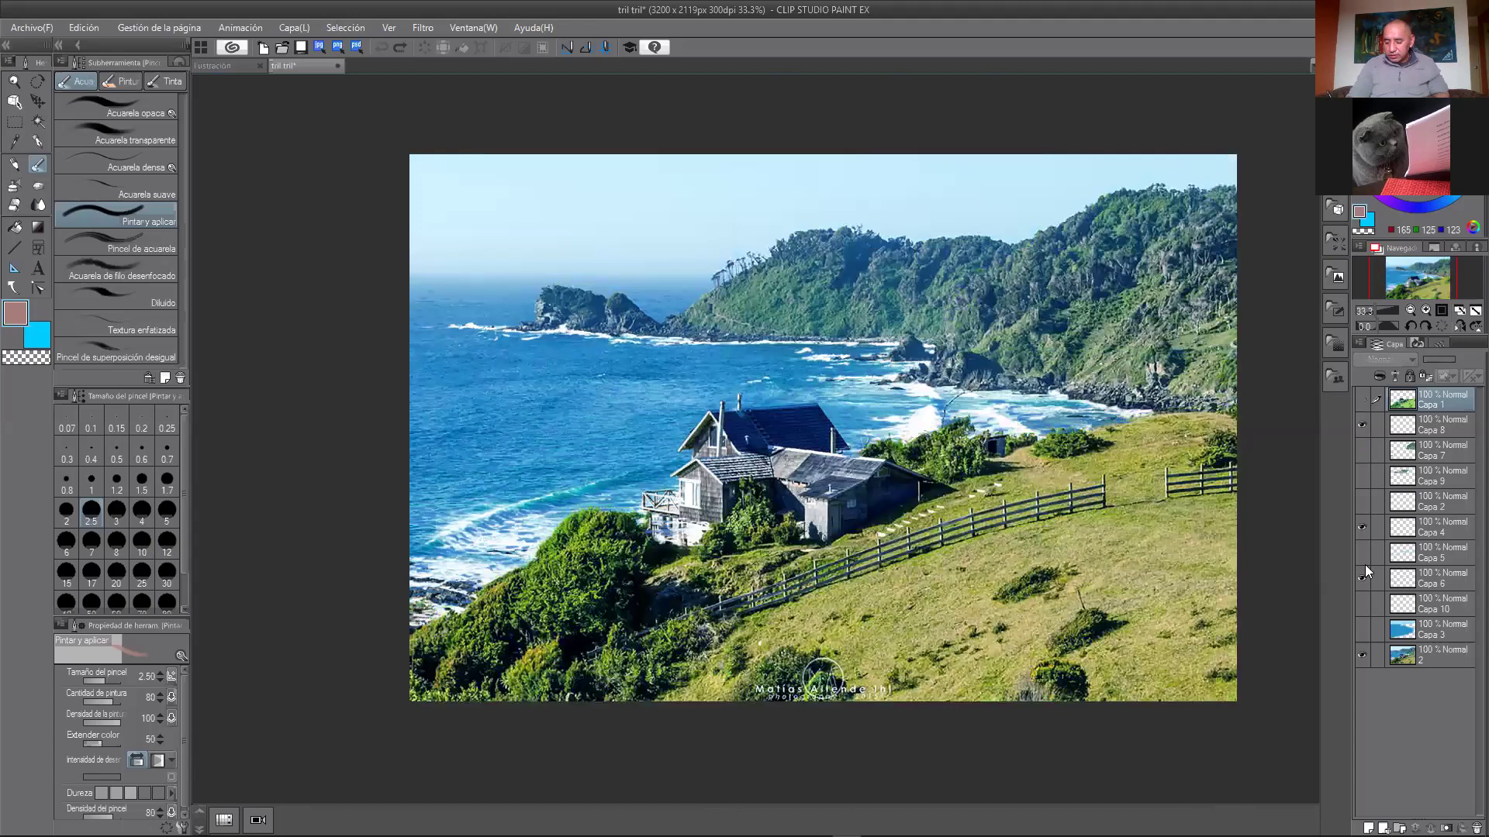
{"action": "left_click", "coordinate": [1363, 527]}
{"action": "left_click", "coordinate": [1362, 426]}
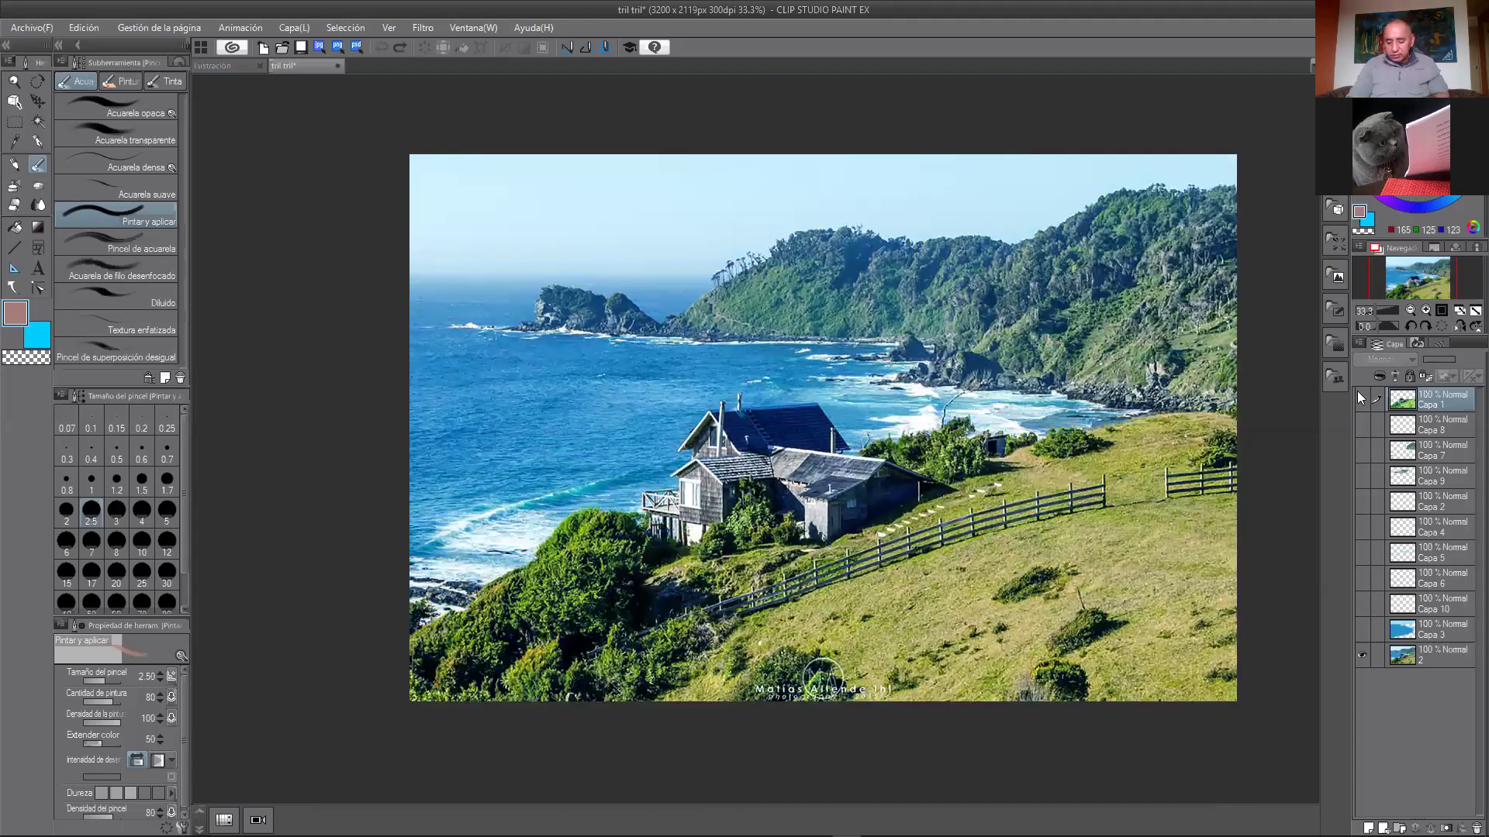
Step: Show the painted layers over the reference photo one by one, starting with Capa 1 and ending with Capa 3
{"action": "left_click", "coordinate": [1360, 400]}
{"action": "left_click", "coordinate": [1361, 450]}
{"action": "left_click", "coordinate": [1362, 425]}
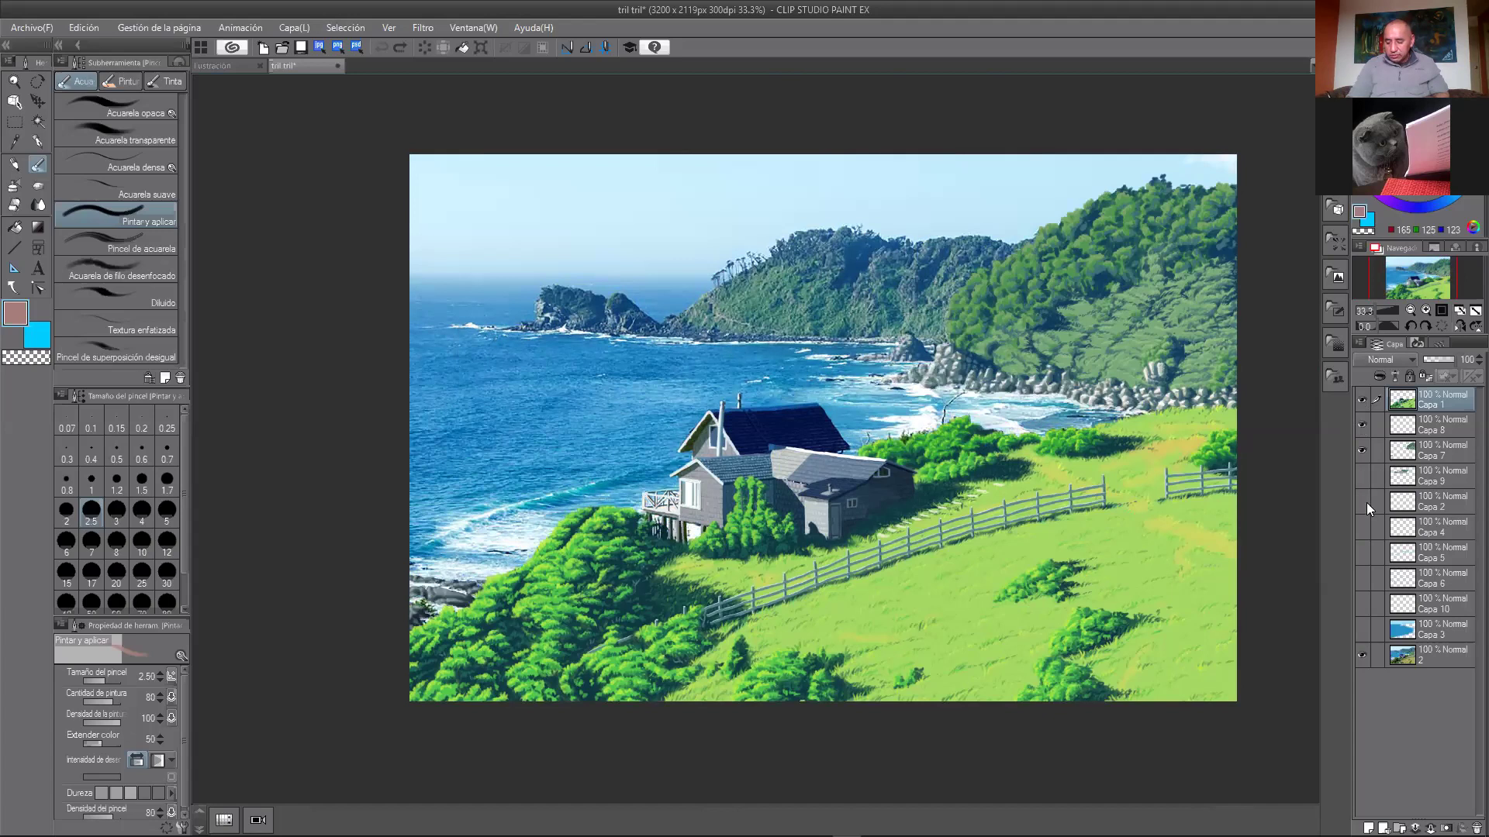
{"action": "left_click", "coordinate": [1362, 476]}
{"action": "left_click", "coordinate": [1362, 502]}
{"action": "left_click", "coordinate": [1361, 527]}
{"action": "left_click", "coordinate": [1361, 553]}
{"action": "left_click", "coordinate": [1362, 579]}
{"action": "left_click", "coordinate": [1362, 604]}
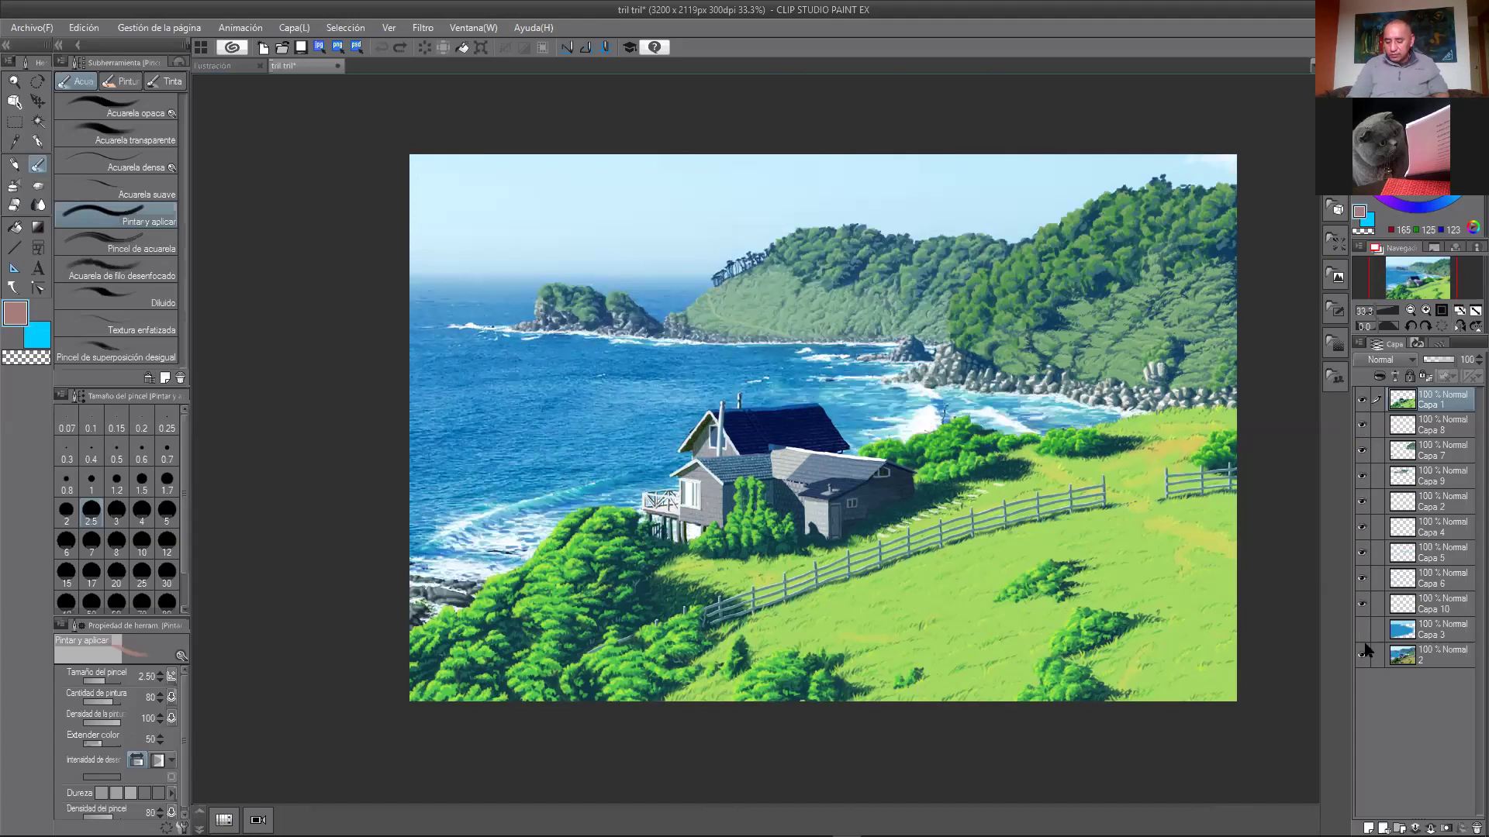
{"action": "left_click", "coordinate": [1362, 630]}
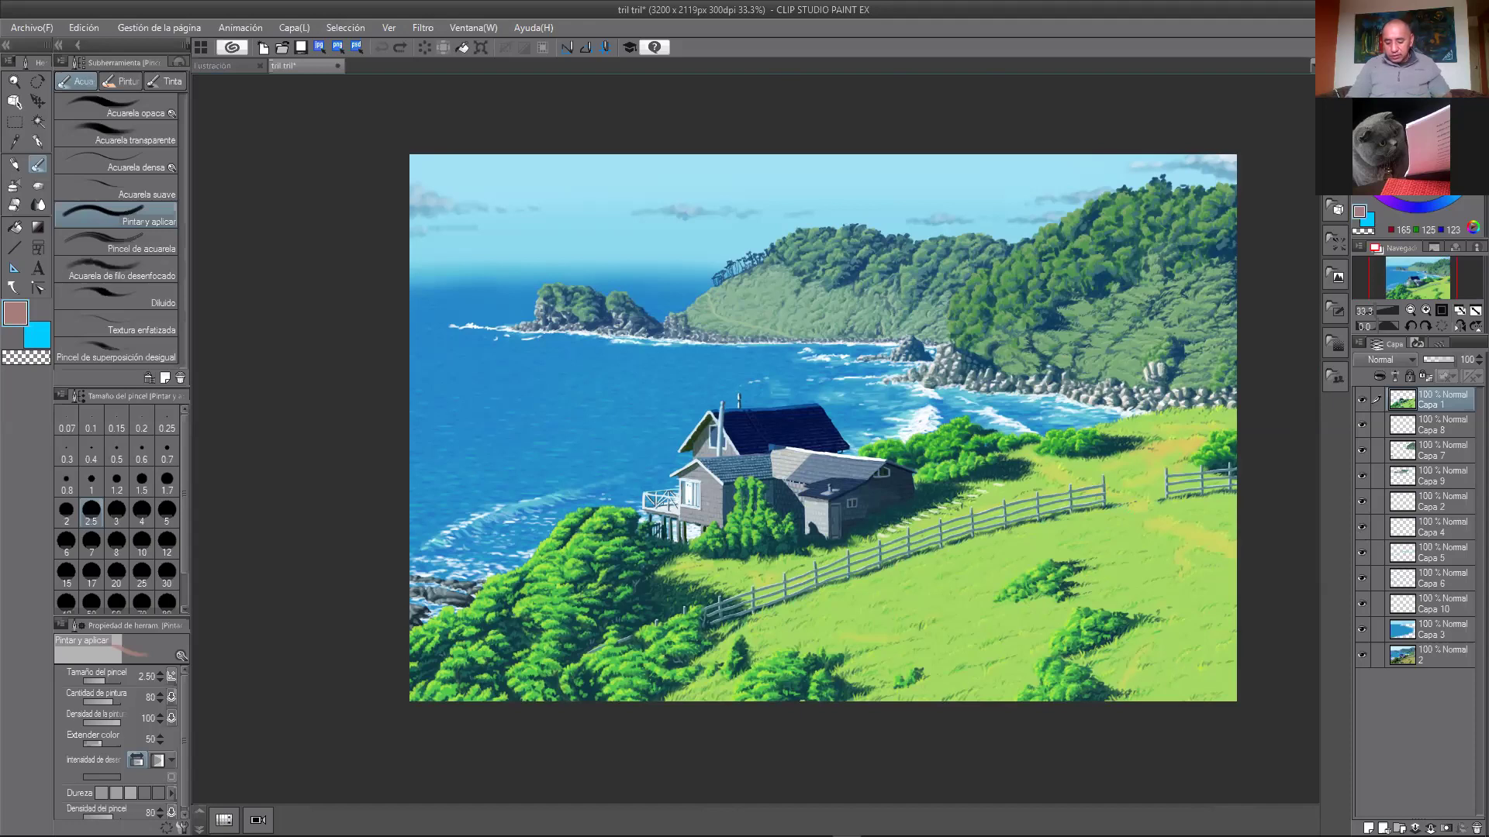
Step: Examine the finished painting from the fenced meadow and house to the bay, islet and distant headlands
{"action": "scroll", "coordinate": [1127, 506], "scroll_direction": "up", "scroll_amount": 3}
{"action": "left_click_drag", "start_coordinate": [1009, 471], "coordinate": [1192, 547]}
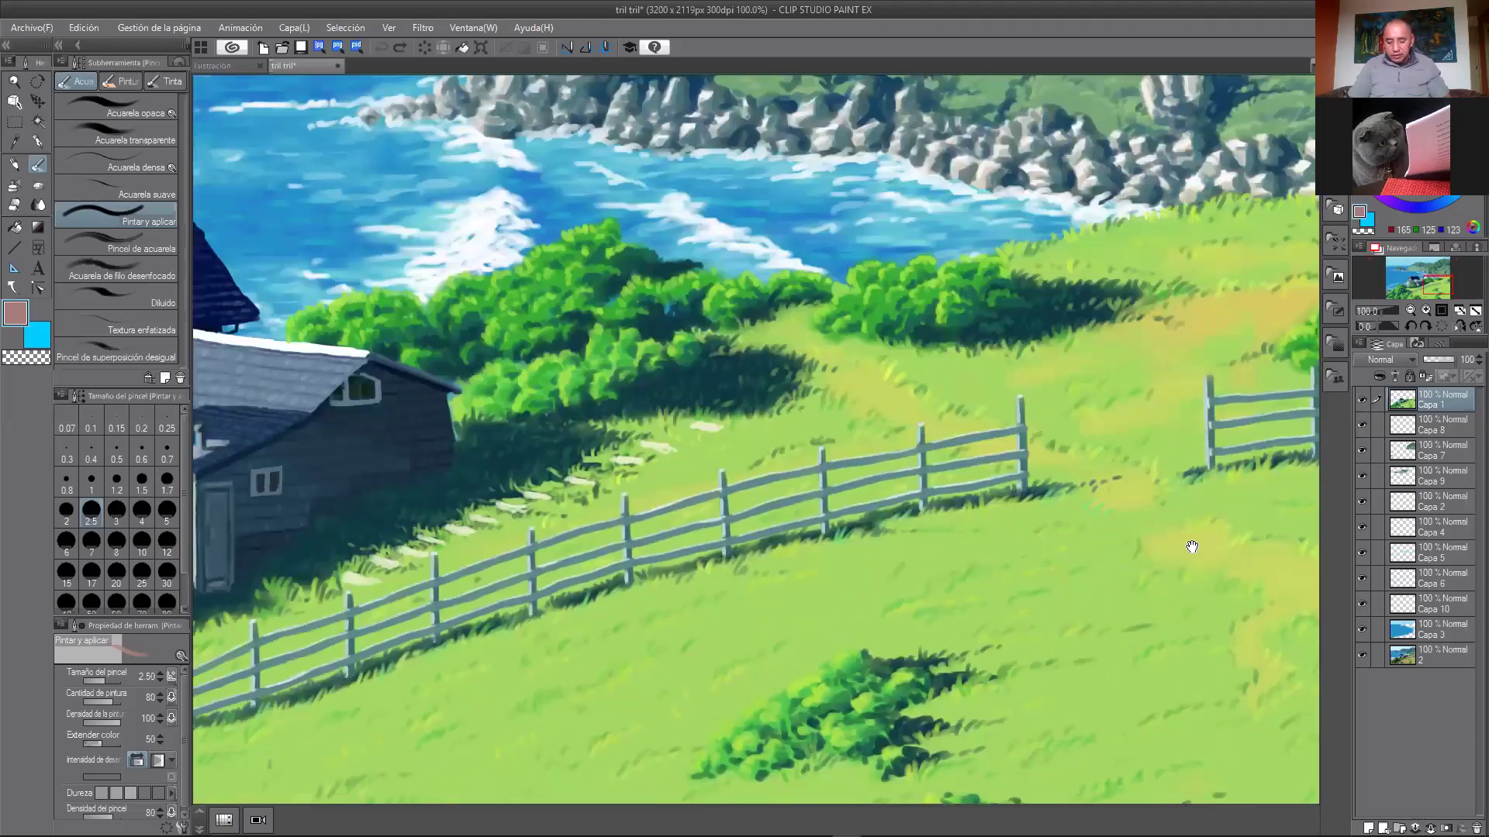
{"action": "scroll", "coordinate": [1192, 547], "scroll_direction": "down", "scroll_amount": 1}
{"action": "scroll", "coordinate": [1129, 491], "scroll_direction": "down", "scroll_amount": 1}
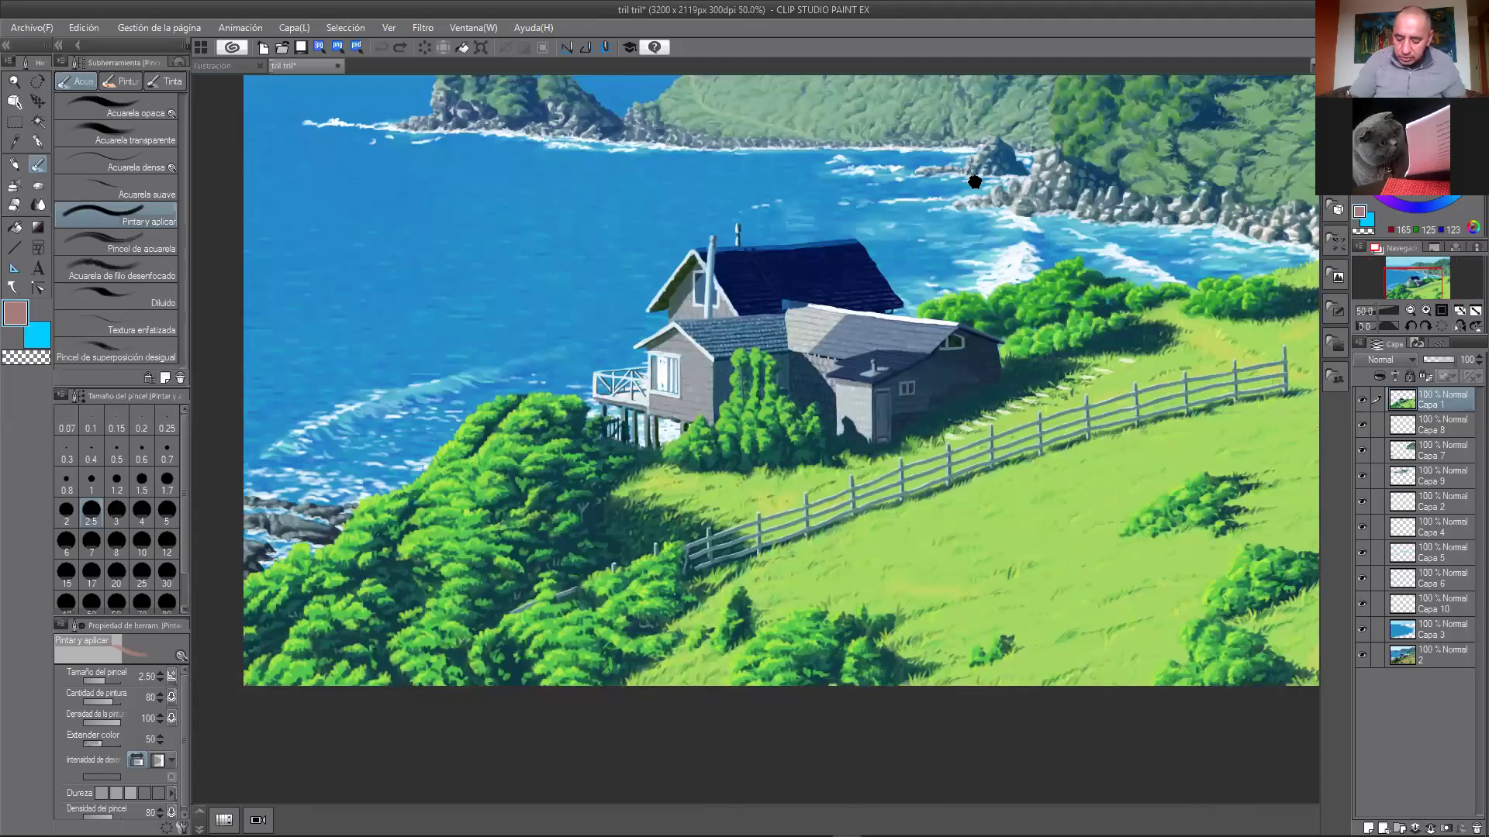
{"action": "left_click_drag", "start_coordinate": [975, 181], "coordinate": [916, 377]}
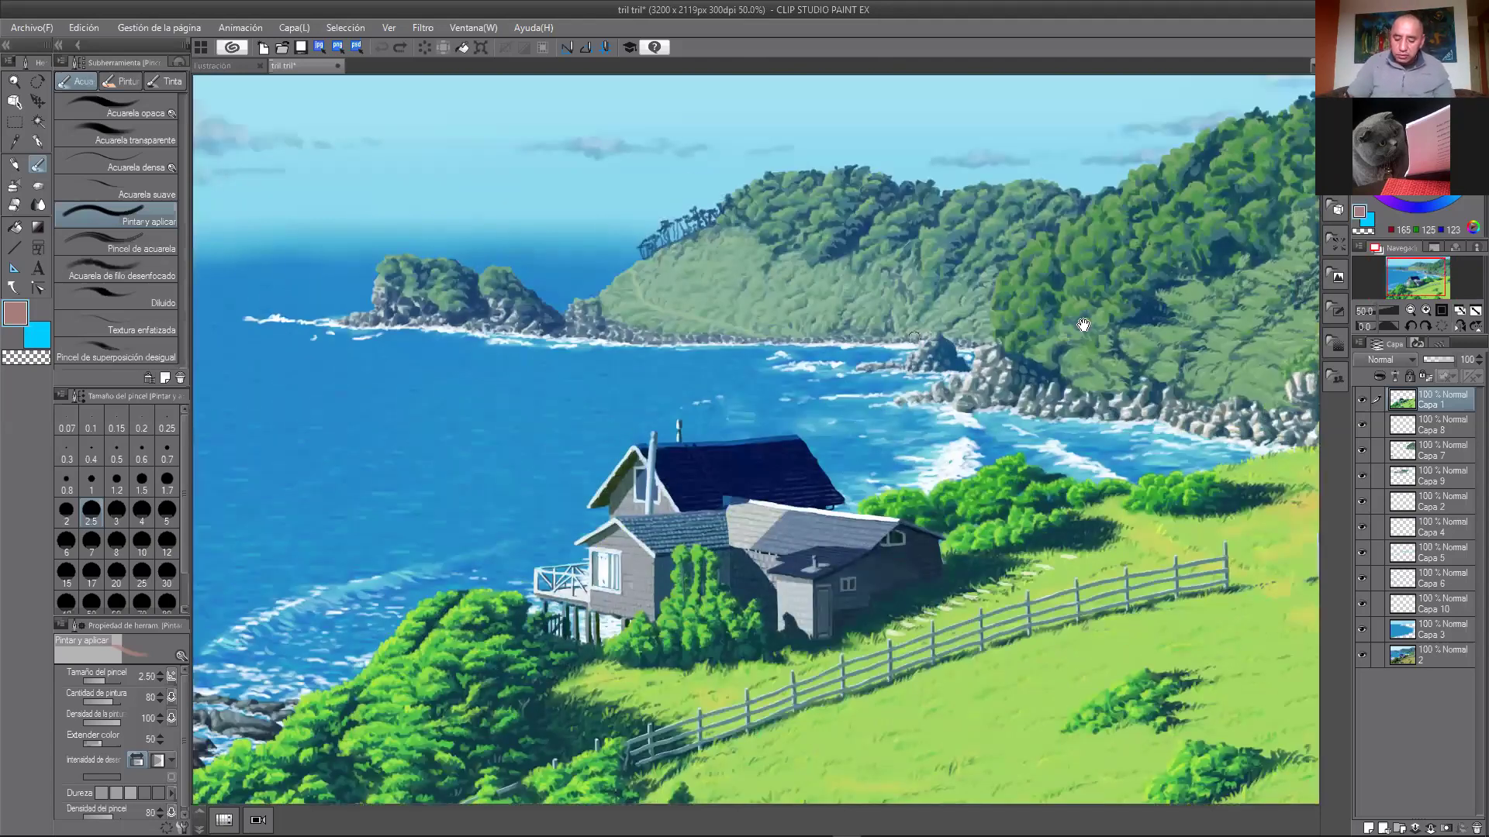
{"action": "left_click_drag", "start_coordinate": [1083, 325], "coordinate": [1283, 298]}
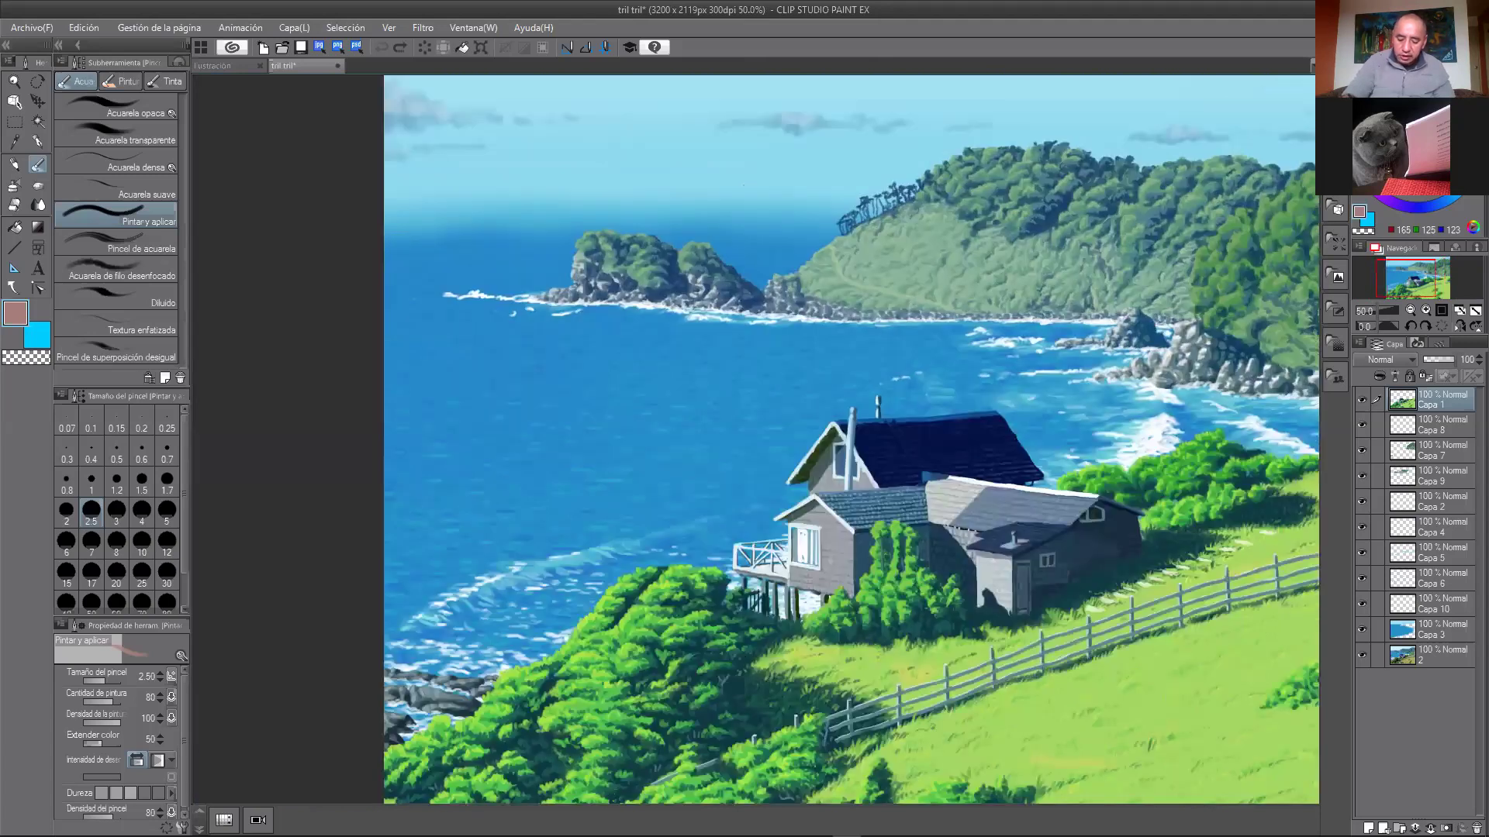
{"action": "scroll", "coordinate": [744, 186], "scroll_direction": "up", "scroll_amount": 1}
{"action": "left_click_drag", "start_coordinate": [883, 366], "coordinate": [723, 316]}
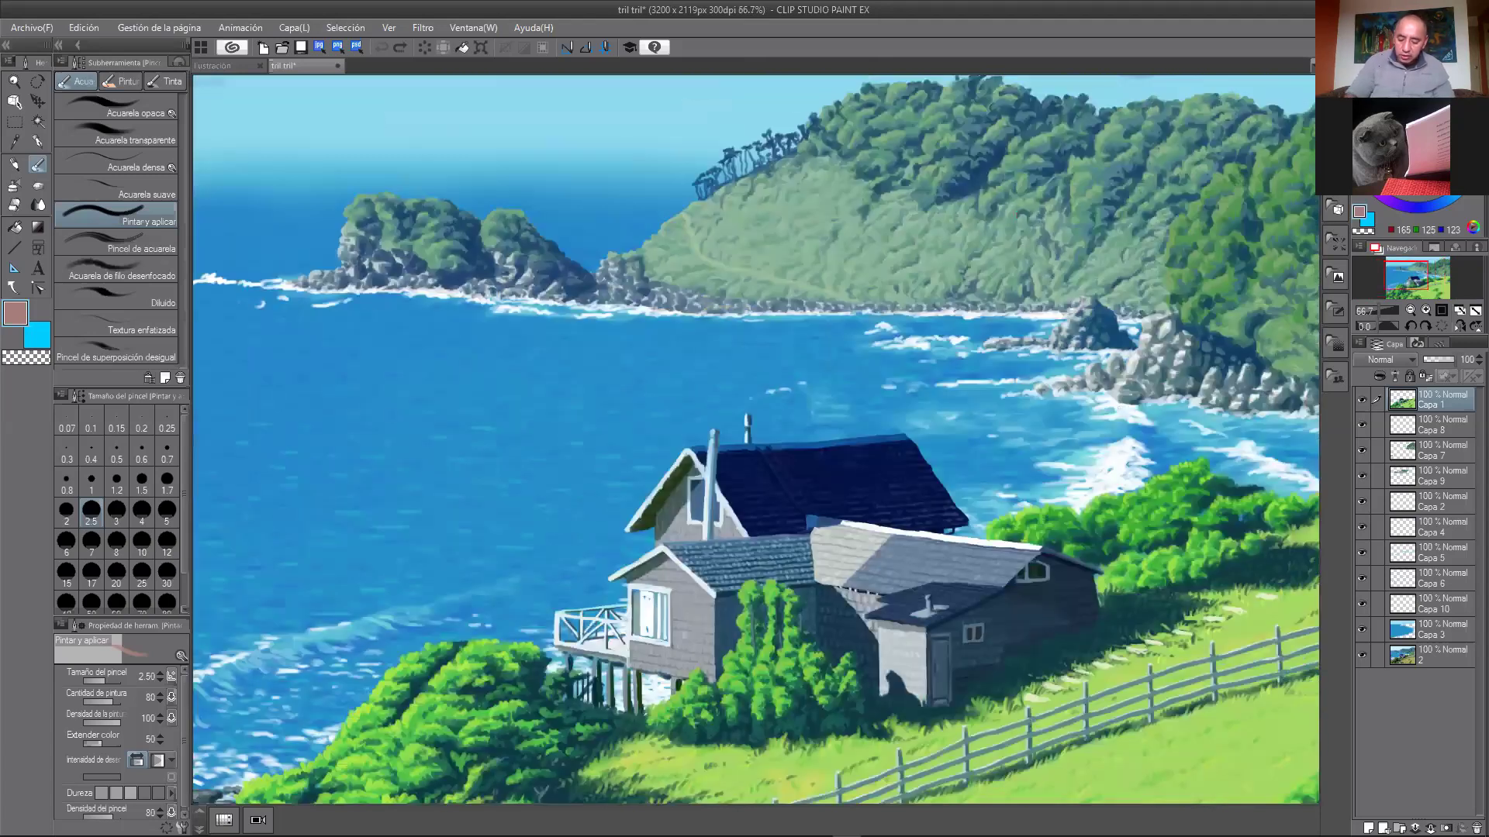
{"action": "scroll", "coordinate": [955, 391], "scroll_direction": "down", "scroll_amount": 1}
{"action": "left_click_drag", "start_coordinate": [1109, 396], "coordinate": [1069, 474]}
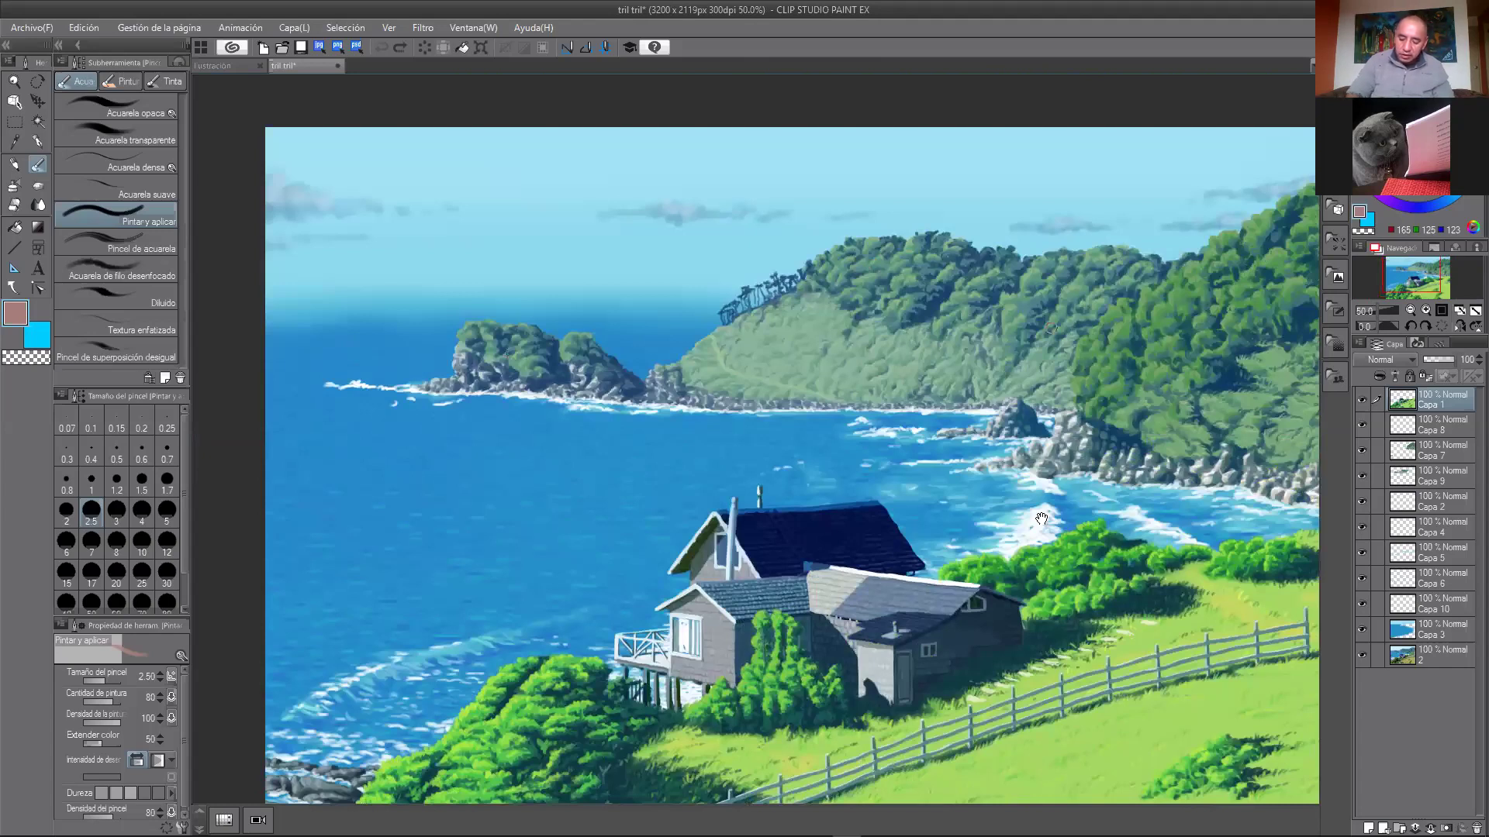
{"action": "left_click_drag", "start_coordinate": [1042, 519], "coordinate": [923, 513]}
{"action": "left_click_drag", "start_coordinate": [1144, 268], "coordinate": [873, 264]}
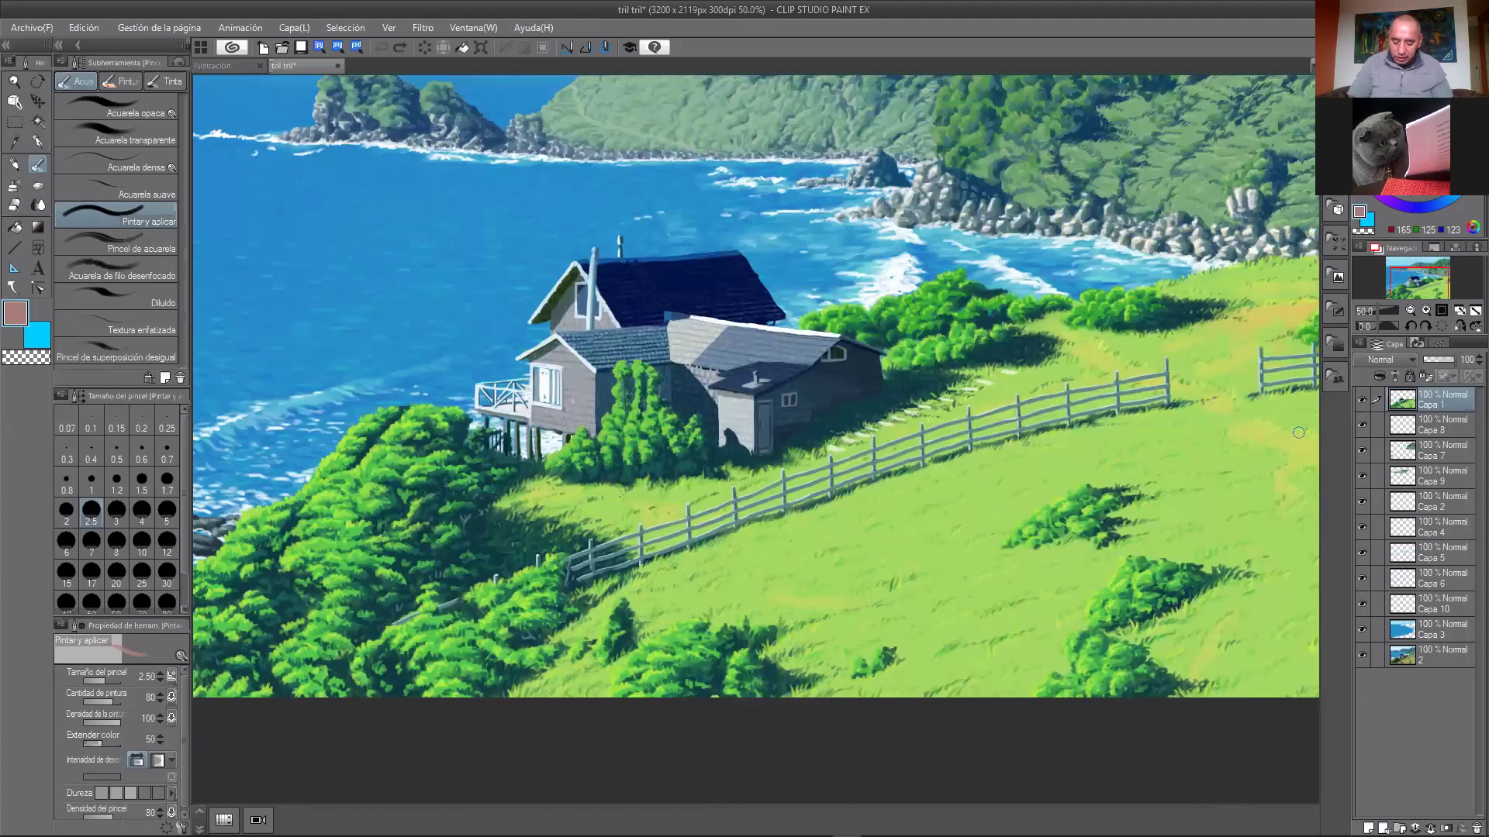
Step: Review the whole composition once more, comparing the near headland, rocky shore, house and sunlit meadow
{"action": "left_click_drag", "start_coordinate": [1299, 432], "coordinate": [1240, 521]}
{"action": "scroll", "coordinate": [1124, 430], "scroll_direction": "down", "scroll_amount": 1}
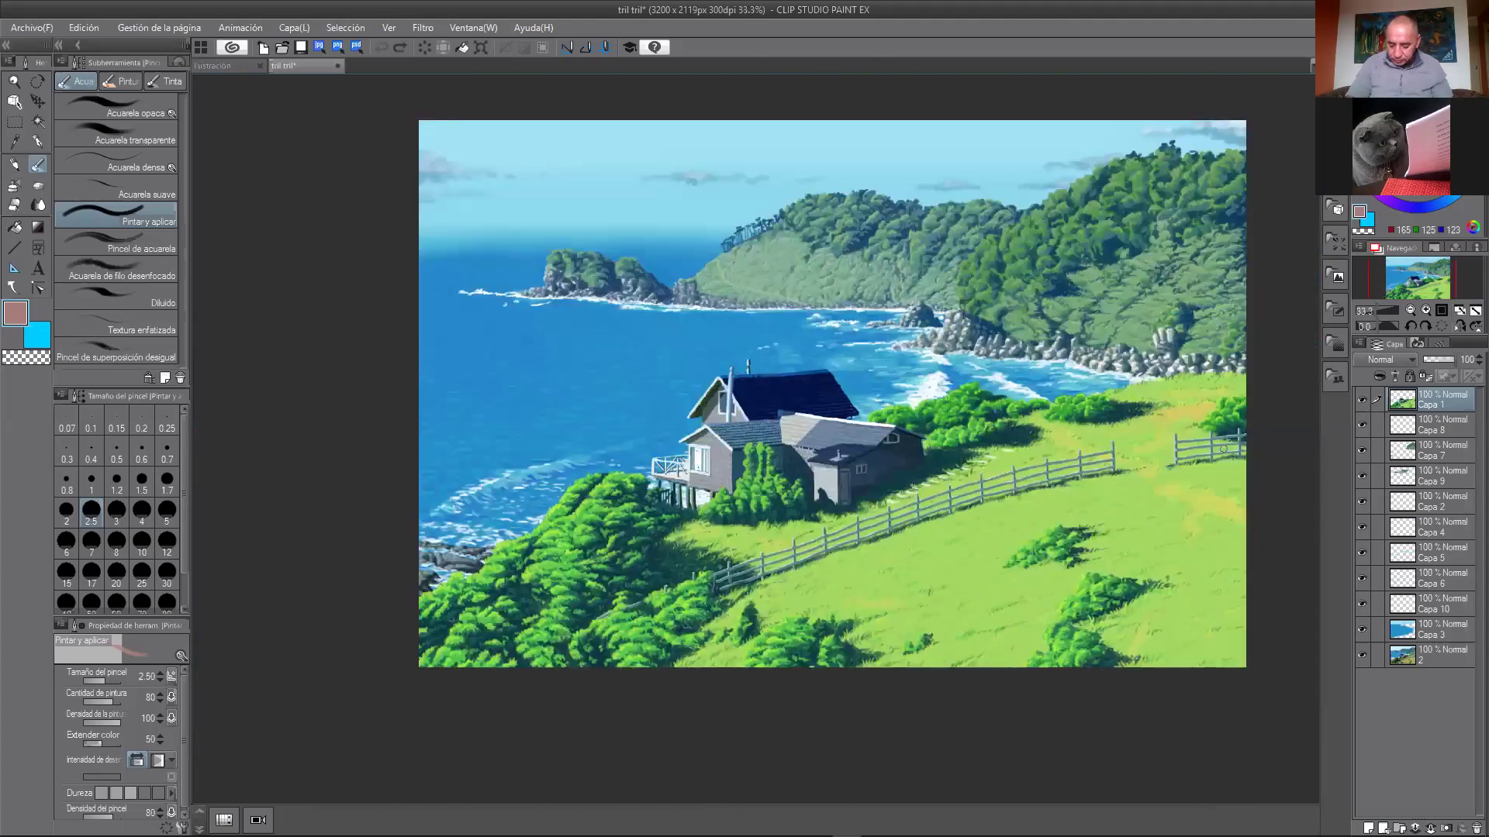
{"action": "scroll", "coordinate": [1204, 503], "scroll_direction": "up", "scroll_amount": 1}
{"action": "left_click_drag", "start_coordinate": [1130, 565], "coordinate": [1066, 641]}
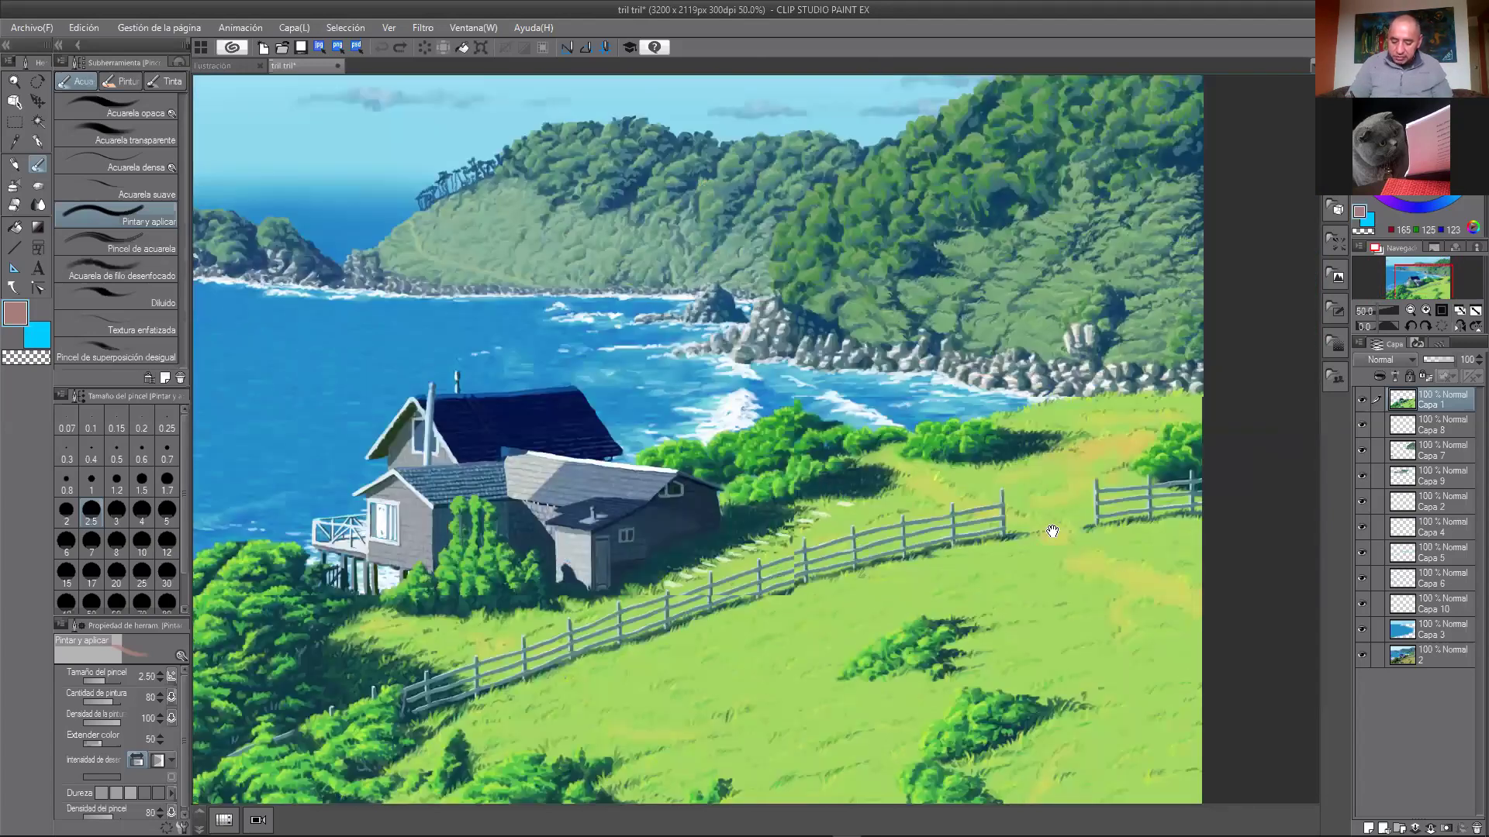
{"action": "left_click_drag", "start_coordinate": [1052, 532], "coordinate": [1061, 583]}
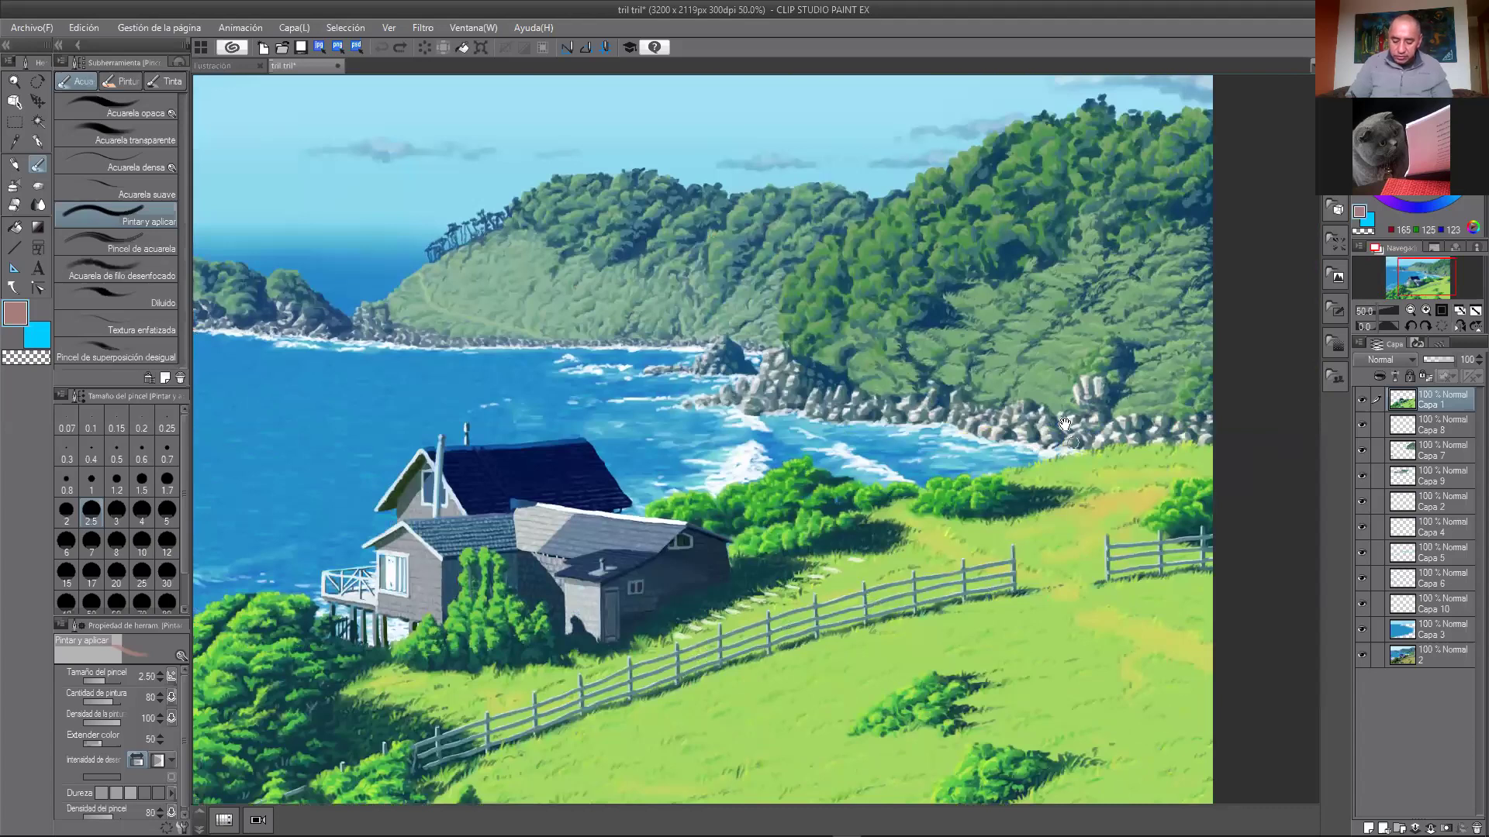
{"action": "left_click_drag", "start_coordinate": [980, 531], "coordinate": [888, 549]}
{"action": "left_click_drag", "start_coordinate": [979, 341], "coordinate": [1089, 285]}
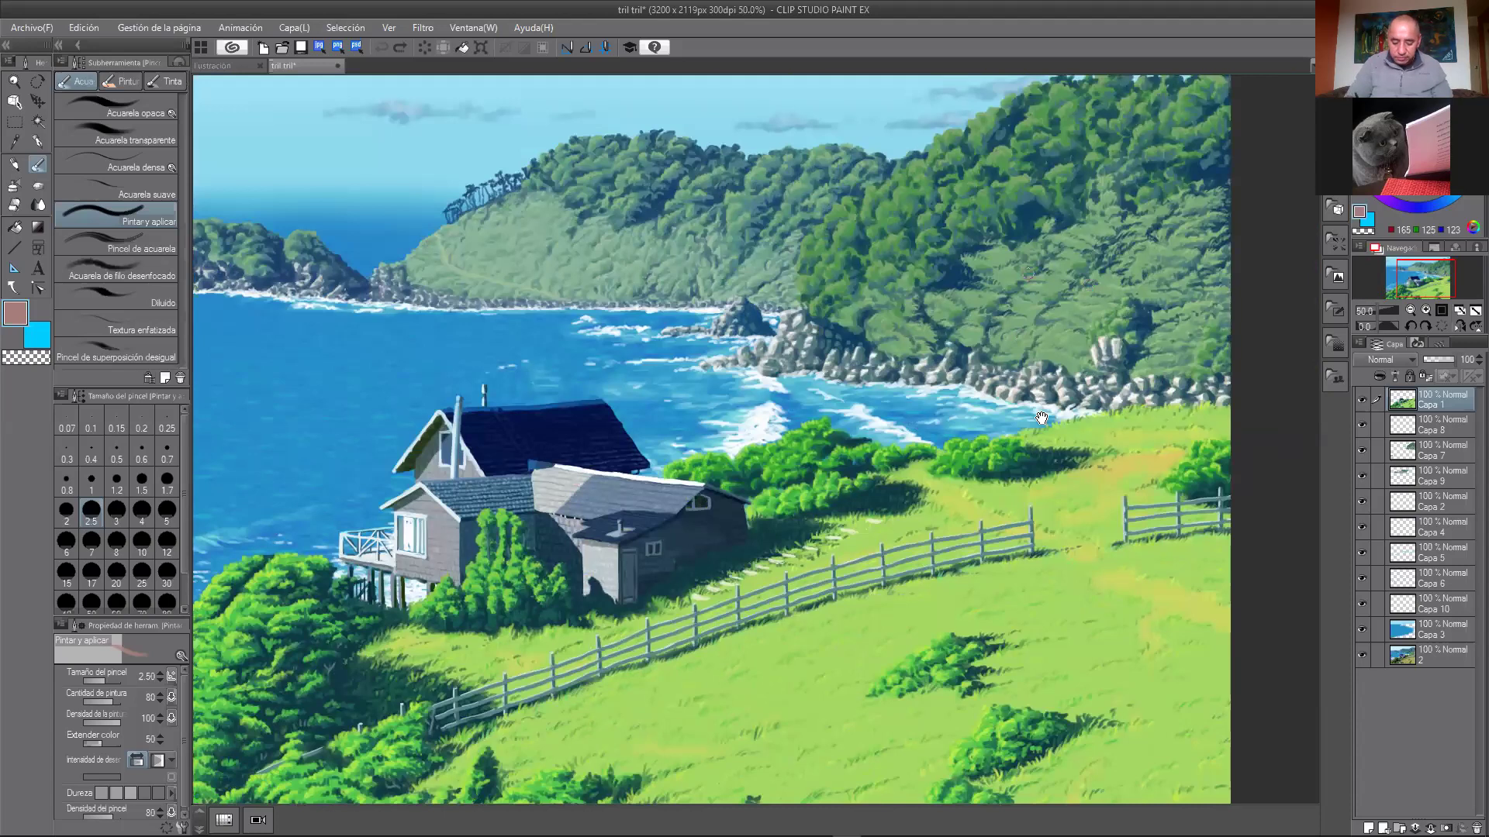
{"action": "scroll", "coordinate": [1049, 364], "scroll_direction": "left", "scroll_amount": 2}
{"action": "scroll", "coordinate": [1239, 313], "scroll_direction": "down", "scroll_amount": 1}
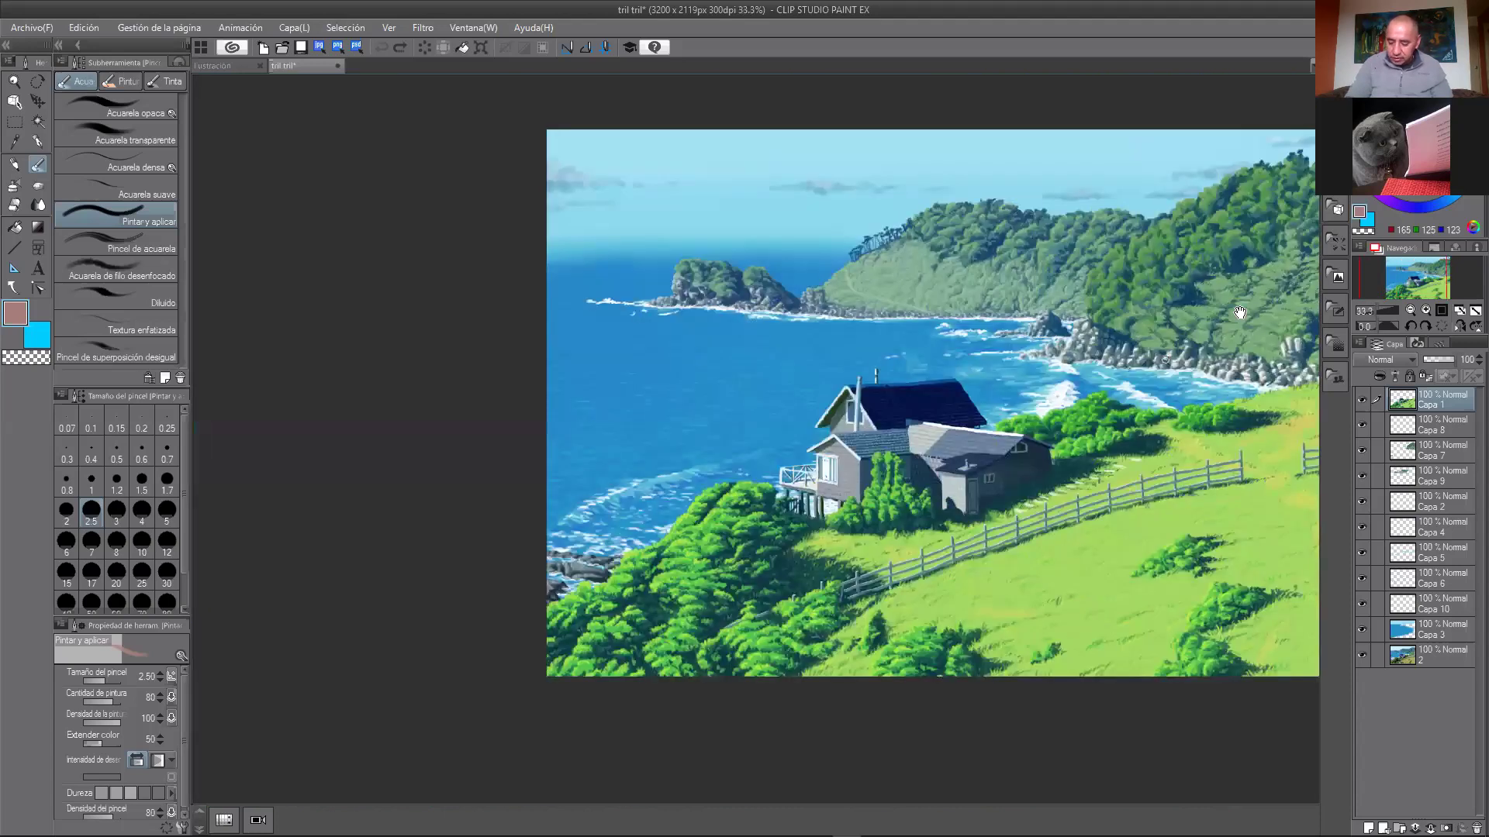
{"action": "left_click_drag", "start_coordinate": [1241, 318], "coordinate": [1008, 349]}
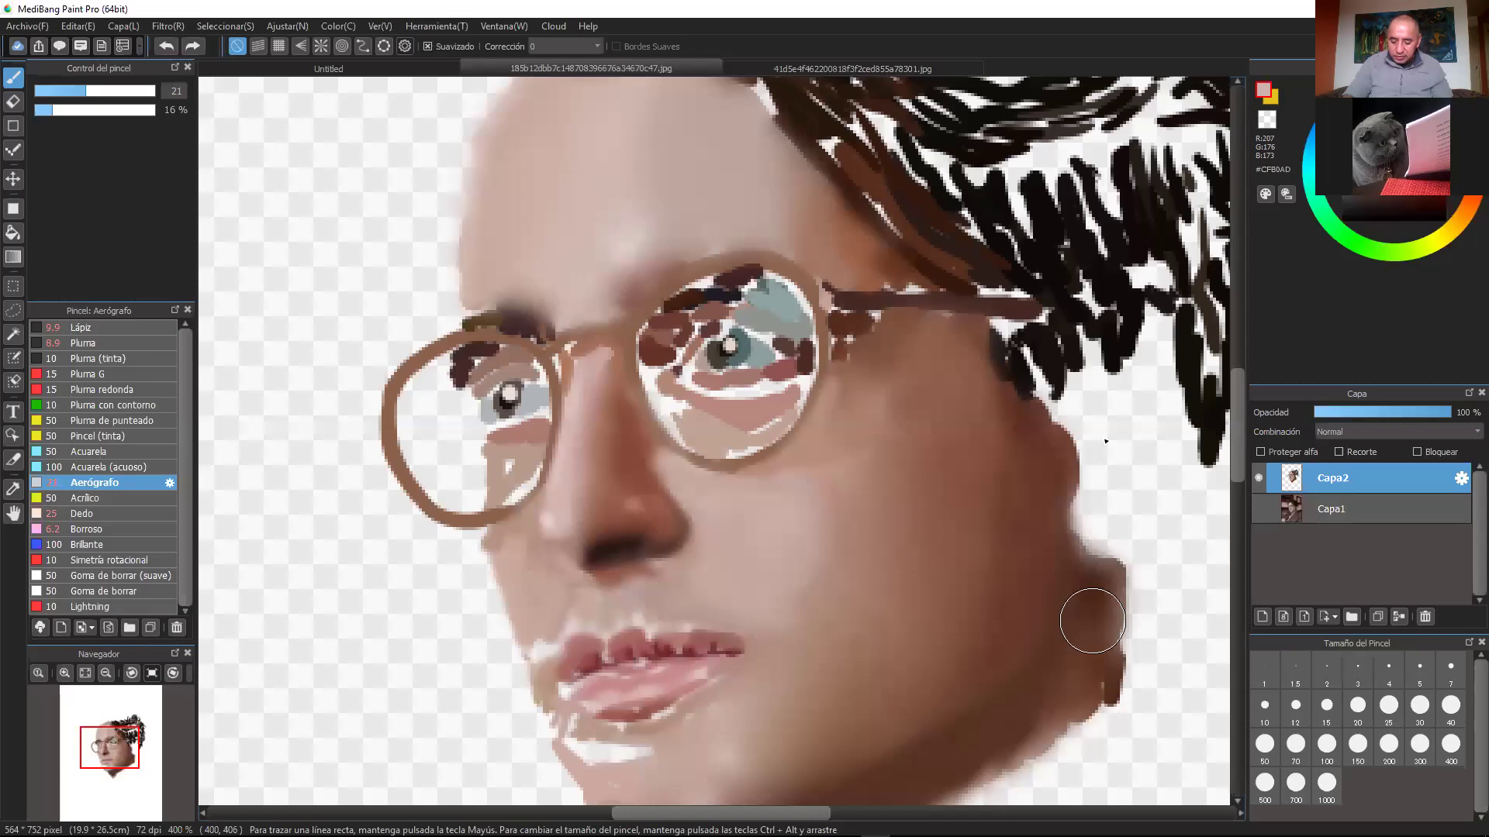
Step: Examine the unfinished portrait from its face and glasses up to the forehead and hair strokes, ending with the whole head
{"action": "left_click_drag", "start_coordinate": [992, 245], "coordinate": [1050, 418]}
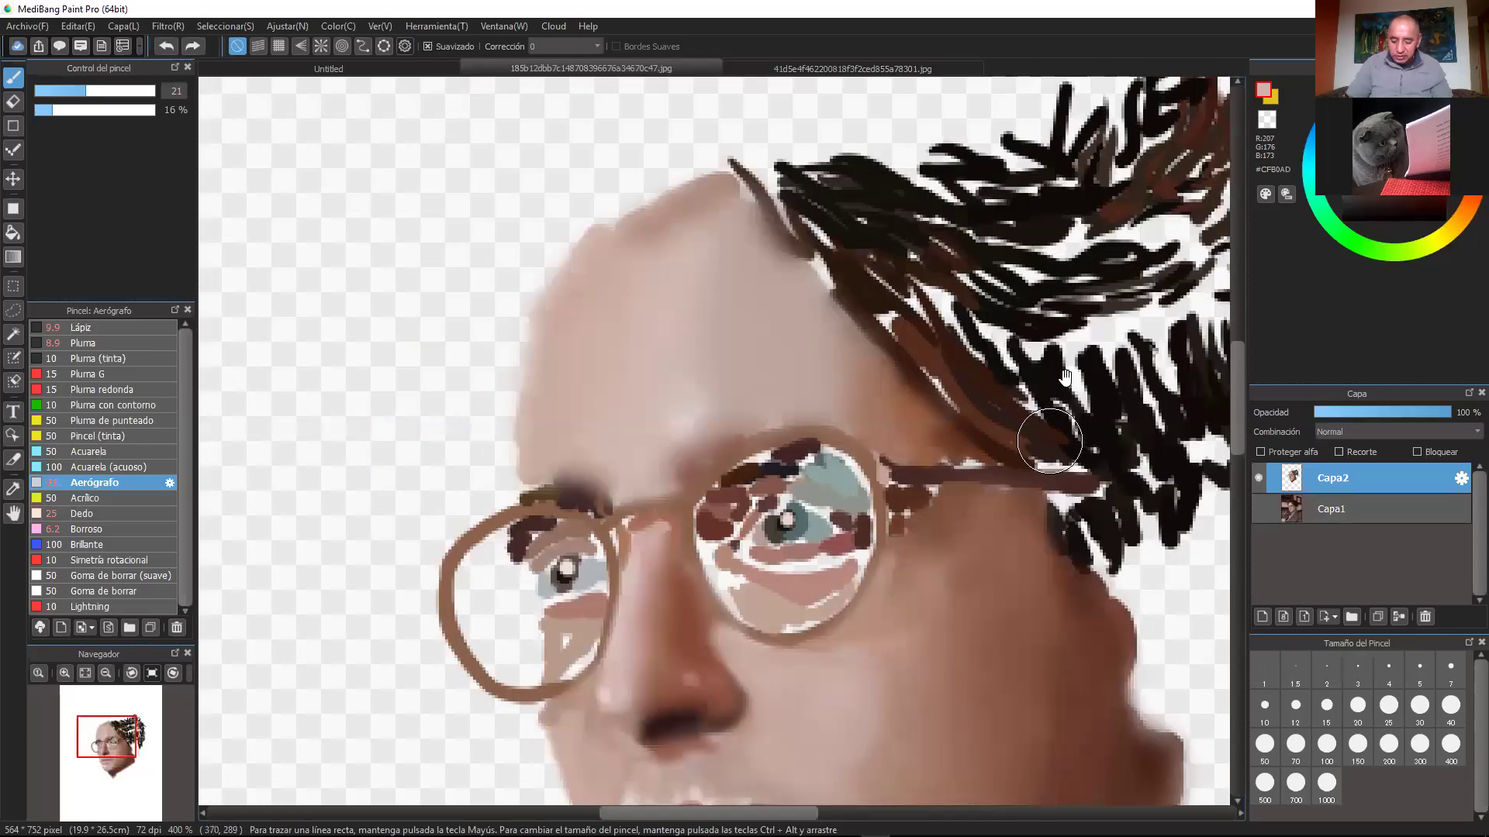
{"action": "left_click_drag", "start_coordinate": [1085, 194], "coordinate": [1029, 315]}
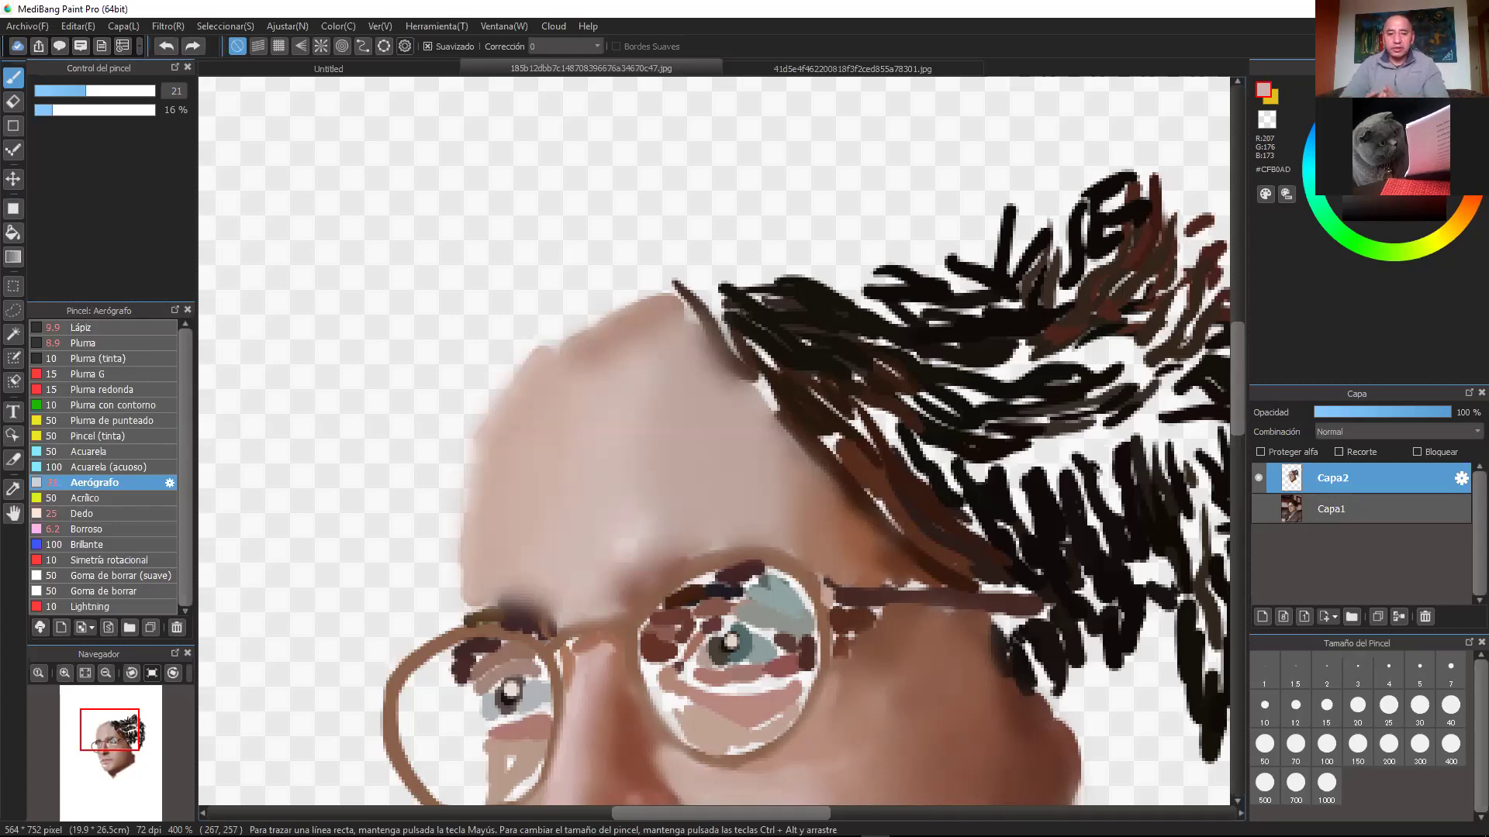
{"action": "left_click_drag", "start_coordinate": [995, 411], "coordinate": [1117, 259]}
{"action": "mouse_move", "coordinate": [974, 463]}
{"action": "left_mouse_down"}
{"action": "mouse_move", "coordinate": [1092, 336]}
{"action": "mouse_move", "coordinate": [983, 284]}
{"action": "left_mouse_up"}
{"action": "scroll", "coordinate": [1214, 538], "scroll_direction": "down", "scroll_amount": 2}
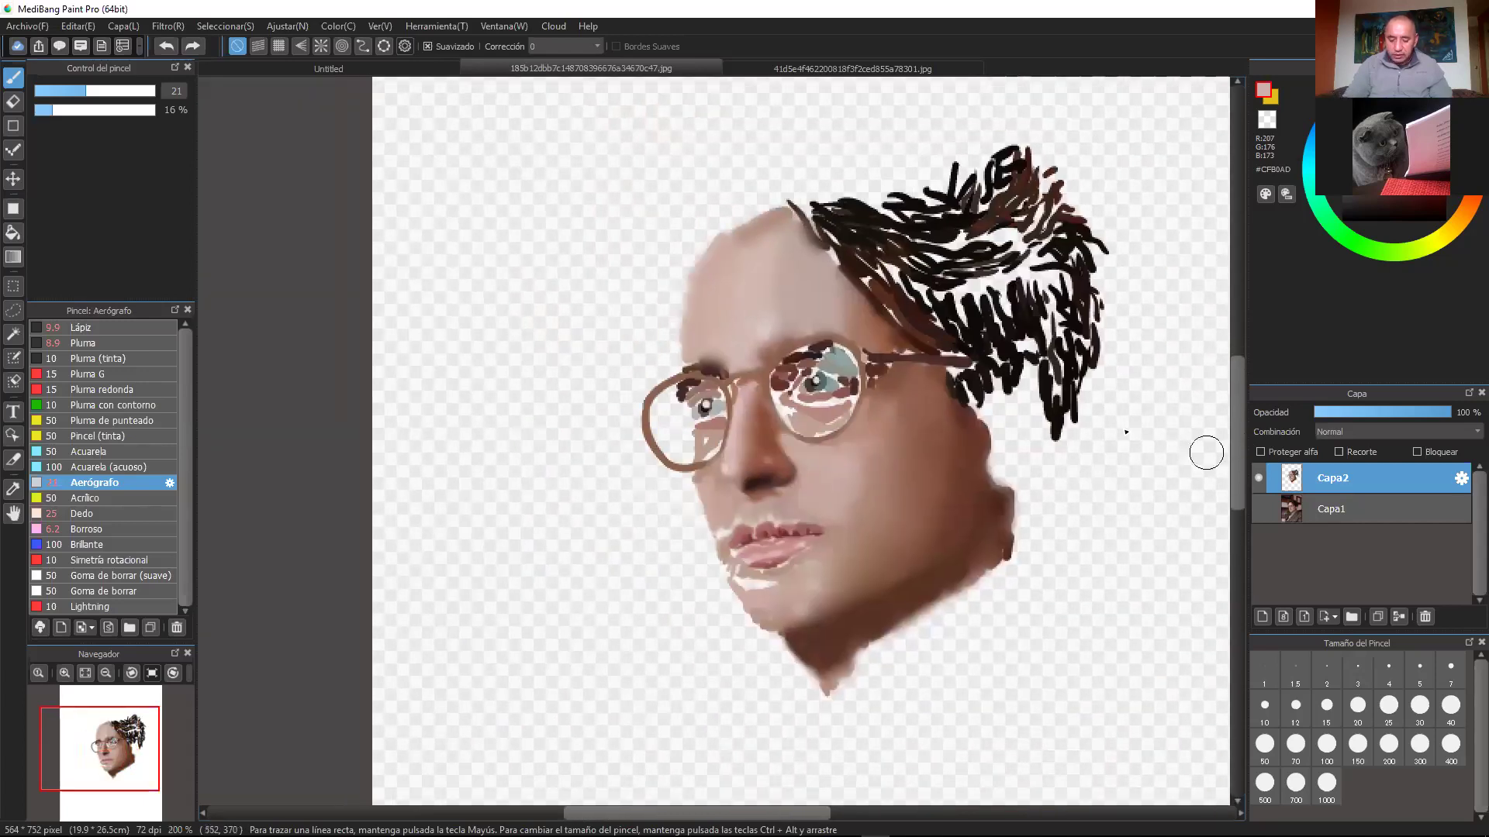
Step: Open the tree and mountain landscape document and show its Capa2 colour swatches over the whole scene
{"action": "left_click", "coordinate": [842, 71]}
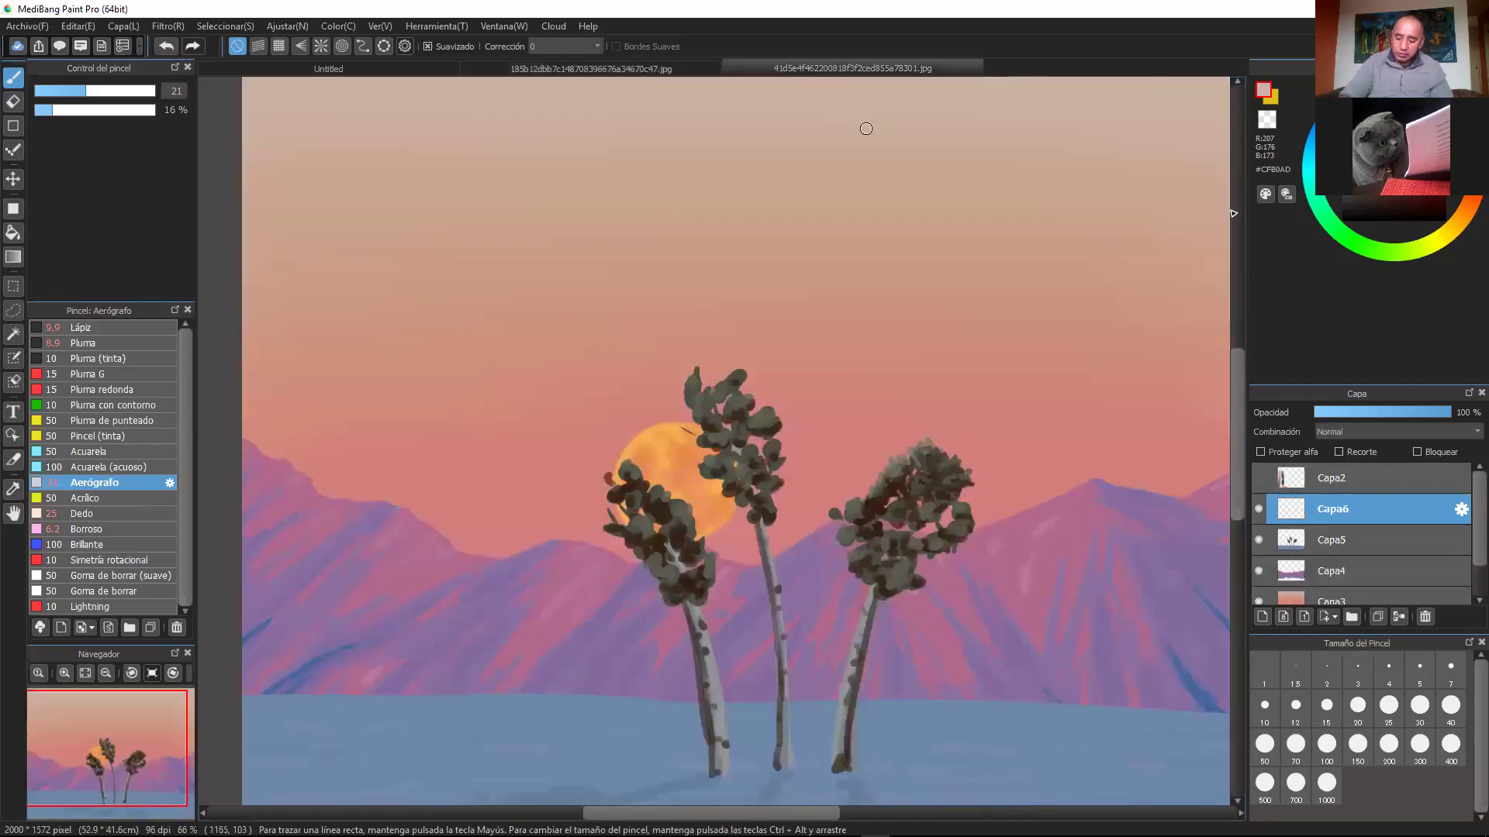
{"action": "left_click", "coordinate": [1259, 477]}
{"action": "scroll", "coordinate": [915, 452], "scroll_direction": "down", "scroll_amount": 1}
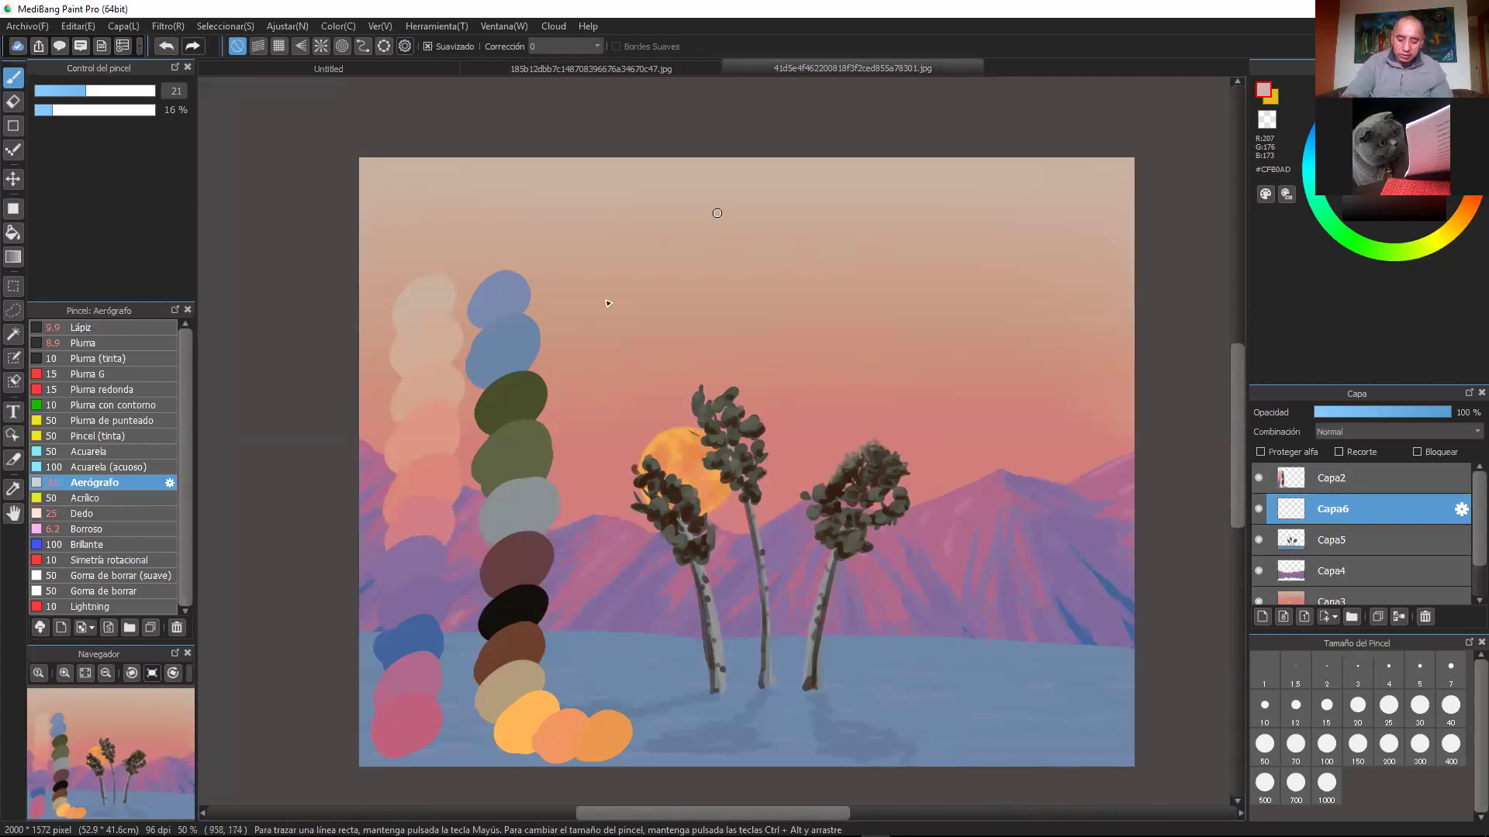
{"action": "mouse_move", "coordinate": [974, 538]}
{"action": "left_mouse_down"}
{"action": "mouse_move", "coordinate": [1056, 482]}
{"action": "mouse_move", "coordinate": [1118, 564]}
{"action": "left_mouse_up"}
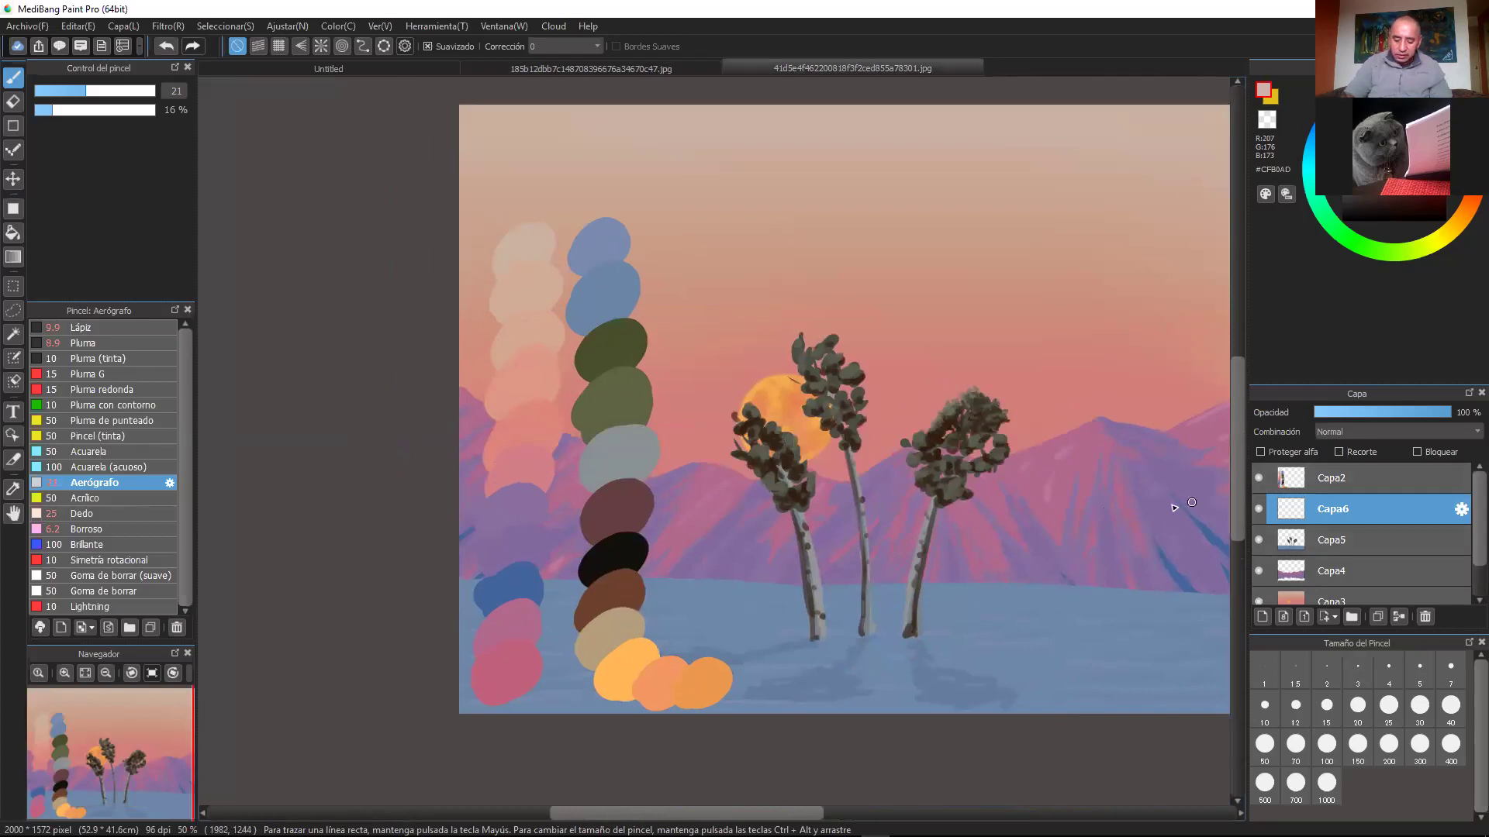
{"action": "key", "text": "ctrl+minus"}
{"action": "left_click_drag", "start_coordinate": [989, 394], "coordinate": [997, 518]}
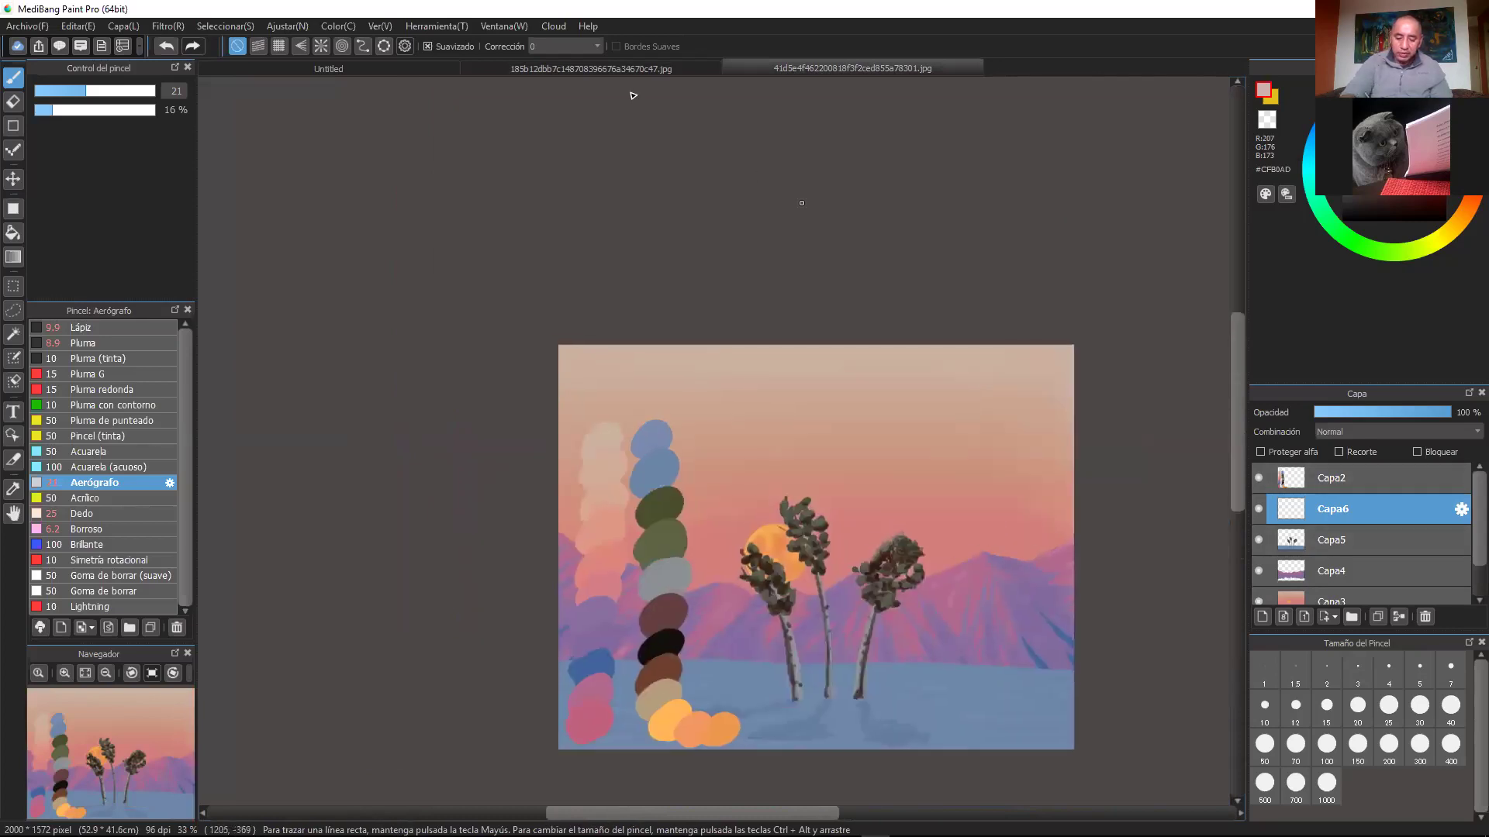
Step: Compare the portrait document with the tree landscape, and inspect the portrait's glasses, skin blending and hair strokes close up
{"action": "left_click", "coordinate": [597, 71]}
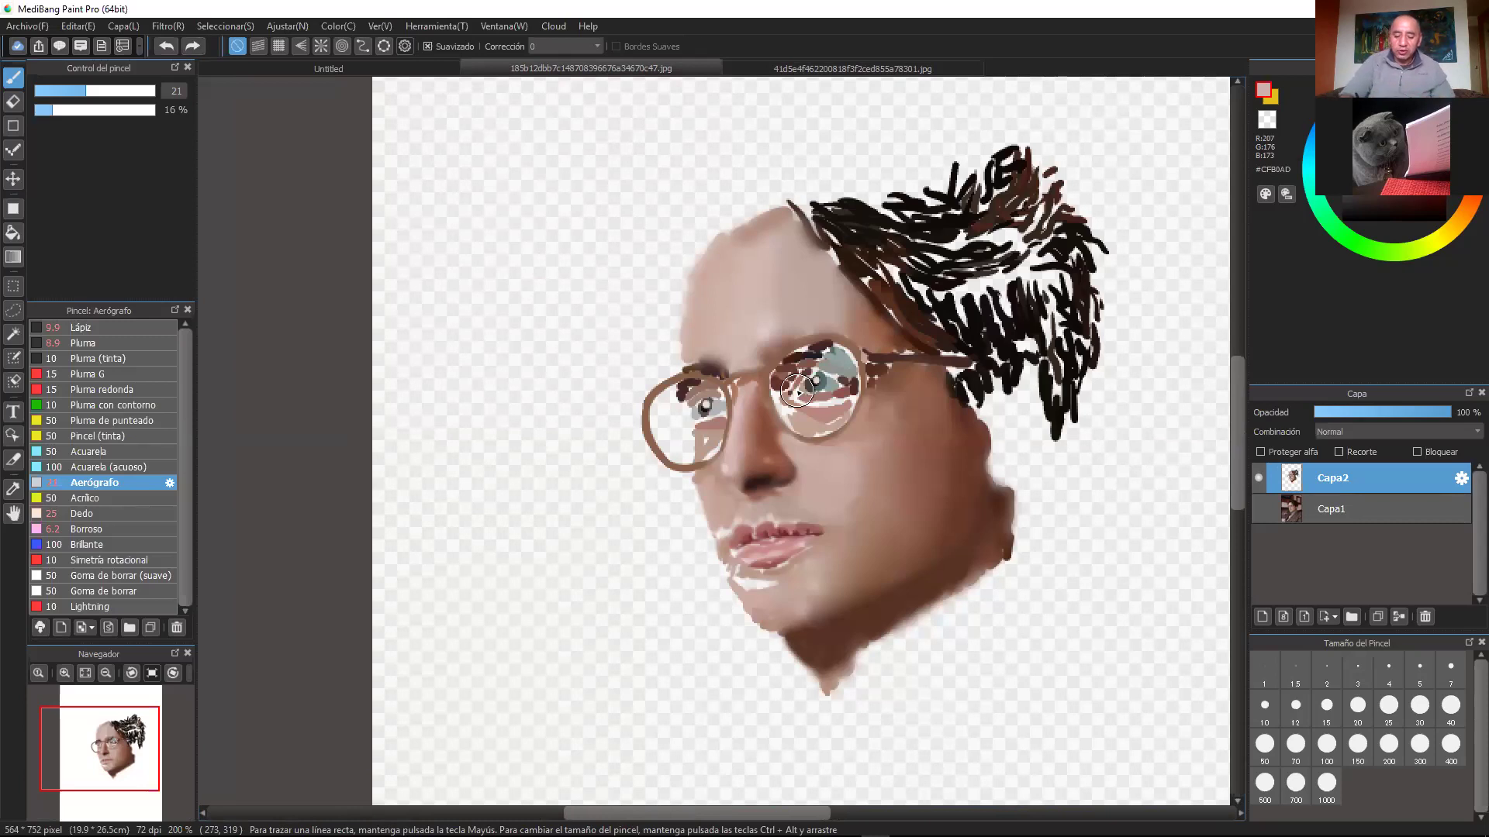
{"action": "left_click", "coordinate": [850, 69]}
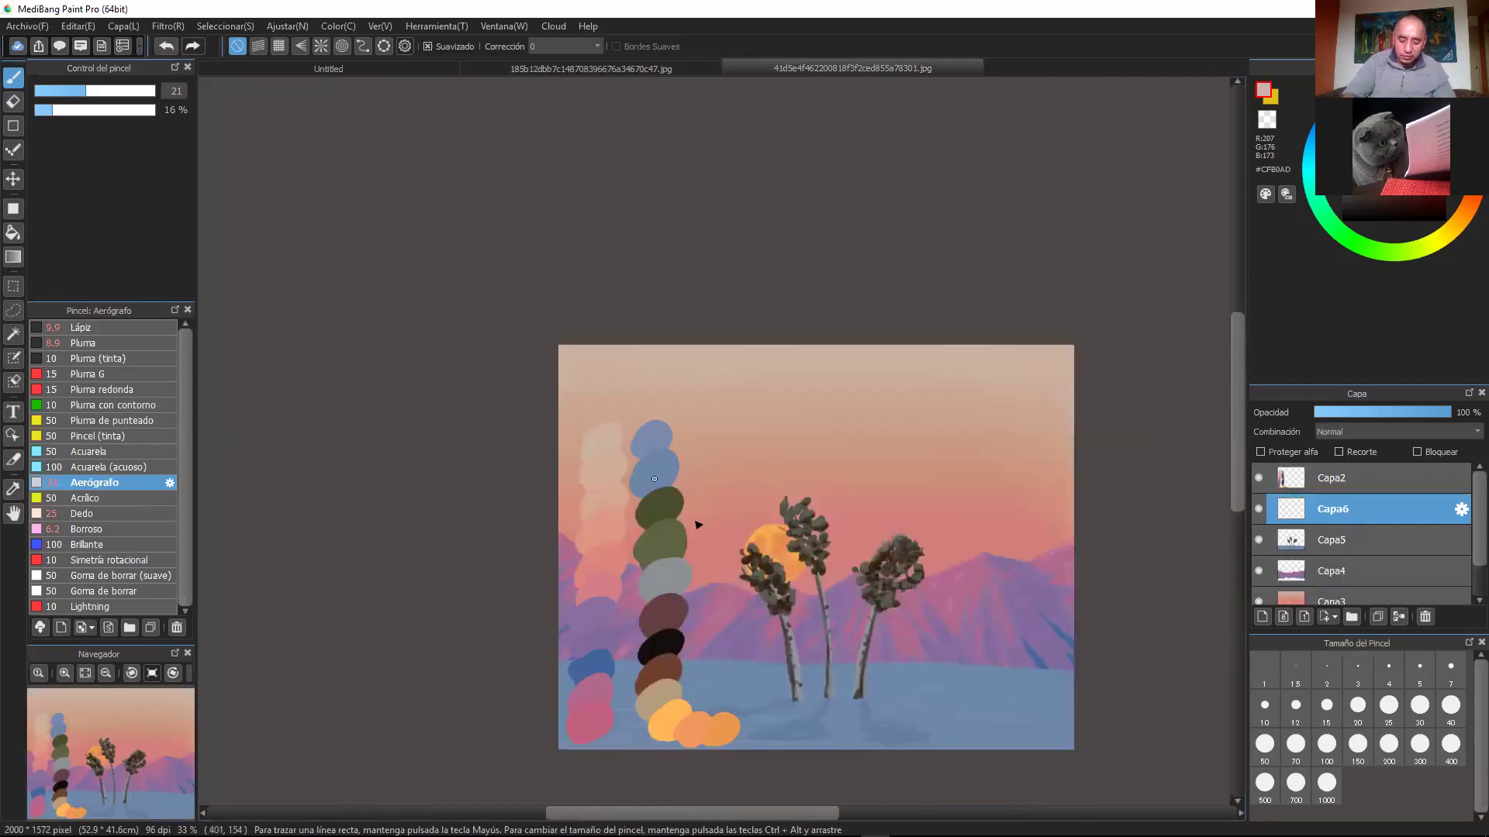
{"action": "left_click", "coordinate": [639, 76]}
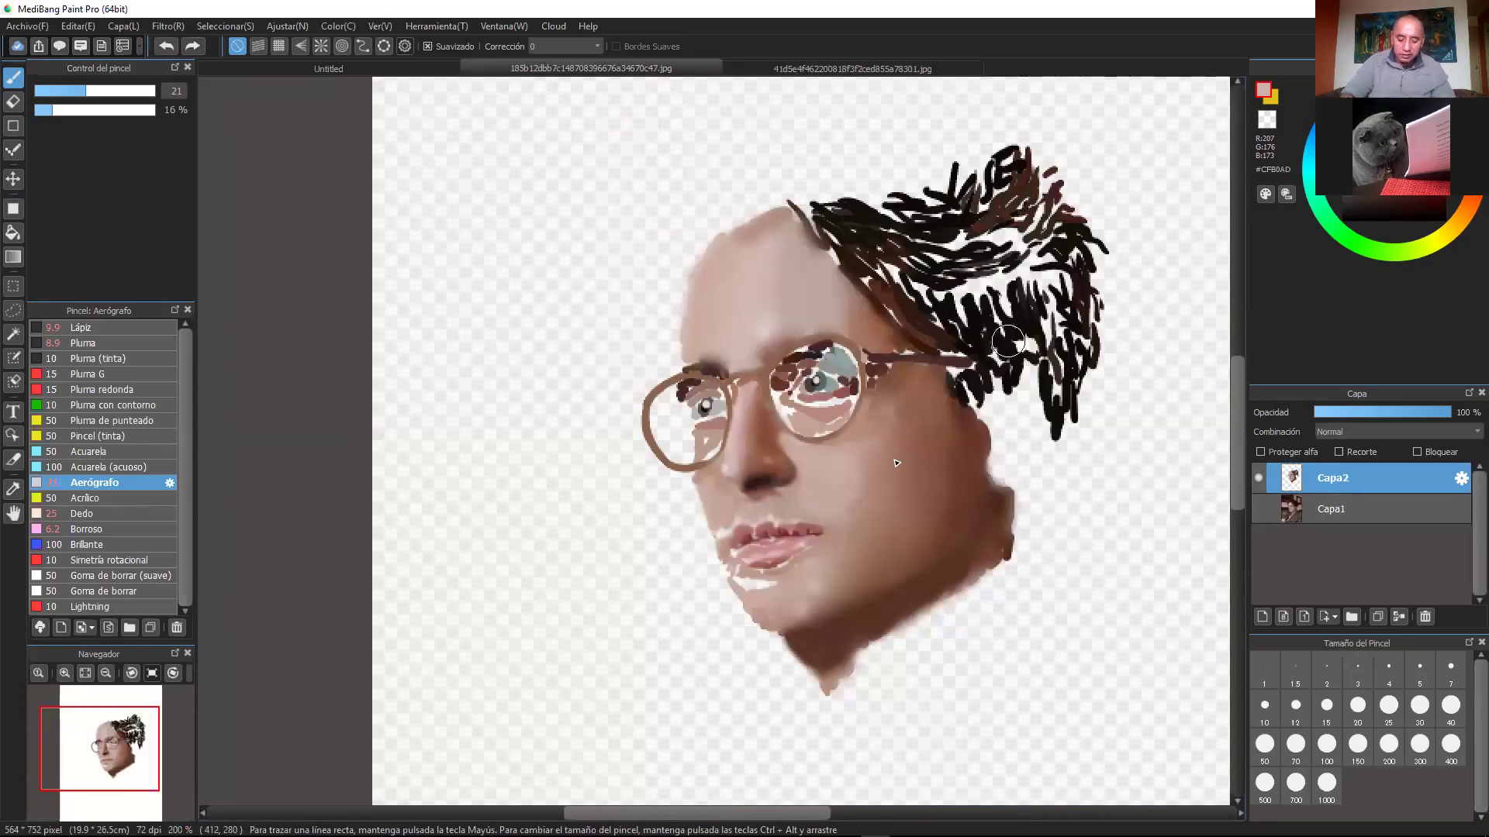
{"action": "scroll", "coordinate": [900, 393], "scroll_direction": "up", "scroll_amount": 3}
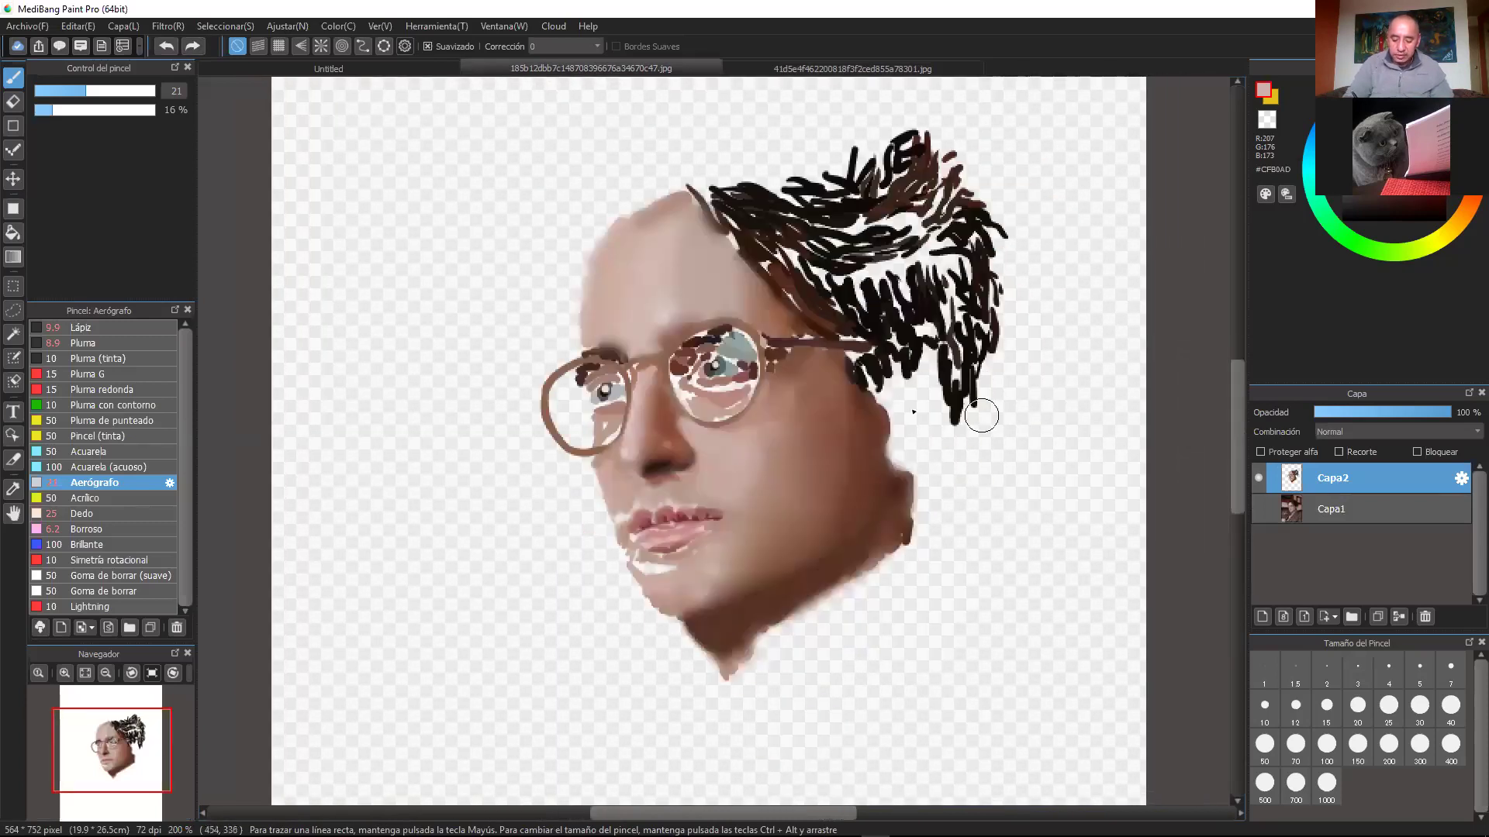
{"action": "scroll", "coordinate": [883, 375], "scroll_direction": "up", "scroll_amount": 4}
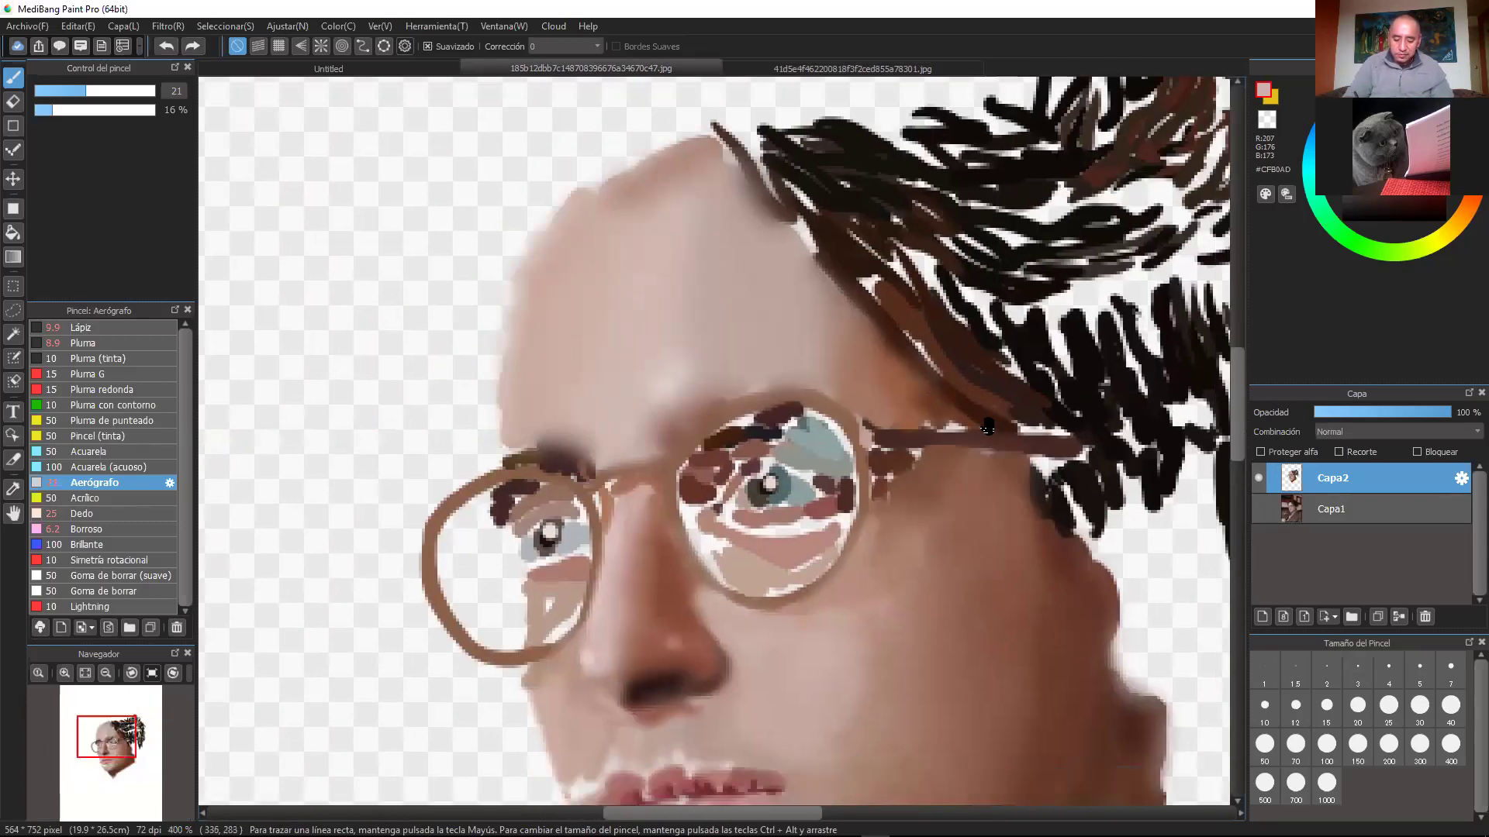
{"action": "scroll", "coordinate": [964, 394], "scroll_direction": "down", "scroll_amount": 4}
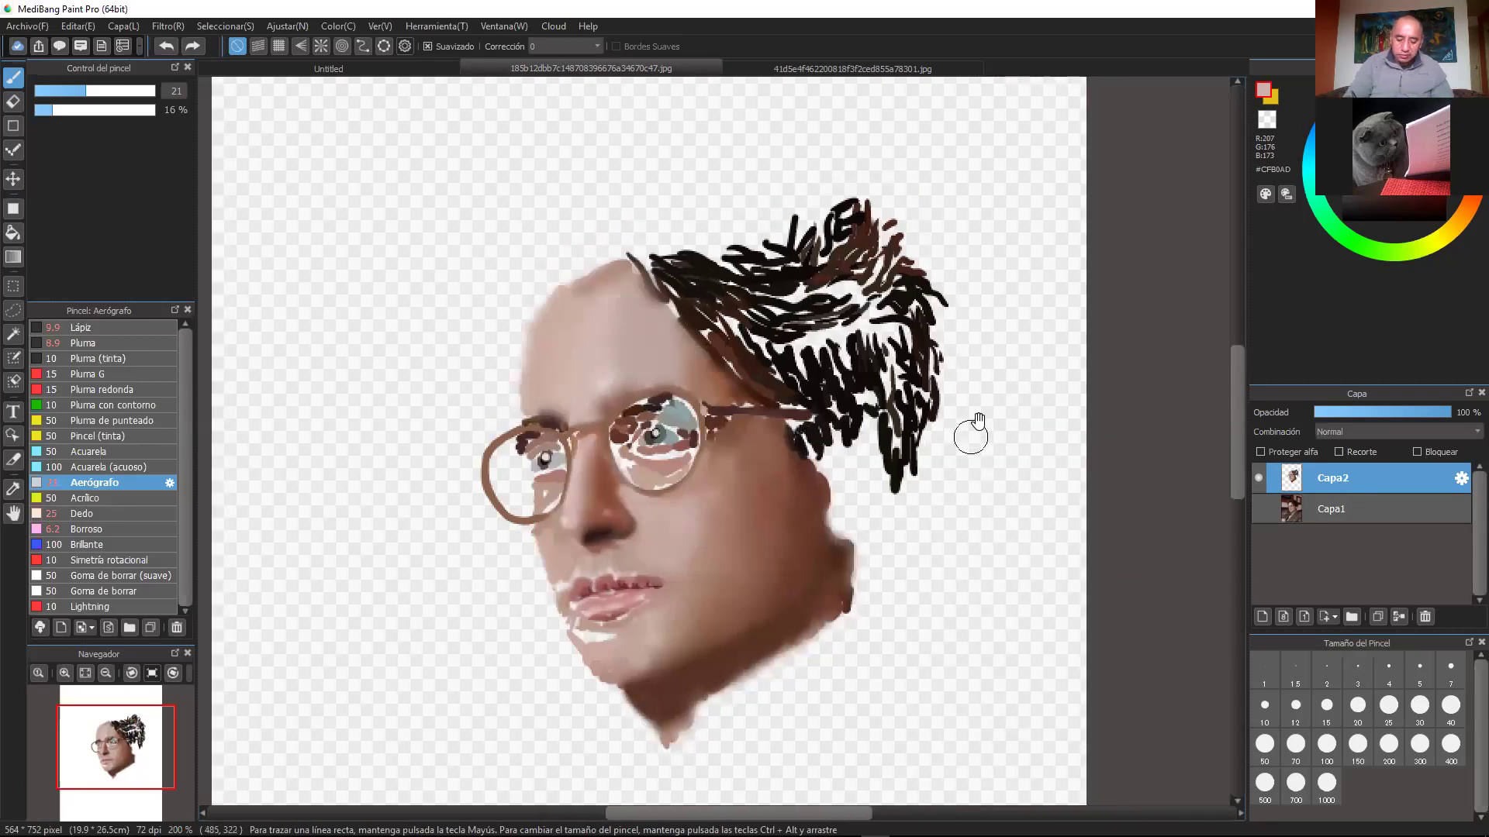
Step: Set the Pluma brush to size 114 on the blank Untitled canvas, trying one curved stroke and undoing it
{"action": "left_click", "coordinate": [403, 71]}
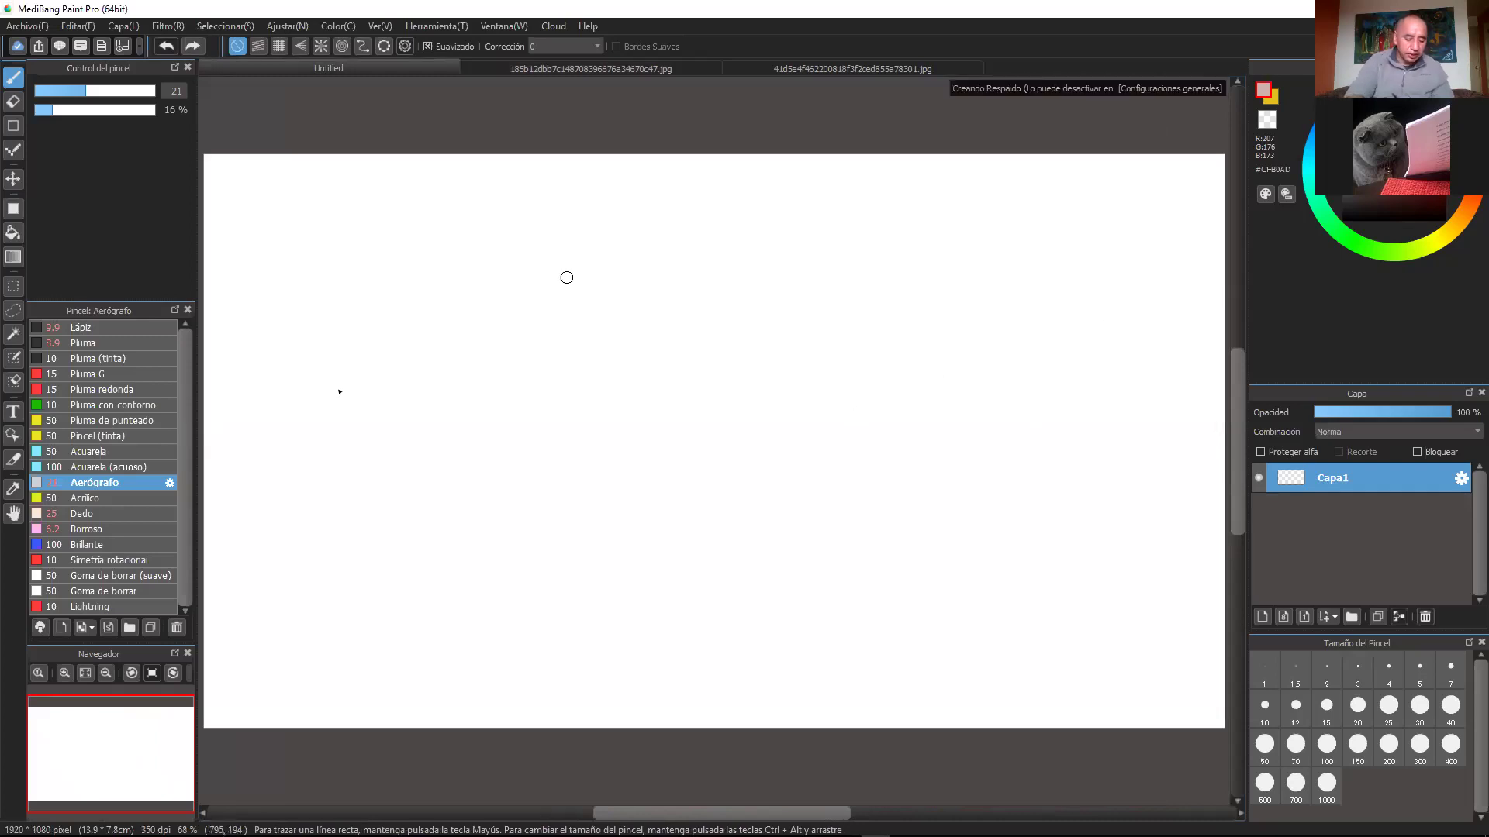
{"action": "left_click", "coordinate": [95, 342]}
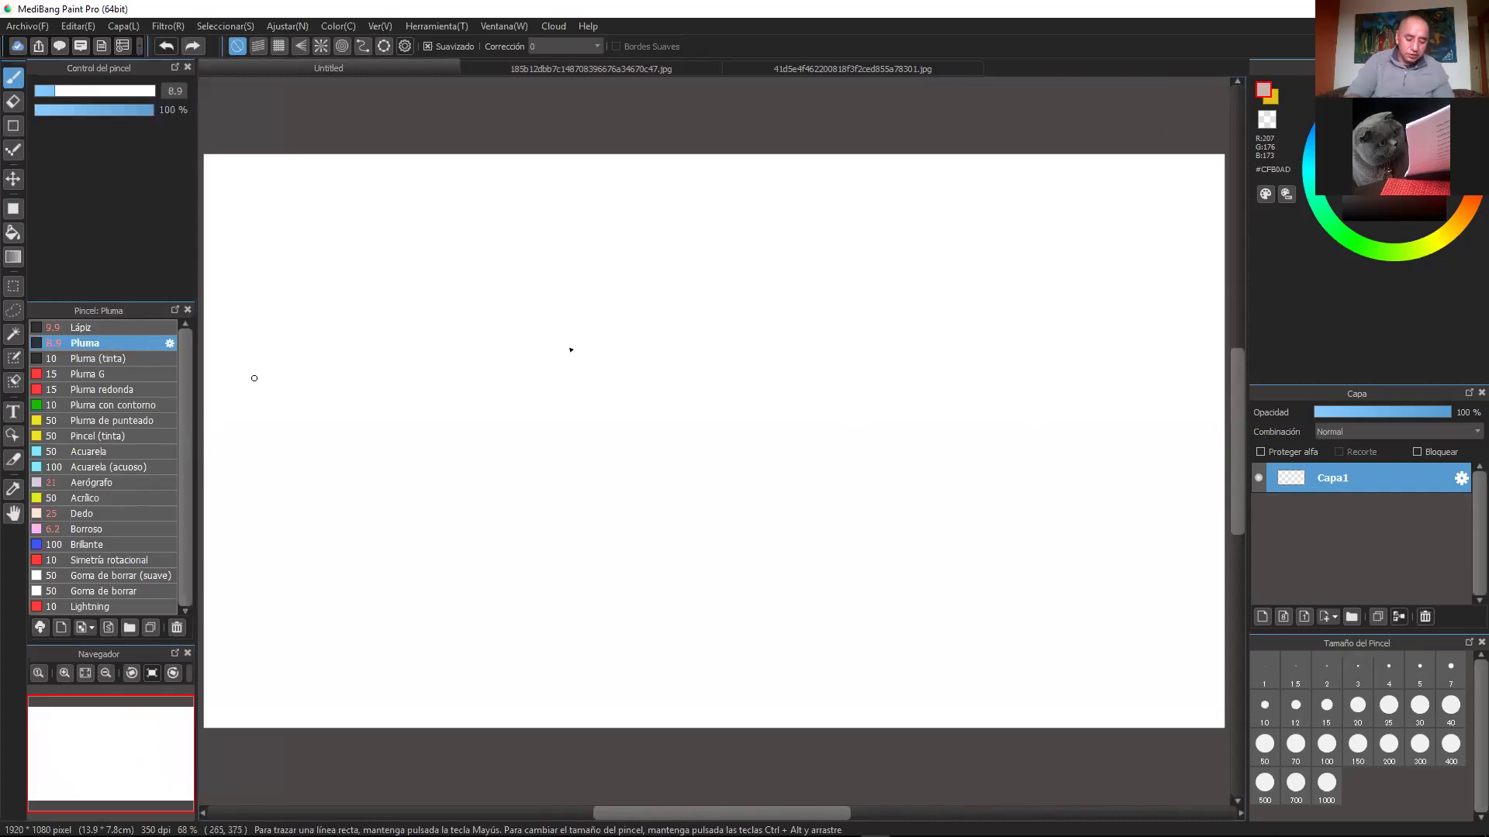
{"action": "left_click", "coordinate": [126, 91]}
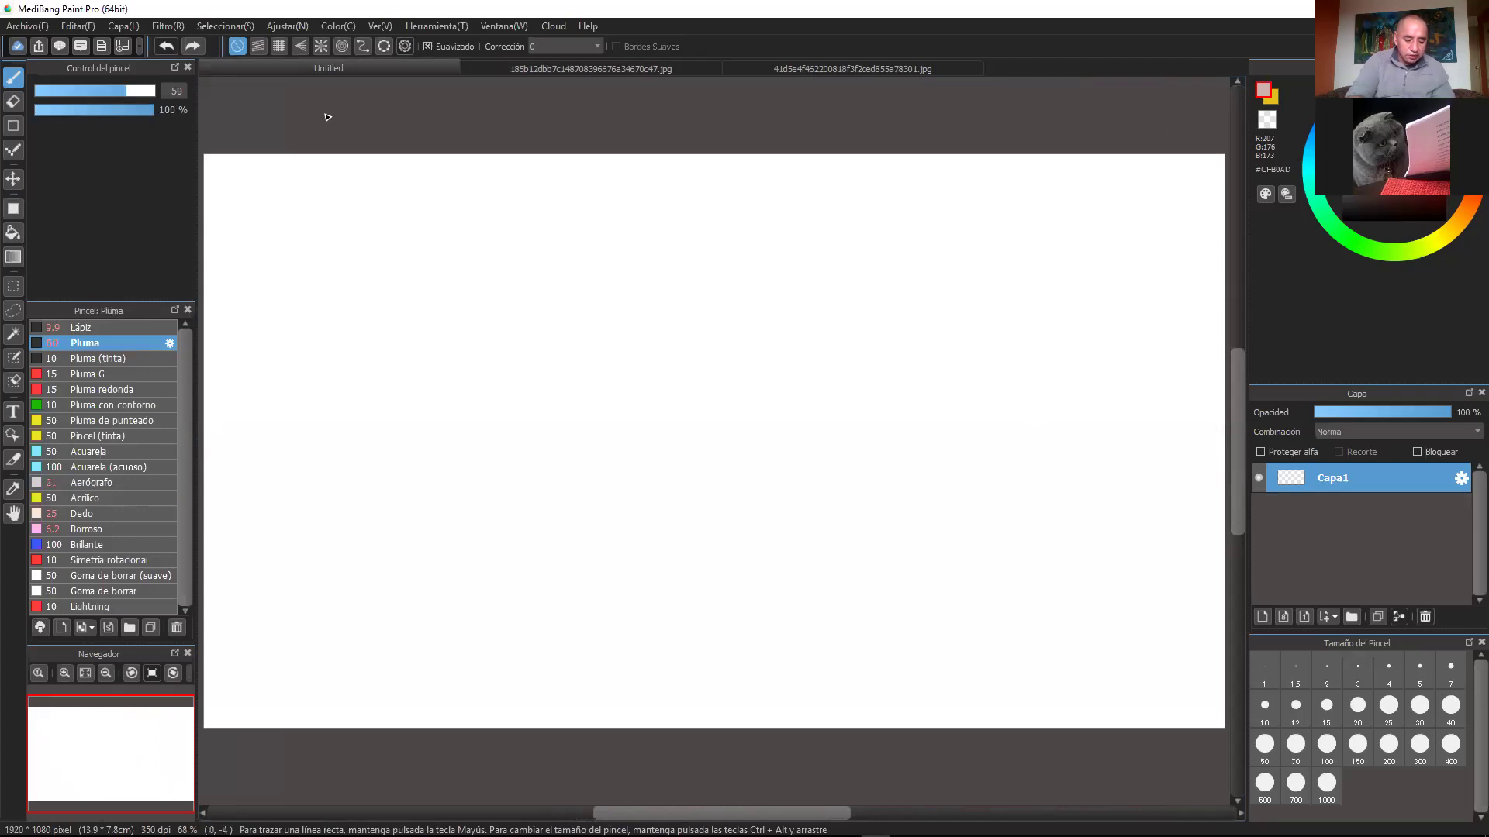
{"action": "left_click", "coordinate": [149, 91]}
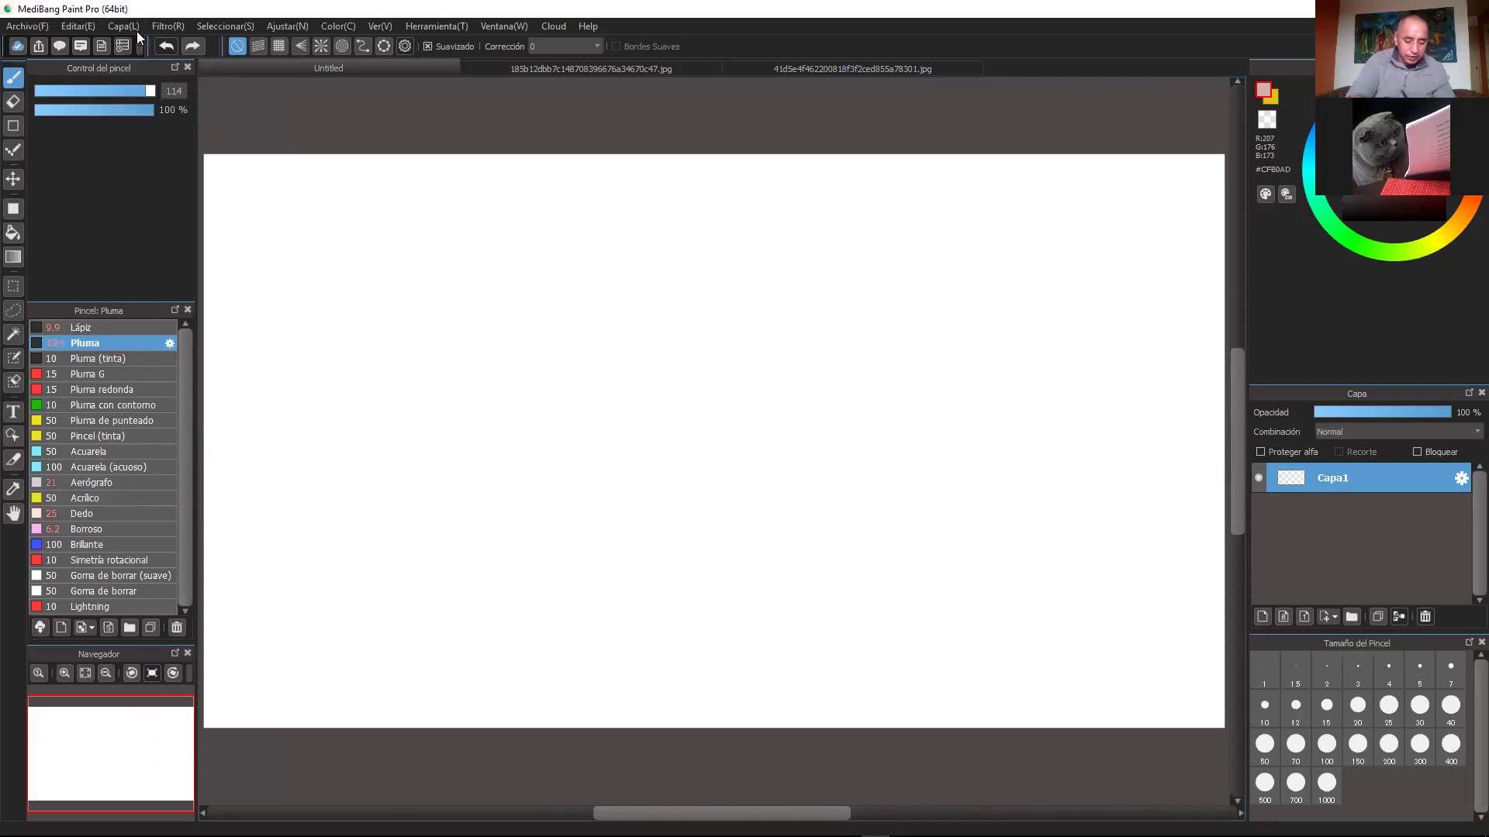
{"action": "left_click_drag", "start_coordinate": [616, 260], "coordinate": [629, 410]}
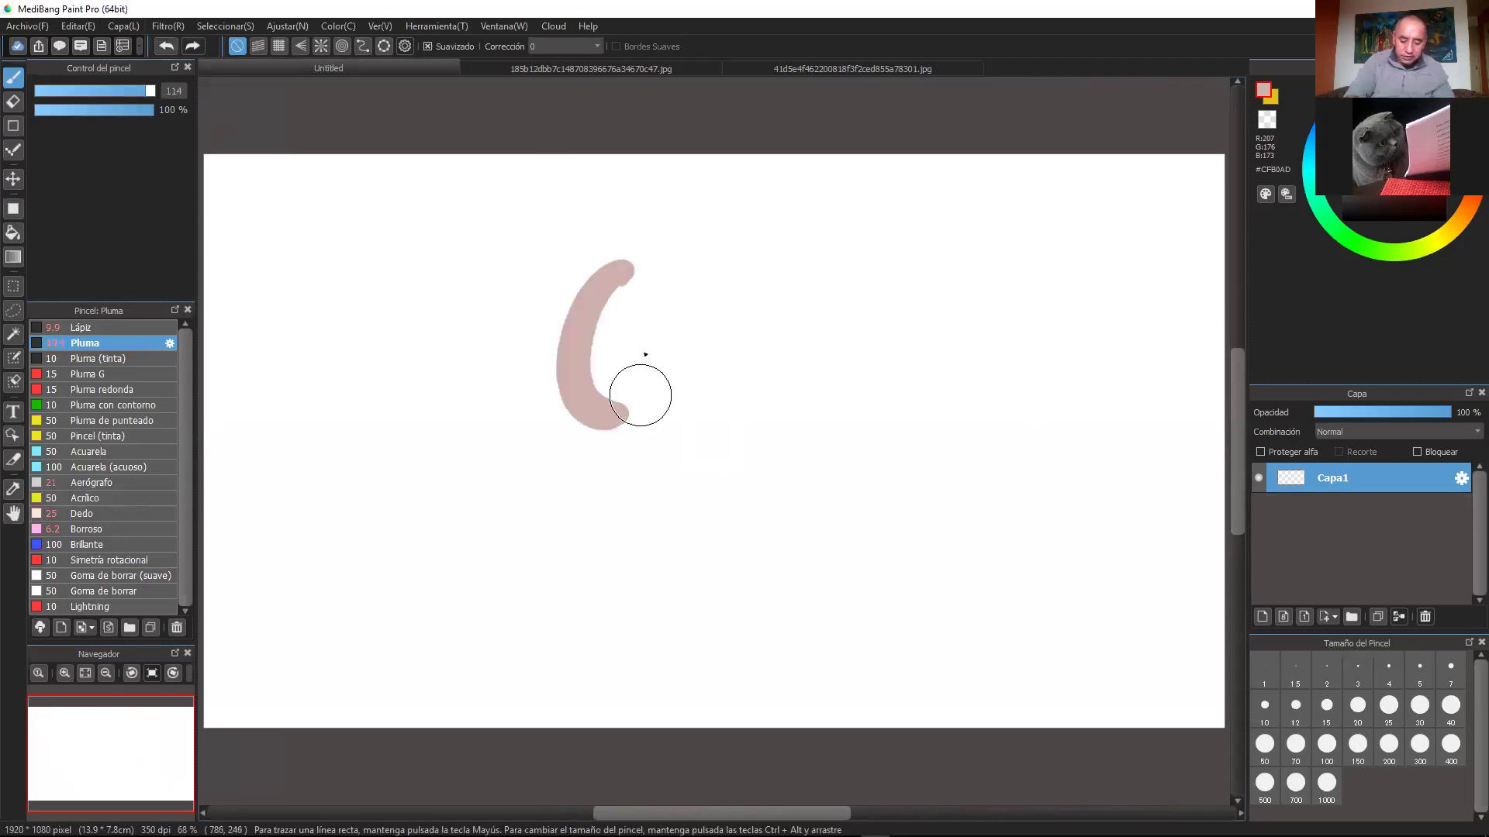
{"action": "left_click", "coordinate": [166, 46]}
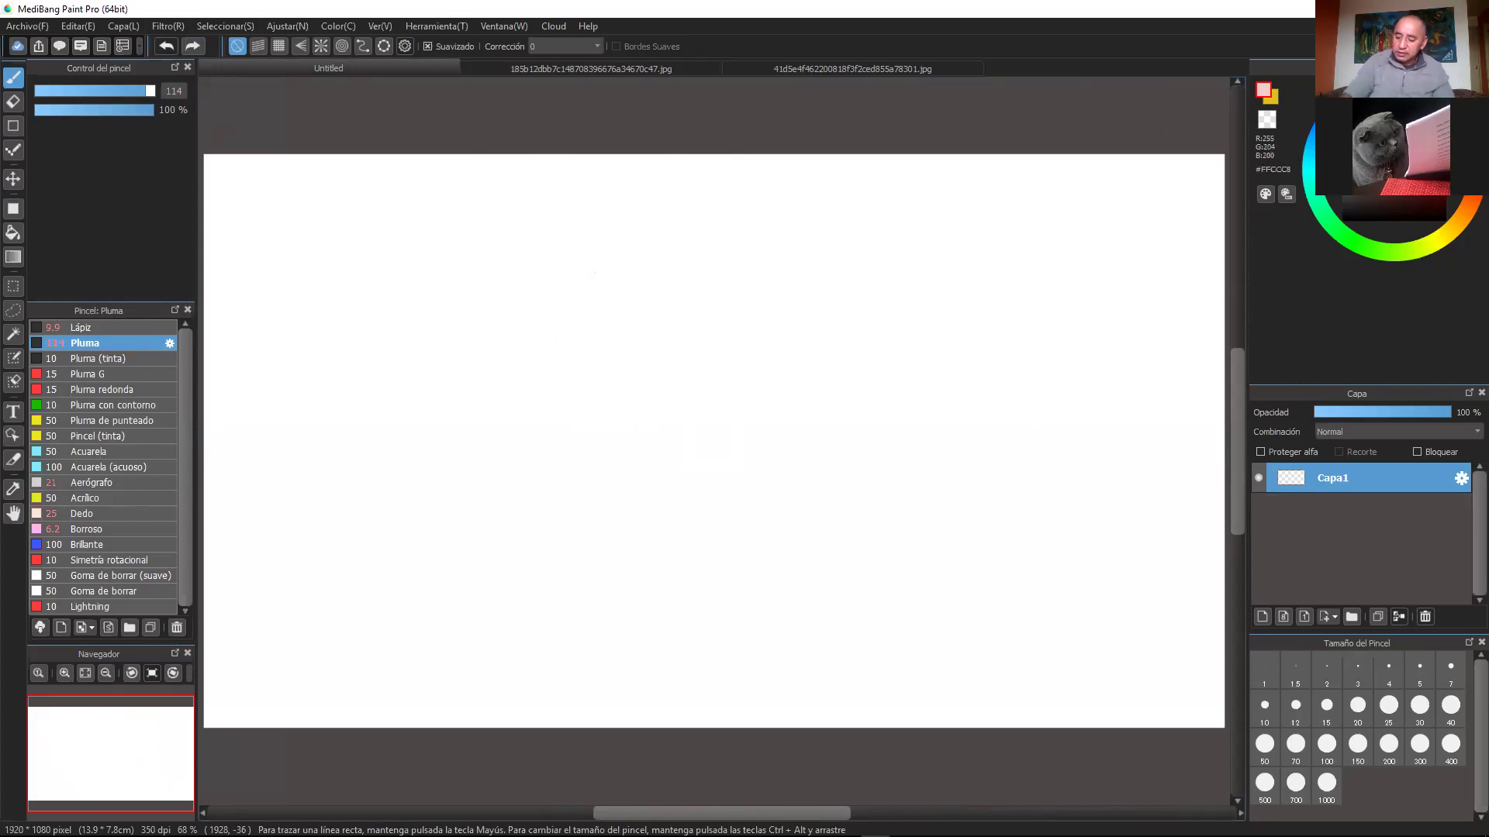
Step: Paint a large solid rounded shape in light peach #FFD9C8 on the blank canvas
{"action": "left_click", "coordinate": [1466, 203]}
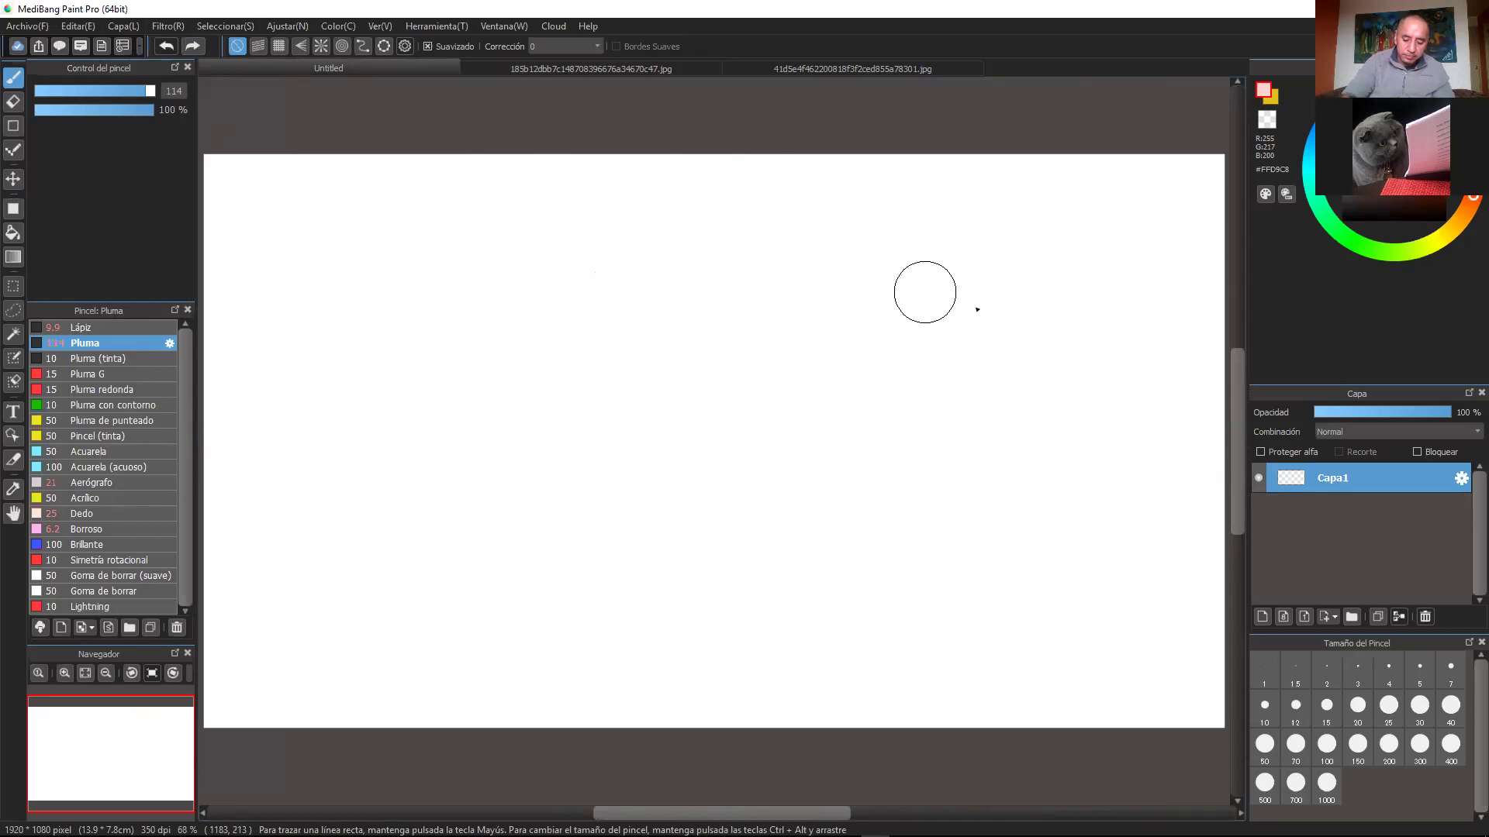
{"action": "mouse_move", "coordinate": [535, 213]}
{"action": "left_mouse_down"}
{"action": "mouse_move", "coordinate": [523, 515]}
{"action": "mouse_move", "coordinate": [806, 350]}
{"action": "mouse_move", "coordinate": [552, 209]}
{"action": "mouse_move", "coordinate": [483, 470]}
{"action": "mouse_move", "coordinate": [817, 425]}
{"action": "mouse_move", "coordinate": [569, 215]}
{"action": "mouse_move", "coordinate": [570, 513]}
{"action": "mouse_move", "coordinate": [644, 227]}
{"action": "mouse_move", "coordinate": [613, 291]}
{"action": "mouse_move", "coordinate": [621, 270]}
{"action": "mouse_move", "coordinate": [671, 256]}
{"action": "mouse_move", "coordinate": [610, 428]}
{"action": "mouse_move", "coordinate": [603, 499]}
{"action": "mouse_move", "coordinate": [737, 421]}
{"action": "left_mouse_up"}
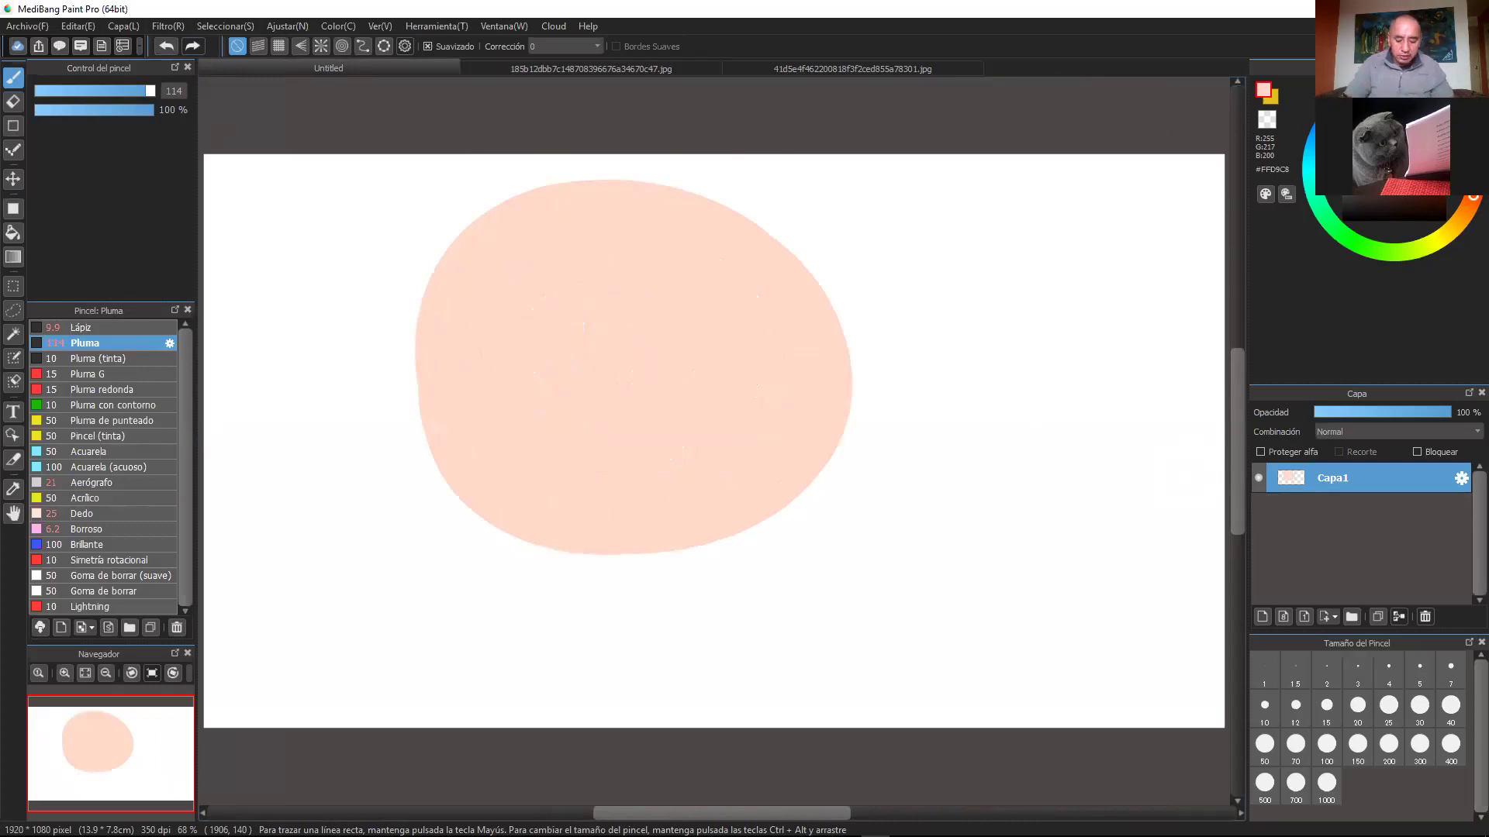
Step: Try a brown #CC8769 patch and a pale yellow #FFEAC1 patch inside the peach shape and undo both
{"action": "left_click_drag", "start_coordinate": [1026, 447], "coordinate": [1073, 560]}
{"action": "key", "text": "ctrl+plus"}
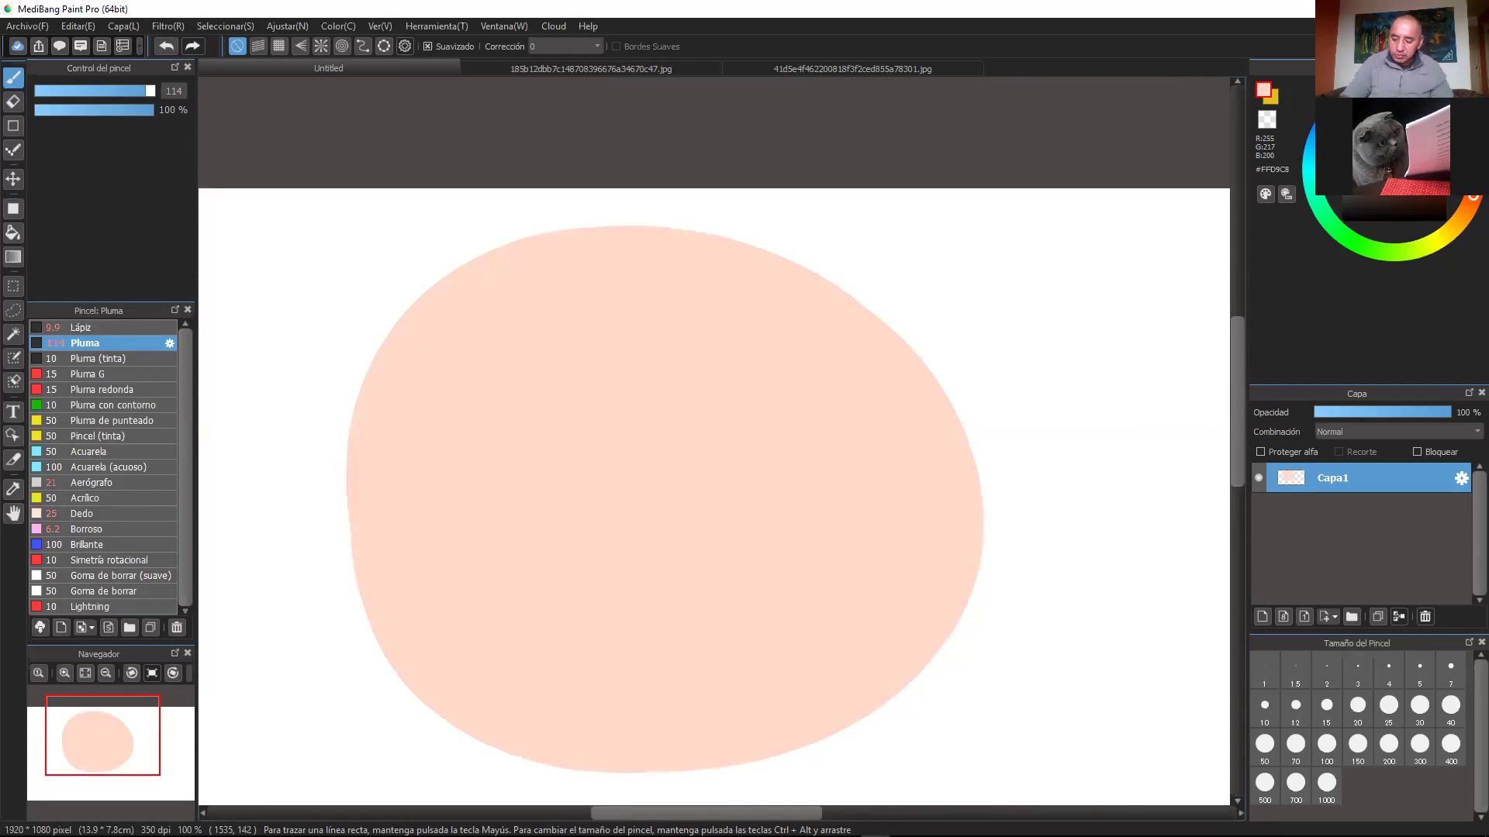
{"action": "mouse_move", "coordinate": [821, 438]}
{"action": "left_mouse_down"}
{"action": "mouse_move", "coordinate": [810, 515]}
{"action": "mouse_move", "coordinate": [830, 465]}
{"action": "left_mouse_up"}
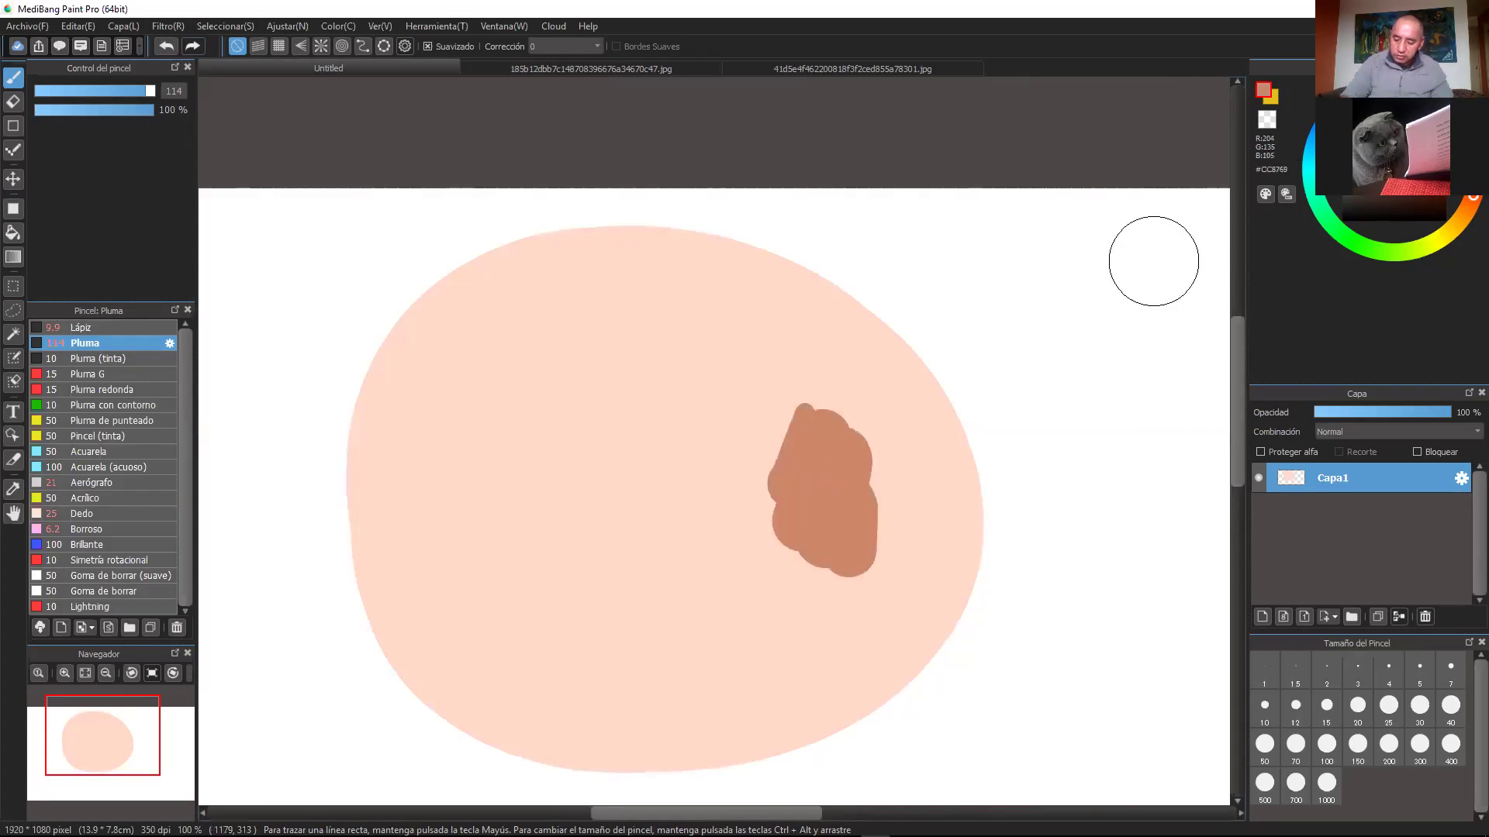
{"action": "left_click", "coordinate": [1457, 225]}
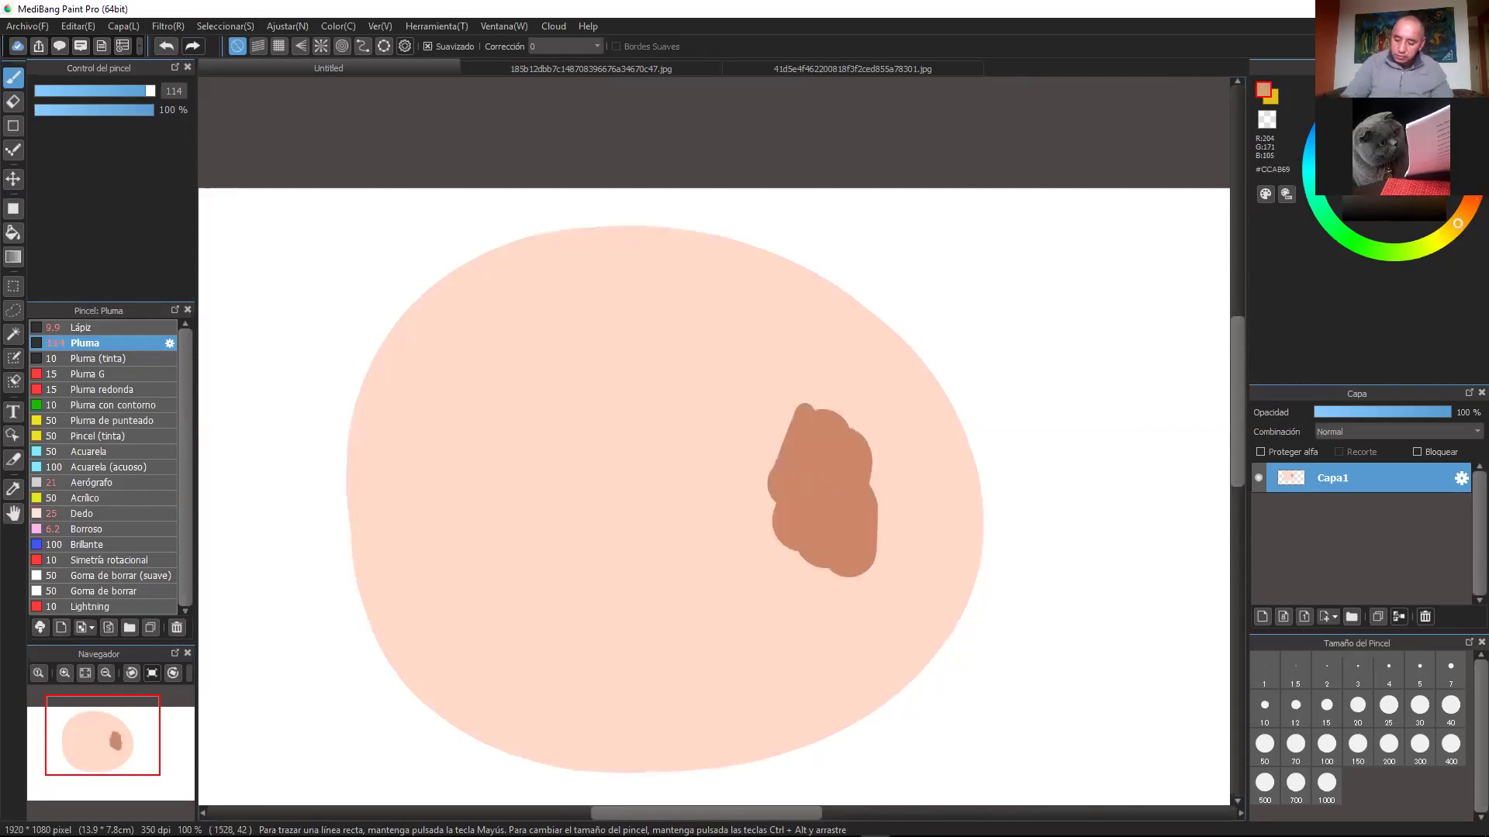
{"action": "mouse_move", "coordinate": [665, 525]}
{"action": "left_mouse_down"}
{"action": "mouse_move", "coordinate": [632, 547]}
{"action": "mouse_move", "coordinate": [657, 637]}
{"action": "mouse_move", "coordinate": [625, 536]}
{"action": "mouse_move", "coordinate": [584, 602]}
{"action": "mouse_move", "coordinate": [732, 655]}
{"action": "left_mouse_up"}
{"action": "left_click", "coordinate": [168, 51]}
{"action": "left_click", "coordinate": [167, 51]}
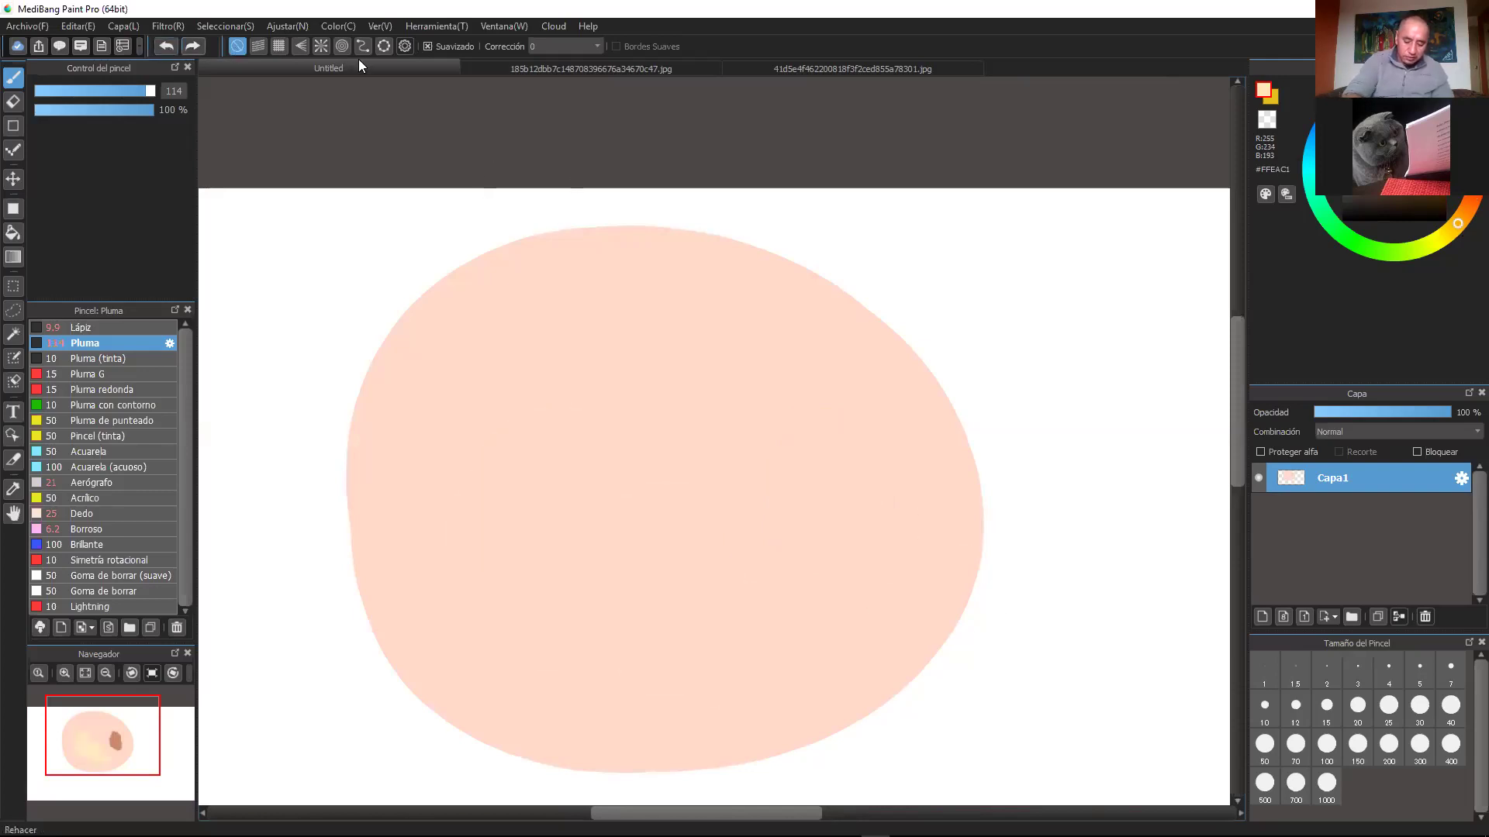
Step: Turn on alpha protection for Capa1 so that painting stays inside the peach shape
{"action": "left_click_drag", "start_coordinate": [783, 608], "coordinate": [847, 502]}
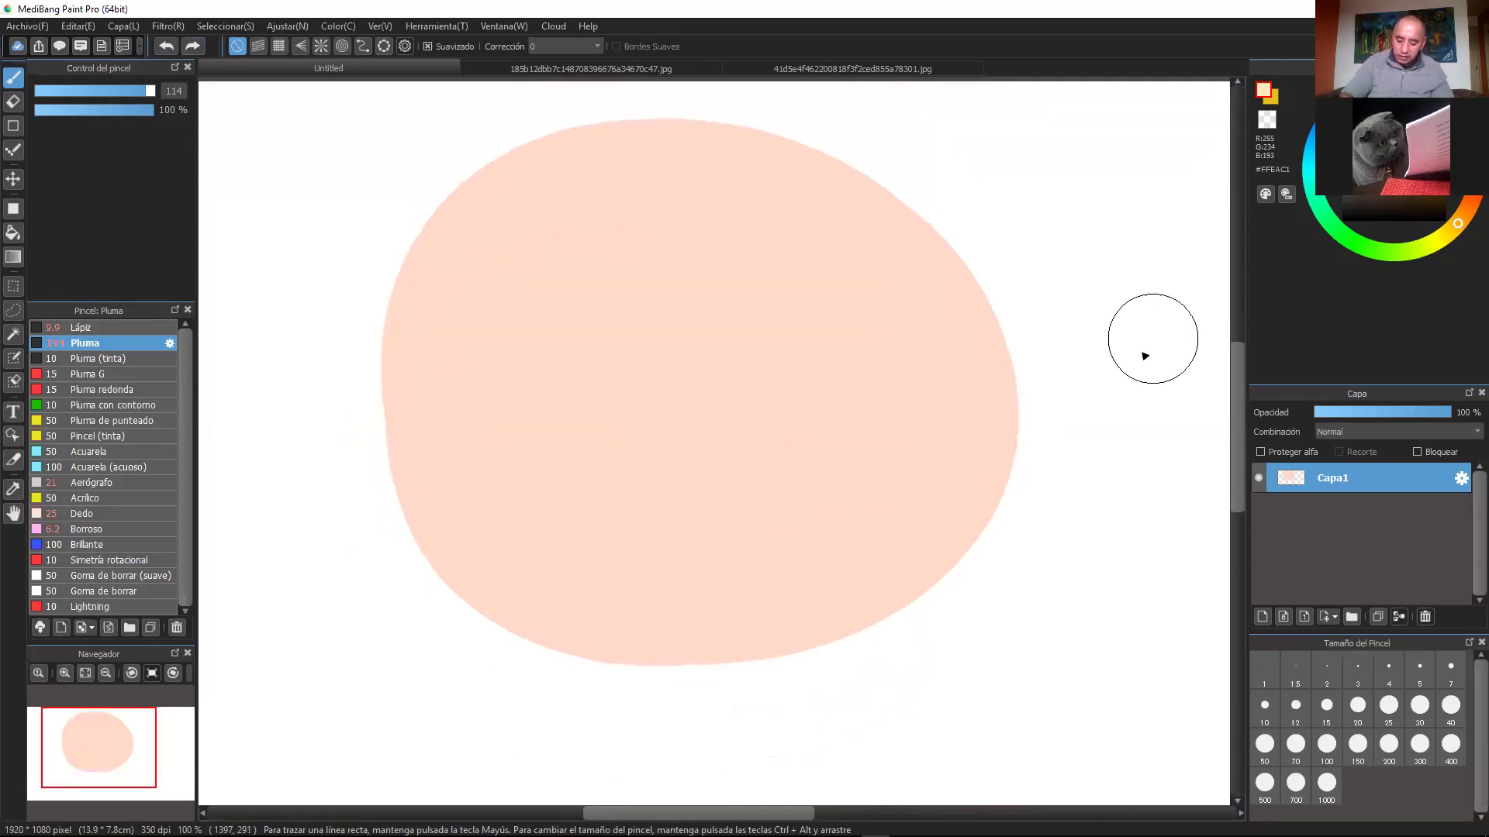
{"action": "left_click", "coordinate": [1261, 453]}
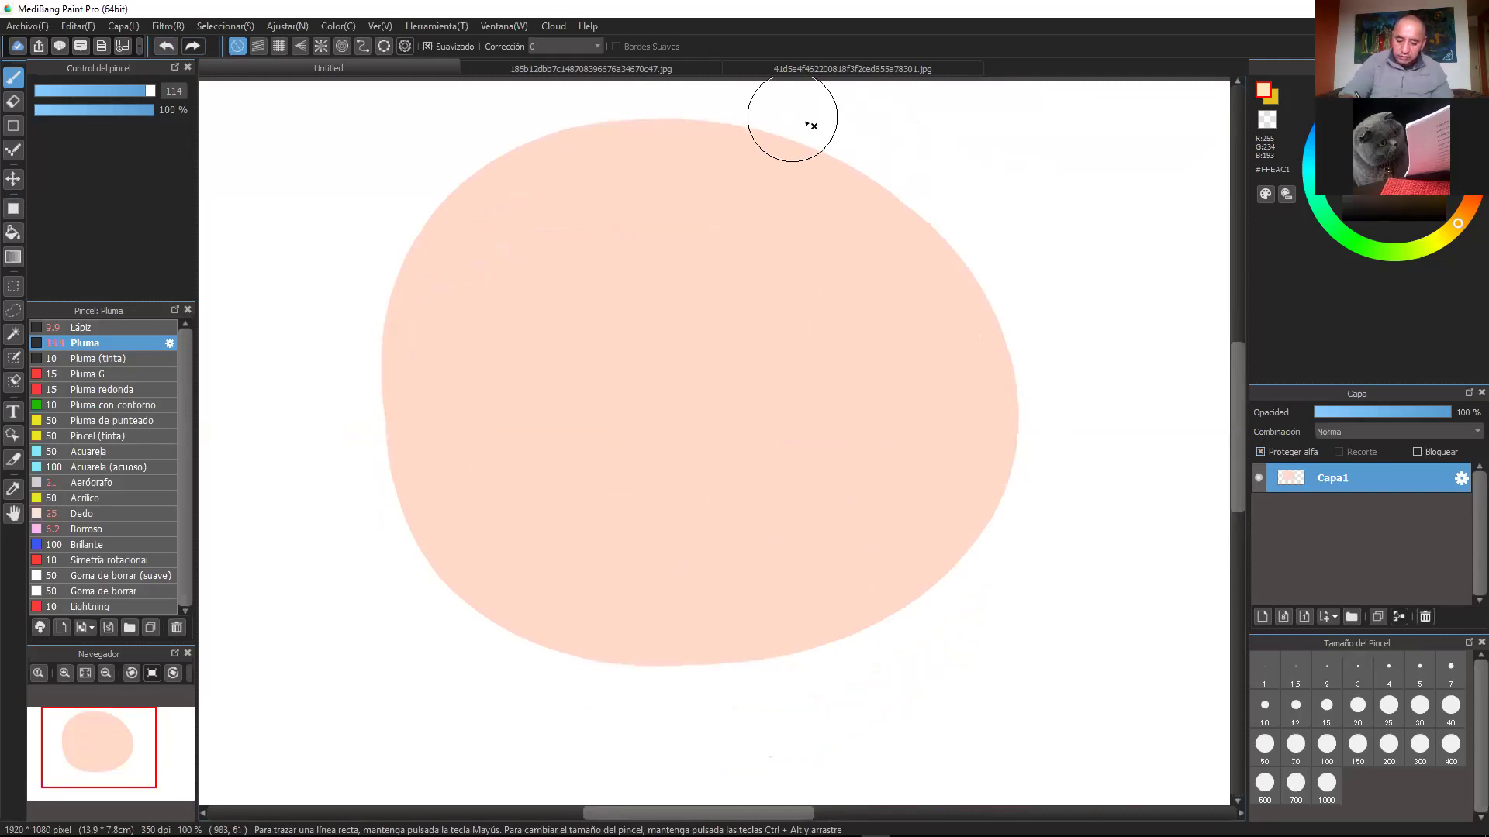
{"action": "scroll", "coordinate": [1101, 438], "scroll_direction": "down", "scroll_amount": 2}
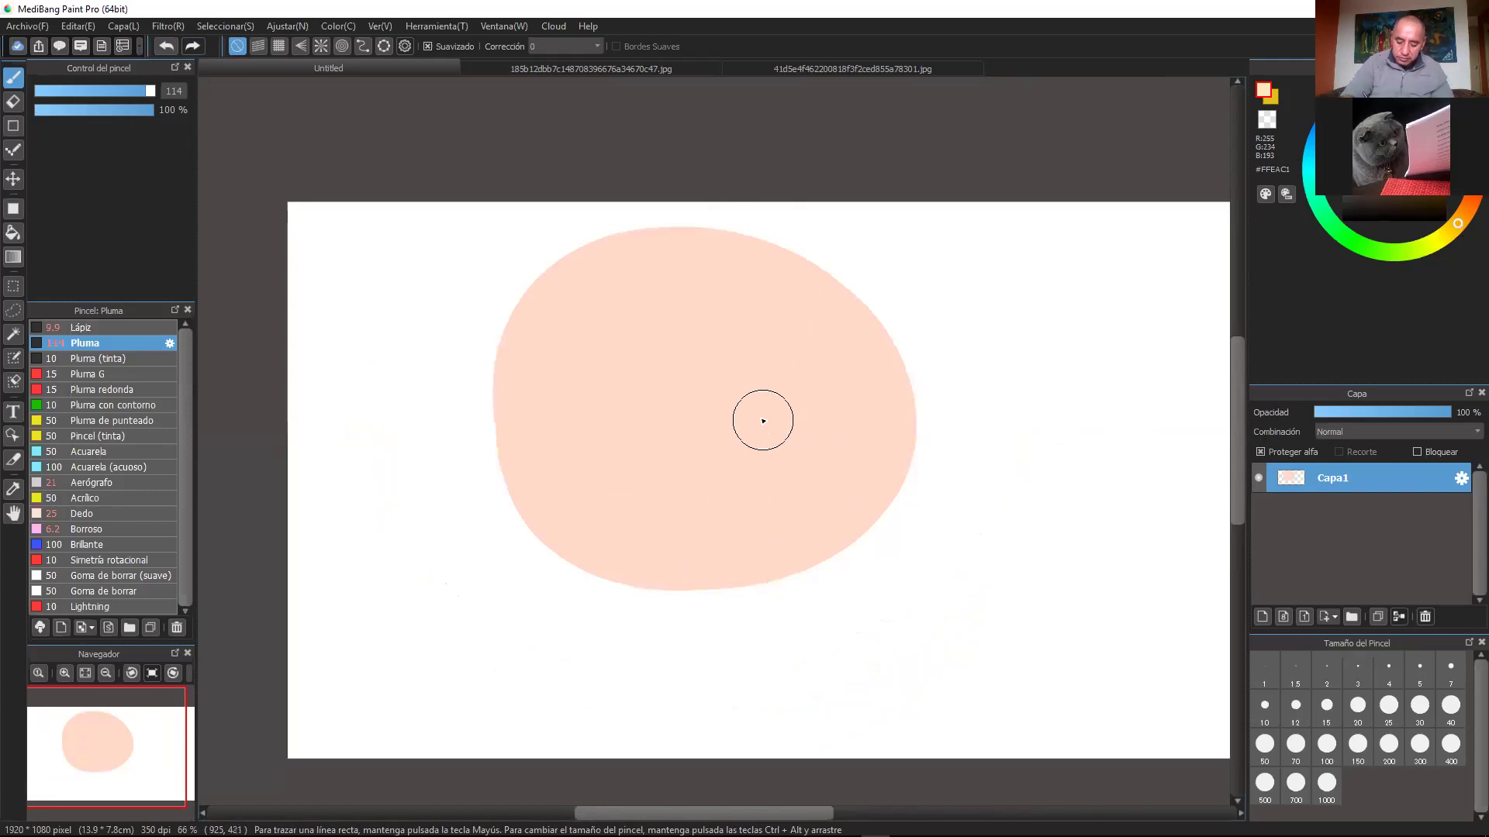
Step: Shade the peach shape's right side with a broad #DFA389 shadow and a darker #CC8263 band along its outer edge
{"action": "left_click", "coordinate": [743, 340], "text": "alt"}
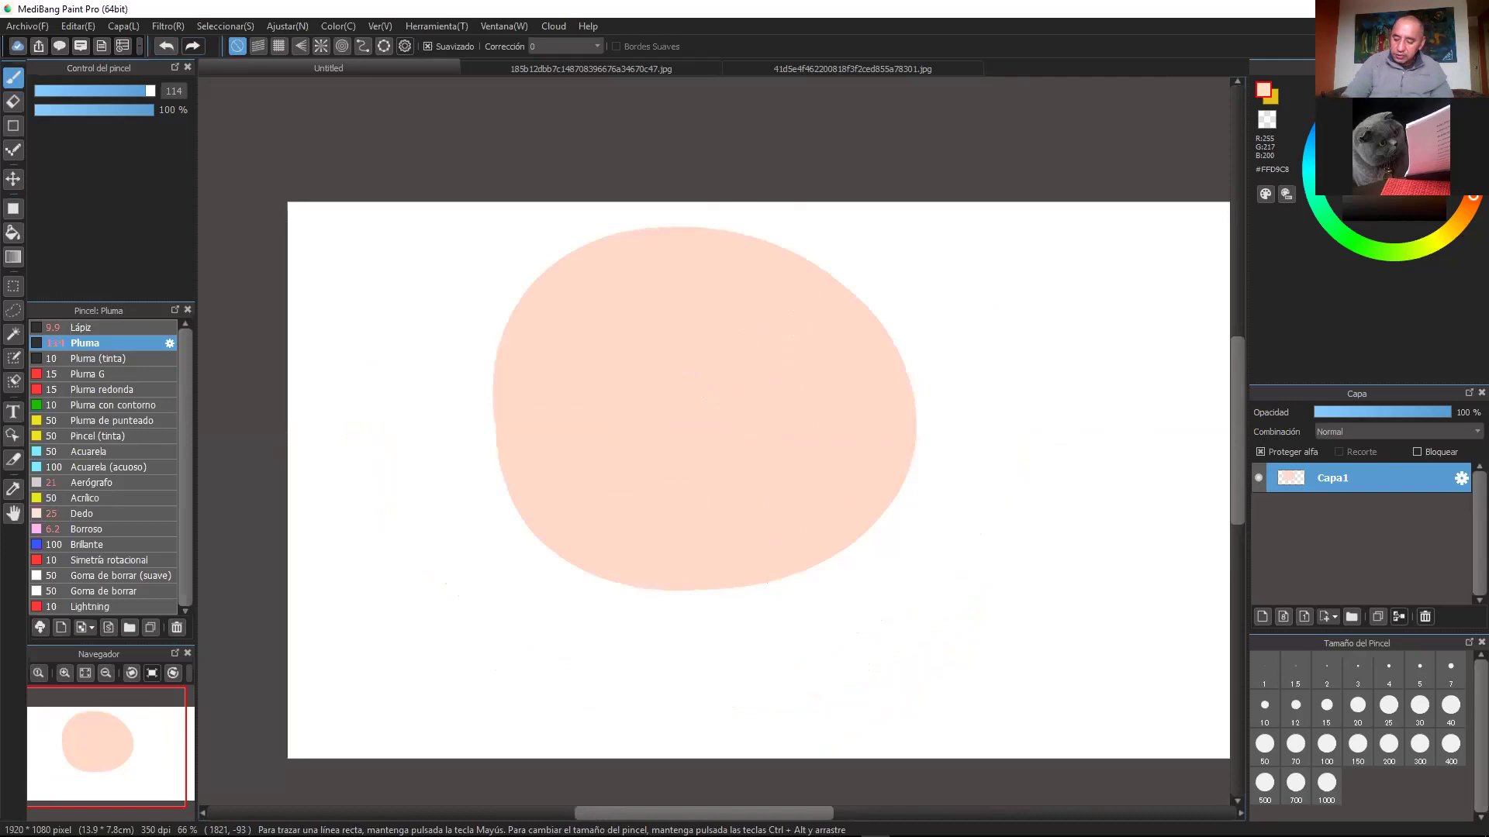
{"action": "left_click", "coordinate": [1376, 124]}
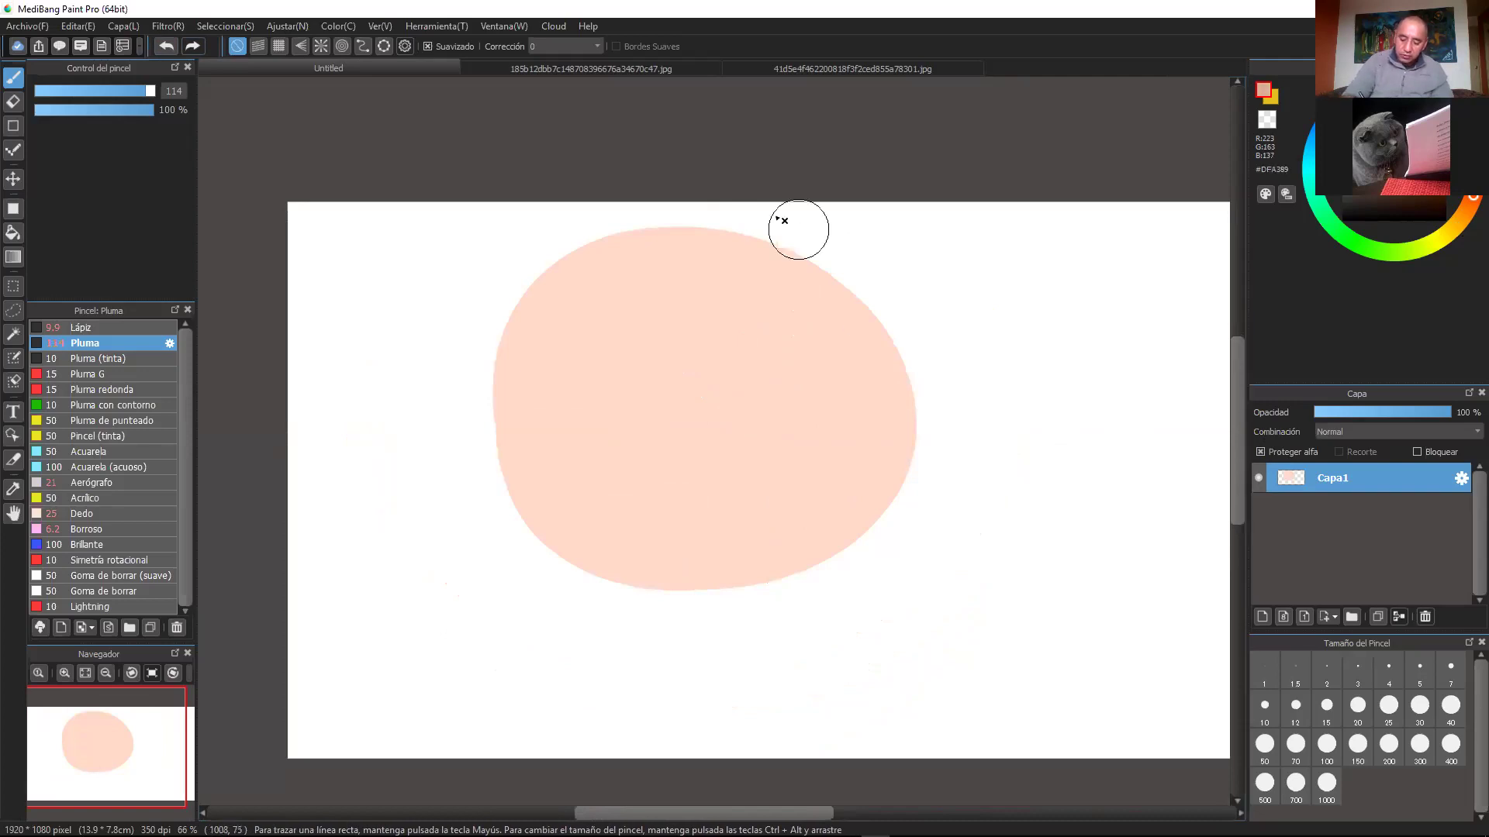
{"action": "mouse_move", "coordinate": [794, 224]}
{"action": "left_mouse_down"}
{"action": "mouse_move", "coordinate": [855, 468]}
{"action": "mouse_move", "coordinate": [867, 356]}
{"action": "mouse_move", "coordinate": [562, 588]}
{"action": "mouse_move", "coordinate": [848, 408]}
{"action": "left_mouse_up"}
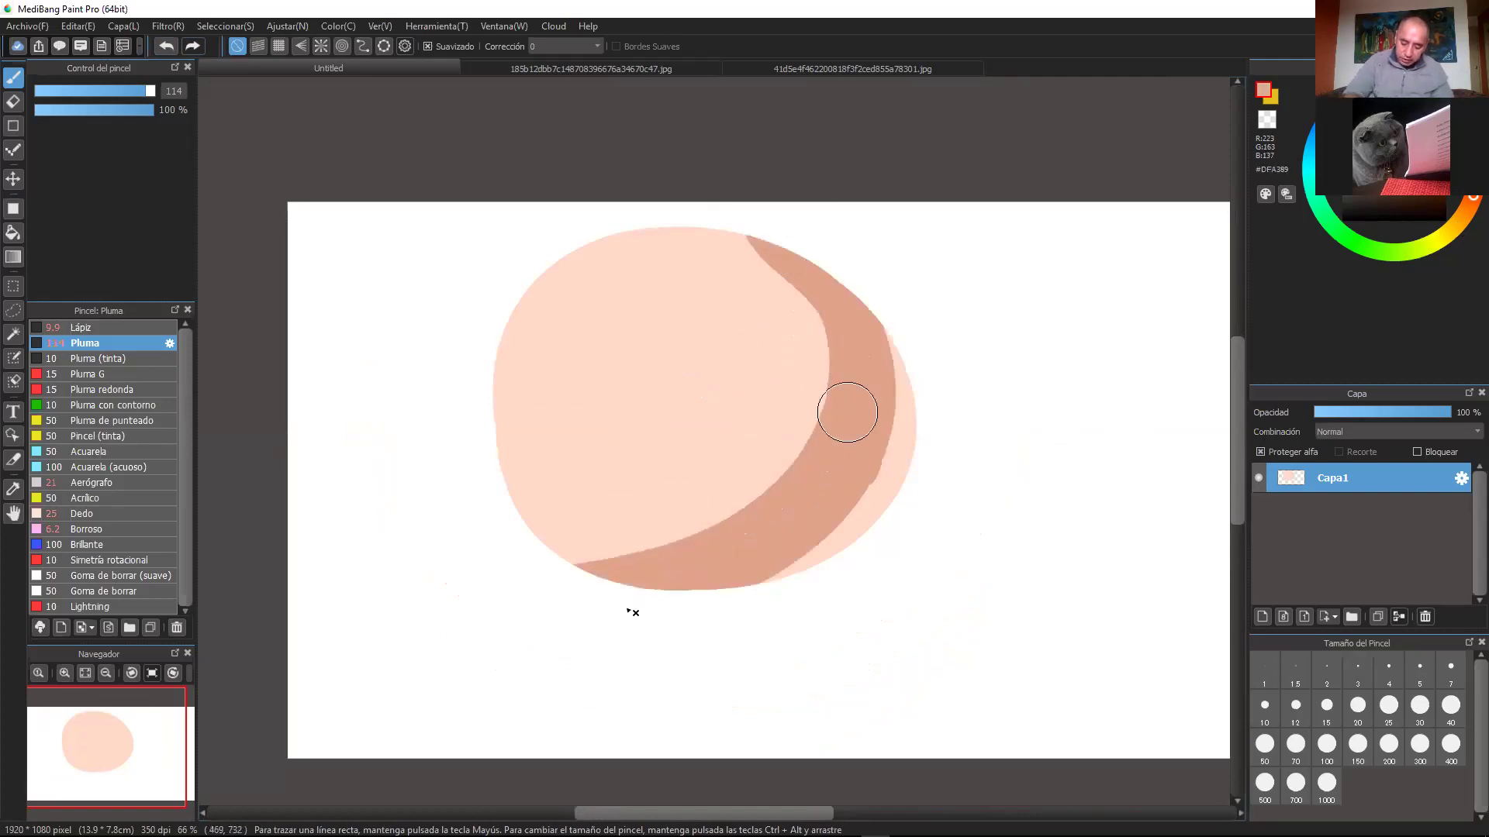
{"action": "mouse_move", "coordinate": [595, 611]}
{"action": "left_mouse_down"}
{"action": "mouse_move", "coordinate": [821, 262]}
{"action": "mouse_move", "coordinate": [846, 407]}
{"action": "left_mouse_up"}
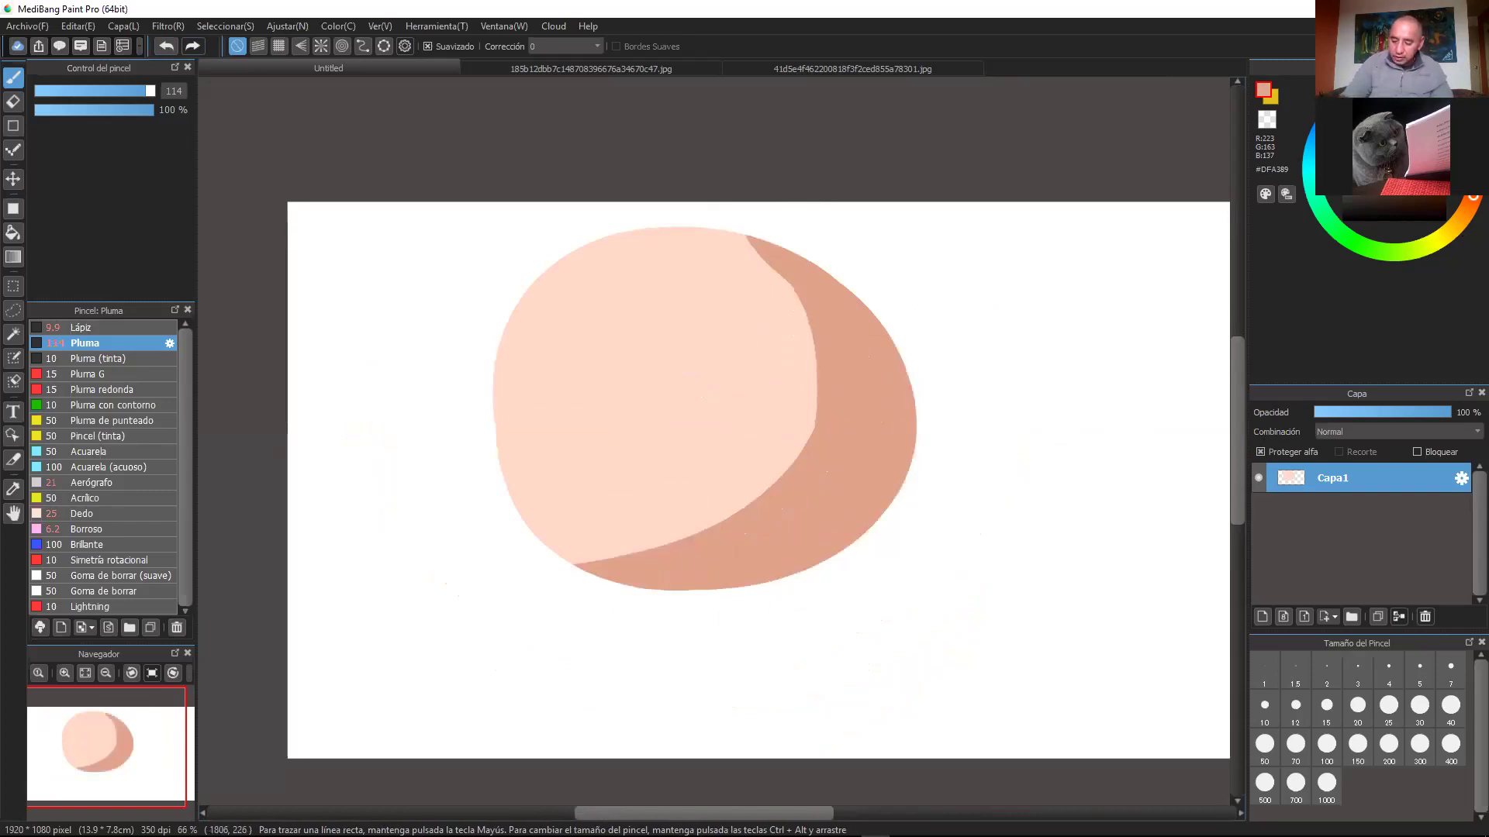
{"action": "left_click", "coordinate": [1395, 138]}
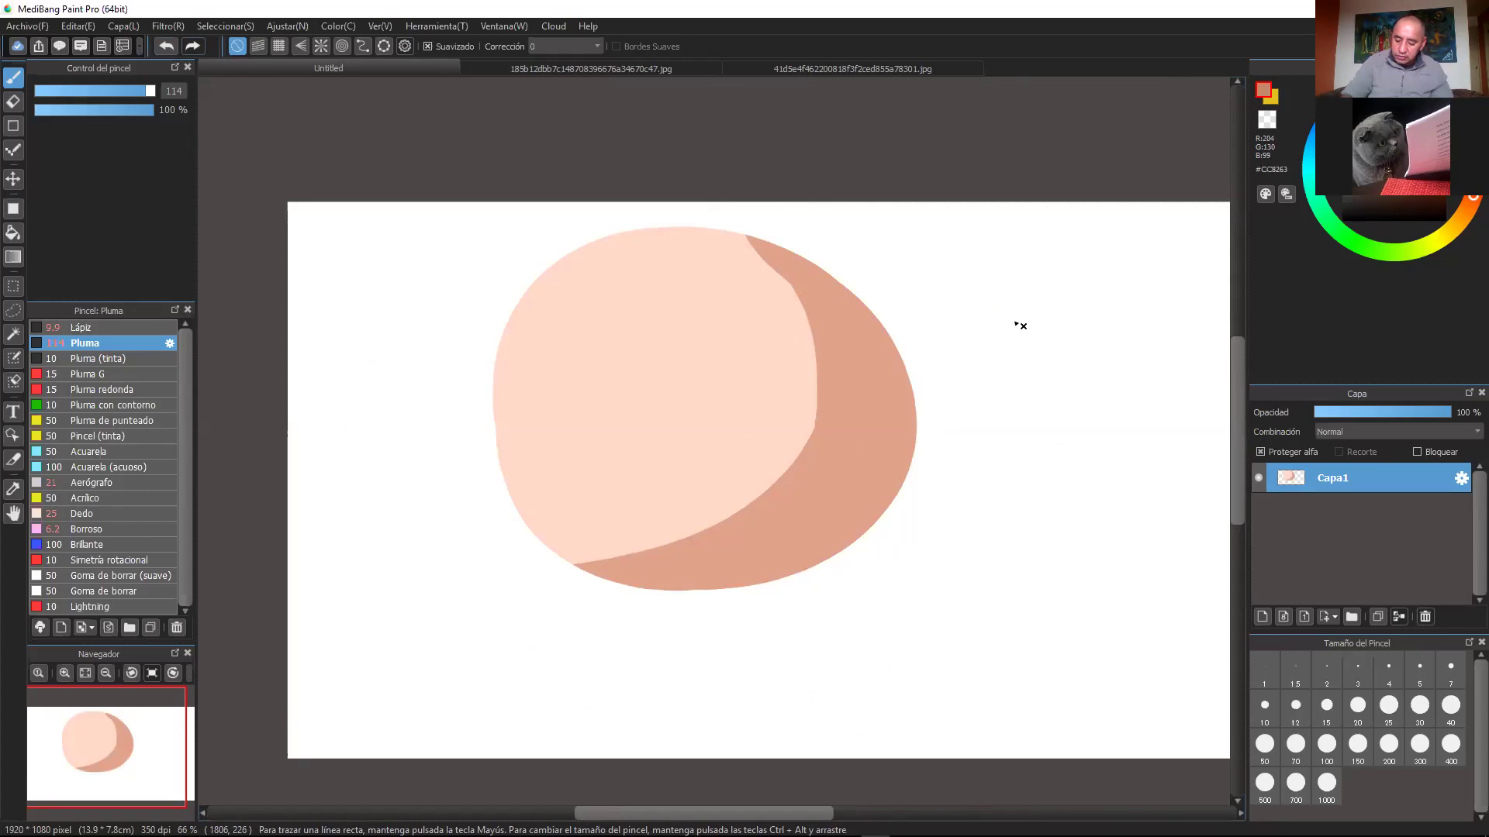
{"action": "mouse_move", "coordinate": [904, 362]}
{"action": "left_mouse_down"}
{"action": "mouse_move", "coordinate": [861, 293]}
{"action": "mouse_move", "coordinate": [831, 525]}
{"action": "mouse_move", "coordinate": [710, 580]}
{"action": "left_mouse_up"}
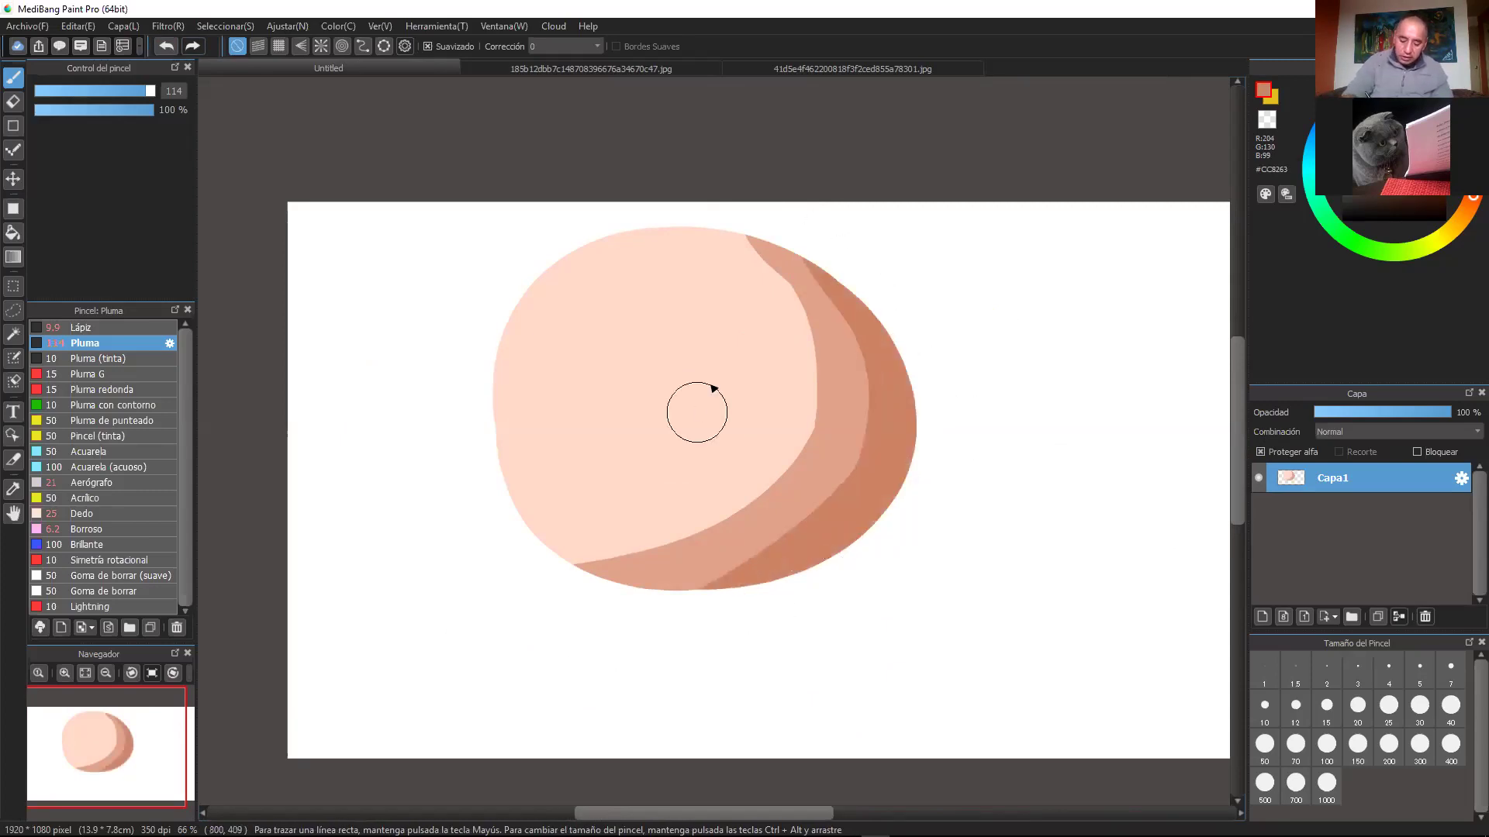
Step: Paint a large #FFEAE1 light area on the upper left of the peach shape and an oval white #FFFFFF highlight inside it
{"action": "left_click", "coordinate": [742, 384], "text": "alt"}
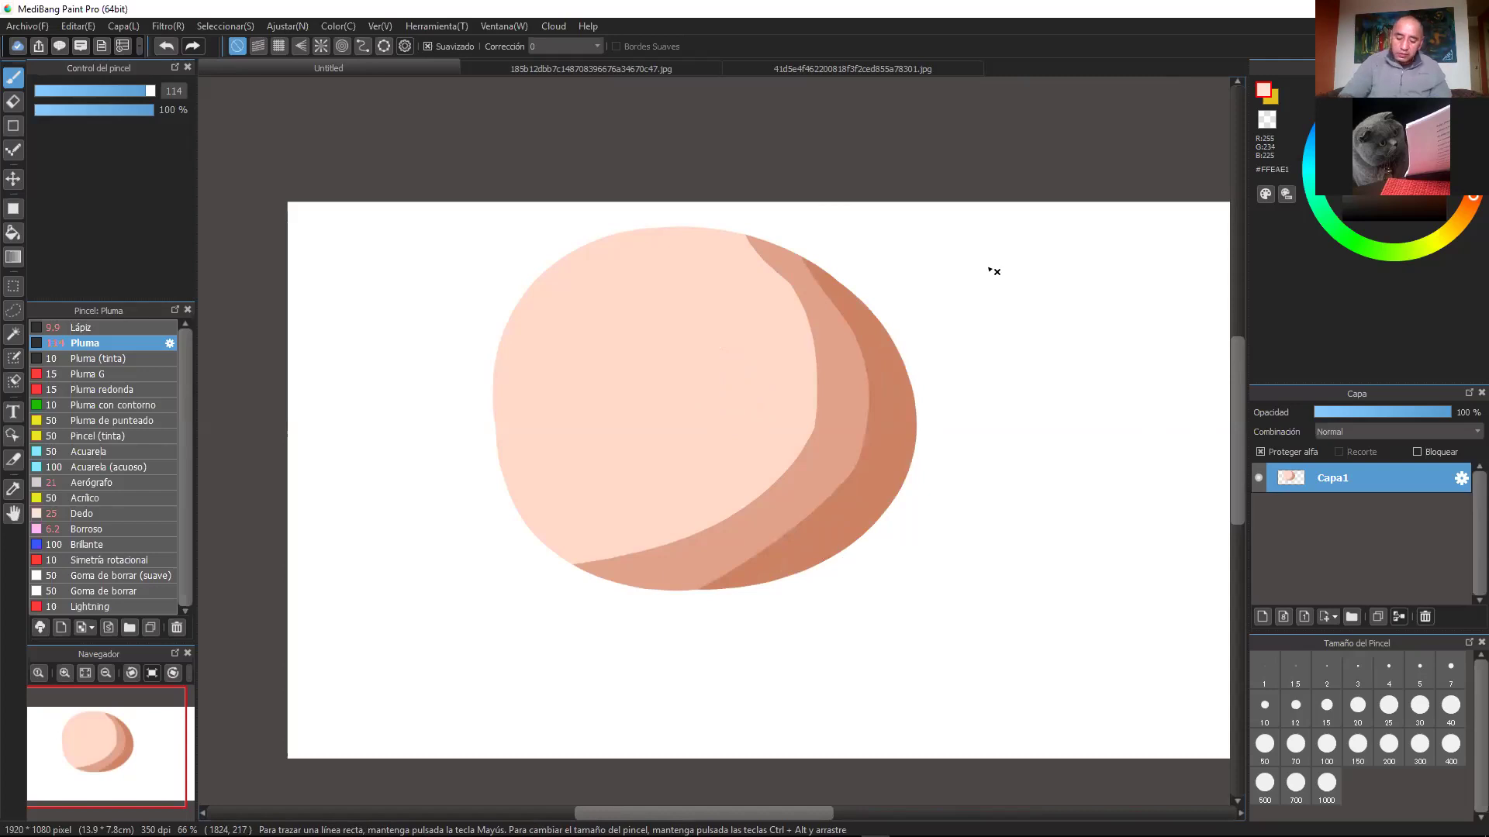
{"action": "mouse_move", "coordinate": [592, 309]}
{"action": "left_mouse_down"}
{"action": "mouse_move", "coordinate": [563, 396]}
{"action": "mouse_move", "coordinate": [551, 370]}
{"action": "mouse_move", "coordinate": [564, 327]}
{"action": "mouse_move", "coordinate": [701, 305]}
{"action": "mouse_move", "coordinate": [682, 419]}
{"action": "mouse_move", "coordinate": [592, 452]}
{"action": "mouse_move", "coordinate": [583, 344]}
{"action": "mouse_move", "coordinate": [600, 452]}
{"action": "mouse_move", "coordinate": [649, 436]}
{"action": "mouse_move", "coordinate": [594, 460]}
{"action": "left_mouse_up"}
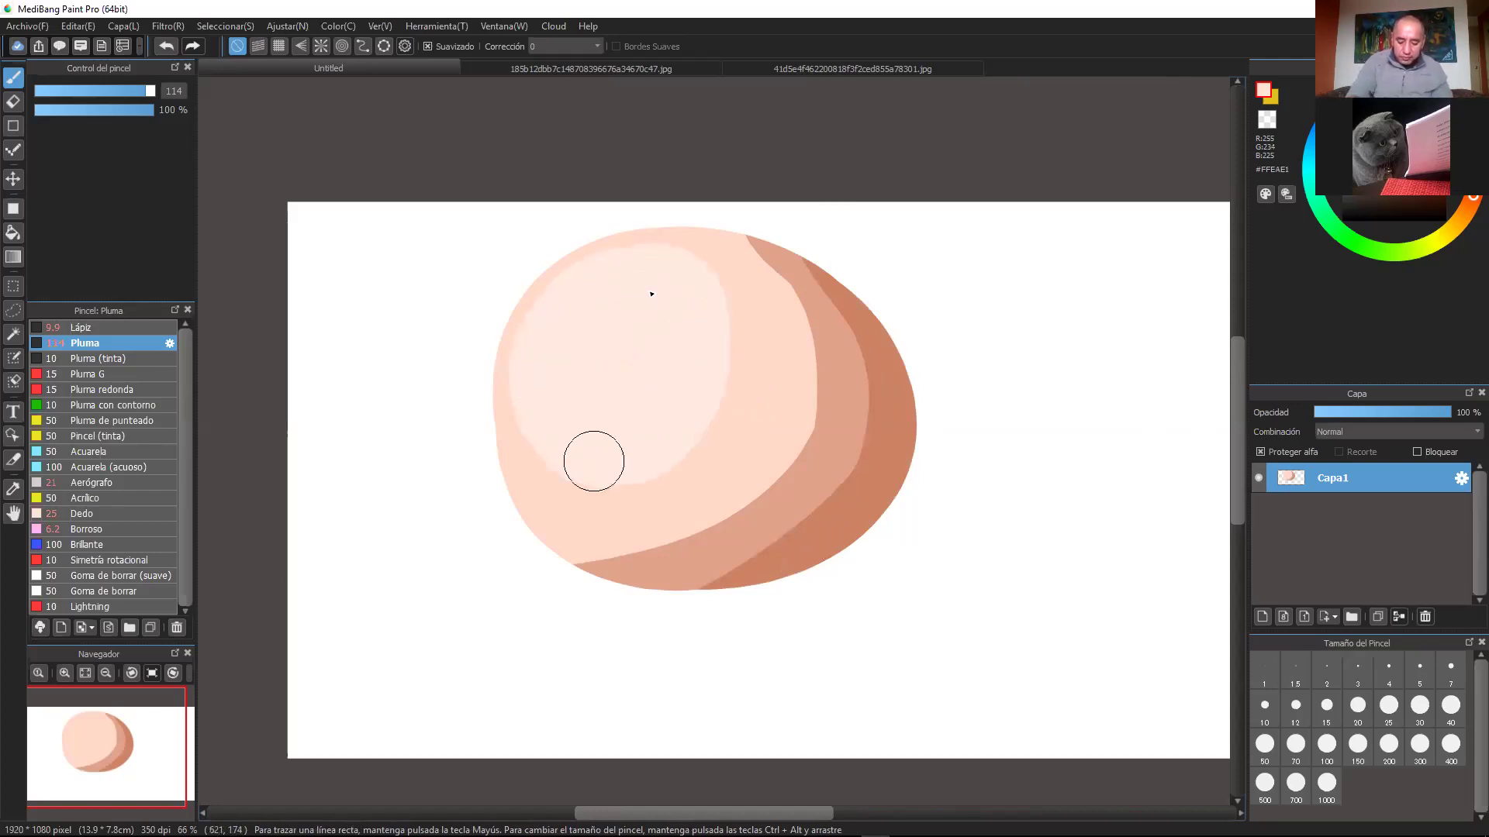
{"action": "mouse_move", "coordinate": [632, 355]}
{"action": "left_mouse_down"}
{"action": "mouse_move", "coordinate": [596, 333]}
{"action": "mouse_move", "coordinate": [609, 356]}
{"action": "mouse_move", "coordinate": [620, 310]}
{"action": "left_mouse_up"}
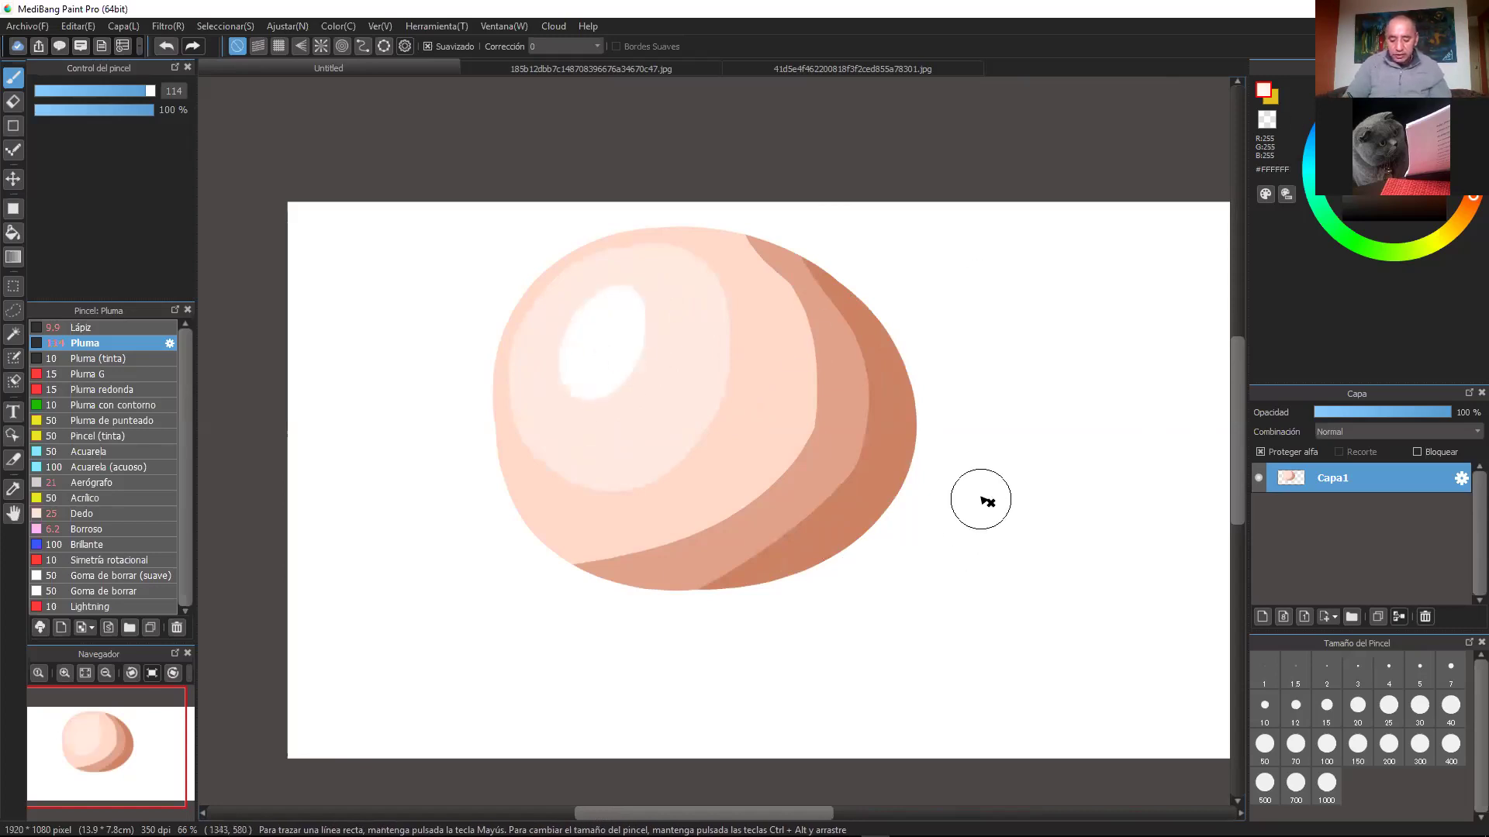
Step: Soften the edges of the highlight, light area and shadow bands with the Borroso brush at size 96
{"action": "key", "text": "ctrl+Up"}
{"action": "left_click_drag", "start_coordinate": [1000, 387], "coordinate": [1046, 440]}
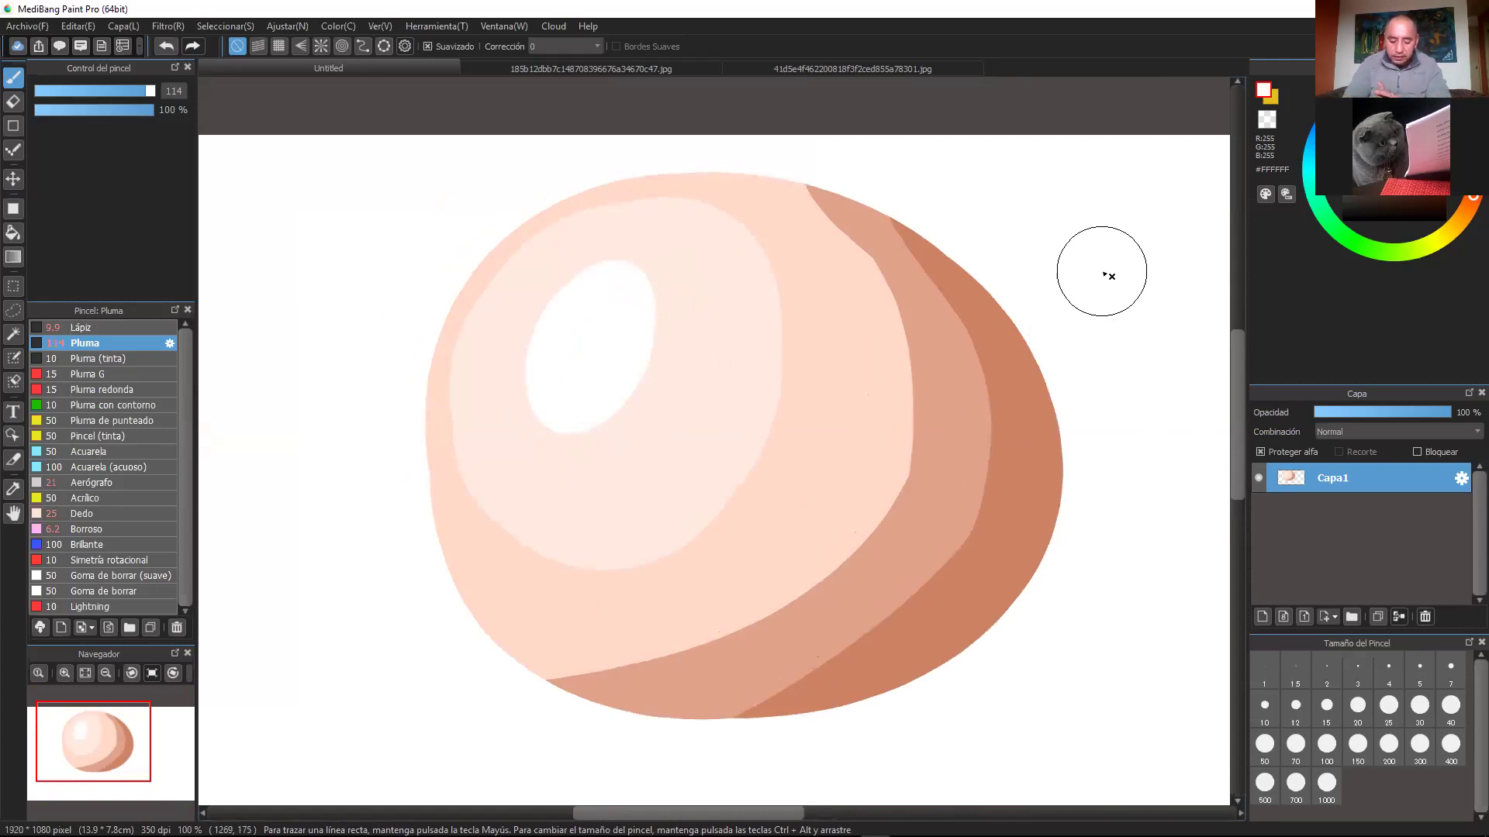
{"action": "left_click_drag", "start_coordinate": [1091, 493], "coordinate": [1068, 472]}
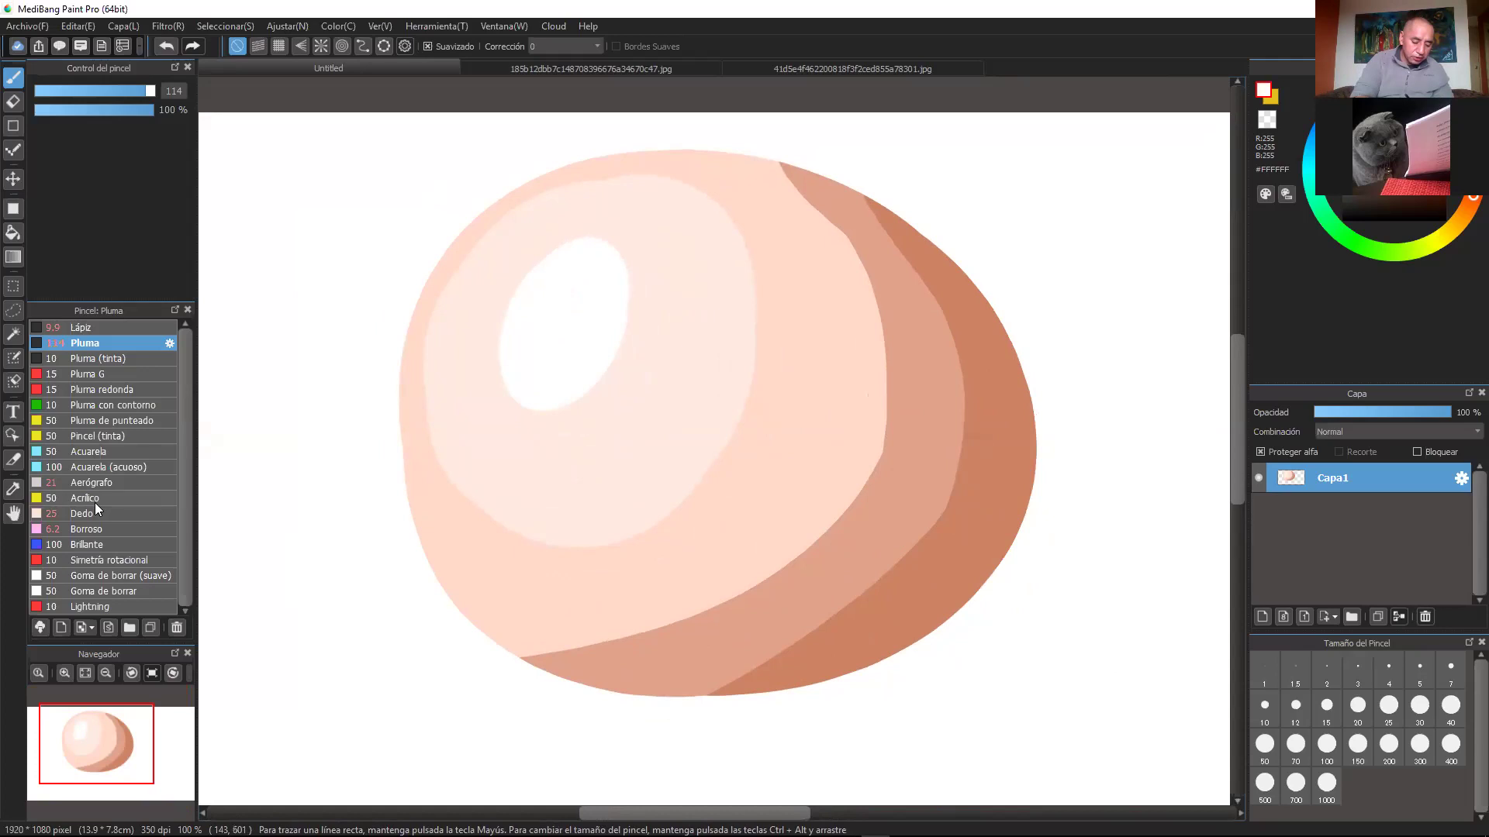
{"action": "left_click", "coordinate": [116, 498]}
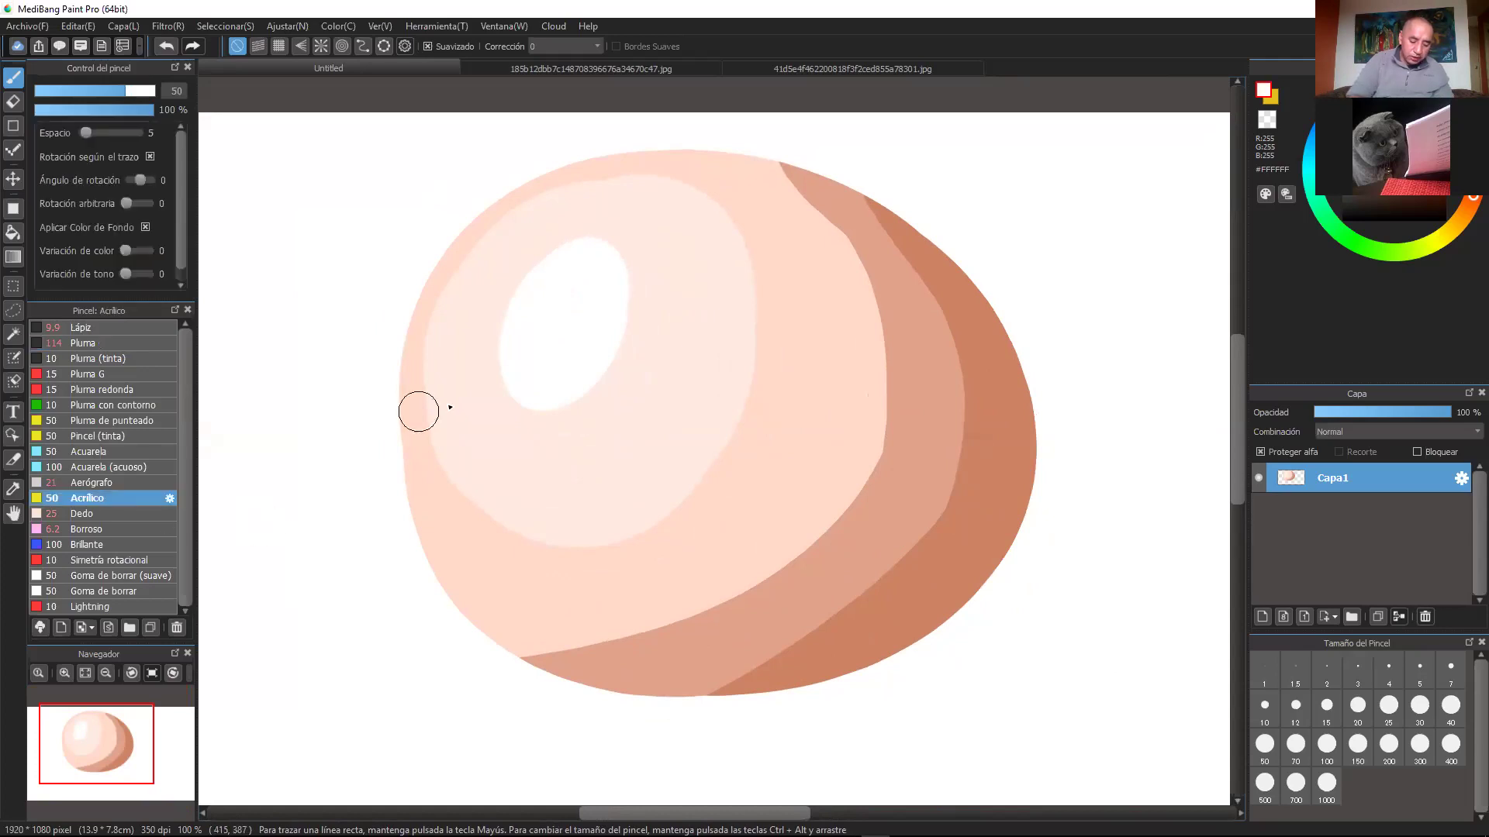
{"action": "left_click", "coordinate": [105, 529]}
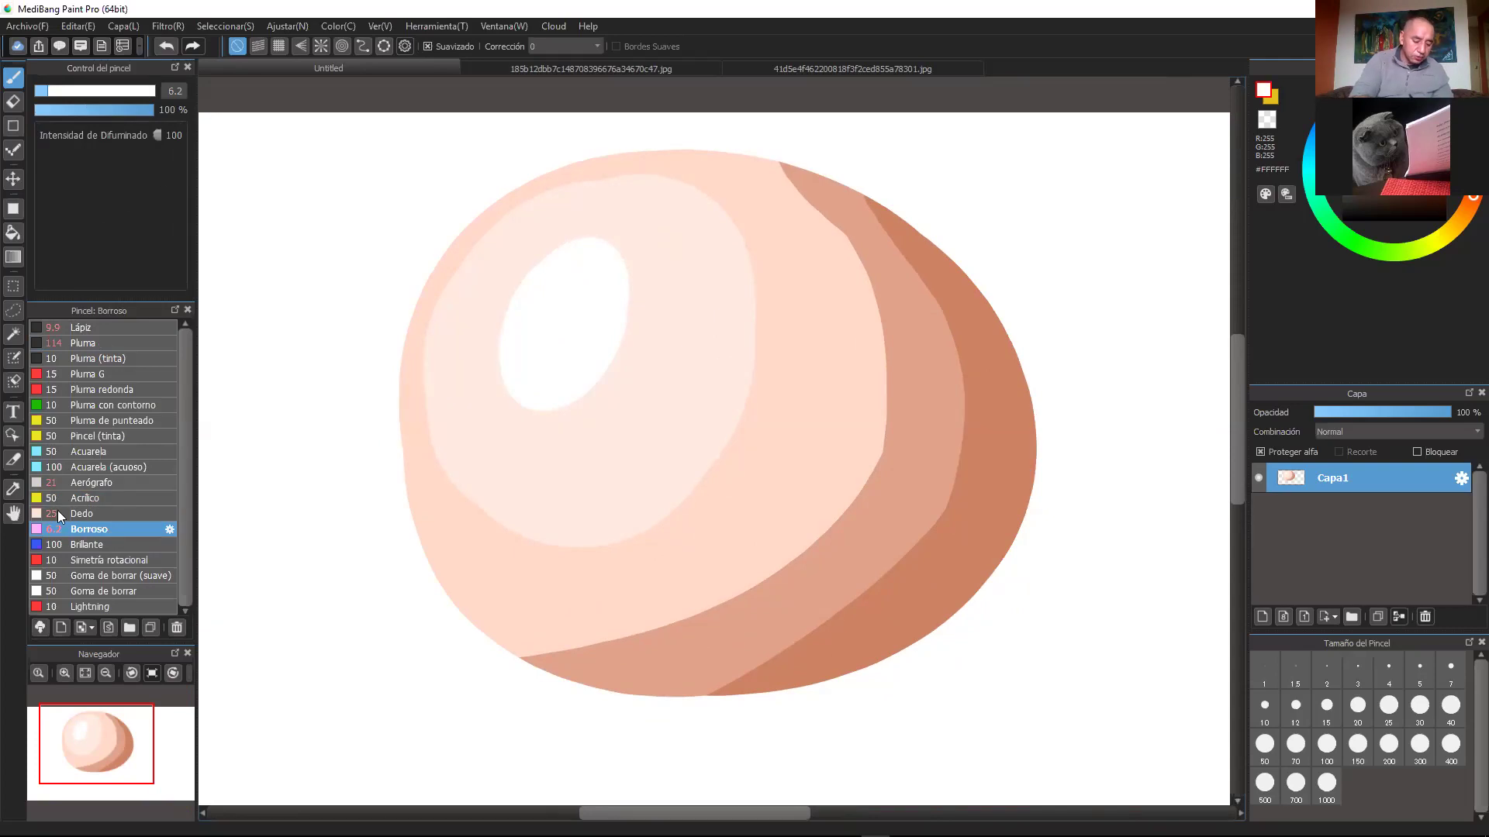
{"action": "left_click", "coordinate": [105, 91]}
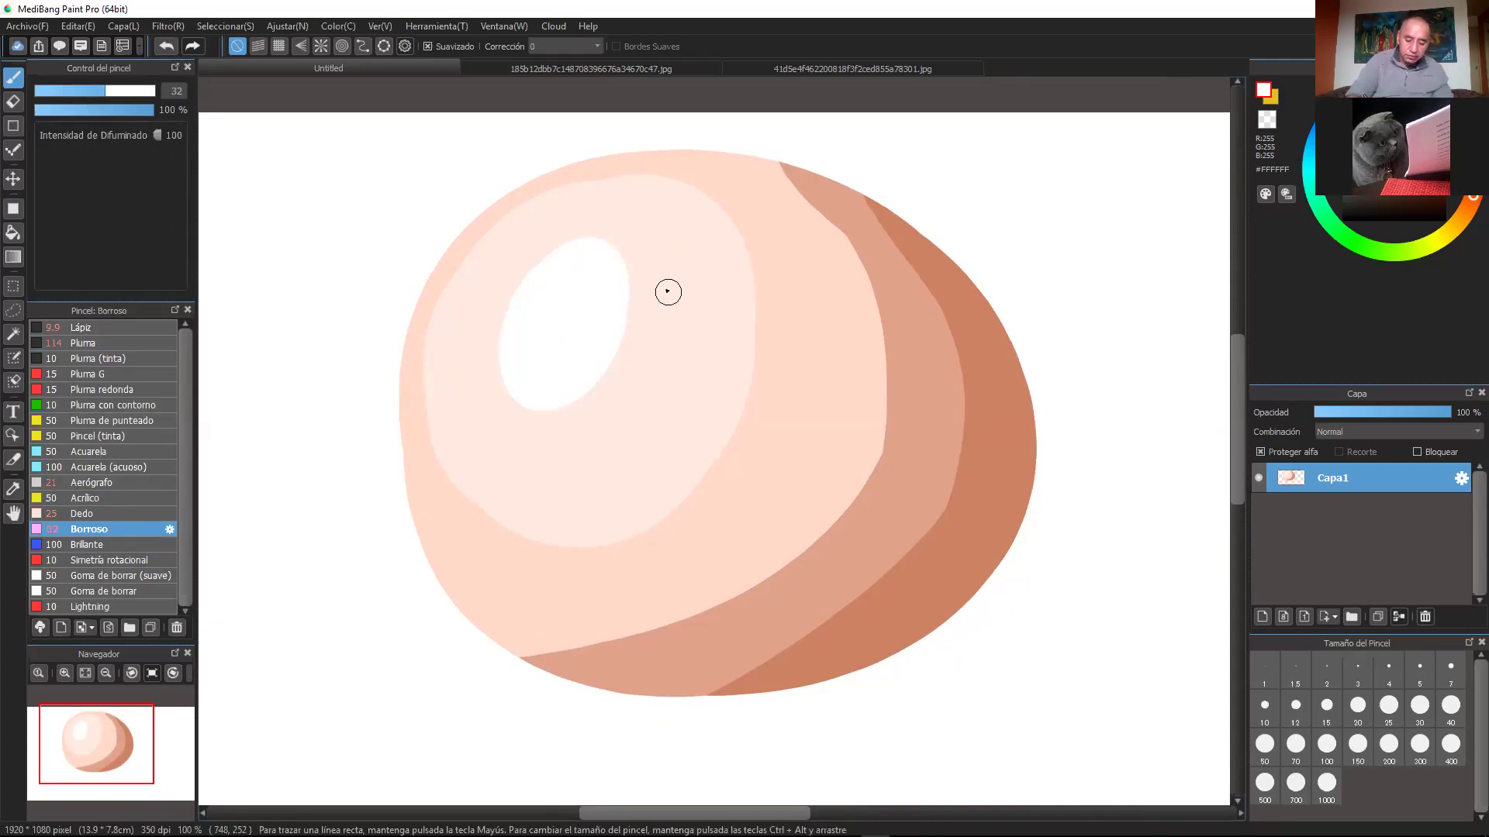
{"action": "left_click", "coordinate": [141, 91]}
{"action": "mouse_move", "coordinate": [579, 236]}
{"action": "left_mouse_down"}
{"action": "mouse_move", "coordinate": [496, 393]}
{"action": "mouse_move", "coordinate": [595, 238]}
{"action": "mouse_move", "coordinate": [500, 328]}
{"action": "left_mouse_up"}
{"action": "mouse_move", "coordinate": [543, 404]}
{"action": "left_mouse_down"}
{"action": "mouse_move", "coordinate": [631, 266]}
{"action": "mouse_move", "coordinate": [618, 236]}
{"action": "mouse_move", "coordinate": [496, 236]}
{"action": "mouse_move", "coordinate": [444, 317]}
{"action": "mouse_move", "coordinate": [628, 551]}
{"action": "mouse_move", "coordinate": [752, 362]}
{"action": "mouse_move", "coordinate": [662, 183]}
{"action": "mouse_move", "coordinate": [592, 156]}
{"action": "mouse_move", "coordinate": [463, 539]}
{"action": "mouse_move", "coordinate": [539, 533]}
{"action": "mouse_move", "coordinate": [758, 336]}
{"action": "left_mouse_up"}
{"action": "mouse_move", "coordinate": [759, 162]}
{"action": "left_mouse_down"}
{"action": "mouse_move", "coordinate": [867, 322]}
{"action": "mouse_move", "coordinate": [825, 206]}
{"action": "mouse_move", "coordinate": [804, 485]}
{"action": "mouse_move", "coordinate": [674, 608]}
{"action": "mouse_move", "coordinate": [475, 648]}
{"action": "mouse_move", "coordinate": [886, 376]}
{"action": "mouse_move", "coordinate": [795, 215]}
{"action": "mouse_move", "coordinate": [825, 235]}
{"action": "mouse_move", "coordinate": [894, 407]}
{"action": "mouse_move", "coordinate": [578, 667]}
{"action": "mouse_move", "coordinate": [770, 561]}
{"action": "mouse_move", "coordinate": [915, 283]}
{"action": "mouse_move", "coordinate": [954, 442]}
{"action": "mouse_move", "coordinate": [874, 575]}
{"action": "mouse_move", "coordinate": [834, 598]}
{"action": "mouse_move", "coordinate": [927, 313]}
{"action": "mouse_move", "coordinate": [933, 584]}
{"action": "mouse_move", "coordinate": [875, 268]}
{"action": "mouse_move", "coordinate": [847, 511]}
{"action": "mouse_move", "coordinate": [731, 621]}
{"action": "mouse_move", "coordinate": [511, 701]}
{"action": "mouse_move", "coordinate": [894, 508]}
{"action": "mouse_move", "coordinate": [953, 426]}
{"action": "left_mouse_up"}
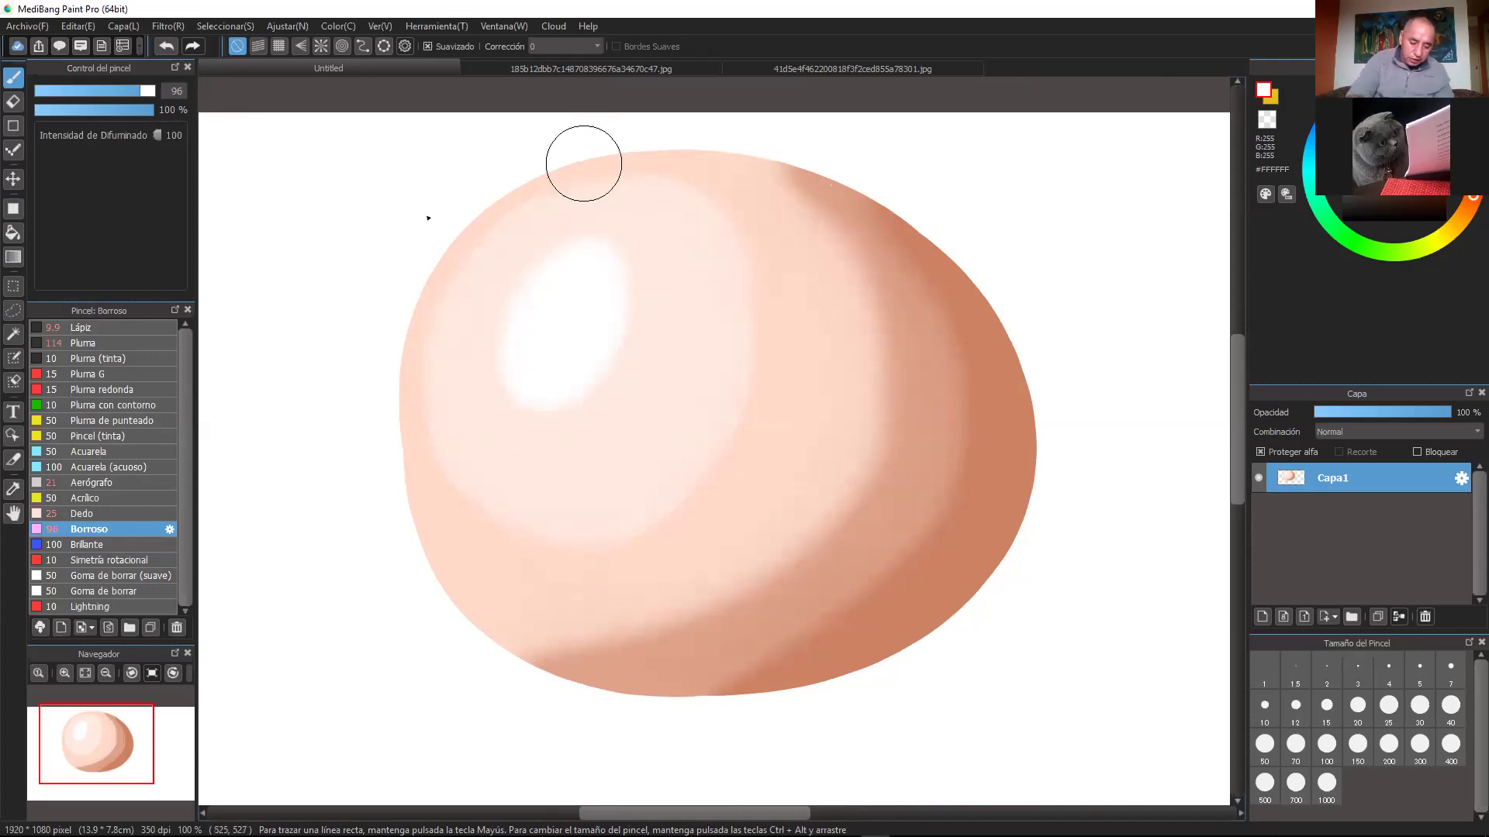
Step: Blend the highlight and light tones into the base with the Borroso brush enlarged to 167 and 181
{"action": "left_click", "coordinate": [148, 90]}
{"action": "left_click_drag", "start_coordinate": [176, 91], "coordinate": [159, 92]}
{"action": "mouse_move", "coordinate": [594, 325]}
{"action": "left_mouse_down"}
{"action": "mouse_move", "coordinate": [495, 427]}
{"action": "mouse_move", "coordinate": [618, 286]}
{"action": "mouse_move", "coordinate": [582, 361]}
{"action": "mouse_move", "coordinate": [566, 260]}
{"action": "left_mouse_up"}
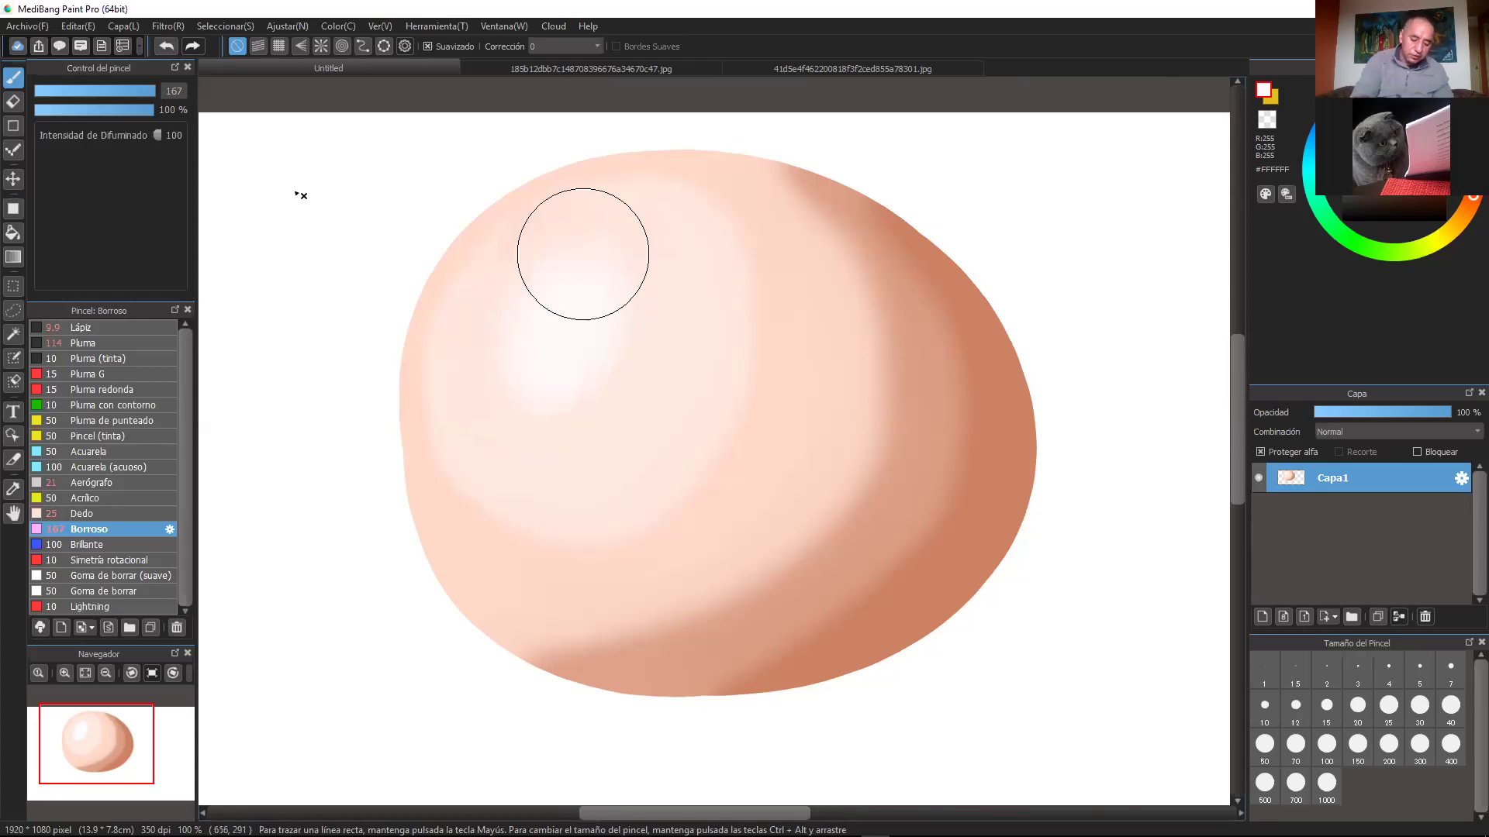
{"action": "left_click", "coordinate": [149, 89]}
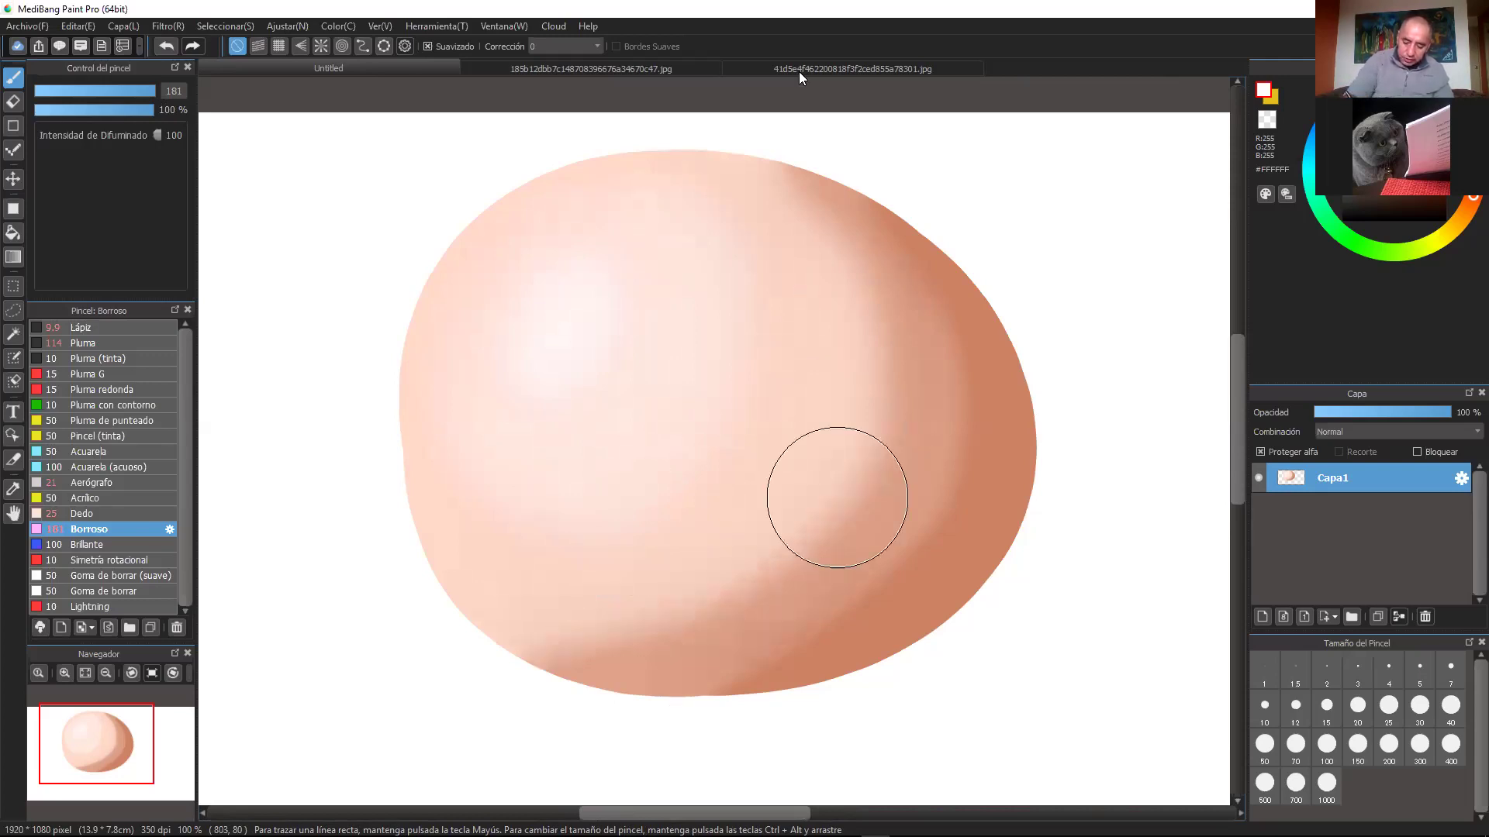
Step: Close the palm tree painting and smooth the sphere's tone transitions with the Borroso brush at size 221
{"action": "left_click", "coordinate": [930, 68]}
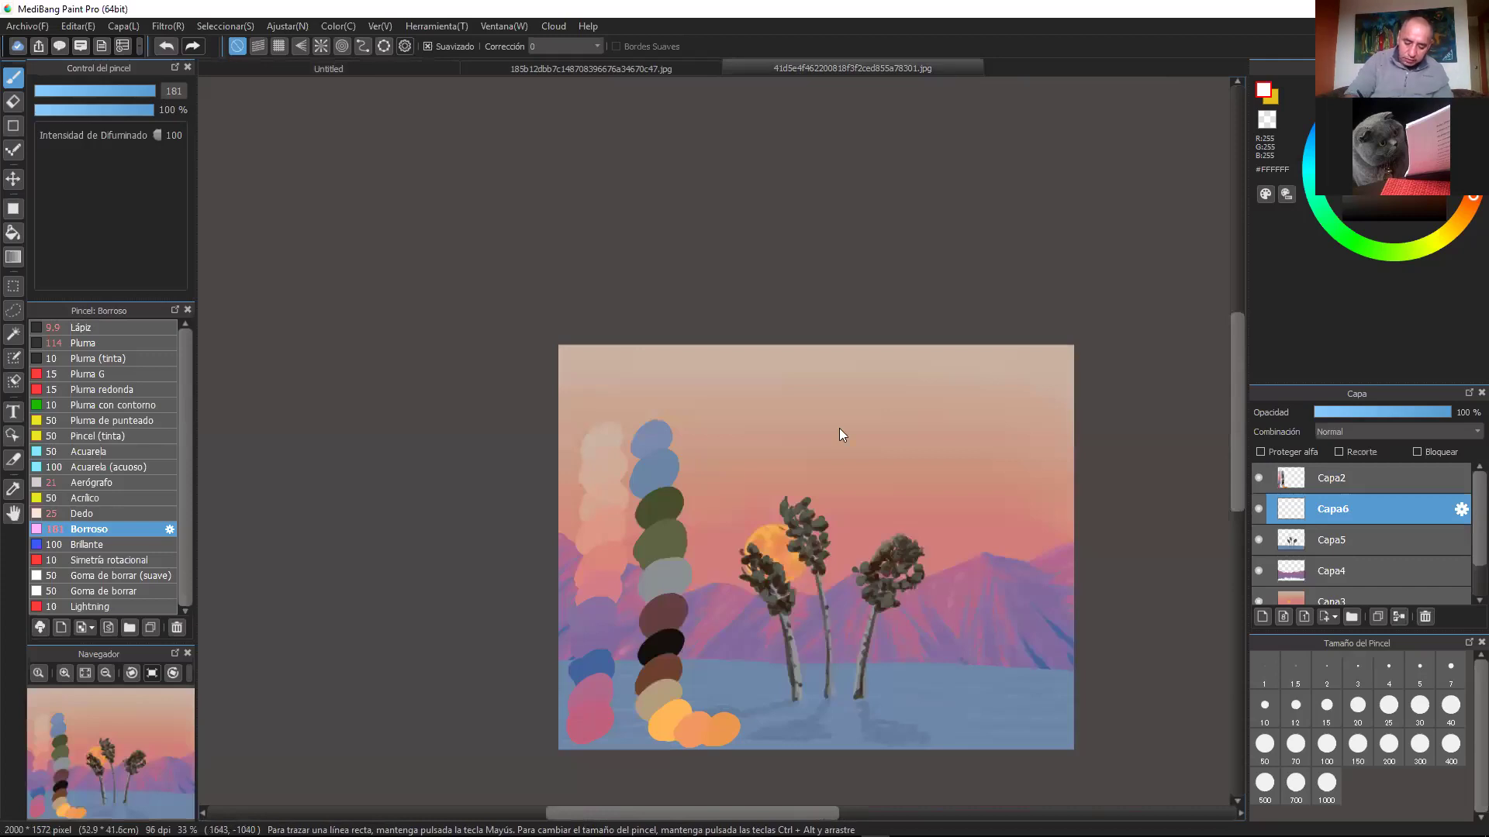
{"action": "key", "text": "ctrl+w"}
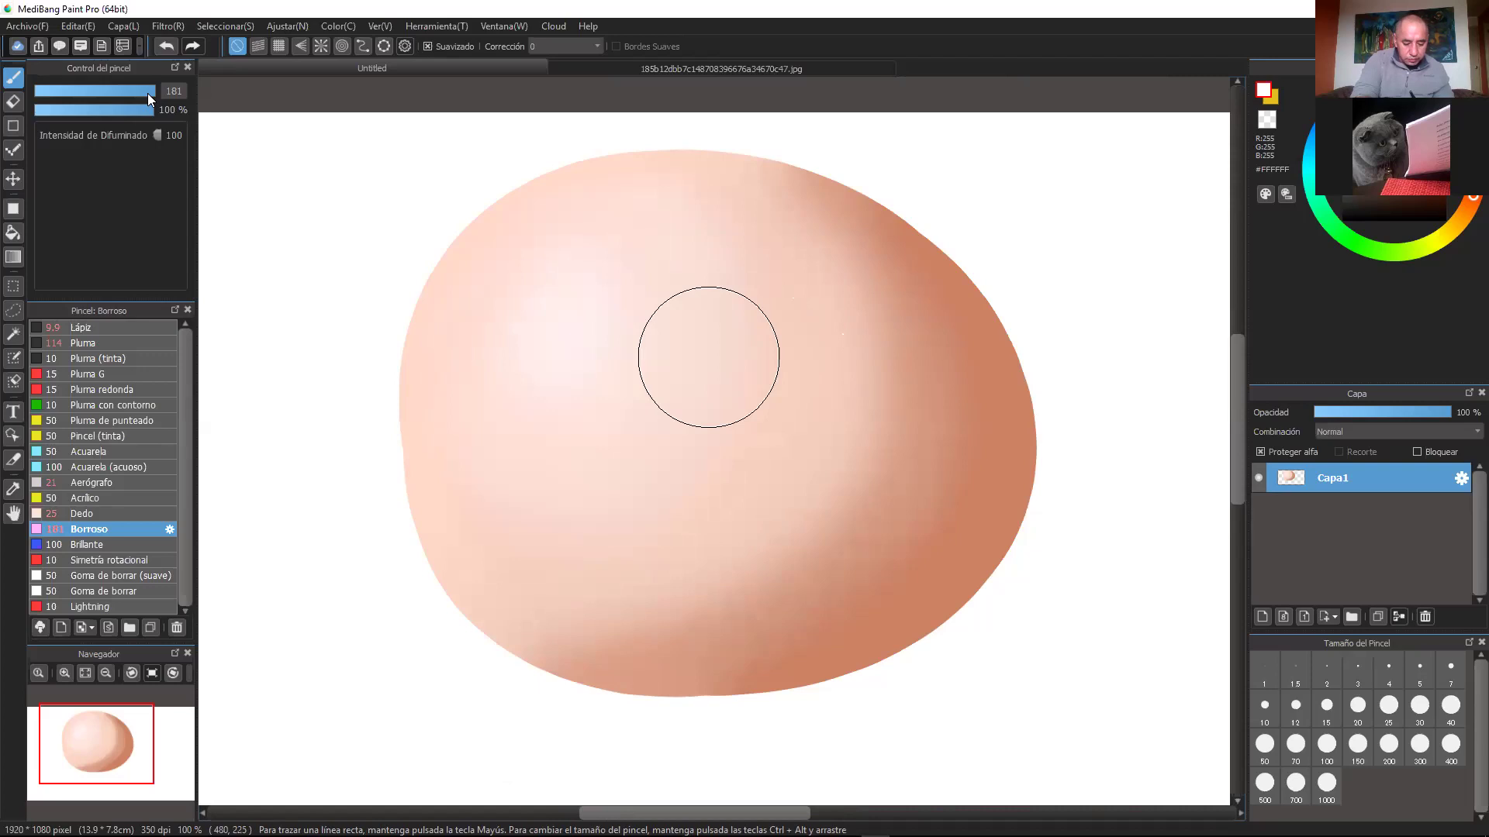
{"action": "left_click_drag", "start_coordinate": [592, 409], "coordinate": [591, 373]}
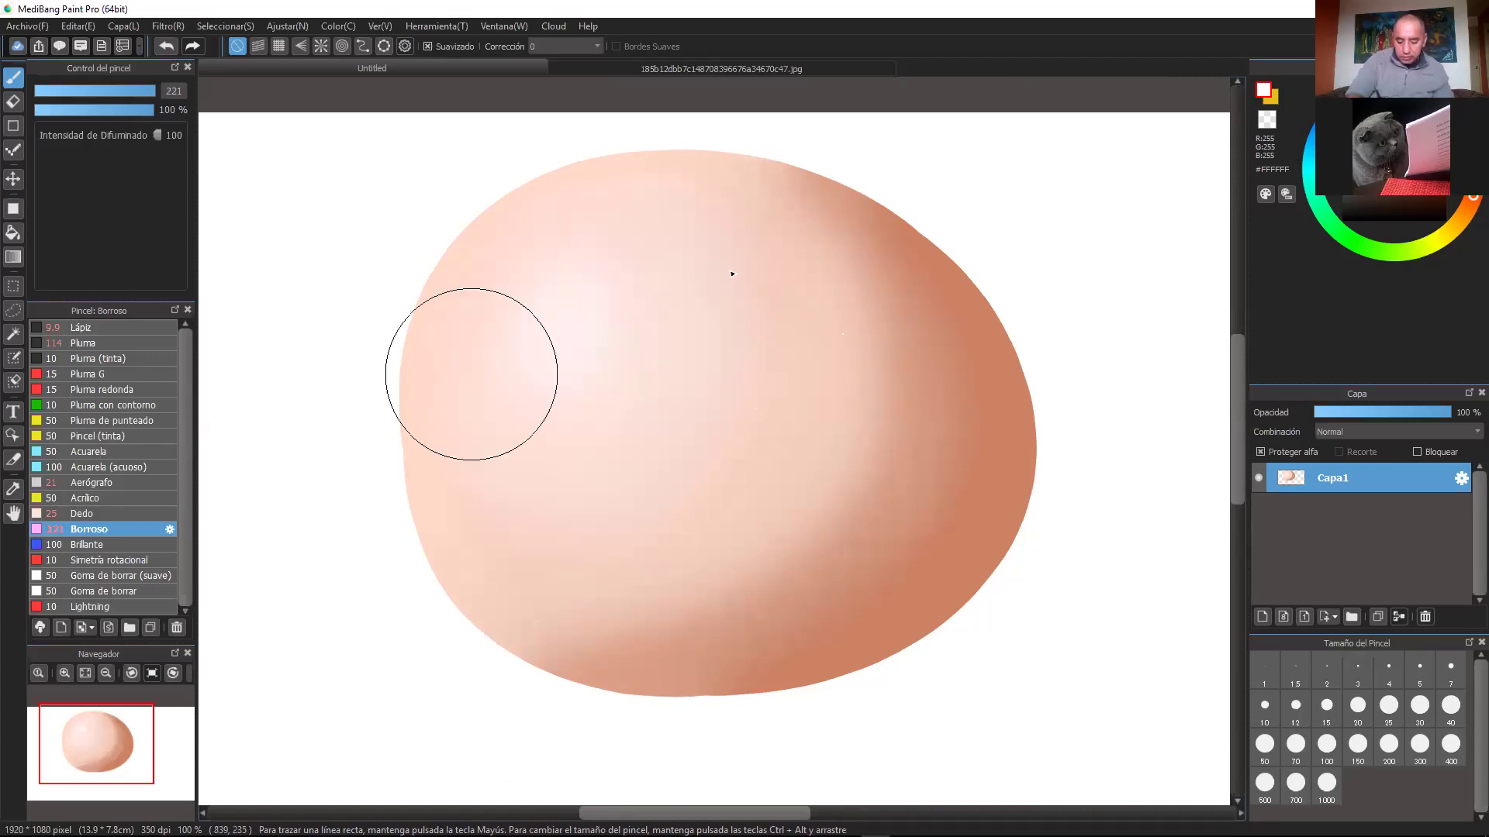
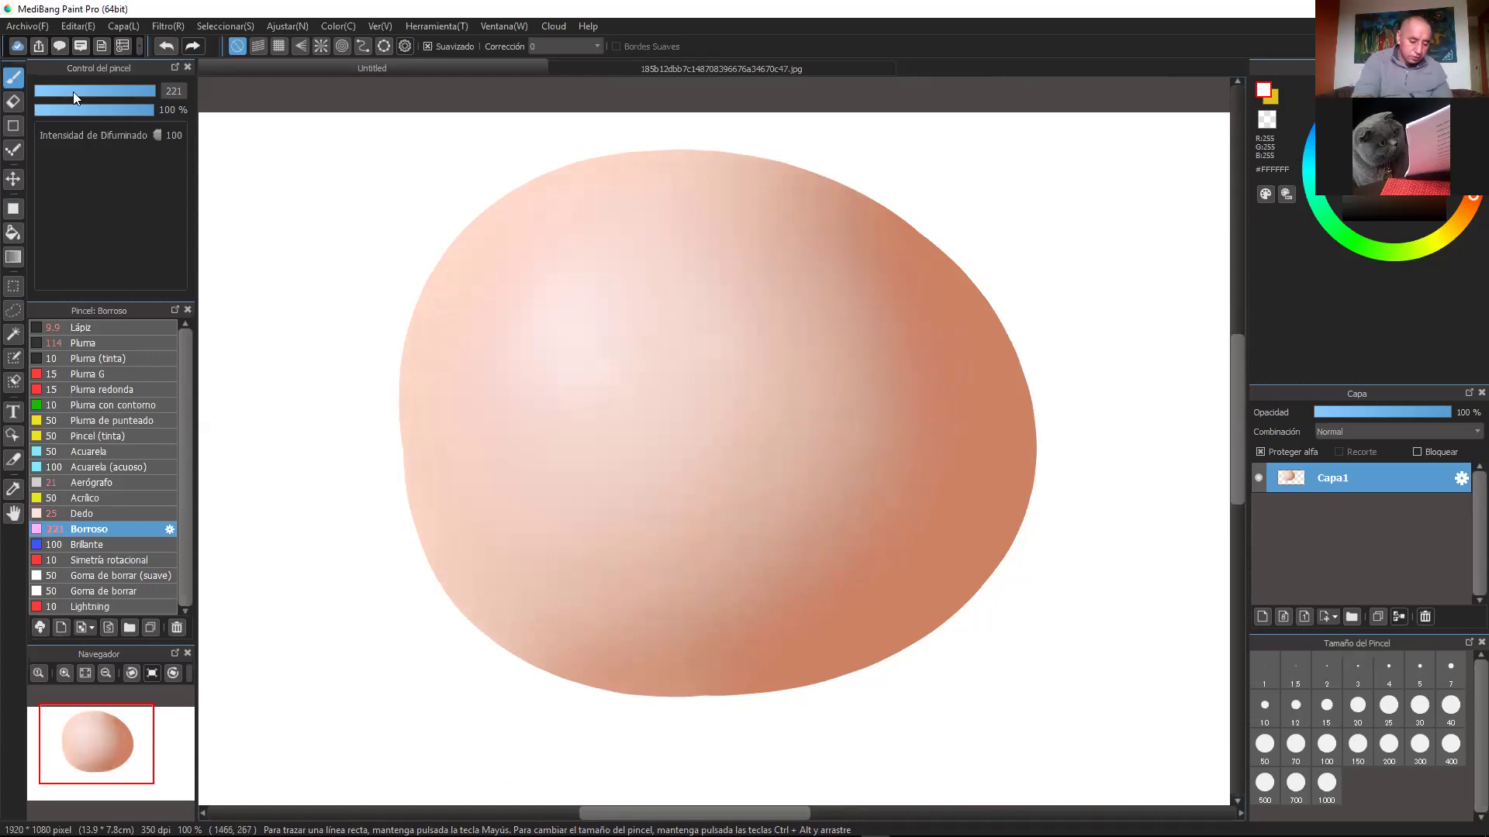
Step: Switch to the Aerógrafo brush and sample the sphere's dark shadow colour #CC8263
{"action": "key", "text": "bracketleft"}
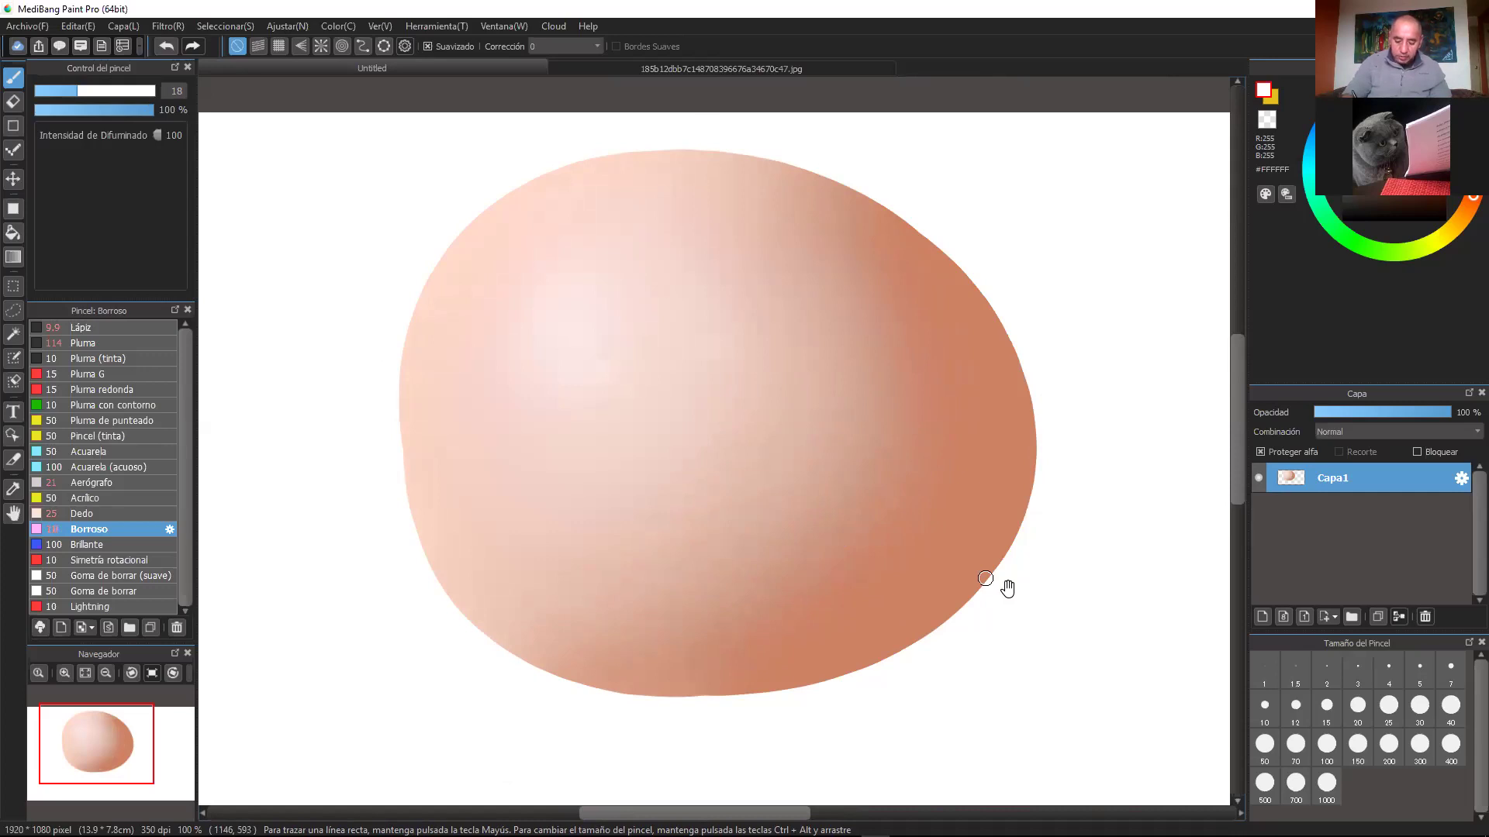
{"action": "scroll", "coordinate": [985, 579], "scroll_direction": "down", "scroll_amount": 1}
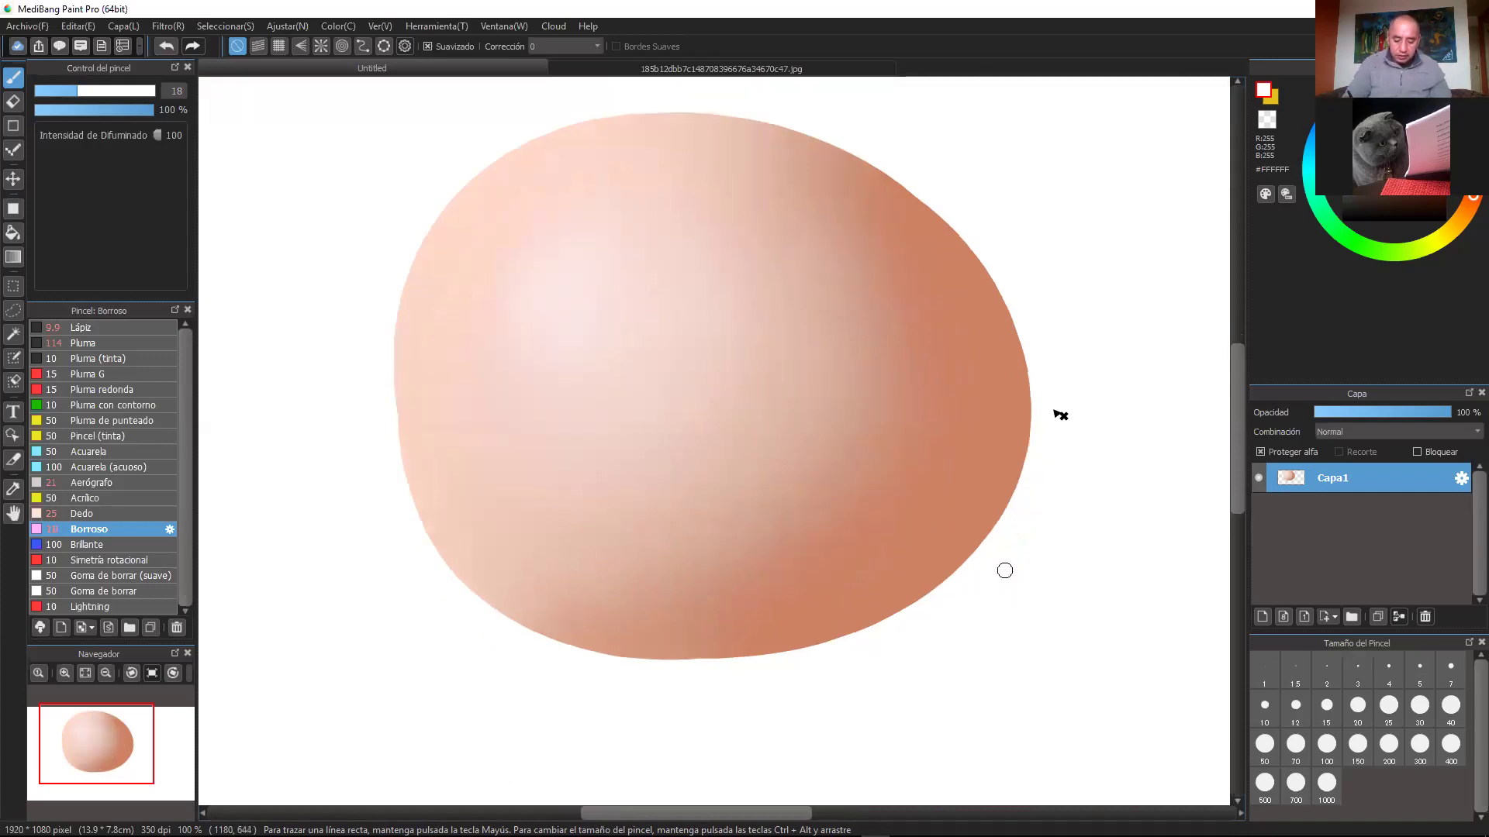
{"action": "scroll", "coordinate": [1031, 462], "scroll_direction": "up", "scroll_amount": 4}
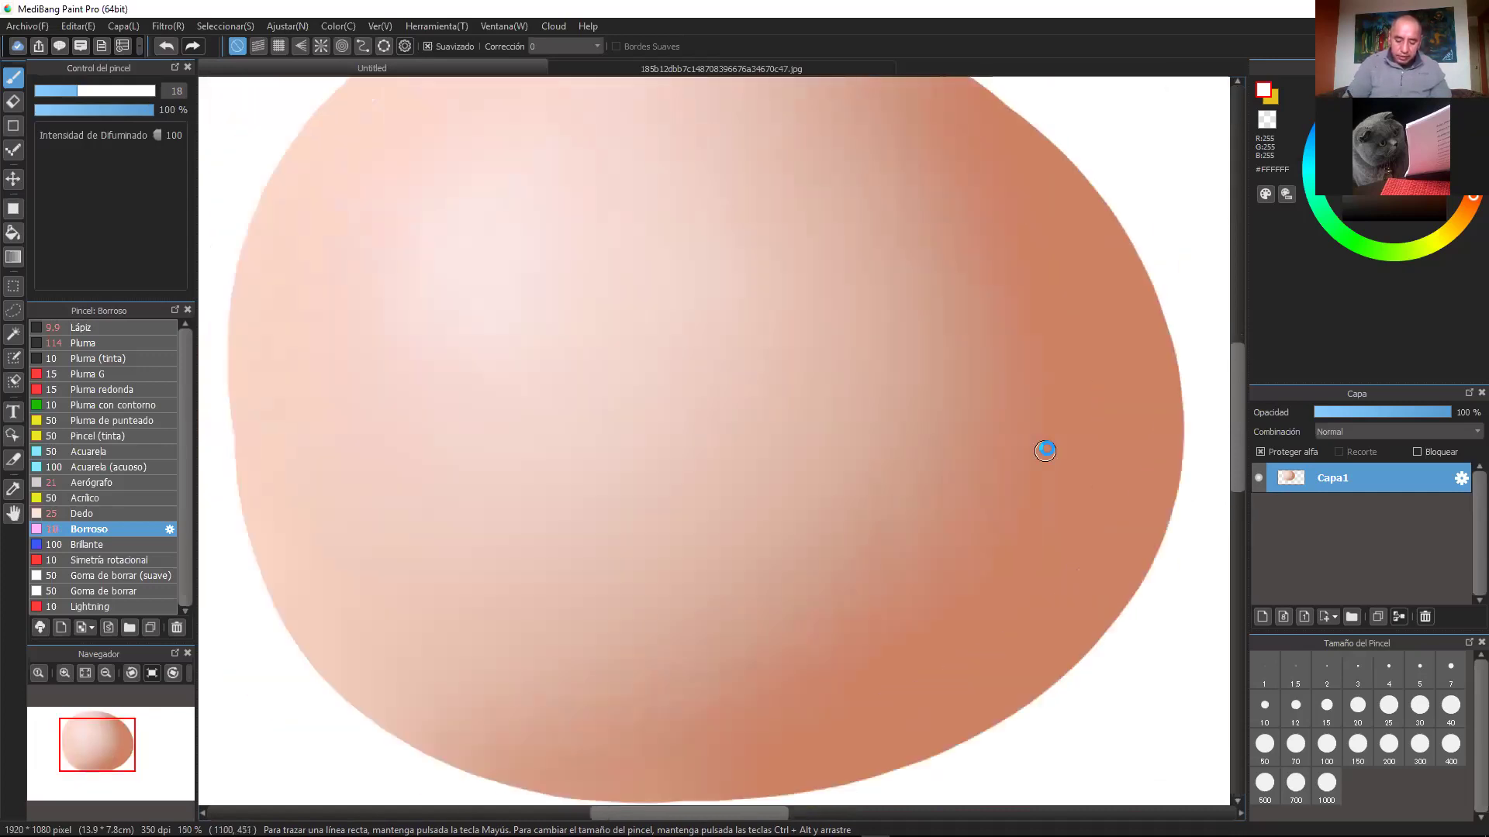
{"action": "scroll", "coordinate": [1046, 450], "scroll_direction": "down", "scroll_amount": 2}
{"action": "scroll", "coordinate": [983, 421], "scroll_direction": "up", "scroll_amount": 2}
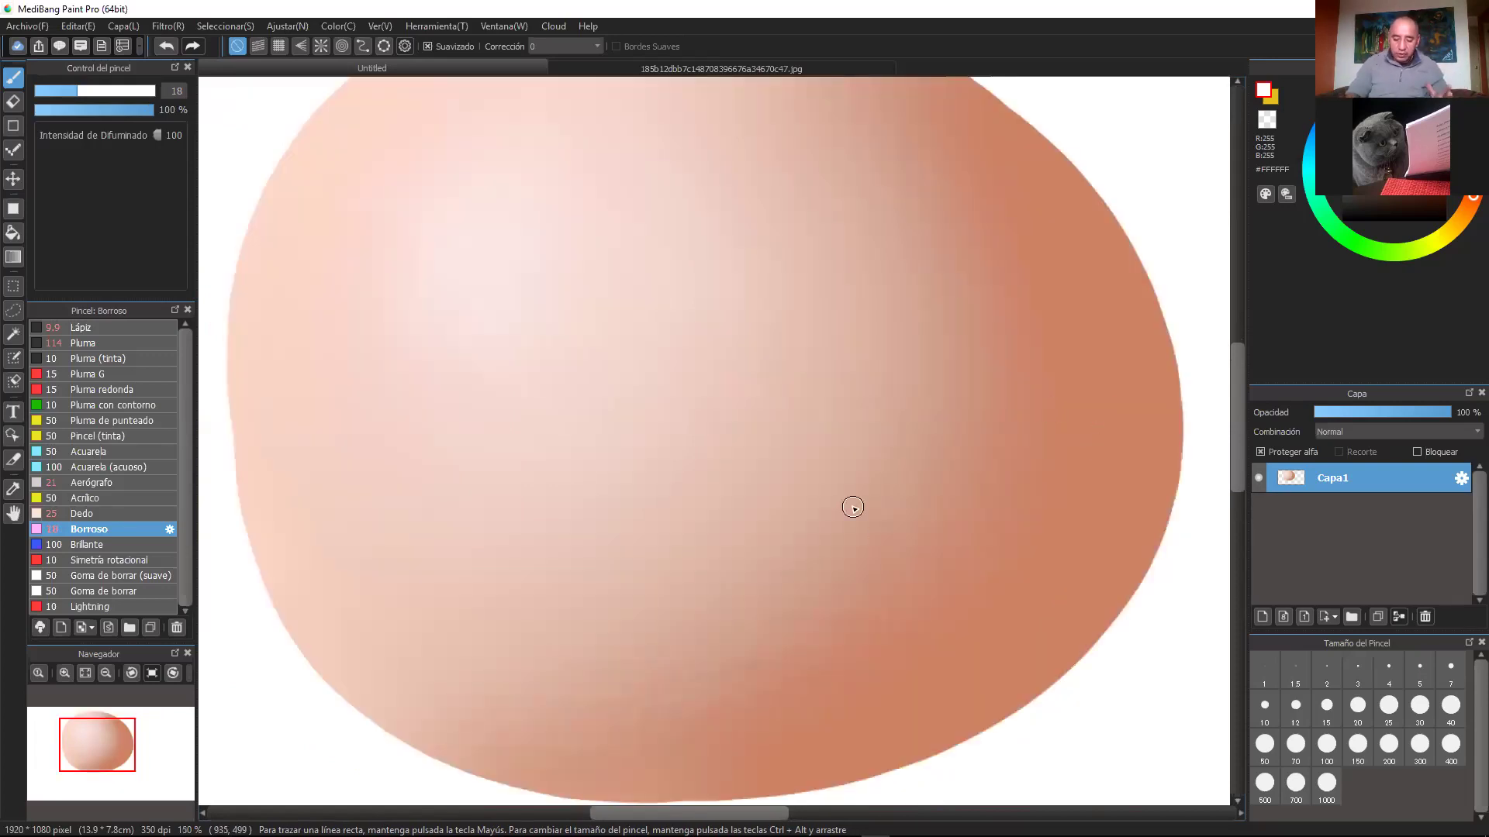
{"action": "left_click", "coordinate": [113, 483]}
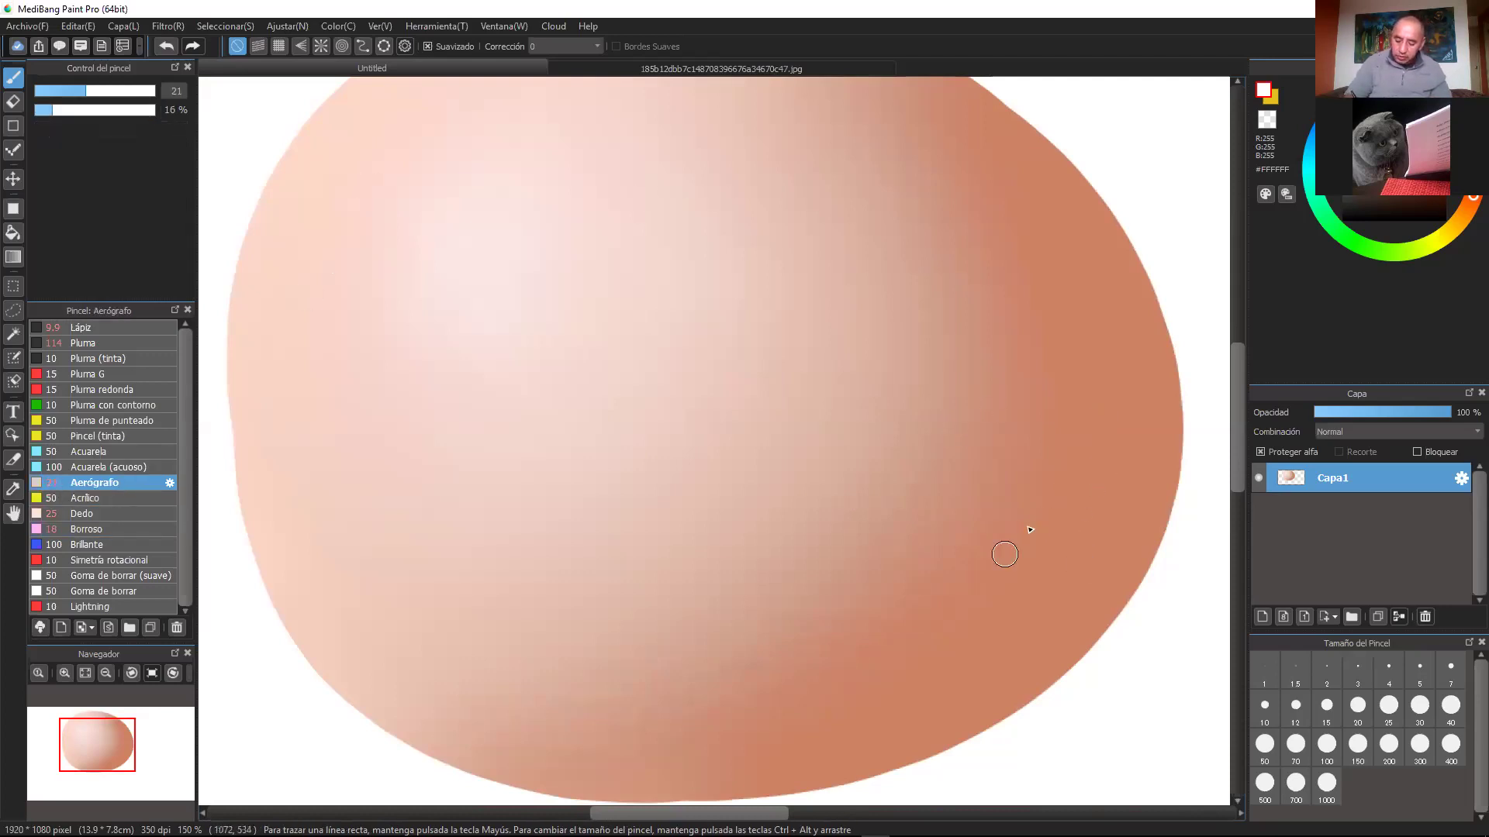
{"action": "left_click", "coordinate": [1020, 548], "text": "alt"}
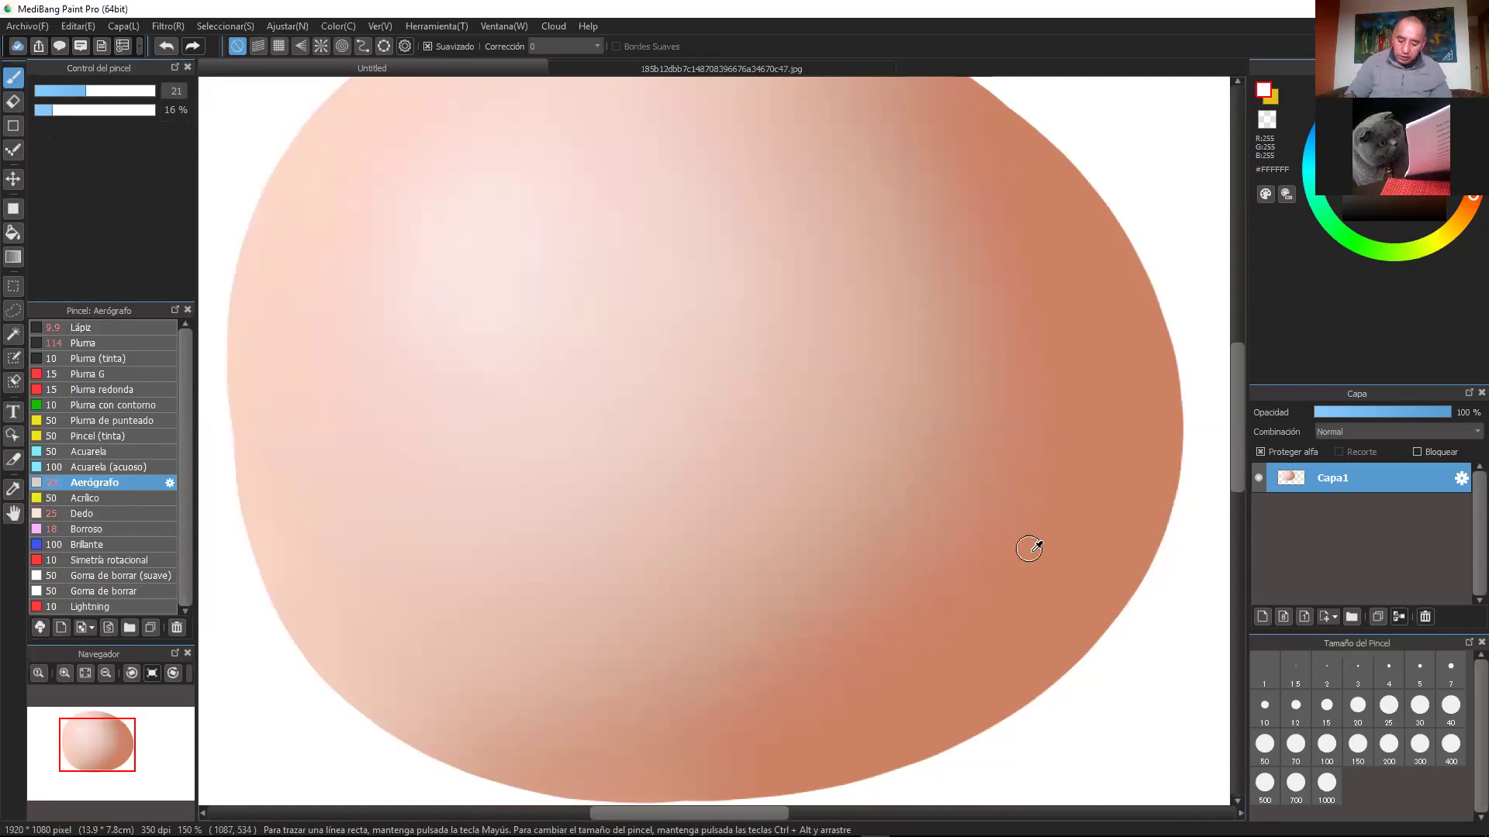
Step: Try a curved #CC8263 airbrush stroke in the middle of the sphere at size 44 and undo the last stroke
{"action": "mouse_move", "coordinate": [774, 365]}
{"action": "left_mouse_down"}
{"action": "mouse_move", "coordinate": [815, 432]}
{"action": "mouse_move", "coordinate": [790, 542]}
{"action": "mouse_move", "coordinate": [764, 566]}
{"action": "left_mouse_up"}
{"action": "left_click_drag", "start_coordinate": [109, 91], "coordinate": [119, 91]}
{"action": "left_click_drag", "start_coordinate": [774, 350], "coordinate": [668, 602]}
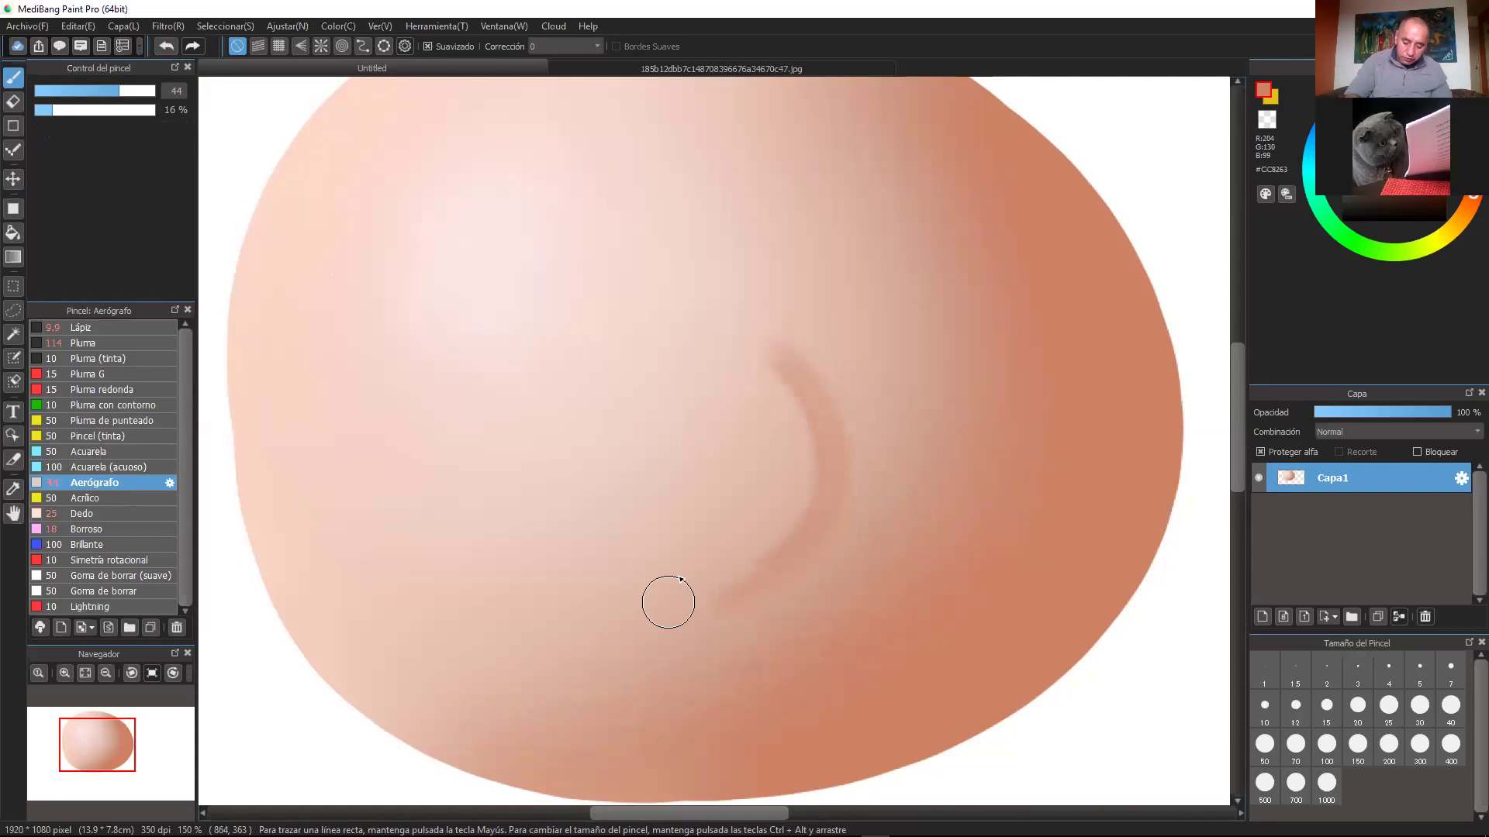
{"action": "key", "text": "ctrl+z"}
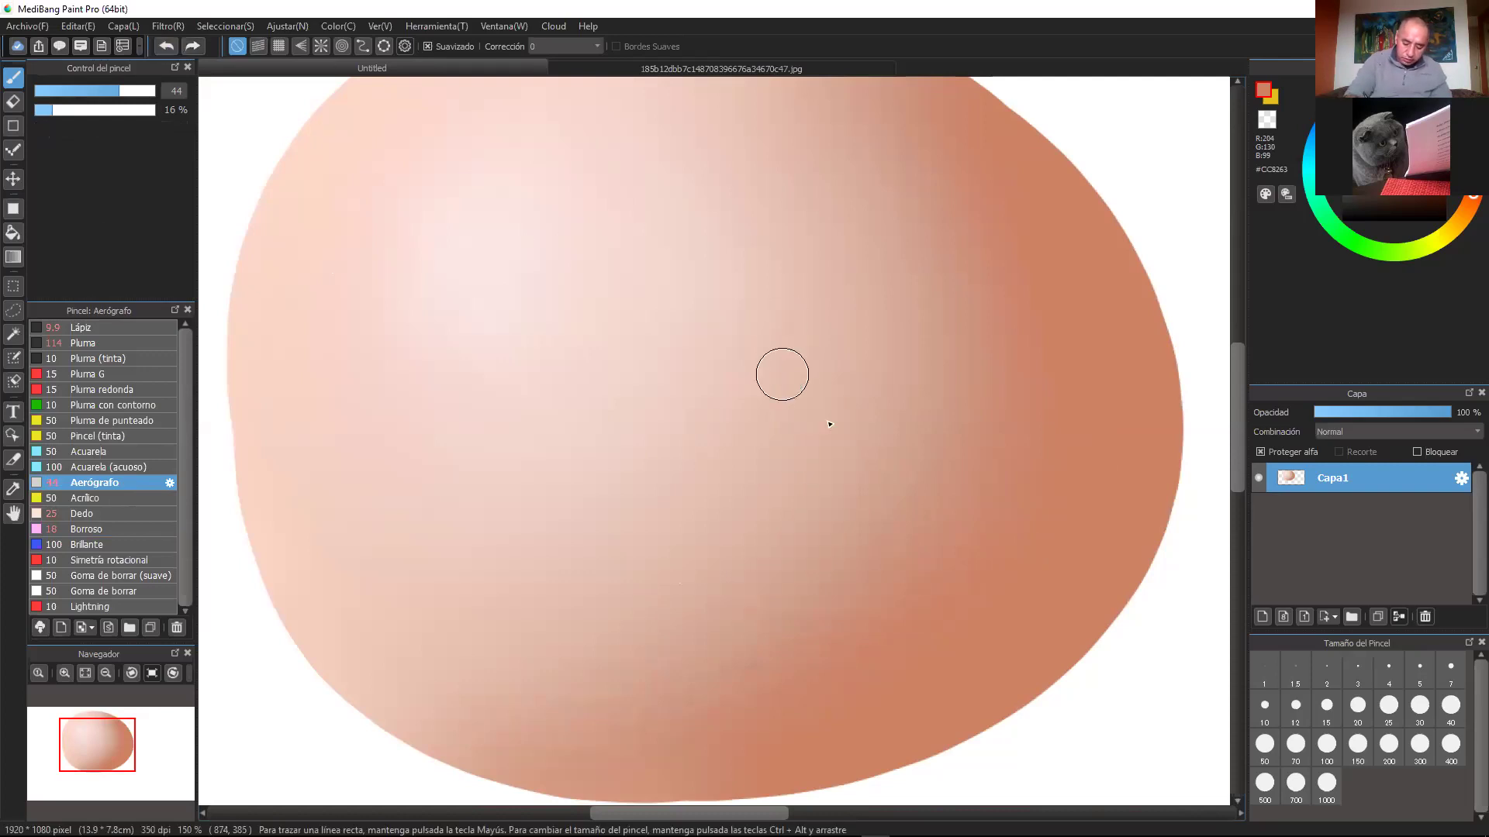
Step: Build up a dark #CC8263 crescent with the airbrush in the middle of the sphere
{"action": "left_click_drag", "start_coordinate": [781, 372], "coordinate": [729, 574]}
{"action": "mouse_move", "coordinate": [627, 566]}
{"action": "left_mouse_down"}
{"action": "mouse_move", "coordinate": [811, 496]}
{"action": "mouse_move", "coordinate": [766, 345]}
{"action": "mouse_move", "coordinate": [686, 585]}
{"action": "mouse_move", "coordinate": [815, 359]}
{"action": "mouse_move", "coordinate": [800, 358]}
{"action": "mouse_move", "coordinate": [821, 385]}
{"action": "mouse_move", "coordinate": [806, 367]}
{"action": "mouse_move", "coordinate": [656, 592]}
{"action": "mouse_move", "coordinate": [774, 555]}
{"action": "mouse_move", "coordinate": [755, 325]}
{"action": "mouse_move", "coordinate": [778, 341]}
{"action": "mouse_move", "coordinate": [755, 330]}
{"action": "mouse_move", "coordinate": [815, 432]}
{"action": "mouse_move", "coordinate": [717, 326]}
{"action": "mouse_move", "coordinate": [567, 570]}
{"action": "mouse_move", "coordinate": [690, 592]}
{"action": "mouse_move", "coordinate": [830, 423]}
{"action": "mouse_move", "coordinate": [739, 578]}
{"action": "mouse_move", "coordinate": [597, 578]}
{"action": "left_mouse_up"}
{"action": "left_click_drag", "start_coordinate": [822, 390], "coordinate": [572, 576]}
Step: Extend and fade both ends of the crescent with airbrush strokes in skin tones sampled from the sphere
{"action": "right_click", "coordinate": [903, 410]}
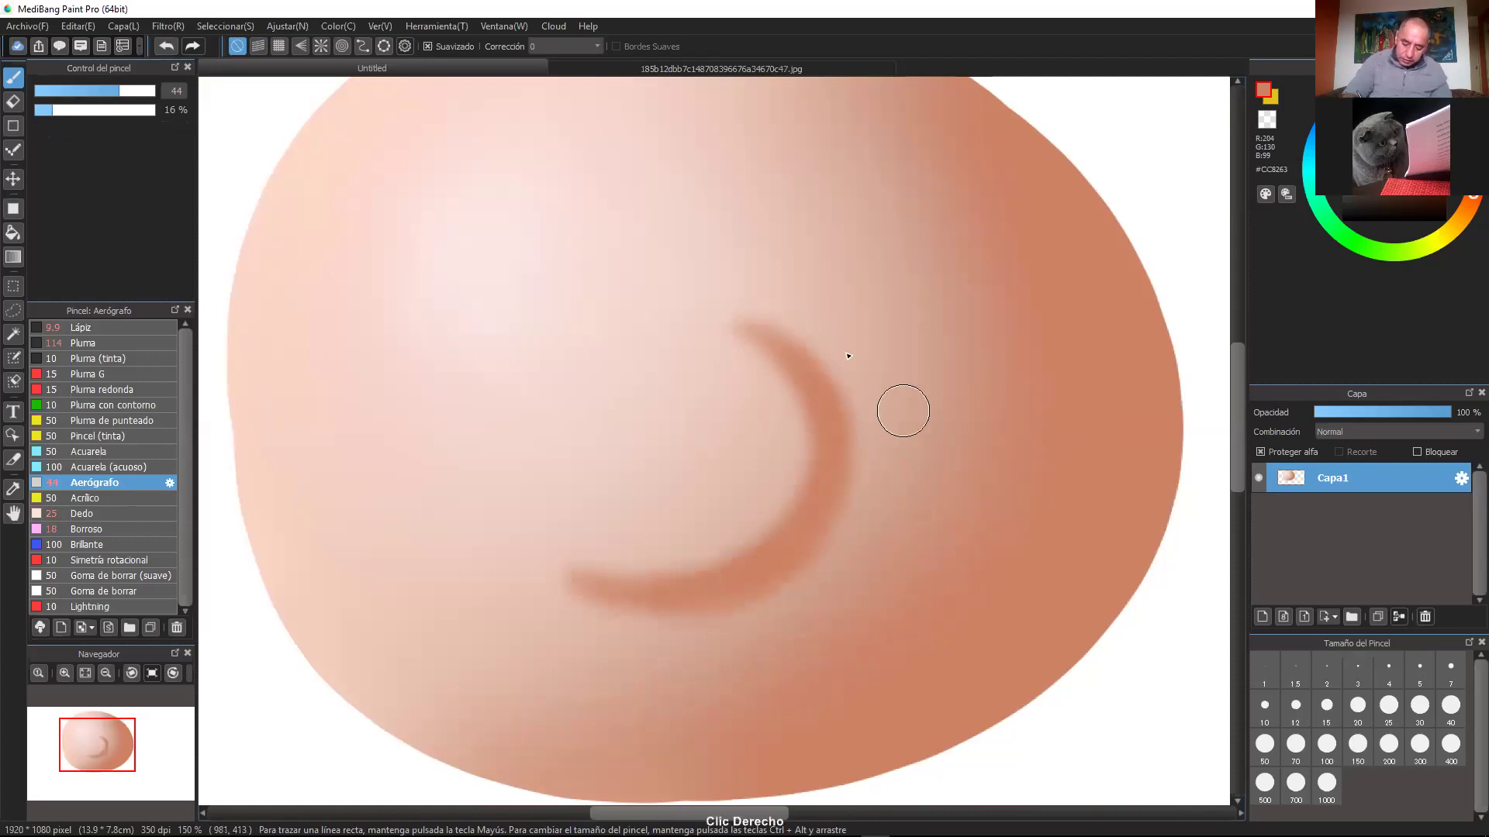
{"action": "left_click_drag", "start_coordinate": [673, 325], "coordinate": [774, 353]}
{"action": "left_click_drag", "start_coordinate": [546, 575], "coordinate": [652, 587]}
{"action": "left_click_drag", "start_coordinate": [702, 317], "coordinate": [772, 349]}
{"action": "right_click", "coordinate": [721, 235]}
{"action": "left_click_drag", "start_coordinate": [588, 332], "coordinate": [708, 340]}
{"action": "left_click_drag", "start_coordinate": [528, 548], "coordinate": [584, 594]}
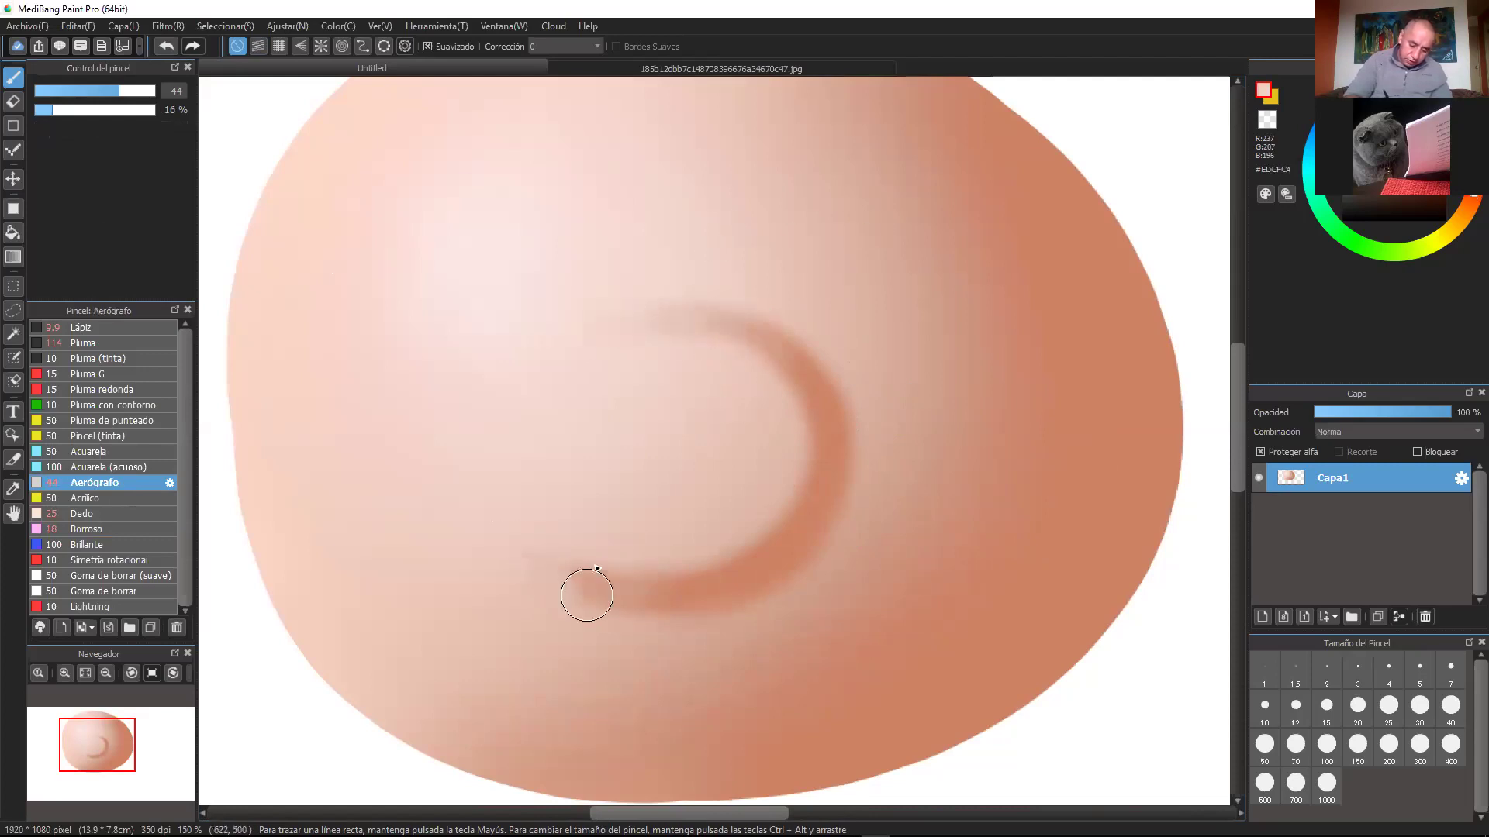
Step: Airbrush a light #F9E4E1 arc opposite the dark crescent to close it into a ring
{"action": "left_click", "coordinate": [461, 432], "text": "alt"}
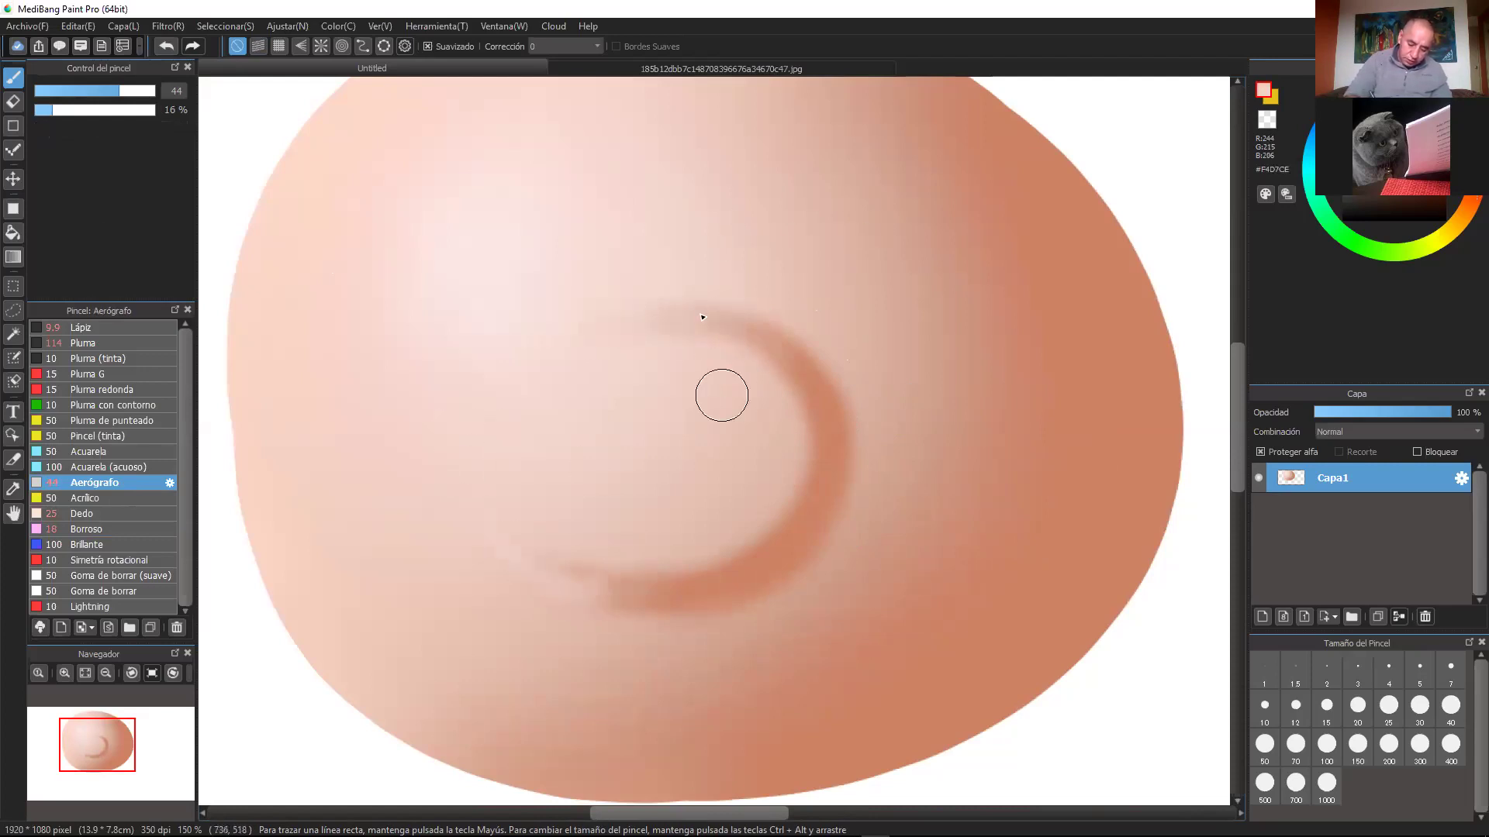
{"action": "left_click", "coordinate": [538, 256], "text": "alt"}
{"action": "left_click", "coordinate": [512, 265], "text": "alt"}
{"action": "left_click_drag", "start_coordinate": [505, 326], "coordinate": [505, 525]}
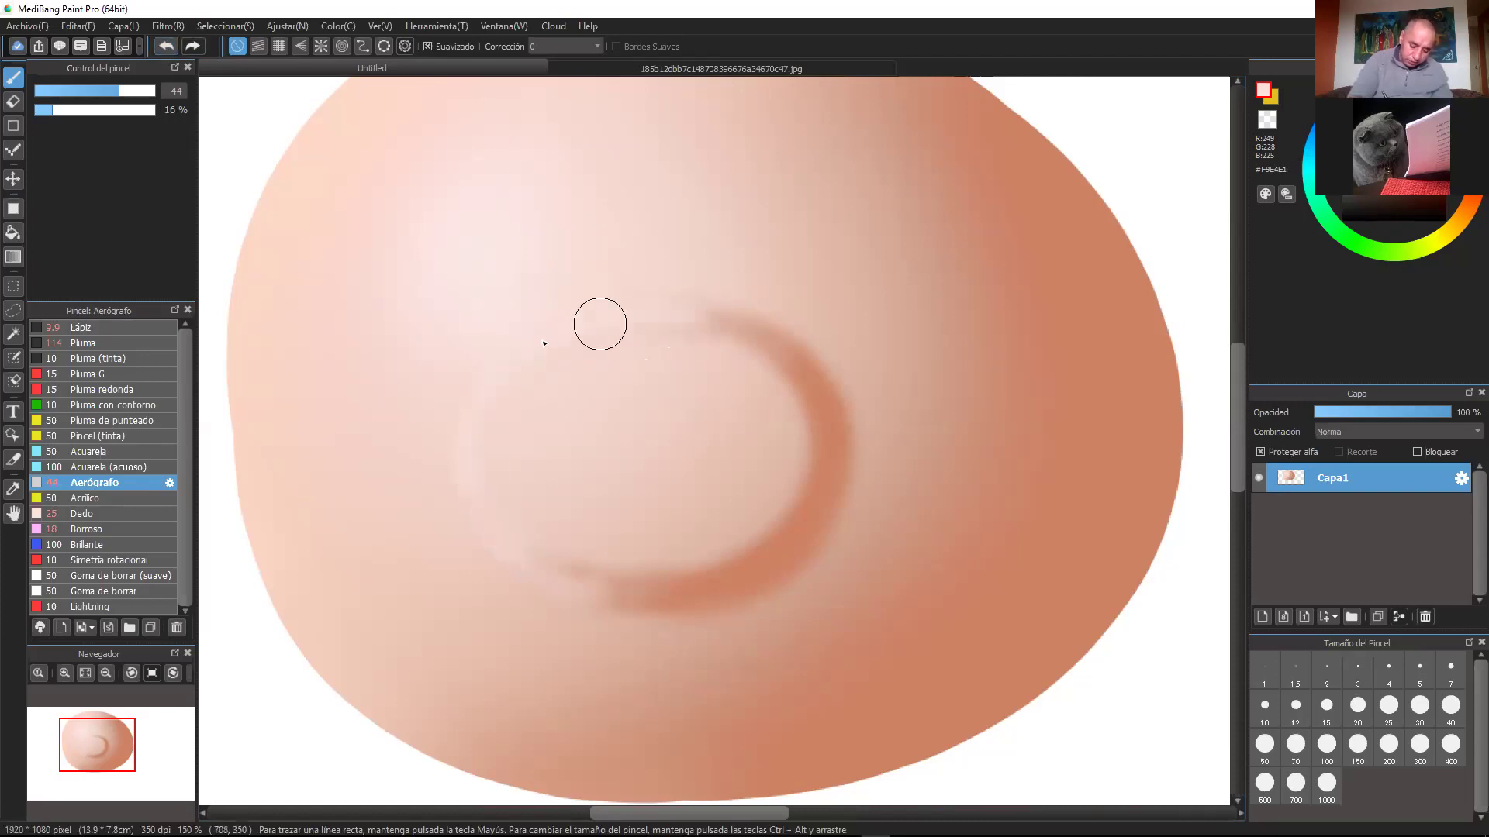
{"action": "mouse_move", "coordinate": [546, 341]}
{"action": "left_mouse_down"}
{"action": "mouse_move", "coordinate": [721, 328]}
{"action": "mouse_move", "coordinate": [657, 316]}
{"action": "left_mouse_up"}
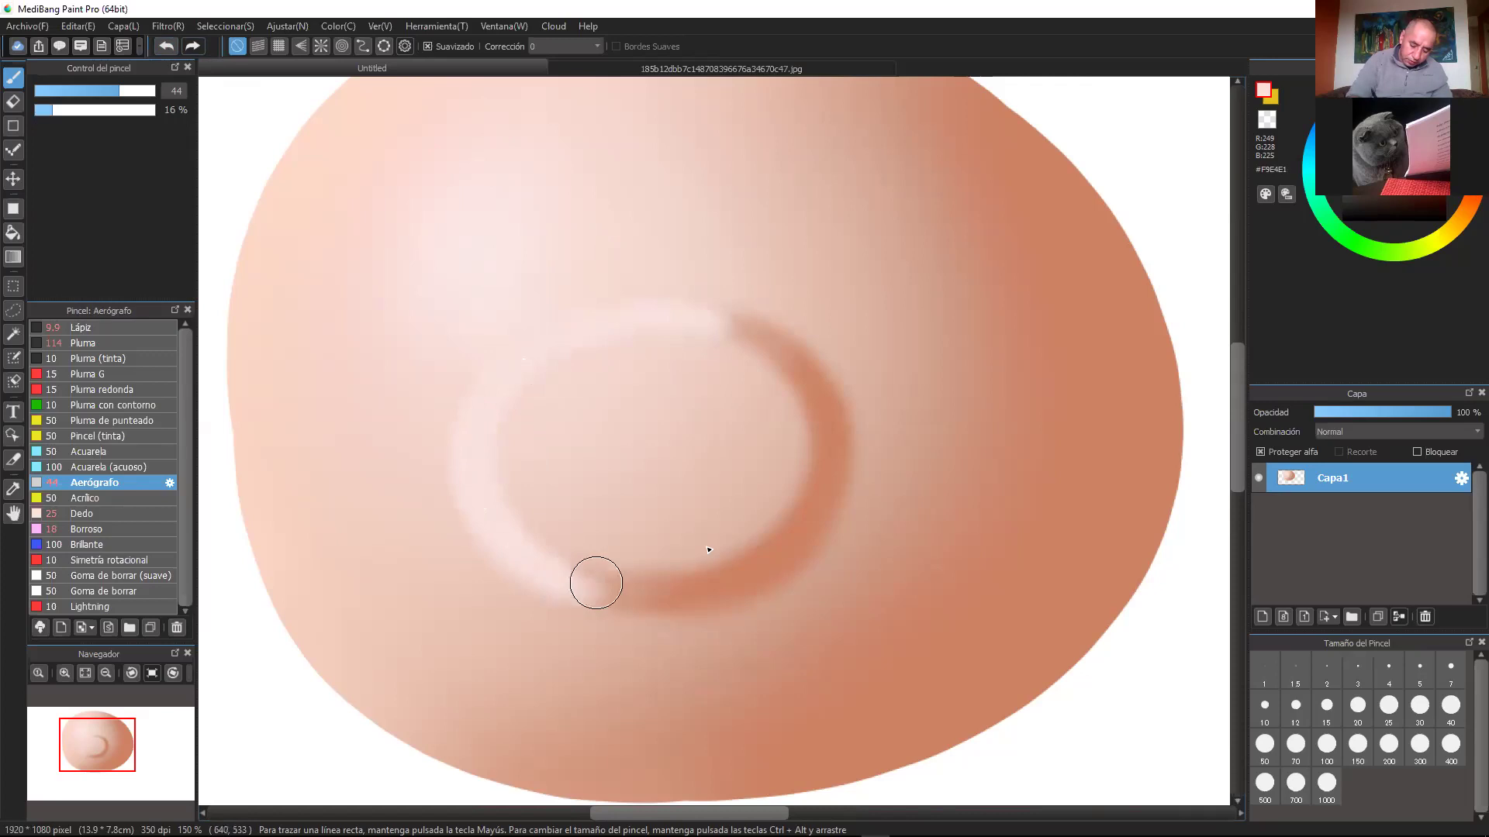
Step: Blend the joints between the ring's light and dark arcs with intermediate tones sampled from the sphere
{"action": "mouse_move", "coordinate": [729, 318]}
{"action": "left_mouse_down"}
{"action": "mouse_move", "coordinate": [804, 365]}
{"action": "mouse_move", "coordinate": [826, 265]}
{"action": "mouse_move", "coordinate": [753, 235]}
{"action": "mouse_move", "coordinate": [716, 257]}
{"action": "mouse_move", "coordinate": [720, 329]}
{"action": "mouse_move", "coordinate": [789, 360]}
{"action": "mouse_move", "coordinate": [697, 315]}
{"action": "mouse_move", "coordinate": [798, 382]}
{"action": "mouse_move", "coordinate": [734, 321]}
{"action": "mouse_move", "coordinate": [778, 353]}
{"action": "left_mouse_up"}
{"action": "left_click", "coordinate": [819, 216], "text": "alt"}
{"action": "left_click", "coordinate": [759, 234], "text": "alt"}
{"action": "left_click", "coordinate": [485, 592], "text": "alt"}
{"action": "mouse_move", "coordinate": [554, 577]}
{"action": "left_mouse_down"}
{"action": "mouse_move", "coordinate": [616, 600]}
{"action": "mouse_move", "coordinate": [551, 576]}
{"action": "left_mouse_up"}
{"action": "left_click", "coordinate": [612, 524], "text": "alt"}
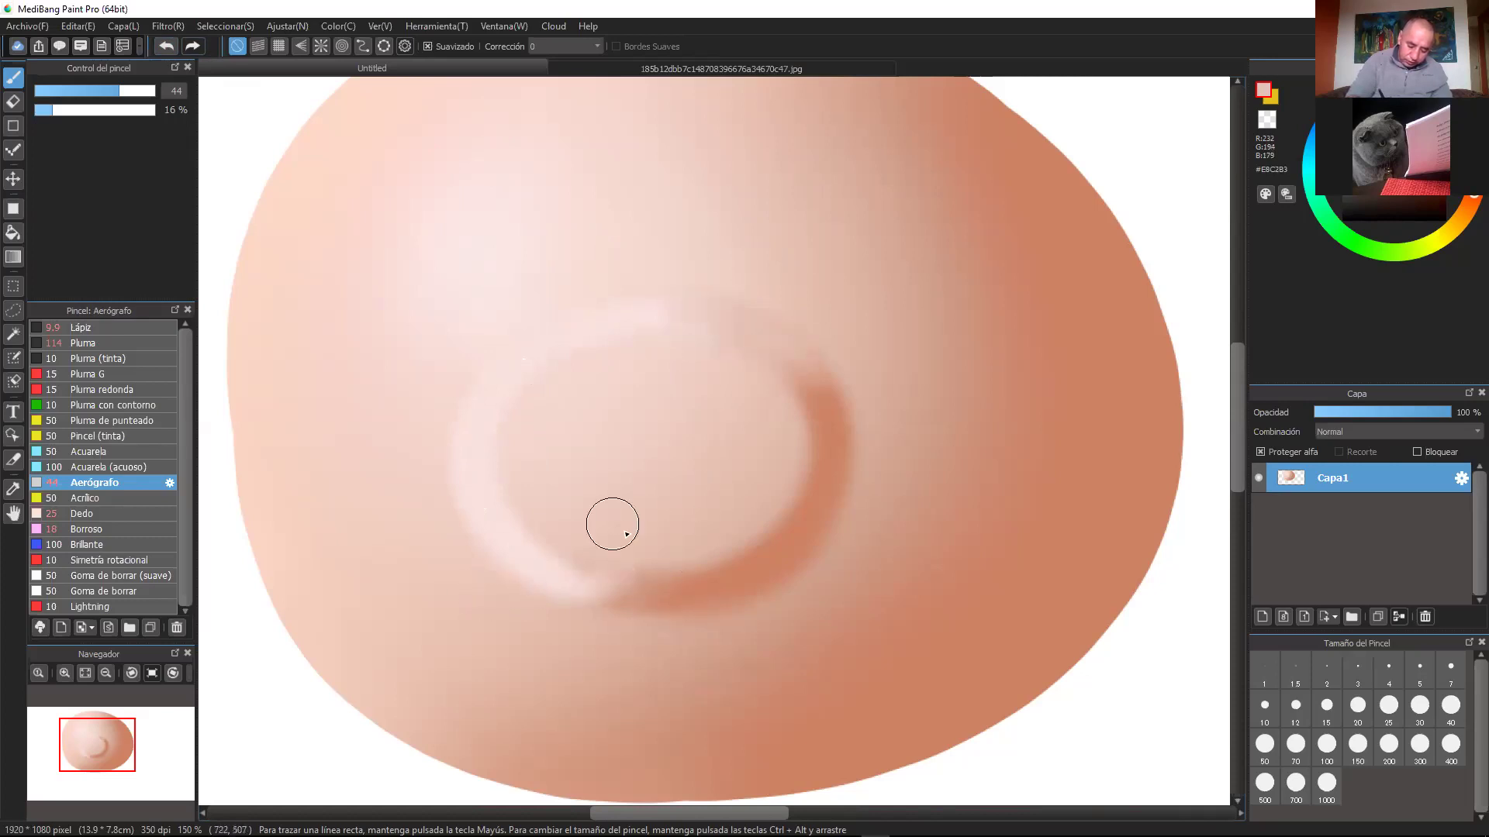
{"action": "left_click_drag", "start_coordinate": [653, 601], "coordinate": [726, 578]}
Step: Undo all the airbrush strokes of the ring, back to the smoothly blended sphere
{"action": "key", "text": "ctrl+minus"}
{"action": "key", "text": "ctrl+minus"}
{"action": "key", "text": "ctrl+minus"}
{"action": "key", "text": "ctrl+plus"}
{"action": "key", "text": "ctrl+plus"}
{"action": "key", "text": "ctrl+plus"}
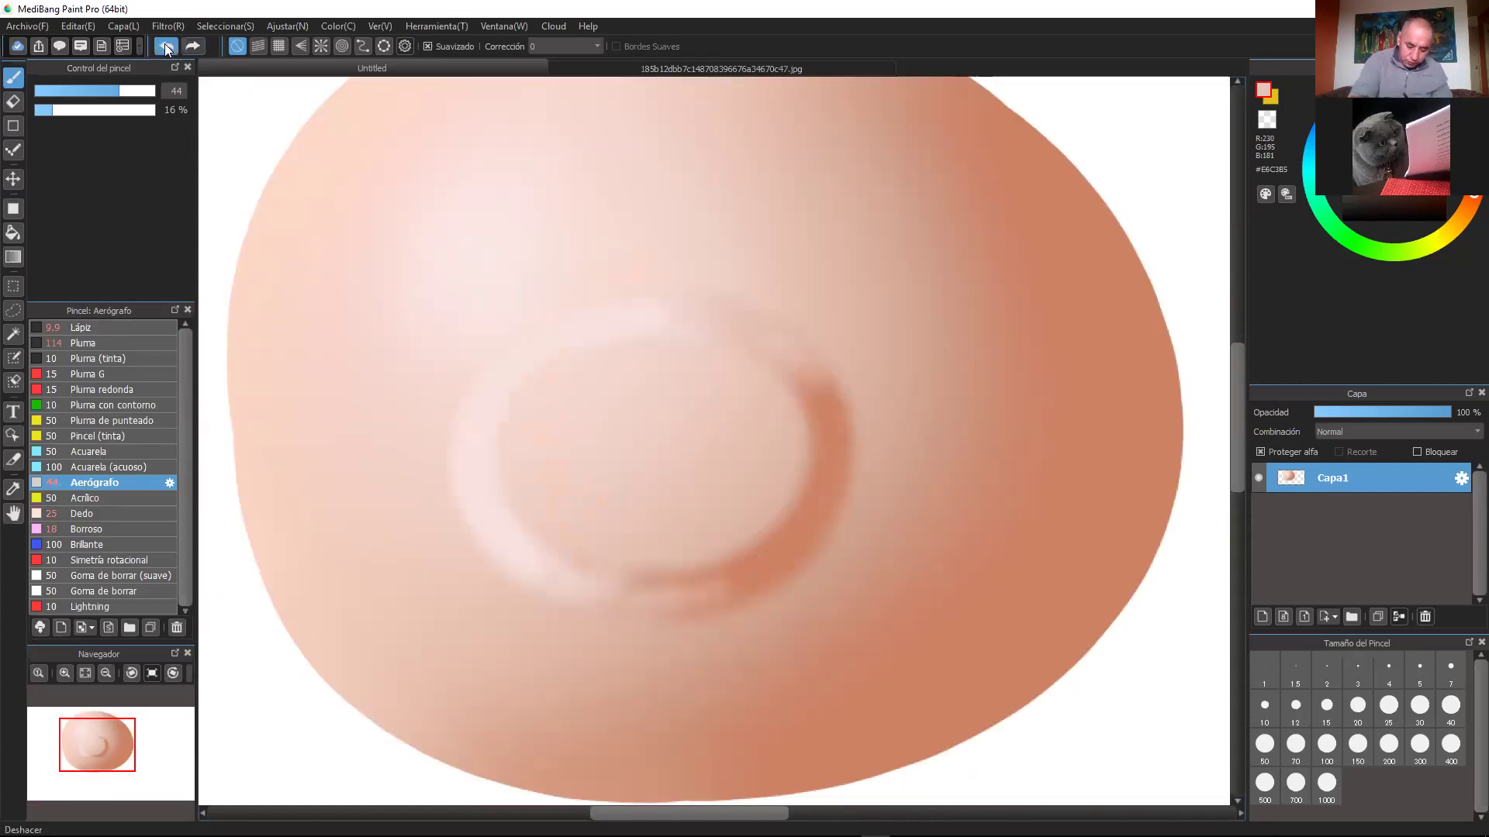
{"action": "left_click", "coordinate": [165, 47]}
{"action": "left_click", "coordinate": [165, 46]}
{"action": "left_click", "coordinate": [164, 46]}
{"action": "left_click", "coordinate": [164, 46]}
{"action": "left_click", "coordinate": [165, 47]}
{"action": "left_click", "coordinate": [166, 48]}
{"action": "left_click", "coordinate": [166, 48]}
{"action": "left_click", "coordinate": [167, 48]}
{"action": "left_click", "coordinate": [168, 48]}
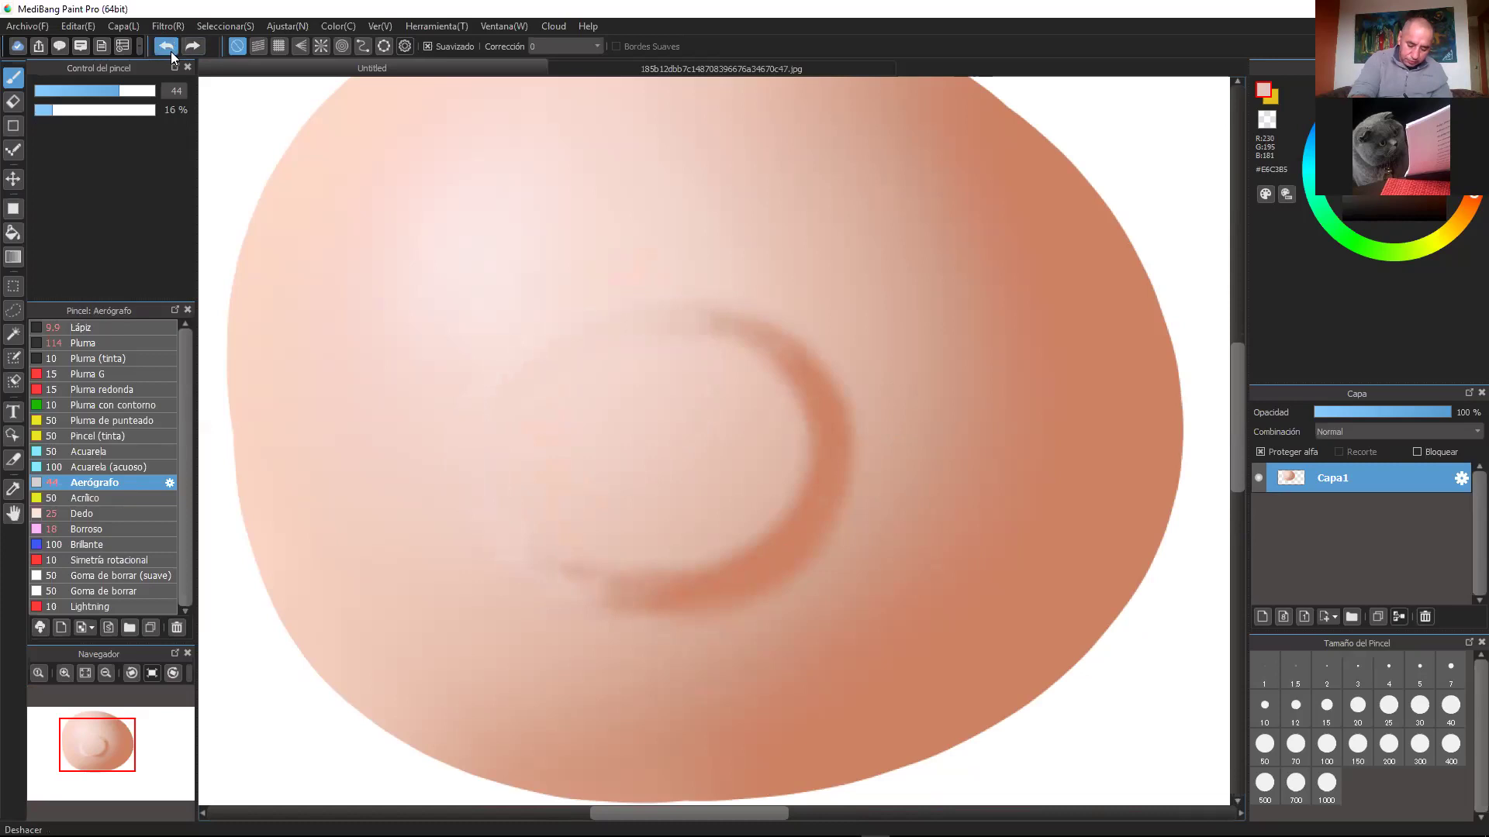
{"action": "left_click", "coordinate": [170, 51]}
{"action": "left_click", "coordinate": [170, 52]}
{"action": "left_click", "coordinate": [169, 52]}
{"action": "left_click", "coordinate": [169, 51]}
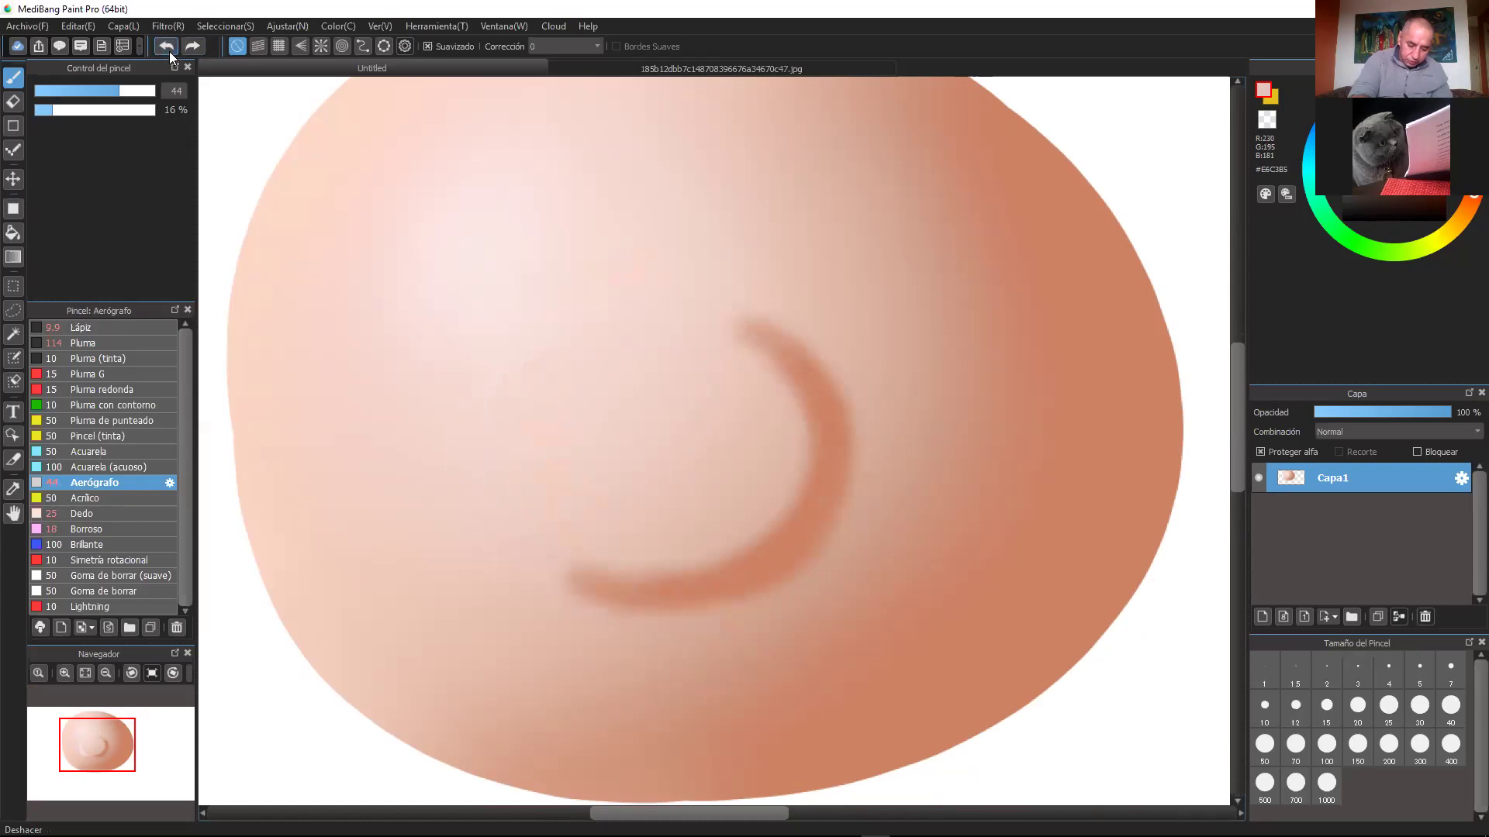
{"action": "left_click", "coordinate": [168, 49]}
{"action": "left_click", "coordinate": [168, 48]}
{"action": "left_click", "coordinate": [168, 47]}
{"action": "left_click", "coordinate": [169, 47]}
{"action": "left_click", "coordinate": [167, 47]}
{"action": "left_click", "coordinate": [168, 46]}
{"action": "left_click", "coordinate": [168, 46]}
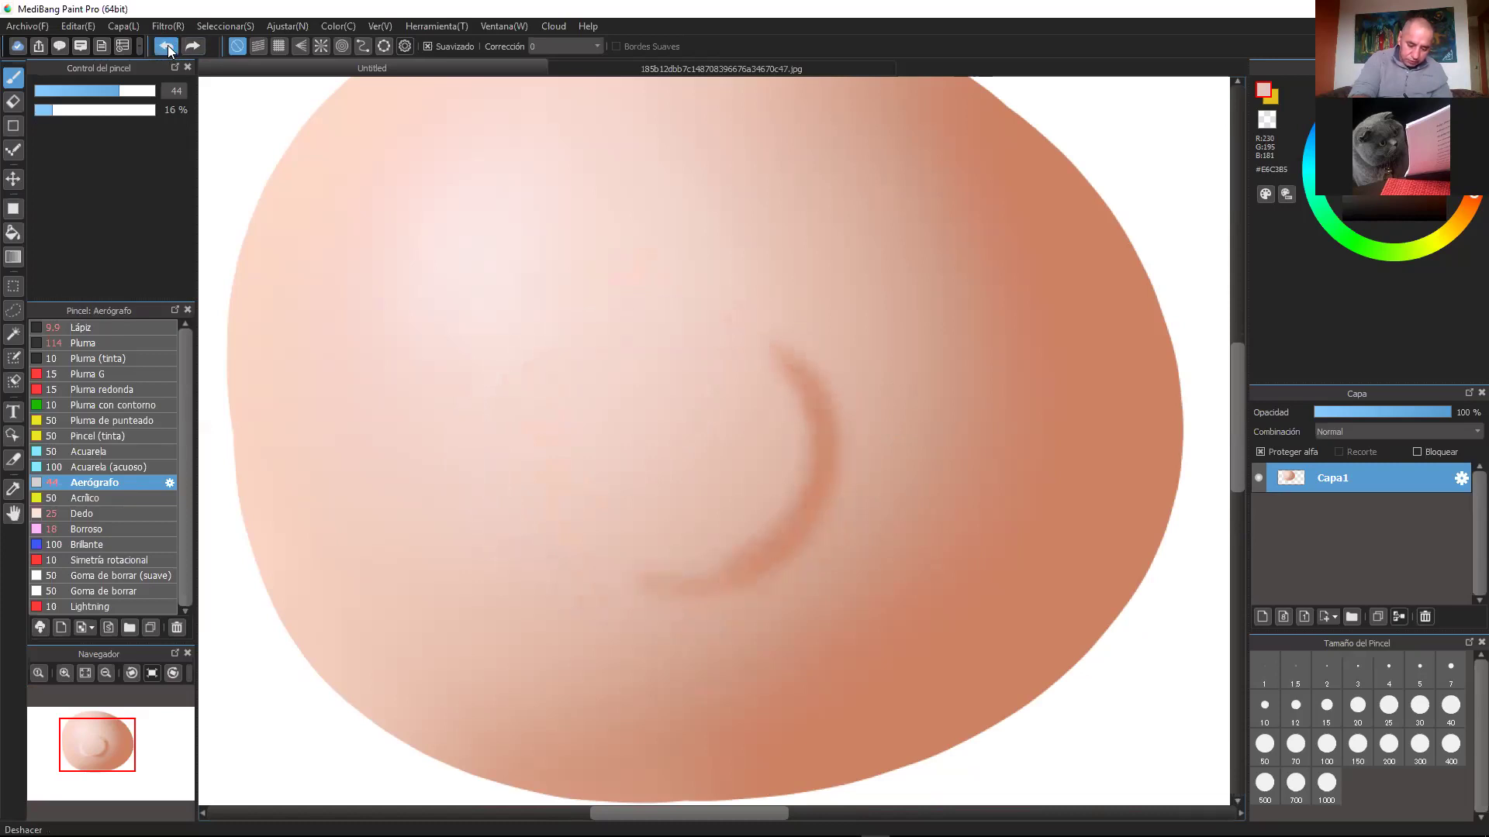
{"action": "left_click", "coordinate": [168, 45]}
{"action": "left_click", "coordinate": [170, 49]}
Step: Airbrush a broad dark crescent in #CC8263, sampled from the sphere's shadow, with a 93 px brush at 10% opacity
{"action": "left_click", "coordinate": [1014, 496], "text": "alt"}
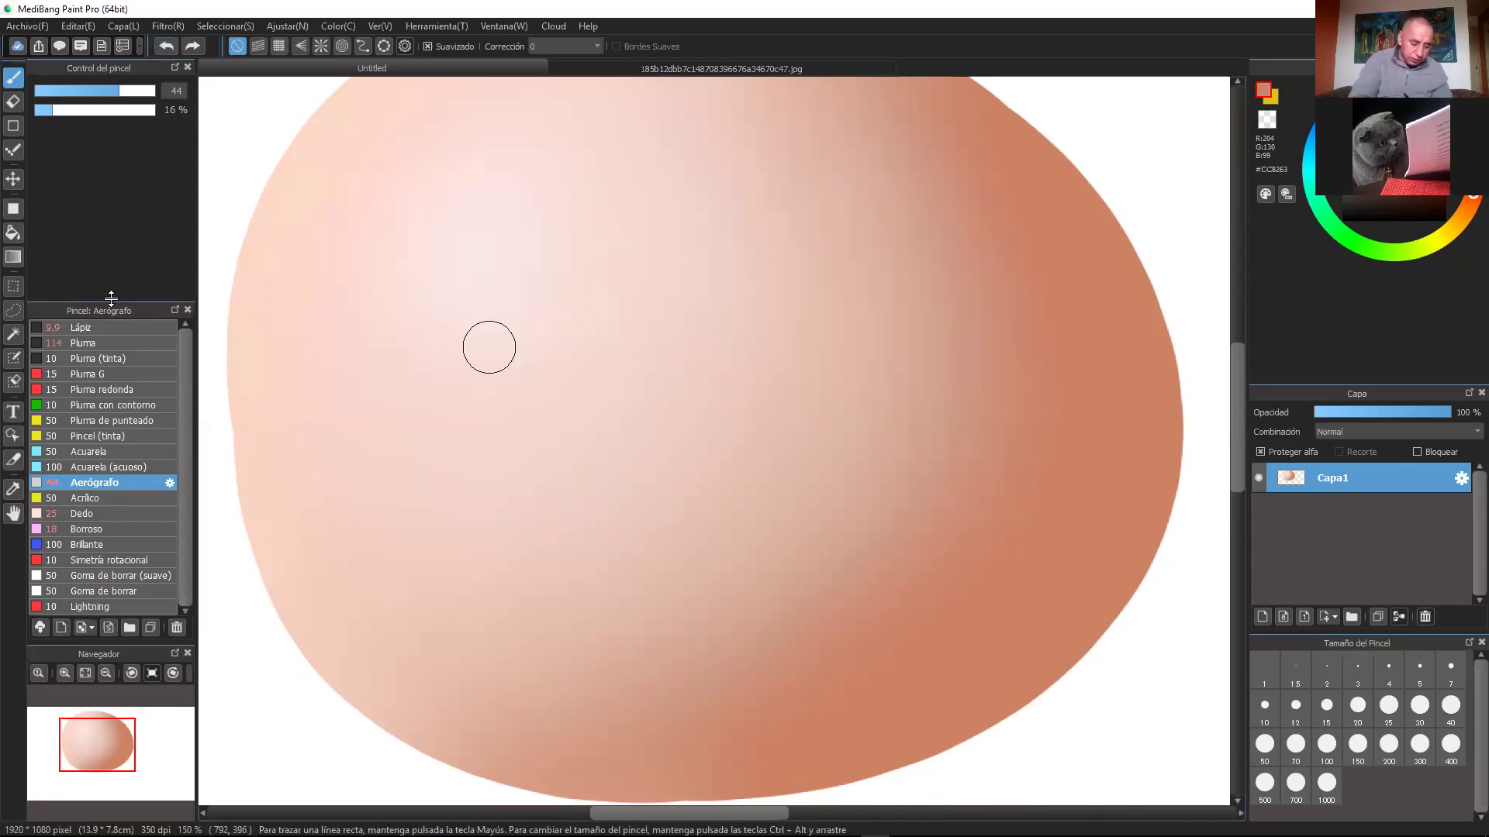
{"action": "left_click_drag", "start_coordinate": [52, 113], "coordinate": [45, 113]}
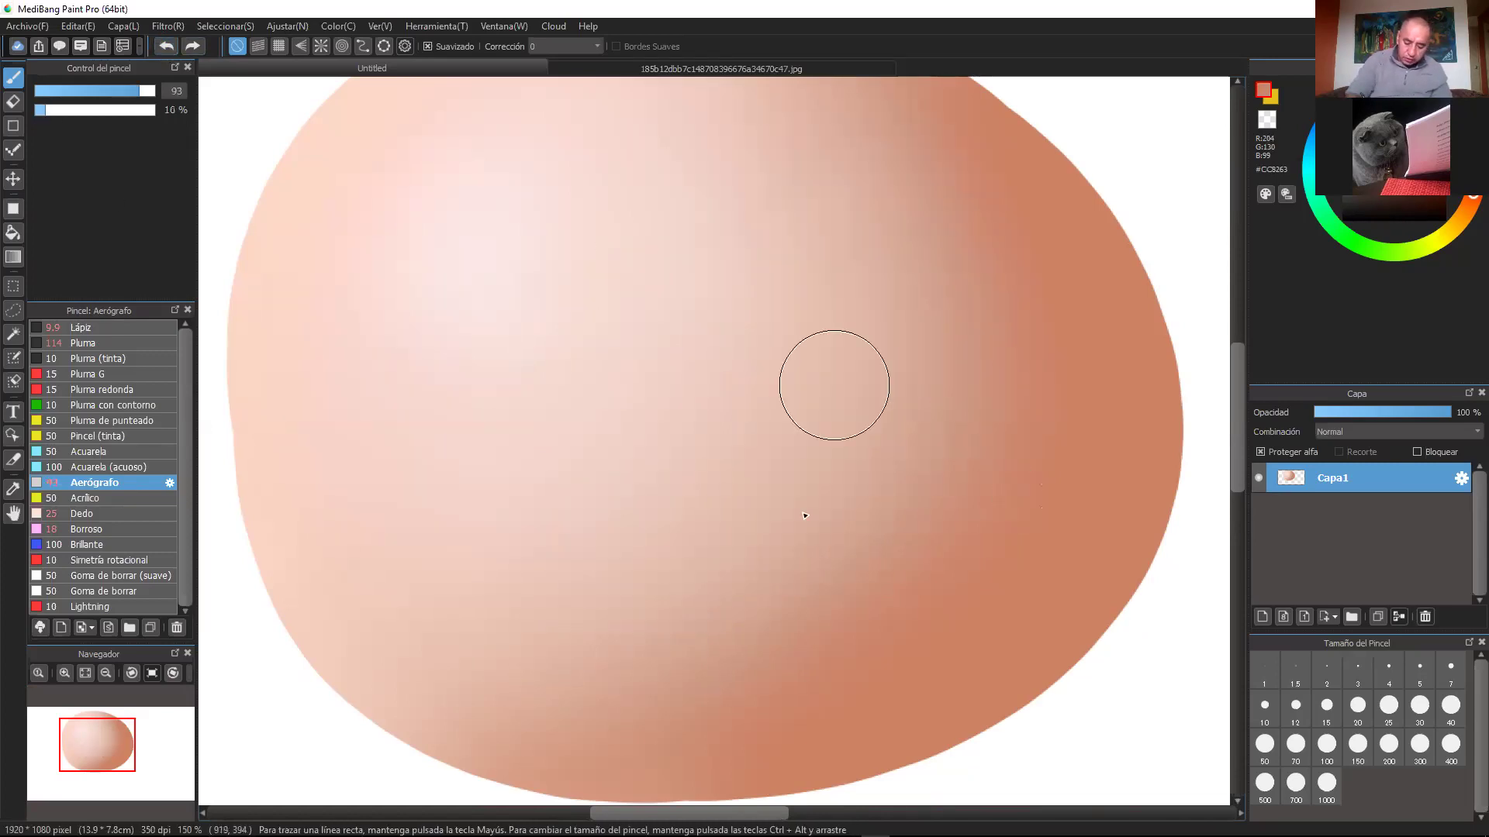
{"action": "mouse_move", "coordinate": [748, 359]}
{"action": "left_mouse_down"}
{"action": "mouse_move", "coordinate": [648, 589]}
{"action": "mouse_move", "coordinate": [769, 384]}
{"action": "left_mouse_up"}
{"action": "mouse_move", "coordinate": [782, 548]}
{"action": "left_mouse_down"}
{"action": "mouse_move", "coordinate": [745, 365]}
{"action": "mouse_move", "coordinate": [751, 375]}
{"action": "mouse_move", "coordinate": [532, 549]}
{"action": "mouse_move", "coordinate": [752, 400]}
{"action": "left_mouse_up"}
Step: Close the crescent into a ring with a light arc in #FAE7E6, sampled from the sphere's highlight
{"action": "left_click", "coordinate": [515, 279], "text": "alt"}
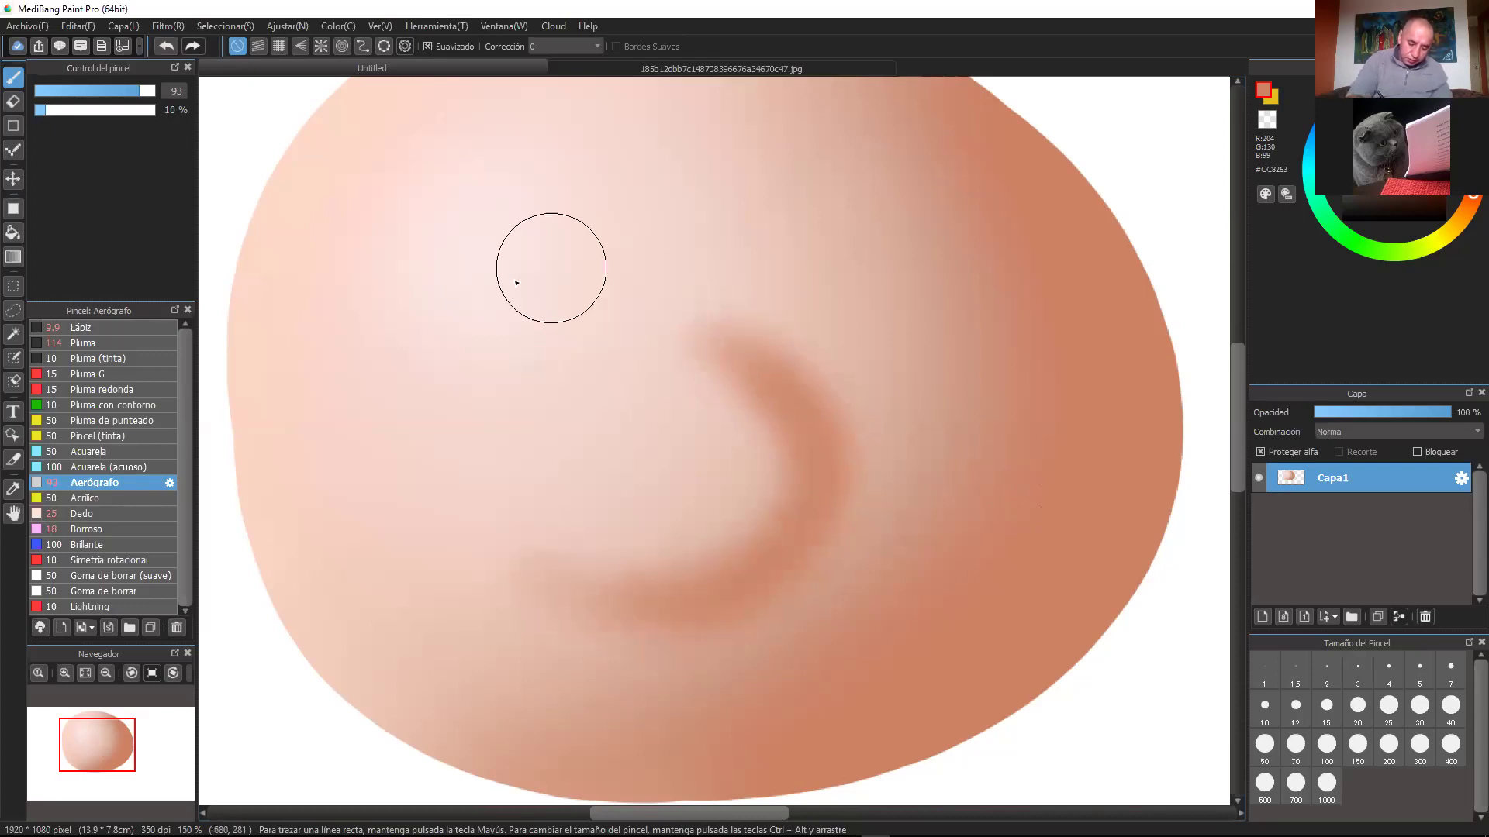
{"action": "mouse_move", "coordinate": [550, 570]}
{"action": "left_mouse_down"}
{"action": "mouse_move", "coordinate": [679, 363]}
{"action": "mouse_move", "coordinate": [713, 365]}
{"action": "mouse_move", "coordinate": [688, 352]}
{"action": "mouse_move", "coordinate": [507, 470]}
{"action": "mouse_move", "coordinate": [566, 573]}
{"action": "mouse_move", "coordinate": [512, 432]}
{"action": "mouse_move", "coordinate": [745, 364]}
{"action": "left_mouse_up"}
{"action": "mouse_move", "coordinate": [633, 351]}
{"action": "left_mouse_down"}
{"action": "mouse_move", "coordinate": [674, 342]}
{"action": "mouse_move", "coordinate": [518, 539]}
{"action": "mouse_move", "coordinate": [693, 353]}
{"action": "mouse_move", "coordinate": [715, 359]}
{"action": "mouse_move", "coordinate": [495, 469]}
{"action": "left_mouse_up"}
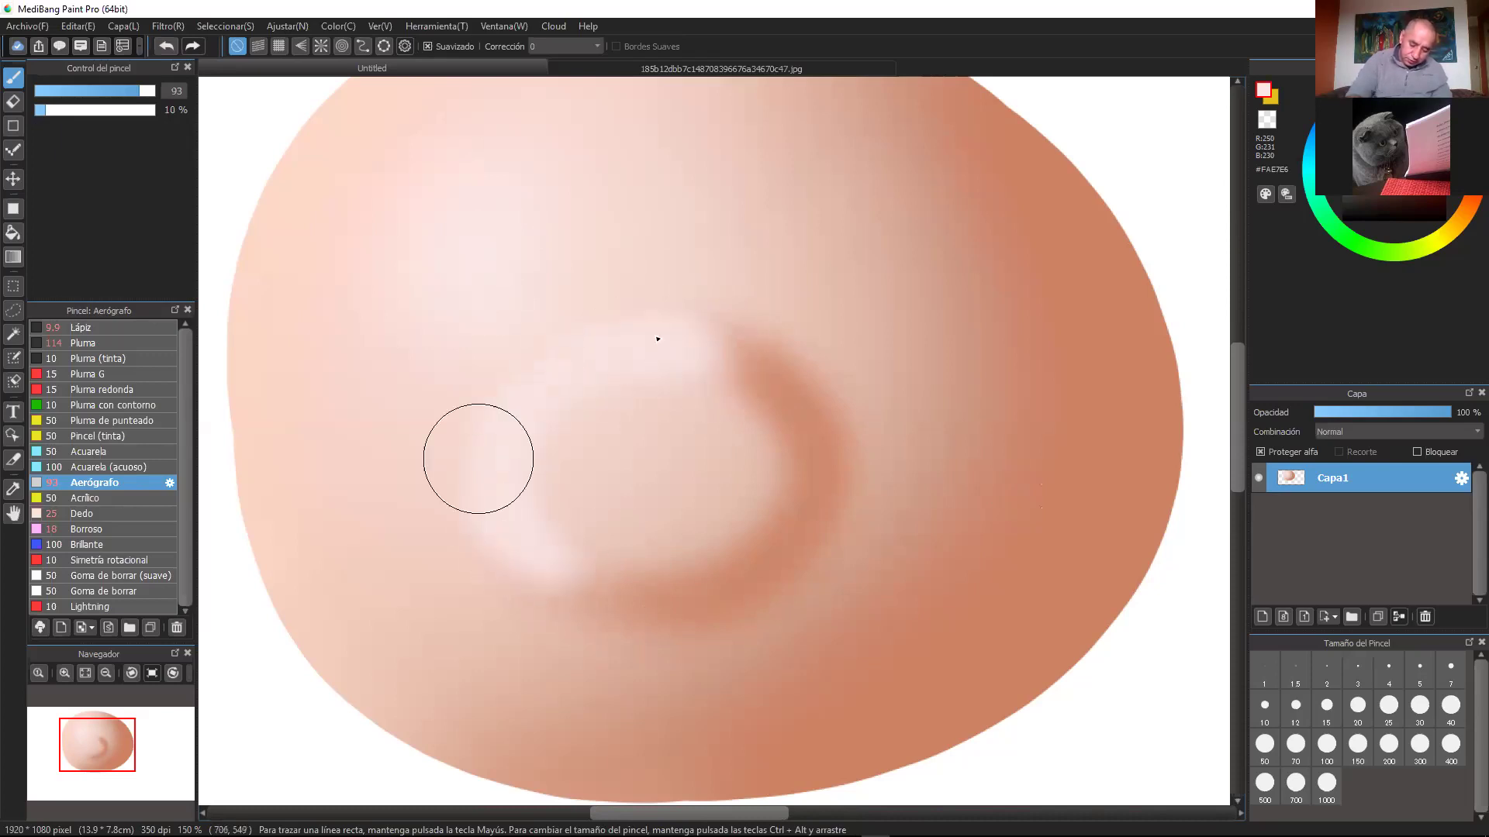
{"action": "key", "text": "ctrl+minus"}
{"action": "key", "text": "ctrl+plus"}
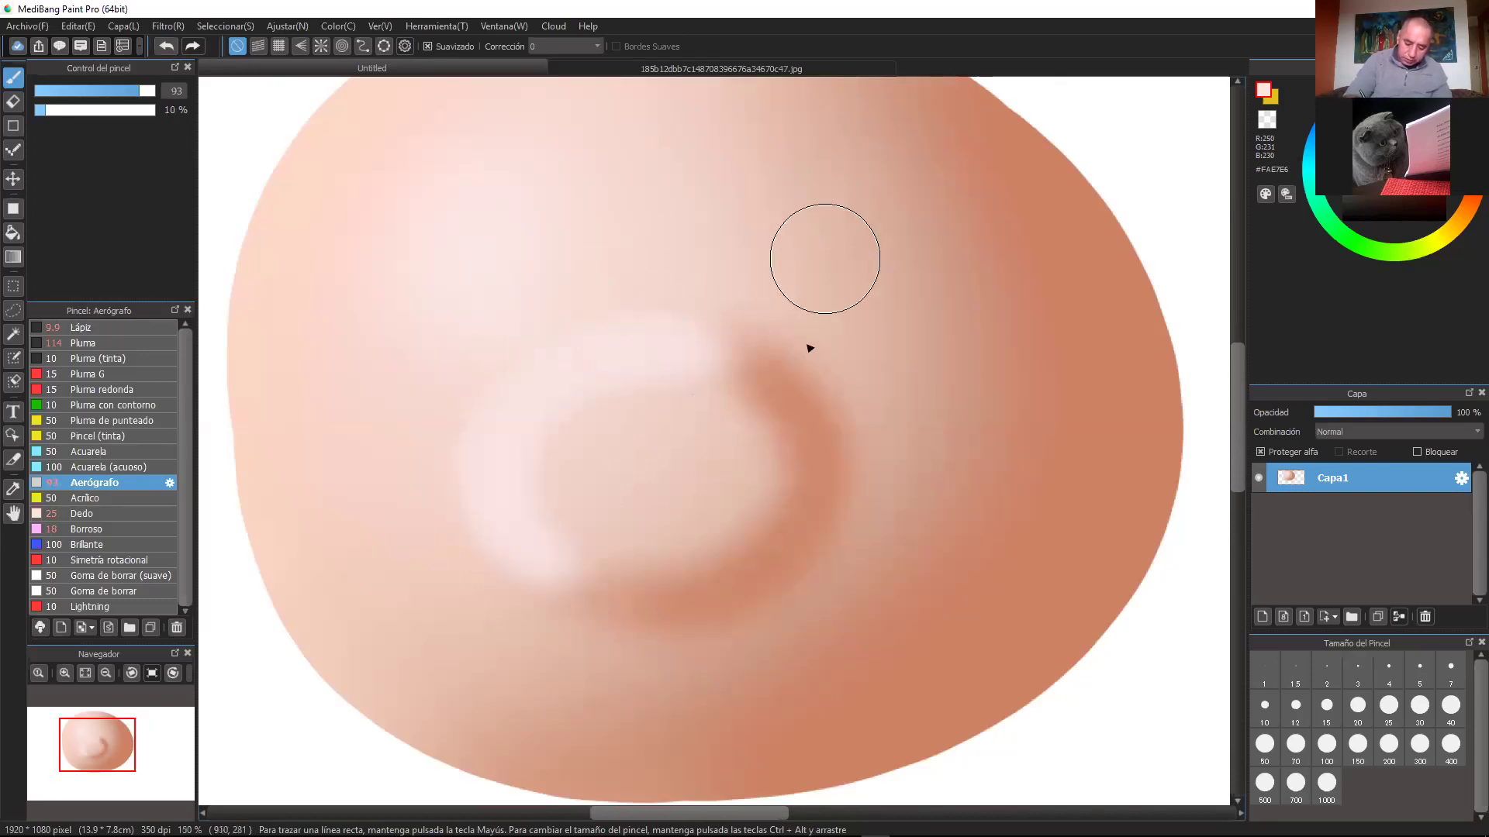
Step: Fill the ring's interior with an even skin tone sampled from its centre, using a 49 px airbrush at 31% opacity
{"action": "left_click", "coordinate": [665, 452], "text": "alt"}
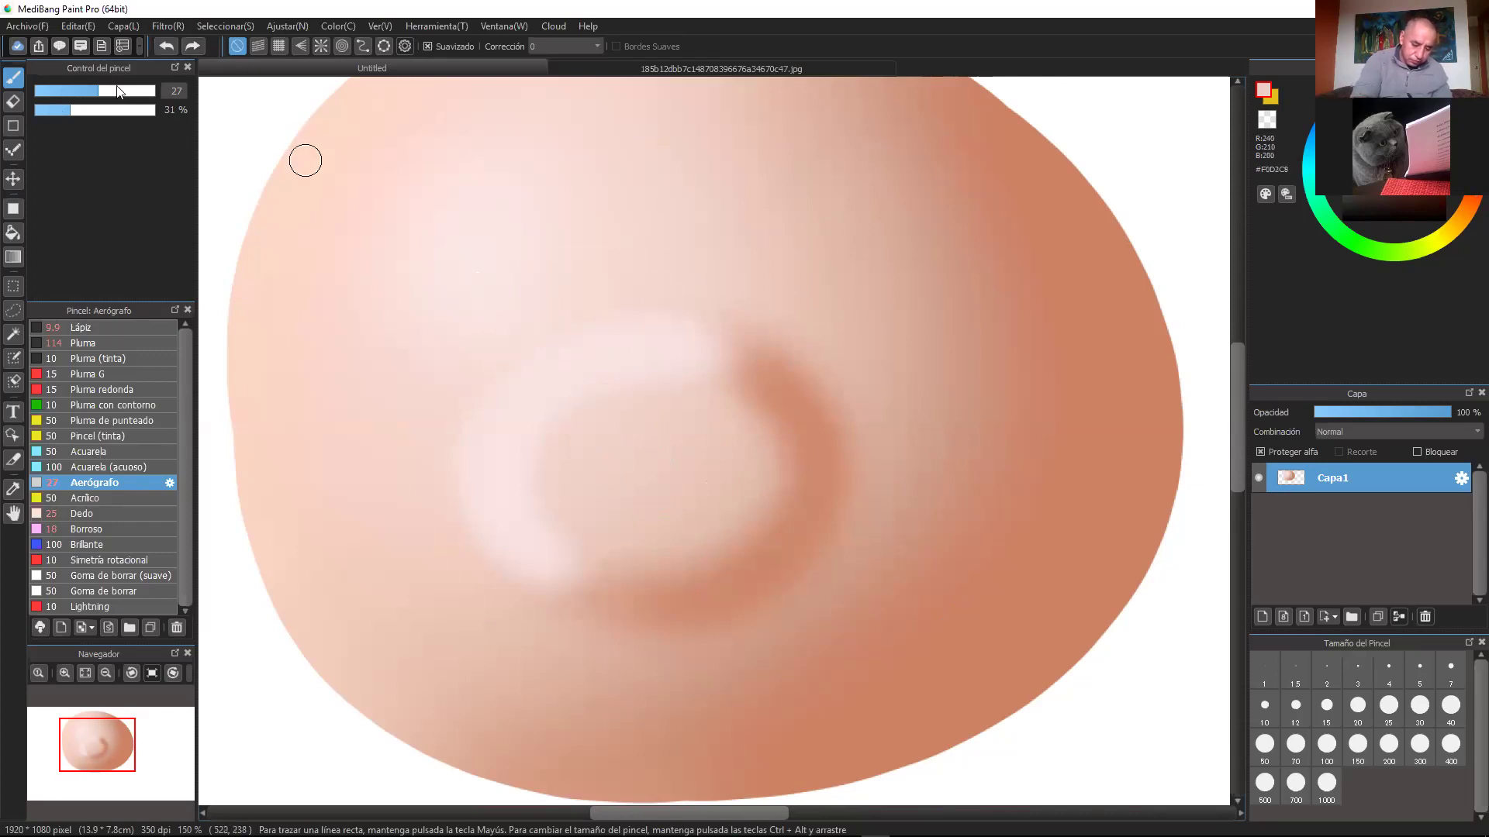
{"action": "mouse_move", "coordinate": [642, 402]}
{"action": "left_mouse_down"}
{"action": "mouse_move", "coordinate": [577, 501]}
{"action": "mouse_move", "coordinate": [542, 456]}
{"action": "mouse_move", "coordinate": [581, 529]}
{"action": "mouse_move", "coordinate": [667, 502]}
{"action": "left_mouse_up"}
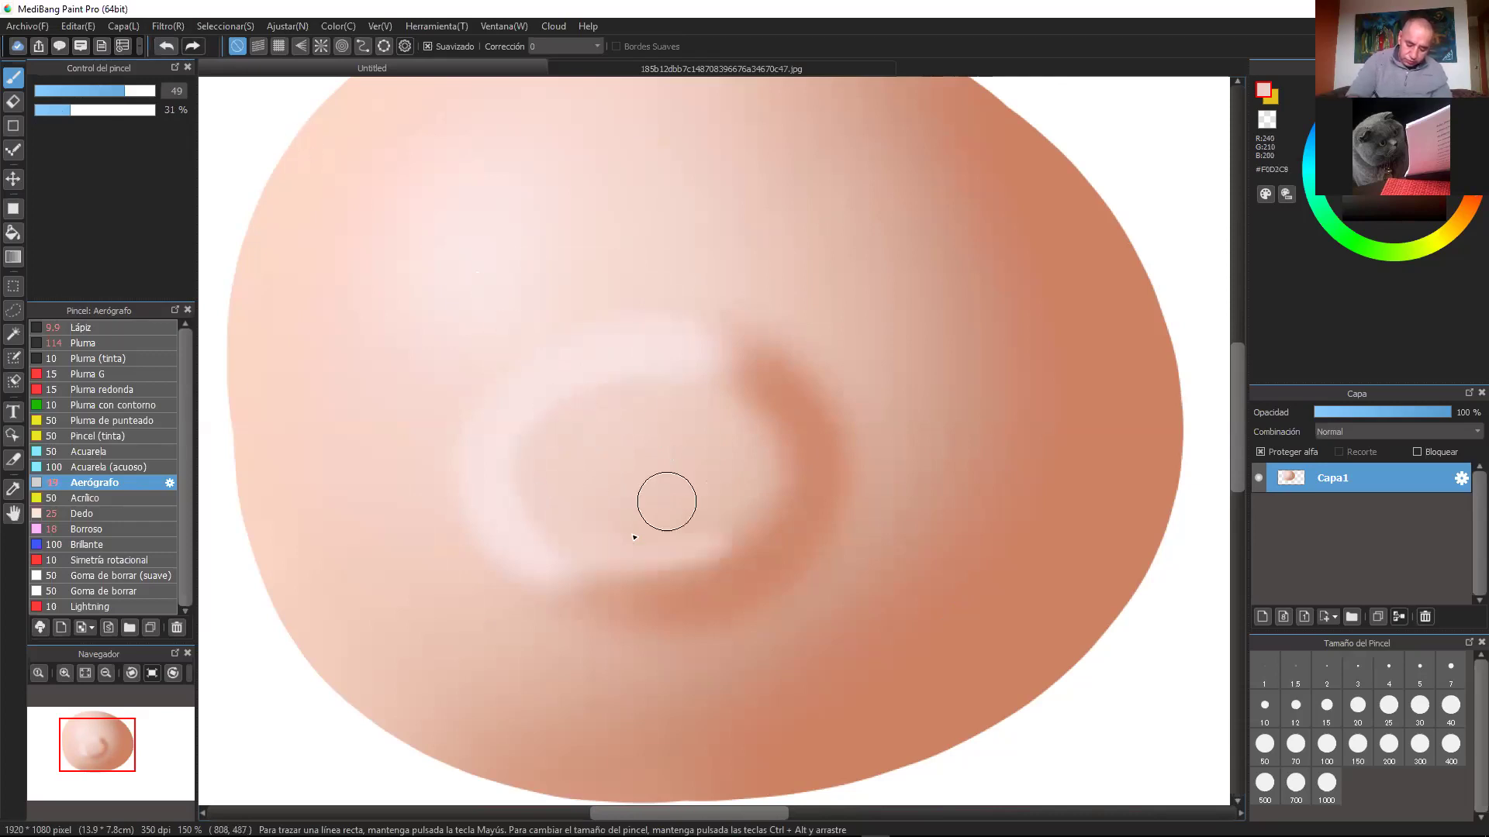
{"action": "left_click", "coordinate": [166, 46]}
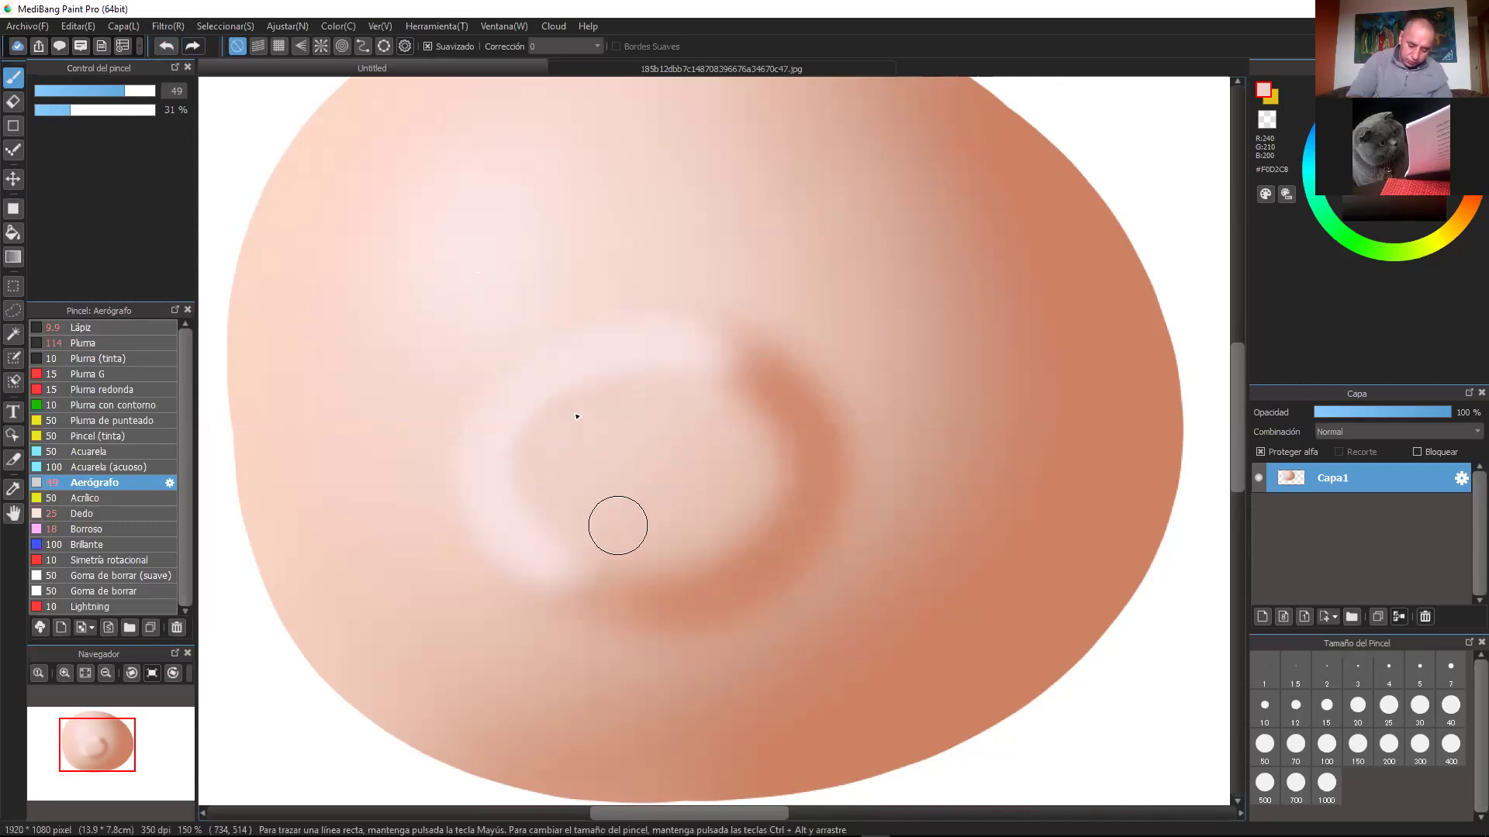
{"action": "right_click", "coordinate": [734, 456]}
{"action": "mouse_move", "coordinate": [639, 559]}
{"action": "left_mouse_down"}
{"action": "mouse_move", "coordinate": [760, 502]}
{"action": "mouse_move", "coordinate": [718, 467]}
{"action": "left_mouse_up"}
{"action": "right_click", "coordinate": [630, 456]}
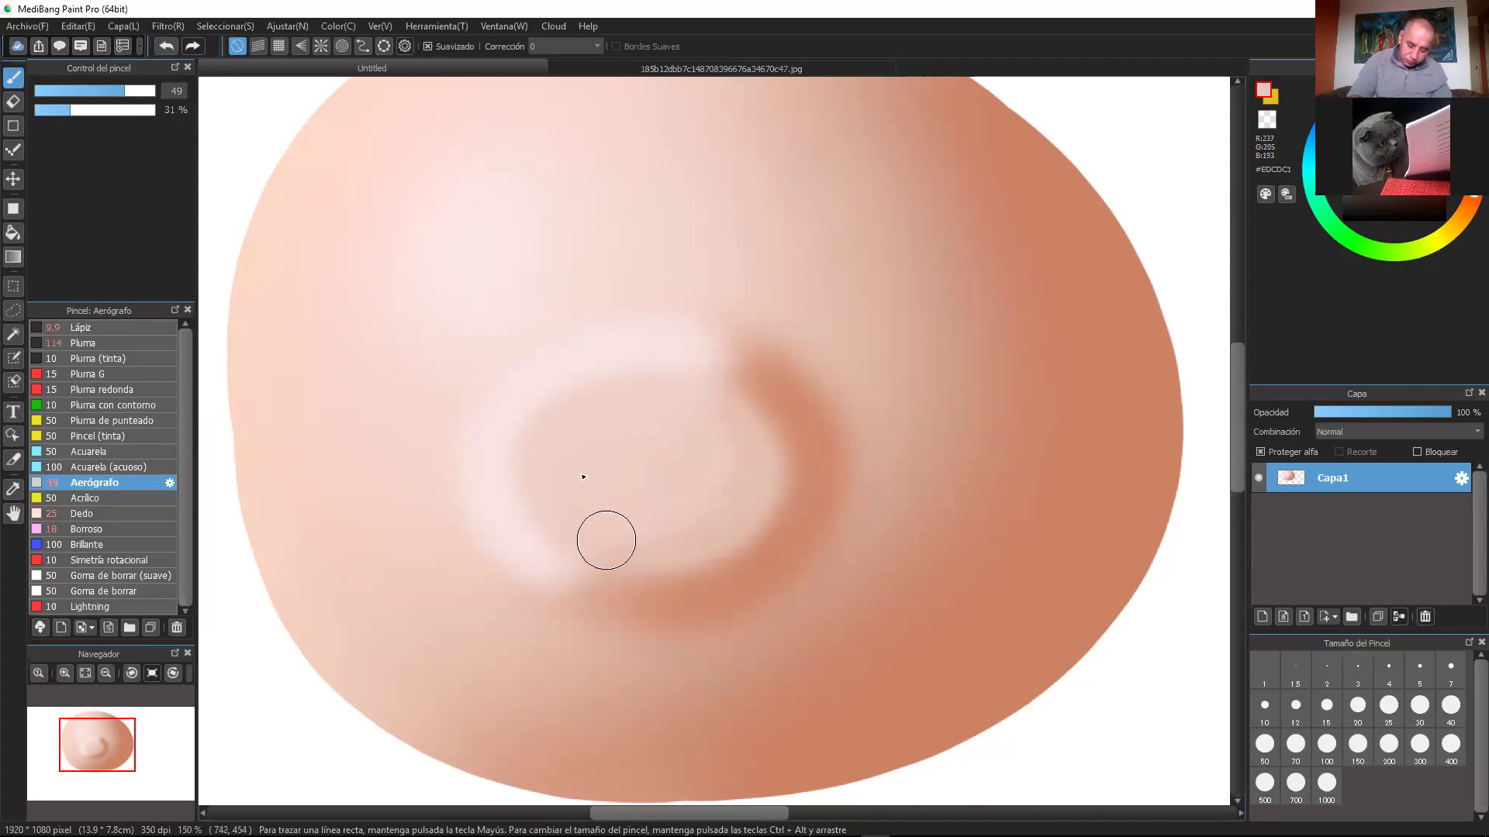
{"action": "mouse_move", "coordinate": [591, 404]}
{"action": "left_mouse_down"}
{"action": "mouse_move", "coordinate": [649, 397]}
{"action": "mouse_move", "coordinate": [781, 468]}
{"action": "mouse_move", "coordinate": [701, 509]}
{"action": "left_mouse_up"}
{"action": "right_click", "coordinate": [690, 456]}
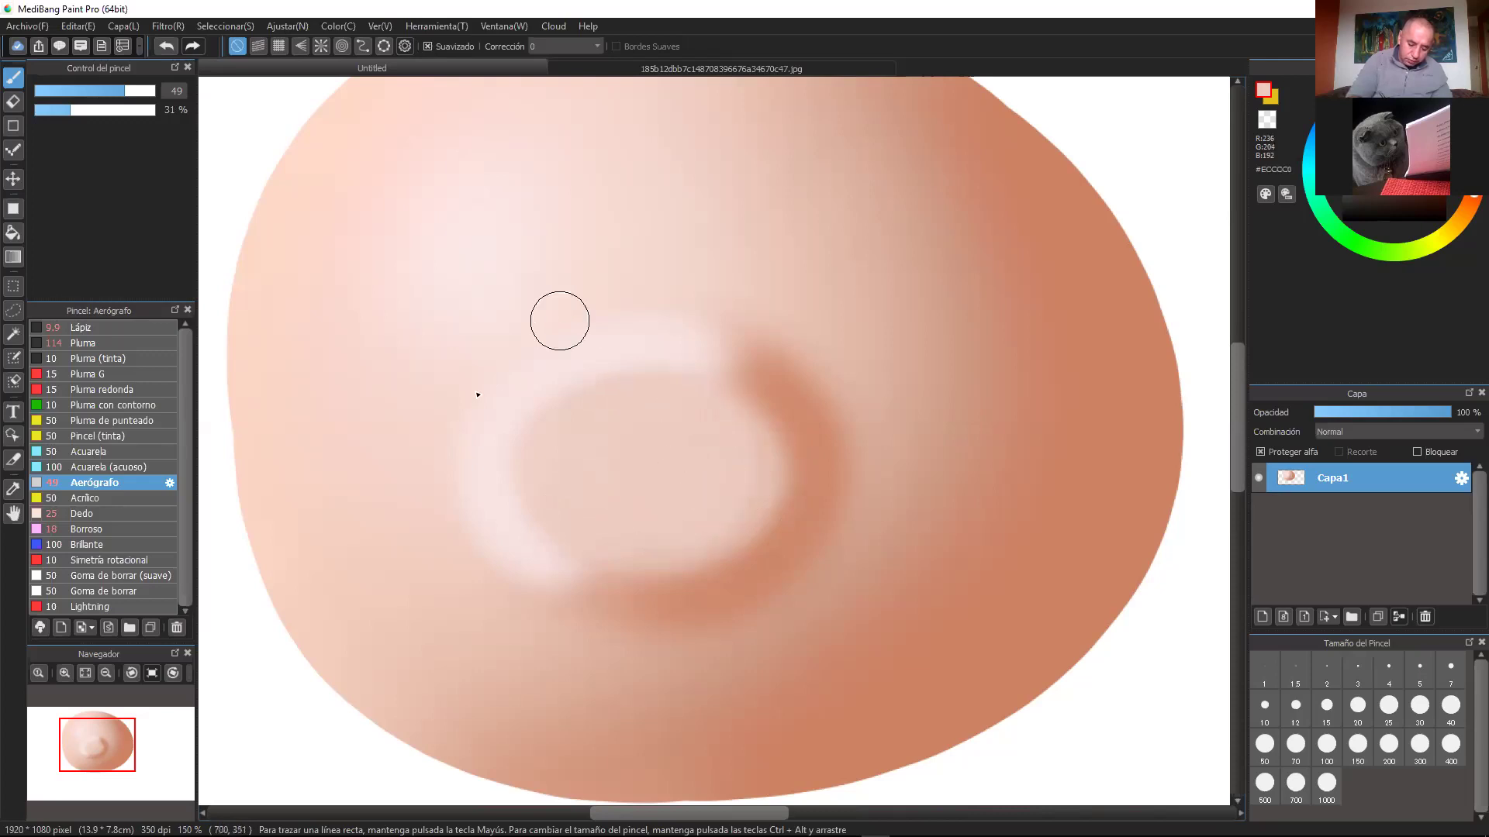
Step: Sharpen the ring's inner edge with small airbrush strokes in light #F6E3E1 and dark #CF8B6E sampled from the ring
{"action": "right_click", "coordinate": [675, 346]}
{"action": "left_click", "coordinate": [90, 91]}
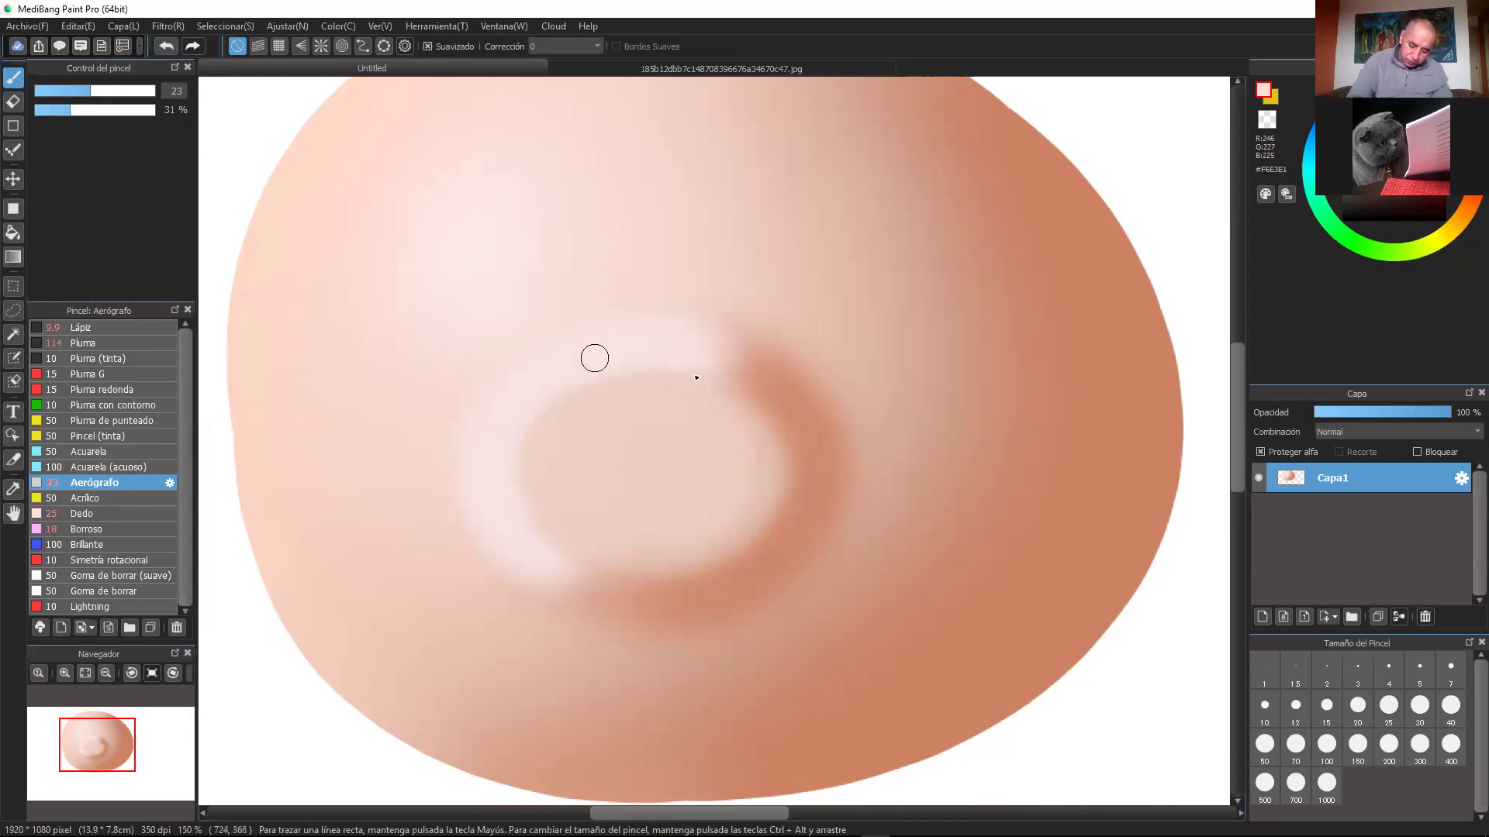
{"action": "left_click", "coordinate": [789, 407], "text": "alt"}
{"action": "mouse_move", "coordinate": [768, 413]}
{"action": "left_mouse_down"}
{"action": "mouse_move", "coordinate": [790, 491]}
{"action": "mouse_move", "coordinate": [740, 565]}
{"action": "mouse_move", "coordinate": [791, 524]}
{"action": "left_mouse_up"}
{"action": "left_click", "coordinate": [110, 91]}
{"action": "left_click_drag", "start_coordinate": [620, 591], "coordinate": [725, 582]}
{"action": "mouse_move", "coordinate": [787, 469]}
{"action": "left_mouse_down"}
{"action": "mouse_move", "coordinate": [780, 422]}
{"action": "mouse_move", "coordinate": [798, 507]}
{"action": "mouse_move", "coordinate": [793, 433]}
{"action": "left_mouse_up"}
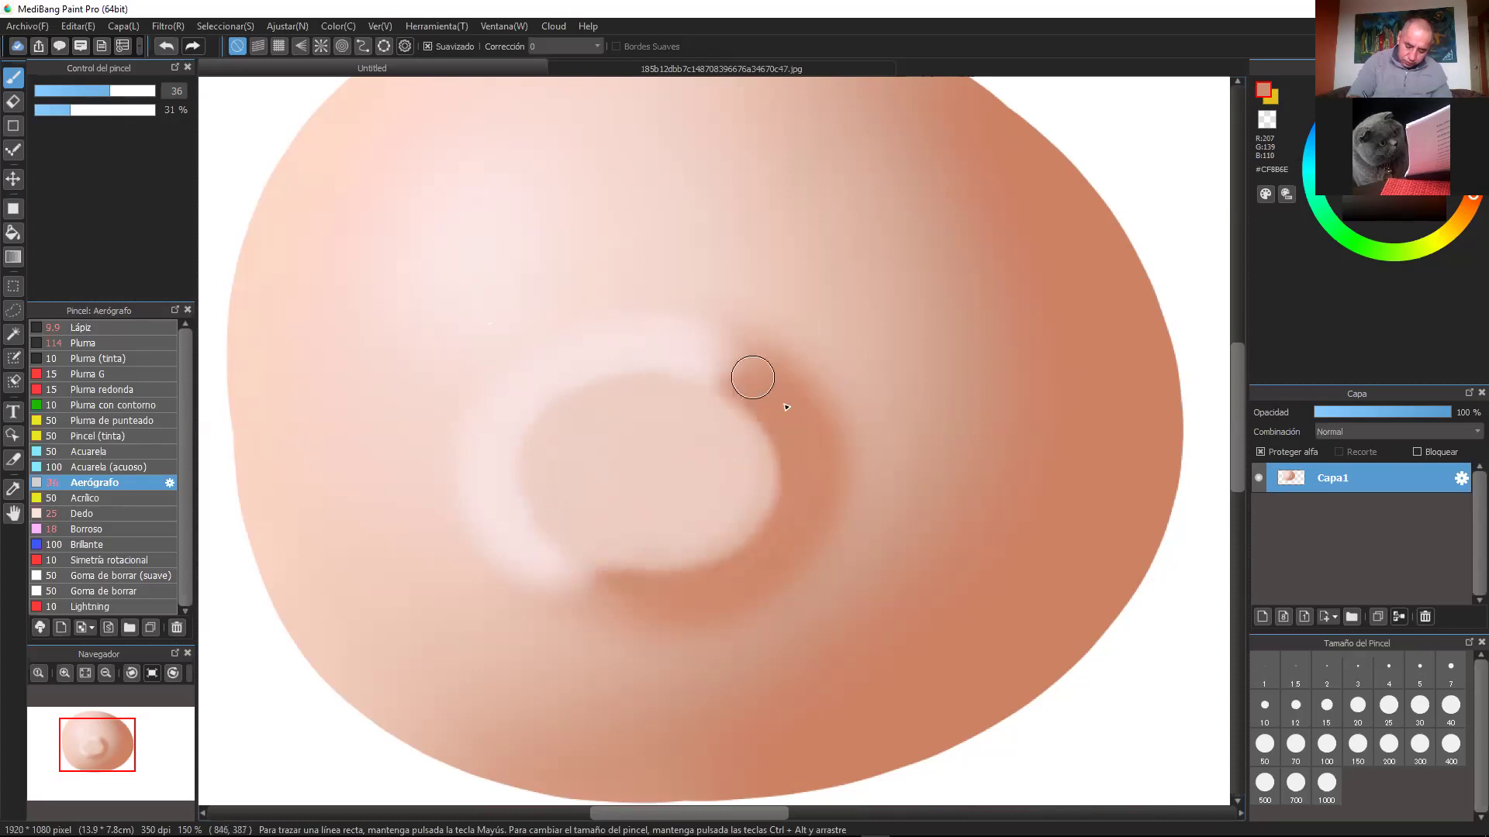
{"action": "key", "text": "ctrl+minus"}
{"action": "key", "text": "ctrl+minus"}
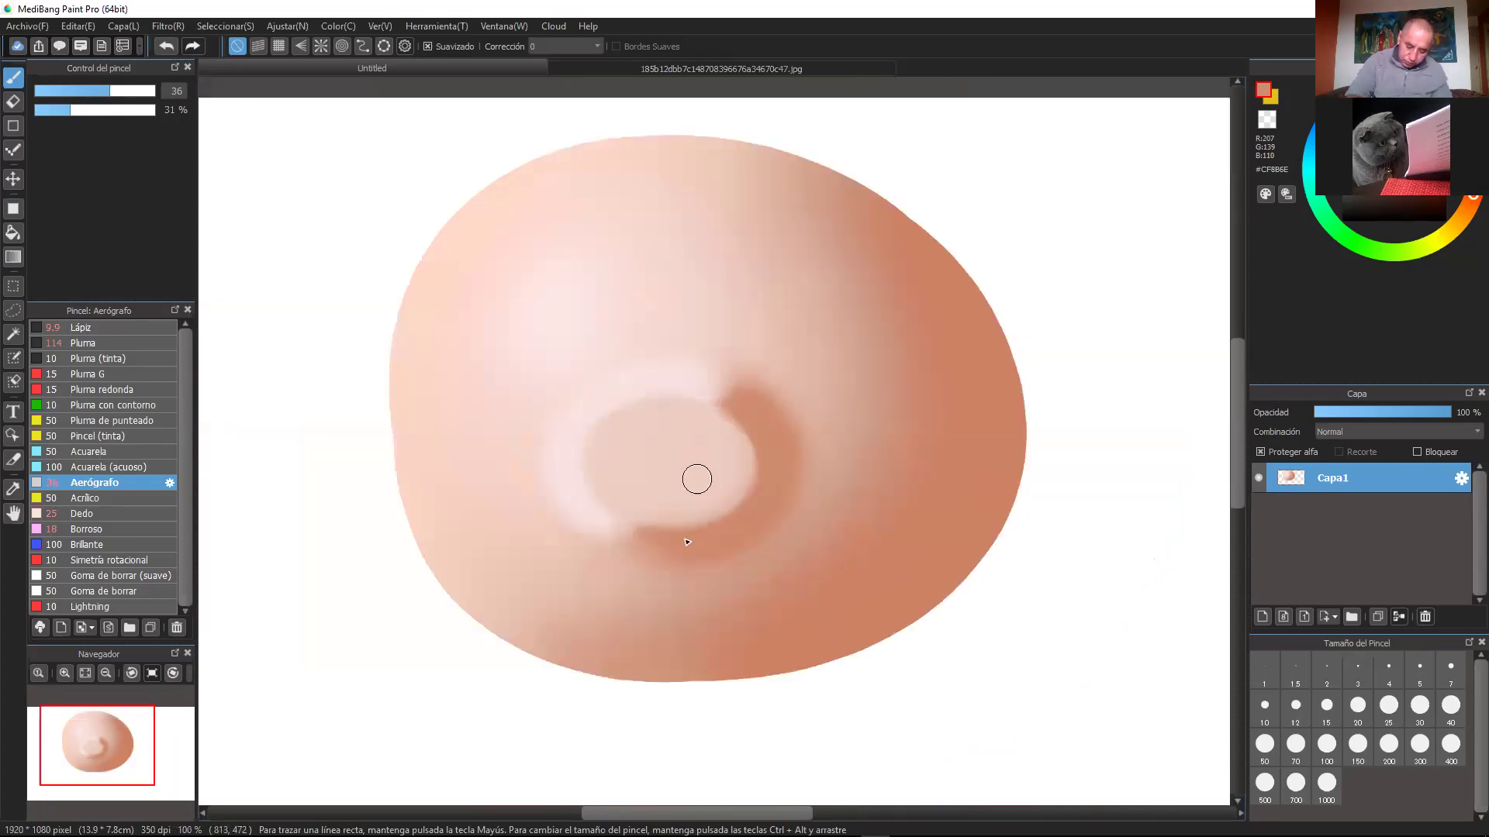
{"action": "key", "text": "ctrl+plus"}
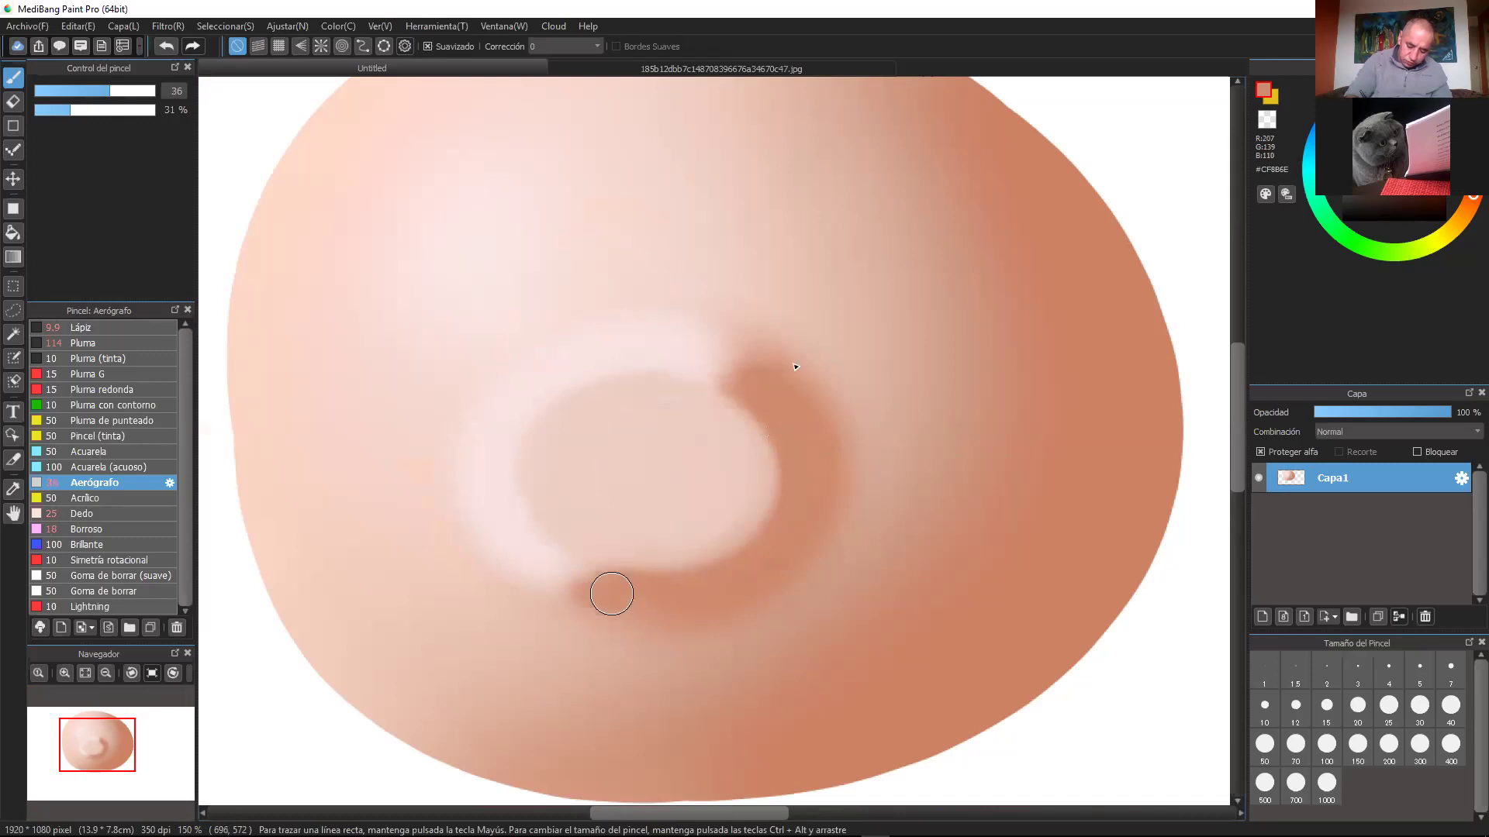
Step: Soften the joints between the ring's light and dark arcs with the Borroso brush at 31 and 60 px
{"action": "left_click", "coordinate": [108, 527]}
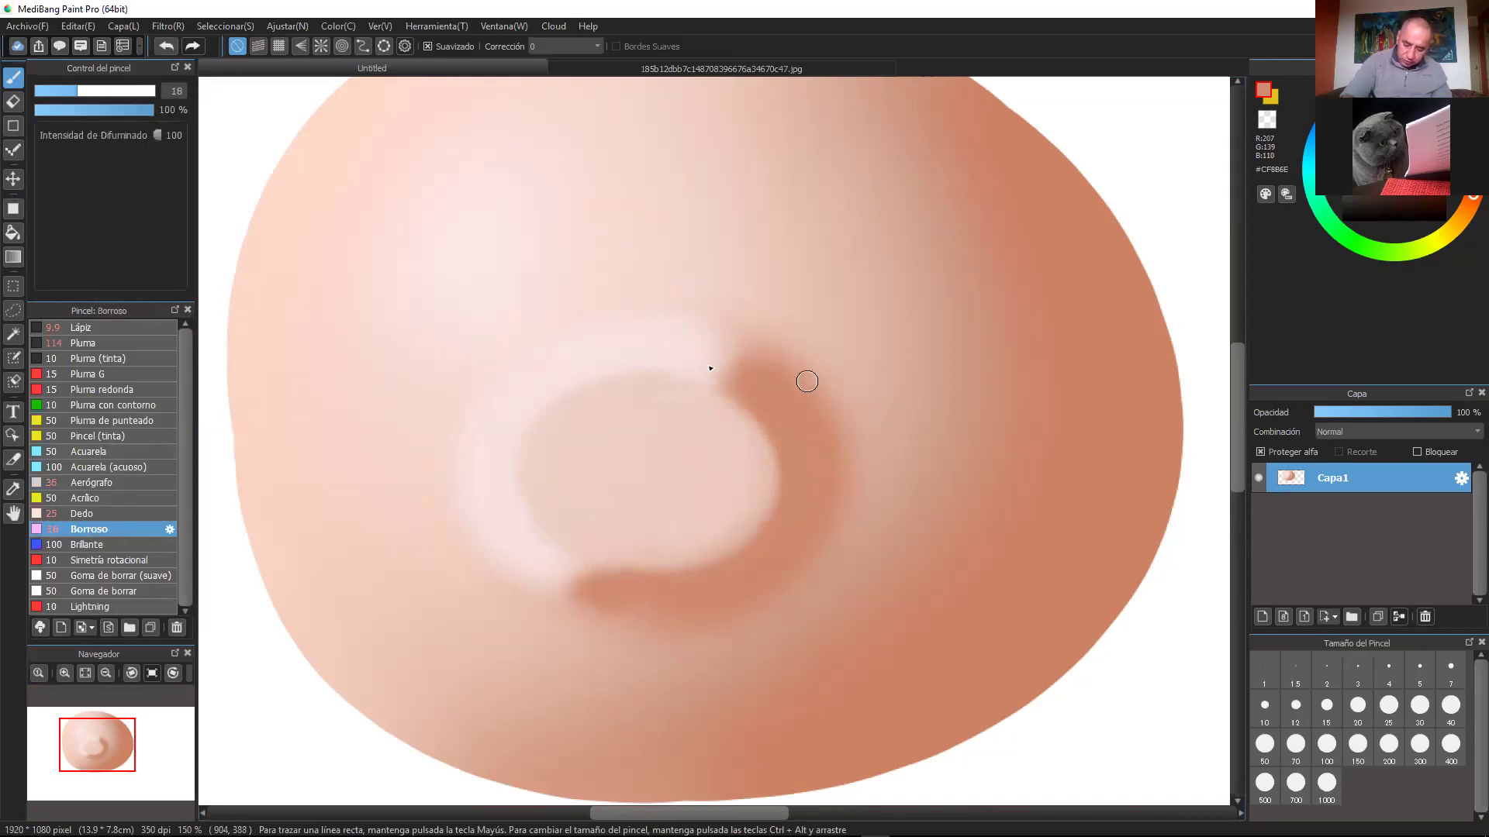
{"action": "left_click", "coordinate": [103, 91]}
{"action": "left_click_drag", "start_coordinate": [743, 363], "coordinate": [741, 390]}
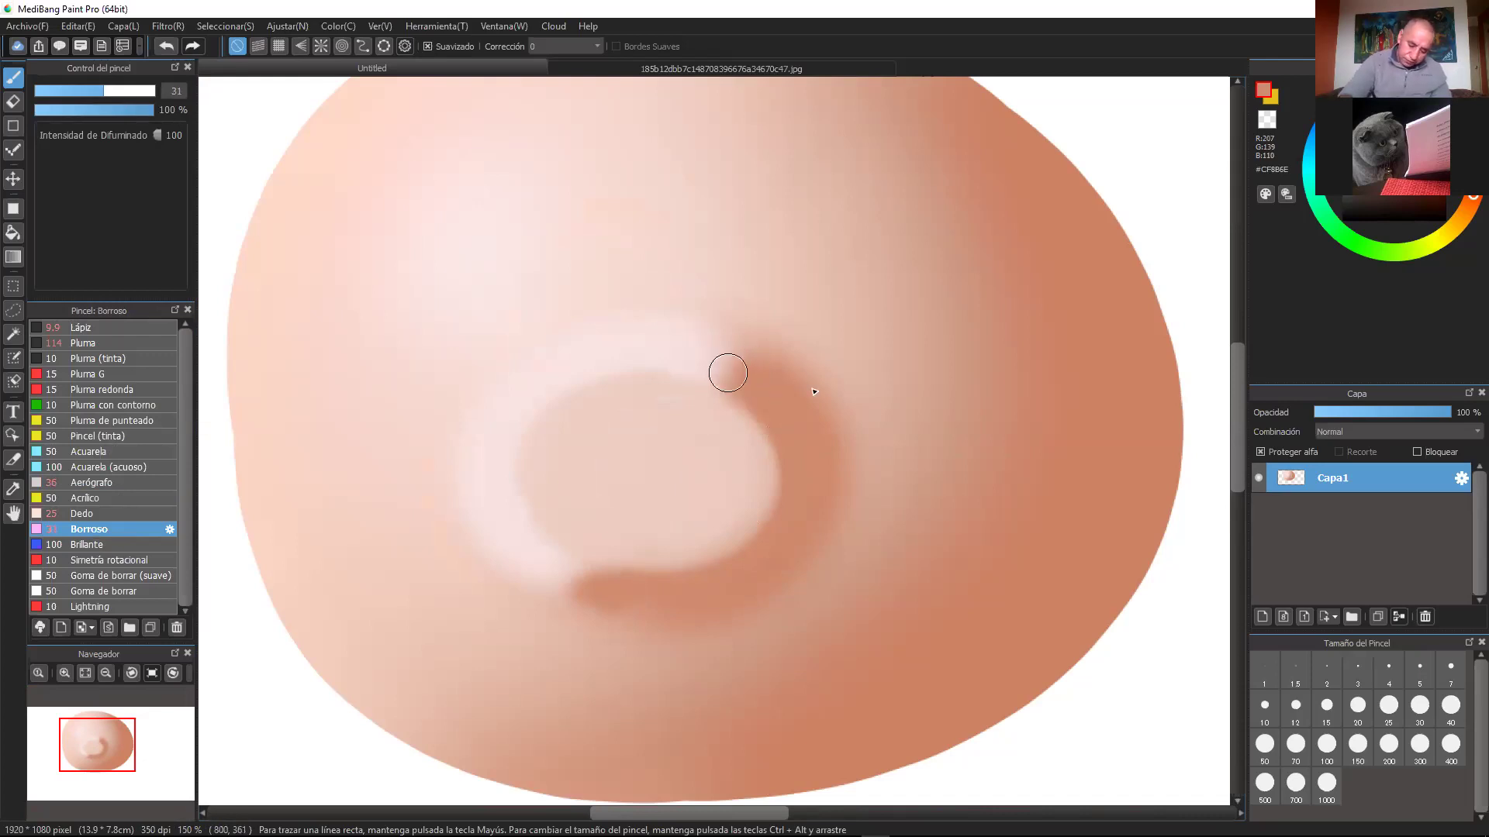
{"action": "left_click", "coordinate": [129, 91]}
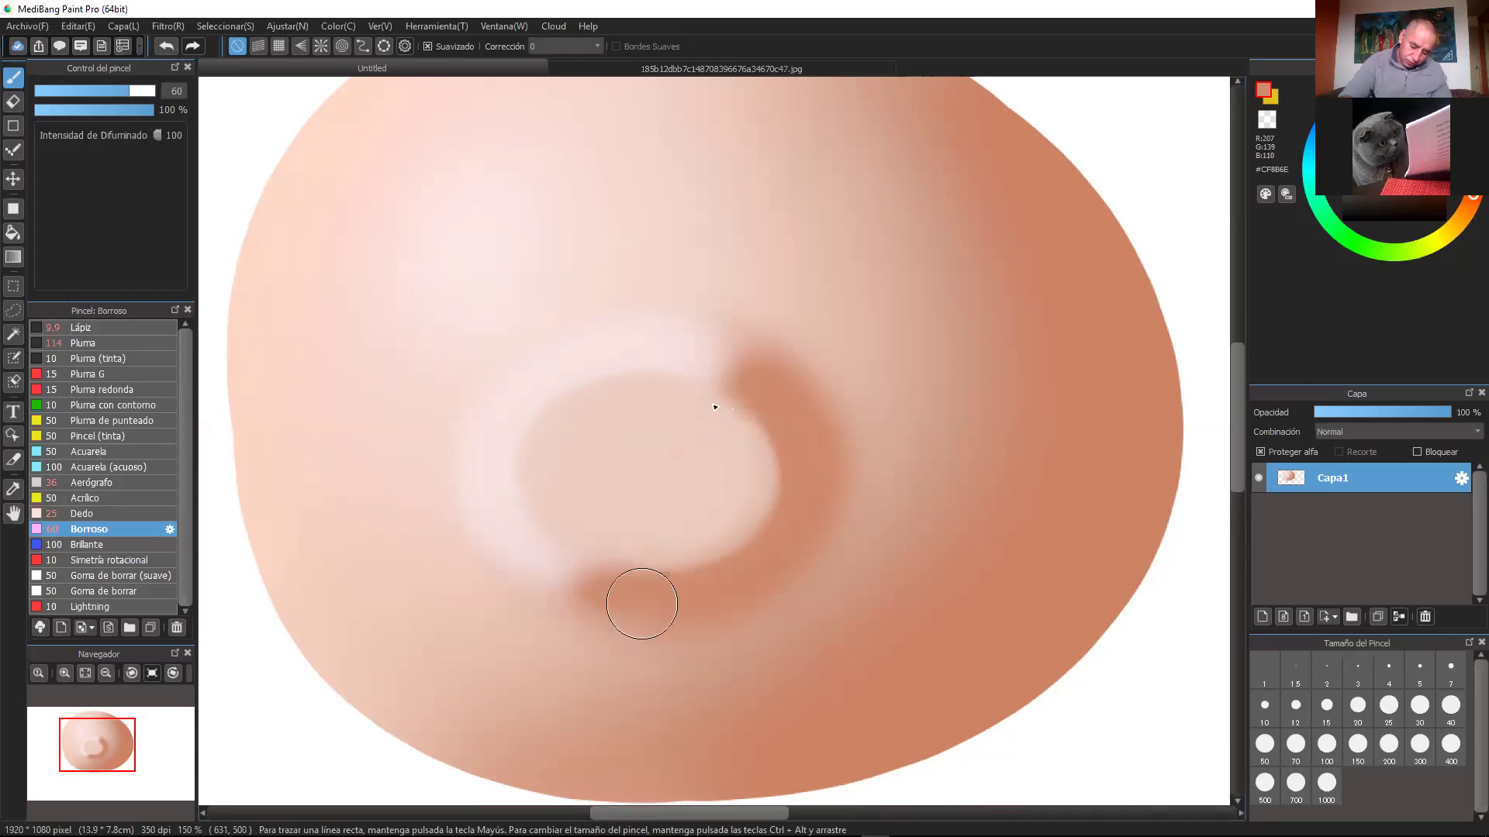
Step: Redefine the edge of the inner oval with a 36 px airbrush in its own tone #ECCCC0
{"action": "left_click", "coordinate": [592, 452], "text": "alt"}
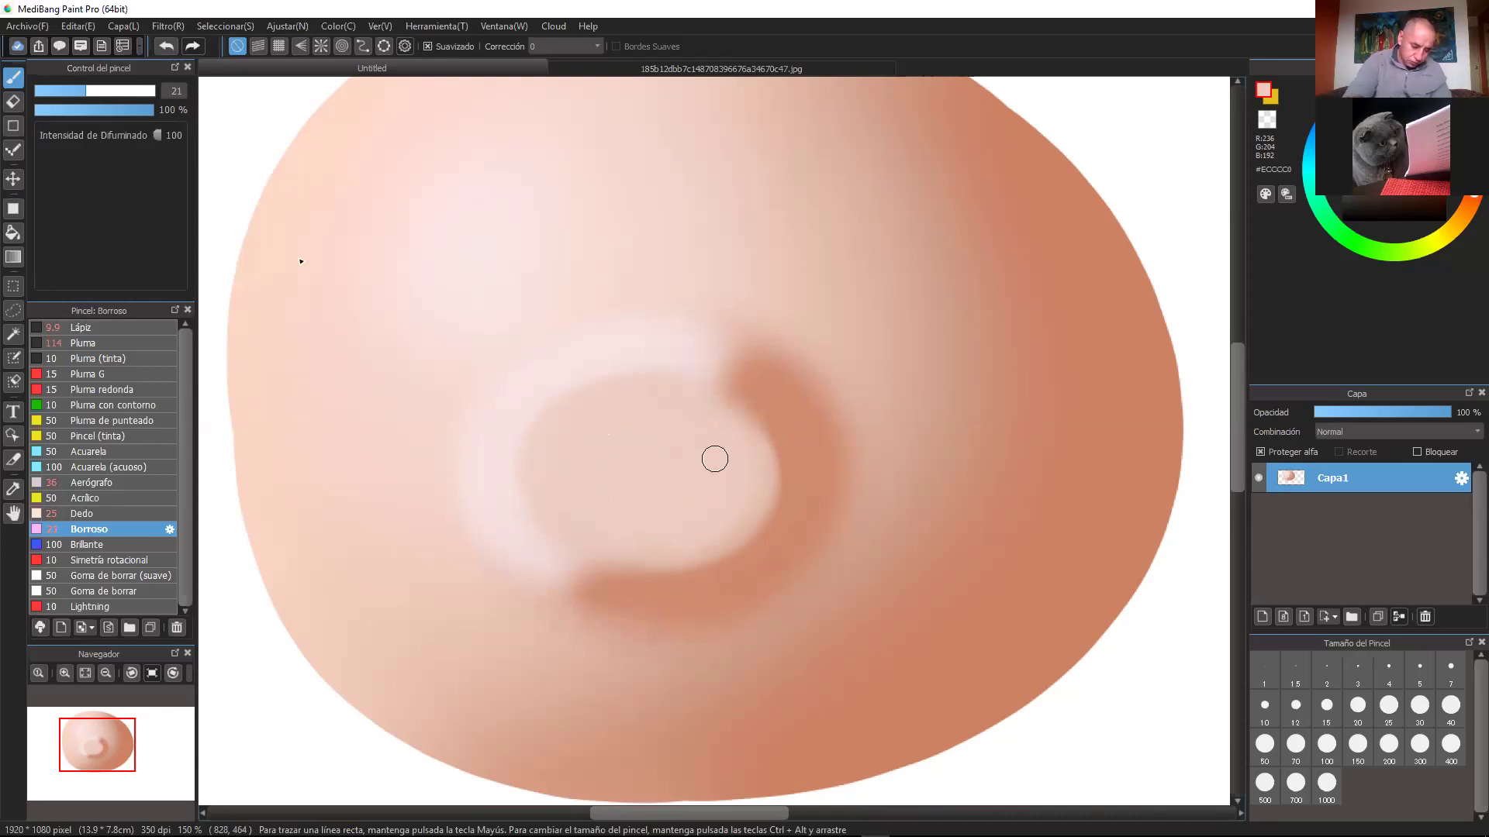
{"action": "left_click", "coordinate": [129, 480]}
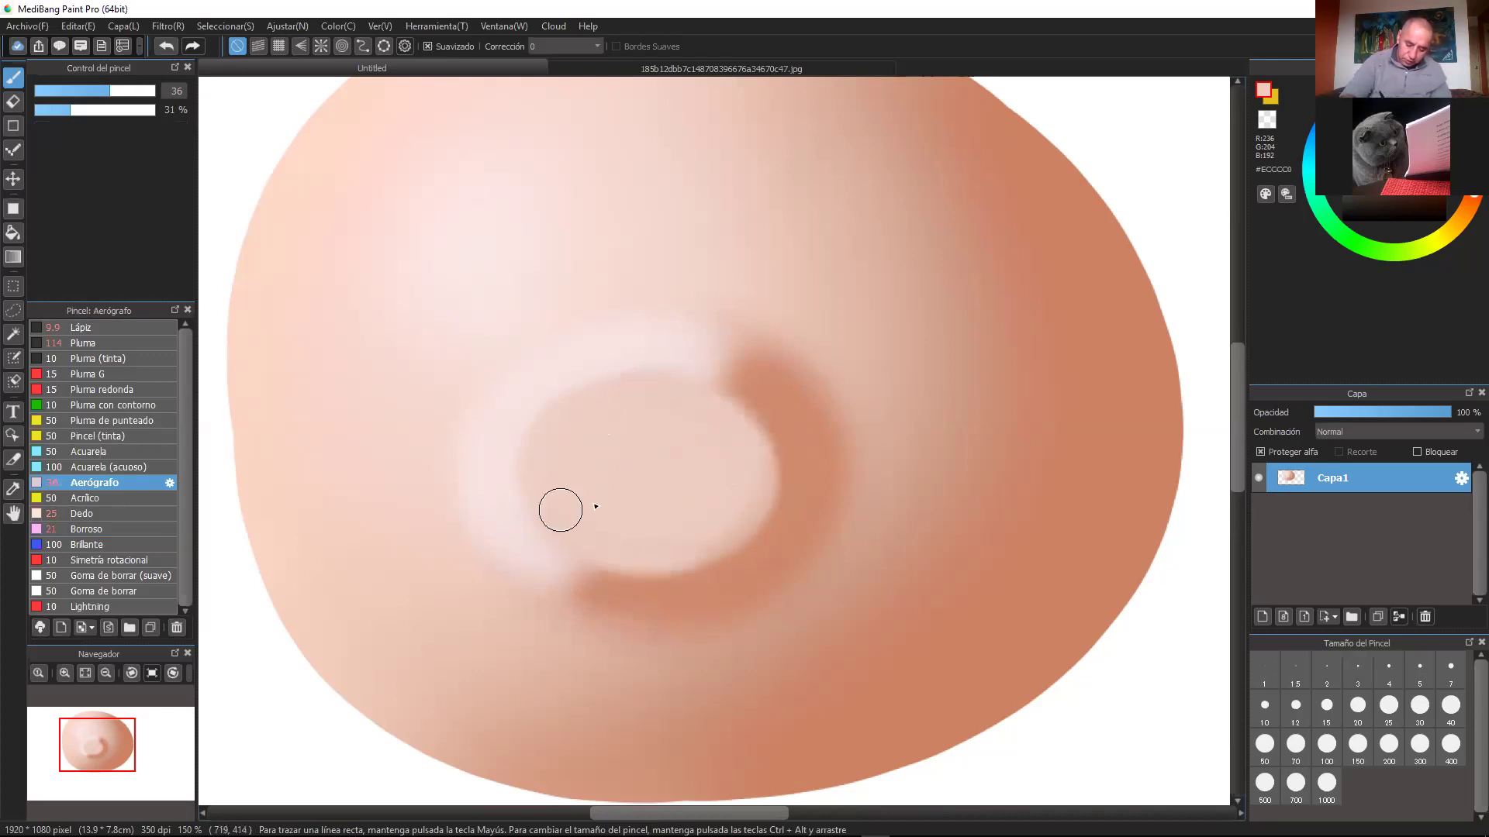
{"action": "left_click", "coordinate": [621, 591], "text": "alt"}
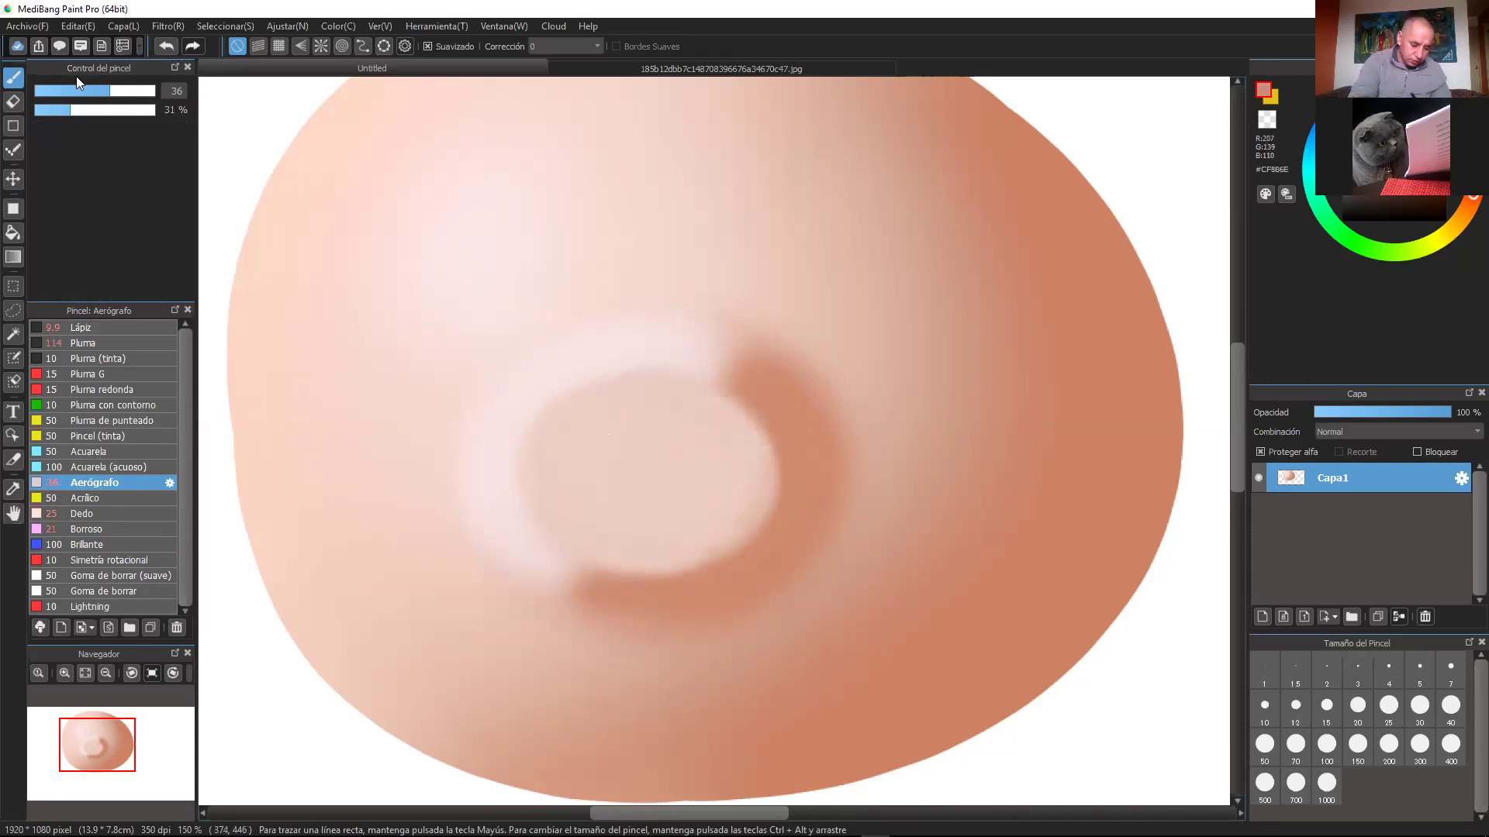
{"action": "key", "text": "ctrl+Down"}
{"action": "key", "text": "ctrl+Up"}
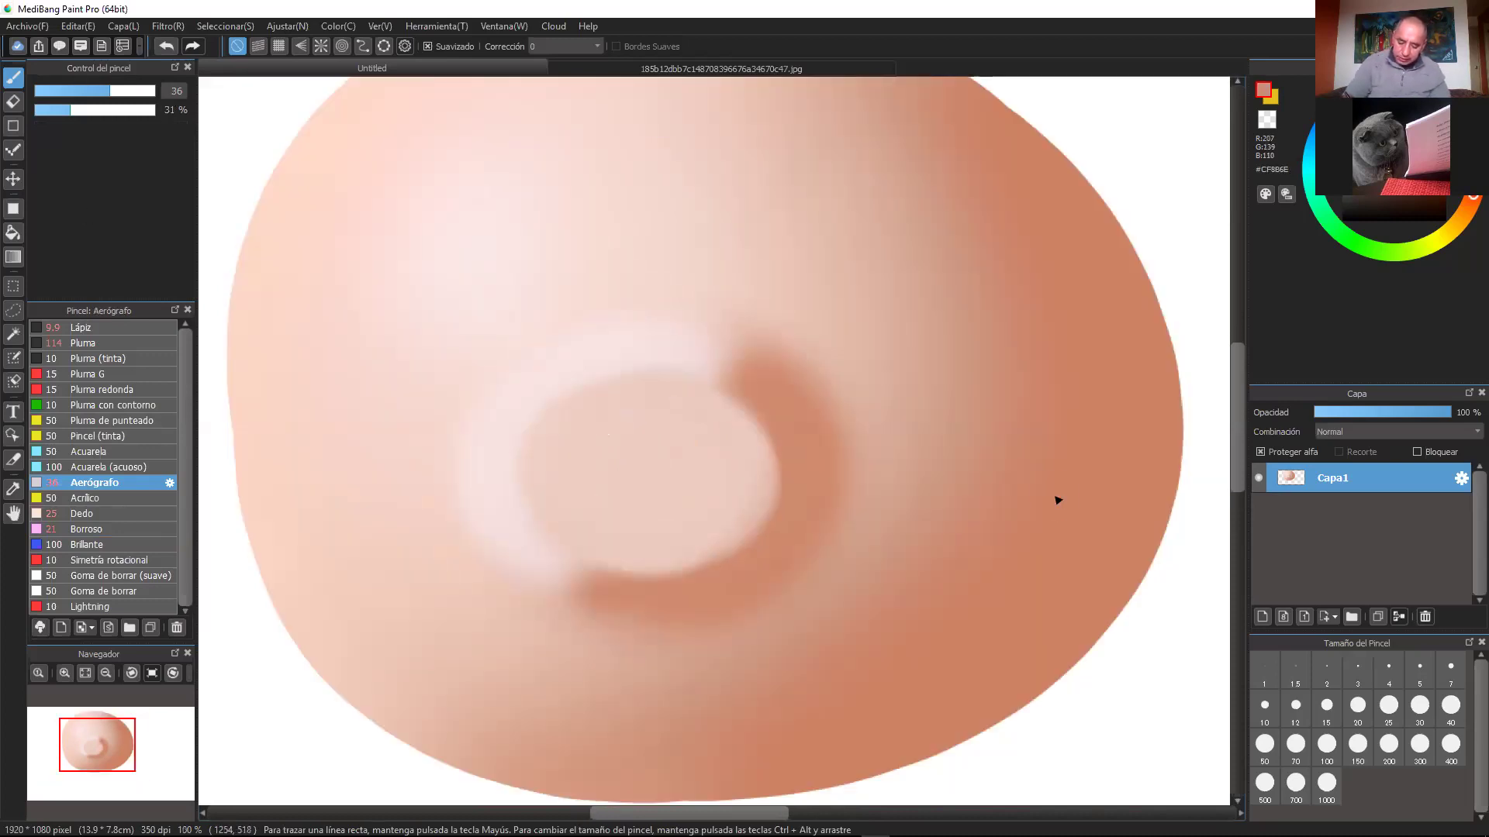
Step: Blend both joints of the ring with a 106 px airbrush in the intermediate tone #D3A490
{"action": "left_click", "coordinate": [723, 357], "text": "alt"}
{"action": "left_click_drag", "start_coordinate": [723, 357], "coordinate": [773, 397]}
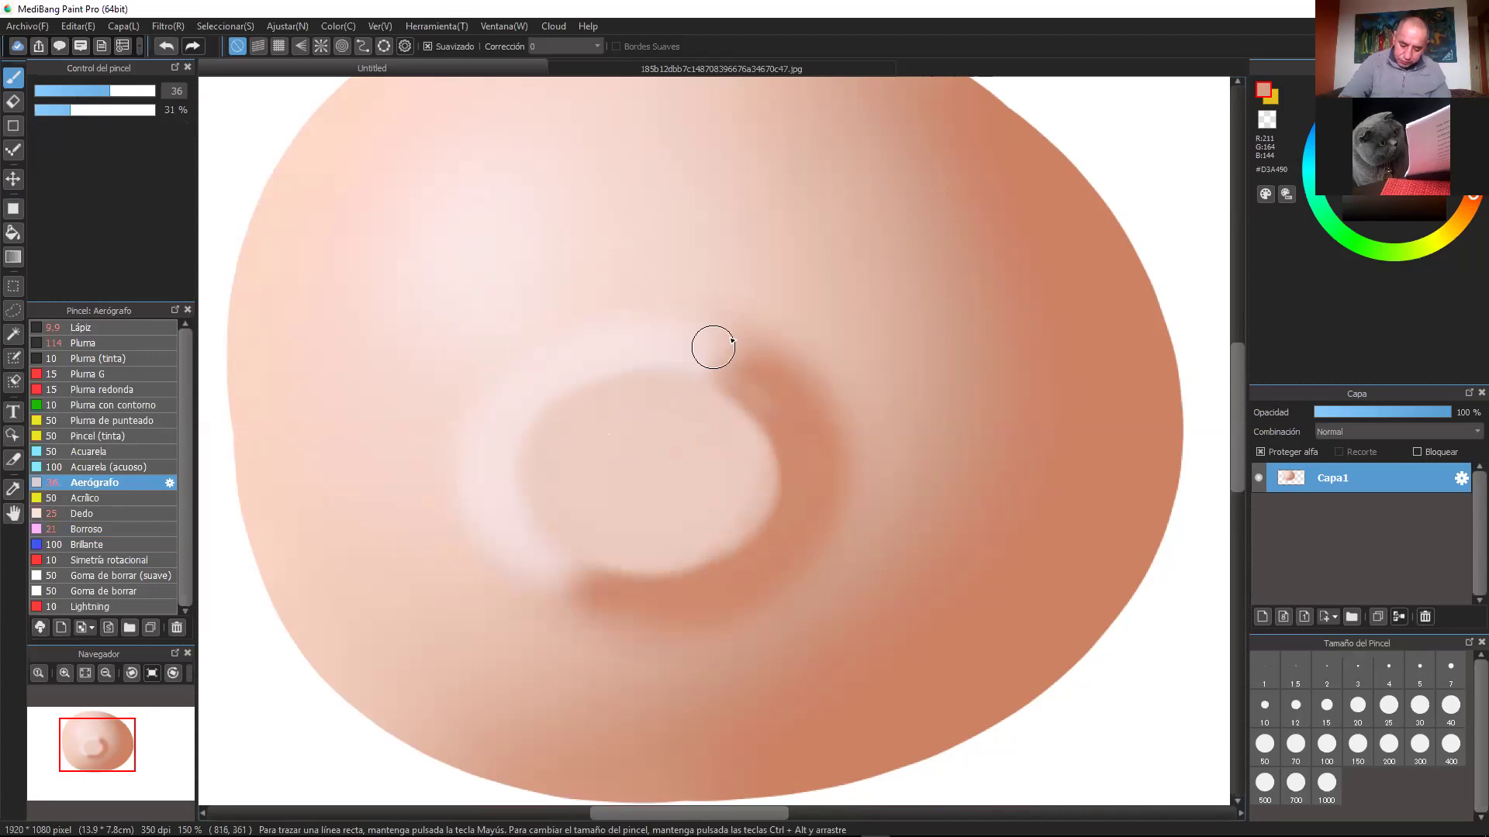
{"action": "left_click", "coordinate": [166, 47]}
{"action": "left_click_drag", "start_coordinate": [138, 91], "coordinate": [143, 91]}
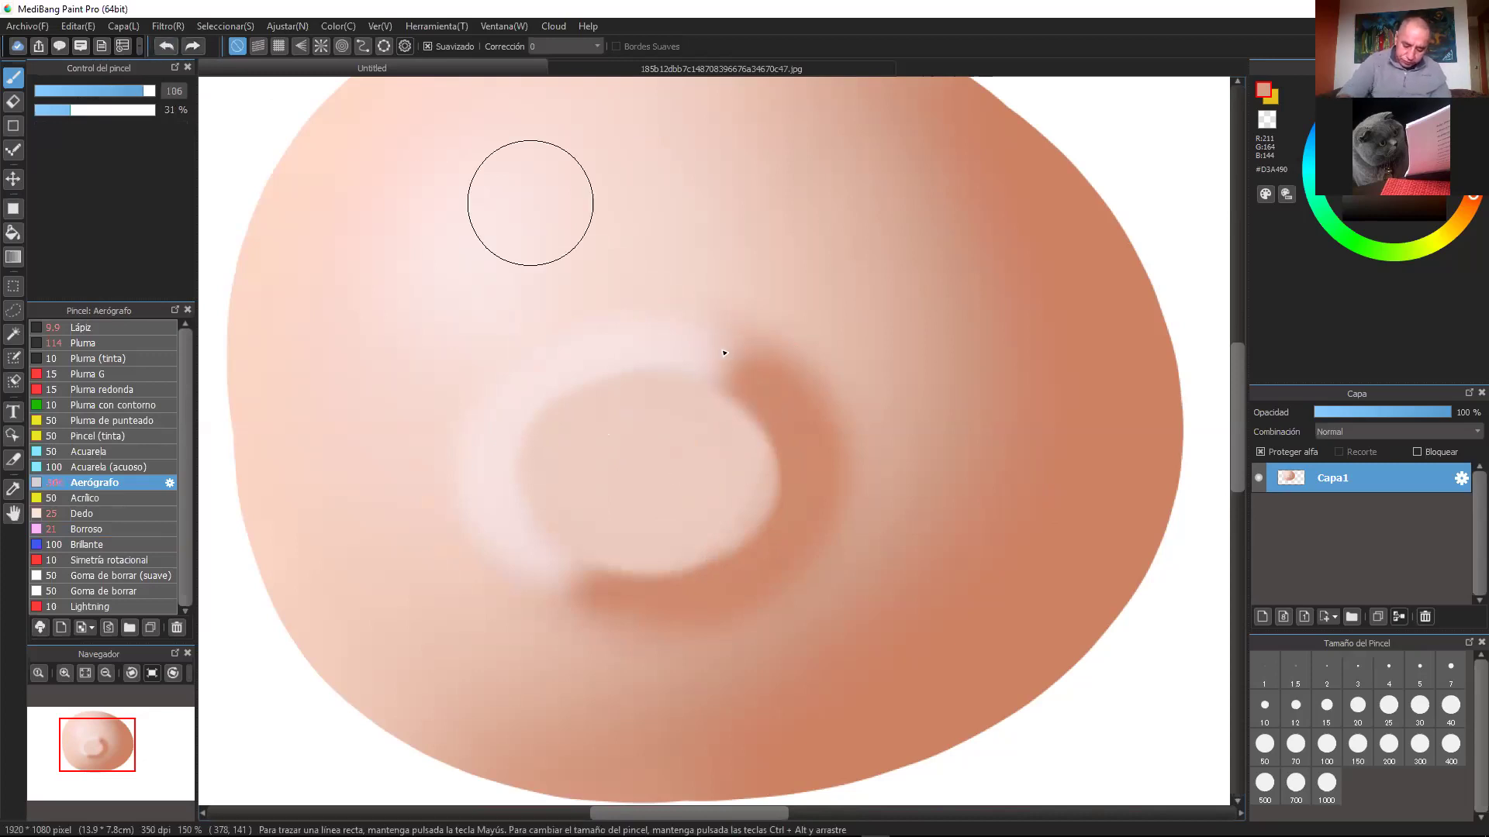
{"action": "left_click_drag", "start_coordinate": [728, 358], "coordinate": [713, 349]}
{"action": "mouse_move", "coordinate": [548, 591]}
{"action": "left_mouse_down"}
{"action": "mouse_move", "coordinate": [551, 565]}
{"action": "mouse_move", "coordinate": [680, 614]}
{"action": "left_mouse_up"}
{"action": "left_click_drag", "start_coordinate": [674, 336], "coordinate": [774, 407]}
Step: Paint two oval nostrils in the middle of the snout with a 32 px airbrush in dark brown #A75D40
{"action": "scroll", "coordinate": [853, 591], "scroll_direction": "down", "scroll_amount": 2}
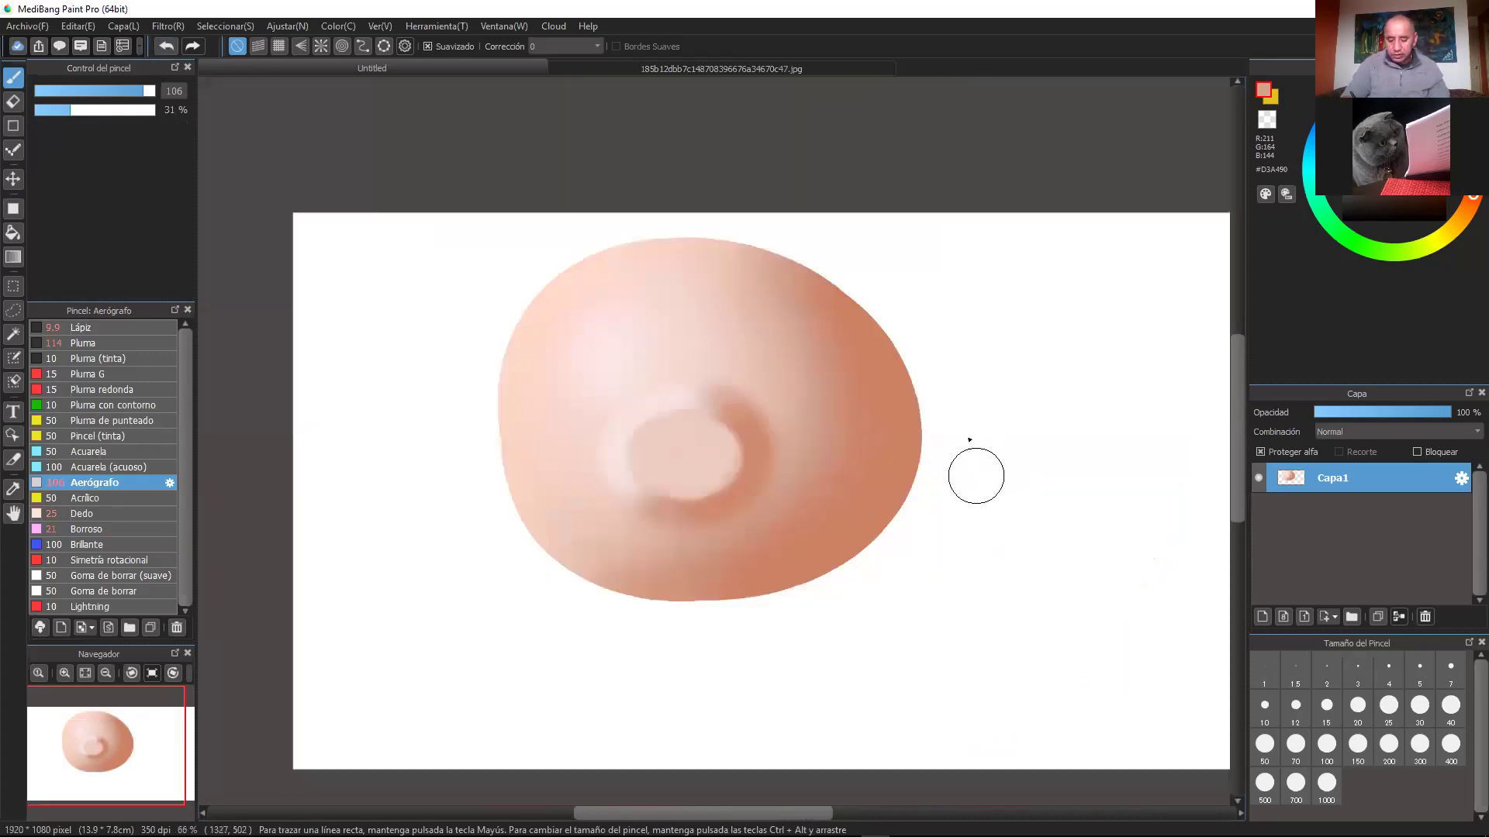
{"action": "scroll", "coordinate": [975, 425], "scroll_direction": "up", "scroll_amount": 1}
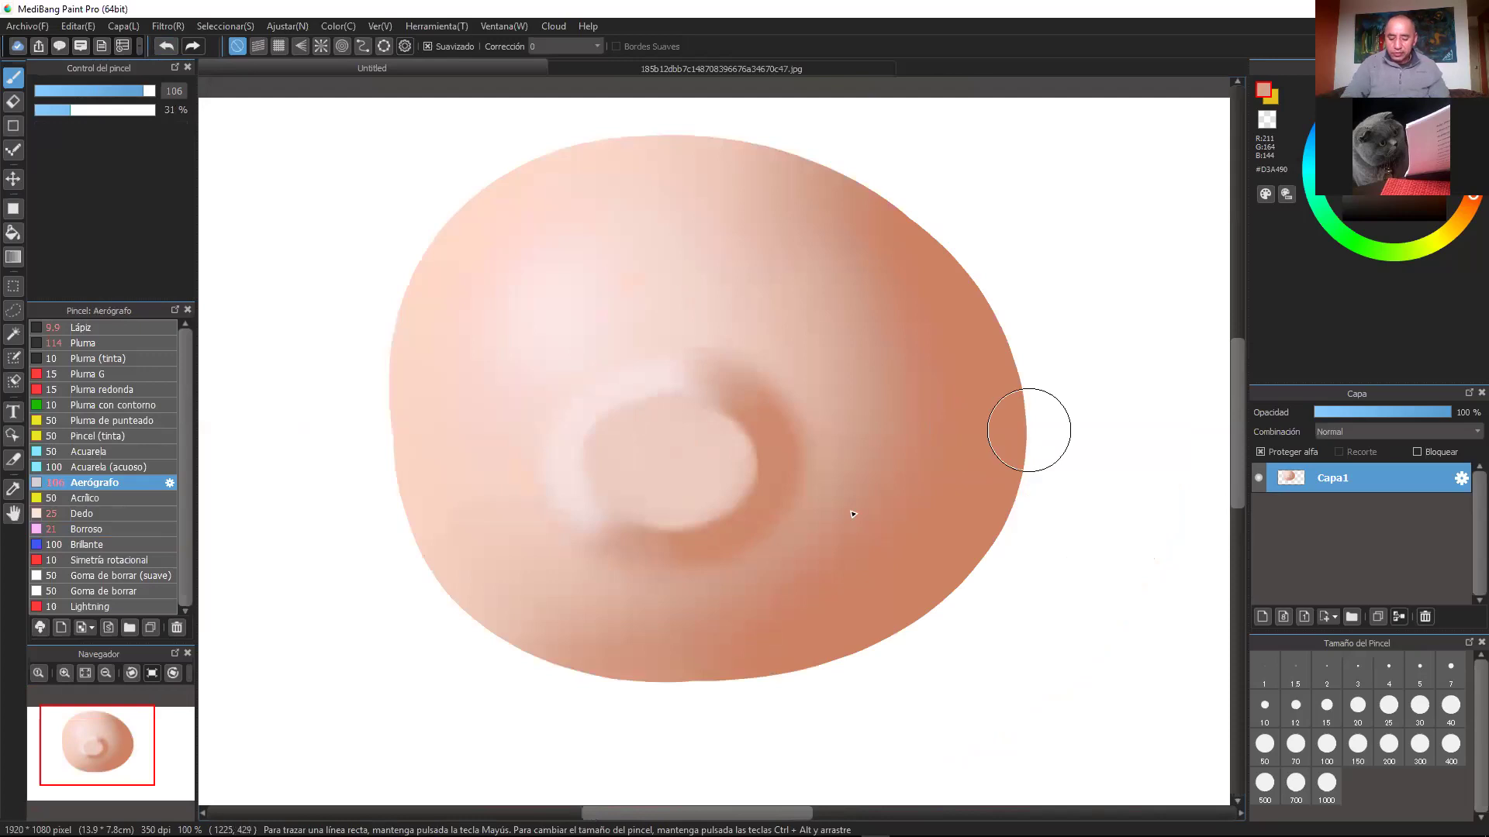
{"action": "scroll", "coordinate": [988, 490], "scroll_direction": "up", "scroll_amount": 1}
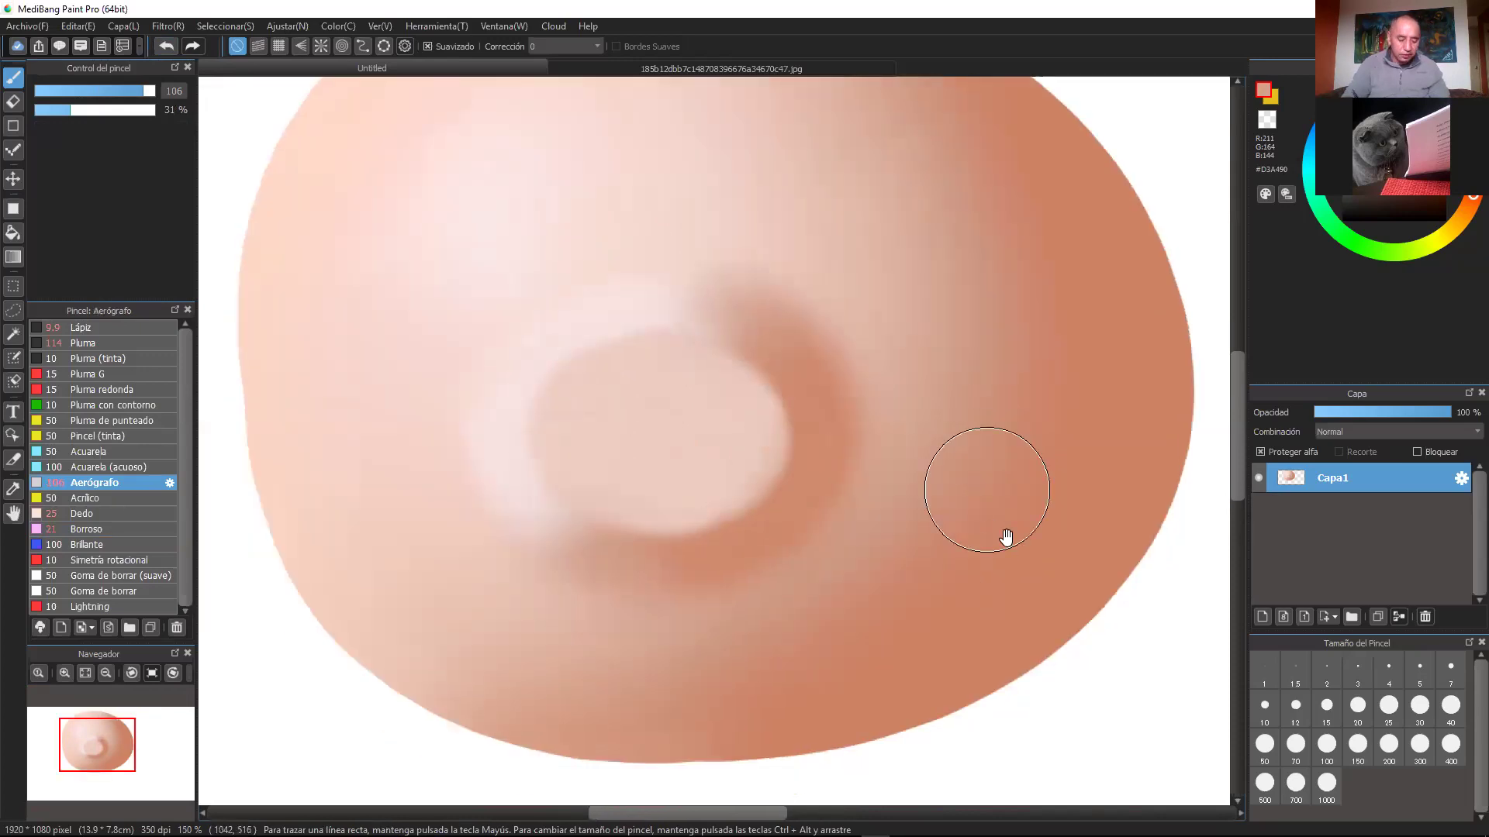
{"action": "left_click_drag", "start_coordinate": [1043, 535], "coordinate": [1028, 535]}
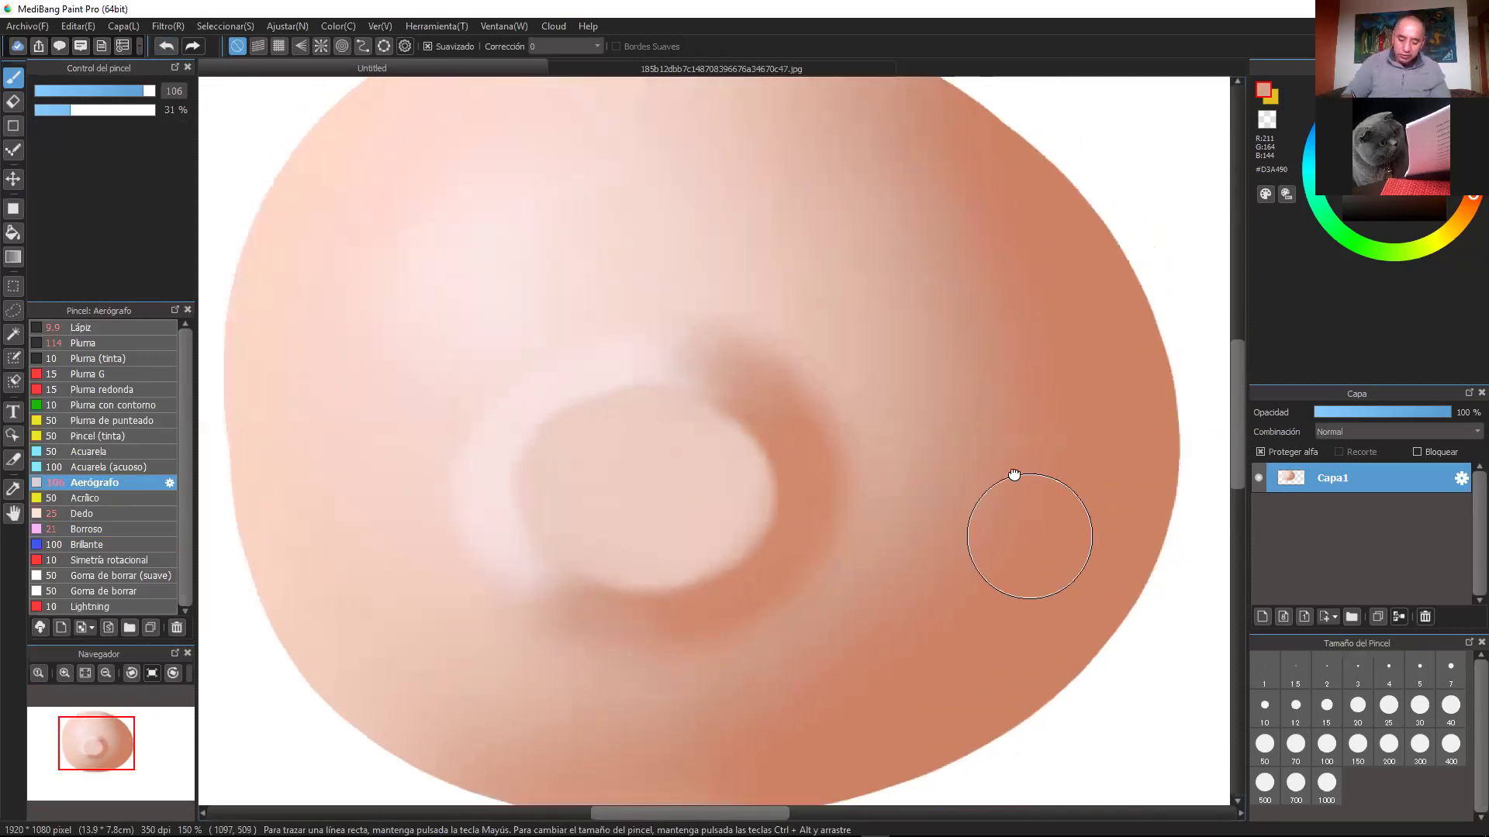
{"action": "scroll", "coordinate": [1004, 469], "scroll_direction": "down", "scroll_amount": 1}
{"action": "scroll", "coordinate": [923, 557], "scroll_direction": "up", "scroll_amount": 1}
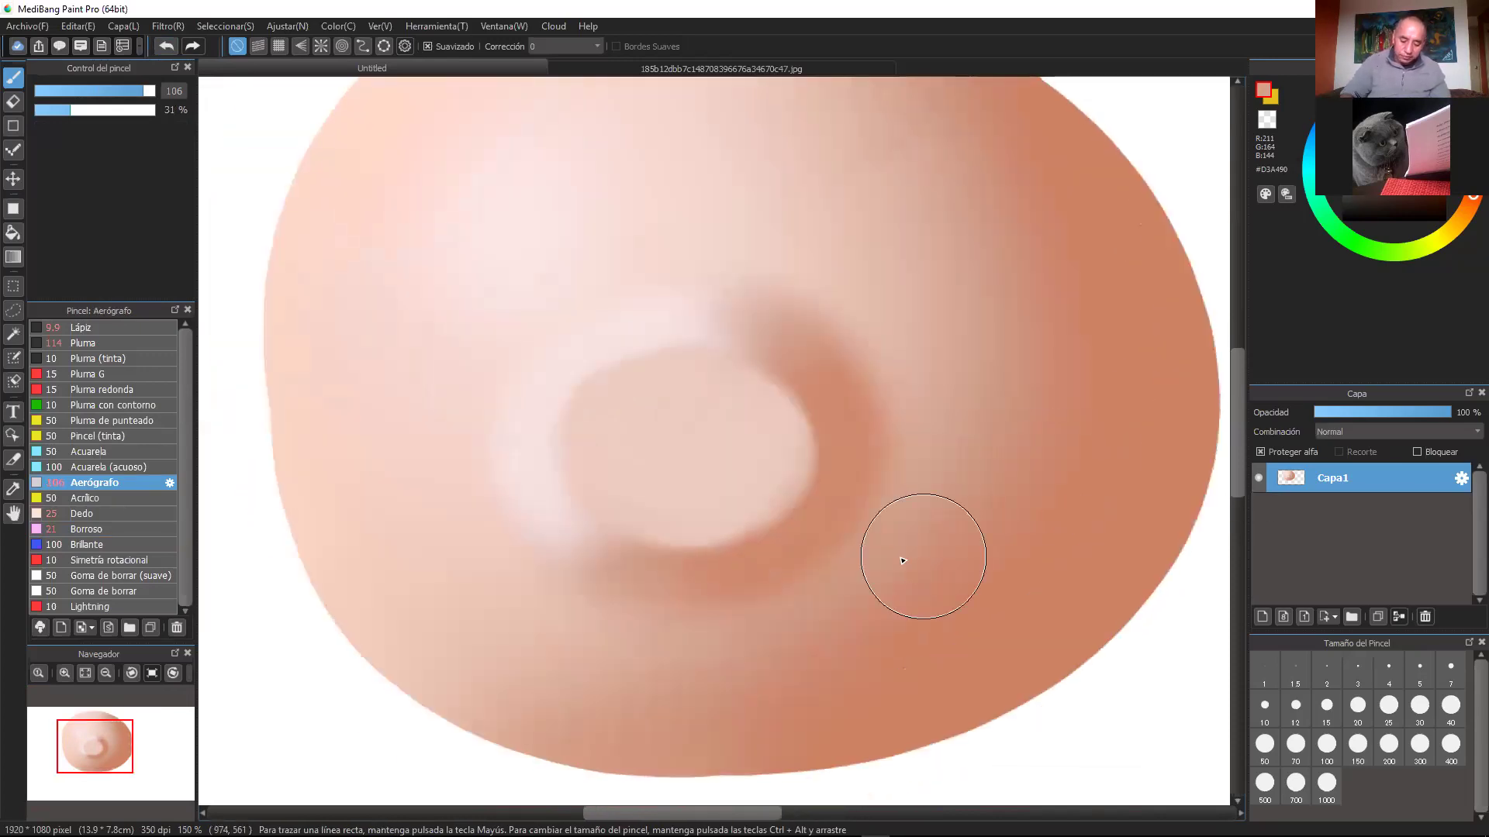
{"action": "left_click", "coordinate": [792, 542], "text": "alt"}
{"action": "left_click", "coordinate": [1407, 154]}
{"action": "left_click", "coordinate": [86, 91]}
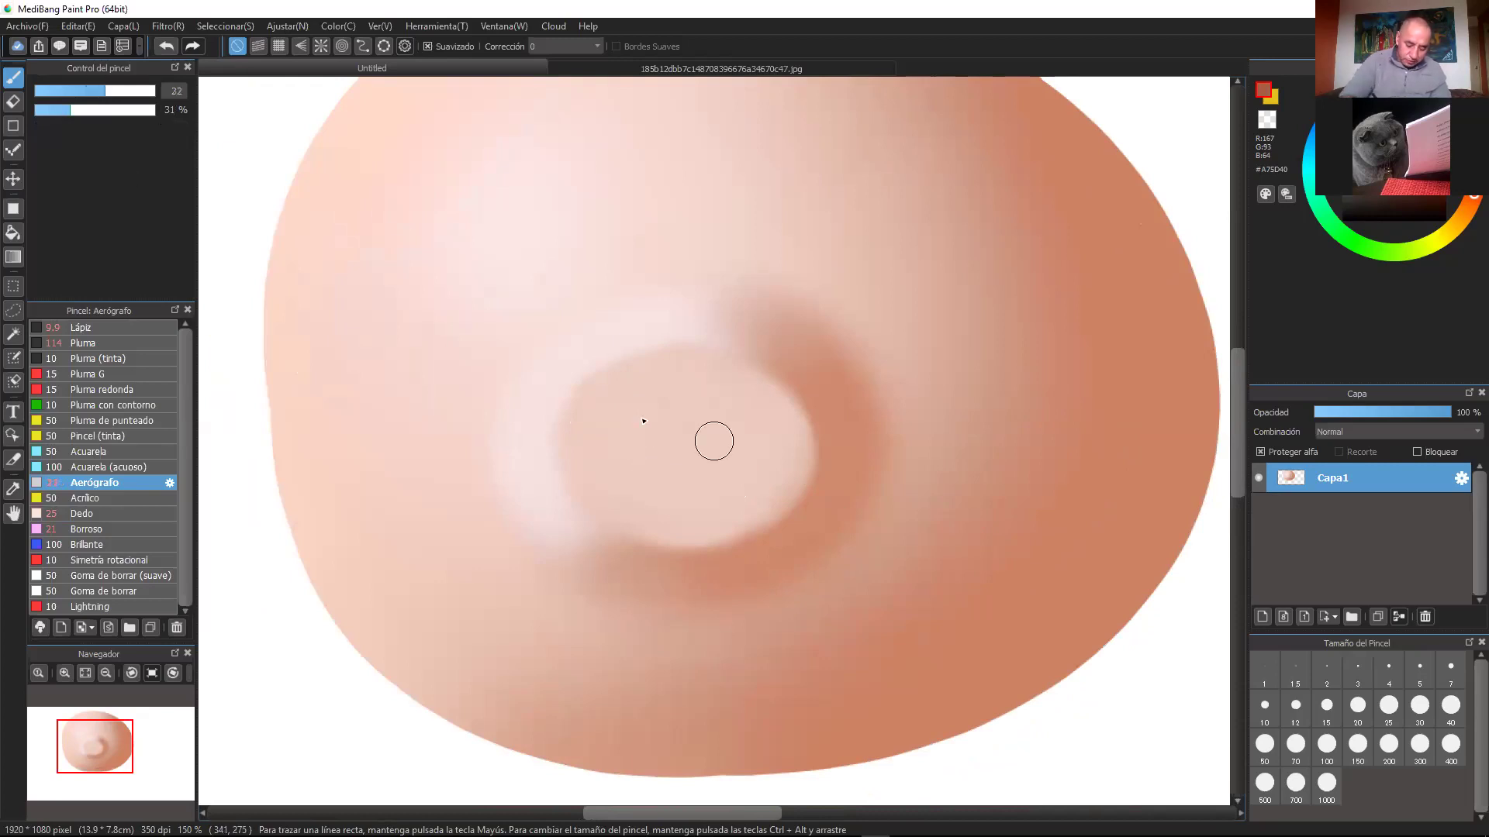
{"action": "mouse_move", "coordinate": [631, 431]}
{"action": "left_mouse_down"}
{"action": "mouse_move", "coordinate": [636, 461]}
{"action": "mouse_move", "coordinate": [669, 447]}
{"action": "mouse_move", "coordinate": [648, 419]}
{"action": "left_mouse_up"}
{"action": "mouse_move", "coordinate": [741, 426]}
{"action": "left_mouse_down"}
{"action": "mouse_move", "coordinate": [756, 440]}
{"action": "mouse_move", "coordinate": [731, 426]}
{"action": "mouse_move", "coordinate": [748, 426]}
{"action": "left_mouse_up"}
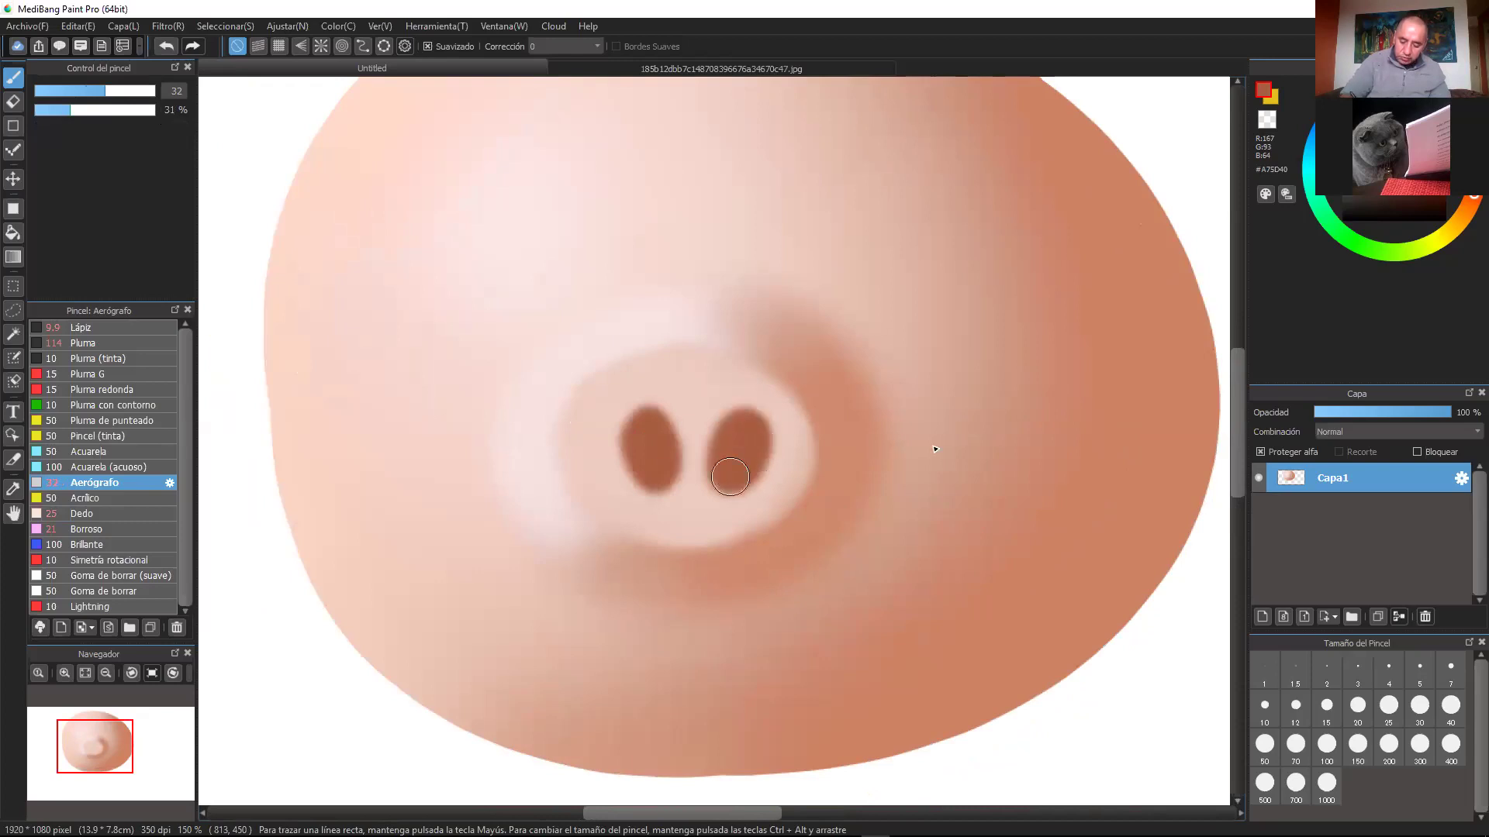
Step: Shape the nostrils with light #F7E3E2 along their right edges and a #CF8B6E rim along their left edges
{"action": "left_click", "coordinate": [571, 355], "text": "alt"}
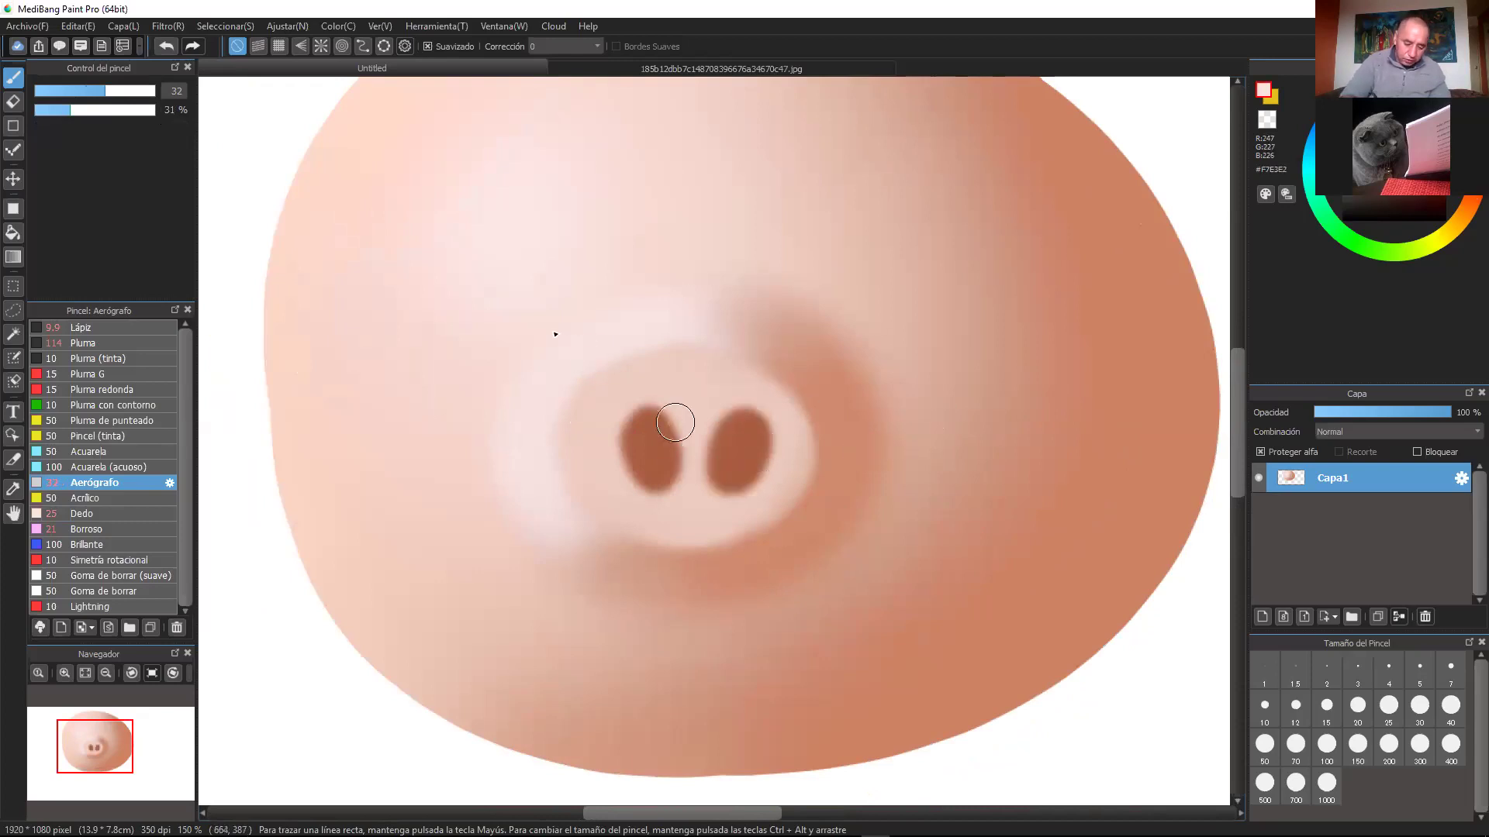
{"action": "mouse_move", "coordinate": [670, 490]}
{"action": "left_mouse_down"}
{"action": "mouse_move", "coordinate": [657, 408]}
{"action": "mouse_move", "coordinate": [667, 492]}
{"action": "left_mouse_up"}
{"action": "mouse_move", "coordinate": [758, 417]}
{"action": "left_mouse_down"}
{"action": "mouse_move", "coordinate": [747, 483]}
{"action": "mouse_move", "coordinate": [729, 496]}
{"action": "left_mouse_up"}
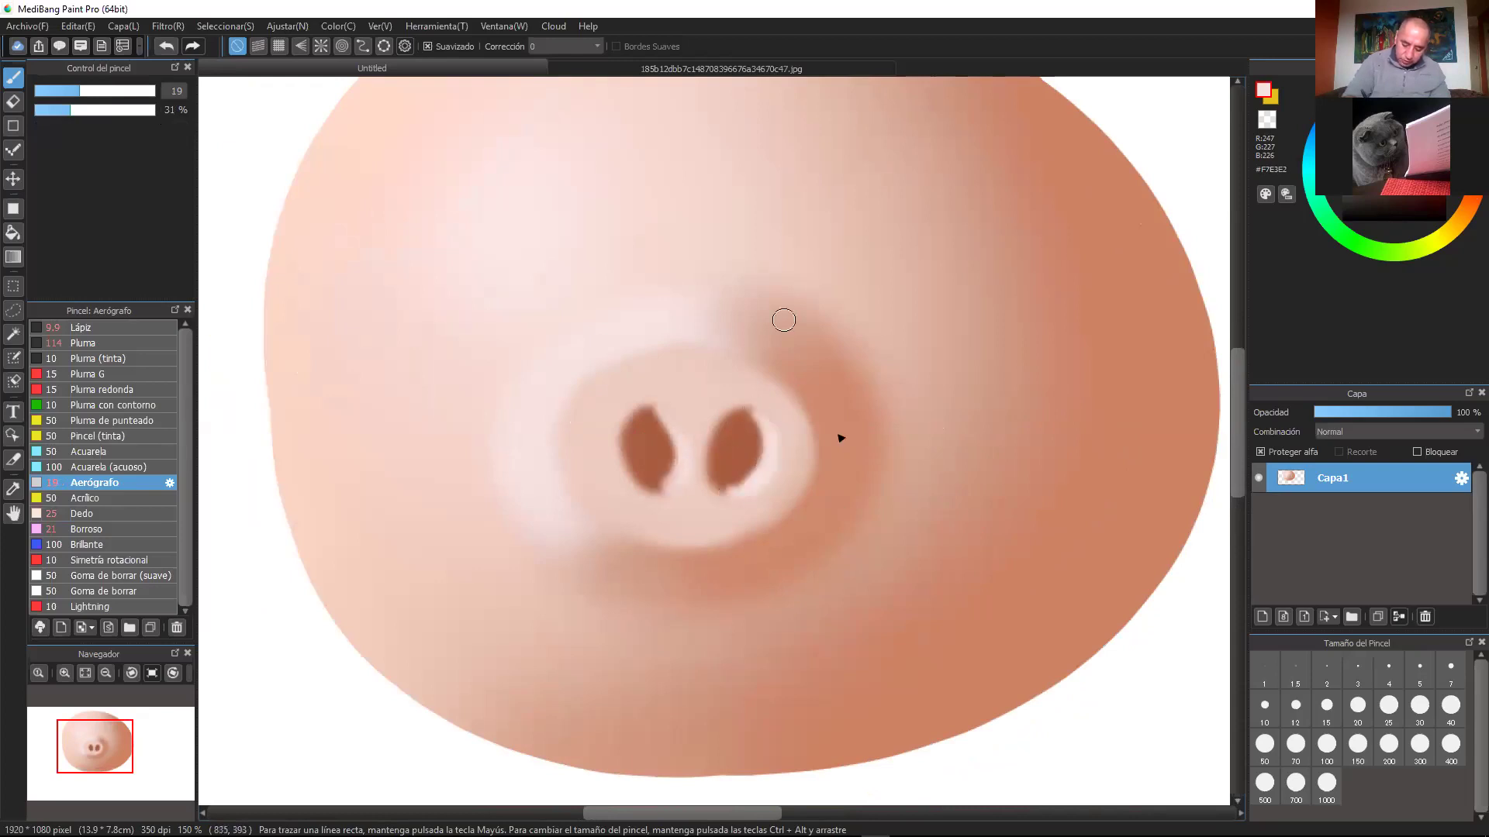
{"action": "mouse_move", "coordinate": [626, 411]}
{"action": "left_mouse_down"}
{"action": "mouse_move", "coordinate": [628, 473]}
{"action": "mouse_move", "coordinate": [627, 434]}
{"action": "mouse_move", "coordinate": [617, 454]}
{"action": "mouse_move", "coordinate": [660, 484]}
{"action": "left_mouse_up"}
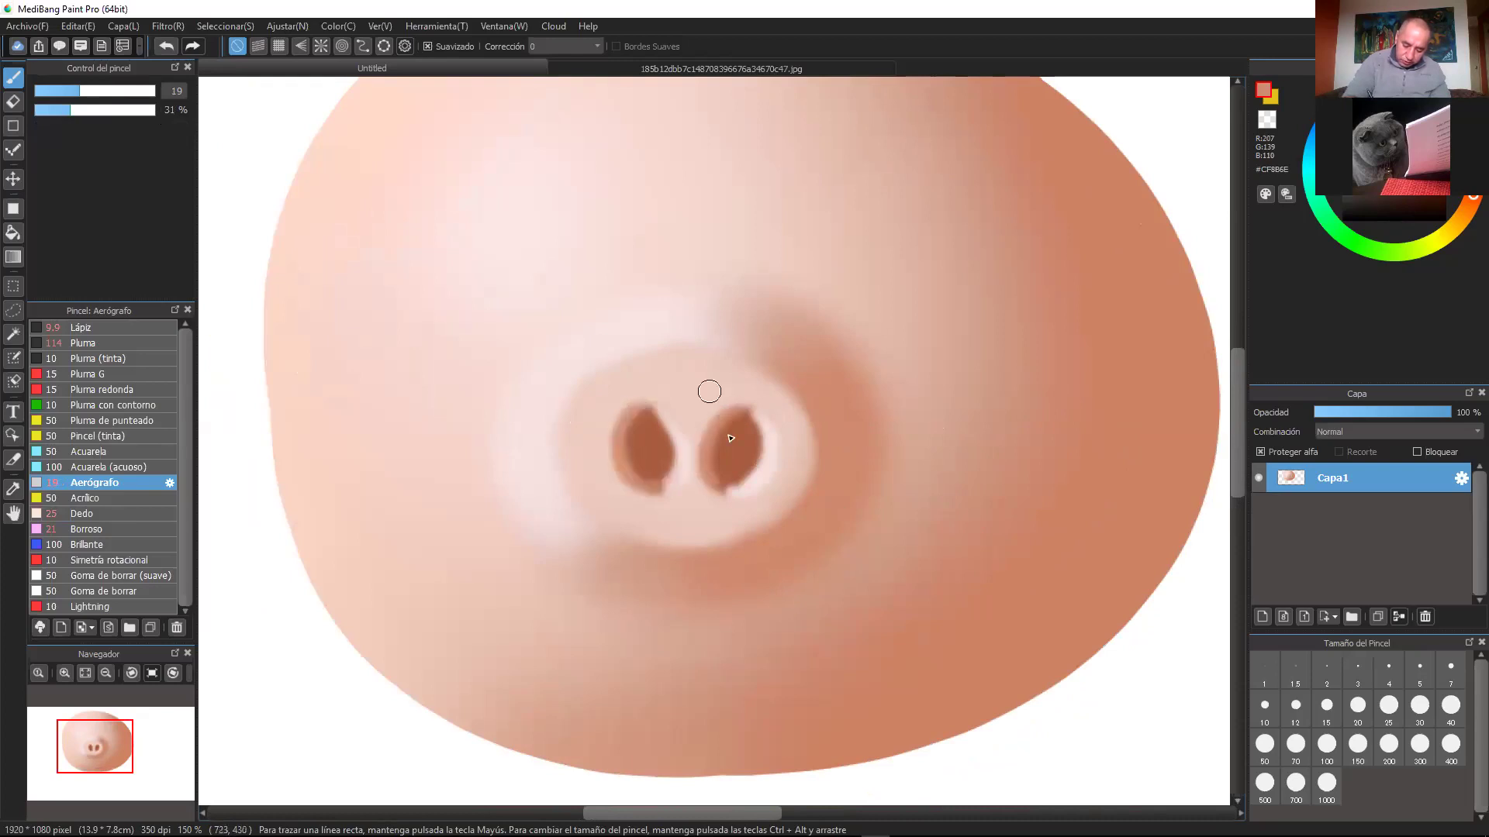
{"action": "scroll", "coordinate": [857, 348], "scroll_direction": "down", "scroll_amount": 3}
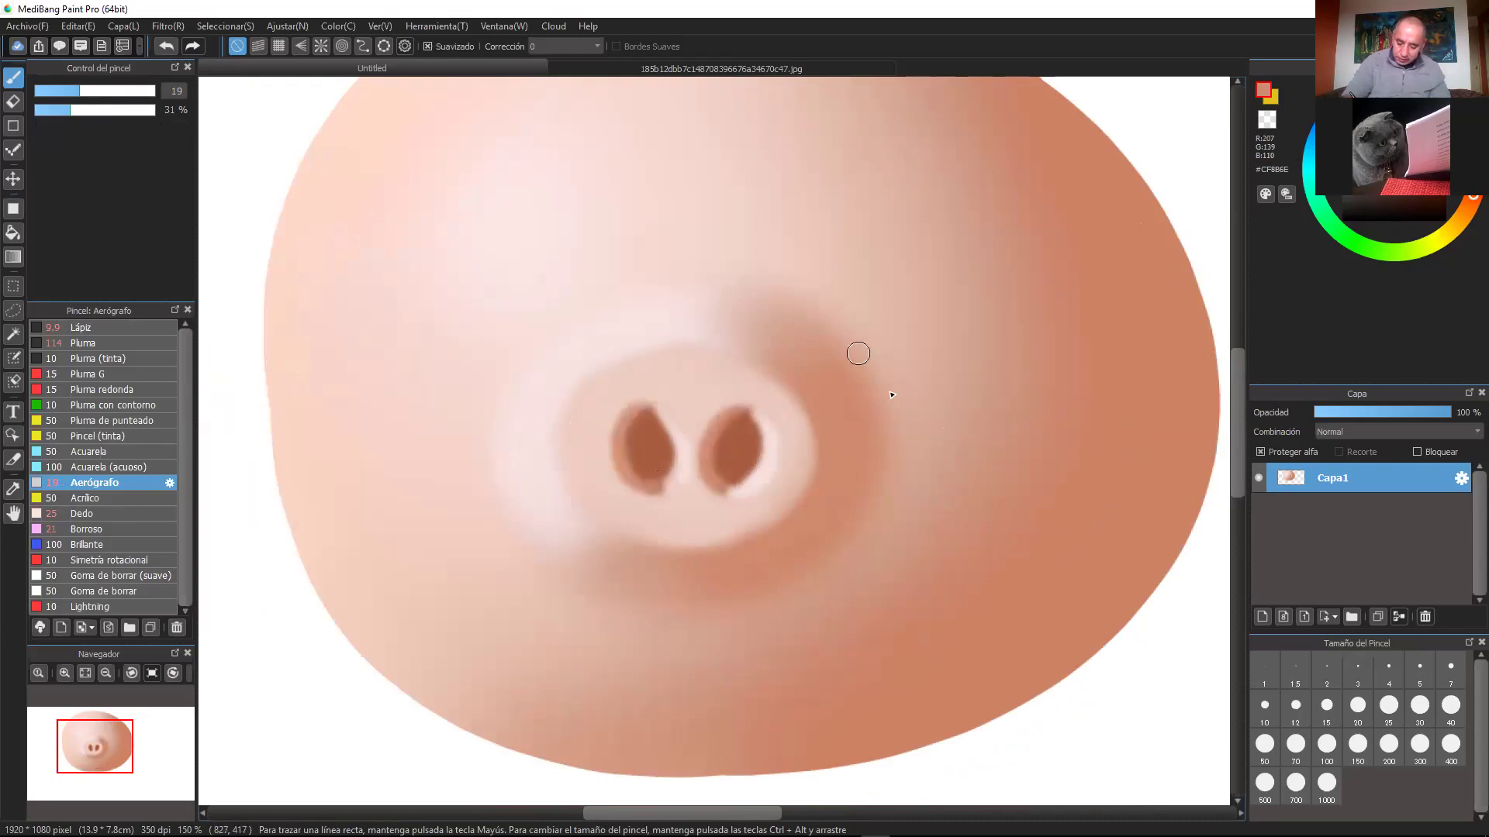
{"action": "scroll", "coordinate": [892, 376], "scroll_direction": "up", "scroll_amount": 4}
{"action": "scroll", "coordinate": [872, 383], "scroll_direction": "down", "scroll_amount": 4}
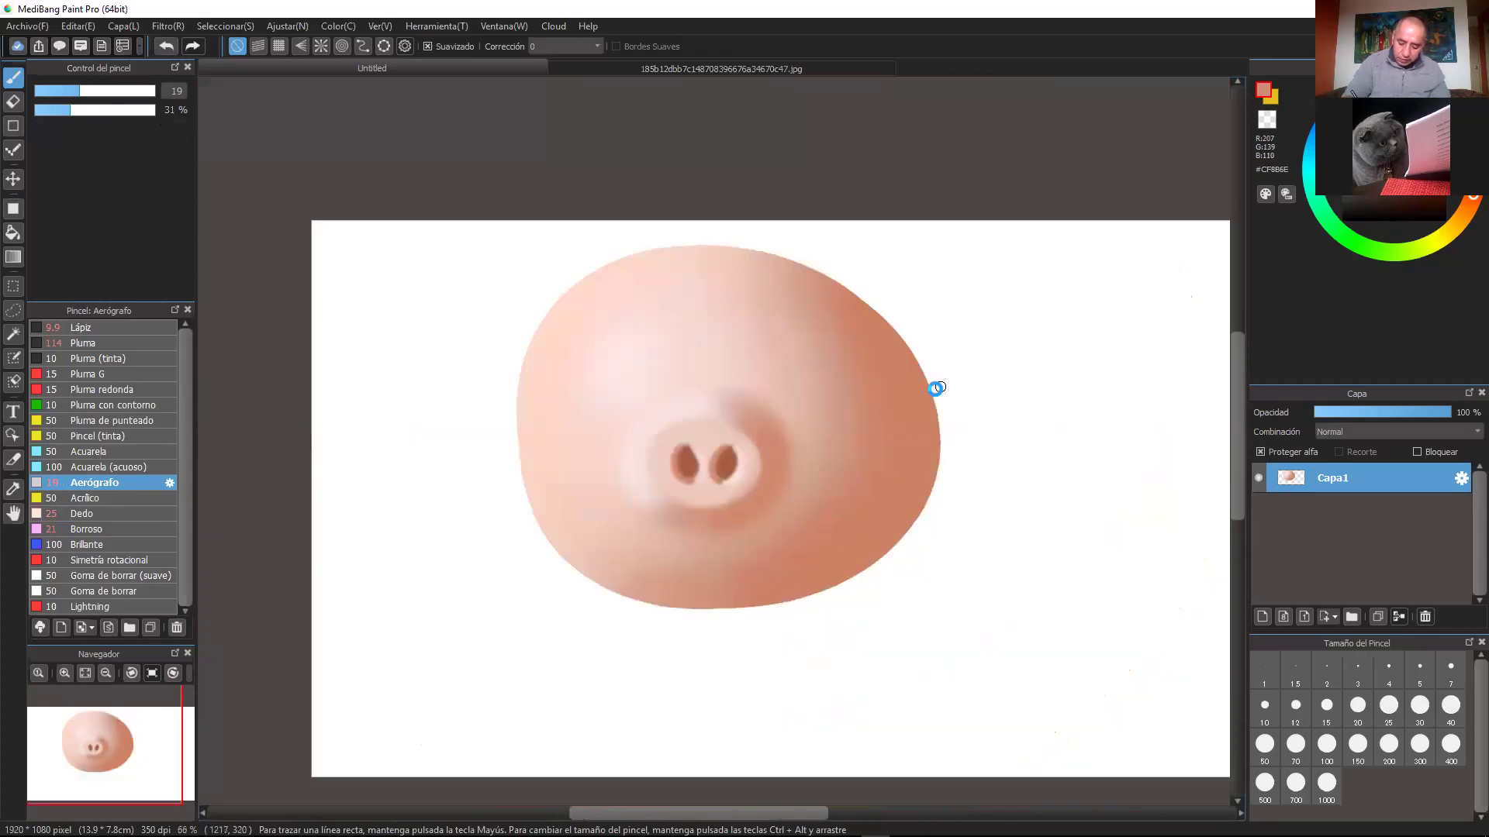
Step: Darken the centres of both nostrils with a 23 px airbrush in deep brown #85462D
{"action": "scroll", "coordinate": [937, 388], "scroll_direction": "up", "scroll_amount": 4}
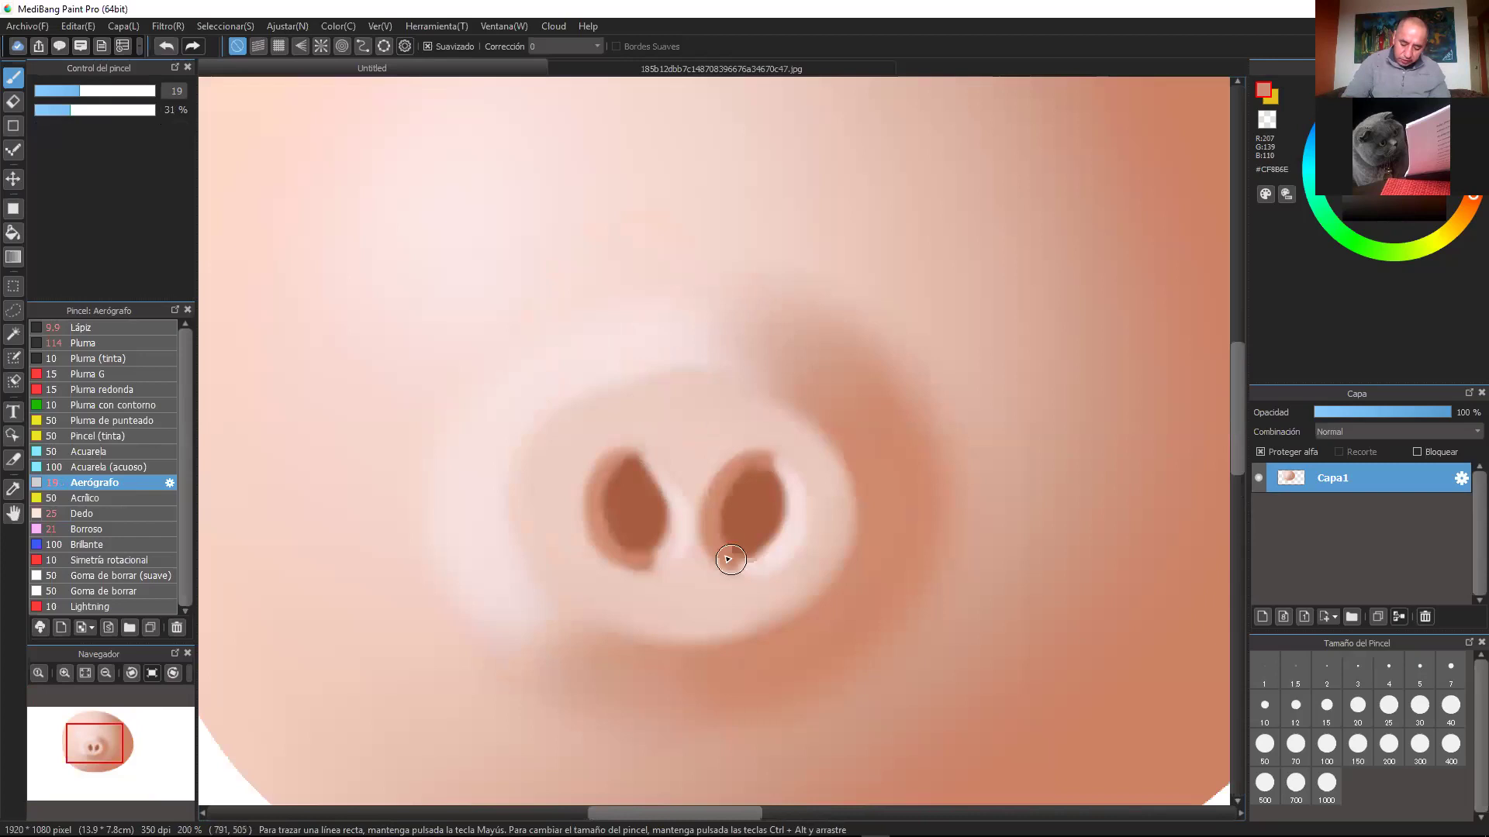
{"action": "left_click_drag", "start_coordinate": [610, 467], "coordinate": [638, 554]}
{"action": "left_click_drag", "start_coordinate": [977, 426], "coordinate": [892, 419]}
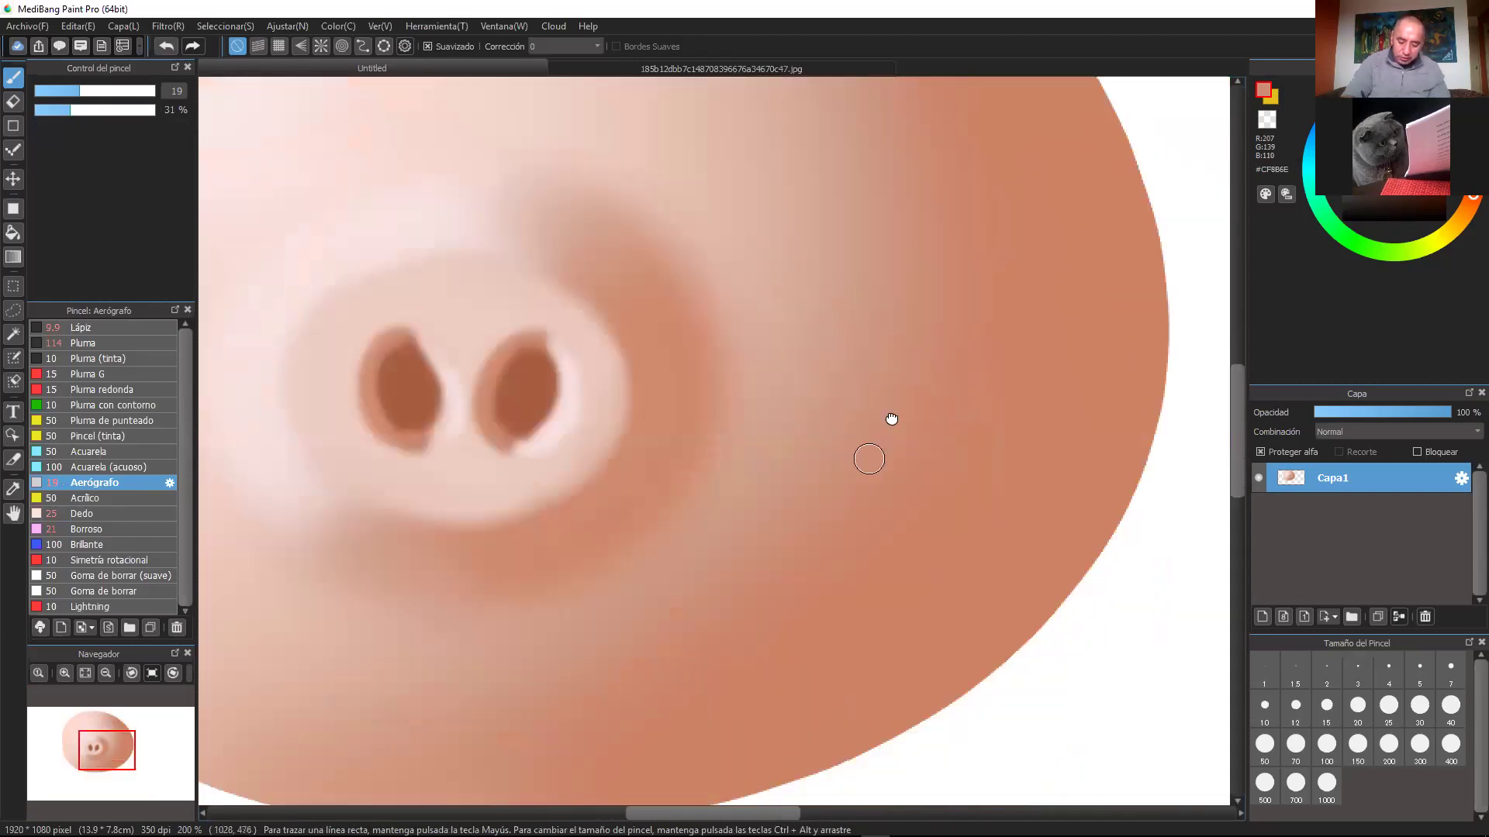
{"action": "scroll", "coordinate": [891, 419], "scroll_direction": "down", "scroll_amount": 2}
{"action": "scroll", "coordinate": [903, 510], "scroll_direction": "up", "scroll_amount": 1}
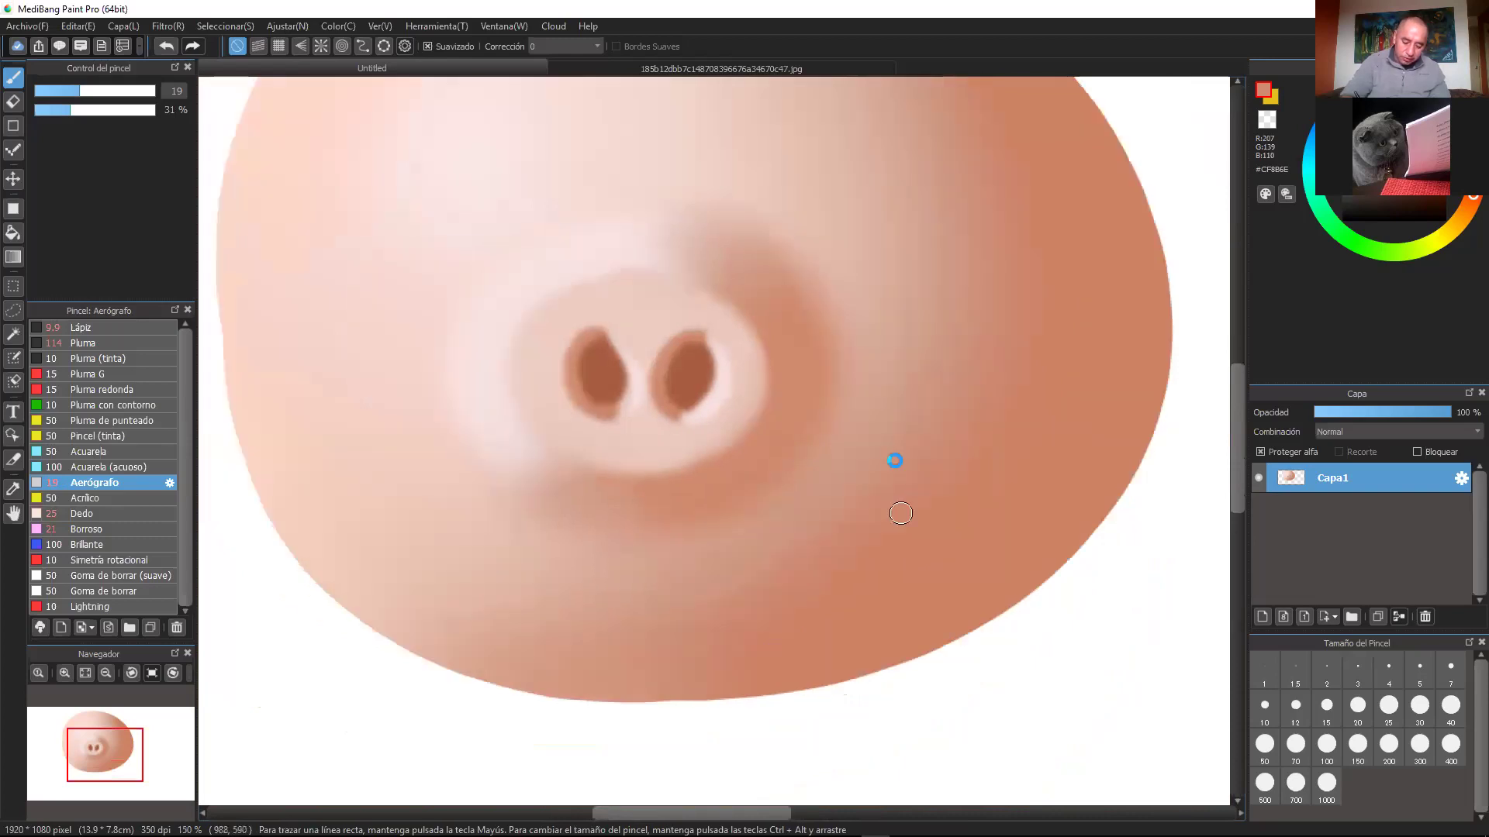
{"action": "left_click", "coordinate": [621, 348], "text": "alt"}
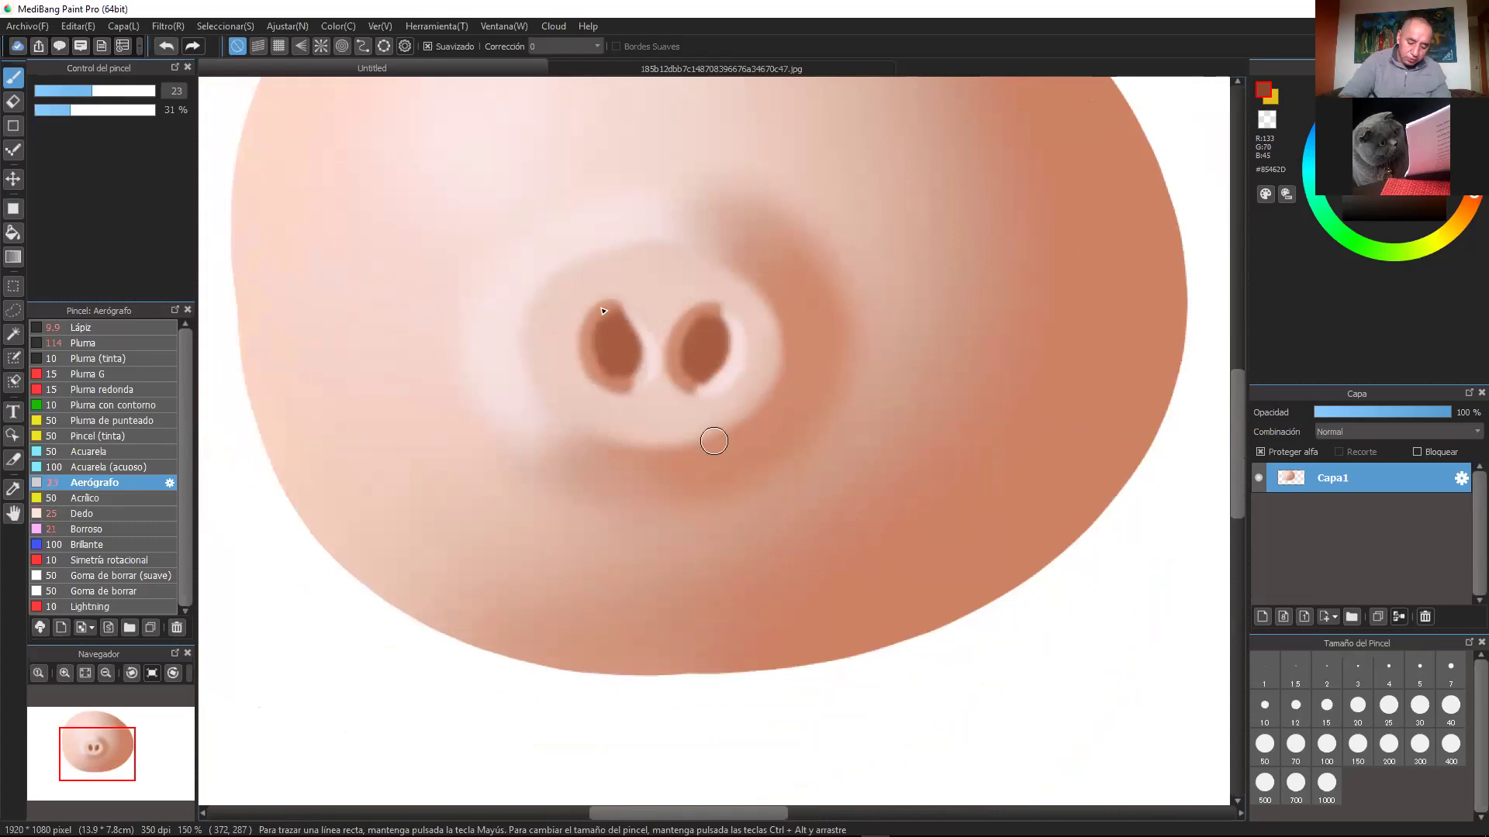
{"action": "left_click_drag", "start_coordinate": [621, 354], "coordinate": [609, 326]}
{"action": "left_click_drag", "start_coordinate": [702, 340], "coordinate": [693, 366]}
{"action": "left_click_drag", "start_coordinate": [605, 348], "coordinate": [616, 364]}
{"action": "scroll", "coordinate": [920, 358], "scroll_direction": "down", "scroll_amount": 3}
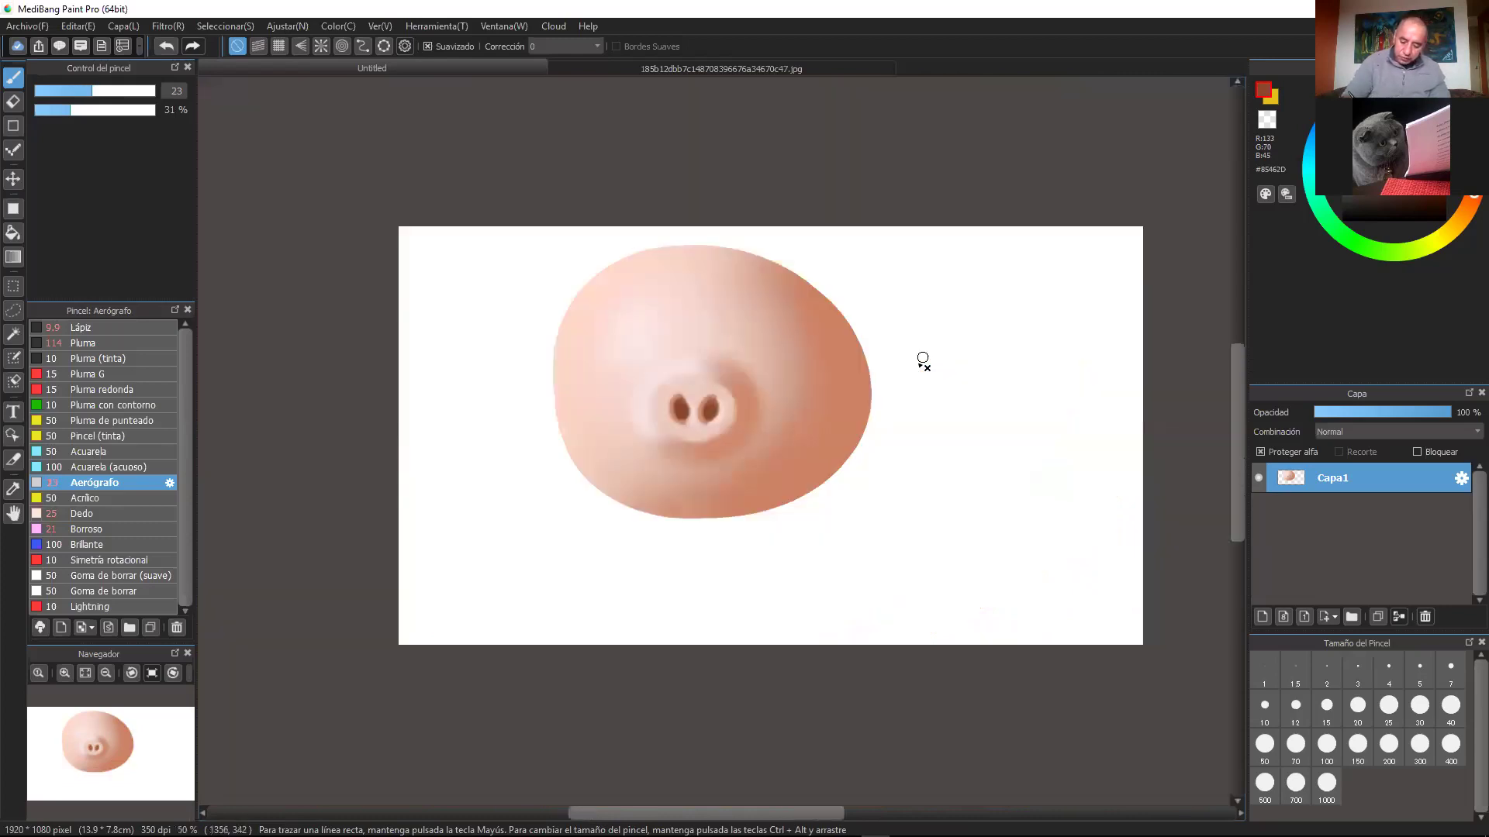
Step: Paint a light curved lower lip beneath the snout with the airbrush in #D5A692, widening it at 46 px
{"action": "scroll", "coordinate": [905, 368], "scroll_direction": "up", "scroll_amount": 3}
{"action": "left_click_drag", "start_coordinate": [791, 502], "coordinate": [846, 570]}
{"action": "left_click_drag", "start_coordinate": [924, 475], "coordinate": [876, 331]}
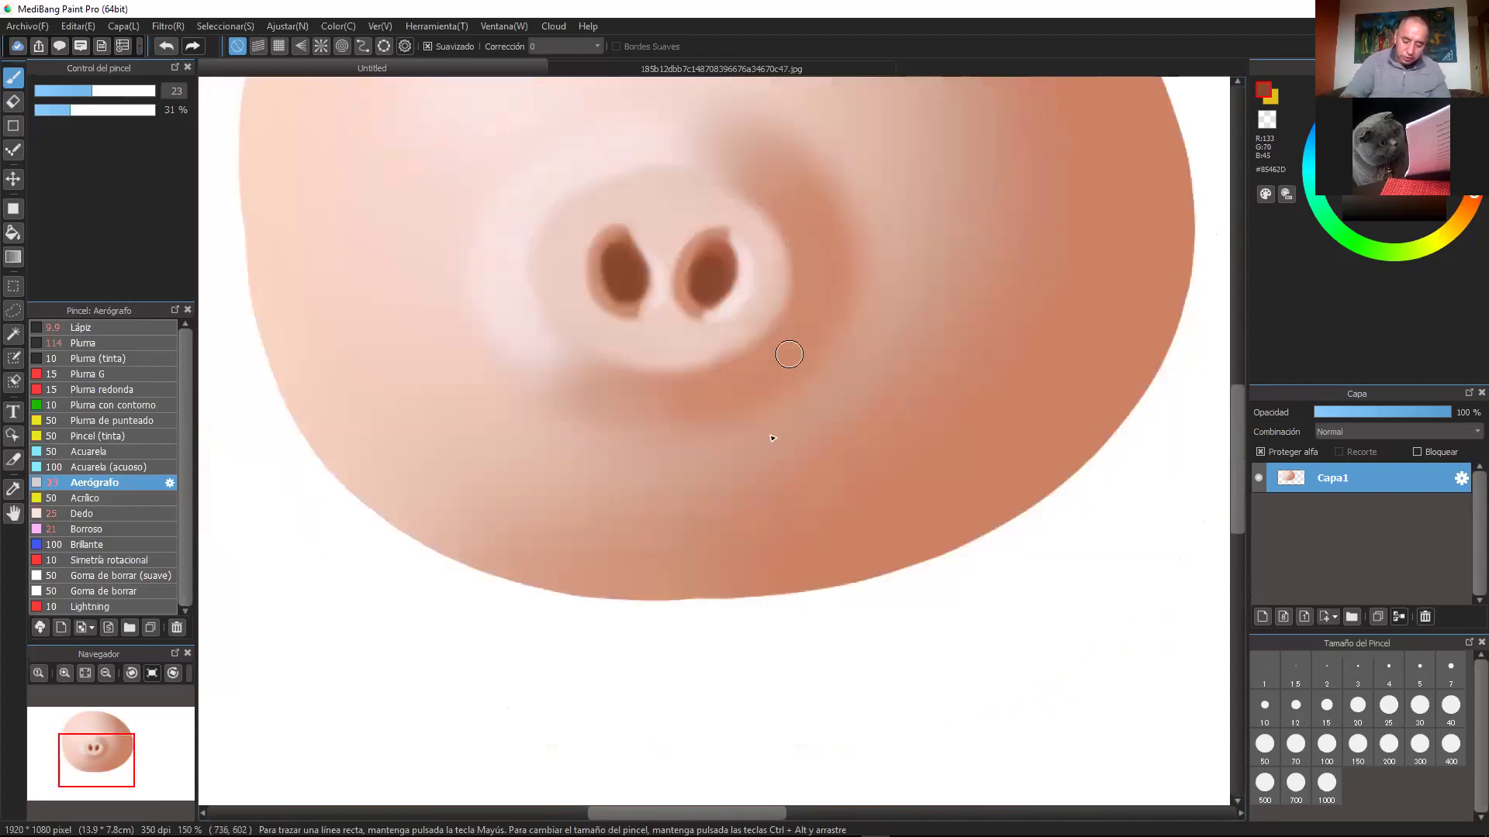
{"action": "left_click", "coordinate": [646, 462], "text": "alt"}
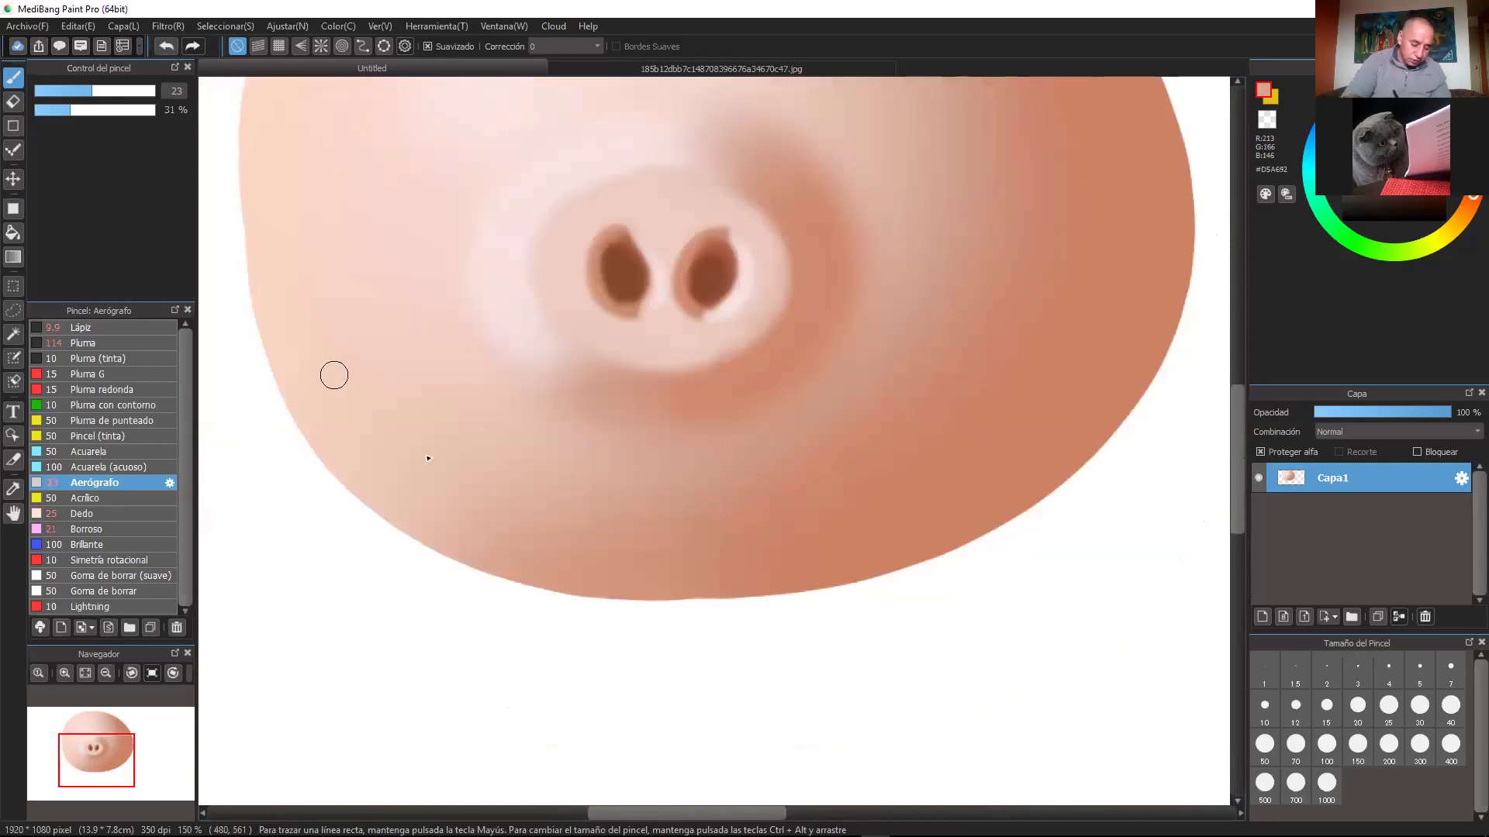
{"action": "mouse_move", "coordinate": [606, 487]}
{"action": "left_mouse_down"}
{"action": "mouse_move", "coordinate": [666, 504]}
{"action": "mouse_move", "coordinate": [818, 474]}
{"action": "left_mouse_up"}
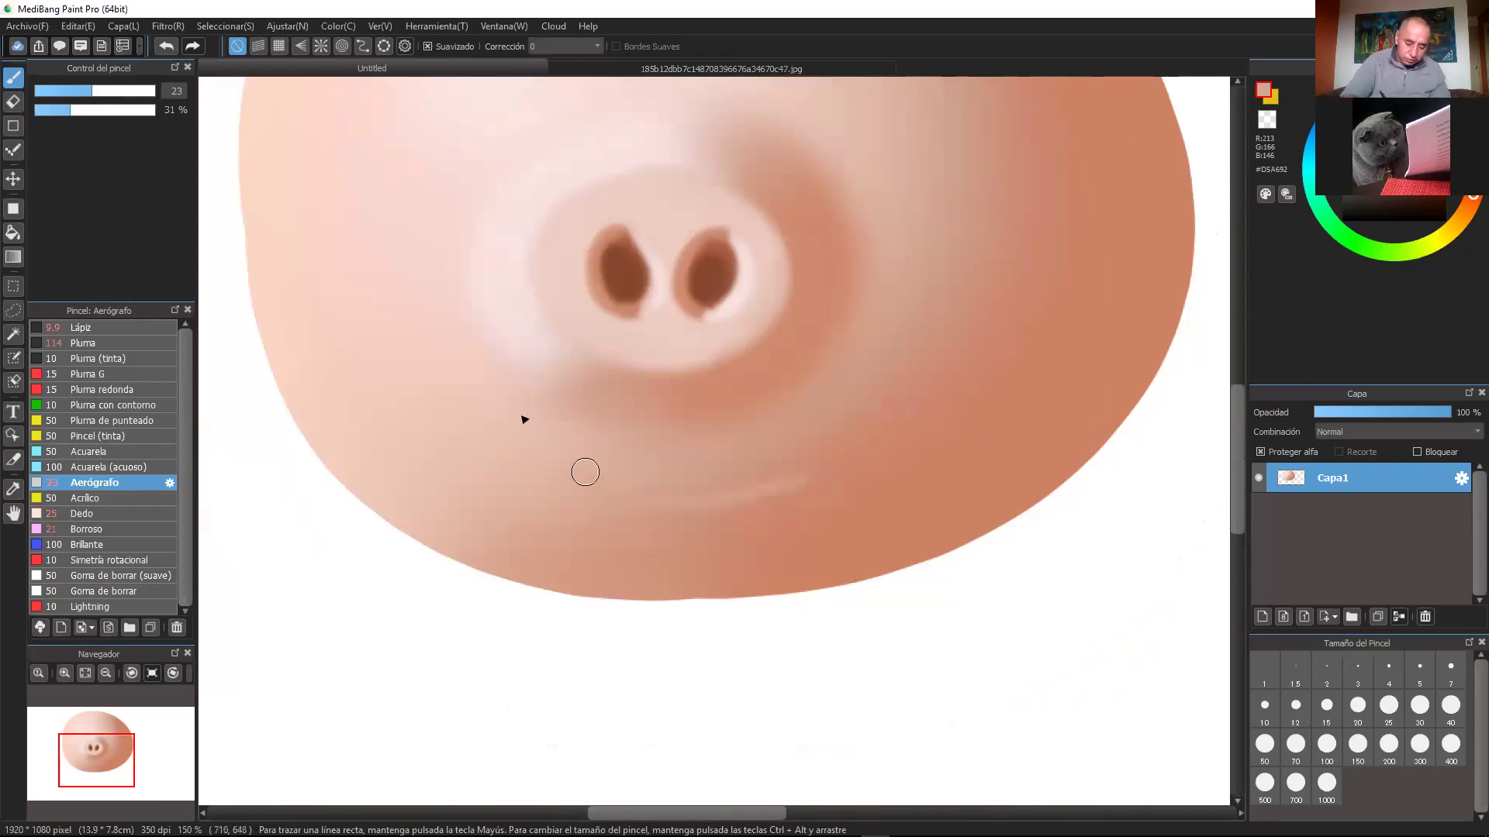
{"action": "left_click", "coordinate": [120, 92]}
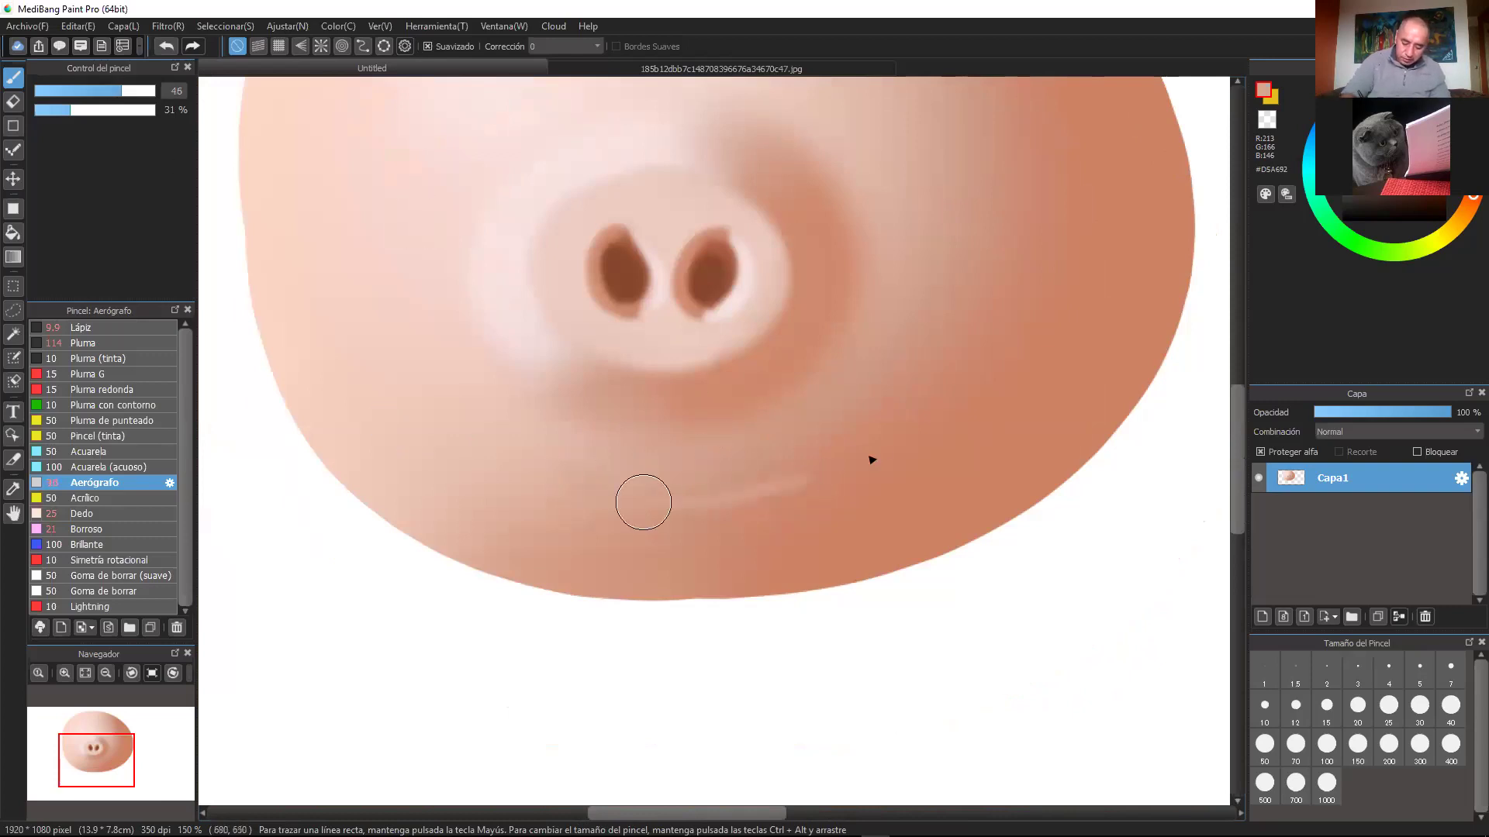
{"action": "left_click_drag", "start_coordinate": [641, 499], "coordinate": [876, 457]}
{"action": "left_click_drag", "start_coordinate": [532, 465], "coordinate": [828, 488]}
{"action": "left_click_drag", "start_coordinate": [542, 478], "coordinate": [876, 458]}
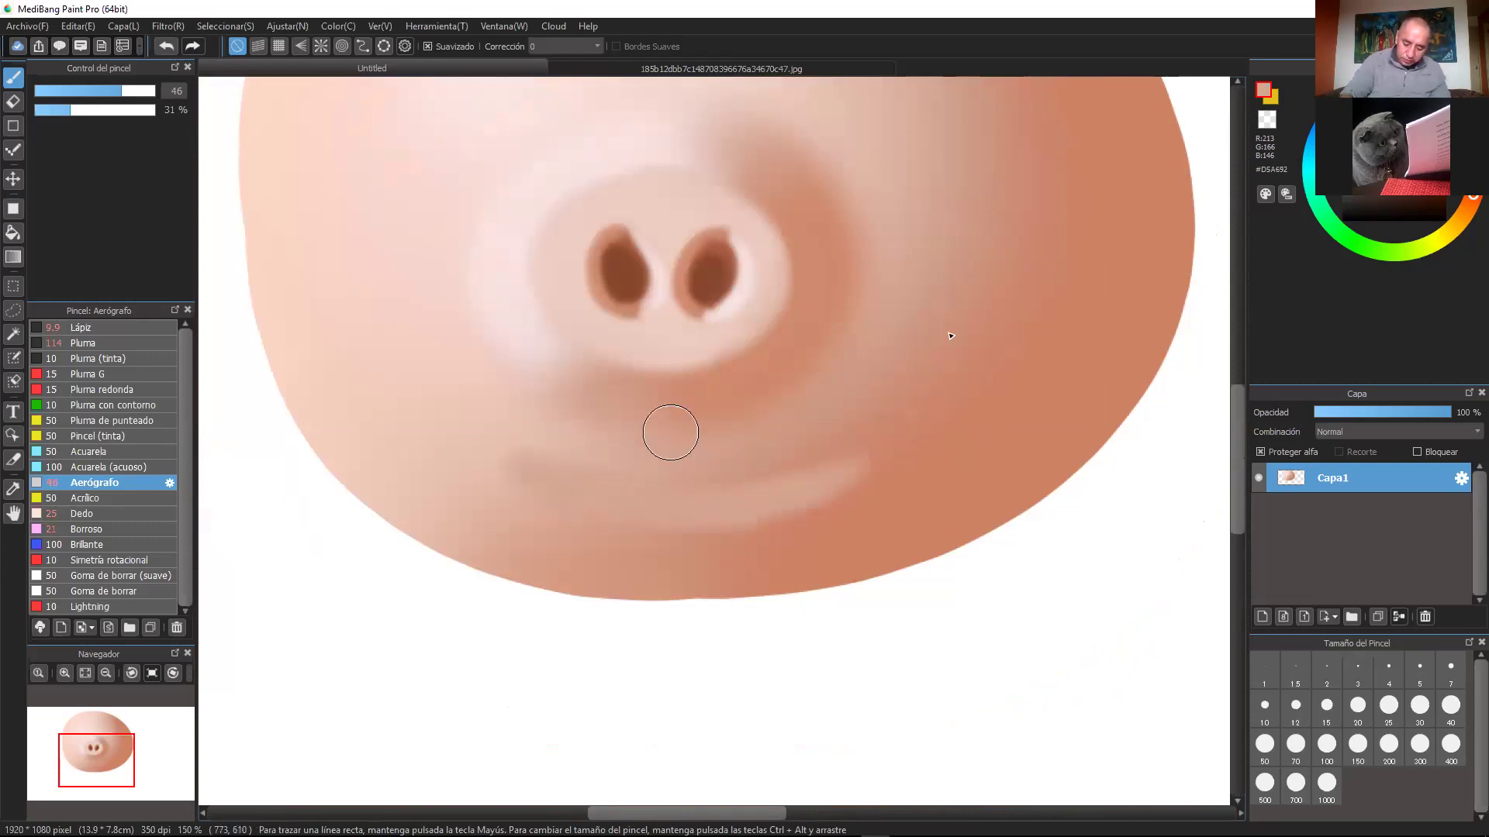
Step: Shade the mouth band above the lip in #CC8D74 and define its lower line and corner creases with a 22 px airbrush in #BA7255
{"action": "left_click", "coordinate": [811, 444], "text": "alt"}
{"action": "mouse_move", "coordinate": [577, 457]}
{"action": "left_mouse_down"}
{"action": "mouse_move", "coordinate": [557, 460]}
{"action": "mouse_move", "coordinate": [610, 490]}
{"action": "mouse_move", "coordinate": [731, 463]}
{"action": "mouse_move", "coordinate": [672, 458]}
{"action": "mouse_move", "coordinate": [821, 456]}
{"action": "mouse_move", "coordinate": [790, 450]}
{"action": "left_mouse_up"}
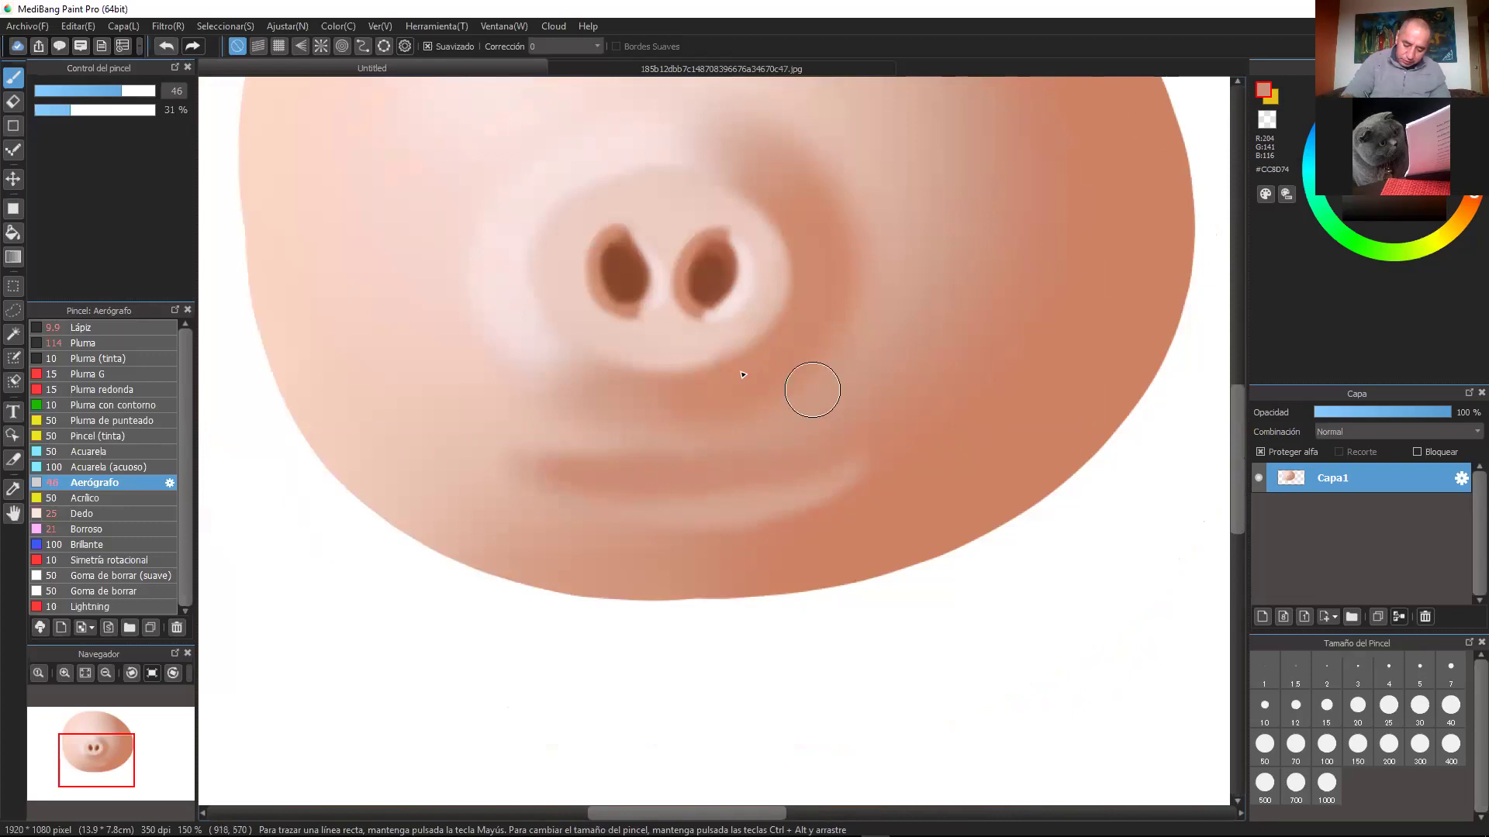
{"action": "right_click", "coordinate": [702, 379]}
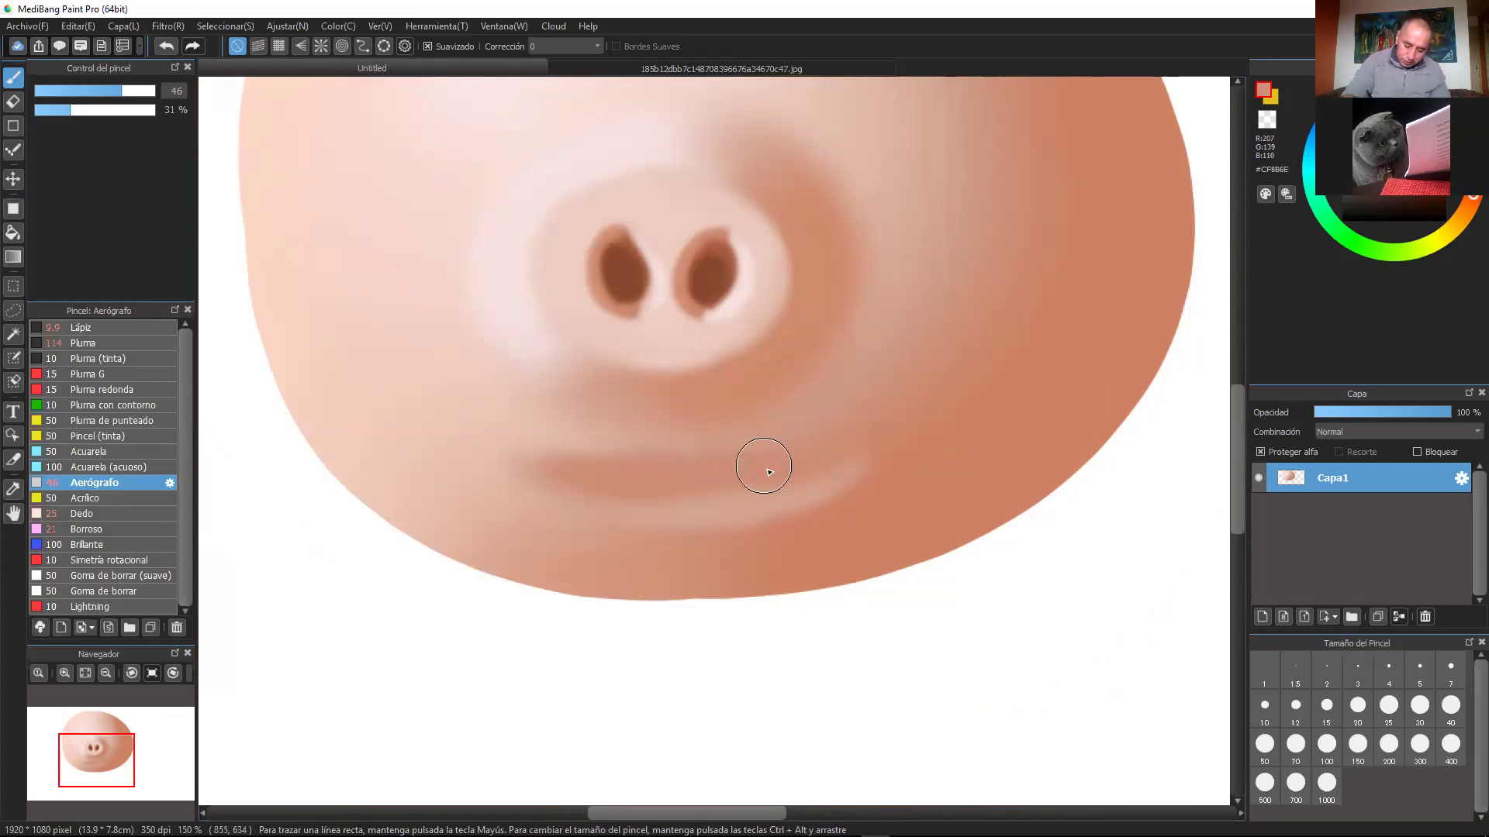
{"action": "left_click", "coordinate": [79, 90]}
{"action": "left_click", "coordinate": [90, 91]}
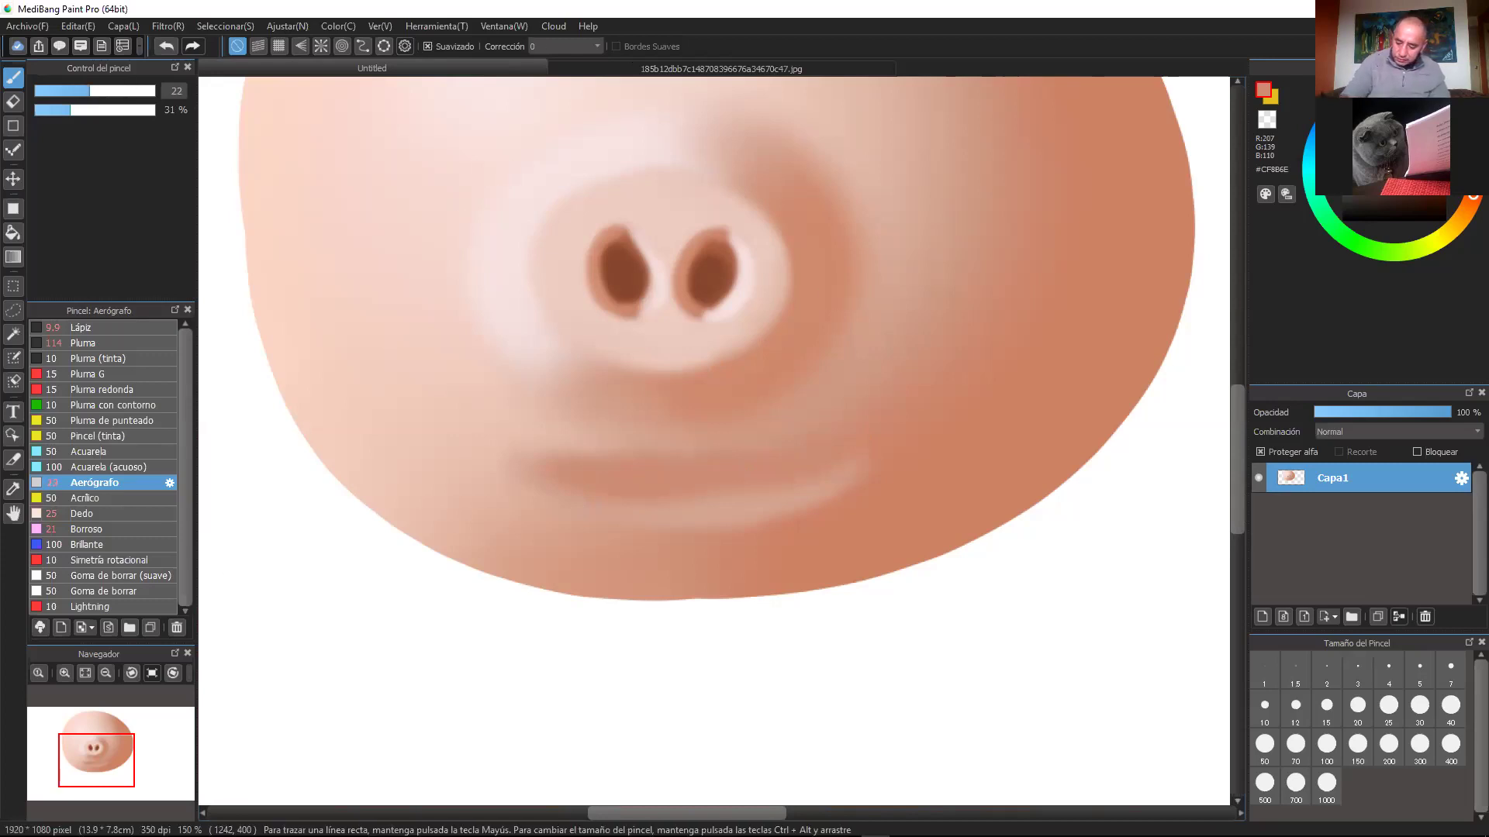
{"action": "left_click_drag", "start_coordinate": [707, 486], "coordinate": [806, 489]}
{"action": "left_click_drag", "start_coordinate": [660, 493], "coordinate": [833, 487]}
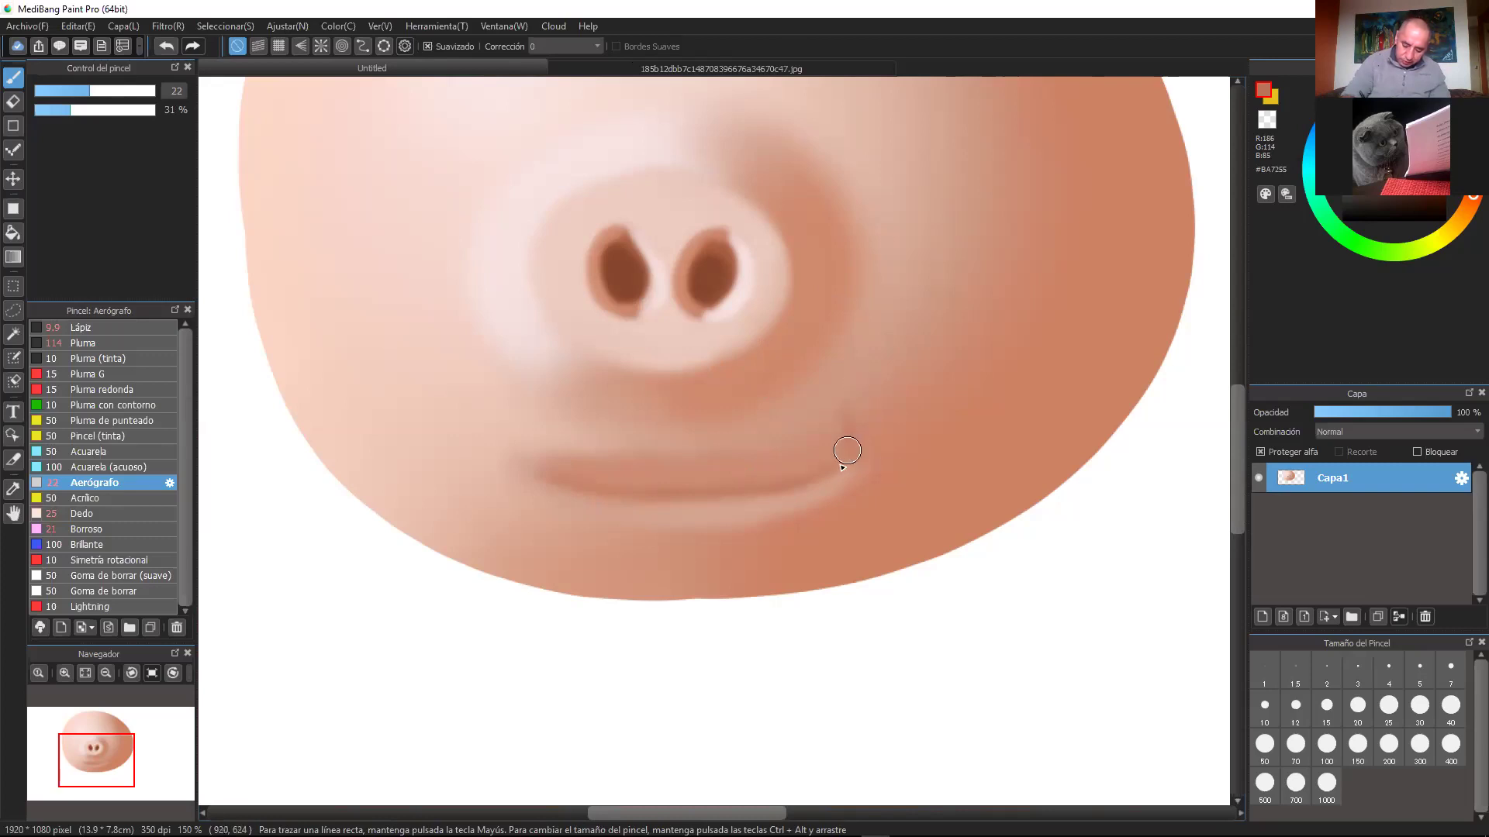
{"action": "left_click_drag", "start_coordinate": [532, 435], "coordinate": [536, 474]}
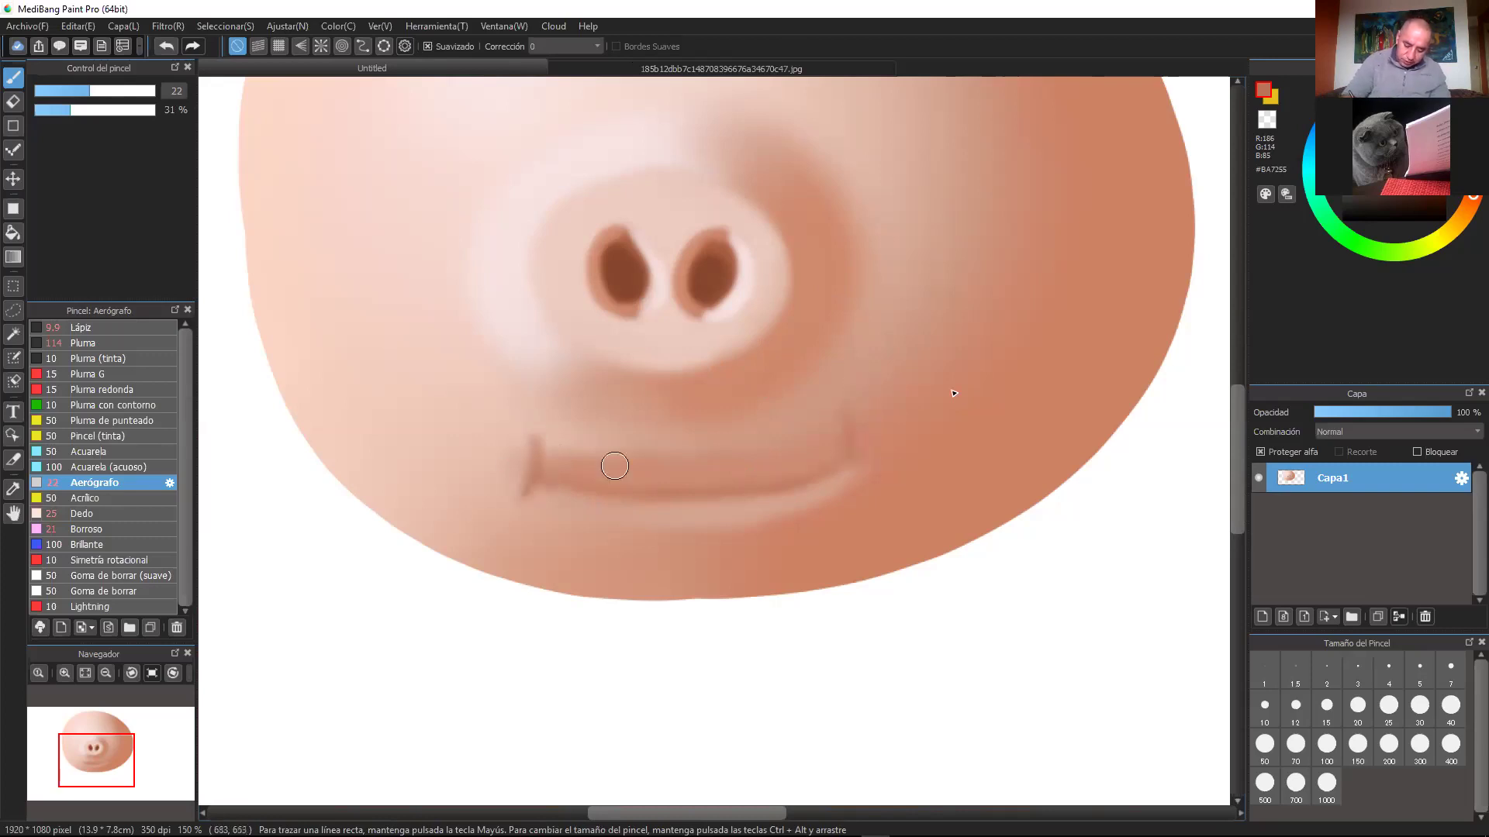
Step: Deepen the right part of the mouth band with a 34 px airbrush in #BE775A
{"action": "scroll", "coordinate": [715, 457], "scroll_direction": "up", "scroll_amount": 1}
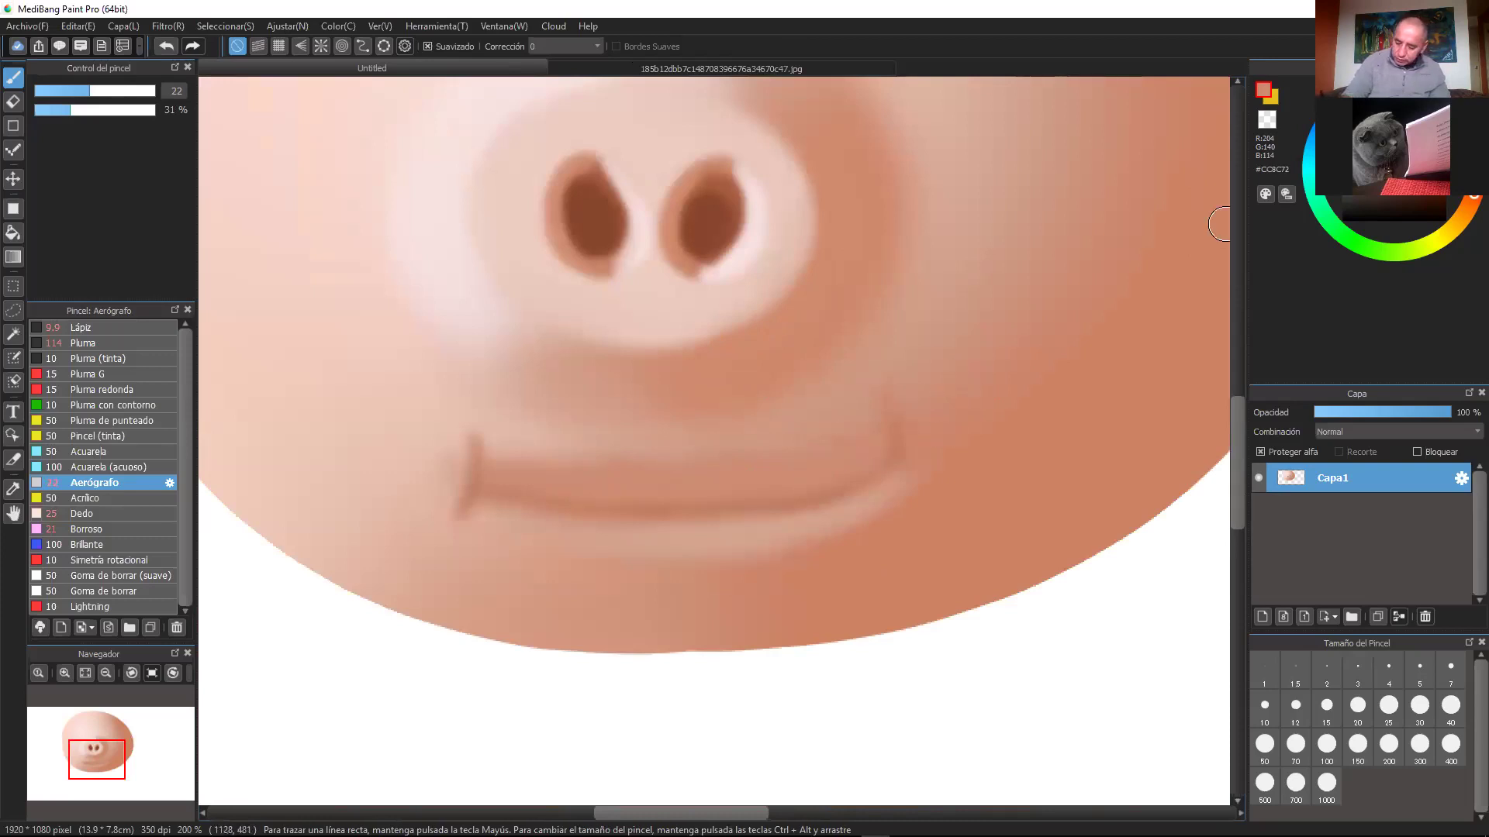
{"action": "right_click", "coordinate": [914, 416]}
{"action": "left_click", "coordinate": [107, 90]}
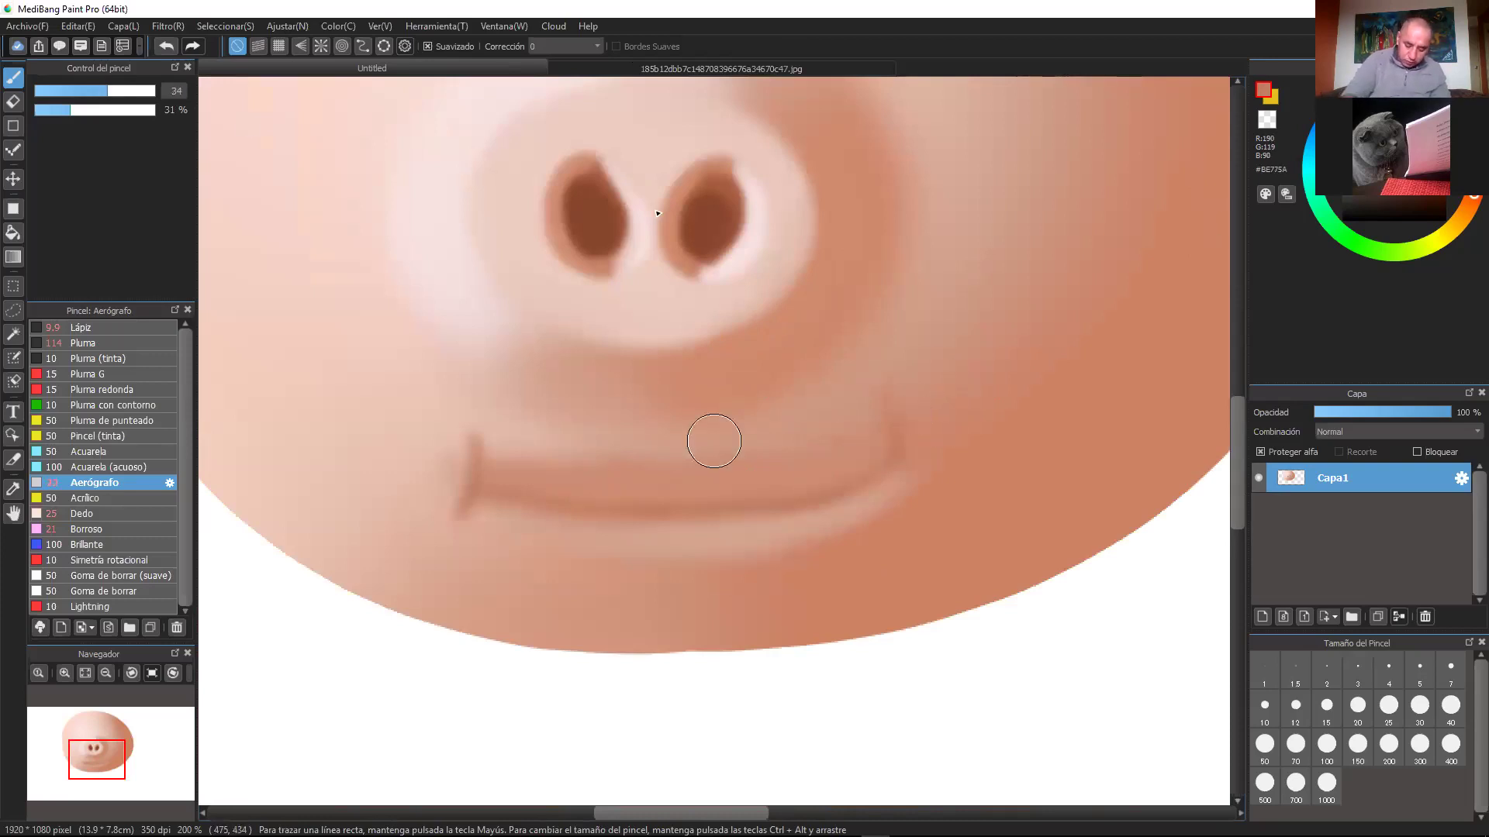
{"action": "mouse_move", "coordinate": [867, 442]}
{"action": "left_mouse_down"}
{"action": "mouse_move", "coordinate": [721, 474]}
{"action": "mouse_move", "coordinate": [897, 438]}
{"action": "left_mouse_up"}
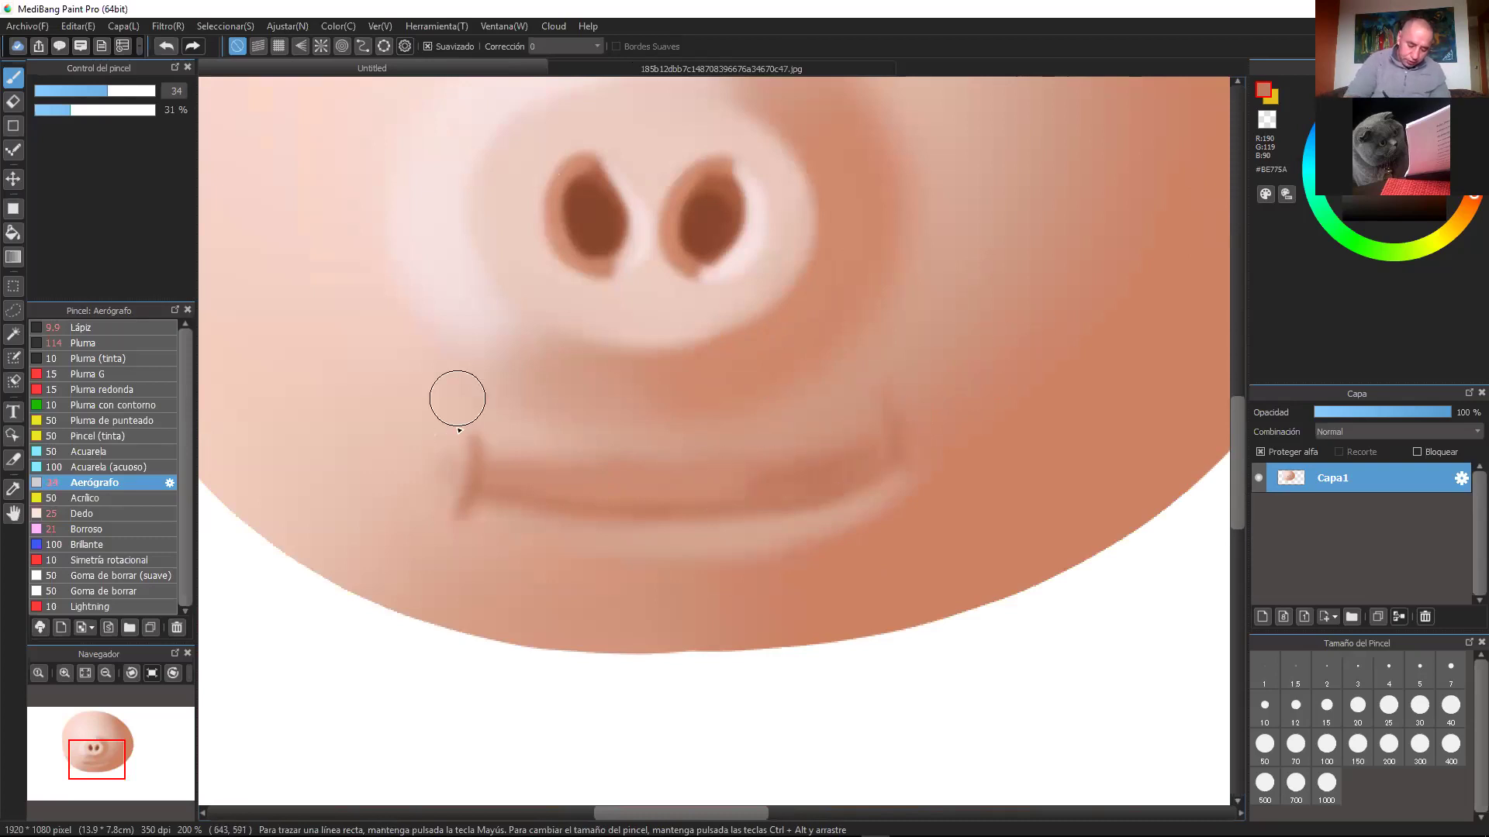
Step: Soften both mouth corners with skin tones sampled around them, and add a light fold in #D3A28D outside the right corner
{"action": "left_click", "coordinate": [443, 464], "text": "alt"}
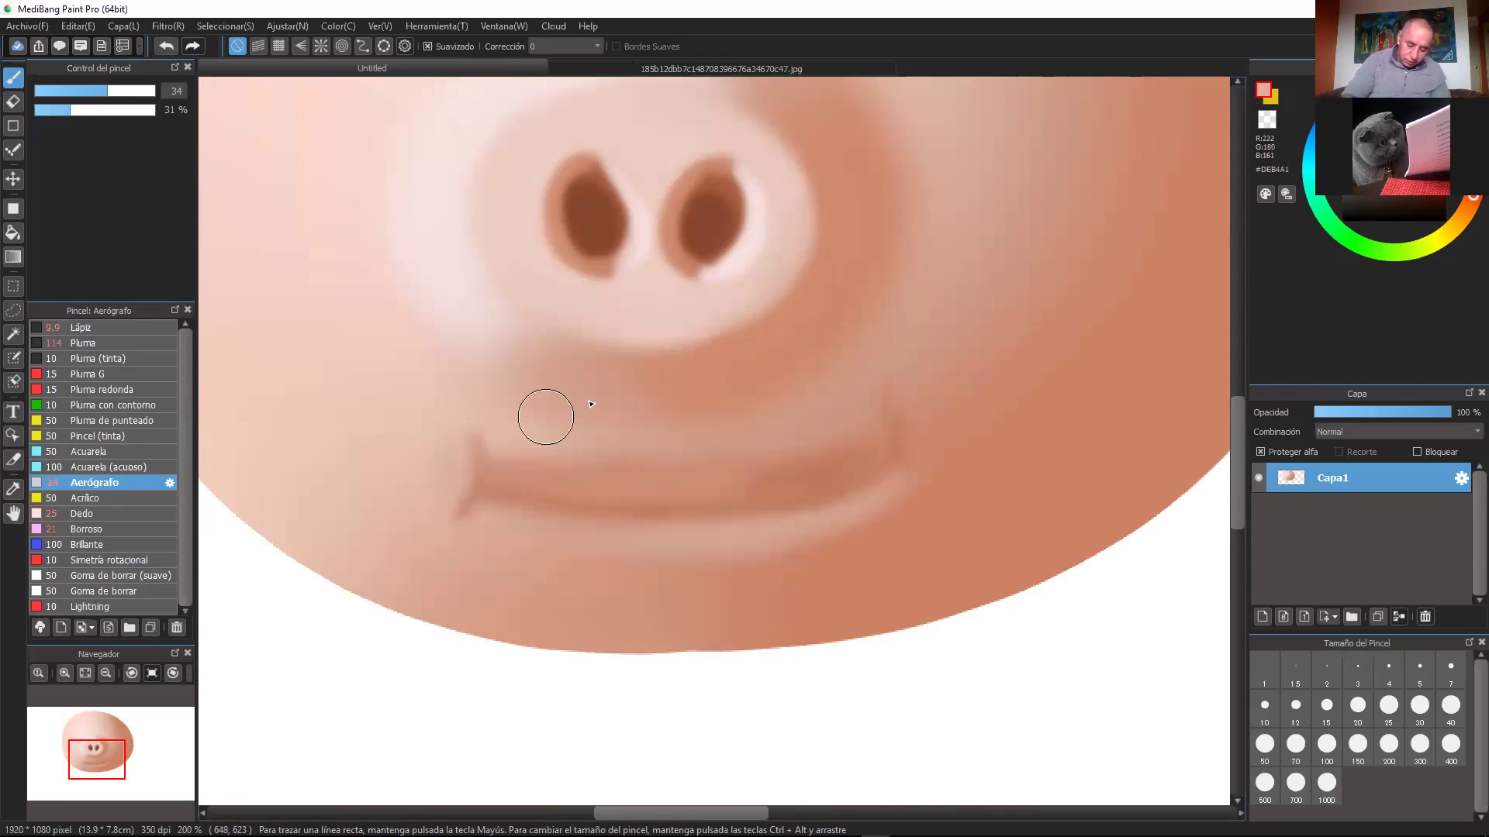
{"action": "left_click", "coordinate": [478, 422], "text": "alt"}
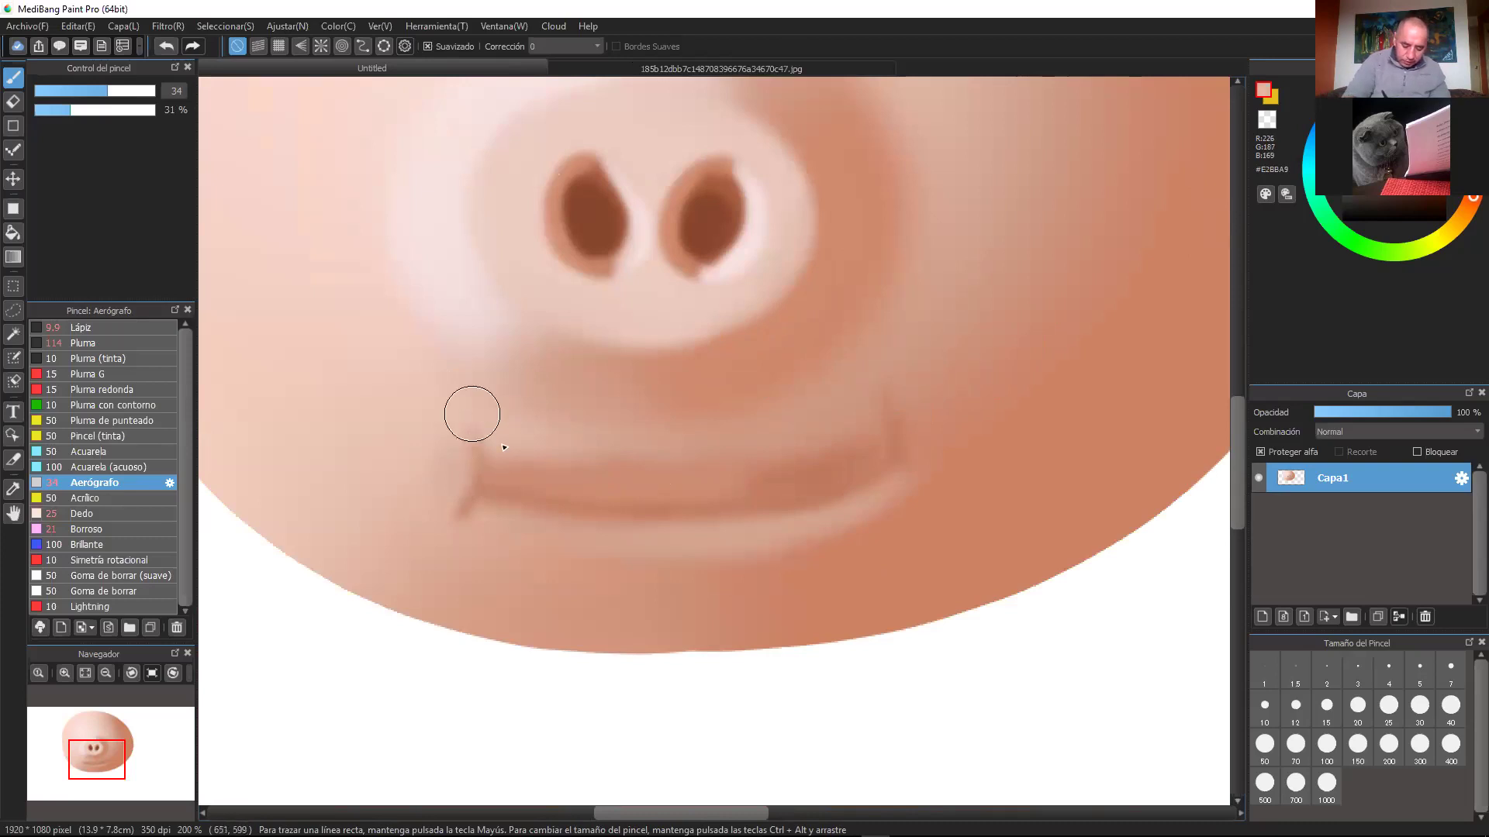
{"action": "left_click", "coordinate": [473, 525], "text": "alt"}
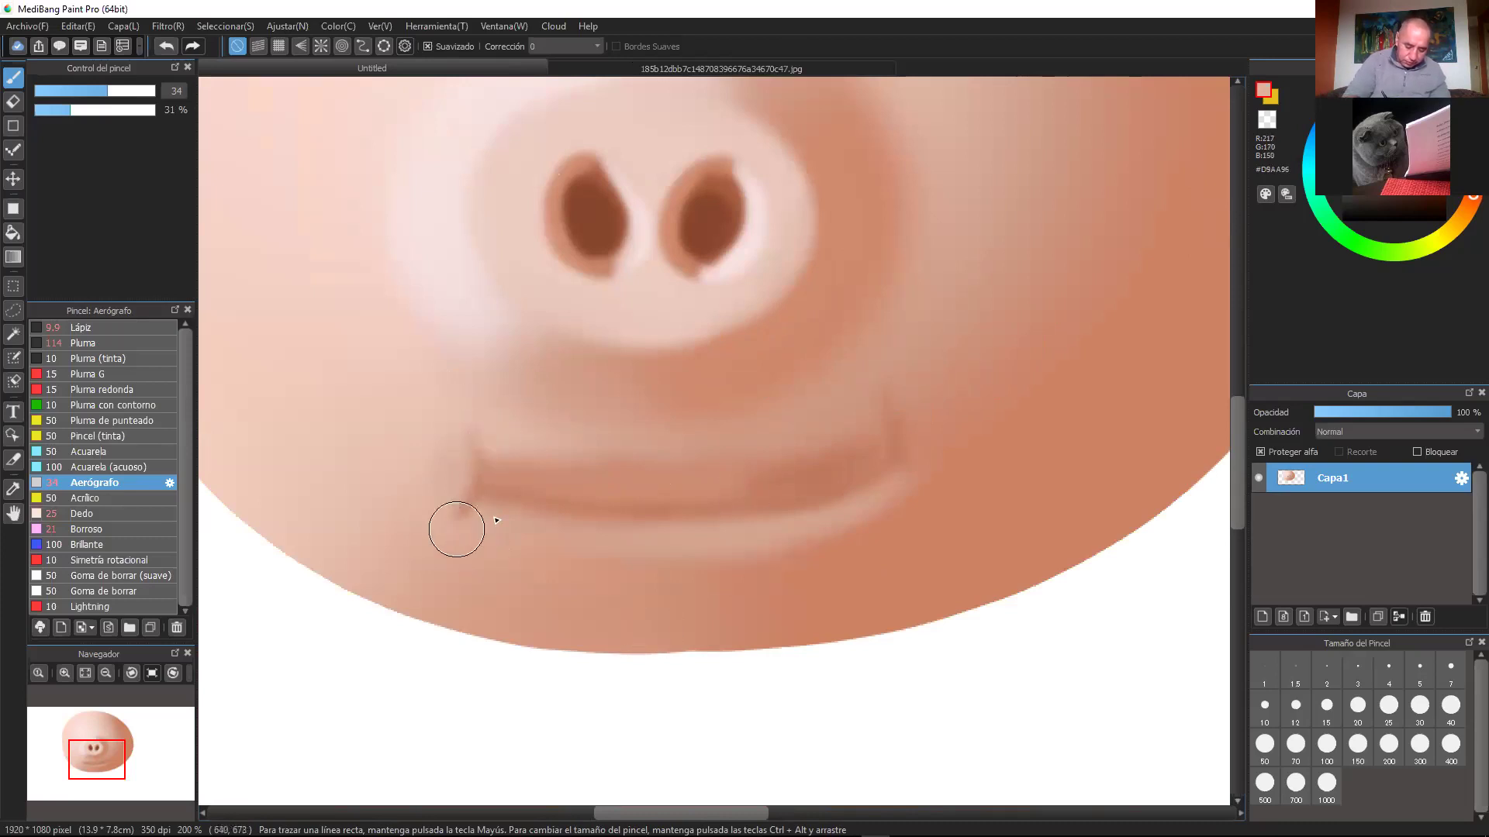
{"action": "left_click", "coordinate": [858, 405], "text": "alt"}
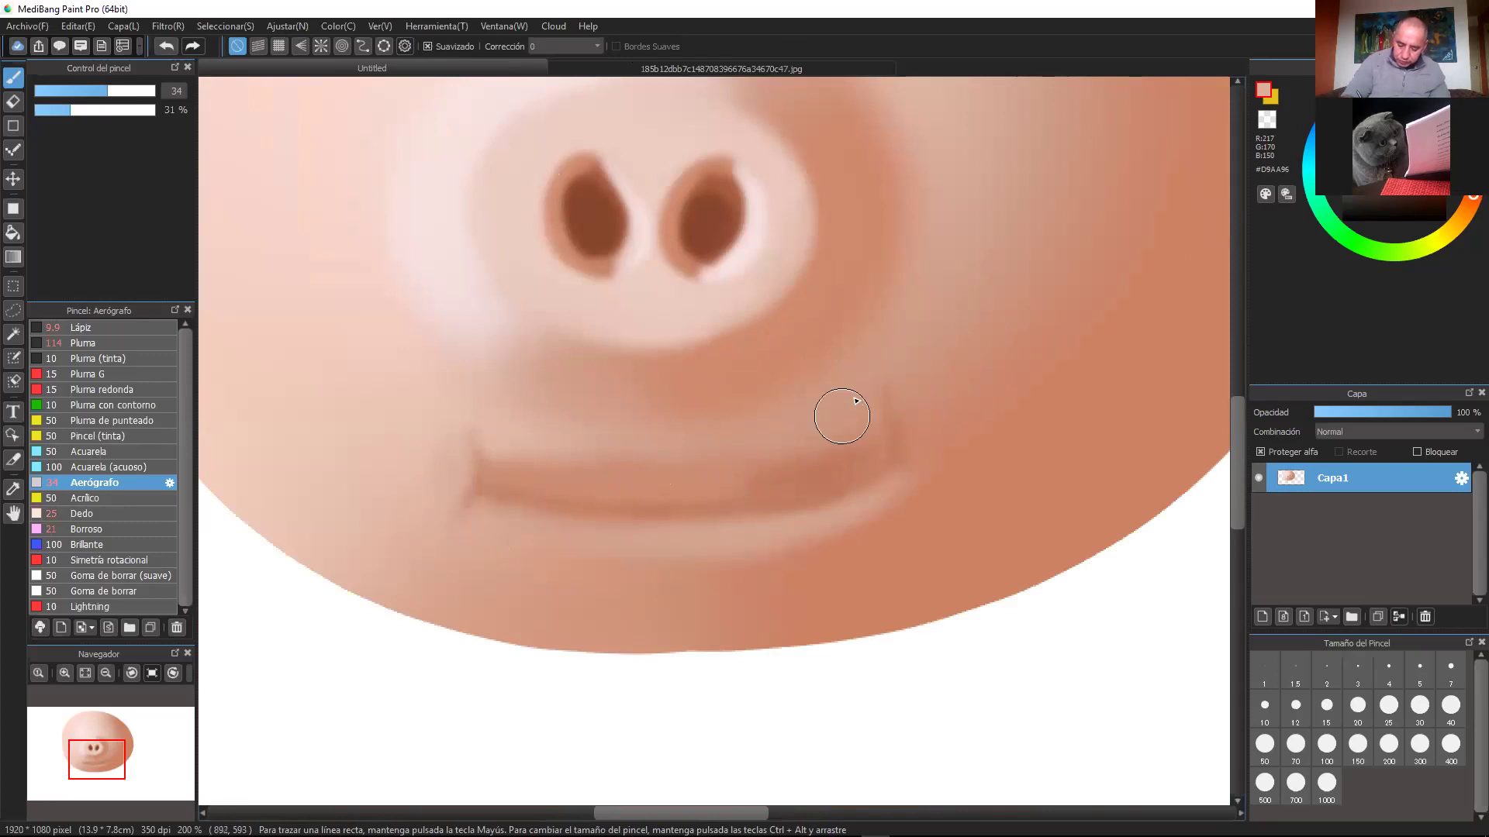
{"action": "left_click", "coordinate": [921, 400], "text": "alt"}
{"action": "left_click", "coordinate": [948, 459], "text": "alt"}
{"action": "left_click_drag", "start_coordinate": [904, 503], "coordinate": [864, 551]}
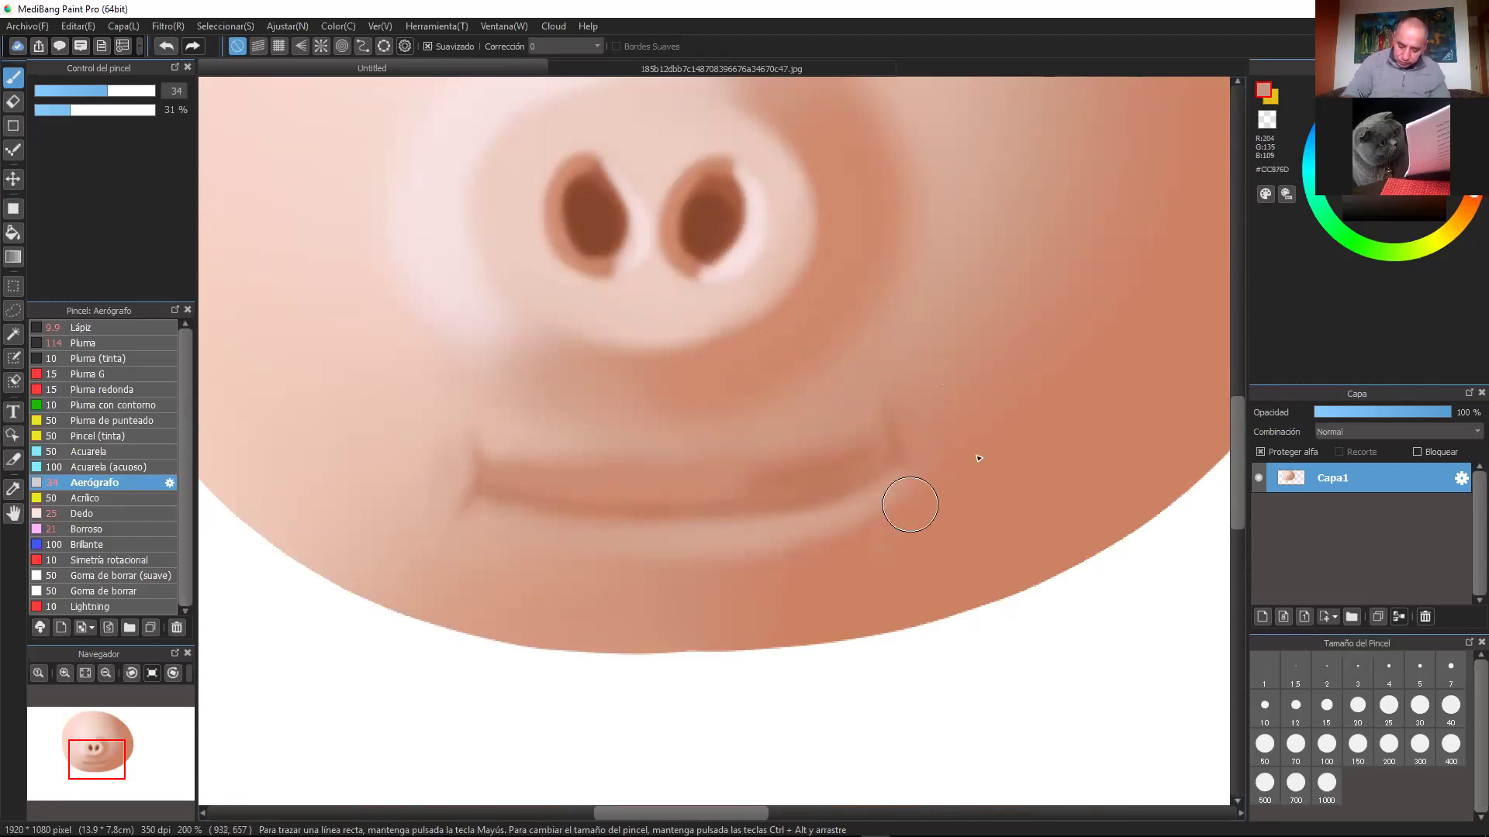
{"action": "left_click", "coordinate": [908, 389], "text": "alt"}
{"action": "left_click_drag", "start_coordinate": [906, 400], "coordinate": [919, 453]}
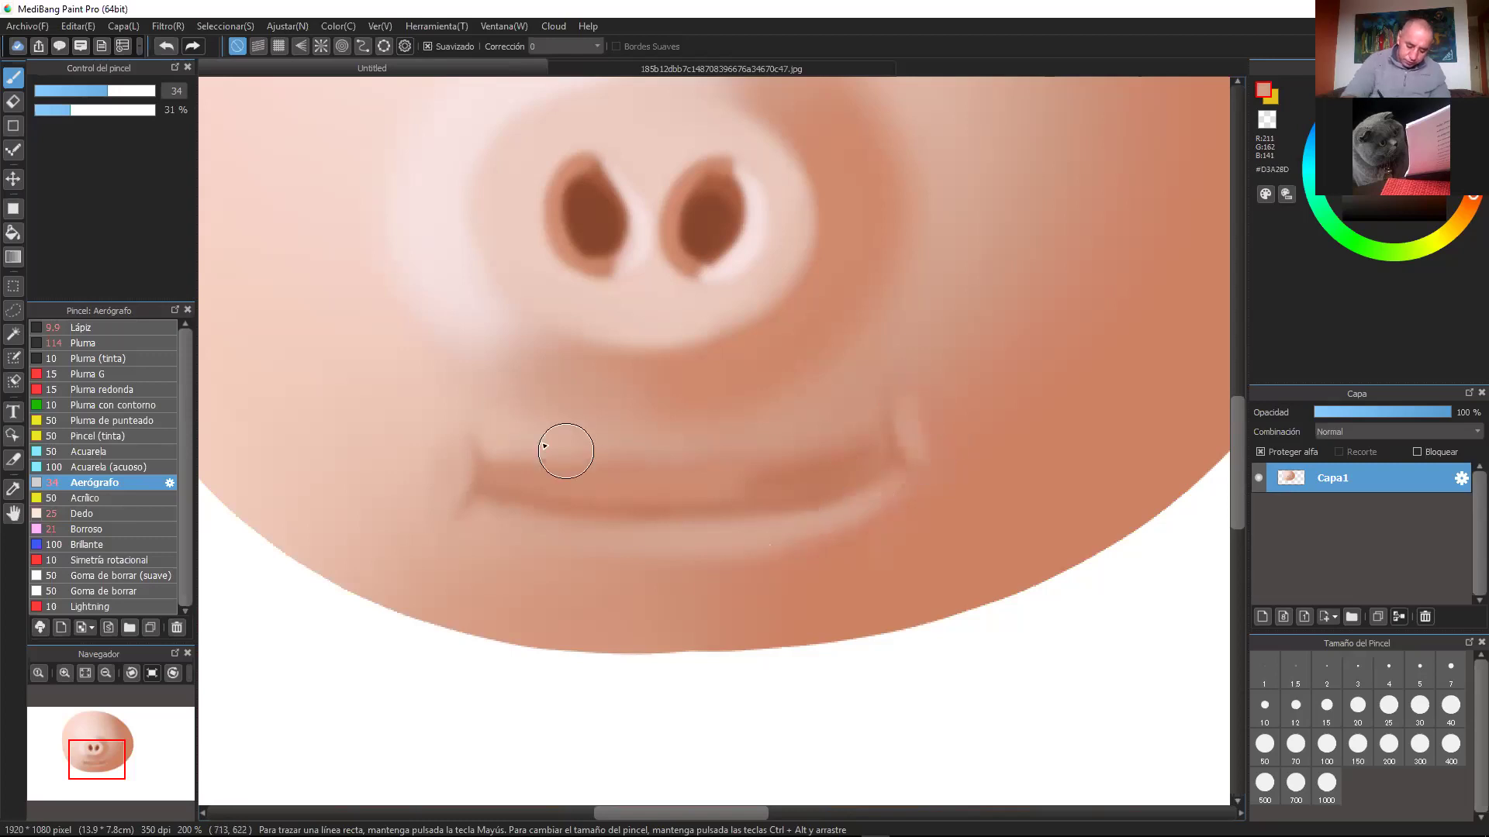
Step: Add soft highlights along the upper lip and the middle of the lower lip in #E5C1B3, redoing the first stroke
{"action": "left_click", "coordinate": [454, 364], "text": "alt"}
{"action": "left_click_drag", "start_coordinate": [623, 446], "coordinate": [731, 443]}
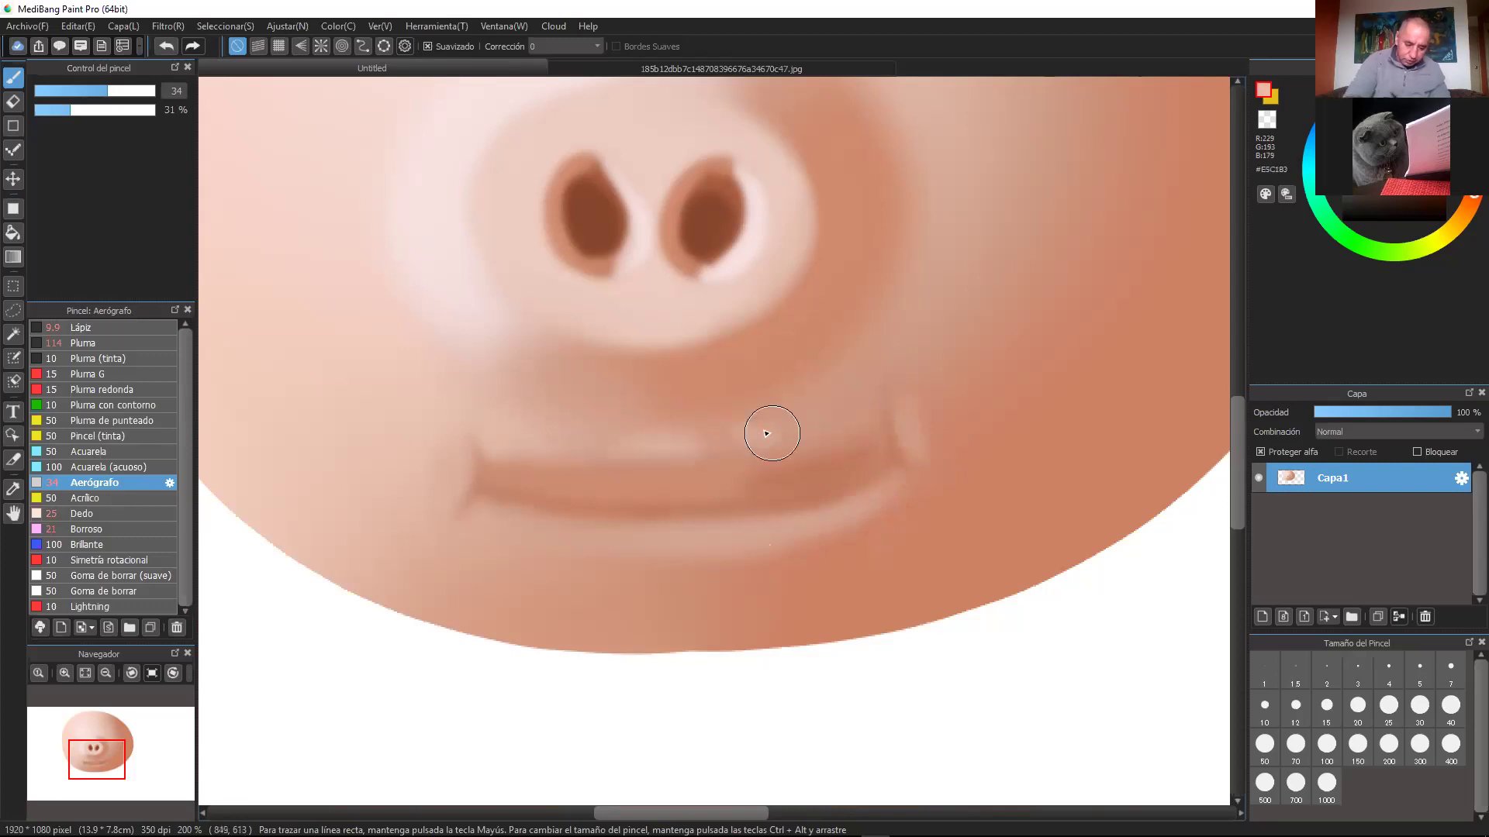
{"action": "key", "text": "ctrl+z"}
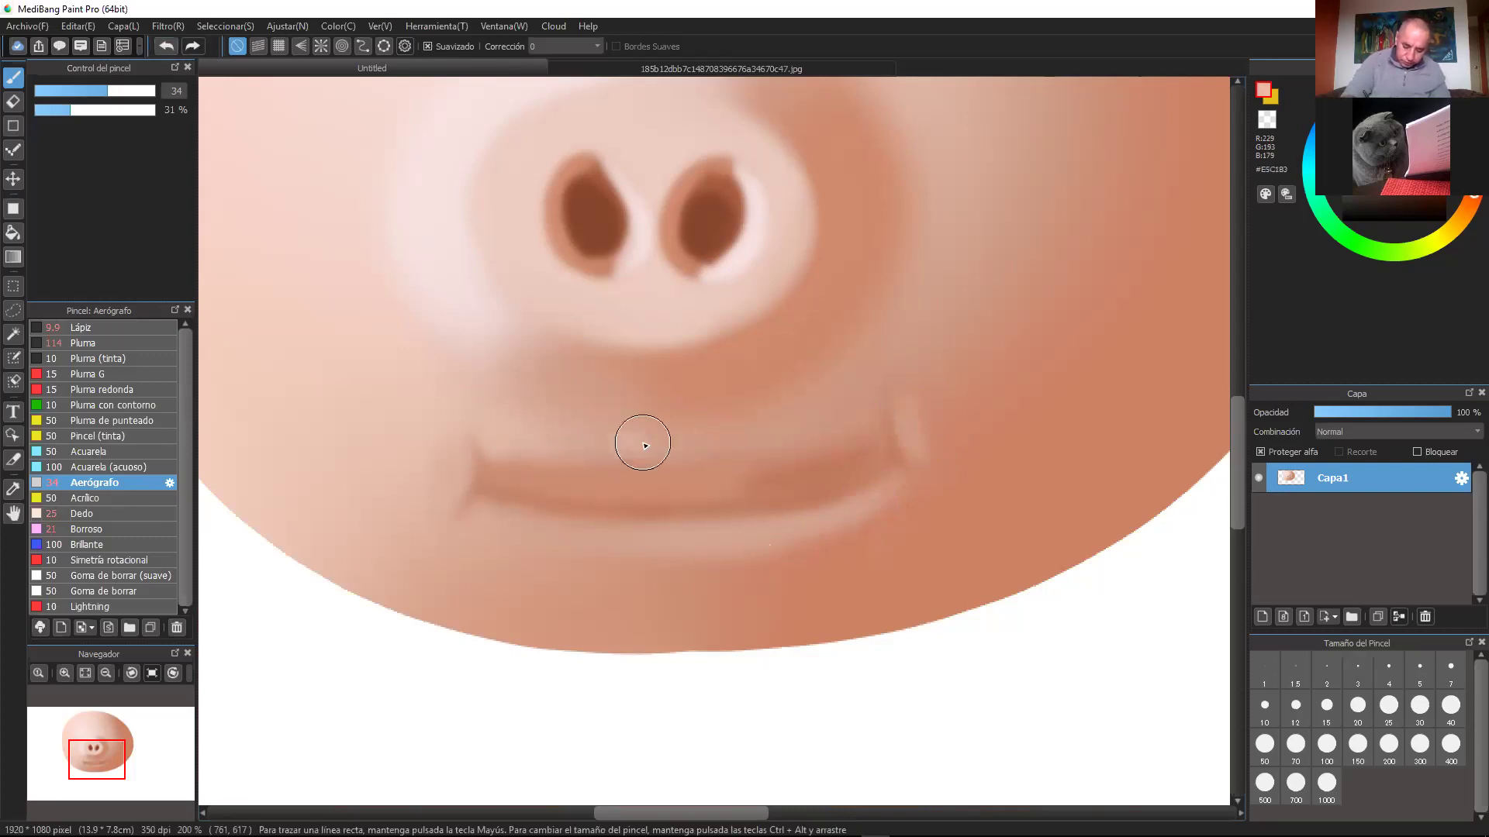
{"action": "left_click_drag", "start_coordinate": [643, 443], "coordinate": [806, 413]}
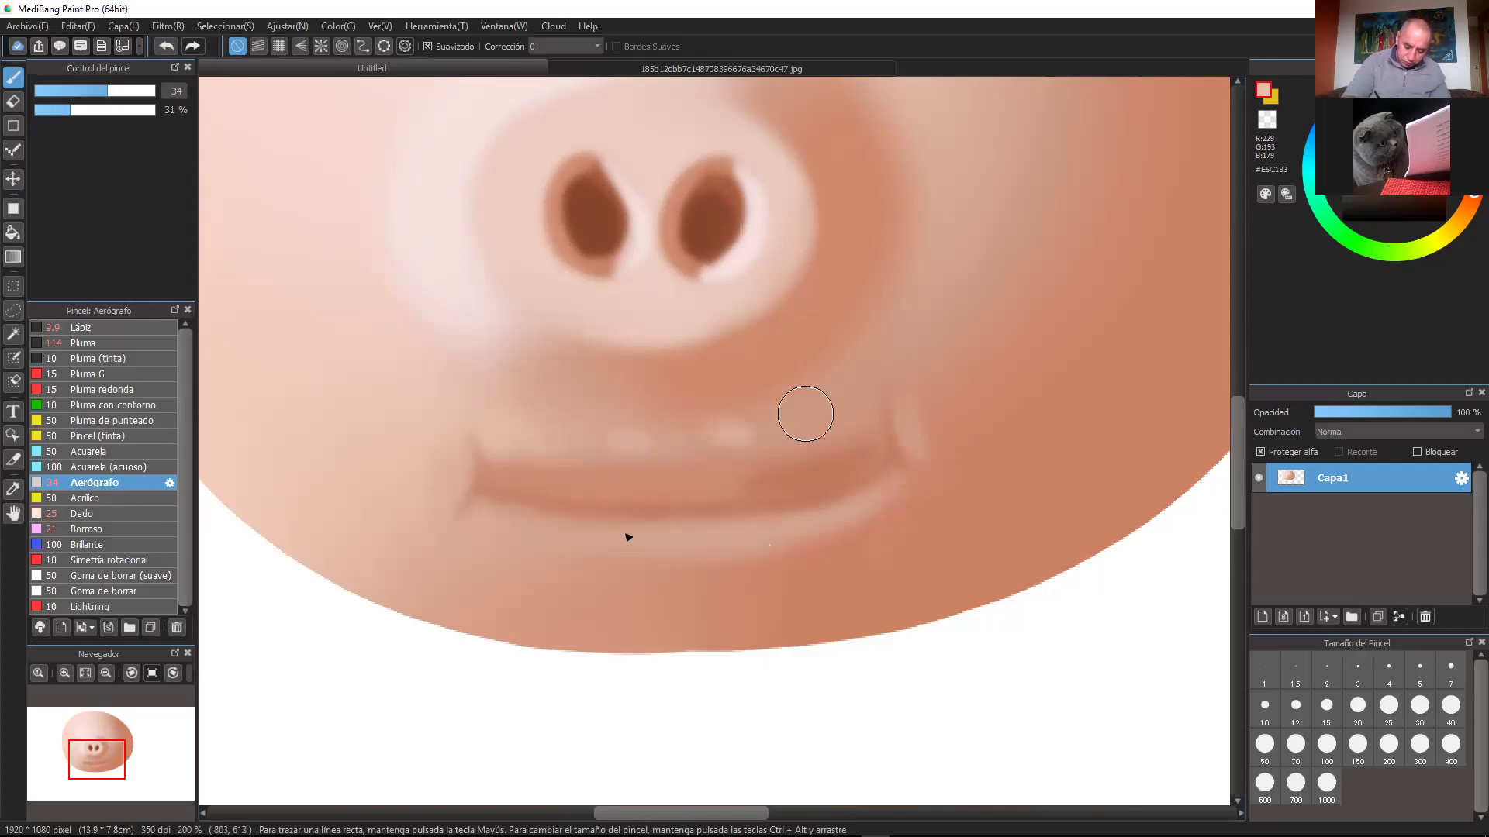
{"action": "scroll", "coordinate": [900, 348], "scroll_direction": "down", "scroll_amount": 2}
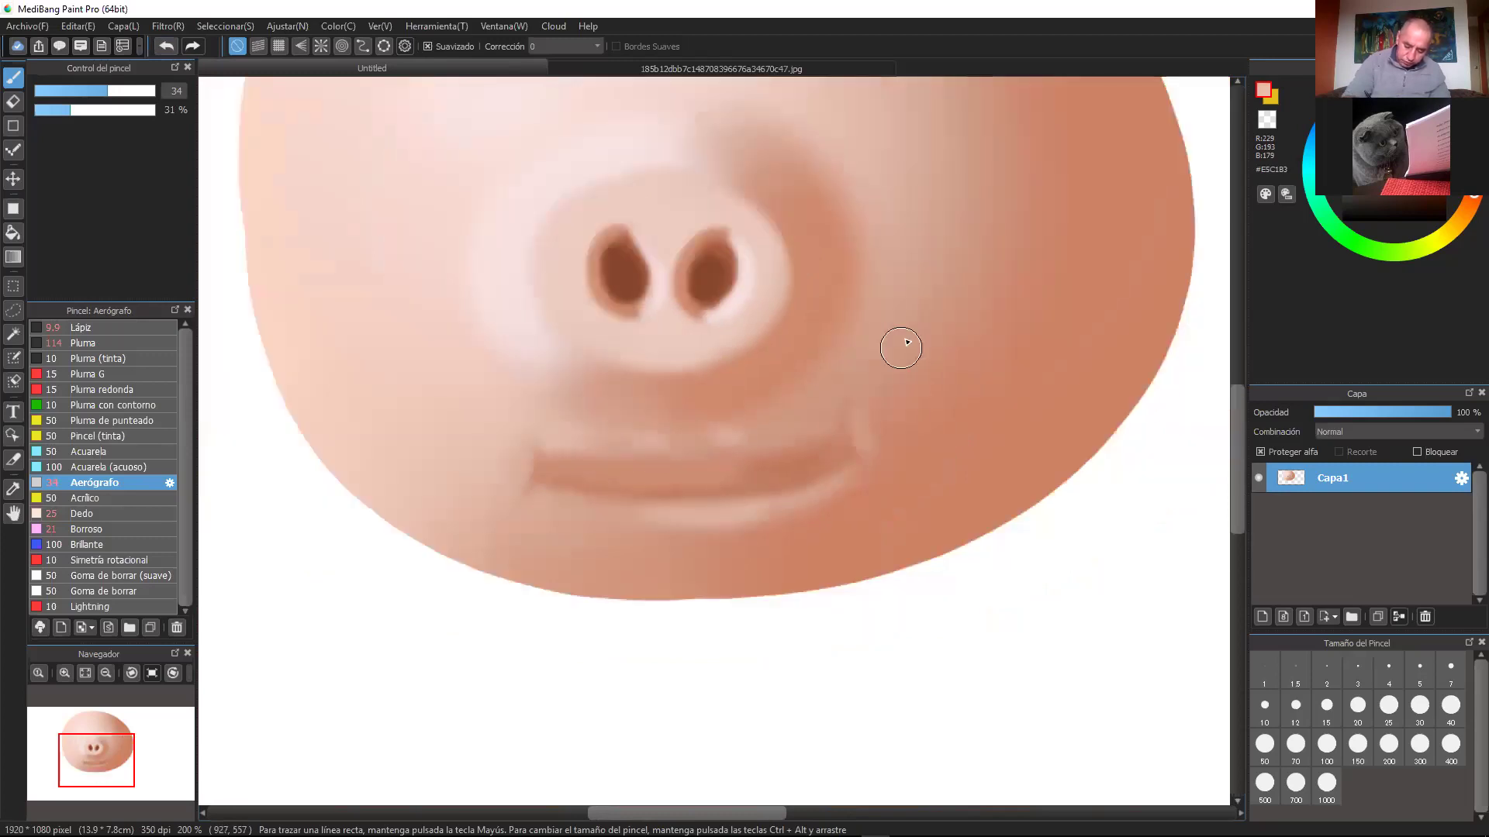
{"action": "scroll", "coordinate": [720, 478], "scroll_direction": "up", "scroll_amount": 2}
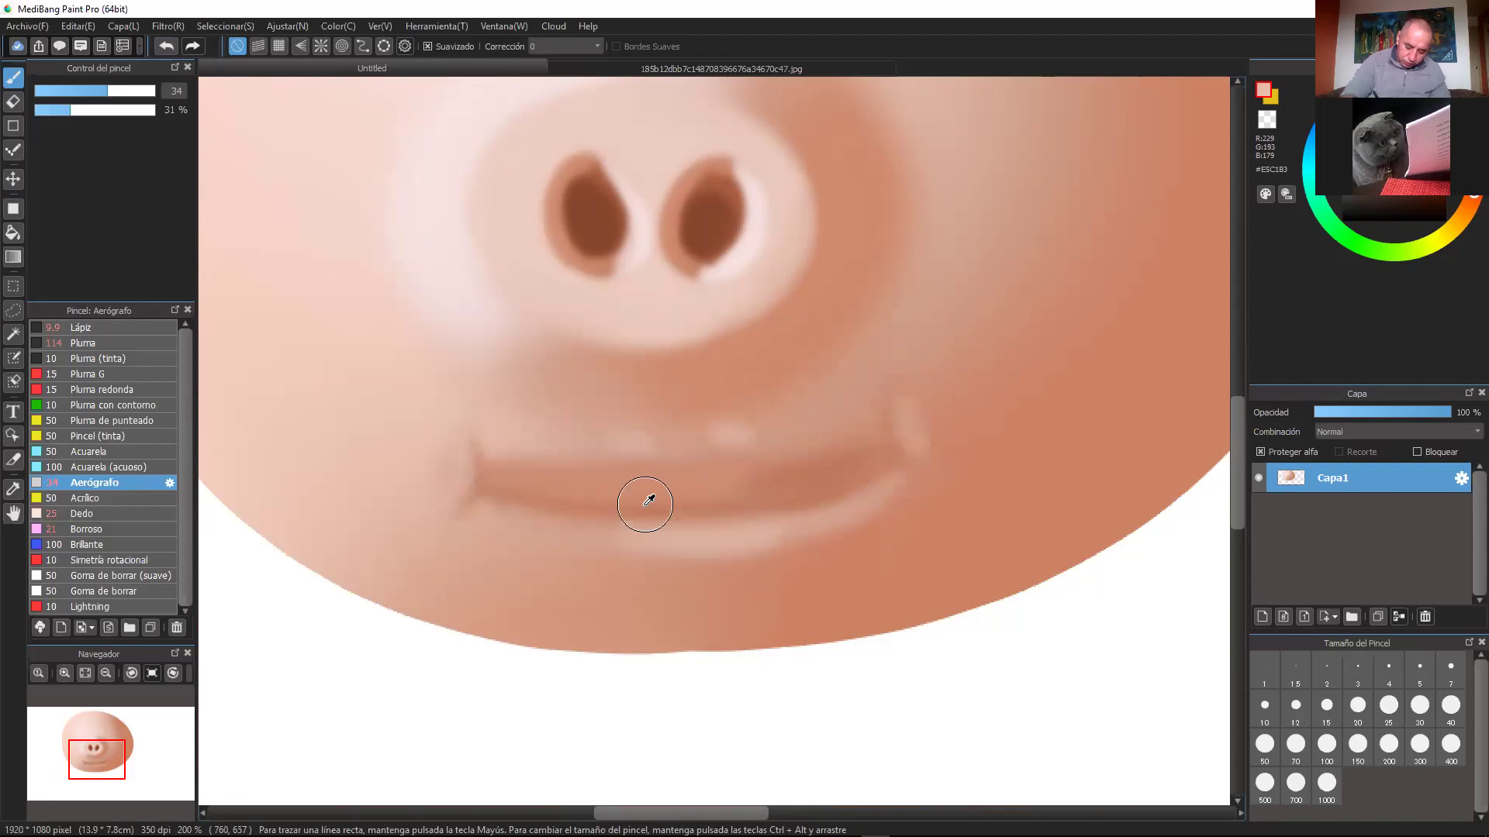
Step: Paint a curved shadow beneath the lower lip with the 34 px airbrush in #C48065
{"action": "left_click", "coordinate": [670, 585], "text": "alt"}
{"action": "left_click_drag", "start_coordinate": [858, 542], "coordinate": [575, 572]}
{"action": "key", "text": "ctrl+minus"}
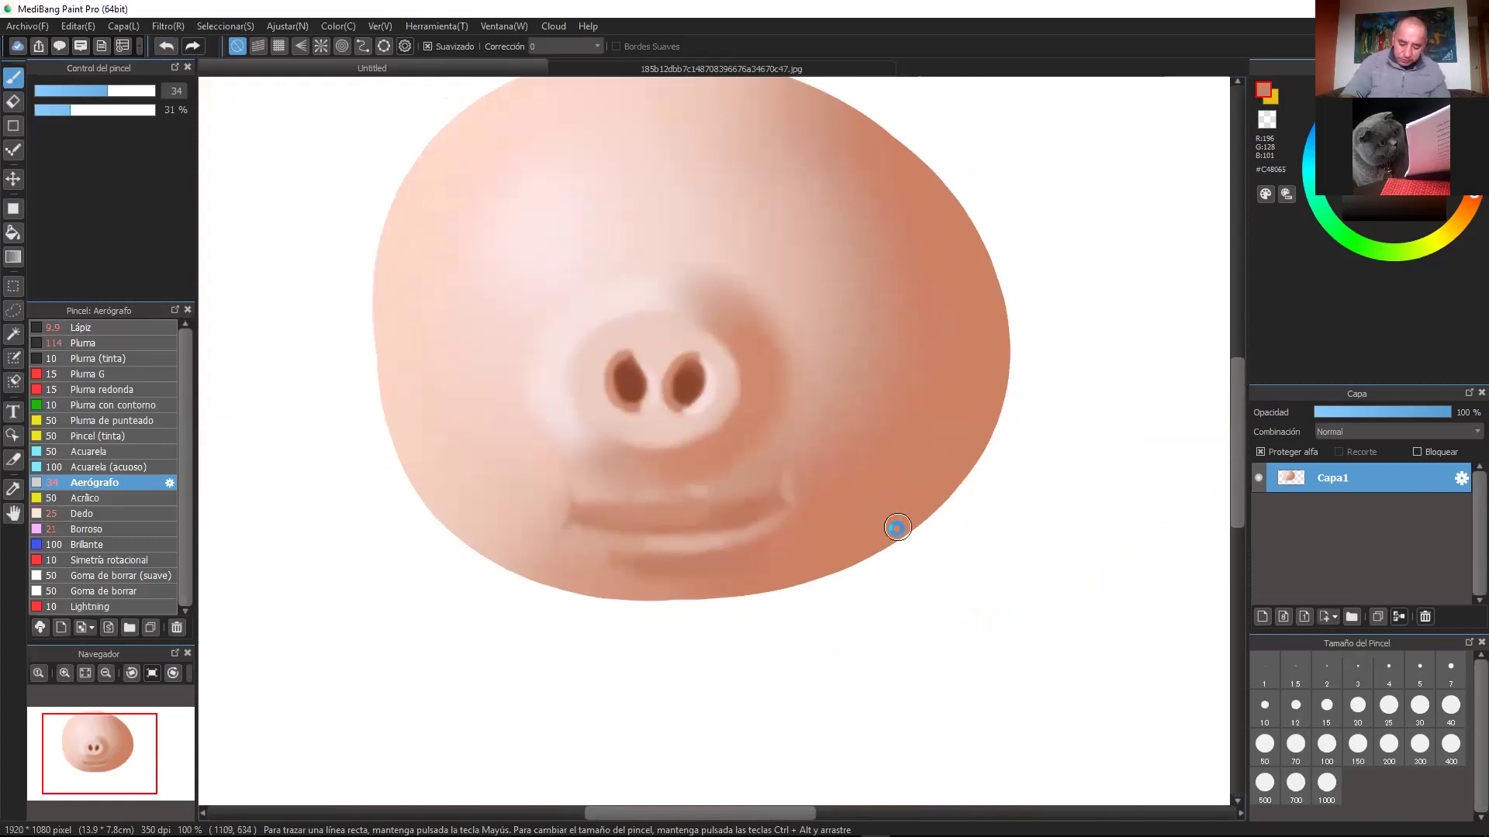
Step: Add bright shine spots on the upper lip and a streak along the lower lip with a 27 px airbrush in #F5E2E1
{"action": "key", "text": "ctrl+plus"}
{"action": "mouse_move", "coordinate": [1027, 471]}
{"action": "left_mouse_down"}
{"action": "mouse_move", "coordinate": [927, 439]}
{"action": "mouse_move", "coordinate": [956, 316]}
{"action": "left_mouse_up"}
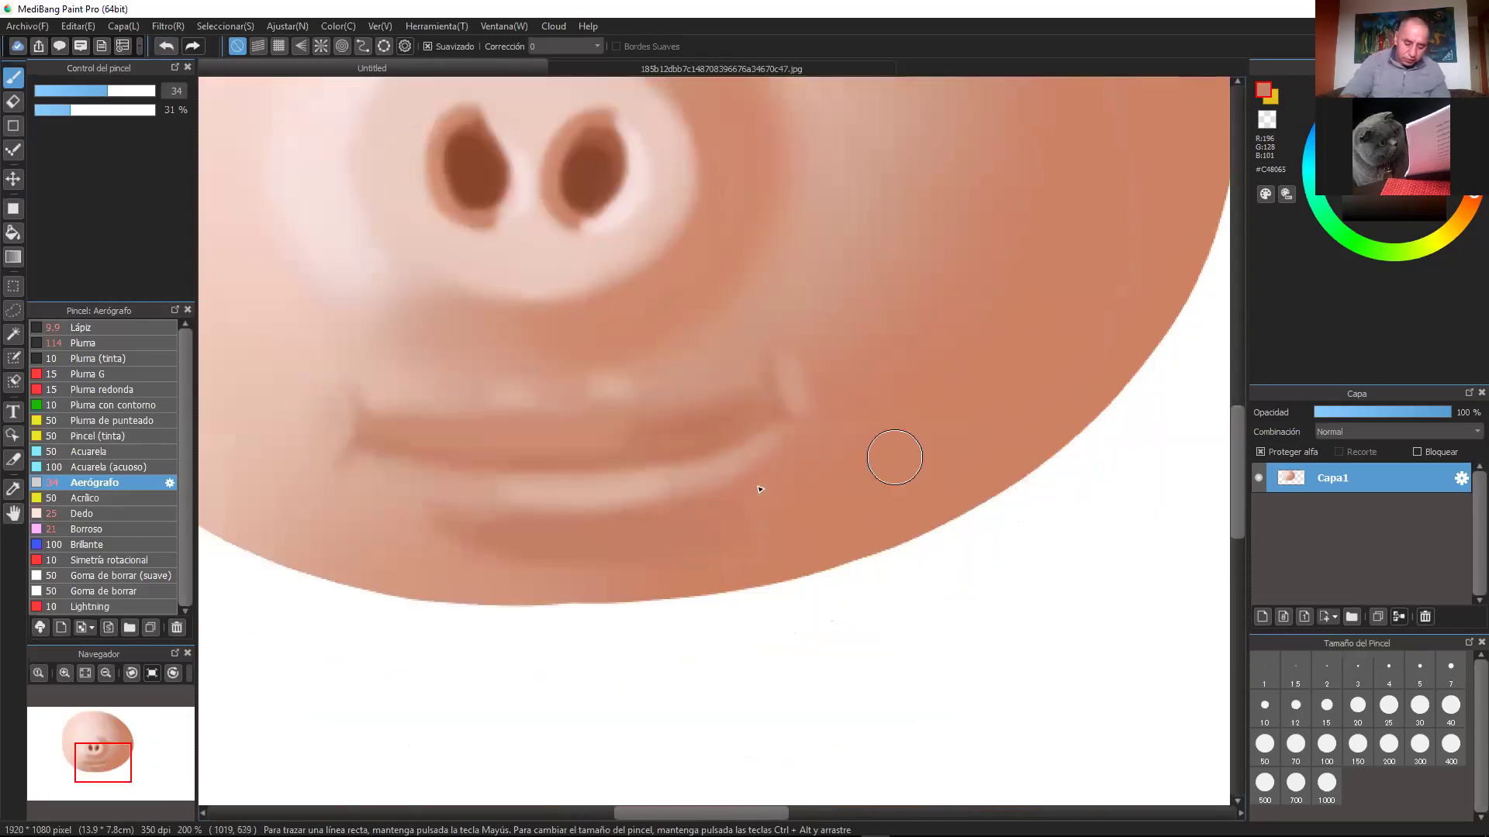
{"action": "left_click", "coordinate": [317, 204], "text": "alt"}
{"action": "left_click", "coordinate": [61, 92]}
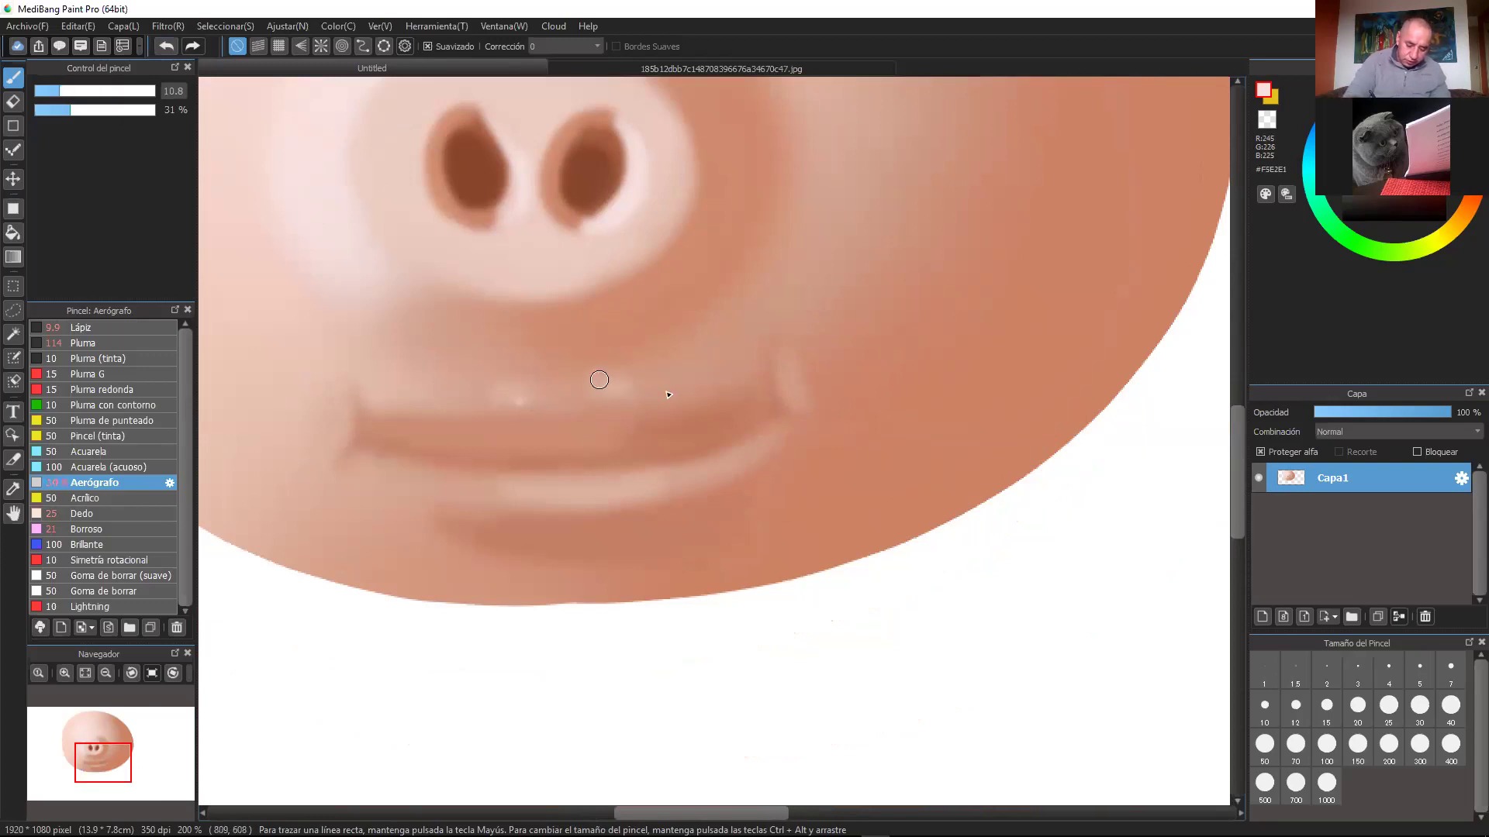
{"action": "left_click", "coordinate": [98, 92]}
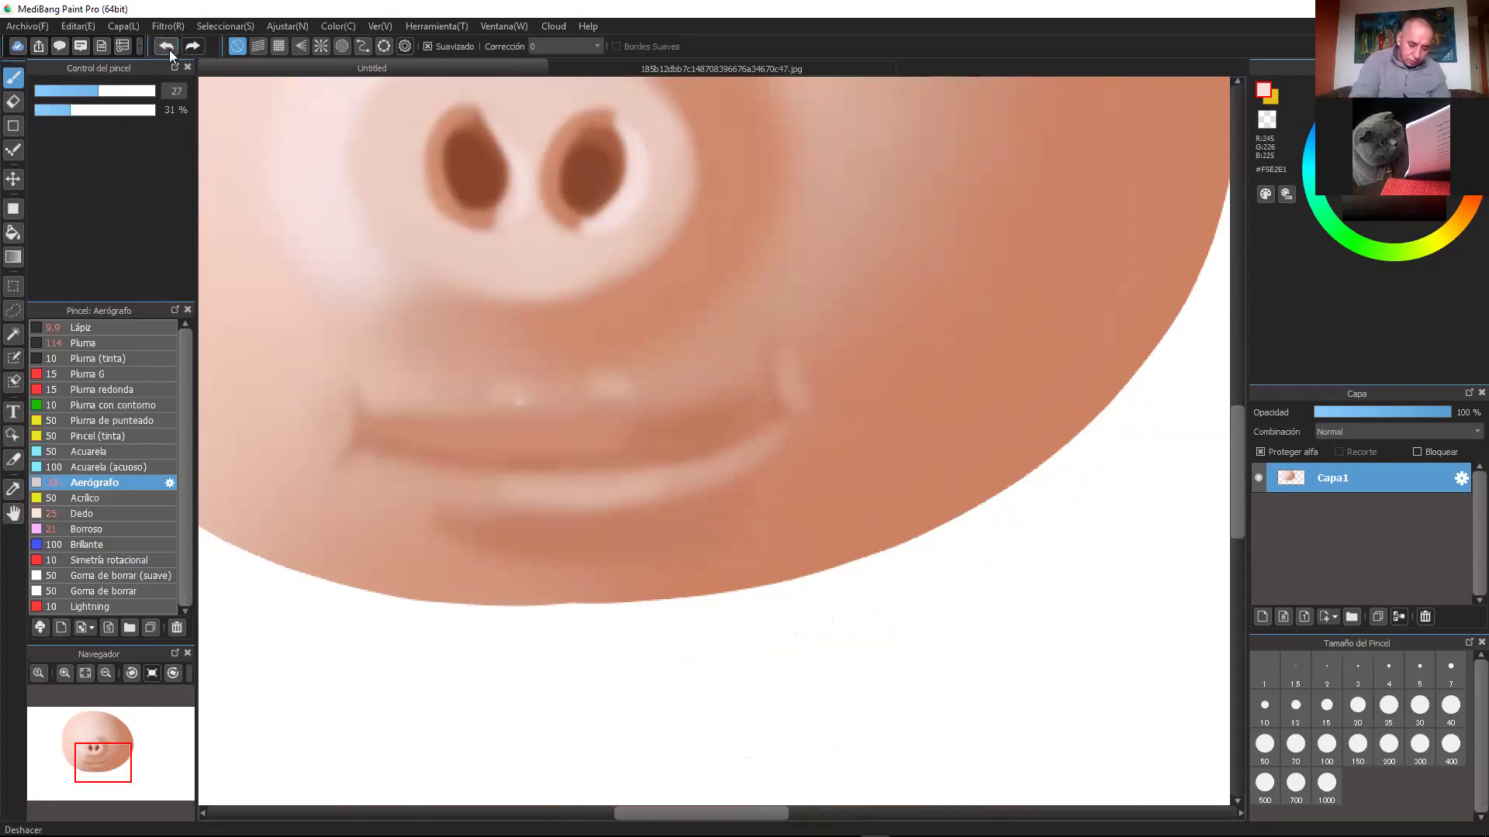
{"action": "left_click", "coordinate": [607, 404]}
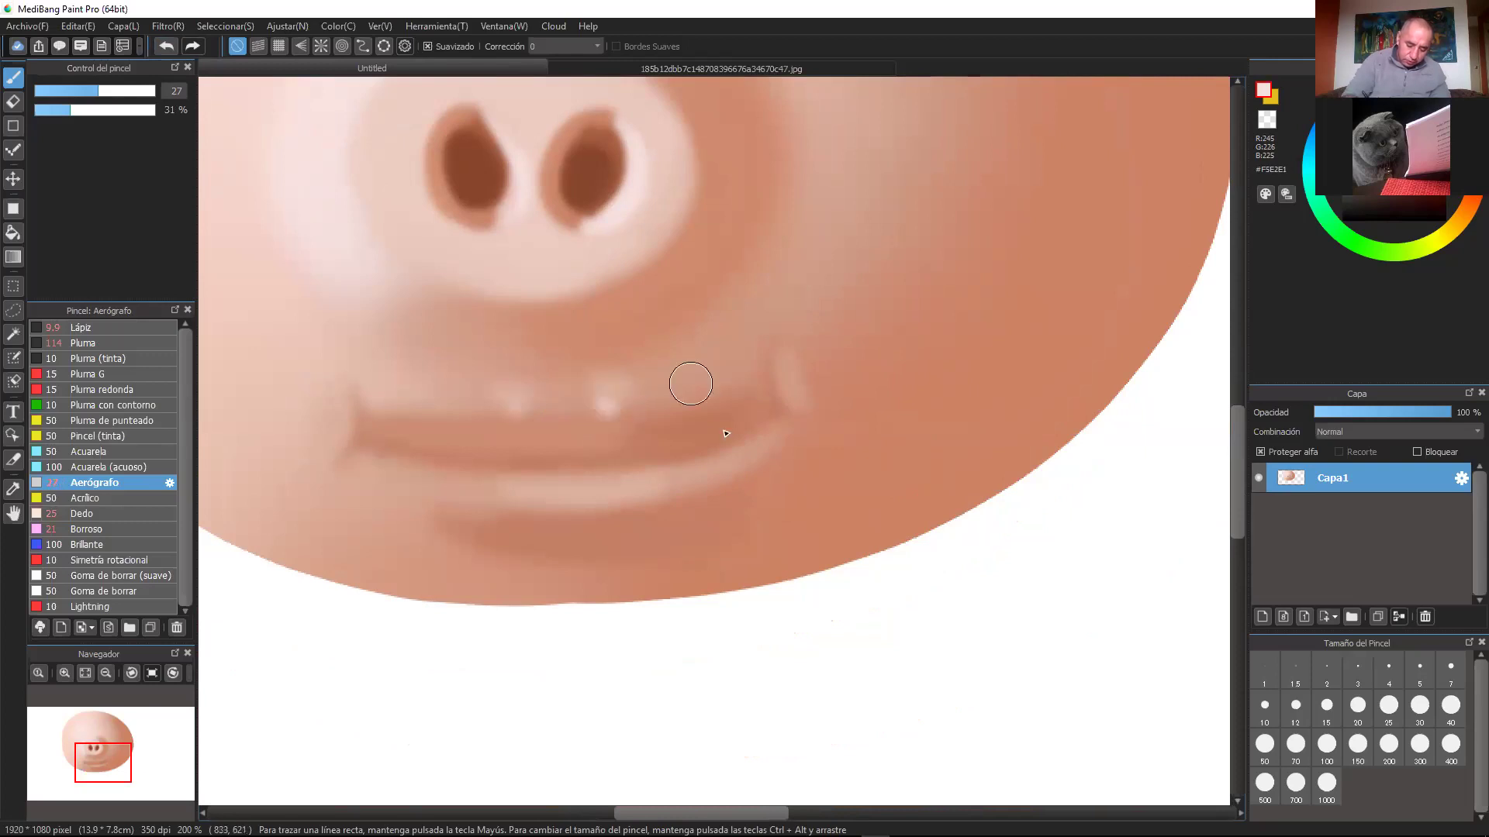
{"action": "left_click", "coordinate": [519, 498]}
{"action": "left_click", "coordinate": [569, 494]}
{"action": "left_click_drag", "start_coordinate": [556, 494], "coordinate": [668, 466]}
{"action": "key", "text": "ctrl+minus"}
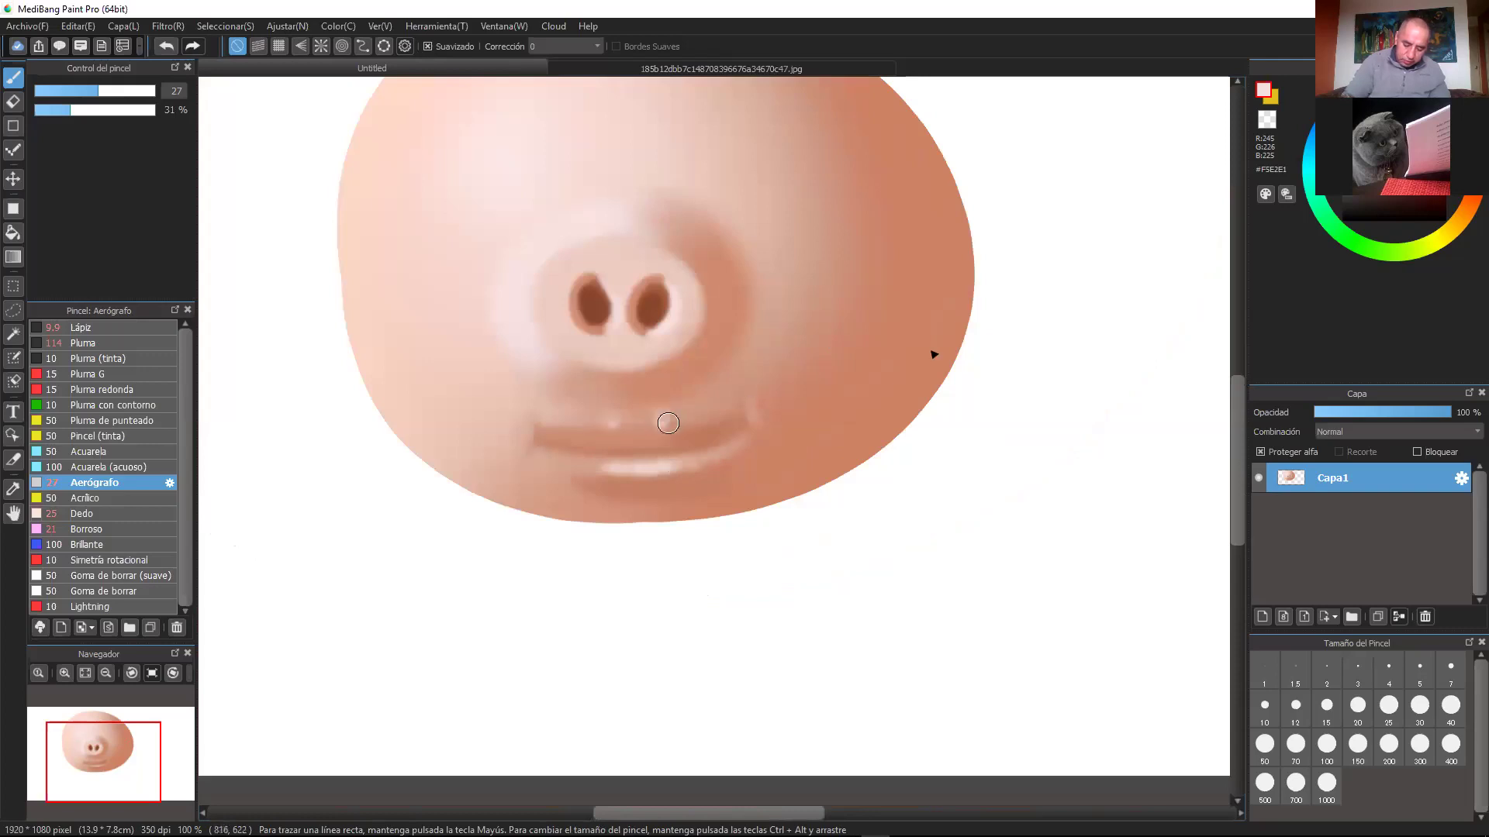
Step: Darken the right and lower edges of the head with a 104 px airbrush in #A35C3F
{"action": "key", "text": "ctrl+plus"}
{"action": "key", "text": "ctrl+minus"}
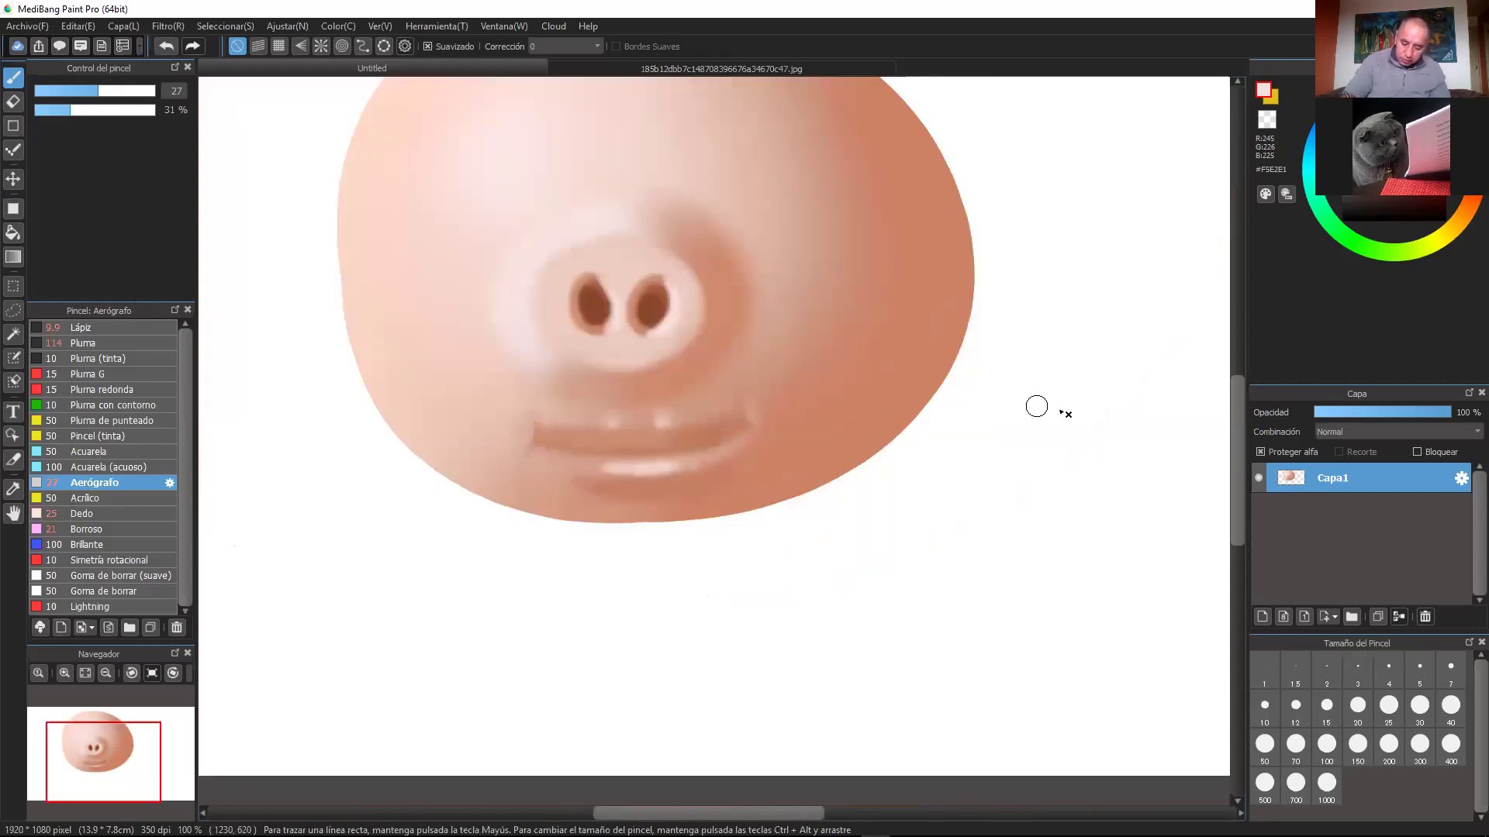
{"action": "left_click", "coordinate": [126, 91]}
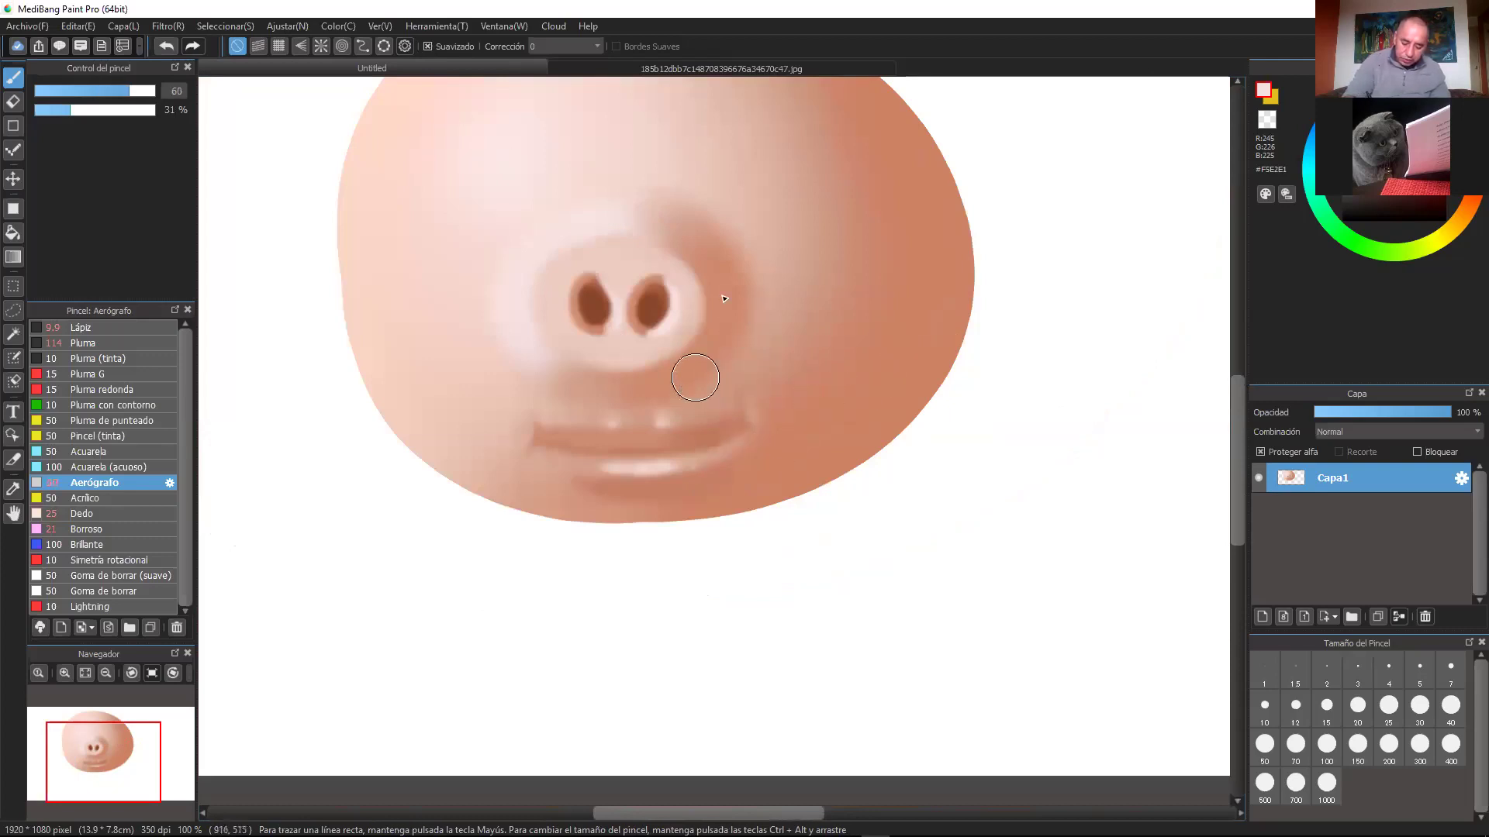
{"action": "right_click", "coordinate": [931, 364]}
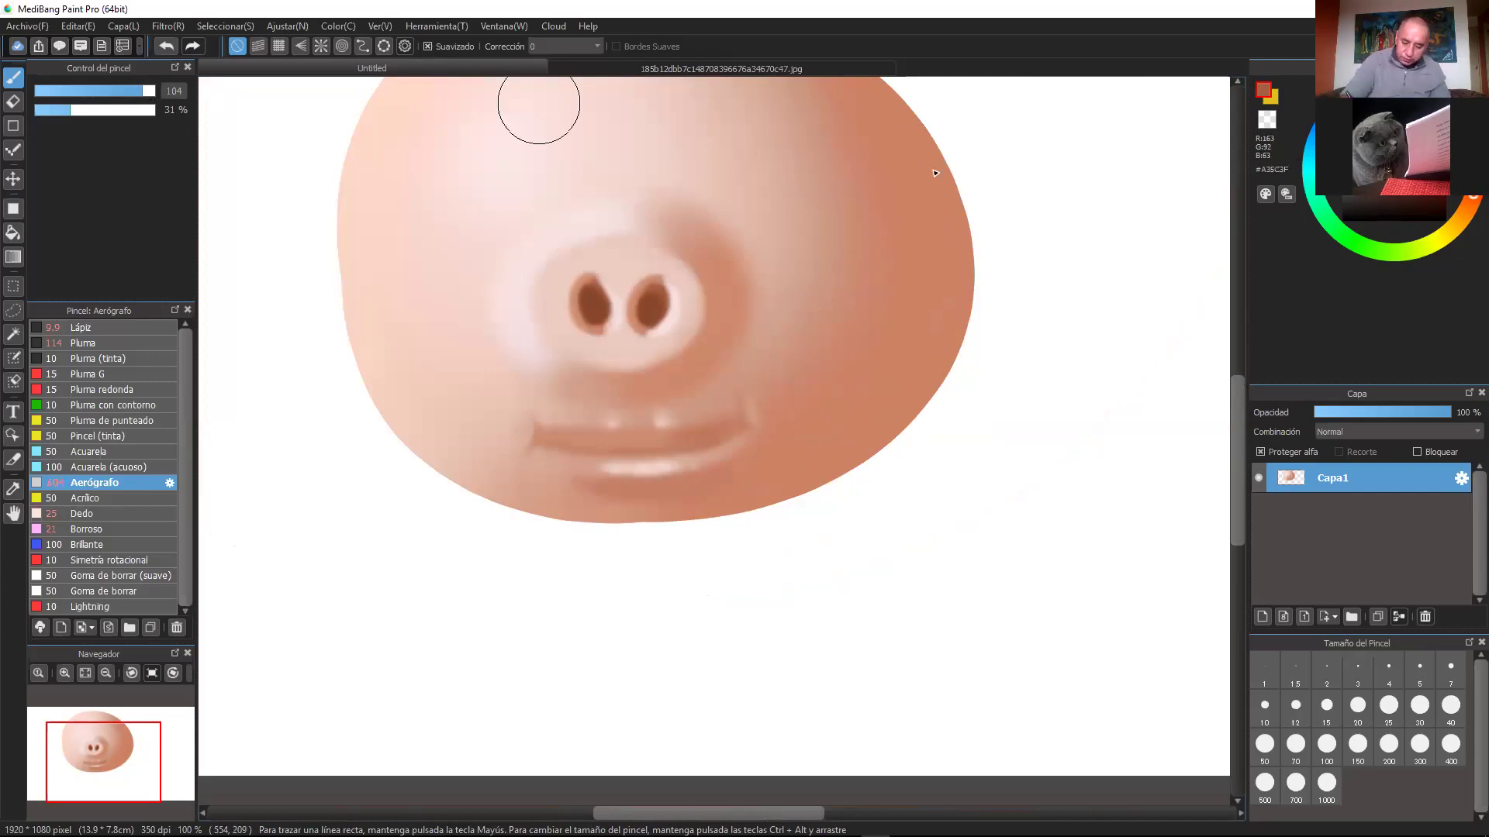
{"action": "left_click_drag", "start_coordinate": [922, 100], "coordinate": [933, 409]}
{"action": "left_click_drag", "start_coordinate": [933, 409], "coordinate": [900, 100]}
{"action": "left_click_drag", "start_coordinate": [920, 514], "coordinate": [896, 623]}
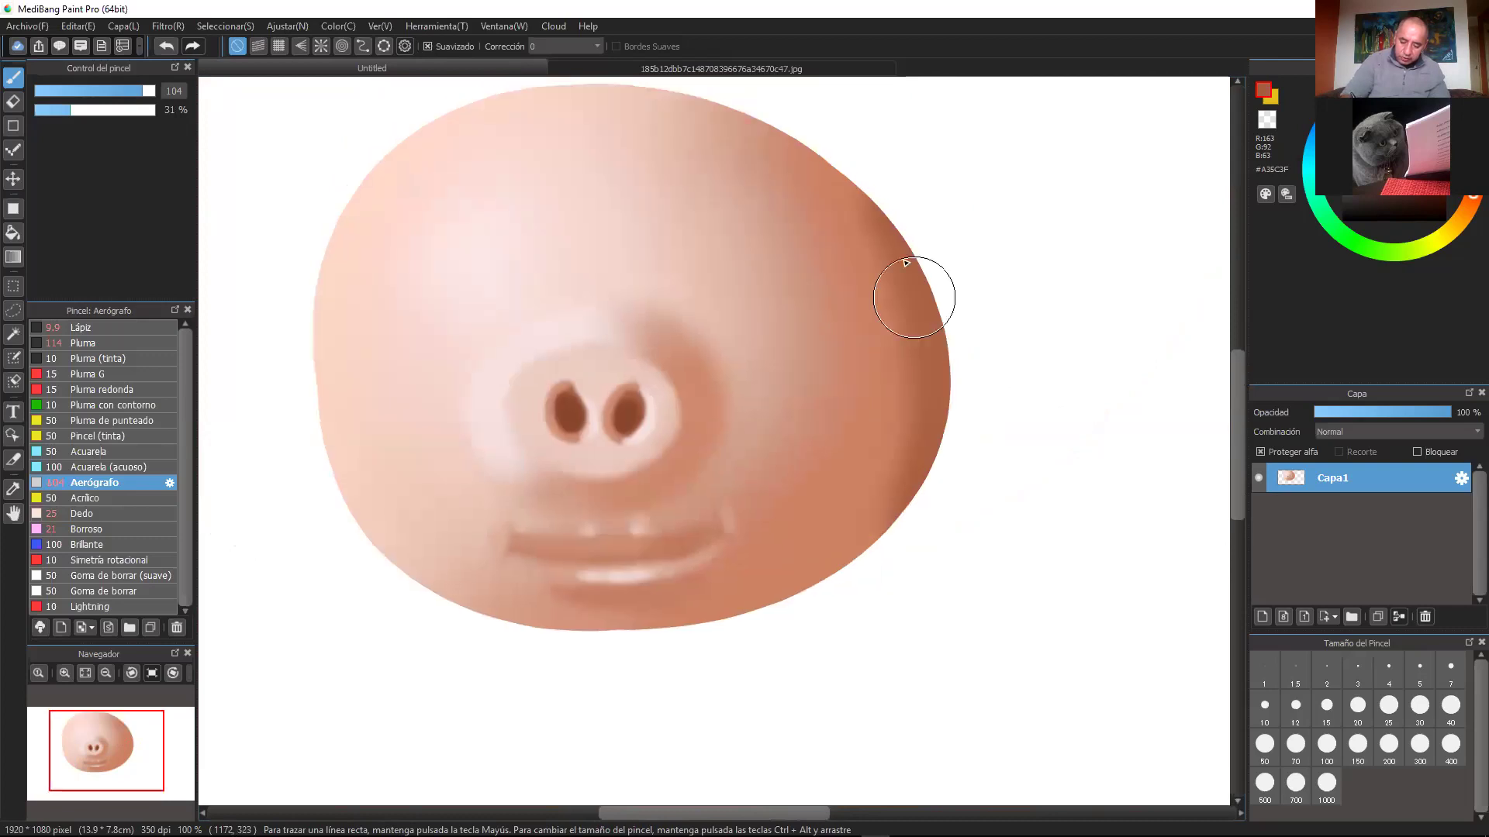
{"action": "left_click_drag", "start_coordinate": [811, 133], "coordinate": [807, 607]}
{"action": "left_click_drag", "start_coordinate": [957, 403], "coordinate": [498, 671]}
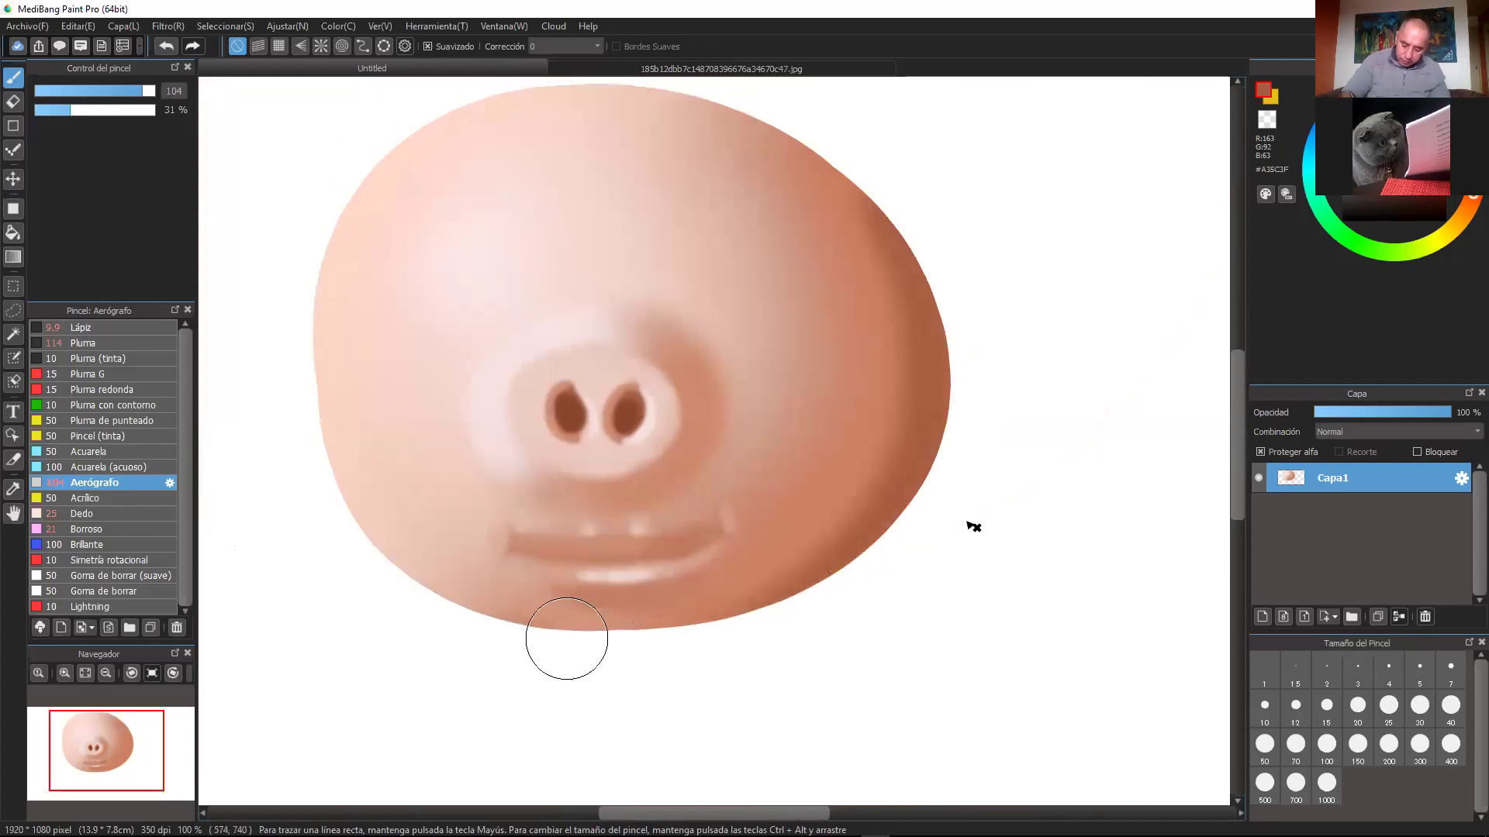
{"action": "mouse_move", "coordinate": [439, 621]}
{"action": "left_mouse_down"}
{"action": "mouse_move", "coordinate": [824, 542]}
{"action": "mouse_move", "coordinate": [961, 284]}
{"action": "left_mouse_up"}
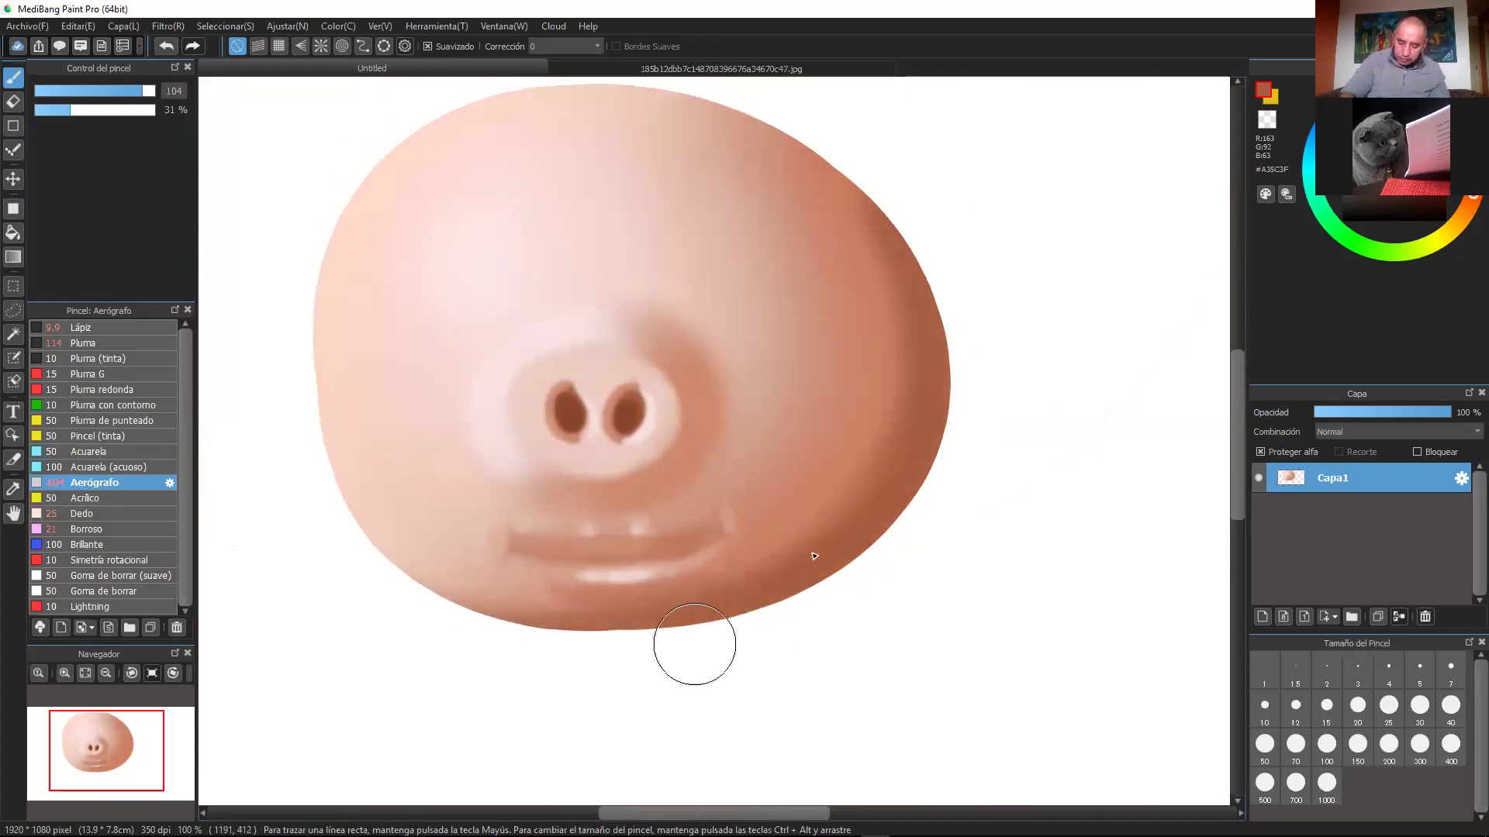
{"action": "left_click_drag", "start_coordinate": [815, 556], "coordinate": [858, 200]}
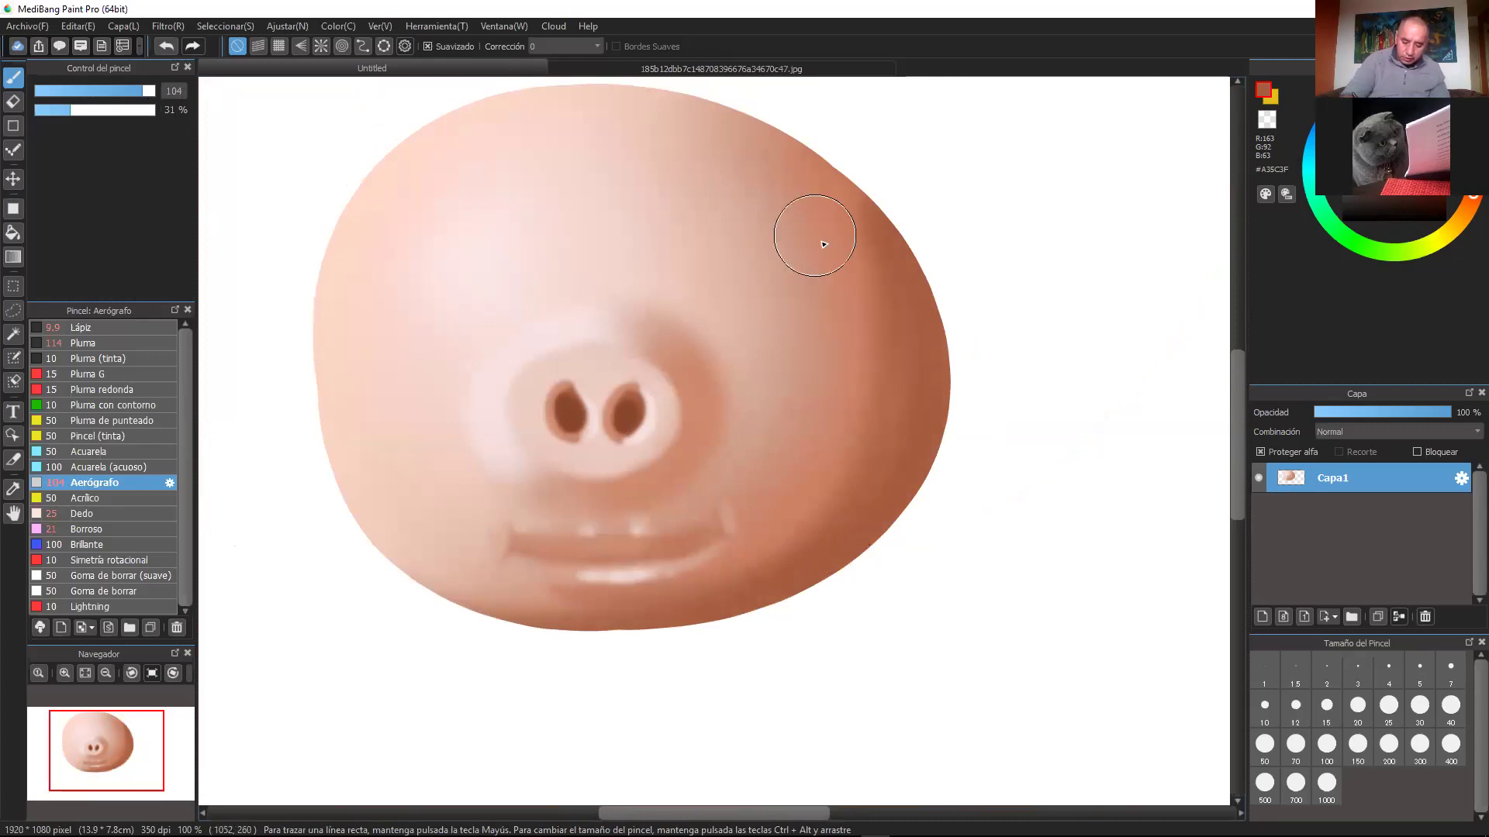
Step: Broaden the dark shading inward along the right side of the head with a 158 px airbrush
{"action": "left_click_drag", "start_coordinate": [145, 92], "coordinate": [154, 91]}
{"action": "mouse_move", "coordinate": [818, 179]}
{"action": "left_mouse_down"}
{"action": "mouse_move", "coordinate": [881, 335]}
{"action": "mouse_move", "coordinate": [801, 567]}
{"action": "left_mouse_up"}
{"action": "mouse_move", "coordinate": [868, 448]}
{"action": "left_mouse_down"}
{"action": "mouse_move", "coordinate": [897, 365]}
{"action": "mouse_move", "coordinate": [787, 574]}
{"action": "mouse_move", "coordinate": [931, 465]}
{"action": "mouse_move", "coordinate": [891, 551]}
{"action": "left_mouse_up"}
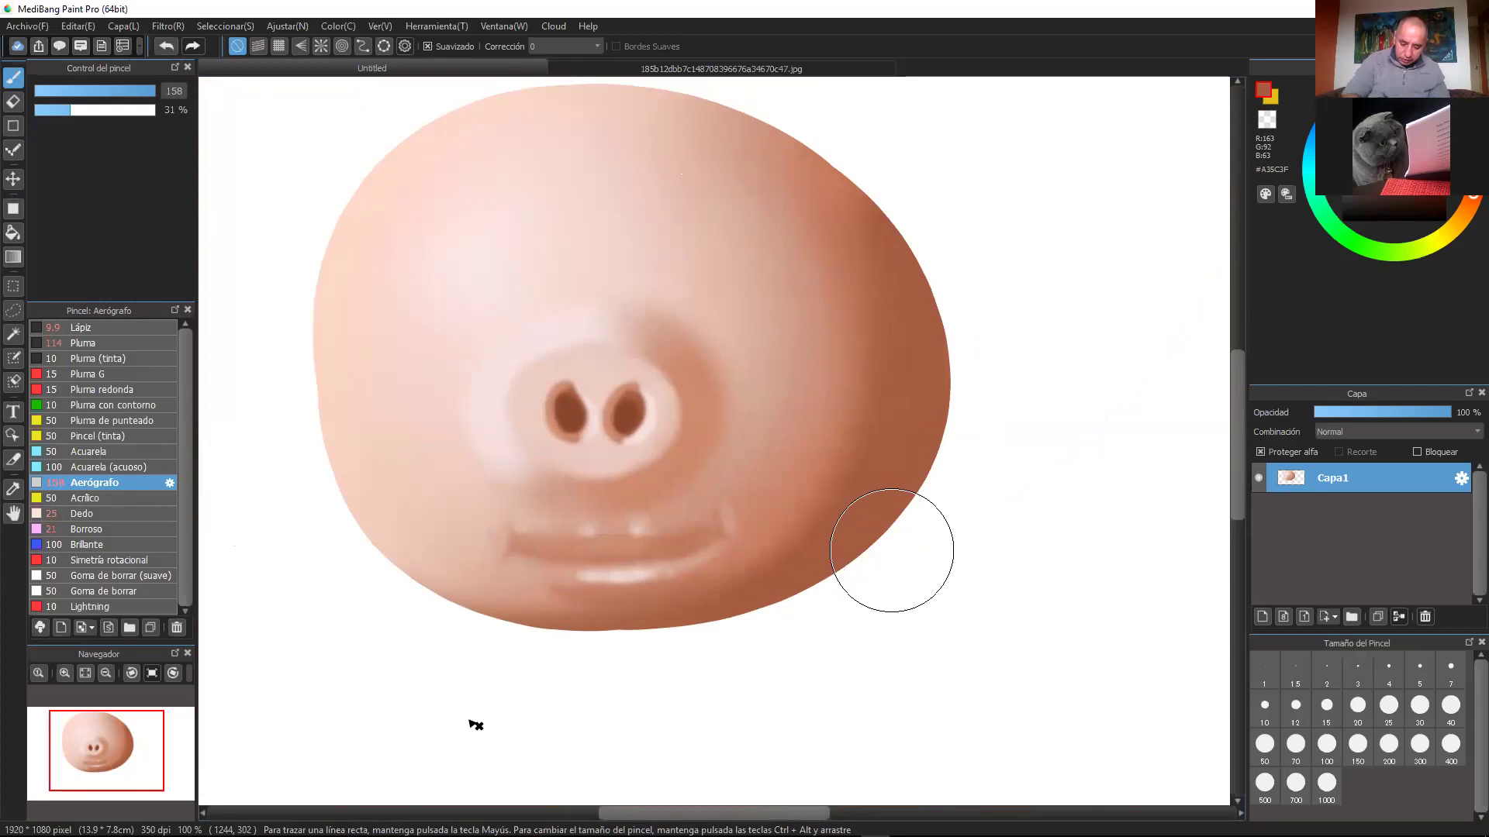
Step: Deepen the cast shadow below and to the right of the snout with a 101 px airbrush
{"action": "left_click", "coordinate": [126, 91]}
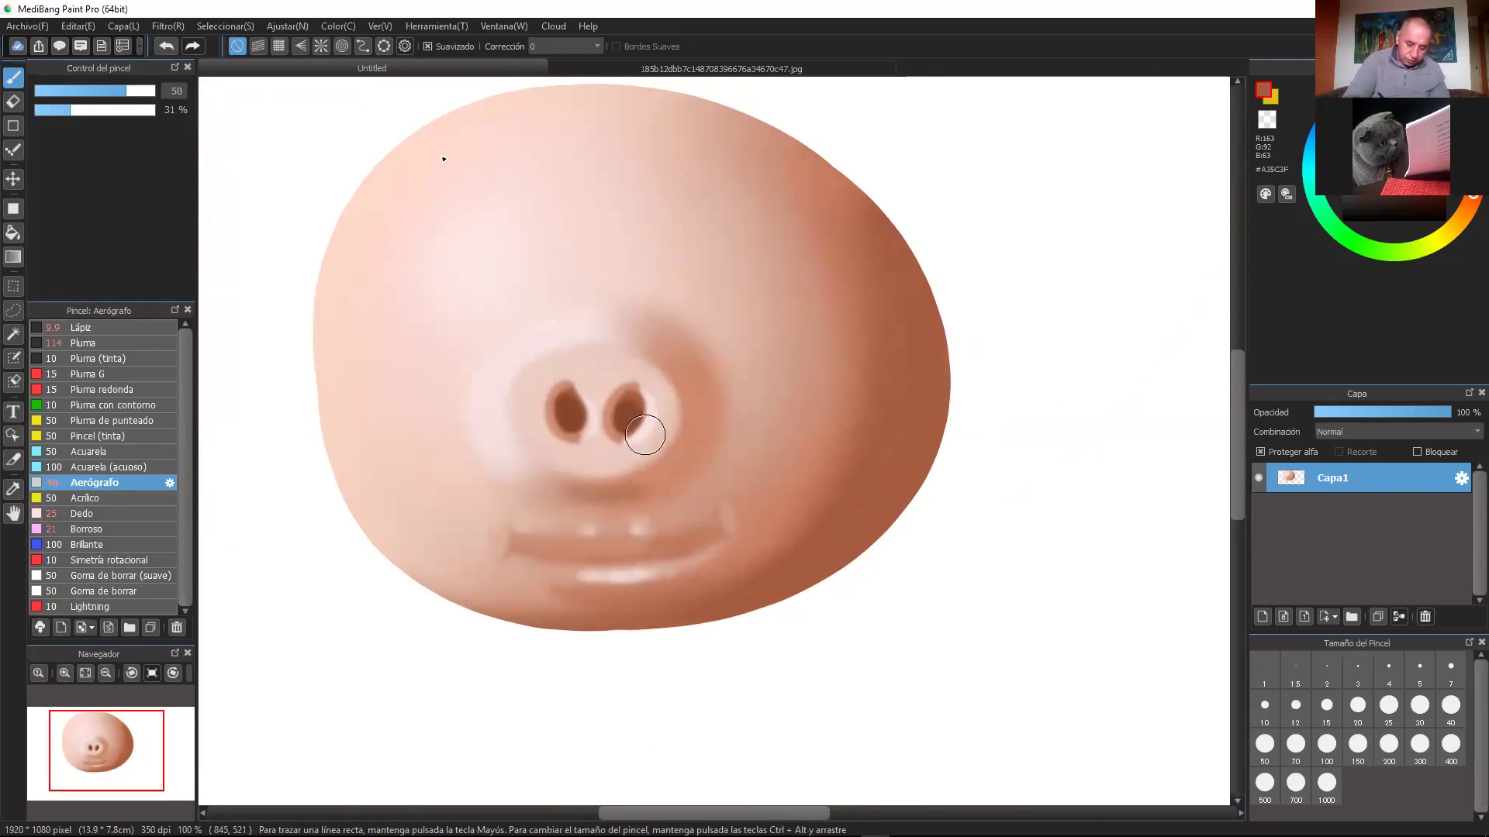
{"action": "left_click_drag", "start_coordinate": [477, 353], "coordinate": [570, 470]}
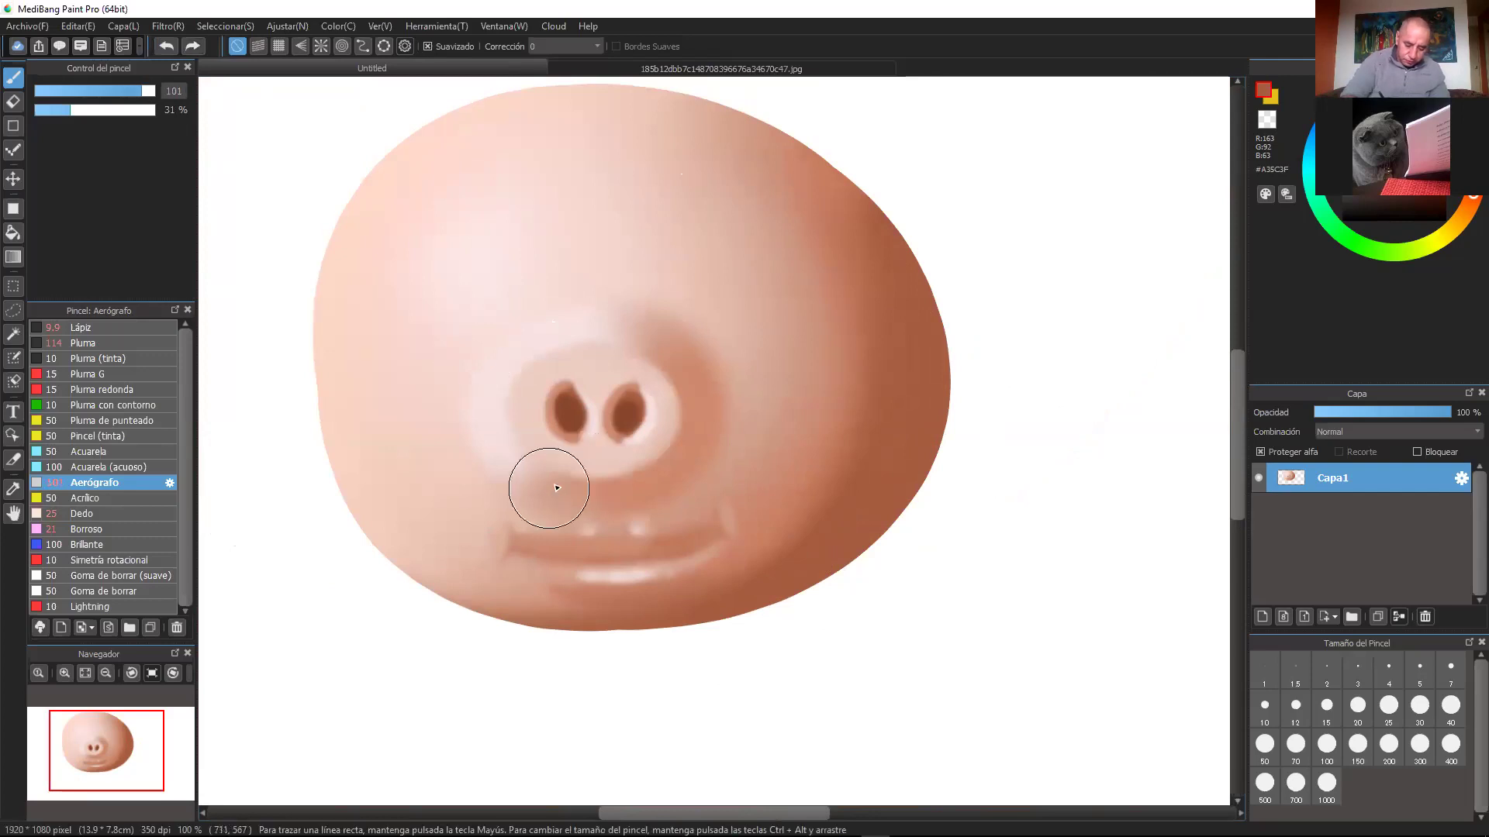
{"action": "mouse_move", "coordinate": [723, 371]}
{"action": "left_mouse_down"}
{"action": "mouse_move", "coordinate": [571, 491]}
{"action": "mouse_move", "coordinate": [721, 383]}
{"action": "mouse_move", "coordinate": [696, 425]}
{"action": "mouse_move", "coordinate": [740, 487]}
{"action": "left_mouse_up"}
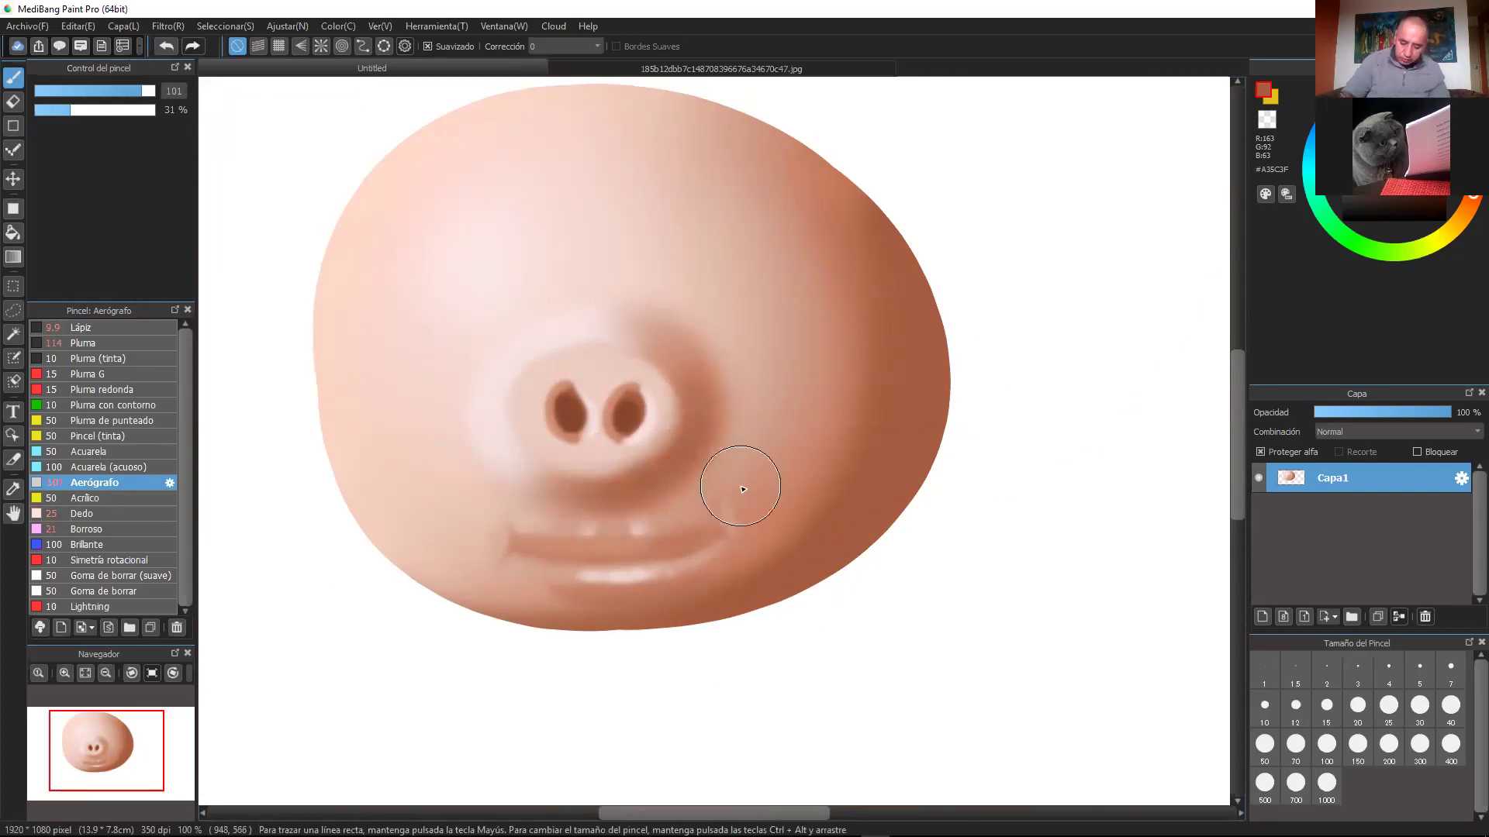
Step: Darken the mouth opening and the shadow under the lower lip with a 41 px airbrush, and undo the last extra stroke
{"action": "left_click_drag", "start_coordinate": [913, 515], "coordinate": [970, 441]}
{"action": "key", "text": "ctrl+Up"}
{"action": "key", "text": "ctrl+Up"}
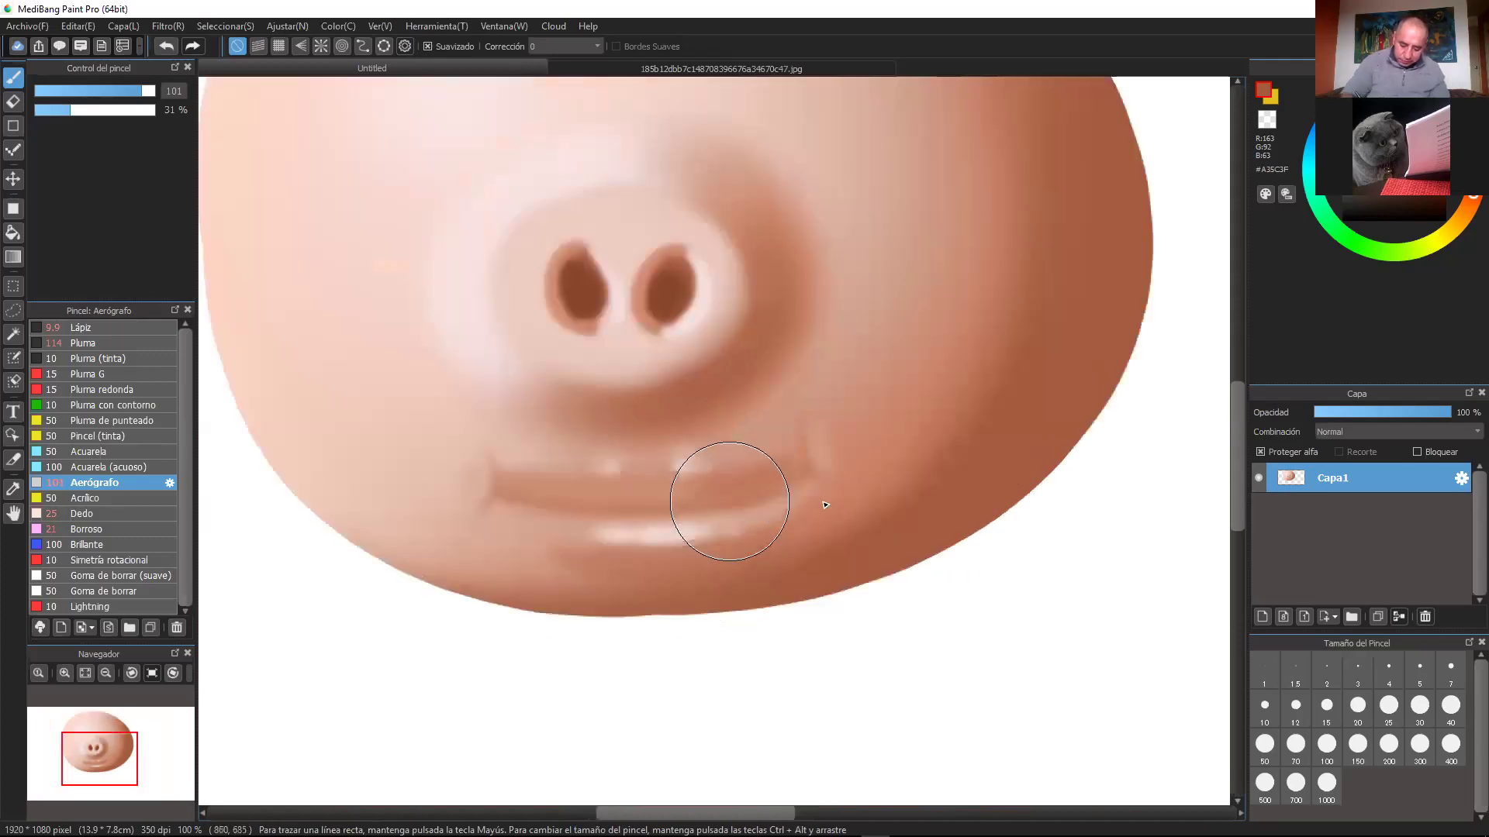
{"action": "left_click", "coordinate": [115, 90]}
{"action": "mouse_move", "coordinate": [493, 517]}
{"action": "left_mouse_down"}
{"action": "mouse_move", "coordinate": [805, 504]}
{"action": "mouse_move", "coordinate": [671, 519]}
{"action": "left_mouse_up"}
{"action": "left_click_drag", "start_coordinate": [561, 607], "coordinate": [725, 597]}
{"action": "scroll", "coordinate": [951, 502], "scroll_direction": "down", "scroll_amount": 4}
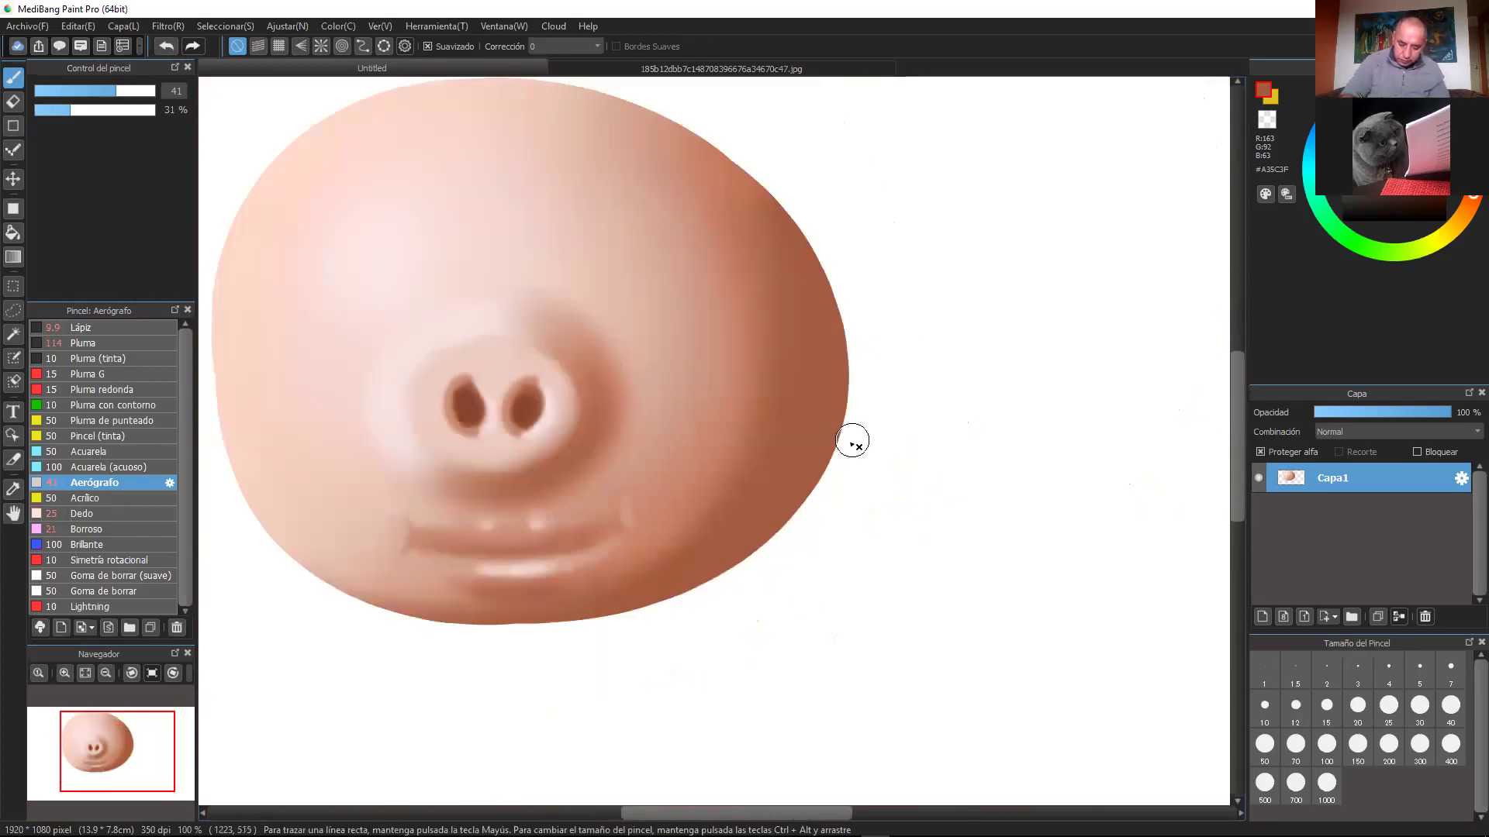
{"action": "left_click_drag", "start_coordinate": [943, 487], "coordinate": [1115, 490]}
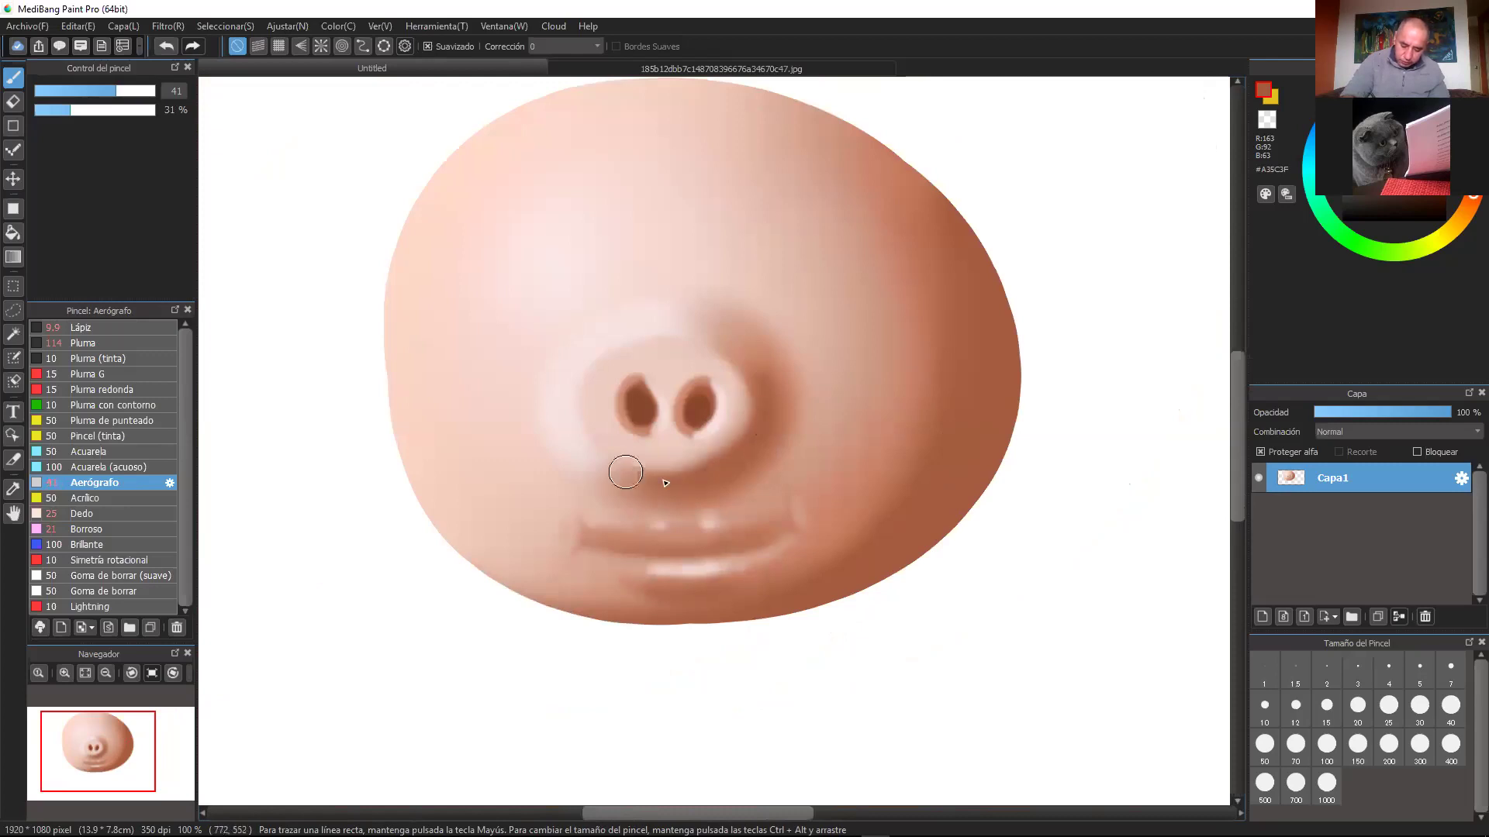
{"action": "left_click", "coordinate": [166, 46]}
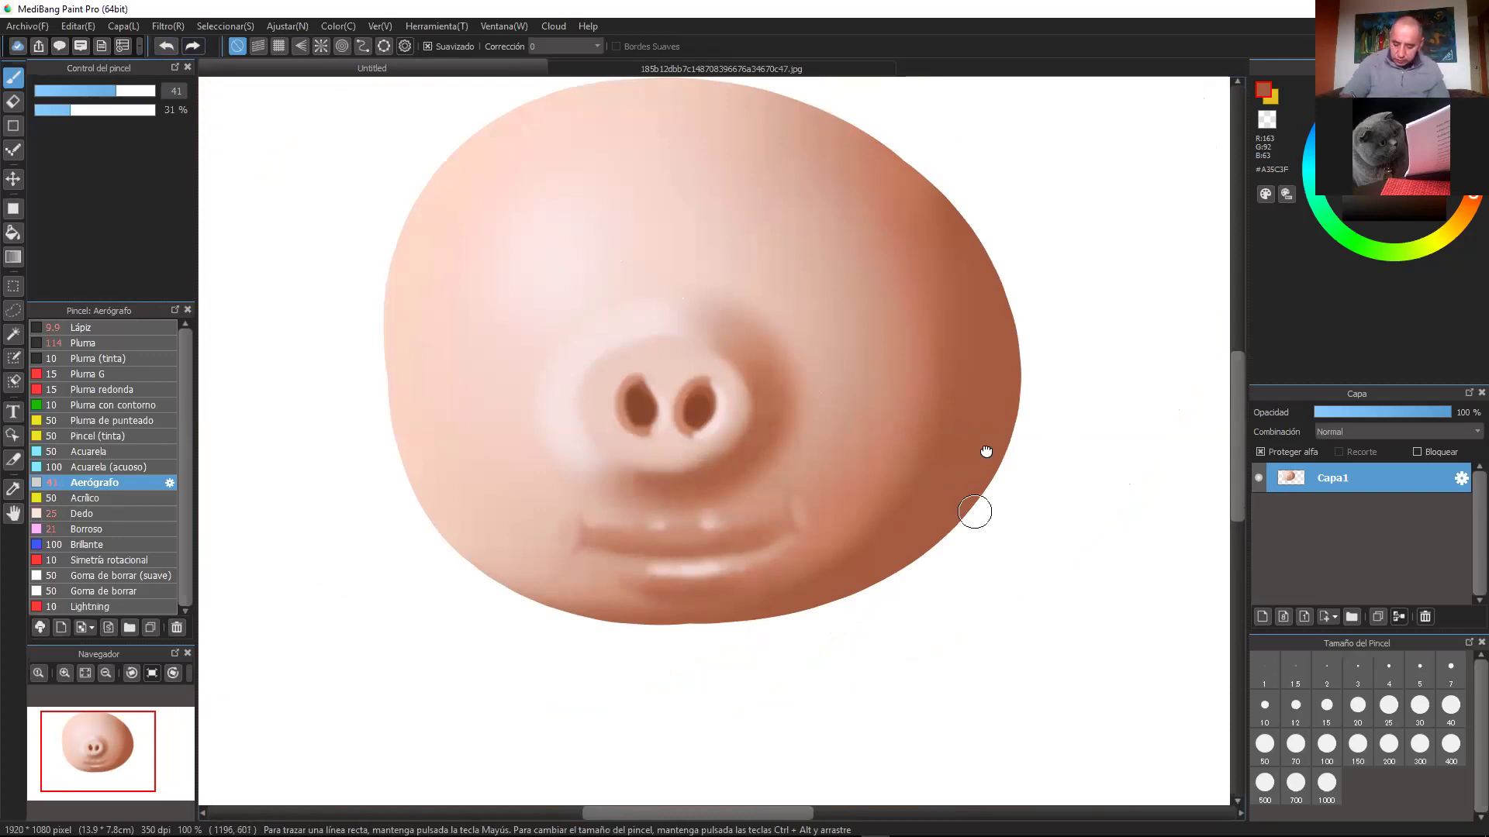
Step: Add a new empty layer above Capa1, the layer holding the pig's head
{"action": "scroll", "coordinate": [815, 441], "scroll_direction": "up", "scroll_amount": 2}
{"action": "mouse_move", "coordinate": [1019, 461]}
{"action": "left_mouse_down"}
{"action": "mouse_move", "coordinate": [917, 430]}
{"action": "mouse_move", "coordinate": [935, 528]}
{"action": "left_mouse_up"}
{"action": "left_click_drag", "start_coordinate": [941, 385], "coordinate": [933, 535]}
{"action": "mouse_move", "coordinate": [974, 478]}
{"action": "left_mouse_down"}
{"action": "mouse_move", "coordinate": [1006, 391]}
{"action": "mouse_move", "coordinate": [1003, 488]}
{"action": "mouse_move", "coordinate": [967, 405]}
{"action": "mouse_move", "coordinate": [1014, 414]}
{"action": "left_mouse_up"}
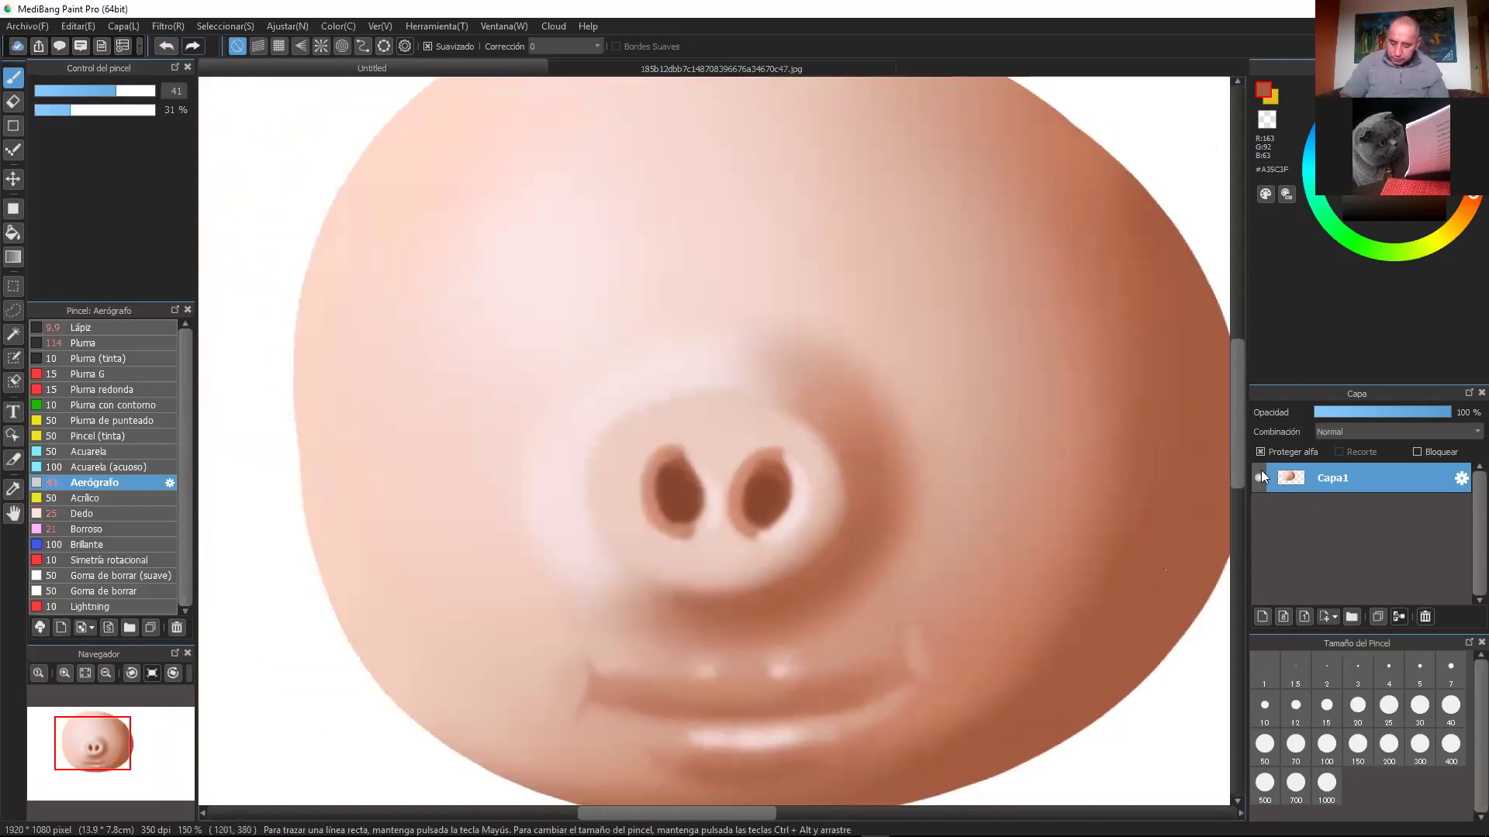
{"action": "left_click_drag", "start_coordinate": [957, 535], "coordinate": [1060, 572]}
{"action": "left_click_drag", "start_coordinate": [1035, 349], "coordinate": [914, 343]}
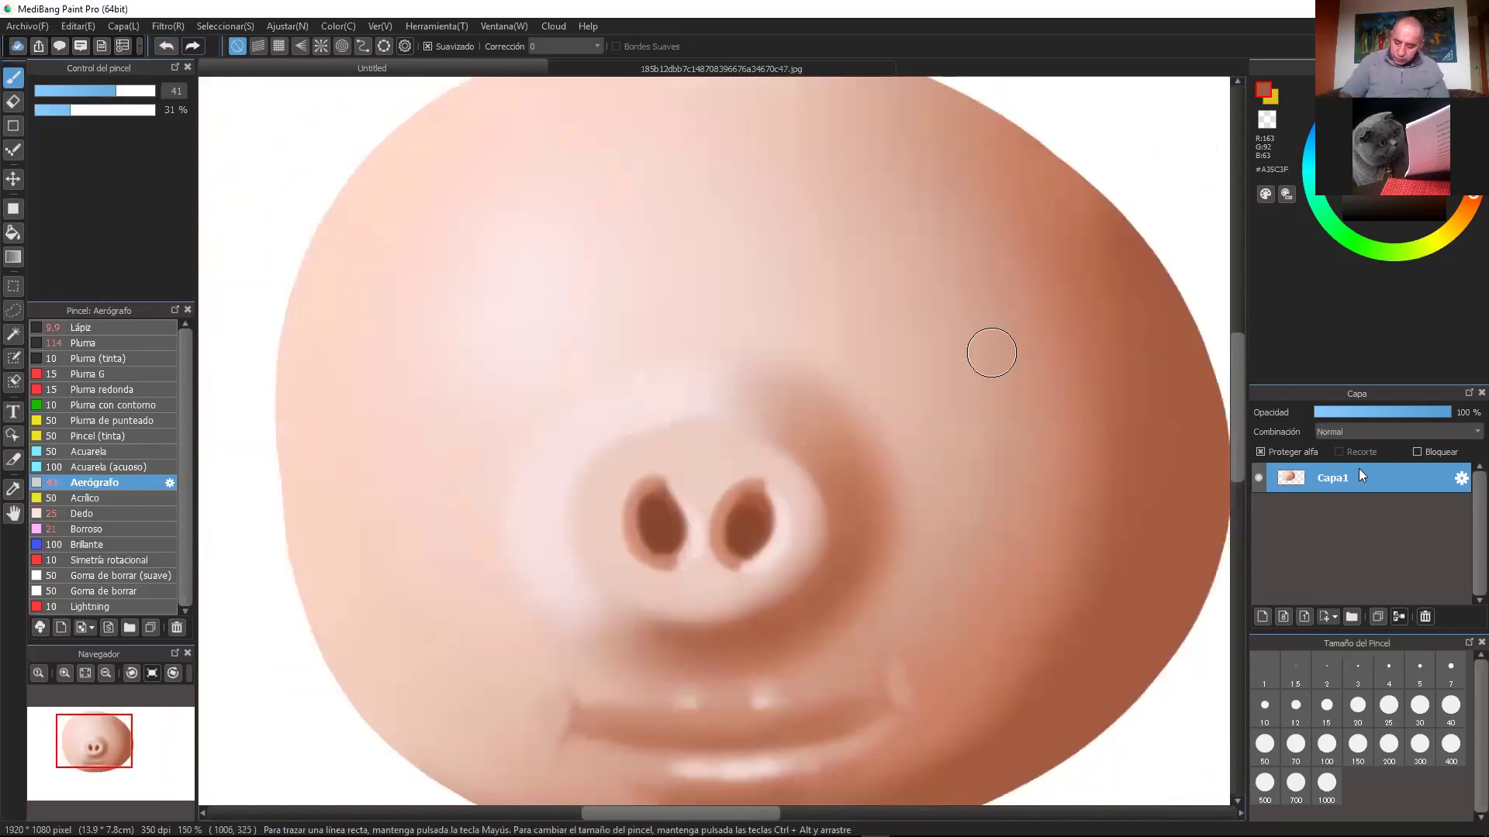
{"action": "left_click", "coordinate": [1262, 616]}
{"action": "scroll", "coordinate": [782, 506], "scroll_direction": "down", "scroll_amount": 5}
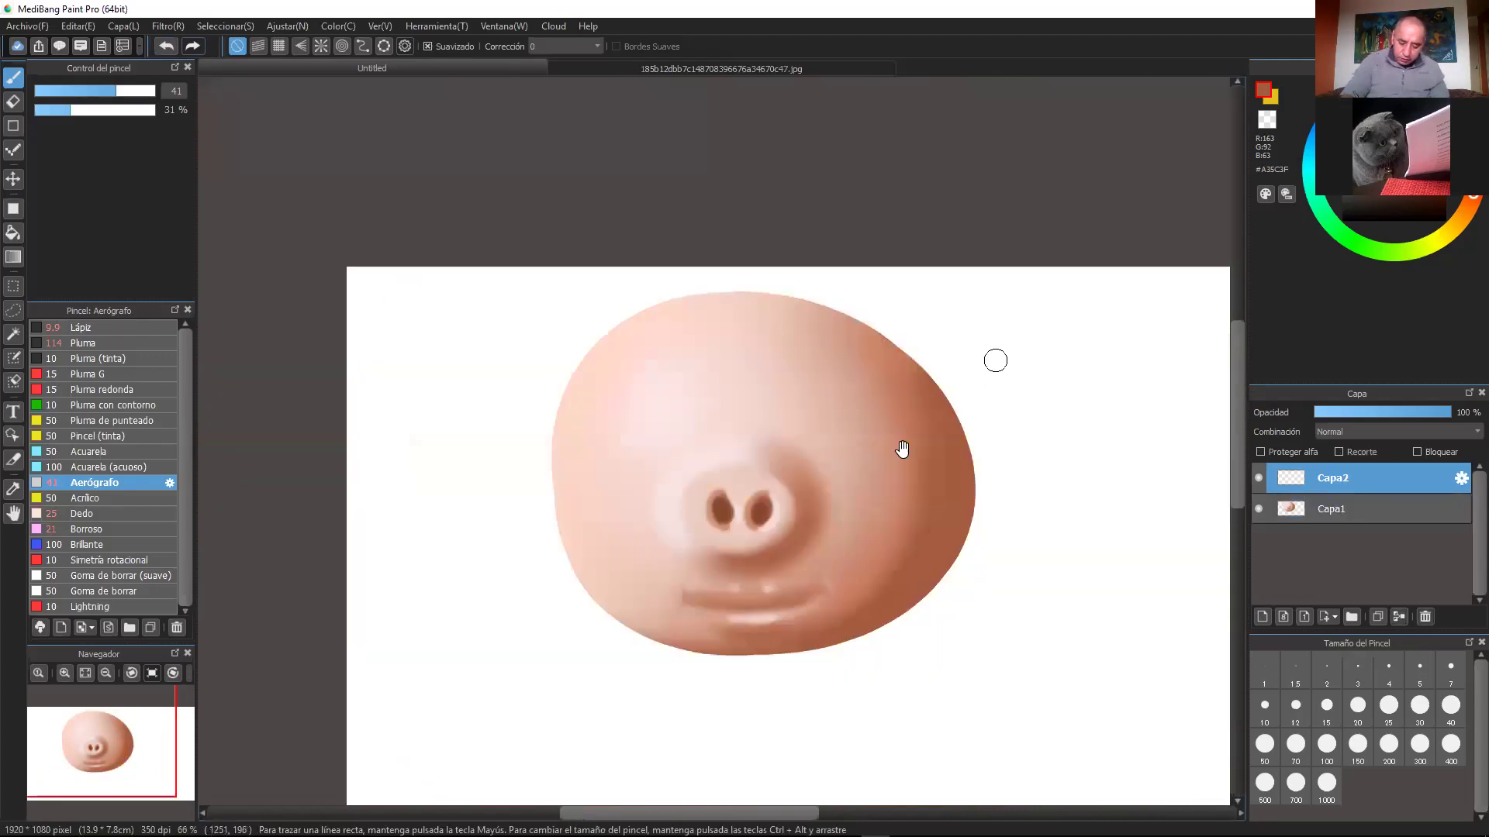
{"action": "left_click_drag", "start_coordinate": [865, 509], "coordinate": [871, 434]}
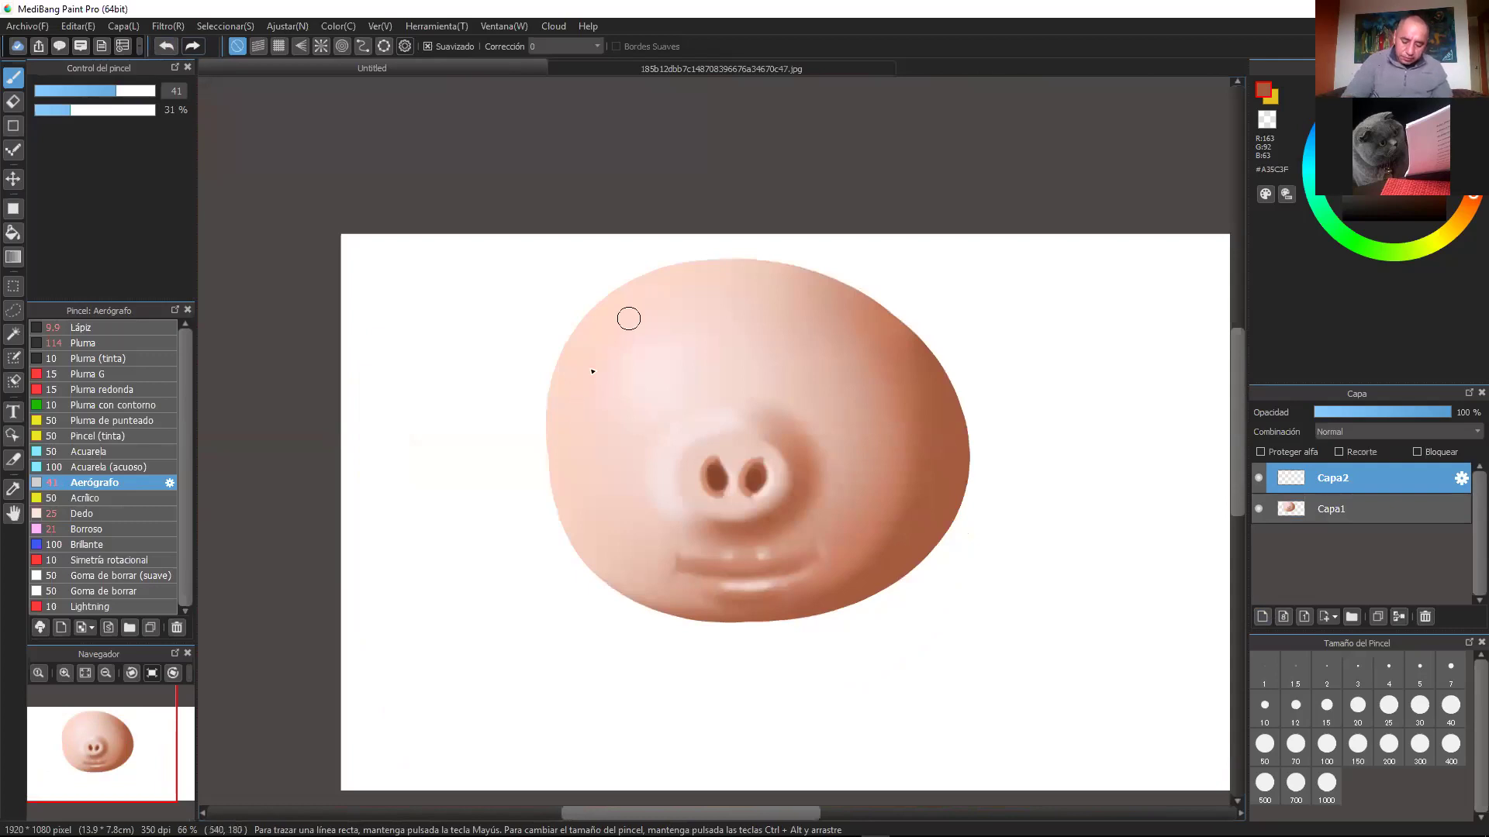
Step: Outline and fill a long drooping ear on the left side of the head using the 45 px Pluma brush in sampled #FCD8CD
{"action": "right_click", "coordinate": [626, 307]}
{"action": "left_click", "coordinate": [100, 343]}
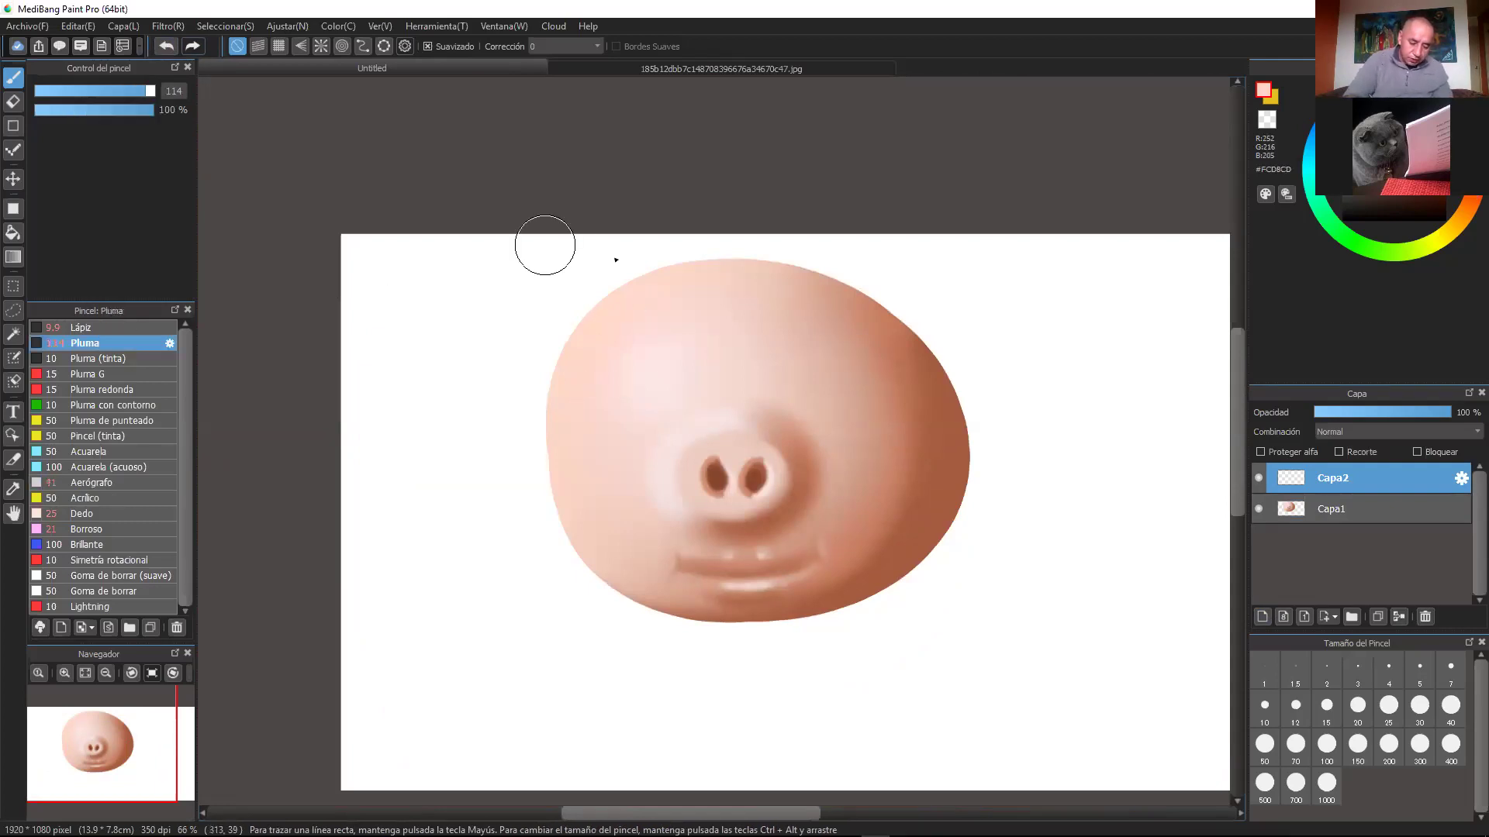
{"action": "left_click", "coordinate": [119, 91]}
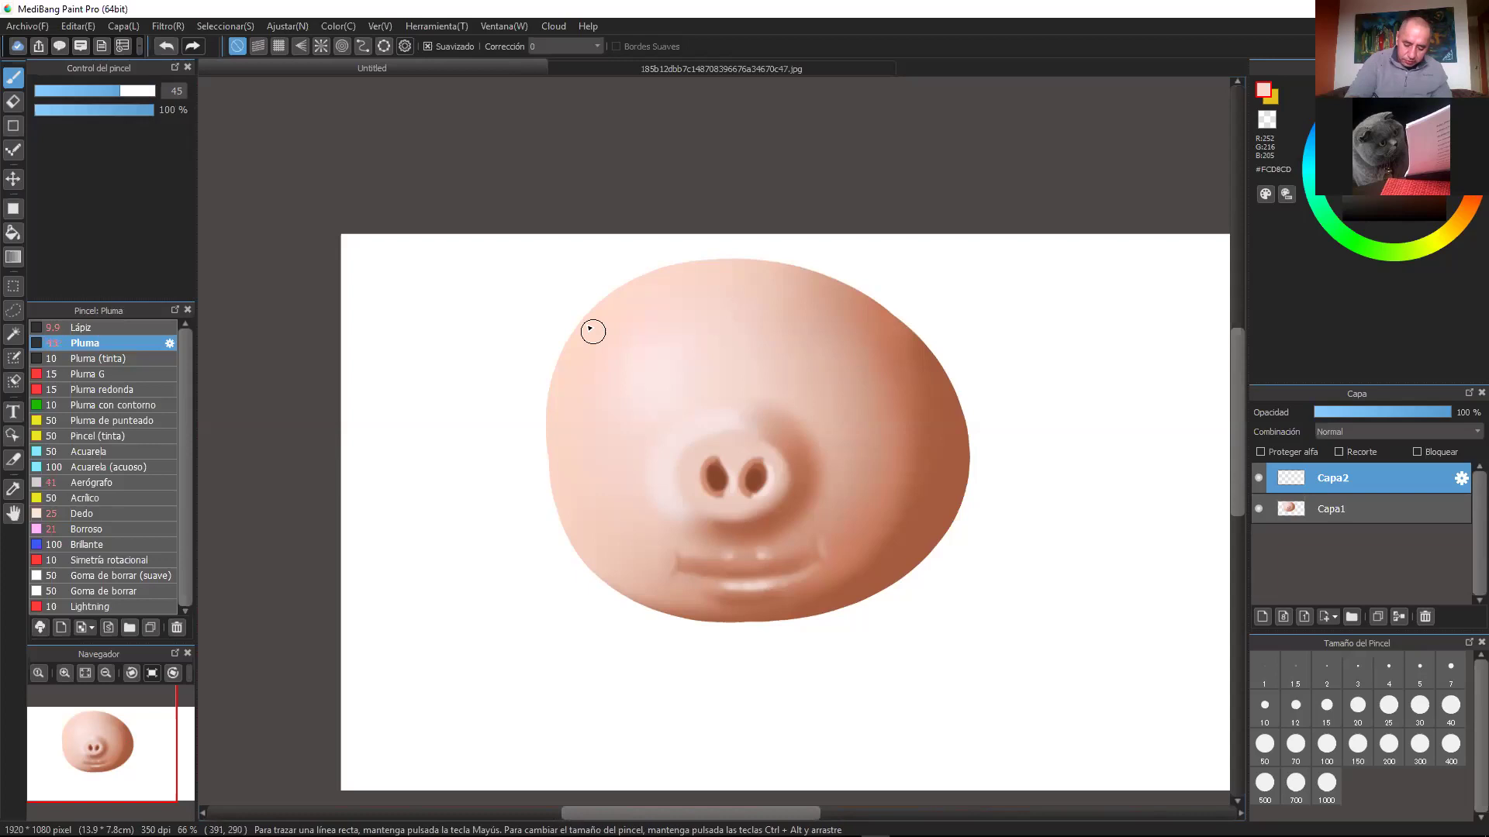
{"action": "mouse_move", "coordinate": [603, 307]}
{"action": "left_mouse_down"}
{"action": "mouse_move", "coordinate": [489, 449]}
{"action": "mouse_move", "coordinate": [585, 598]}
{"action": "mouse_move", "coordinate": [579, 527]}
{"action": "left_mouse_up"}
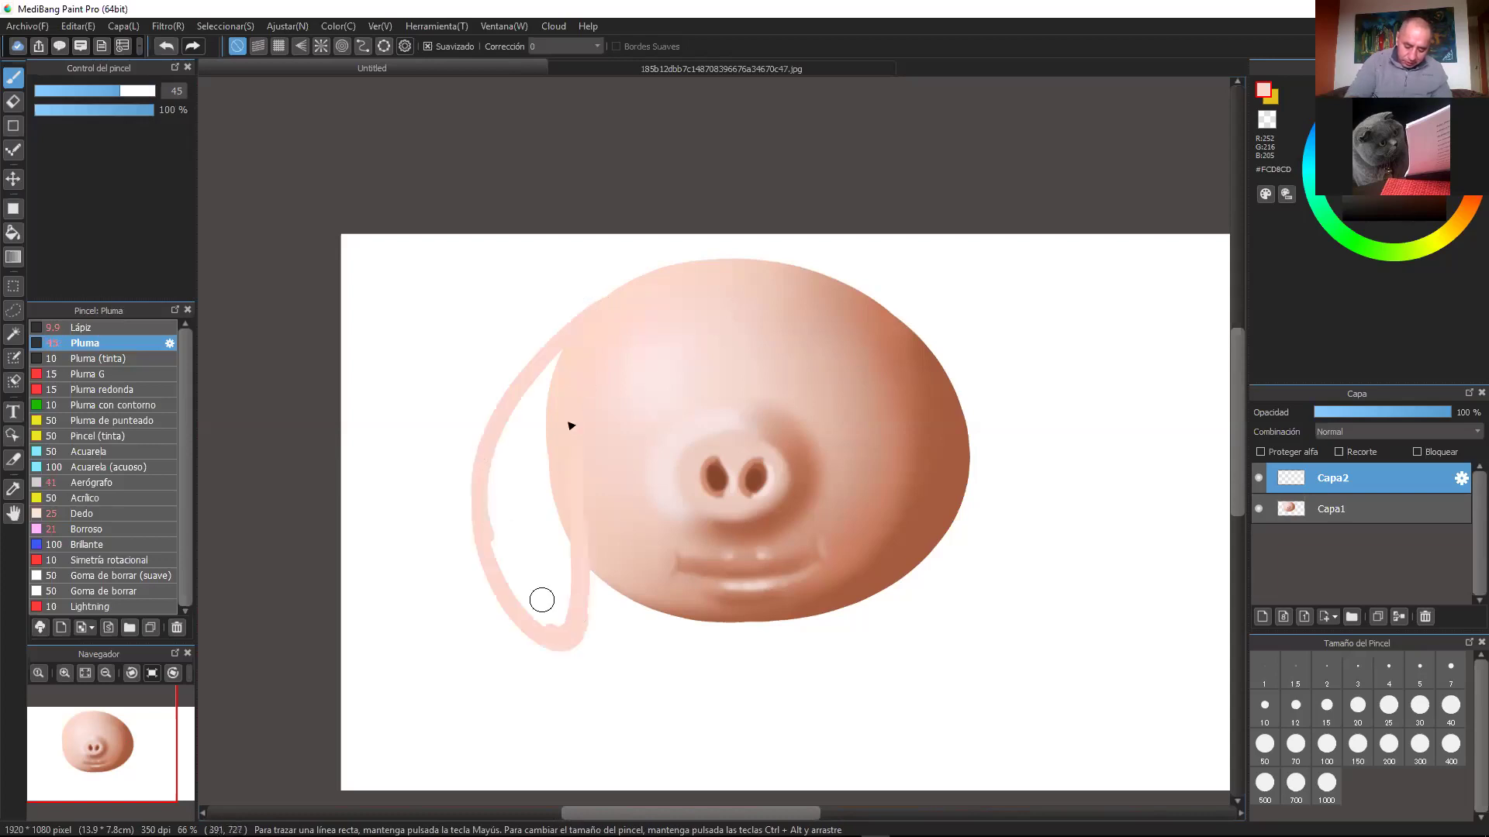
{"action": "left_click_drag", "start_coordinate": [558, 427], "coordinate": [564, 497]}
{"action": "mouse_move", "coordinate": [568, 407]}
{"action": "left_mouse_down"}
{"action": "mouse_move", "coordinate": [522, 419]}
{"action": "mouse_move", "coordinate": [522, 399]}
{"action": "mouse_move", "coordinate": [519, 512]}
{"action": "mouse_move", "coordinate": [555, 532]}
{"action": "left_mouse_up"}
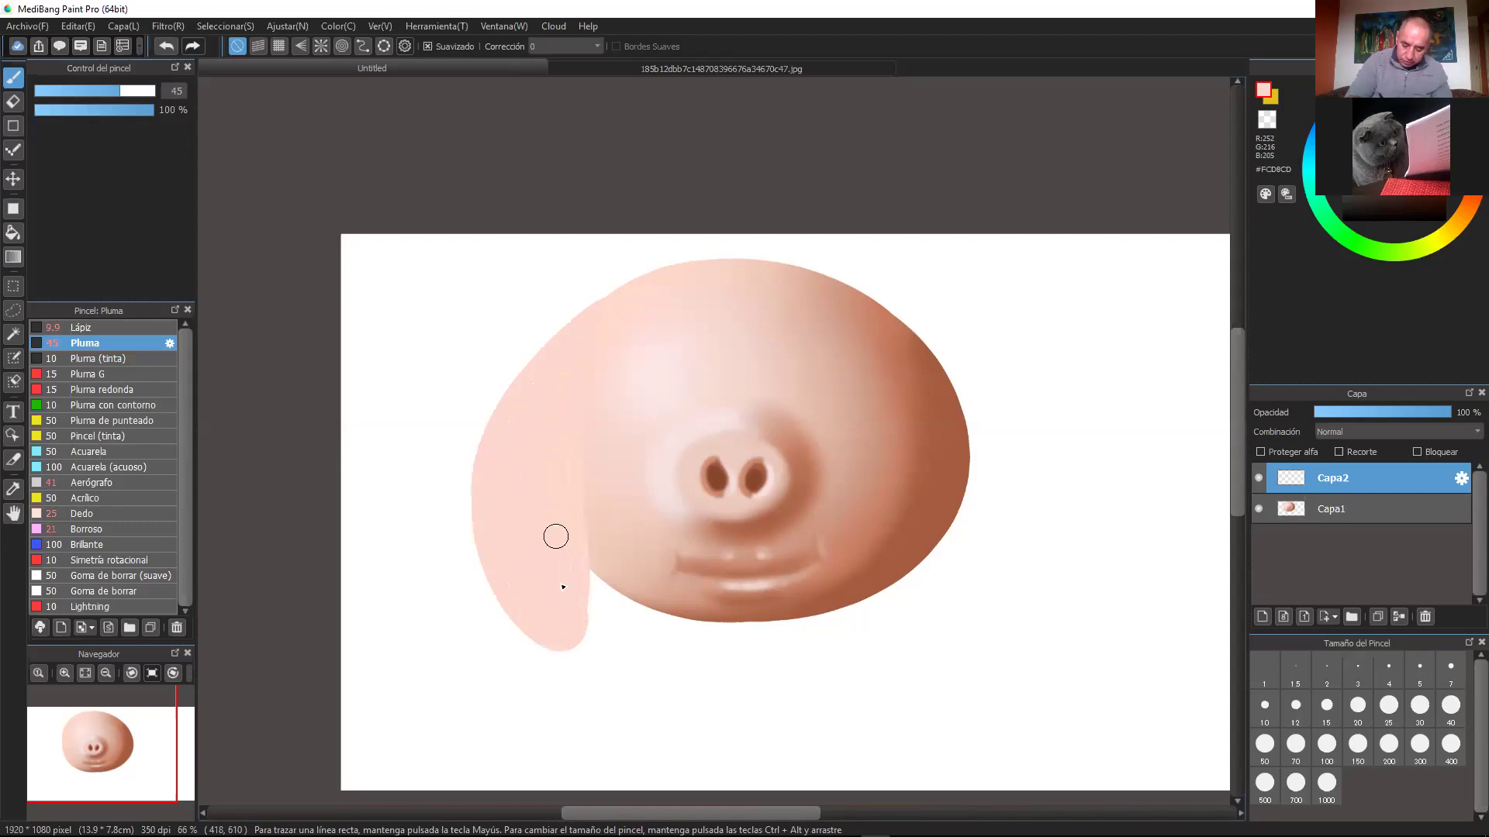
Step: Paint a matching drooping ear on the right side of the head and cover it with sampled skin tone #EAC4B3
{"action": "mouse_move", "coordinate": [889, 344]}
{"action": "left_mouse_down"}
{"action": "mouse_move", "coordinate": [929, 575]}
{"action": "mouse_move", "coordinate": [1043, 585]}
{"action": "mouse_move", "coordinate": [901, 307]}
{"action": "mouse_move", "coordinate": [870, 302]}
{"action": "mouse_move", "coordinate": [903, 321]}
{"action": "mouse_move", "coordinate": [886, 324]}
{"action": "mouse_move", "coordinate": [934, 410]}
{"action": "mouse_move", "coordinate": [944, 393]}
{"action": "mouse_move", "coordinate": [930, 519]}
{"action": "mouse_move", "coordinate": [941, 371]}
{"action": "mouse_move", "coordinate": [944, 551]}
{"action": "mouse_move", "coordinate": [961, 617]}
{"action": "mouse_move", "coordinate": [976, 571]}
{"action": "mouse_move", "coordinate": [958, 374]}
{"action": "mouse_move", "coordinate": [993, 400]}
{"action": "mouse_move", "coordinate": [988, 386]}
{"action": "mouse_move", "coordinate": [994, 468]}
{"action": "left_mouse_up"}
{"action": "left_click", "coordinate": [756, 296], "text": "alt"}
{"action": "mouse_move", "coordinate": [867, 304]}
{"action": "left_mouse_down"}
{"action": "mouse_move", "coordinate": [892, 342]}
{"action": "mouse_move", "coordinate": [987, 388]}
{"action": "left_mouse_up"}
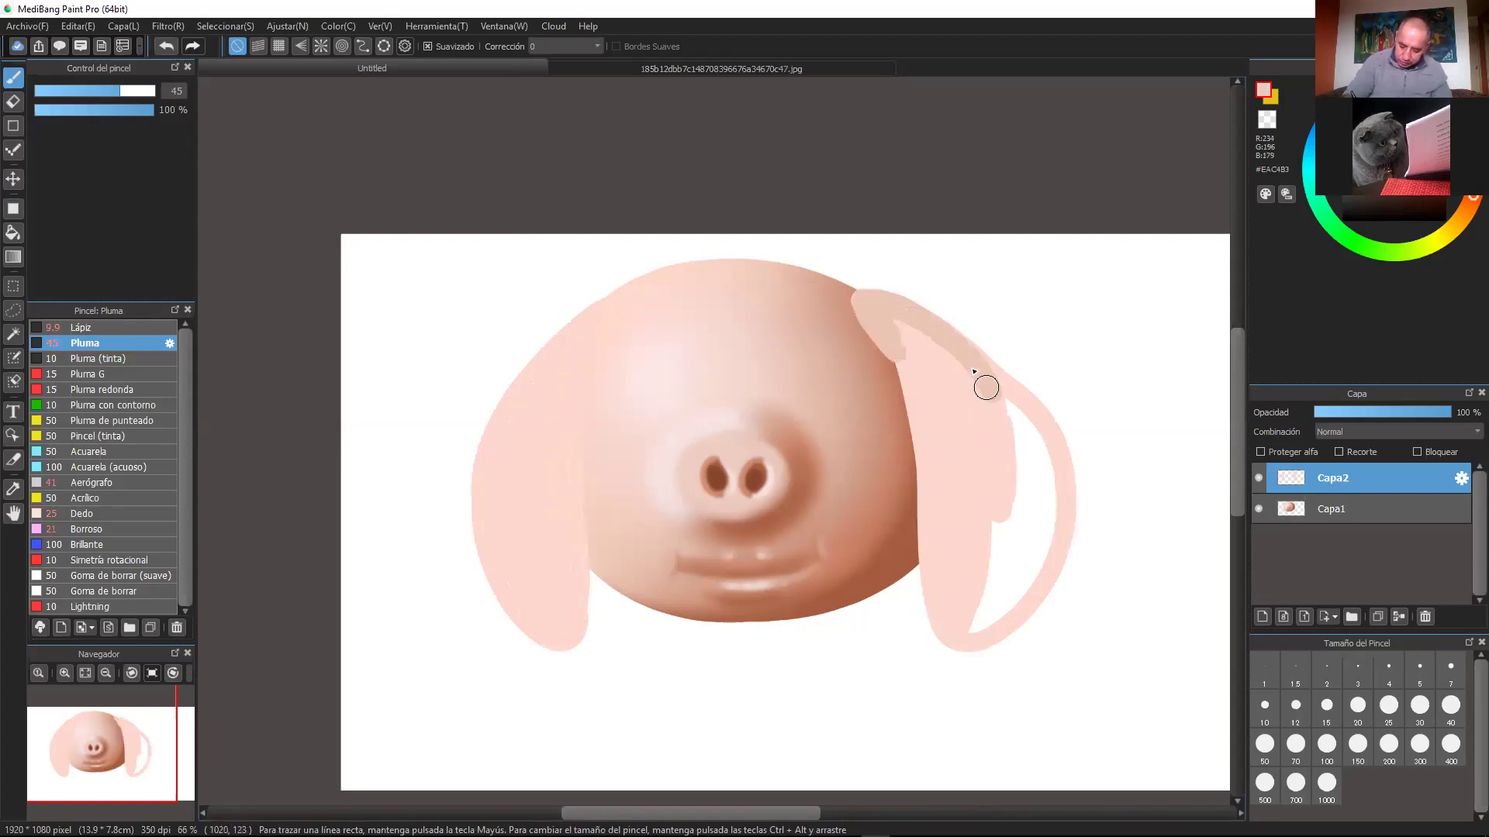
{"action": "mouse_move", "coordinate": [901, 324]}
{"action": "left_mouse_down"}
{"action": "mouse_move", "coordinate": [936, 495]}
{"action": "mouse_move", "coordinate": [919, 426]}
{"action": "mouse_move", "coordinate": [939, 623]}
{"action": "mouse_move", "coordinate": [912, 384]}
{"action": "mouse_move", "coordinate": [932, 575]}
{"action": "mouse_move", "coordinate": [989, 531]}
{"action": "mouse_move", "coordinate": [947, 628]}
{"action": "mouse_move", "coordinate": [1028, 579]}
{"action": "mouse_move", "coordinate": [1027, 418]}
{"action": "mouse_move", "coordinate": [1043, 494]}
{"action": "mouse_move", "coordinate": [917, 362]}
{"action": "mouse_move", "coordinate": [942, 398]}
{"action": "mouse_move", "coordinate": [944, 544]}
{"action": "mouse_move", "coordinate": [970, 522]}
{"action": "mouse_move", "coordinate": [974, 617]}
{"action": "mouse_move", "coordinate": [1031, 515]}
{"action": "mouse_move", "coordinate": [1030, 479]}
{"action": "mouse_move", "coordinate": [1012, 493]}
{"action": "mouse_move", "coordinate": [933, 354]}
{"action": "left_mouse_up"}
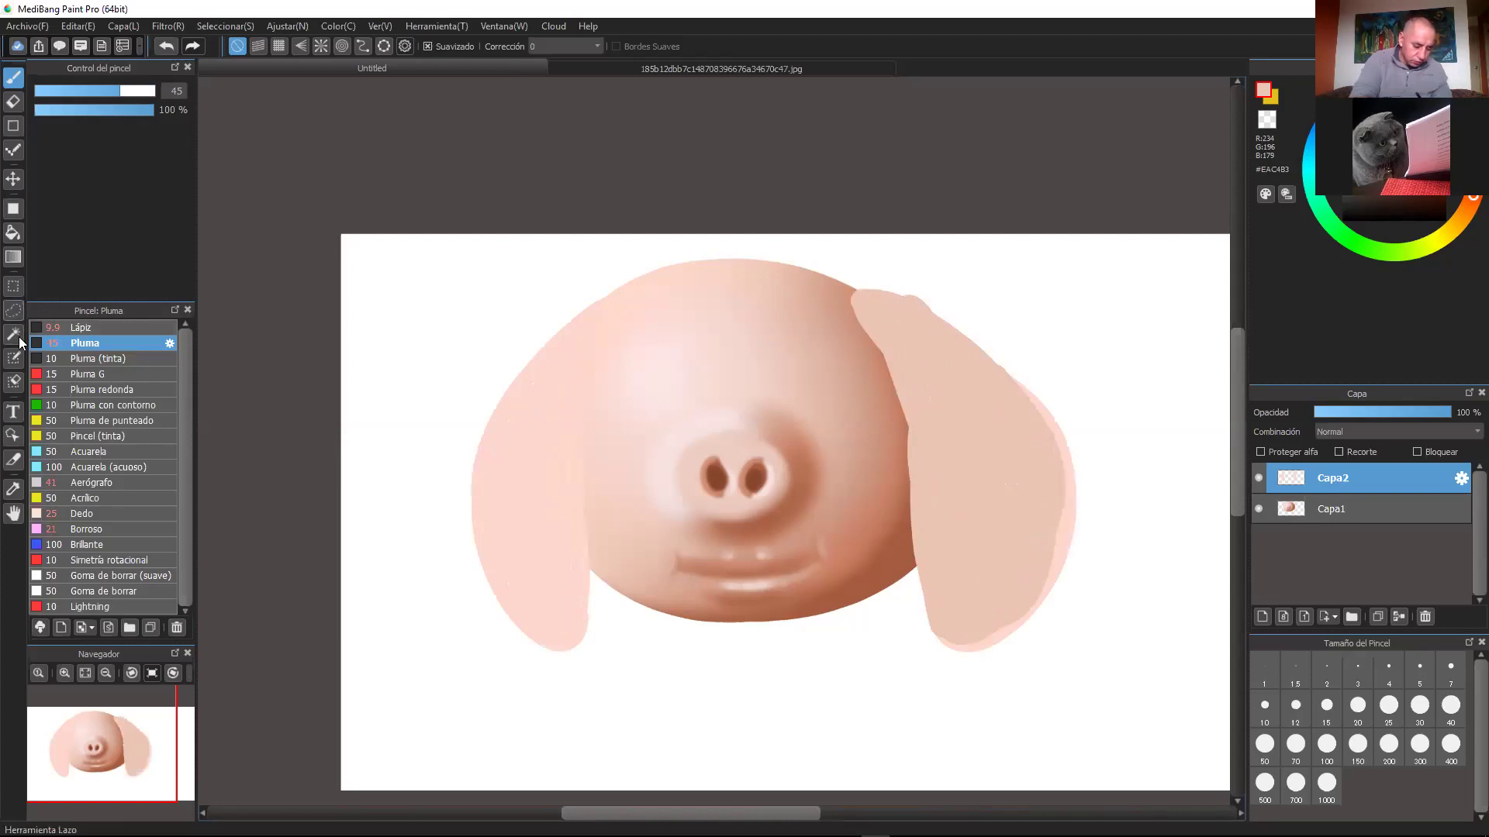
Step: Erase the pink fringe around the outer edge of the right ear with a 29 px eraser, smoothing its contour
{"action": "left_click", "coordinate": [97, 482]}
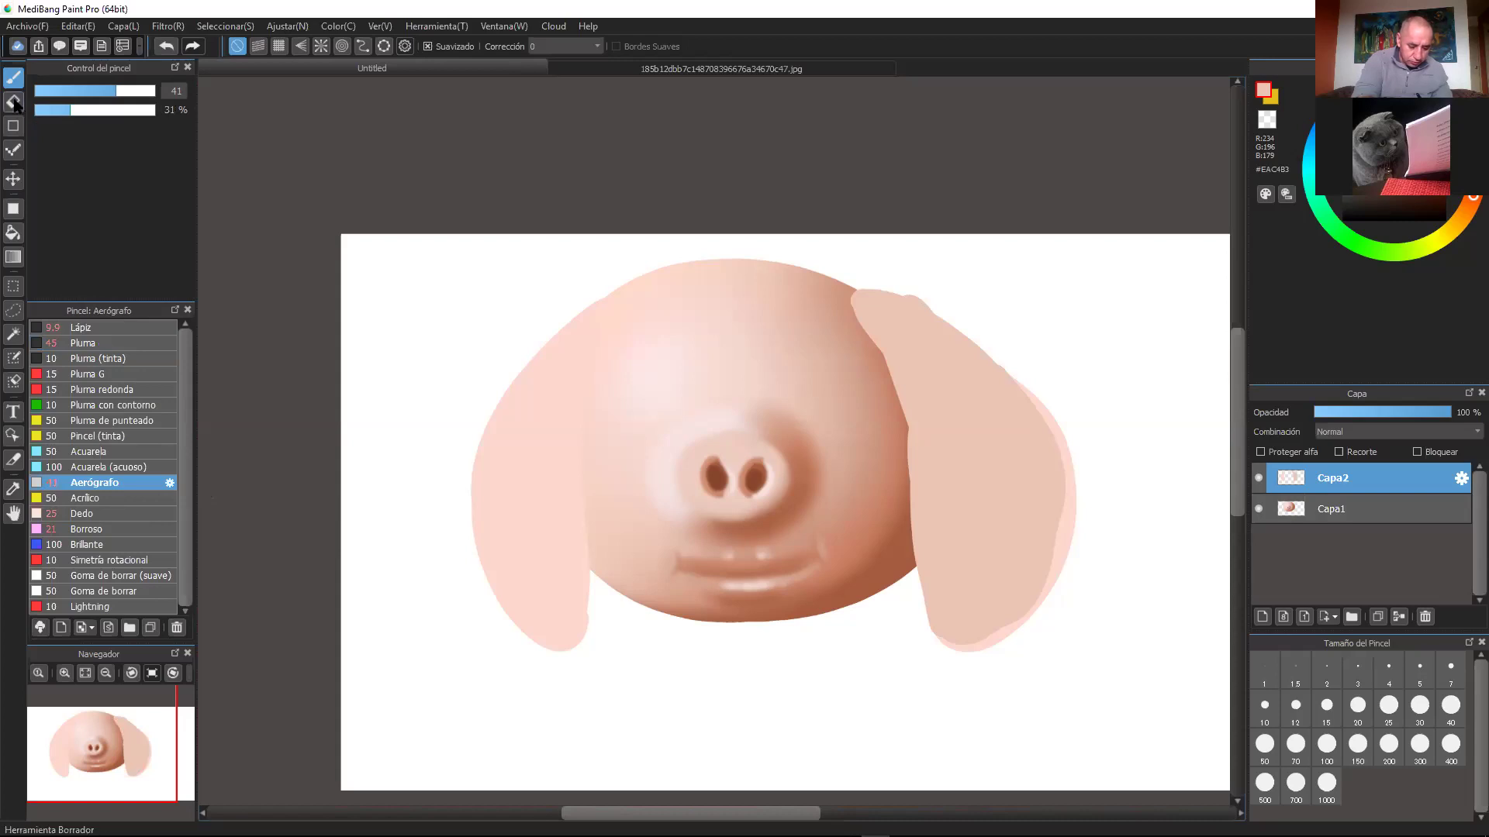
{"action": "key", "text": "e"}
{"action": "right_click", "coordinate": [596, 248]}
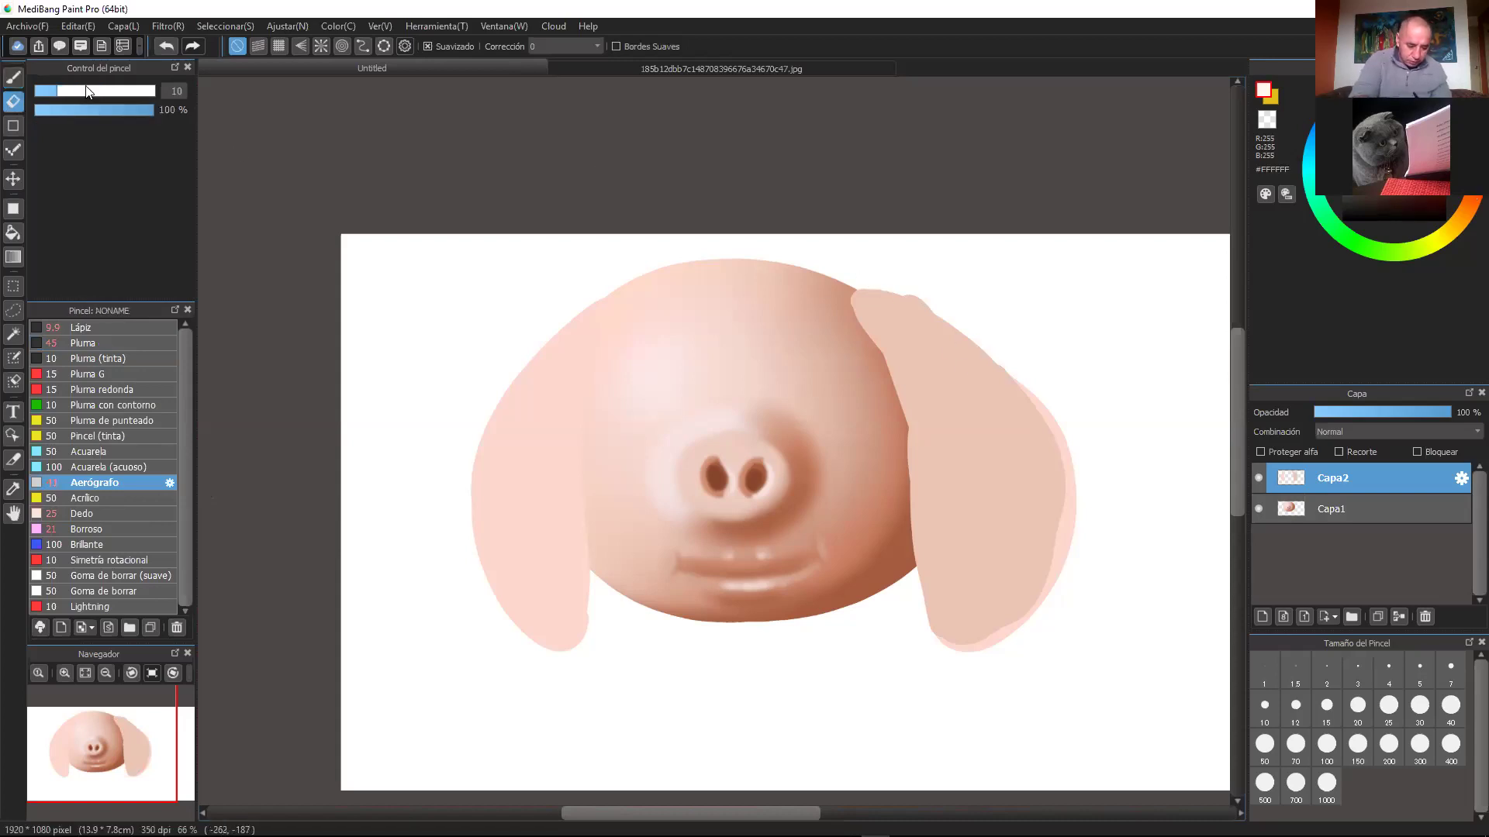
{"action": "mouse_move", "coordinate": [866, 279]}
{"action": "left_mouse_down"}
{"action": "mouse_move", "coordinate": [966, 326]}
{"action": "mouse_move", "coordinate": [888, 277]}
{"action": "mouse_move", "coordinate": [1012, 360]}
{"action": "mouse_move", "coordinate": [1063, 442]}
{"action": "left_mouse_up"}
{"action": "mouse_move", "coordinate": [936, 300]}
{"action": "left_mouse_down"}
{"action": "mouse_move", "coordinate": [1057, 455]}
{"action": "mouse_move", "coordinate": [1061, 575]}
{"action": "left_mouse_up"}
{"action": "mouse_move", "coordinate": [1056, 458]}
{"action": "left_mouse_down"}
{"action": "mouse_move", "coordinate": [977, 627]}
{"action": "mouse_move", "coordinate": [999, 635]}
{"action": "left_mouse_up"}
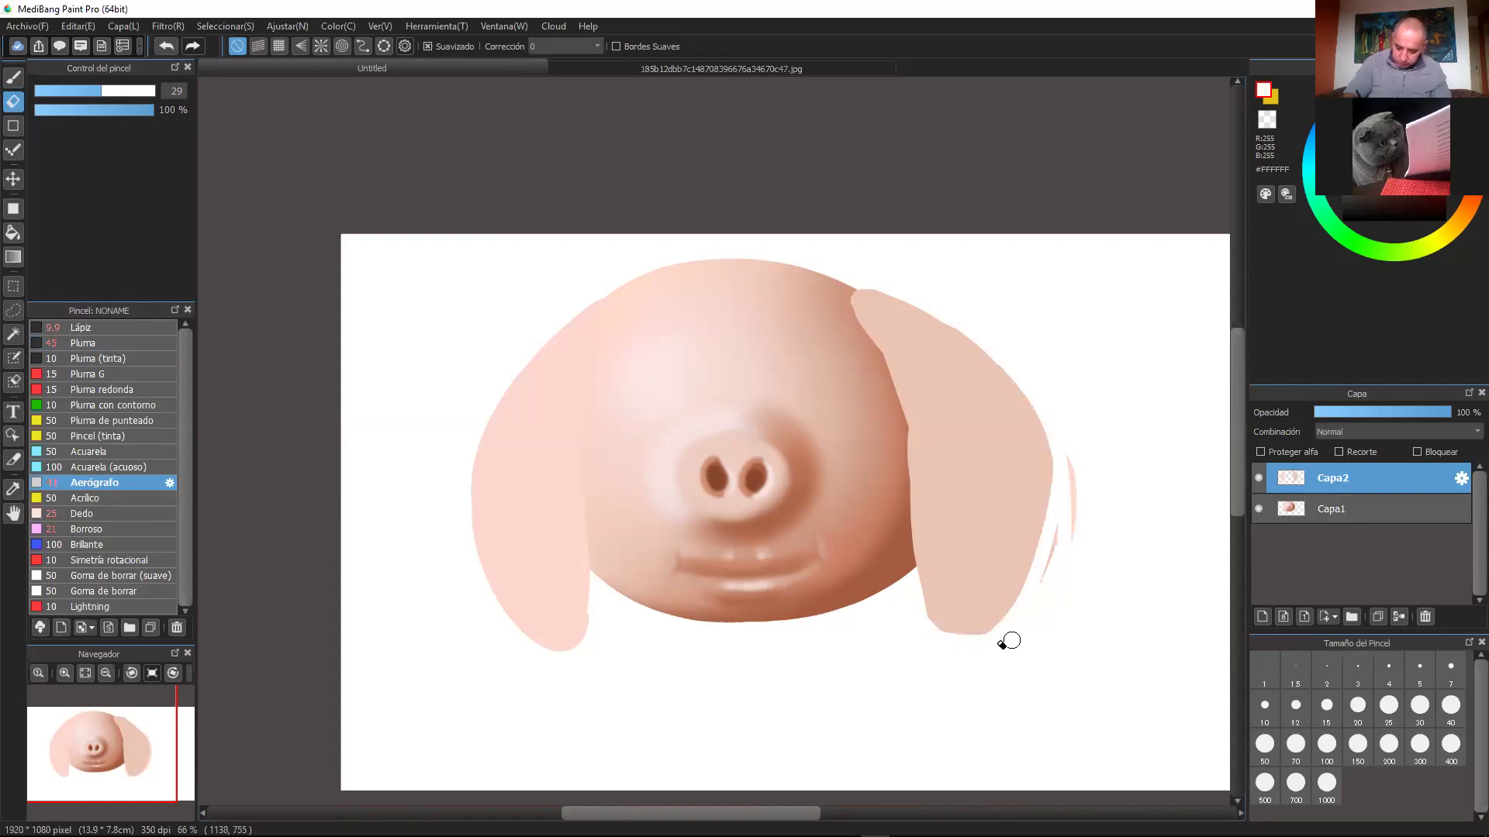
{"action": "left_click_drag", "start_coordinate": [1024, 409], "coordinate": [1053, 518]}
{"action": "left_click_drag", "start_coordinate": [1046, 421], "coordinate": [1080, 442]}
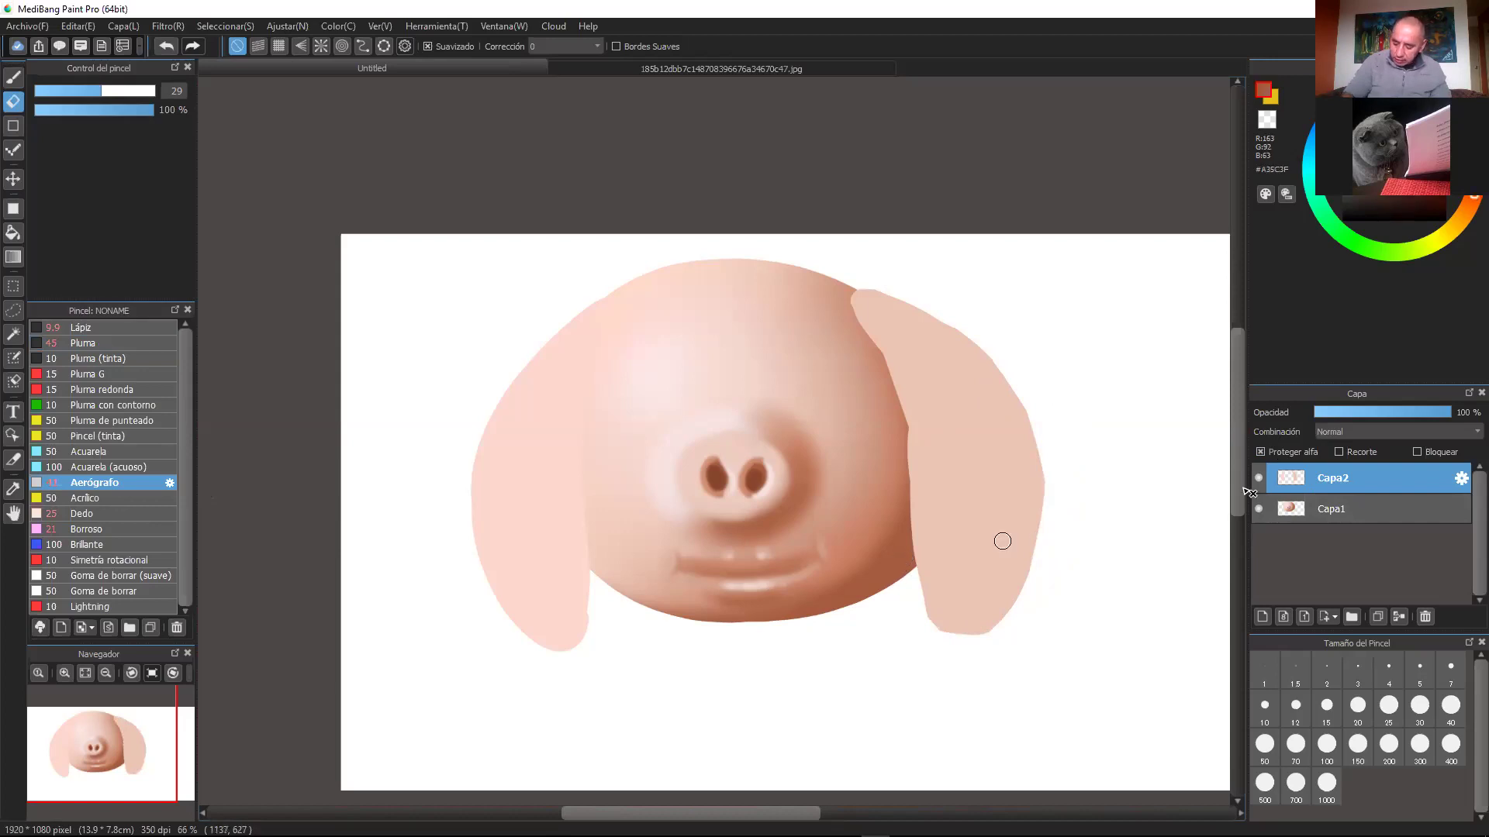
Step: On Capa1, paint a soft shadow on the head beside the left ear with a 137 px airbrush in #BD7456
{"action": "left_click", "coordinate": [1353, 513]}
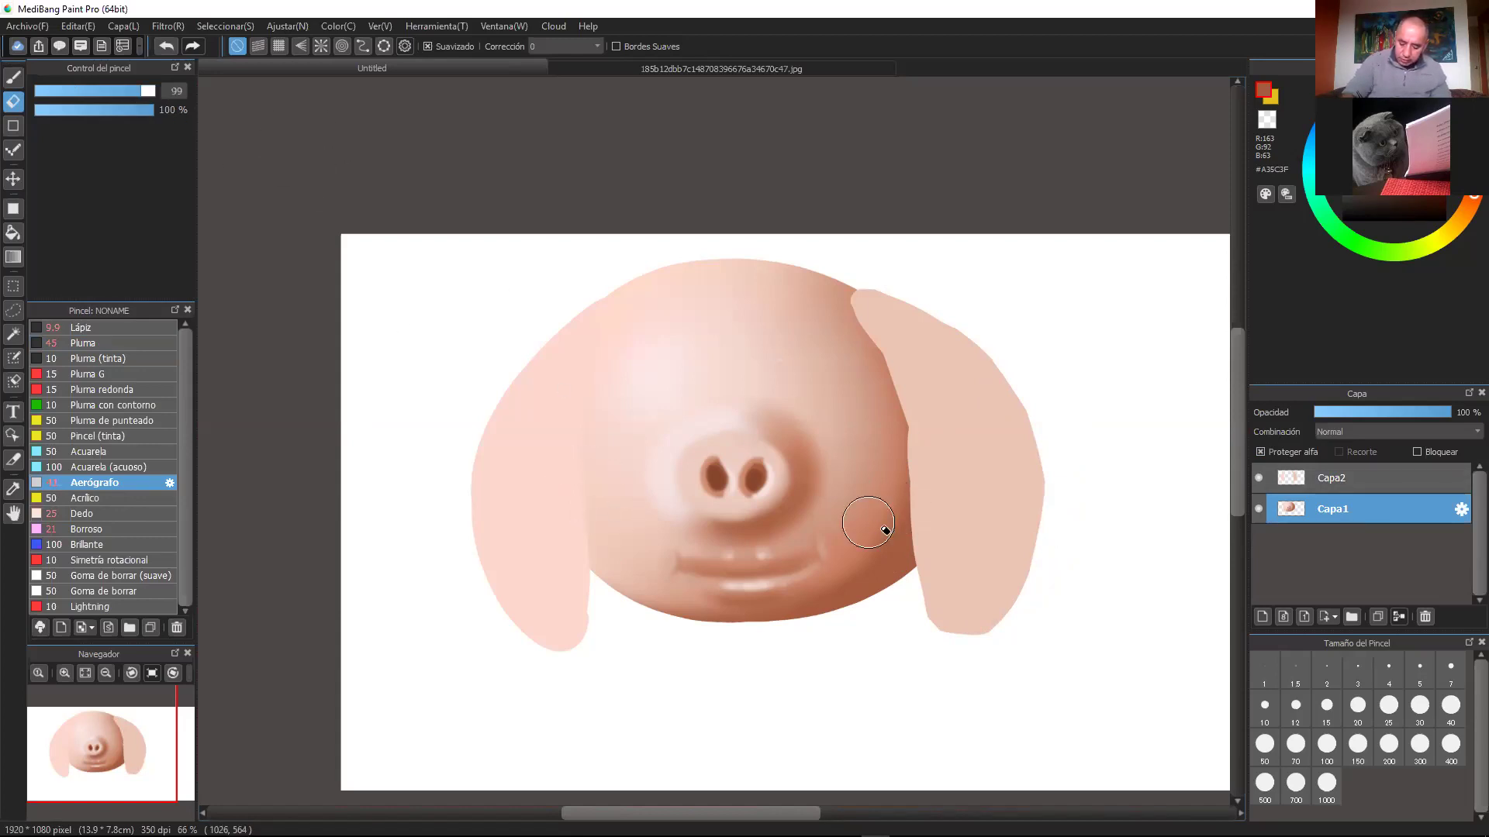
{"action": "left_click_drag", "start_coordinate": [609, 492], "coordinate": [618, 578]}
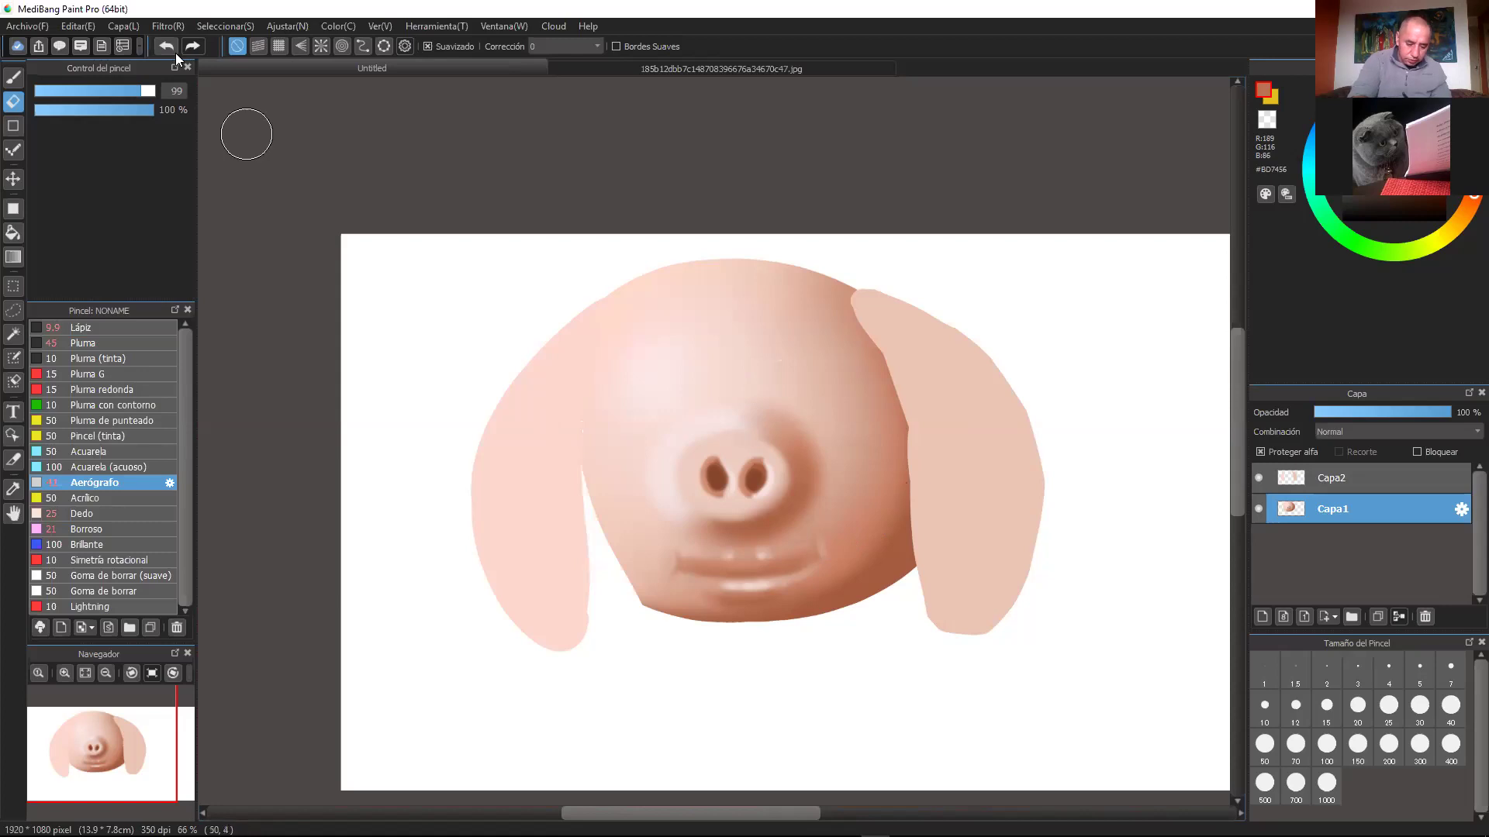
{"action": "key", "text": "b"}
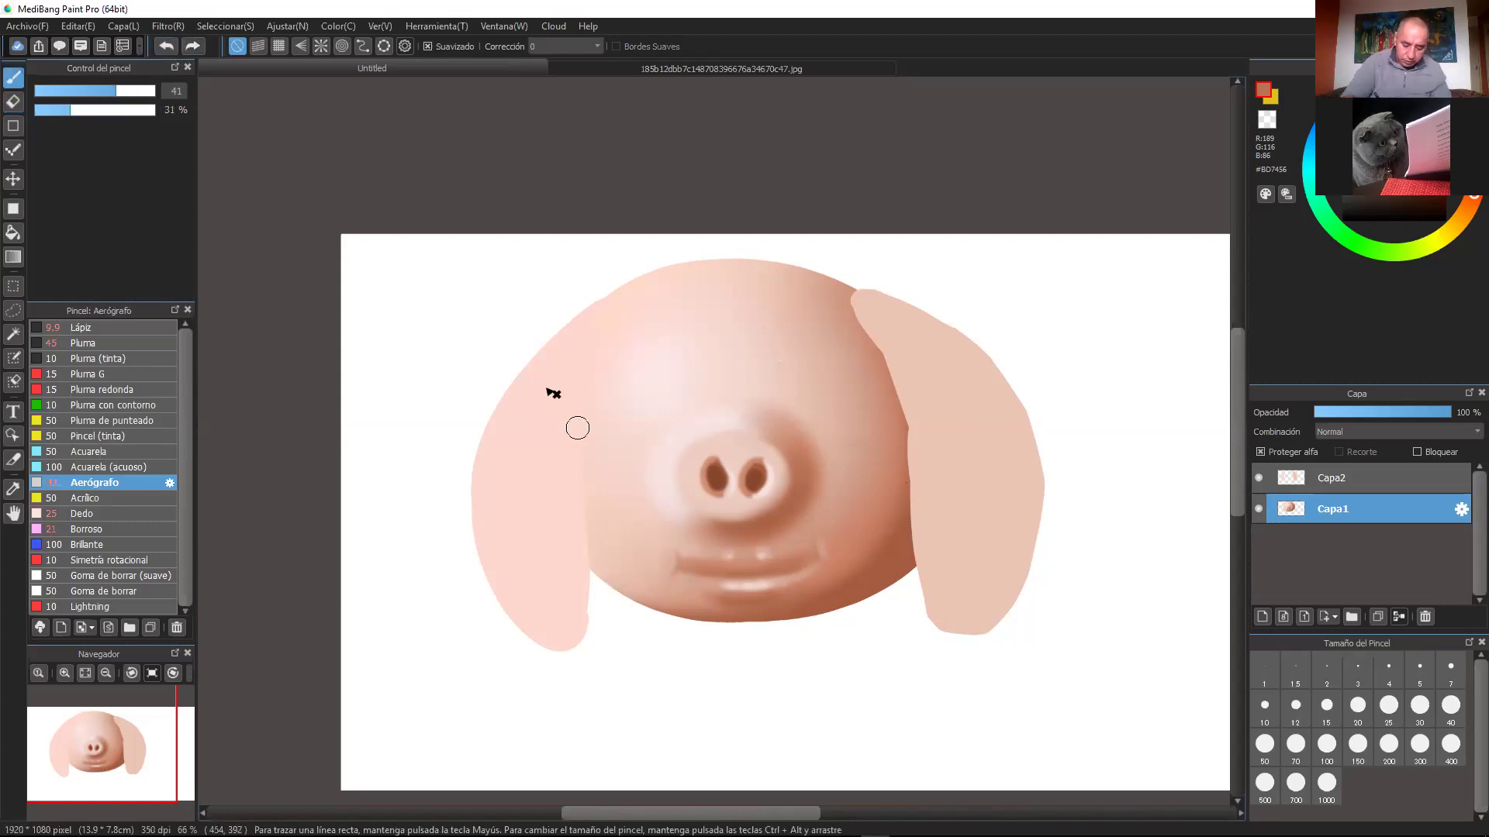
{"action": "left_click", "coordinate": [136, 89]}
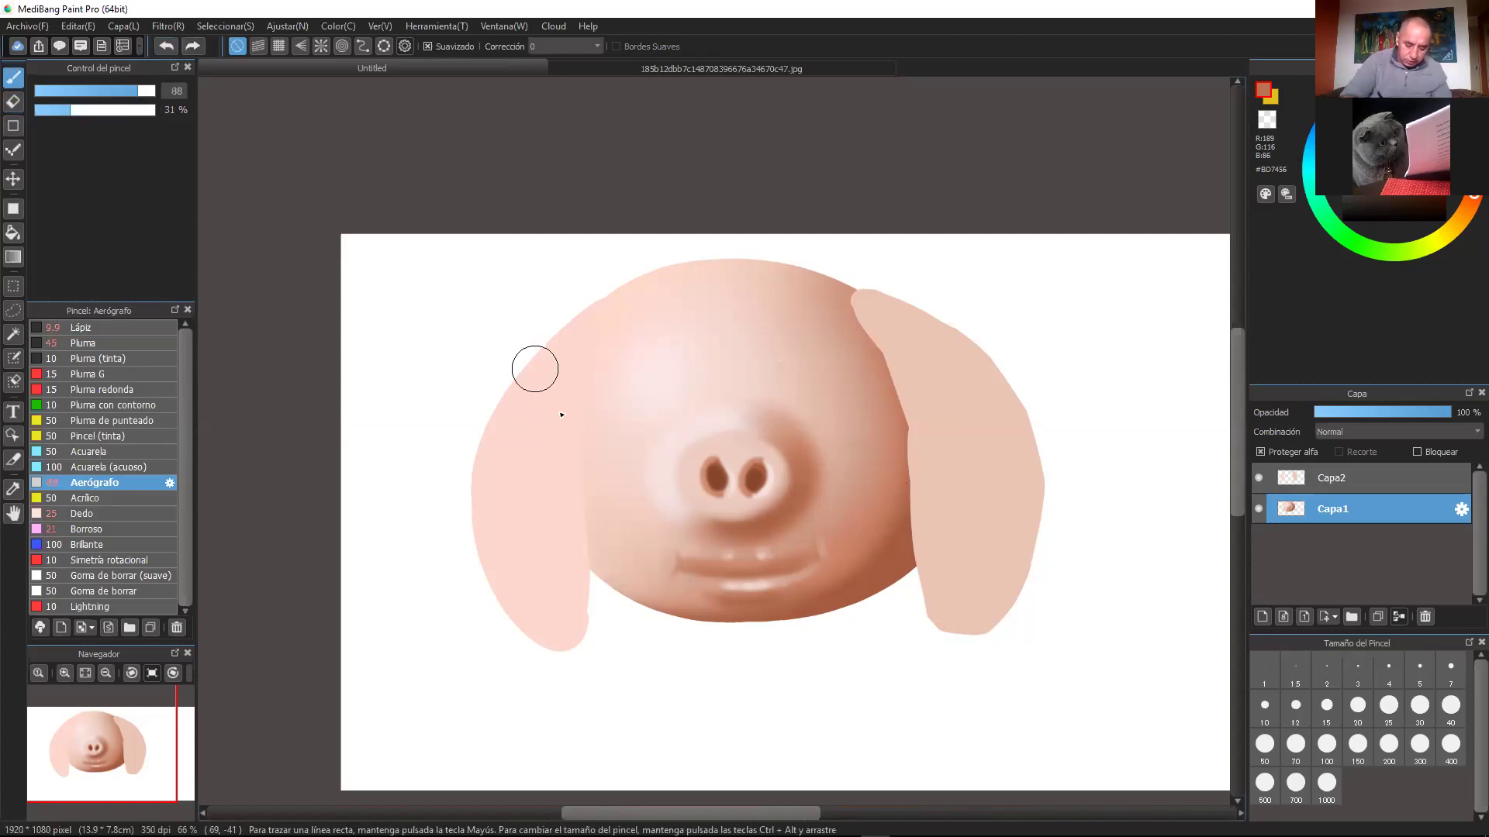
{"action": "left_click", "coordinate": [152, 91]}
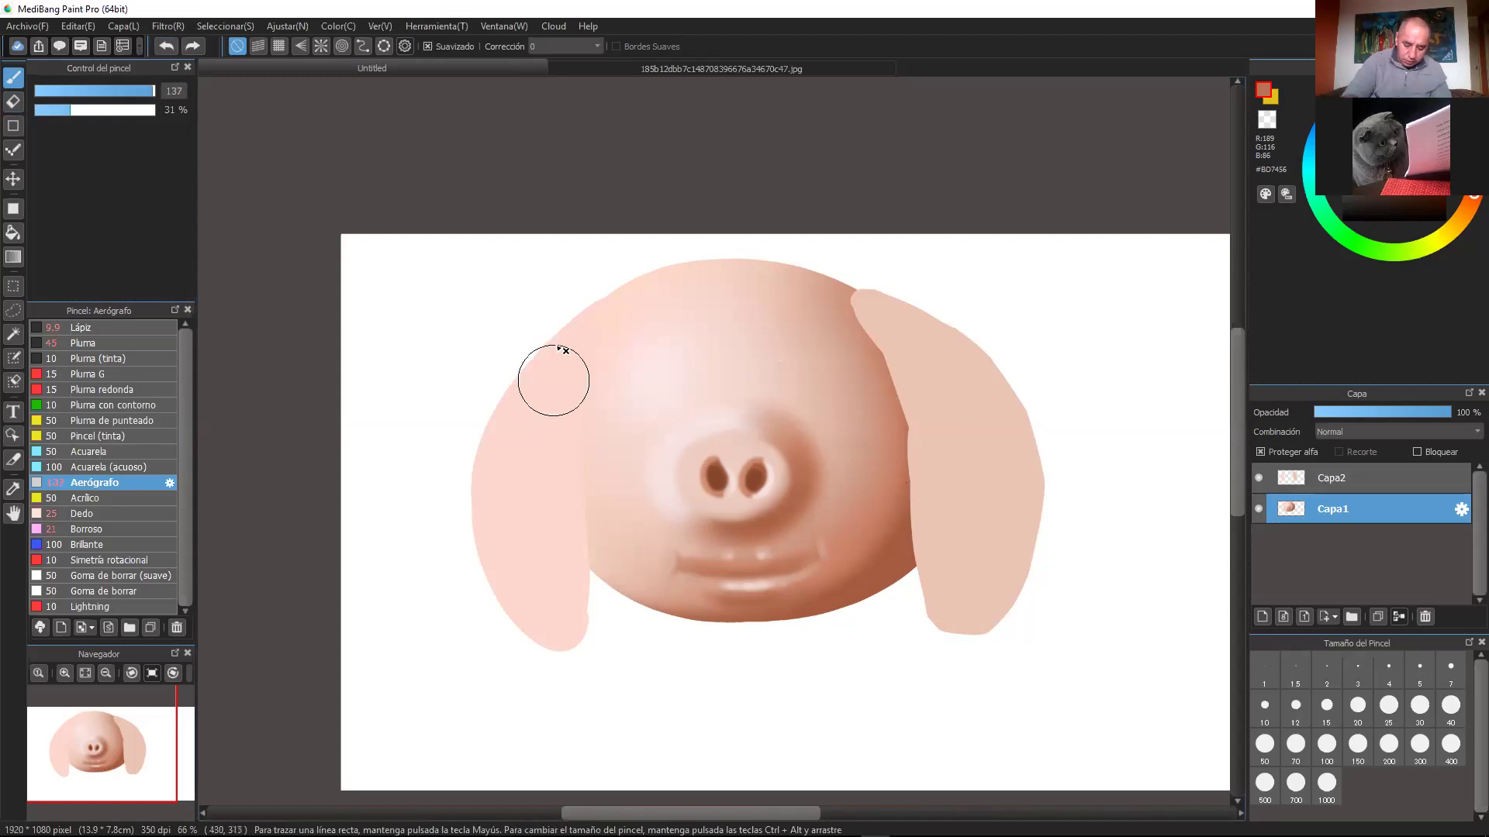
{"action": "left_click_drag", "start_coordinate": [556, 347], "coordinate": [640, 602]}
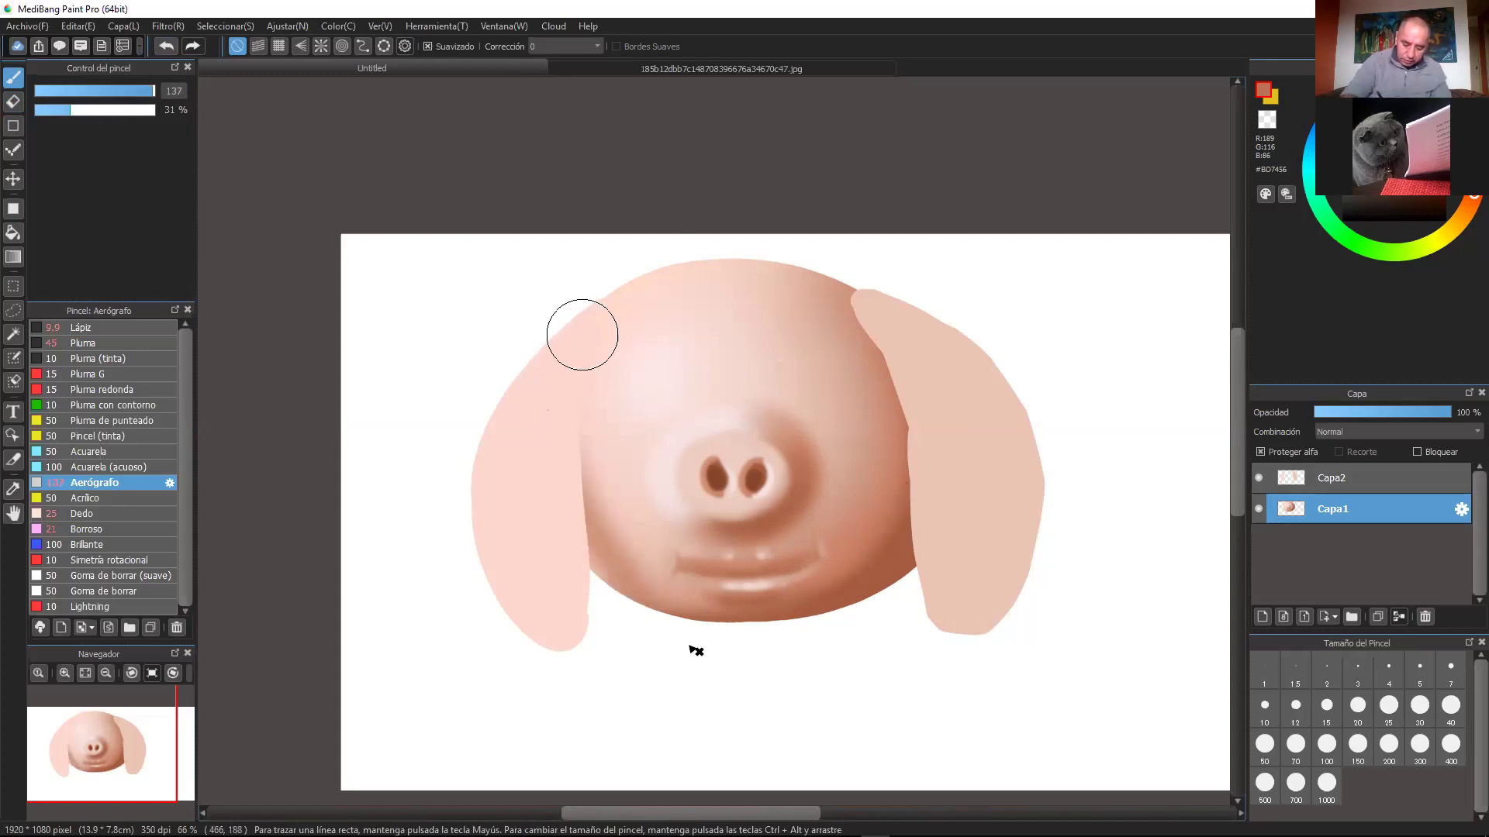
Step: Repaint the soft shadow on the head beside the left ear and deepen its lower part with sampled #A35C3F
{"action": "left_click_drag", "start_coordinate": [581, 334], "coordinate": [678, 635]}
{"action": "left_click", "coordinate": [170, 44]}
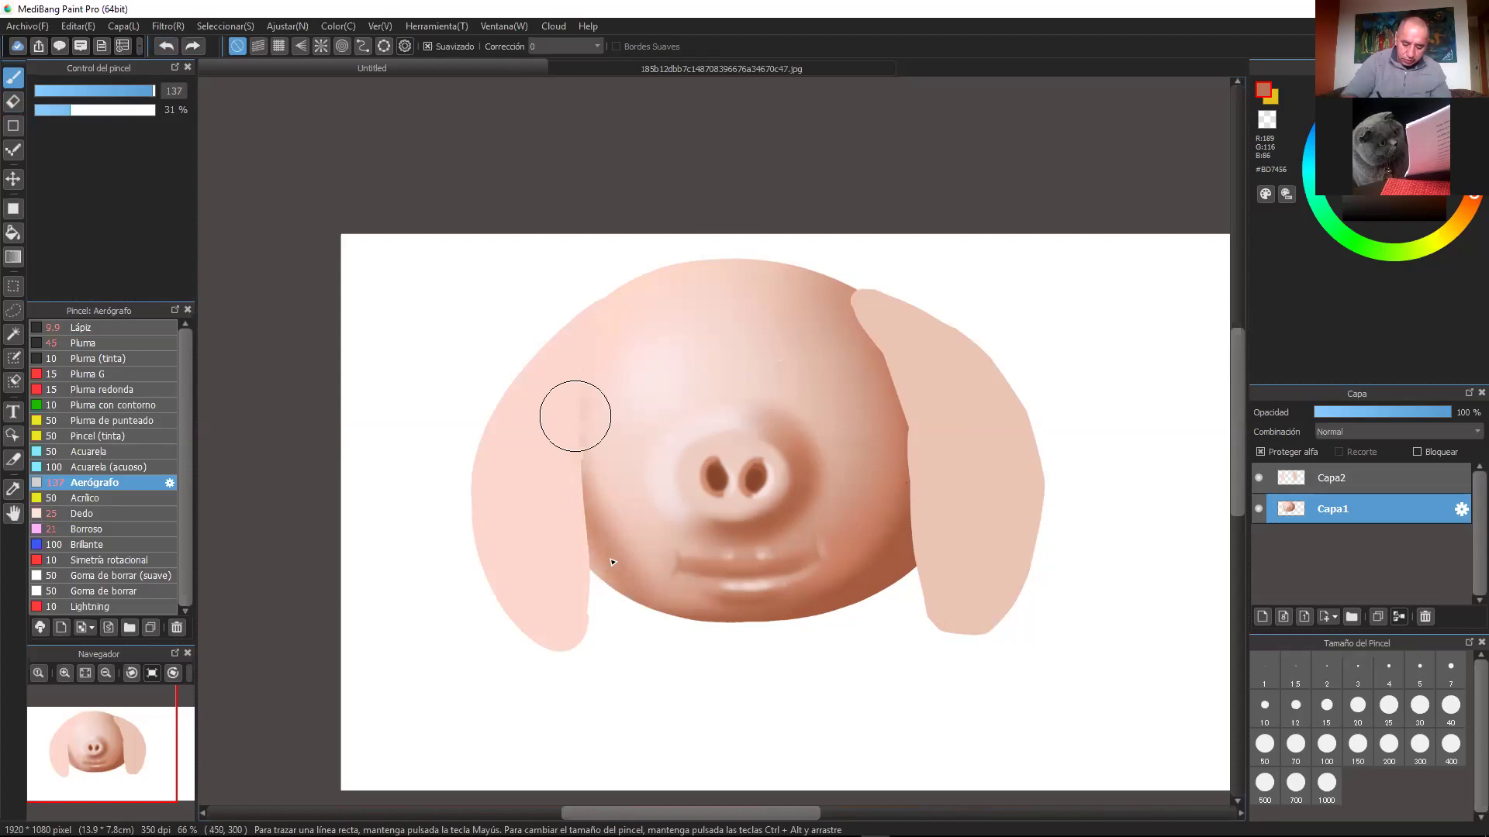
{"action": "left_click_drag", "start_coordinate": [576, 416], "coordinate": [705, 652]}
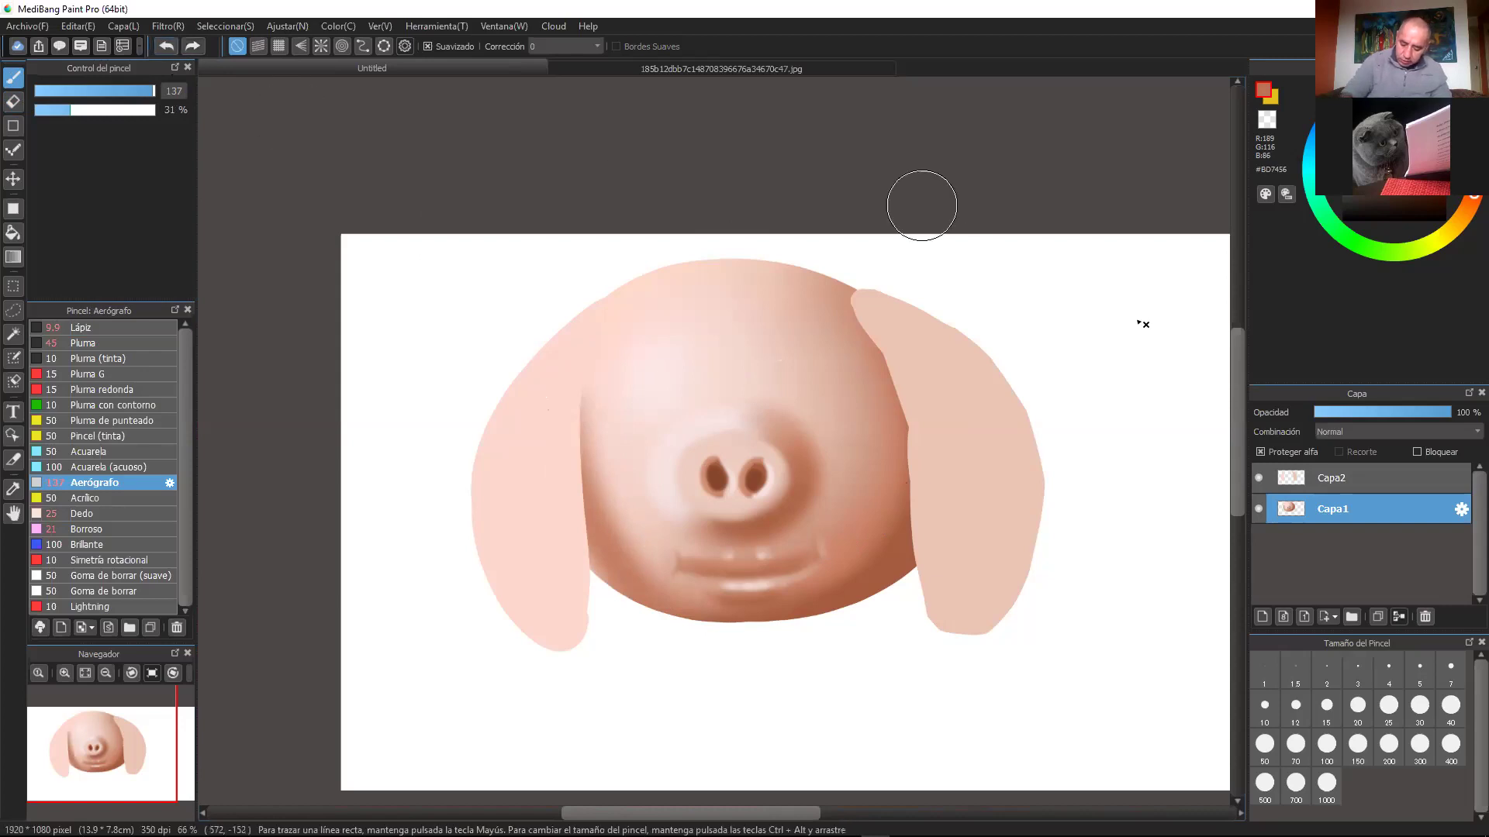
{"action": "right_click", "coordinate": [906, 572]}
{"action": "mouse_move", "coordinate": [565, 552]}
{"action": "left_mouse_down"}
{"action": "mouse_move", "coordinate": [593, 581]}
{"action": "mouse_move", "coordinate": [564, 499]}
{"action": "left_mouse_up"}
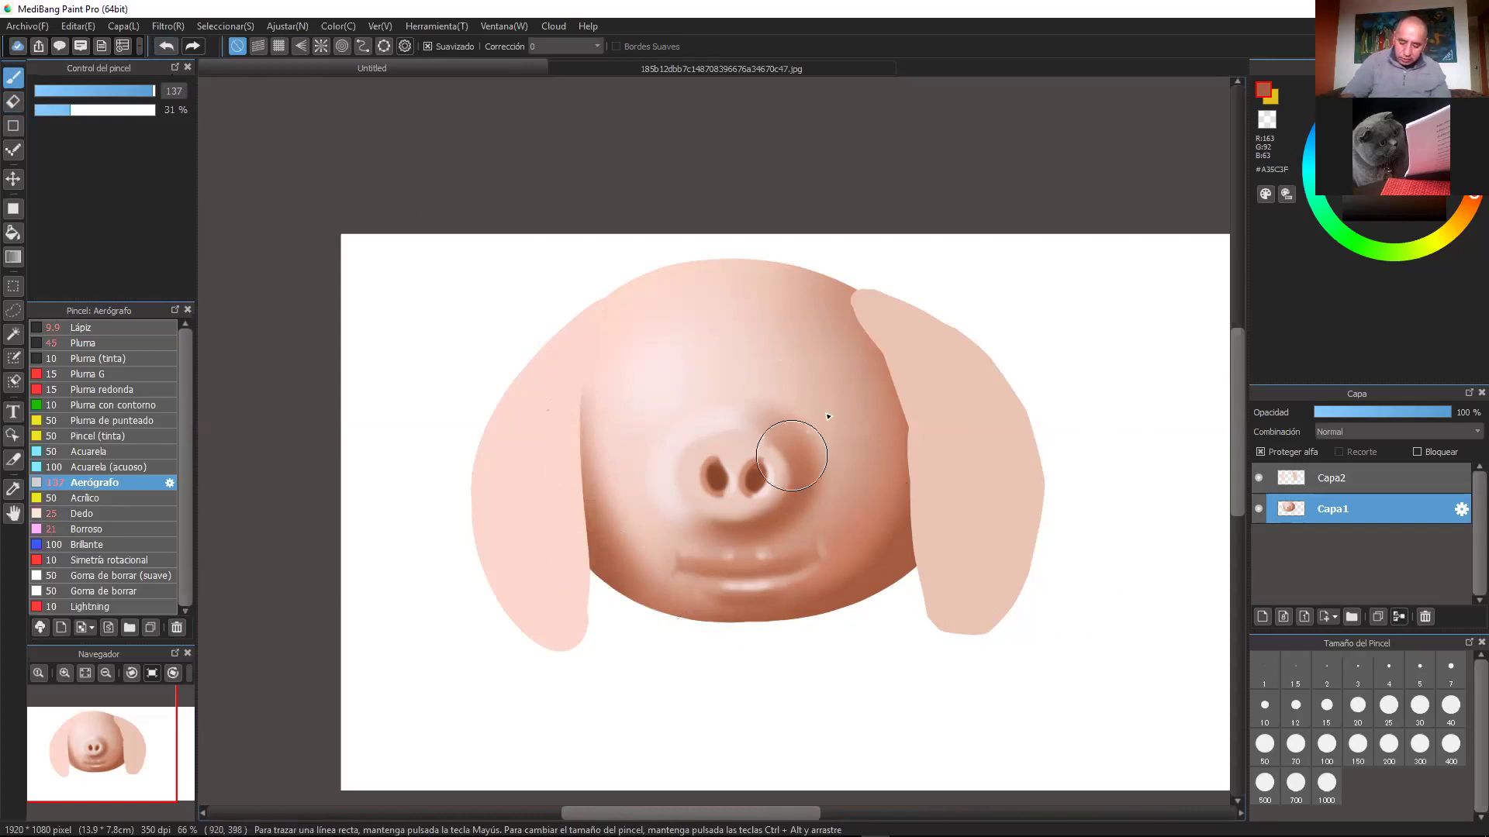
Step: On Capa2, airbrush shading over the right ear from its upper tip to its outer edge using sampled #CA876D and #CF977F
{"action": "left_click", "coordinate": [872, 478], "text": "alt"}
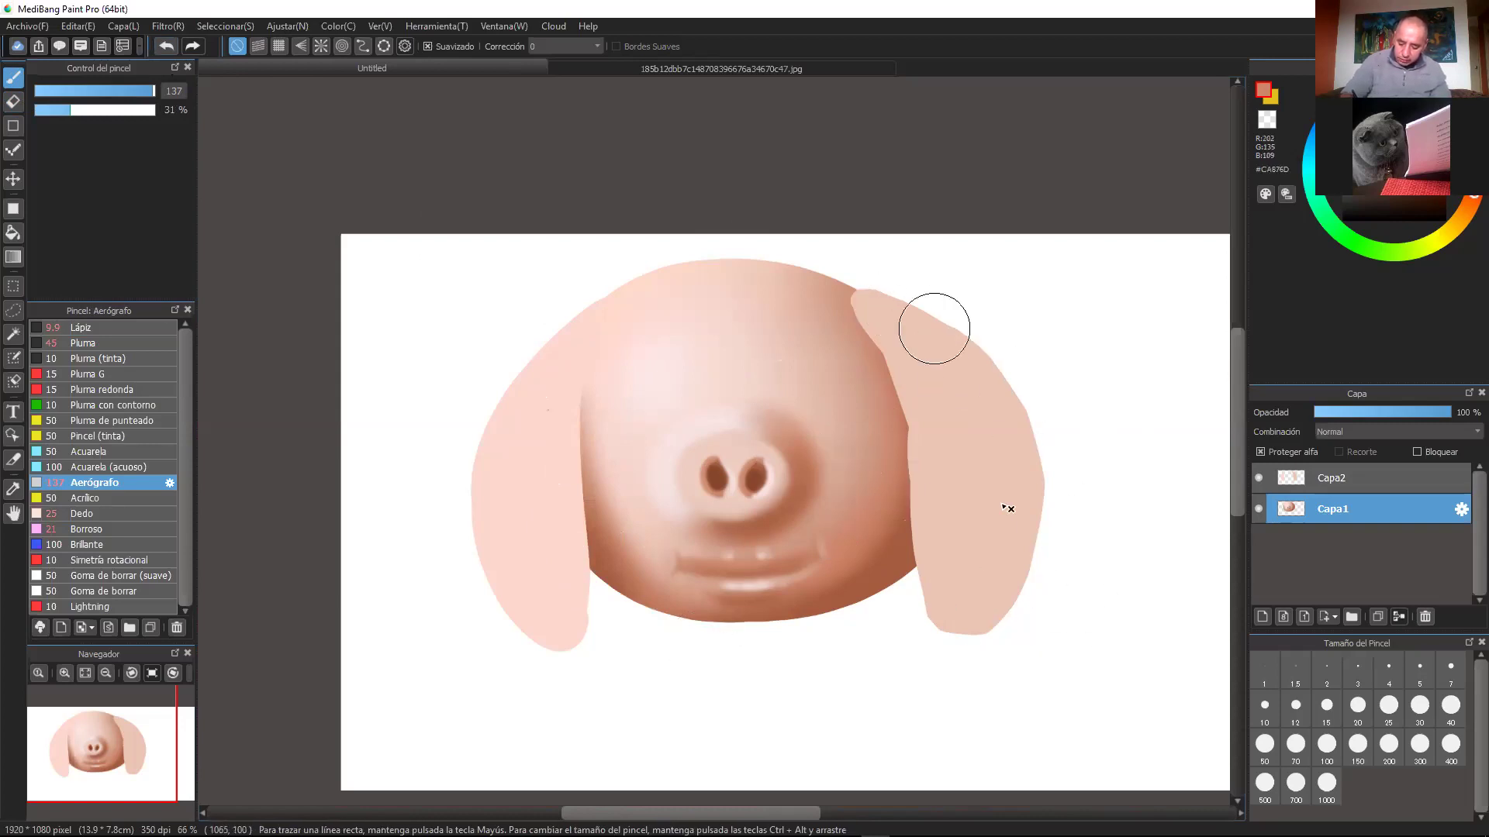
{"action": "left_click", "coordinate": [1345, 484]}
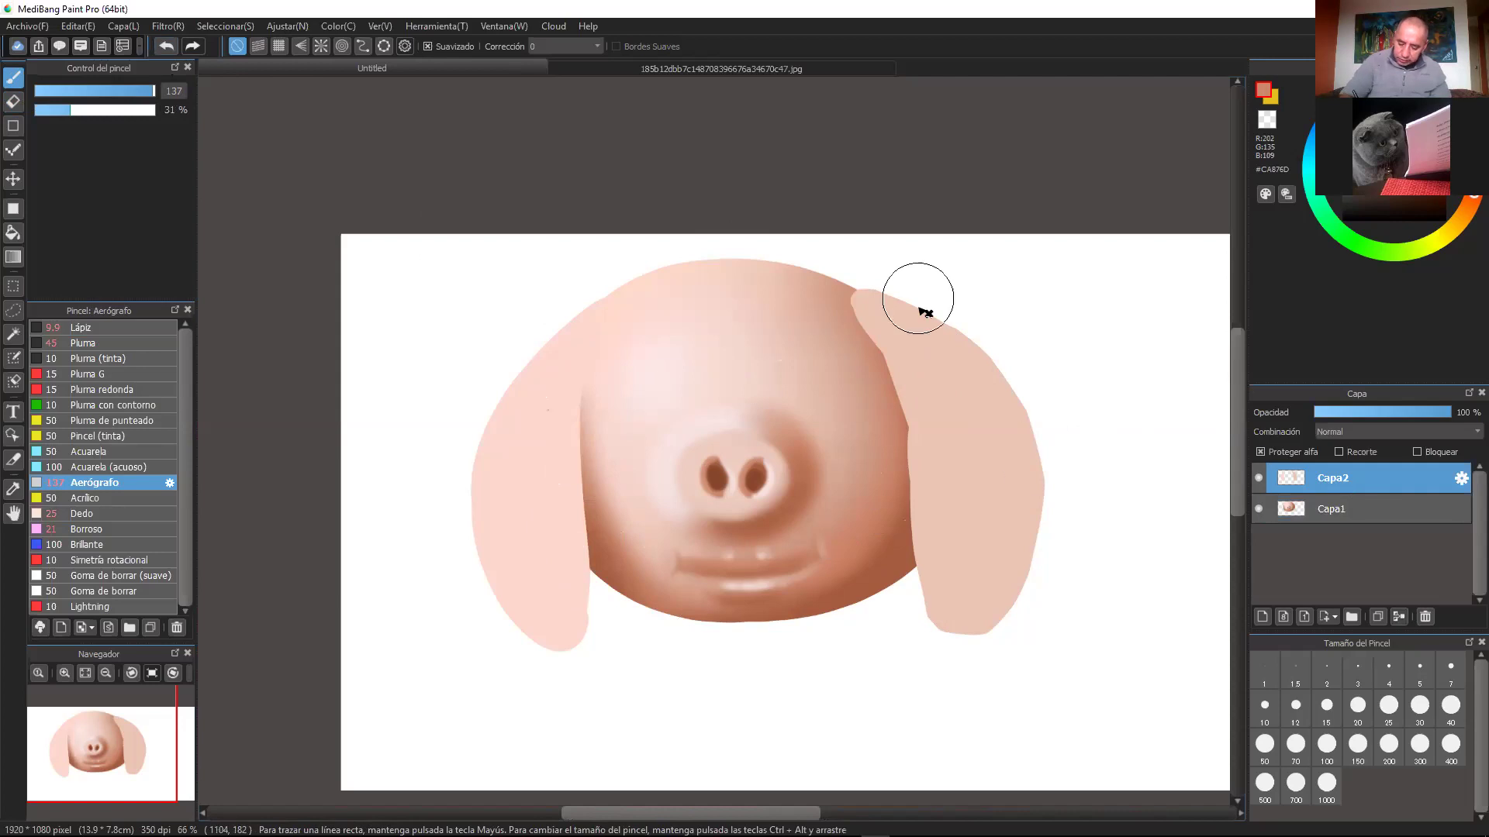
{"action": "left_click", "coordinate": [845, 346], "text": "alt"}
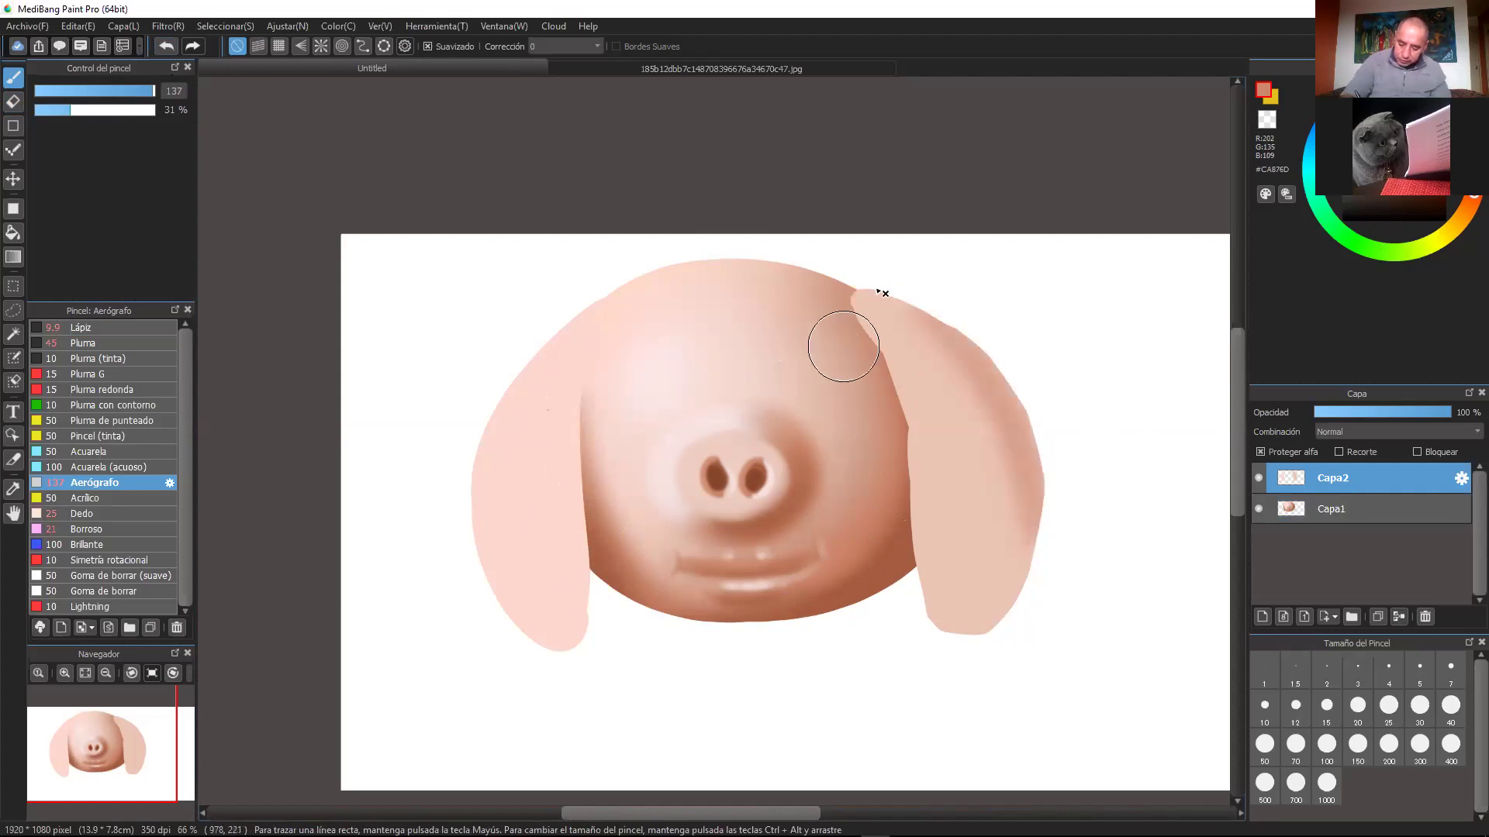
{"action": "left_click_drag", "start_coordinate": [872, 290], "coordinate": [950, 390]}
{"action": "left_click_drag", "start_coordinate": [845, 284], "coordinate": [917, 363]}
{"action": "left_click", "coordinate": [847, 292], "text": "alt"}
{"action": "left_click_drag", "start_coordinate": [849, 286], "coordinate": [961, 418]}
{"action": "mouse_move", "coordinate": [877, 291]}
{"action": "left_mouse_down"}
{"action": "mouse_move", "coordinate": [970, 448]}
{"action": "mouse_move", "coordinate": [938, 377]}
{"action": "mouse_move", "coordinate": [979, 587]}
{"action": "mouse_move", "coordinate": [936, 361]}
{"action": "mouse_move", "coordinate": [973, 603]}
{"action": "mouse_move", "coordinate": [922, 359]}
{"action": "mouse_move", "coordinate": [1005, 645]}
{"action": "mouse_move", "coordinate": [1040, 376]}
{"action": "mouse_move", "coordinate": [997, 431]}
{"action": "left_mouse_up"}
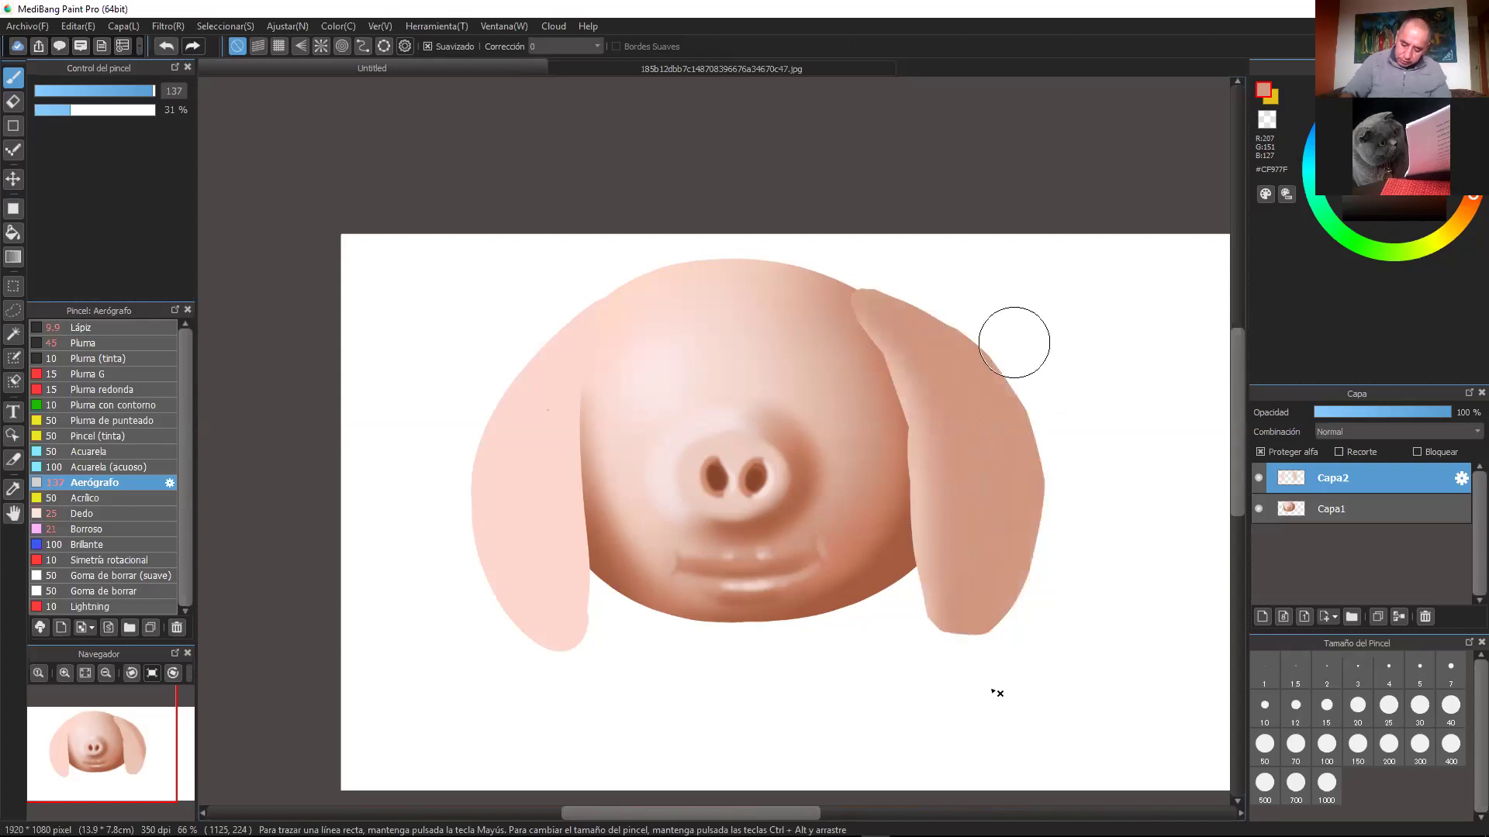
Step: Darken the right ear's body, outer edge and lower end with the 137 px airbrush in sampled browns #A96143 and #A35C3F
{"action": "left_click", "coordinate": [847, 346], "text": "alt"}
{"action": "mouse_move", "coordinate": [867, 349]}
{"action": "left_mouse_down"}
{"action": "mouse_move", "coordinate": [934, 346]}
{"action": "mouse_move", "coordinate": [903, 330]}
{"action": "mouse_move", "coordinate": [984, 415]}
{"action": "mouse_move", "coordinate": [1003, 342]}
{"action": "mouse_move", "coordinate": [954, 365]}
{"action": "mouse_move", "coordinate": [997, 558]}
{"action": "mouse_move", "coordinate": [982, 658]}
{"action": "mouse_move", "coordinate": [957, 639]}
{"action": "left_mouse_up"}
{"action": "left_click", "coordinate": [877, 361], "text": "alt"}
{"action": "left_click", "coordinate": [889, 516], "text": "alt"}
{"action": "mouse_move", "coordinate": [976, 333]}
{"action": "left_mouse_down"}
{"action": "mouse_move", "coordinate": [982, 455]}
{"action": "mouse_move", "coordinate": [914, 318]}
{"action": "mouse_move", "coordinate": [965, 647]}
{"action": "mouse_move", "coordinate": [997, 429]}
{"action": "mouse_move", "coordinate": [1006, 603]}
{"action": "mouse_move", "coordinate": [1039, 504]}
{"action": "left_mouse_up"}
{"action": "left_click", "coordinate": [888, 548], "text": "alt"}
{"action": "mouse_move", "coordinate": [1010, 359]}
{"action": "left_mouse_down"}
{"action": "mouse_move", "coordinate": [1021, 507]}
{"action": "mouse_move", "coordinate": [1012, 435]}
{"action": "mouse_move", "coordinate": [1029, 462]}
{"action": "mouse_move", "coordinate": [948, 665]}
{"action": "mouse_move", "coordinate": [935, 644]}
{"action": "mouse_move", "coordinate": [1017, 616]}
{"action": "mouse_move", "coordinate": [999, 612]}
{"action": "mouse_move", "coordinate": [1036, 482]}
{"action": "left_mouse_up"}
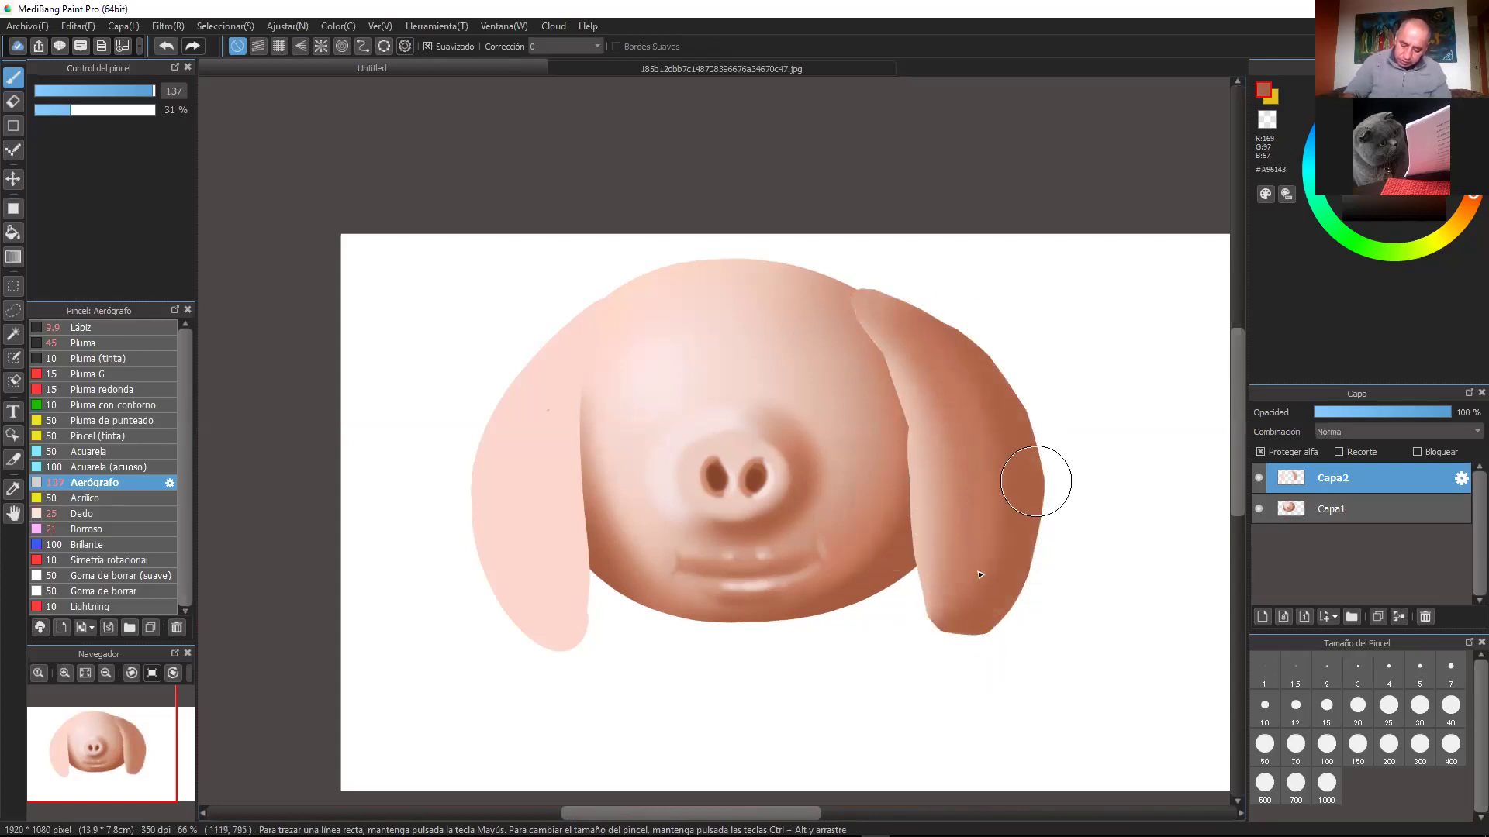
{"action": "left_click", "coordinate": [900, 578], "text": "alt"}
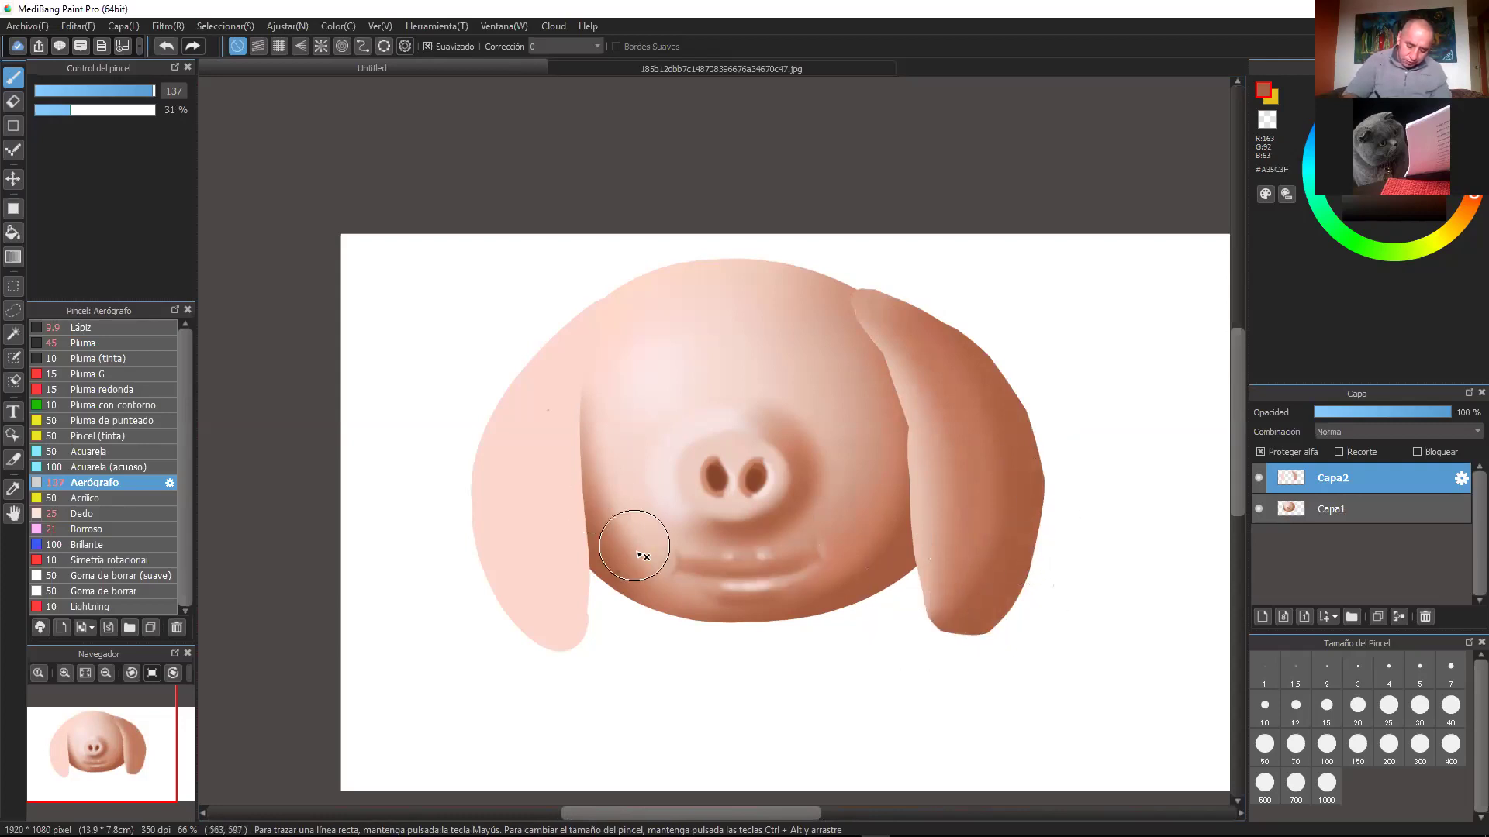
Step: Airbrush a base skin tone over the left ear in sampled #E8C0AF and #EFCBBA, blending its upper end into the head
{"action": "left_click", "coordinate": [805, 303], "text": "alt"}
{"action": "mouse_move", "coordinate": [558, 388]}
{"action": "left_mouse_down"}
{"action": "mouse_move", "coordinate": [537, 570]}
{"action": "mouse_move", "coordinate": [588, 352]}
{"action": "mouse_move", "coordinate": [535, 603]}
{"action": "mouse_move", "coordinate": [553, 421]}
{"action": "mouse_move", "coordinate": [567, 647]}
{"action": "mouse_move", "coordinate": [575, 493]}
{"action": "mouse_move", "coordinate": [567, 450]}
{"action": "mouse_move", "coordinate": [538, 461]}
{"action": "mouse_move", "coordinate": [555, 615]}
{"action": "left_mouse_up"}
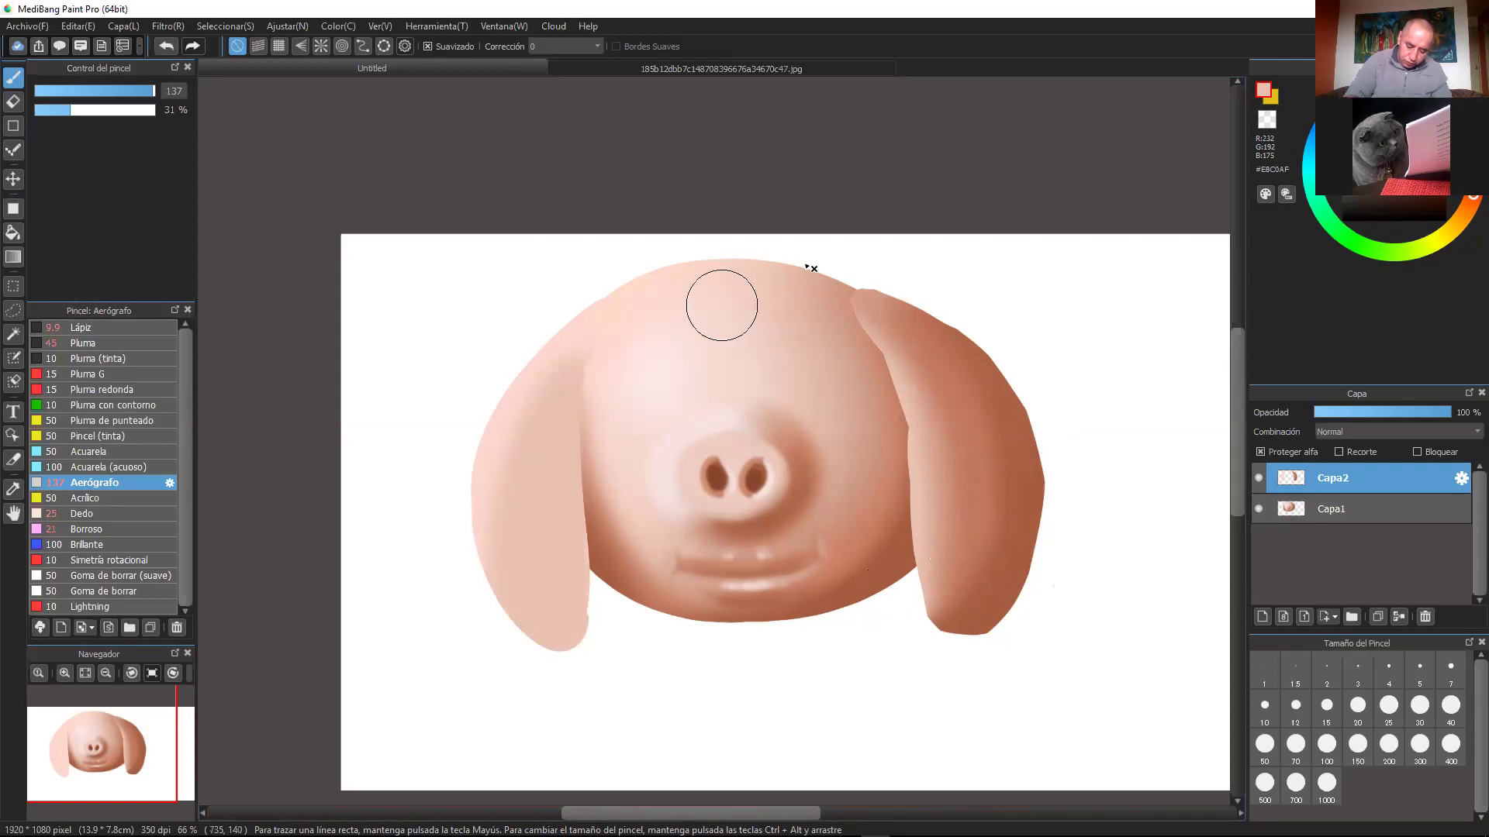
{"action": "left_click", "coordinate": [641, 299], "text": "alt"}
{"action": "mouse_move", "coordinate": [597, 348]}
{"action": "left_mouse_down"}
{"action": "mouse_move", "coordinate": [574, 405]}
{"action": "mouse_move", "coordinate": [535, 439]}
{"action": "mouse_move", "coordinate": [525, 512]}
{"action": "mouse_move", "coordinate": [500, 542]}
{"action": "left_mouse_up"}
{"action": "left_click", "coordinate": [751, 273], "text": "alt"}
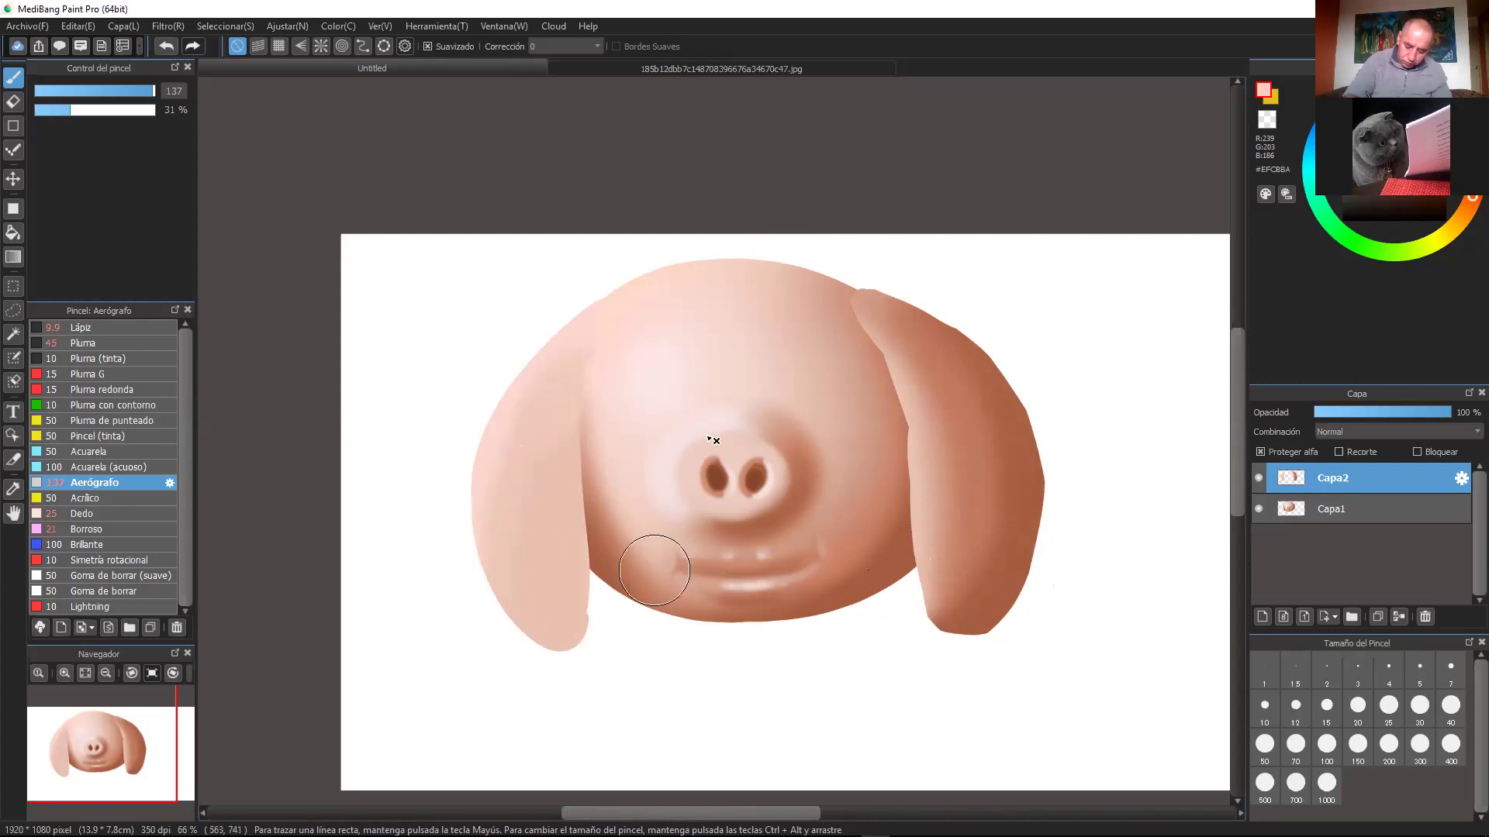
Step: Try shading the left ear's inner edge with sampled #D5A996 and #CE9A84, and undo the strokes
{"action": "left_click", "coordinate": [840, 369], "text": "alt"}
{"action": "left_click_drag", "start_coordinate": [581, 415], "coordinate": [574, 527]}
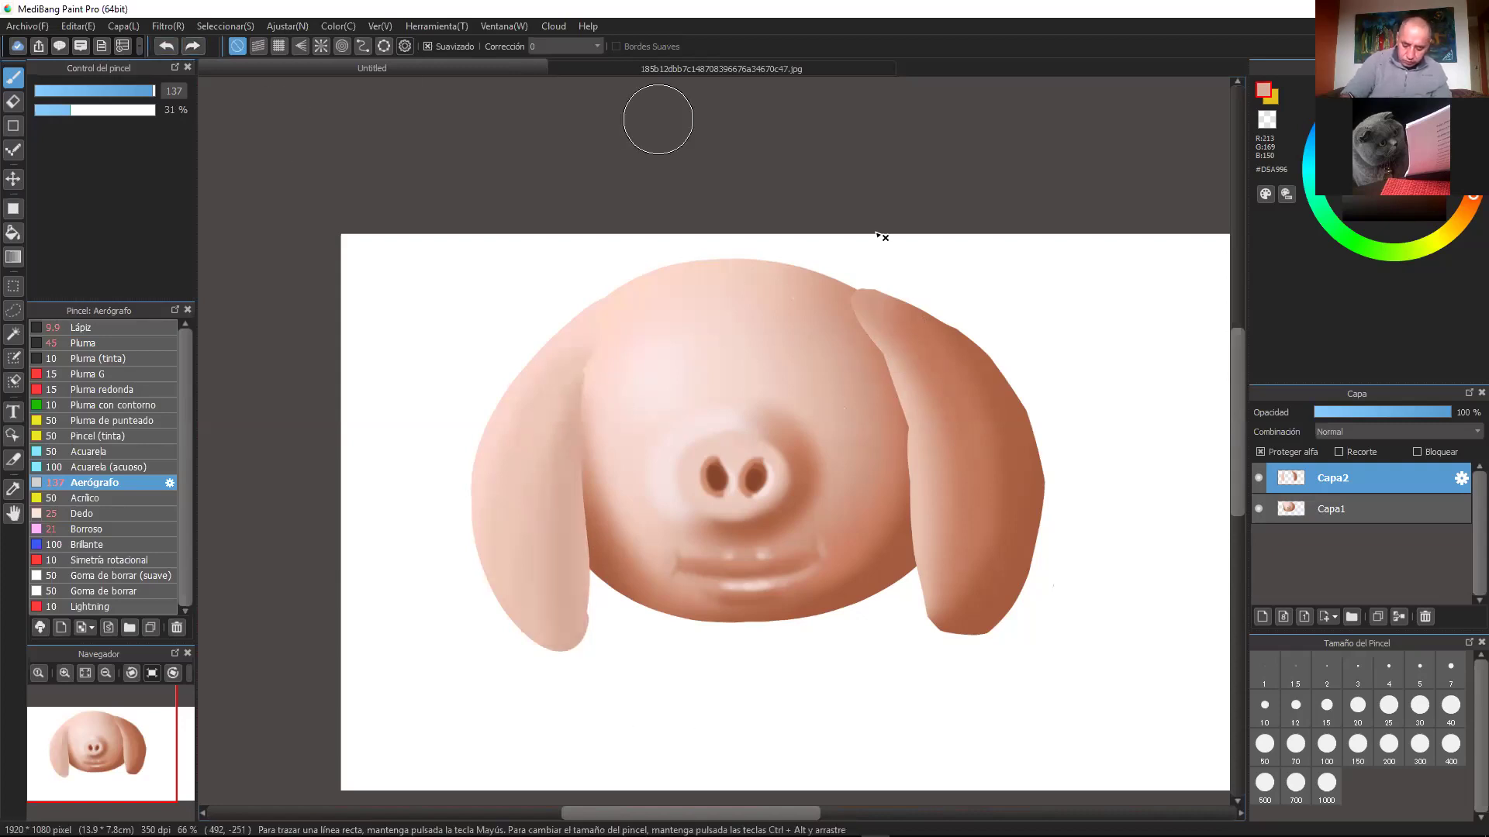
{"action": "right_click", "coordinate": [857, 343]}
{"action": "left_click_drag", "start_coordinate": [583, 376], "coordinate": [585, 574]}
{"action": "mouse_move", "coordinate": [604, 423]}
{"action": "left_mouse_down"}
{"action": "mouse_move", "coordinate": [572, 597]}
{"action": "mouse_move", "coordinate": [488, 647]}
{"action": "left_mouse_up"}
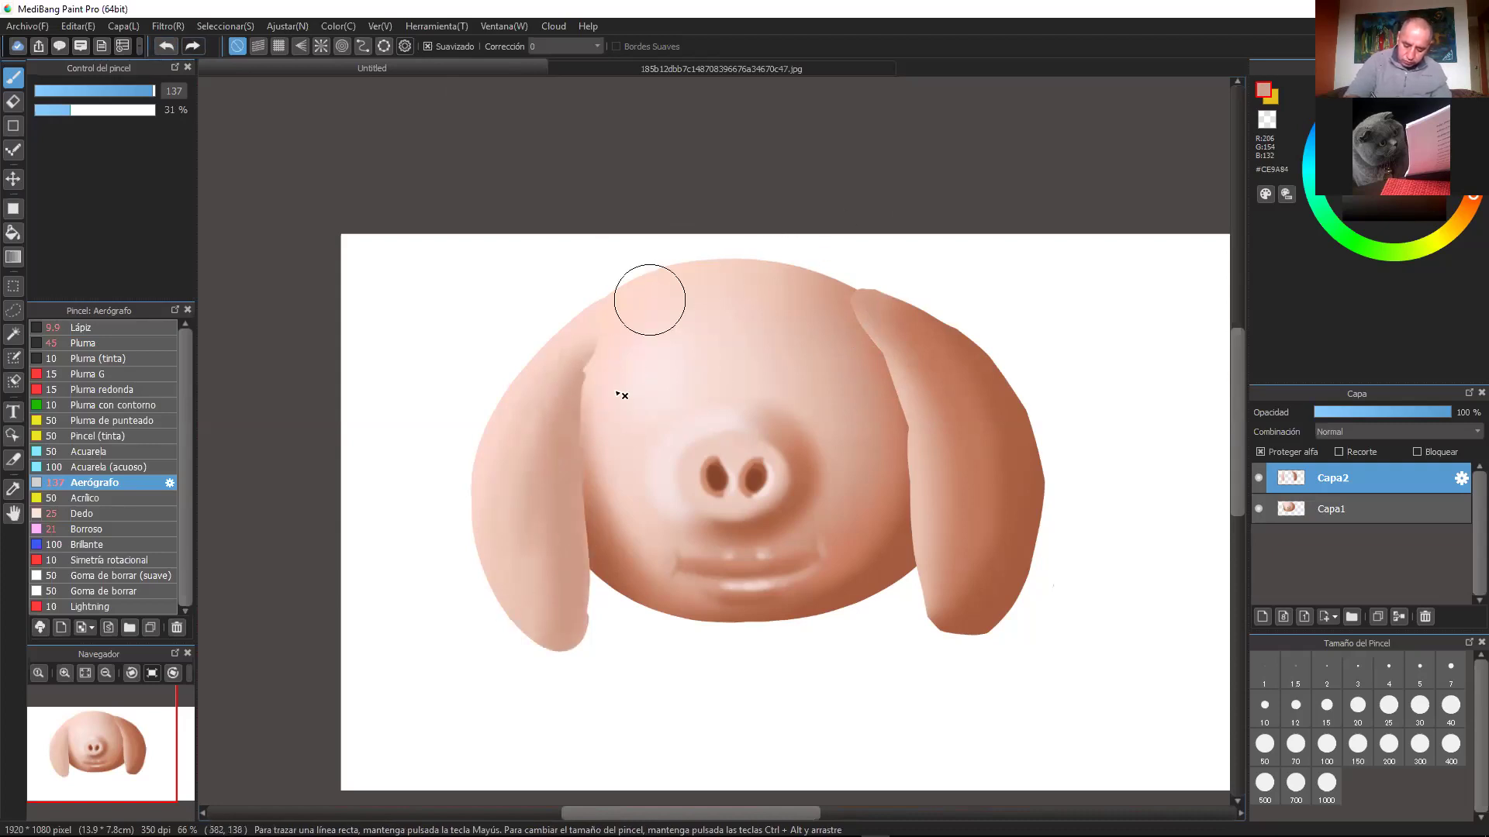
{"action": "left_click", "coordinate": [166, 47]}
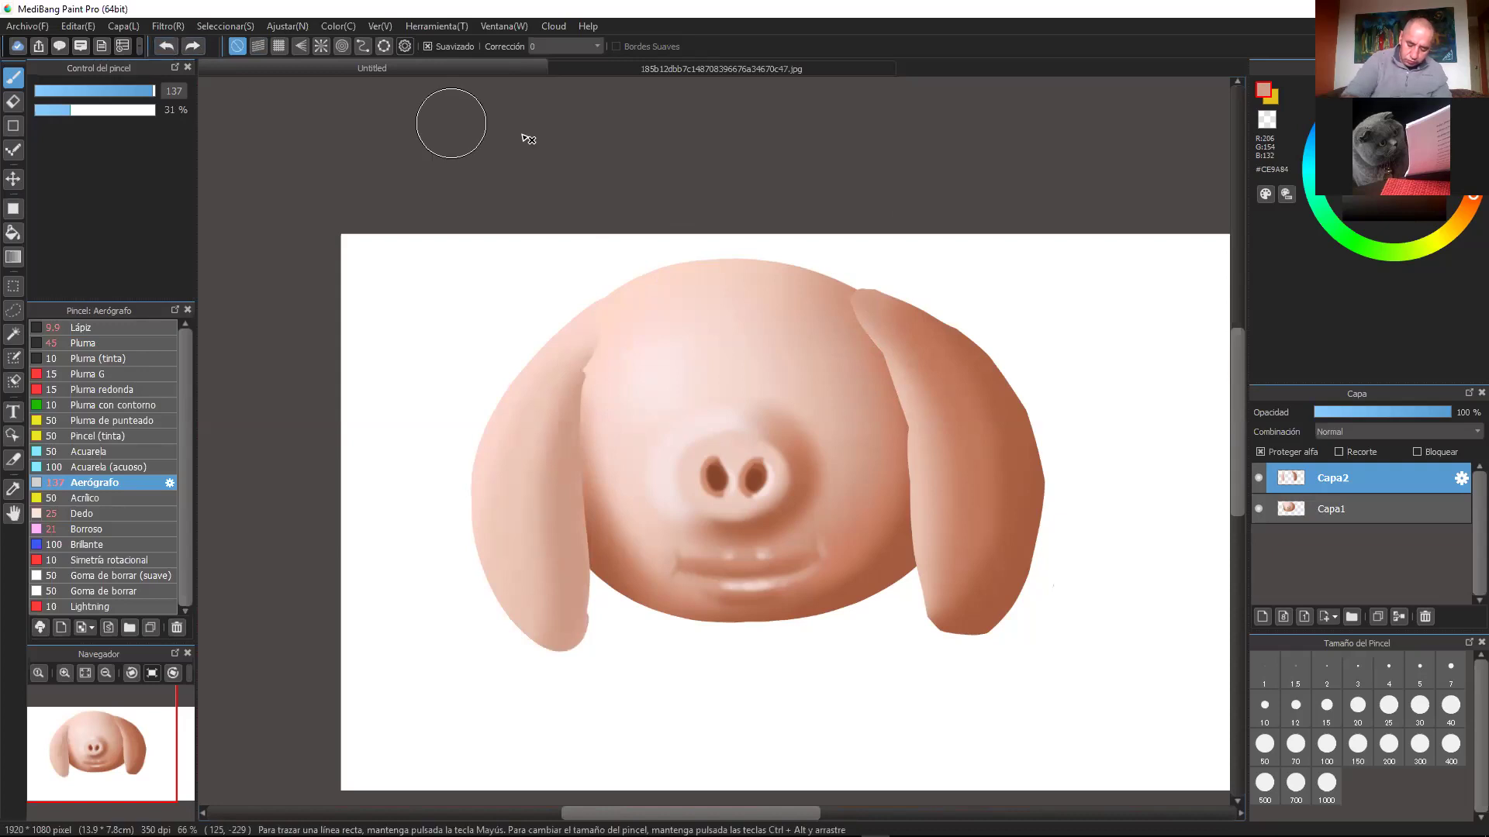
{"action": "left_click", "coordinate": [164, 47]}
{"action": "left_click", "coordinate": [167, 44]}
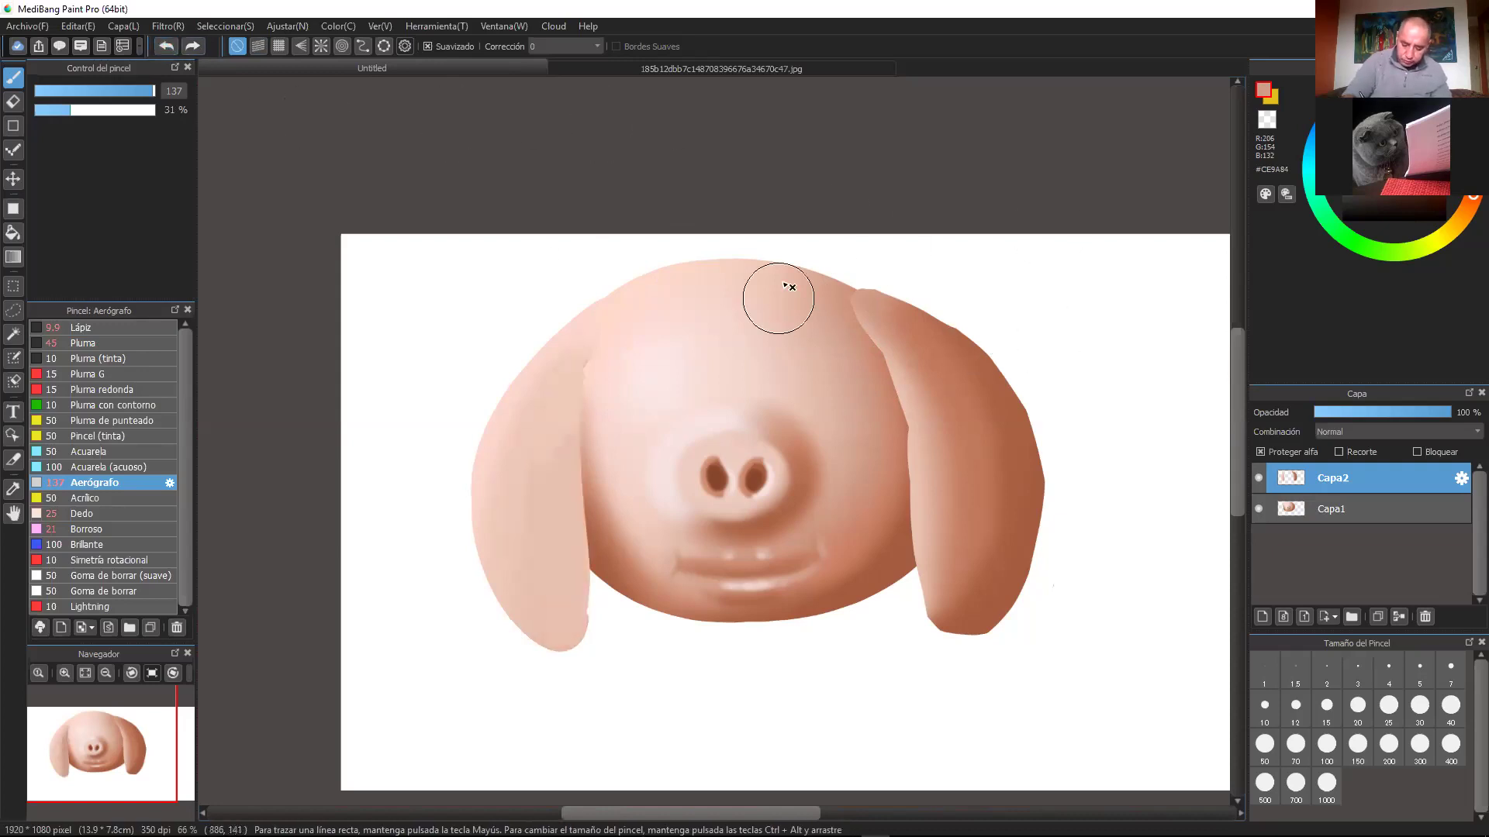
Step: Build up the left ear's inner-edge and lower-tip shading with progressively darker sampled tones #E6BDAB, #D39E88, #CA8F77, #C8846A and #A35C3F
{"action": "right_click", "coordinate": [585, 605]}
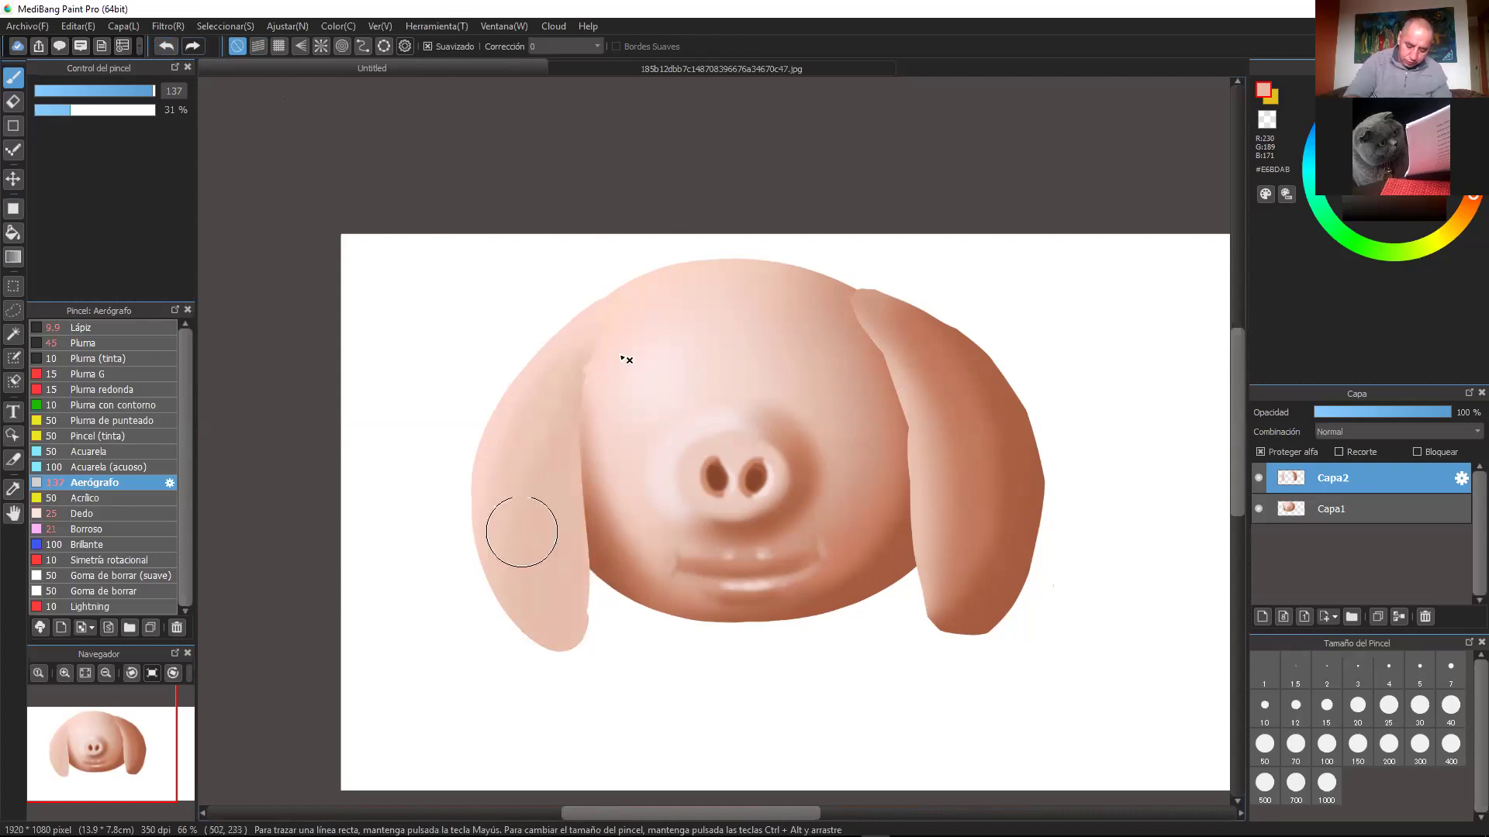
{"action": "right_click", "coordinate": [836, 304]}
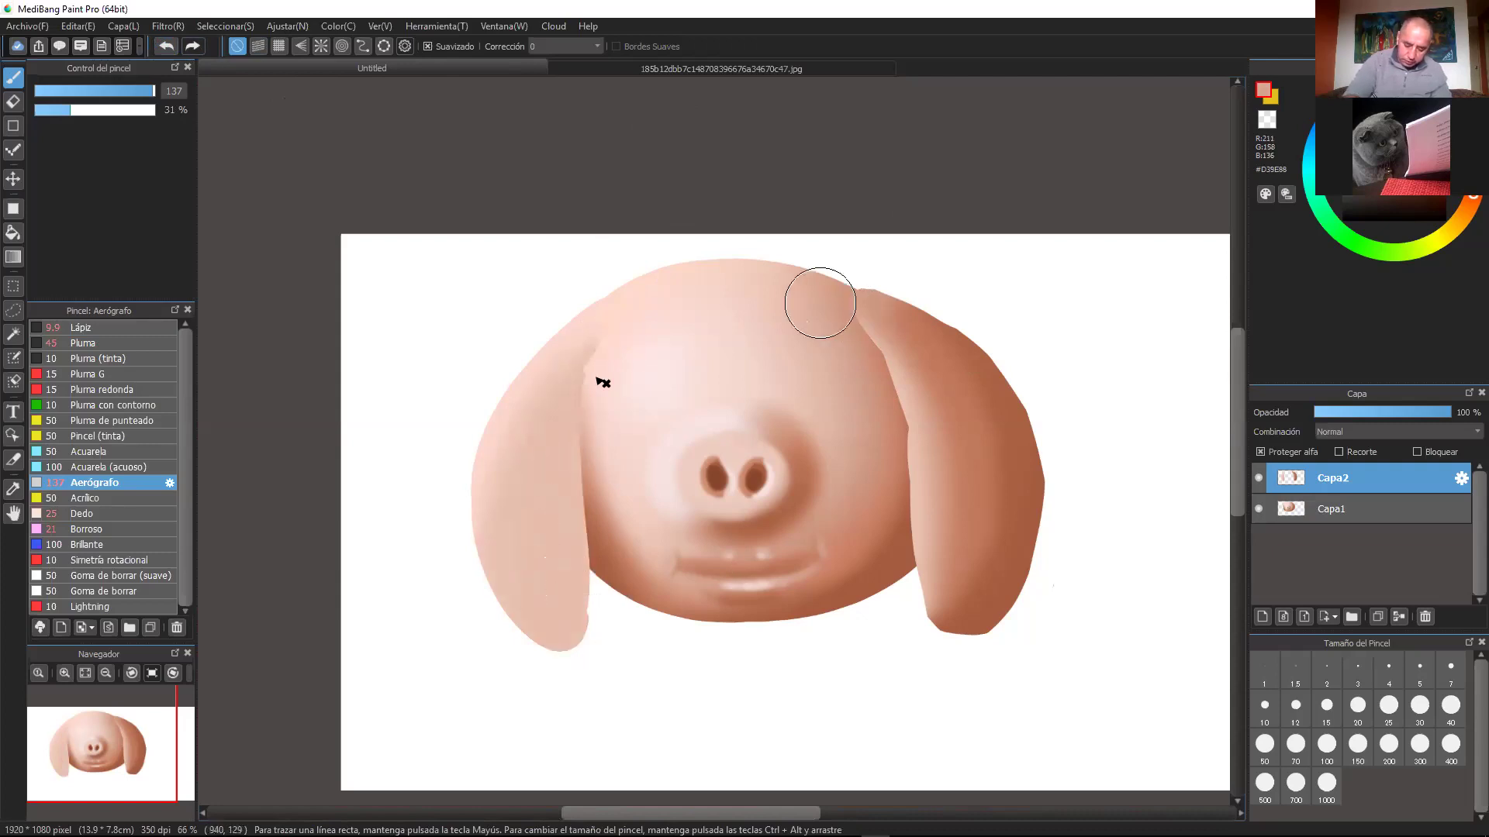
{"action": "left_click_drag", "start_coordinate": [582, 434], "coordinate": [466, 618]}
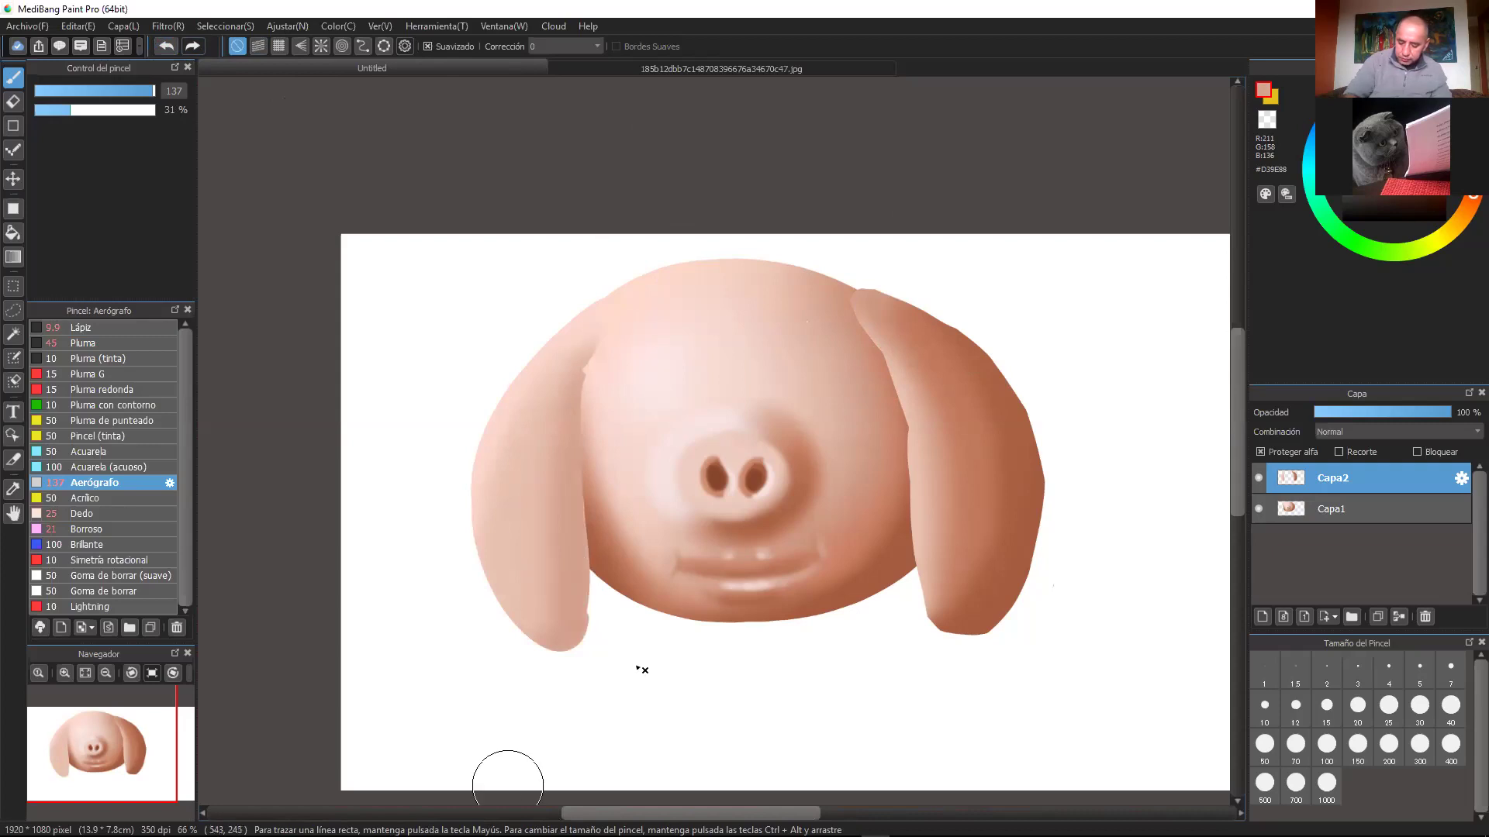
{"action": "left_click", "coordinate": [871, 345], "text": "alt"}
{"action": "left_click_drag", "start_coordinate": [595, 355], "coordinate": [581, 442]}
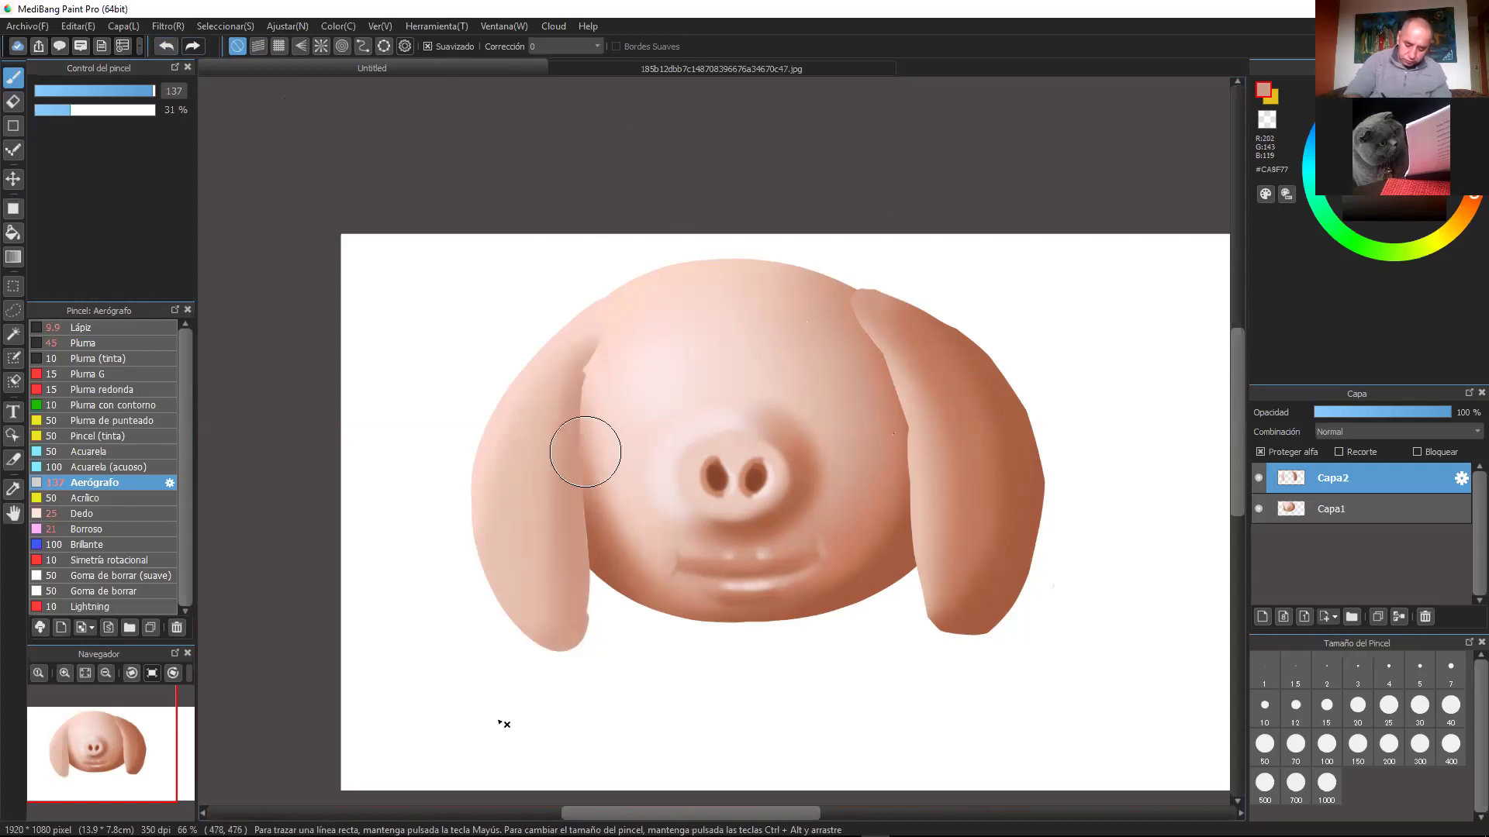
{"action": "left_click_drag", "start_coordinate": [532, 625], "coordinate": [639, 670]}
{"action": "right_click", "coordinate": [892, 471]}
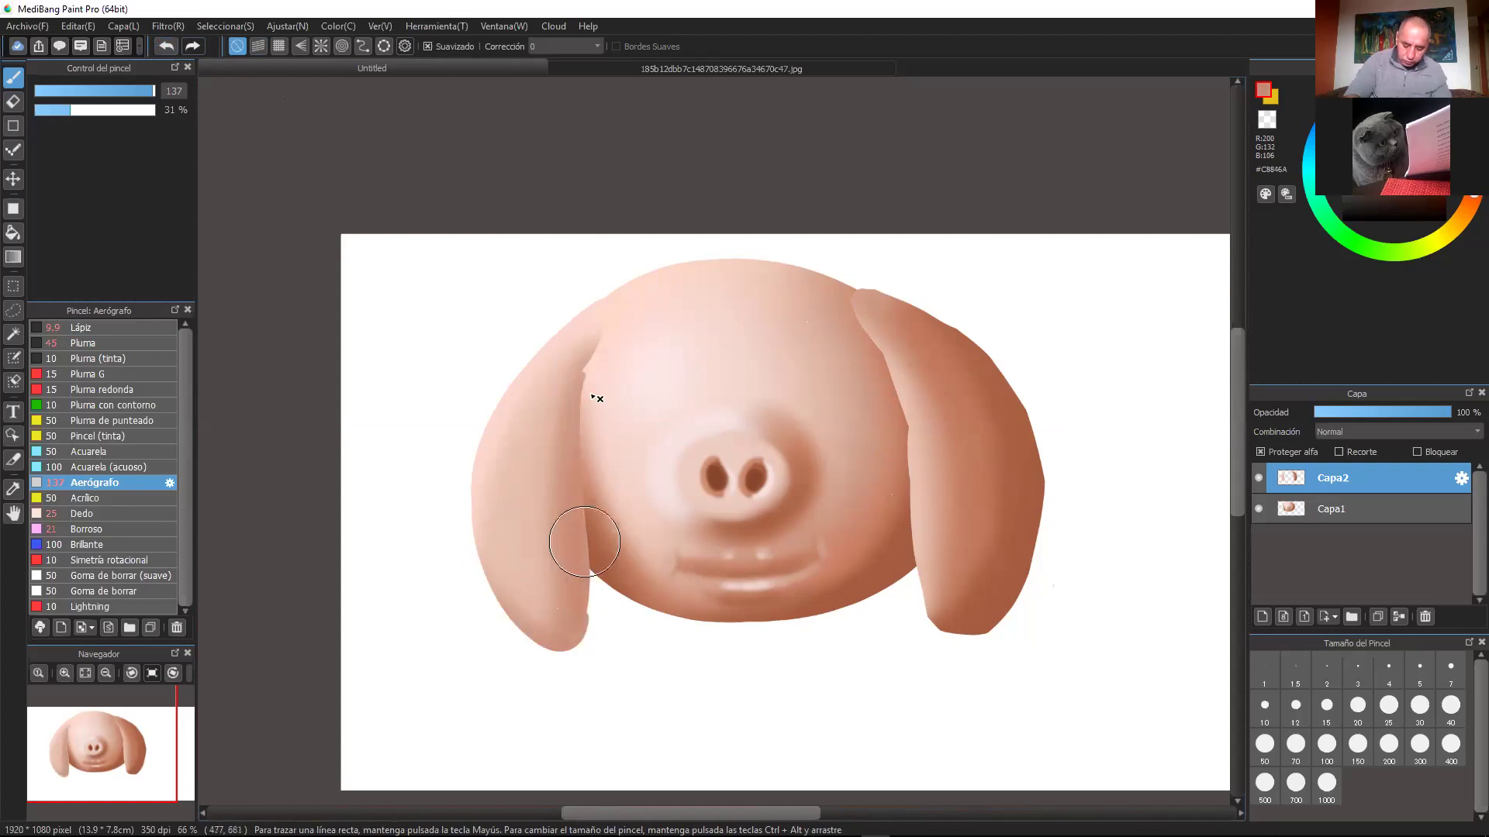
{"action": "left_click", "coordinate": [909, 550], "text": "alt"}
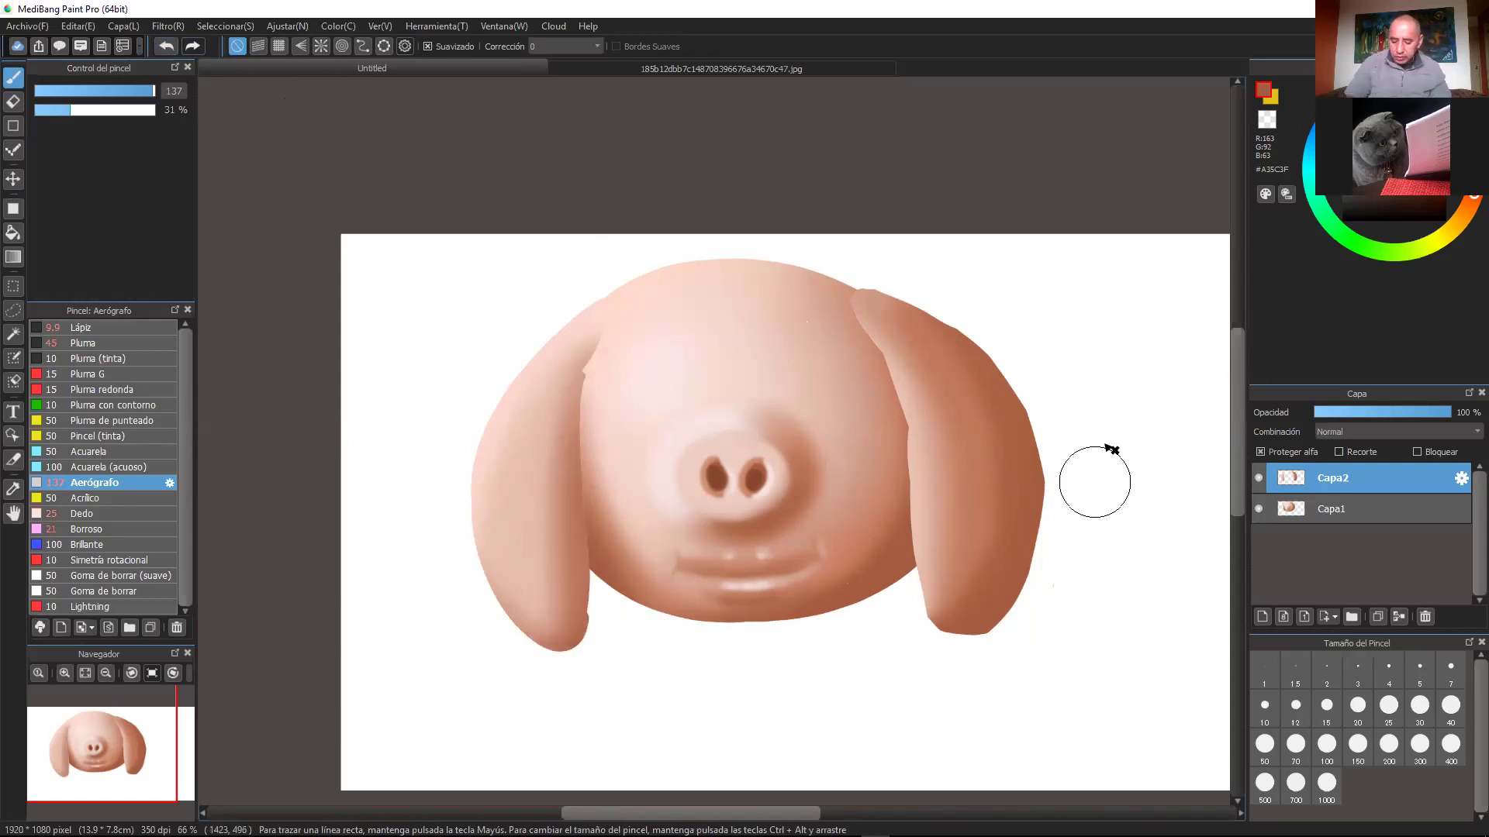
Step: Redefine the right ear's inner edge with a 15 px Pluma brush in sampled skin tones, undoing the last stray strokes near its lower end
{"action": "key", "text": "ctrl+Up"}
{"action": "left_click_drag", "start_coordinate": [1063, 341], "coordinate": [1064, 425]}
{"action": "left_click_drag", "start_coordinate": [1080, 579], "coordinate": [1066, 489]}
{"action": "left_click_drag", "start_coordinate": [1157, 454], "coordinate": [1140, 422]}
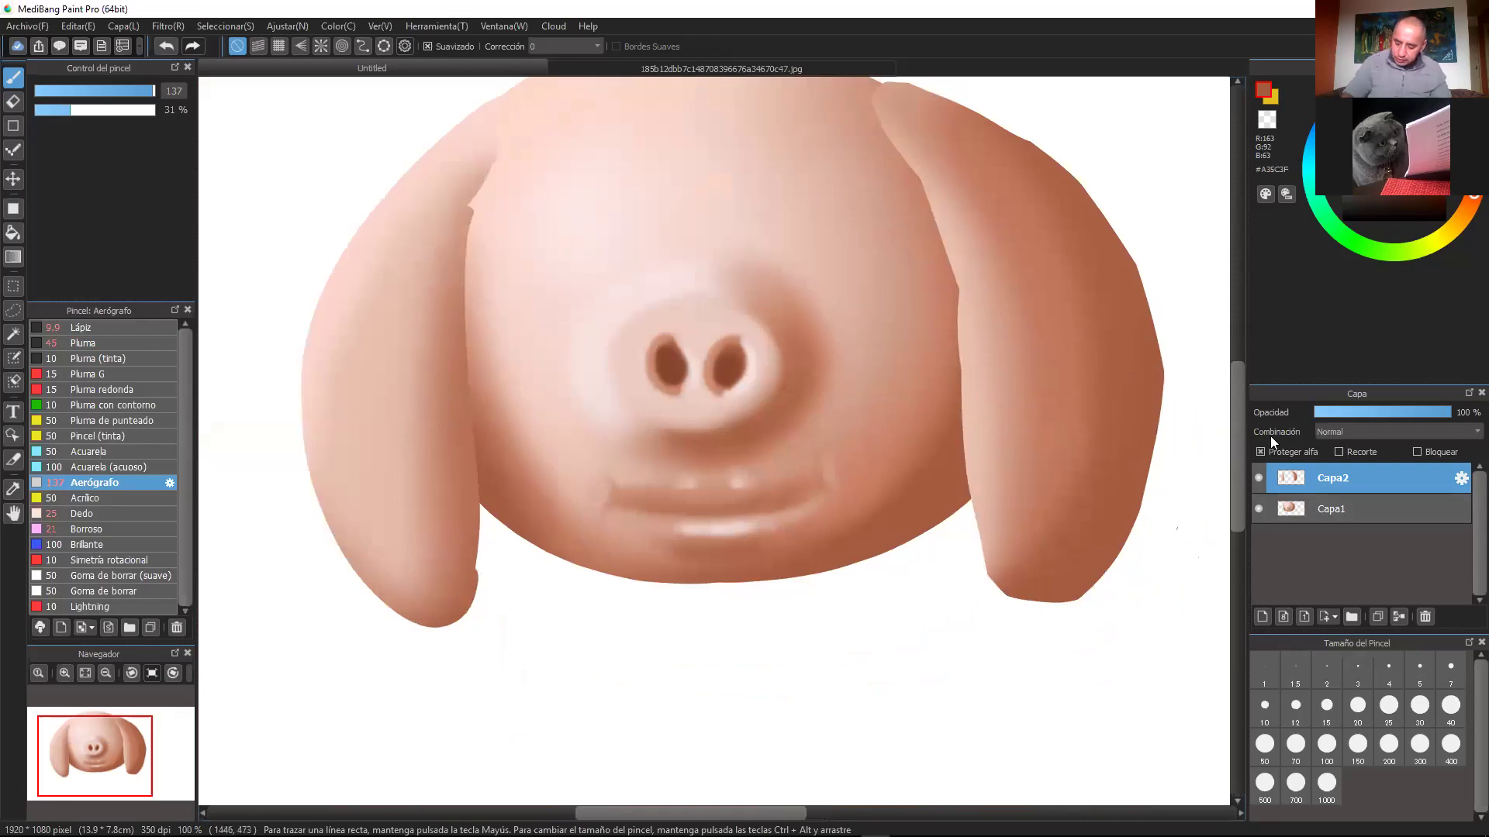
{"action": "right_click", "coordinate": [868, 263]}
{"action": "left_click", "coordinate": [91, 345]}
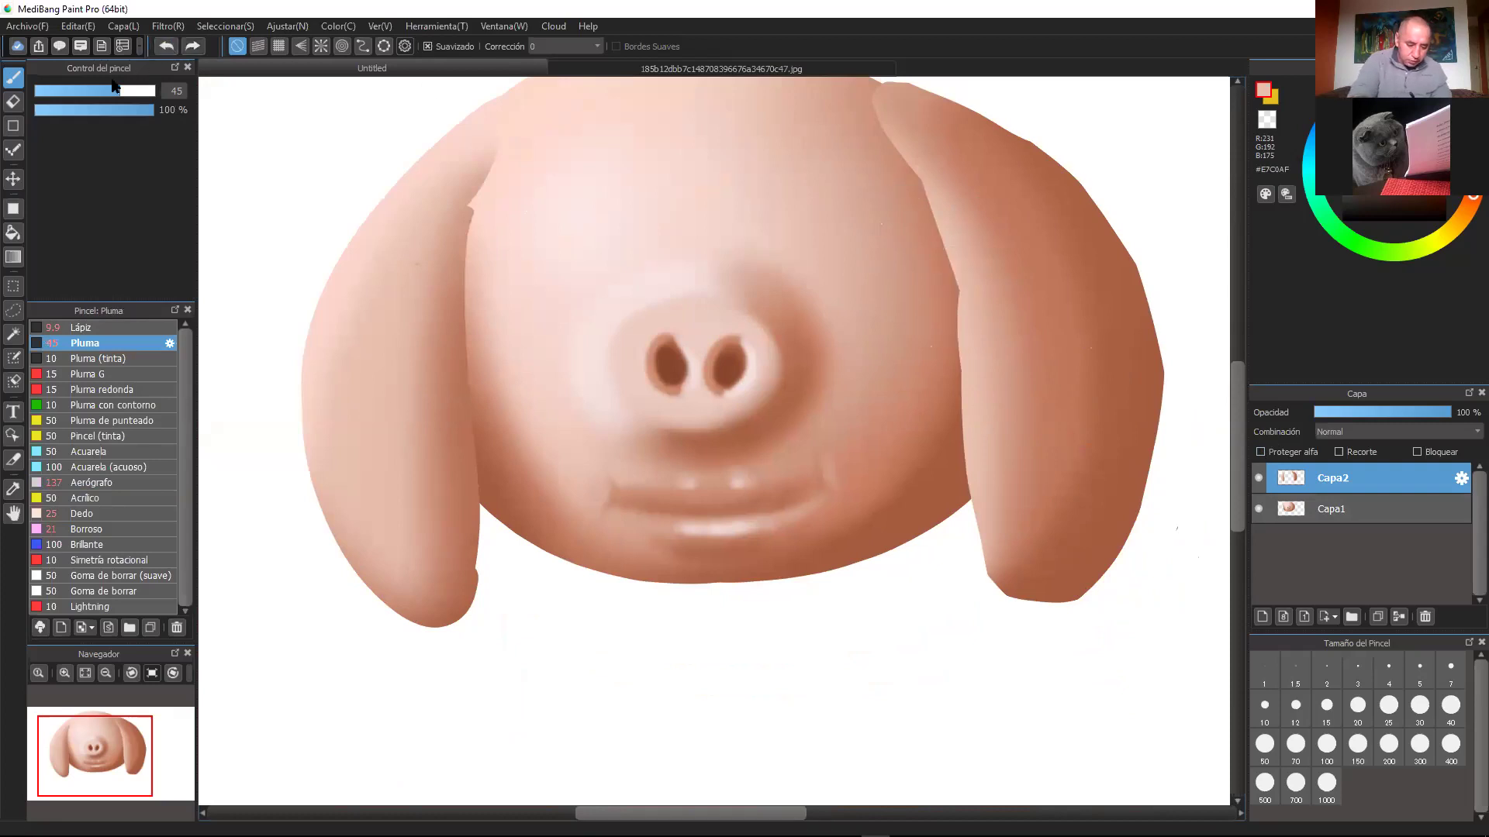
{"action": "left_click", "coordinate": [69, 92]}
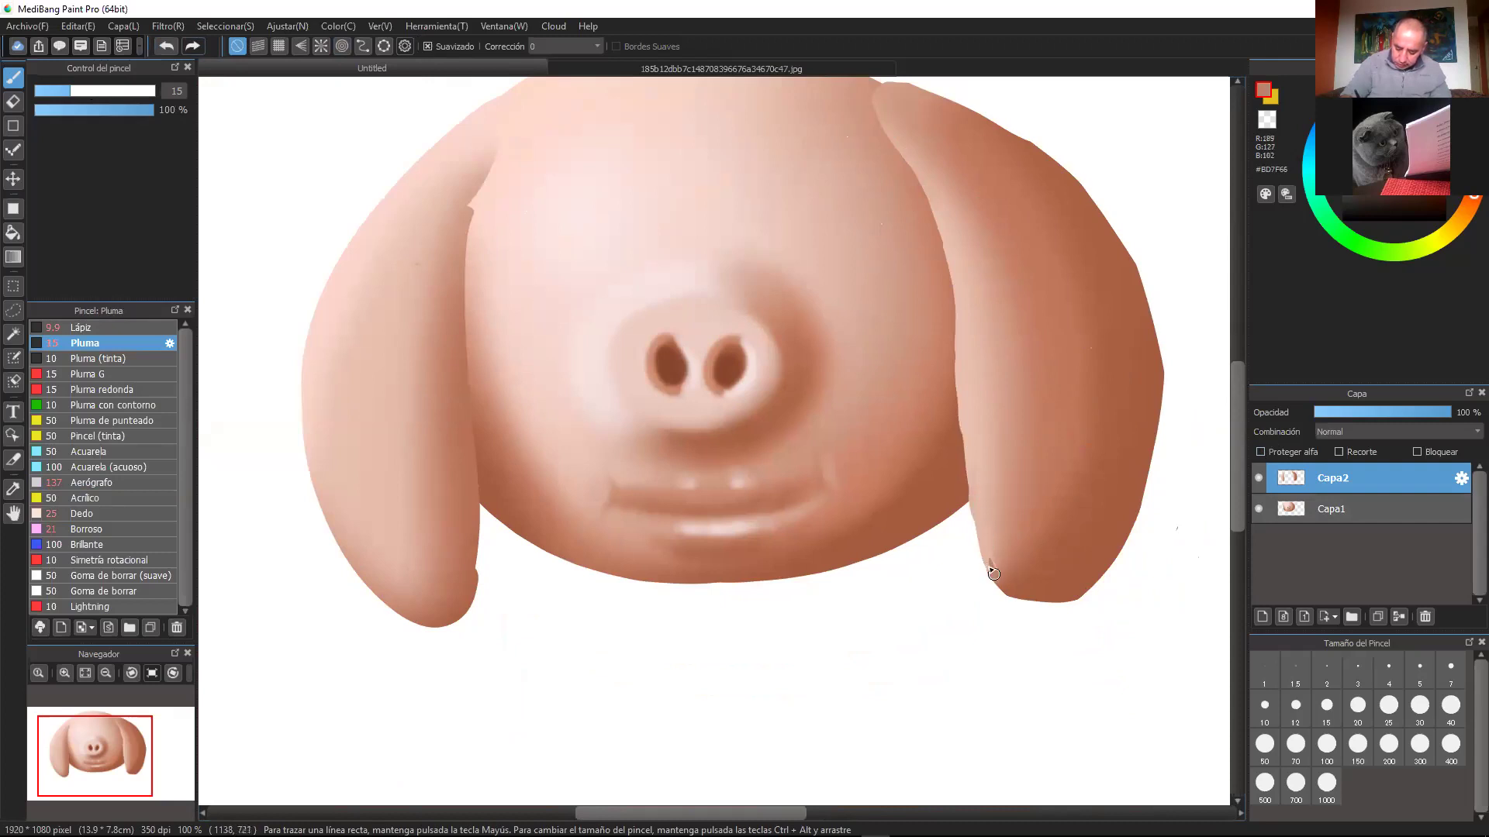
{"action": "left_click", "coordinate": [991, 545], "text": "alt"}
{"action": "left_click", "coordinate": [165, 47]}
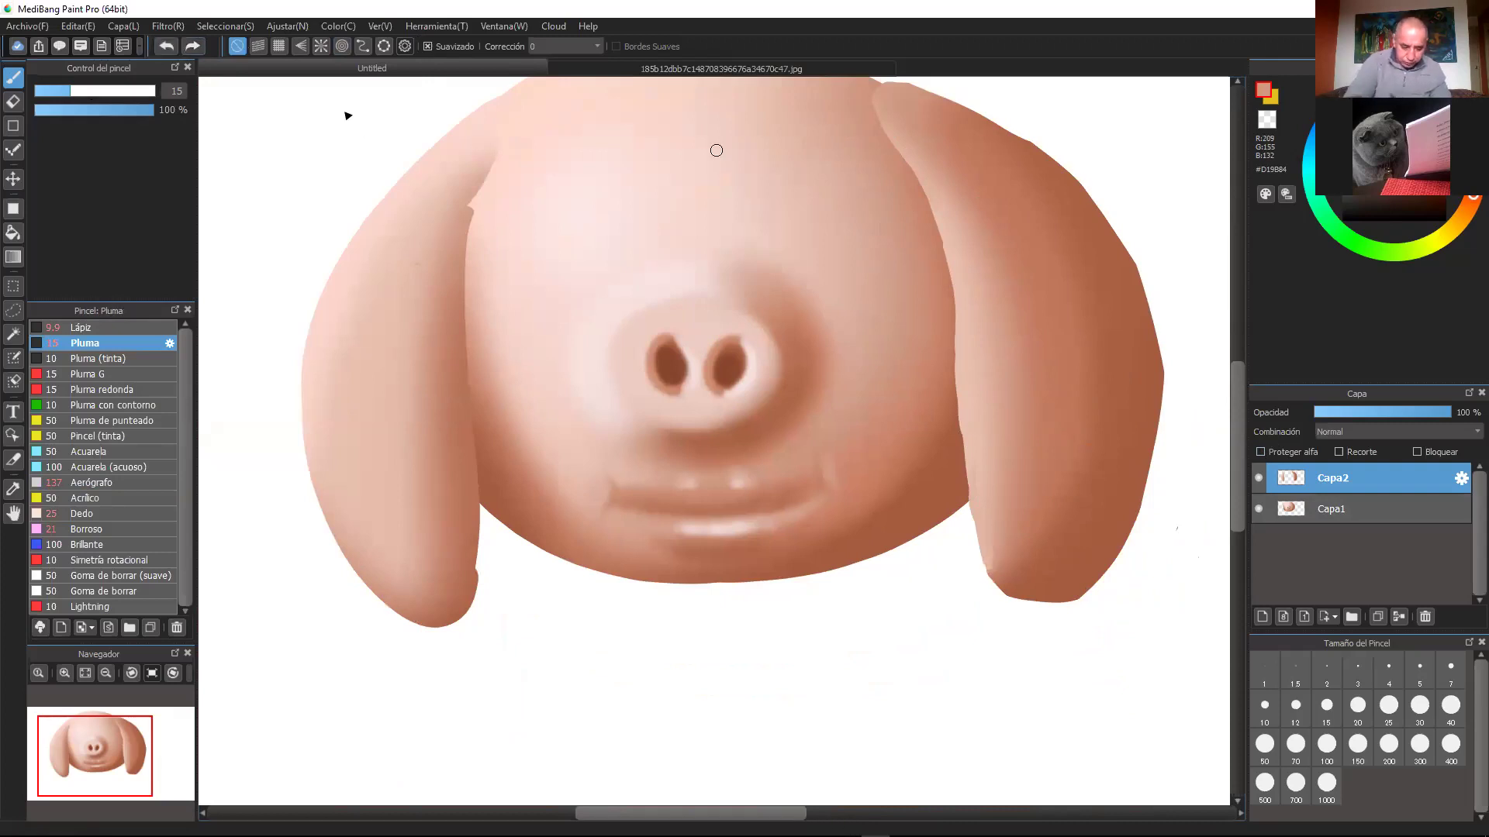
{"action": "left_click", "coordinate": [168, 48]}
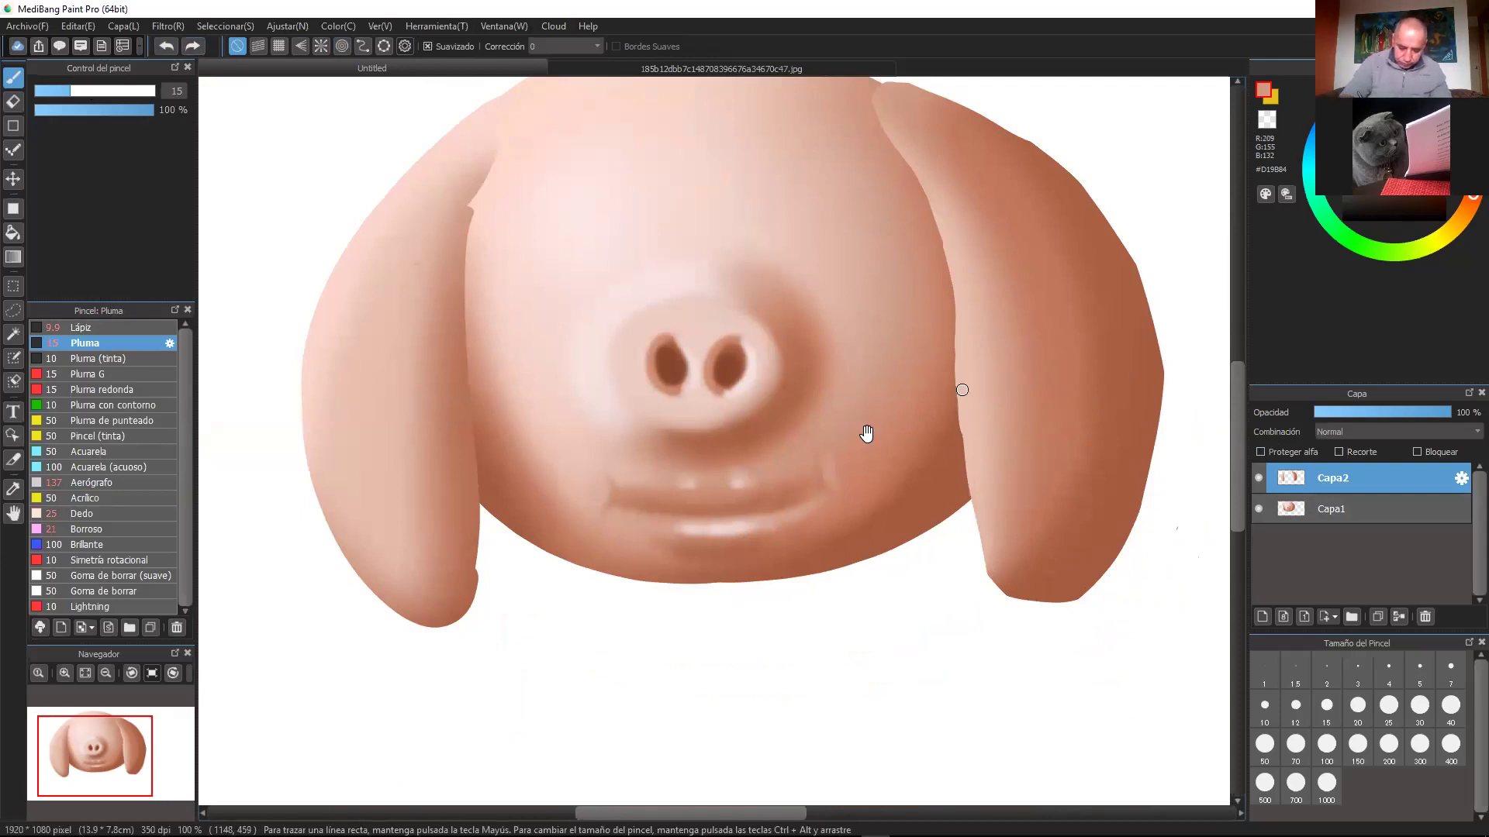
Step: Smooth the notches along the left ear's inner edge with the 15 px Pluma brush, using sampled tones such as #AF694D
{"action": "left_click_drag", "start_coordinate": [867, 433], "coordinate": [954, 570]}
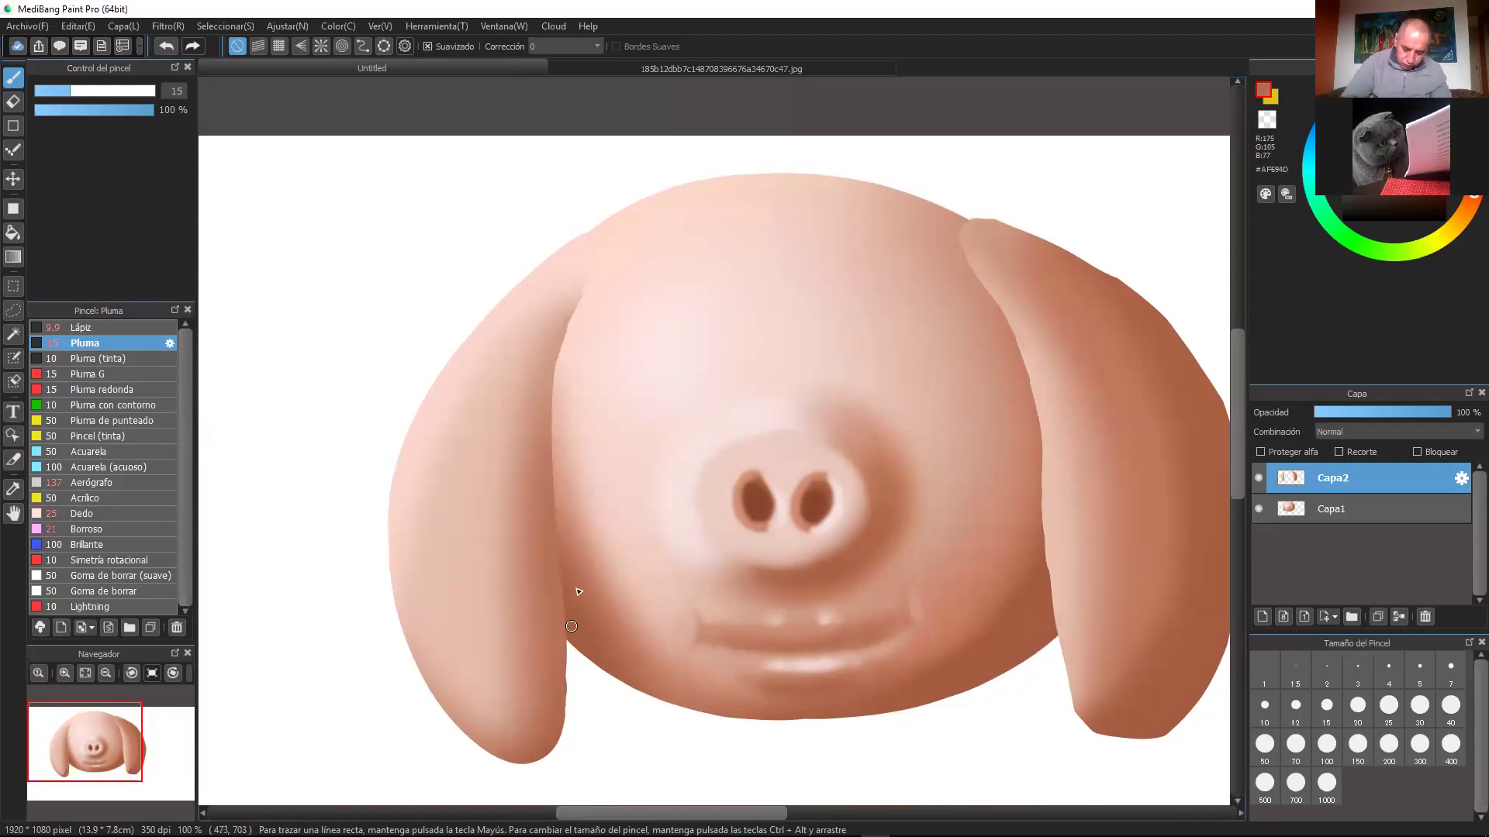
{"action": "left_click_drag", "start_coordinate": [892, 334], "coordinate": [894, 359]}
{"action": "left_click_drag", "start_coordinate": [1168, 596], "coordinate": [949, 454]}
{"action": "mouse_move", "coordinate": [1024, 341]}
{"action": "left_mouse_down"}
{"action": "mouse_move", "coordinate": [1057, 429]}
{"action": "mouse_move", "coordinate": [1244, 407]}
{"action": "left_mouse_up"}
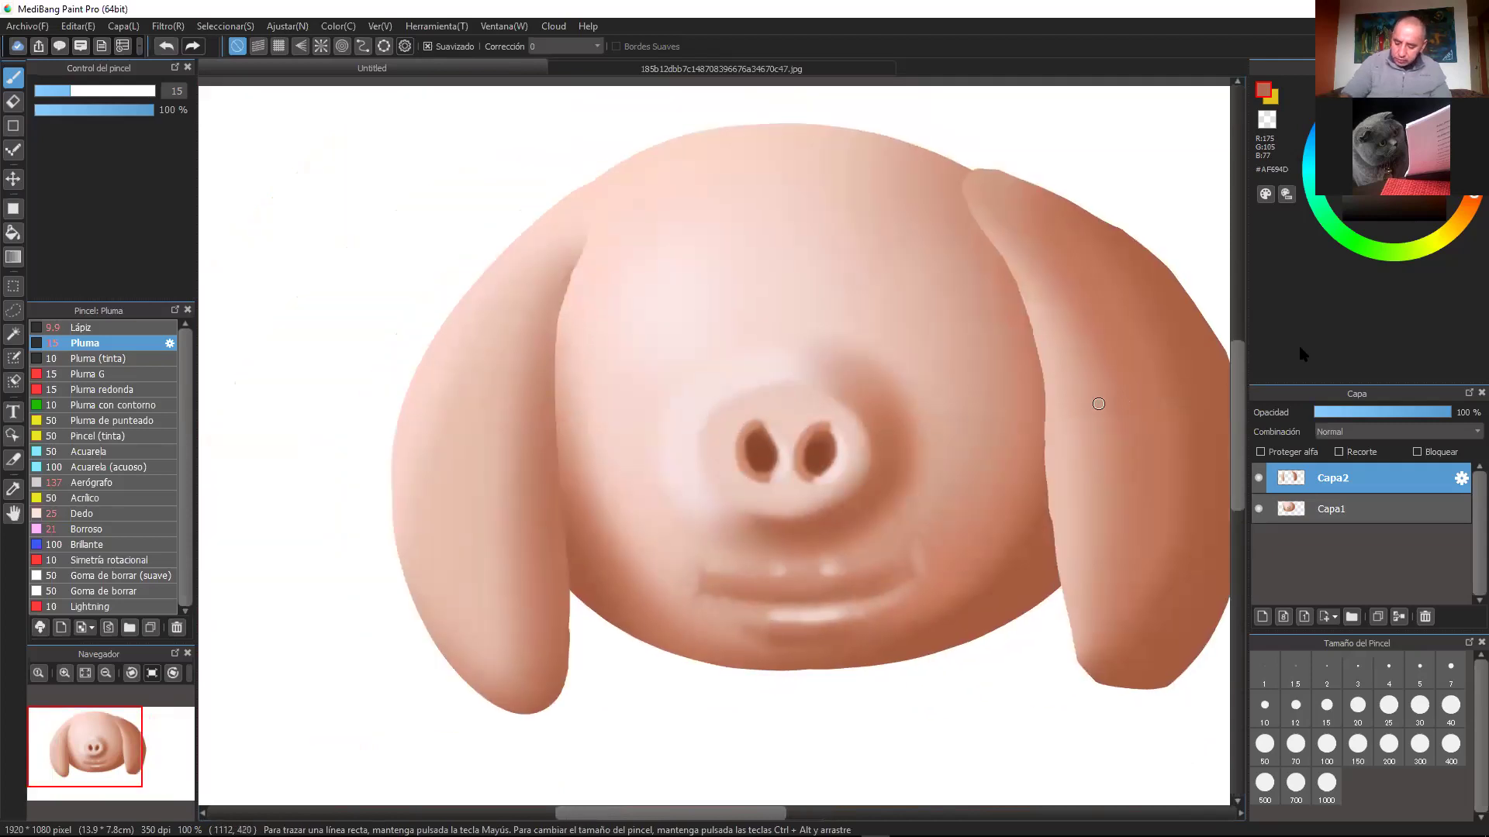
Step: Soften the top of the left ear where it joins the head using the Borroso brush at 26 px
{"action": "key", "text": "ctrl+Up"}
{"action": "left_click_drag", "start_coordinate": [896, 461], "coordinate": [992, 591]}
{"action": "left_click_drag", "start_coordinate": [924, 397], "coordinate": [966, 454]}
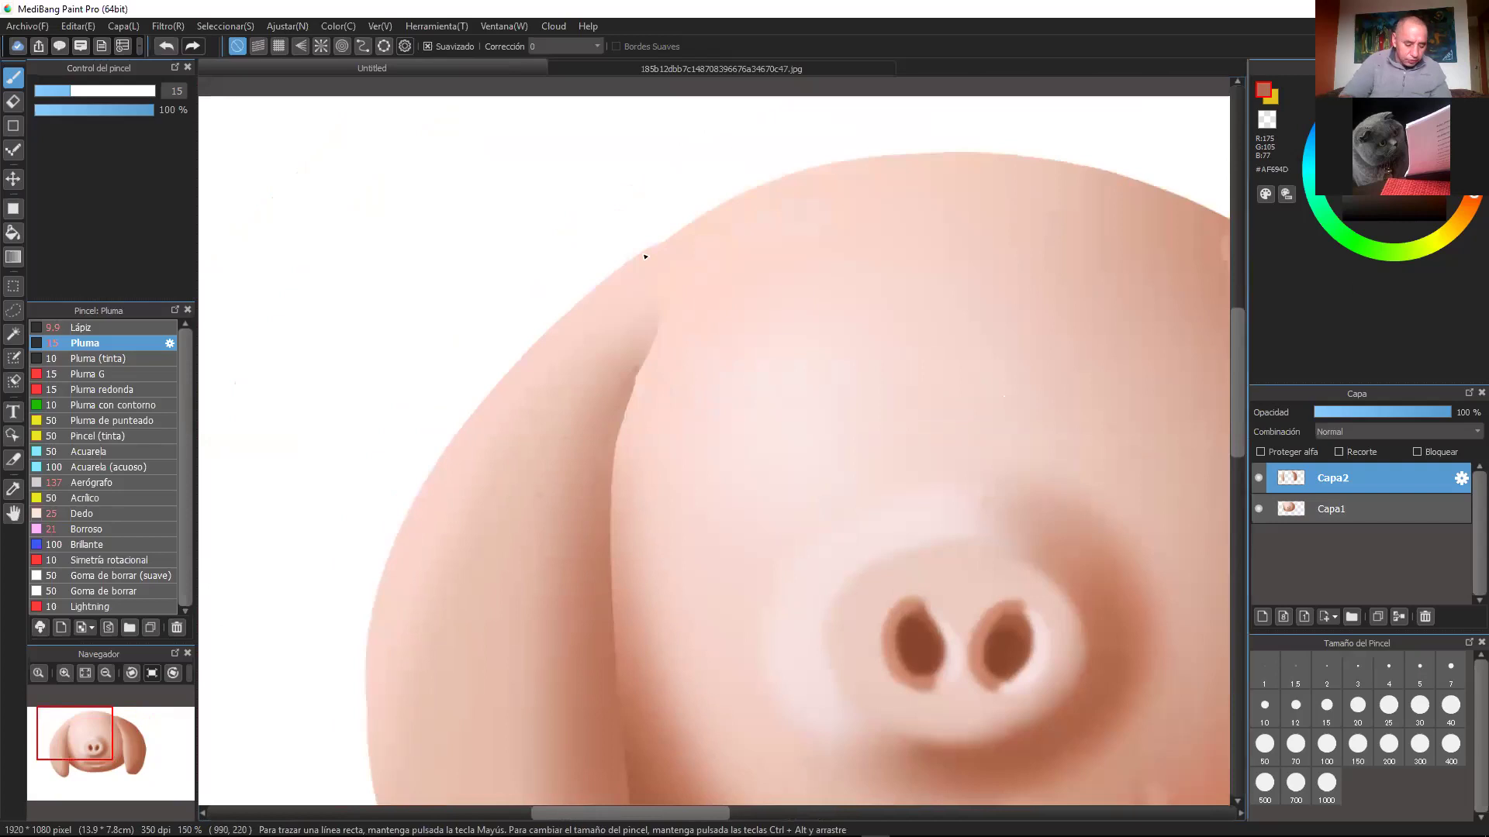
{"action": "left_click", "coordinate": [109, 528]}
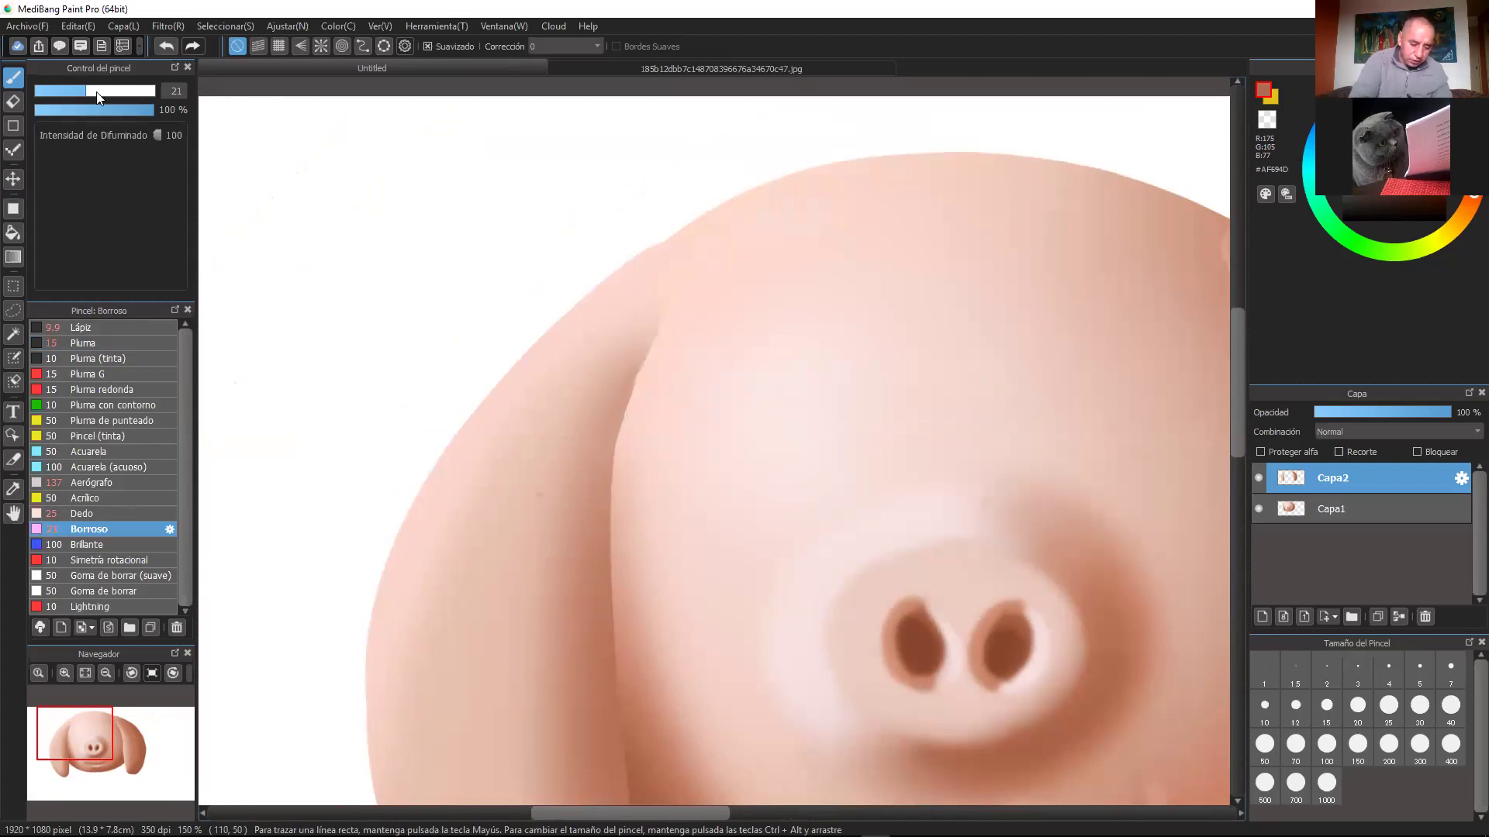
{"action": "left_click_drag", "start_coordinate": [101, 93], "coordinate": [97, 91]}
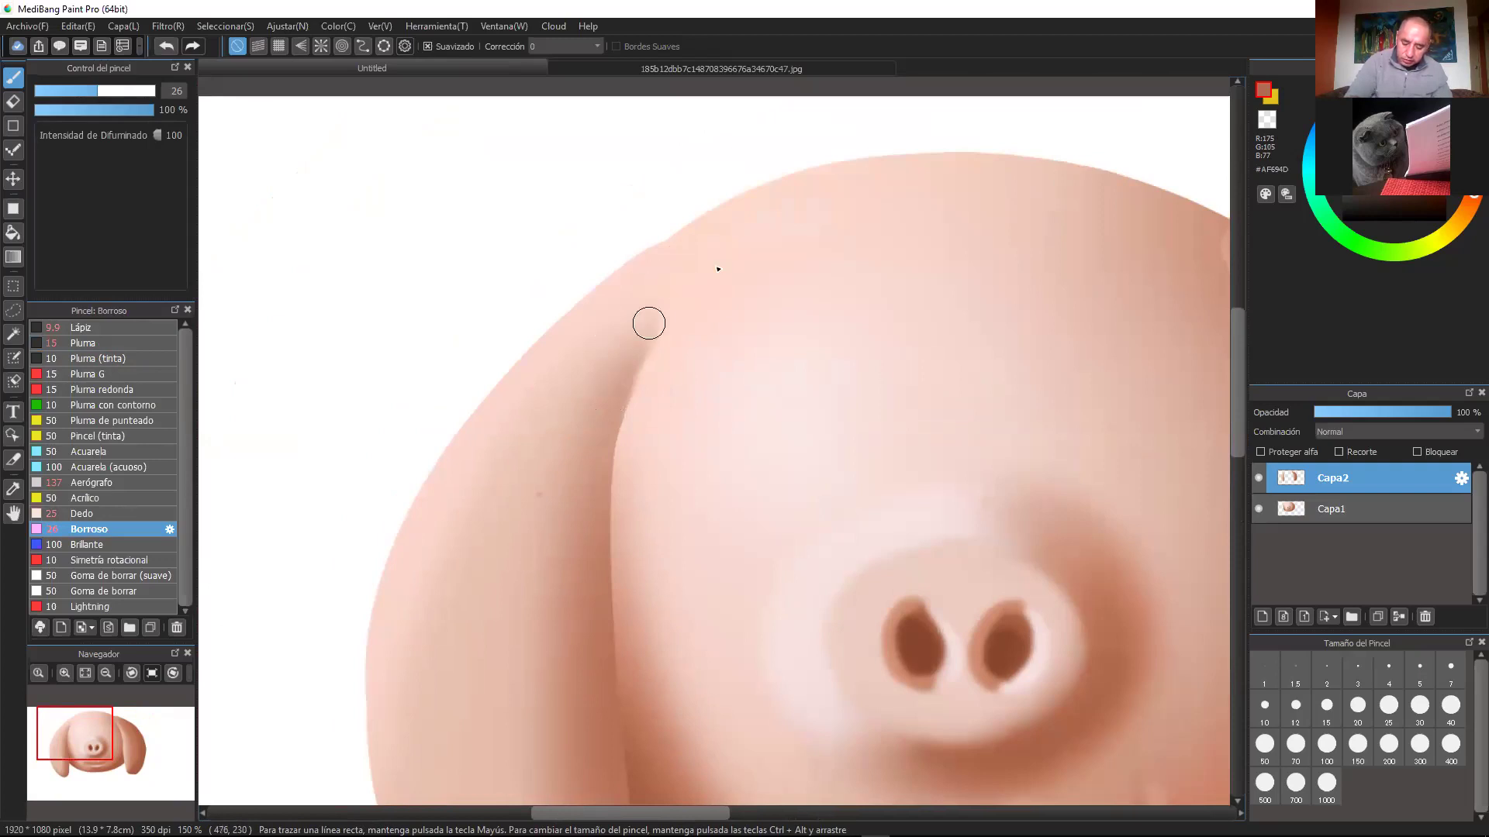
Step: Blur the inner edges of both ears where they meet the head with the 26 px Borroso brush
{"action": "scroll", "coordinate": [744, 282], "scroll_direction": "down", "scroll_amount": 4}
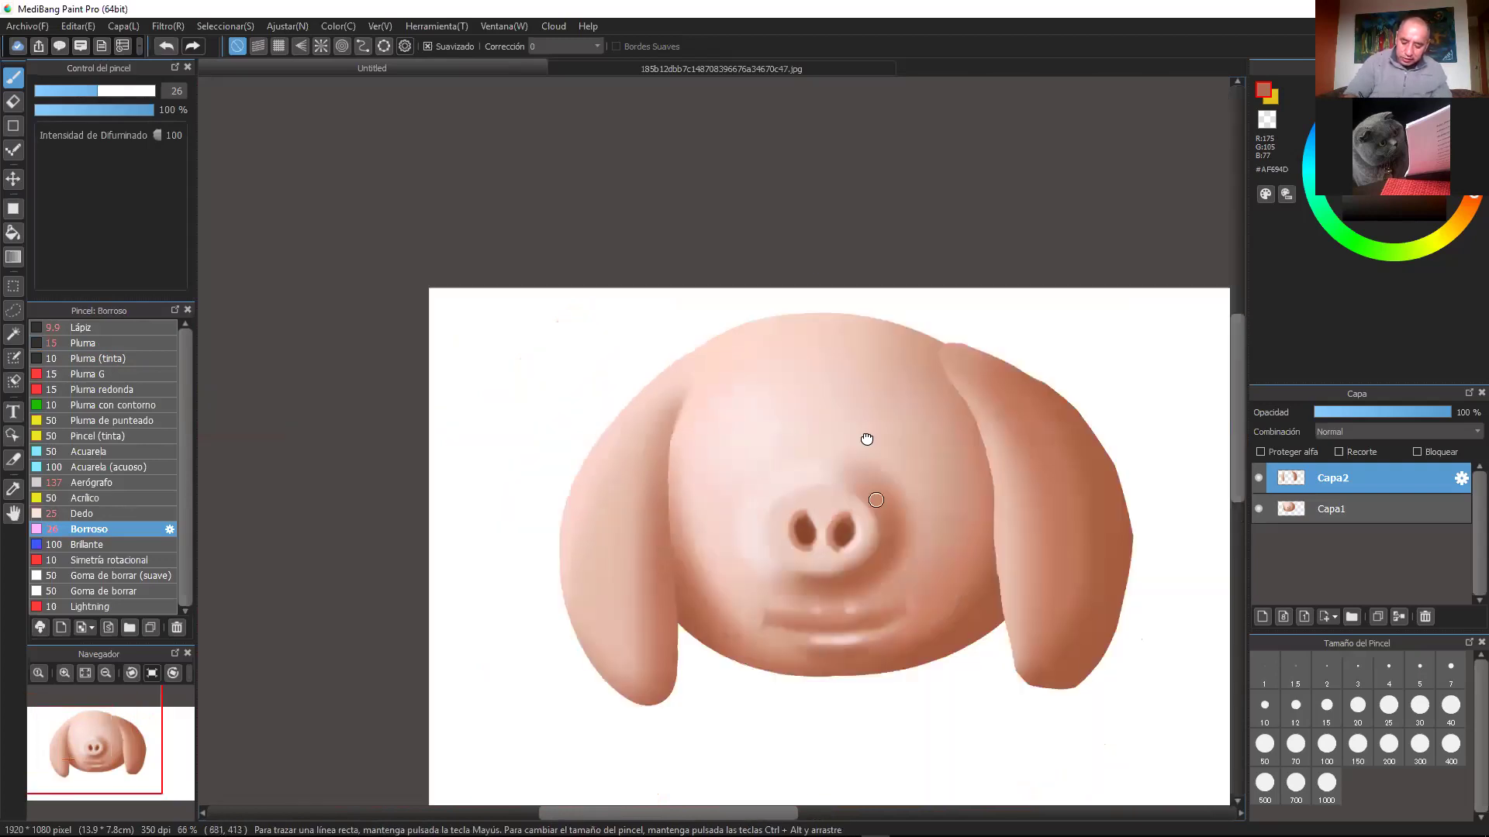
{"action": "scroll", "coordinate": [741, 292], "scroll_direction": "up", "scroll_amount": 1}
{"action": "scroll", "coordinate": [630, 311], "scroll_direction": "up", "scroll_amount": 1}
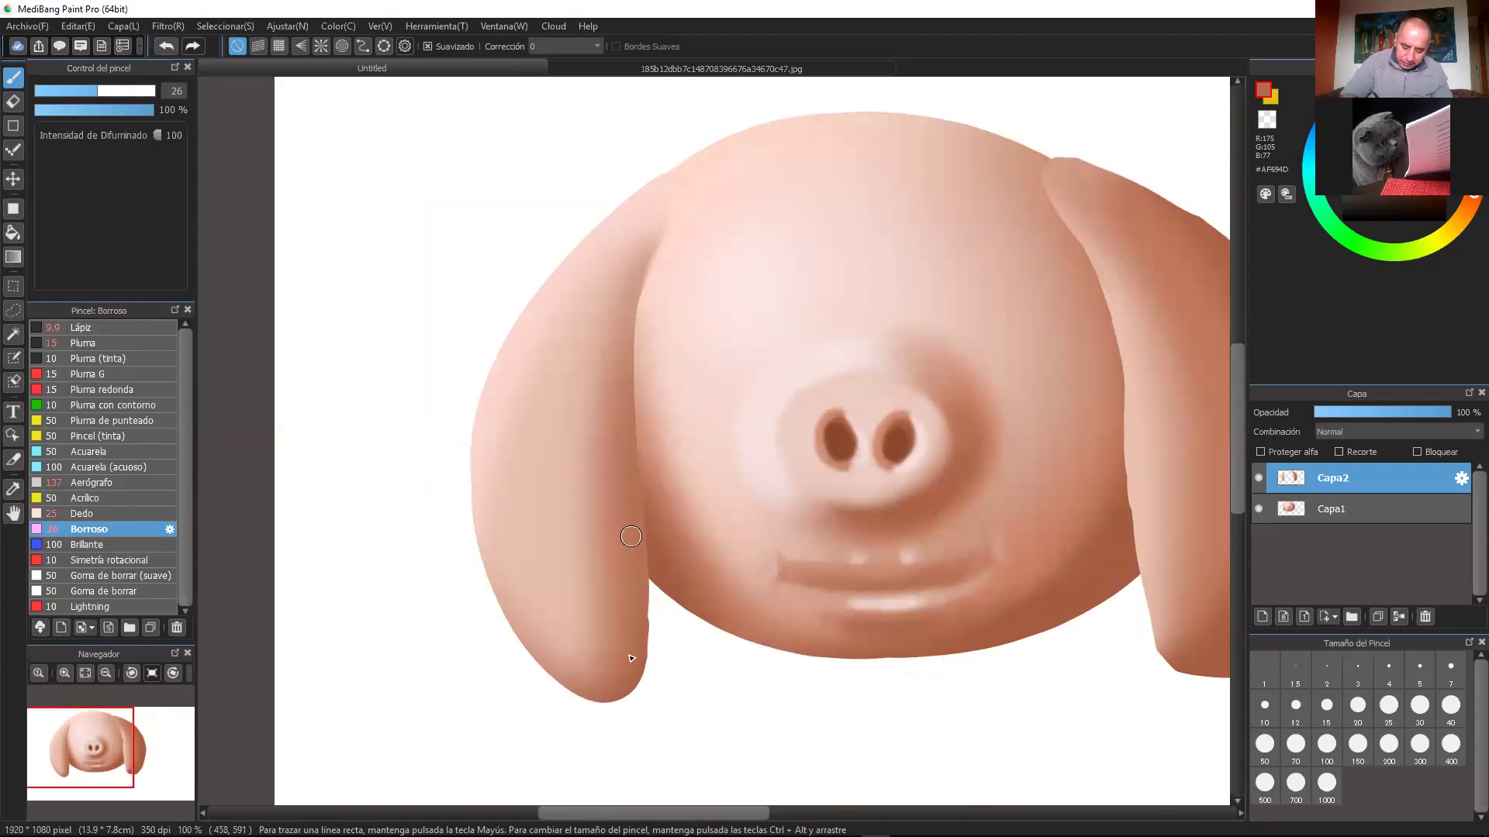
{"action": "left_click_drag", "start_coordinate": [1040, 582], "coordinate": [526, 618]}
{"action": "left_click_drag", "start_coordinate": [658, 484], "coordinate": [735, 393]}
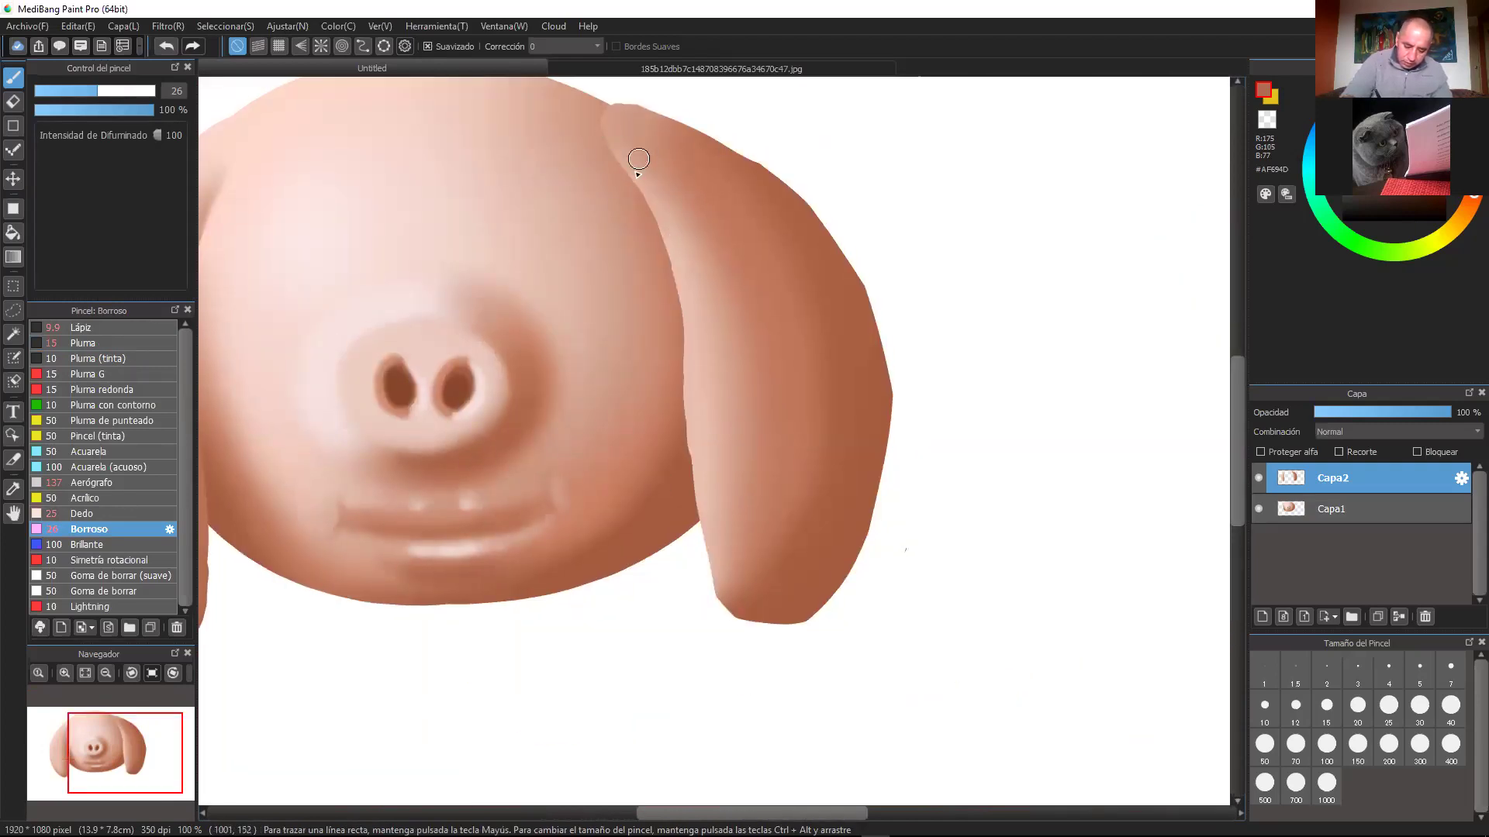
{"action": "left_click_drag", "start_coordinate": [635, 161], "coordinate": [721, 388]}
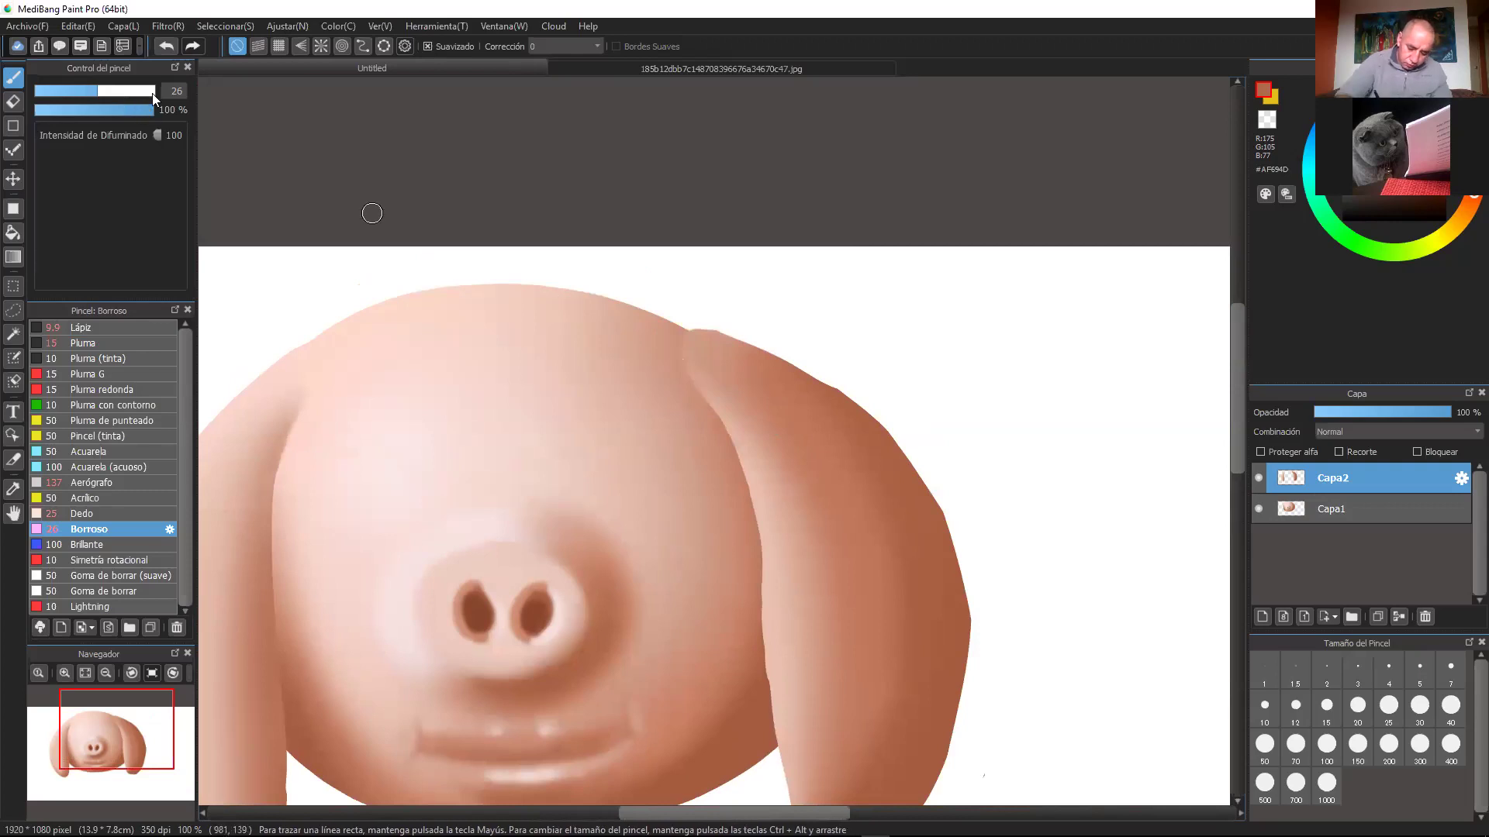
Step: Soften the top of the right ear where it joins the head using the Borroso brush at 48 px
{"action": "left_click_drag", "start_coordinate": [662, 353], "coordinate": [698, 359]}
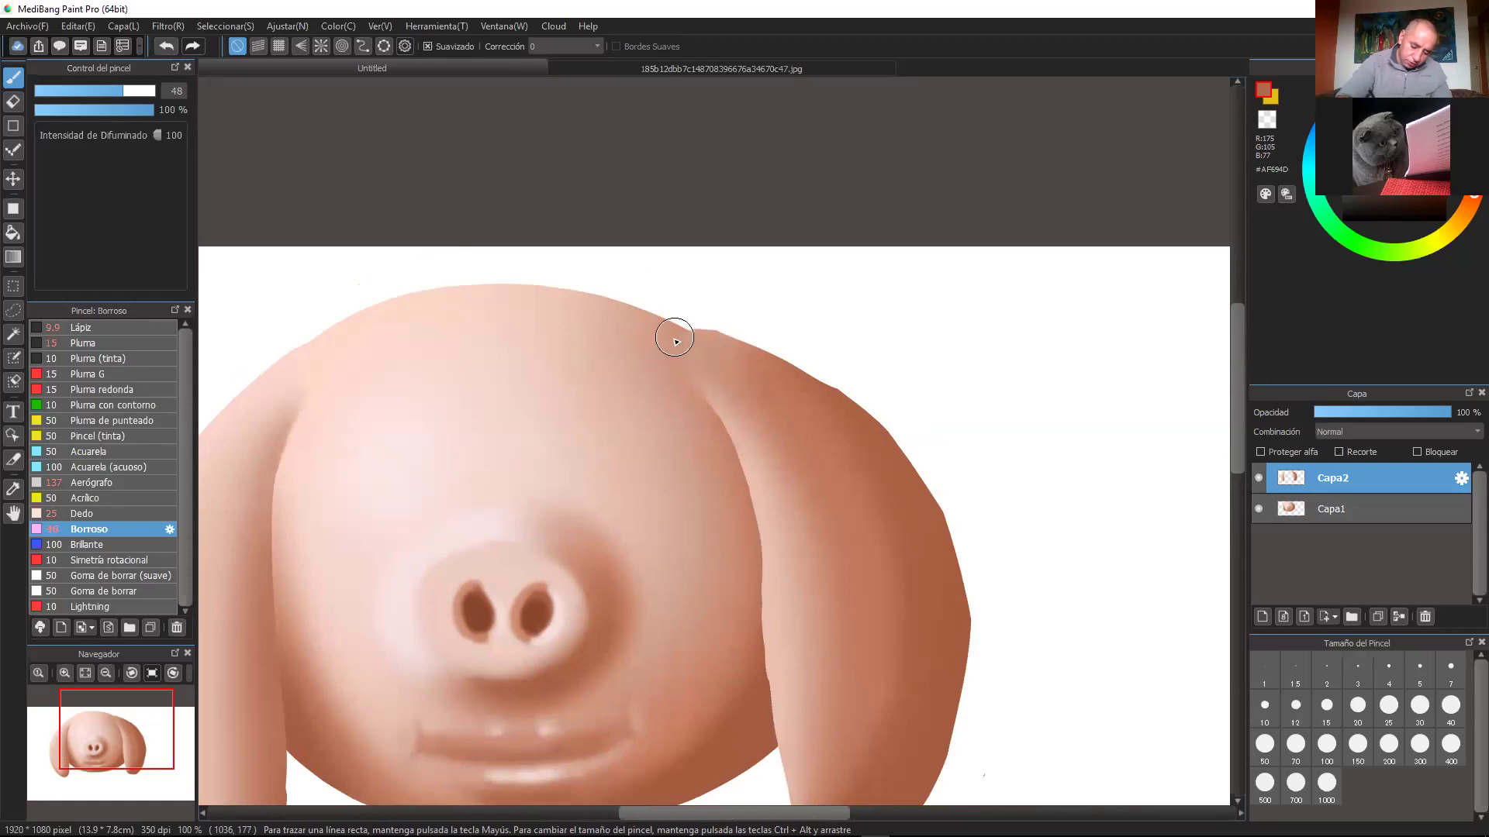
{"action": "left_click_drag", "start_coordinate": [591, 491], "coordinate": [823, 493]}
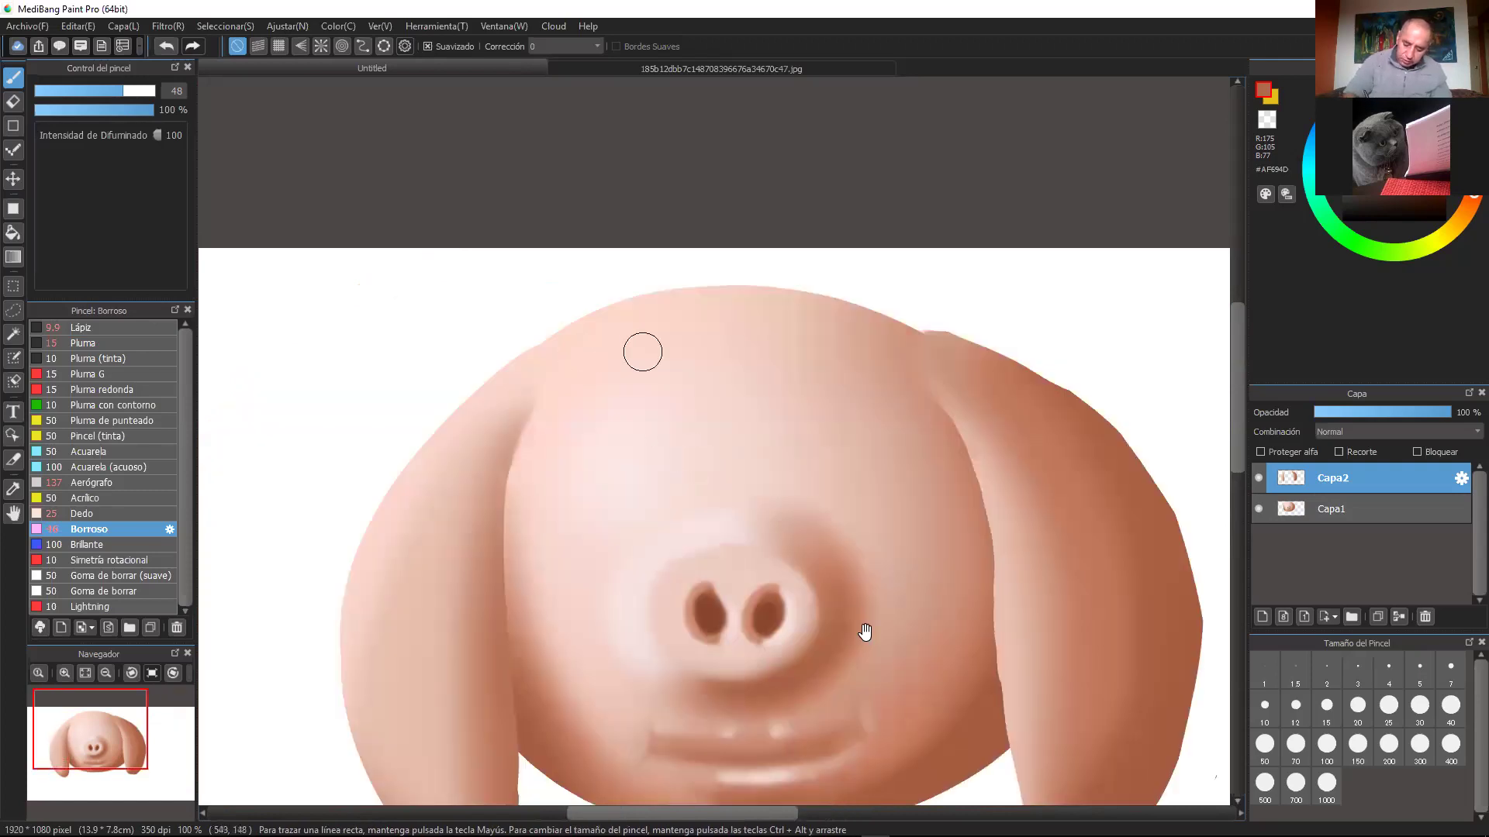
{"action": "scroll", "coordinate": [886, 512], "scroll_direction": "down", "scroll_amount": 3}
{"action": "left_click_drag", "start_coordinate": [502, 351], "coordinate": [539, 216]}
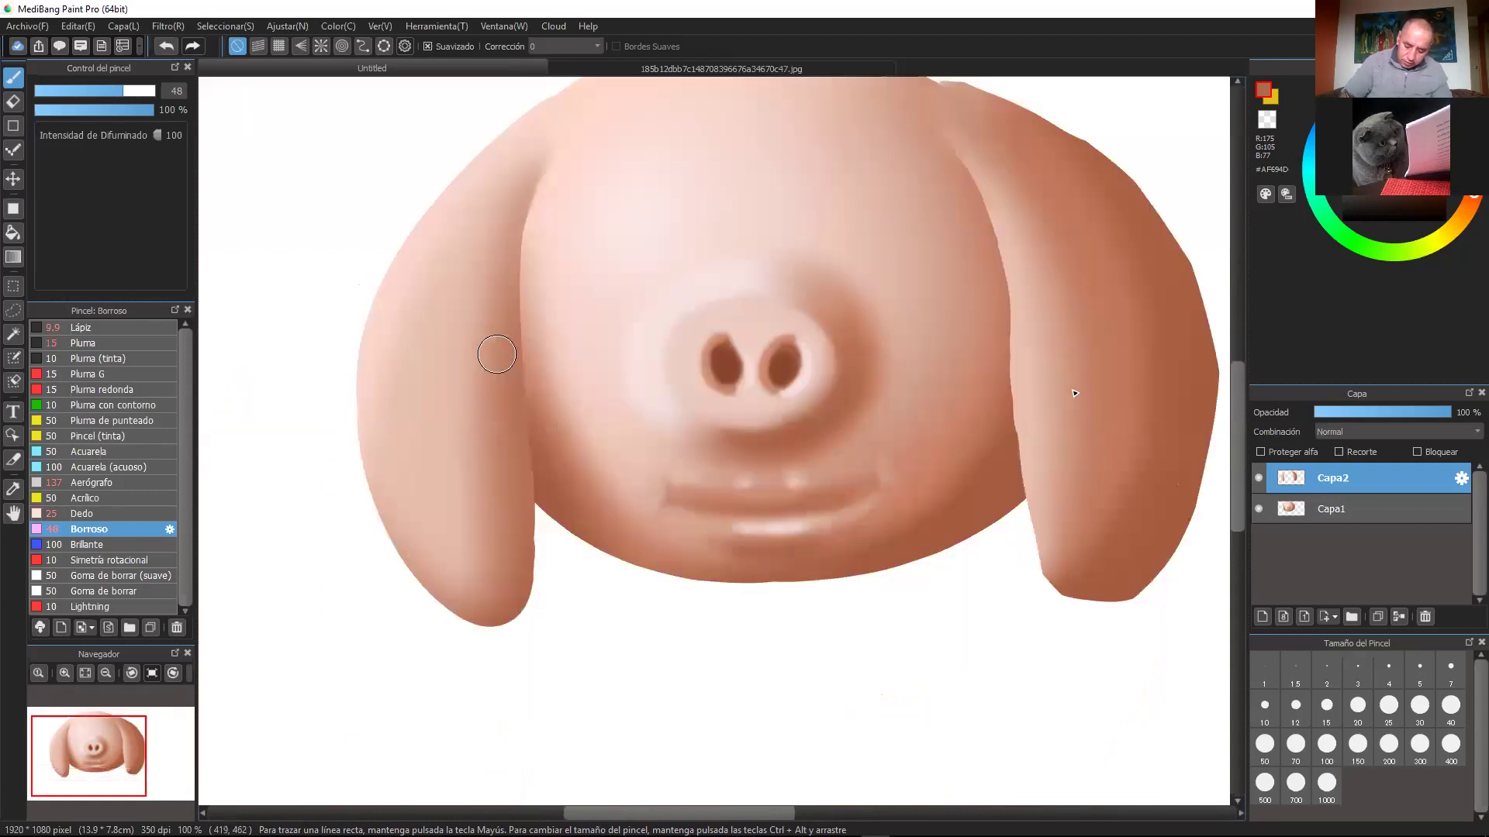
{"action": "scroll", "coordinate": [832, 601], "scroll_direction": "right", "scroll_amount": 3}
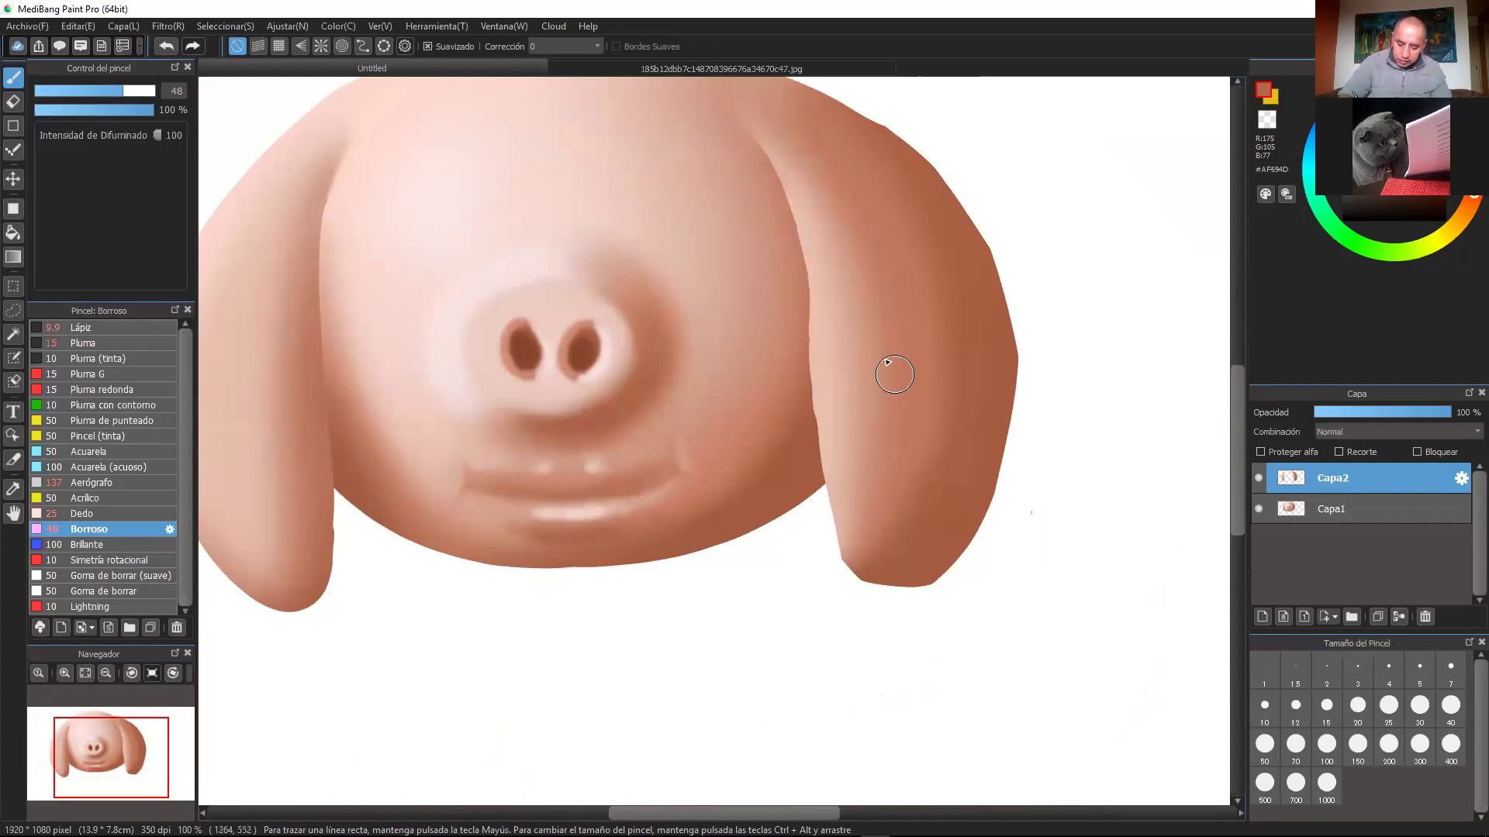
Step: Blur the right ear's inner edge from the top down to the tip with a smaller Borroso brush of 13.5 to 20 px
{"action": "key", "text": "ctrl+plus"}
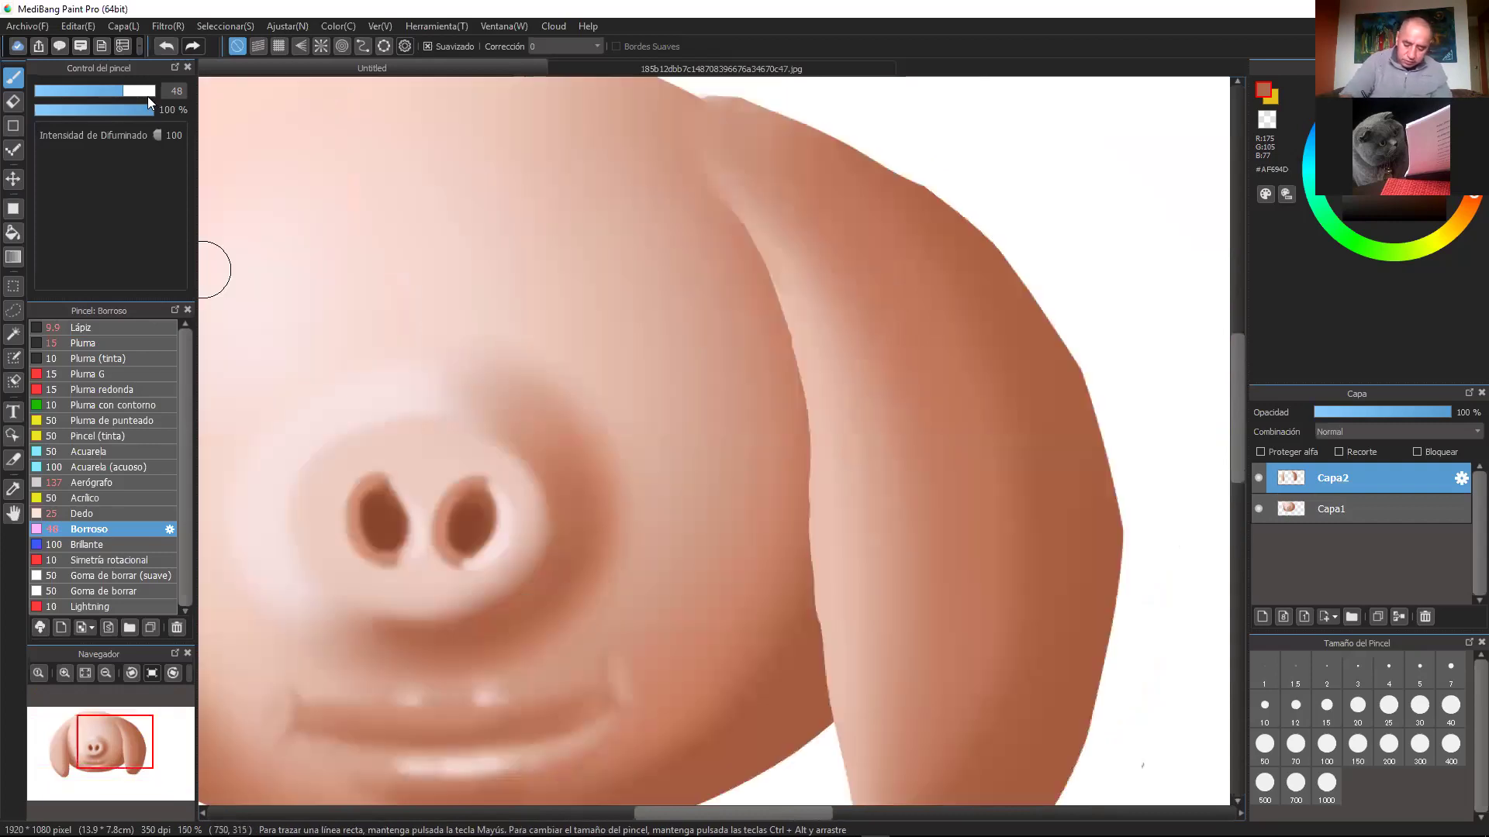
{"action": "left_click_drag", "start_coordinate": [737, 215], "coordinate": [726, 205]}
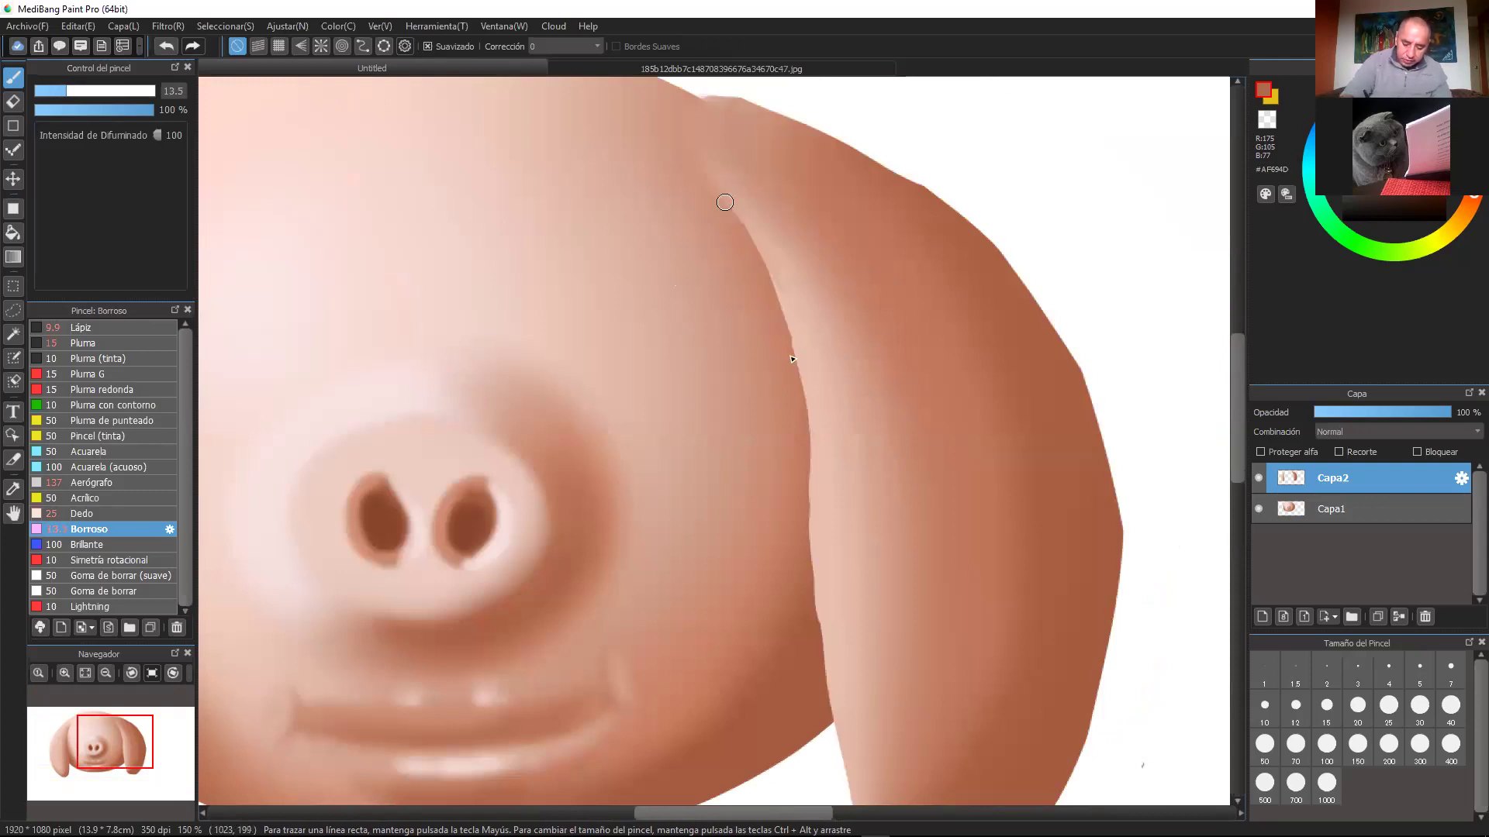
{"action": "left_click", "coordinate": [77, 90]}
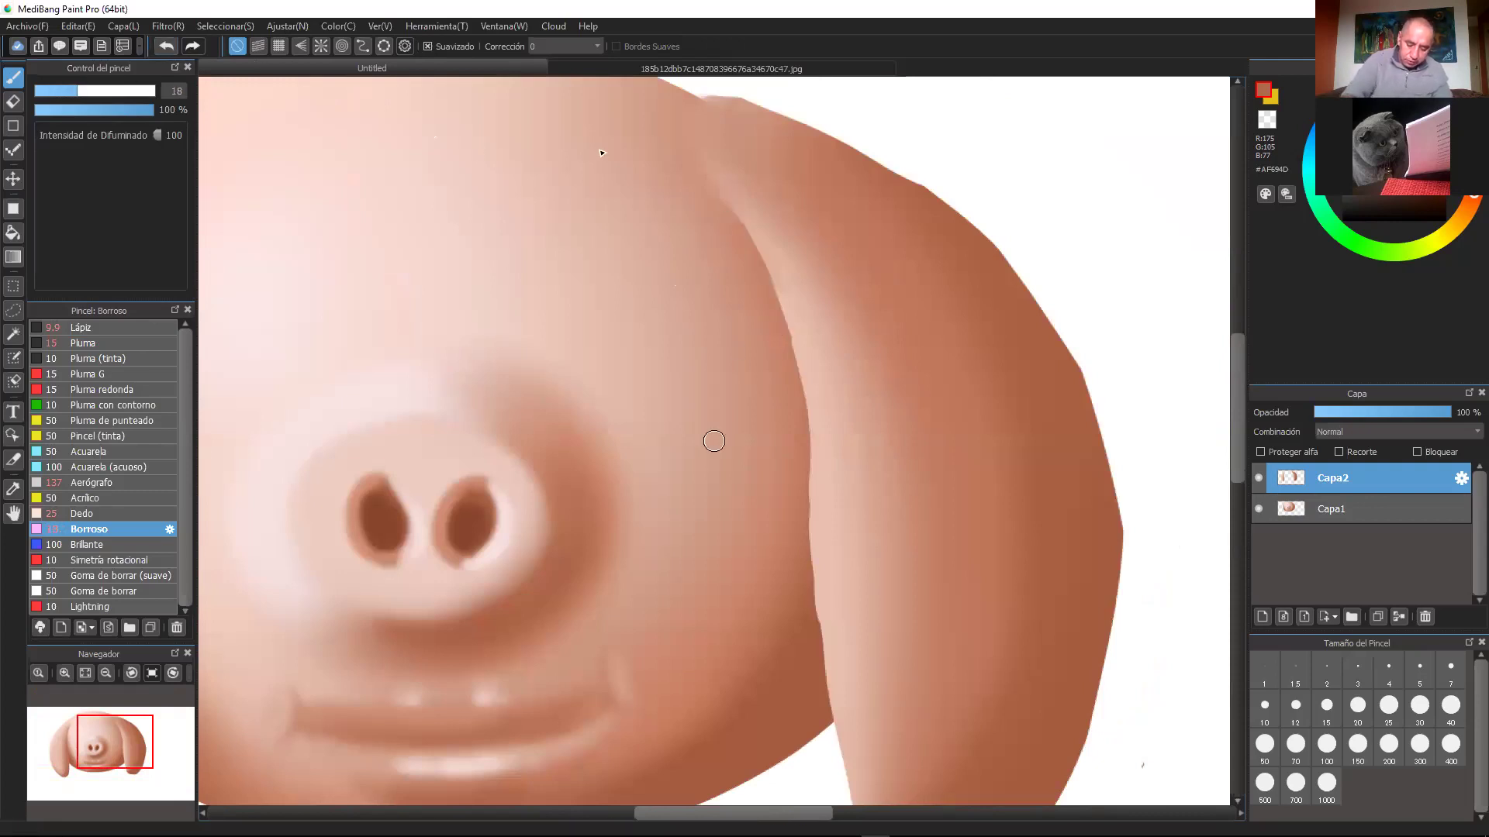
{"action": "left_click_drag", "start_coordinate": [792, 346], "coordinate": [814, 463]}
{"action": "left_click_drag", "start_coordinate": [814, 540], "coordinate": [824, 625]}
{"action": "mouse_move", "coordinate": [907, 539]}
{"action": "left_mouse_down"}
{"action": "mouse_move", "coordinate": [881, 363]}
{"action": "mouse_move", "coordinate": [818, 271]}
{"action": "mouse_move", "coordinate": [792, 425]}
{"action": "mouse_move", "coordinate": [817, 548]}
{"action": "mouse_move", "coordinate": [848, 598]}
{"action": "left_mouse_up"}
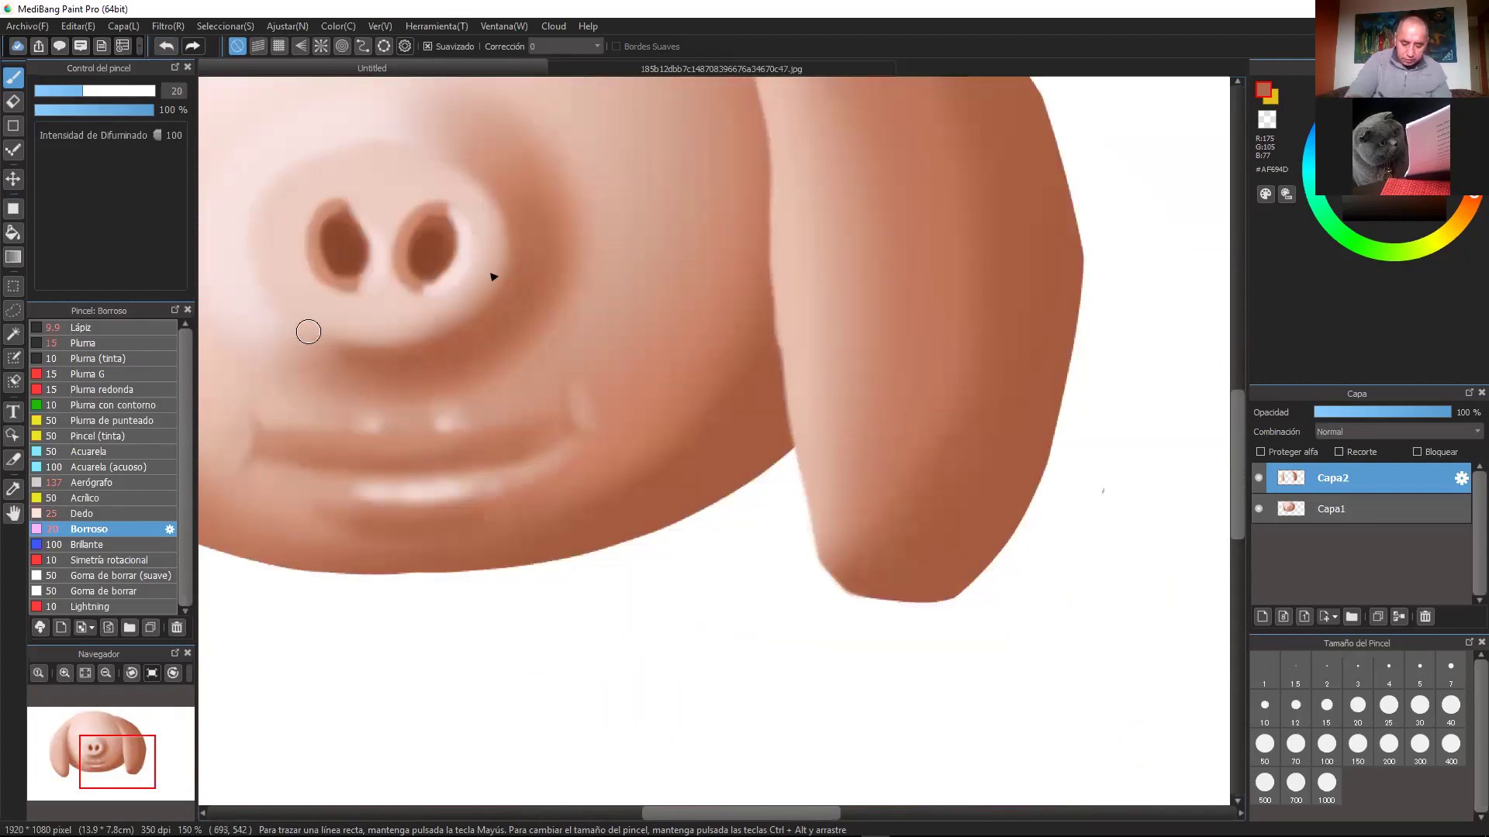
Step: Soften the right ear's outer contour and lower tip with the 20 px Borroso brush
{"action": "left_click_drag", "start_coordinate": [983, 81], "coordinate": [713, 250]}
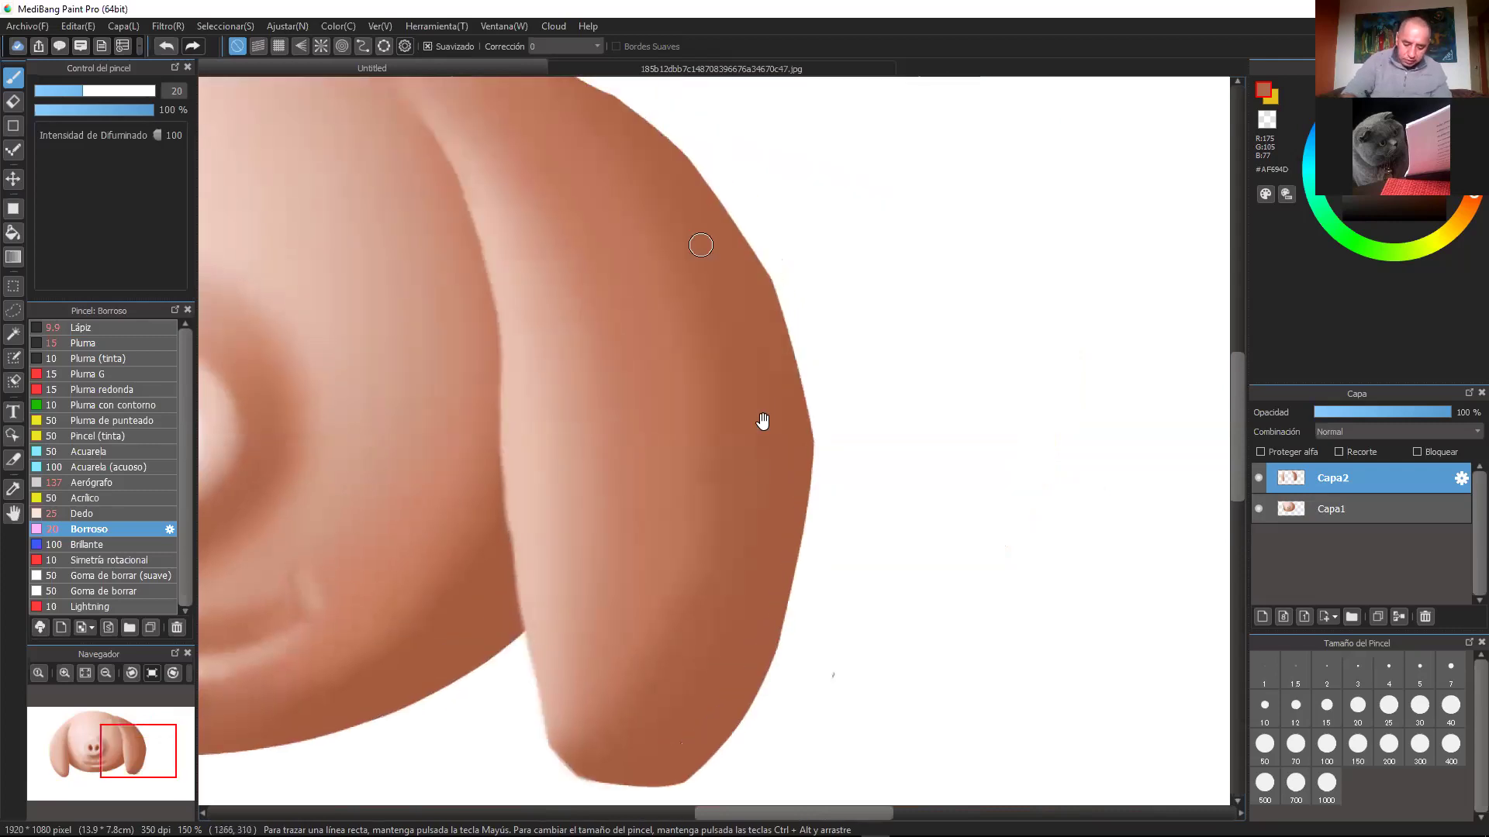
{"action": "left_click_drag", "start_coordinate": [763, 421], "coordinate": [829, 659]}
{"action": "mouse_move", "coordinate": [454, 245]}
{"action": "left_mouse_down"}
{"action": "mouse_move", "coordinate": [507, 253]}
{"action": "mouse_move", "coordinate": [675, 332]}
{"action": "mouse_move", "coordinate": [752, 393]}
{"action": "mouse_move", "coordinate": [840, 525]}
{"action": "mouse_move", "coordinate": [901, 556]}
{"action": "mouse_move", "coordinate": [842, 231]}
{"action": "left_mouse_up"}
{"action": "mouse_move", "coordinate": [769, 175]}
{"action": "left_mouse_down"}
{"action": "mouse_move", "coordinate": [823, 329]}
{"action": "mouse_move", "coordinate": [815, 467]}
{"action": "left_mouse_up"}
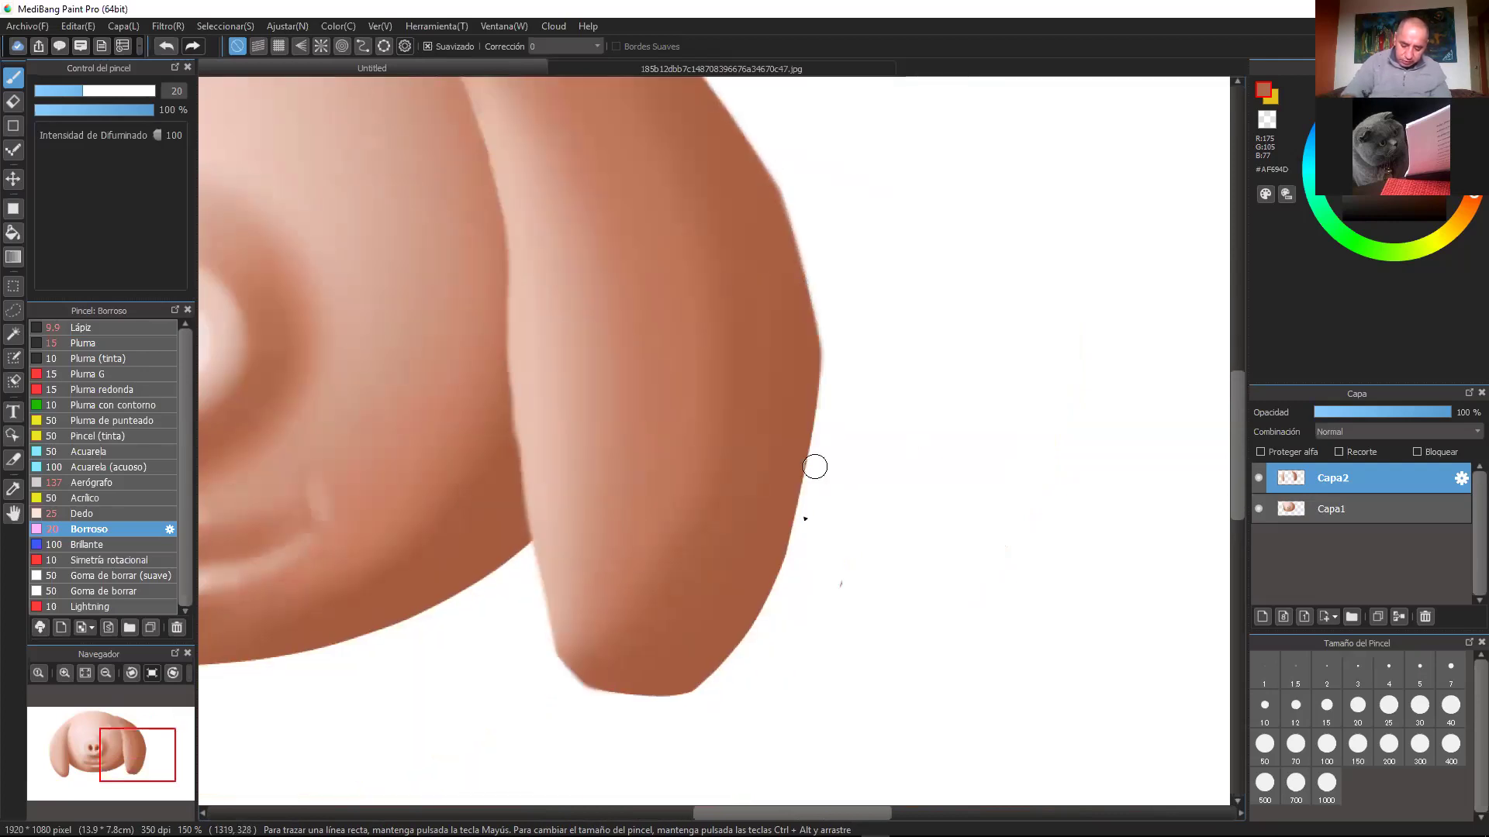
{"action": "mouse_move", "coordinate": [818, 372]}
{"action": "left_mouse_down"}
{"action": "mouse_move", "coordinate": [789, 544]}
{"action": "mouse_move", "coordinate": [743, 653]}
{"action": "mouse_move", "coordinate": [697, 698]}
{"action": "mouse_move", "coordinate": [726, 662]}
{"action": "mouse_move", "coordinate": [668, 699]}
{"action": "mouse_move", "coordinate": [611, 690]}
{"action": "left_mouse_up"}
{"action": "left_click_drag", "start_coordinate": [610, 504], "coordinate": [913, 677]}
Step: Blur the left ear's inner edge and rounded tip with the Borroso brush at 20 px
{"action": "left_click_drag", "start_coordinate": [765, 210], "coordinate": [893, 521]}
{"action": "left_click_drag", "start_coordinate": [725, 502], "coordinate": [837, 333]}
{"action": "left_click_drag", "start_coordinate": [542, 396], "coordinate": [747, 244]}
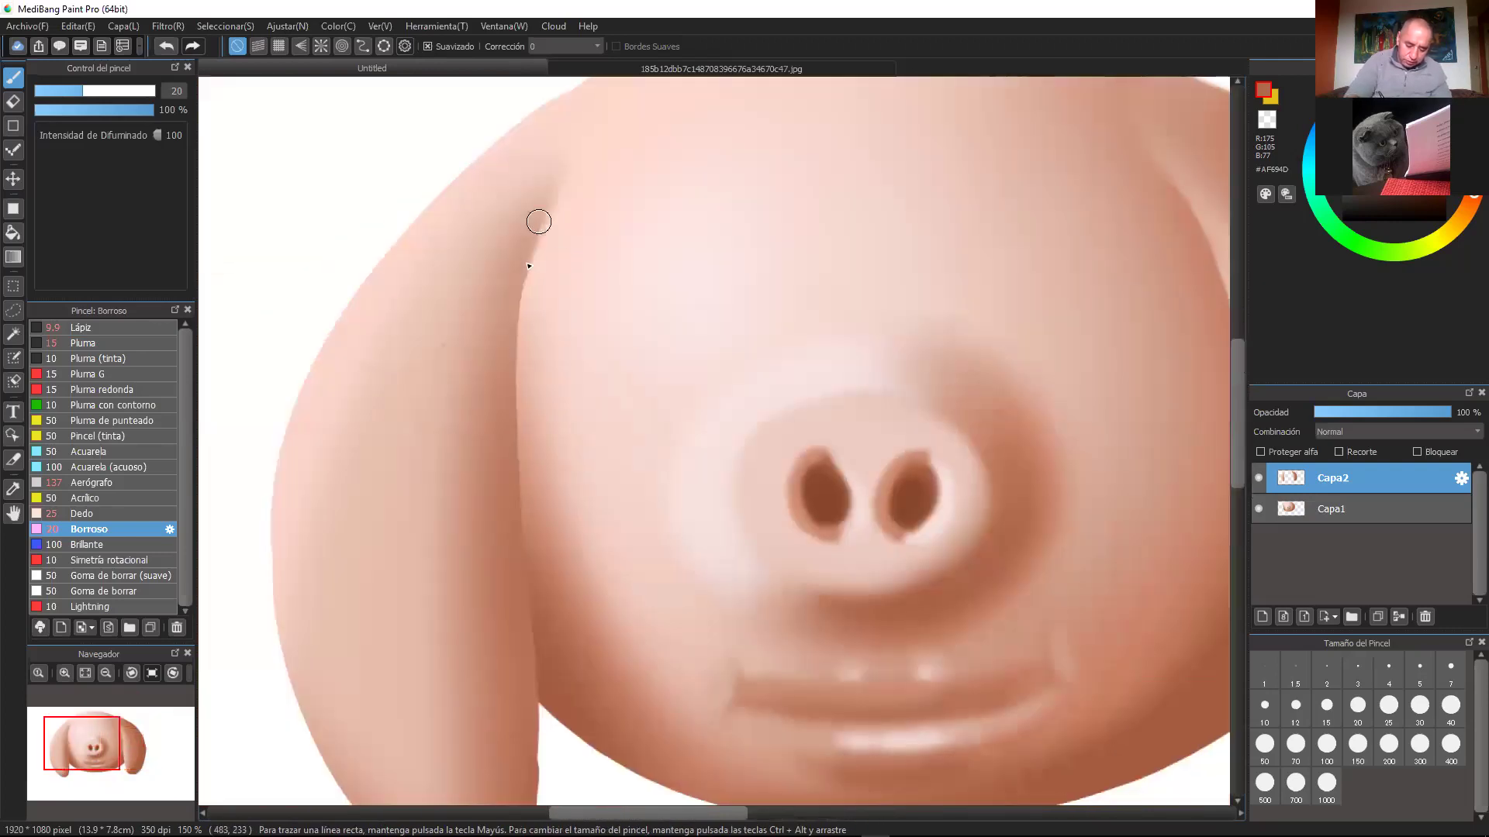
{"action": "left_click_drag", "start_coordinate": [517, 367], "coordinate": [520, 495]}
{"action": "left_click_drag", "start_coordinate": [660, 554], "coordinate": [714, 294]}
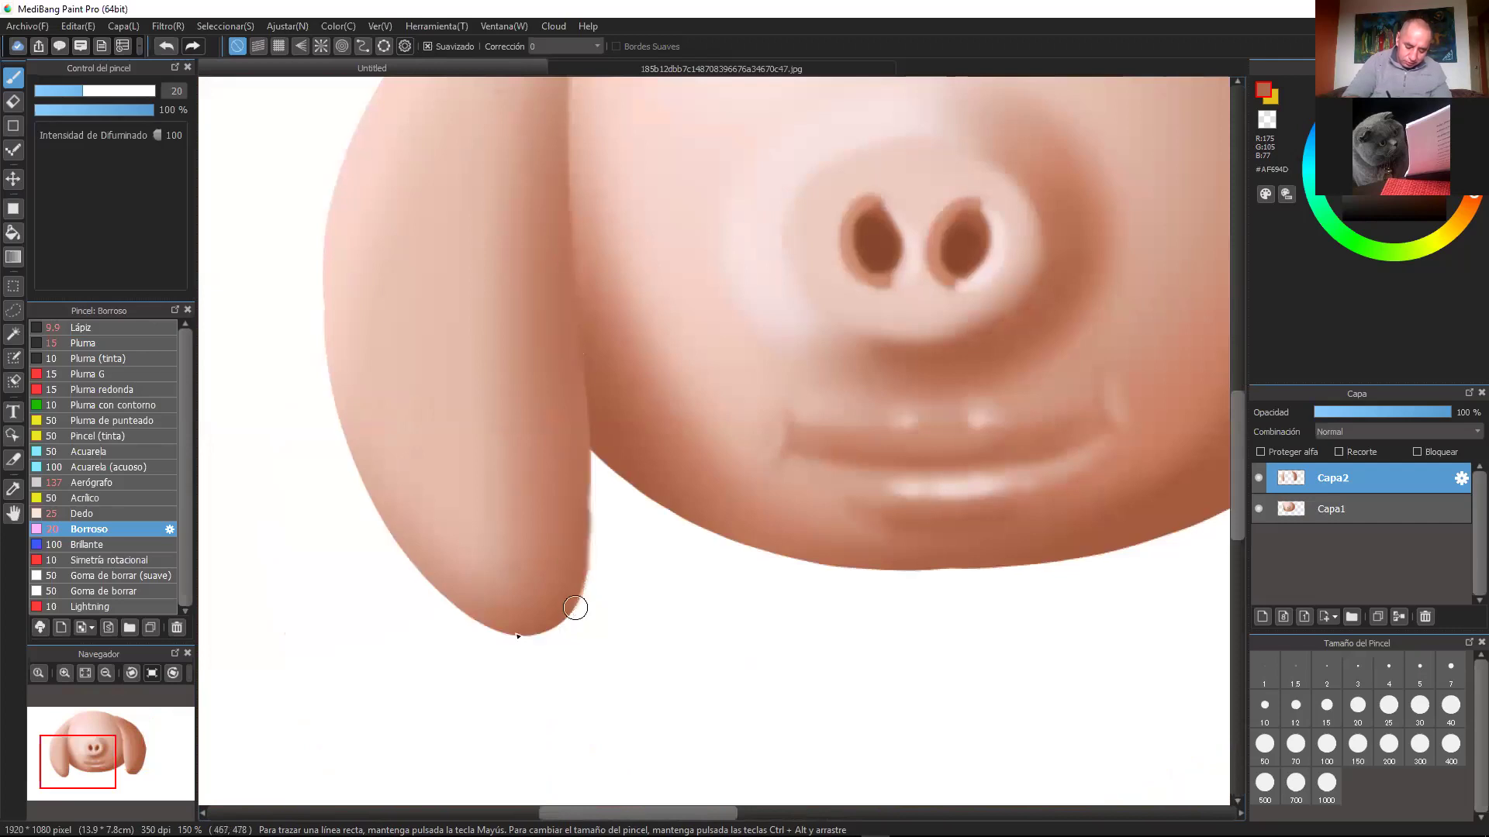
Step: Soften the outer contour of the left ear up to the head with the 20 px Borroso brush
{"action": "mouse_move", "coordinate": [637, 541]}
{"action": "left_mouse_down"}
{"action": "mouse_move", "coordinate": [692, 655]}
{"action": "mouse_move", "coordinate": [820, 776]}
{"action": "left_mouse_up"}
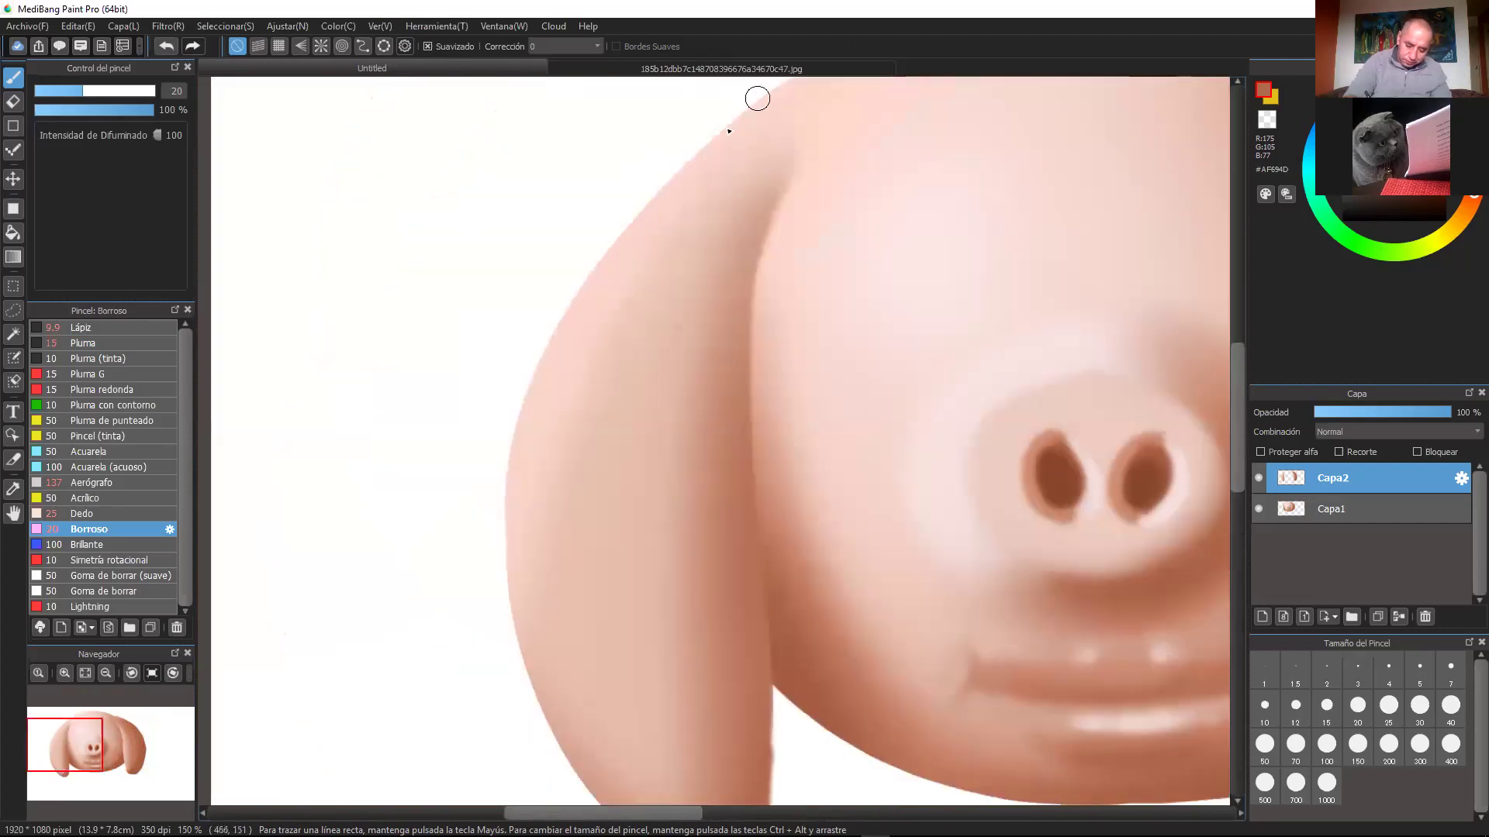
{"action": "left_click_drag", "start_coordinate": [531, 655], "coordinate": [491, 456]}
{"action": "left_click_drag", "start_coordinate": [748, 229], "coordinate": [623, 771]}
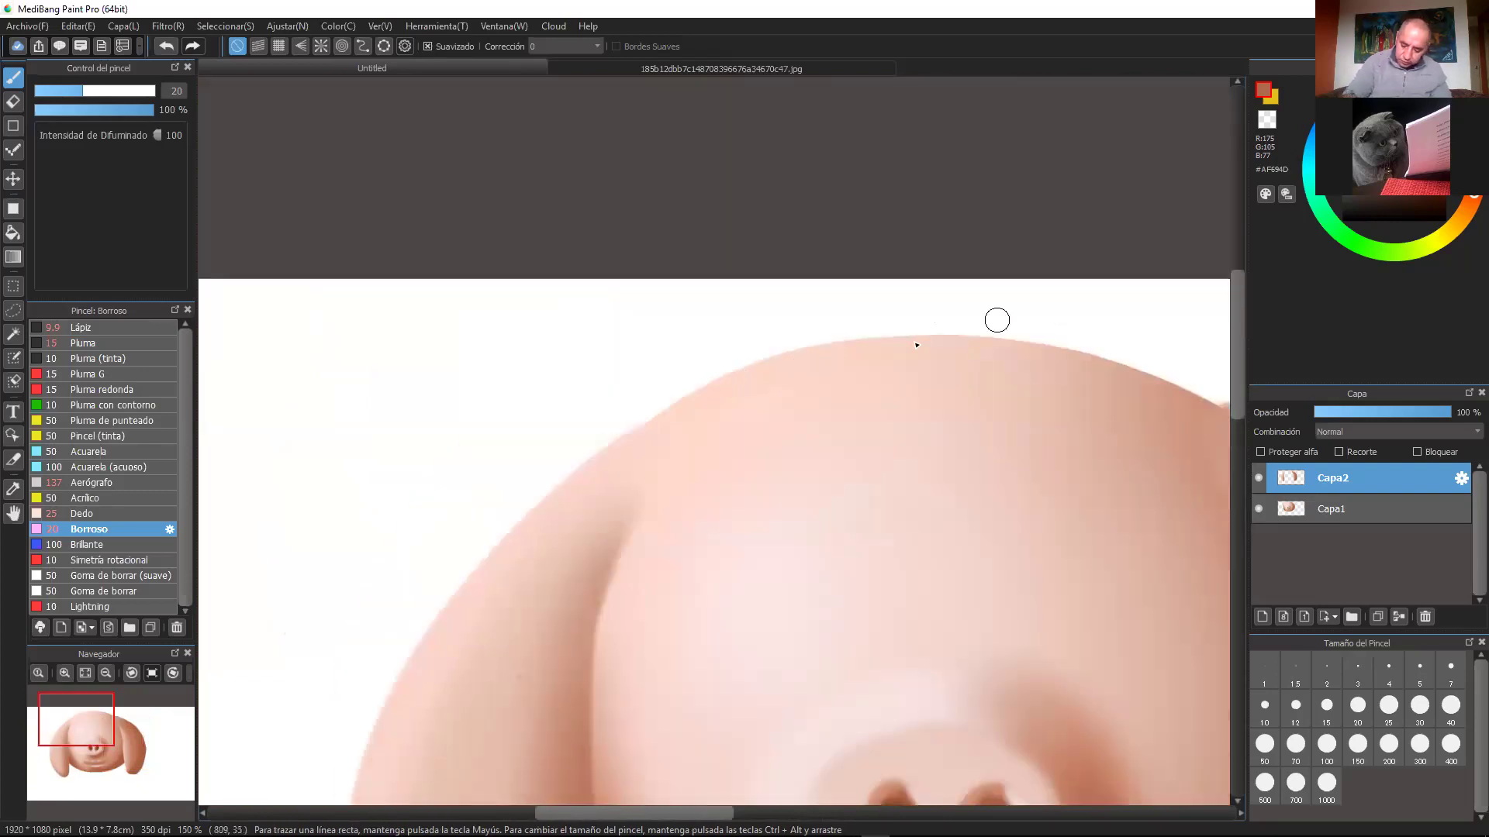
Step: Blur the head's lower outline between the ears on layer Capa1 with the 20 px Borroso brush
{"action": "left_click_drag", "start_coordinate": [774, 367], "coordinate": [543, 31]}
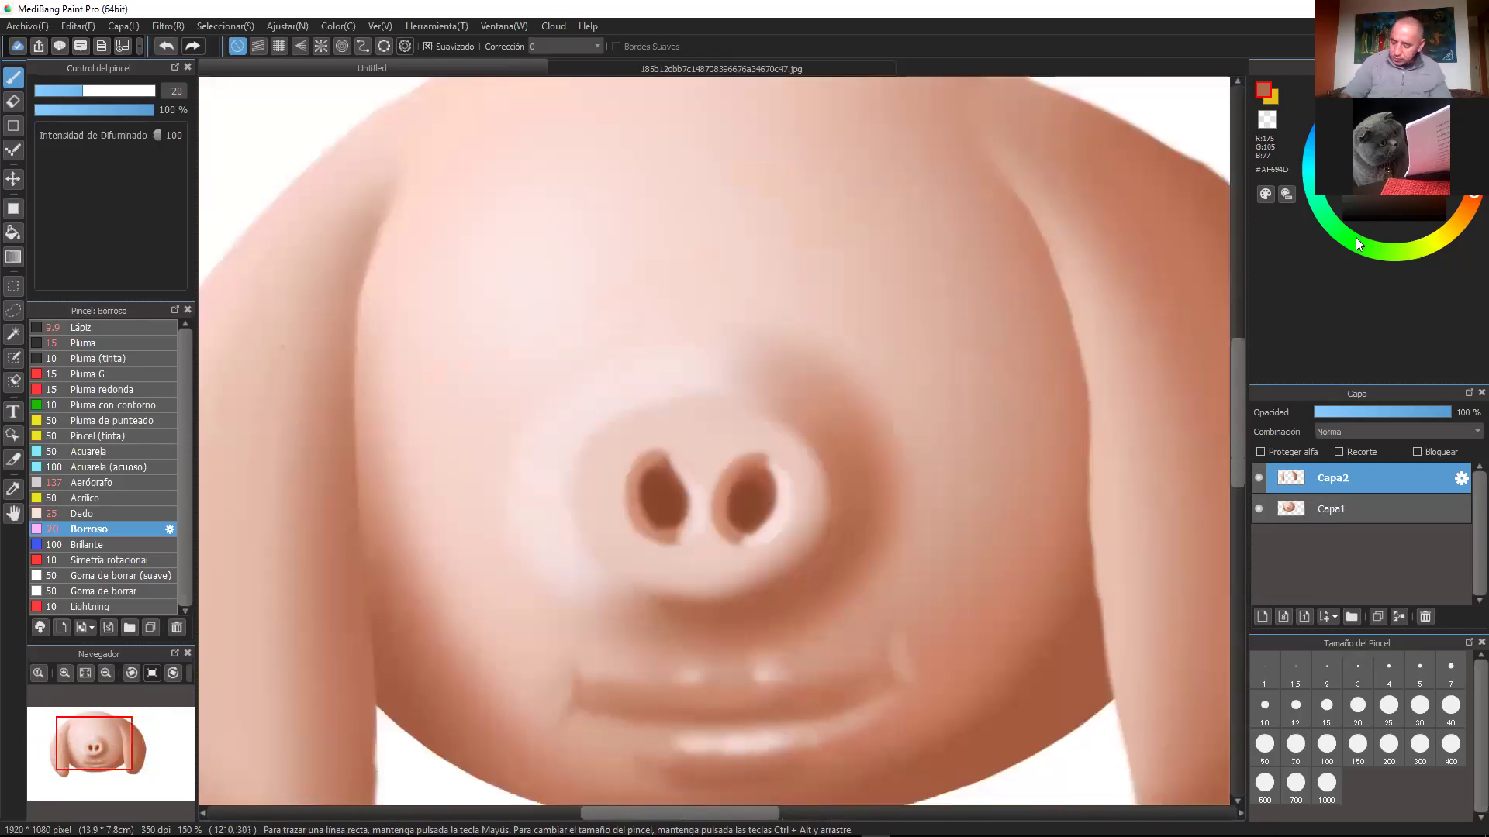
{"action": "left_click", "coordinate": [1320, 517]}
{"action": "left_click_drag", "start_coordinate": [651, 609], "coordinate": [542, 336]}
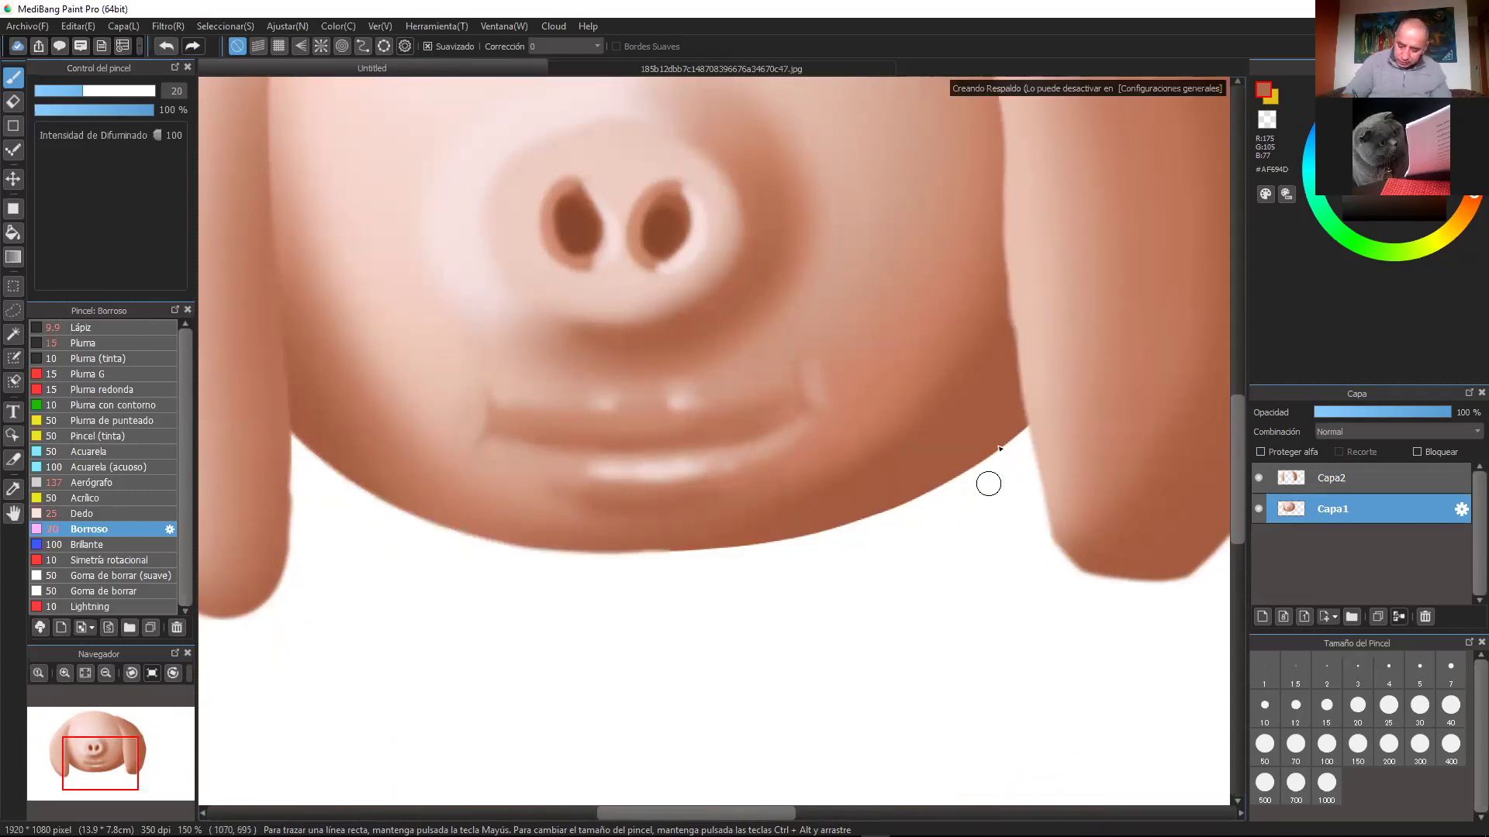
{"action": "mouse_move", "coordinate": [1039, 414]}
{"action": "left_mouse_down"}
{"action": "mouse_move", "coordinate": [910, 505]}
{"action": "mouse_move", "coordinate": [707, 549]}
{"action": "left_mouse_up"}
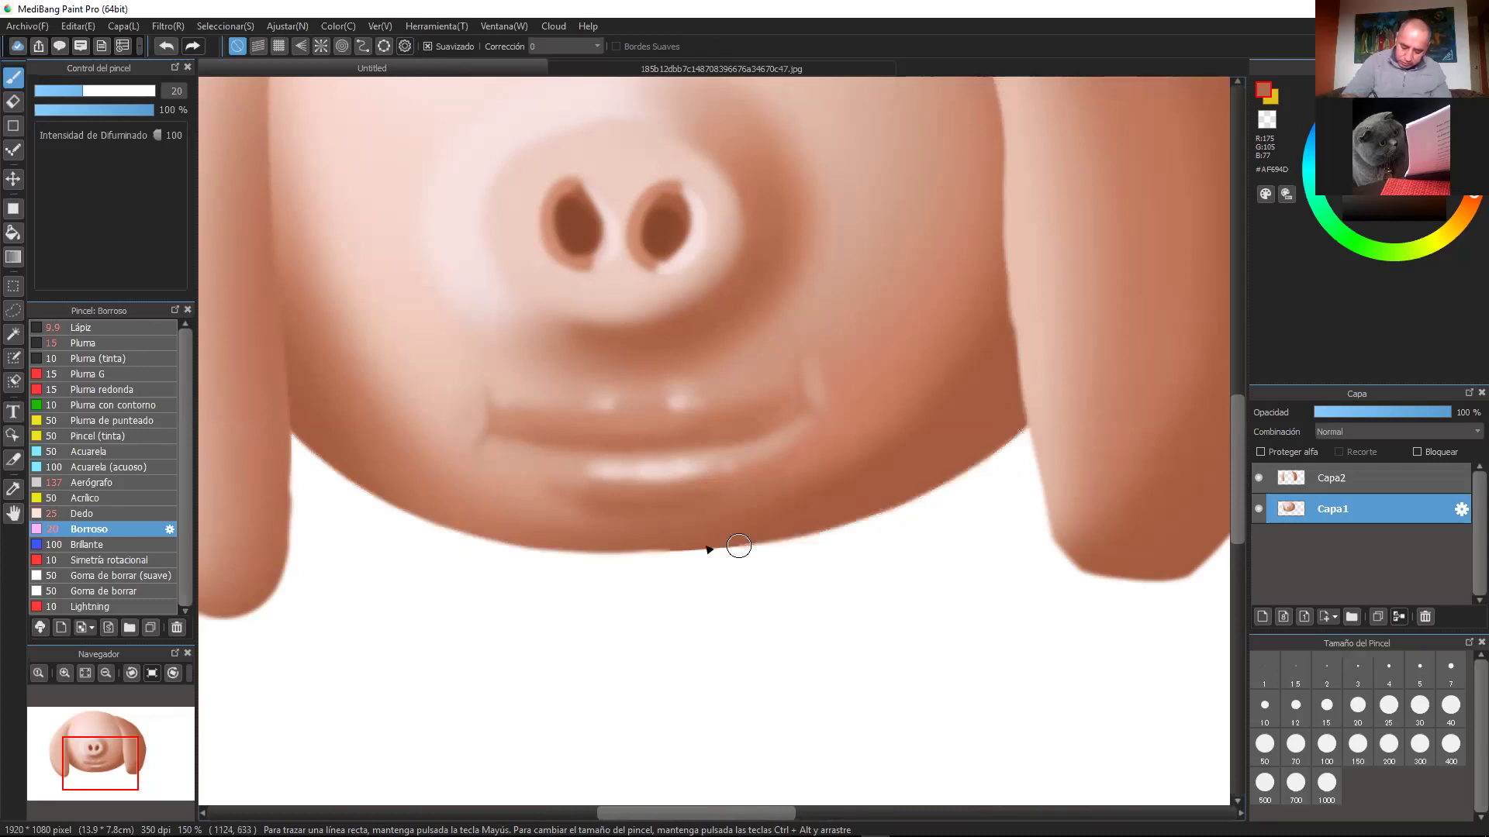
Step: Soften the top outline of the head between both ears on Capa1 with the Borroso brush
{"action": "left_click_drag", "start_coordinate": [881, 281], "coordinate": [872, 490]}
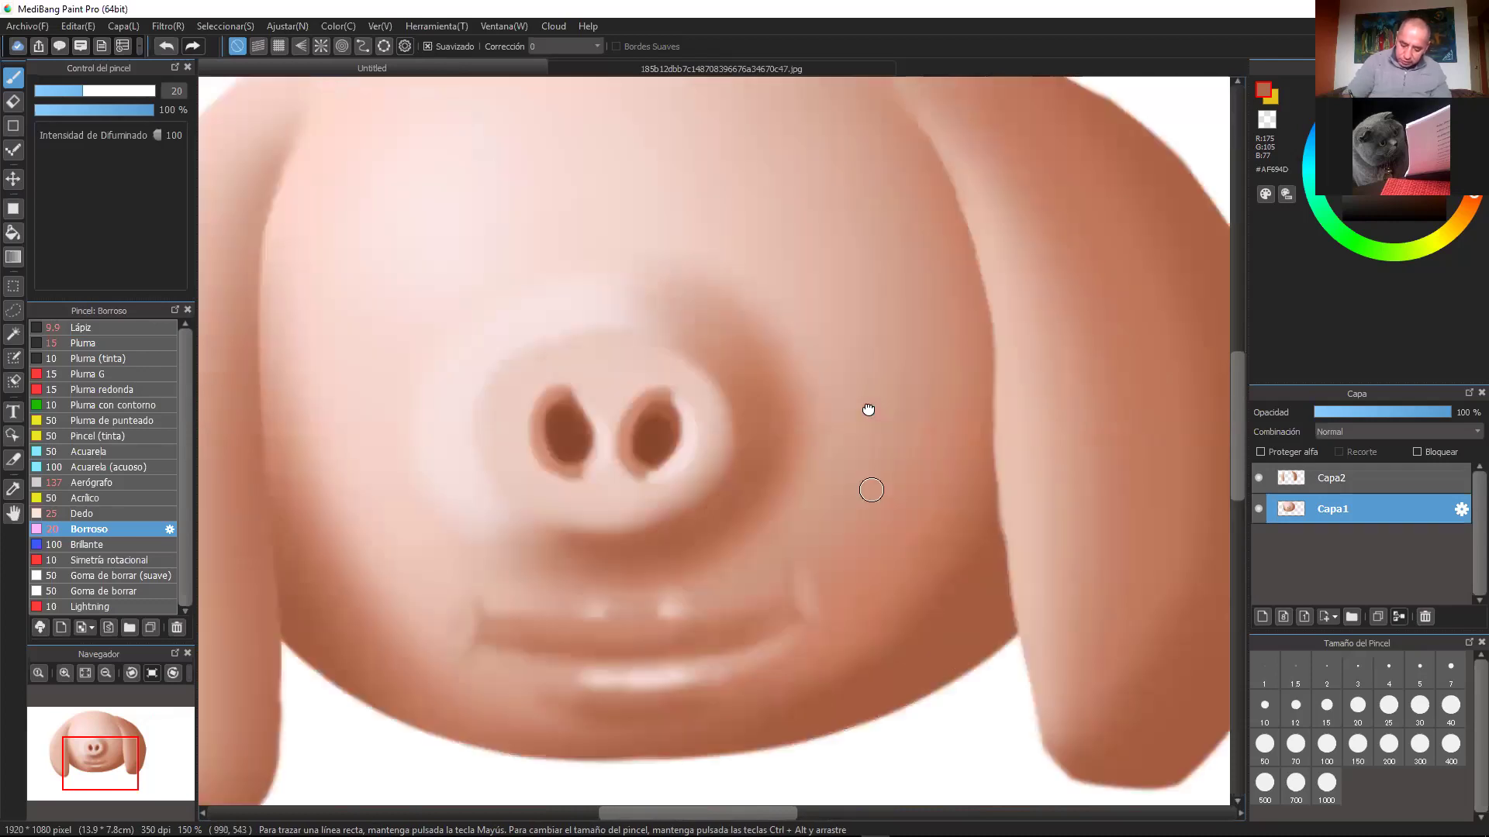
{"action": "scroll", "coordinate": [872, 490], "scroll_direction": "up", "scroll_amount": 5}
{"action": "mouse_move", "coordinate": [859, 293]}
{"action": "left_mouse_down"}
{"action": "mouse_move", "coordinate": [1030, 346]}
{"action": "mouse_move", "coordinate": [853, 285]}
{"action": "left_mouse_up"}
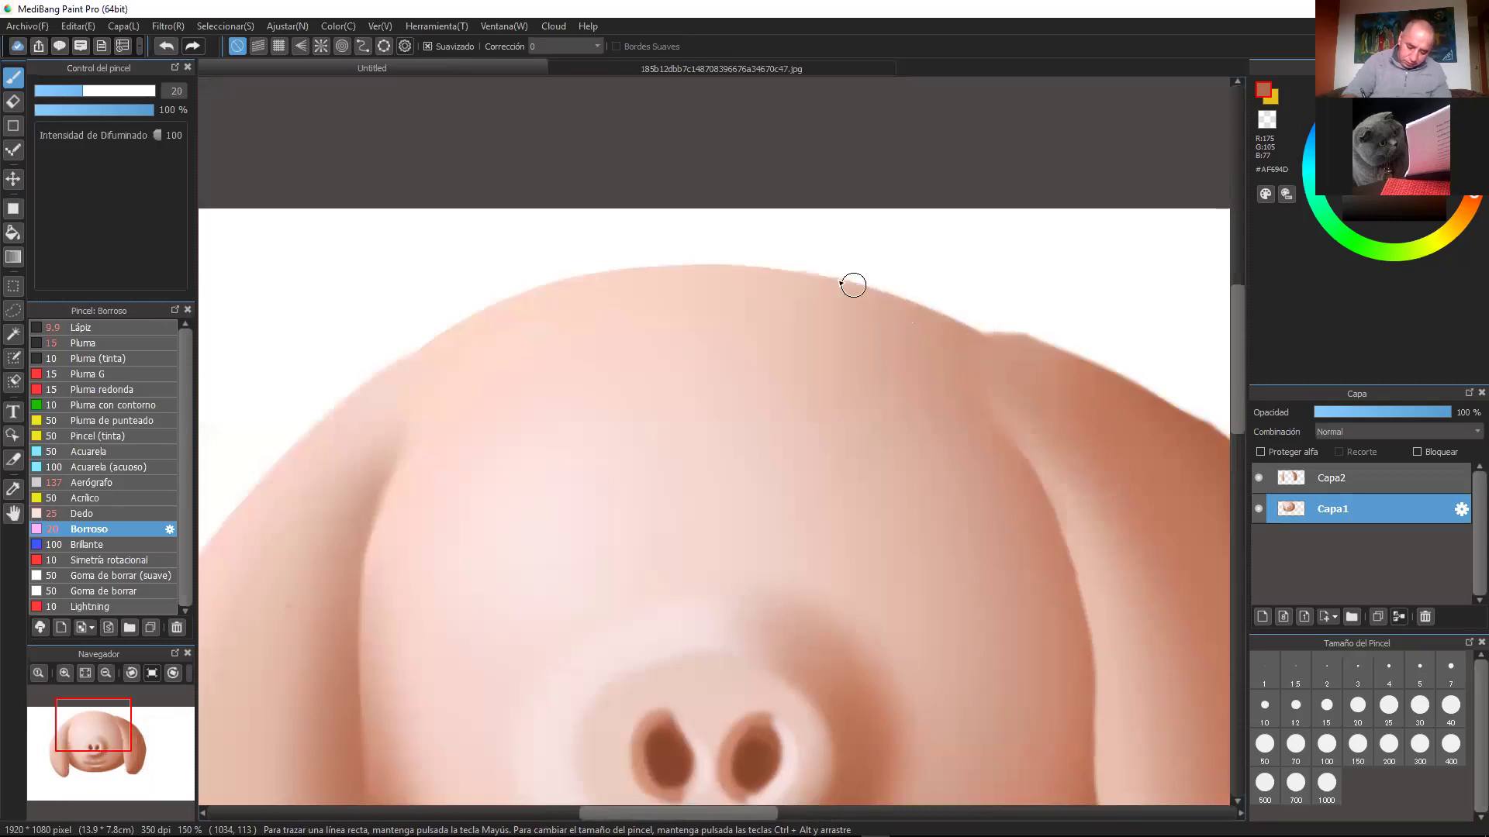
{"action": "mouse_move", "coordinate": [735, 269]}
{"action": "left_mouse_down"}
{"action": "mouse_move", "coordinate": [602, 272]}
{"action": "mouse_move", "coordinate": [437, 334]}
{"action": "left_mouse_up"}
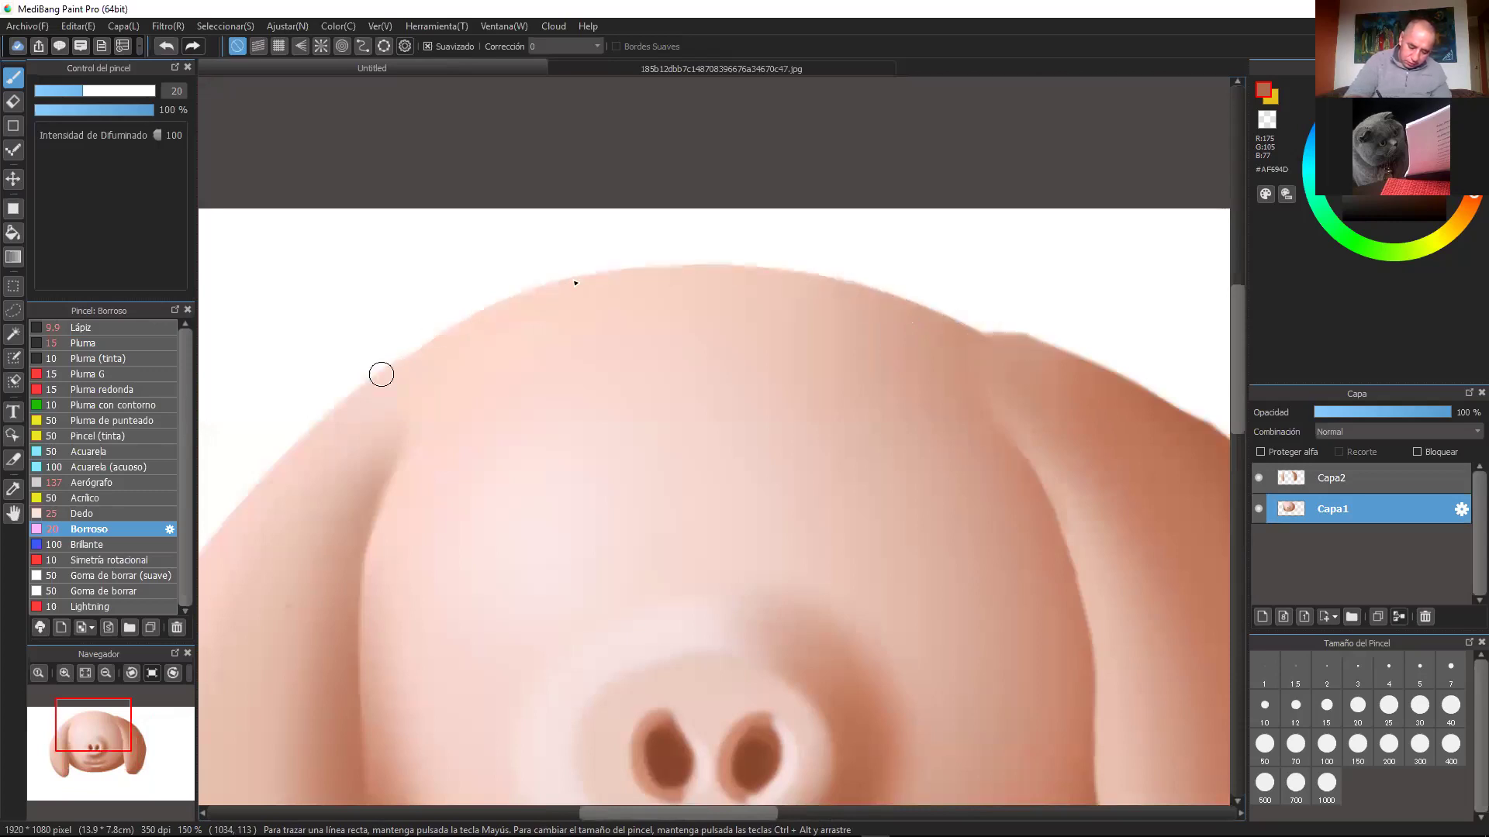
Step: Paint two dark oval eyes above the snout on Capa1 with the Aerógrafo at 45 px in the sampled nostril brown #87472E
{"action": "key", "text": "ctrl+minus"}
{"action": "key", "text": "ctrl+minus"}
{"action": "left_click_drag", "start_coordinate": [899, 521], "coordinate": [856, 457]}
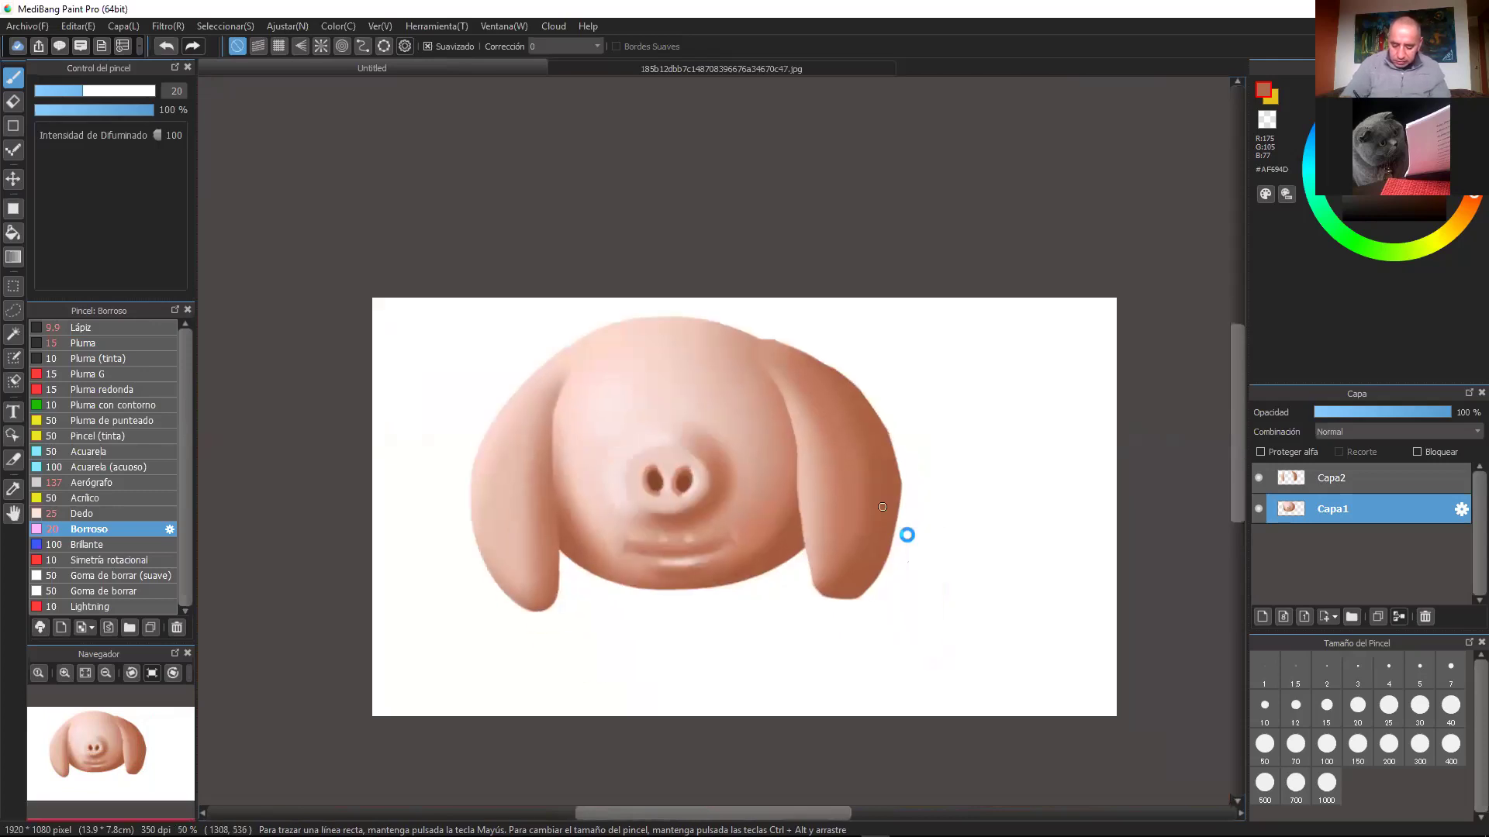
{"action": "scroll", "coordinate": [891, 504], "scroll_direction": "up", "scroll_amount": 4}
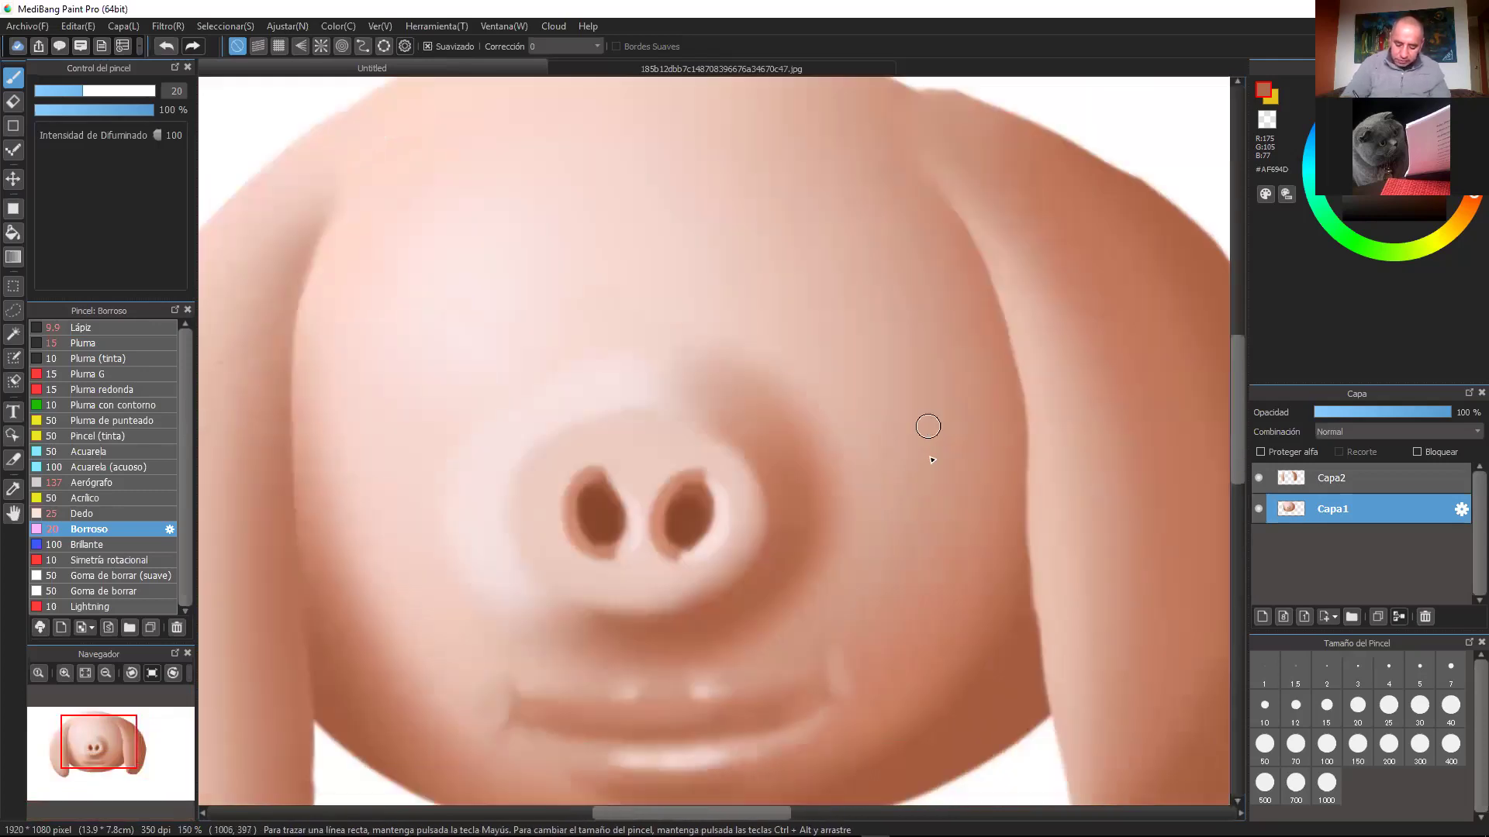
{"action": "left_click", "coordinate": [686, 518], "text": "alt"}
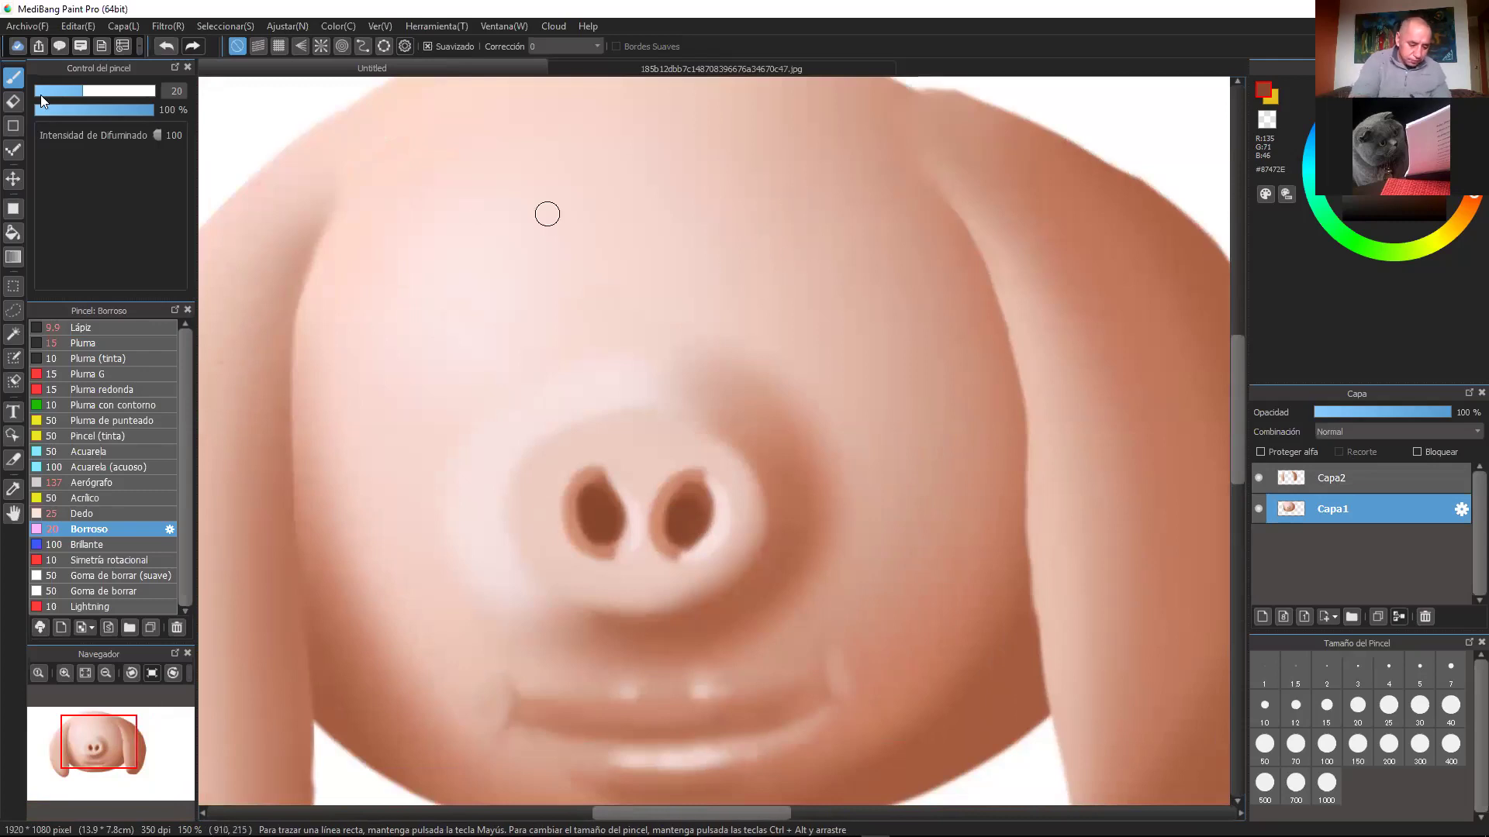
{"action": "left_click", "coordinate": [105, 484]}
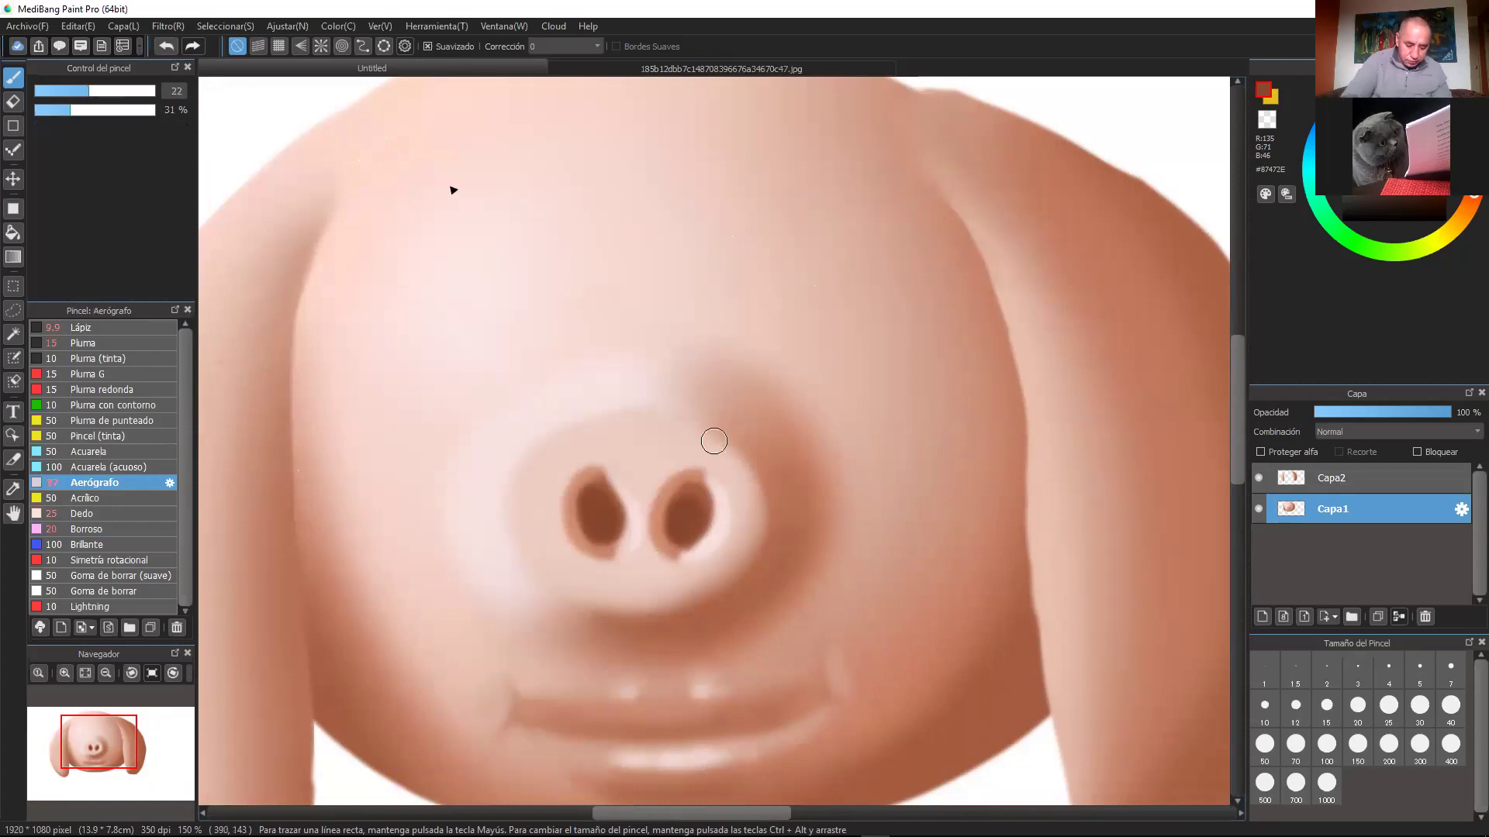
{"action": "left_click", "coordinate": [120, 91]}
{"action": "mouse_move", "coordinate": [755, 209]}
{"action": "left_mouse_down"}
{"action": "mouse_move", "coordinate": [805, 301]}
{"action": "mouse_move", "coordinate": [810, 234]}
{"action": "mouse_move", "coordinate": [802, 210]}
{"action": "mouse_move", "coordinate": [763, 233]}
{"action": "mouse_move", "coordinate": [769, 312]}
{"action": "mouse_move", "coordinate": [806, 260]}
{"action": "left_mouse_up"}
{"action": "mouse_move", "coordinate": [484, 198]}
{"action": "left_mouse_down"}
{"action": "mouse_move", "coordinate": [470, 274]}
{"action": "mouse_move", "coordinate": [517, 326]}
{"action": "mouse_move", "coordinate": [531, 256]}
{"action": "mouse_move", "coordinate": [495, 251]}
{"action": "mouse_move", "coordinate": [517, 314]}
{"action": "mouse_move", "coordinate": [525, 285]}
{"action": "mouse_move", "coordinate": [492, 225]}
{"action": "left_mouse_up"}
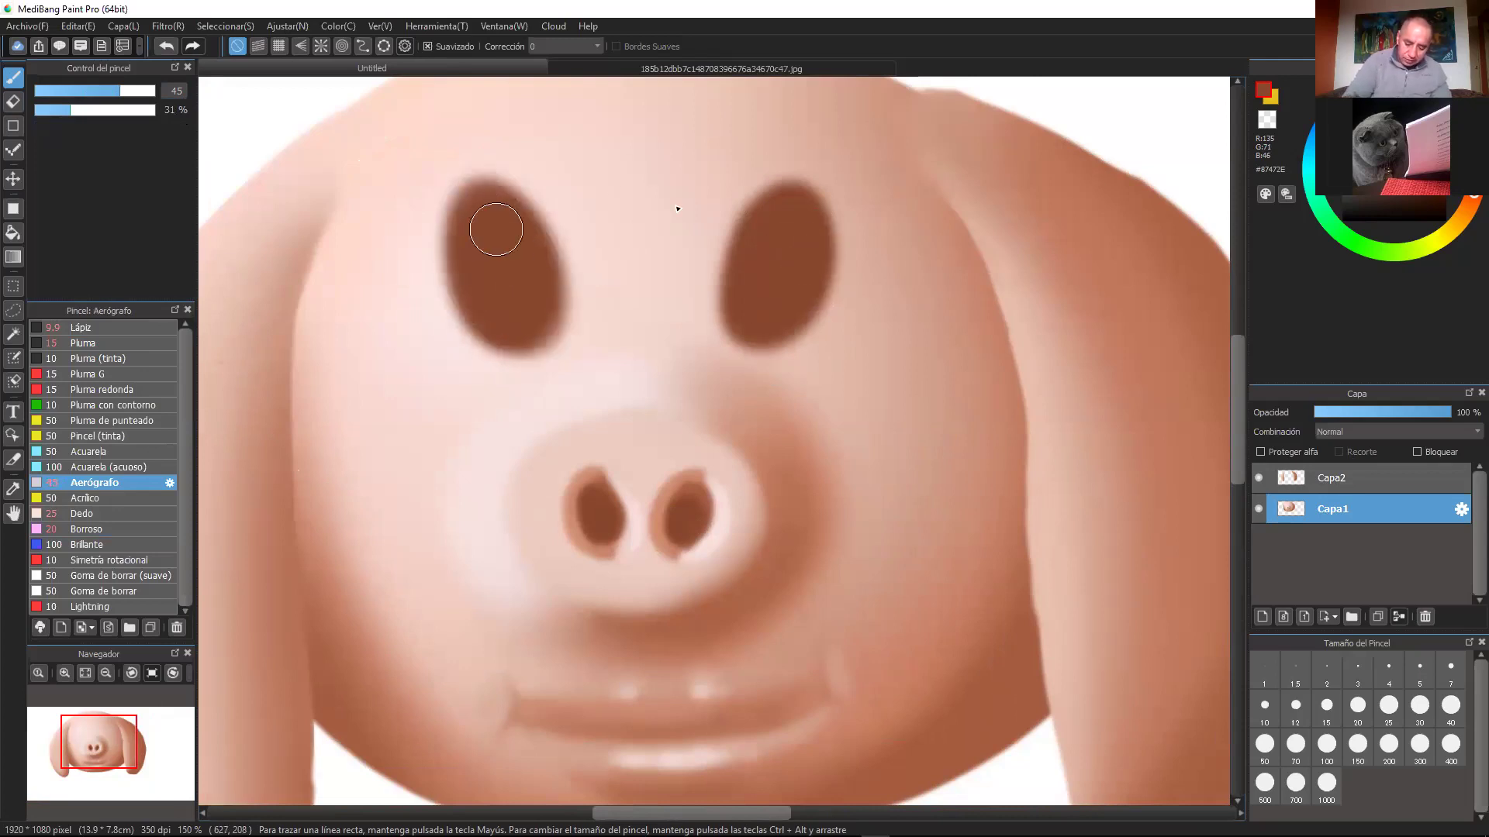
Step: Airbrush thin creases above and below the right eye at 17 px in sampled #CD937C, undoing a first stroke above the left eye
{"action": "left_click_drag", "start_coordinate": [882, 388], "coordinate": [904, 452]}
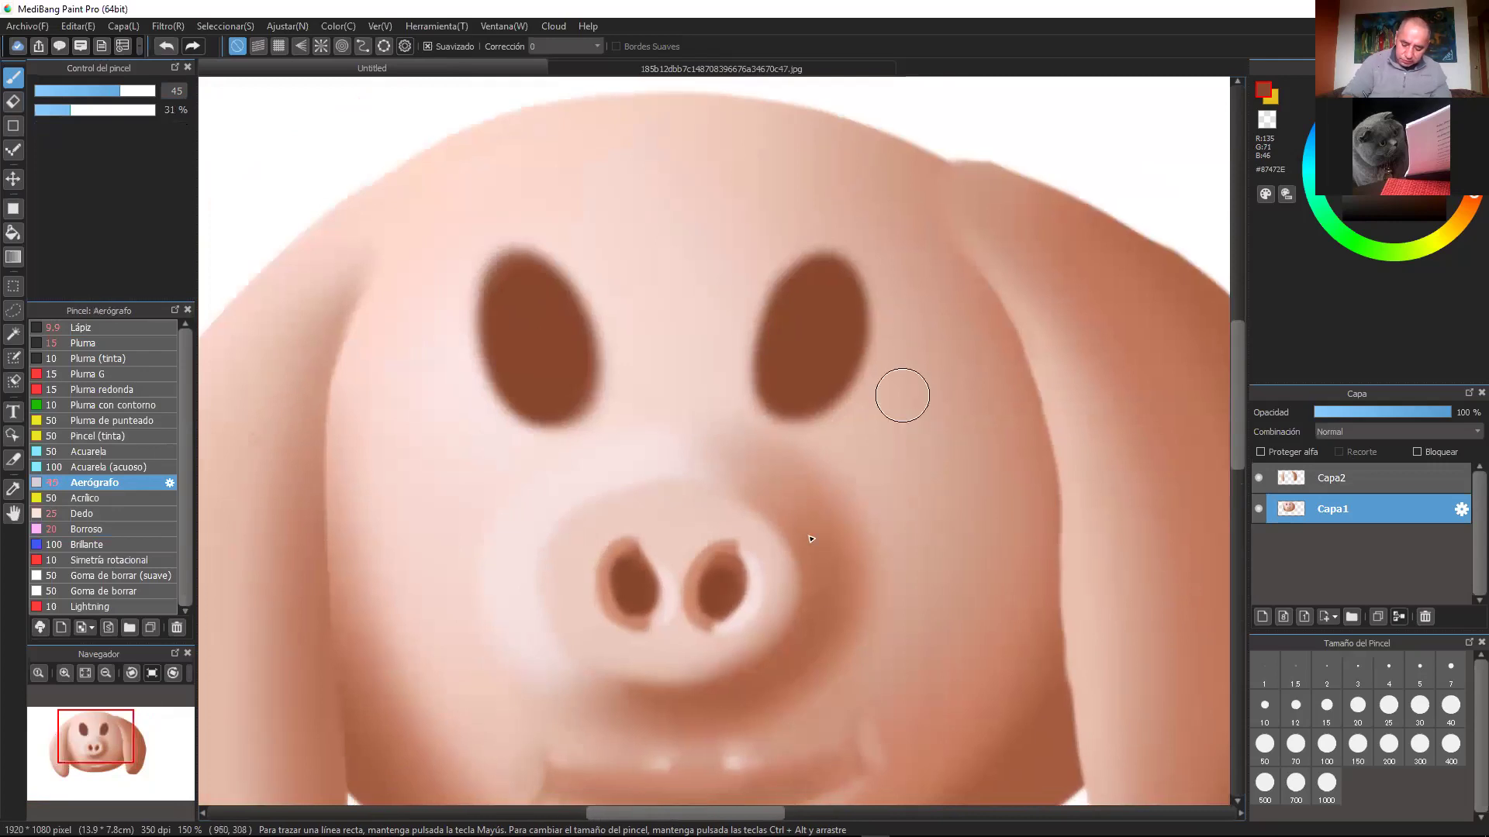
{"action": "left_click", "coordinate": [791, 504], "text": "alt"}
{"action": "left_click", "coordinate": [772, 486], "text": "alt"}
{"action": "left_click", "coordinate": [77, 91]}
{"action": "mouse_move", "coordinate": [457, 250]}
{"action": "left_mouse_down"}
{"action": "mouse_move", "coordinate": [495, 209]}
{"action": "mouse_move", "coordinate": [546, 203]}
{"action": "left_mouse_up"}
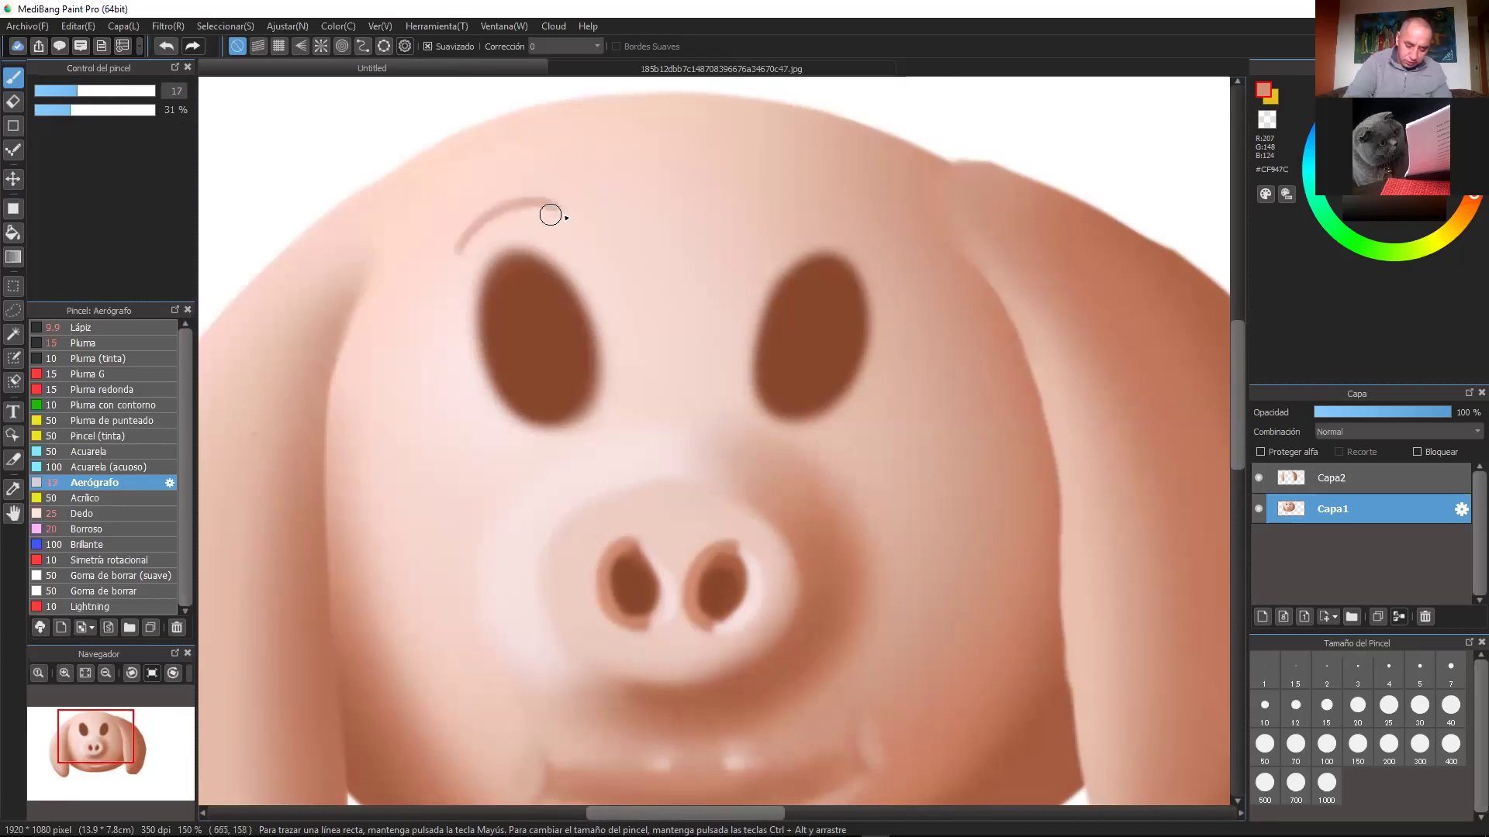
{"action": "left_click", "coordinate": [166, 47]}
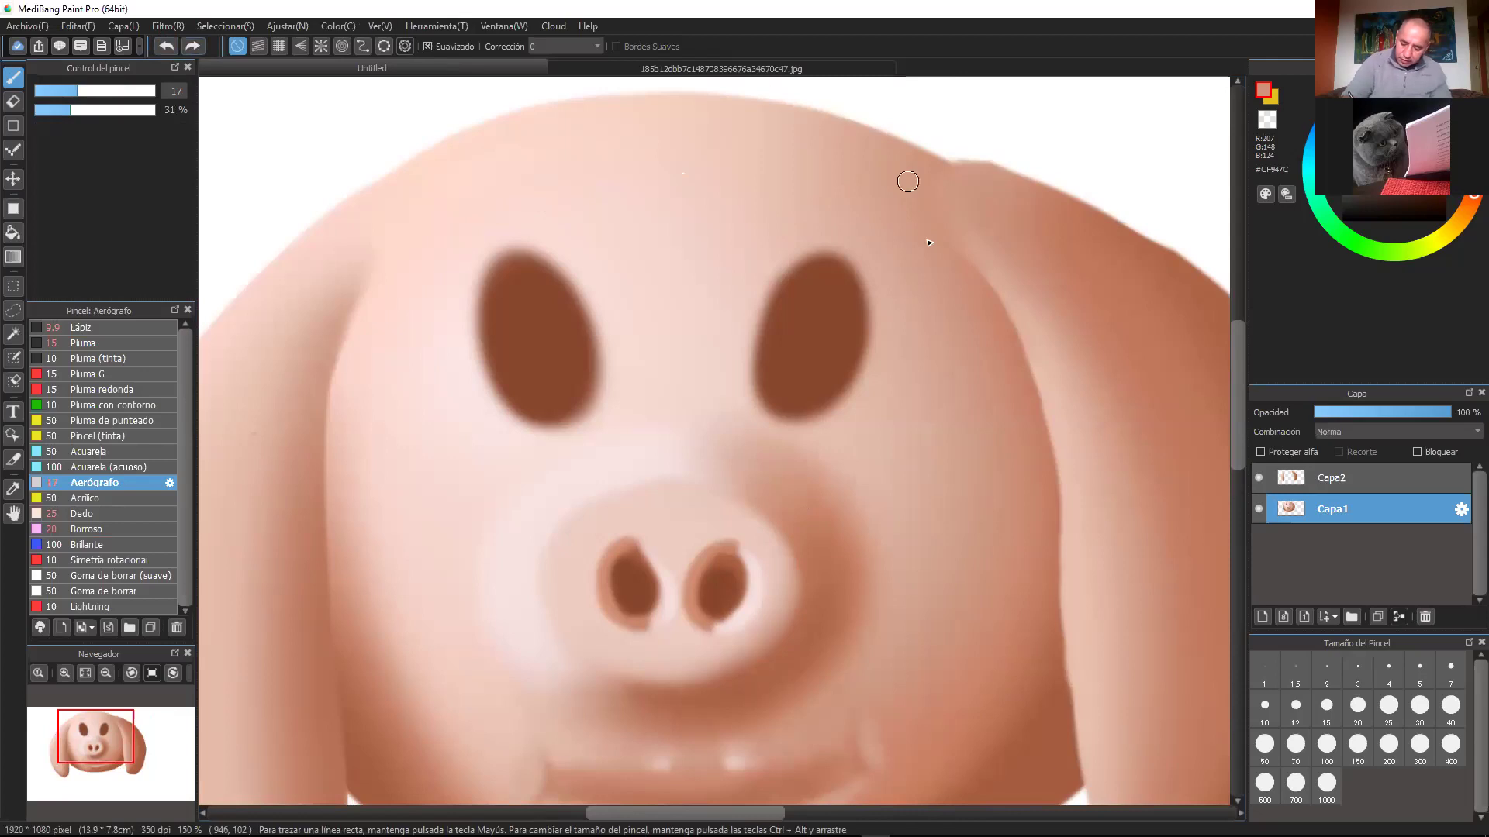
{"action": "left_click", "coordinate": [955, 241], "text": "alt"}
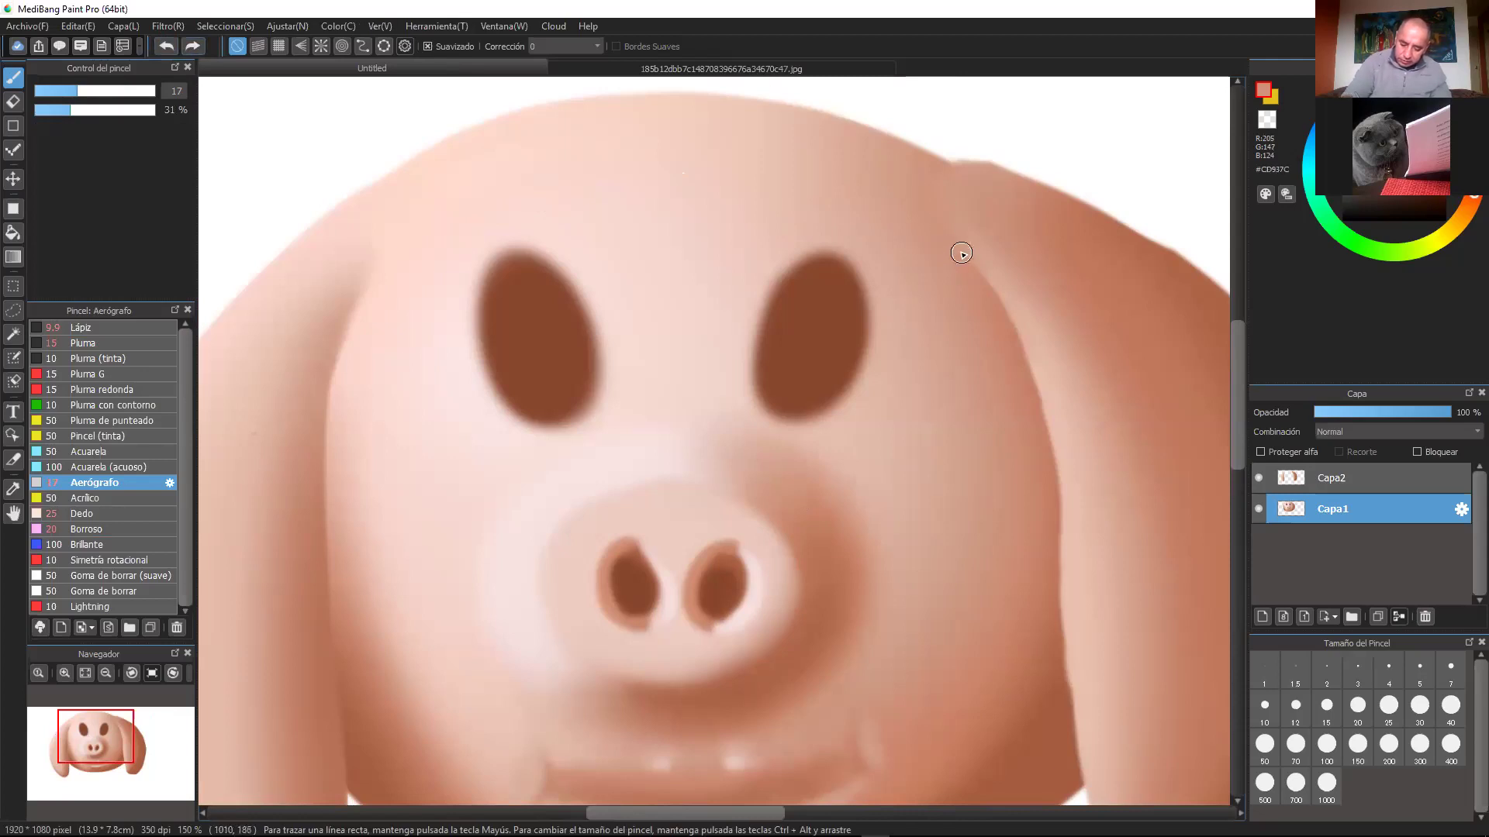
{"action": "left_click_drag", "start_coordinate": [801, 225], "coordinate": [881, 233]}
{"action": "left_click_drag", "start_coordinate": [751, 421], "coordinate": [822, 448]}
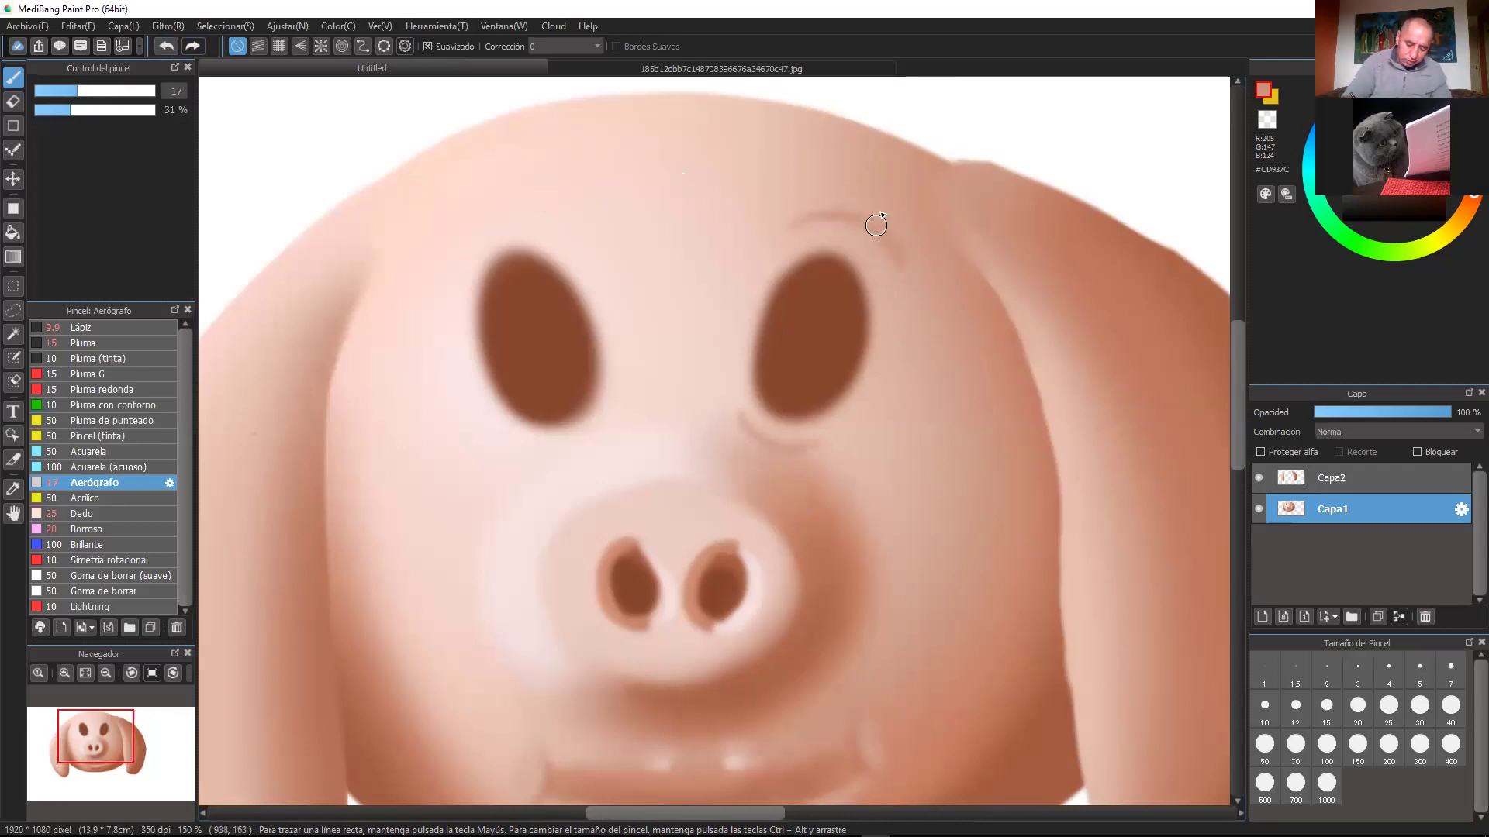
Step: Airbrush matching thin creases above and below the left eye at 17 px in sampled skin tones such as #E9C0B1
{"action": "left_click", "coordinate": [528, 200], "text": "alt"}
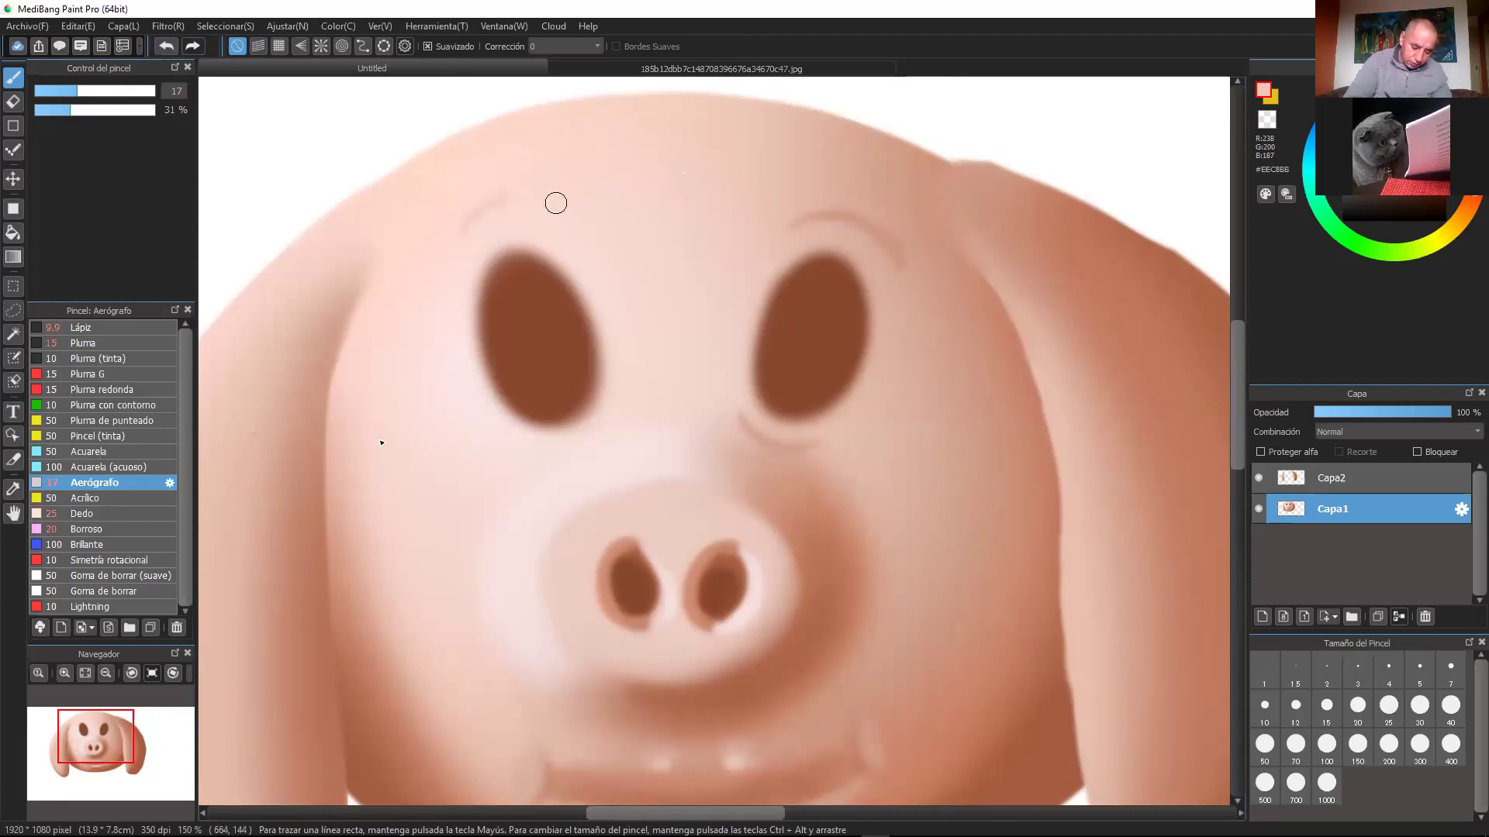
{"action": "left_click_drag", "start_coordinate": [466, 231], "coordinate": [554, 196]}
{"action": "mouse_move", "coordinate": [522, 460]}
{"action": "left_mouse_down"}
{"action": "mouse_move", "coordinate": [590, 443]}
{"action": "mouse_move", "coordinate": [619, 406]}
{"action": "left_mouse_up"}
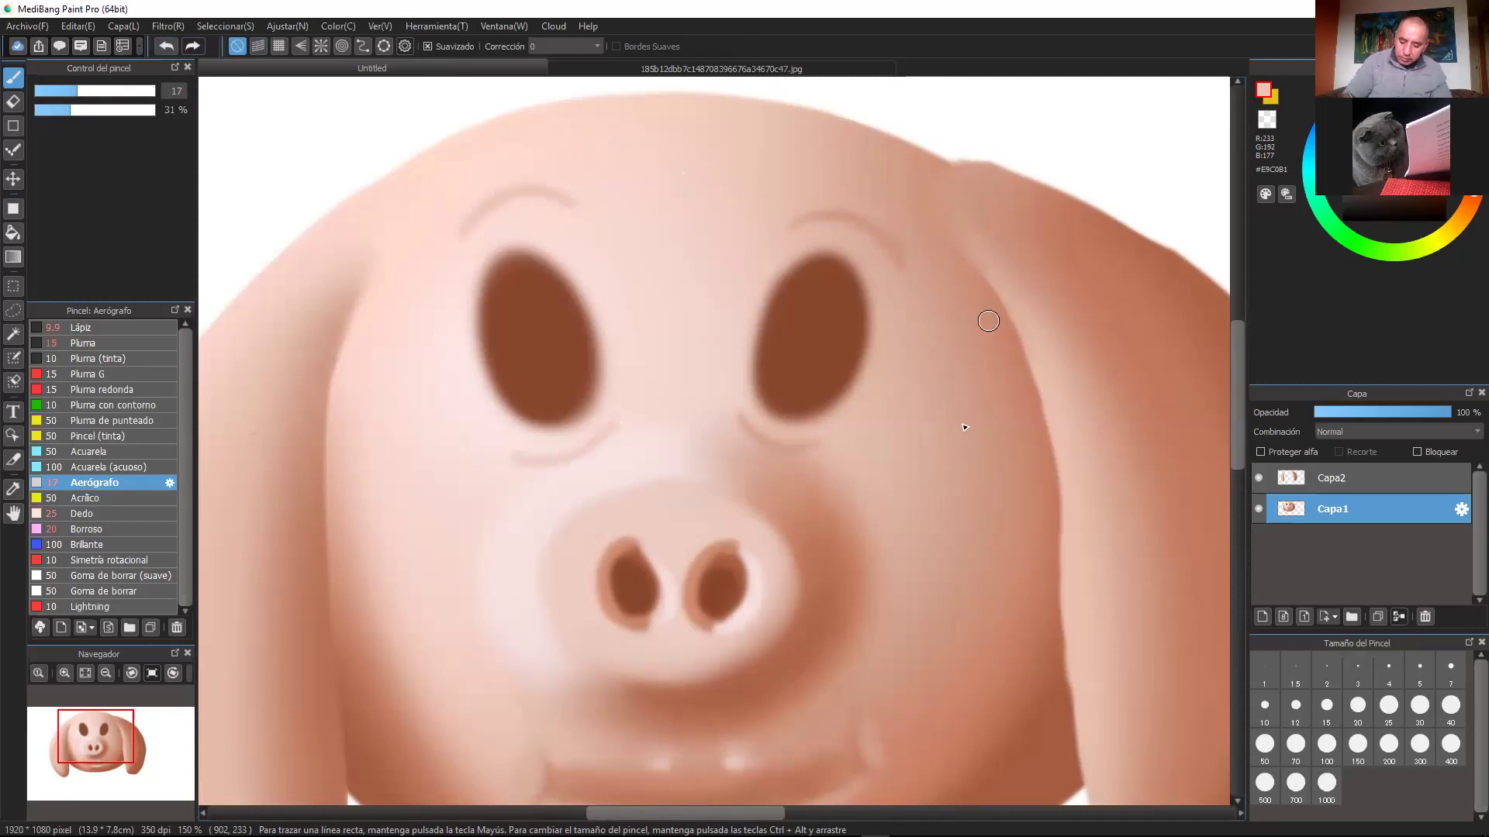
{"action": "left_click", "coordinate": [177, 50]}
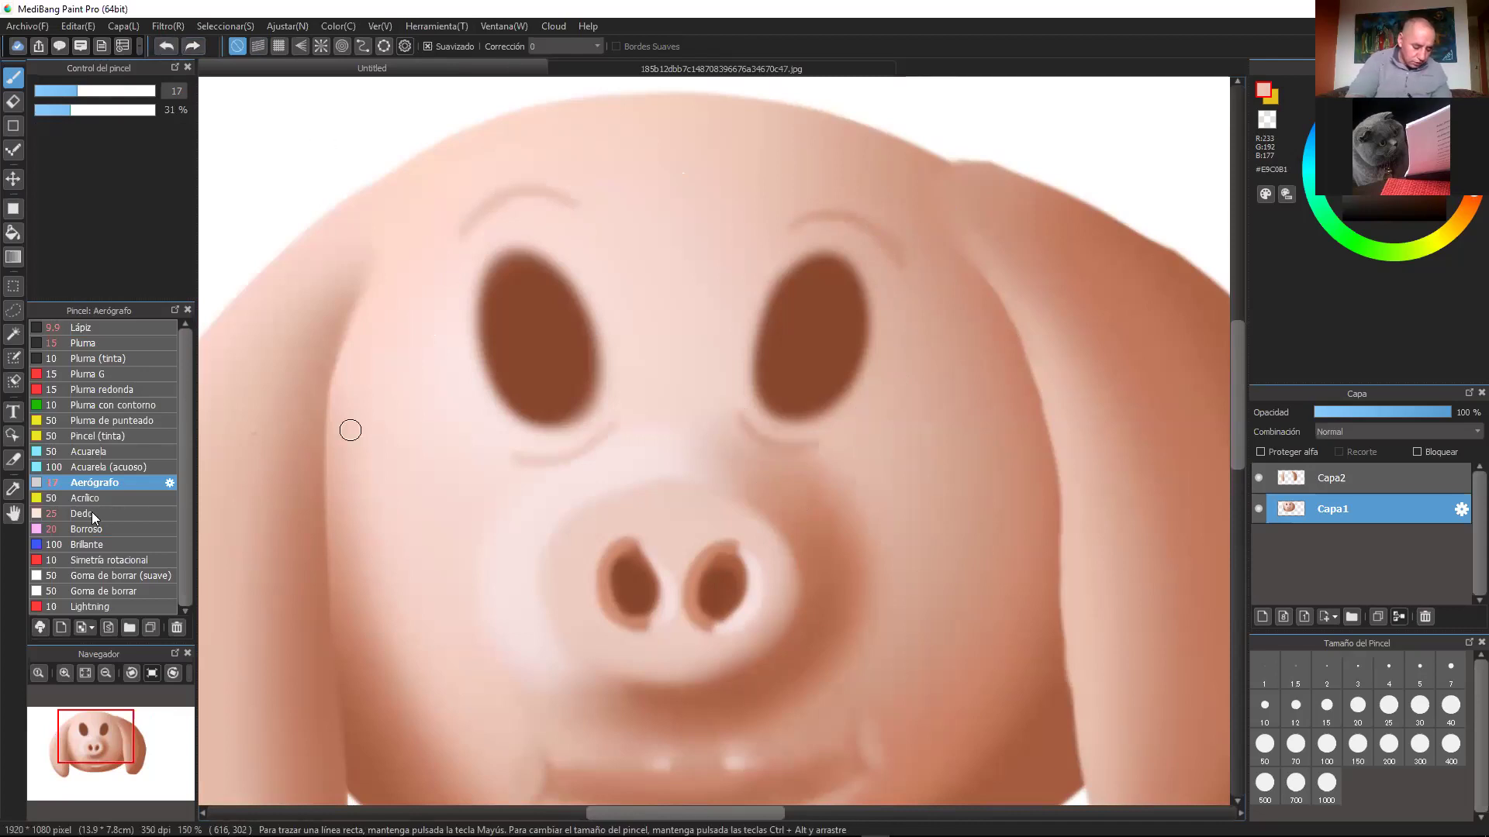
Step: Soften the creases above and below both eyes on Capa1 with the Borroso brush enlarged to 41 px
{"action": "left_click", "coordinate": [89, 529]}
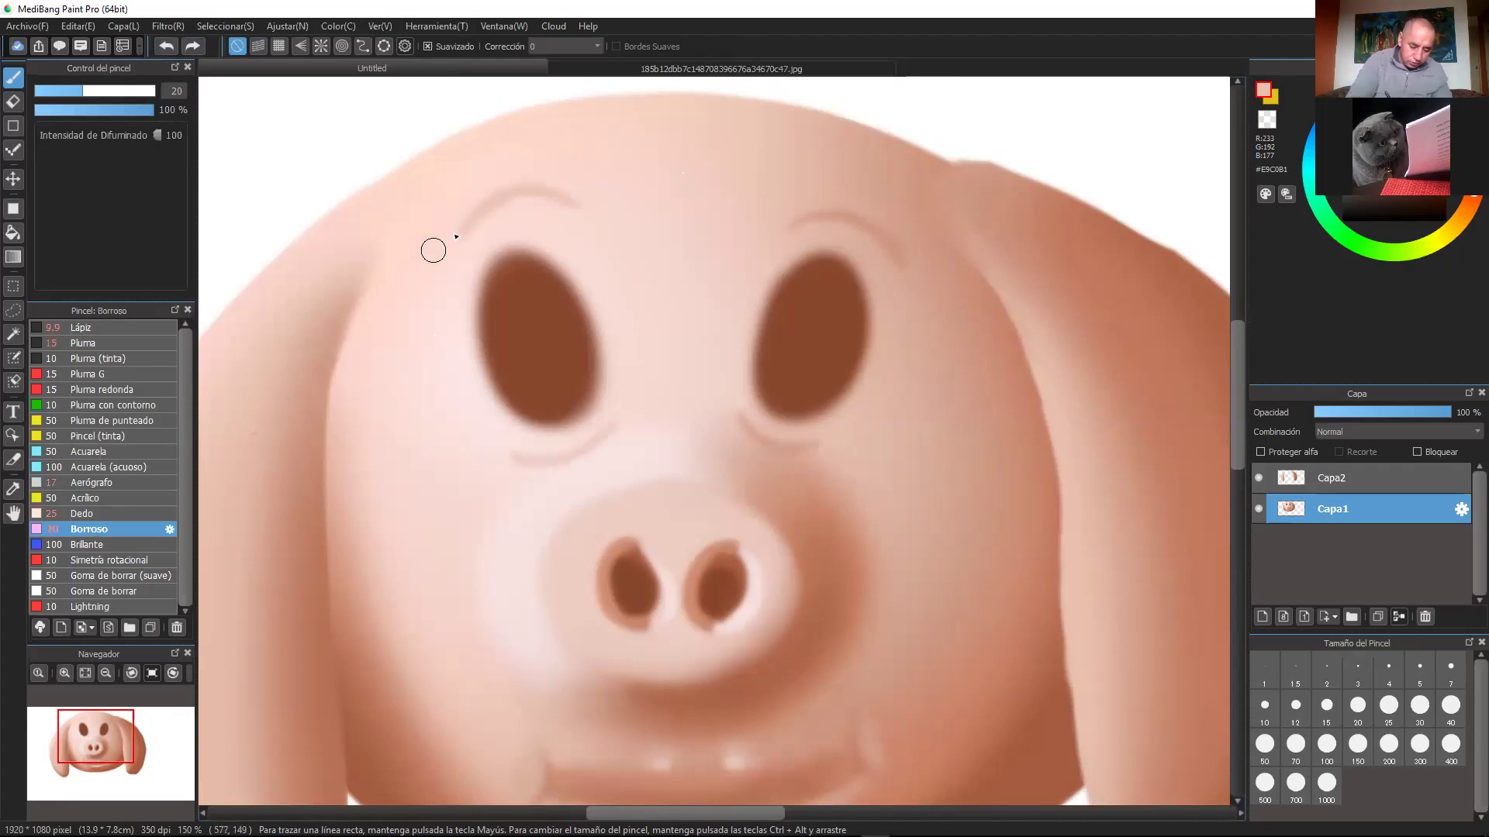
{"action": "left_click", "coordinate": [116, 91]}
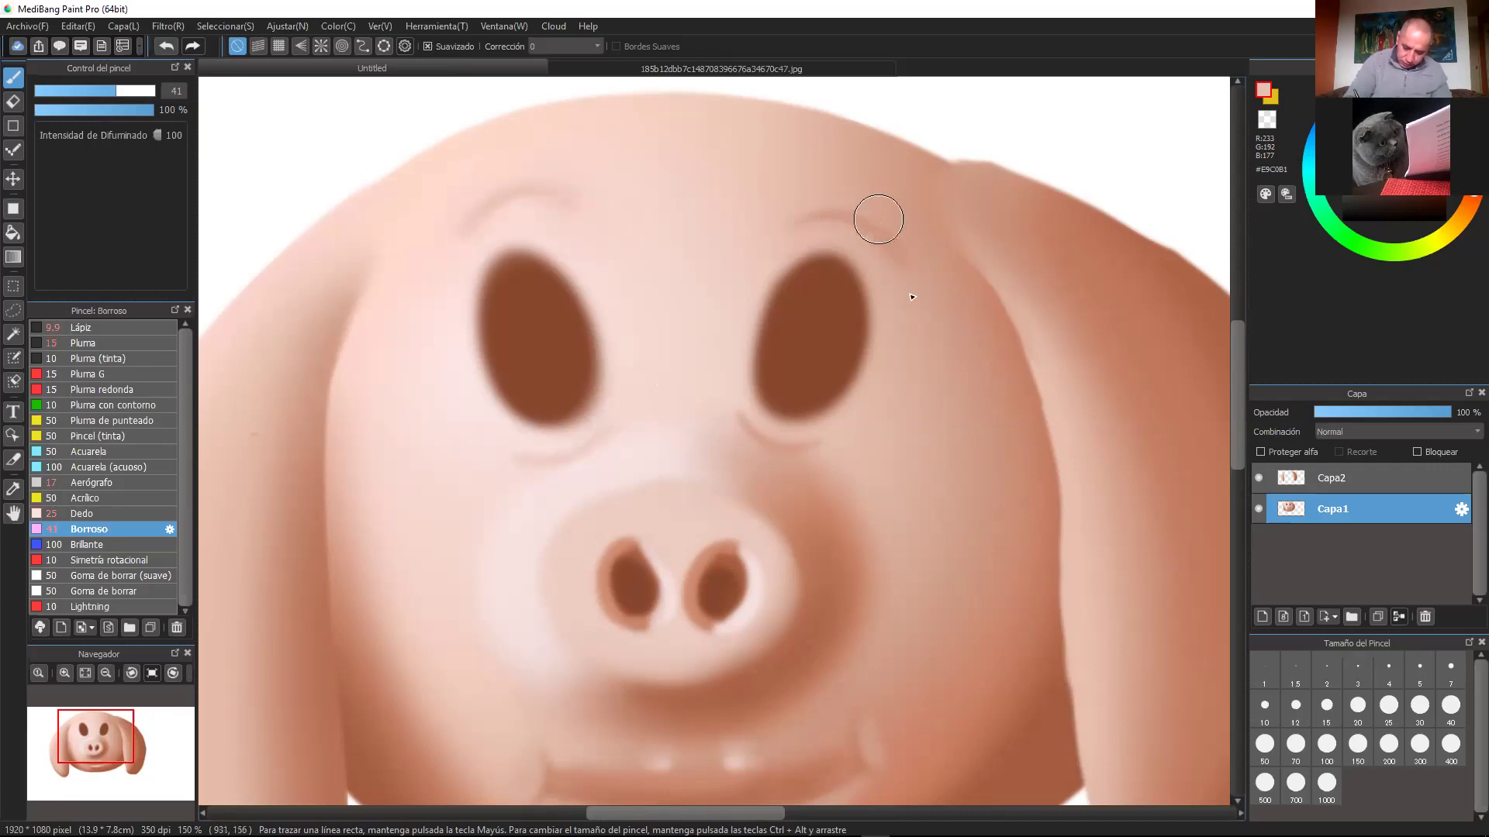
{"action": "mouse_move", "coordinate": [731, 408]}
{"action": "left_mouse_down"}
{"action": "mouse_move", "coordinate": [752, 449]}
{"action": "mouse_move", "coordinate": [786, 457]}
{"action": "left_mouse_up"}
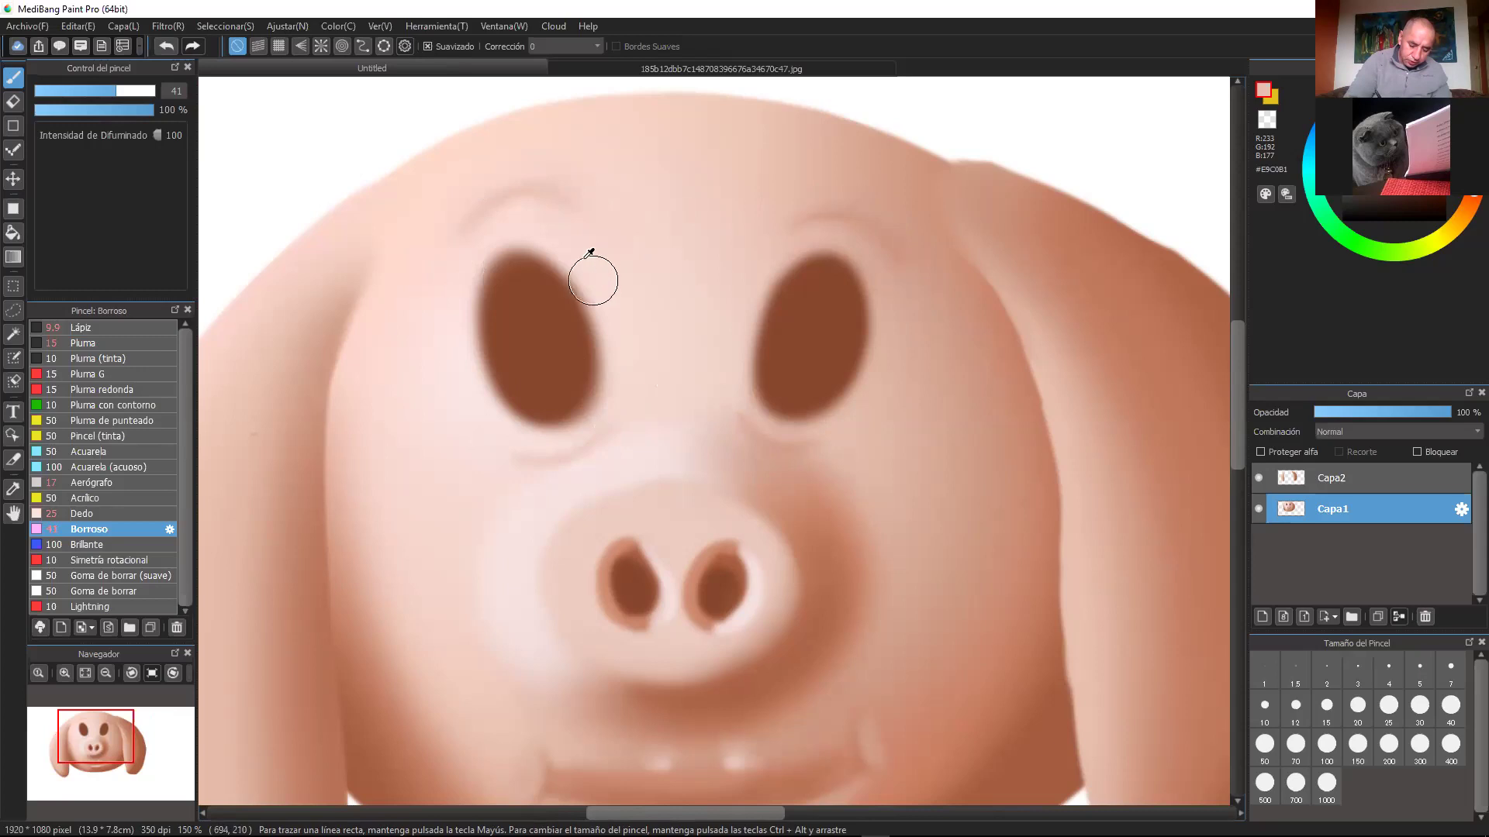
Step: Airbrush light highlights around the left eye, inside its creases, at 24 px and 12% opacity in pale tones such as #FEF2F1
{"action": "left_click", "coordinate": [508, 210], "text": "alt"}
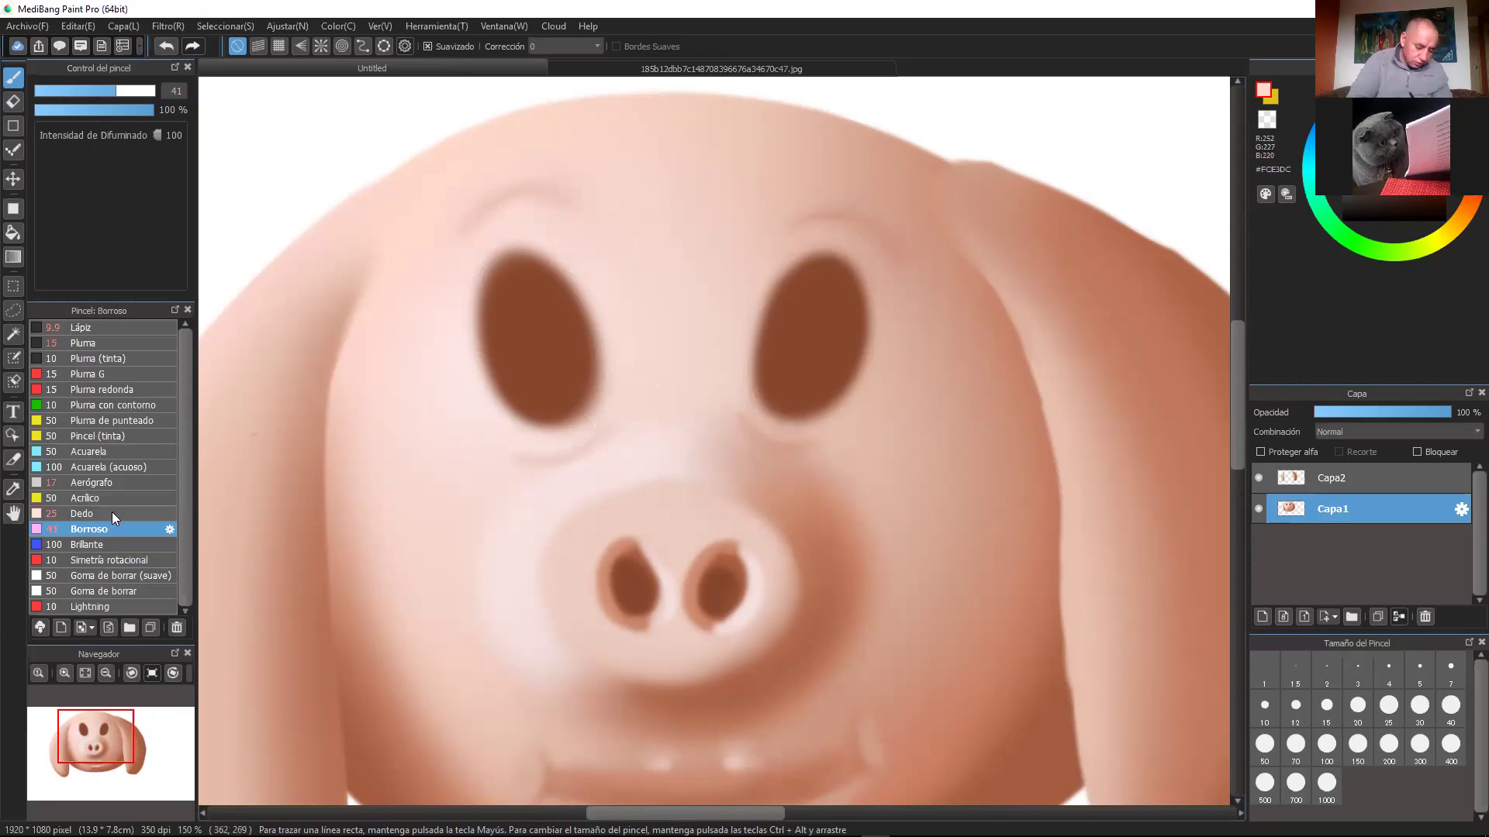
{"action": "left_click", "coordinate": [114, 482]}
{"action": "left_click", "coordinate": [48, 110]}
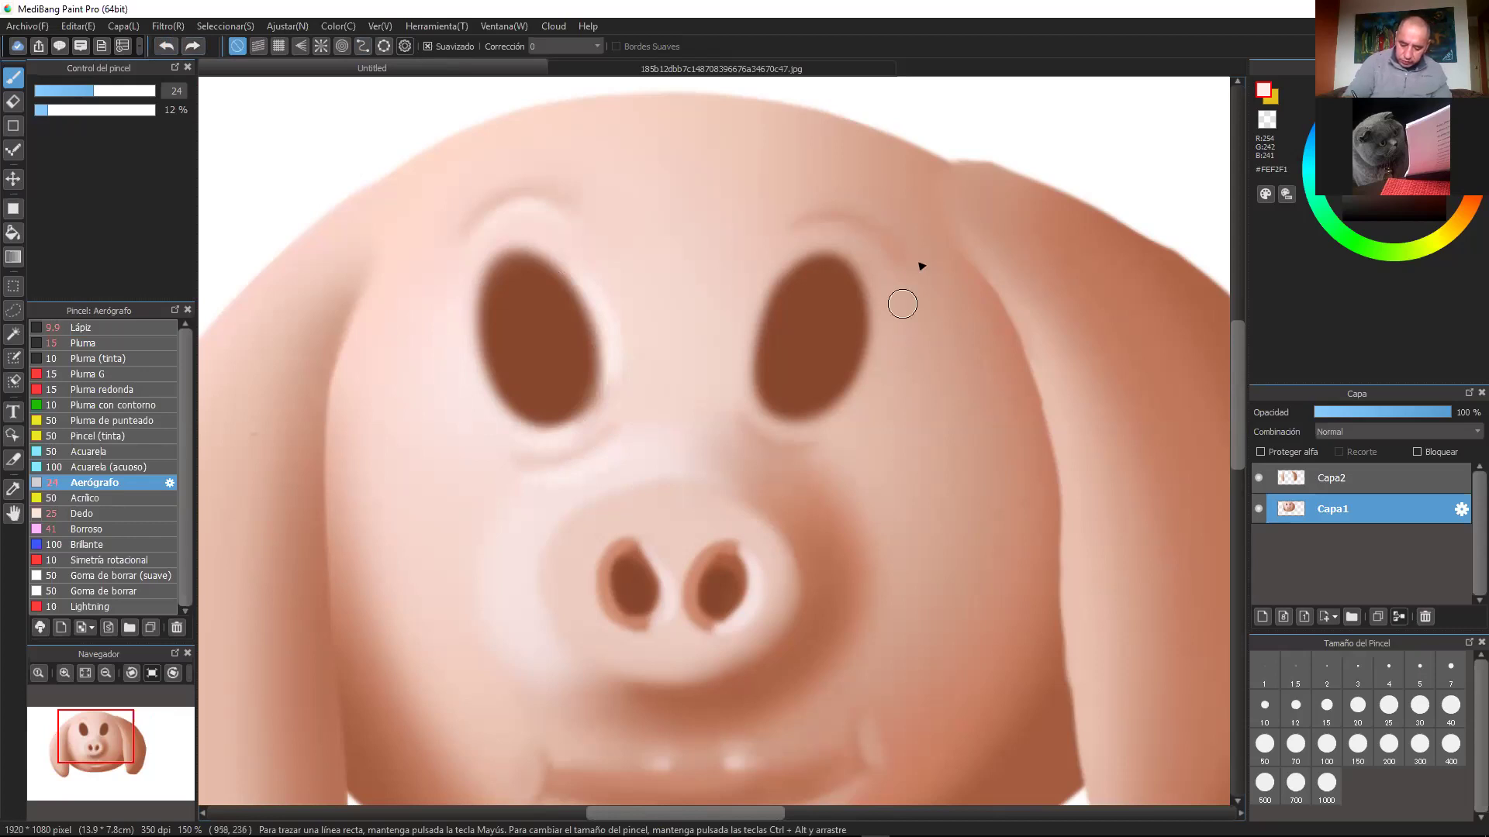
Step: Airbrush highlights between the right eye and its upper and lower creases at 24 px in sampled skin tone #EEC7B7
{"action": "left_click", "coordinate": [838, 233], "text": "alt"}
{"action": "left_click", "coordinate": [821, 240], "text": "alt"}
{"action": "left_click_drag", "start_coordinate": [791, 243], "coordinate": [831, 228]}
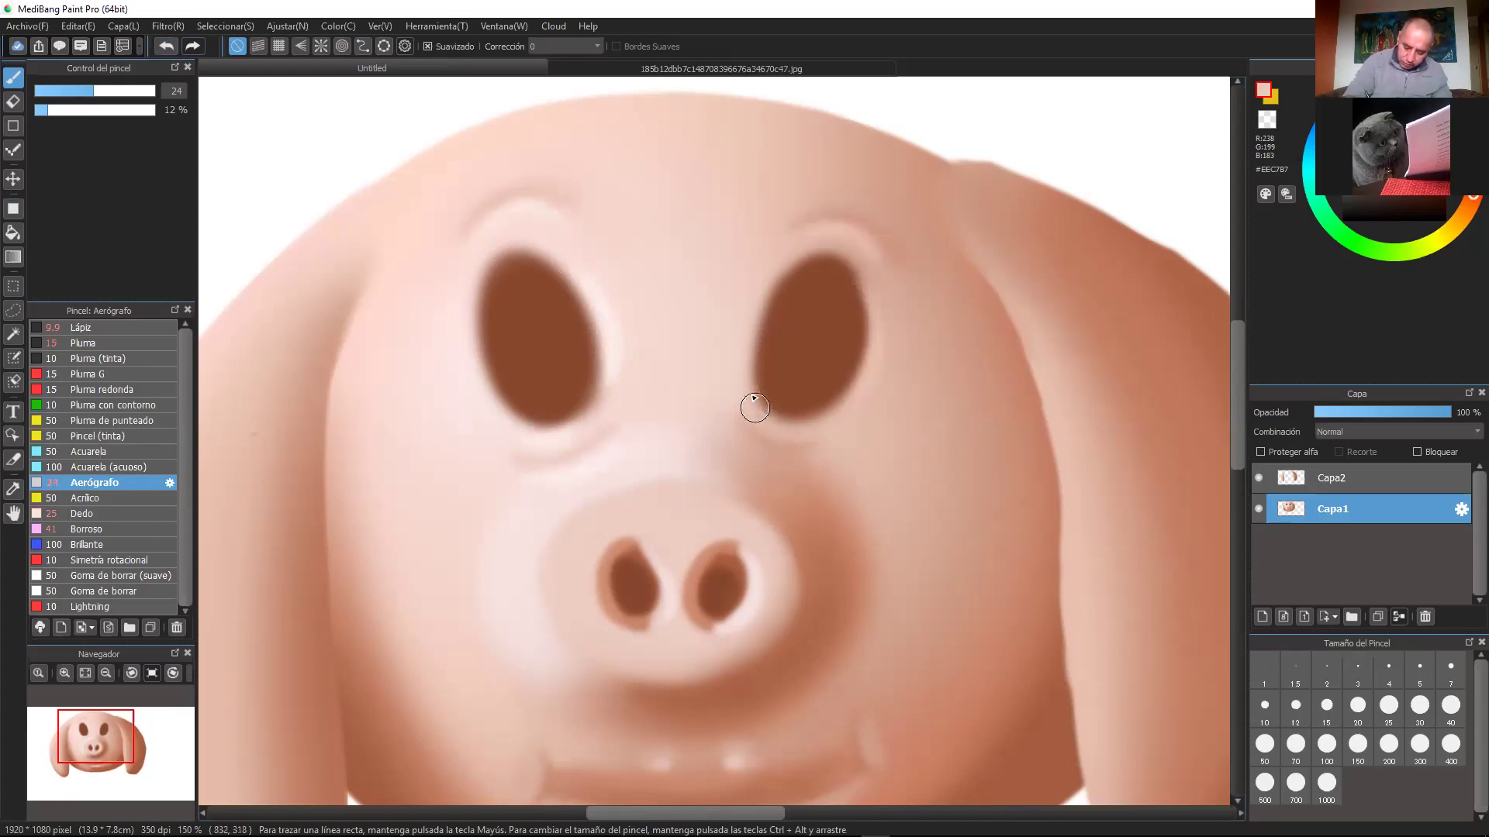
{"action": "left_click_drag", "start_coordinate": [783, 457], "coordinate": [808, 456]}
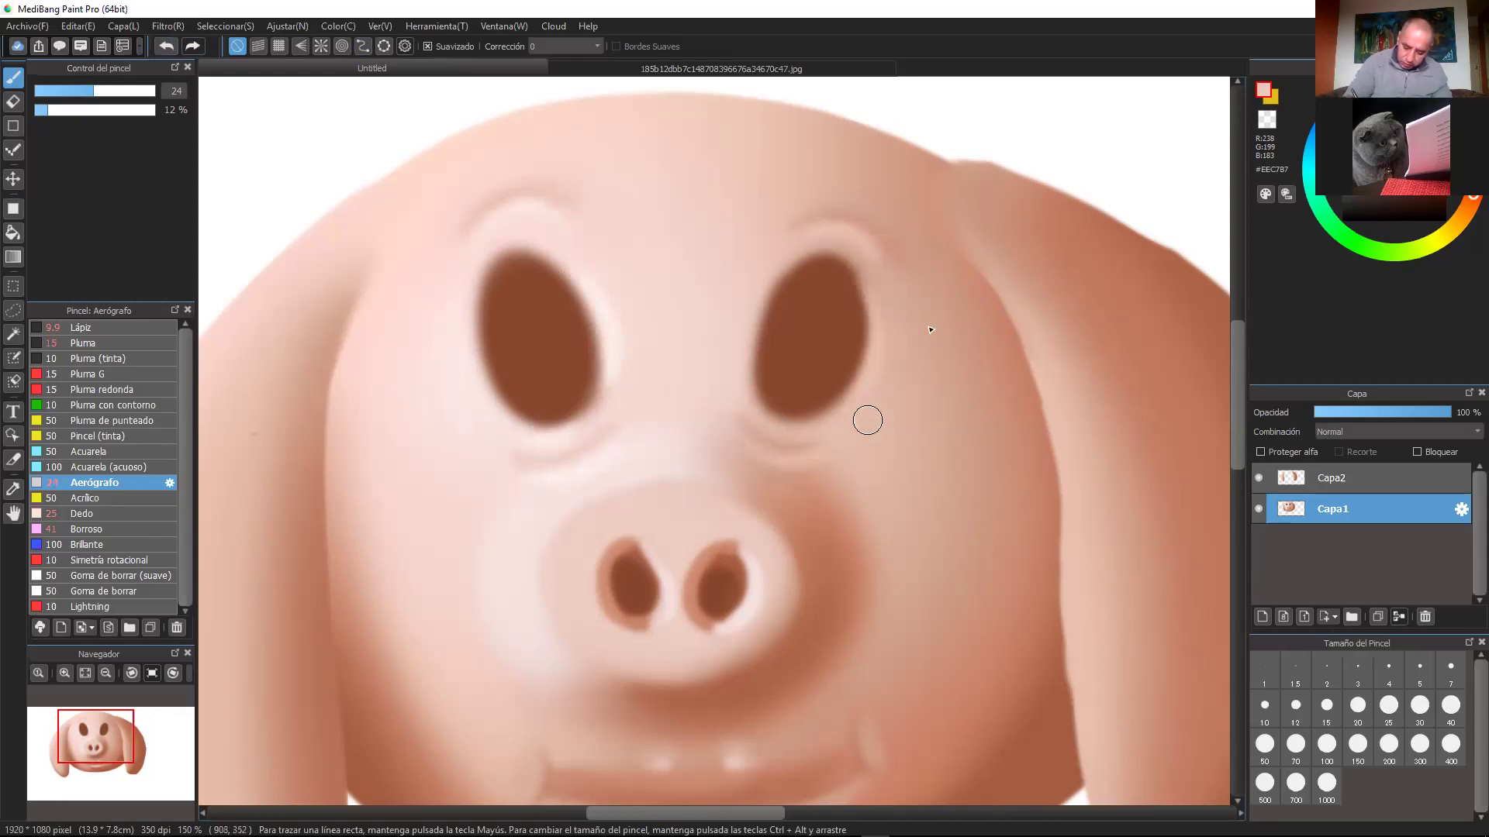
{"action": "right_click", "coordinate": [823, 452]}
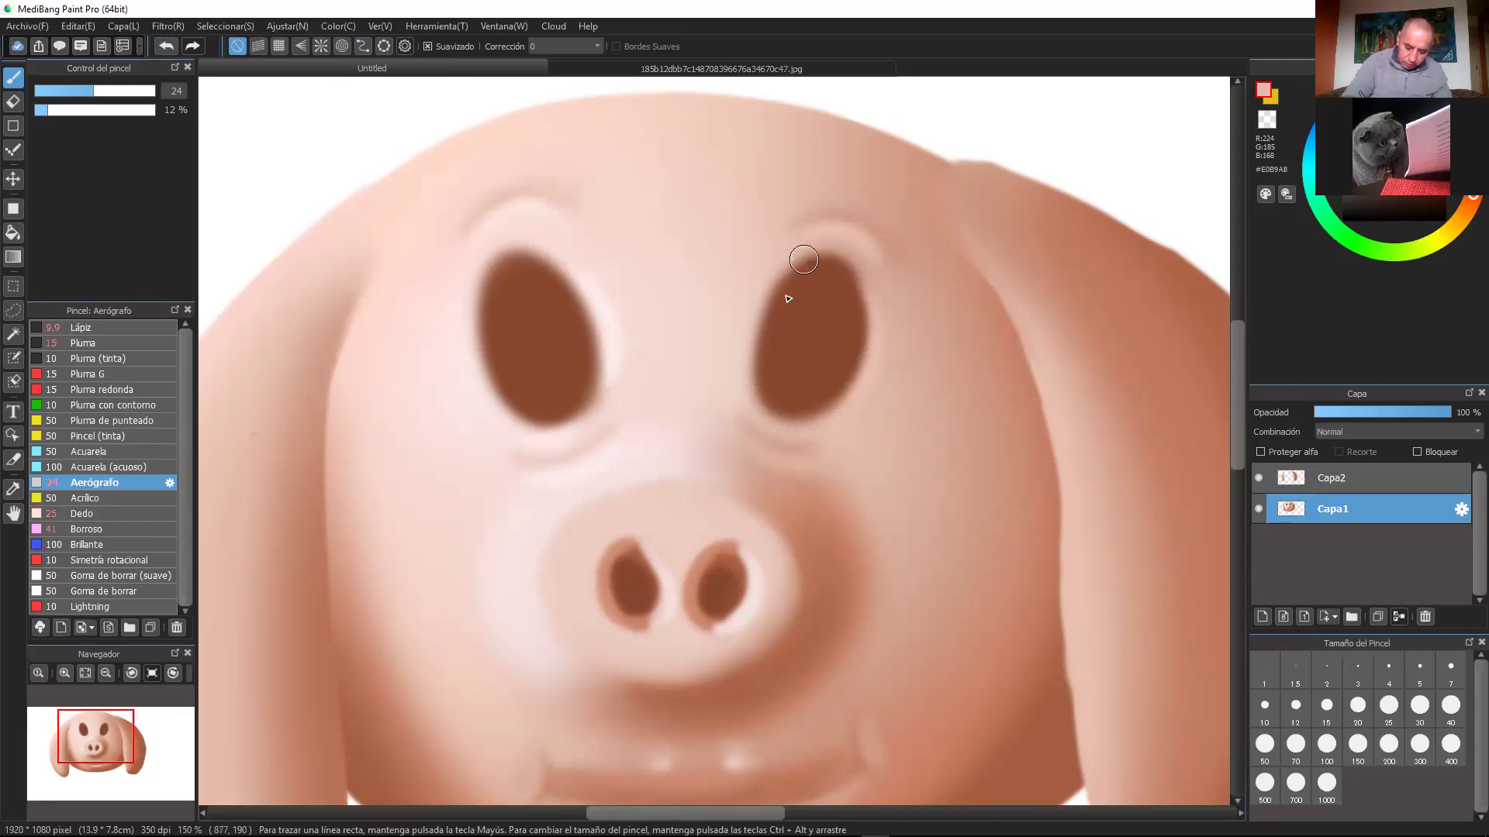
Step: Add a new layer directly above Capa1 for the eyeballs
{"action": "scroll", "coordinate": [890, 346], "scroll_direction": "down", "scroll_amount": 3}
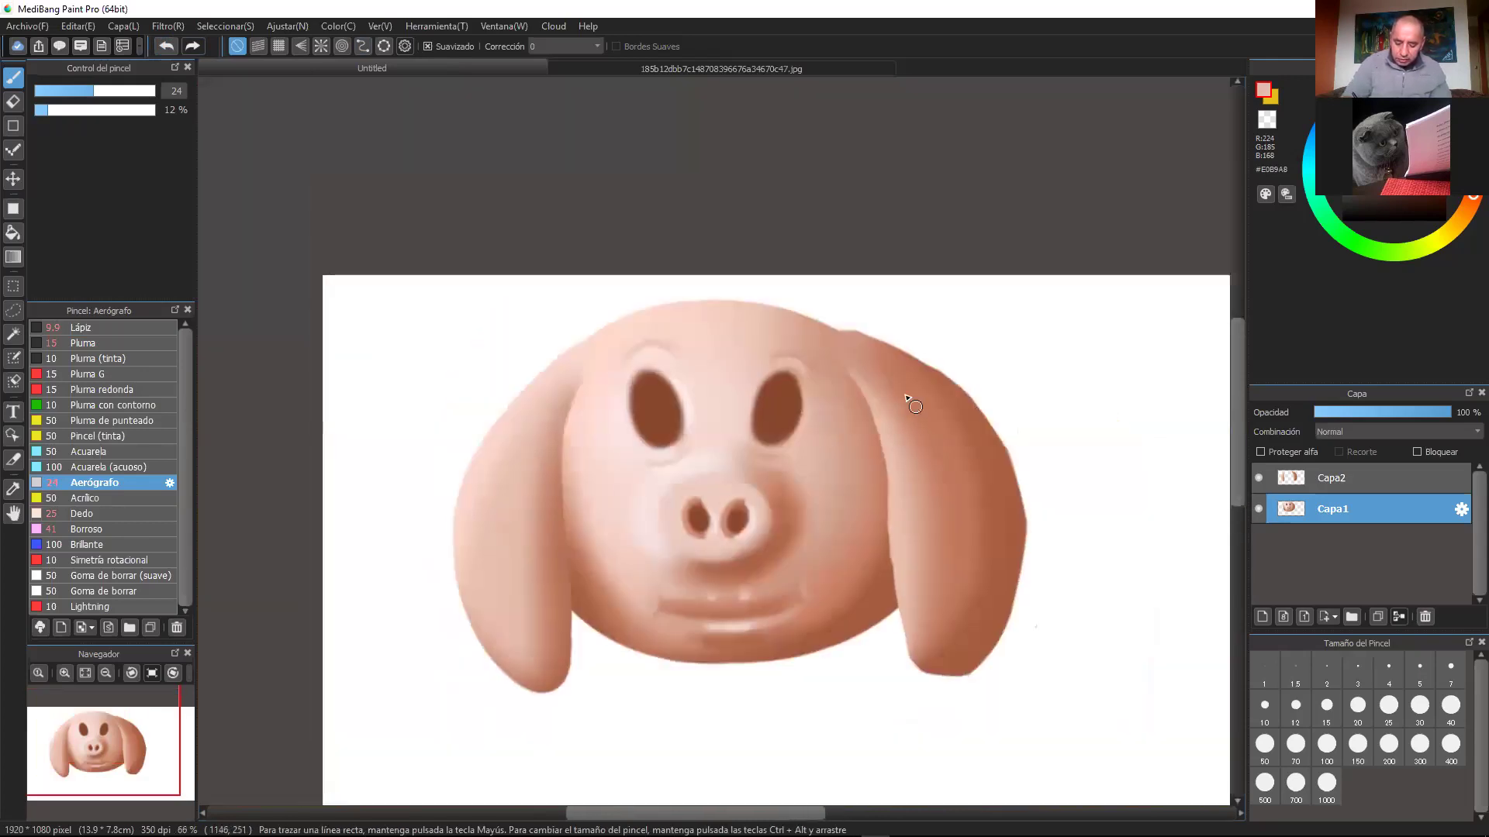
{"action": "scroll", "coordinate": [901, 382], "scroll_direction": "up", "scroll_amount": 1}
{"action": "scroll", "coordinate": [911, 372], "scroll_direction": "up", "scroll_amount": 2}
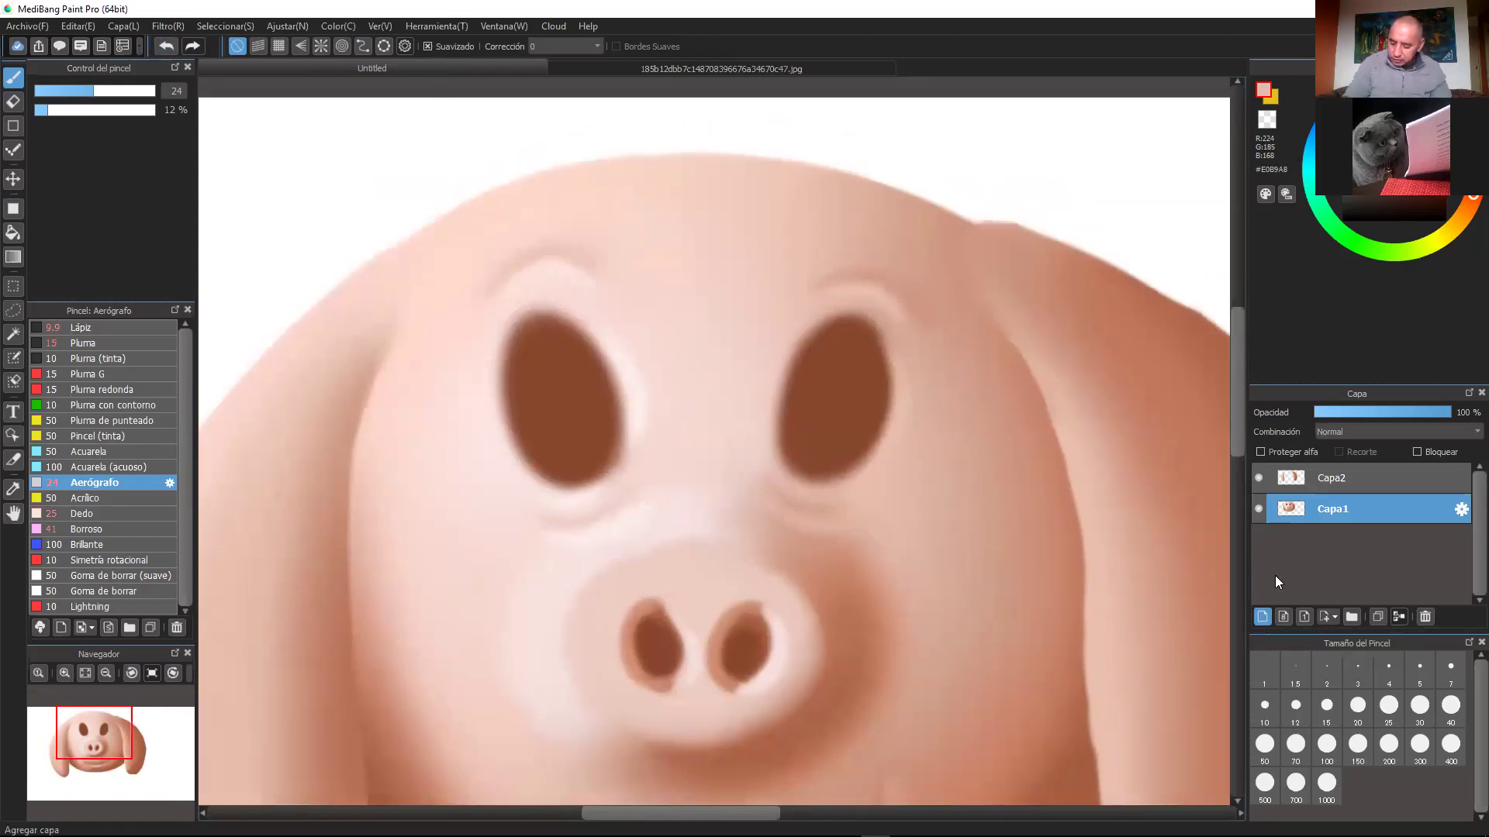
{"action": "left_click", "coordinate": [1262, 617]}
{"action": "scroll", "coordinate": [574, 345], "scroll_direction": "up", "scroll_amount": 1}
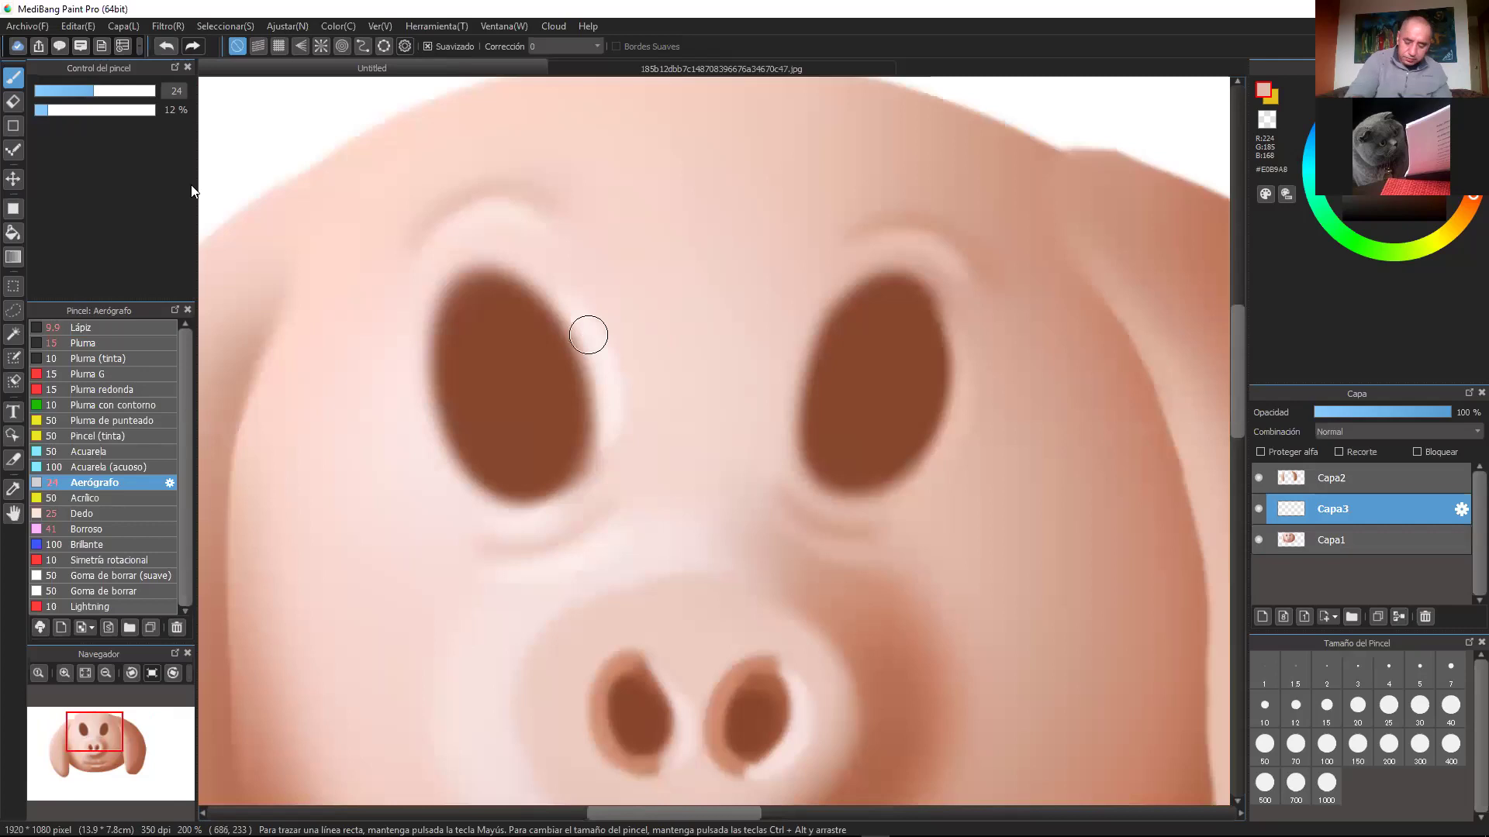
Step: Try a white airbrush stroke in the left eye, and fill both eyes with white ovals using Pluma at 40 px on Capa3
{"action": "right_click", "coordinate": [1150, 133]}
{"action": "mouse_move", "coordinate": [473, 309]}
{"action": "left_mouse_down"}
{"action": "mouse_move", "coordinate": [494, 422]}
{"action": "mouse_move", "coordinate": [519, 451]}
{"action": "left_mouse_up"}
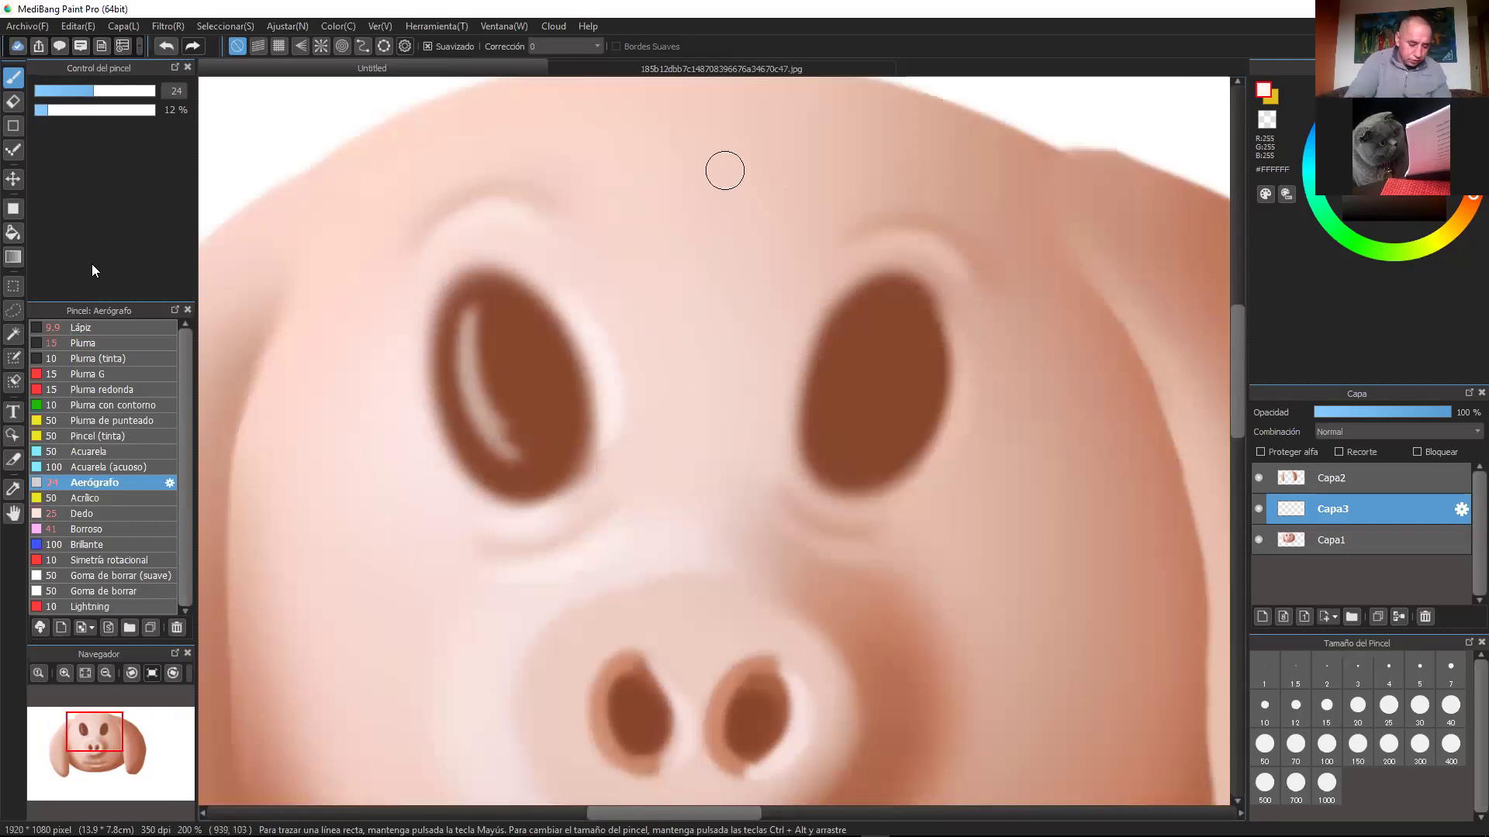
{"action": "left_click", "coordinate": [107, 341]}
{"action": "left_click_drag", "start_coordinate": [475, 319], "coordinate": [513, 445]}
{"action": "left_click", "coordinate": [114, 91]}
{"action": "mouse_move", "coordinate": [479, 324]}
{"action": "left_mouse_down"}
{"action": "mouse_move", "coordinate": [539, 423]}
{"action": "mouse_move", "coordinate": [535, 446]}
{"action": "mouse_move", "coordinate": [502, 448]}
{"action": "mouse_move", "coordinate": [470, 351]}
{"action": "mouse_move", "coordinate": [492, 314]}
{"action": "left_mouse_up"}
{"action": "mouse_move", "coordinate": [874, 318]}
{"action": "left_mouse_down"}
{"action": "mouse_move", "coordinate": [861, 454]}
{"action": "mouse_move", "coordinate": [874, 399]}
{"action": "left_mouse_up"}
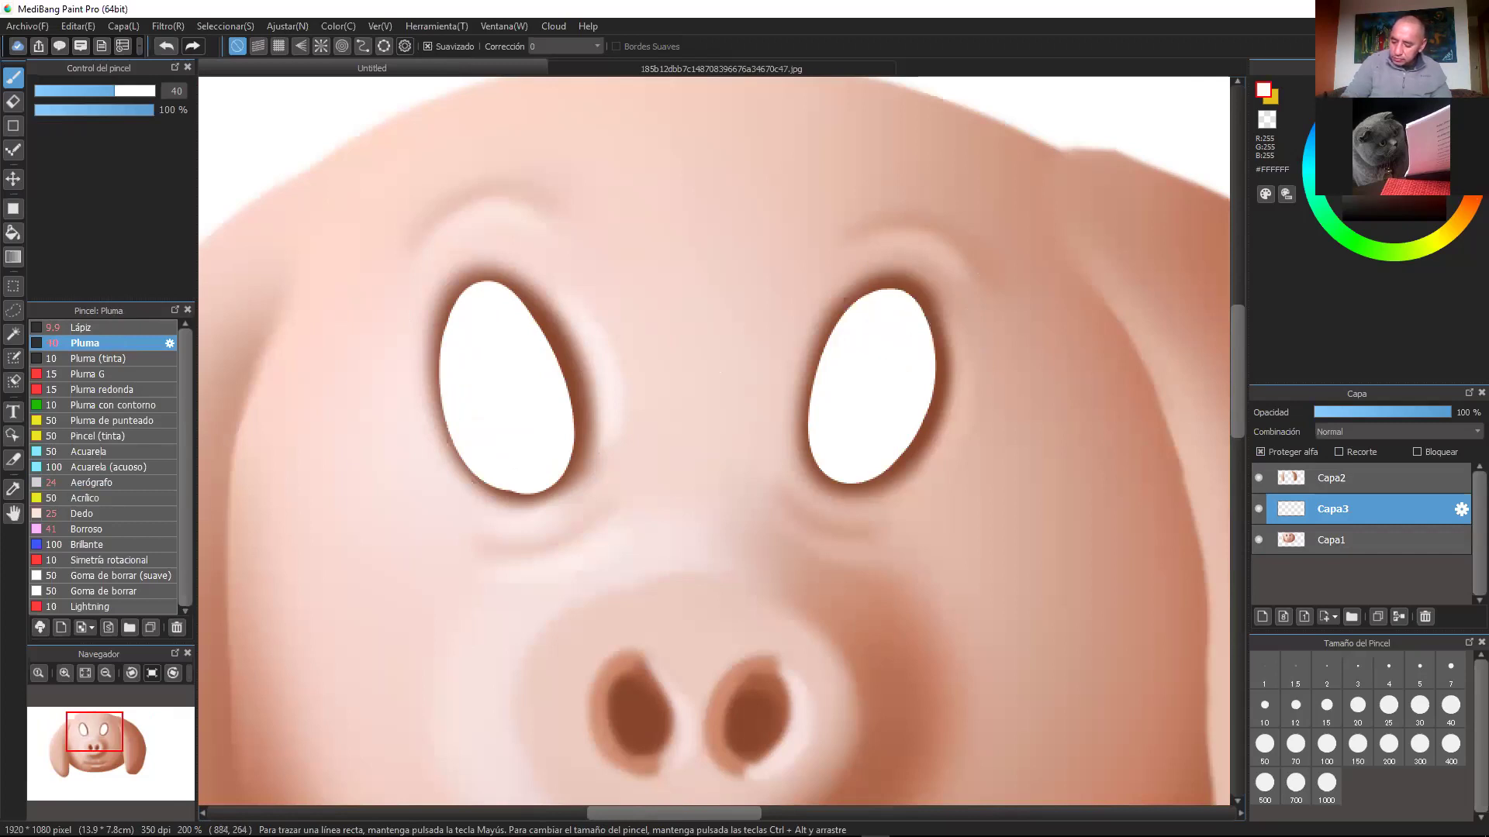
Step: With Proteger alfa on, recolour both eyeballs #DFF6FF with Pluma and lighten their left sides with the Aerógrafo in #FBFDFF at 53 px, 8%
{"action": "mouse_move", "coordinate": [862, 397]}
{"action": "left_mouse_down"}
{"action": "mouse_move", "coordinate": [867, 437]}
{"action": "mouse_move", "coordinate": [864, 380]}
{"action": "mouse_move", "coordinate": [899, 292]}
{"action": "mouse_move", "coordinate": [915, 349]}
{"action": "left_mouse_up"}
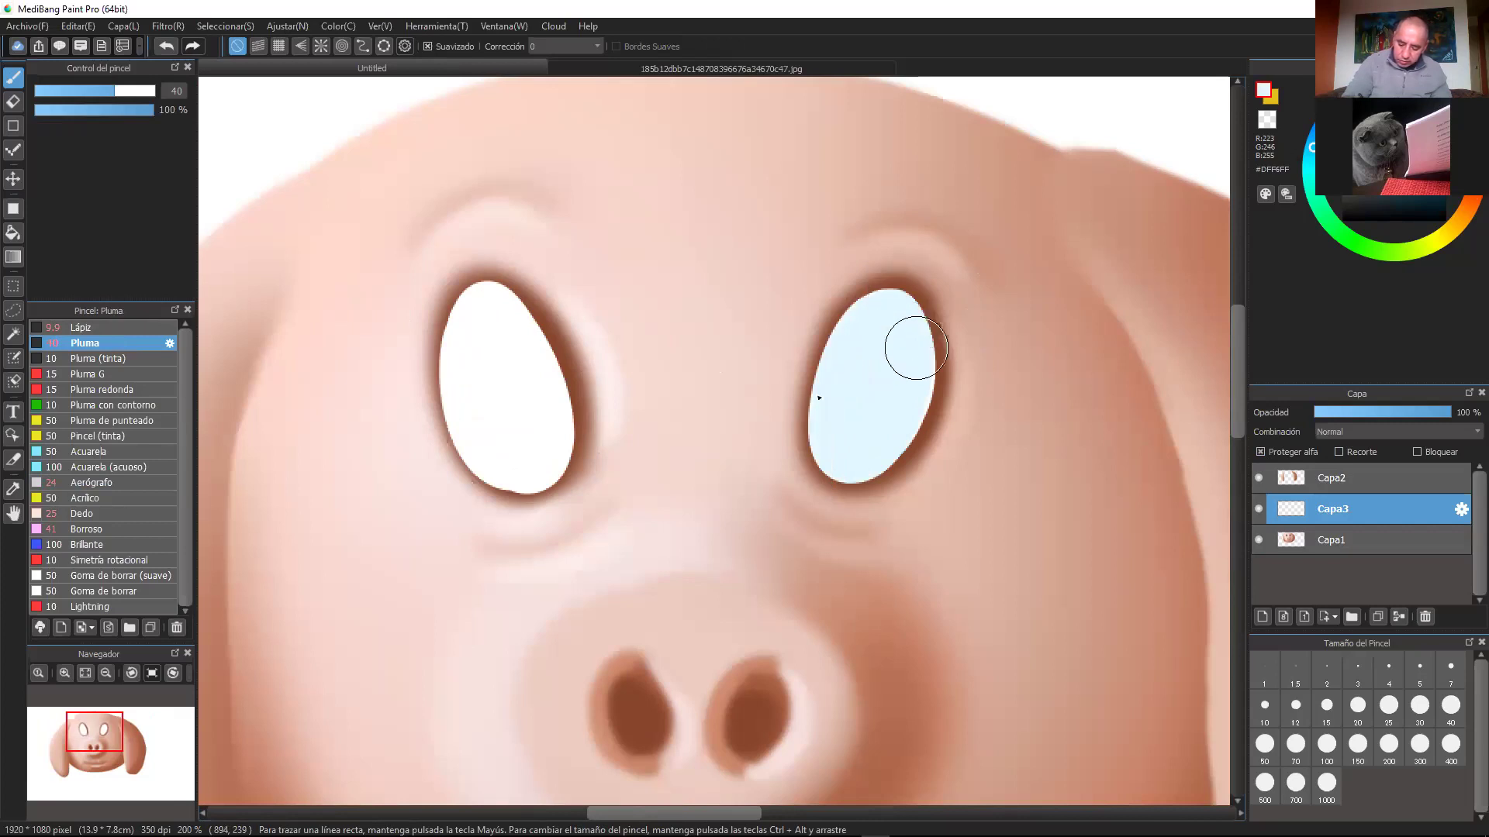
{"action": "mouse_move", "coordinate": [504, 403]}
{"action": "left_mouse_down"}
{"action": "mouse_move", "coordinate": [442, 342]}
{"action": "mouse_move", "coordinate": [447, 372]}
{"action": "mouse_move", "coordinate": [538, 426]}
{"action": "mouse_move", "coordinate": [535, 395]}
{"action": "mouse_move", "coordinate": [527, 419]}
{"action": "left_mouse_up"}
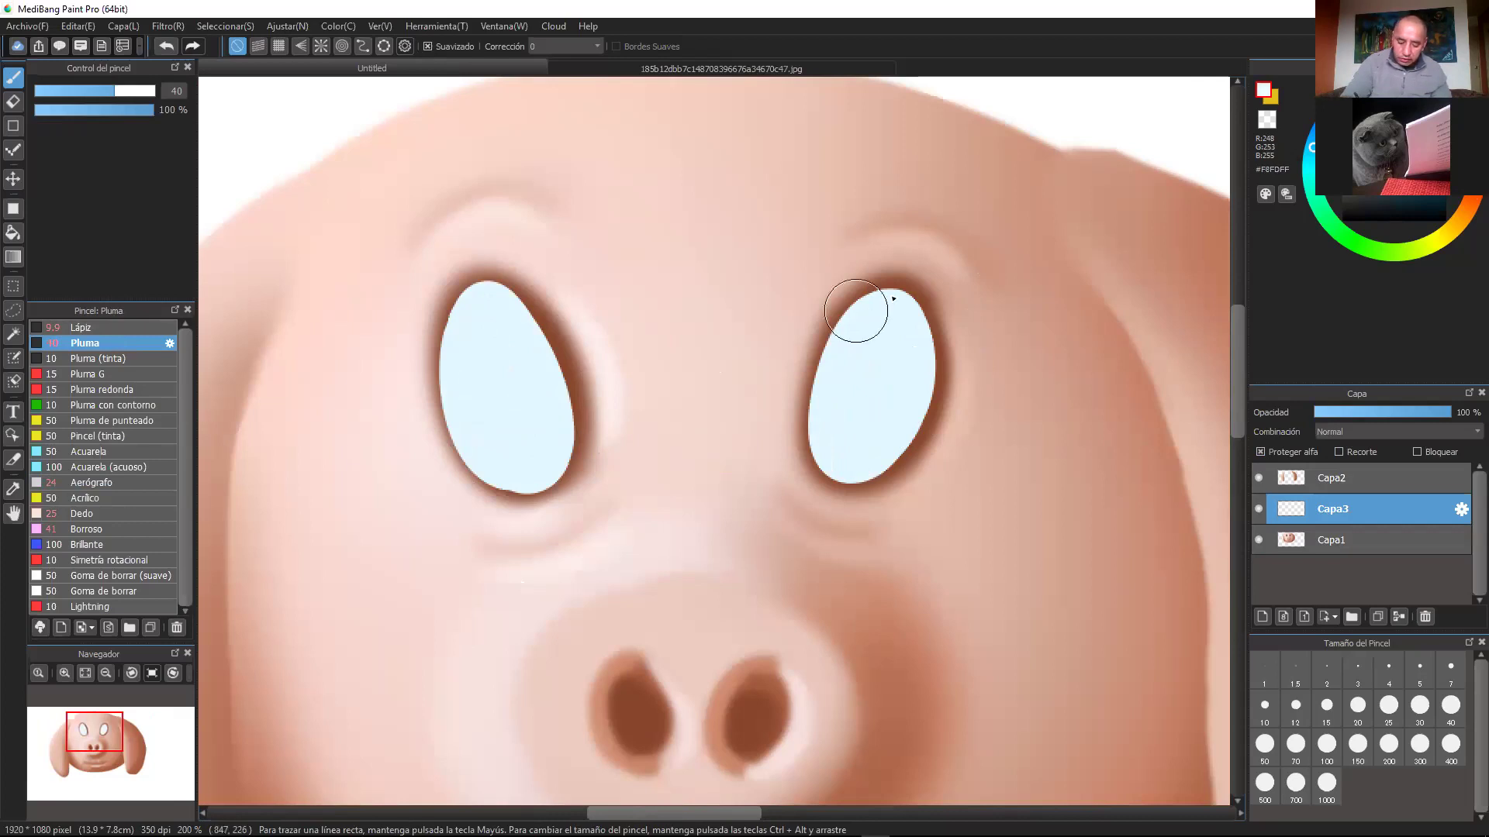
{"action": "left_click", "coordinate": [114, 483]}
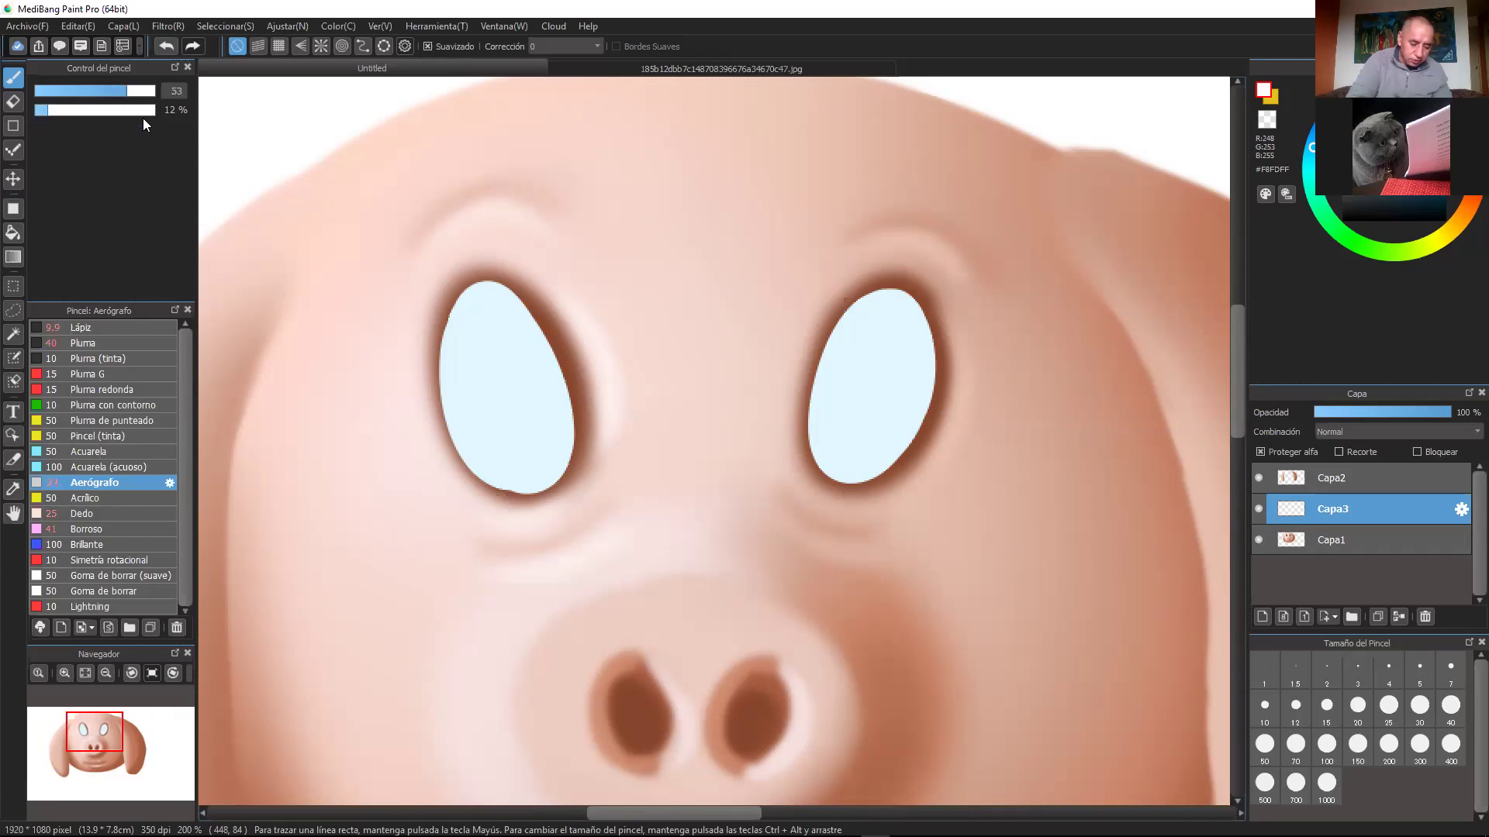
{"action": "left_click", "coordinate": [43, 110]}
{"action": "mouse_move", "coordinate": [876, 288]}
{"action": "left_mouse_down"}
{"action": "mouse_move", "coordinate": [866, 320]}
{"action": "mouse_move", "coordinate": [934, 289]}
{"action": "mouse_move", "coordinate": [904, 291]}
{"action": "left_mouse_up"}
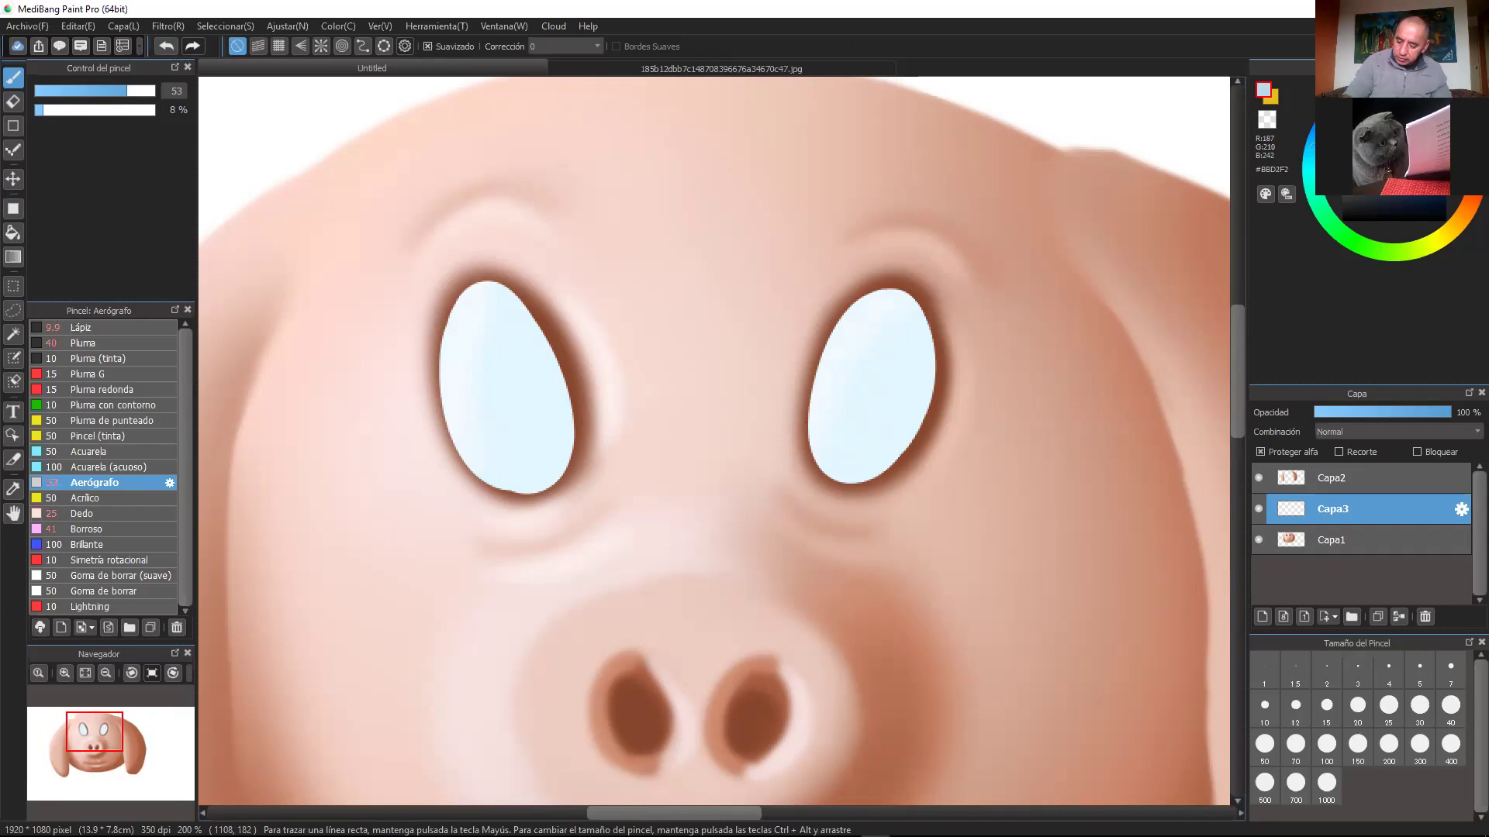
Step: Shade the right and lower edges of both eyeballs on Capa3 with the Aerógrafo at 53 px, 8%, in soft blue #BDD4F4
{"action": "left_click", "coordinate": [1368, 120]}
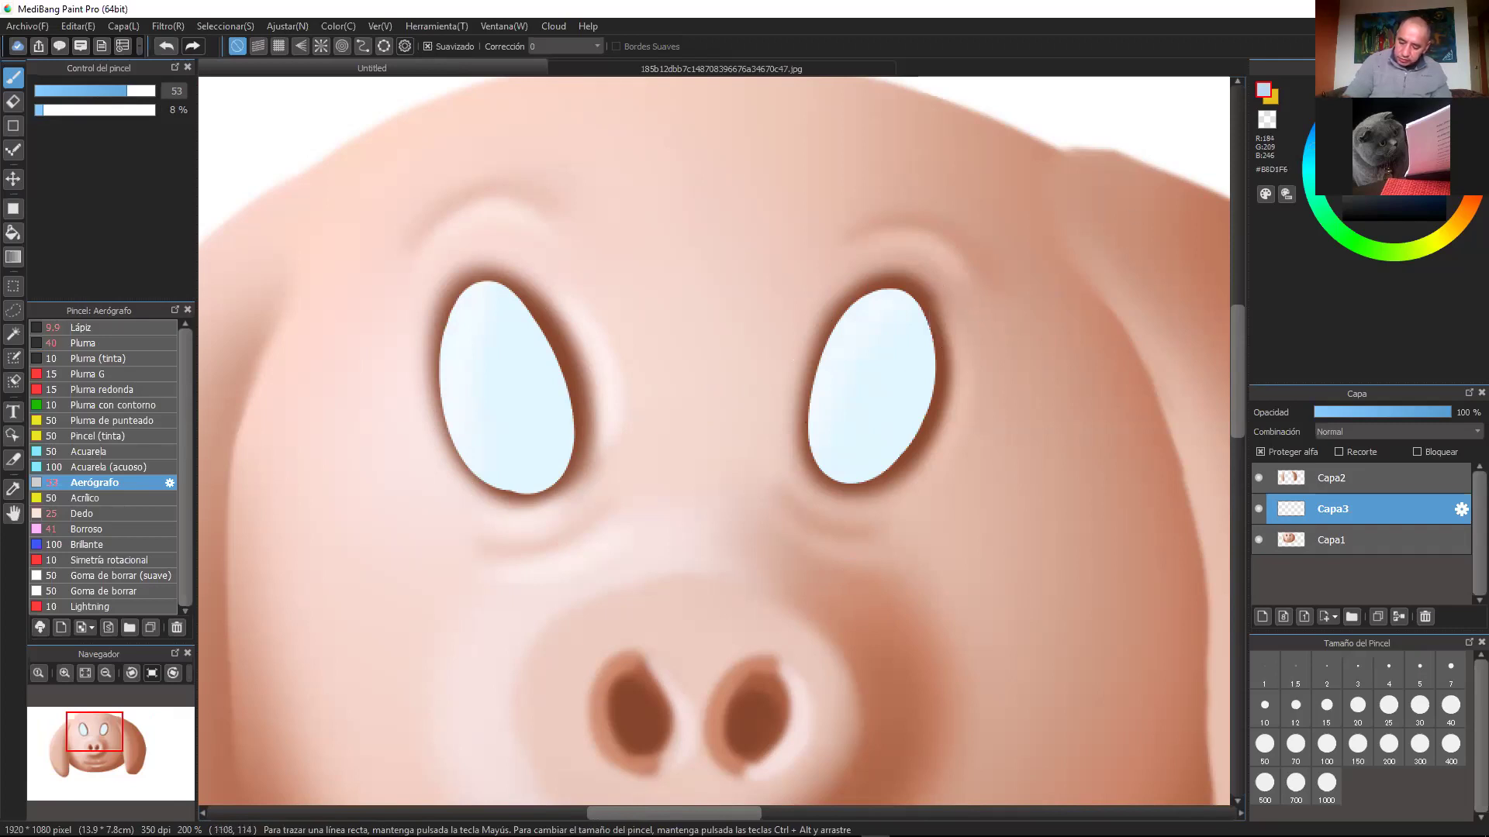
{"action": "mouse_move", "coordinate": [908, 289]}
{"action": "left_mouse_down"}
{"action": "mouse_move", "coordinate": [918, 462]}
{"action": "mouse_move", "coordinate": [935, 300]}
{"action": "mouse_move", "coordinate": [832, 490]}
{"action": "left_mouse_up"}
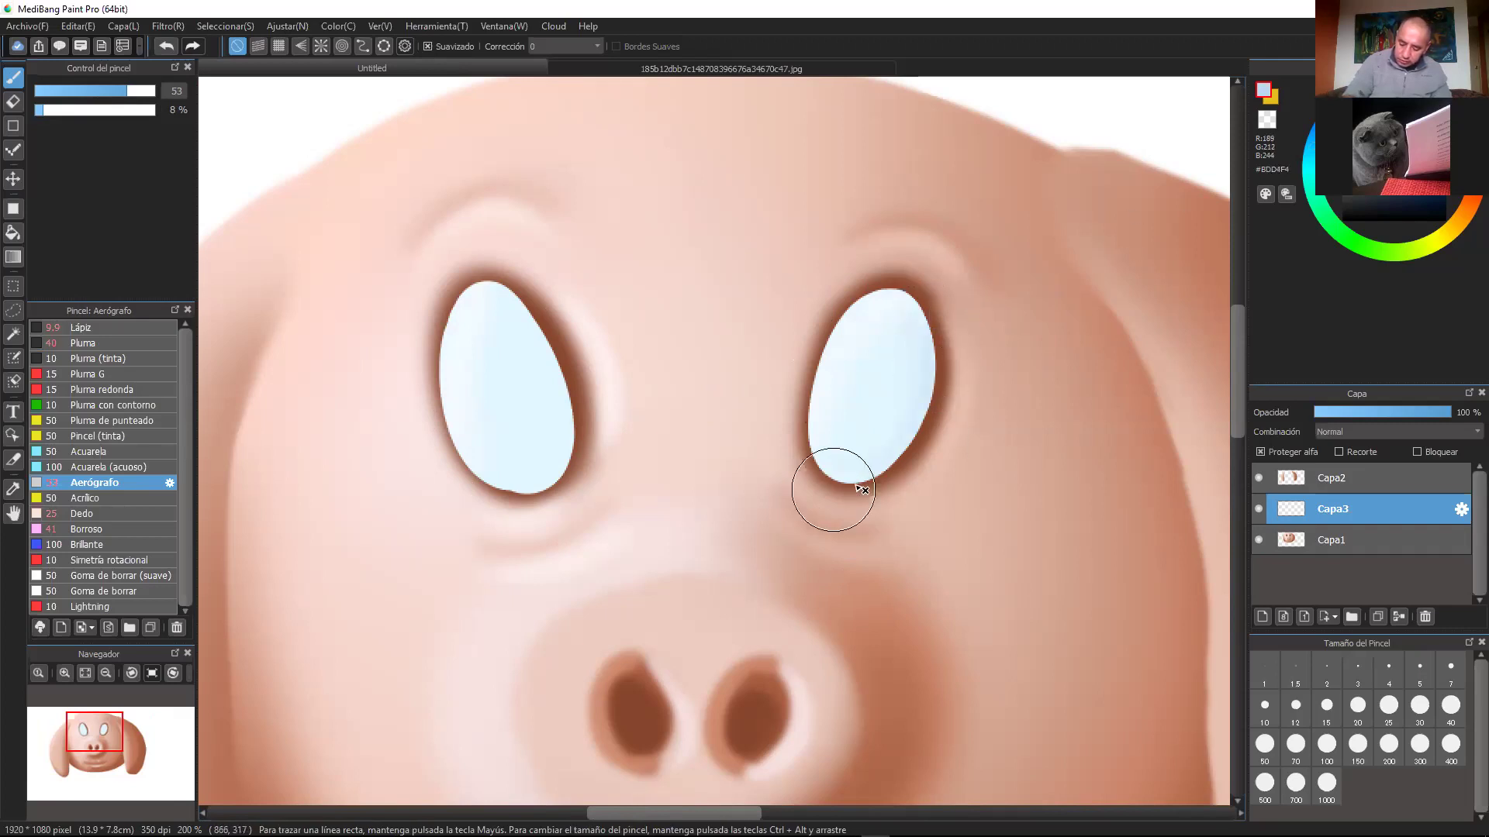
{"action": "left_click_drag", "start_coordinate": [952, 377], "coordinate": [843, 516]}
{"action": "mouse_move", "coordinate": [955, 287]}
{"action": "left_mouse_down"}
{"action": "mouse_move", "coordinate": [891, 472]}
{"action": "mouse_move", "coordinate": [866, 494]}
{"action": "left_mouse_up"}
{"action": "left_click_drag", "start_coordinate": [947, 388], "coordinate": [783, 527]}
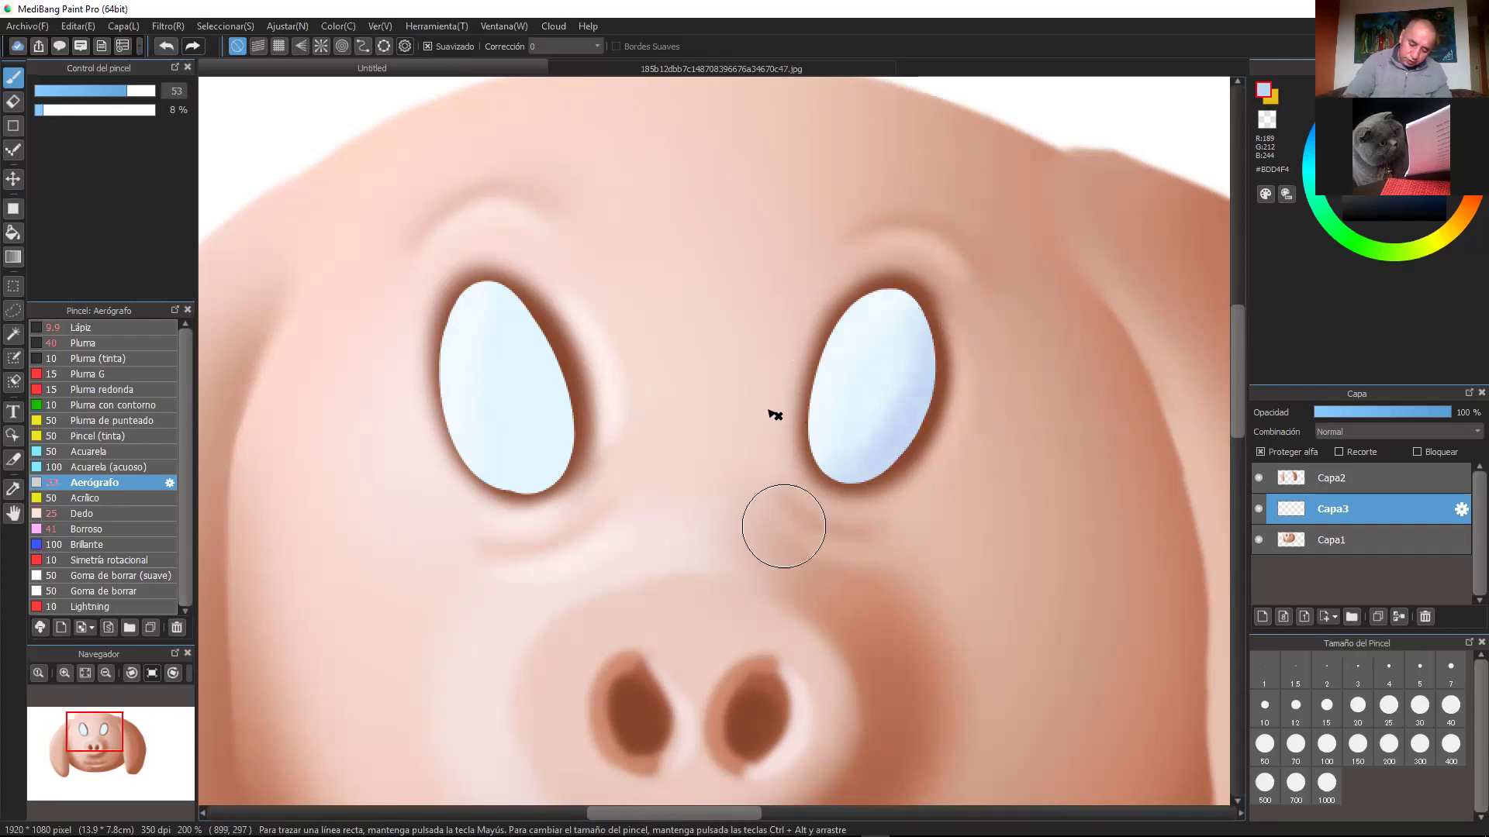
{"action": "mouse_move", "coordinate": [580, 333]}
{"action": "left_mouse_down"}
{"action": "mouse_move", "coordinate": [570, 402]}
{"action": "mouse_move", "coordinate": [541, 296]}
{"action": "mouse_move", "coordinate": [550, 494]}
{"action": "mouse_move", "coordinate": [608, 375]}
{"action": "mouse_move", "coordinate": [574, 415]}
{"action": "mouse_move", "coordinate": [575, 450]}
{"action": "mouse_move", "coordinate": [547, 322]}
{"action": "mouse_move", "coordinate": [563, 449]}
{"action": "mouse_move", "coordinate": [546, 487]}
{"action": "mouse_move", "coordinate": [504, 517]}
{"action": "mouse_move", "coordinate": [562, 468]}
{"action": "mouse_move", "coordinate": [548, 507]}
{"action": "left_mouse_up"}
{"action": "left_click_drag", "start_coordinate": [921, 446], "coordinate": [816, 498]}
{"action": "mouse_move", "coordinate": [954, 308]}
{"action": "left_mouse_down"}
{"action": "mouse_move", "coordinate": [947, 382]}
{"action": "mouse_move", "coordinate": [834, 504]}
{"action": "left_mouse_up"}
{"action": "mouse_move", "coordinate": [928, 419]}
{"action": "left_mouse_down"}
{"action": "mouse_move", "coordinate": [785, 492]}
{"action": "mouse_move", "coordinate": [885, 486]}
{"action": "mouse_move", "coordinate": [870, 468]}
{"action": "mouse_move", "coordinate": [912, 454]}
{"action": "left_mouse_up"}
{"action": "mouse_move", "coordinate": [520, 491]}
{"action": "left_mouse_down"}
{"action": "mouse_move", "coordinate": [594, 435]}
{"action": "mouse_move", "coordinate": [586, 406]}
{"action": "left_mouse_up"}
Step: Deepen the shading along the eyeballs' lower right edges in #AABFF0 and #93A5F2, reducing the Aerógrafo to 33 px and 23 px
{"action": "scroll", "coordinate": [1030, 432], "scroll_direction": "down", "scroll_amount": 3}
{"action": "scroll", "coordinate": [1035, 432], "scroll_direction": "up", "scroll_amount": 1}
{"action": "scroll", "coordinate": [1030, 432], "scroll_direction": "up", "scroll_amount": 5}
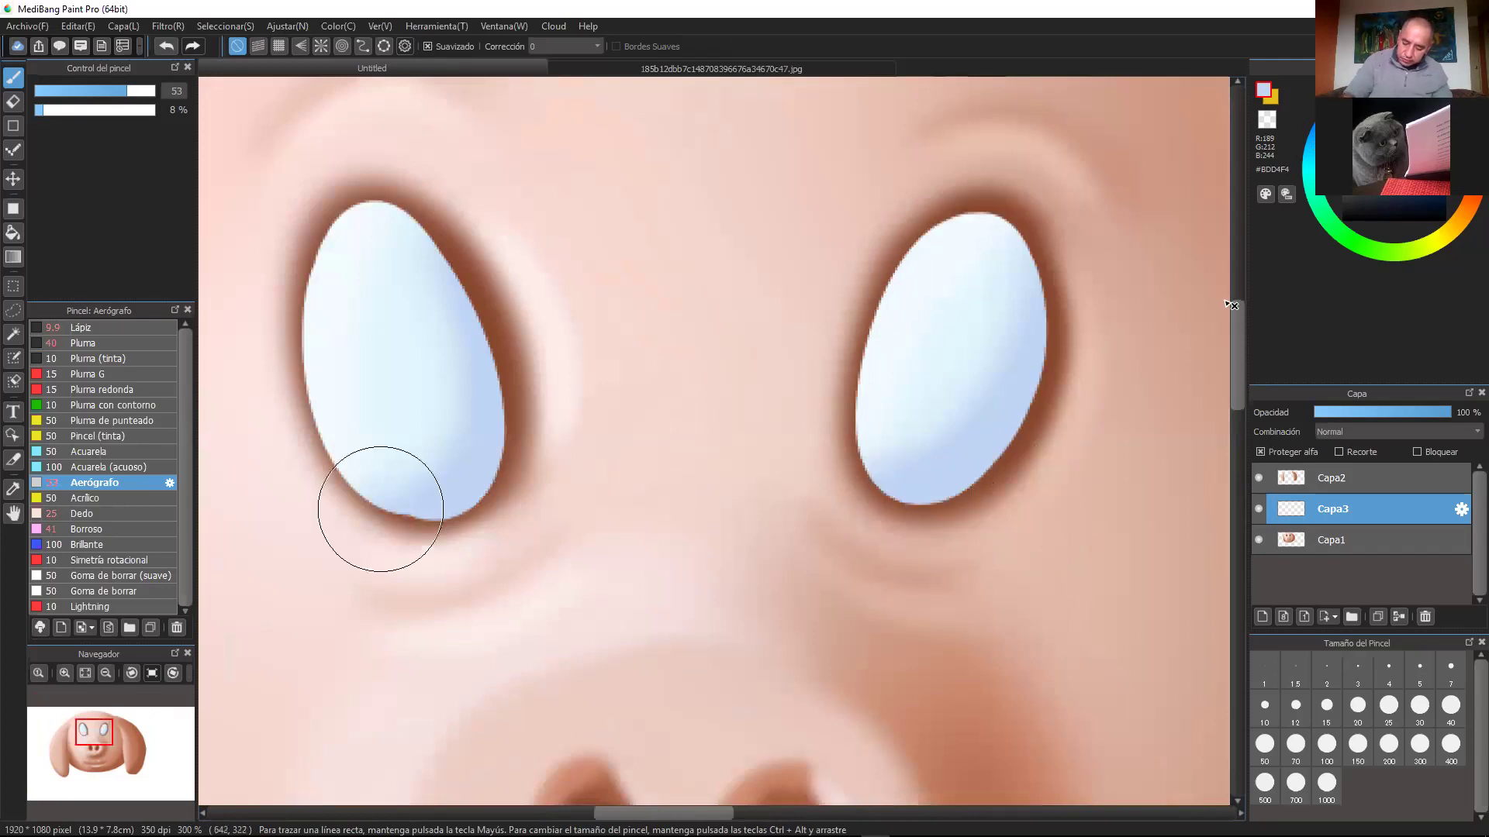
{"action": "left_click", "coordinate": [1331, 114]}
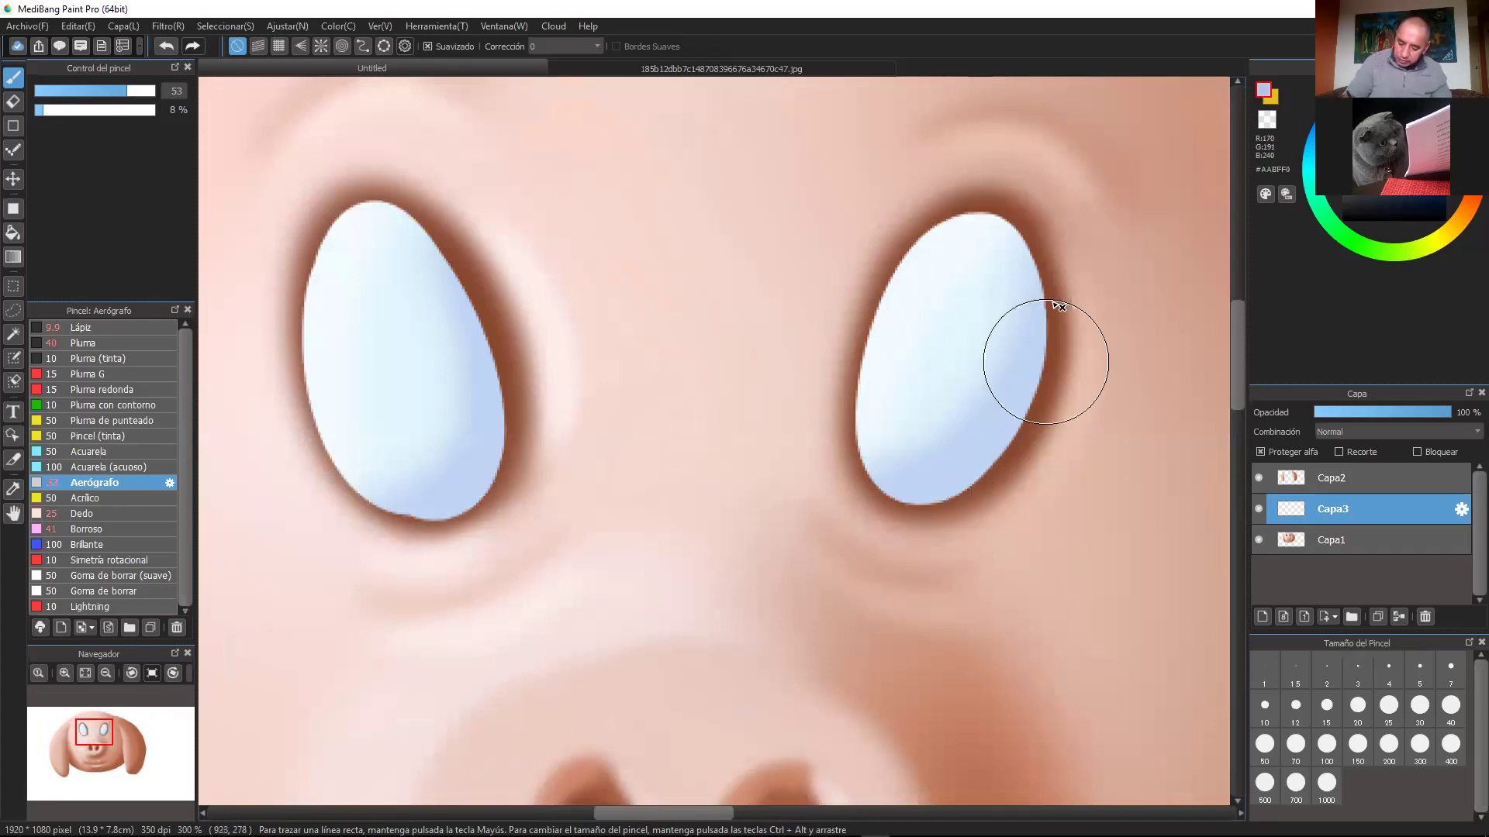
{"action": "left_click", "coordinate": [105, 91]}
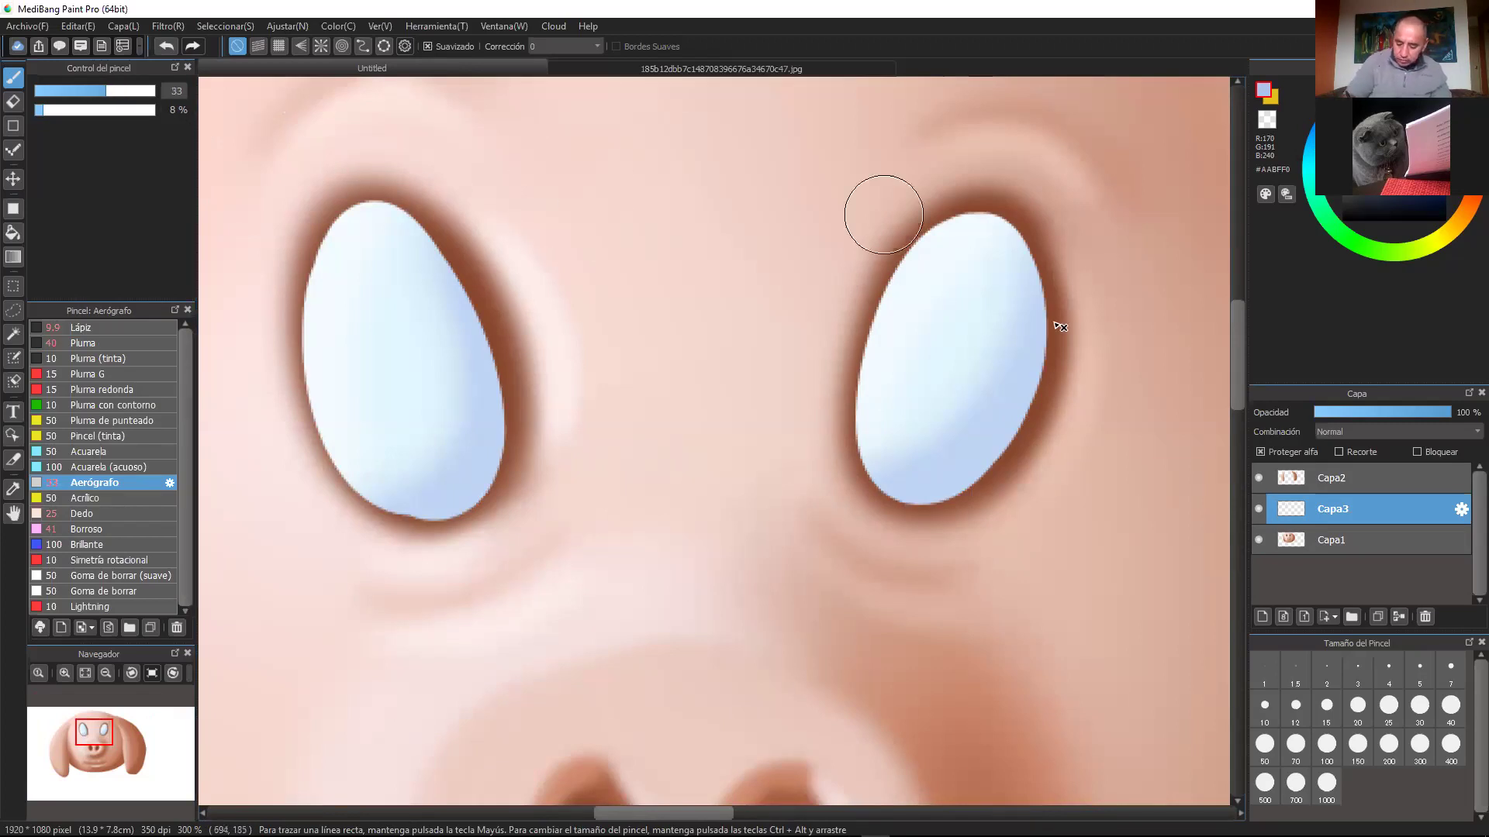
{"action": "left_click", "coordinate": [90, 90]}
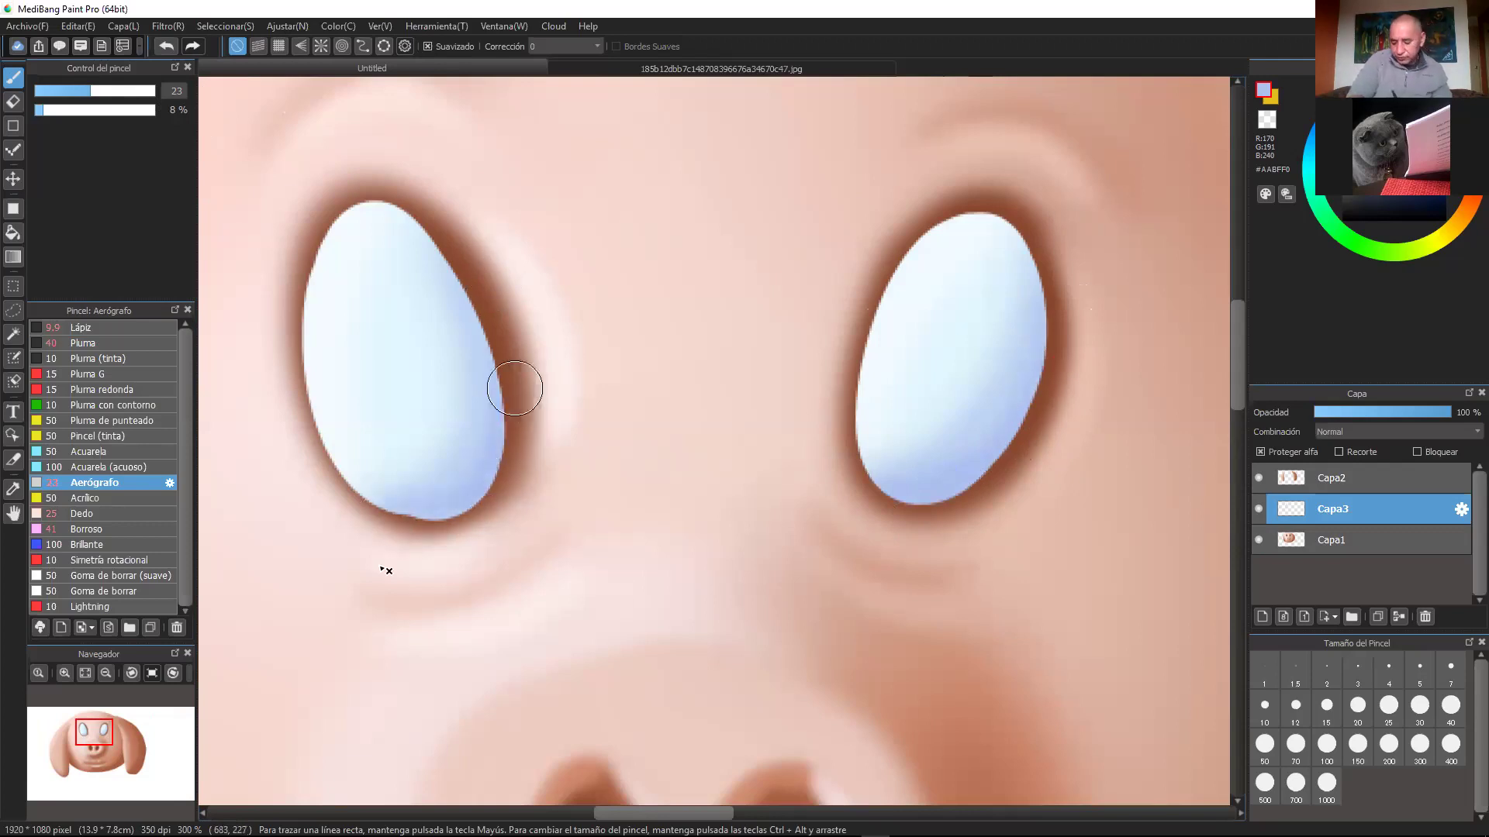
{"action": "scroll", "coordinate": [1124, 459], "scroll_direction": "down", "scroll_amount": 2}
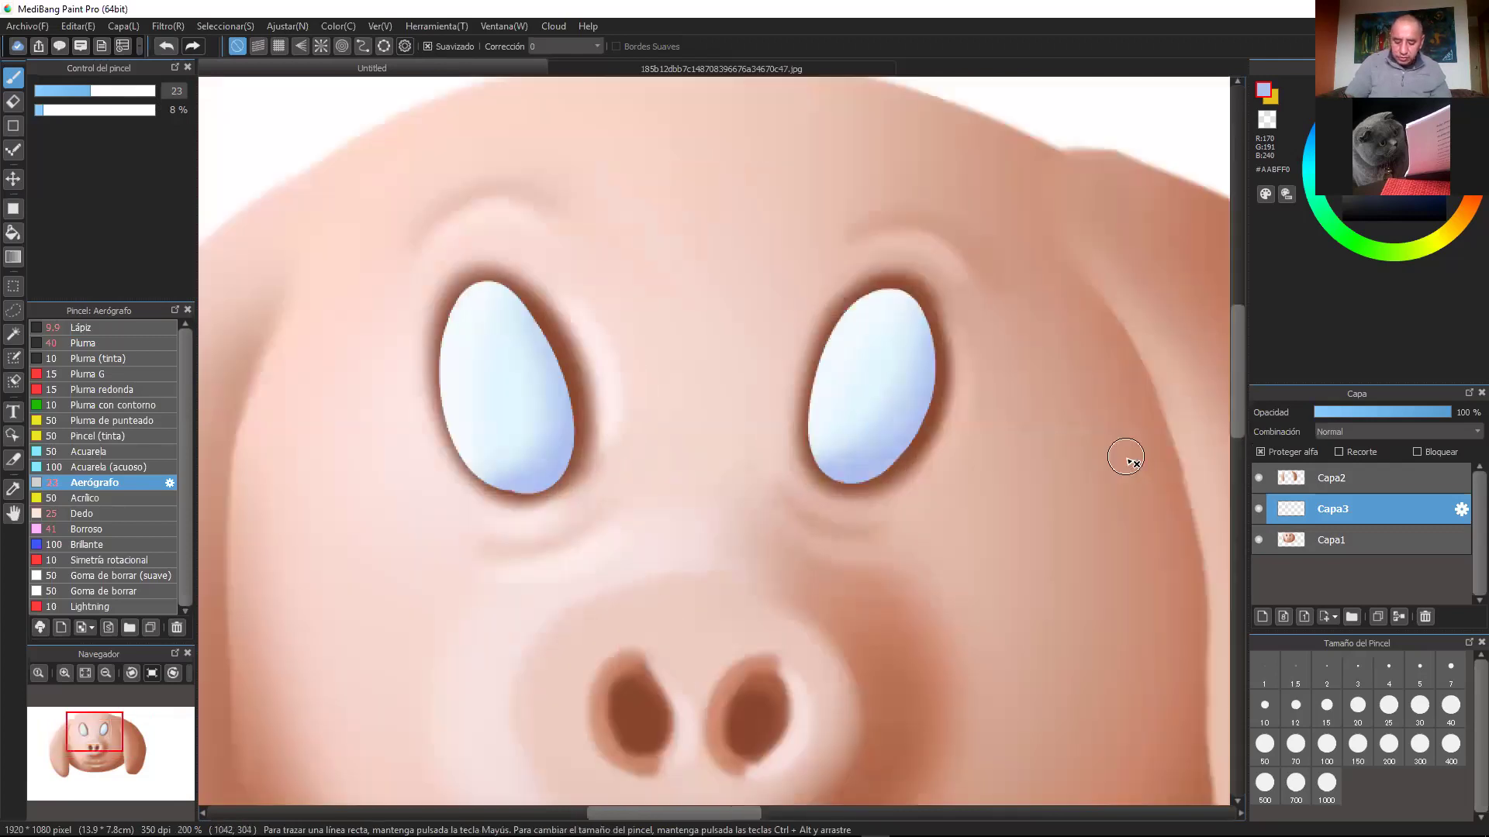
{"action": "scroll", "coordinate": [1130, 459], "scroll_direction": "up", "scroll_amount": 2}
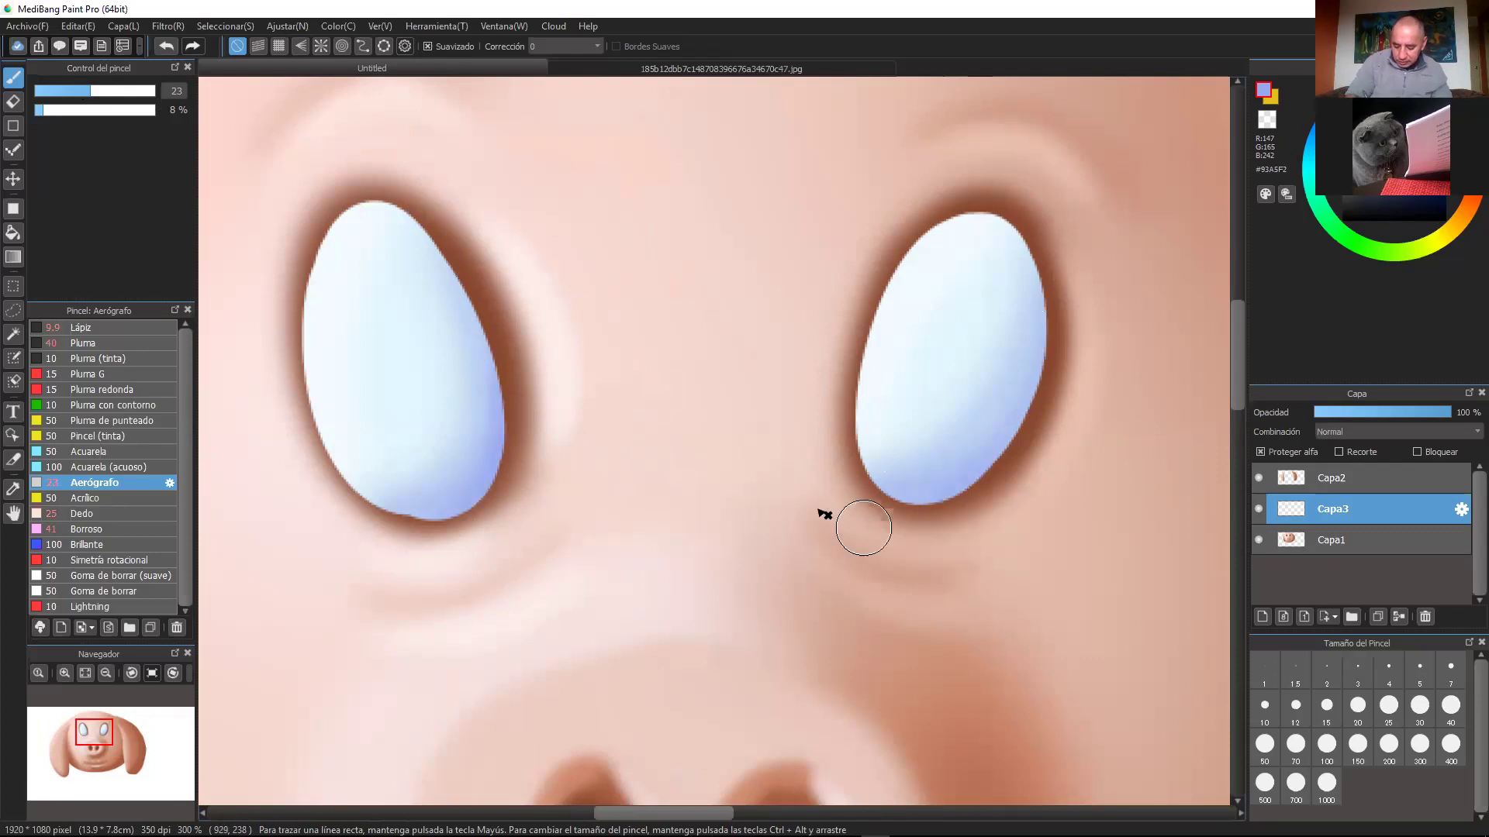
Step: Paint a black #000000 pupil in the centre of each eyeball on Capa3 using Pluma at 40 px
{"action": "key", "text": "ctrl+Down"}
{"action": "key", "text": "ctrl+Down"}
{"action": "key", "text": "ctrl+Up"}
{"action": "mouse_move", "coordinate": [761, 537]}
{"action": "left_mouse_down"}
{"action": "mouse_move", "coordinate": [801, 599]}
{"action": "mouse_move", "coordinate": [821, 598]}
{"action": "left_mouse_up"}
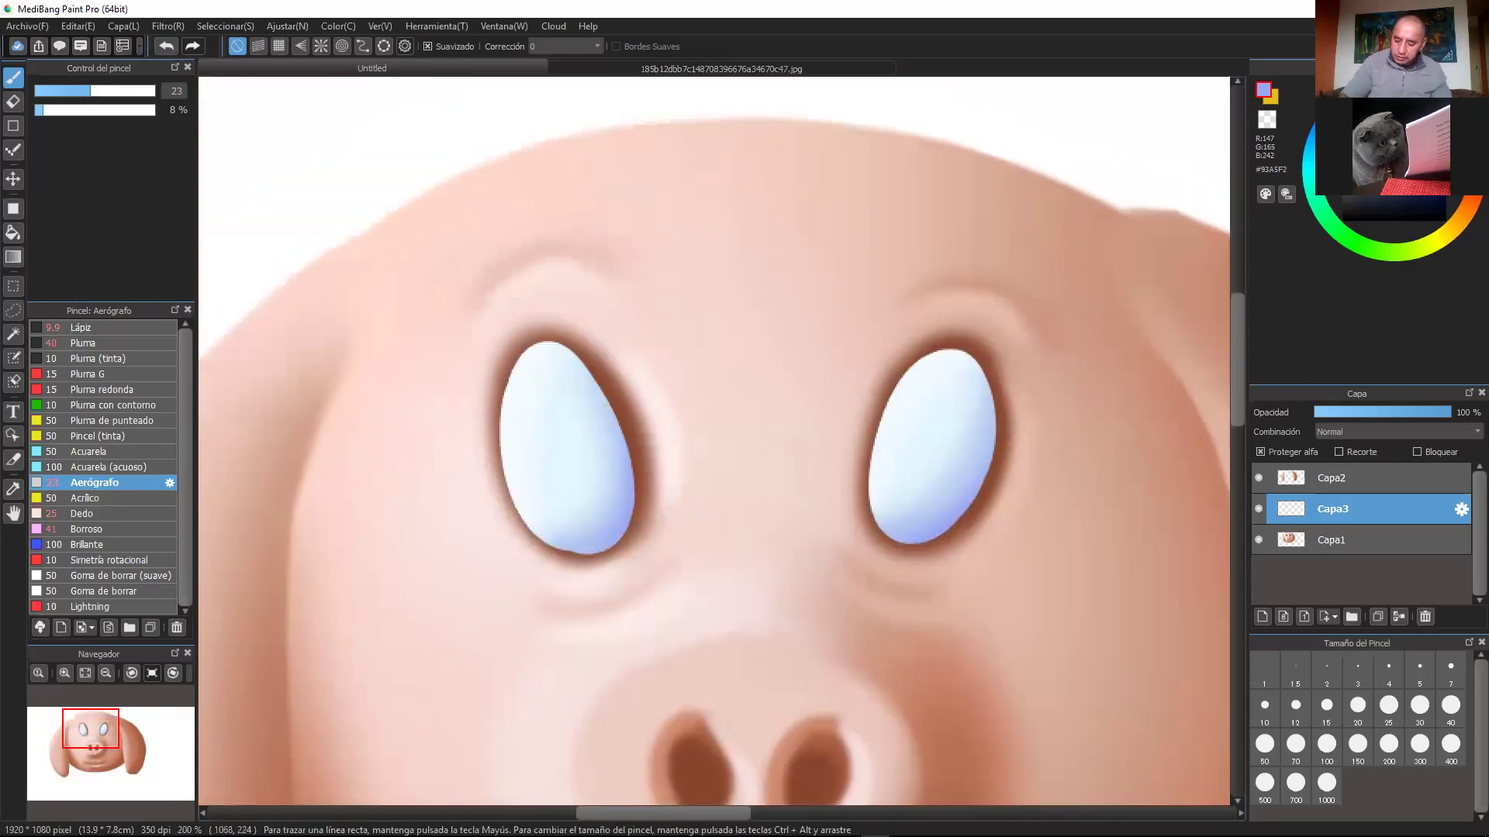
{"action": "left_click", "coordinate": [1344, 218]}
{"action": "left_click", "coordinate": [85, 344]}
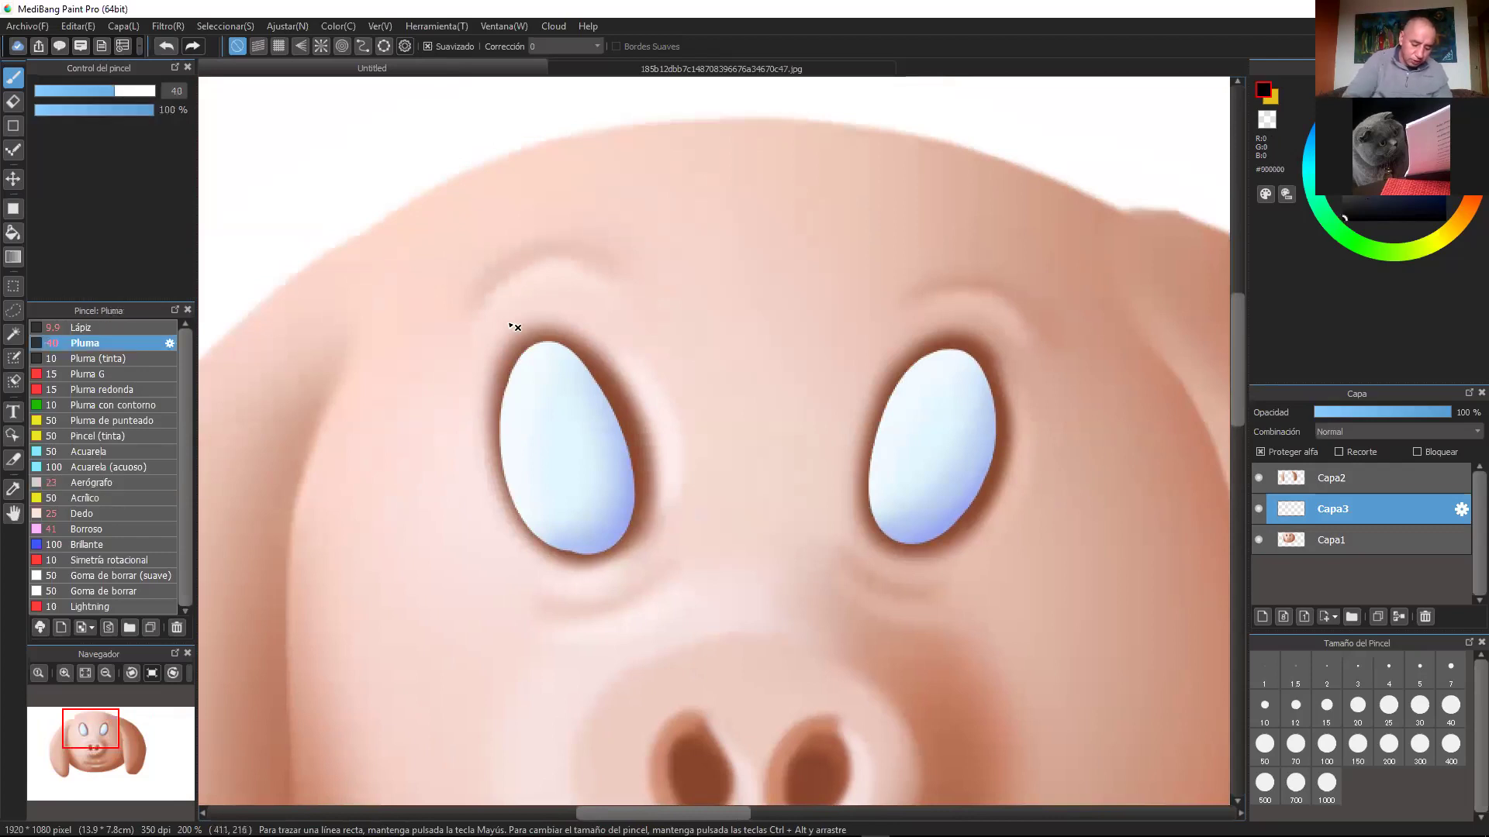
{"action": "left_click_drag", "start_coordinate": [565, 435], "coordinate": [560, 439]}
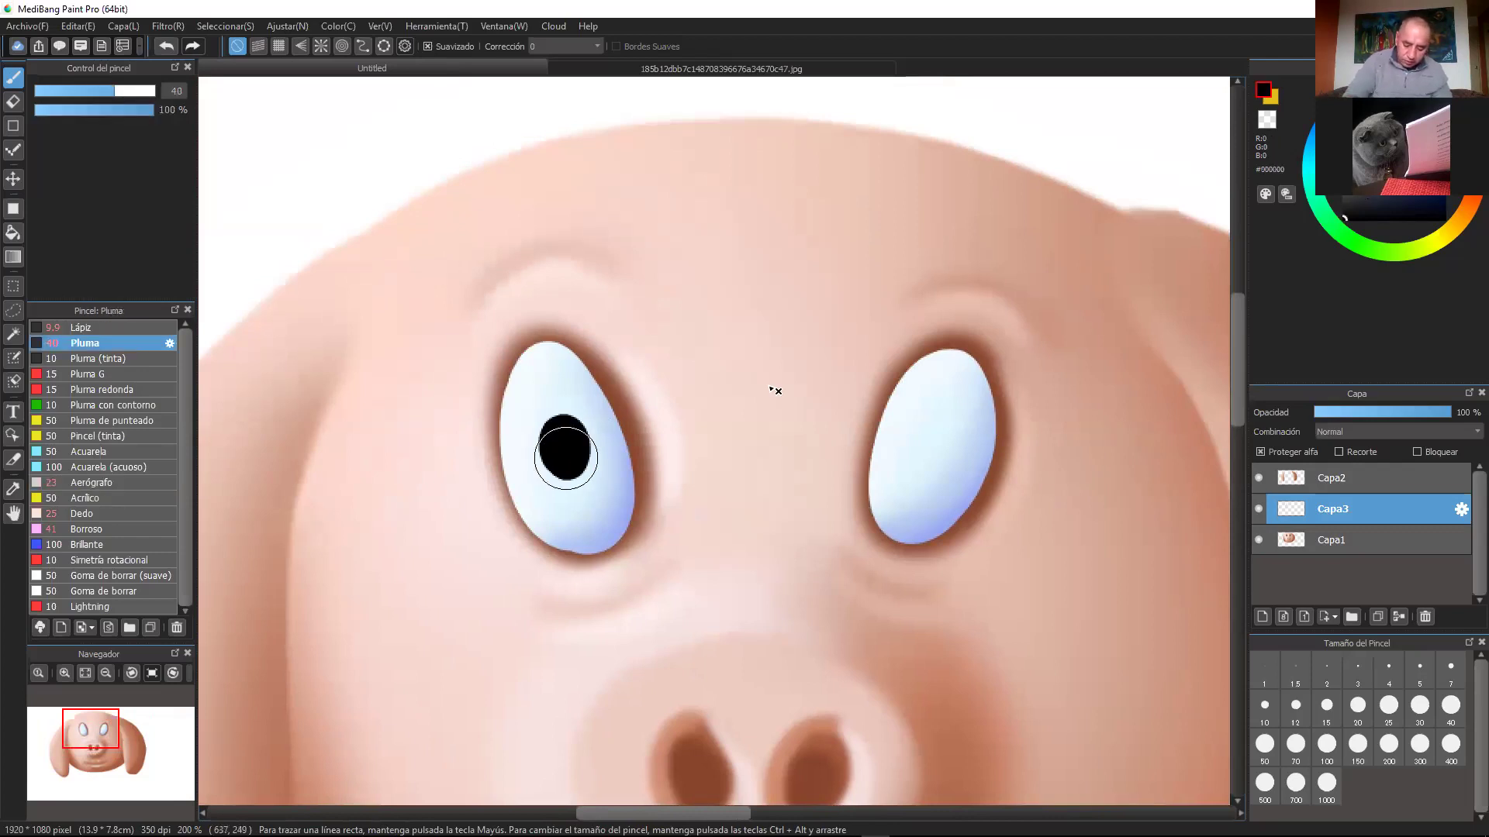
{"action": "left_click_drag", "start_coordinate": [930, 435], "coordinate": [952, 420]}
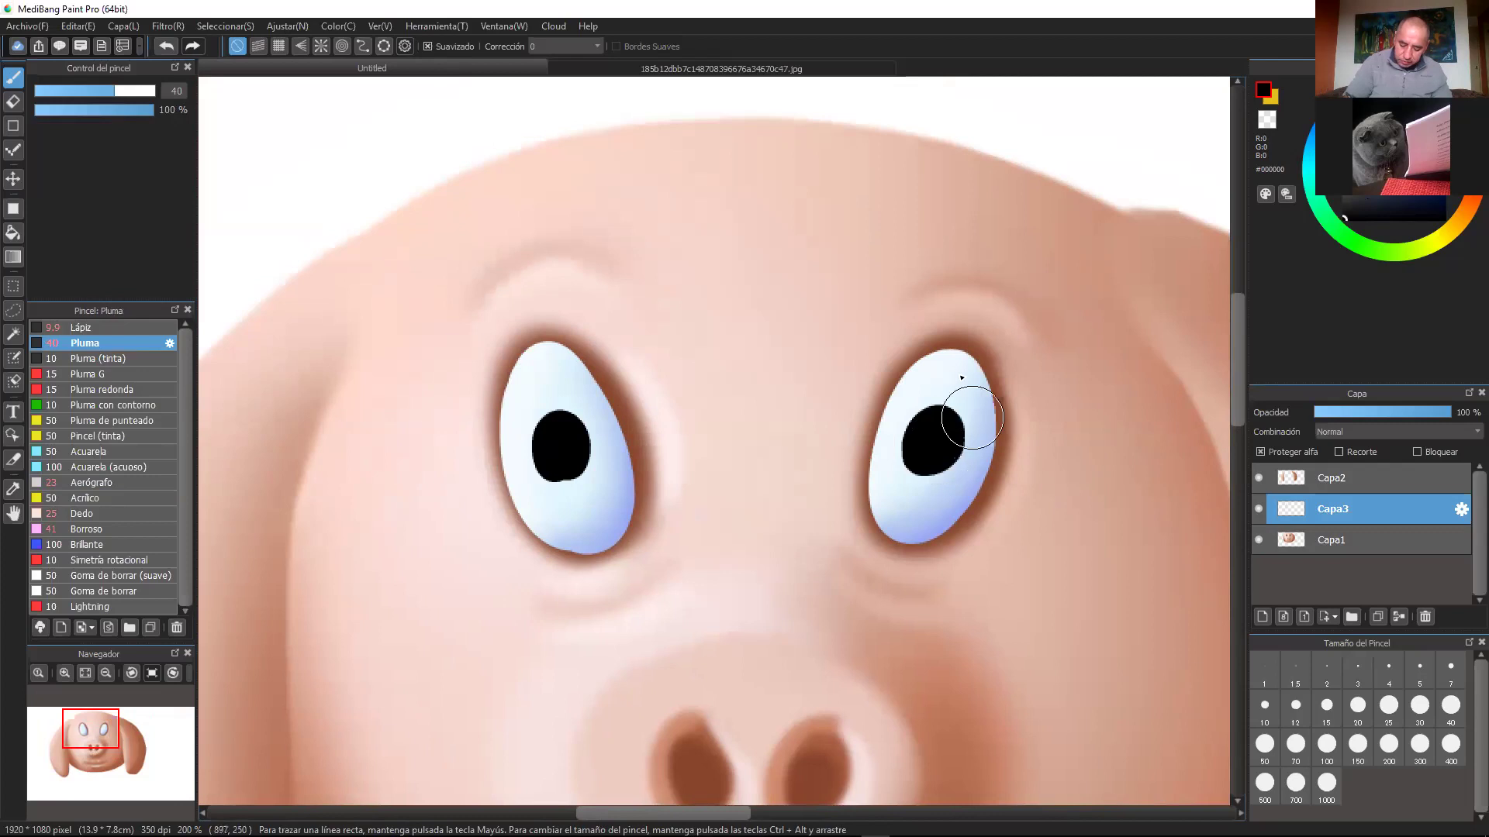
{"action": "left_click", "coordinate": [552, 437]}
Step: Airbrush white #FFFFFF reflections on the left pupil and its upper left edge at 21 px and 8% opacity
{"action": "key", "text": "ctrl+minus"}
{"action": "key", "text": "ctrl+minus"}
{"action": "key", "text": "ctrl+minus"}
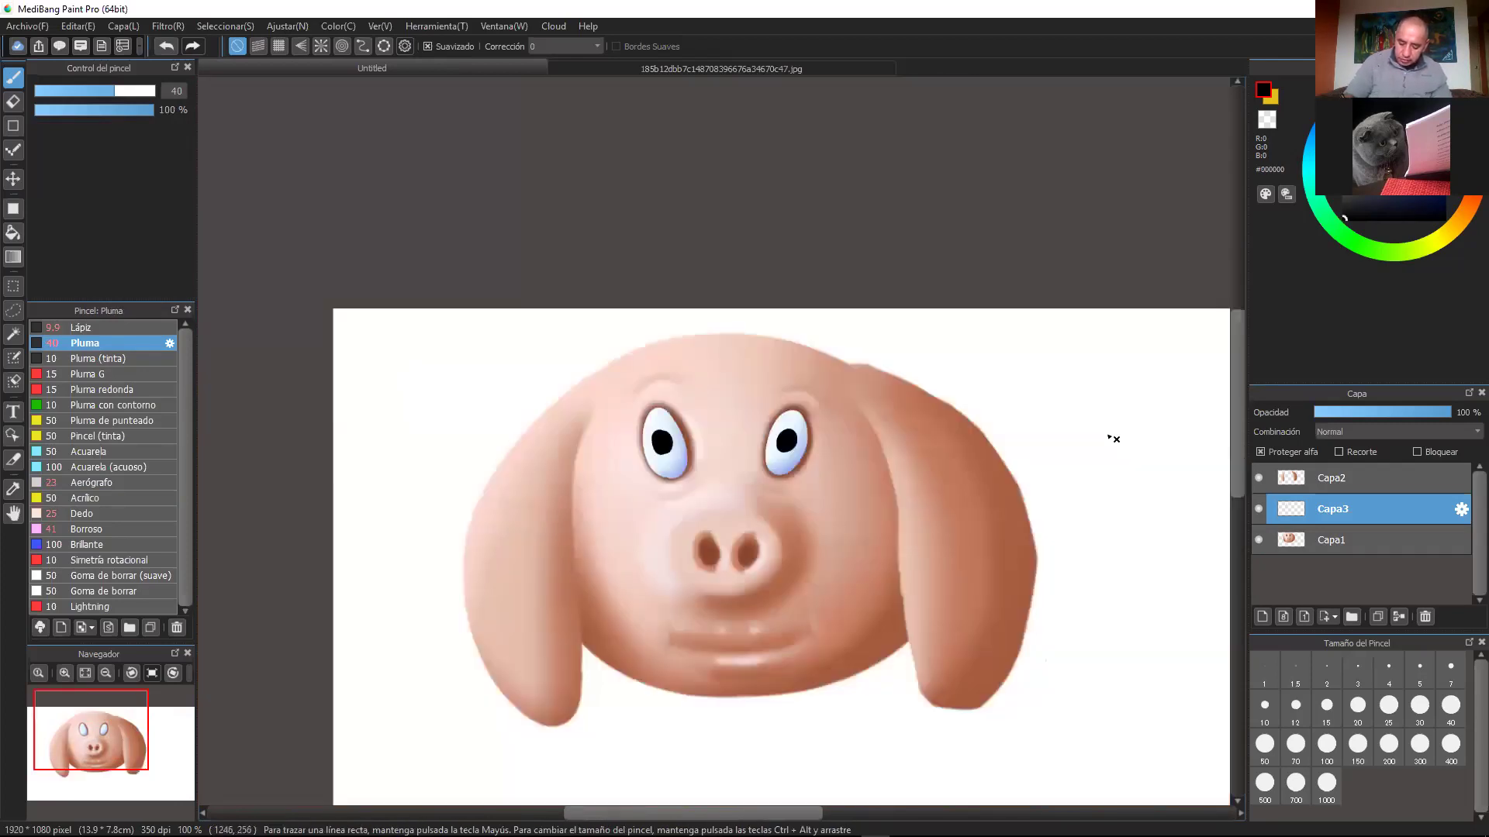
{"action": "scroll", "coordinate": [1107, 434], "scroll_direction": "up", "scroll_amount": 3}
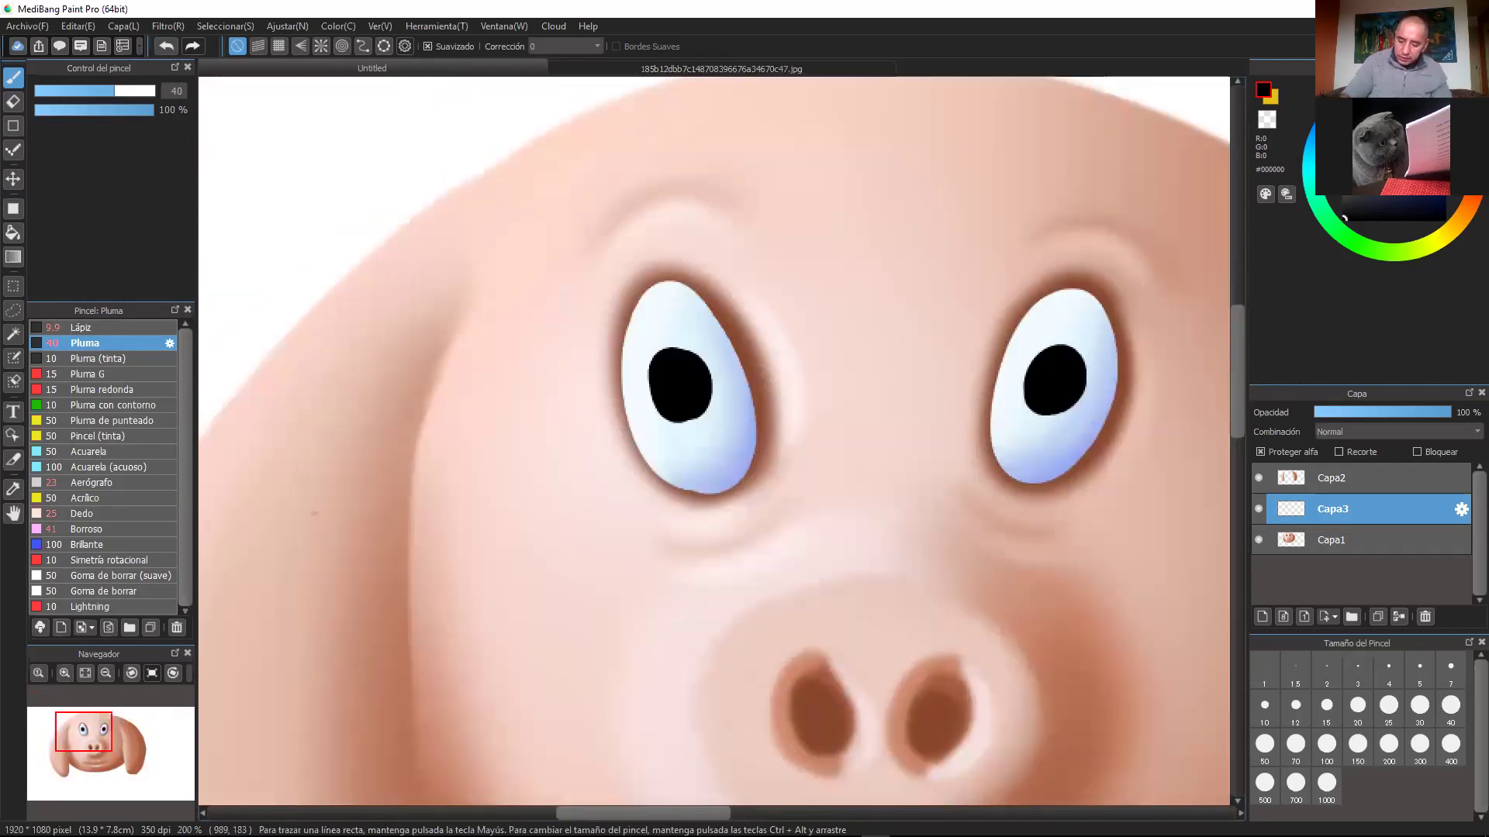
{"action": "left_click", "coordinate": [108, 528]}
{"action": "left_click", "coordinate": [101, 482]}
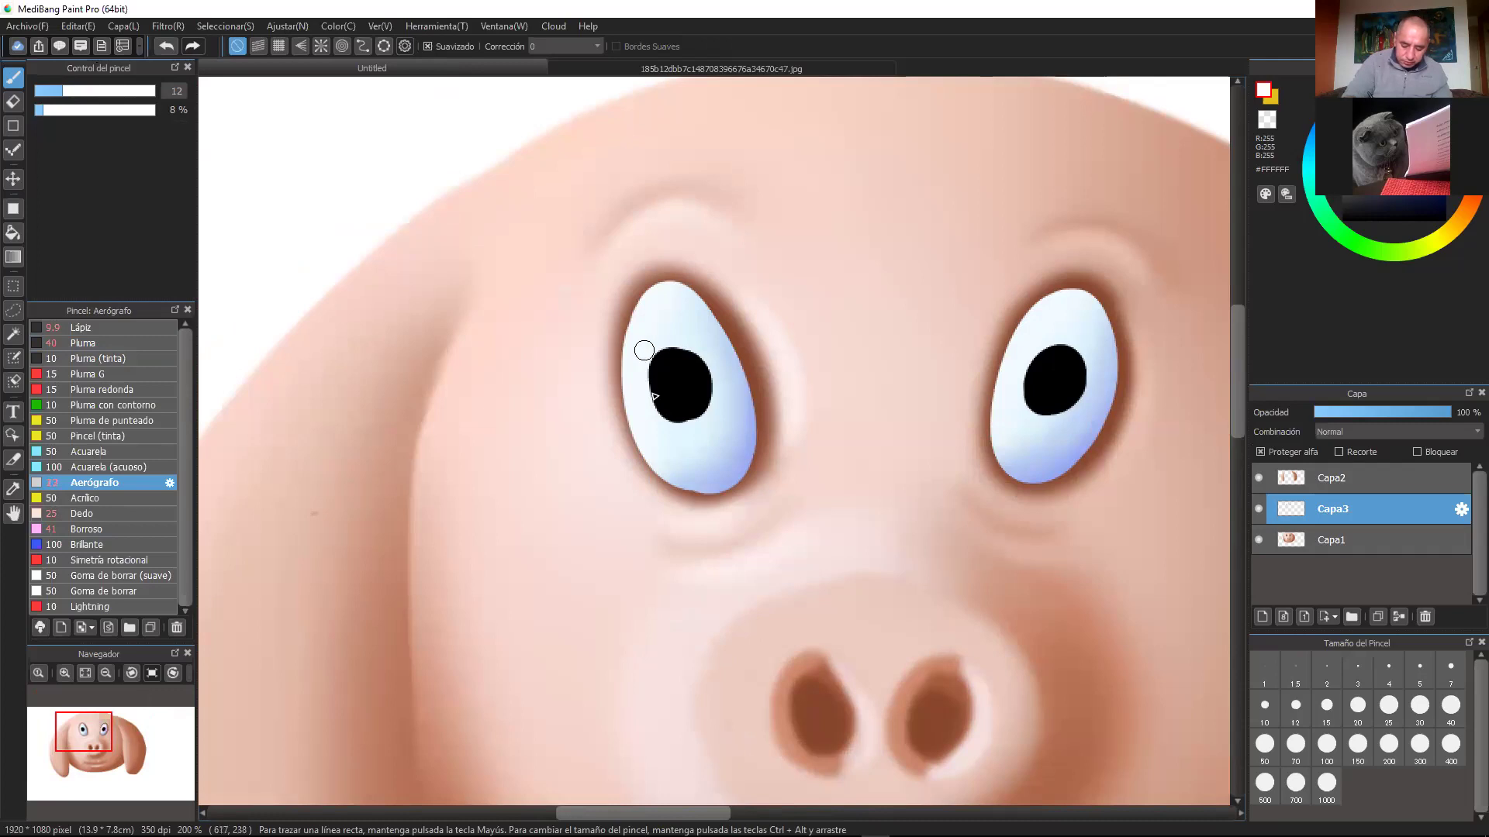
{"action": "left_click", "coordinate": [85, 90]}
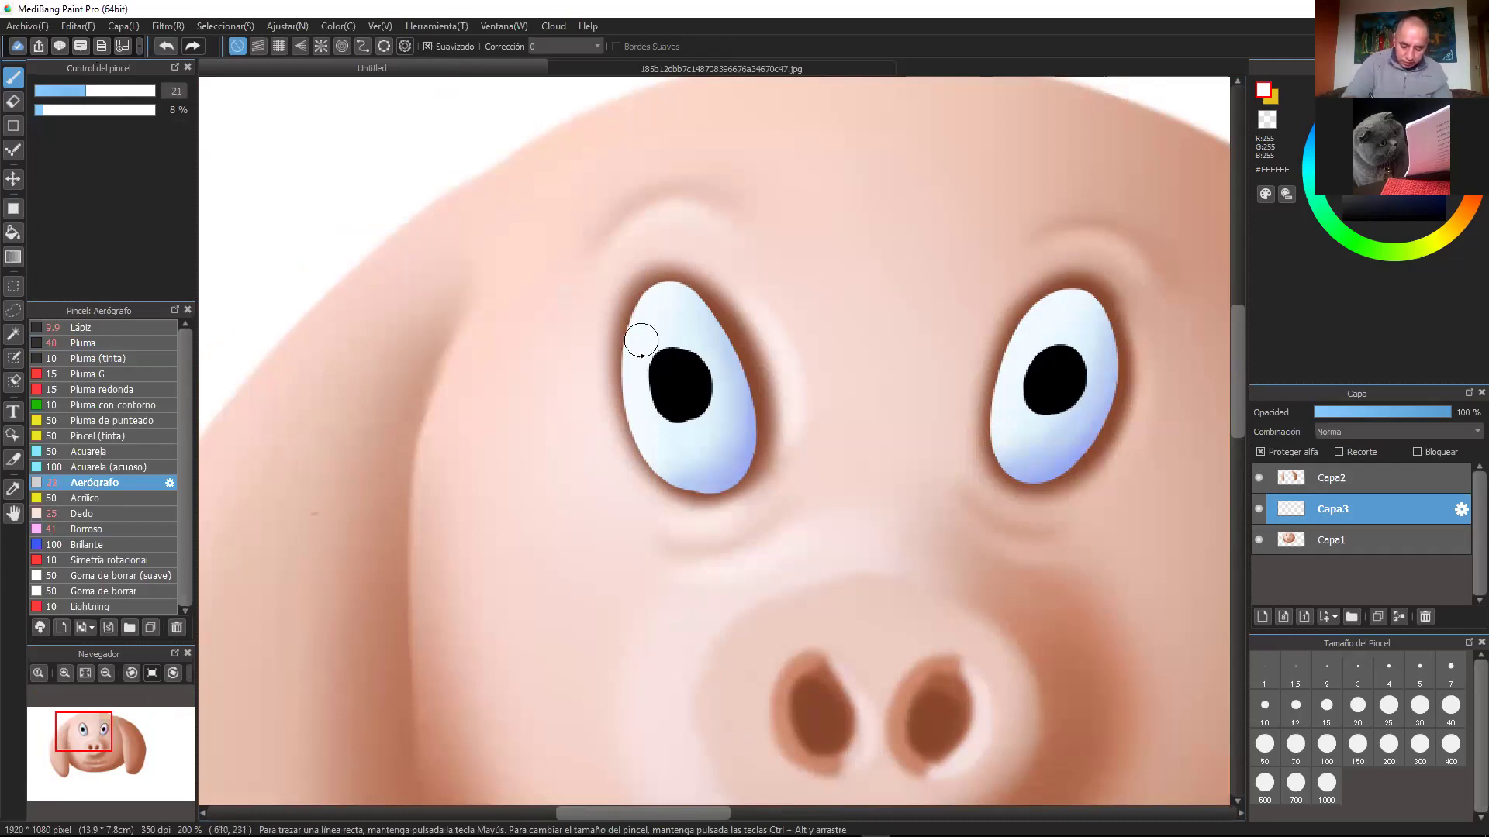
{"action": "mouse_move", "coordinate": [642, 362]}
{"action": "left_mouse_down"}
{"action": "mouse_move", "coordinate": [652, 347]}
{"action": "mouse_move", "coordinate": [644, 359]}
{"action": "mouse_move", "coordinate": [674, 390]}
{"action": "left_mouse_up"}
Step: Airbrush white #FFFFFF reflections on the right eye's pupil and its upper left edge at 21 px and 8% opacity
{"action": "key", "text": "space"}
{"action": "mouse_move", "coordinate": [881, 382]}
{"action": "left_mouse_down"}
{"action": "mouse_move", "coordinate": [567, 439]}
{"action": "mouse_move", "coordinate": [515, 389]}
{"action": "mouse_move", "coordinate": [568, 378]}
{"action": "left_mouse_up"}
{"action": "left_click", "coordinate": [568, 439]}
{"action": "mouse_move", "coordinate": [915, 352]}
{"action": "left_mouse_down"}
{"action": "mouse_move", "coordinate": [774, 379]}
{"action": "mouse_move", "coordinate": [764, 404]}
{"action": "mouse_move", "coordinate": [770, 382]}
{"action": "left_mouse_up"}
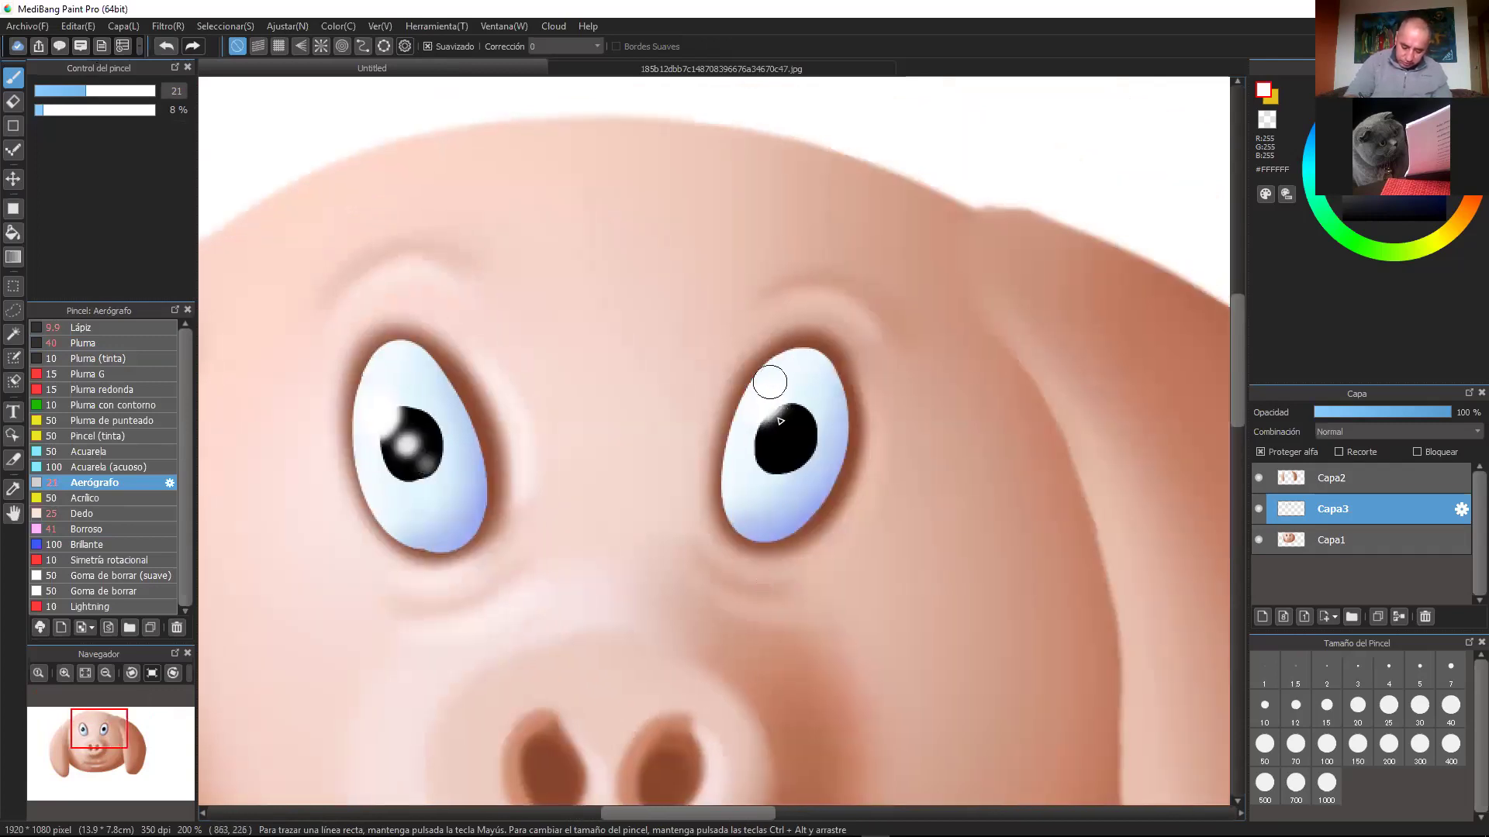
{"action": "left_click_drag", "start_coordinate": [777, 440], "coordinate": [791, 465]}
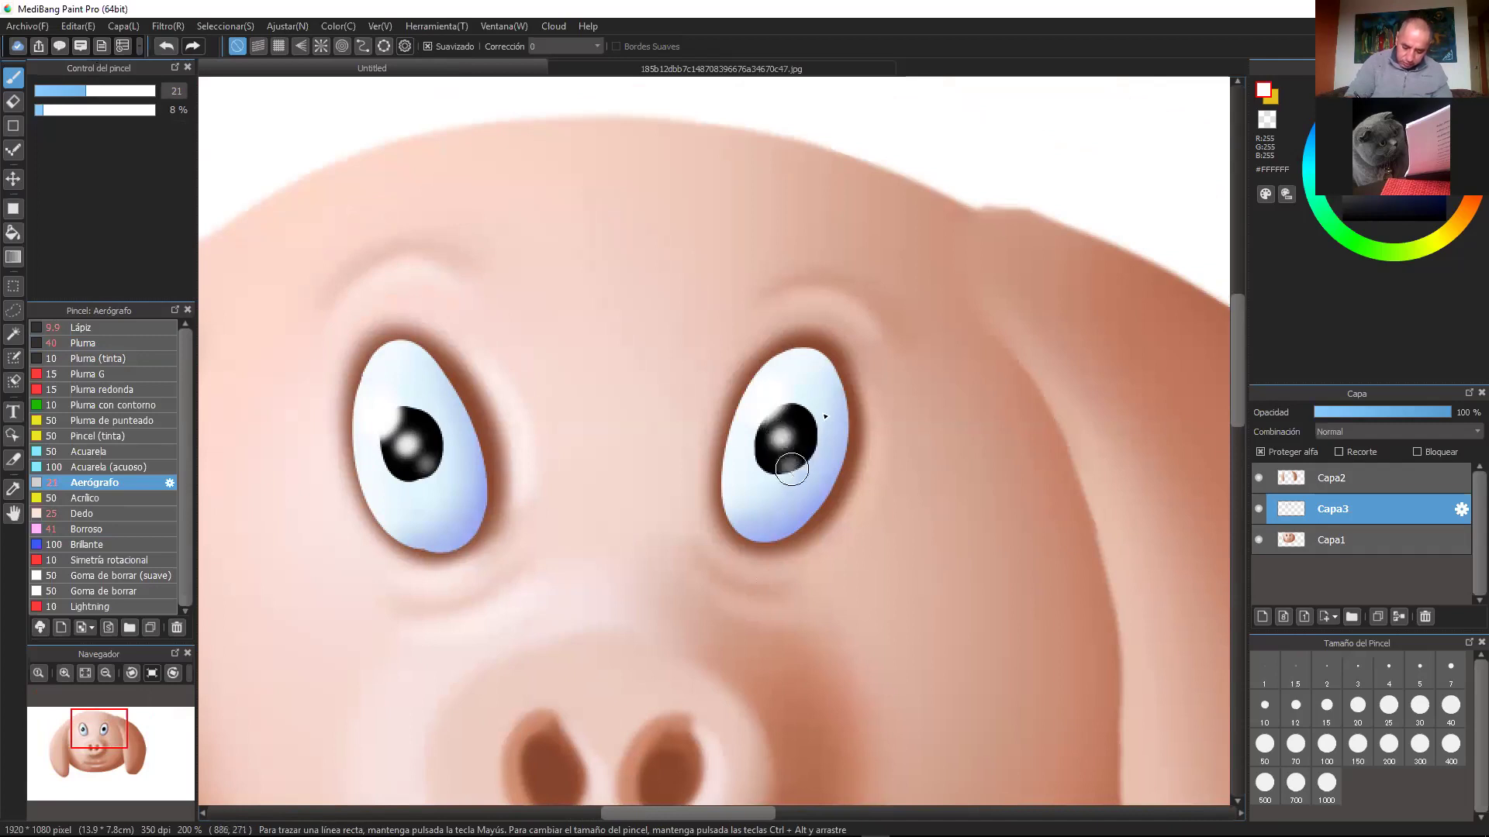
Step: Turn off alpha protection on Capa3 and soften the outer edges of both eyeballs using Borroso at 9.9 px, 100%
{"action": "key", "text": "ctrl+minus"}
{"action": "scroll", "coordinate": [824, 403], "scroll_direction": "down", "scroll_amount": 3}
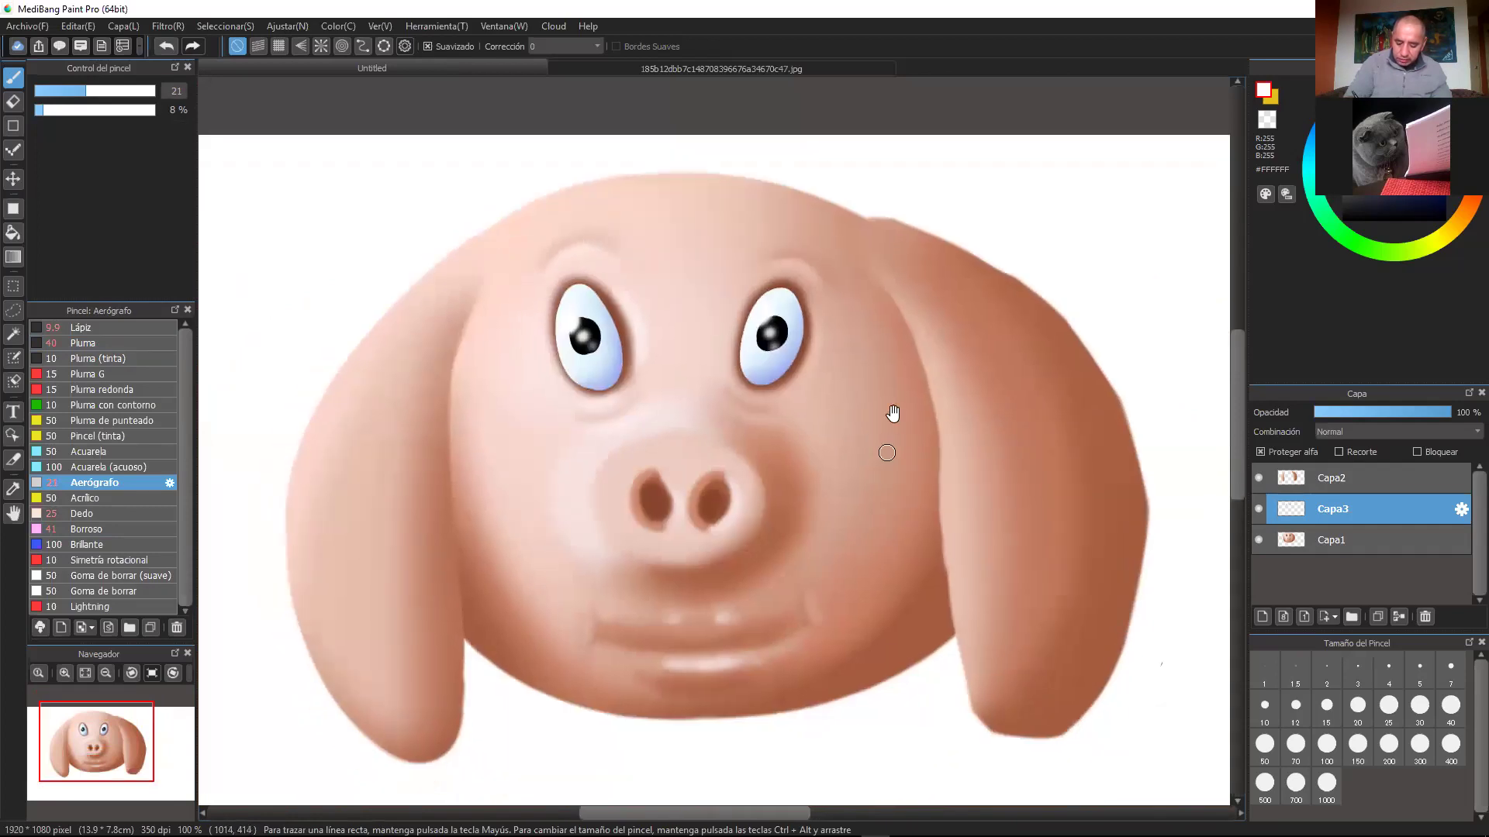
{"action": "scroll", "coordinate": [995, 411], "scroll_direction": "down", "scroll_amount": 1}
{"action": "scroll", "coordinate": [984, 412], "scroll_direction": "up", "scroll_amount": 4}
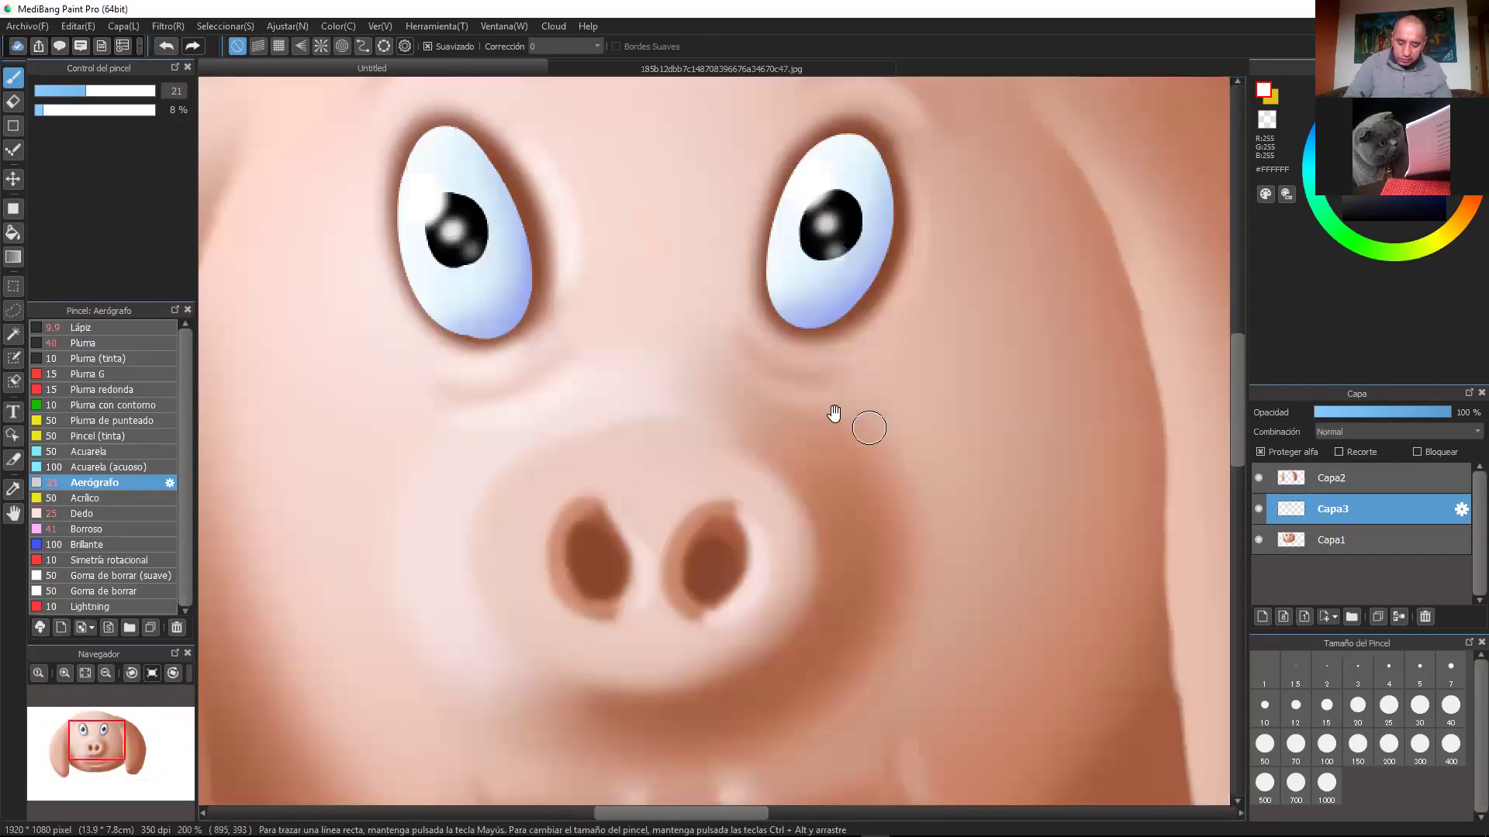
{"action": "left_click_drag", "start_coordinate": [914, 335], "coordinate": [914, 332]}
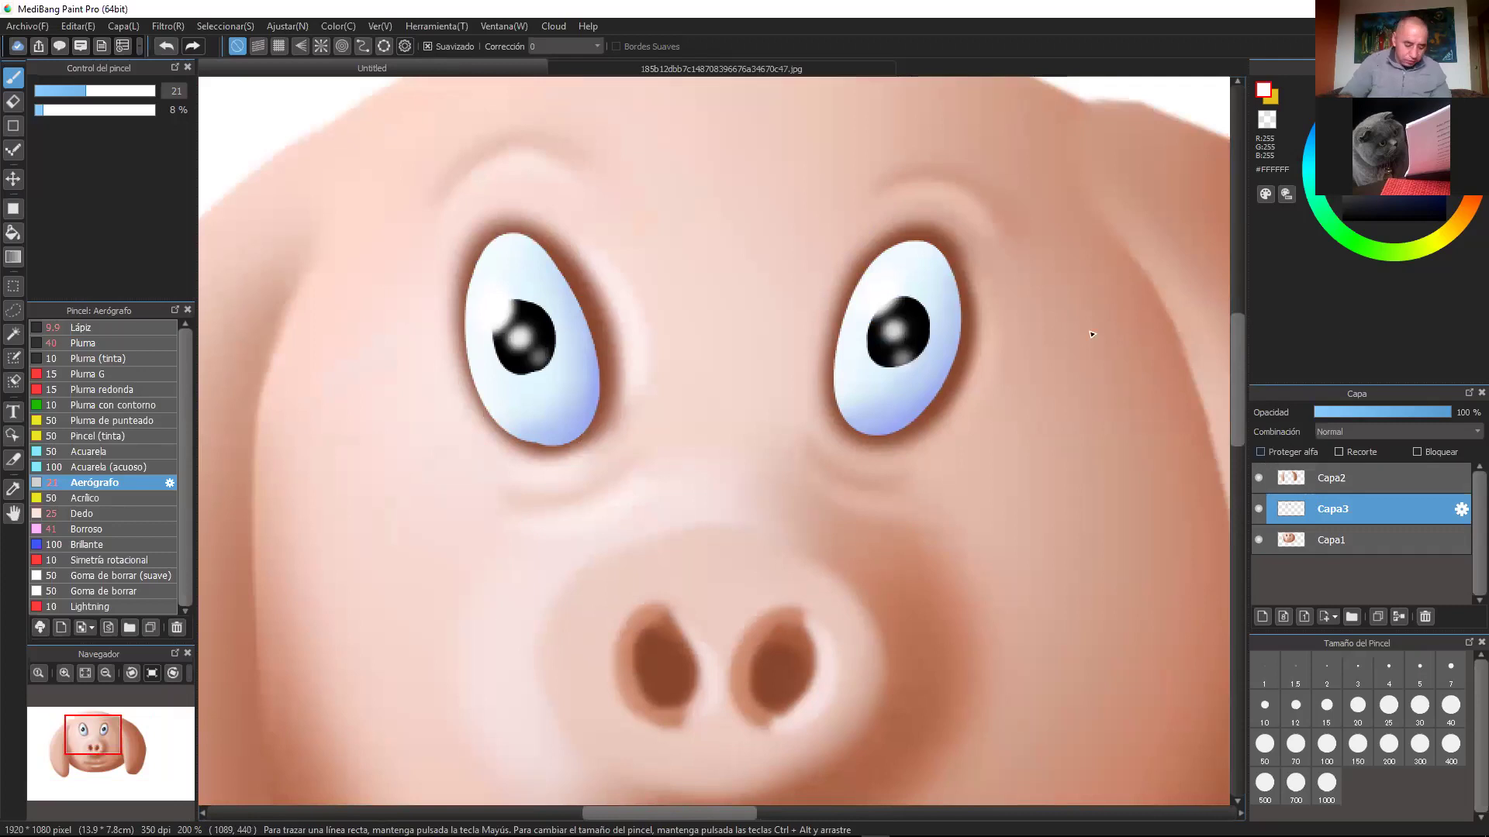
{"action": "left_click", "coordinate": [115, 527]}
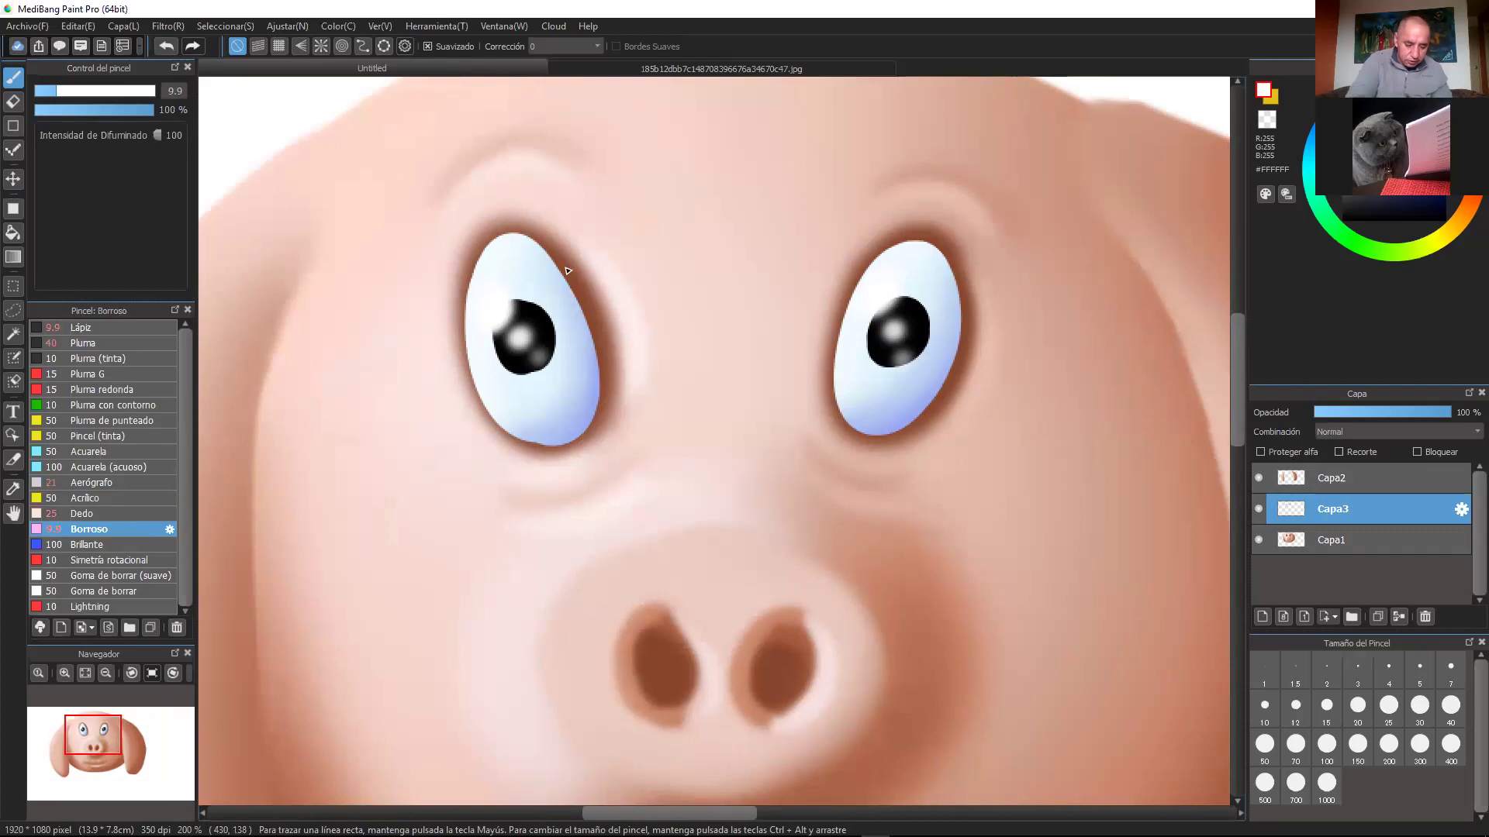
{"action": "scroll", "coordinate": [567, 271], "scroll_direction": "up", "scroll_amount": 2}
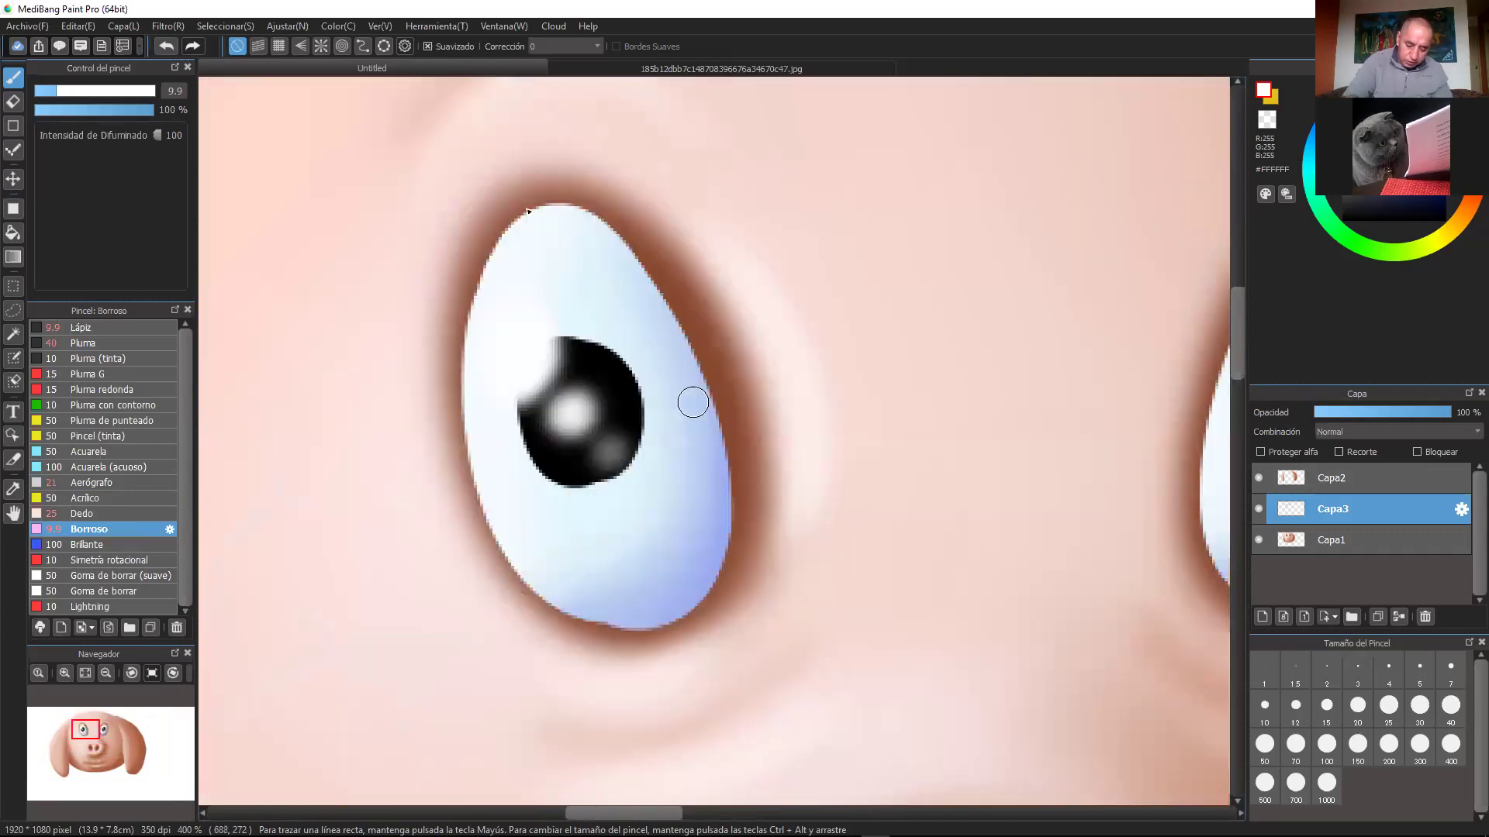
{"action": "left_click_drag", "start_coordinate": [530, 207], "coordinate": [498, 544]}
{"action": "left_click_drag", "start_coordinate": [559, 206], "coordinate": [728, 457]}
{"action": "mouse_move", "coordinate": [648, 266]}
{"action": "left_mouse_down"}
{"action": "mouse_move", "coordinate": [722, 448]}
{"action": "mouse_move", "coordinate": [202, 459]}
{"action": "left_mouse_up"}
{"action": "mouse_move", "coordinate": [803, 250]}
{"action": "left_mouse_down"}
{"action": "mouse_move", "coordinate": [691, 403]}
{"action": "mouse_move", "coordinate": [677, 522]}
{"action": "mouse_move", "coordinate": [713, 619]}
{"action": "mouse_move", "coordinate": [788, 634]}
{"action": "mouse_move", "coordinate": [868, 573]}
{"action": "mouse_move", "coordinate": [923, 469]}
{"action": "mouse_move", "coordinate": [861, 574]}
{"action": "mouse_move", "coordinate": [920, 339]}
{"action": "mouse_move", "coordinate": [740, 309]}
{"action": "left_mouse_up"}
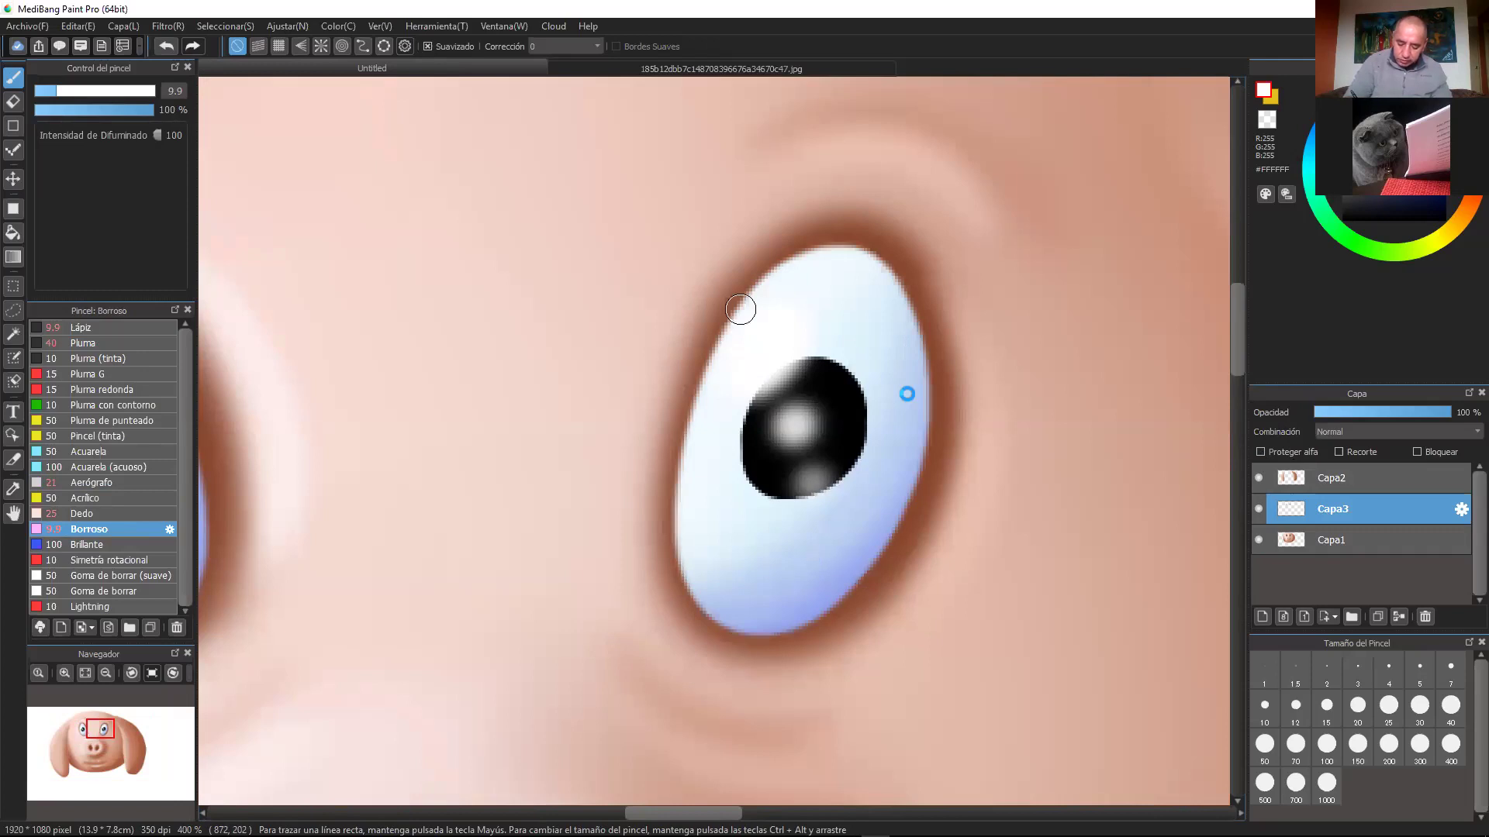
{"action": "scroll", "coordinate": [740, 309], "scroll_direction": "down", "scroll_amount": 5}
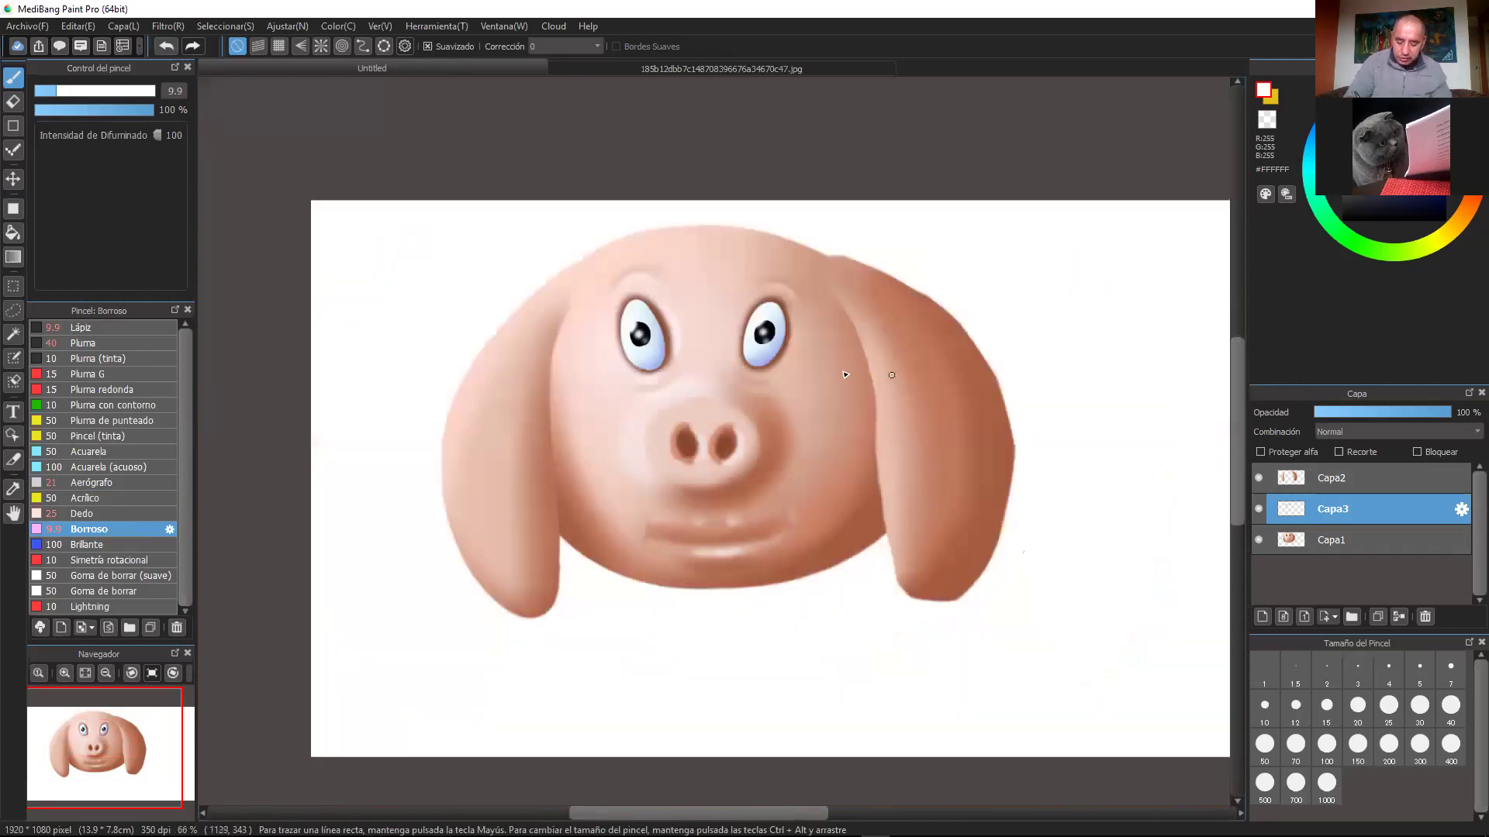
{"action": "left_click_drag", "start_coordinate": [913, 386], "coordinate": [953, 393]}
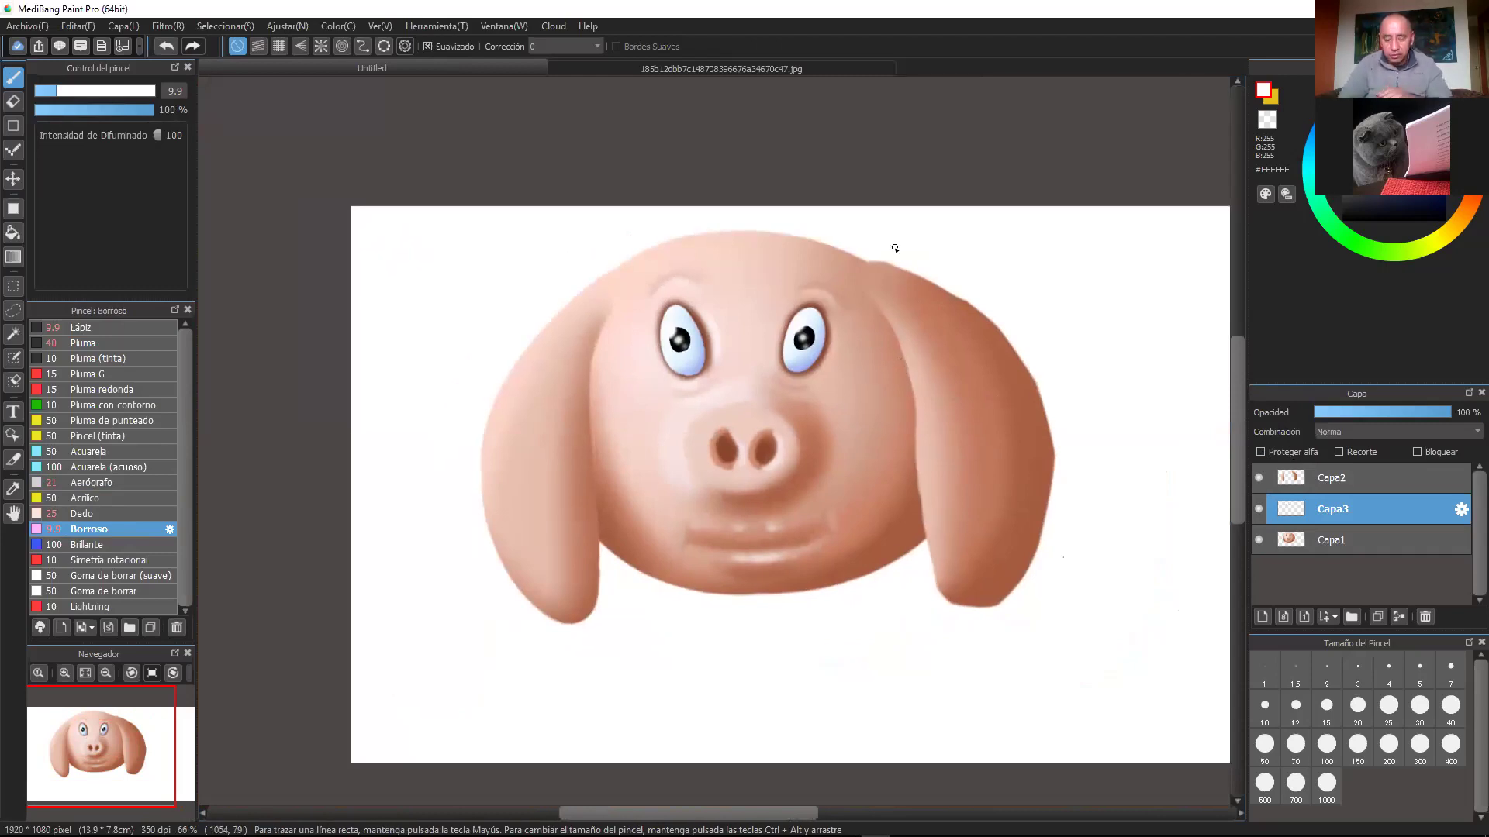
Step: Darken the mouth line above the lower lip on Capa1 in brown #874125 with the Aerógrafo at 11.7 px, 8%
{"action": "scroll", "coordinate": [1077, 532], "scroll_direction": "up", "scroll_amount": 3}
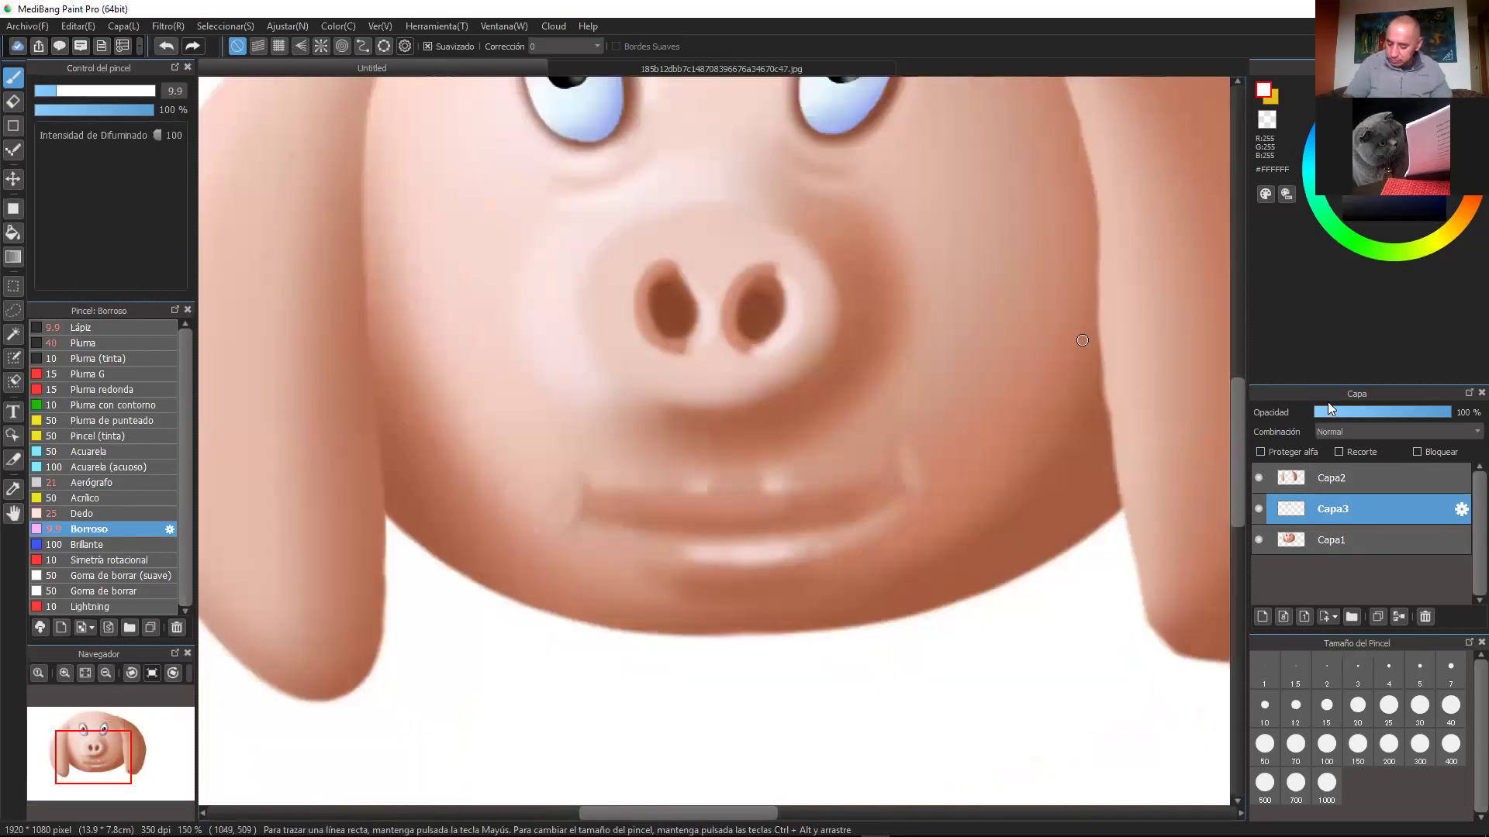
{"action": "left_click", "coordinate": [1349, 540]}
{"action": "scroll", "coordinate": [1016, 522], "scroll_direction": "up", "scroll_amount": 3}
{"action": "left_click", "coordinate": [813, 454], "text": "alt"}
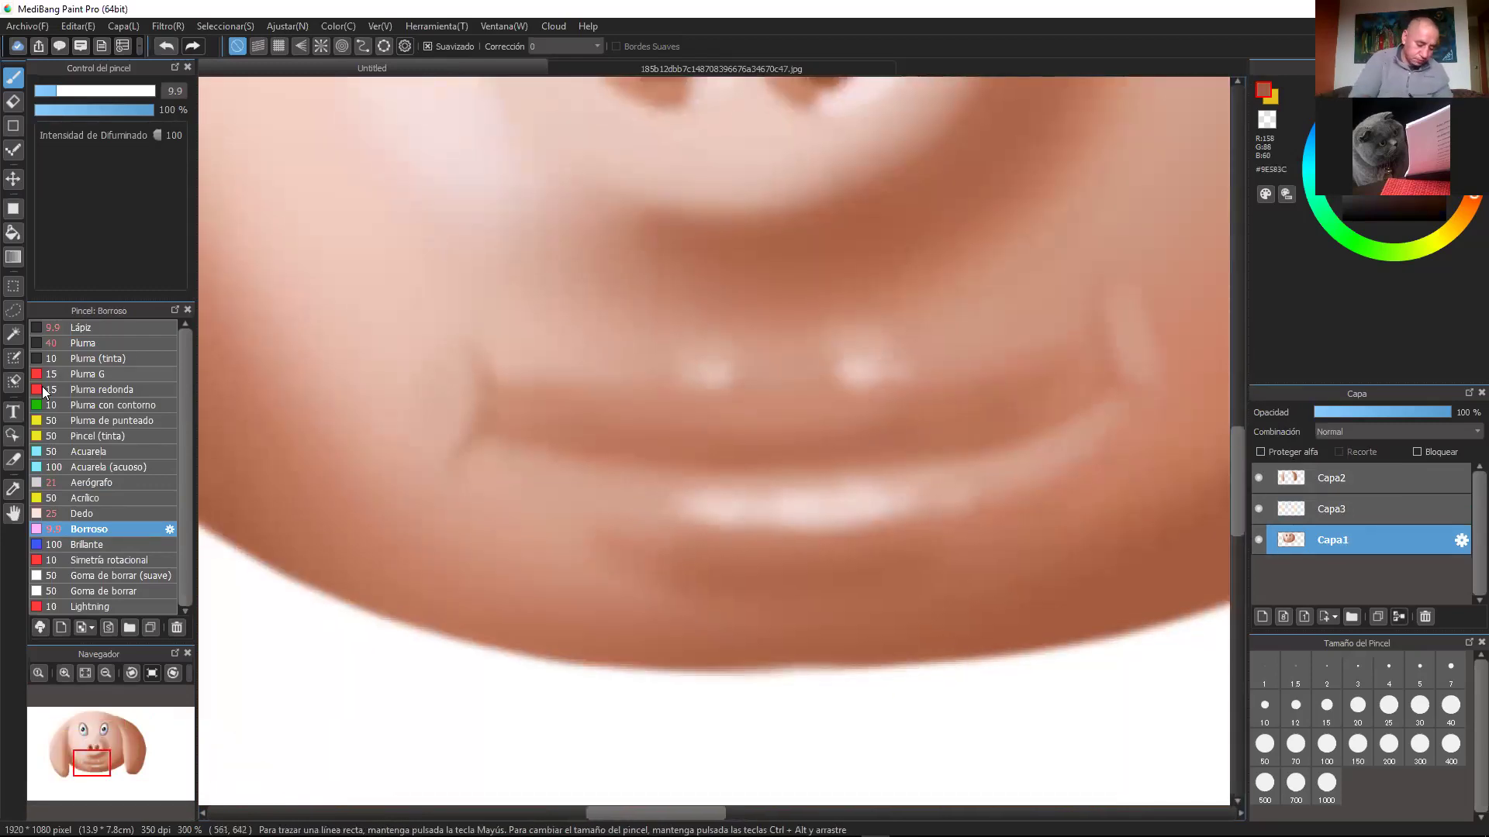
{"action": "left_click", "coordinate": [104, 482]}
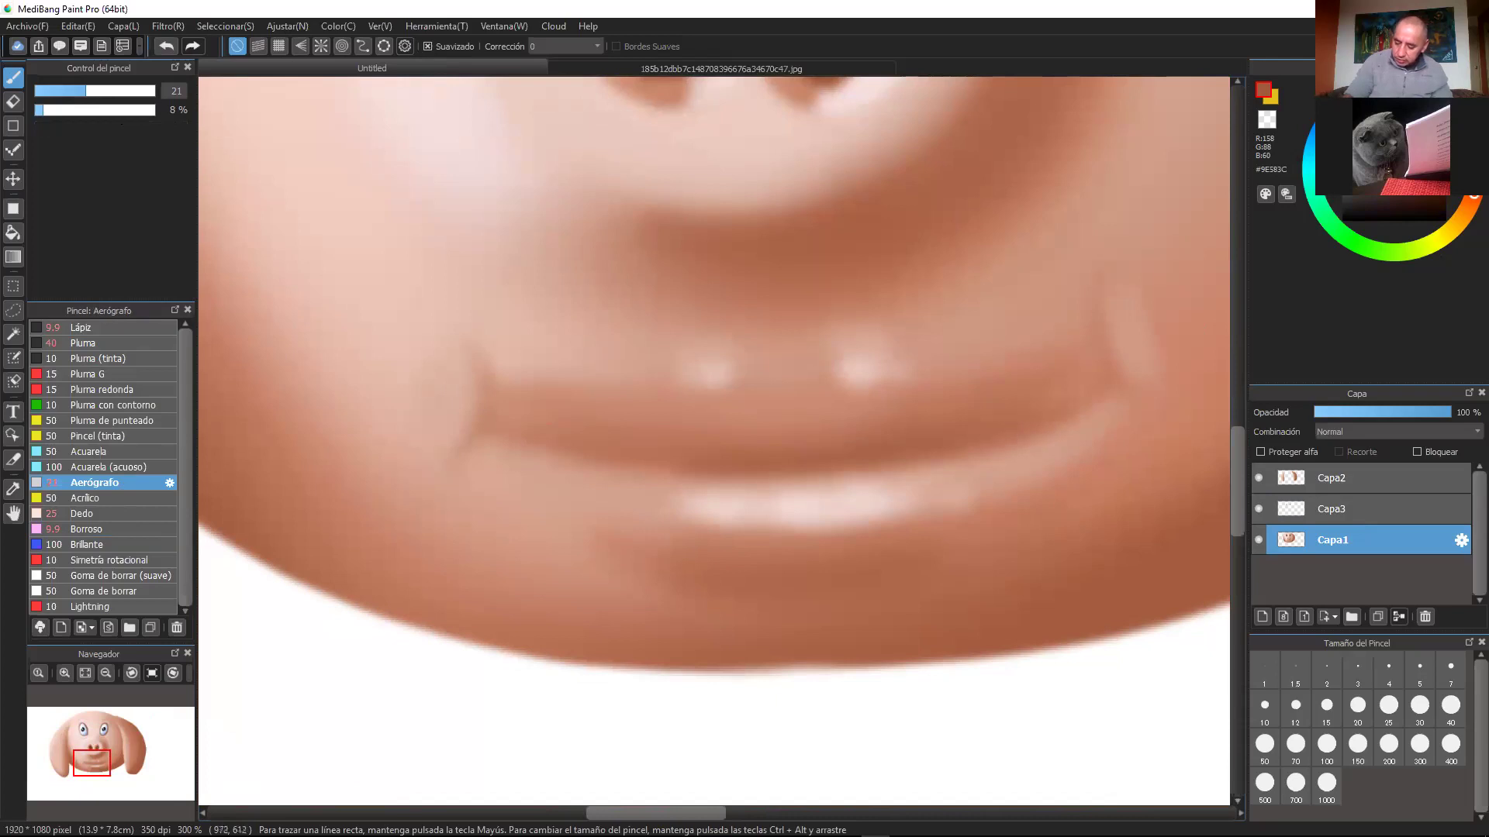
{"action": "left_click", "coordinate": [62, 91]}
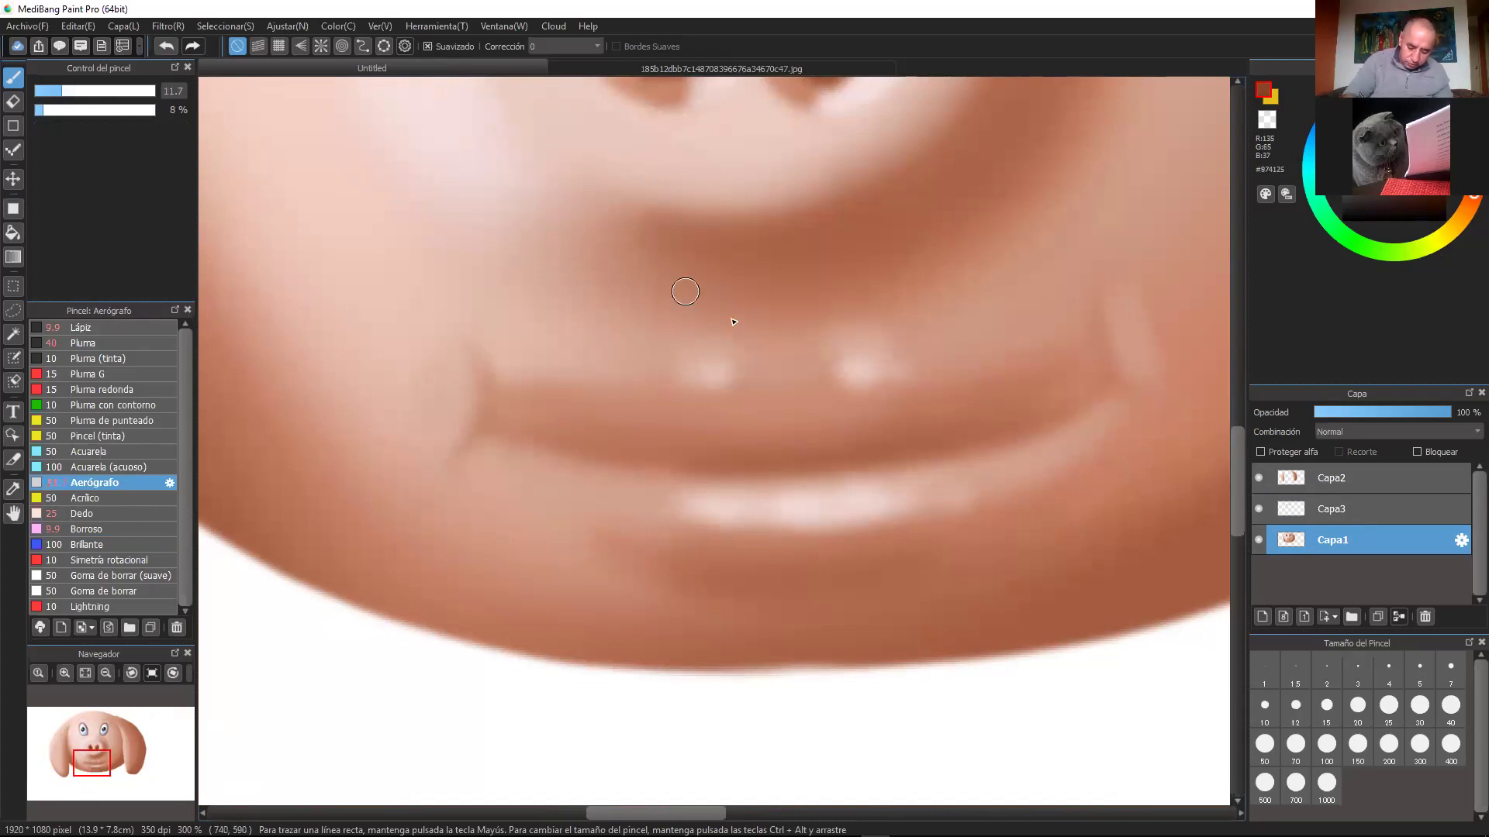
{"action": "left_click_drag", "start_coordinate": [604, 460], "coordinate": [904, 463]}
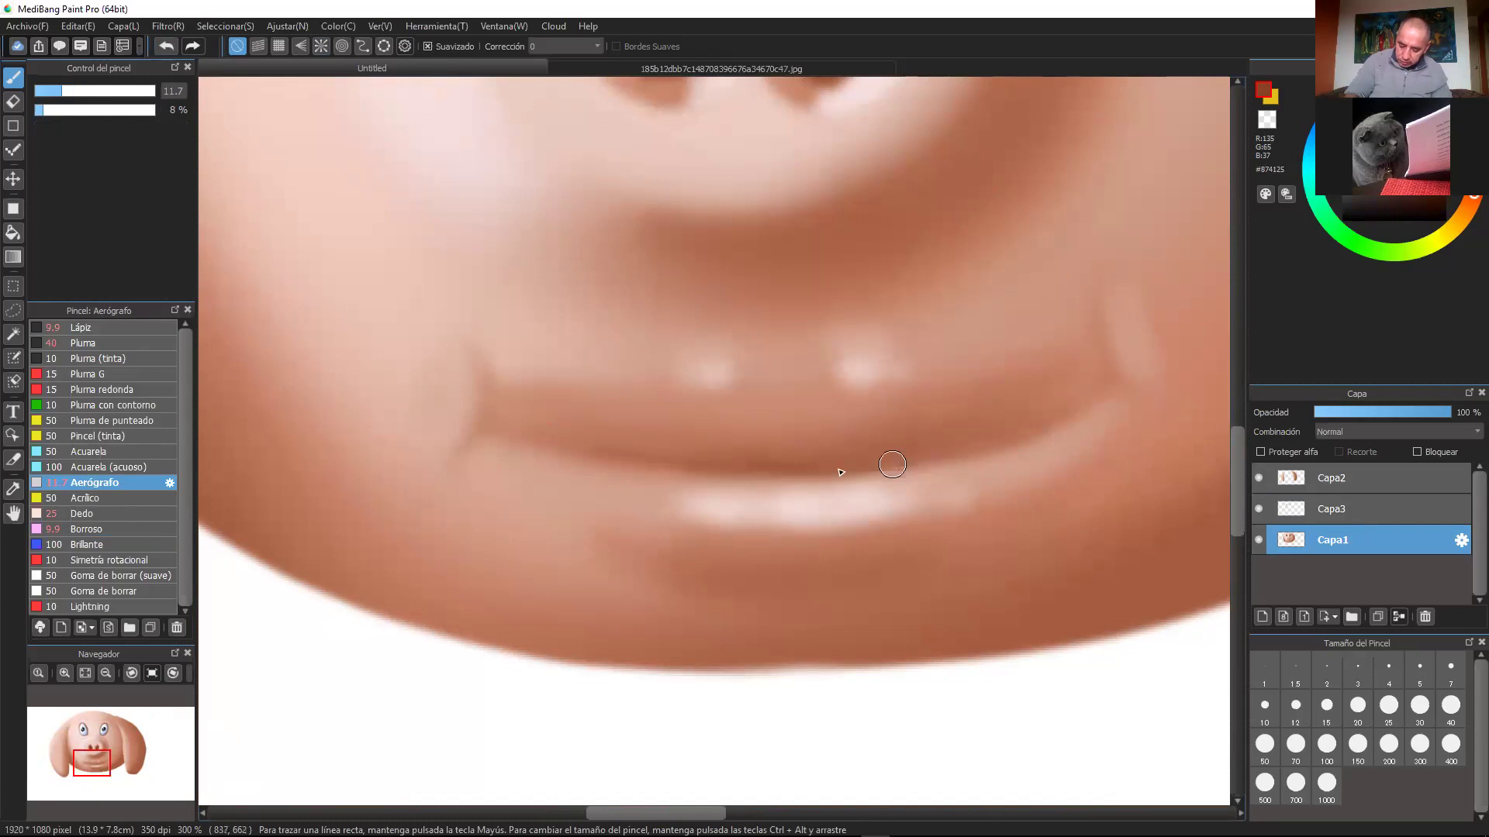
{"action": "scroll", "coordinate": [1141, 379], "scroll_direction": "down", "scroll_amount": 1}
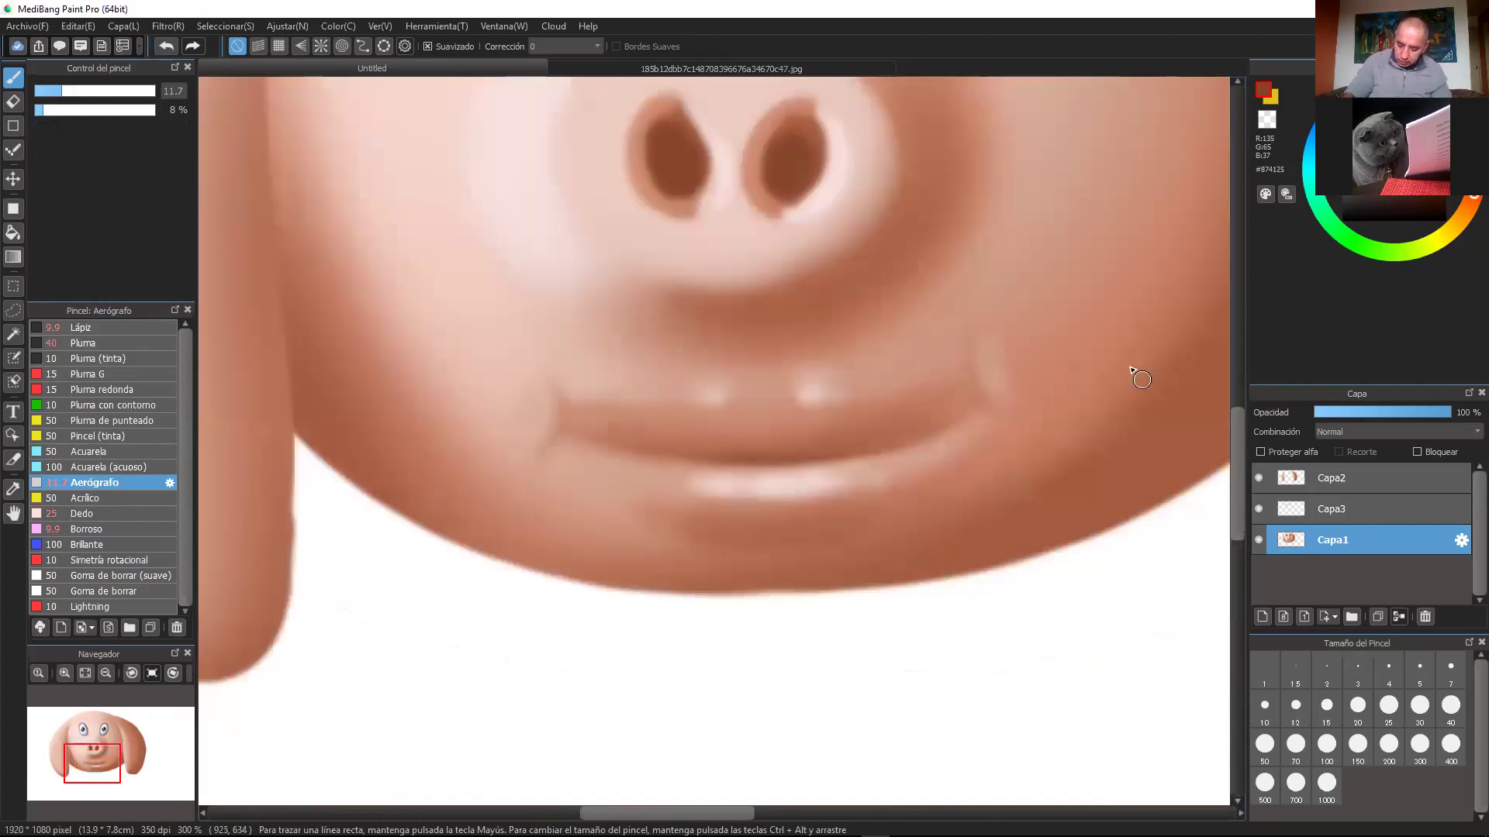
{"action": "scroll", "coordinate": [1008, 404], "scroll_direction": "down", "scroll_amount": 5}
{"action": "scroll", "coordinate": [977, 429], "scroll_direction": "up", "scroll_amount": 1}
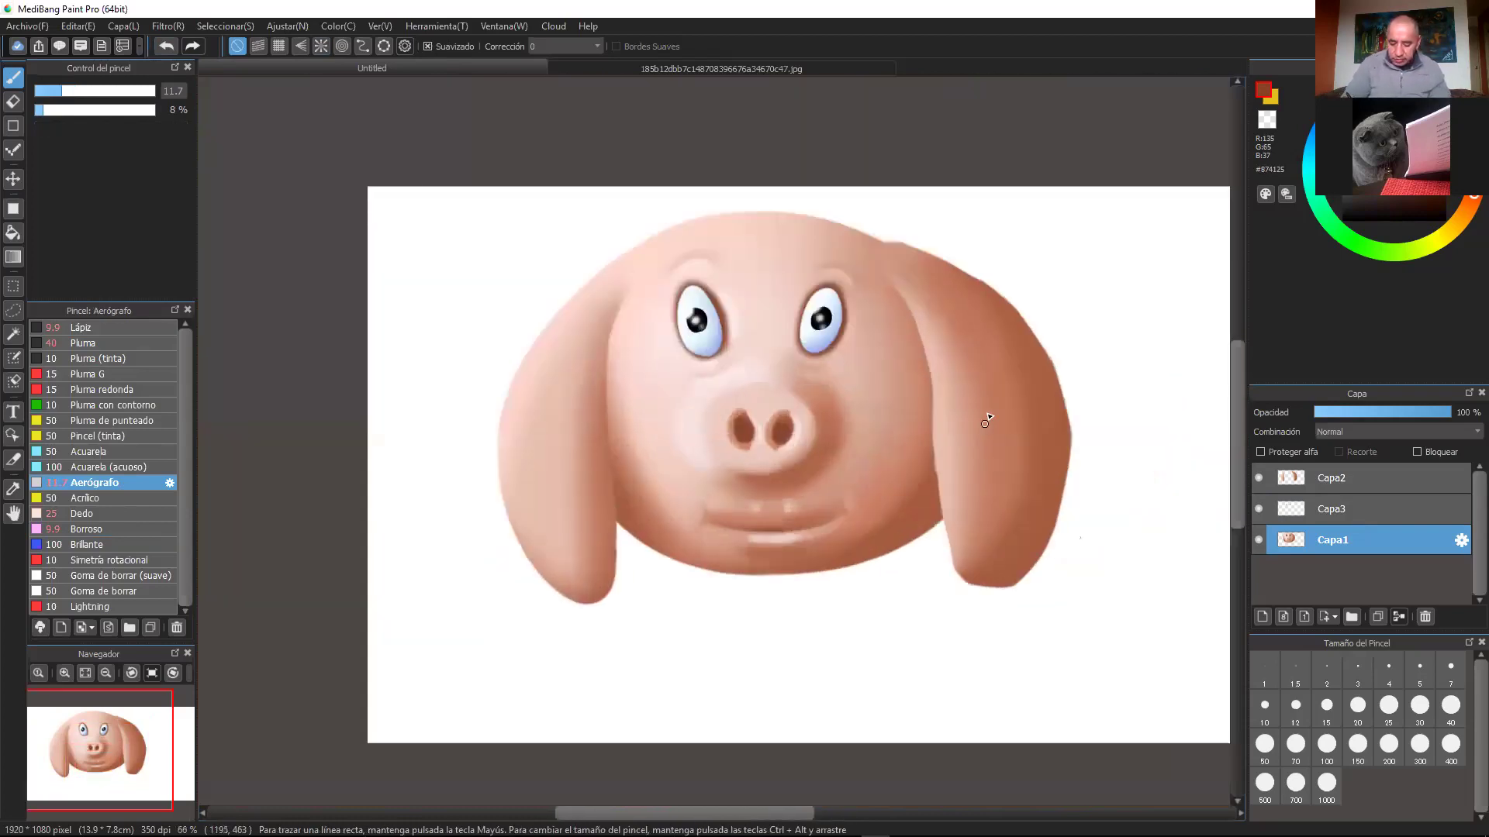
Step: Paint a solid peach #FABEA6 head shape with a narrow chin on Capa1, in the blank area beside the pig, using Pluma at 40 px
{"action": "left_click_drag", "start_coordinate": [1014, 438], "coordinate": [958, 462]}
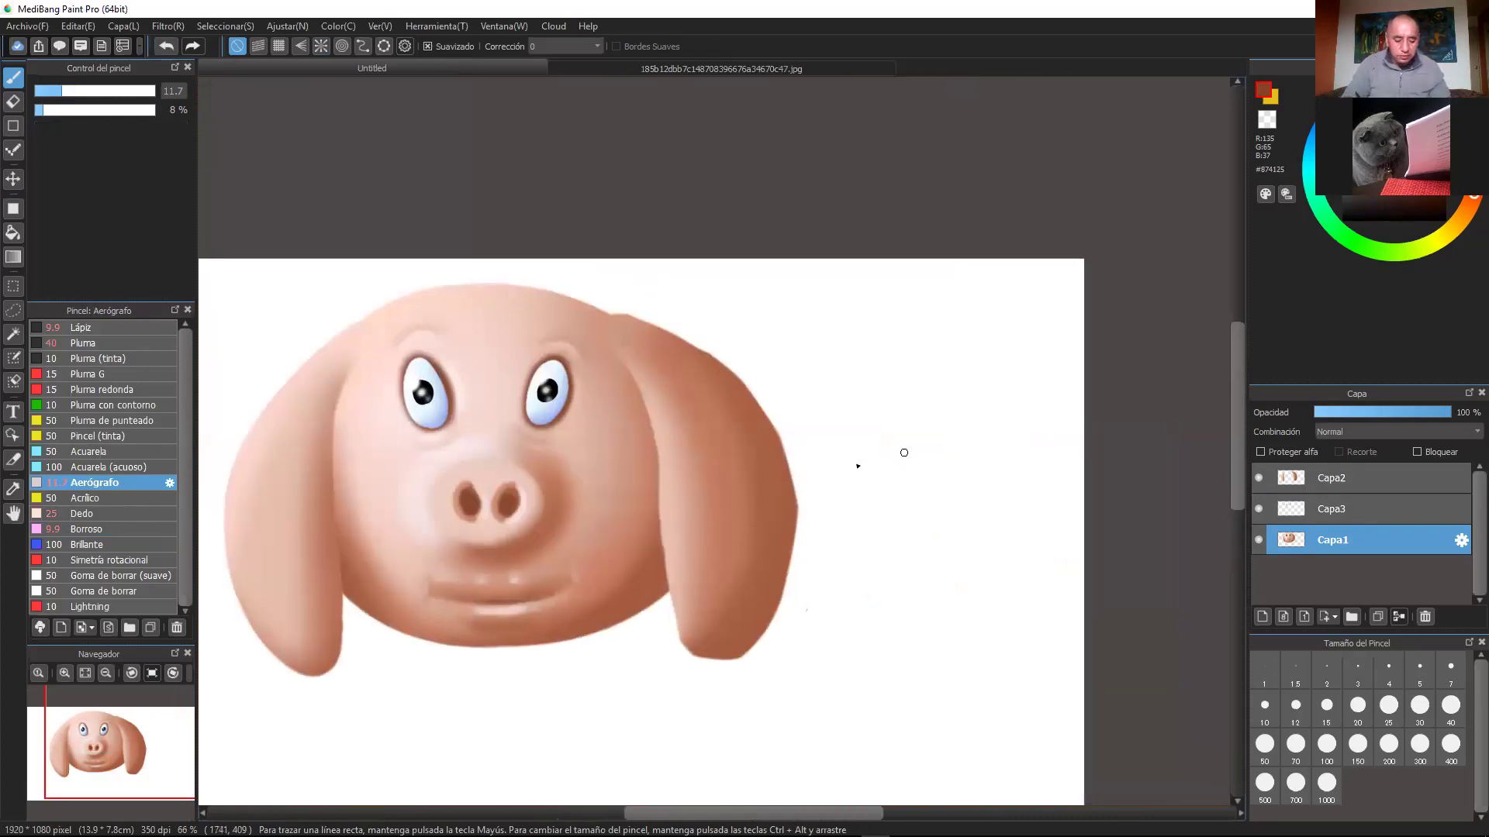
{"action": "left_click_drag", "start_coordinate": [969, 367], "coordinate": [1065, 240]}
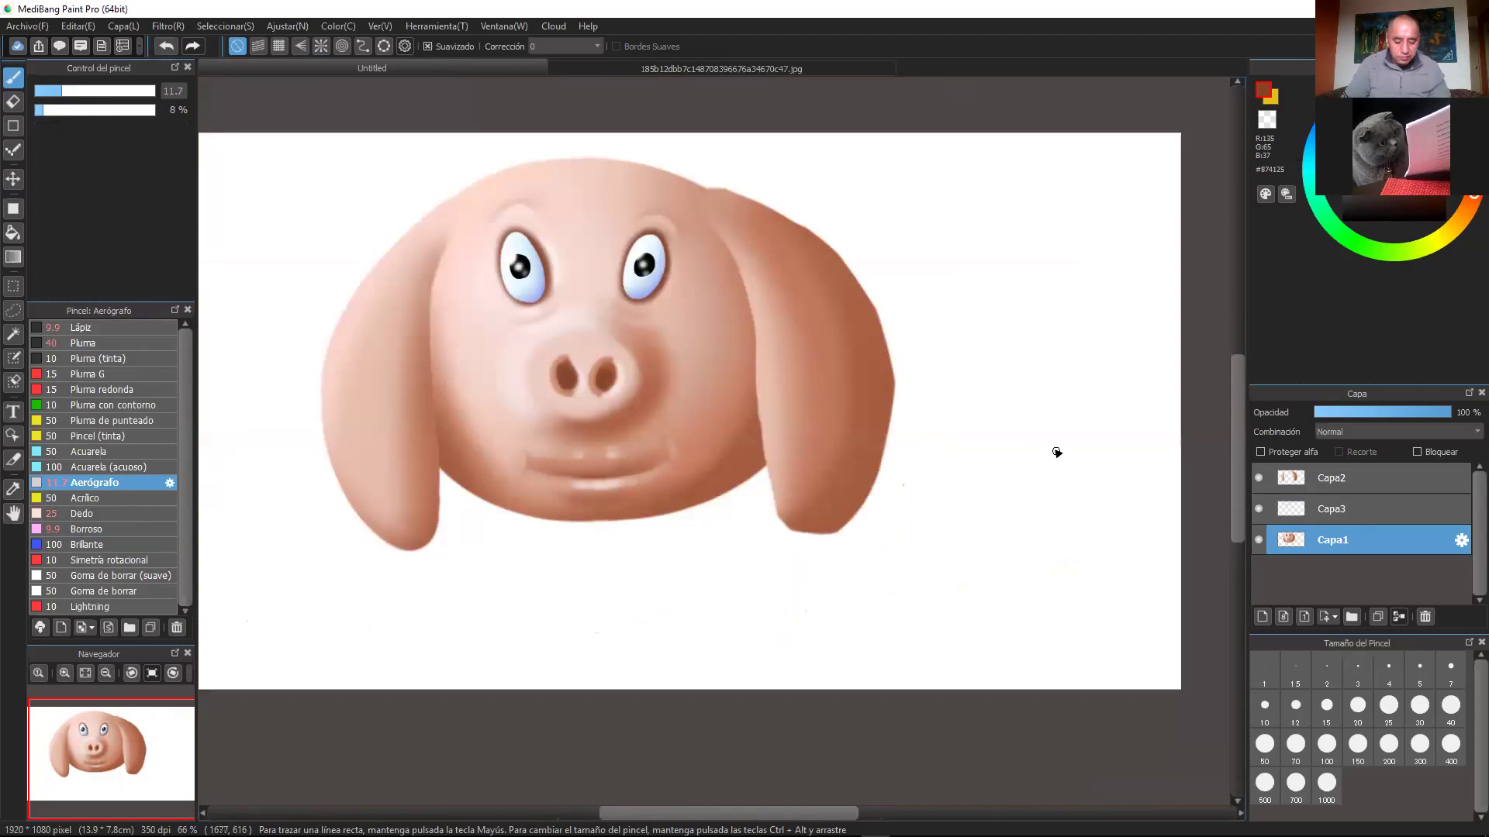
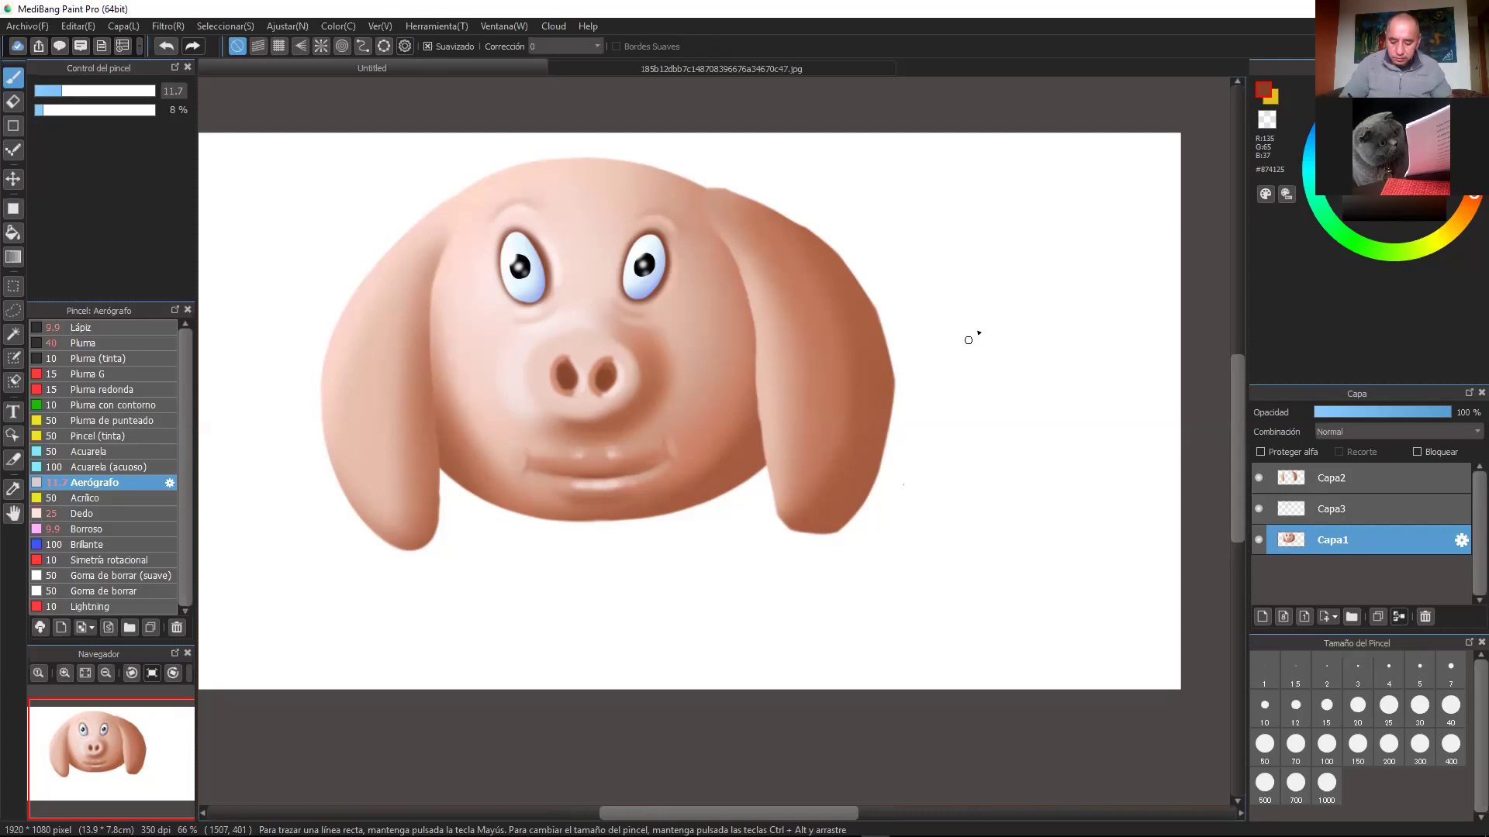
{"action": "mouse_move", "coordinate": [1008, 415]}
{"action": "left_mouse_down"}
{"action": "mouse_move", "coordinate": [964, 356]}
{"action": "mouse_move", "coordinate": [974, 372]}
{"action": "mouse_move", "coordinate": [970, 339]}
{"action": "left_mouse_up"}
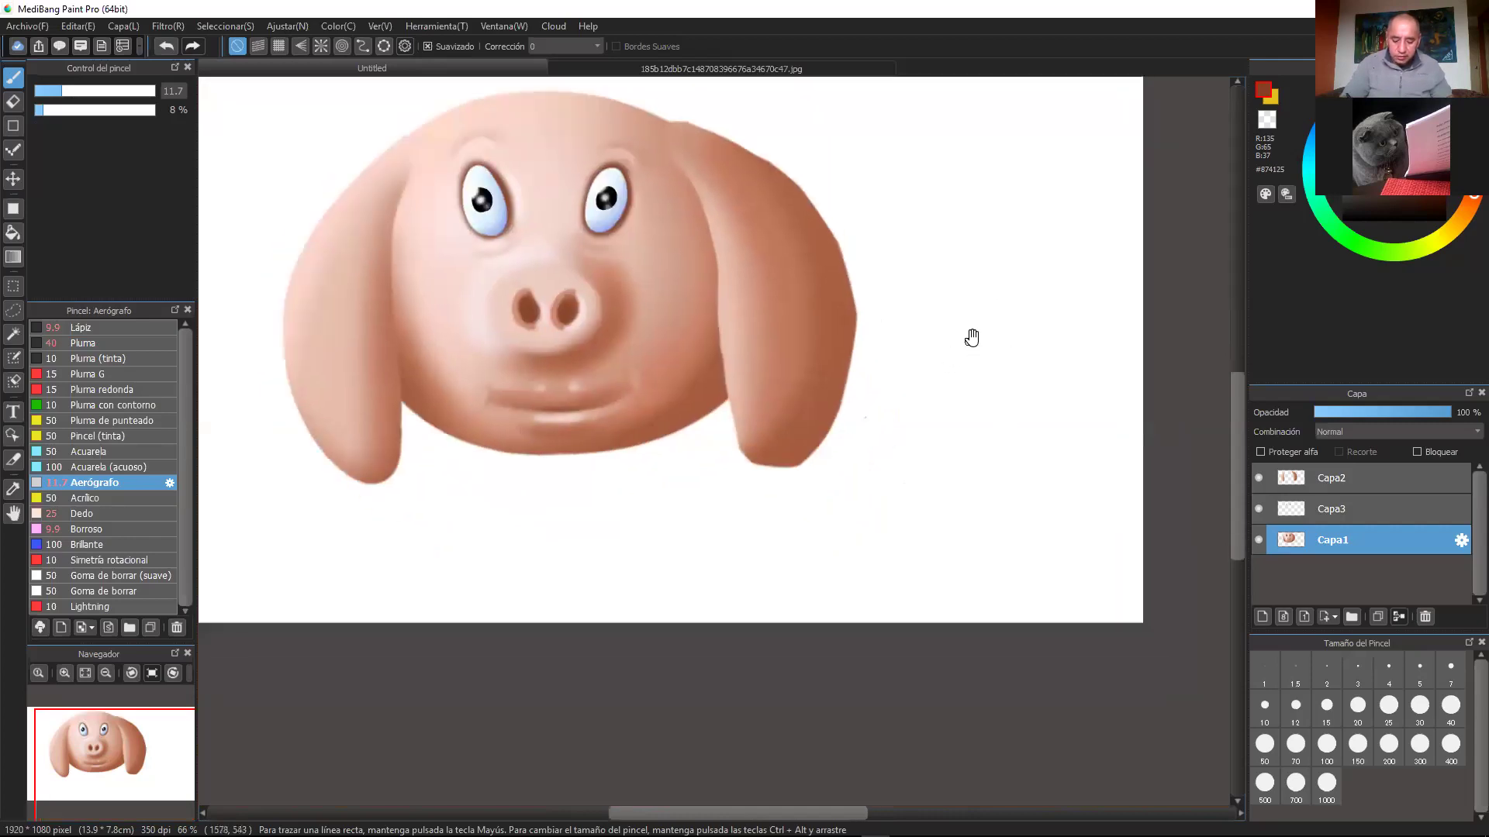
{"action": "key", "text": "ctrl+plus"}
{"action": "key", "text": "ctrl+plus"}
{"action": "left_click_drag", "start_coordinate": [1163, 304], "coordinate": [861, 295]}
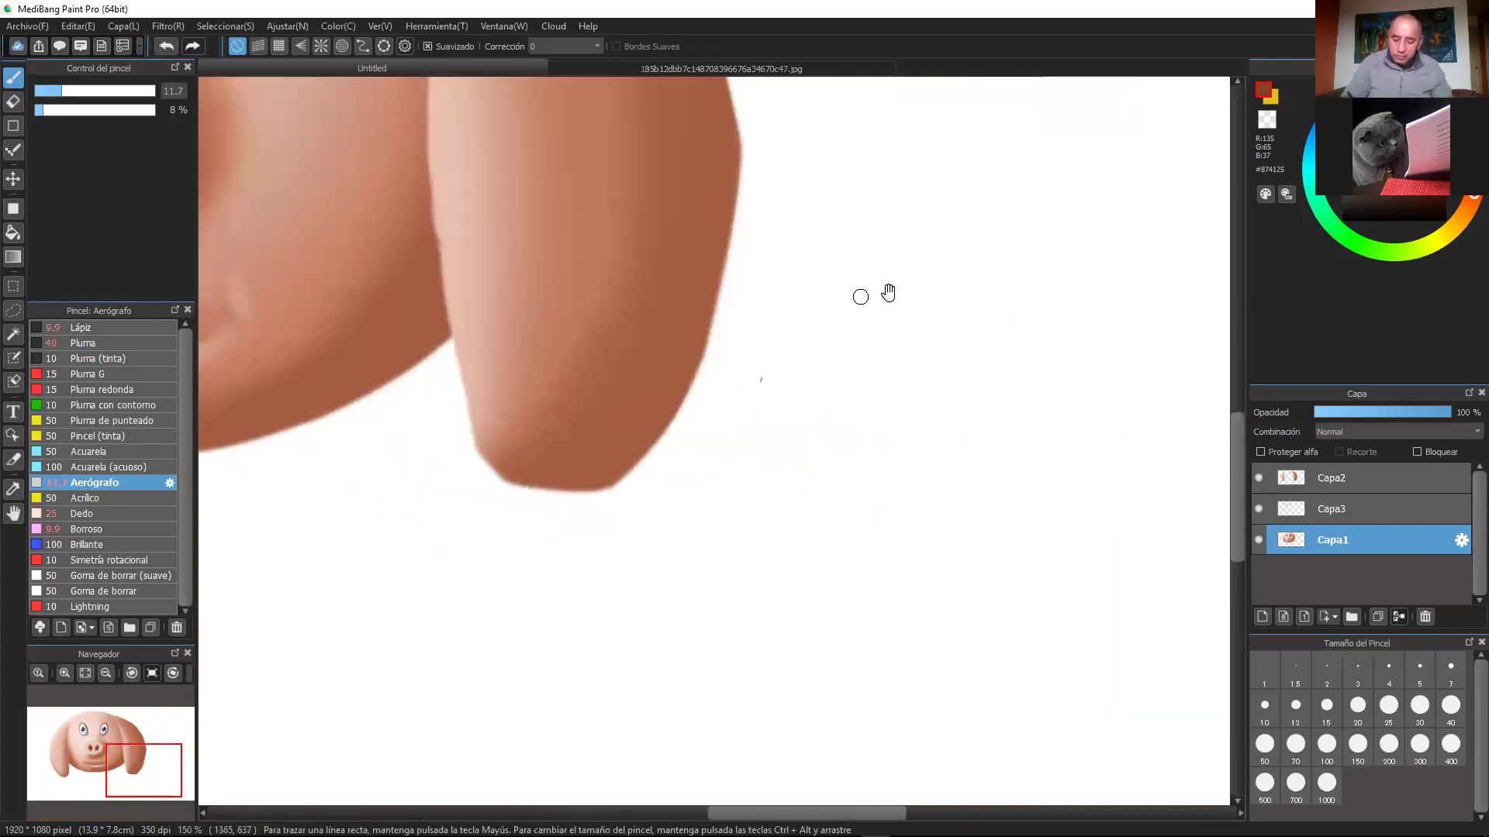
{"action": "left_click_drag", "start_coordinate": [1056, 389], "coordinate": [964, 359]}
{"action": "left_click_drag", "start_coordinate": [1138, 478], "coordinate": [971, 371]}
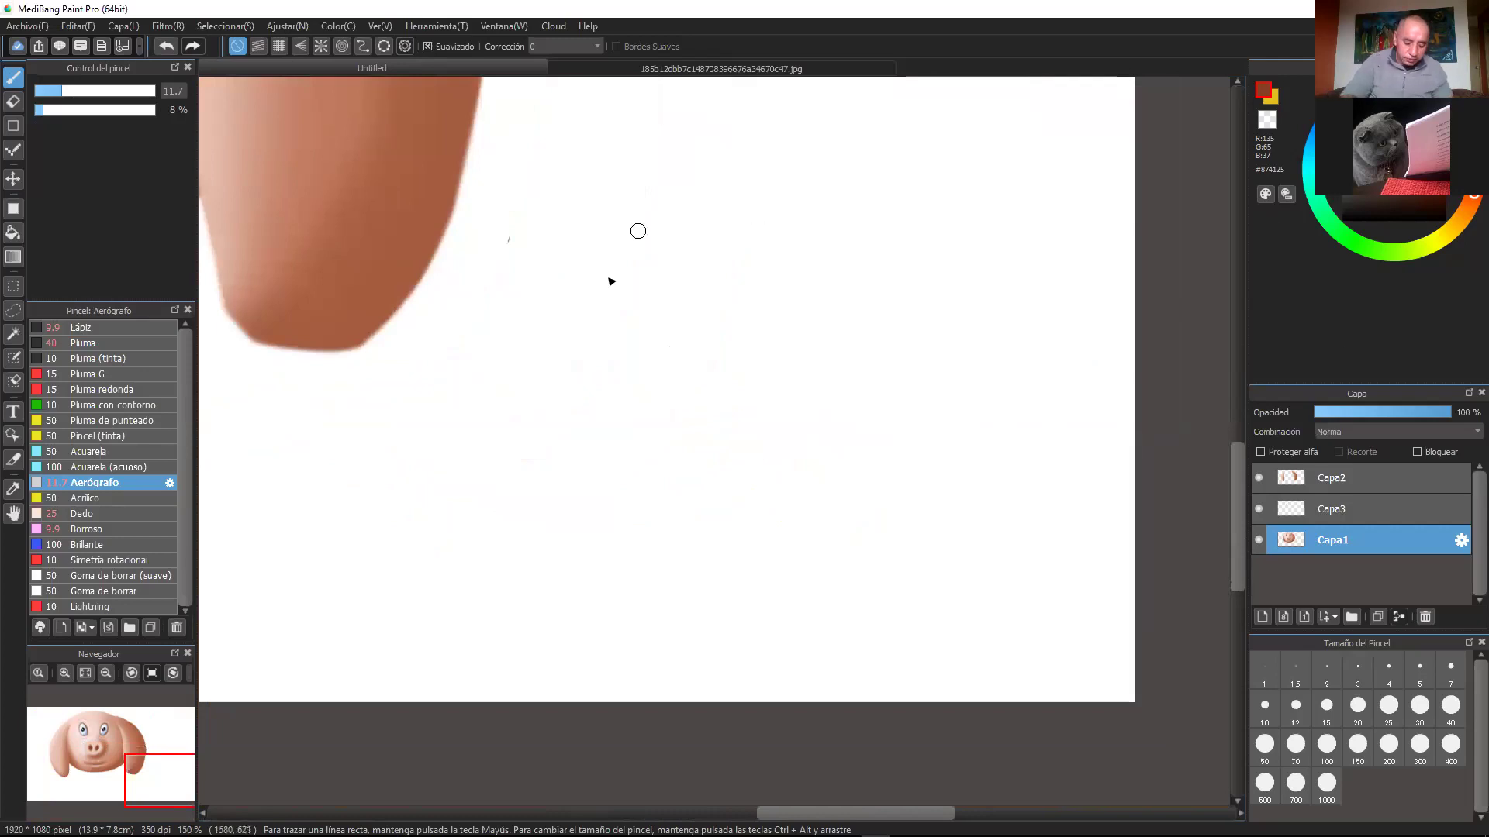
{"action": "left_click_drag", "start_coordinate": [742, 250], "coordinate": [733, 221]}
{"action": "left_click", "coordinate": [167, 47]}
{"action": "left_click", "coordinate": [112, 342]}
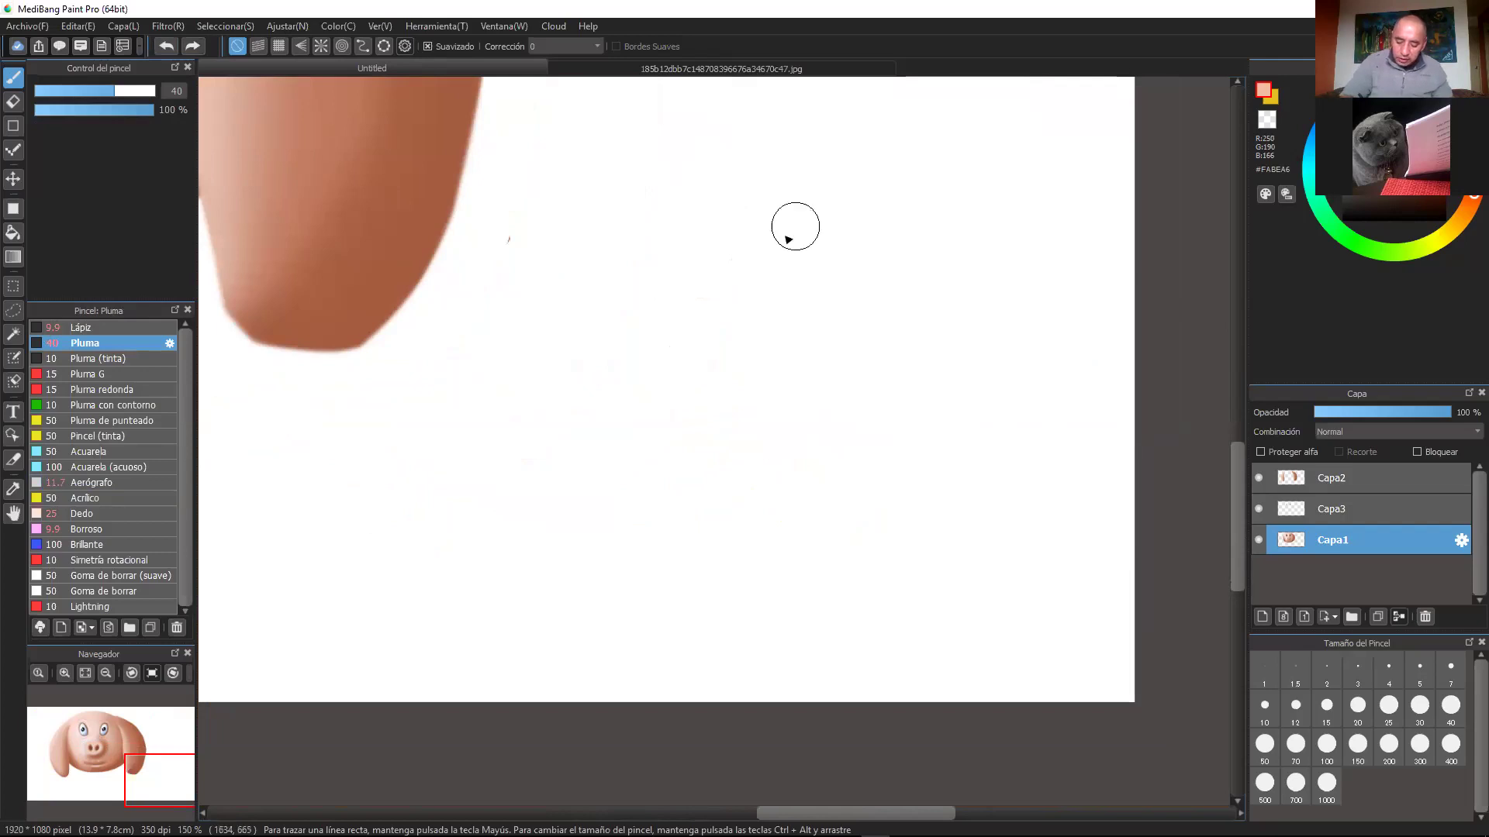
{"action": "left_click_drag", "start_coordinate": [805, 194], "coordinate": [836, 346]}
{"action": "mouse_move", "coordinate": [815, 246]}
{"action": "left_mouse_down"}
{"action": "mouse_move", "coordinate": [815, 374]}
{"action": "mouse_move", "coordinate": [782, 204]}
{"action": "mouse_move", "coordinate": [932, 220]}
{"action": "mouse_move", "coordinate": [895, 357]}
{"action": "mouse_move", "coordinate": [857, 351]}
{"action": "mouse_move", "coordinate": [892, 309]}
{"action": "mouse_move", "coordinate": [877, 228]}
{"action": "mouse_move", "coordinate": [852, 311]}
{"action": "mouse_move", "coordinate": [894, 331]}
{"action": "mouse_move", "coordinate": [747, 275]}
{"action": "mouse_move", "coordinate": [756, 341]}
{"action": "mouse_move", "coordinate": [743, 275]}
{"action": "mouse_move", "coordinate": [750, 396]}
{"action": "mouse_move", "coordinate": [813, 462]}
{"action": "mouse_move", "coordinate": [941, 300]}
{"action": "mouse_move", "coordinate": [957, 405]}
{"action": "mouse_move", "coordinate": [886, 482]}
{"action": "mouse_move", "coordinate": [937, 432]}
{"action": "mouse_move", "coordinate": [904, 498]}
{"action": "mouse_move", "coordinate": [767, 445]}
{"action": "mouse_move", "coordinate": [824, 515]}
{"action": "mouse_move", "coordinate": [908, 487]}
{"action": "mouse_move", "coordinate": [958, 412]}
{"action": "mouse_move", "coordinate": [909, 380]}
{"action": "mouse_move", "coordinate": [831, 486]}
{"action": "mouse_move", "coordinate": [771, 398]}
{"action": "left_mouse_up"}
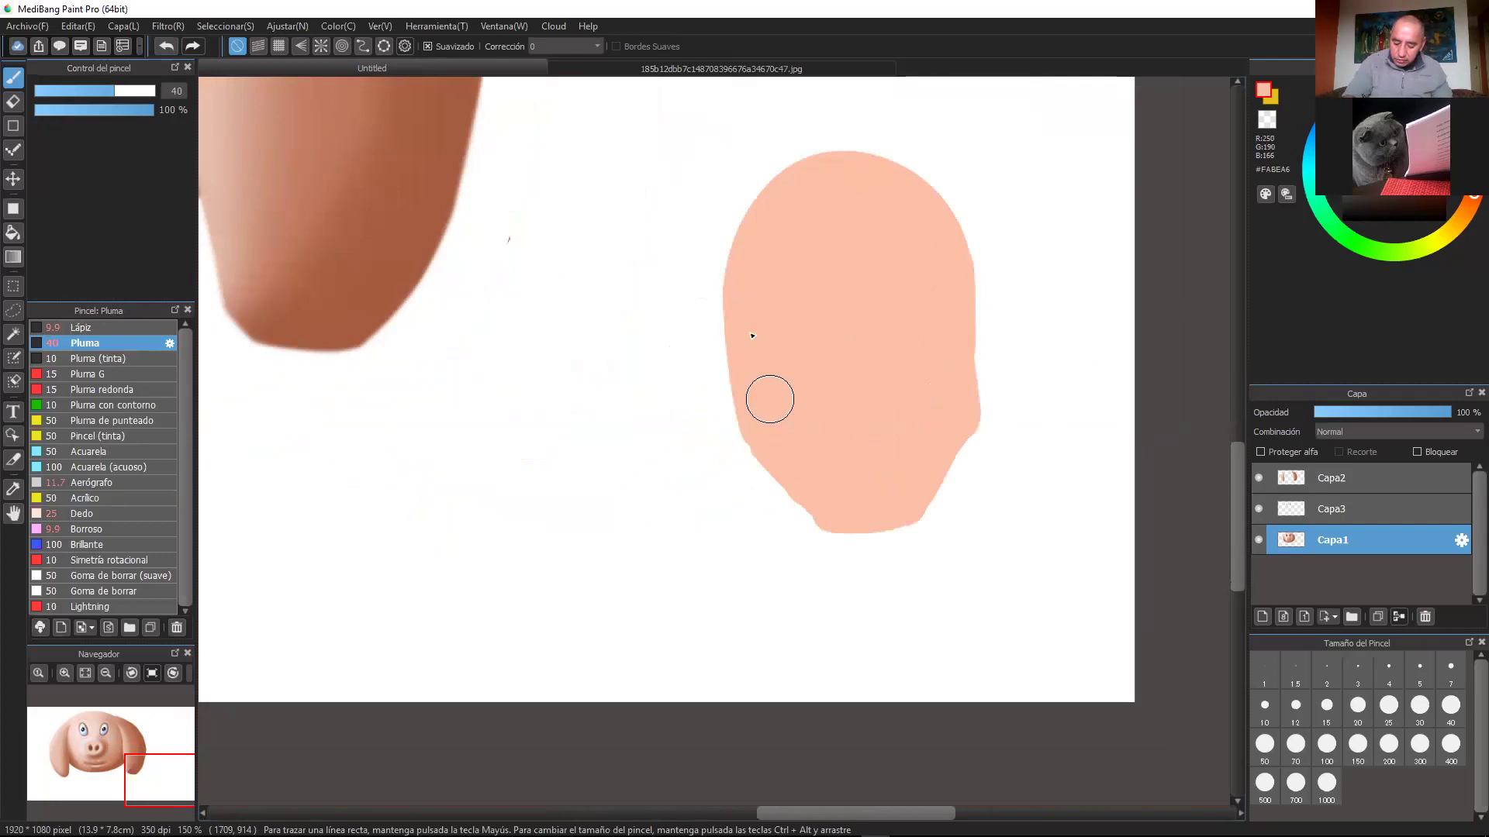
Step: Enlarge the peach head shape by painting along its crown, right side and lower jaw on layer Capa1
{"action": "mouse_move", "coordinate": [953, 319]}
{"action": "left_mouse_down"}
{"action": "mouse_move", "coordinate": [960, 265]}
{"action": "mouse_move", "coordinate": [967, 412]}
{"action": "mouse_move", "coordinate": [956, 290]}
{"action": "mouse_move", "coordinate": [914, 180]}
{"action": "mouse_move", "coordinate": [935, 196]}
{"action": "mouse_move", "coordinate": [838, 174]}
{"action": "mouse_move", "coordinate": [872, 168]}
{"action": "mouse_move", "coordinate": [802, 179]}
{"action": "mouse_move", "coordinate": [889, 184]}
{"action": "mouse_move", "coordinate": [847, 160]}
{"action": "left_mouse_up"}
{"action": "mouse_move", "coordinate": [963, 415]}
{"action": "left_mouse_down"}
{"action": "mouse_move", "coordinate": [931, 493]}
{"action": "mouse_move", "coordinate": [859, 511]}
{"action": "mouse_move", "coordinate": [757, 441]}
{"action": "mouse_move", "coordinate": [825, 531]}
{"action": "mouse_move", "coordinate": [908, 527]}
{"action": "mouse_move", "coordinate": [967, 412]}
{"action": "mouse_move", "coordinate": [928, 530]}
{"action": "mouse_move", "coordinate": [920, 492]}
{"action": "left_mouse_up"}
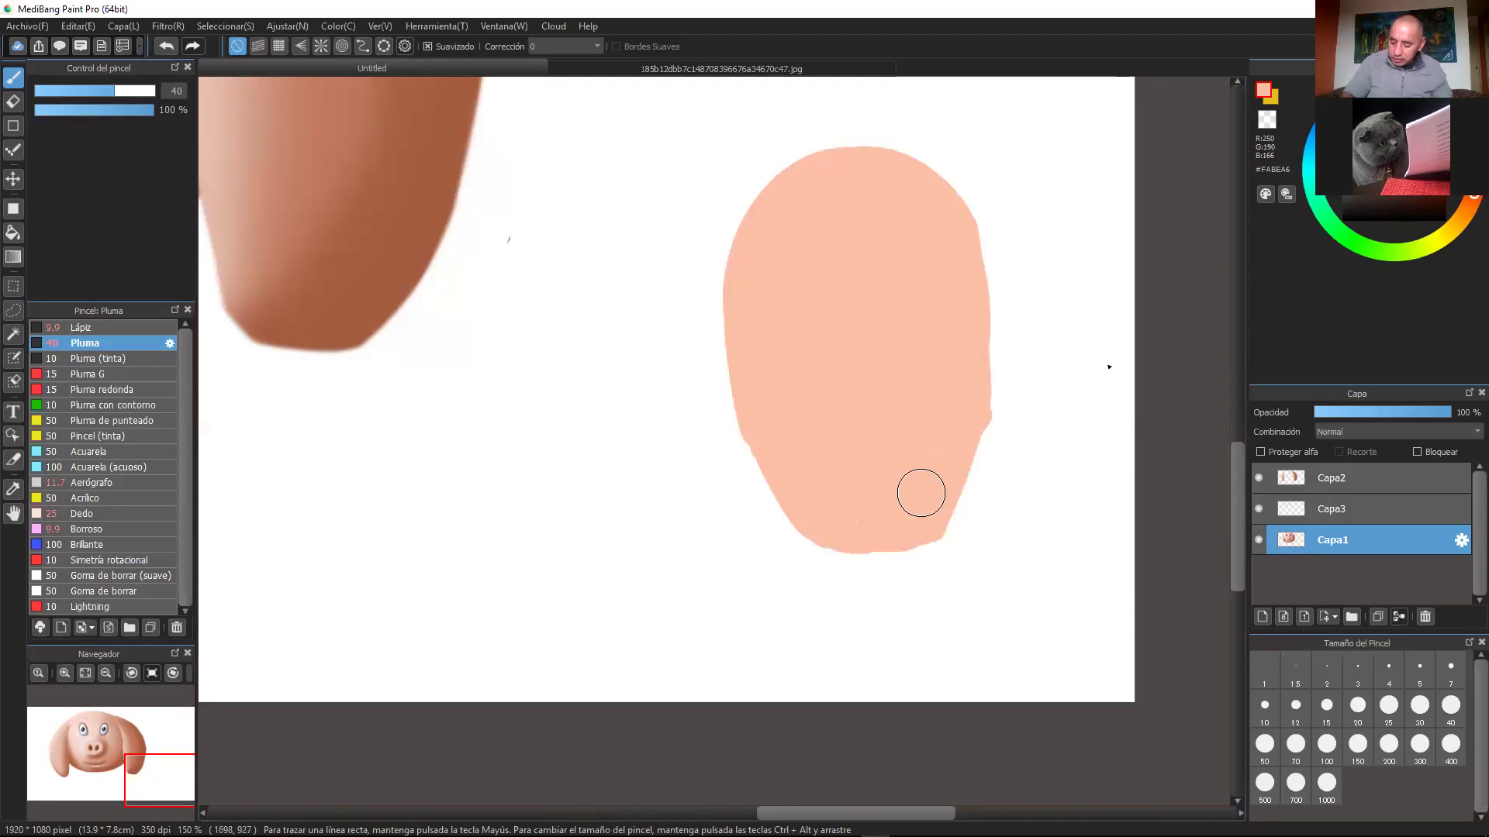
Step: Sketch the brow lines, nose and mouth in black on layer Capa3 with the Lápiz brush
{"action": "left_click", "coordinate": [1337, 510]}
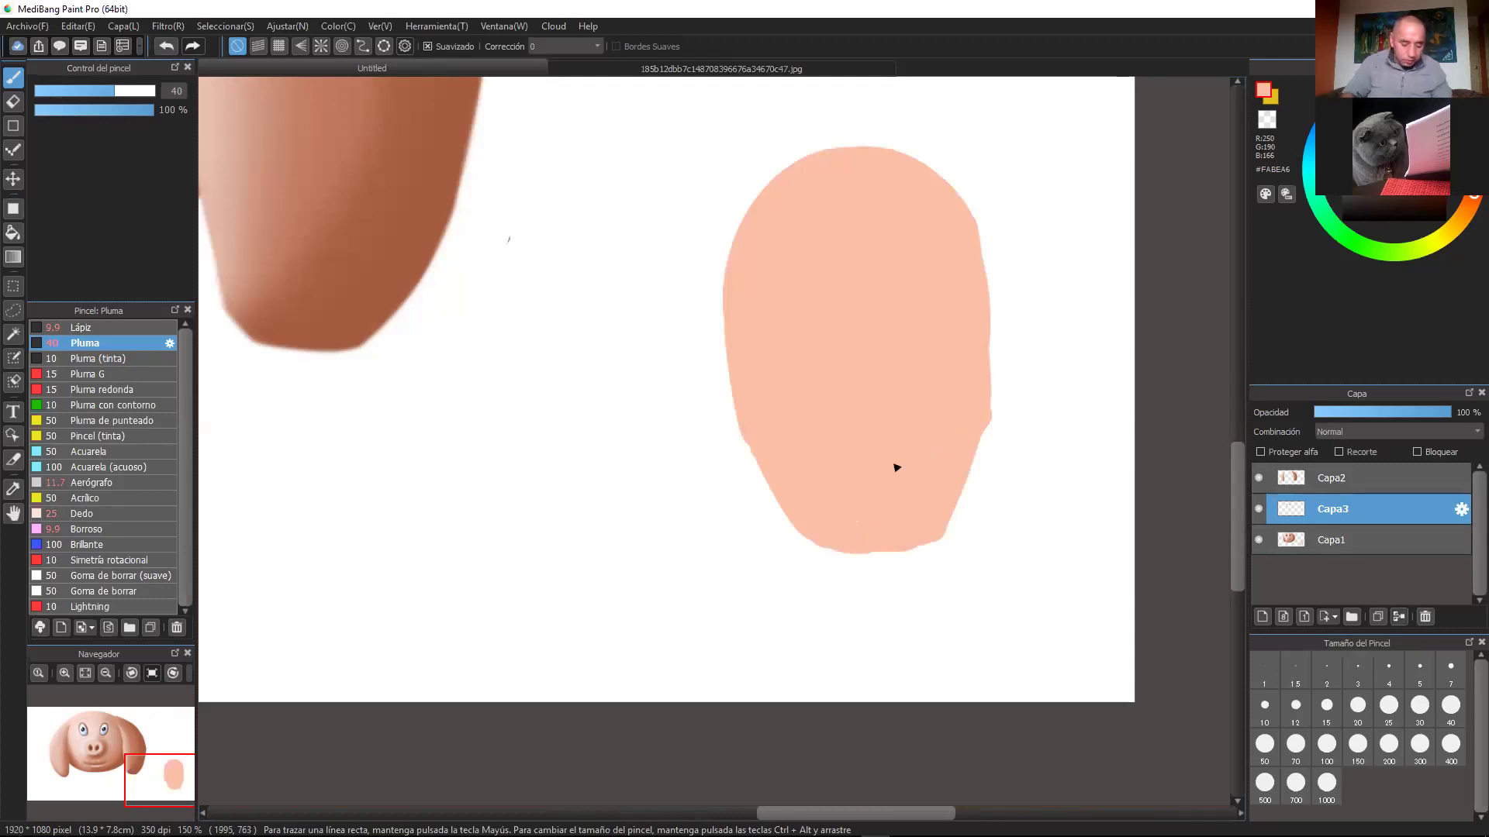
{"action": "left_click", "coordinate": [106, 330]}
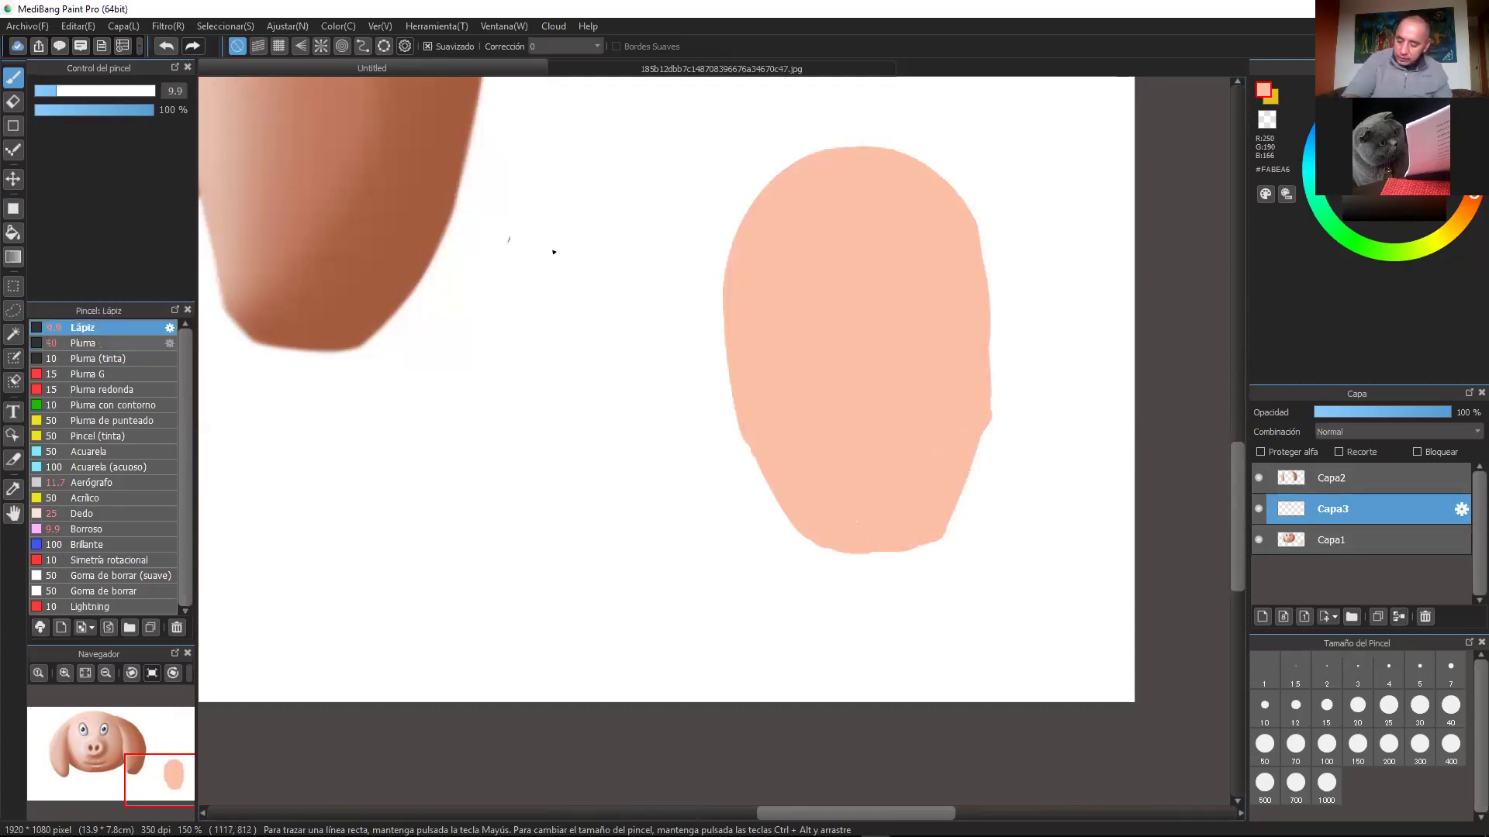
{"action": "left_click", "coordinate": [1443, 220]}
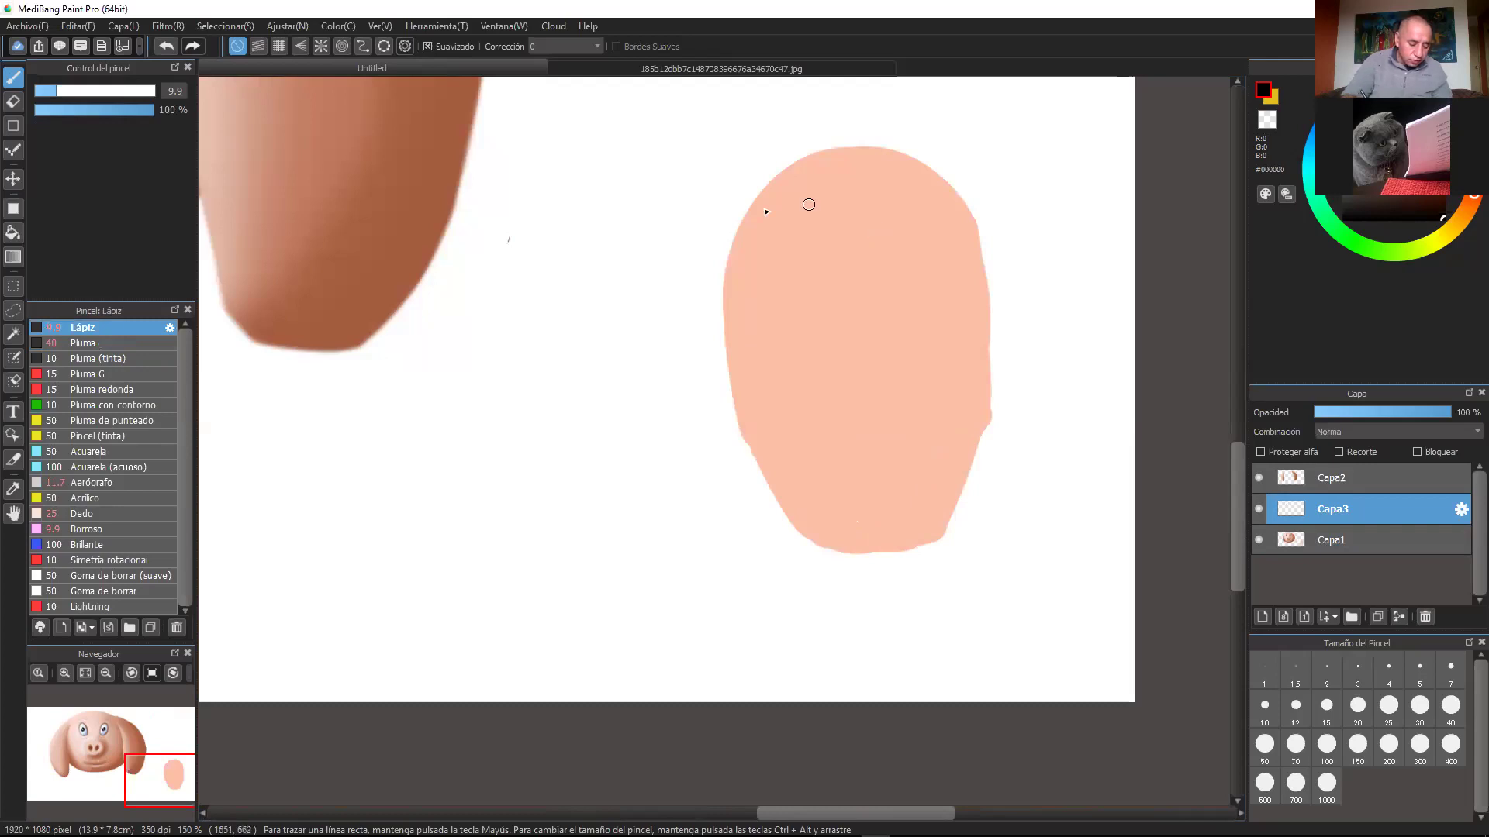
{"action": "left_click_drag", "start_coordinate": [750, 308], "coordinate": [950, 294]}
{"action": "left_click_drag", "start_coordinate": [871, 256], "coordinate": [879, 300]}
{"action": "left_click_drag", "start_coordinate": [844, 289], "coordinate": [815, 314]}
{"action": "left_click_drag", "start_coordinate": [877, 325], "coordinate": [886, 399]}
{"action": "left_click_drag", "start_coordinate": [848, 413], "coordinate": [905, 412]}
{"action": "mouse_move", "coordinate": [842, 370]}
{"action": "left_mouse_down"}
{"action": "mouse_move", "coordinate": [829, 397]}
{"action": "mouse_move", "coordinate": [849, 418]}
{"action": "mouse_move", "coordinate": [851, 381]}
{"action": "left_mouse_up"}
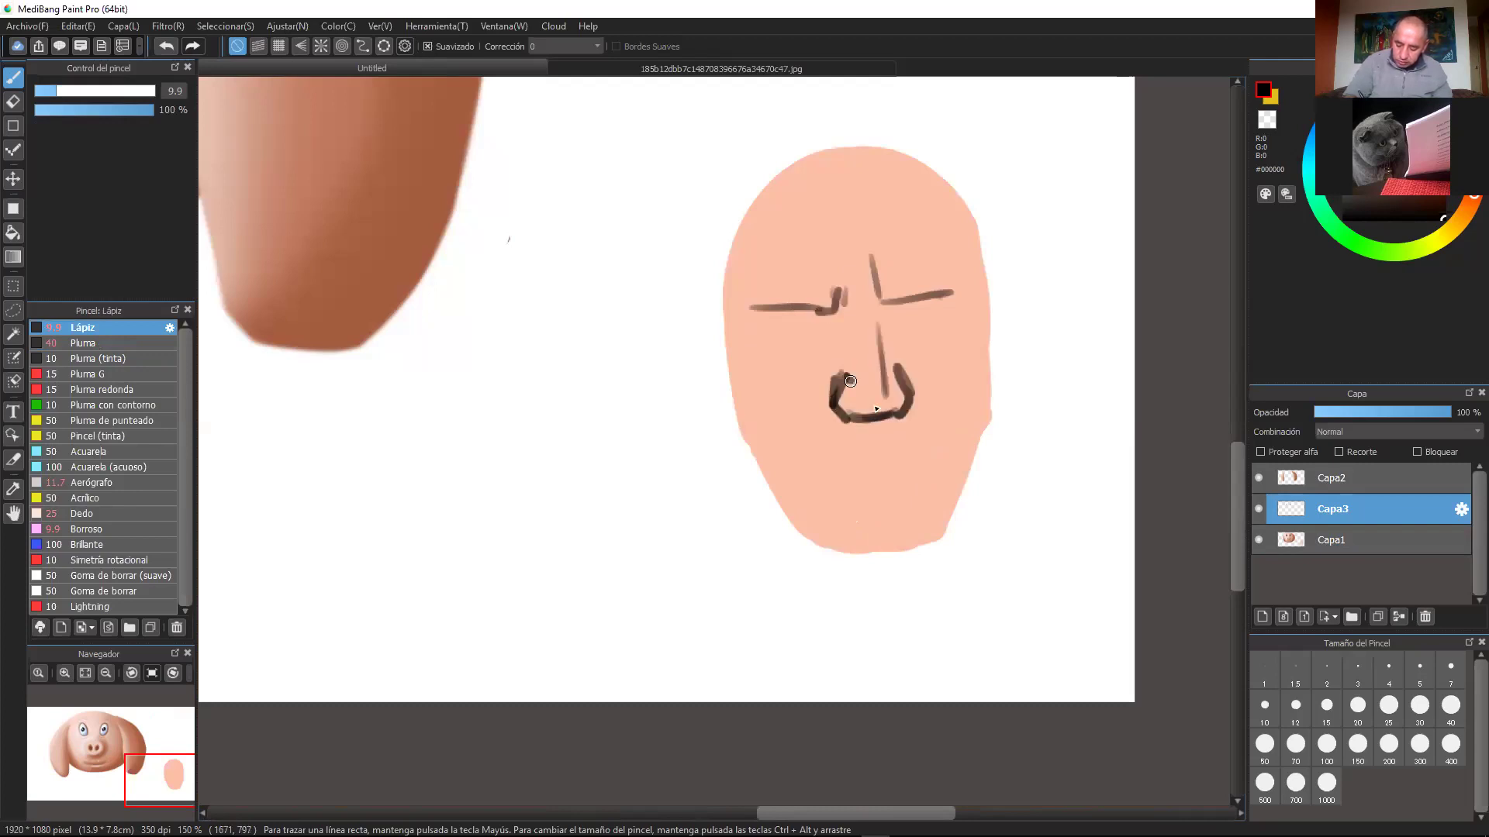
{"action": "mouse_move", "coordinate": [812, 459]}
{"action": "left_mouse_down"}
{"action": "mouse_move", "coordinate": [919, 458]}
{"action": "mouse_move", "coordinate": [898, 472]}
{"action": "left_mouse_up"}
{"action": "left_click_drag", "start_coordinate": [813, 459], "coordinate": [927, 455]}
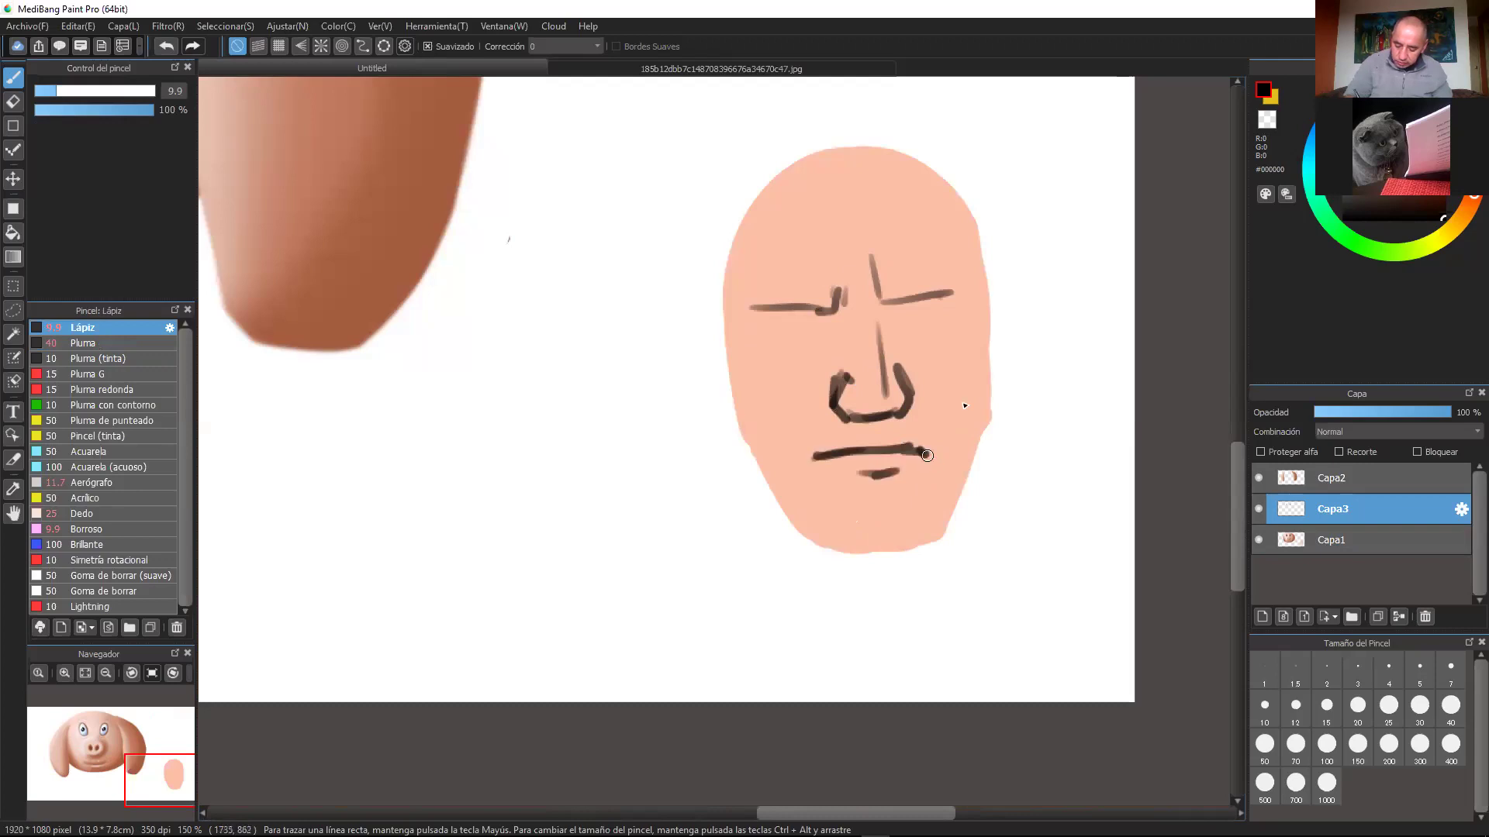
Step: Outline both sides of the face and the chin in black
{"action": "left_click_drag", "start_coordinate": [987, 242], "coordinate": [996, 411]}
{"action": "mouse_move", "coordinate": [724, 259]}
{"action": "left_mouse_down"}
{"action": "mouse_move", "coordinate": [735, 431]}
{"action": "mouse_move", "coordinate": [780, 519]}
{"action": "left_mouse_up"}
{"action": "mouse_move", "coordinate": [737, 430]}
{"action": "left_mouse_down"}
{"action": "mouse_move", "coordinate": [826, 565]}
{"action": "mouse_move", "coordinate": [950, 543]}
{"action": "left_mouse_up"}
{"action": "left_click_drag", "start_coordinate": [984, 395], "coordinate": [934, 542]}
{"action": "left_click_drag", "start_coordinate": [980, 446], "coordinate": [942, 547]}
Step: Sketch the forehead wrinkles and both eyes with bags beneath them
{"action": "left_click_drag", "start_coordinate": [785, 263], "coordinate": [816, 269]}
{"action": "left_click_drag", "start_coordinate": [888, 260], "coordinate": [922, 254]}
{"action": "mouse_move", "coordinate": [807, 237]}
{"action": "left_mouse_down"}
{"action": "mouse_move", "coordinate": [884, 240]}
{"action": "mouse_move", "coordinate": [840, 207]}
{"action": "mouse_move", "coordinate": [873, 200]}
{"action": "left_mouse_up"}
{"action": "left_click_drag", "start_coordinate": [851, 177], "coordinate": [882, 174]}
{"action": "mouse_move", "coordinate": [816, 315]}
{"action": "left_mouse_down"}
{"action": "mouse_move", "coordinate": [770, 319]}
{"action": "mouse_move", "coordinate": [770, 349]}
{"action": "mouse_move", "coordinate": [826, 339]}
{"action": "mouse_move", "coordinate": [828, 321]}
{"action": "mouse_move", "coordinate": [945, 329]}
{"action": "mouse_move", "coordinate": [946, 308]}
{"action": "mouse_move", "coordinate": [895, 311]}
{"action": "mouse_move", "coordinate": [952, 306]}
{"action": "mouse_move", "coordinate": [940, 341]}
{"action": "mouse_move", "coordinate": [905, 347]}
{"action": "mouse_move", "coordinate": [934, 352]}
{"action": "left_mouse_up"}
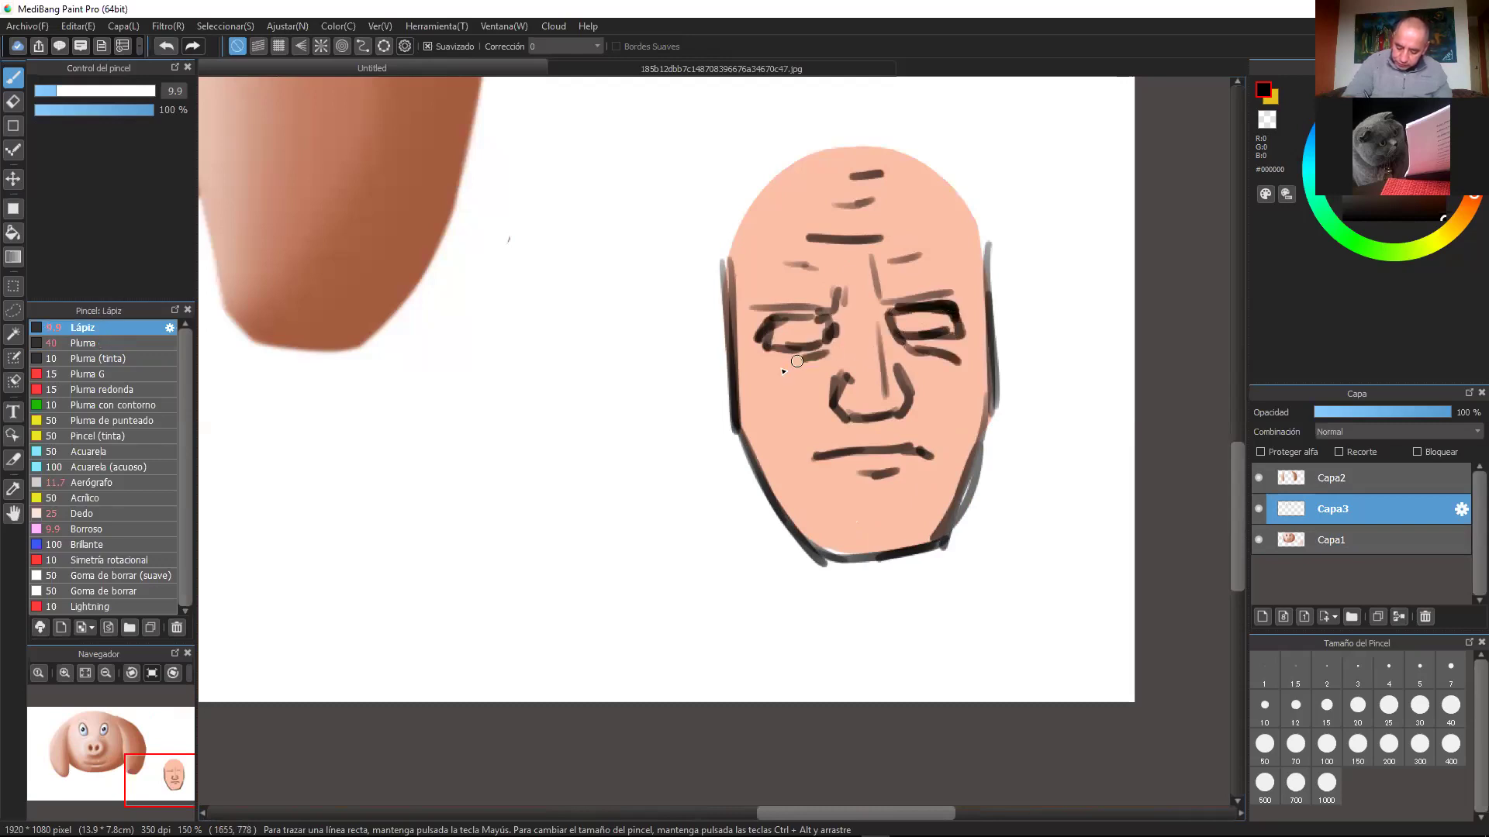
Step: Sketch the ears on both sides of the head
{"action": "mouse_move", "coordinate": [995, 301]}
{"action": "left_mouse_down"}
{"action": "mouse_move", "coordinate": [1023, 269]}
{"action": "mouse_move", "coordinate": [1037, 289]}
{"action": "mouse_move", "coordinate": [996, 384]}
{"action": "left_mouse_up"}
{"action": "mouse_move", "coordinate": [728, 318]}
{"action": "left_mouse_down"}
{"action": "mouse_move", "coordinate": [706, 400]}
{"action": "mouse_move", "coordinate": [743, 397]}
{"action": "left_mouse_up"}
{"action": "left_click_drag", "start_coordinate": [962, 159], "coordinate": [1004, 248]}
{"action": "left_click_drag", "start_coordinate": [872, 237], "coordinate": [748, 372]}
{"action": "left_click_drag", "start_coordinate": [830, 281], "coordinate": [746, 371]}
{"action": "mouse_move", "coordinate": [874, 234]}
{"action": "left_mouse_down"}
{"action": "mouse_move", "coordinate": [851, 270]}
{"action": "mouse_move", "coordinate": [869, 257]}
{"action": "left_mouse_up"}
{"action": "left_click", "coordinate": [166, 46]}
{"action": "left_click", "coordinate": [166, 46]}
{"action": "left_click", "coordinate": [166, 46]}
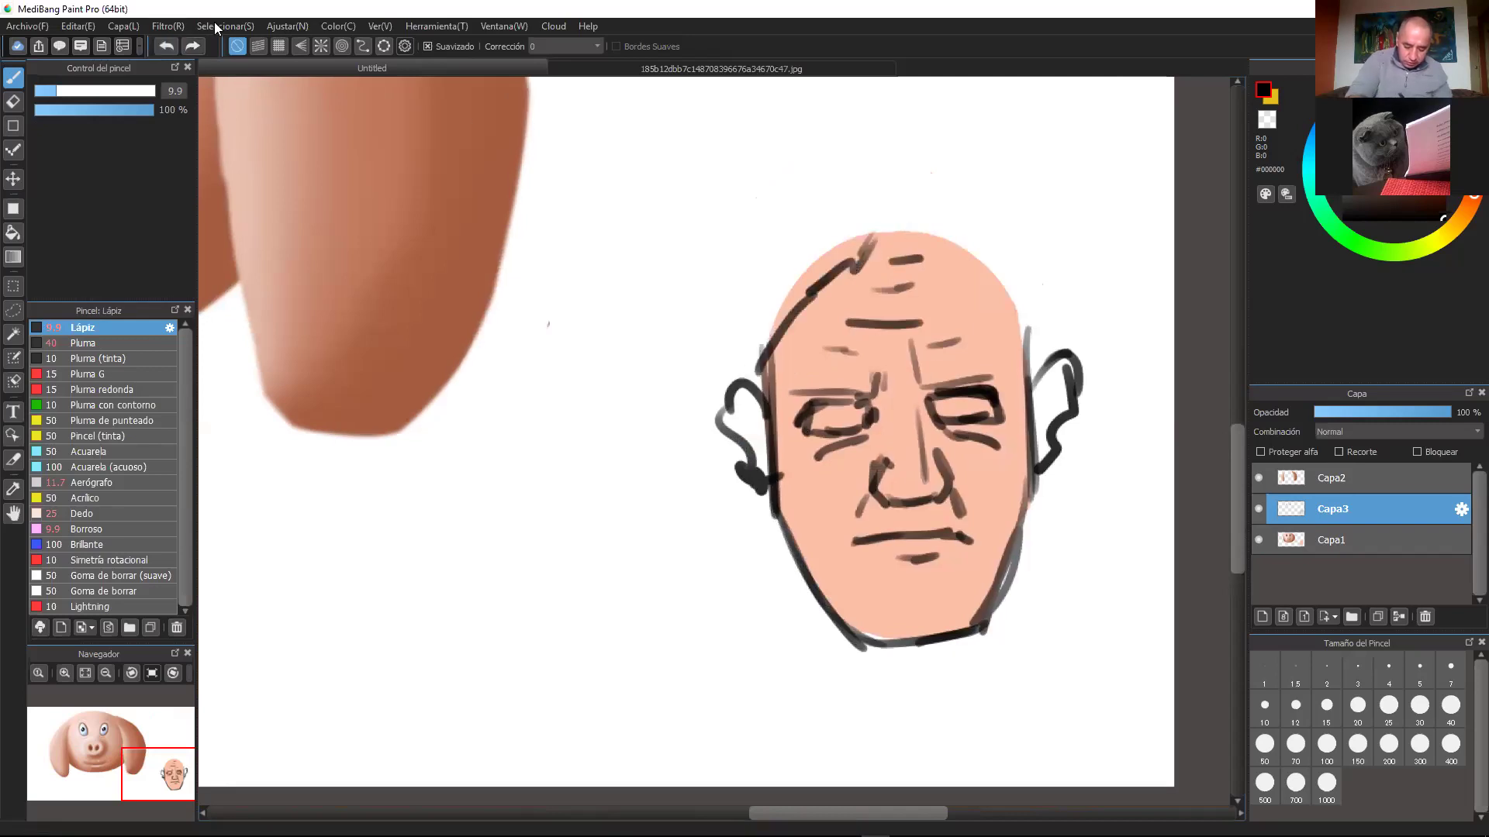
{"action": "left_click", "coordinate": [166, 45]}
Step: Outline the crown of the bald head and sketch wavy hair tufts around both ears
{"action": "mouse_move", "coordinate": [781, 308]}
{"action": "left_mouse_down"}
{"action": "mouse_move", "coordinate": [725, 340]}
{"action": "mouse_move", "coordinate": [697, 430]}
{"action": "mouse_move", "coordinate": [709, 484]}
{"action": "mouse_move", "coordinate": [770, 542]}
{"action": "left_mouse_up"}
{"action": "mouse_move", "coordinate": [1038, 308]}
{"action": "left_mouse_down"}
{"action": "mouse_move", "coordinate": [1101, 365]}
{"action": "mouse_move", "coordinate": [1116, 473]}
{"action": "mouse_move", "coordinate": [1030, 532]}
{"action": "left_mouse_up"}
{"action": "left_click_drag", "start_coordinate": [997, 277], "coordinate": [1007, 290]}
{"action": "left_click_drag", "start_coordinate": [919, 244], "coordinate": [1017, 306]}
{"action": "mouse_move", "coordinate": [775, 329]}
{"action": "left_mouse_down"}
{"action": "mouse_move", "coordinate": [958, 253]}
{"action": "mouse_move", "coordinate": [938, 234]}
{"action": "mouse_move", "coordinate": [1028, 327]}
{"action": "mouse_move", "coordinate": [1070, 318]}
{"action": "left_mouse_up"}
Step: Add a stroke under the lower lip and detail the pupils and upper lids of both eyes
{"action": "left_click_drag", "start_coordinate": [928, 564], "coordinate": [883, 562]}
{"action": "left_click_drag", "start_coordinate": [828, 411], "coordinate": [862, 412]}
{"action": "left_click_drag", "start_coordinate": [950, 398], "coordinate": [989, 394]}
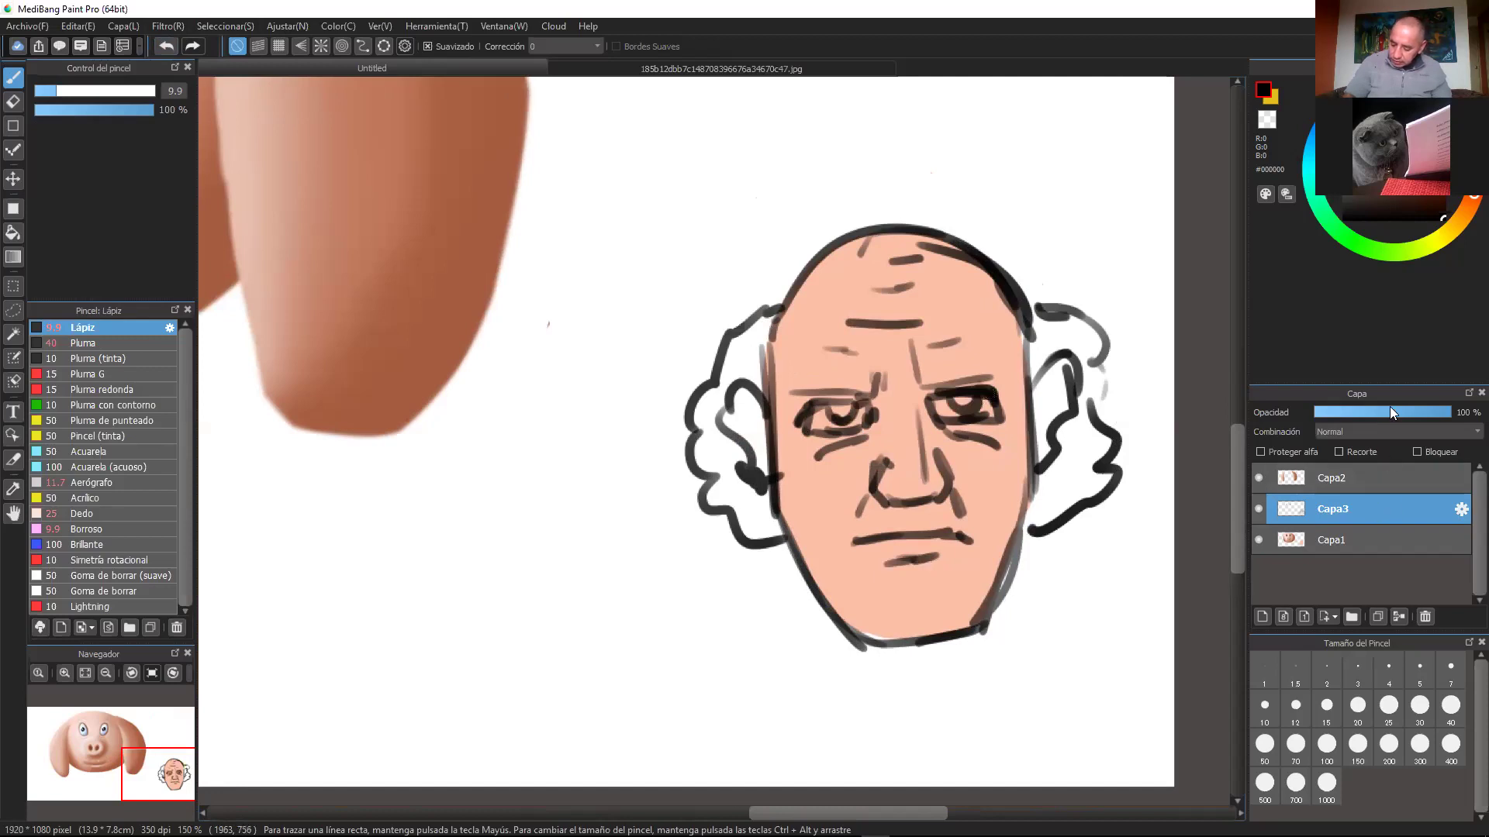
Step: Fade sketch layer Capa3 to 13% opacity and return to layer Capa1 with the Pluma brush
{"action": "left_click_drag", "start_coordinate": [1354, 415], "coordinate": [1326, 411]}
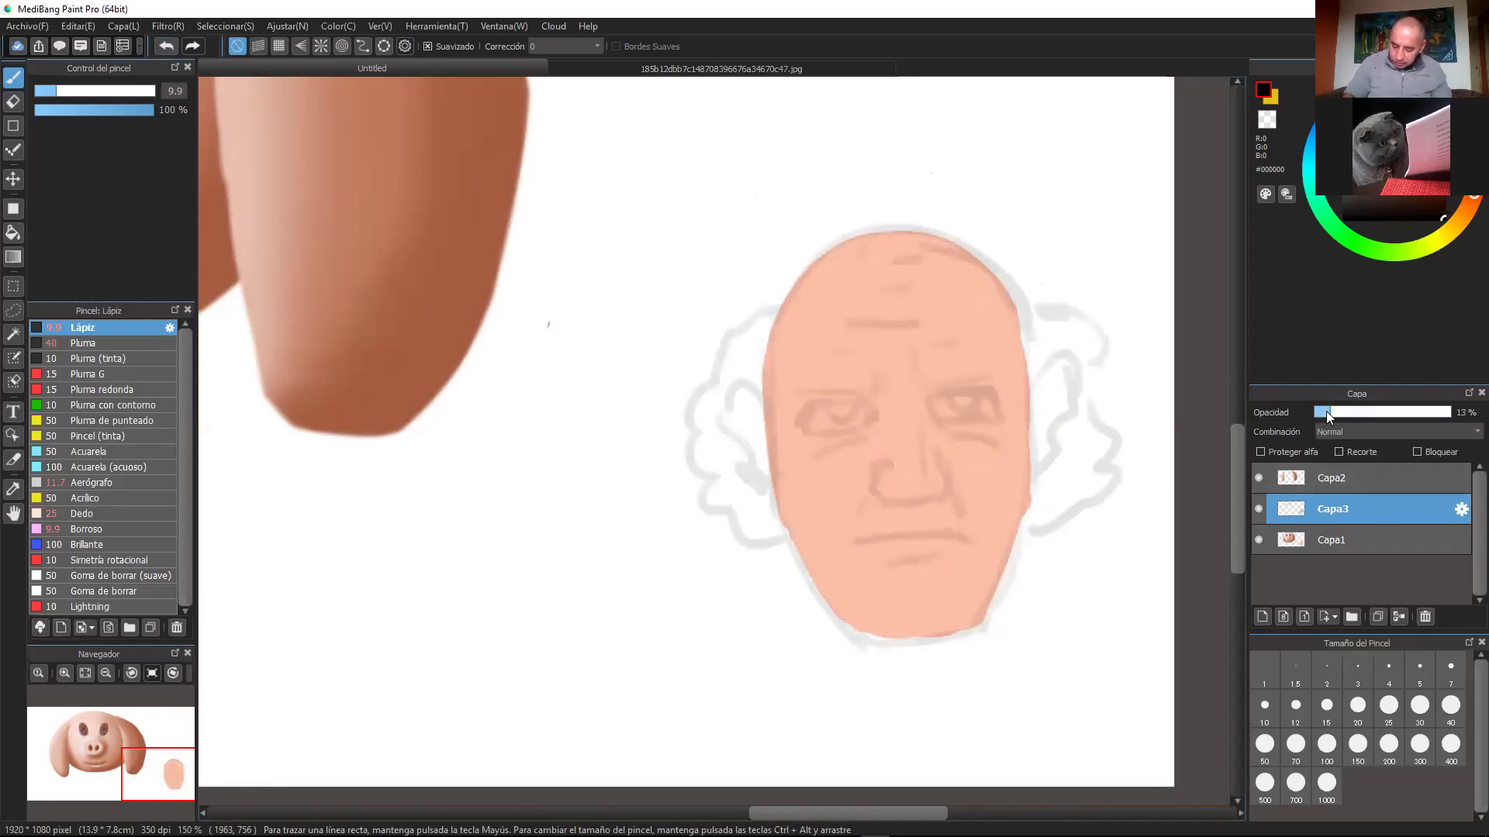
{"action": "left_click", "coordinate": [1371, 542]}
{"action": "key", "text": "ctrl+plus"}
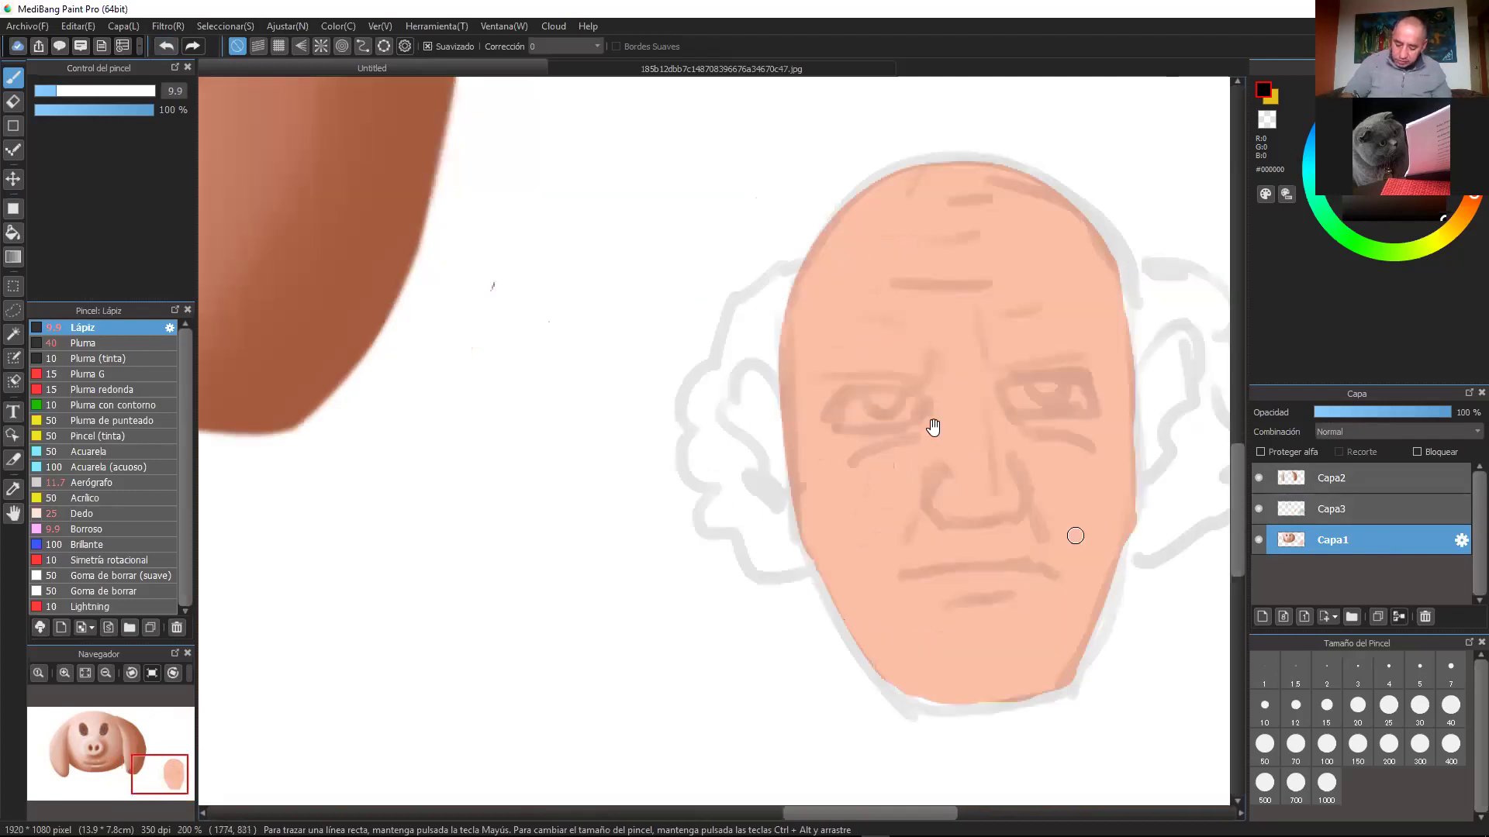
{"action": "left_click_drag", "start_coordinate": [933, 428], "coordinate": [832, 317]}
{"action": "left_click", "coordinate": [84, 342]}
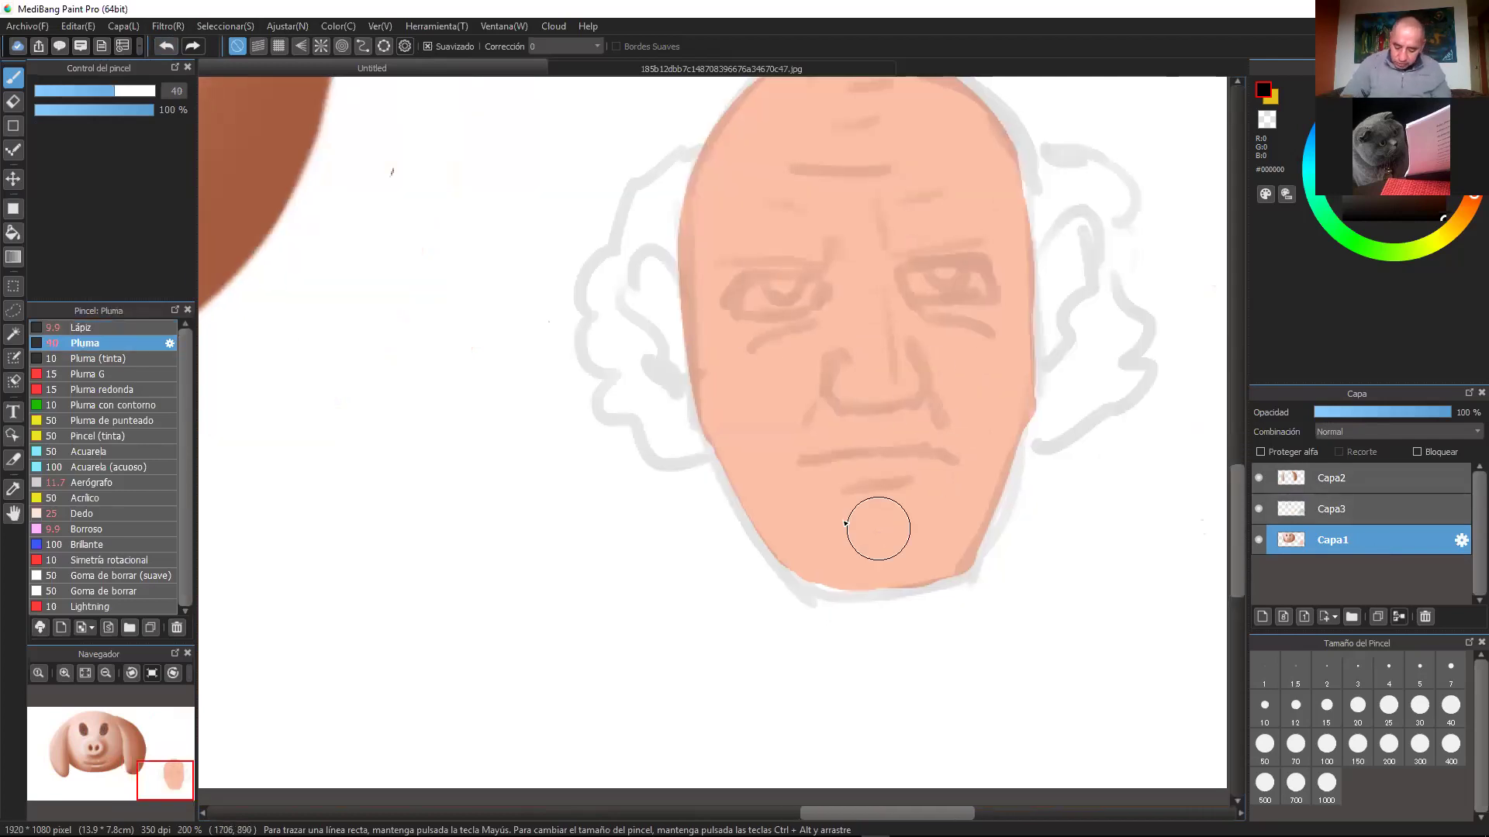
Step: Extend the skin base over the jaw and both ears using the sampled skin tone #FABEA6 at brush size 14.1
{"action": "left_click_drag", "start_coordinate": [785, 533], "coordinate": [806, 563]}
{"action": "left_click", "coordinate": [167, 47]}
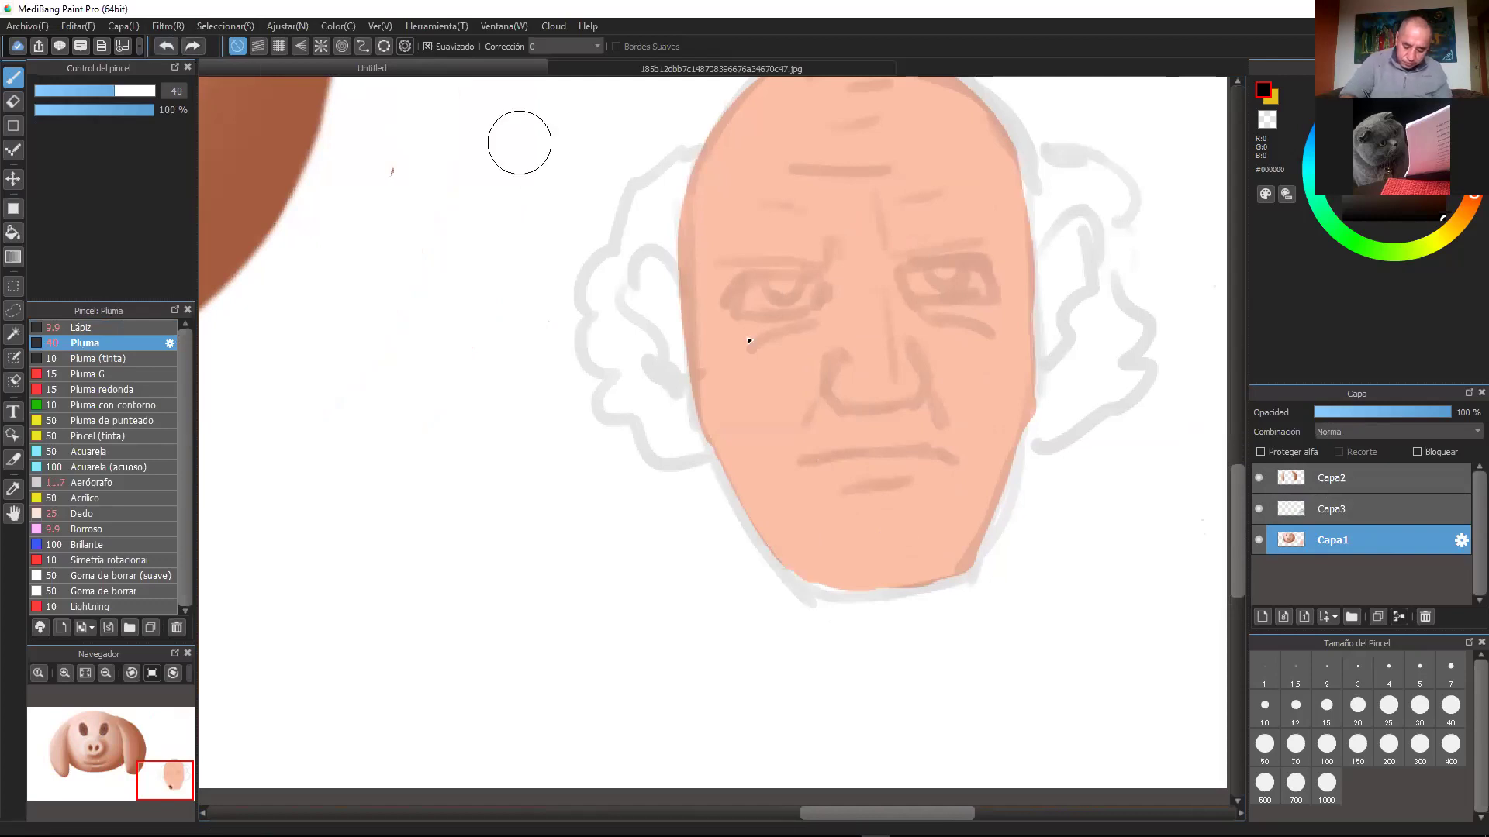
{"action": "left_click", "coordinate": [874, 377], "text": "alt"}
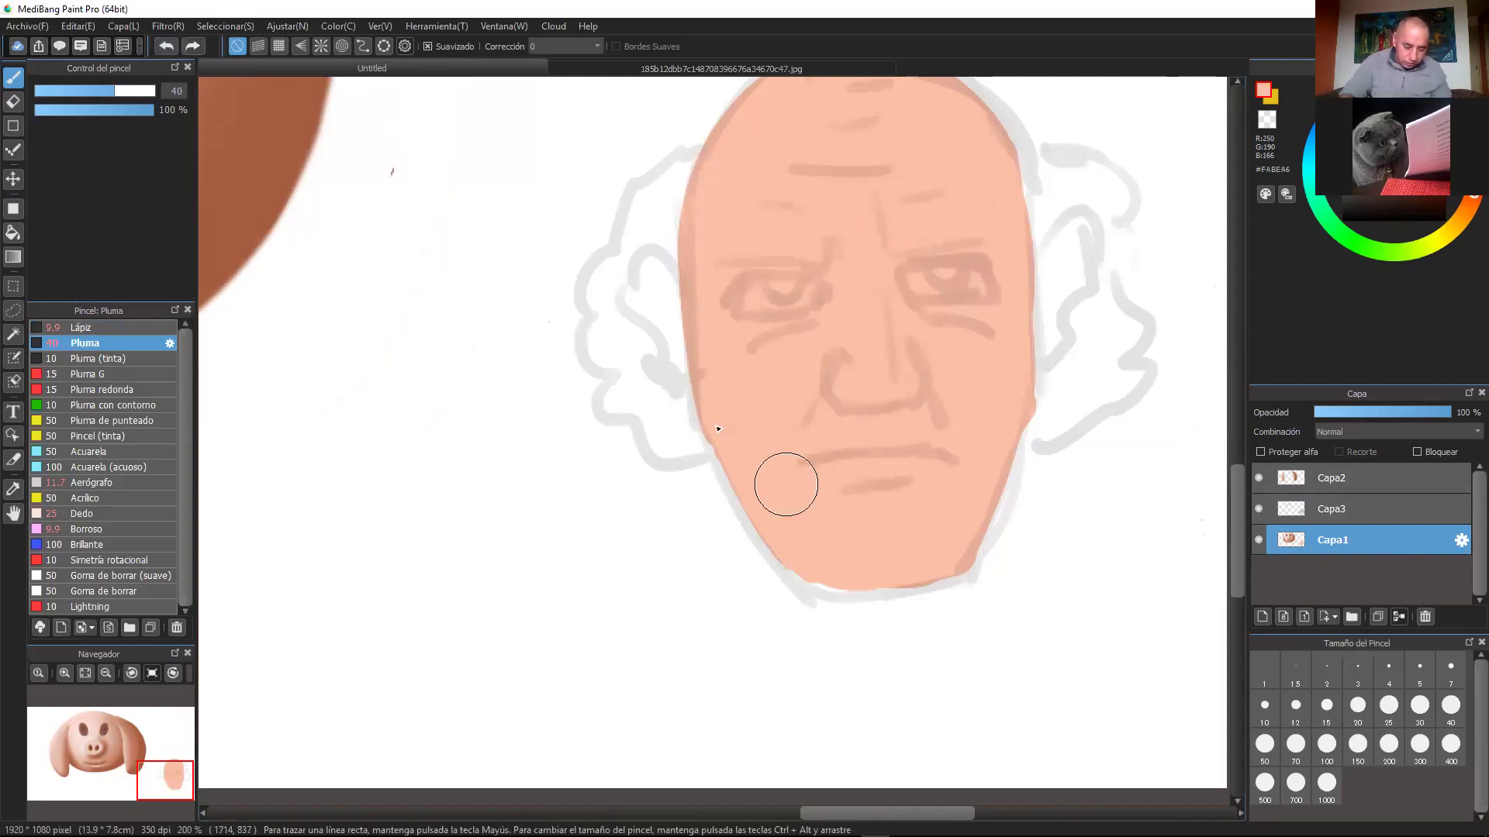
{"action": "left_click", "coordinate": [68, 91]}
{"action": "mouse_move", "coordinate": [795, 544]}
{"action": "left_mouse_down"}
{"action": "mouse_move", "coordinate": [781, 555]}
{"action": "mouse_move", "coordinate": [807, 578]}
{"action": "mouse_move", "coordinate": [937, 571]}
{"action": "mouse_move", "coordinate": [925, 583]}
{"action": "mouse_move", "coordinate": [968, 559]}
{"action": "left_mouse_up"}
{"action": "left_click_drag", "start_coordinate": [1008, 463], "coordinate": [980, 563]}
{"action": "mouse_move", "coordinate": [724, 314]}
{"action": "left_mouse_down"}
{"action": "mouse_move", "coordinate": [655, 256]}
{"action": "mouse_move", "coordinate": [635, 302]}
{"action": "mouse_move", "coordinate": [658, 346]}
{"action": "mouse_move", "coordinate": [652, 292]}
{"action": "mouse_move", "coordinate": [656, 326]}
{"action": "mouse_move", "coordinate": [620, 288]}
{"action": "left_mouse_up"}
{"action": "mouse_move", "coordinate": [1032, 268]}
{"action": "left_mouse_down"}
{"action": "mouse_move", "coordinate": [1086, 293]}
{"action": "mouse_move", "coordinate": [1033, 306]}
{"action": "mouse_move", "coordinate": [1031, 329]}
{"action": "mouse_move", "coordinate": [1054, 292]}
{"action": "left_mouse_up"}
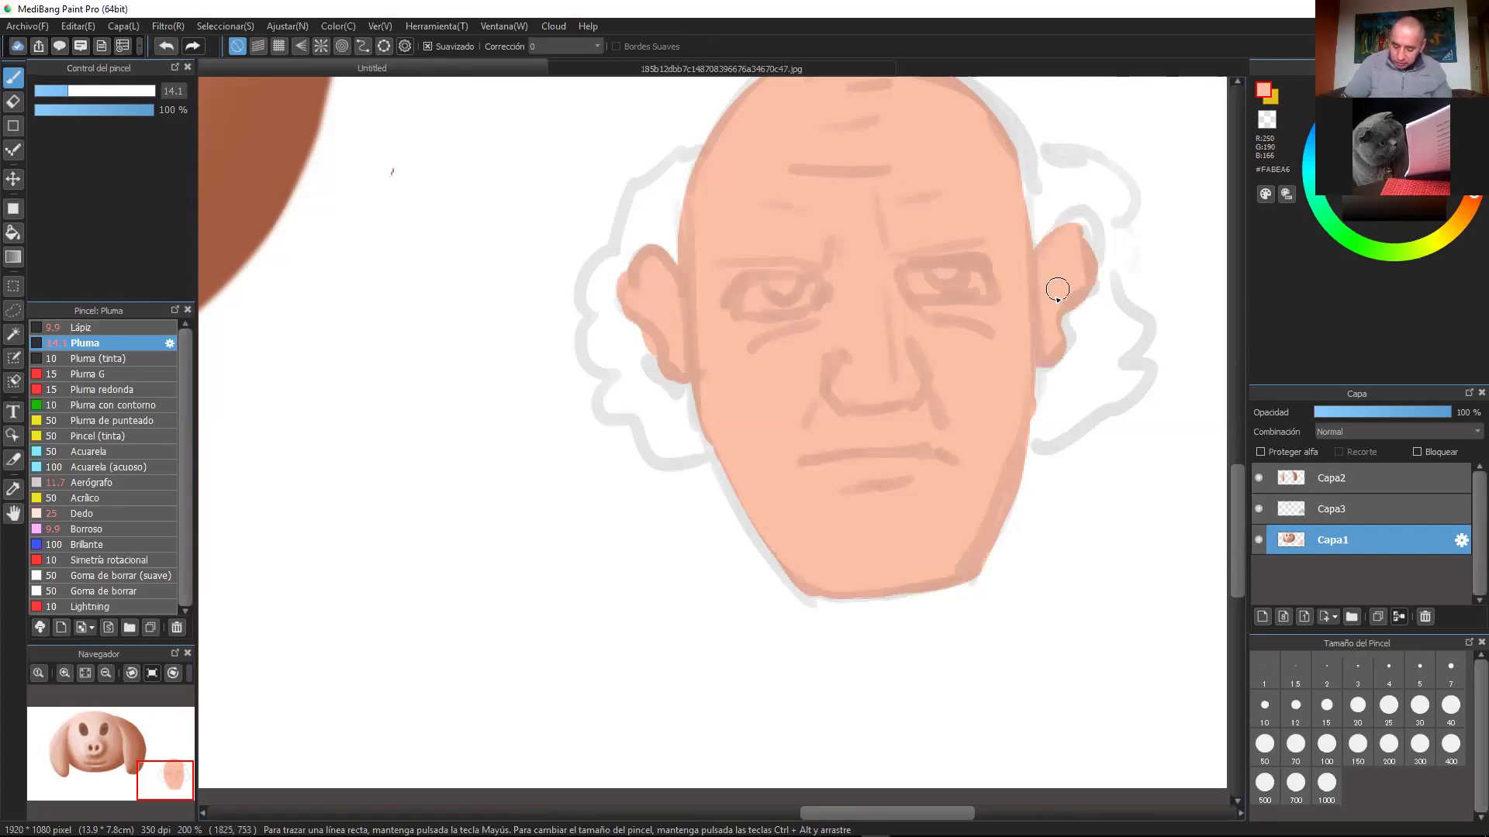
Step: With alpha protection on, paint #DB8C6D shadow over the right side of the face, right ear, eye socket and nose
{"action": "scroll", "coordinate": [1014, 349], "scroll_direction": "up", "scroll_amount": 2}
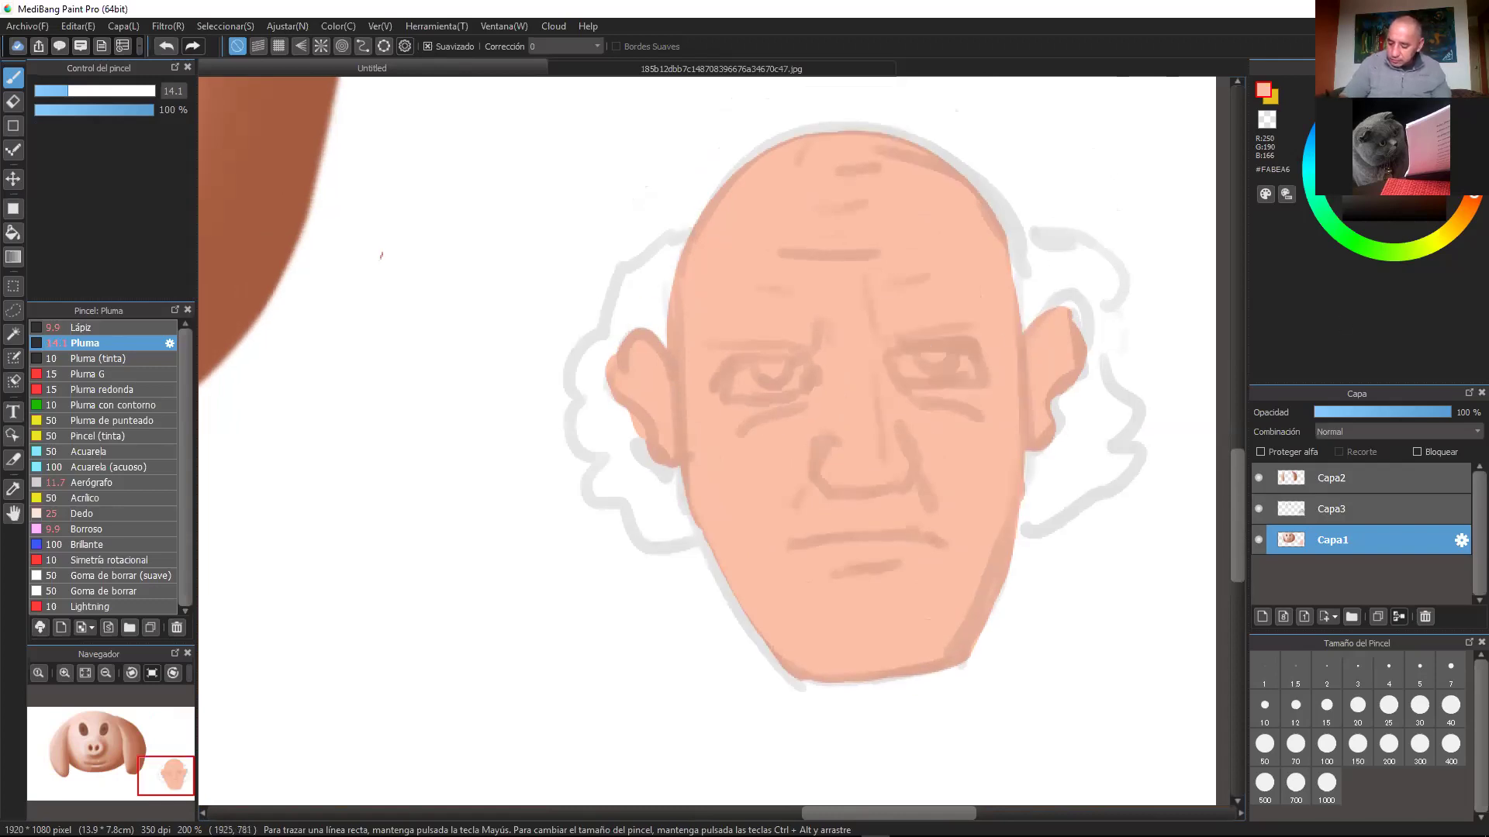
{"action": "left_click_drag", "start_coordinate": [882, 144], "coordinate": [958, 276]}
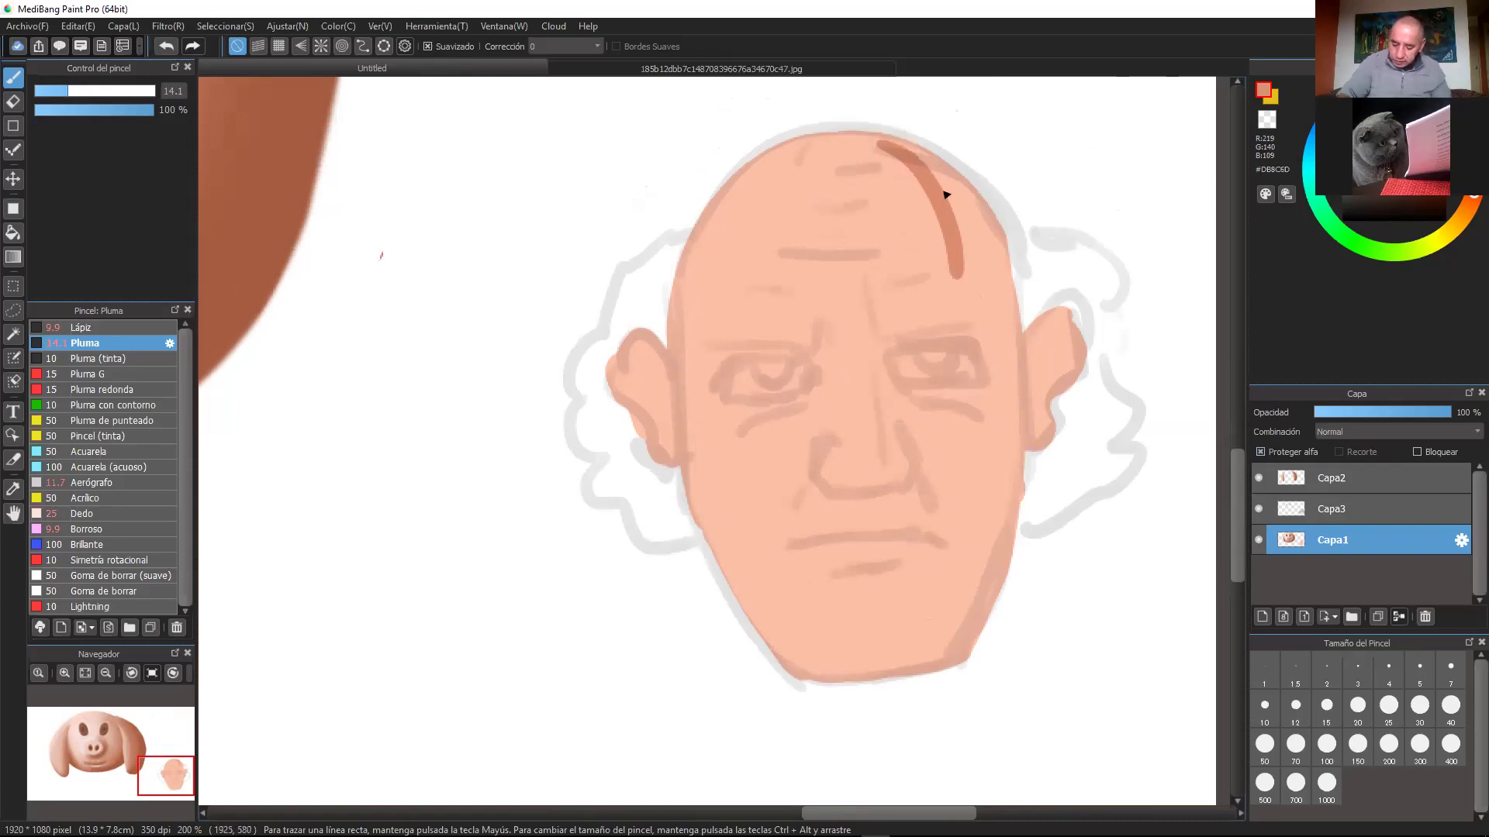
{"action": "mouse_move", "coordinate": [880, 139]}
{"action": "left_mouse_down"}
{"action": "mouse_move", "coordinate": [970, 338]}
{"action": "mouse_move", "coordinate": [870, 345]}
{"action": "mouse_move", "coordinate": [903, 488]}
{"action": "mouse_move", "coordinate": [827, 492]}
{"action": "mouse_move", "coordinate": [908, 486]}
{"action": "mouse_move", "coordinate": [904, 385]}
{"action": "mouse_move", "coordinate": [884, 349]}
{"action": "mouse_move", "coordinate": [970, 384]}
{"action": "mouse_move", "coordinate": [953, 332]}
{"action": "mouse_move", "coordinate": [986, 353]}
{"action": "mouse_move", "coordinate": [960, 379]}
{"action": "mouse_move", "coordinate": [979, 489]}
{"action": "mouse_move", "coordinate": [949, 655]}
{"action": "left_mouse_up"}
{"action": "mouse_move", "coordinate": [985, 497]}
{"action": "left_mouse_down"}
{"action": "mouse_move", "coordinate": [992, 543]}
{"action": "mouse_move", "coordinate": [952, 628]}
{"action": "mouse_move", "coordinate": [992, 576]}
{"action": "left_mouse_up"}
{"action": "mouse_move", "coordinate": [972, 632]}
{"action": "left_mouse_down"}
{"action": "mouse_move", "coordinate": [1002, 496]}
{"action": "mouse_move", "coordinate": [970, 224]}
{"action": "left_mouse_up"}
{"action": "mouse_move", "coordinate": [901, 142]}
{"action": "left_mouse_down"}
{"action": "mouse_move", "coordinate": [966, 203]}
{"action": "mouse_move", "coordinate": [1008, 303]}
{"action": "mouse_move", "coordinate": [1010, 361]}
{"action": "mouse_move", "coordinate": [1087, 289]}
{"action": "mouse_move", "coordinate": [1030, 481]}
{"action": "mouse_move", "coordinate": [1044, 492]}
{"action": "left_mouse_up"}
{"action": "mouse_move", "coordinate": [962, 632]}
{"action": "left_mouse_down"}
{"action": "mouse_move", "coordinate": [892, 677]}
{"action": "mouse_move", "coordinate": [917, 678]}
{"action": "left_mouse_up"}
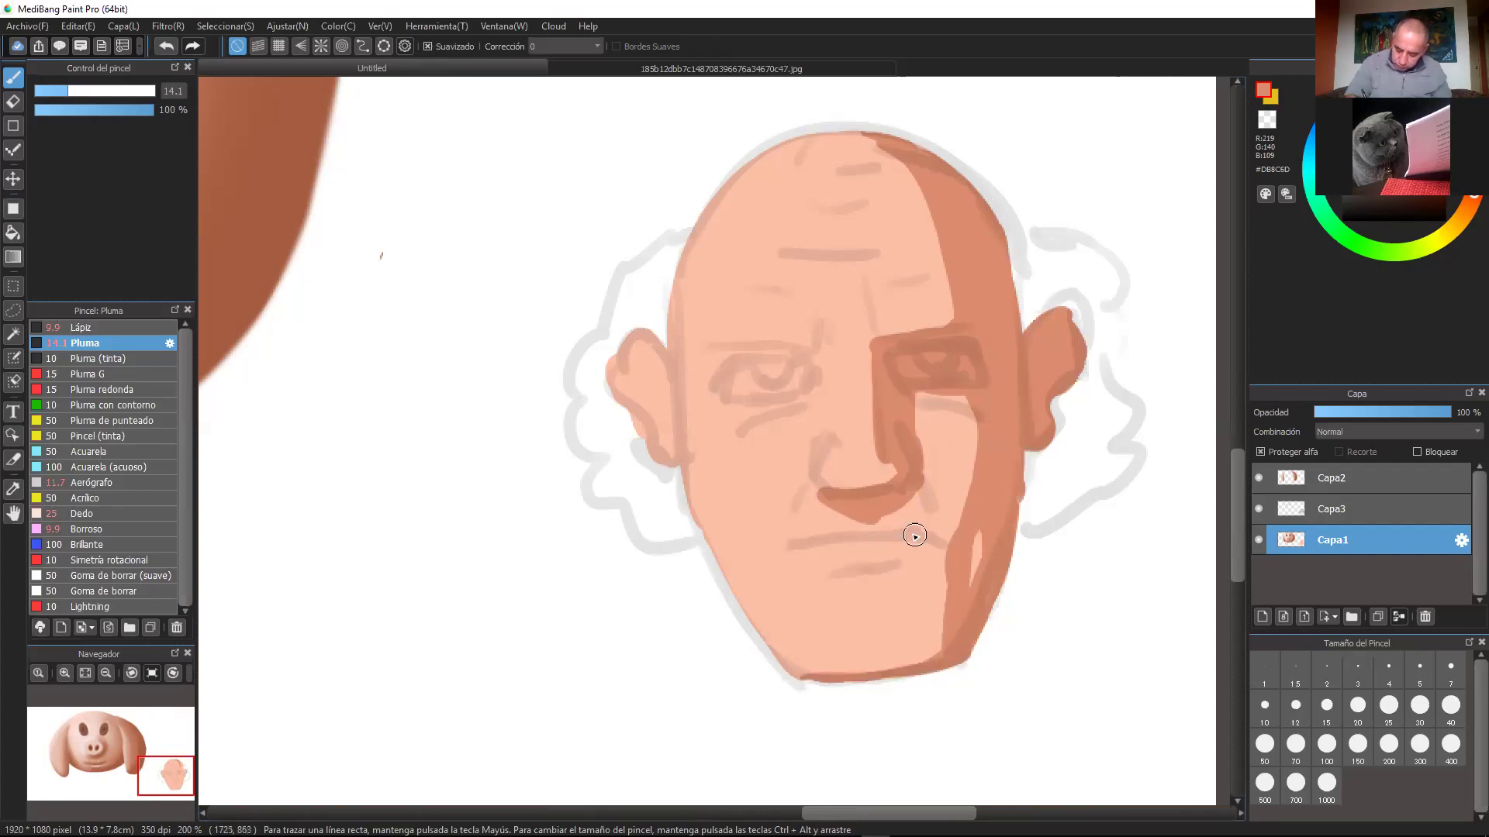
Step: Paint the mouth line, lower-lip shadow, left nostril fold and left eye socket in the same shadow tone
{"action": "mouse_move", "coordinate": [792, 547]}
{"action": "left_mouse_down"}
{"action": "mouse_move", "coordinate": [923, 532]}
{"action": "mouse_move", "coordinate": [792, 547]}
{"action": "mouse_move", "coordinate": [887, 568]}
{"action": "mouse_move", "coordinate": [877, 581]}
{"action": "left_mouse_up"}
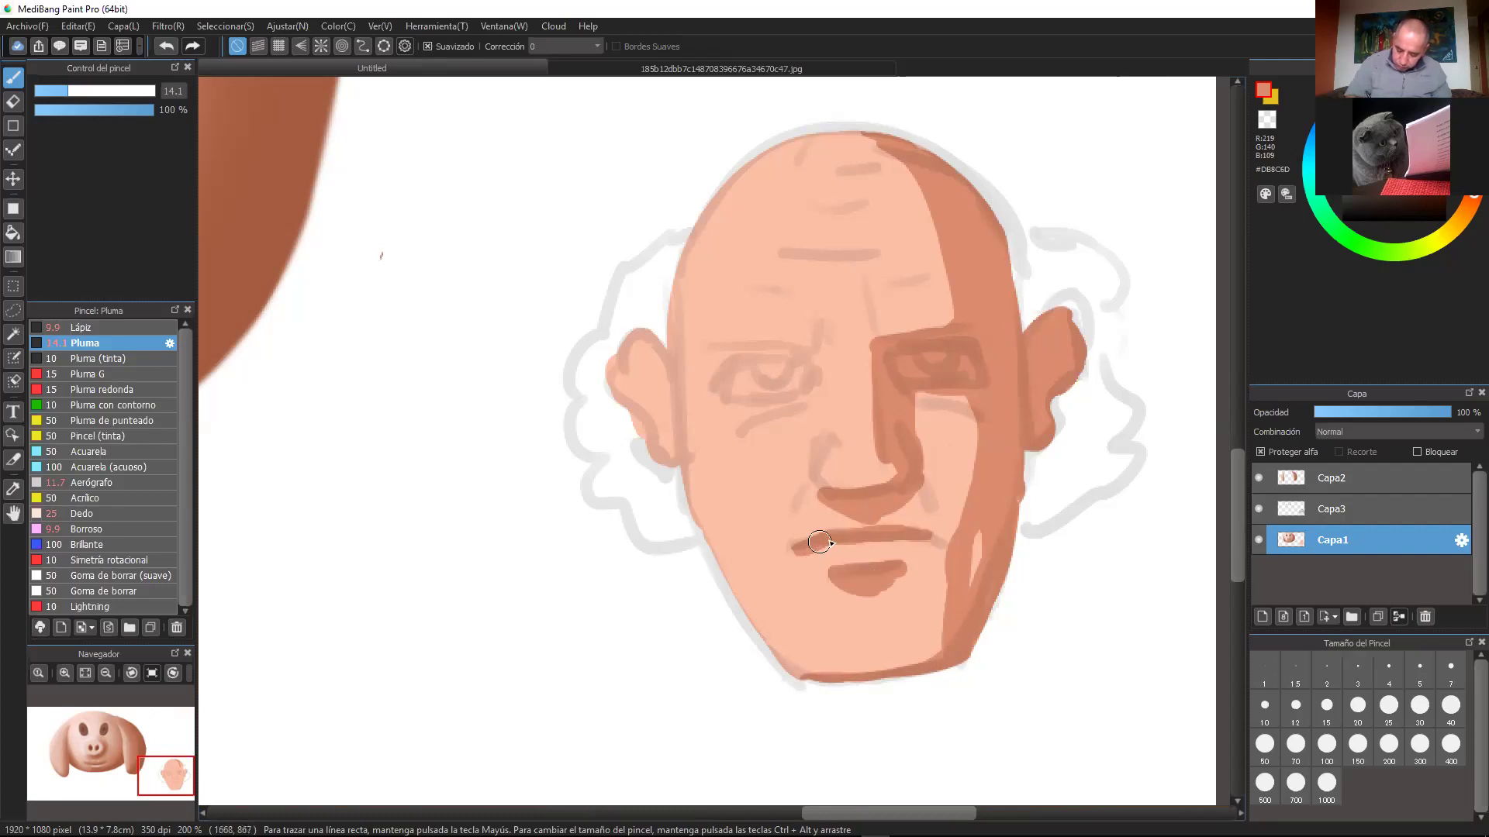
{"action": "left_click_drag", "start_coordinate": [822, 448], "coordinate": [803, 490]}
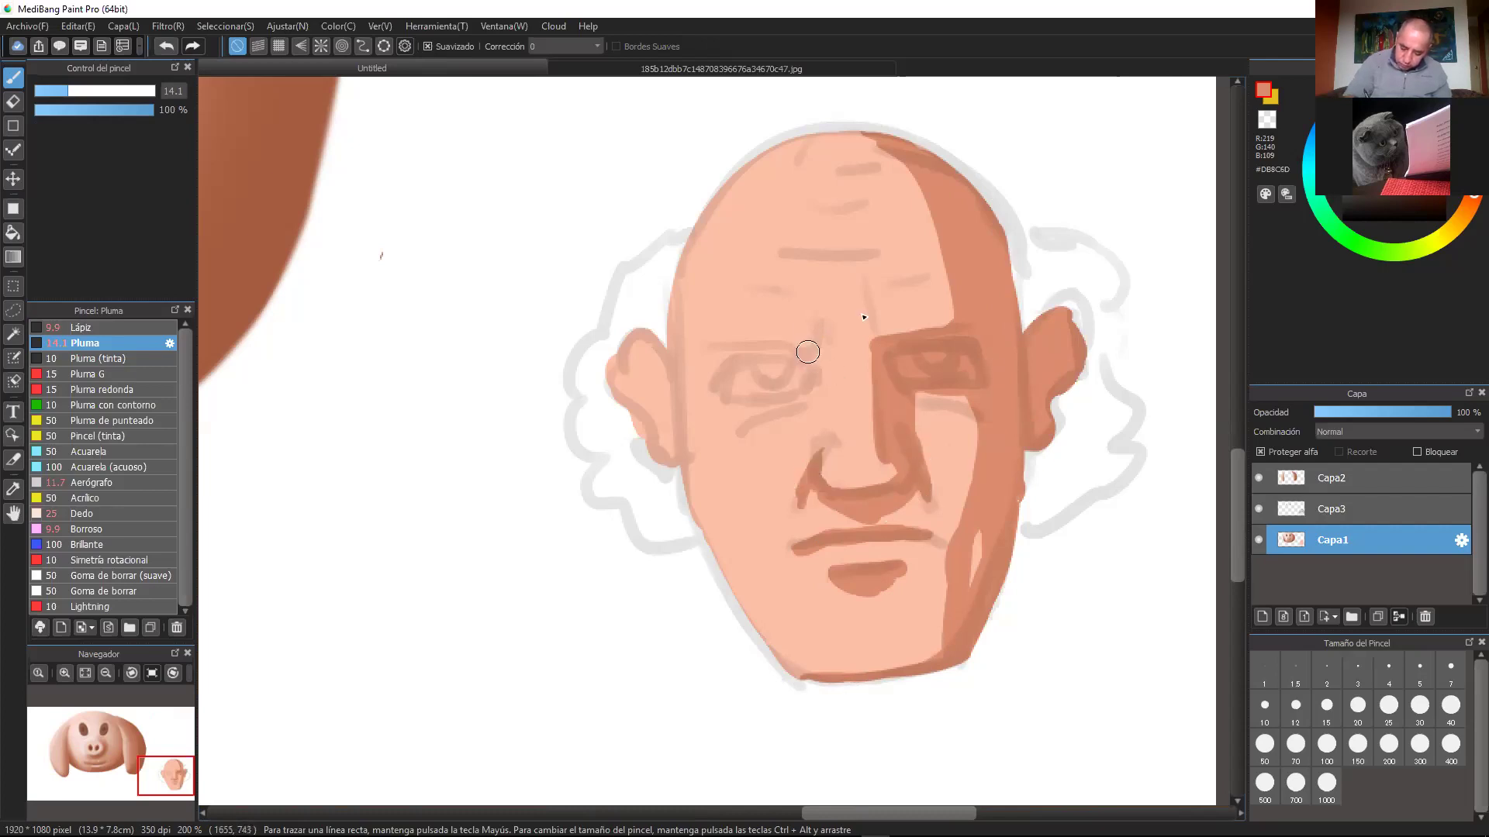
{"action": "mouse_move", "coordinate": [823, 340]}
{"action": "left_mouse_down"}
{"action": "mouse_move", "coordinate": [724, 356]}
{"action": "mouse_move", "coordinate": [704, 381]}
{"action": "mouse_move", "coordinate": [739, 362]}
{"action": "mouse_move", "coordinate": [799, 374]}
{"action": "mouse_move", "coordinate": [823, 334]}
{"action": "left_mouse_up"}
{"action": "left_click_drag", "start_coordinate": [756, 371], "coordinate": [831, 369]}
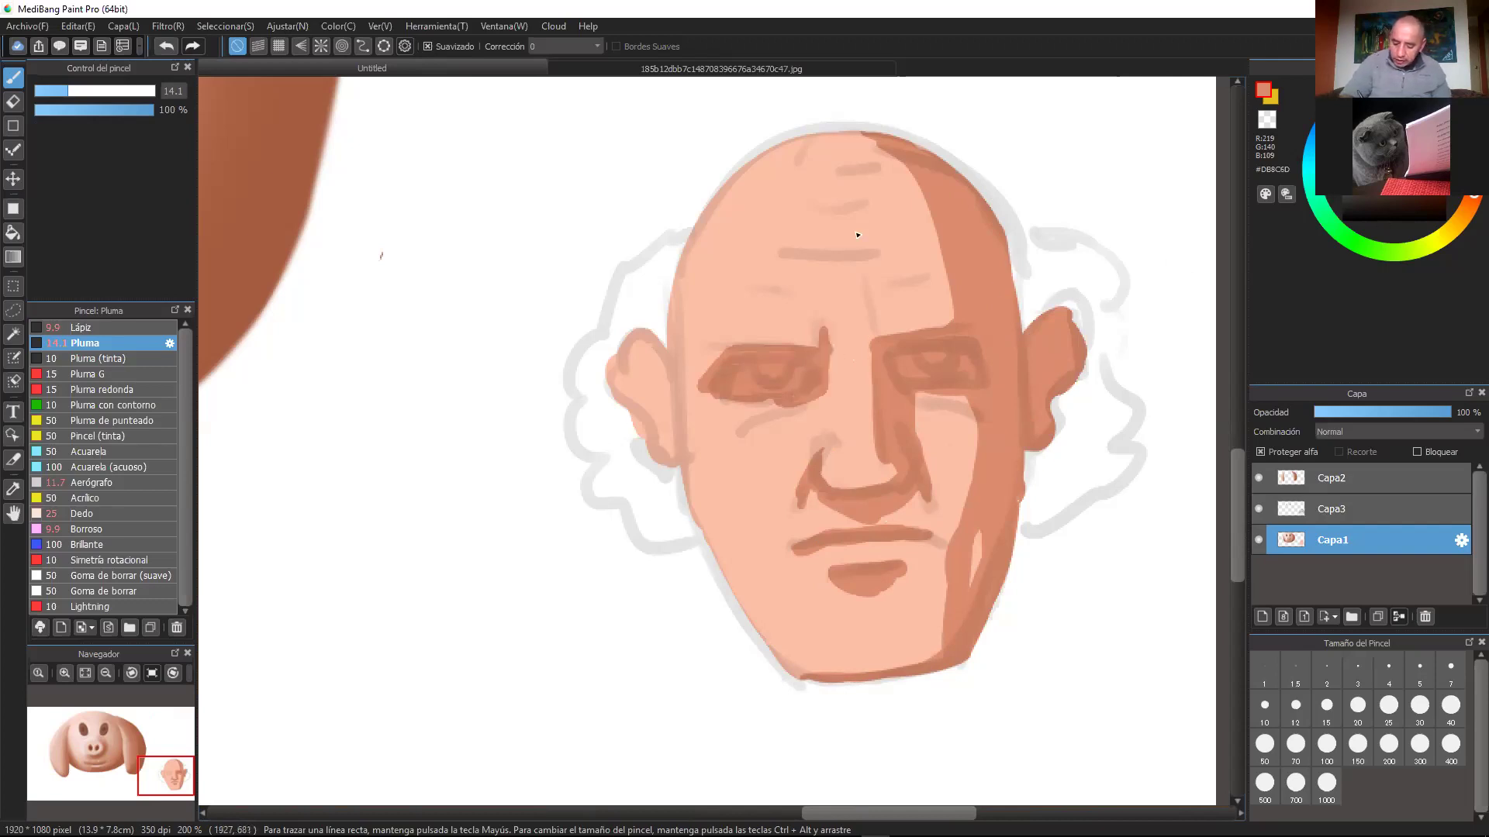
Step: Paint a light #FFDED2 highlight down the left side of the forehead, cheek and jaw
{"action": "left_click", "coordinate": [899, 233], "text": "alt"}
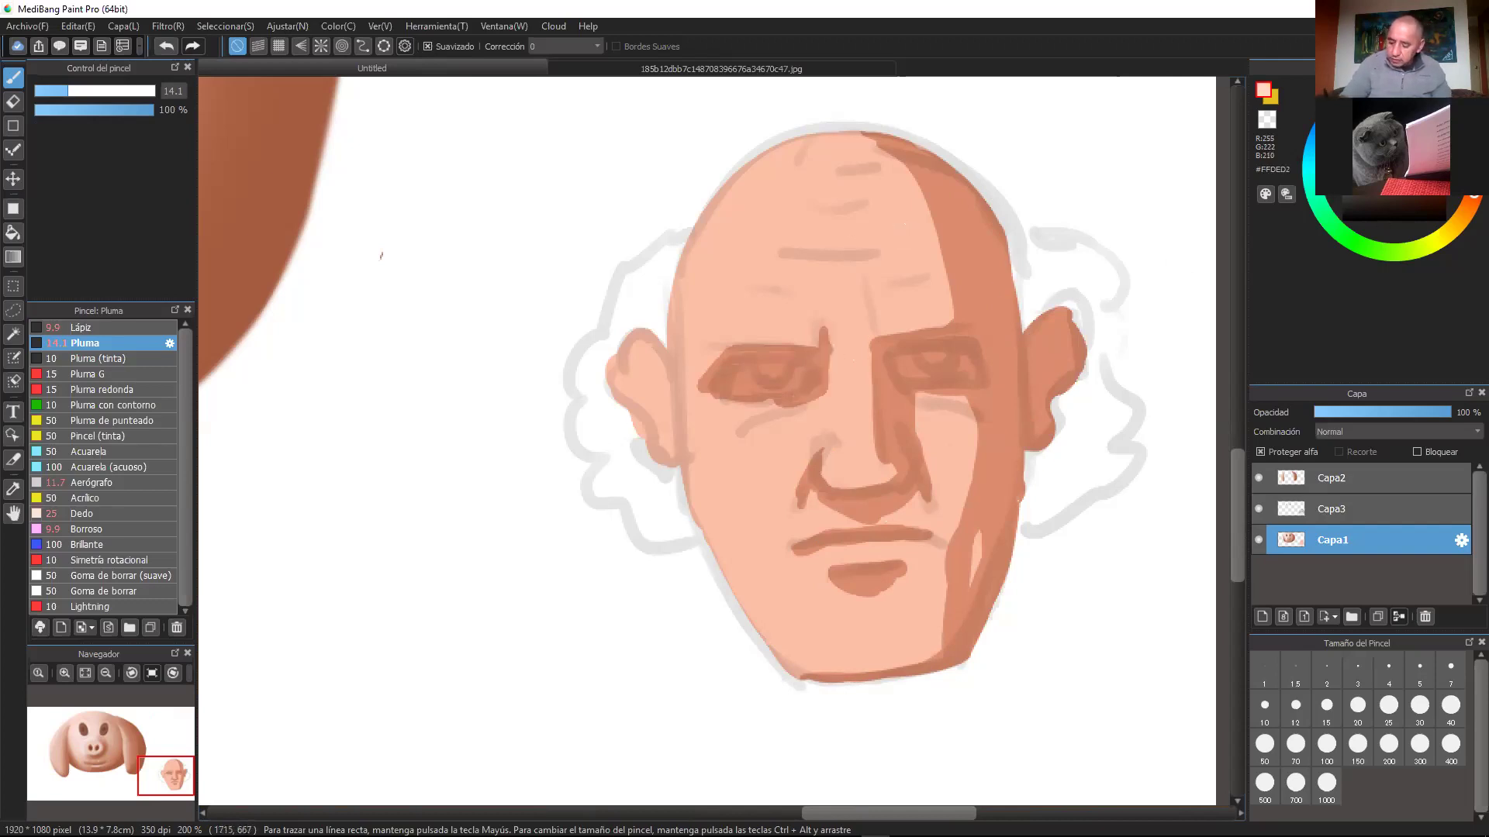
{"action": "mouse_move", "coordinate": [738, 328]}
{"action": "left_mouse_down"}
{"action": "mouse_move", "coordinate": [785, 163]}
{"action": "mouse_move", "coordinate": [708, 356]}
{"action": "mouse_move", "coordinate": [698, 323]}
{"action": "mouse_move", "coordinate": [726, 248]}
{"action": "mouse_move", "coordinate": [682, 259]}
{"action": "mouse_move", "coordinate": [819, 145]}
{"action": "mouse_move", "coordinate": [698, 236]}
{"action": "mouse_move", "coordinate": [683, 352]}
{"action": "mouse_move", "coordinate": [733, 413]}
{"action": "mouse_move", "coordinate": [734, 485]}
{"action": "mouse_move", "coordinate": [794, 664]}
{"action": "left_mouse_up"}
{"action": "mouse_move", "coordinate": [701, 521]}
{"action": "left_mouse_down"}
{"action": "mouse_move", "coordinate": [779, 649]}
{"action": "mouse_move", "coordinate": [756, 542]}
{"action": "mouse_move", "coordinate": [781, 641]}
{"action": "mouse_move", "coordinate": [724, 540]}
{"action": "mouse_move", "coordinate": [744, 517]}
{"action": "mouse_move", "coordinate": [707, 487]}
{"action": "mouse_move", "coordinate": [715, 533]}
{"action": "mouse_move", "coordinate": [689, 450]}
{"action": "mouse_move", "coordinate": [710, 485]}
{"action": "mouse_move", "coordinate": [733, 457]}
{"action": "left_mouse_up"}
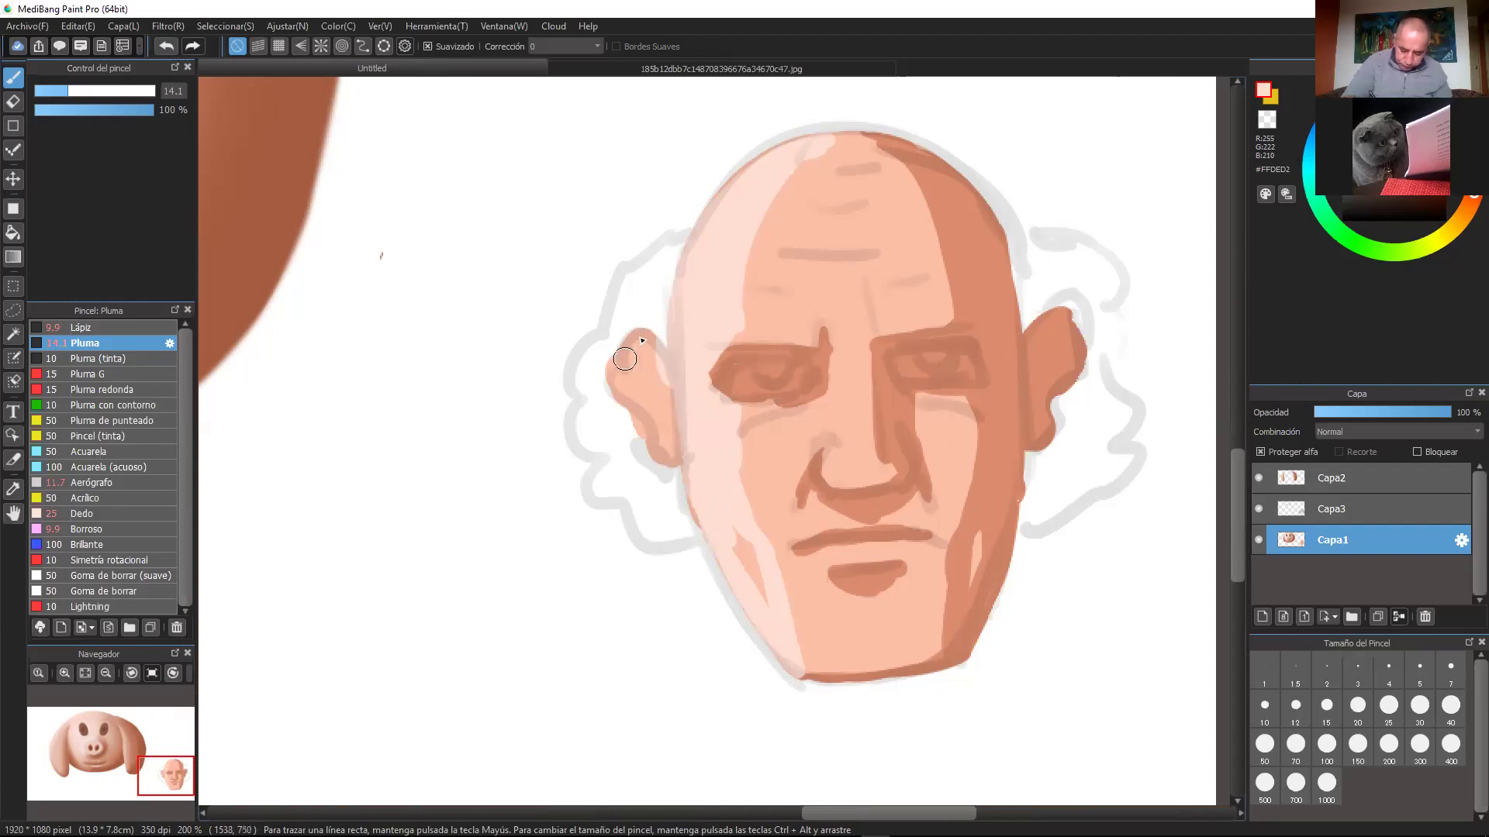
Step: Paint light highlights along the rim and inner folds of the left ear
{"action": "scroll", "coordinate": [625, 359], "scroll_direction": "up", "scroll_amount": 3}
{"action": "mouse_move", "coordinate": [589, 306]}
{"action": "left_mouse_down"}
{"action": "mouse_move", "coordinate": [562, 393]}
{"action": "mouse_move", "coordinate": [578, 436]}
{"action": "mouse_move", "coordinate": [617, 300]}
{"action": "mouse_move", "coordinate": [622, 490]}
{"action": "mouse_move", "coordinate": [656, 513]}
{"action": "left_mouse_up"}
{"action": "mouse_move", "coordinate": [658, 371]}
{"action": "left_mouse_down"}
{"action": "mouse_move", "coordinate": [656, 413]}
{"action": "mouse_move", "coordinate": [690, 459]}
{"action": "left_mouse_up"}
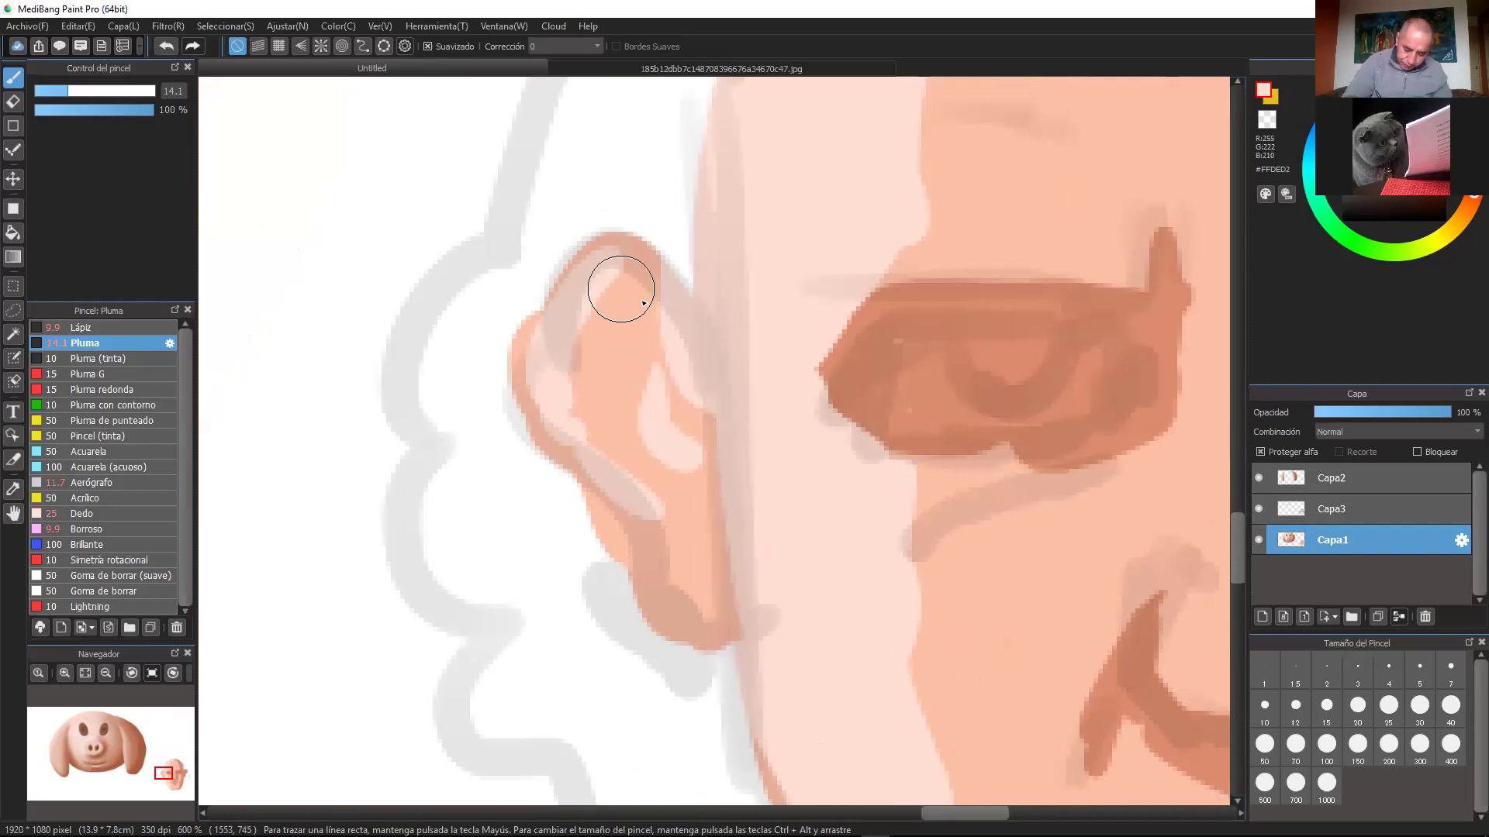
{"action": "left_click_drag", "start_coordinate": [617, 325], "coordinate": [584, 390]}
{"action": "left_click", "coordinate": [166, 48]}
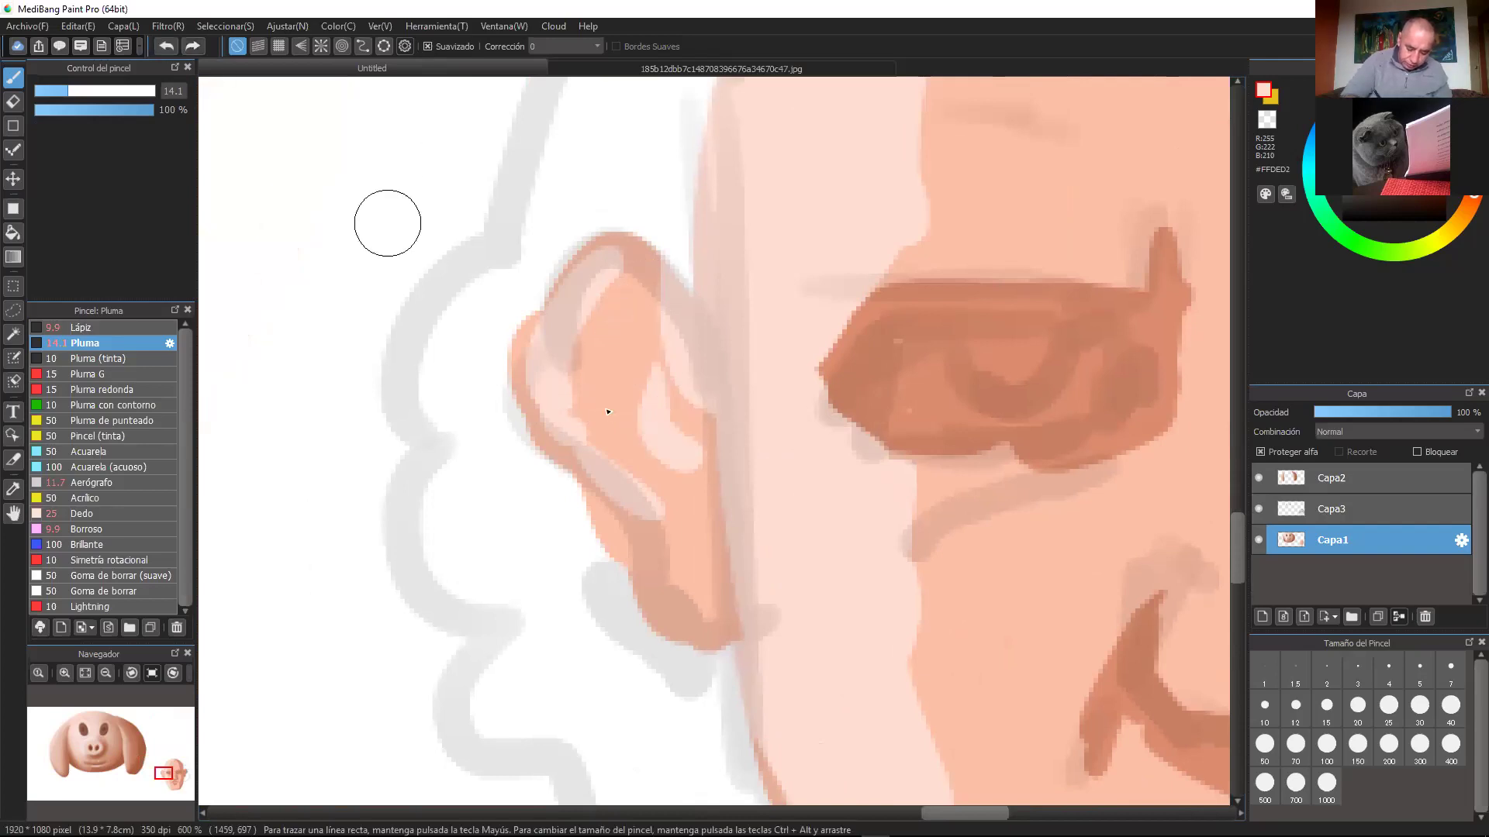
{"action": "mouse_move", "coordinate": [654, 532]}
{"action": "left_mouse_down"}
{"action": "mouse_move", "coordinate": [672, 605]}
{"action": "mouse_move", "coordinate": [693, 518]}
{"action": "mouse_move", "coordinate": [695, 534]}
{"action": "mouse_move", "coordinate": [650, 447]}
{"action": "mouse_move", "coordinate": [624, 299]}
{"action": "mouse_move", "coordinate": [660, 294]}
{"action": "left_mouse_up"}
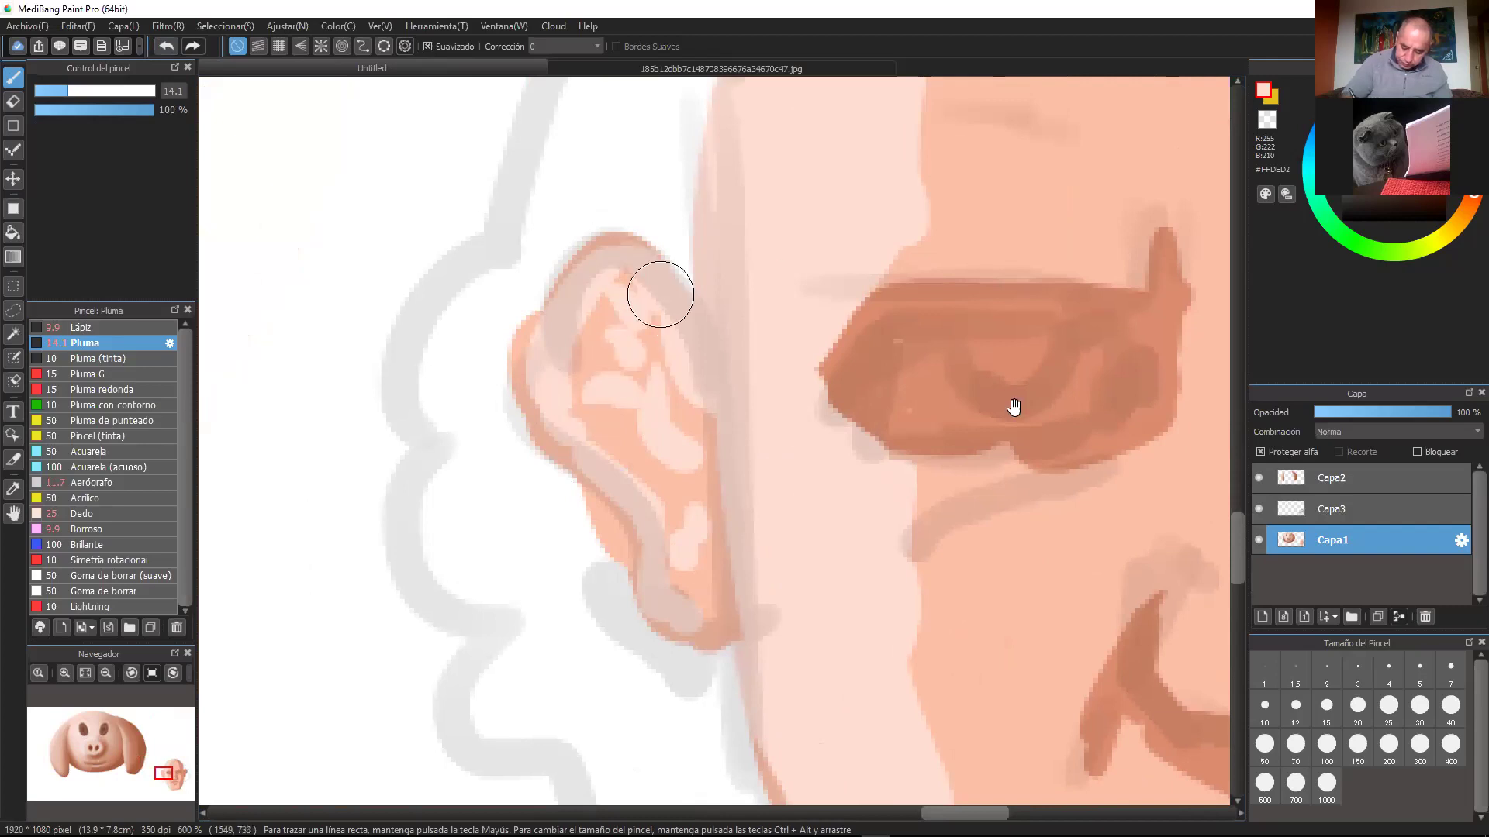
Step: Paint light highlights down the nose bridge and on the nose tip and nostrils
{"action": "left_click_drag", "start_coordinate": [1014, 406], "coordinate": [758, 472]}
{"action": "scroll", "coordinate": [974, 356], "scroll_direction": "down", "scroll_amount": 3}
{"action": "left_click_drag", "start_coordinate": [915, 376], "coordinate": [834, 304]}
{"action": "left_click_drag", "start_coordinate": [721, 260], "coordinate": [663, 388]}
{"action": "right_click", "coordinate": [480, 421]}
{"action": "mouse_move", "coordinate": [659, 299]}
{"action": "left_mouse_down"}
{"action": "mouse_move", "coordinate": [662, 422]}
{"action": "mouse_move", "coordinate": [677, 336]}
{"action": "left_mouse_up"}
{"action": "left_click_drag", "start_coordinate": [660, 271], "coordinate": [669, 363]}
{"action": "mouse_move", "coordinate": [658, 421]}
{"action": "left_mouse_down"}
{"action": "mouse_move", "coordinate": [644, 476]}
{"action": "mouse_move", "coordinate": [681, 461]}
{"action": "mouse_move", "coordinate": [681, 487]}
{"action": "mouse_move", "coordinate": [733, 465]}
{"action": "left_mouse_up"}
Step: Refine the bag under the left eye and paint #D08567 shadow strokes beneath the right eye
{"action": "left_click", "coordinate": [730, 470], "text": "alt"}
{"action": "key", "text": "ctrl+minus"}
{"action": "key", "text": "ctrl+plus"}
{"action": "left_click", "coordinate": [492, 431], "text": "alt"}
{"action": "left_click_drag", "start_coordinate": [516, 425], "coordinate": [577, 390]}
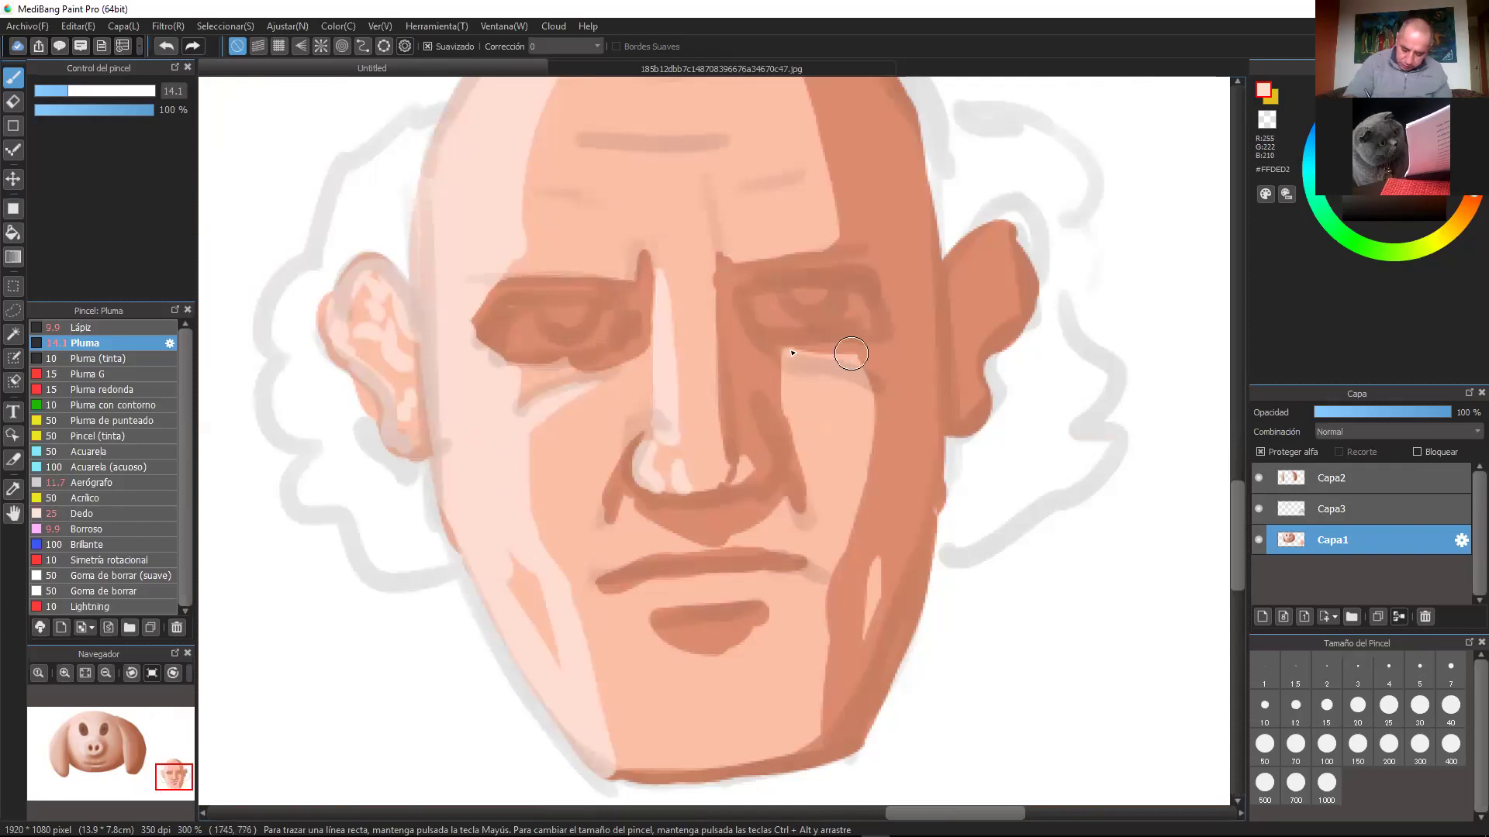
{"action": "left_click", "coordinate": [775, 358], "text": "alt"}
{"action": "left_click_drag", "start_coordinate": [784, 352], "coordinate": [884, 392]}
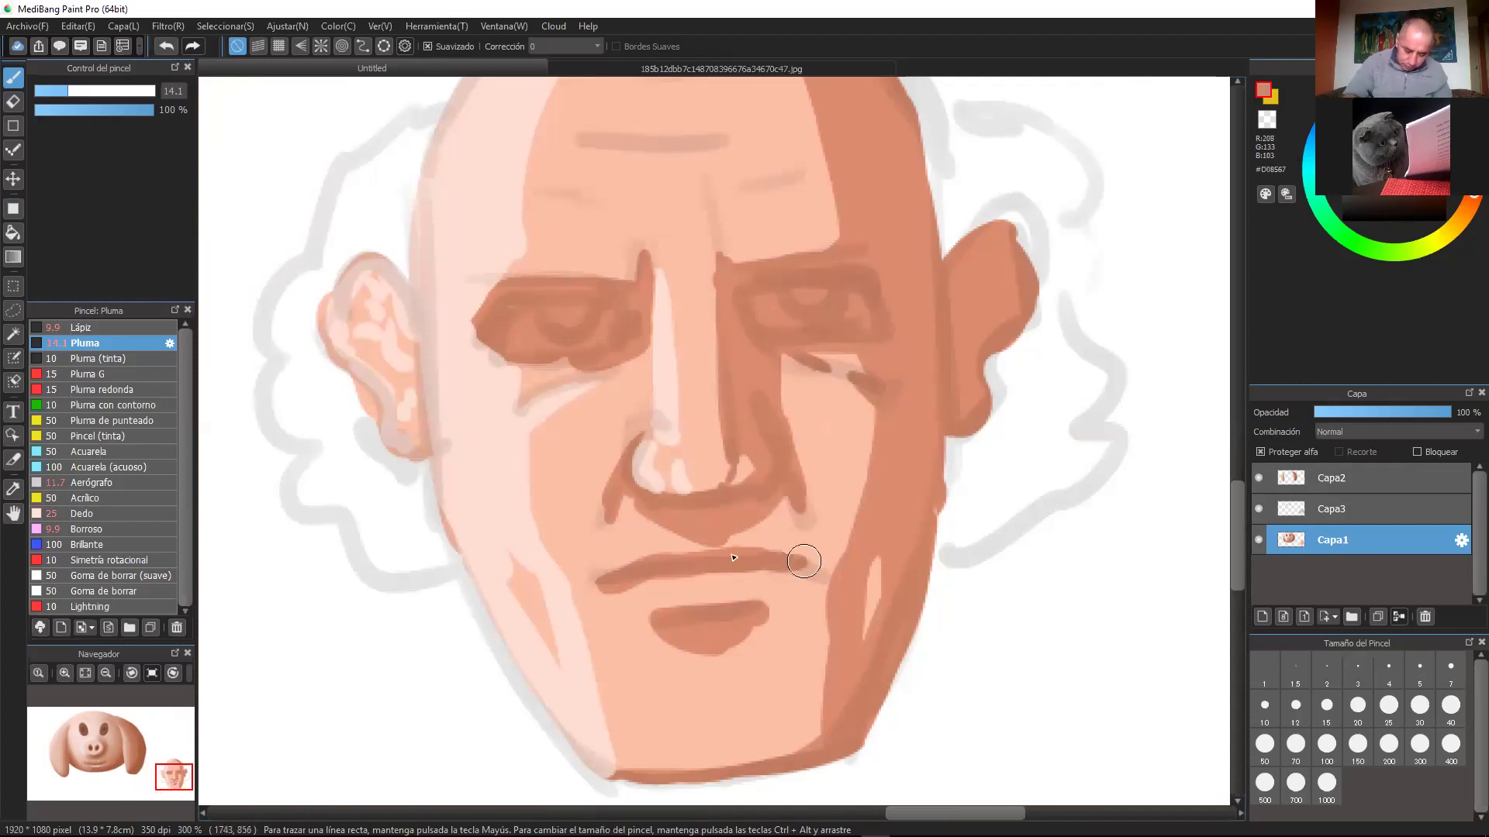
Step: Highlight the forehead wrinkles, the areas above the brows and the top of the nose with #FFDED2
{"action": "left_click", "coordinate": [521, 499], "text": "alt"}
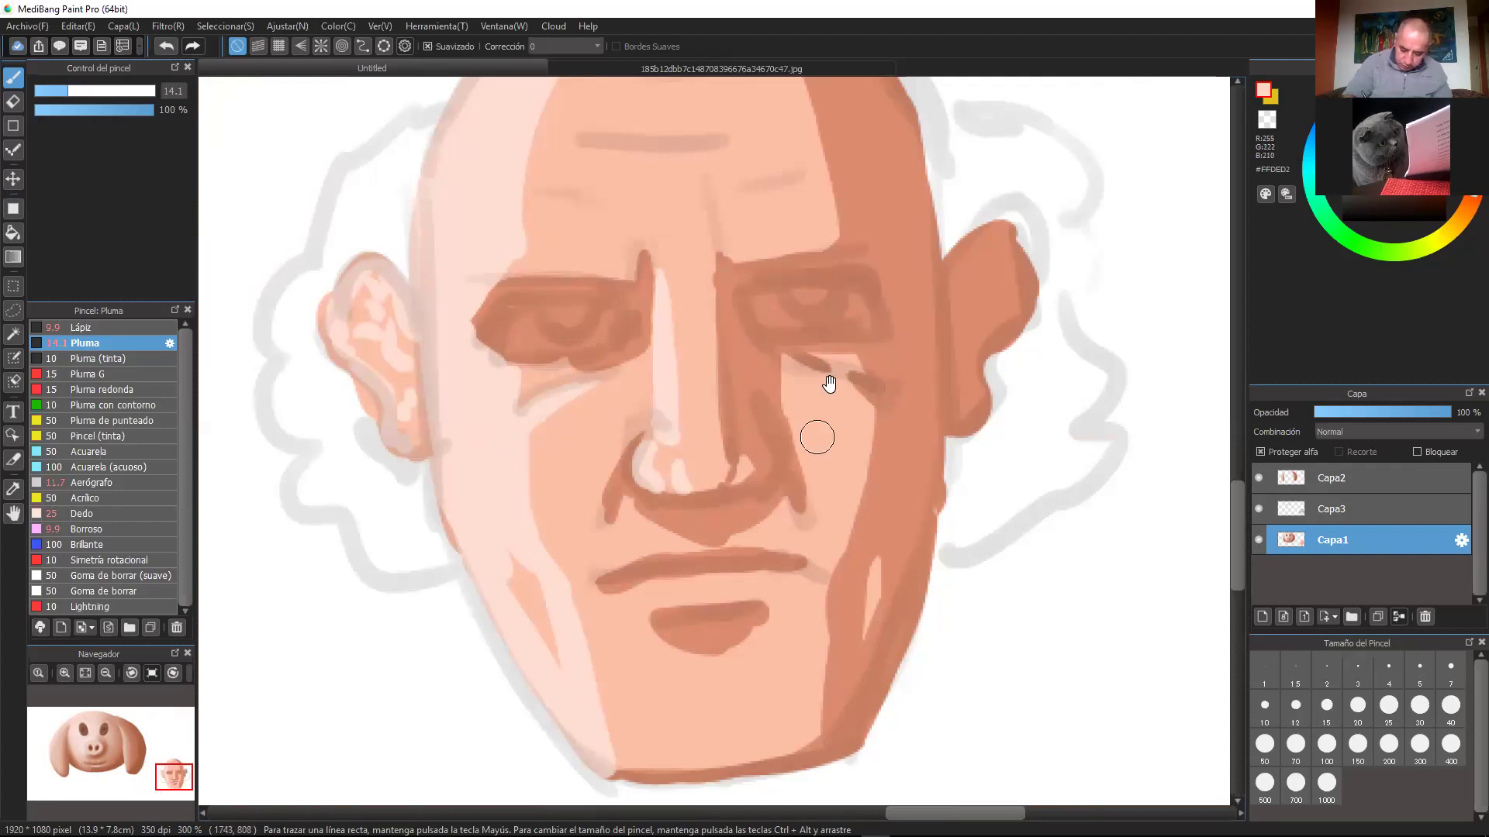
{"action": "scroll", "coordinate": [858, 542], "scroll_direction": "up", "scroll_amount": 4}
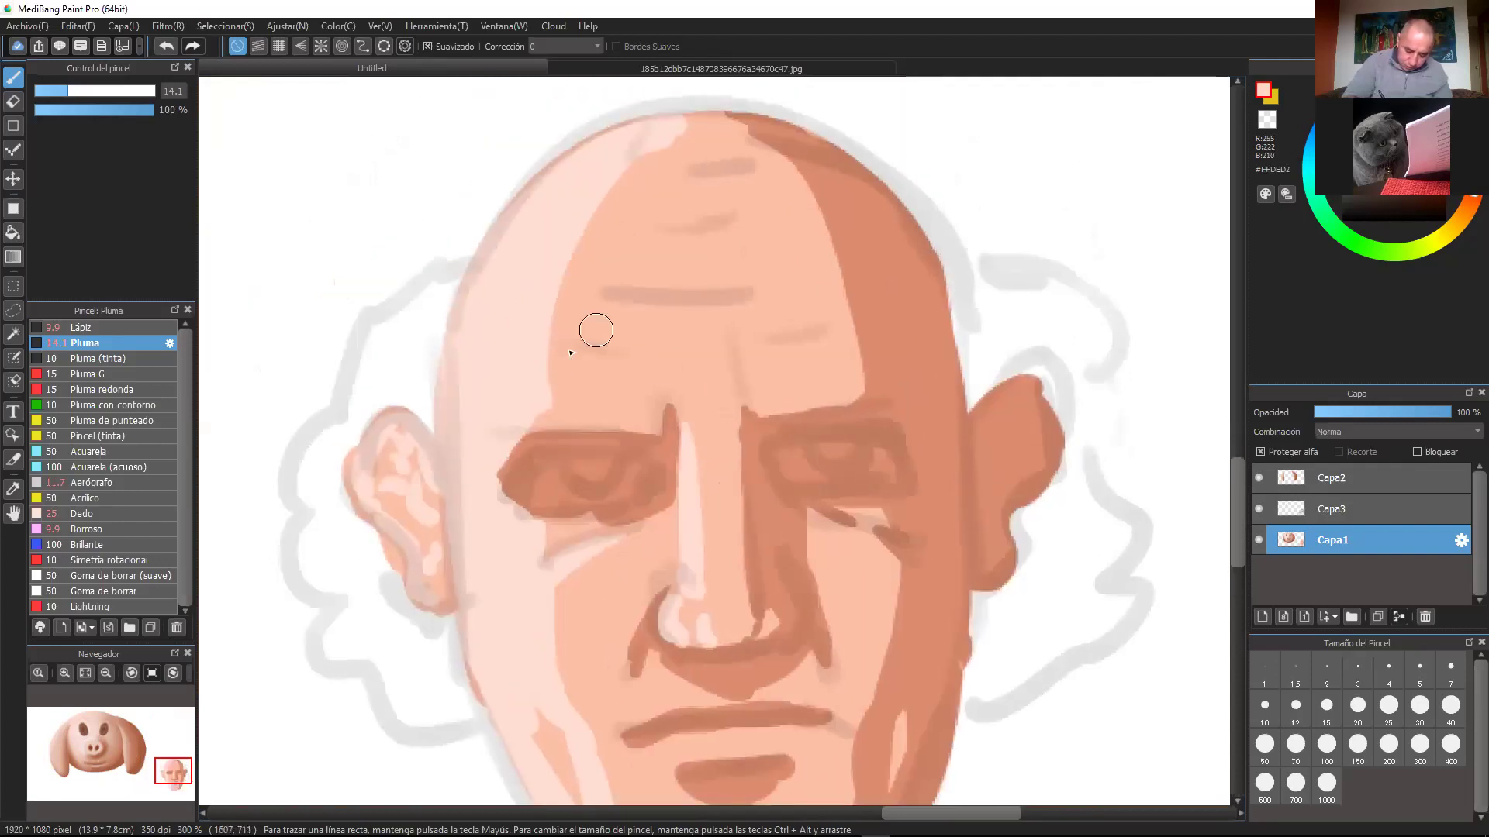
{"action": "left_click_drag", "start_coordinate": [624, 357], "coordinate": [549, 357]}
{"action": "mouse_move", "coordinate": [628, 301]}
{"action": "left_mouse_down"}
{"action": "mouse_move", "coordinate": [769, 303]}
{"action": "mouse_move", "coordinate": [819, 338]}
{"action": "left_mouse_up"}
{"action": "left_click", "coordinate": [750, 379]}
{"action": "left_click", "coordinate": [681, 377]}
{"action": "left_click", "coordinate": [714, 424]}
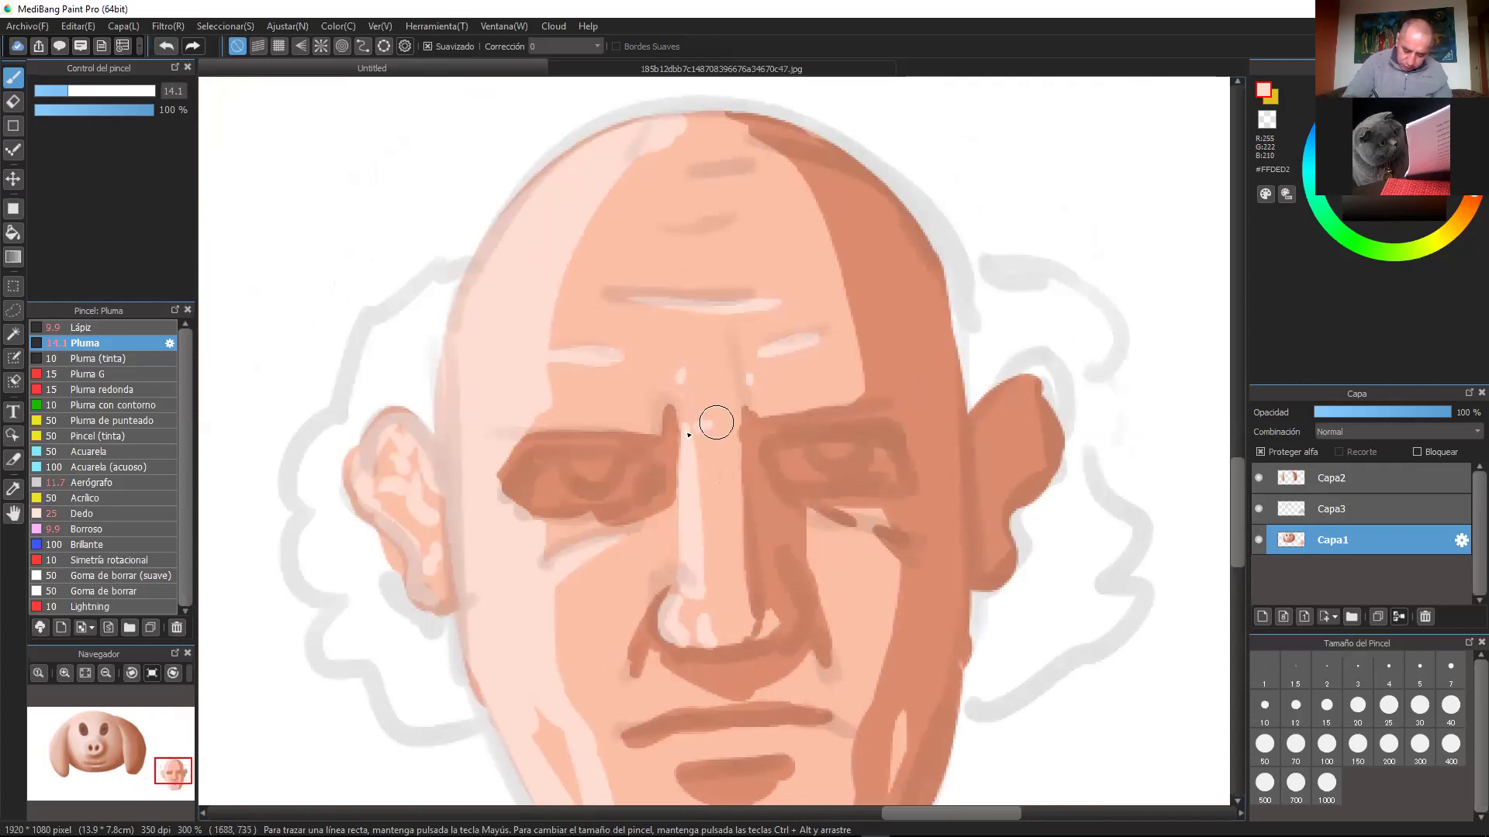
{"action": "mouse_move", "coordinate": [663, 235]}
{"action": "left_mouse_down"}
{"action": "mouse_move", "coordinate": [706, 231]}
{"action": "mouse_move", "coordinate": [730, 180]}
{"action": "left_mouse_up"}
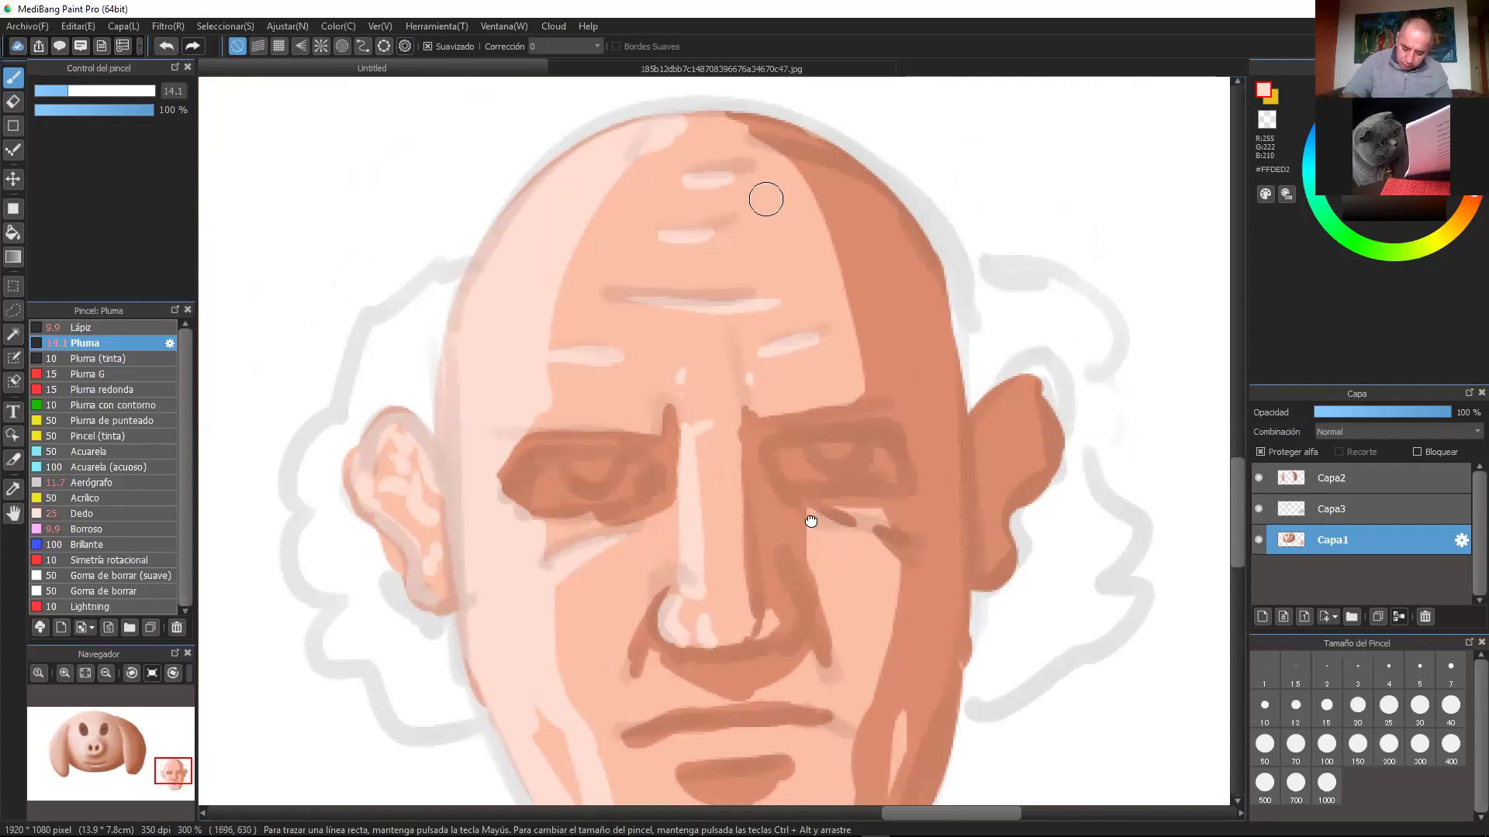
Step: Reshape the mouth line and the shadow beneath the lower lip with the skin tone #FABEA6
{"action": "left_click_drag", "start_coordinate": [835, 556], "coordinate": [881, 313]}
{"action": "right_click", "coordinate": [906, 399]}
{"action": "key", "text": "ctrl+plus"}
{"action": "left_click_drag", "start_coordinate": [663, 528], "coordinate": [737, 521]}
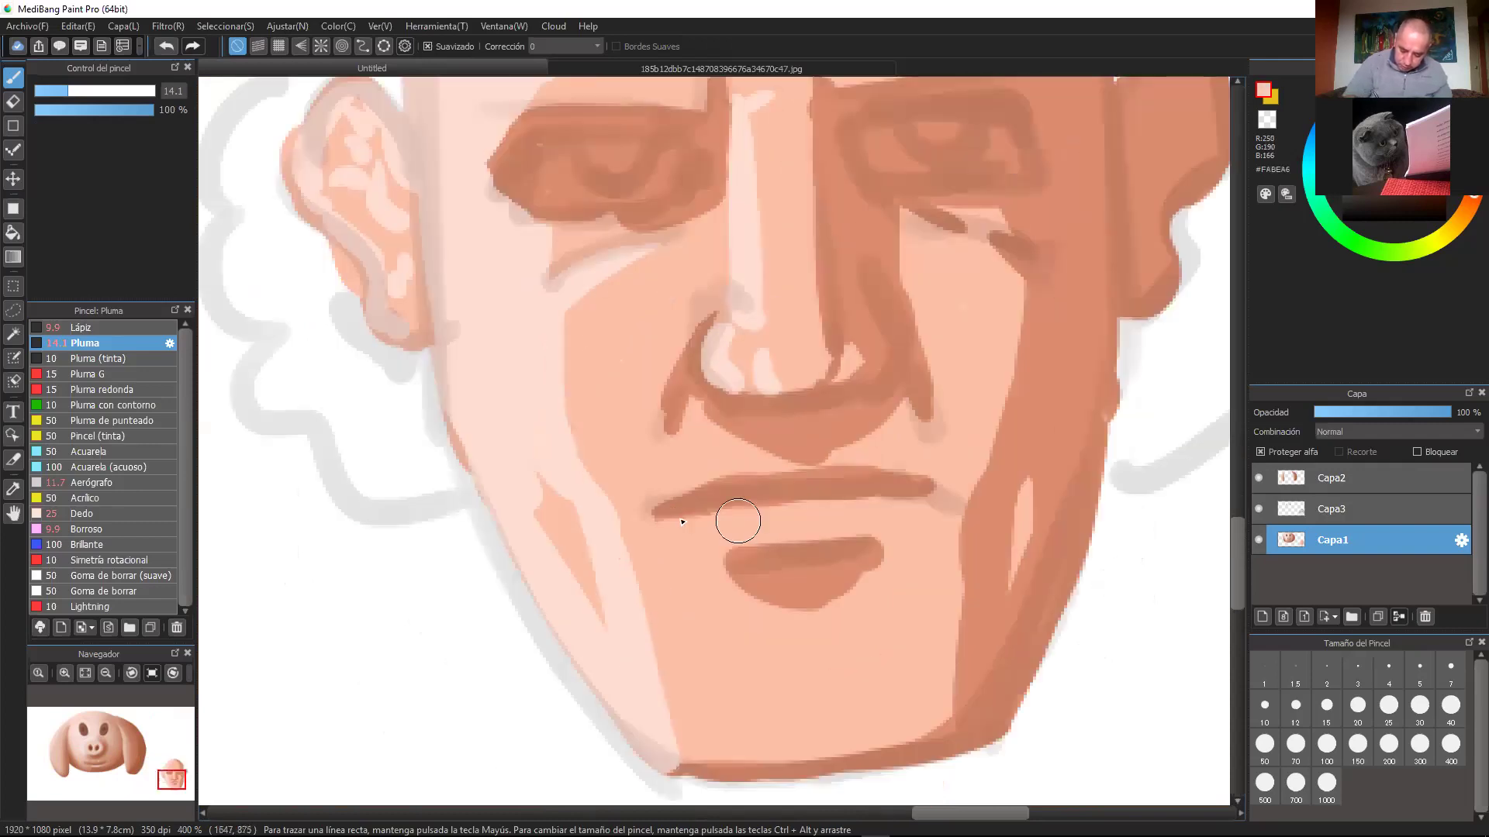
{"action": "left_click_drag", "start_coordinate": [898, 458], "coordinate": [947, 492]}
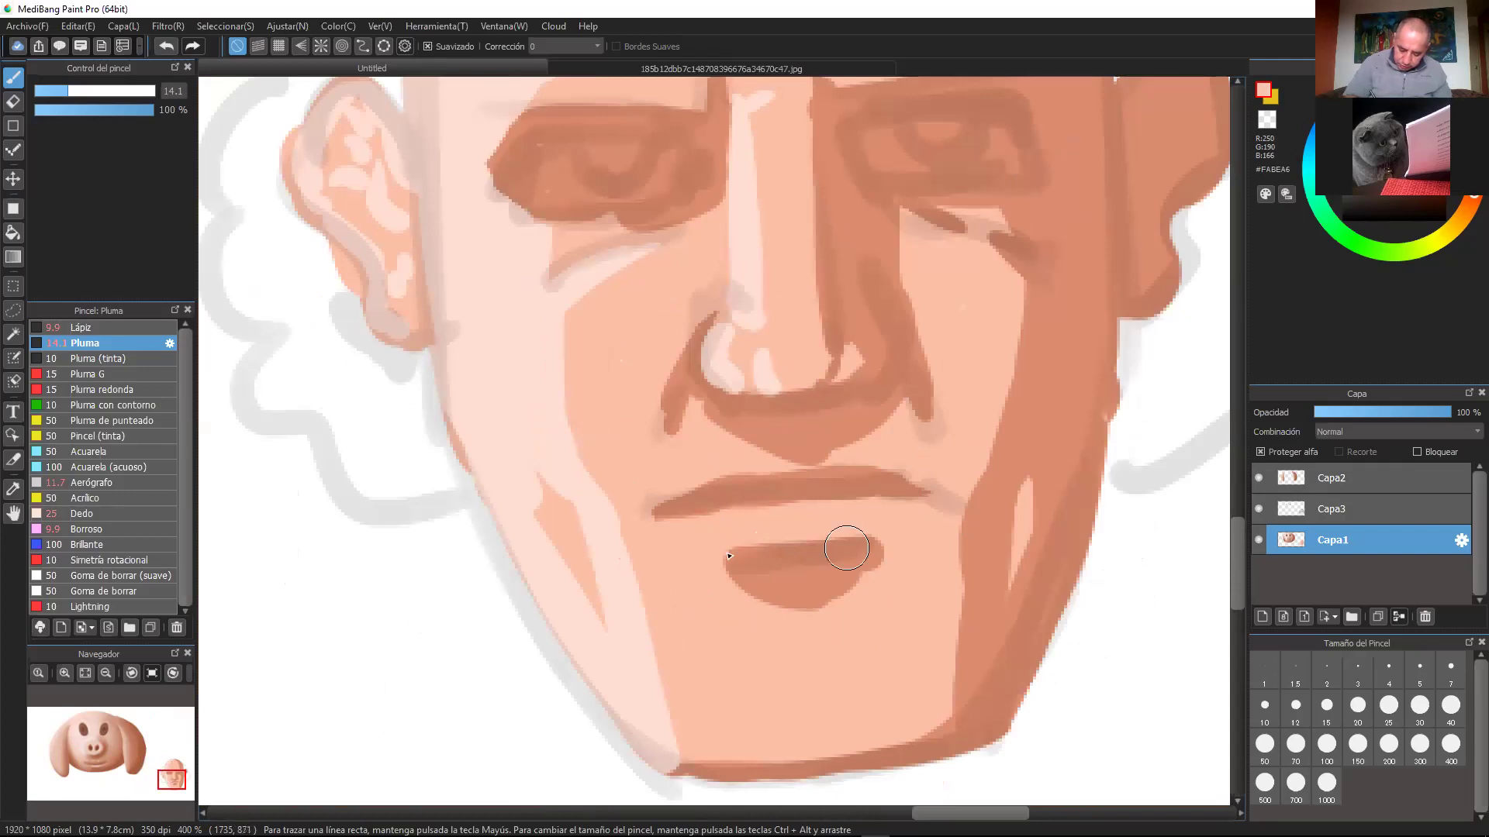
{"action": "mouse_move", "coordinate": [729, 590]}
{"action": "left_mouse_down"}
{"action": "mouse_move", "coordinate": [877, 589]}
{"action": "mouse_move", "coordinate": [899, 562]}
{"action": "left_mouse_up"}
{"action": "left_click_drag", "start_coordinate": [974, 465], "coordinate": [798, 613]}
{"action": "scroll", "coordinate": [887, 500], "scroll_direction": "down", "scroll_amount": 3}
{"action": "scroll", "coordinate": [896, 471], "scroll_direction": "up", "scroll_amount": 1}
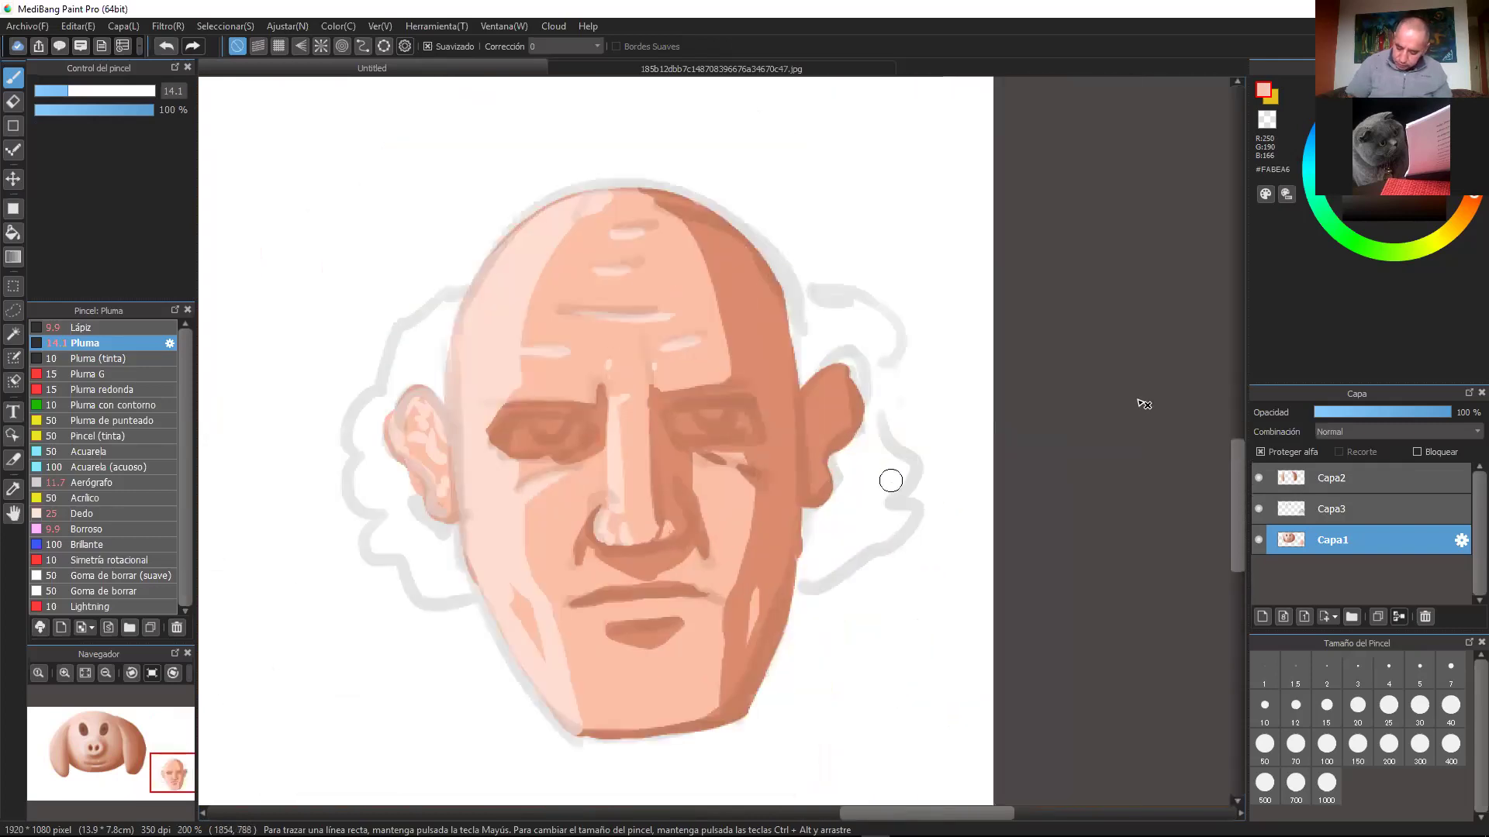
Step: Compare the painted head with and without the sketch layer Capa3
{"action": "left_click", "coordinate": [1260, 508]}
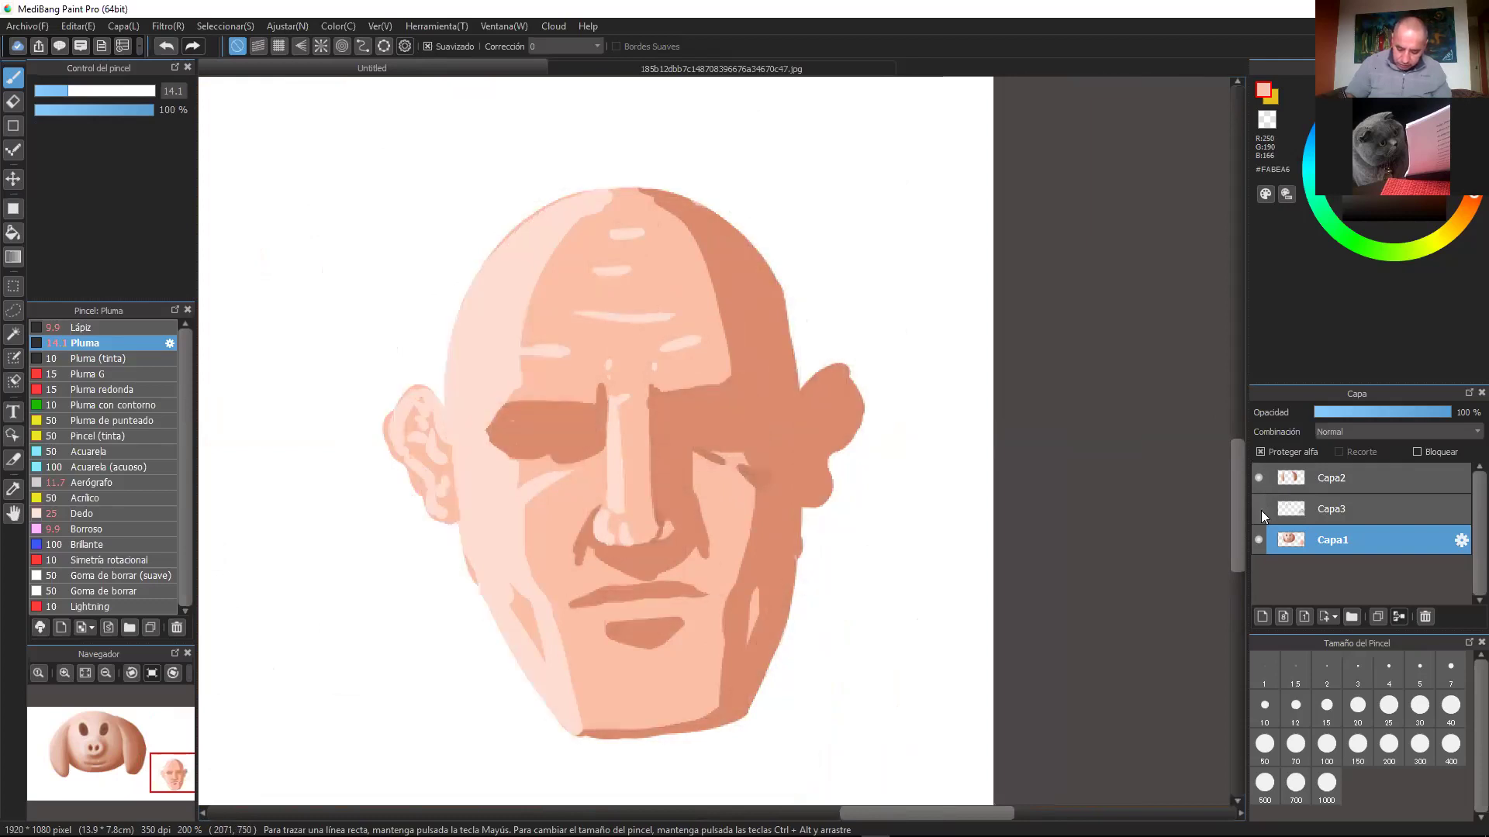
{"action": "left_click", "coordinate": [1260, 509]}
{"action": "left_click", "coordinate": [1260, 509]}
{"action": "left_click", "coordinate": [1259, 509]}
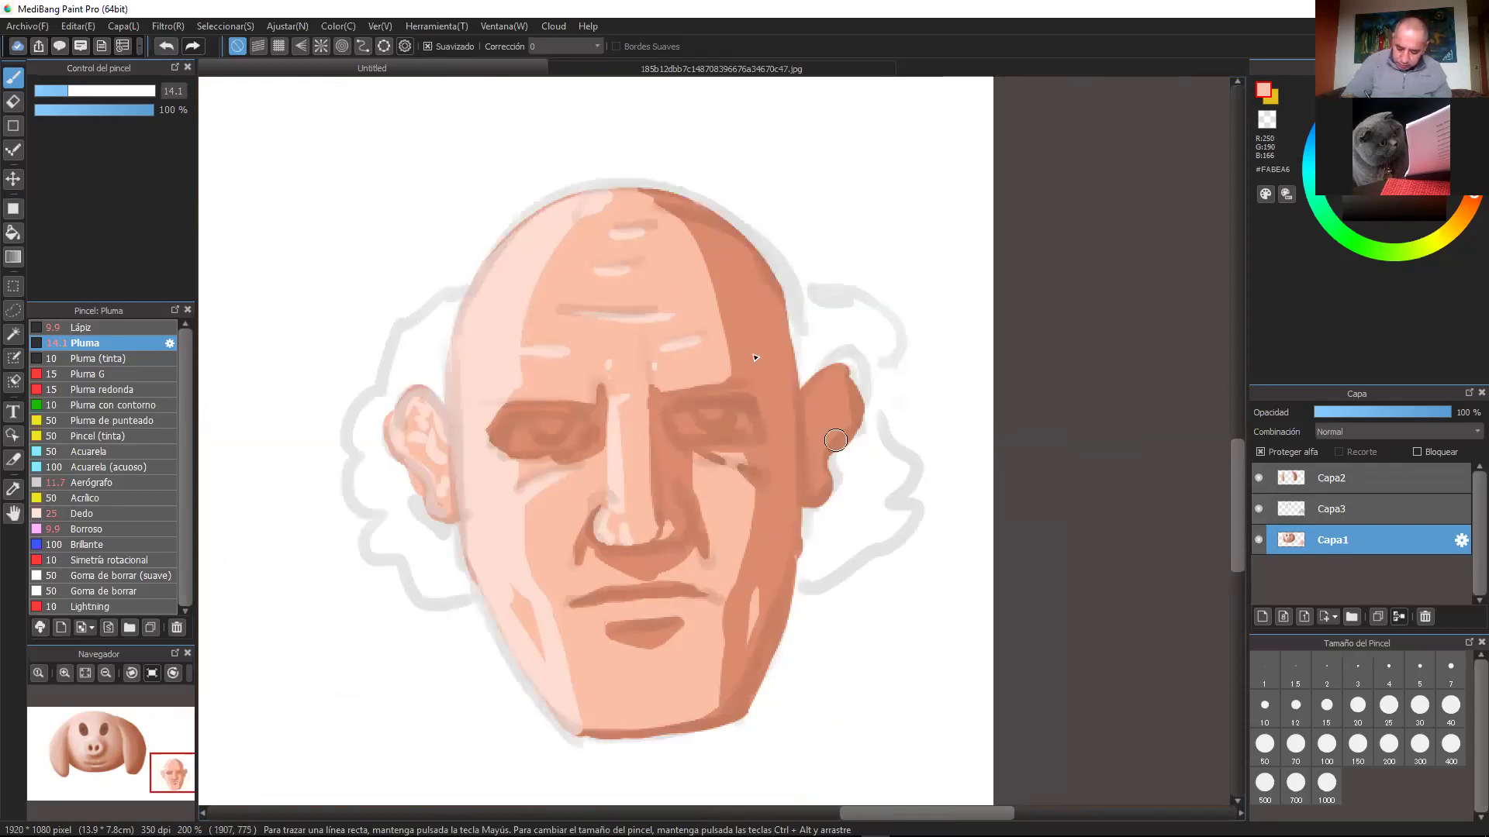
Step: Paint a dark #B76546 shadow down the right side of the forehead and along the right brow
{"action": "left_click", "coordinate": [1407, 146]}
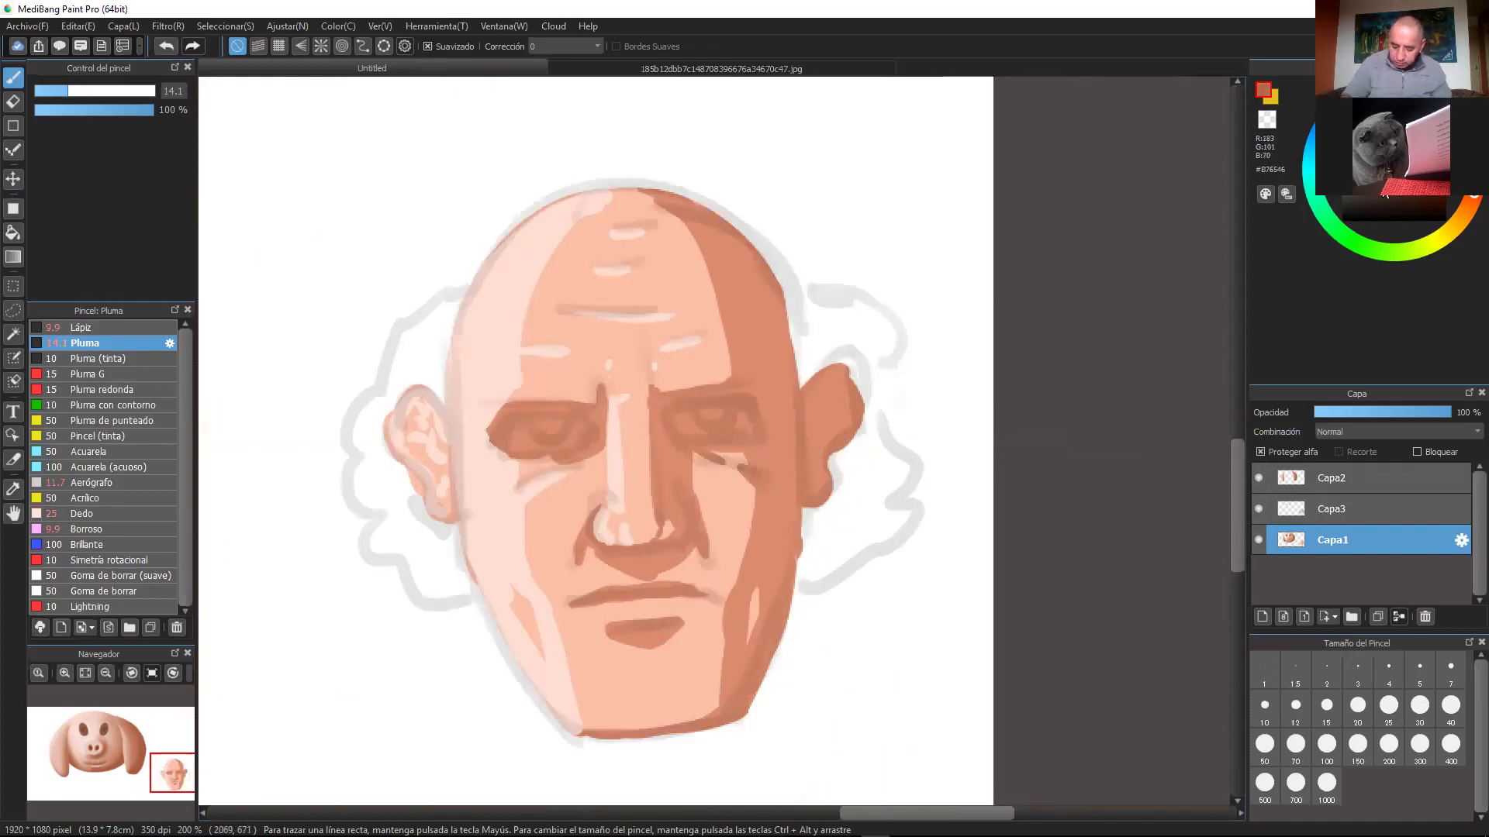
{"action": "left_click_drag", "start_coordinate": [731, 230], "coordinate": [763, 314]}
{"action": "mouse_move", "coordinate": [746, 253]}
{"action": "left_mouse_down"}
{"action": "mouse_move", "coordinate": [779, 384]}
{"action": "mouse_move", "coordinate": [697, 405]}
{"action": "mouse_move", "coordinate": [741, 399]}
{"action": "mouse_move", "coordinate": [768, 369]}
{"action": "left_mouse_up"}
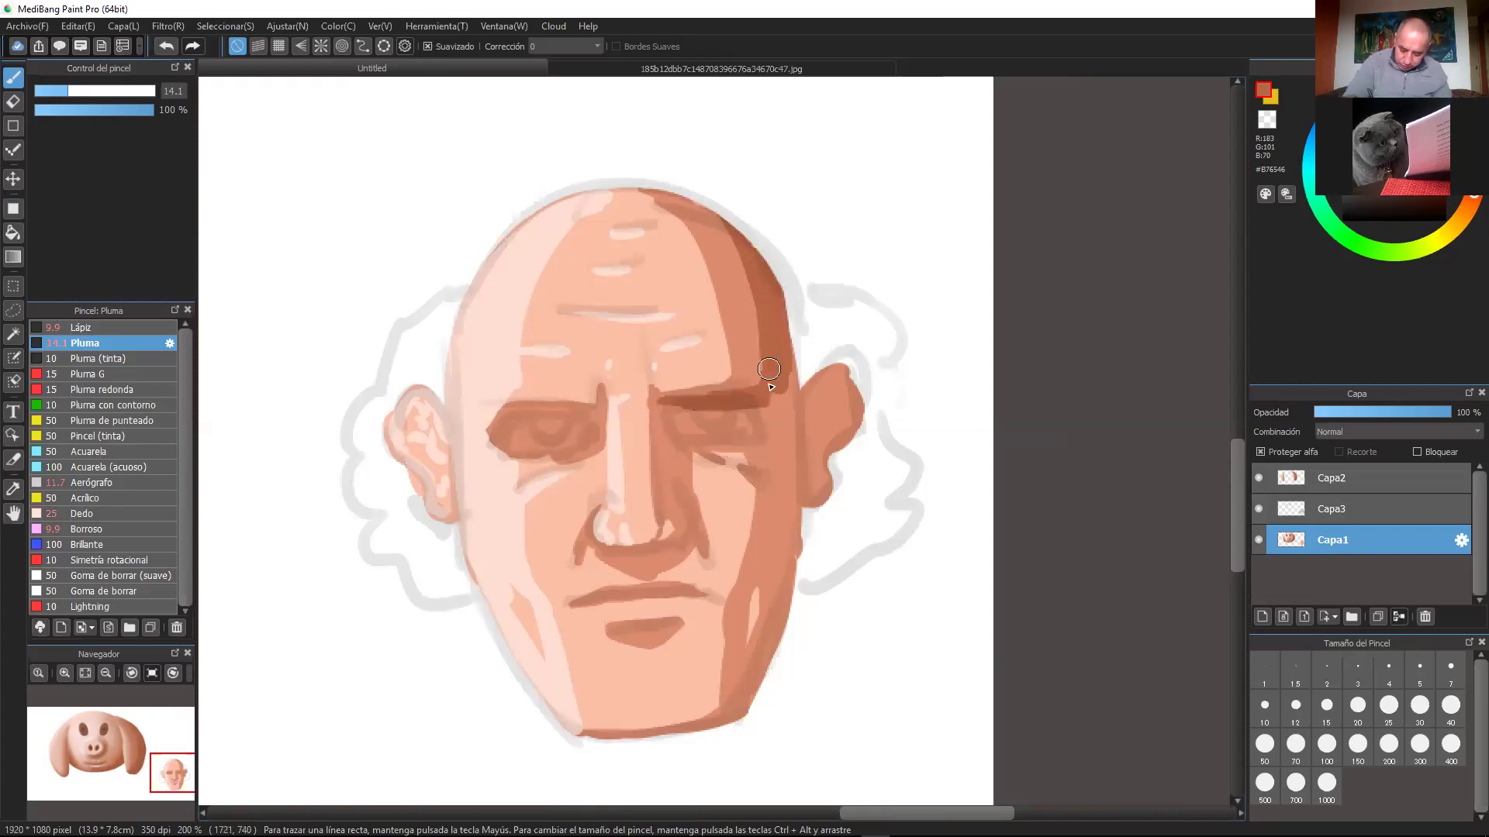
Step: Paint #DB8C6D wrinkle lines across the forehead and above both brows
{"action": "left_click", "coordinate": [746, 315], "text": "alt"}
{"action": "left_click_drag", "start_coordinate": [574, 308], "coordinate": [619, 310]}
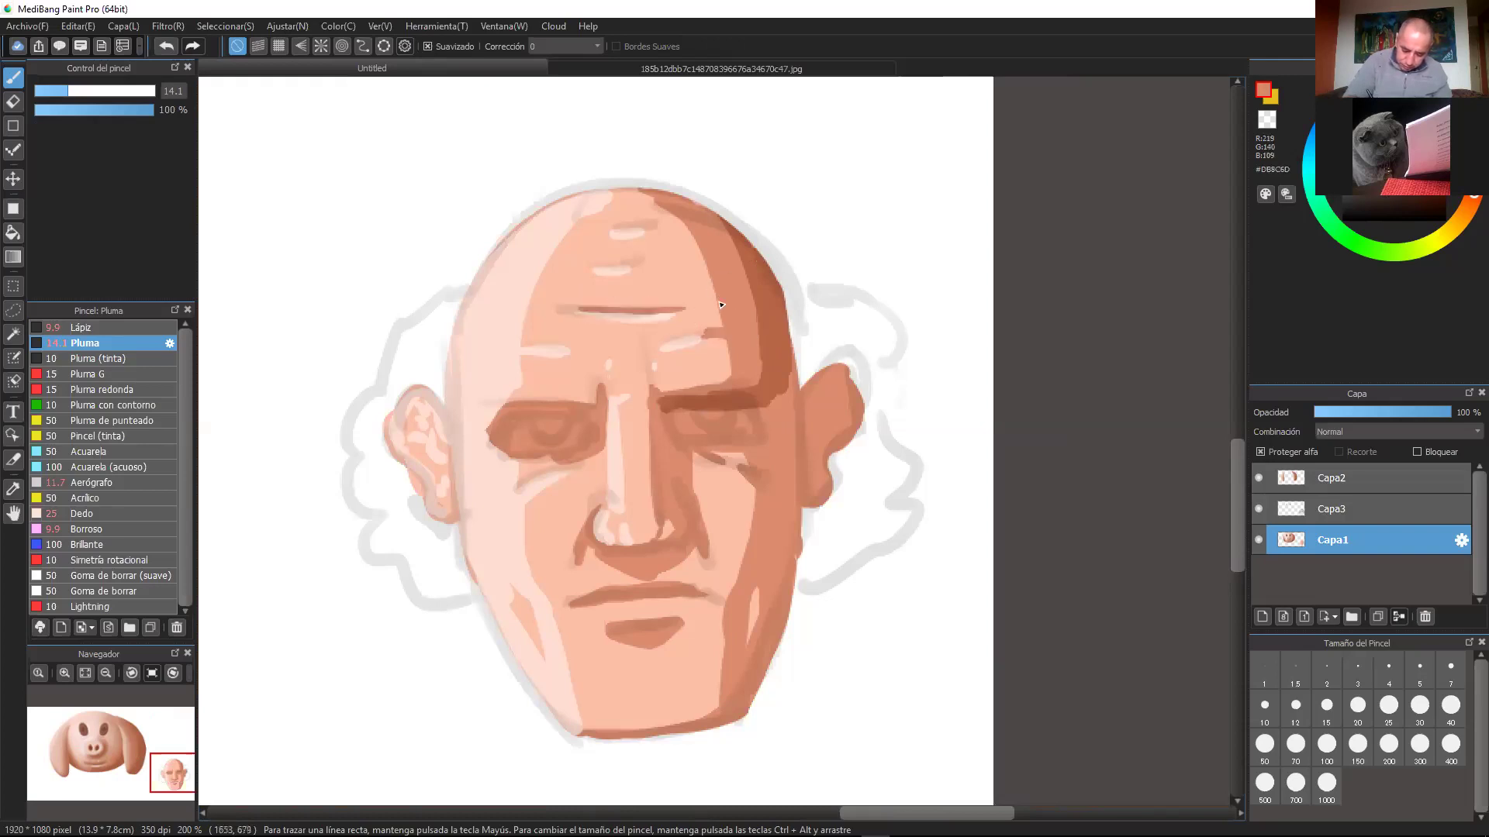
{"action": "left_click_drag", "start_coordinate": [549, 344], "coordinate": [521, 342]}
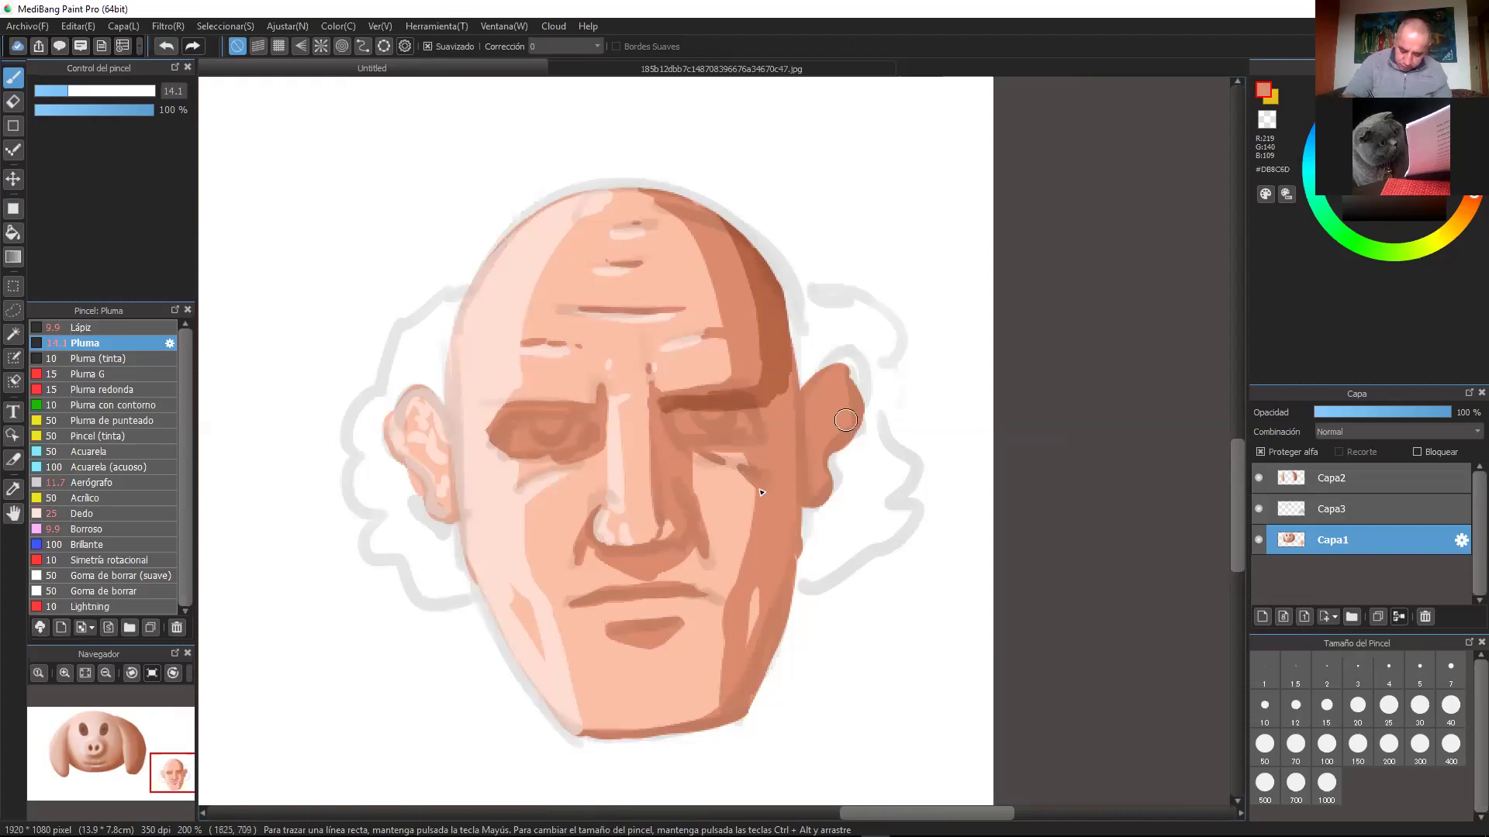
Step: Shade the right side of the nose down to the nostril and under the nose with #B76546
{"action": "right_click", "coordinate": [780, 328]}
{"action": "left_click_drag", "start_coordinate": [659, 413], "coordinate": [669, 462]}
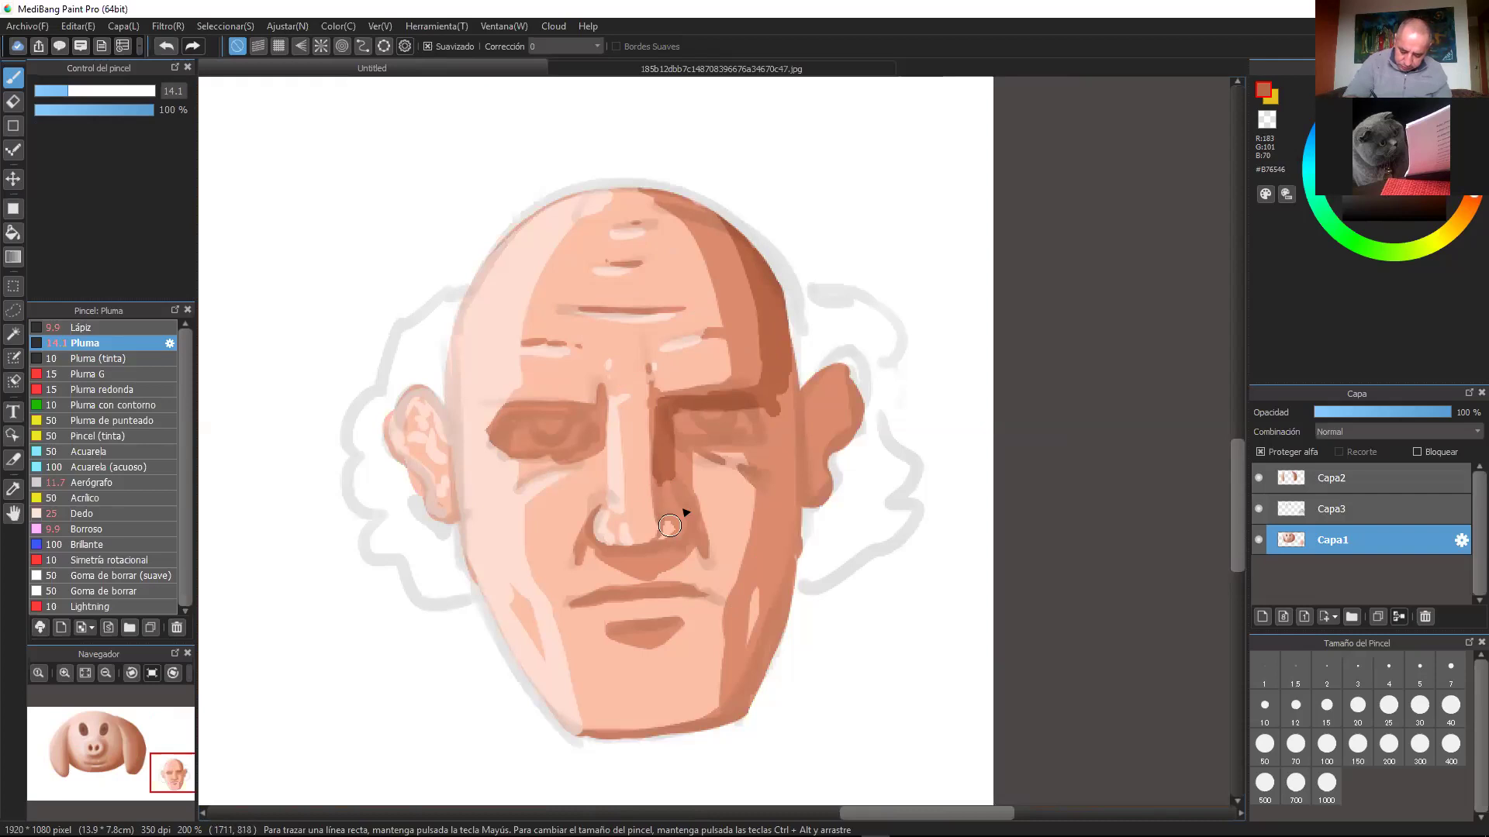
{"action": "scroll", "coordinate": [670, 525], "scroll_direction": "up", "scroll_amount": 3}
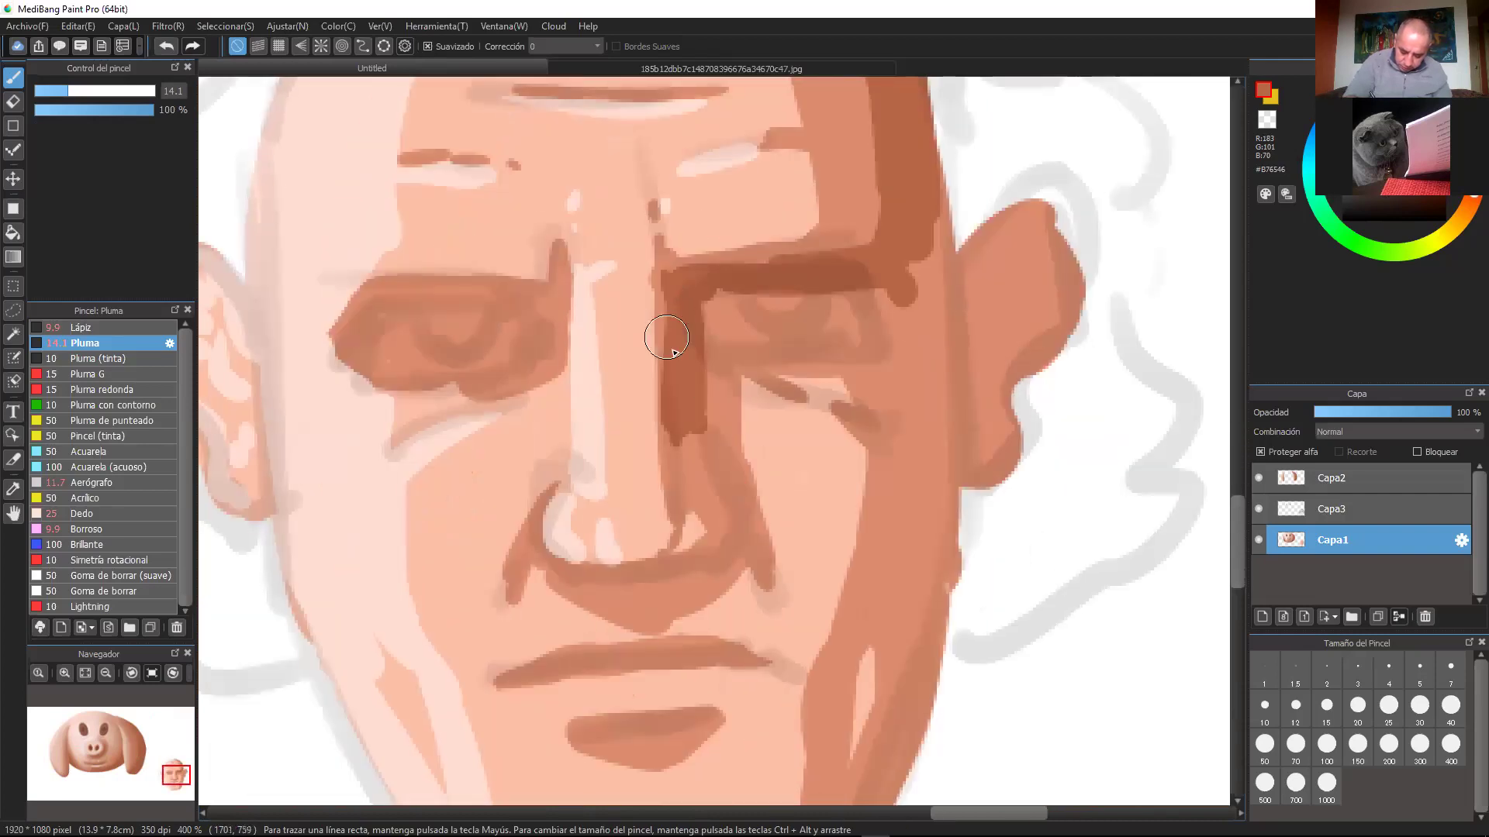
{"action": "mouse_move", "coordinate": [673, 429]}
{"action": "left_mouse_down"}
{"action": "mouse_move", "coordinate": [681, 490]}
{"action": "mouse_move", "coordinate": [705, 433]}
{"action": "mouse_move", "coordinate": [681, 473]}
{"action": "mouse_move", "coordinate": [706, 459]}
{"action": "mouse_move", "coordinate": [687, 443]}
{"action": "mouse_move", "coordinate": [727, 511]}
{"action": "mouse_move", "coordinate": [719, 482]}
{"action": "mouse_move", "coordinate": [714, 555]}
{"action": "mouse_move", "coordinate": [690, 541]}
{"action": "mouse_move", "coordinate": [676, 502]}
{"action": "mouse_move", "coordinate": [680, 529]}
{"action": "mouse_move", "coordinate": [674, 422]}
{"action": "mouse_move", "coordinate": [678, 478]}
{"action": "mouse_move", "coordinate": [725, 525]}
{"action": "mouse_move", "coordinate": [723, 546]}
{"action": "mouse_move", "coordinate": [714, 529]}
{"action": "mouse_move", "coordinate": [740, 488]}
{"action": "mouse_move", "coordinate": [735, 524]}
{"action": "mouse_move", "coordinate": [762, 573]}
{"action": "mouse_move", "coordinate": [738, 547]}
{"action": "mouse_move", "coordinate": [645, 578]}
{"action": "mouse_move", "coordinate": [580, 570]}
{"action": "mouse_move", "coordinate": [638, 578]}
{"action": "mouse_move", "coordinate": [552, 563]}
{"action": "mouse_move", "coordinate": [707, 564]}
{"action": "mouse_move", "coordinate": [587, 580]}
{"action": "mouse_move", "coordinate": [654, 607]}
{"action": "mouse_move", "coordinate": [632, 604]}
{"action": "mouse_move", "coordinate": [665, 590]}
{"action": "mouse_move", "coordinate": [626, 590]}
{"action": "mouse_move", "coordinate": [687, 578]}
{"action": "mouse_move", "coordinate": [674, 583]}
{"action": "mouse_move", "coordinate": [723, 520]}
{"action": "left_mouse_up"}
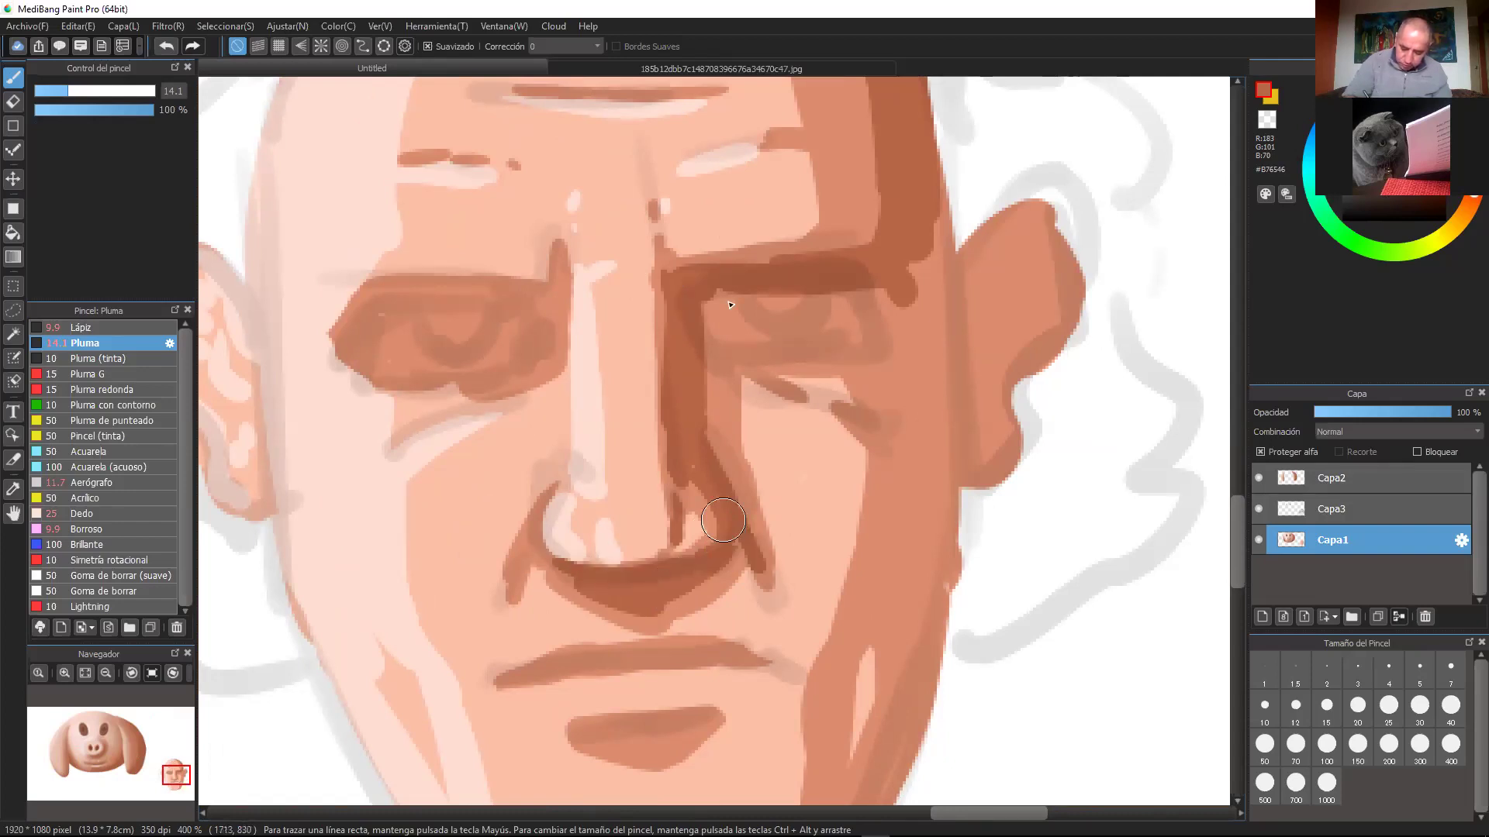
Step: Darken both eye sockets and the right temple beside the eye with #B76546
{"action": "mouse_move", "coordinate": [743, 303]}
{"action": "left_mouse_down"}
{"action": "mouse_move", "coordinate": [859, 348]}
{"action": "mouse_move", "coordinate": [818, 322]}
{"action": "mouse_move", "coordinate": [858, 330]}
{"action": "mouse_move", "coordinate": [893, 313]}
{"action": "left_mouse_up"}
{"action": "mouse_move", "coordinate": [528, 326]}
{"action": "left_mouse_down"}
{"action": "mouse_move", "coordinate": [559, 272]}
{"action": "mouse_move", "coordinate": [543, 310]}
{"action": "mouse_move", "coordinate": [436, 300]}
{"action": "mouse_move", "coordinate": [349, 330]}
{"action": "mouse_move", "coordinate": [346, 364]}
{"action": "mouse_move", "coordinate": [504, 363]}
{"action": "mouse_move", "coordinate": [503, 324]}
{"action": "mouse_move", "coordinate": [512, 349]}
{"action": "left_mouse_up"}
{"action": "mouse_move", "coordinate": [881, 349]}
{"action": "left_mouse_down"}
{"action": "mouse_move", "coordinate": [891, 359]}
{"action": "mouse_move", "coordinate": [925, 263]}
{"action": "mouse_move", "coordinate": [918, 418]}
{"action": "left_mouse_up"}
Step: Paint the dark line between the lips and the shadow beneath the lower lip with #B76546
{"action": "left_click_drag", "start_coordinate": [908, 541], "coordinate": [907, 333]}
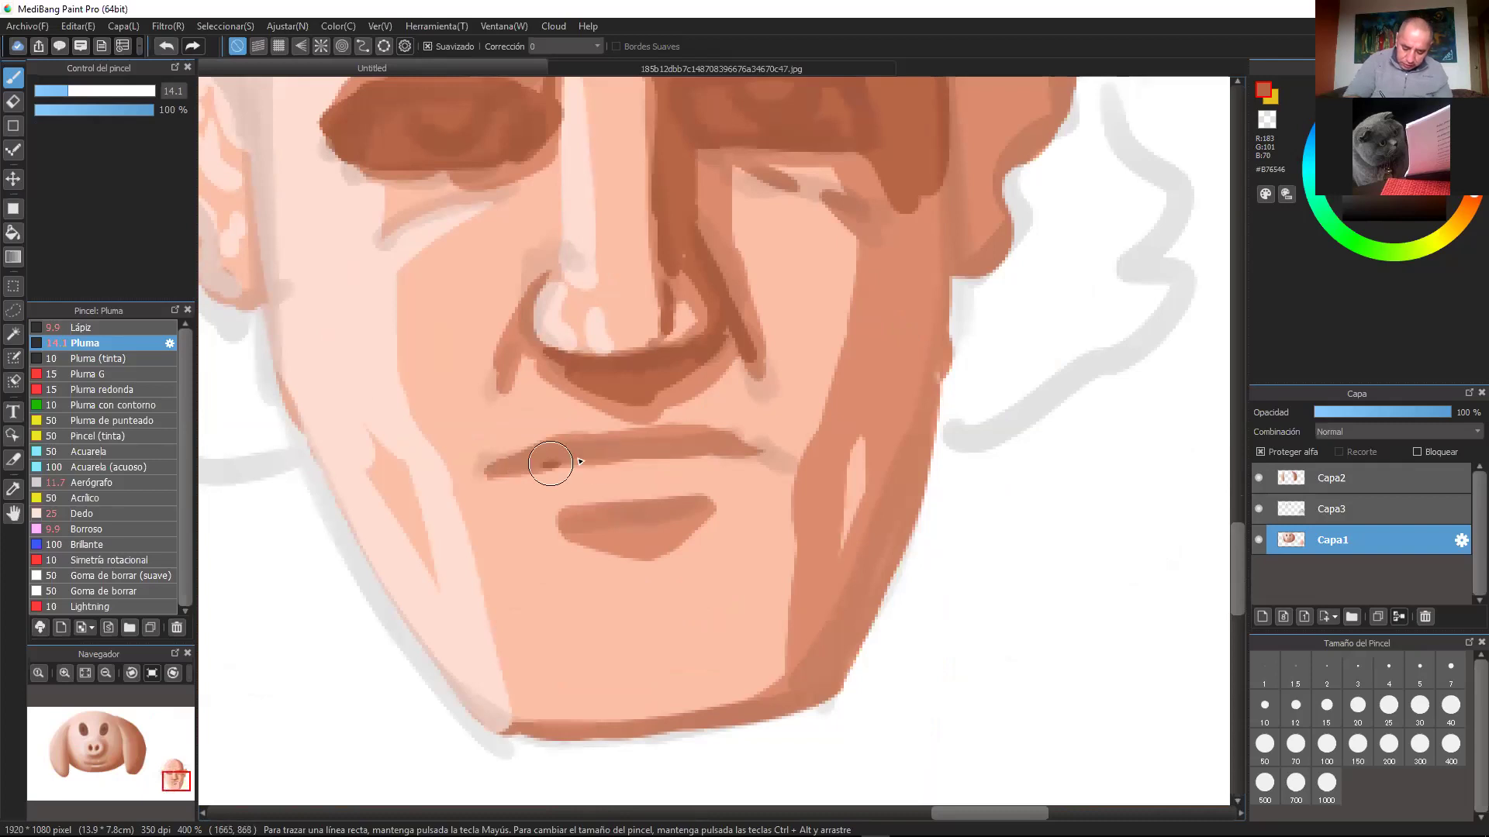
{"action": "left_click_drag", "start_coordinate": [550, 463], "coordinate": [708, 459]}
{"action": "left_click_drag", "start_coordinate": [577, 530], "coordinate": [697, 522]}
{"action": "left_click_drag", "start_coordinate": [575, 533], "coordinate": [679, 500]}
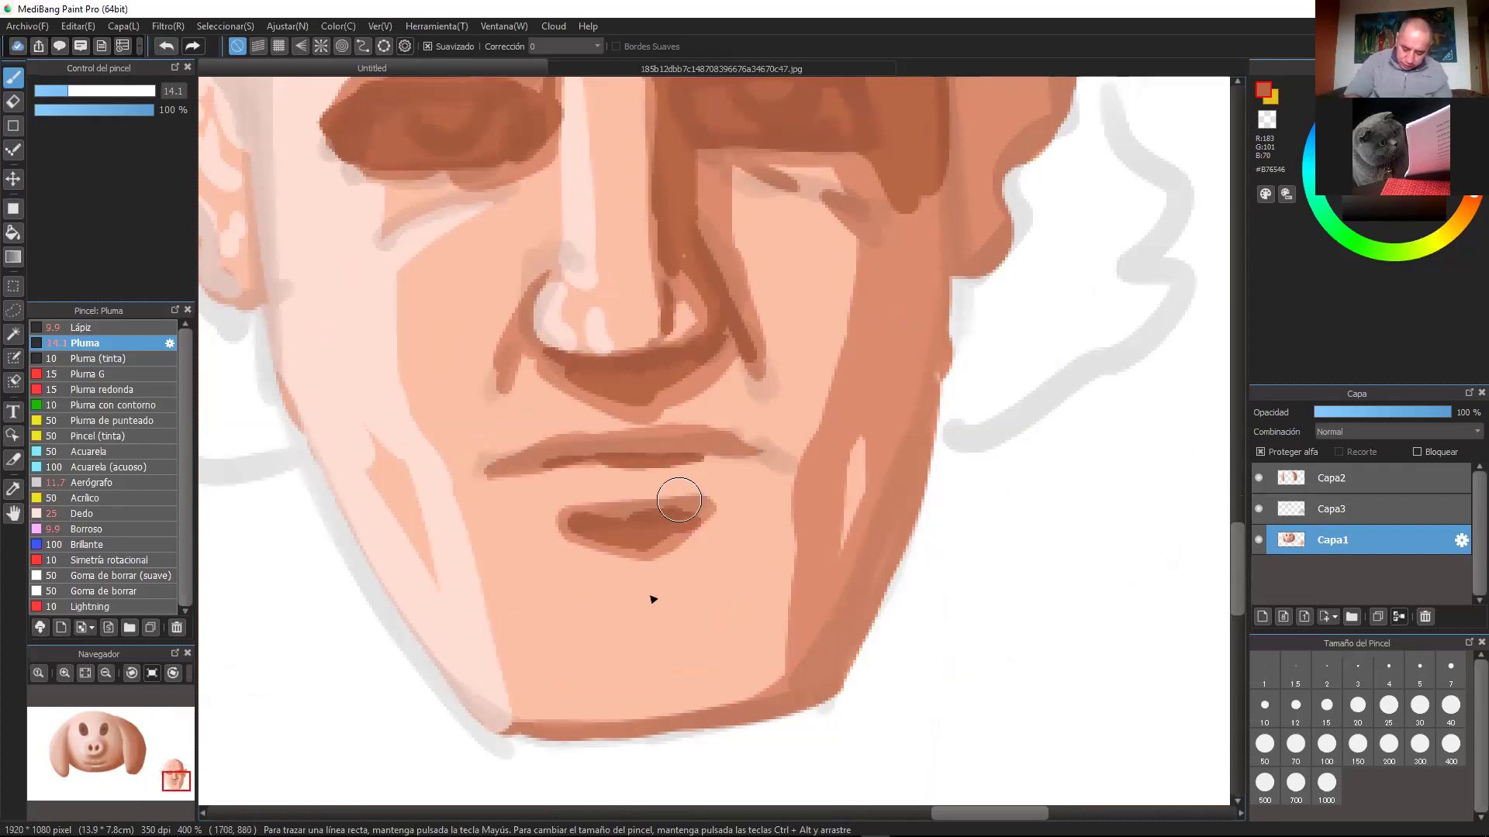
Step: Shade the chin's lower edge and the right side of the jaw and cheek with #B76546
{"action": "scroll", "coordinate": [622, 572], "scroll_direction": "down", "scroll_amount": 3}
{"action": "left_click_drag", "start_coordinate": [543, 598], "coordinate": [854, 570]}
{"action": "mouse_move", "coordinate": [863, 346]}
{"action": "left_mouse_down"}
{"action": "mouse_move", "coordinate": [857, 558]}
{"action": "mouse_move", "coordinate": [929, 188]}
{"action": "mouse_move", "coordinate": [861, 551]}
{"action": "mouse_move", "coordinate": [948, 190]}
{"action": "left_mouse_up"}
{"action": "mouse_move", "coordinate": [948, 131]}
{"action": "left_mouse_down"}
{"action": "mouse_move", "coordinate": [873, 321]}
{"action": "mouse_move", "coordinate": [852, 233]}
{"action": "mouse_move", "coordinate": [908, 338]}
{"action": "mouse_move", "coordinate": [888, 463]}
{"action": "left_mouse_up"}
Step: Paint #B76546 shadows inside the right ear and along its rim
{"action": "mouse_move", "coordinate": [940, 263]}
{"action": "left_mouse_down"}
{"action": "mouse_move", "coordinate": [881, 388]}
{"action": "mouse_move", "coordinate": [961, 233]}
{"action": "left_mouse_up"}
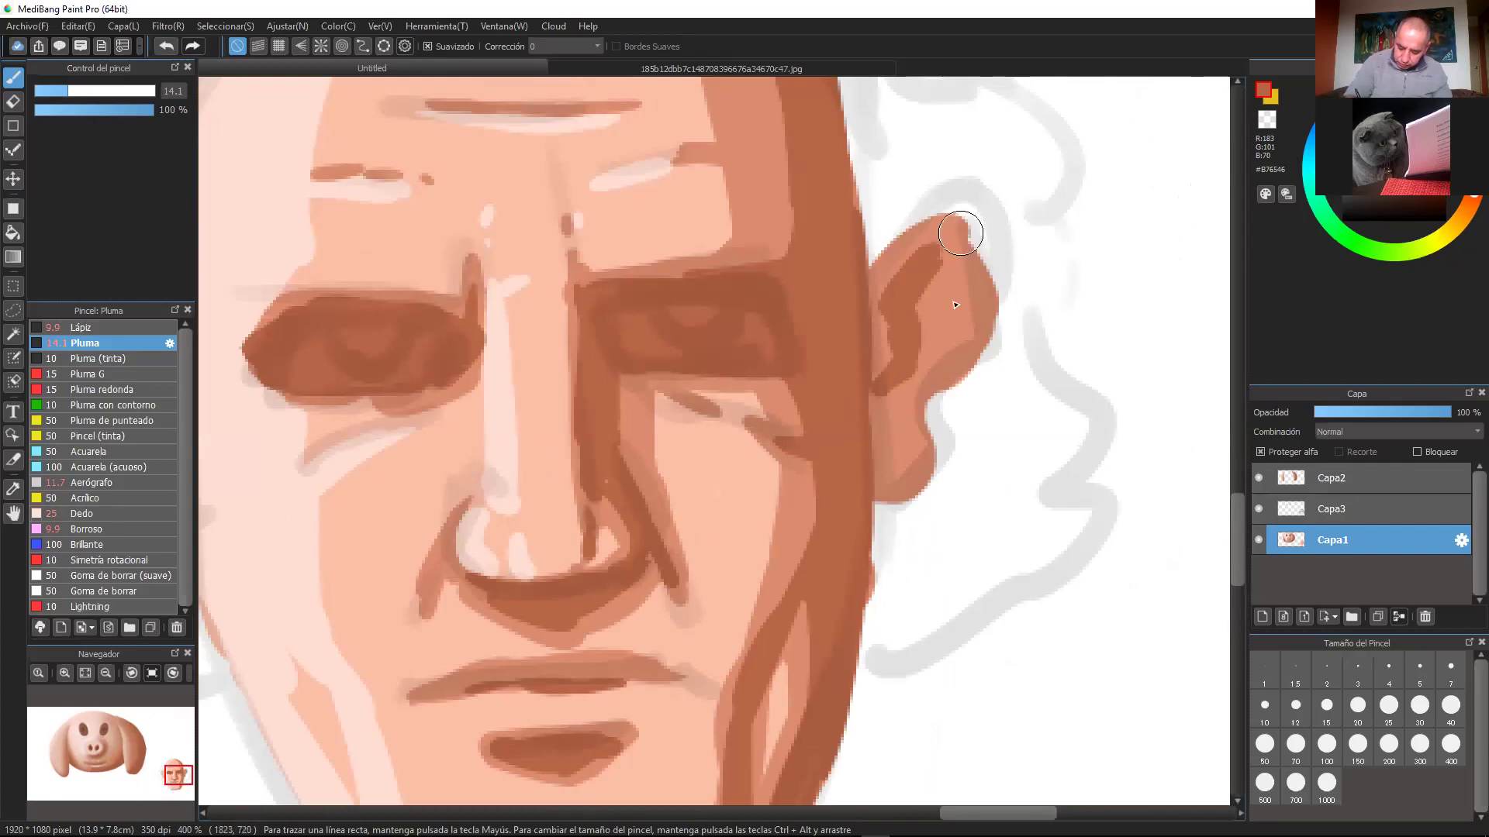
{"action": "left_click_drag", "start_coordinate": [930, 298], "coordinate": [953, 313]}
{"action": "left_click_drag", "start_coordinate": [937, 258], "coordinate": [950, 272]}
{"action": "mouse_move", "coordinate": [932, 332]}
{"action": "left_mouse_down"}
{"action": "mouse_move", "coordinate": [877, 504]}
{"action": "mouse_move", "coordinate": [969, 334]}
{"action": "mouse_move", "coordinate": [973, 233]}
{"action": "mouse_move", "coordinate": [976, 314]}
{"action": "mouse_move", "coordinate": [945, 335]}
{"action": "left_mouse_up"}
Step: Paint #DB8C6D shadows in the folds of the left ear and along its edge next to the head
{"action": "key", "text": "ctrl+minus"}
{"action": "left_click_drag", "start_coordinate": [722, 415], "coordinate": [923, 419]}
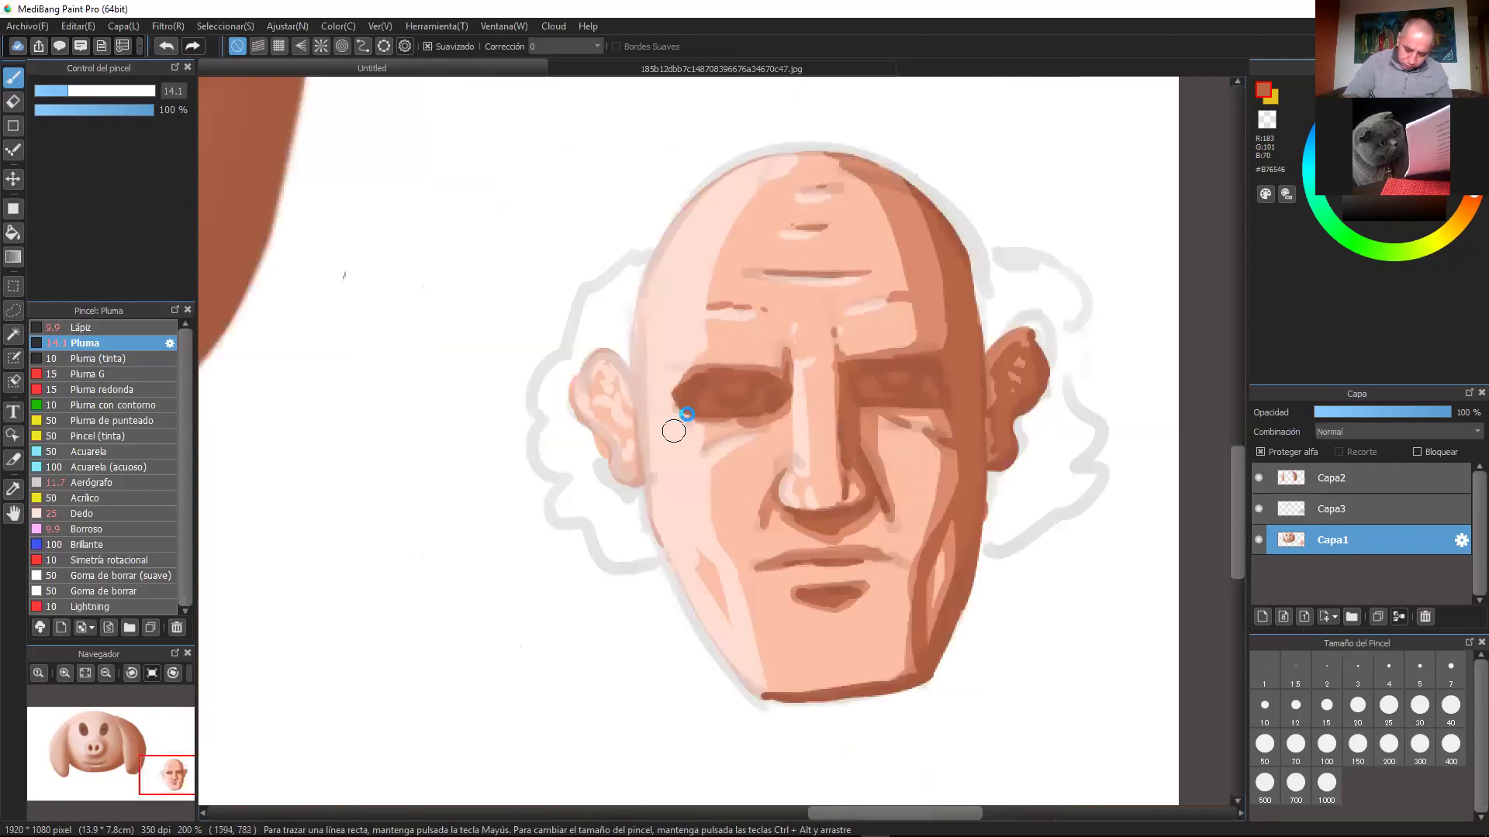
{"action": "scroll", "coordinate": [674, 431], "scroll_direction": "up", "scroll_amount": 3}
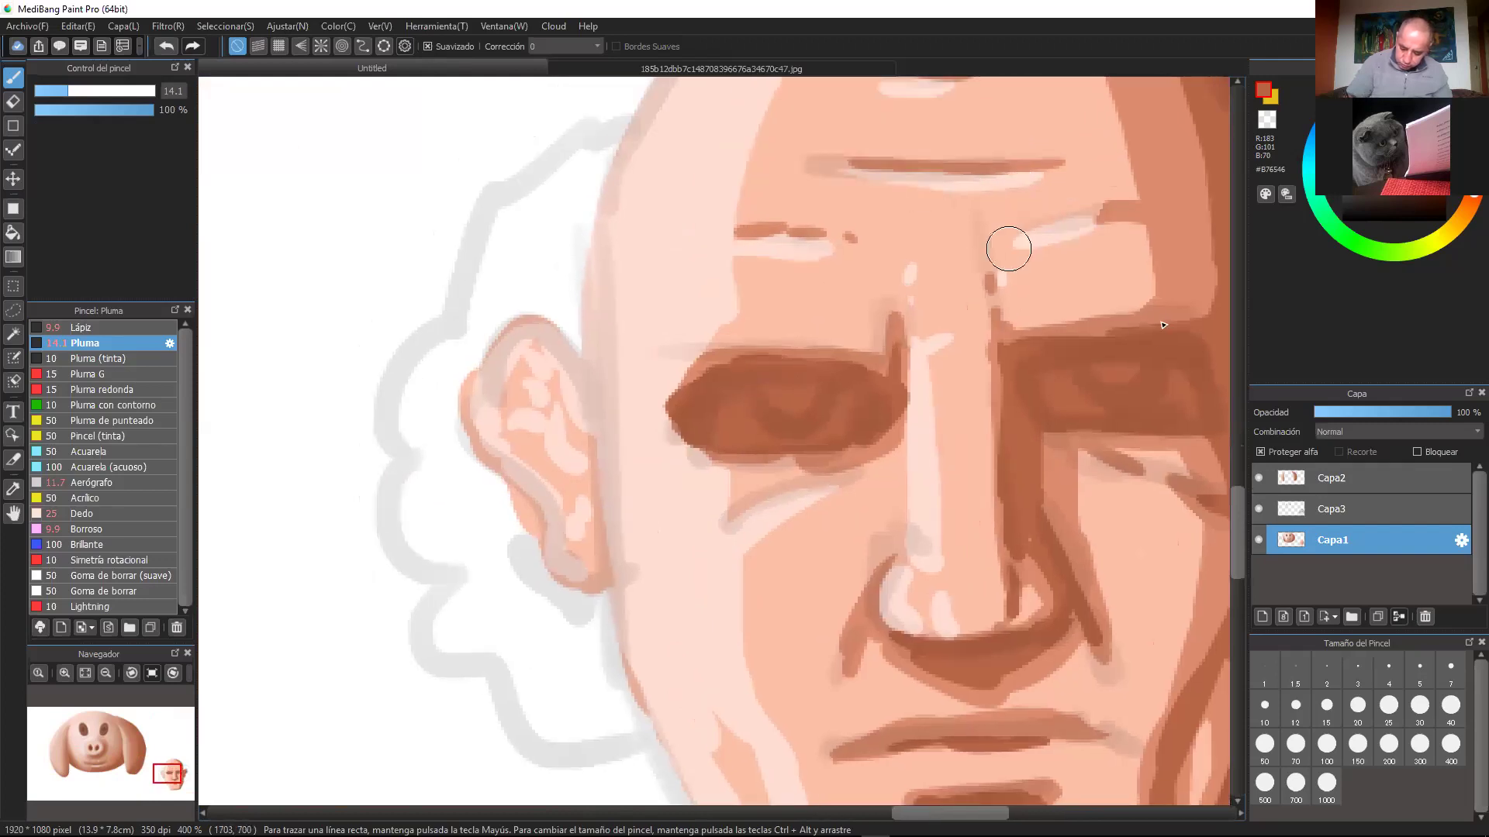
{"action": "left_click", "coordinate": [1180, 217], "text": "alt"}
{"action": "left_click_drag", "start_coordinate": [515, 385], "coordinate": [576, 474]}
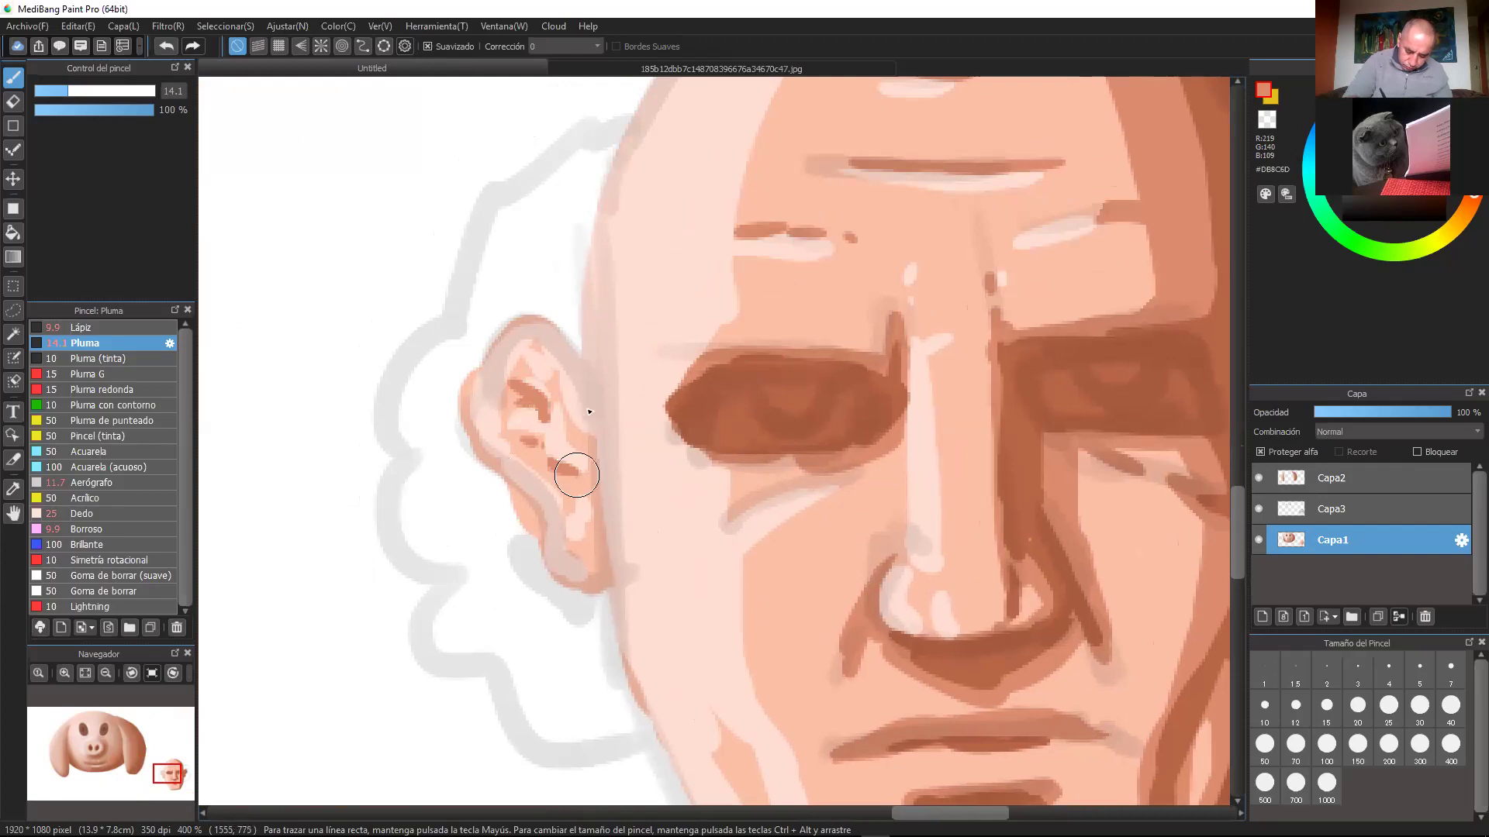
{"action": "mouse_move", "coordinate": [549, 334]}
{"action": "left_mouse_down"}
{"action": "mouse_move", "coordinate": [592, 442]}
{"action": "mouse_move", "coordinate": [590, 524]}
{"action": "mouse_move", "coordinate": [608, 548]}
{"action": "left_mouse_up"}
Step: Examine the shaded face with the sketch layer Capa3 temporarily hidden
{"action": "scroll", "coordinate": [923, 432], "scroll_direction": "down", "scroll_amount": 2}
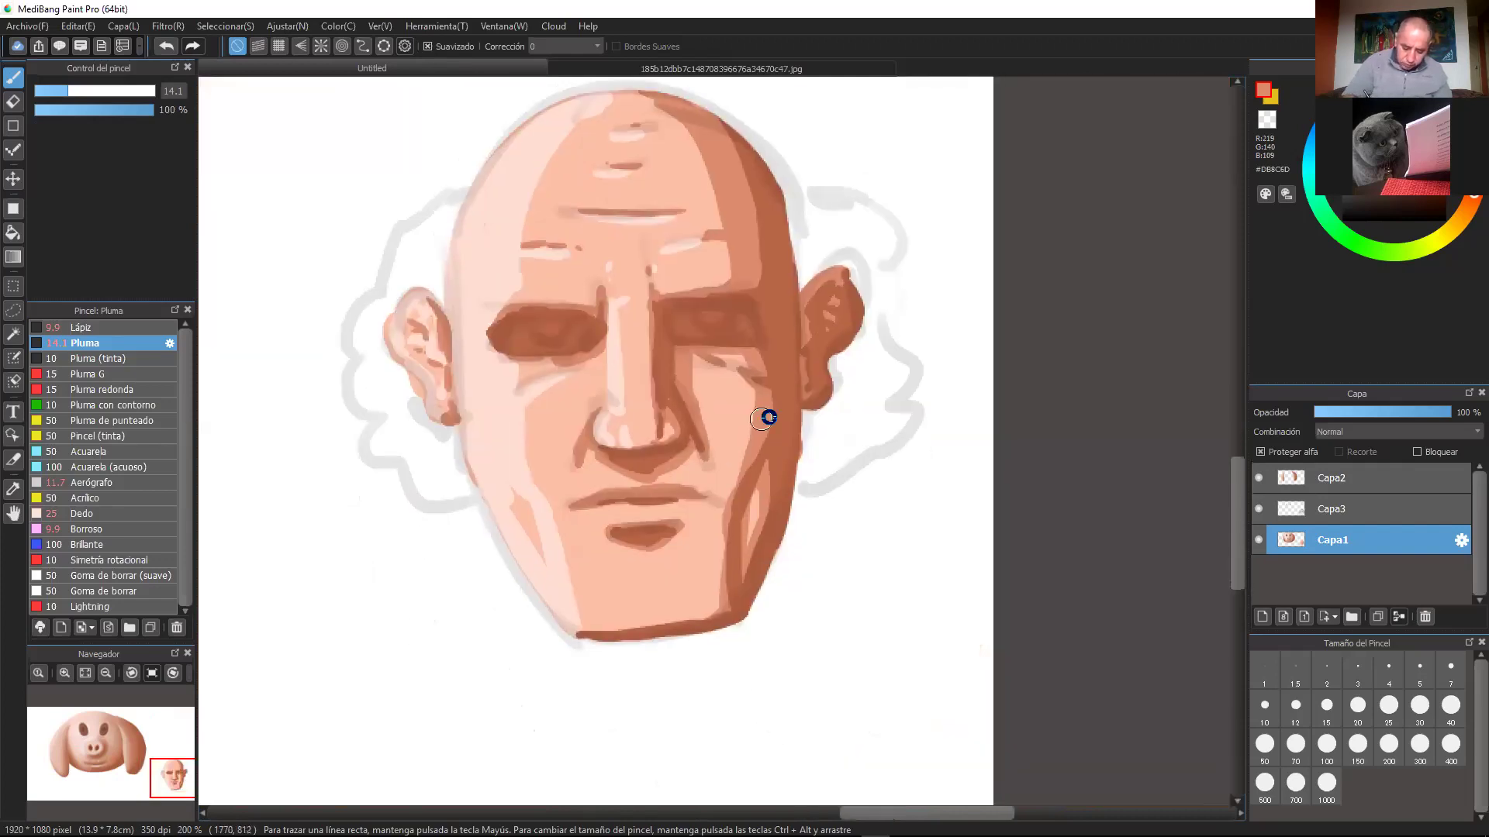
{"action": "scroll", "coordinate": [764, 418], "scroll_direction": "up", "scroll_amount": 2}
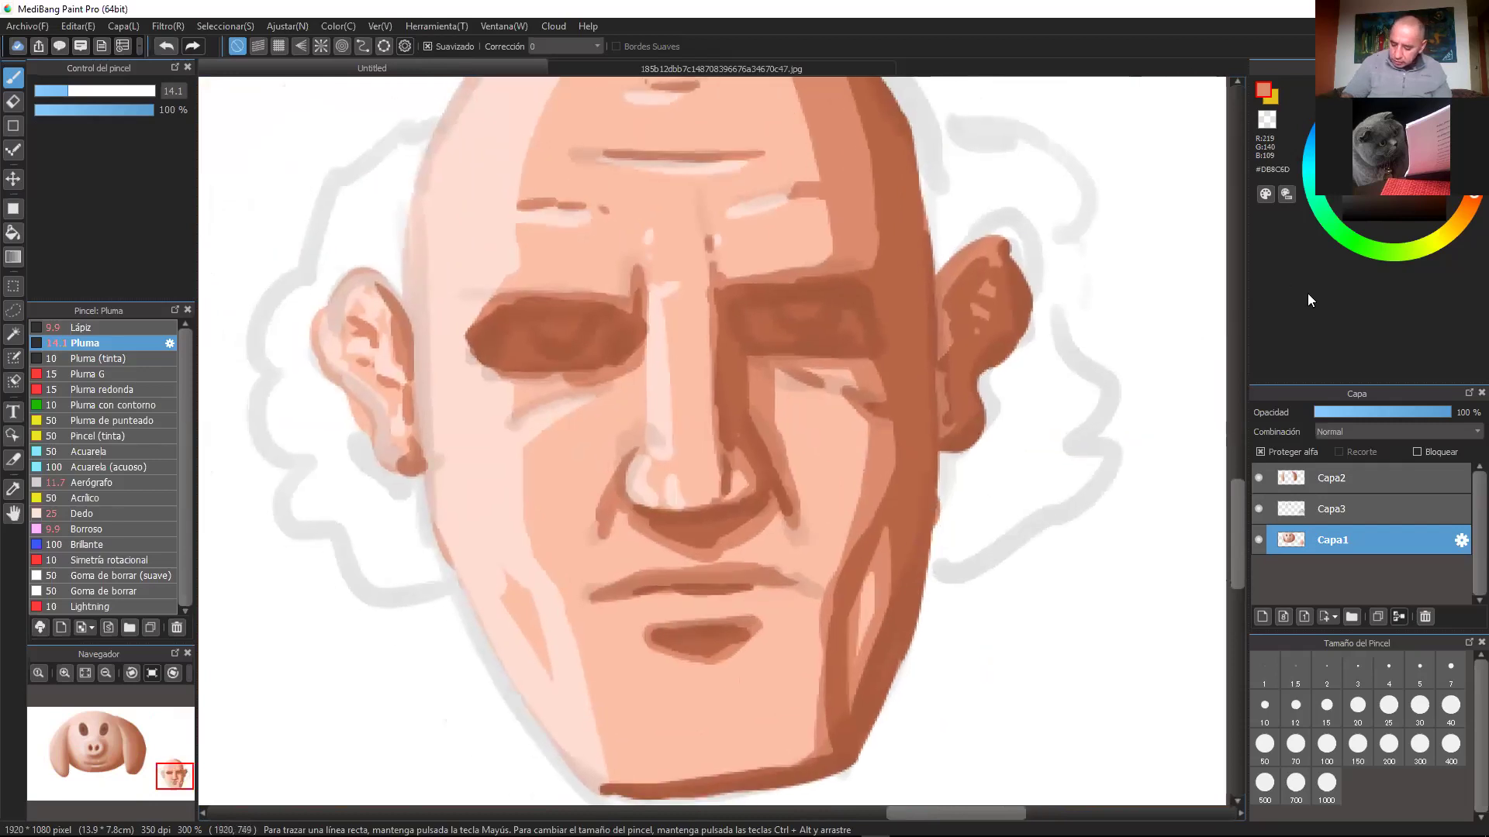
{"action": "left_click", "coordinate": [1259, 509]}
{"action": "left_click_drag", "start_coordinate": [1020, 358], "coordinate": [1071, 335]}
{"action": "scroll", "coordinate": [1086, 357], "scroll_direction": "down", "scroll_amount": 3}
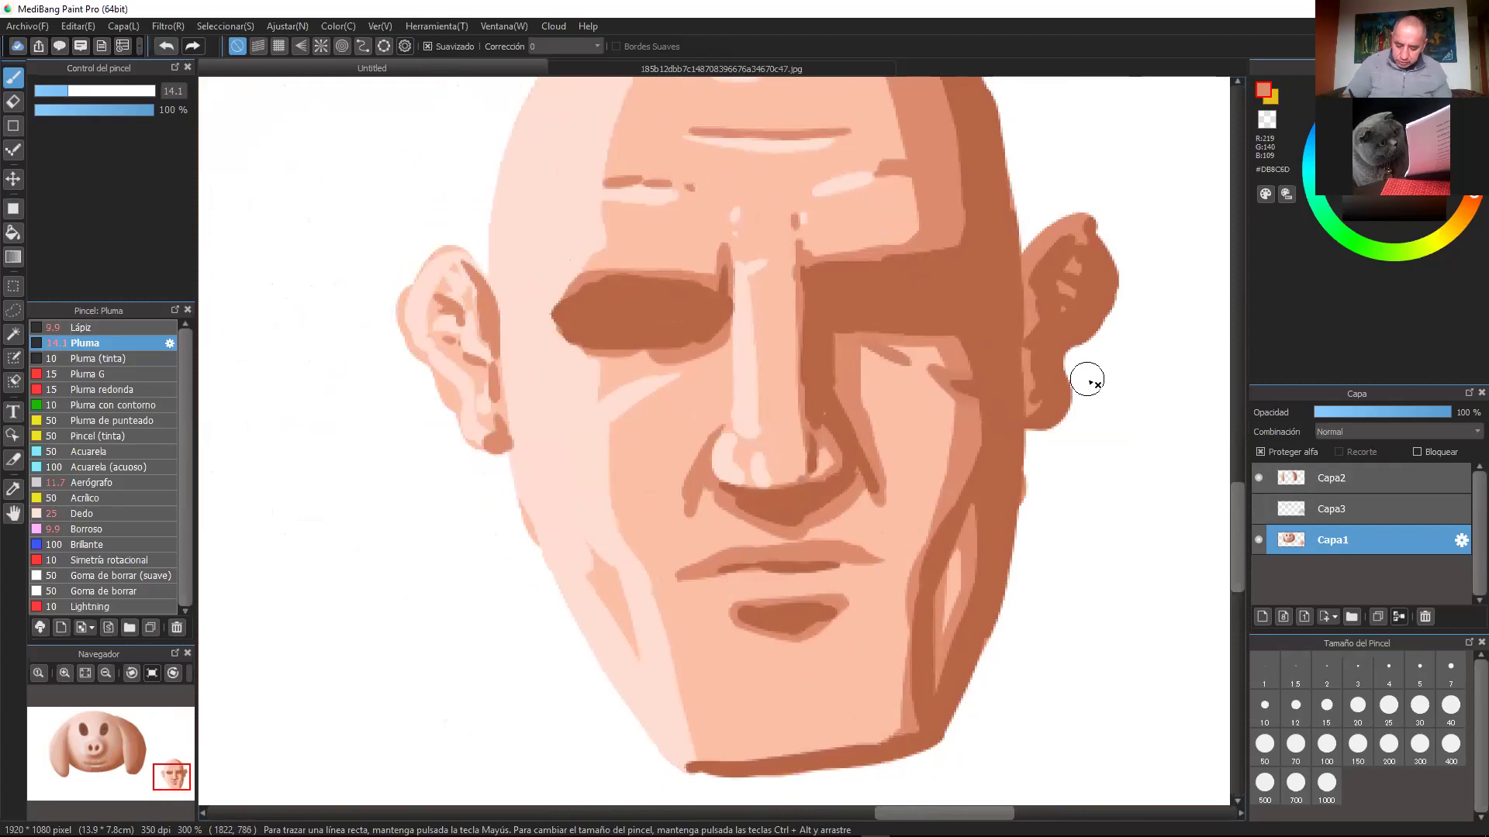
{"action": "left_click", "coordinate": [1258, 508]}
Step: Paint #FFEDE7 highlights along the left side of the forehead, temple, cheek and jaw
{"action": "left_click", "coordinate": [608, 446], "text": "alt"}
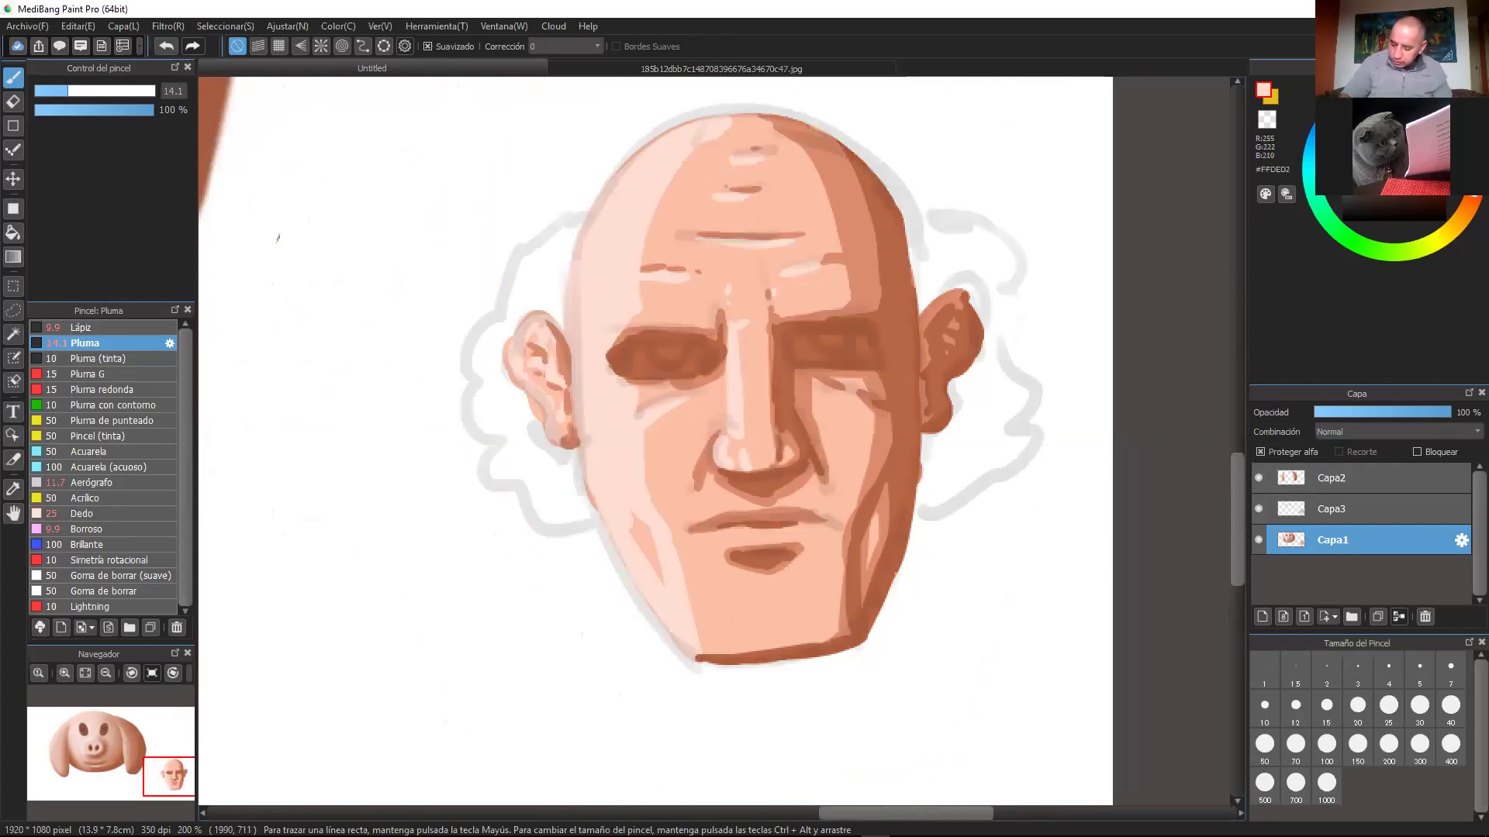
{"action": "left_click_drag", "start_coordinate": [619, 189], "coordinate": [577, 330]}
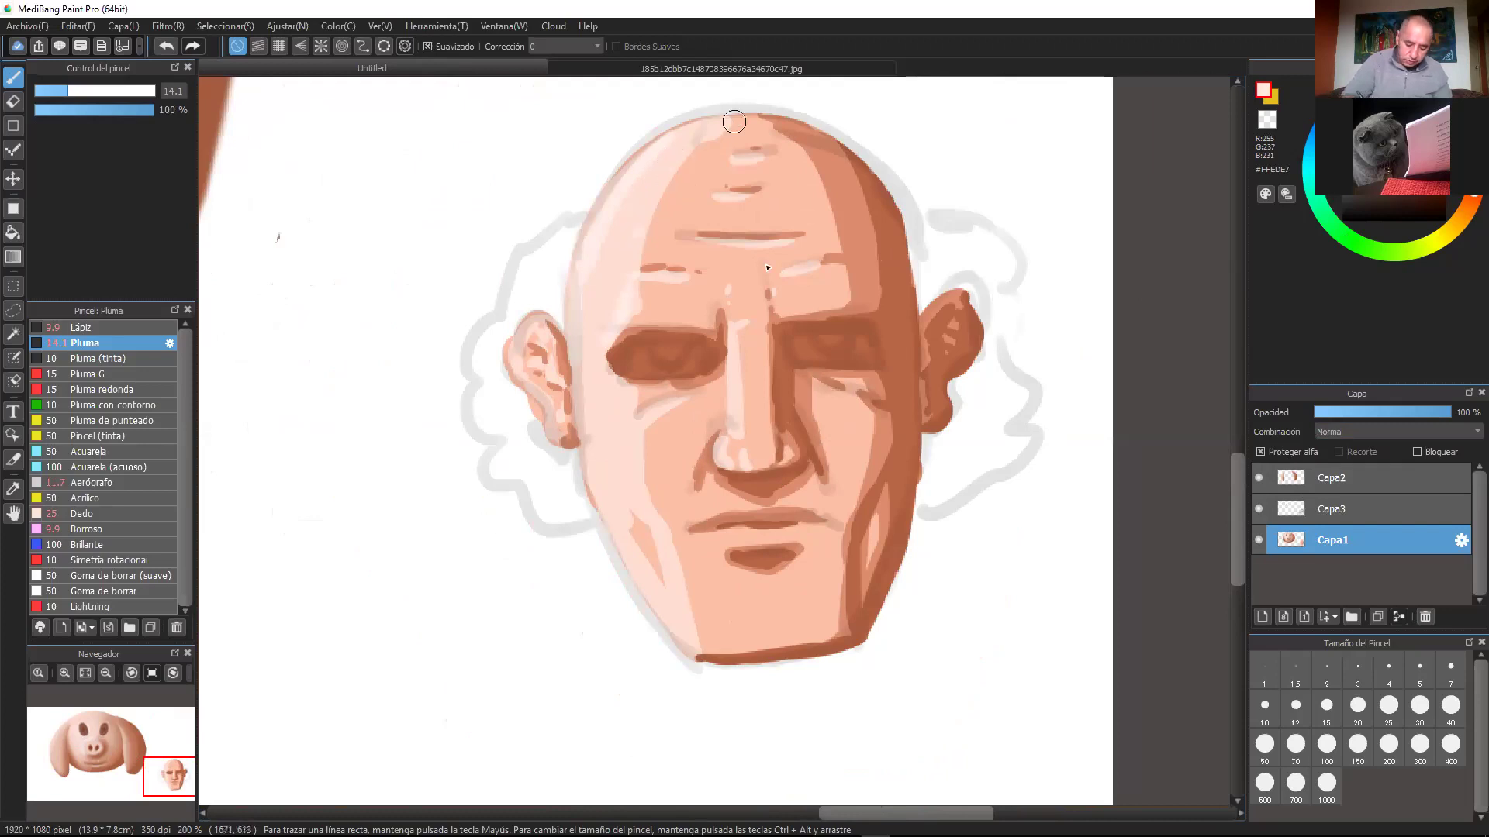
{"action": "left_click_drag", "start_coordinate": [615, 418], "coordinate": [650, 543]}
{"action": "left_click_drag", "start_coordinate": [585, 345], "coordinate": [597, 477]}
{"action": "left_click_drag", "start_coordinate": [582, 312], "coordinate": [689, 661]}
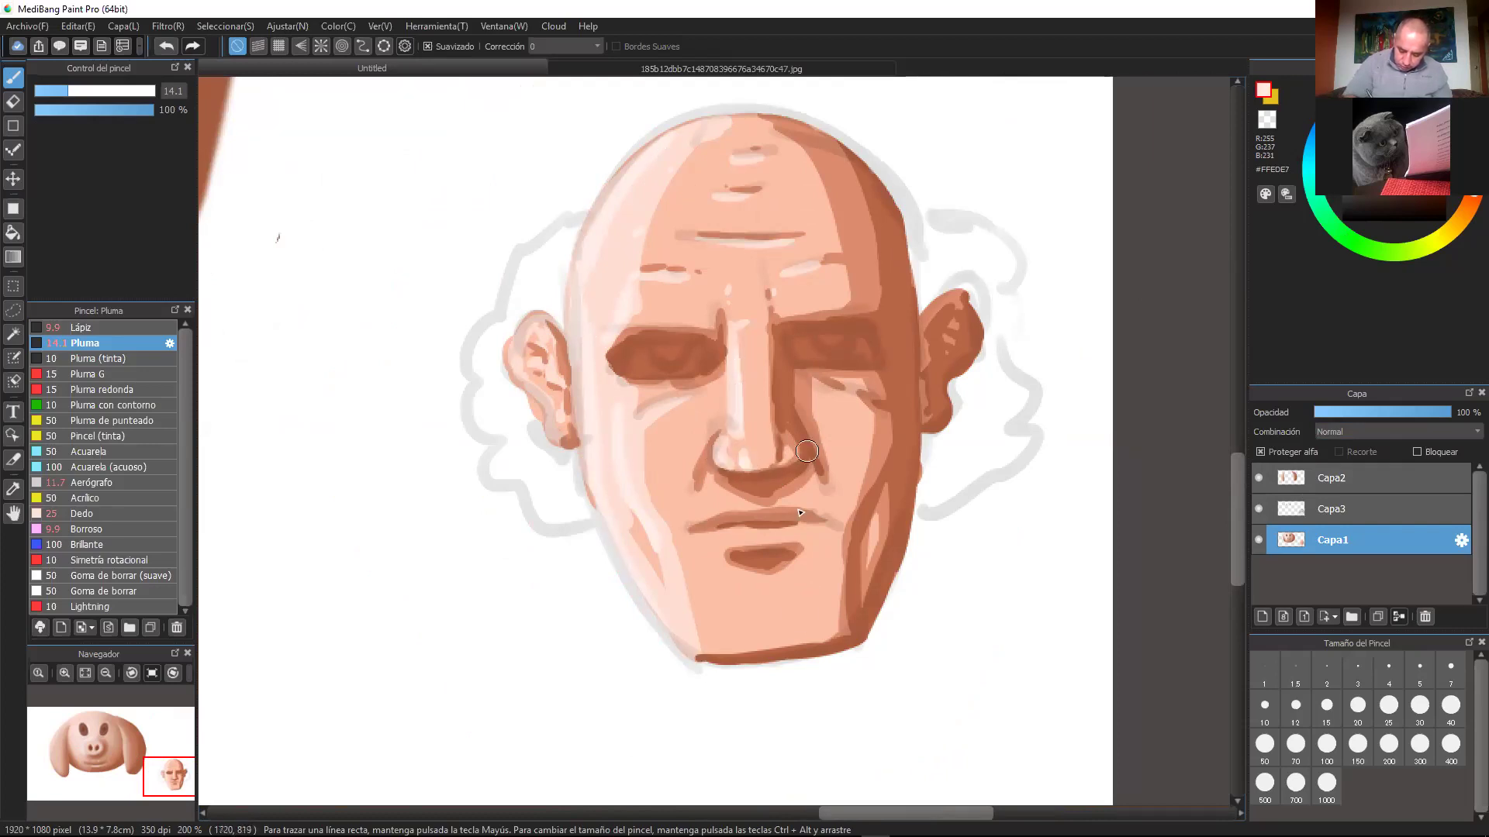
Step: Highlight the upper and lower lips with light skin tones, using a brush size of 9.3
{"action": "key", "text": "ctrl+Up"}
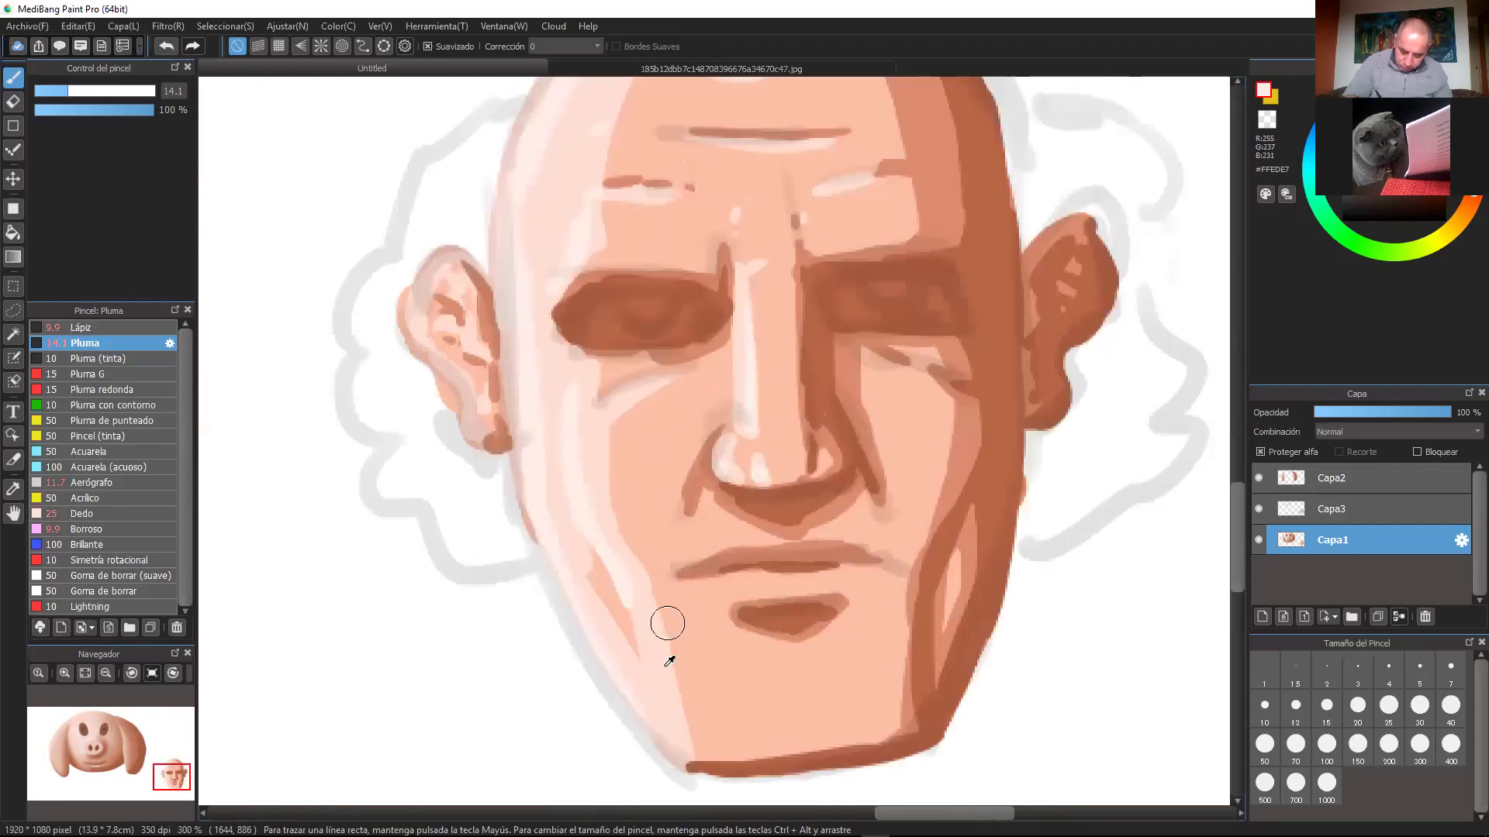
{"action": "key", "text": "ctrl+plus"}
{"action": "left_click_drag", "start_coordinate": [730, 591], "coordinate": [783, 581]}
{"action": "left_click", "coordinate": [55, 91]}
{"action": "left_click_drag", "start_coordinate": [856, 572], "coordinate": [872, 577]}
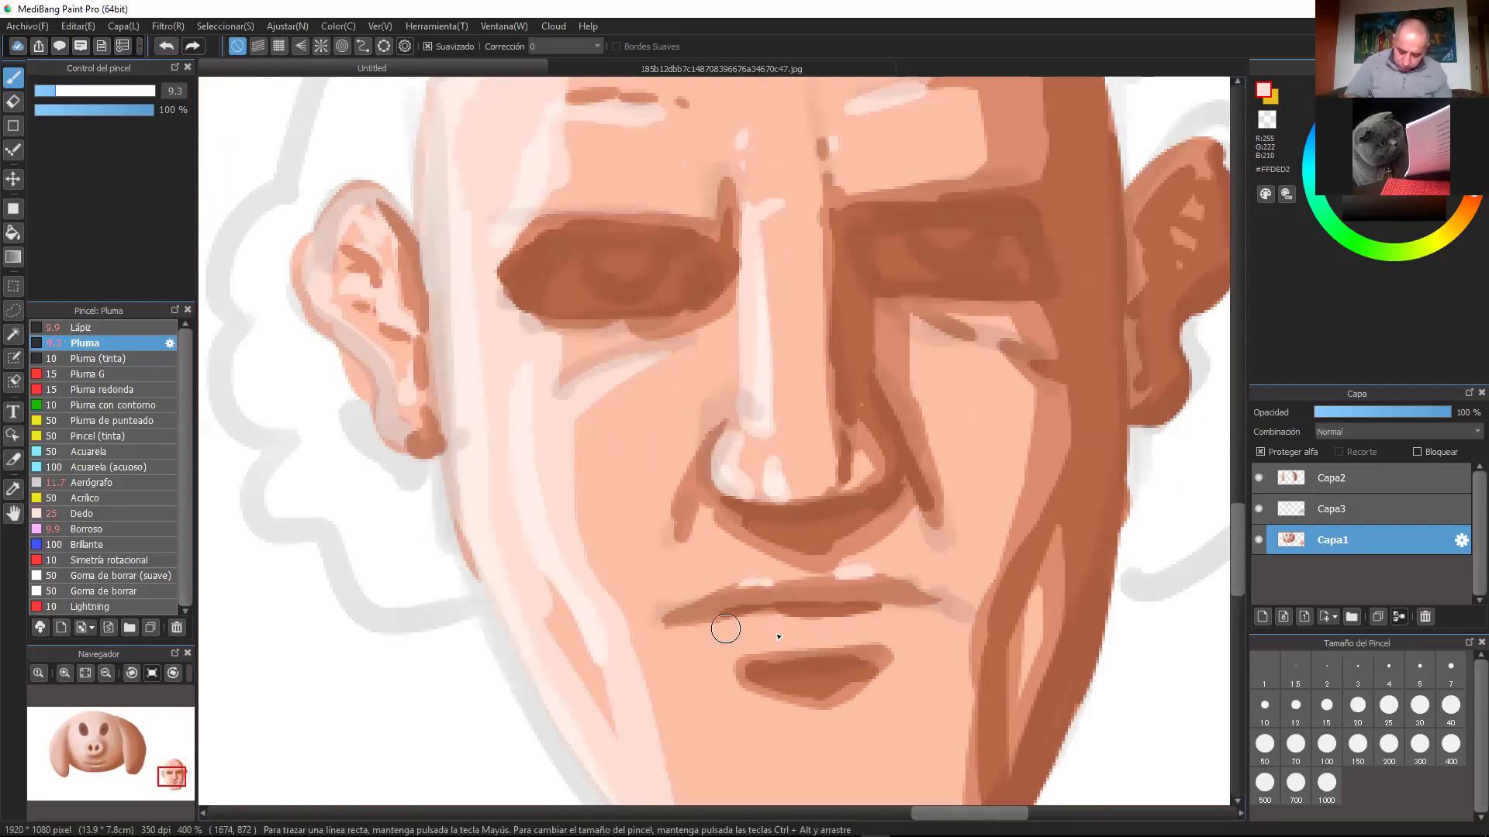
{"action": "left_click_drag", "start_coordinate": [749, 632], "coordinate": [888, 618]}
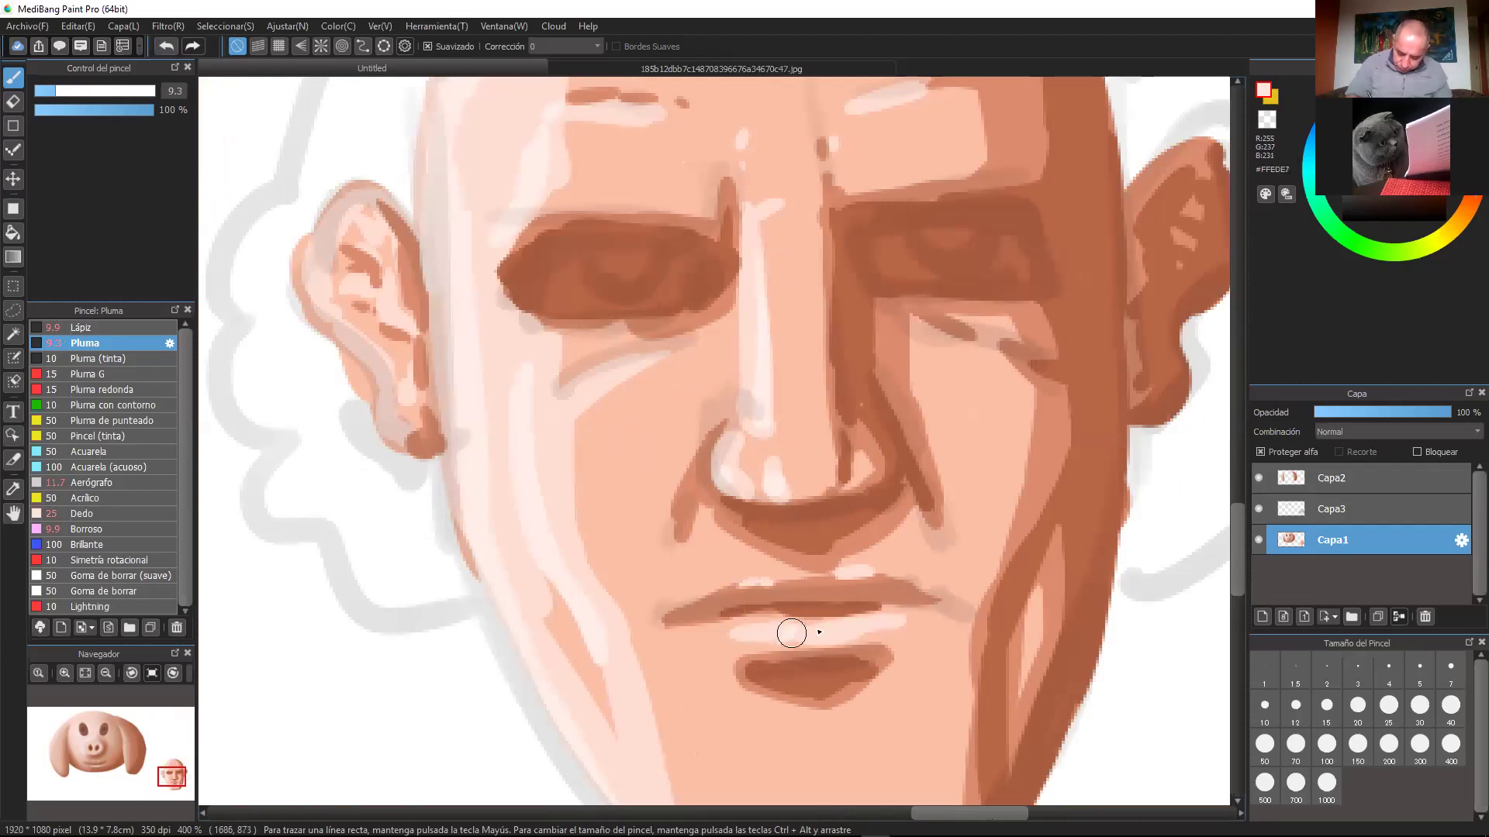
Step: Add #FABEA6 light strokes to the right ear's rim and #A2593E dark accents inside the left ear and on its lobe
{"action": "key", "text": "ctrl+minus"}
{"action": "mouse_move", "coordinate": [938, 409]}
{"action": "left_mouse_down"}
{"action": "mouse_move", "coordinate": [891, 468]}
{"action": "mouse_move", "coordinate": [967, 491]}
{"action": "mouse_move", "coordinate": [957, 483]}
{"action": "left_mouse_up"}
{"action": "left_click_drag", "start_coordinate": [961, 537], "coordinate": [919, 343]}
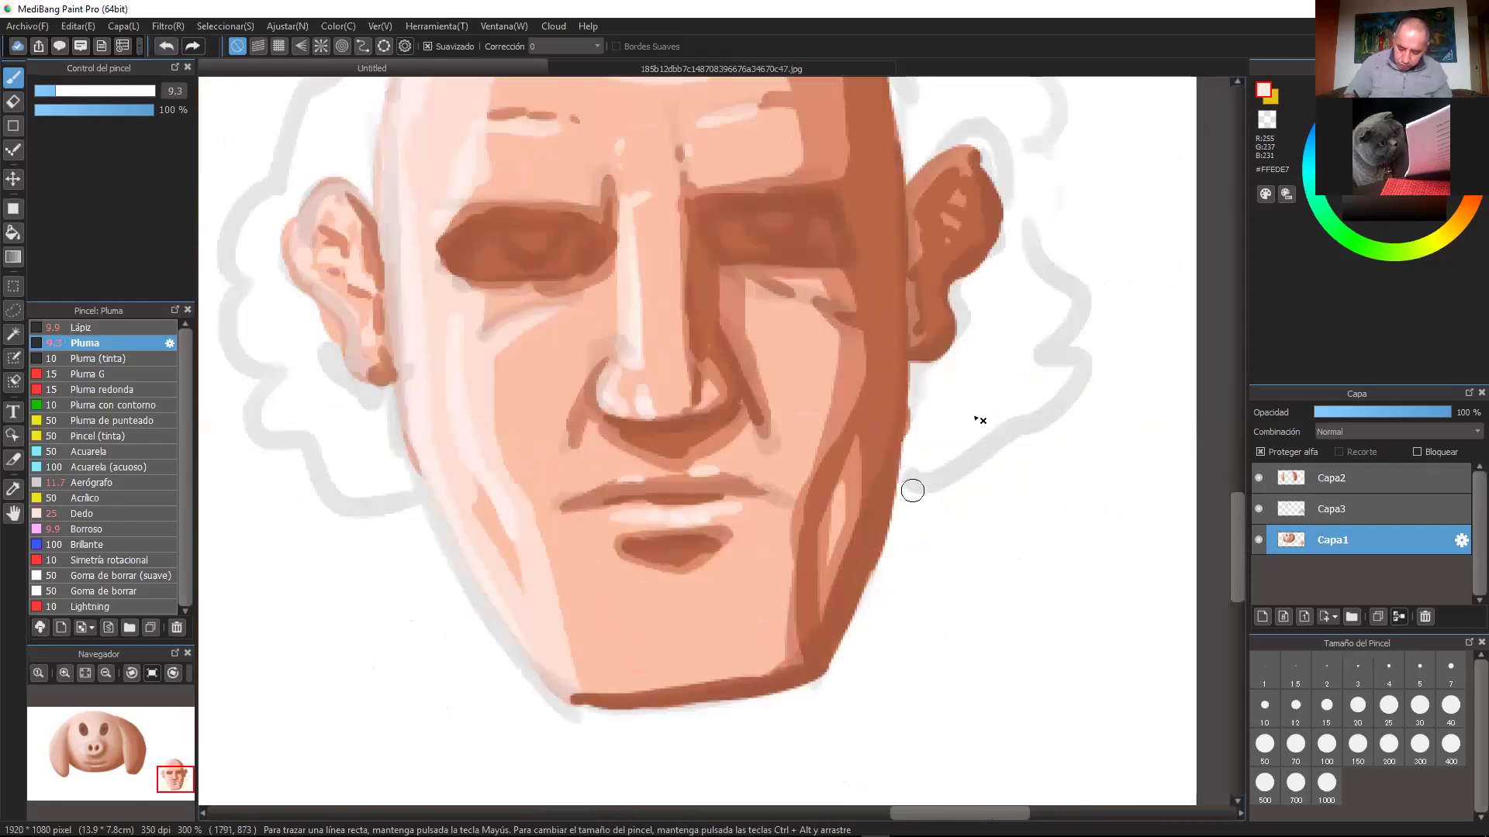
{"action": "left_click", "coordinate": [823, 317], "text": "alt"}
{"action": "left_click_drag", "start_coordinate": [930, 180], "coordinate": [909, 213]}
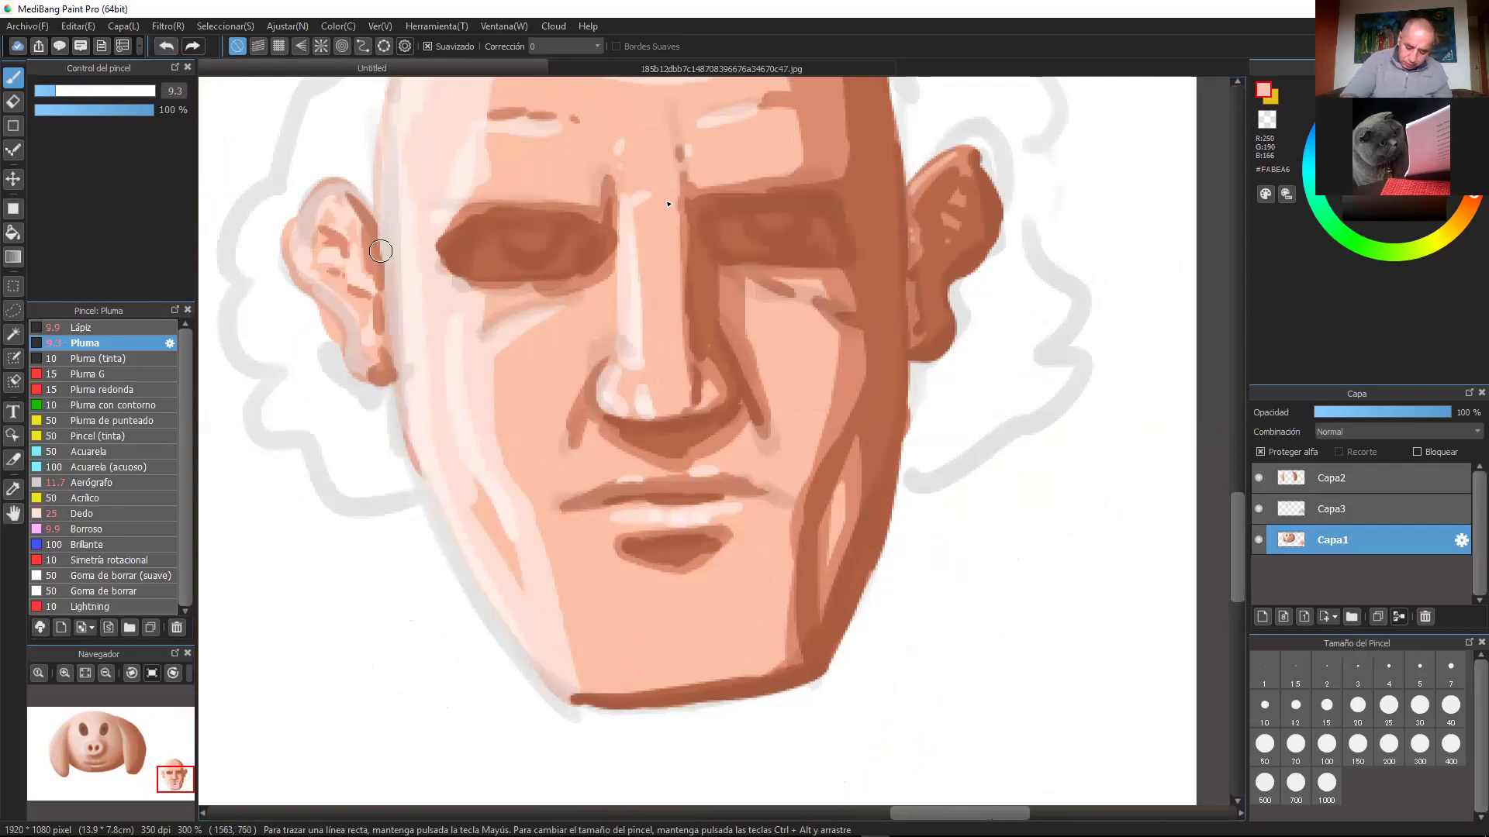
{"action": "left_click", "coordinate": [938, 338], "text": "alt"}
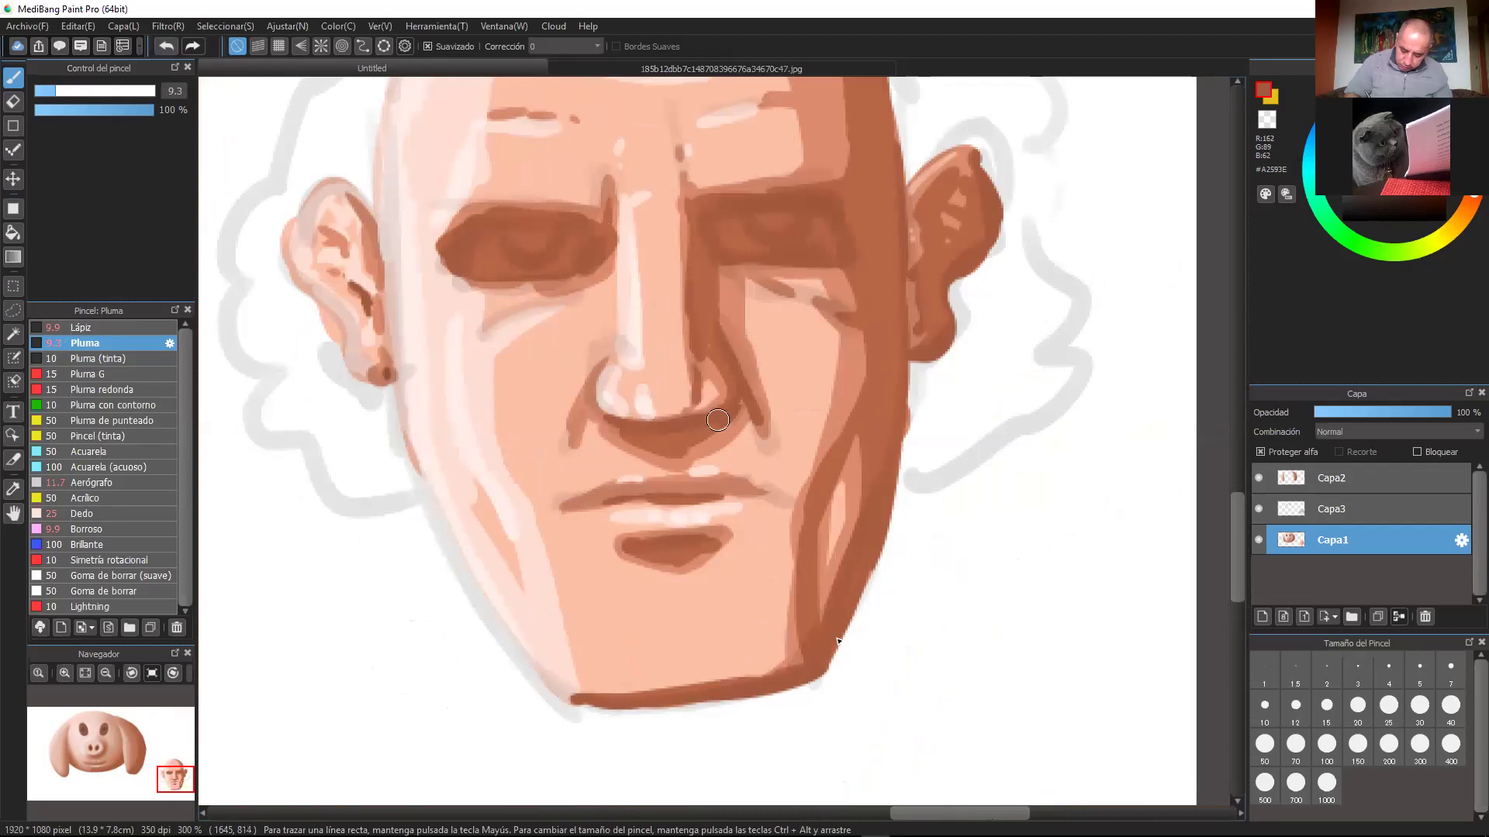
Step: Hide layers Capa3 and Capa2 and inspect the painted head on Capa1
{"action": "scroll", "coordinate": [851, 593], "scroll_direction": "down", "scroll_amount": 2}
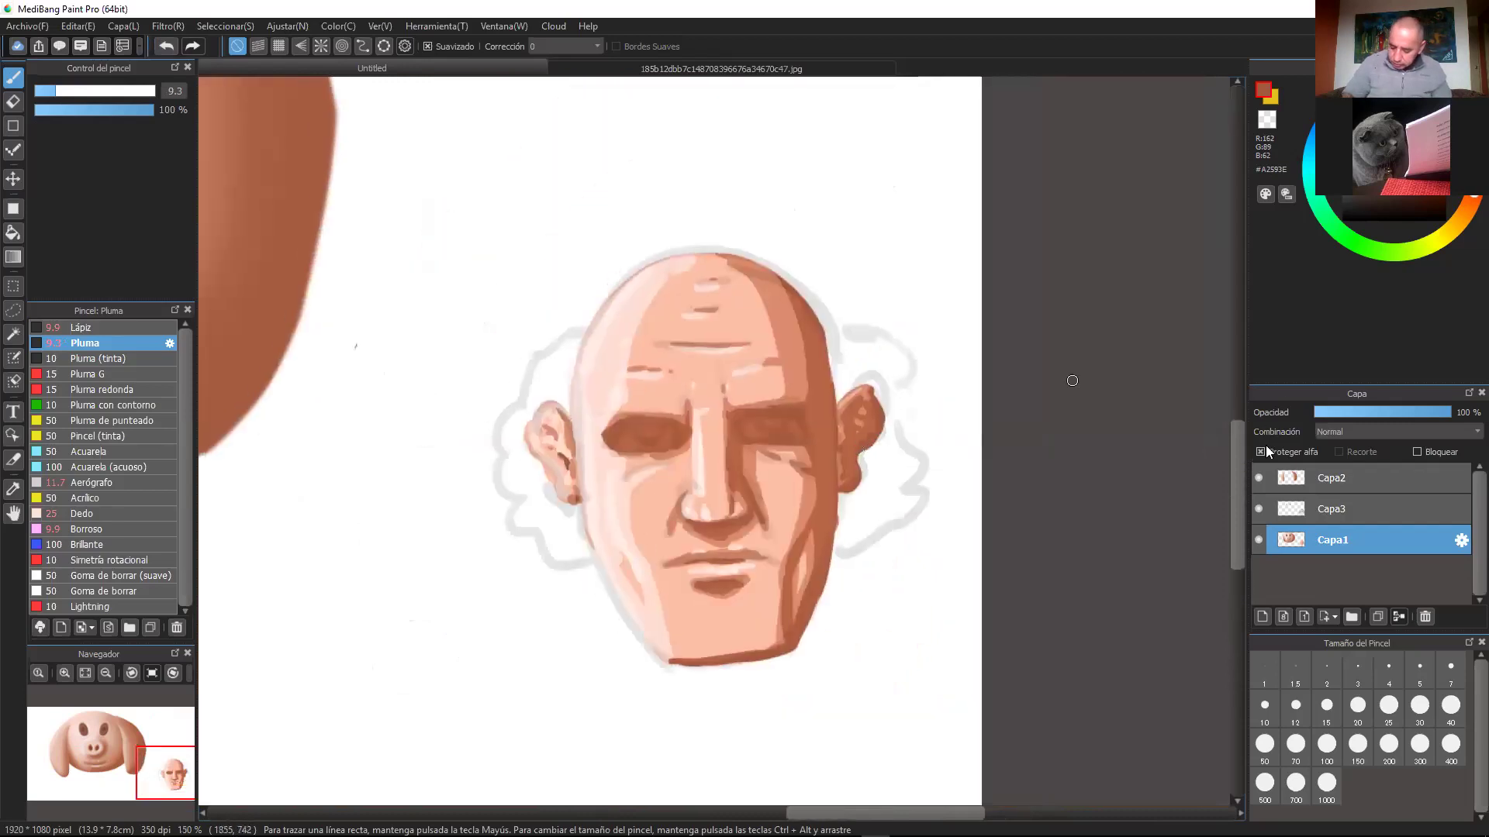
{"action": "left_click", "coordinate": [1259, 509]}
{"action": "left_click", "coordinate": [1259, 476]}
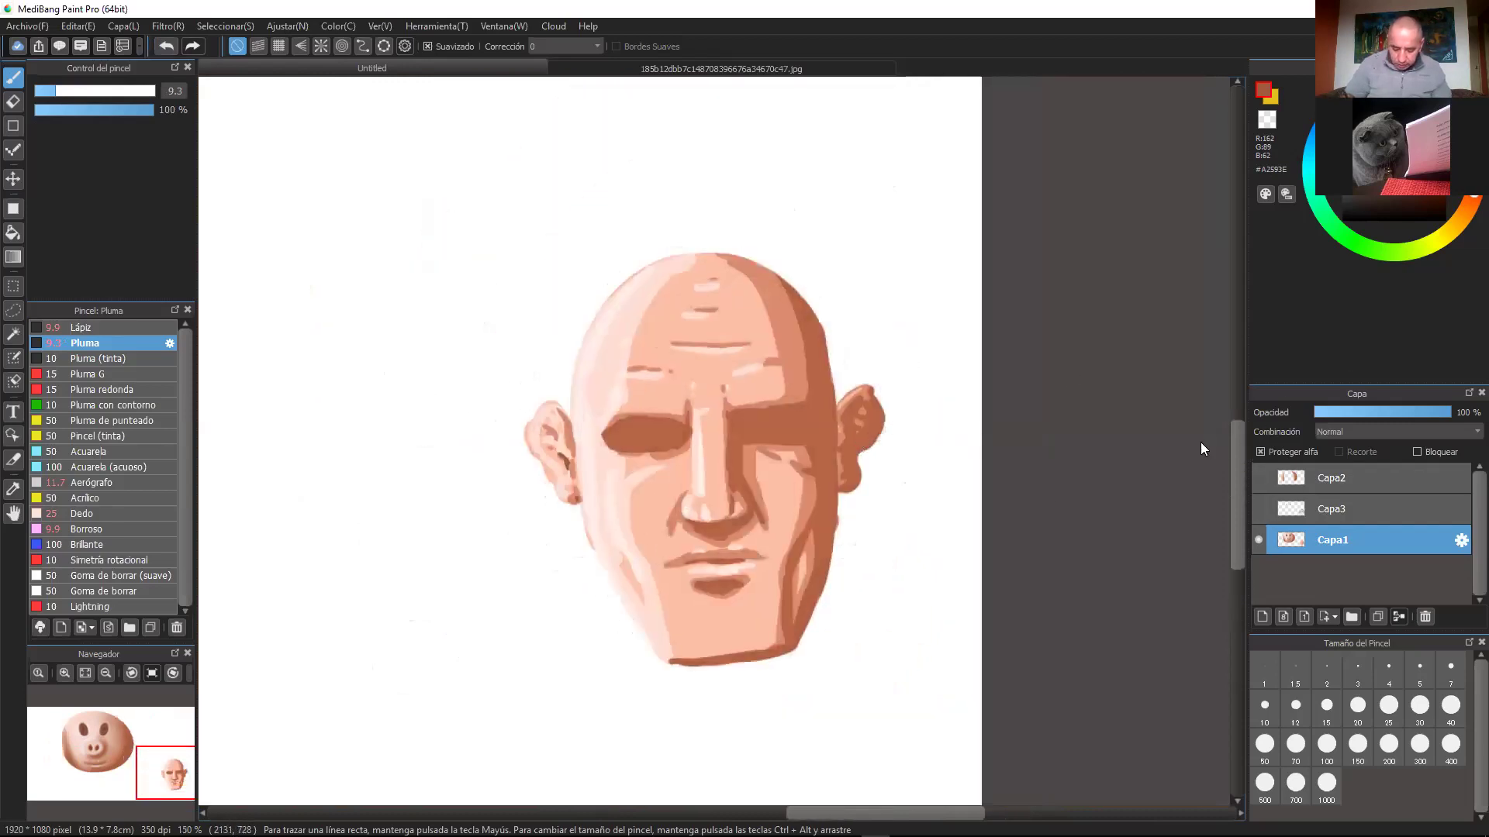
{"action": "scroll", "coordinate": [1056, 499], "scroll_direction": "up", "scroll_amount": 1}
{"action": "scroll", "coordinate": [1056, 499], "scroll_direction": "up", "scroll_amount": 1}
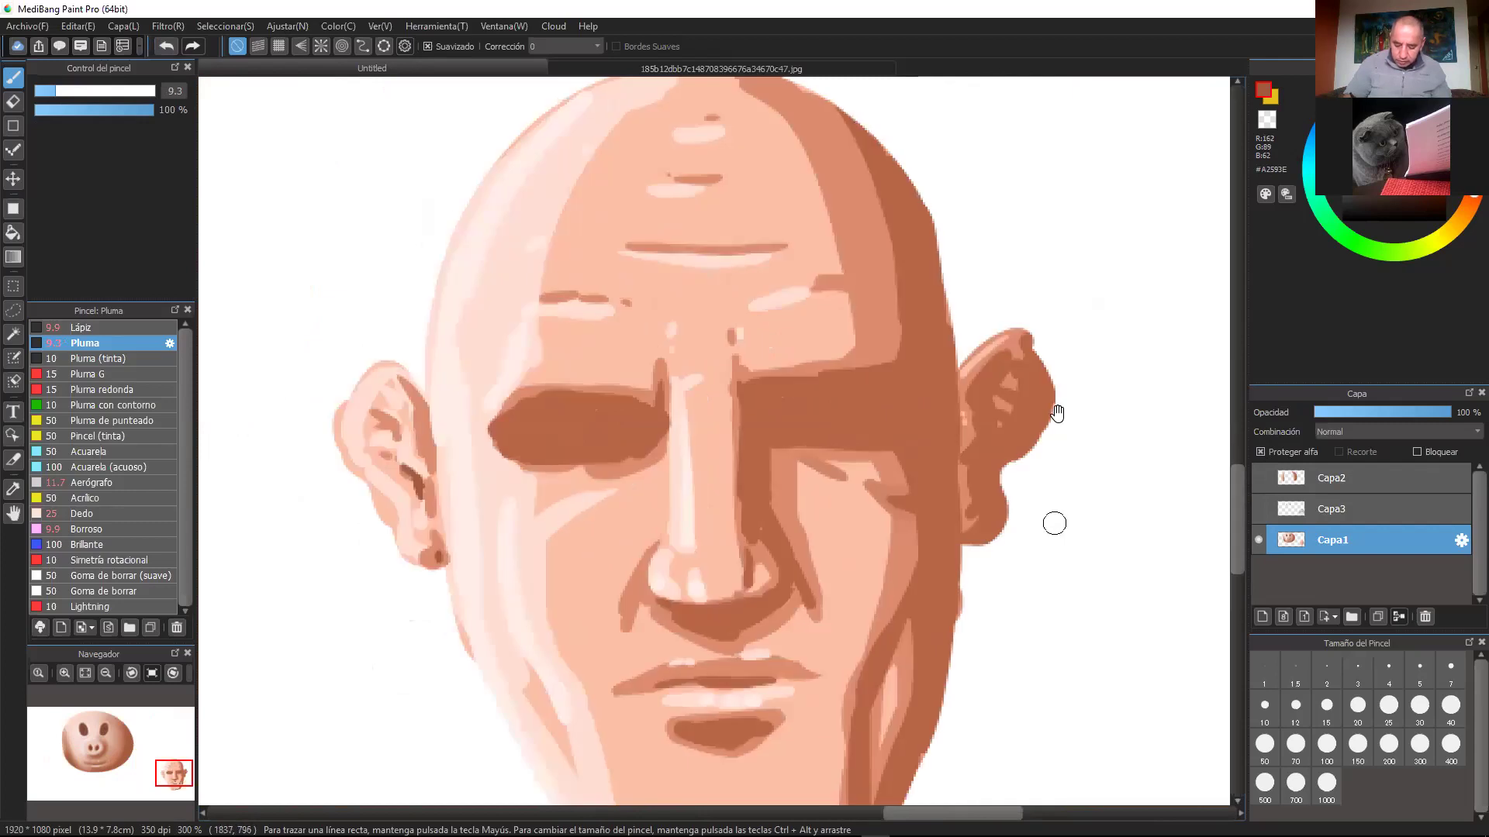
{"action": "left_click_drag", "start_coordinate": [1054, 522], "coordinate": [1073, 385]}
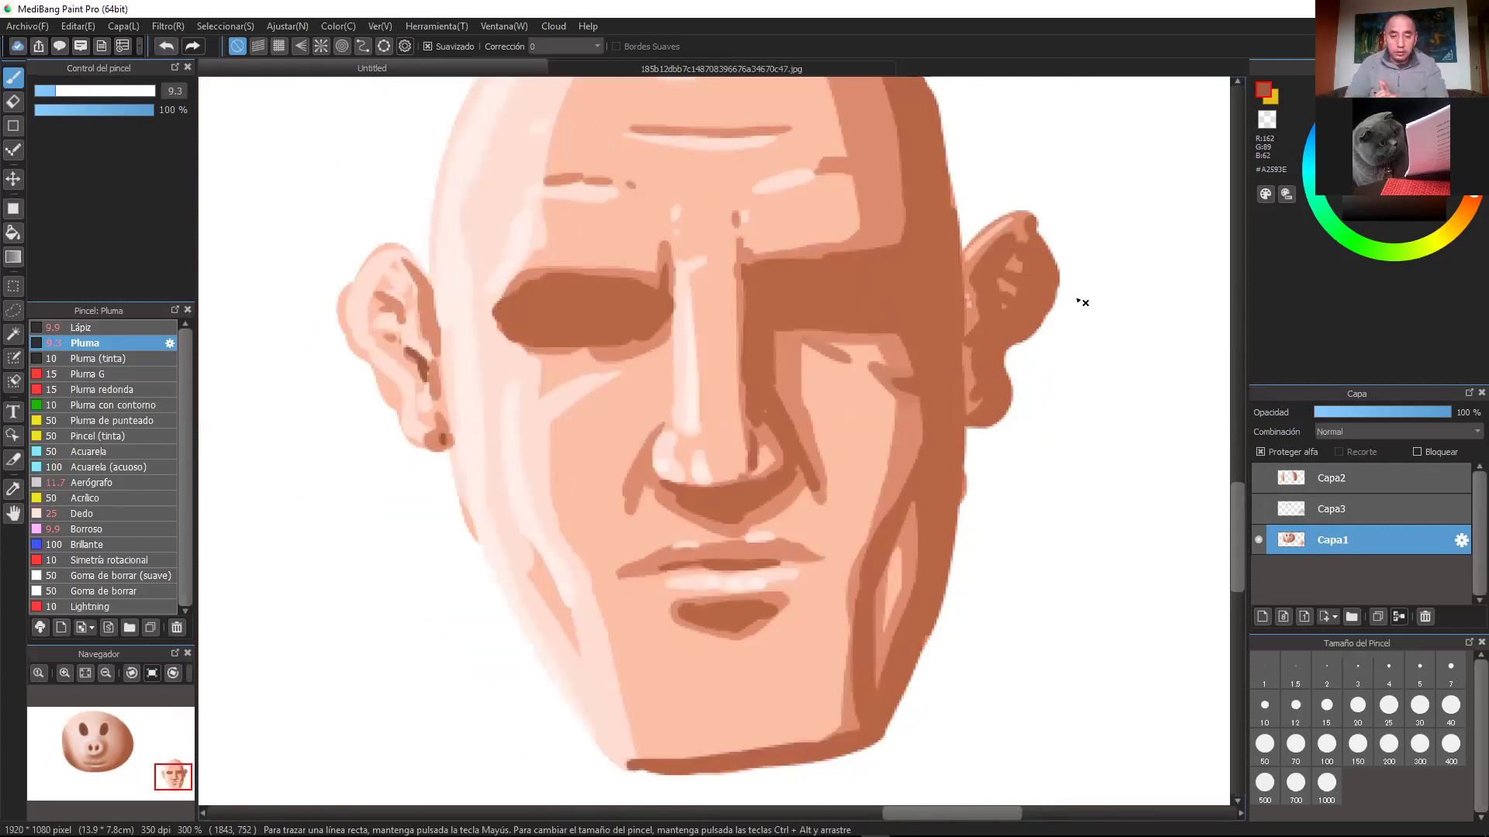
{"action": "left_click_drag", "start_coordinate": [1050, 377], "coordinate": [886, 292]}
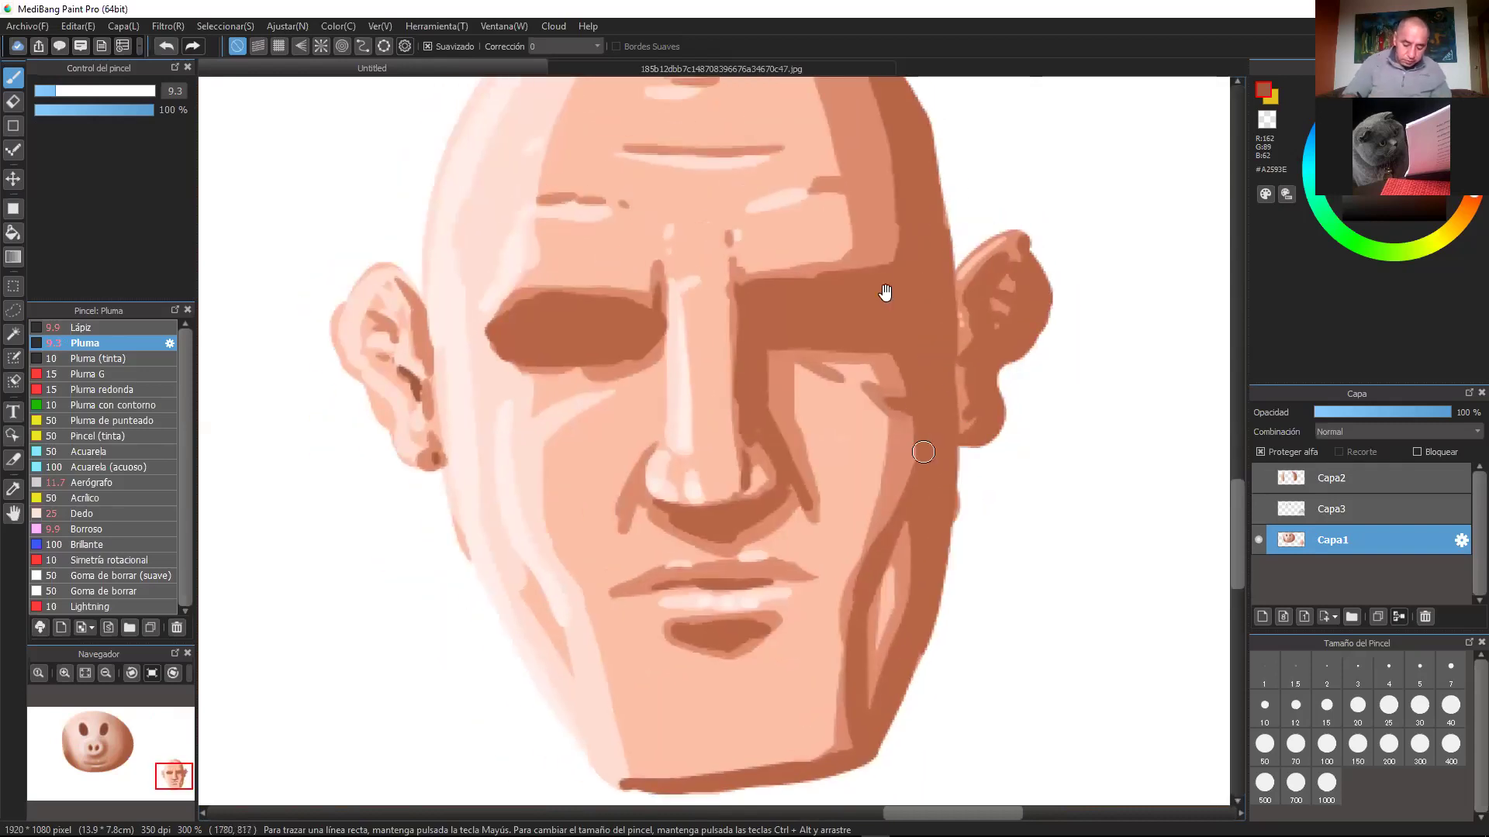
Step: Soften the shadow edges along the right side of the forehead and temple with the Borroso brush at size 34
{"action": "left_click", "coordinate": [119, 528]}
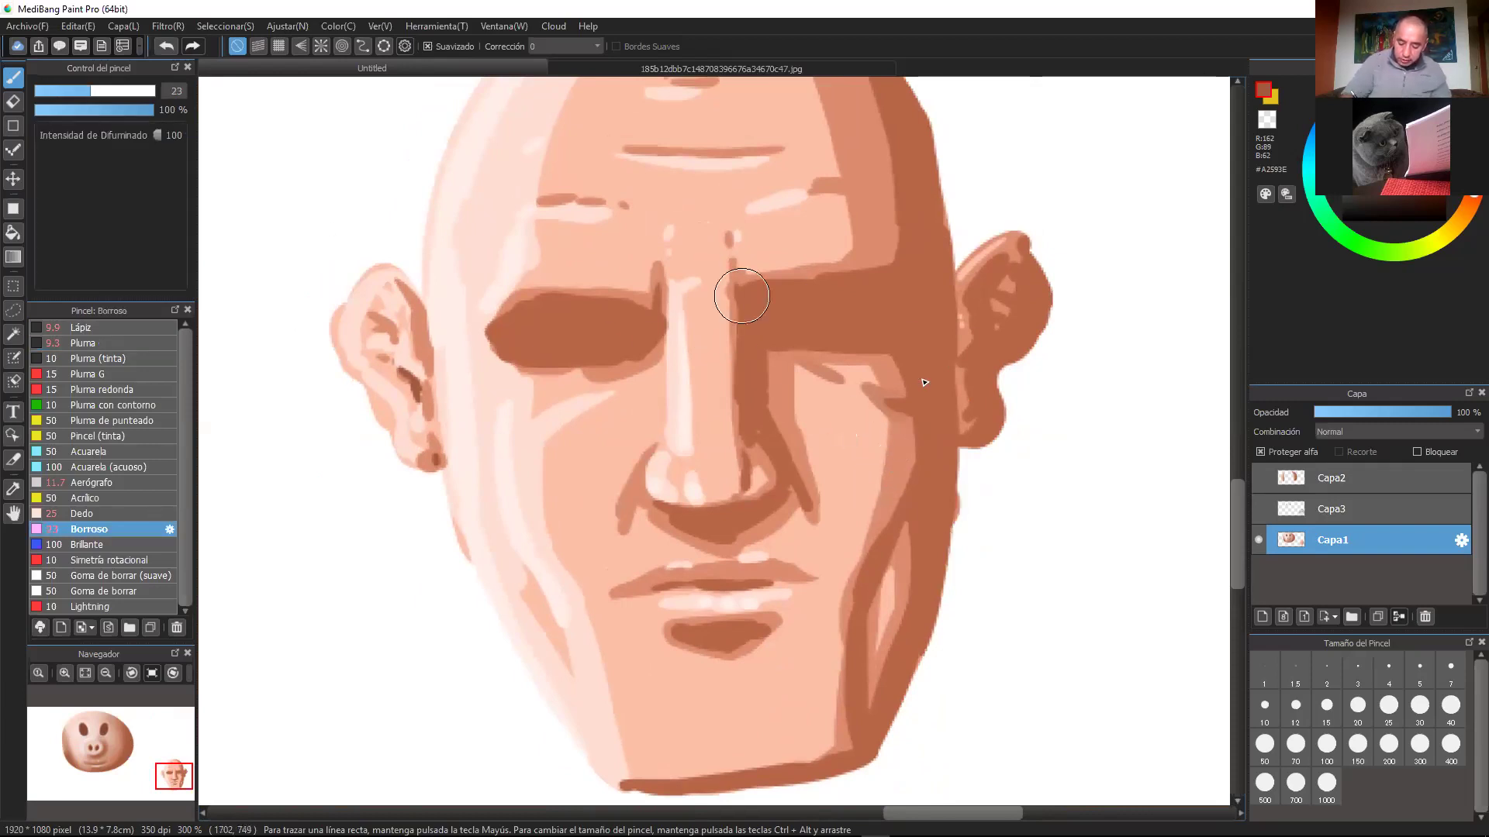
{"action": "left_click", "coordinate": [106, 90]}
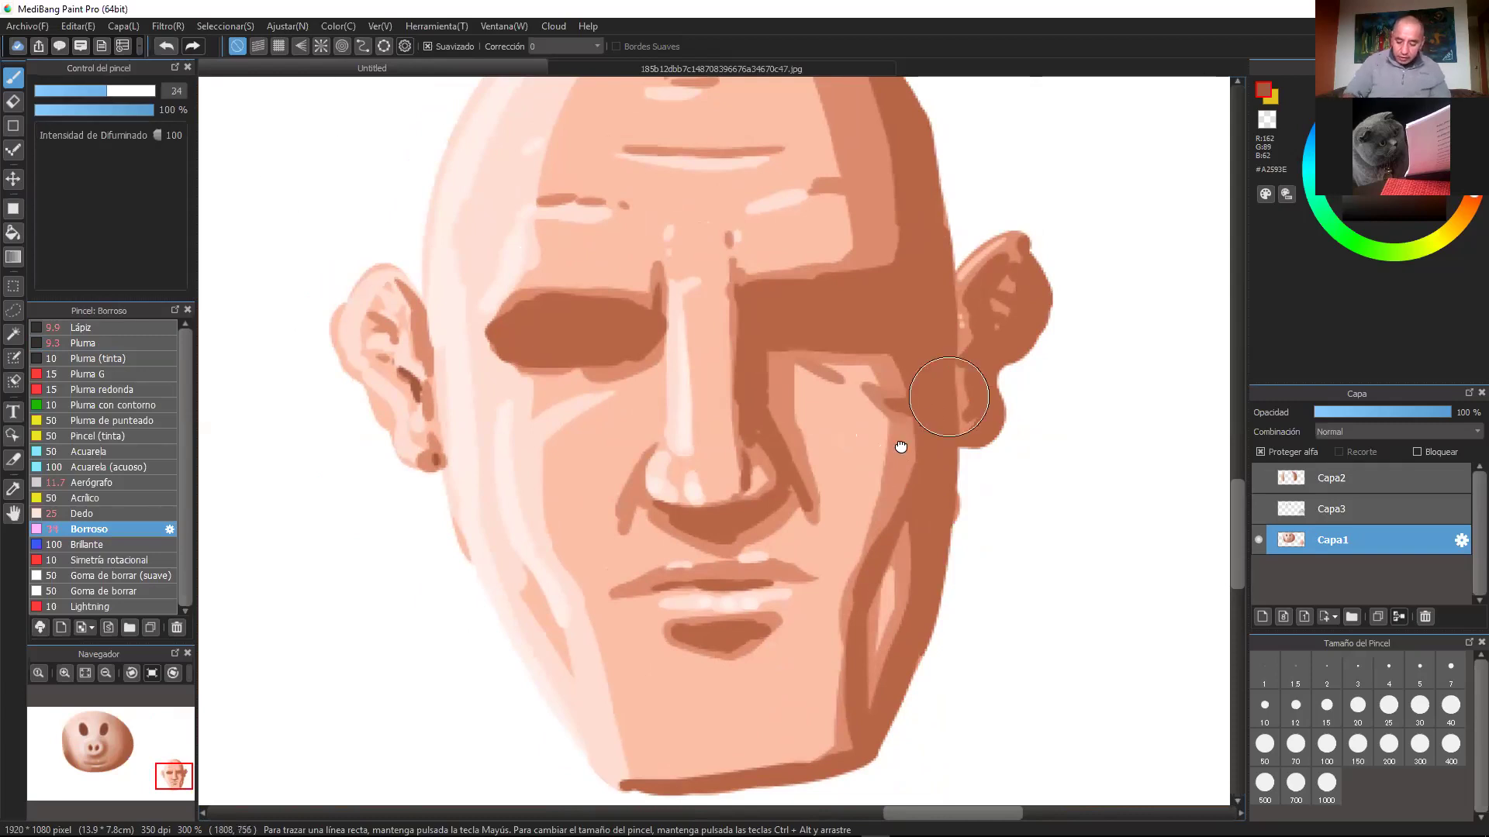
{"action": "left_click_drag", "start_coordinate": [900, 446], "coordinate": [811, 361]}
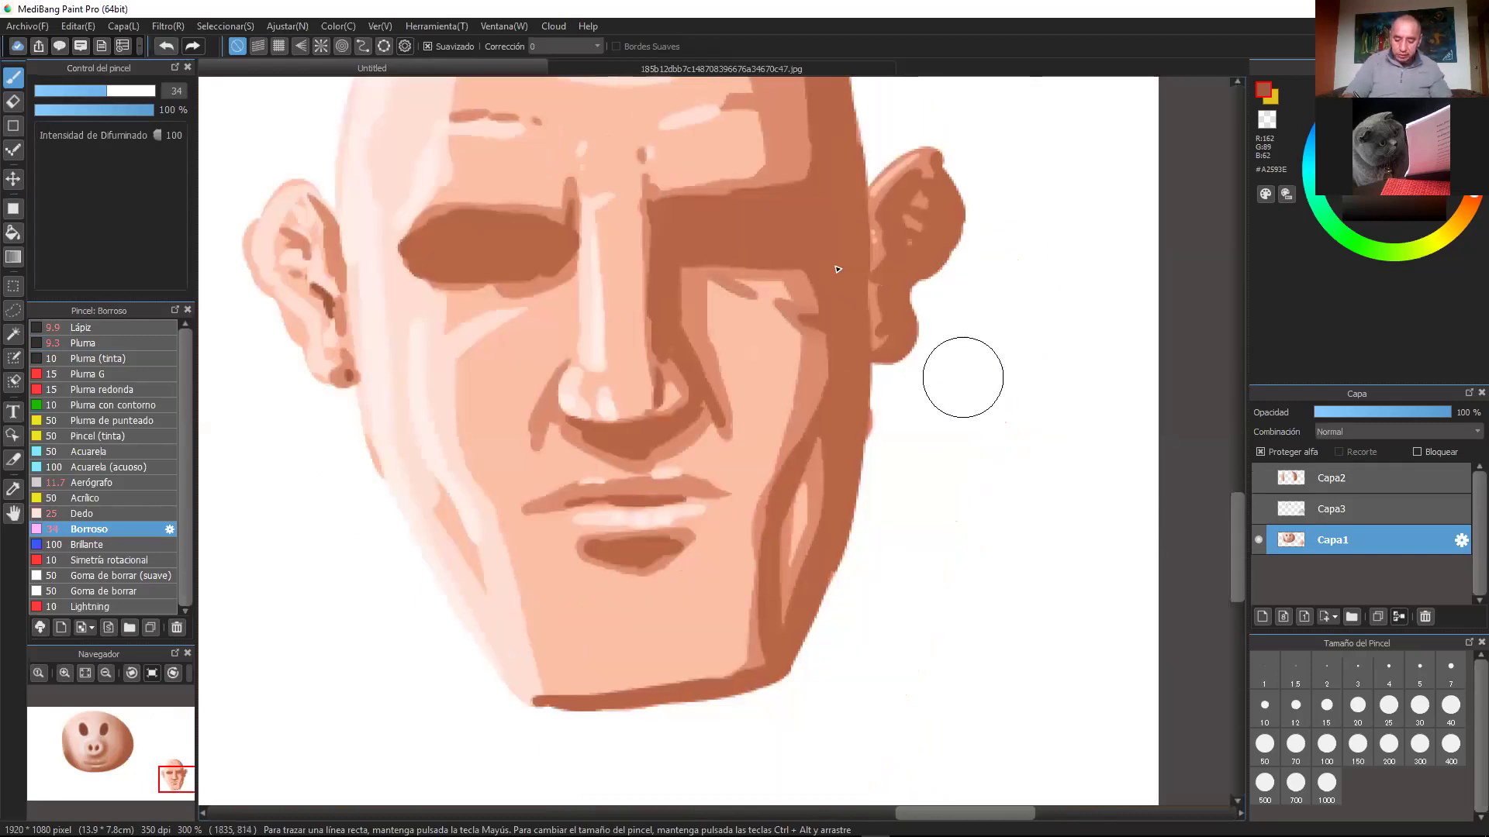
{"action": "mouse_move", "coordinate": [798, 305]}
{"action": "left_mouse_down"}
{"action": "mouse_move", "coordinate": [810, 466]}
{"action": "mouse_move", "coordinate": [769, 312]}
{"action": "mouse_move", "coordinate": [802, 318]}
{"action": "mouse_move", "coordinate": [805, 300]}
{"action": "mouse_move", "coordinate": [773, 304]}
{"action": "mouse_move", "coordinate": [838, 334]}
{"action": "mouse_move", "coordinate": [821, 302]}
{"action": "left_mouse_up"}
{"action": "mouse_move", "coordinate": [751, 213]}
{"action": "left_mouse_down"}
{"action": "mouse_move", "coordinate": [748, 165]}
{"action": "mouse_move", "coordinate": [705, 132]}
{"action": "mouse_move", "coordinate": [822, 233]}
{"action": "mouse_move", "coordinate": [837, 226]}
{"action": "left_mouse_up"}
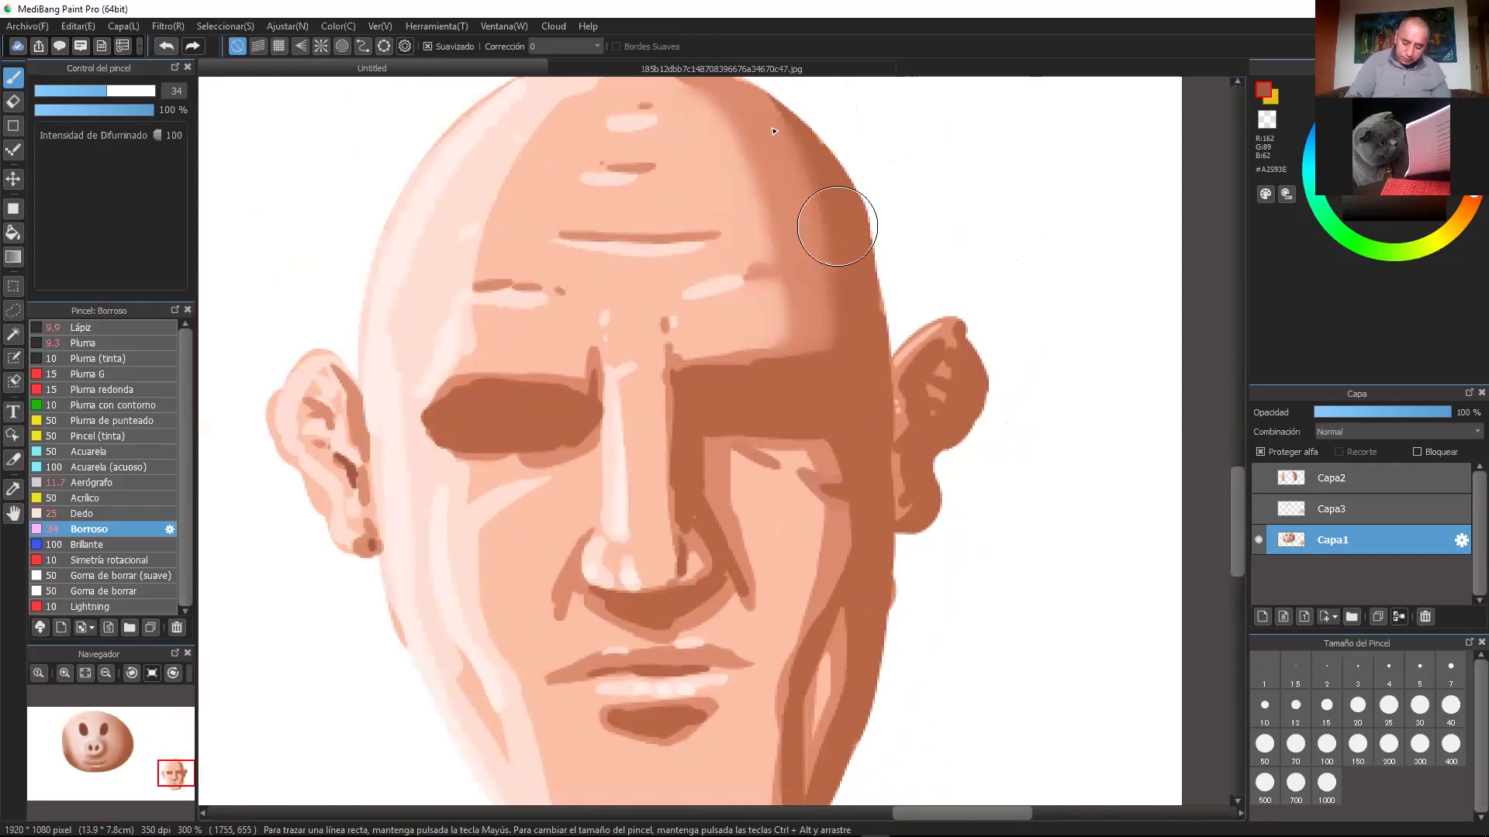
{"action": "left_click_drag", "start_coordinate": [780, 266], "coordinate": [862, 435]}
{"action": "mouse_move", "coordinate": [731, 252]}
{"action": "left_mouse_down"}
{"action": "mouse_move", "coordinate": [848, 327]}
{"action": "mouse_move", "coordinate": [881, 416]}
{"action": "mouse_move", "coordinate": [834, 395]}
{"action": "mouse_move", "coordinate": [821, 443]}
{"action": "mouse_move", "coordinate": [881, 448]}
{"action": "mouse_move", "coordinate": [840, 485]}
{"action": "mouse_move", "coordinate": [877, 491]}
{"action": "left_mouse_up"}
Step: Blur the forehead wrinkles and the light and dark brow strokes with the Borroso brush at size 13.2
{"action": "left_click_drag", "start_coordinate": [143, 91], "coordinate": [93, 105]}
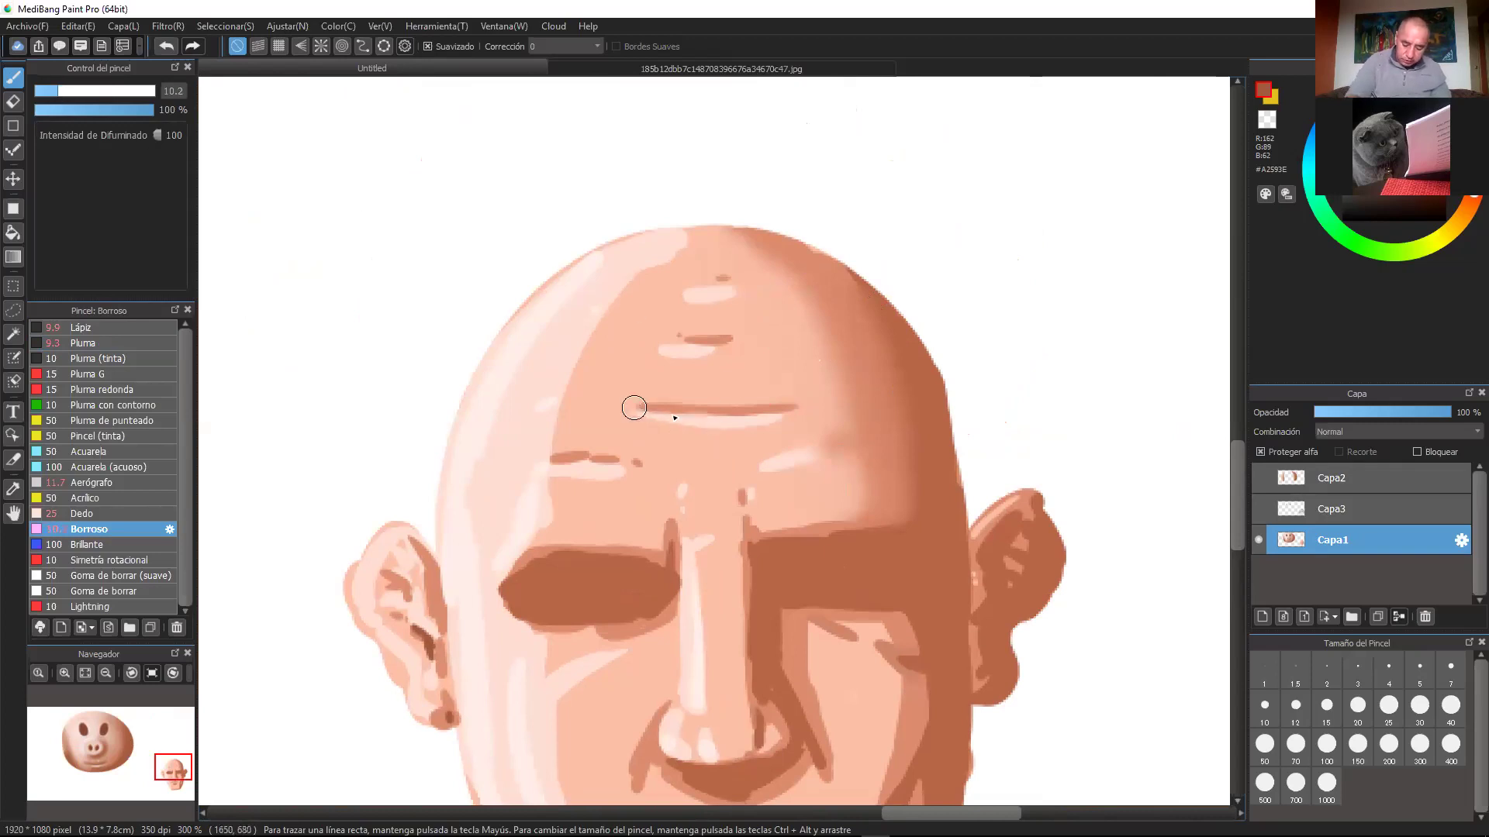
{"action": "left_click", "coordinate": [66, 91]}
{"action": "left_click_drag", "start_coordinate": [658, 417], "coordinate": [804, 408]}
{"action": "mouse_move", "coordinate": [715, 352]}
{"action": "left_mouse_down"}
{"action": "mouse_move", "coordinate": [728, 359]}
{"action": "mouse_move", "coordinate": [723, 344]}
{"action": "left_mouse_up"}
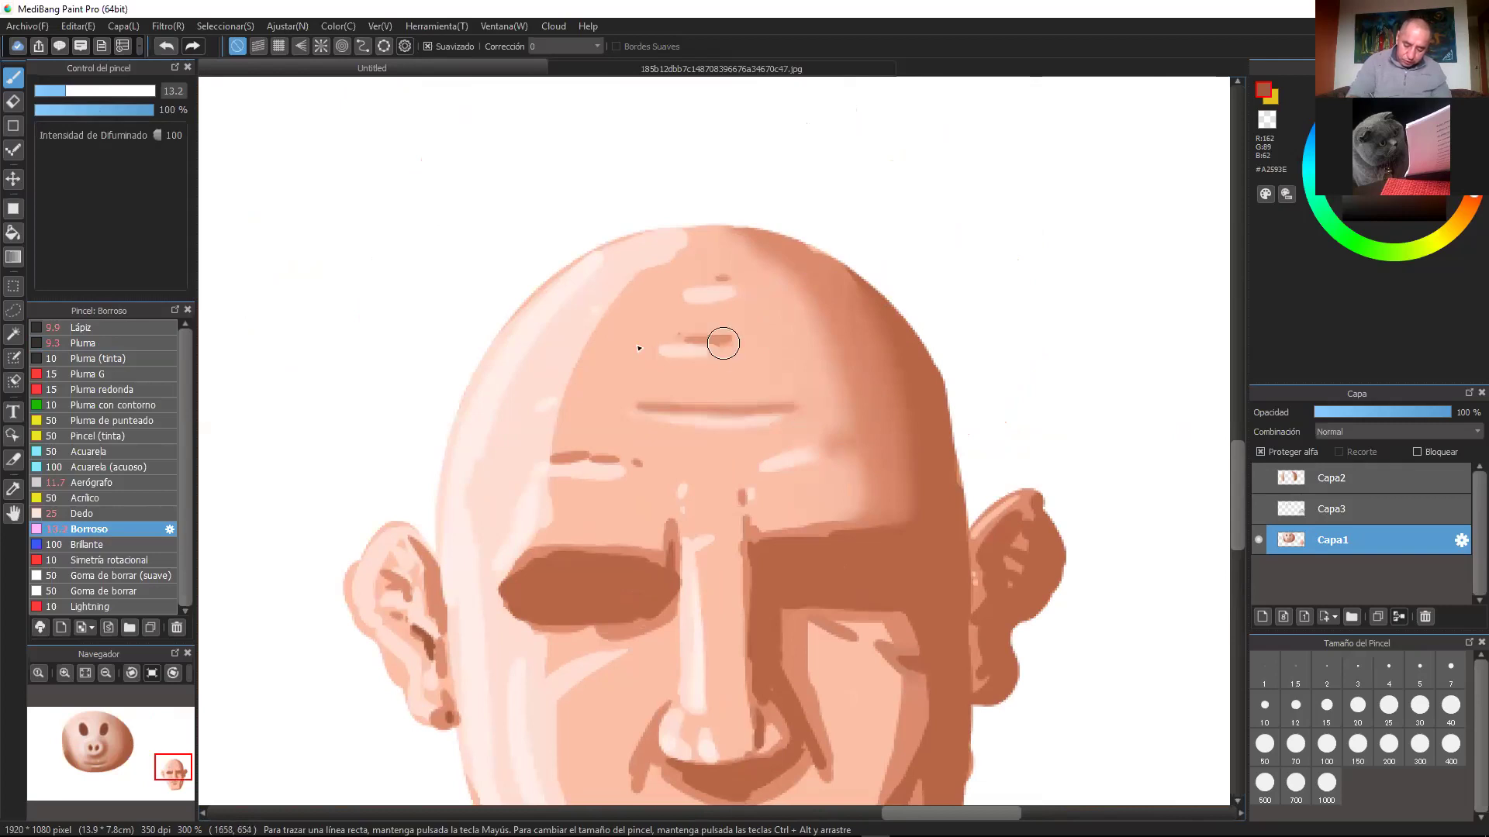
{"action": "left_click_drag", "start_coordinate": [560, 458], "coordinate": [629, 466]}
{"action": "mouse_move", "coordinate": [753, 462]}
{"action": "left_mouse_down"}
{"action": "mouse_move", "coordinate": [689, 486]}
{"action": "mouse_move", "coordinate": [799, 444]}
{"action": "left_mouse_up"}
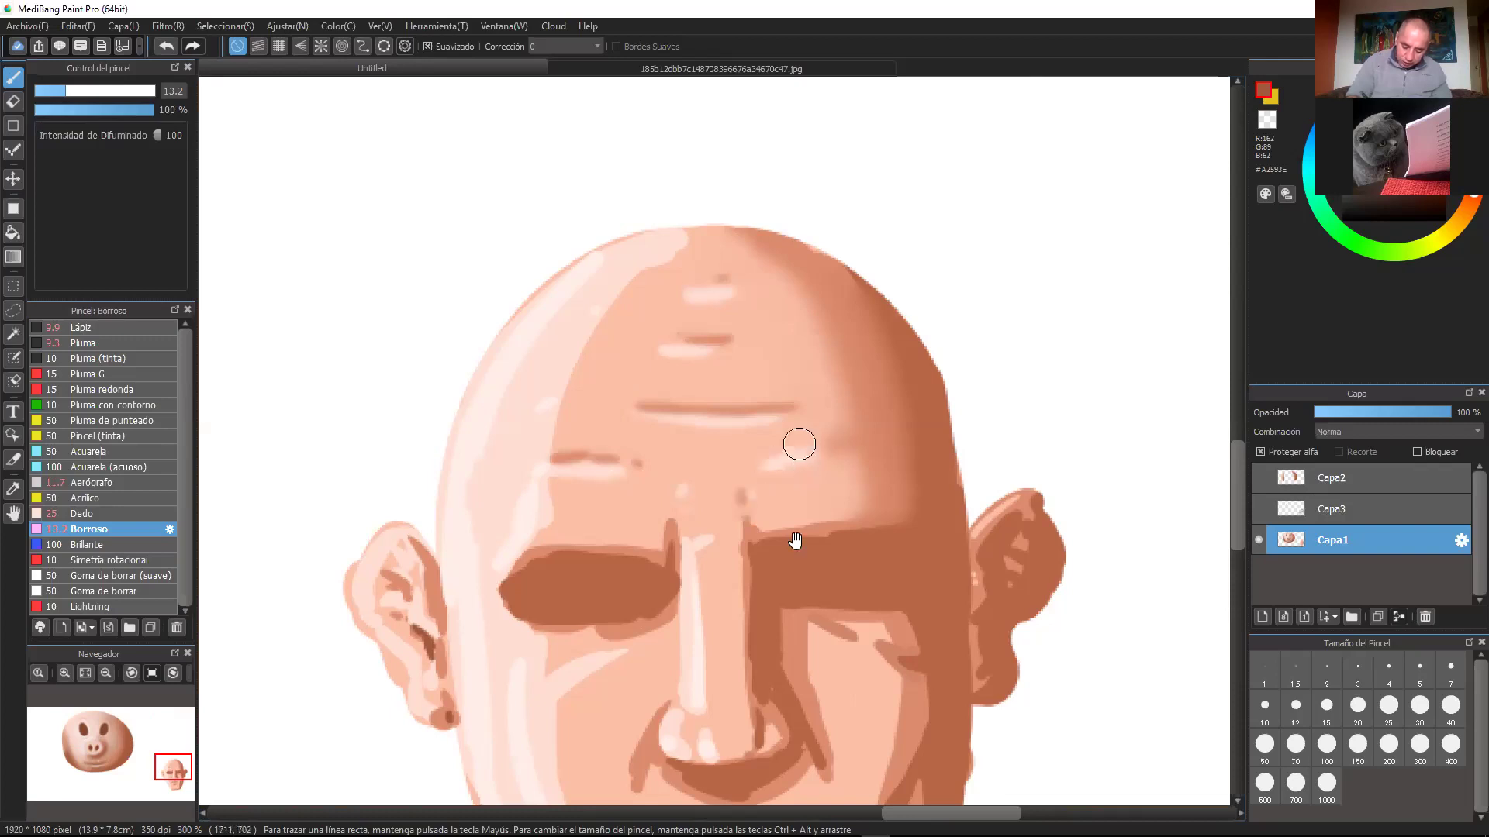
Step: Blend the upper eye-socket edges and the highlights and shadows along the nose bridge and tip
{"action": "scroll", "coordinate": [700, 480], "scroll_direction": "down", "scroll_amount": 3}
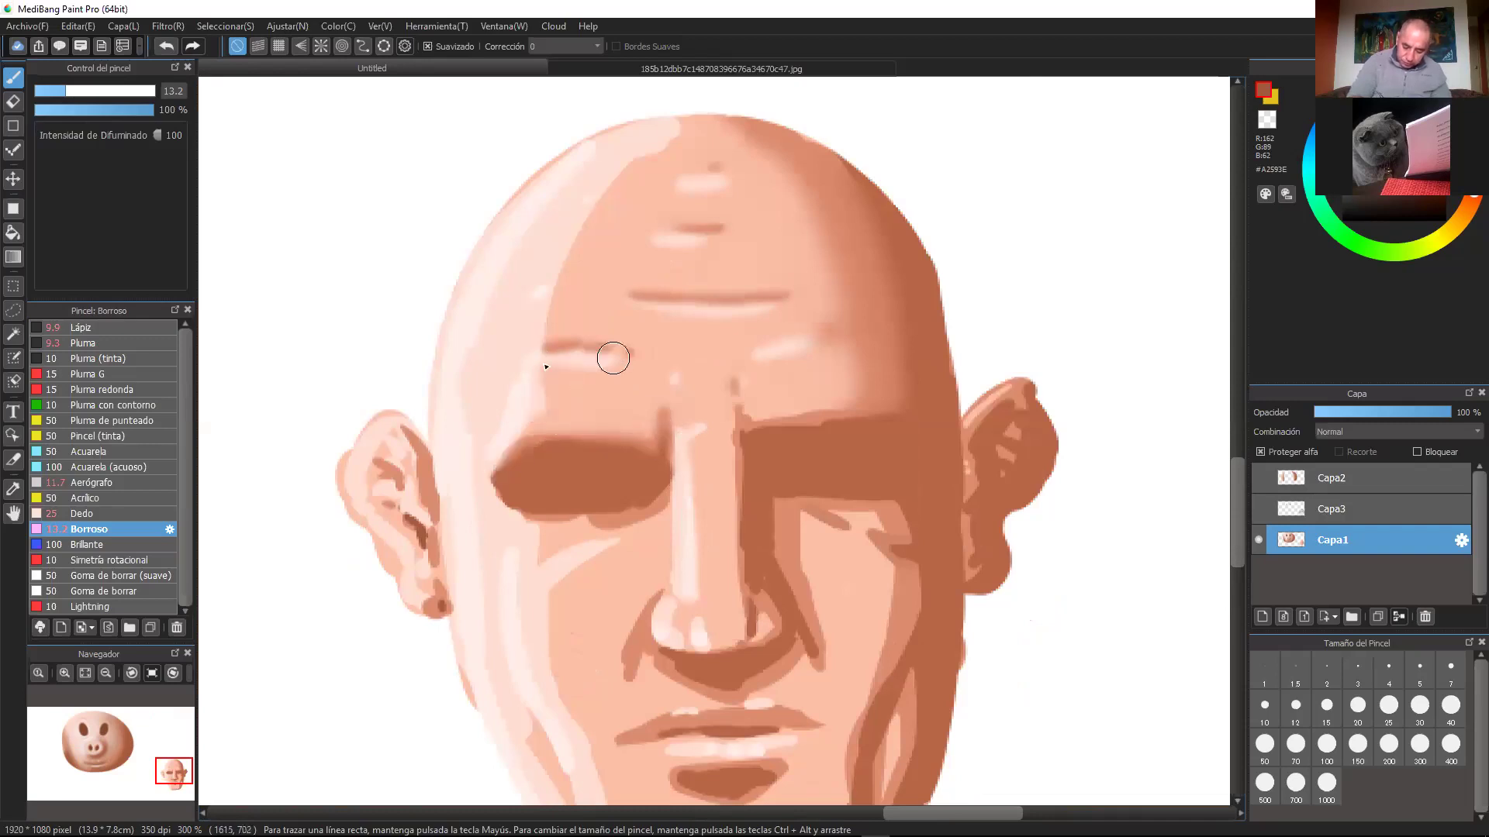
{"action": "left_click_drag", "start_coordinate": [741, 439], "coordinate": [737, 515]}
{"action": "mouse_move", "coordinate": [676, 619]}
{"action": "left_mouse_down"}
{"action": "mouse_move", "coordinate": [780, 598]}
{"action": "mouse_move", "coordinate": [746, 576]}
{"action": "mouse_move", "coordinate": [765, 637]}
{"action": "left_mouse_up"}
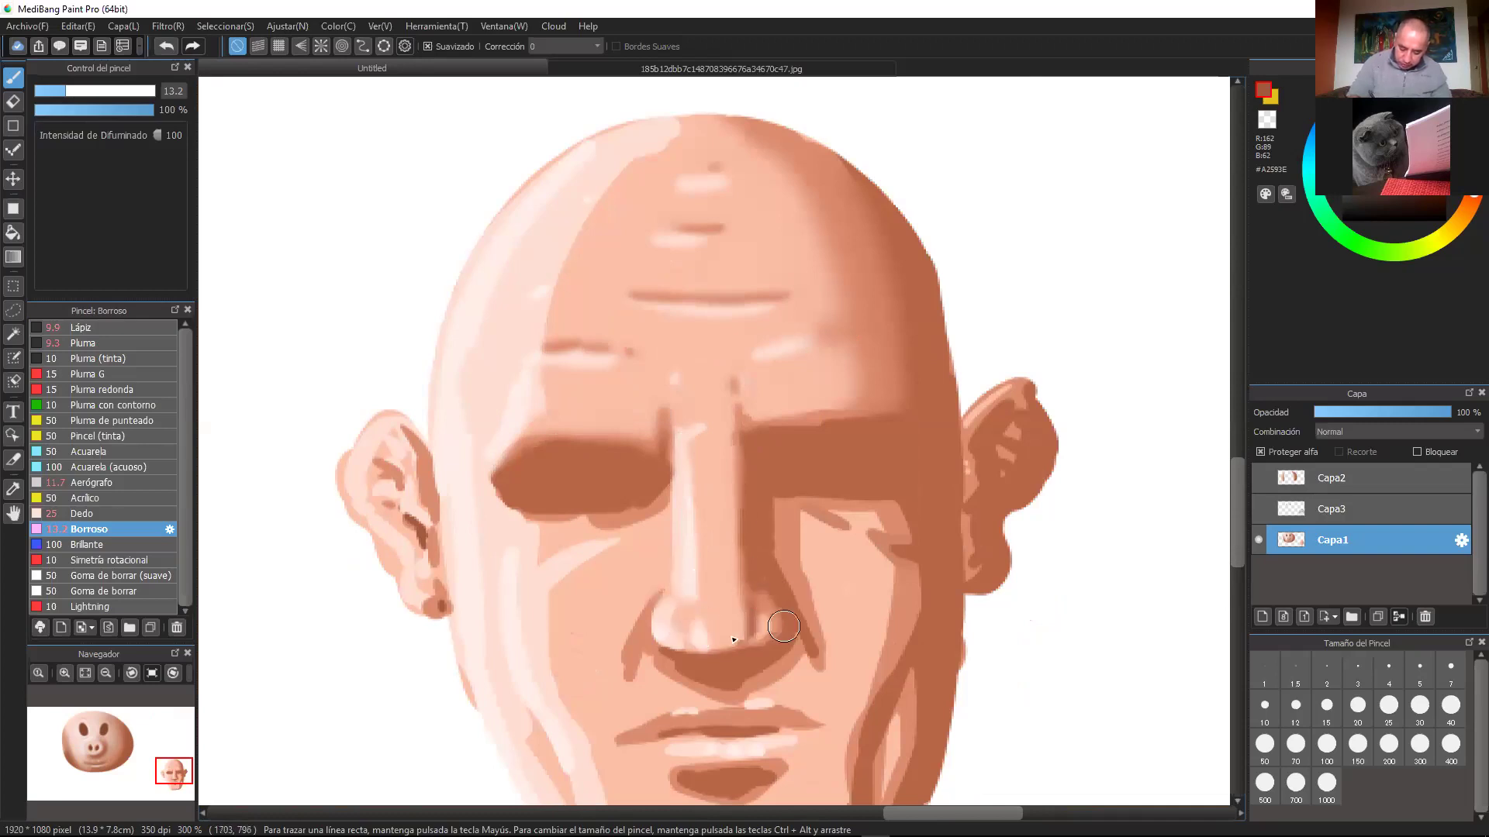
{"action": "left_click_drag", "start_coordinate": [819, 426], "coordinate": [797, 393]}
{"action": "left_click_drag", "start_coordinate": [878, 558], "coordinate": [834, 439]}
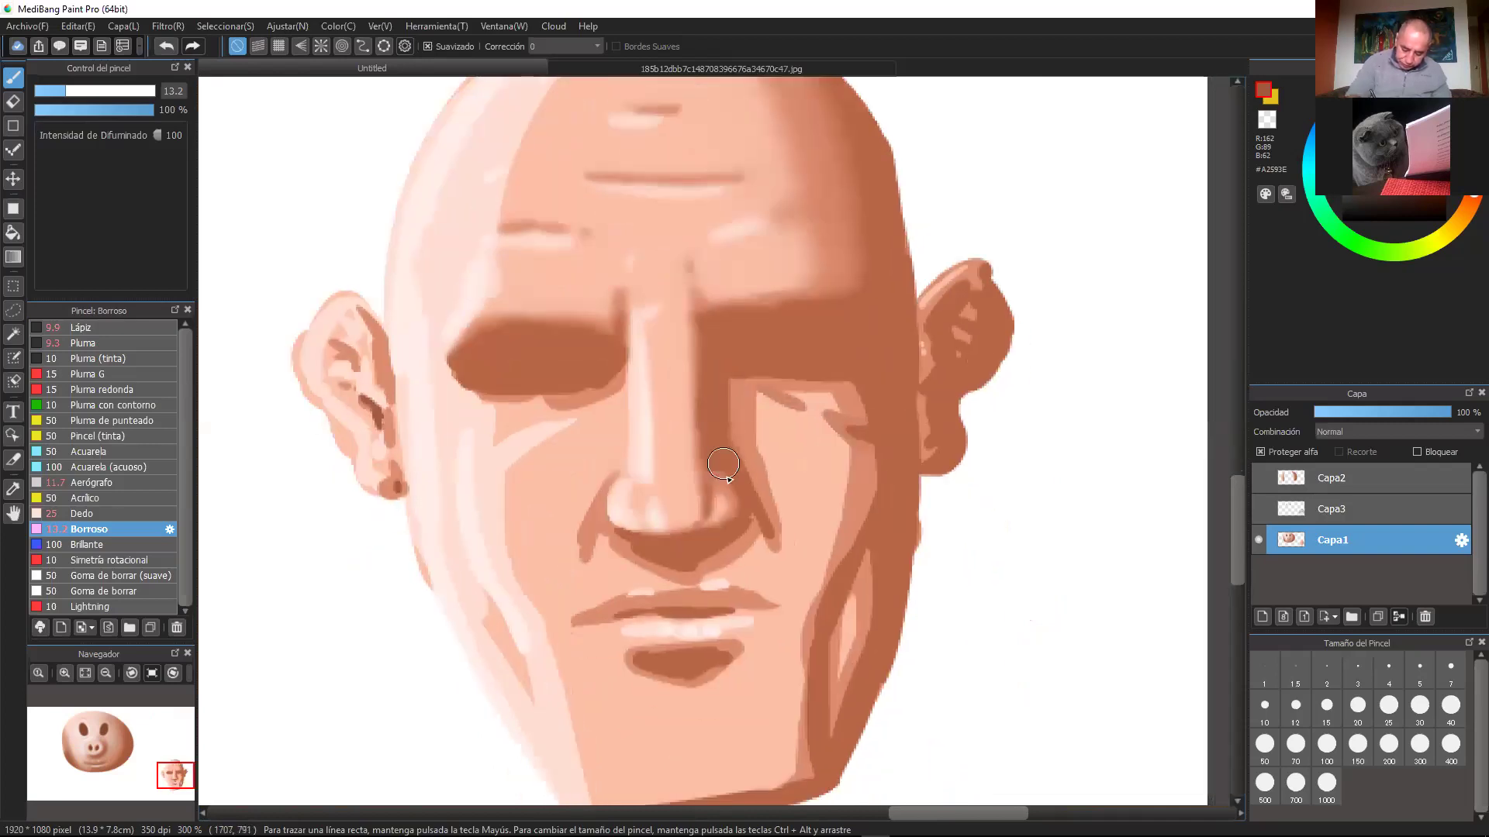
Step: Soften the folds beside the nose, the shadow beneath it, and the edges of the lips
{"action": "left_click_drag", "start_coordinate": [616, 518], "coordinate": [607, 487]}
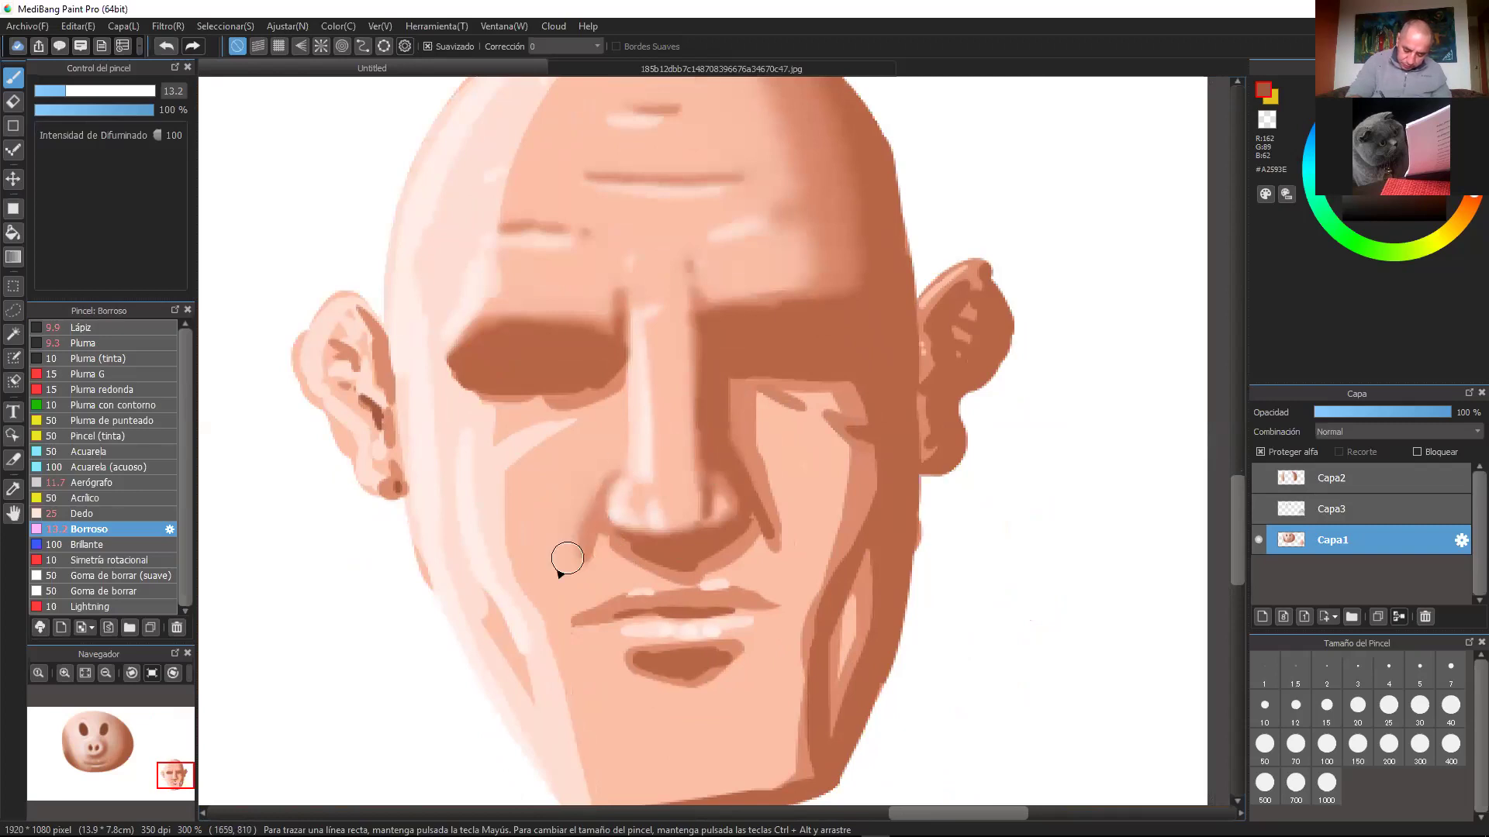
{"action": "left_click_drag", "start_coordinate": [776, 514], "coordinate": [751, 493]}
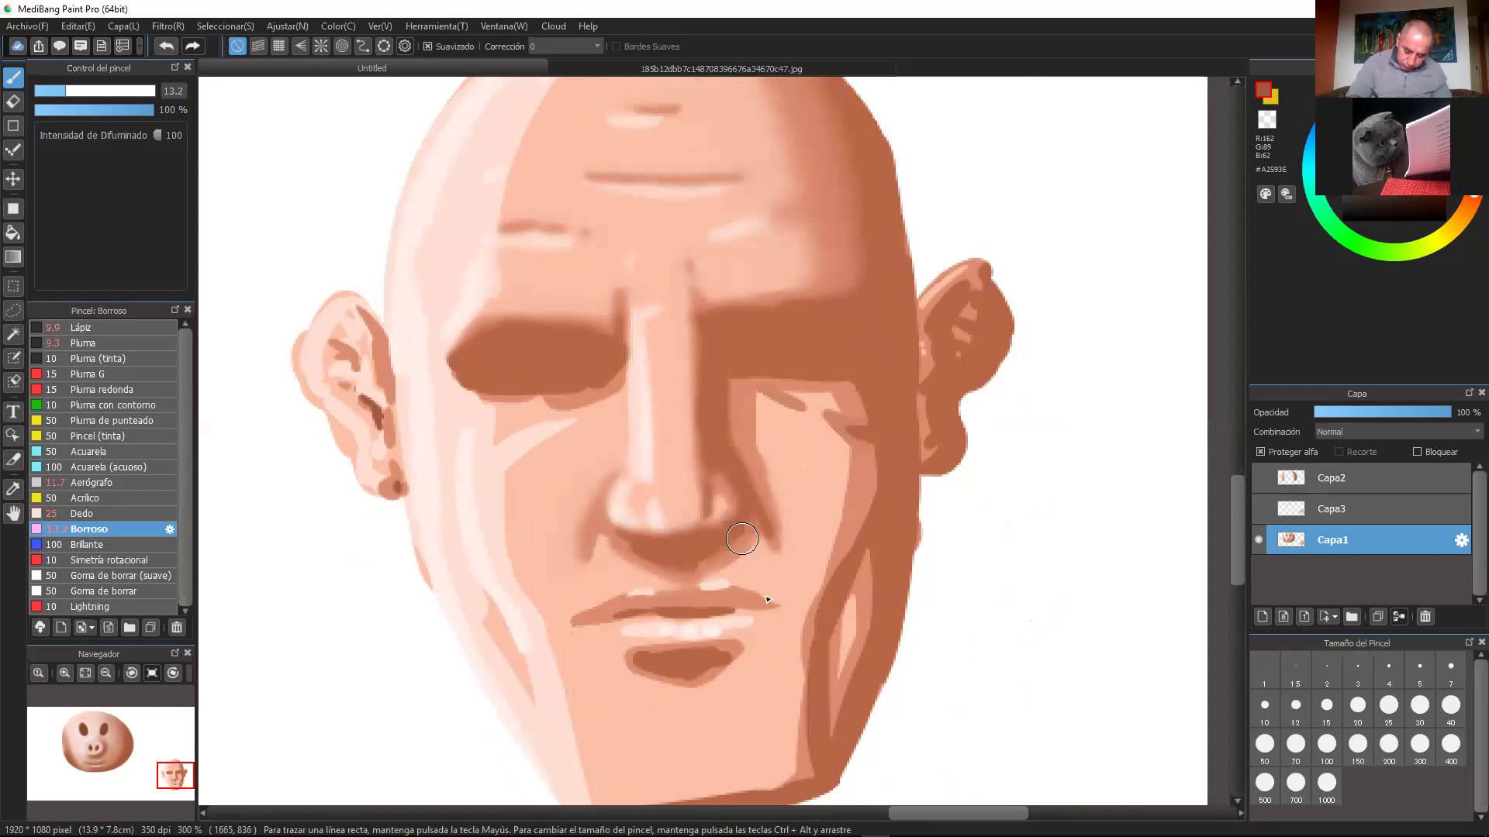
{"action": "mouse_move", "coordinate": [738, 595]}
{"action": "left_mouse_down"}
{"action": "mouse_move", "coordinate": [727, 549]}
{"action": "mouse_move", "coordinate": [654, 547]}
{"action": "left_mouse_up"}
{"action": "left_click_drag", "start_coordinate": [762, 562], "coordinate": [592, 573]}
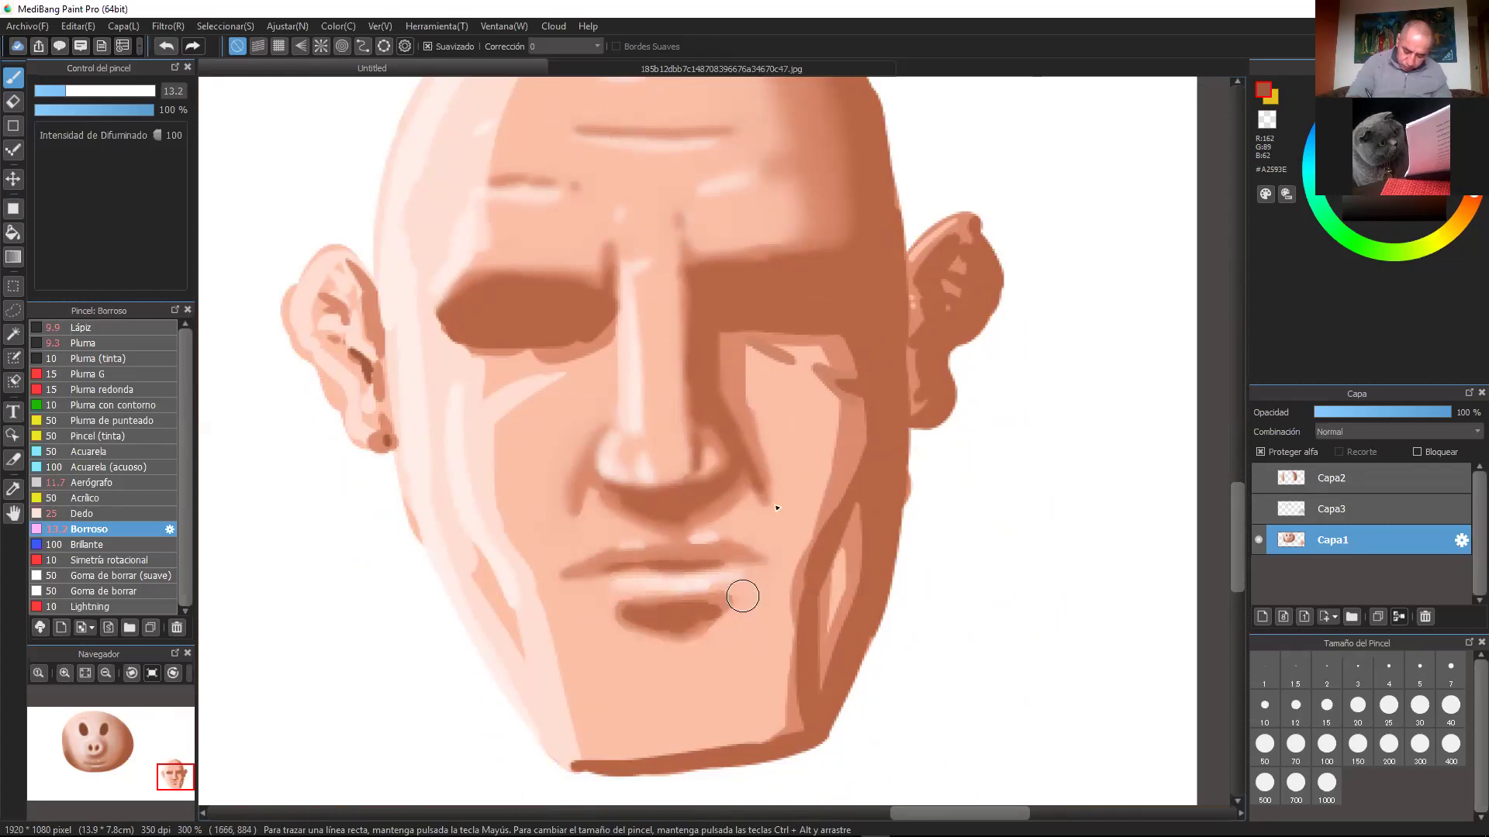
Step: Blur the lower edges of both eye sockets into the skin of the cheeks
{"action": "scroll", "coordinate": [742, 596], "scroll_direction": "up", "scroll_amount": 4}
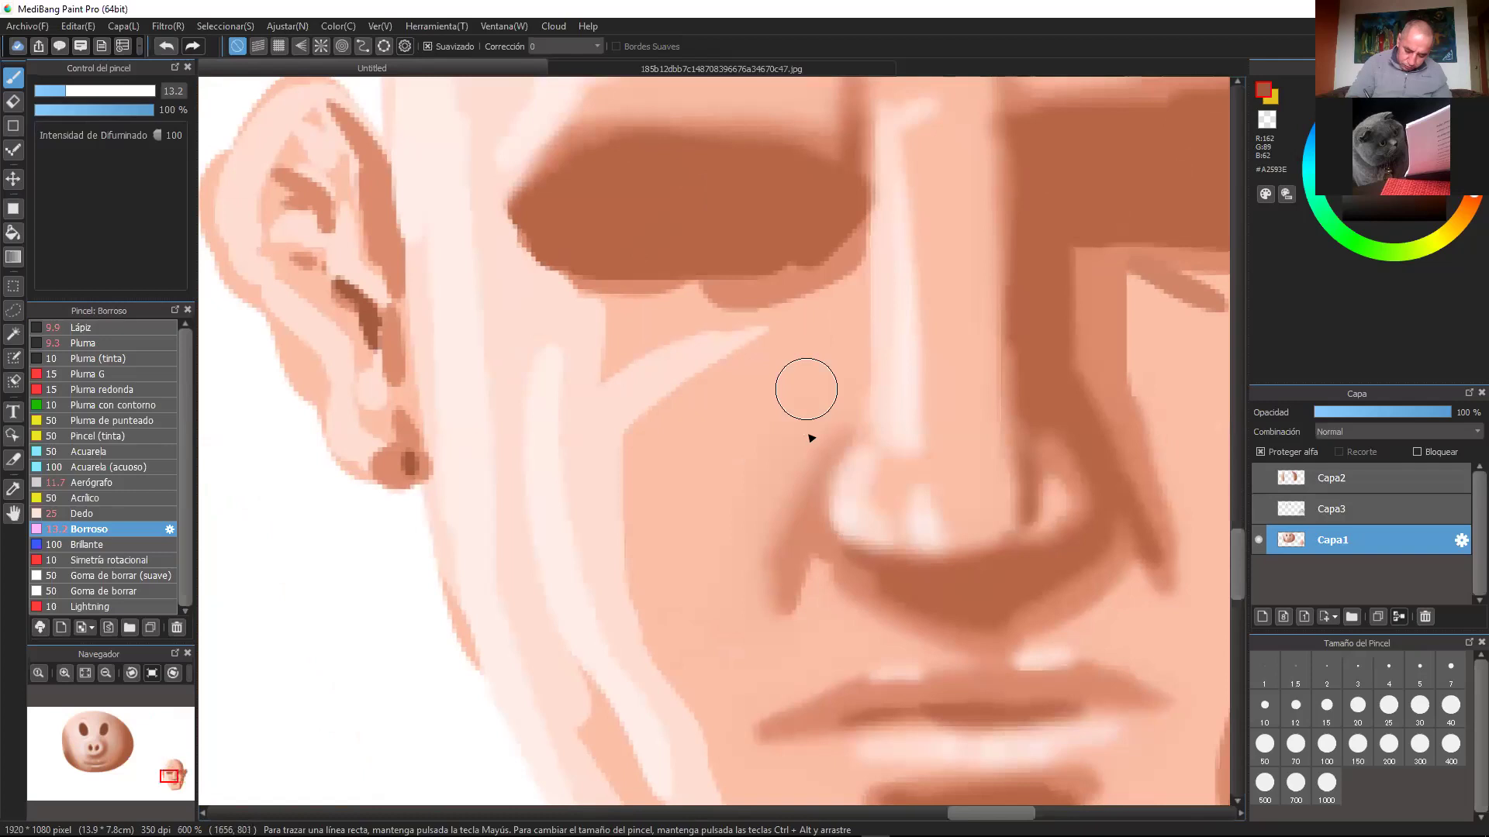
{"action": "mouse_move", "coordinate": [512, 225]}
{"action": "left_mouse_down"}
{"action": "mouse_move", "coordinate": [741, 250]}
{"action": "mouse_move", "coordinate": [830, 242]}
{"action": "mouse_move", "coordinate": [822, 287]}
{"action": "mouse_move", "coordinate": [793, 306]}
{"action": "left_mouse_up"}
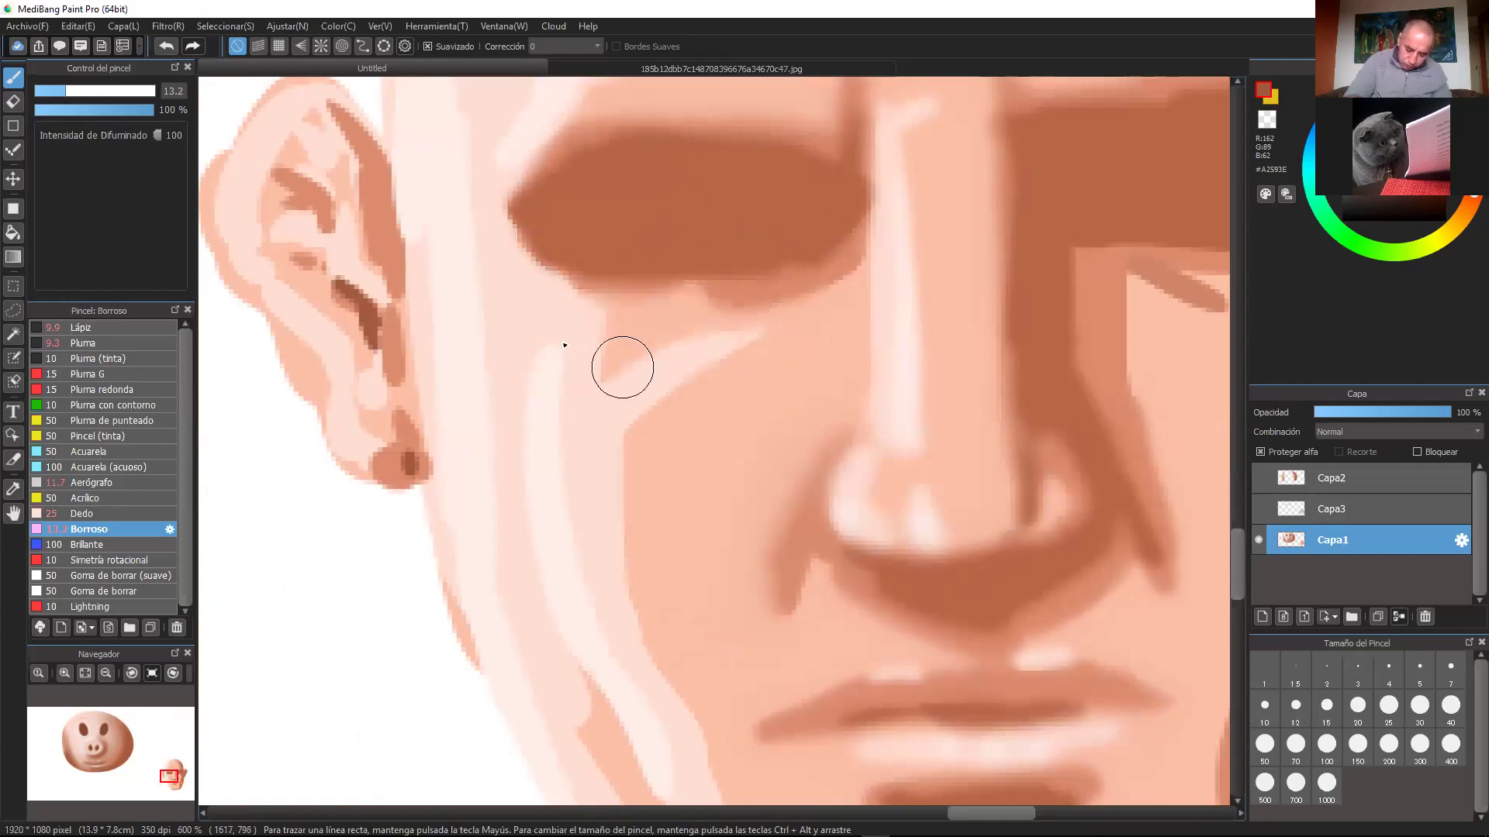
{"action": "scroll", "coordinate": [1035, 392], "scroll_direction": "down", "scroll_amount": 4}
{"action": "left_click_drag", "start_coordinate": [1031, 374], "coordinate": [831, 405]}
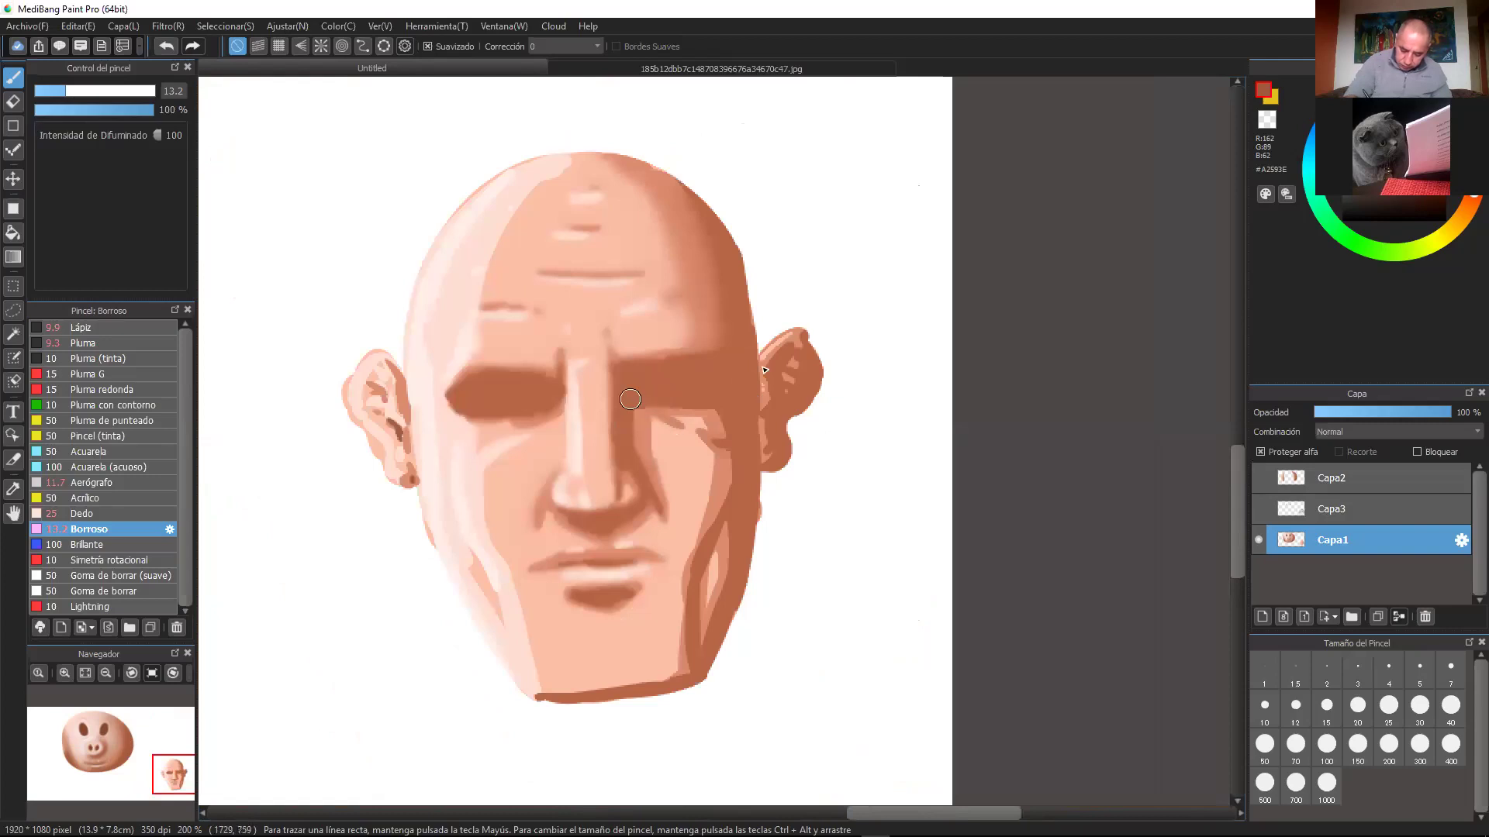
{"action": "scroll", "coordinate": [630, 400], "scroll_direction": "up", "scroll_amount": 1}
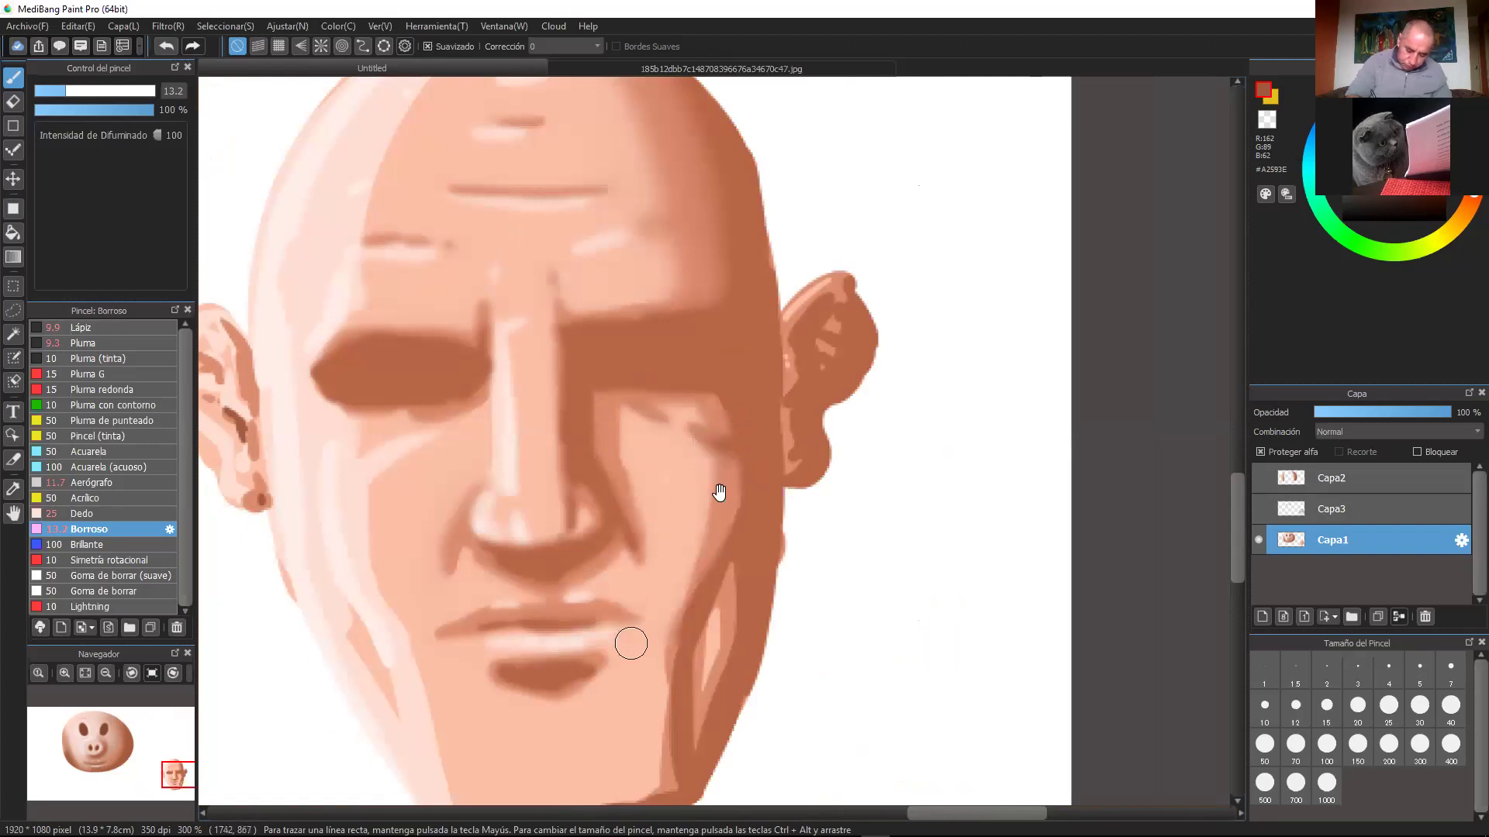
Step: Blend the chin's lower edge, the right cheek shadows and the left cheek highlights
{"action": "left_click_drag", "start_coordinate": [720, 493], "coordinate": [815, 321]}
{"action": "left_click_drag", "start_coordinate": [604, 633], "coordinate": [519, 525]}
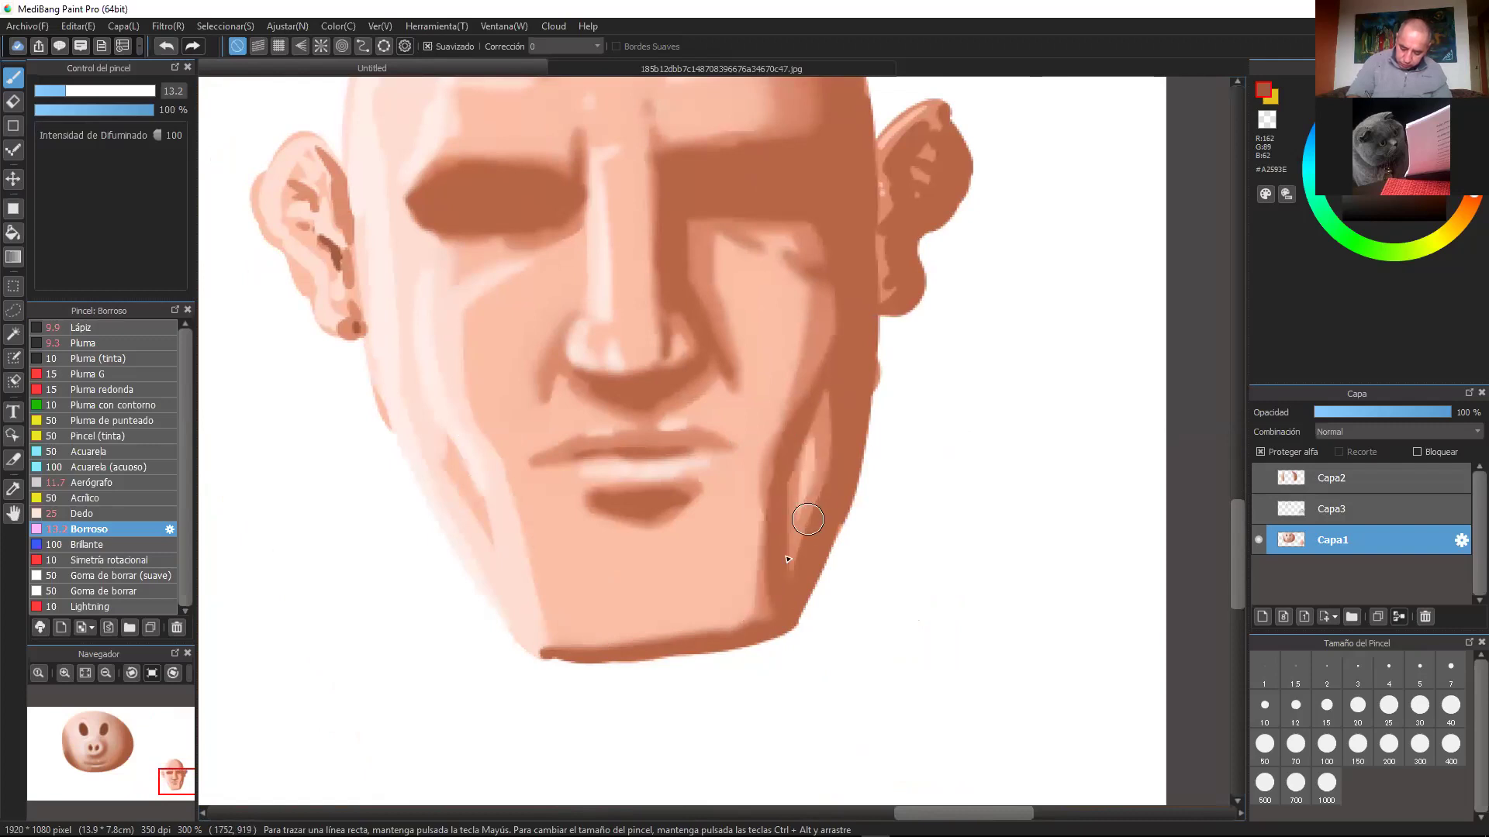
{"action": "scroll", "coordinate": [831, 486], "scroll_direction": "up", "scroll_amount": 3}
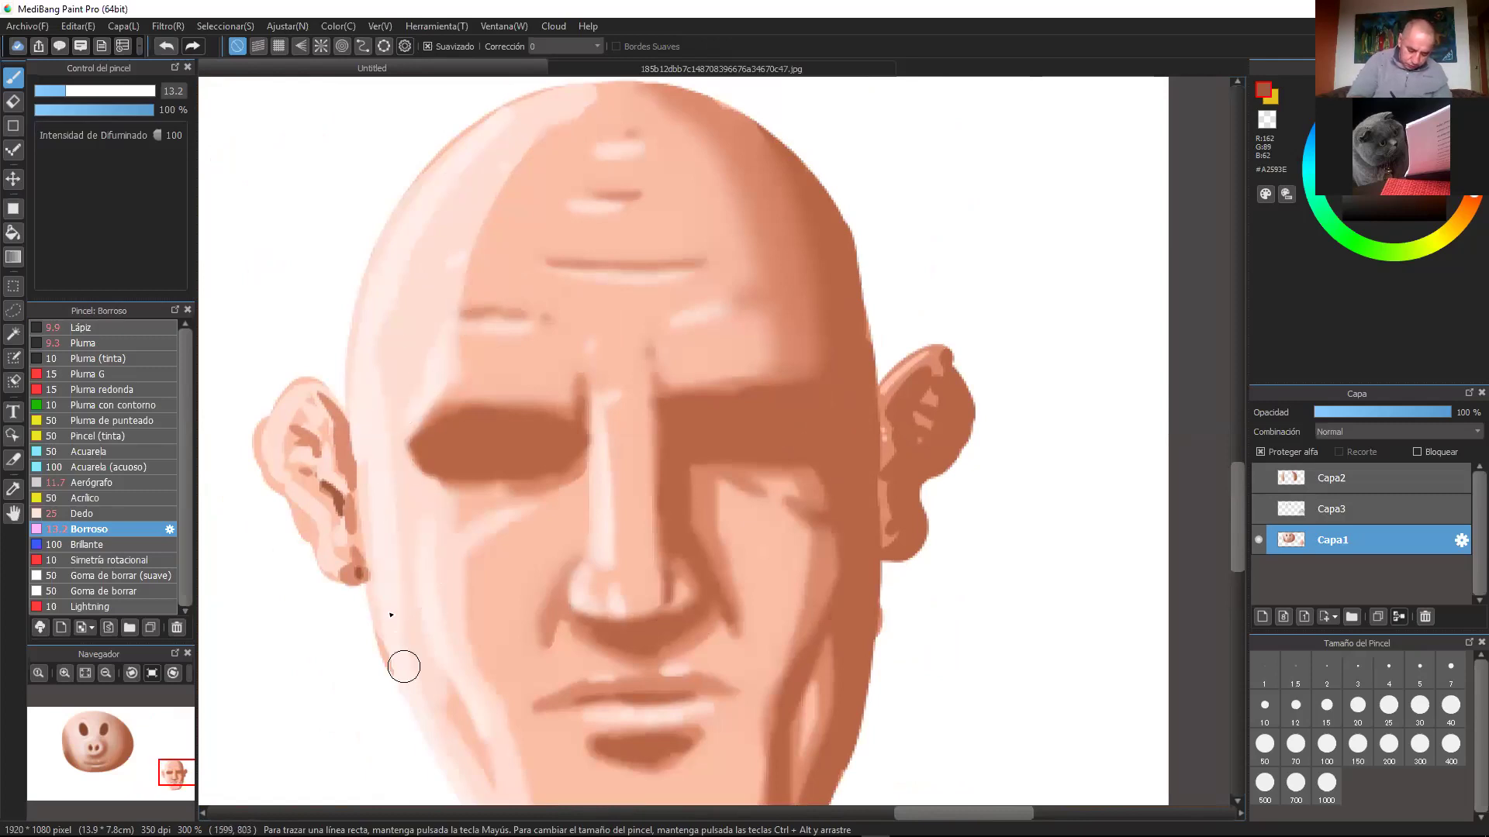
{"action": "left_click_drag", "start_coordinate": [481, 690], "coordinate": [428, 574]}
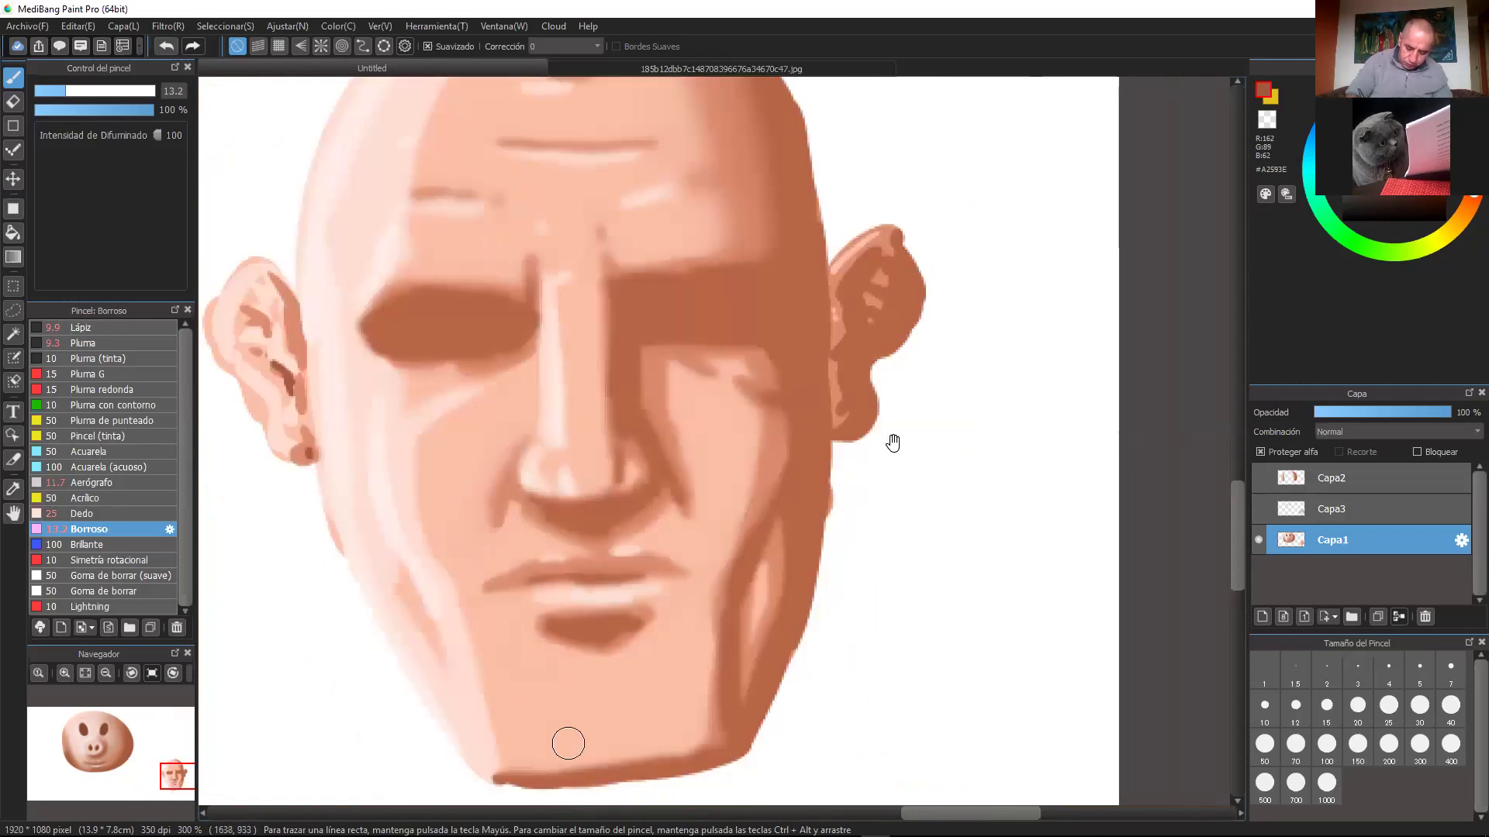
Step: Blur the highlights and dark accents inside both ears
{"action": "left_click_drag", "start_coordinate": [859, 491], "coordinate": [889, 558]}
{"action": "left_click_drag", "start_coordinate": [886, 383], "coordinate": [888, 386]}
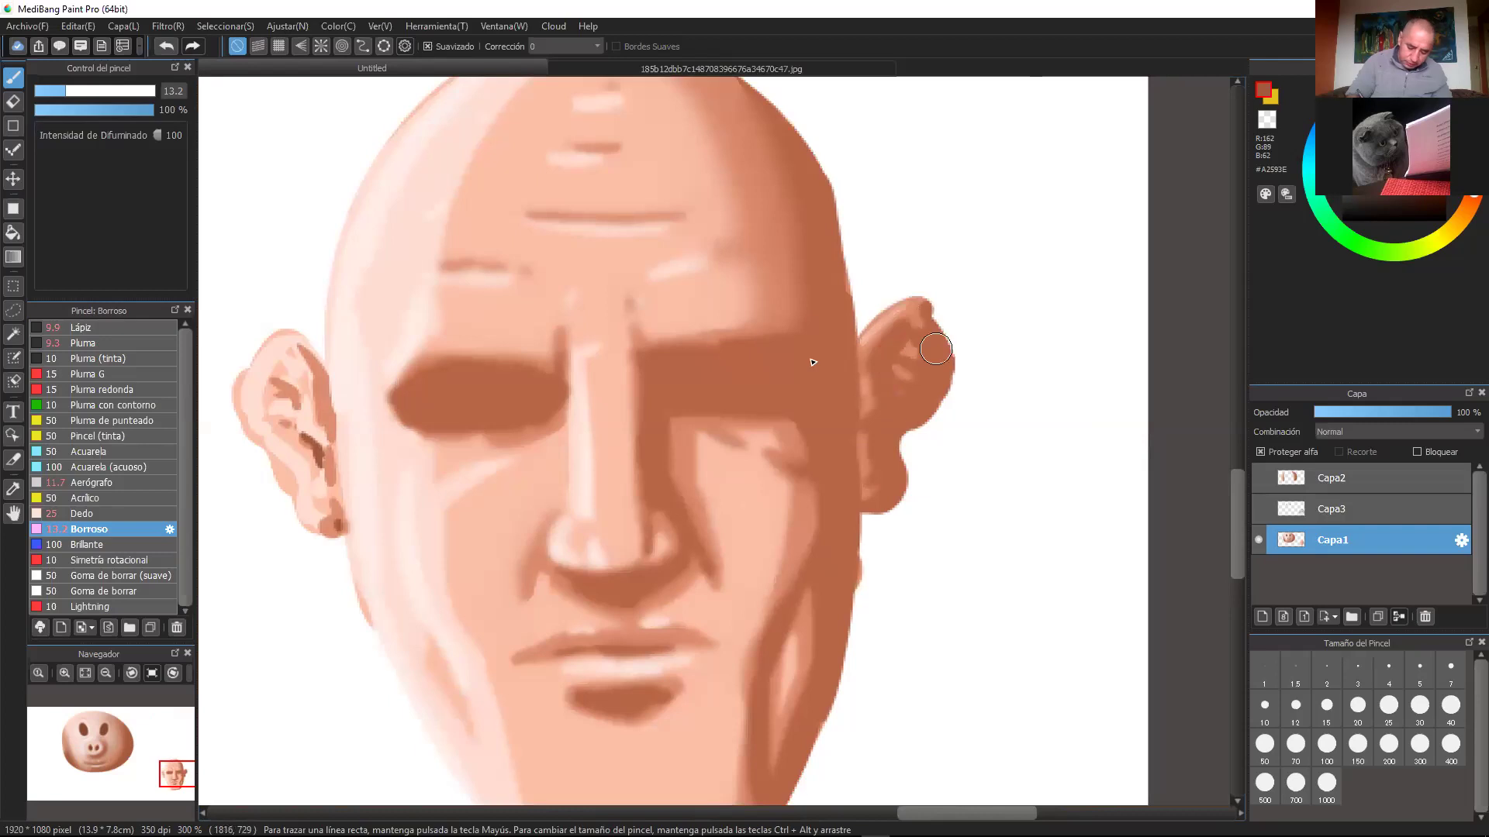
{"action": "left_click_drag", "start_coordinate": [304, 451], "coordinate": [326, 510]}
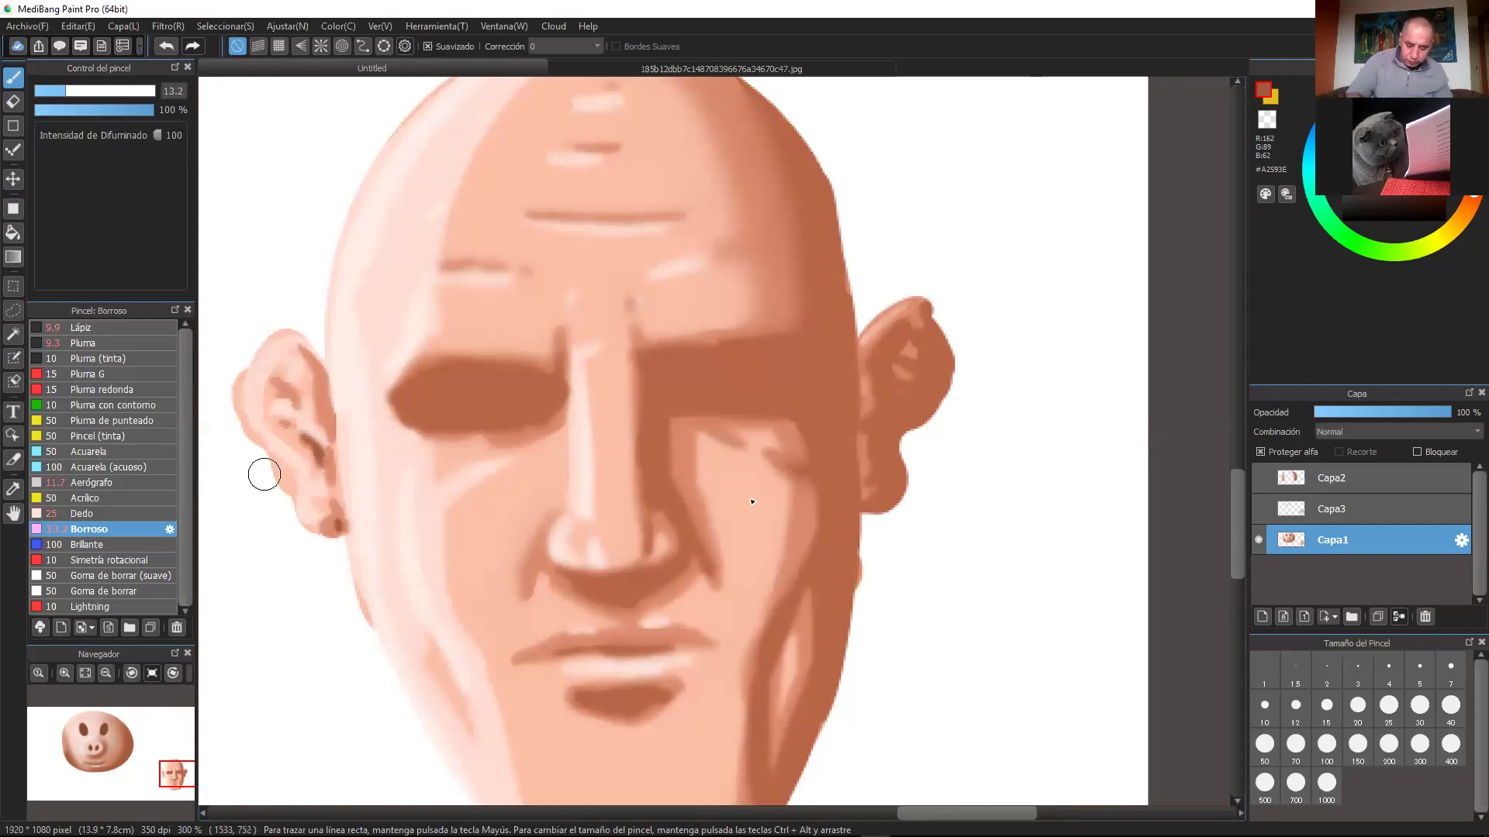
Step: Smooth the tones of both cheeks and the areas under the eyes with a larger Borroso brush, finishing at size 28
{"action": "mouse_move", "coordinate": [775, 554]}
{"action": "left_mouse_down"}
{"action": "mouse_move", "coordinate": [823, 434]}
{"action": "mouse_move", "coordinate": [823, 472]}
{"action": "left_mouse_up"}
{"action": "left_click", "coordinate": [96, 92]}
{"action": "left_click", "coordinate": [113, 91]}
{"action": "mouse_move", "coordinate": [823, 453]}
{"action": "left_mouse_down"}
{"action": "mouse_move", "coordinate": [823, 501]}
{"action": "mouse_move", "coordinate": [848, 475]}
{"action": "mouse_move", "coordinate": [836, 463]}
{"action": "mouse_move", "coordinate": [805, 579]}
{"action": "mouse_move", "coordinate": [860, 430]}
{"action": "mouse_move", "coordinate": [844, 486]}
{"action": "mouse_move", "coordinate": [797, 387]}
{"action": "mouse_move", "coordinate": [830, 399]}
{"action": "mouse_move", "coordinate": [831, 355]}
{"action": "mouse_move", "coordinate": [846, 351]}
{"action": "mouse_move", "coordinate": [756, 329]}
{"action": "mouse_move", "coordinate": [804, 330]}
{"action": "mouse_move", "coordinate": [739, 331]}
{"action": "mouse_move", "coordinate": [782, 389]}
{"action": "mouse_move", "coordinate": [721, 369]}
{"action": "mouse_move", "coordinate": [750, 405]}
{"action": "mouse_move", "coordinate": [718, 344]}
{"action": "mouse_move", "coordinate": [756, 427]}
{"action": "mouse_move", "coordinate": [735, 410]}
{"action": "mouse_move", "coordinate": [793, 496]}
{"action": "mouse_move", "coordinate": [669, 372]}
{"action": "mouse_move", "coordinate": [599, 382]}
{"action": "mouse_move", "coordinate": [613, 361]}
{"action": "mouse_move", "coordinate": [599, 344]}
{"action": "mouse_move", "coordinate": [571, 386]}
{"action": "mouse_move", "coordinate": [511, 388]}
{"action": "mouse_move", "coordinate": [479, 414]}
{"action": "mouse_move", "coordinate": [498, 501]}
{"action": "mouse_move", "coordinate": [543, 406]}
{"action": "mouse_move", "coordinate": [402, 166]}
{"action": "mouse_move", "coordinate": [631, 391]}
{"action": "mouse_move", "coordinate": [617, 348]}
{"action": "mouse_move", "coordinate": [615, 398]}
{"action": "mouse_move", "coordinate": [619, 322]}
{"action": "mouse_move", "coordinate": [635, 378]}
{"action": "mouse_move", "coordinate": [652, 307]}
{"action": "mouse_move", "coordinate": [669, 324]}
{"action": "mouse_move", "coordinate": [663, 410]}
{"action": "mouse_move", "coordinate": [666, 278]}
{"action": "mouse_move", "coordinate": [659, 437]}
{"action": "mouse_move", "coordinate": [619, 377]}
{"action": "mouse_move", "coordinate": [622, 343]}
{"action": "mouse_move", "coordinate": [546, 359]}
{"action": "mouse_move", "coordinate": [578, 301]}
{"action": "mouse_move", "coordinate": [508, 396]}
{"action": "mouse_move", "coordinate": [456, 407]}
{"action": "mouse_move", "coordinate": [464, 499]}
{"action": "mouse_move", "coordinate": [446, 398]}
{"action": "mouse_move", "coordinate": [494, 606]}
{"action": "mouse_move", "coordinate": [456, 512]}
{"action": "mouse_move", "coordinate": [517, 606]}
{"action": "mouse_move", "coordinate": [505, 531]}
{"action": "left_mouse_up"}
{"action": "left_click", "coordinate": [100, 90]}
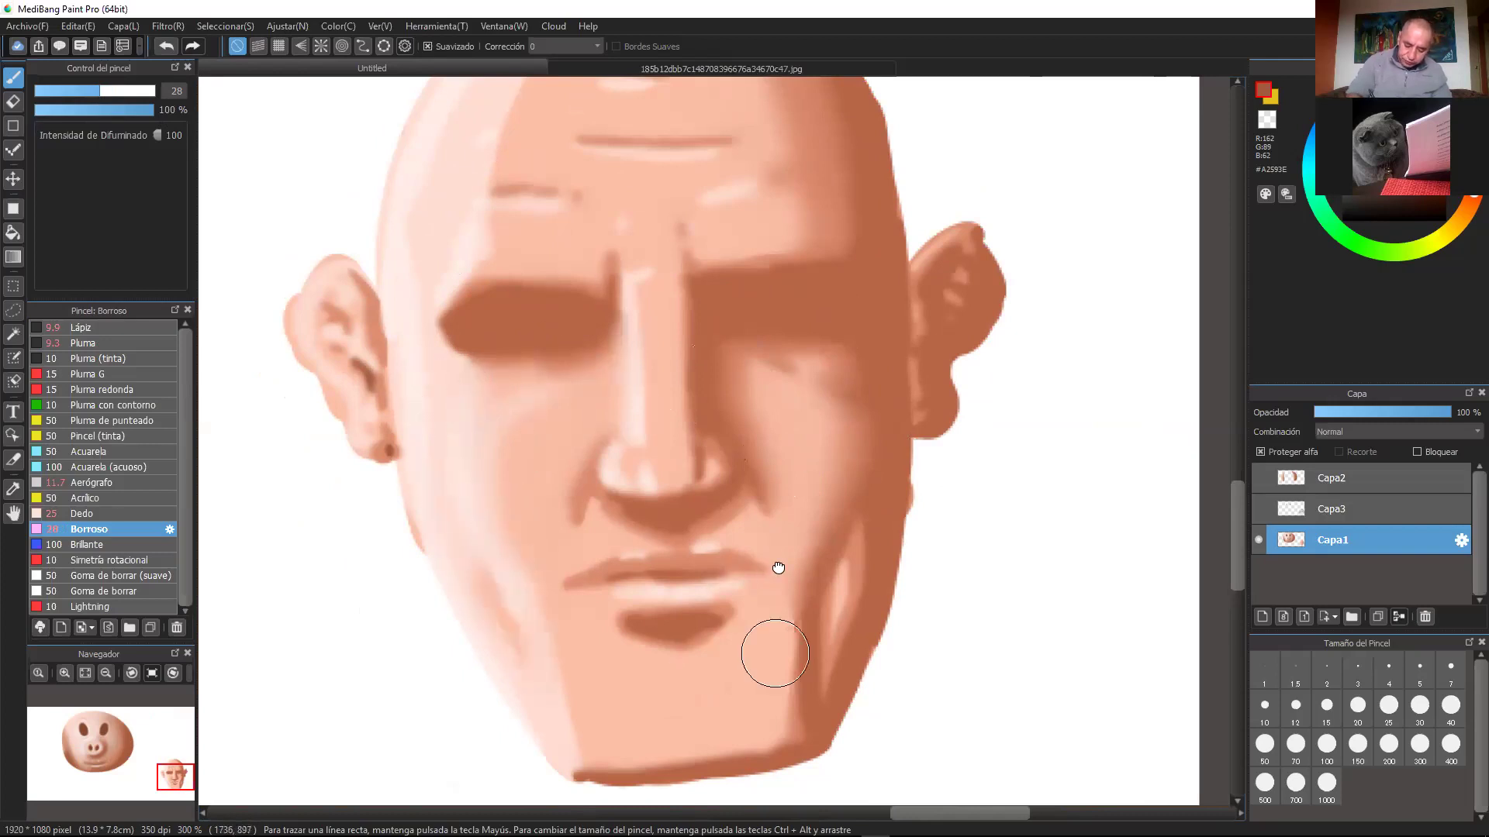
{"action": "left_click_drag", "start_coordinate": [779, 567], "coordinate": [775, 498]}
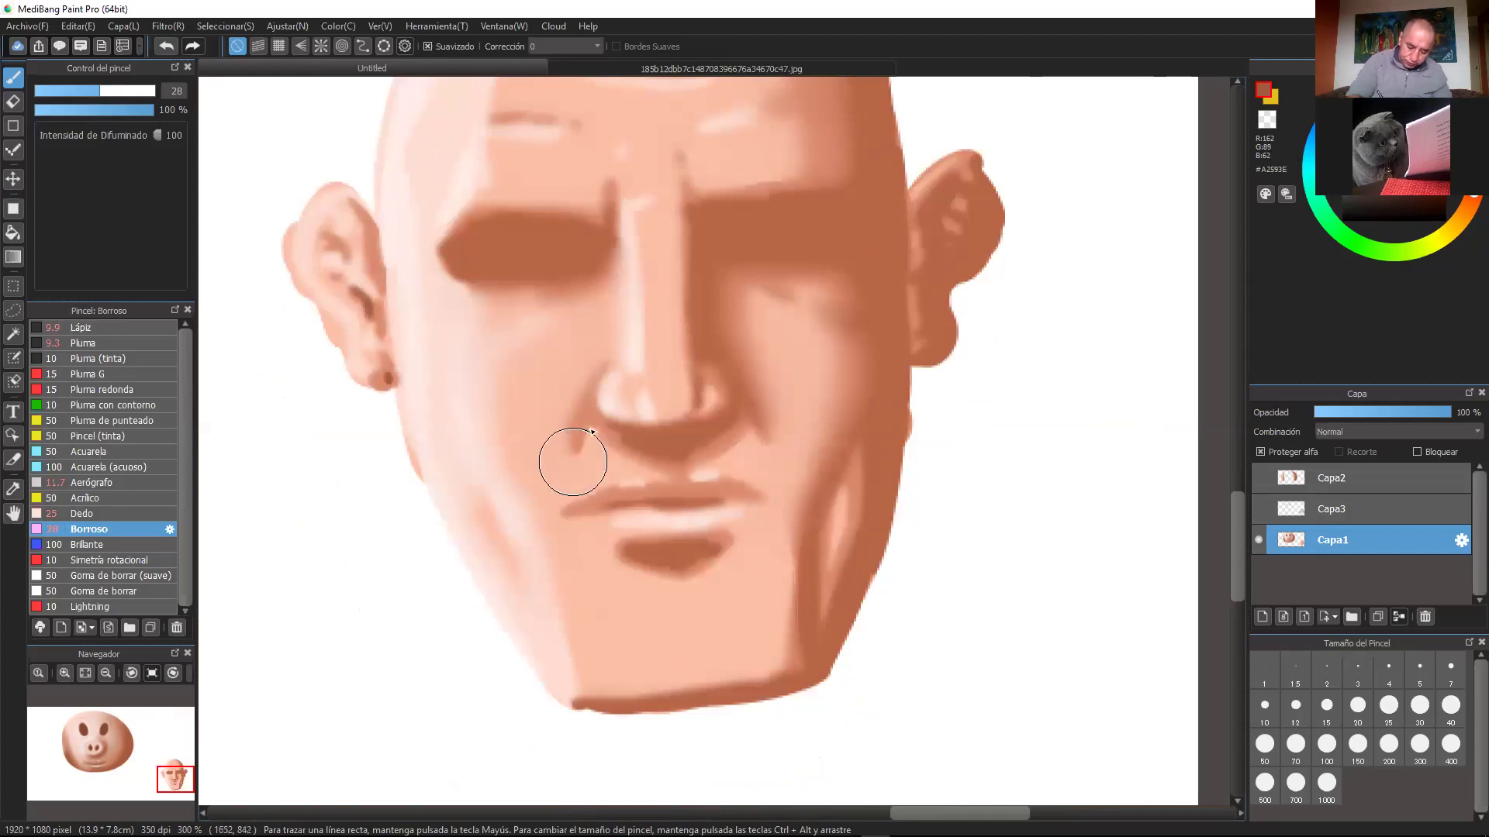
Step: Blend the right under-eye, cheek and jaw shadows into the midtones with the Borroso brush at size 40
{"action": "left_click", "coordinate": [78, 90]}
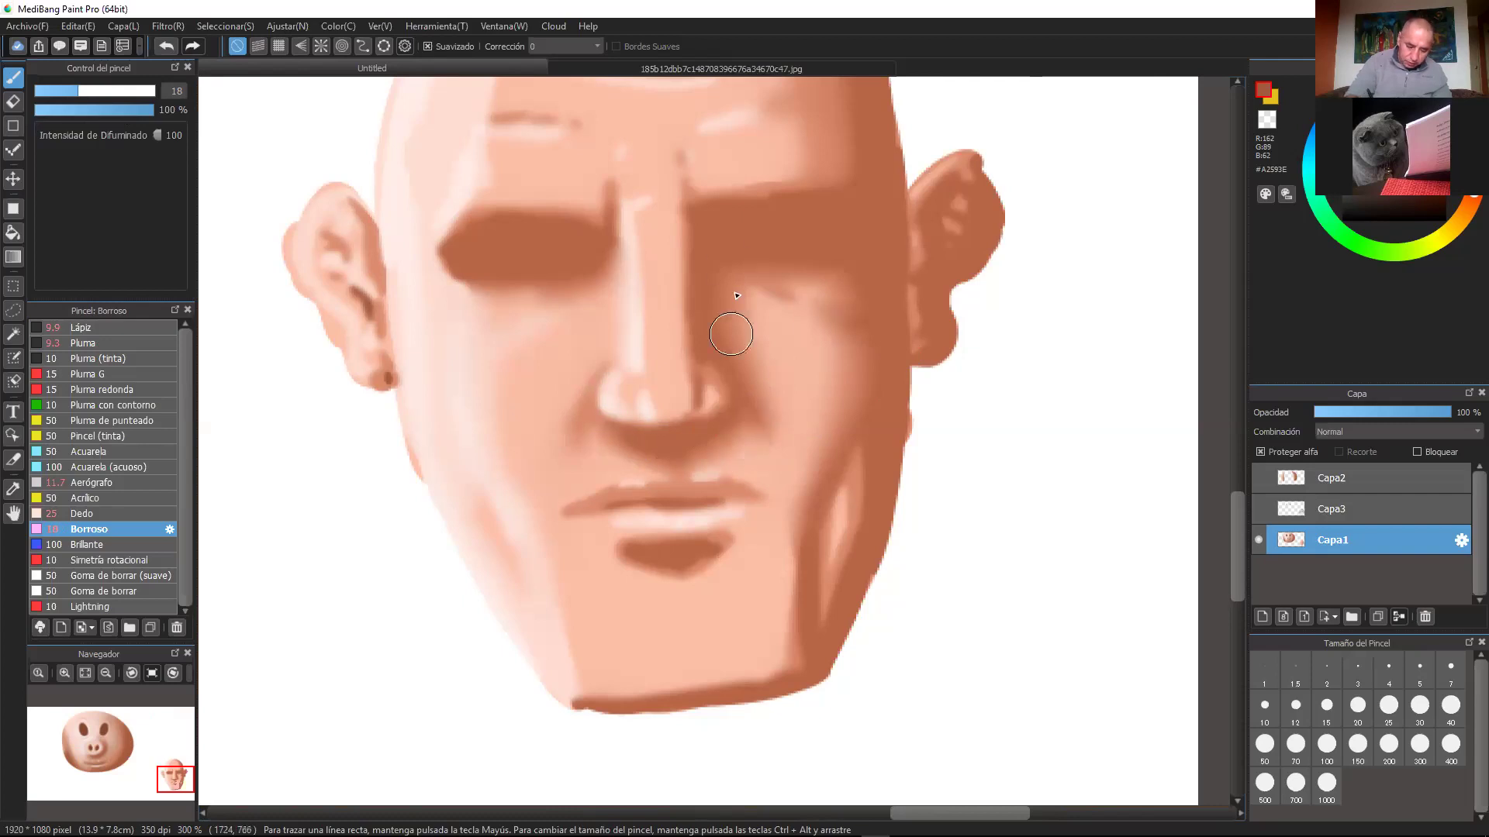
{"action": "left_click_drag", "start_coordinate": [102, 90], "coordinate": [114, 91]}
{"action": "left_click_drag", "start_coordinate": [796, 330], "coordinate": [755, 333]}
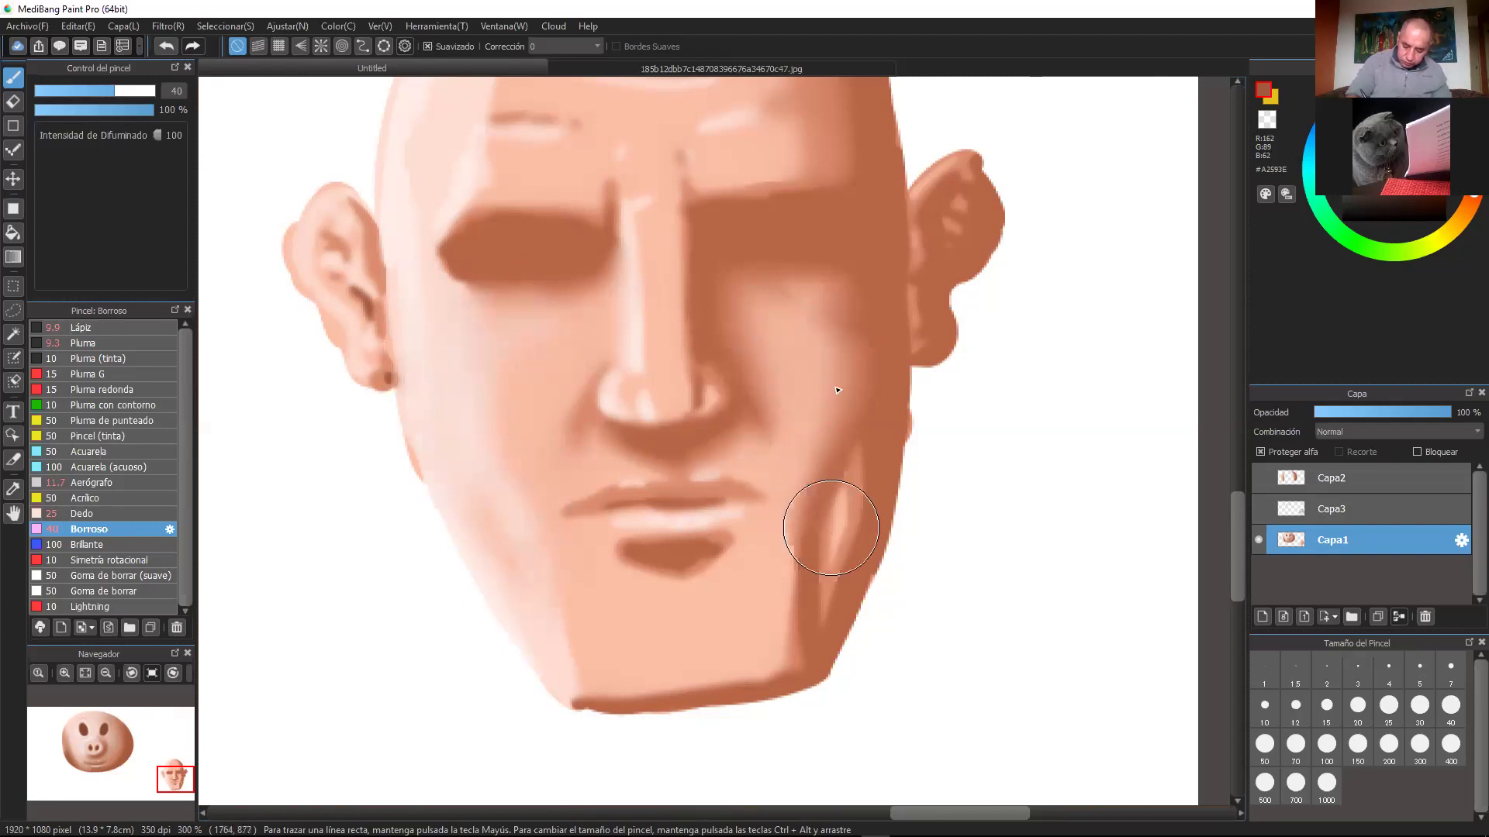
{"action": "left_click_drag", "start_coordinate": [834, 528], "coordinate": [819, 447]}
{"action": "mouse_move", "coordinate": [817, 365]}
{"action": "left_mouse_down"}
{"action": "mouse_move", "coordinate": [838, 442]}
{"action": "mouse_move", "coordinate": [830, 355]}
{"action": "left_mouse_up"}
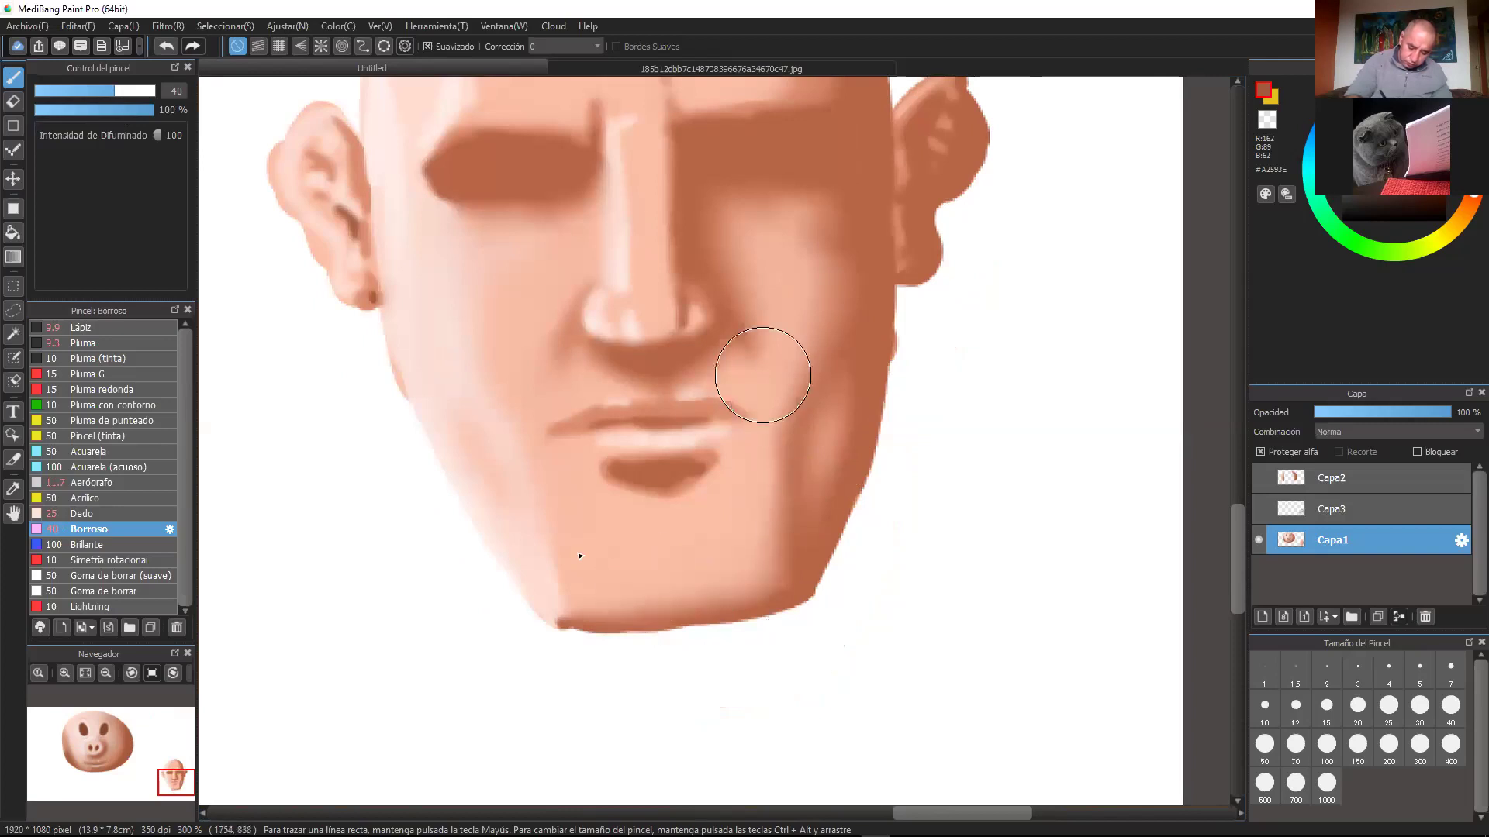
Step: Smooth the remaining tone transitions across the right jaw, left cheek and forehead with the large Borroso brush
{"action": "left_click_drag", "start_coordinate": [863, 365], "coordinate": [823, 533]}
{"action": "left_click_drag", "start_coordinate": [723, 234], "coordinate": [767, 368]}
{"action": "mouse_move", "coordinate": [502, 379]}
{"action": "left_mouse_down"}
{"action": "mouse_move", "coordinate": [548, 243]}
{"action": "mouse_move", "coordinate": [527, 202]}
{"action": "mouse_move", "coordinate": [552, 166]}
{"action": "mouse_move", "coordinate": [636, 126]}
{"action": "mouse_move", "coordinate": [517, 182]}
{"action": "mouse_move", "coordinate": [386, 363]}
{"action": "mouse_move", "coordinate": [393, 459]}
{"action": "mouse_move", "coordinate": [589, 130]}
{"action": "mouse_move", "coordinate": [426, 387]}
{"action": "left_mouse_up"}
{"action": "mouse_move", "coordinate": [558, 328]}
{"action": "left_mouse_down"}
{"action": "mouse_move", "coordinate": [590, 264]}
{"action": "mouse_move", "coordinate": [770, 242]}
{"action": "mouse_move", "coordinate": [593, 181]}
{"action": "mouse_move", "coordinate": [593, 206]}
{"action": "mouse_move", "coordinate": [669, 207]}
{"action": "mouse_move", "coordinate": [642, 162]}
{"action": "mouse_move", "coordinate": [750, 164]}
{"action": "mouse_move", "coordinate": [712, 294]}
{"action": "mouse_move", "coordinate": [746, 321]}
{"action": "mouse_move", "coordinate": [734, 367]}
{"action": "mouse_move", "coordinate": [782, 269]}
{"action": "mouse_move", "coordinate": [741, 360]}
{"action": "mouse_move", "coordinate": [797, 275]}
{"action": "mouse_move", "coordinate": [813, 299]}
{"action": "mouse_move", "coordinate": [766, 225]}
{"action": "mouse_move", "coordinate": [686, 161]}
{"action": "mouse_move", "coordinate": [765, 188]}
{"action": "mouse_move", "coordinate": [848, 318]}
{"action": "mouse_move", "coordinate": [825, 335]}
{"action": "mouse_move", "coordinate": [780, 181]}
{"action": "mouse_move", "coordinate": [800, 195]}
{"action": "mouse_move", "coordinate": [810, 280]}
{"action": "mouse_move", "coordinate": [841, 339]}
{"action": "mouse_move", "coordinate": [757, 362]}
{"action": "mouse_move", "coordinate": [711, 356]}
{"action": "left_mouse_up"}
Step: Soften the brow furrows, the nose and the corners of the mouth with the Borroso brush at size 16
{"action": "left_click", "coordinate": [73, 90]}
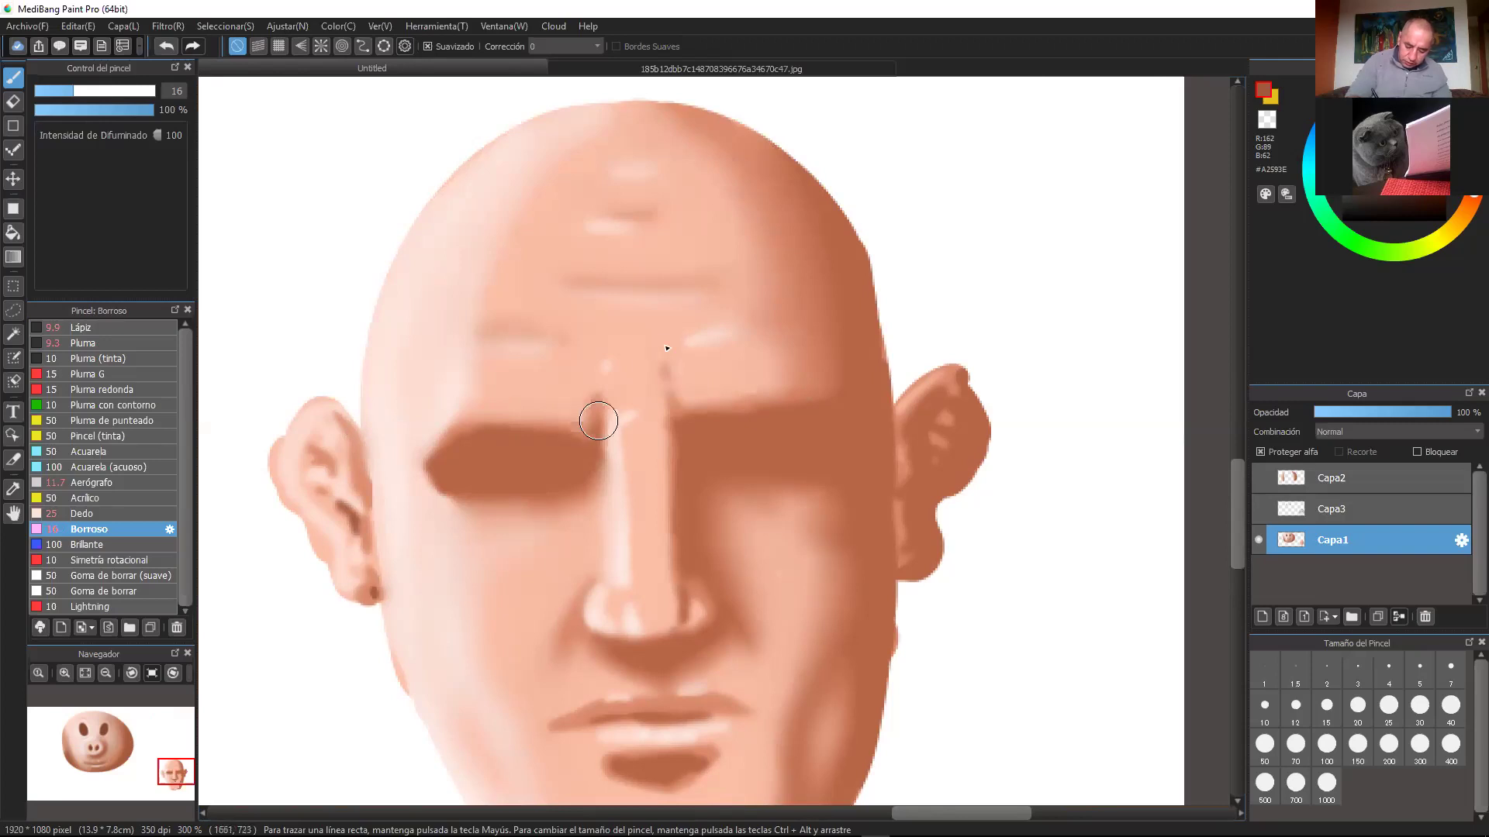
{"action": "left_click_drag", "start_coordinate": [900, 452], "coordinate": [863, 299]}
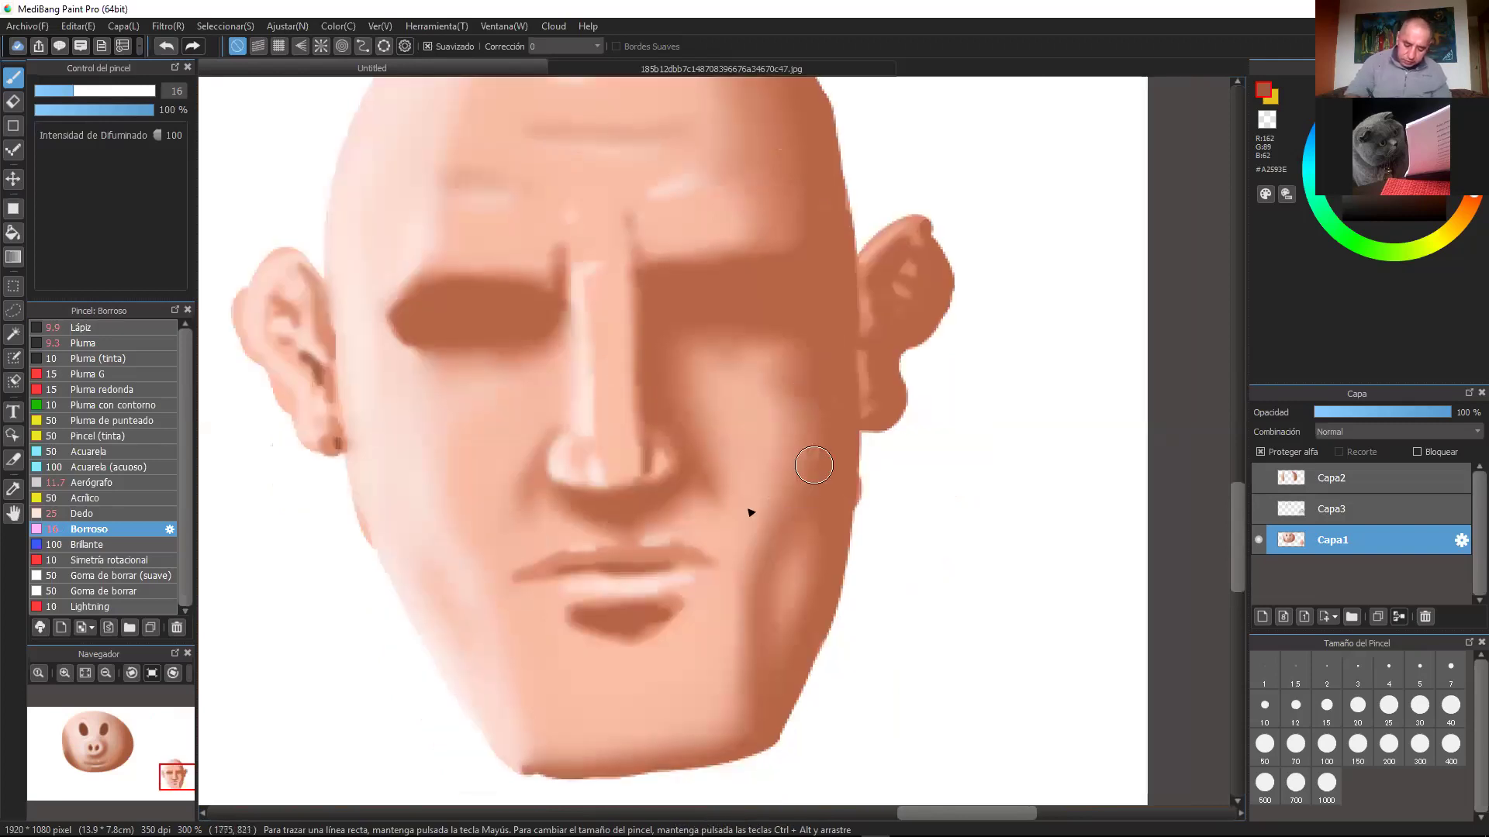
{"action": "left_click_drag", "start_coordinate": [585, 452], "coordinate": [601, 467]}
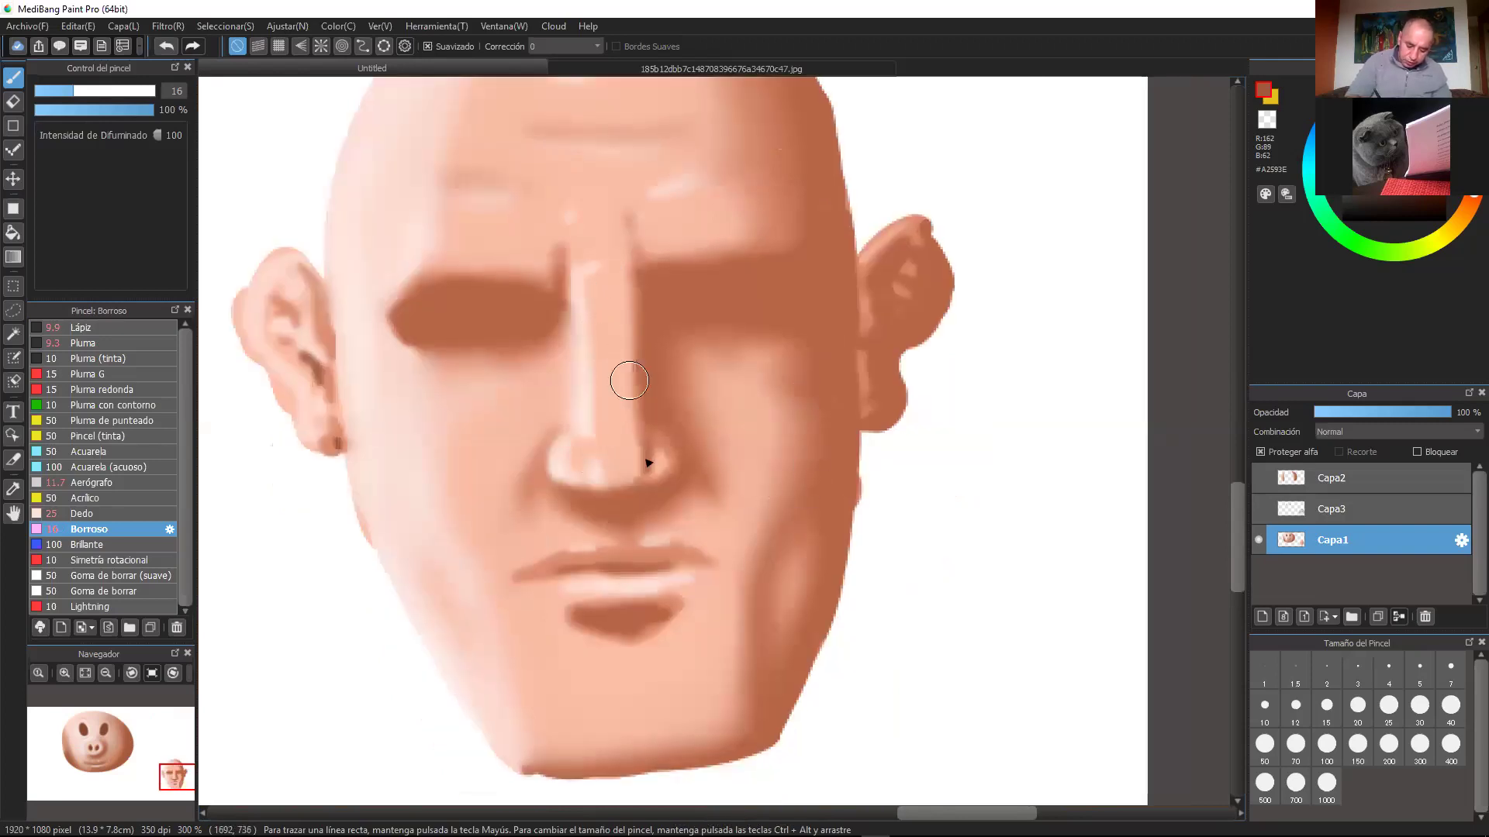
{"action": "mouse_move", "coordinate": [607, 547]}
{"action": "left_mouse_down"}
{"action": "mouse_move", "coordinate": [556, 556]}
{"action": "mouse_move", "coordinate": [711, 558]}
{"action": "left_mouse_up"}
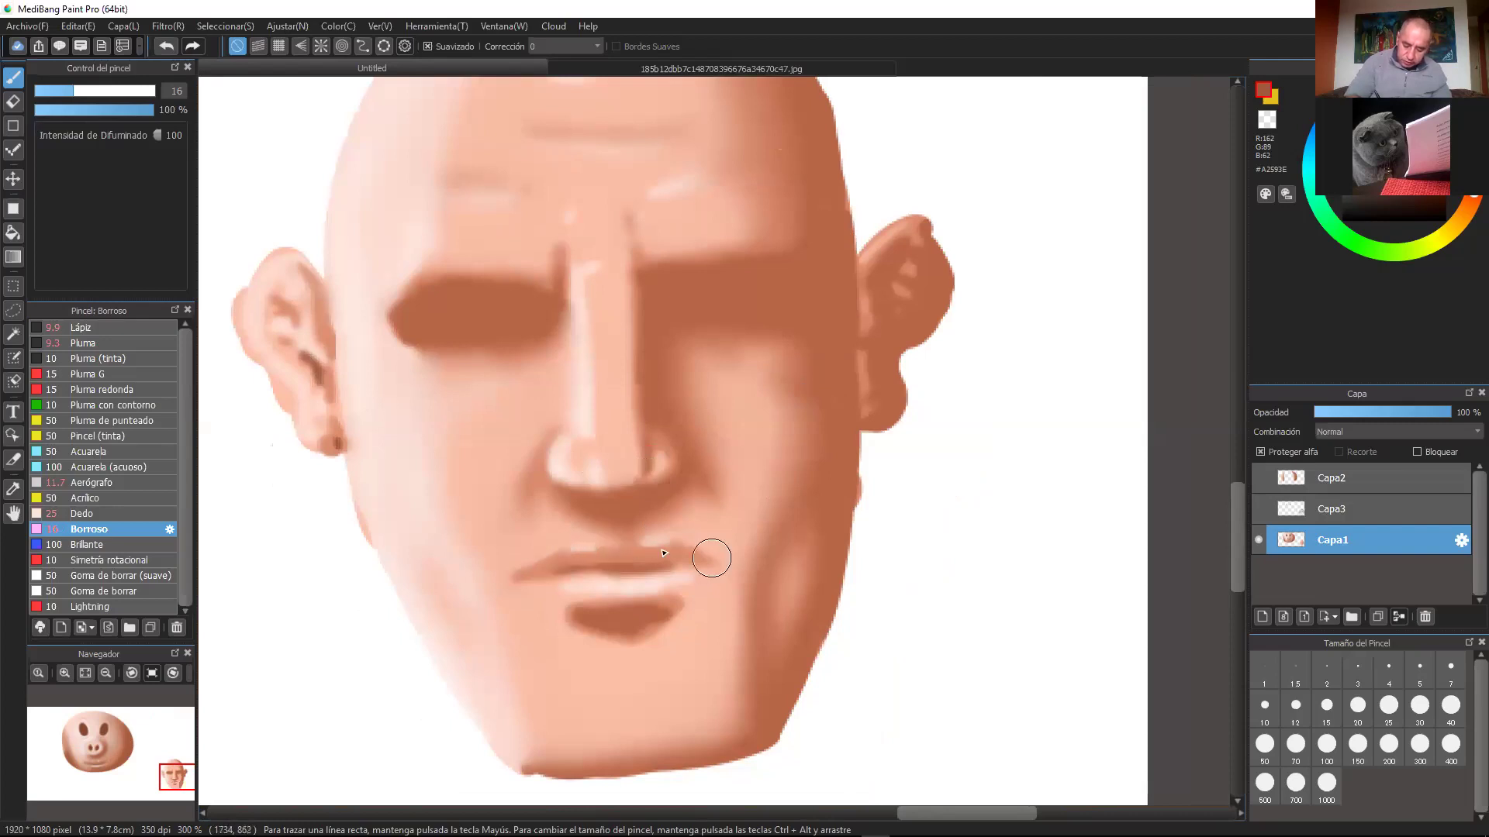
{"action": "left_click_drag", "start_coordinate": [961, 369], "coordinate": [897, 245]}
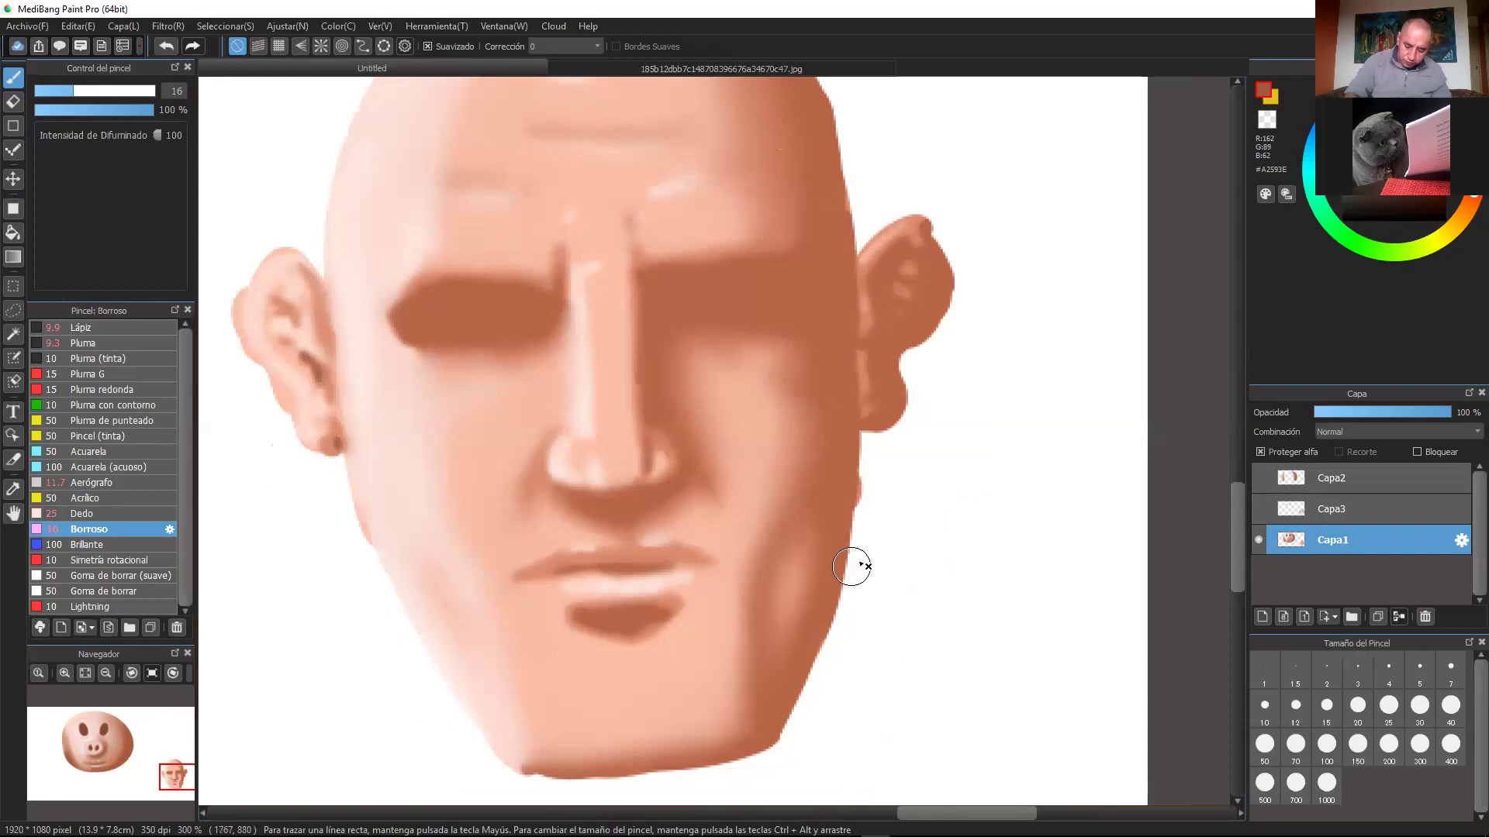
Step: Blur the shadow beneath the lower lip at brush size 34, and reduce the size for the mouth details
{"action": "scroll", "coordinate": [747, 589], "scroll_direction": "down", "scroll_amount": 3}
{"action": "left_click_drag", "start_coordinate": [97, 95], "coordinate": [107, 92]}
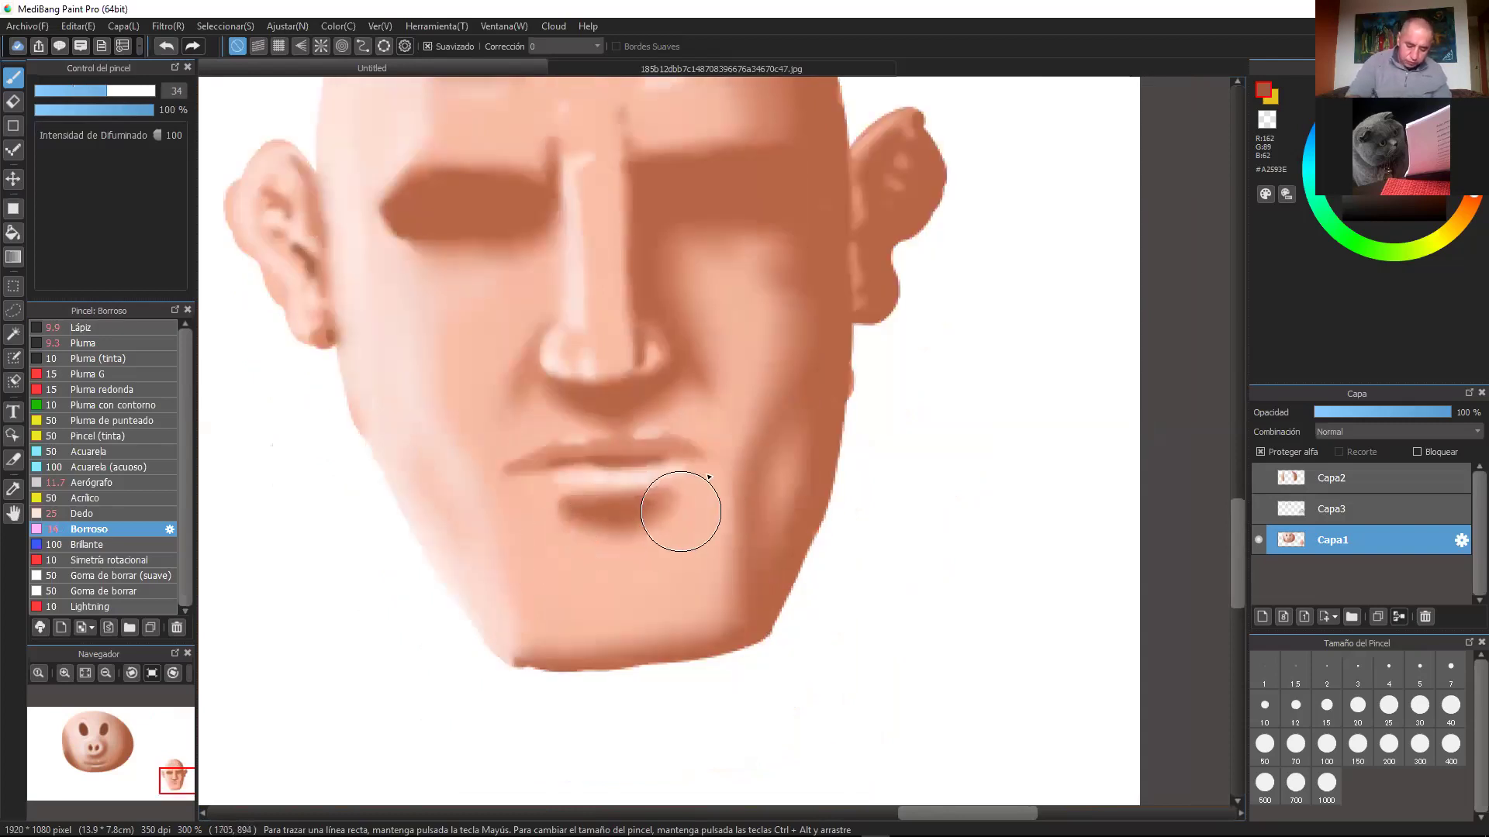
{"action": "left_click_drag", "start_coordinate": [106, 91], "coordinate": [81, 92]}
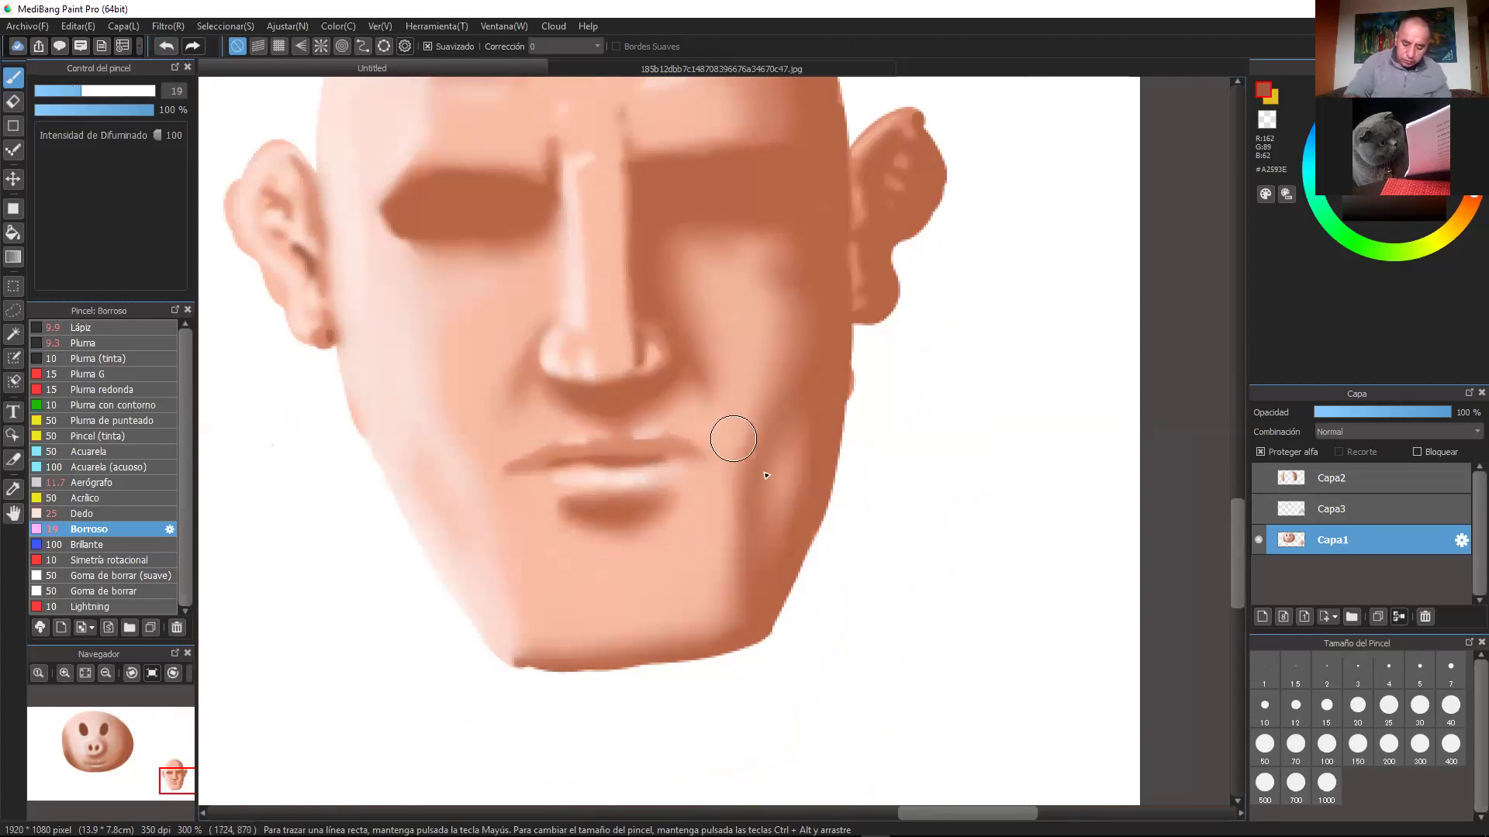
{"action": "scroll", "coordinate": [721, 454], "scroll_direction": "up", "scroll_amount": 2}
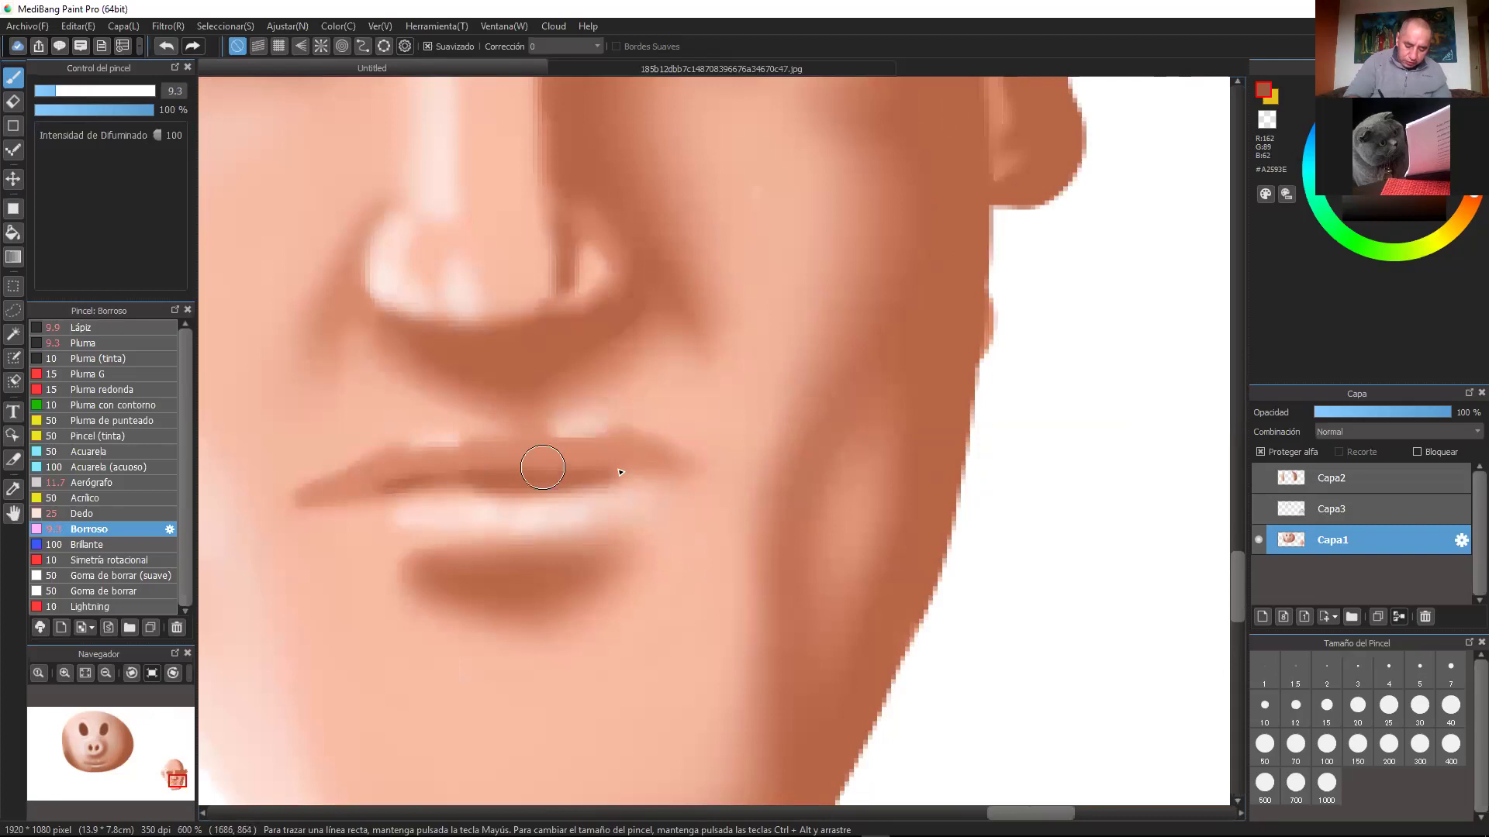
Step: Soften the edges of the eye sockets with the Borroso brush at sizes 26 and 16
{"action": "key", "text": "ctrl+minus"}
{"action": "key", "text": "ctrl+minus"}
{"action": "mouse_move", "coordinate": [795, 307]}
{"action": "left_mouse_down"}
{"action": "mouse_move", "coordinate": [822, 481]}
{"action": "mouse_move", "coordinate": [872, 621]}
{"action": "mouse_move", "coordinate": [847, 336]}
{"action": "left_mouse_up"}
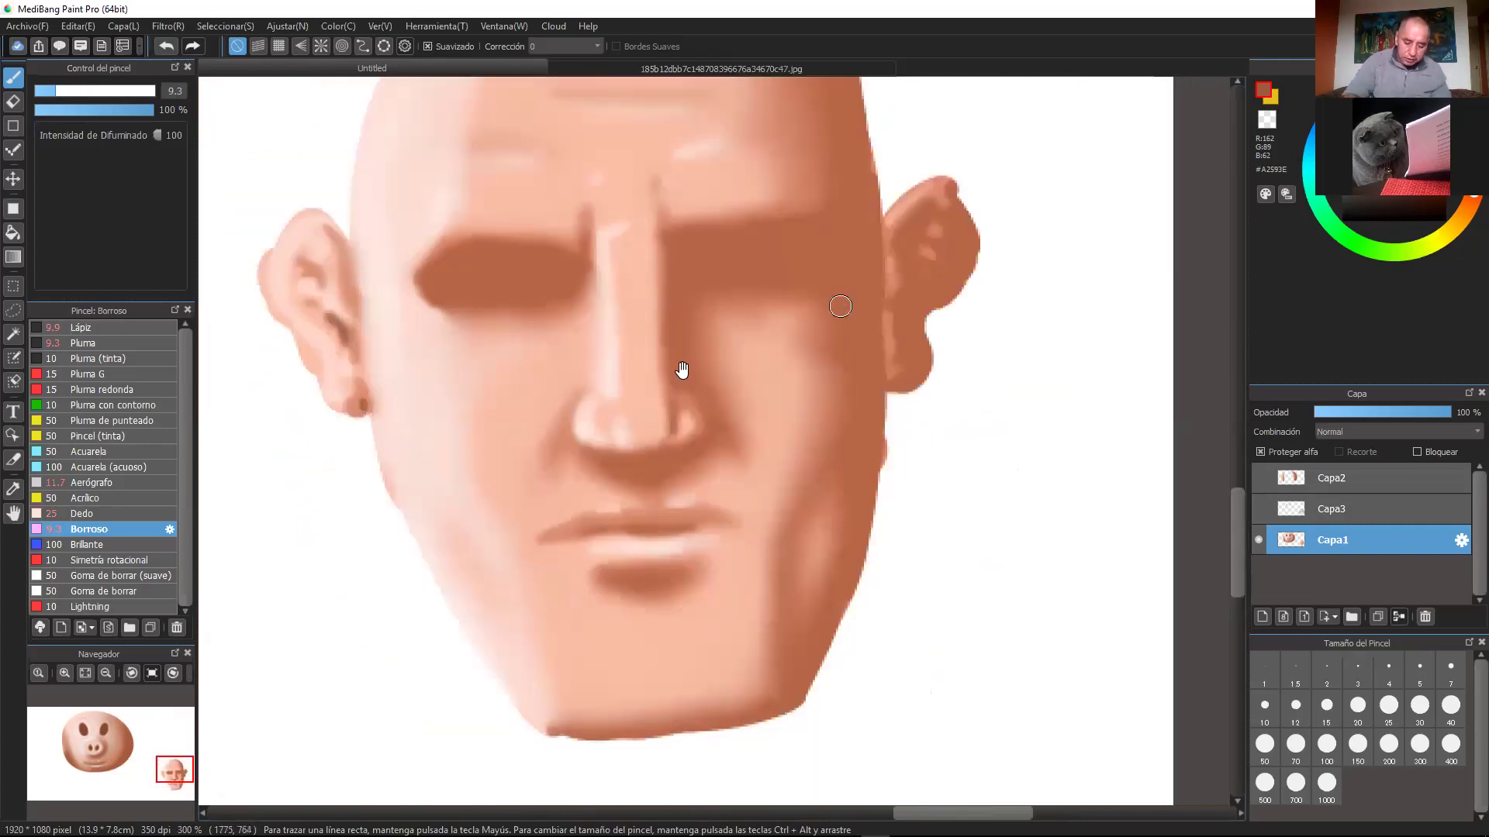
{"action": "left_click_drag", "start_coordinate": [682, 372], "coordinate": [705, 493]}
{"action": "left_click", "coordinate": [93, 91]}
{"action": "left_click", "coordinate": [97, 91]}
{"action": "left_click_drag", "start_coordinate": [467, 353], "coordinate": [444, 412]}
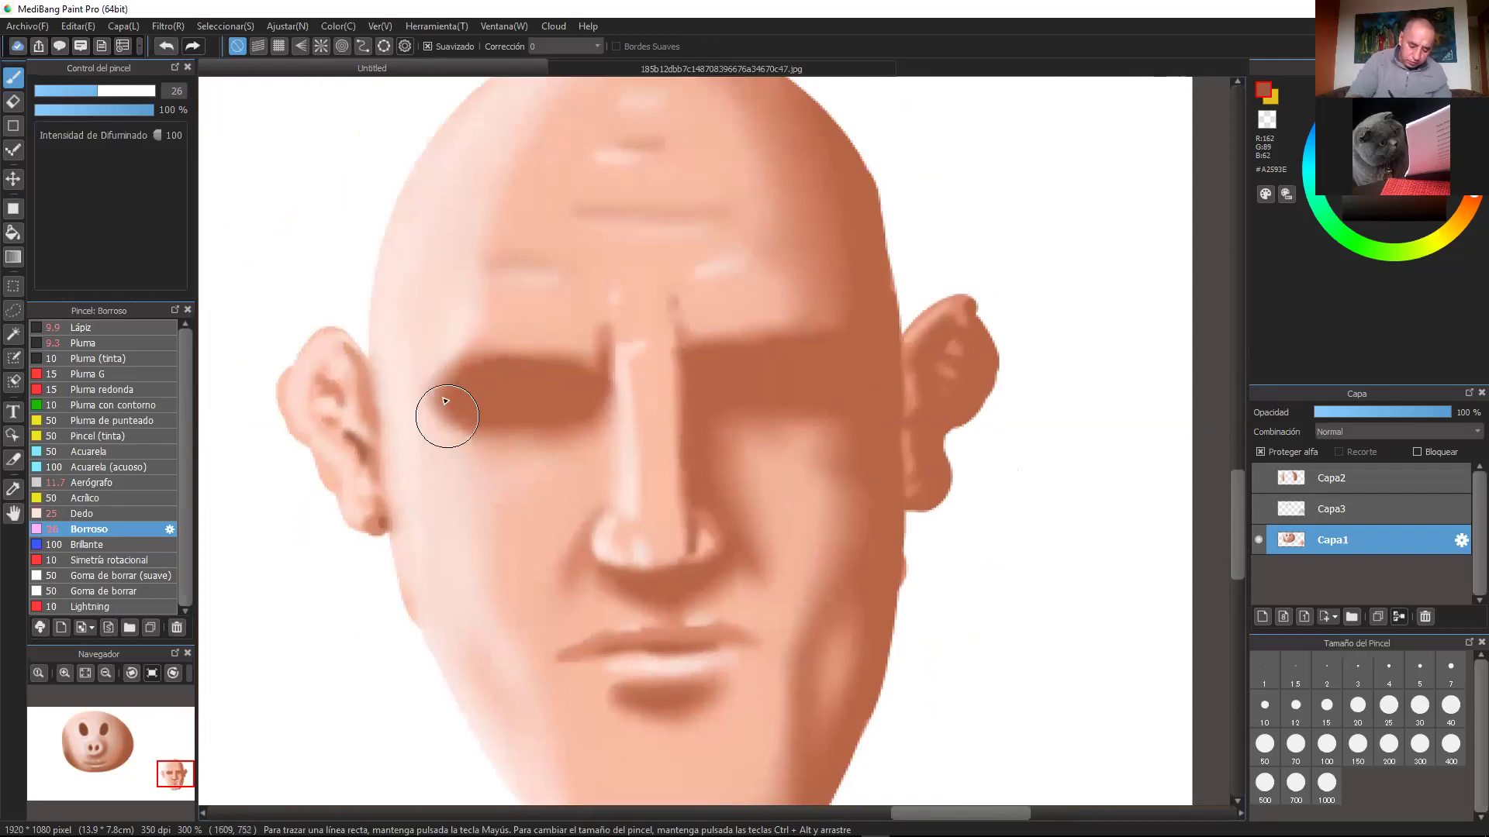
{"action": "left_click_drag", "start_coordinate": [907, 506], "coordinate": [940, 473]}
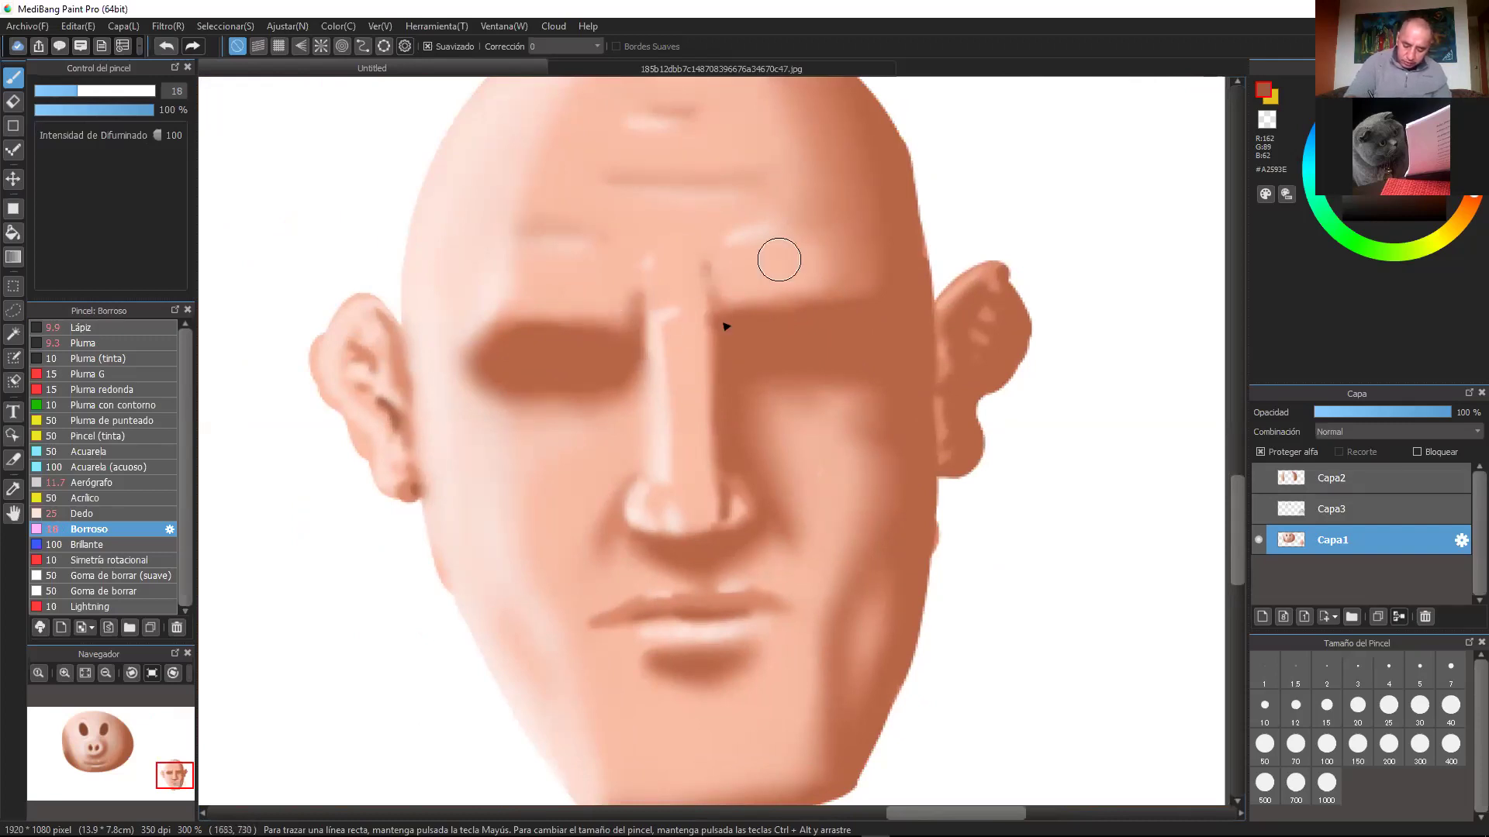
{"action": "mouse_move", "coordinate": [993, 432]}
{"action": "left_mouse_down"}
{"action": "mouse_move", "coordinate": [761, 416]}
{"action": "mouse_move", "coordinate": [714, 305]}
{"action": "mouse_move", "coordinate": [827, 399]}
{"action": "left_mouse_up"}
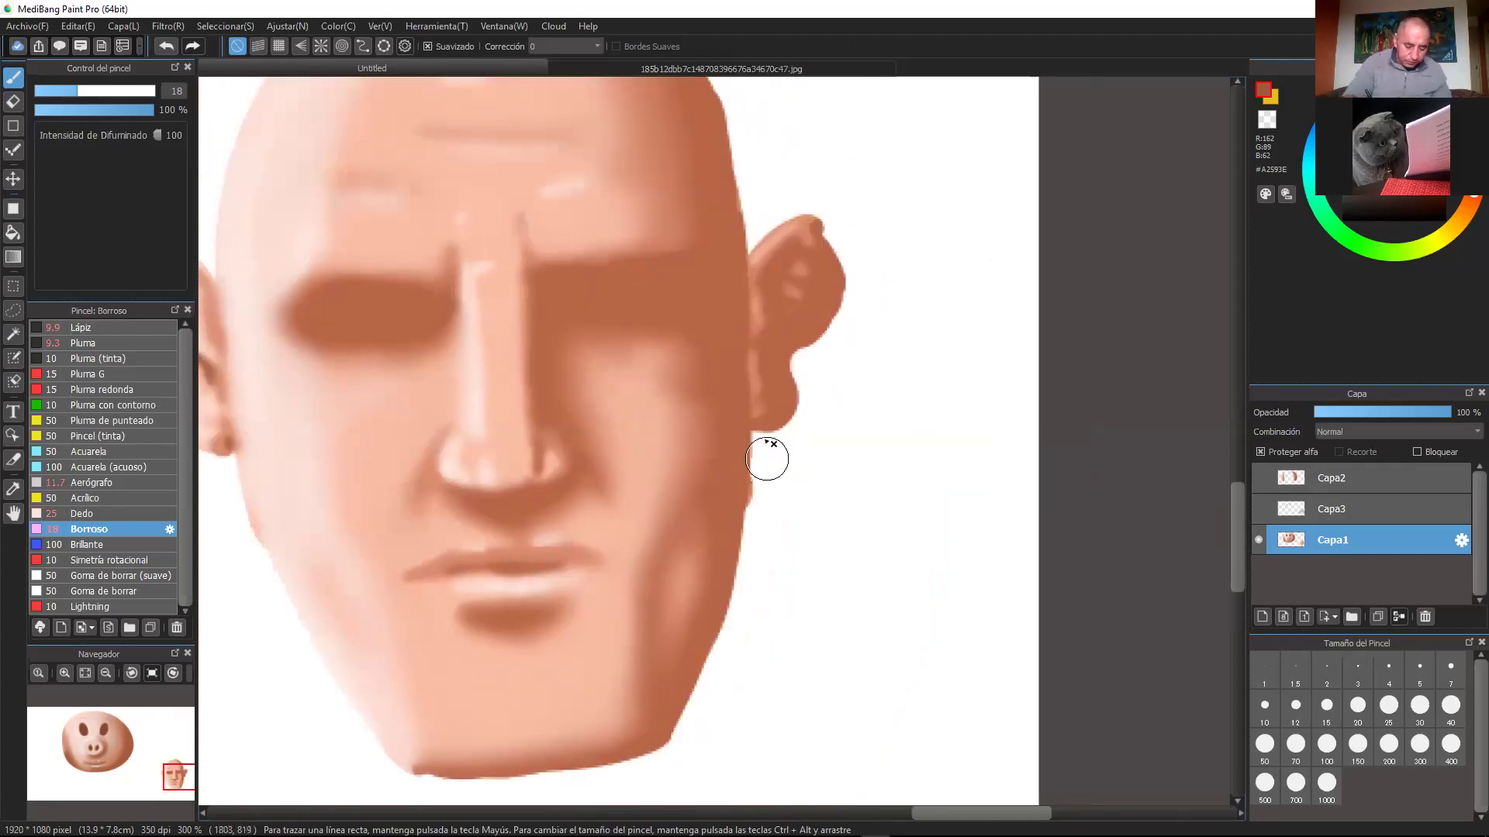
Step: Deepen the right eye socket with dark brown #87412B, using the Aerógrafo brush at size 19 and 8% opacity
{"action": "scroll", "coordinate": [824, 426], "scroll_direction": "down", "scroll_amount": 3}
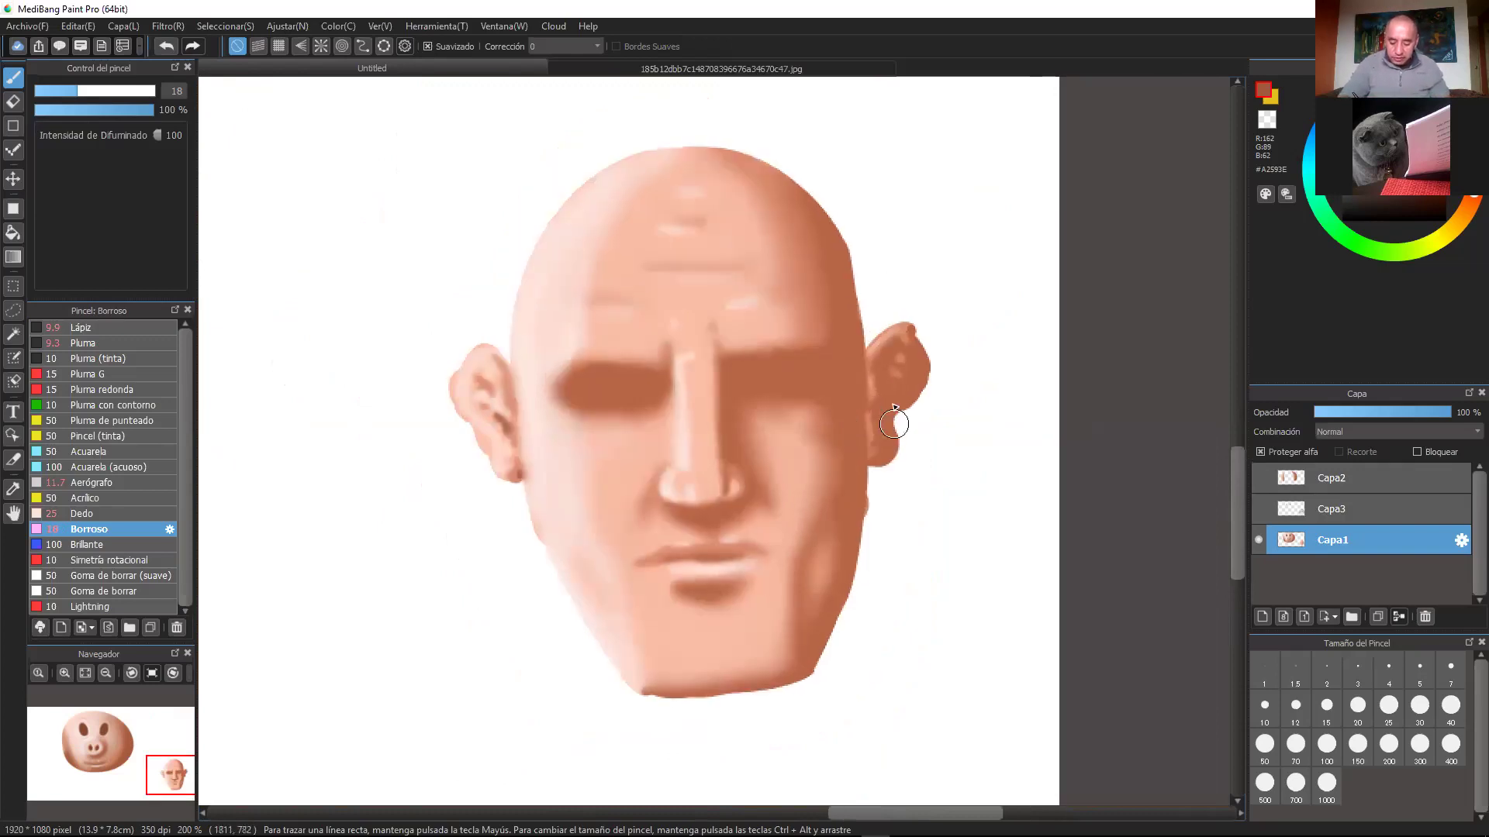
{"action": "scroll", "coordinate": [914, 292], "scroll_direction": "up", "scroll_amount": 1}
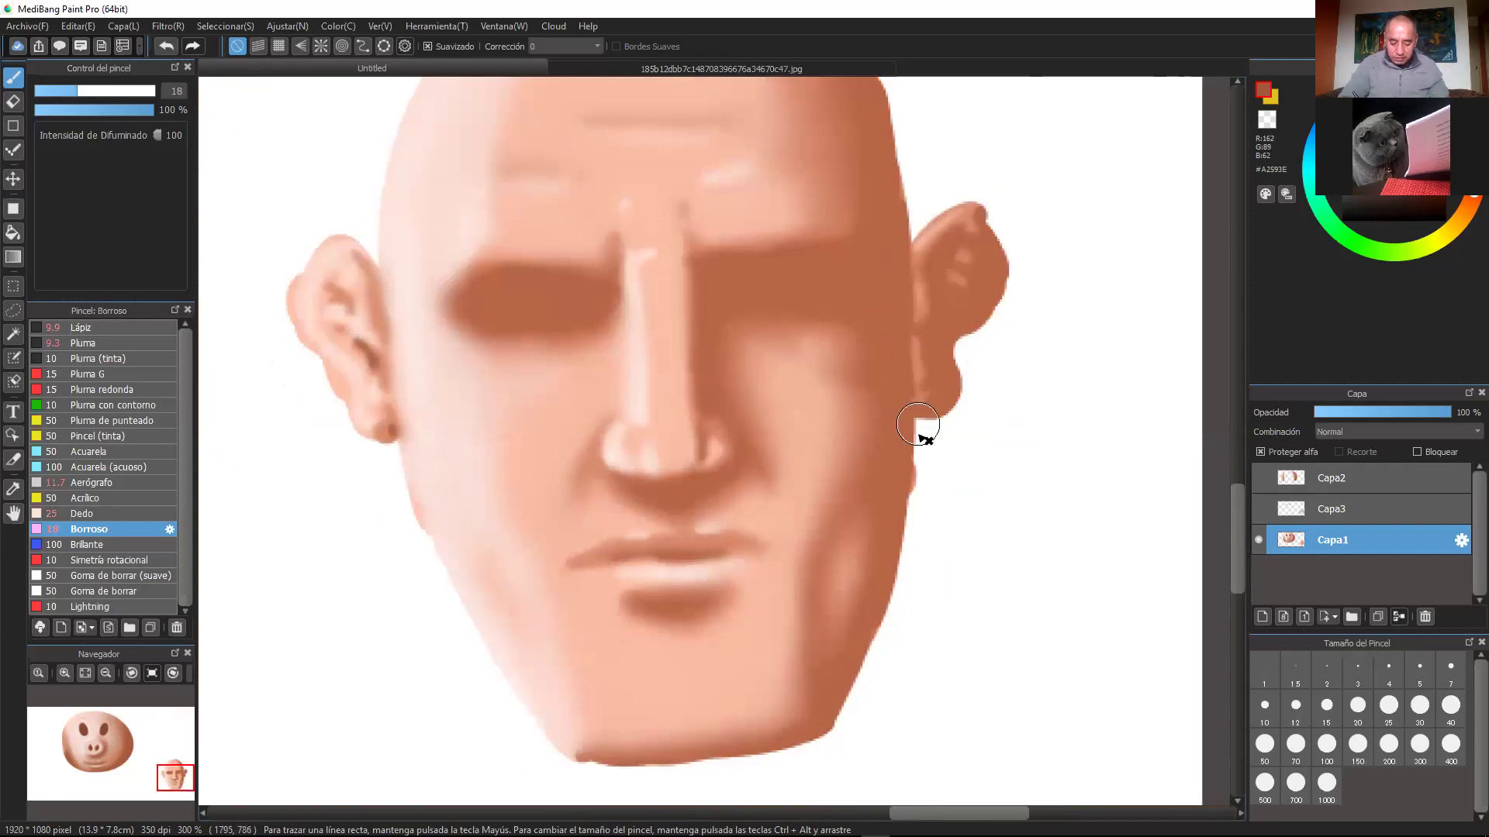
{"action": "scroll", "coordinate": [920, 431], "scroll_direction": "up", "scroll_amount": 2}
{"action": "left_click_drag", "start_coordinate": [925, 432], "coordinate": [930, 441]}
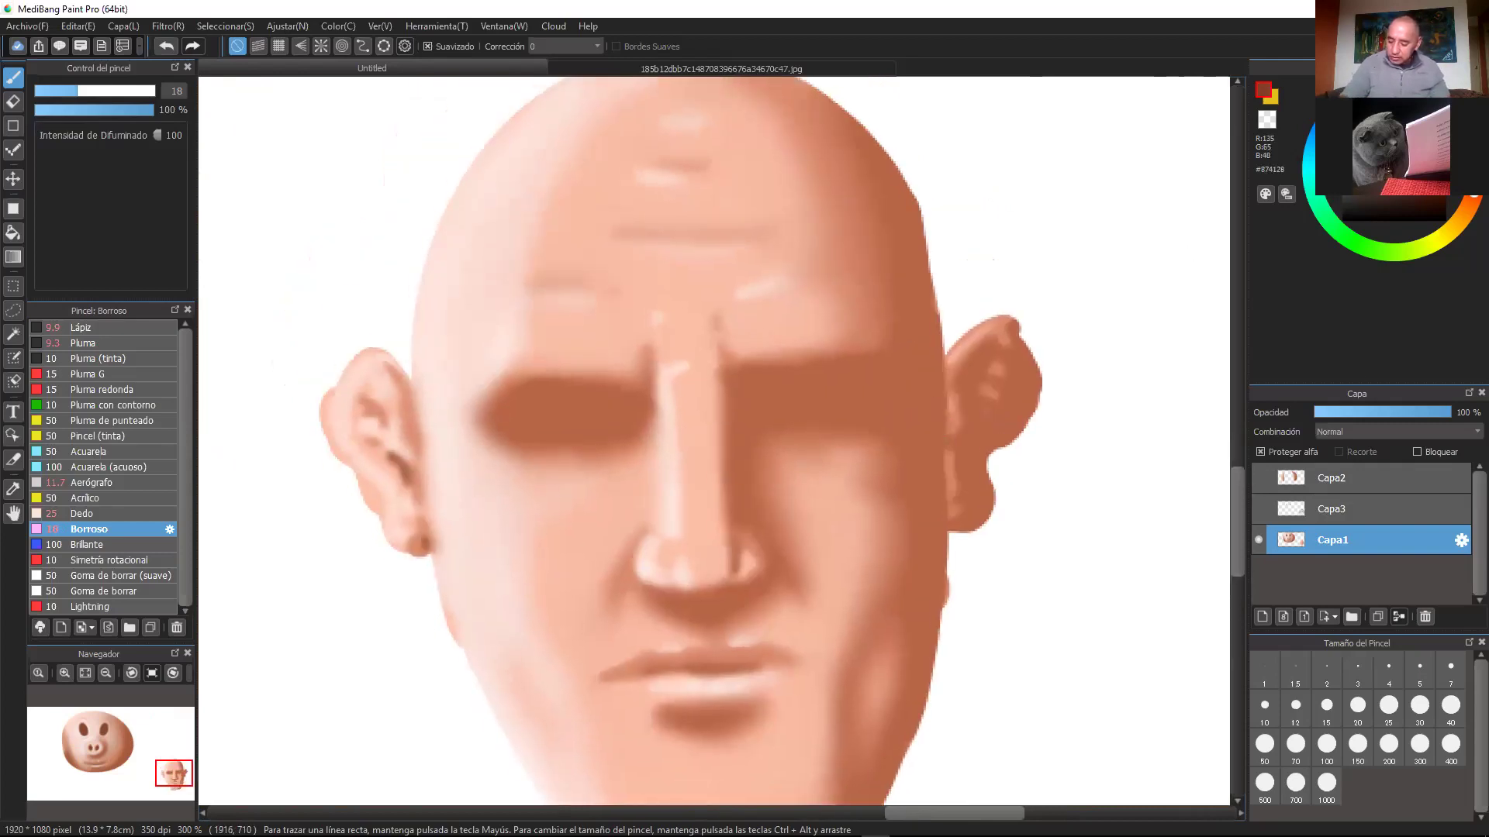
{"action": "left_click", "coordinate": [159, 498]}
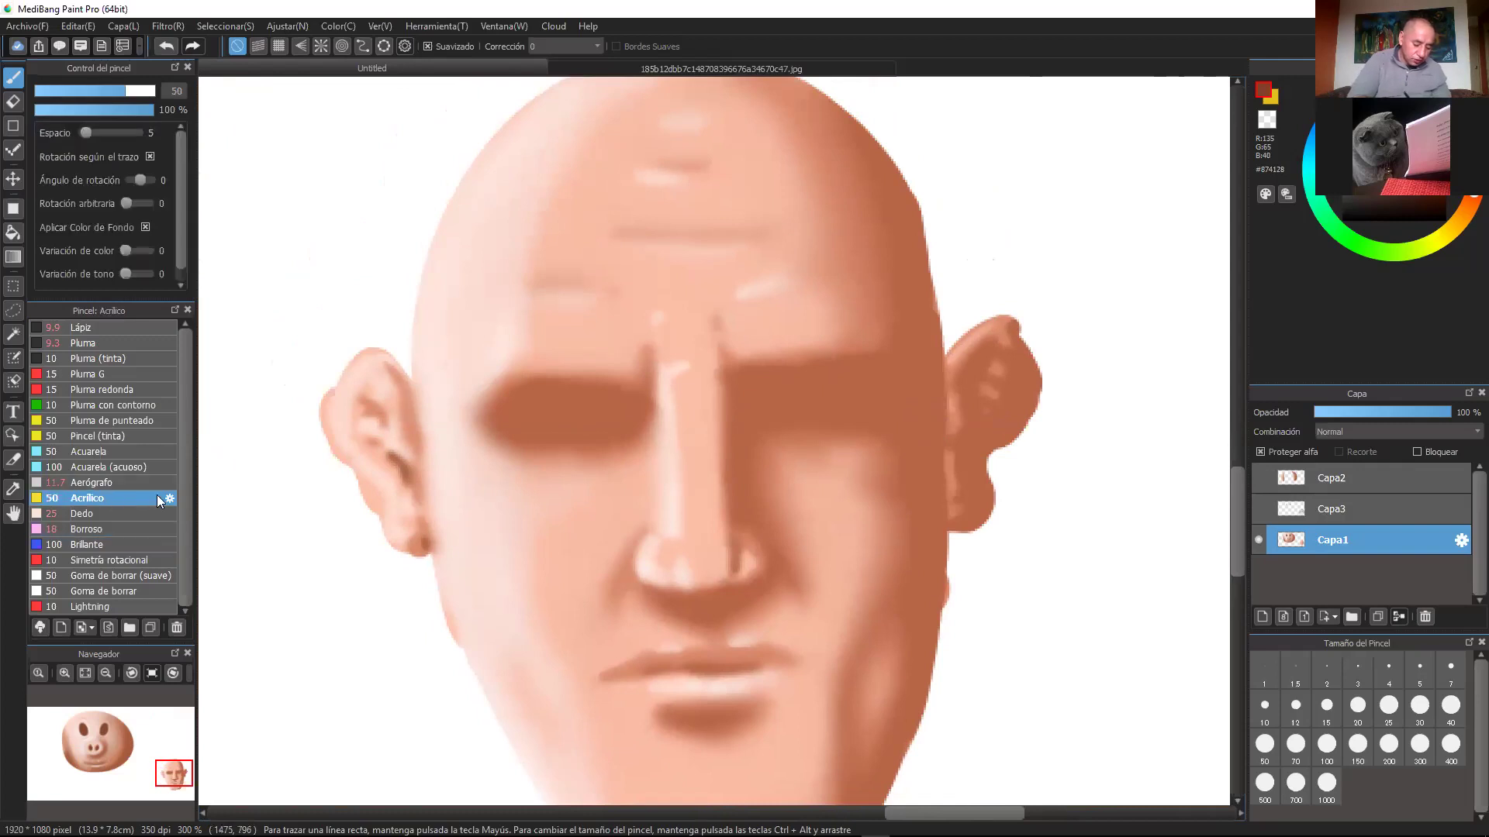
{"action": "left_click", "coordinate": [113, 482]}
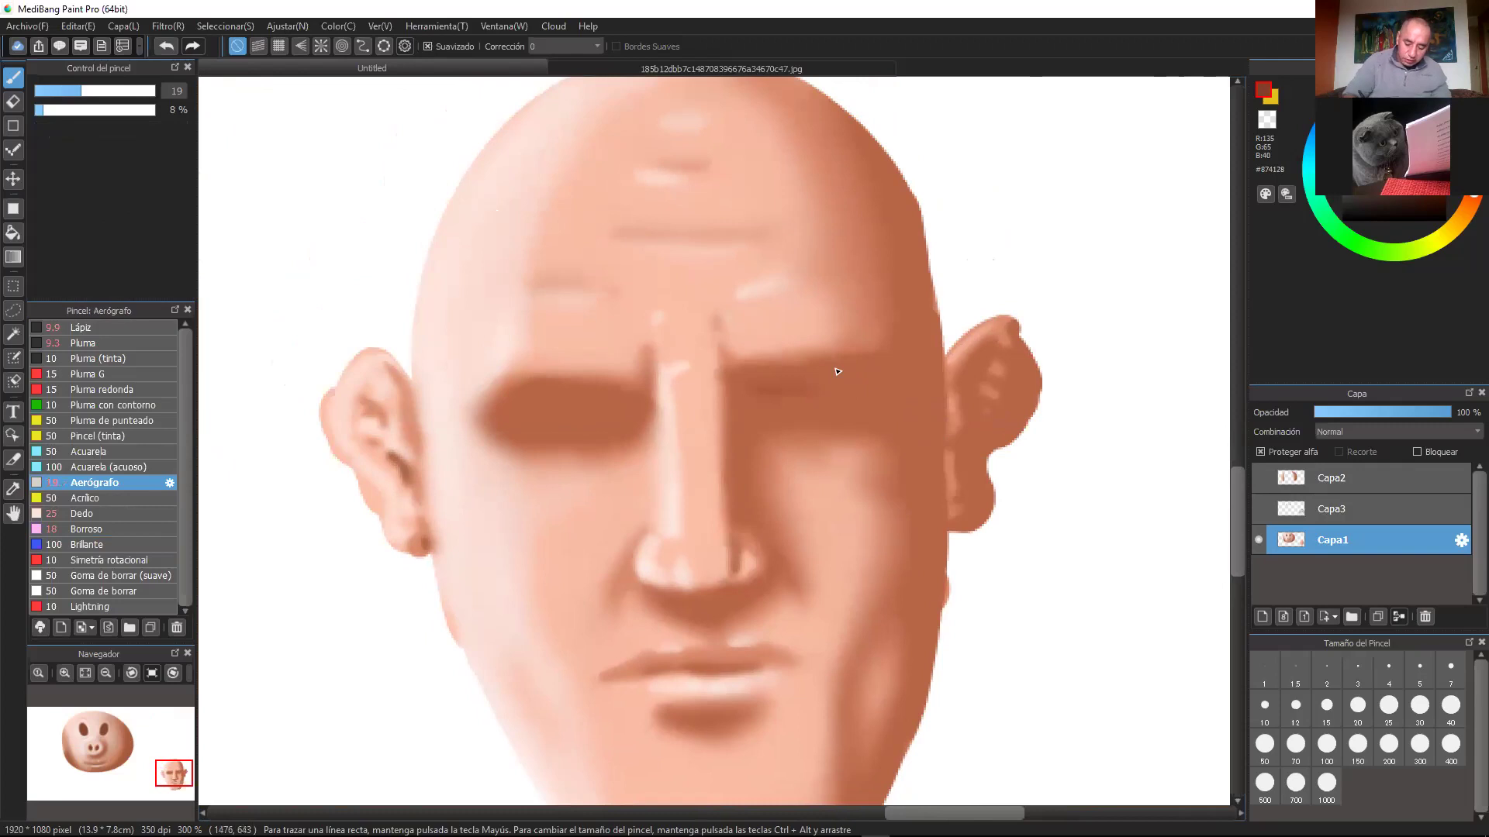
{"action": "mouse_move", "coordinate": [749, 394]}
{"action": "left_mouse_down"}
{"action": "mouse_move", "coordinate": [867, 393]}
{"action": "mouse_move", "coordinate": [751, 392]}
{"action": "mouse_move", "coordinate": [800, 382]}
{"action": "mouse_move", "coordinate": [759, 391]}
{"action": "mouse_move", "coordinate": [786, 402]}
{"action": "mouse_move", "coordinate": [841, 384]}
{"action": "mouse_move", "coordinate": [870, 407]}
{"action": "mouse_move", "coordinate": [919, 361]}
{"action": "mouse_move", "coordinate": [770, 408]}
{"action": "mouse_move", "coordinate": [841, 396]}
{"action": "mouse_move", "coordinate": [855, 410]}
{"action": "mouse_move", "coordinate": [811, 398]}
{"action": "mouse_move", "coordinate": [889, 393]}
{"action": "mouse_move", "coordinate": [788, 402]}
{"action": "mouse_move", "coordinate": [841, 400]}
{"action": "mouse_move", "coordinate": [868, 420]}
{"action": "mouse_move", "coordinate": [759, 409]}
{"action": "mouse_move", "coordinate": [834, 414]}
{"action": "mouse_move", "coordinate": [900, 388]}
{"action": "left_mouse_up"}
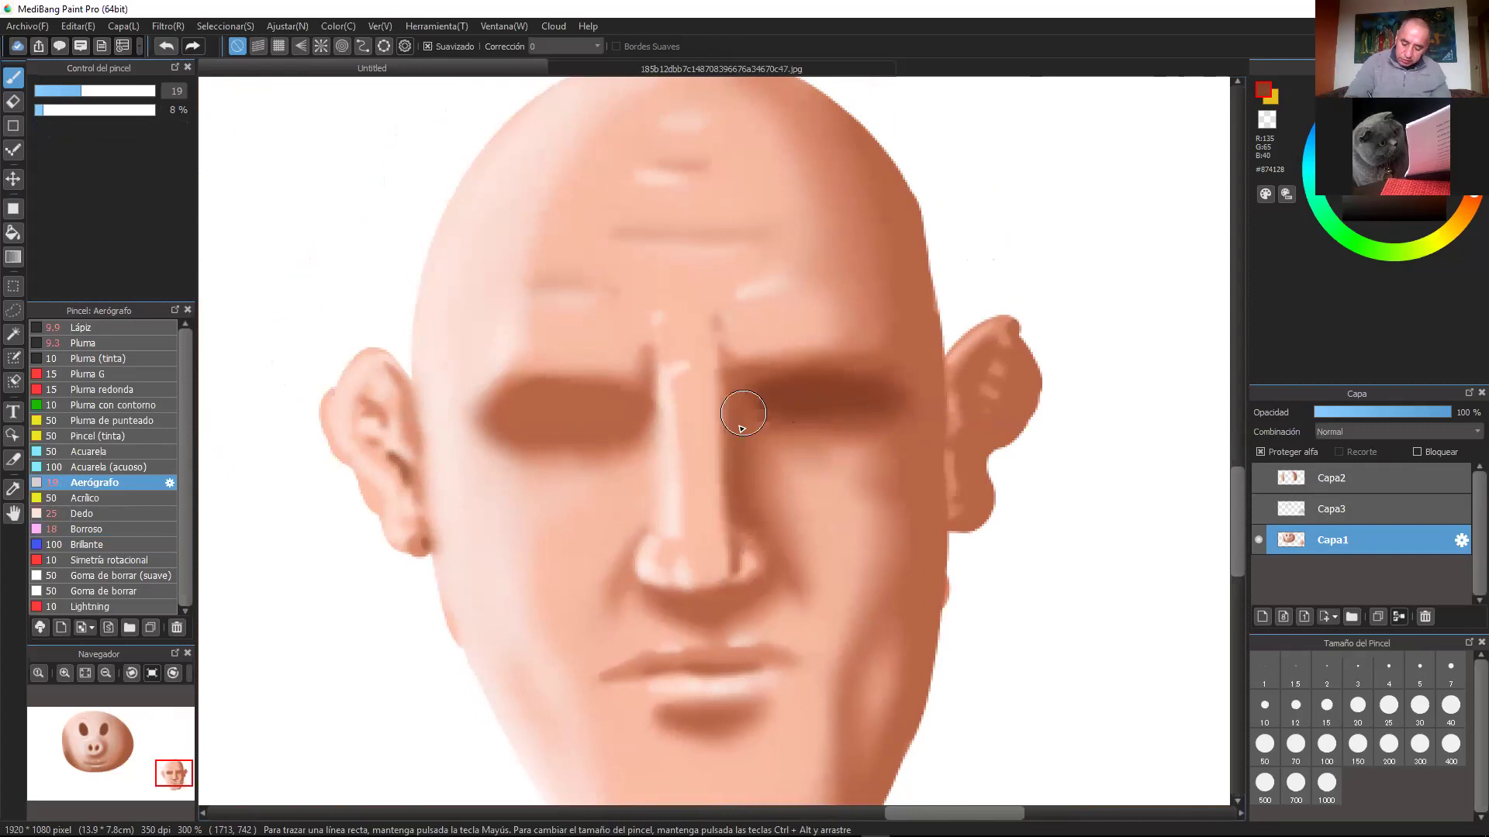
Step: Shade the right temple and side of the skull with the dark brown airbrush, enlarging it to size 36
{"action": "left_click_drag", "start_coordinate": [879, 267], "coordinate": [898, 372]}
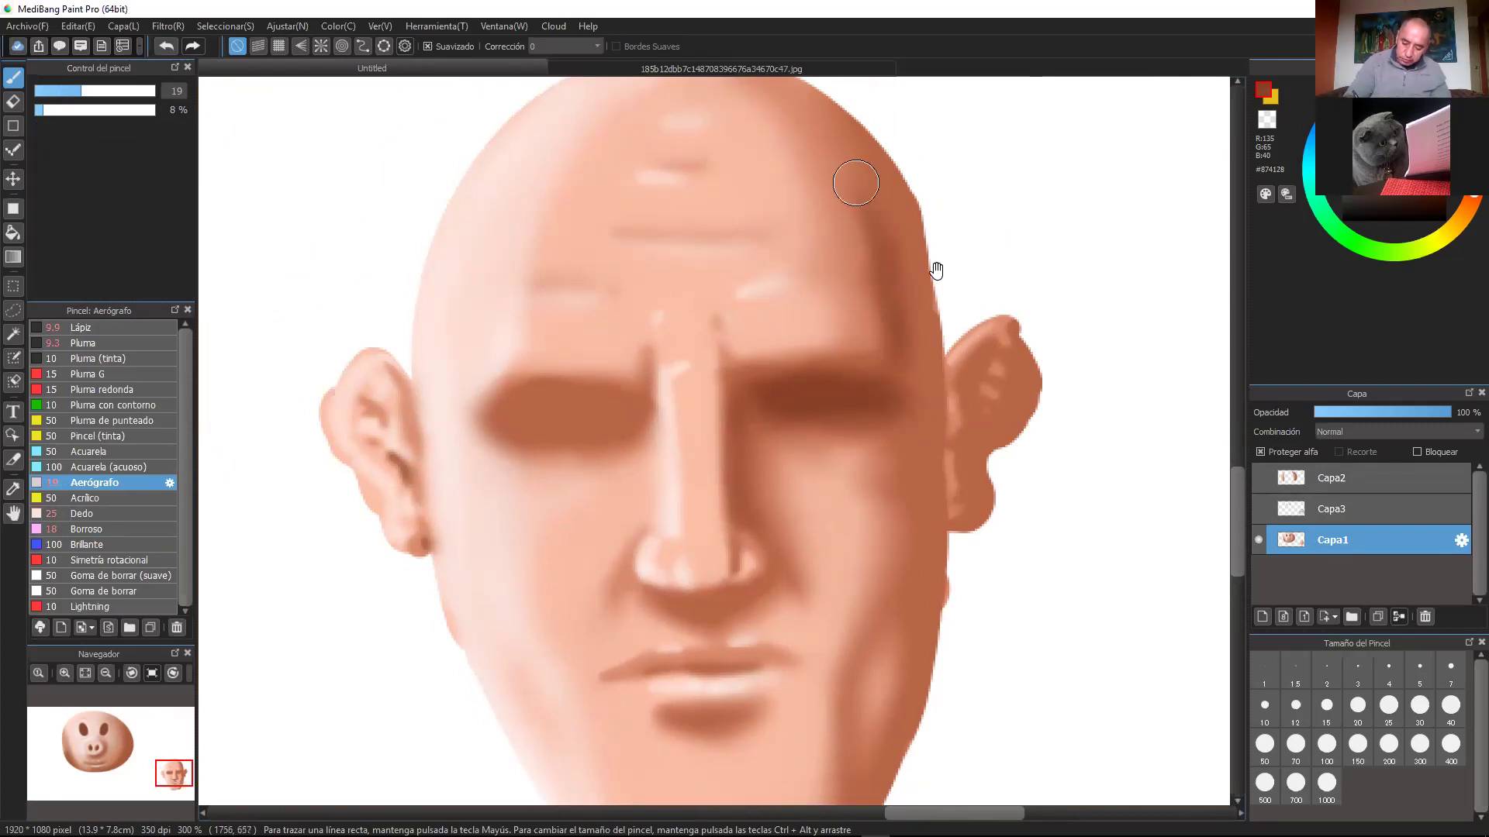
{"action": "scroll", "coordinate": [861, 197], "scroll_direction": "up", "scroll_amount": 2}
{"action": "mouse_move", "coordinate": [918, 434]}
{"action": "left_mouse_down"}
{"action": "mouse_move", "coordinate": [914, 465]}
{"action": "mouse_move", "coordinate": [897, 426]}
{"action": "mouse_move", "coordinate": [941, 492]}
{"action": "mouse_move", "coordinate": [948, 465]}
{"action": "left_mouse_up"}
{"action": "left_click", "coordinate": [108, 96]}
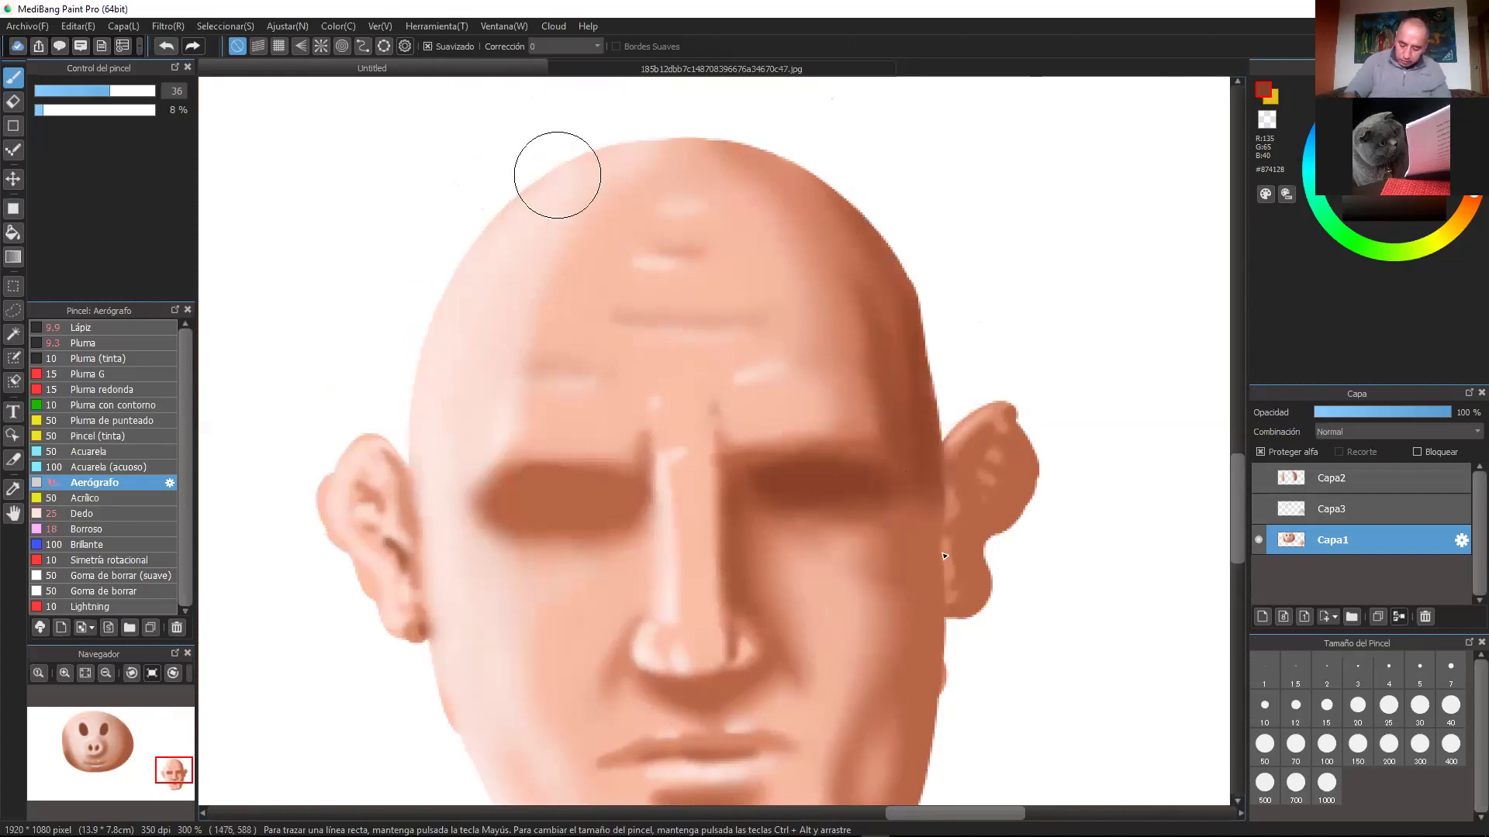
Step: Darken the outer edge of the right cheek and jaw with the airbrush at sizes 15 and 20
{"action": "scroll", "coordinate": [987, 233], "scroll_direction": "down", "scroll_amount": 8}
{"action": "mouse_move", "coordinate": [952, 279]}
{"action": "left_mouse_down"}
{"action": "mouse_move", "coordinate": [943, 255]}
{"action": "mouse_move", "coordinate": [957, 552]}
{"action": "mouse_move", "coordinate": [931, 577]}
{"action": "left_mouse_up"}
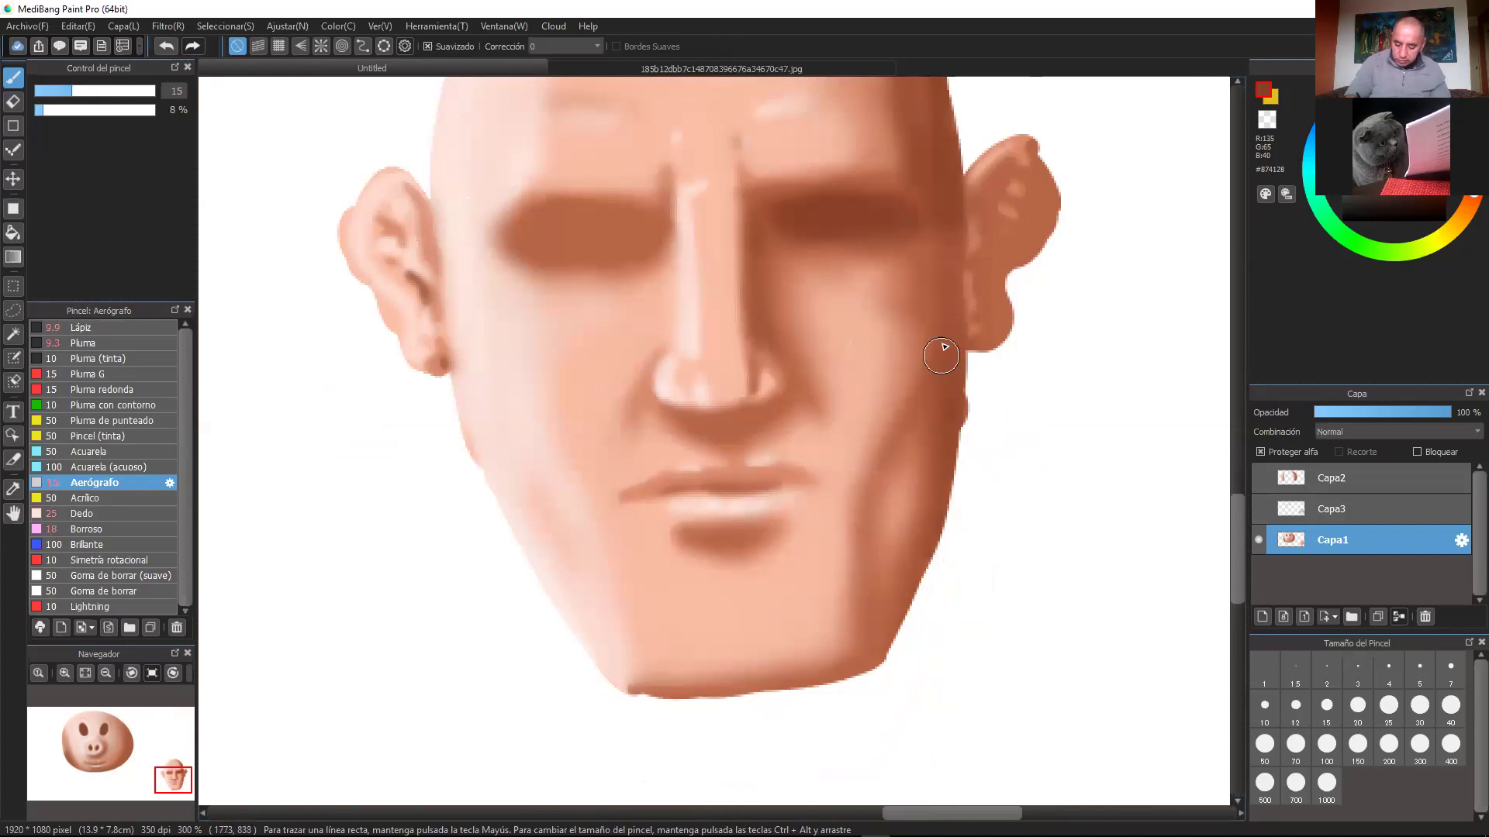
{"action": "left_click", "coordinate": [84, 90]}
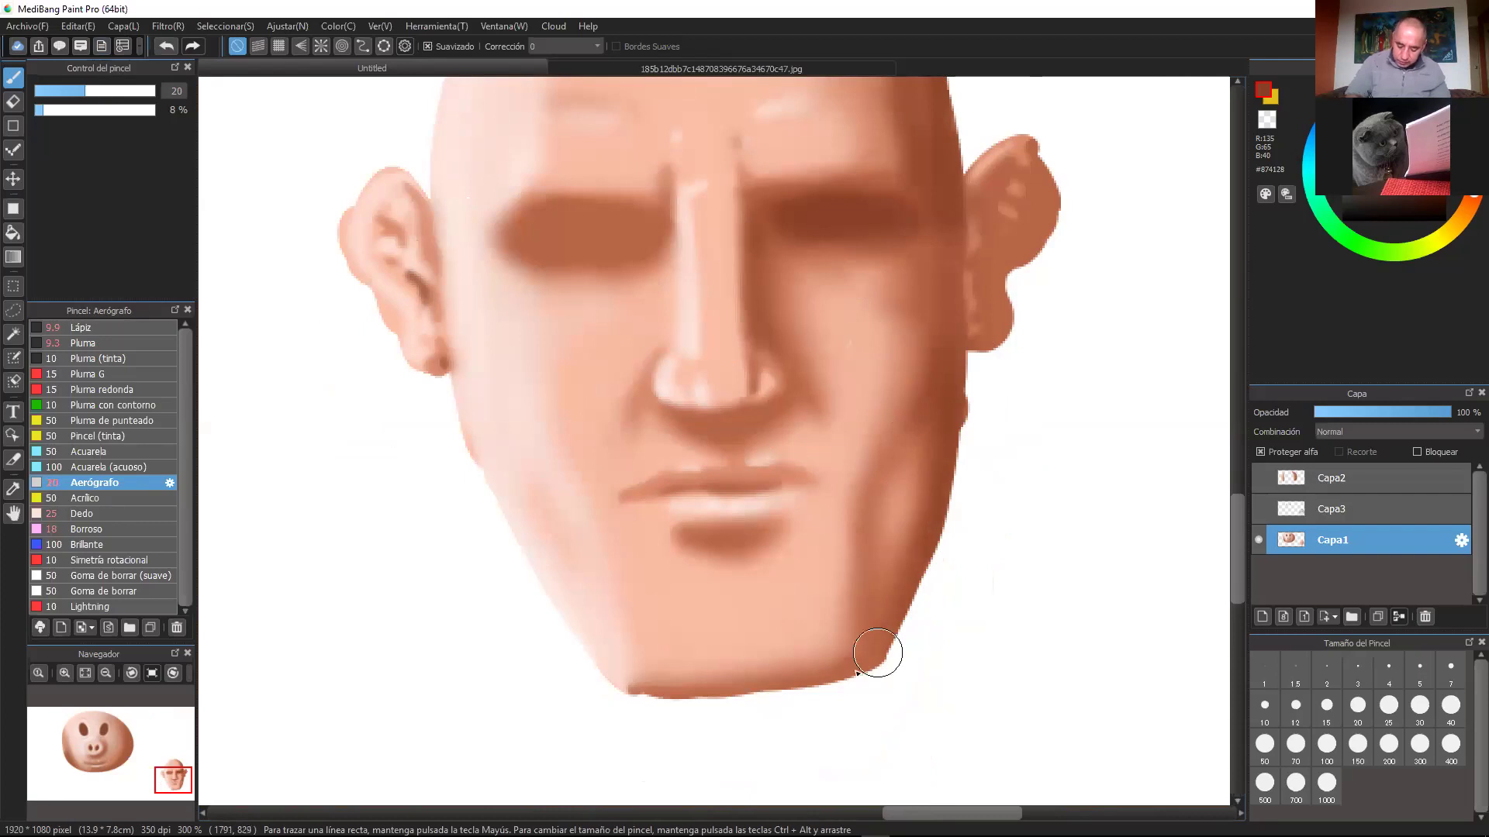
Step: Deepen the shadow beneath the nose and around the right nostril with the airbrush at size 12
{"action": "mouse_move", "coordinate": [1018, 392]}
{"action": "left_mouse_down"}
{"action": "mouse_move", "coordinate": [963, 581]}
{"action": "mouse_move", "coordinate": [962, 520]}
{"action": "left_mouse_up"}
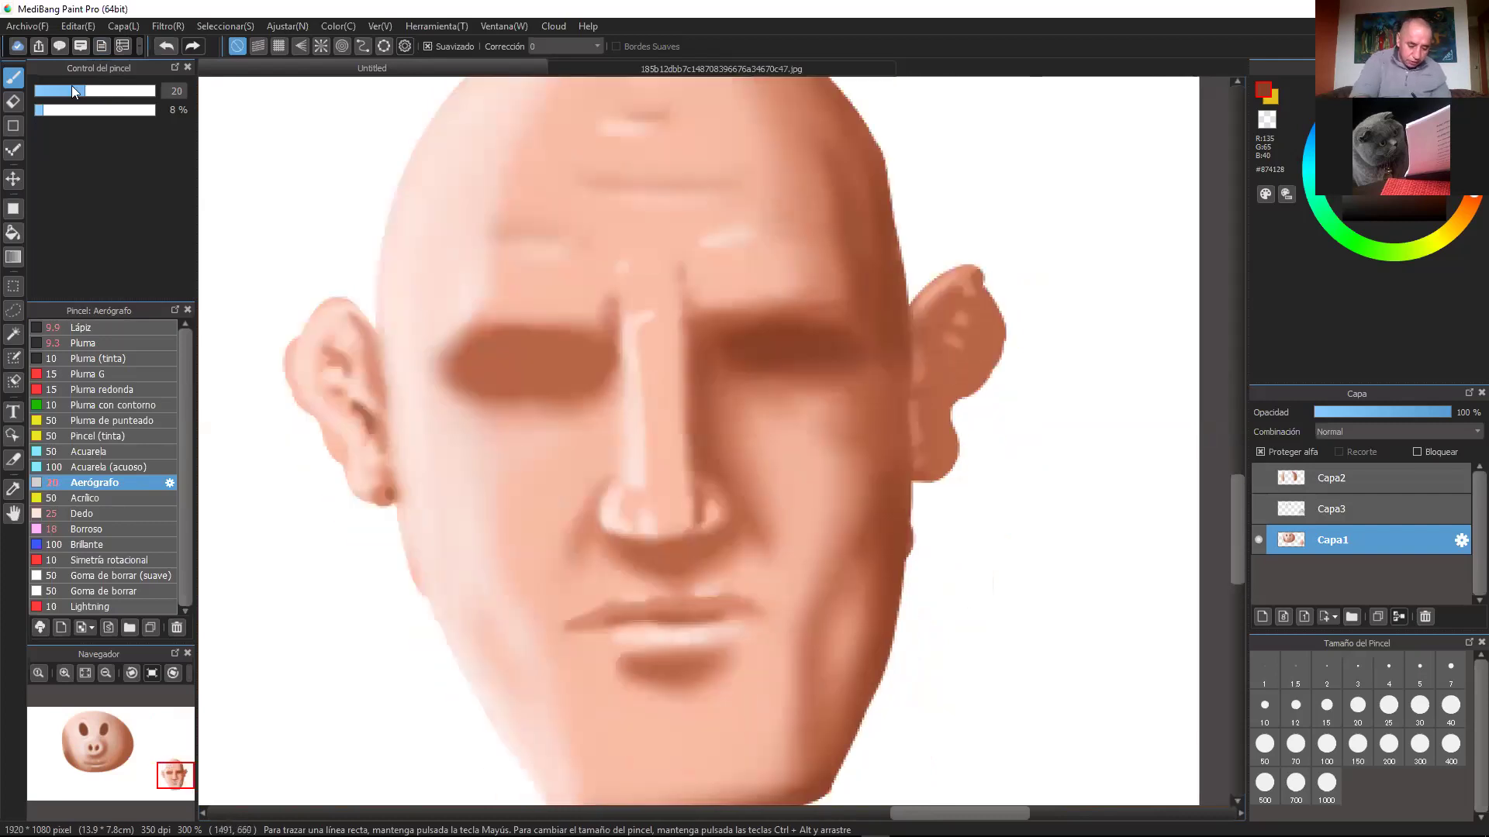
{"action": "mouse_move", "coordinate": [657, 555]}
{"action": "left_mouse_down"}
{"action": "mouse_move", "coordinate": [688, 548]}
{"action": "mouse_move", "coordinate": [645, 550]}
{"action": "mouse_move", "coordinate": [705, 541]}
{"action": "left_mouse_up"}
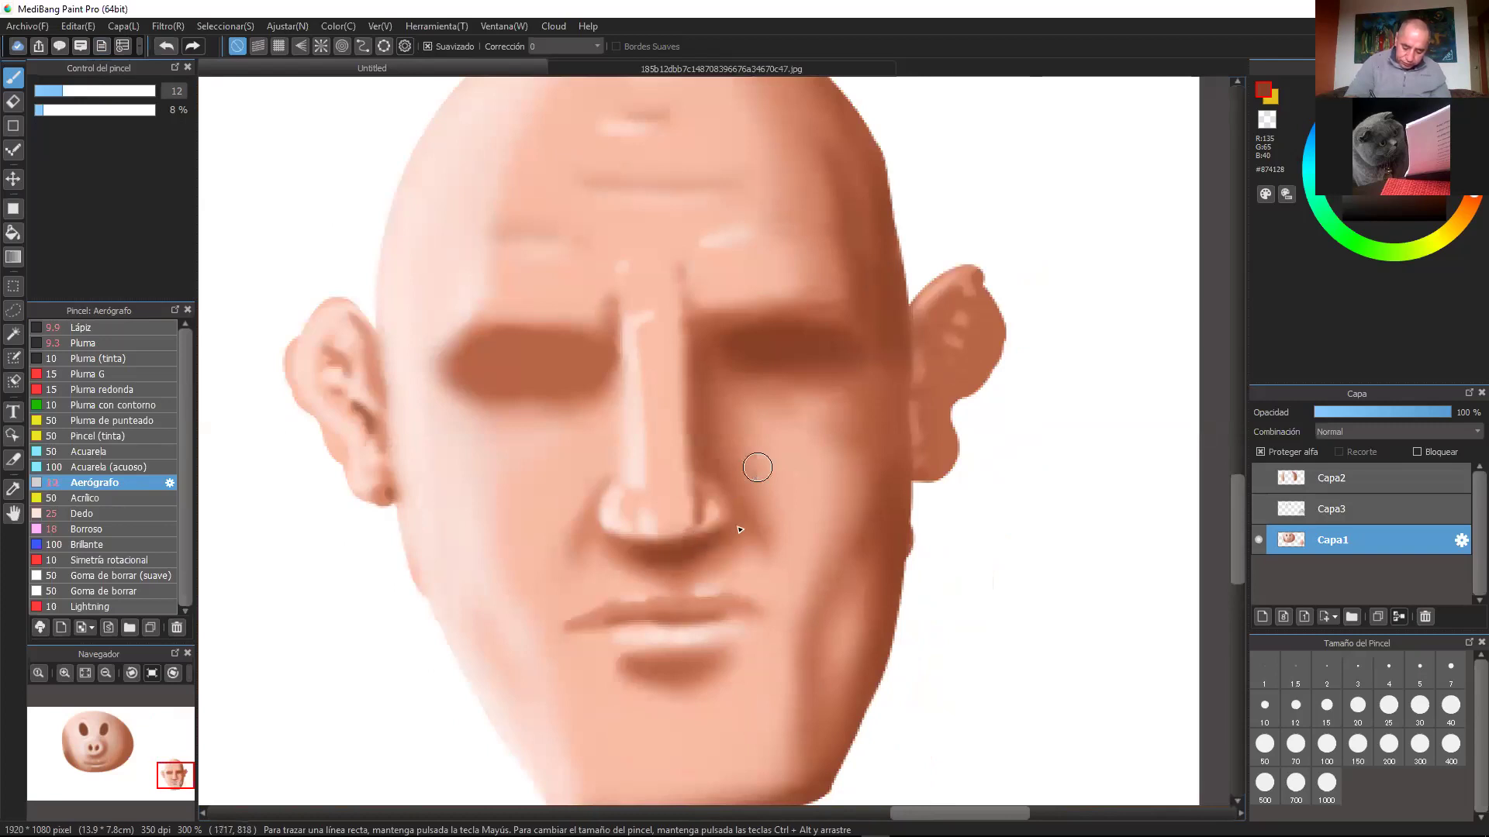
{"action": "left_click_drag", "start_coordinate": [732, 505], "coordinate": [738, 525]}
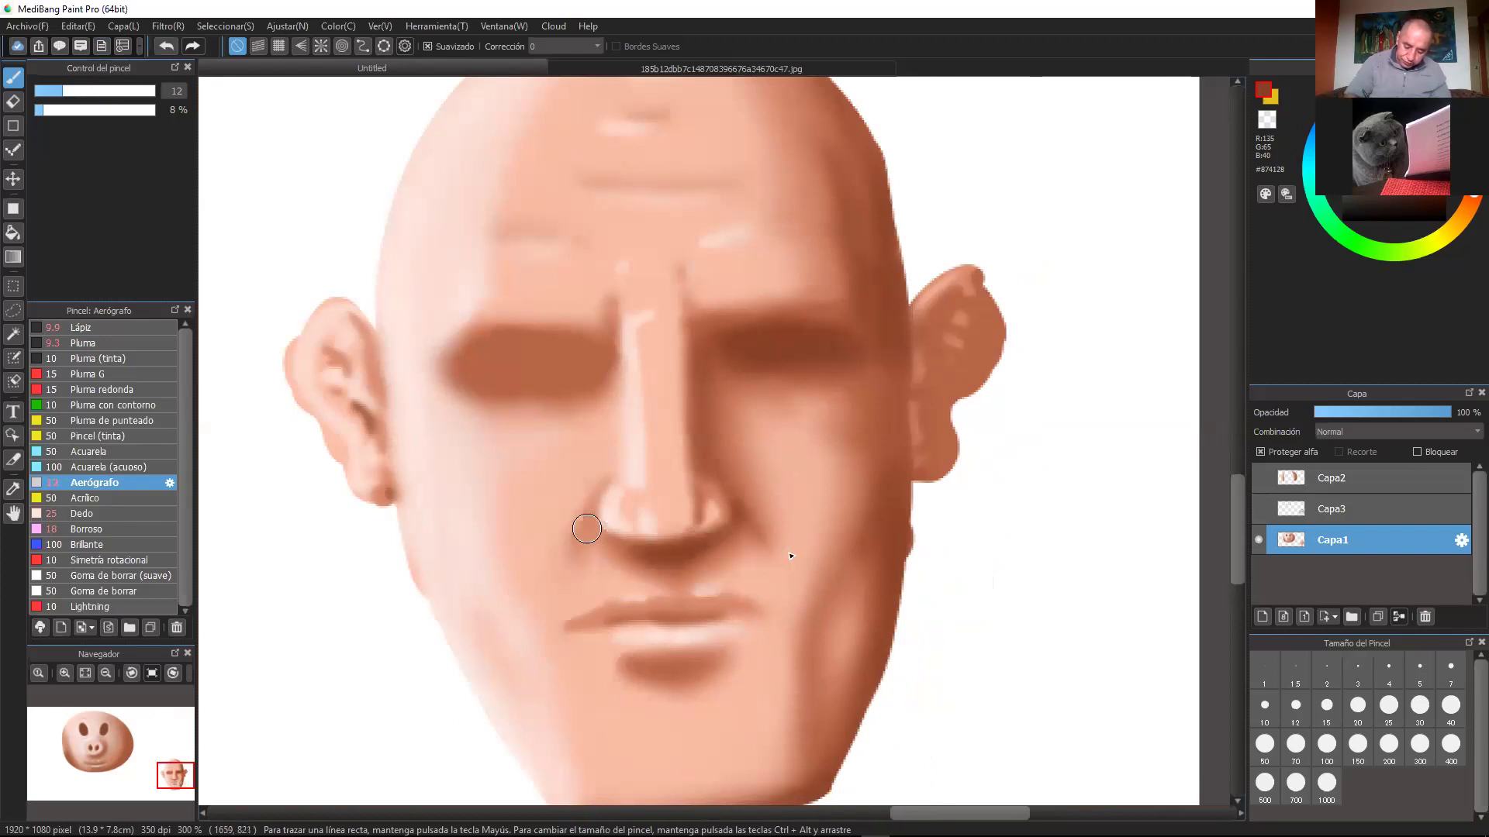
{"action": "left_click_drag", "start_coordinate": [830, 512], "coordinate": [847, 396]}
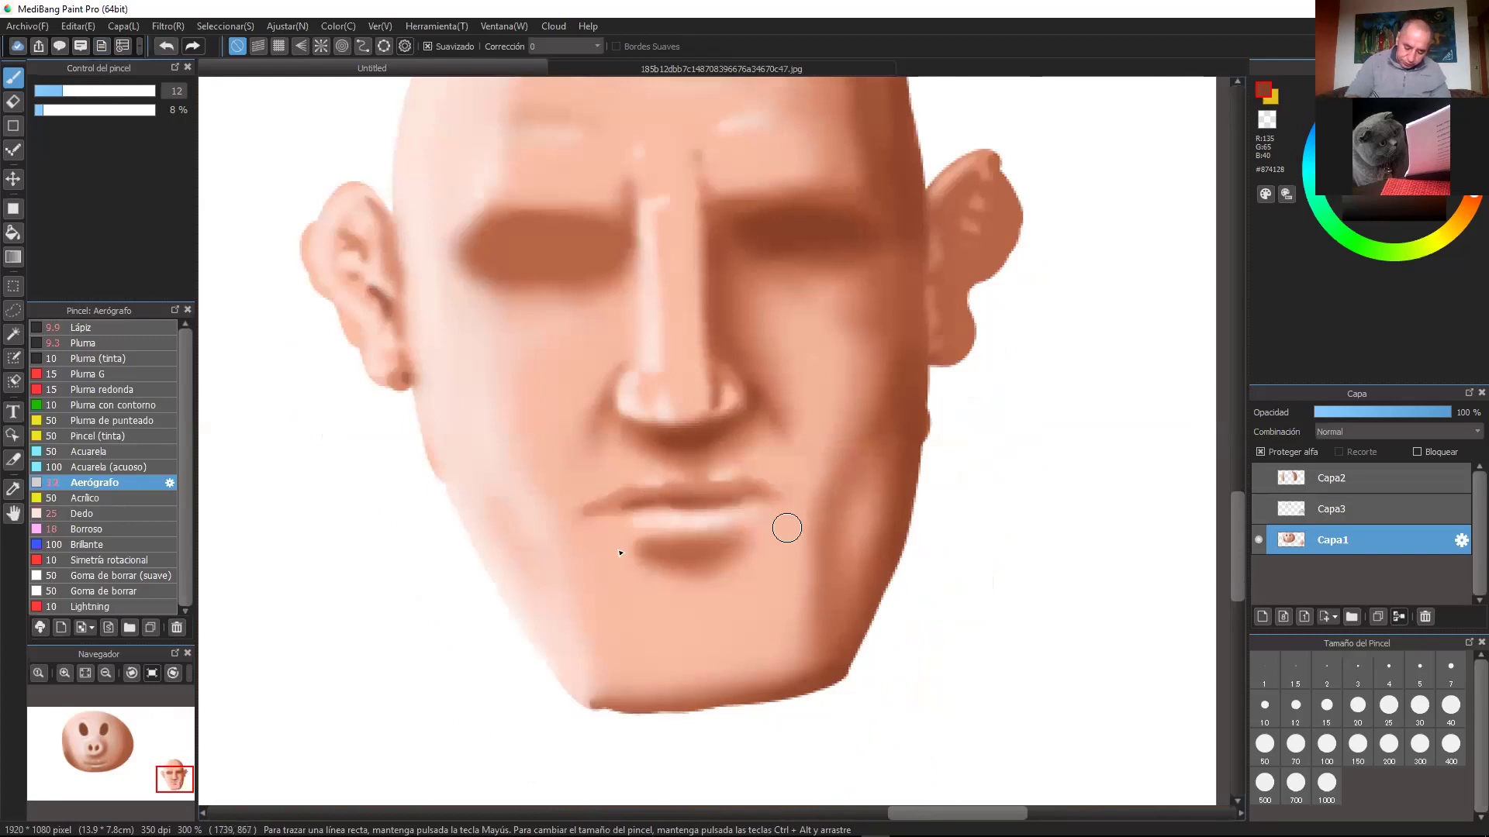
Step: Sample brown #B76546 from the left eye socket and paint the left under-eye crease at size 14.1
{"action": "scroll", "coordinate": [891, 380], "scroll_direction": "up", "scroll_amount": 4}
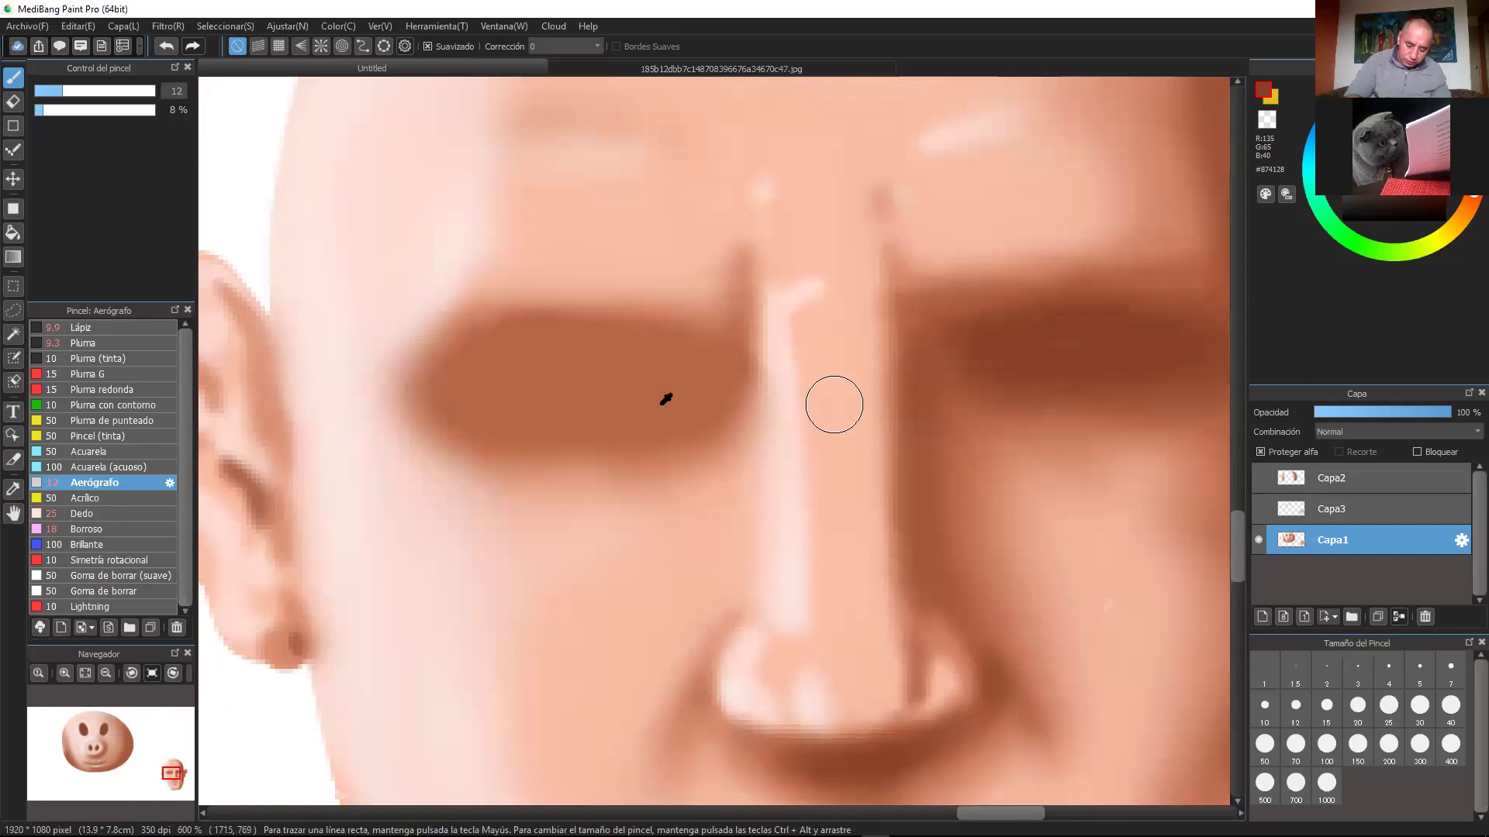
{"action": "left_click", "coordinate": [667, 398], "text": "alt"}
{"action": "left_click", "coordinate": [49, 91]}
{"action": "mouse_move", "coordinate": [708, 442]}
{"action": "left_mouse_down"}
{"action": "mouse_move", "coordinate": [516, 523]}
{"action": "mouse_move", "coordinate": [734, 438]}
{"action": "mouse_move", "coordinate": [593, 511]}
{"action": "mouse_move", "coordinate": [485, 501]}
{"action": "mouse_move", "coordinate": [550, 502]}
{"action": "mouse_move", "coordinate": [517, 519]}
{"action": "mouse_move", "coordinate": [687, 451]}
{"action": "mouse_move", "coordinate": [556, 526]}
{"action": "mouse_move", "coordinate": [717, 416]}
{"action": "mouse_move", "coordinate": [643, 503]}
{"action": "mouse_move", "coordinate": [655, 503]}
{"action": "mouse_move", "coordinate": [718, 449]}
{"action": "mouse_move", "coordinate": [709, 477]}
{"action": "mouse_move", "coordinate": [721, 467]}
{"action": "mouse_move", "coordinate": [765, 375]}
{"action": "left_mouse_up"}
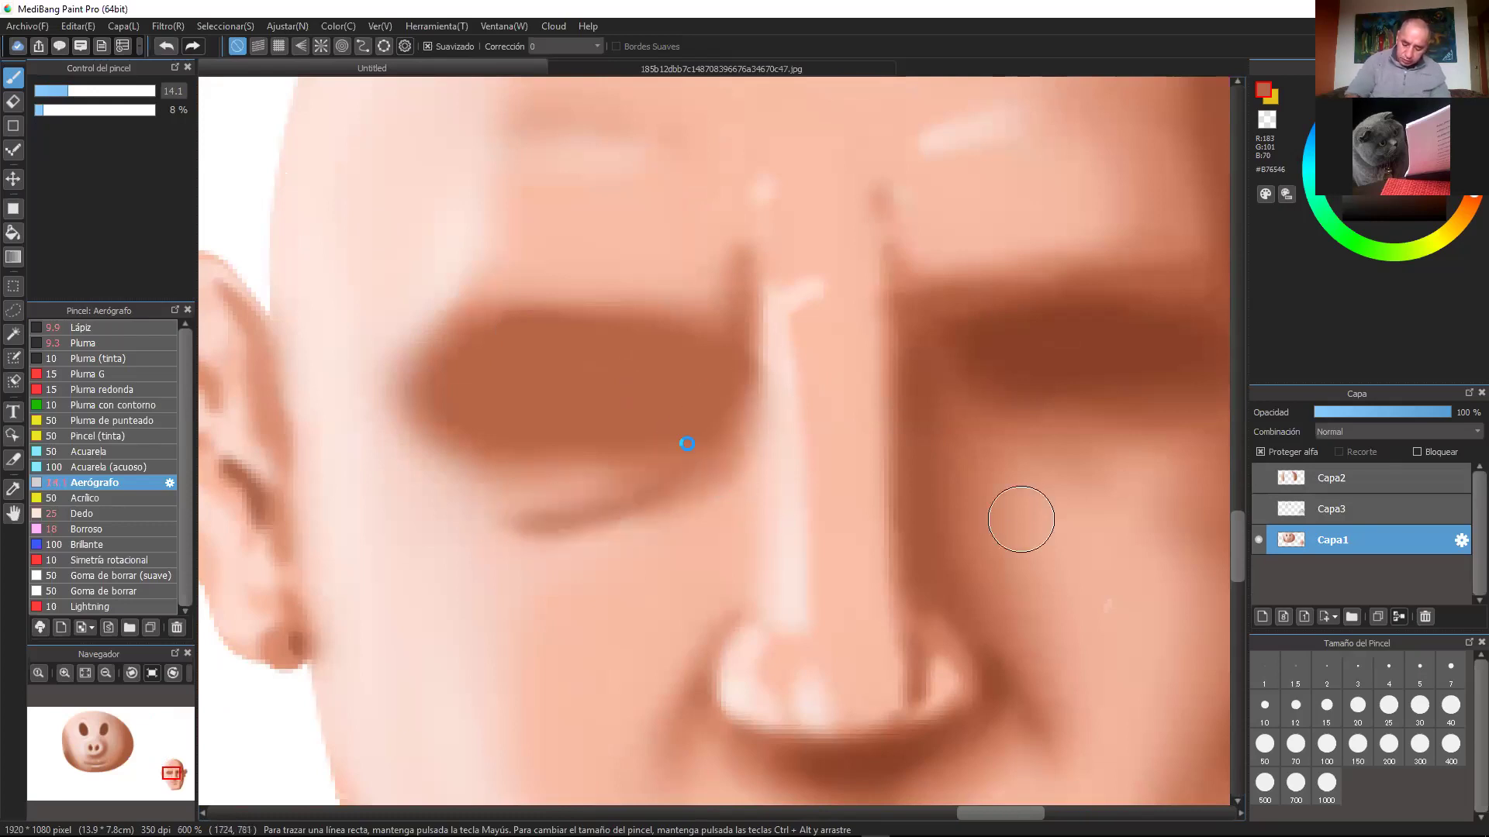
Step: Paint the crease beneath the right eye with the airbrush, using sampled brown #AF5E40
{"action": "left_click_drag", "start_coordinate": [1022, 519], "coordinate": [690, 478]}
{"action": "right_click", "coordinate": [622, 370]}
{"action": "mouse_move", "coordinate": [618, 383]}
{"action": "left_mouse_down"}
{"action": "mouse_move", "coordinate": [680, 388]}
{"action": "mouse_move", "coordinate": [625, 355]}
{"action": "mouse_move", "coordinate": [797, 451]}
{"action": "mouse_move", "coordinate": [677, 389]}
{"action": "mouse_move", "coordinate": [733, 429]}
{"action": "mouse_move", "coordinate": [825, 447]}
{"action": "mouse_move", "coordinate": [641, 372]}
{"action": "mouse_move", "coordinate": [859, 453]}
{"action": "mouse_move", "coordinate": [603, 380]}
{"action": "mouse_move", "coordinate": [664, 366]}
{"action": "mouse_move", "coordinate": [773, 454]}
{"action": "mouse_move", "coordinate": [685, 412]}
{"action": "mouse_move", "coordinate": [722, 414]}
{"action": "mouse_move", "coordinate": [618, 412]}
{"action": "left_mouse_up"}
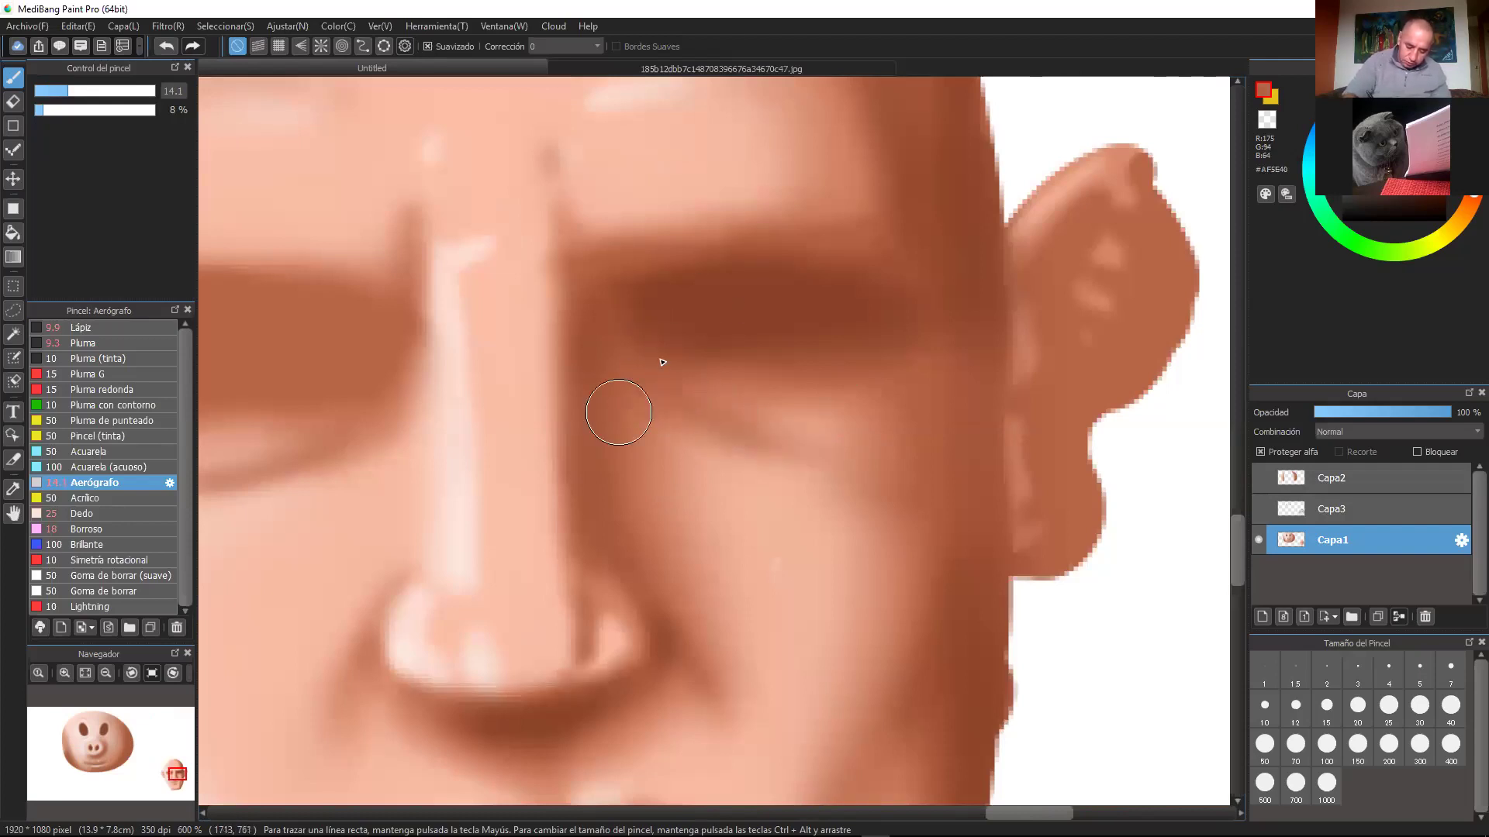
{"action": "scroll", "coordinate": [618, 411], "scroll_direction": "down", "scroll_amount": 2}
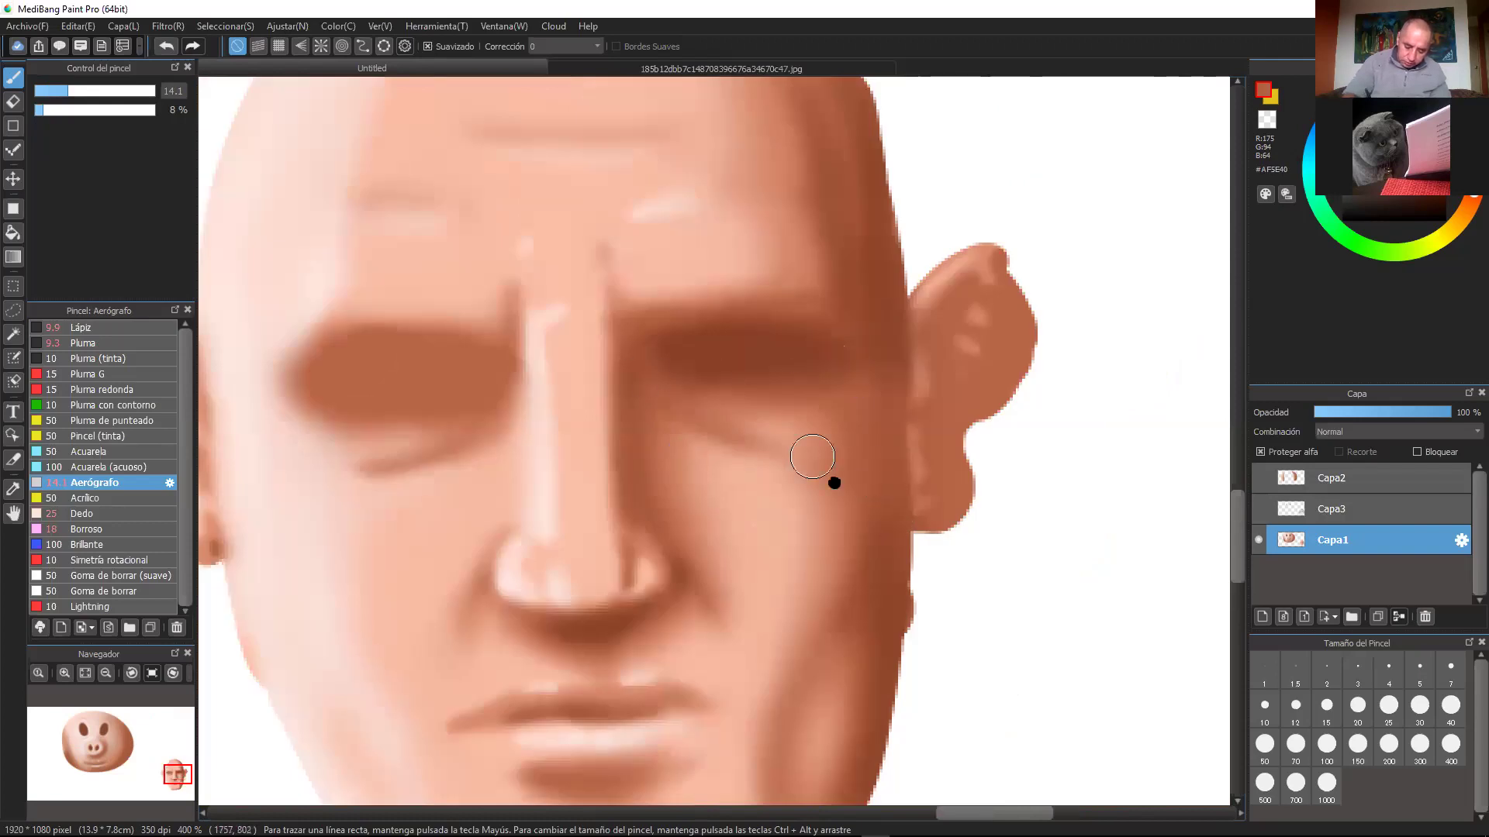
{"action": "left_click_drag", "start_coordinate": [821, 354], "coordinate": [801, 421]}
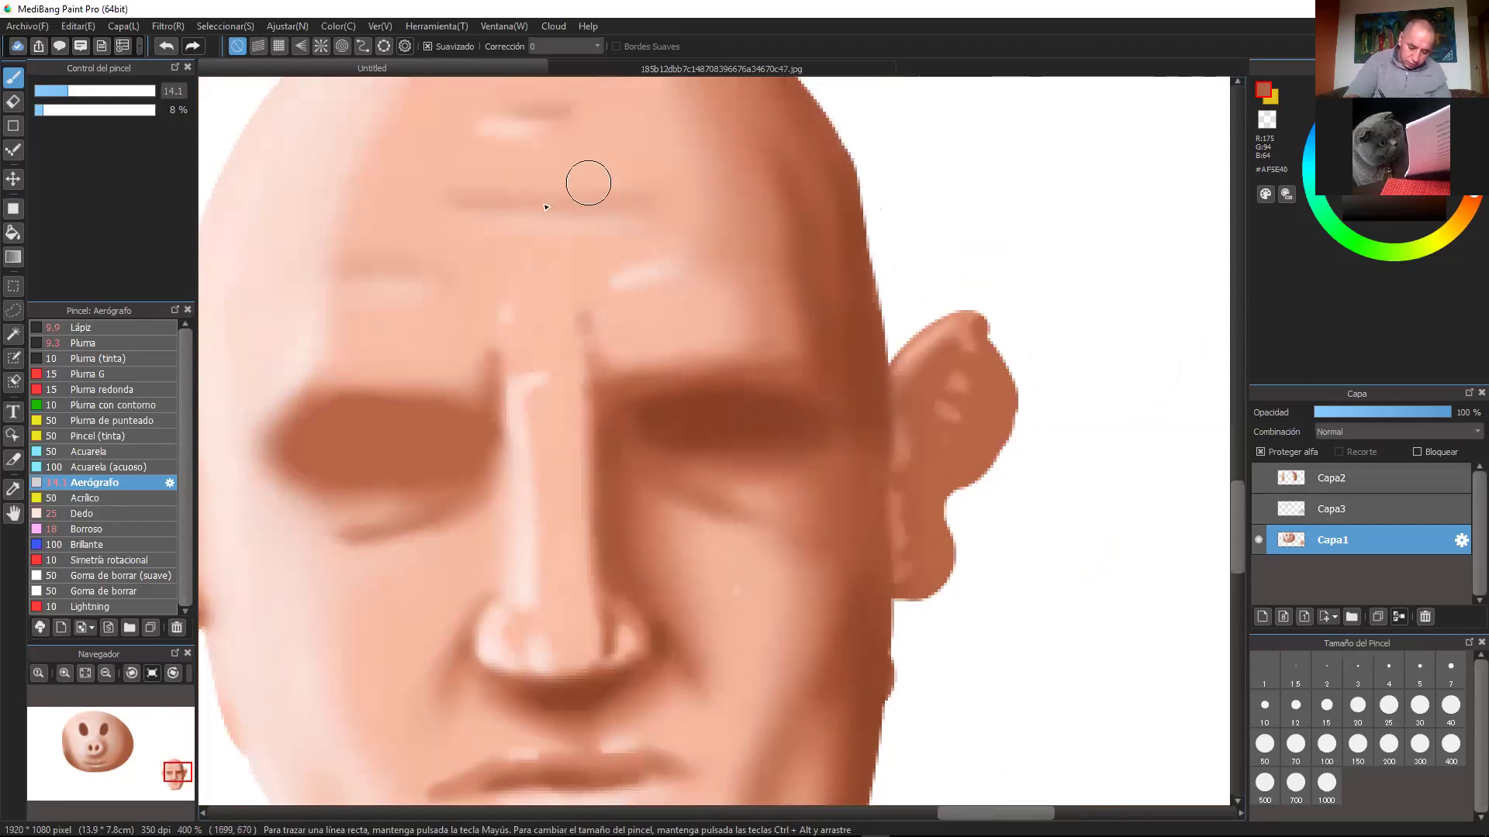
Step: Sample skin tone #EAAB92 and shade the inner contours of both brow ridges
{"action": "right_click", "coordinate": [454, 278]}
{"action": "left_click_drag", "start_coordinate": [488, 319], "coordinate": [482, 321]}
{"action": "left_click_drag", "start_coordinate": [623, 271], "coordinate": [591, 305]}
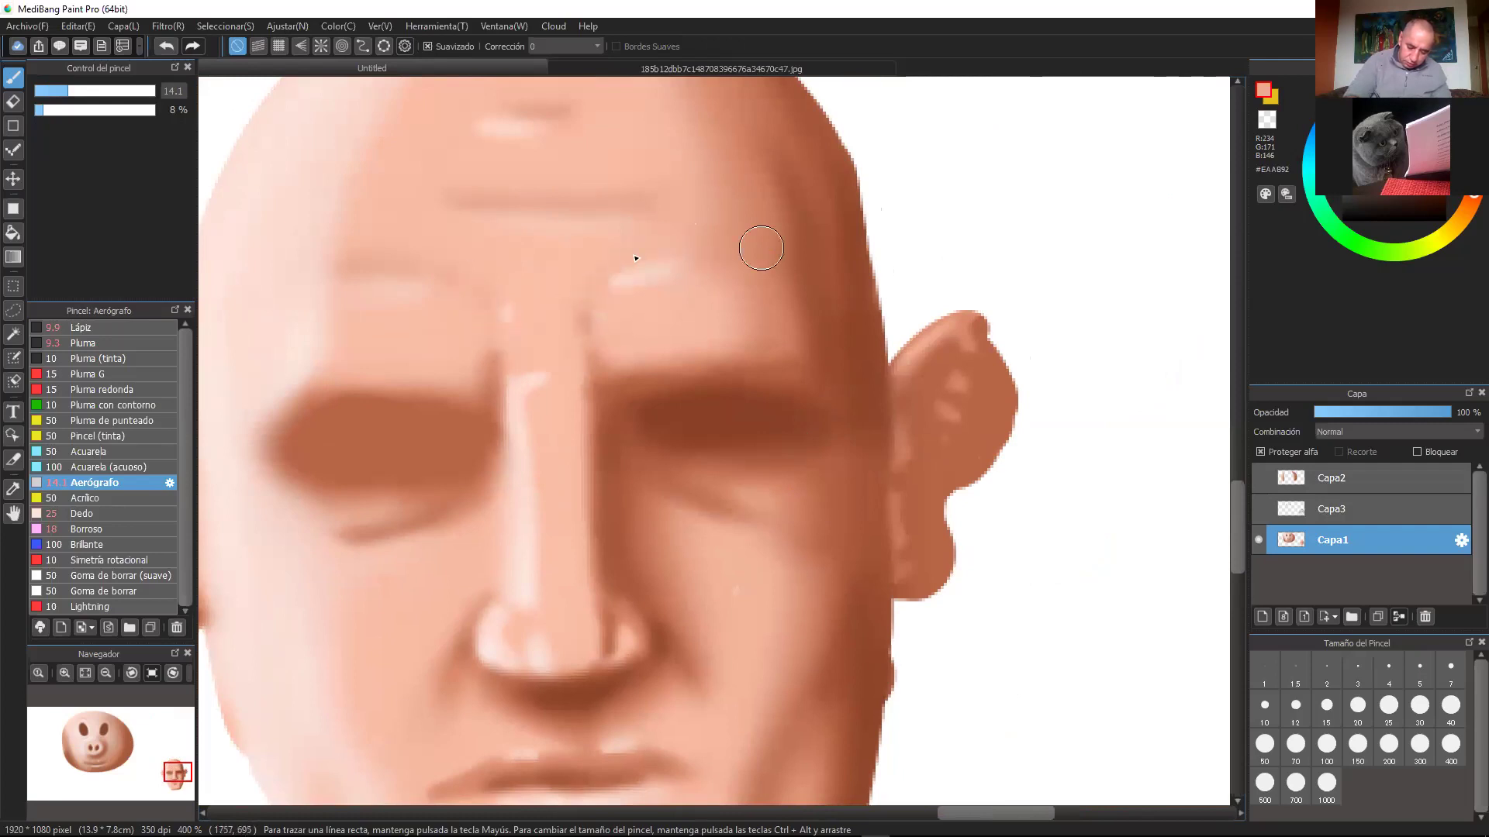
Step: Extend the forehead wrinkles with the airbrush, using skin tones sampled from the existing creases
{"action": "right_click", "coordinate": [396, 189]}
{"action": "mouse_move", "coordinate": [442, 198]}
{"action": "left_mouse_down"}
{"action": "mouse_move", "coordinate": [586, 241]}
{"action": "mouse_move", "coordinate": [644, 240]}
{"action": "left_mouse_up"}
{"action": "scroll", "coordinate": [672, 173], "scroll_direction": "up", "scroll_amount": 4}
{"action": "left_click_drag", "start_coordinate": [549, 236], "coordinate": [679, 227]}
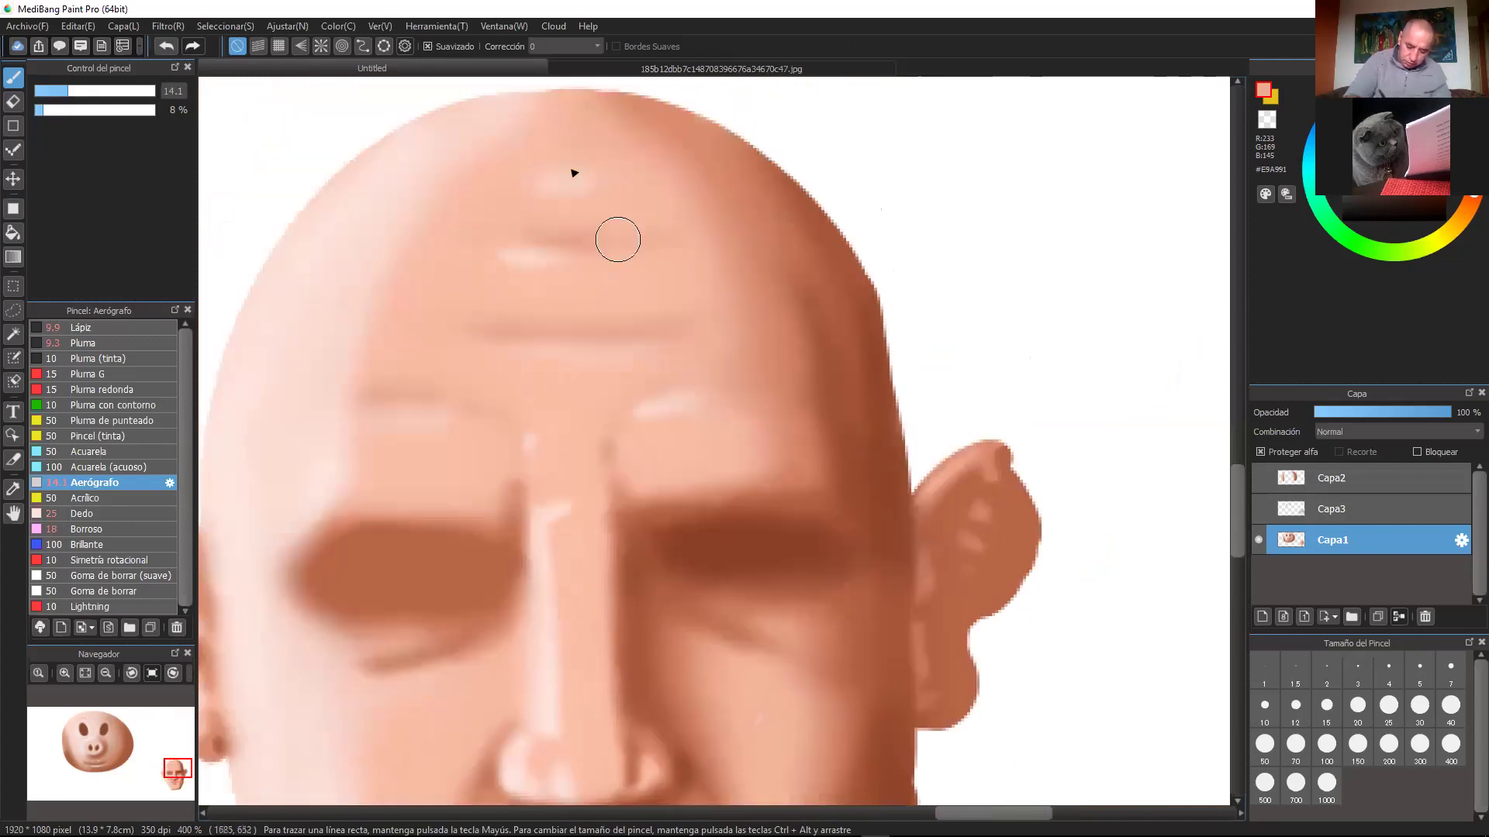
{"action": "left_click", "coordinate": [526, 163], "text": "alt"}
{"action": "left_click", "coordinate": [571, 239], "text": "alt"}
{"action": "left_click_drag", "start_coordinate": [523, 166], "coordinate": [644, 154]}
Step: Airbrush the frown furrows between the brows and the crease across the nose bridge in tone #D48567
{"action": "key", "text": "ctrl+minus"}
{"action": "left_click_drag", "start_coordinate": [801, 497], "coordinate": [806, 394]}
{"action": "key", "text": "ctrl+plus"}
{"action": "key", "text": "ctrl+plus"}
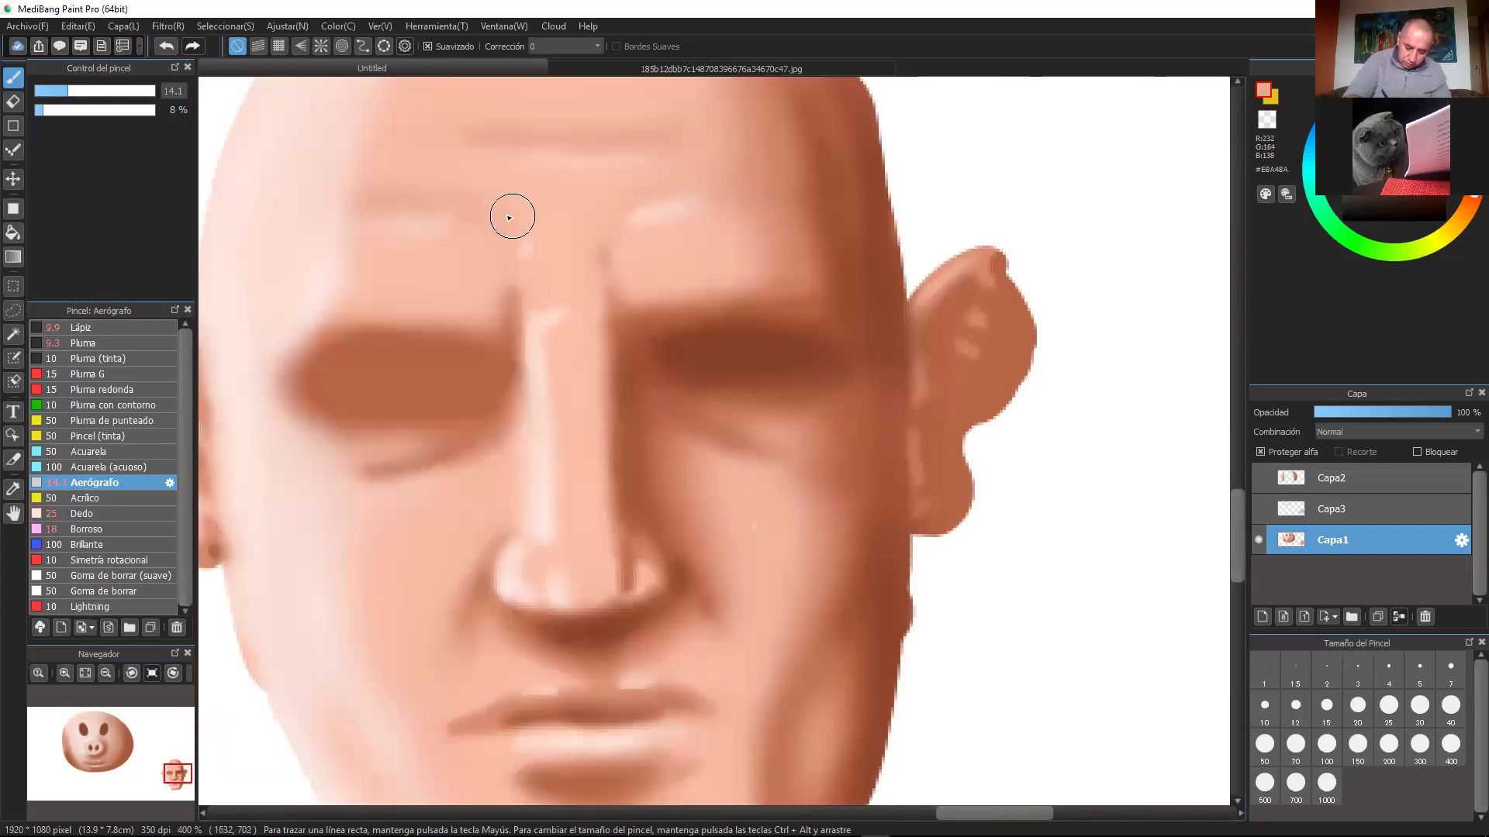
{"action": "mouse_move", "coordinate": [590, 303]}
{"action": "left_mouse_down"}
{"action": "mouse_move", "coordinate": [579, 319]}
{"action": "mouse_move", "coordinate": [591, 326]}
{"action": "mouse_move", "coordinate": [604, 309]}
{"action": "left_mouse_up"}
{"action": "key", "text": "ctrl+minus"}
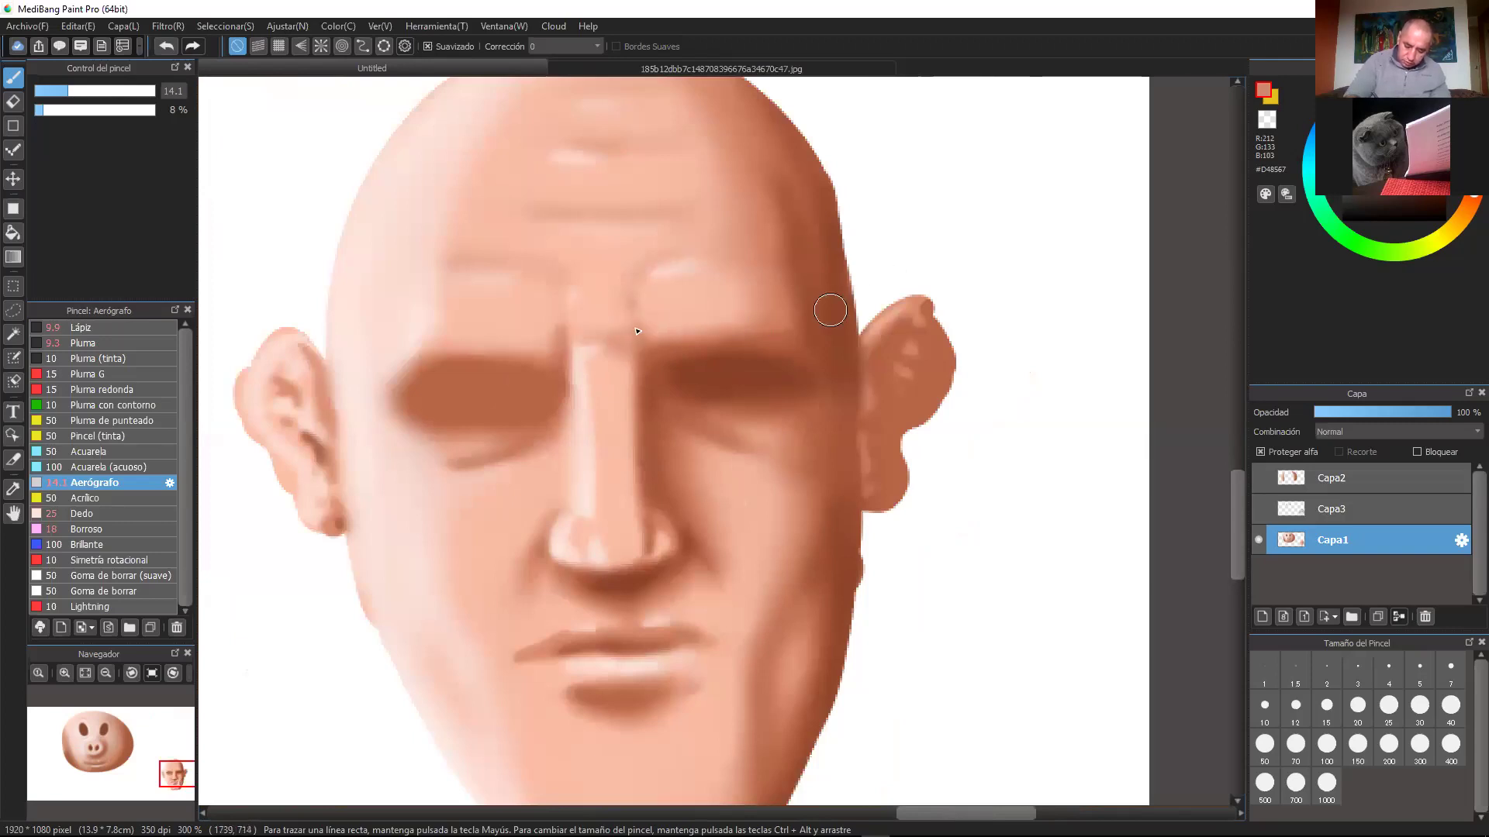
Step: Widen the shadow beneath the lower lip and add a soft vertical cleft to the chin in #D48567
{"action": "key", "text": "ctrl+minus"}
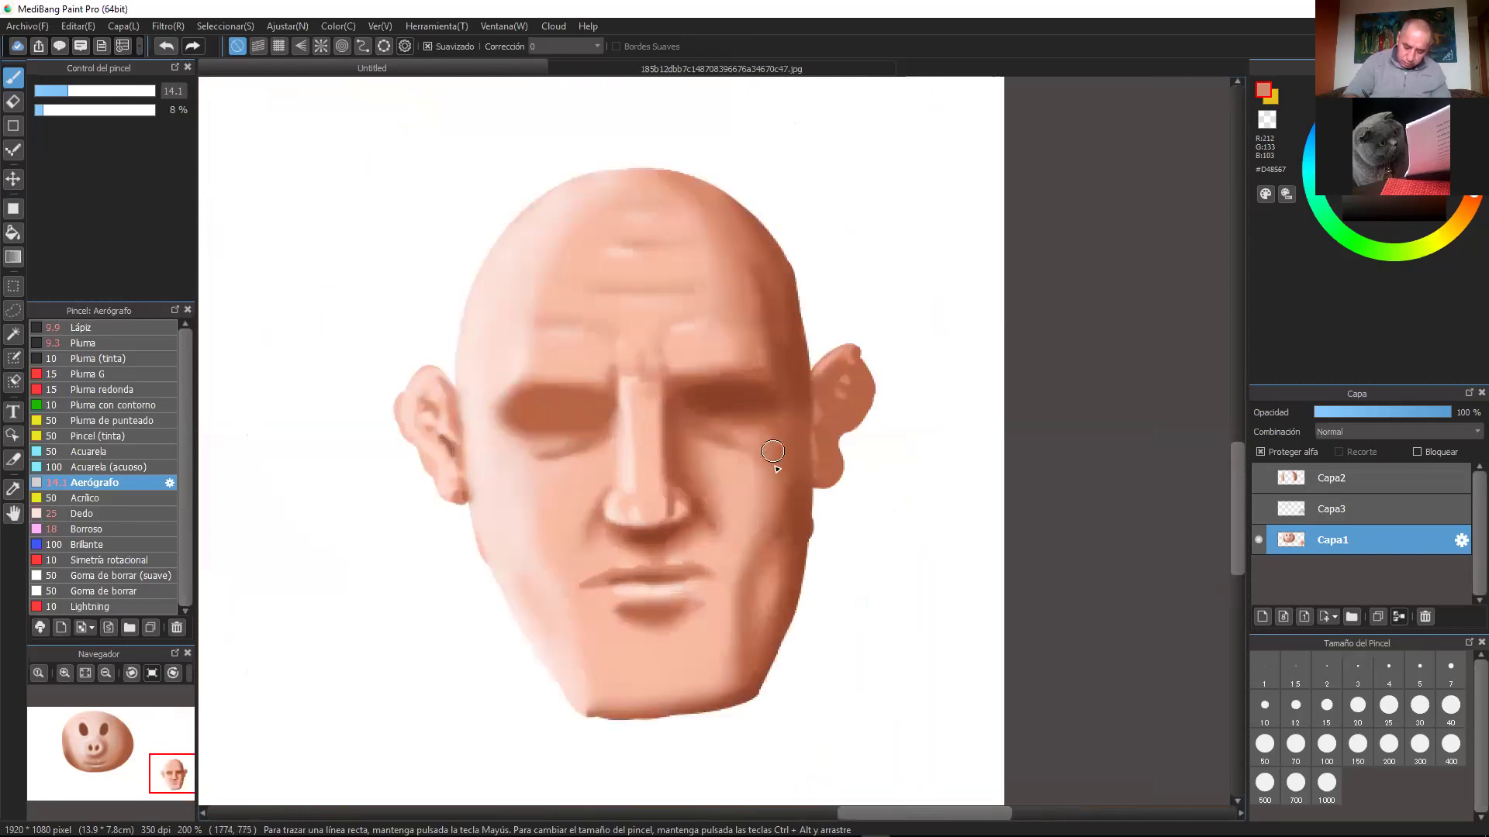
{"action": "left_click_drag", "start_coordinate": [789, 535], "coordinate": [824, 473]}
{"action": "key", "text": "ctrl+plus"}
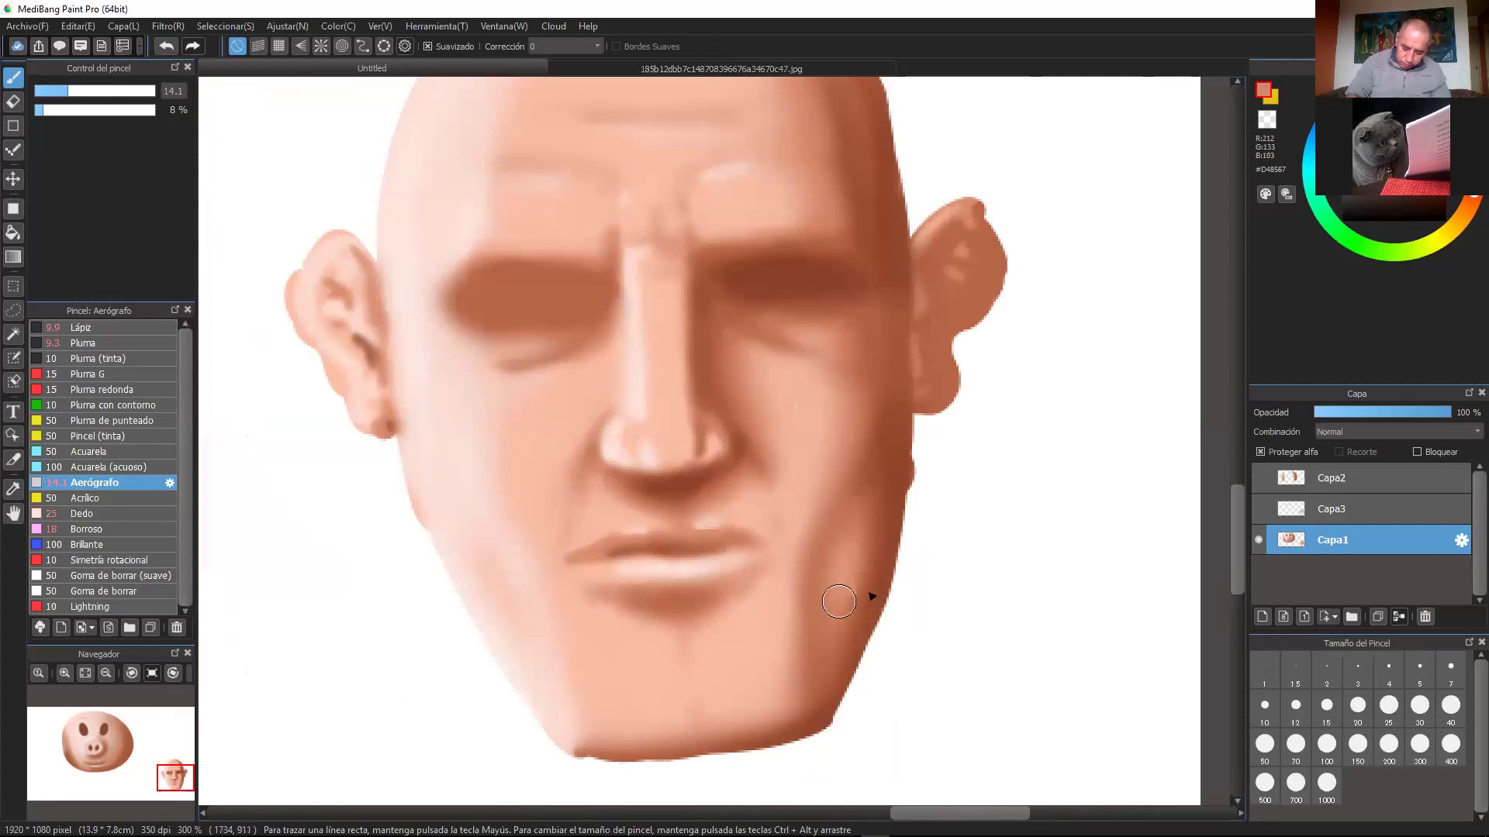
{"action": "scroll", "coordinate": [905, 520], "scroll_direction": "down", "scroll_amount": 1}
{"action": "scroll", "coordinate": [931, 421], "scroll_direction": "up", "scroll_amount": 1}
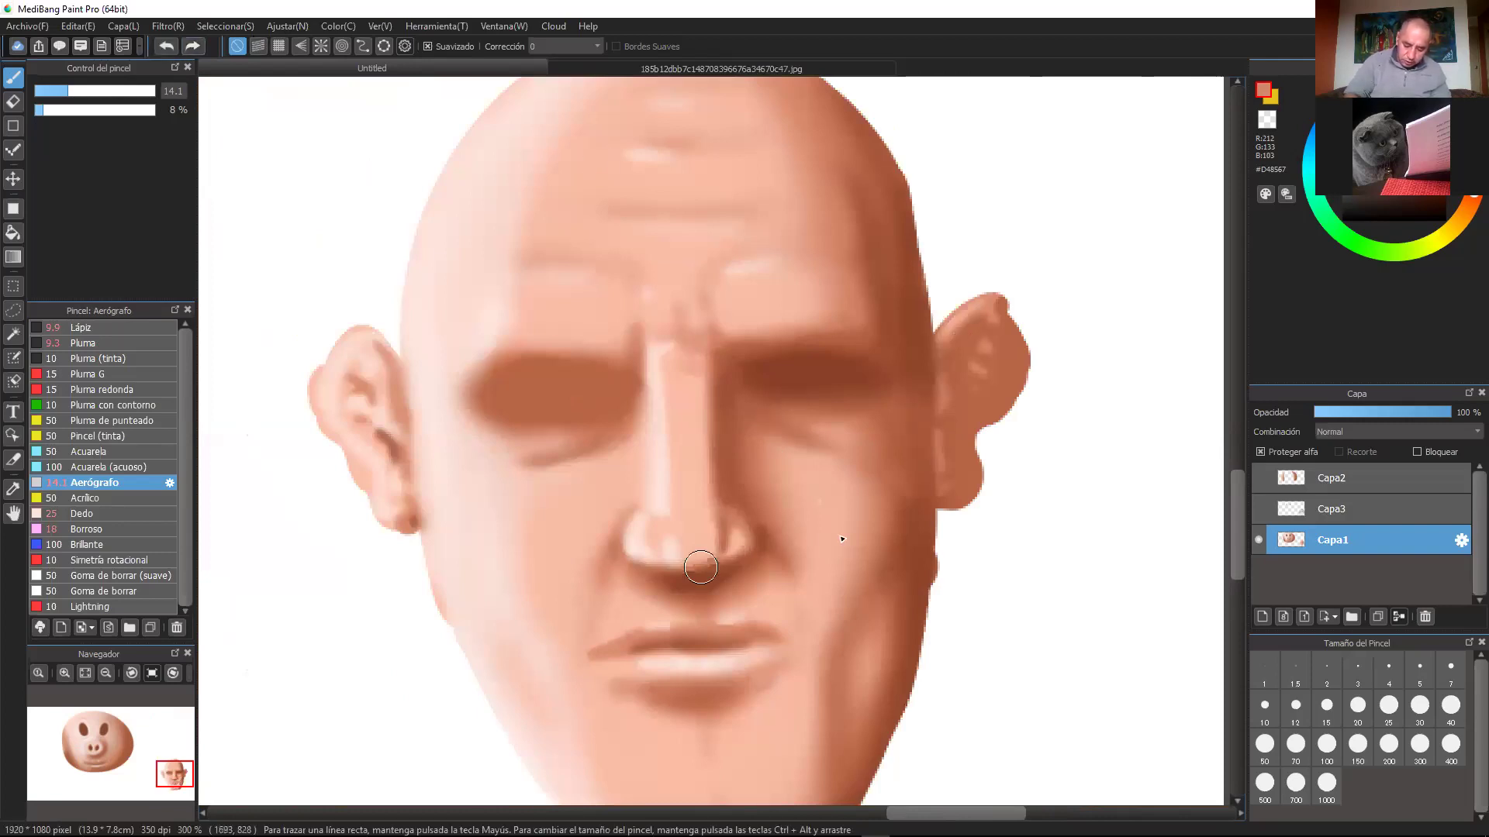
Step: Sample light skin tone #F9BDA6 from the nose bridge and smooth the tip of the nose with it
{"action": "left_click", "coordinate": [671, 409], "text": "alt"}
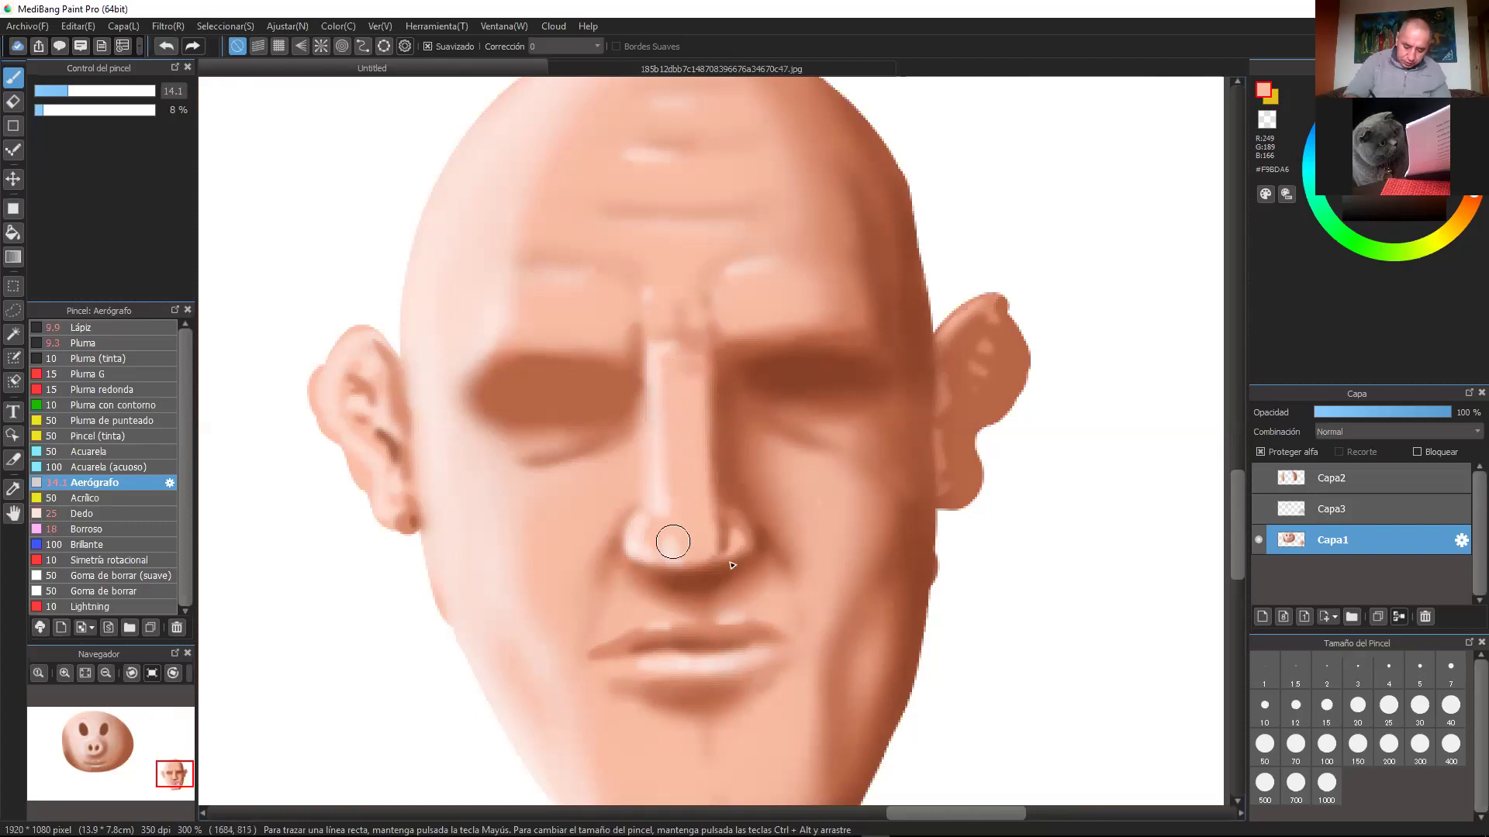
{"action": "left_click_drag", "start_coordinate": [768, 498], "coordinate": [753, 454]}
{"action": "key", "text": "ctrl+Up"}
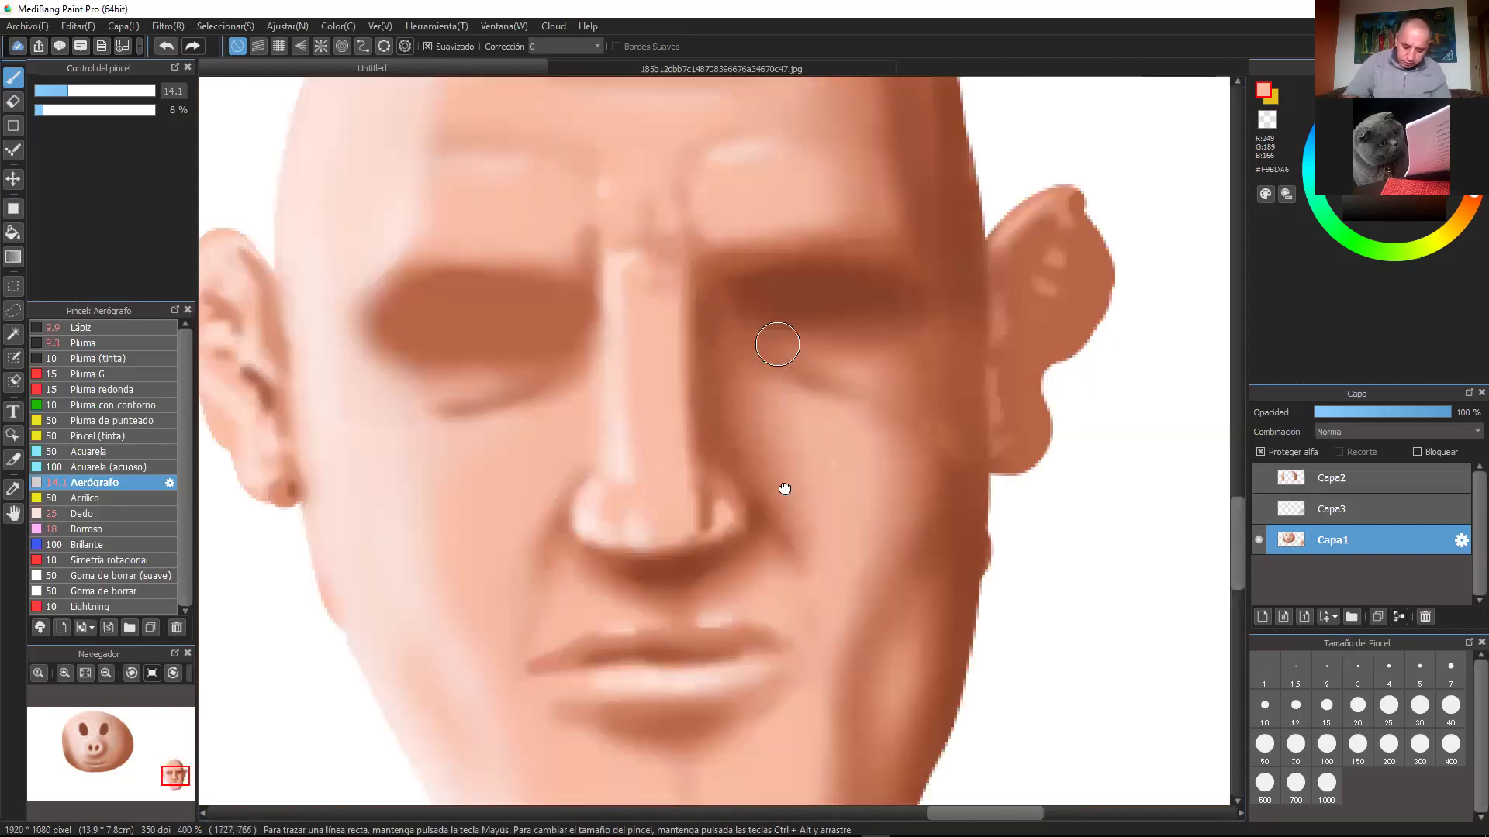
{"action": "left_click_drag", "start_coordinate": [770, 392], "coordinate": [779, 474]}
Step: Add white #FFFFFF highlights to the lips with the airbrush at size 8.6
{"action": "left_click", "coordinate": [641, 609], "text": "alt"}
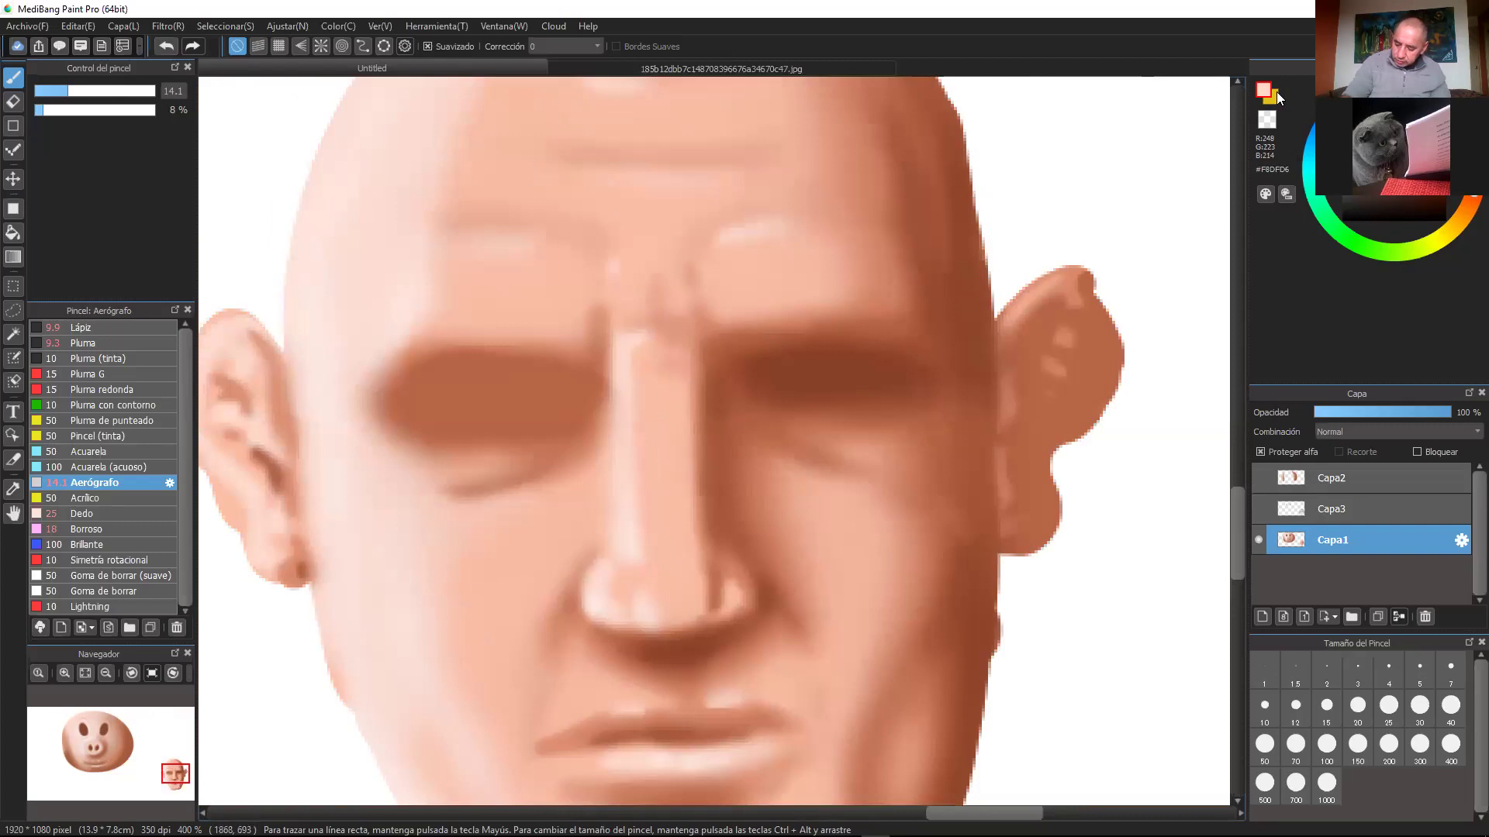
{"action": "left_click", "coordinate": [54, 91]}
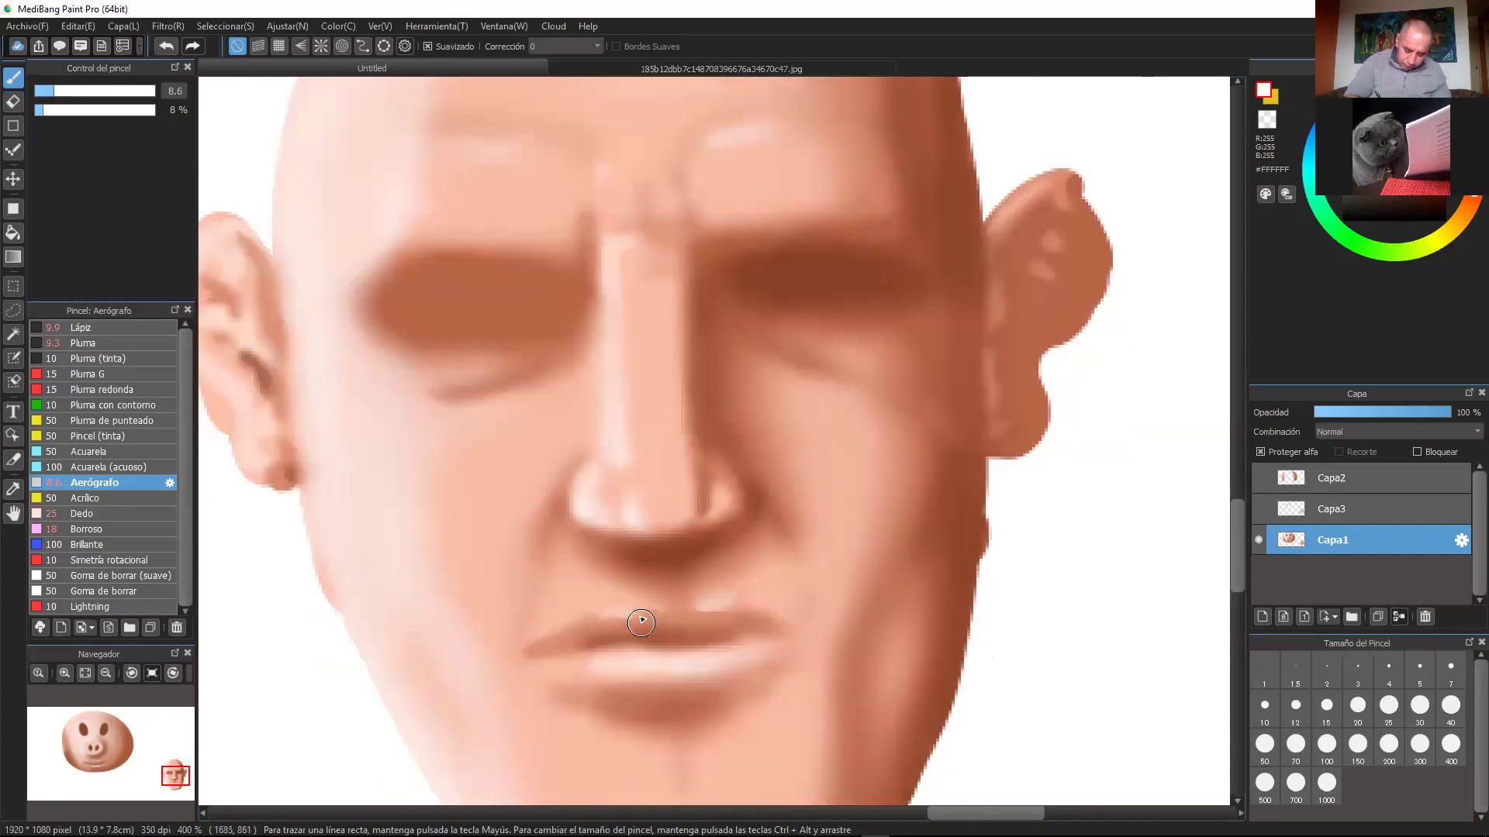
{"action": "left_click_drag", "start_coordinate": [691, 610], "coordinate": [733, 597]}
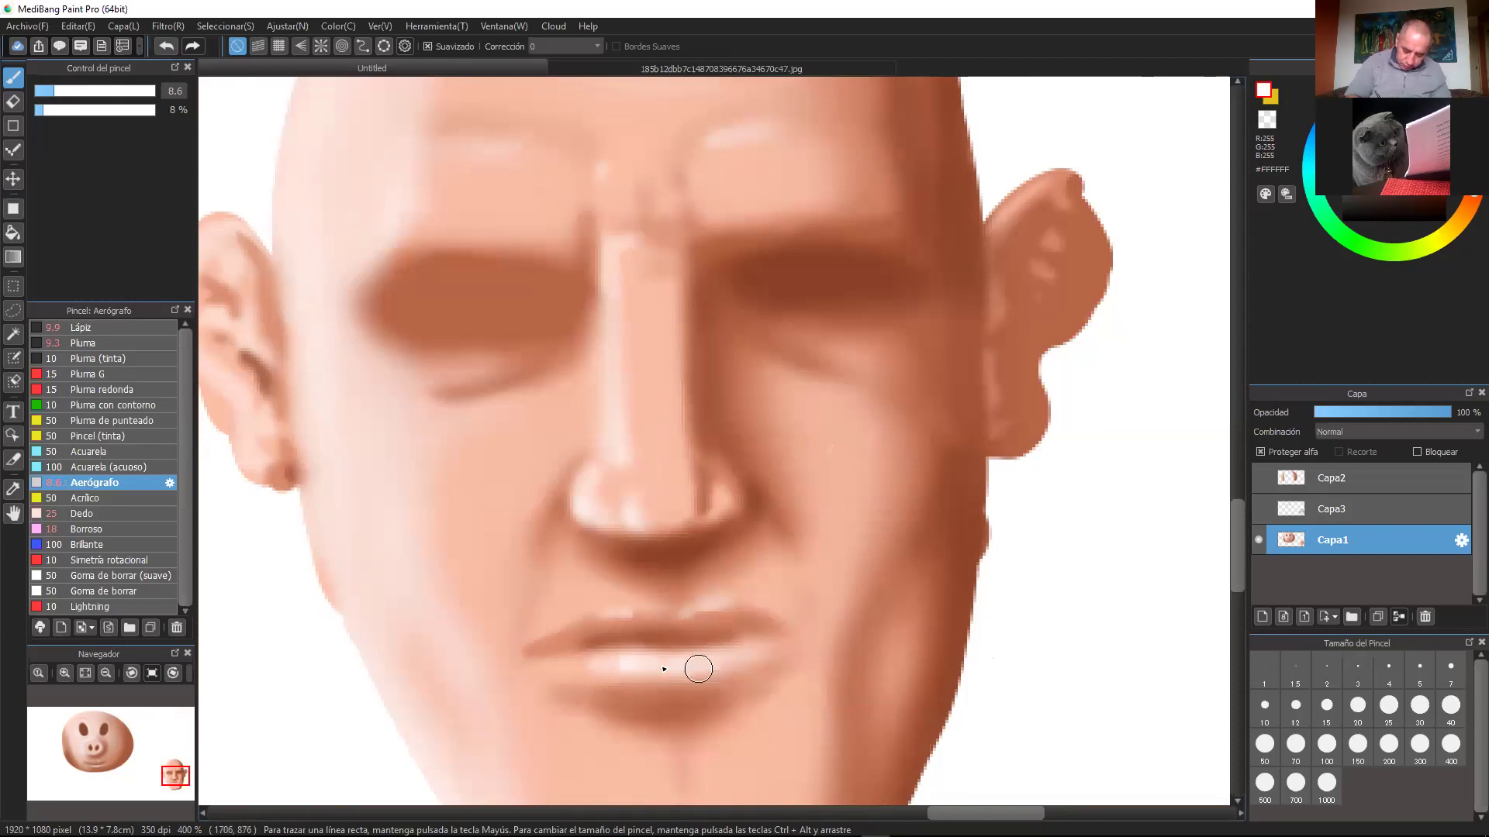
Step: Set the airbrush to size 22 and softly lighten the upper forehead near the crown with white #FFFFFF
{"action": "left_click_drag", "start_coordinate": [762, 535], "coordinate": [770, 630]}
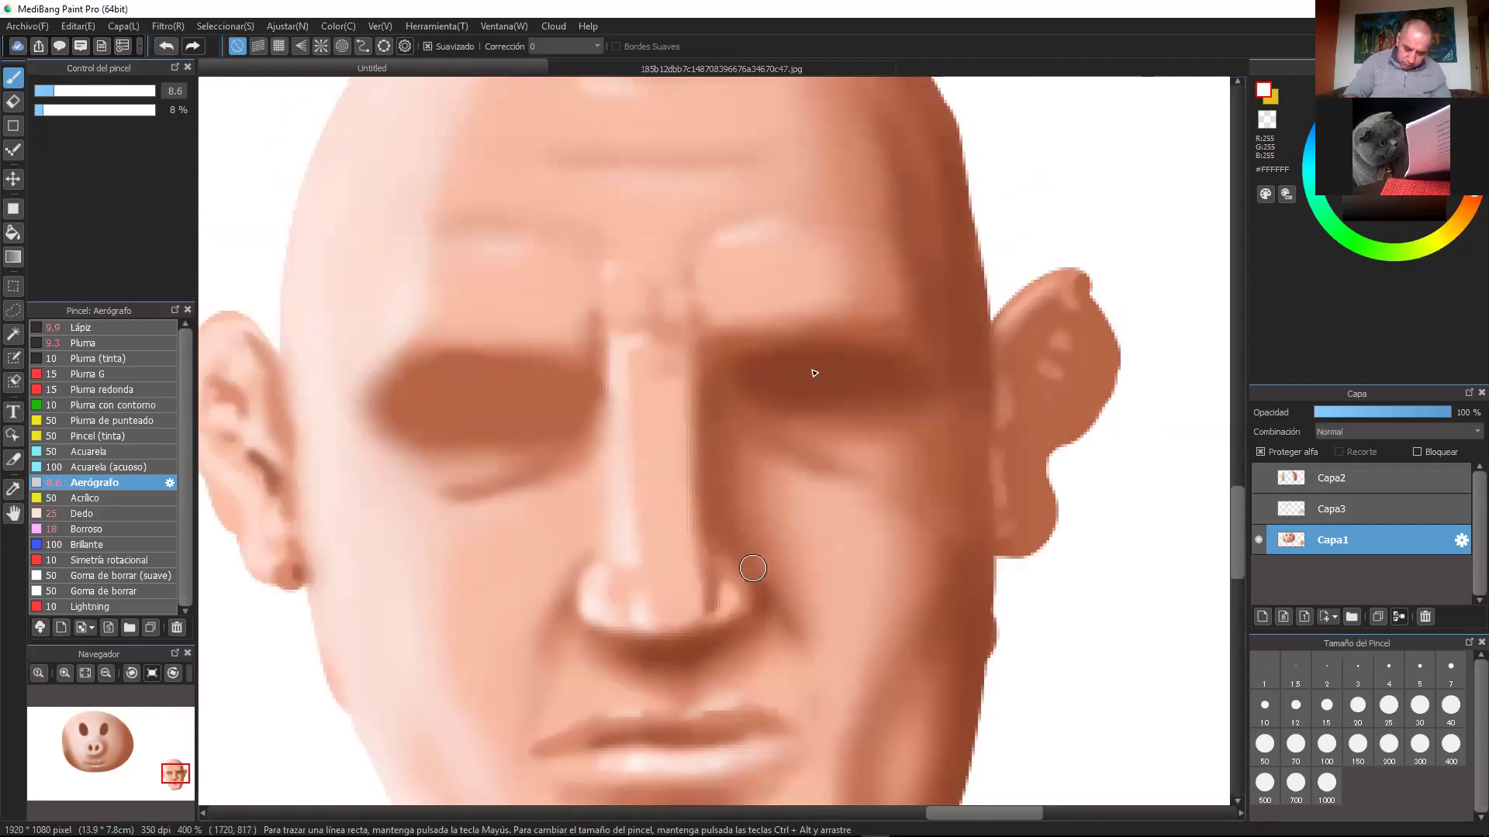
{"action": "left_click", "coordinate": [87, 90]}
{"action": "left_click_drag", "start_coordinate": [655, 269], "coordinate": [618, 424]}
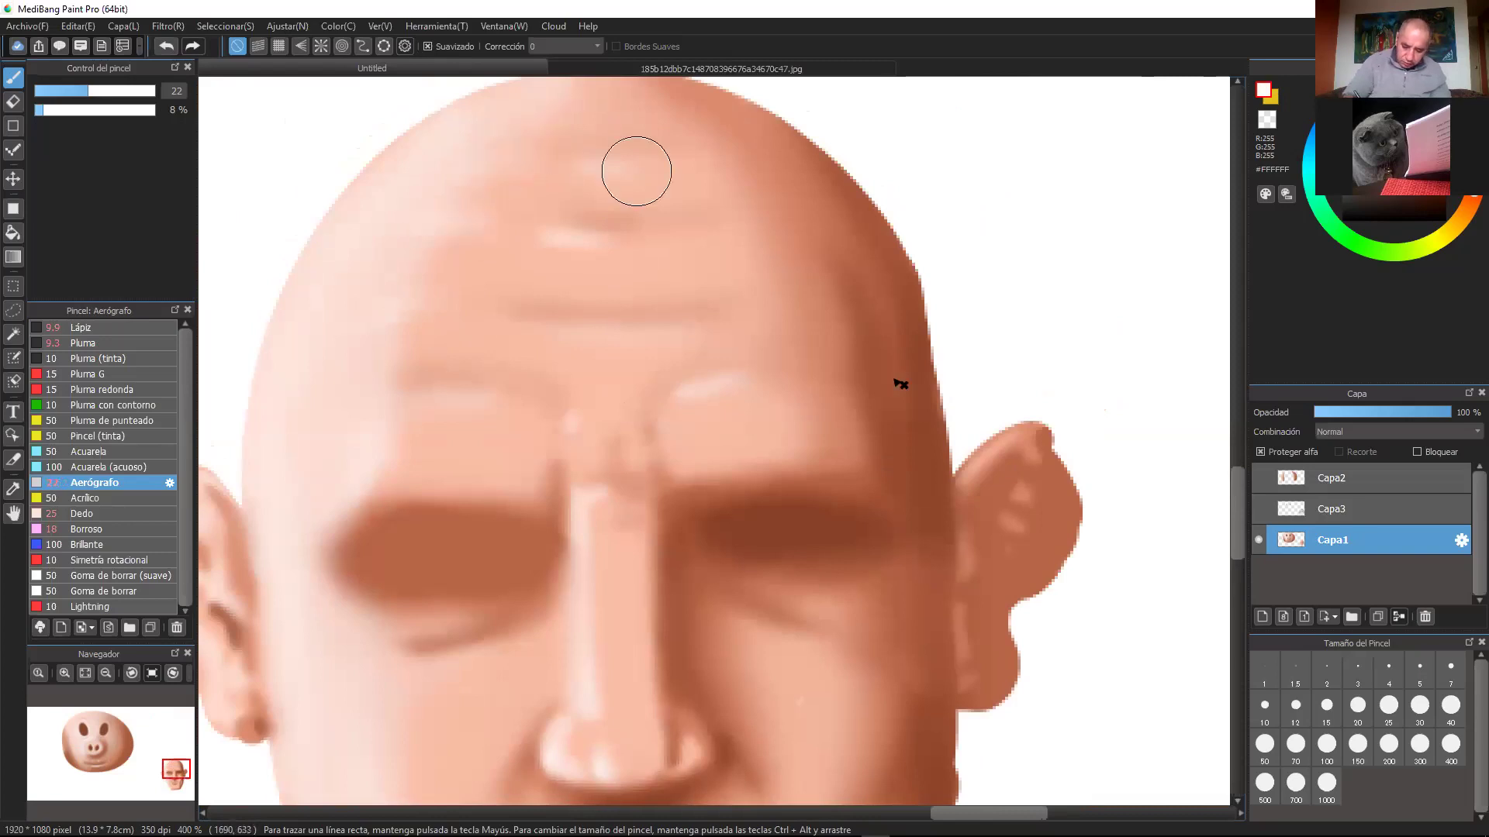
{"action": "key", "text": "ctrl+minus"}
{"action": "left_click_drag", "start_coordinate": [894, 458], "coordinate": [931, 346]}
{"action": "left_click_drag", "start_coordinate": [969, 438], "coordinate": [949, 338]}
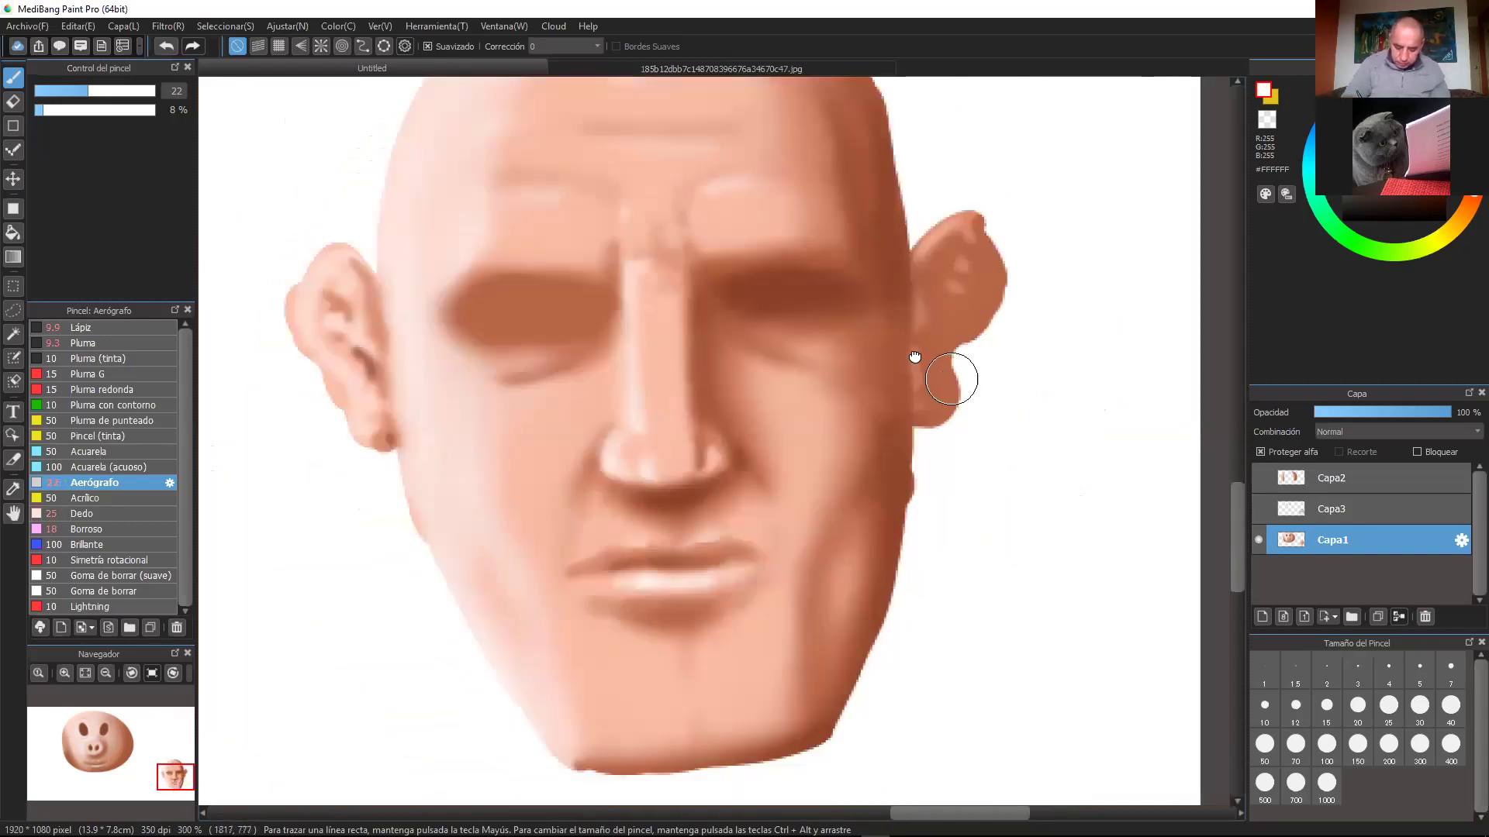
{"action": "scroll", "coordinate": [964, 372], "scroll_direction": "down", "scroll_amount": 1}
{"action": "scroll", "coordinate": [943, 376], "scroll_direction": "down", "scroll_amount": 1}
{"action": "scroll", "coordinate": [876, 419], "scroll_direction": "up", "scroll_amount": 3}
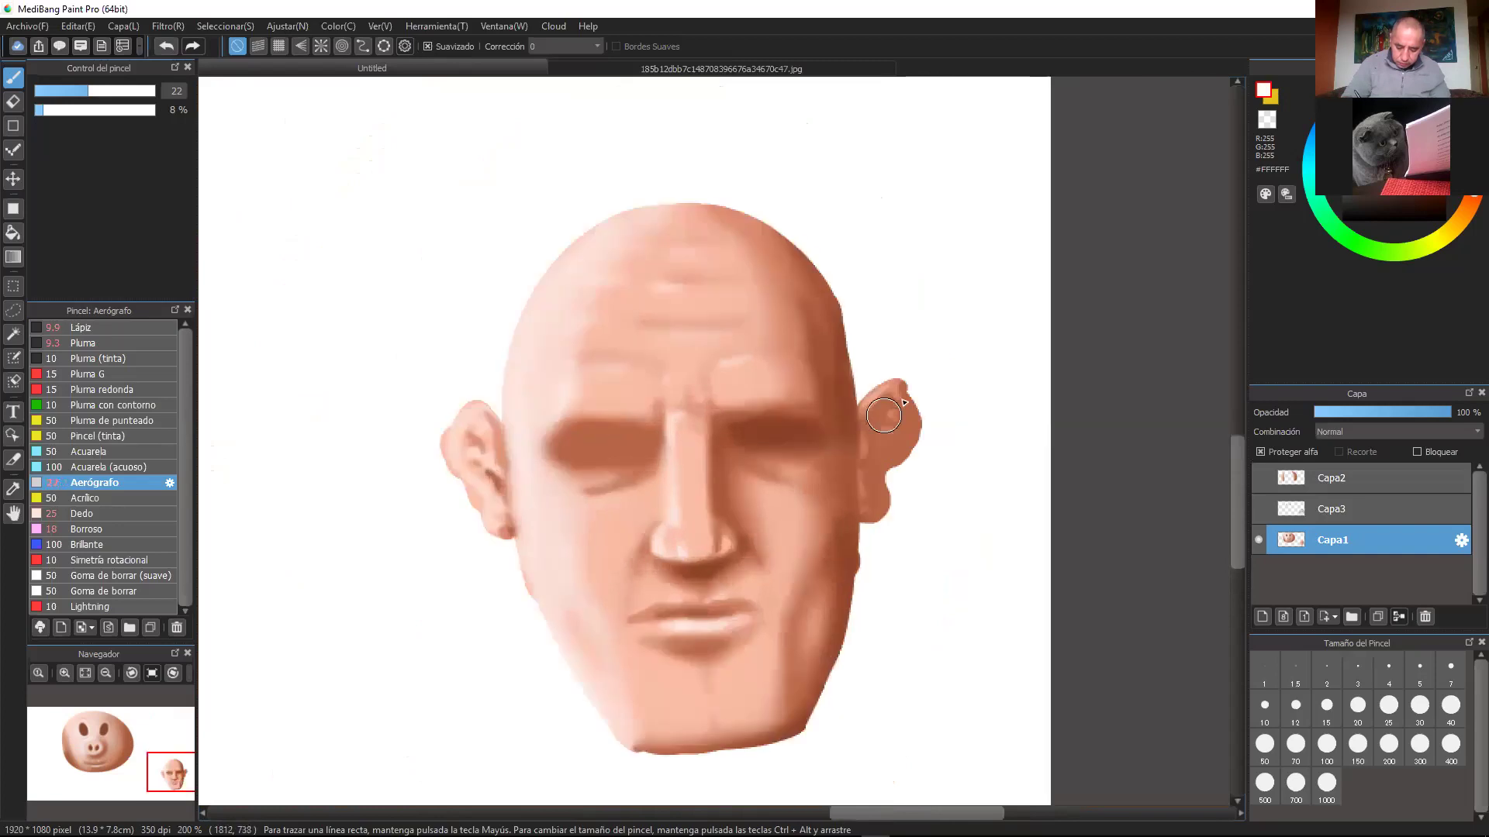
Step: Darken the left eye socket with sampled brown #8C4126, using the airbrush at size 9.9
{"action": "right_click", "coordinate": [928, 295]}
{"action": "left_click", "coordinate": [56, 90]}
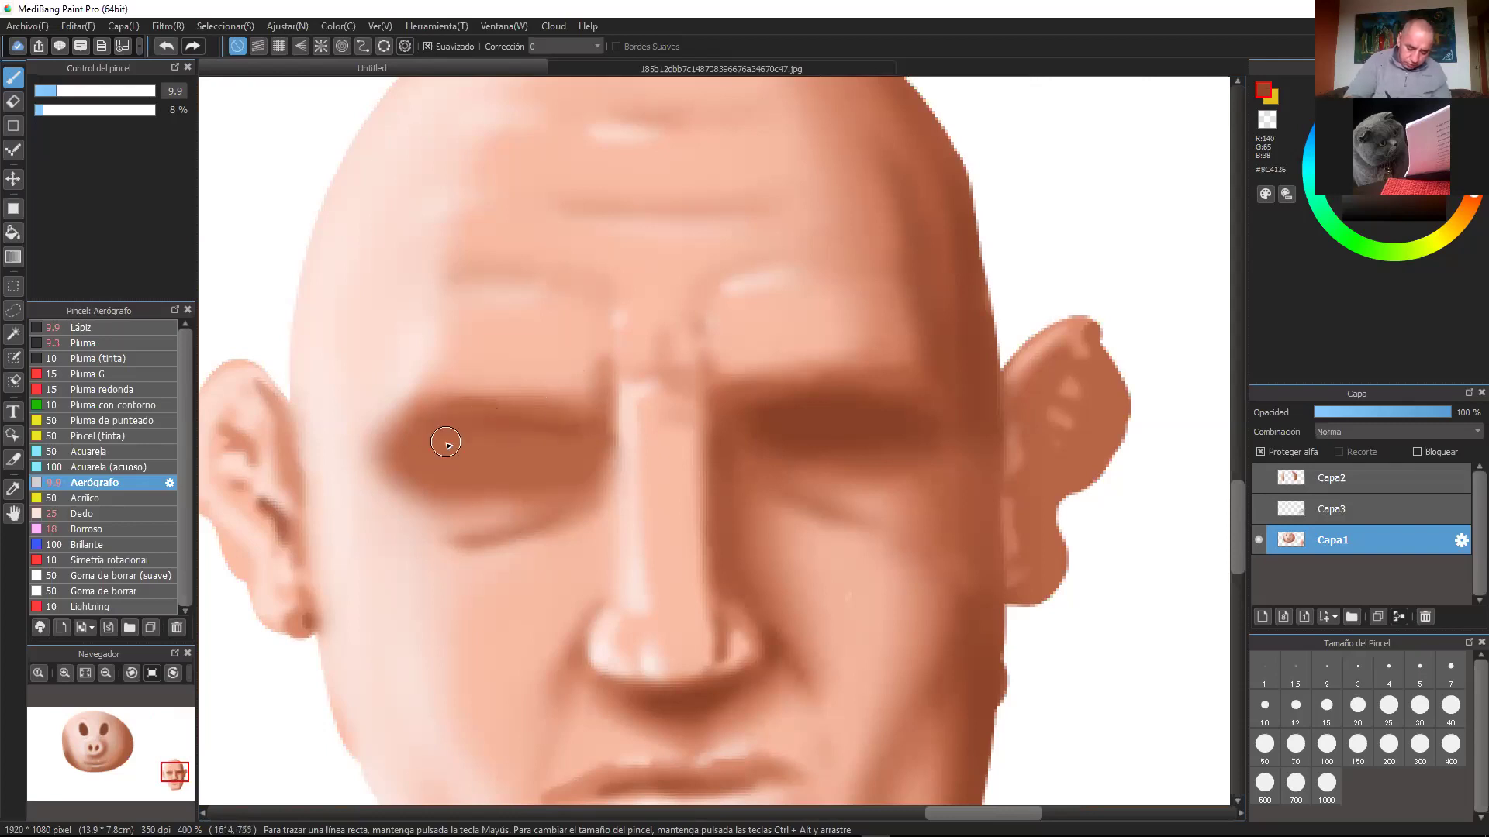
{"action": "mouse_move", "coordinate": [434, 450]}
{"action": "left_mouse_down"}
{"action": "mouse_move", "coordinate": [547, 464]}
{"action": "mouse_move", "coordinate": [457, 452]}
{"action": "mouse_move", "coordinate": [519, 450]}
{"action": "mouse_move", "coordinate": [536, 460]}
{"action": "mouse_move", "coordinate": [522, 468]}
{"action": "mouse_move", "coordinate": [599, 426]}
{"action": "left_mouse_up"}
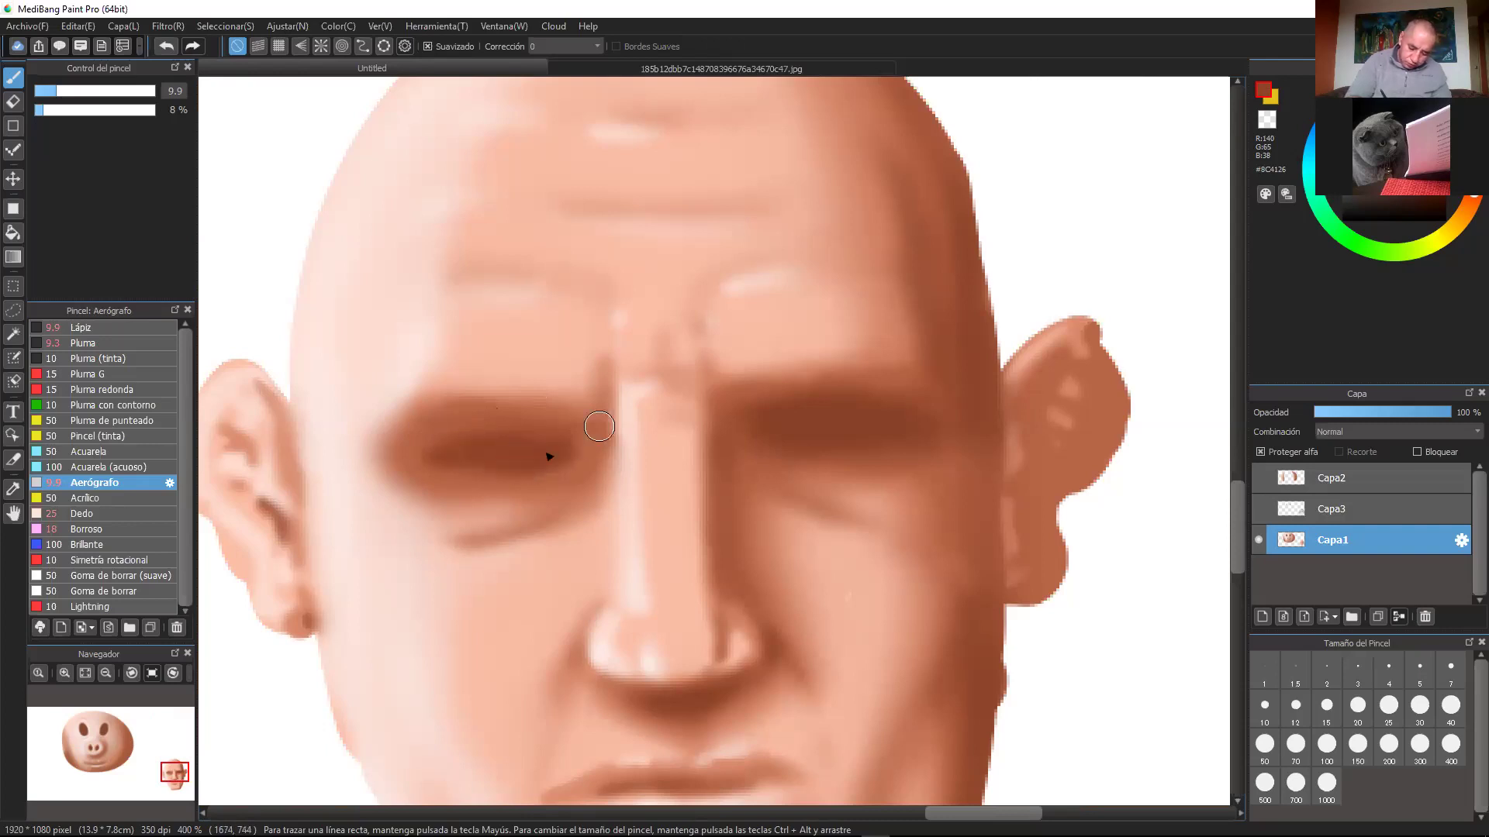
{"action": "mouse_move", "coordinate": [448, 426]}
{"action": "left_mouse_down"}
{"action": "mouse_move", "coordinate": [566, 434]}
{"action": "mouse_move", "coordinate": [532, 415]}
{"action": "mouse_move", "coordinate": [530, 430]}
{"action": "mouse_move", "coordinate": [573, 434]}
{"action": "mouse_move", "coordinate": [612, 401]}
{"action": "mouse_move", "coordinate": [594, 456]}
{"action": "left_mouse_up"}
{"action": "mouse_move", "coordinate": [515, 490]}
{"action": "left_mouse_down"}
{"action": "mouse_move", "coordinate": [590, 438]}
{"action": "mouse_move", "coordinate": [583, 470]}
{"action": "left_mouse_up"}
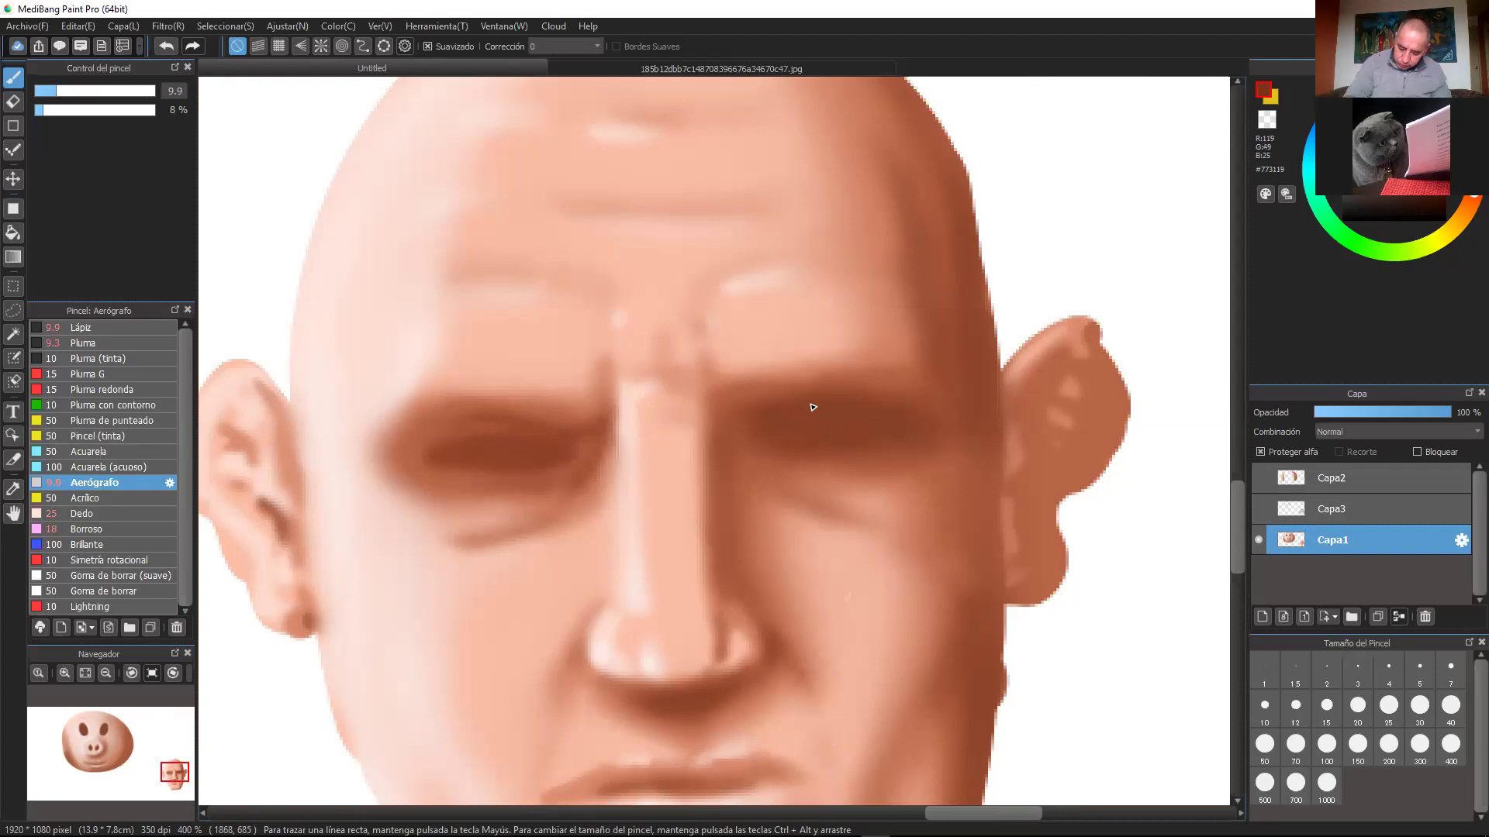
Step: Deepen the right eye socket with #773119 and #55210F, and add a #55210F core to the left socket
{"action": "mouse_move", "coordinate": [779, 428]}
{"action": "left_mouse_down"}
{"action": "mouse_move", "coordinate": [900, 429]}
{"action": "mouse_move", "coordinate": [796, 426]}
{"action": "mouse_move", "coordinate": [828, 441]}
{"action": "left_mouse_up"}
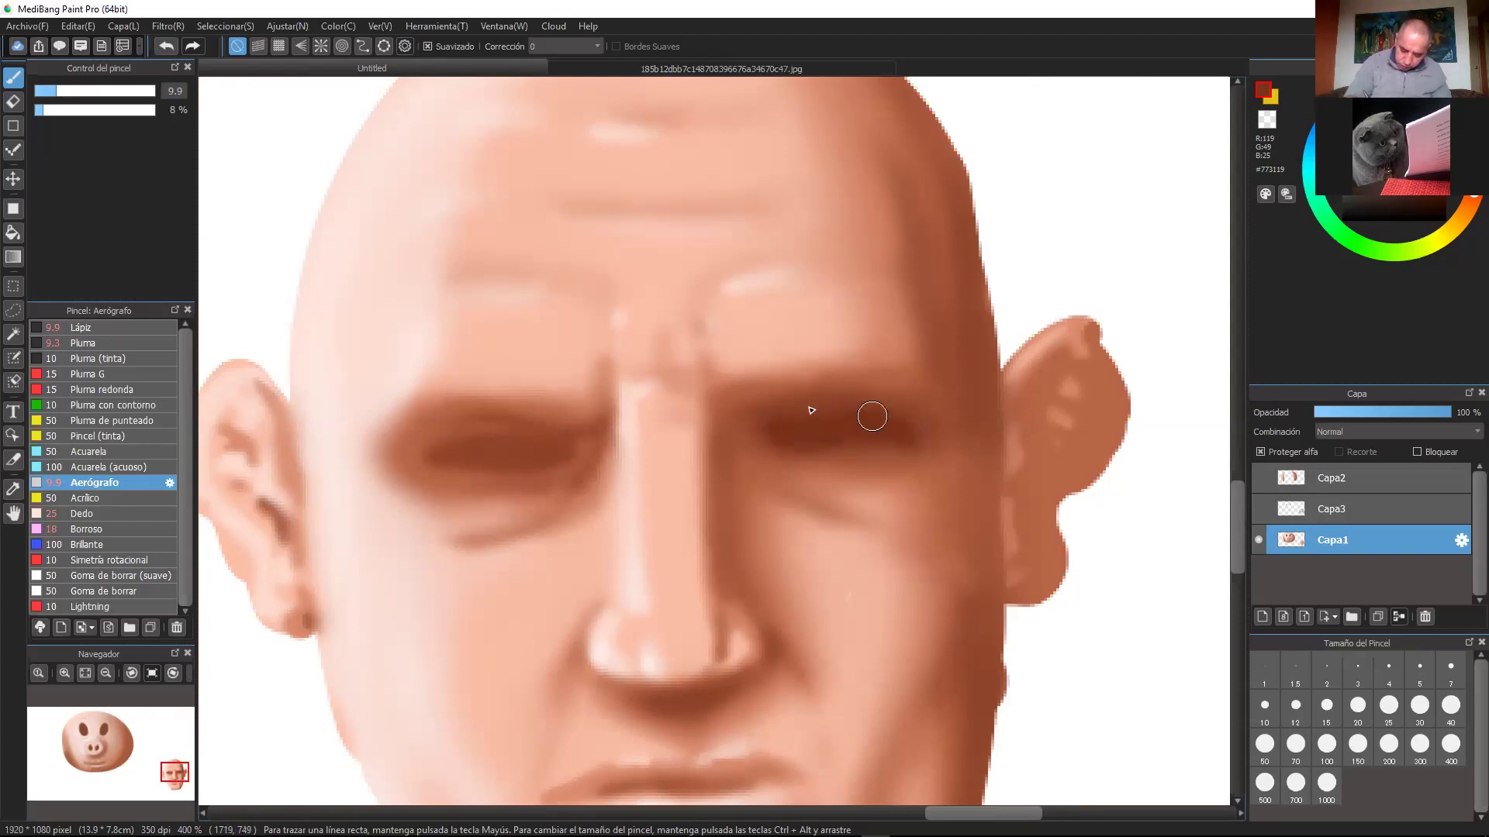
{"action": "left_click", "coordinate": [1426, 178]}
{"action": "left_click", "coordinate": [1431, 195]}
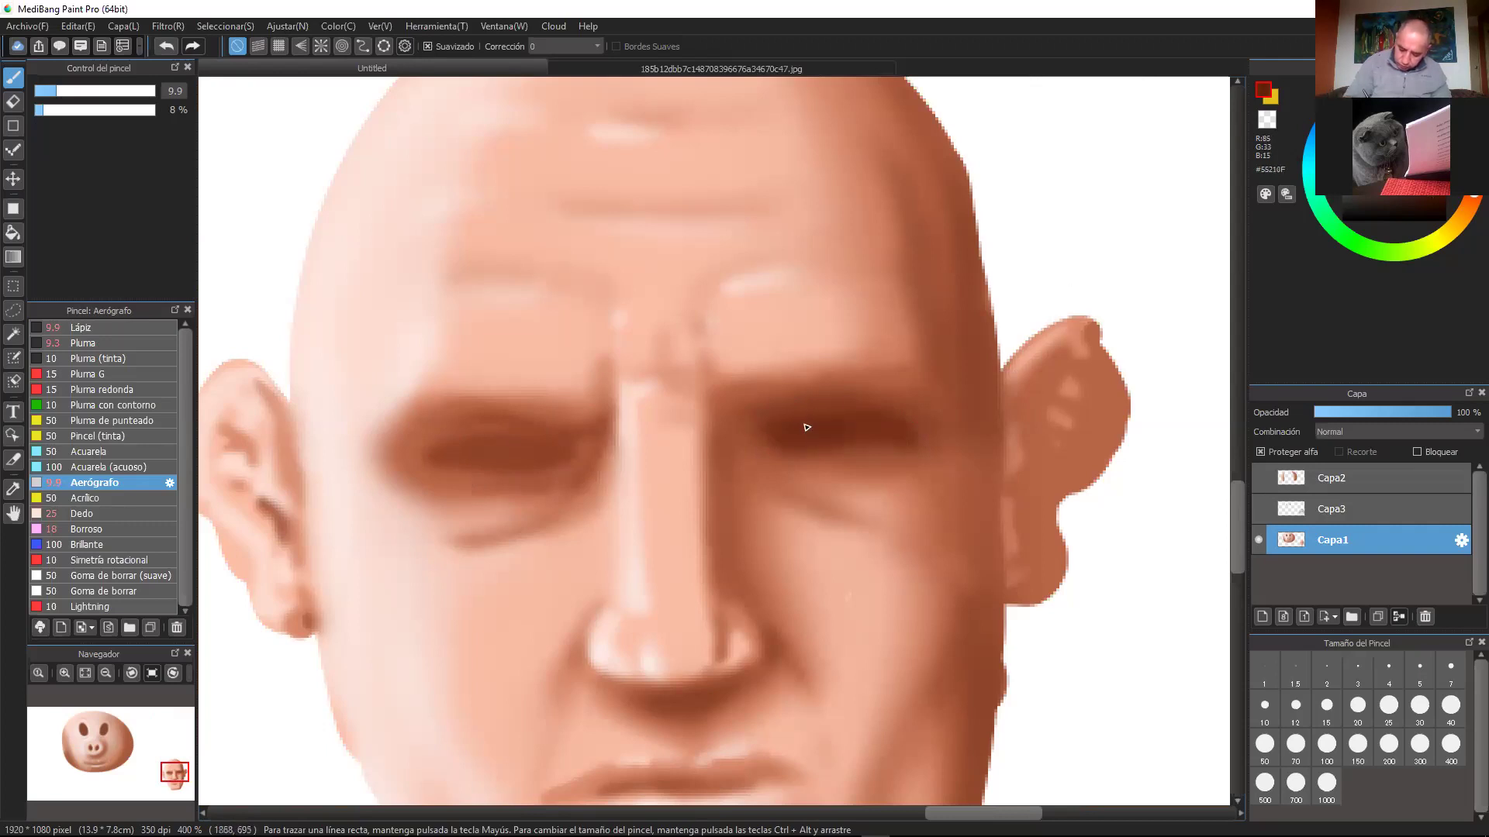
{"action": "mouse_move", "coordinate": [850, 436]}
{"action": "left_mouse_down"}
{"action": "mouse_move", "coordinate": [775, 426]}
{"action": "mouse_move", "coordinate": [832, 414]}
{"action": "mouse_move", "coordinate": [871, 435]}
{"action": "mouse_move", "coordinate": [754, 436]}
{"action": "mouse_move", "coordinate": [800, 433]}
{"action": "mouse_move", "coordinate": [815, 402]}
{"action": "mouse_move", "coordinate": [905, 406]}
{"action": "left_mouse_up"}
{"action": "mouse_move", "coordinate": [755, 449]}
{"action": "left_mouse_down"}
{"action": "mouse_move", "coordinate": [845, 473]}
{"action": "mouse_move", "coordinate": [828, 446]}
{"action": "mouse_move", "coordinate": [905, 467]}
{"action": "left_mouse_up"}
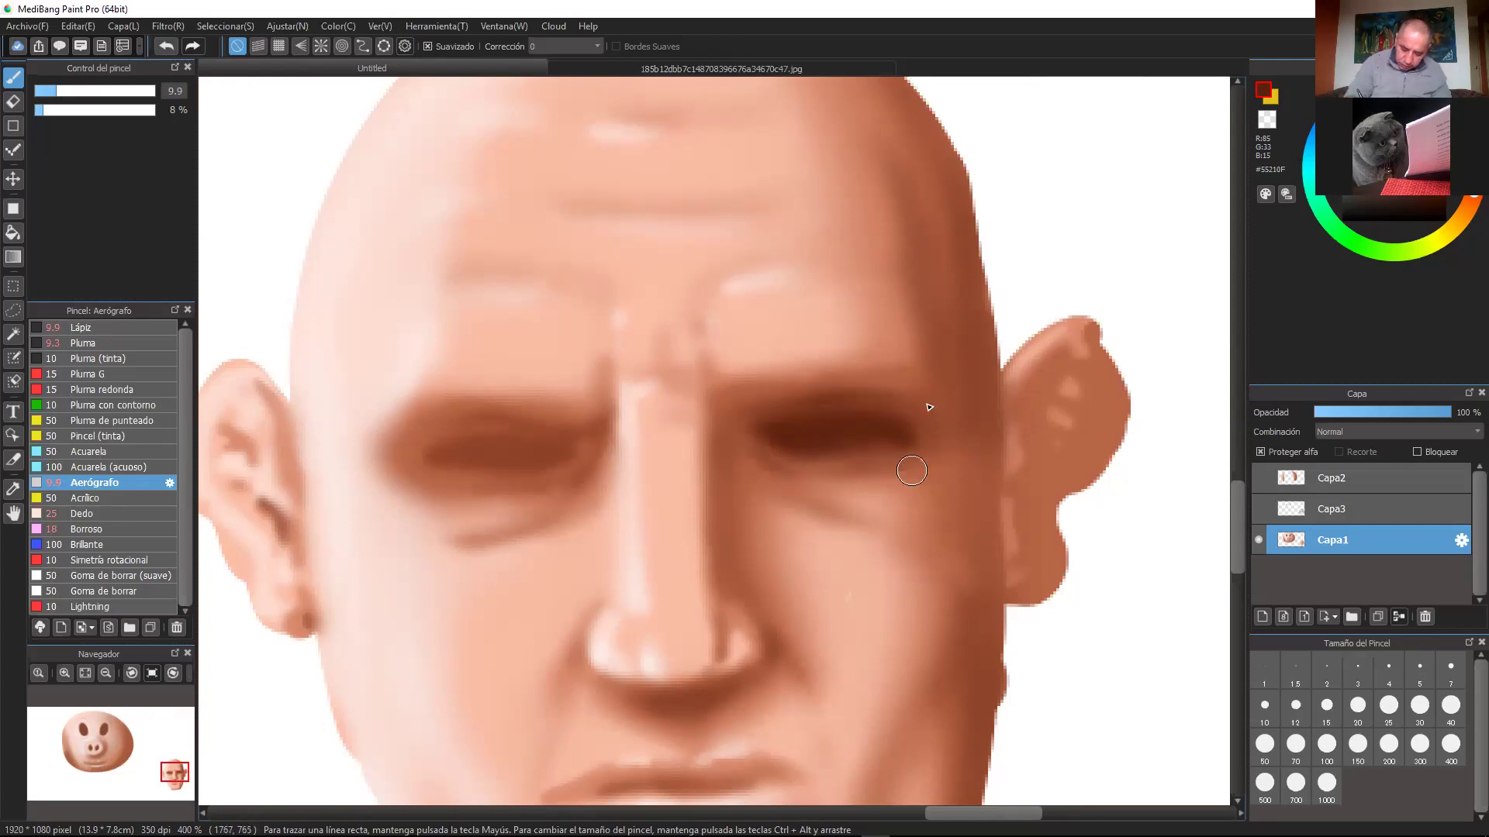
{"action": "mouse_move", "coordinate": [573, 464]}
{"action": "left_mouse_down"}
{"action": "mouse_move", "coordinate": [601, 458]}
{"action": "mouse_move", "coordinate": [536, 473]}
{"action": "mouse_move", "coordinate": [505, 453]}
{"action": "mouse_move", "coordinate": [543, 455]}
{"action": "mouse_move", "coordinate": [514, 446]}
{"action": "mouse_move", "coordinate": [502, 465]}
{"action": "mouse_move", "coordinate": [569, 446]}
{"action": "mouse_move", "coordinate": [515, 425]}
{"action": "left_mouse_up"}
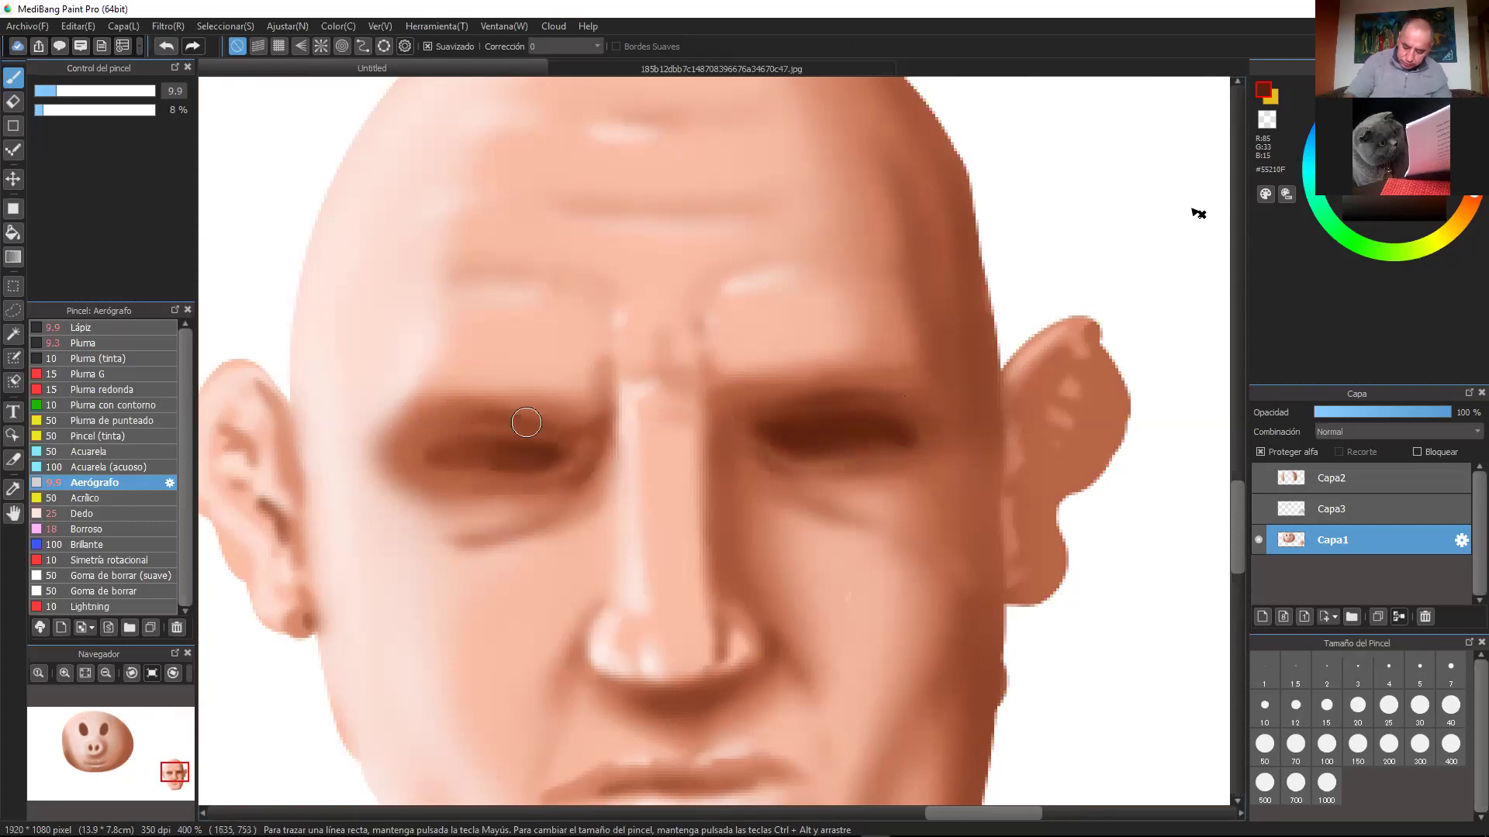
Step: Sample #72311A from the left eye socket and blend the dark cores of both eye sockets with it
{"action": "left_click", "coordinate": [470, 459], "text": "alt"}
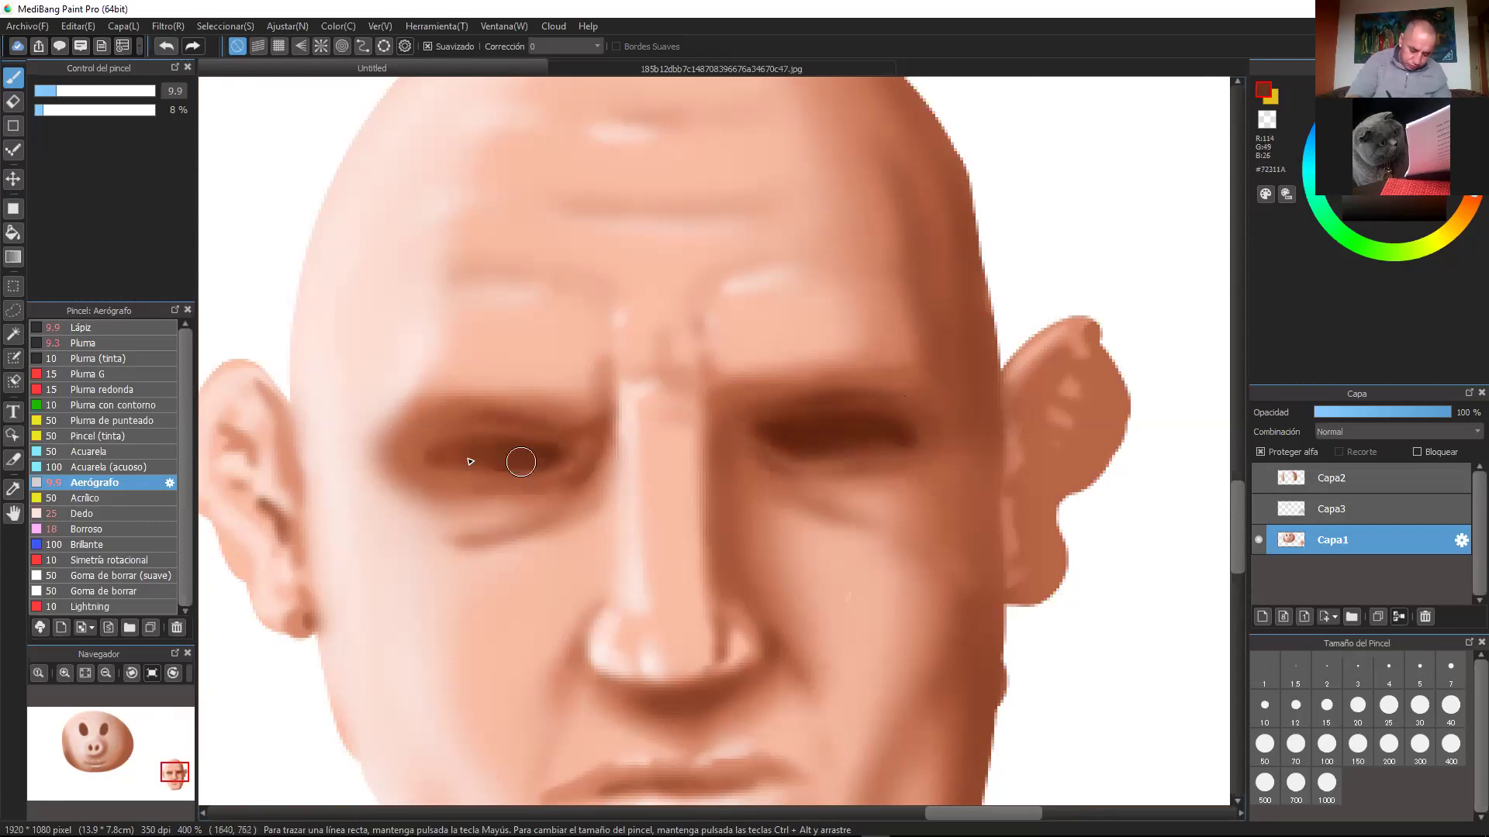
{"action": "mouse_move", "coordinate": [418, 464]}
{"action": "left_mouse_down"}
{"action": "mouse_move", "coordinate": [450, 445]}
{"action": "mouse_move", "coordinate": [423, 463]}
{"action": "mouse_move", "coordinate": [492, 452]}
{"action": "left_mouse_up"}
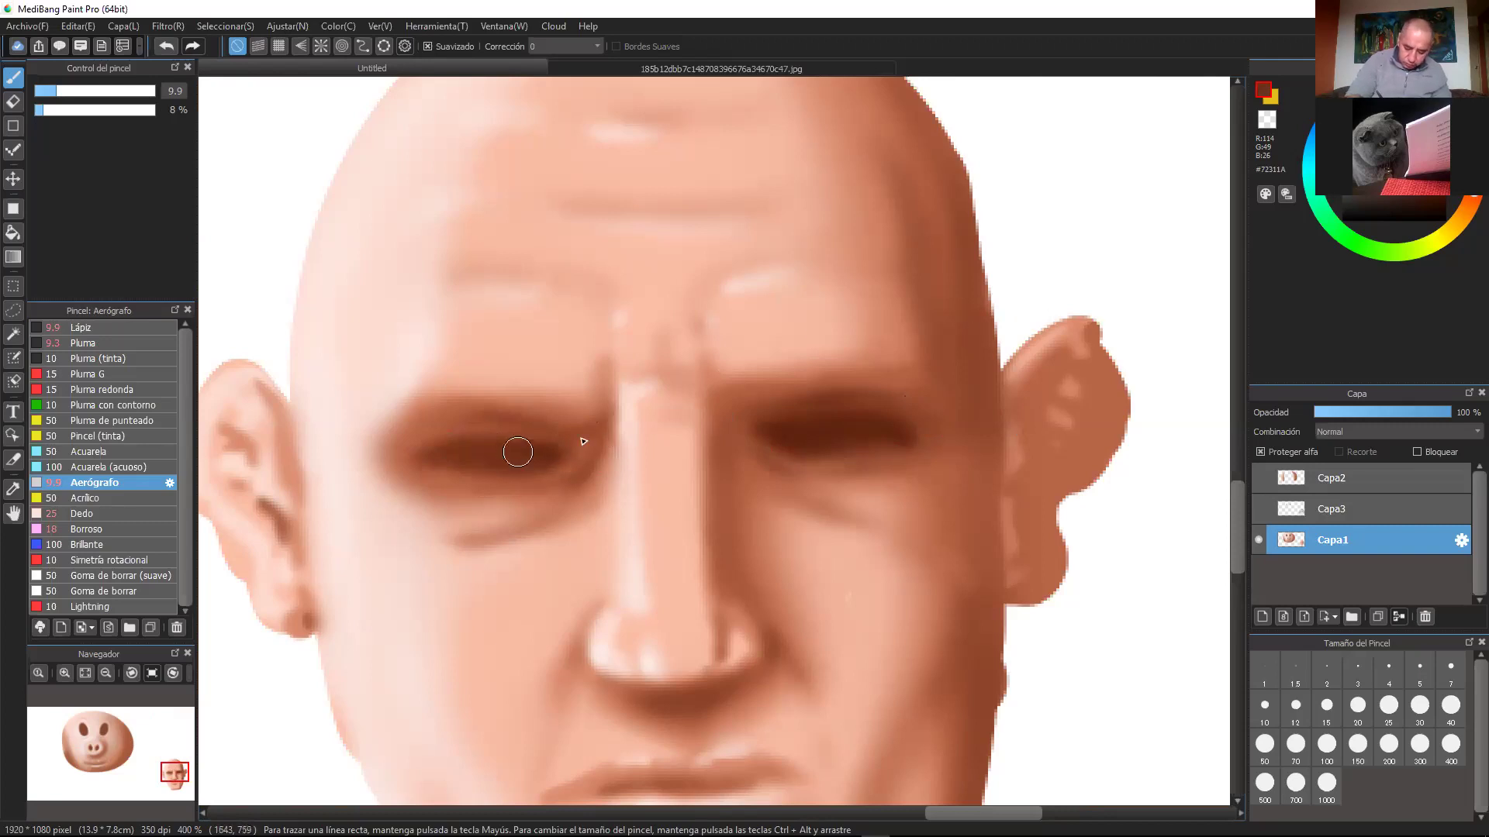
{"action": "mouse_move", "coordinate": [757, 418]}
{"action": "left_mouse_down"}
{"action": "mouse_move", "coordinate": [809, 416]}
{"action": "mouse_move", "coordinate": [766, 421]}
{"action": "mouse_move", "coordinate": [751, 441]}
{"action": "mouse_move", "coordinate": [856, 415]}
{"action": "mouse_move", "coordinate": [751, 427]}
{"action": "mouse_move", "coordinate": [899, 398]}
{"action": "mouse_move", "coordinate": [817, 417]}
{"action": "mouse_move", "coordinate": [887, 410]}
{"action": "mouse_move", "coordinate": [867, 410]}
{"action": "mouse_move", "coordinate": [926, 440]}
{"action": "mouse_move", "coordinate": [869, 416]}
{"action": "mouse_move", "coordinate": [923, 452]}
{"action": "mouse_move", "coordinate": [774, 443]}
{"action": "mouse_move", "coordinate": [834, 466]}
{"action": "left_mouse_up"}
Step: Shade the folds and inner edge of the right ear and darken the adjacent cheek and jaw contour, using dark brown #622610
{"action": "right_click", "coordinate": [742, 425]}
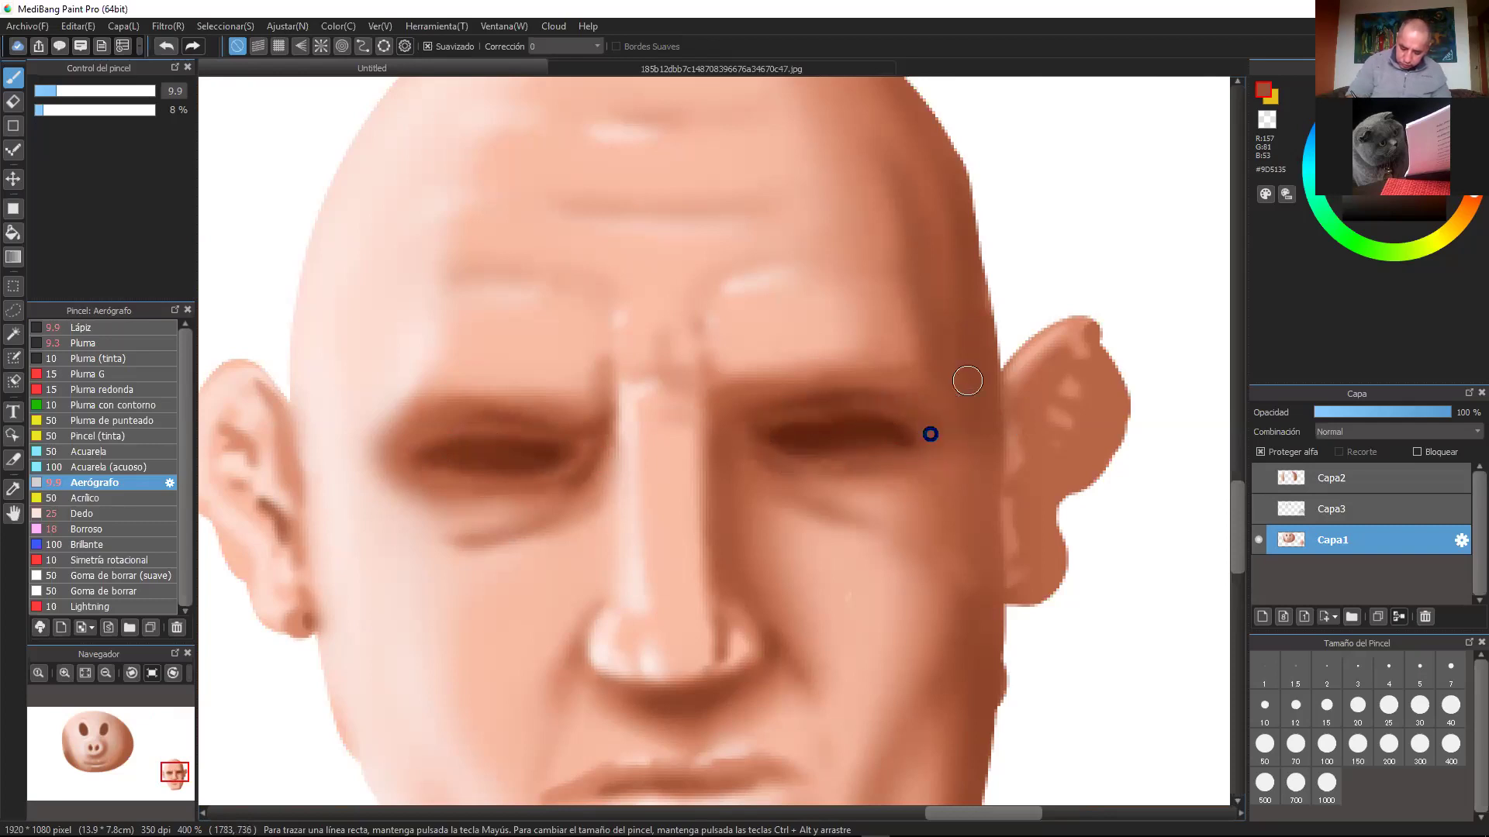
{"action": "scroll", "coordinate": [931, 432], "scroll_direction": "down", "scroll_amount": 1}
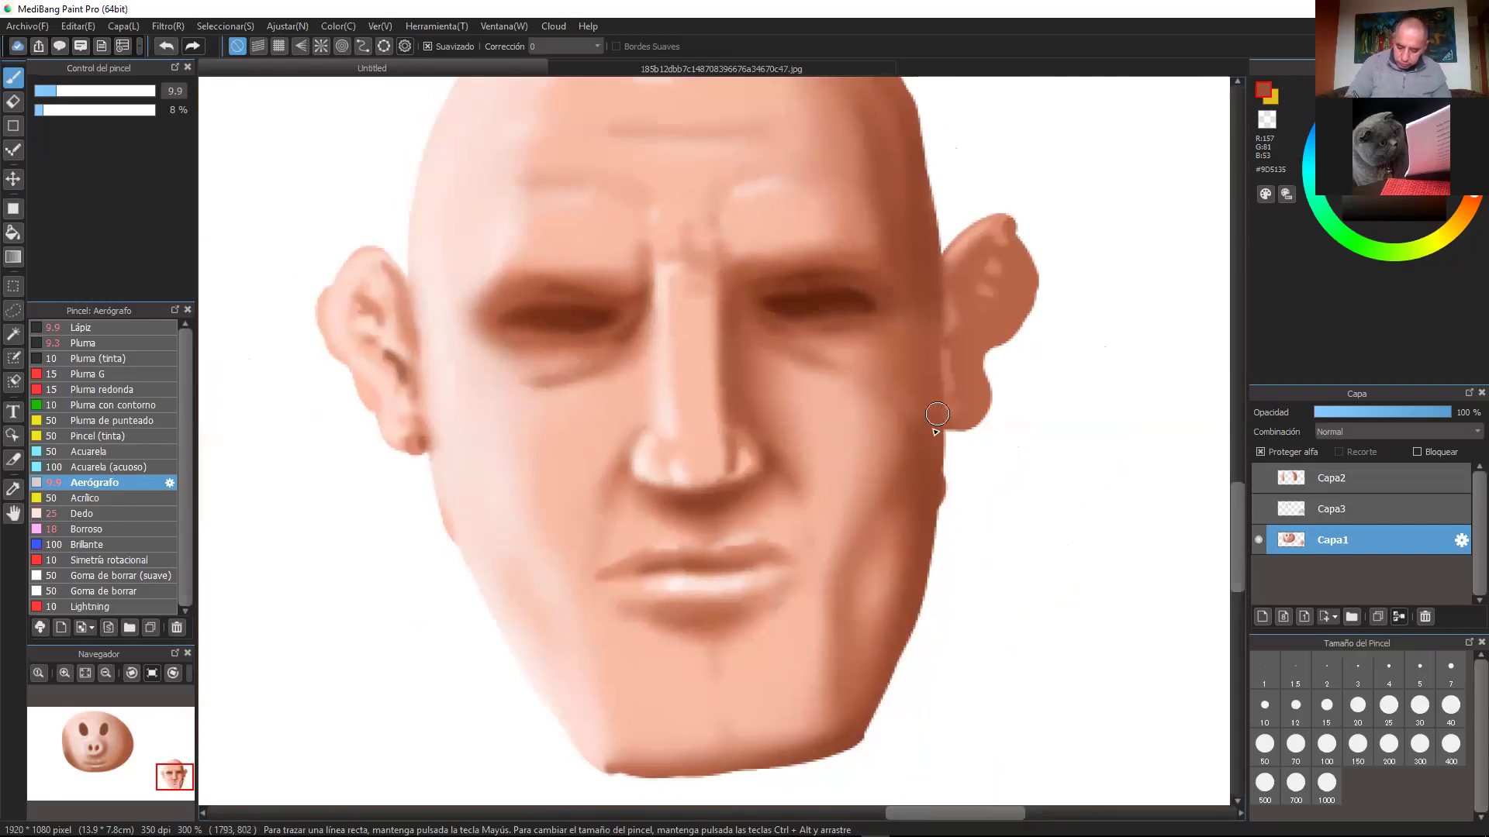
{"action": "mouse_move", "coordinate": [954, 273]}
{"action": "left_mouse_down"}
{"action": "mouse_move", "coordinate": [917, 425]}
{"action": "mouse_move", "coordinate": [925, 411]}
{"action": "mouse_move", "coordinate": [909, 408]}
{"action": "mouse_move", "coordinate": [899, 448]}
{"action": "mouse_move", "coordinate": [918, 418]}
{"action": "mouse_move", "coordinate": [909, 478]}
{"action": "mouse_move", "coordinate": [927, 419]}
{"action": "mouse_move", "coordinate": [910, 381]}
{"action": "mouse_move", "coordinate": [941, 418]}
{"action": "left_mouse_up"}
{"action": "mouse_move", "coordinate": [931, 341]}
{"action": "left_mouse_down"}
{"action": "mouse_move", "coordinate": [944, 397]}
{"action": "mouse_move", "coordinate": [921, 419]}
{"action": "mouse_move", "coordinate": [926, 440]}
{"action": "mouse_move", "coordinate": [956, 345]}
{"action": "mouse_move", "coordinate": [974, 375]}
{"action": "mouse_move", "coordinate": [924, 452]}
{"action": "mouse_move", "coordinate": [925, 404]}
{"action": "mouse_move", "coordinate": [952, 400]}
{"action": "mouse_move", "coordinate": [967, 358]}
{"action": "mouse_move", "coordinate": [928, 467]}
{"action": "mouse_move", "coordinate": [905, 456]}
{"action": "mouse_move", "coordinate": [917, 420]}
{"action": "mouse_move", "coordinate": [921, 445]}
{"action": "mouse_move", "coordinate": [908, 393]}
{"action": "mouse_move", "coordinate": [904, 513]}
{"action": "mouse_move", "coordinate": [921, 471]}
{"action": "mouse_move", "coordinate": [929, 484]}
{"action": "mouse_move", "coordinate": [884, 523]}
{"action": "mouse_move", "coordinate": [854, 724]}
{"action": "mouse_move", "coordinate": [881, 618]}
{"action": "left_mouse_up"}
{"action": "left_click_drag", "start_coordinate": [877, 355], "coordinate": [870, 259]}
{"action": "mouse_move", "coordinate": [941, 332]}
{"action": "left_mouse_down"}
{"action": "mouse_move", "coordinate": [957, 382]}
{"action": "mouse_move", "coordinate": [948, 348]}
{"action": "mouse_move", "coordinate": [921, 400]}
{"action": "mouse_move", "coordinate": [940, 355]}
{"action": "left_mouse_up"}
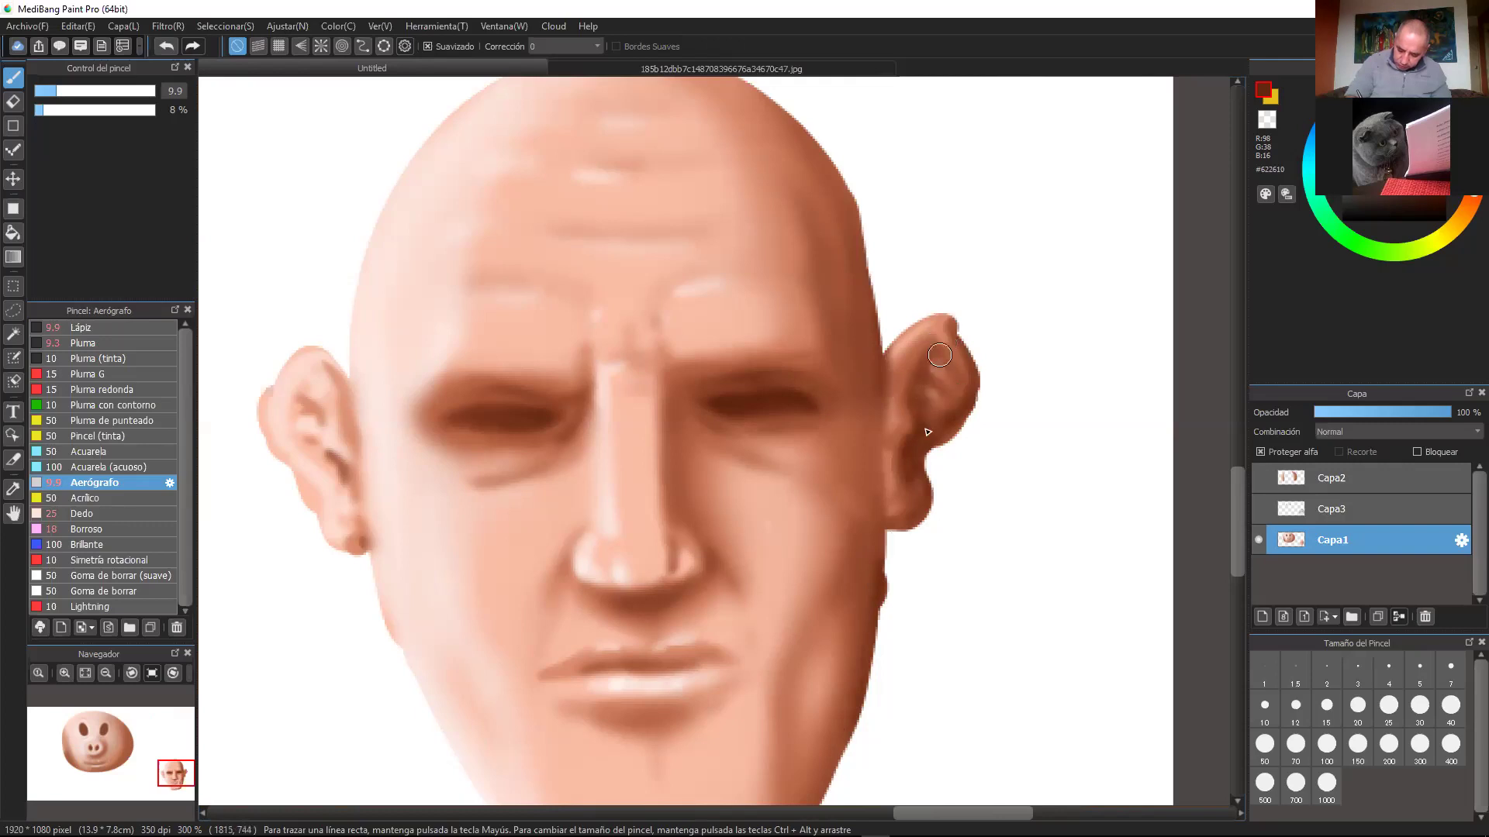
{"action": "left_click_drag", "start_coordinate": [911, 571], "coordinate": [930, 399]}
{"action": "mouse_move", "coordinate": [868, 544]}
{"action": "left_mouse_down"}
{"action": "mouse_move", "coordinate": [825, 650]}
{"action": "mouse_move", "coordinate": [745, 709]}
{"action": "mouse_move", "coordinate": [877, 505]}
{"action": "left_mouse_up"}
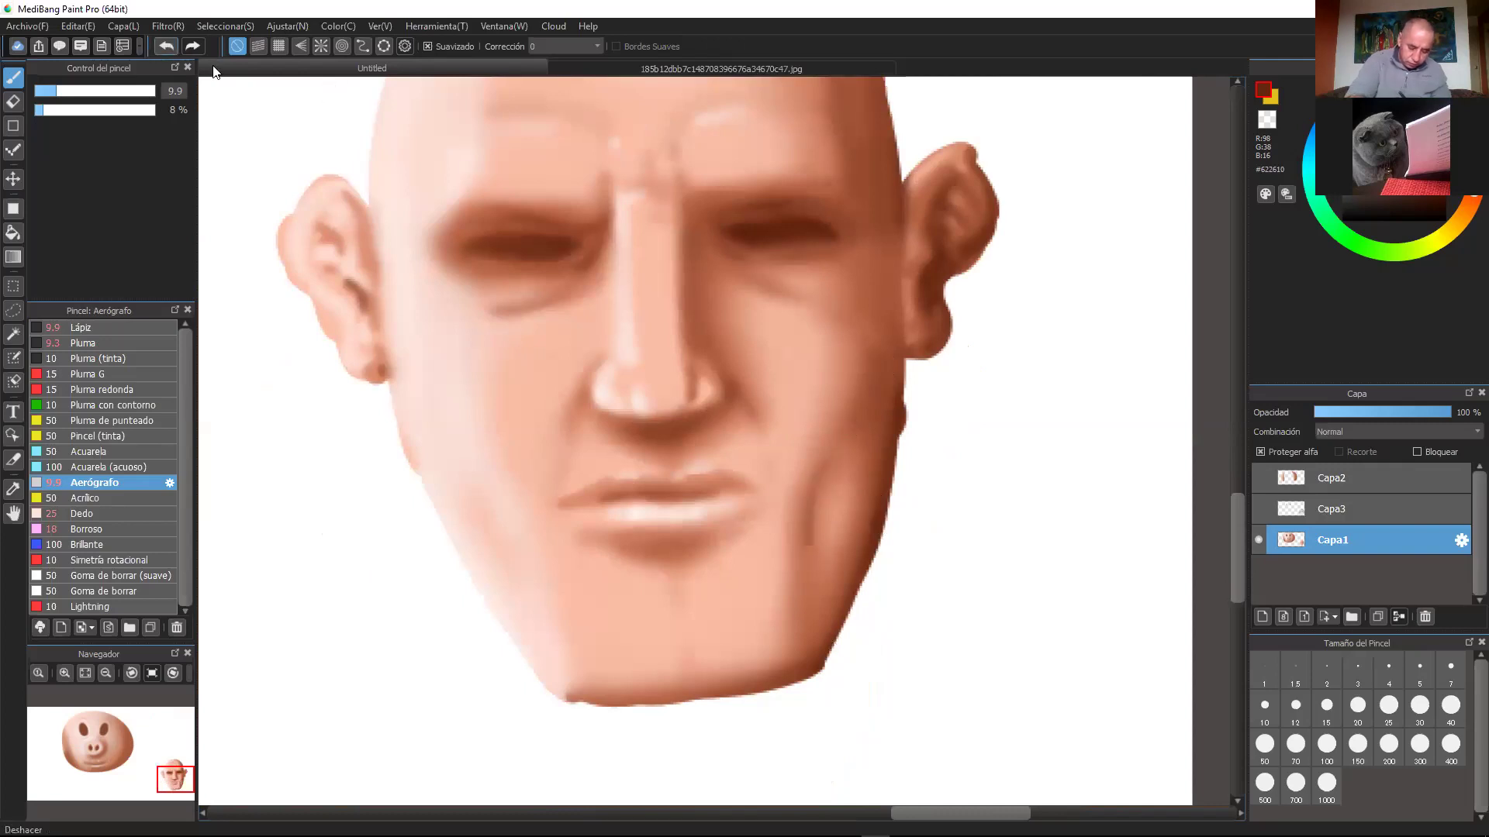
Step: Airbrush both nostrils under the nose in #622610 at size 5.6
{"action": "scroll", "coordinate": [972, 283], "scroll_direction": "up", "scroll_amount": 5}
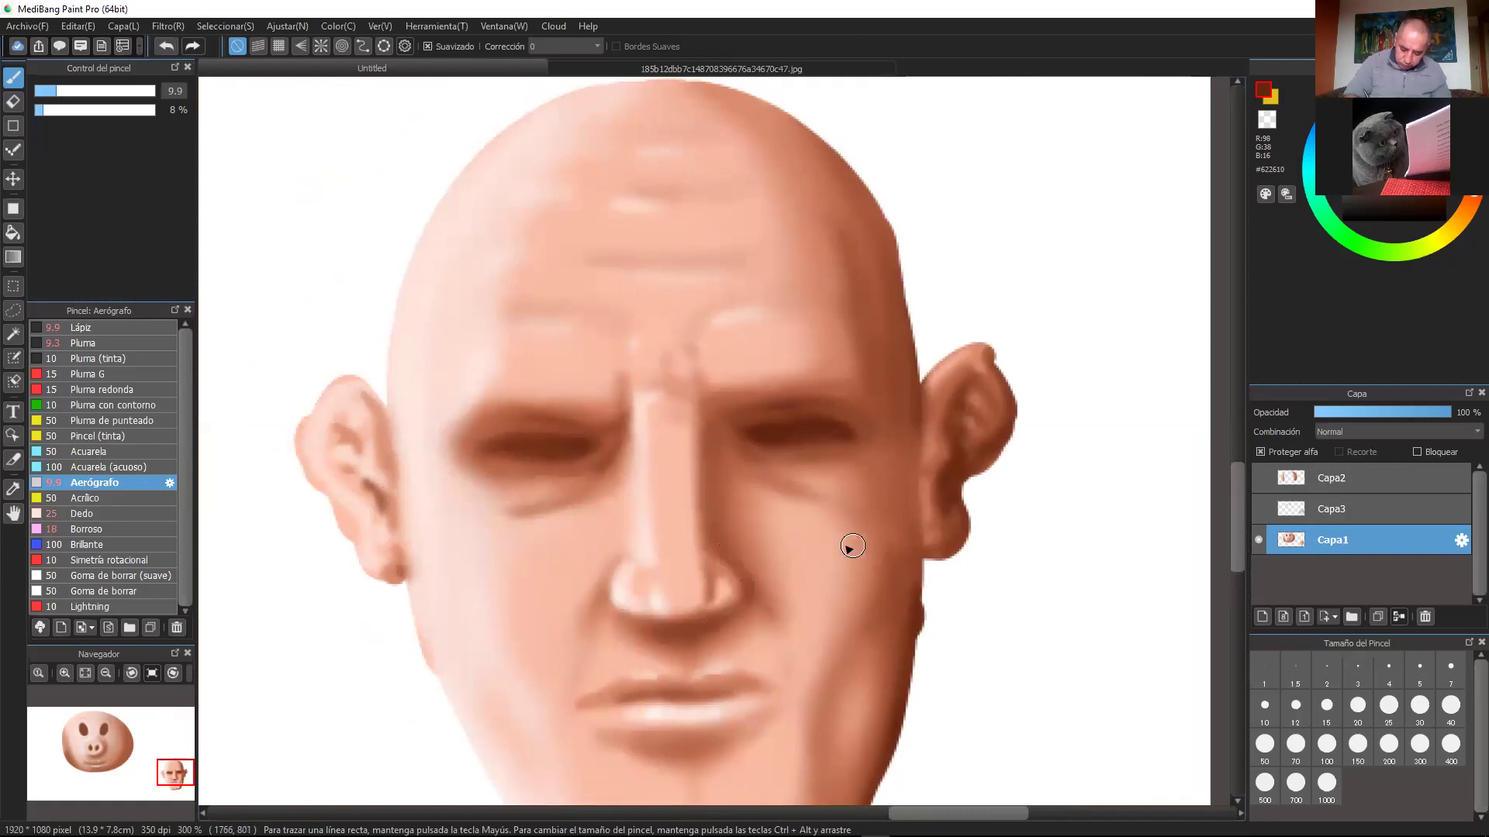
{"action": "scroll", "coordinate": [851, 546], "scroll_direction": "up", "scroll_amount": 3}
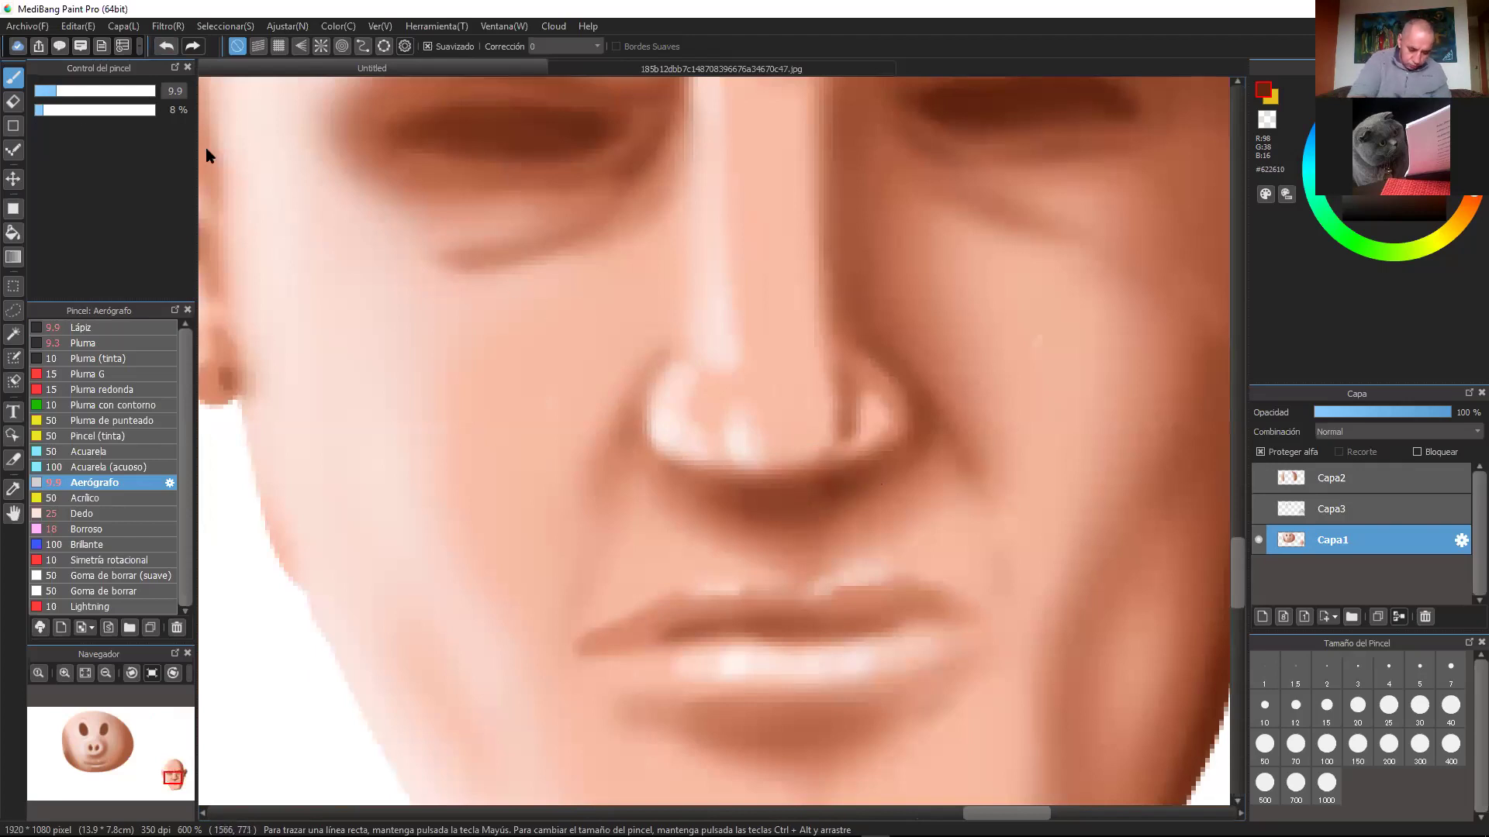
{"action": "left_click", "coordinate": [46, 90]}
{"action": "left_click_drag", "start_coordinate": [837, 490], "coordinate": [873, 465]}
{"action": "left_click_drag", "start_coordinate": [746, 497], "coordinate": [695, 479]}
{"action": "left_click_drag", "start_coordinate": [840, 478], "coordinate": [874, 463]}
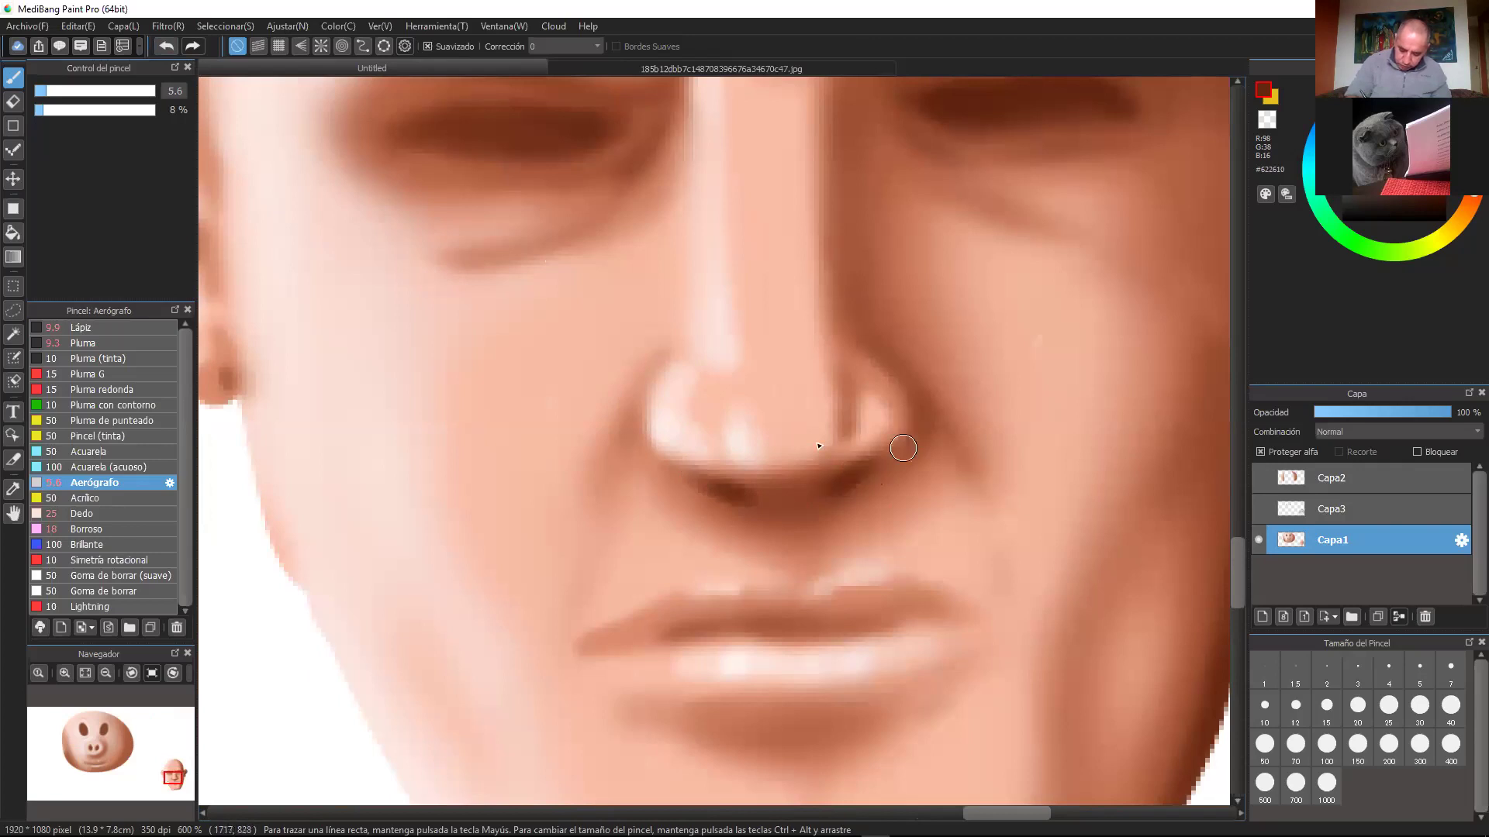
Step: Refine the shadows around the nose and between the nostrils with sampled browns #833E24, #9F5335, #924A2E and #723119
{"action": "left_click", "coordinate": [822, 475], "text": "alt"}
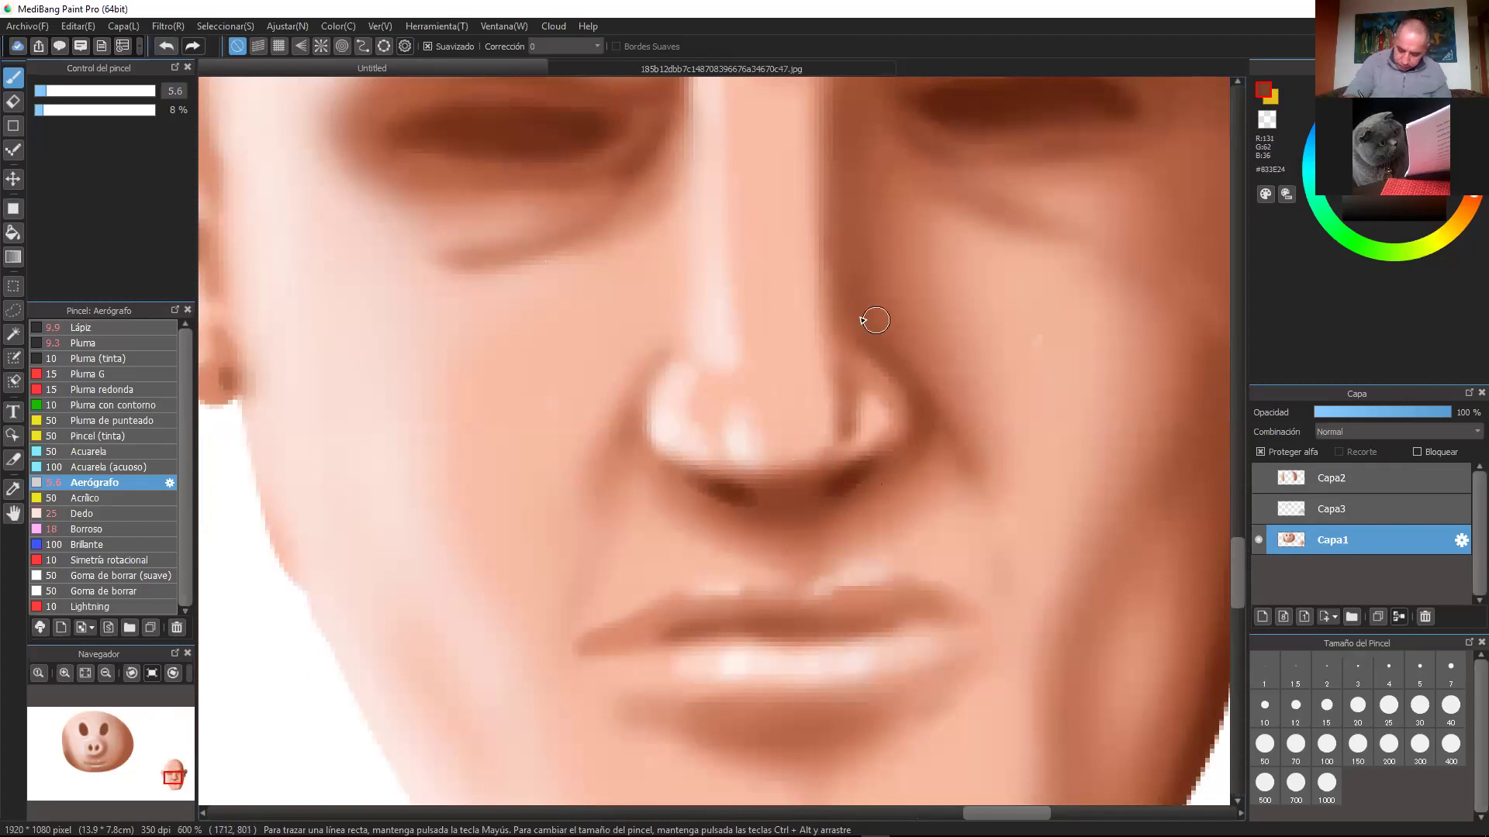
{"action": "left_click", "coordinate": [815, 484], "text": "alt"}
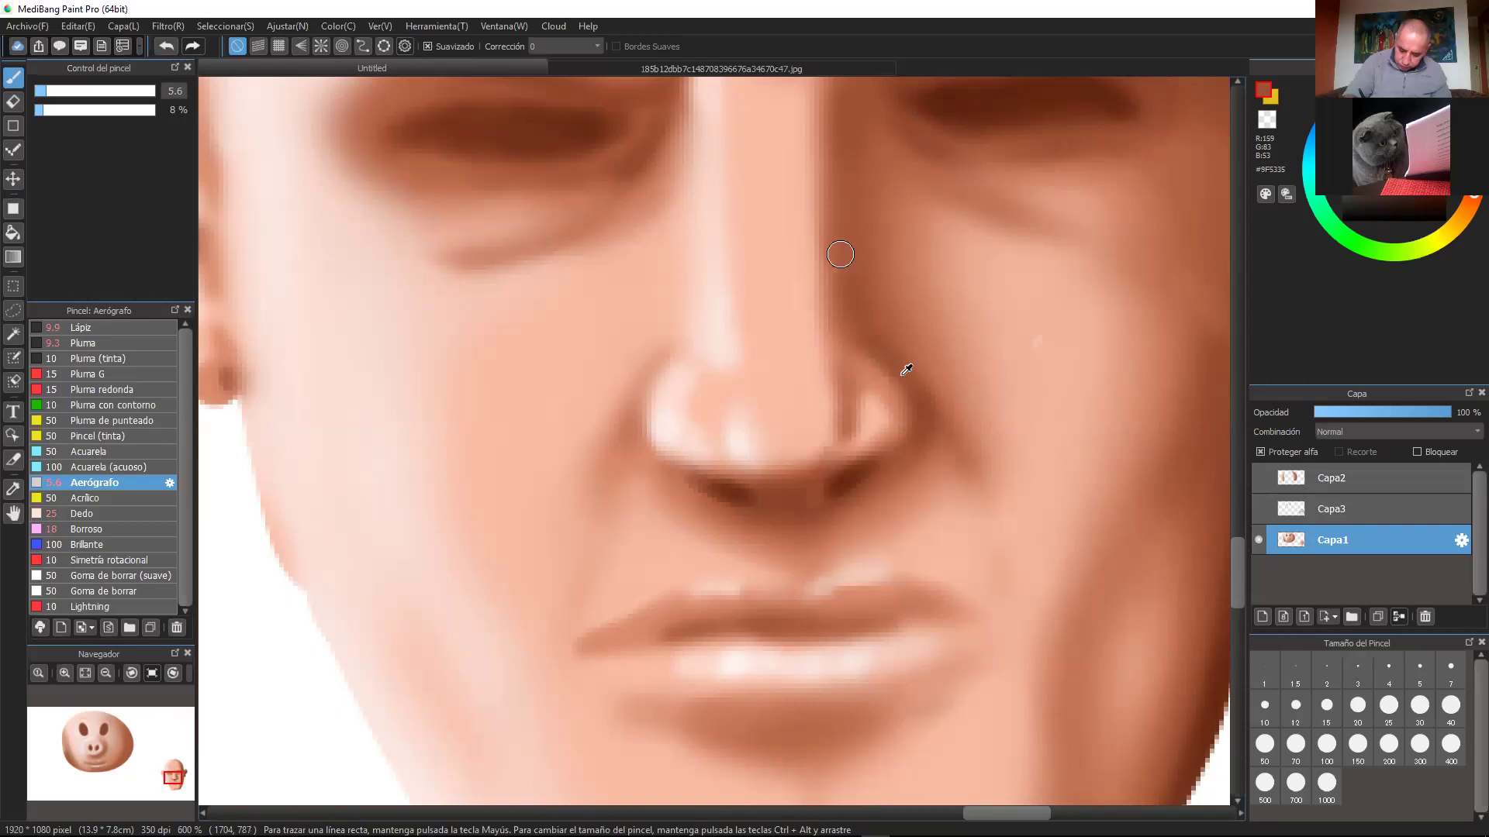
{"action": "left_click", "coordinate": [809, 489], "text": "alt"}
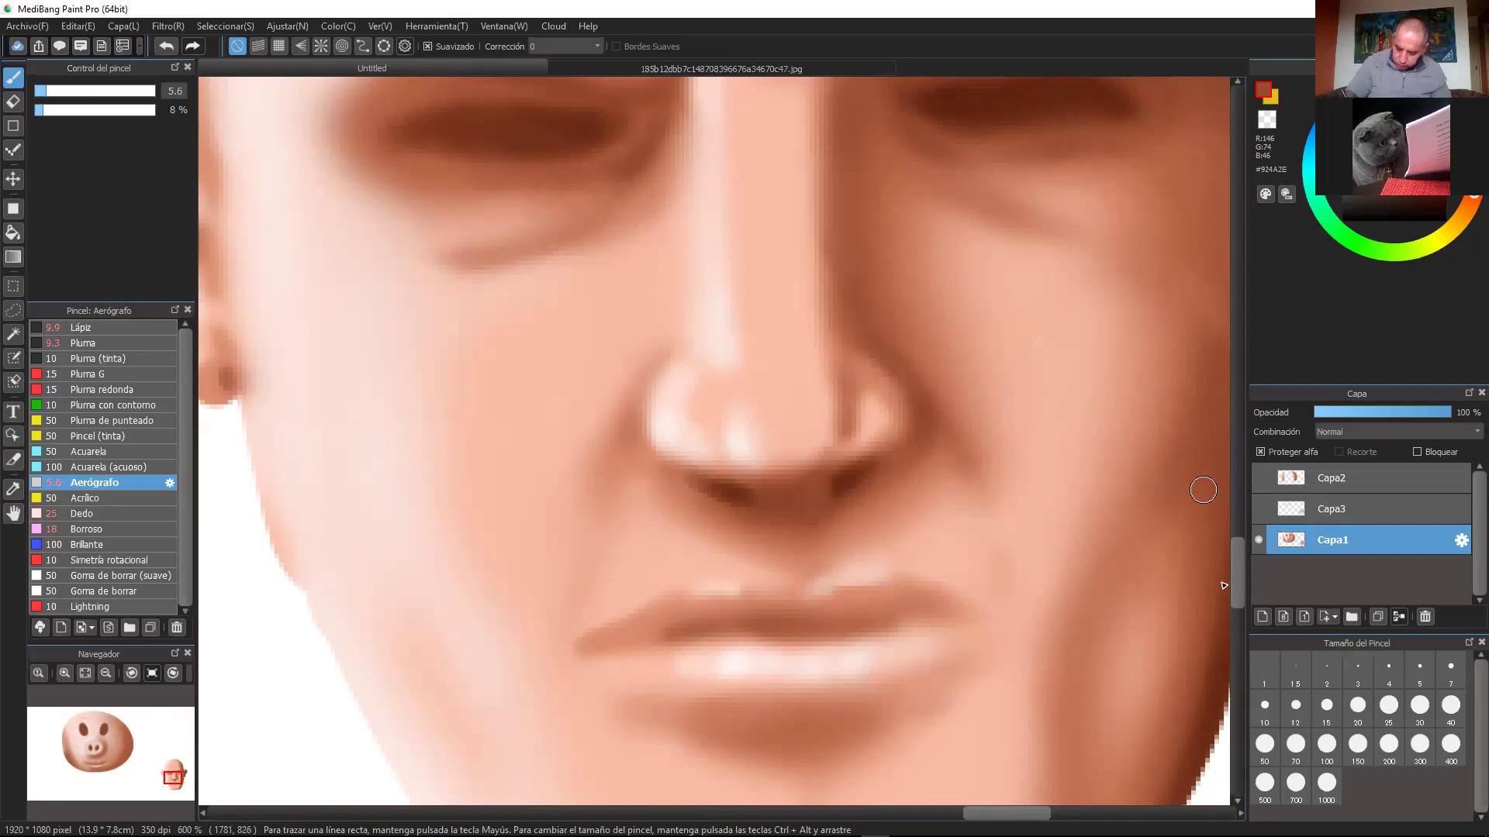
{"action": "left_click_drag", "start_coordinate": [1124, 565], "coordinate": [896, 502]}
{"action": "right_click", "coordinate": [990, 532]}
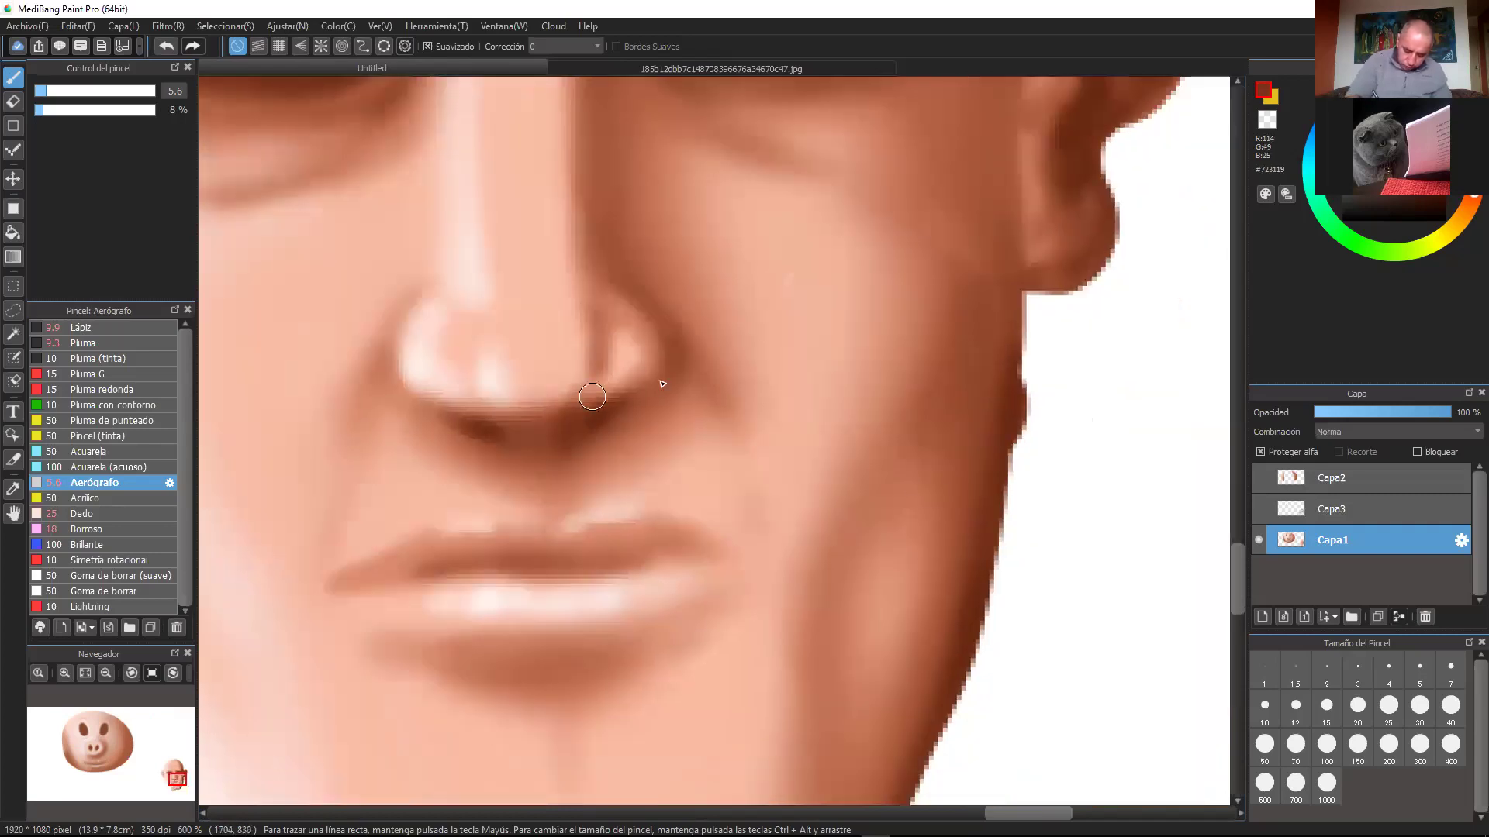
{"action": "right_click", "coordinate": [526, 432]}
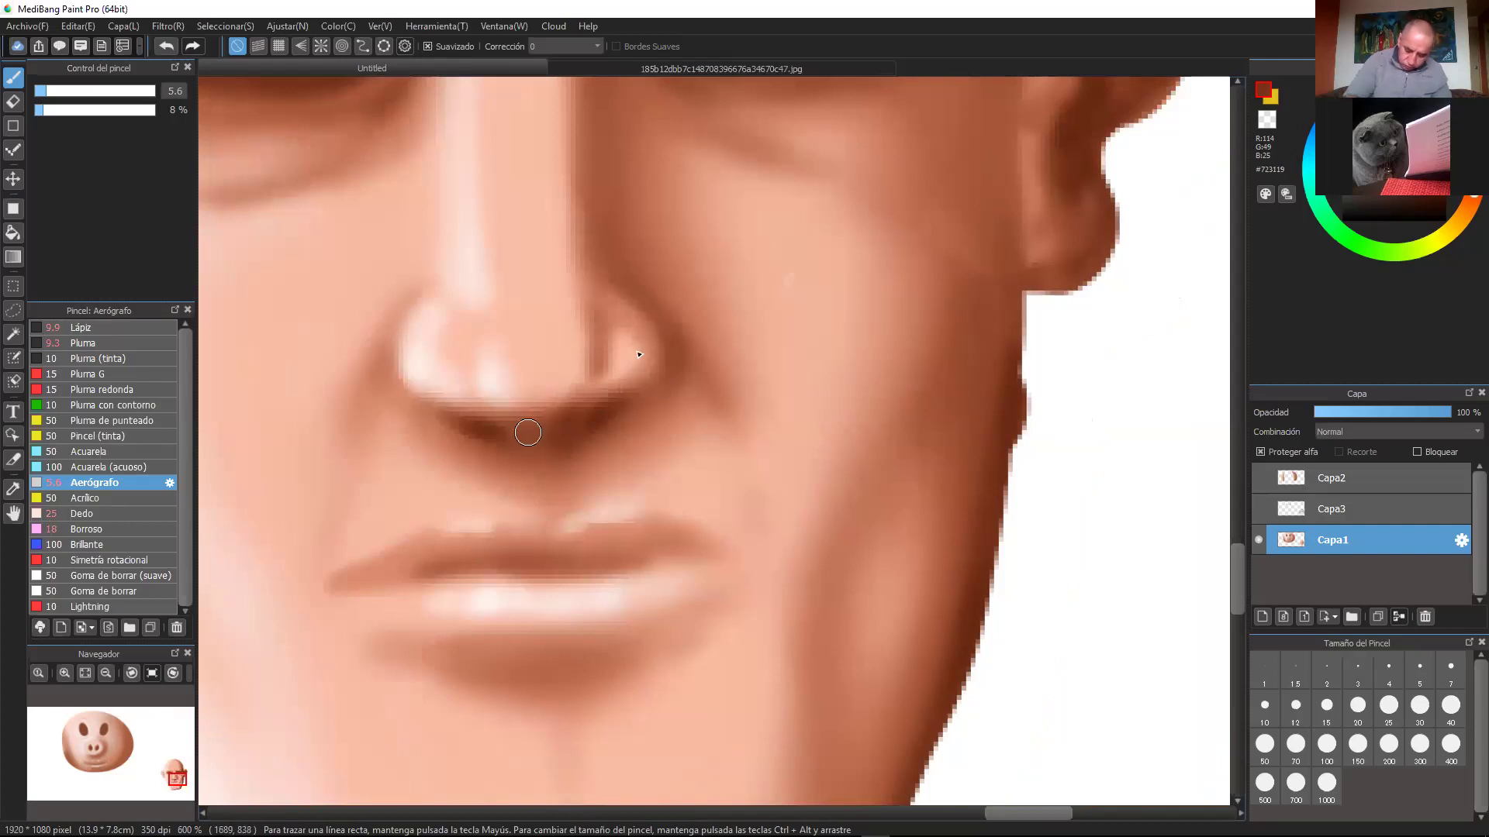
{"action": "mouse_move", "coordinate": [564, 413]}
{"action": "left_mouse_down"}
{"action": "mouse_move", "coordinate": [515, 435]}
{"action": "mouse_move", "coordinate": [612, 393]}
{"action": "mouse_move", "coordinate": [507, 432]}
{"action": "left_mouse_up"}
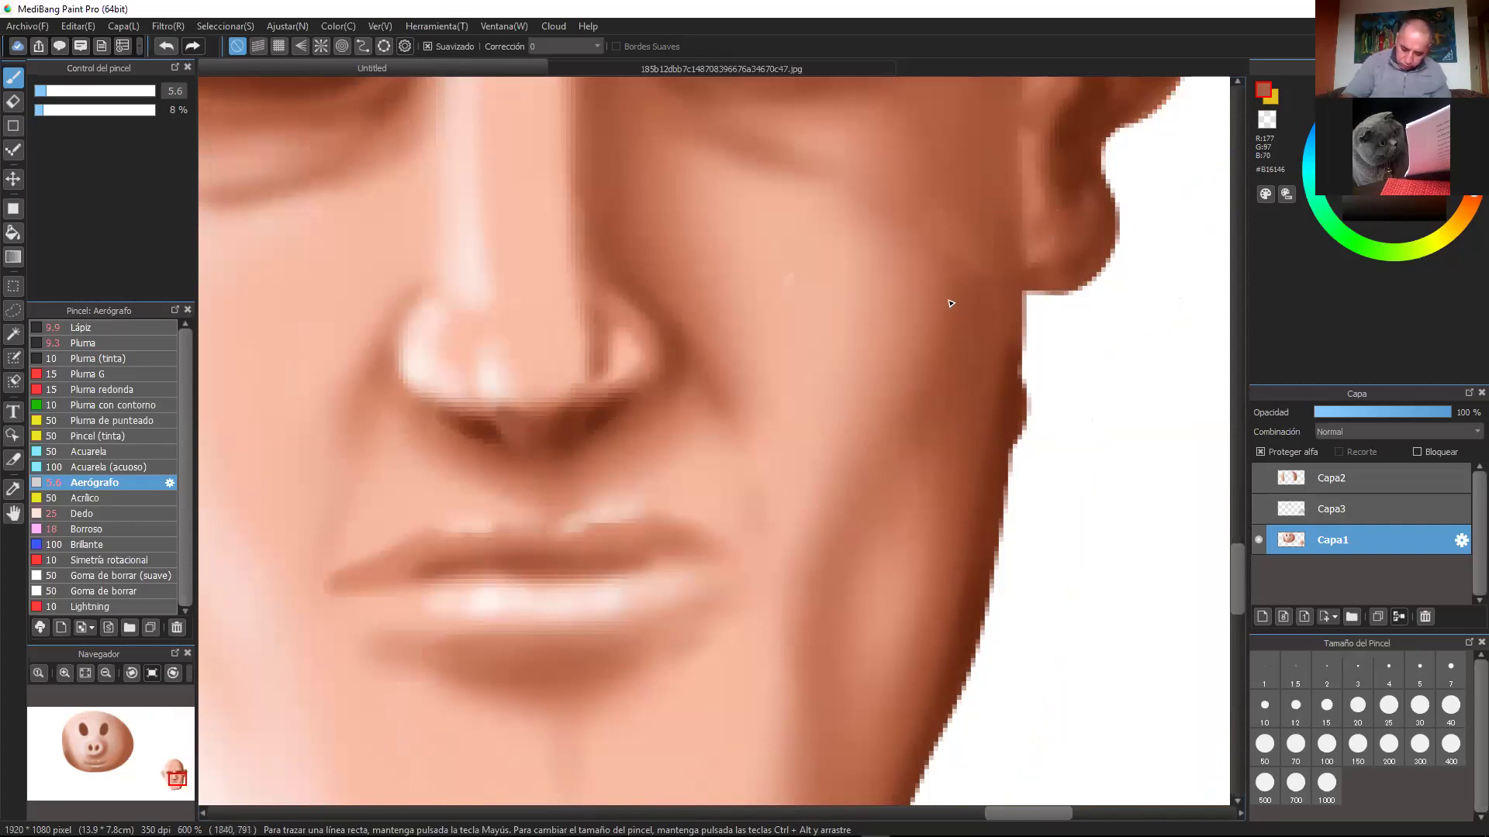
Step: Soften the lower edge of the left nose wing with #B16146, #CE846A and sampled skin tone #F5B9A1
{"action": "left_click_drag", "start_coordinate": [416, 406], "coordinate": [425, 407]}
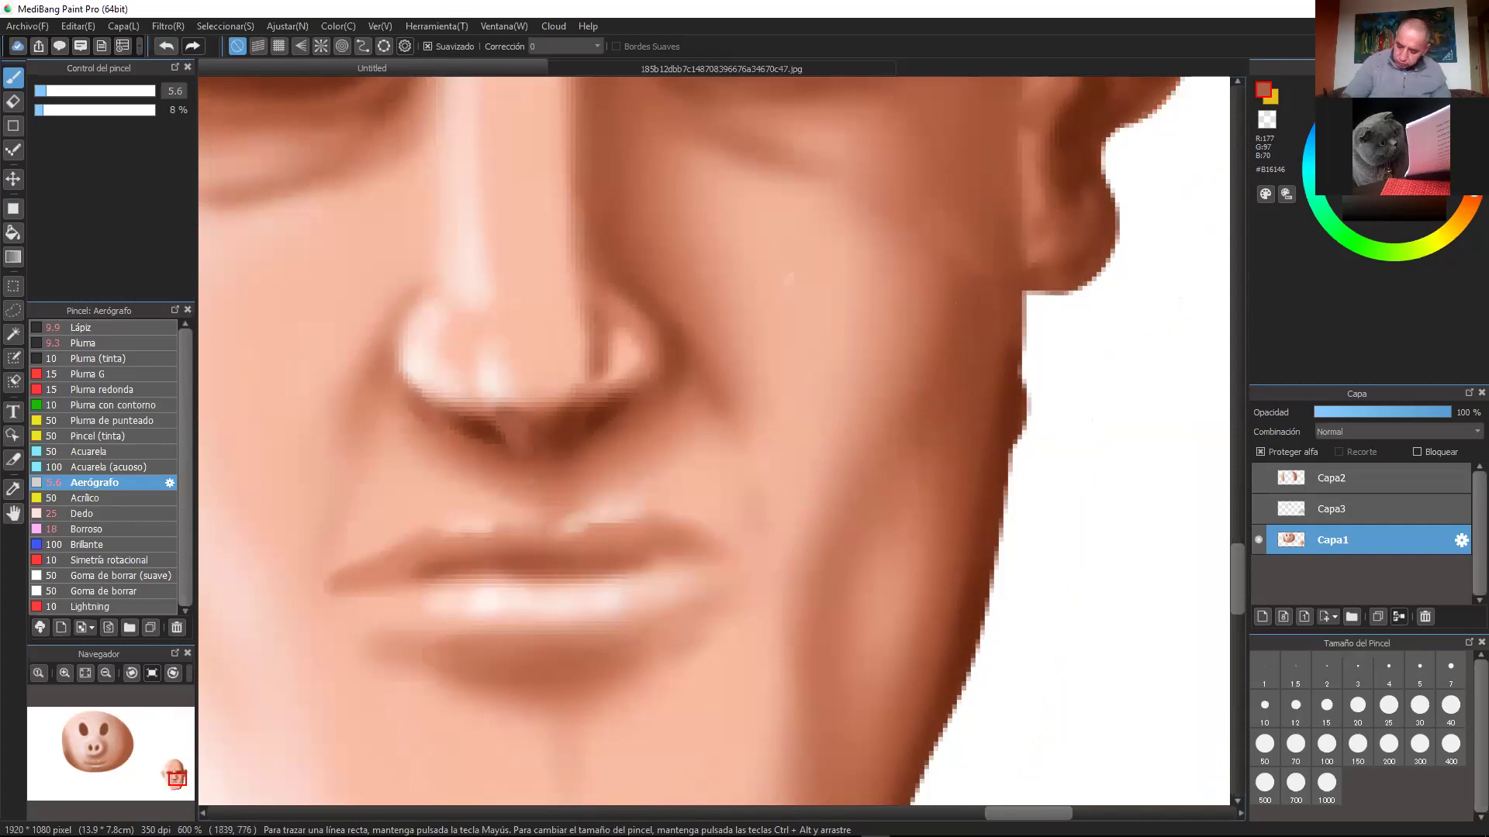
{"action": "left_click", "coordinate": [1392, 138]}
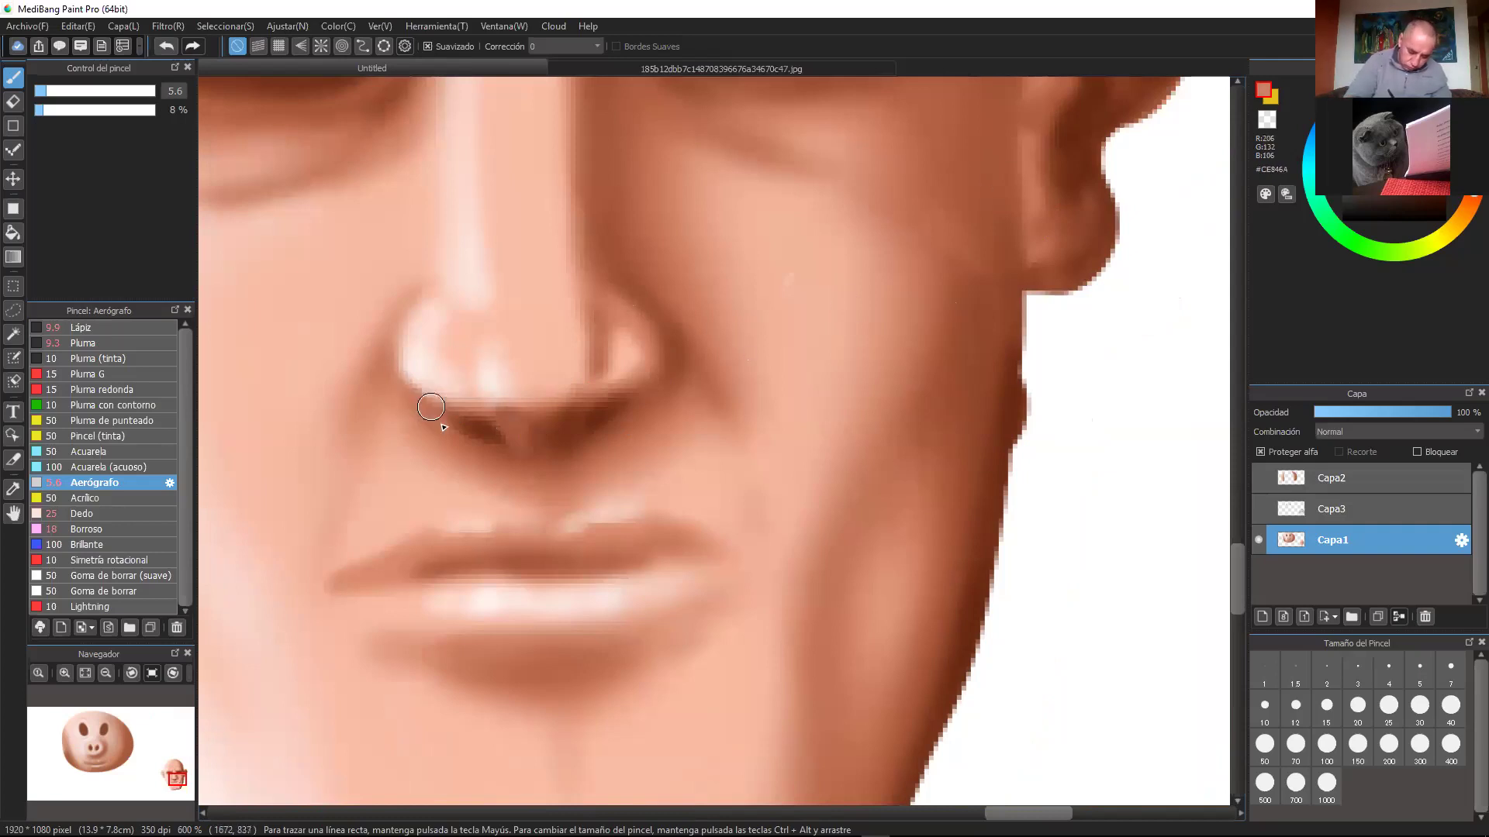
{"action": "right_click", "coordinate": [324, 369]}
{"action": "left_click_drag", "start_coordinate": [426, 399], "coordinate": [438, 419]}
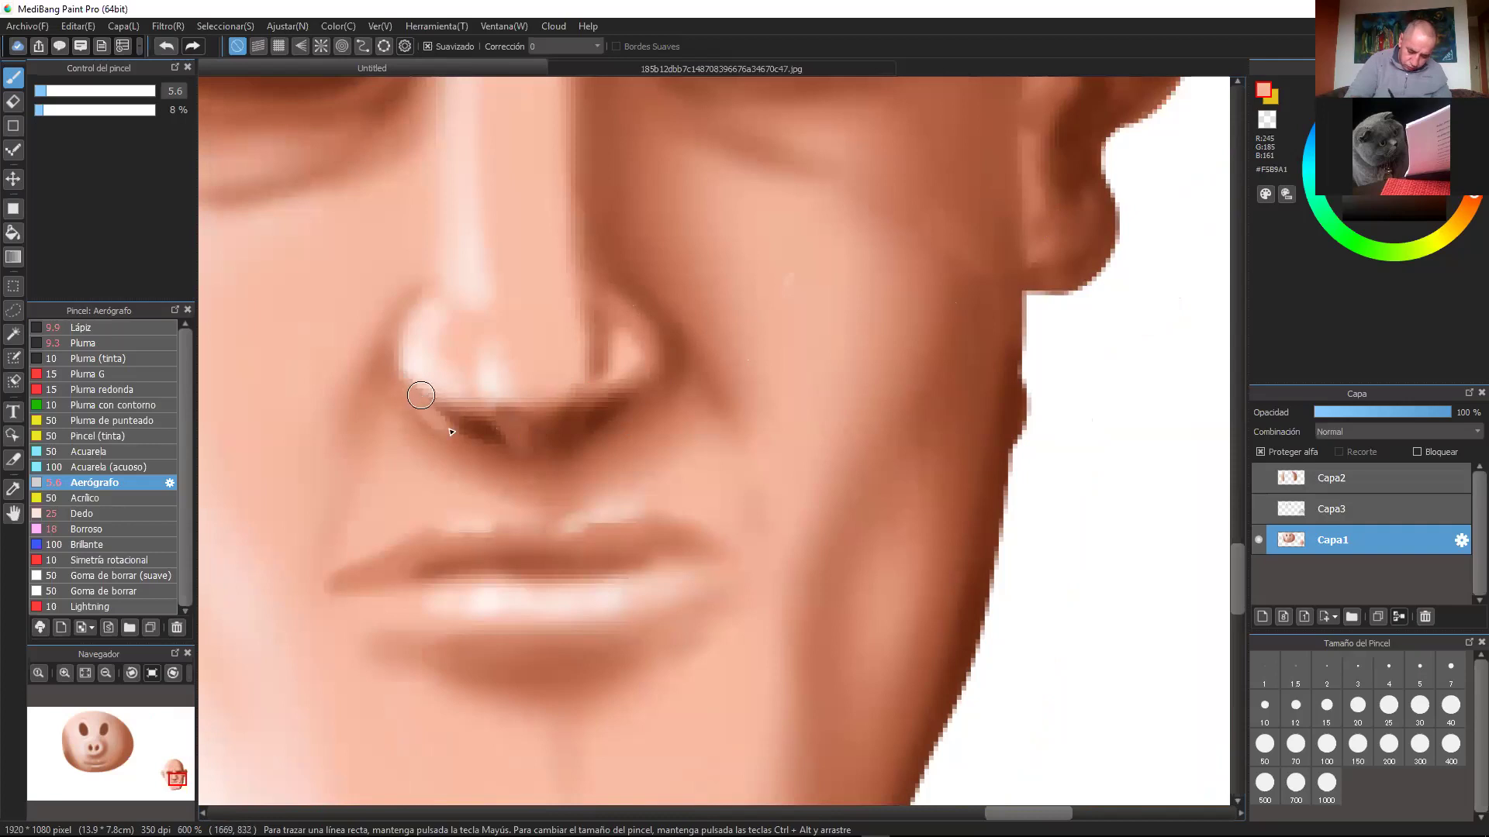
{"action": "key", "text": "ctrl+minus"}
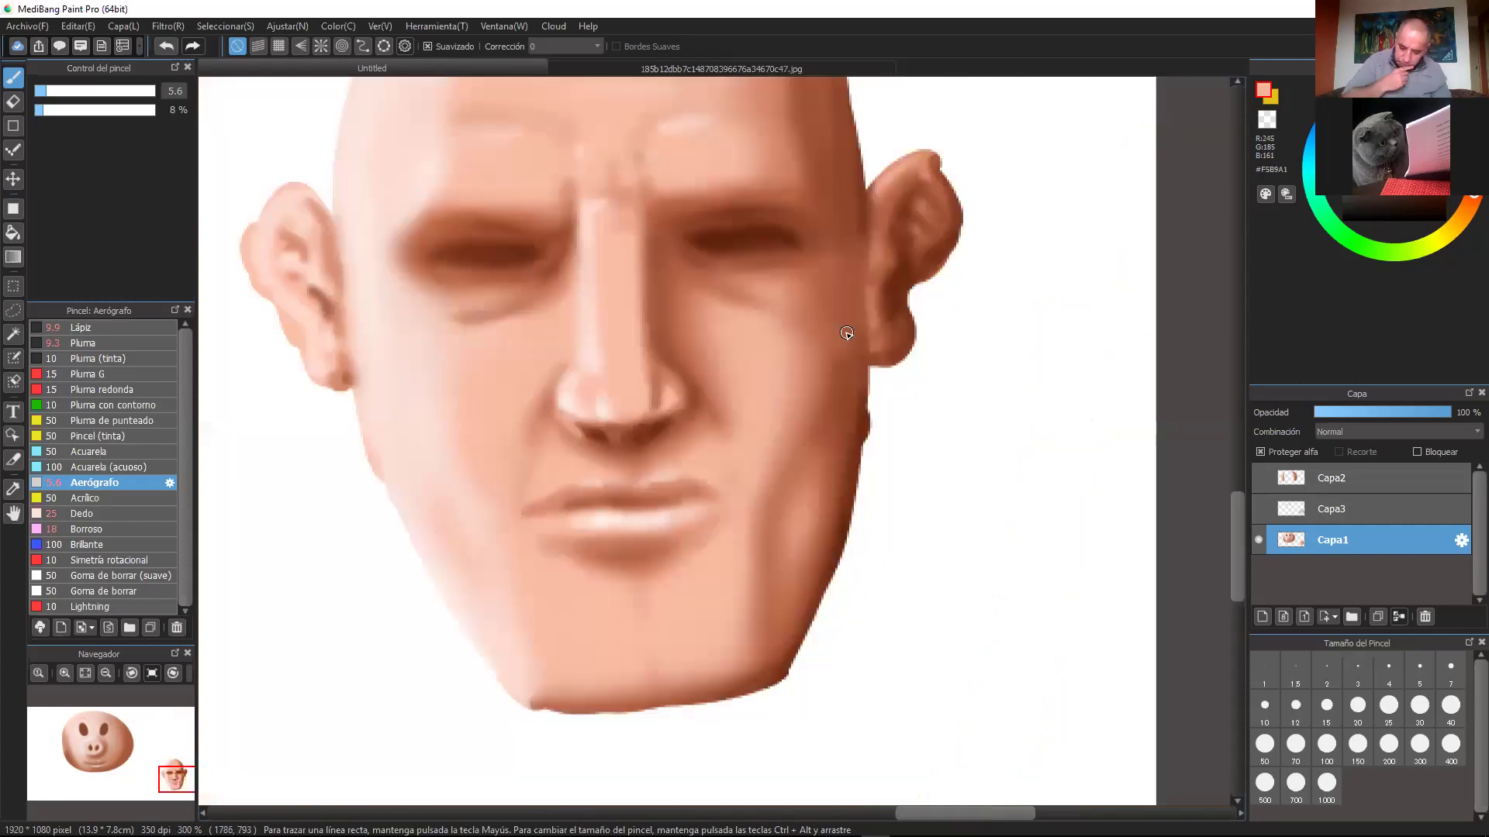
{"action": "key", "text": "ctrl+minus"}
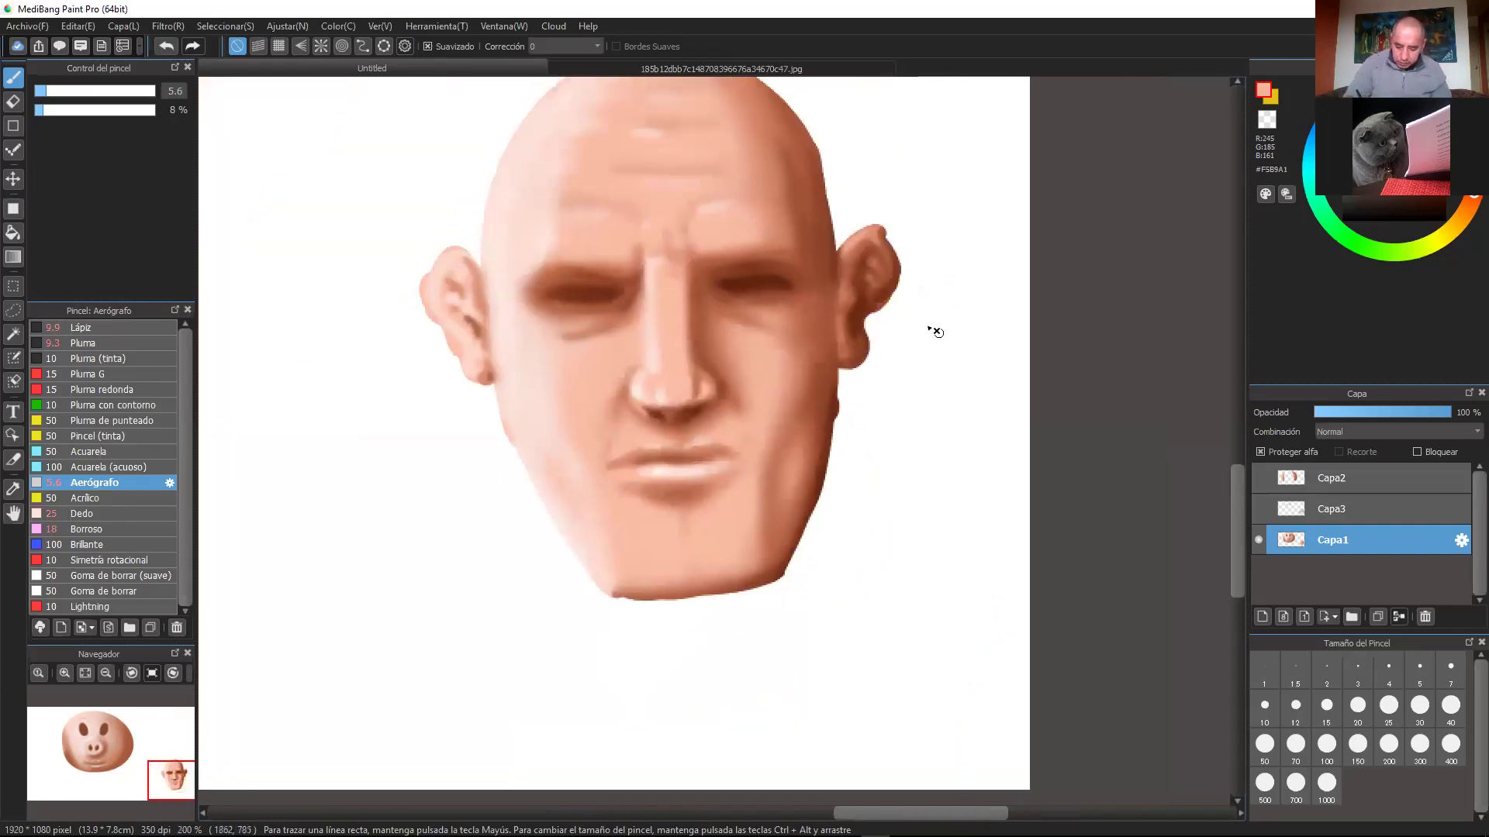
Step: Airbrush a faint cleft on the nose tip in #CE8568 and shade the philtrum above the upper lip in #C47657
{"action": "key", "text": "ctrl+plus"}
{"action": "key", "text": "ctrl+plus"}
{"action": "left_click", "coordinate": [602, 338], "text": "alt"}
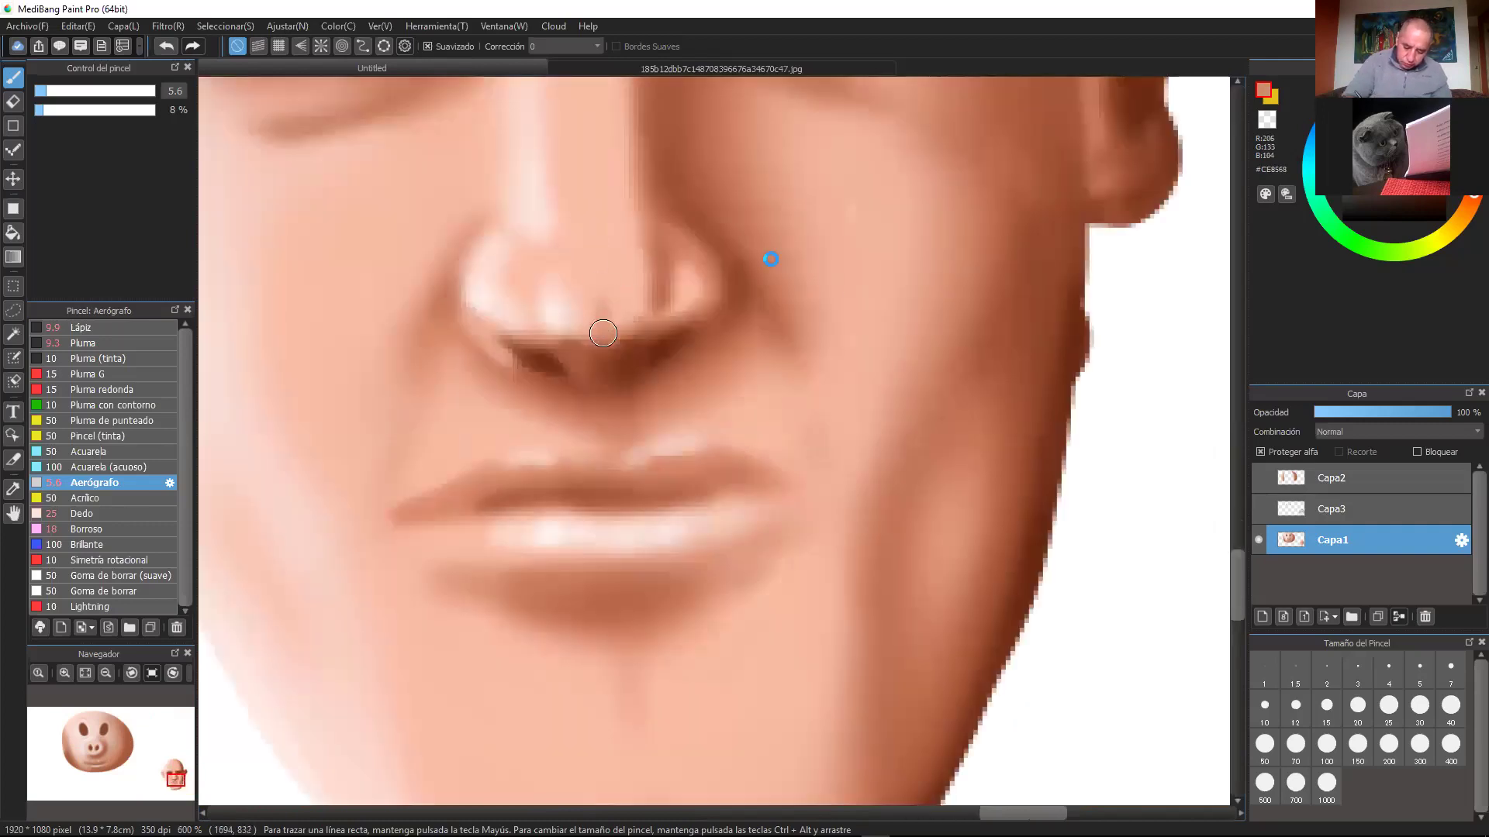
{"action": "key", "text": "ctrl+minus"}
{"action": "key", "text": "ctrl+plus"}
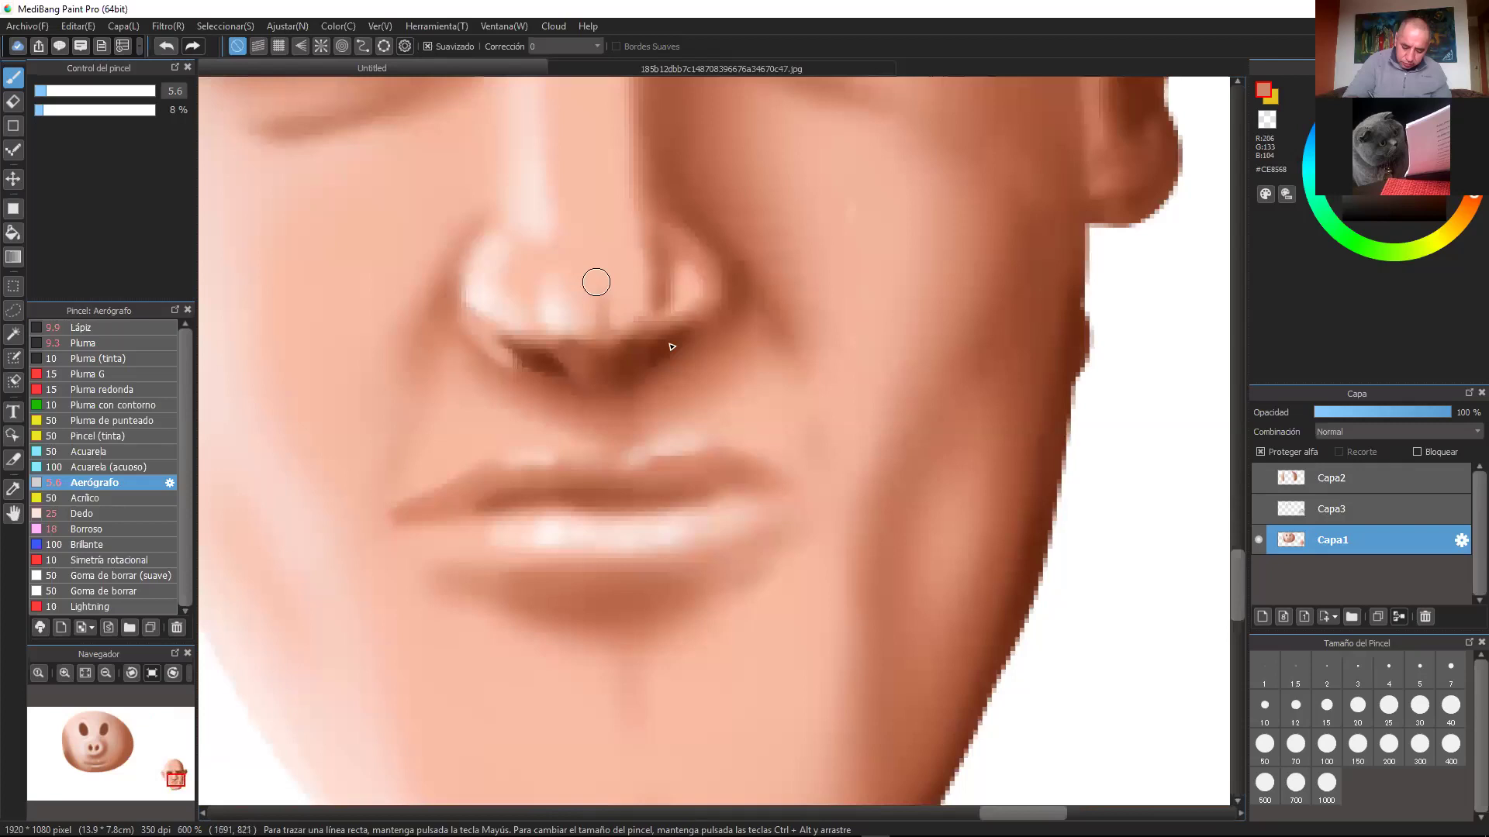
{"action": "left_click", "coordinate": [596, 403], "text": "alt"}
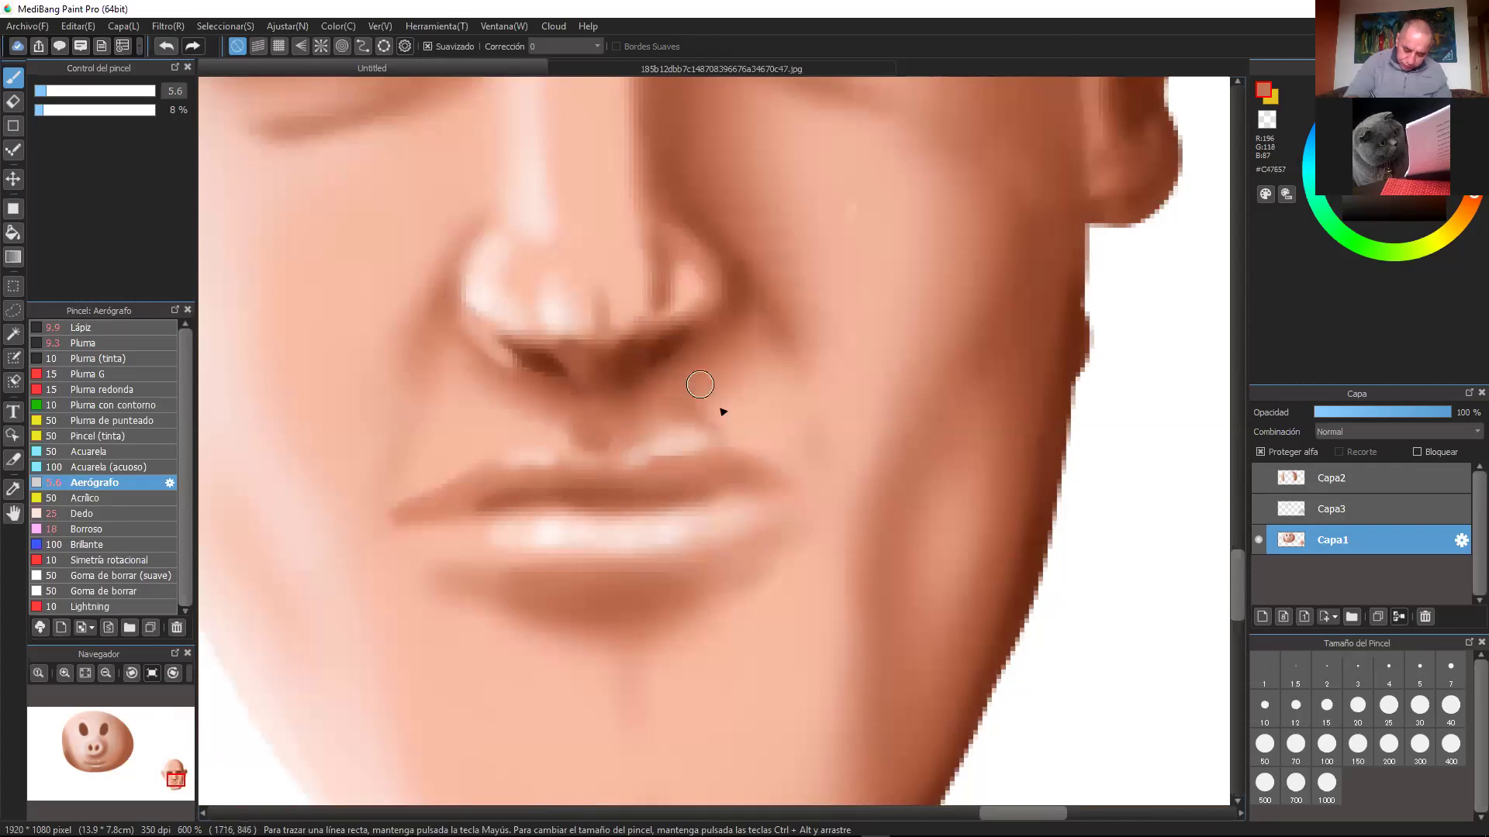
{"action": "scroll", "coordinate": [724, 395], "scroll_direction": "down", "scroll_amount": 2}
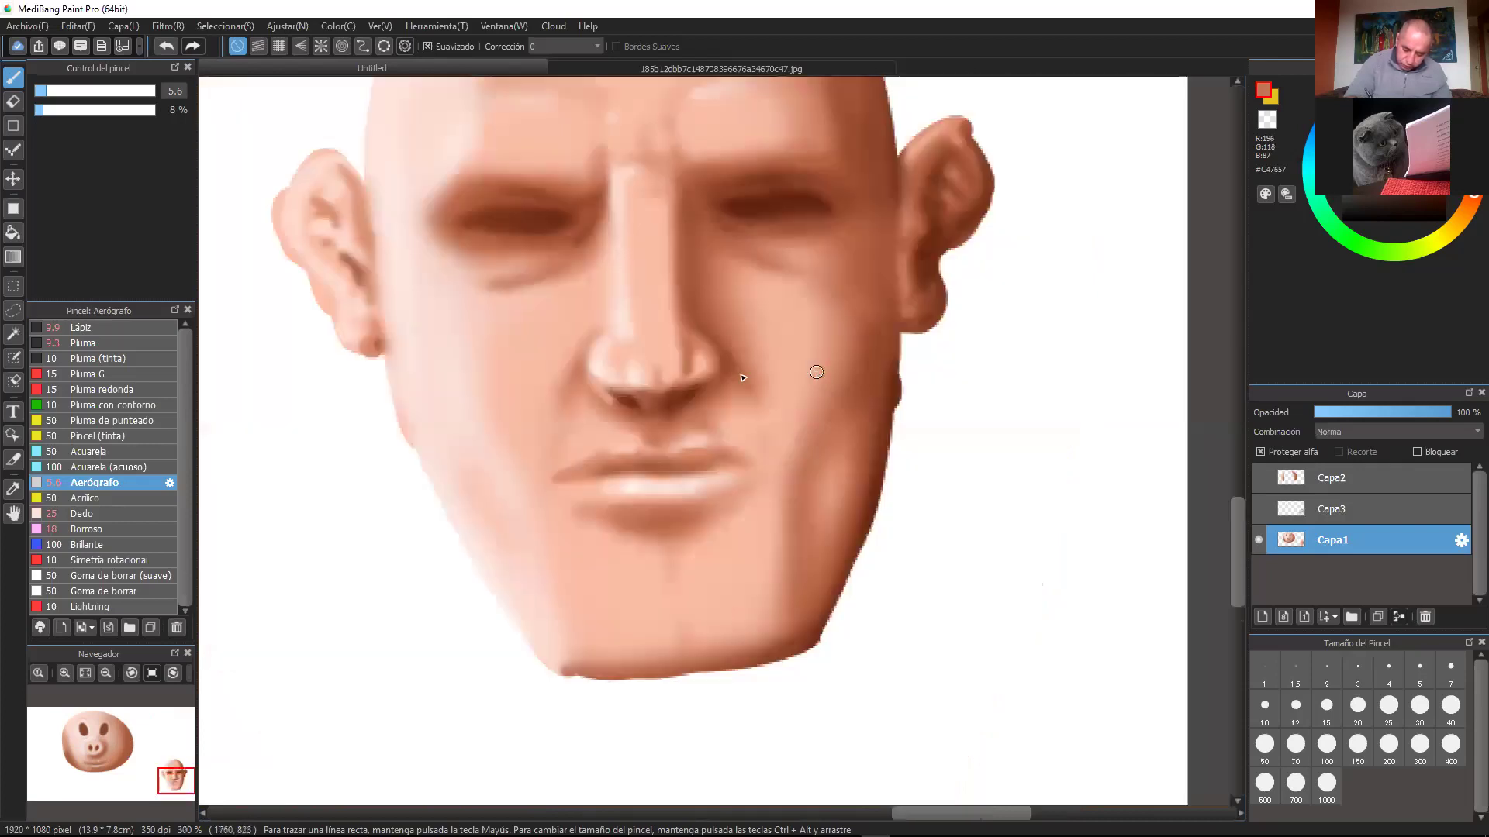
Step: Airbrush light and mid skin tones #FFD6C6 and #DB9D86 between the nose and the upper lip
{"action": "scroll", "coordinate": [816, 372], "scroll_direction": "up", "scroll_amount": 3}
{"action": "left_click", "coordinate": [500, 418], "text": "alt"}
{"action": "left_click", "coordinate": [500, 445], "text": "alt"}
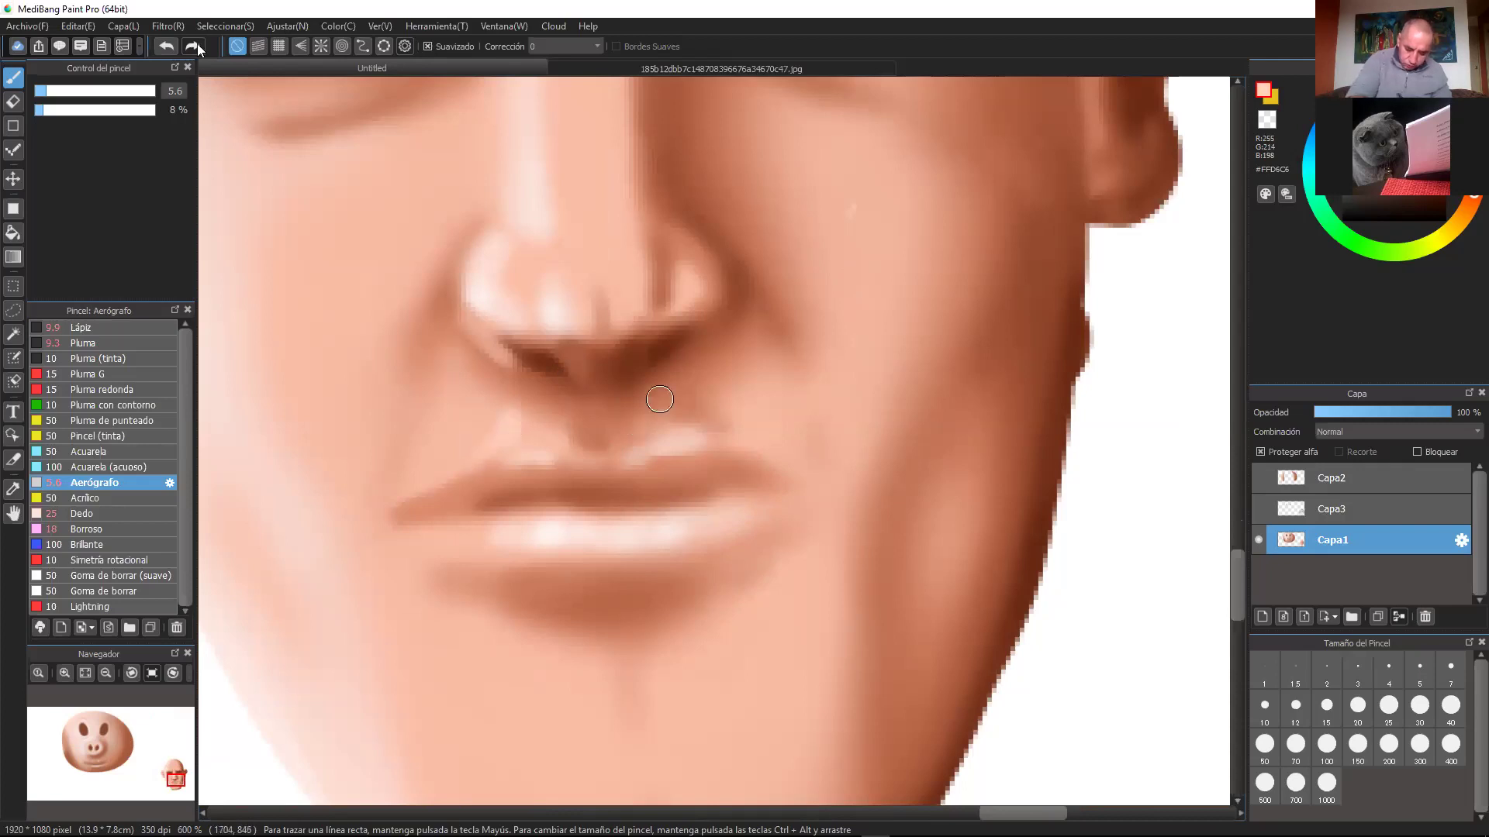
{"action": "left_click", "coordinate": [651, 415], "text": "alt"}
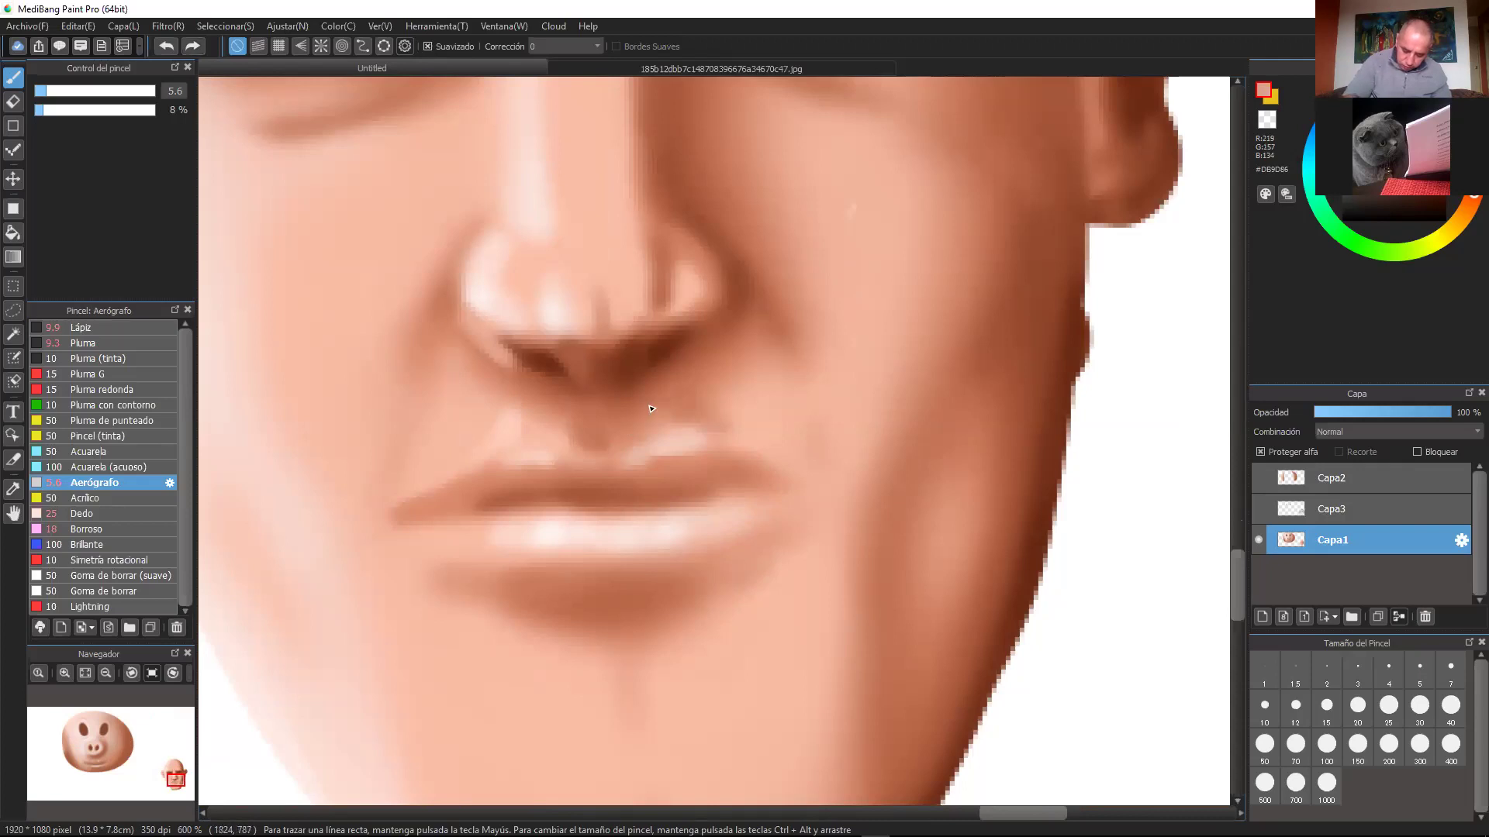
{"action": "scroll", "coordinate": [732, 323], "scroll_direction": "down", "scroll_amount": 1}
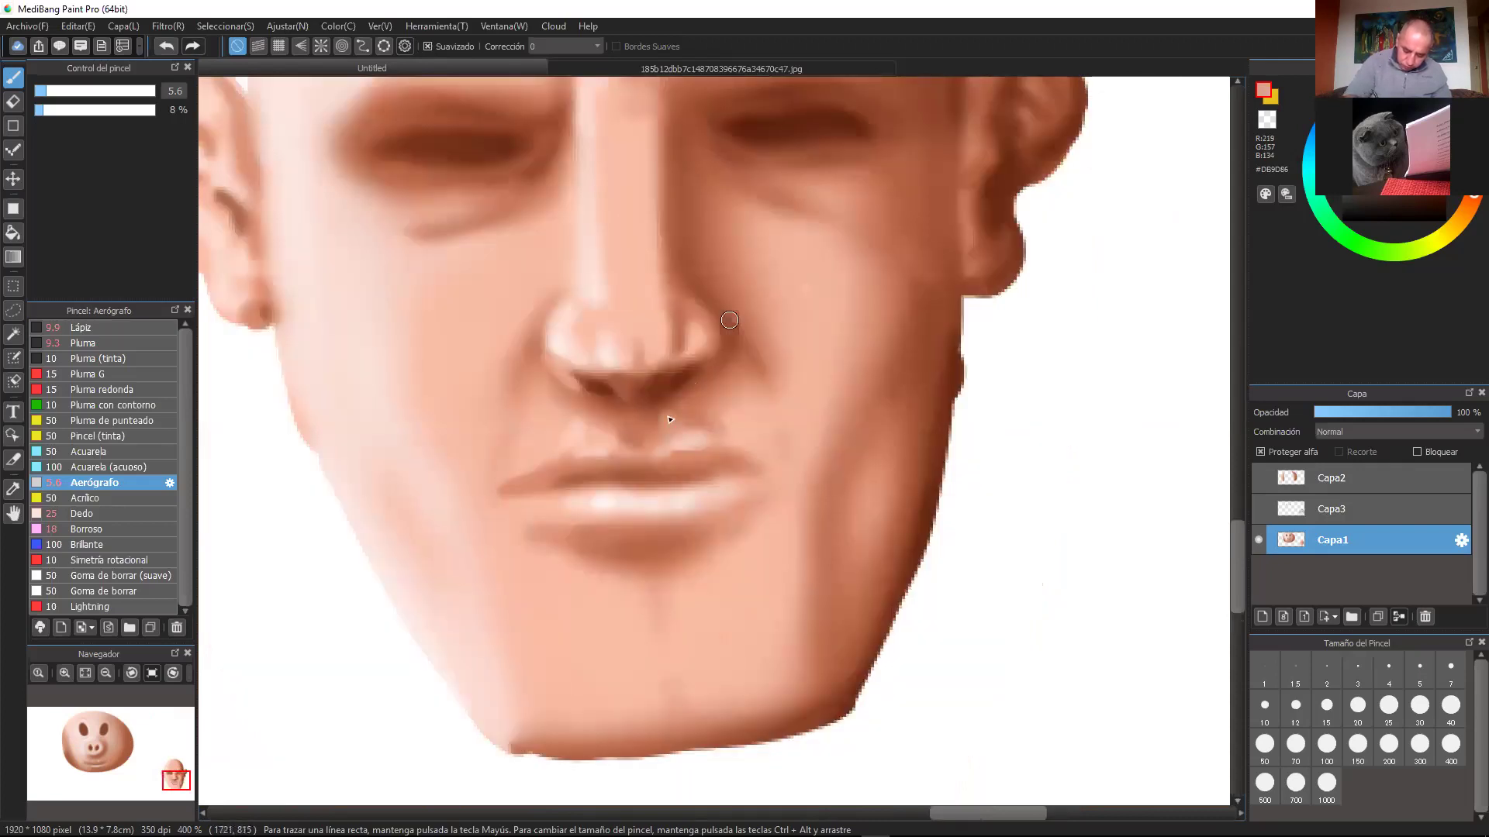
Step: Soften the skin around the upper lip and the nose folds with #F3B69E, enlarging the airbrush to size 17
{"action": "left_click", "coordinate": [588, 423], "text": "alt"}
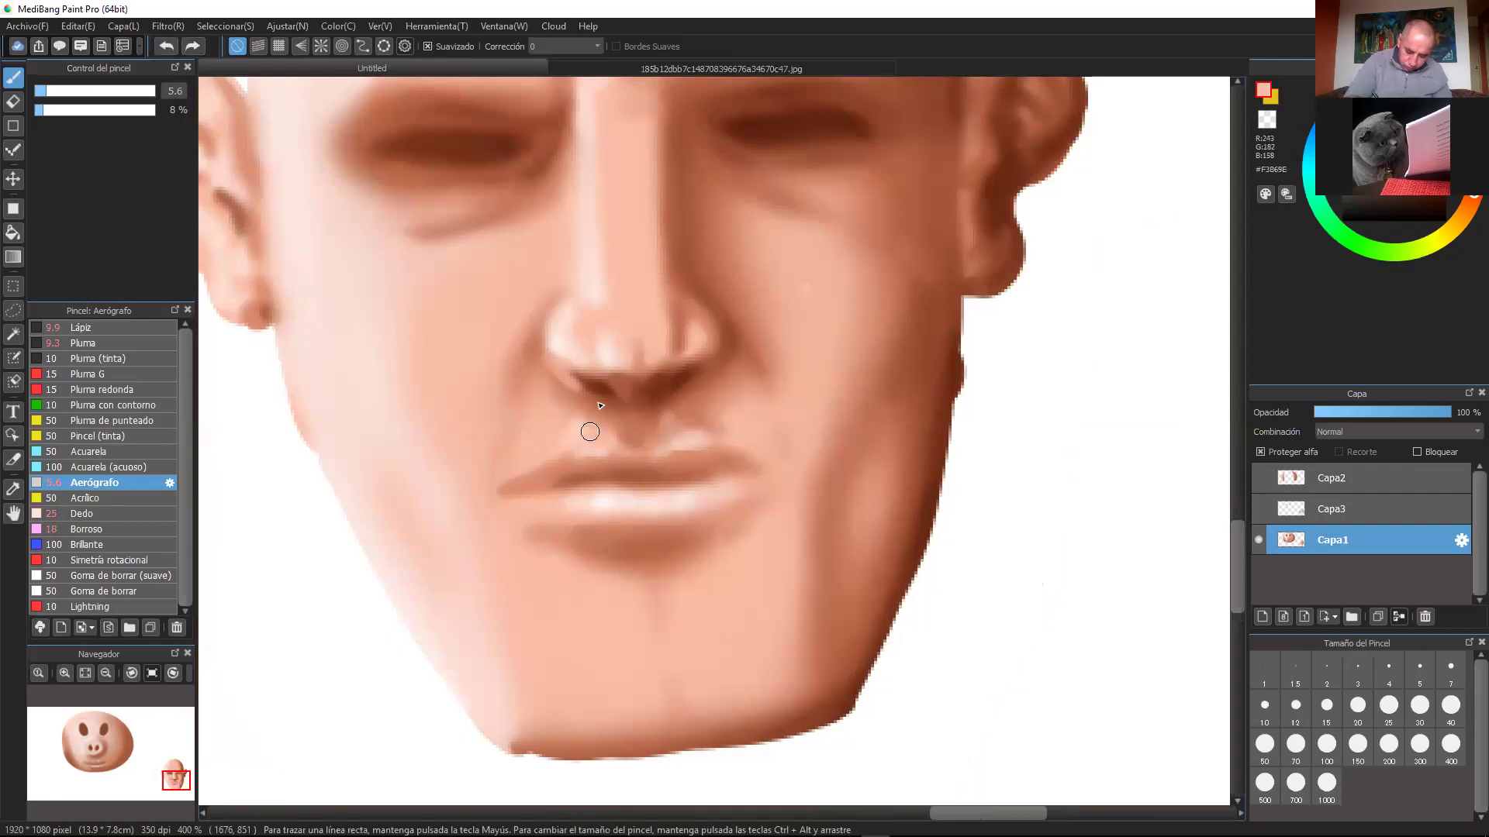
{"action": "left_click", "coordinate": [75, 91]}
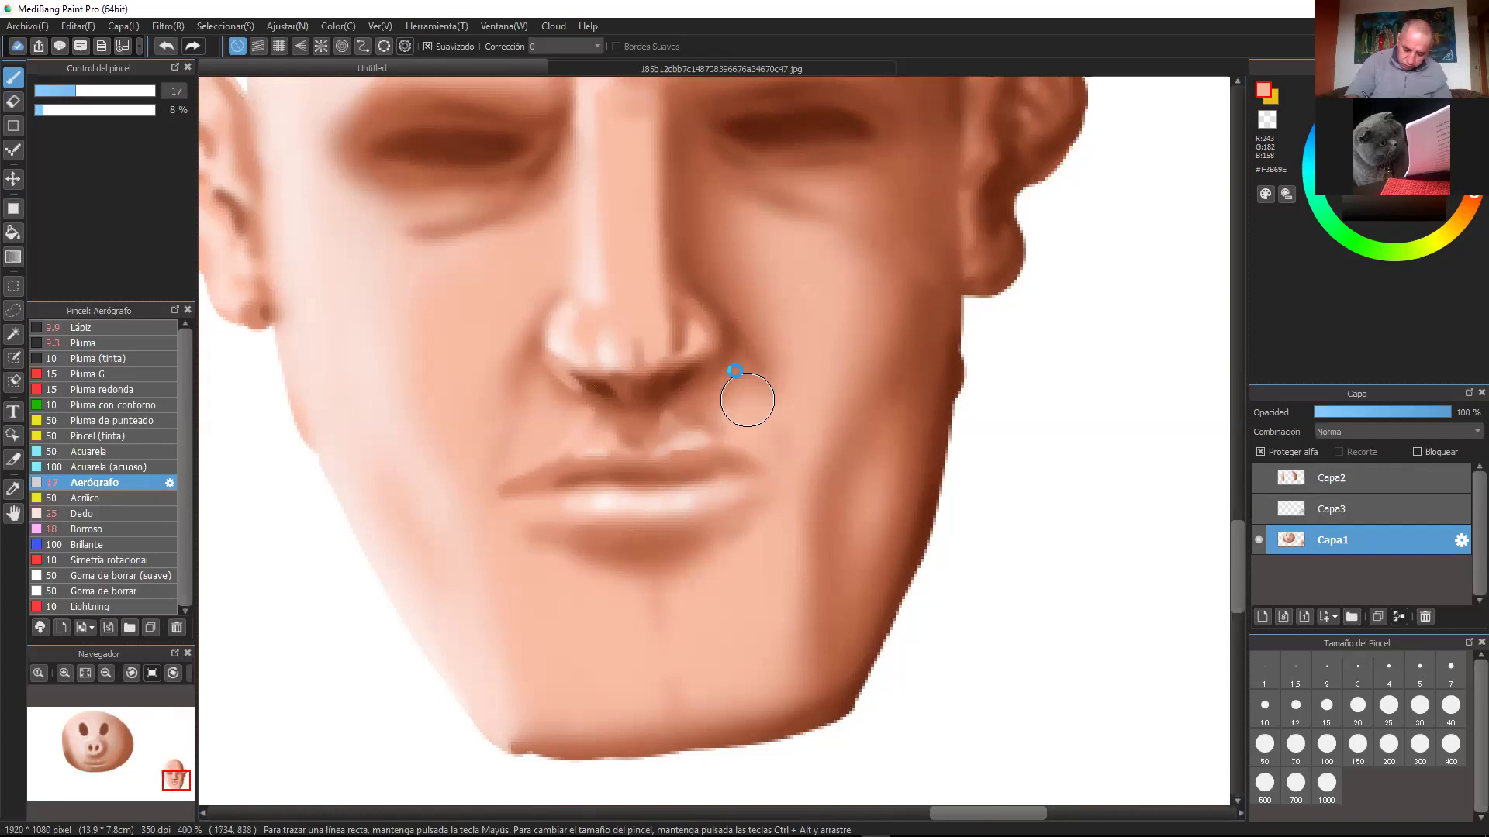
{"action": "scroll", "coordinate": [758, 342], "scroll_direction": "down", "scroll_amount": 2}
{"action": "scroll", "coordinate": [884, 286], "scroll_direction": "up", "scroll_amount": 1}
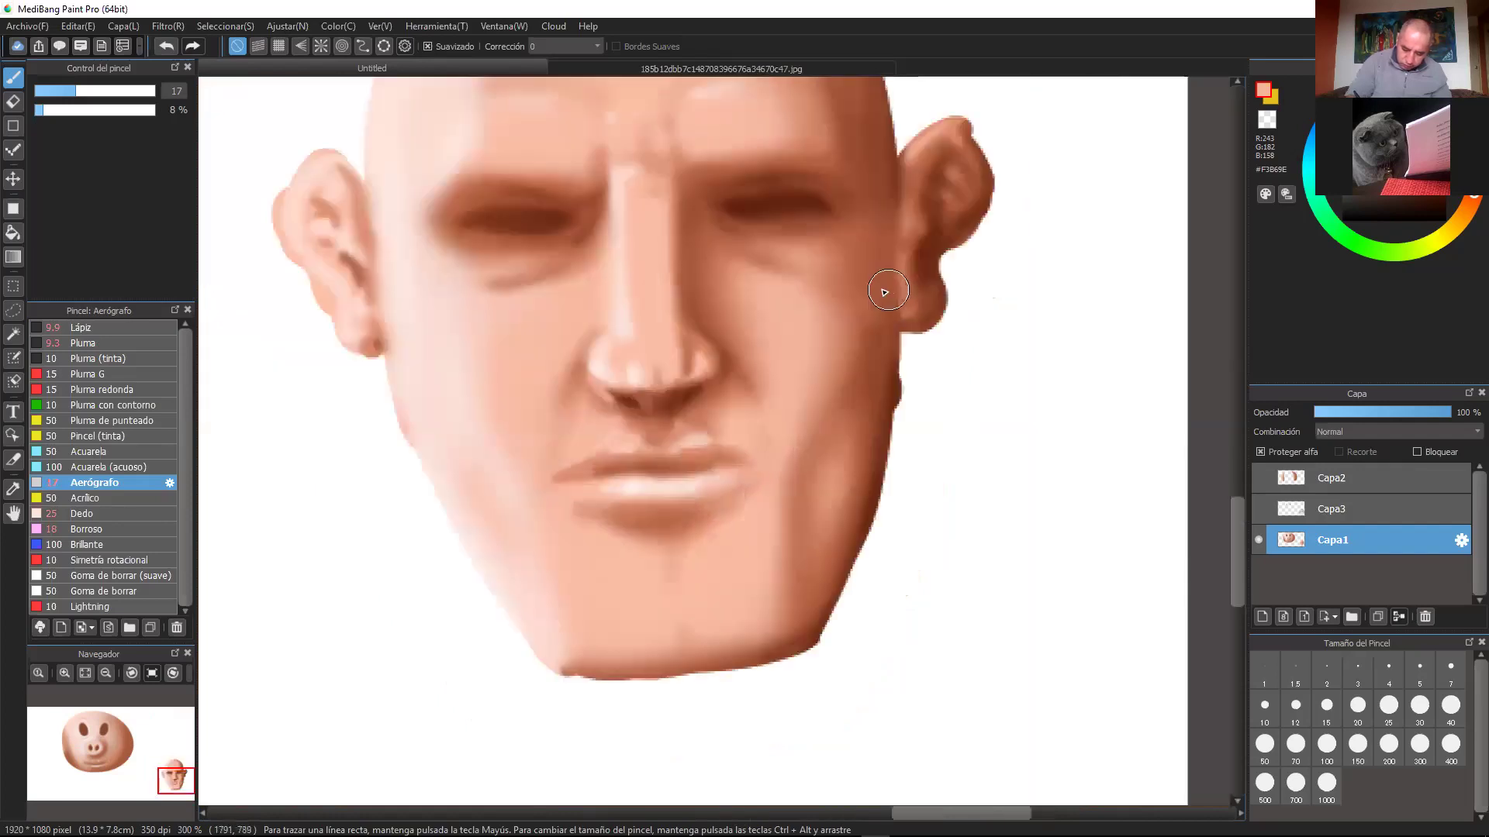
{"action": "scroll", "coordinate": [561, 318], "scroll_direction": "up", "scroll_amount": 1}
{"action": "scroll", "coordinate": [775, 426], "scroll_direction": "down", "scroll_amount": 2}
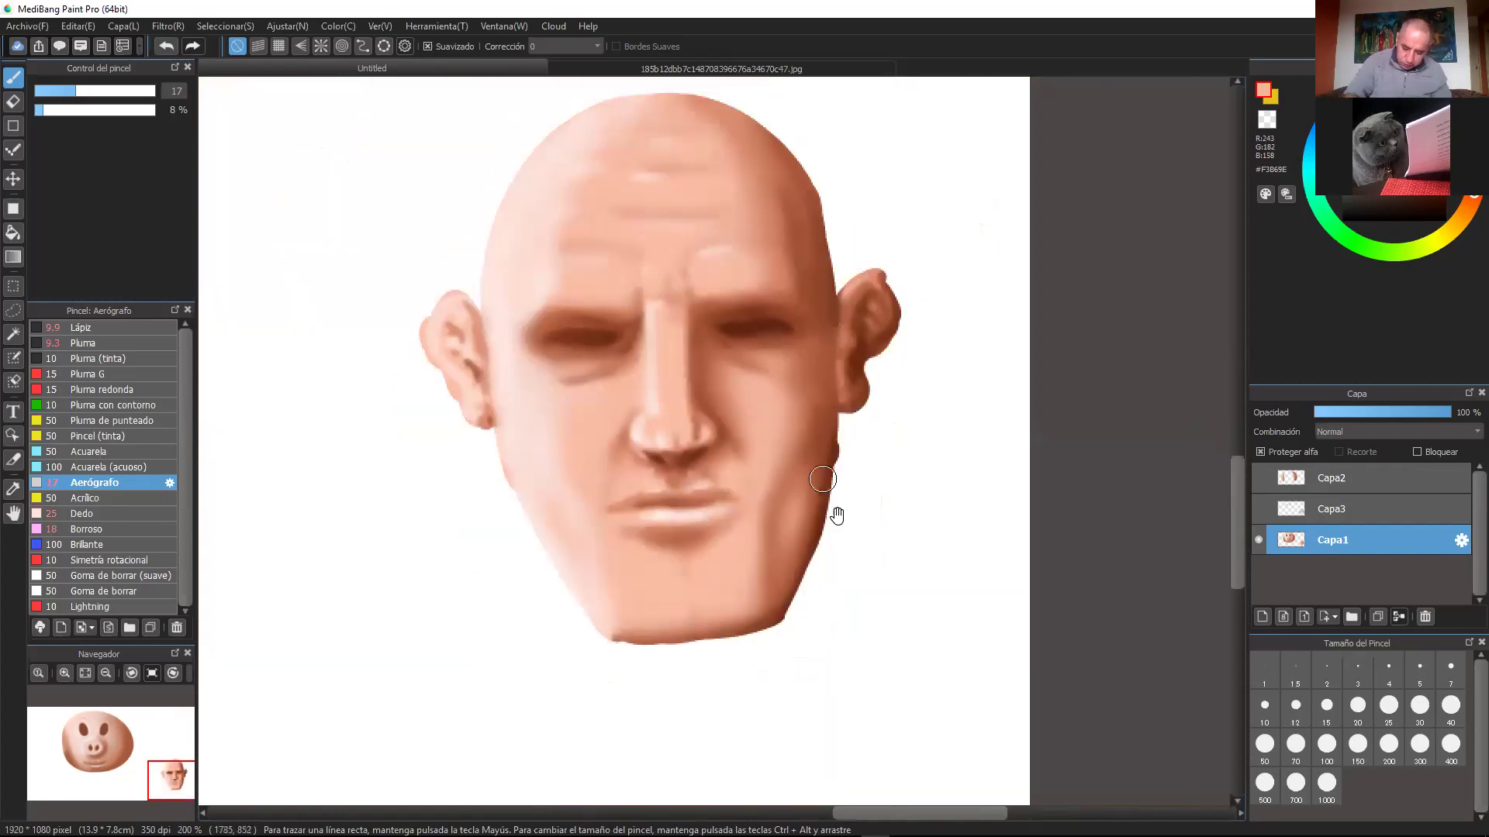
{"action": "scroll", "coordinate": [759, 355], "scroll_direction": "up", "scroll_amount": 1}
Step: Blend the bag under the left eye with the sampled skin tone #DC9A81
{"action": "left_click", "coordinate": [511, 398], "text": "alt"}
{"action": "left_click", "coordinate": [507, 415], "text": "alt"}
{"action": "mouse_move", "coordinate": [507, 422]}
{"action": "left_mouse_down"}
{"action": "mouse_move", "coordinate": [470, 409]}
{"action": "mouse_move", "coordinate": [500, 372]}
{"action": "left_mouse_up"}
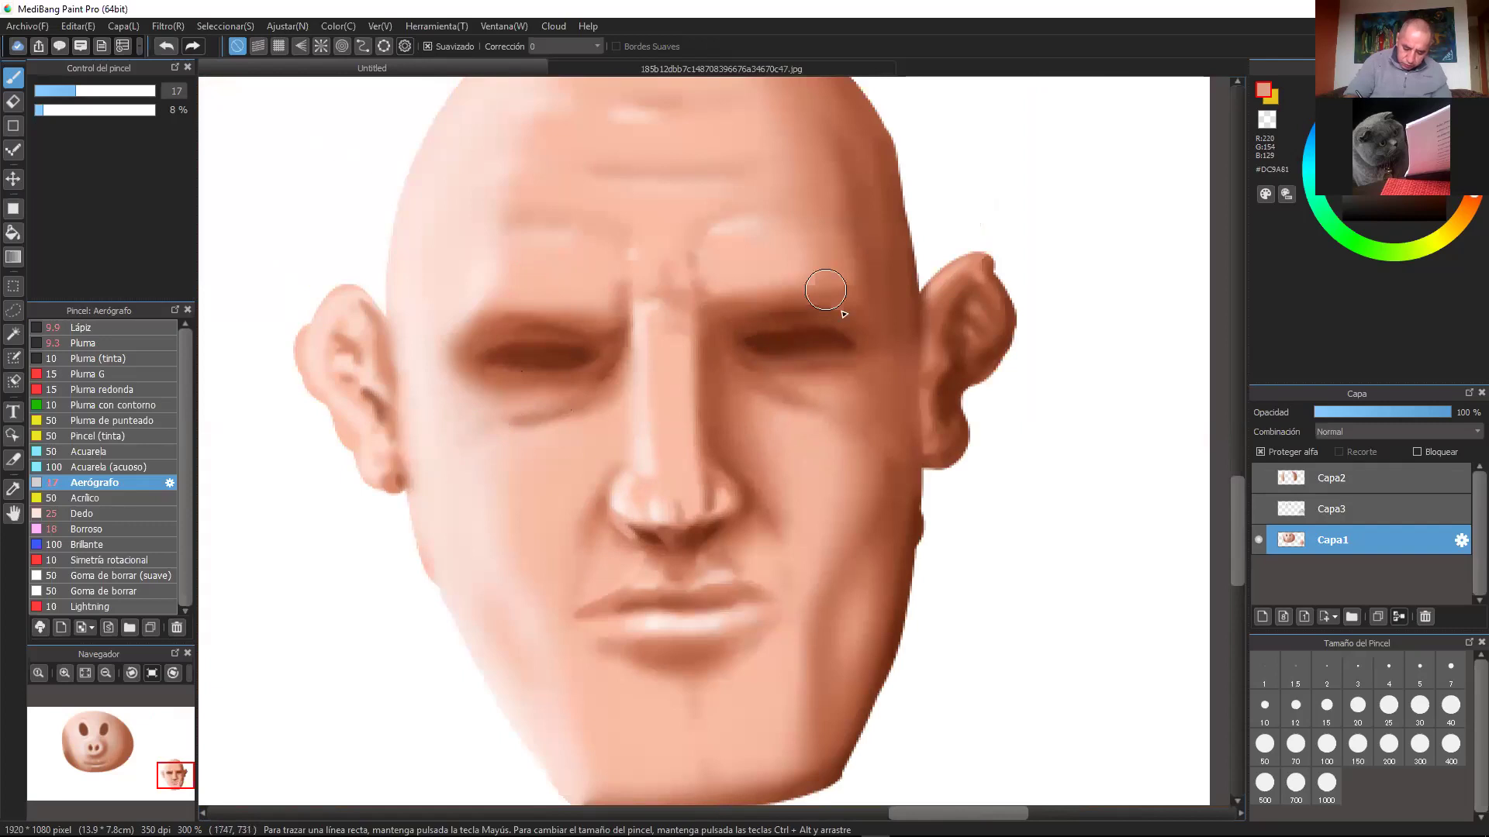
Step: Airbrush fine wrinkles at the outer corner of the left eye at size 8.3, using sampled tones such as #D4977F
{"action": "key", "text": "ctrl+Up"}
{"action": "key", "text": "ctrl+Up"}
{"action": "left_click_drag", "start_coordinate": [546, 428], "coordinate": [893, 493]}
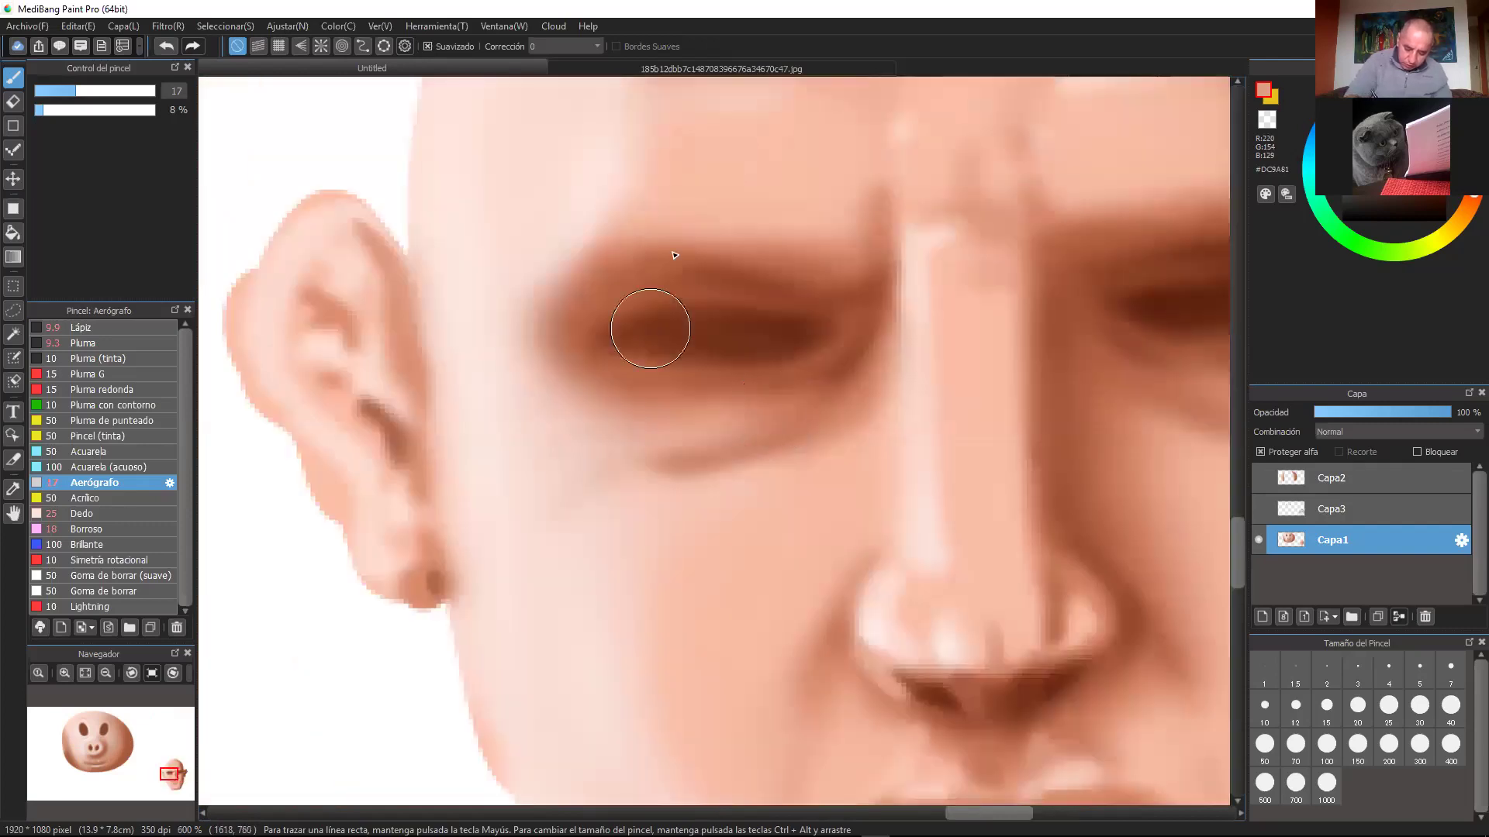
{"action": "left_click", "coordinate": [715, 273], "text": "alt"}
{"action": "left_click_drag", "start_coordinate": [65, 94], "coordinate": [53, 91]}
{"action": "mouse_move", "coordinate": [583, 339]}
{"action": "left_mouse_down"}
{"action": "mouse_move", "coordinate": [592, 372]}
{"action": "mouse_move", "coordinate": [614, 348]}
{"action": "mouse_move", "coordinate": [574, 345]}
{"action": "mouse_move", "coordinate": [552, 319]}
{"action": "mouse_move", "coordinate": [557, 358]}
{"action": "mouse_move", "coordinate": [628, 366]}
{"action": "mouse_move", "coordinate": [597, 398]}
{"action": "mouse_move", "coordinate": [573, 391]}
{"action": "mouse_move", "coordinate": [534, 421]}
{"action": "mouse_move", "coordinate": [566, 384]}
{"action": "mouse_move", "coordinate": [554, 347]}
{"action": "mouse_move", "coordinate": [521, 378]}
{"action": "left_mouse_up"}
{"action": "right_click", "coordinate": [593, 397]}
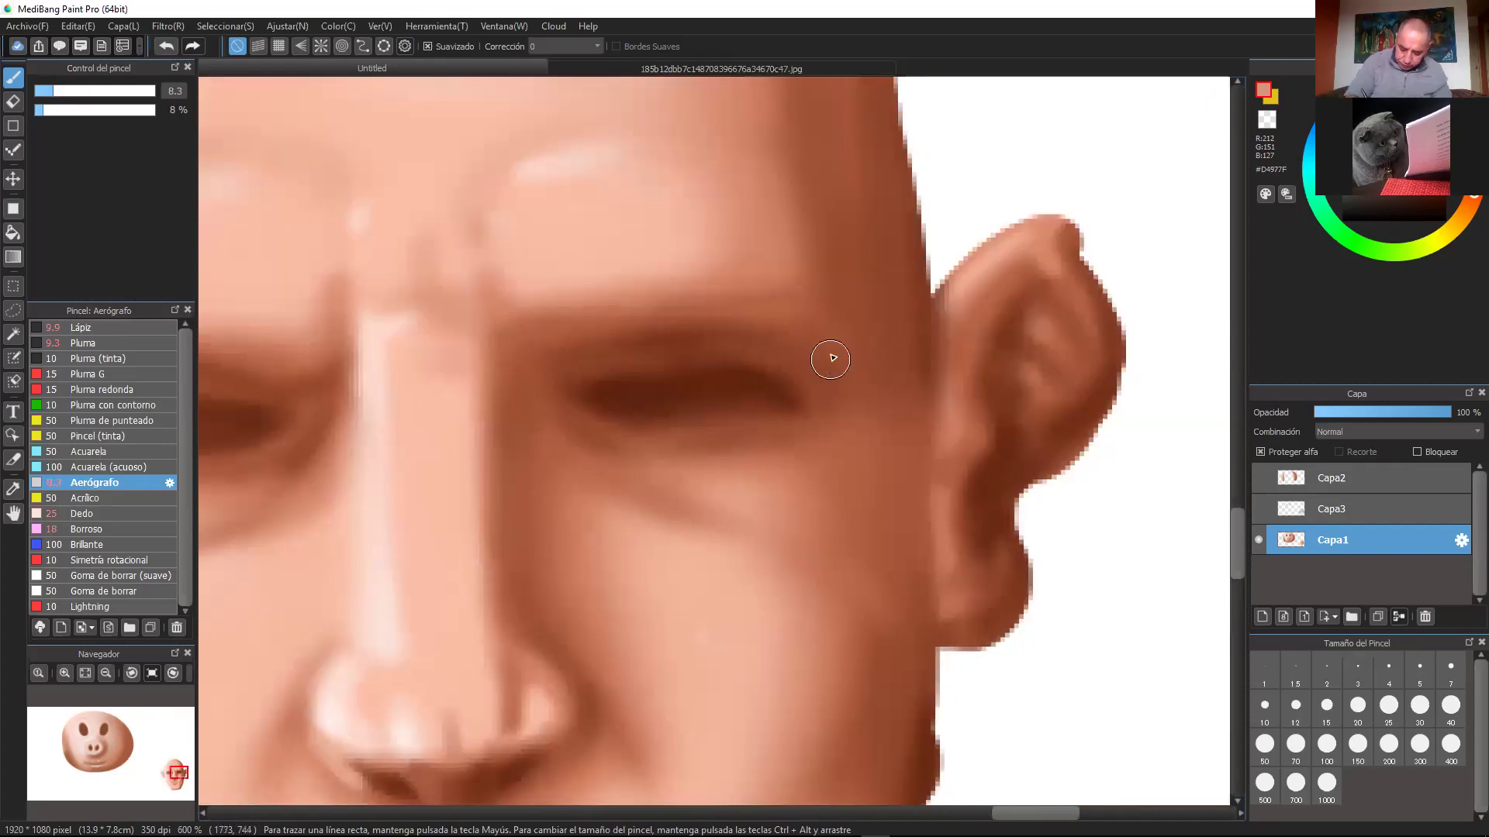
Step: Airbrush crow's feet at the outer corner of the right eye in dark brown #5E2410 at size 8.3
{"action": "right_click", "coordinate": [748, 385]}
{"action": "mouse_move", "coordinate": [835, 391]}
{"action": "left_mouse_down"}
{"action": "mouse_move", "coordinate": [846, 487]}
{"action": "mouse_move", "coordinate": [833, 409]}
{"action": "left_mouse_up"}
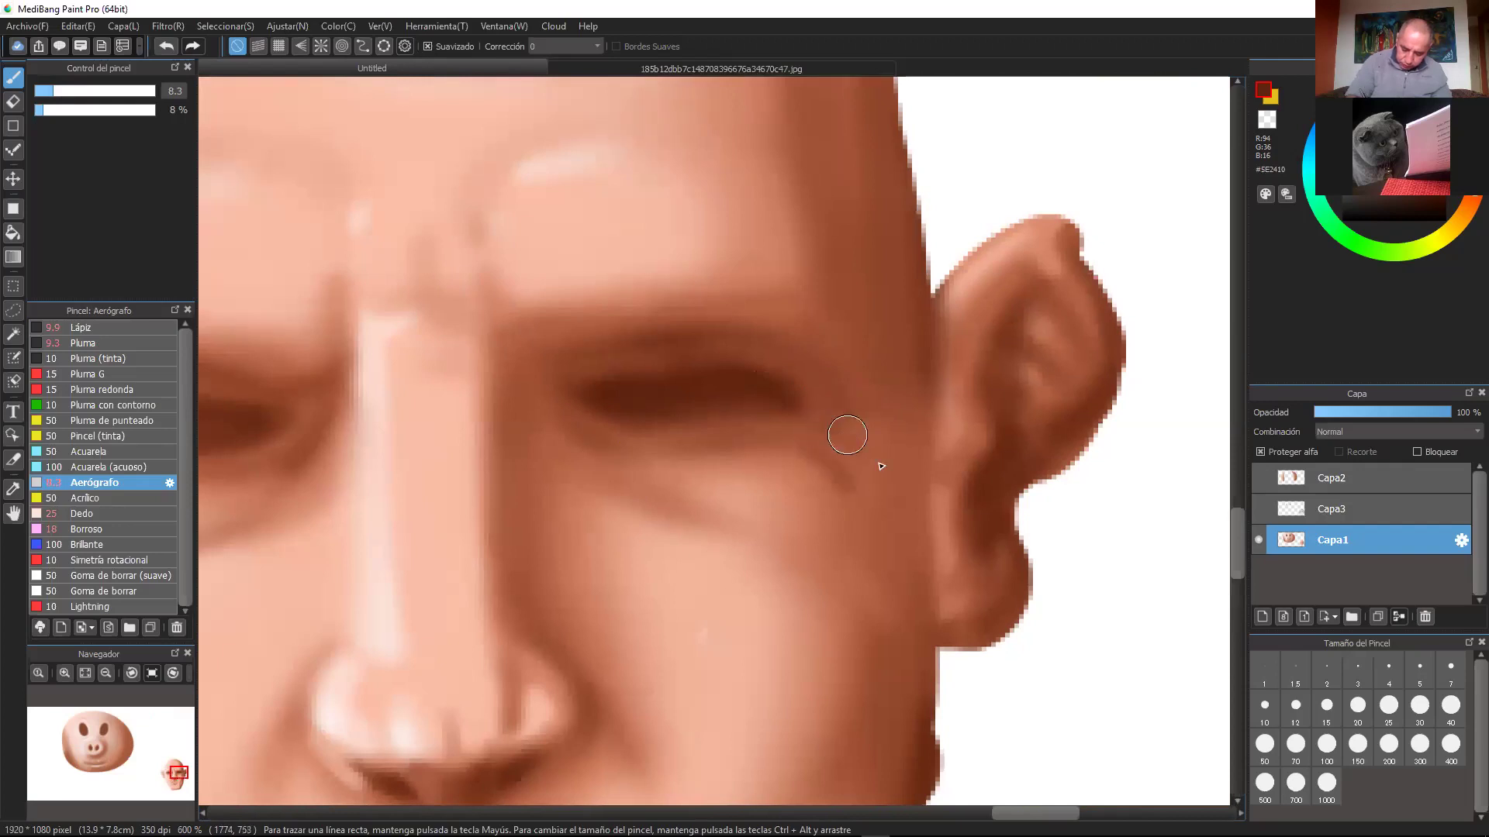
{"action": "scroll", "coordinate": [889, 412], "scroll_direction": "down", "scroll_amount": 5}
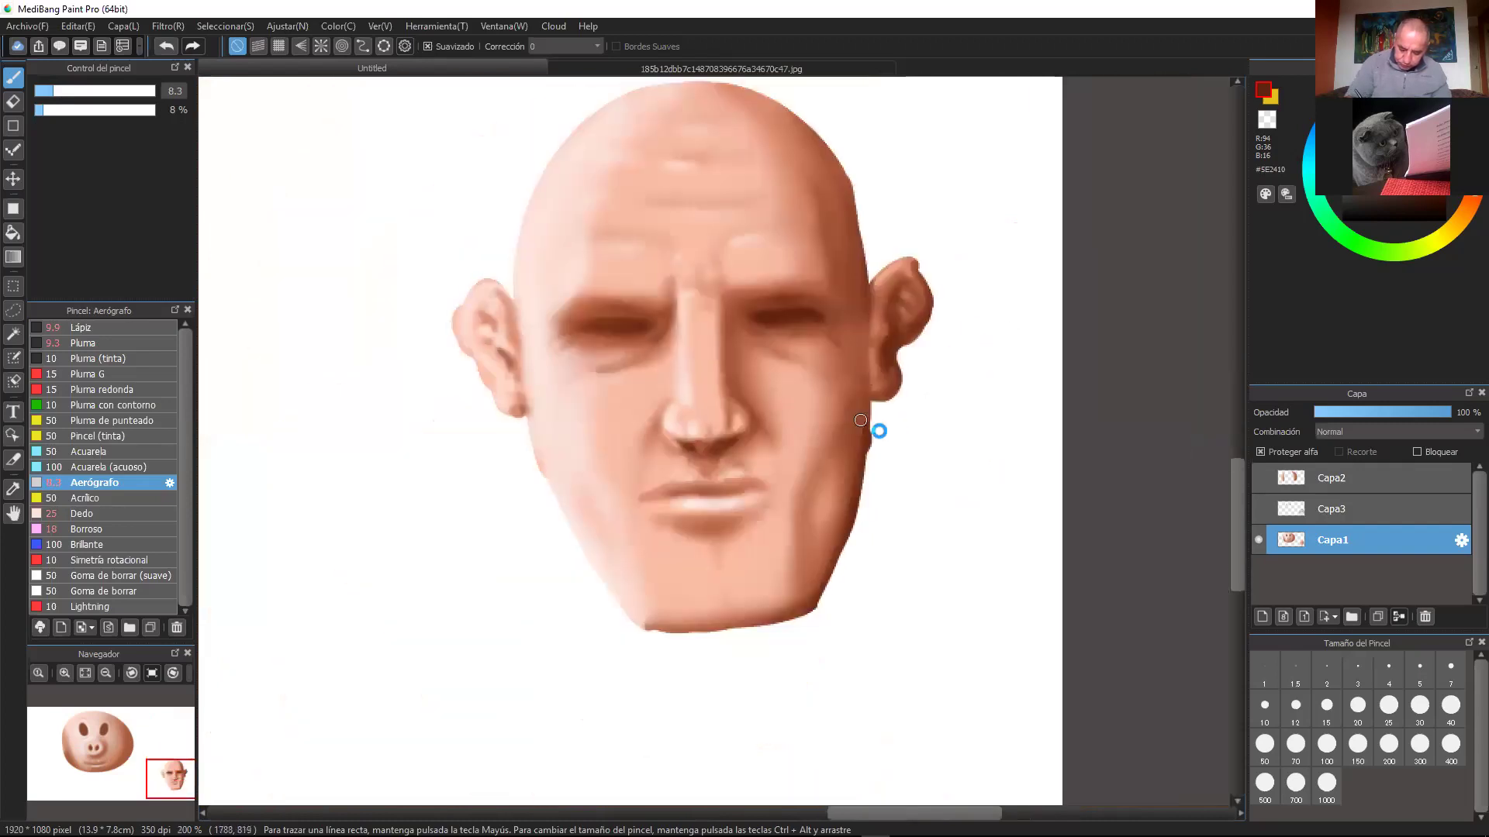
Step: Airbrush white #FFFFFF highlights along the left cheek and jaw at size 16
{"action": "scroll", "coordinate": [877, 425], "scroll_direction": "up", "scroll_amount": 3}
{"action": "left_click_drag", "start_coordinate": [807, 516], "coordinate": [960, 278]}
{"action": "left_click_drag", "start_coordinate": [851, 339], "coordinate": [920, 388]}
{"action": "left_click", "coordinate": [1343, 118]}
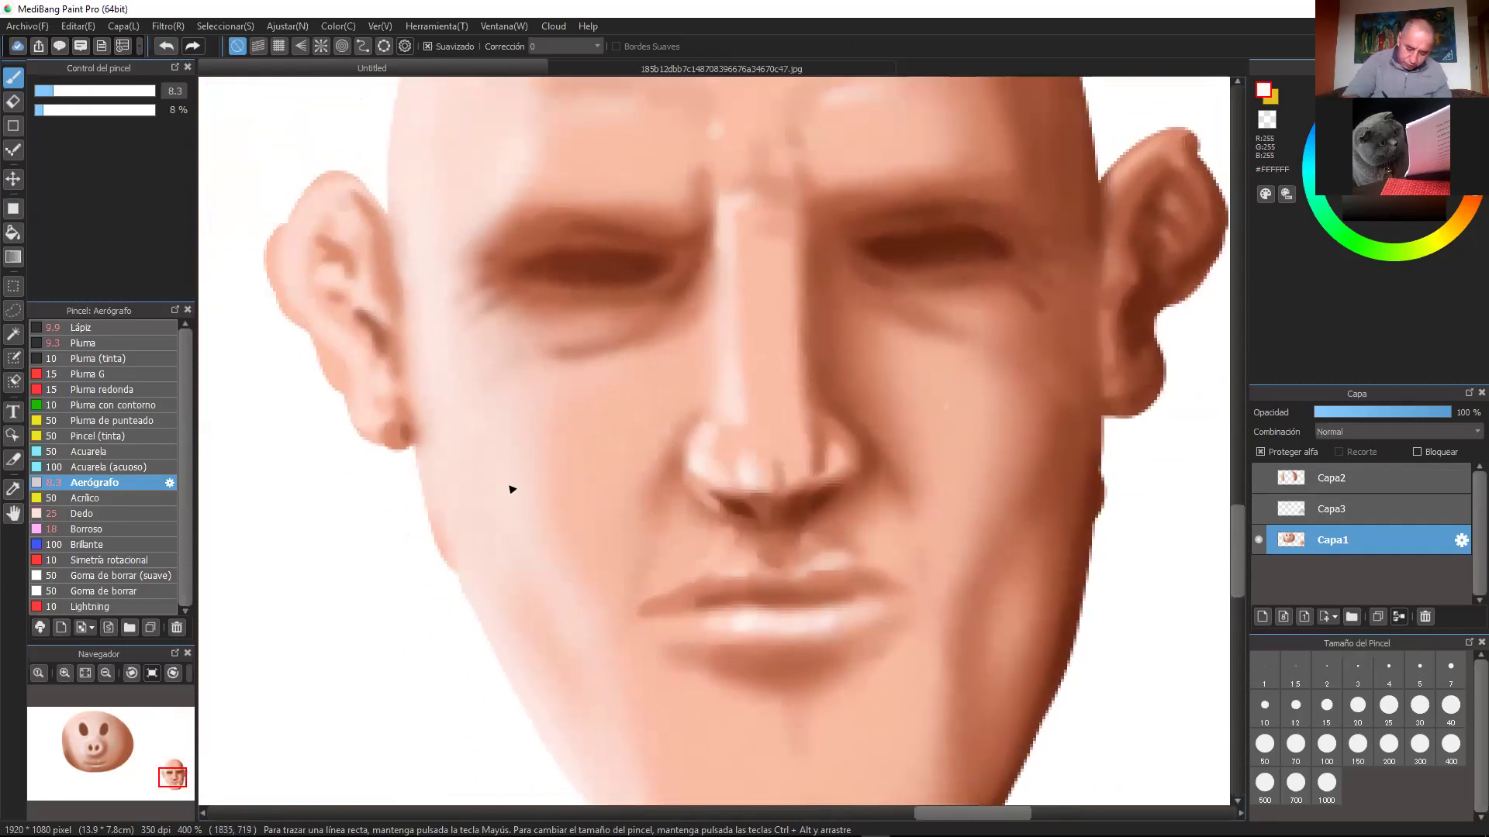
{"action": "left_click", "coordinate": [72, 91]}
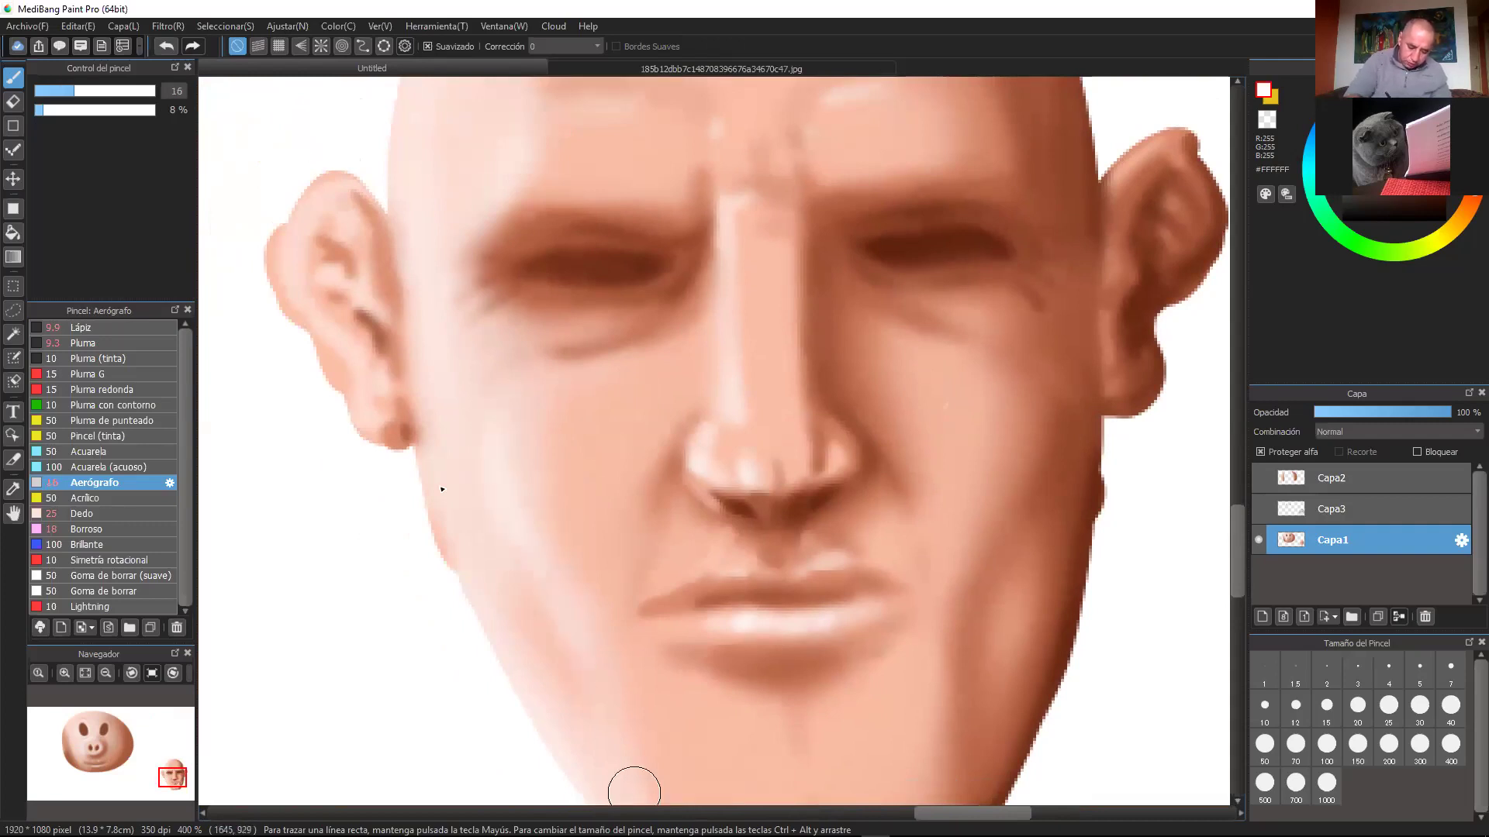
{"action": "key", "text": "ctrl+minus"}
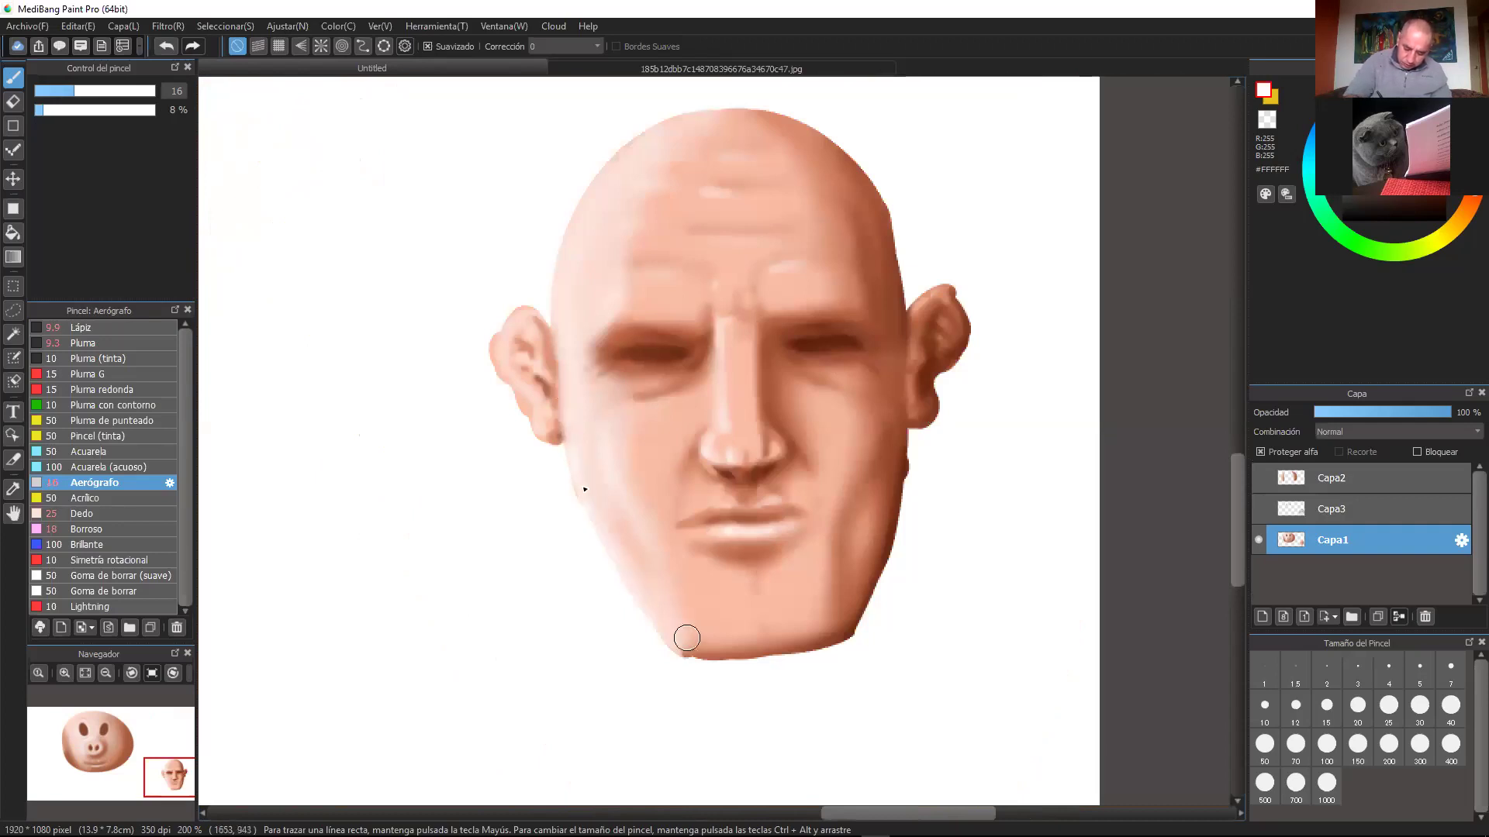
Step: Switch to the Pluma brush and add a new layer directly above Capa1 for the eyes
{"action": "left_click_drag", "start_coordinate": [873, 373], "coordinate": [724, 423]}
{"action": "key", "text": "ctrl+plus"}
{"action": "left_click", "coordinate": [1343, 512]}
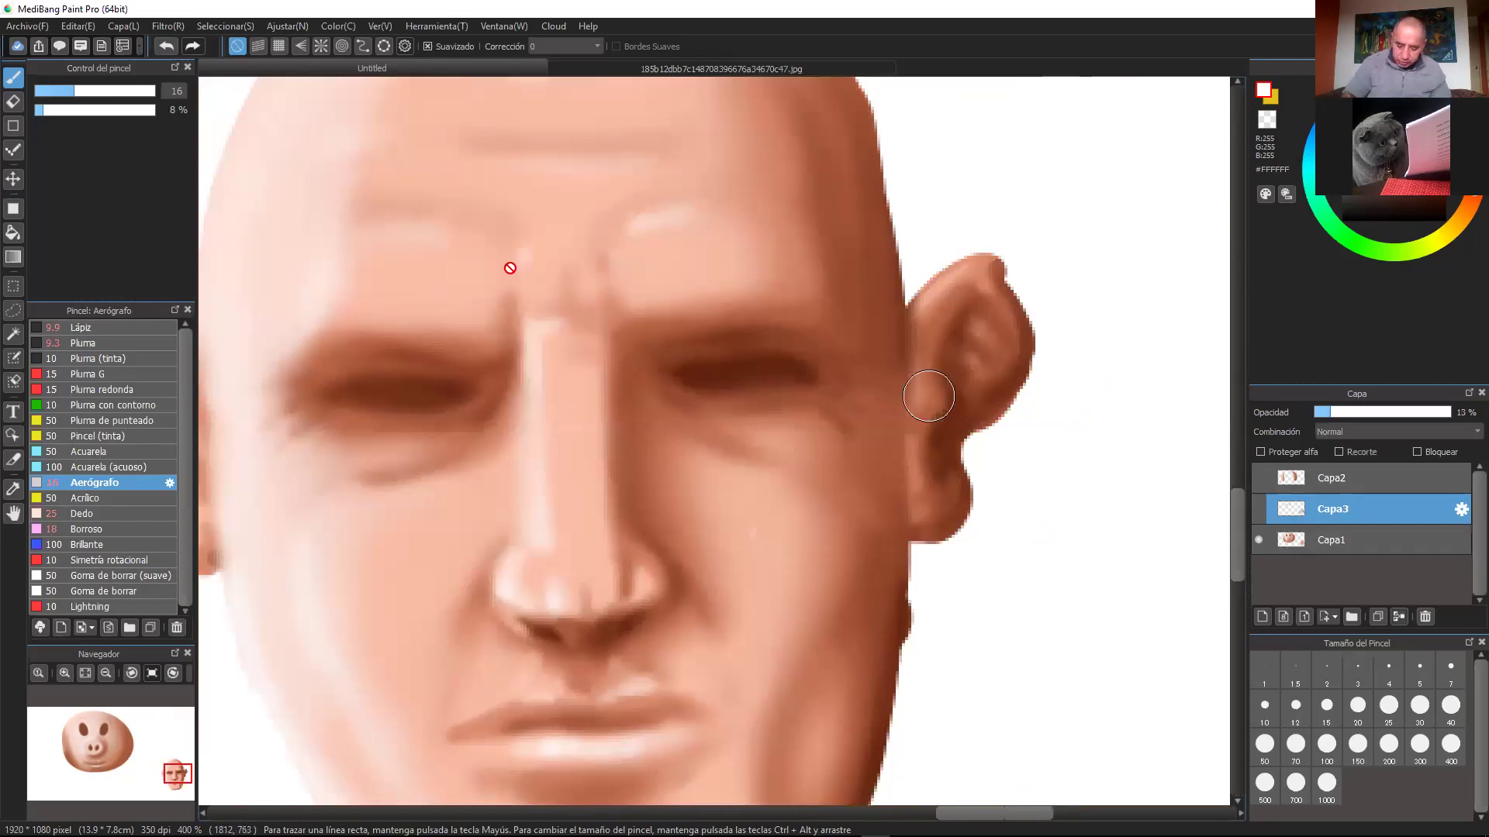
{"action": "left_click", "coordinate": [109, 343]}
{"action": "key", "text": "ctrl+plus"}
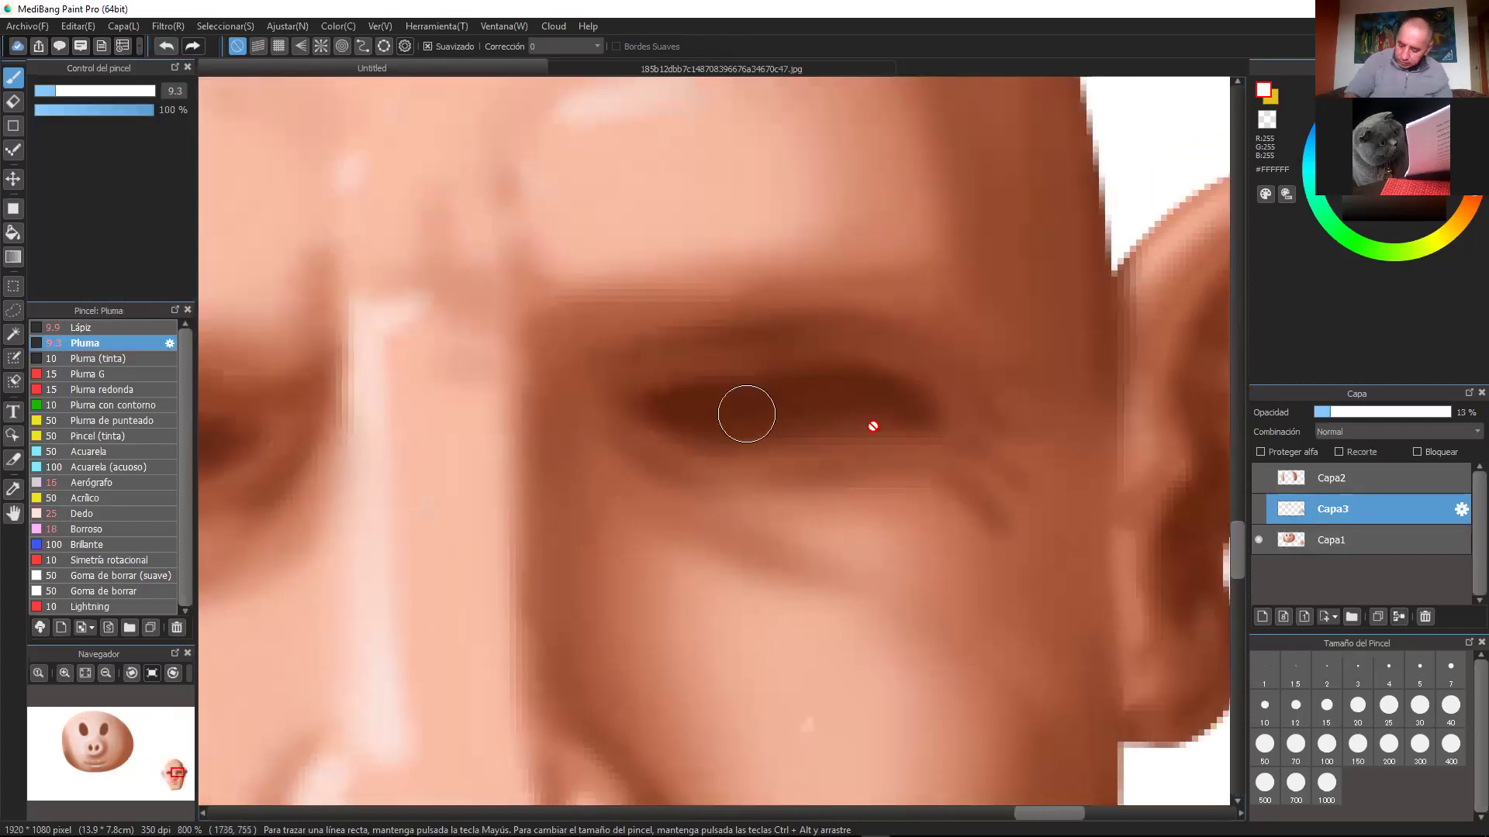
{"action": "left_click", "coordinate": [1259, 509]}
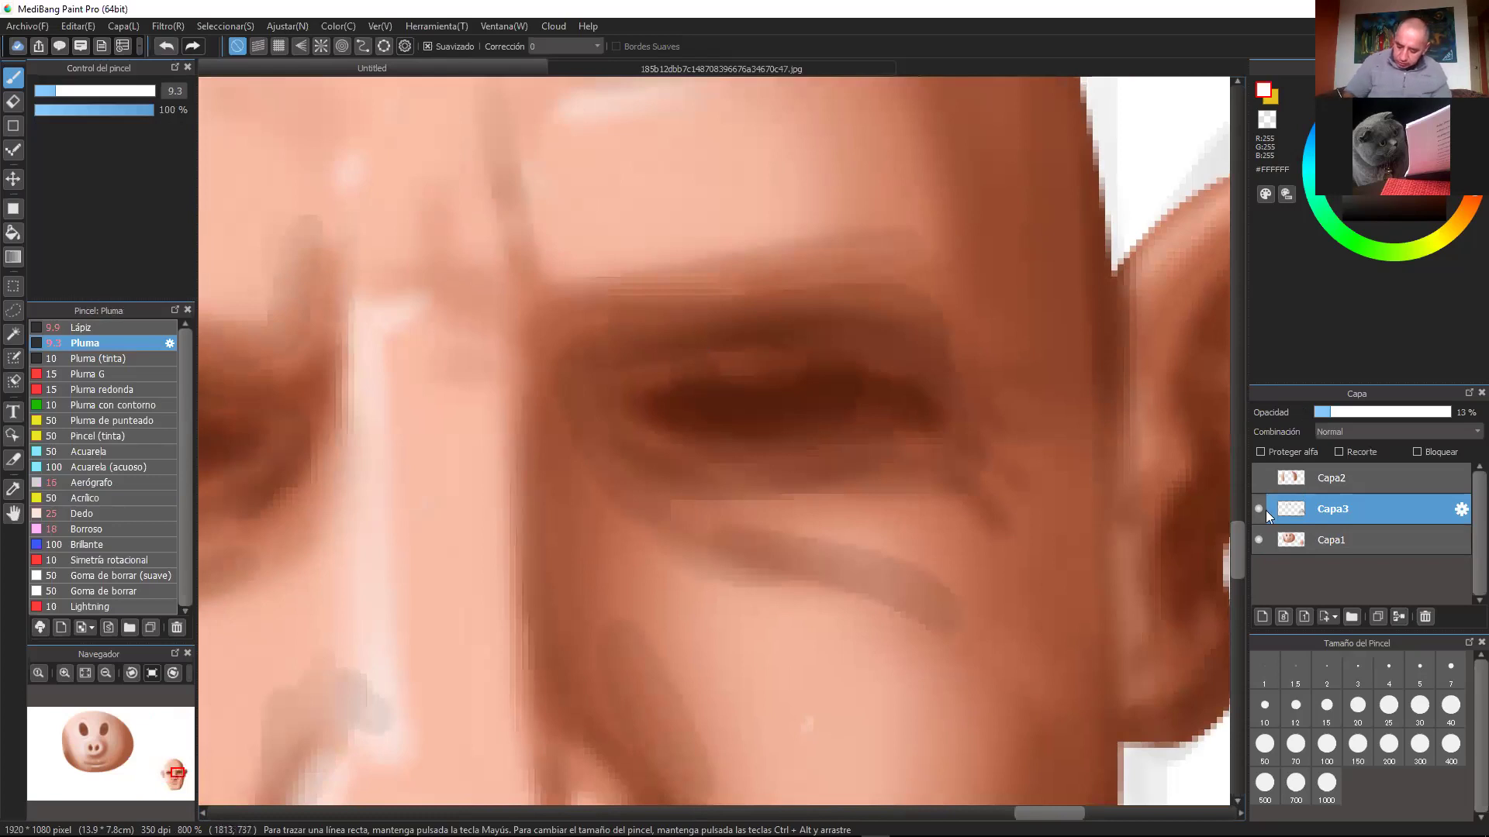
{"action": "key", "text": "ctrl+z"}
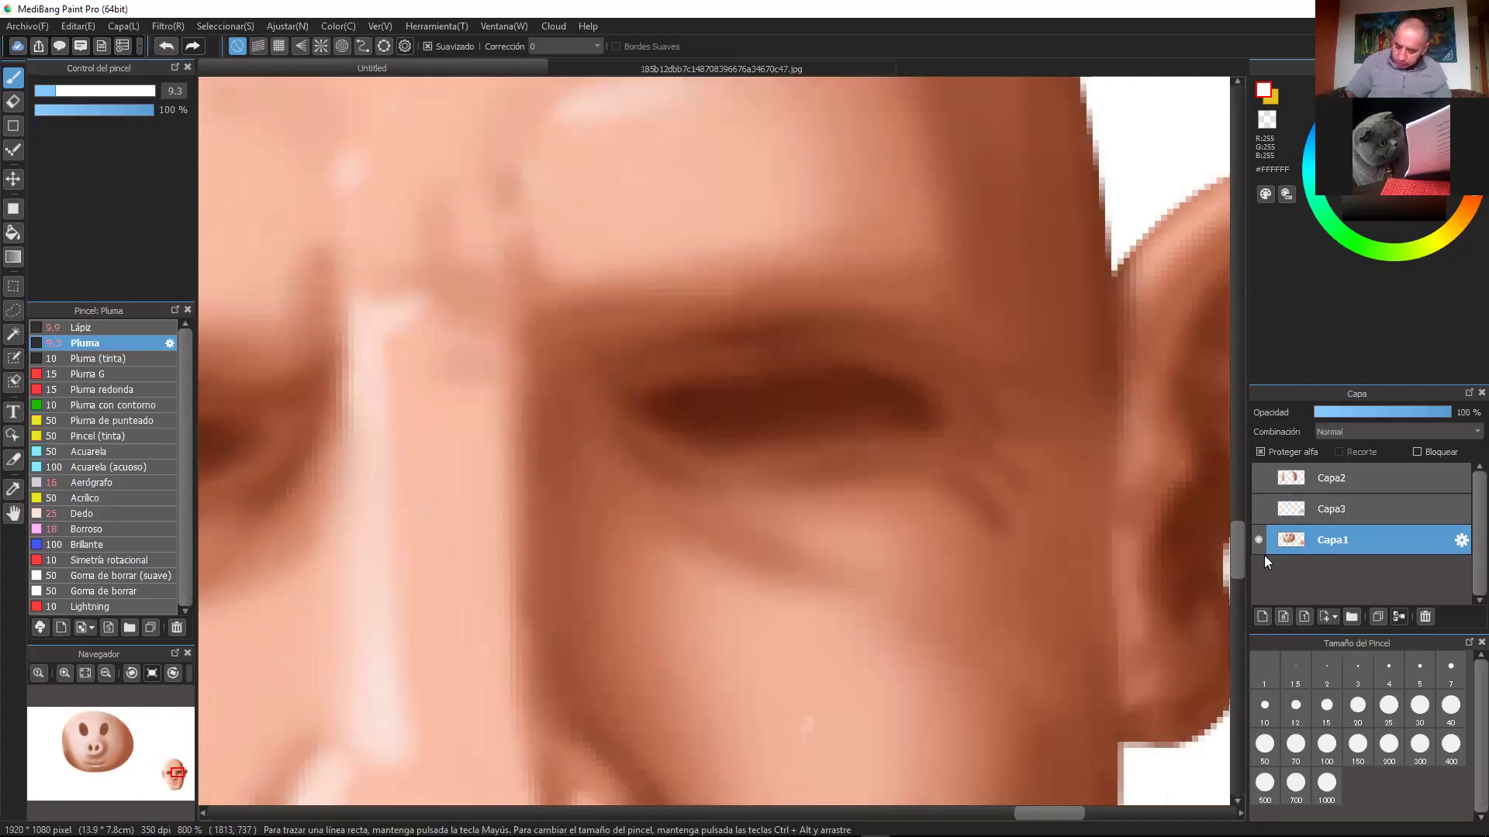
{"action": "left_click", "coordinate": [1263, 617]}
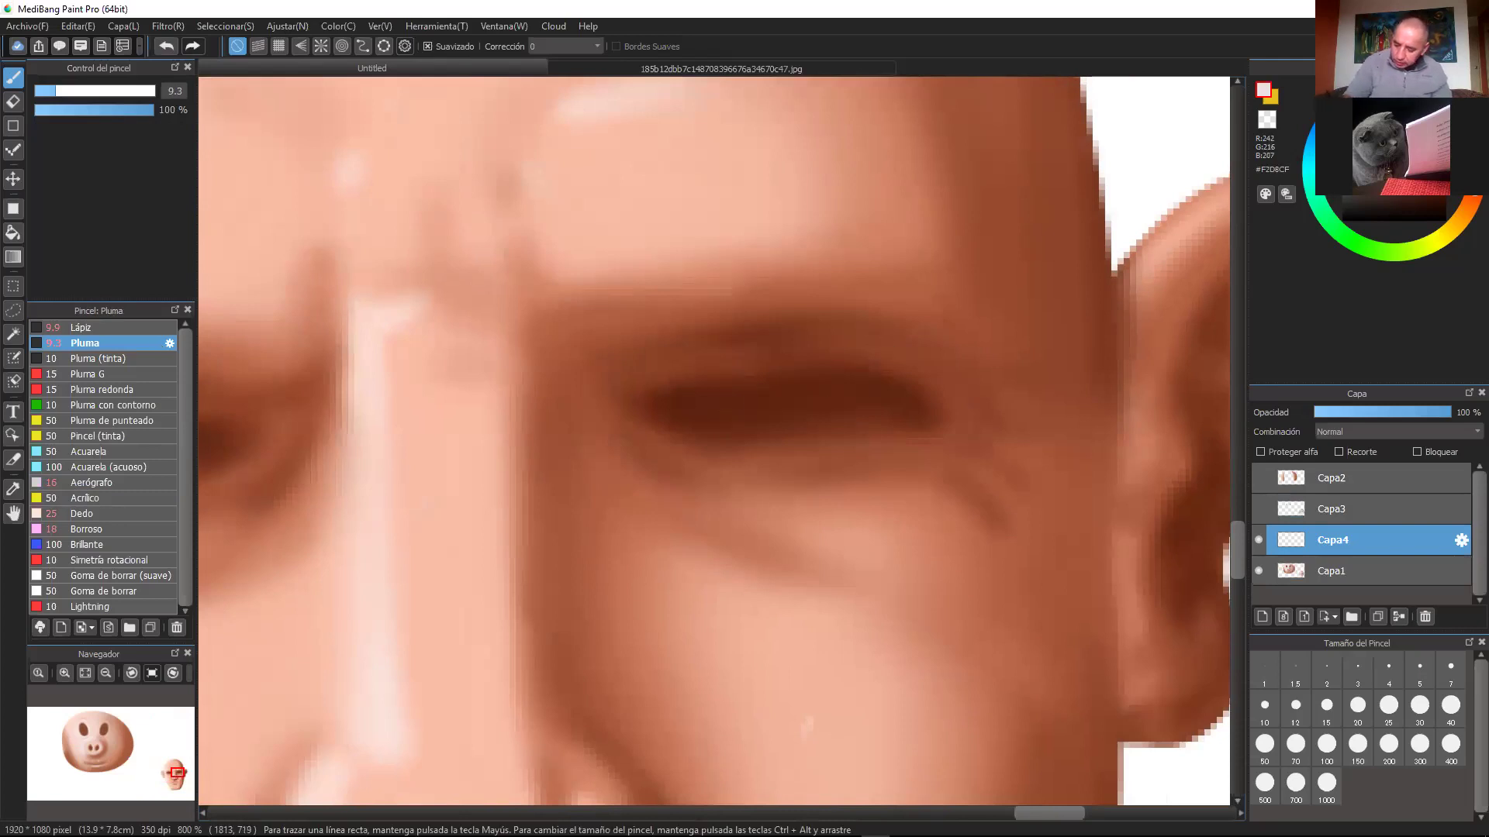
Step: Paint the right eyeball inside its socket in pale blue #CFE1F2, reducing the Pluma brush to size 5.6
{"action": "left_click_drag", "start_coordinate": [757, 396], "coordinate": [783, 399]}
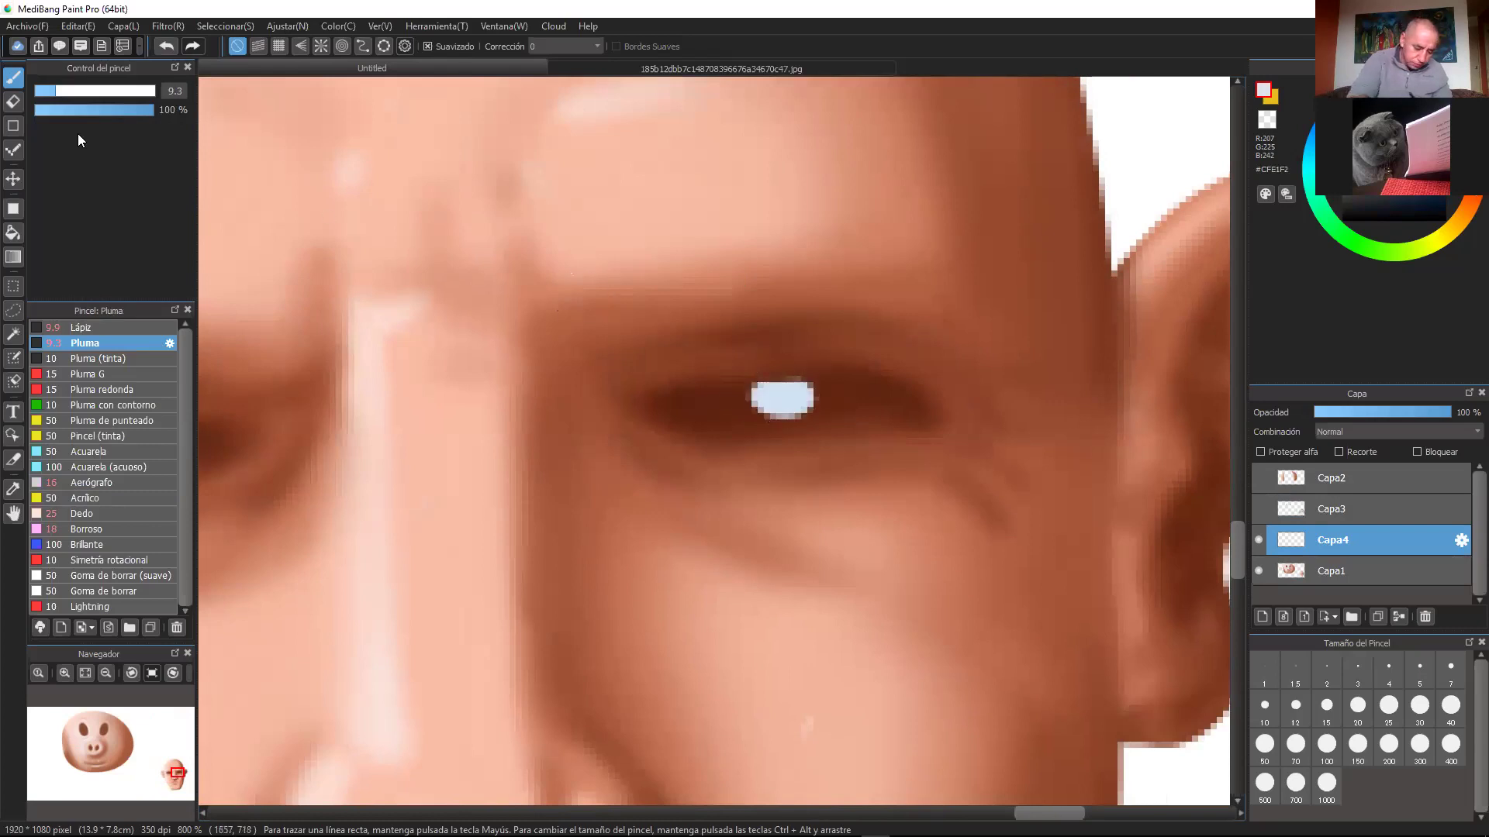
{"action": "left_click_drag", "start_coordinate": [52, 91], "coordinate": [44, 91]}
{"action": "left_click_drag", "start_coordinate": [663, 403], "coordinate": [884, 393]}
{"action": "mouse_move", "coordinate": [786, 391]}
{"action": "left_mouse_down"}
{"action": "mouse_move", "coordinate": [874, 395]}
{"action": "mouse_move", "coordinate": [914, 417]}
{"action": "mouse_move", "coordinate": [752, 423]}
{"action": "mouse_move", "coordinate": [687, 408]}
{"action": "mouse_move", "coordinate": [864, 398]}
{"action": "mouse_move", "coordinate": [813, 408]}
{"action": "left_mouse_up"}
Step: Paint the left eyeball in #CFE1F2 at size 5.6 and refine its upper edge
{"action": "left_click_drag", "start_coordinate": [424, 450], "coordinate": [784, 442]}
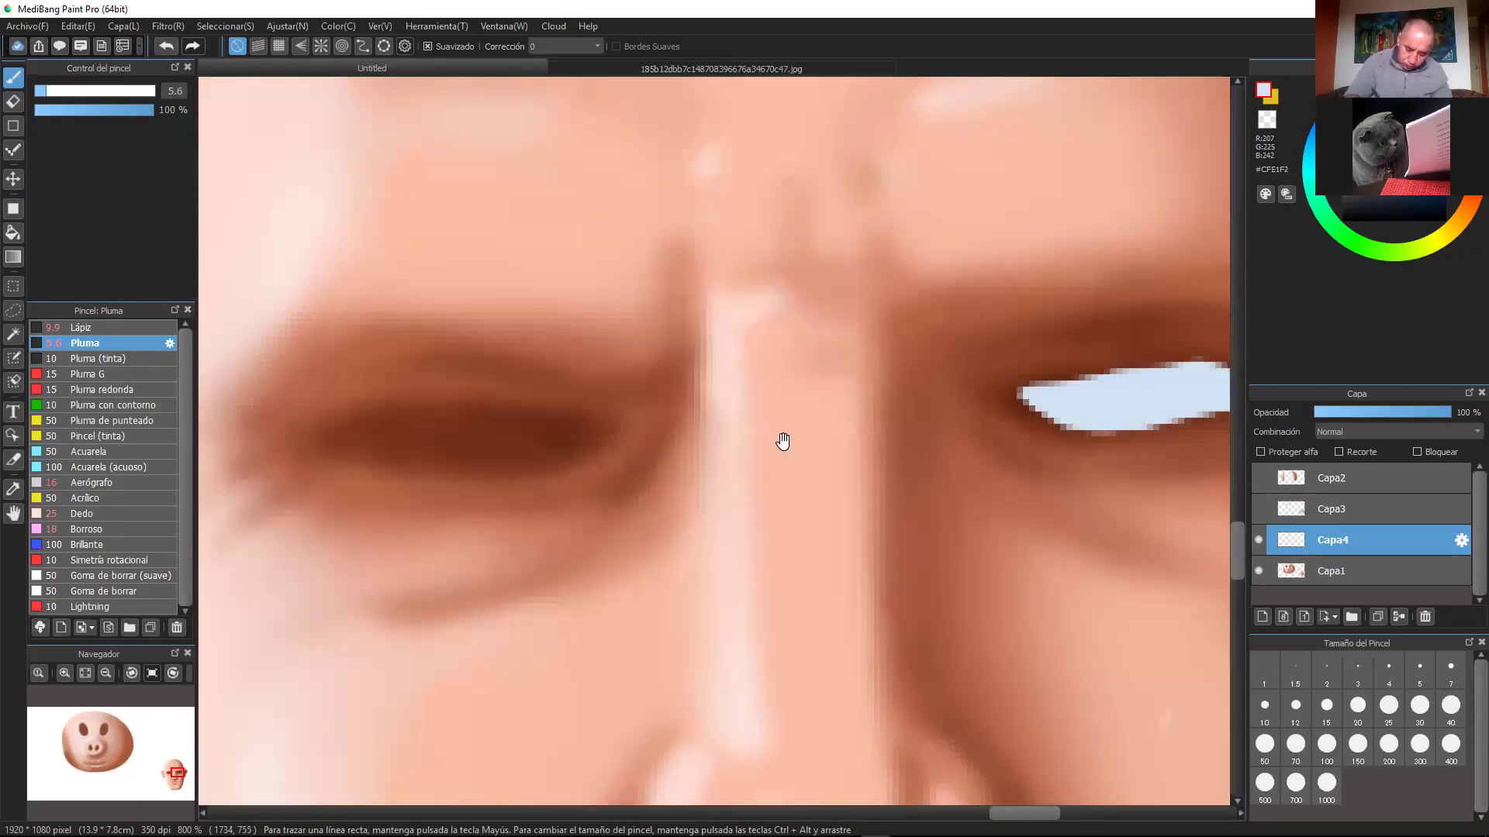
{"action": "left_click_drag", "start_coordinate": [582, 436], "coordinate": [508, 430]}
{"action": "mouse_move", "coordinate": [415, 426]}
{"action": "left_mouse_down"}
{"action": "mouse_move", "coordinate": [382, 426]}
{"action": "mouse_move", "coordinate": [488, 418]}
{"action": "mouse_move", "coordinate": [542, 442]}
{"action": "mouse_move", "coordinate": [372, 435]}
{"action": "mouse_move", "coordinate": [548, 445]}
{"action": "left_mouse_up"}
{"action": "scroll", "coordinate": [1106, 345], "scroll_direction": "down", "scroll_amount": 5}
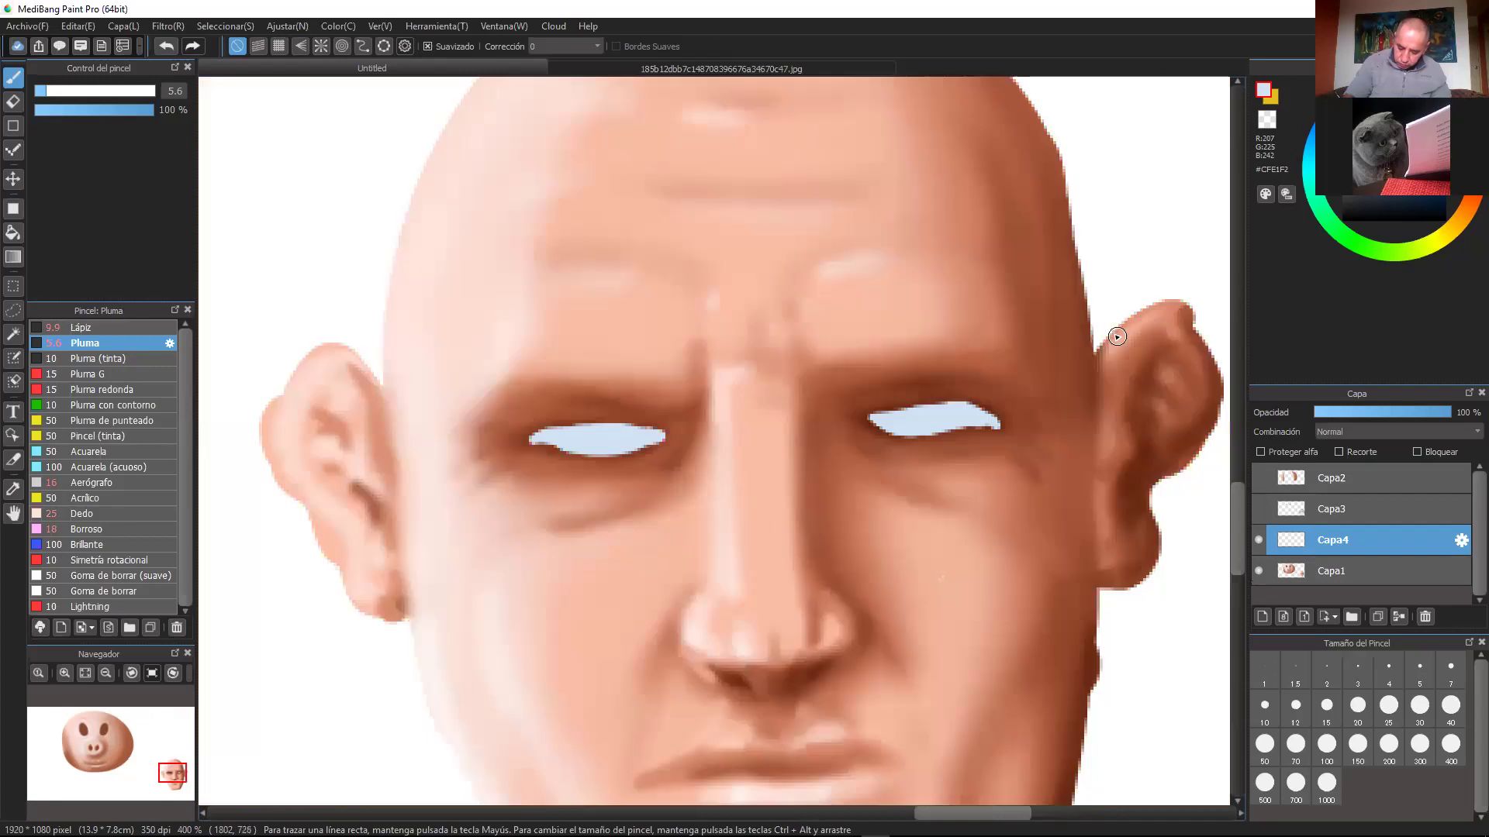
{"action": "scroll", "coordinate": [907, 389], "scroll_direction": "up", "scroll_amount": 4}
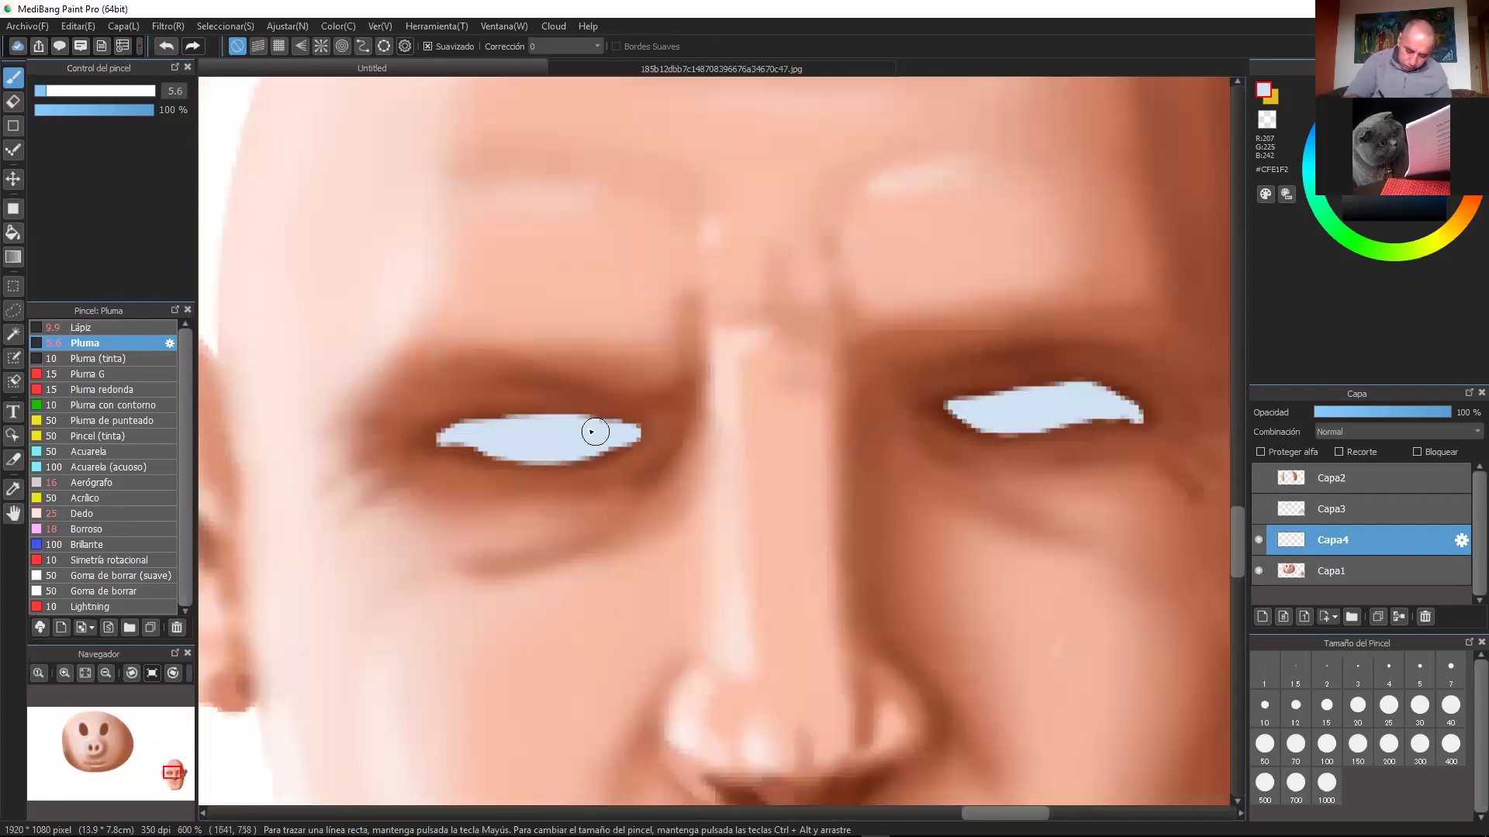
{"action": "left_click_drag", "start_coordinate": [546, 425], "coordinate": [525, 426]}
{"action": "left_click_drag", "start_coordinate": [1064, 484], "coordinate": [907, 418]}
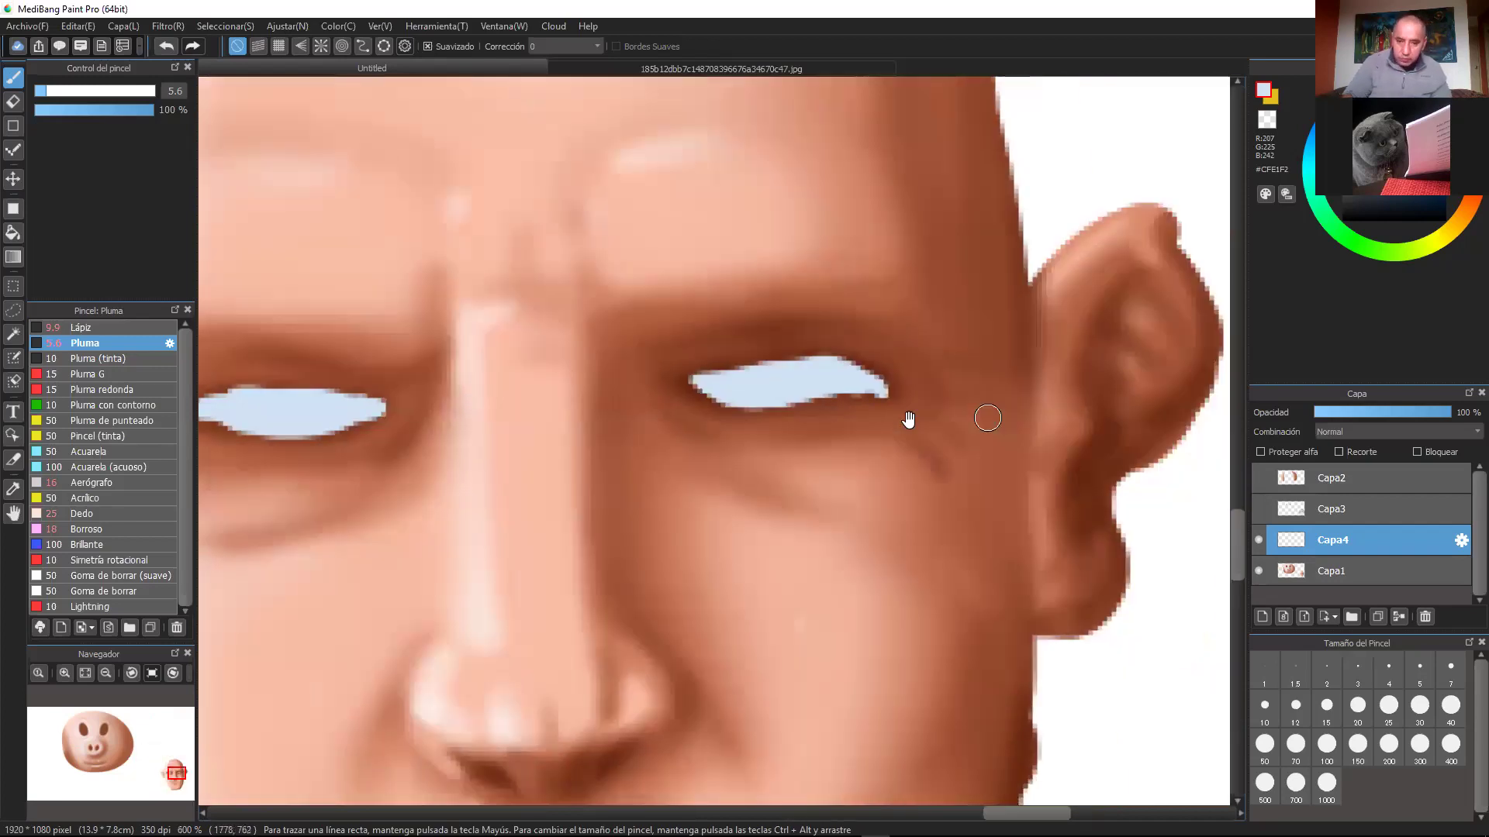
{"action": "left_click_drag", "start_coordinate": [781, 412], "coordinate": [953, 464]}
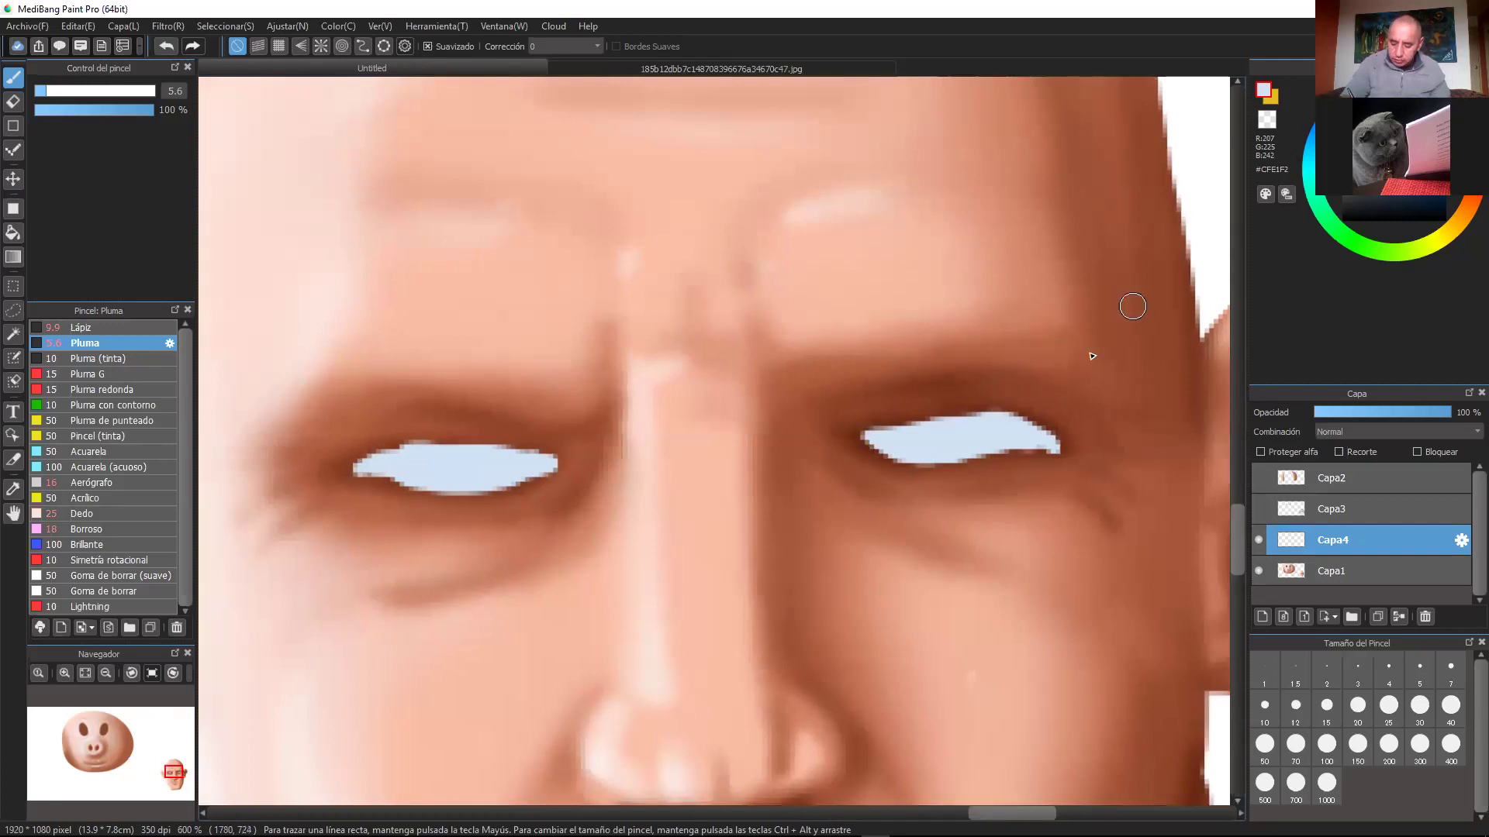
Step: Protect the alpha of the eye layer and airbrush both eyeballs with the blue #A6C7E5 at size 16
{"action": "scroll", "coordinate": [1149, 333], "scroll_direction": "up", "scroll_amount": 1}
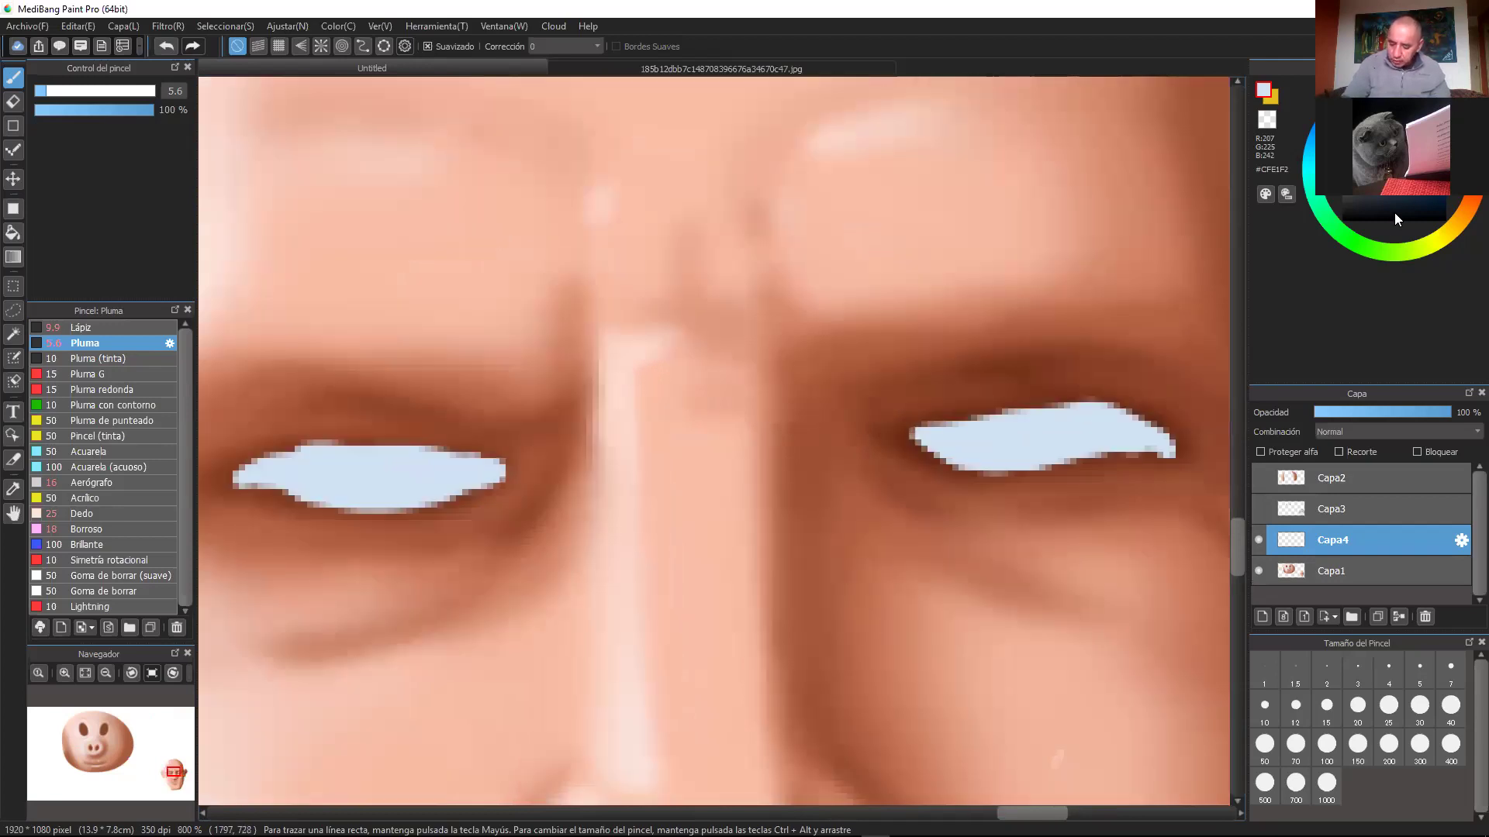
{"action": "left_click", "coordinate": [1260, 452]}
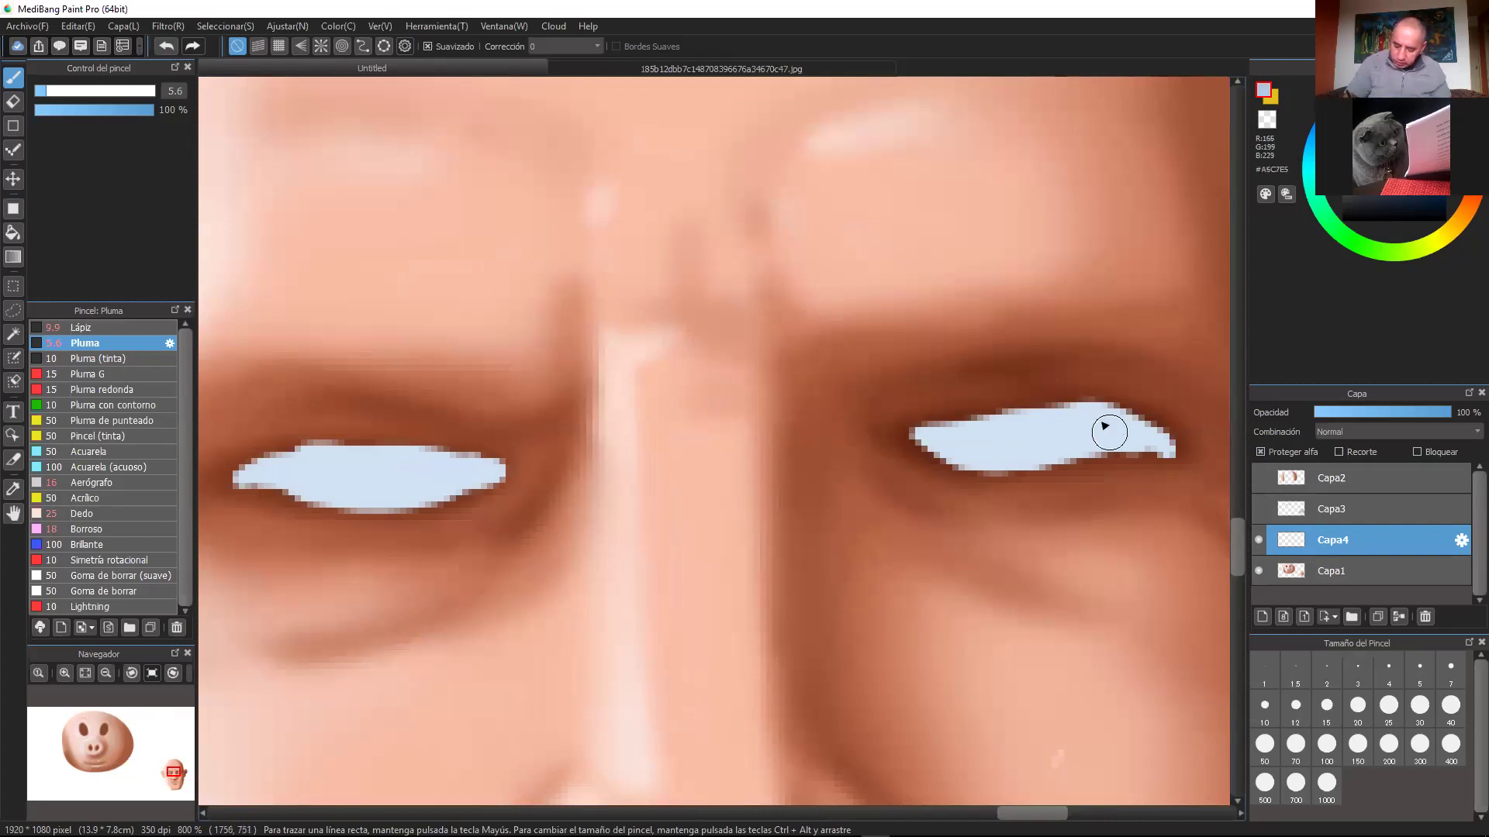
{"action": "left_click", "coordinate": [118, 484]}
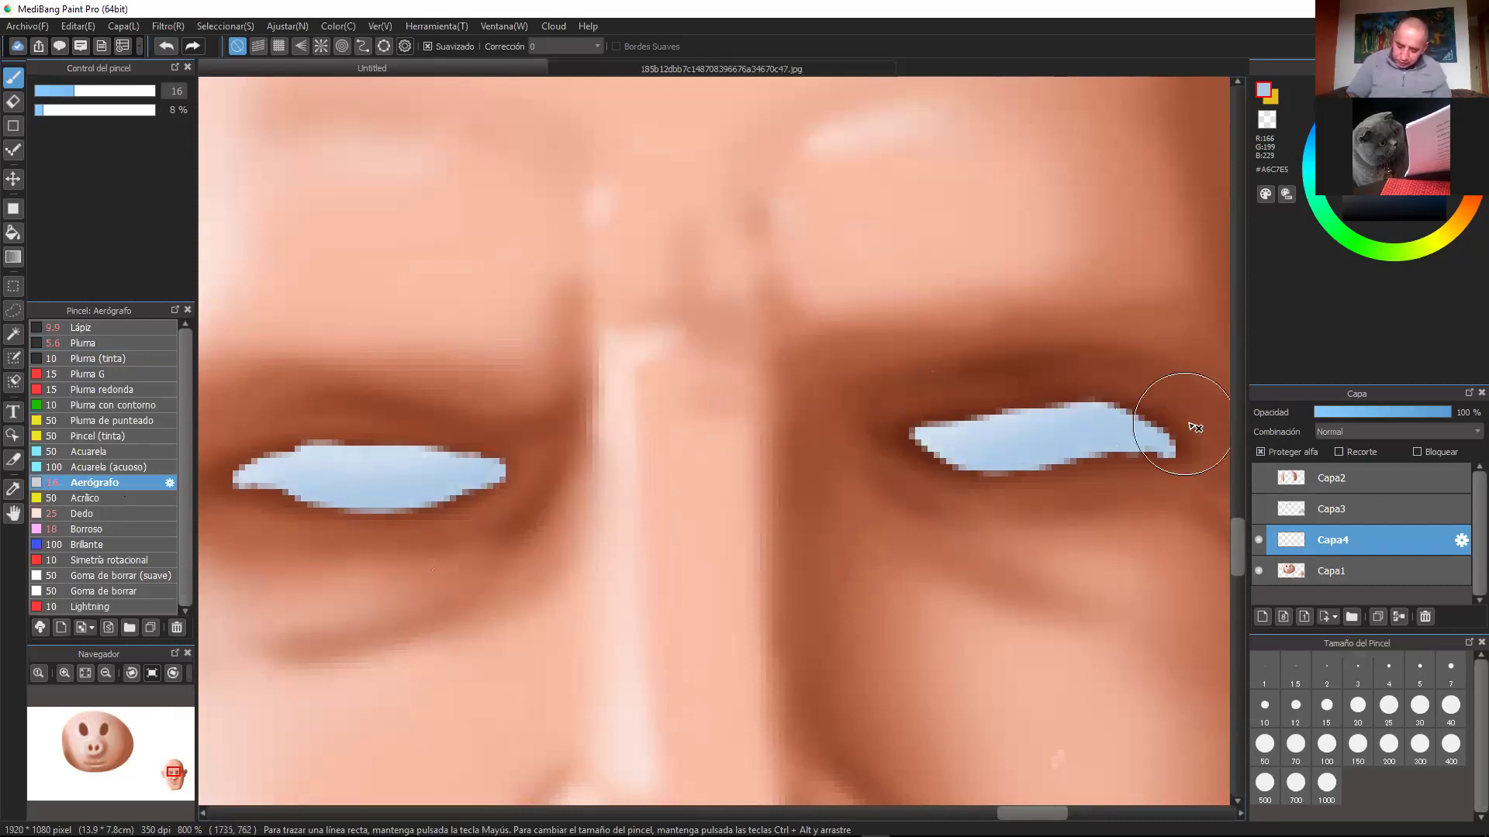
{"action": "key", "text": "ctrl+minus"}
{"action": "key", "text": "ctrl+minus"}
{"action": "key", "text": "ctrl+minus"}
{"action": "key", "text": "ctrl+plus"}
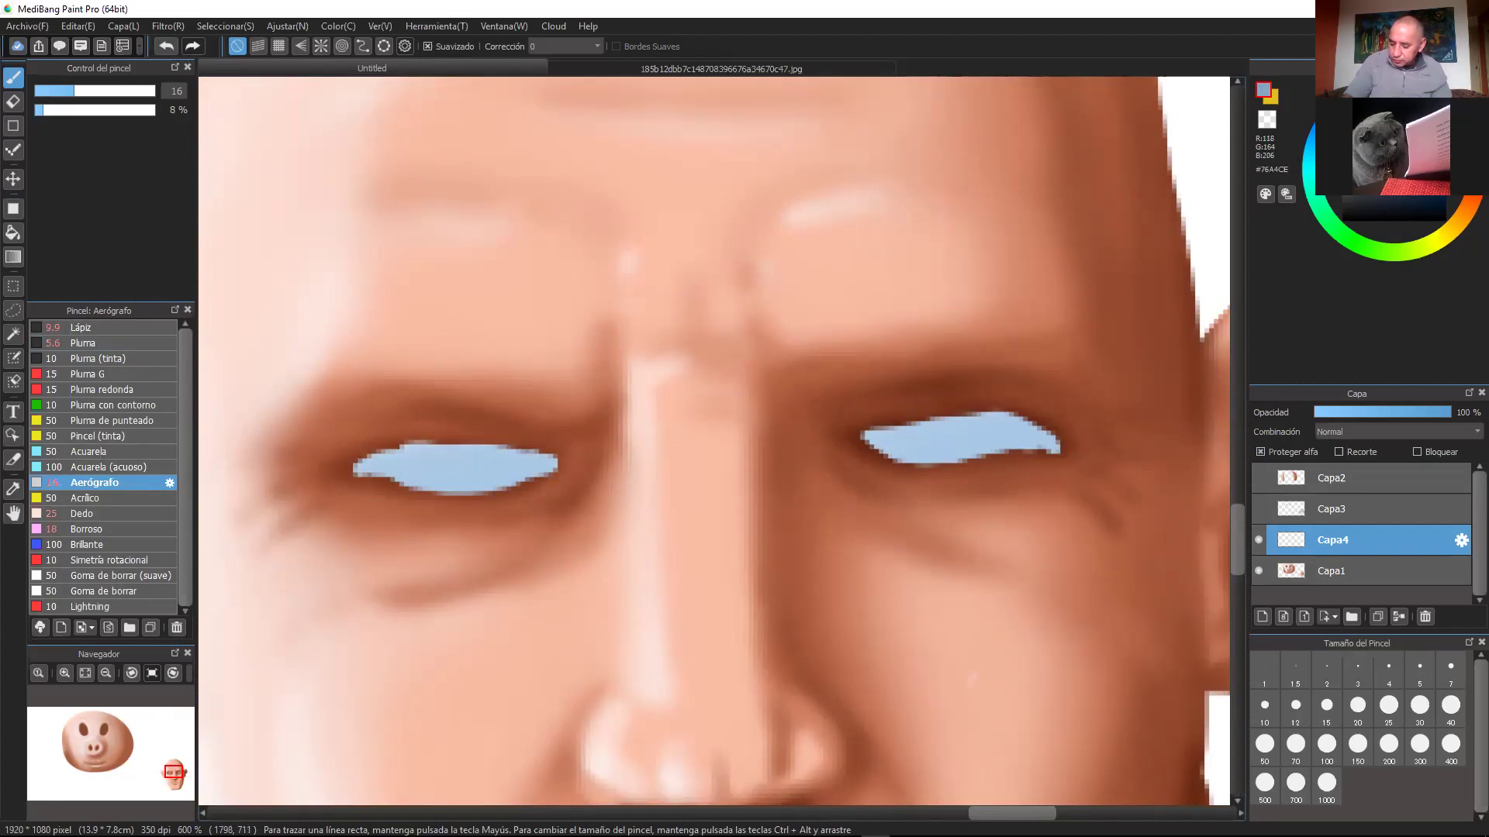
Step: Airbrush deeper blue #7D9BCA shadows on both eyeballs at size 16
{"action": "mouse_move", "coordinate": [1040, 463]}
{"action": "left_mouse_down"}
{"action": "mouse_move", "coordinate": [923, 449]}
{"action": "mouse_move", "coordinate": [947, 466]}
{"action": "left_mouse_up"}
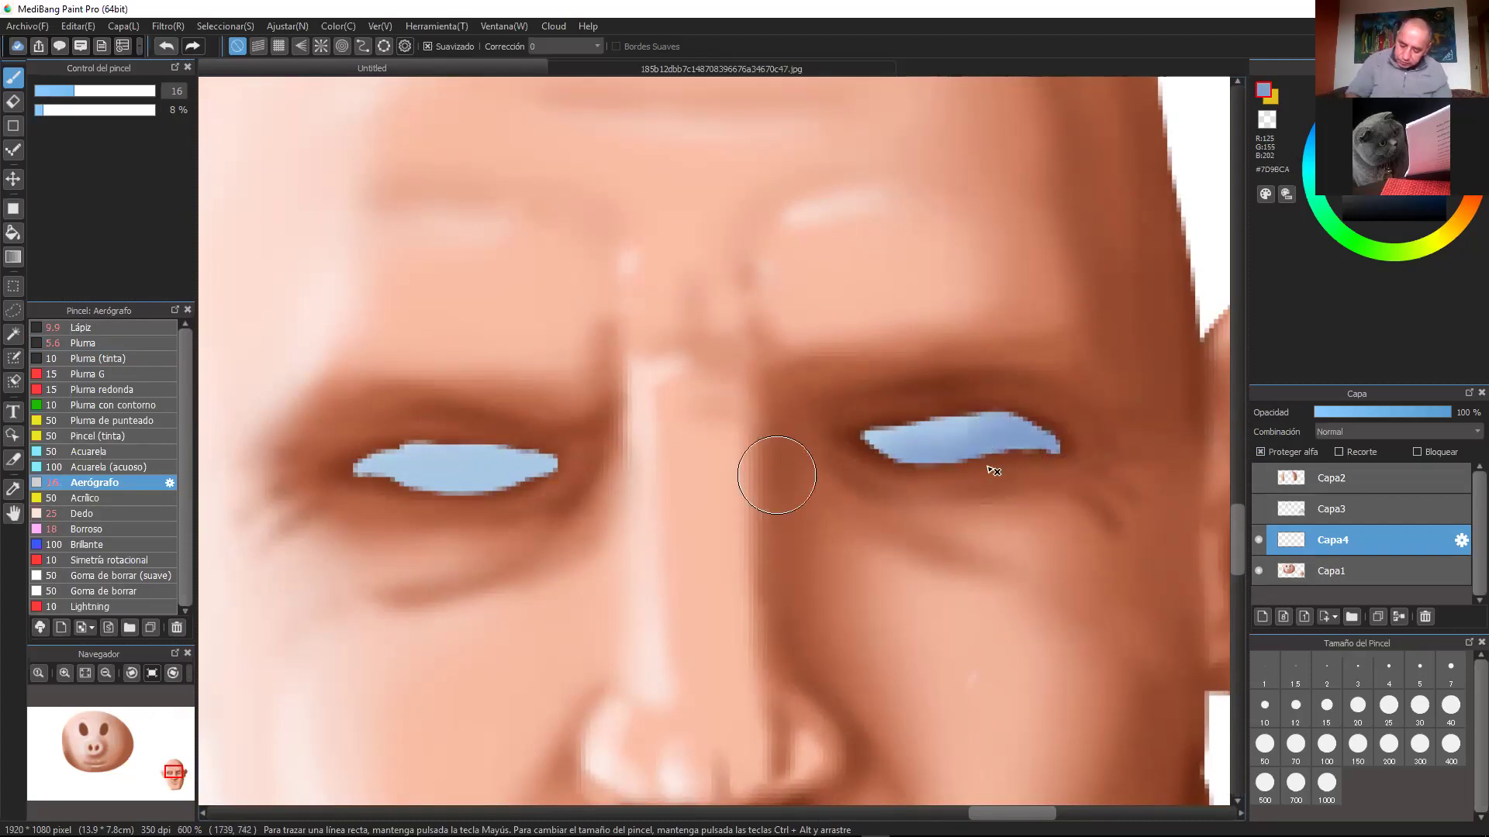
{"action": "left_click_drag", "start_coordinate": [360, 473], "coordinate": [476, 482]}
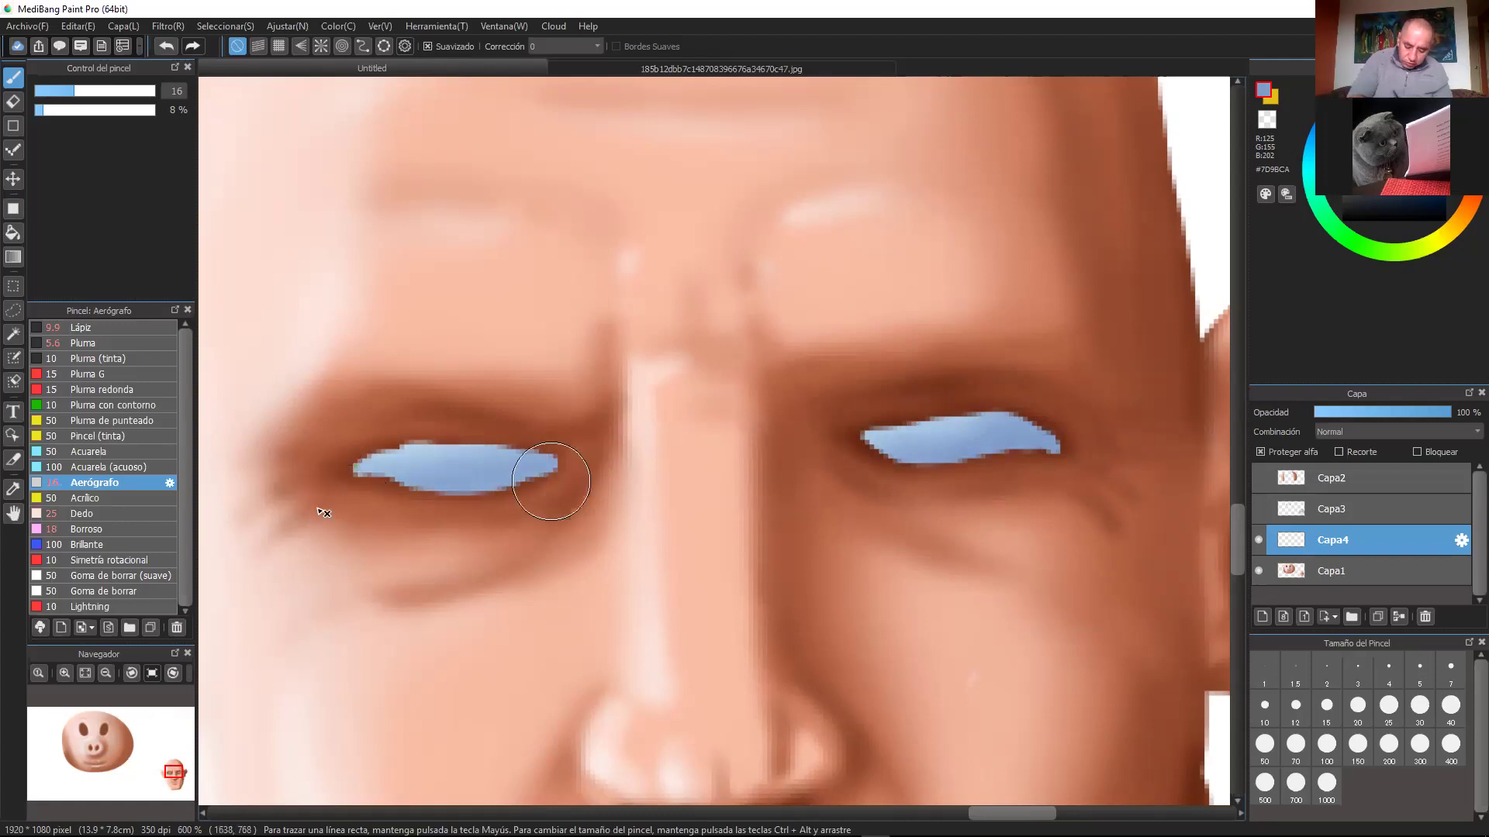
{"action": "key", "text": "ctrl+minus"}
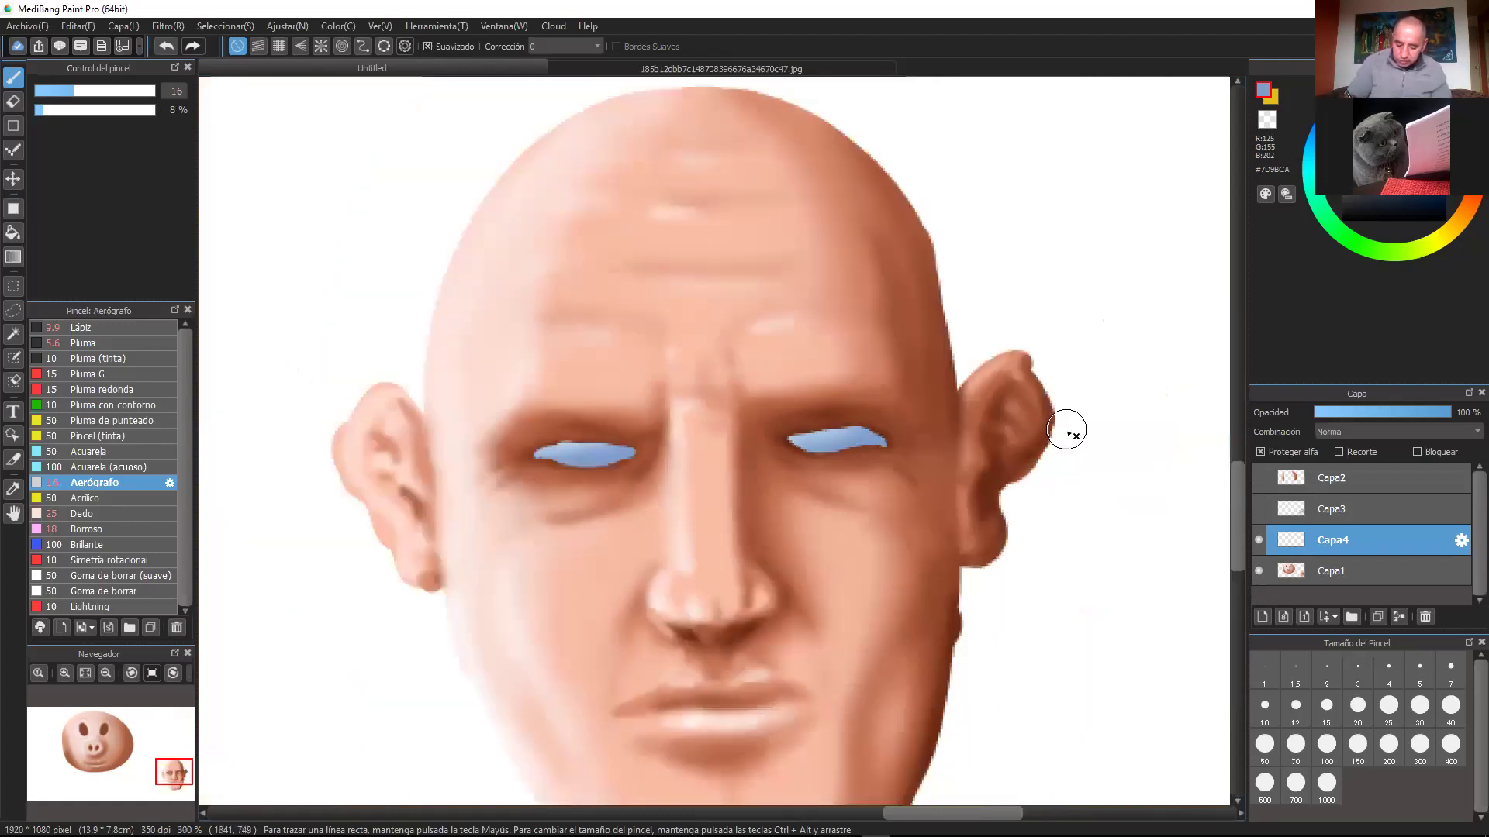
{"action": "key", "text": "ctrl+minus"}
{"action": "key", "text": "ctrl+minus"}
Step: Paint a brown iris in #7D5857 on the left eye with the Pluma brush at size 5.6
{"action": "key", "text": "ctrl+plus"}
{"action": "key", "text": "ctrl+plus"}
{"action": "key", "text": "ctrl+plus"}
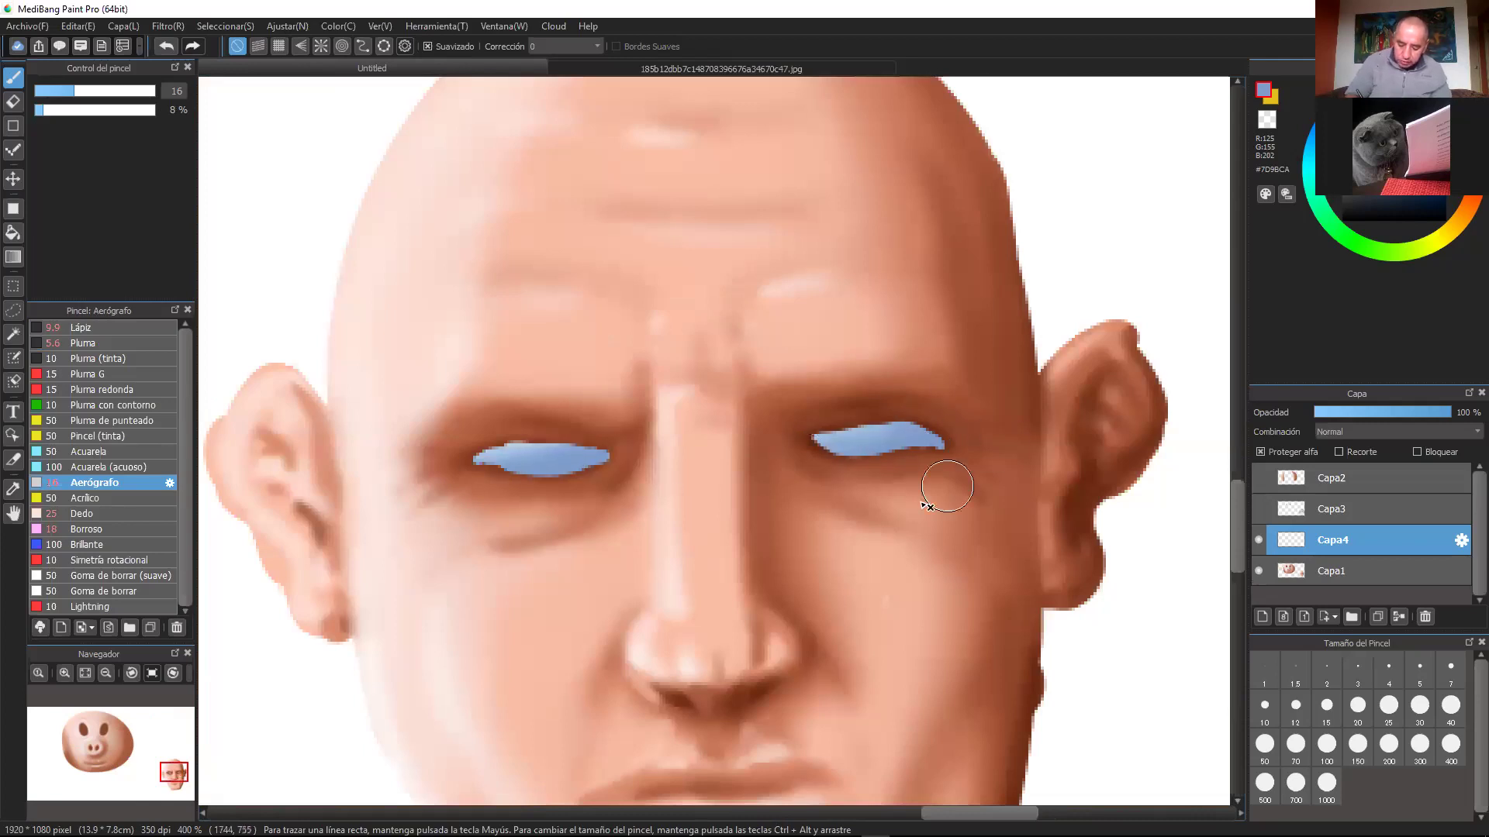
{"action": "key", "text": "ctrl+plus"}
{"action": "key", "text": "ctrl+plus"}
{"action": "left_click_drag", "start_coordinate": [741, 573], "coordinate": [981, 543]}
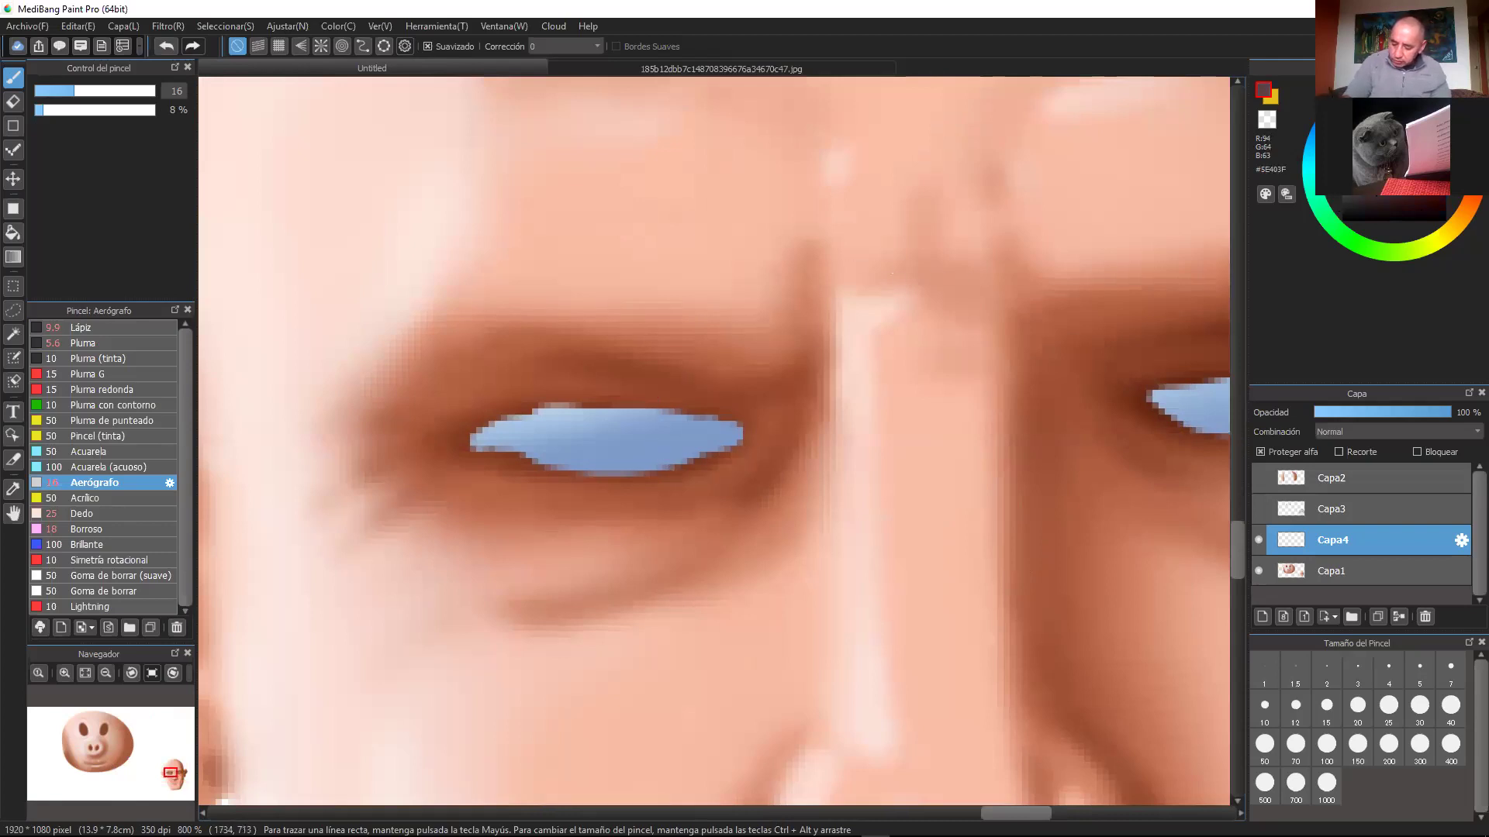
{"action": "left_click", "coordinate": [87, 342]}
{"action": "mouse_move", "coordinate": [597, 429]}
{"action": "left_mouse_down"}
{"action": "mouse_move", "coordinate": [597, 399]}
{"action": "mouse_move", "coordinate": [579, 430]}
{"action": "mouse_move", "coordinate": [653, 394]}
{"action": "mouse_move", "coordinate": [606, 437]}
{"action": "left_mouse_up"}
Step: Paint the matching #7D5857 iris on the right eye with the Pluma brush at size 5.6
{"action": "mouse_move", "coordinate": [980, 432]}
{"action": "left_mouse_down"}
{"action": "mouse_move", "coordinate": [614, 498]}
{"action": "mouse_move", "coordinate": [569, 441]}
{"action": "left_mouse_up"}
{"action": "mouse_move", "coordinate": [837, 380]}
{"action": "left_mouse_down"}
{"action": "mouse_move", "coordinate": [900, 348]}
{"action": "mouse_move", "coordinate": [881, 402]}
{"action": "mouse_move", "coordinate": [894, 365]}
{"action": "mouse_move", "coordinate": [858, 379]}
{"action": "left_mouse_up"}
{"action": "key", "text": "ctrl+minus"}
{"action": "key", "text": "ctrl+minus"}
{"action": "key", "text": "ctrl+minus"}
{"action": "key", "text": "ctrl+plus"}
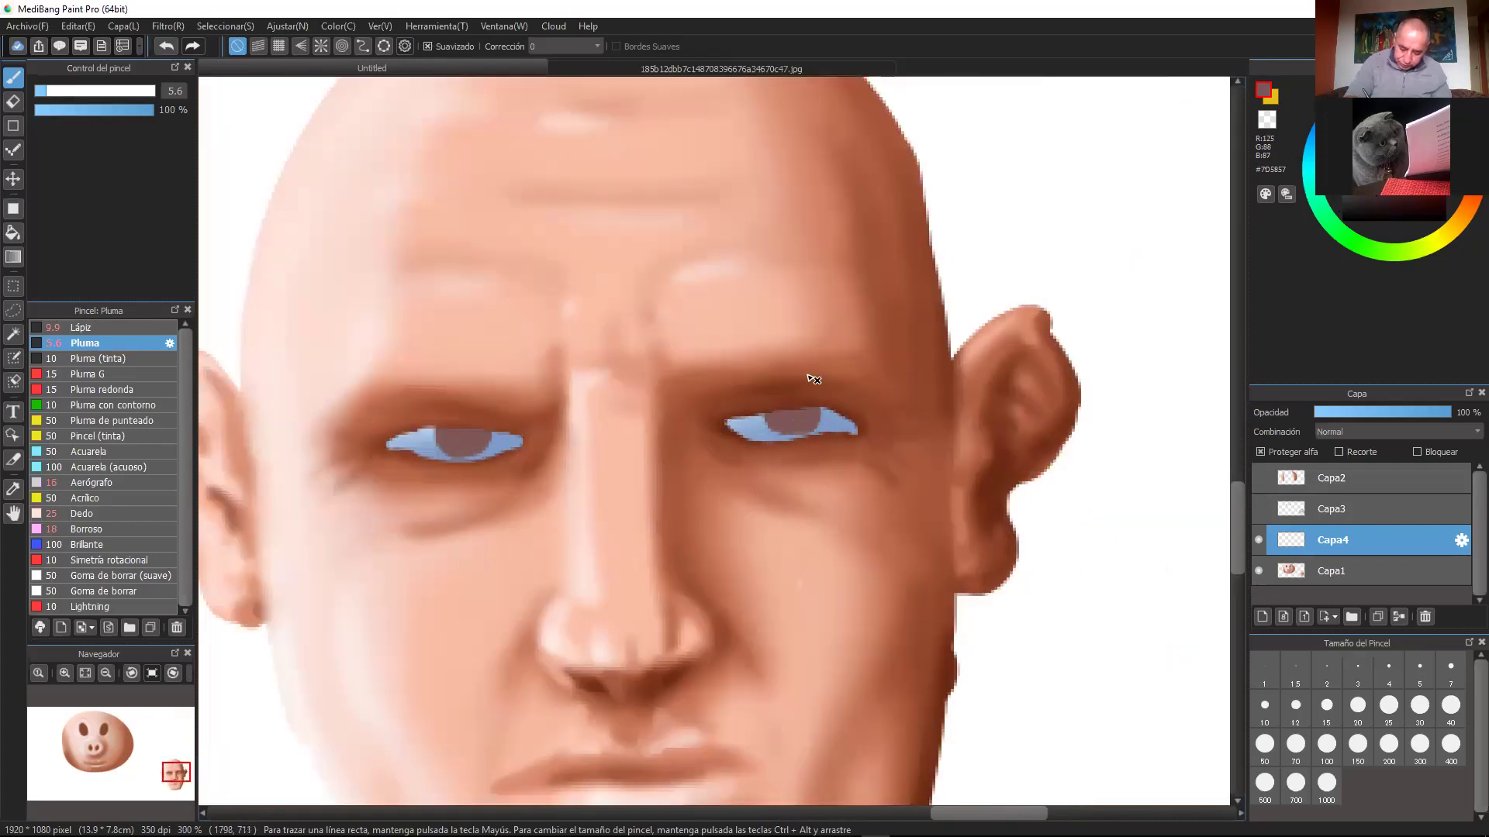
{"action": "key", "text": "ctrl+plus"}
{"action": "mouse_move", "coordinate": [804, 400]}
{"action": "left_mouse_down"}
{"action": "mouse_move", "coordinate": [849, 415]}
{"action": "mouse_move", "coordinate": [854, 380]}
{"action": "left_mouse_up"}
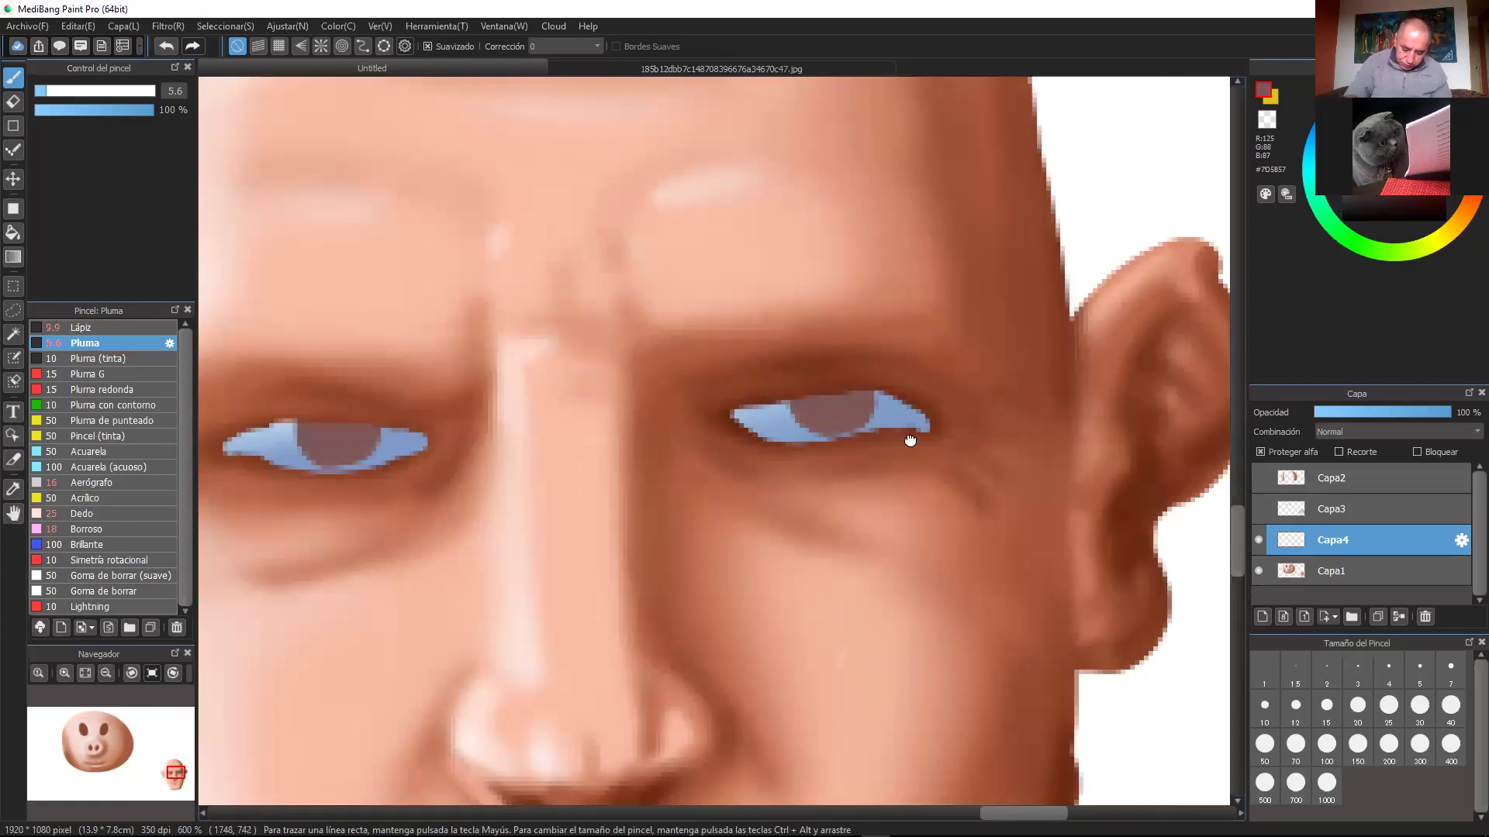
Step: Add darker brown #5D403F texture strokes inside both irises at brush size 5.6
{"action": "left_click_drag", "start_coordinate": [910, 440], "coordinate": [1090, 470]}
{"action": "key", "text": "ctrl+minus"}
{"action": "key", "text": "ctrl+minus"}
{"action": "key", "text": "ctrl+minus"}
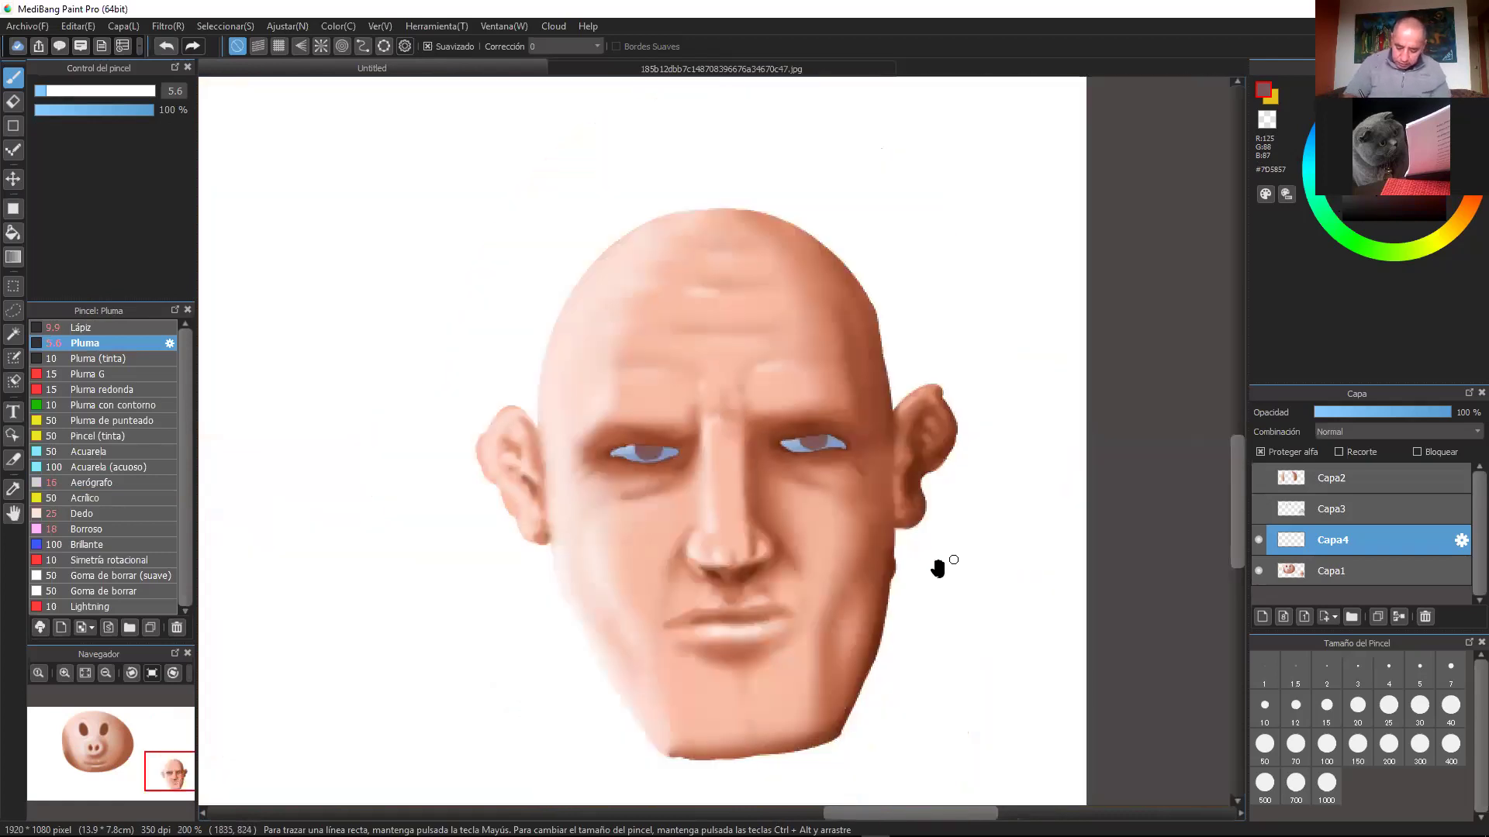
{"action": "left_click_drag", "start_coordinate": [941, 565], "coordinate": [945, 531]}
{"action": "key", "text": "ctrl+plus"}
{"action": "key", "text": "ctrl+plus"}
{"action": "key", "text": "ctrl+plus"}
{"action": "left_click_drag", "start_coordinate": [832, 365], "coordinate": [841, 502]}
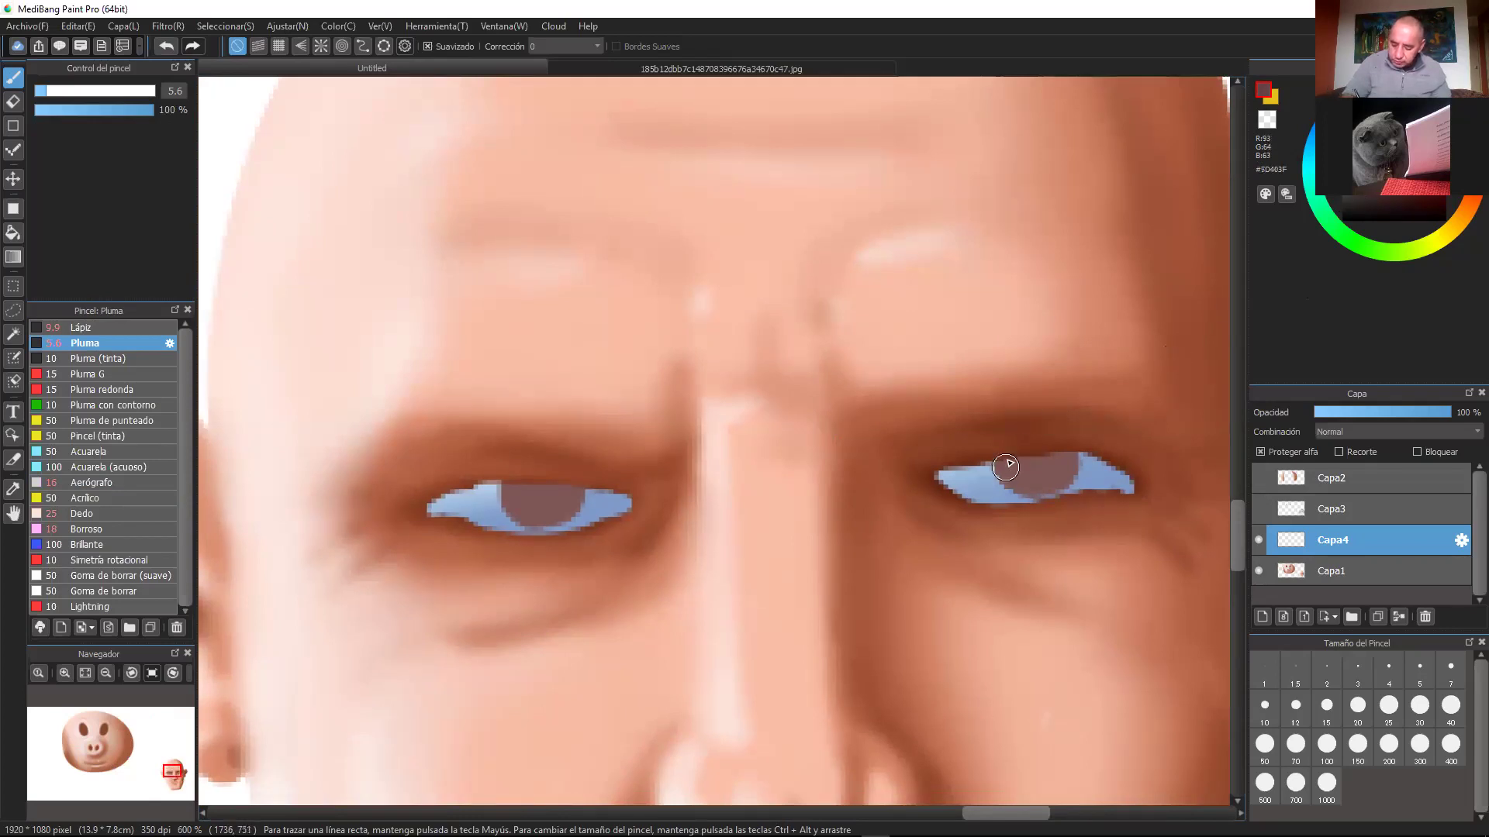
{"action": "mouse_move", "coordinate": [1024, 488]}
{"action": "left_mouse_down"}
{"action": "mouse_move", "coordinate": [1063, 473]}
{"action": "mouse_move", "coordinate": [1027, 458]}
{"action": "mouse_move", "coordinate": [1038, 466]}
{"action": "left_mouse_up"}
{"action": "mouse_move", "coordinate": [517, 491]}
{"action": "left_mouse_down"}
{"action": "mouse_move", "coordinate": [519, 513]}
{"action": "mouse_move", "coordinate": [572, 508]}
{"action": "left_mouse_up"}
{"action": "left_click_drag", "start_coordinate": [811, 566], "coordinate": [828, 487]}
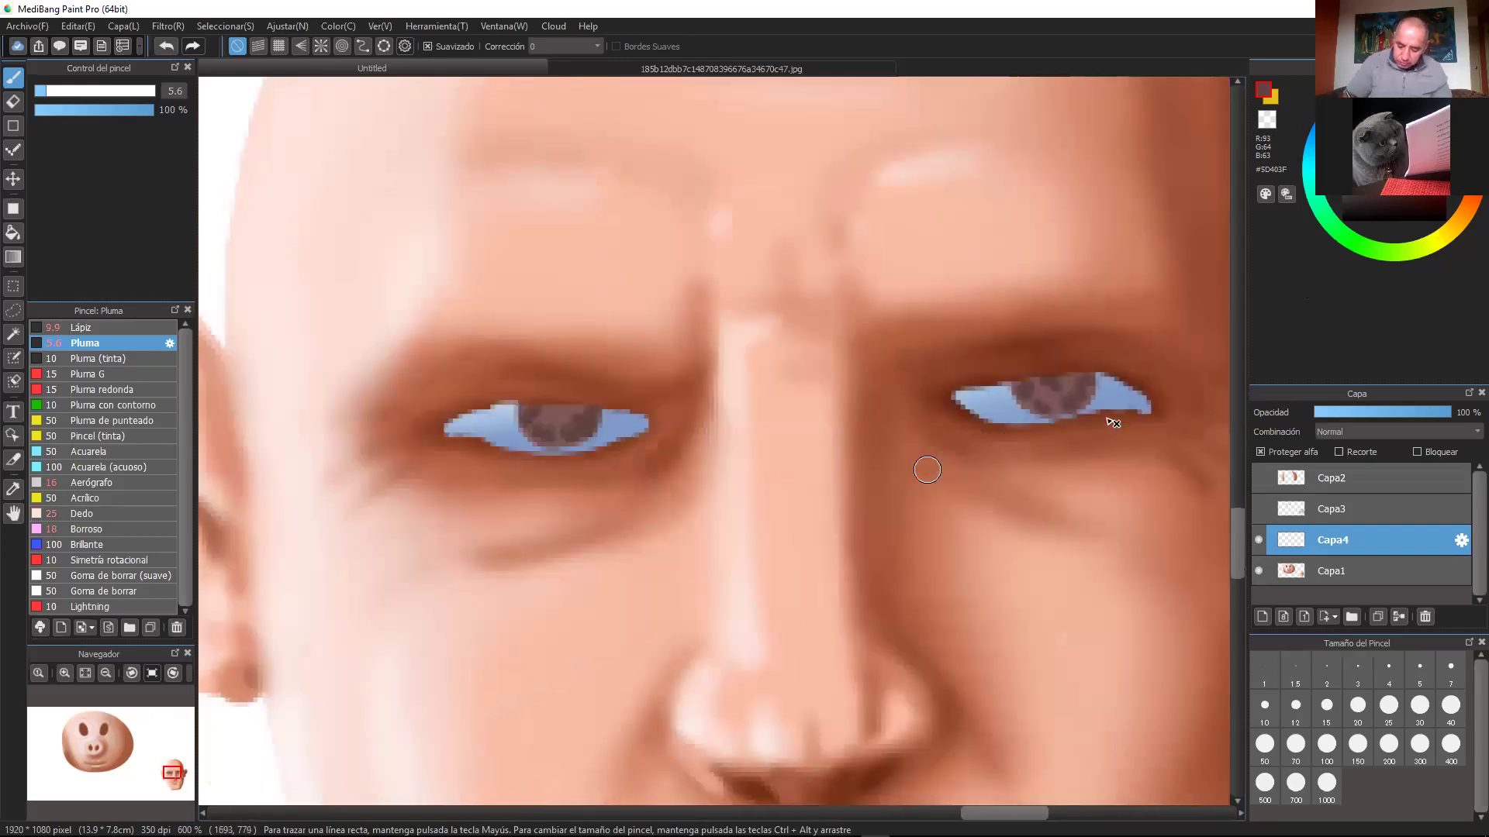
Step: Paint a near-black brown pupil at the upper centre of each iris with the Pluma brush
{"action": "key", "text": "ctrl+Up"}
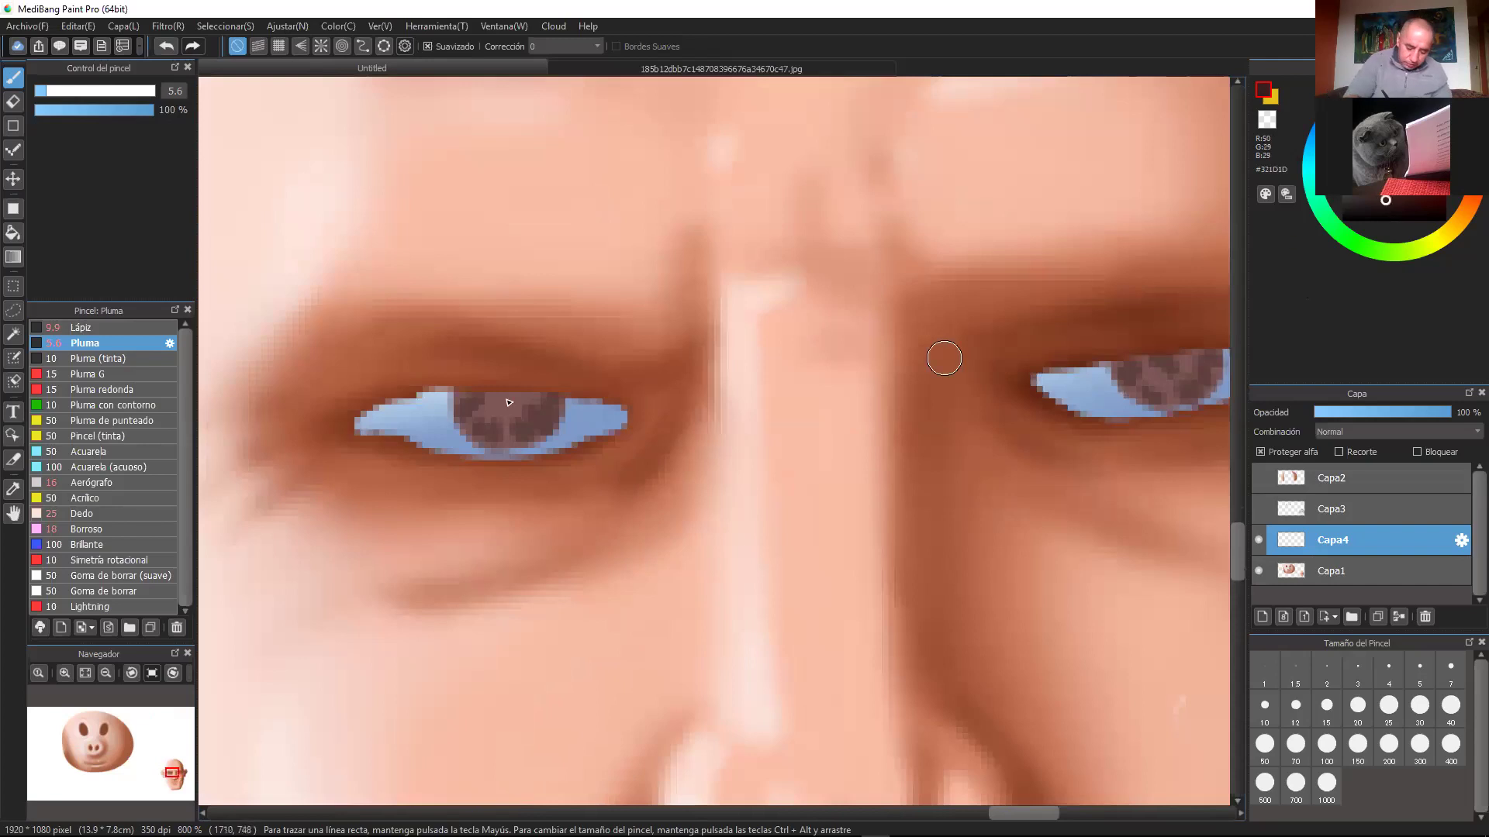
{"action": "mouse_move", "coordinate": [497, 388]}
{"action": "left_mouse_down"}
{"action": "mouse_move", "coordinate": [499, 402]}
{"action": "mouse_move", "coordinate": [539, 383]}
{"action": "mouse_move", "coordinate": [512, 399]}
{"action": "left_mouse_up"}
{"action": "left_click_drag", "start_coordinate": [1098, 496], "coordinate": [817, 520]}
{"action": "left_click_drag", "start_coordinate": [902, 375], "coordinate": [884, 391]}
Step: Outline both irises in #1D0F0E with the Pluma brush at size 3.4
{"action": "mouse_move", "coordinate": [243, 428]}
{"action": "left_mouse_down"}
{"action": "mouse_move", "coordinate": [388, 452]}
{"action": "mouse_move", "coordinate": [383, 431]}
{"action": "left_mouse_up"}
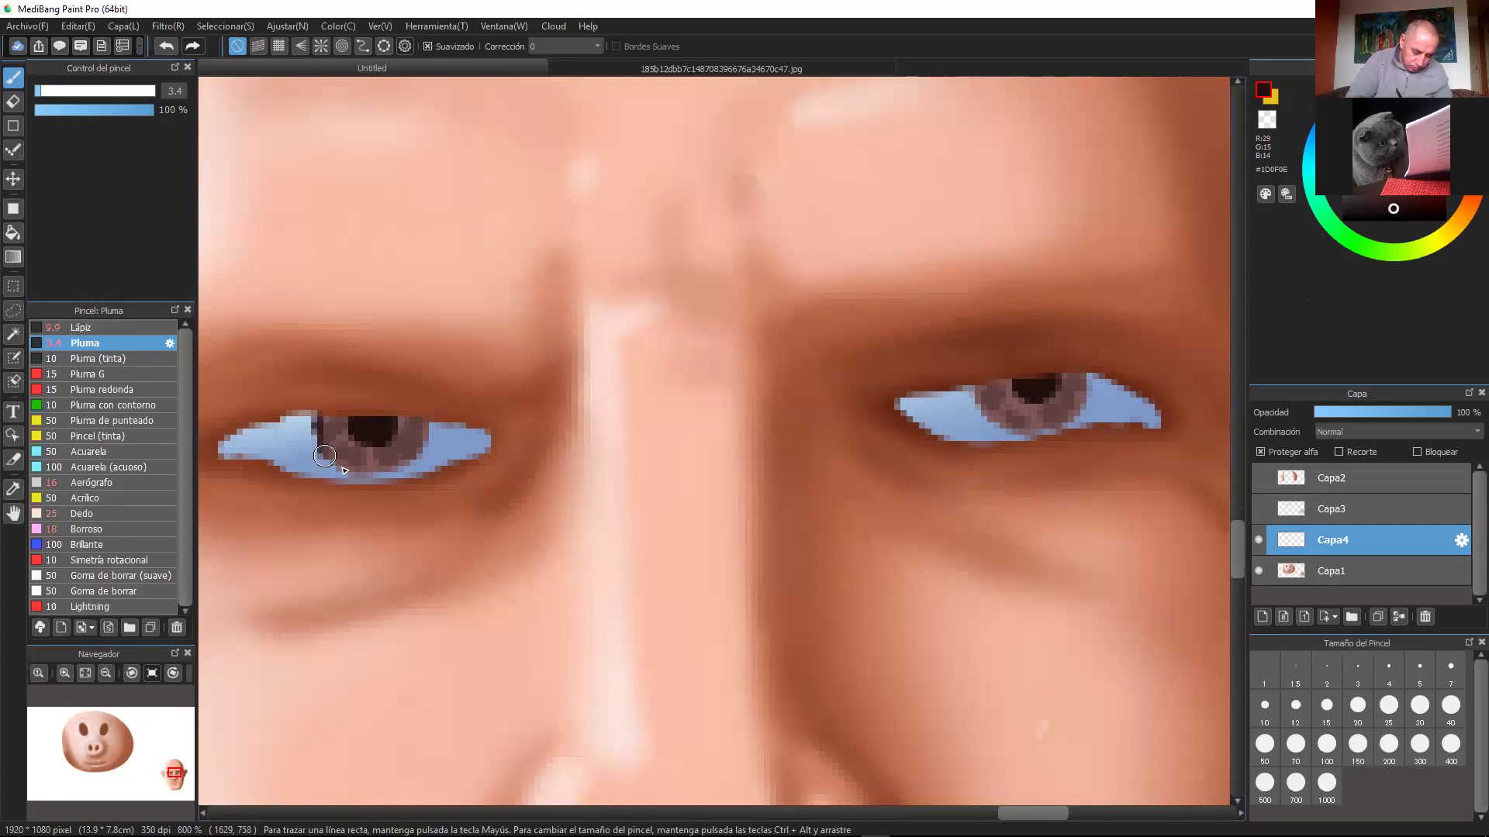
{"action": "mouse_move", "coordinate": [359, 476]}
{"action": "left_mouse_down"}
{"action": "mouse_move", "coordinate": [397, 464]}
{"action": "mouse_move", "coordinate": [428, 419]}
{"action": "left_mouse_up"}
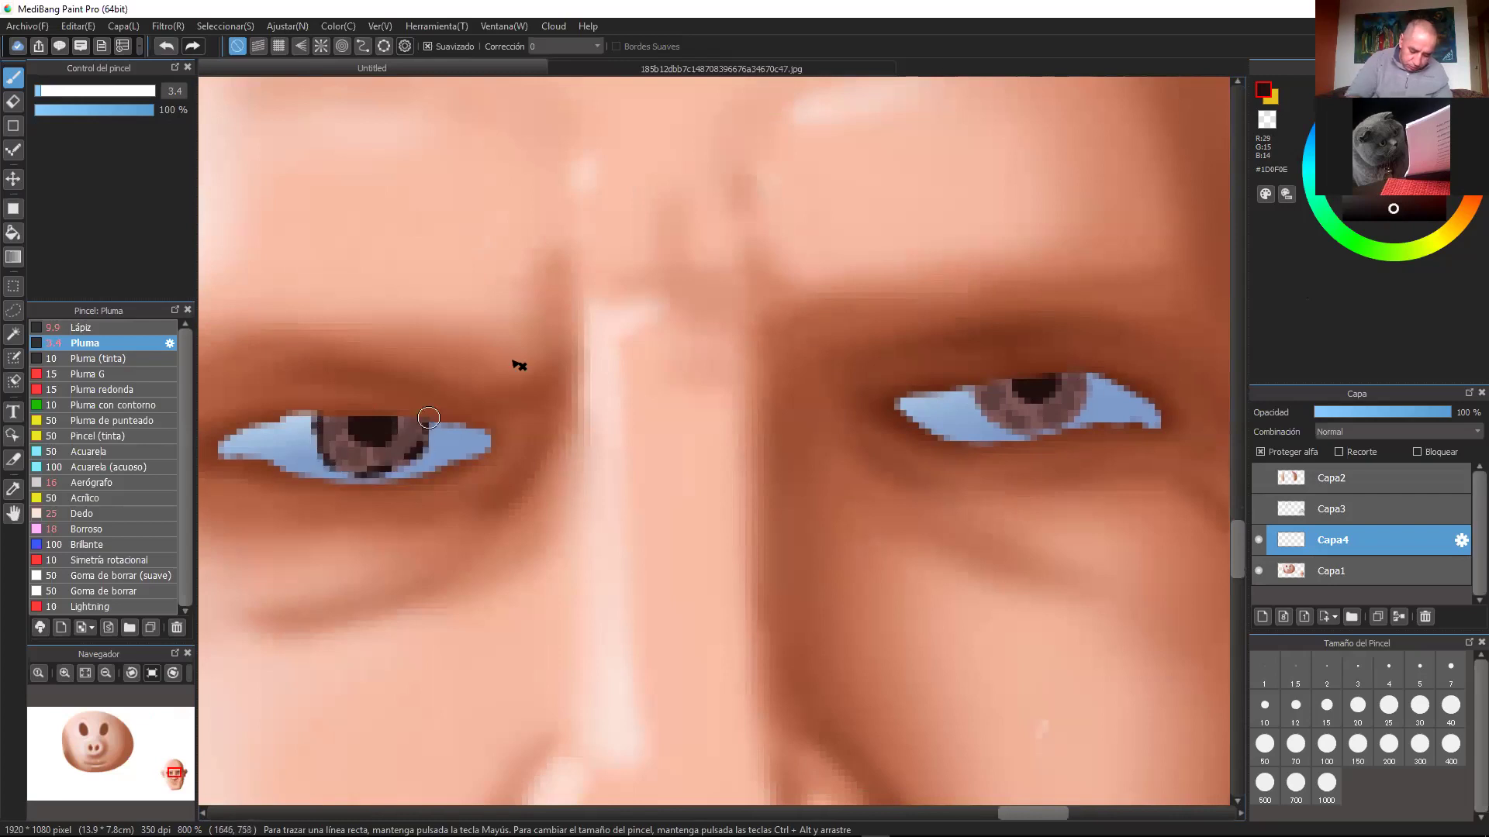
{"action": "mouse_move", "coordinate": [971, 390]}
{"action": "left_mouse_down"}
{"action": "mouse_move", "coordinate": [1008, 426]}
{"action": "mouse_move", "coordinate": [1076, 415]}
{"action": "mouse_move", "coordinate": [1056, 421]}
{"action": "mouse_move", "coordinate": [1098, 365]}
{"action": "mouse_move", "coordinate": [1093, 403]}
{"action": "mouse_move", "coordinate": [1022, 432]}
{"action": "left_mouse_up"}
{"action": "key", "text": "ctrl+Down"}
{"action": "key", "text": "ctrl+Down"}
{"action": "key", "text": "ctrl+Down"}
{"action": "key", "text": "ctrl+Down"}
{"action": "key", "text": "ctrl+Up"}
{"action": "key", "text": "ctrl+Up"}
{"action": "key", "text": "ctrl+Up"}
Step: Soften the irises and pupils of both eyes with the Borroso brush at size 6.2
{"action": "scroll", "coordinate": [543, 434], "scroll_direction": "up", "scroll_amount": 1}
{"action": "left_click", "coordinate": [90, 529]}
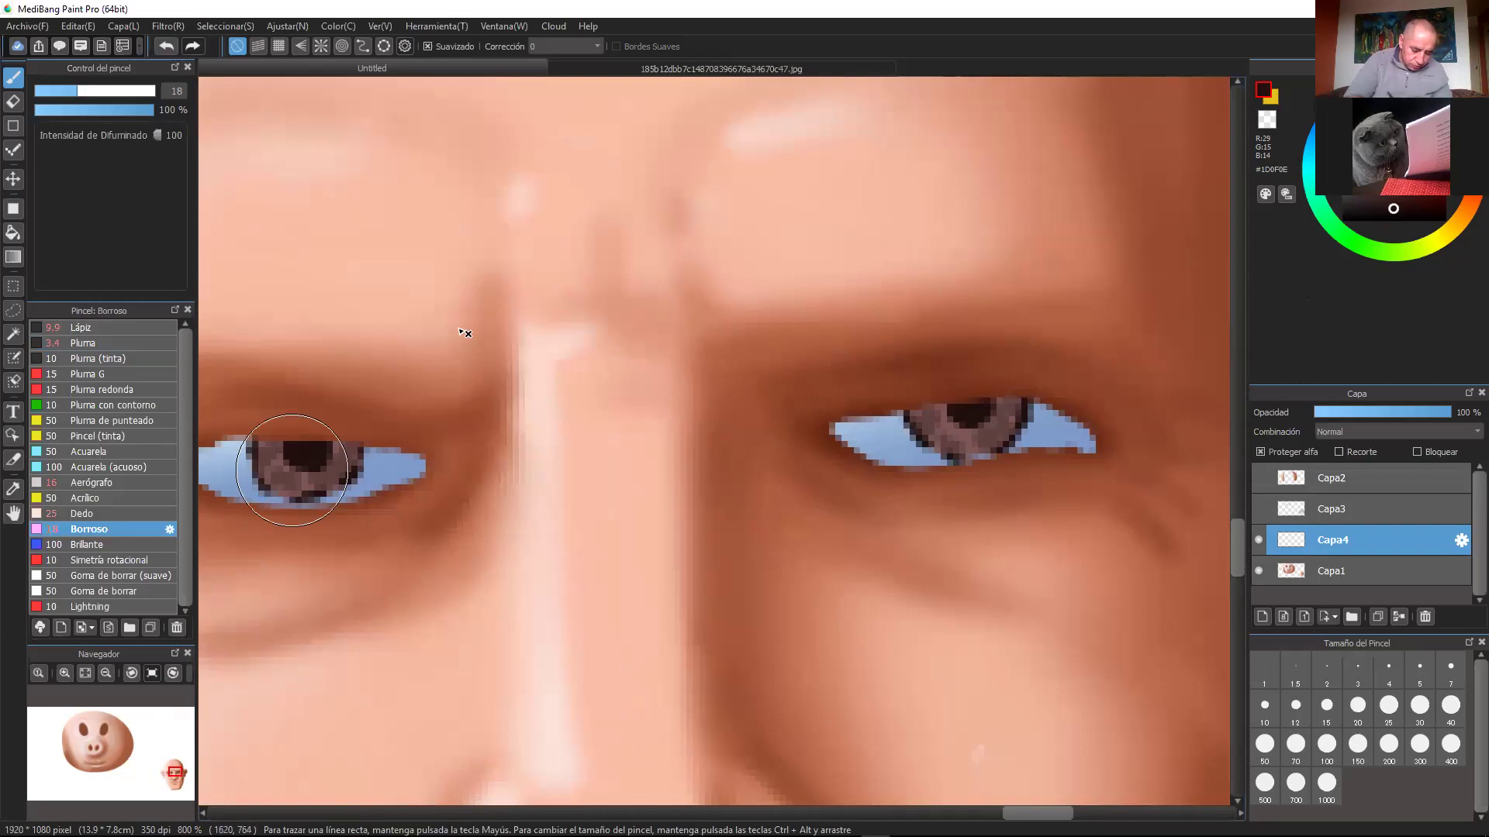
{"action": "left_click", "coordinate": [40, 91]}
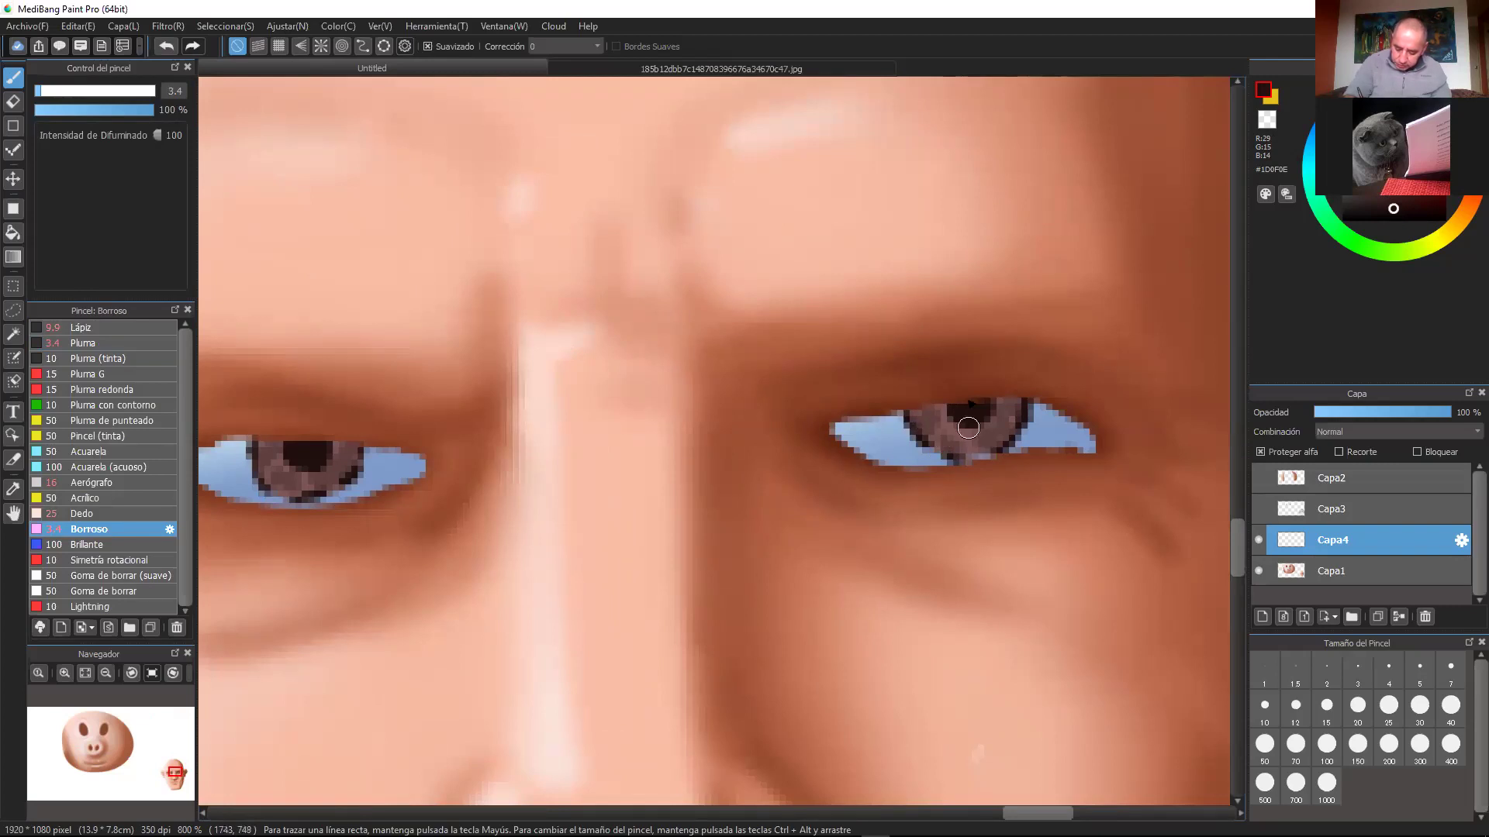
{"action": "key", "text": "bracketright"}
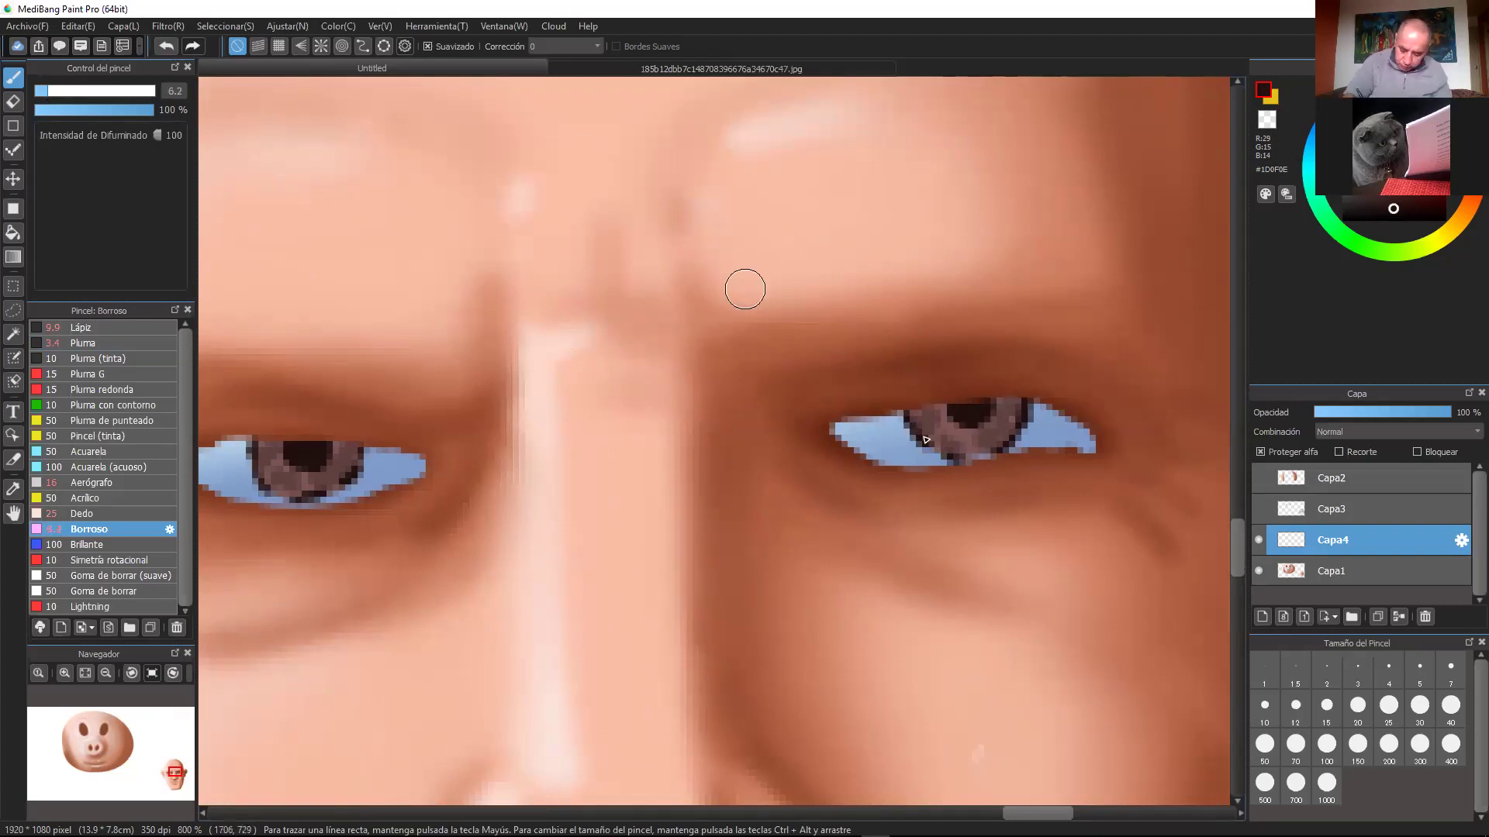
{"action": "mouse_move", "coordinate": [964, 435]}
{"action": "left_mouse_down"}
{"action": "mouse_move", "coordinate": [940, 400]}
{"action": "mouse_move", "coordinate": [979, 439]}
{"action": "mouse_move", "coordinate": [987, 400]}
{"action": "mouse_move", "coordinate": [950, 419]}
{"action": "mouse_move", "coordinate": [946, 397]}
{"action": "mouse_move", "coordinate": [1024, 391]}
{"action": "mouse_move", "coordinate": [1010, 437]}
{"action": "left_mouse_up"}
{"action": "key", "text": "space"}
{"action": "mouse_move", "coordinate": [750, 478]}
{"action": "left_mouse_down"}
{"action": "mouse_move", "coordinate": [961, 505]}
{"action": "mouse_move", "coordinate": [999, 487]}
{"action": "left_mouse_up"}
{"action": "mouse_move", "coordinate": [503, 453]}
{"action": "left_mouse_down"}
{"action": "mouse_move", "coordinate": [500, 465]}
{"action": "mouse_move", "coordinate": [558, 456]}
{"action": "mouse_move", "coordinate": [514, 508]}
{"action": "left_mouse_up"}
{"action": "left_click_drag", "start_coordinate": [604, 481], "coordinate": [603, 442]}
{"action": "key", "text": "ctrl+minus"}
{"action": "key", "text": "ctrl+minus"}
{"action": "key", "text": "ctrl+minus"}
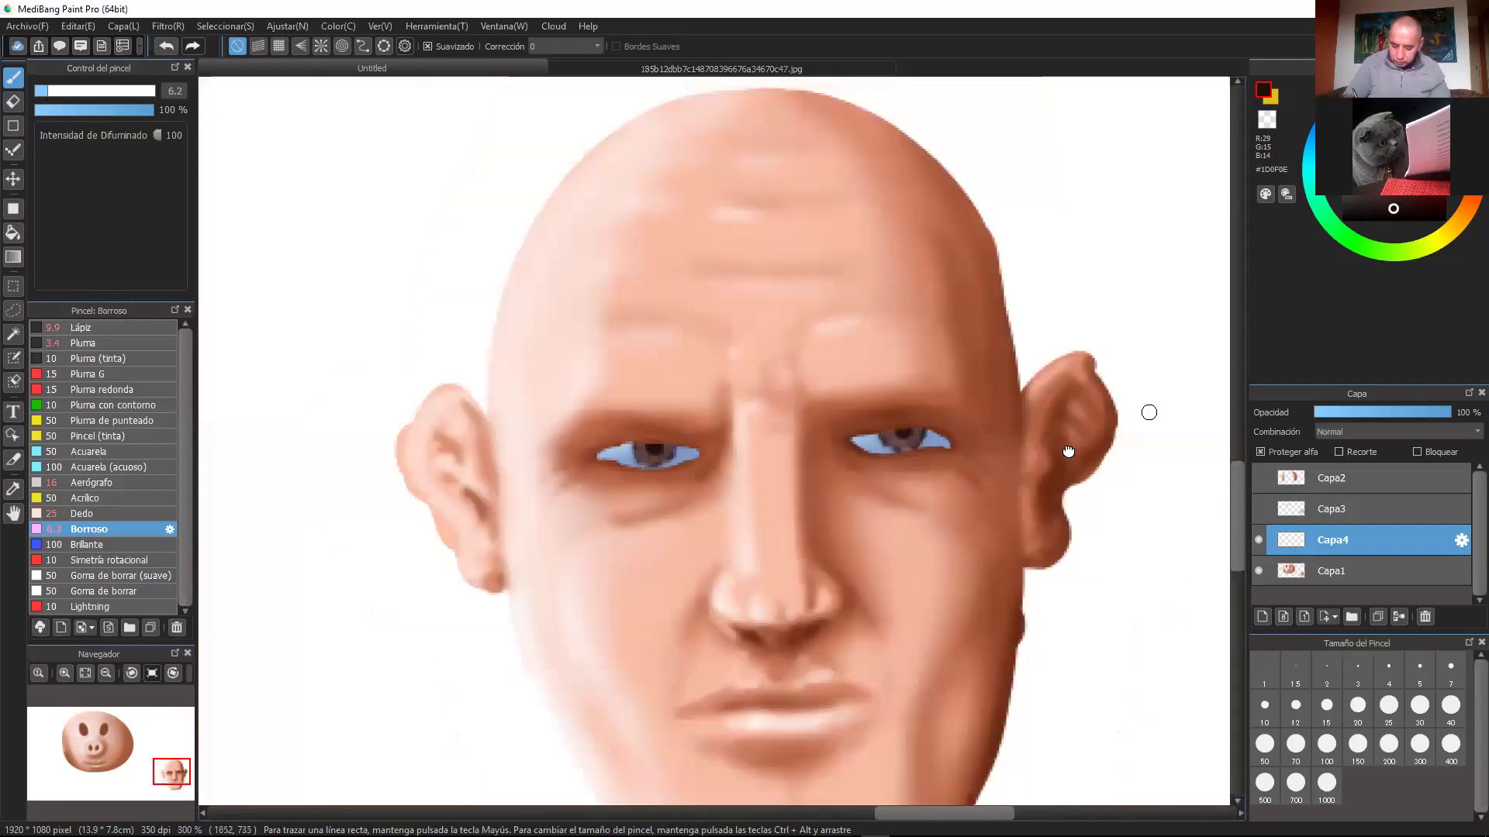
{"action": "key", "text": "space"}
{"action": "left_click_drag", "start_coordinate": [1067, 452], "coordinate": [1095, 376]}
Step: Airbrush a white #FFFFFF highlight on the left eyeball beside the iris, using the Aerógrafo brush at size 10.2
{"action": "scroll", "coordinate": [1078, 318], "scroll_direction": "up", "scroll_amount": 2}
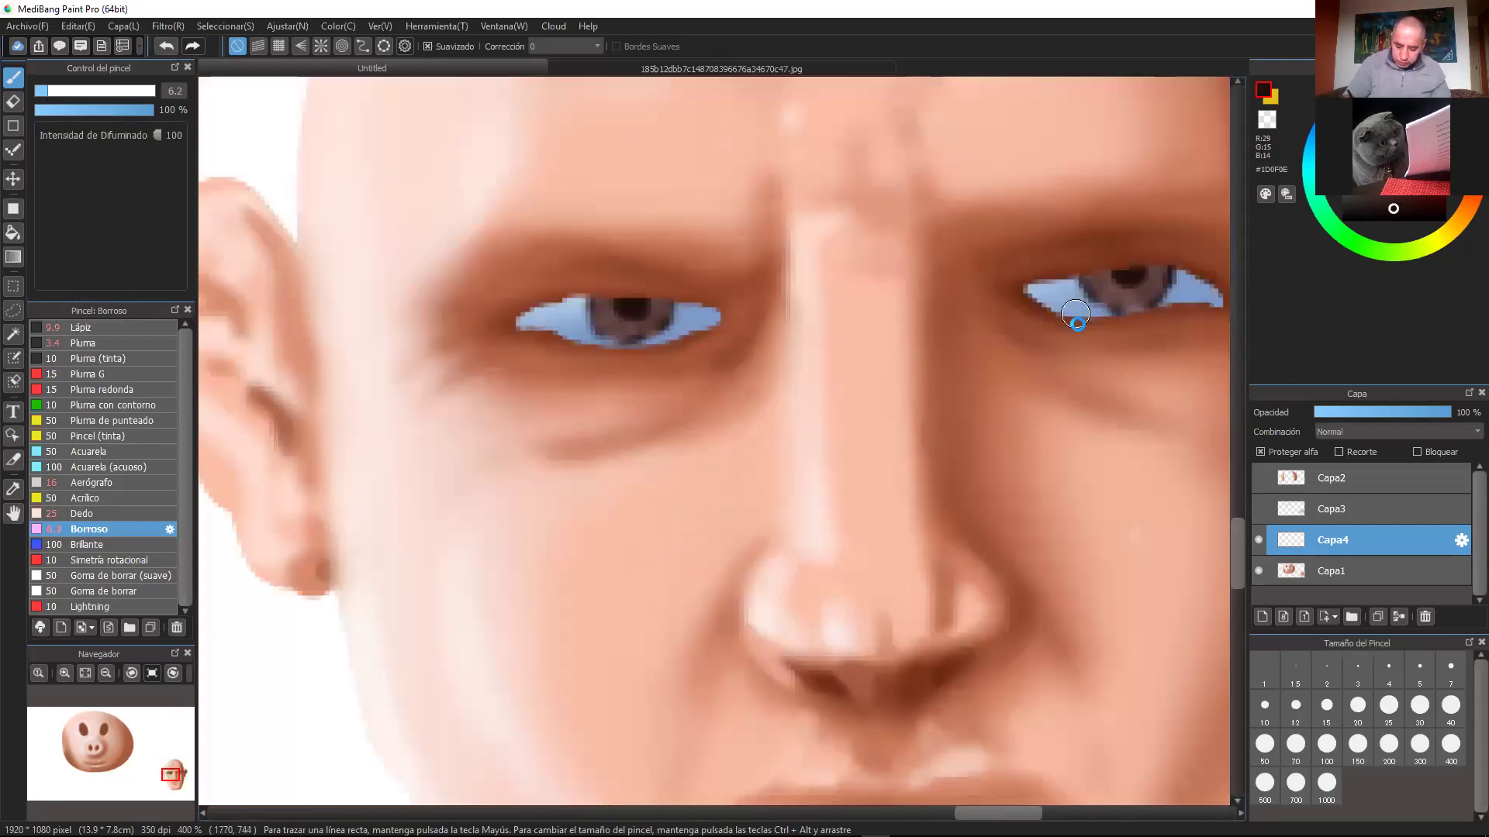
{"action": "scroll", "coordinate": [1057, 365], "scroll_direction": "up", "scroll_amount": 1}
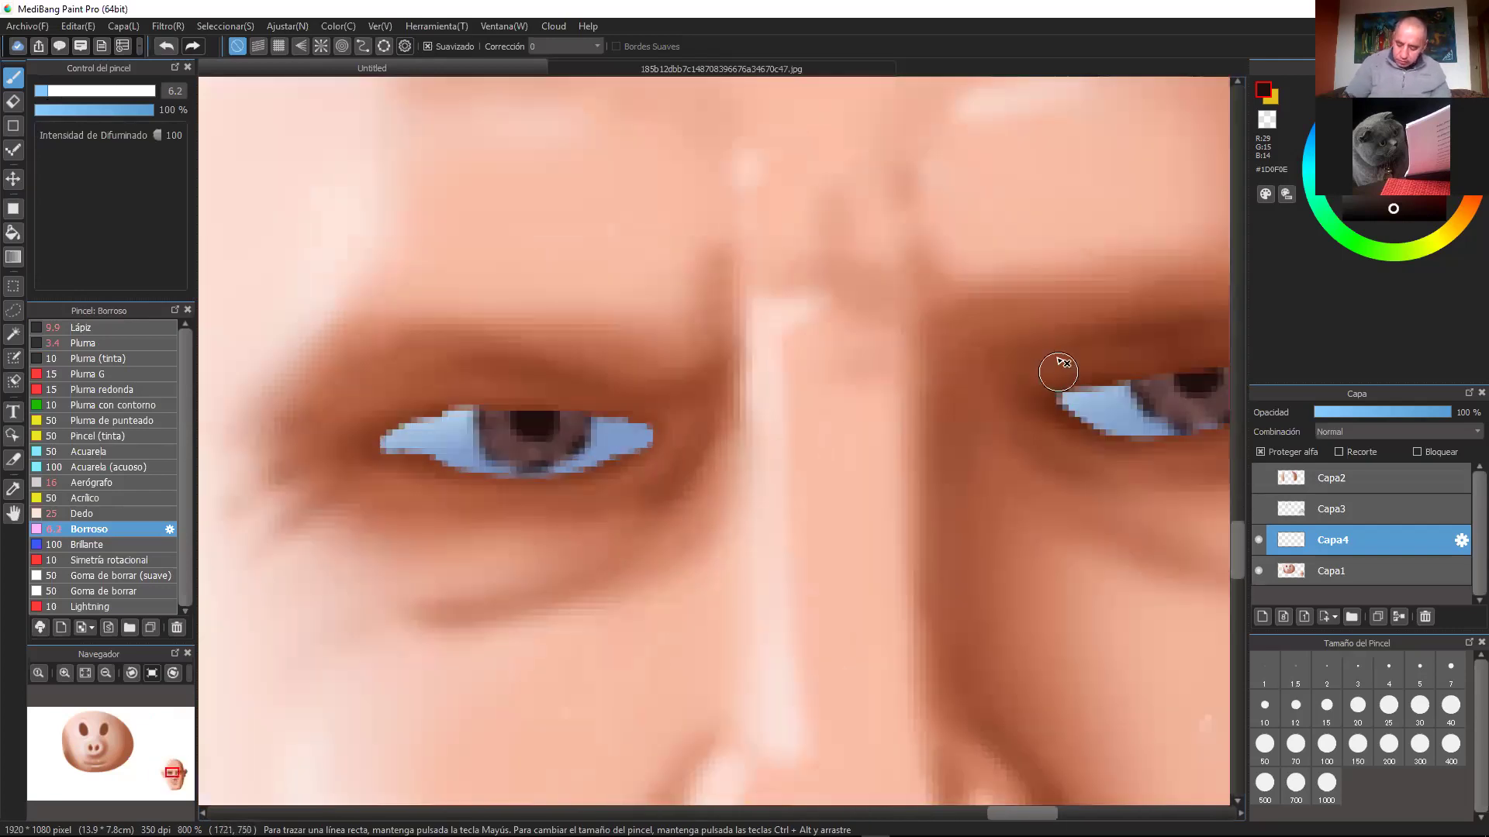
{"action": "left_click", "coordinate": [1344, 119]}
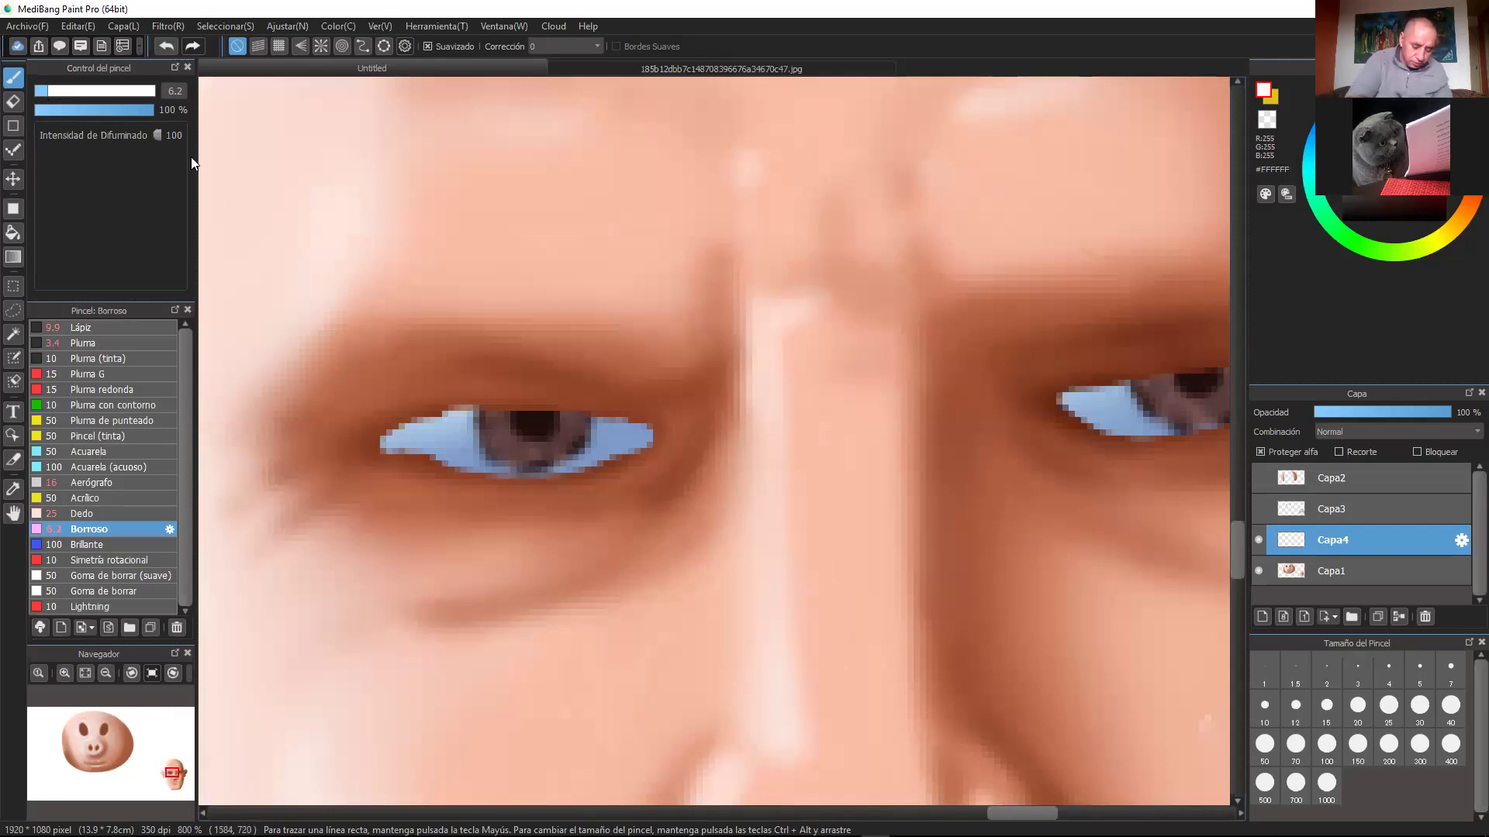
{"action": "left_click", "coordinate": [40, 91]}
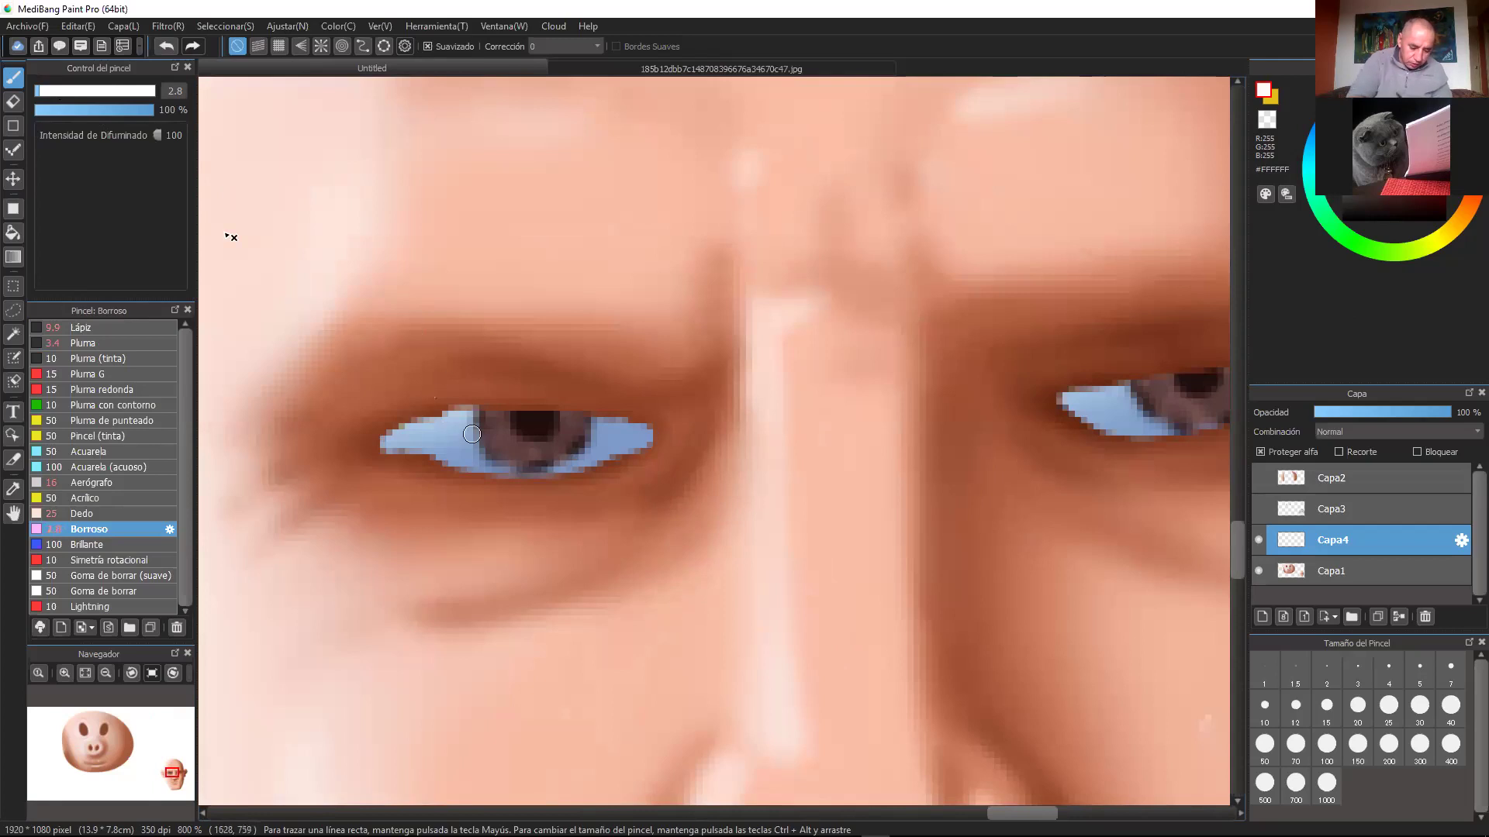
{"action": "key", "text": "bracketright"}
{"action": "key", "text": "bracketright"}
{"action": "key", "text": "bracketright"}
{"action": "key", "text": "bracketright"}
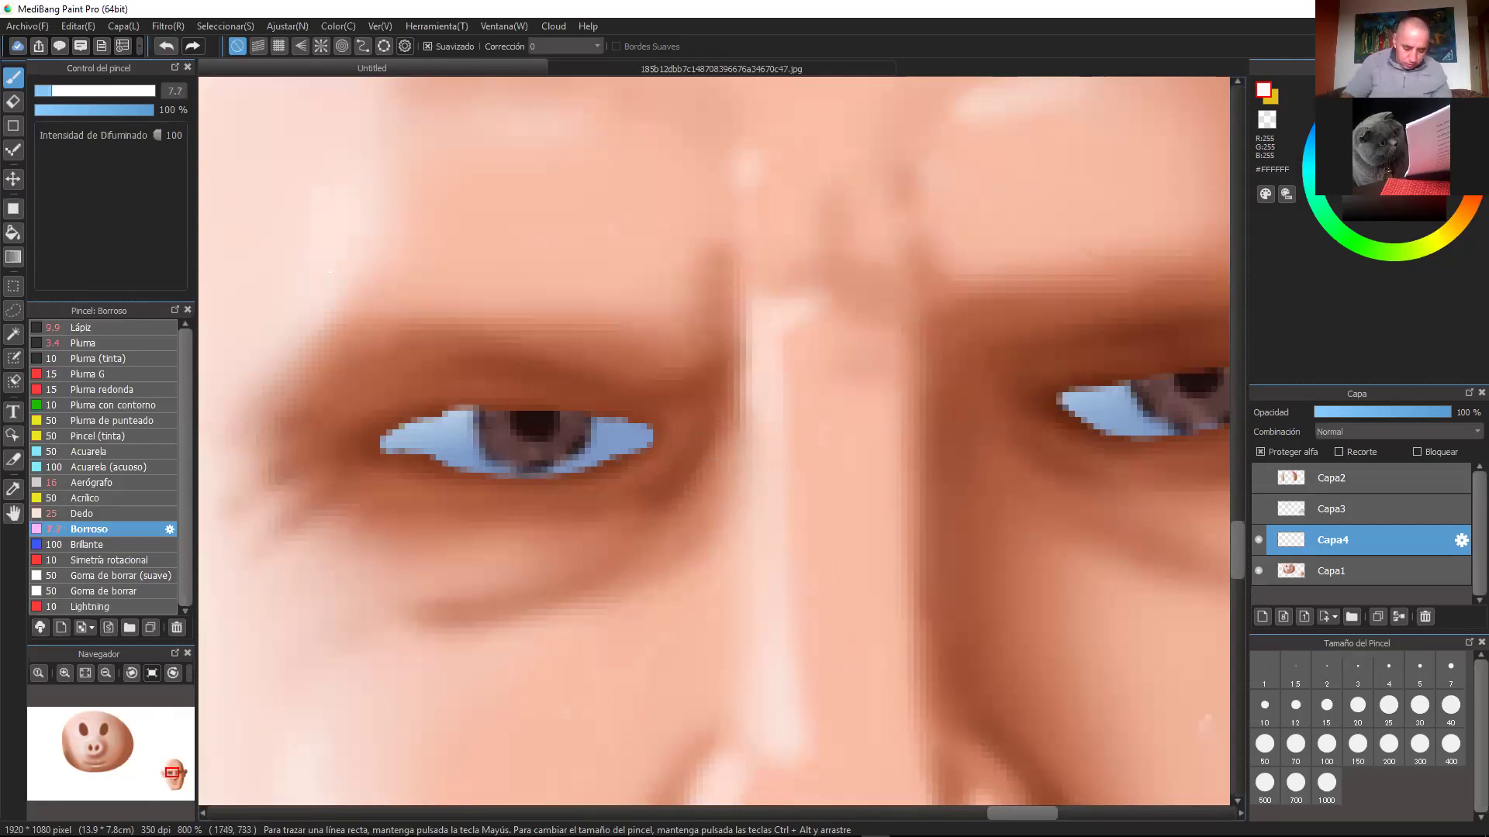
{"action": "left_click", "coordinate": [116, 483]}
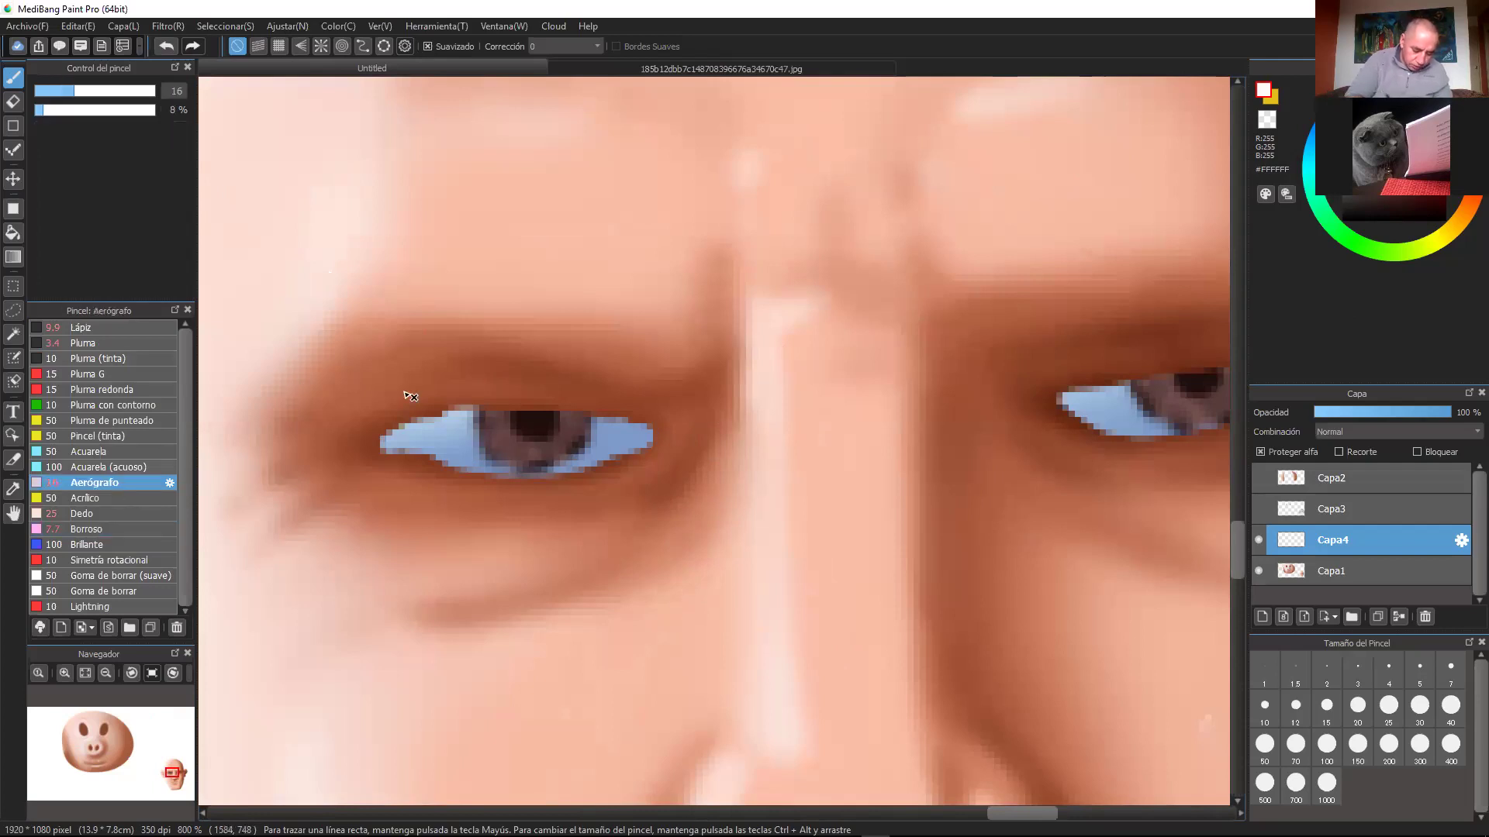
{"action": "left_click_drag", "start_coordinate": [68, 90], "coordinate": [58, 91]}
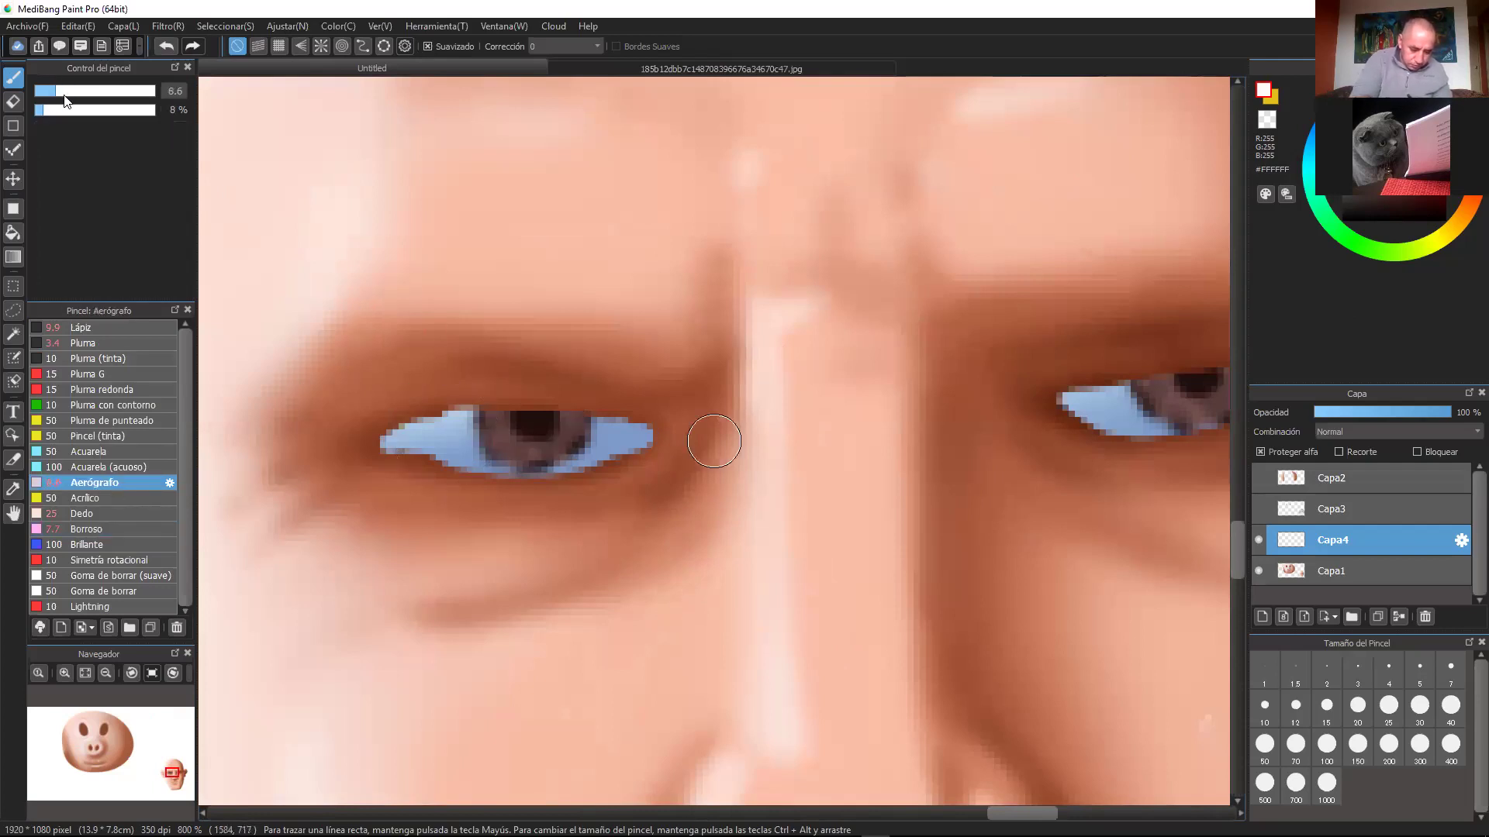
{"action": "left_click_drag", "start_coordinate": [463, 427], "coordinate": [459, 437]}
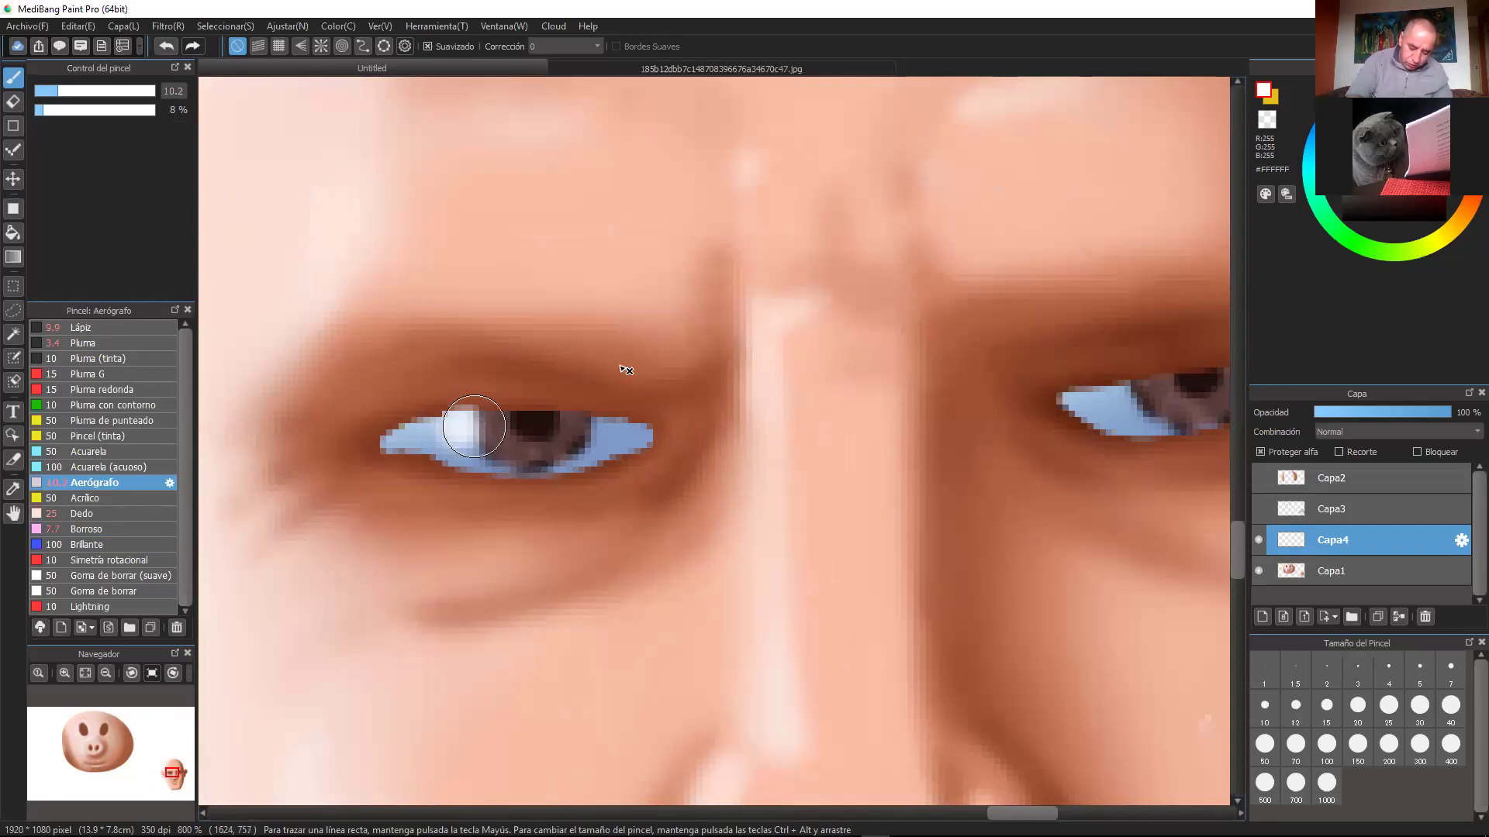
Step: Airbrush smaller white highlights on the left iris and pupil, reducing the brush to size 4.1
{"action": "left_click_drag", "start_coordinate": [512, 438], "coordinate": [513, 431]}
{"action": "left_click", "coordinate": [43, 90]}
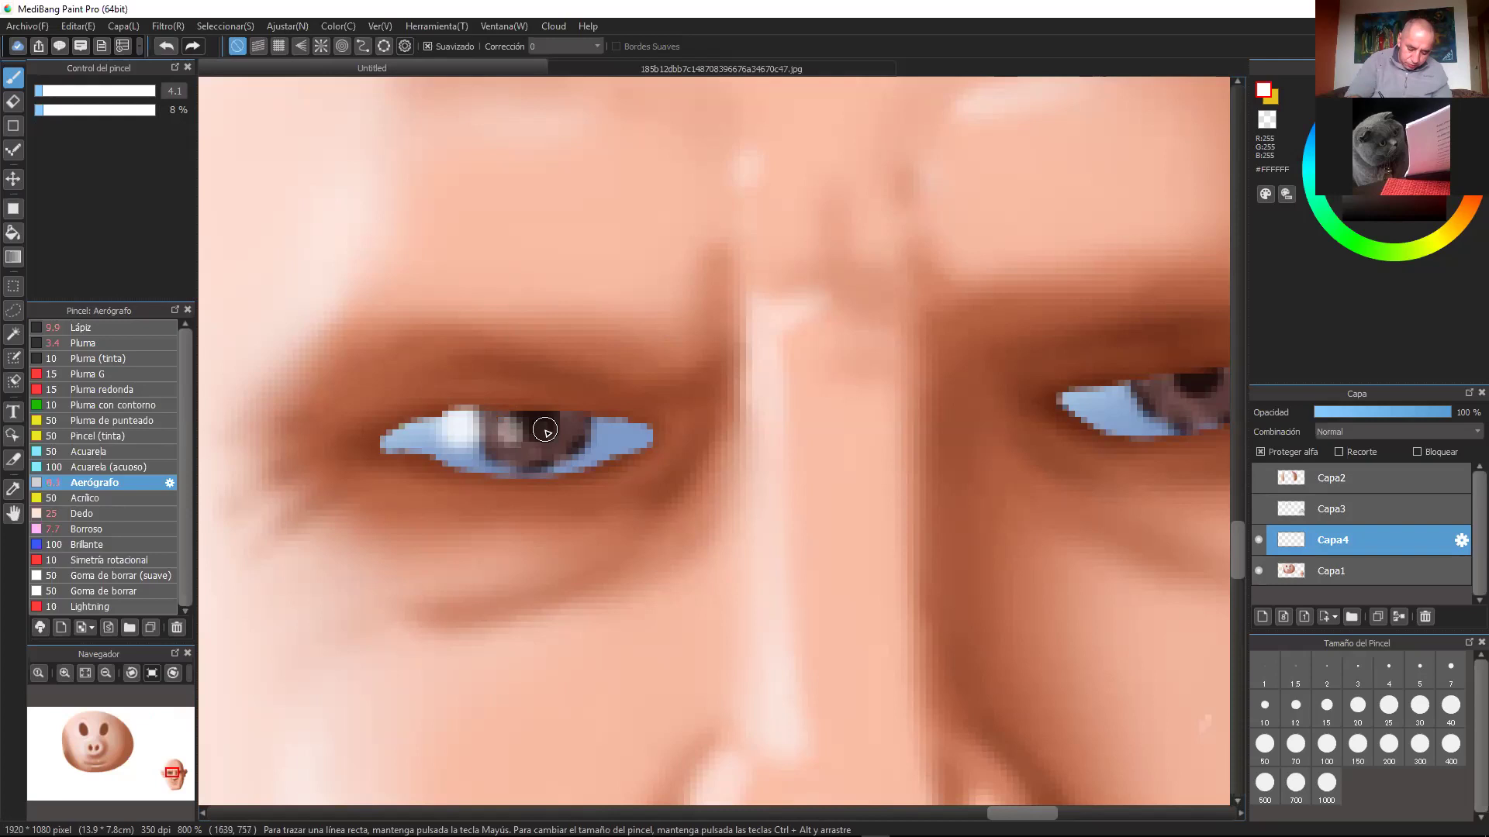
{"action": "scroll", "coordinate": [817, 411], "scroll_direction": "down", "scroll_amount": 1}
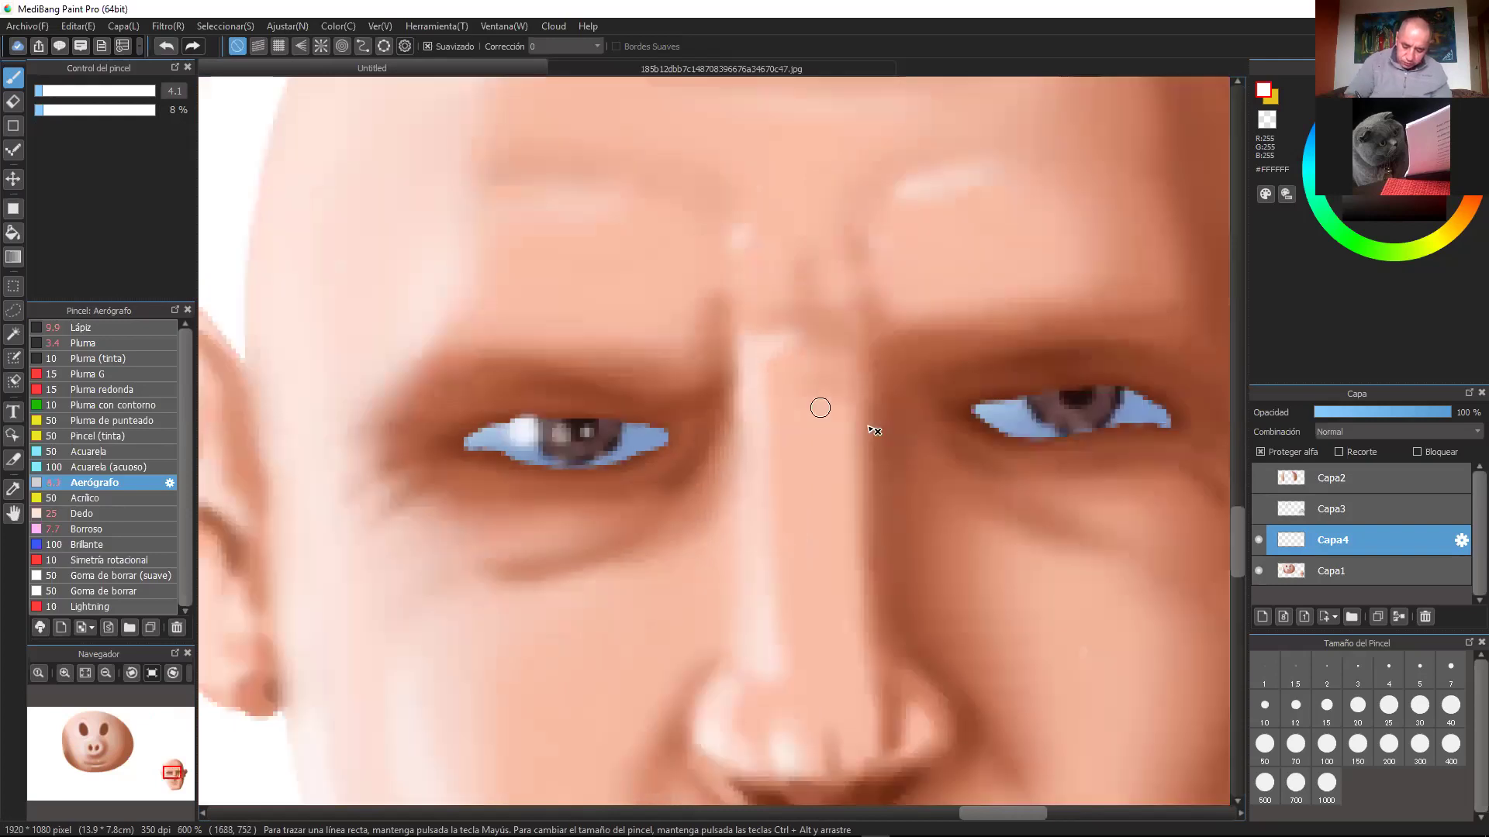
{"action": "scroll", "coordinate": [993, 456], "scroll_direction": "down", "scroll_amount": 1}
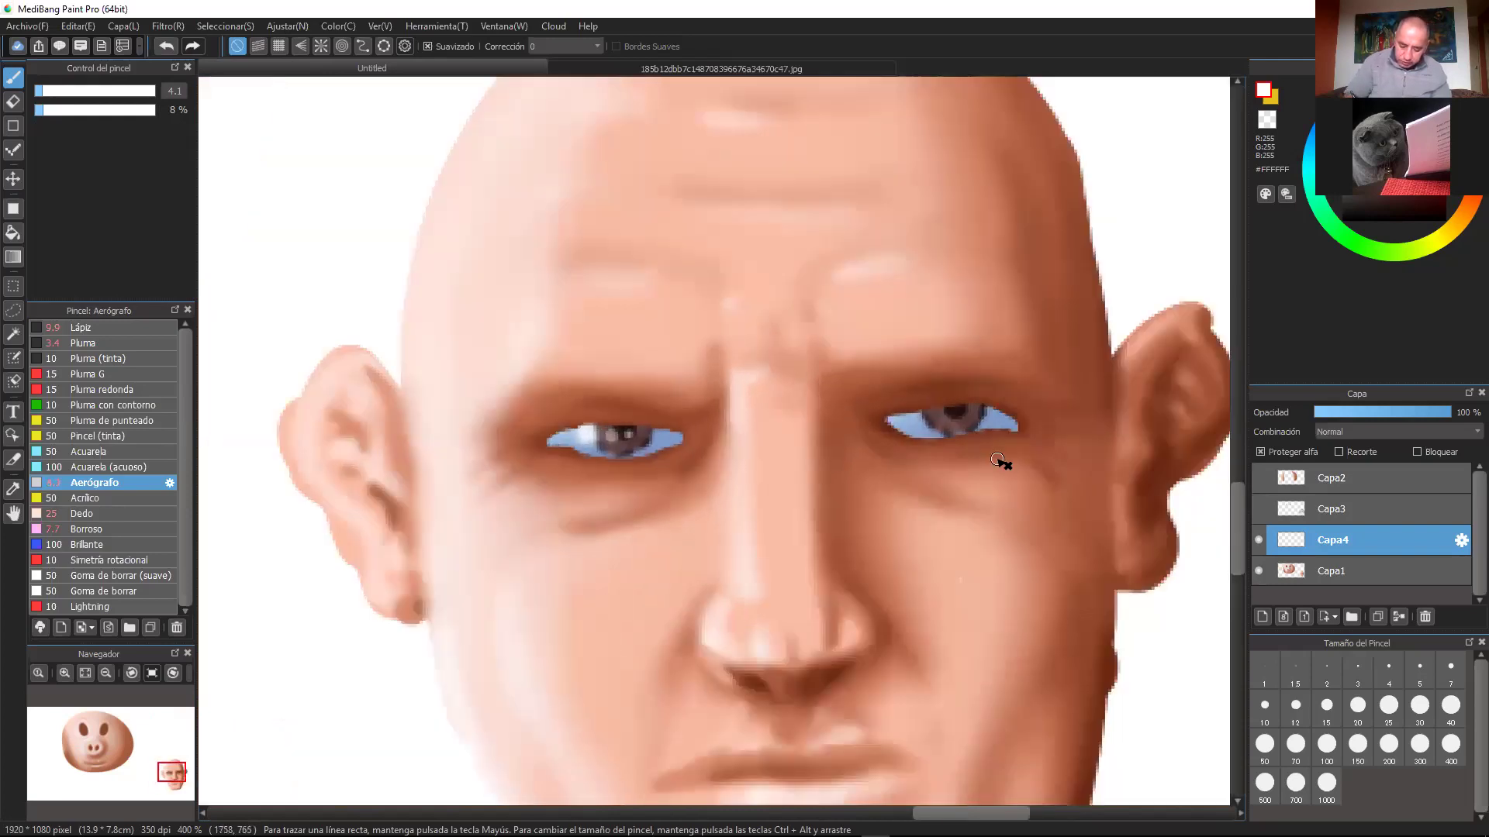
Step: Undo the last stroke and airbrush white highlights on the right eye's pupil at size 4.1 and iris at size 7.4
{"action": "scroll", "coordinate": [1000, 461], "scroll_direction": "up", "scroll_amount": 1}
{"action": "scroll", "coordinate": [907, 442], "scroll_direction": "up", "scroll_amount": 1}
{"action": "key", "text": "ctrl+z"}
{"action": "left_click_drag", "start_coordinate": [1056, 457], "coordinate": [709, 485]}
{"action": "left_click", "coordinate": [851, 411]}
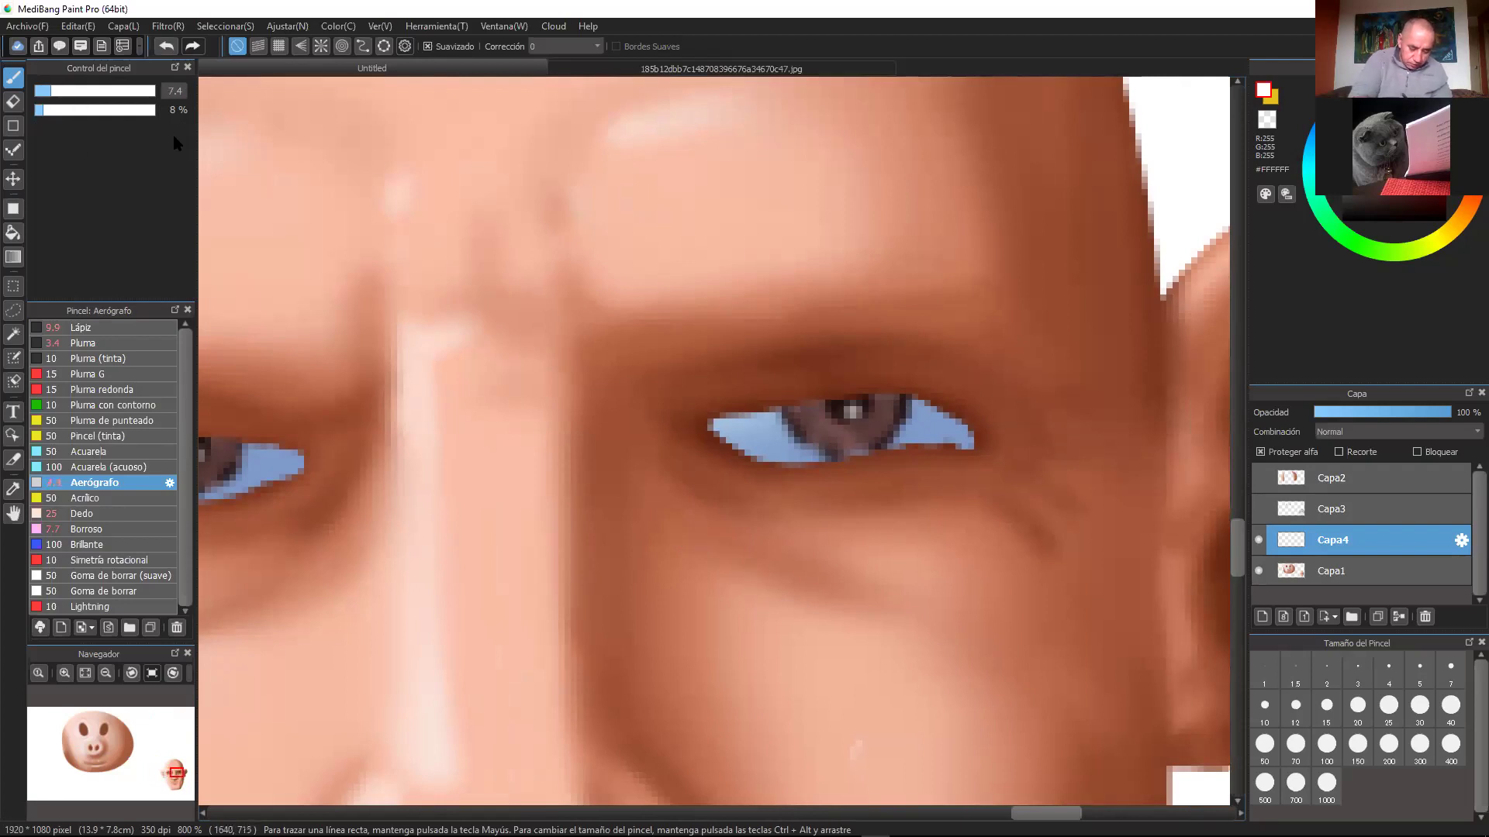
{"action": "left_click", "coordinate": [822, 424]}
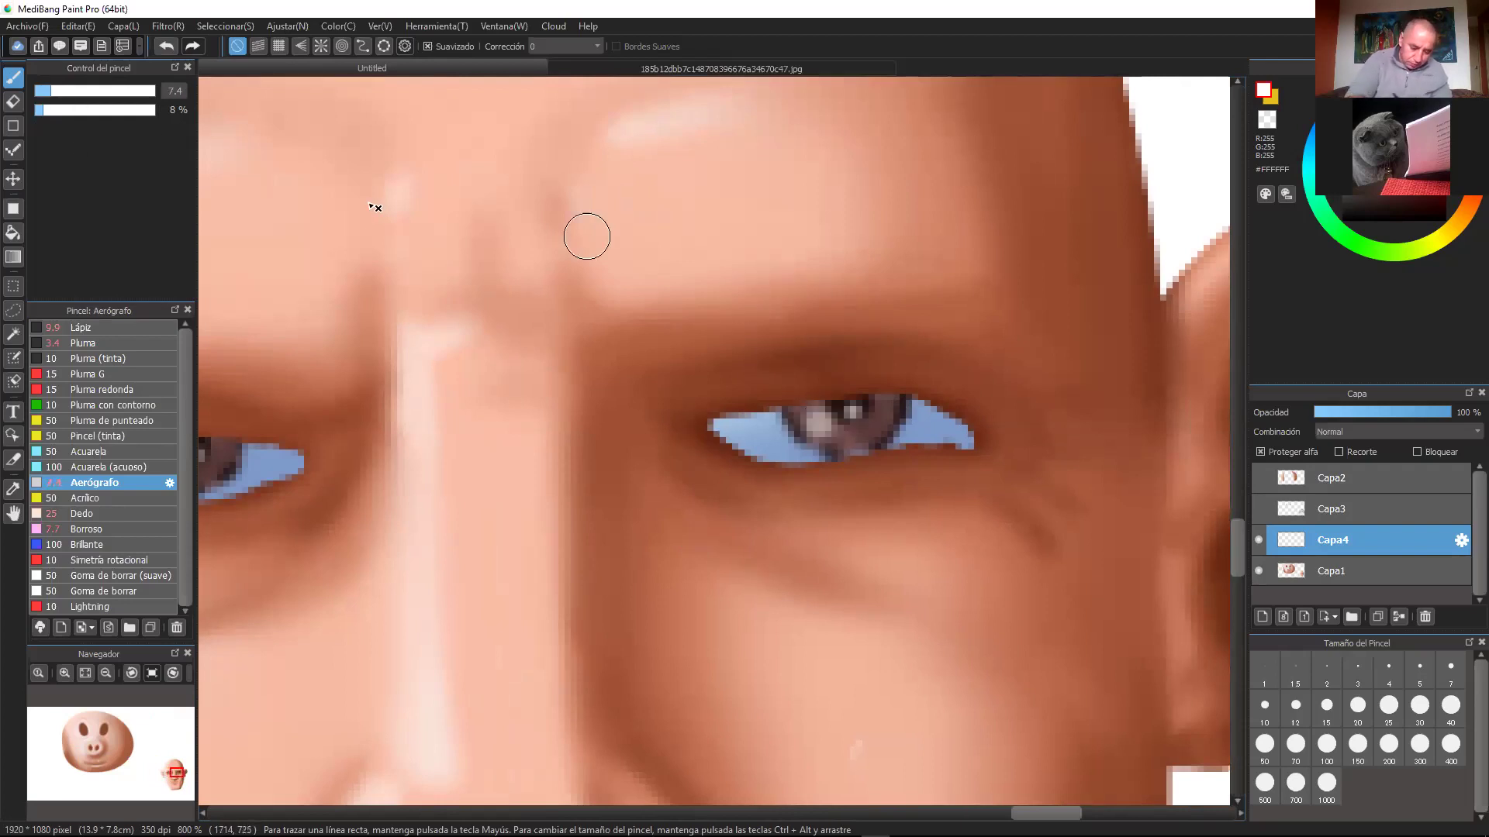
Step: Airbrush a white highlight on the right eyeball beside the iris at size 12.6 and refine it at size 8.9
{"action": "left_click", "coordinate": [64, 91]}
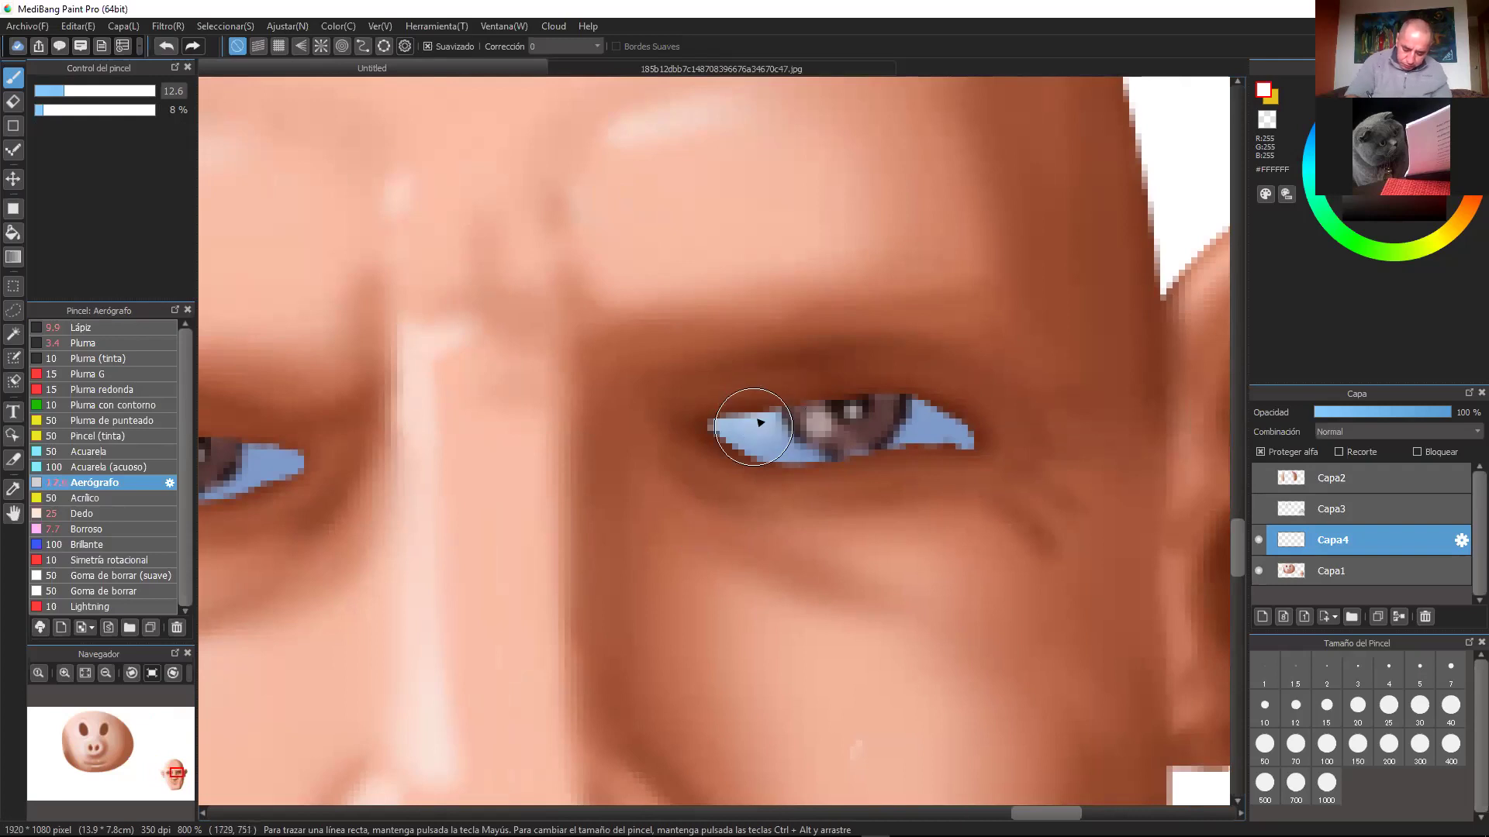
{"action": "key", "text": "ctrl+minus"}
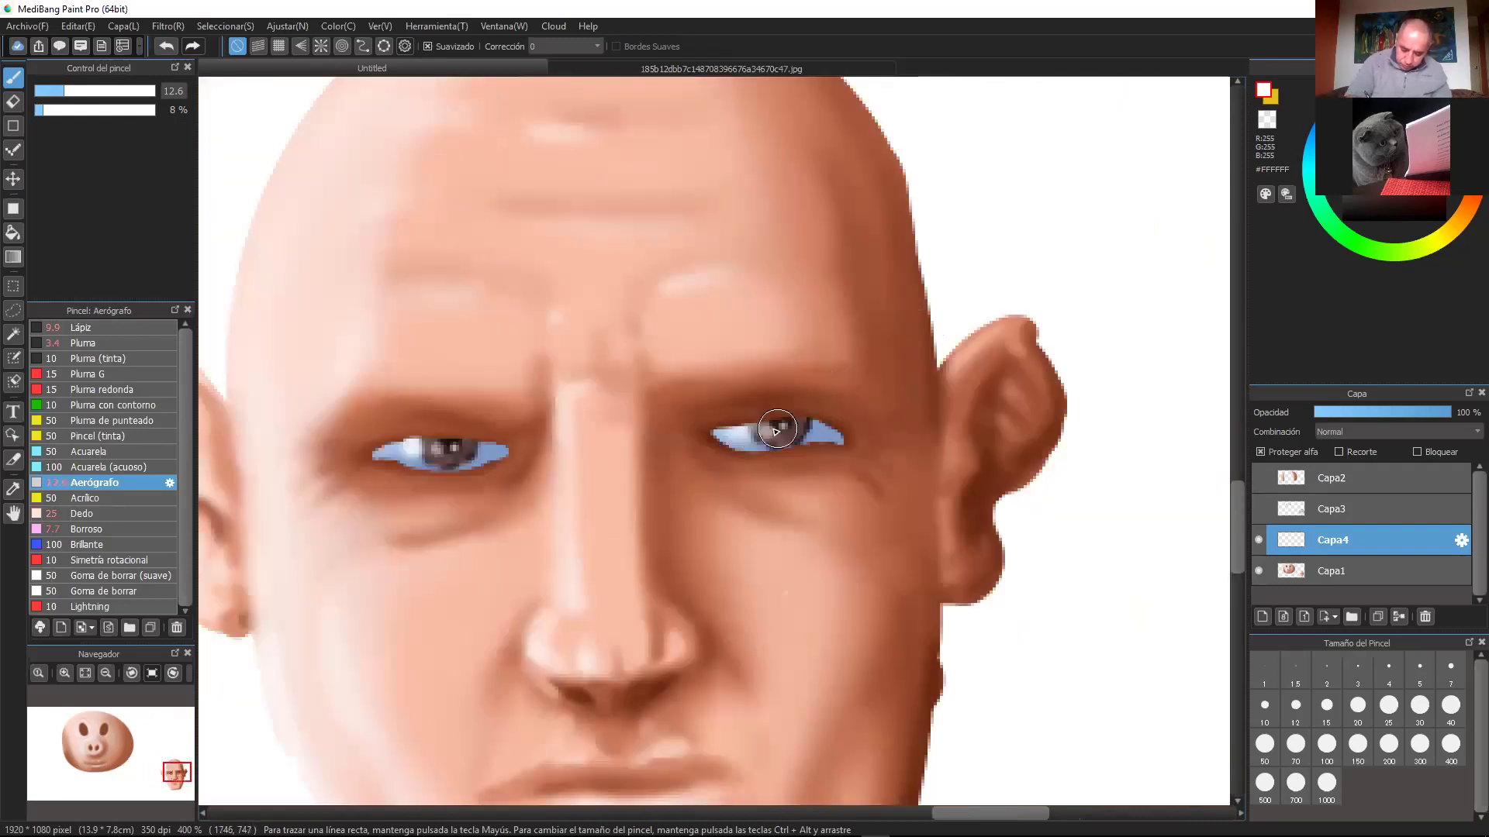
{"action": "left_click", "coordinate": [55, 91]}
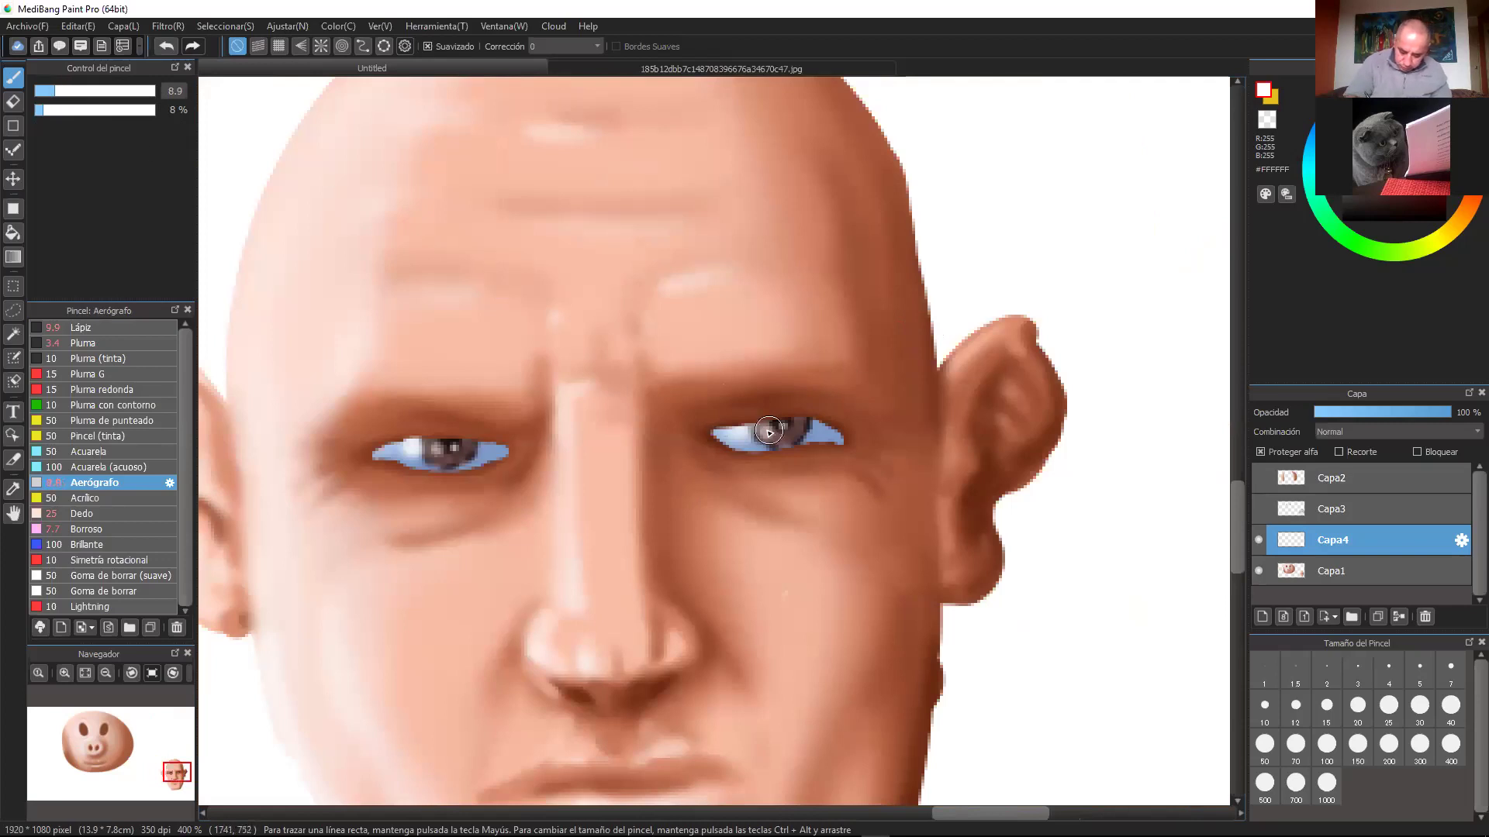
{"action": "scroll", "coordinate": [878, 342], "scroll_direction": "down", "scroll_amount": 1}
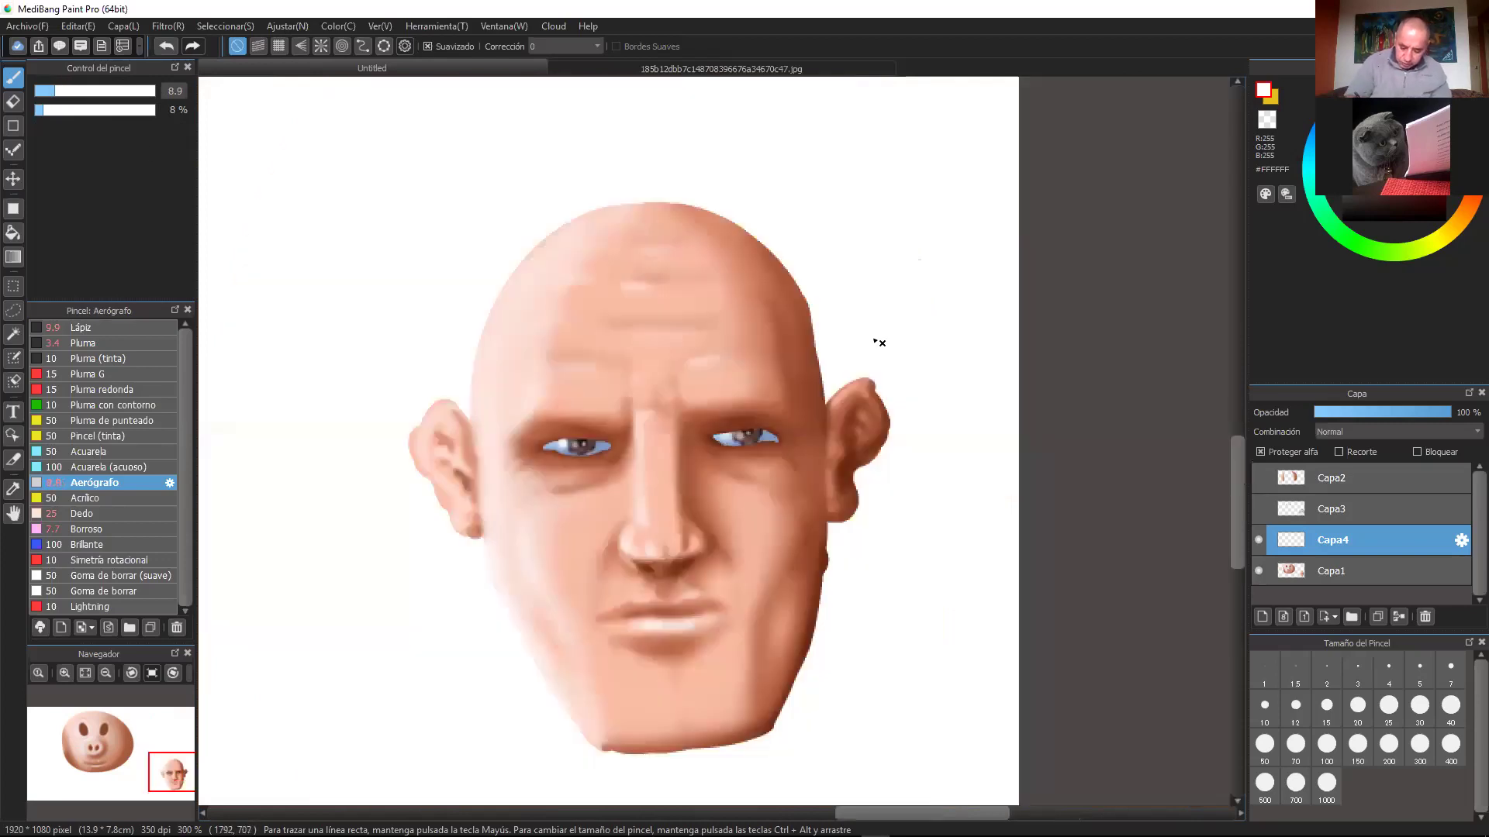
Step: Turn off alpha protection on Capa4 and outline the right eye's upper lid in near-black with the Aerógrafo brush at size 2.8
{"action": "scroll", "coordinate": [989, 599], "scroll_direction": "up", "scroll_amount": 4}
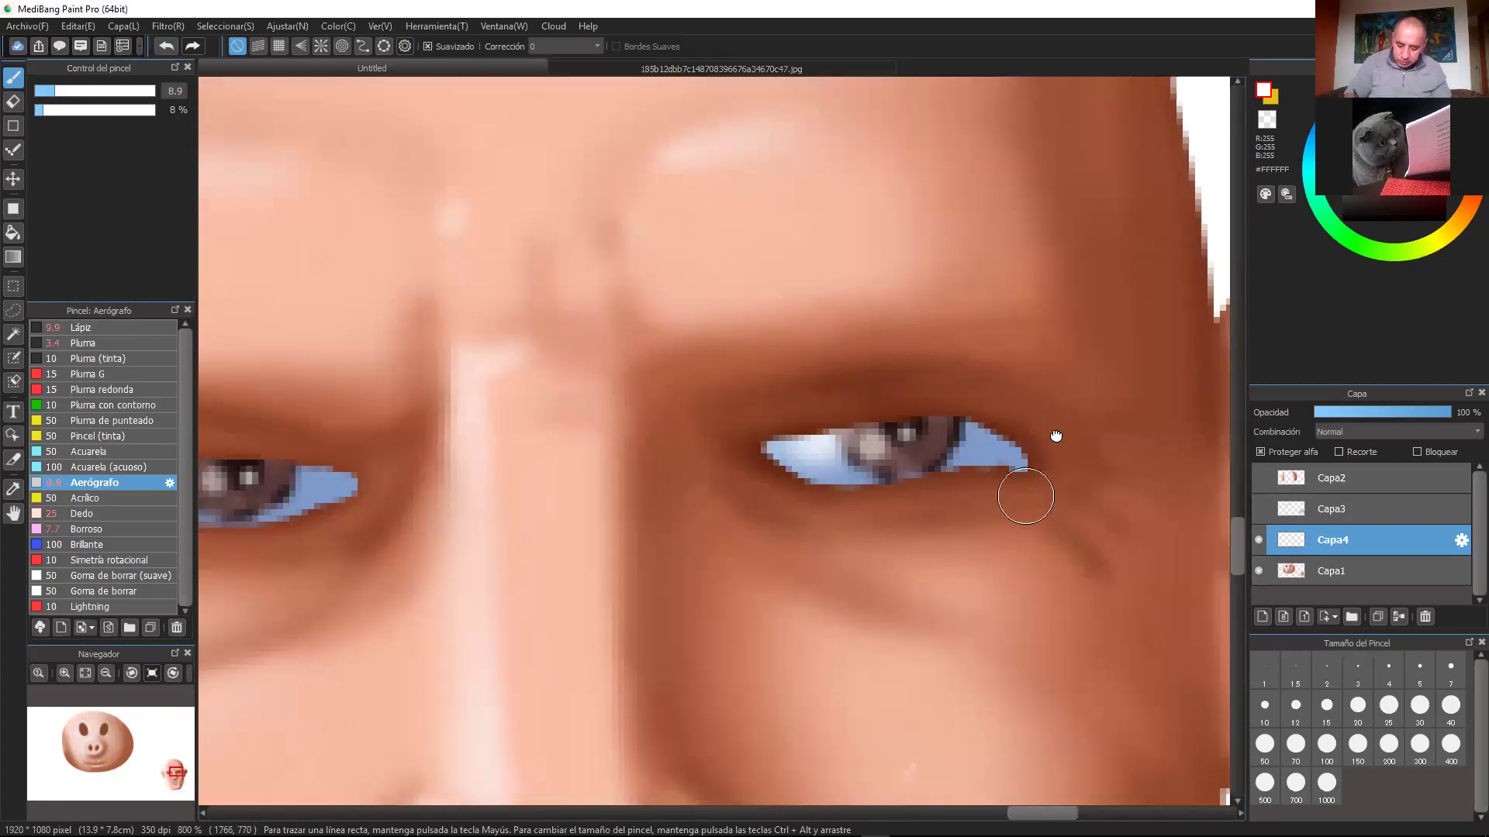
{"action": "left_click_drag", "start_coordinate": [1061, 440], "coordinate": [992, 443]}
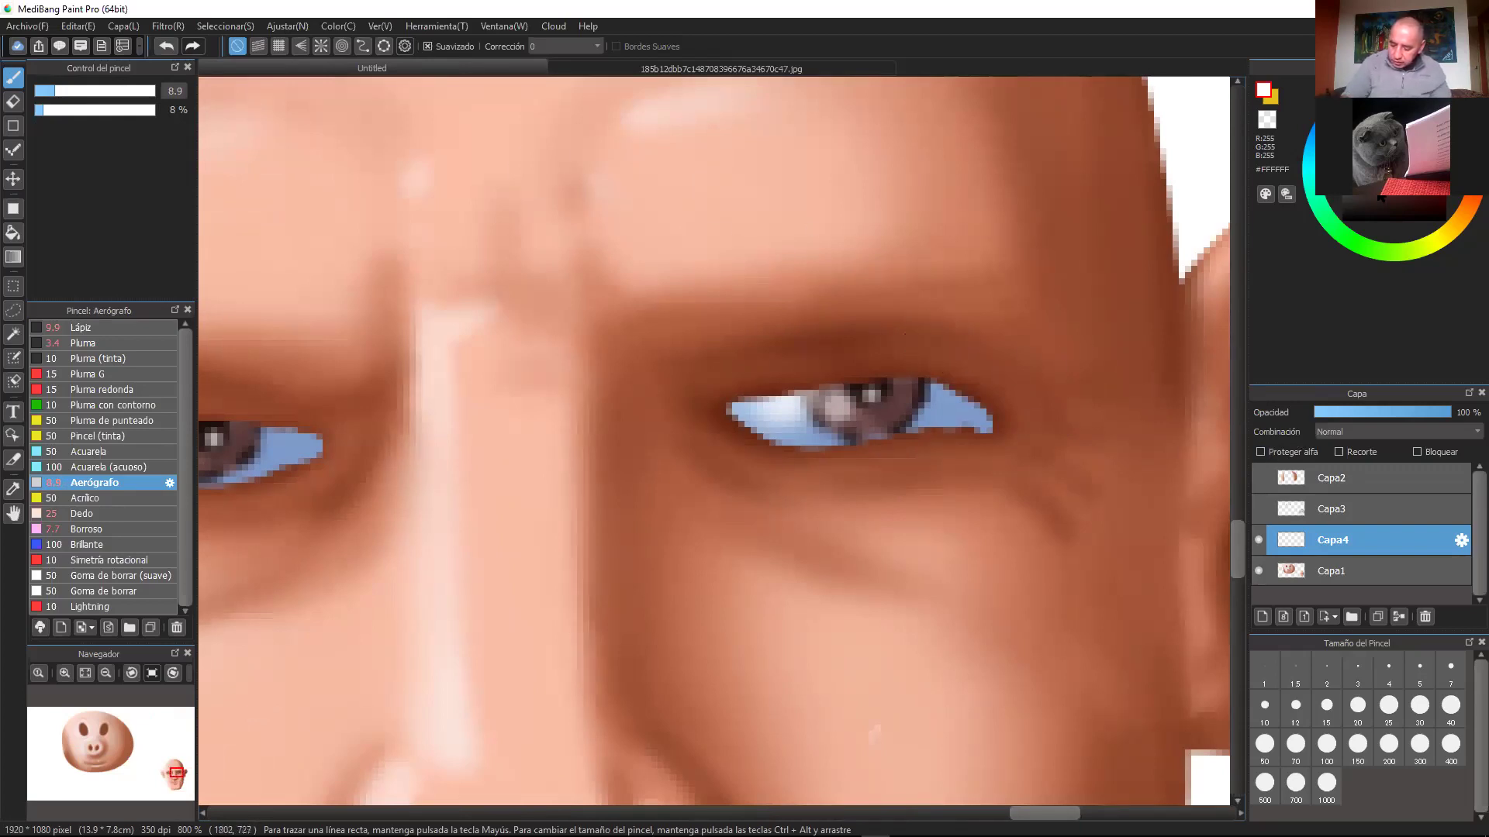
{"action": "right_click", "coordinate": [855, 392]}
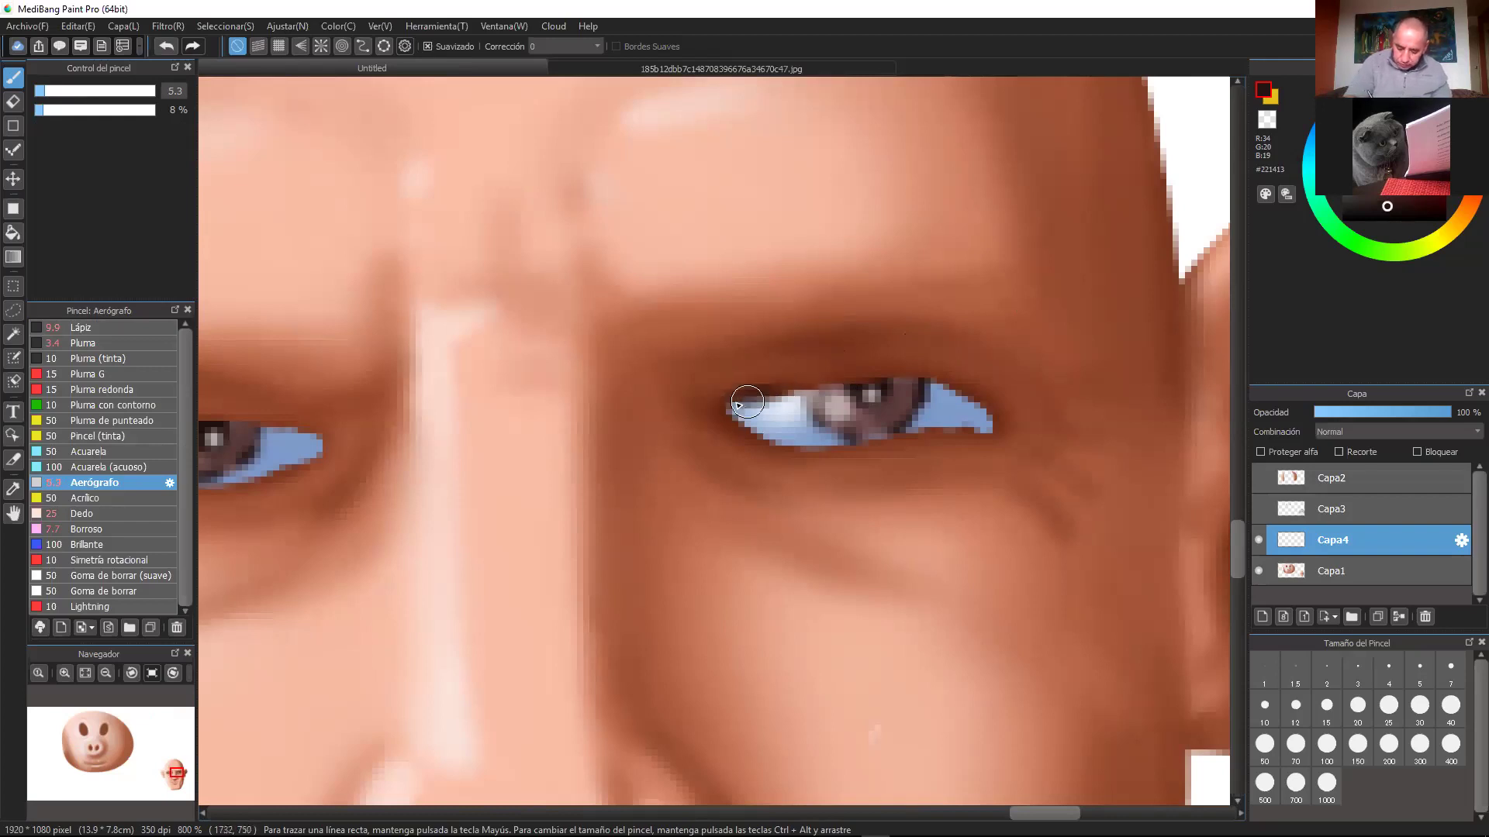
{"action": "left_click", "coordinate": [37, 90]}
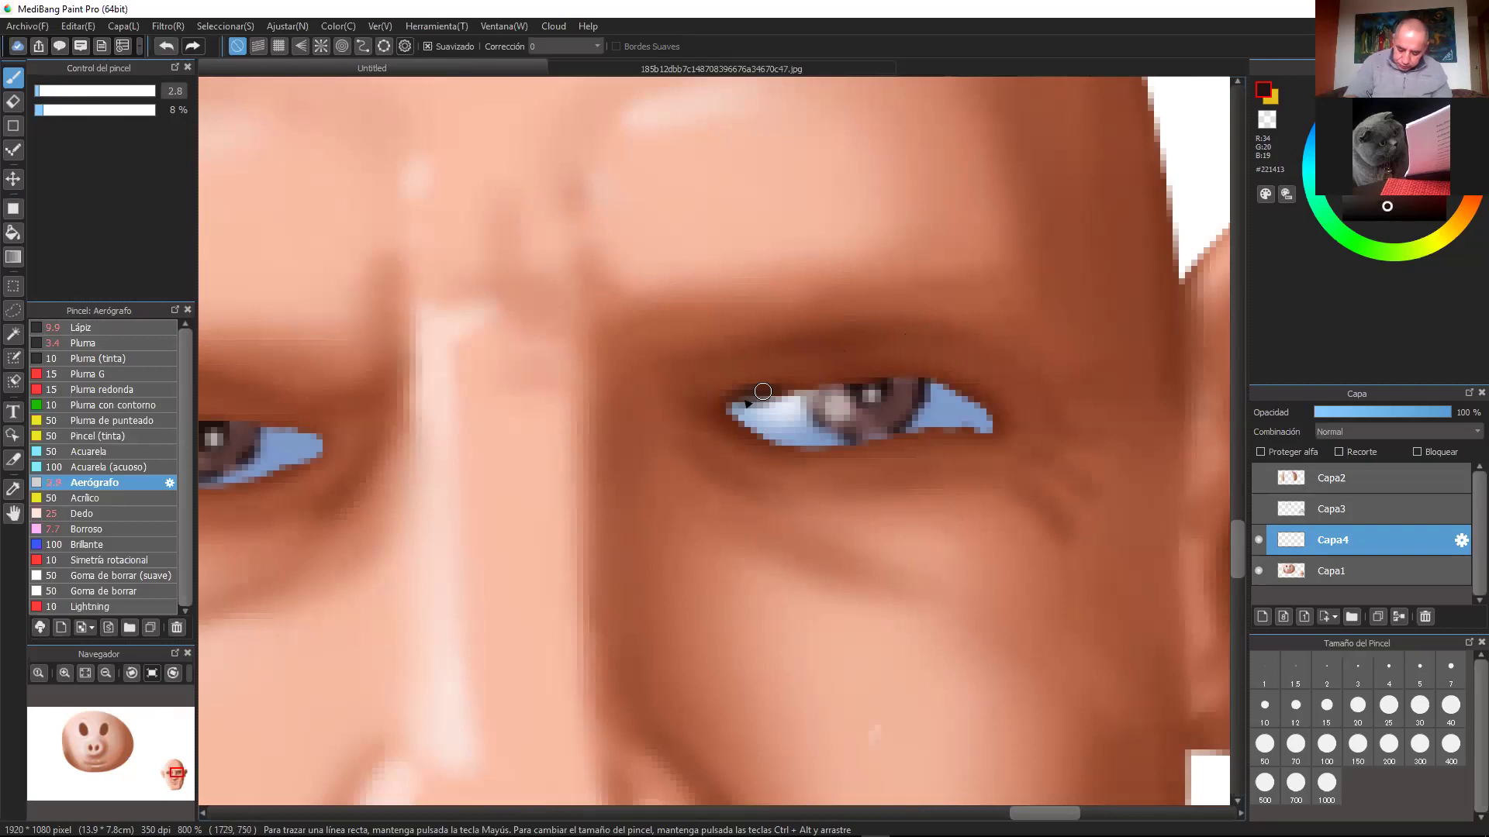
{"action": "left_click_drag", "start_coordinate": [783, 391], "coordinate": [876, 380]}
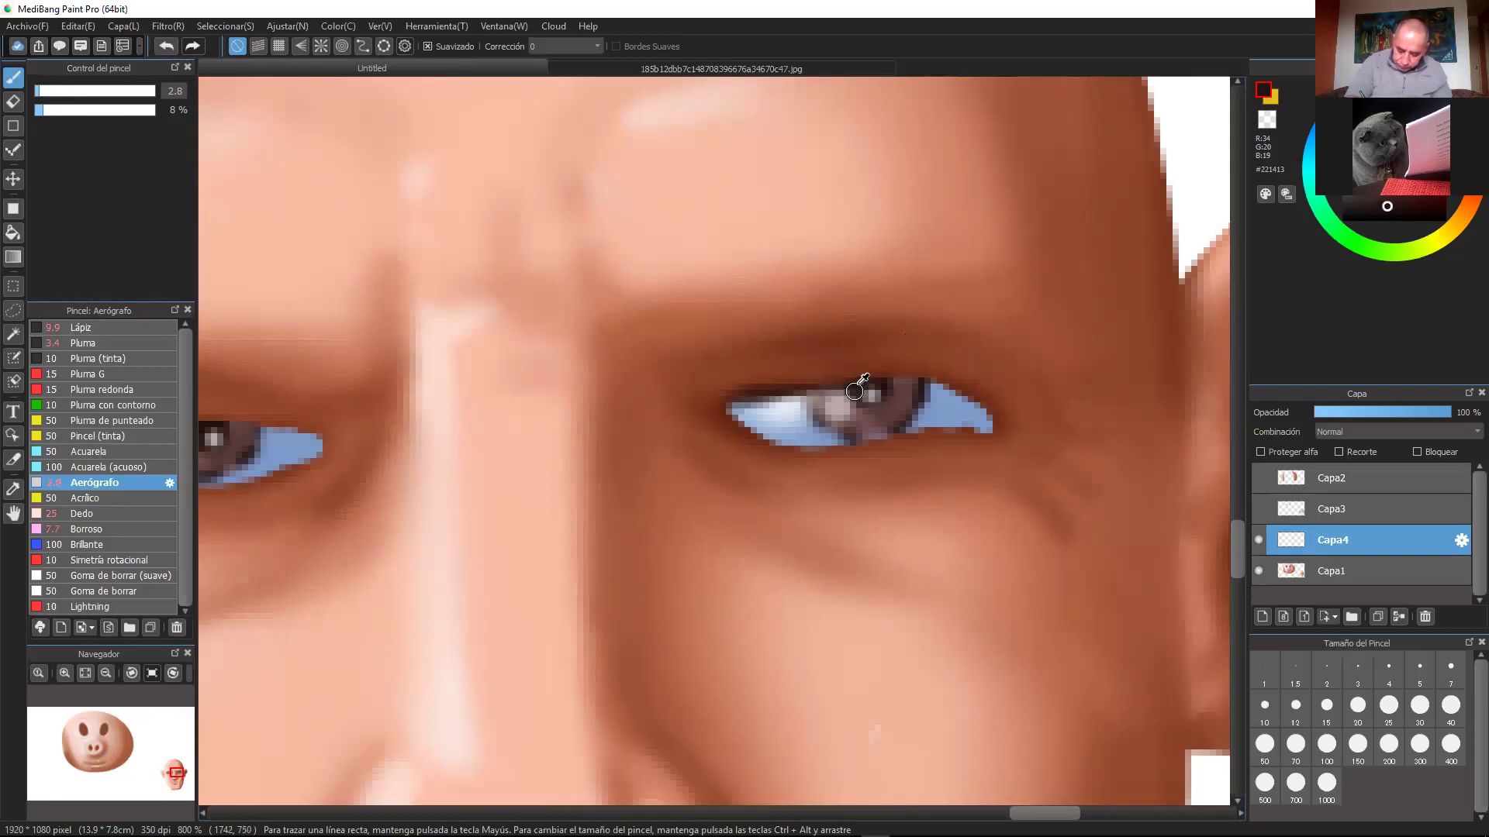
{"action": "left_click", "coordinate": [861, 385], "text": "alt"}
{"action": "mouse_move", "coordinate": [894, 378]}
{"action": "left_mouse_down"}
{"action": "mouse_move", "coordinate": [961, 379]}
{"action": "mouse_move", "coordinate": [888, 375]}
{"action": "mouse_move", "coordinate": [991, 396]}
{"action": "mouse_move", "coordinate": [929, 378]}
{"action": "mouse_move", "coordinate": [1004, 426]}
{"action": "mouse_move", "coordinate": [840, 375]}
{"action": "mouse_move", "coordinate": [777, 389]}
{"action": "mouse_move", "coordinate": [880, 373]}
{"action": "mouse_move", "coordinate": [845, 376]}
{"action": "mouse_move", "coordinate": [951, 387]}
{"action": "left_mouse_up"}
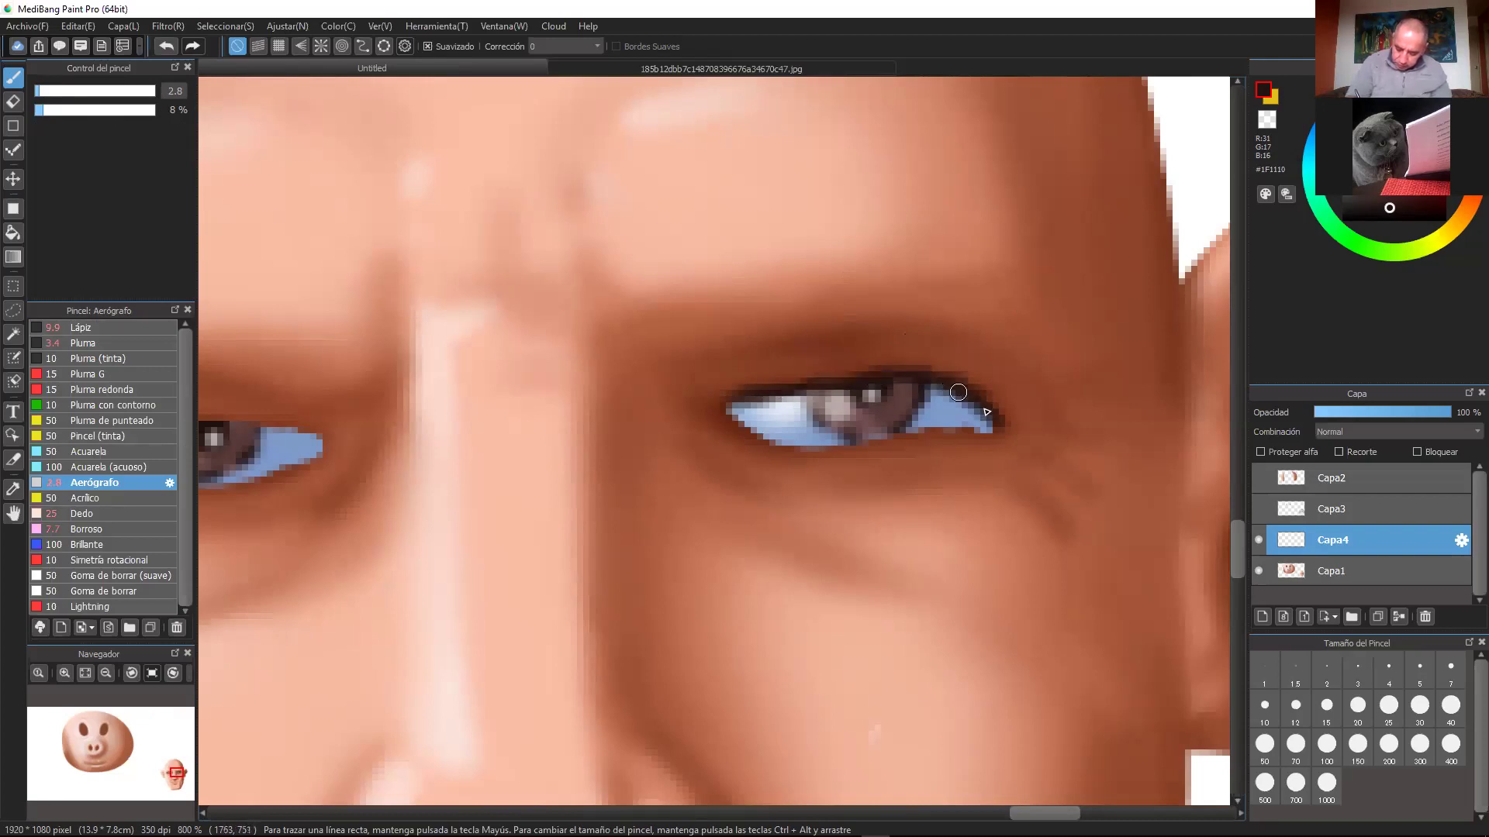
Step: Outline the right eye's lower lid in near-black #1F1110 and reinforce both lid lines toward the outer corner
{"action": "mouse_move", "coordinate": [766, 439]}
{"action": "left_mouse_down"}
{"action": "mouse_move", "coordinate": [994, 433]}
{"action": "mouse_move", "coordinate": [822, 453]}
{"action": "mouse_move", "coordinate": [732, 419]}
{"action": "mouse_move", "coordinate": [932, 432]}
{"action": "mouse_move", "coordinate": [836, 440]}
{"action": "mouse_move", "coordinate": [737, 417]}
{"action": "mouse_move", "coordinate": [779, 446]}
{"action": "mouse_move", "coordinate": [729, 405]}
{"action": "left_mouse_up"}
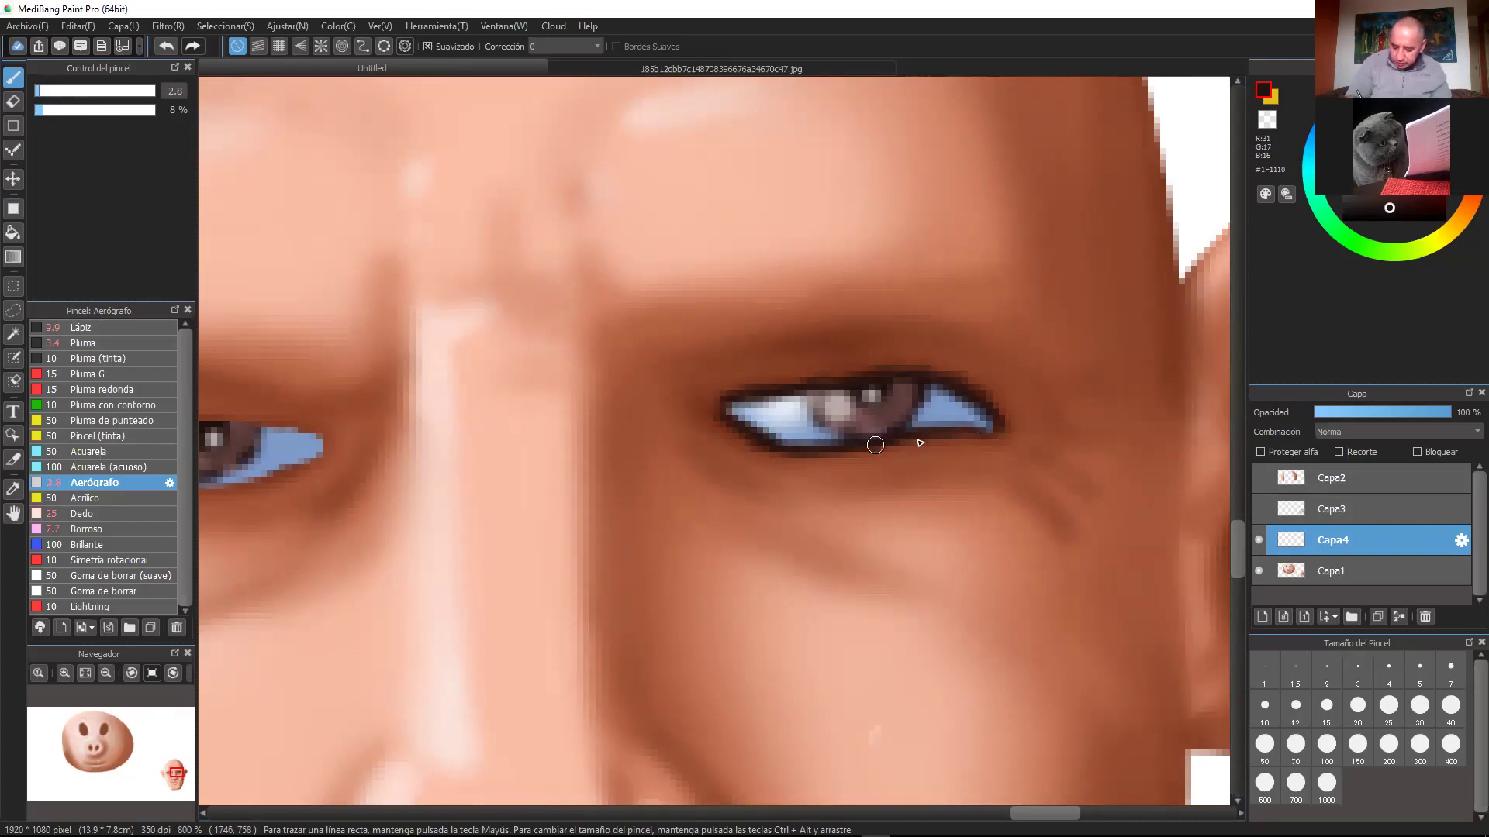
{"action": "scroll", "coordinate": [1070, 380], "scroll_direction": "down", "scroll_amount": 5}
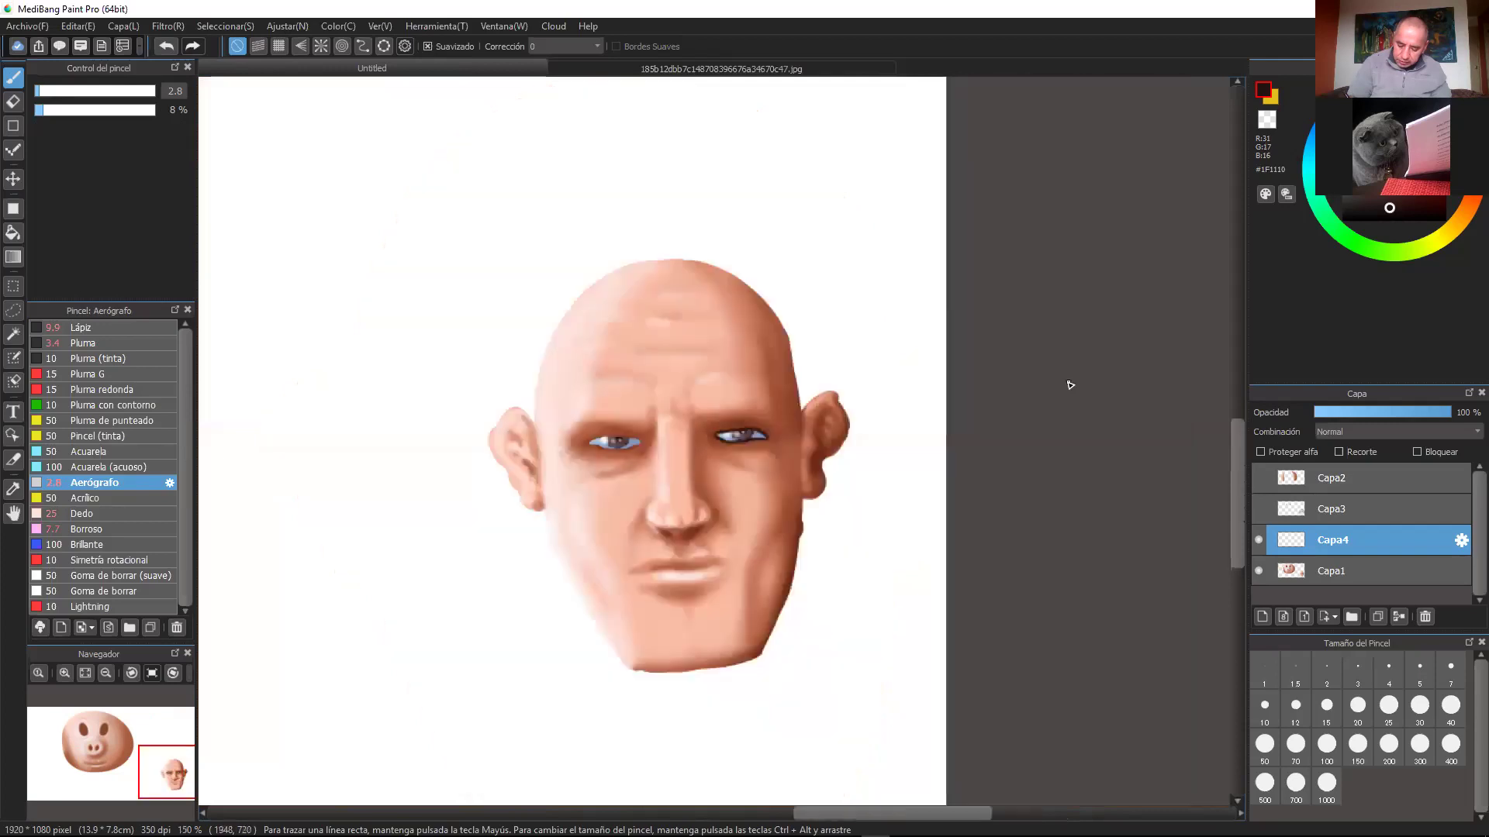
{"action": "scroll", "coordinate": [892, 379], "scroll_direction": "up", "scroll_amount": 5}
{"action": "left_click_drag", "start_coordinate": [890, 377], "coordinate": [995, 401]}
{"action": "left_click_drag", "start_coordinate": [907, 445], "coordinate": [1133, 404]}
Step: Outline the left eye's upper and lower lids in near-black #1F1110 with the Aerógrafo brush at size 2.8
{"action": "scroll", "coordinate": [991, 436], "scroll_direction": "down", "scroll_amount": 3}
{"action": "scroll", "coordinate": [890, 406], "scroll_direction": "up", "scroll_amount": 5}
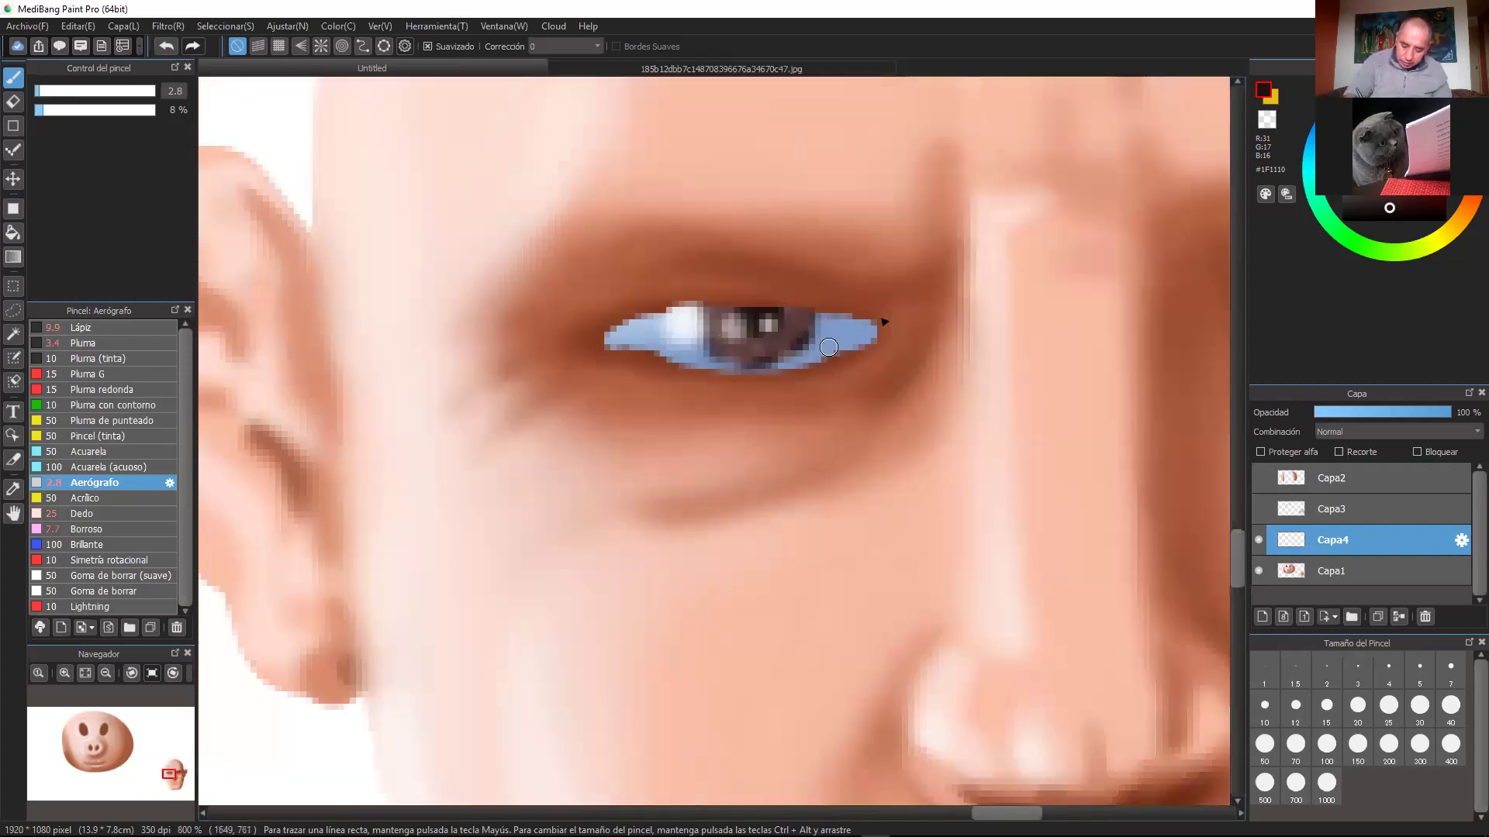
{"action": "mouse_move", "coordinate": [876, 323]}
{"action": "left_mouse_down"}
{"action": "mouse_move", "coordinate": [729, 301]}
{"action": "mouse_move", "coordinate": [841, 303]}
{"action": "mouse_move", "coordinate": [697, 305]}
{"action": "mouse_move", "coordinate": [855, 317]}
{"action": "mouse_move", "coordinate": [742, 302]}
{"action": "mouse_move", "coordinate": [625, 326]}
{"action": "mouse_move", "coordinate": [679, 299]}
{"action": "mouse_move", "coordinate": [707, 298]}
{"action": "mouse_move", "coordinate": [709, 331]}
{"action": "mouse_move", "coordinate": [627, 351]}
{"action": "mouse_move", "coordinate": [728, 376]}
{"action": "mouse_move", "coordinate": [875, 341]}
{"action": "mouse_move", "coordinate": [740, 383]}
{"action": "mouse_move", "coordinate": [752, 372]}
{"action": "mouse_move", "coordinate": [609, 345]}
{"action": "left_mouse_up"}
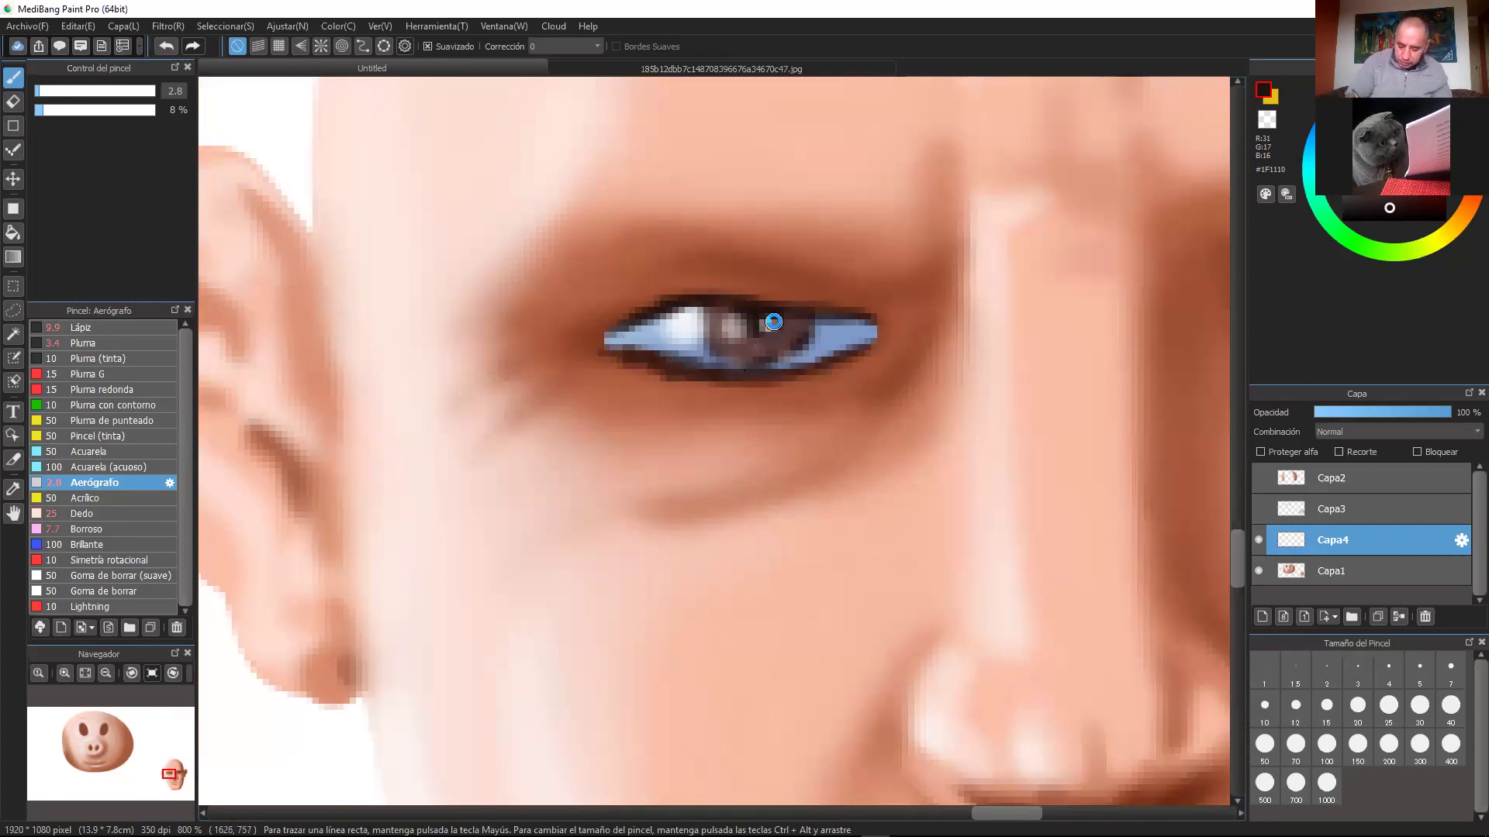
{"action": "key", "text": "ctrl+minus"}
{"action": "left_click_drag", "start_coordinate": [881, 466], "coordinate": [612, 526]}
{"action": "left_click_drag", "start_coordinate": [1014, 473], "coordinate": [960, 489]}
{"action": "left_click_drag", "start_coordinate": [724, 468], "coordinate": [904, 451]}
{"action": "left_click_drag", "start_coordinate": [508, 436], "coordinate": [529, 448]}
Step: Examine the outlined eyes, the cheek, the jaw and the whole head at several magnifications
{"action": "key", "text": "ctrl+minus"}
{"action": "key", "text": "ctrl+minus"}
{"action": "key", "text": "ctrl+minus"}
{"action": "key", "text": "ctrl+minus"}
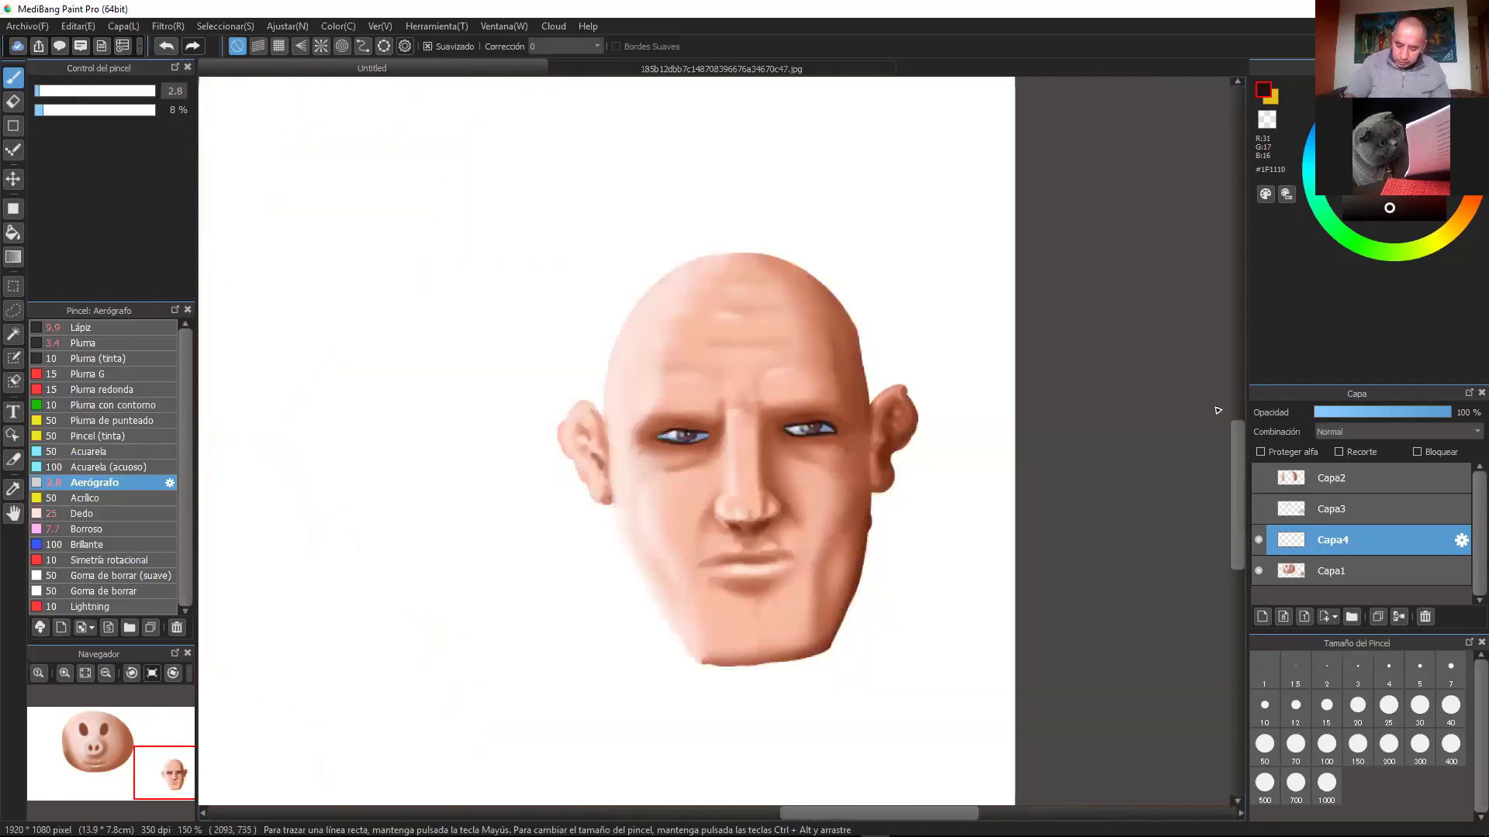
{"action": "key", "text": "ctrl+plus"}
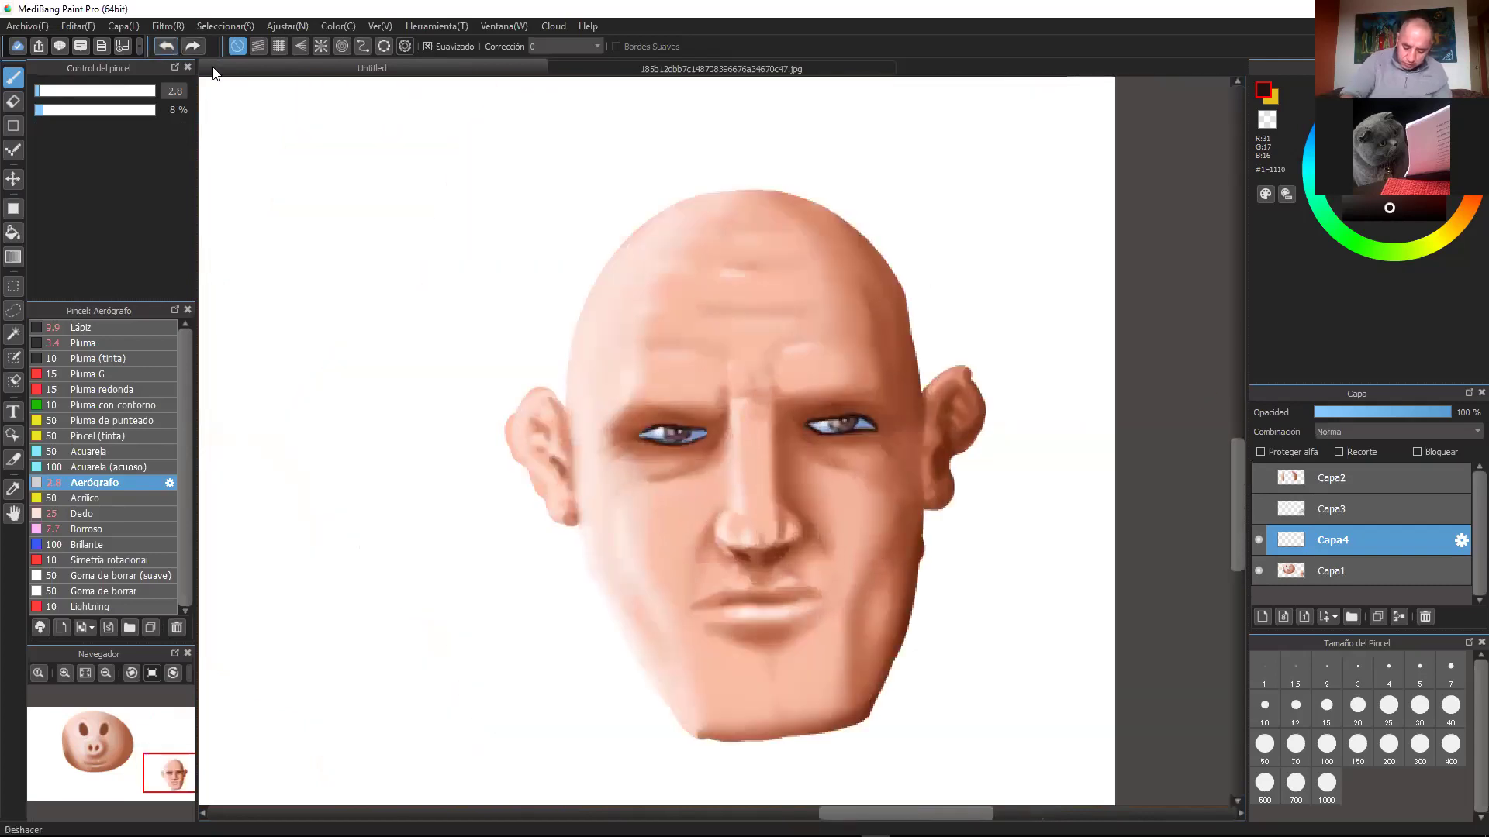
{"action": "key", "text": "ctrl+plus"}
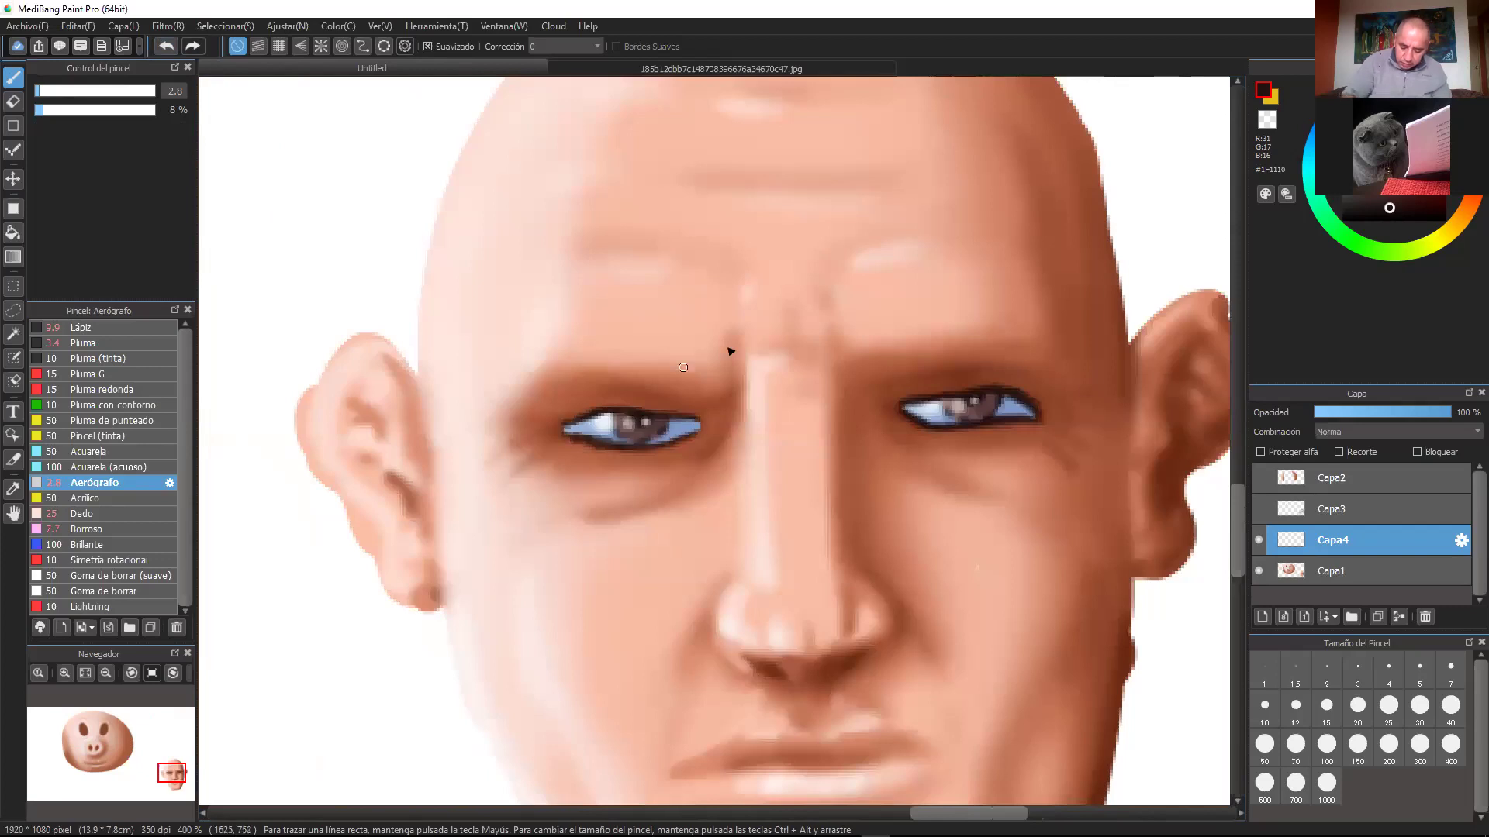
{"action": "key", "text": "ctrl+minus"}
{"action": "key", "text": "ctrl+minus"}
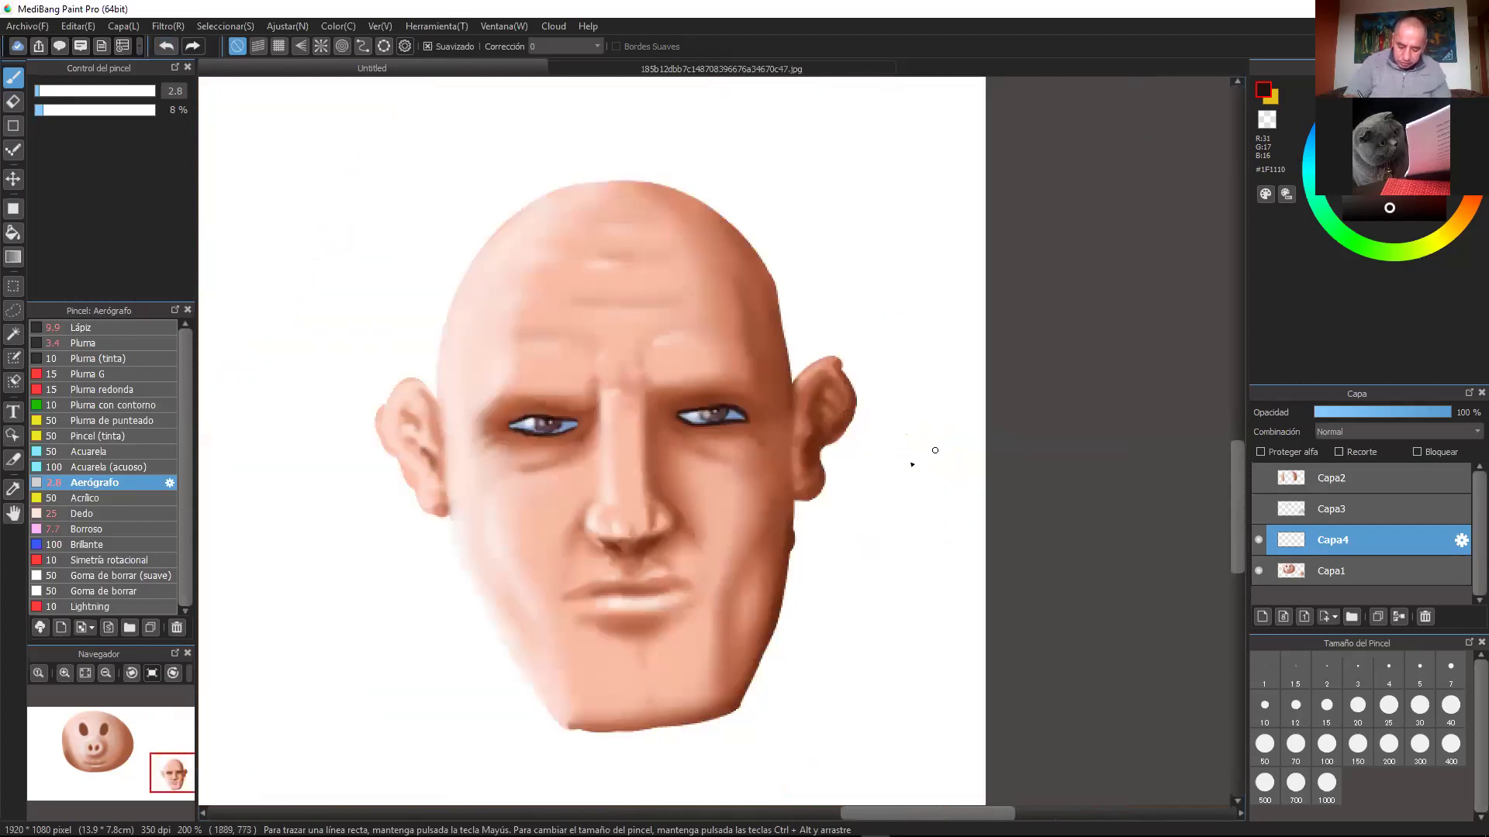
{"action": "key", "text": "ctrl+plus"}
{"action": "key", "text": "ctrl+plus"}
{"action": "key", "text": "ctrl+plus"}
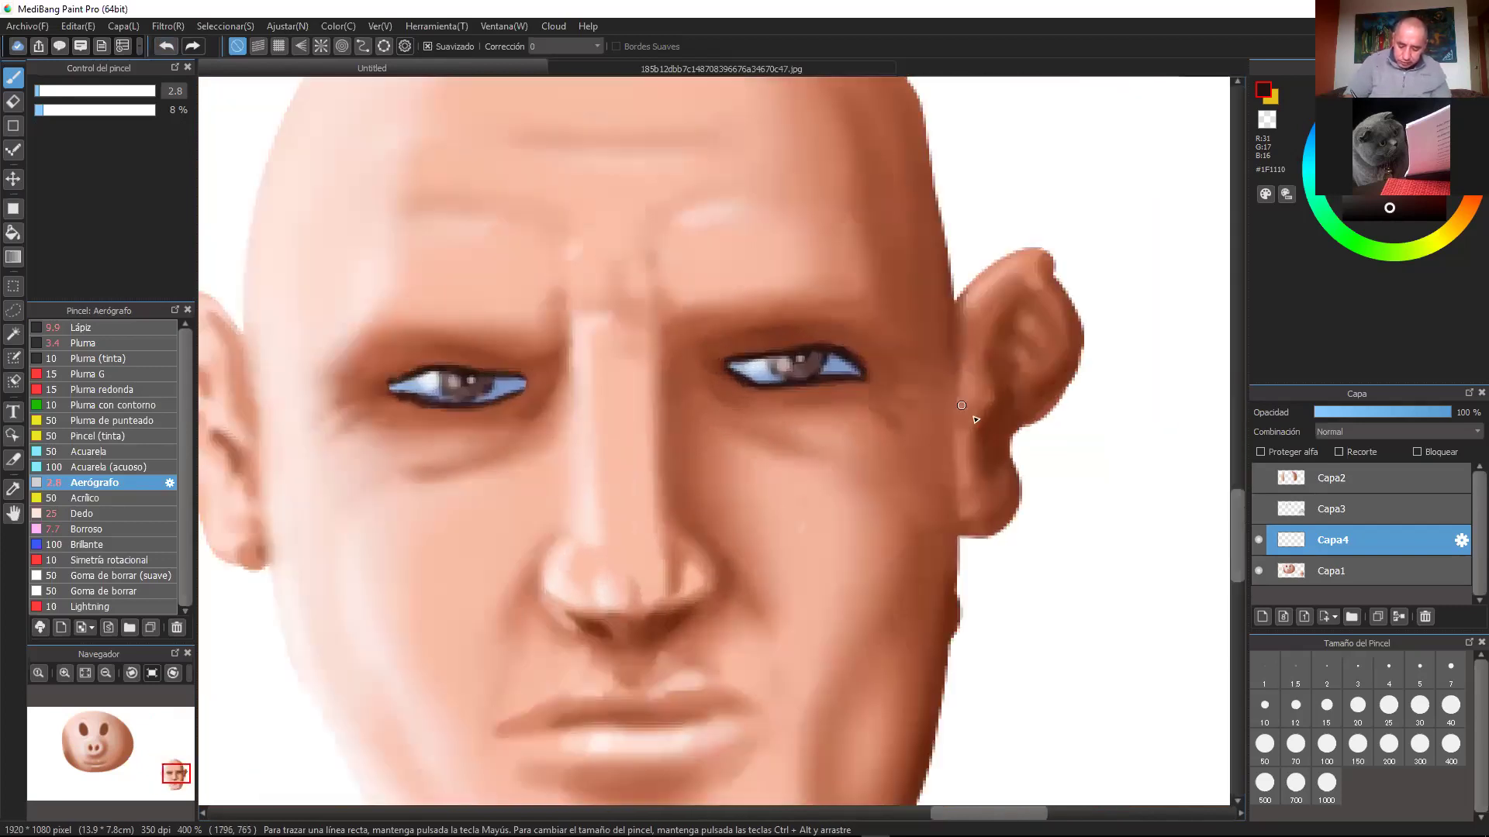
{"action": "left_click_drag", "start_coordinate": [942, 531], "coordinate": [917, 509]}
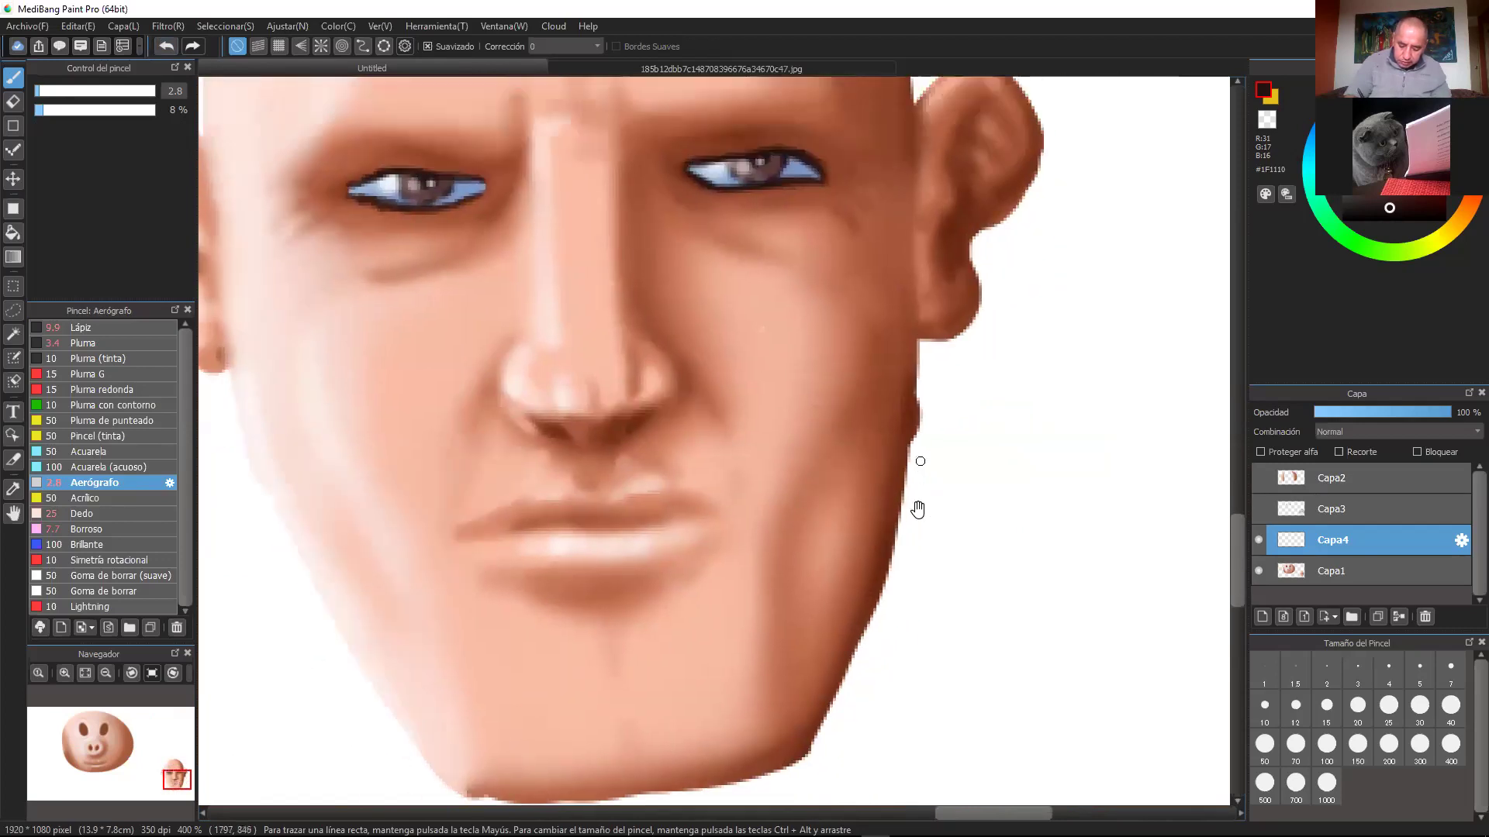
{"action": "left_click_drag", "start_coordinate": [910, 361], "coordinate": [930, 533]}
{"action": "left_click_drag", "start_coordinate": [918, 401], "coordinate": [917, 405]}
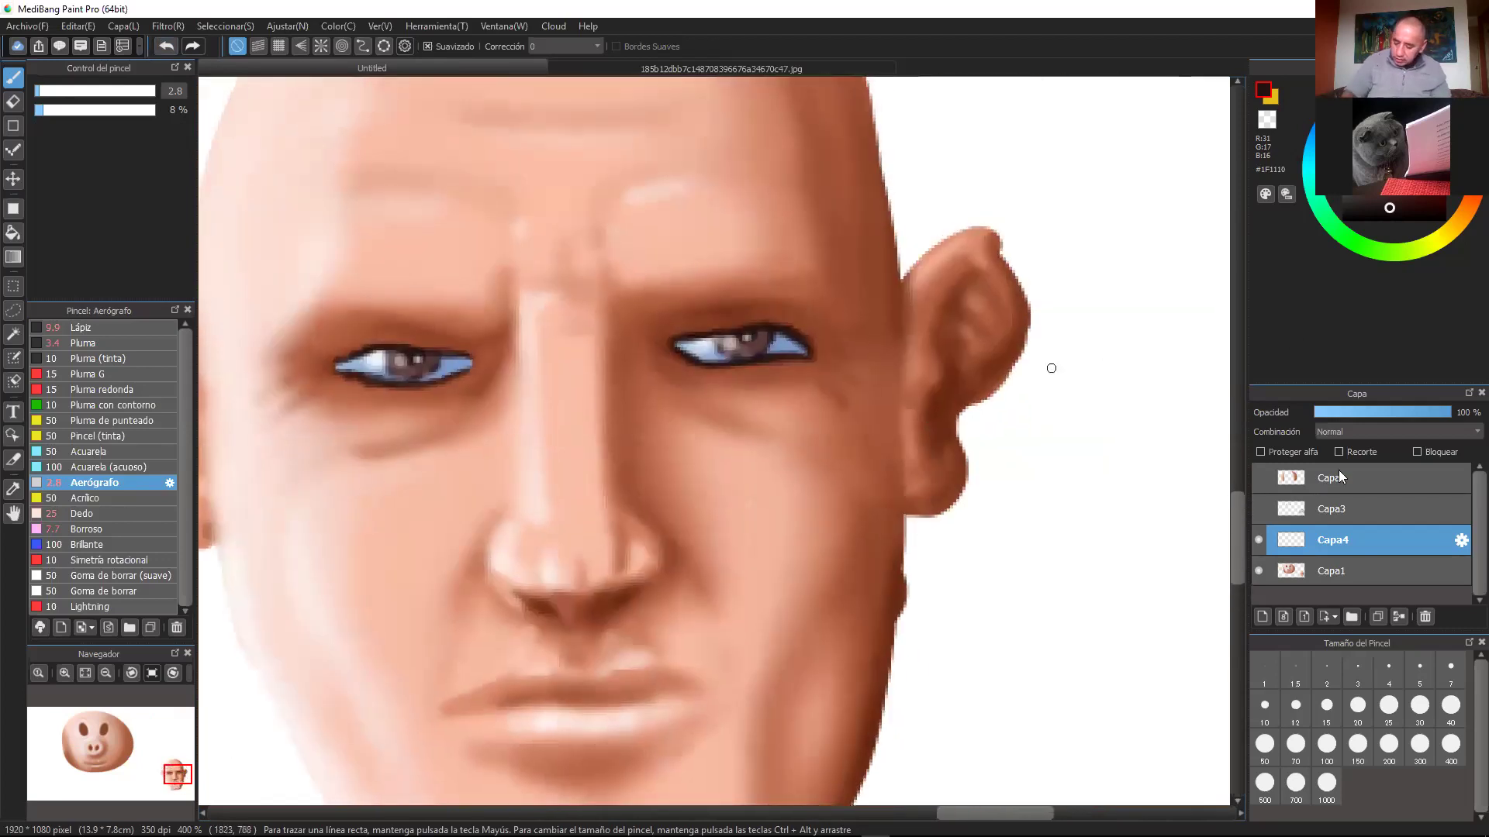
Step: On Capa1, airbrush shading between the right eye and ear in sampled brown #864027 at size 11.1
{"action": "left_click", "coordinate": [1373, 572]}
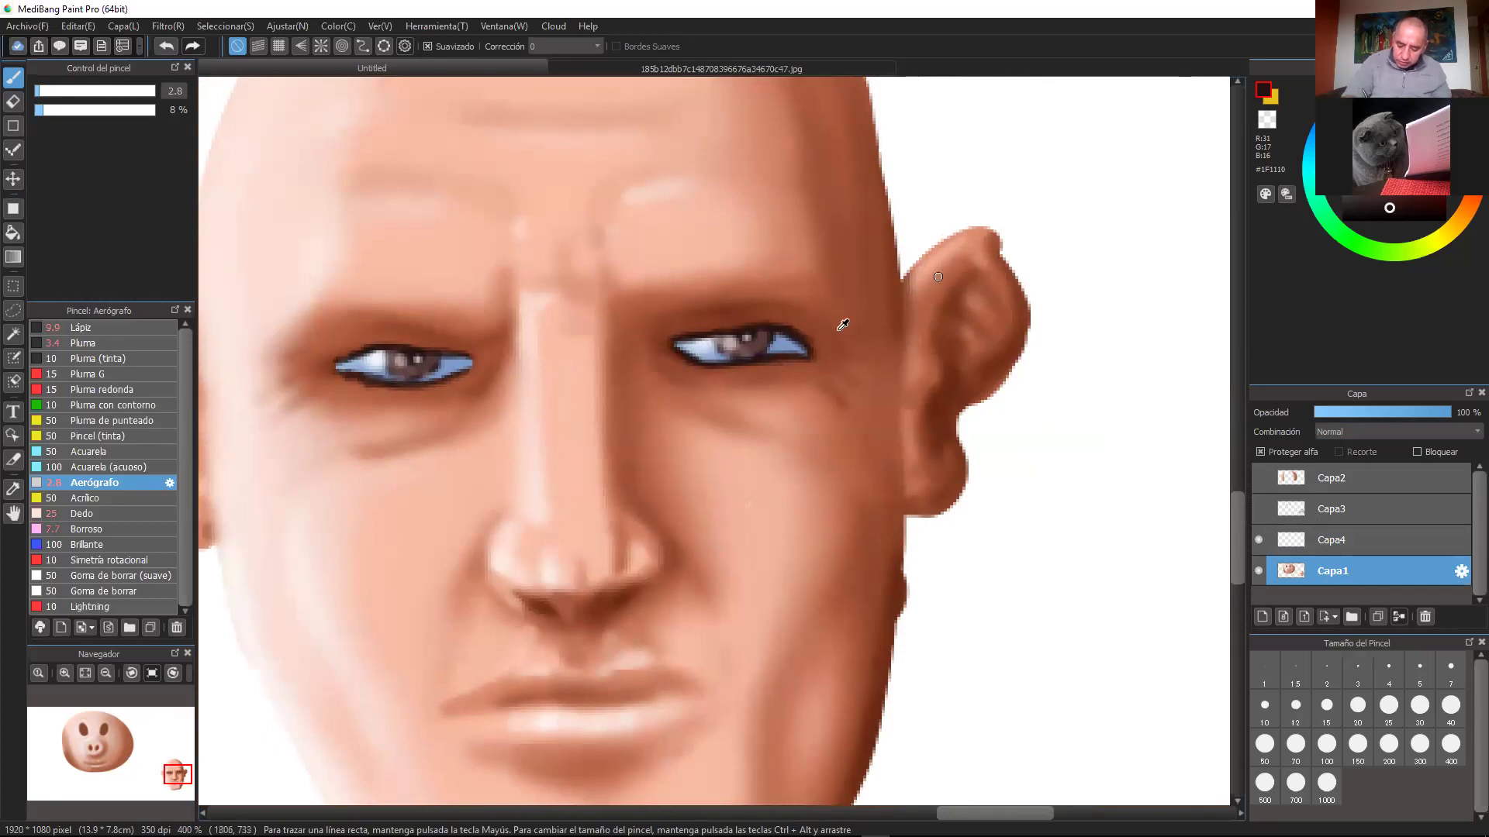
{"action": "left_click", "coordinate": [741, 309], "text": "alt"}
{"action": "left_click", "coordinate": [60, 91]}
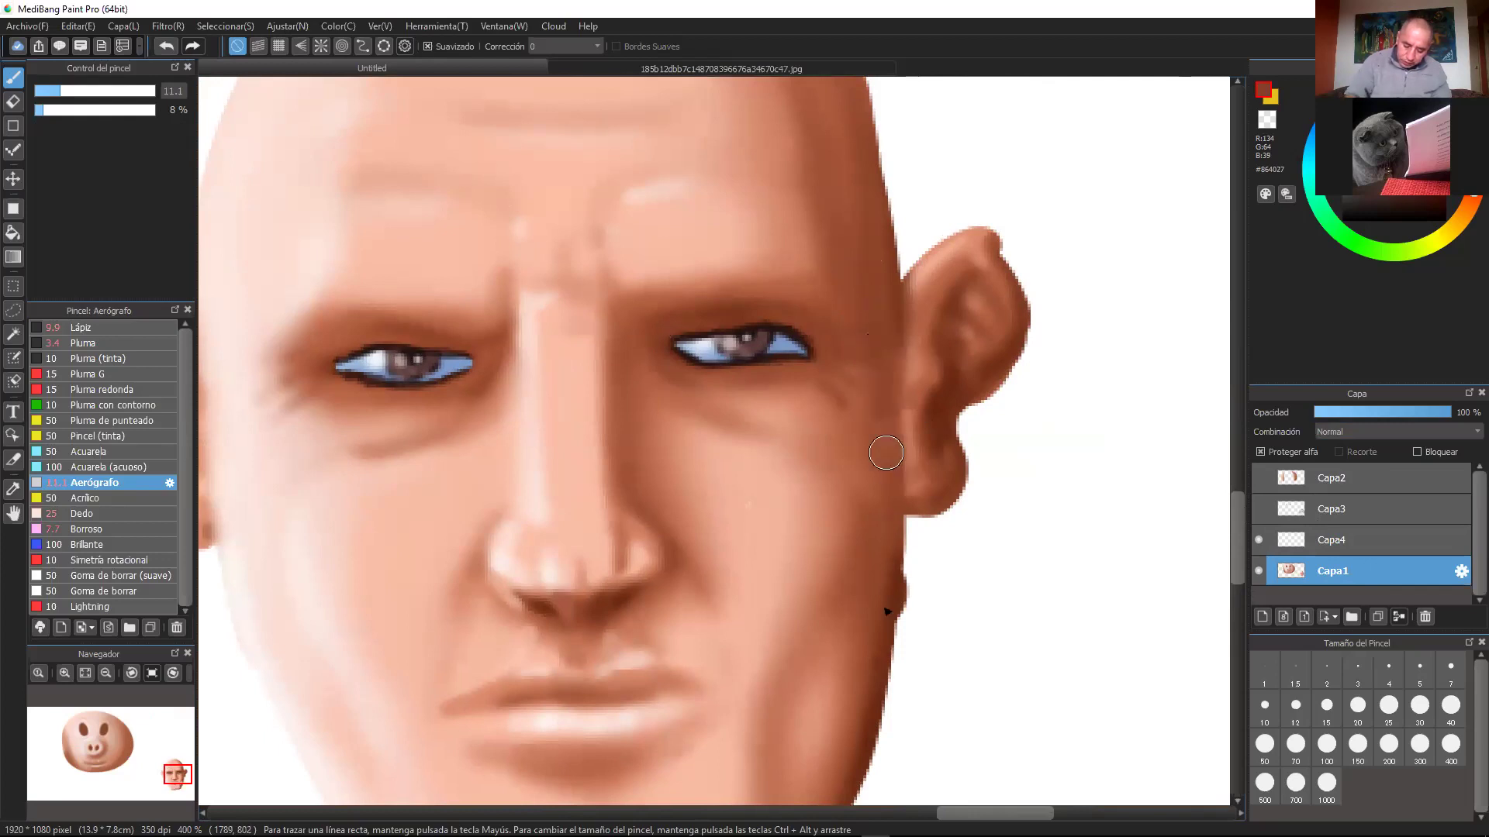
{"action": "scroll", "coordinate": [866, 440], "scroll_direction": "down", "scroll_amount": 3}
{"action": "scroll", "coordinate": [866, 440], "scroll_direction": "up", "scroll_amount": 3}
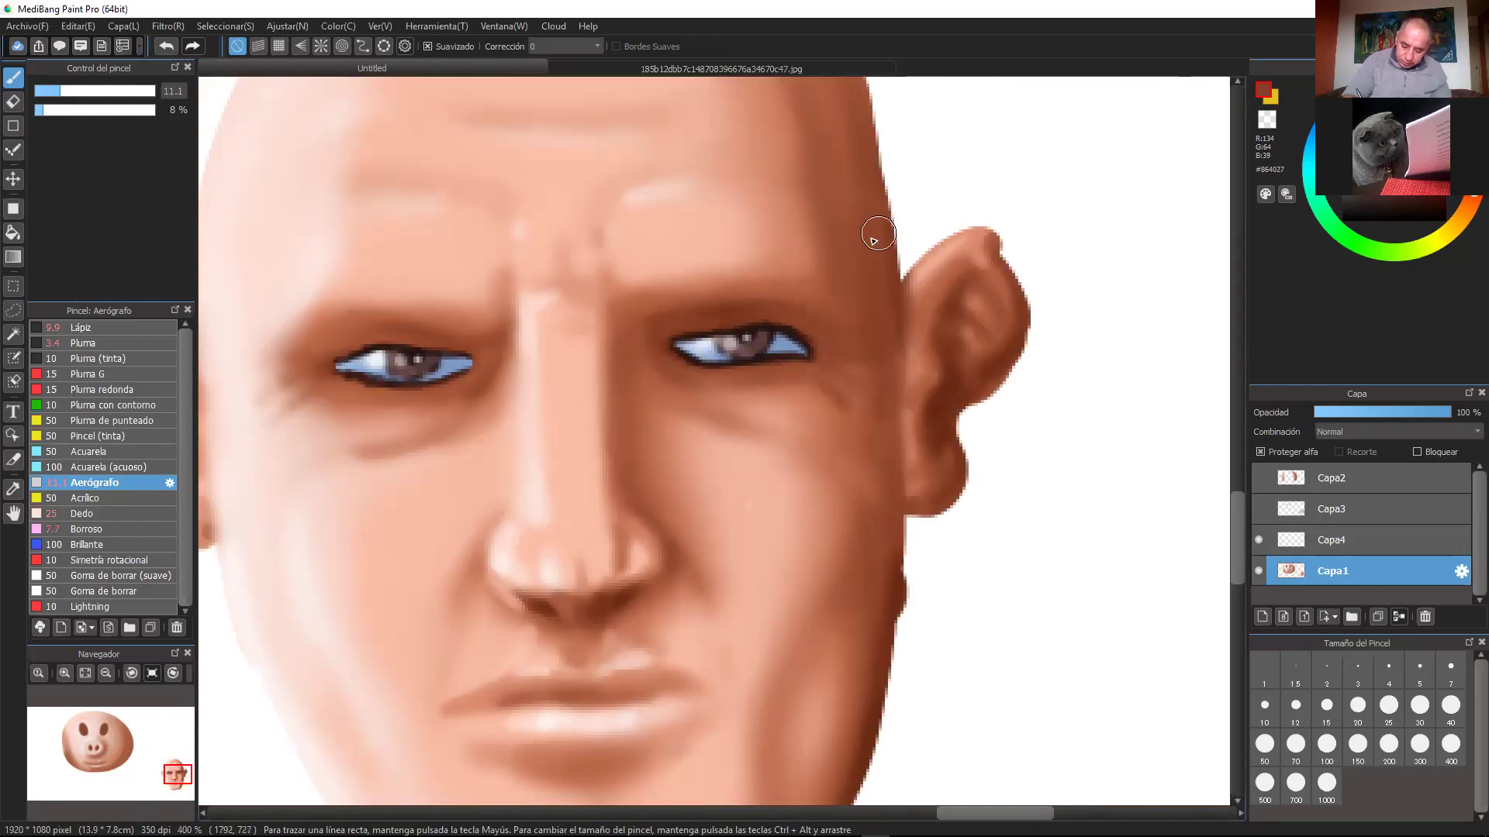
Step: Airbrush the crease above the right eye in darker brown #6A2C17 at size 5.6, then set the brush to size 6.5
{"action": "left_click", "coordinate": [1422, 178]}
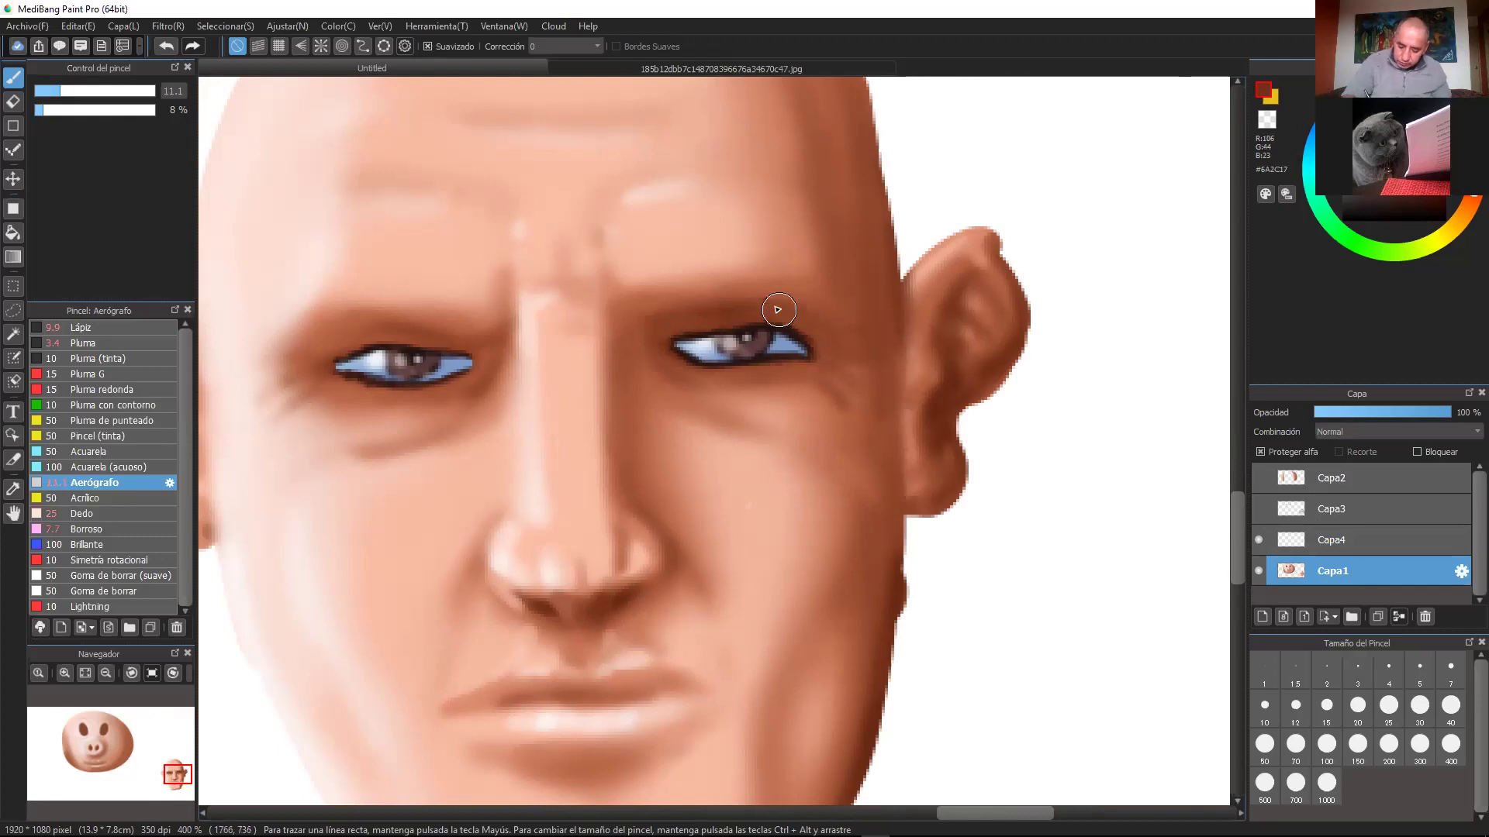
{"action": "left_click", "coordinate": [46, 90]}
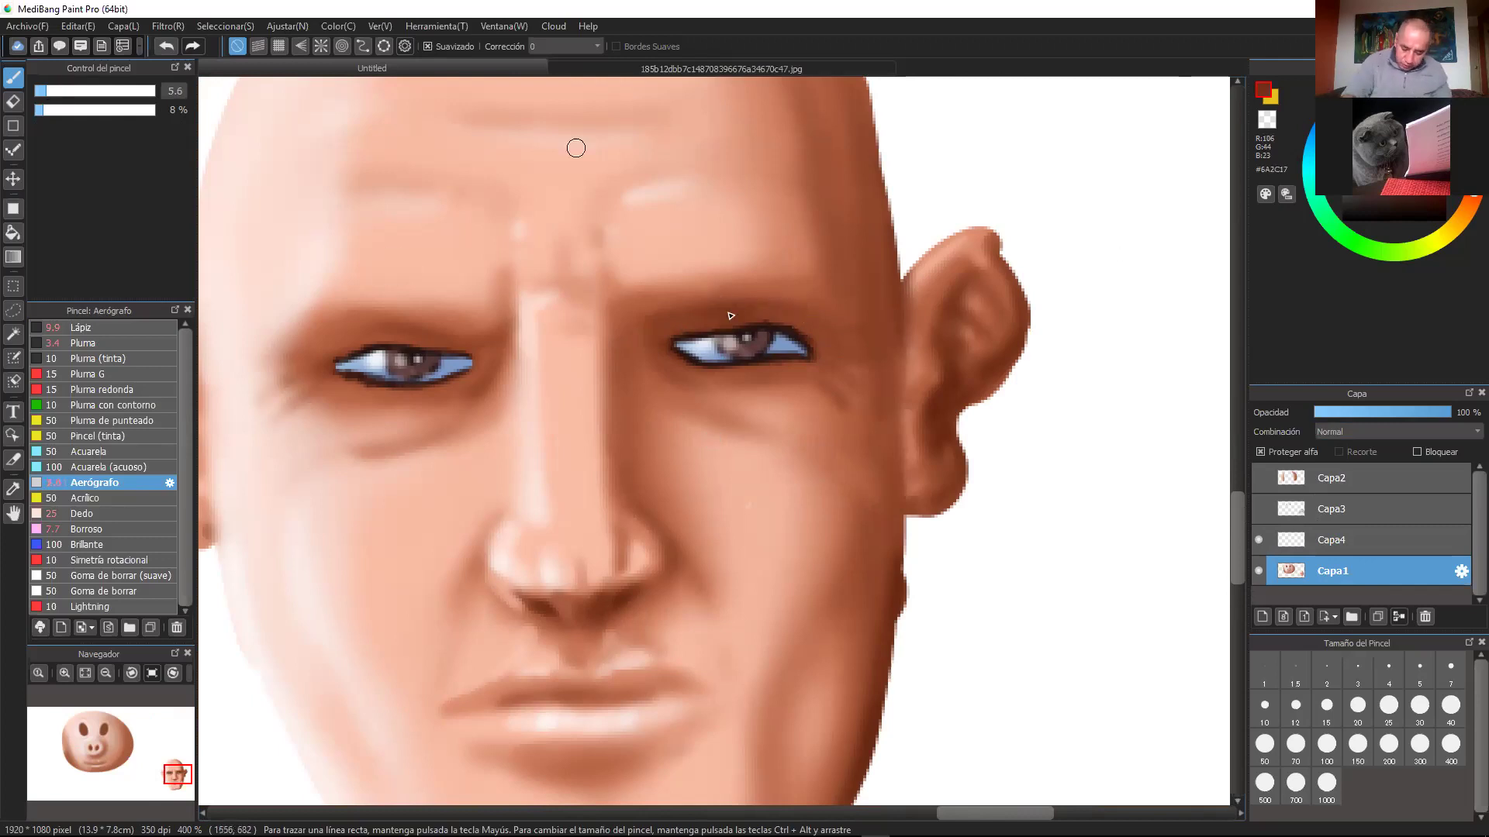
{"action": "left_click_drag", "start_coordinate": [770, 306], "coordinate": [810, 324]}
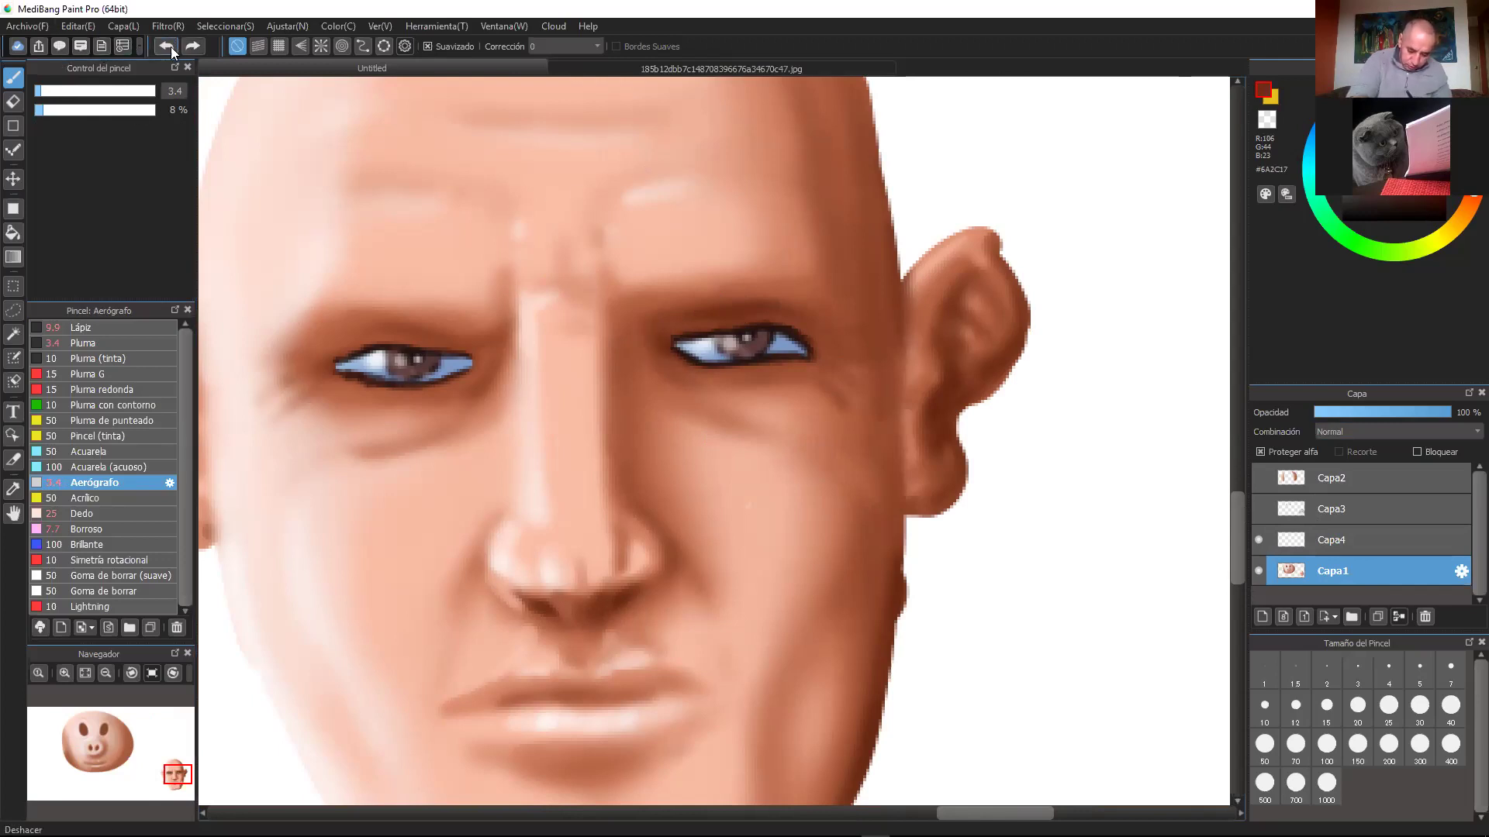
{"action": "left_click", "coordinate": [50, 91]}
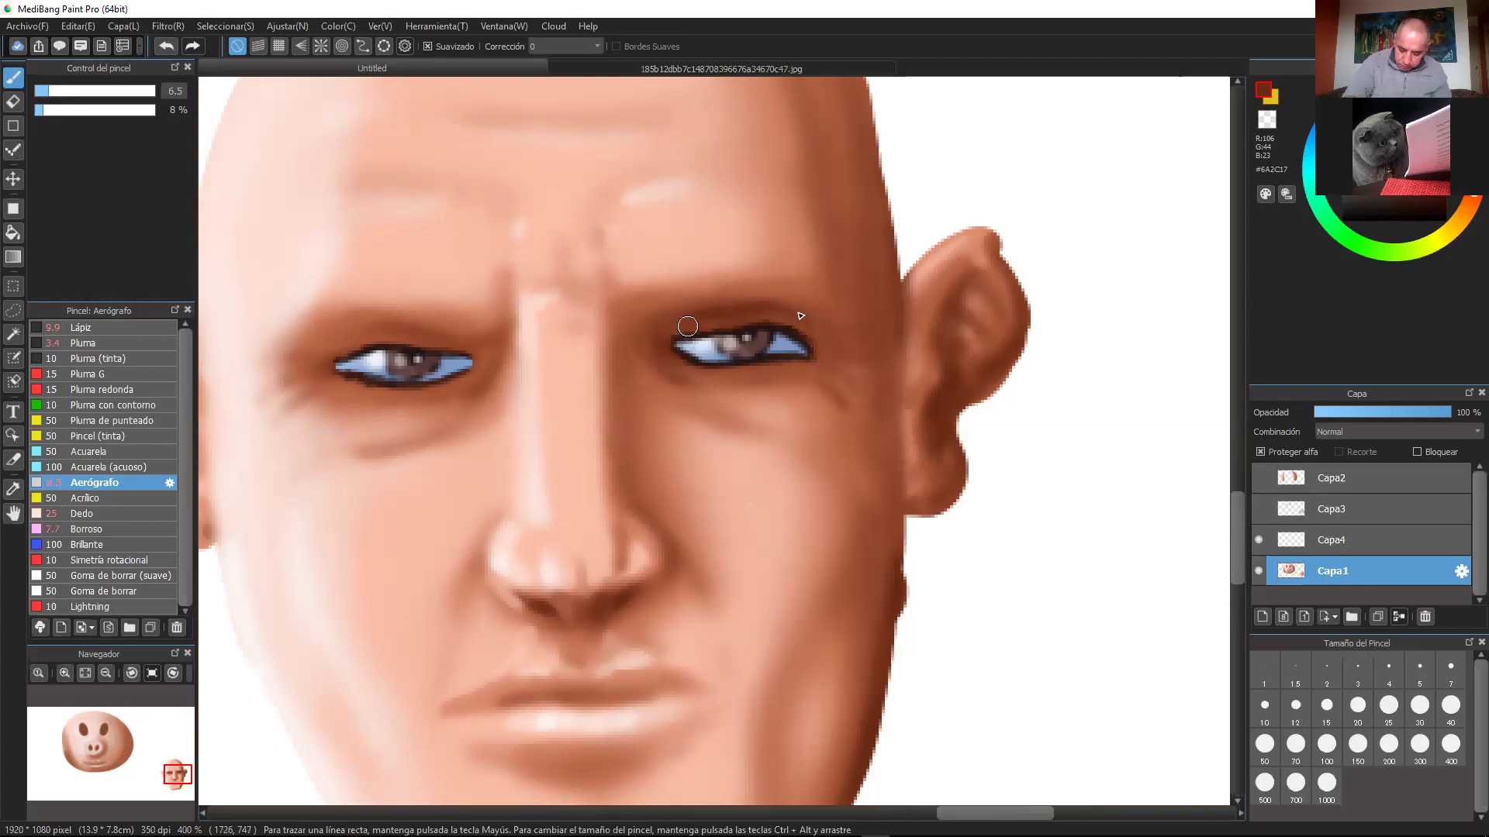
Step: Airbrush #6A2C17 shadows under the right eye, along its eye bag and beside its outer corner at size 6.5
{"action": "left_click_drag", "start_coordinate": [704, 371], "coordinate": [802, 371]}
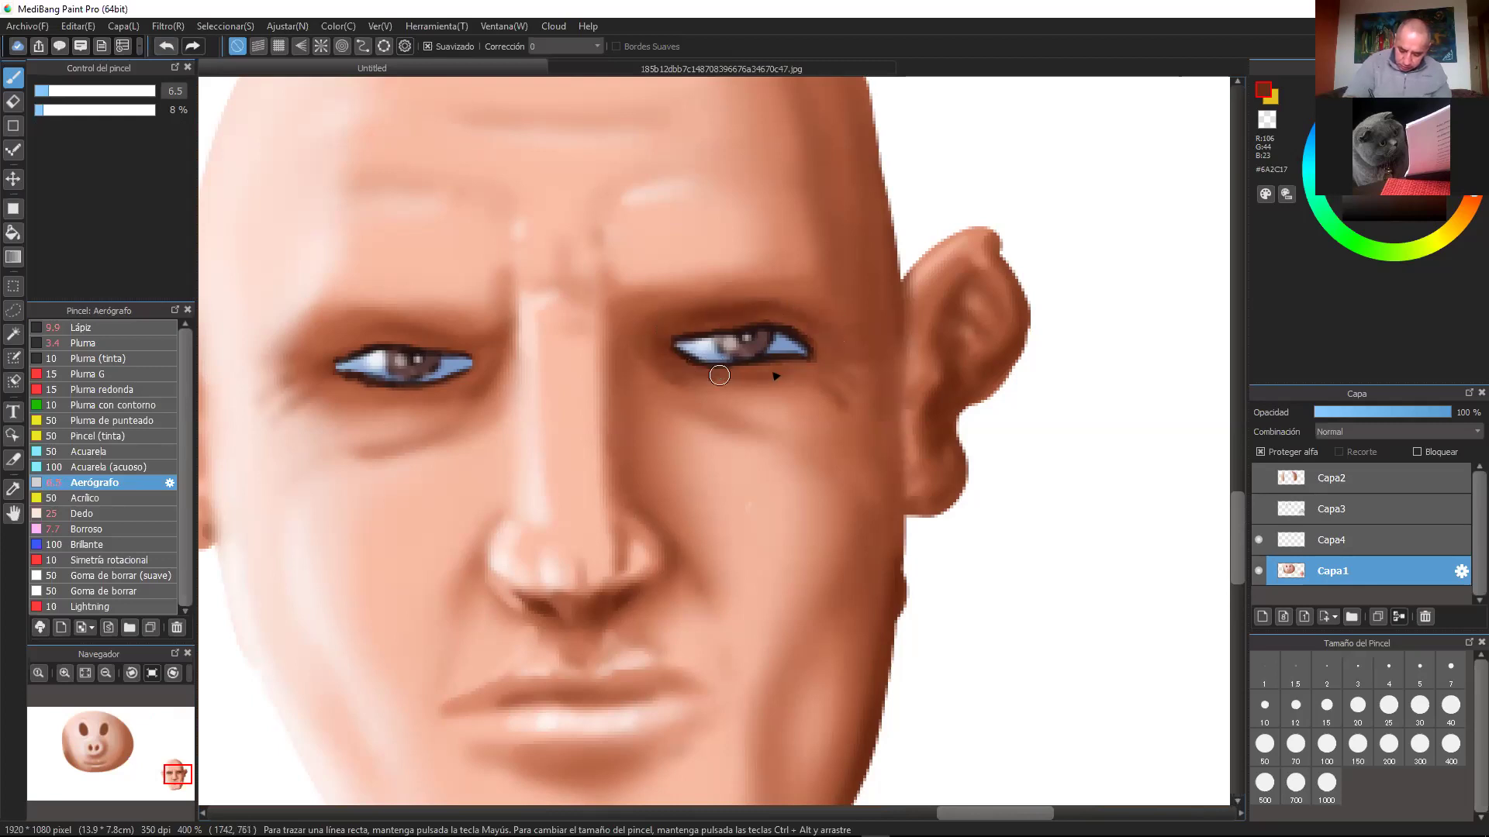
{"action": "left_click_drag", "start_coordinate": [684, 380], "coordinate": [766, 421]}
{"action": "left_click_drag", "start_coordinate": [829, 364], "coordinate": [858, 369]}
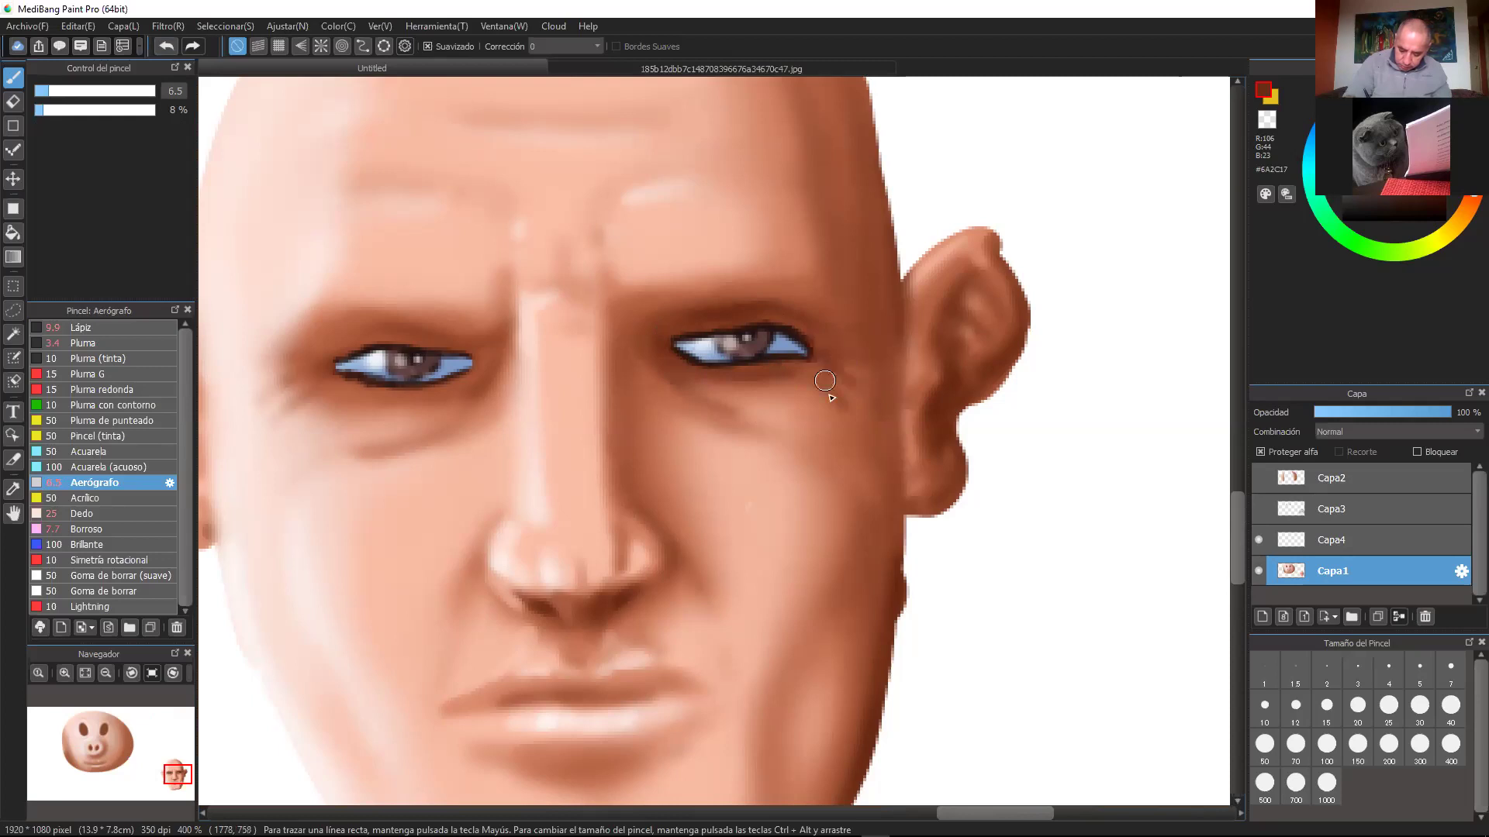
Step: Airbrush #6A2C17 shading along the right edge of the face at size 19
{"action": "key", "text": "ctrl+minus"}
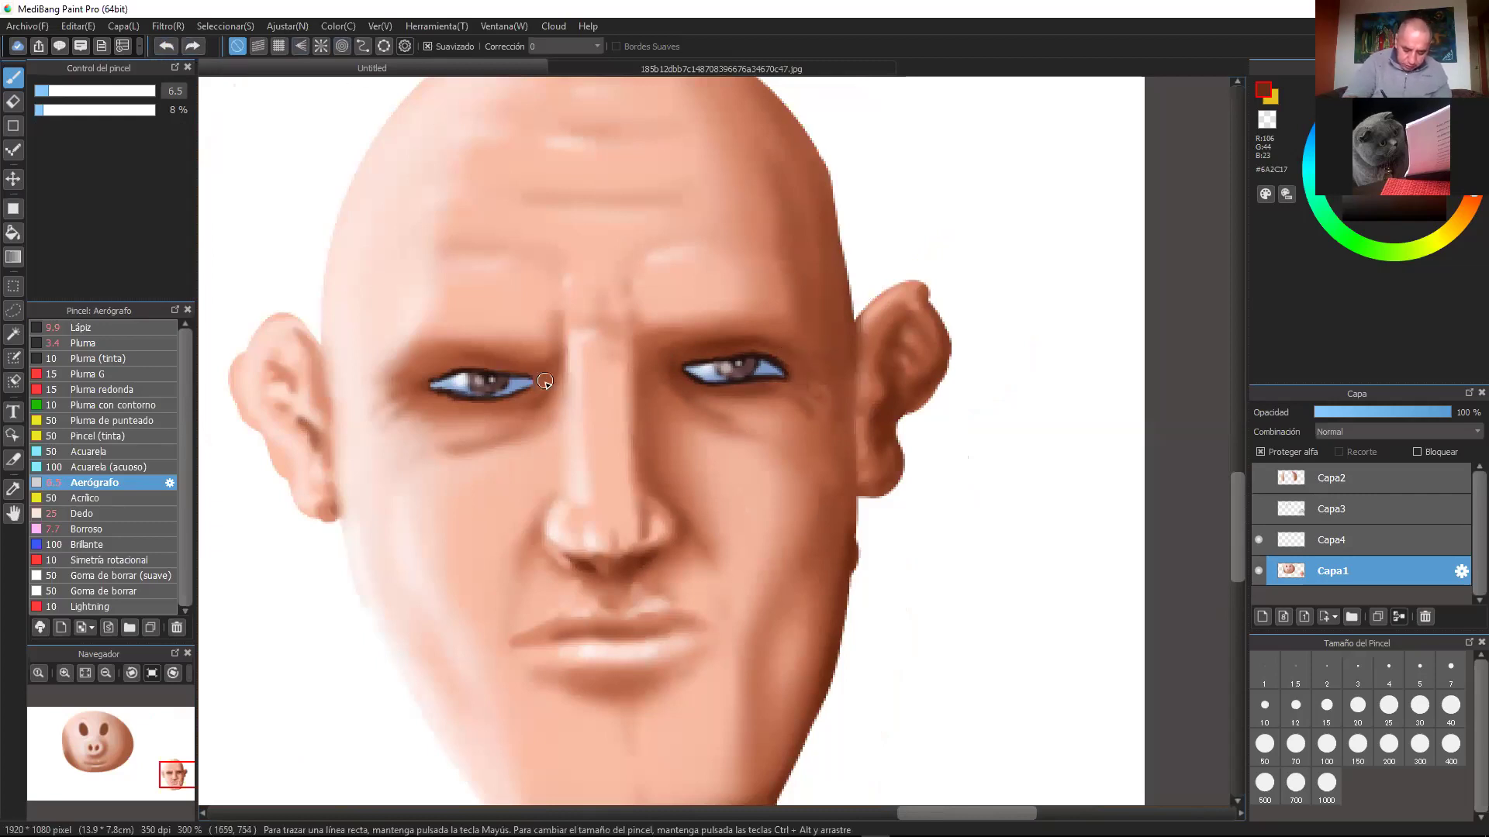
{"action": "scroll", "coordinate": [841, 465], "scroll_direction": "down", "scroll_amount": 2}
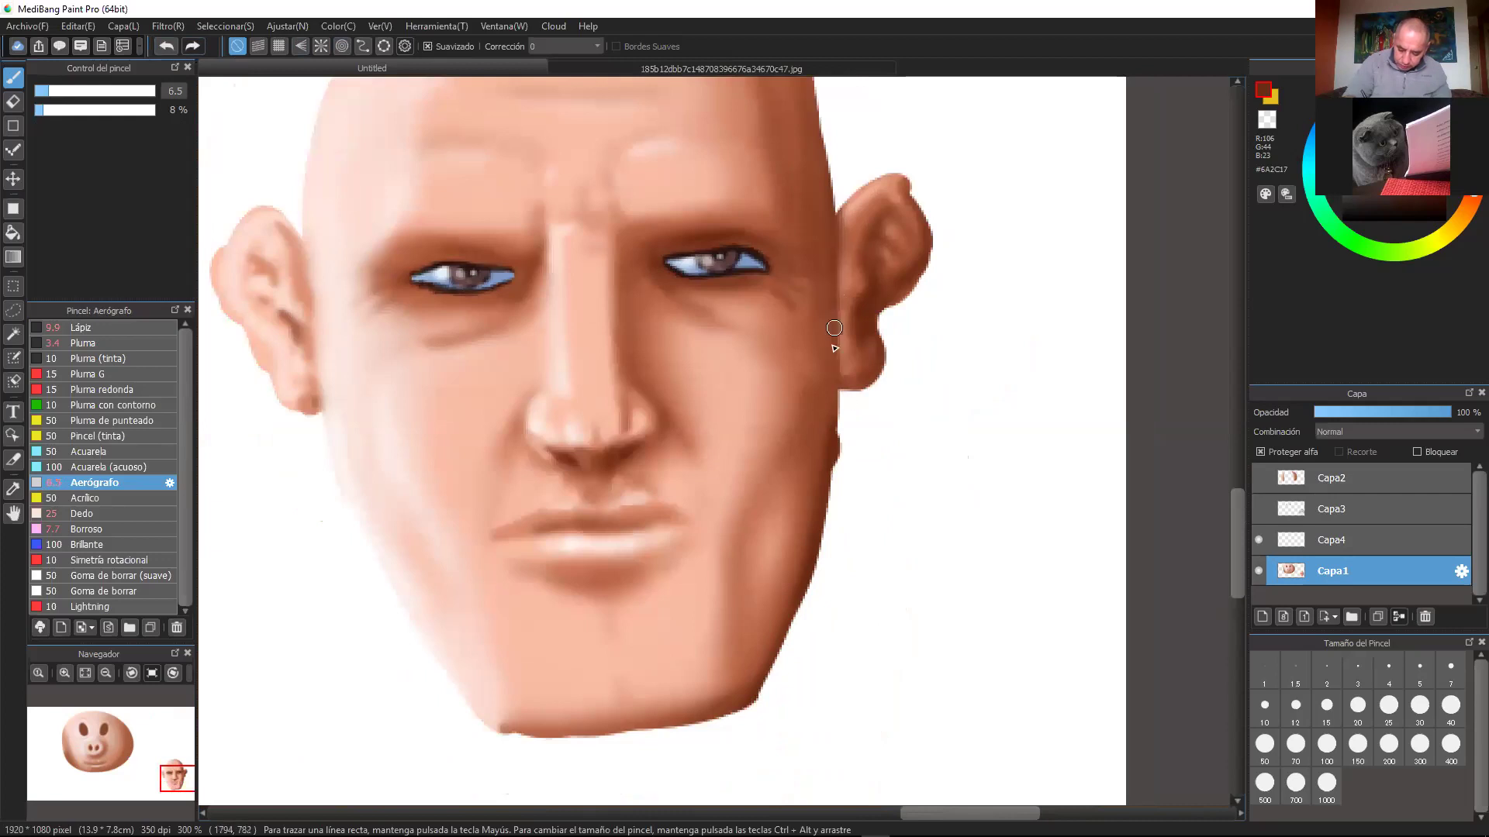
{"action": "left_click", "coordinate": [81, 92]}
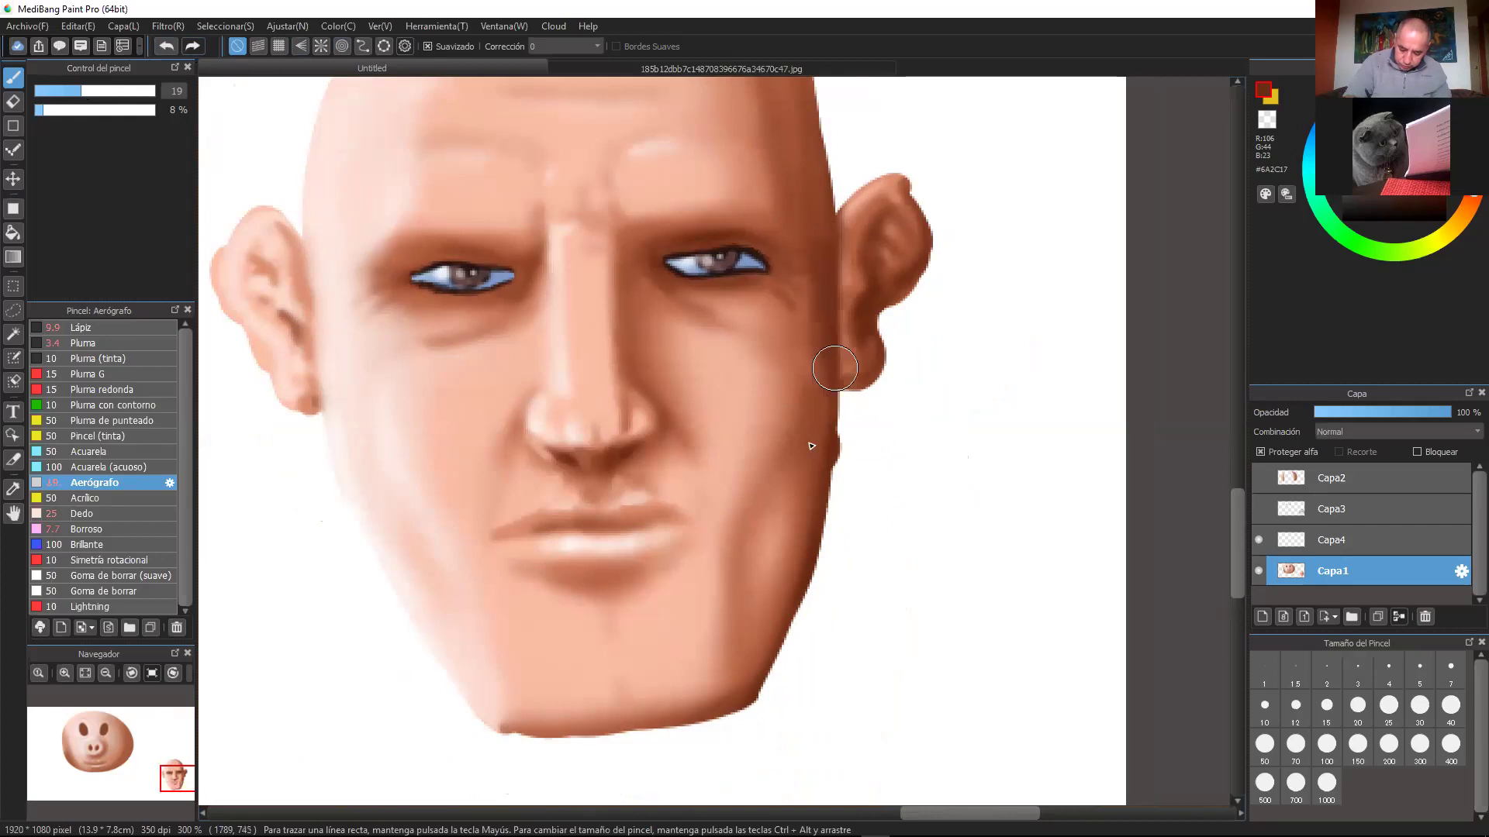
{"action": "scroll", "coordinate": [828, 289], "scroll_direction": "down", "scroll_amount": 1}
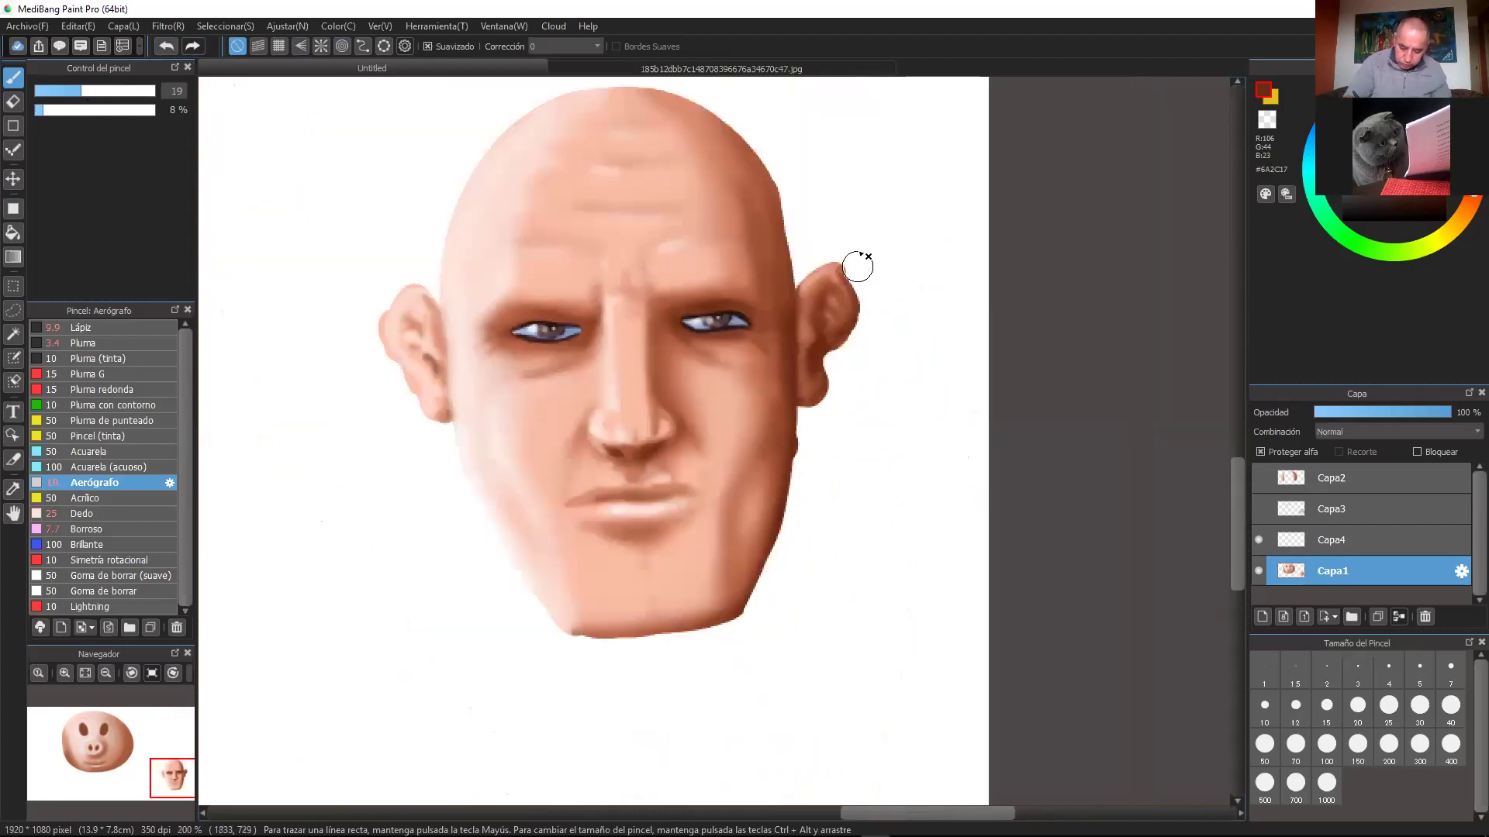
{"action": "left_click_drag", "start_coordinate": [912, 381], "coordinate": [958, 330]}
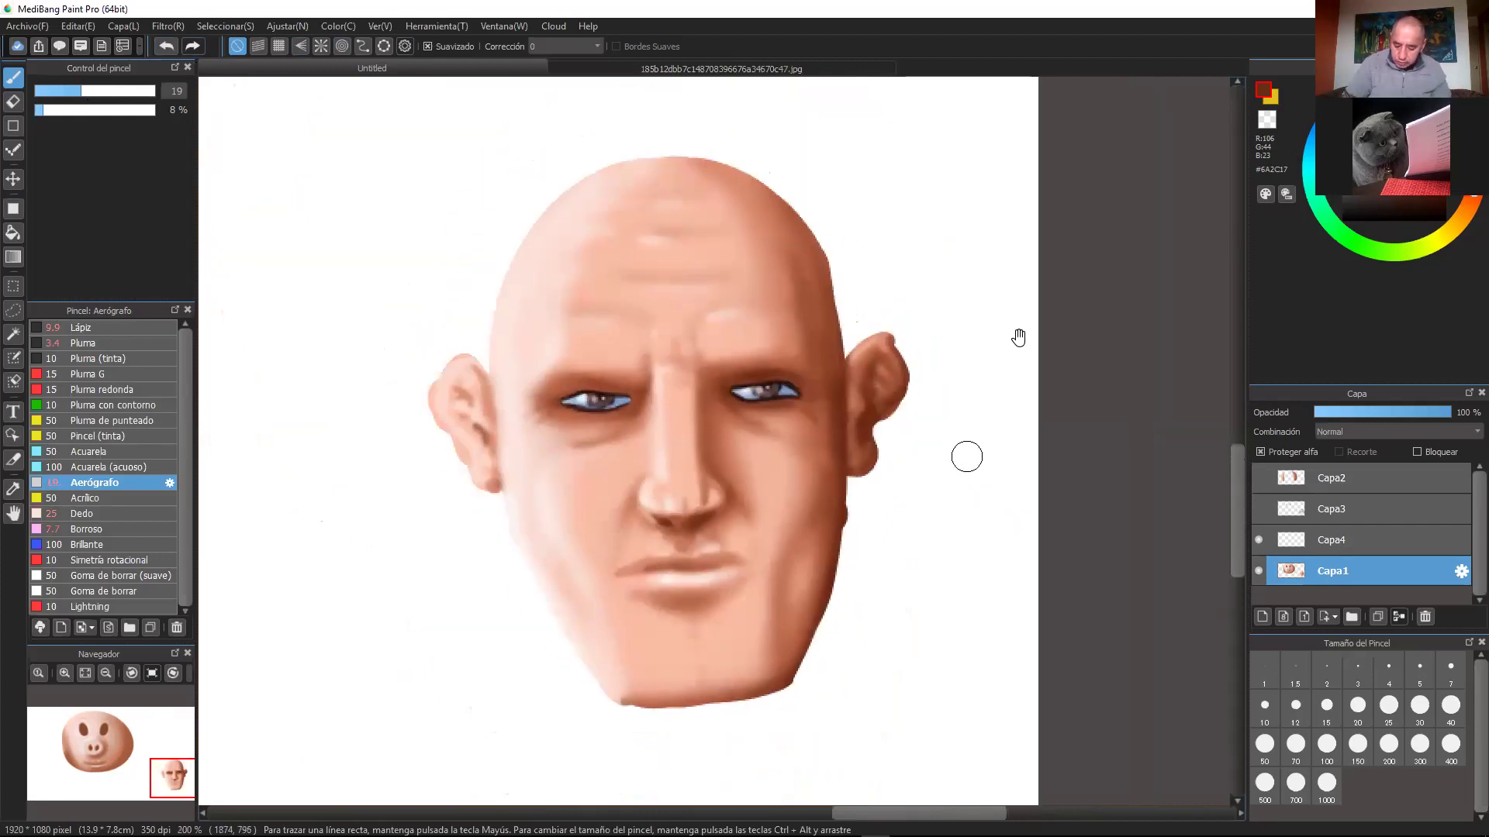
Step: Turn off alpha protection on Capa1 and soften the jaw and right cheek edges with the Borroso brush at size 7.7
{"action": "left_click", "coordinate": [1260, 453]}
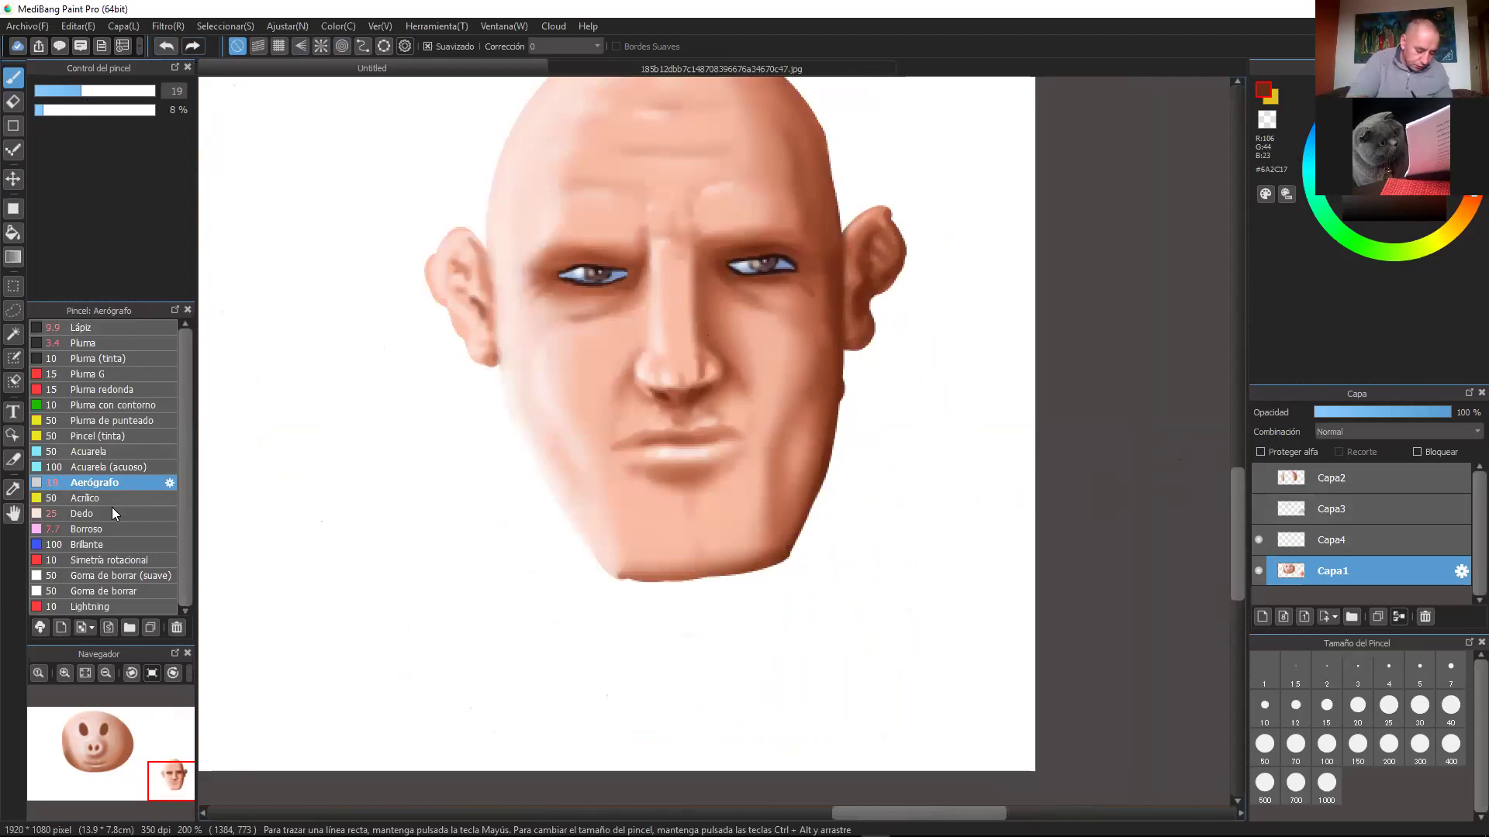
{"action": "left_click", "coordinate": [110, 528]}
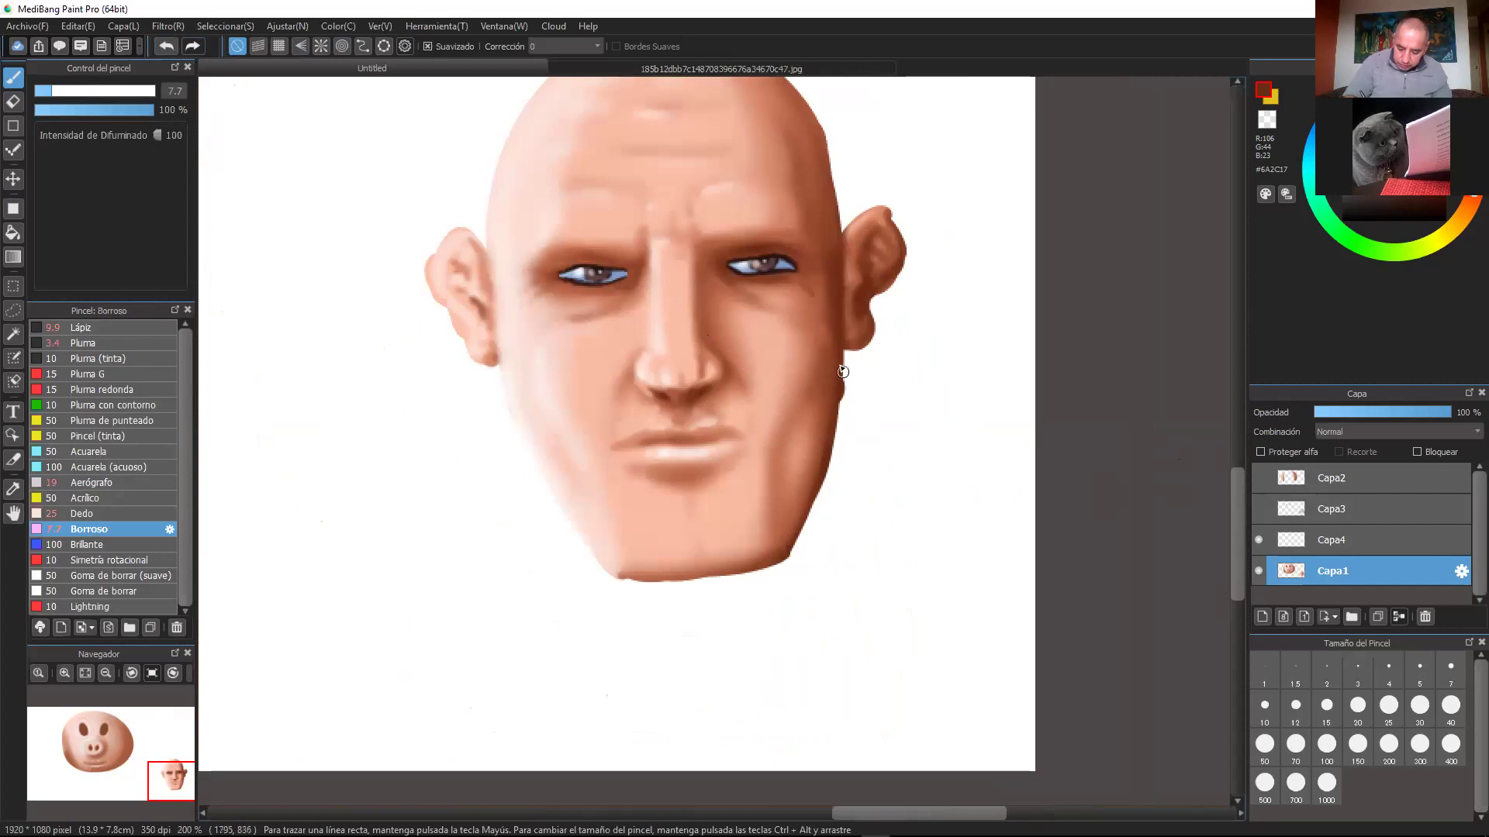
{"action": "mouse_move", "coordinate": [820, 489]}
{"action": "left_mouse_down"}
{"action": "mouse_move", "coordinate": [789, 549]}
{"action": "mouse_move", "coordinate": [810, 520]}
{"action": "left_mouse_up"}
{"action": "mouse_move", "coordinate": [504, 390]}
{"action": "left_mouse_down"}
{"action": "mouse_move", "coordinate": [568, 519]}
{"action": "mouse_move", "coordinate": [619, 571]}
{"action": "mouse_move", "coordinate": [698, 581]}
{"action": "mouse_move", "coordinate": [637, 578]}
{"action": "mouse_move", "coordinate": [783, 559]}
{"action": "left_mouse_up"}
{"action": "mouse_move", "coordinate": [849, 380]}
{"action": "left_mouse_down"}
{"action": "mouse_move", "coordinate": [849, 351]}
{"action": "mouse_move", "coordinate": [906, 259]}
{"action": "mouse_move", "coordinate": [888, 214]}
{"action": "mouse_move", "coordinate": [844, 230]}
{"action": "left_mouse_up"}
Step: Soften the skull's outline and the left cheek edge with the Borroso brush at size 7.7
{"action": "scroll", "coordinate": [844, 231], "scroll_direction": "up", "scroll_amount": 3}
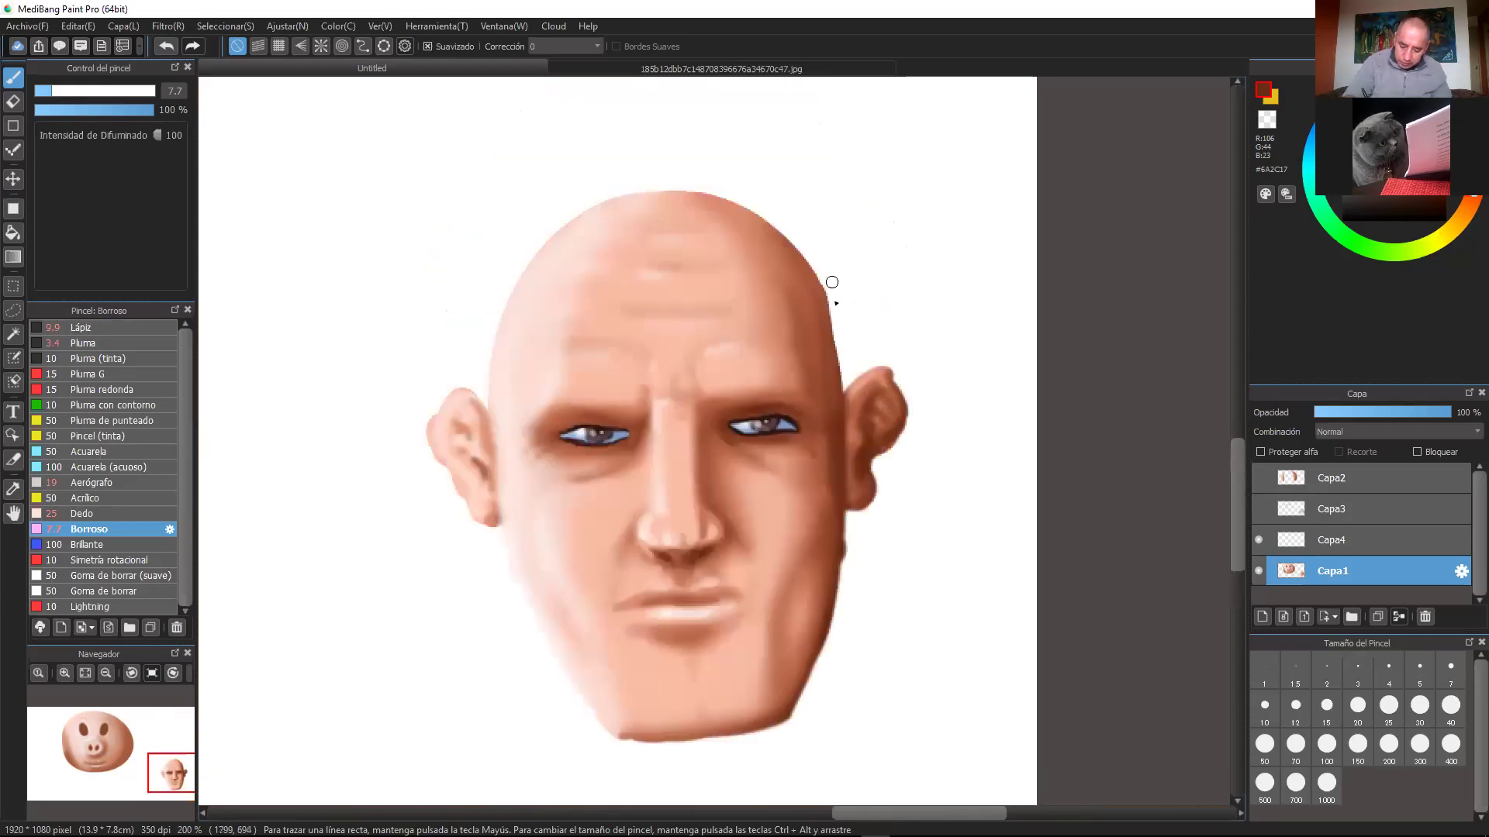
{"action": "mouse_move", "coordinate": [834, 325]}
{"action": "left_mouse_down"}
{"action": "mouse_move", "coordinate": [721, 193]}
{"action": "mouse_move", "coordinate": [757, 216]}
{"action": "mouse_move", "coordinate": [698, 193]}
{"action": "mouse_move", "coordinate": [611, 200]}
{"action": "mouse_move", "coordinate": [505, 304]}
{"action": "mouse_move", "coordinate": [495, 358]}
{"action": "mouse_move", "coordinate": [457, 390]}
{"action": "mouse_move", "coordinate": [433, 447]}
{"action": "mouse_move", "coordinate": [462, 498]}
{"action": "mouse_move", "coordinate": [507, 521]}
{"action": "left_mouse_up"}
{"action": "left_click_drag", "start_coordinate": [1009, 508], "coordinate": [1073, 415]}
{"action": "left_click_drag", "start_coordinate": [864, 535], "coordinate": [893, 501]}
{"action": "left_click_drag", "start_coordinate": [655, 518], "coordinate": [617, 476]}
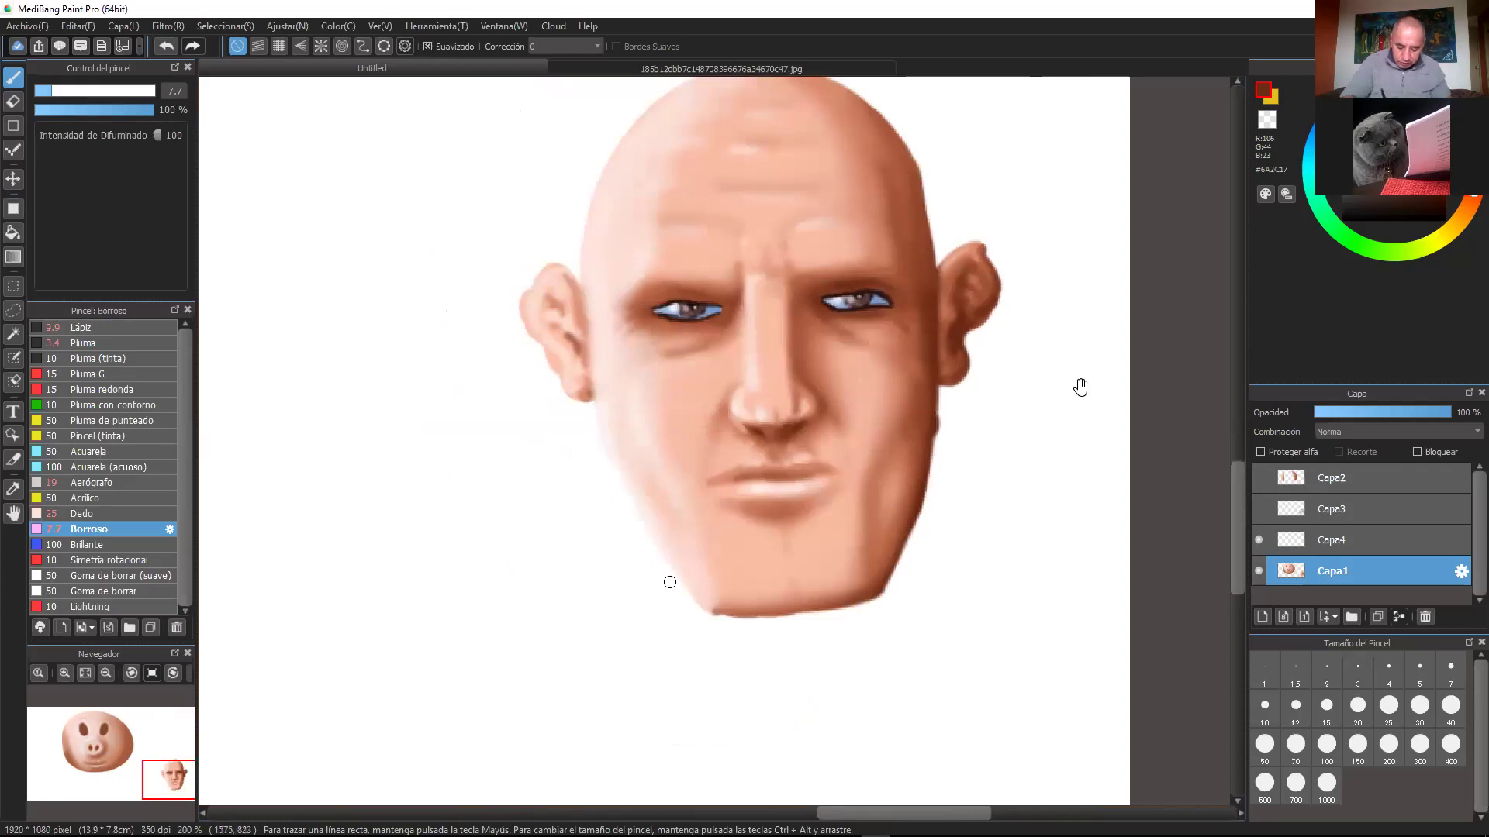
Step: Examine the whole head at different zoom levels, including with the side panels hidden
{"action": "scroll", "coordinate": [1101, 406], "scroll_direction": "up", "scroll_amount": 2}
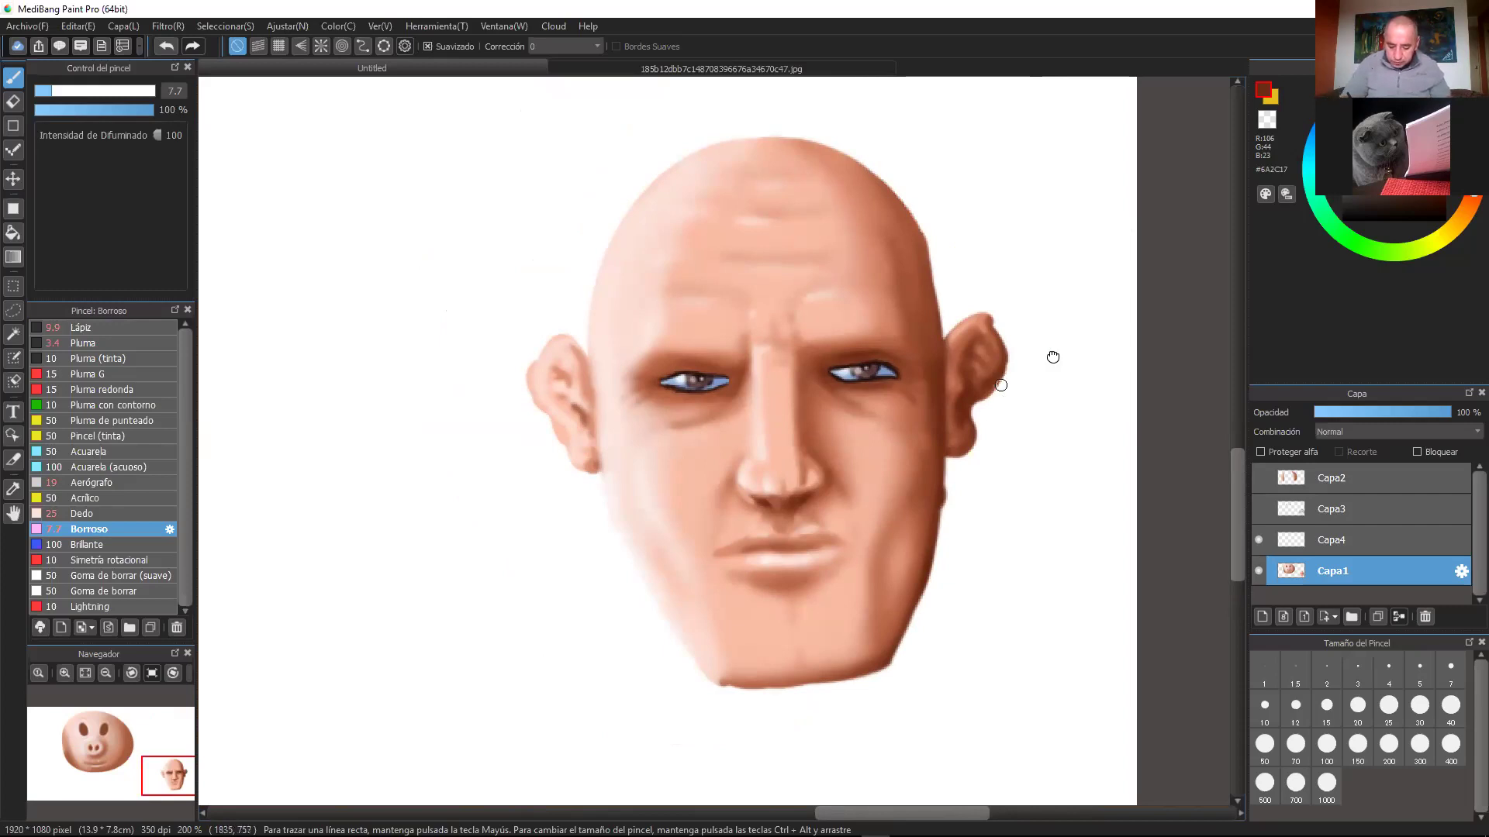
{"action": "mouse_move", "coordinate": [1097, 310]}
{"action": "left_mouse_down"}
{"action": "mouse_move", "coordinate": [1080, 286]}
{"action": "mouse_move", "coordinate": [1044, 462]}
{"action": "mouse_move", "coordinate": [1008, 367]}
{"action": "left_mouse_up"}
{"action": "key", "text": "ctrl+Up"}
{"action": "mouse_move", "coordinate": [1113, 352]}
{"action": "left_mouse_down"}
{"action": "mouse_move", "coordinate": [1111, 376]}
{"action": "mouse_move", "coordinate": [1204, 321]}
{"action": "left_mouse_up"}
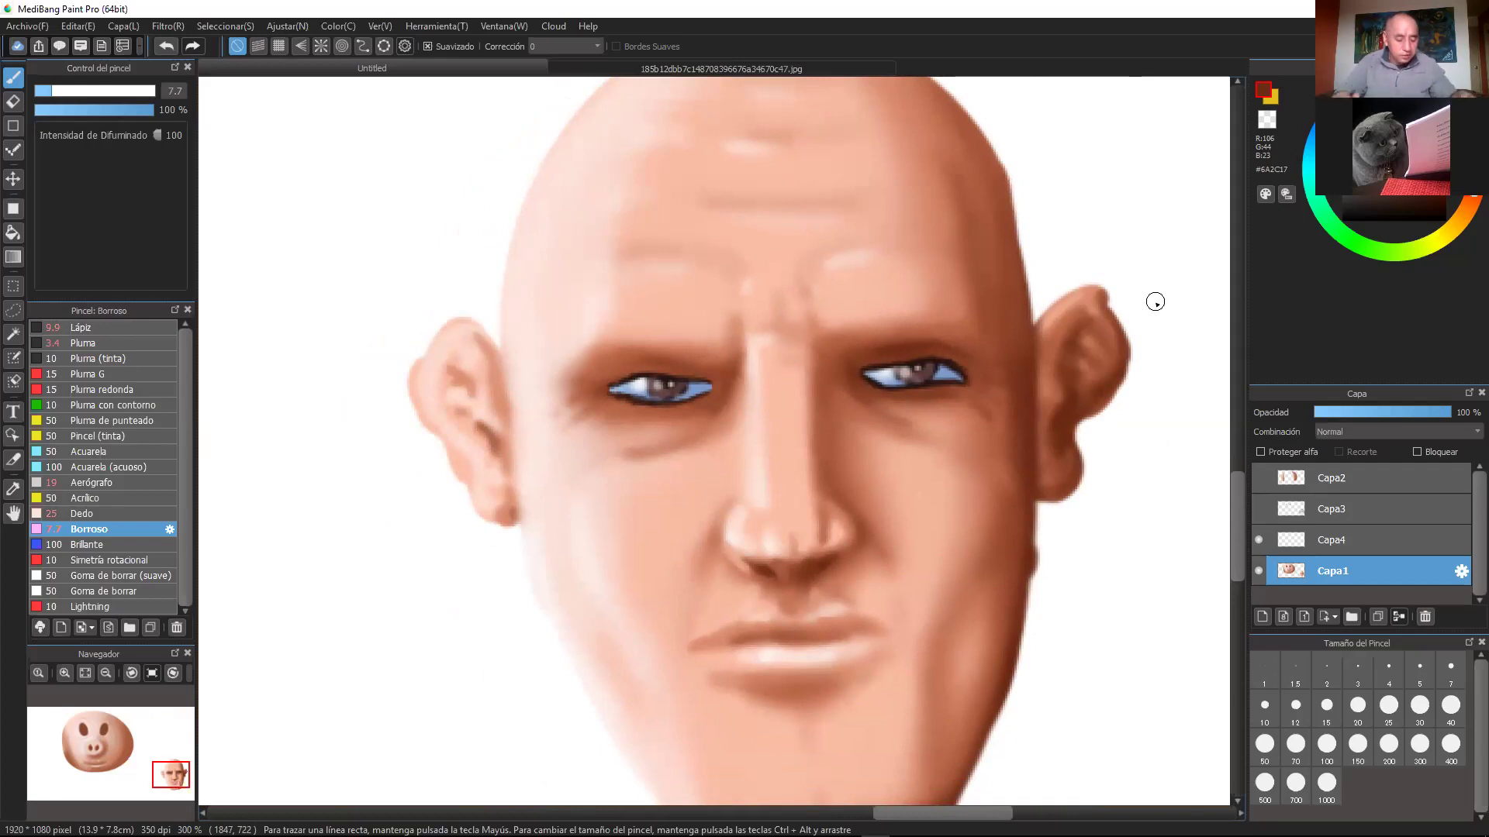
{"action": "key", "text": "ctrl+minus"}
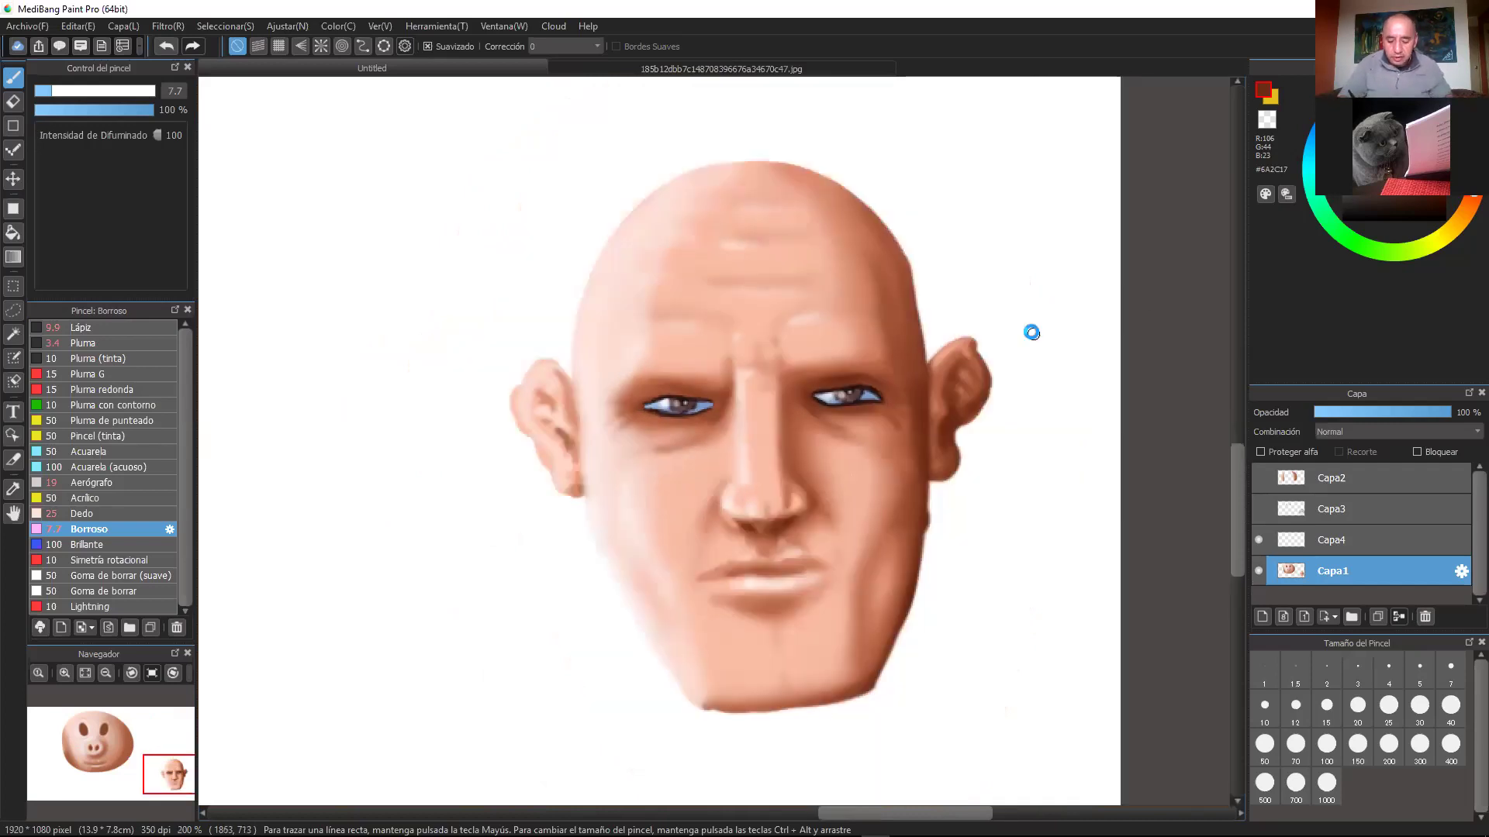
{"action": "key", "text": "ctrl+plus"}
{"action": "key", "text": "Tab"}
{"action": "left_click_drag", "start_coordinate": [1198, 331], "coordinate": [1008, 222]}
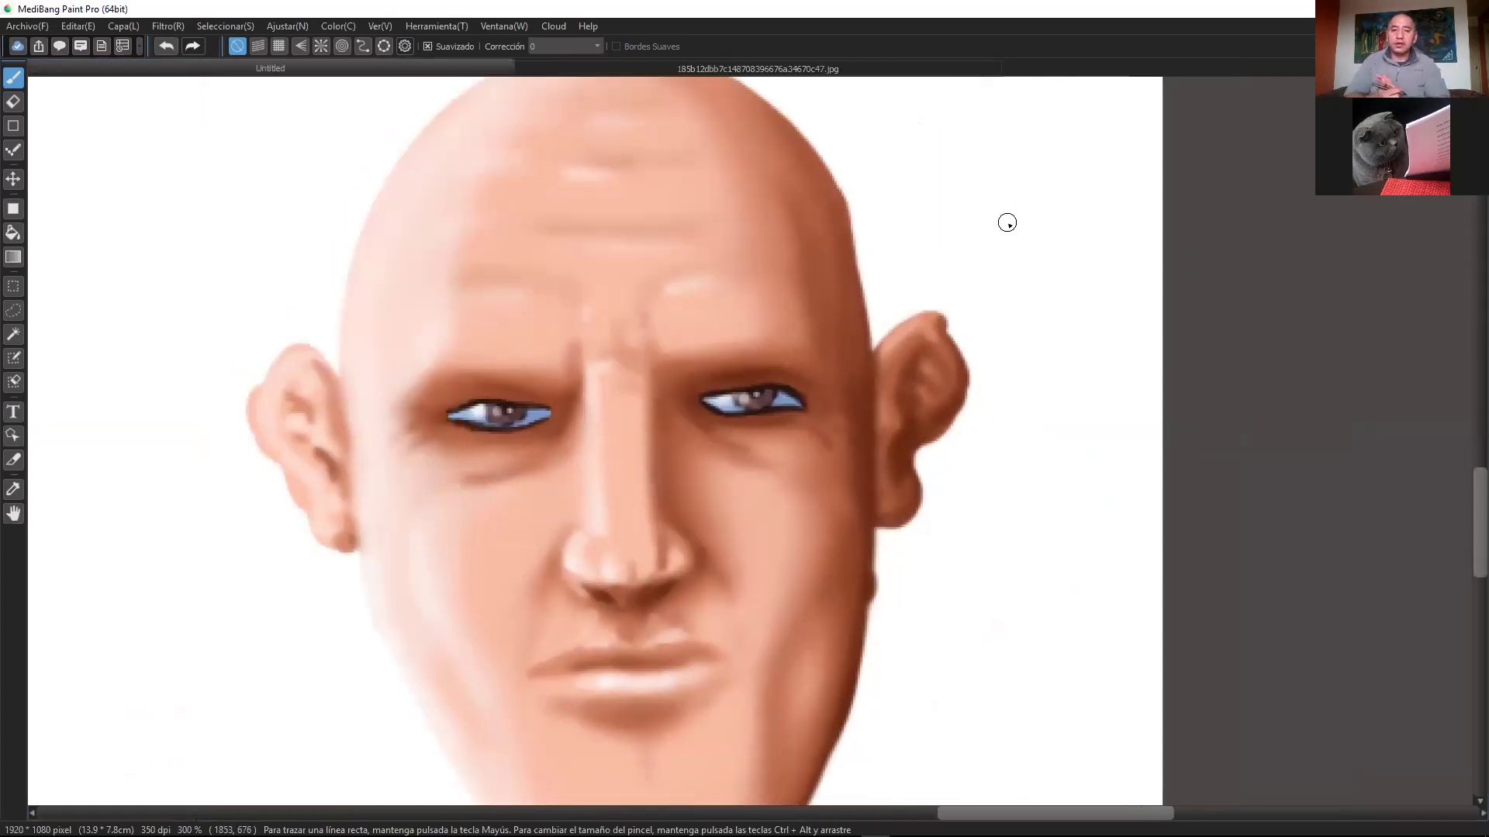
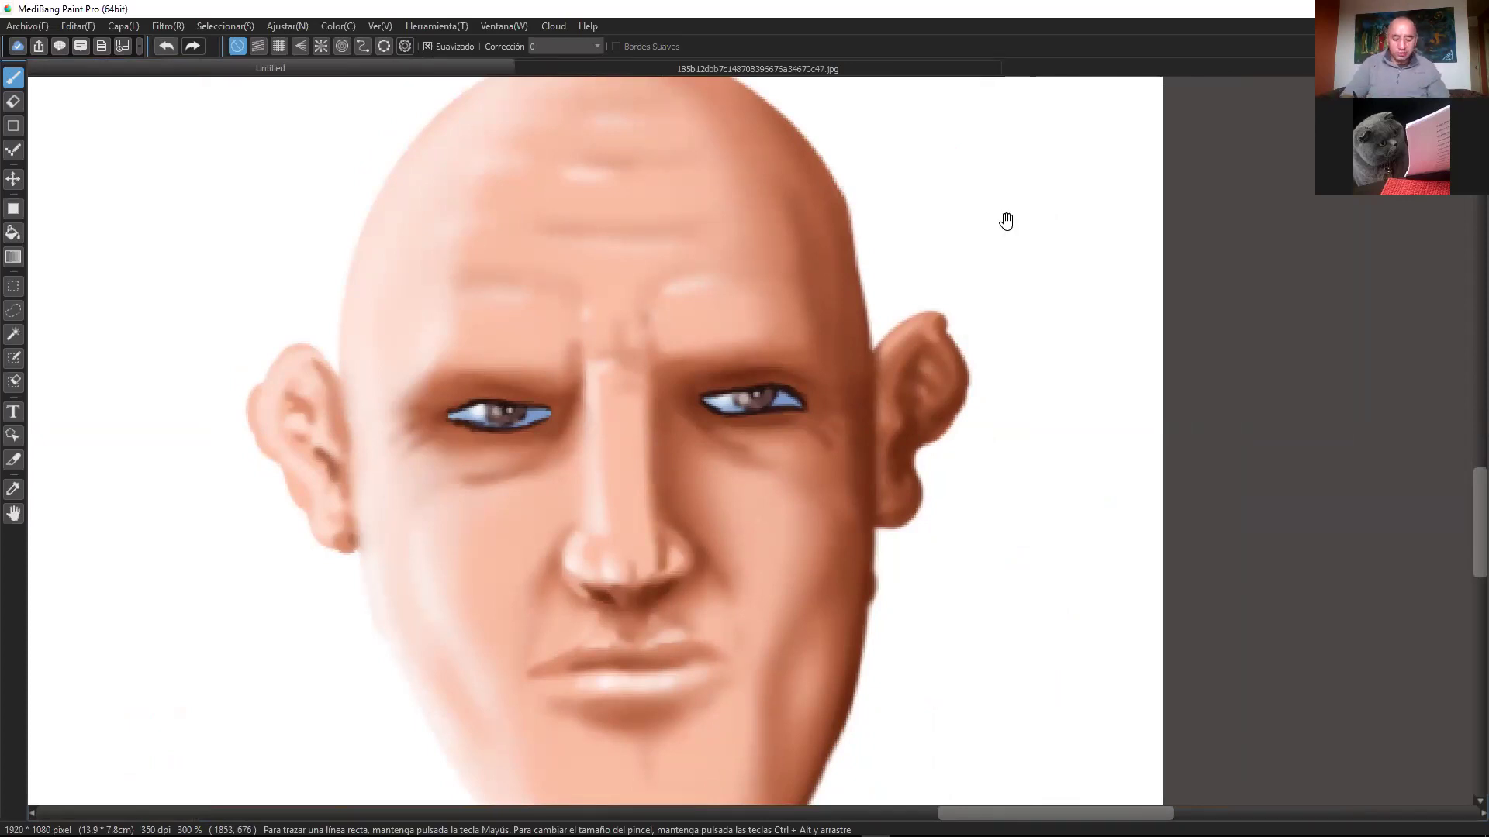
{"action": "left_click_drag", "start_coordinate": [1196, 351], "coordinate": [1197, 300]}
{"action": "left_click_drag", "start_coordinate": [1147, 429], "coordinate": [1073, 430]}
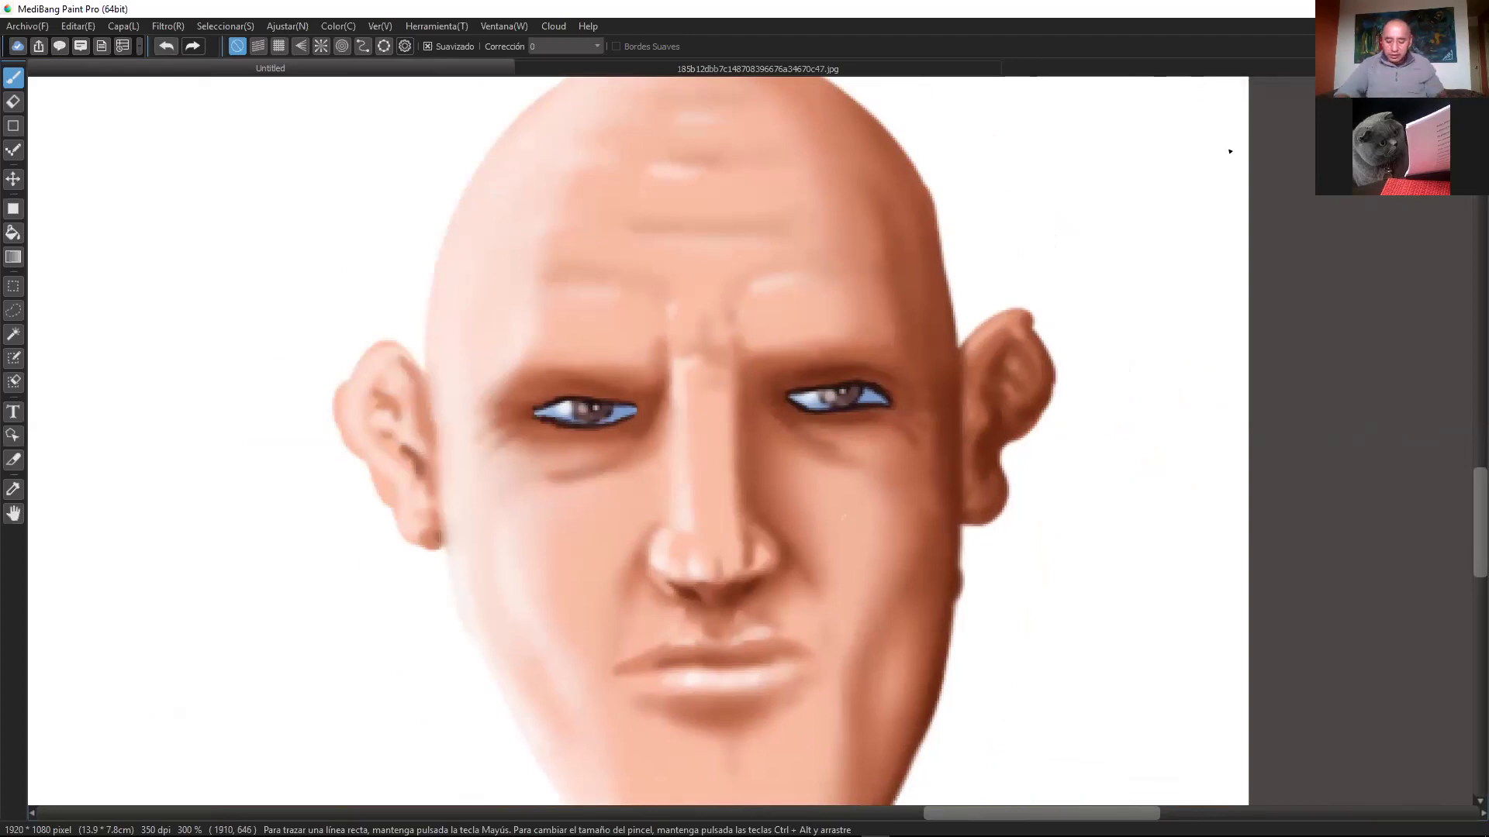
{"action": "key", "text": "Tab"}
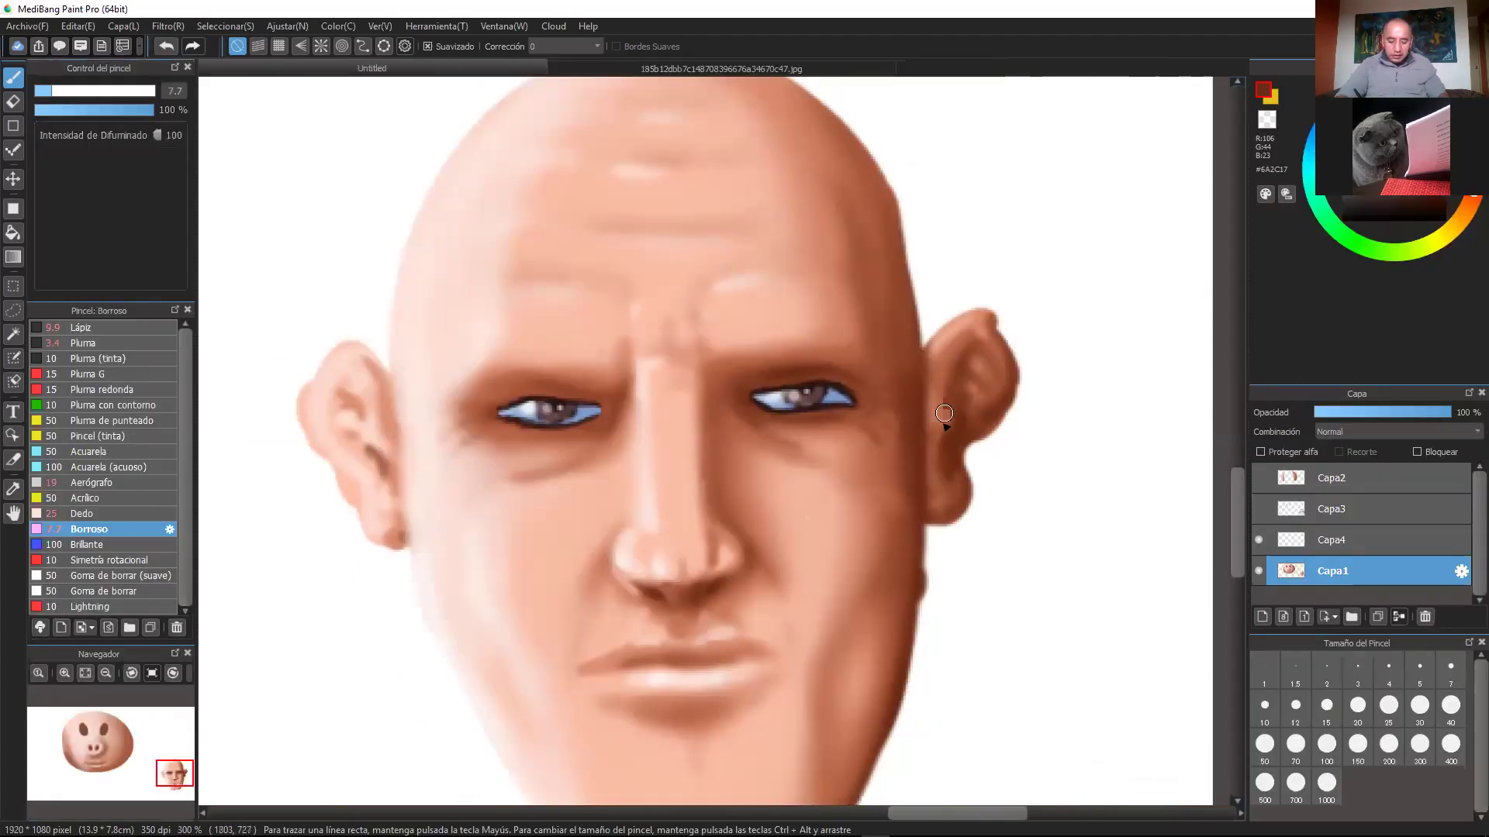
Step: Sample the #AB5B3E skin tone beside the right eye and choose the Aerógrafo brush at size 19
{"action": "left_click", "coordinate": [886, 431], "text": "alt"}
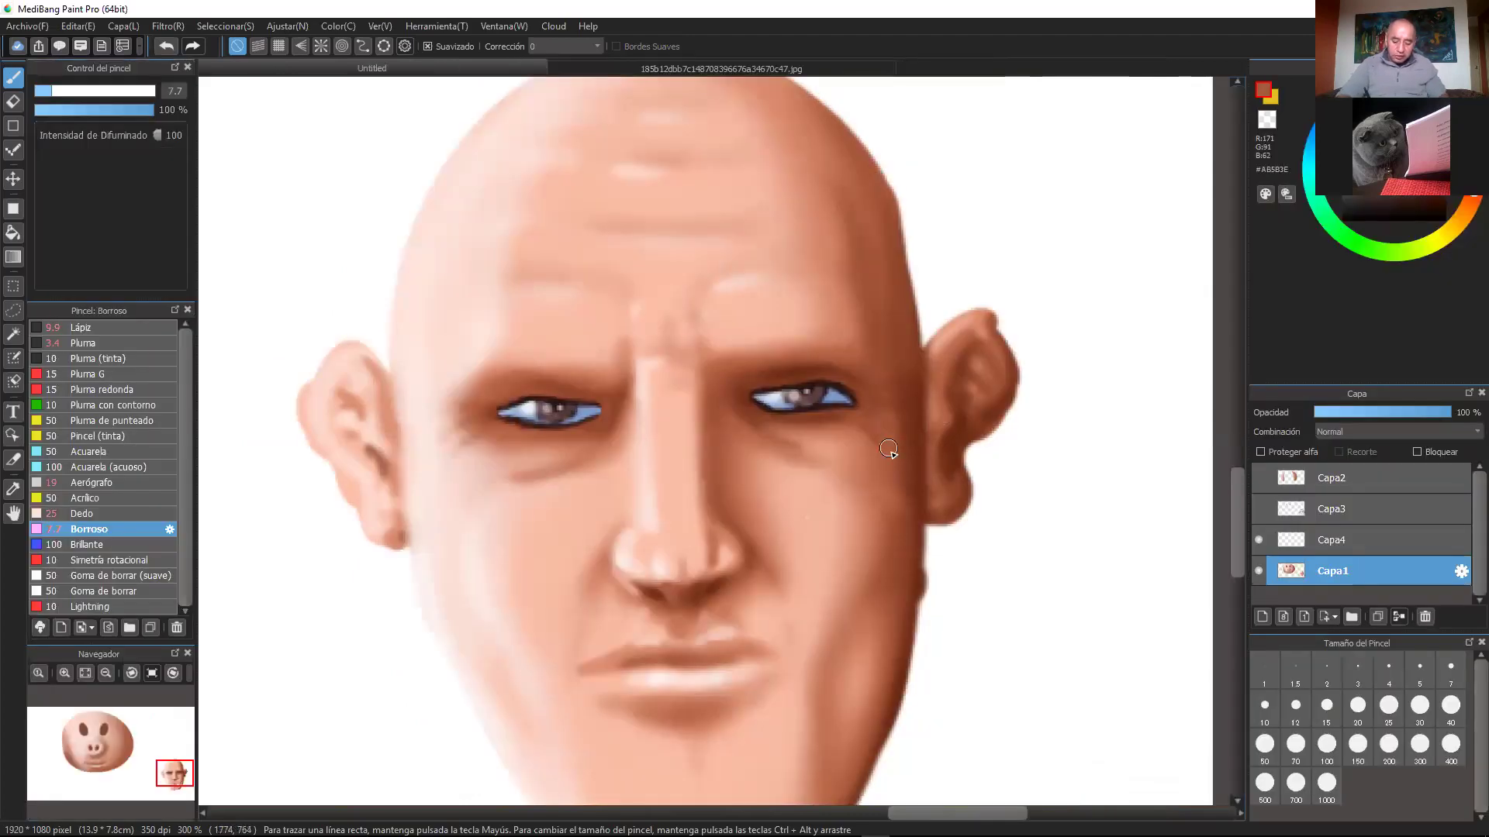
{"action": "left_click", "coordinate": [108, 343]}
{"action": "left_click", "coordinate": [120, 390]}
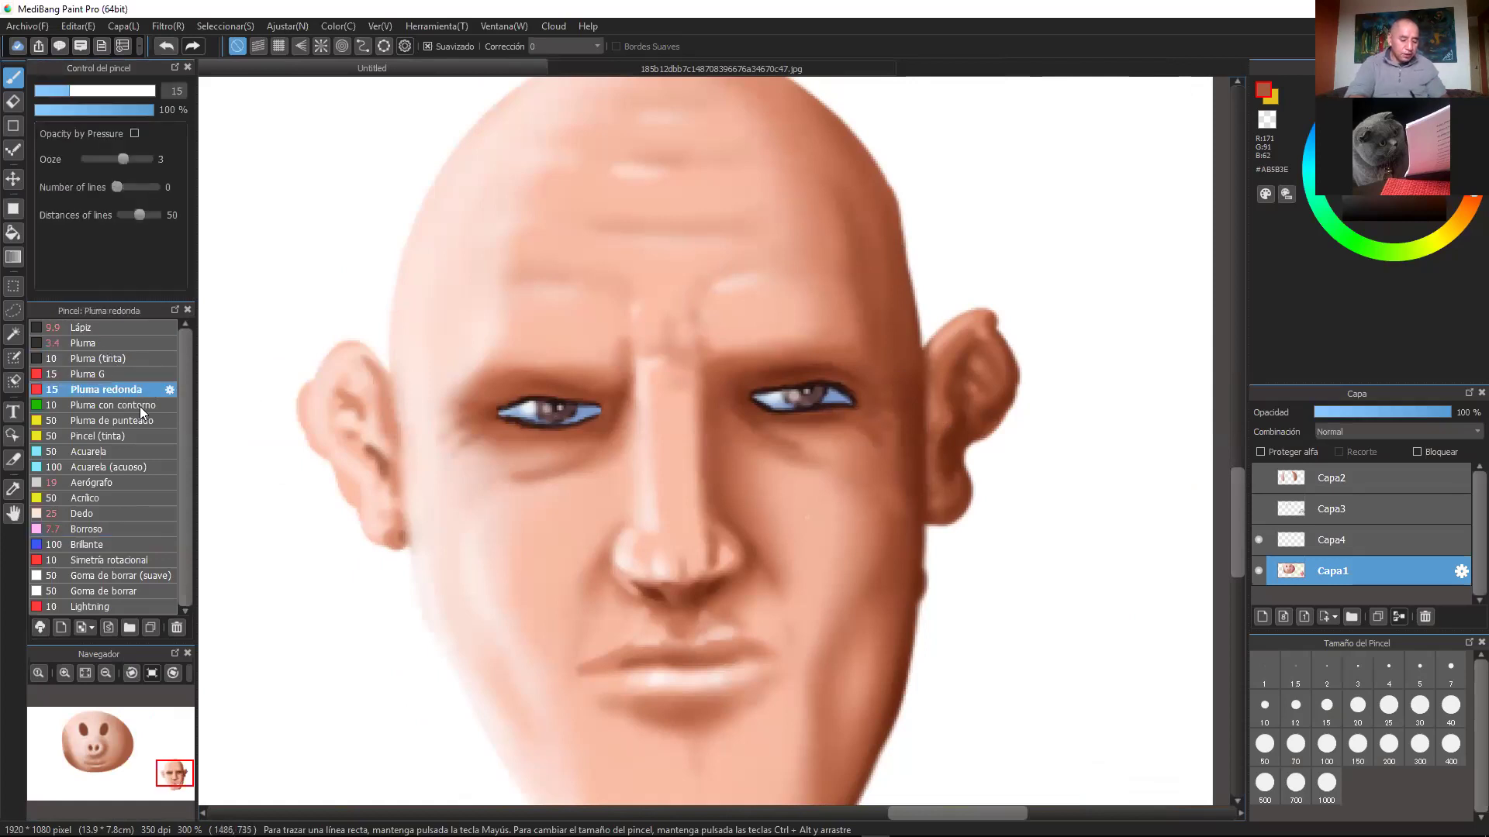
{"action": "left_click", "coordinate": [139, 407]}
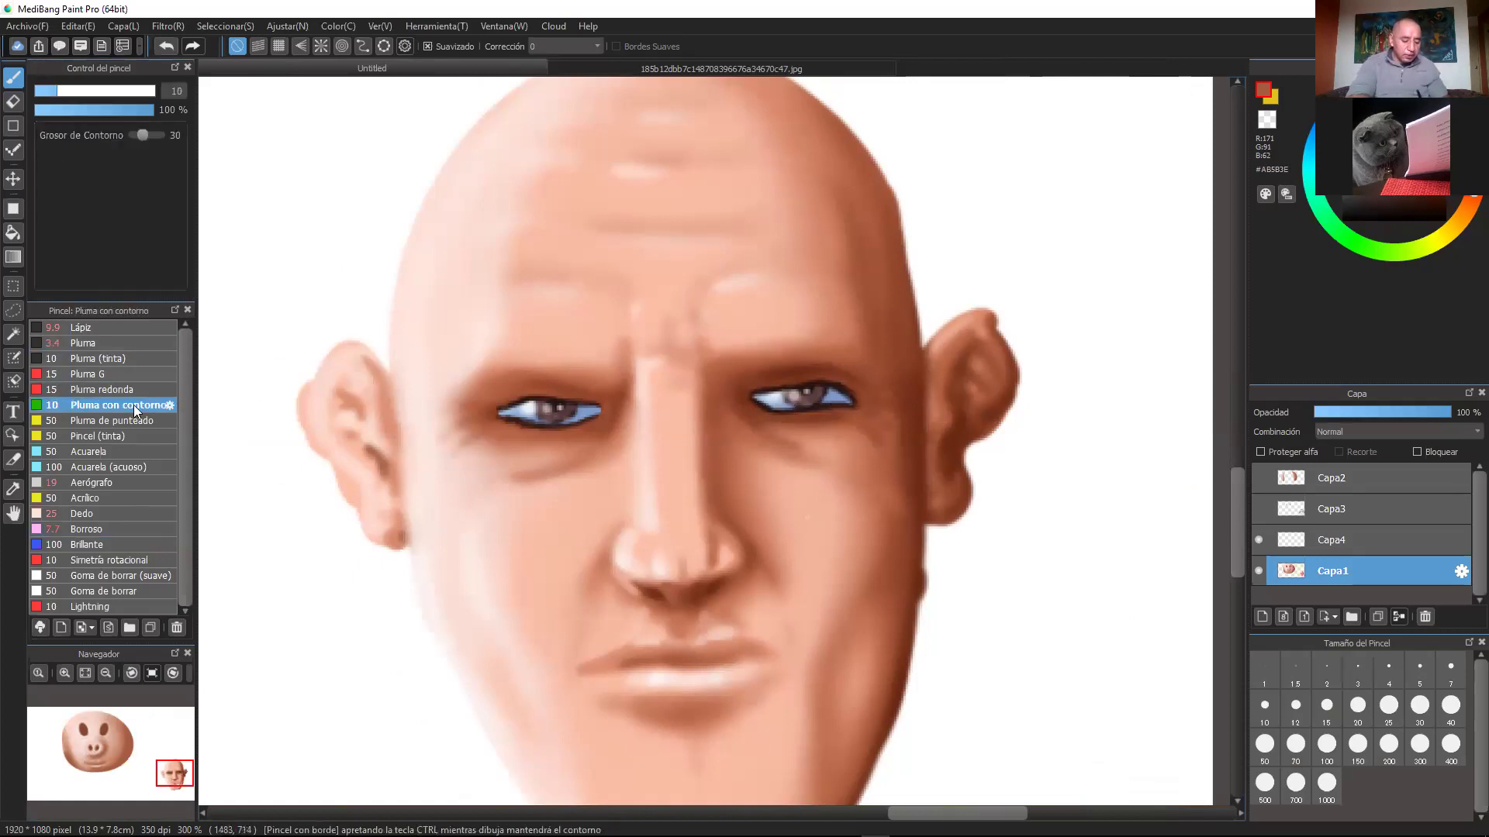
{"action": "left_click", "coordinate": [110, 467]}
{"action": "left_click", "coordinate": [115, 483]}
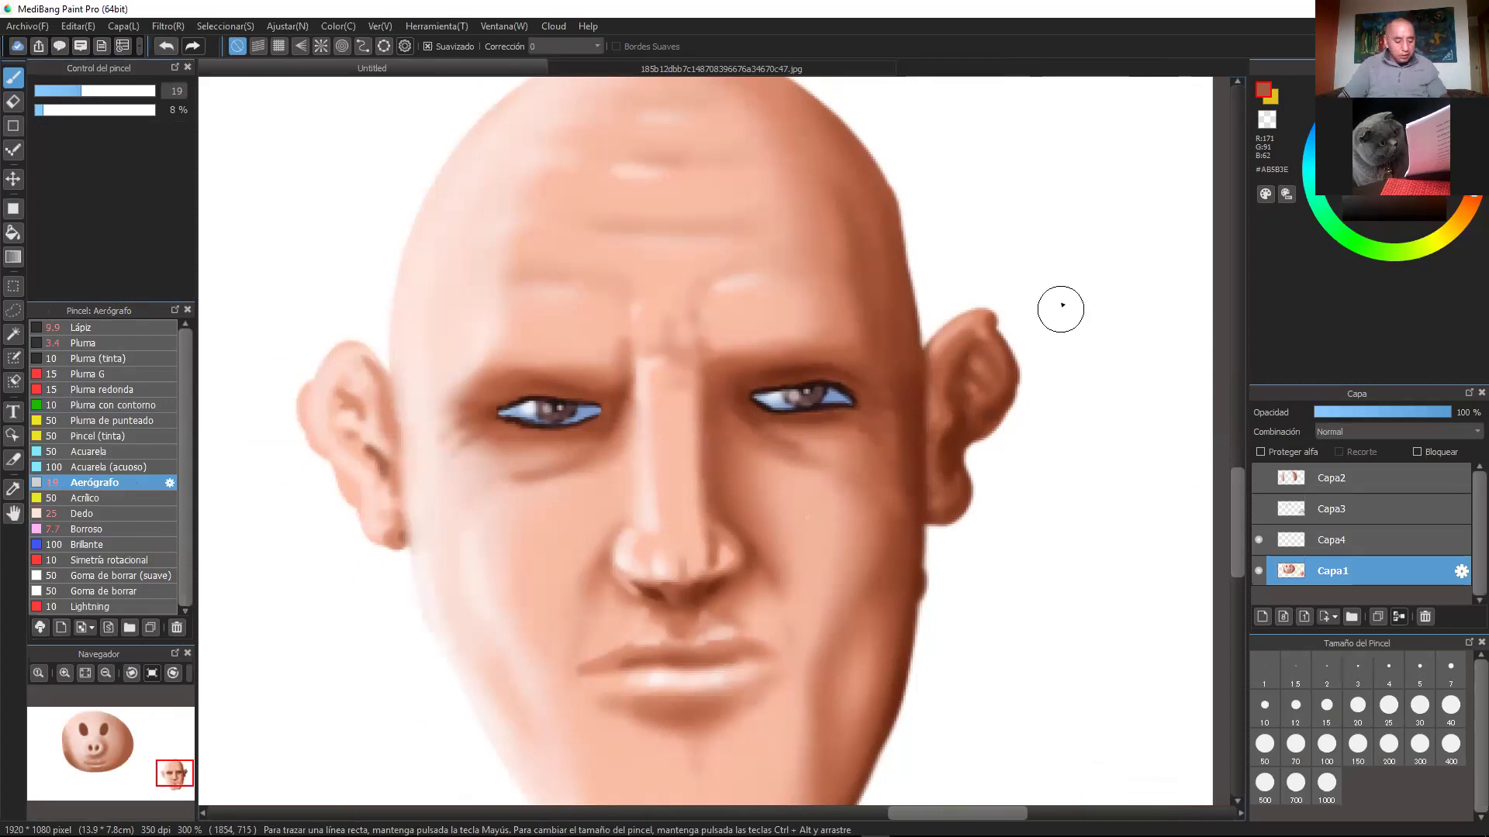
Step: Examine the shading of the eyes, forehead and right side of the skull at 400% zoom
{"action": "key", "text": "ctrl+plus"}
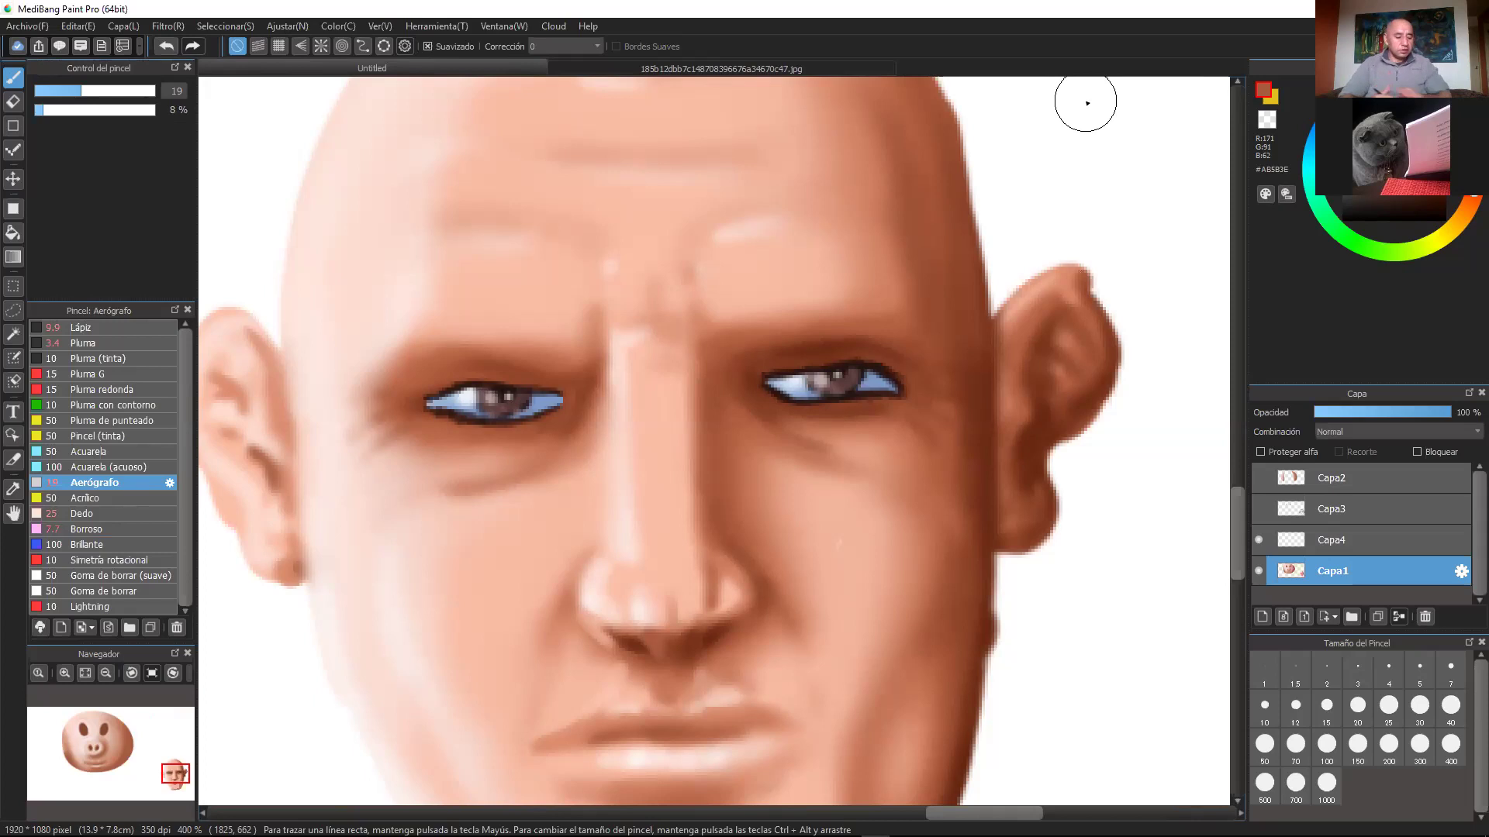
{"action": "key", "text": "ctrl+minus"}
{"action": "key", "text": "ctrl+plus"}
{"action": "key", "text": "space"}
{"action": "left_click_drag", "start_coordinate": [1040, 429], "coordinate": [1050, 458]}
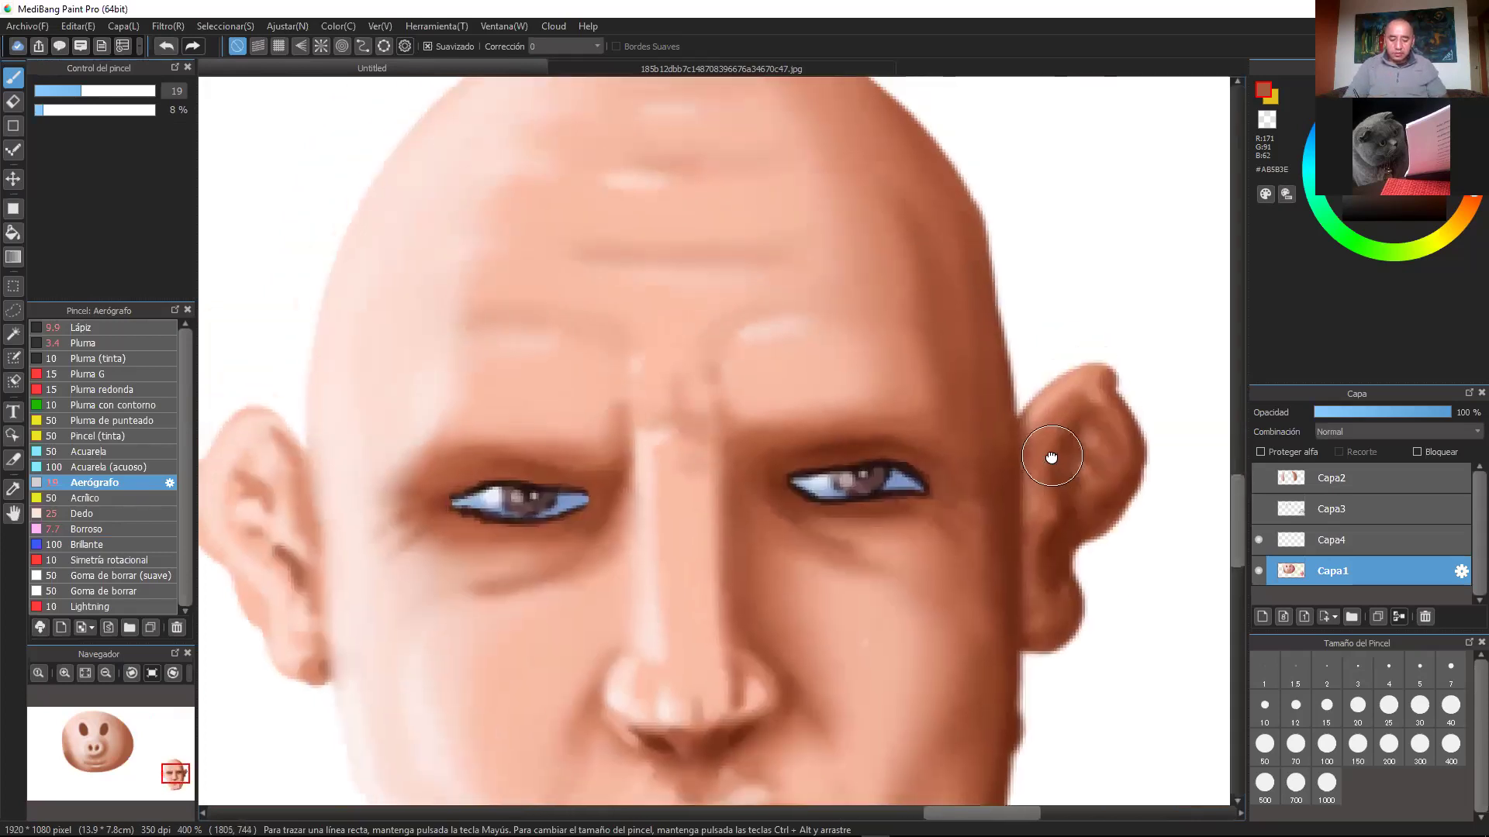
{"action": "left_click_drag", "start_coordinate": [1047, 349], "coordinate": [984, 426]}
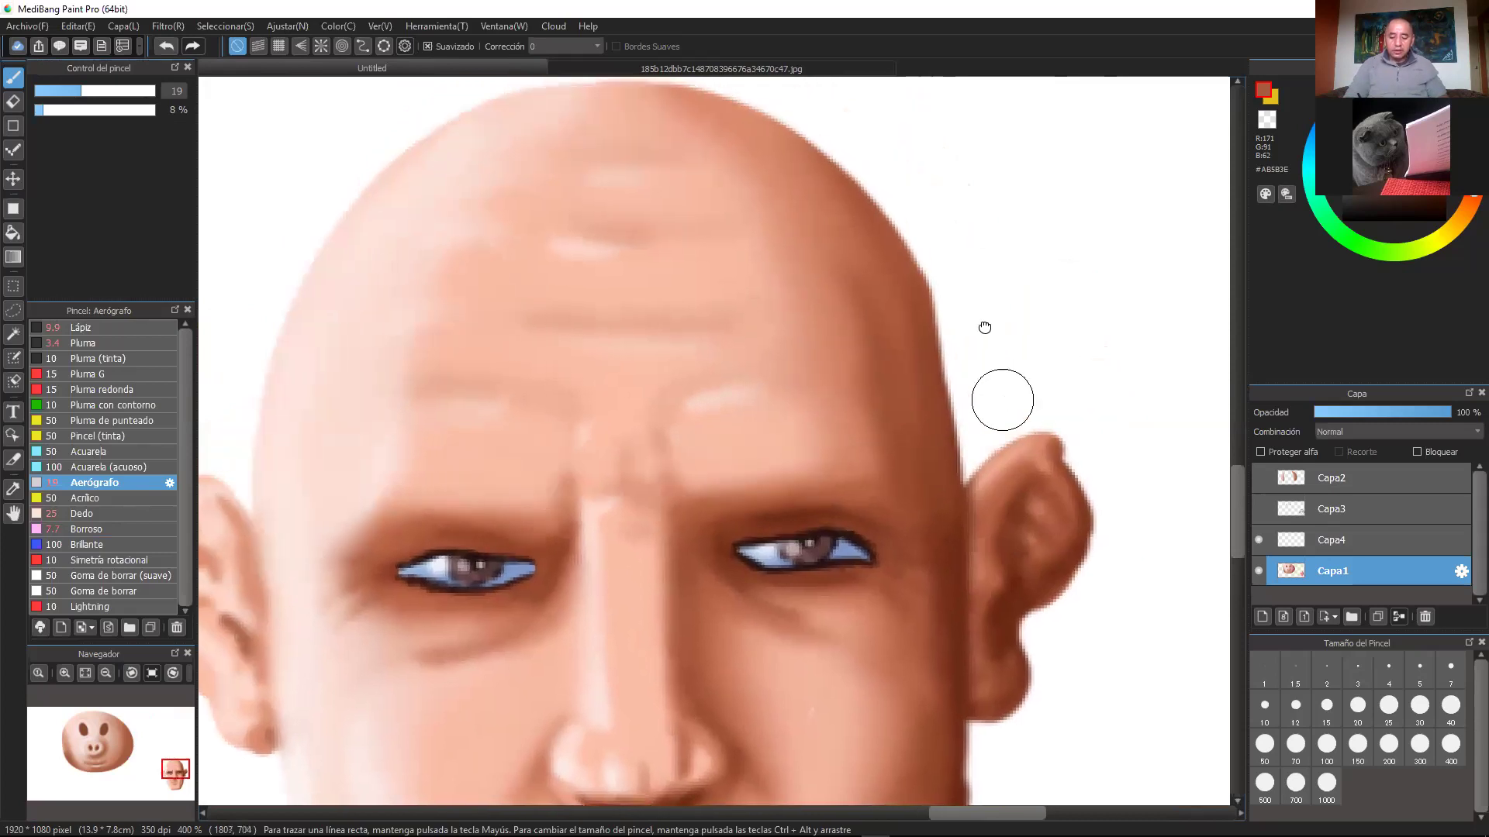
{"action": "left_click_drag", "start_coordinate": [984, 326], "coordinate": [954, 297]}
{"action": "left_click_drag", "start_coordinate": [1057, 342], "coordinate": [909, 435]}
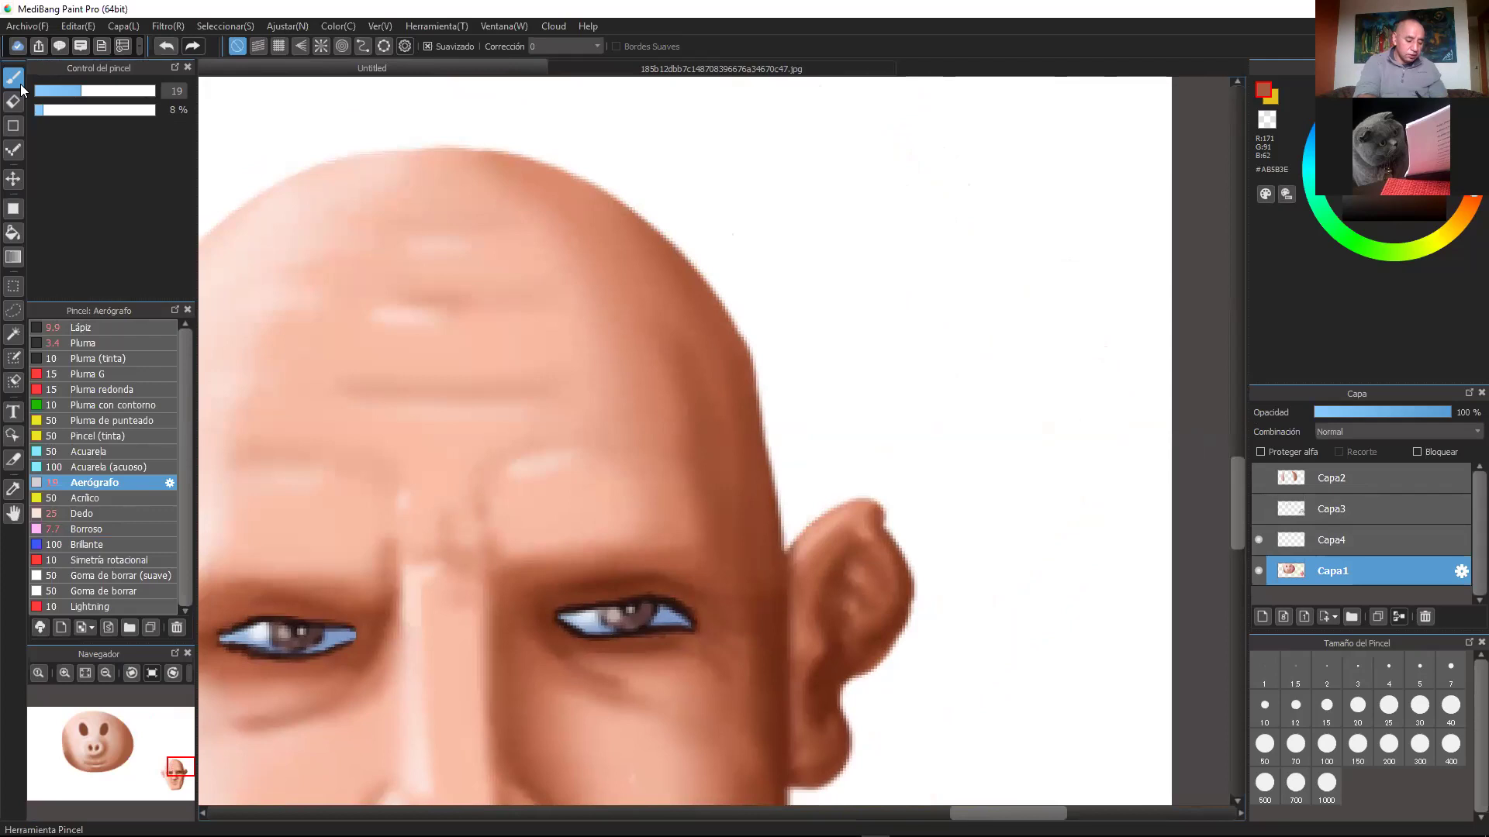
Step: Paint small pink and mauve test swatches beside the skull with the Pluma brush at size 3.4
{"action": "left_click", "coordinate": [97, 345]}
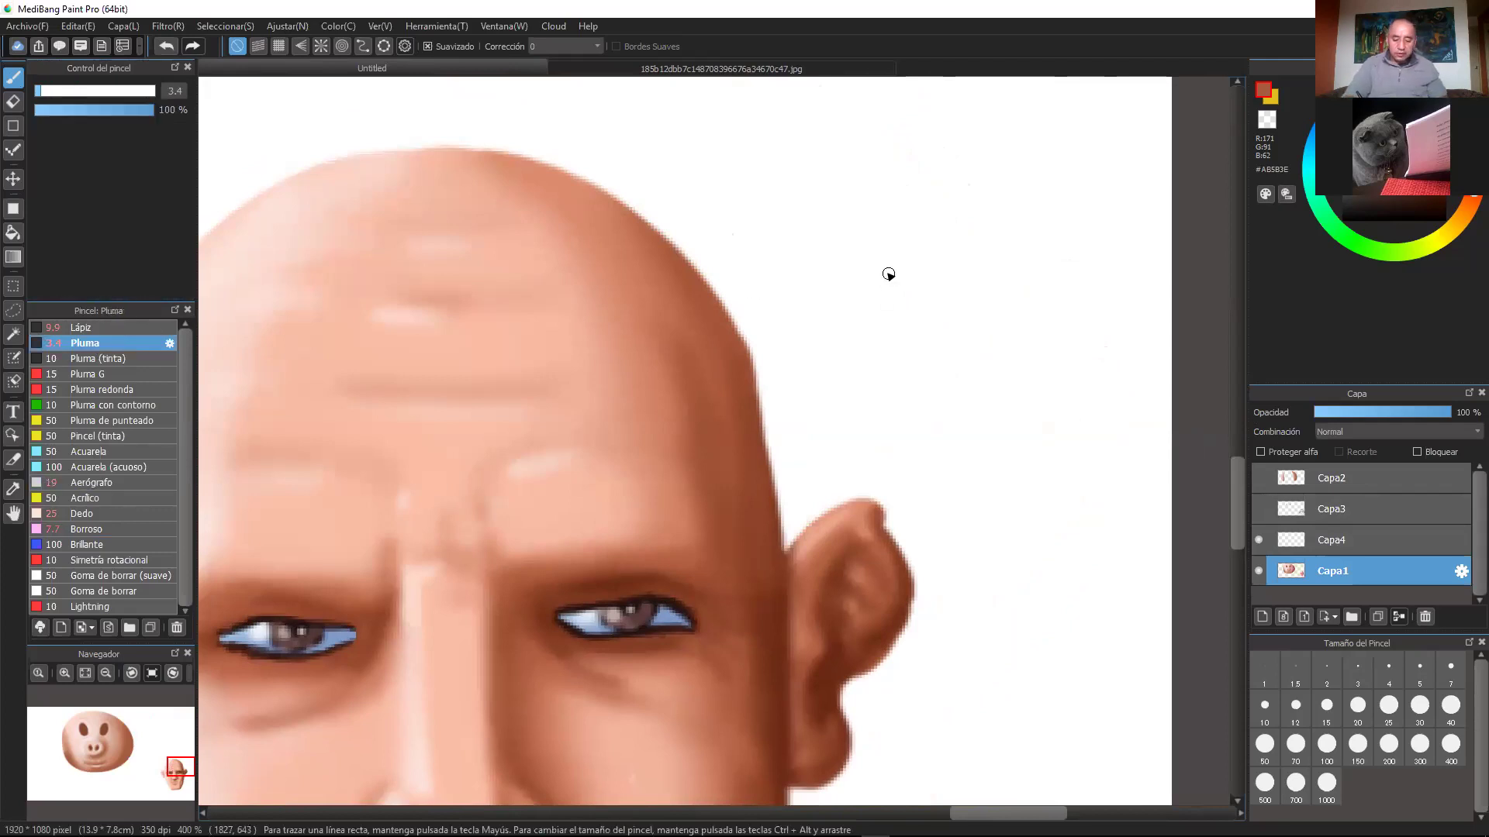
{"action": "scroll", "coordinate": [891, 319], "scroll_direction": "up", "scroll_amount": 3}
{"action": "scroll", "coordinate": [891, 319], "scroll_direction": "right", "scroll_amount": 2}
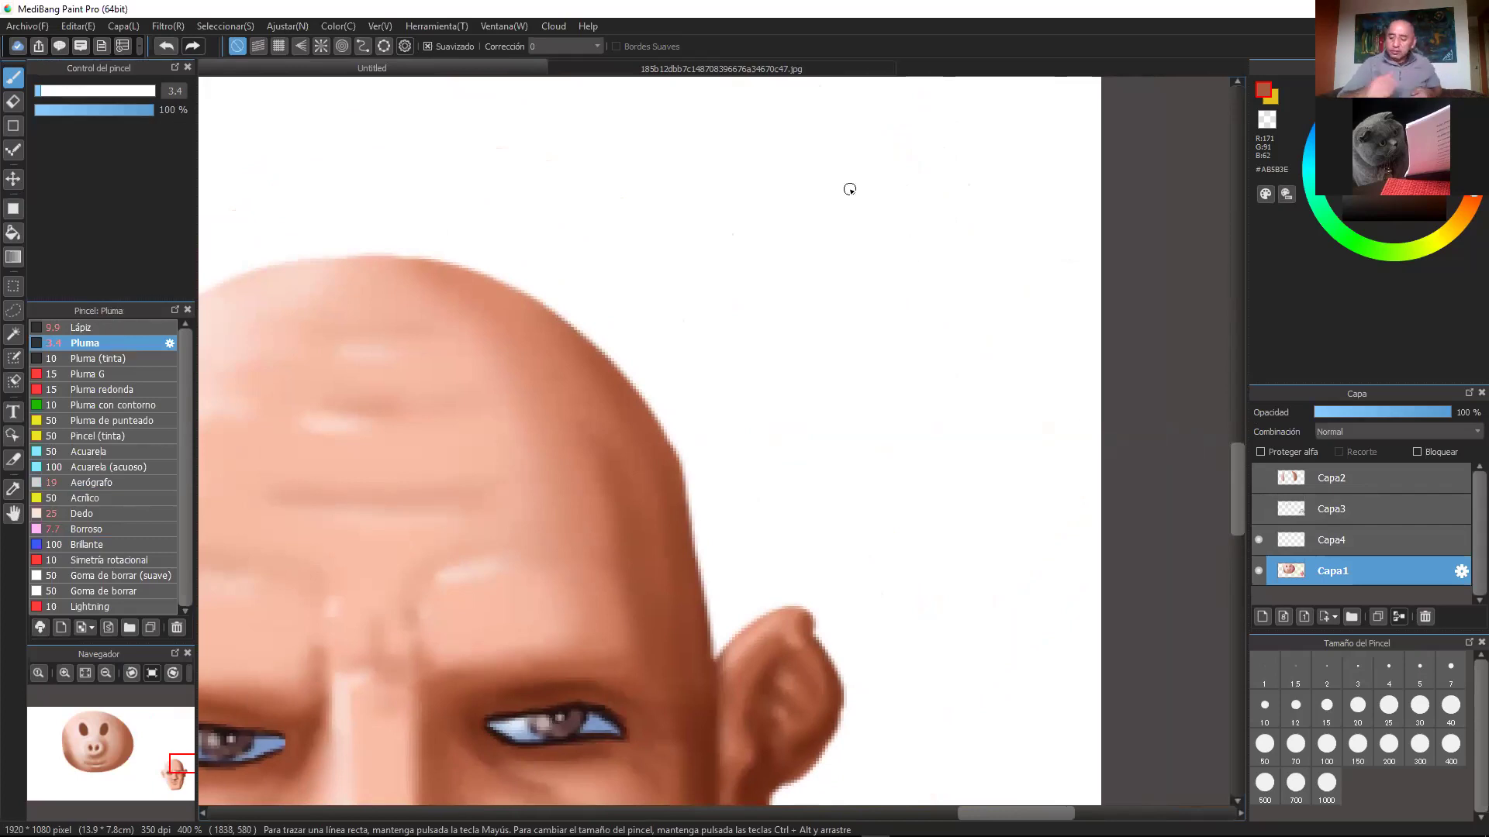
{"action": "left_click", "coordinate": [1364, 118]}
{"action": "left_click", "coordinate": [1378, 128]}
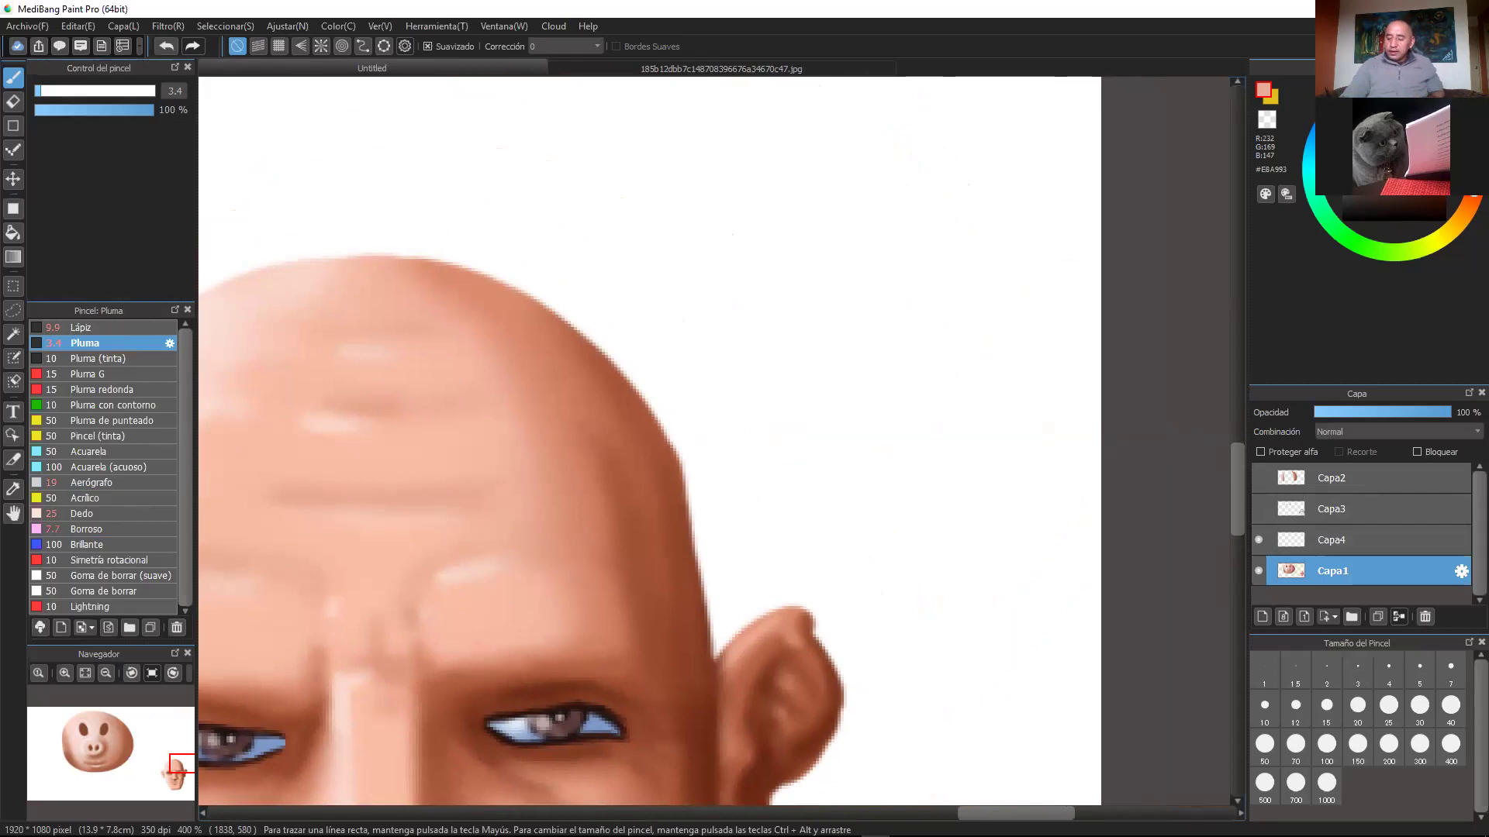
{"action": "mouse_move", "coordinate": [1468, 207]}
{"action": "left_mouse_down"}
{"action": "mouse_move", "coordinate": [1466, 229]}
{"action": "mouse_move", "coordinate": [1469, 204]}
{"action": "left_mouse_up"}
{"action": "left_click_drag", "start_coordinate": [1365, 126], "coordinate": [1370, 128]}
{"action": "mouse_move", "coordinate": [979, 250]}
{"action": "left_mouse_down"}
{"action": "mouse_move", "coordinate": [946, 335]}
{"action": "mouse_move", "coordinate": [961, 357]}
{"action": "mouse_move", "coordinate": [1004, 344]}
{"action": "left_mouse_up"}
{"action": "mouse_move", "coordinate": [970, 230]}
{"action": "left_mouse_down"}
{"action": "mouse_move", "coordinate": [995, 190]}
{"action": "mouse_move", "coordinate": [944, 250]}
{"action": "mouse_move", "coordinate": [1010, 213]}
{"action": "mouse_move", "coordinate": [976, 250]}
{"action": "mouse_move", "coordinate": [1022, 229]}
{"action": "mouse_move", "coordinate": [991, 273]}
{"action": "mouse_move", "coordinate": [1030, 248]}
{"action": "mouse_move", "coordinate": [1023, 271]}
{"action": "mouse_move", "coordinate": [1056, 273]}
{"action": "left_mouse_up"}
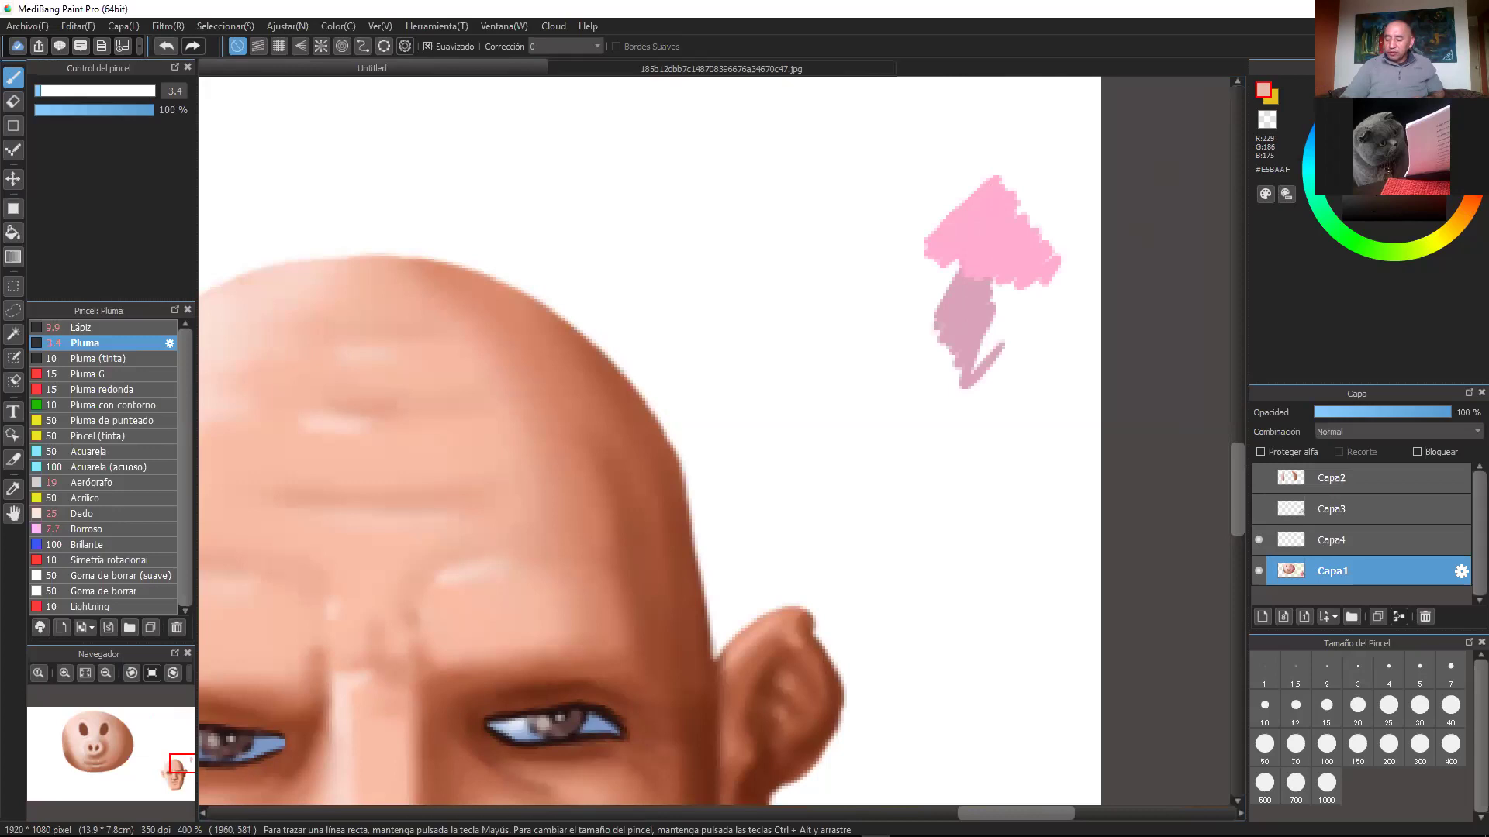
Step: Enlarge the Pluma brush to size 27, paint skin-tone test patches beside the skull, and undo the #FFC9BB one
{"action": "mouse_move", "coordinate": [861, 246]}
{"action": "left_mouse_down"}
{"action": "mouse_move", "coordinate": [795, 287]}
{"action": "mouse_move", "coordinate": [844, 247]}
{"action": "mouse_move", "coordinate": [837, 288]}
{"action": "mouse_move", "coordinate": [843, 227]}
{"action": "mouse_move", "coordinate": [802, 229]}
{"action": "mouse_move", "coordinate": [777, 308]}
{"action": "mouse_move", "coordinate": [836, 346]}
{"action": "mouse_move", "coordinate": [997, 172]}
{"action": "mouse_move", "coordinate": [968, 378]}
{"action": "mouse_move", "coordinate": [849, 221]}
{"action": "mouse_move", "coordinate": [968, 178]}
{"action": "mouse_move", "coordinate": [982, 308]}
{"action": "mouse_move", "coordinate": [1034, 359]}
{"action": "left_mouse_up"}
{"action": "left_click", "coordinate": [98, 91]}
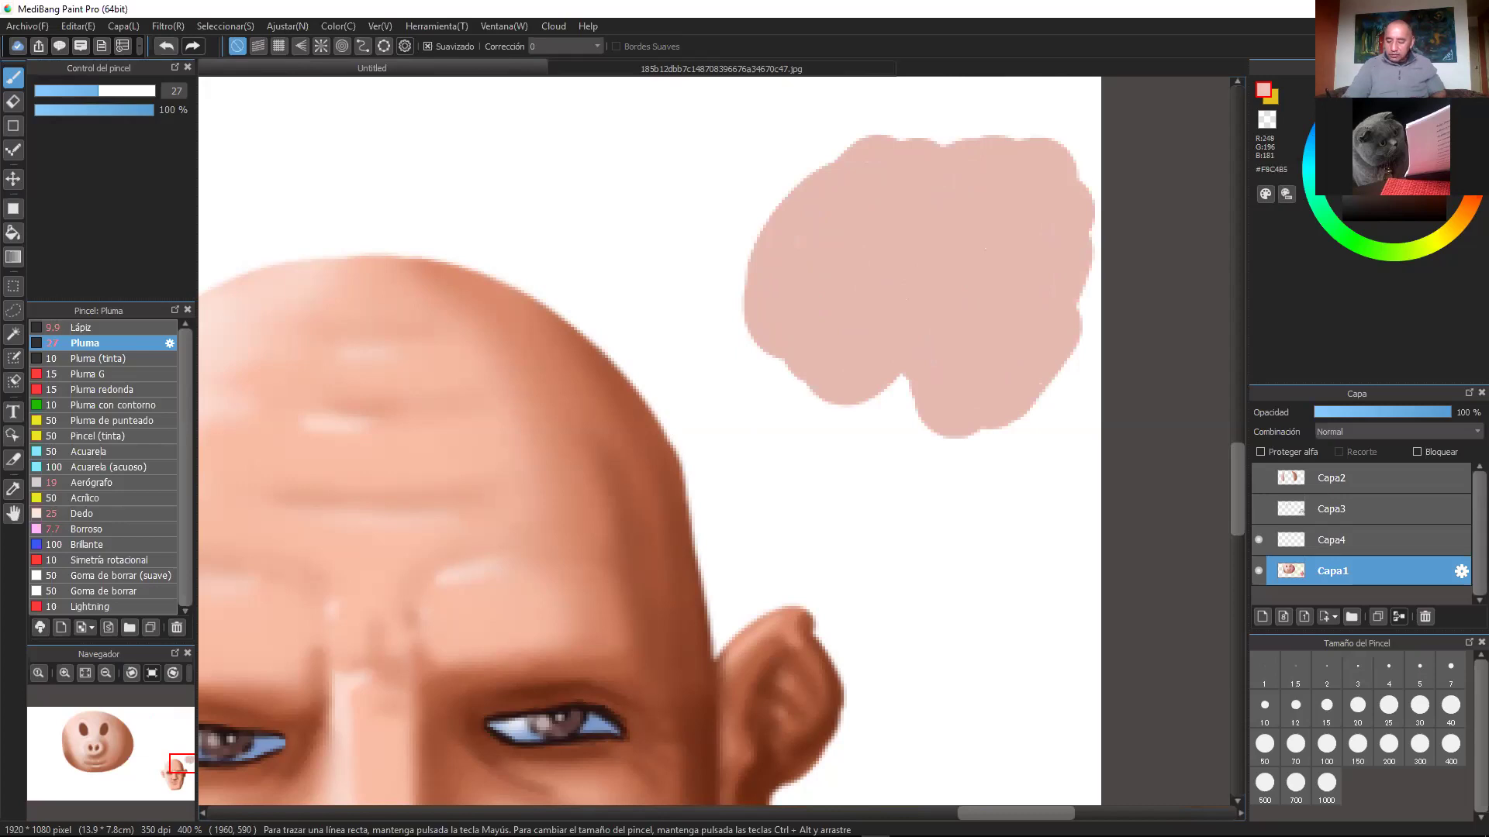
{"action": "mouse_move", "coordinate": [729, 134]}
{"action": "left_mouse_down"}
{"action": "mouse_move", "coordinate": [737, 166]}
{"action": "mouse_move", "coordinate": [915, 159]}
{"action": "mouse_move", "coordinate": [957, 173]}
{"action": "mouse_move", "coordinate": [1133, 150]}
{"action": "left_mouse_up"}
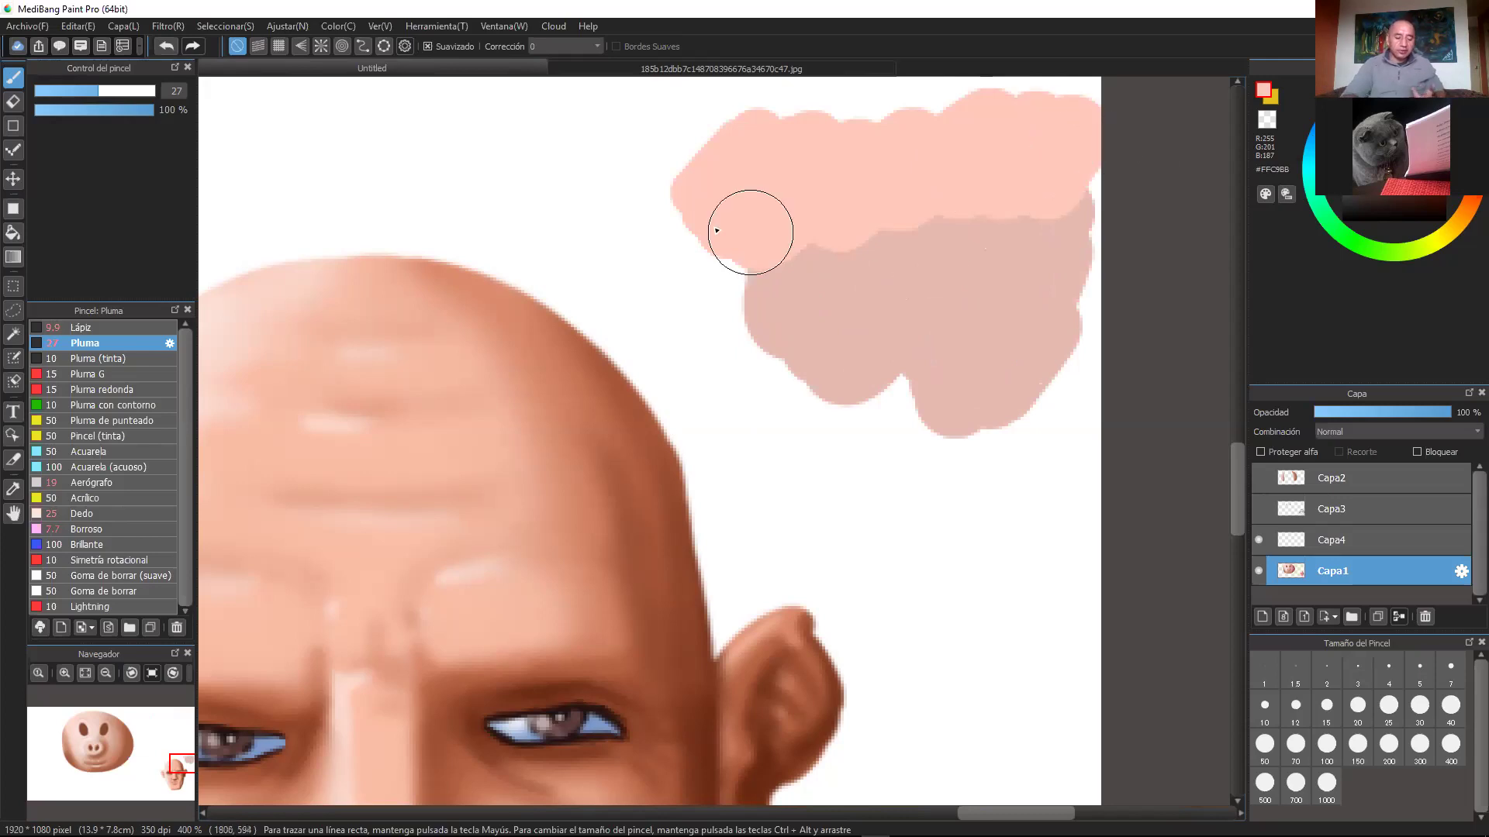
{"action": "left_click", "coordinate": [167, 46]}
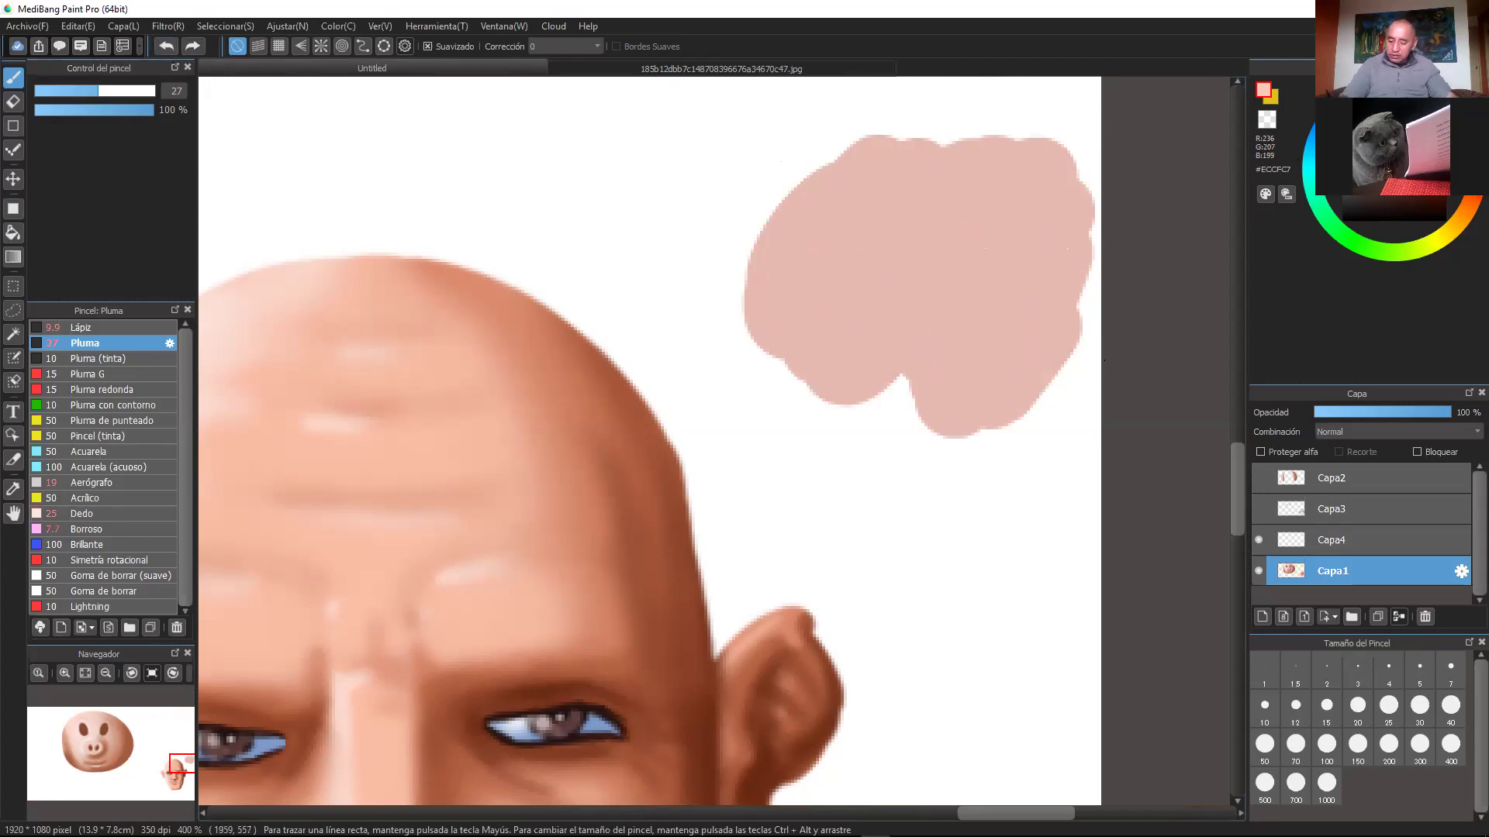
Step: Try lighter #E8C6BD patches over the skin-tone swatch and undo the test patches
{"action": "mouse_move", "coordinate": [765, 160]}
{"action": "left_mouse_down"}
{"action": "mouse_move", "coordinate": [912, 166]}
{"action": "mouse_move", "coordinate": [996, 205]}
{"action": "mouse_move", "coordinate": [1034, 187]}
{"action": "mouse_move", "coordinate": [834, 152]}
{"action": "mouse_move", "coordinate": [709, 177]}
{"action": "mouse_move", "coordinate": [704, 161]}
{"action": "mouse_move", "coordinate": [948, 165]}
{"action": "mouse_move", "coordinate": [969, 256]}
{"action": "left_mouse_up"}
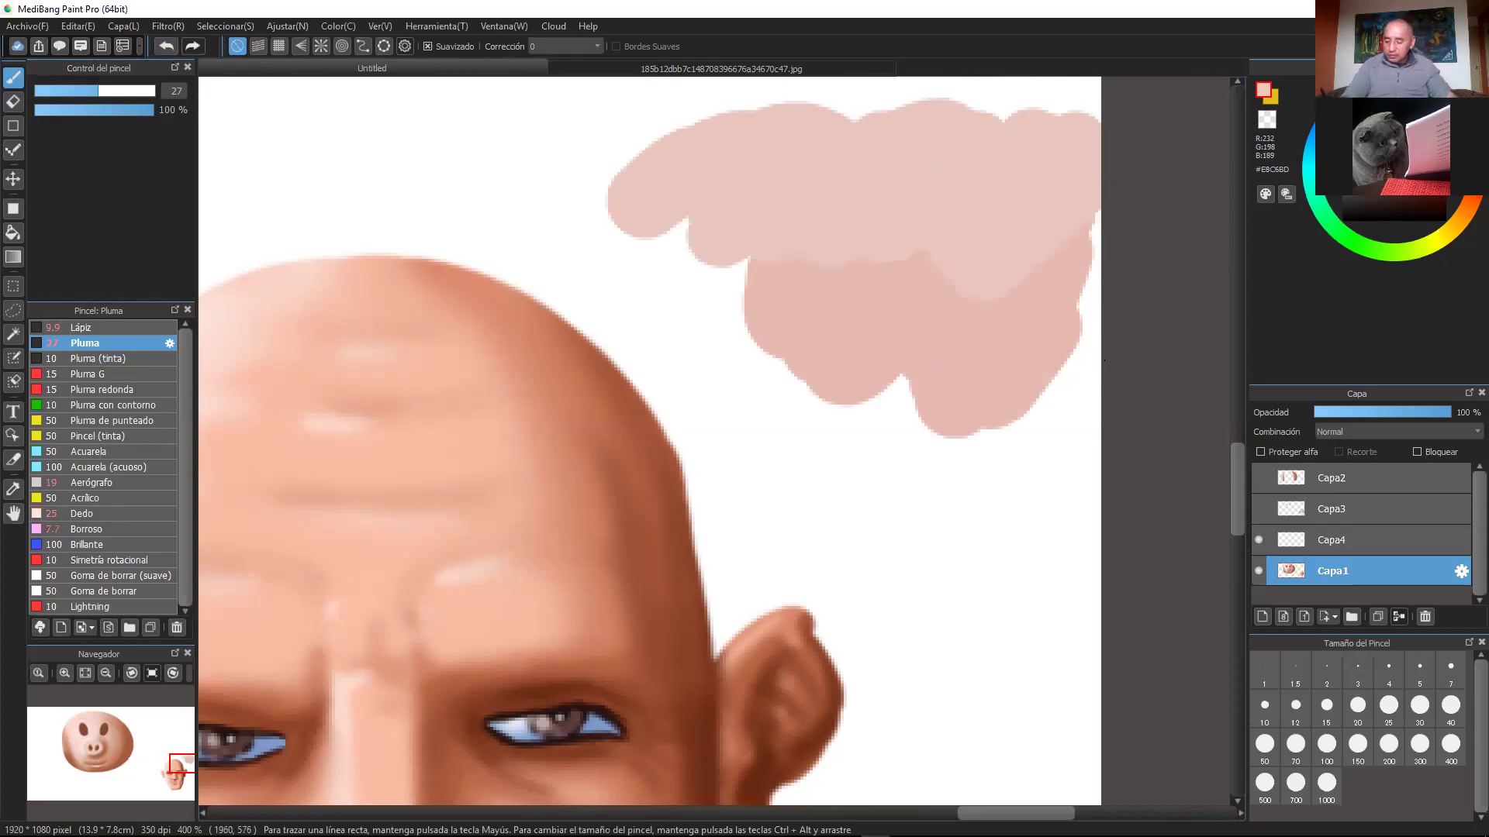
{"action": "mouse_move", "coordinate": [703, 179]}
{"action": "left_mouse_down"}
{"action": "mouse_move", "coordinate": [851, 172]}
{"action": "mouse_move", "coordinate": [1012, 119]}
{"action": "mouse_move", "coordinate": [1087, 169]}
{"action": "mouse_move", "coordinate": [1037, 266]}
{"action": "mouse_move", "coordinate": [946, 203]}
{"action": "mouse_move", "coordinate": [893, 394]}
{"action": "mouse_move", "coordinate": [881, 117]}
{"action": "left_mouse_up"}
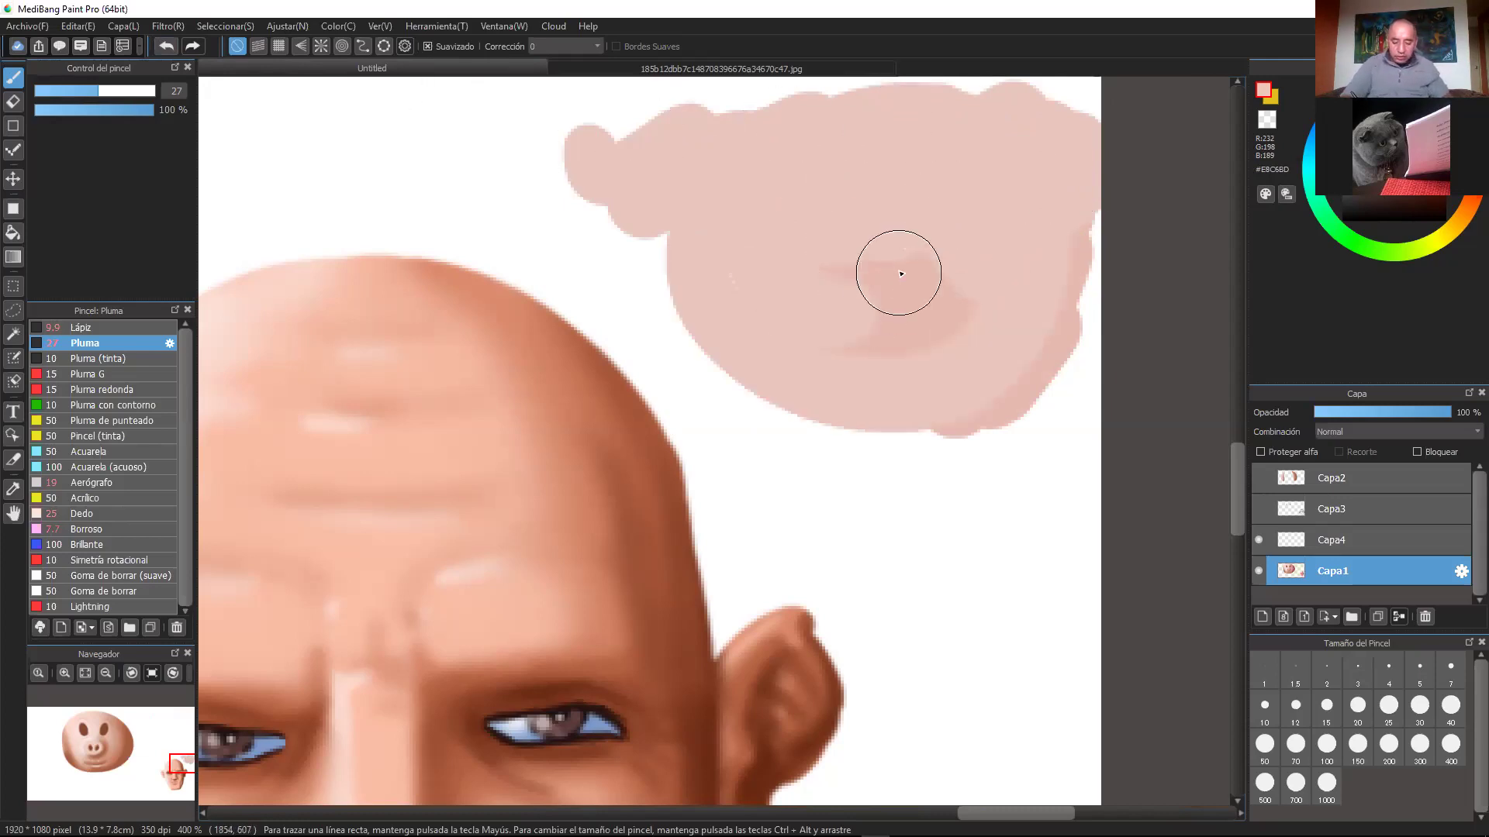
{"action": "left_click", "coordinate": [166, 46]}
{"action": "left_click", "coordinate": [167, 45]}
{"action": "left_click", "coordinate": [168, 45]}
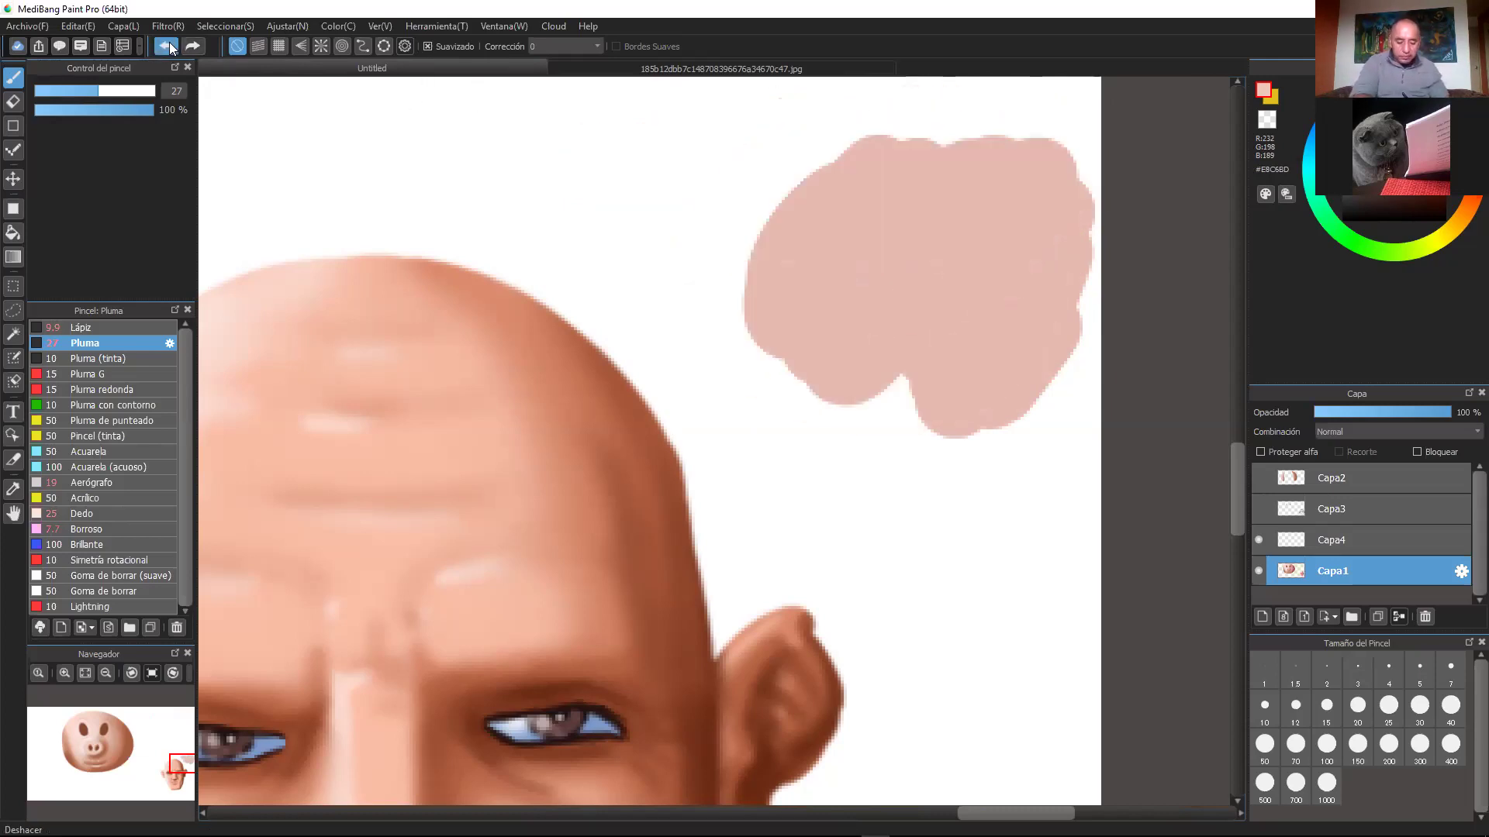
{"action": "left_click", "coordinate": [169, 45]}
Step: Paint a filled #E8C6BD ball beside the skull with the Pluma brush at size 27, undoing a stray #D09180 stroke
{"action": "mouse_move", "coordinate": [891, 160]}
{"action": "left_mouse_down"}
{"action": "mouse_move", "coordinate": [1022, 358]}
{"action": "mouse_move", "coordinate": [831, 230]}
{"action": "mouse_move", "coordinate": [990, 154]}
{"action": "mouse_move", "coordinate": [998, 250]}
{"action": "mouse_move", "coordinate": [961, 209]}
{"action": "left_mouse_up"}
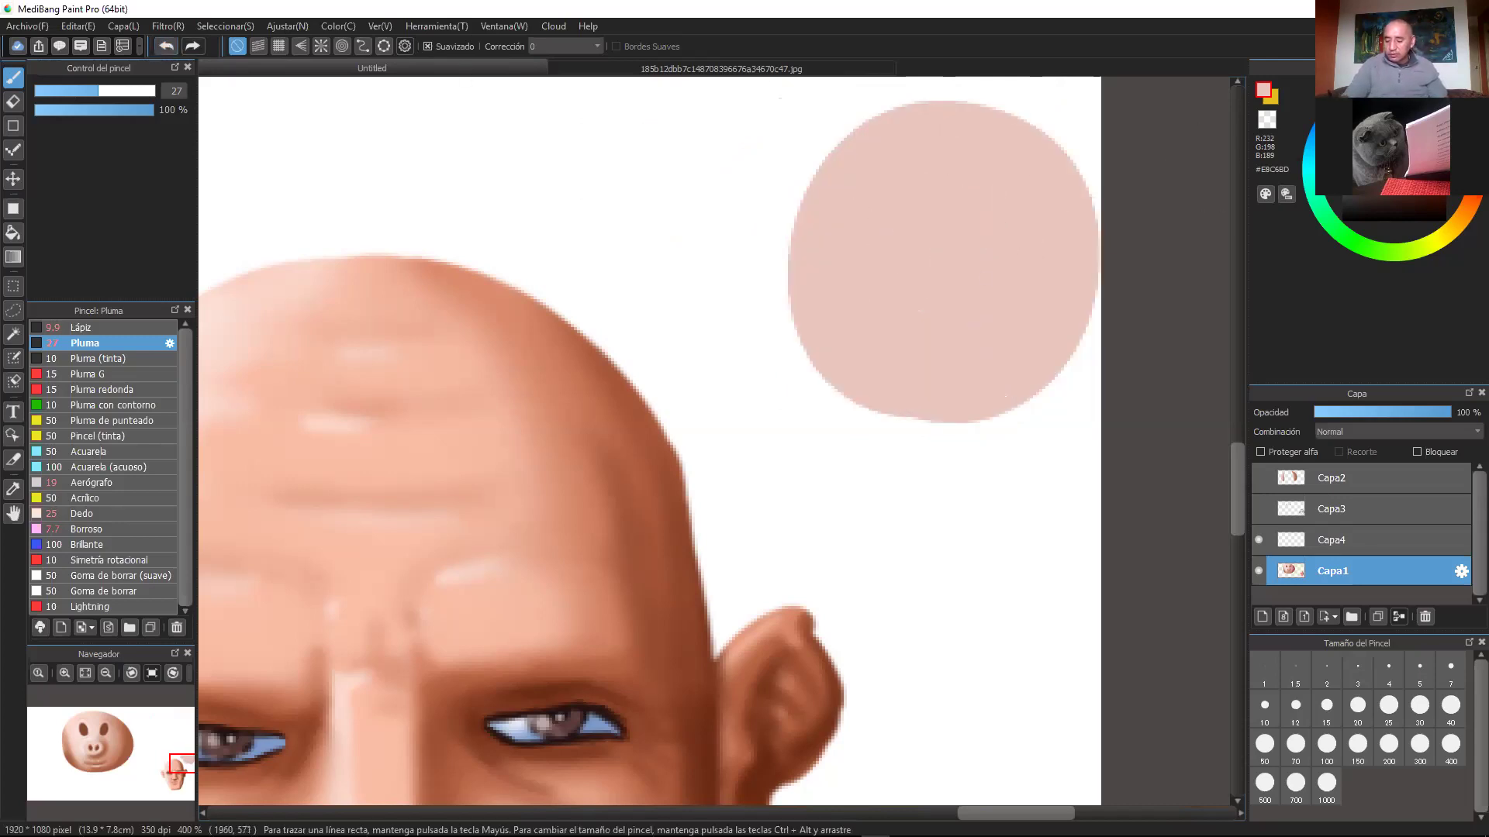
{"action": "mouse_move", "coordinate": [1039, 122]}
{"action": "left_mouse_down"}
{"action": "mouse_move", "coordinate": [1050, 132]}
{"action": "mouse_move", "coordinate": [1020, 200]}
{"action": "left_mouse_up"}
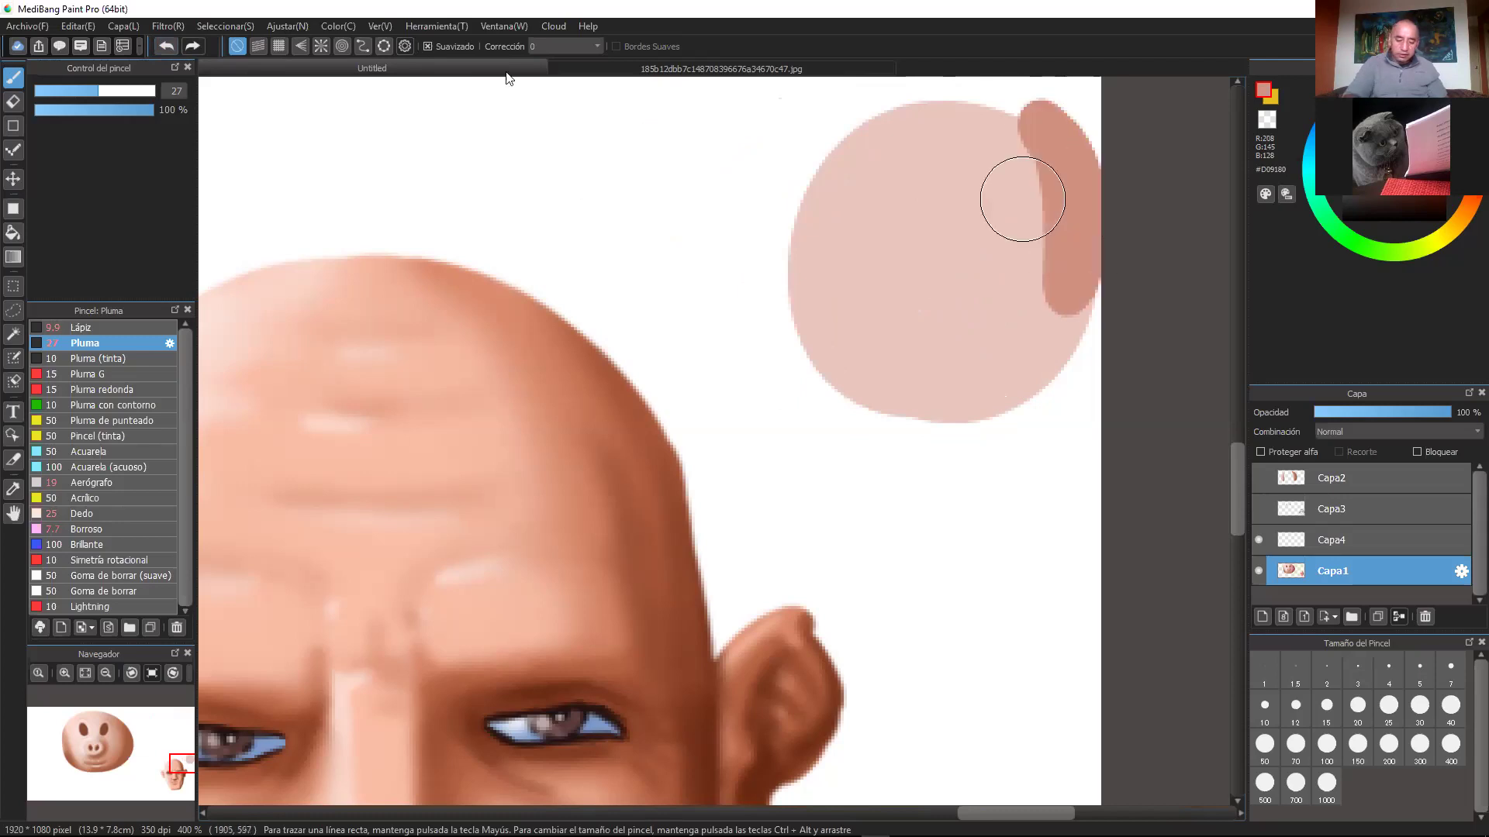
{"action": "key", "text": "ctrl+z"}
Step: Turn on alpha protection for Capa1 and paint a #D09180 shadow band and a darker one along the ball's lower-right edge
{"action": "left_click", "coordinate": [1260, 452]}
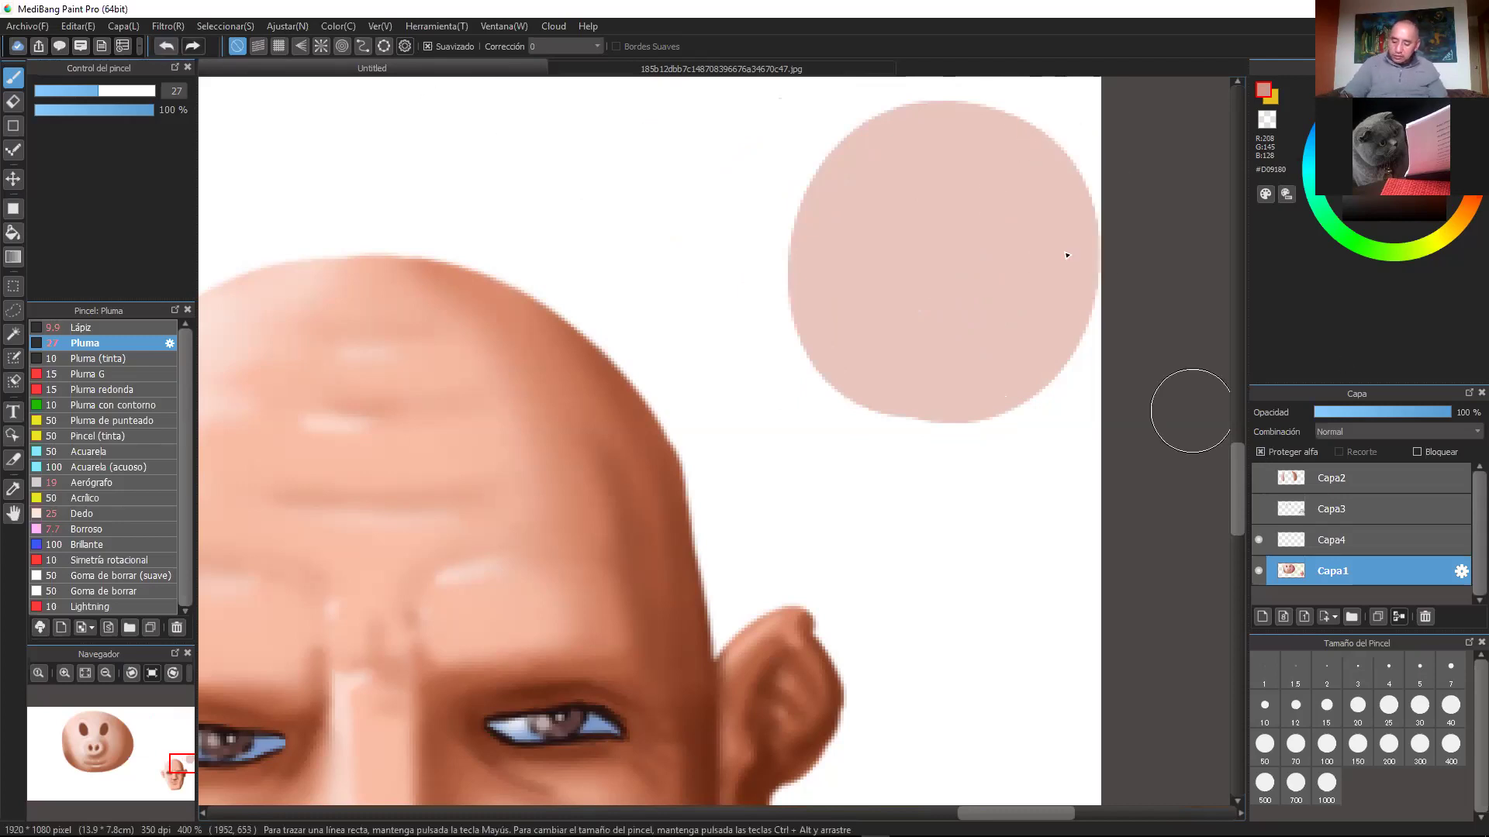
{"action": "mouse_move", "coordinate": [1020, 117]}
{"action": "left_mouse_down"}
{"action": "mouse_move", "coordinate": [1108, 240]}
{"action": "mouse_move", "coordinate": [880, 431]}
{"action": "mouse_move", "coordinate": [1029, 326]}
{"action": "mouse_move", "coordinate": [1080, 341]}
{"action": "mouse_move", "coordinate": [1091, 248]}
{"action": "mouse_move", "coordinate": [963, 442]}
{"action": "left_mouse_up"}
{"action": "left_click", "coordinate": [1309, 180]}
Step: Paint a lighter #F0DDD9 area and a #FEFAF9 highlight on the ball's upper-left side with the Pluma brush
{"action": "left_click", "coordinate": [957, 256], "text": "alt"}
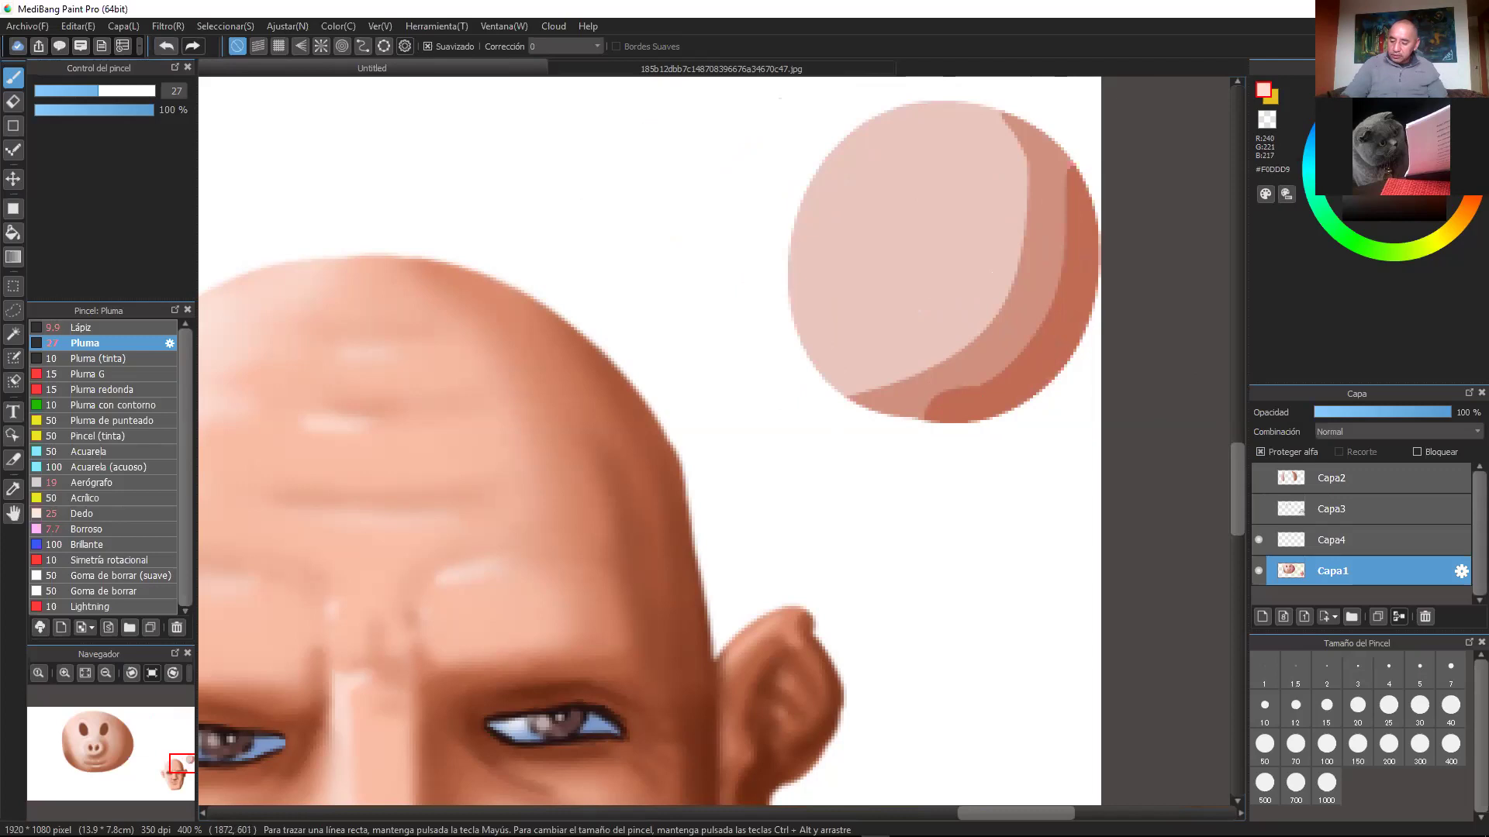
{"action": "mouse_move", "coordinate": [901, 194]}
{"action": "left_mouse_down"}
{"action": "mouse_move", "coordinate": [867, 195]}
{"action": "mouse_move", "coordinate": [858, 173]}
{"action": "mouse_move", "coordinate": [876, 175]}
{"action": "mouse_move", "coordinate": [874, 192]}
{"action": "mouse_move", "coordinate": [1034, 218]}
{"action": "mouse_move", "coordinate": [875, 188]}
{"action": "mouse_move", "coordinate": [891, 237]}
{"action": "left_mouse_up"}
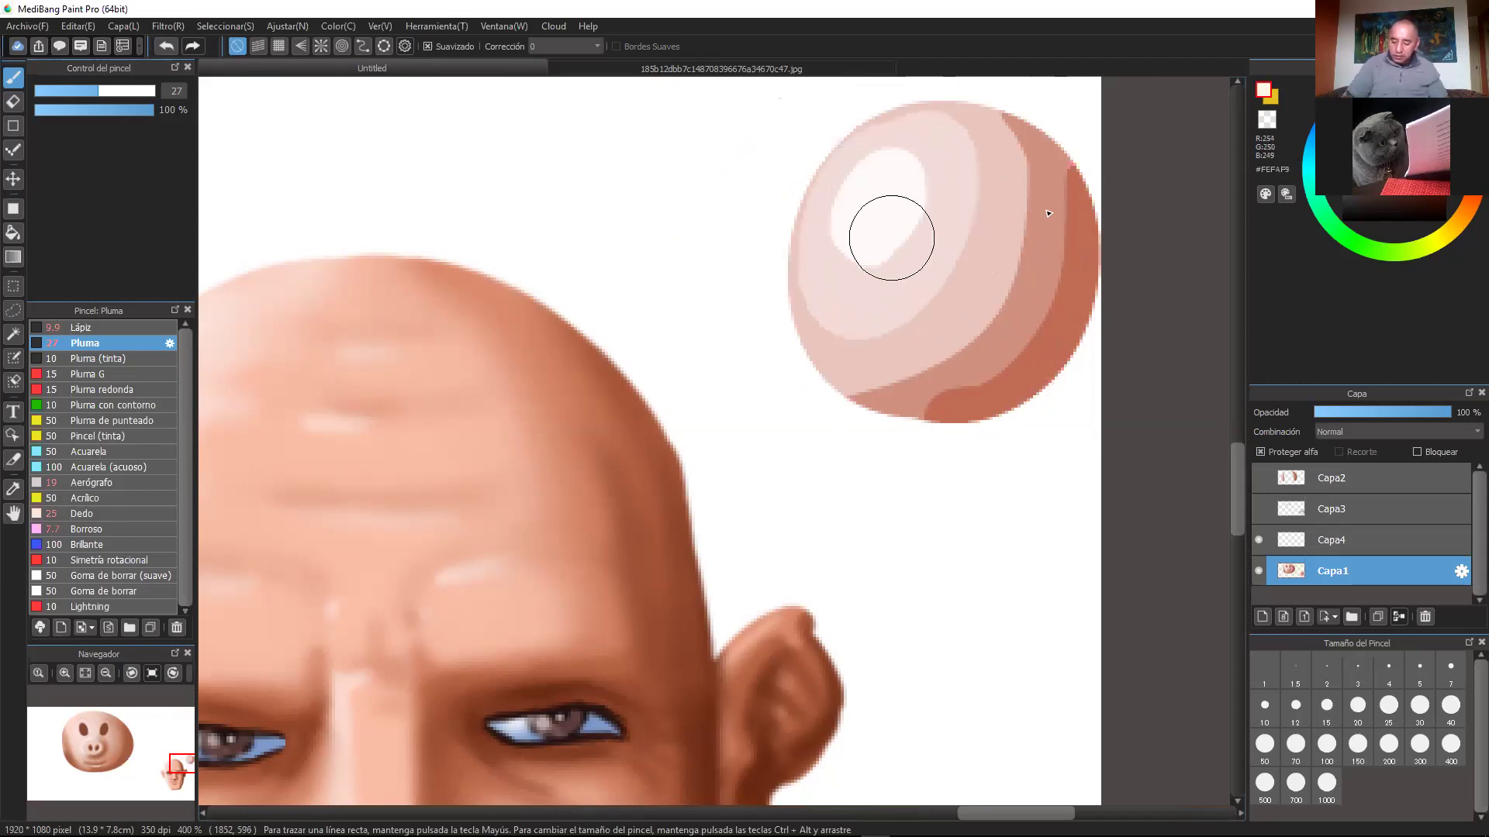
Step: Try #FEFAF9 Aerógrafo strokes at size 19 over the ball's shadow bands, undo them, and switch to the Borroso brush
{"action": "key", "text": "ctrl+minus"}
{"action": "scroll", "coordinate": [1117, 372], "scroll_direction": "up", "scroll_amount": 2}
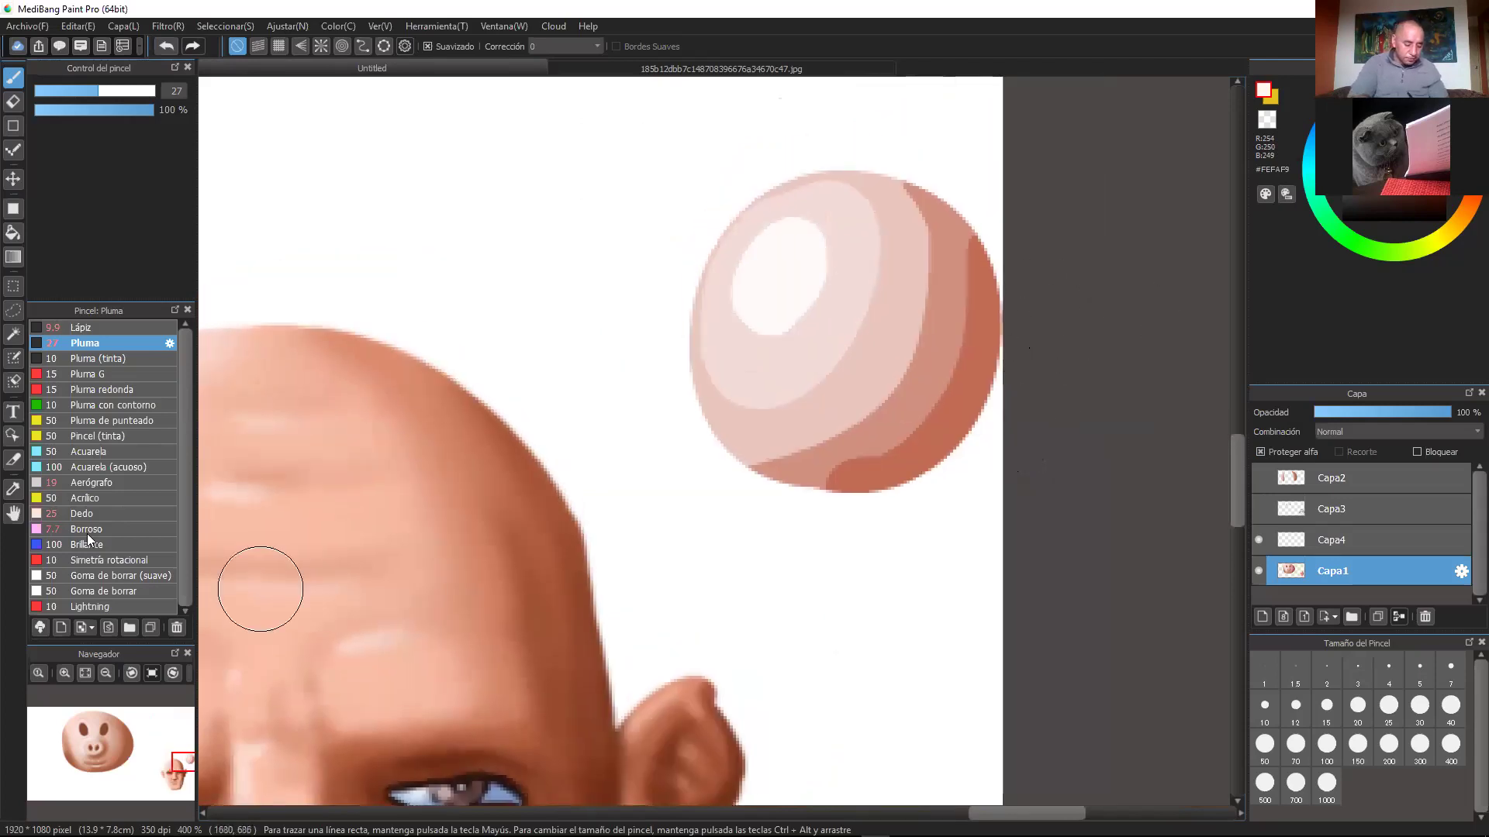
{"action": "left_click", "coordinate": [126, 484]}
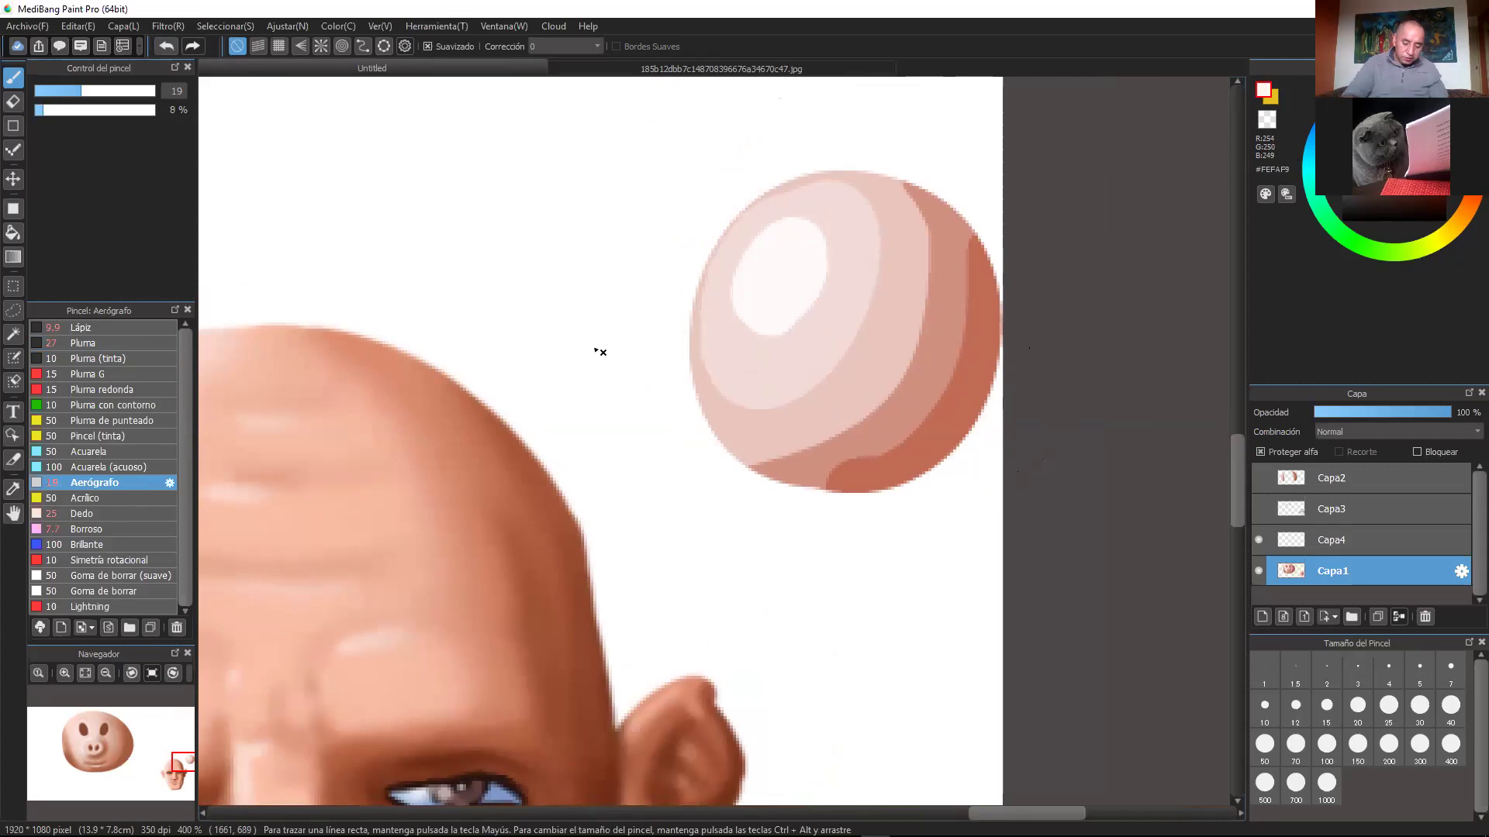
{"action": "mouse_move", "coordinate": [946, 365]}
{"action": "left_mouse_down"}
{"action": "mouse_move", "coordinate": [917, 412]}
{"action": "mouse_move", "coordinate": [895, 362]}
{"action": "left_mouse_up"}
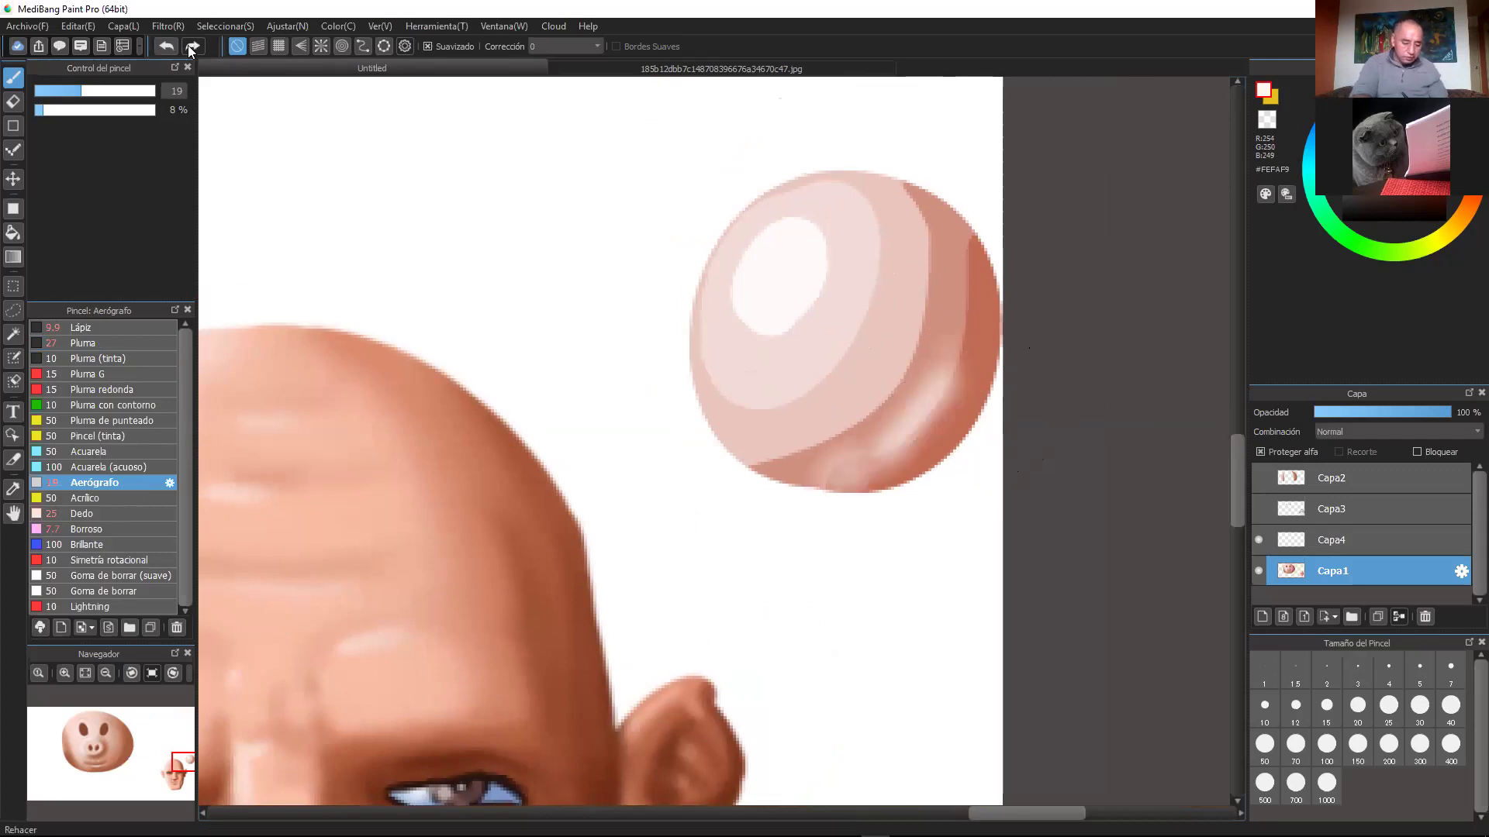
{"action": "left_click", "coordinate": [108, 532]}
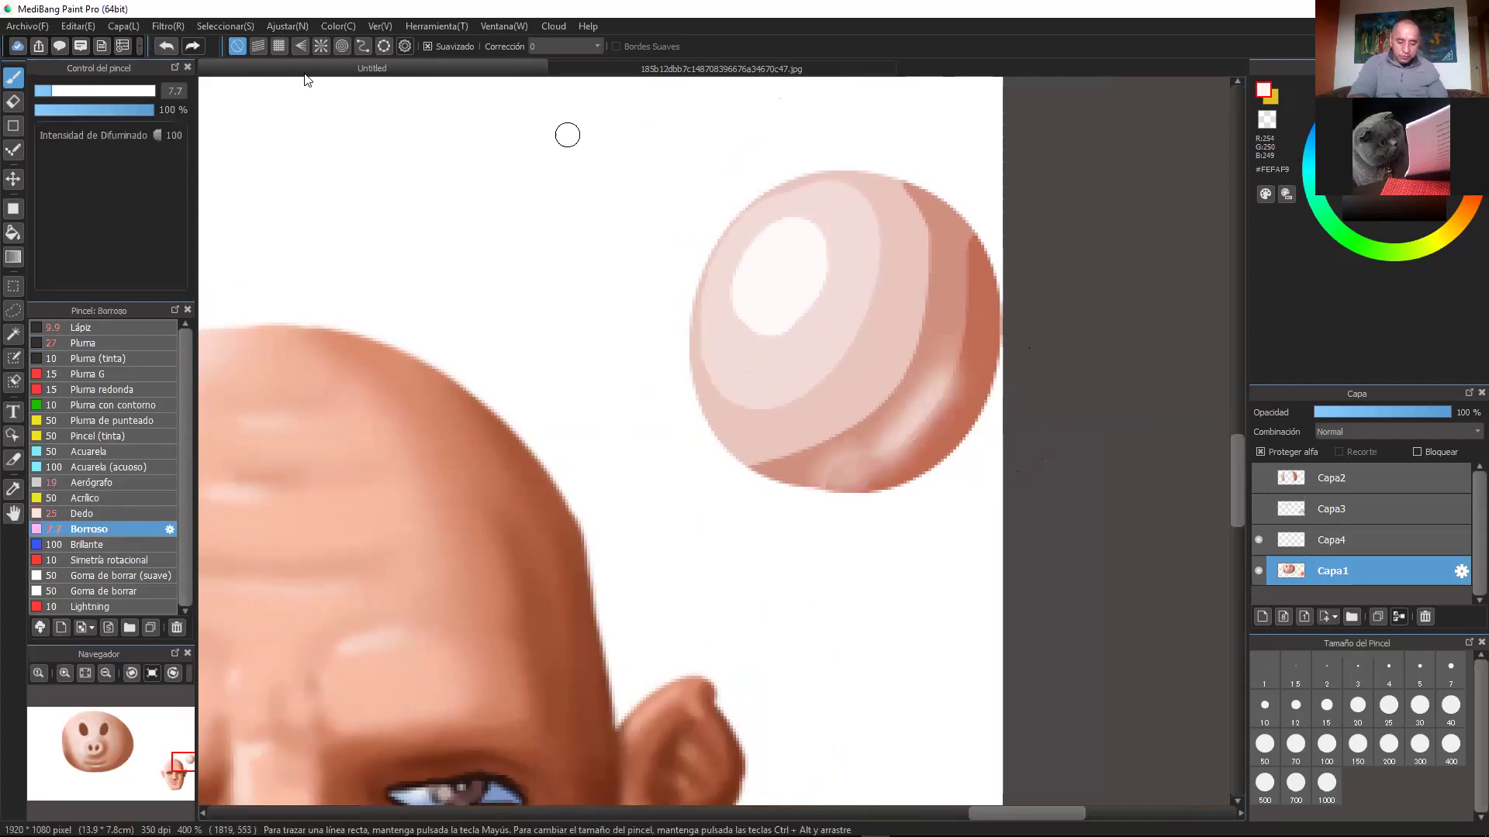
{"action": "left_click", "coordinate": [170, 48]}
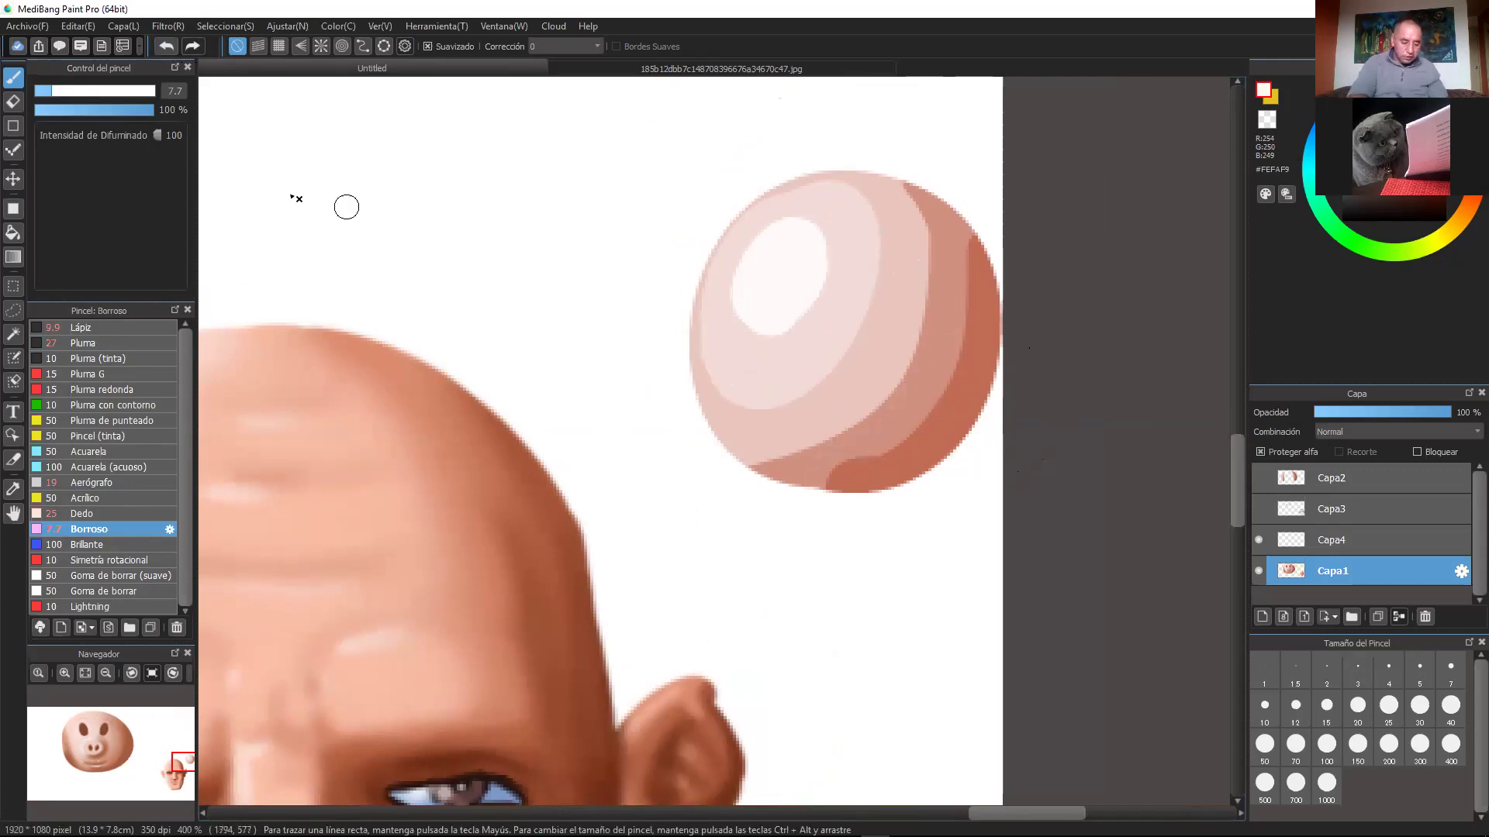
Step: Blend the first practice ball's tone bands into a smooth gradient with the Borroso brush at size 39
{"action": "left_click", "coordinate": [112, 91]}
{"action": "mouse_move", "coordinate": [871, 442]}
{"action": "left_mouse_down"}
{"action": "mouse_move", "coordinate": [941, 416]}
{"action": "mouse_move", "coordinate": [911, 422]}
{"action": "mouse_move", "coordinate": [924, 437]}
{"action": "mouse_move", "coordinate": [923, 204]}
{"action": "mouse_move", "coordinate": [902, 396]}
{"action": "mouse_move", "coordinate": [939, 257]}
{"action": "mouse_move", "coordinate": [882, 435]}
{"action": "mouse_move", "coordinate": [754, 444]}
{"action": "mouse_move", "coordinate": [740, 472]}
{"action": "mouse_move", "coordinate": [706, 331]}
{"action": "mouse_move", "coordinate": [704, 369]}
{"action": "mouse_move", "coordinate": [791, 222]}
{"action": "mouse_move", "coordinate": [825, 201]}
{"action": "mouse_move", "coordinate": [790, 217]}
{"action": "mouse_move", "coordinate": [741, 317]}
{"action": "mouse_move", "coordinate": [711, 389]}
{"action": "mouse_move", "coordinate": [726, 405]}
{"action": "mouse_move", "coordinate": [707, 356]}
{"action": "mouse_move", "coordinate": [799, 248]}
{"action": "mouse_move", "coordinate": [730, 266]}
{"action": "mouse_move", "coordinate": [684, 302]}
{"action": "mouse_move", "coordinate": [904, 284]}
{"action": "mouse_move", "coordinate": [752, 384]}
{"action": "mouse_move", "coordinate": [916, 283]}
{"action": "mouse_move", "coordinate": [938, 374]}
{"action": "mouse_move", "coordinate": [890, 221]}
{"action": "mouse_move", "coordinate": [775, 457]}
{"action": "mouse_move", "coordinate": [907, 343]}
{"action": "mouse_move", "coordinate": [927, 267]}
{"action": "mouse_move", "coordinate": [887, 408]}
{"action": "mouse_move", "coordinate": [943, 271]}
{"action": "mouse_move", "coordinate": [894, 430]}
{"action": "mouse_move", "coordinate": [813, 440]}
{"action": "mouse_move", "coordinate": [1012, 274]}
{"action": "left_mouse_up"}
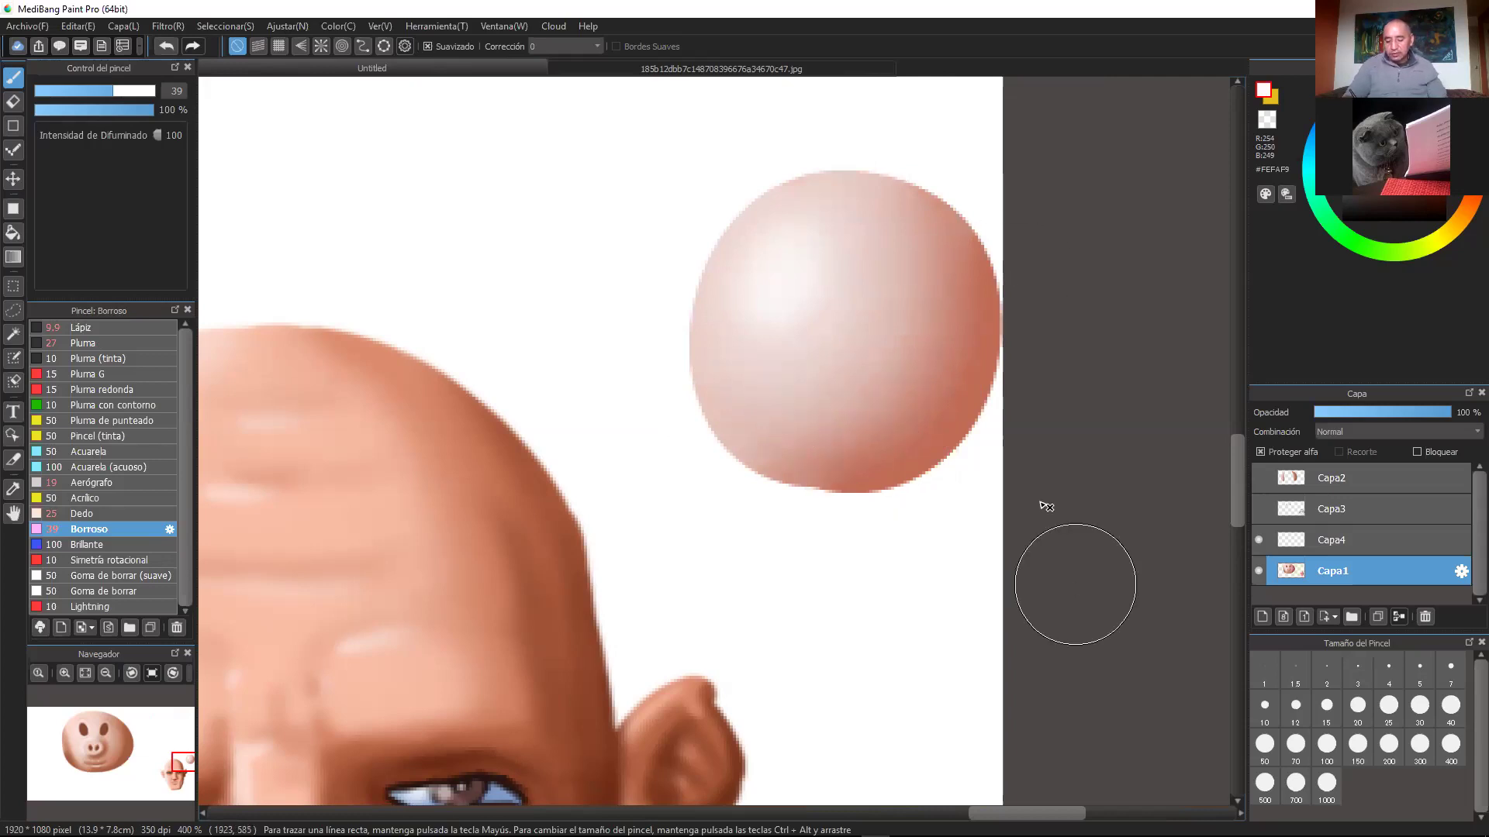
Step: Turn off alpha protection for Capa1 and paint a second filled #EEB3A5 ball above the skull with the Pluma brush at size 27
{"action": "mouse_move", "coordinate": [1024, 159]}
{"action": "left_mouse_down"}
{"action": "mouse_move", "coordinate": [1058, 280]}
{"action": "mouse_move", "coordinate": [1124, 341]}
{"action": "left_mouse_up"}
{"action": "scroll", "coordinate": [1099, 347], "scroll_direction": "up", "scroll_amount": 2}
{"action": "scroll", "coordinate": [1099, 346], "scroll_direction": "left", "scroll_amount": 5}
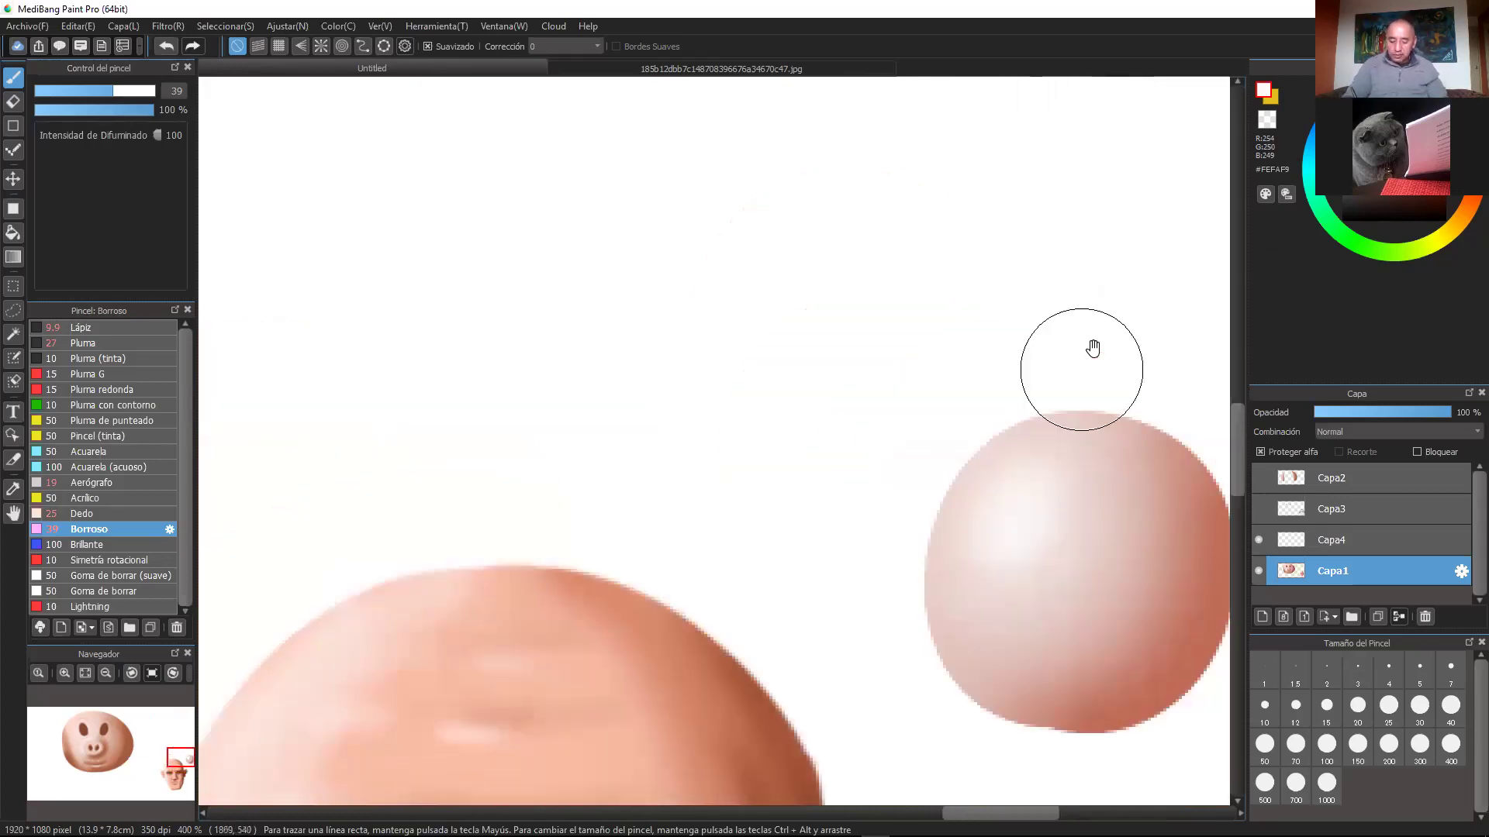
{"action": "scroll", "coordinate": [1105, 268], "scroll_direction": "up", "scroll_amount": 3}
{"action": "scroll", "coordinate": [1105, 268], "scroll_direction": "right", "scroll_amount": 2}
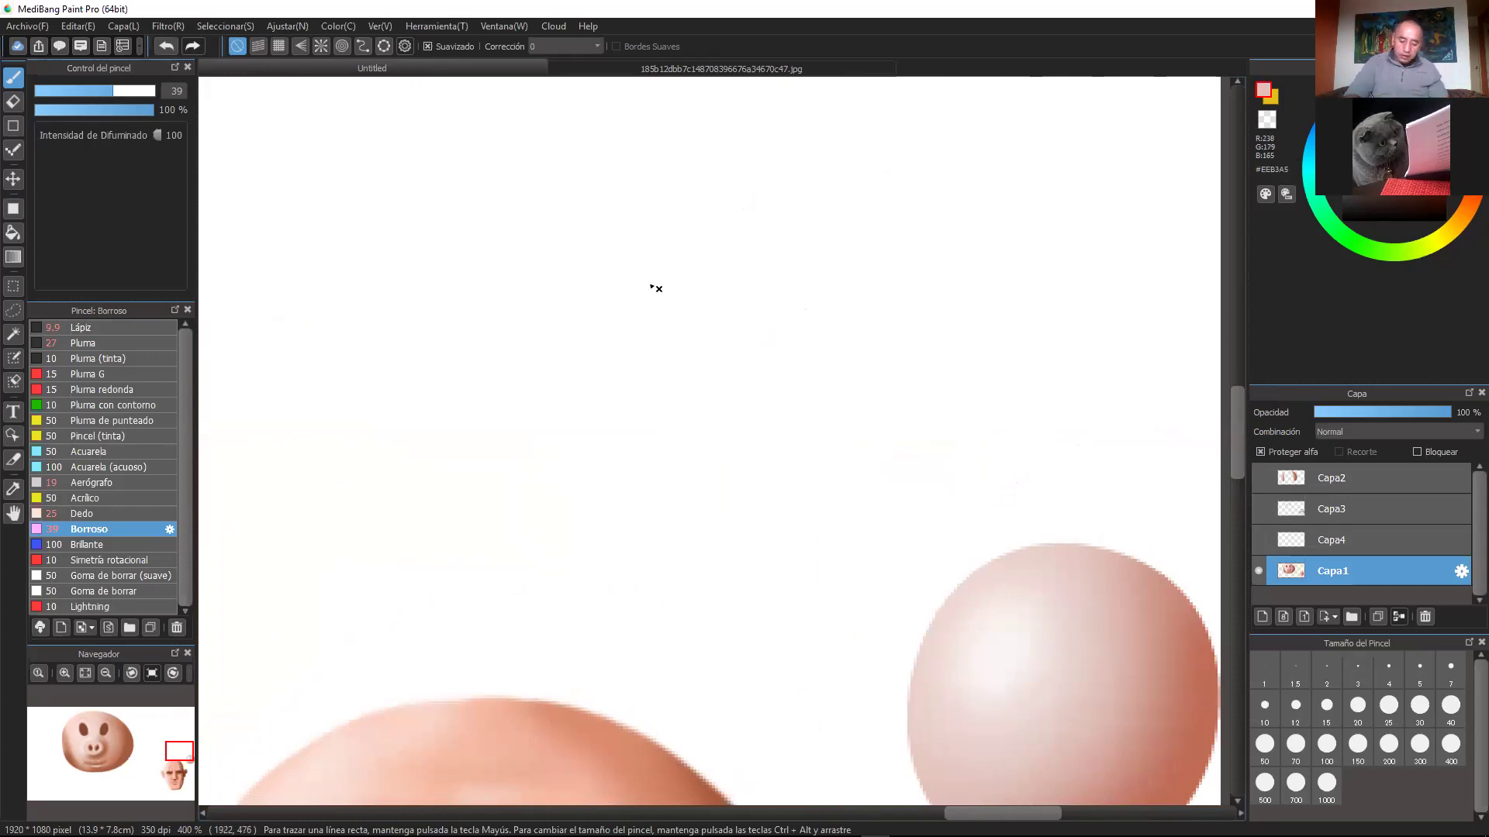
{"action": "left_click", "coordinate": [112, 346]}
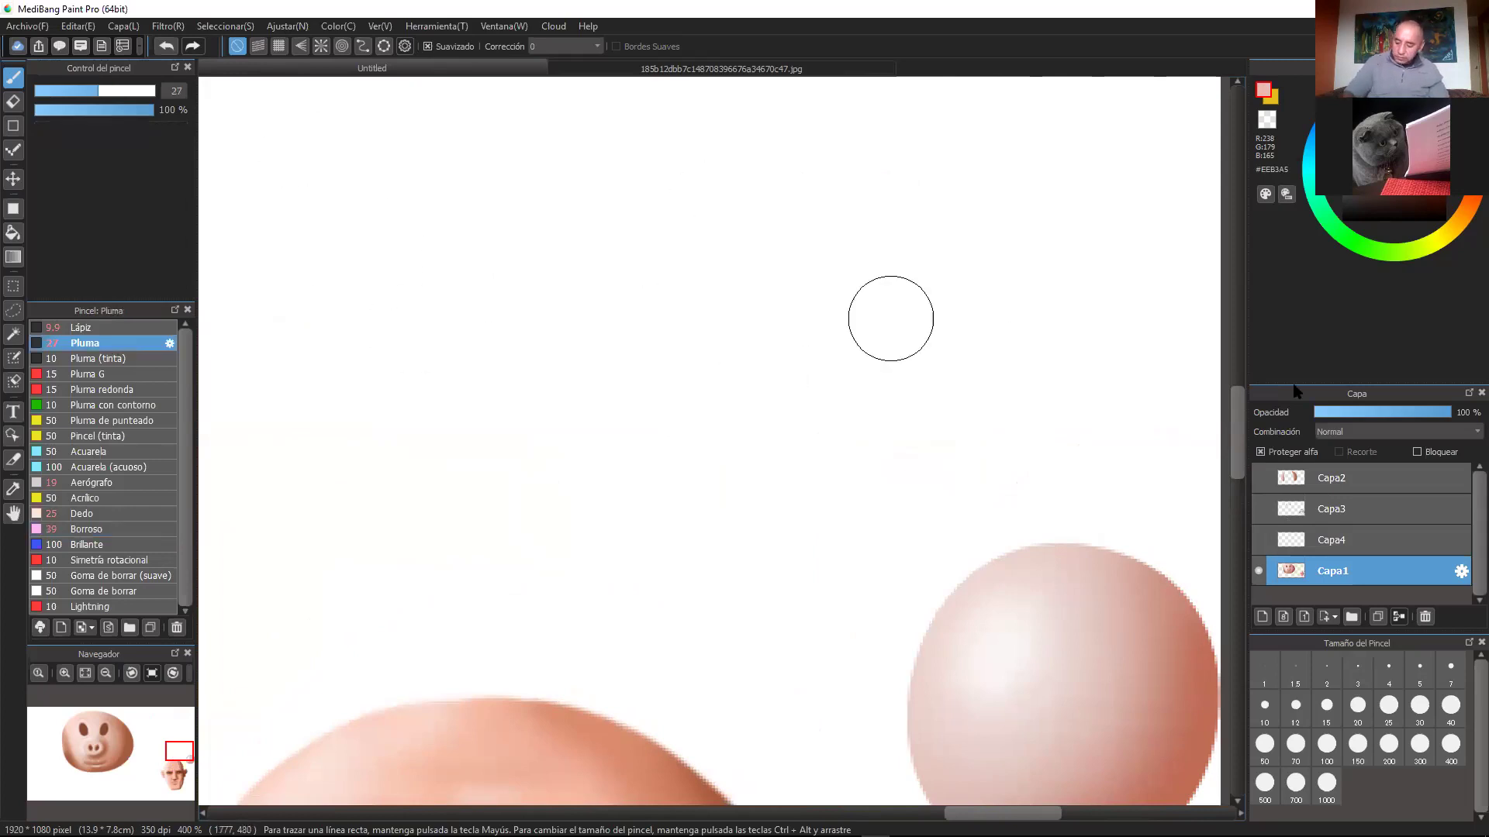
{"action": "left_click", "coordinate": [1261, 452]}
{"action": "mouse_move", "coordinate": [632, 203]}
{"action": "left_mouse_down"}
{"action": "mouse_move", "coordinate": [592, 292]}
{"action": "mouse_move", "coordinate": [571, 402]}
{"action": "mouse_move", "coordinate": [738, 452]}
{"action": "mouse_move", "coordinate": [813, 382]}
{"action": "mouse_move", "coordinate": [492, 292]}
{"action": "mouse_move", "coordinate": [814, 319]}
{"action": "mouse_move", "coordinate": [784, 286]}
{"action": "mouse_move", "coordinate": [664, 300]}
{"action": "mouse_move", "coordinate": [705, 392]}
{"action": "mouse_move", "coordinate": [688, 422]}
{"action": "mouse_move", "coordinate": [512, 310]}
{"action": "mouse_move", "coordinate": [505, 243]}
{"action": "mouse_move", "coordinate": [631, 485]}
{"action": "mouse_move", "coordinate": [503, 413]}
{"action": "mouse_move", "coordinate": [758, 449]}
{"action": "mouse_move", "coordinate": [595, 492]}
{"action": "mouse_move", "coordinate": [481, 333]}
{"action": "mouse_move", "coordinate": [559, 193]}
{"action": "left_mouse_up"}
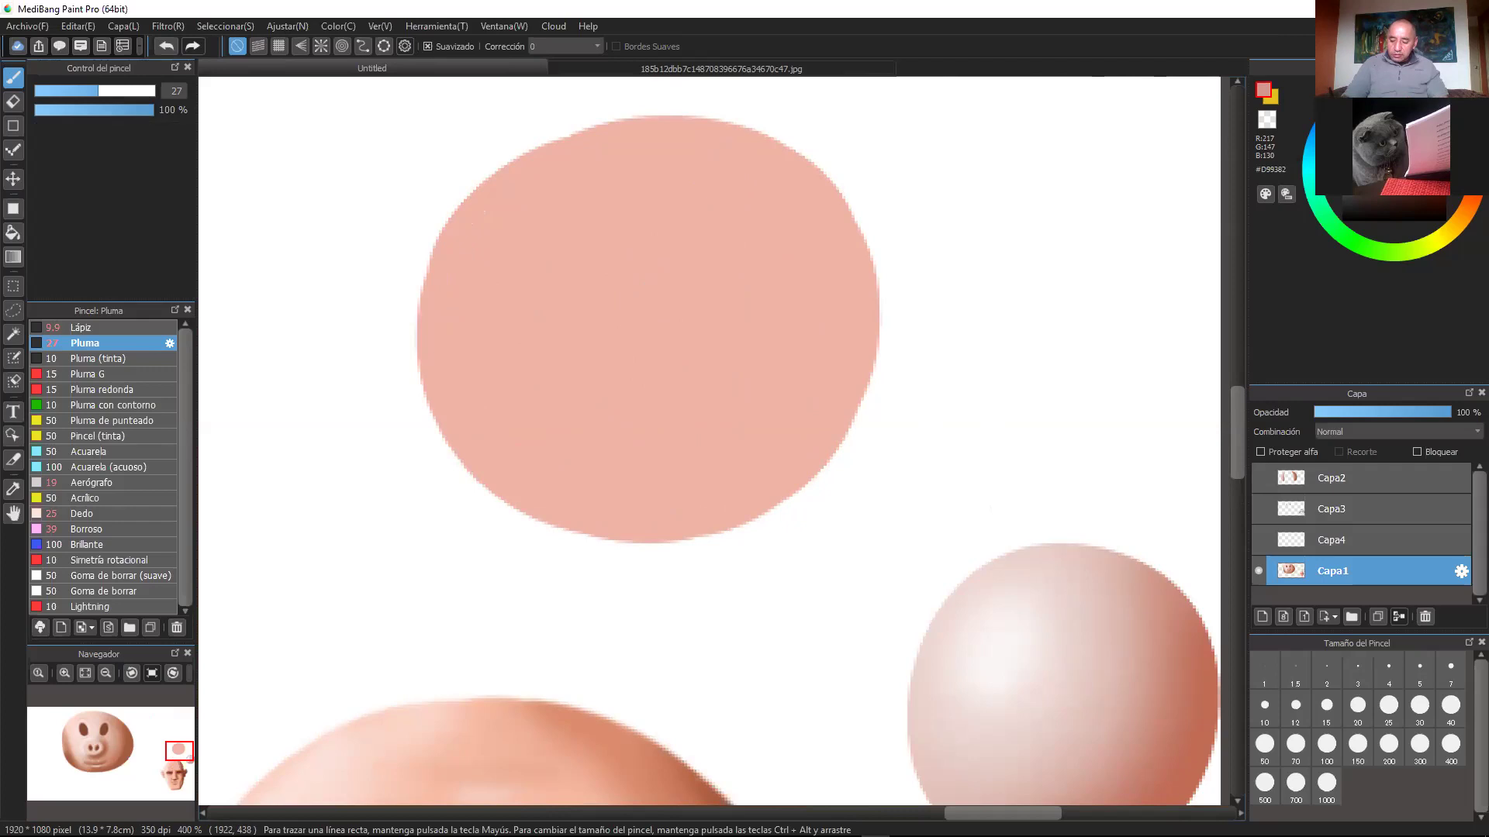
Step: With alpha protection on, paint a mid-tone shadow band and a darker #BC6A56 band along the second ball's lower-right side
{"action": "mouse_move", "coordinate": [784, 128]}
{"action": "left_mouse_down"}
{"action": "mouse_move", "coordinate": [850, 204]}
{"action": "mouse_move", "coordinate": [870, 382]}
{"action": "mouse_move", "coordinate": [697, 531]}
{"action": "left_mouse_up"}
{"action": "mouse_move", "coordinate": [438, 496]}
{"action": "left_mouse_down"}
{"action": "mouse_move", "coordinate": [525, 542]}
{"action": "mouse_move", "coordinate": [798, 156]}
{"action": "mouse_move", "coordinate": [745, 135]}
{"action": "left_mouse_up"}
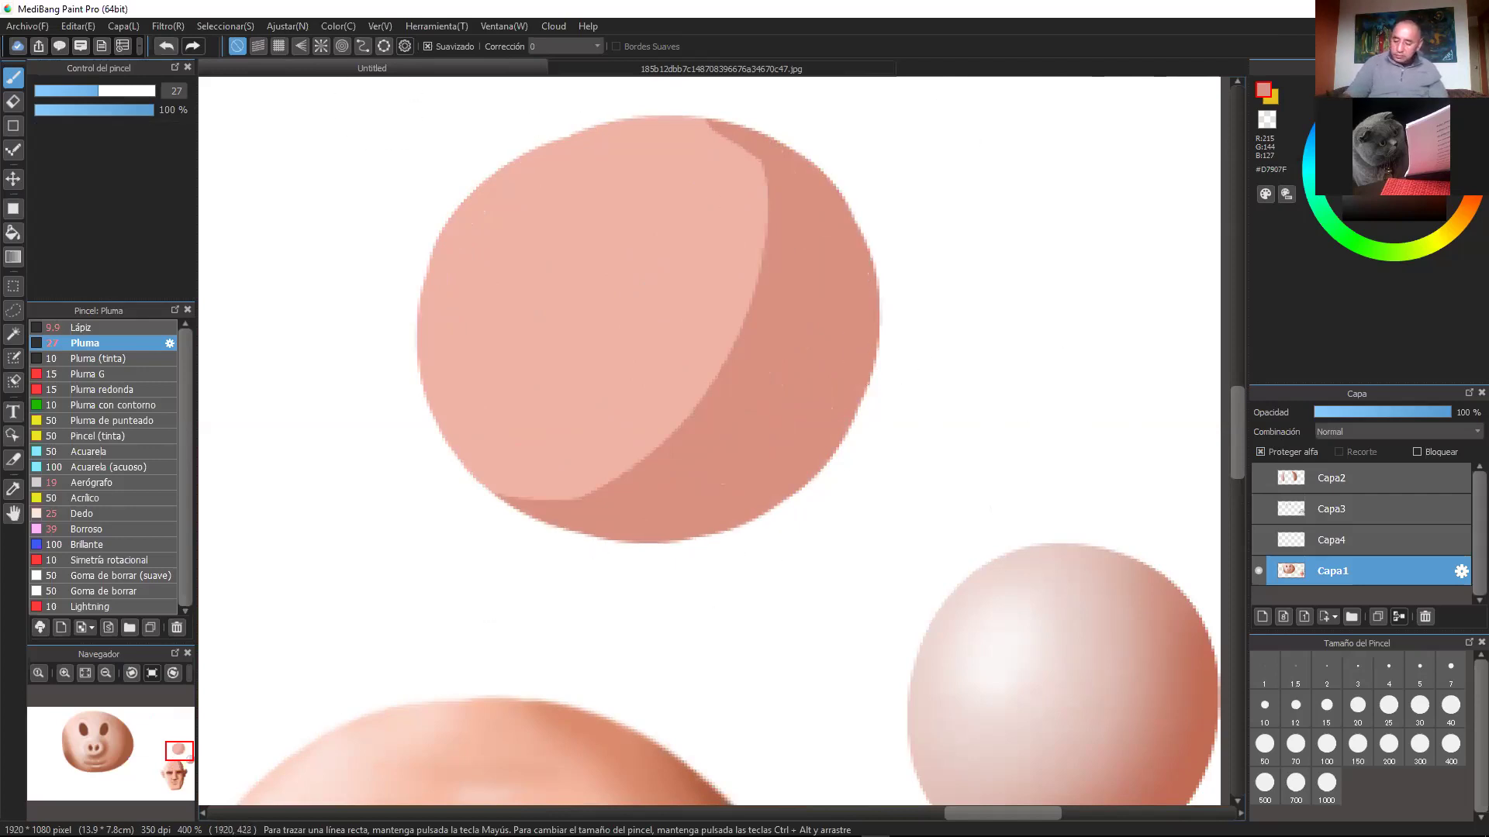
{"action": "left_click_drag", "start_coordinate": [839, 170], "coordinate": [858, 418]}
{"action": "mouse_move", "coordinate": [871, 249]}
{"action": "left_mouse_down"}
{"action": "mouse_move", "coordinate": [714, 523]}
{"action": "mouse_move", "coordinate": [754, 476]}
{"action": "left_mouse_up"}
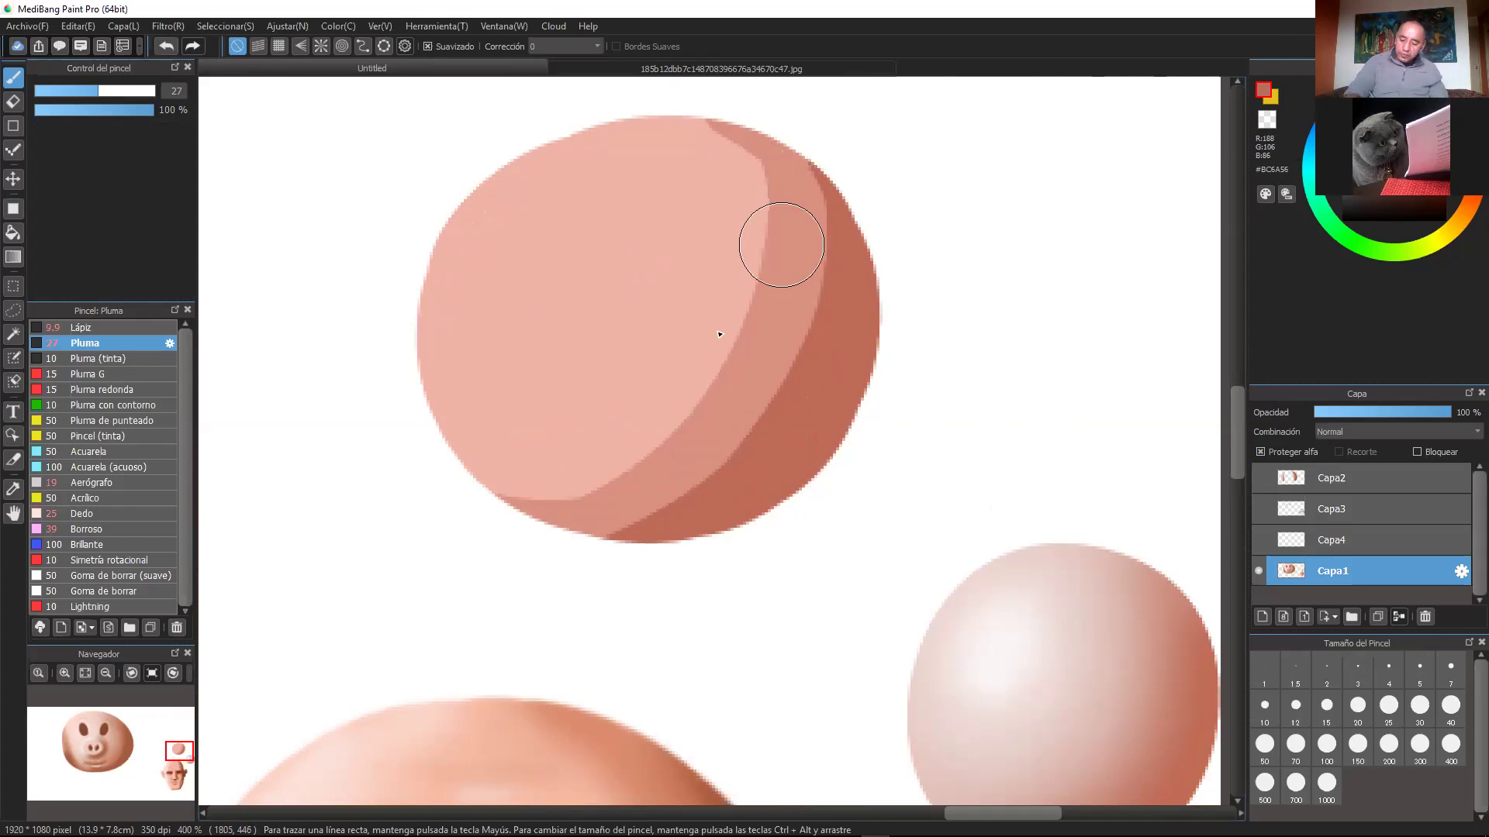
Step: Paint a lighter #FED9D1 area and a #FFEEEB highlight on the second ball's upper-left side
{"action": "left_click", "coordinate": [651, 276], "text": "alt"}
{"action": "mouse_move", "coordinate": [575, 249]}
{"action": "left_mouse_down"}
{"action": "mouse_move", "coordinate": [591, 193]}
{"action": "mouse_move", "coordinate": [628, 233]}
{"action": "mouse_move", "coordinate": [501, 343]}
{"action": "mouse_move", "coordinate": [644, 248]}
{"action": "left_mouse_up"}
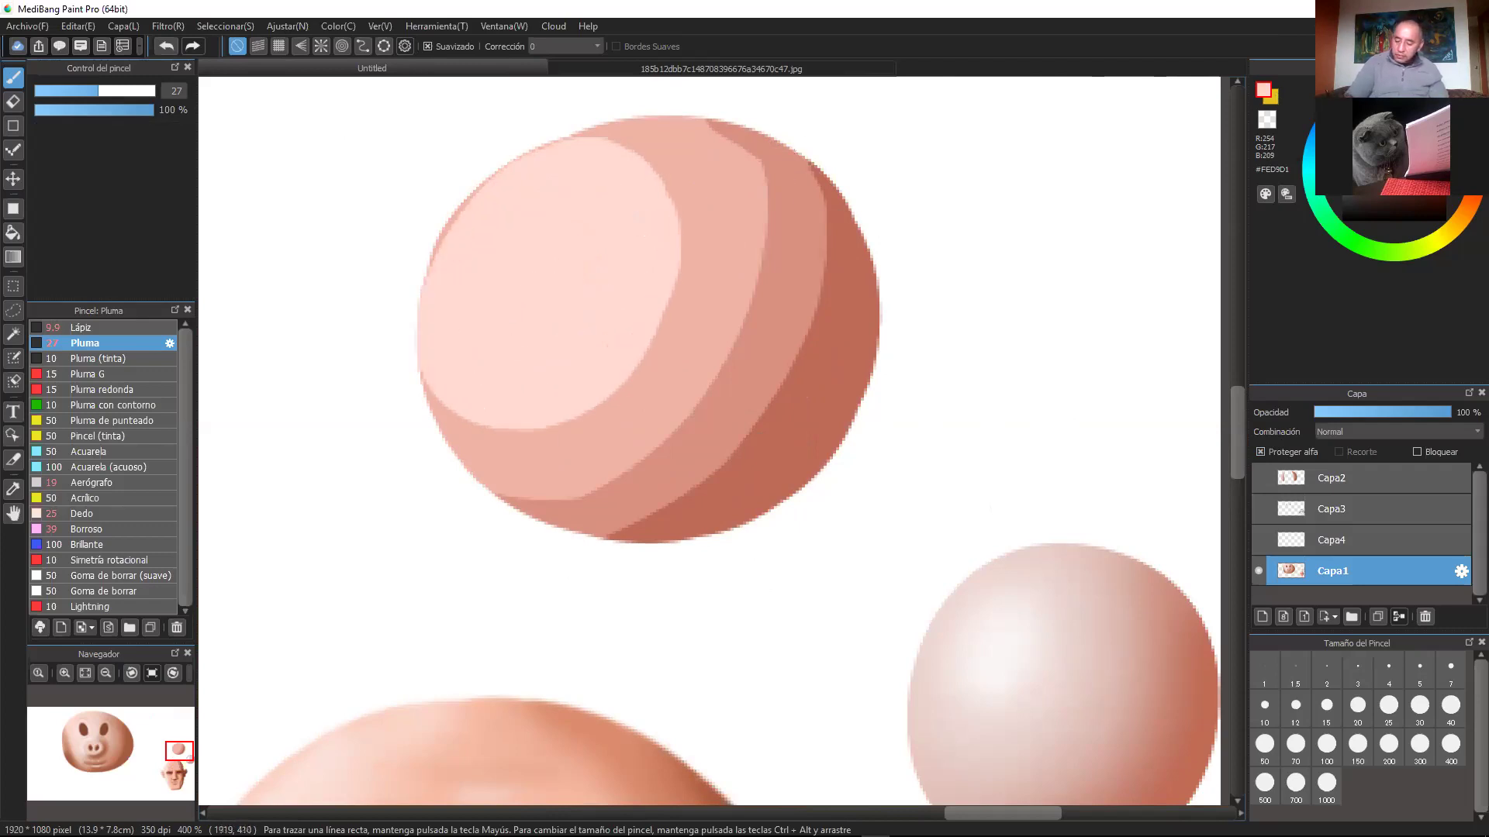
{"action": "mouse_move", "coordinate": [524, 229]}
{"action": "left_mouse_down"}
{"action": "mouse_move", "coordinate": [535, 209]}
{"action": "mouse_move", "coordinate": [488, 309]}
{"action": "mouse_move", "coordinate": [496, 334]}
{"action": "left_mouse_up"}
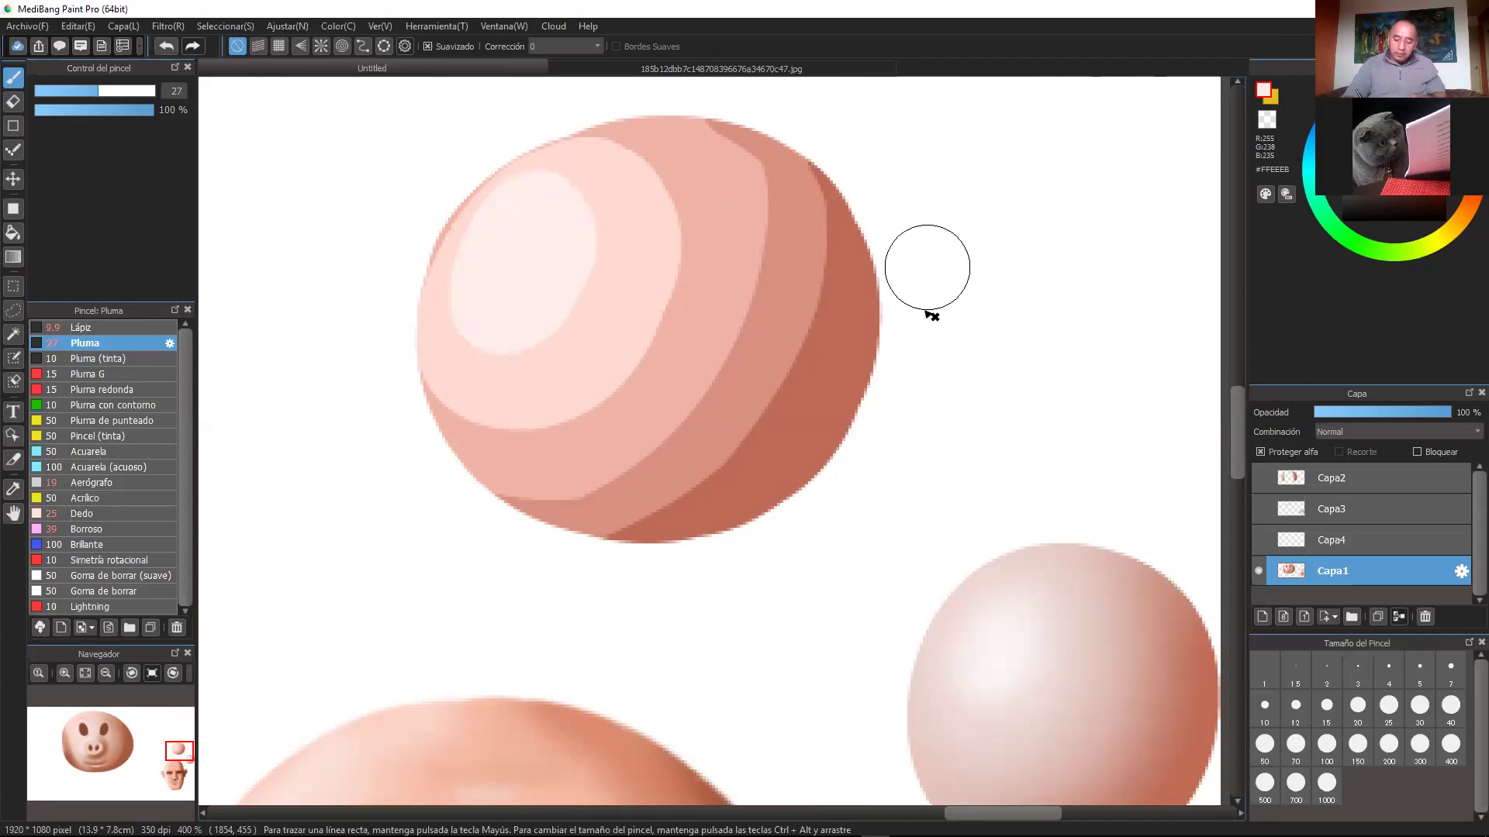
Step: Paint thin reflected-light strokes from #D07E6B to #ECBCB0 along the second ball's lower-right rim with the Pluma brush at size 10.2
{"action": "left_click", "coordinate": [833, 355], "text": "alt"}
{"action": "left_click_drag", "start_coordinate": [80, 92], "coordinate": [58, 91]}
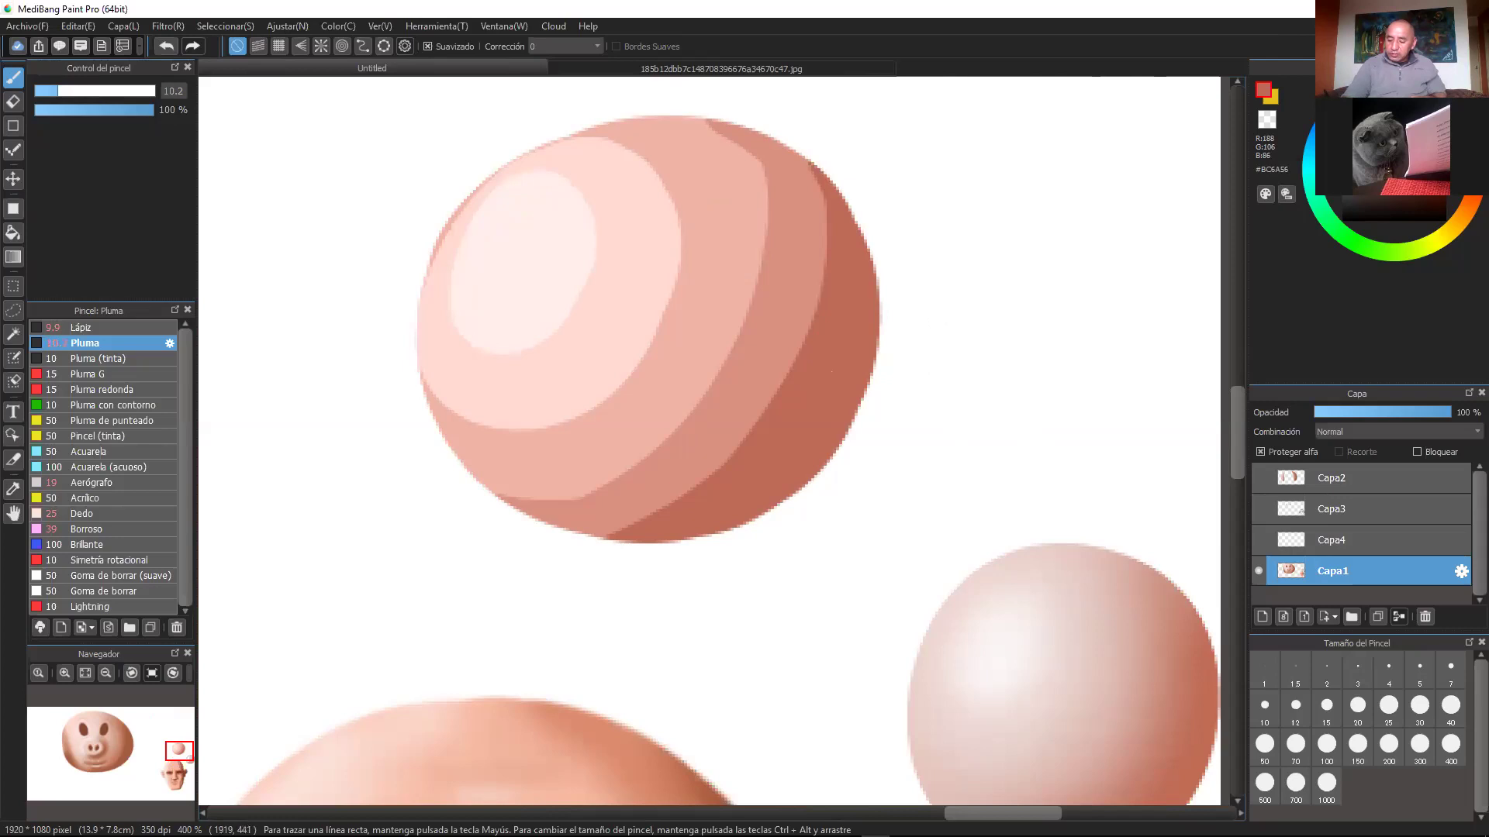
{"action": "left_click_drag", "start_coordinate": [861, 213], "coordinate": [737, 521]}
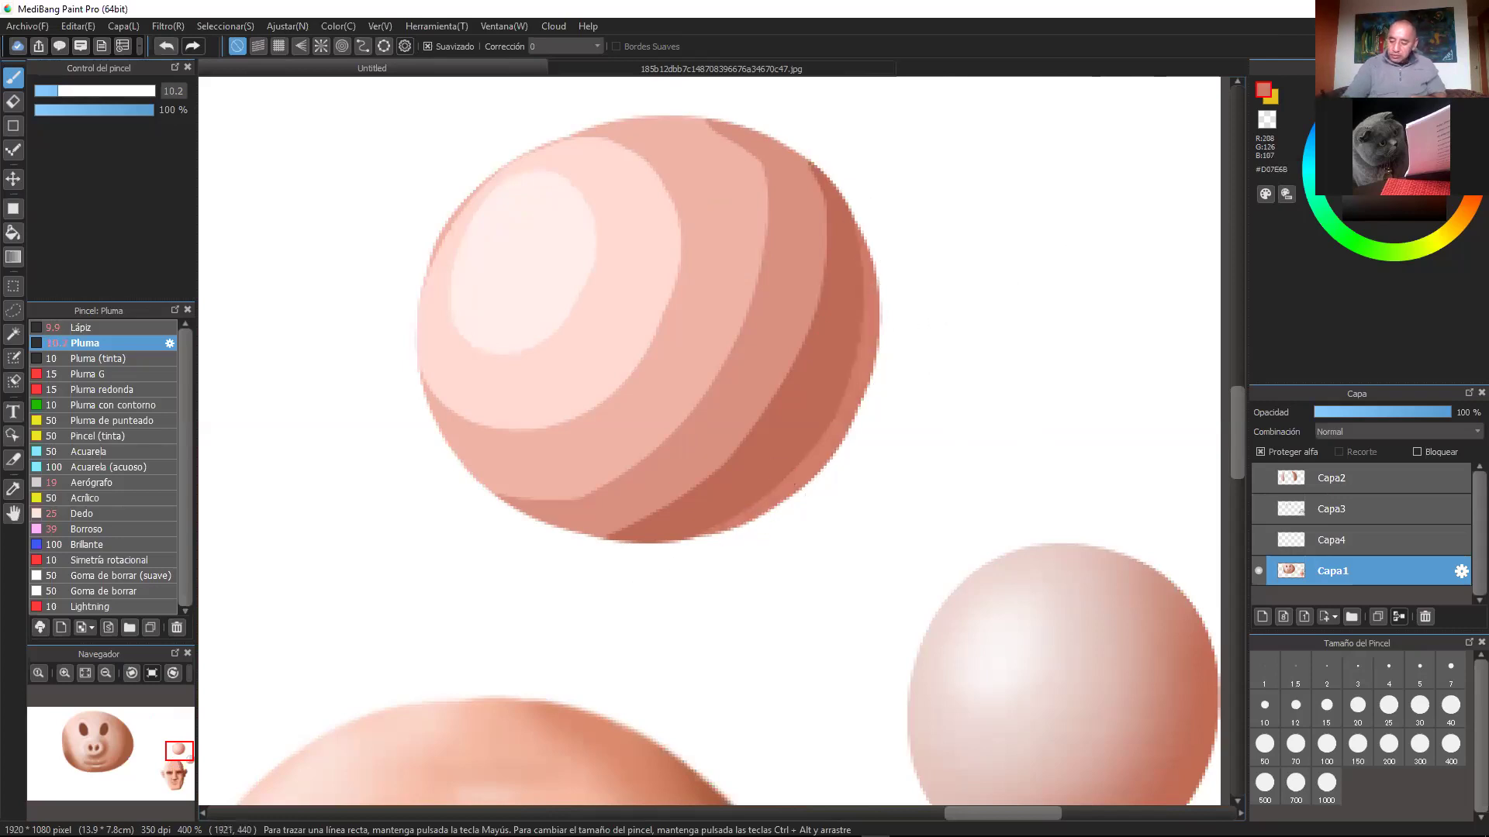
{"action": "mouse_move", "coordinate": [886, 292]}
{"action": "left_mouse_down"}
{"action": "mouse_move", "coordinate": [860, 425]}
{"action": "mouse_move", "coordinate": [872, 400]}
{"action": "mouse_move", "coordinate": [754, 534]}
{"action": "left_mouse_up"}
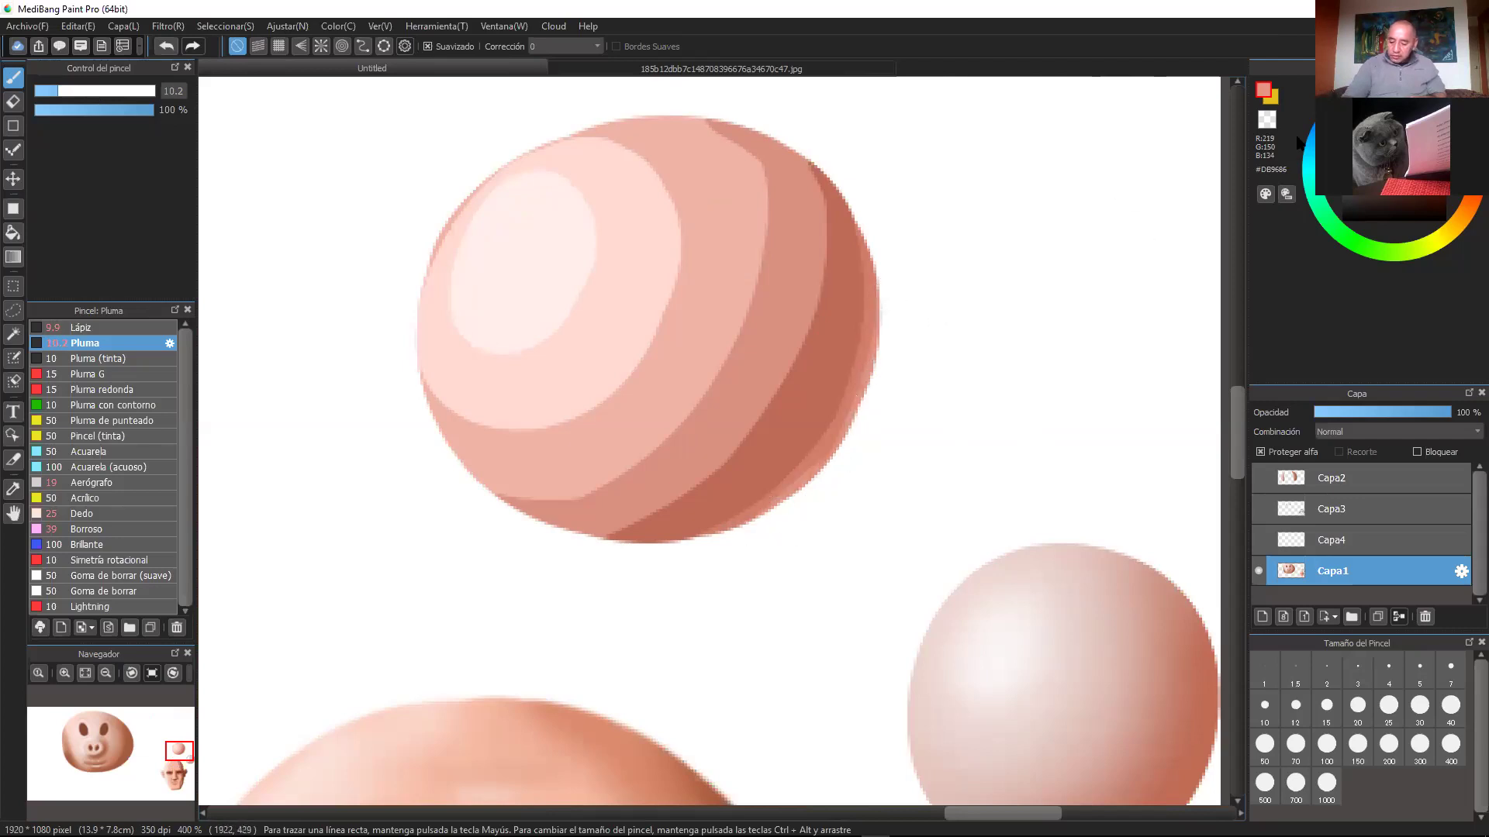
{"action": "left_click_drag", "start_coordinate": [884, 320], "coordinate": [870, 401]}
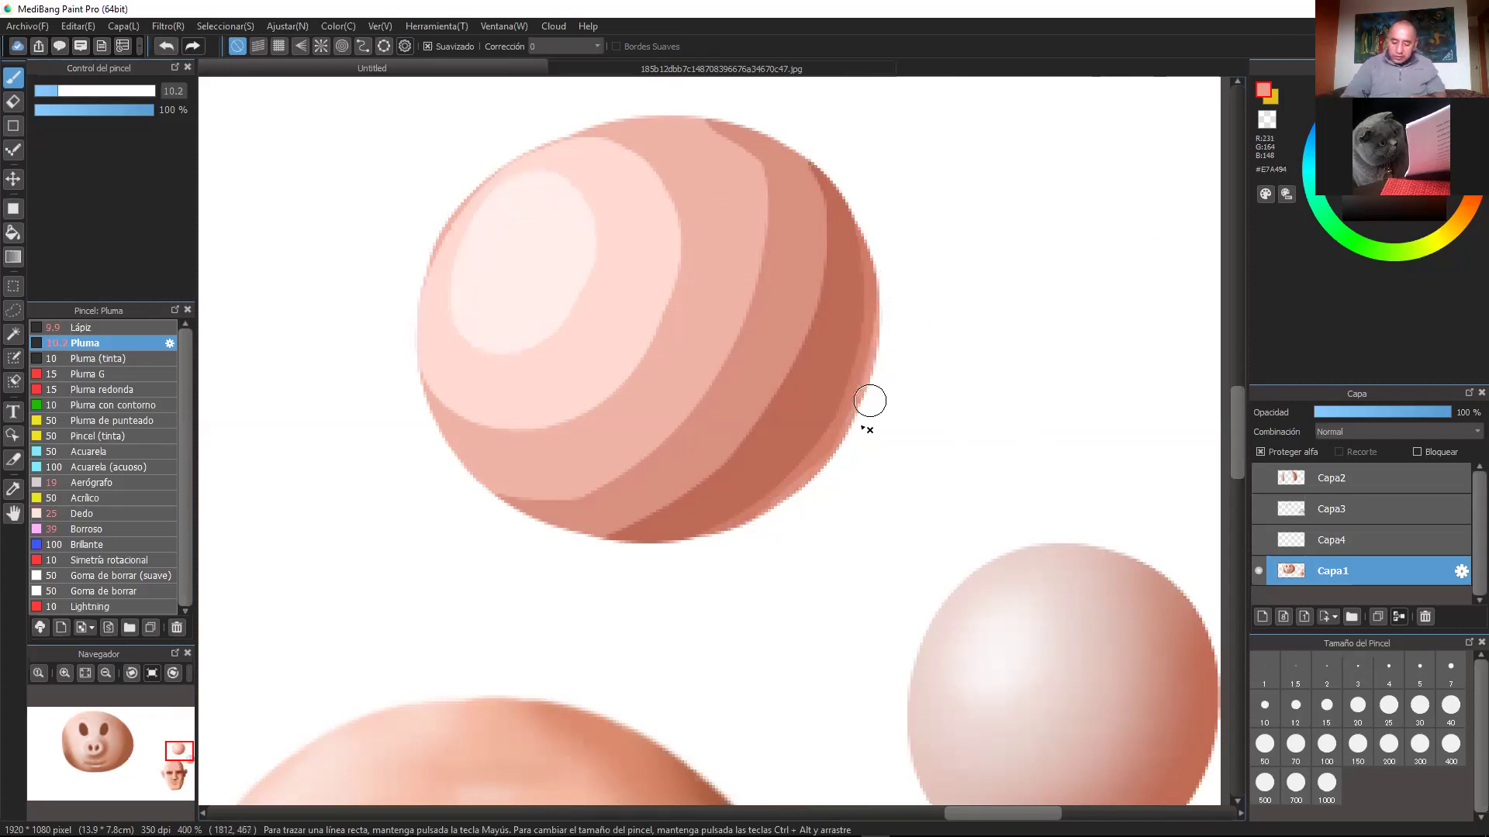
{"action": "left_click_drag", "start_coordinate": [890, 332], "coordinate": [793, 515]}
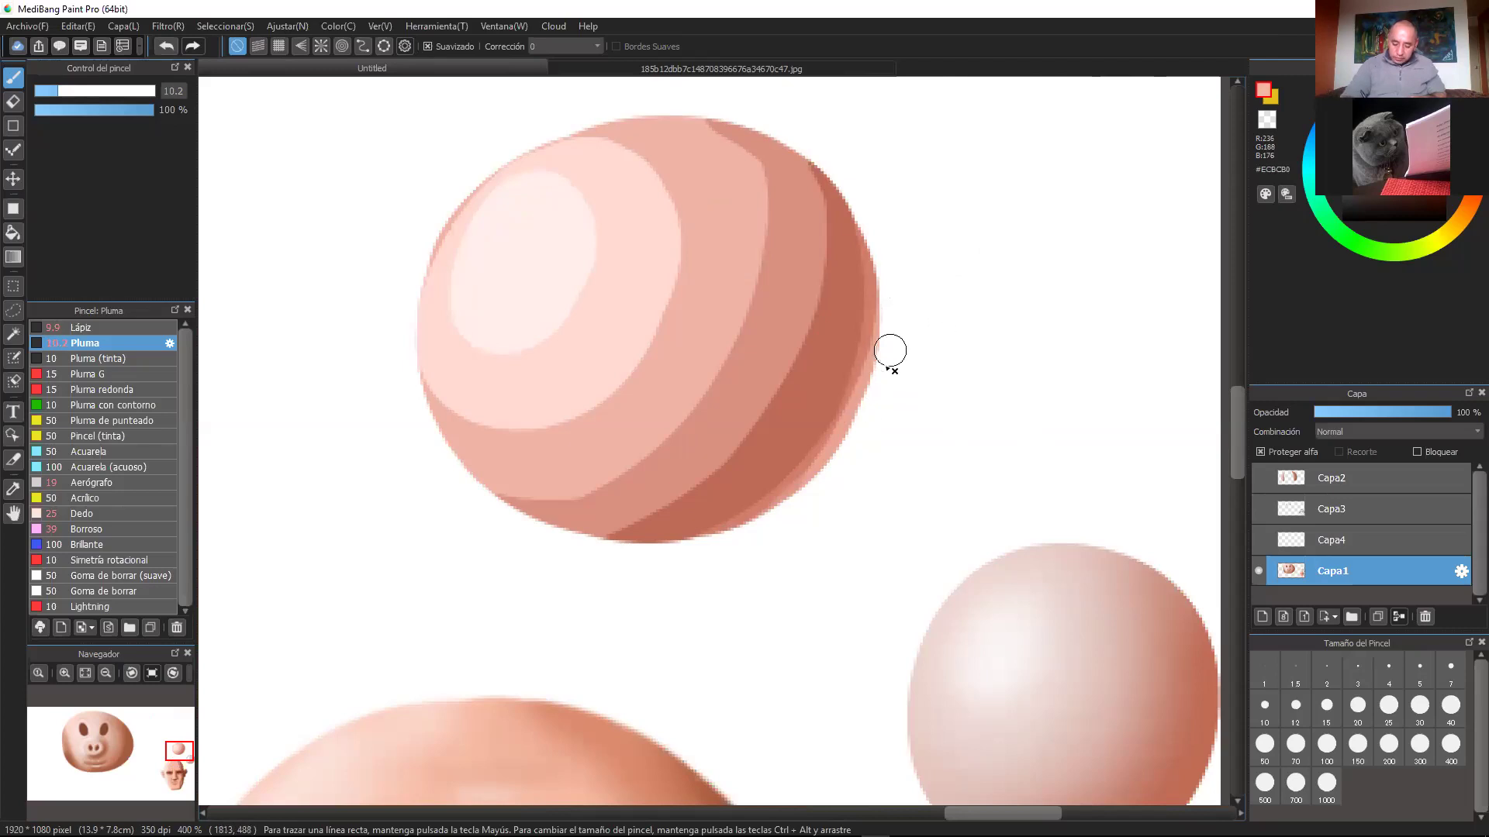
{"action": "left_click_drag", "start_coordinate": [889, 354], "coordinate": [846, 452]}
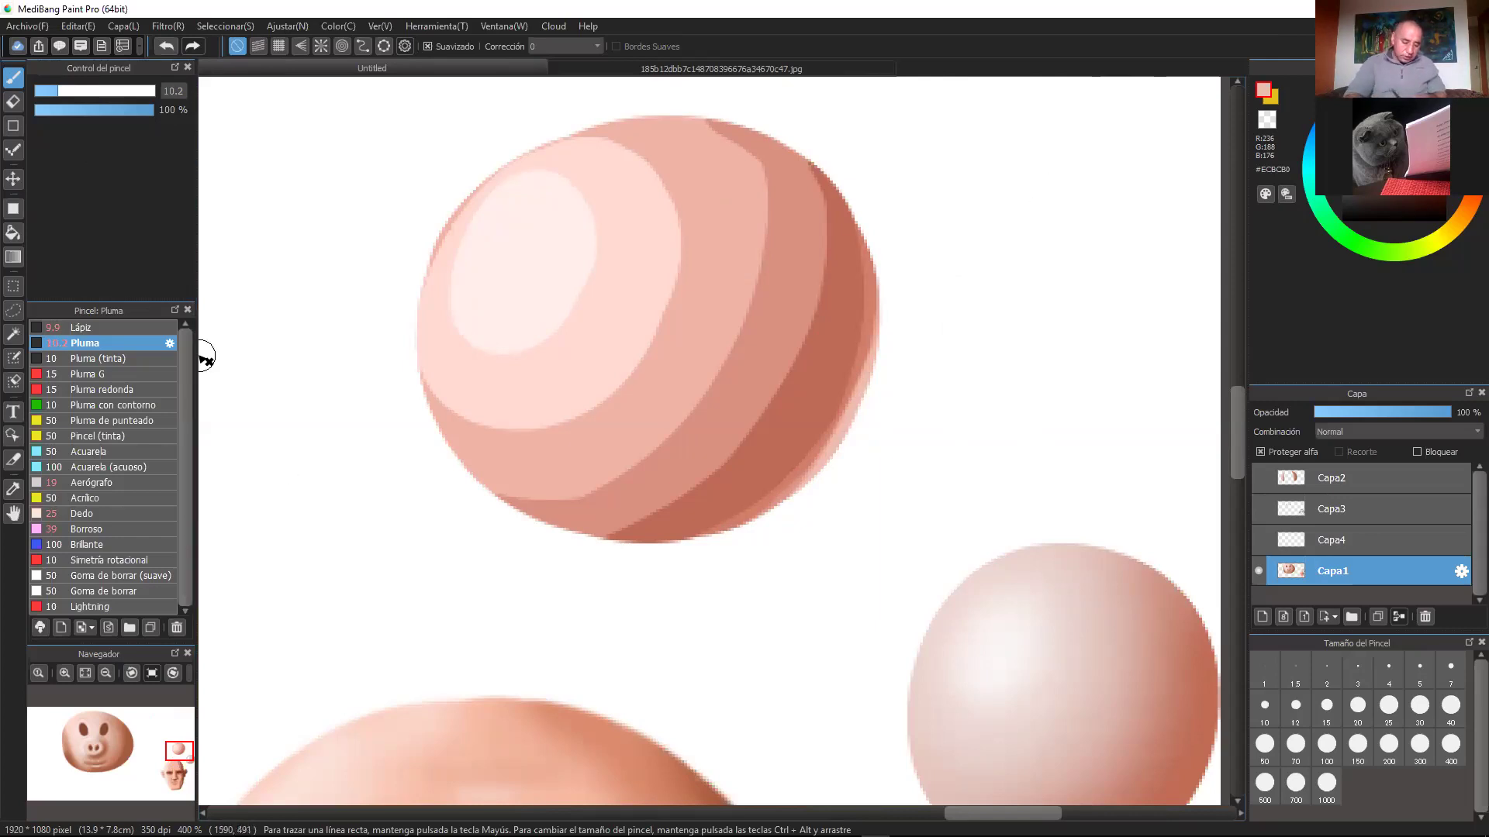
Step: Blend the second ball's tone bands and reflected light smoothly with the Borroso brush, finishing at size 40
{"action": "left_click", "coordinate": [118, 328]}
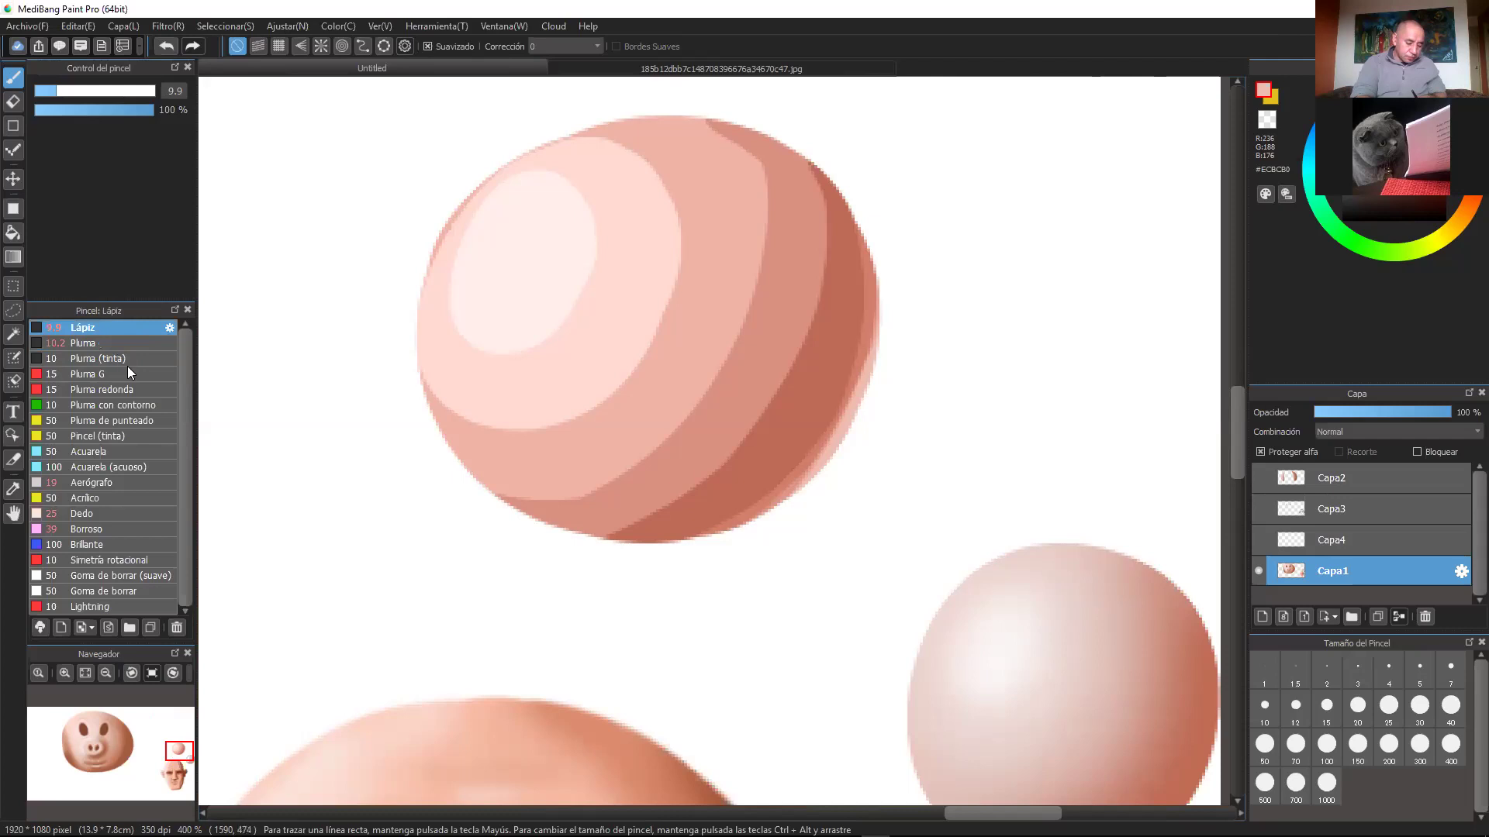
{"action": "left_click", "coordinate": [111, 484]}
{"action": "left_click", "coordinate": [105, 451]}
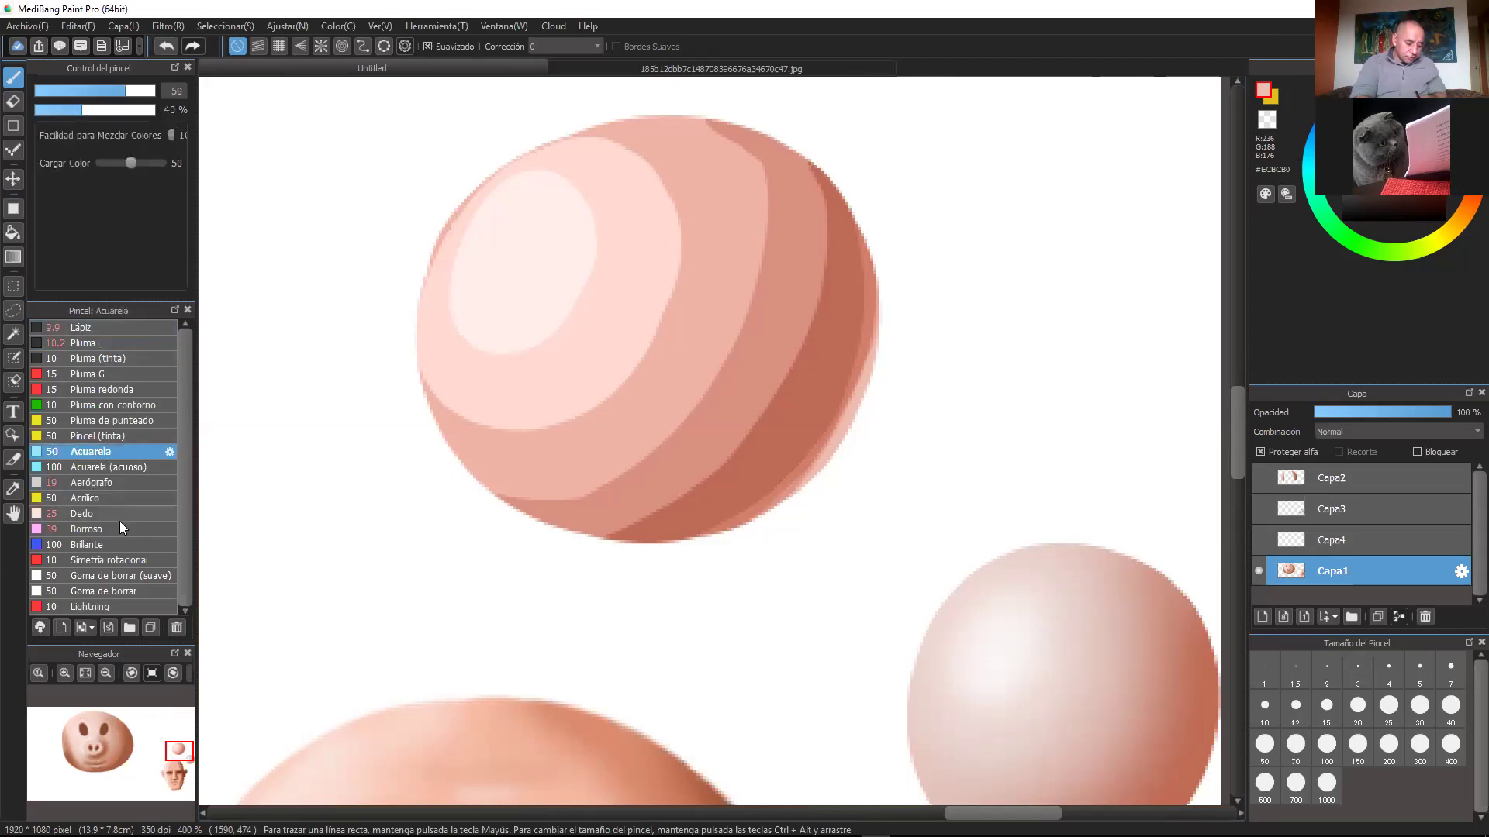
{"action": "left_click", "coordinate": [120, 528]}
{"action": "mouse_move", "coordinate": [601, 213]}
{"action": "left_mouse_down"}
{"action": "mouse_move", "coordinate": [584, 164]}
{"action": "mouse_move", "coordinate": [532, 160]}
{"action": "left_mouse_up"}
{"action": "left_click_drag", "start_coordinate": [500, 411], "coordinate": [444, 409]}
{"action": "left_click", "coordinate": [132, 92]}
{"action": "mouse_move", "coordinate": [524, 376]}
{"action": "left_mouse_down"}
{"action": "mouse_move", "coordinate": [620, 165]}
{"action": "mouse_move", "coordinate": [566, 135]}
{"action": "mouse_move", "coordinate": [570, 238]}
{"action": "mouse_move", "coordinate": [711, 296]}
{"action": "mouse_move", "coordinate": [692, 340]}
{"action": "mouse_move", "coordinate": [699, 155]}
{"action": "mouse_move", "coordinate": [638, 318]}
{"action": "left_mouse_up"}
{"action": "left_click", "coordinate": [114, 91]}
{"action": "mouse_move", "coordinate": [713, 440]}
{"action": "left_mouse_down"}
{"action": "mouse_move", "coordinate": [618, 489]}
{"action": "mouse_move", "coordinate": [771, 385]}
{"action": "mouse_move", "coordinate": [804, 216]}
{"action": "mouse_move", "coordinate": [690, 447]}
{"action": "mouse_move", "coordinate": [727, 435]}
{"action": "mouse_move", "coordinate": [781, 339]}
{"action": "mouse_move", "coordinate": [740, 180]}
{"action": "mouse_move", "coordinate": [818, 264]}
{"action": "mouse_move", "coordinate": [654, 525]}
{"action": "mouse_move", "coordinate": [853, 266]}
{"action": "mouse_move", "coordinate": [831, 449]}
{"action": "mouse_move", "coordinate": [634, 577]}
{"action": "left_mouse_up"}
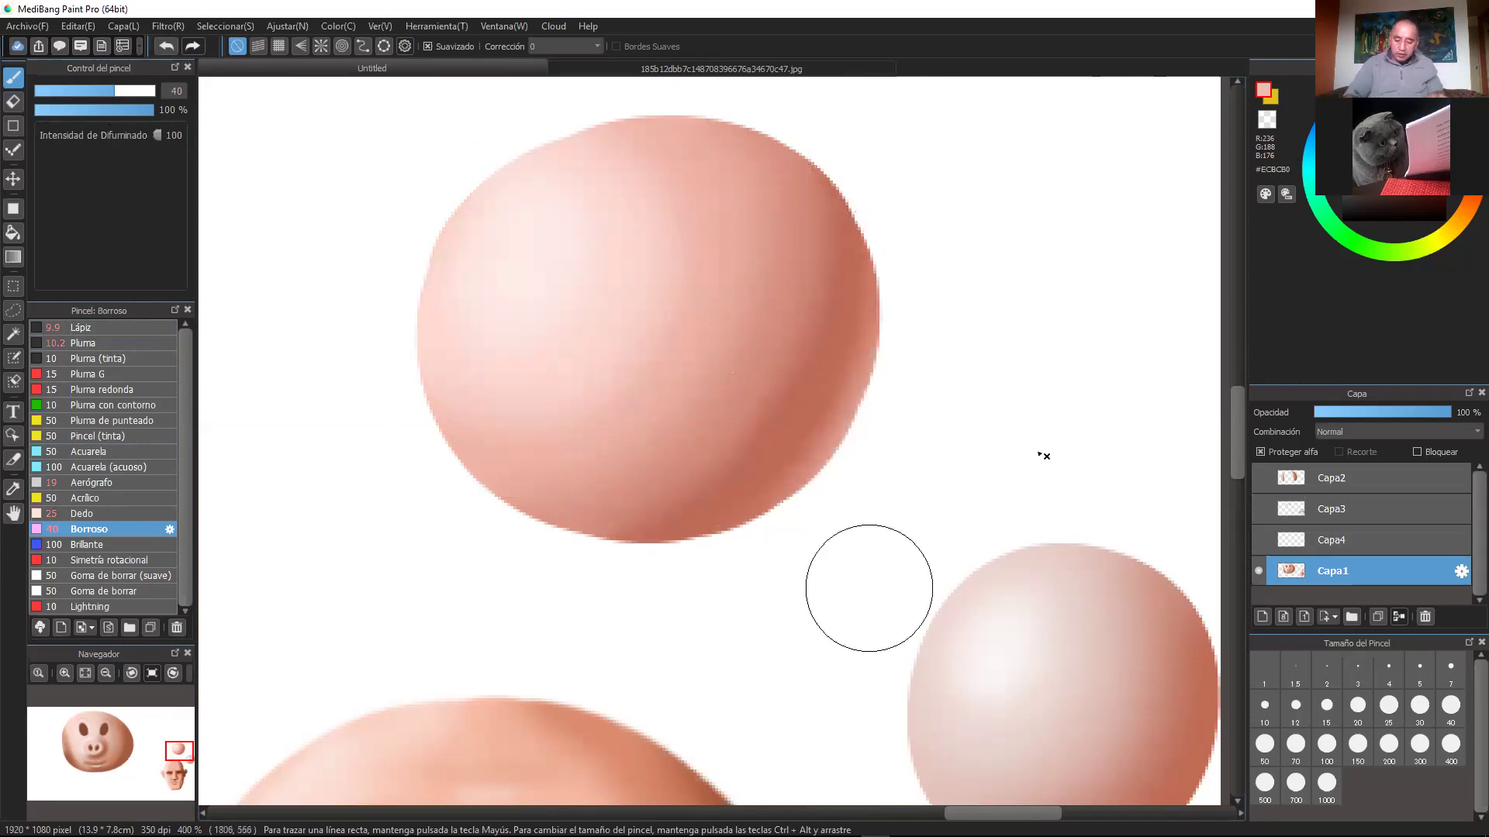
Step: Turn off alpha protection for Capa1 and paint a third filled #FBD7CF ball beside the second one with the Pluma brush at size 53
{"action": "key", "text": "ctrl+minus"}
{"action": "left_click_drag", "start_coordinate": [852, 320], "coordinate": [1074, 304]}
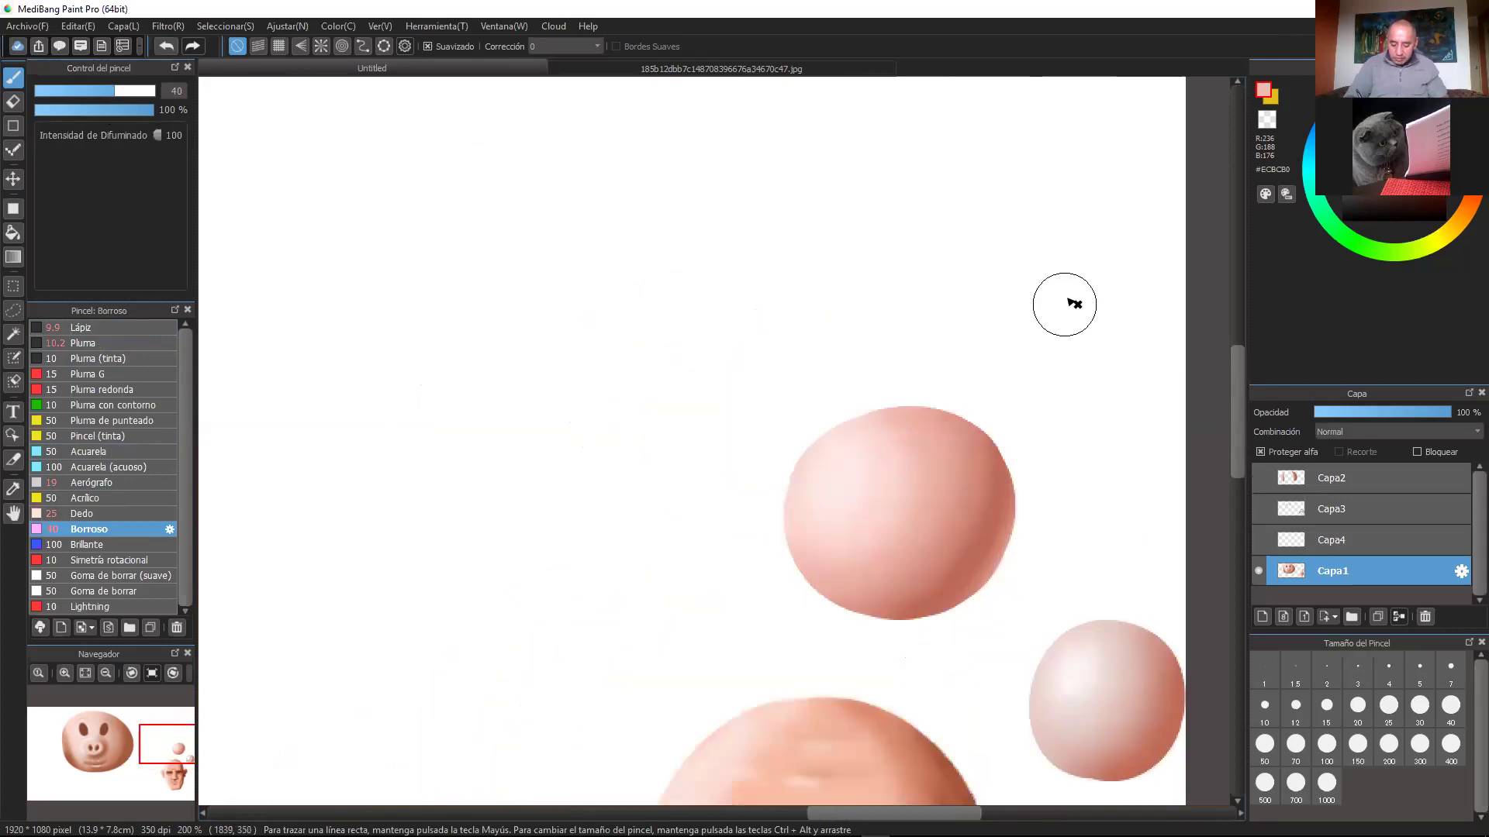
{"action": "scroll", "coordinate": [1046, 350], "scroll_direction": "down", "scroll_amount": 2}
{"action": "key", "text": "ctrl+plus"}
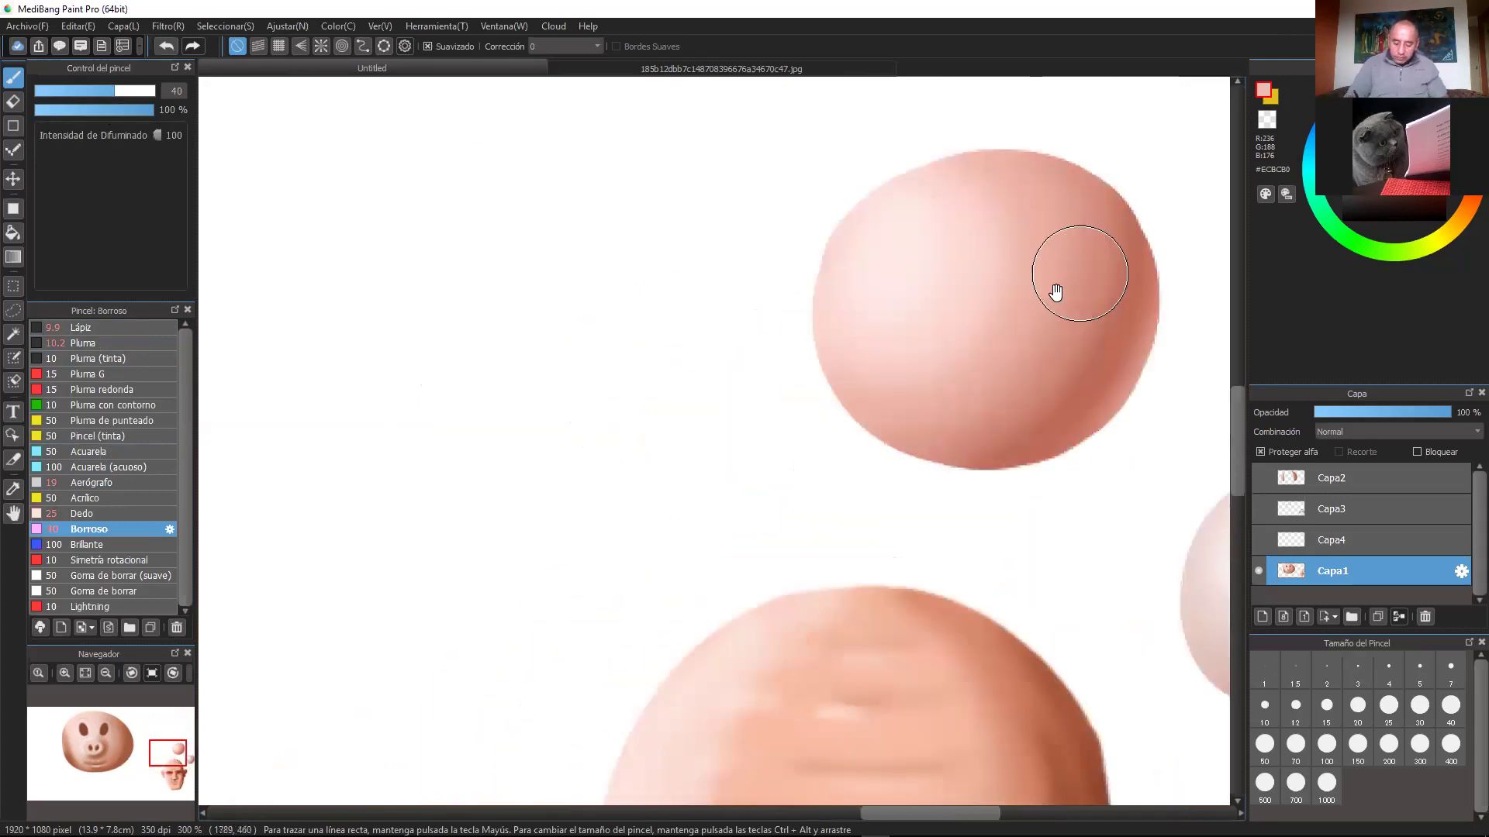
{"action": "left_click_drag", "start_coordinate": [954, 316], "coordinate": [1194, 381]}
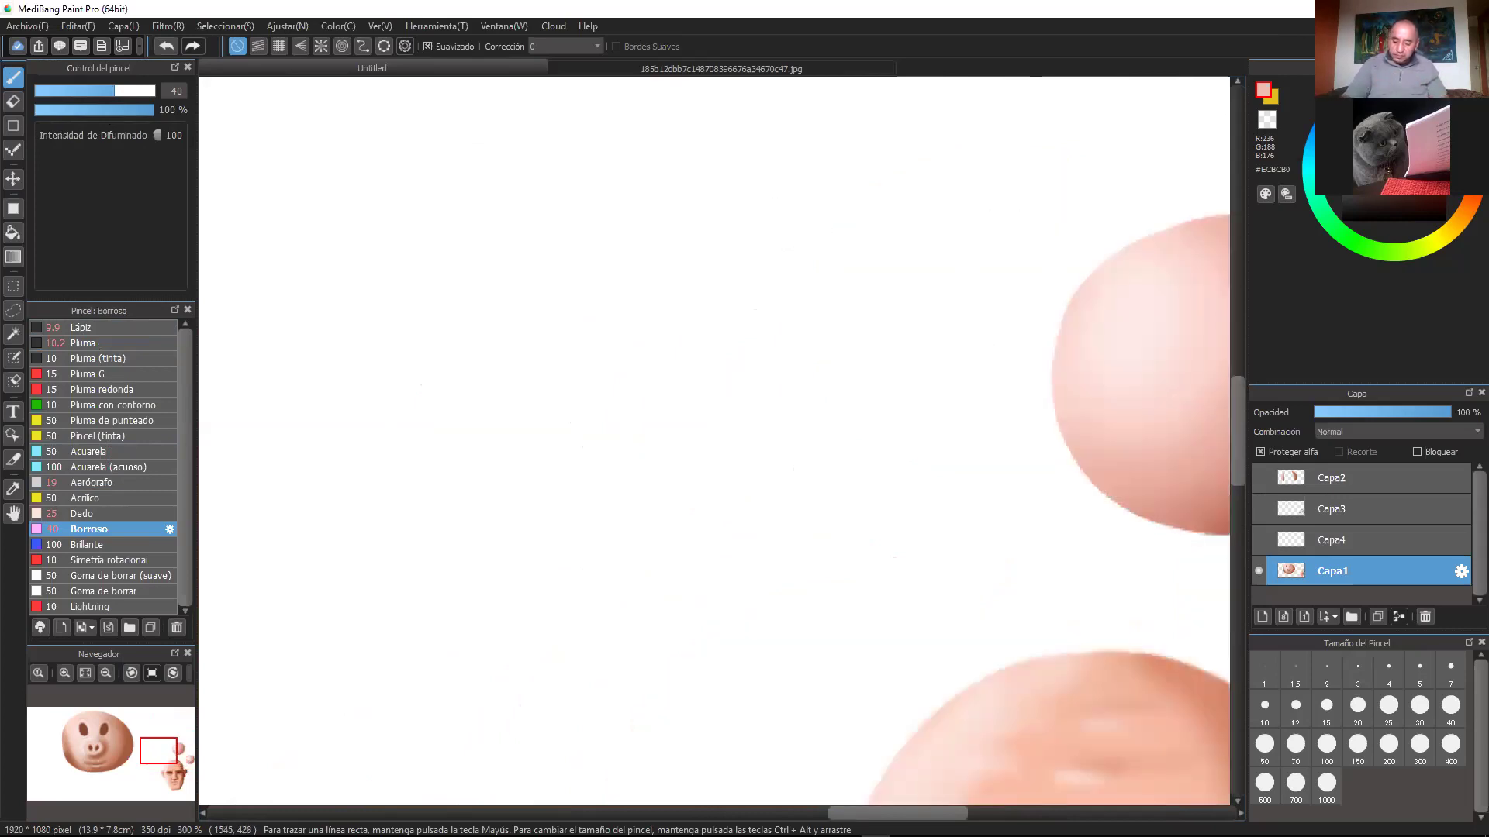
{"action": "left_click", "coordinate": [1267, 568]}
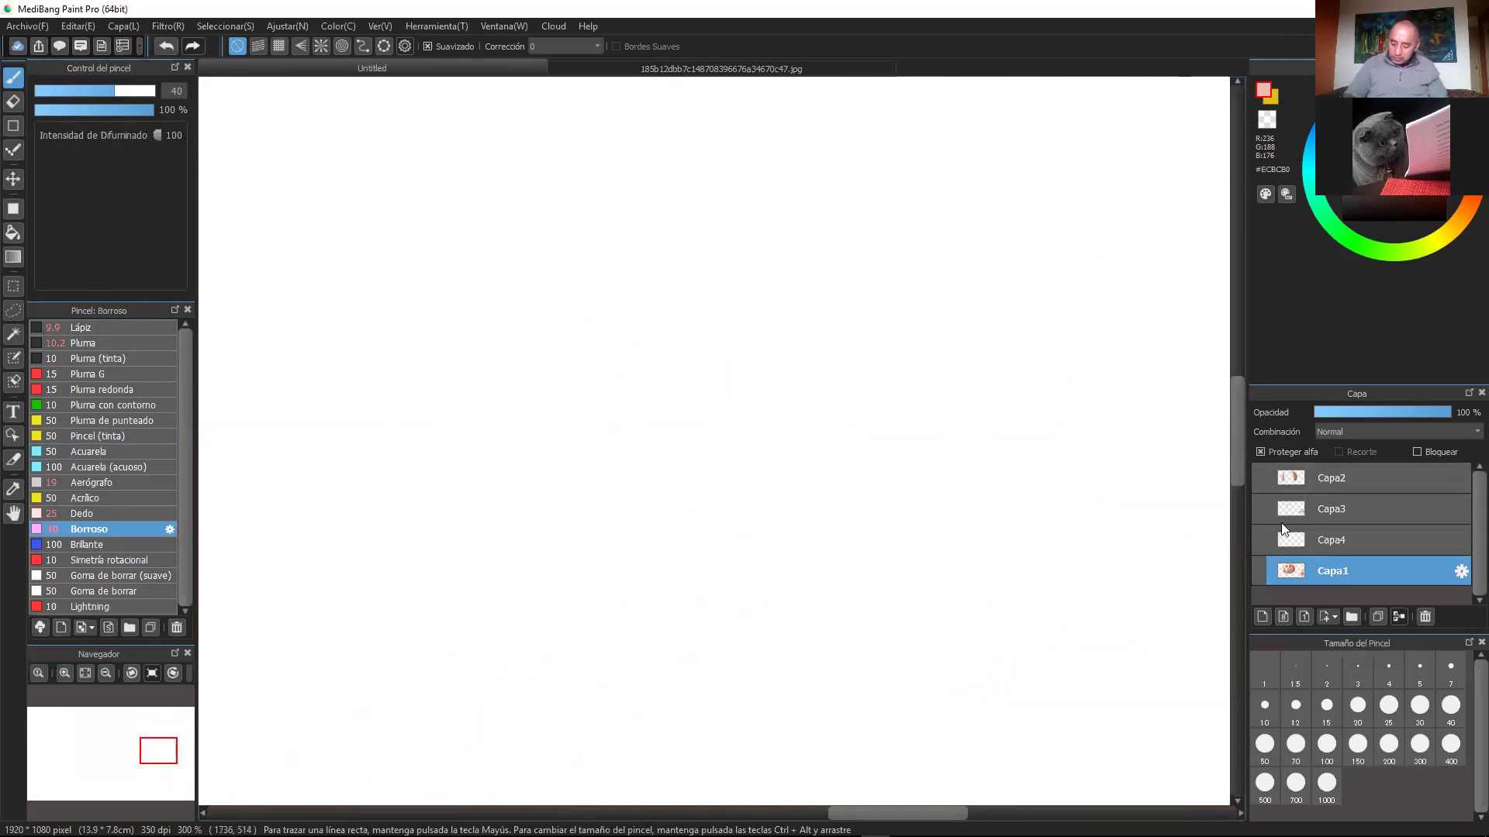
{"action": "left_click", "coordinate": [1269, 445]}
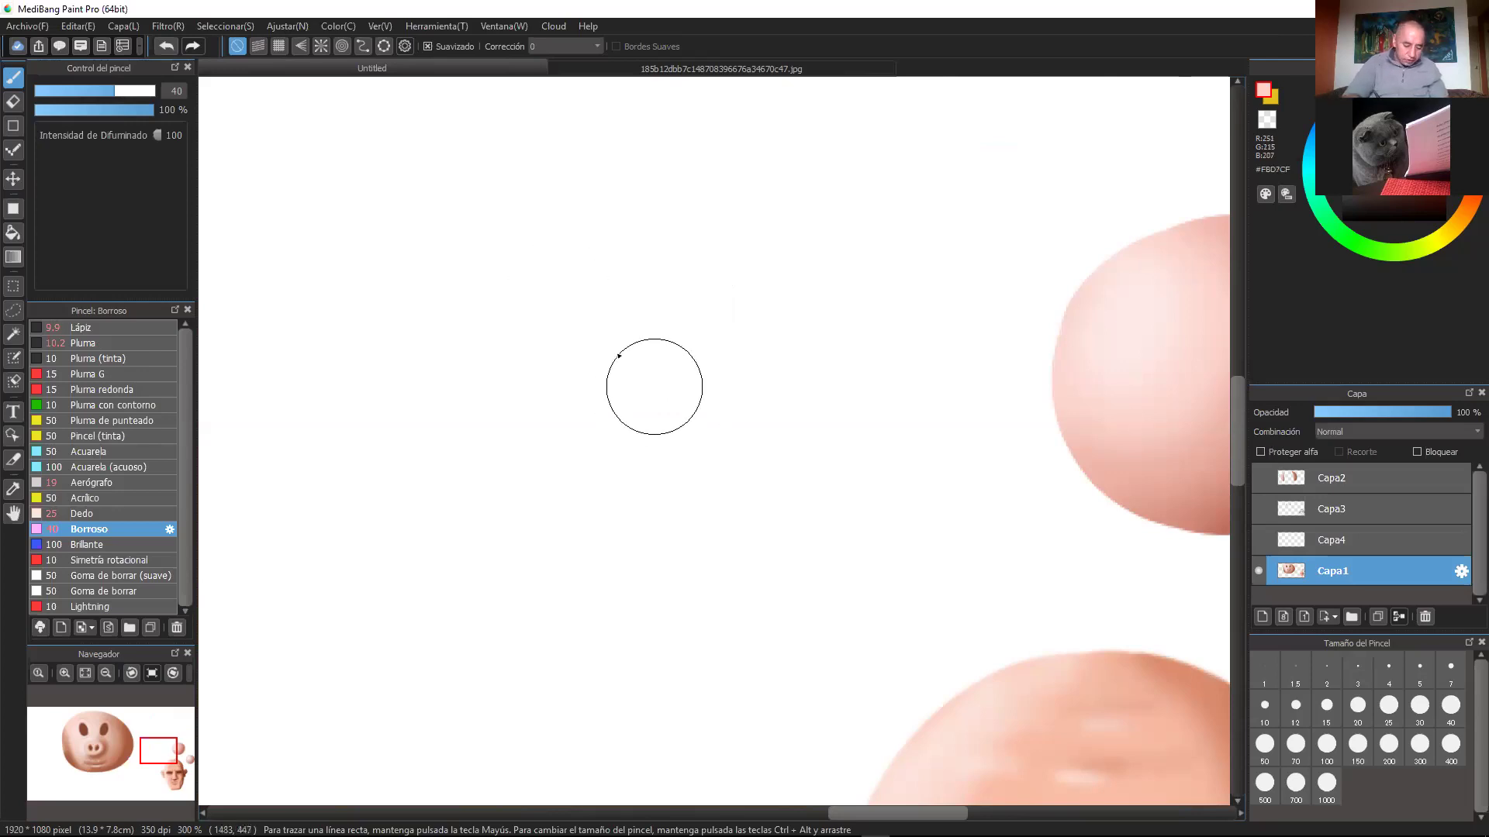
{"action": "left_click", "coordinate": [101, 343]}
{"action": "mouse_move", "coordinate": [560, 201]}
{"action": "left_mouse_down"}
{"action": "mouse_move", "coordinate": [505, 342]}
{"action": "mouse_move", "coordinate": [617, 187]}
{"action": "mouse_move", "coordinate": [562, 233]}
{"action": "left_mouse_up"}
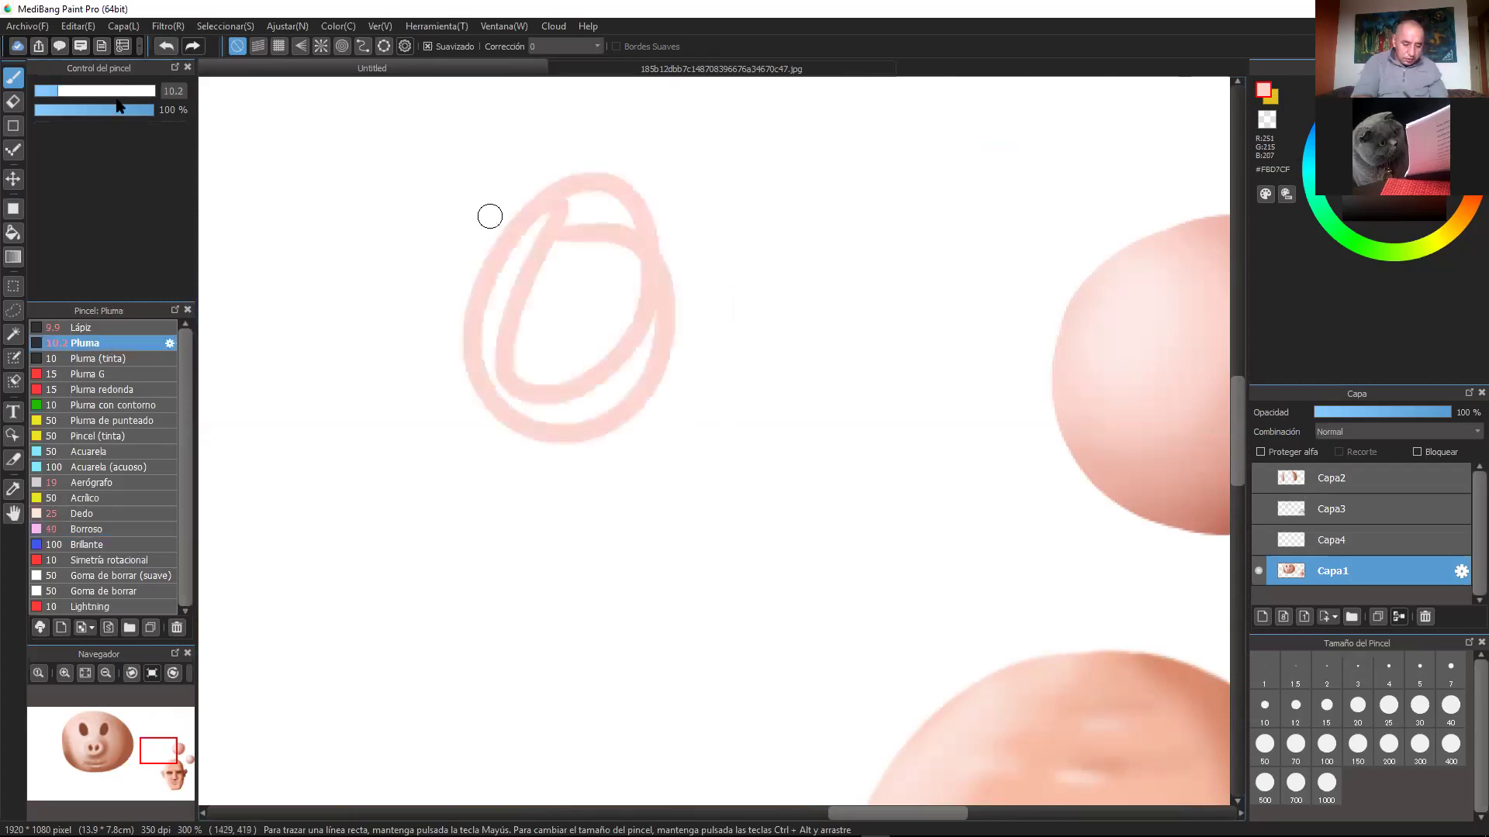
{"action": "left_click", "coordinate": [126, 91]}
{"action": "mouse_move", "coordinate": [682, 242]}
{"action": "left_mouse_down"}
{"action": "mouse_move", "coordinate": [484, 367]}
{"action": "mouse_move", "coordinate": [671, 161]}
{"action": "mouse_move", "coordinate": [720, 407]}
{"action": "mouse_move", "coordinate": [494, 411]}
{"action": "mouse_move", "coordinate": [590, 210]}
{"action": "mouse_move", "coordinate": [745, 235]}
{"action": "mouse_move", "coordinate": [758, 212]}
{"action": "mouse_move", "coordinate": [710, 442]}
{"action": "mouse_move", "coordinate": [486, 248]}
{"action": "mouse_move", "coordinate": [628, 494]}
{"action": "mouse_move", "coordinate": [608, 165]}
{"action": "left_mouse_up"}
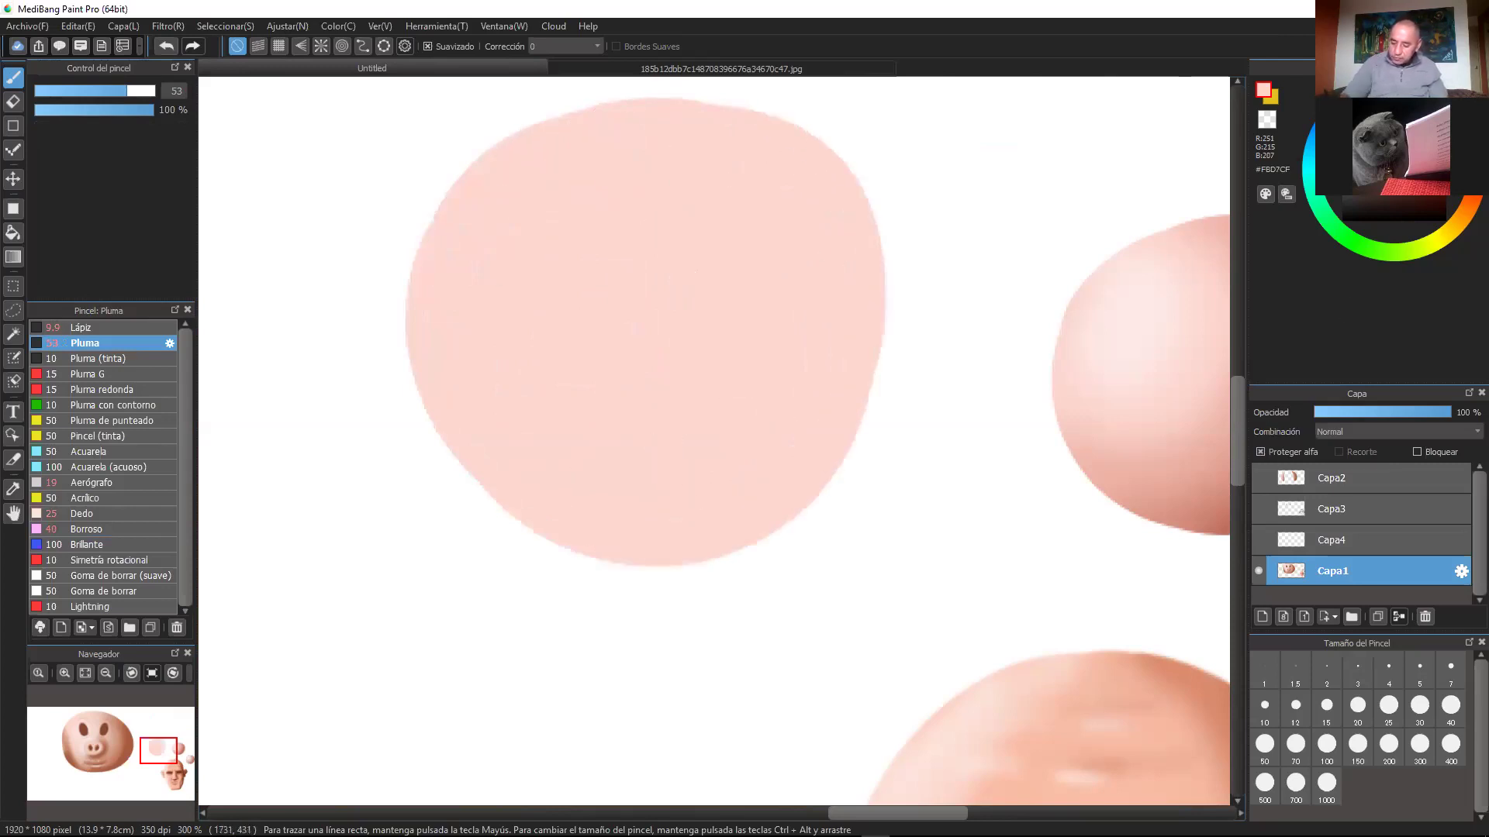
Step: With alpha protection on, shade the third ball's lower-right side with a #E1A396 band, a darker band and a #9E4B3A edge
{"action": "mouse_move", "coordinate": [783, 113]}
{"action": "left_mouse_down"}
{"action": "mouse_move", "coordinate": [828, 140]}
{"action": "mouse_move", "coordinate": [845, 225]}
{"action": "mouse_move", "coordinate": [466, 515]}
{"action": "mouse_move", "coordinate": [630, 543]}
{"action": "left_mouse_up"}
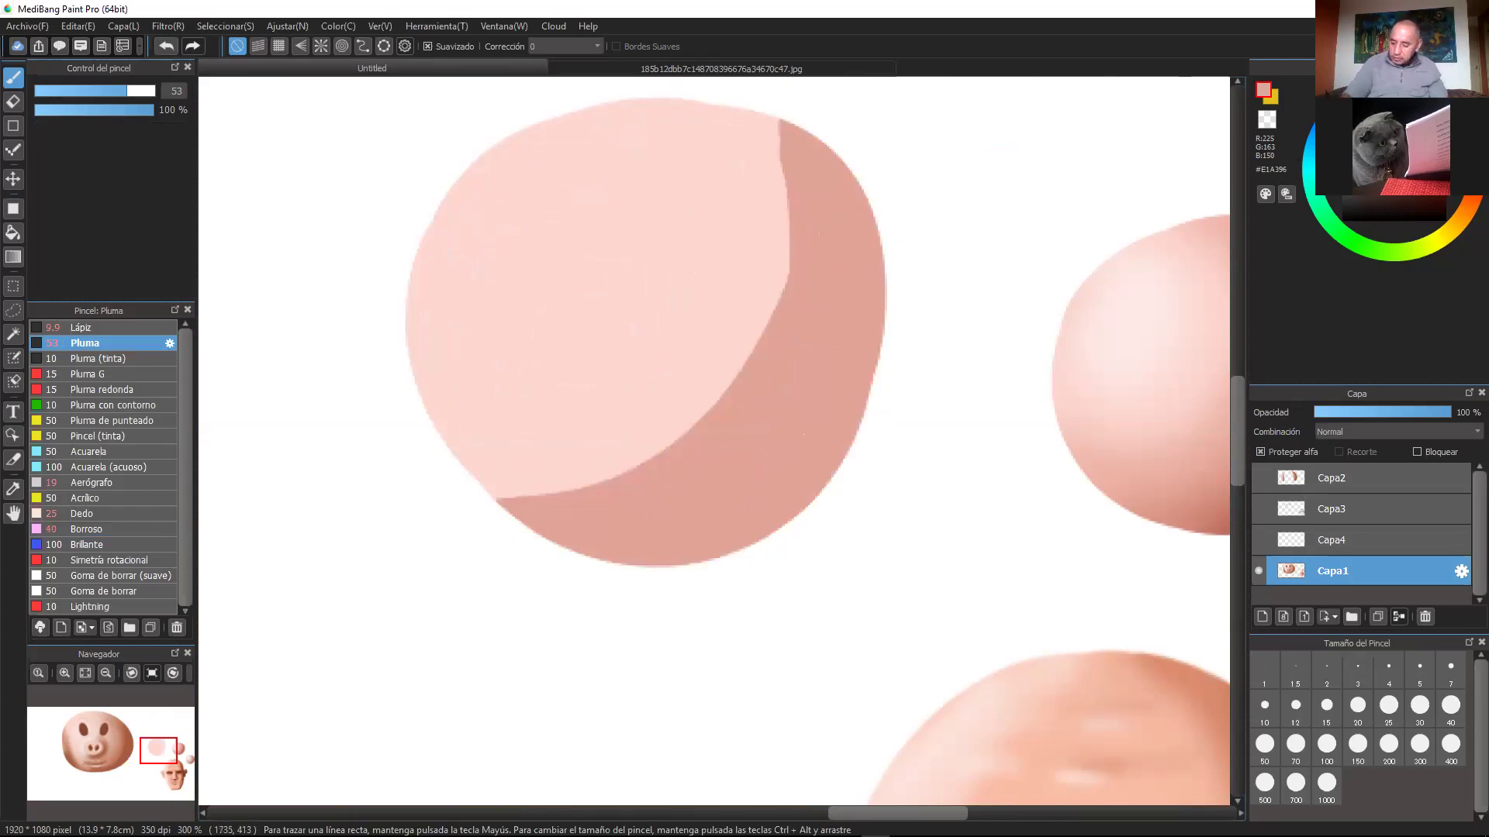
{"action": "mouse_move", "coordinate": [834, 163]}
{"action": "left_mouse_down"}
{"action": "mouse_move", "coordinate": [851, 412]}
{"action": "mouse_move", "coordinate": [701, 558]}
{"action": "left_mouse_up"}
{"action": "mouse_move", "coordinate": [562, 542]}
{"action": "left_mouse_down"}
{"action": "mouse_move", "coordinate": [854, 372]}
{"action": "mouse_move", "coordinate": [866, 122]}
{"action": "left_mouse_up"}
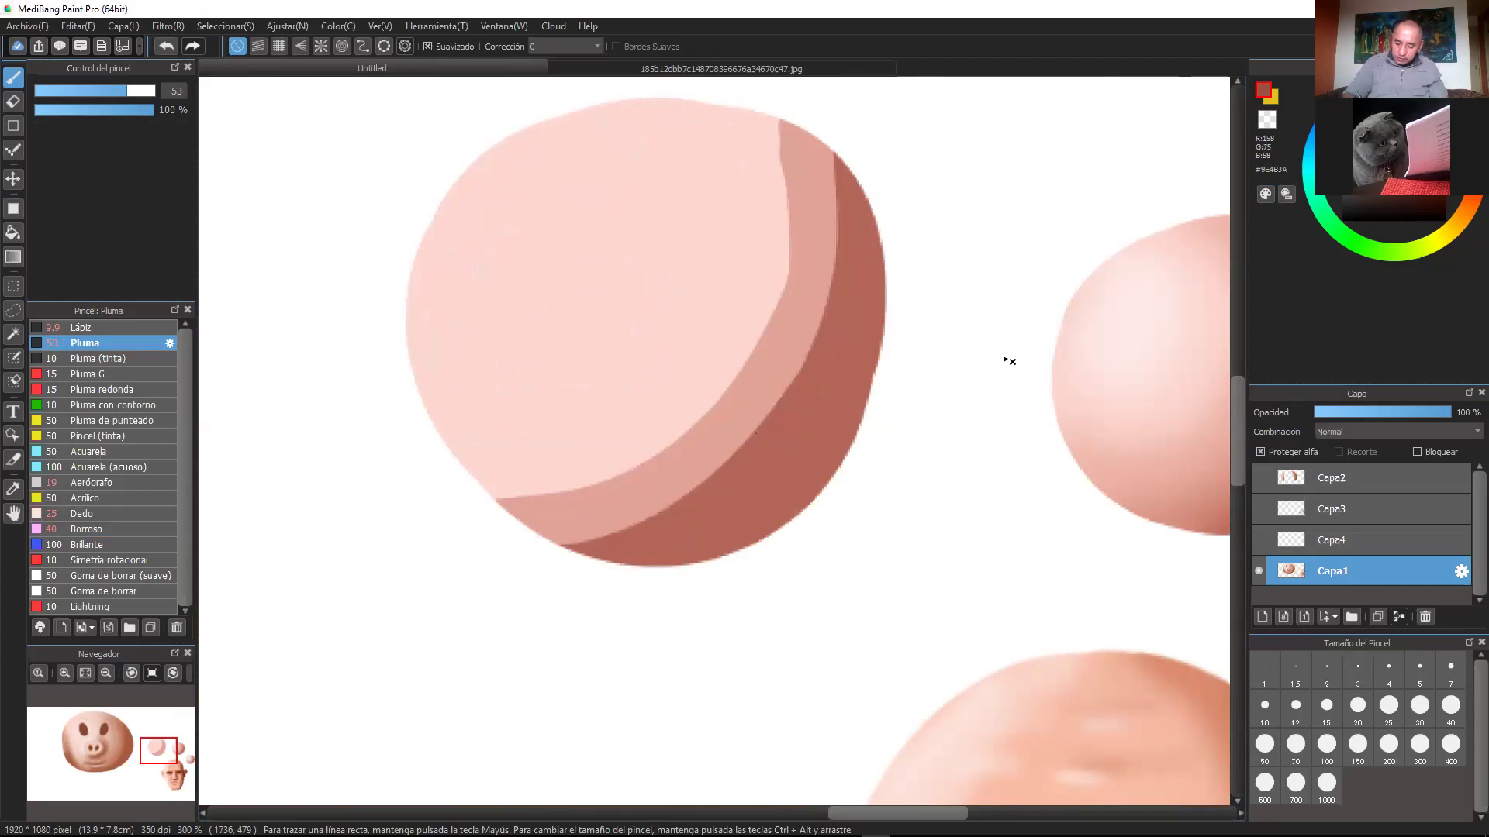
{"action": "left_click_drag", "start_coordinate": [894, 222], "coordinate": [642, 615]}
Step: Paint a lighter #FFE7E3 area and a #FFF2F0 highlight on the third ball's upper-left side
{"action": "left_click", "coordinate": [588, 246], "text": "alt"}
{"action": "mouse_move", "coordinate": [568, 194]}
{"action": "left_mouse_down"}
{"action": "mouse_move", "coordinate": [604, 286]}
{"action": "mouse_move", "coordinate": [556, 335]}
{"action": "mouse_move", "coordinate": [485, 326]}
{"action": "left_mouse_up"}
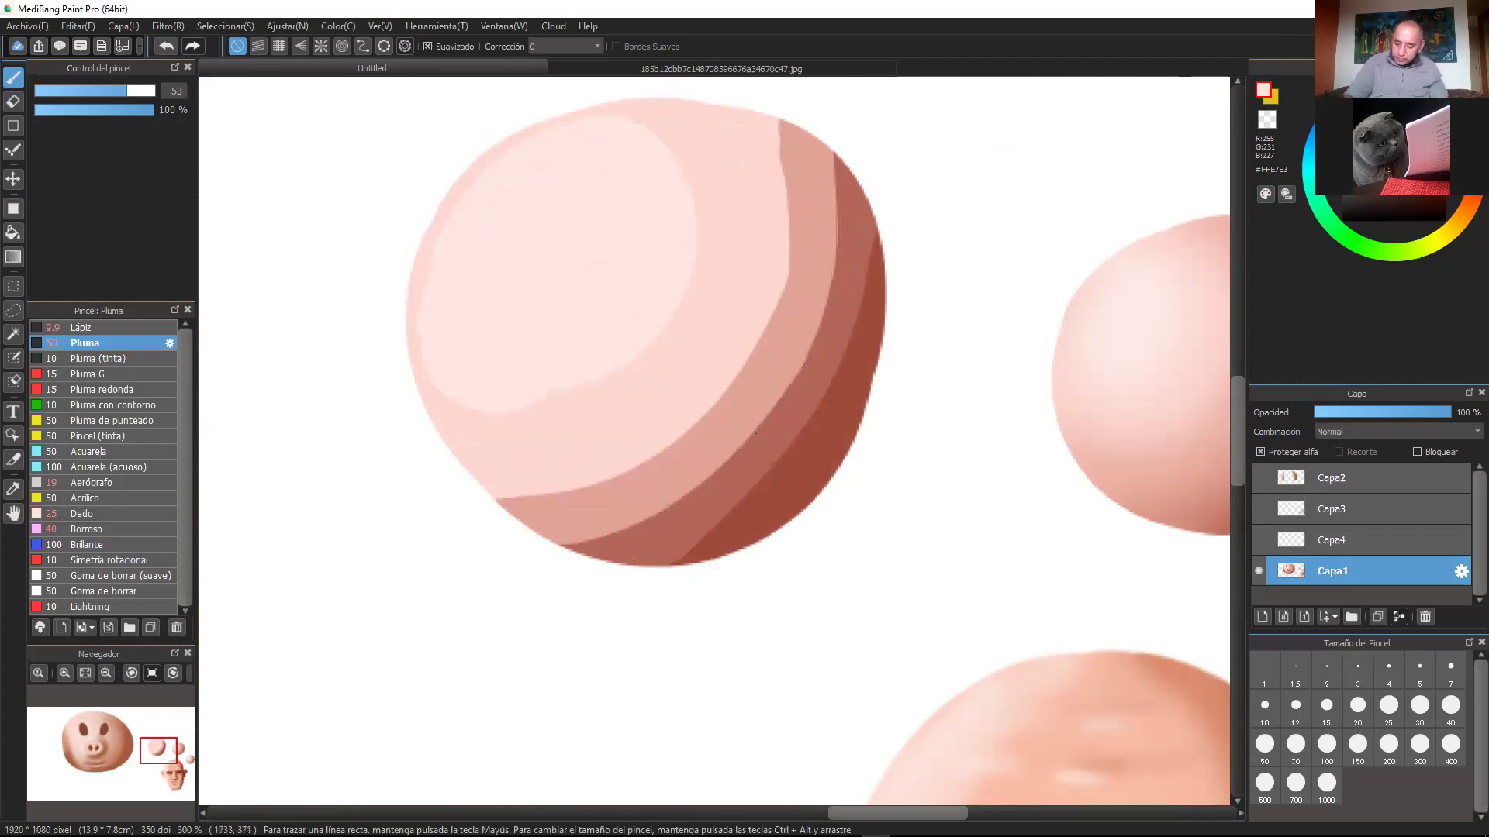
{"action": "mouse_move", "coordinate": [542, 225]}
{"action": "left_mouse_down"}
{"action": "mouse_move", "coordinate": [558, 253]}
{"action": "mouse_move", "coordinate": [543, 232]}
{"action": "left_mouse_up"}
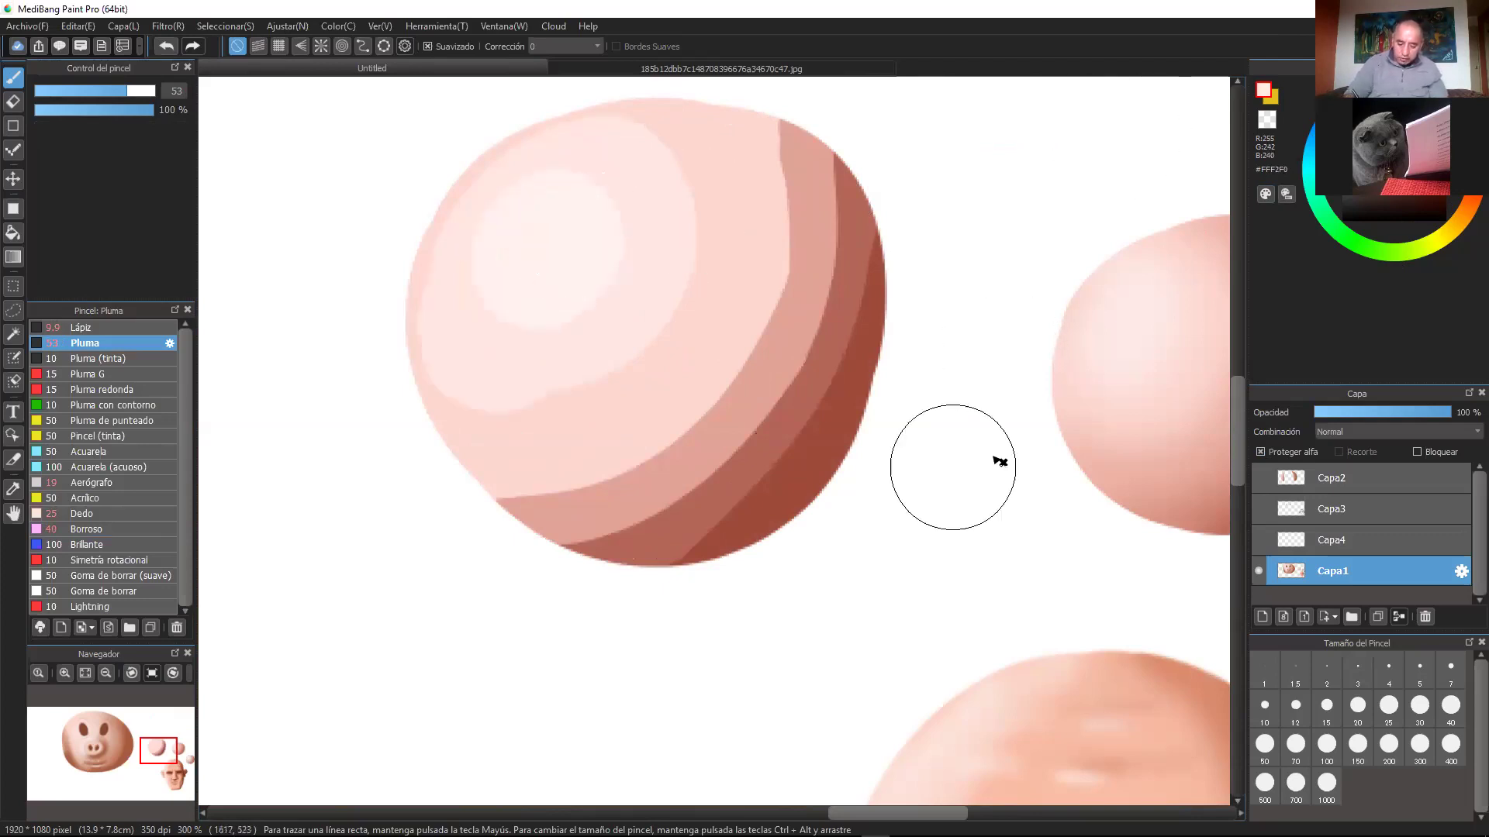
Step: Paint a bluish #67B3BC reflected-light edge along the third ball's lower-right rim with the Pluma brush at size 19
{"action": "left_click", "coordinate": [806, 489], "text": "alt"}
{"action": "key", "text": "ctrl+plus"}
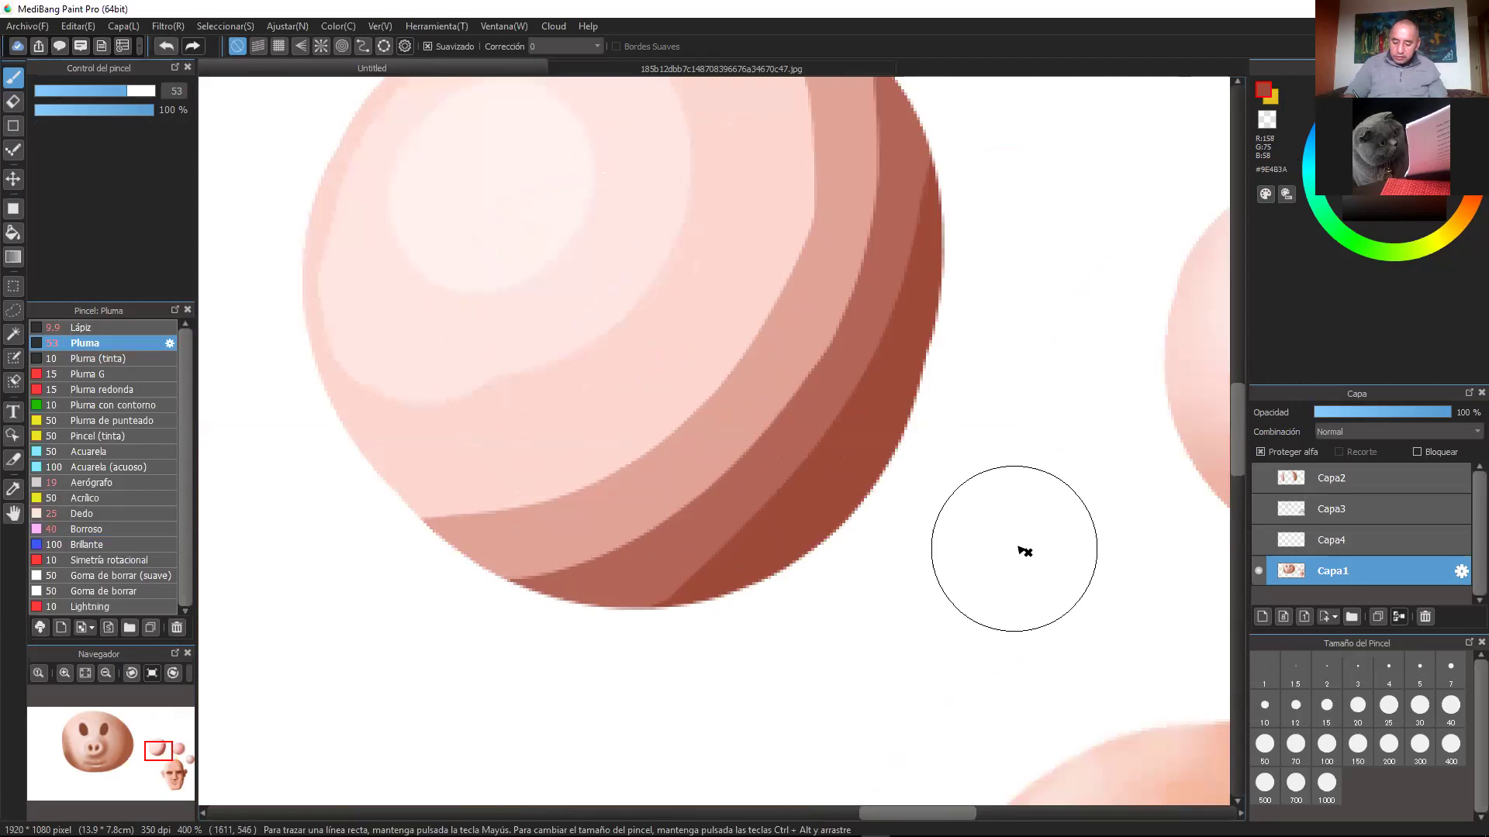
{"action": "left_click_drag", "start_coordinate": [989, 491], "coordinate": [944, 433]}
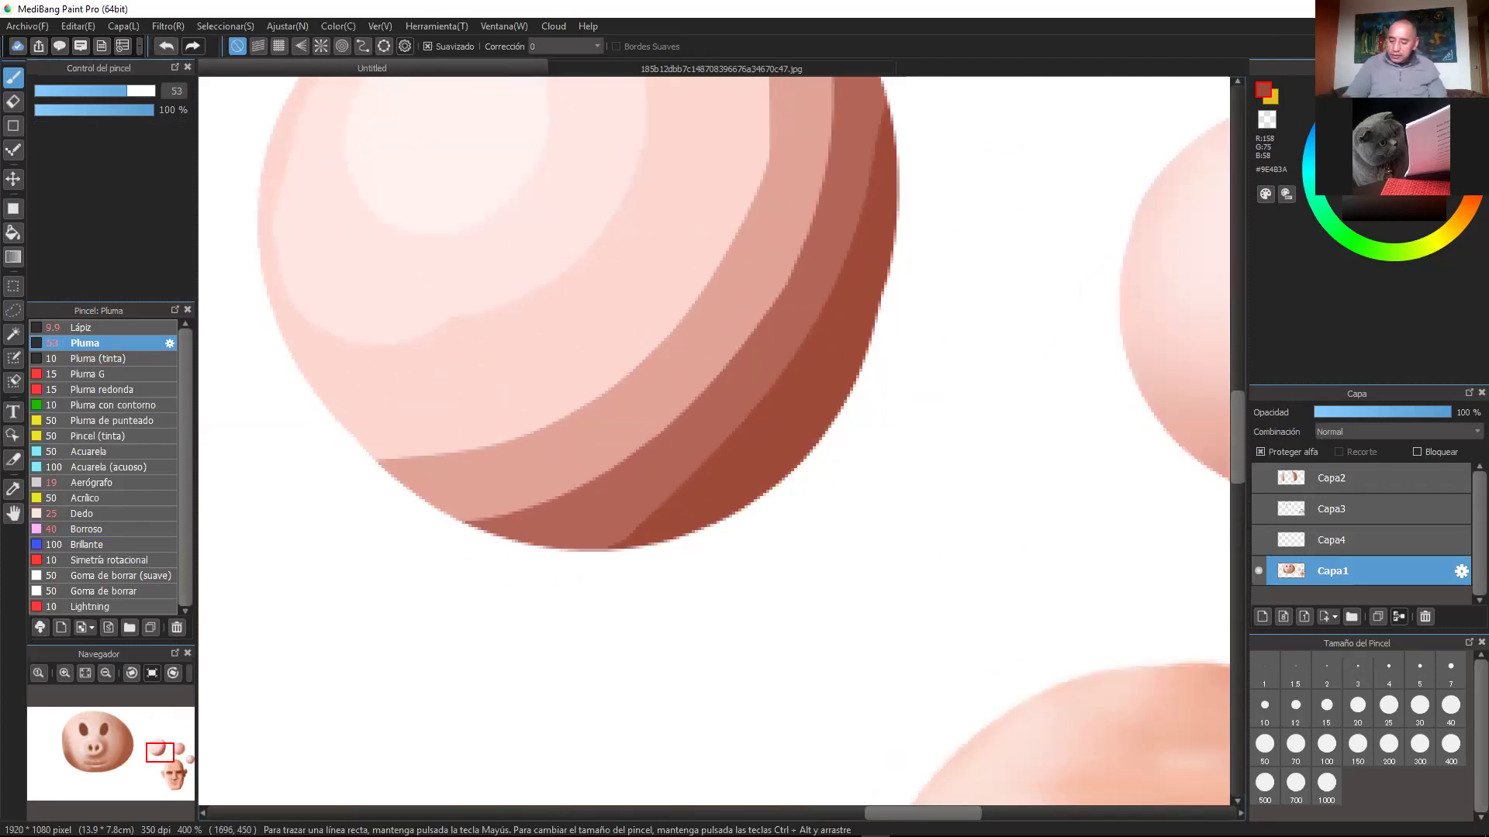
{"action": "left_click", "coordinate": [1311, 176]}
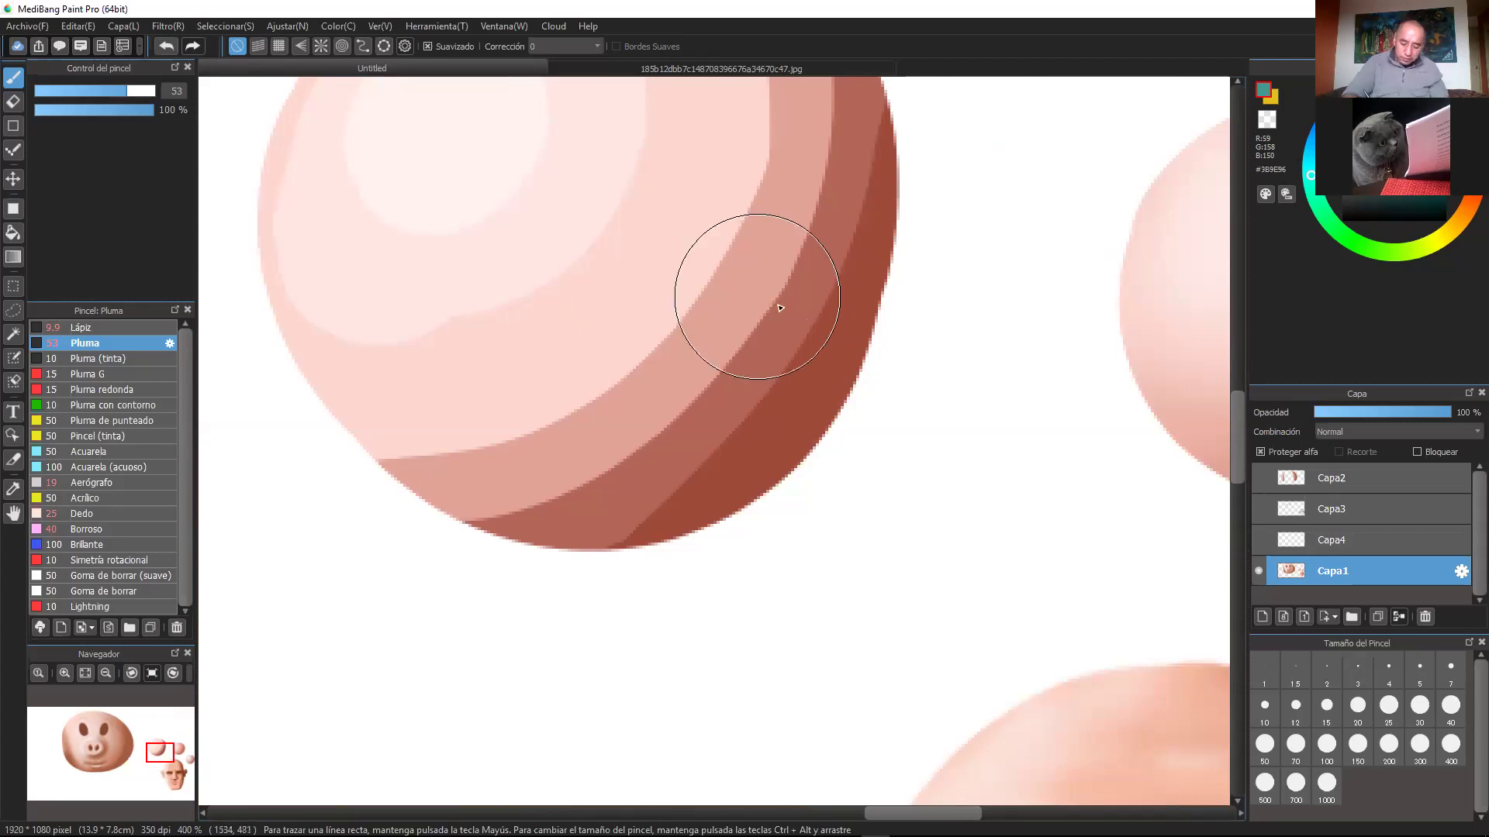
{"action": "right_click", "coordinate": [802, 433]}
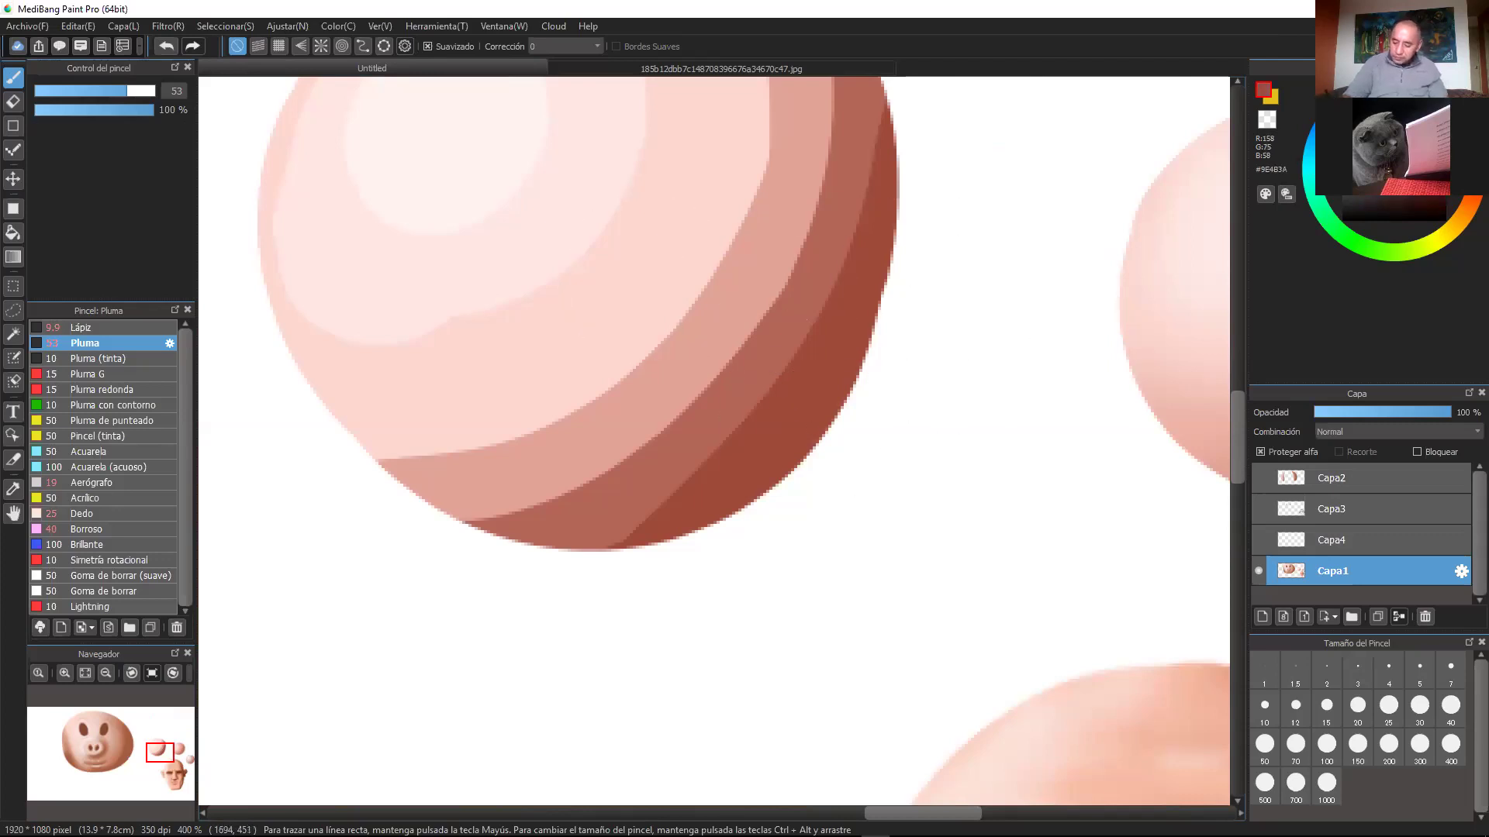
{"action": "left_click", "coordinate": [1313, 164]}
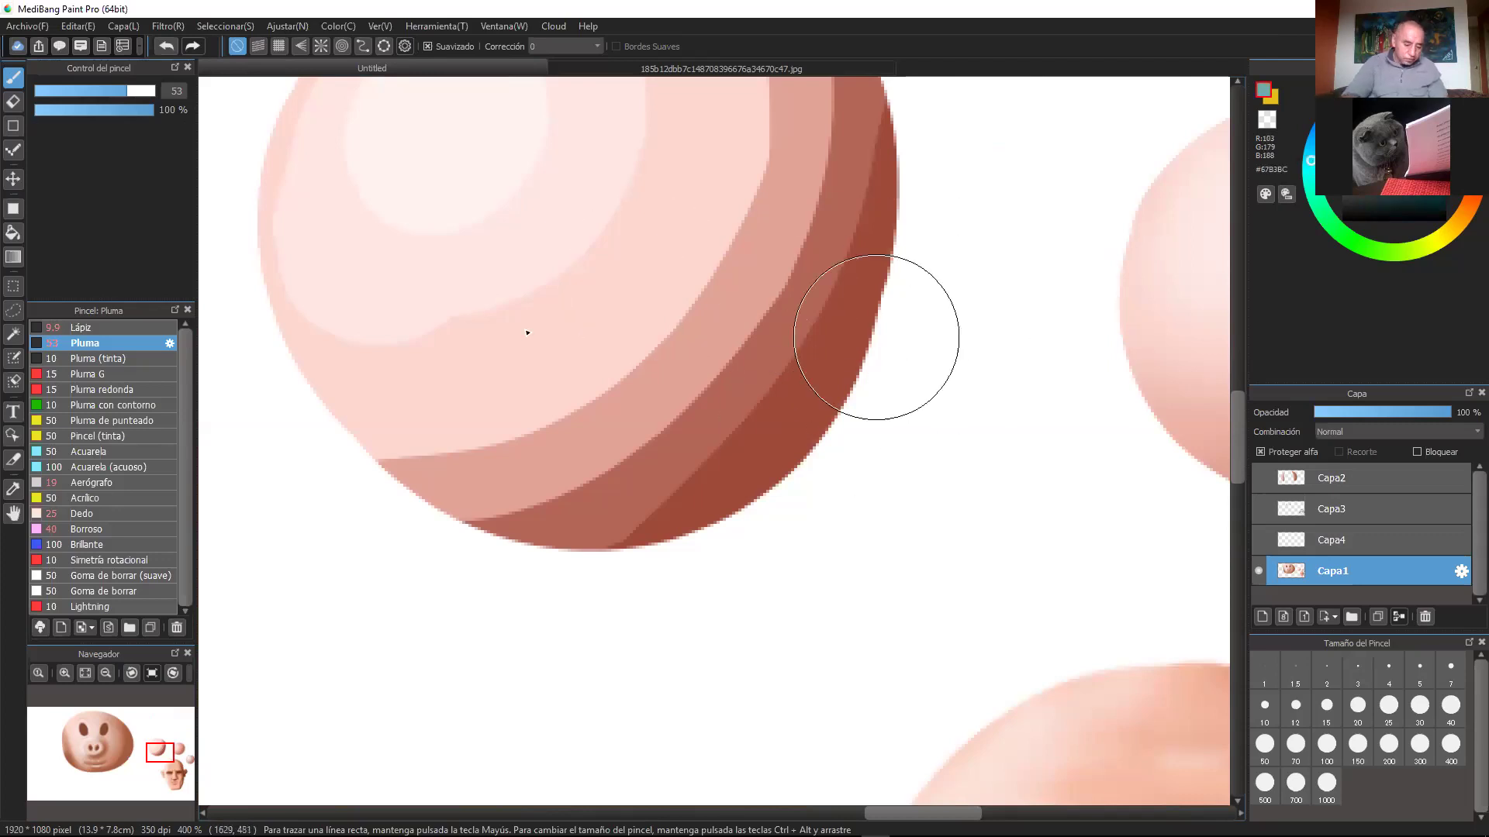
{"action": "left_click", "coordinate": [80, 91]}
{"action": "left_click_drag", "start_coordinate": [877, 319], "coordinate": [704, 542]}
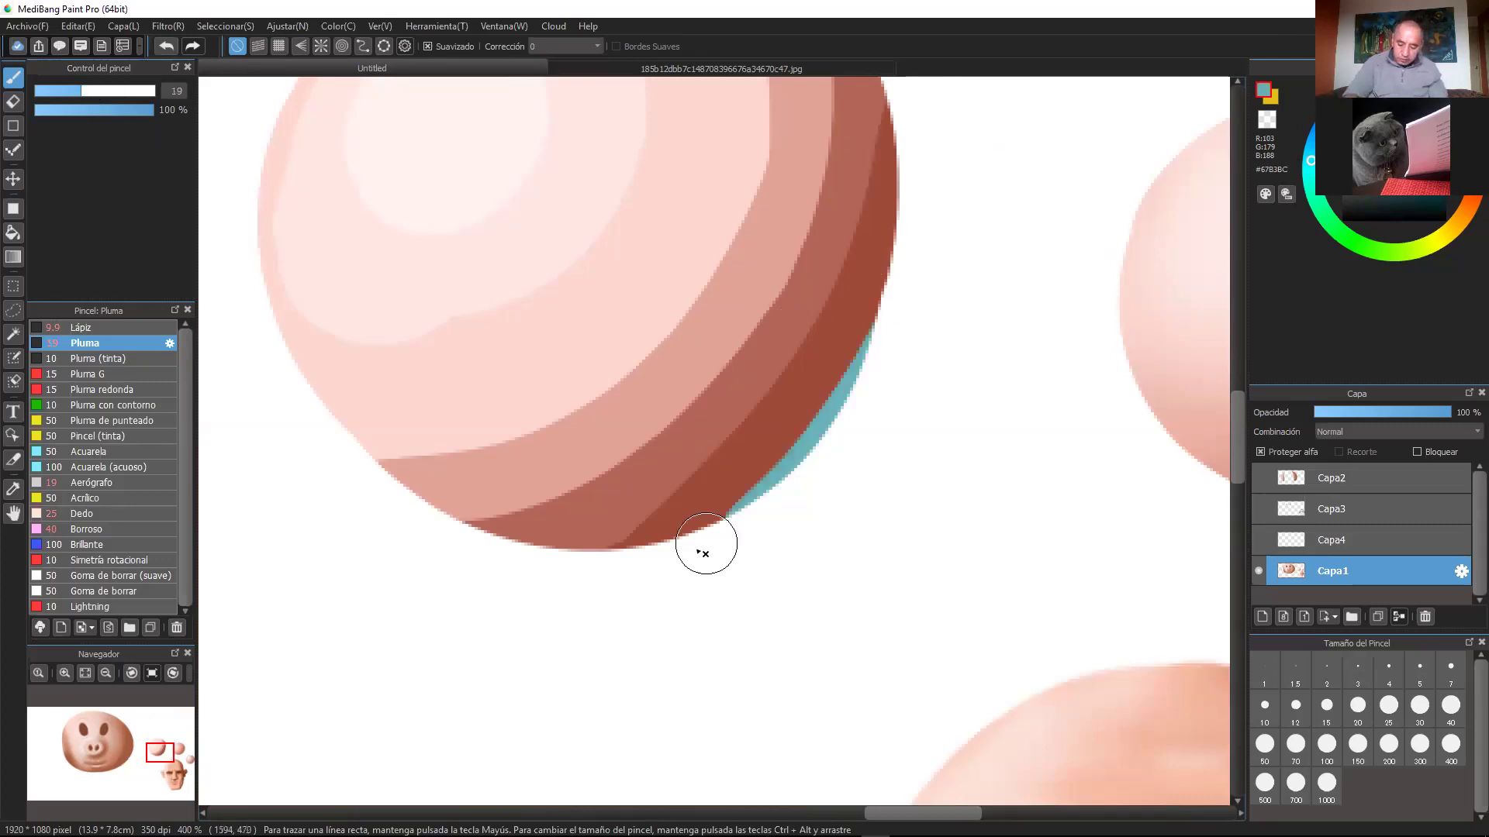
Step: Extend the bluish #67B3BC reflected-light edge along the third ball's right and lower-right rim, undoing the stroke that reaches the upper rim
{"action": "mouse_move", "coordinate": [914, 206]}
{"action": "left_mouse_down"}
{"action": "mouse_move", "coordinate": [861, 355]}
{"action": "mouse_move", "coordinate": [698, 566]}
{"action": "left_mouse_up"}
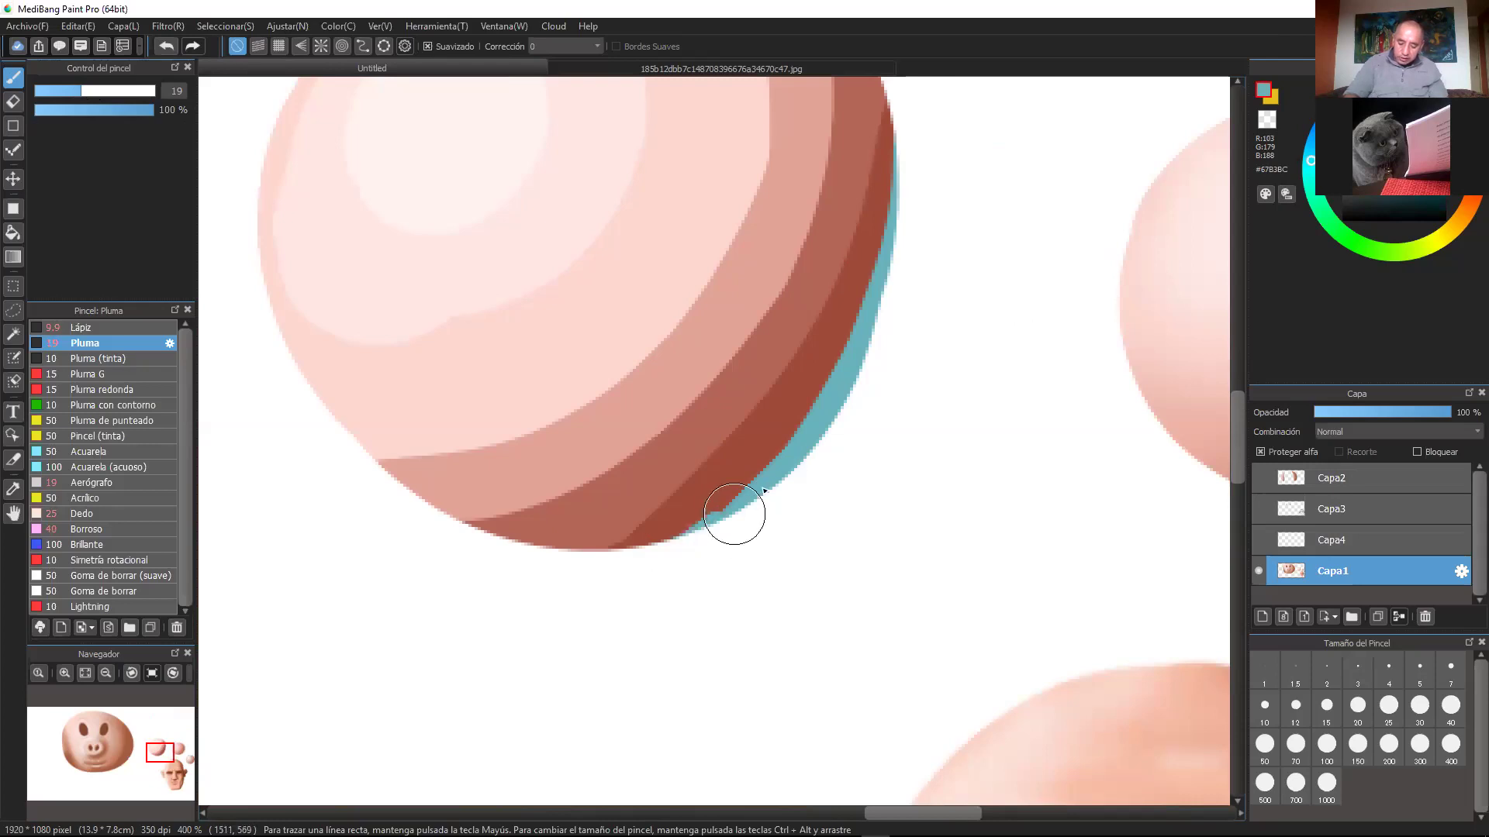
{"action": "mouse_move", "coordinate": [951, 466]}
{"action": "left_mouse_down"}
{"action": "mouse_move", "coordinate": [905, 655]}
{"action": "mouse_move", "coordinate": [918, 572]}
{"action": "mouse_move", "coordinate": [877, 329]}
{"action": "mouse_move", "coordinate": [913, 568]}
{"action": "left_mouse_up"}
{"action": "left_click_drag", "start_coordinate": [825, 138], "coordinate": [851, 470]}
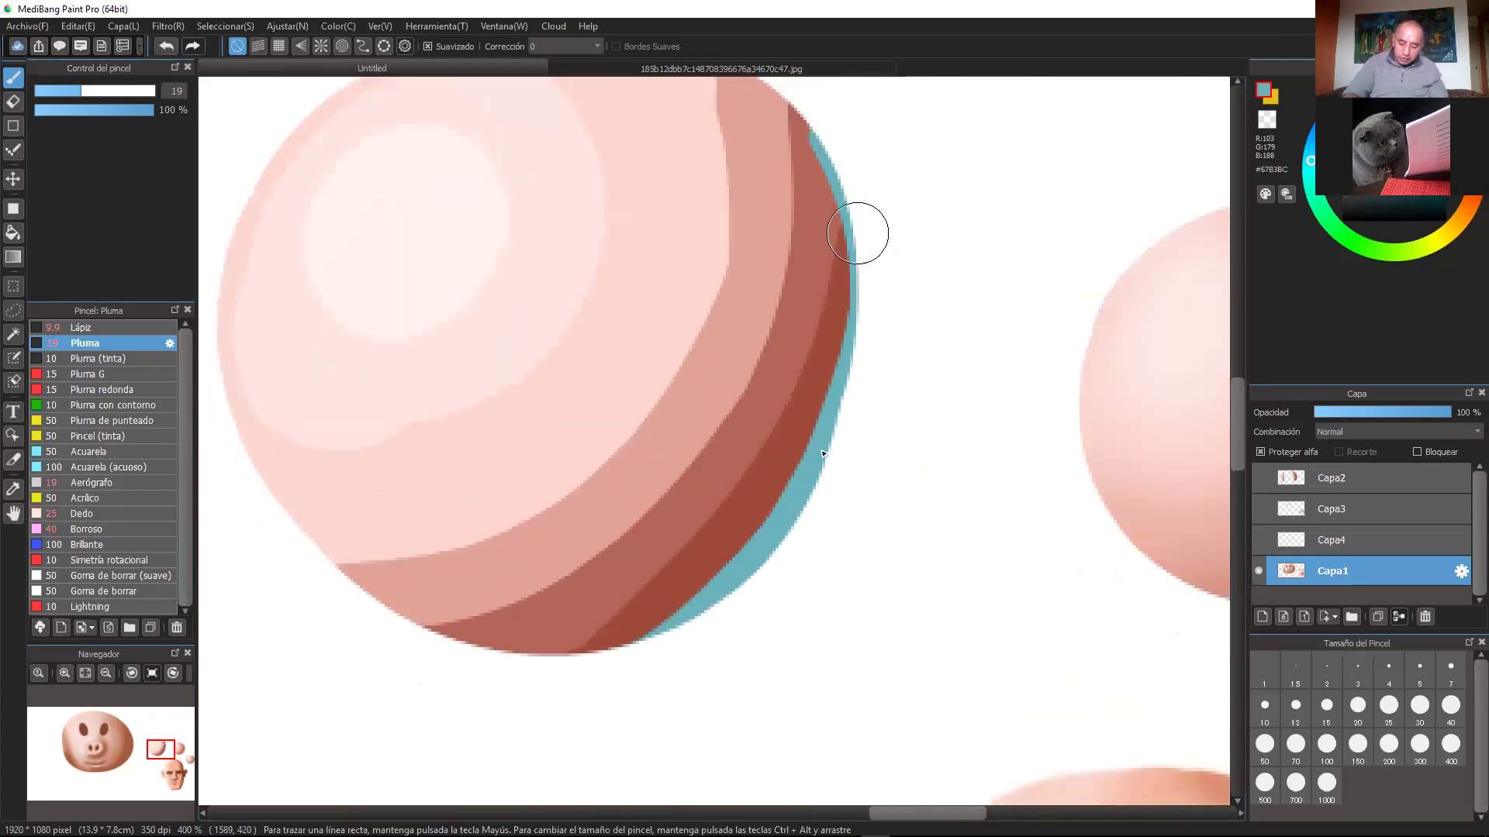
{"action": "left_click", "coordinate": [165, 48]}
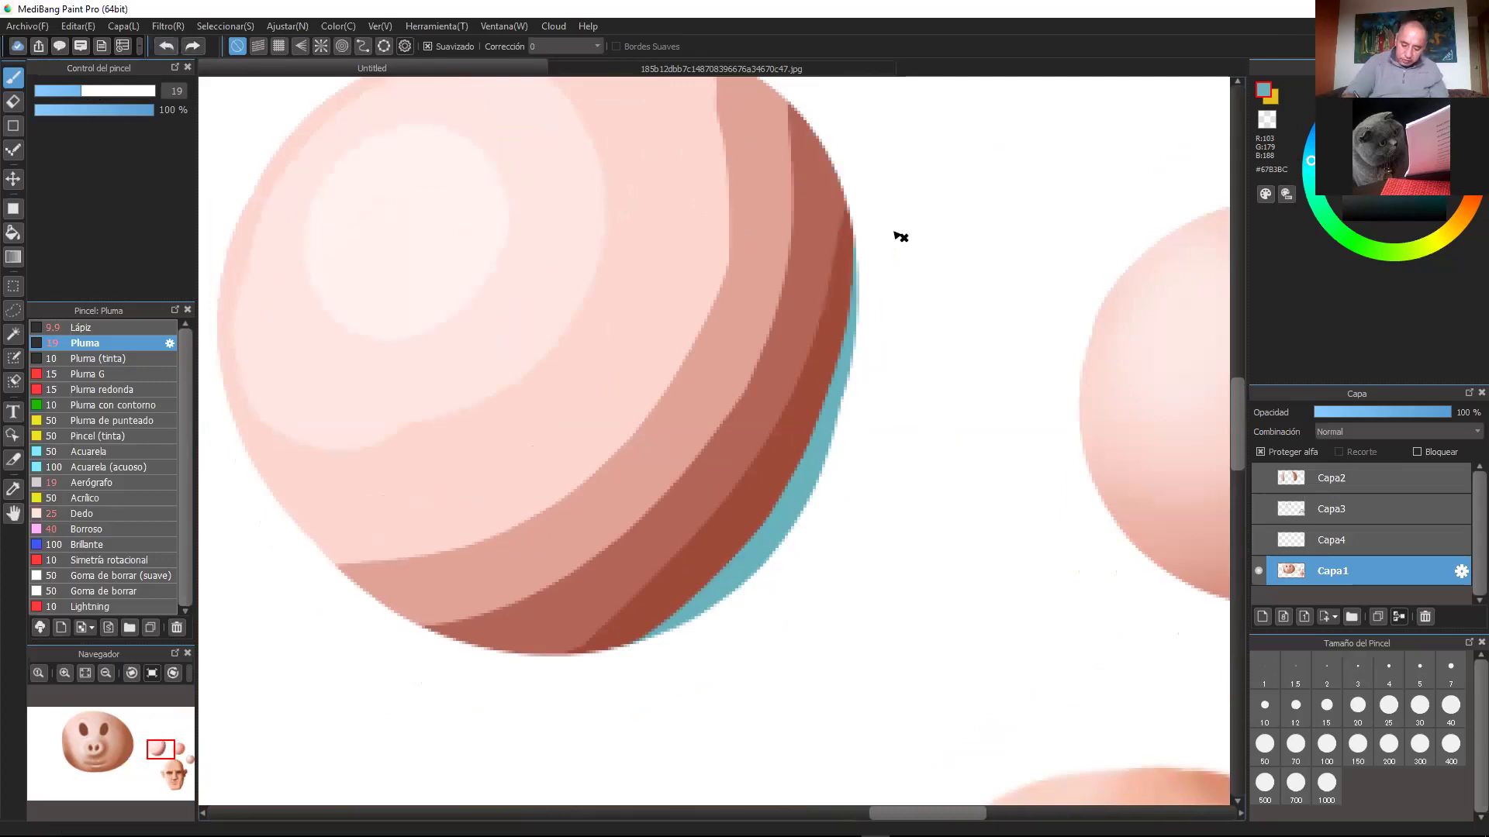
{"action": "left_click_drag", "start_coordinate": [850, 356], "coordinate": [803, 501]}
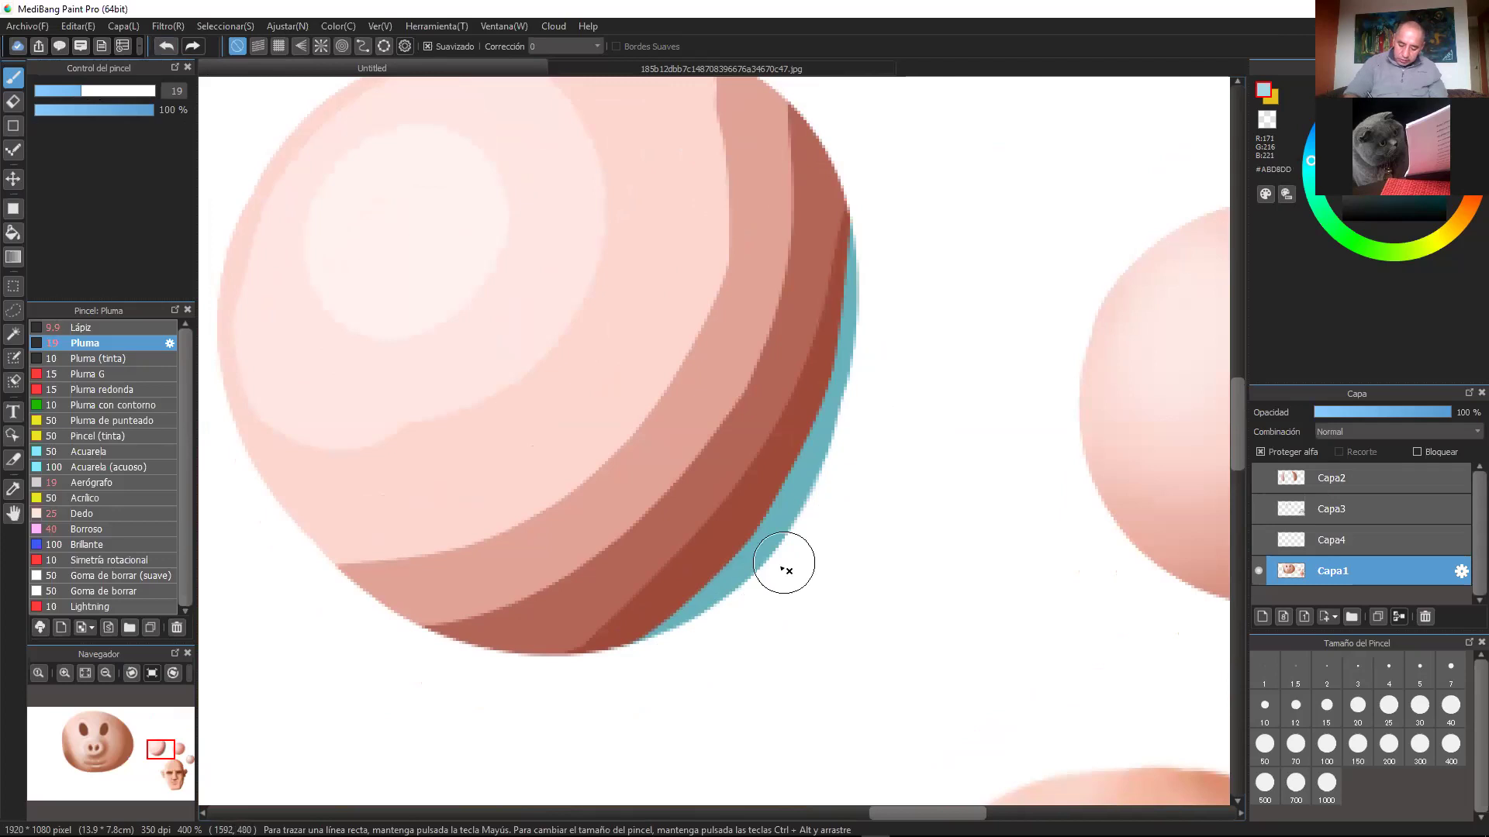
Step: Paint a lighter #ABD8DD strip along the outer part of the ball's bluish lower-right edge
{"action": "left_click_drag", "start_coordinate": [854, 422], "coordinate": [731, 612]}
{"action": "mouse_move", "coordinate": [857, 363]}
{"action": "left_mouse_down"}
{"action": "mouse_move", "coordinate": [781, 552]}
{"action": "mouse_move", "coordinate": [656, 664]}
{"action": "left_mouse_up"}
{"action": "left_click_drag", "start_coordinate": [957, 476], "coordinate": [1008, 566]}
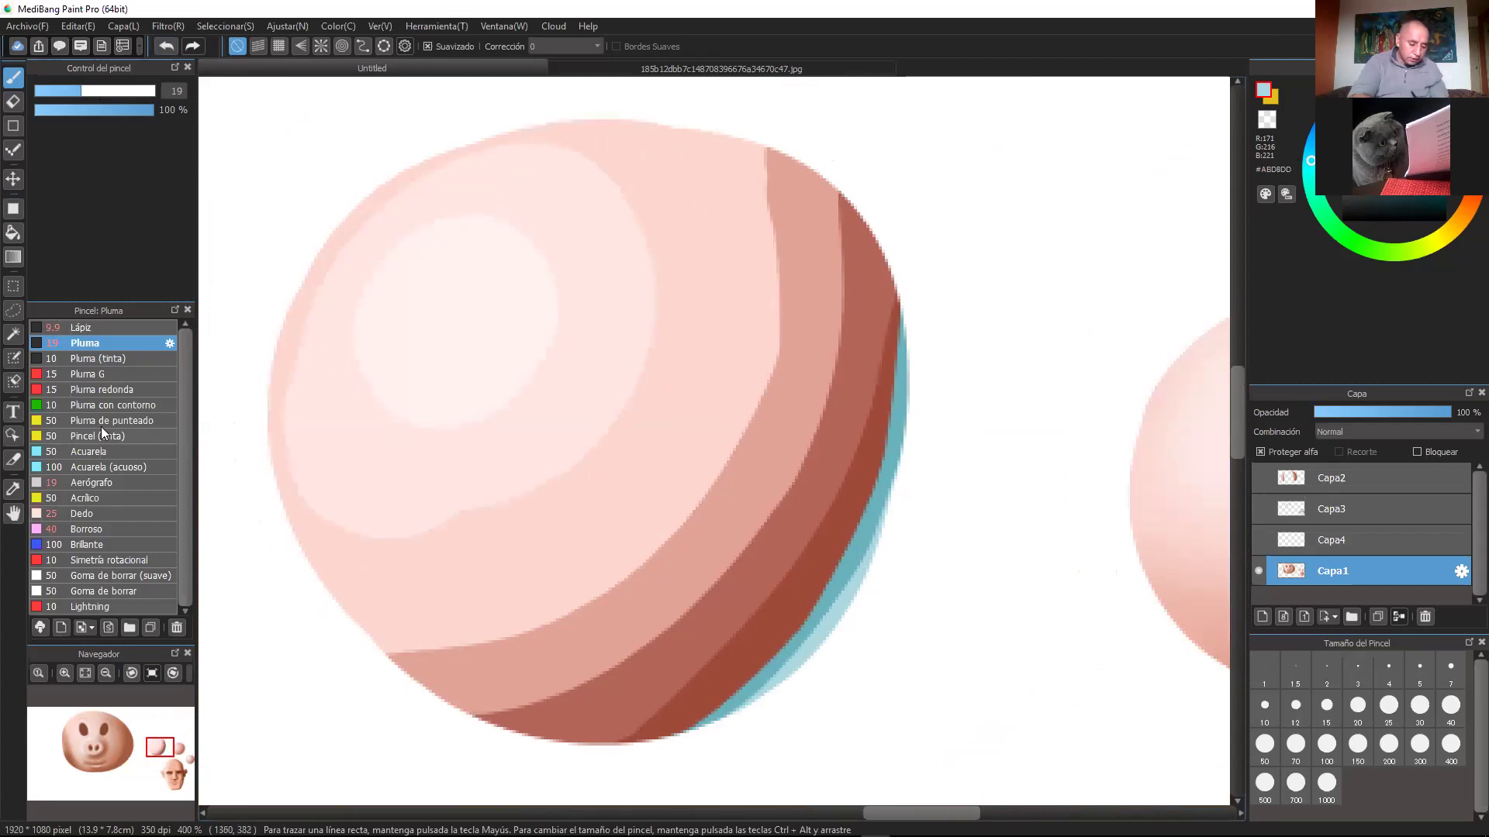
Step: Blend the third ball's highlight and midtones with the Borroso brush at size 91, and its darker shadow bands at size 55
{"action": "left_click", "coordinate": [123, 533]}
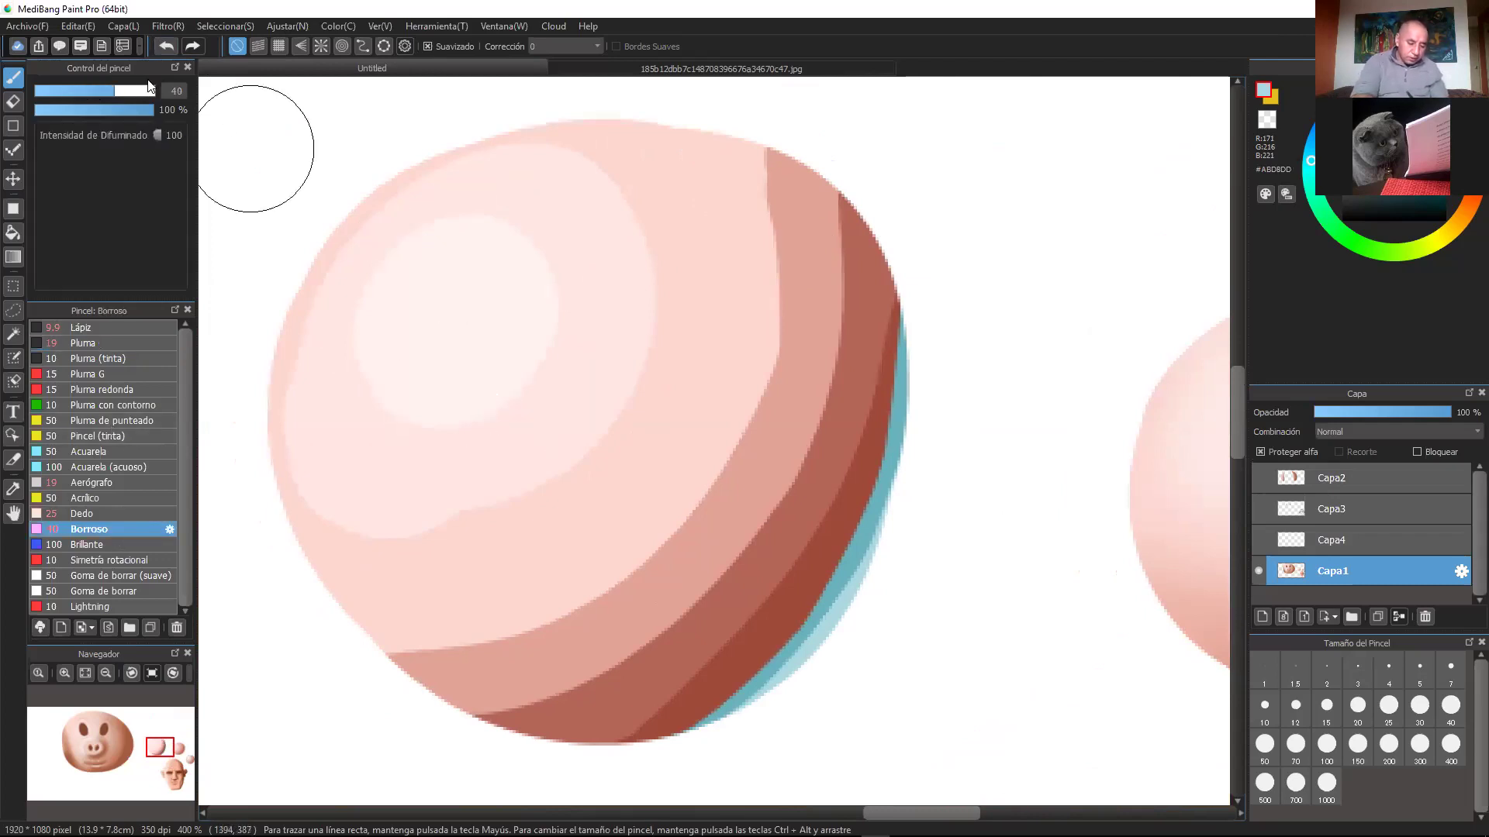
{"action": "mouse_move", "coordinate": [469, 203]}
{"action": "left_mouse_down"}
{"action": "mouse_move", "coordinate": [395, 319]}
{"action": "mouse_move", "coordinate": [512, 235]}
{"action": "mouse_move", "coordinate": [319, 472]}
{"action": "mouse_move", "coordinate": [574, 374]}
{"action": "mouse_move", "coordinate": [466, 183]}
{"action": "mouse_move", "coordinate": [336, 259]}
{"action": "mouse_move", "coordinate": [408, 538]}
{"action": "mouse_move", "coordinate": [369, 633]}
{"action": "mouse_move", "coordinate": [698, 272]}
{"action": "mouse_move", "coordinate": [767, 287]}
{"action": "mouse_move", "coordinate": [465, 282]}
{"action": "left_mouse_up"}
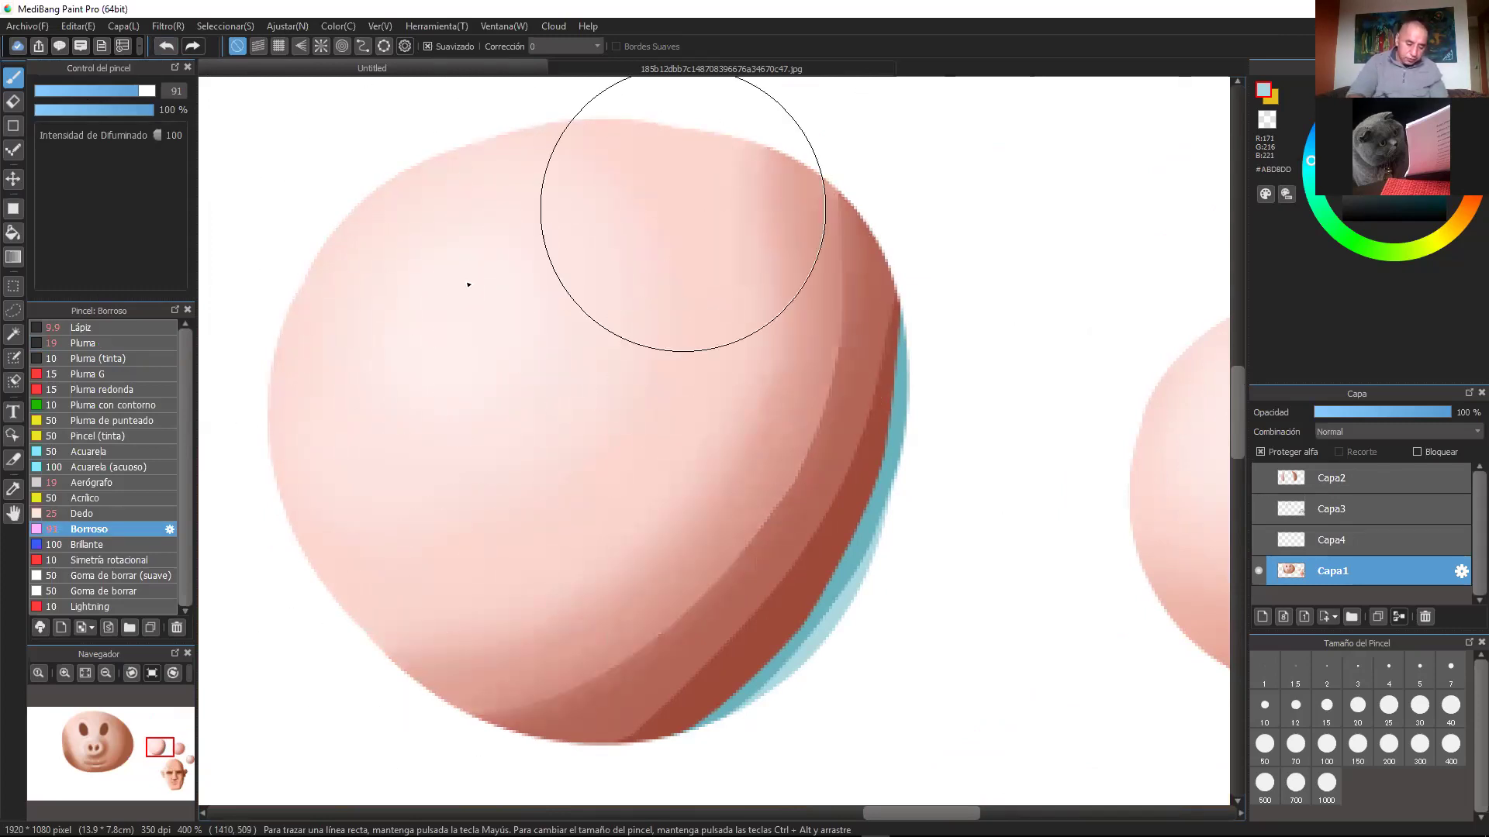
{"action": "left_click", "coordinate": [93, 91]}
{"action": "left_click", "coordinate": [127, 91]}
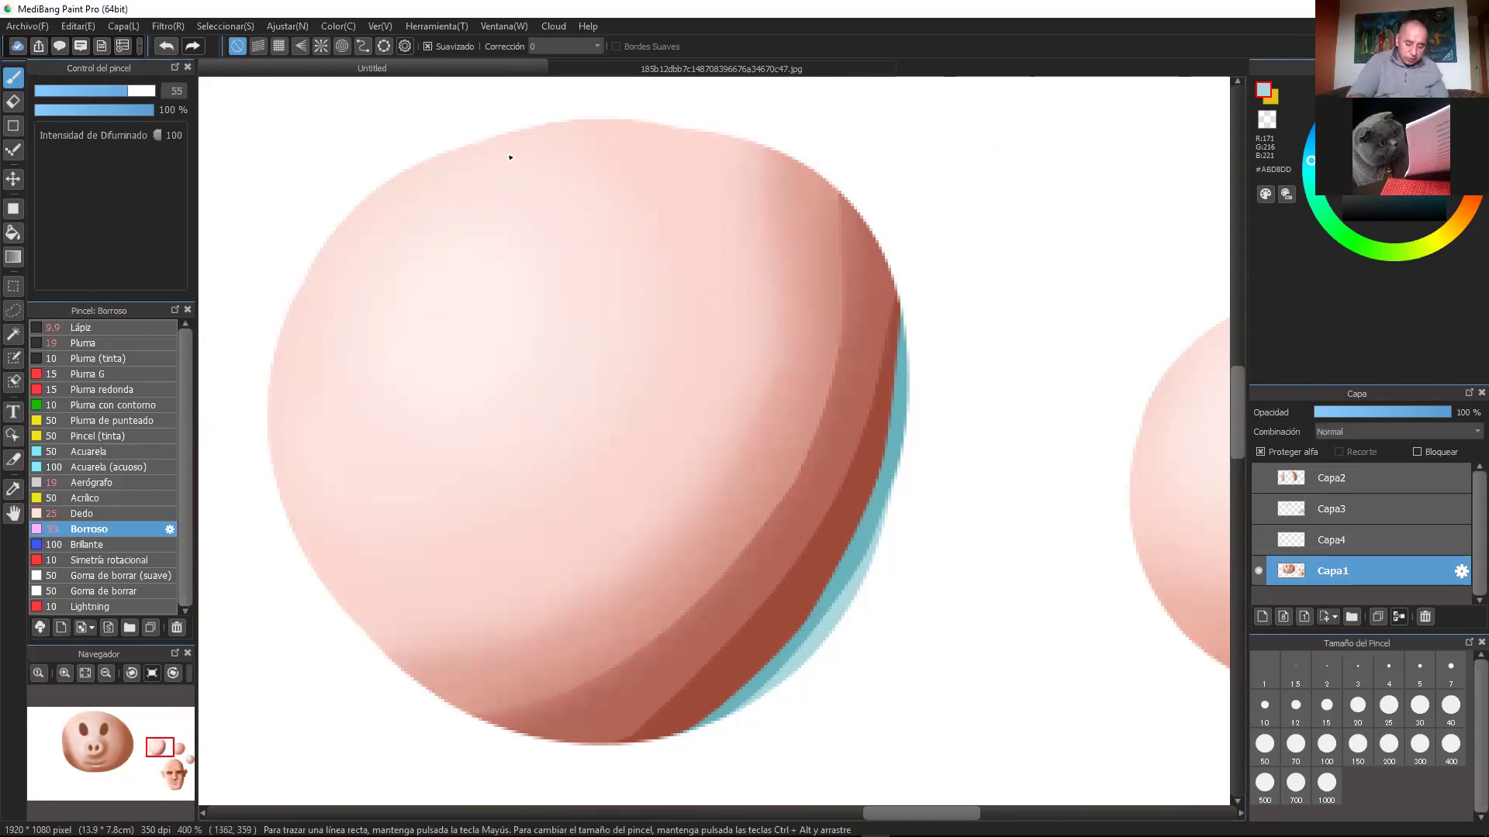
{"action": "mouse_move", "coordinate": [762, 288]}
{"action": "left_mouse_down"}
{"action": "mouse_move", "coordinate": [817, 273]}
{"action": "mouse_move", "coordinate": [631, 615]}
{"action": "mouse_move", "coordinate": [435, 687]}
{"action": "left_mouse_up"}
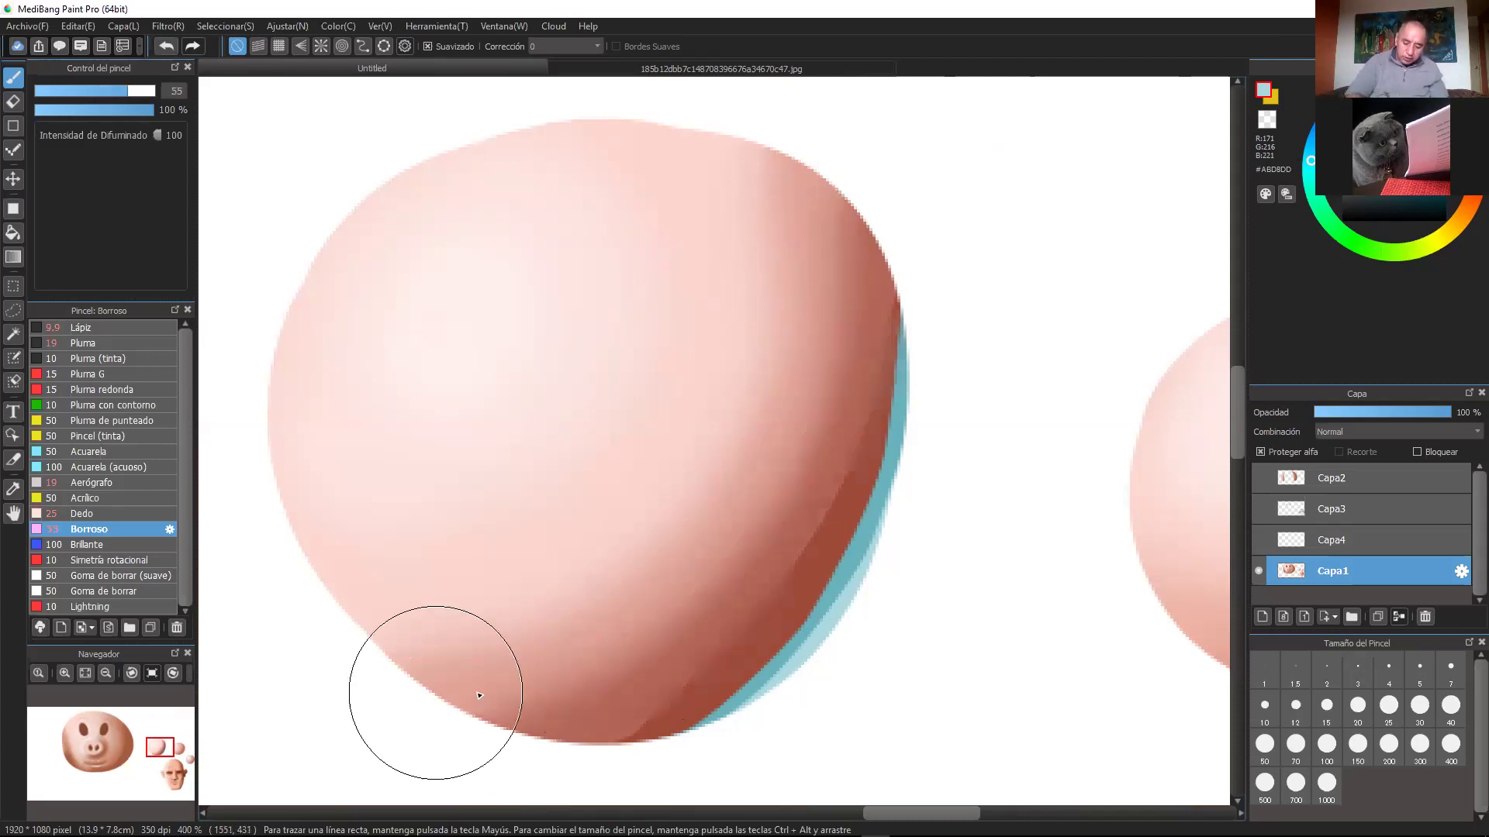
{"action": "left_click_drag", "start_coordinate": [850, 344], "coordinate": [733, 636]}
{"action": "mouse_move", "coordinate": [733, 636]}
{"action": "left_mouse_down"}
{"action": "mouse_move", "coordinate": [737, 505]}
{"action": "mouse_move", "coordinate": [779, 476]}
{"action": "left_mouse_up"}
{"action": "left_click_drag", "start_coordinate": [884, 143], "coordinate": [747, 512]}
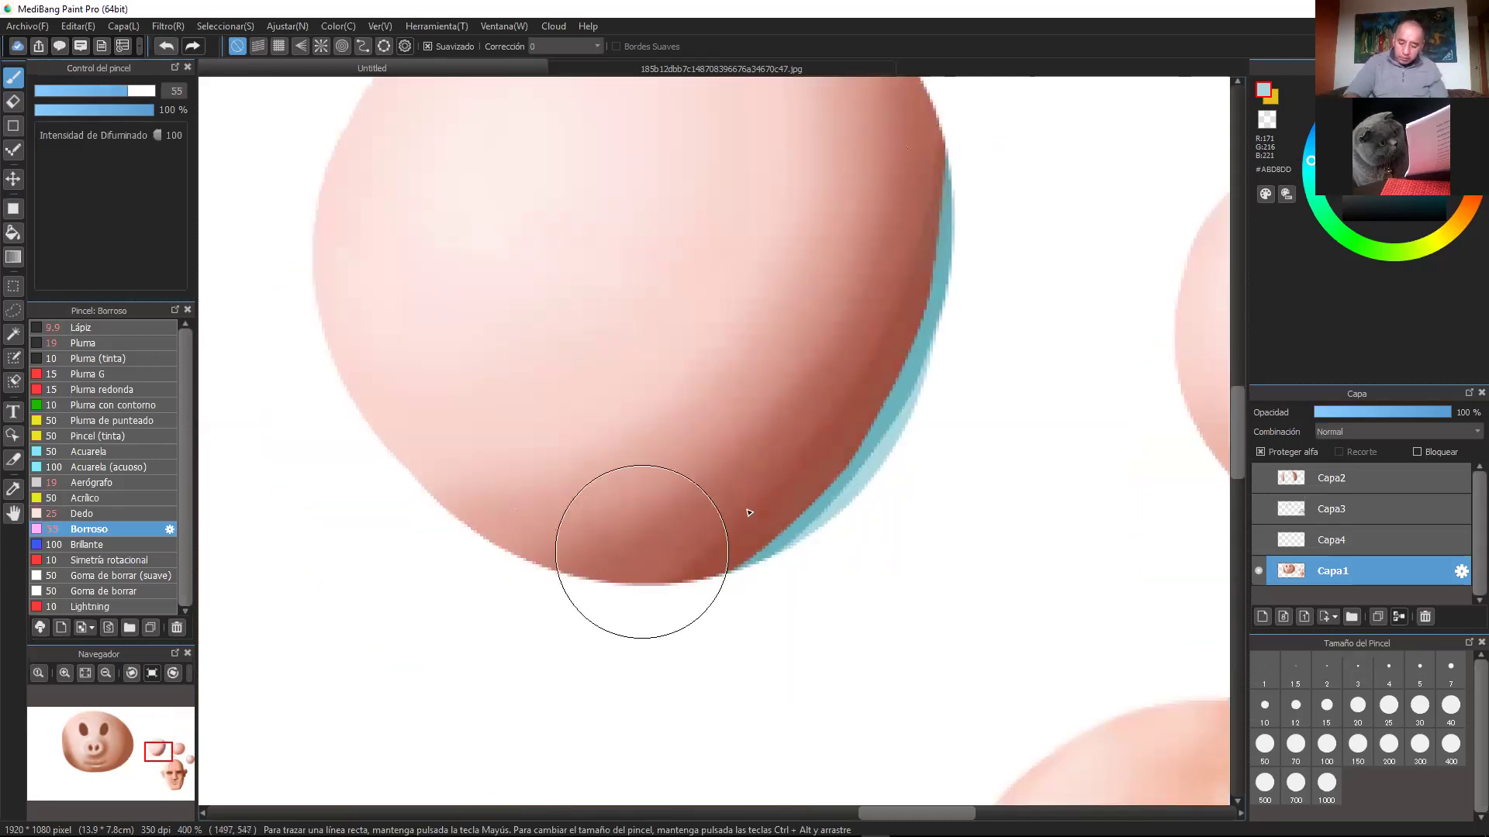
{"action": "left_click_drag", "start_coordinate": [791, 418], "coordinate": [874, 256]}
{"action": "left_click_drag", "start_coordinate": [1008, 404], "coordinate": [822, 525]}
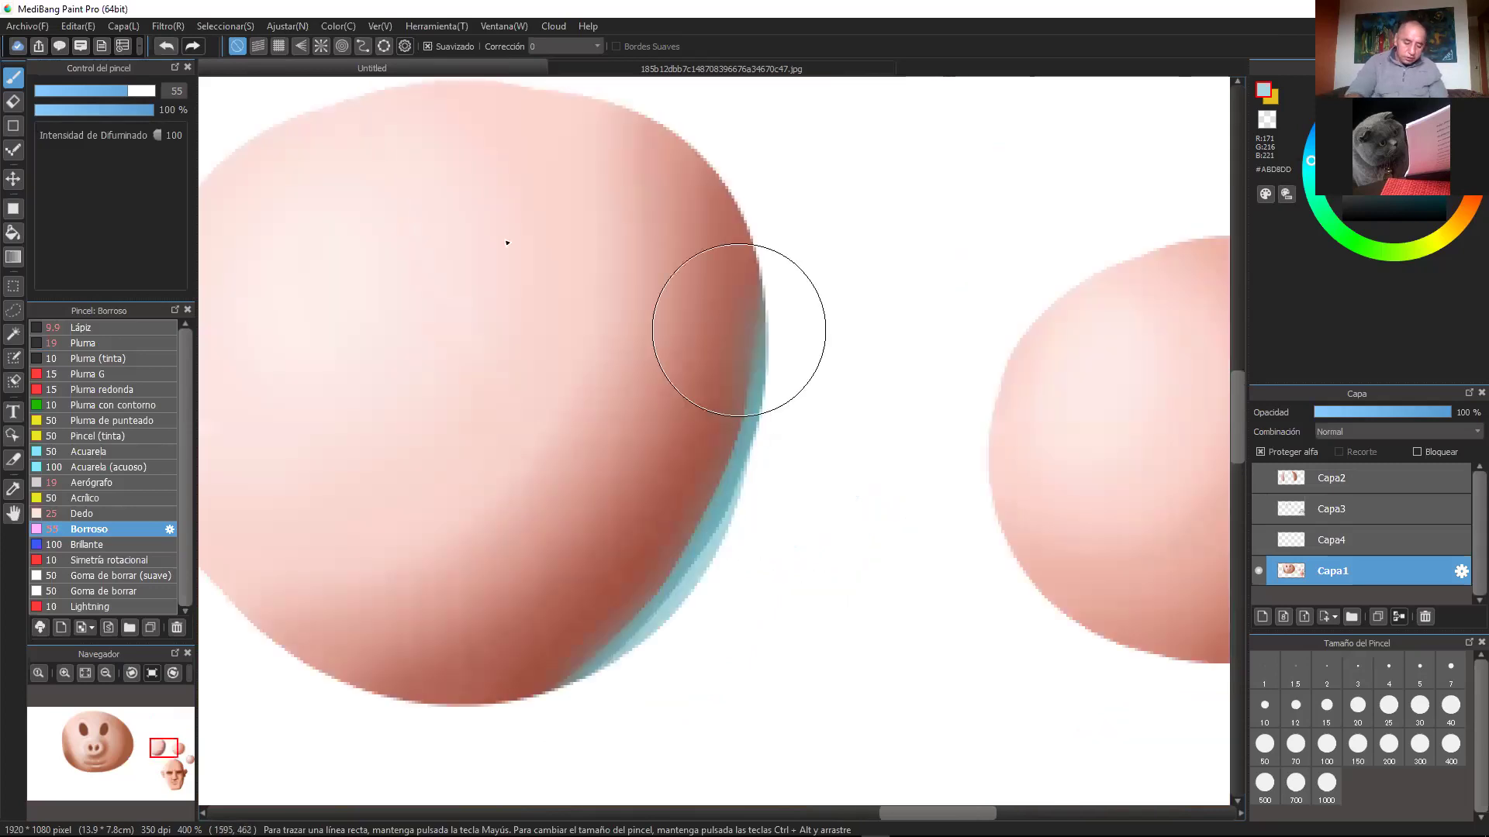
Step: Blend the bluish reflected-light edge into the ball's dark shadow with the Borroso brush at sizes 24 and 35
{"action": "left_click_drag", "start_coordinate": [113, 93], "coordinate": [94, 92]}
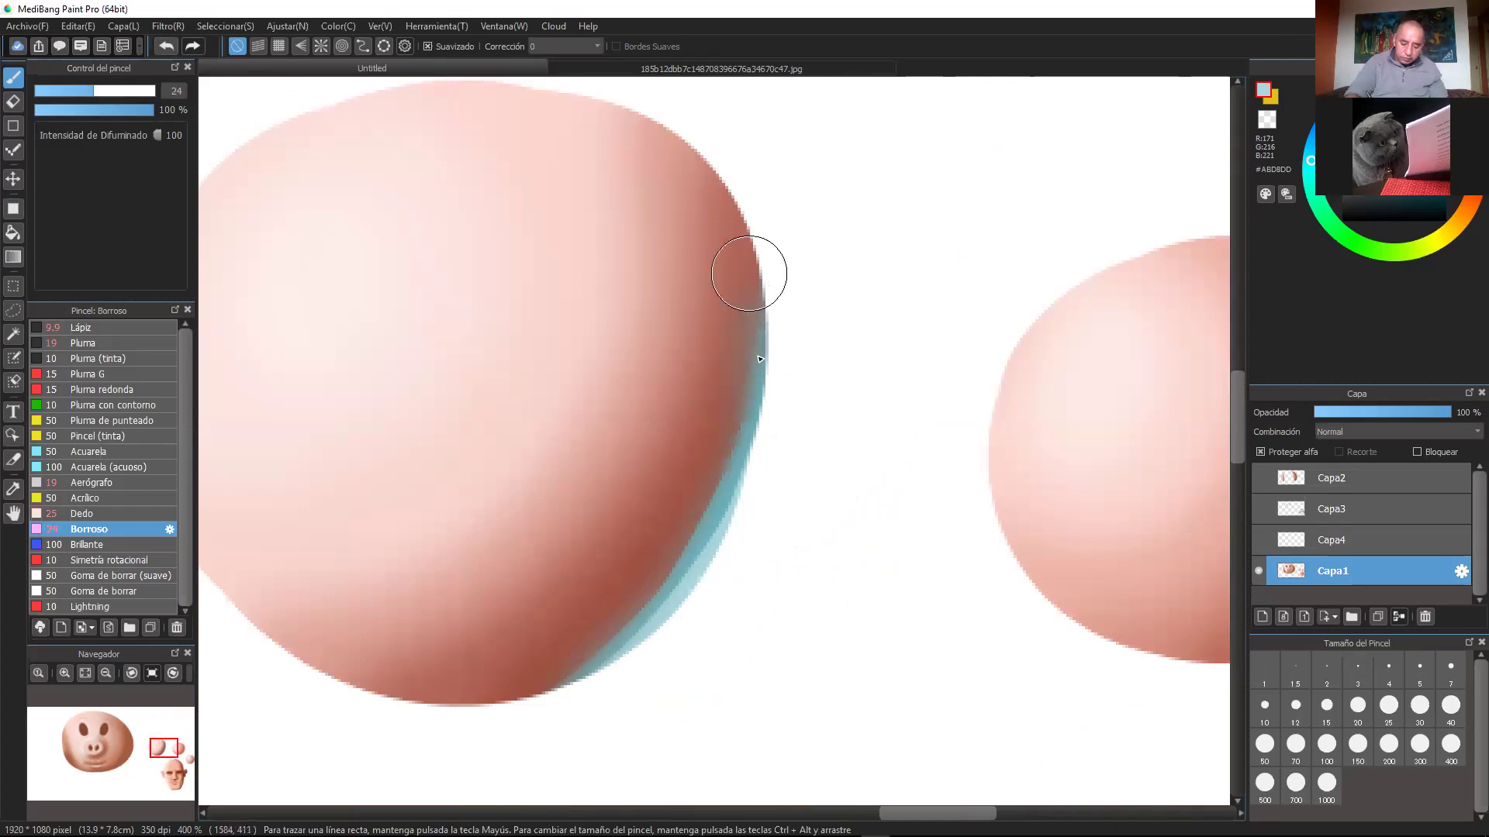
{"action": "mouse_move", "coordinate": [659, 573]}
{"action": "left_mouse_down"}
{"action": "mouse_move", "coordinate": [531, 709]}
{"action": "mouse_move", "coordinate": [770, 359]}
{"action": "mouse_move", "coordinate": [480, 747]}
{"action": "mouse_move", "coordinate": [646, 556]}
{"action": "mouse_move", "coordinate": [751, 229]}
{"action": "mouse_move", "coordinate": [649, 536]}
{"action": "mouse_move", "coordinate": [654, 565]}
{"action": "mouse_move", "coordinate": [504, 738]}
{"action": "mouse_move", "coordinate": [615, 592]}
{"action": "mouse_move", "coordinate": [766, 247]}
{"action": "mouse_move", "coordinate": [727, 362]}
{"action": "mouse_move", "coordinate": [538, 691]}
{"action": "mouse_move", "coordinate": [741, 401]}
{"action": "left_mouse_up"}
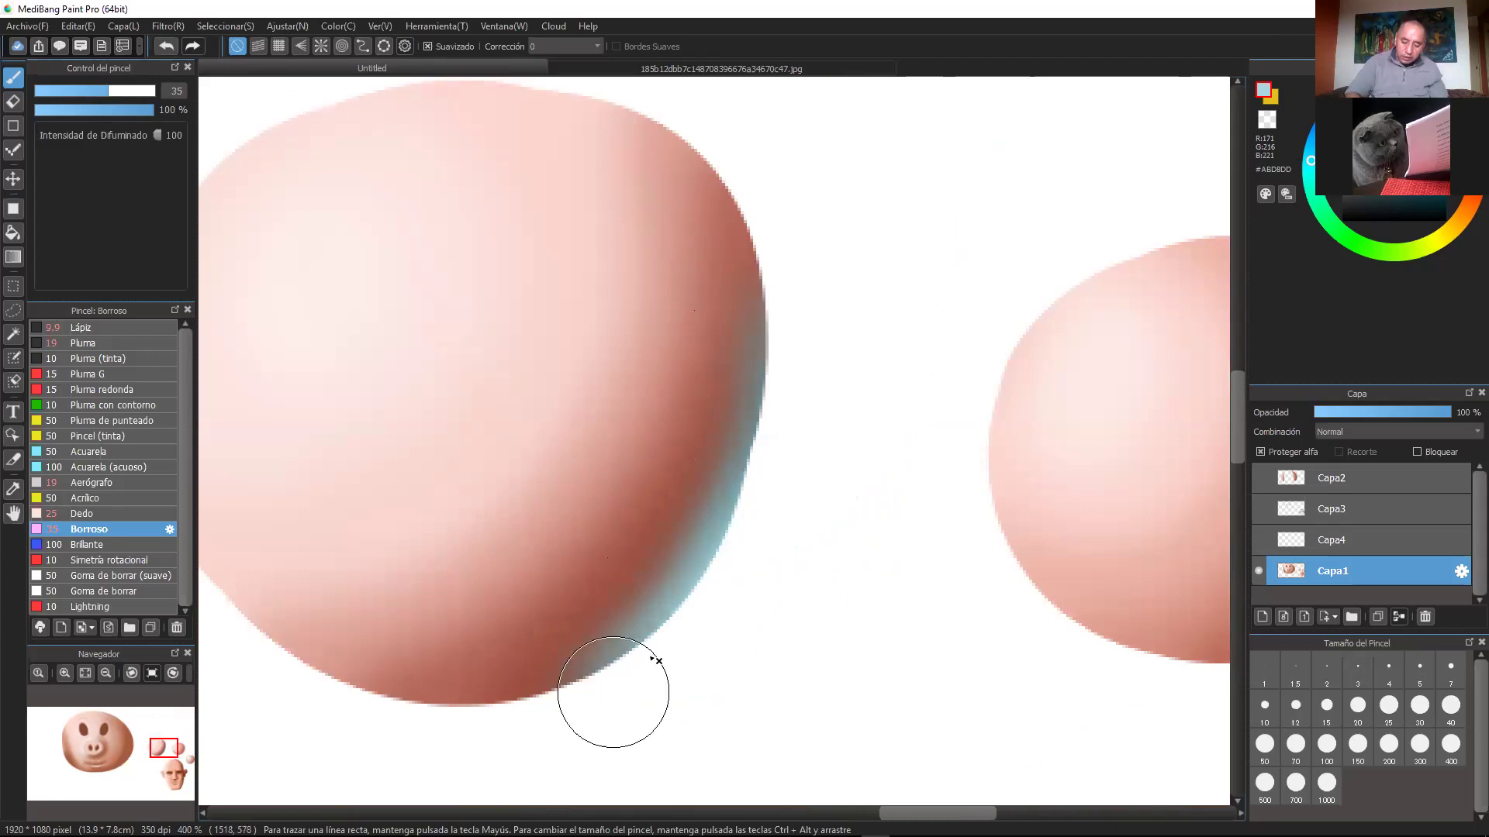
{"action": "key", "text": "ctrl+minus"}
{"action": "left_click_drag", "start_coordinate": [825, 448], "coordinate": [908, 428]}
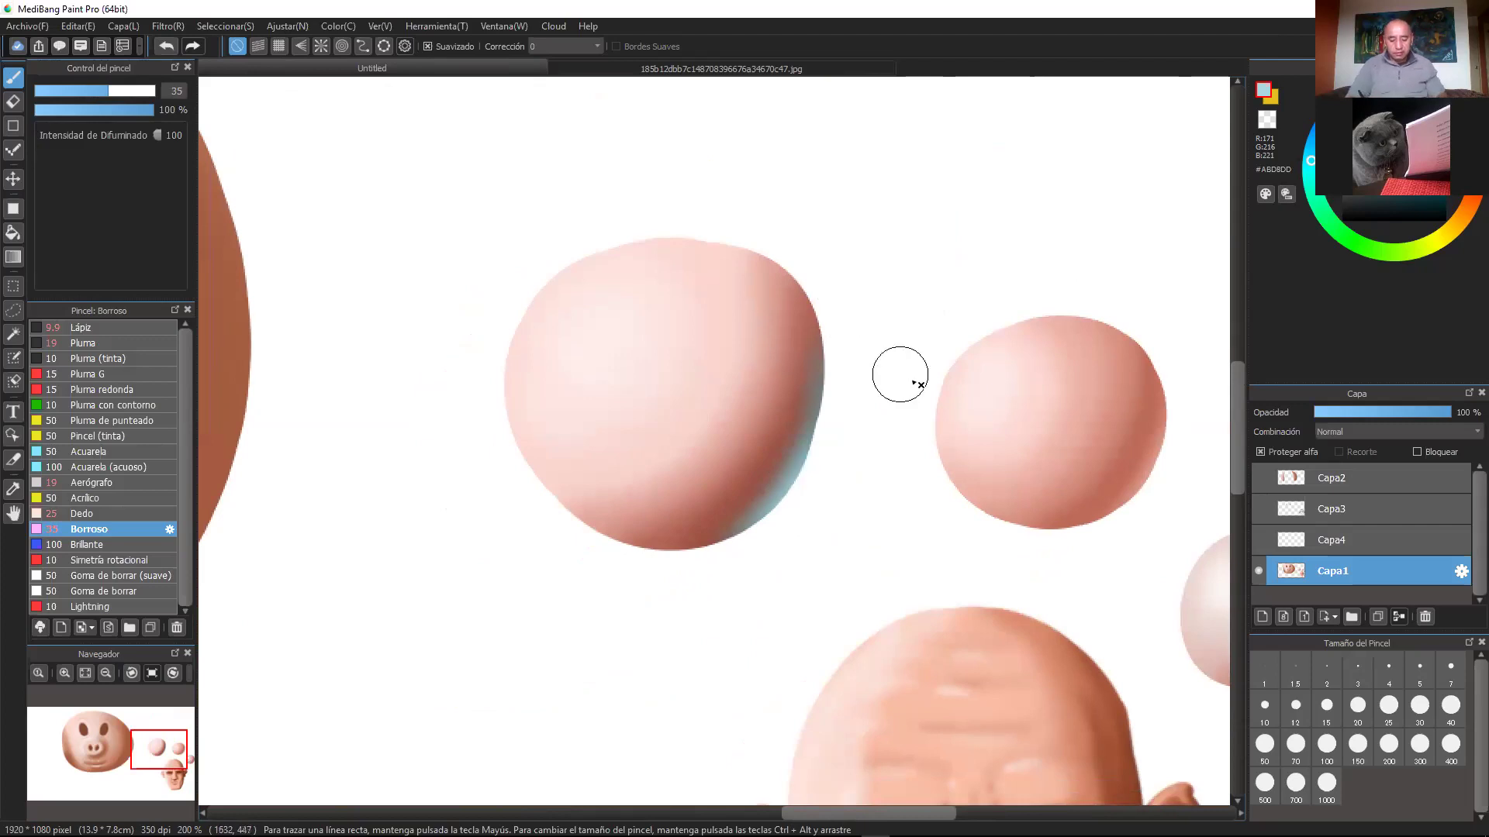
{"action": "scroll", "coordinate": [887, 486], "scroll_direction": "up", "scroll_amount": 2}
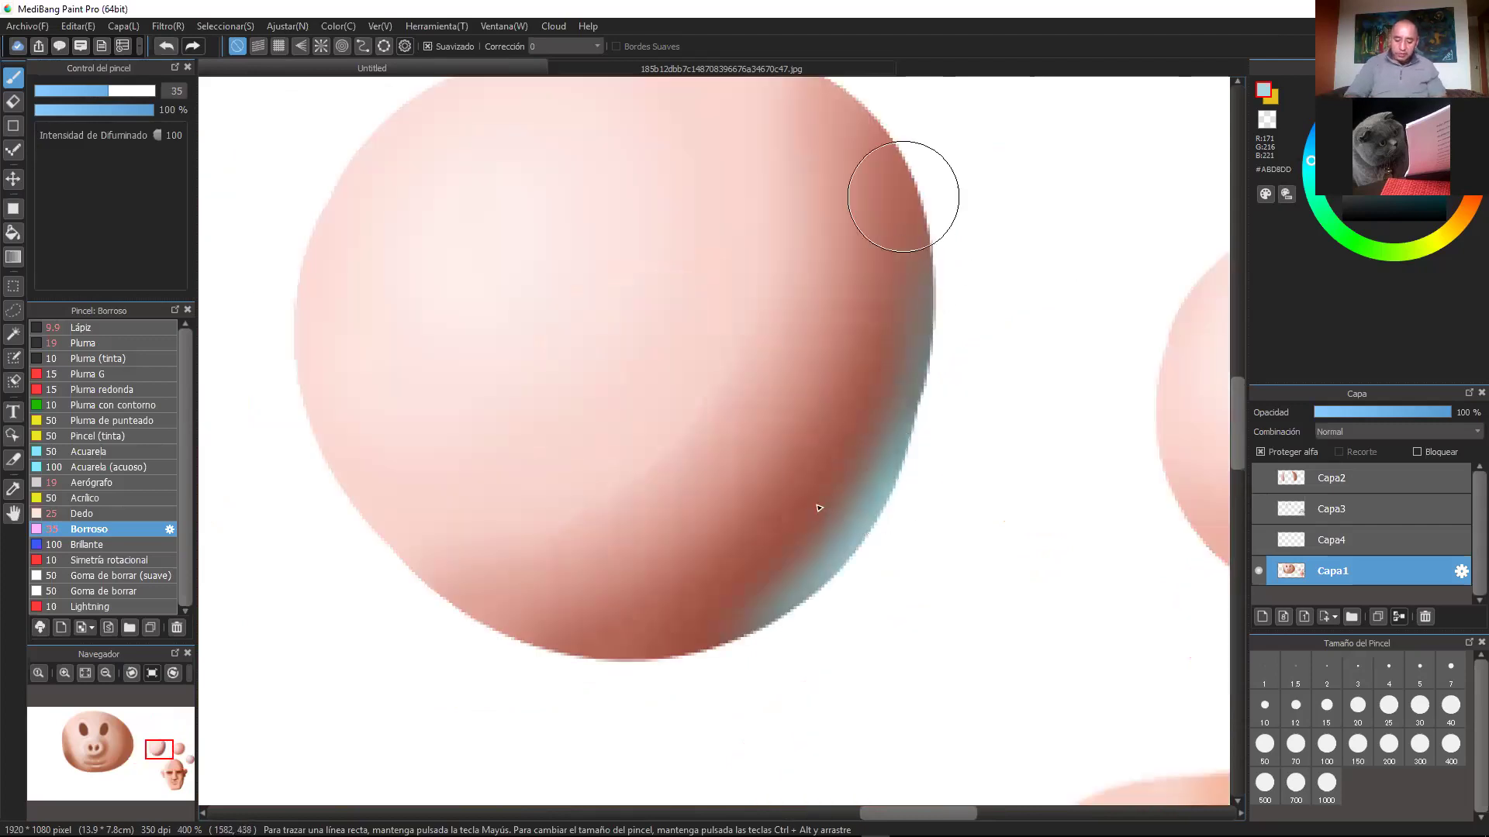
{"action": "left_click_drag", "start_coordinate": [970, 516], "coordinate": [971, 578]}
{"action": "left_click_drag", "start_coordinate": [897, 382], "coordinate": [911, 369]}
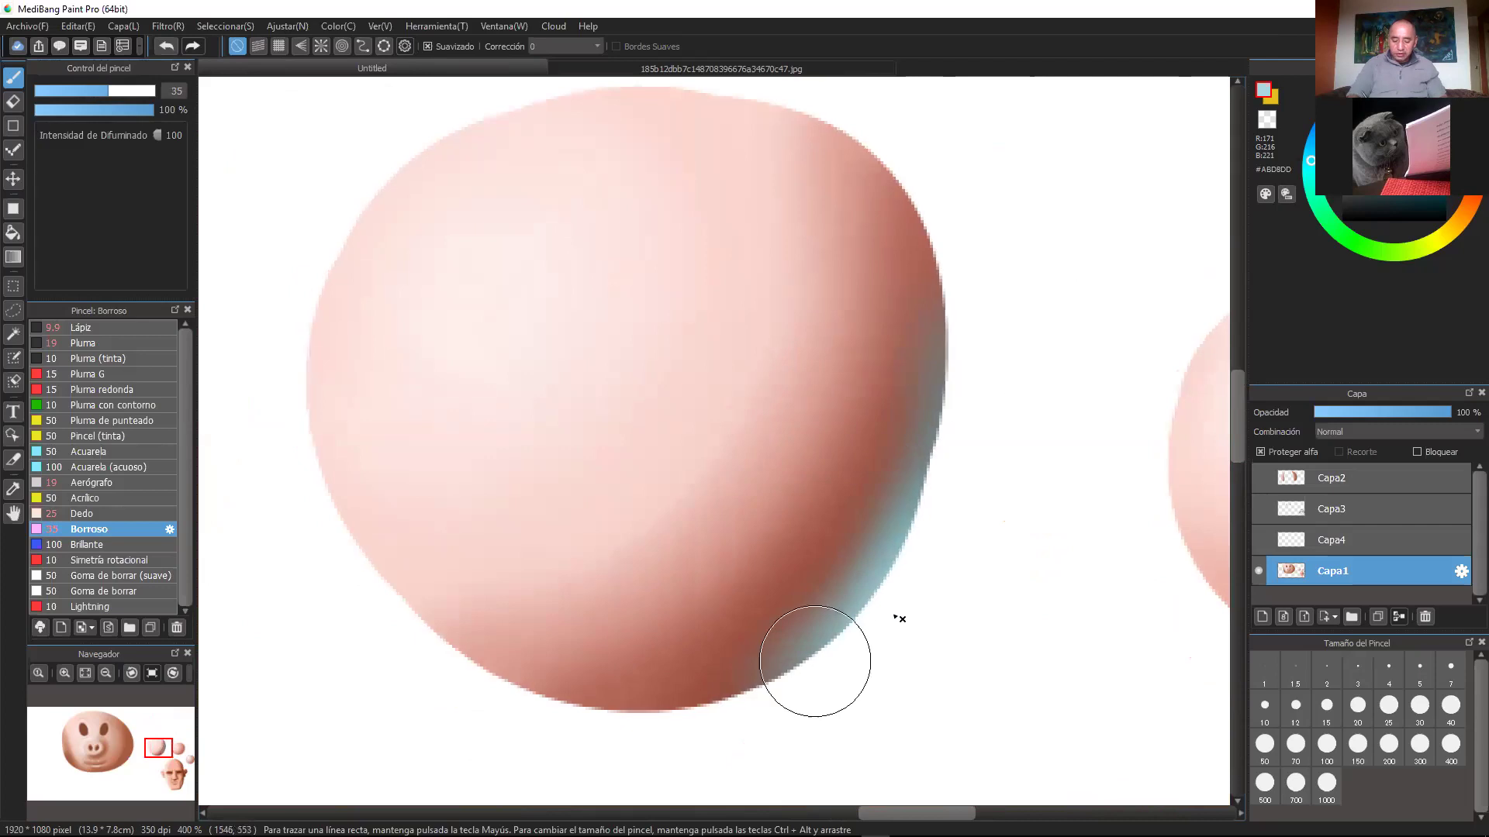
Step: Examine the blended ball's shading and reflected light alongside the other practice balls, the bald head and the pig
{"action": "key", "text": "ctrl+minus"}
{"action": "left_click_drag", "start_coordinate": [998, 452], "coordinate": [961, 450]}
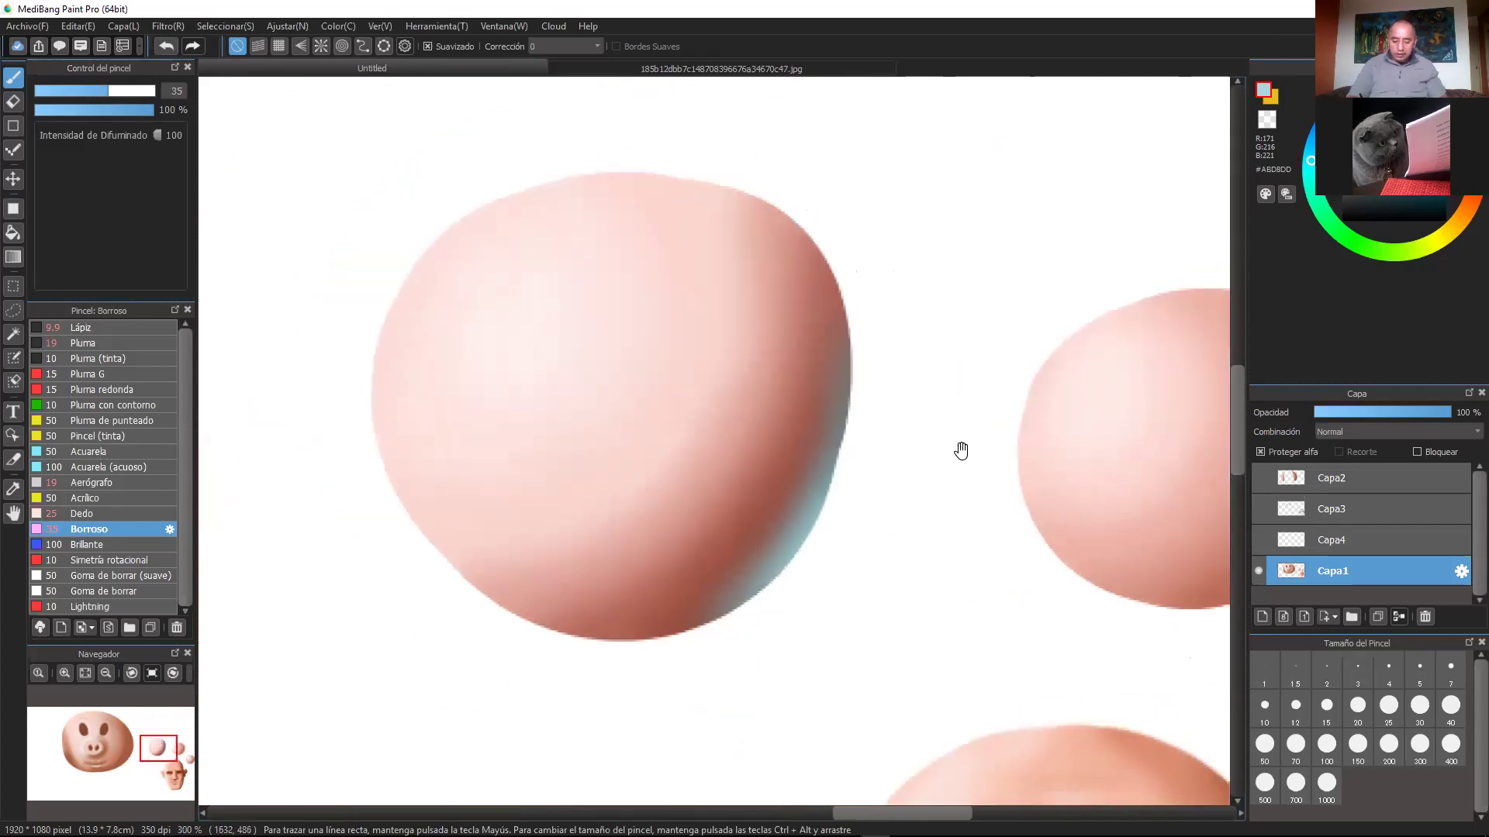
{"action": "left_click_drag", "start_coordinate": [950, 502], "coordinate": [913, 507]}
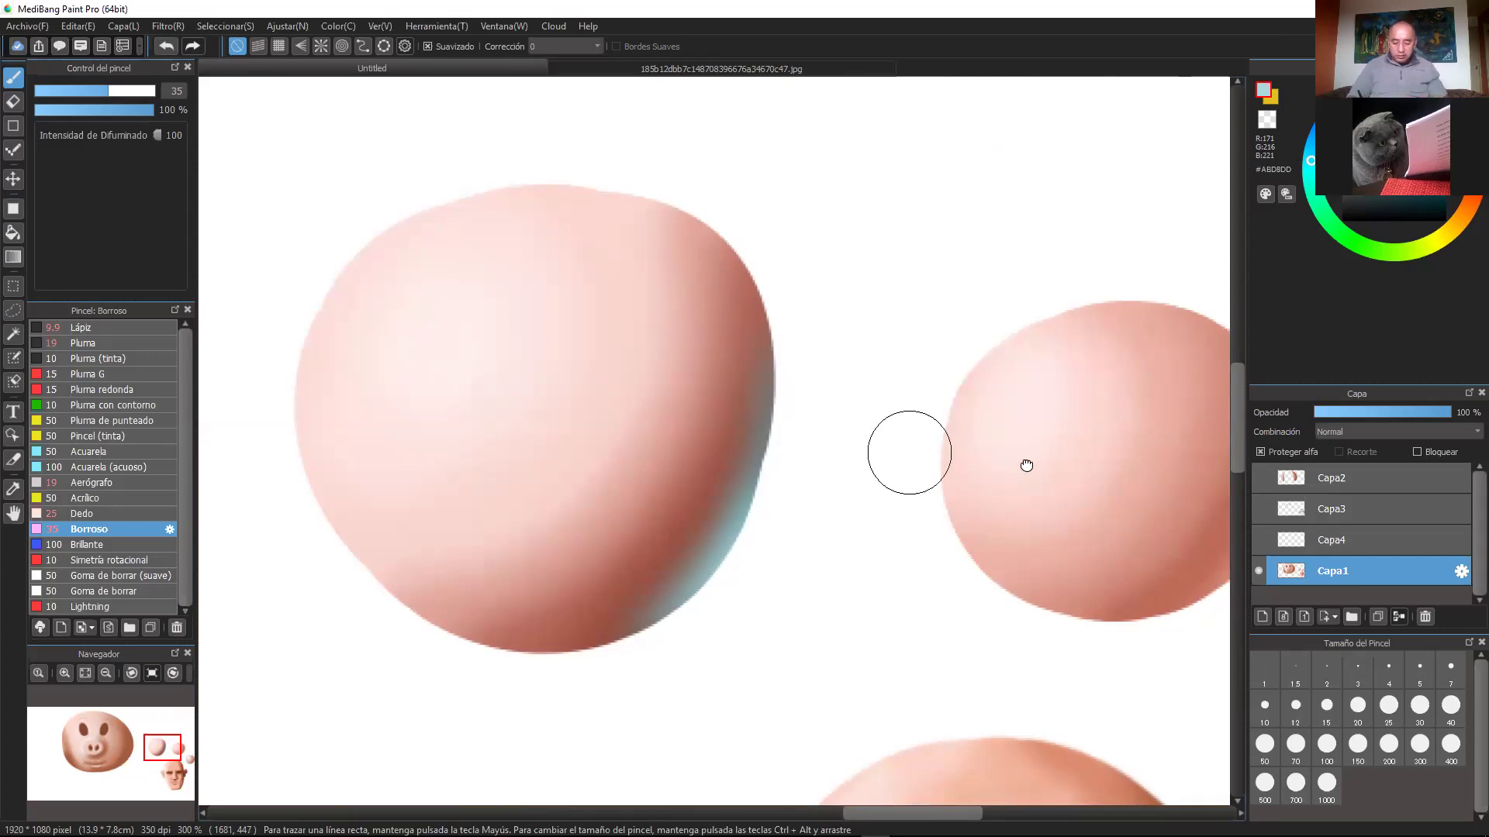
{"action": "scroll", "coordinate": [1024, 462], "scroll_direction": "down", "scroll_amount": 2}
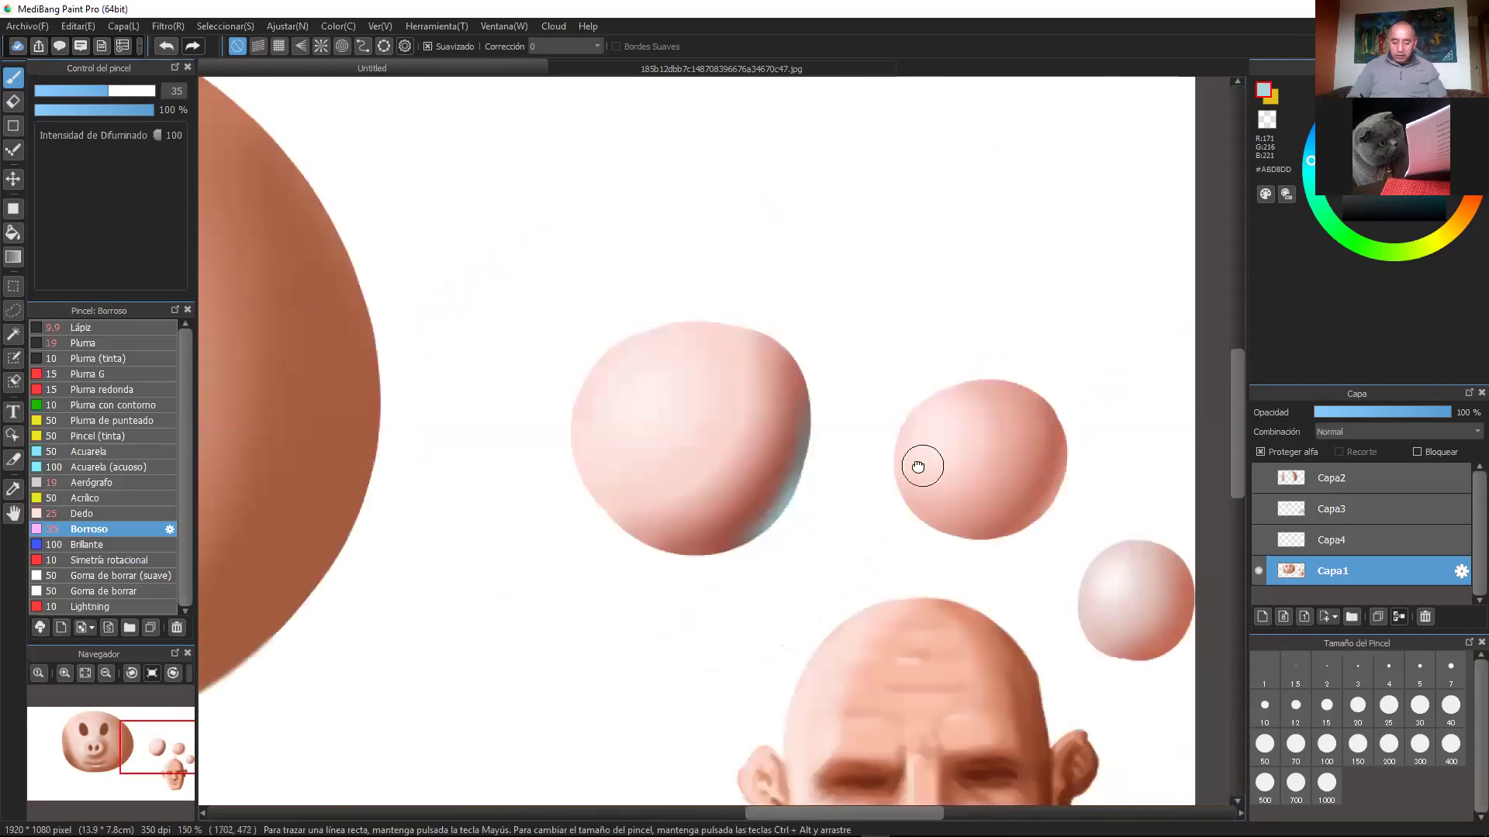
{"action": "scroll", "coordinate": [1039, 536], "scroll_direction": "down", "scroll_amount": 1}
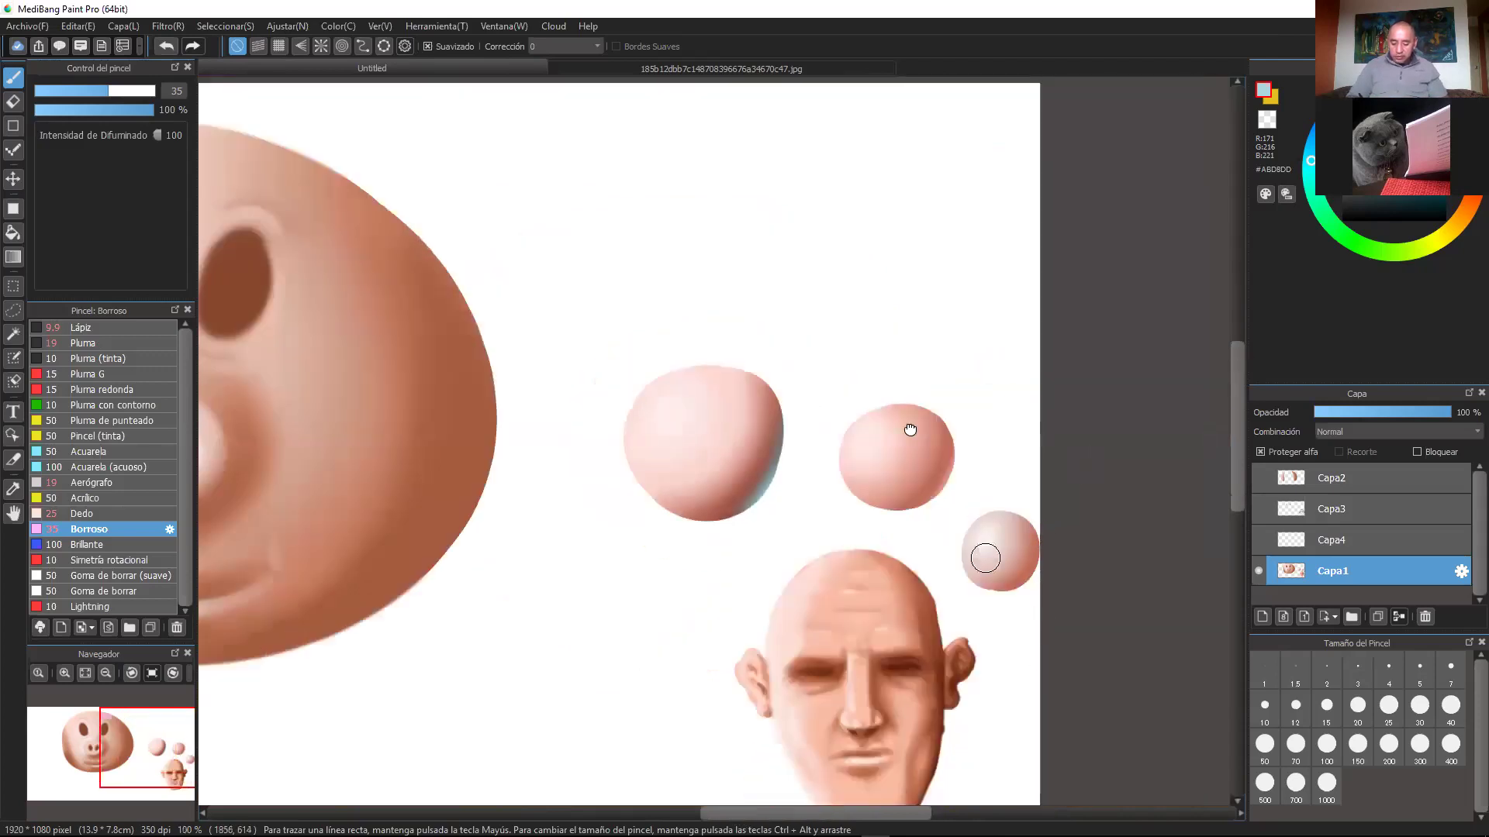
{"action": "left_click_drag", "start_coordinate": [910, 432], "coordinate": [854, 313]}
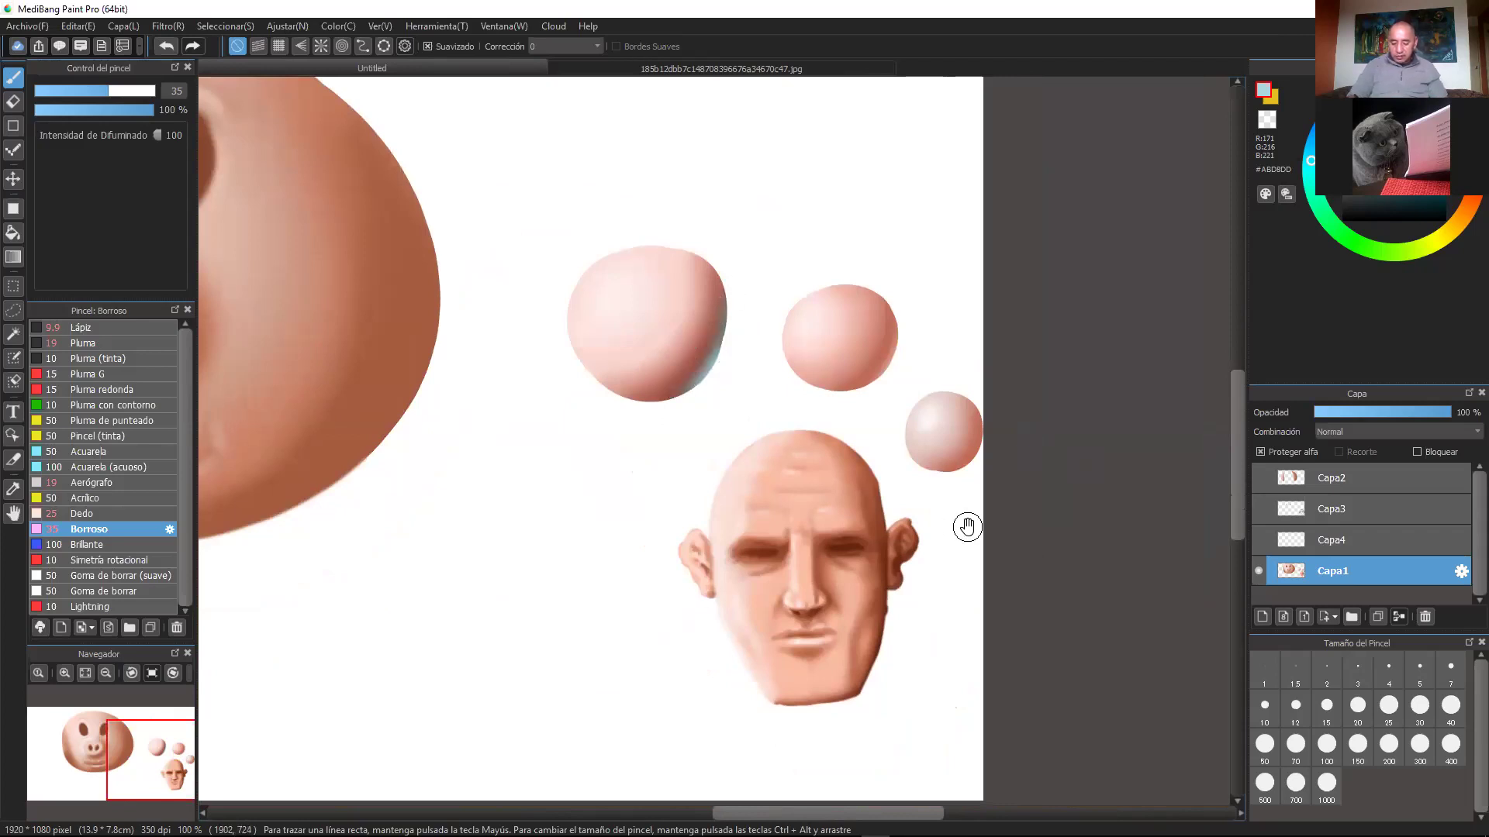
{"action": "left_click_drag", "start_coordinate": [967, 528], "coordinate": [965, 521]}
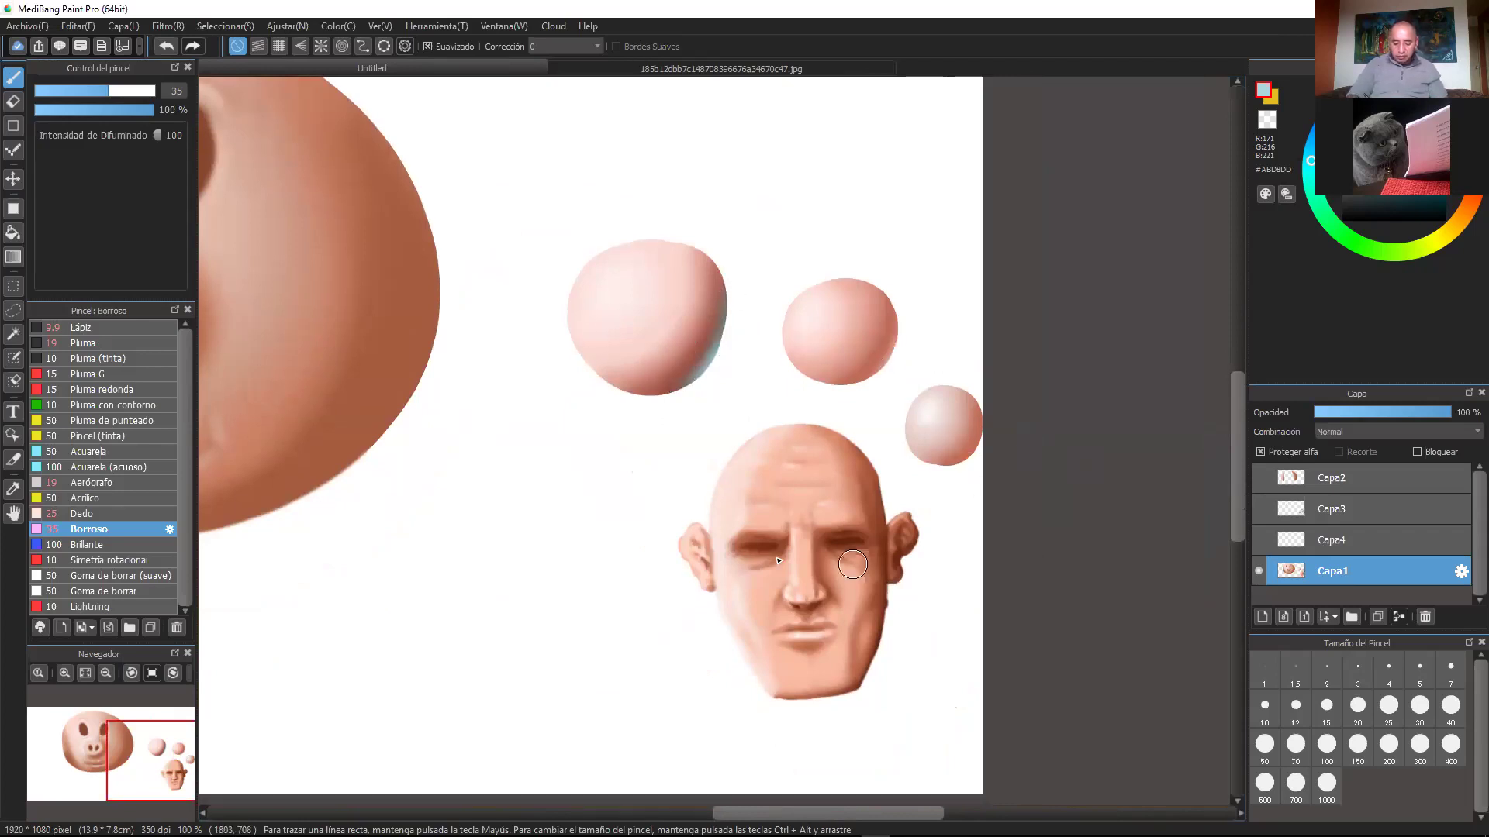
{"action": "left_click_drag", "start_coordinate": [915, 462], "coordinate": [1039, 451]}
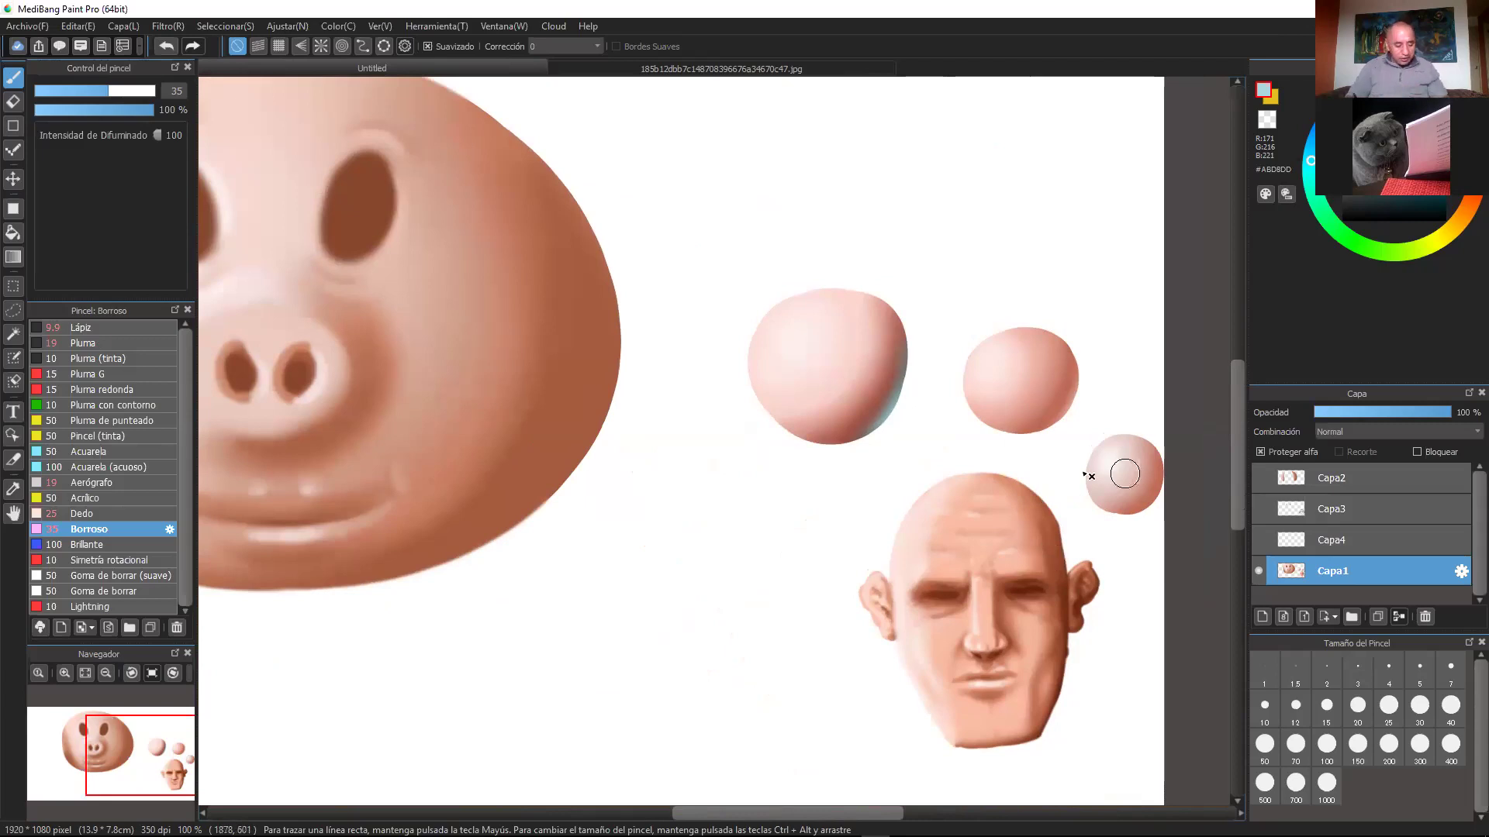
Step: Soften the transition between the shadow and the bluish reflected light on the third ball's right rim with the size 35 Borroso brush
{"action": "scroll", "coordinate": [1086, 457], "scroll_direction": "up", "scroll_amount": 3}
{"action": "left_click_drag", "start_coordinate": [1157, 382], "coordinate": [988, 459]}
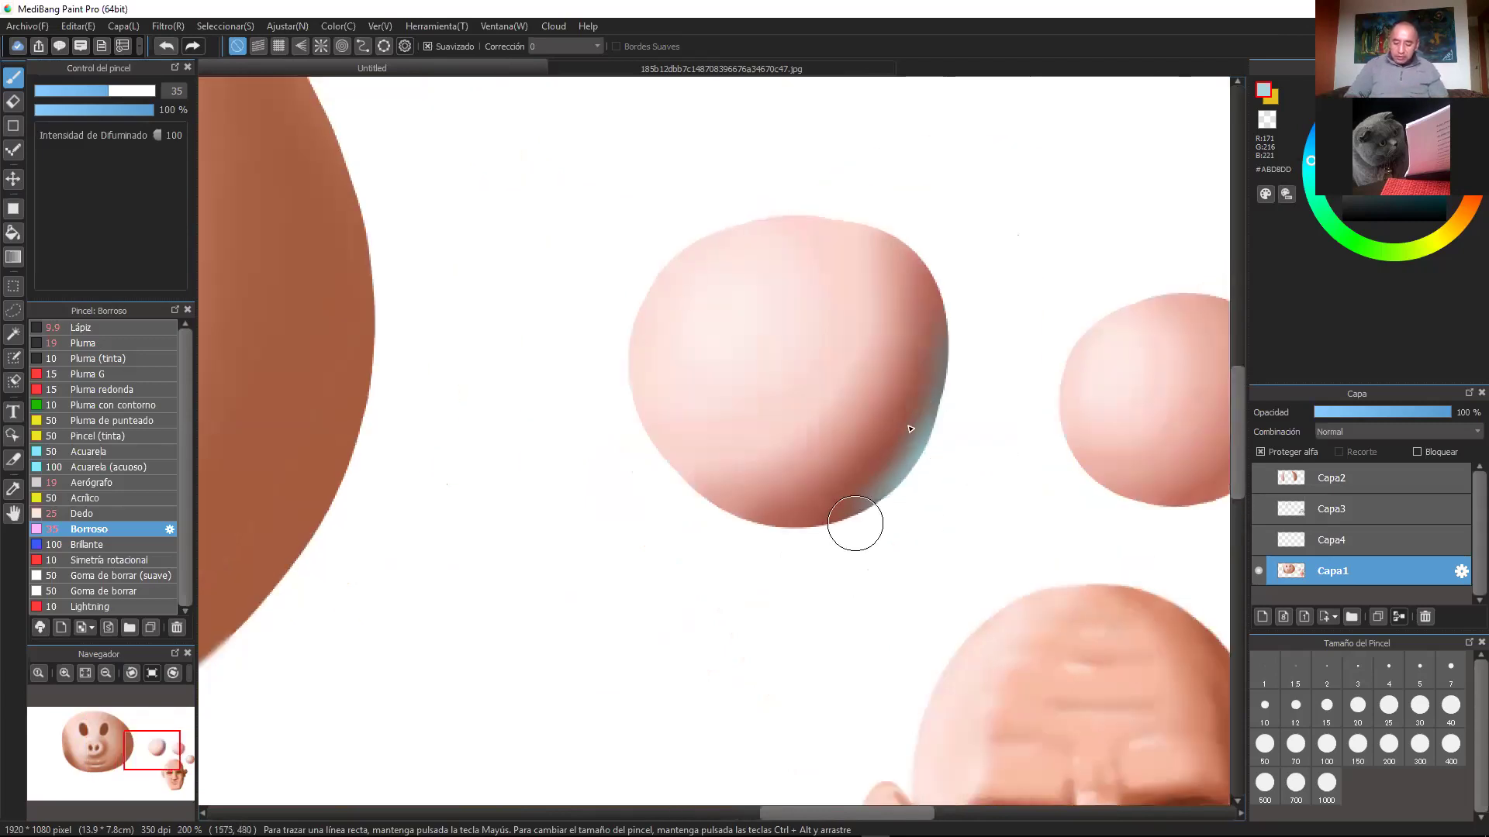
{"action": "mouse_move", "coordinate": [893, 441]}
{"action": "left_mouse_down"}
{"action": "mouse_move", "coordinate": [822, 502]}
{"action": "mouse_move", "coordinate": [936, 332]}
{"action": "mouse_move", "coordinate": [852, 523]}
{"action": "mouse_move", "coordinate": [956, 376]}
{"action": "mouse_move", "coordinate": [942, 286]}
{"action": "mouse_move", "coordinate": [929, 412]}
{"action": "mouse_move", "coordinate": [951, 350]}
{"action": "mouse_move", "coordinate": [848, 510]}
{"action": "mouse_move", "coordinate": [904, 370]}
{"action": "mouse_move", "coordinate": [778, 562]}
{"action": "left_mouse_up"}
{"action": "left_click_drag", "start_coordinate": [936, 256], "coordinate": [858, 515]}
{"action": "left_click_drag", "start_coordinate": [1138, 385], "coordinate": [1101, 329]}
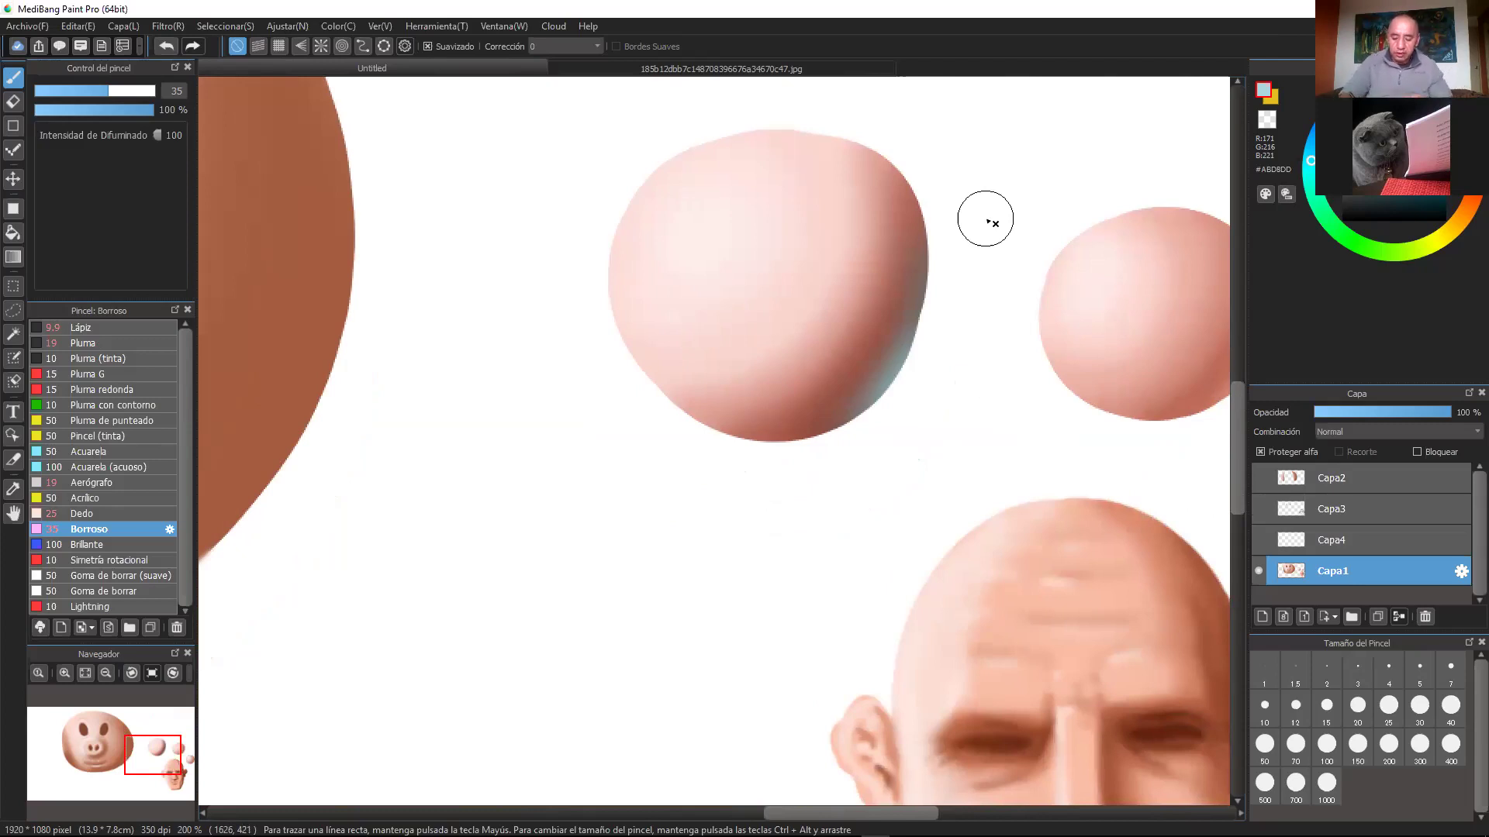
{"action": "mouse_move", "coordinate": [924, 225]}
{"action": "left_mouse_down"}
{"action": "mouse_move", "coordinate": [837, 408]}
{"action": "mouse_move", "coordinate": [802, 442]}
{"action": "left_mouse_up"}
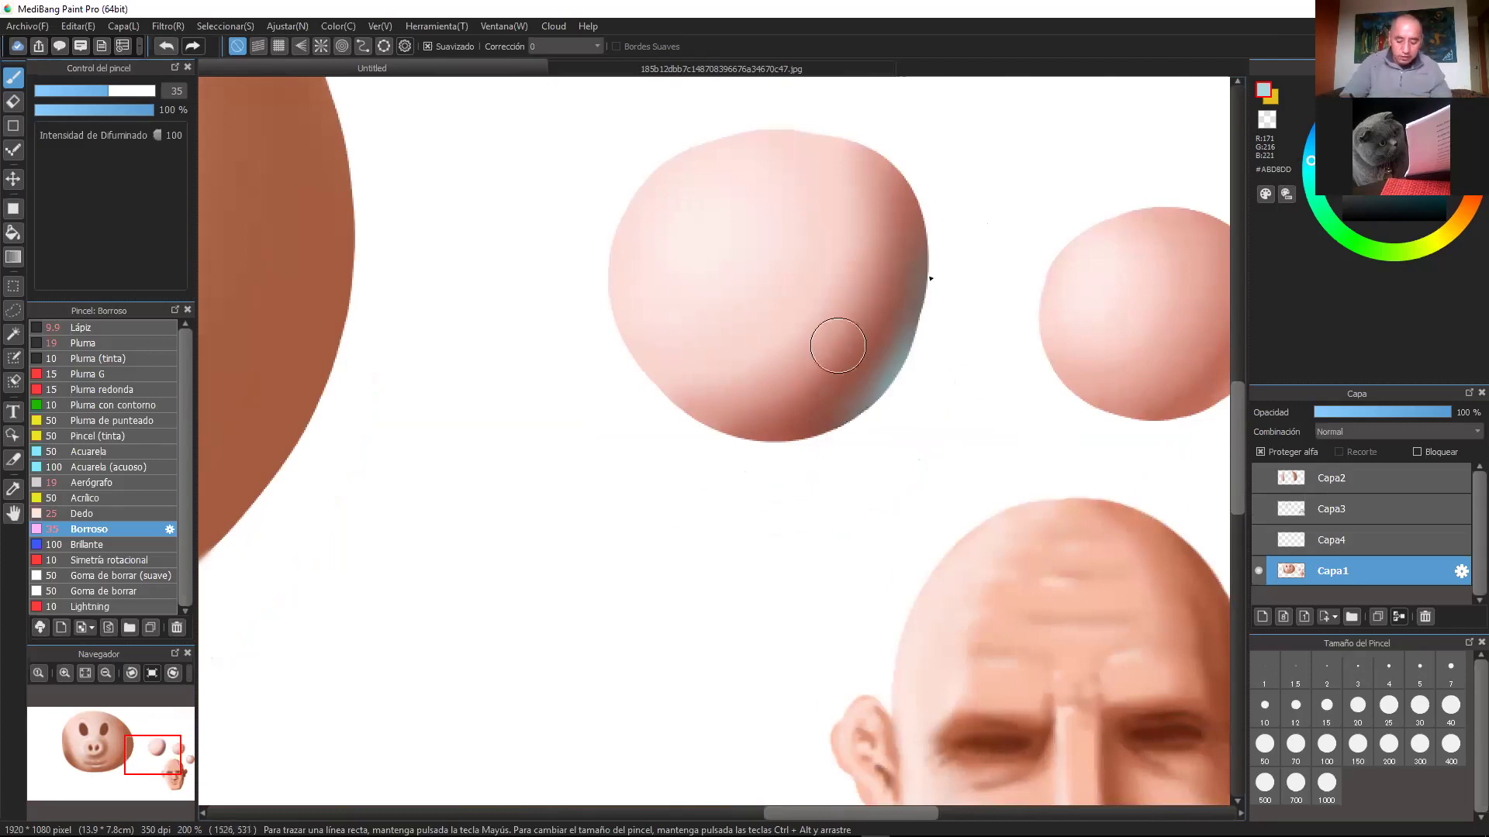
{"action": "scroll", "coordinate": [991, 364], "scroll_direction": "up", "scroll_amount": 3}
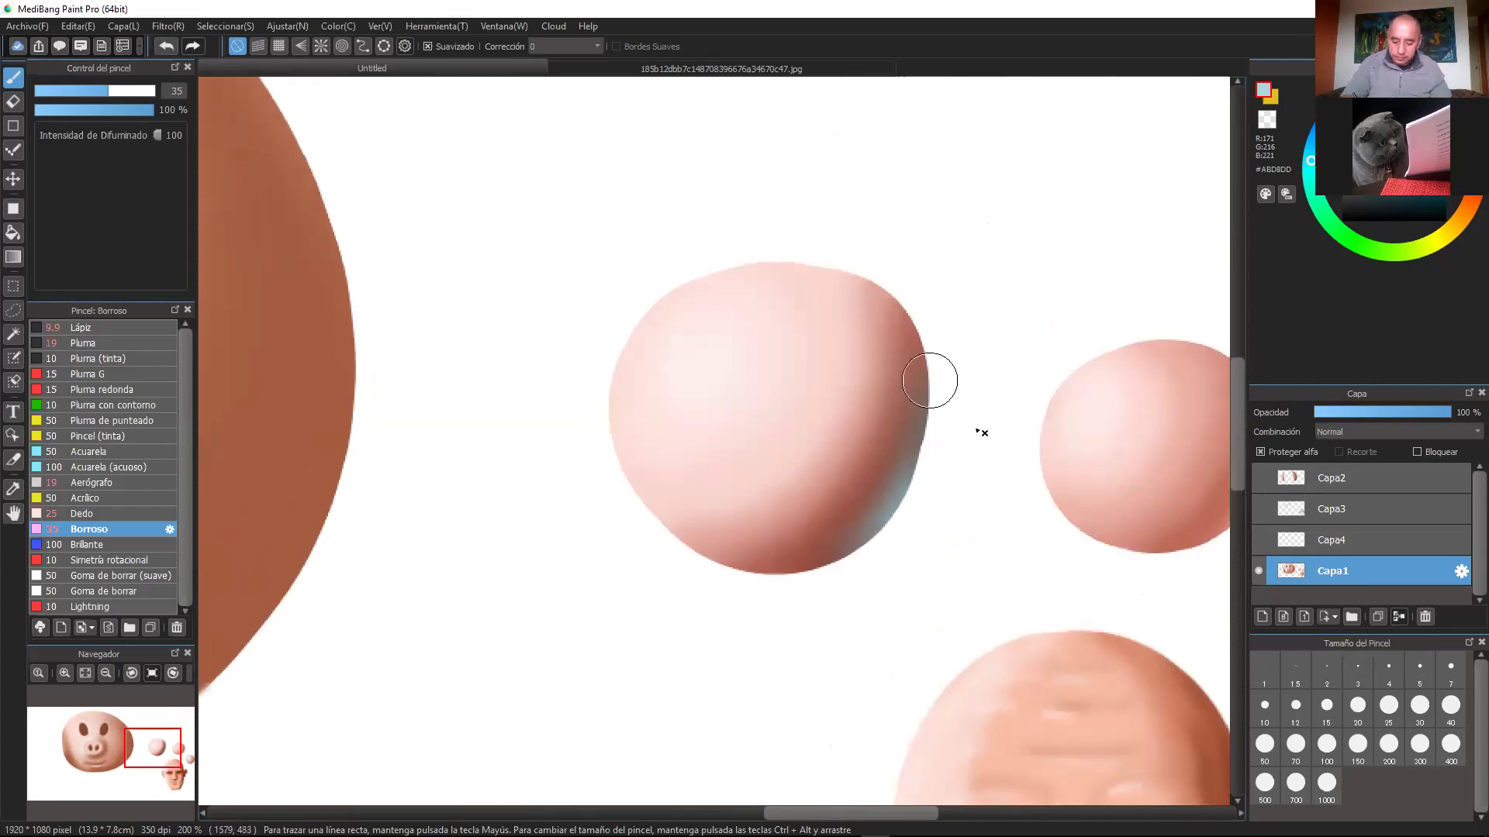
{"action": "key", "text": "ctrl+plus"}
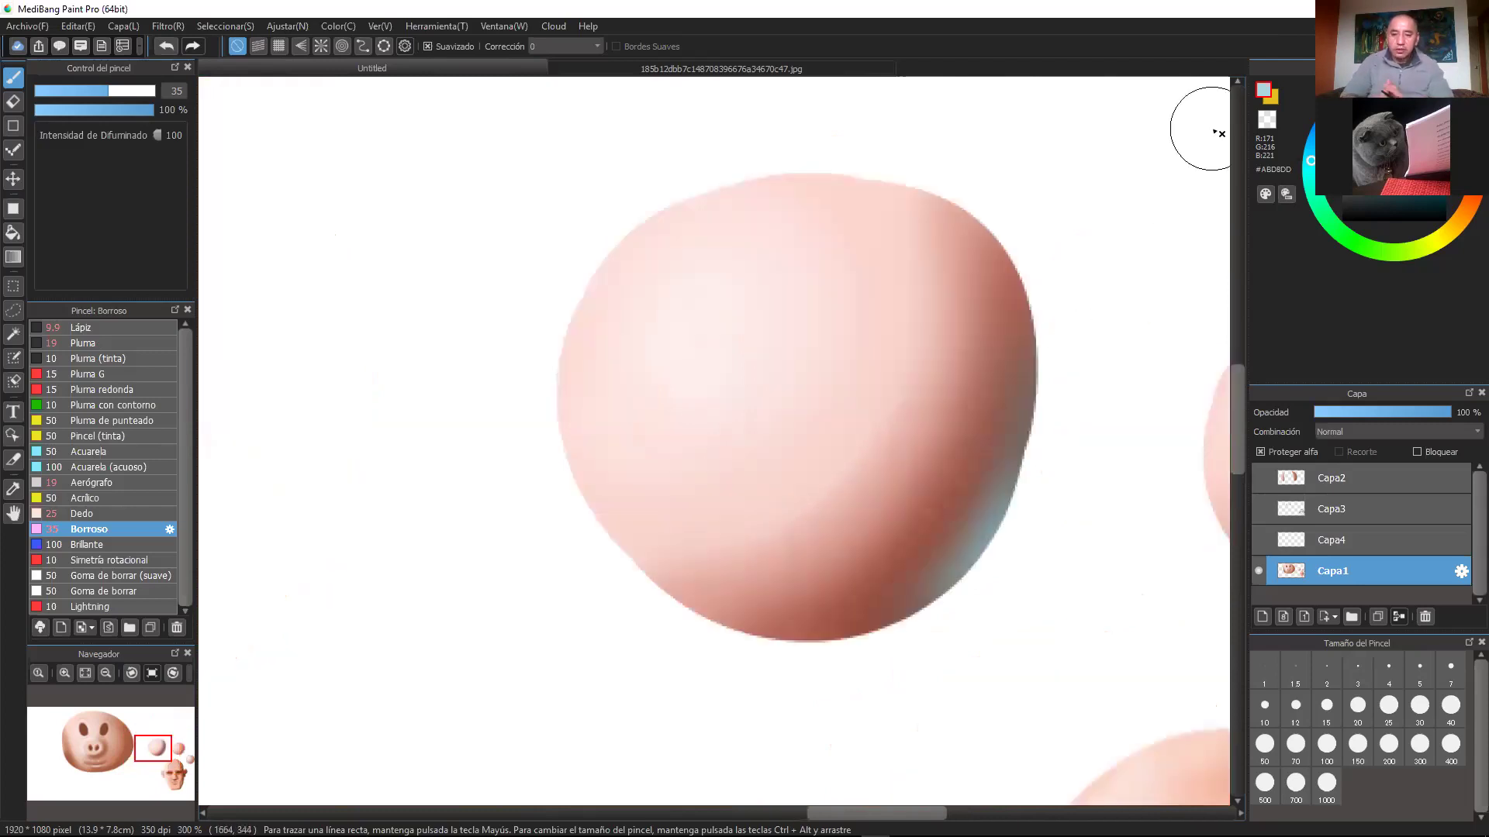